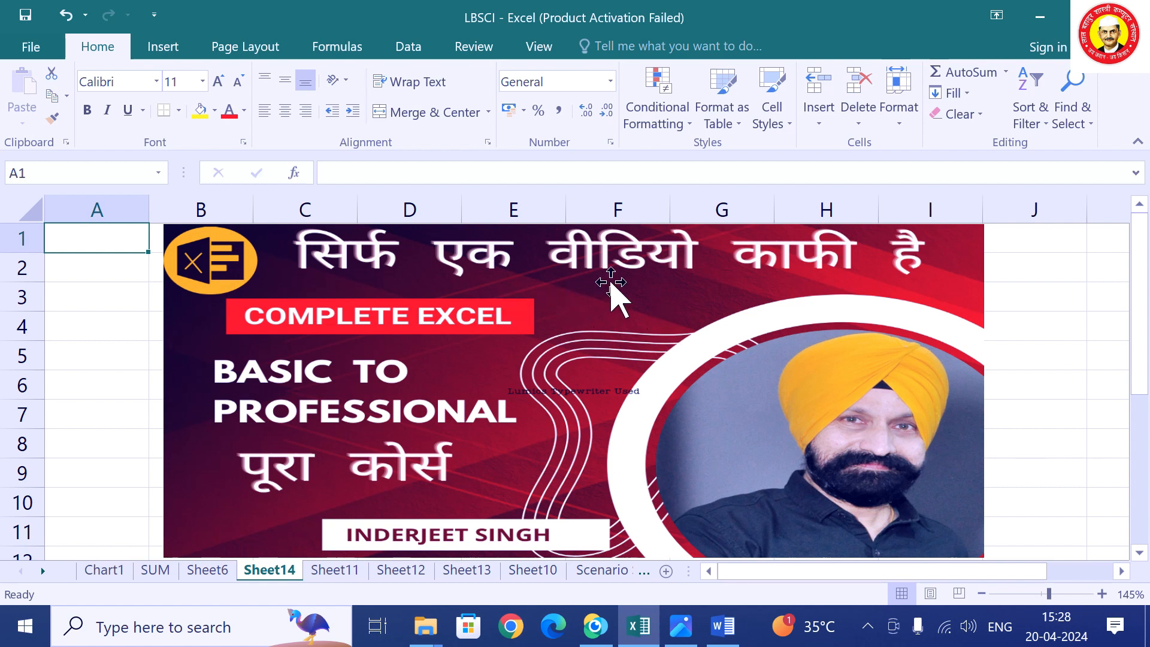
Scroll through the Excel topics list document, then return to the LBSCI workbook.
{"action": "left_click", "coordinate": [723, 626]}
{"action": "scroll", "coordinate": [485, 308], "scroll_direction": "up", "scroll_amount": 6}
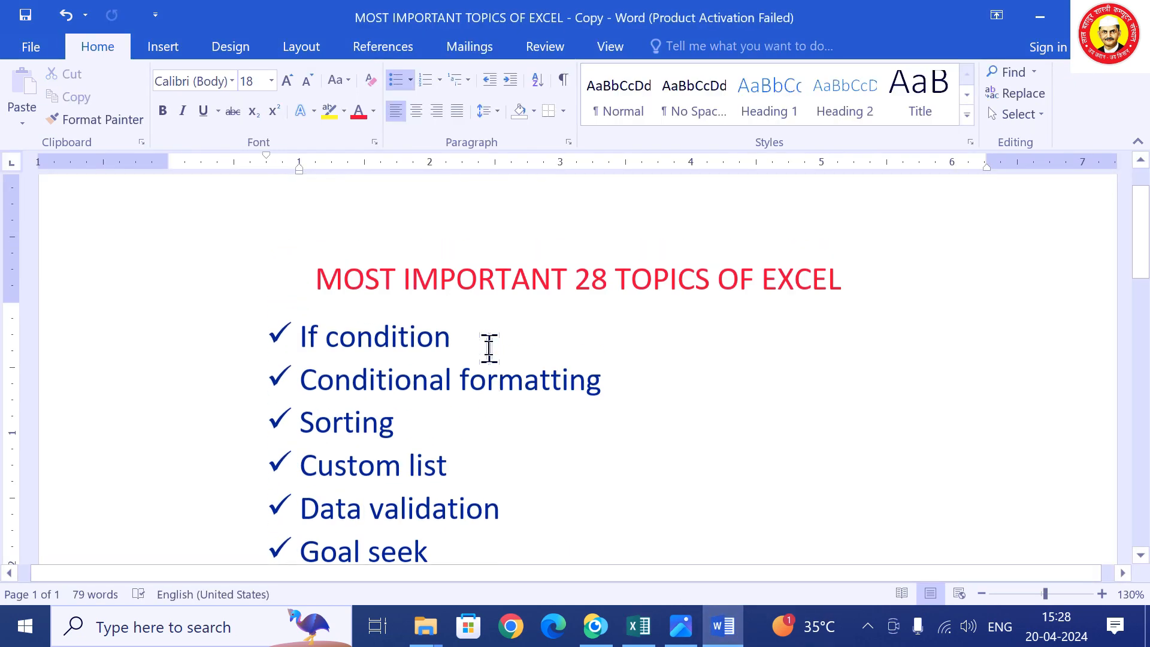
{"action": "scroll", "coordinate": [493, 377], "scroll_direction": "down", "scroll_amount": 3}
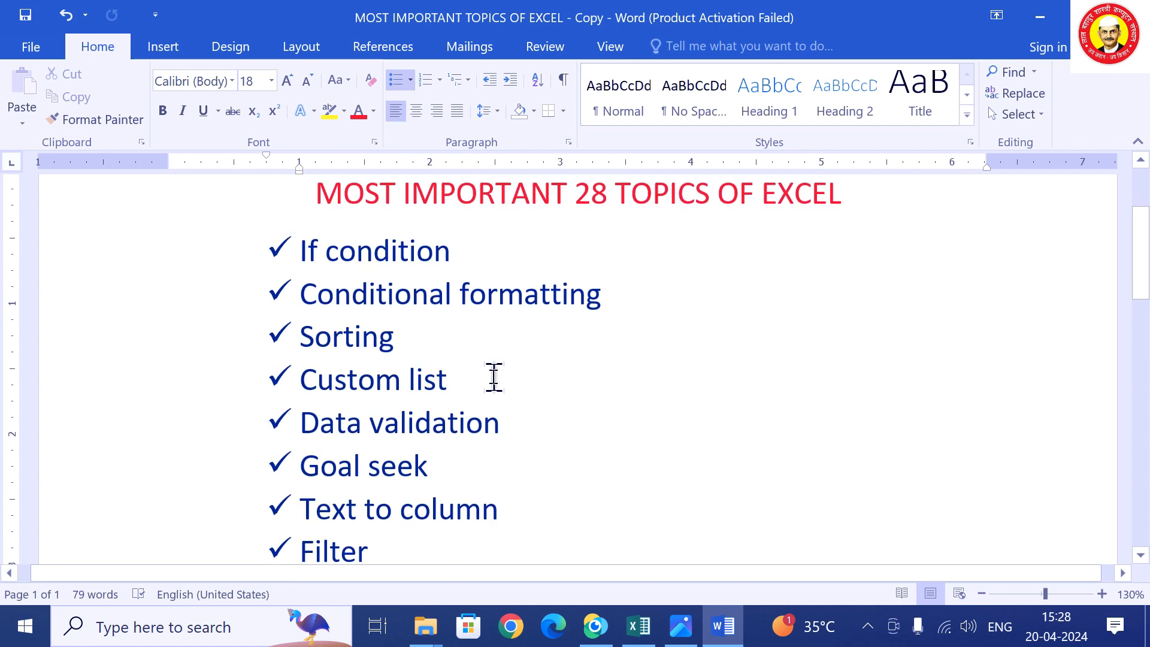
{"action": "scroll", "coordinate": [449, 323], "scroll_direction": "down", "scroll_amount": 5}
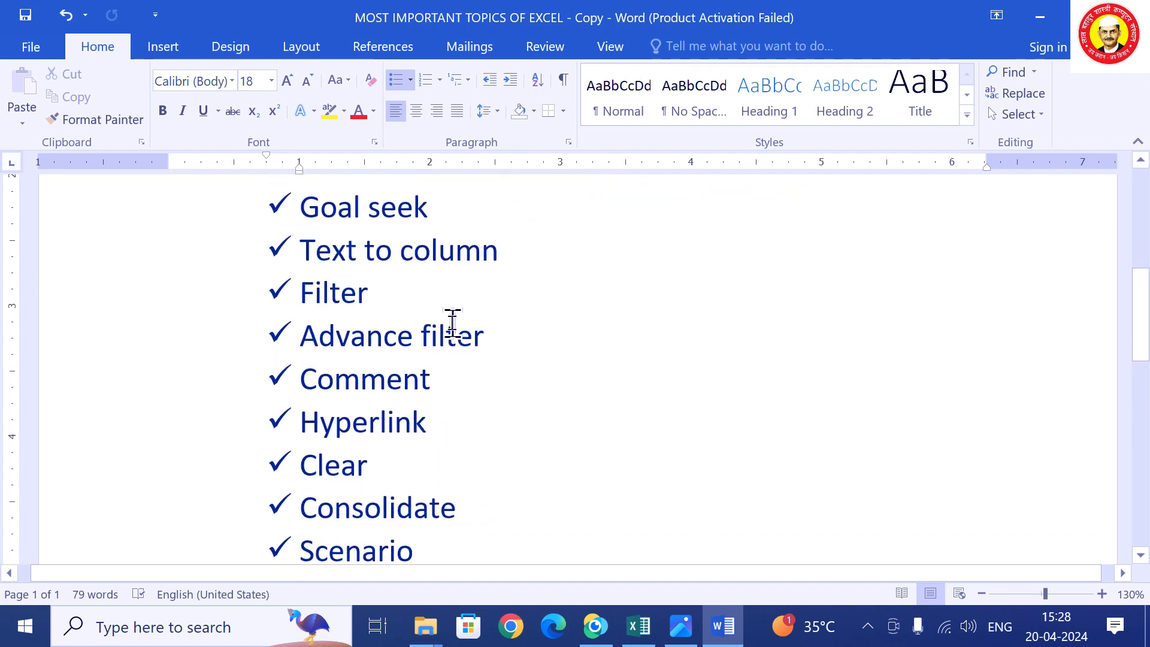
{"action": "scroll", "coordinate": [541, 442], "scroll_direction": "down", "scroll_amount": 2}
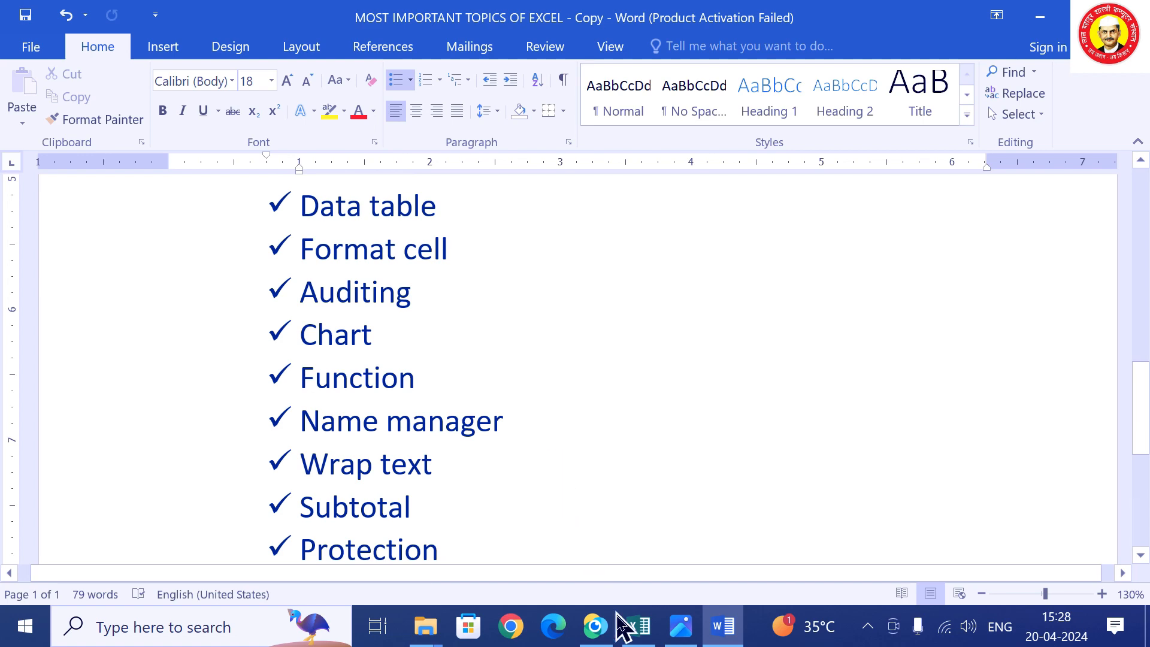
{"action": "mouse_move", "coordinate": [640, 633]}
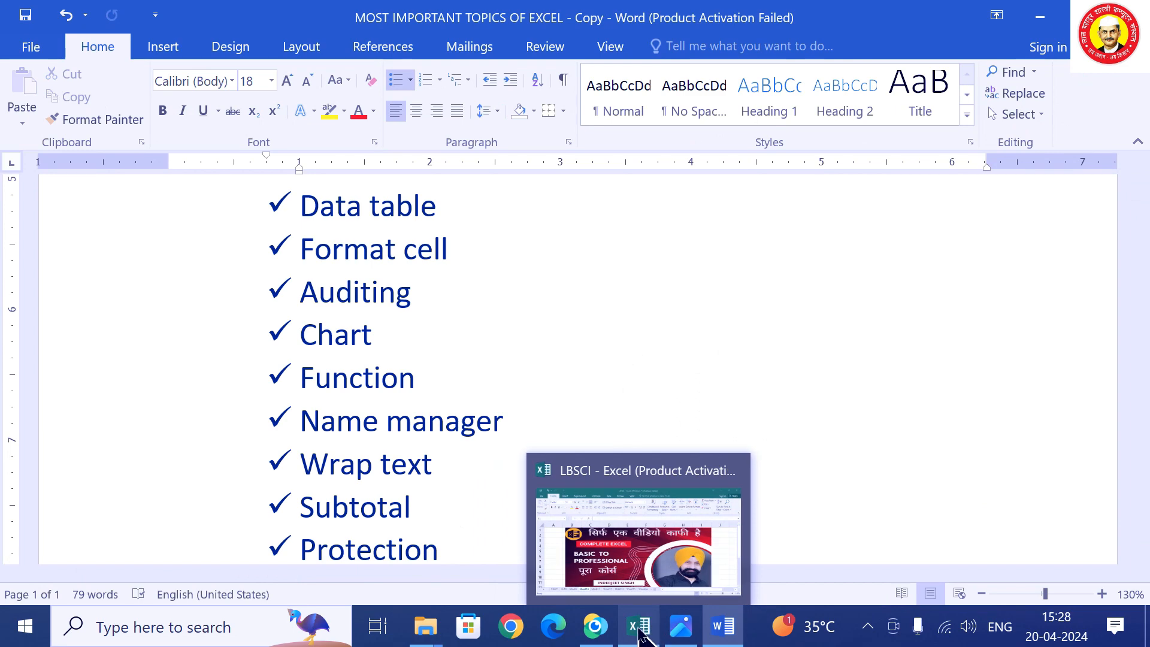
{"action": "left_click", "coordinate": [639, 634]}
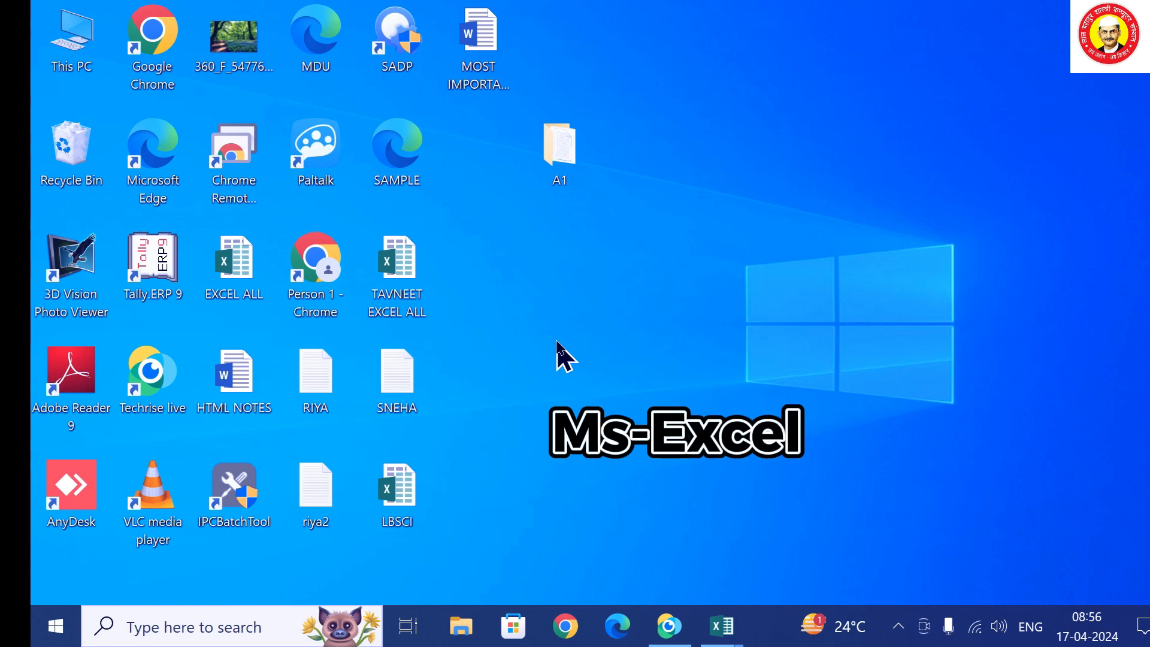
Launch Excel from the Run box and maximize the new blank workbook, Book2.
{"action": "key", "text": "super+r"}
{"action": "type", "text": "E"}
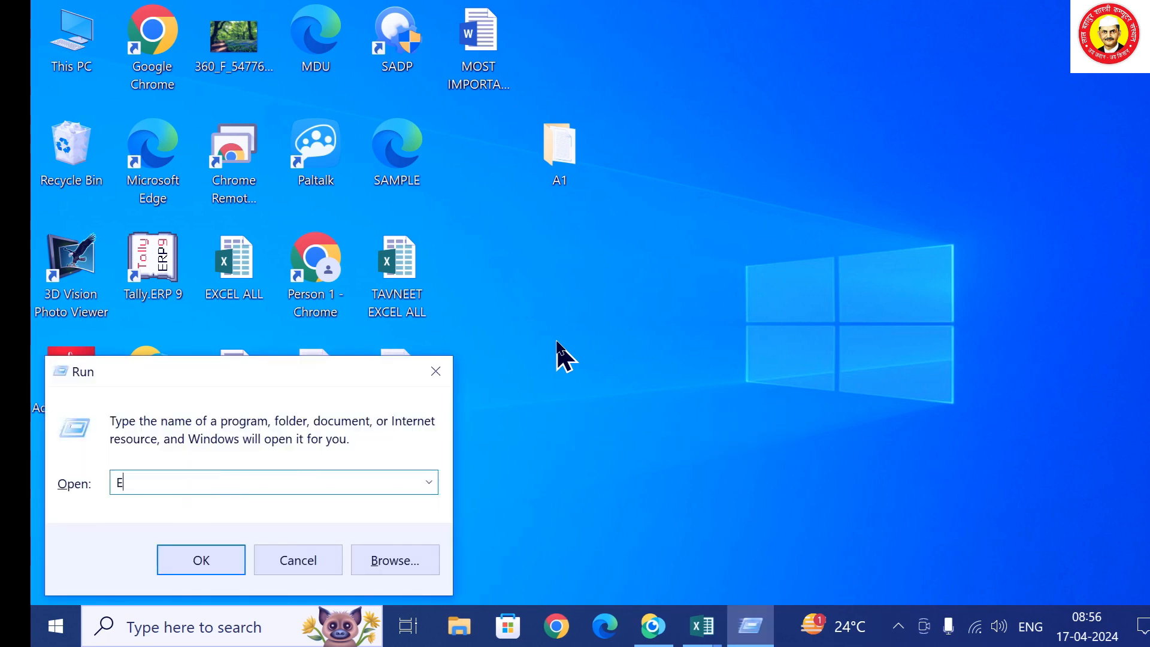
{"action": "type", "text": "XCEL"}
{"action": "key", "text": "Return"}
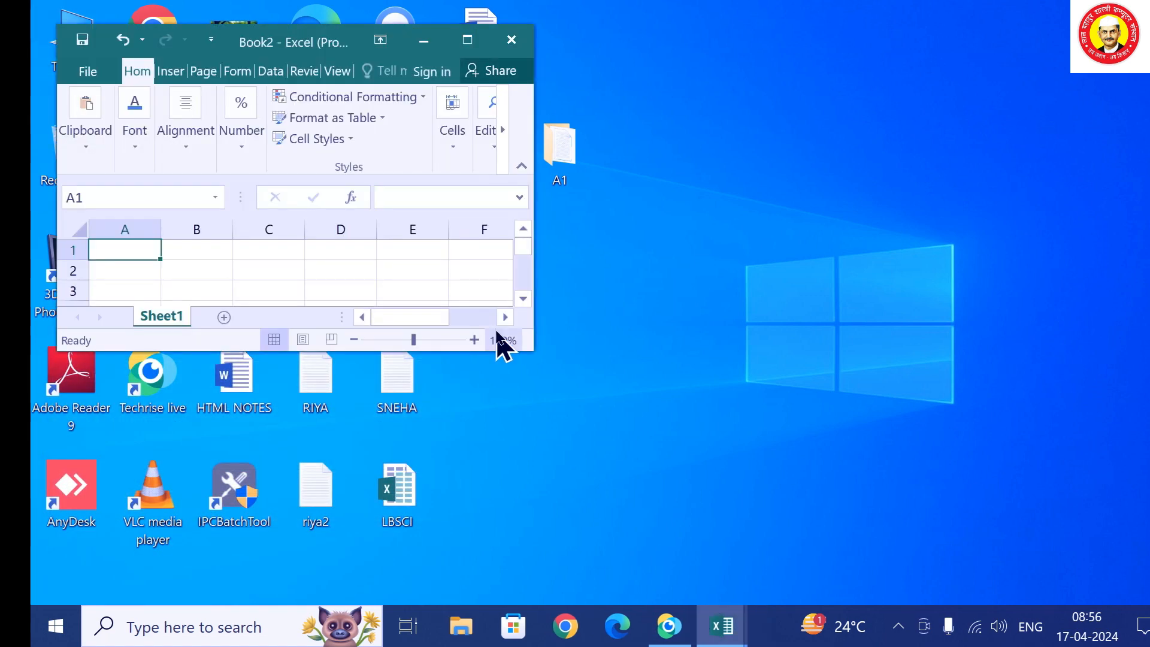
{"action": "left_click", "coordinate": [468, 39]}
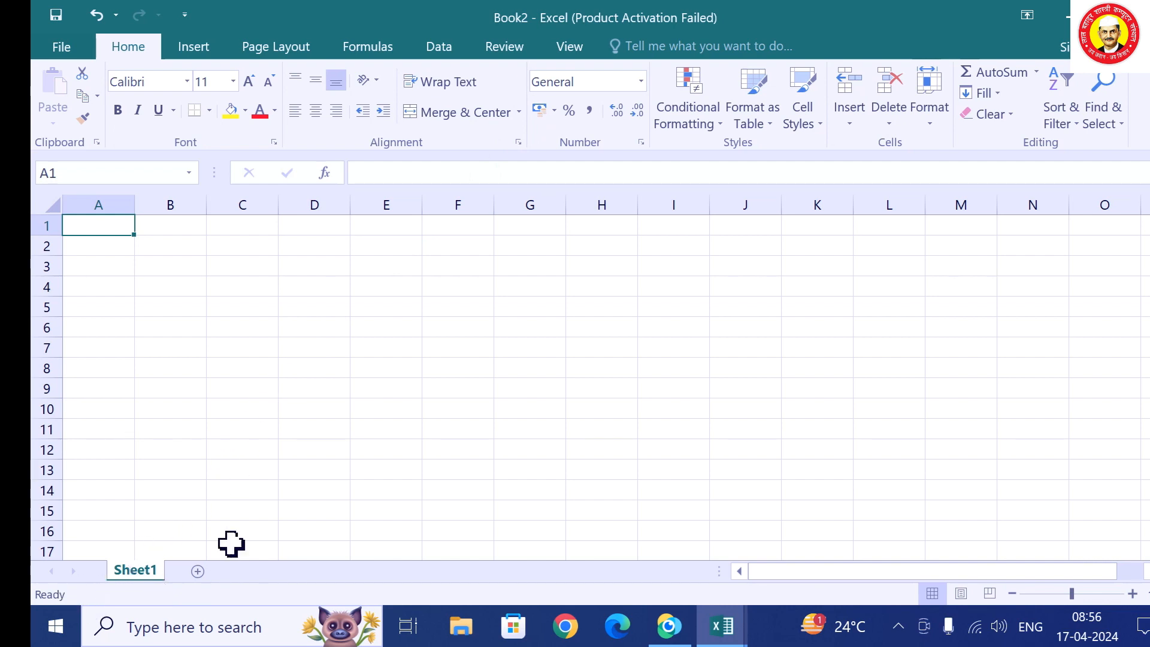
Add worksheets Sheet2 and Sheet3, then return to Sheet1.
{"action": "scroll", "coordinate": [273, 442], "scroll_direction": "up", "scroll_amount": 3, "text": "ctrl"}
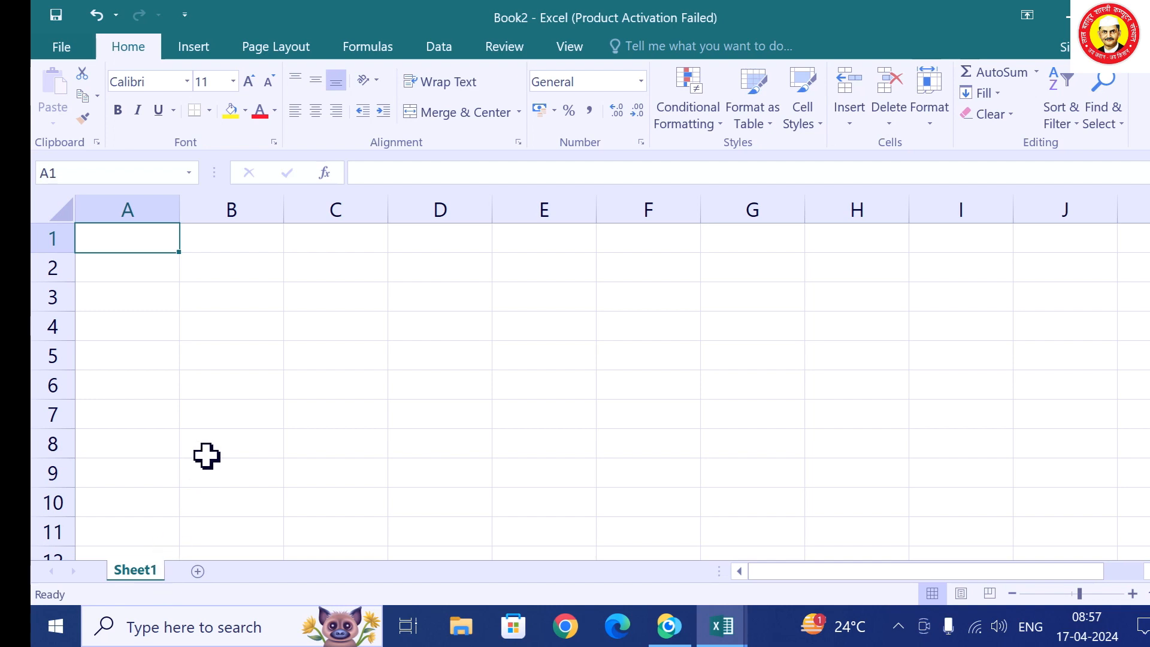
{"action": "left_click", "coordinate": [198, 572]}
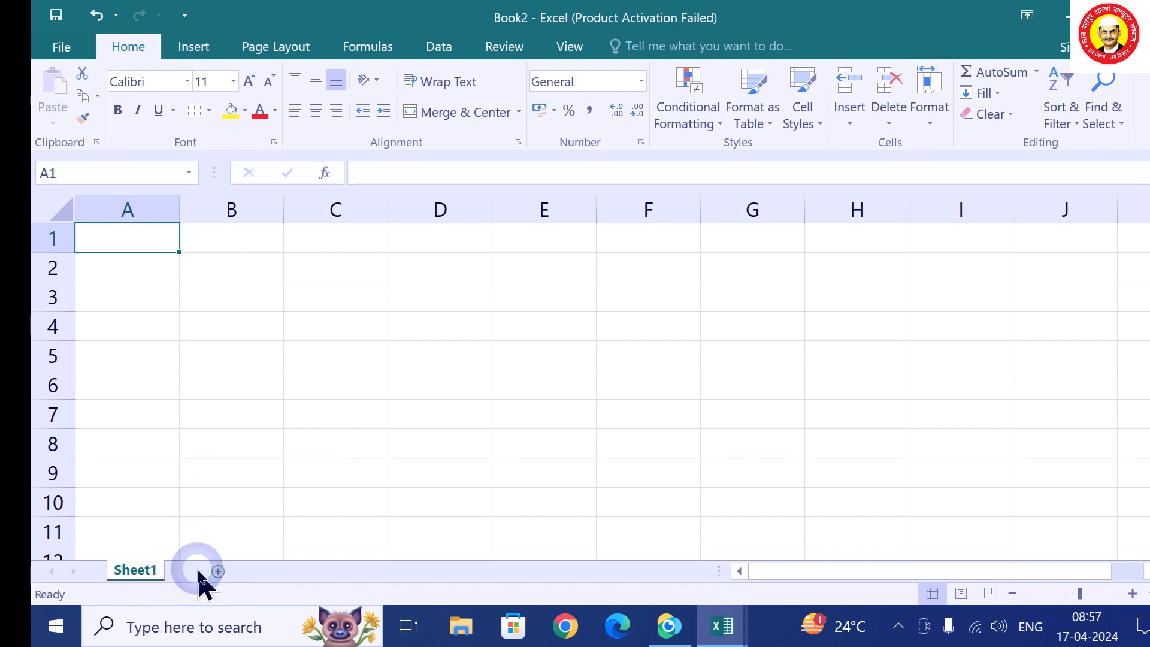
{"action": "left_click", "coordinate": [256, 571]}
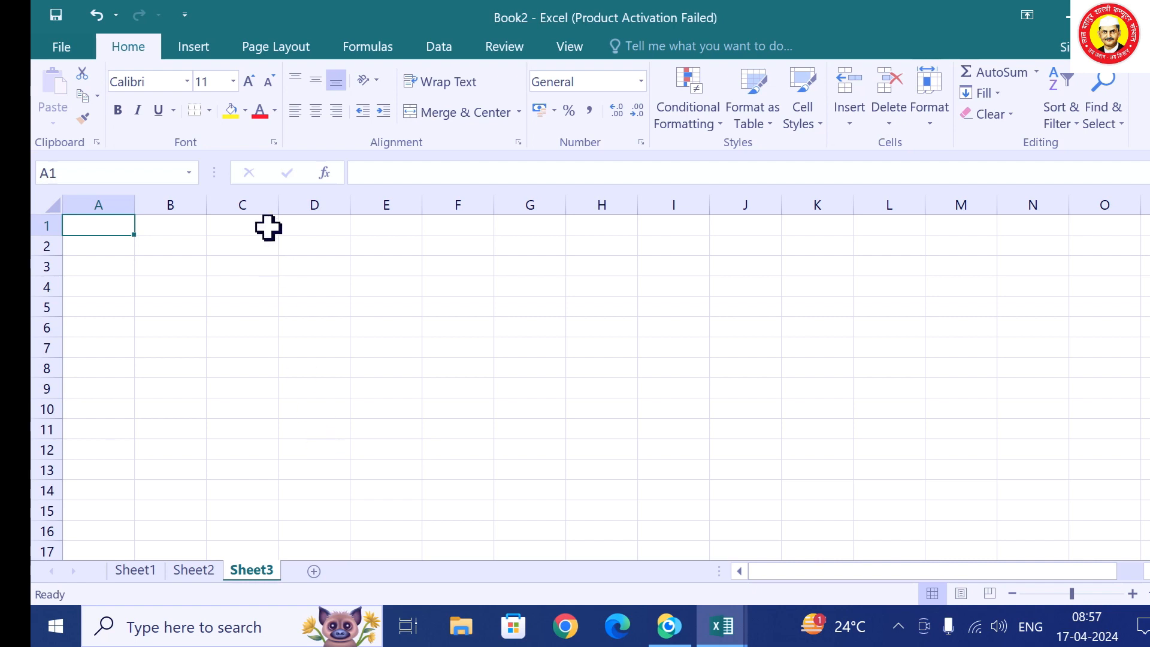
{"action": "left_click", "coordinate": [139, 569]}
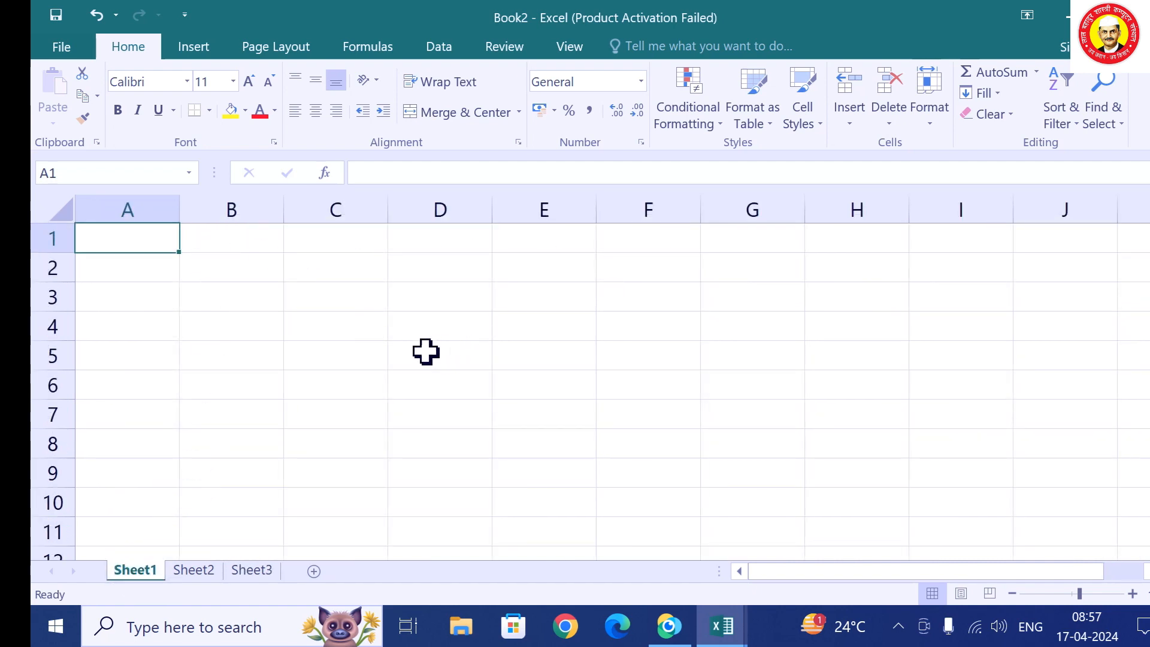
Select columns A and B and rows 1 and 2 to demonstrate columns and rows.
{"action": "scroll", "coordinate": [359, 344], "scroll_direction": "up", "scroll_amount": 2, "text": "ctrl"}
{"action": "left_click", "coordinate": [161, 202]}
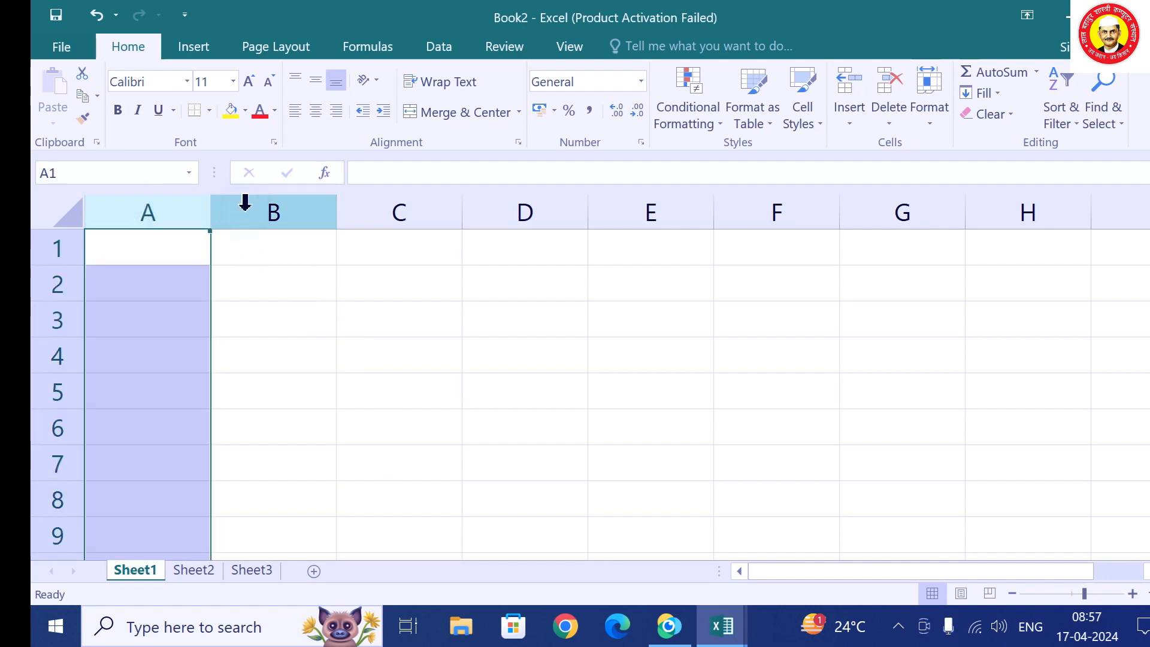
{"action": "left_click", "coordinate": [256, 200]}
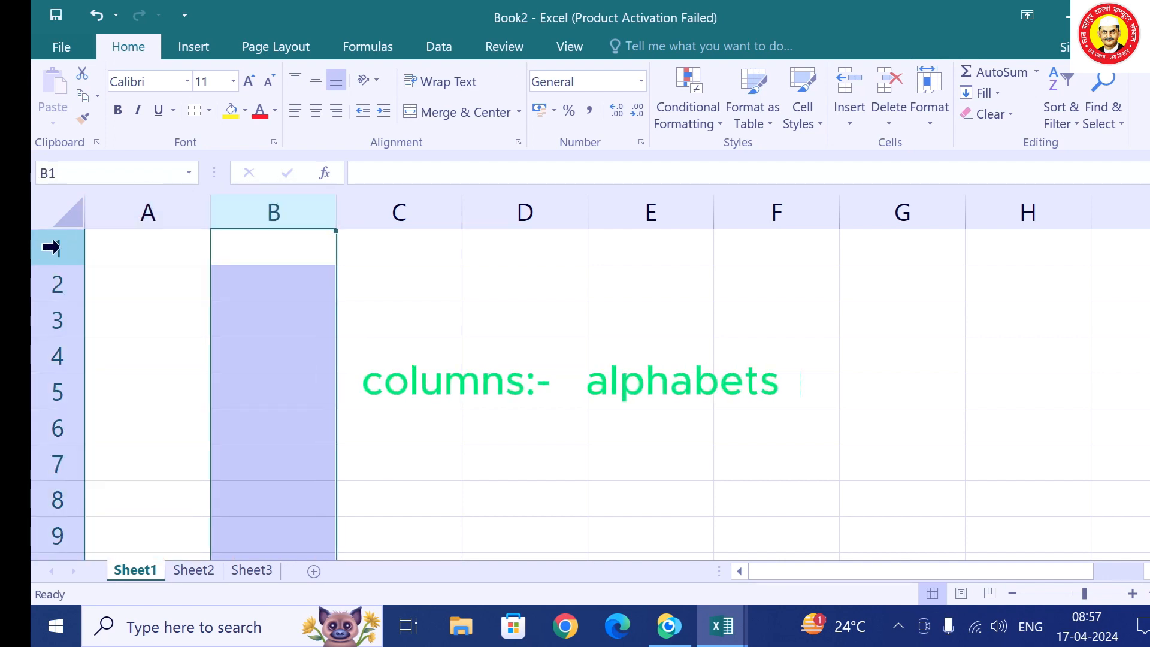
{"action": "left_click", "coordinate": [34, 256]}
{"action": "left_click", "coordinate": [36, 288]}
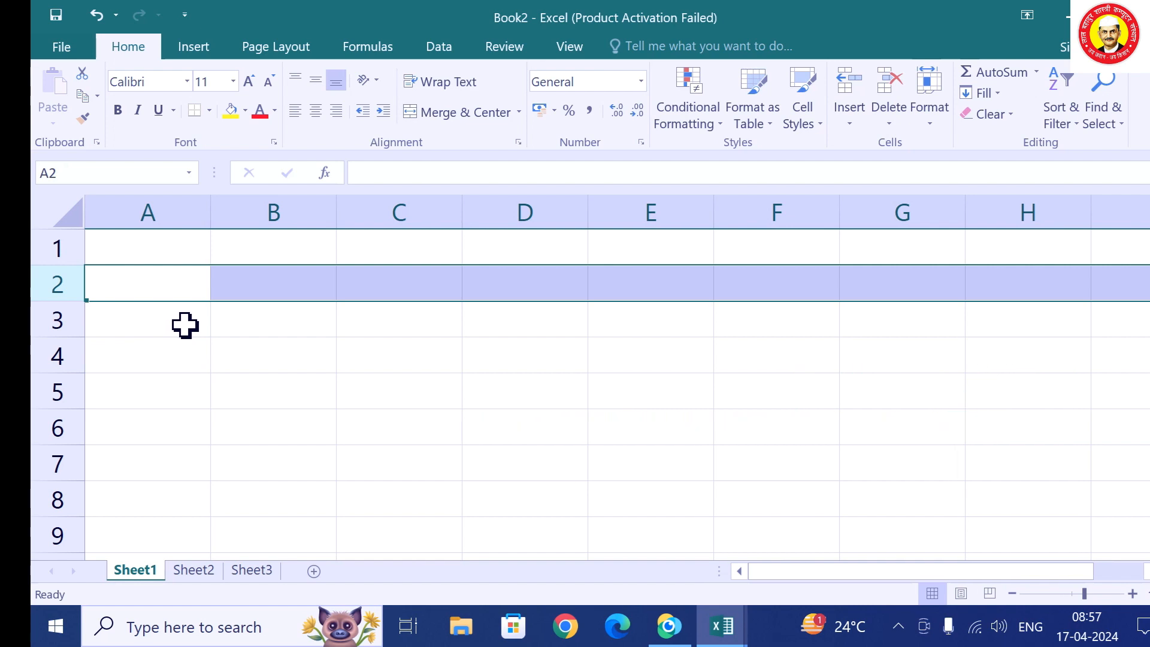
{"action": "left_click", "coordinate": [49, 208]}
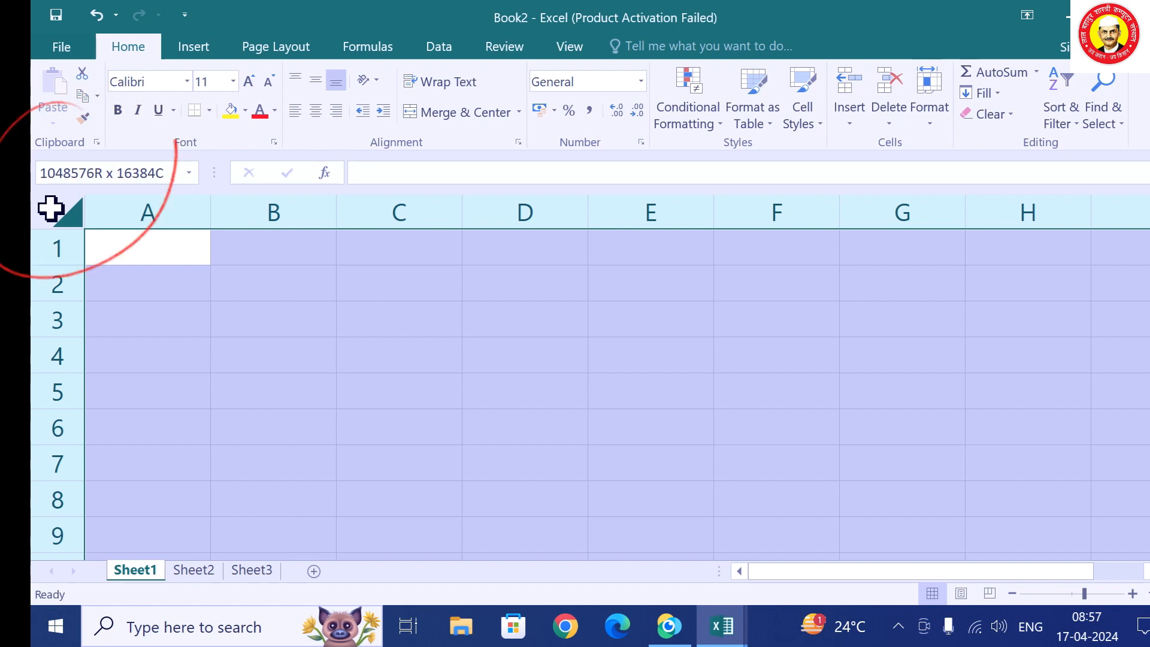
{"action": "left_click", "coordinate": [47, 209]}
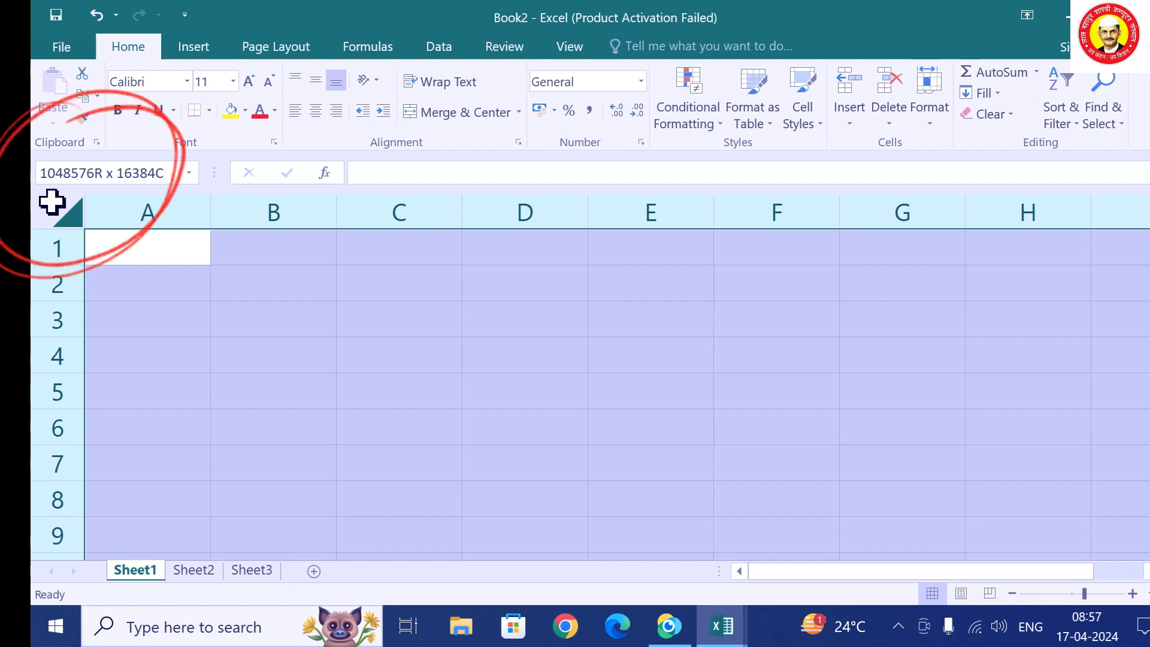
{"action": "left_click", "coordinate": [157, 248]}
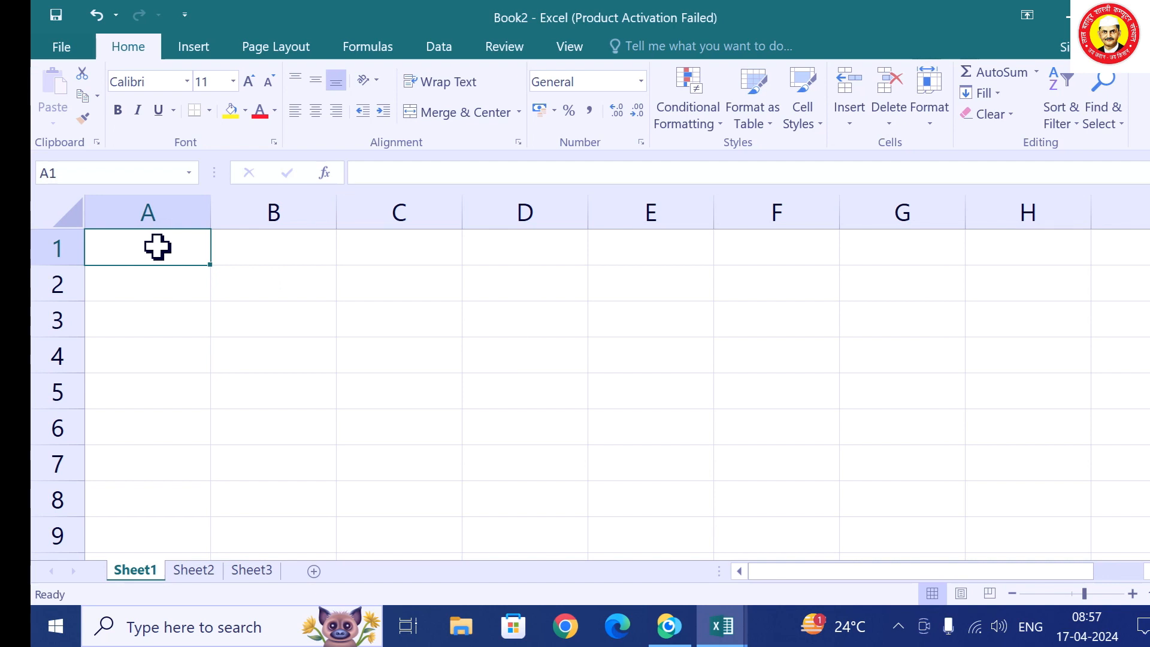
{"action": "left_click", "coordinate": [174, 214]}
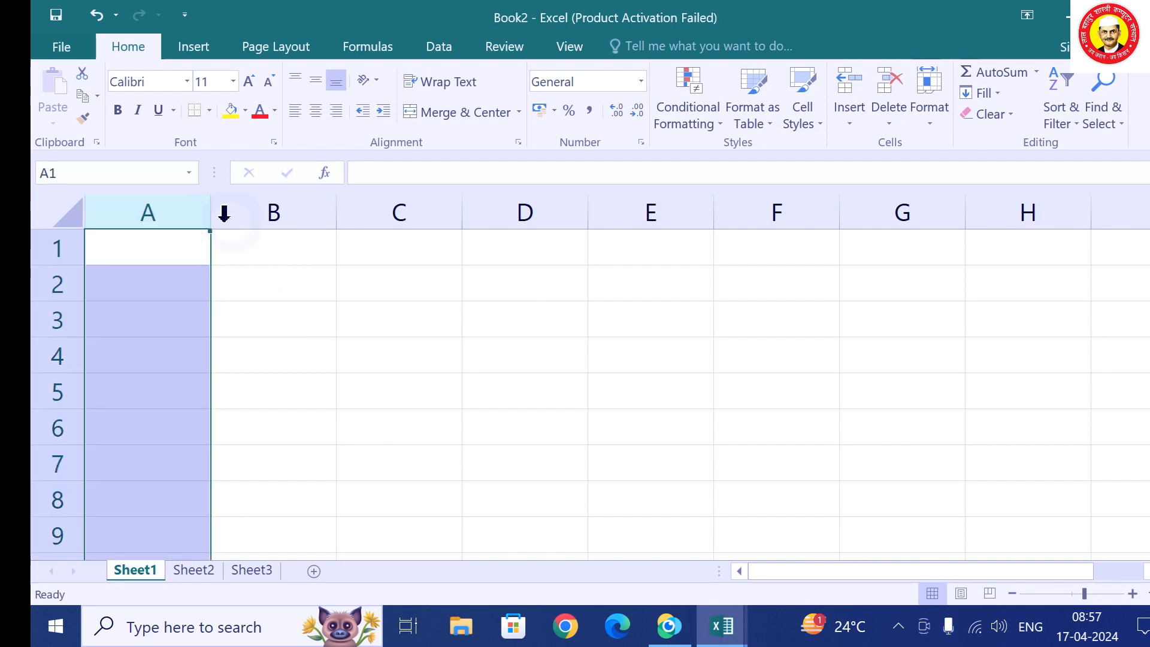
{"action": "left_click", "coordinate": [245, 219]}
{"action": "left_click_drag", "start_coordinate": [245, 222], "coordinate": [252, 225]}
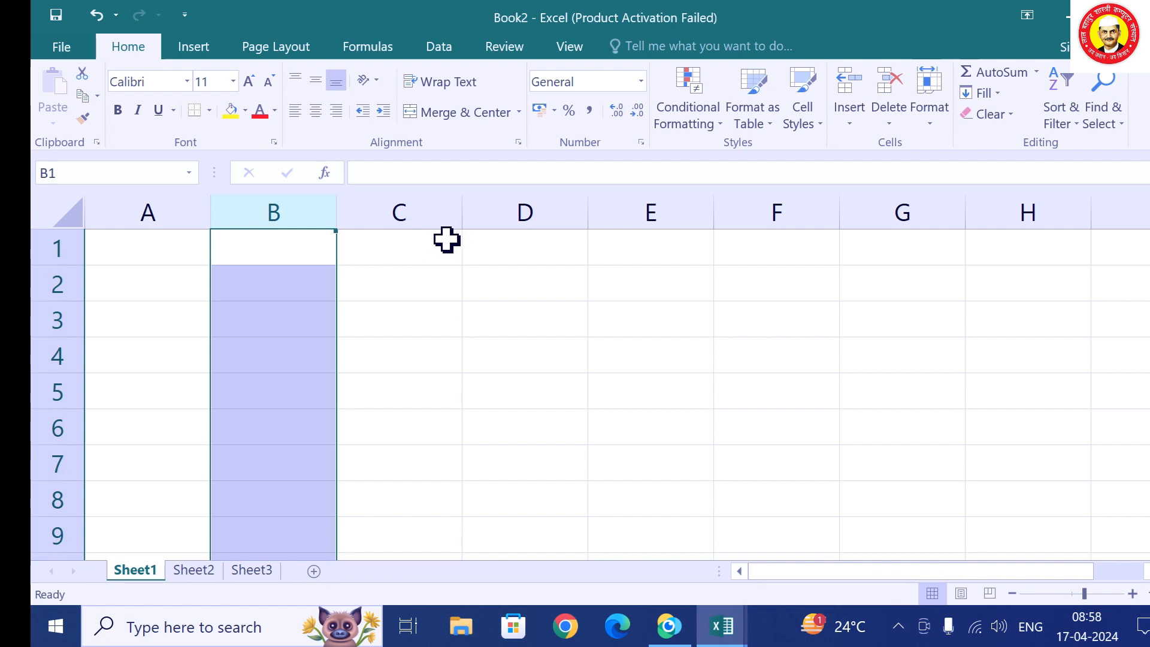
{"action": "left_click", "coordinate": [170, 234]}
{"action": "key", "text": "Right"}
{"action": "key", "text": "Right"}
{"action": "key", "text": "Right"}
{"action": "key", "text": "Right"}
{"action": "key", "text": "Right"}
{"action": "key", "text": "Right"}
{"action": "key", "text": "Right"}
{"action": "key", "text": "Right"}
{"action": "key", "text": "Right"}
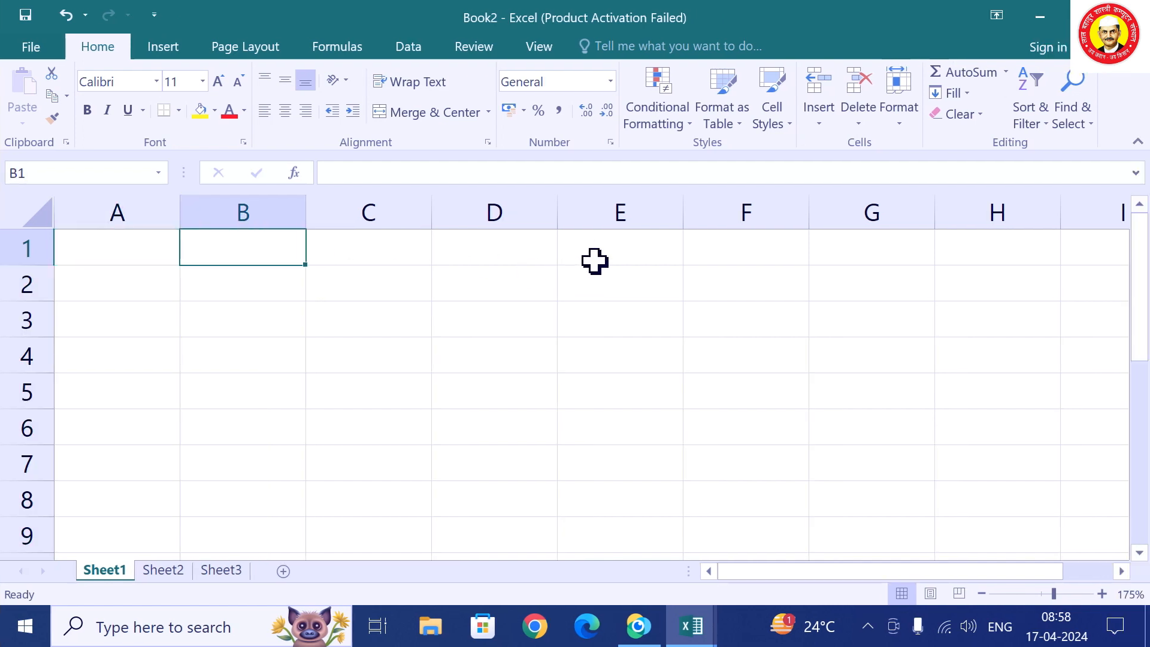
{"action": "key", "text": "Right"}
{"action": "key", "text": "Right"}
{"action": "key", "text": "Right"}
{"action": "key", "text": "Right"}
{"action": "key", "text": "Right"}
{"action": "key", "text": "Right"}
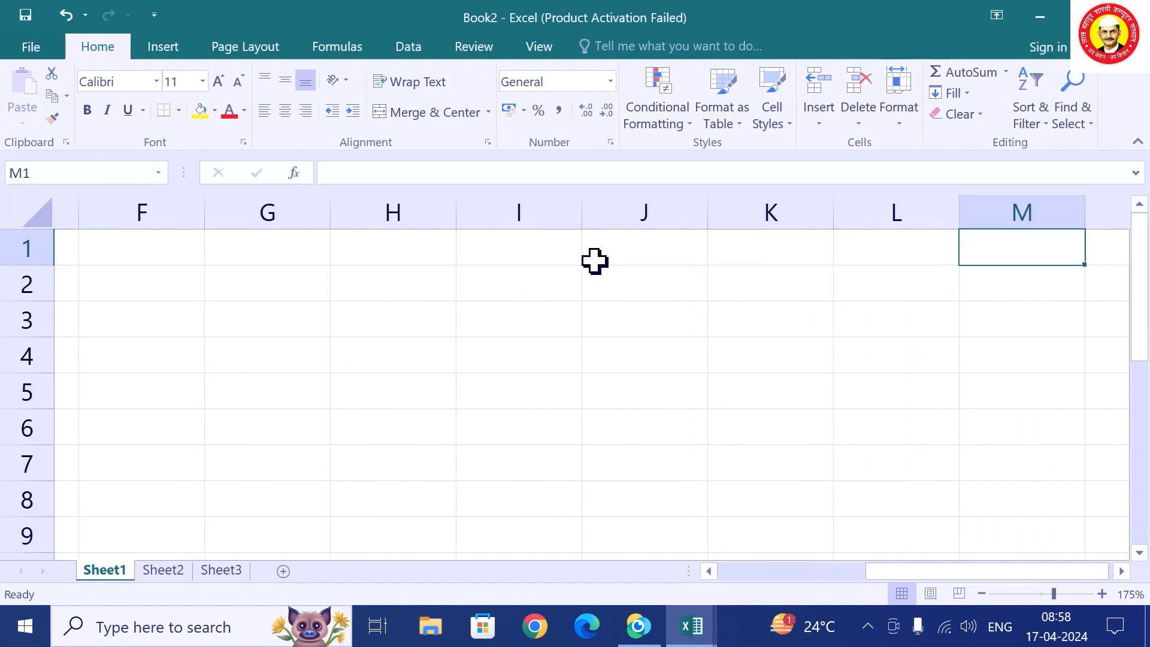
{"action": "key", "text": "Right"}
{"action": "key", "text": "Right"}
{"action": "key", "text": "Right"}
{"action": "key", "text": "Right"}
{"action": "key", "text": "Right"}
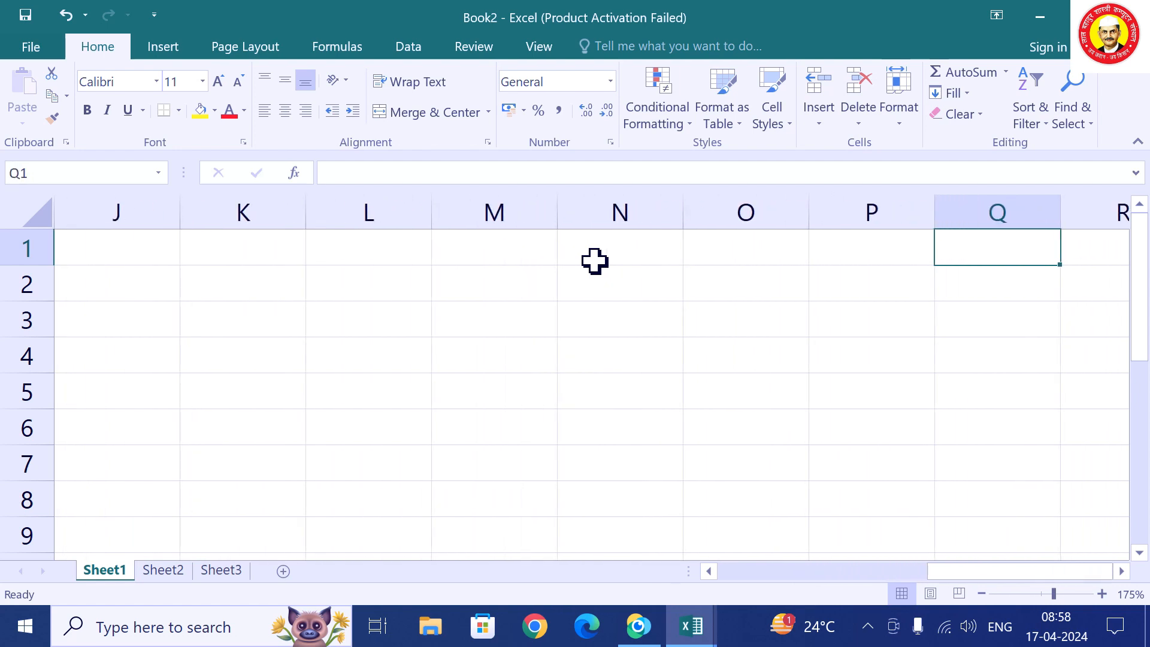
{"action": "key", "text": "Right"}
{"action": "key", "text": "Right"}
{"action": "key", "text": "Right"}
{"action": "key", "text": "Right"}
{"action": "key", "text": "Right"}
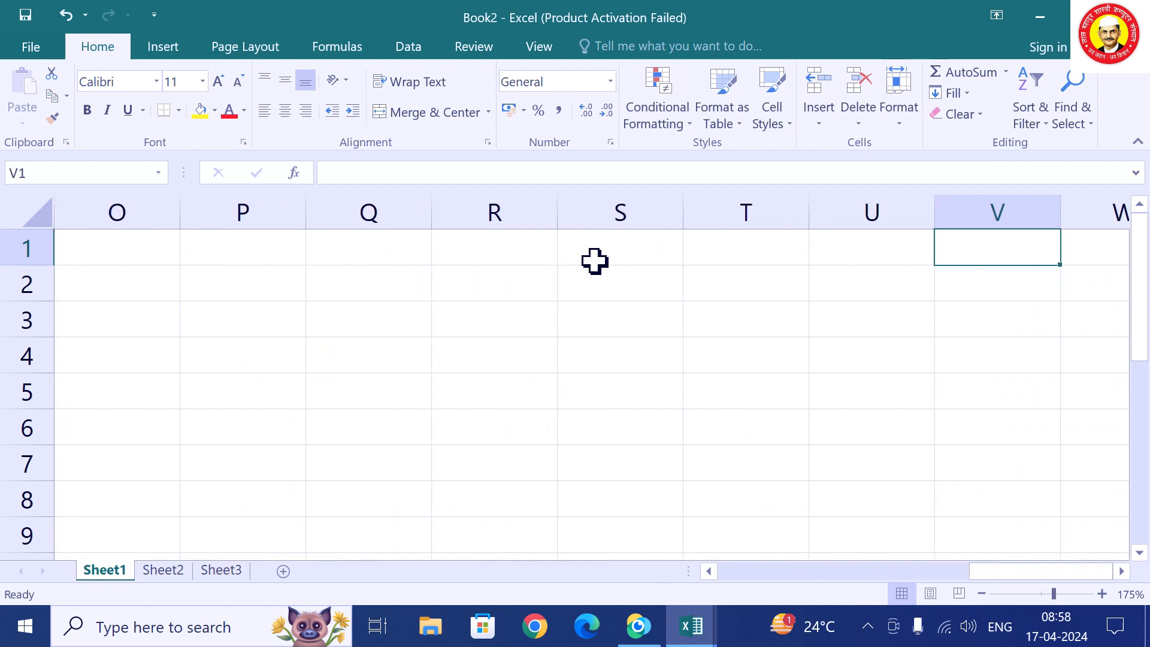
{"action": "key", "text": "Right"}
{"action": "key", "text": "Right"}
{"action": "key", "text": "Right"}
{"action": "key", "text": "Right"}
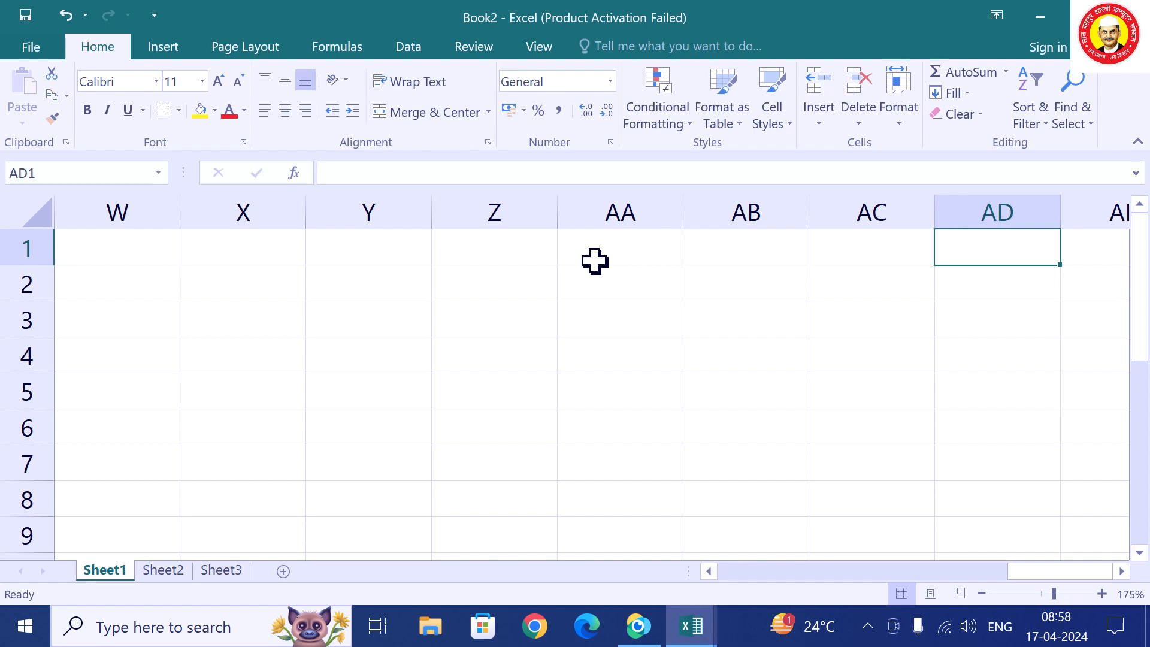
{"action": "key", "text": "ctrl+Right"}
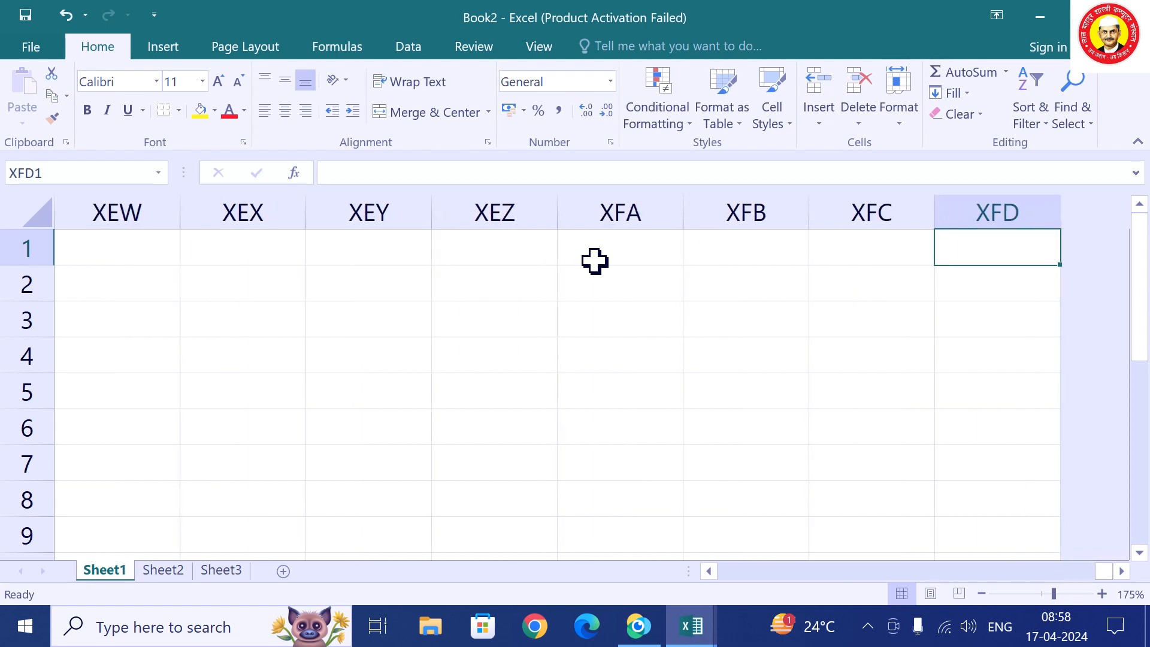
{"action": "key", "text": "ctrl+Home"}
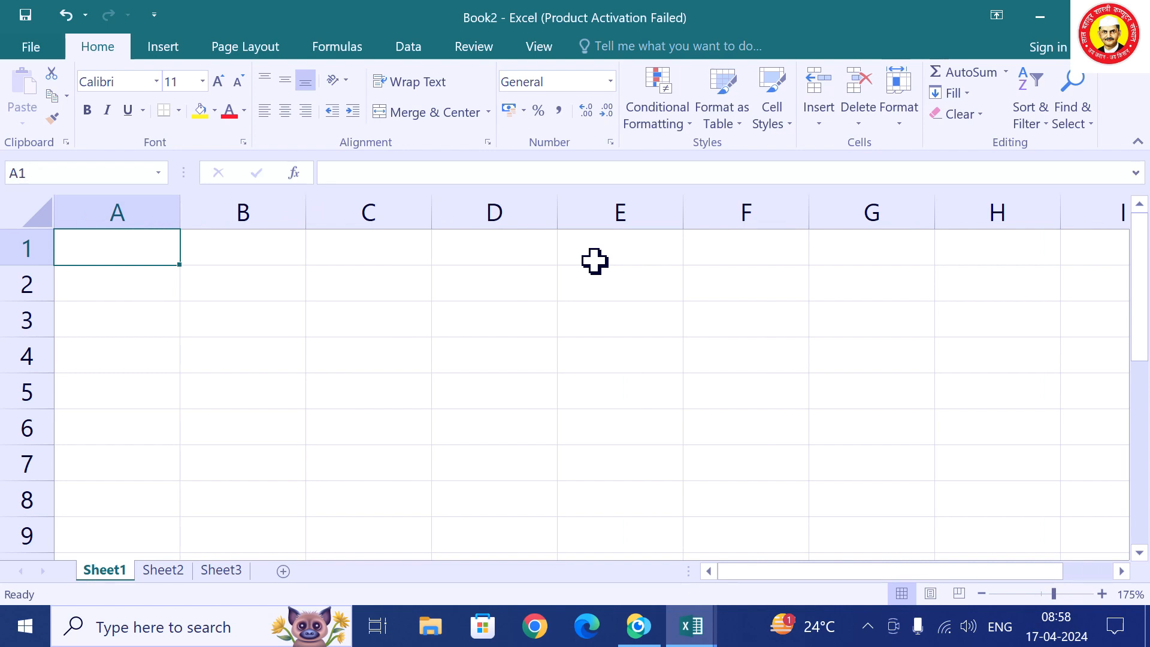
{"action": "key", "text": "ctrl+Down"}
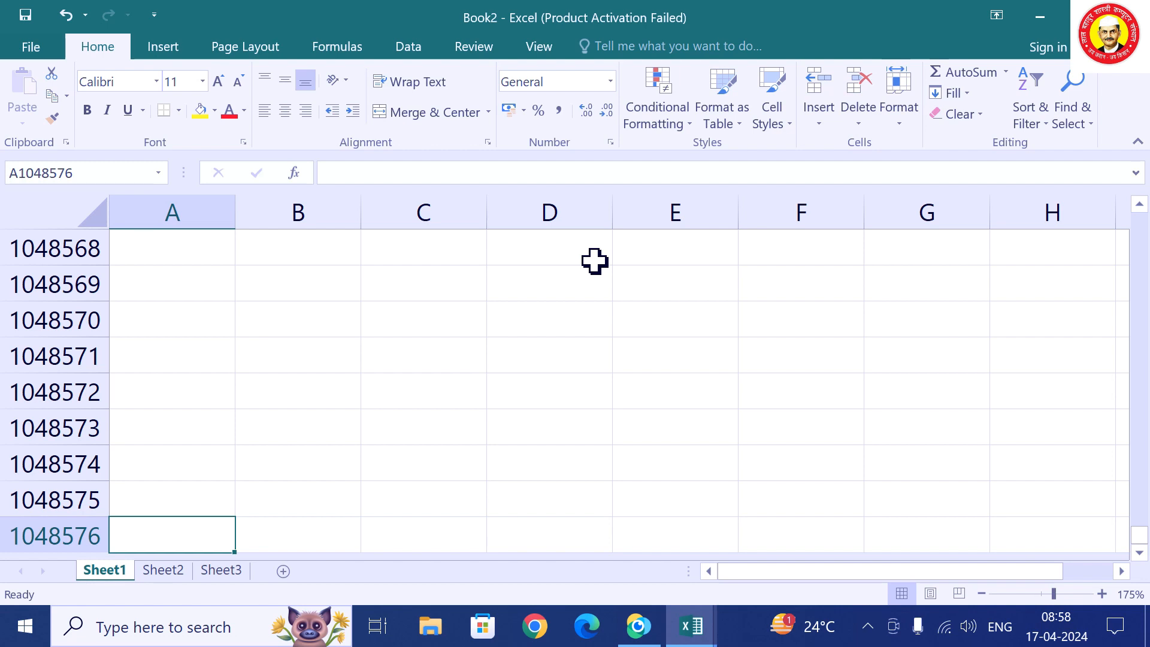
{"action": "key", "text": "ctrl+Up"}
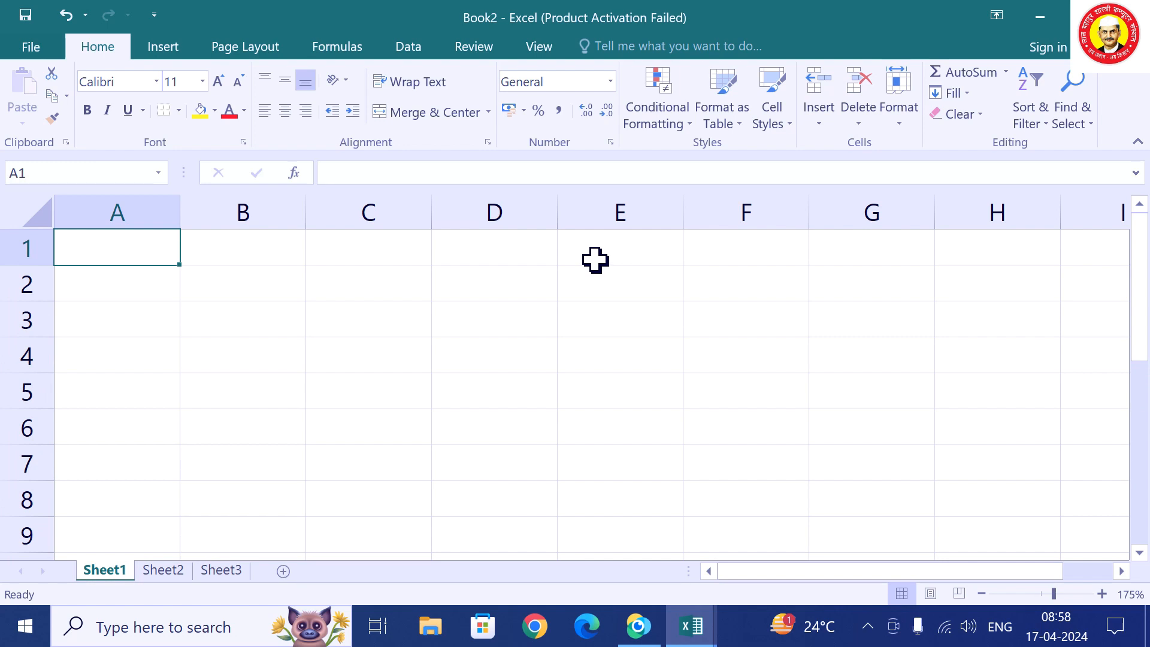
Select cells C2, E3 and C3 and column C to demonstrate cell addresses.
{"action": "left_click", "coordinate": [371, 284]}
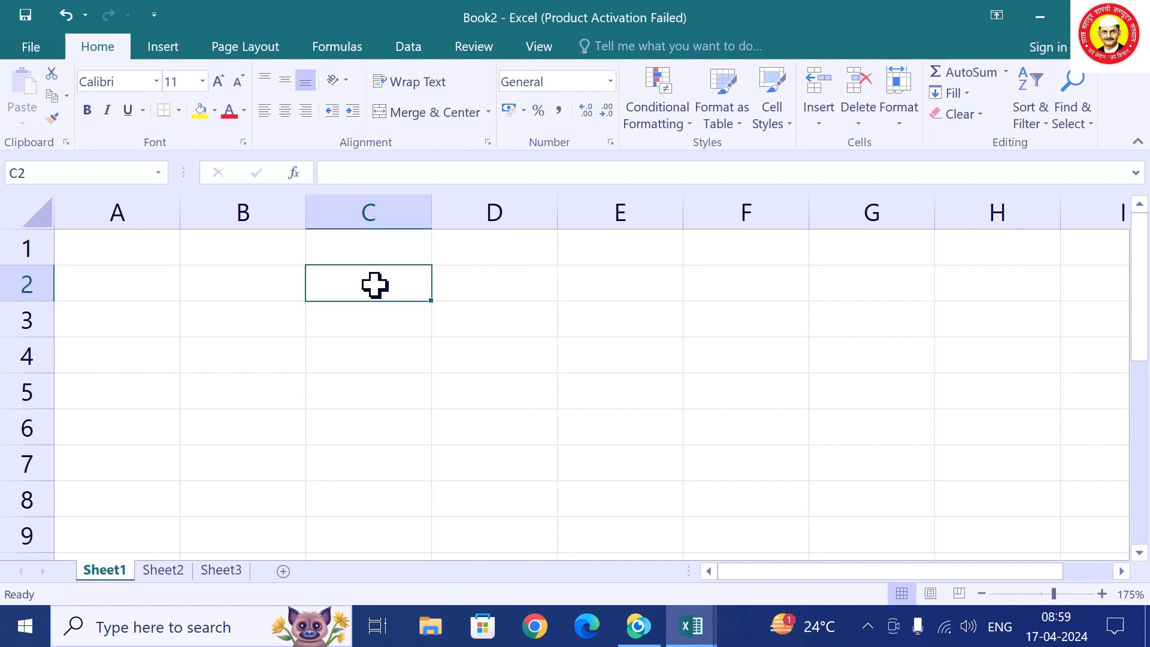
{"action": "left_click", "coordinate": [594, 310]}
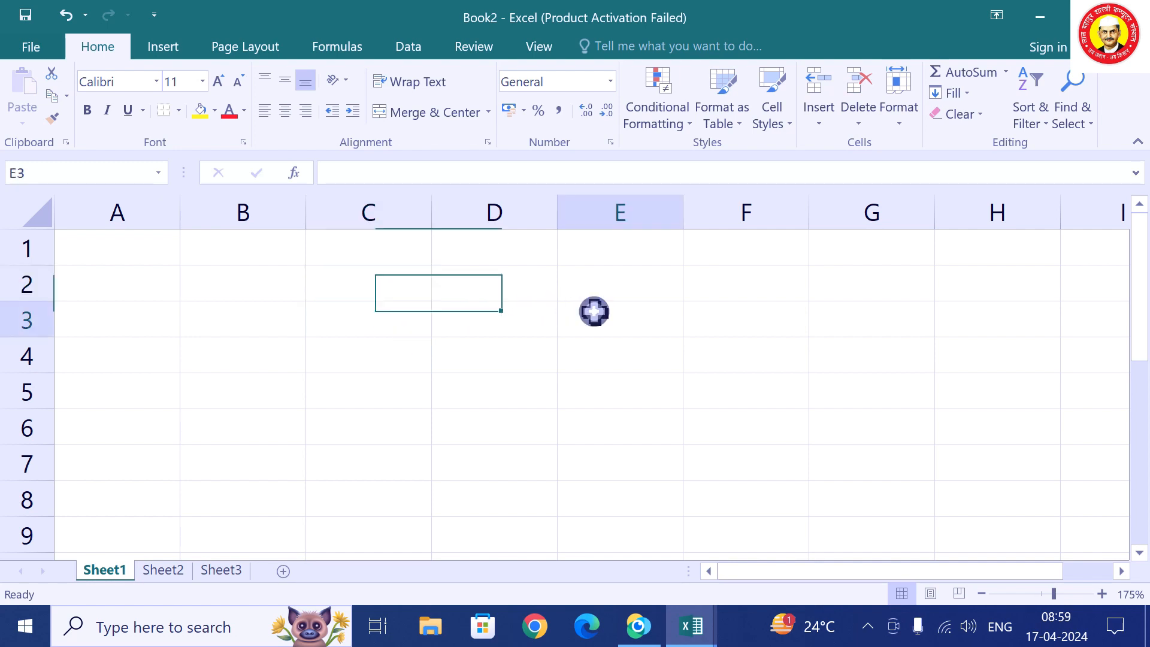
{"action": "left_click", "coordinate": [367, 325]}
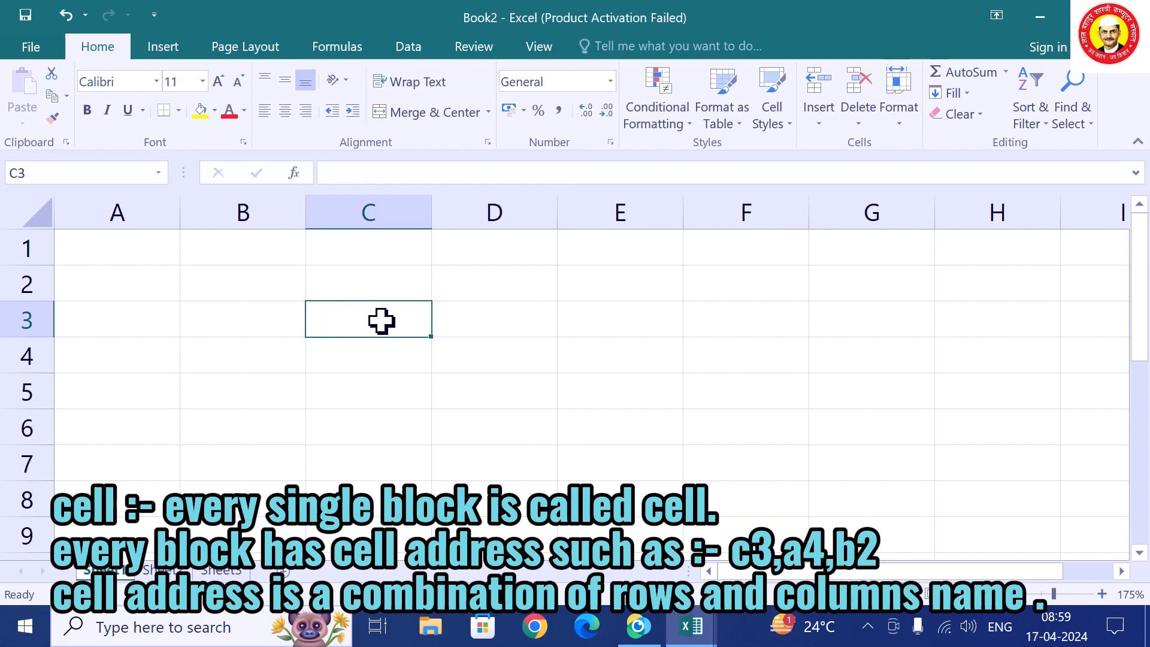
{"action": "left_click", "coordinate": [378, 211]}
{"action": "left_click", "coordinate": [375, 316]}
Enter the label 'C3' in cell C3 and 'F6' in cell F6.
{"action": "type", "text": "C3"}
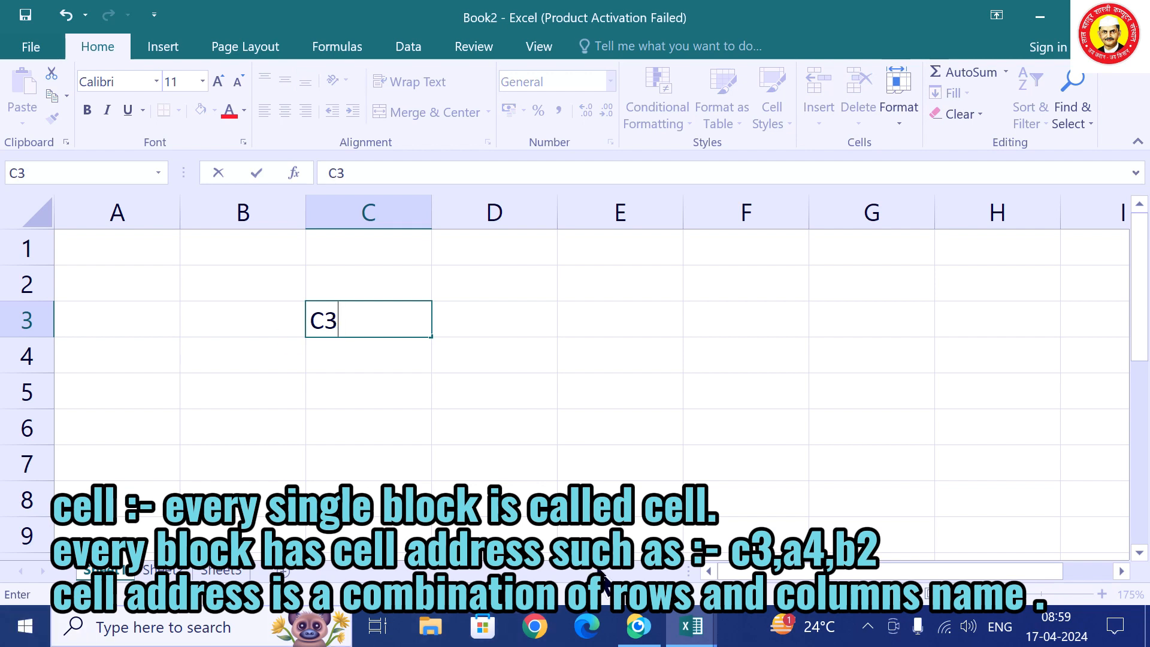
{"action": "left_click", "coordinate": [731, 423]}
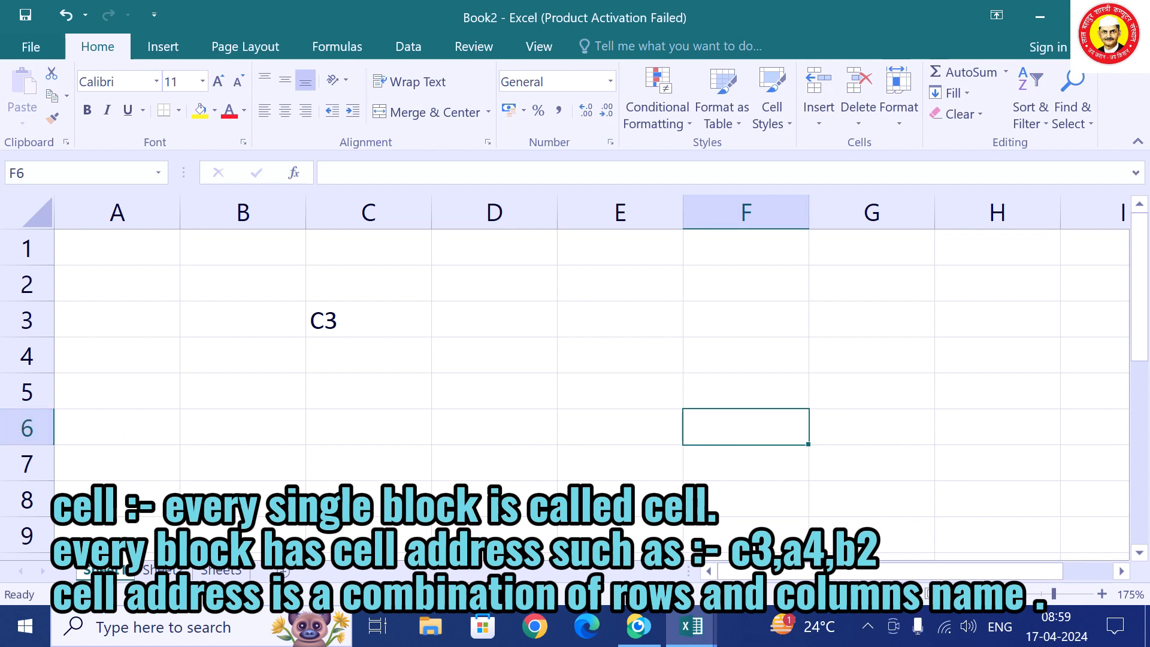
{"action": "type", "text": "F6"}
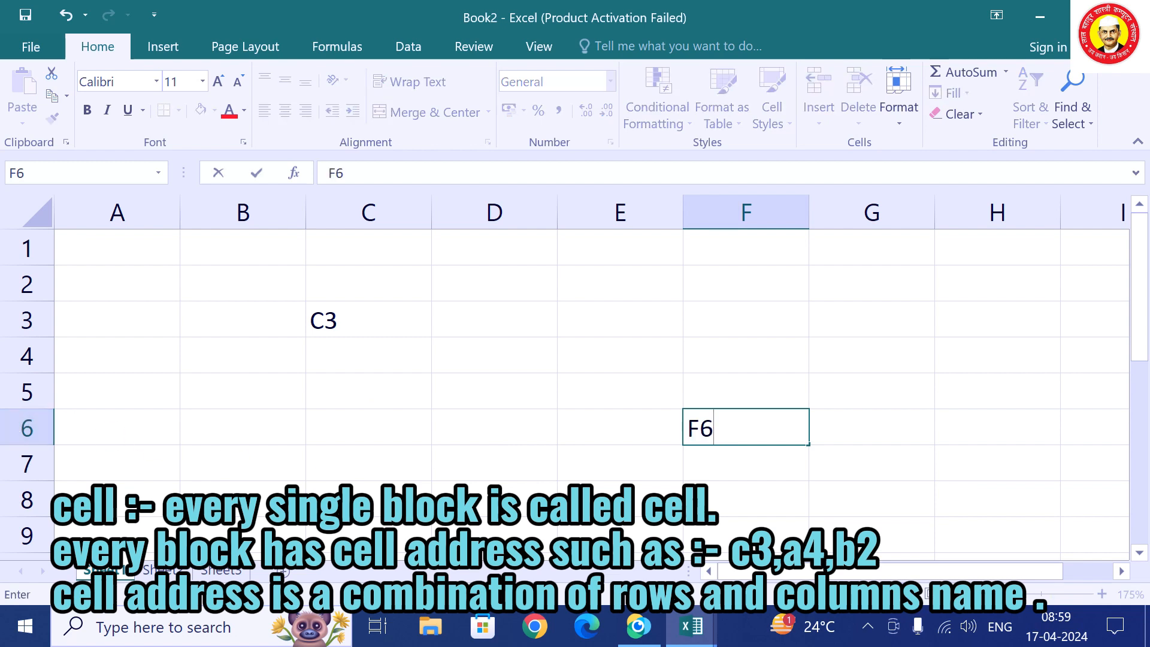
{"action": "left_click", "coordinate": [692, 512]}
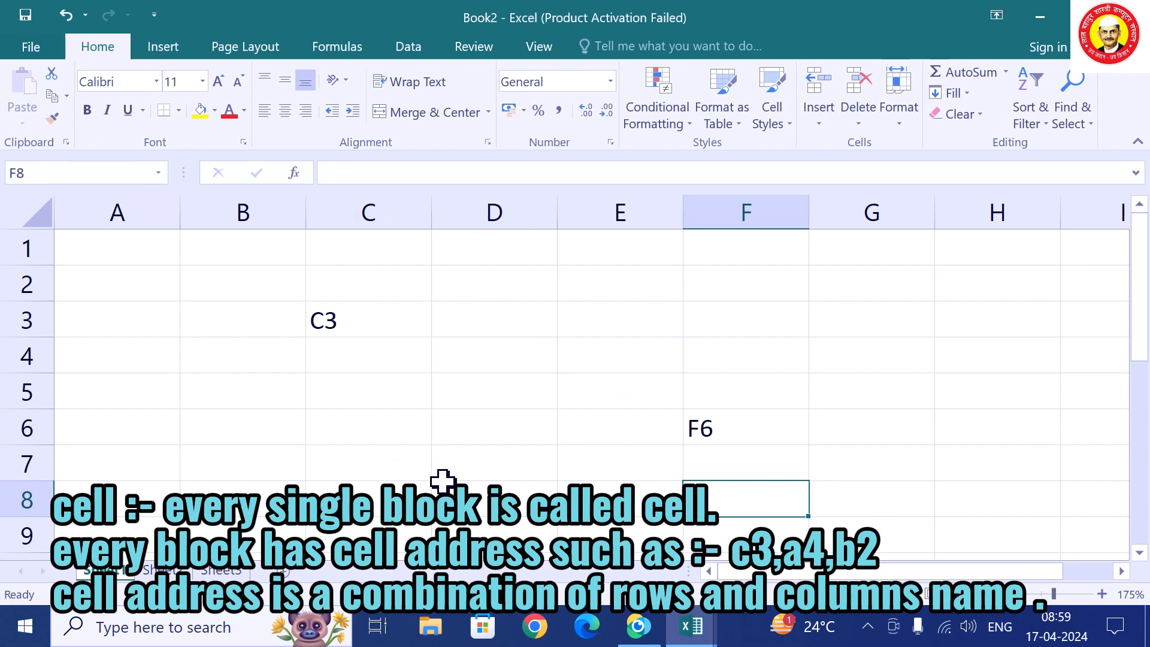
{"action": "left_click", "coordinate": [496, 459]}
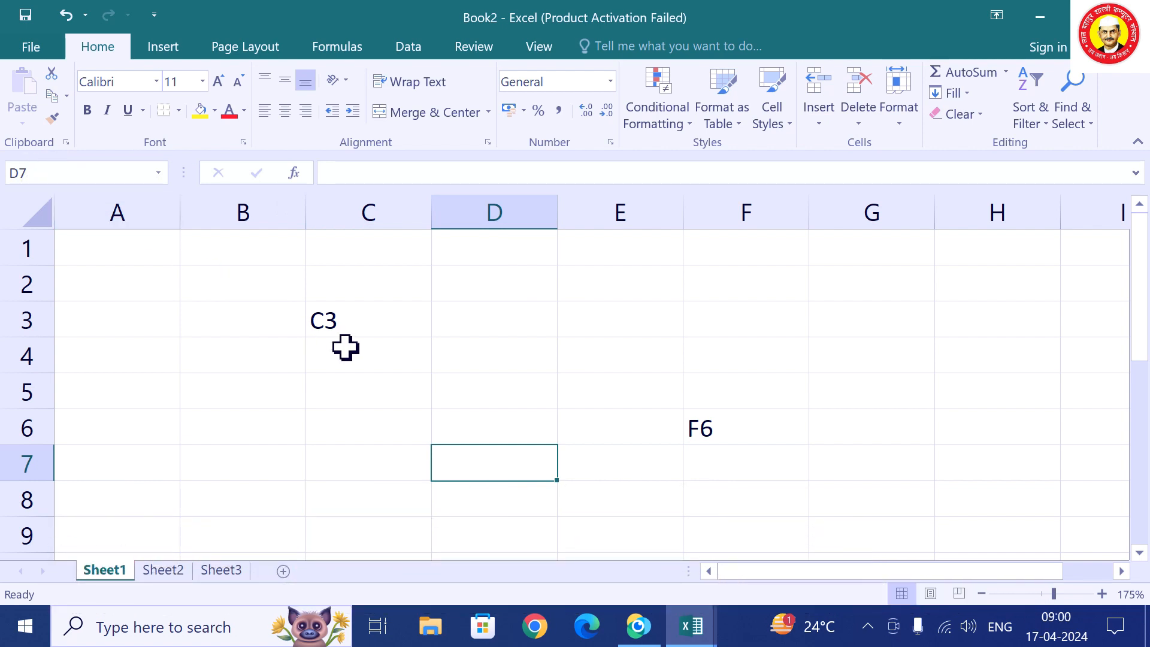
Clear block B2:F8 of the C3 and F6 entries, then switch to the LBSCI workbook.
{"action": "left_click_drag", "start_coordinate": [262, 295], "coordinate": [761, 496]}
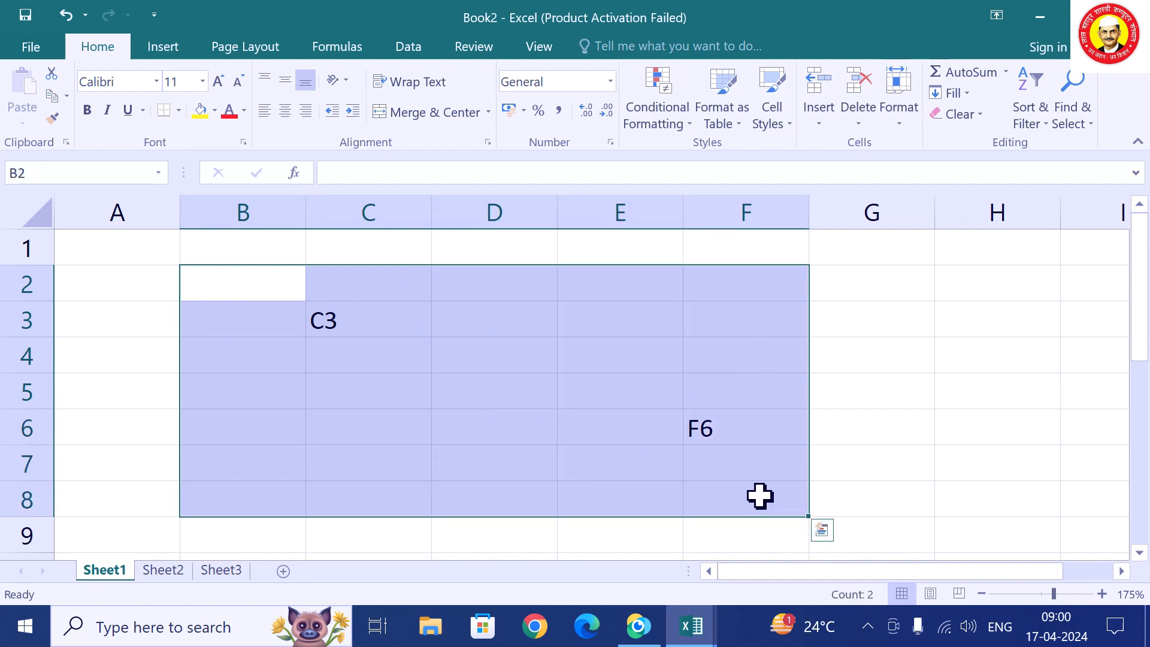
{"action": "key", "text": "Delete"}
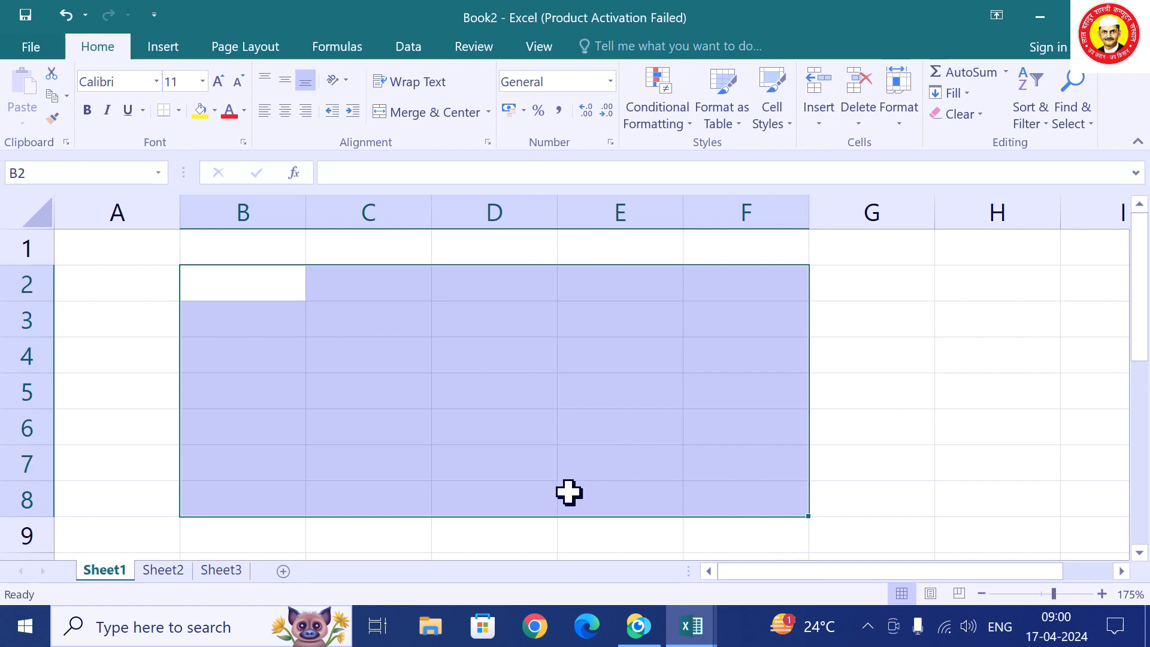
{"action": "left_click", "coordinate": [515, 529]}
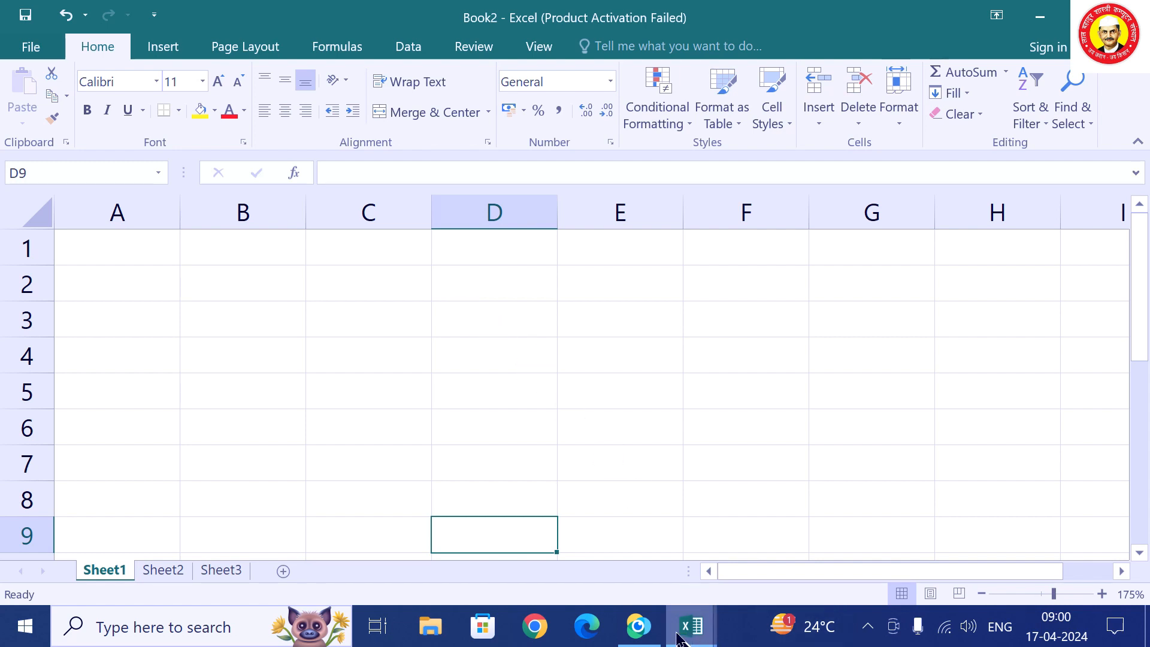
{"action": "mouse_move", "coordinate": [683, 636]}
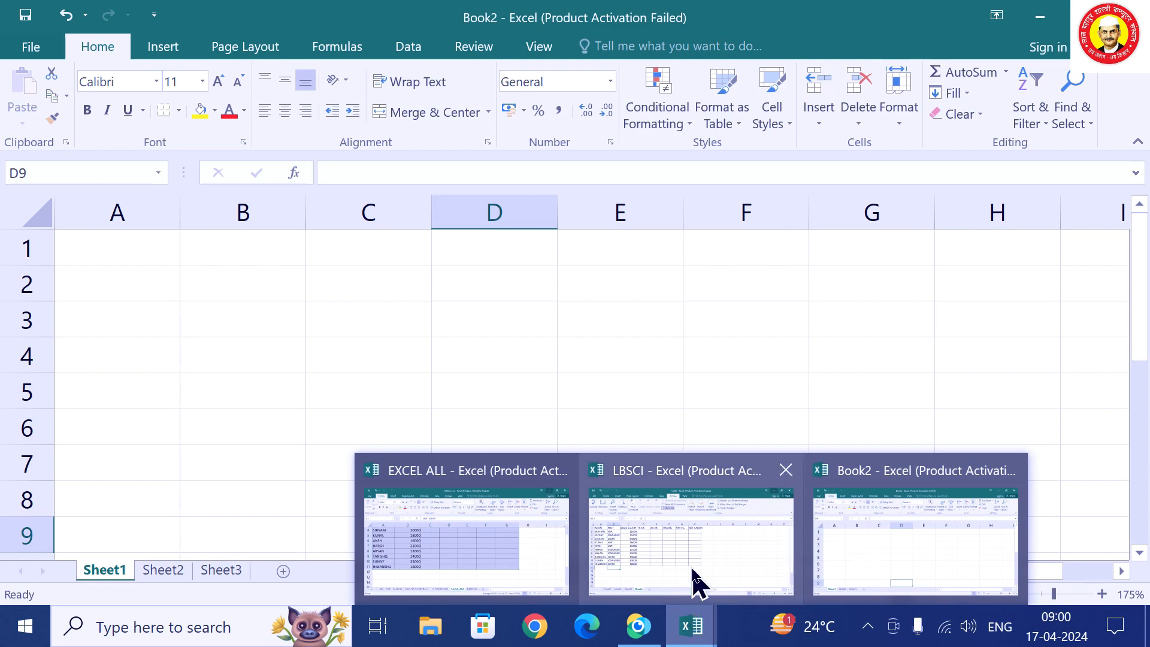
{"action": "left_click", "coordinate": [699, 577]}
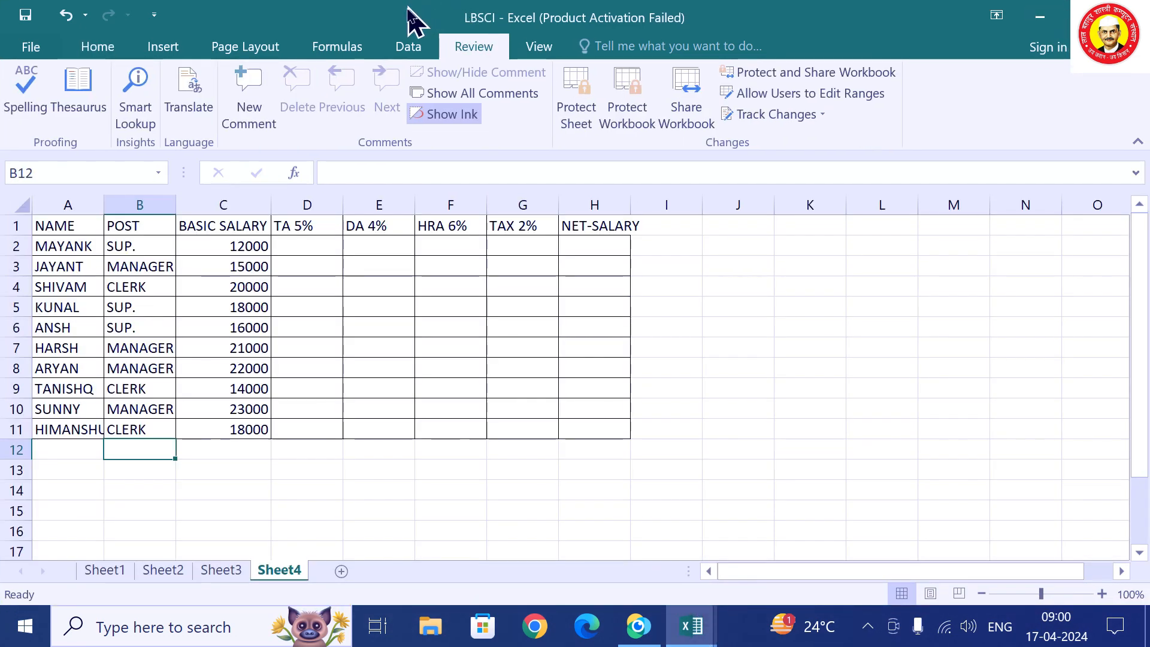
Review the Sheet1 marks table and Sheet2 rate-quantity table, ending on Sheet1.
{"action": "left_click", "coordinate": [103, 571]}
{"action": "left_click", "coordinate": [162, 572]}
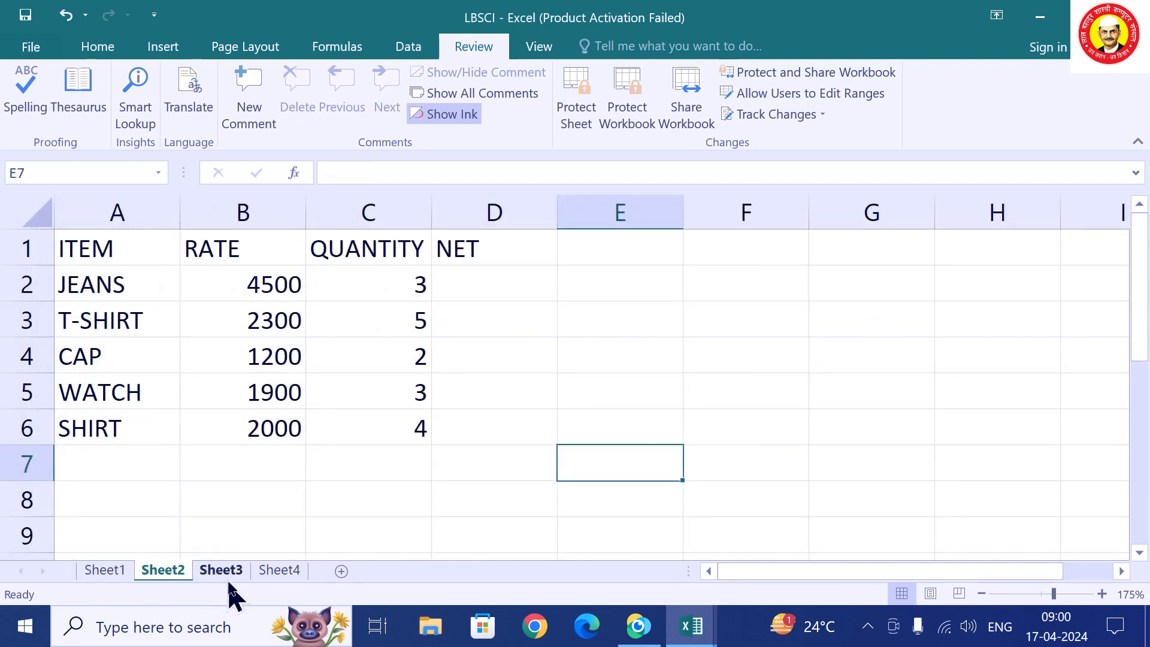
{"action": "left_click", "coordinate": [105, 572]}
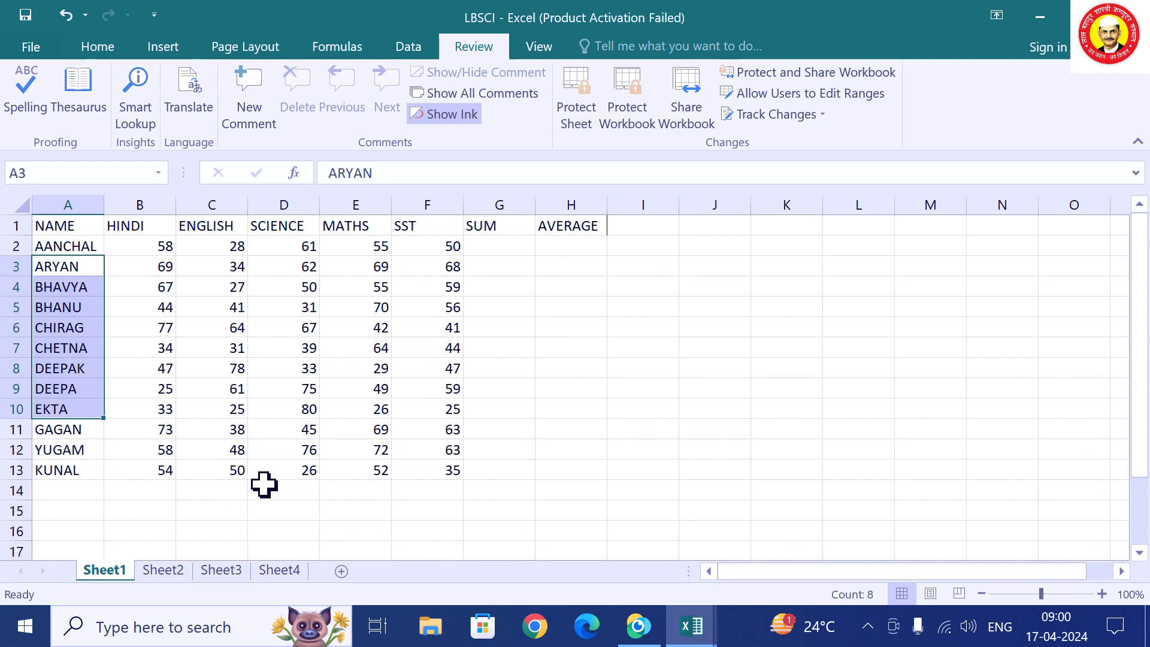
{"action": "scroll", "coordinate": [265, 485], "scroll_direction": "up", "scroll_amount": 2}
{"action": "scroll", "coordinate": [275, 484], "scroll_direction": "up", "scroll_amount": 1}
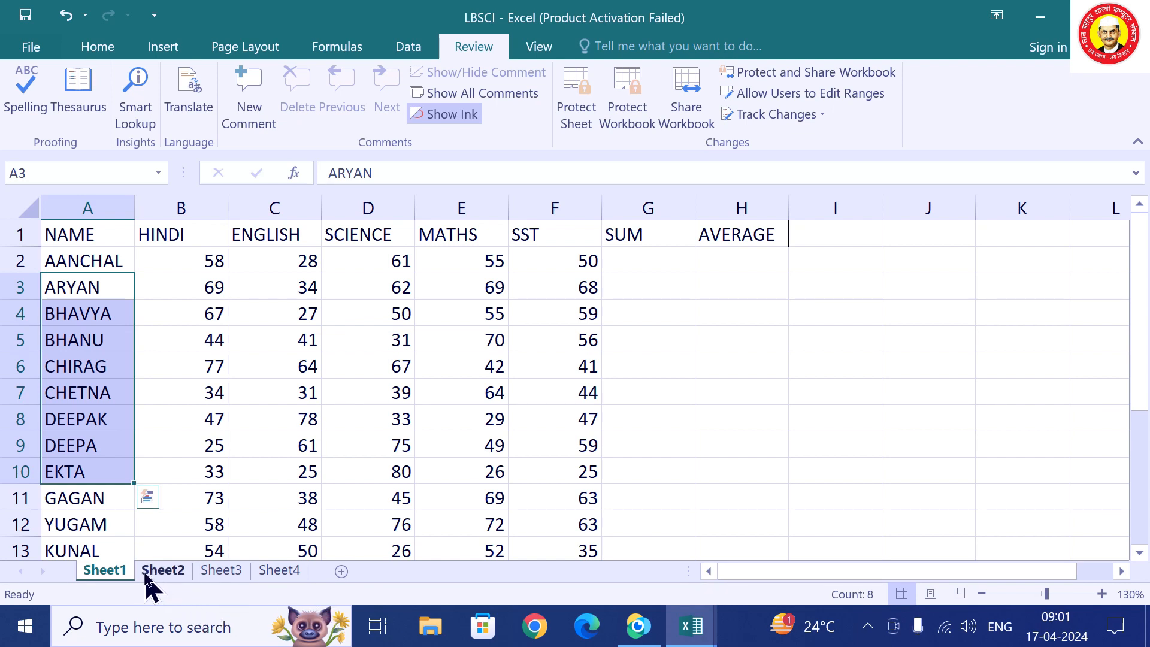
Rename Sheet1 to SUM.
{"action": "right_click", "coordinate": [108, 574]}
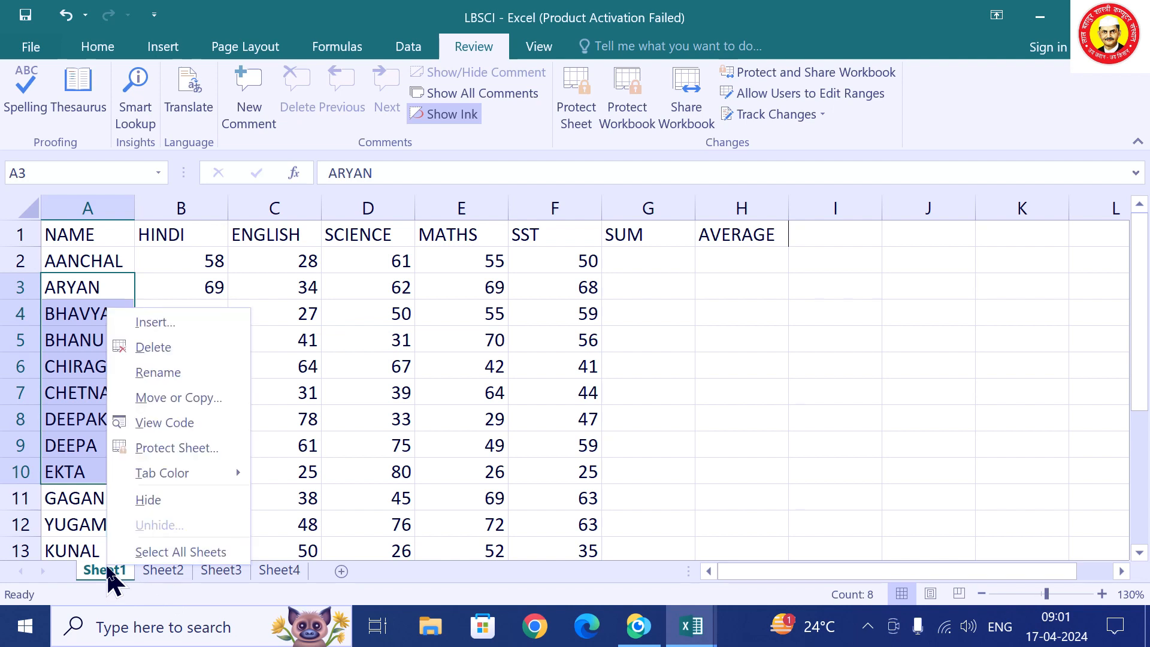
{"action": "left_click", "coordinate": [174, 373]}
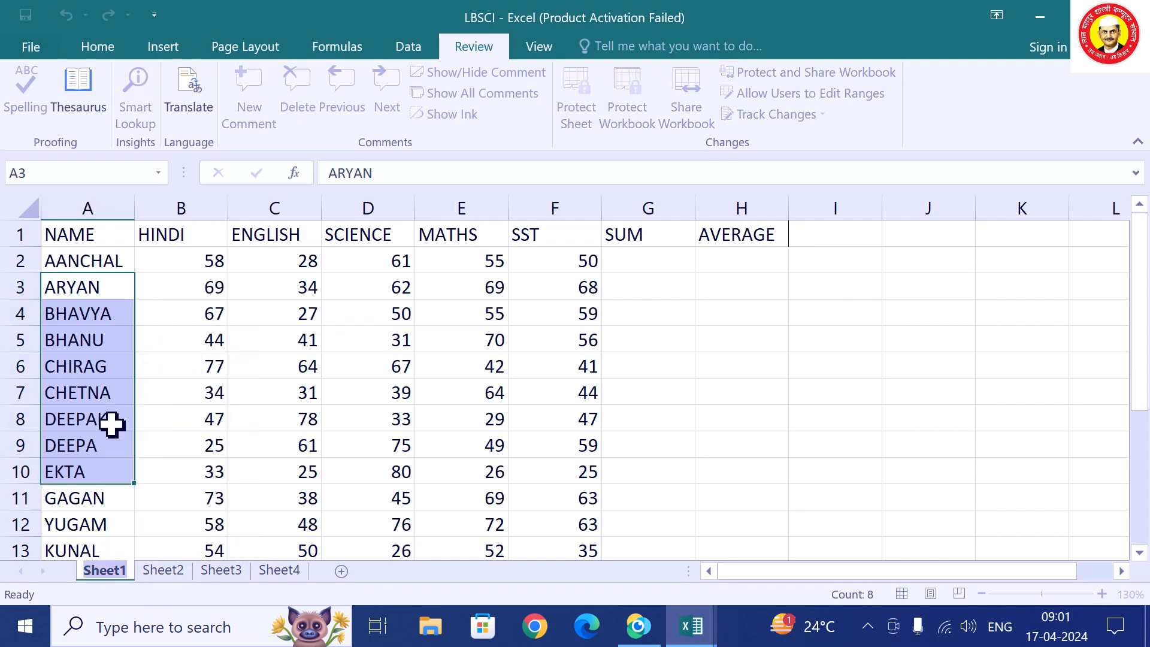
{"action": "type", "text": "SU"}
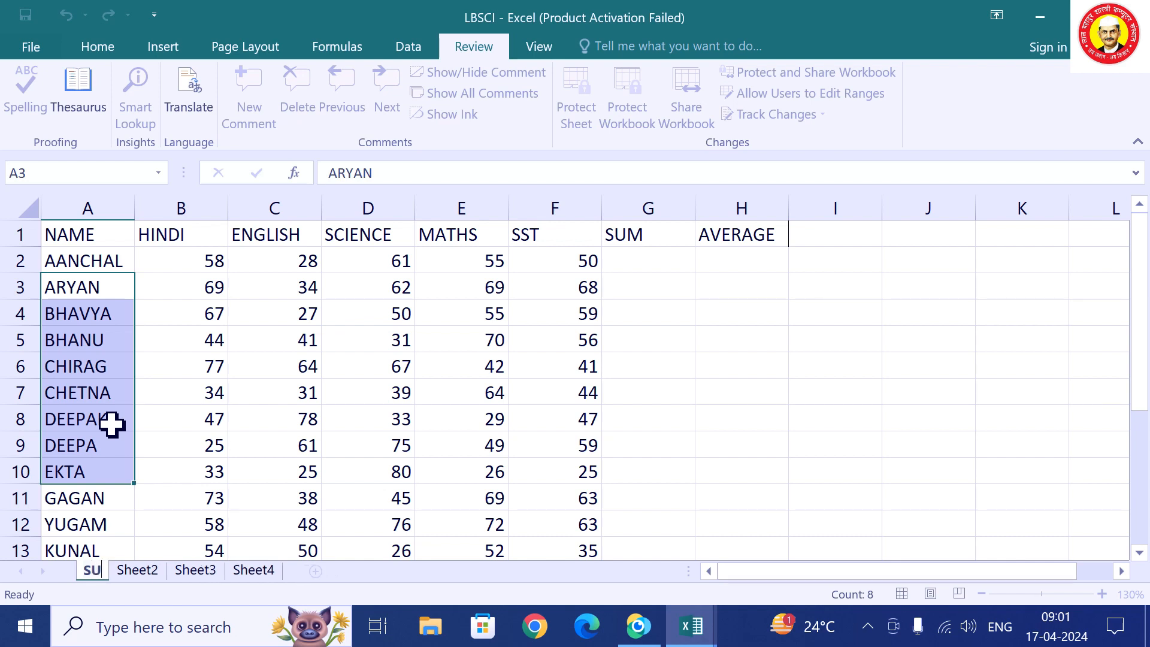
{"action": "type", "text": "M"}
{"action": "key", "text": "Return"}
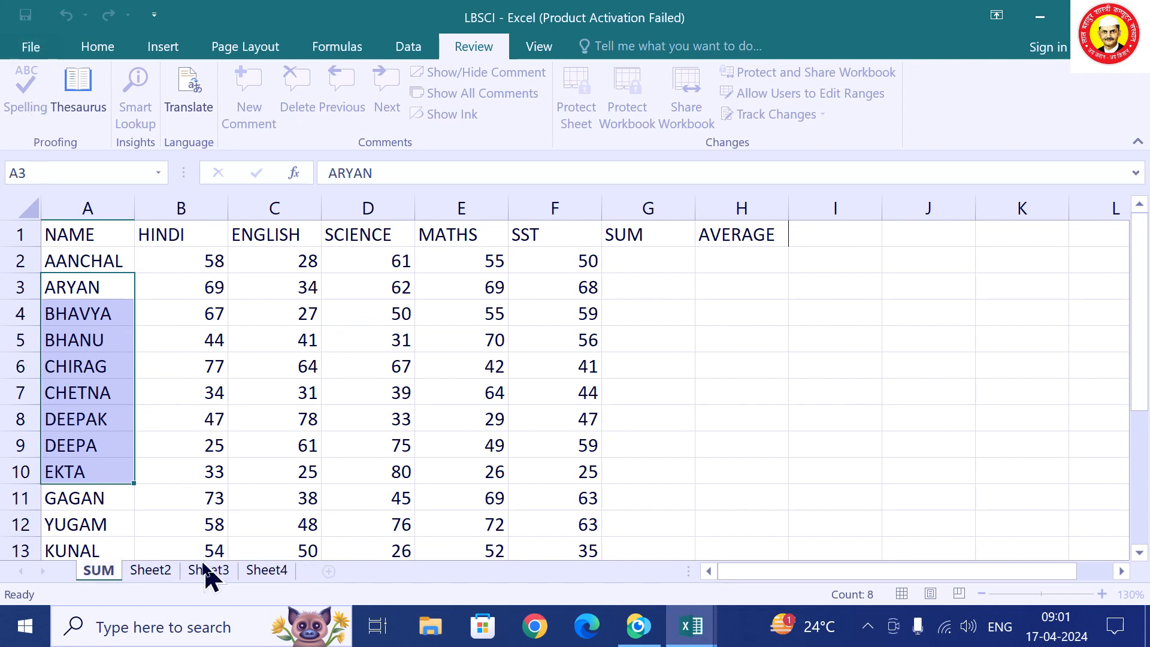
Rename Sheet2 to PRODUCT and go back to the SUM sheet.
{"action": "left_click", "coordinate": [151, 574]}
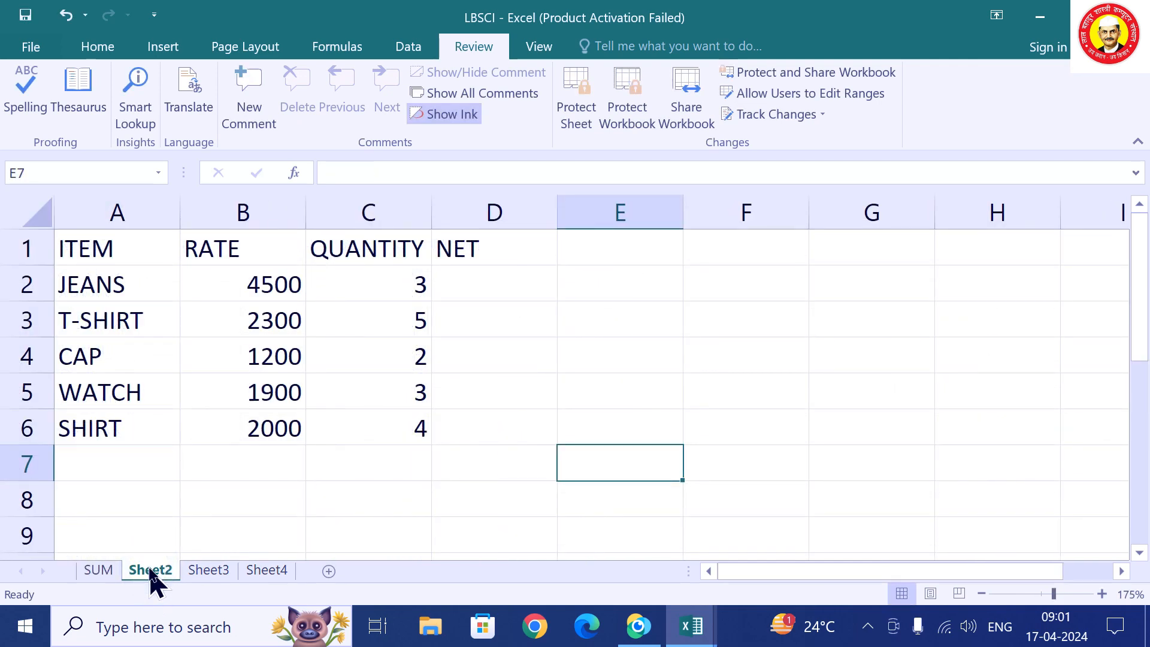
{"action": "right_click", "coordinate": [151, 572]}
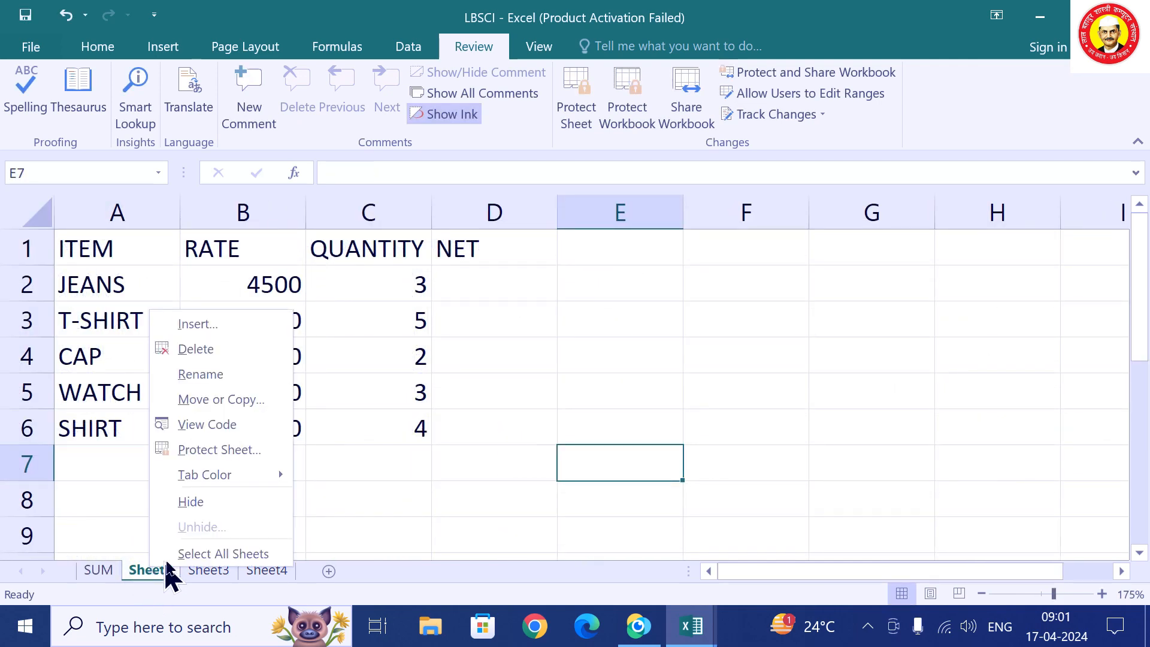
{"action": "left_click", "coordinate": [217, 374]}
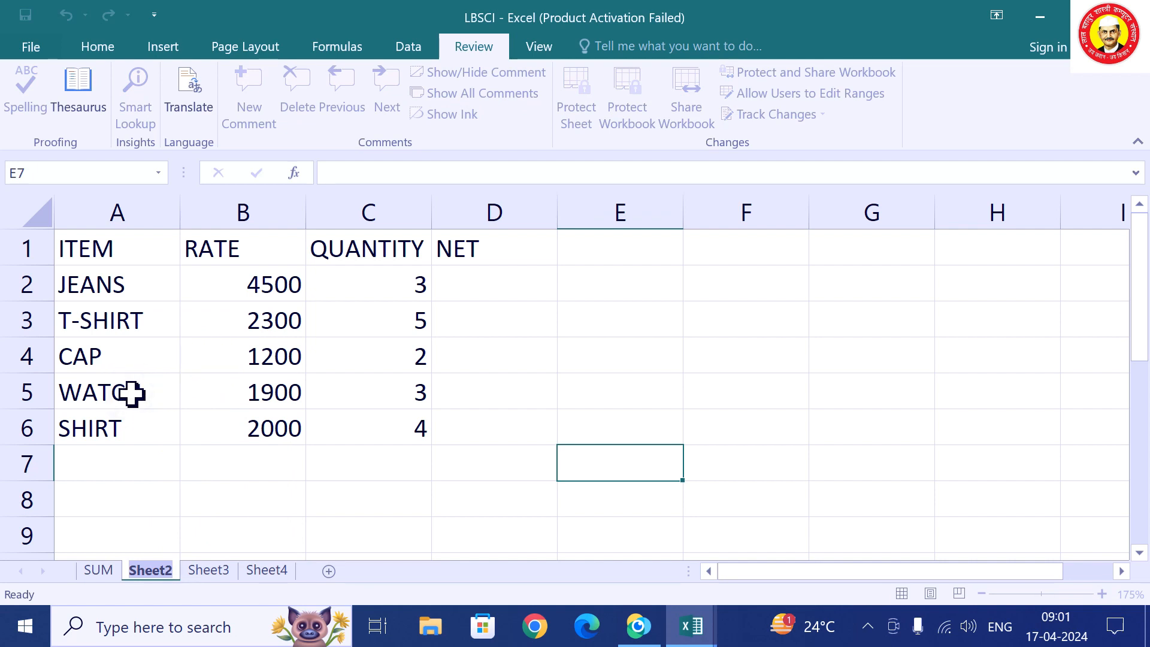
{"action": "type", "text": "PRO"}
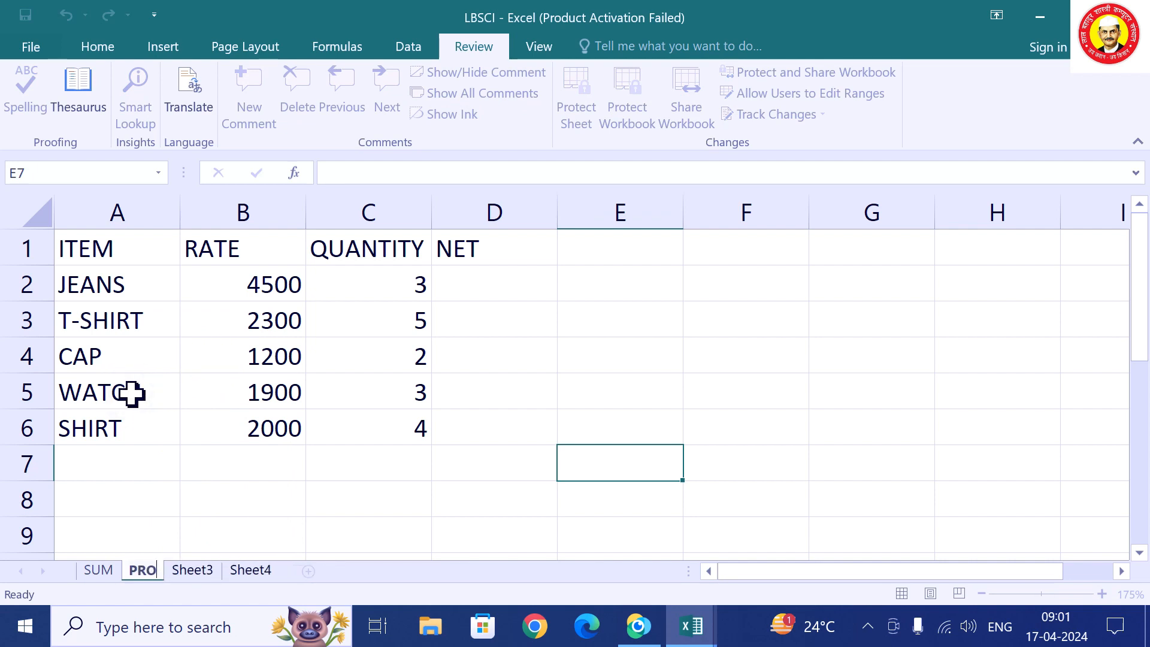
{"action": "type", "text": "DU"}
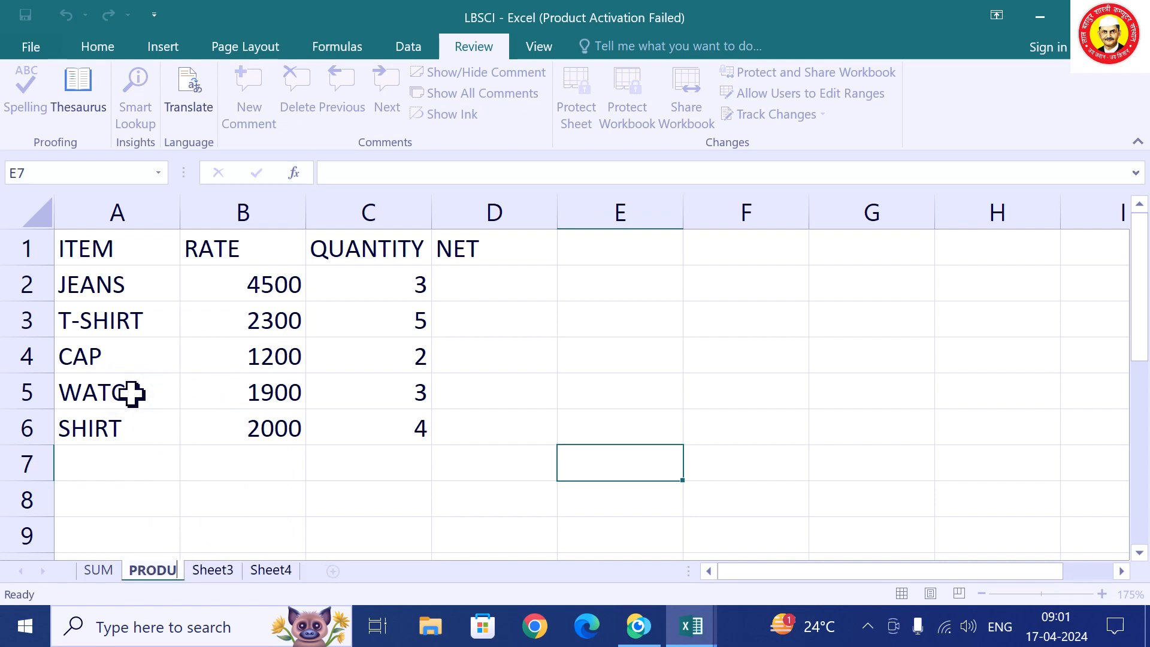
{"action": "type", "text": "C"}
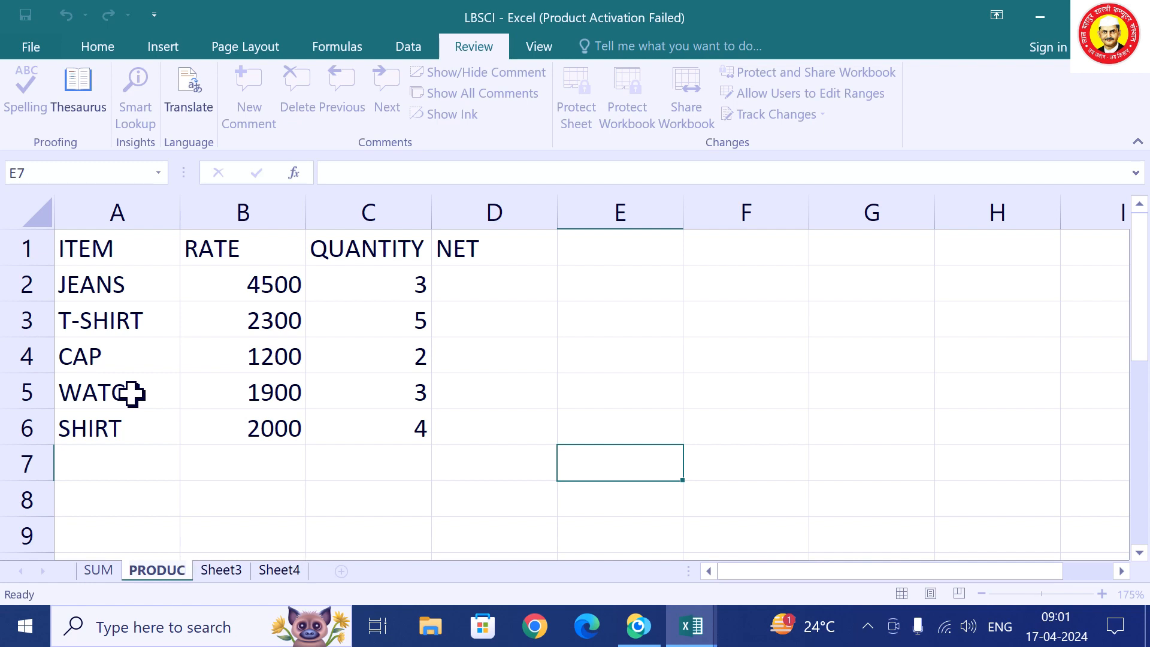
{"action": "type", "text": "T"}
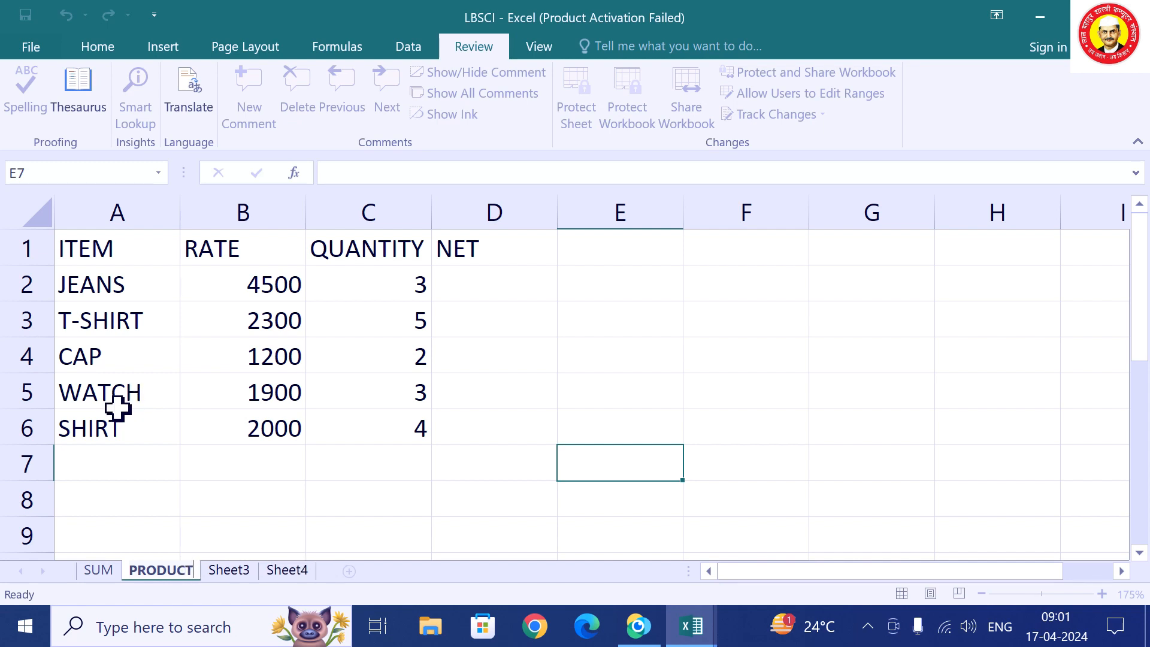
{"action": "left_click", "coordinate": [265, 527]}
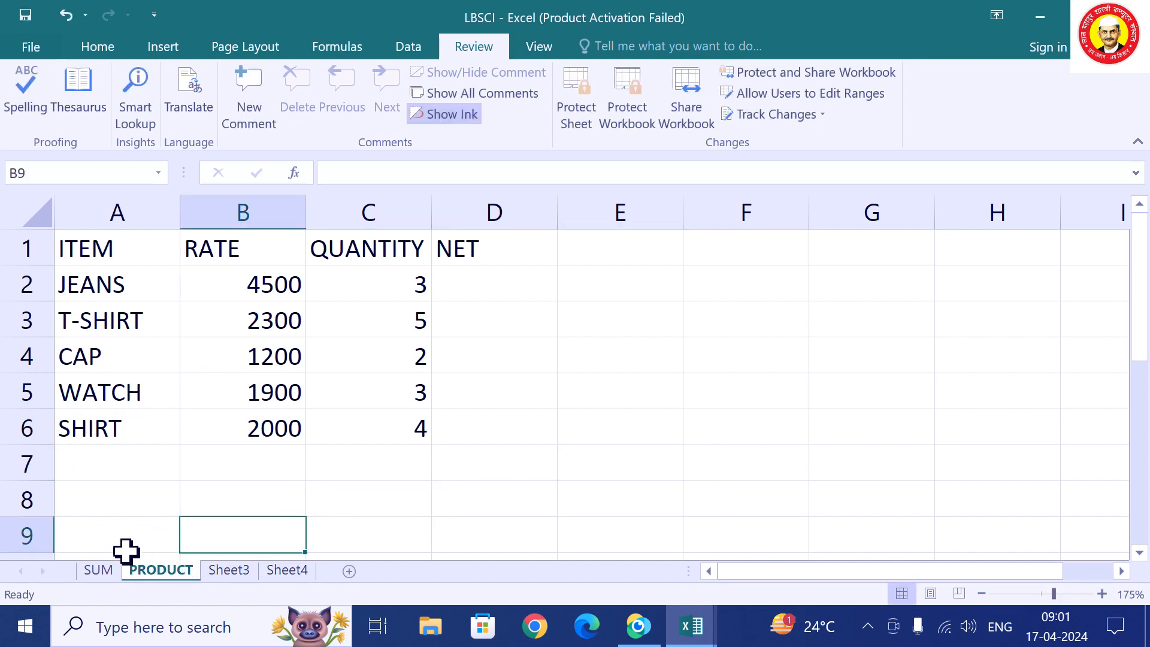
{"action": "left_click", "coordinate": [93, 572]}
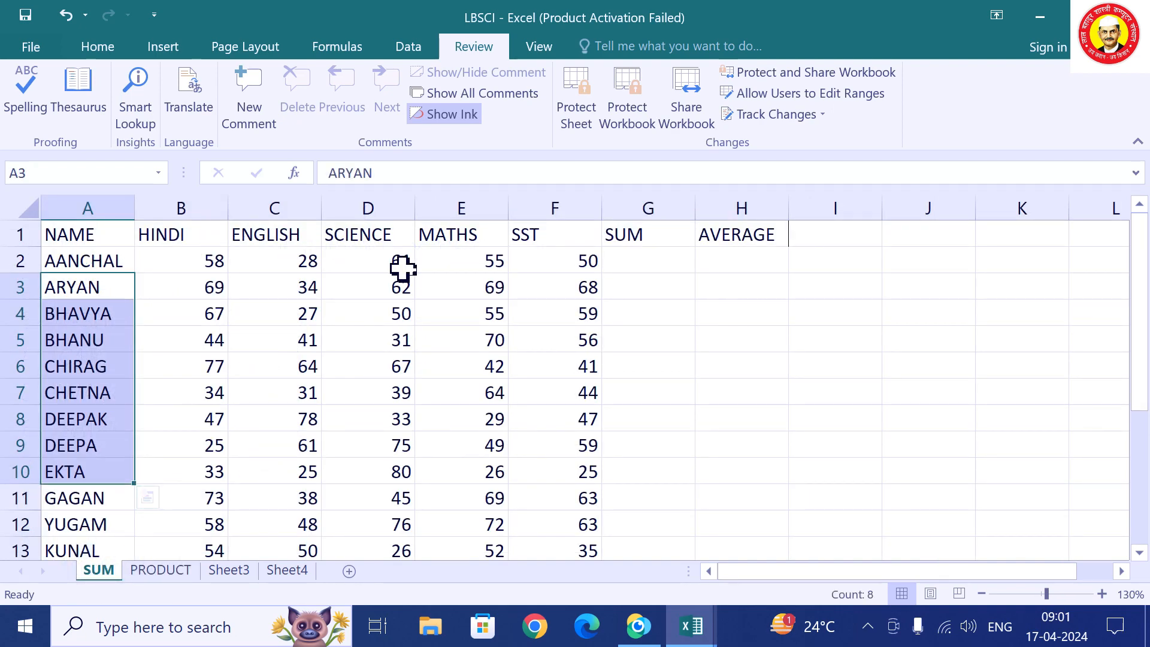
Select names, HINDI marks and the ENGLISH–SST columns to view status-bar sums, then switch to Book2.
{"action": "left_click_drag", "start_coordinate": [90, 233], "coordinate": [80, 437]}
{"action": "left_click_drag", "start_coordinate": [211, 261], "coordinate": [219, 393]}
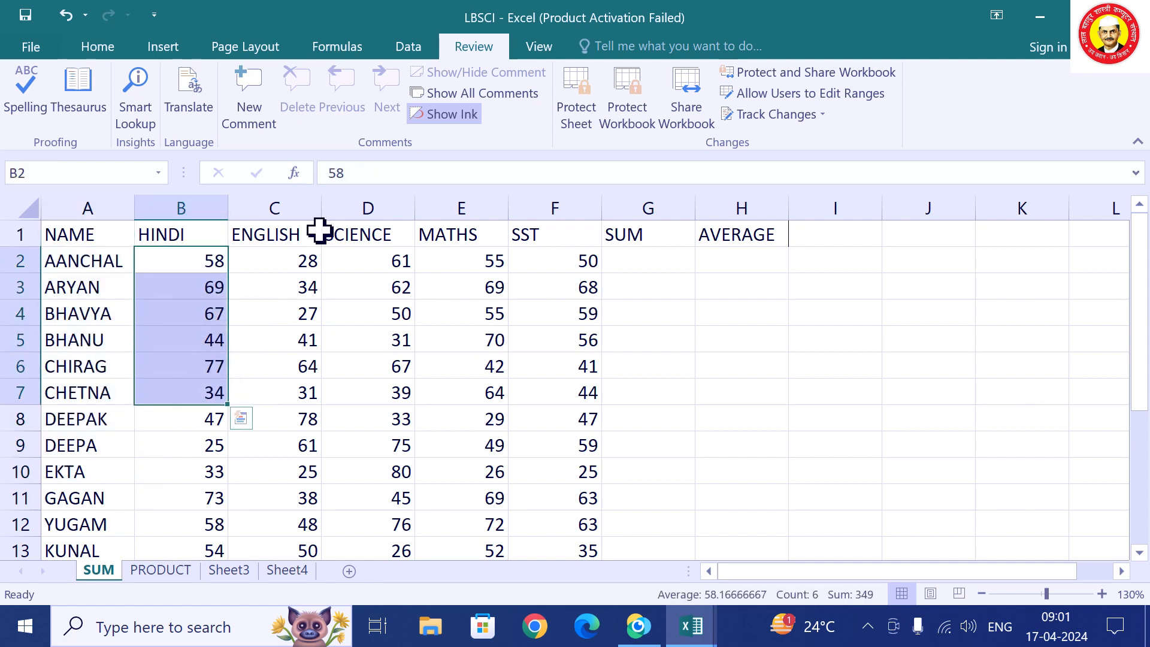
{"action": "left_click", "coordinate": [303, 206]}
{"action": "left_click", "coordinate": [362, 205]}
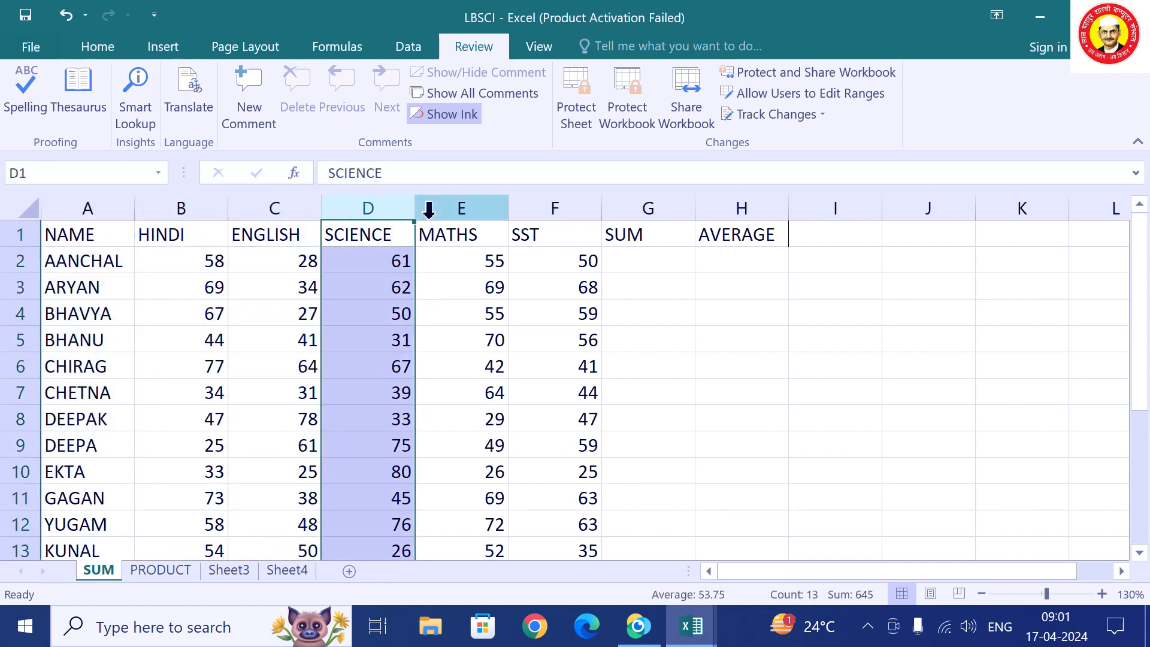
{"action": "left_click", "coordinate": [457, 208]}
{"action": "left_click", "coordinate": [542, 209]}
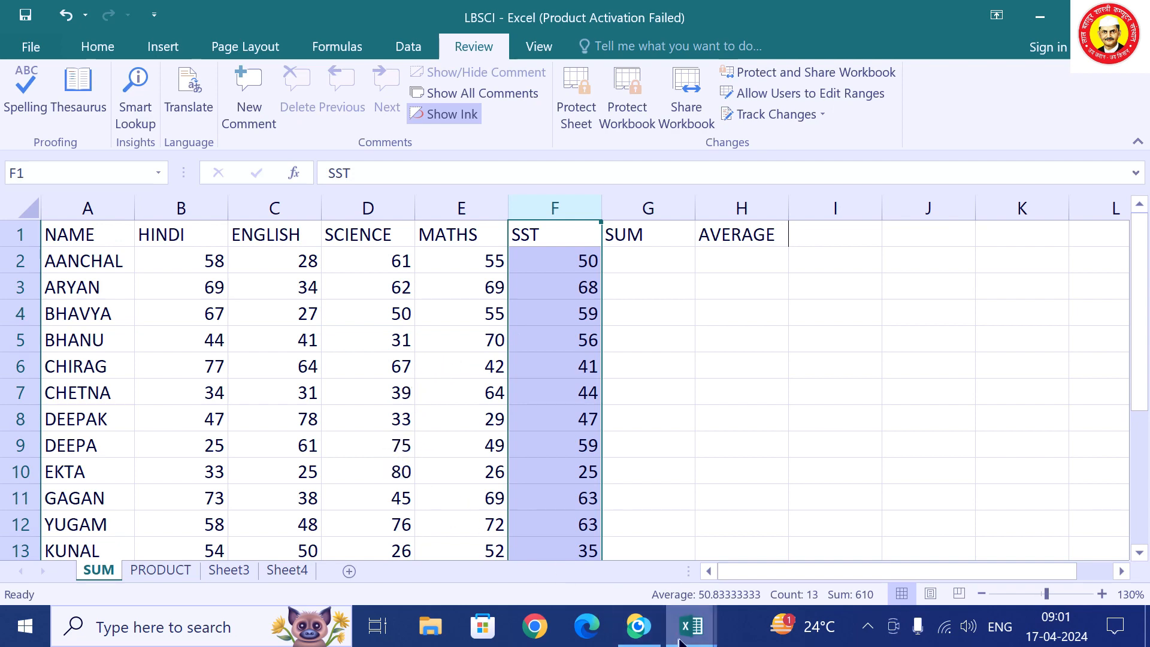
{"action": "mouse_move", "coordinate": [692, 636]}
{"action": "left_click", "coordinate": [913, 554]}
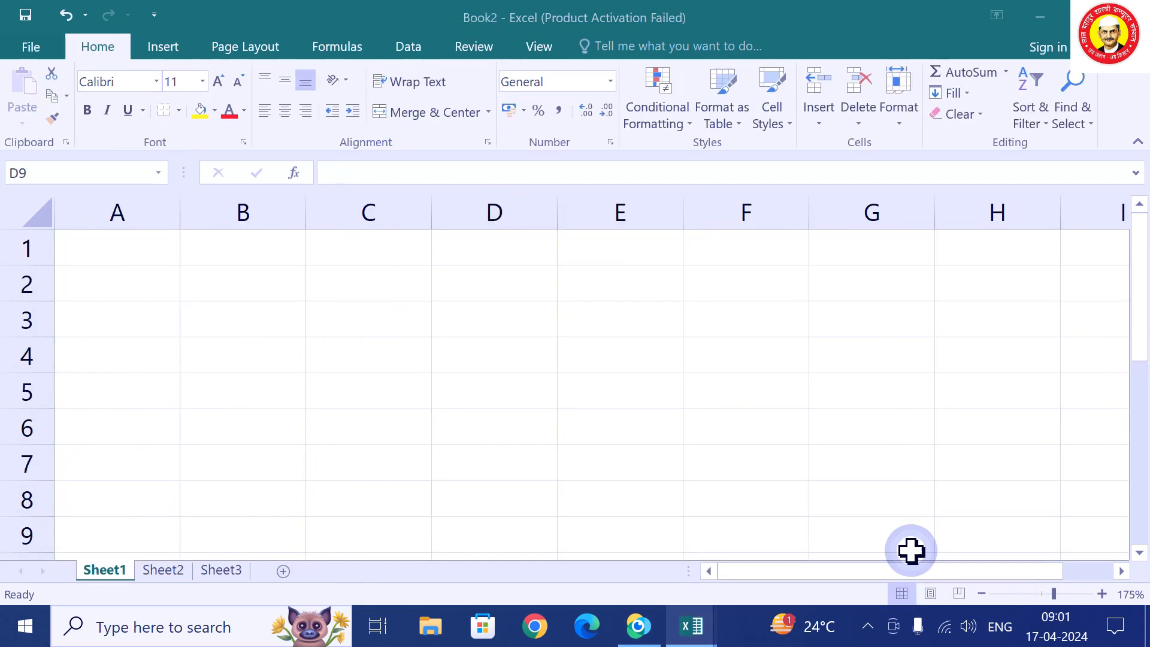
Enter the headings NAME, HINDI and ENG in A1:C1.
{"action": "left_click", "coordinate": [123, 250]}
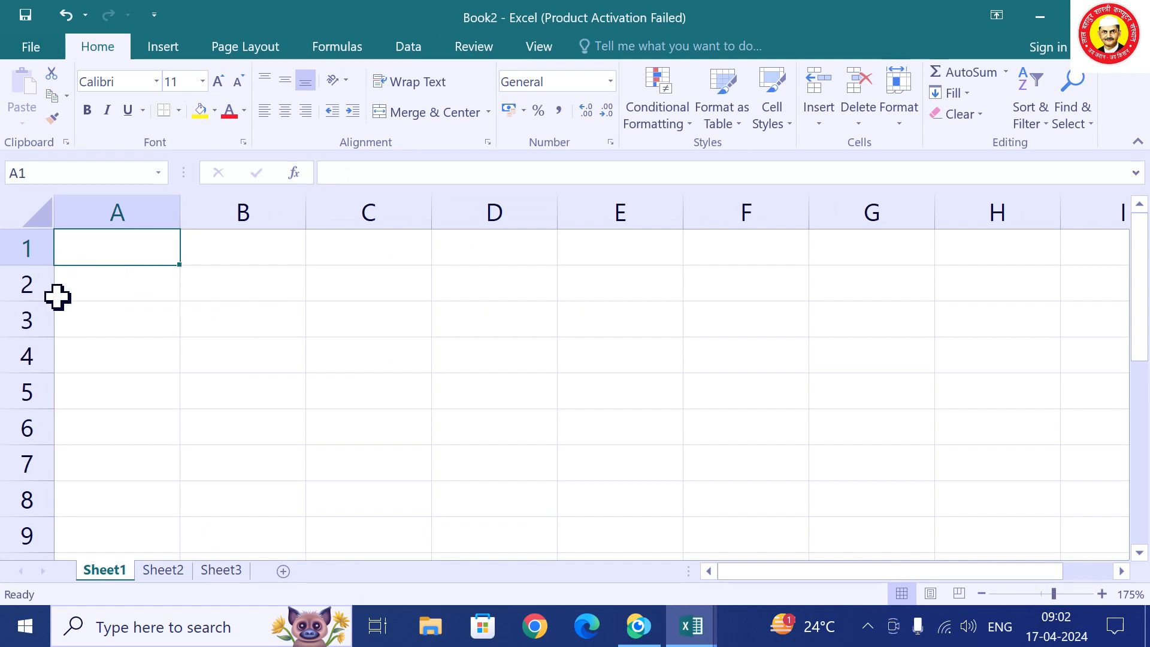
{"action": "left_click", "coordinate": [12, 501]}
{"action": "right_click", "coordinate": [12, 500]}
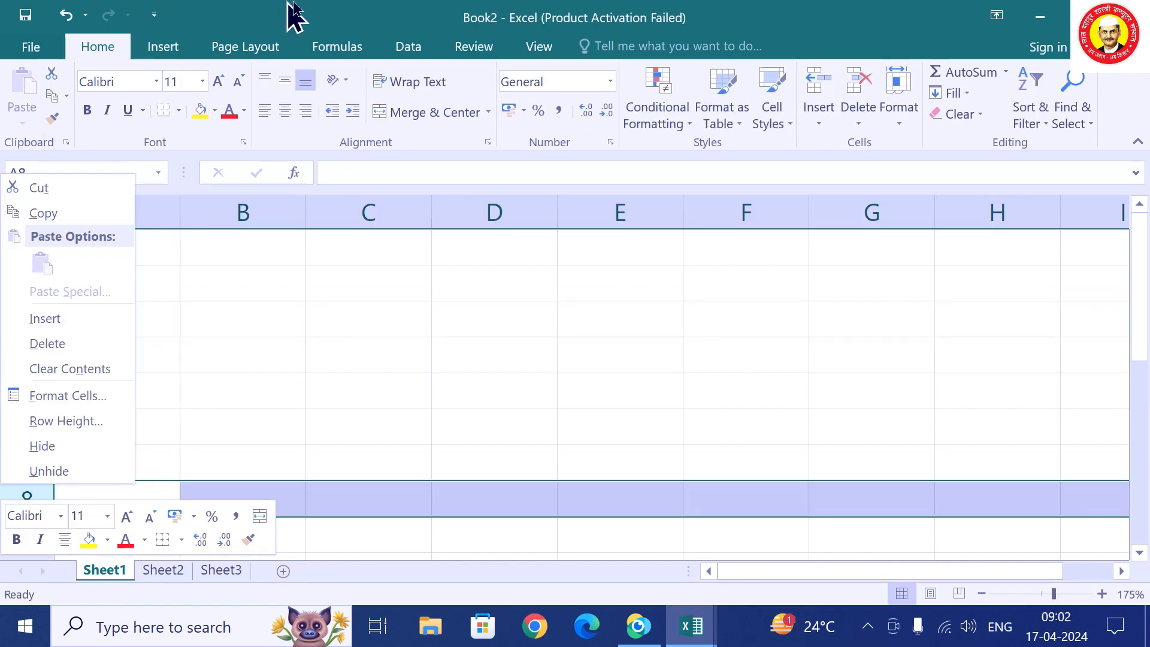
{"action": "key", "text": "Escape"}
{"action": "left_click", "coordinate": [90, 244]}
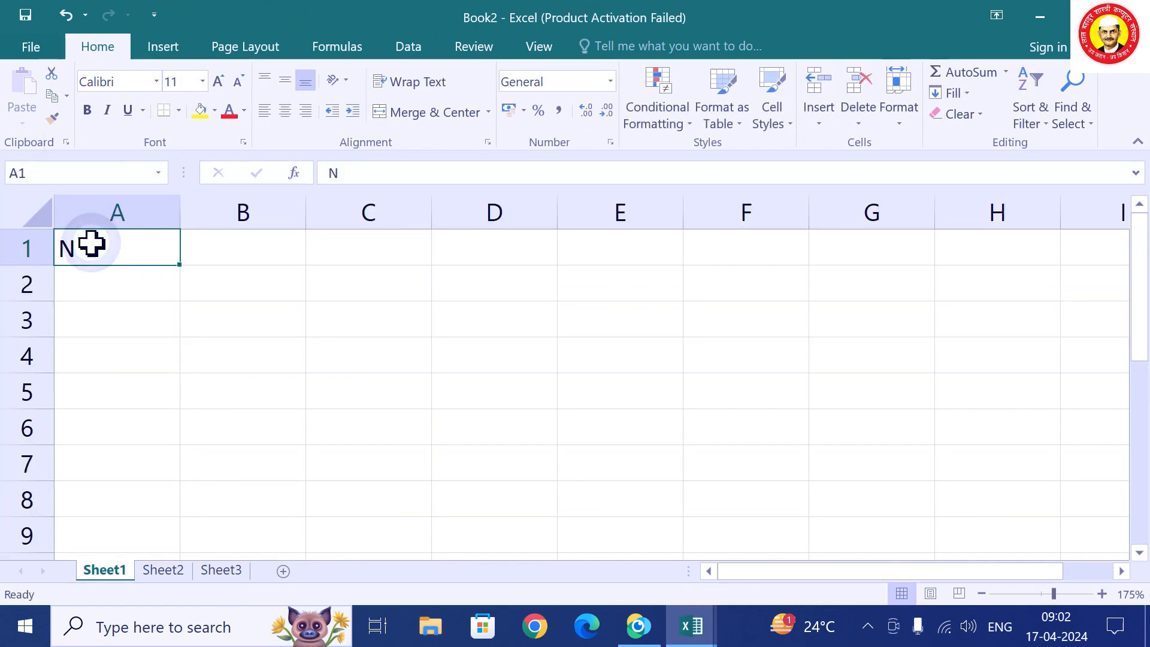
{"action": "type", "text": "NA"}
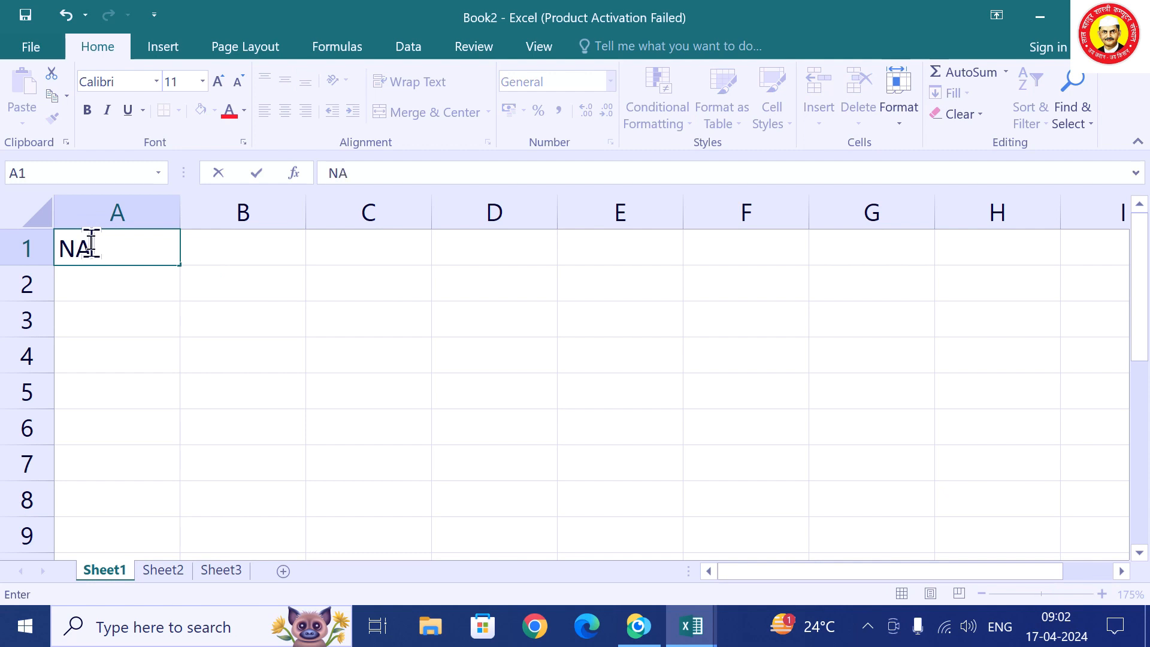
{"action": "type", "text": "ME"}
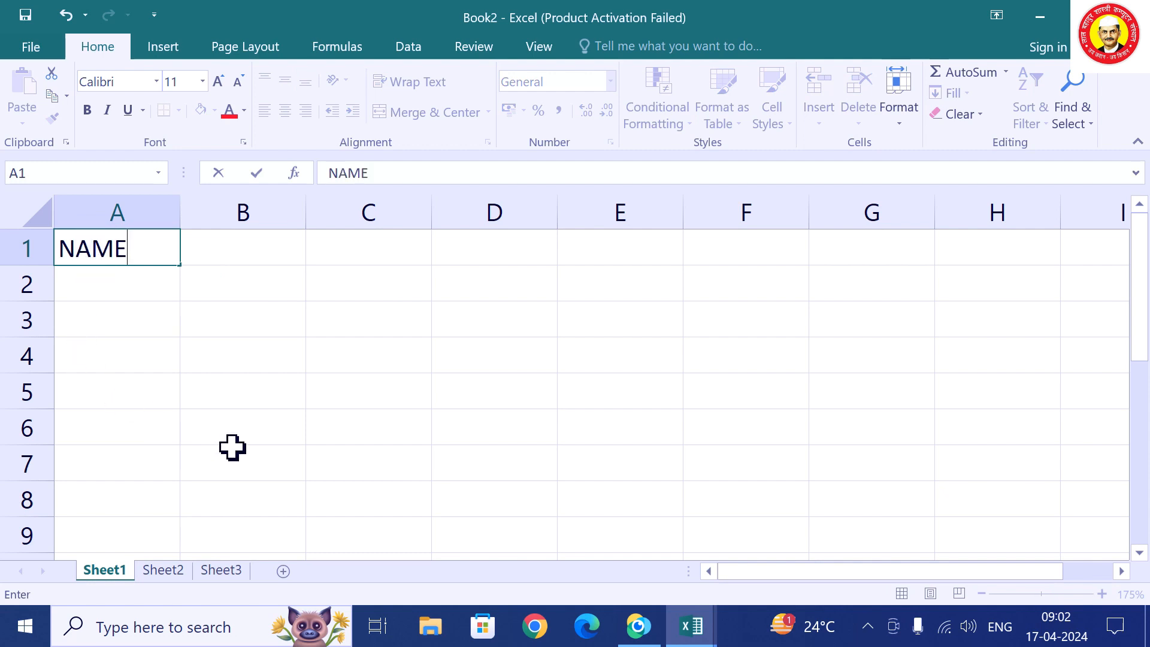
{"action": "key", "text": "Tab"}
{"action": "type", "text": "HIND"}
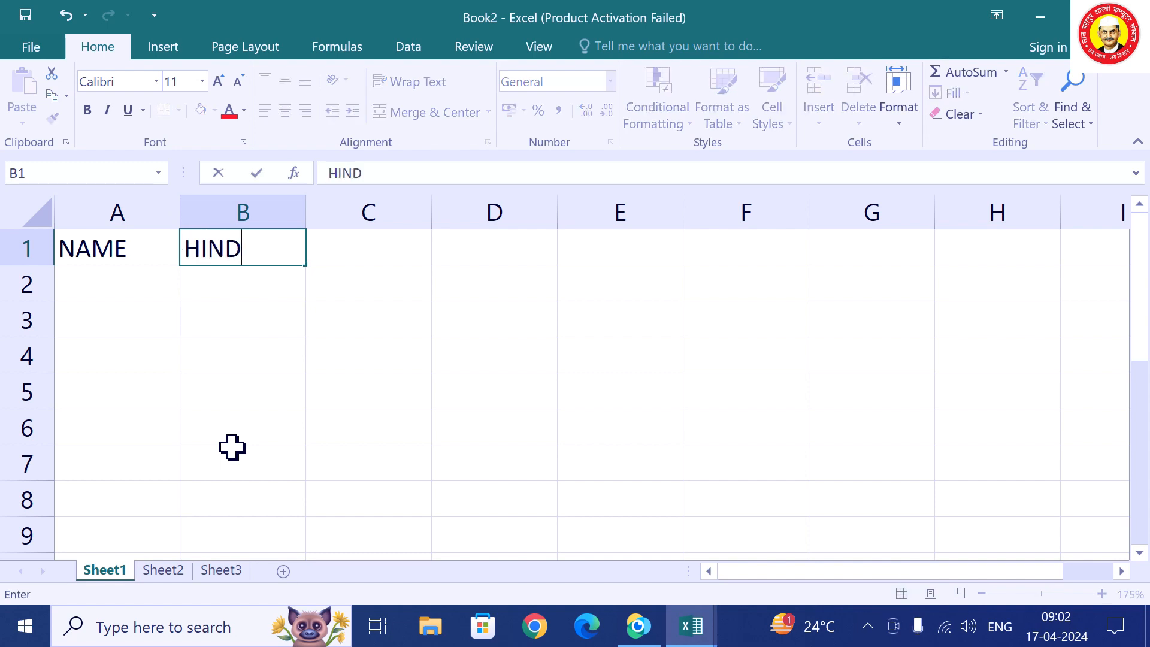
{"action": "key", "text": "Tab"}
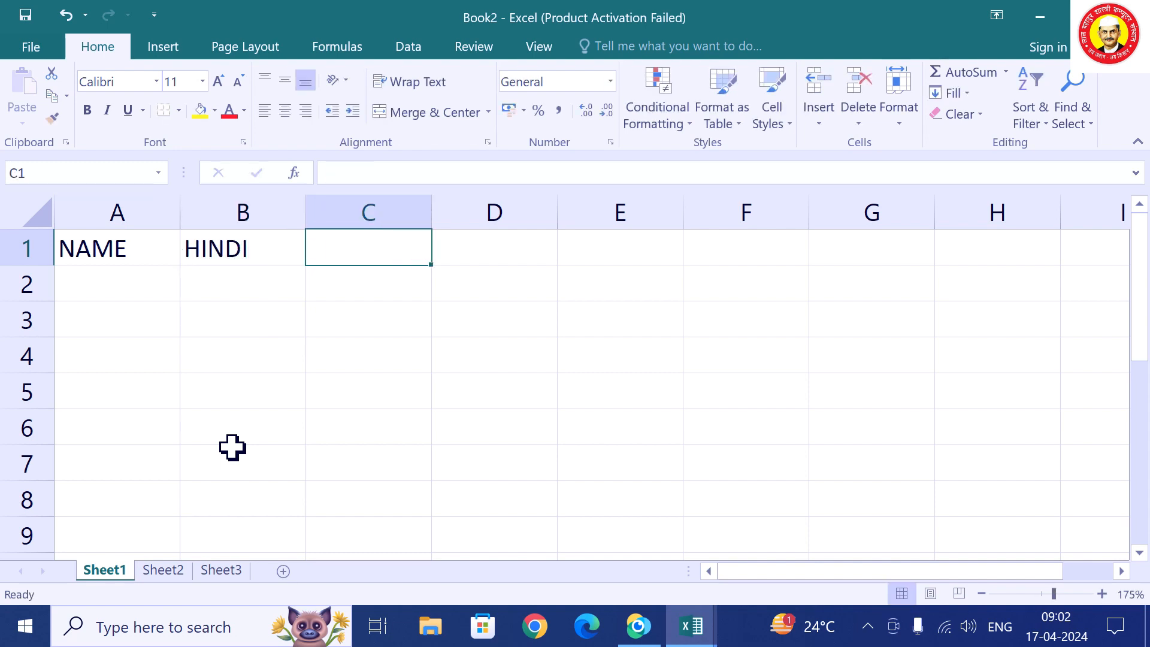
{"action": "type", "text": "ENG"}
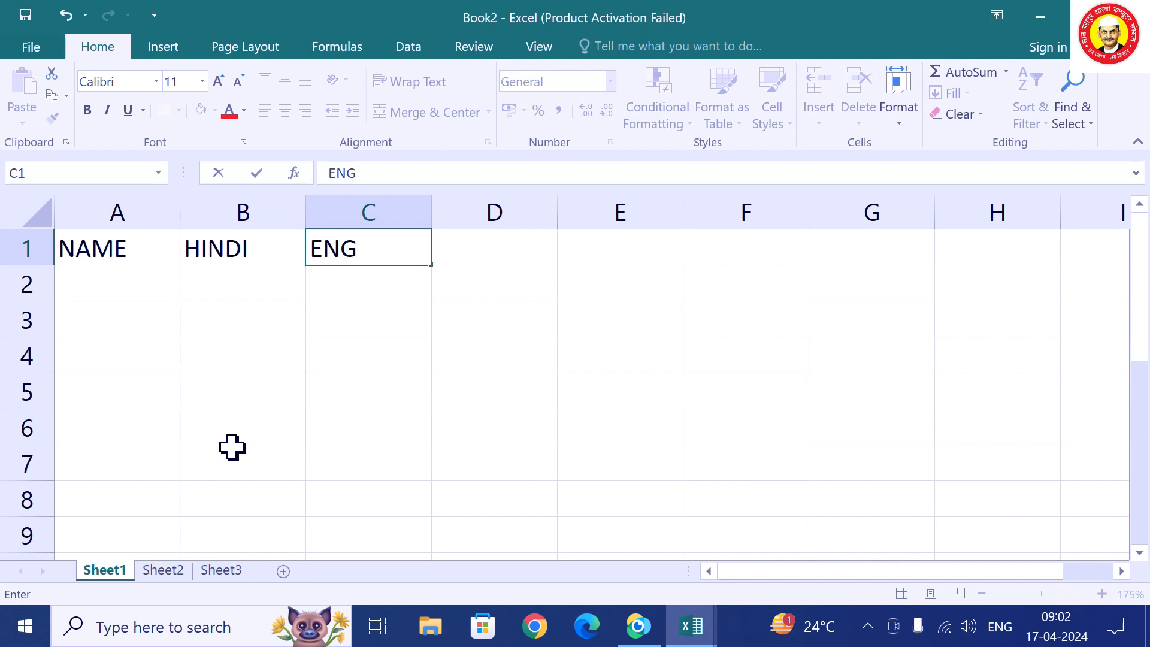
{"action": "key", "text": "Return"}
Enter two students' names with marks 76/54 and 65/33 in rows 2 and 3.
{"action": "type", "text": "AMIT"}
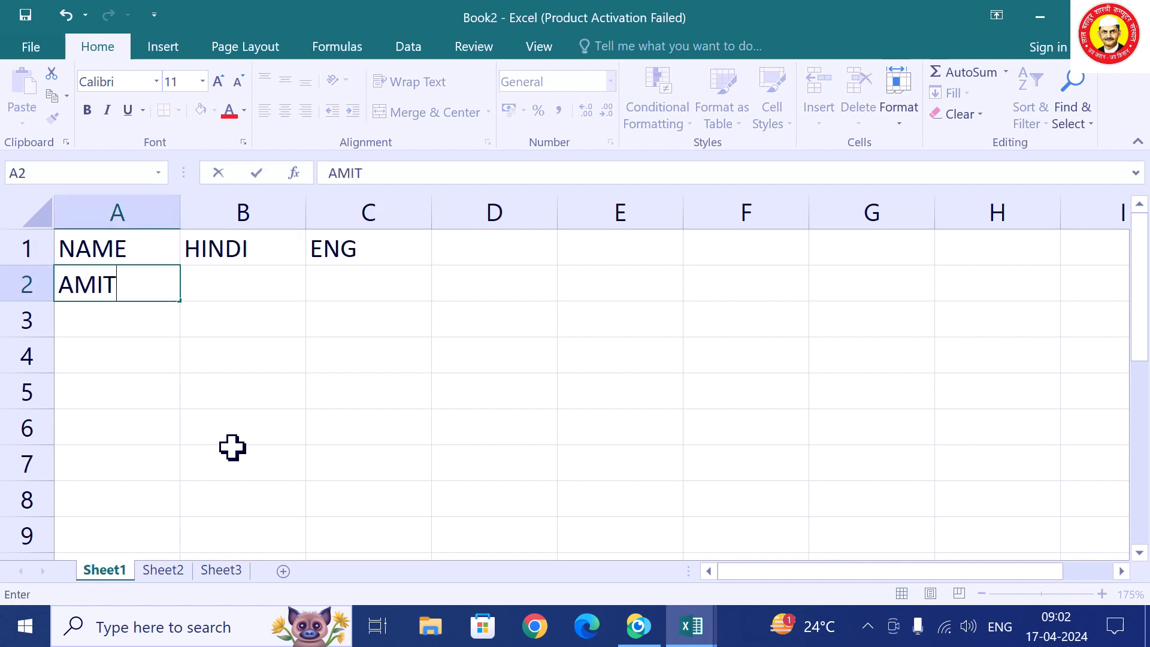
{"action": "key", "text": "Tab"}
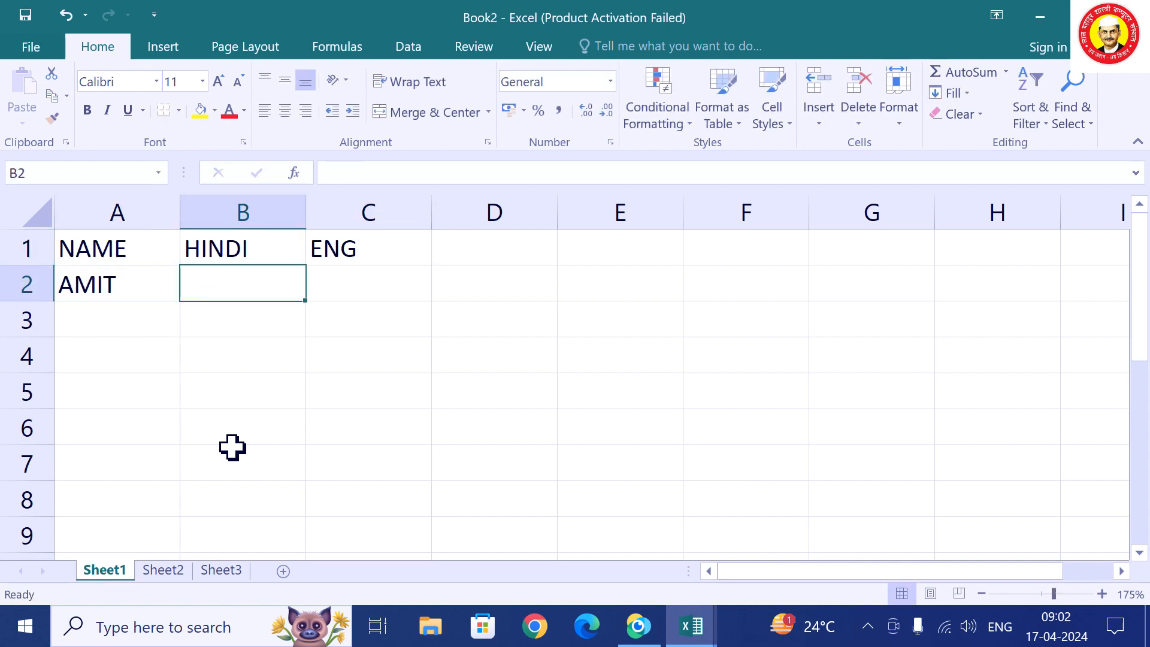
{"action": "type", "text": "76"}
{"action": "key", "text": "Tab"}
{"action": "type", "text": "54"}
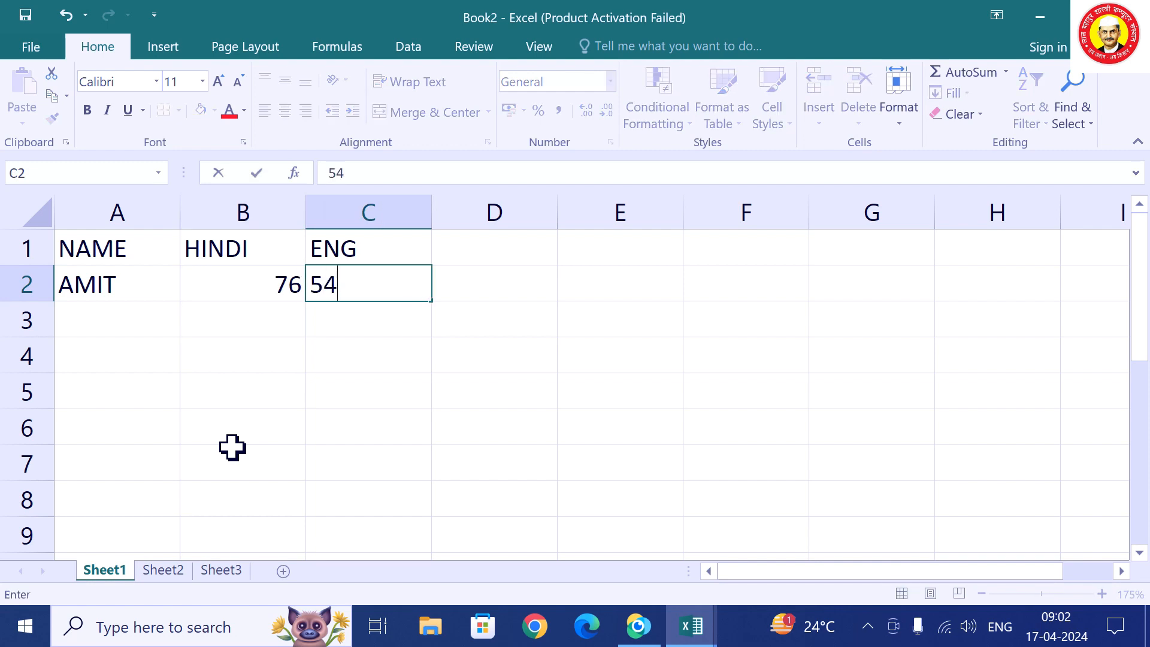
{"action": "key", "text": "Return"}
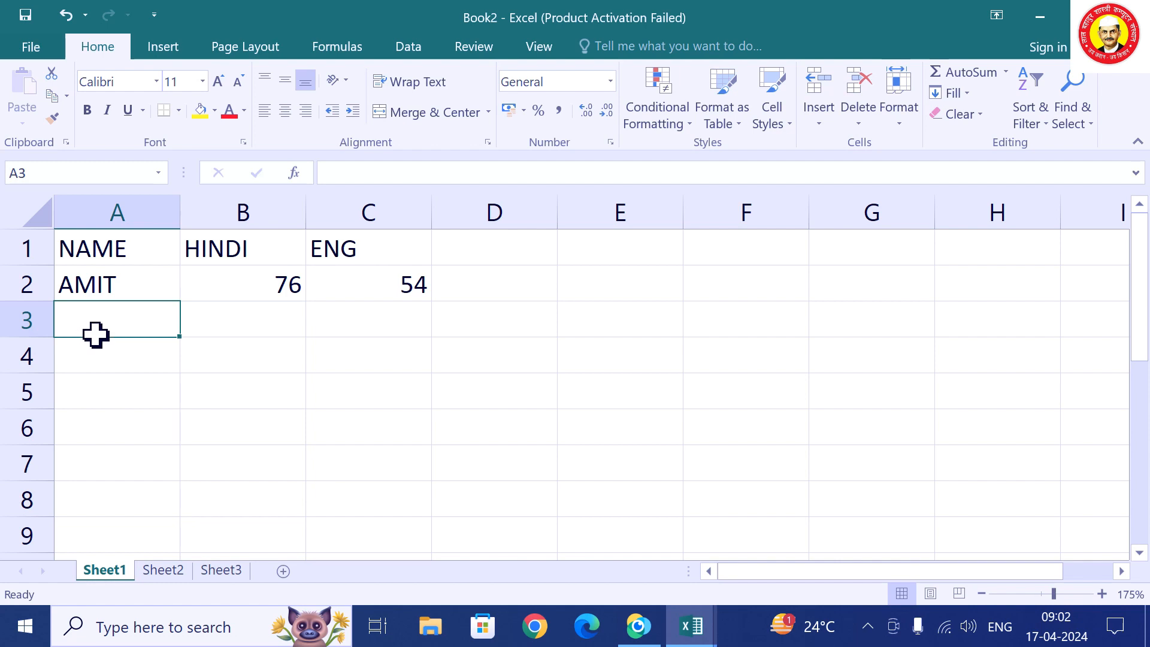
{"action": "type", "text": "SONU"}
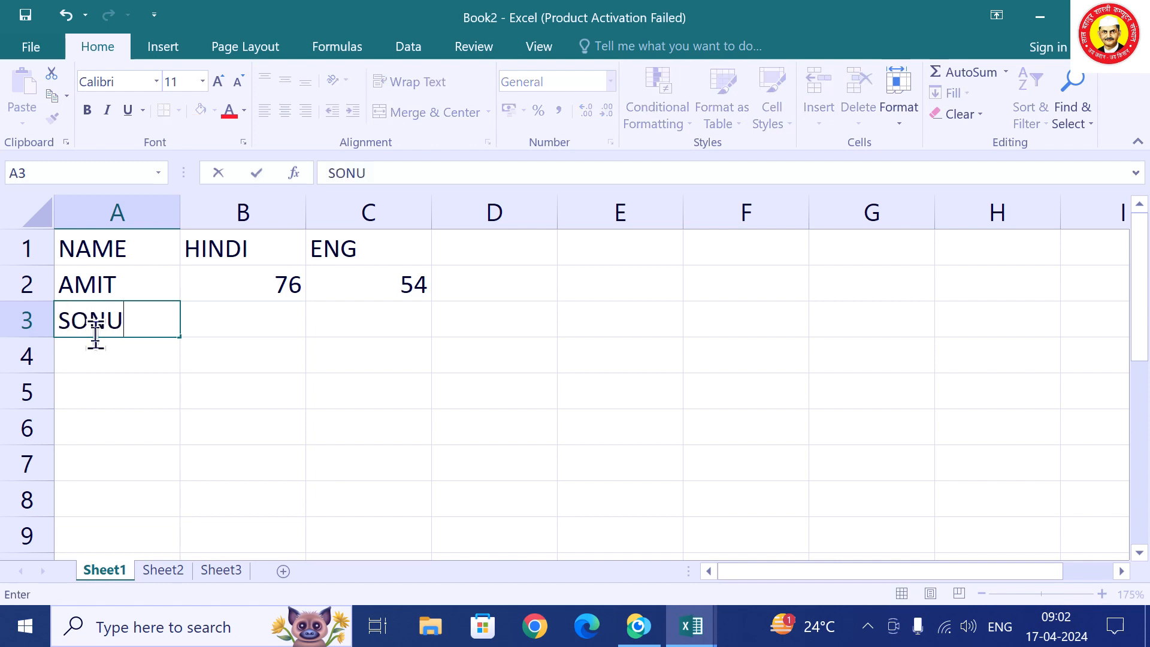
{"action": "key", "text": "Tab"}
{"action": "type", "text": "65"}
{"action": "key", "text": "Tab"}
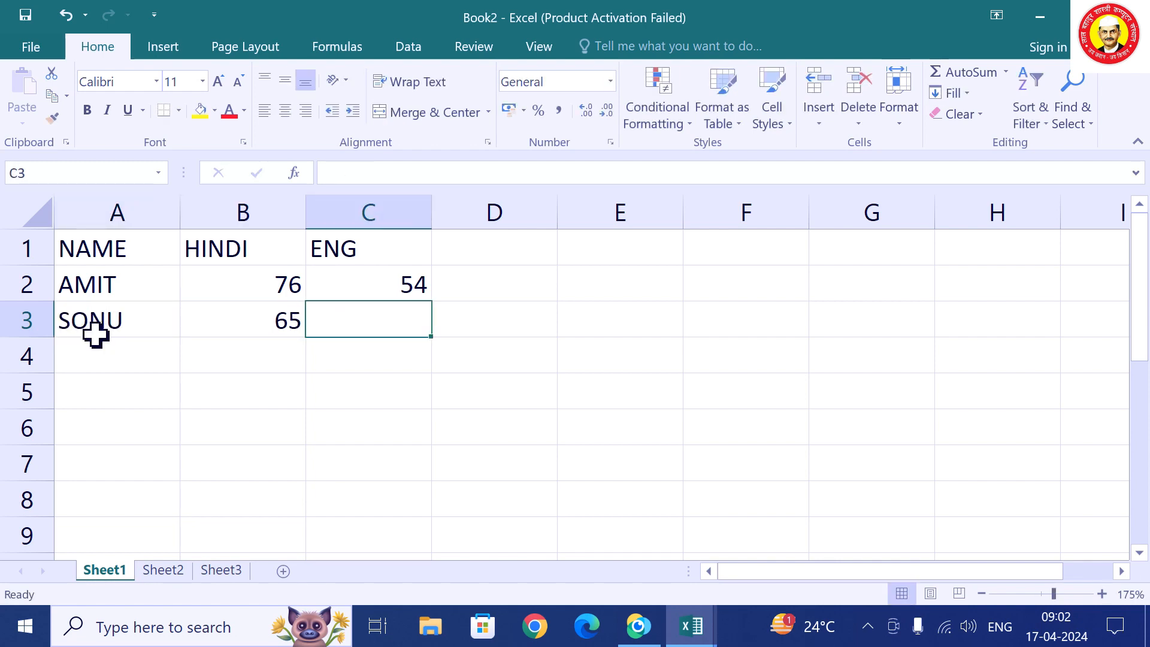
{"action": "type", "text": "33"}
{"action": "left_click", "coordinate": [257, 451]}
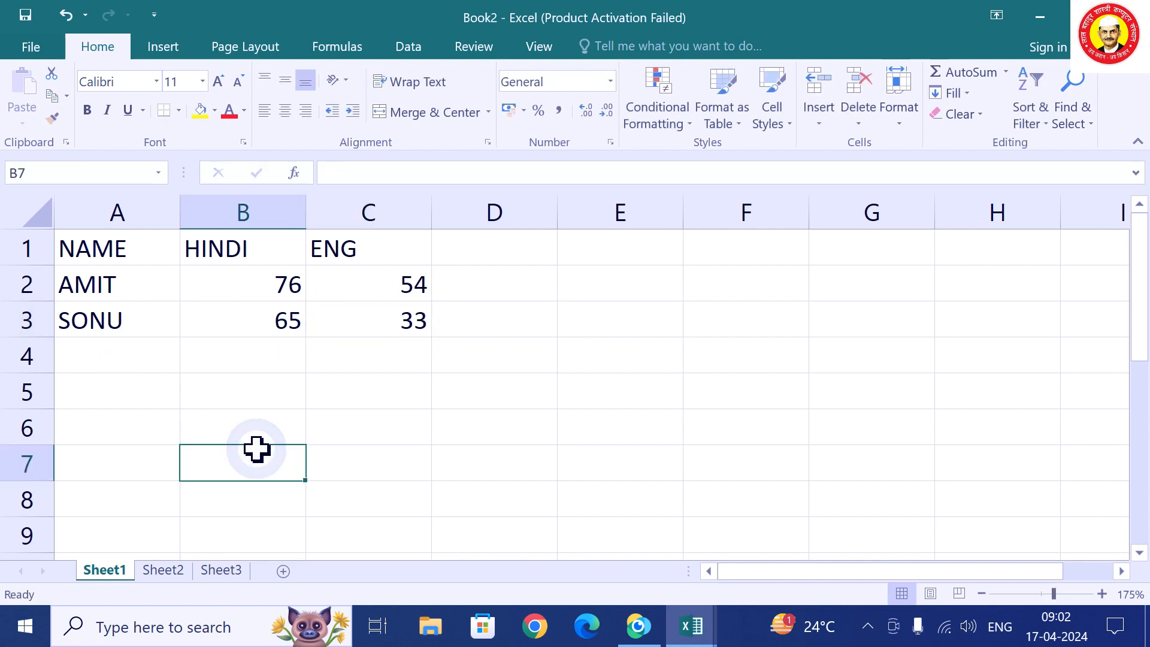
Enter the third student's name with marks 55 and 87 in row 4.
{"action": "left_click", "coordinate": [88, 357]}
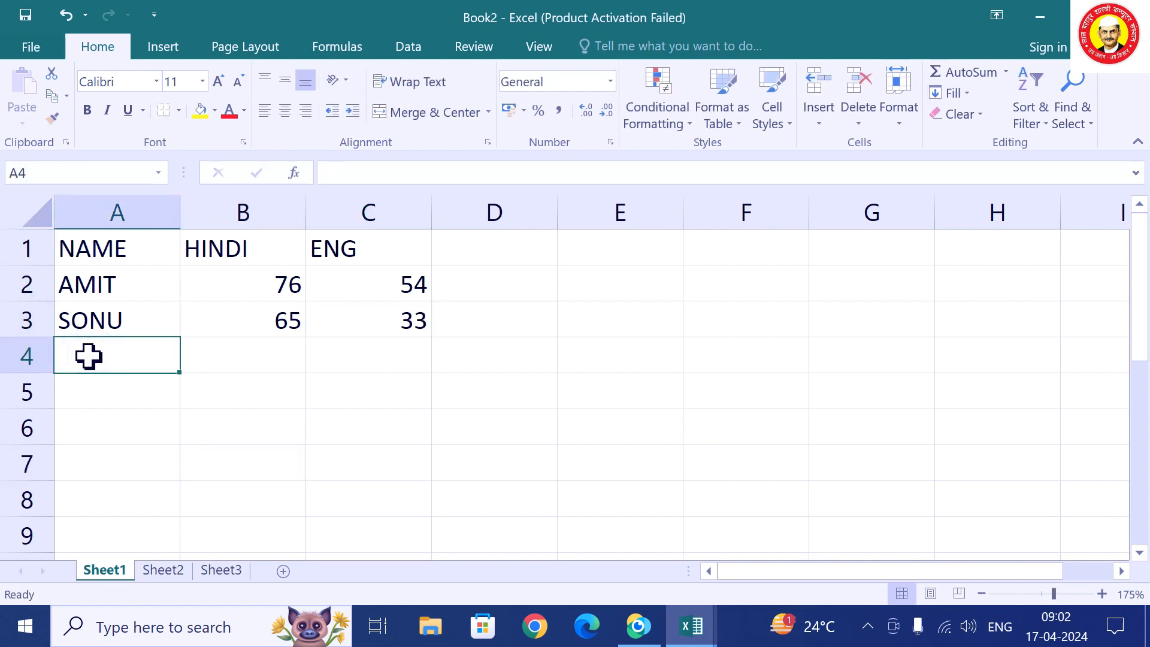
{"action": "type", "text": "BEENU"}
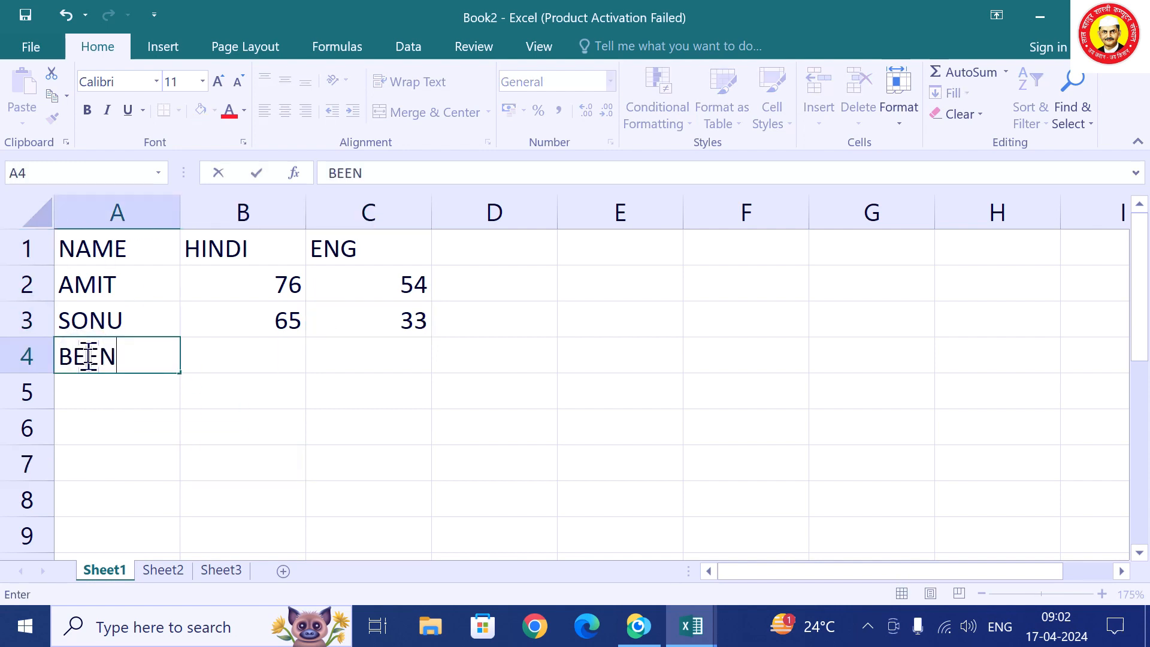
{"action": "key", "text": "Tab"}
{"action": "type", "text": "55"}
{"action": "key", "text": "Tab"}
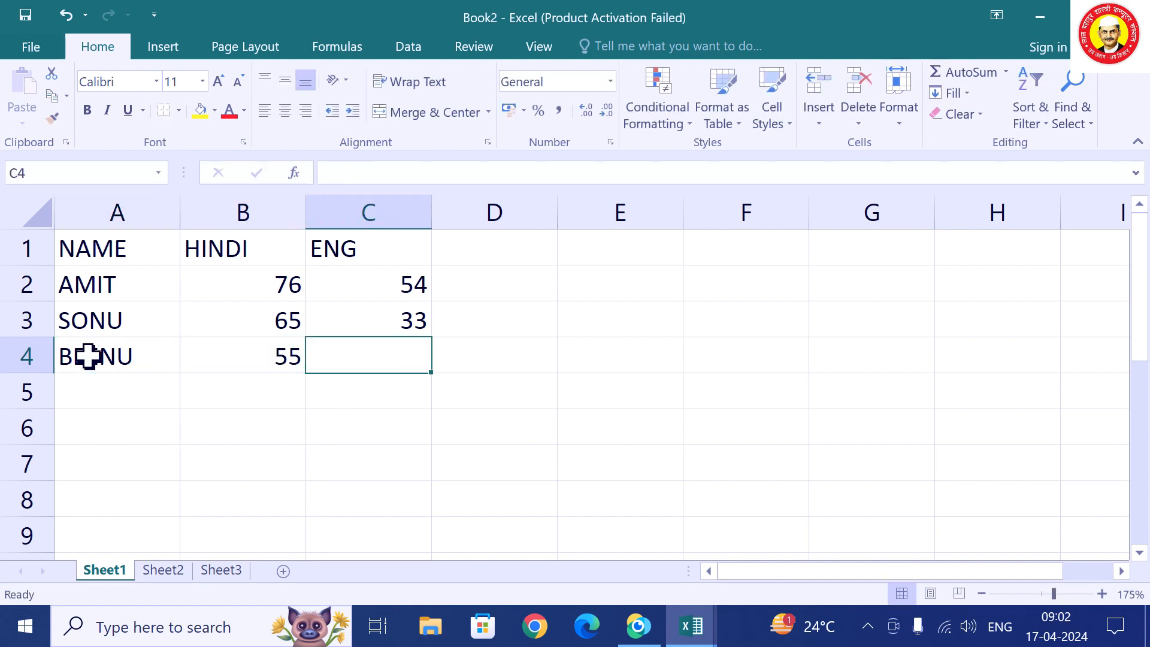
{"action": "type", "text": "87"}
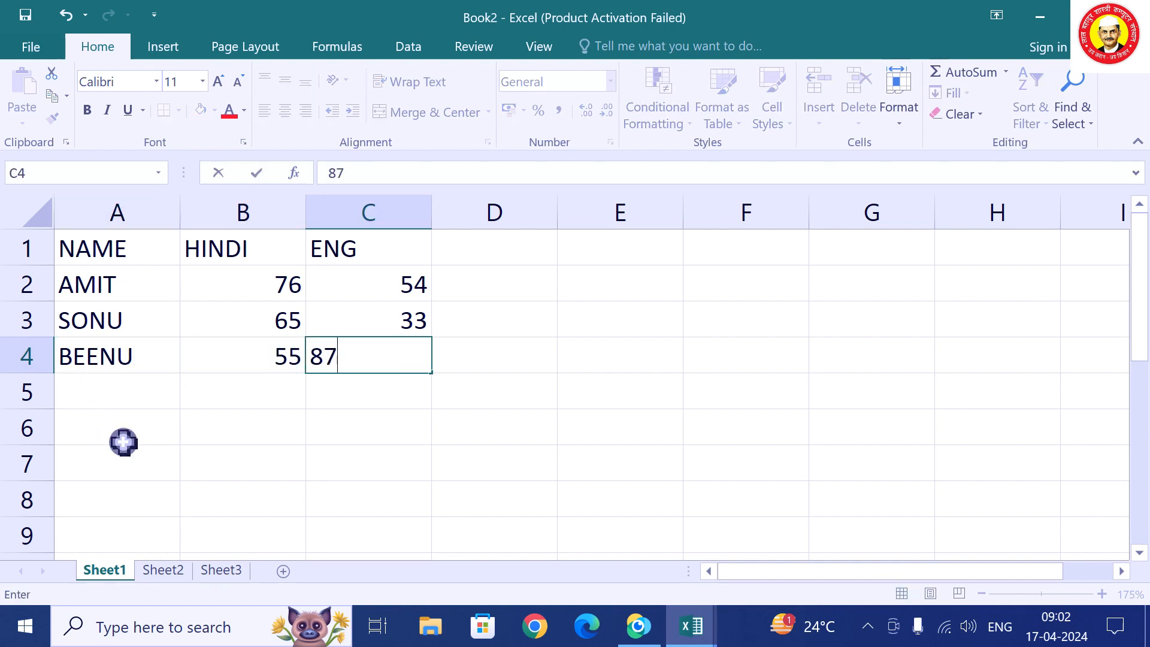
{"action": "left_click", "coordinate": [124, 441]}
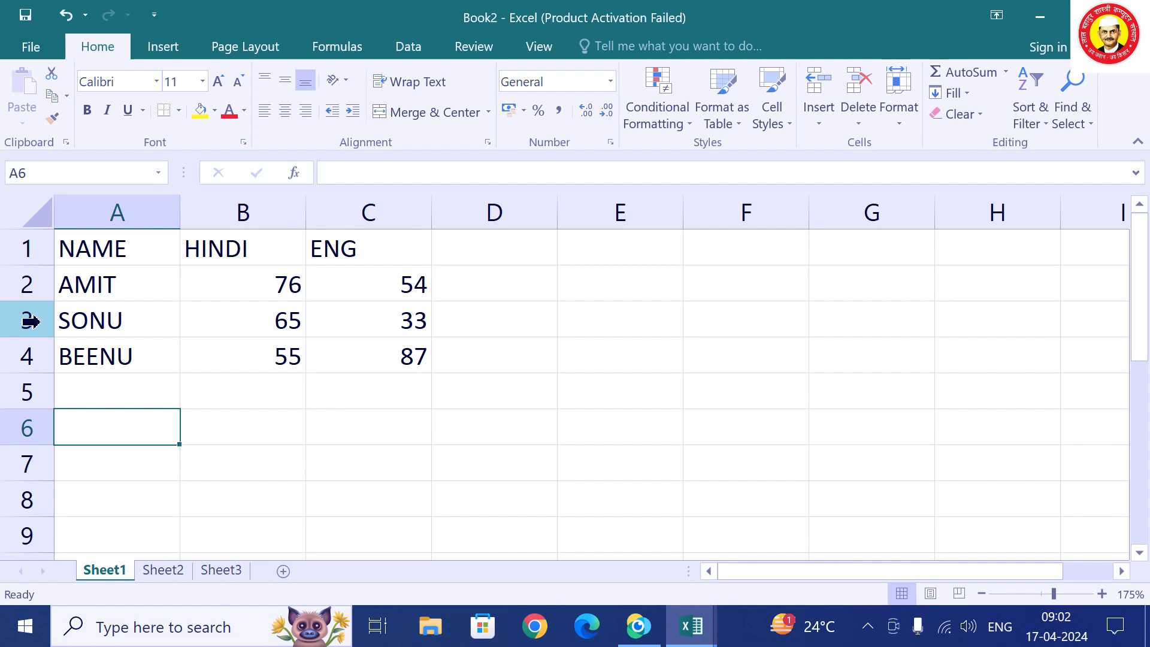
{"action": "right_click", "coordinate": [30, 321]}
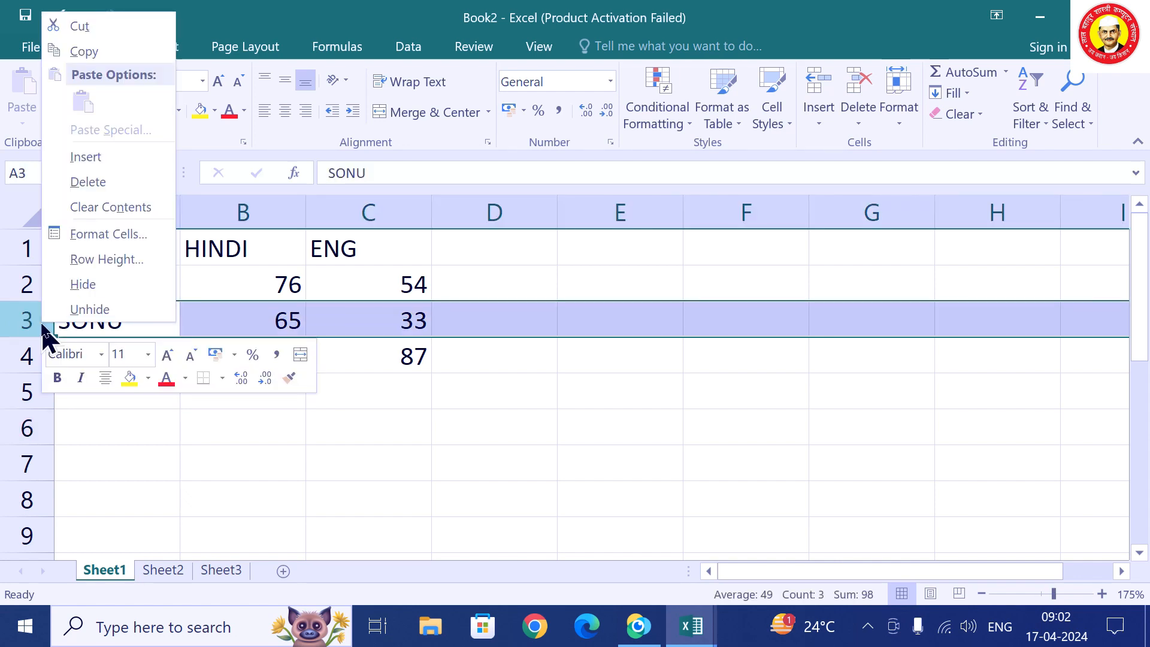
{"action": "left_click", "coordinate": [86, 157]}
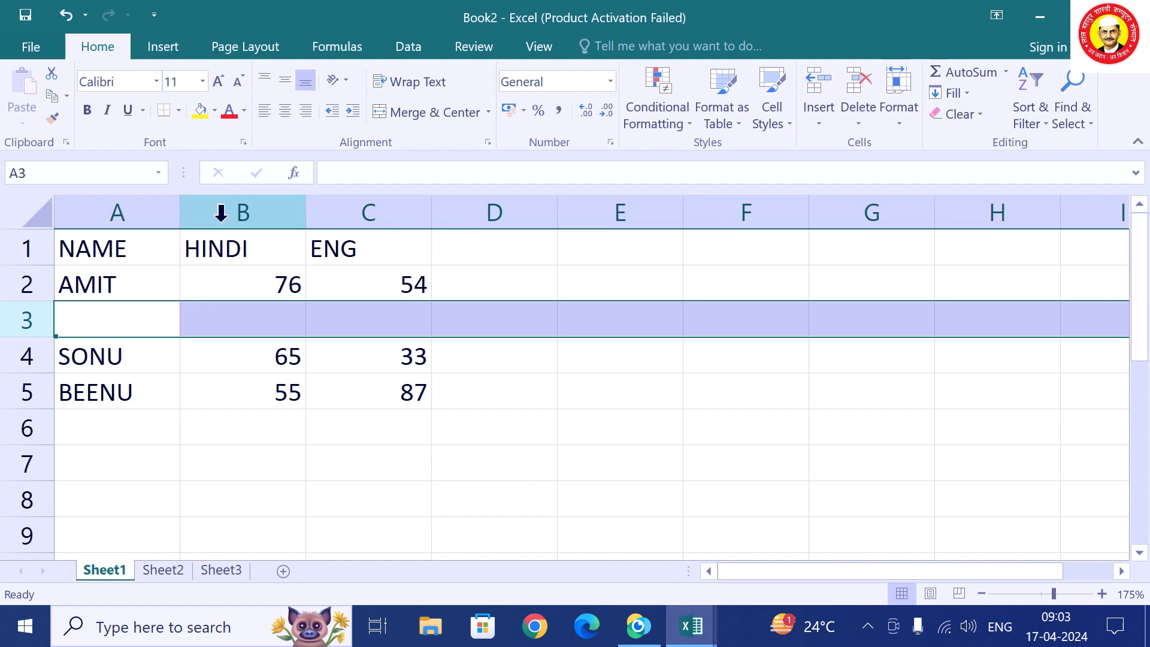
{"action": "right_click", "coordinate": [221, 212]}
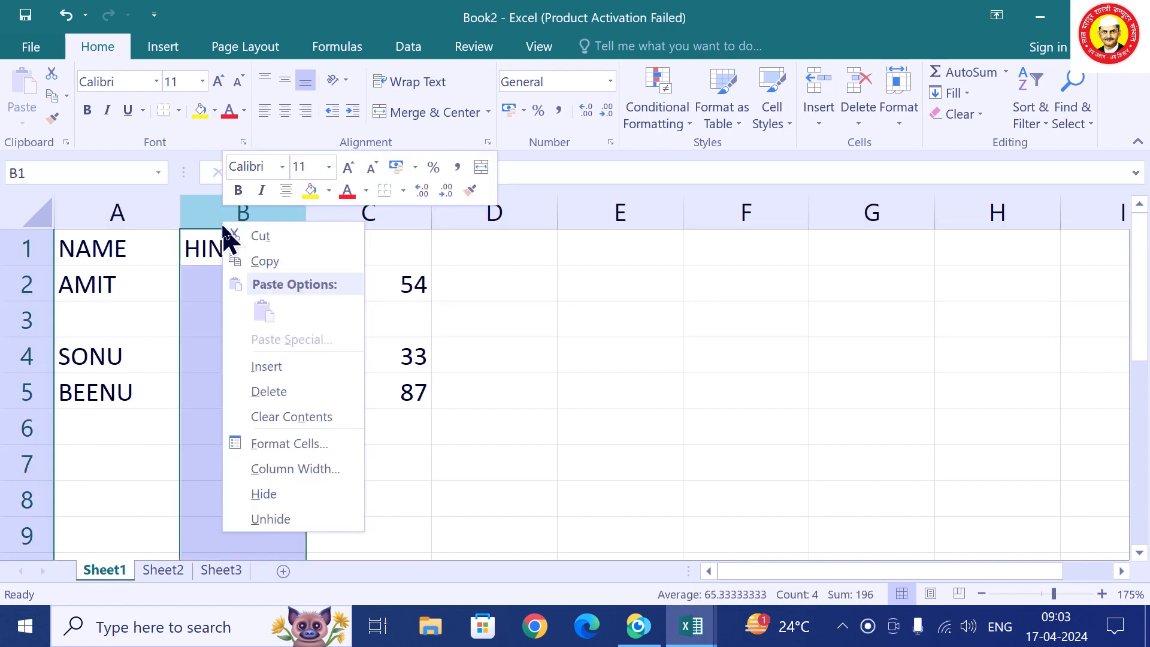
{"action": "left_click", "coordinate": [286, 365]}
{"action": "left_click", "coordinate": [282, 324]}
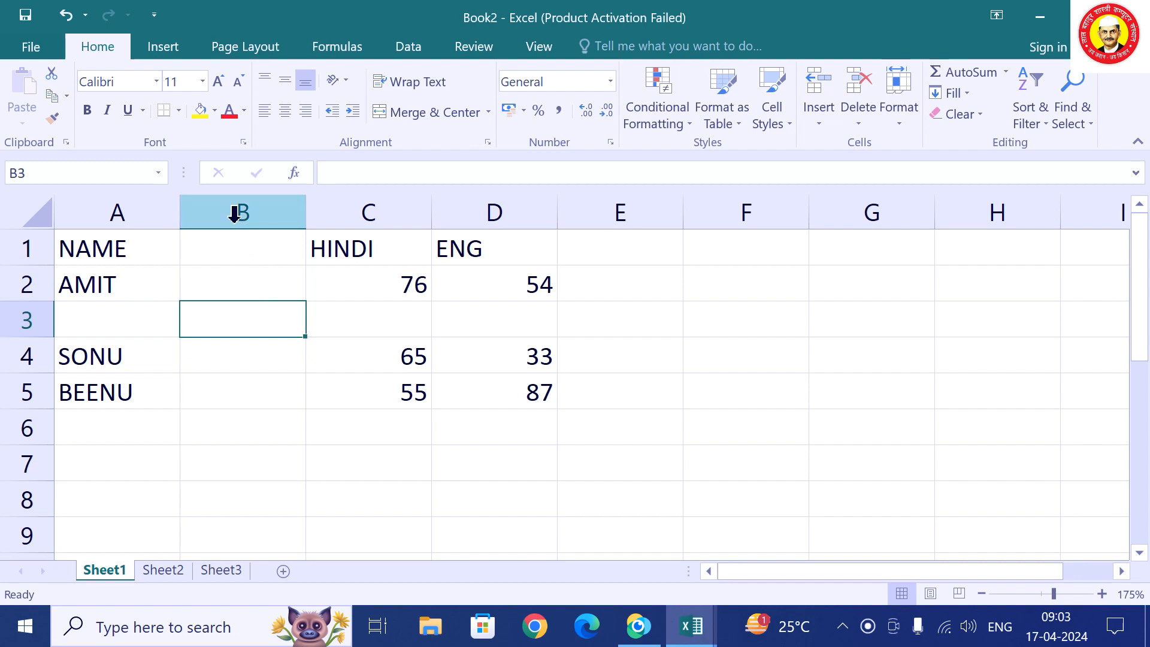
{"action": "right_click", "coordinate": [238, 219]}
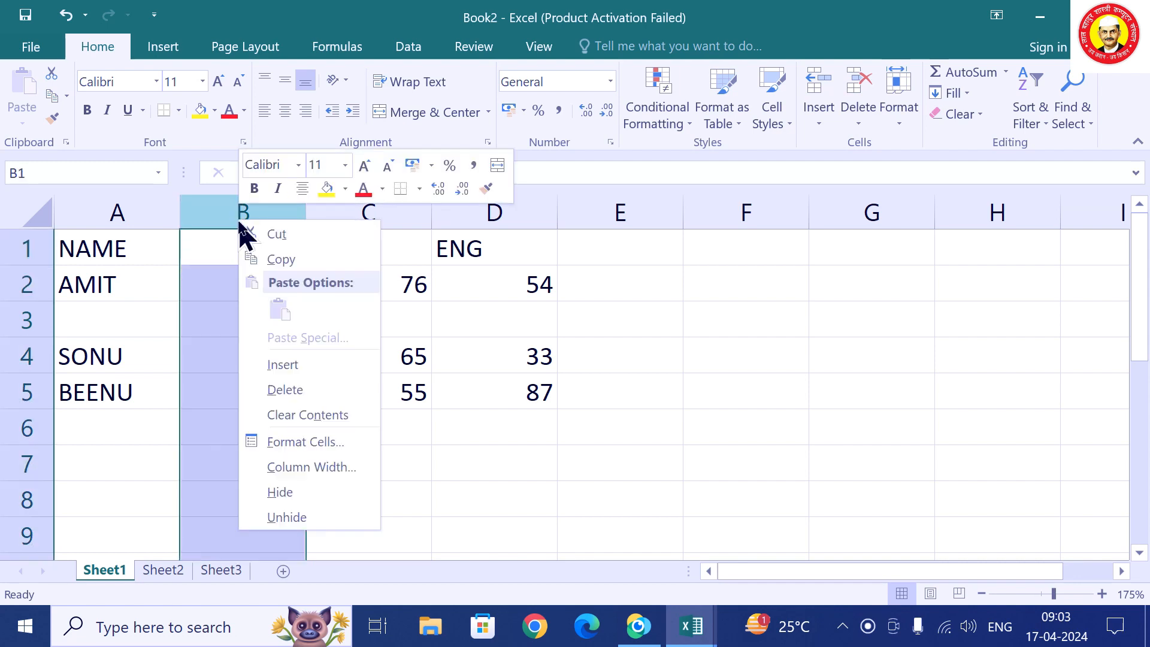
{"action": "left_click", "coordinate": [327, 390]}
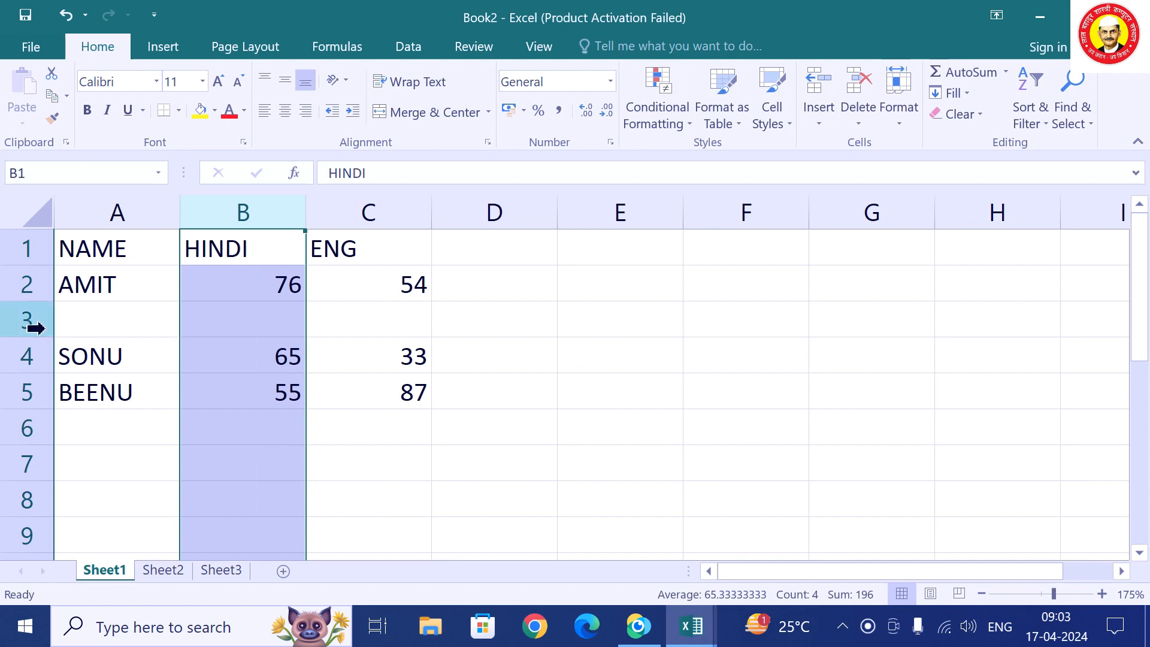
{"action": "right_click", "coordinate": [46, 331]}
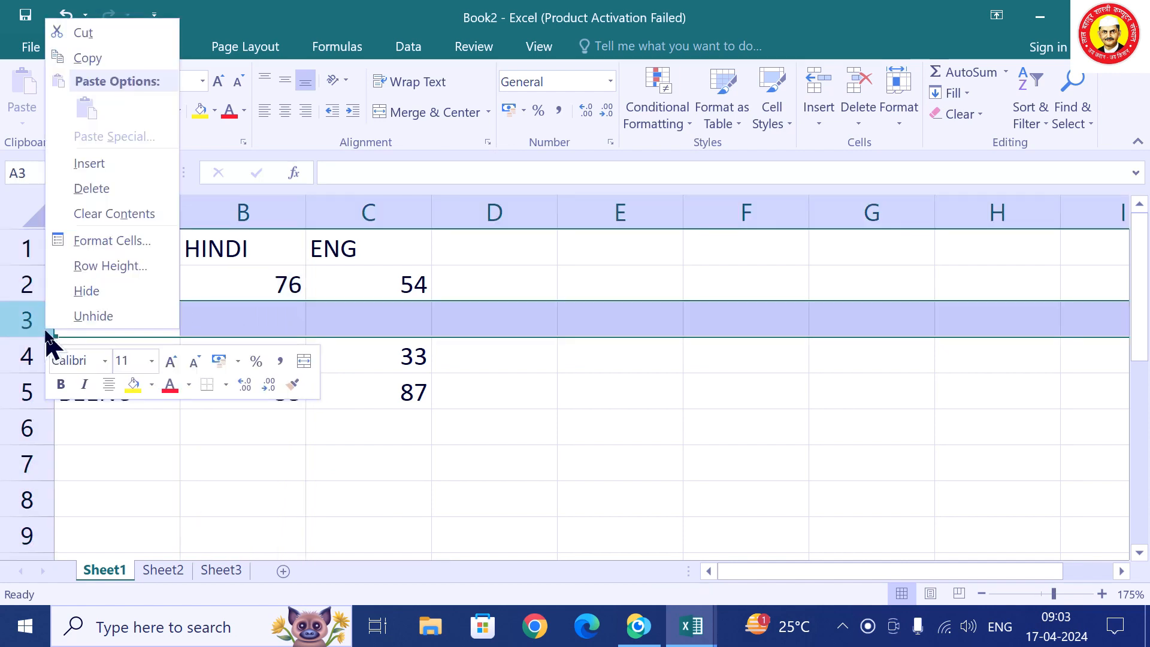
{"action": "left_click", "coordinate": [98, 188]}
{"action": "left_click", "coordinate": [347, 497]}
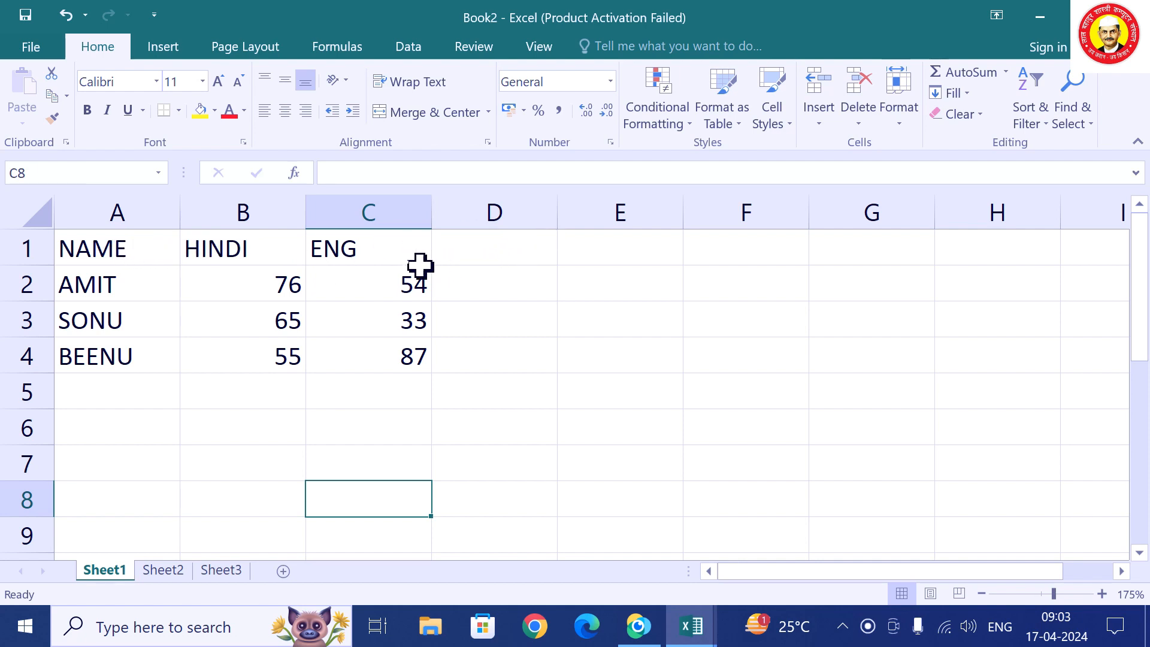
Insert a blank row above the NAME, HINDI, ENG headings.
{"action": "left_click", "coordinate": [27, 252]}
{"action": "right_click", "coordinate": [27, 251]}
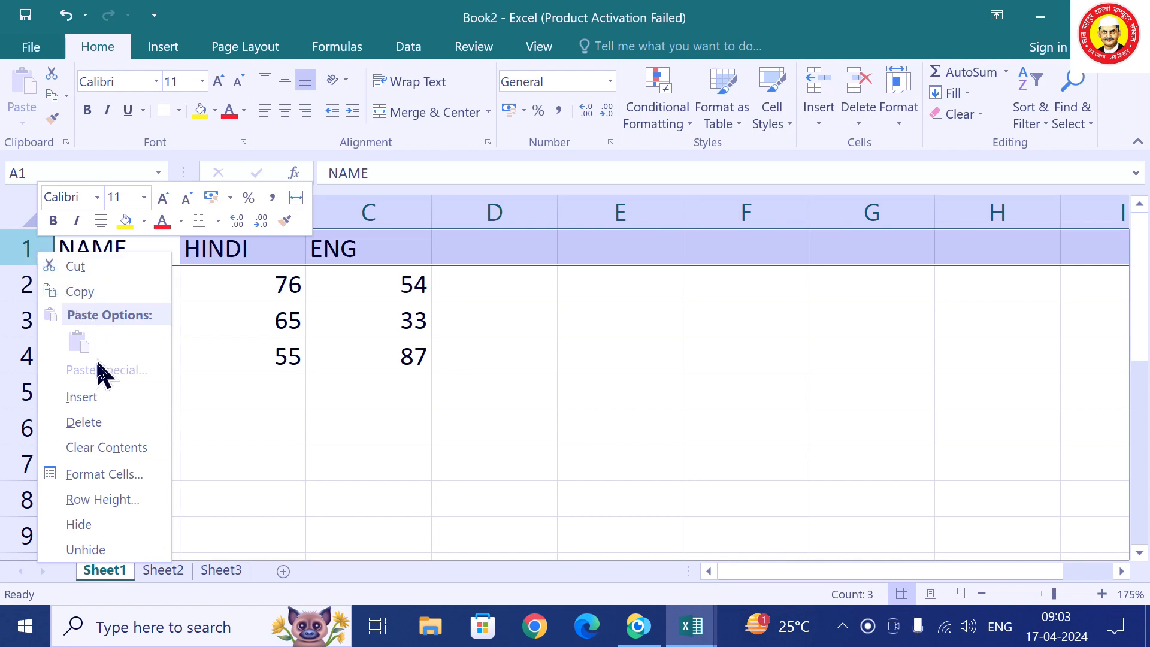
{"action": "left_click", "coordinate": [103, 399]}
{"action": "left_click", "coordinate": [286, 464]}
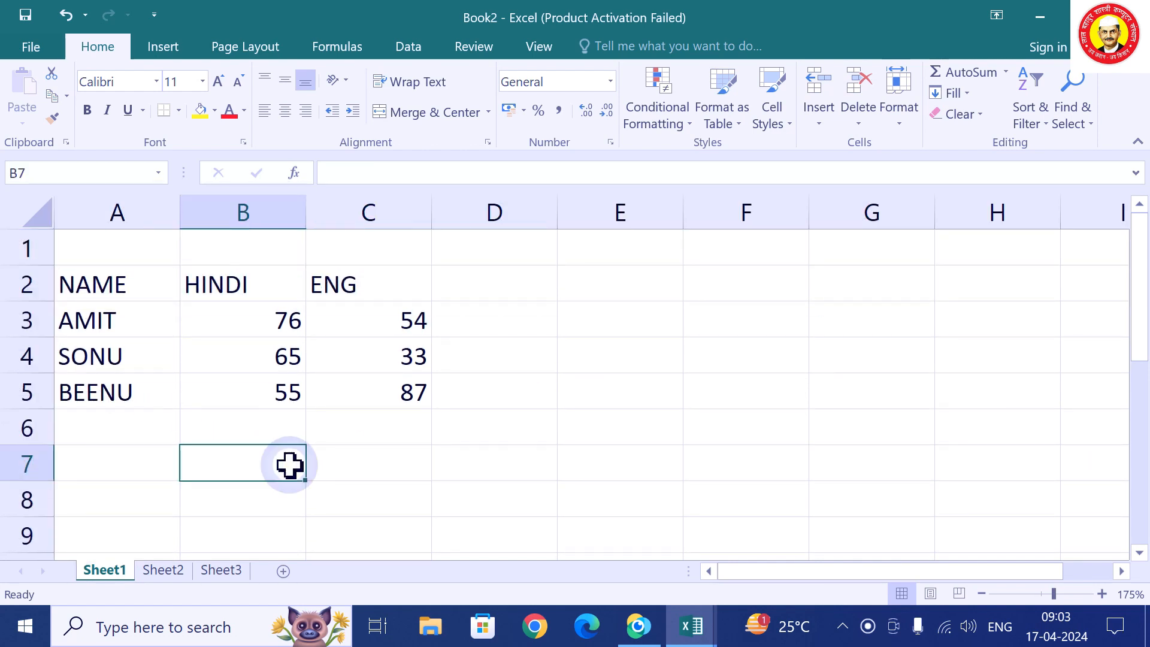
Merge and centre A1:E1 with the title RESULT, then switch to the LBSCI workbook.
{"action": "left_click_drag", "start_coordinate": [145, 254], "coordinate": [578, 262]}
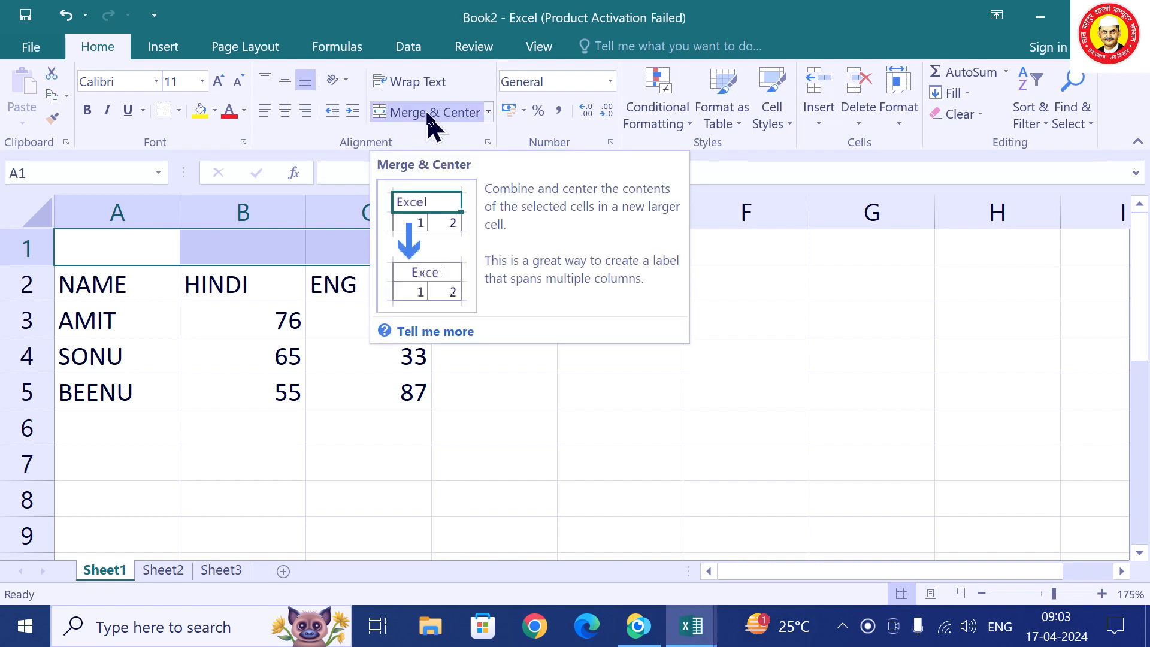
{"action": "left_click", "coordinate": [429, 114]}
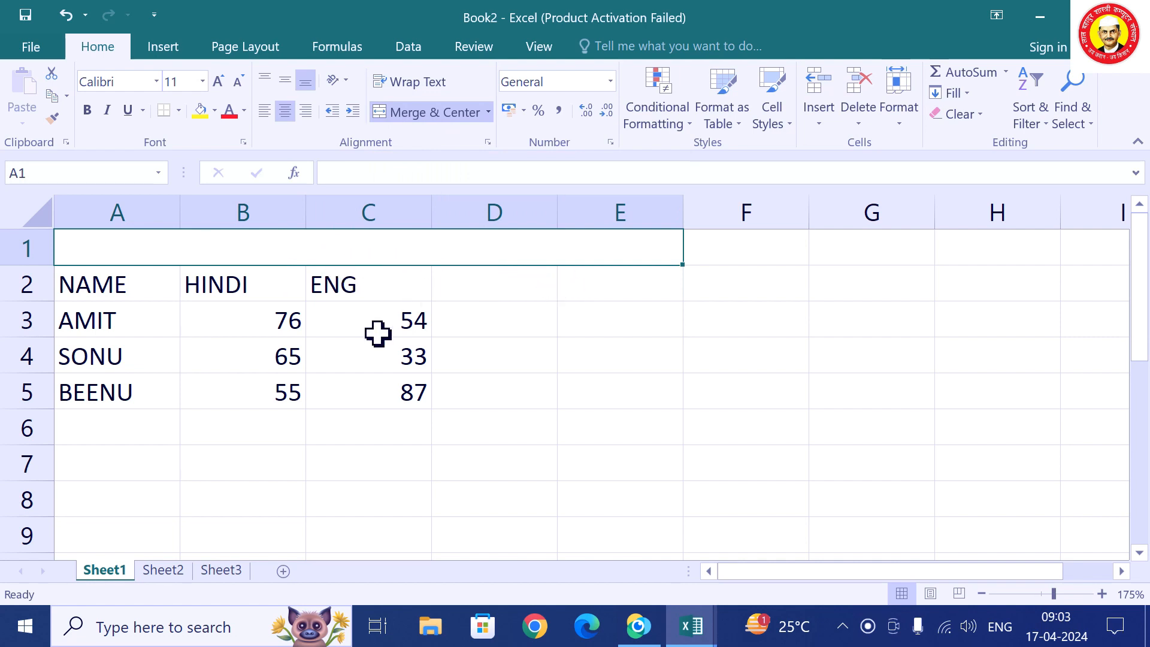
{"action": "type", "text": "RES"}
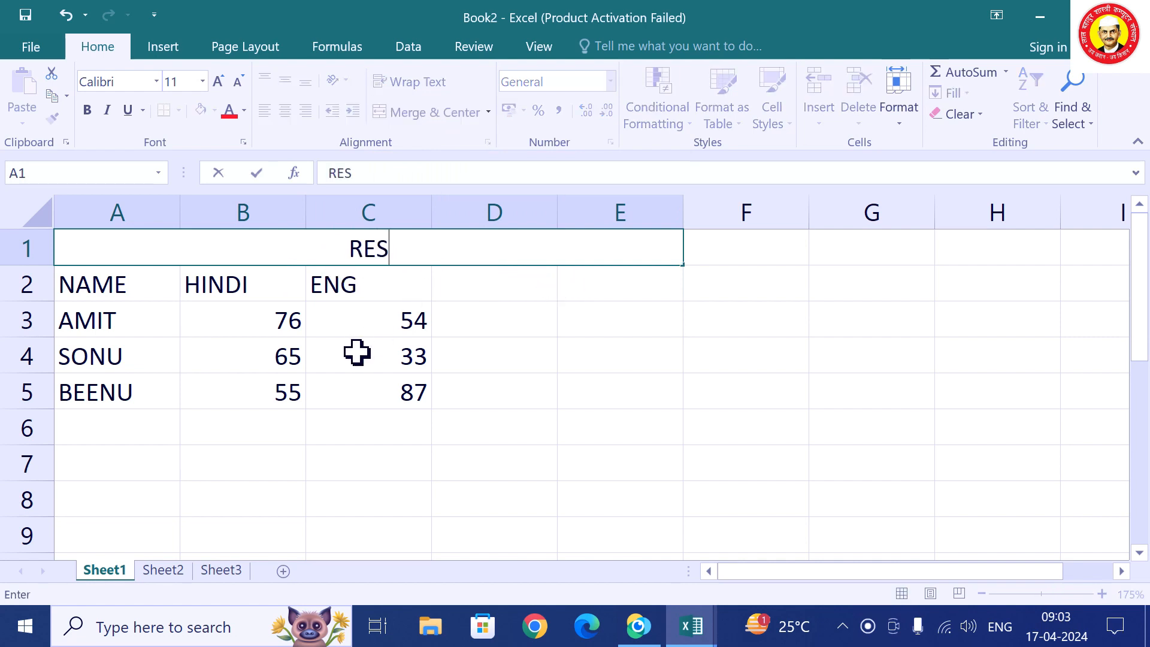
{"action": "type", "text": "ULTY"}
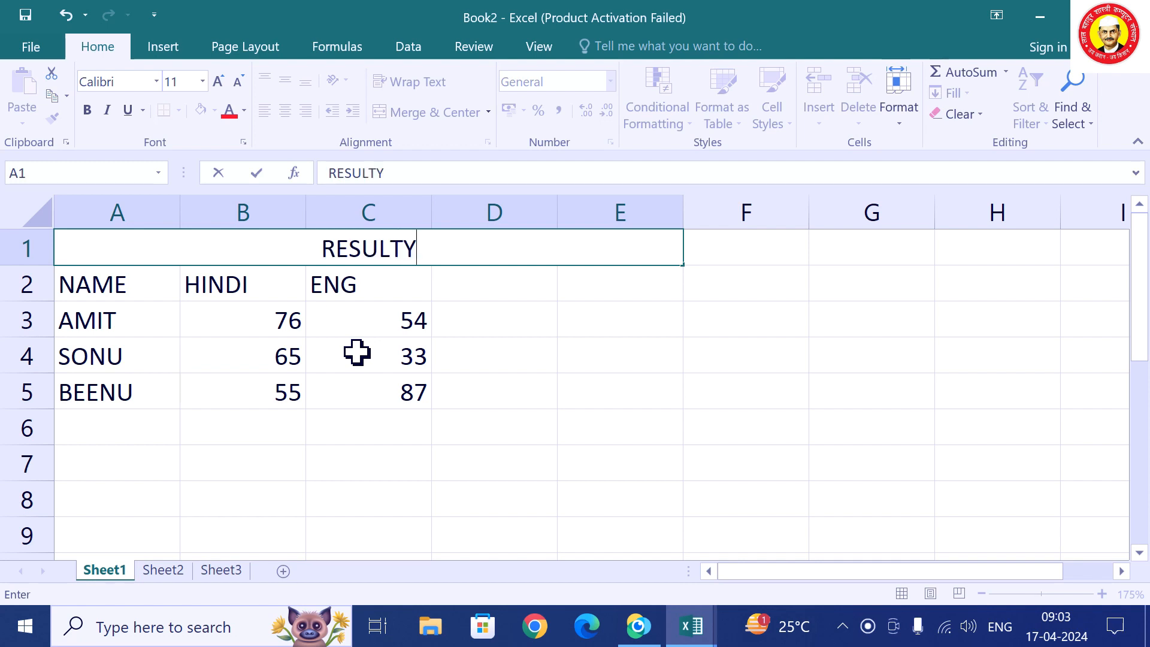
{"action": "key", "text": "BackSpace"}
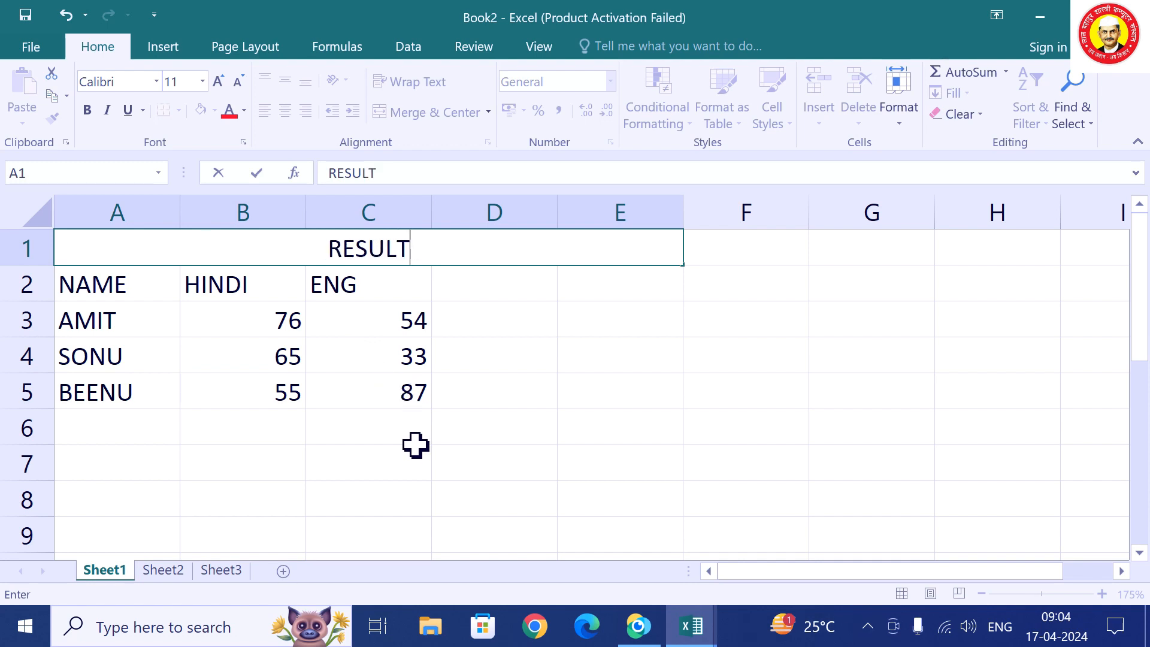
{"action": "left_click", "coordinate": [415, 458]}
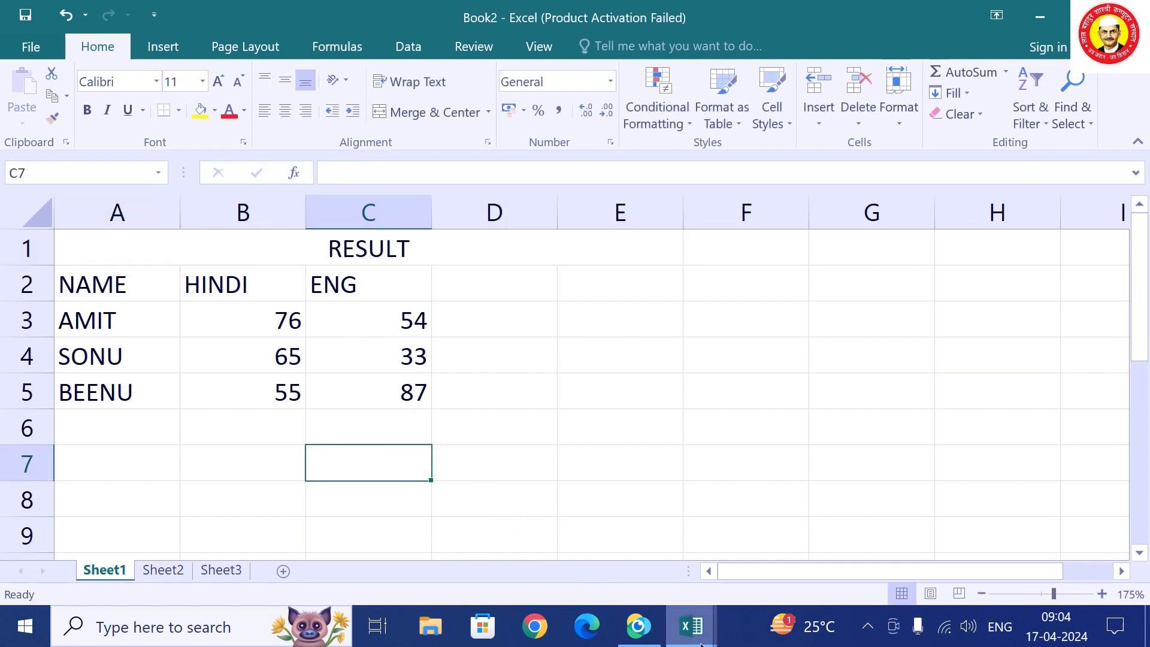
{"action": "mouse_move", "coordinate": [688, 636]}
{"action": "left_click", "coordinate": [684, 561]}
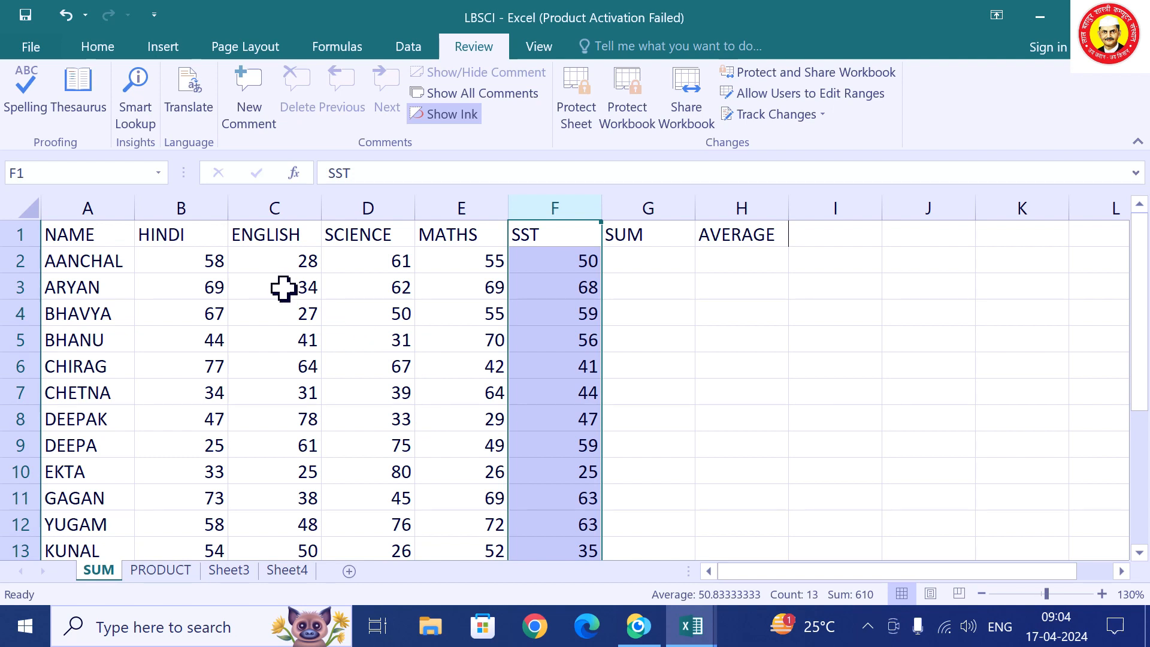
AutoSum the first student's five marks across B2:G2, giving 252 in the SUM column.
{"action": "left_click", "coordinate": [633, 312]}
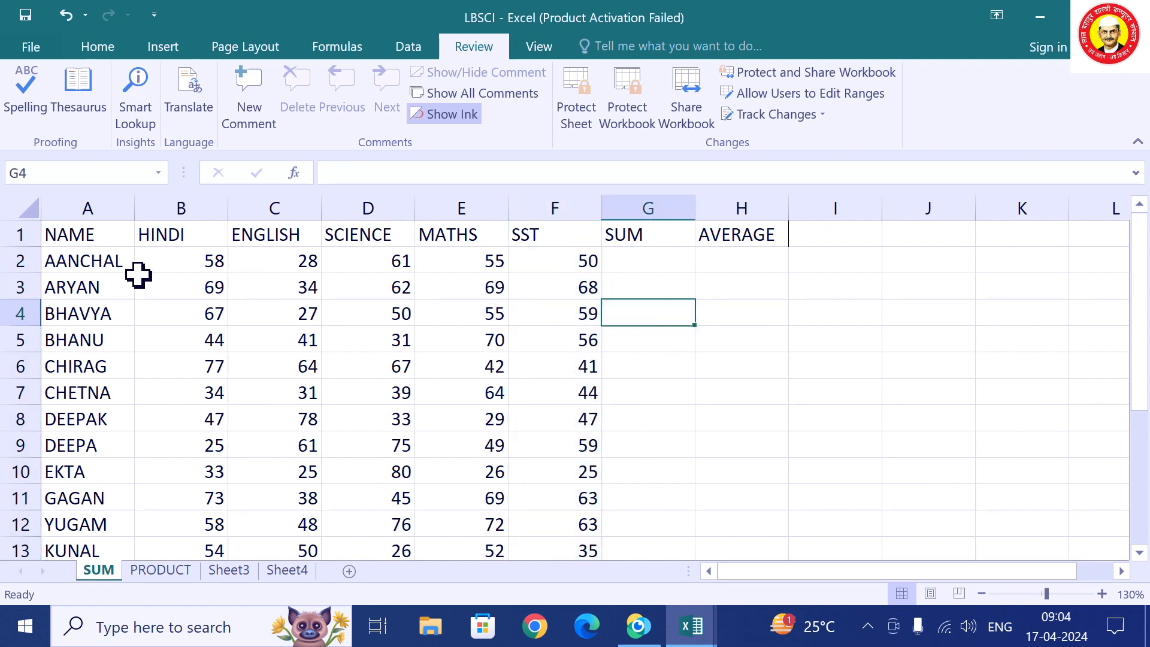
{"action": "left_click", "coordinate": [651, 262]}
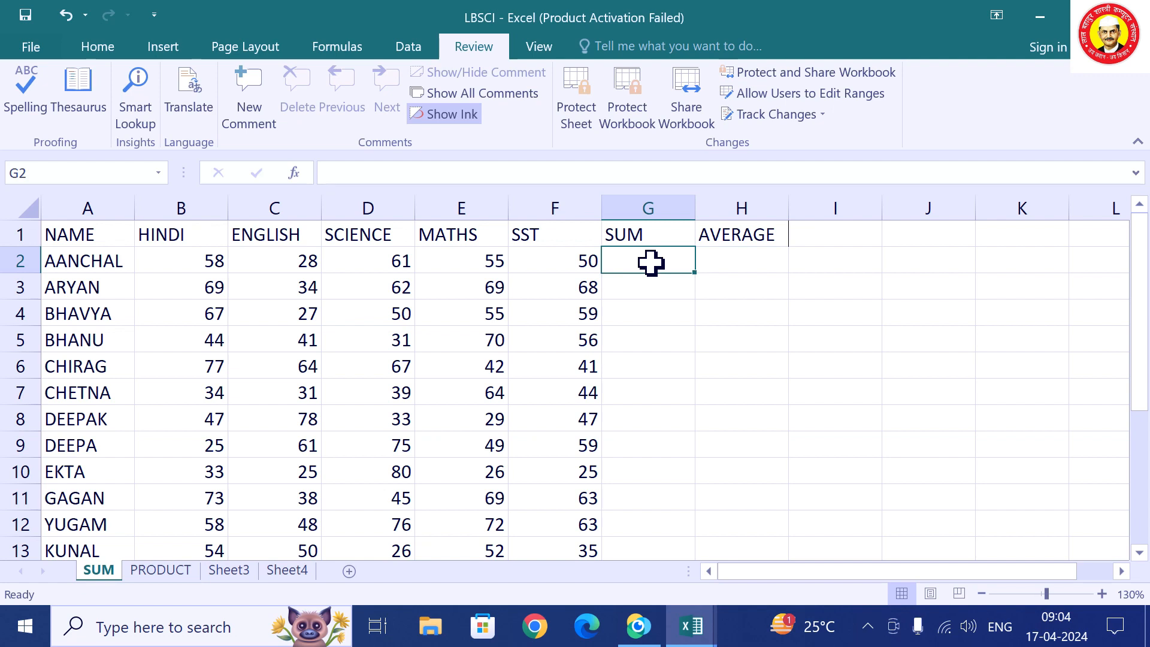
{"action": "left_click", "coordinate": [747, 268]}
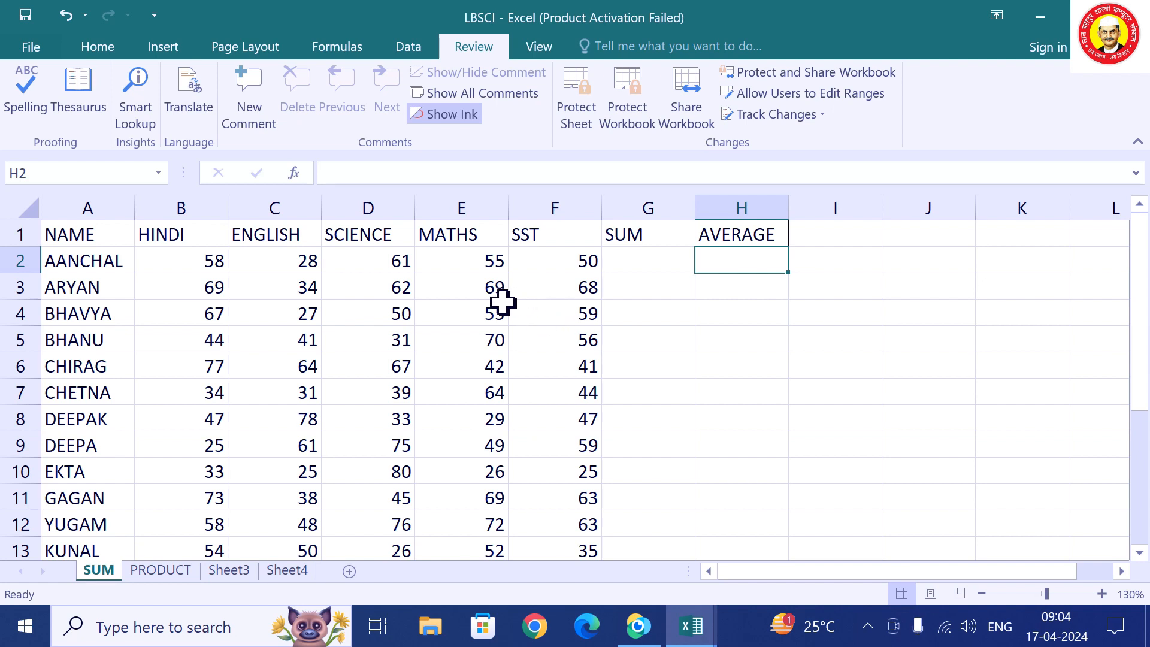
{"action": "left_click_drag", "start_coordinate": [198, 259], "coordinate": [632, 265]}
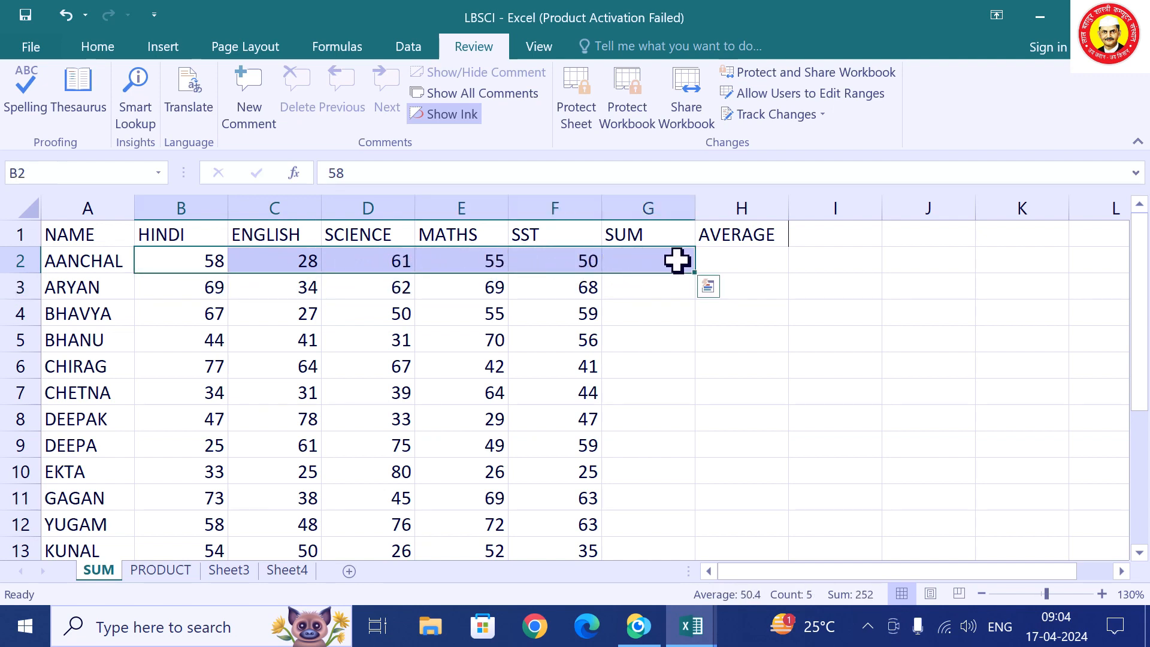
{"action": "left_click", "coordinate": [99, 48]}
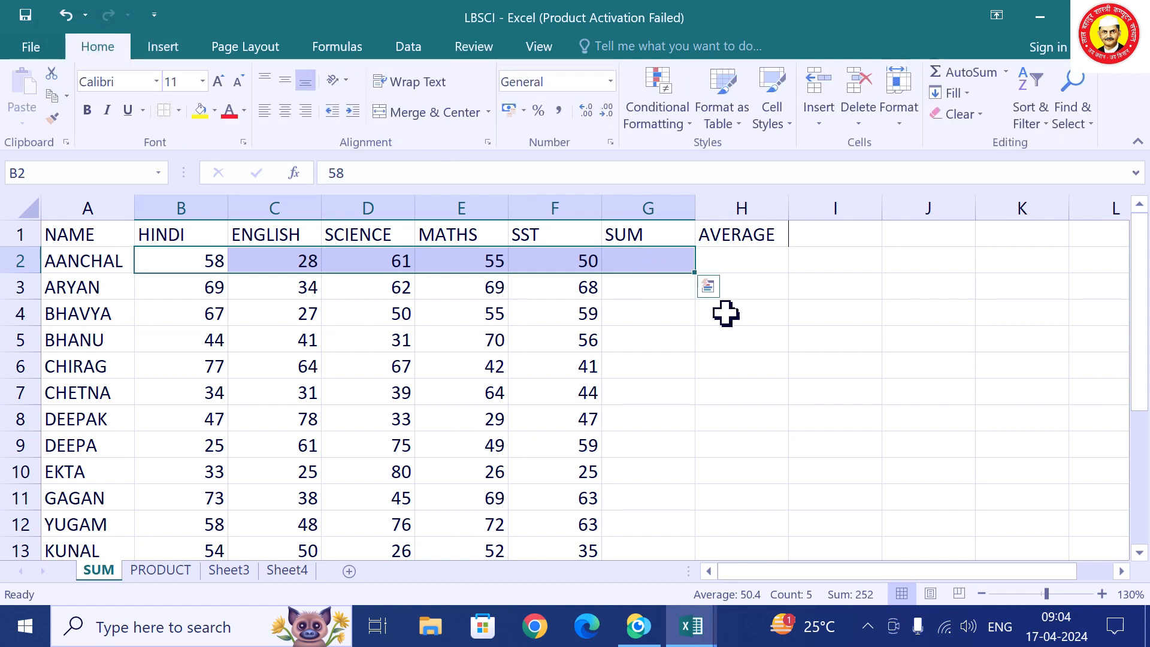
{"action": "left_click", "coordinate": [972, 72]}
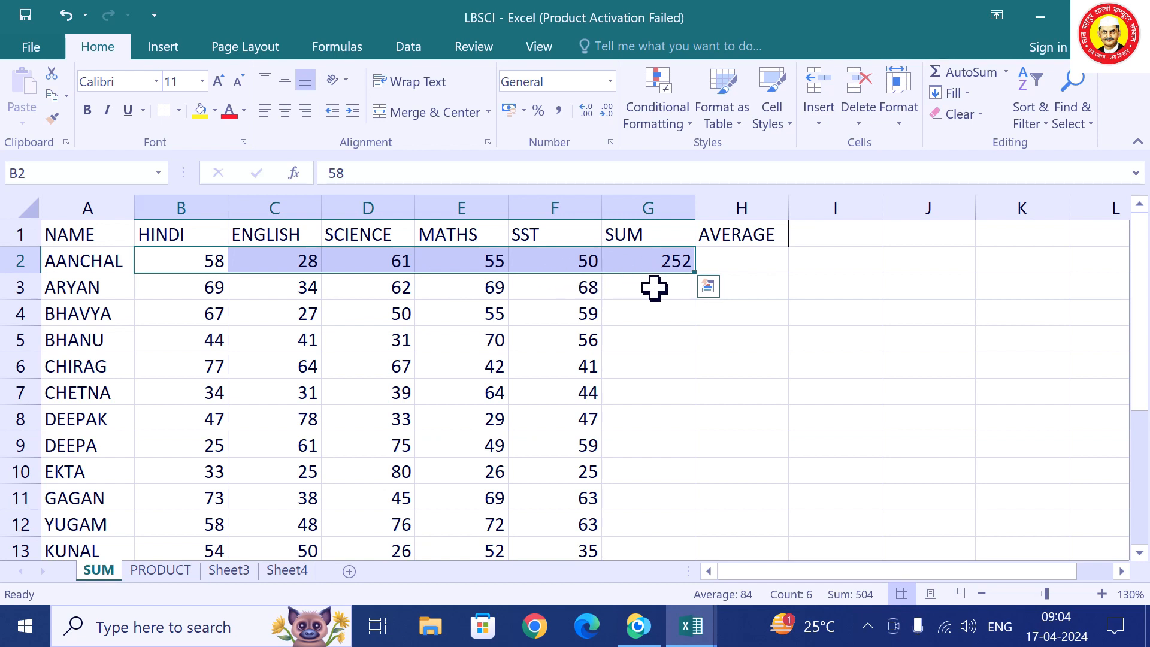
Change the first student's MATHS mark in E2 to 34, then start a new formula in total cell G2.
{"action": "left_click", "coordinate": [781, 358]}
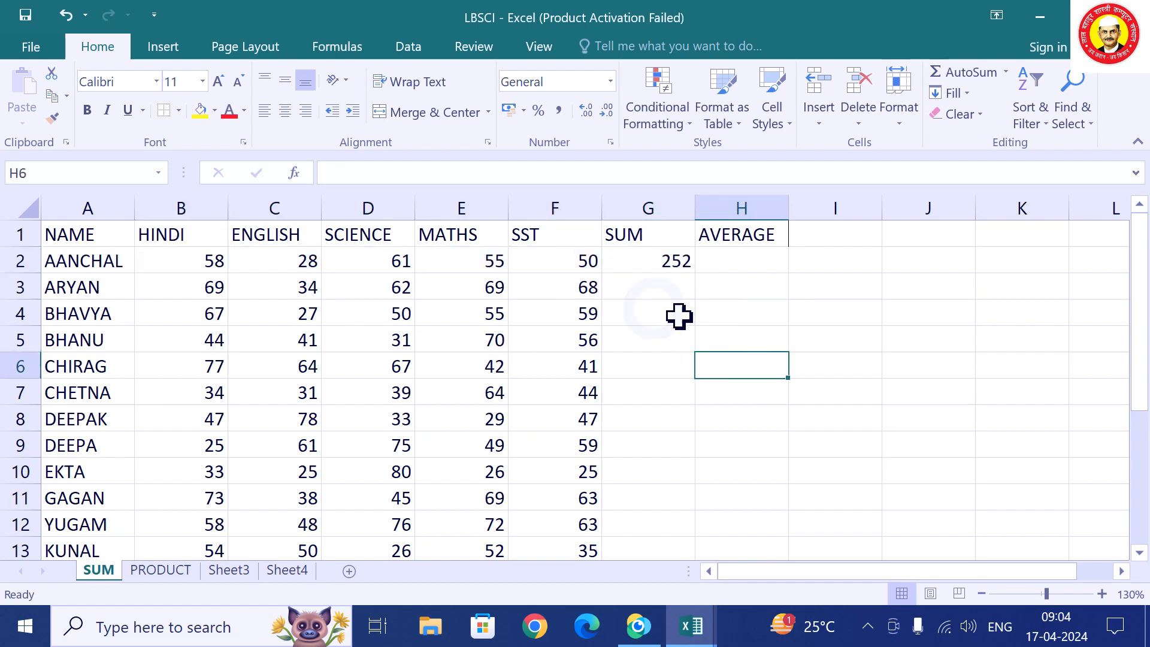
{"action": "left_click", "coordinate": [442, 268]}
{"action": "type", "text": "34"}
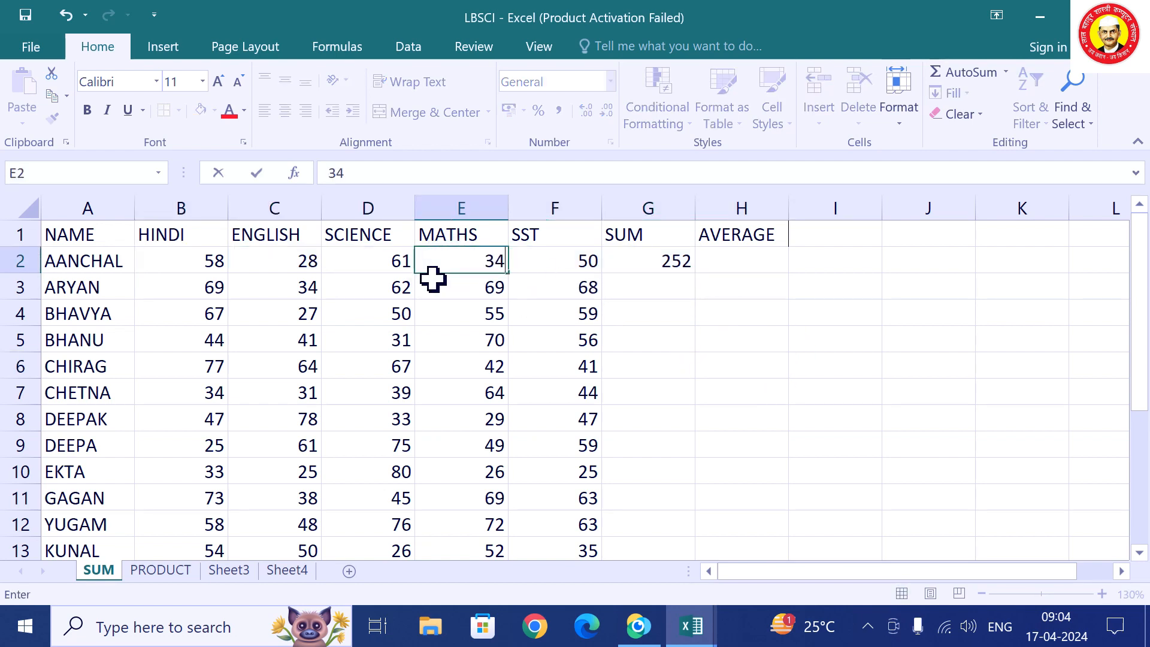
{"action": "left_click", "coordinate": [751, 438]}
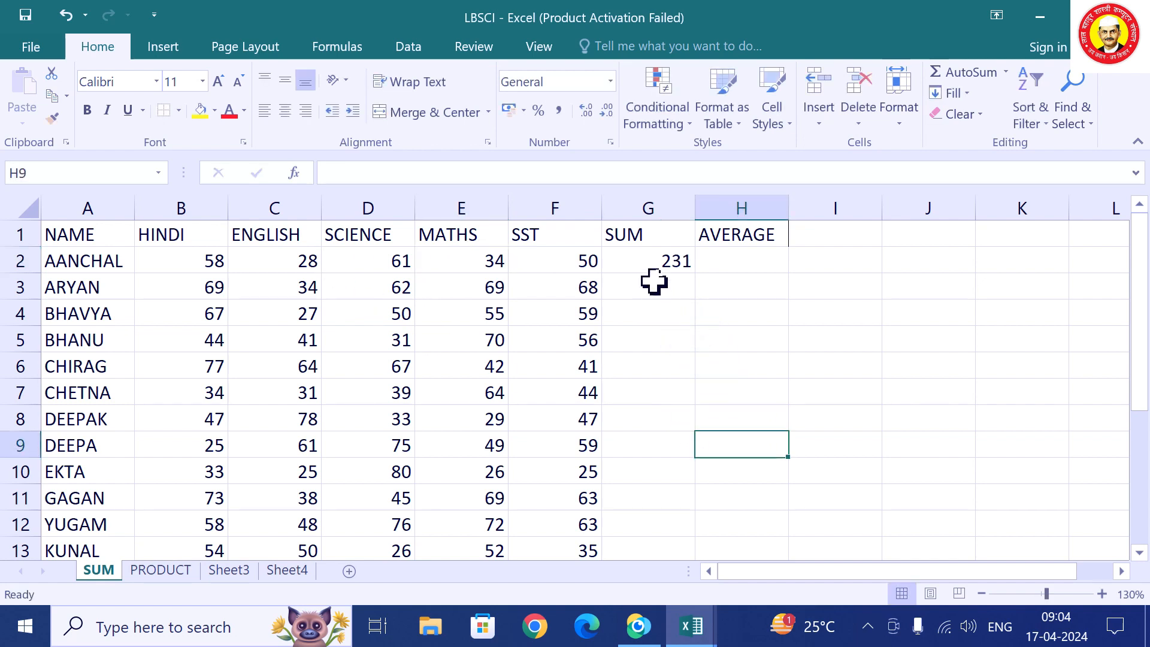
{"action": "left_click", "coordinate": [667, 261]}
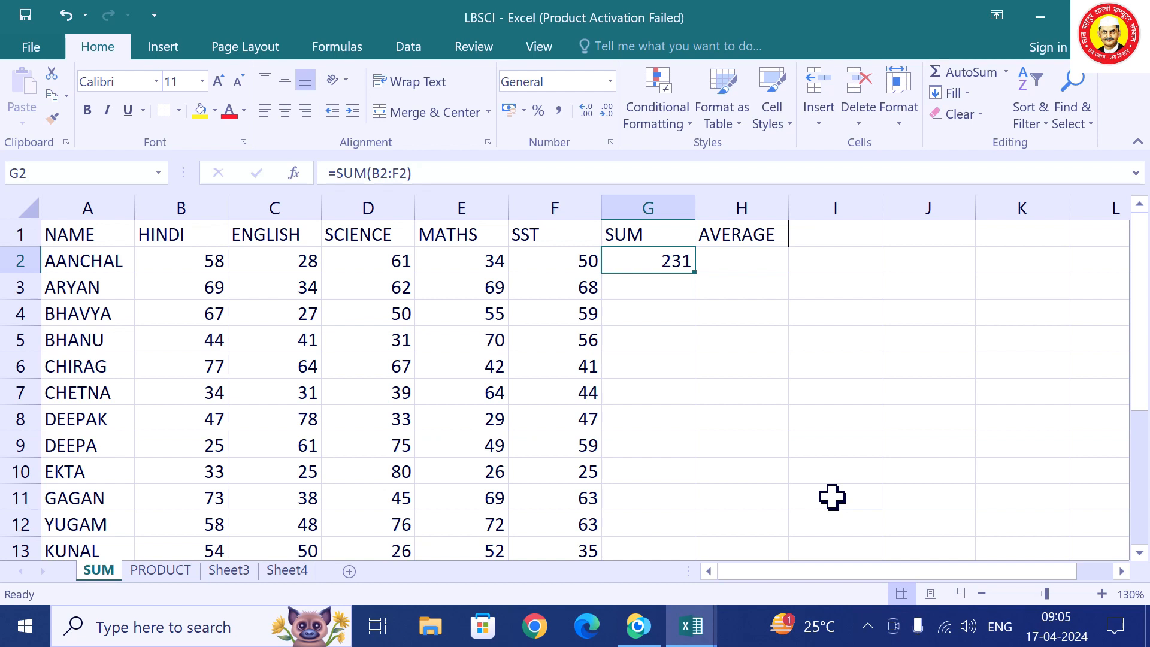
{"action": "type", "text": "="}
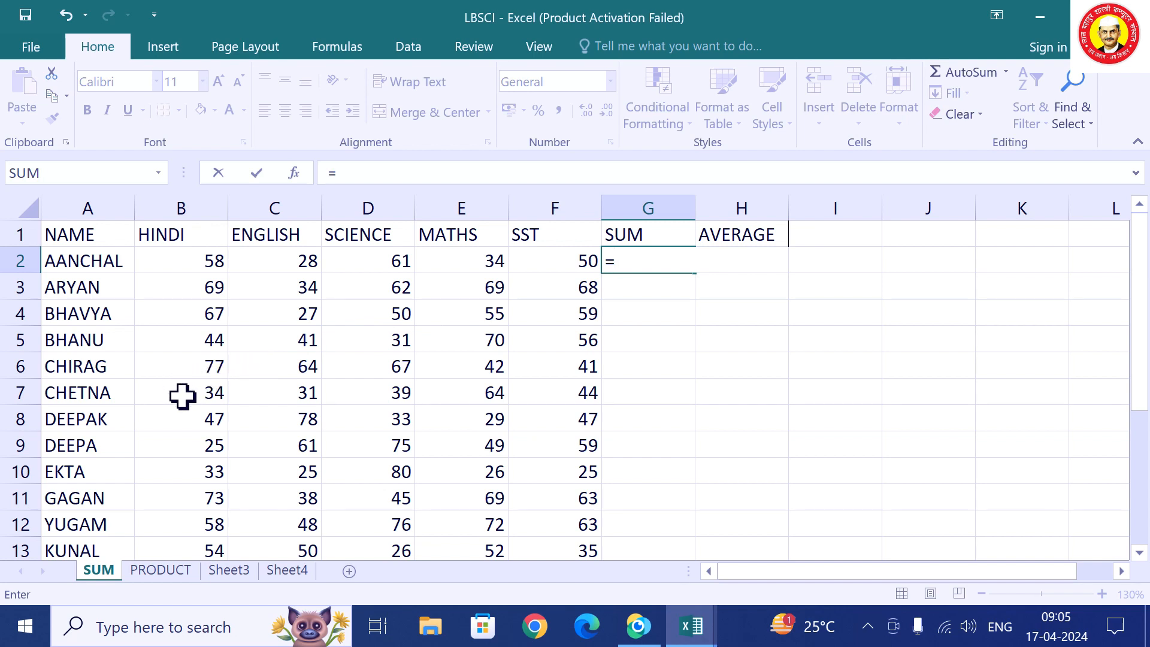
Enter the typed-number total =58+28+61+34+50 in G2, giving 231.
{"action": "type", "text": "58+2"}
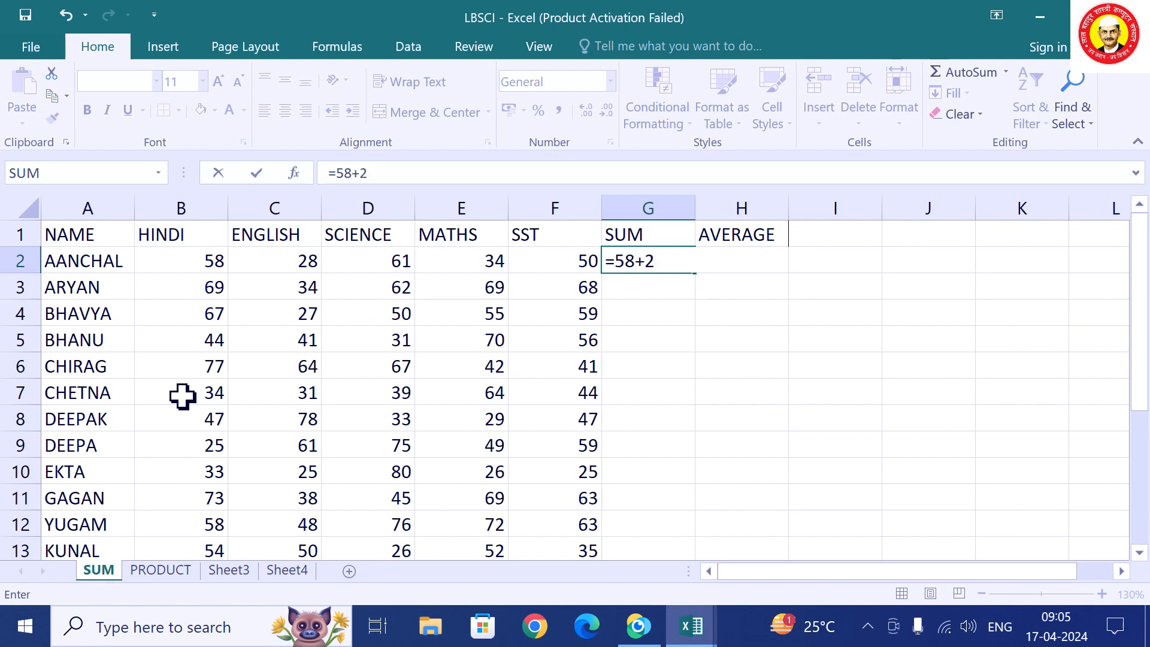
{"action": "type", "text": "8"}
{"action": "type", "text": "+61+43"}
{"action": "key", "text": "BackSpace"}
{"action": "key", "text": "BackSpace"}
{"action": "type", "text": "34"}
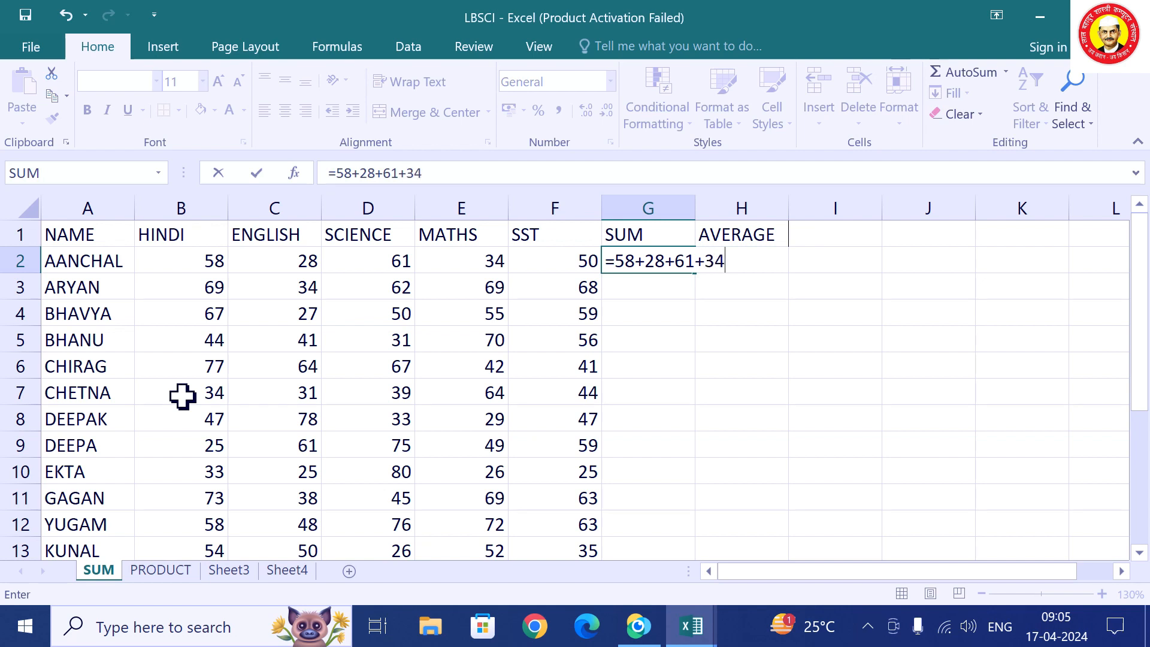
{"action": "type", "text": "+50"}
{"action": "key", "text": "Return"}
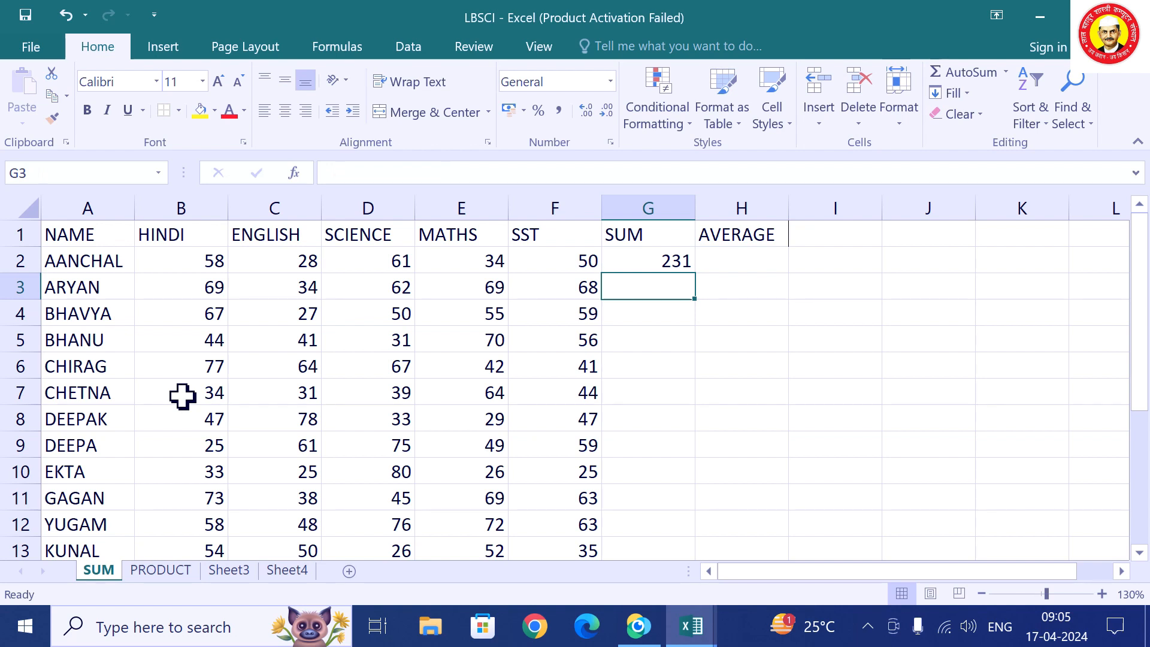
Change the SST mark in F2 to 34 and confirm G2 still shows 231.
{"action": "key", "text": "Up"}
{"action": "key", "text": "Left"}
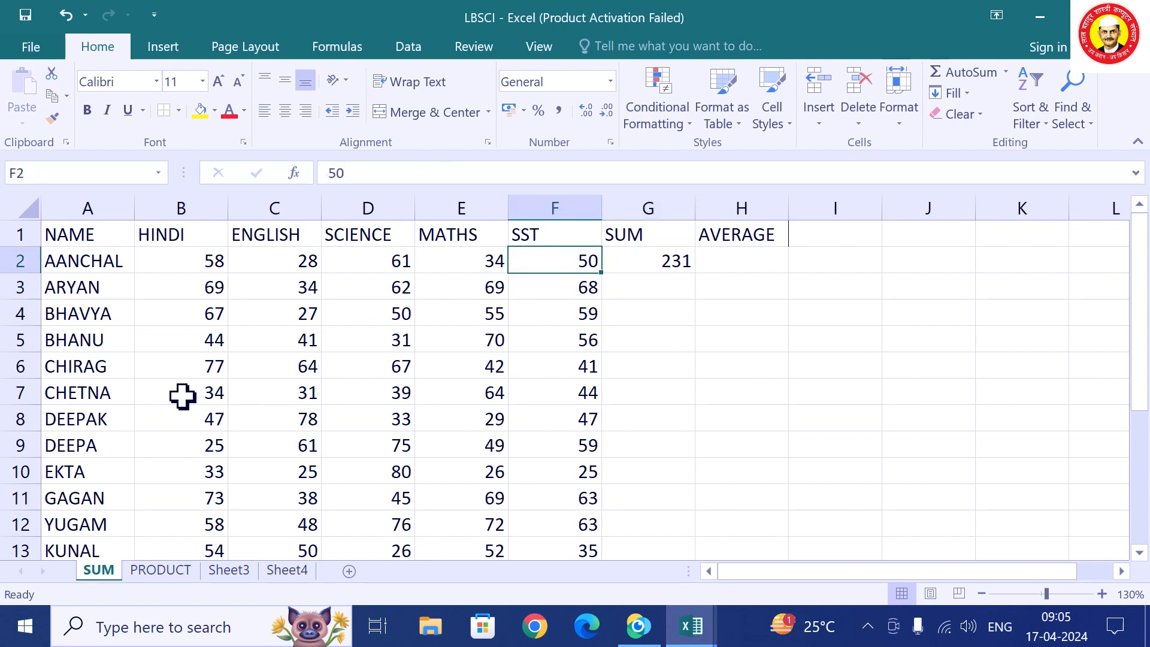
{"action": "type", "text": "34"}
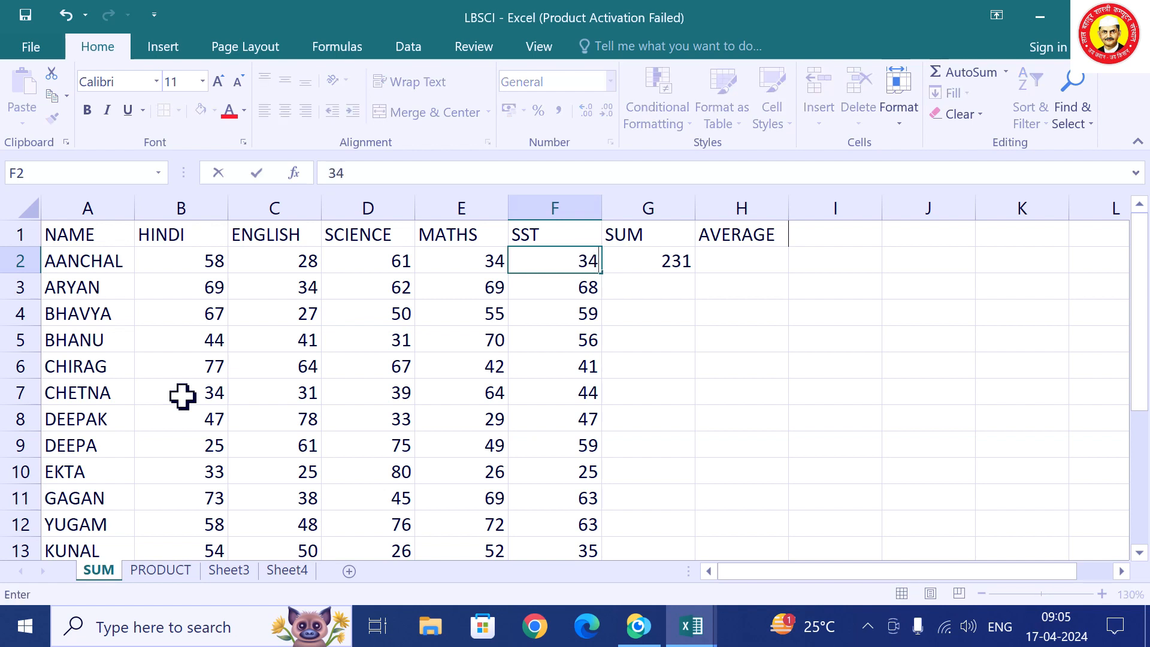
{"action": "key", "text": "Return"}
{"action": "key", "text": "Up"}
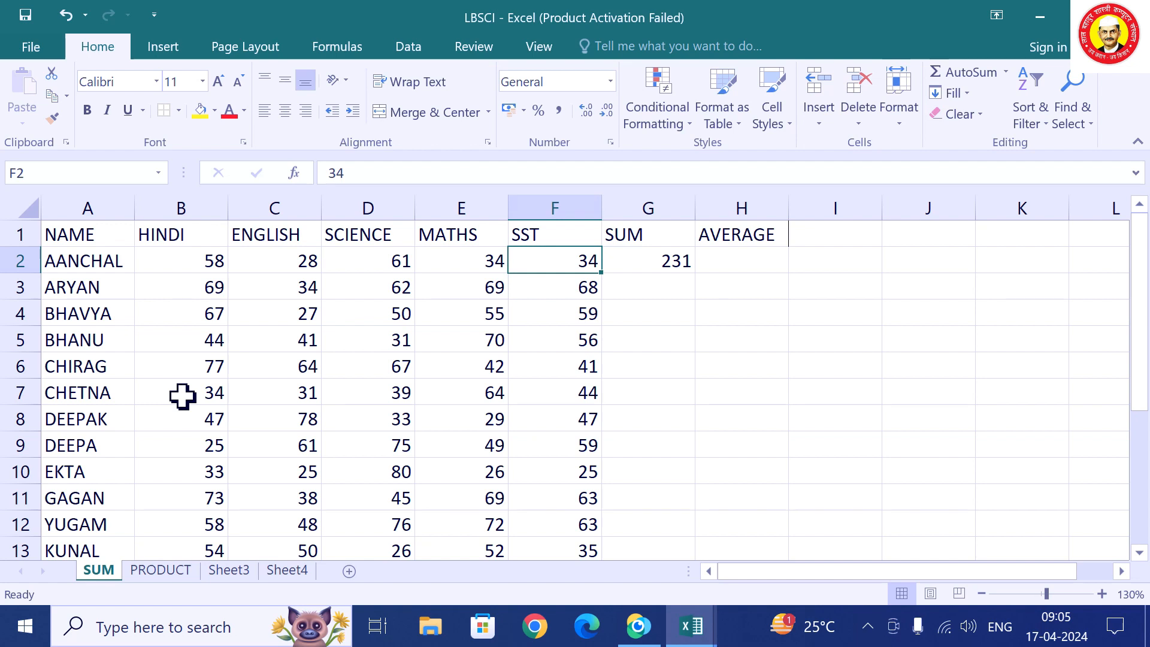
{"action": "key", "text": "Right"}
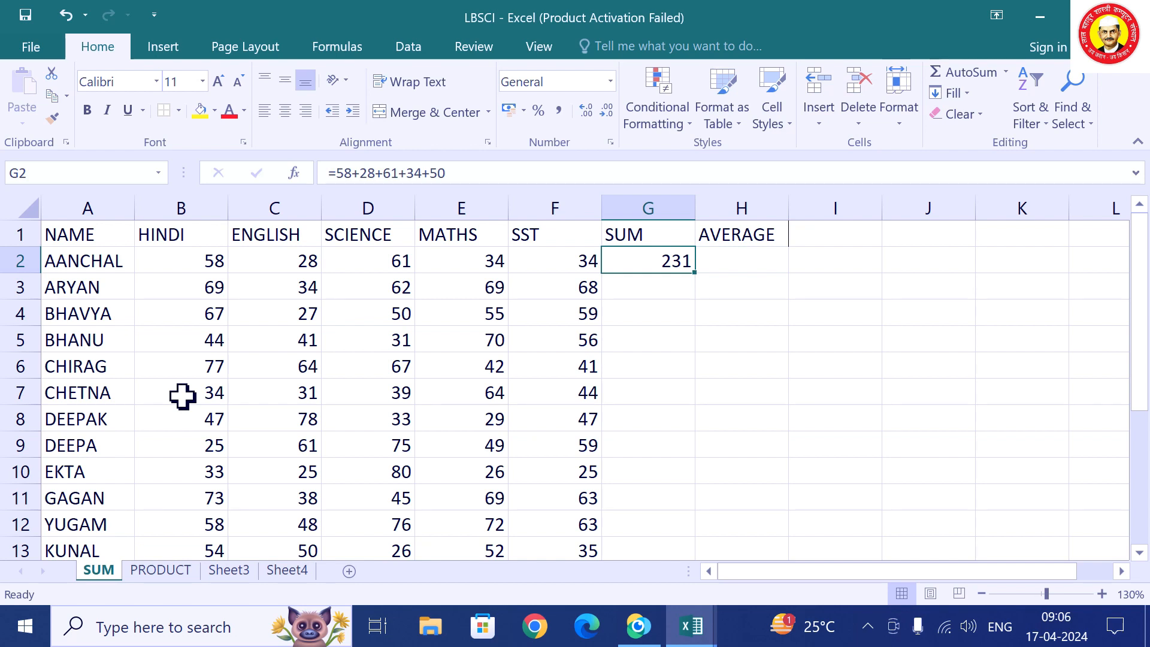
{"action": "type", "text": "="}
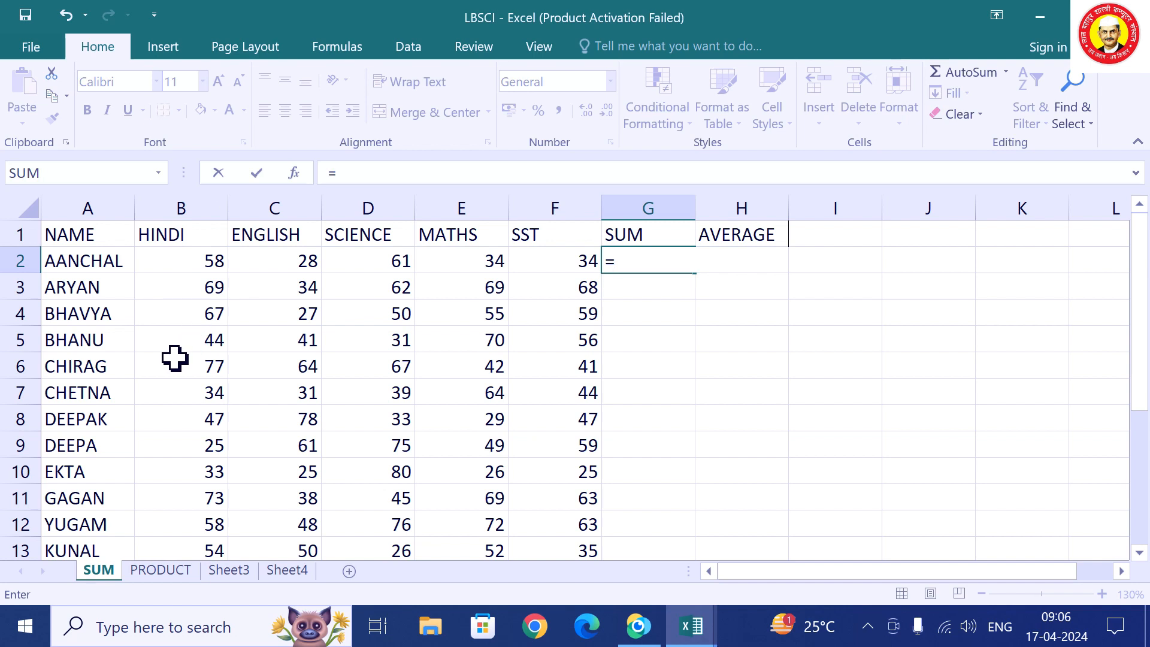
Cancel the pending formula entry and return to the first student's total cell G2.
{"action": "key", "text": "Escape"}
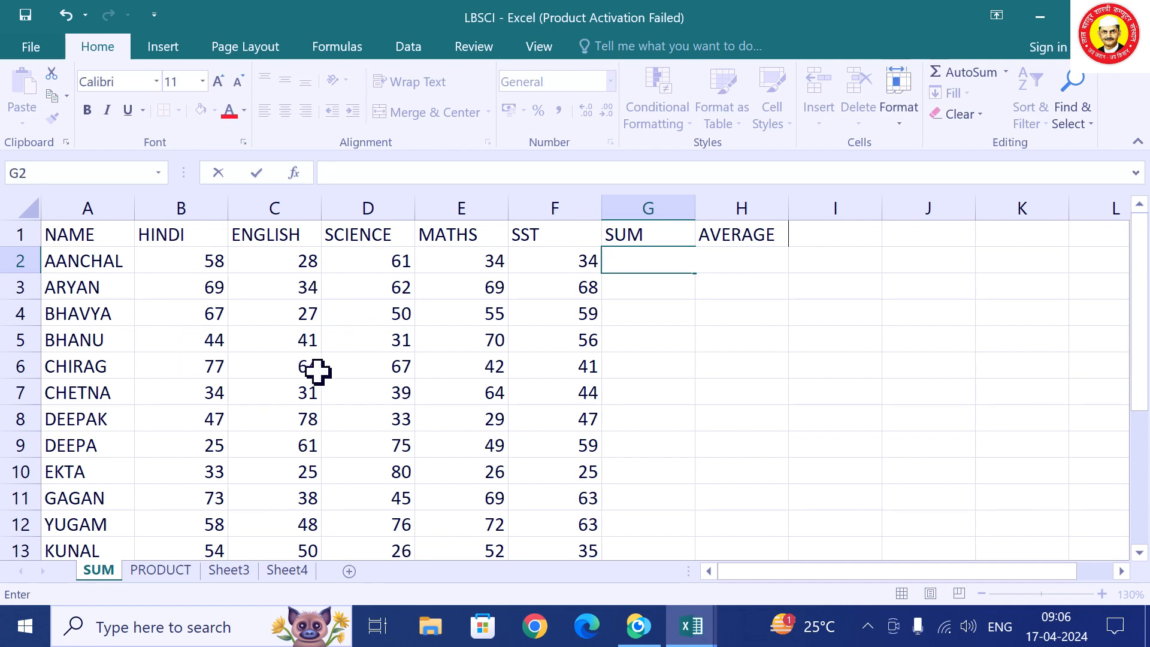
{"action": "left_click", "coordinate": [588, 439]}
{"action": "left_click", "coordinate": [399, 292]}
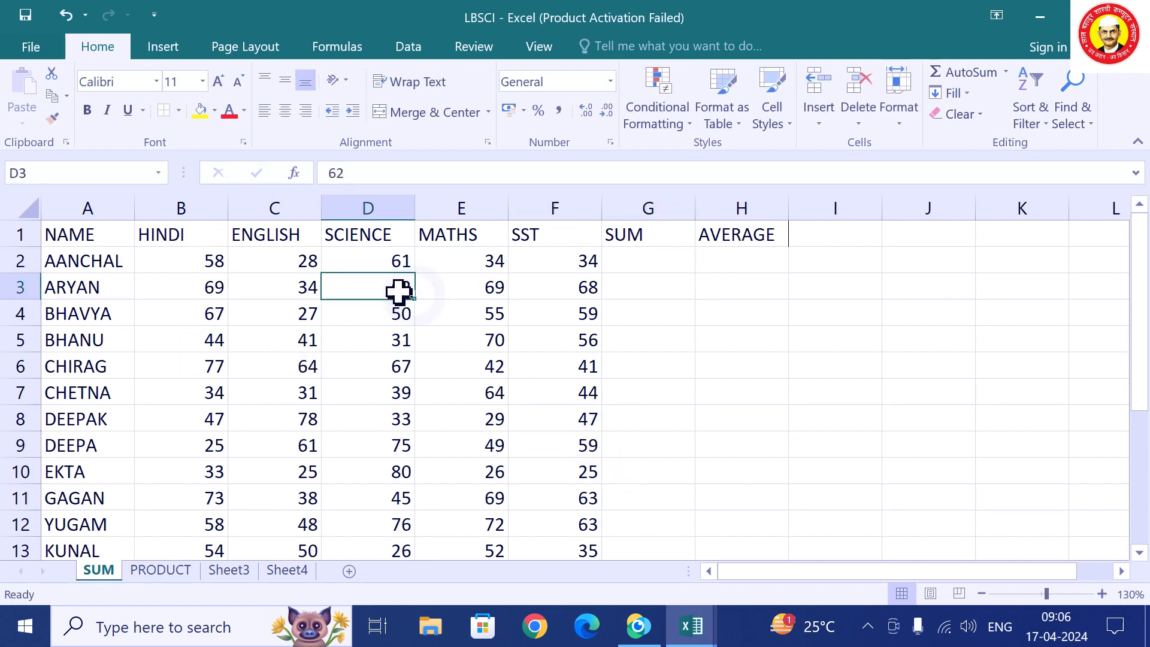
{"action": "scroll", "coordinate": [457, 372], "scroll_direction": "up", "scroll_amount": 3}
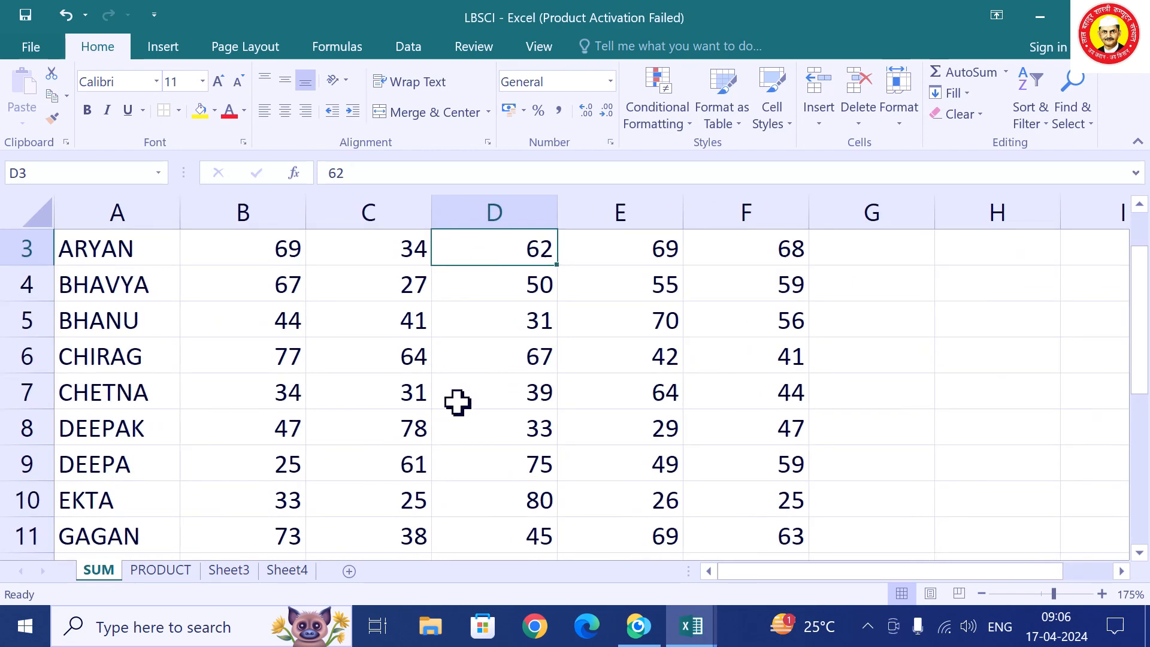
{"action": "scroll", "coordinate": [458, 402], "scroll_direction": "up", "scroll_amount": 2}
{"action": "scroll", "coordinate": [458, 402], "scroll_direction": "down", "scroll_amount": 4}
{"action": "scroll", "coordinate": [457, 403], "scroll_direction": "up", "scroll_amount": 3}
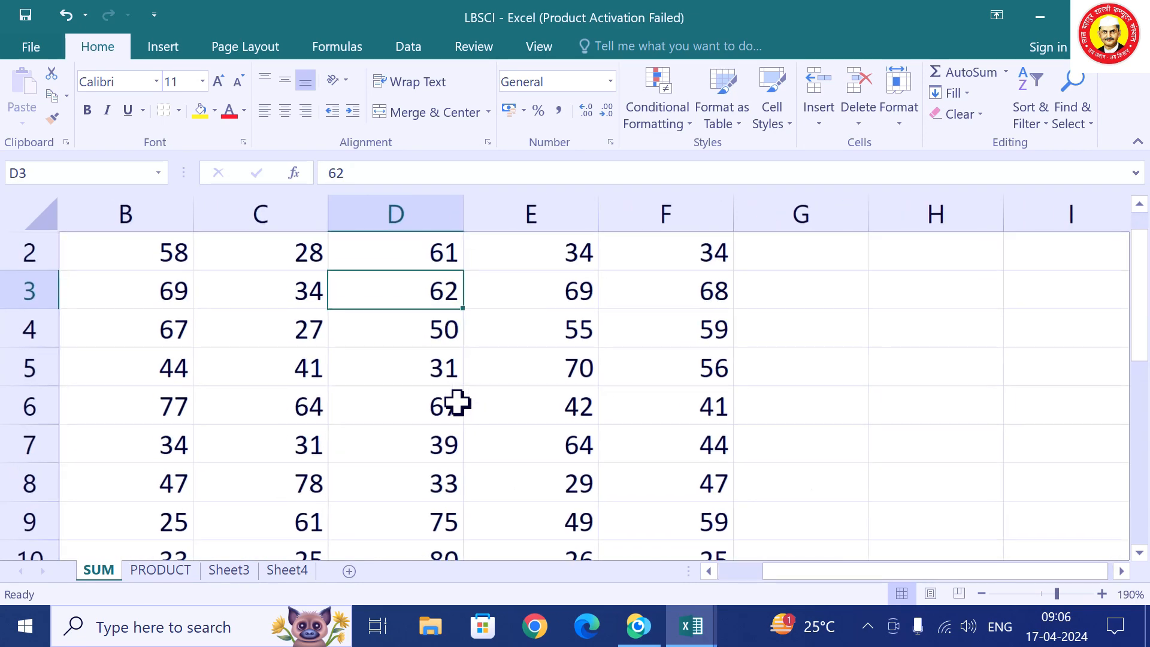
{"action": "scroll", "coordinate": [457, 402], "scroll_direction": "down", "scroll_amount": 3}
{"action": "left_click", "coordinate": [691, 265]}
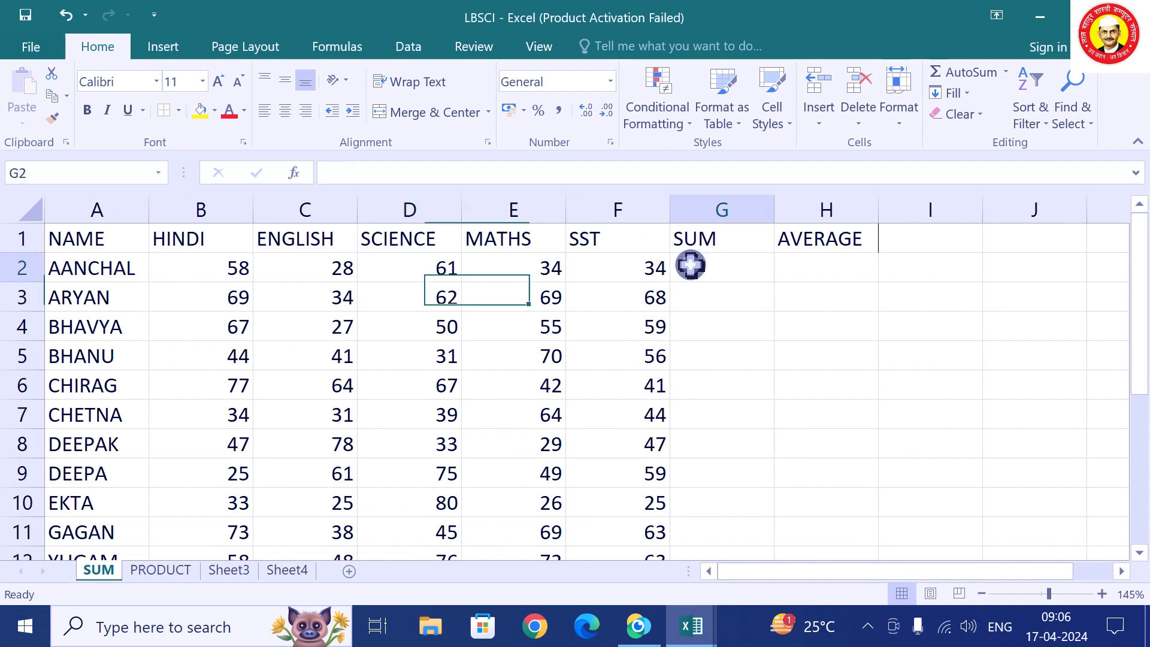
Enter =B2+C2+D2+E2+F2 in G2 to total the five marks as 215.
{"action": "type", "text": "="}
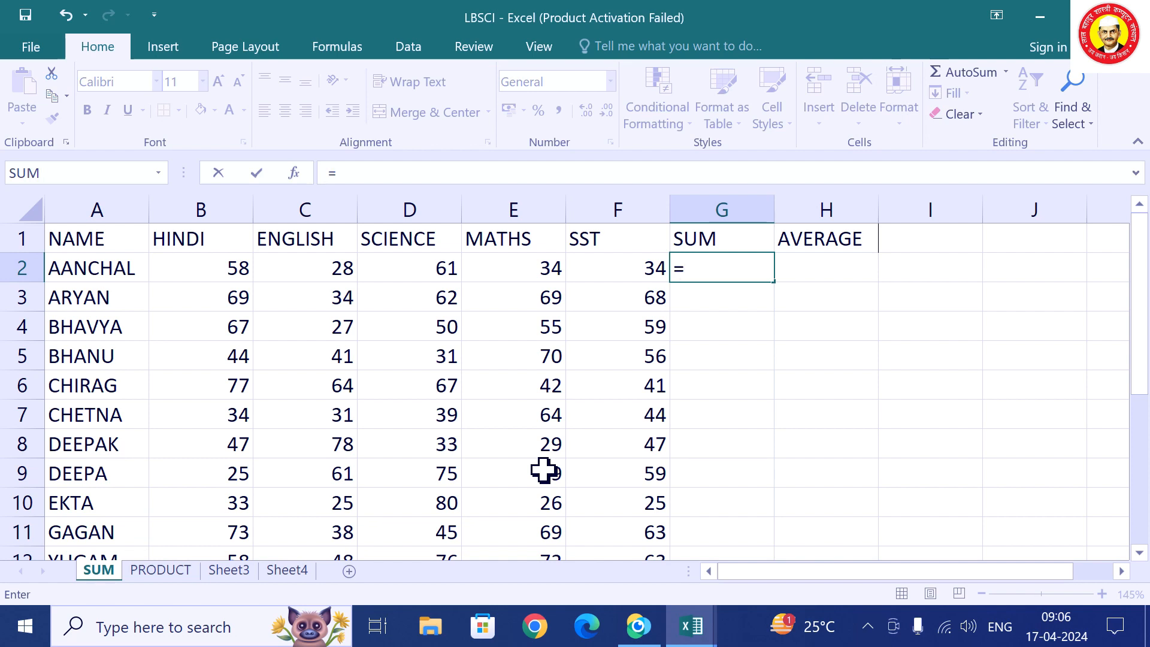
{"action": "left_click", "coordinate": [232, 266]}
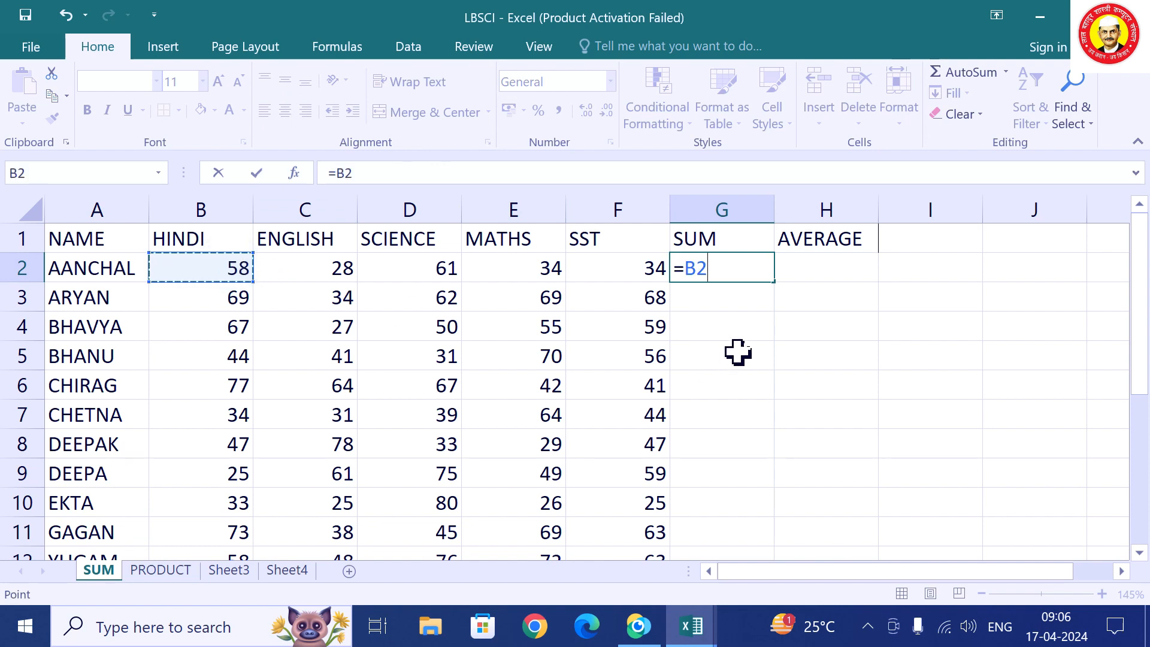
{"action": "key", "text": "BackSpace"}
{"action": "key", "text": "BackSpace"}
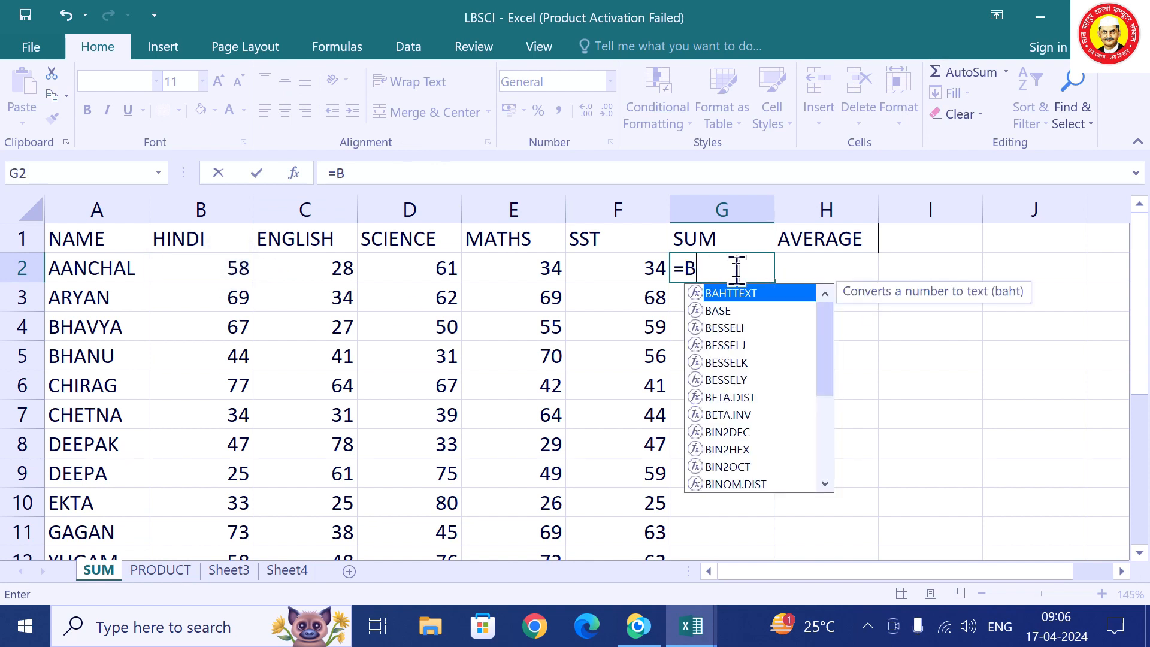
{"action": "type", "text": "B2+"}
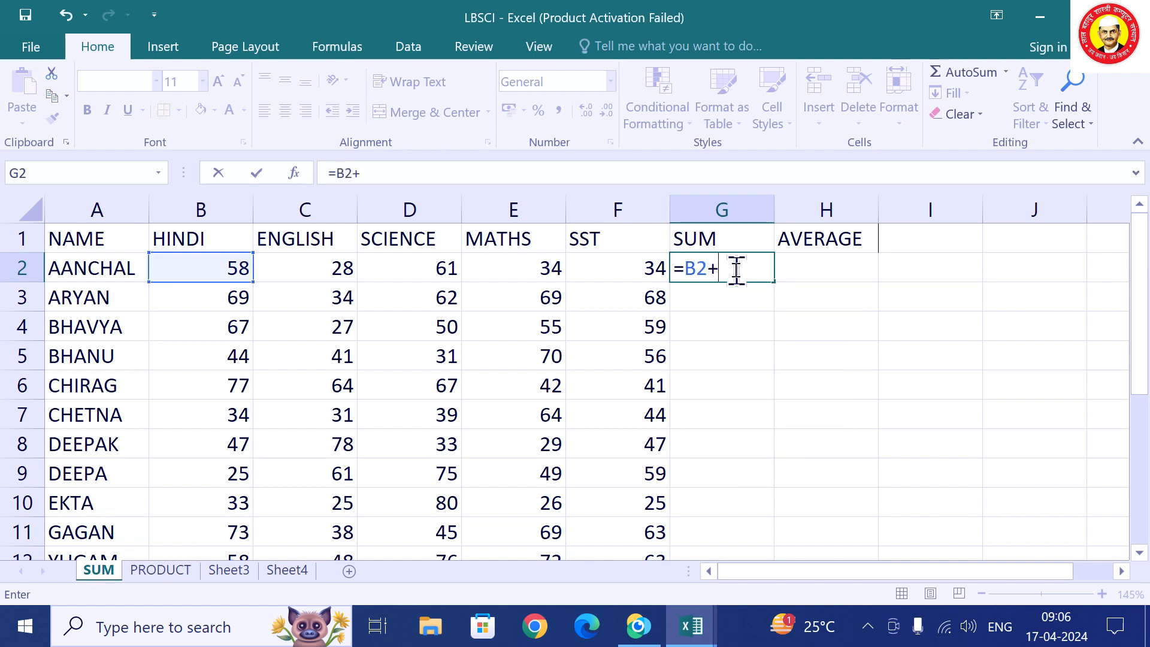
{"action": "type", "text": "C"}
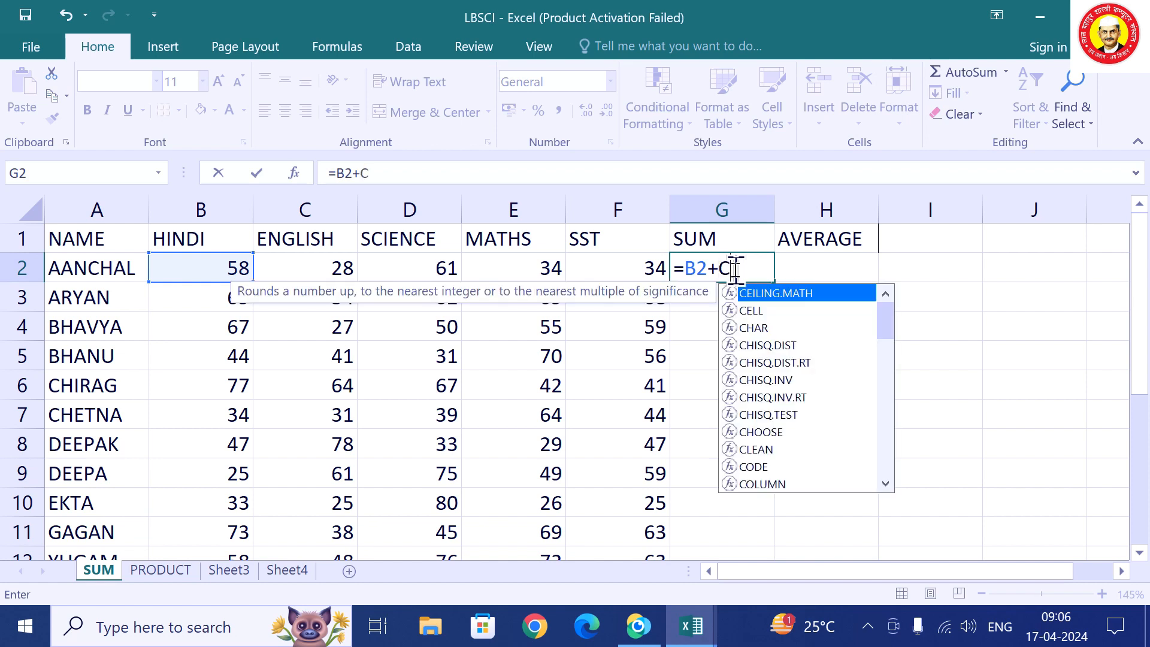
{"action": "type", "text": "2+"}
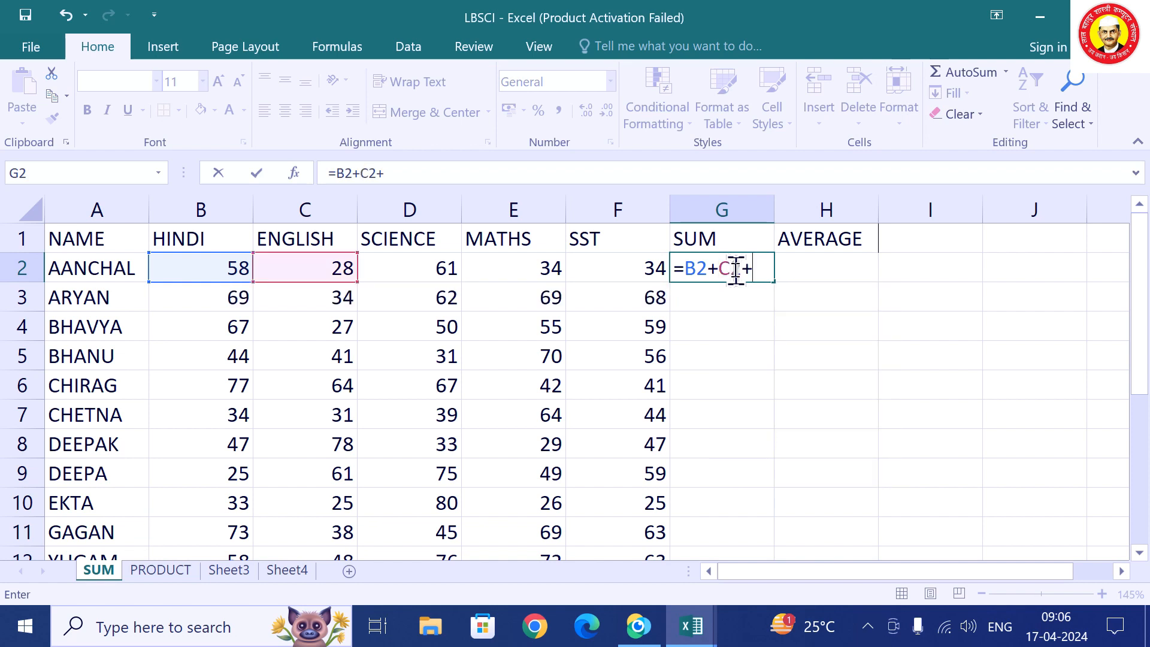
{"action": "type", "text": "D2"}
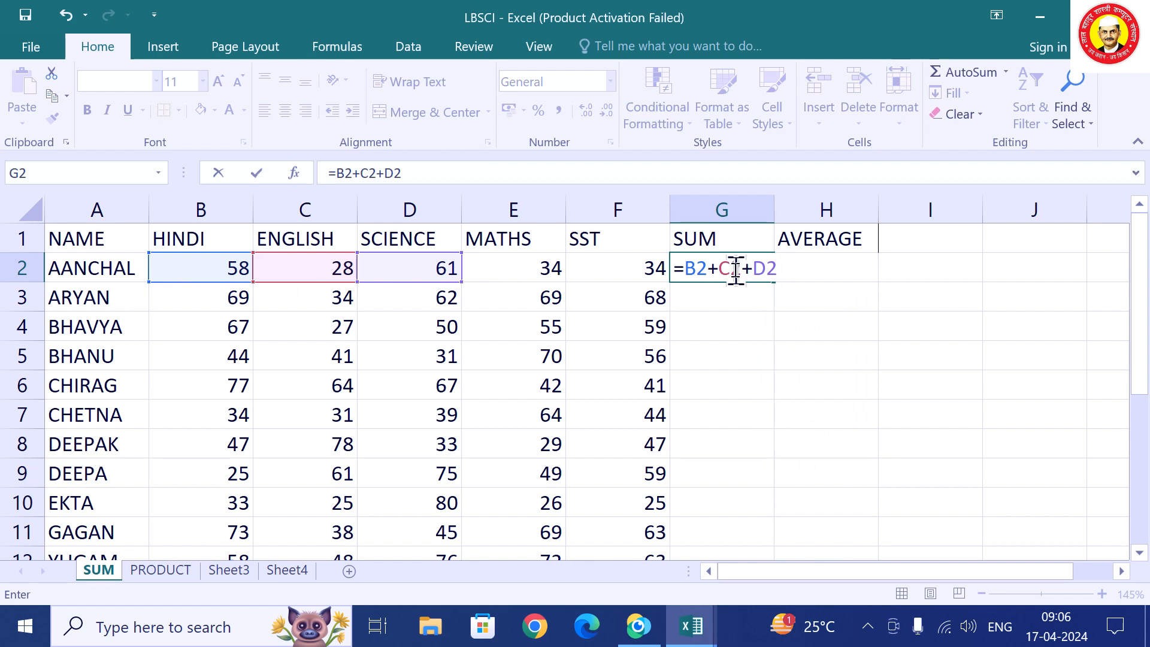
{"action": "type", "text": "+"}
{"action": "type", "text": "E"}
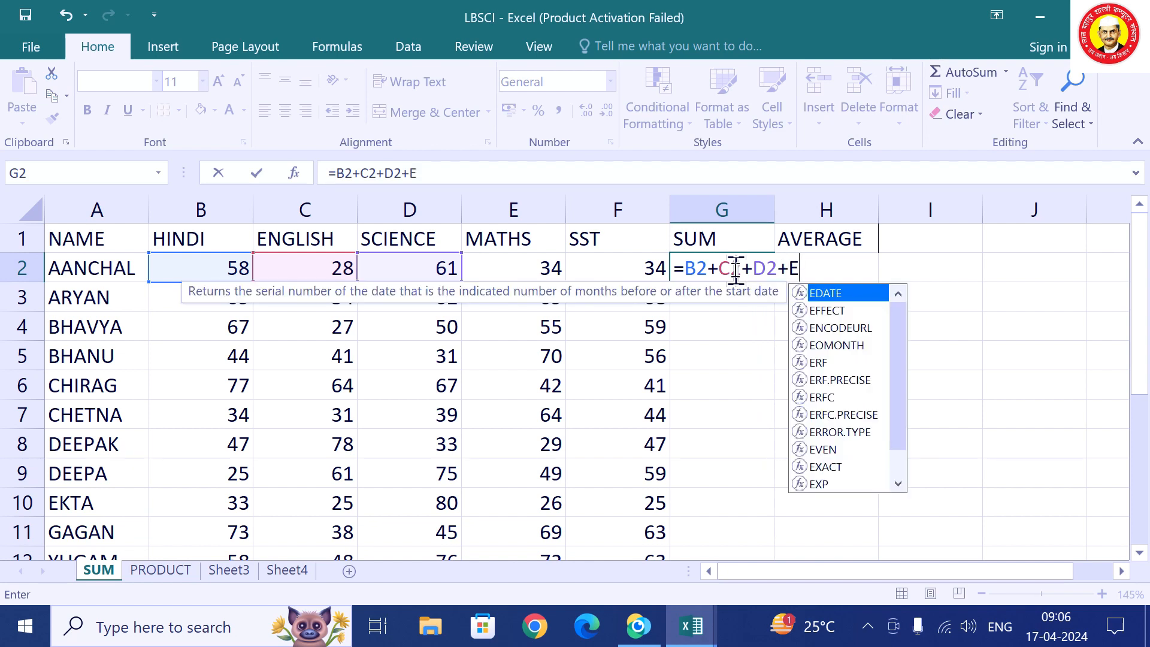
{"action": "type", "text": "2+"}
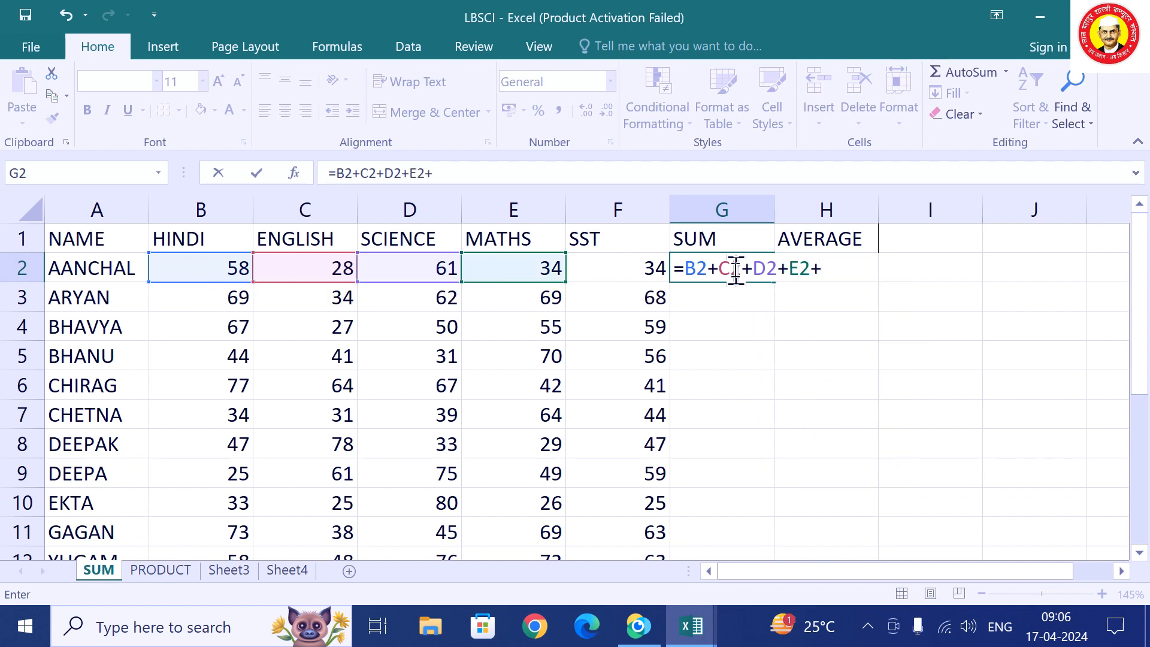
{"action": "type", "text": "F2"}
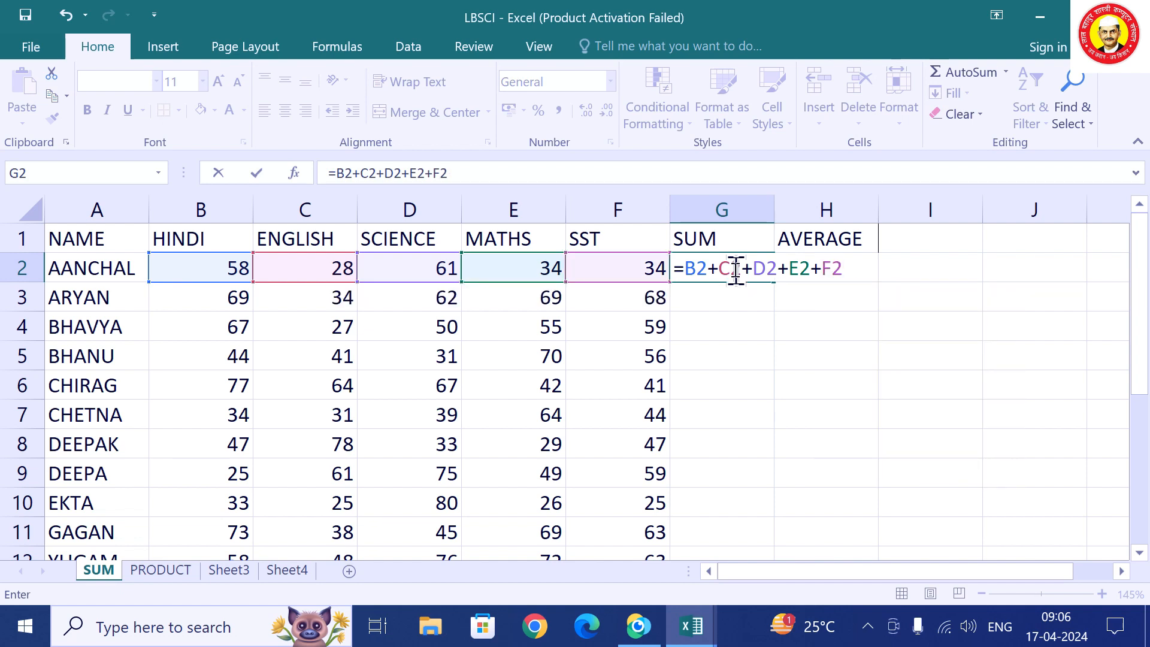
{"action": "key", "text": "Return"}
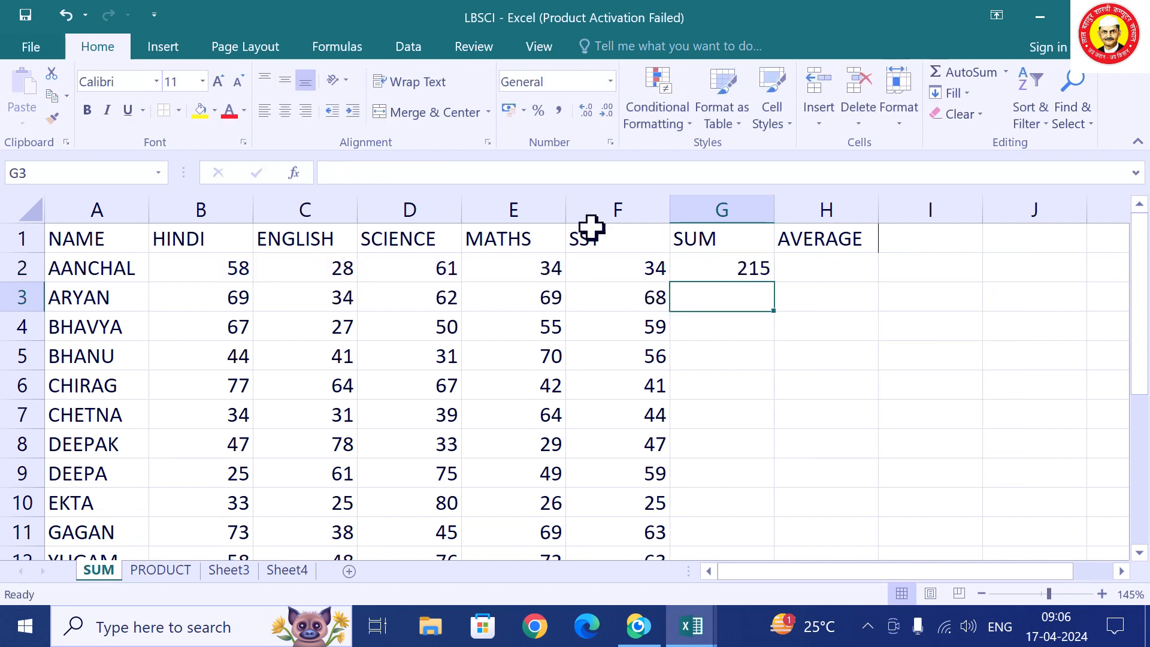
Change the first student's SST mark in F2 to 76 and check G2's recalculated 257.
{"action": "left_click", "coordinate": [592, 261]}
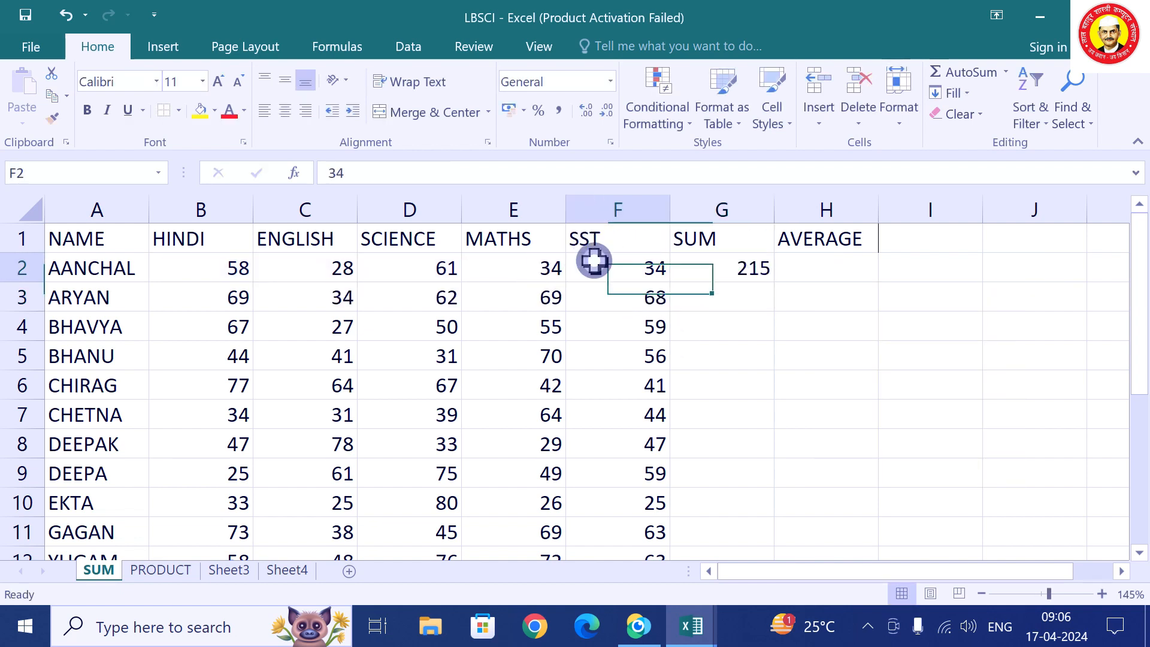
{"action": "type", "text": "76"}
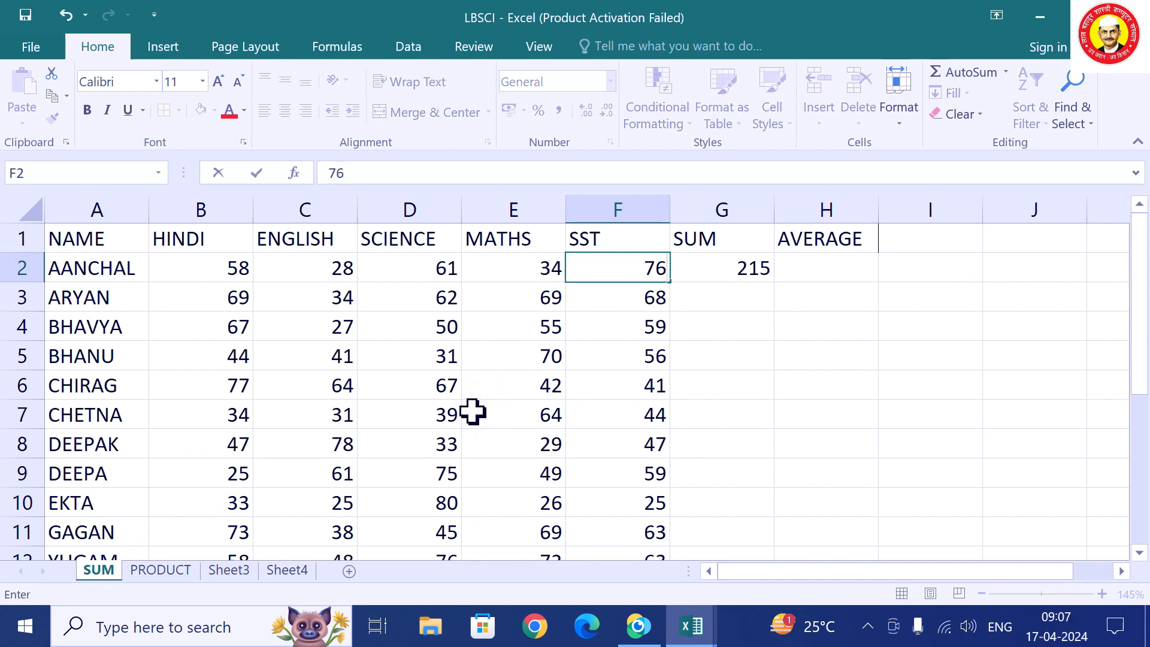
{"action": "left_click", "coordinate": [755, 398]}
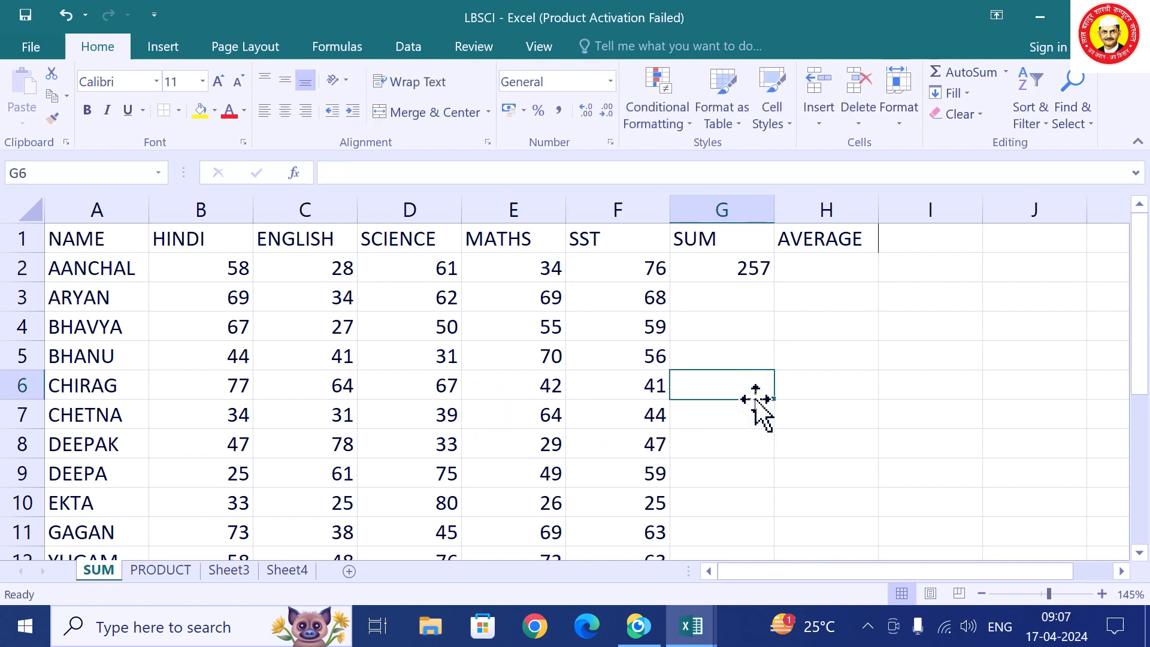
{"action": "left_click", "coordinate": [726, 268]}
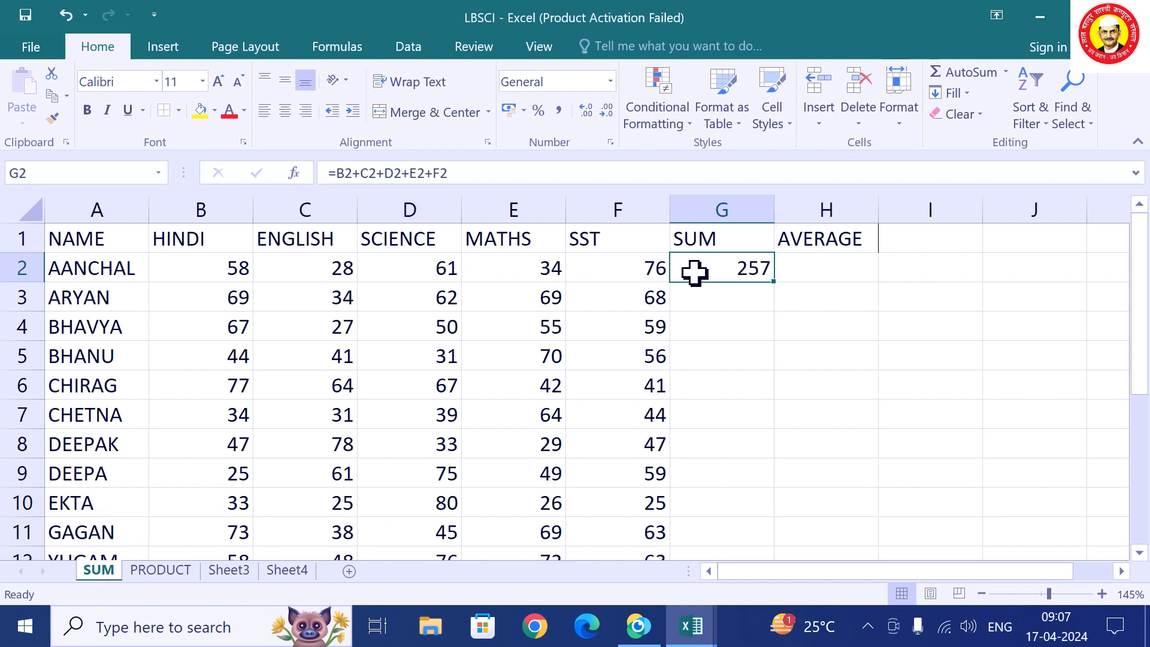
Replace G2's long addition with =SUM(B2:F2), keeping the total at 257.
{"action": "key", "text": "F2"}
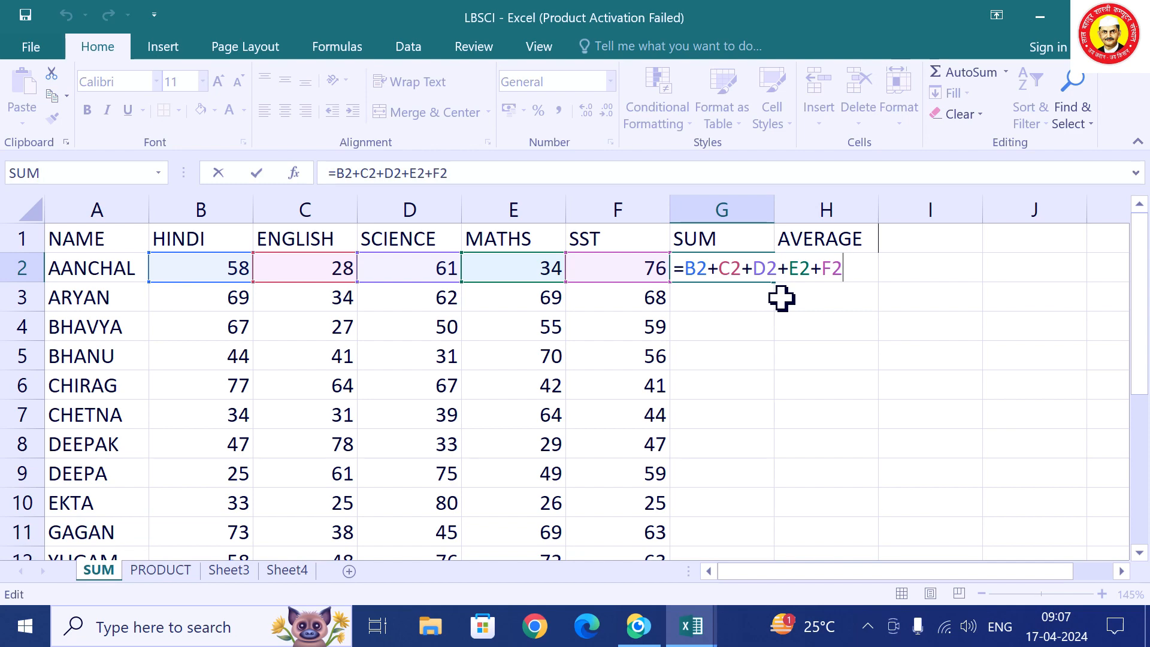
{"action": "key", "text": "BackSpace"}
{"action": "key", "text": "BackSpace"}
{"action": "key", "text": "BackSpace"}
{"action": "key", "text": "BackSpace"}
{"action": "key", "text": "BackSpace"}
{"action": "key", "text": "BackSpace"}
{"action": "key", "text": "BackSpace"}
{"action": "key", "text": "BackSpace"}
{"action": "key", "text": "BackSpace"}
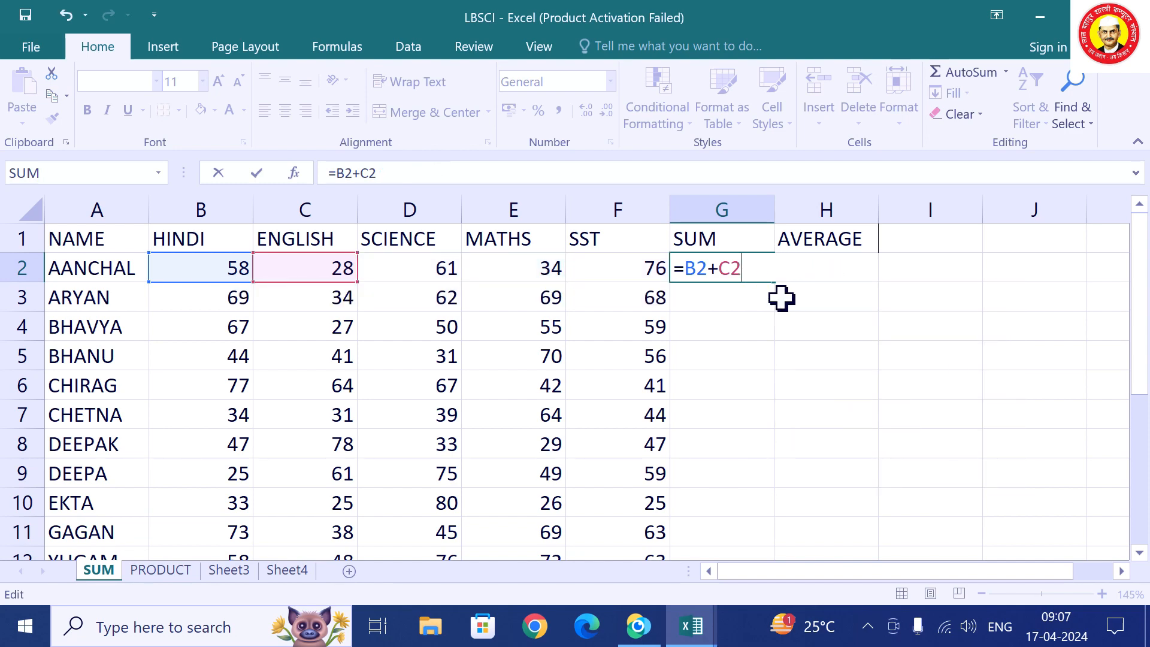
{"action": "key", "text": "BackSpace"}
{"action": "key", "text": "BackSpace"}
{"action": "key", "text": "BackSpace"}
{"action": "key", "text": "BackSpace"}
{"action": "key", "text": "BackSpace"}
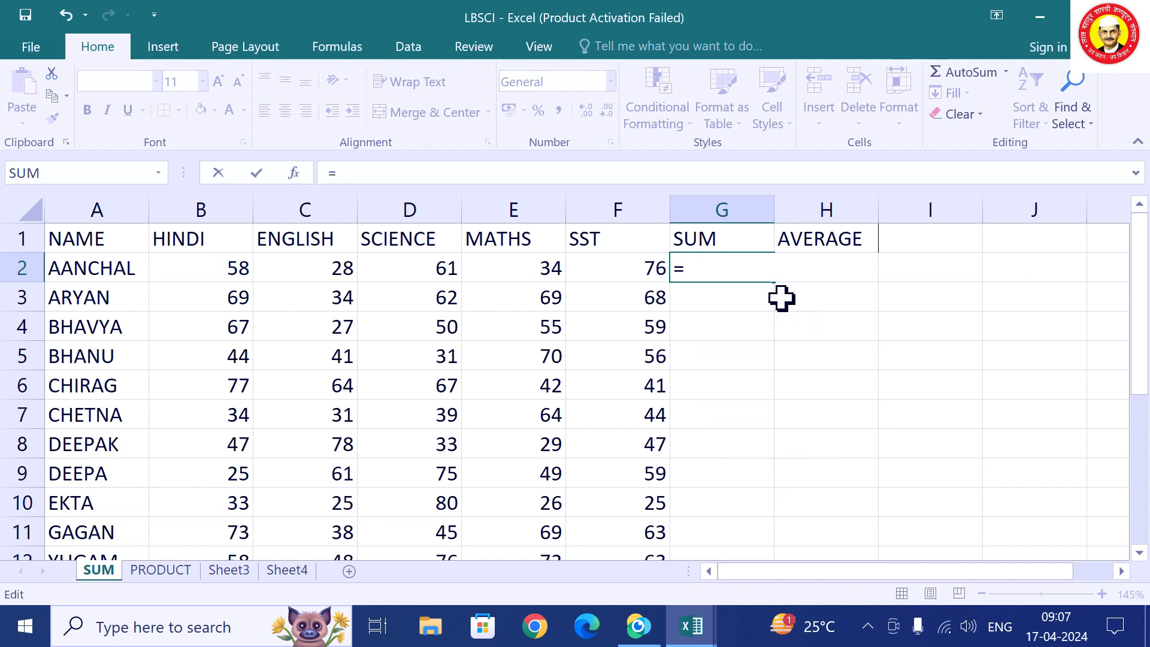
{"action": "type", "text": "SUM"}
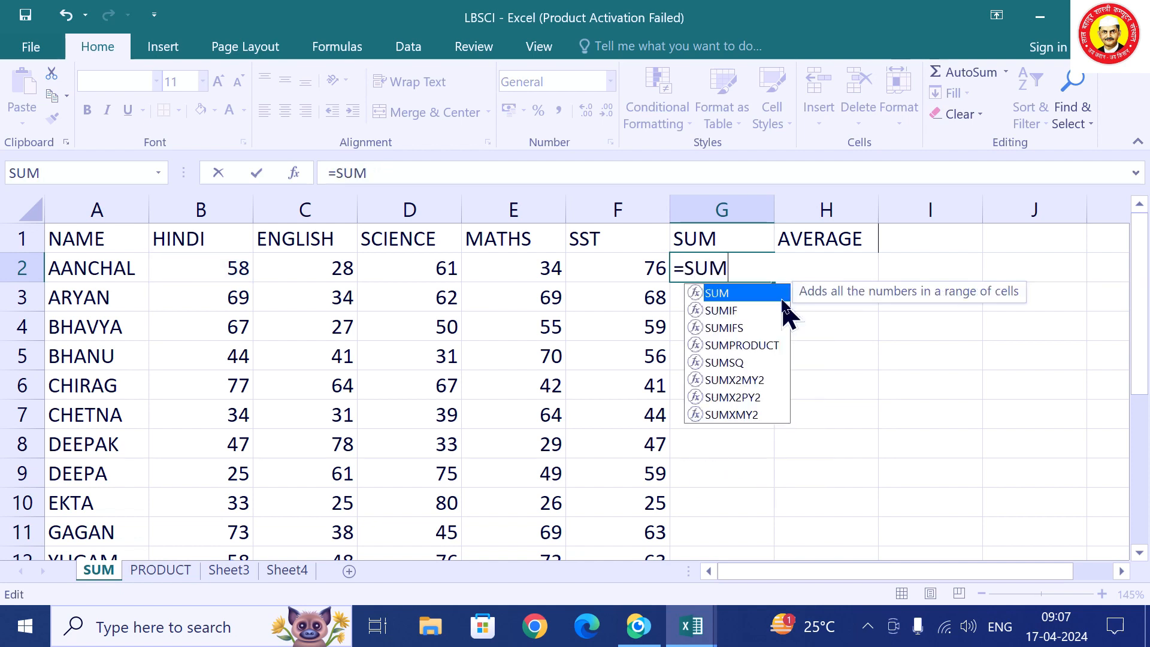
{"action": "double_click", "coordinate": [782, 299]}
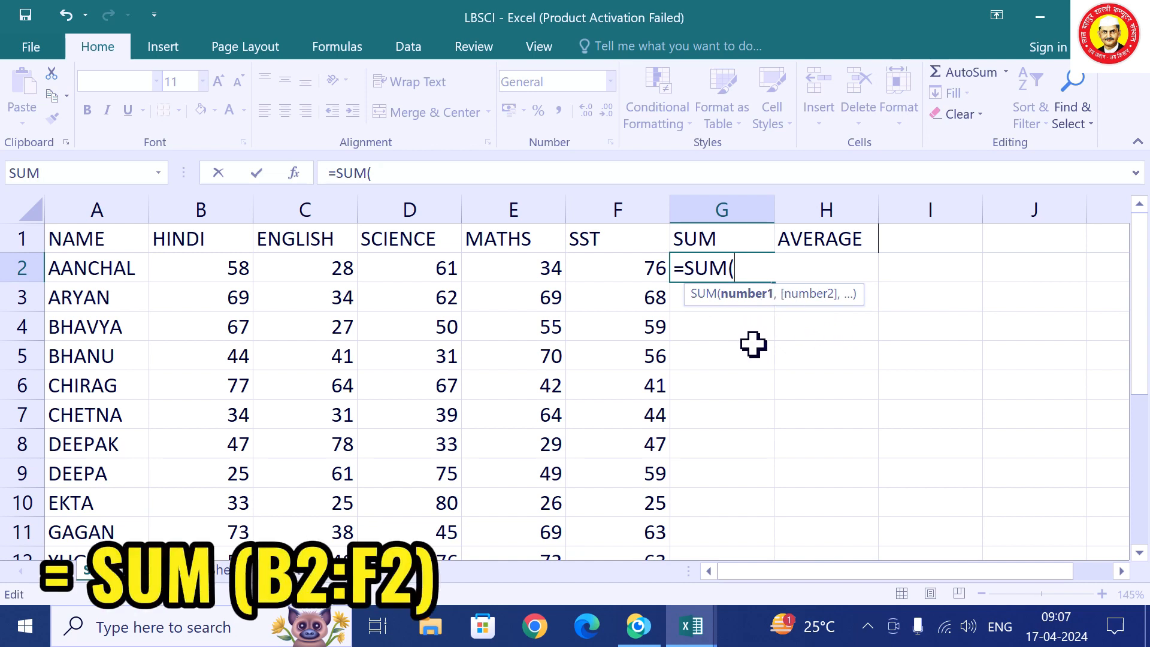
{"action": "type", "text": "B2:"}
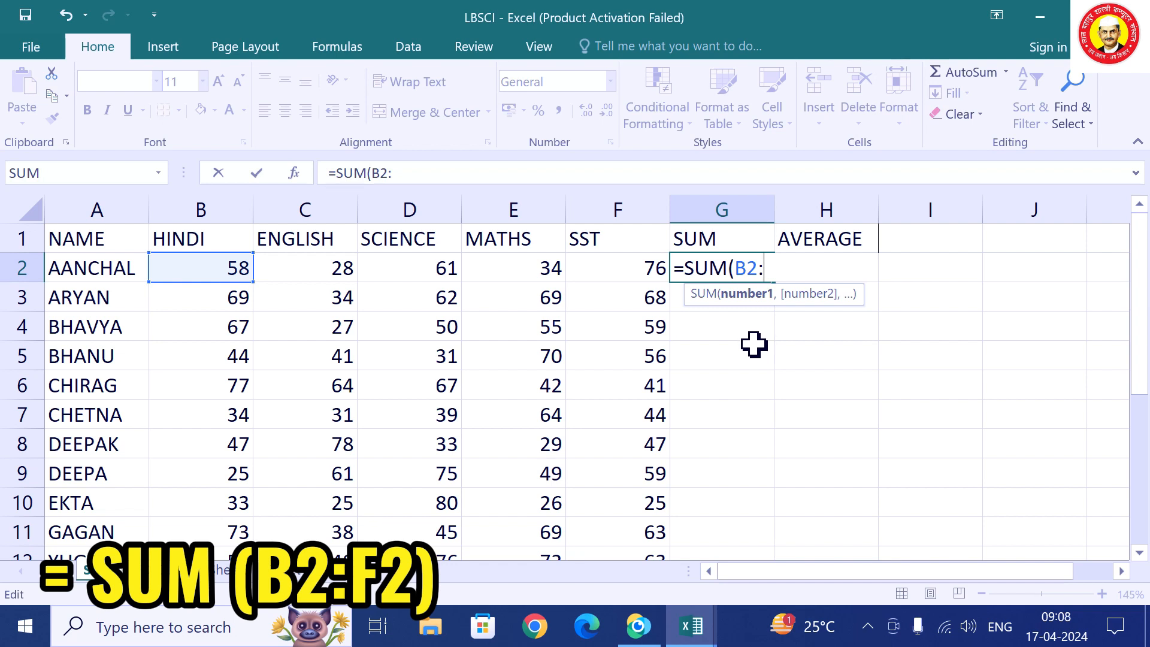
{"action": "type", "text": "F2"}
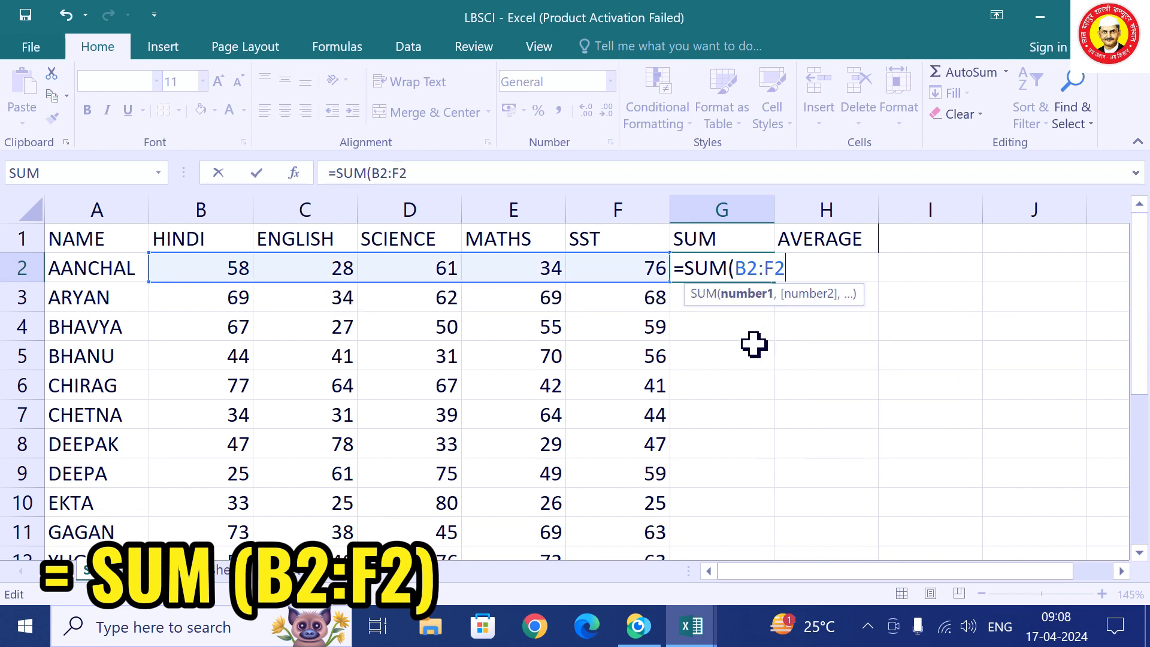
{"action": "type", "text": ")"}
{"action": "key", "text": "Return"}
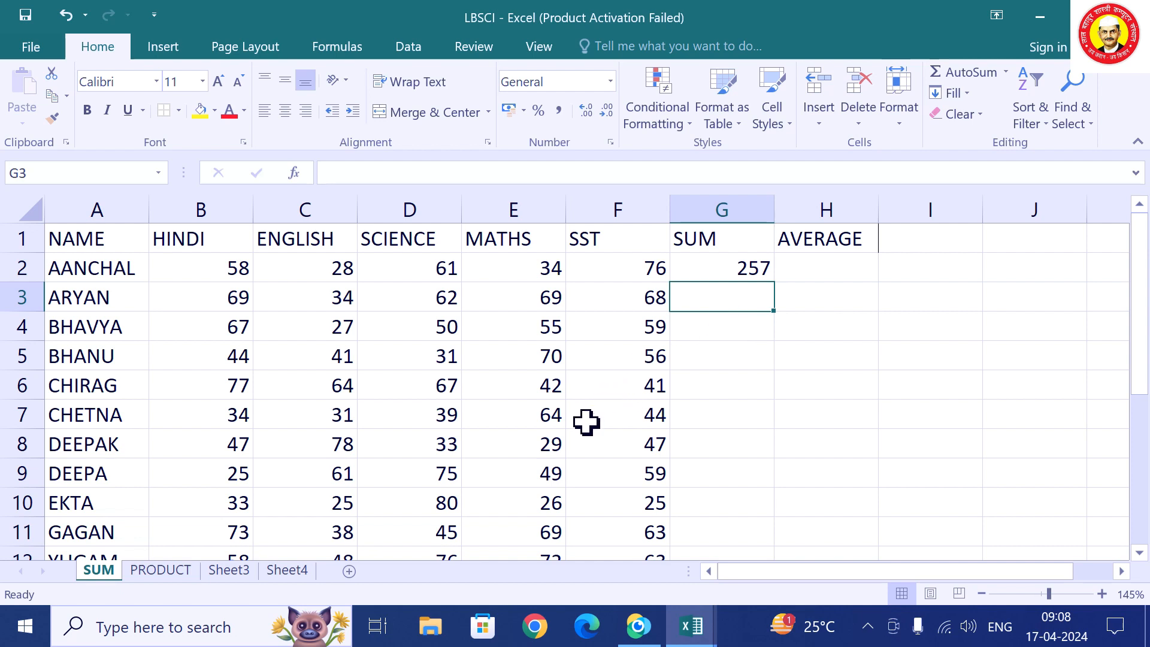
{"action": "type", "text": "="}
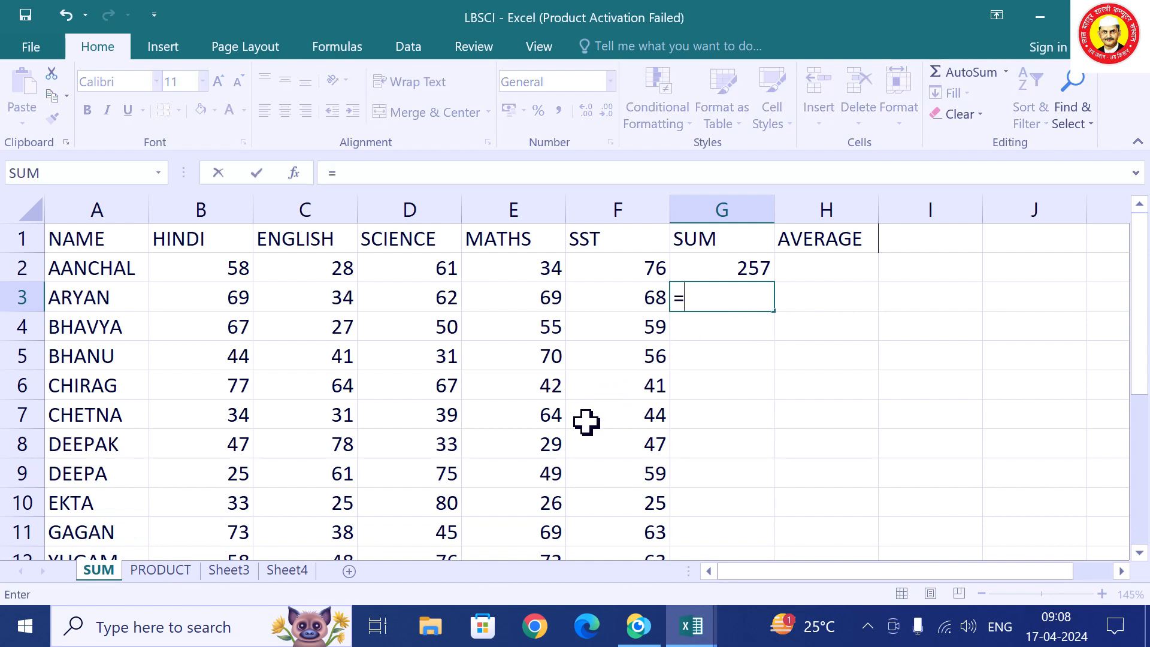
{"action": "type", "text": "SU"}
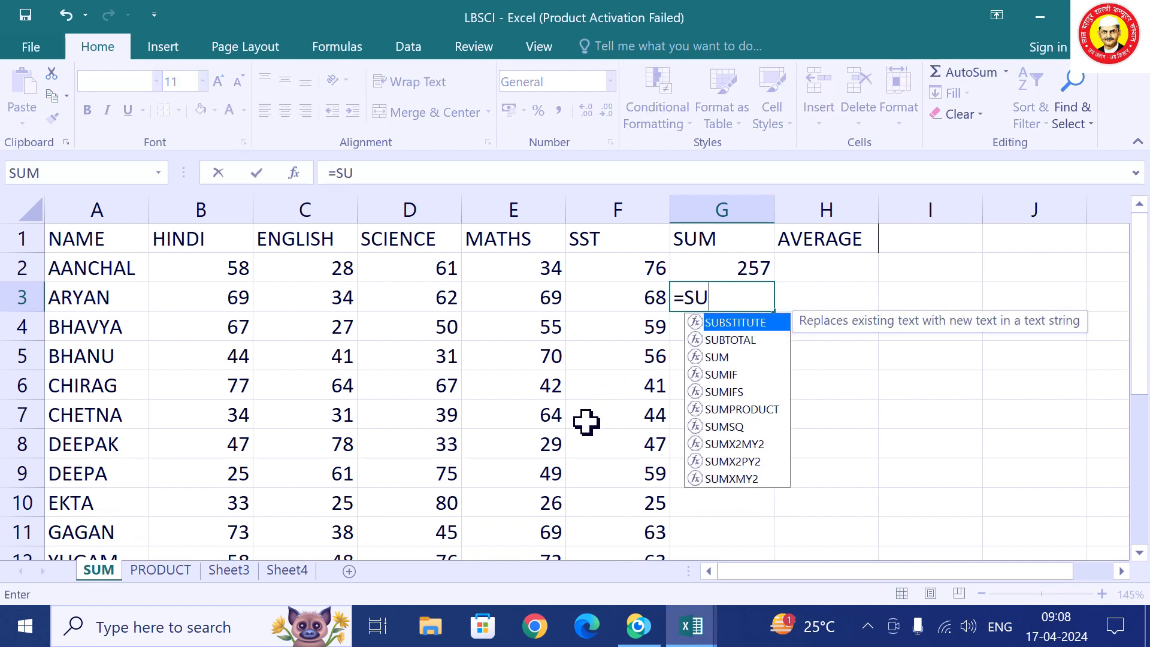
{"action": "type", "text": "M("}
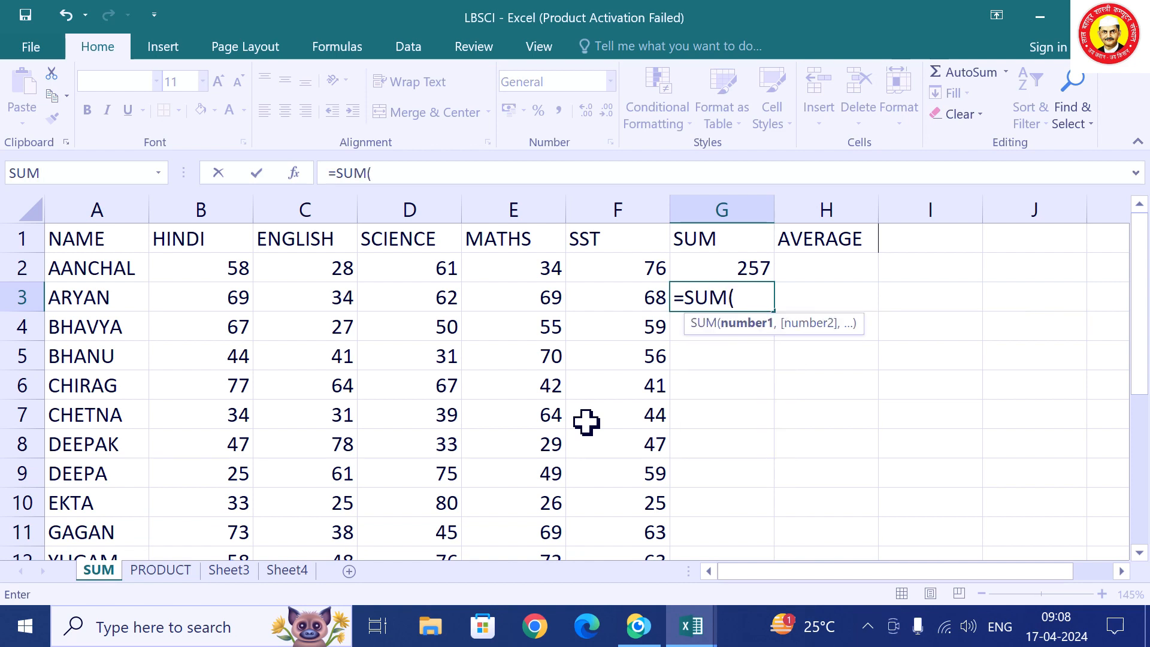
{"action": "type", "text": "B3"}
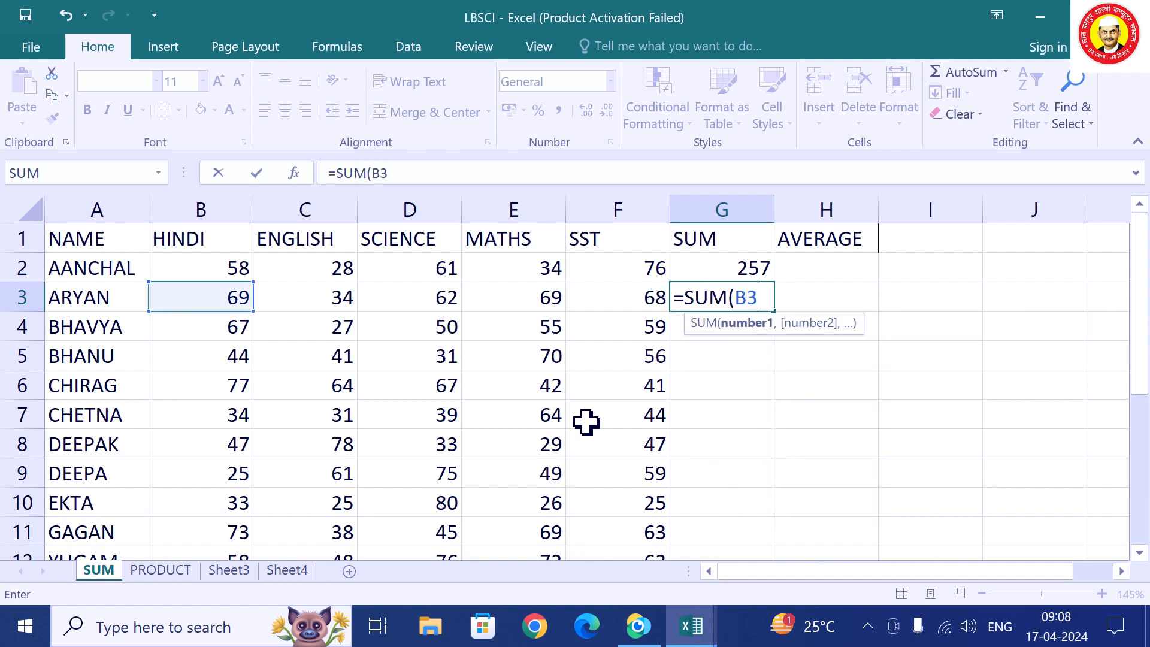
{"action": "type", "text": ":F3"}
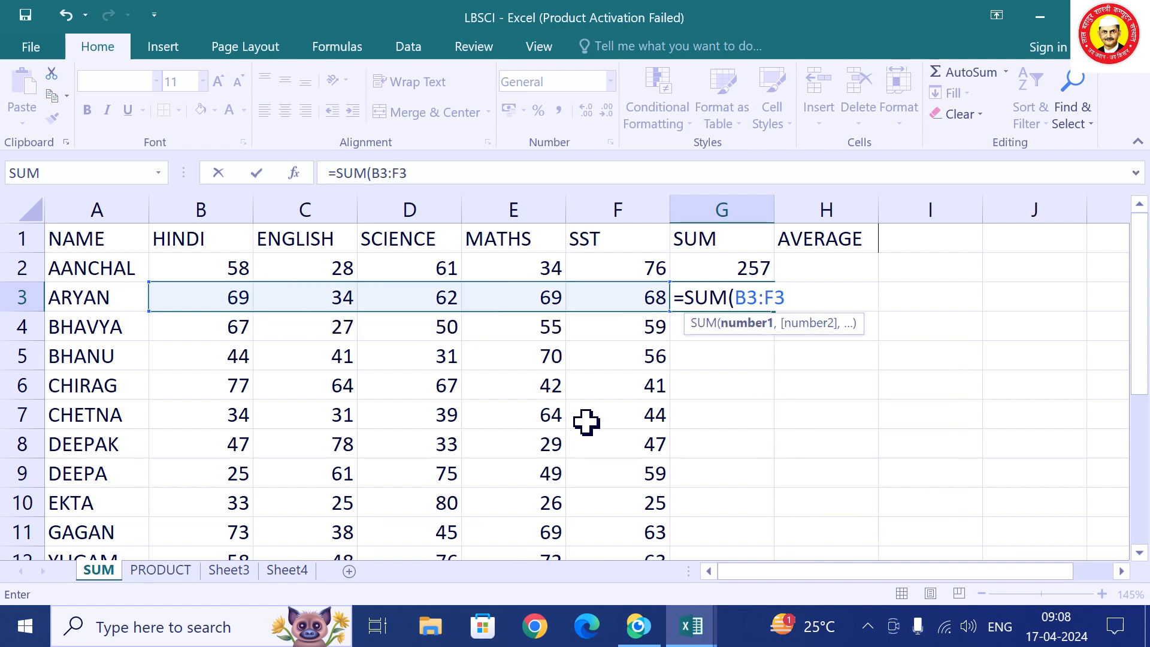
{"action": "type", "text": ")"}
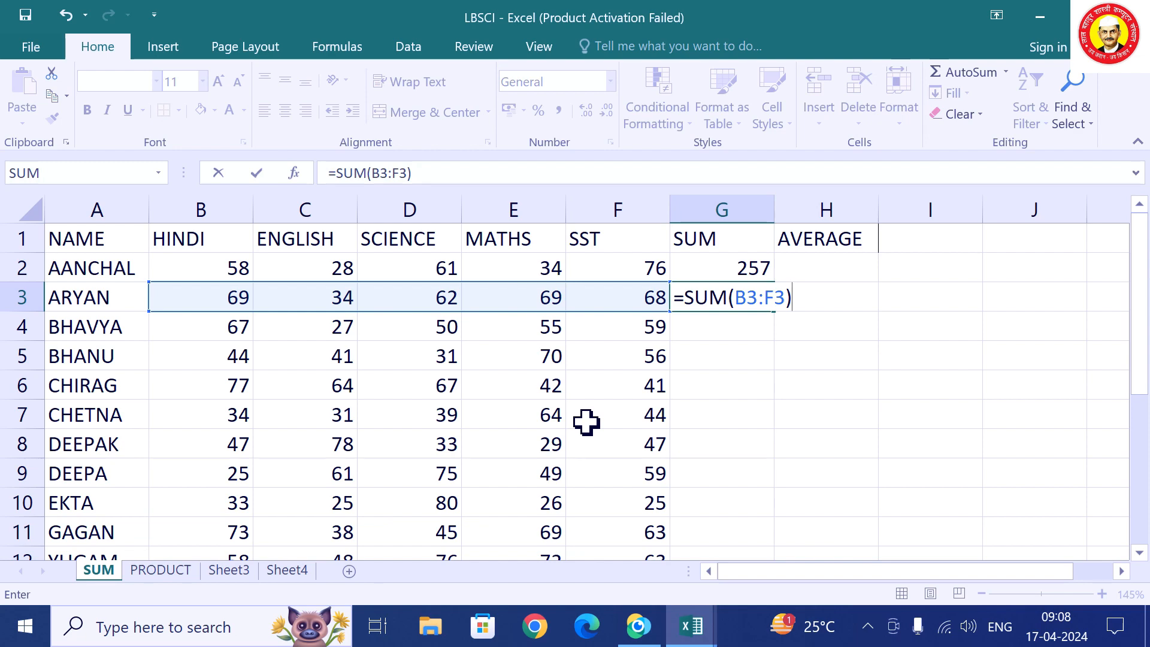
{"action": "key", "text": "BackSpace"}
{"action": "key", "text": "BackSpace"}
{"action": "key", "text": "BackSpace"}
{"action": "key", "text": "BackSpace"}
{"action": "key", "text": "BackSpace"}
{"action": "key", "text": "BackSpace"}
{"action": "key", "text": "BackSpace"}
{"action": "key", "text": "BackSpace"}
{"action": "key", "text": "BackSpace"}
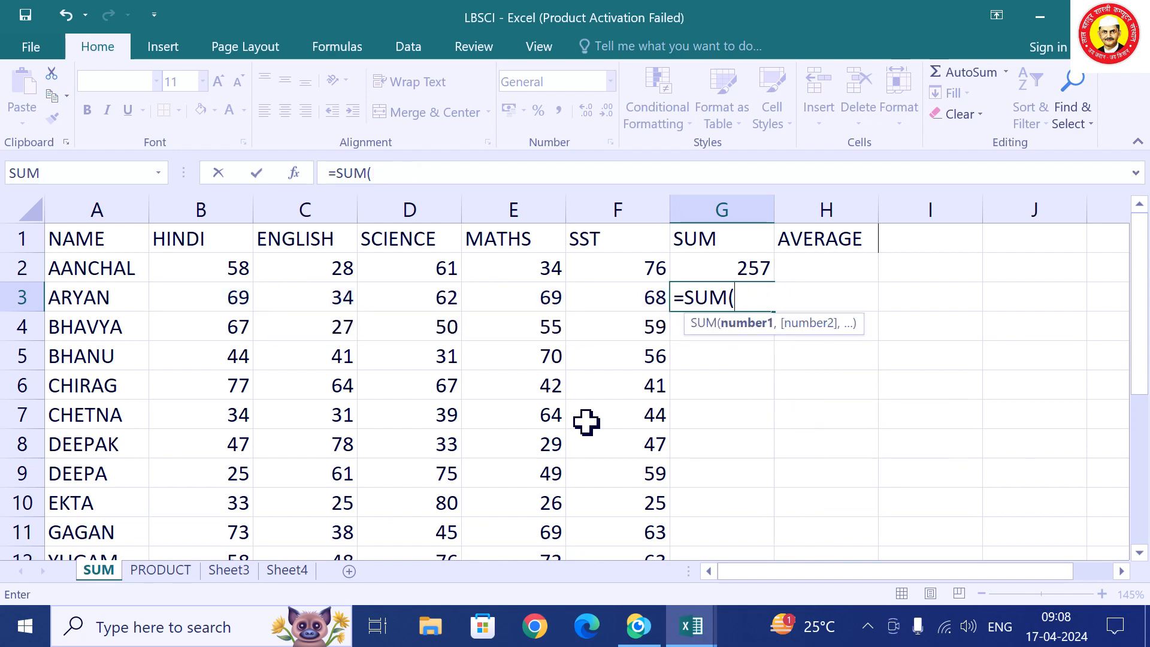
{"action": "key", "text": "BackSpace"}
{"action": "key", "text": "BackSpace"}
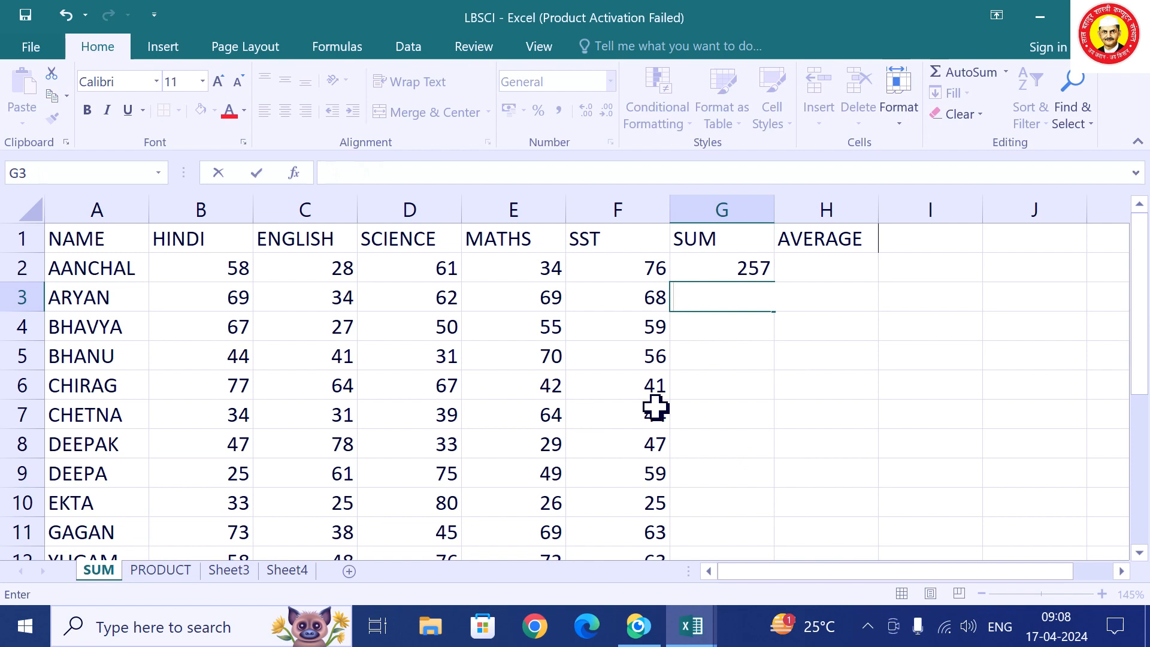
{"action": "left_click", "coordinate": [745, 273]}
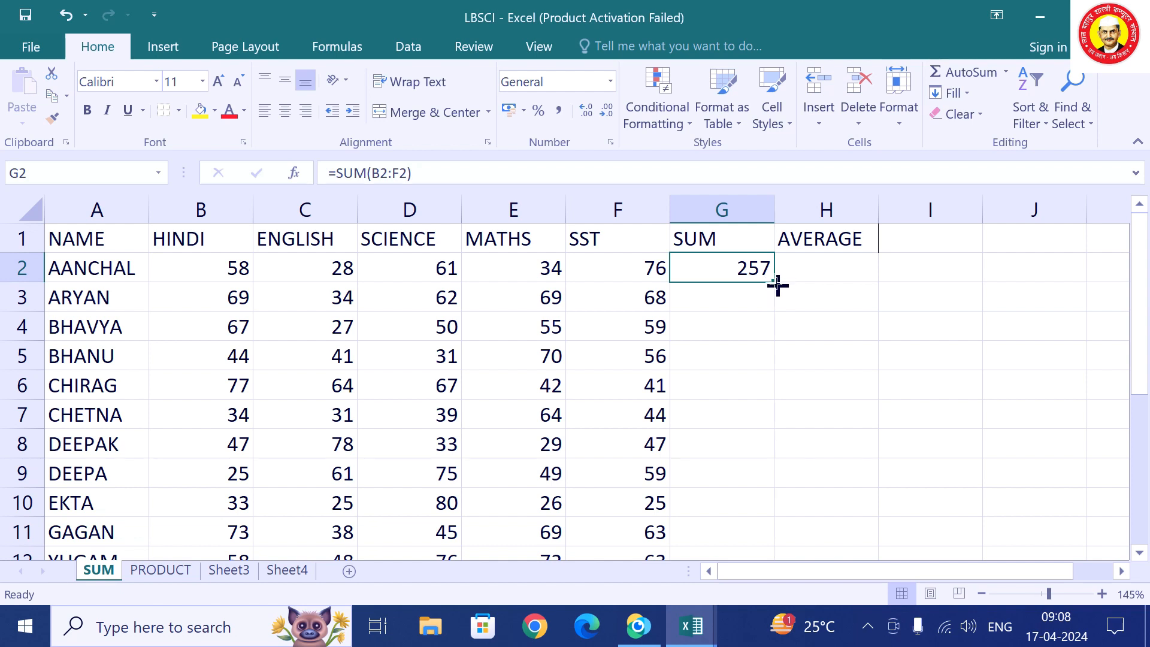
Fill SUM down column G, change E6's MATHS mark from 42 to 34, then clear totals below G2.
{"action": "left_click_drag", "start_coordinate": [778, 285], "coordinate": [742, 514]}
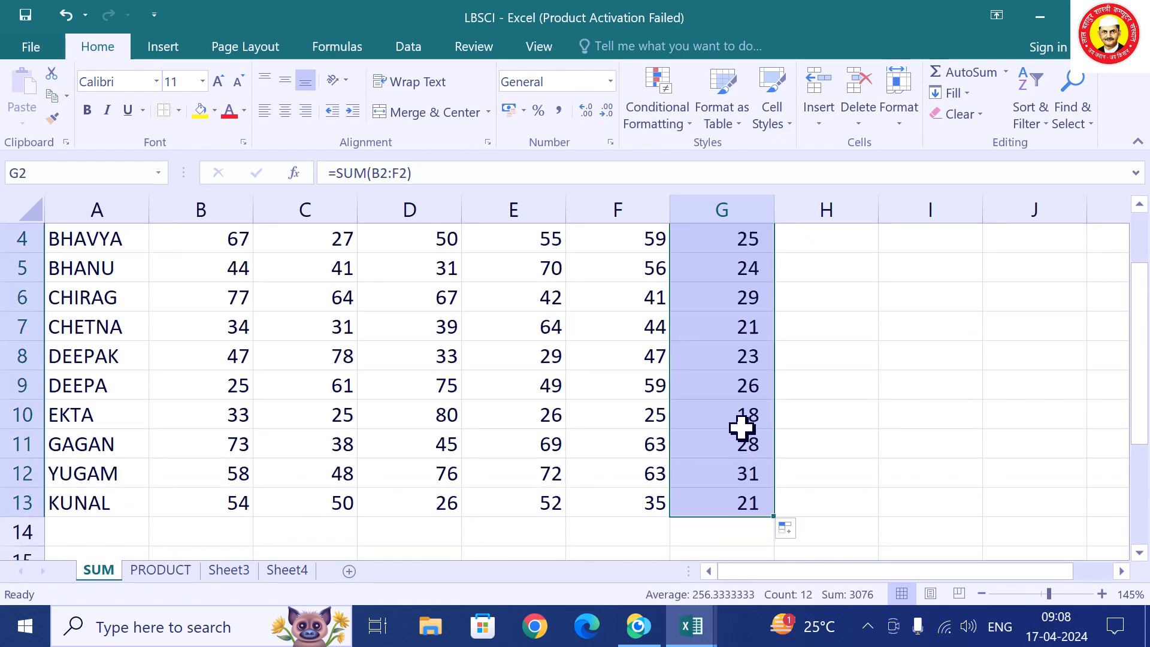
{"action": "scroll", "coordinate": [852, 403], "scroll_direction": "up", "scroll_amount": 1}
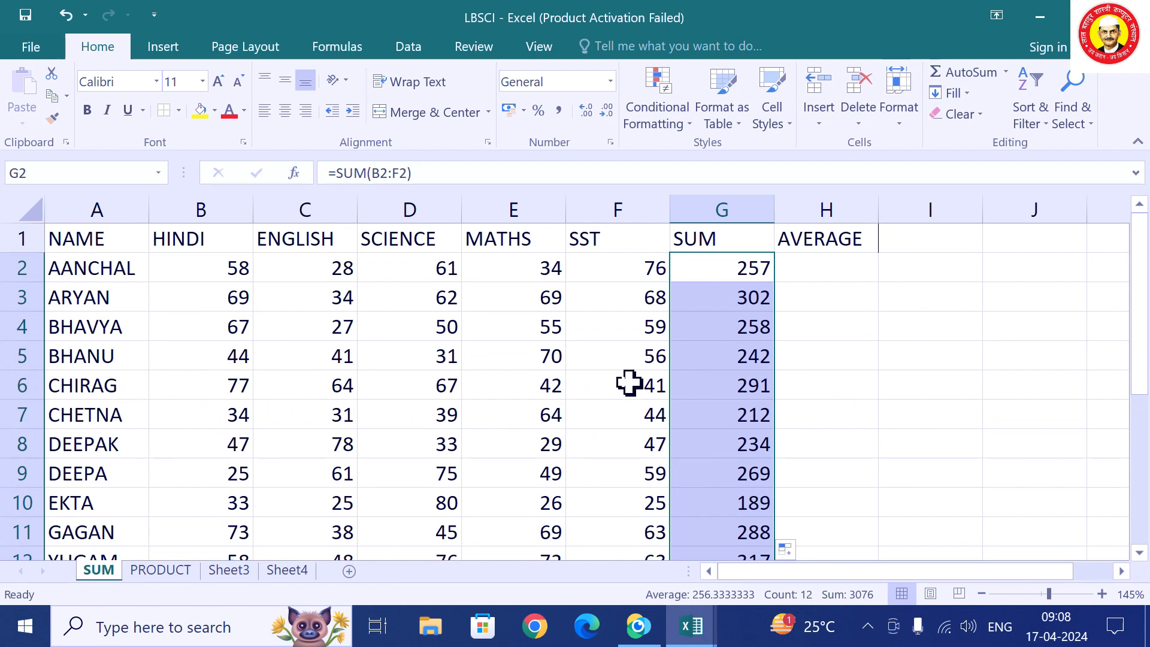
{"action": "left_click", "coordinate": [501, 390]}
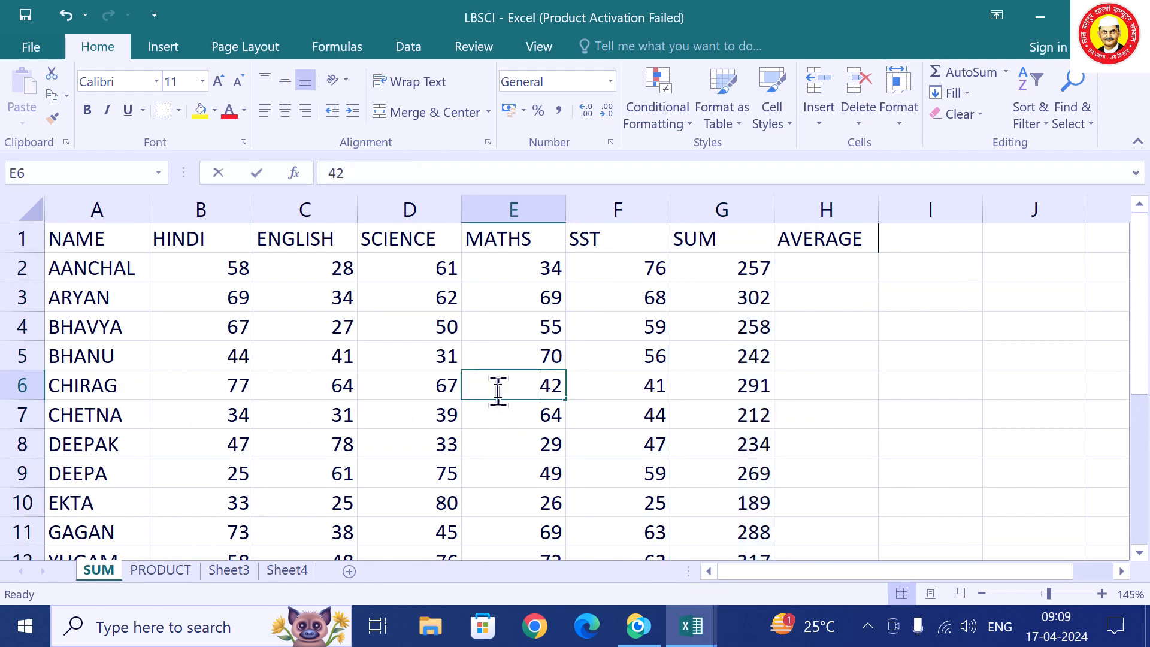
{"action": "type", "text": "34"}
{"action": "left_click", "coordinate": [497, 441]}
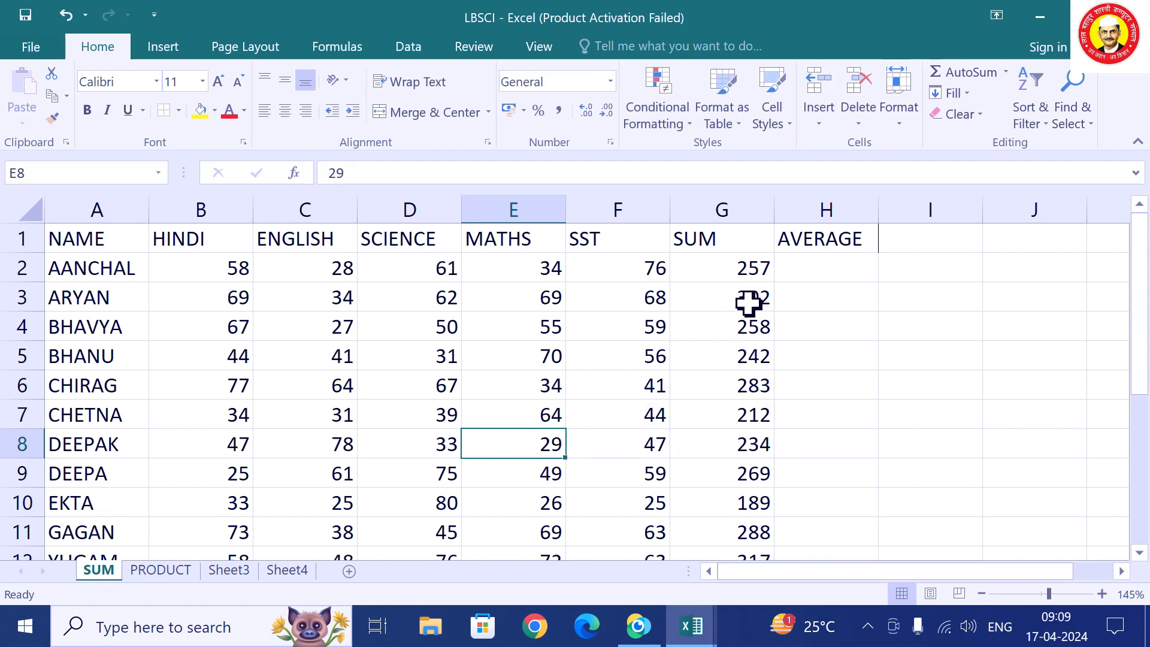
{"action": "left_click_drag", "start_coordinate": [748, 297], "coordinate": [732, 527]}
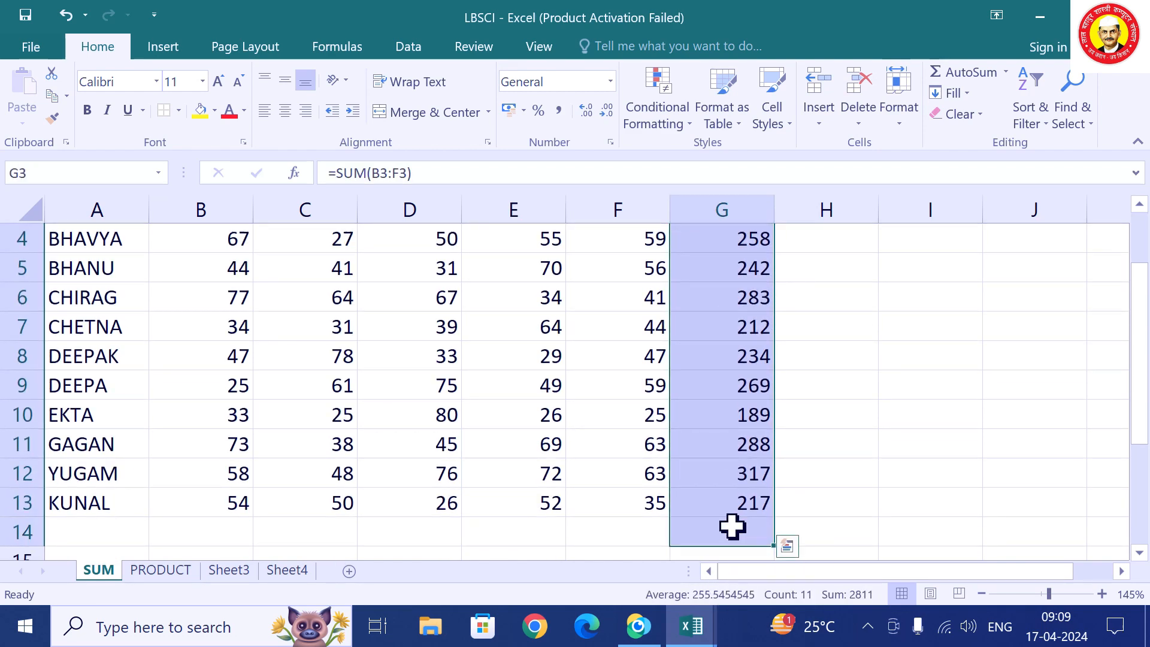
{"action": "key", "text": "Delete"}
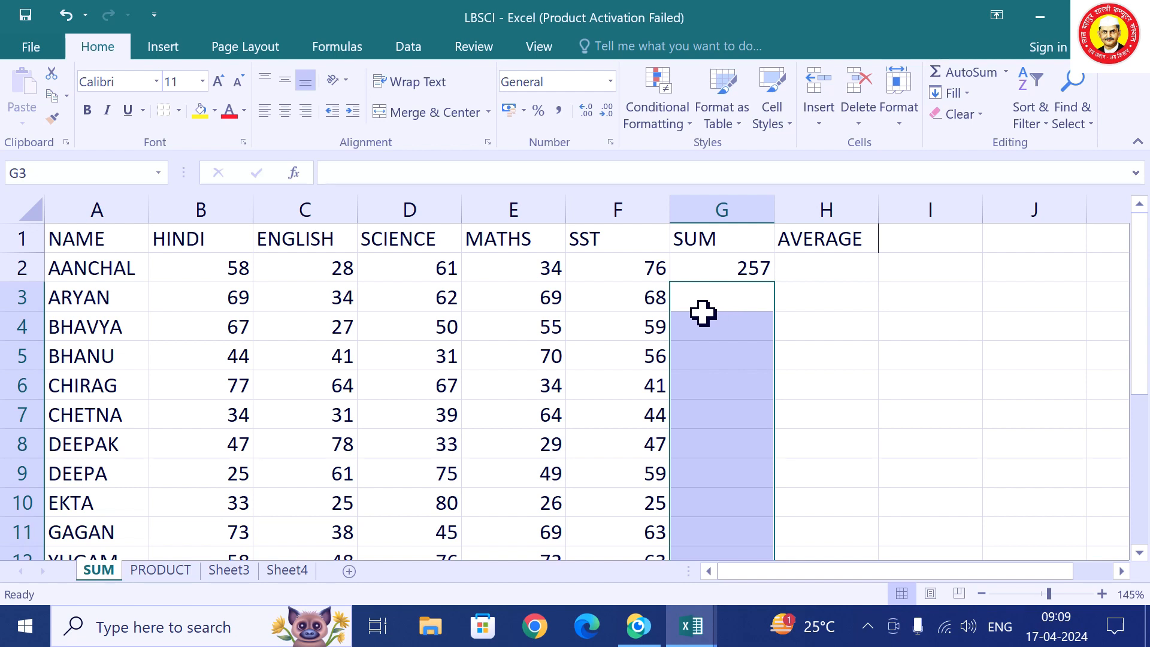
Copy G2's =SUM(B2:F2) down column G with the fill handle for every student.
{"action": "left_click", "coordinate": [737, 271]}
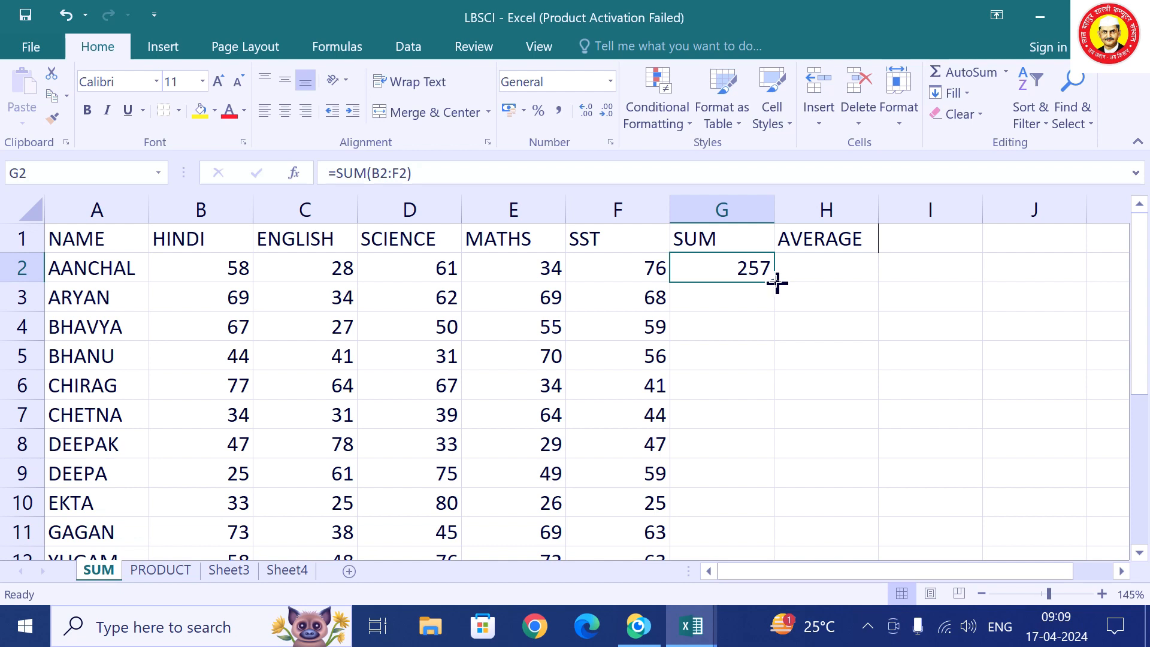
{"action": "double_click", "coordinate": [777, 283]}
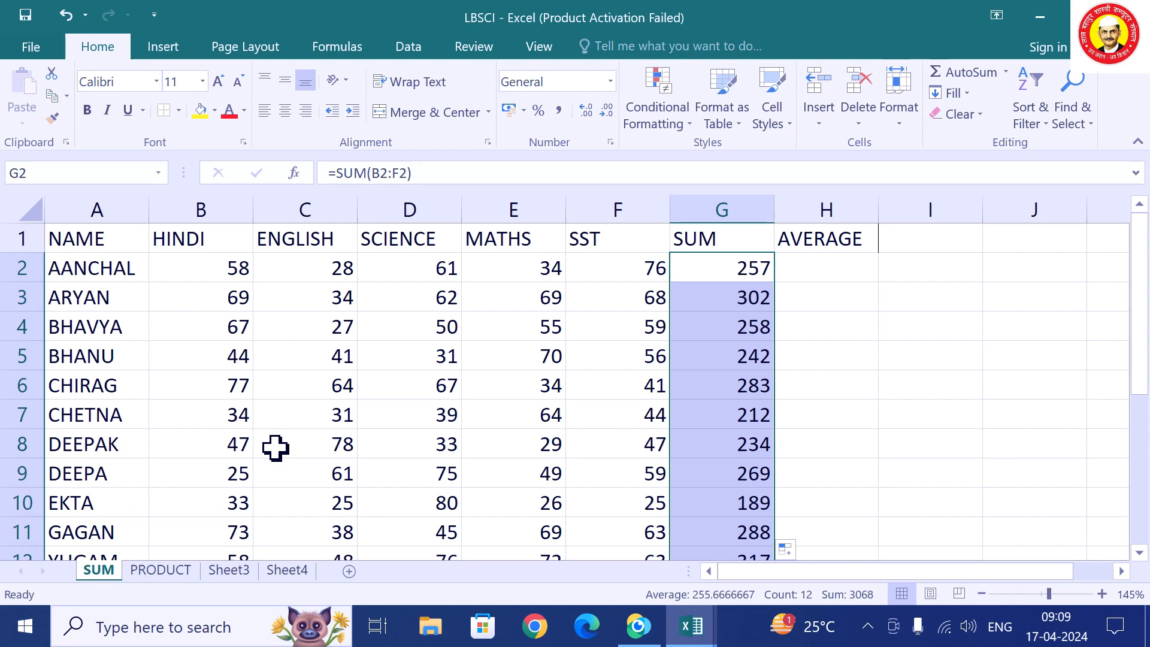
{"action": "scroll", "coordinate": [731, 406], "scroll_direction": "down", "scroll_amount": 1}
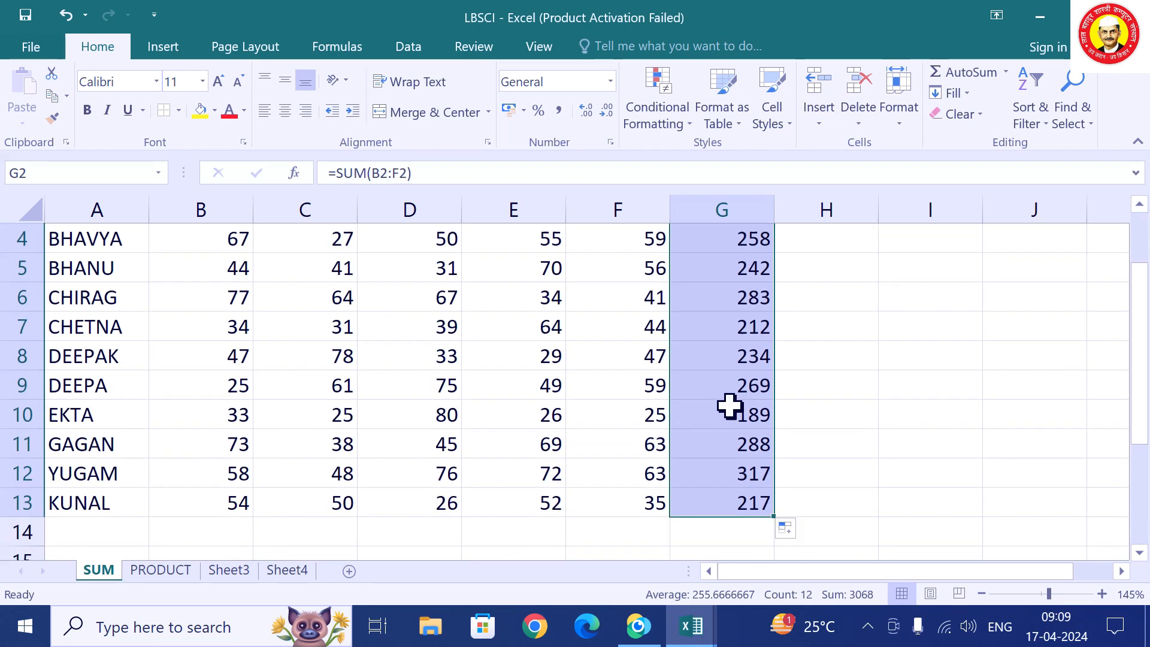
{"action": "scroll", "coordinate": [741, 387], "scroll_direction": "up", "scroll_amount": 1}
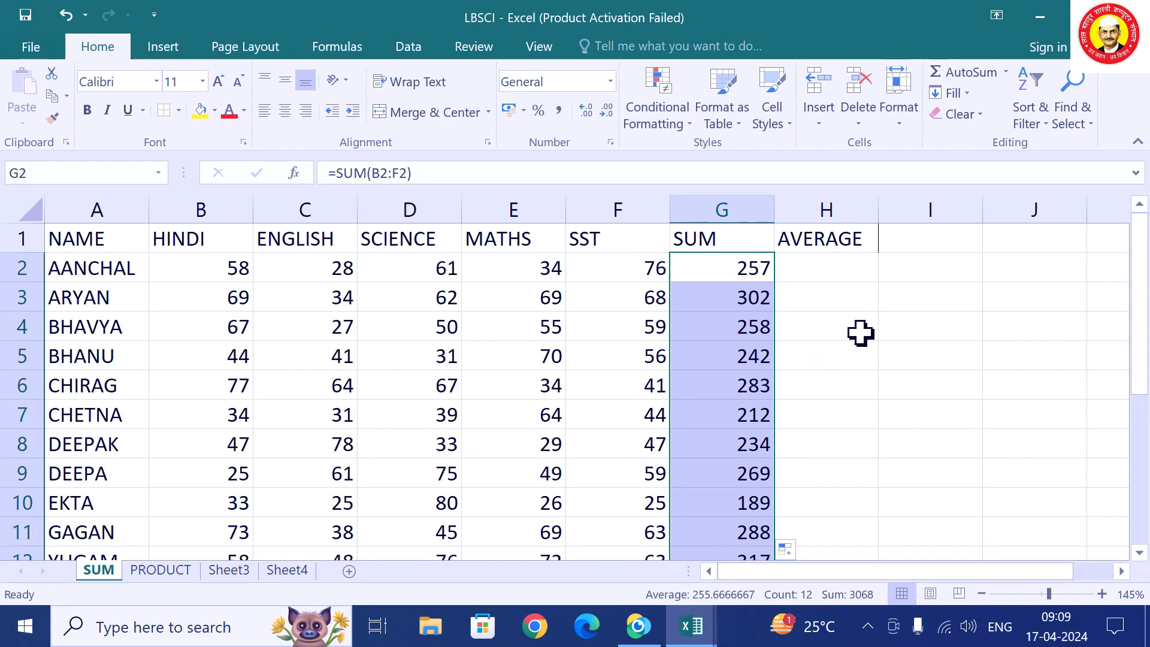
{"action": "left_click", "coordinate": [853, 268]}
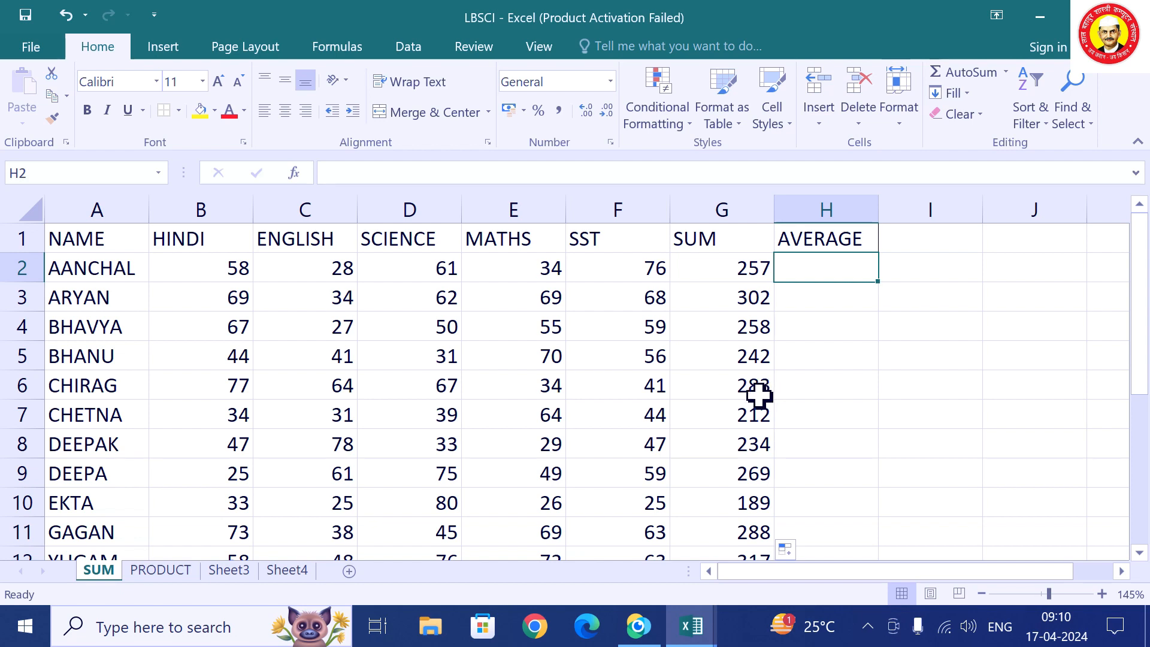
Enter =257/5 in AANCHAL's AVERAGE cell H2, showing 51.4.
{"action": "type", "text": "="}
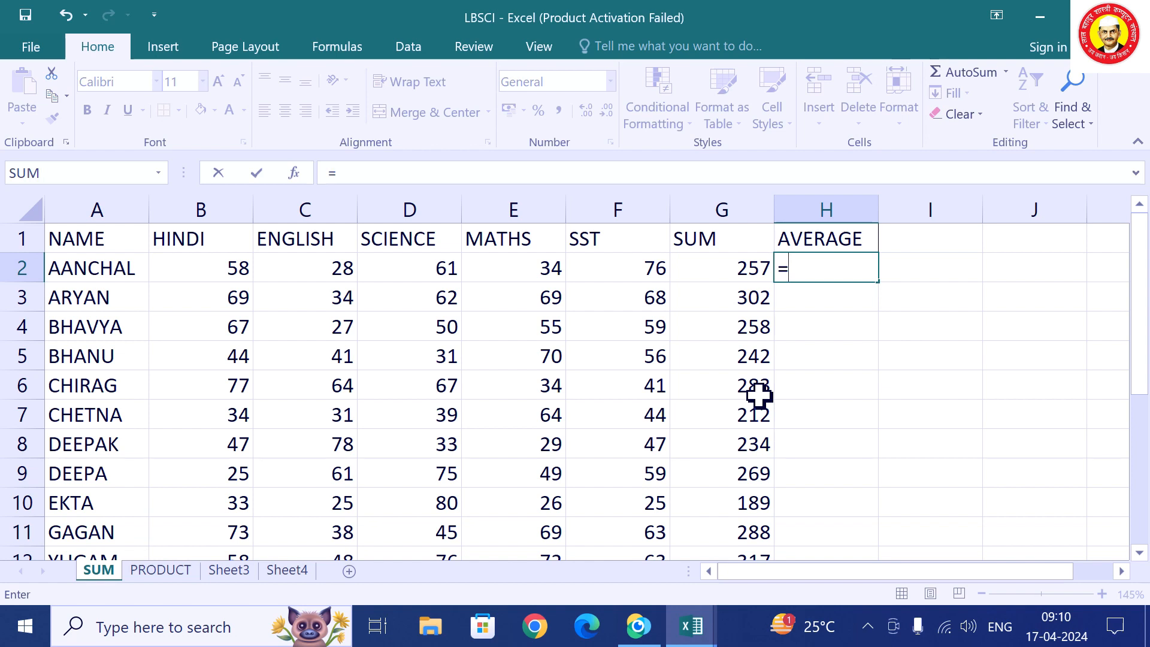
{"action": "type", "text": "257/"}
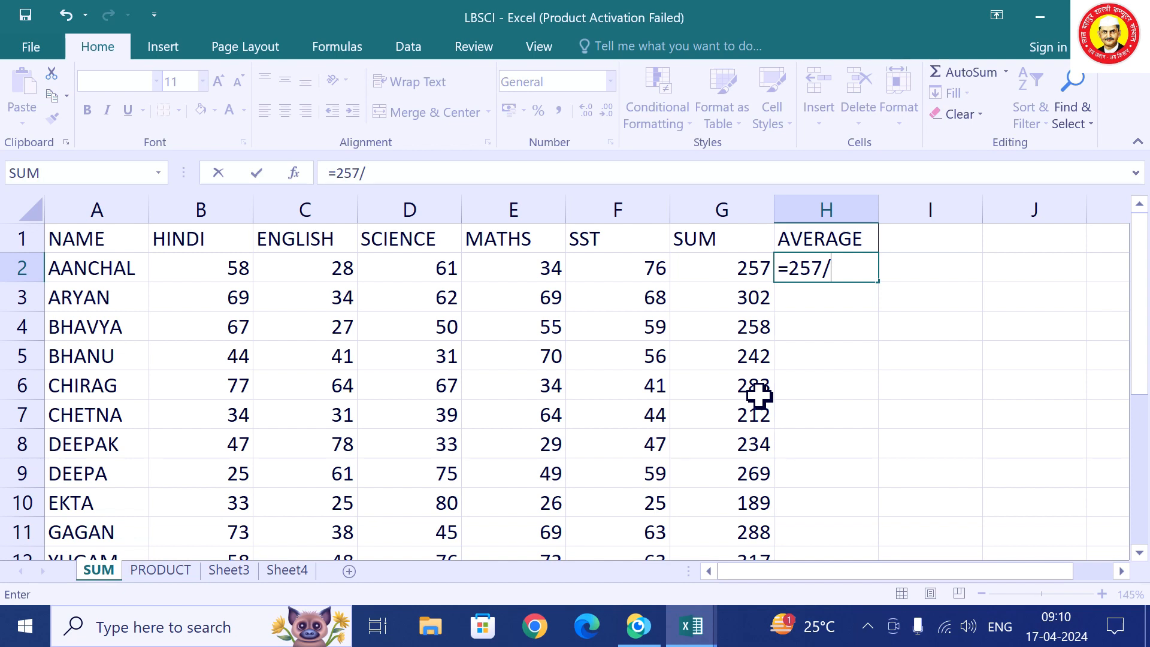
{"action": "type", "text": "5"}
{"action": "key", "text": "Return"}
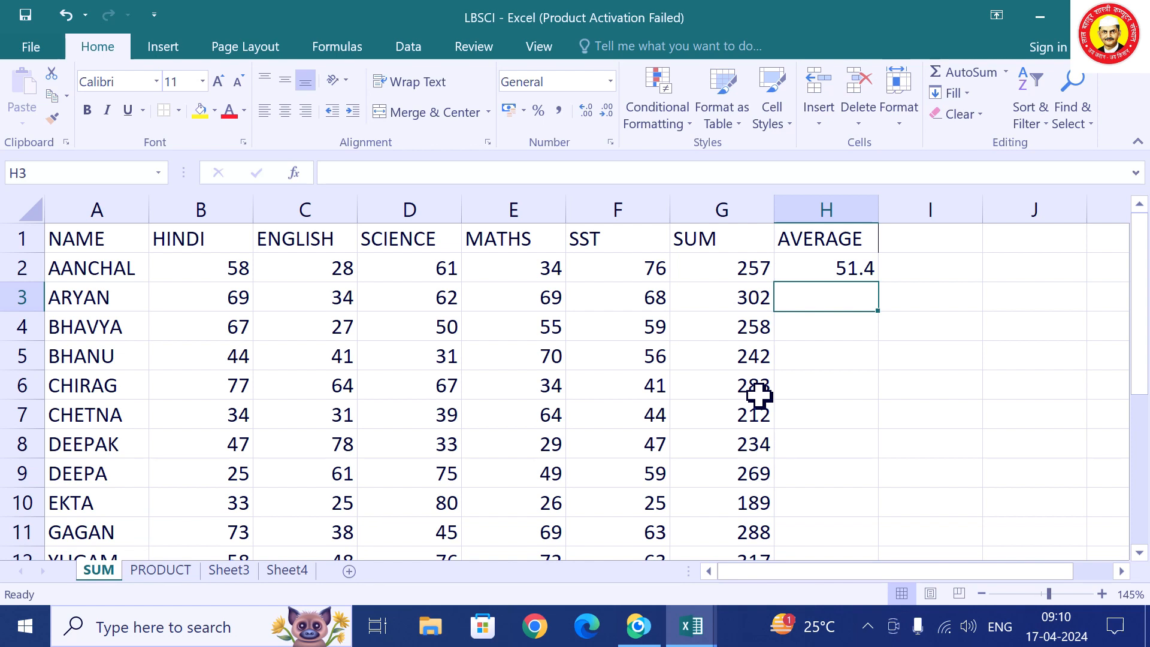
{"action": "key", "text": "Up"}
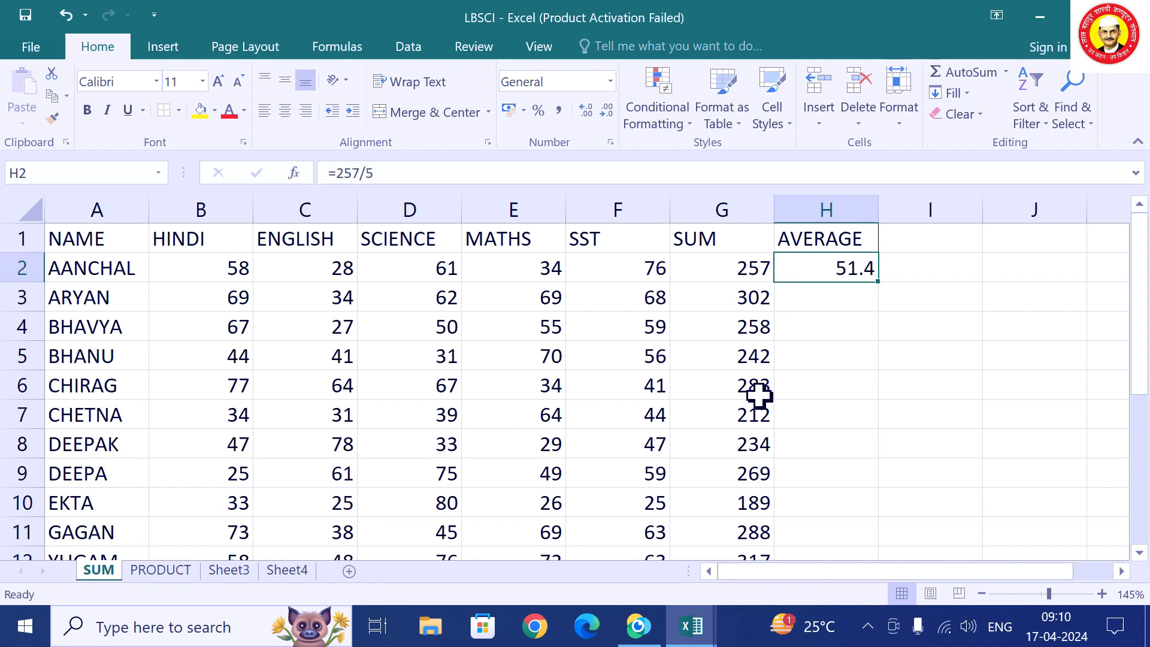
{"action": "key", "text": "Left"}
{"action": "key", "text": "Left"}
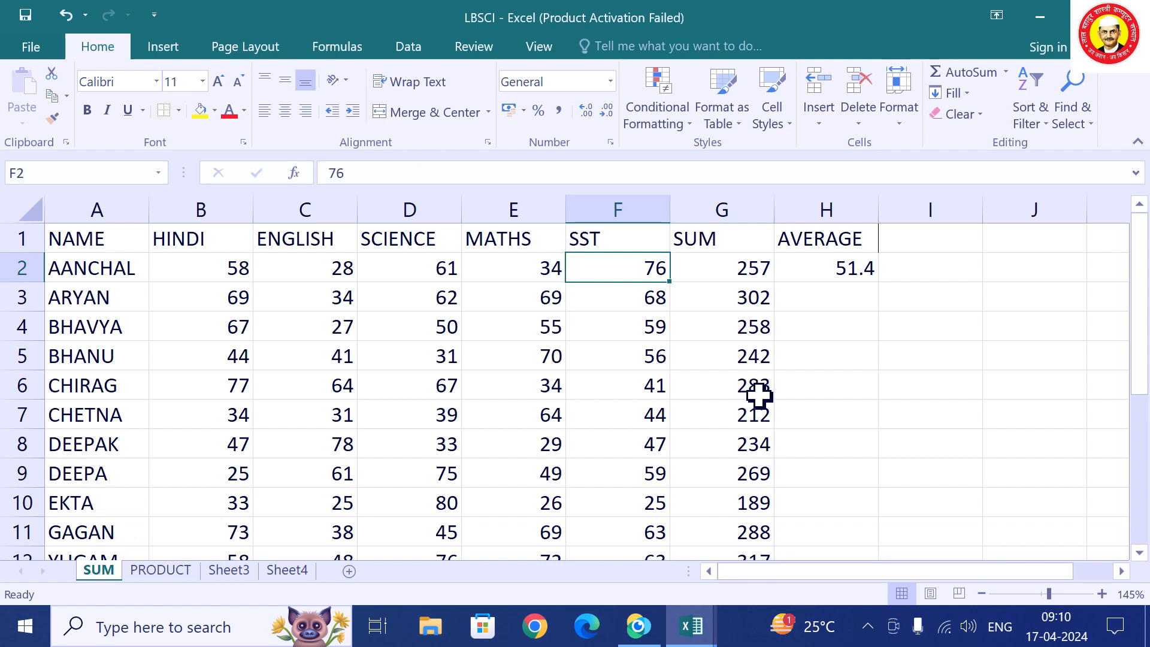
Change AANCHAL's SST mark in F2 to 45, then recheck H2's unchanged =257/5 average.
{"action": "type", "text": "45"}
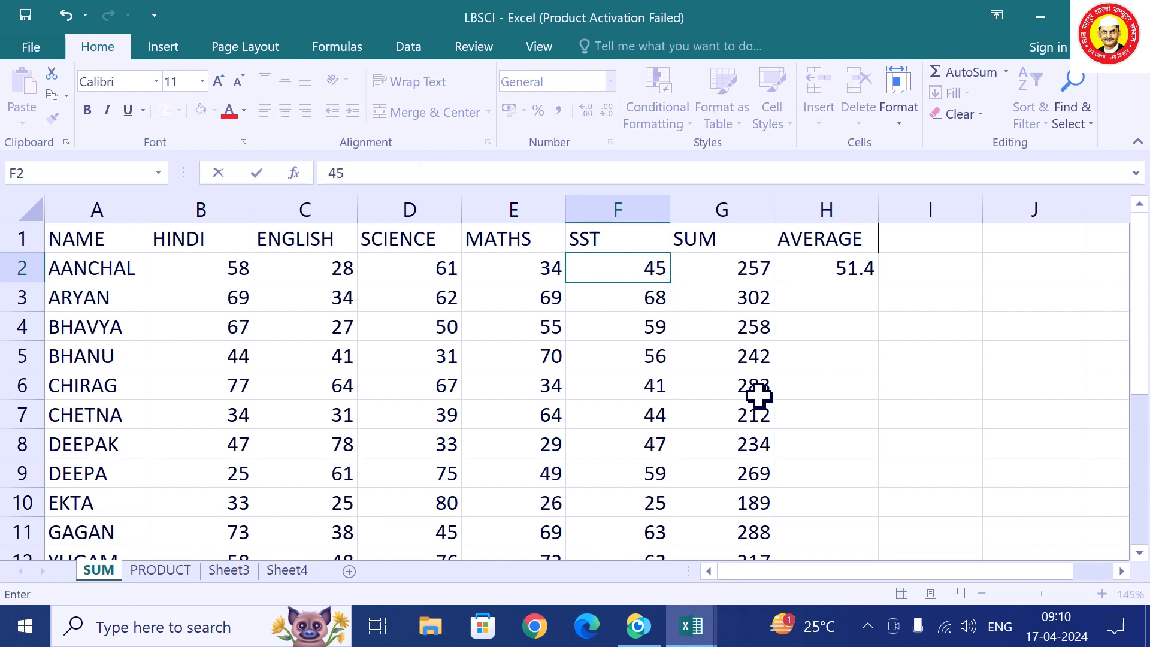
{"action": "key", "text": "Return"}
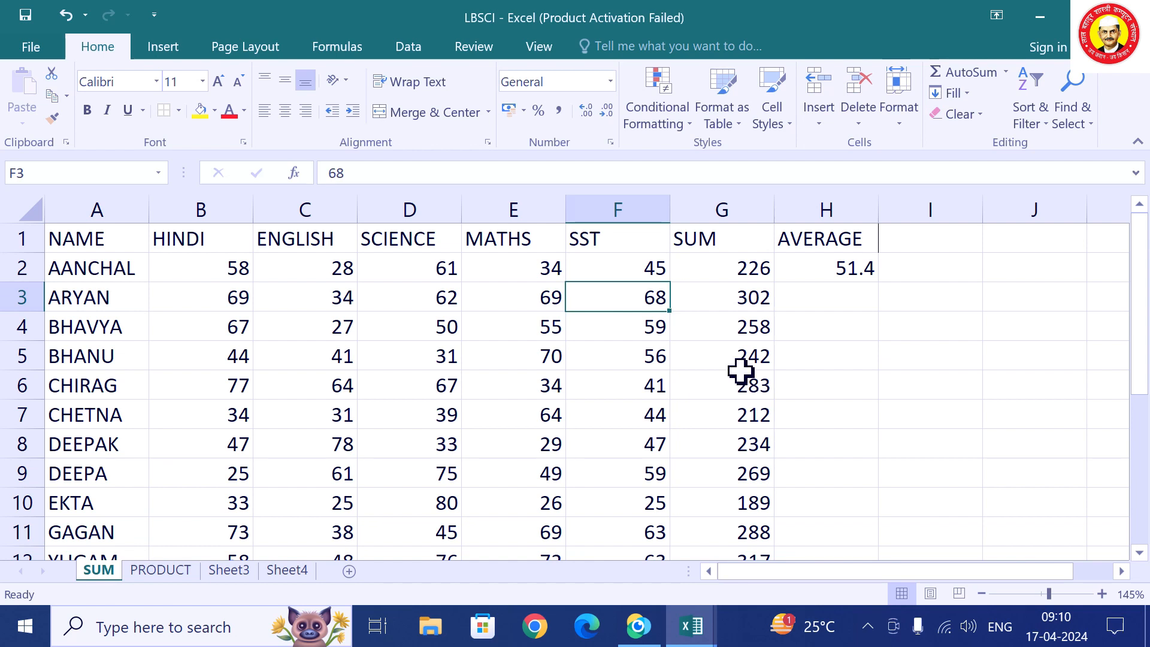
{"action": "left_click", "coordinate": [817, 408]}
{"action": "left_click", "coordinate": [861, 272]}
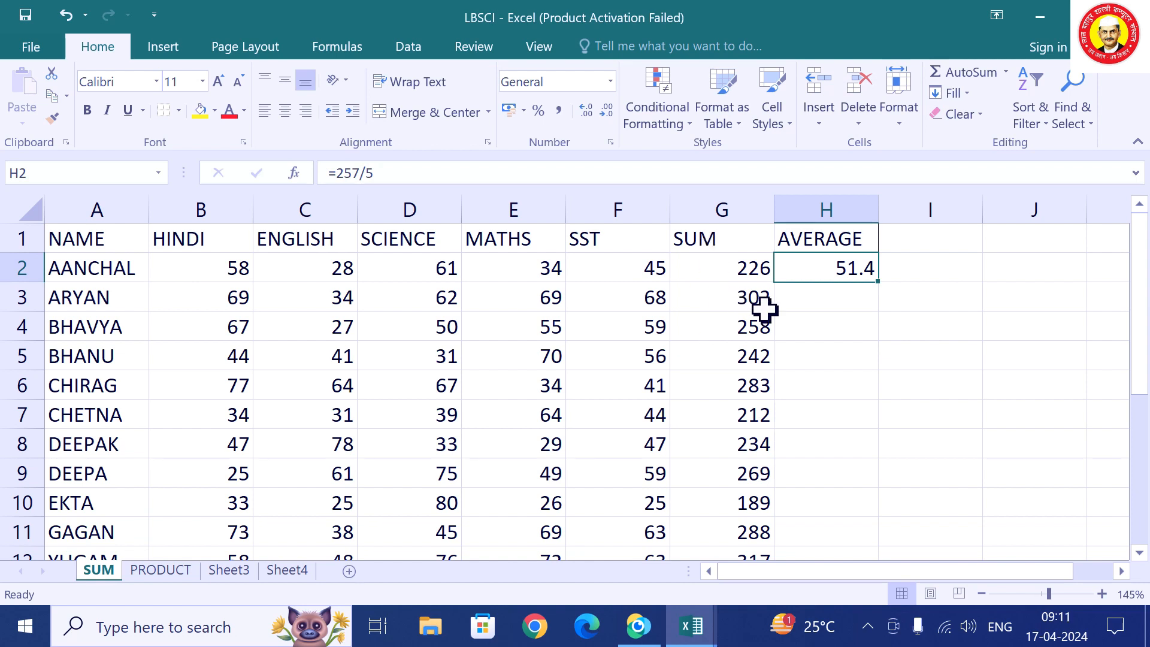
{"action": "left_click", "coordinate": [829, 307]}
{"action": "left_click", "coordinate": [841, 269]}
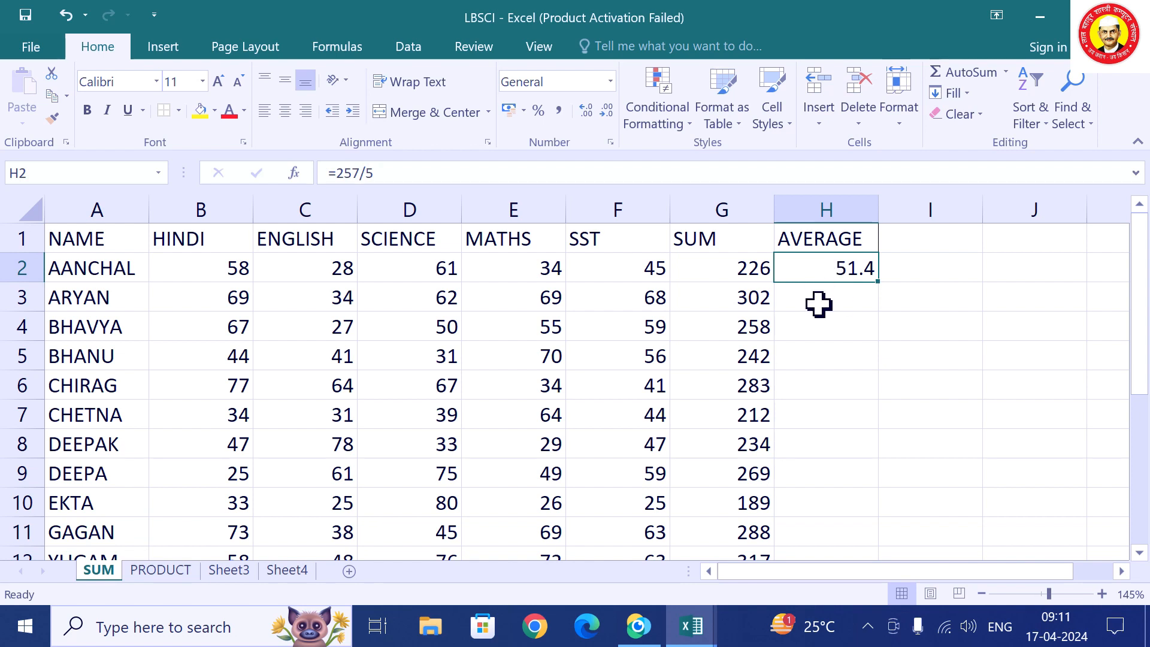
{"action": "left_click", "coordinate": [849, 329]}
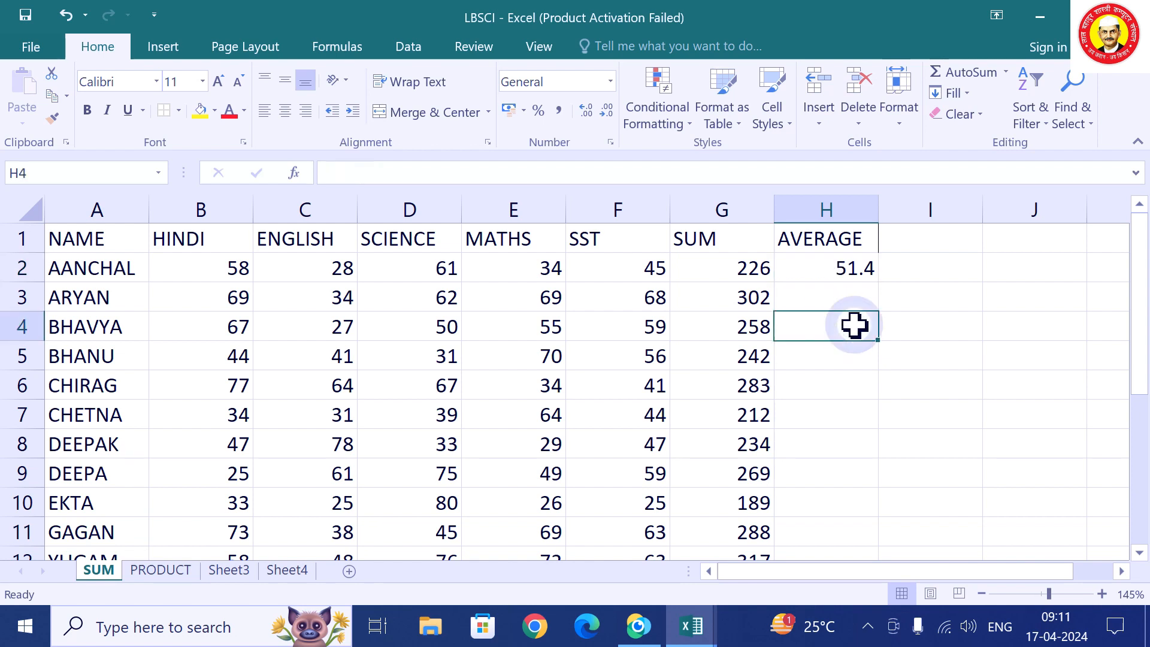
{"action": "left_click", "coordinate": [844, 278]}
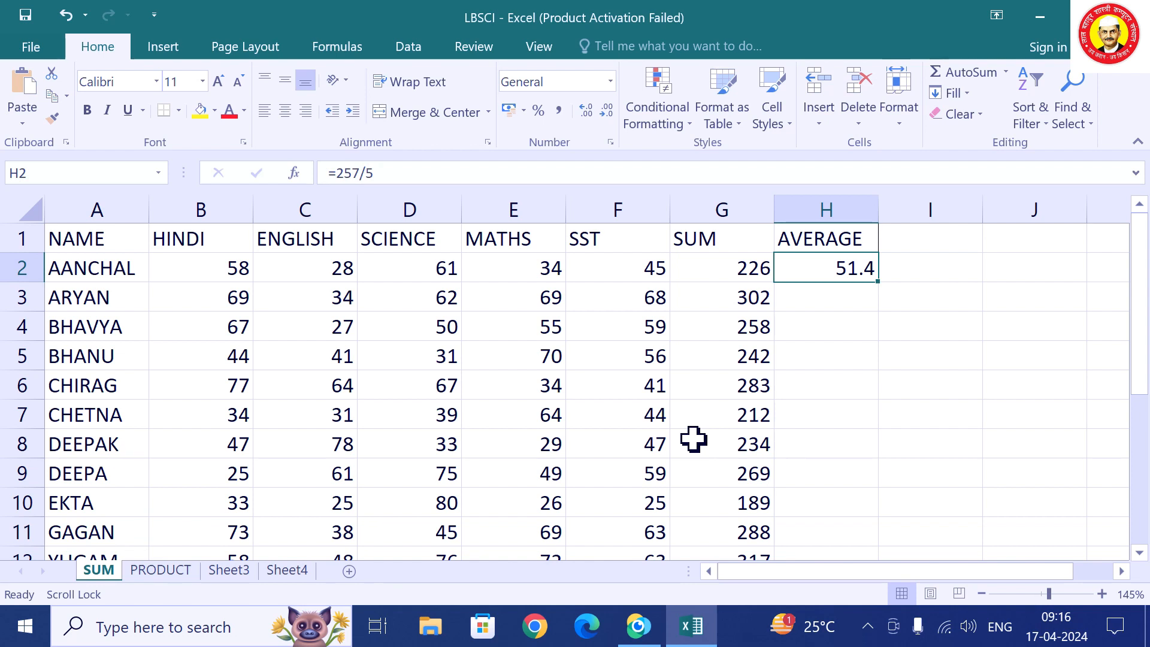
Correct AANCHAL's average in H2 to =226/5, giving 45.2, and turn off Scroll Lock.
{"action": "type", "text": "="}
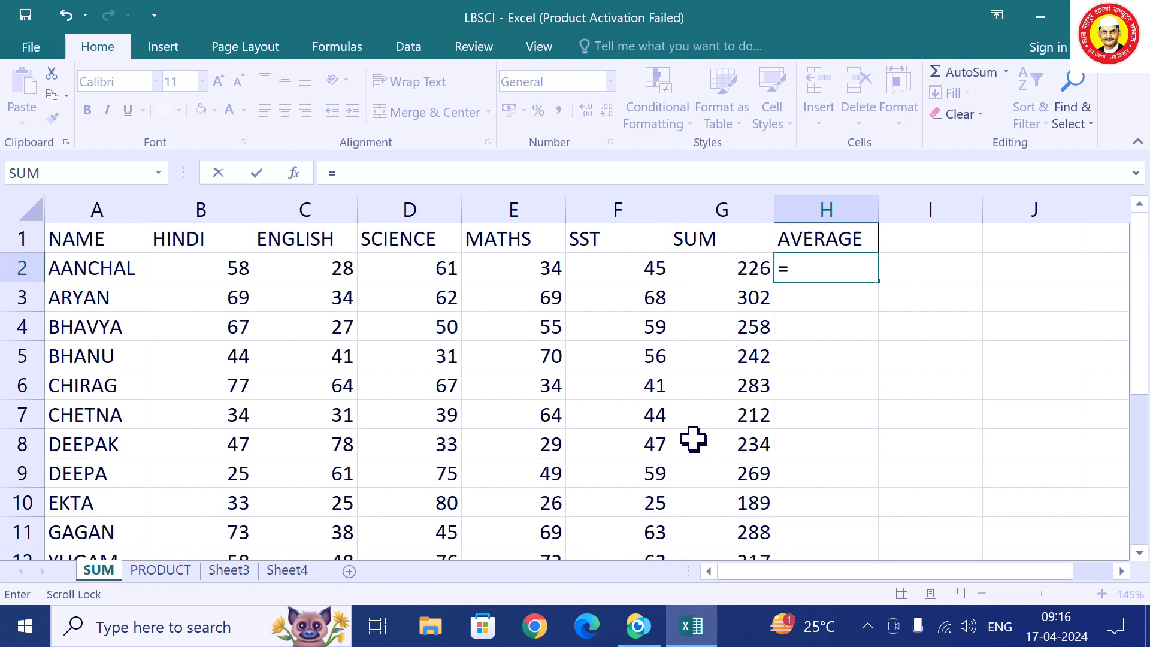
{"action": "type", "text": "226/5"}
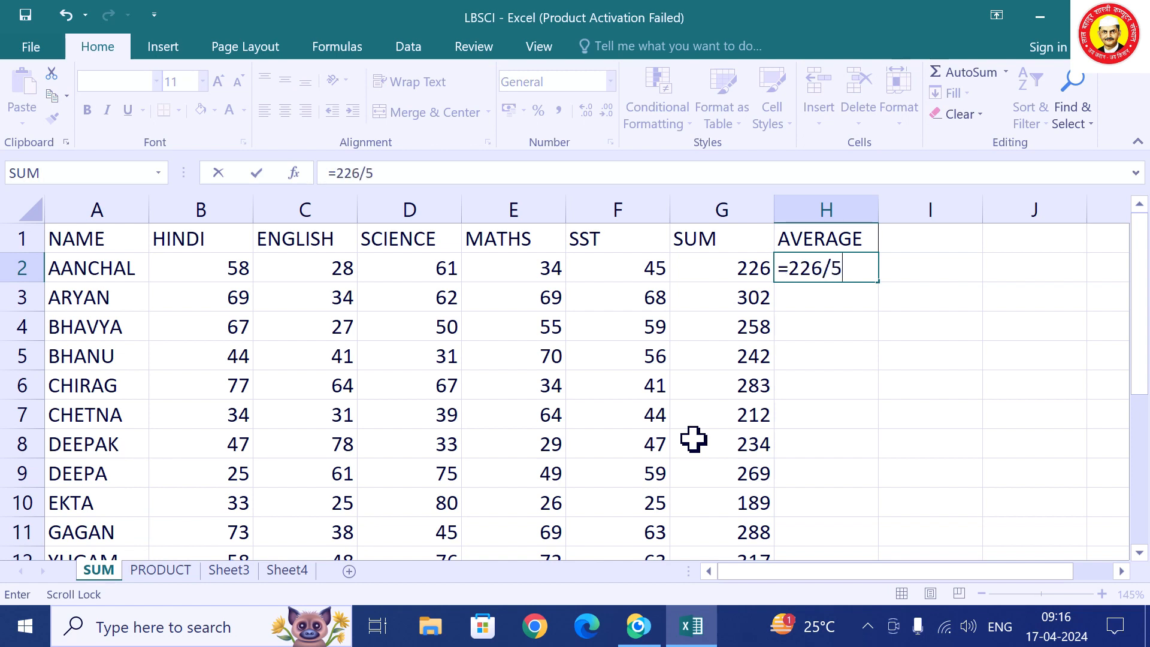
{"action": "key", "text": "Return"}
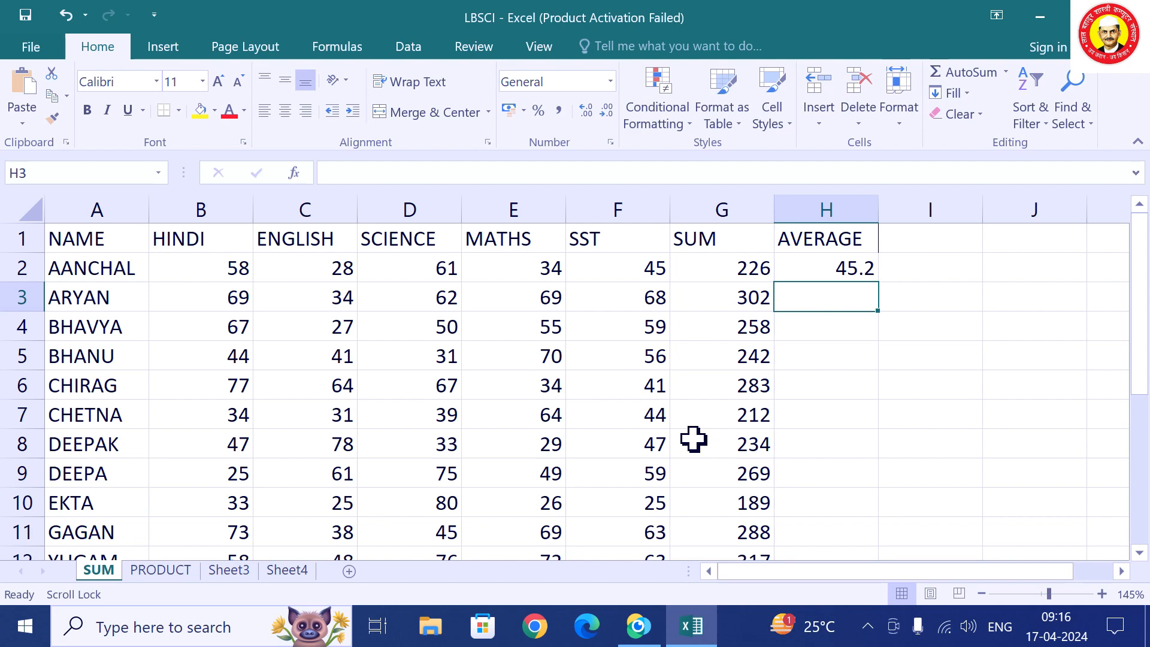
{"action": "key", "text": "Down"}
{"action": "key", "text": "Up"}
{"action": "key", "text": "Scroll_Lock"}
Change AANCHAL's SST mark in F2 to 32, dropping her total to 213, and begin retyping H2.
{"action": "key", "text": "Up"}
{"action": "key", "text": "Left"}
{"action": "key", "text": "Left"}
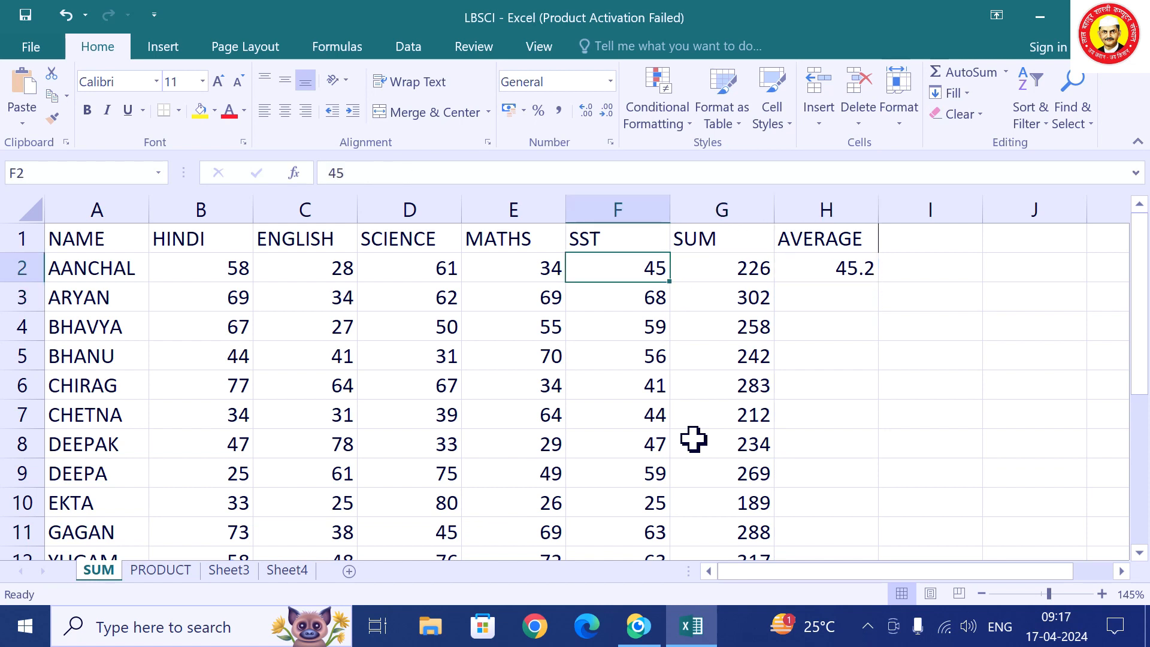
{"action": "key", "text": "F2"}
{"action": "key", "text": "BackSpace"}
{"action": "key", "text": "BackSpace"}
{"action": "type", "text": "32"}
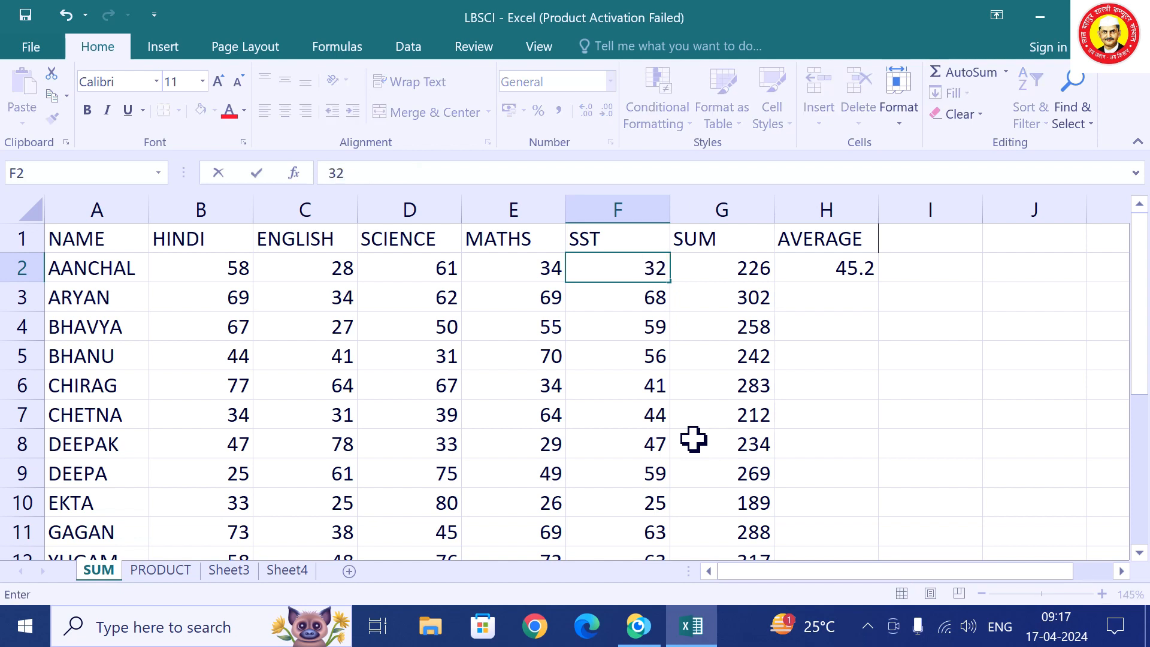
{"action": "key", "text": "Return"}
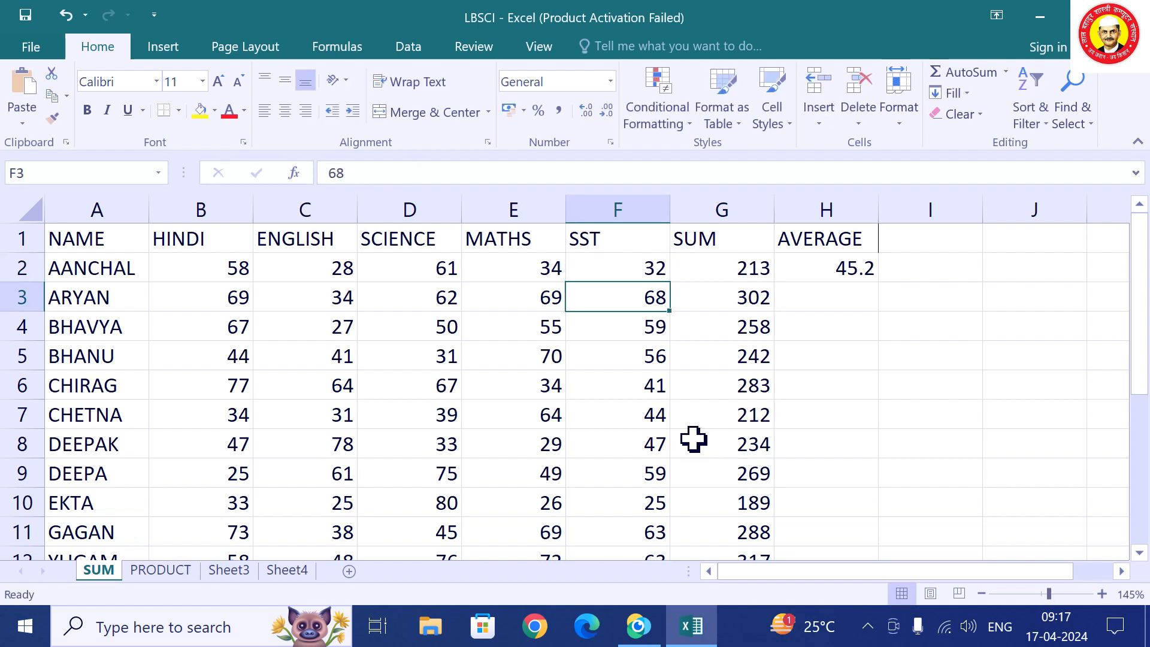
{"action": "key", "text": "Up"}
{"action": "key", "text": "Right"}
{"action": "key", "text": "Right"}
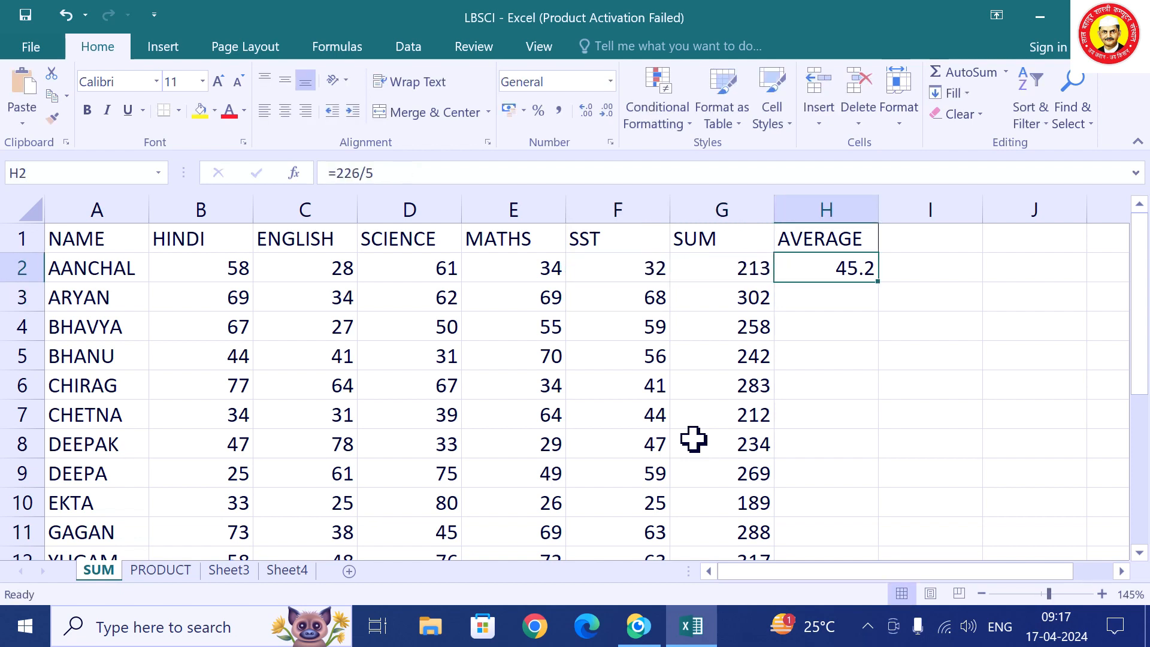
{"action": "type", "text": "="}
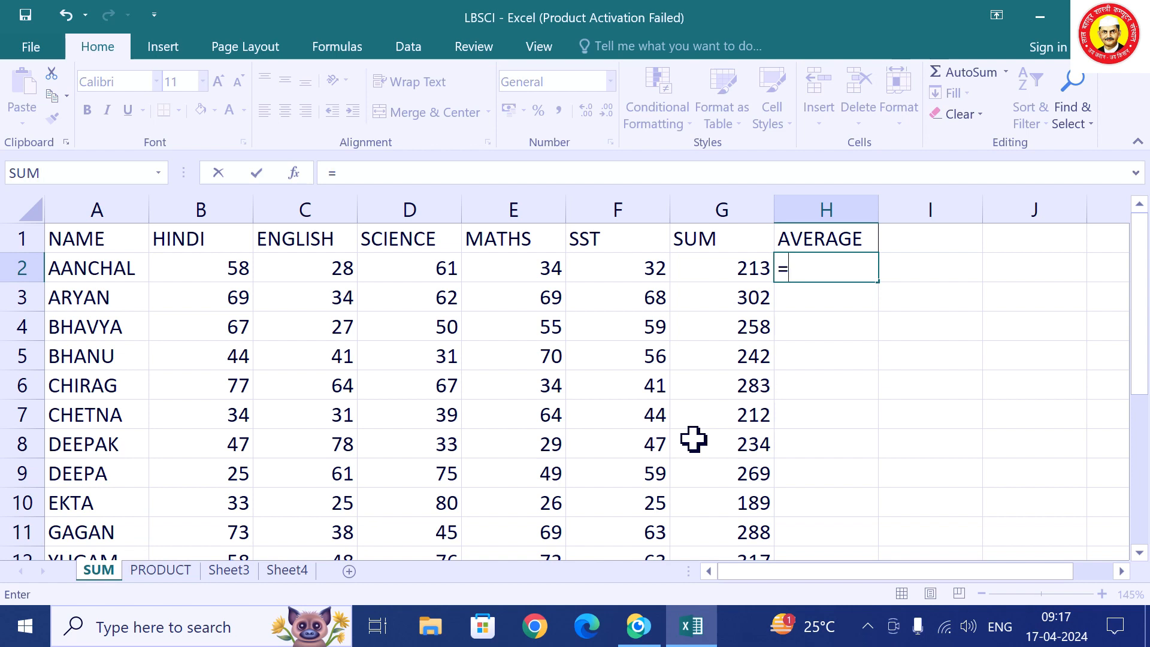
{"action": "type", "text": "g"}
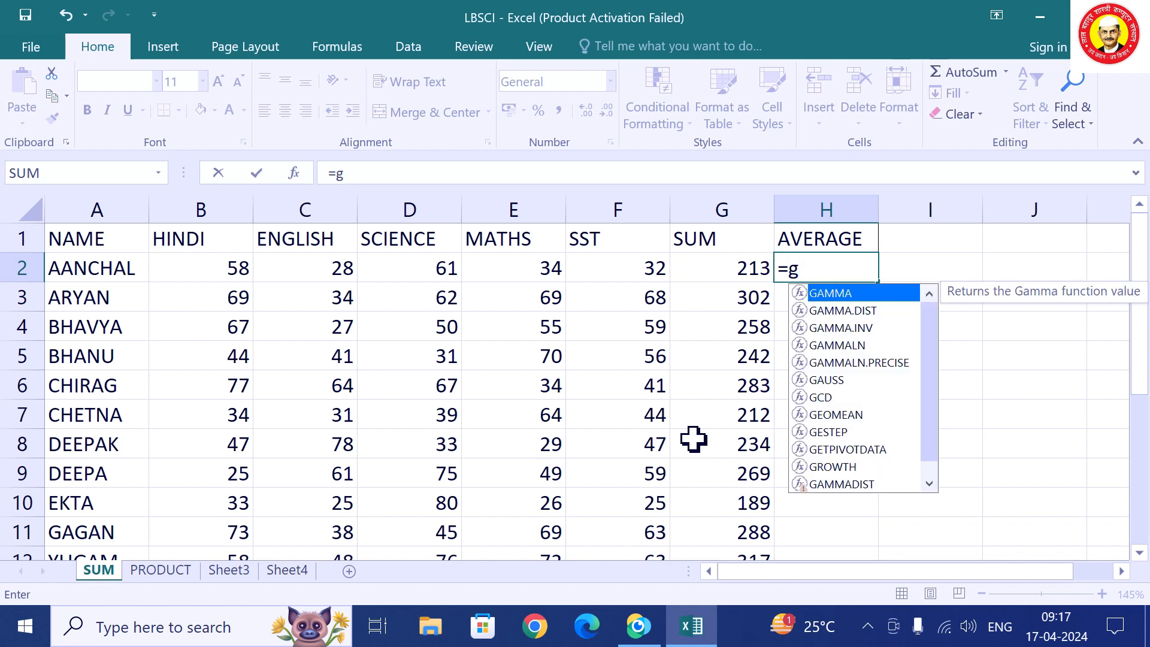
Correct AANCHAL's average formula to =G2/5 and commit it.
{"action": "key", "text": "BackSpace"}
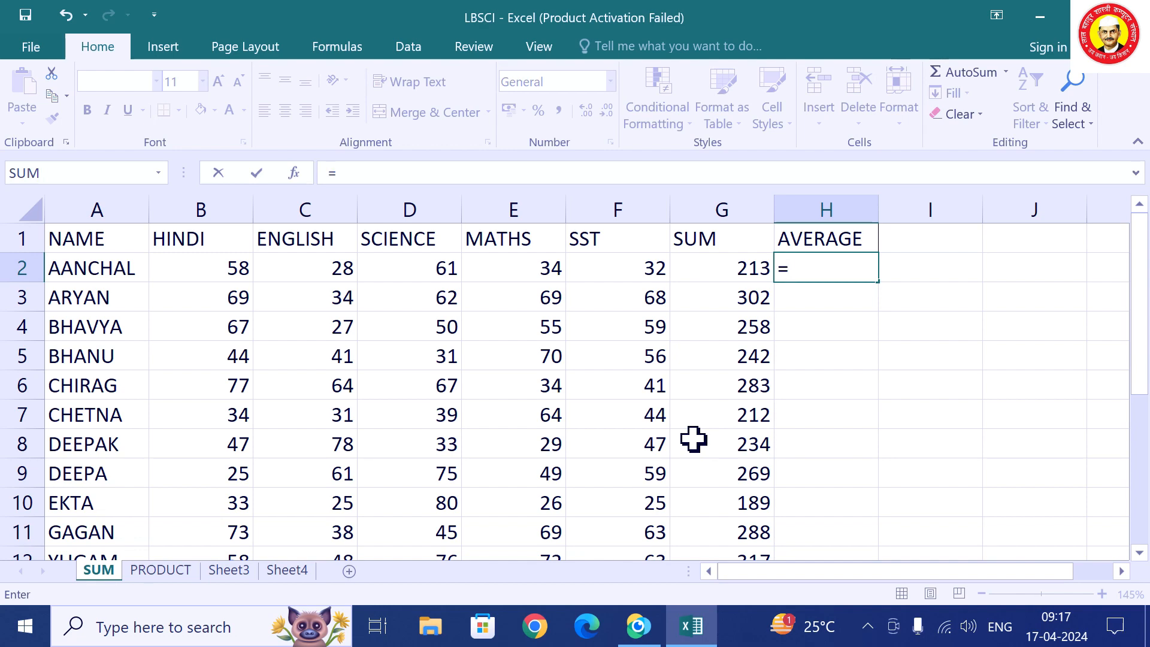
{"action": "type", "text": "g2"}
{"action": "key", "text": "BackSpace"}
{"action": "key", "text": "BackSpace"}
{"action": "type", "text": "G"}
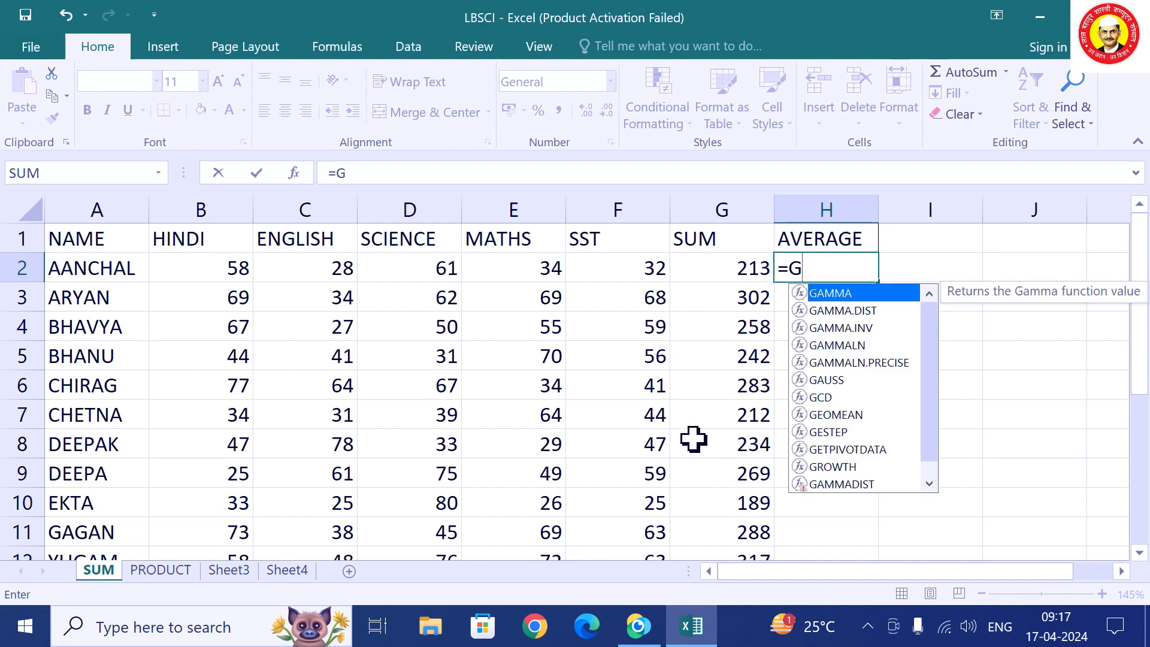
{"action": "type", "text": "2/5"}
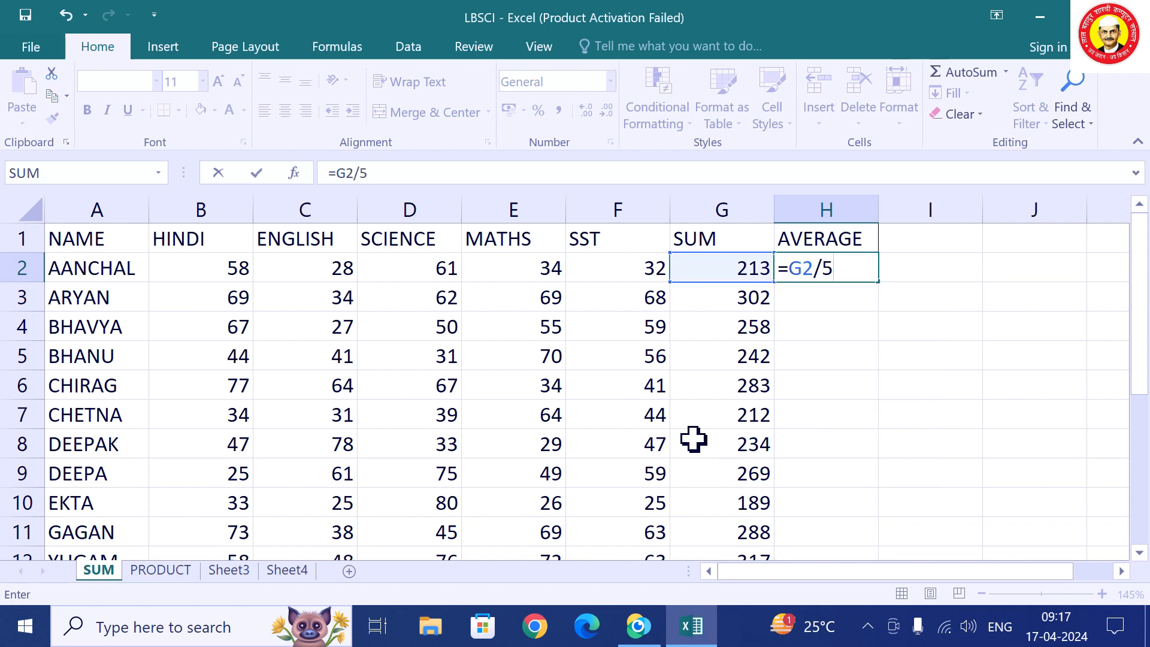
{"action": "key", "text": "Return"}
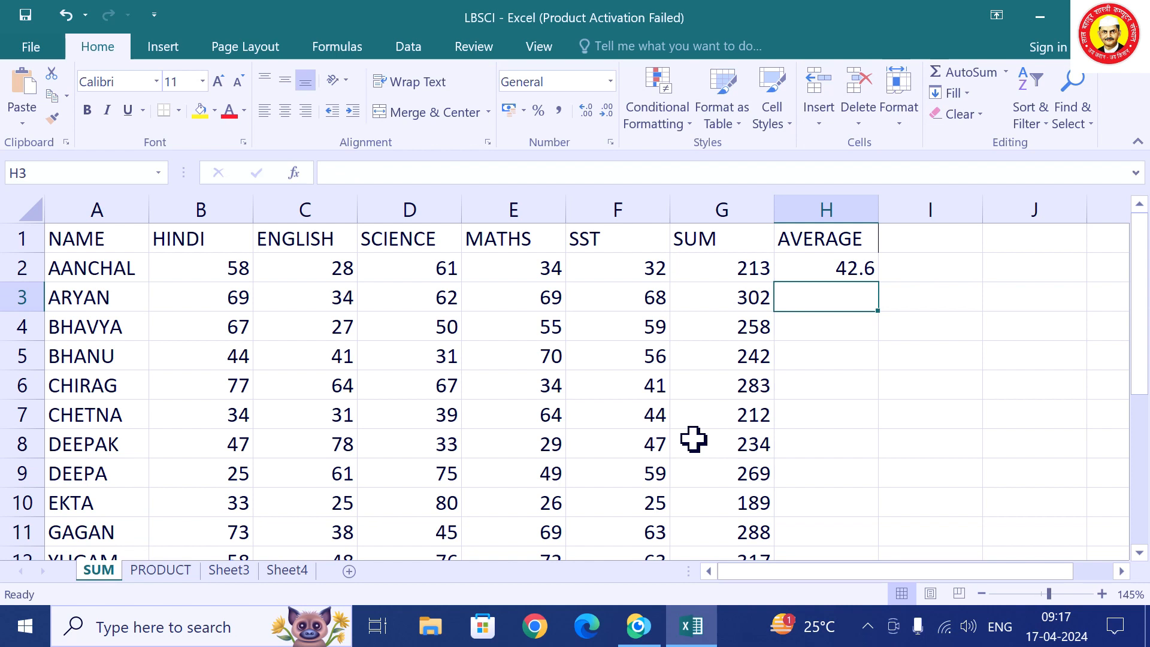
Change AANCHAL's SST mark in F2 to 87 and start retyping H2 as =SUM(B2:F2)/5.
{"action": "key", "text": "Up"}
{"action": "key", "text": "Left"}
{"action": "key", "text": "Left"}
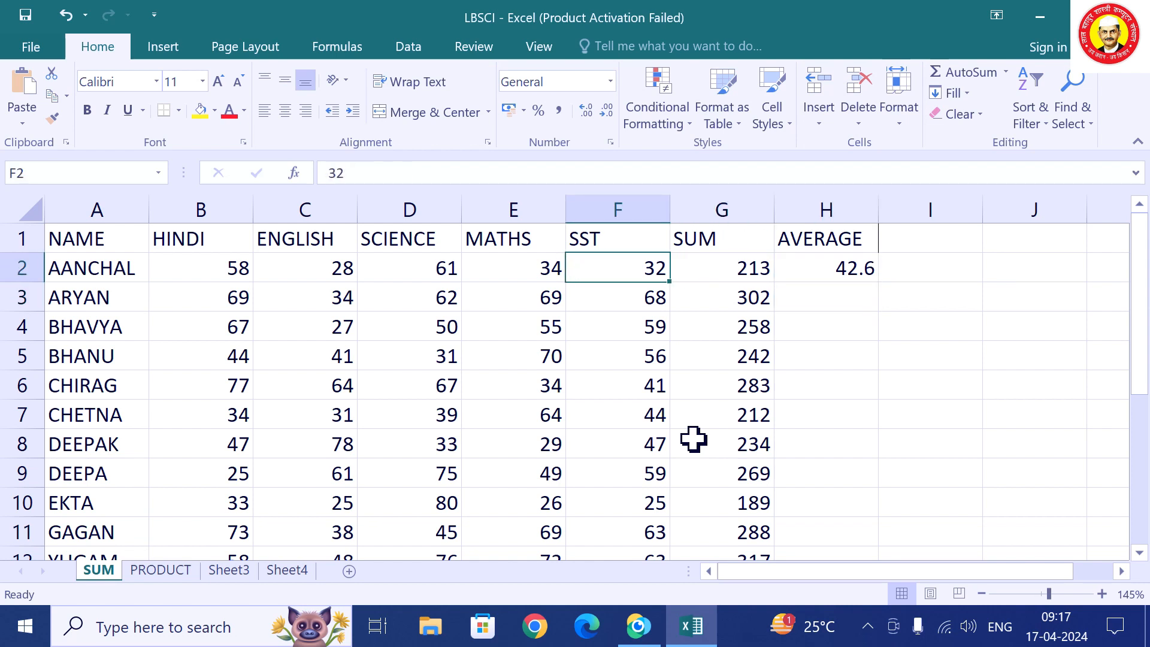
{"action": "type", "text": "87"}
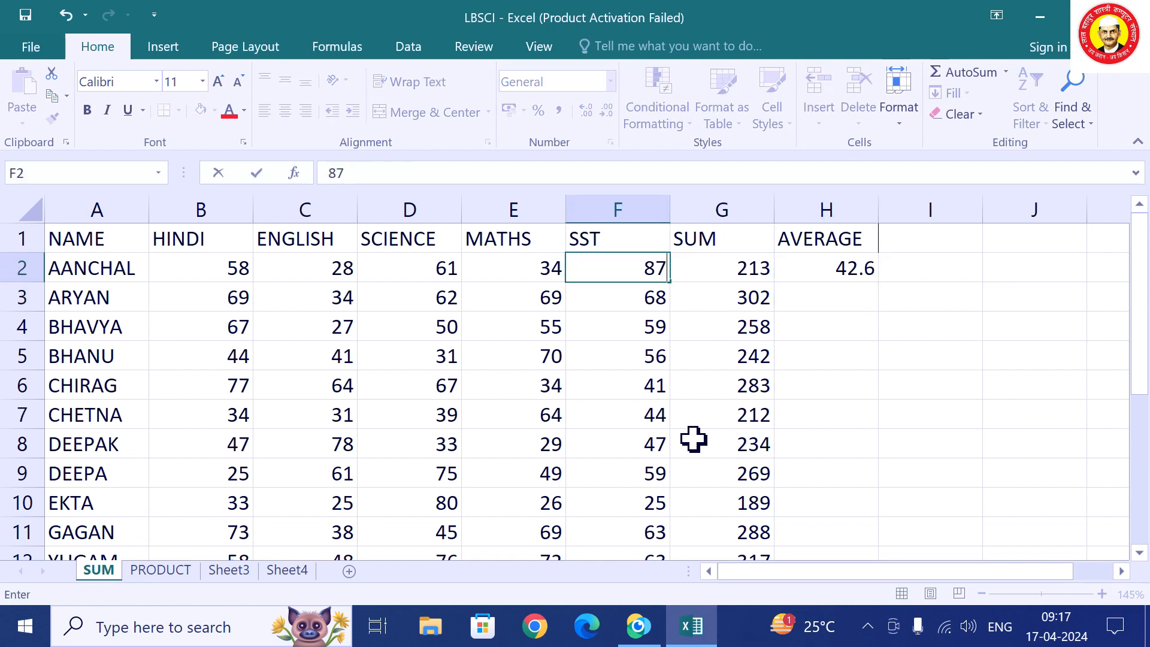
{"action": "key", "text": "Return"}
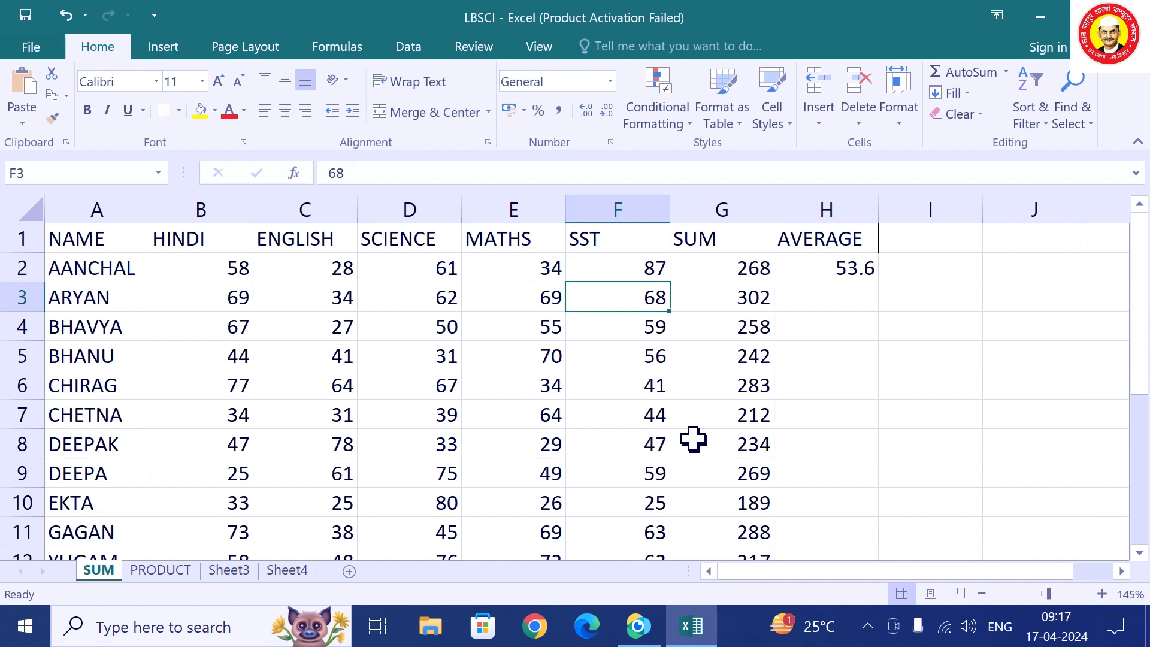
{"action": "key", "text": "Right"}
{"action": "key", "text": "Right"}
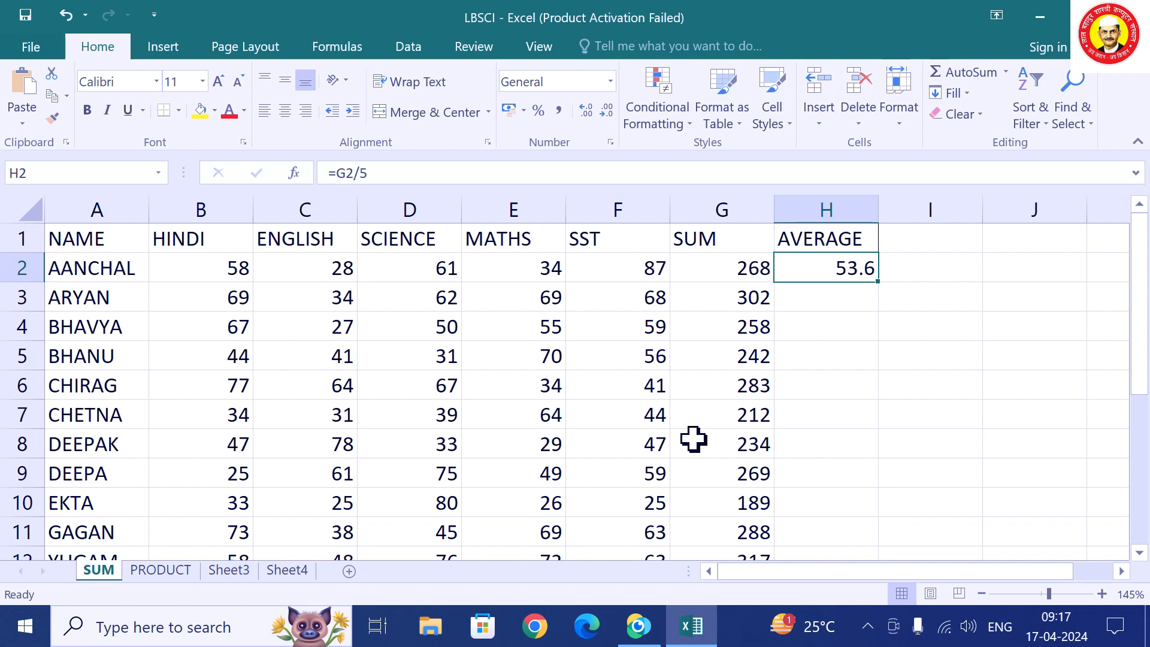
{"action": "type", "text": "="}
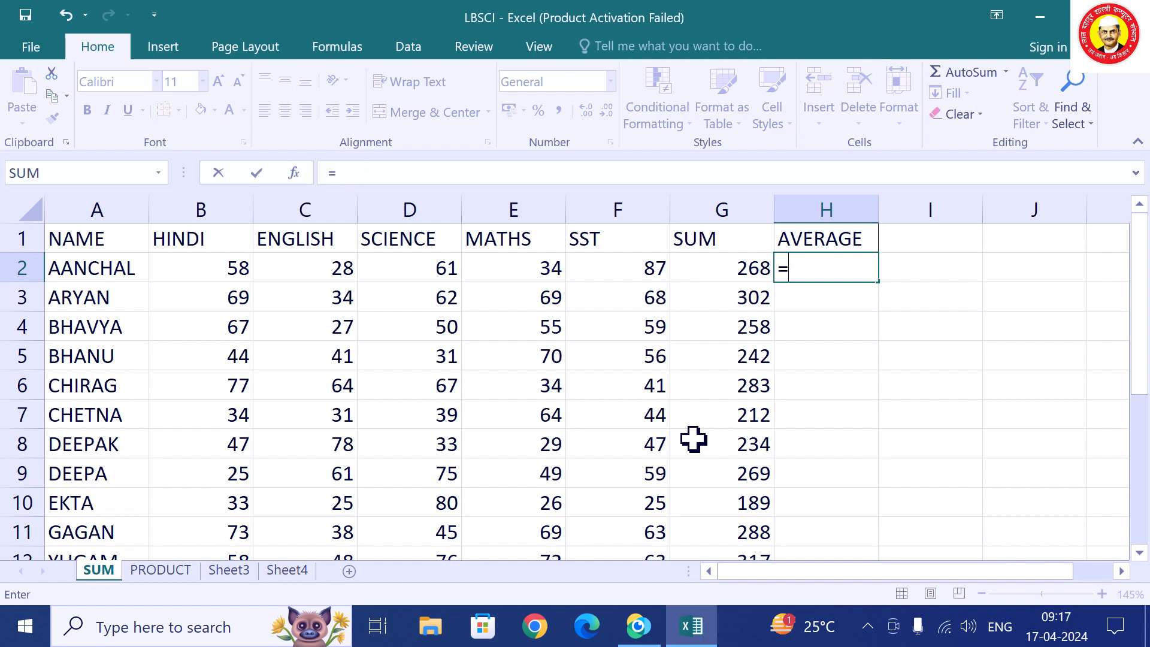
{"action": "type", "text": "S"}
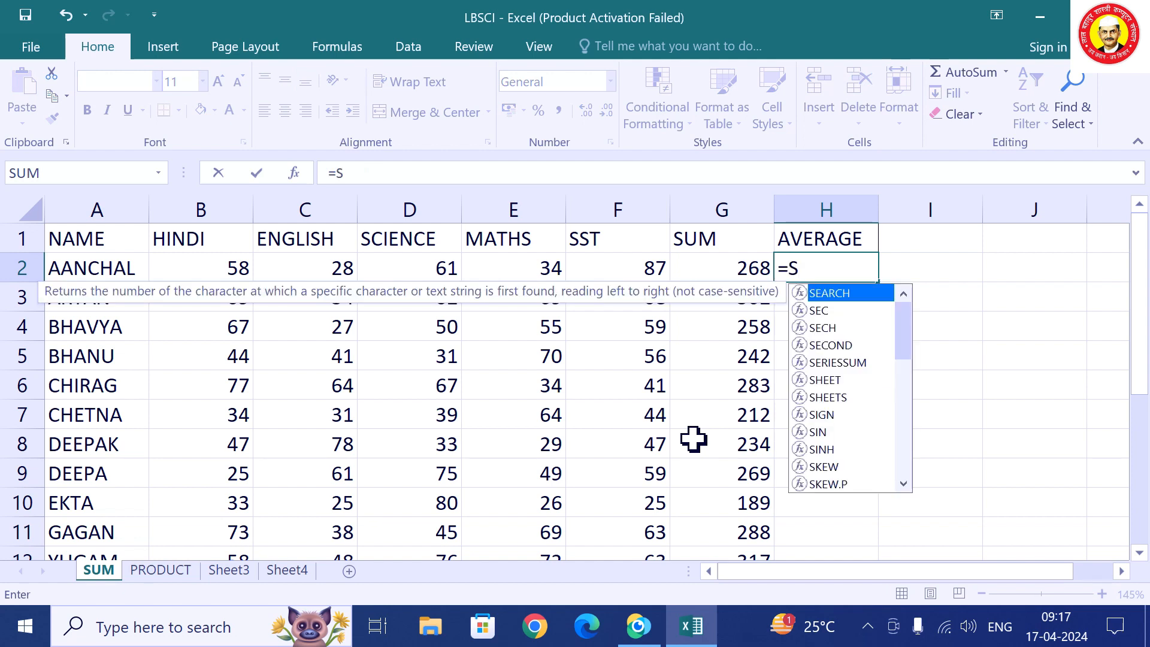
{"action": "type", "text": "UM("}
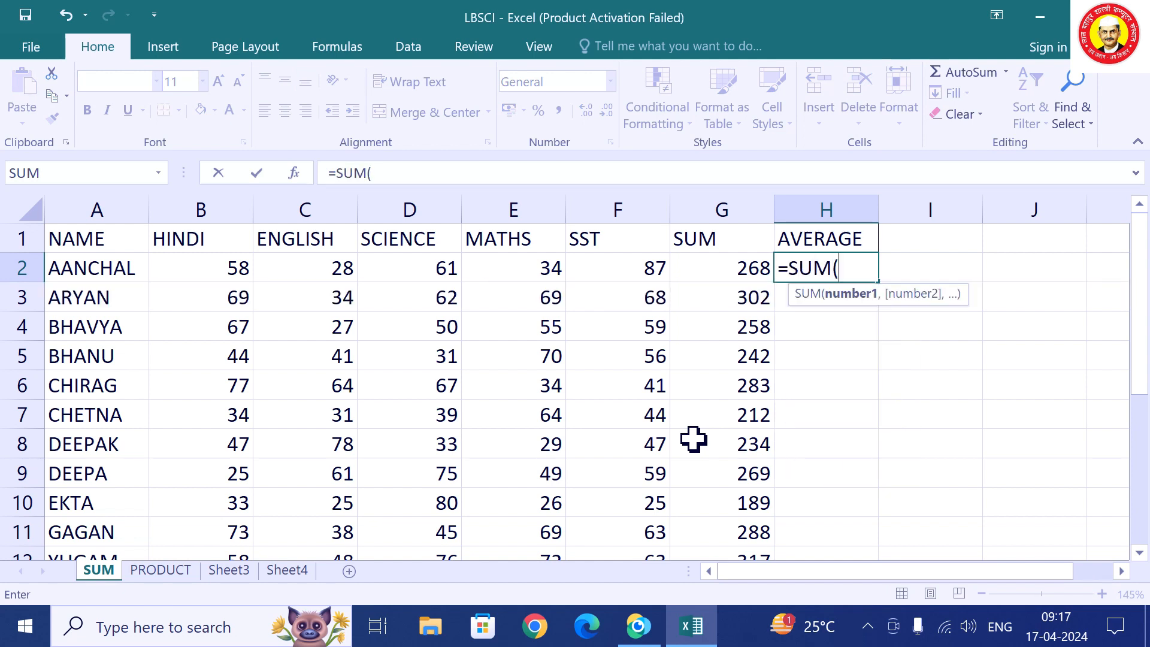
{"action": "type", "text": "B2"}
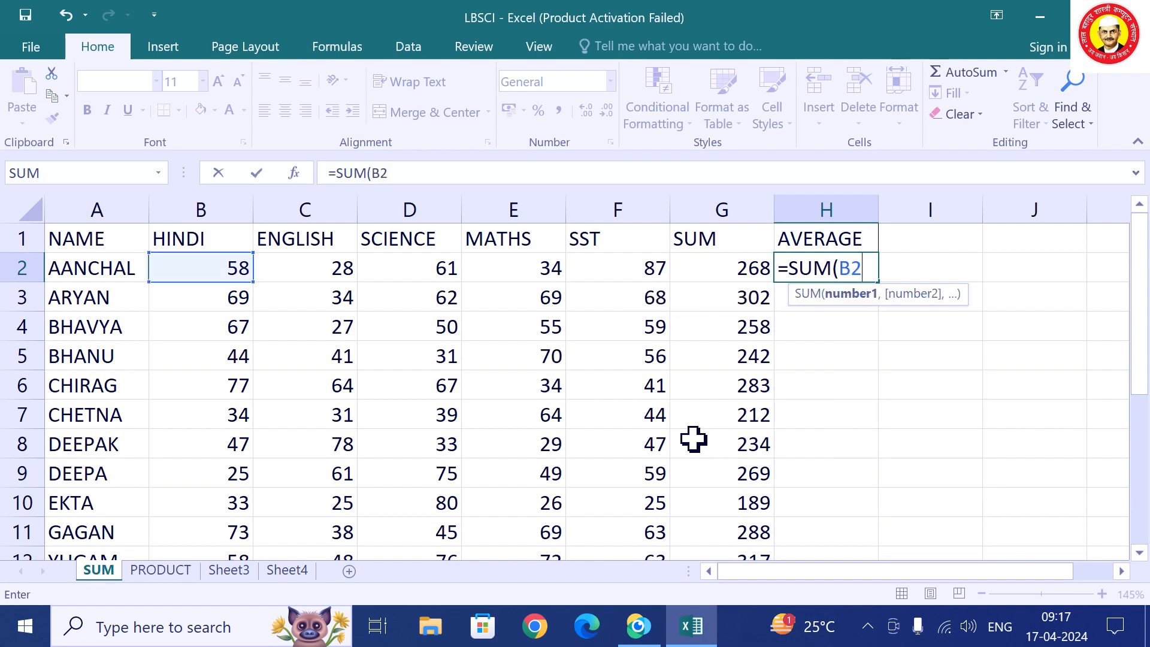
{"action": "type", "text": ":F"}
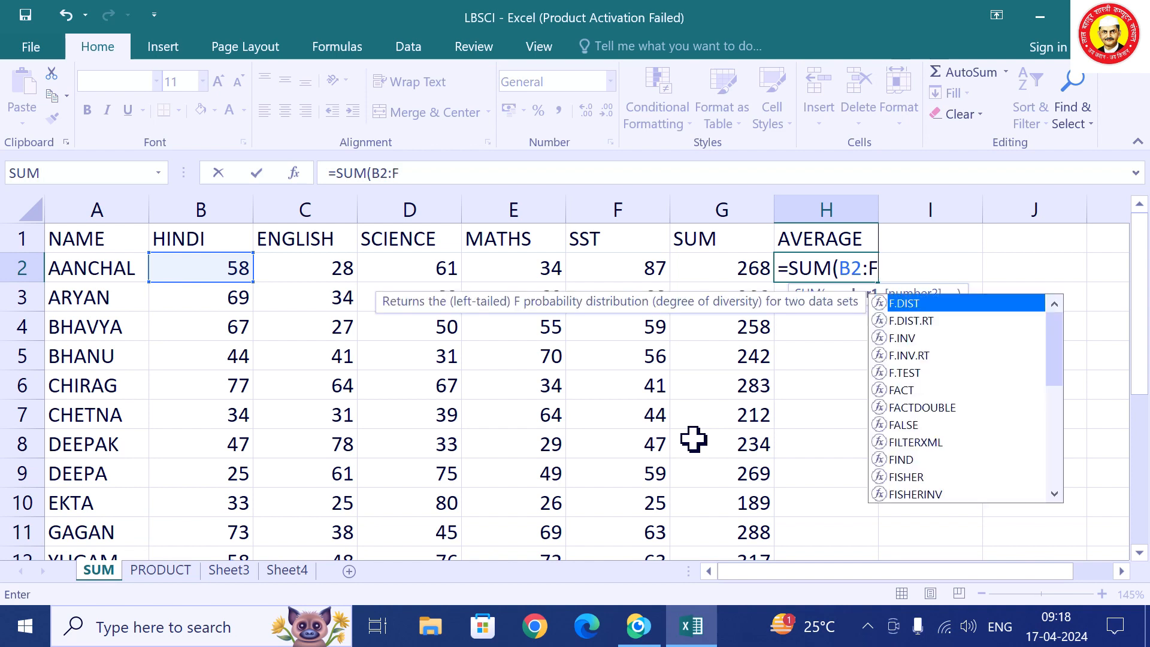
{"action": "type", "text": "2"}
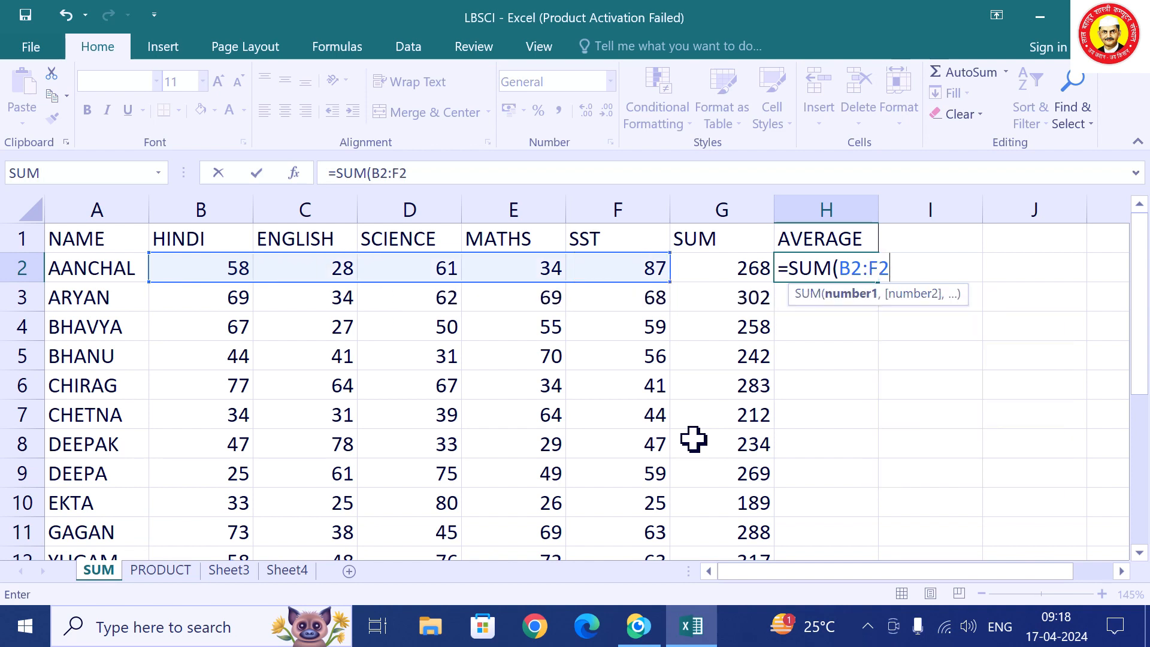
{"action": "type", "text": ")/"}
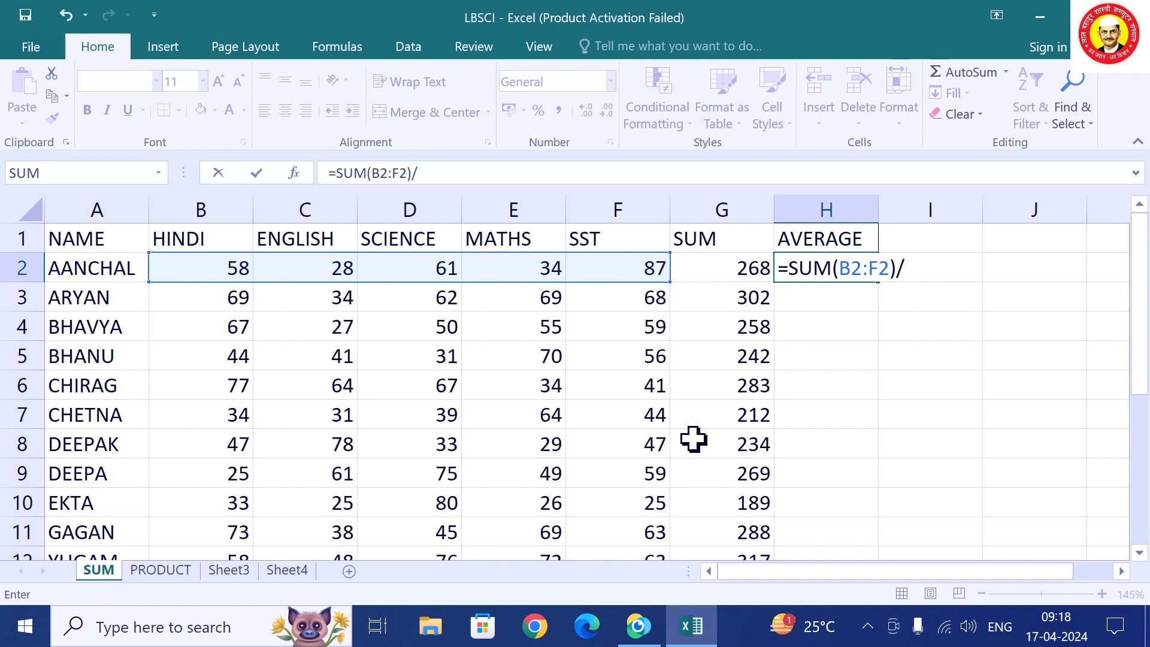
{"action": "type", "text": "5"}
Commit =SUM(B2:F2)/5 in H2 and reselect H2 to check its 53.6 result.
{"action": "key", "text": "Return"}
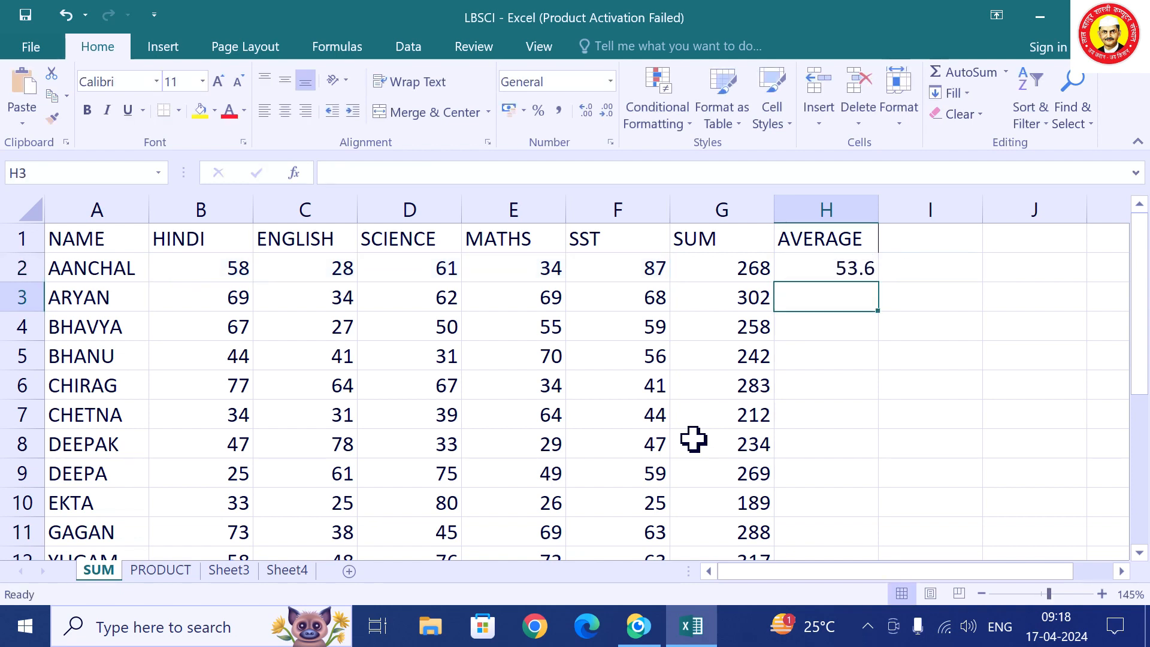
{"action": "key", "text": "Up"}
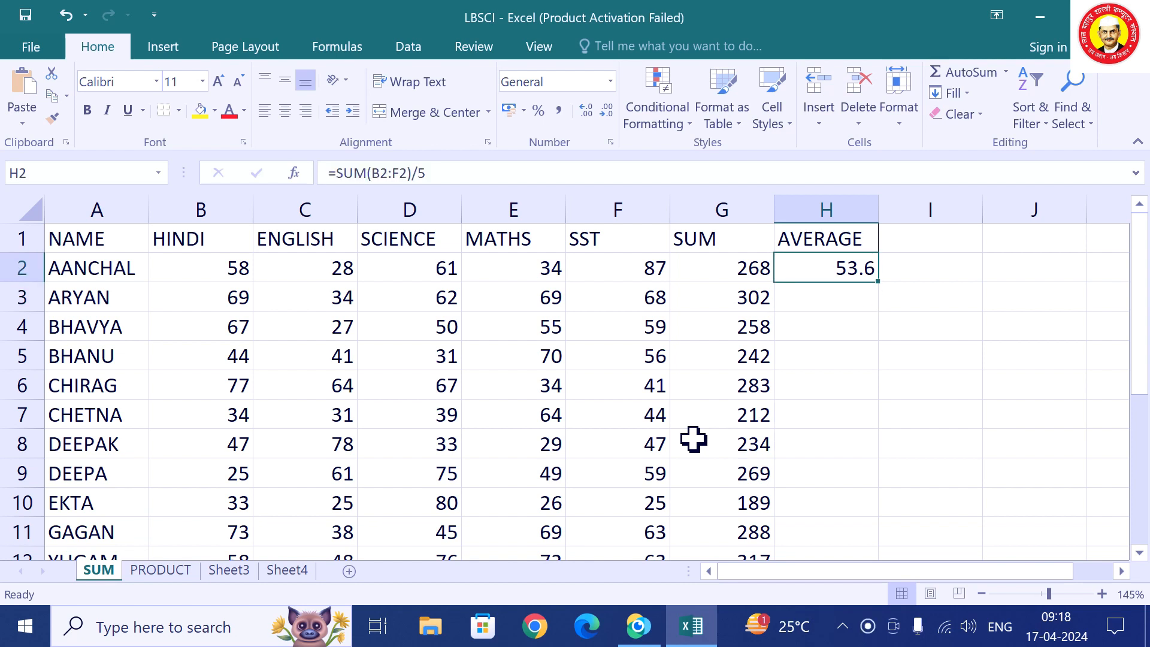
Replace H2's formula with =AVERAGE(B2:F2) and reselect the cell.
{"action": "type", "text": "="}
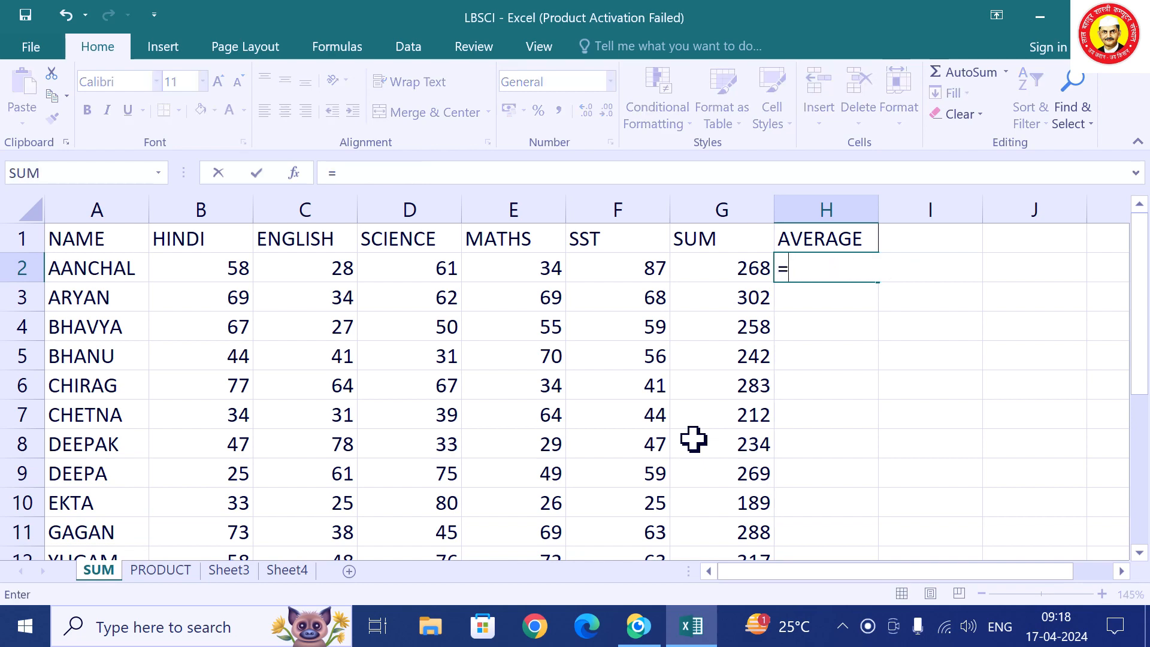
{"action": "type", "text": "A"}
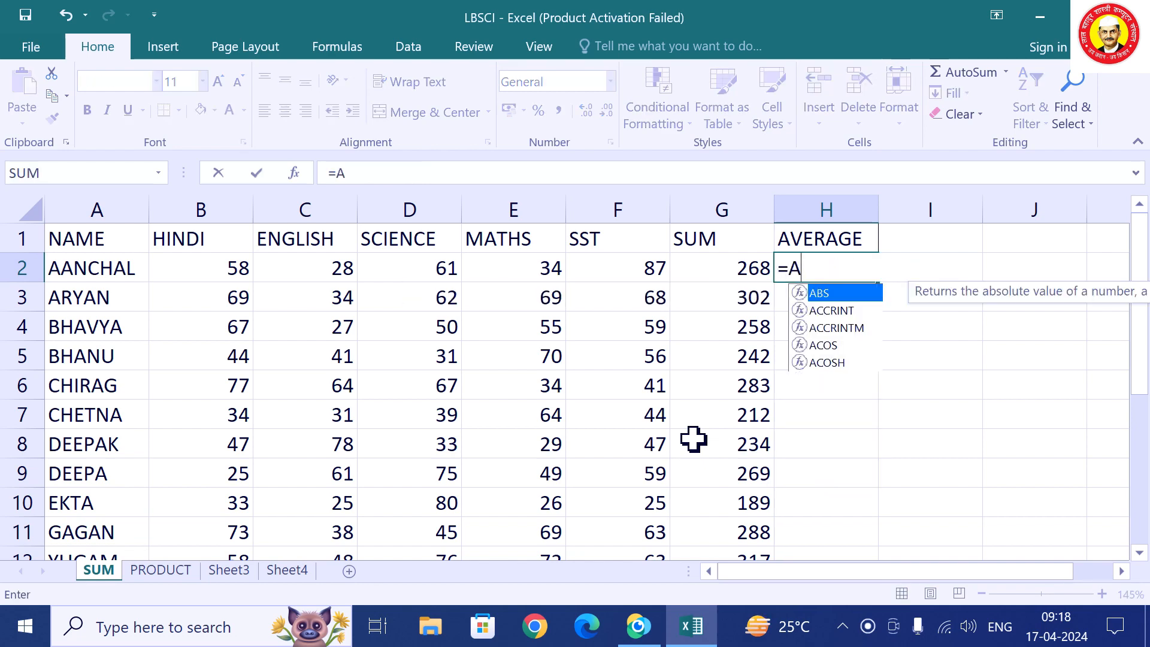
{"action": "type", "text": "VERAGE"}
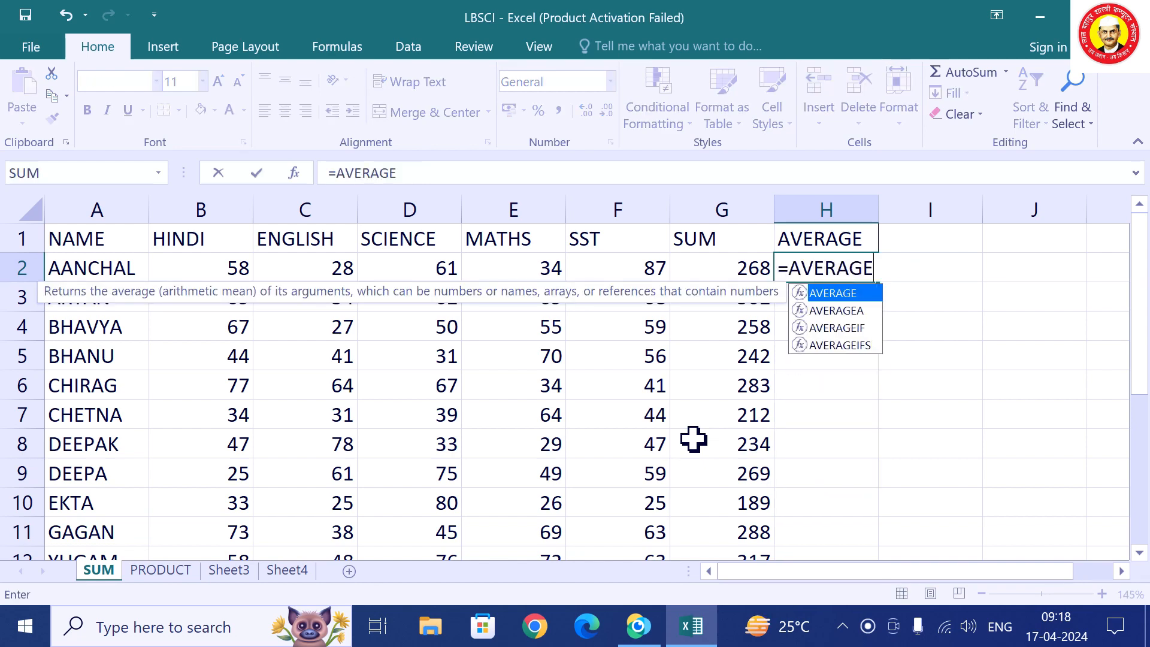
{"action": "type", "text": "("}
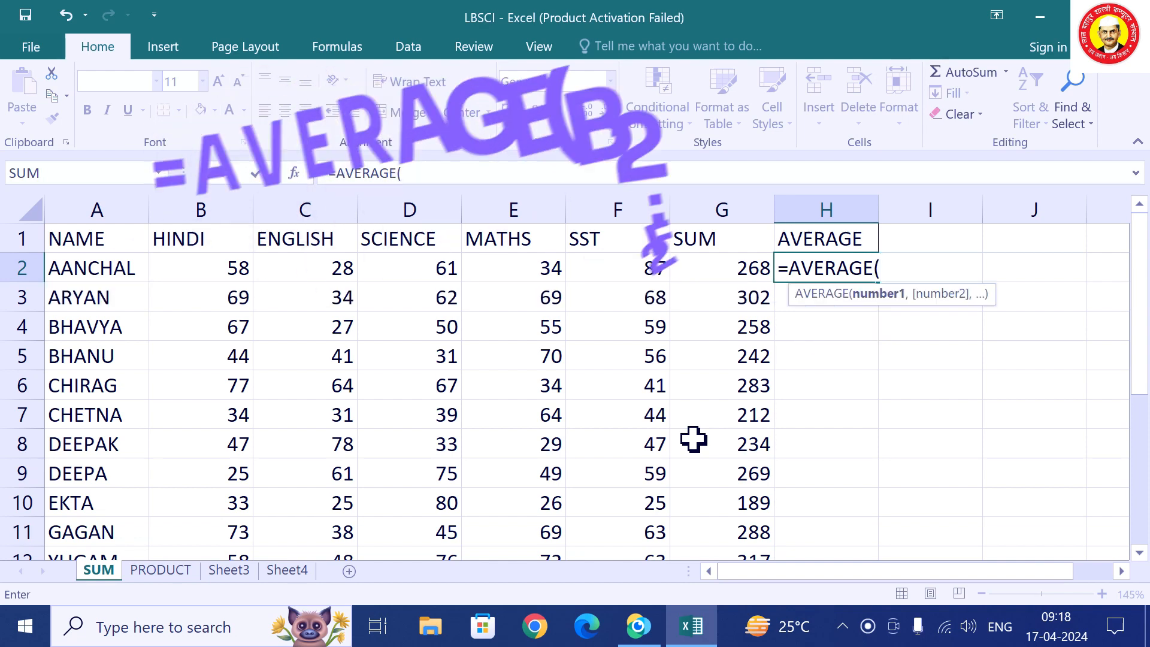
{"action": "type", "text": "B2"}
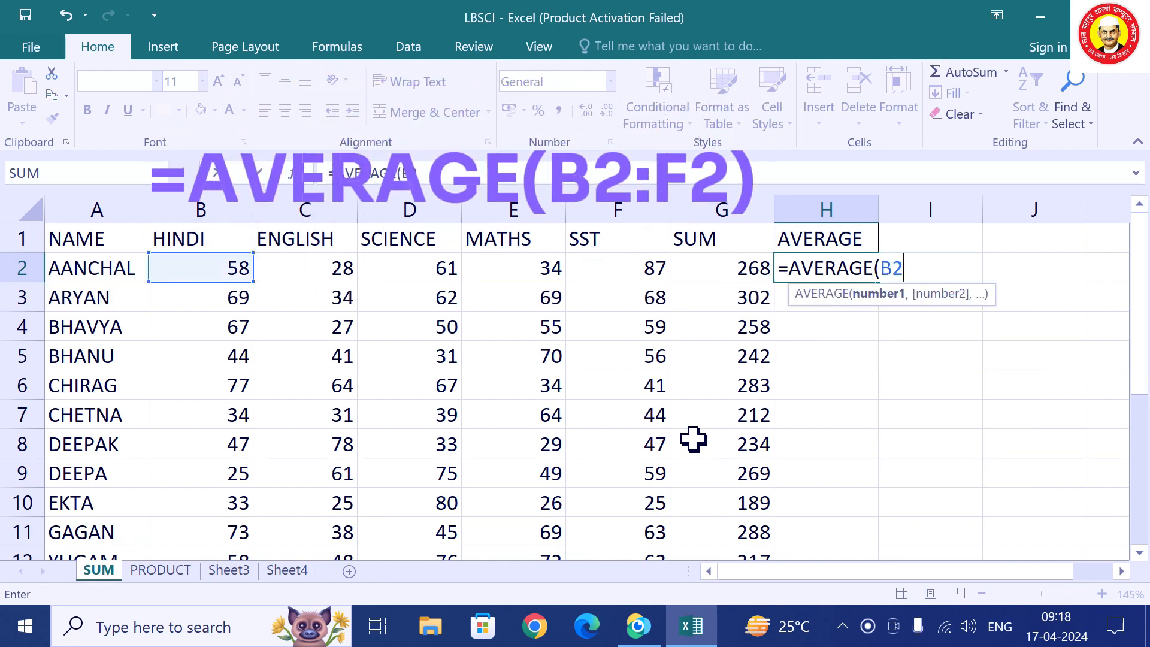
{"action": "type", "text": ":F2"}
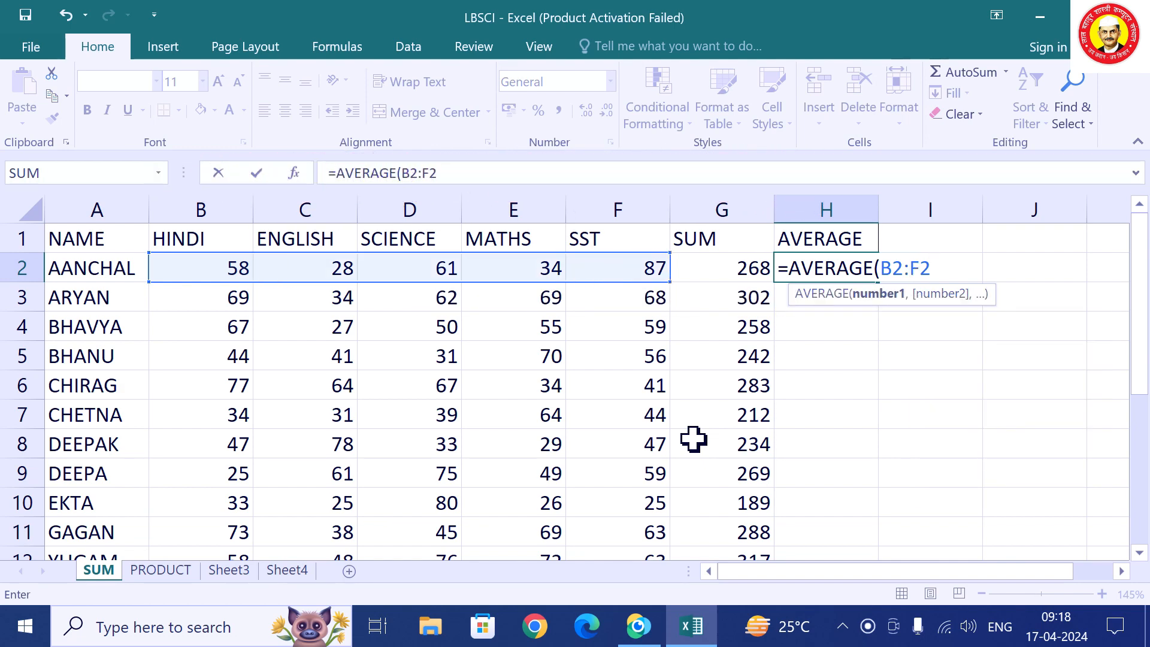
{"action": "type", "text": ")"}
{"action": "key", "text": "Return"}
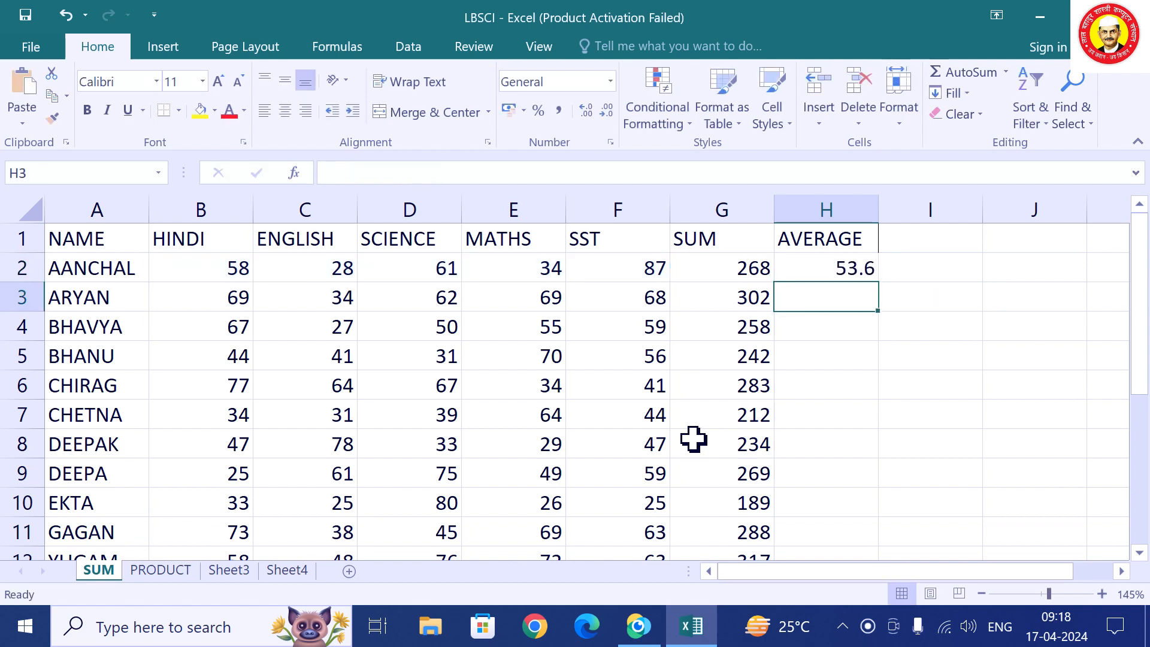
{"action": "key", "text": "Up"}
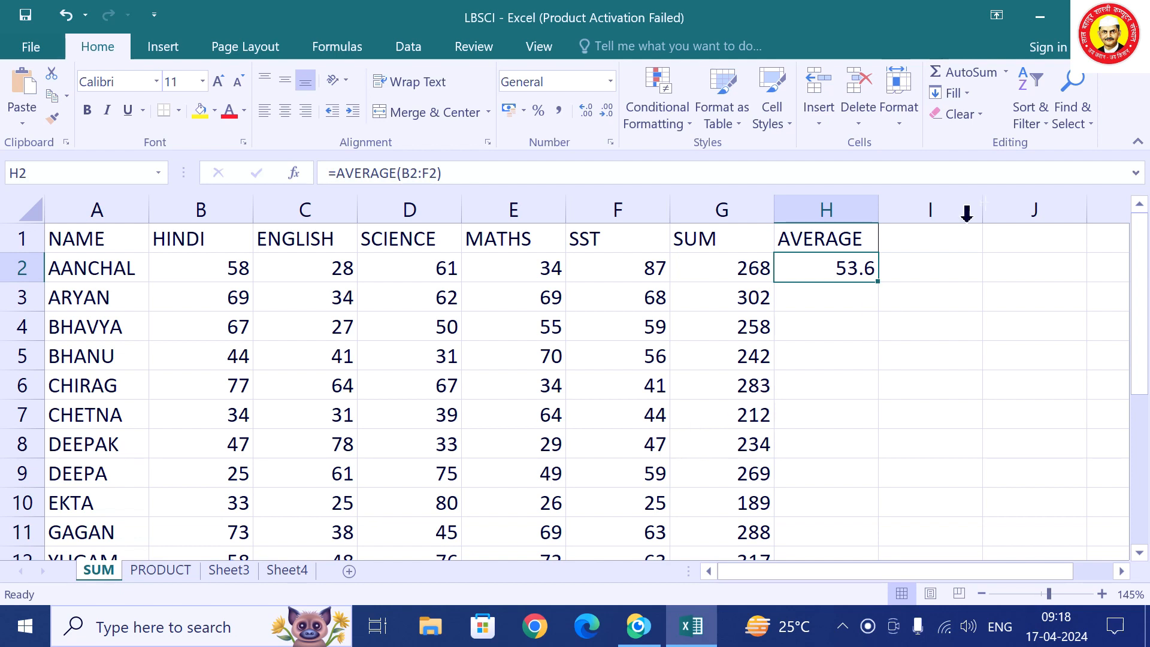
Try AutoSum on H2, cancel the SUM edit, and open the AutoSum function list.
{"action": "left_click", "coordinate": [998, 72]}
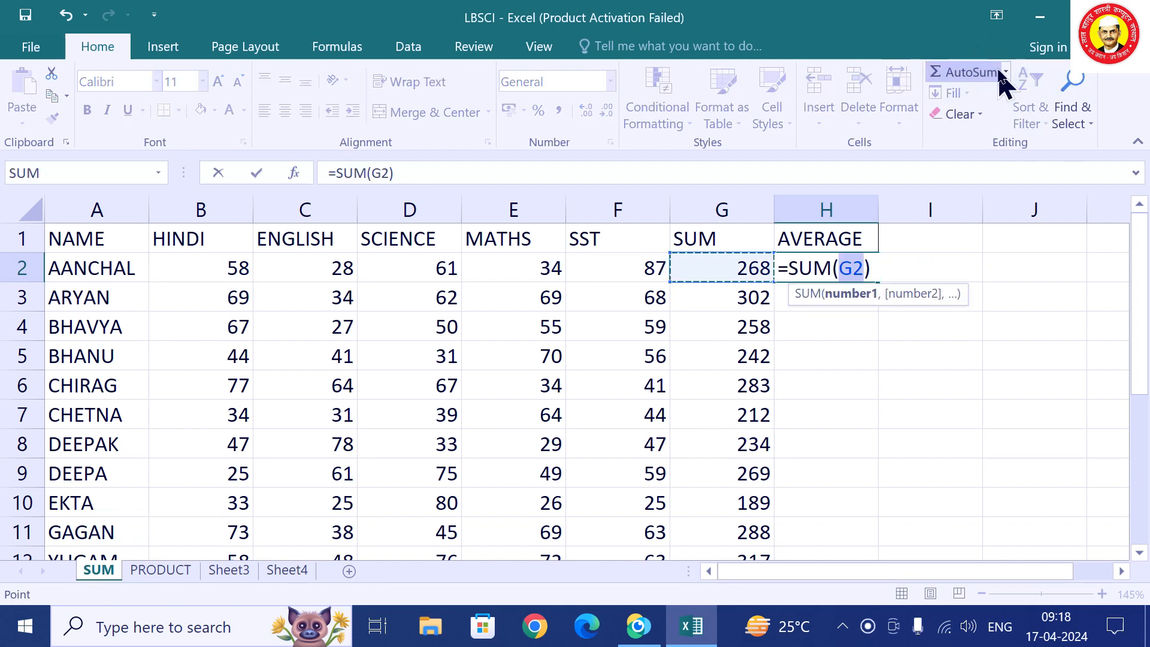
{"action": "key", "text": "Escape"}
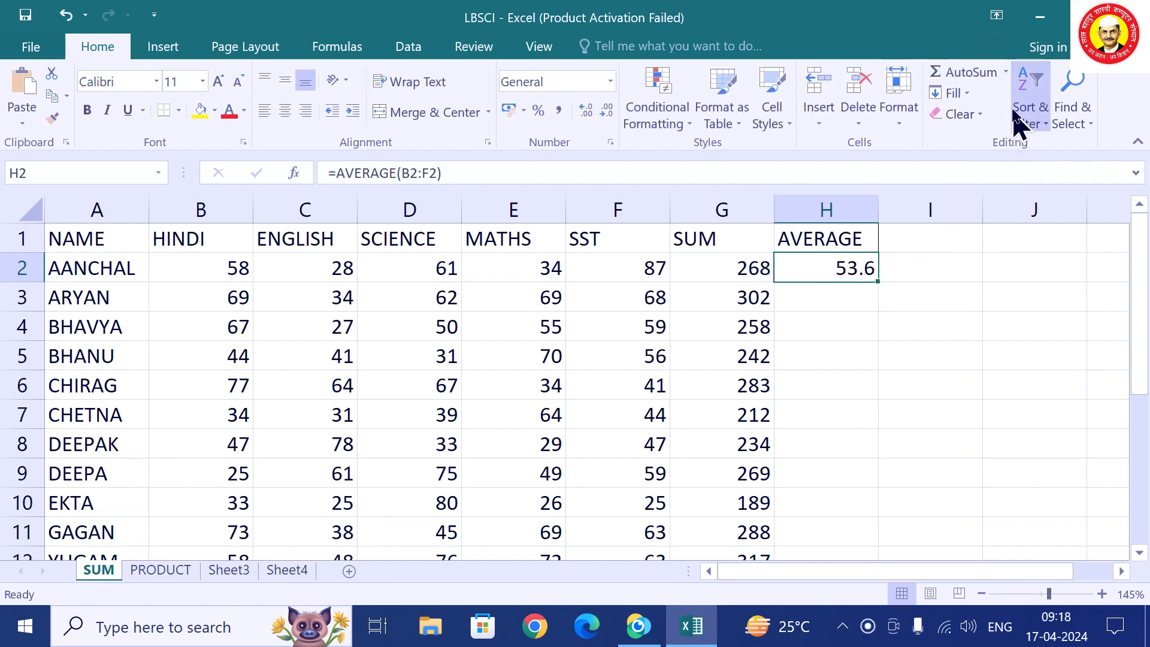
{"action": "left_click", "coordinate": [1006, 73]}
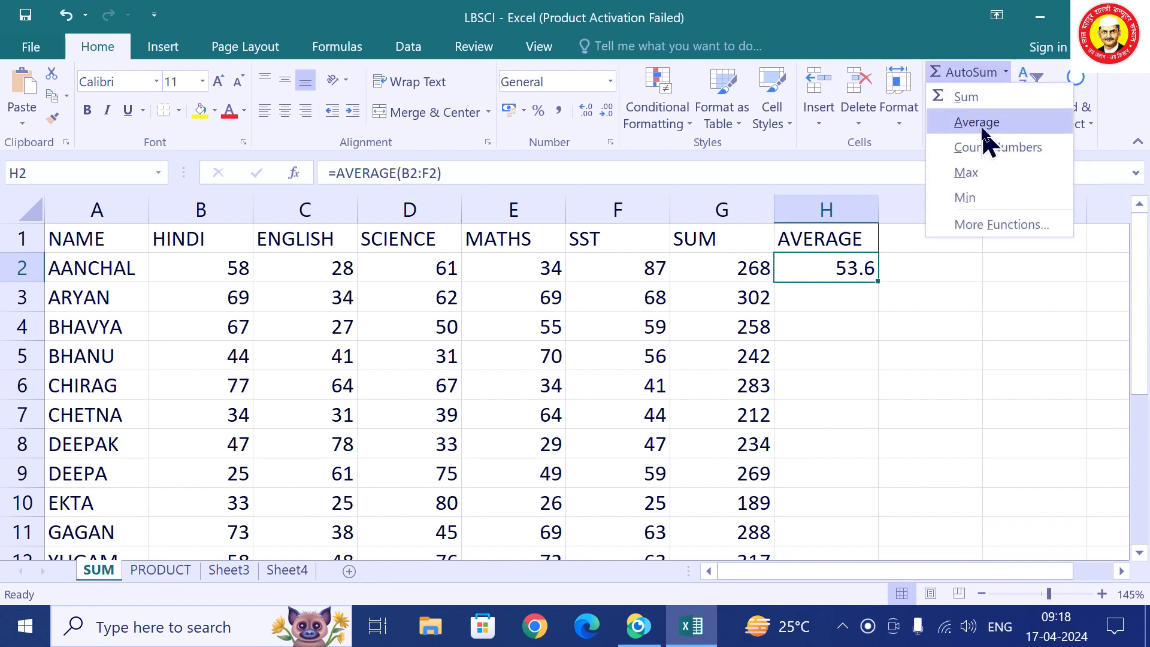
Close the AutoSum list and fill H2's average formula down for every student.
{"action": "left_click", "coordinate": [1011, 77]}
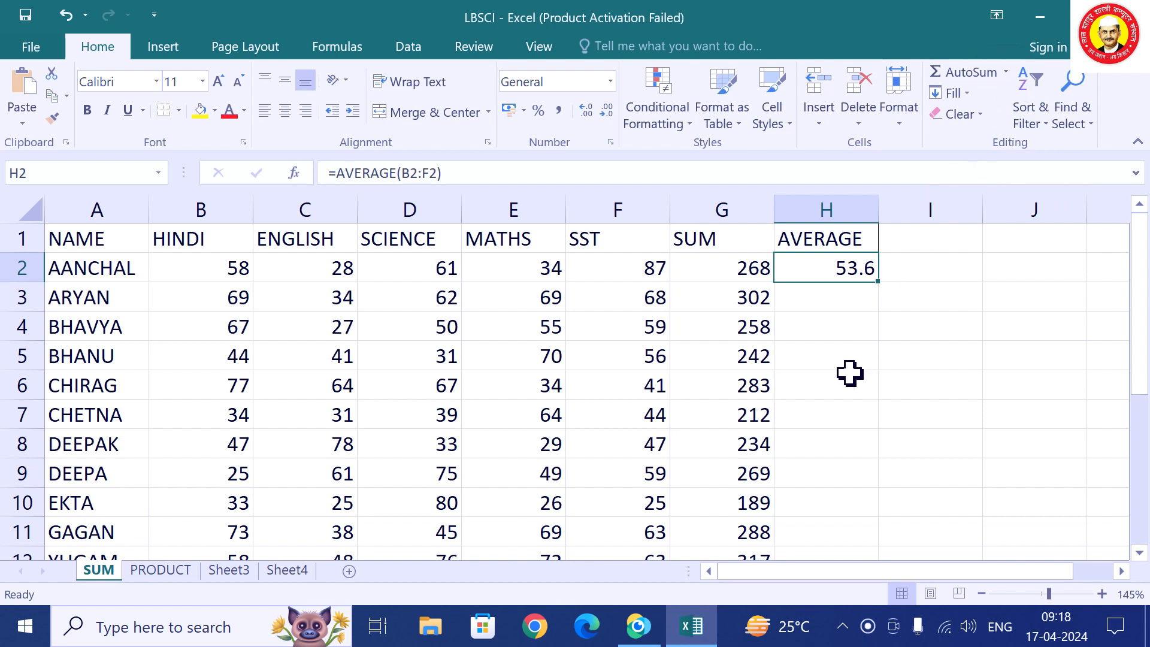
{"action": "double_click", "coordinate": [881, 284]}
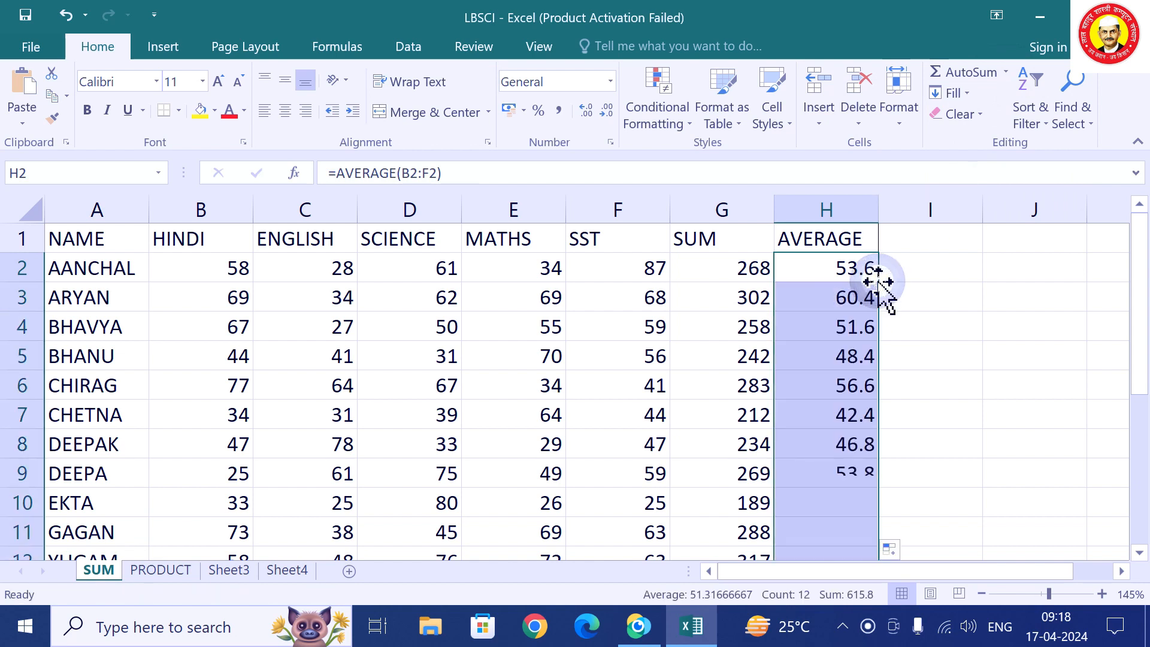
{"action": "scroll", "coordinate": [824, 420], "scroll_direction": "down", "scroll_amount": 1}
{"action": "scroll", "coordinate": [824, 420], "scroll_direction": "up", "scroll_amount": 1}
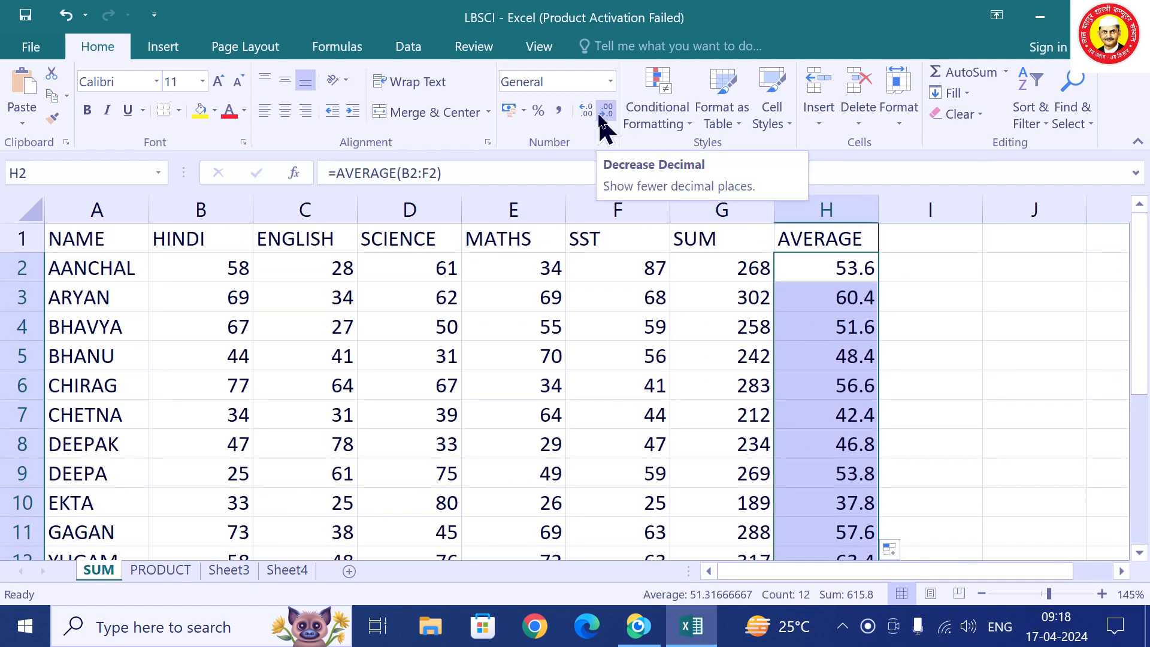
Show the averages with two decimals (ARYAN 60.40), then go to the PRODUCT sheet.
{"action": "left_click", "coordinate": [607, 116]}
{"action": "left_click", "coordinate": [606, 116]}
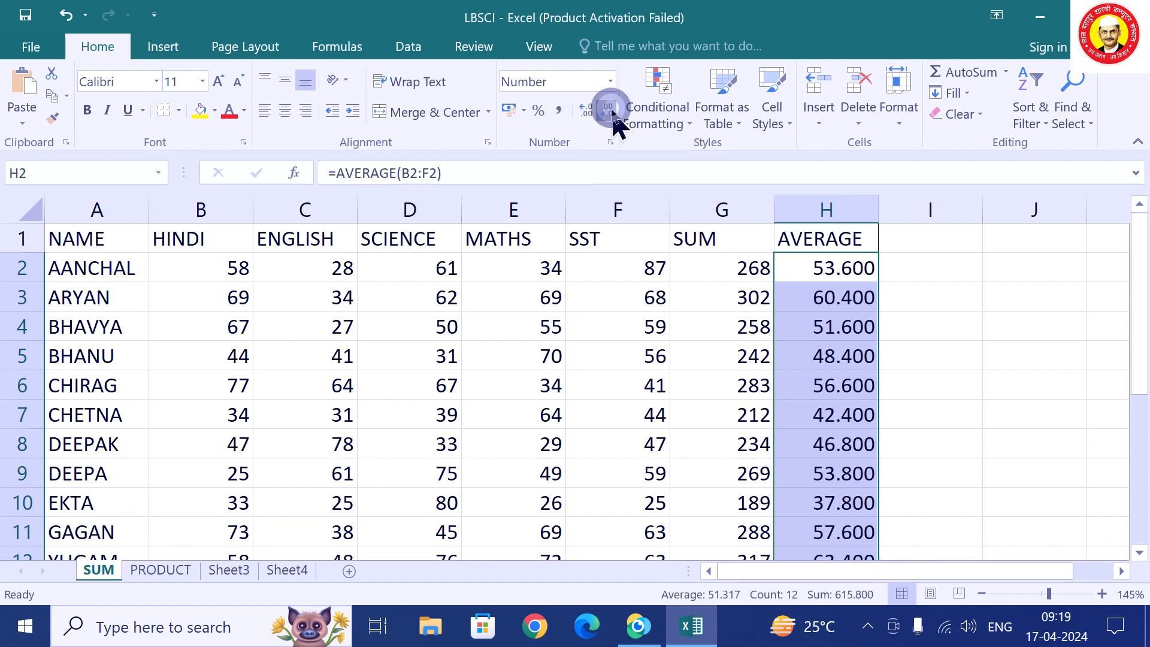
{"action": "left_click", "coordinate": [611, 114]}
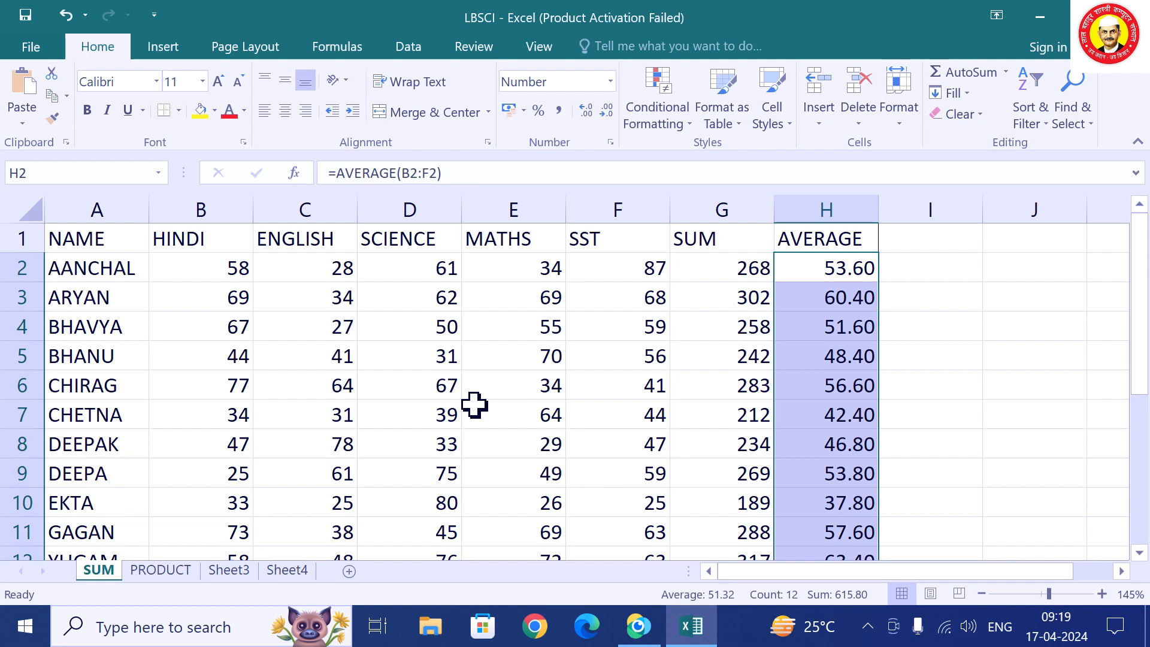
{"action": "left_click", "coordinate": [168, 573]}
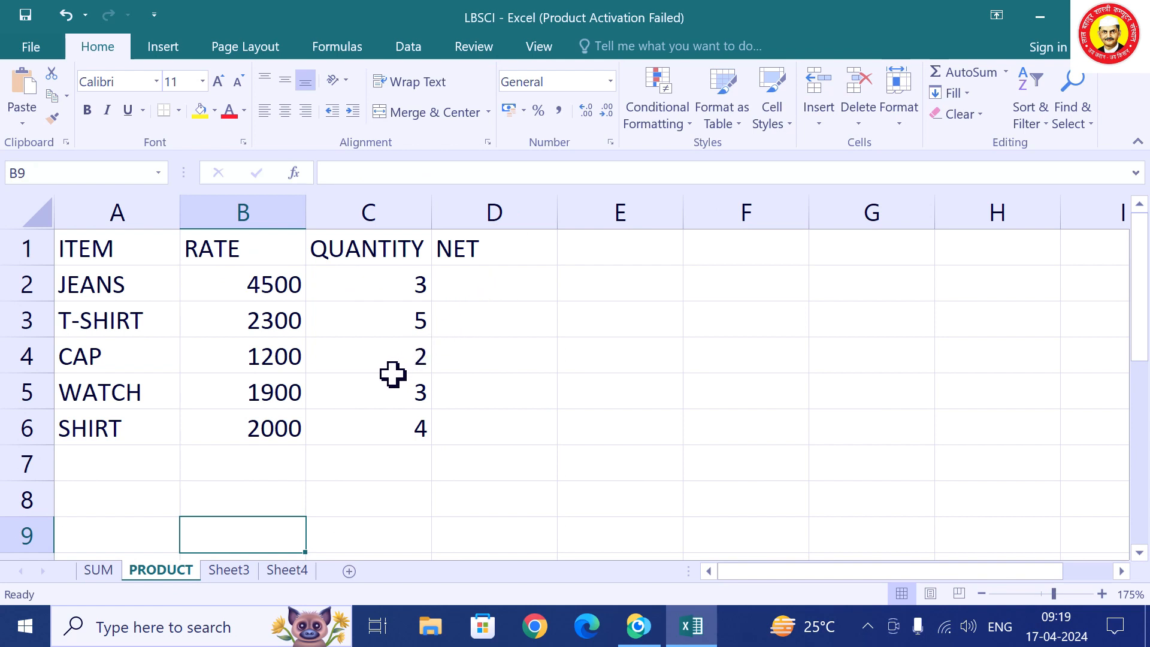
{"action": "left_click", "coordinate": [233, 571]}
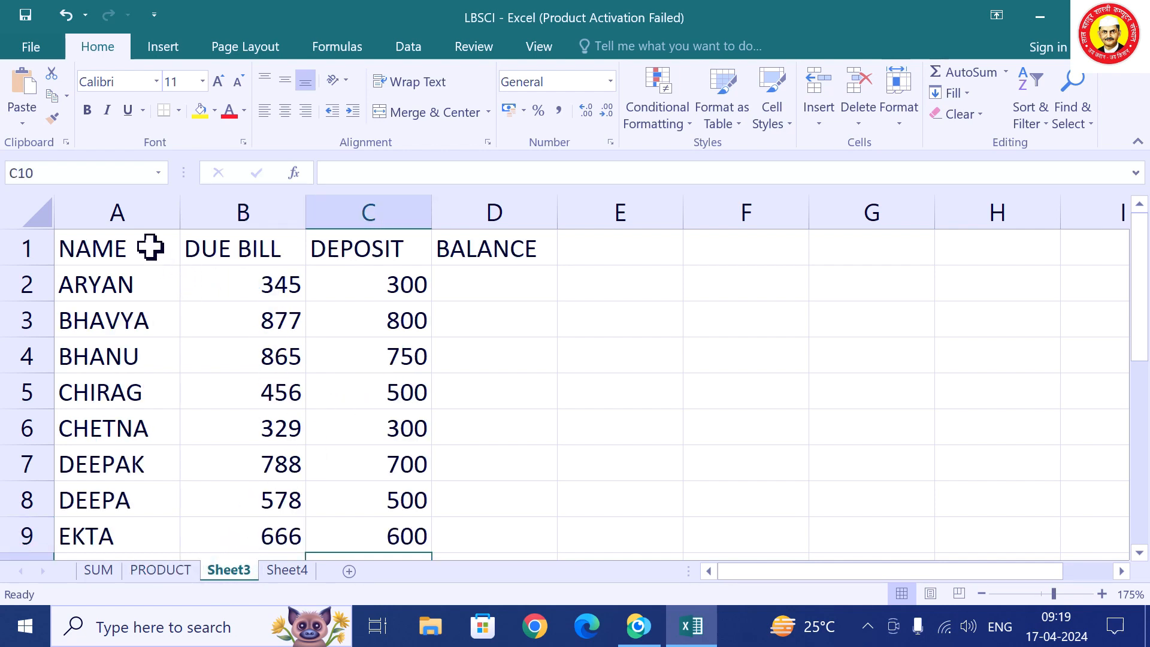
{"action": "left_click", "coordinate": [254, 217]}
{"action": "left_click", "coordinate": [346, 221]}
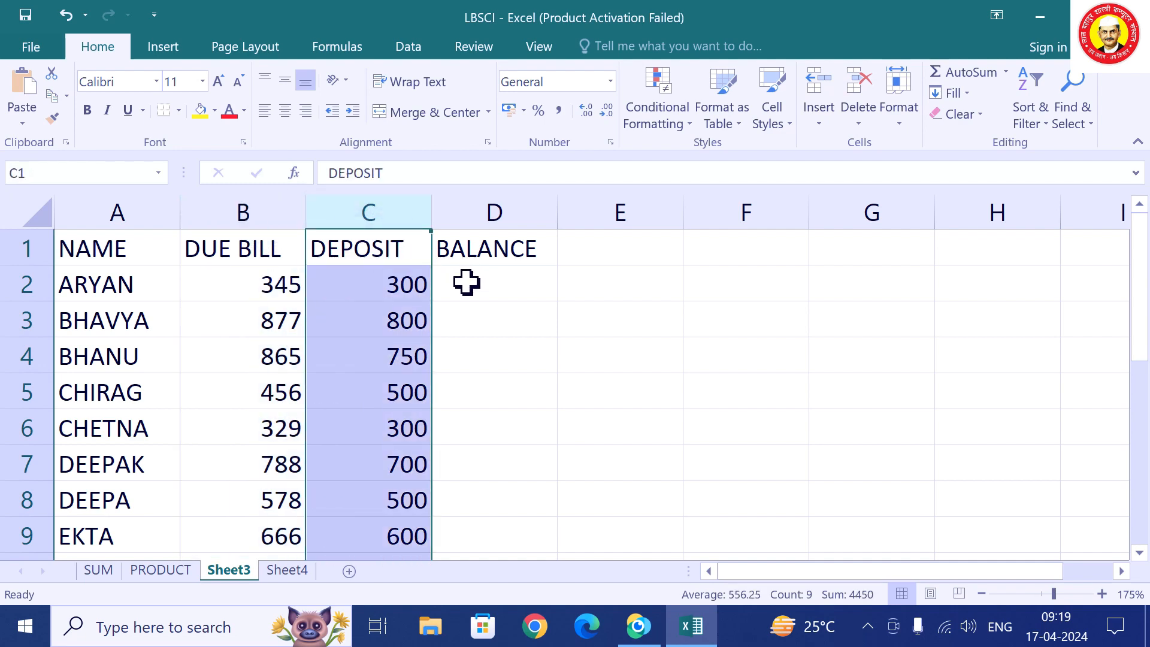
{"action": "left_click", "coordinate": [159, 574]}
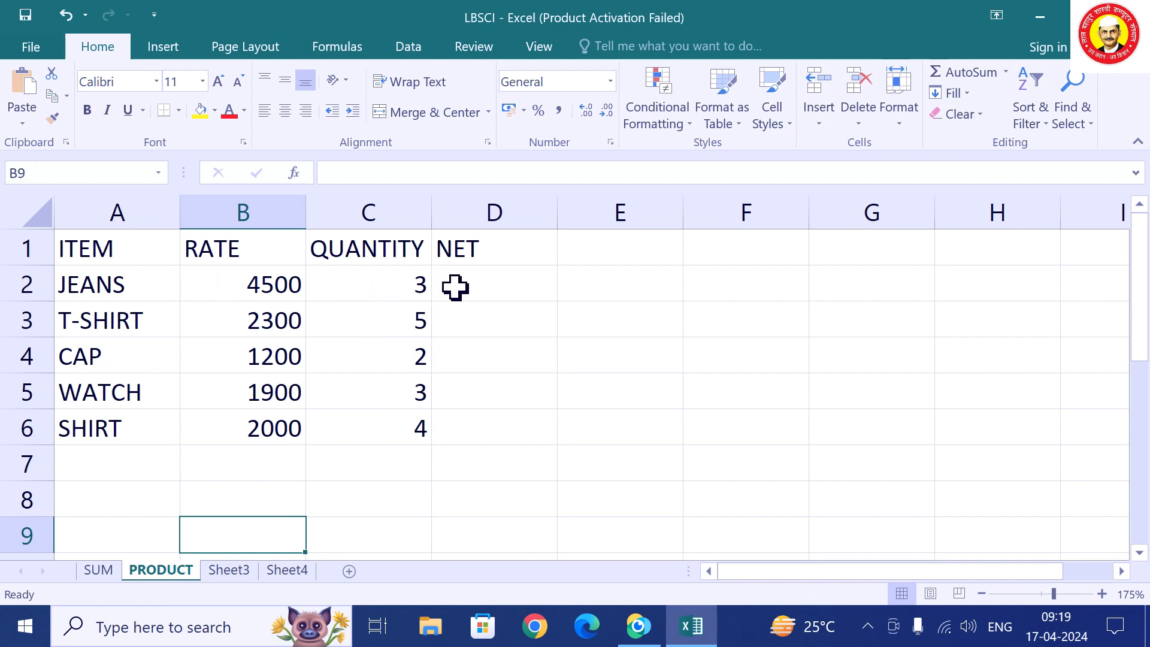
{"action": "left_click", "coordinate": [474, 286]}
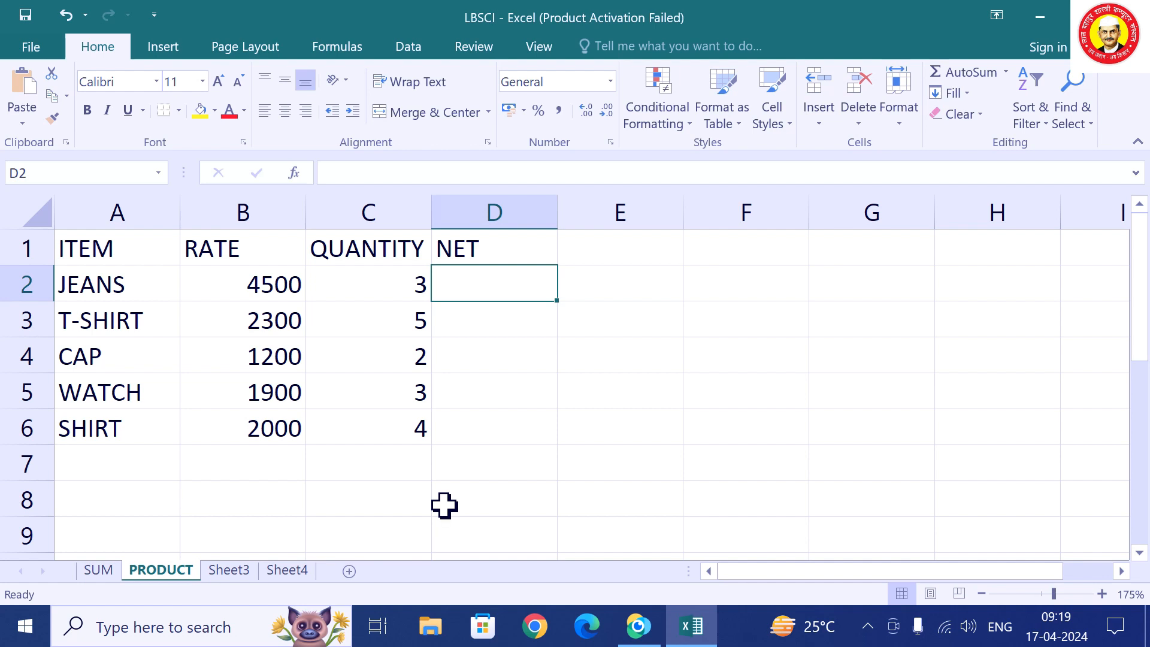
Enter =B2*C2 as JEANS's NET in D2 and fill it down to all items.
{"action": "type", "text": "="}
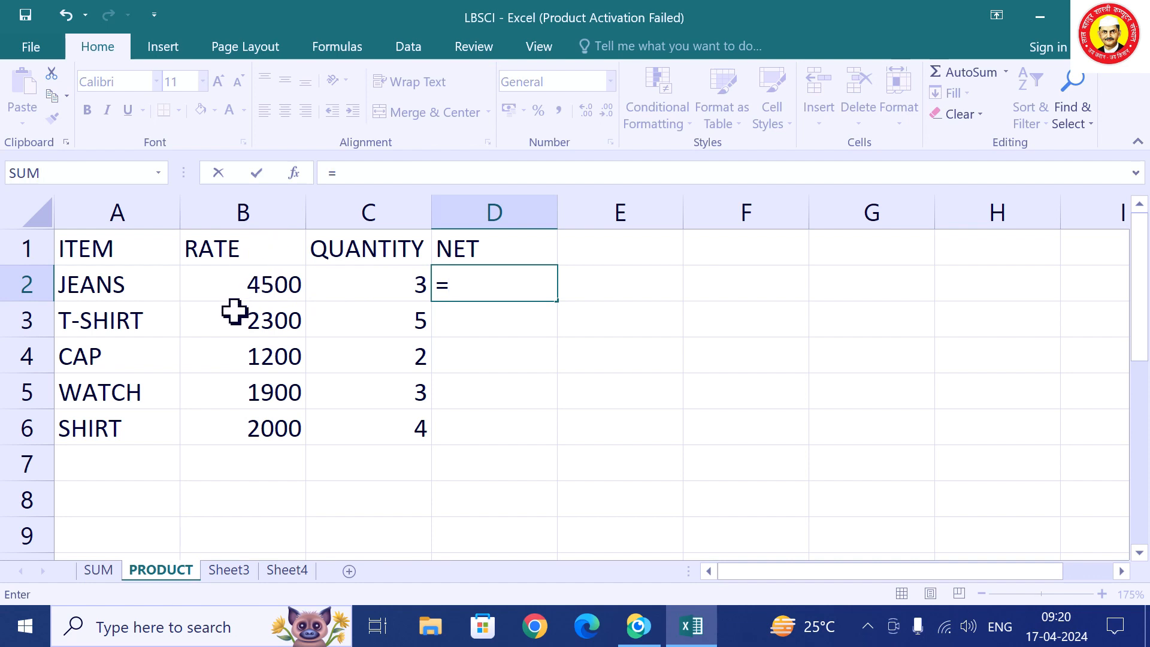
{"action": "type", "text": "B2"}
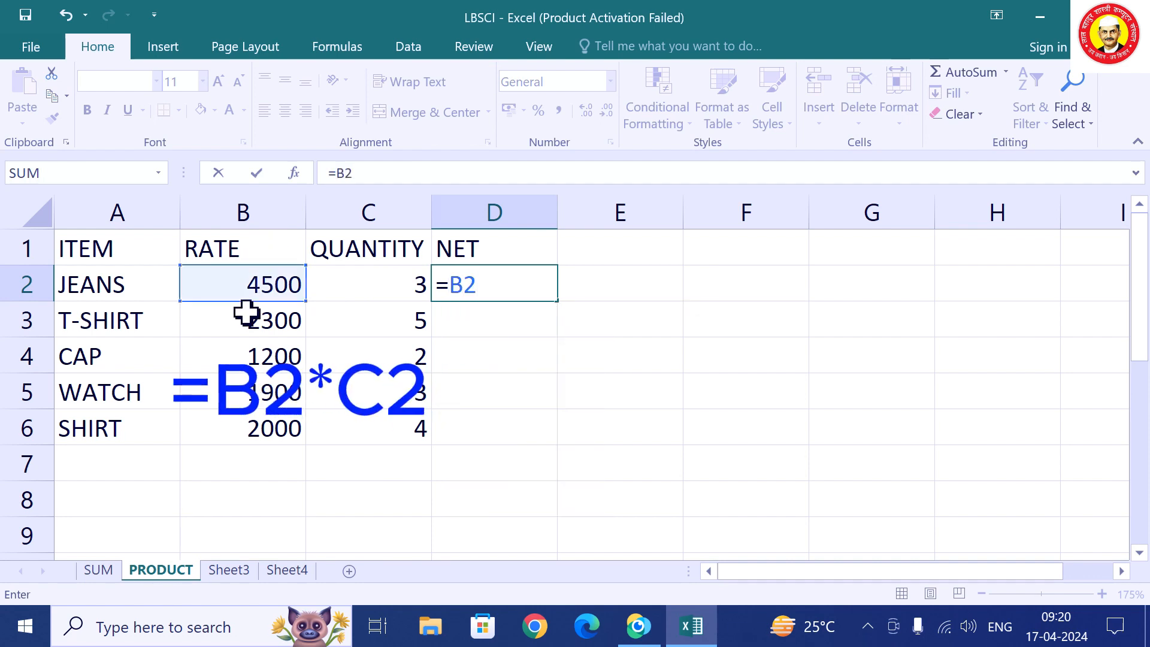
{"action": "type", "text": "*C2"}
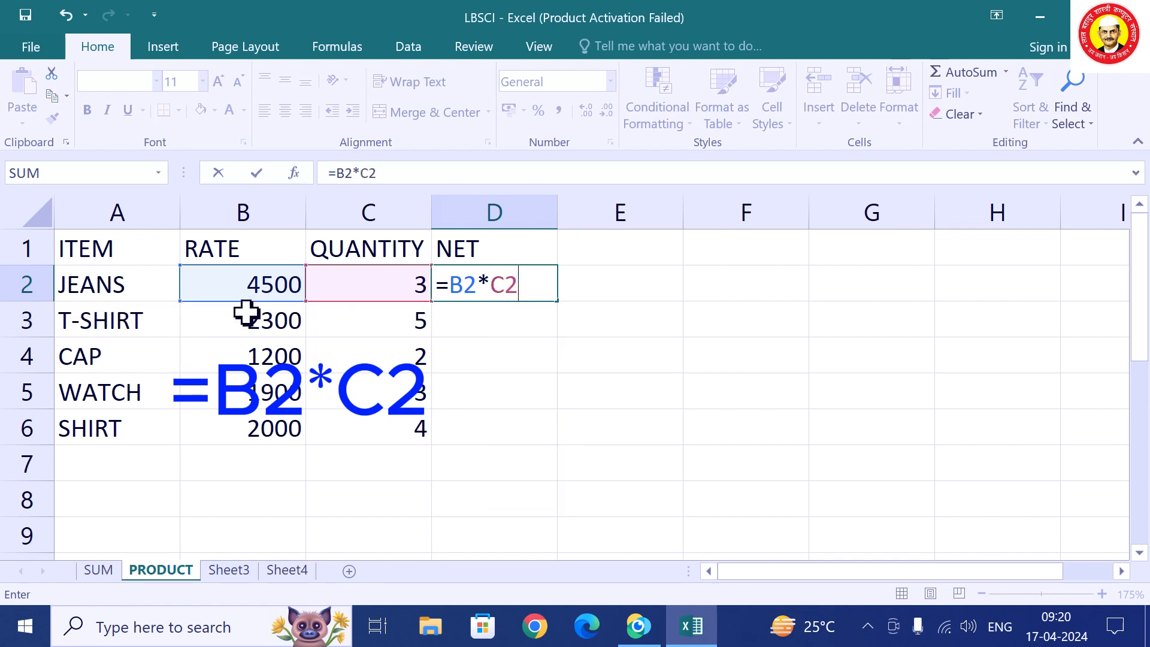
{"action": "key", "text": "Return"}
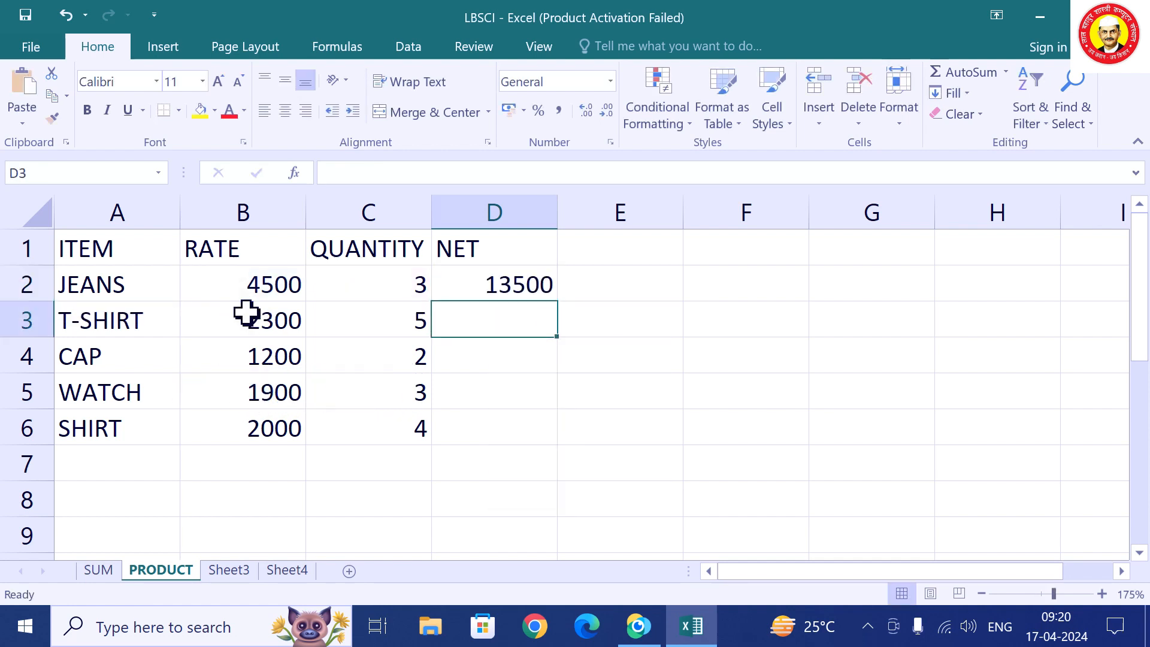
{"action": "left_click", "coordinate": [485, 285]}
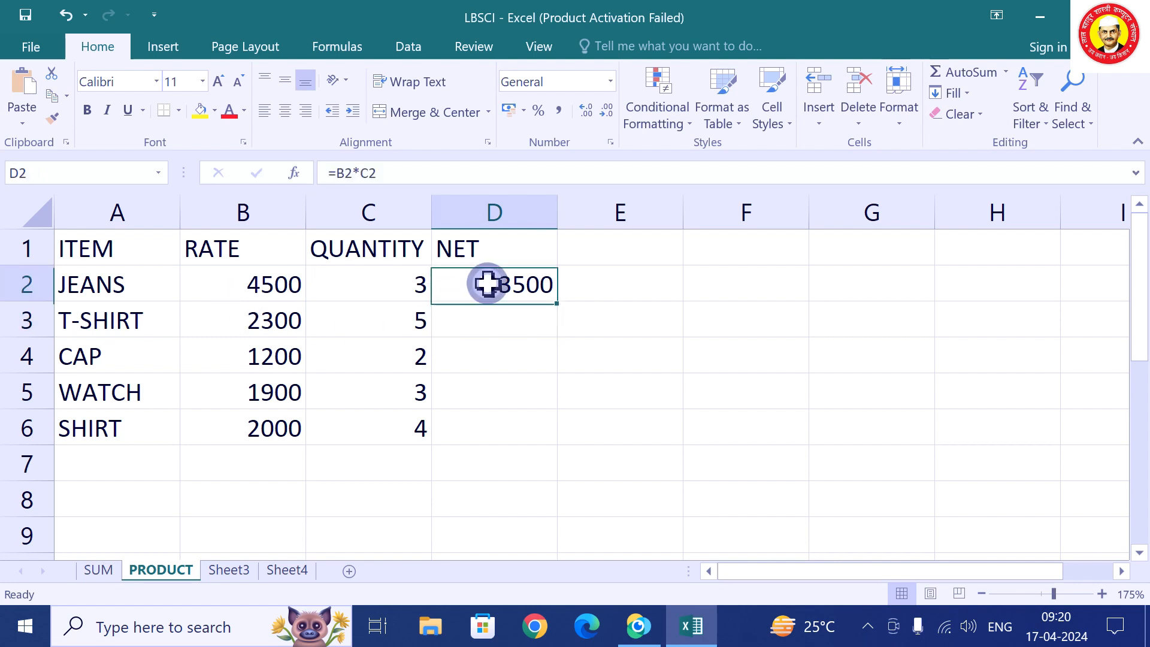
{"action": "double_click", "coordinate": [558, 302]}
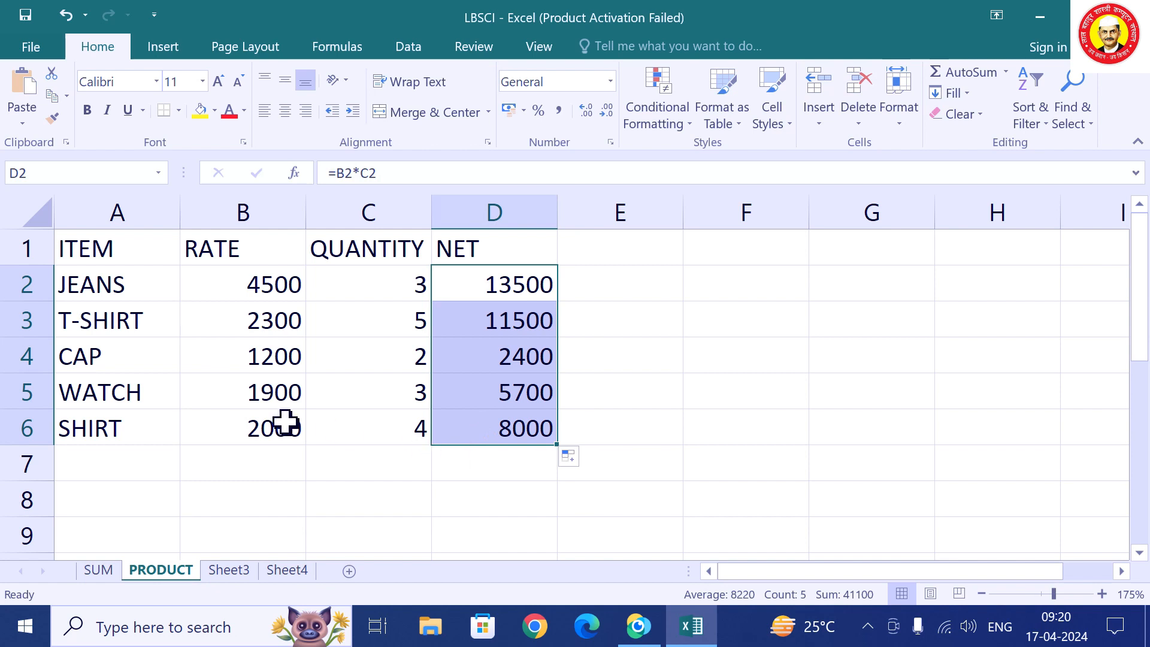
Change WATCH's rate in B5 to 2300, making its NET 6900, then go to Sheet3.
{"action": "left_click", "coordinate": [251, 394]}
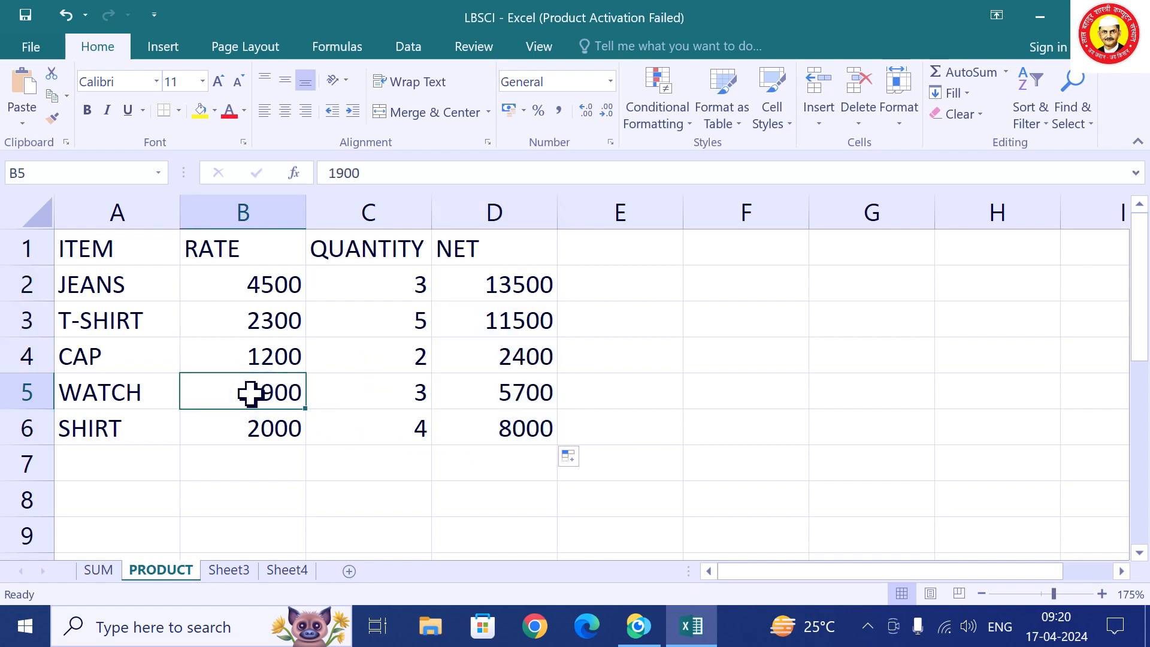
{"action": "type", "text": "23"}
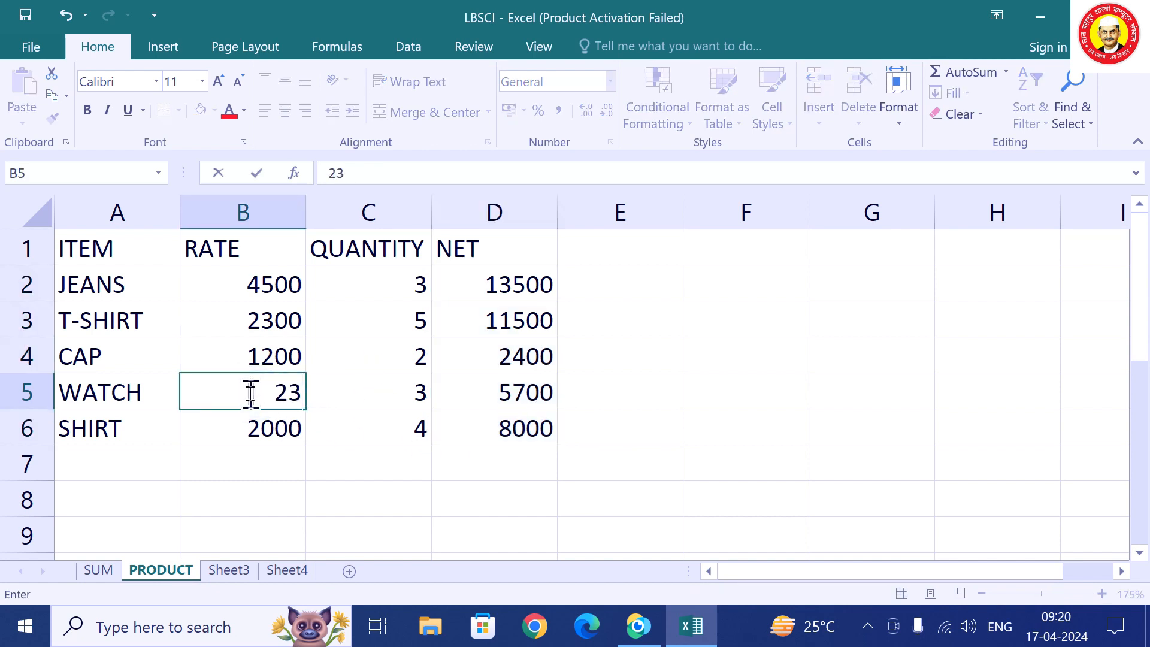
{"action": "type", "text": "00"}
{"action": "left_click", "coordinate": [374, 494]}
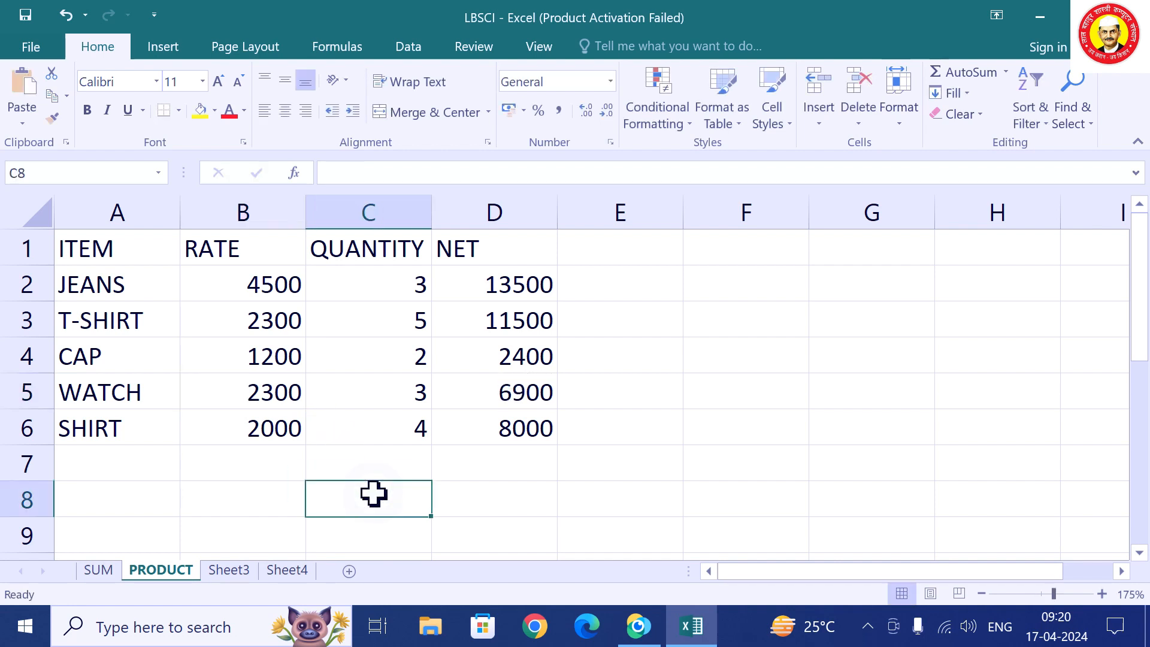
{"action": "left_click", "coordinate": [242, 572]}
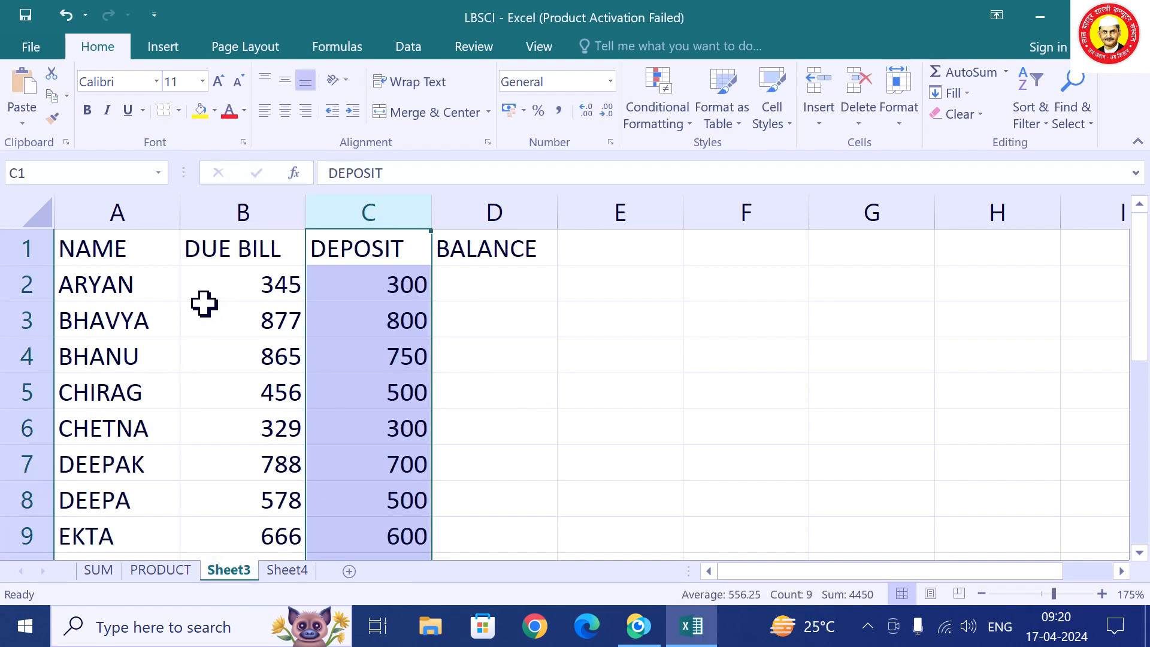
Enter ARYAN's BALANCE in D2 as =B2-C2 (DUE BILL minus DEPOSIT).
{"action": "left_click", "coordinate": [265, 282]}
{"action": "left_click", "coordinate": [396, 284]}
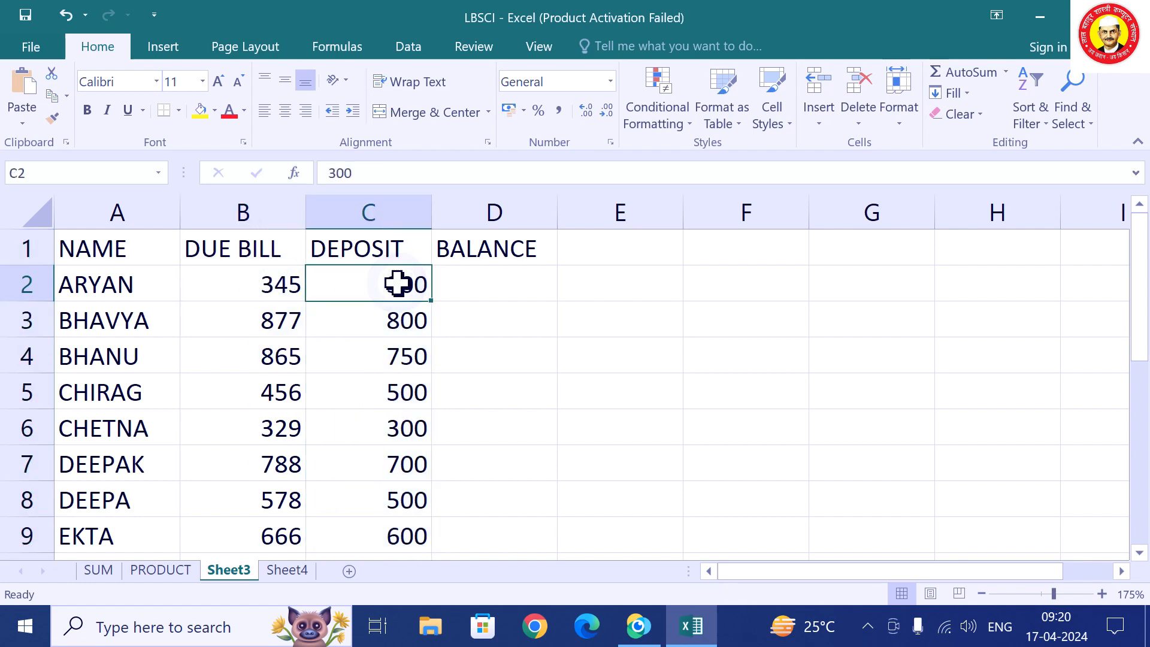
{"action": "left_click", "coordinate": [497, 277]}
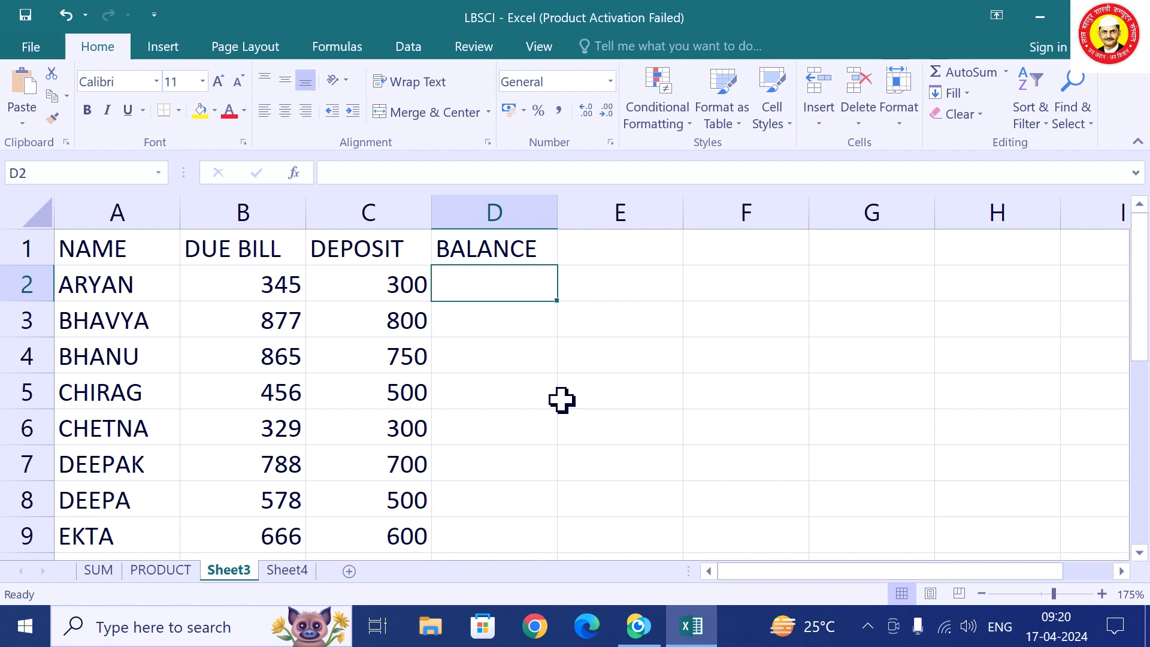
{"action": "type", "text": "="}
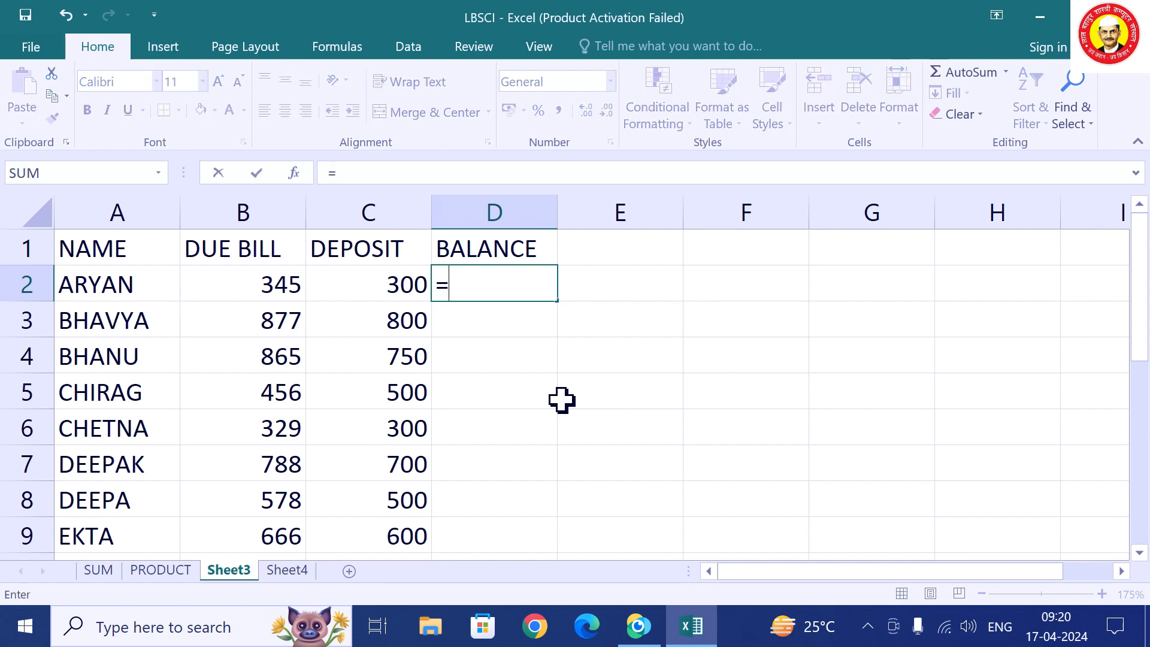
{"action": "type", "text": "B2"}
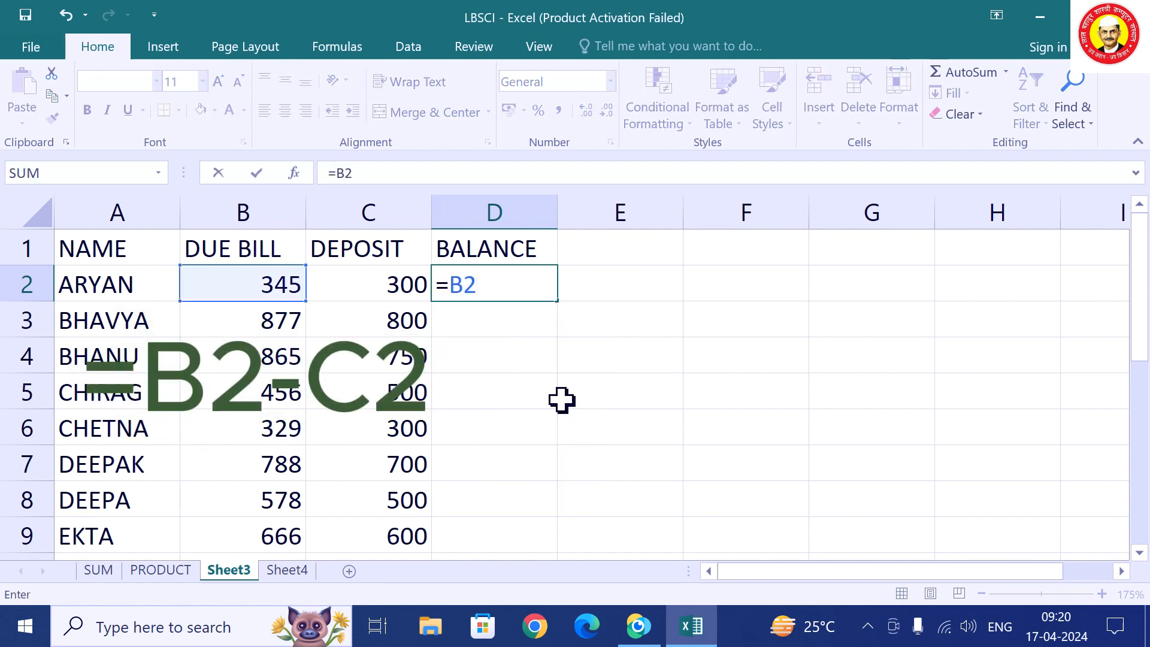
{"action": "type", "text": "-C2"}
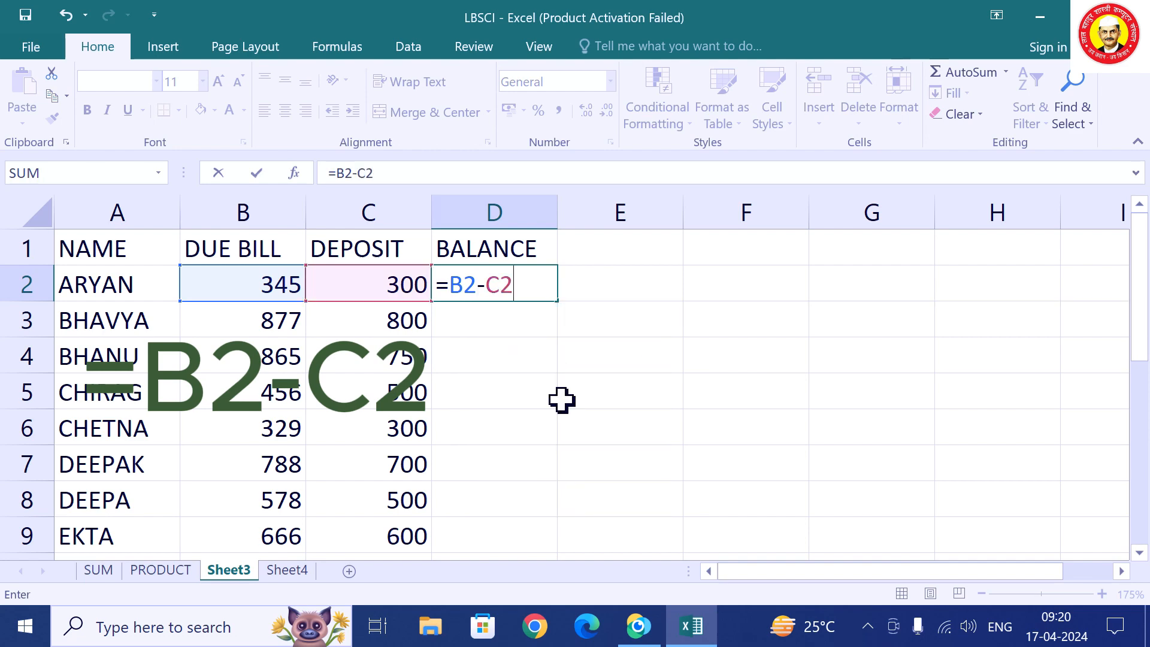
{"action": "key", "text": "Return"}
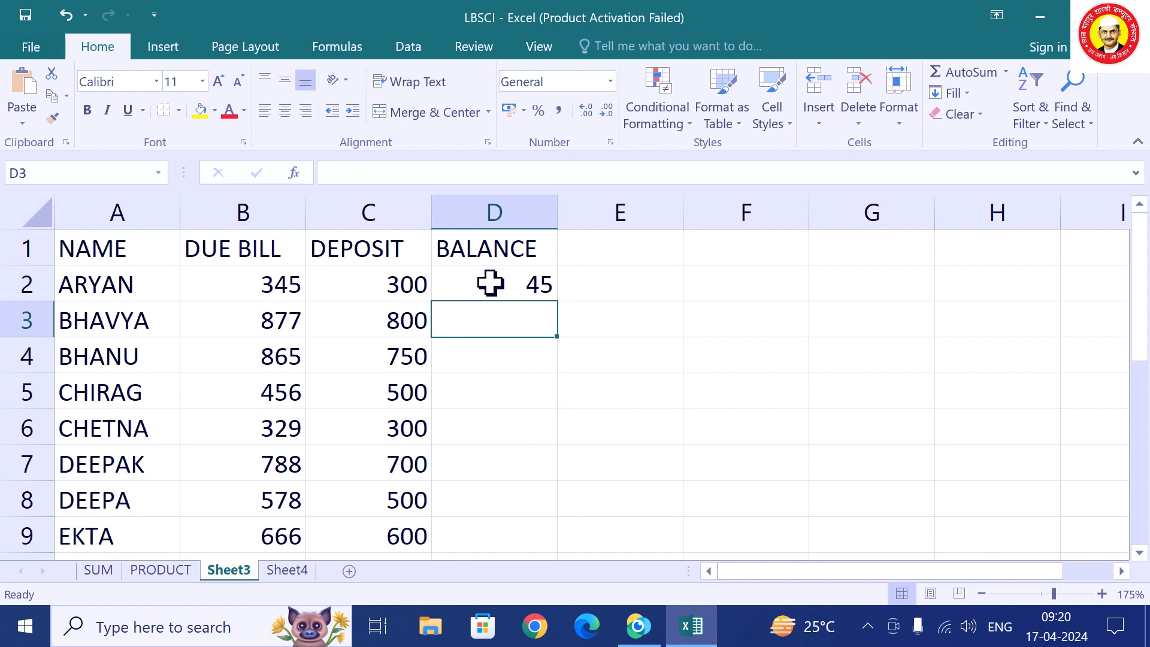
Fill the BALANCE formula down to every name and check CHIRAG's -44.
{"action": "left_click", "coordinate": [286, 393]}
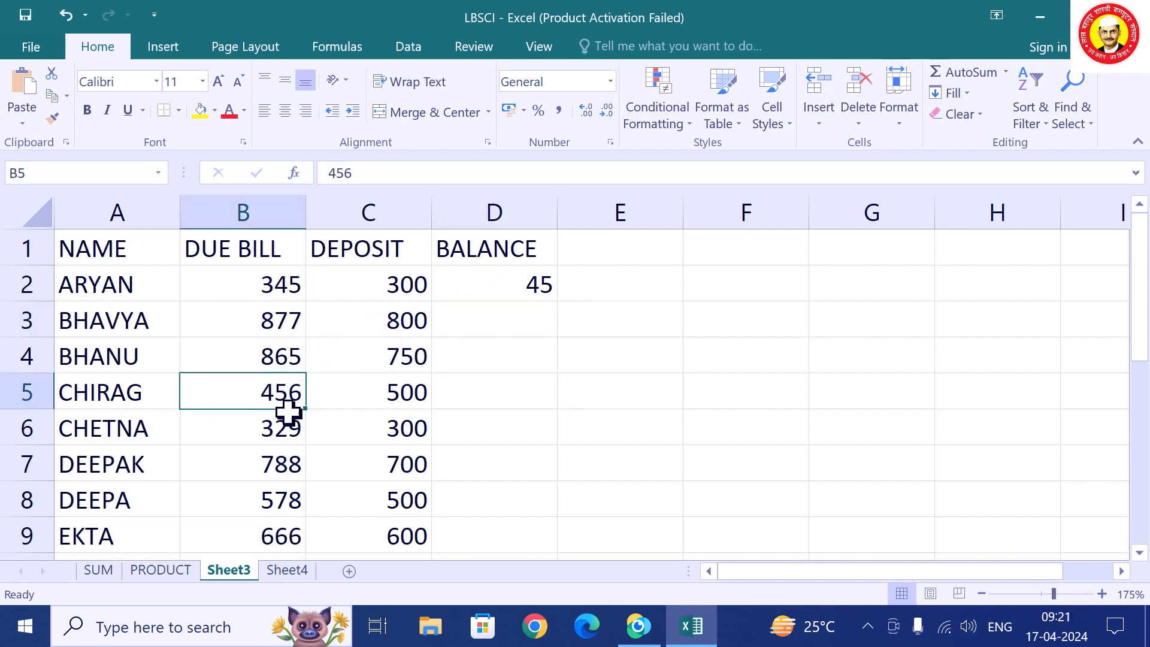
{"action": "left_click", "coordinate": [415, 393]}
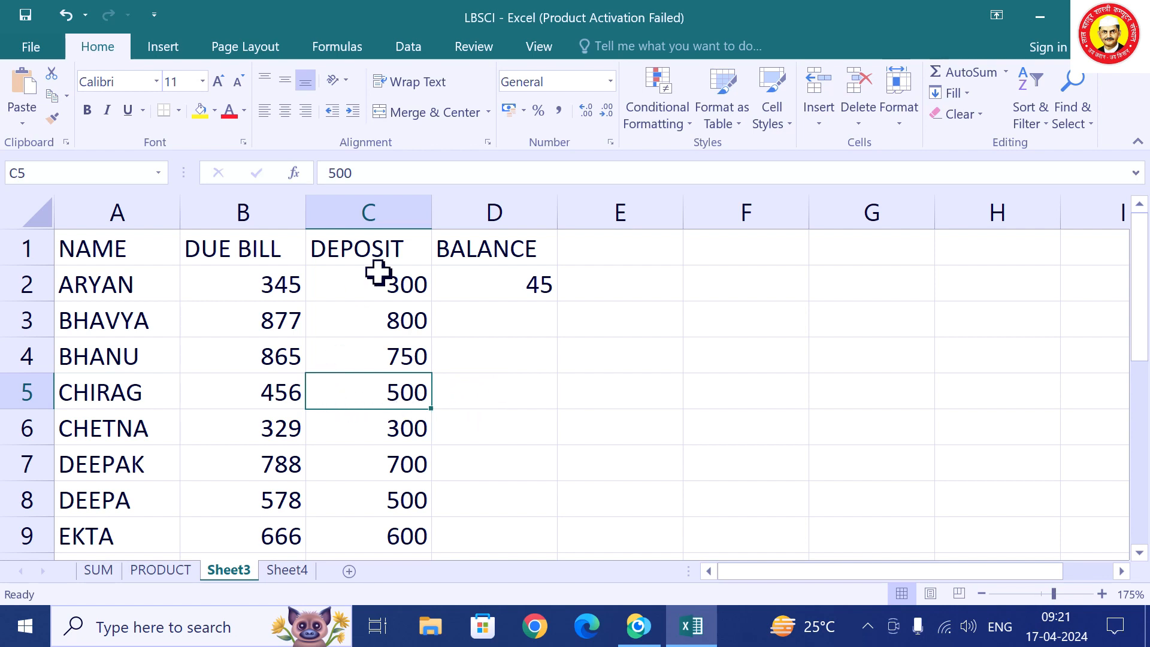
{"action": "left_click", "coordinate": [510, 284]}
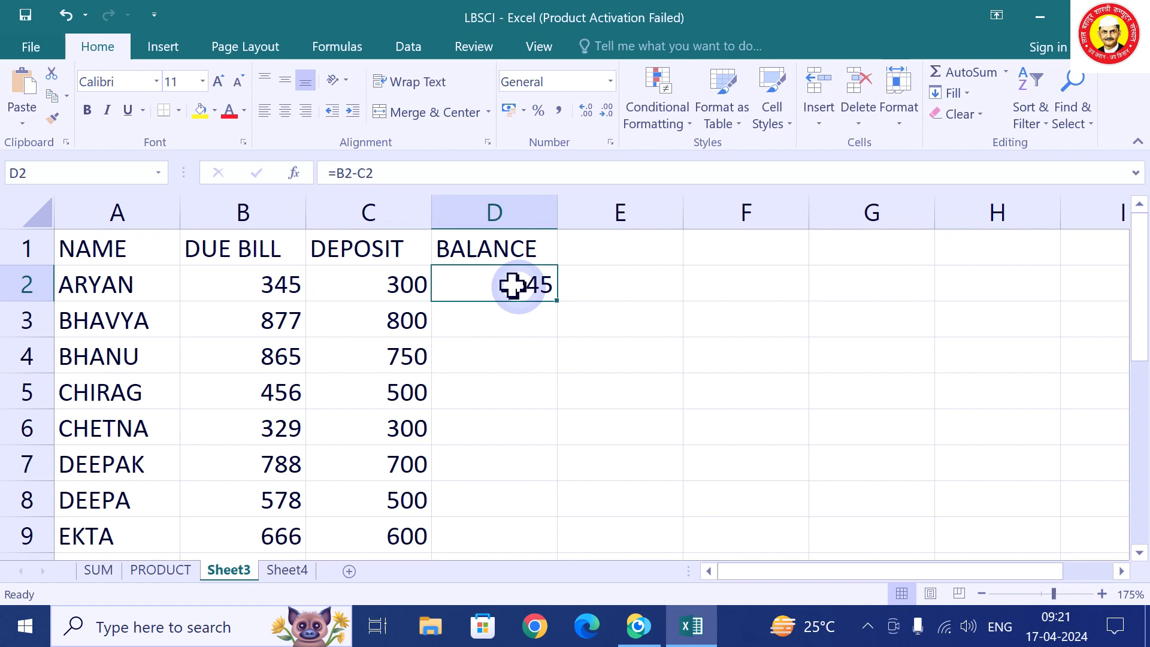
{"action": "double_click", "coordinate": [560, 301]}
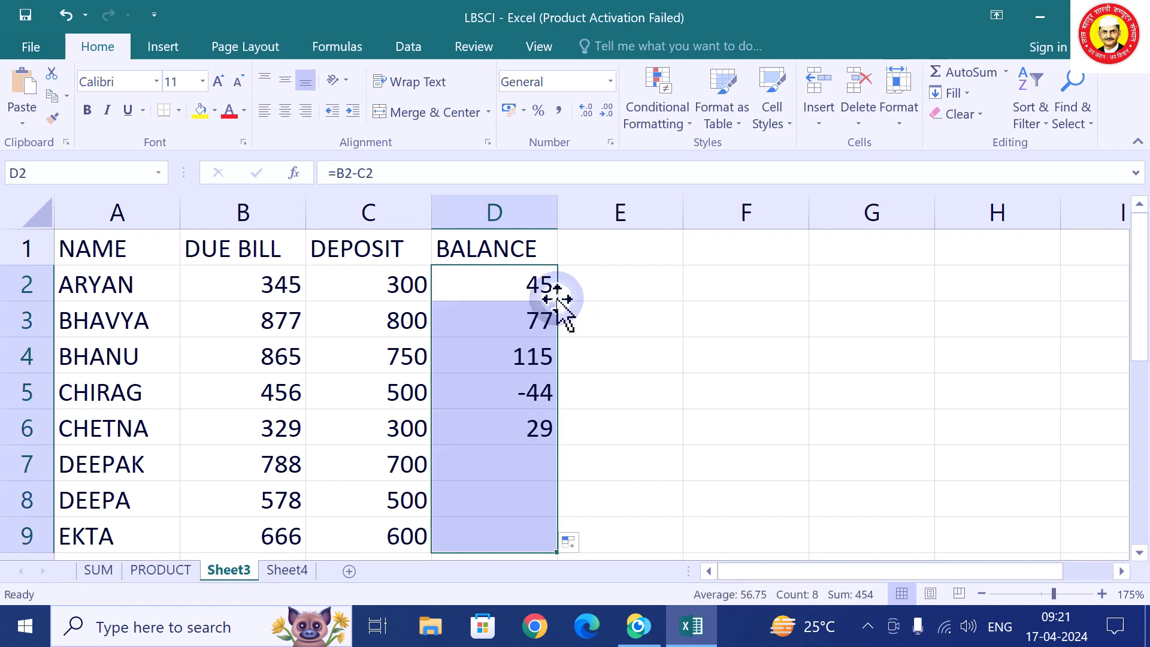
{"action": "left_click", "coordinate": [527, 393]}
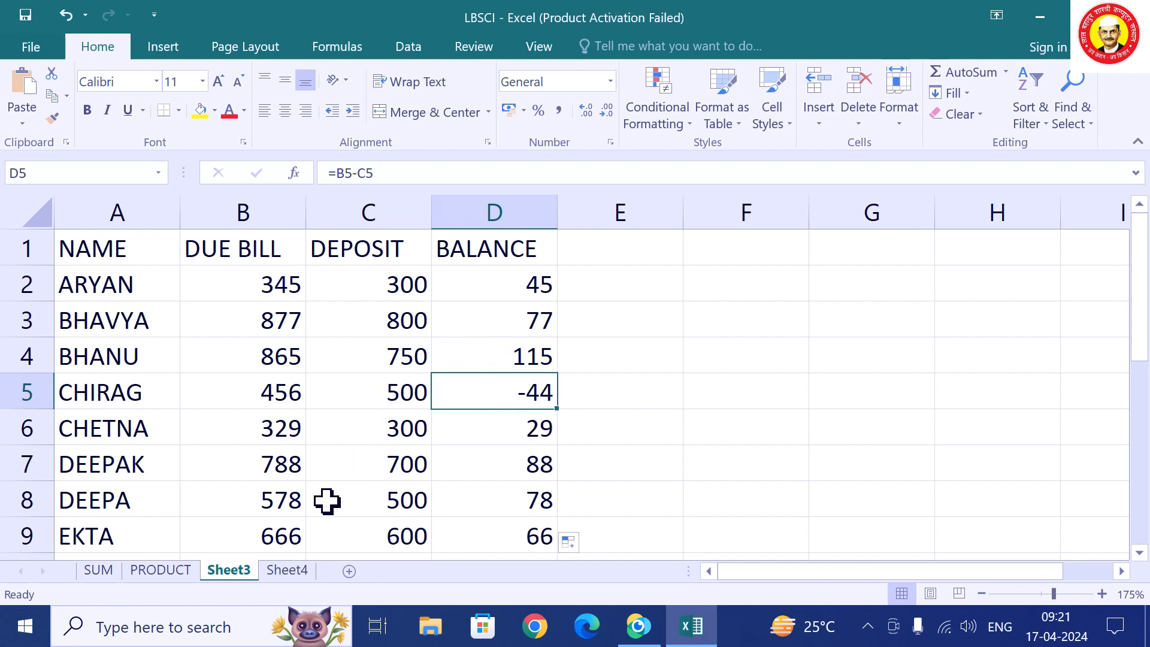
On the PRODUCT sheet, rewrite JEANS's NET in D2 as =PRODUCT(B2:C2), still 13500.
{"action": "left_click", "coordinate": [171, 573]}
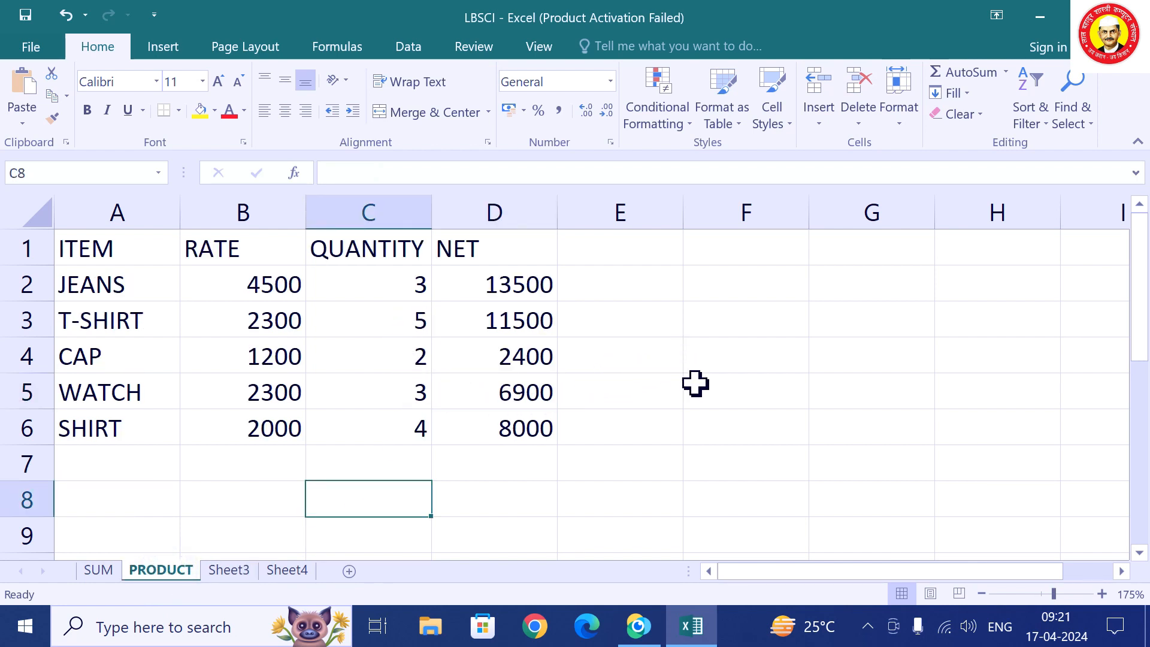
{"action": "left_click", "coordinate": [465, 503]}
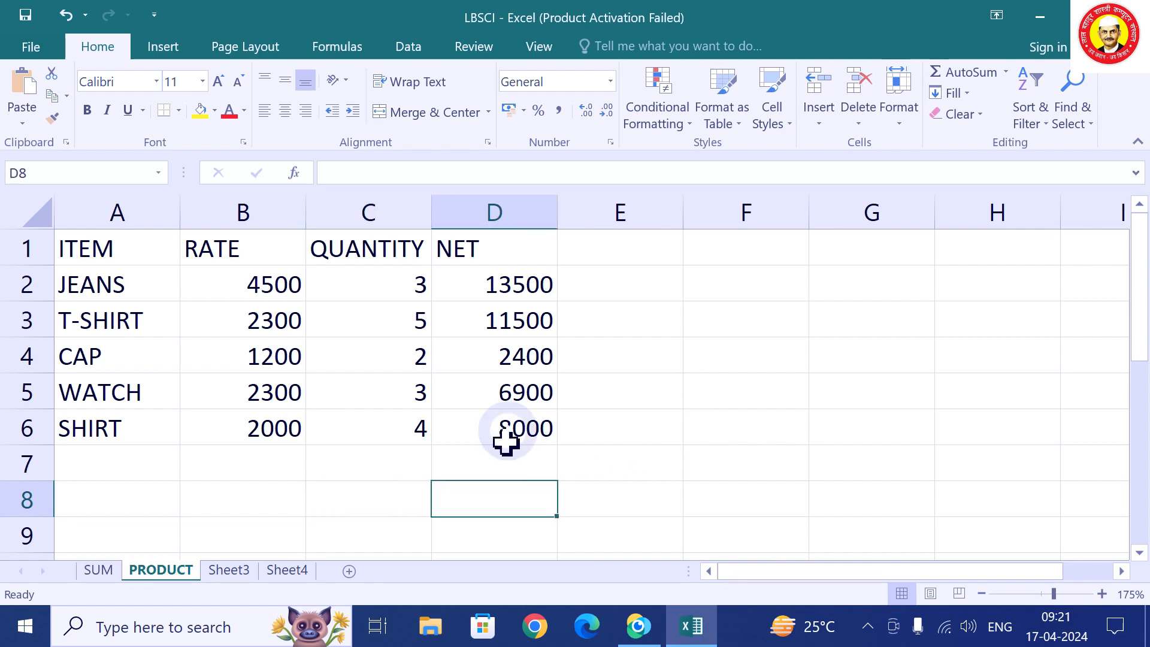
{"action": "left_click", "coordinate": [529, 294]}
{"action": "key", "text": "BackSpace"}
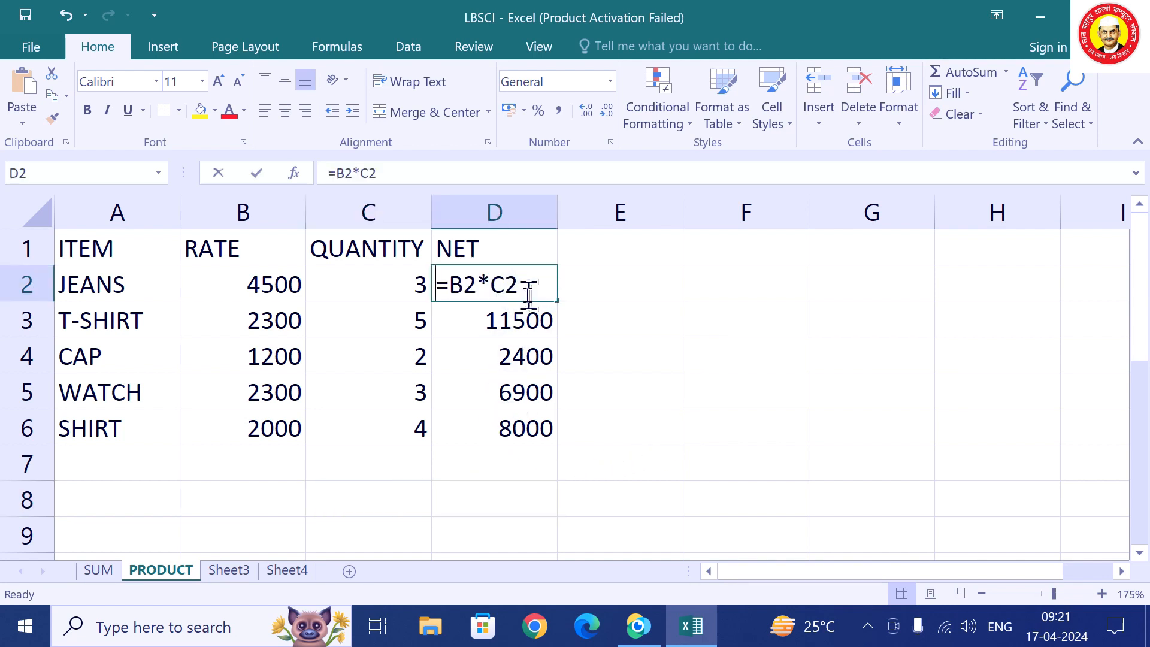
{"action": "type", "text": "="}
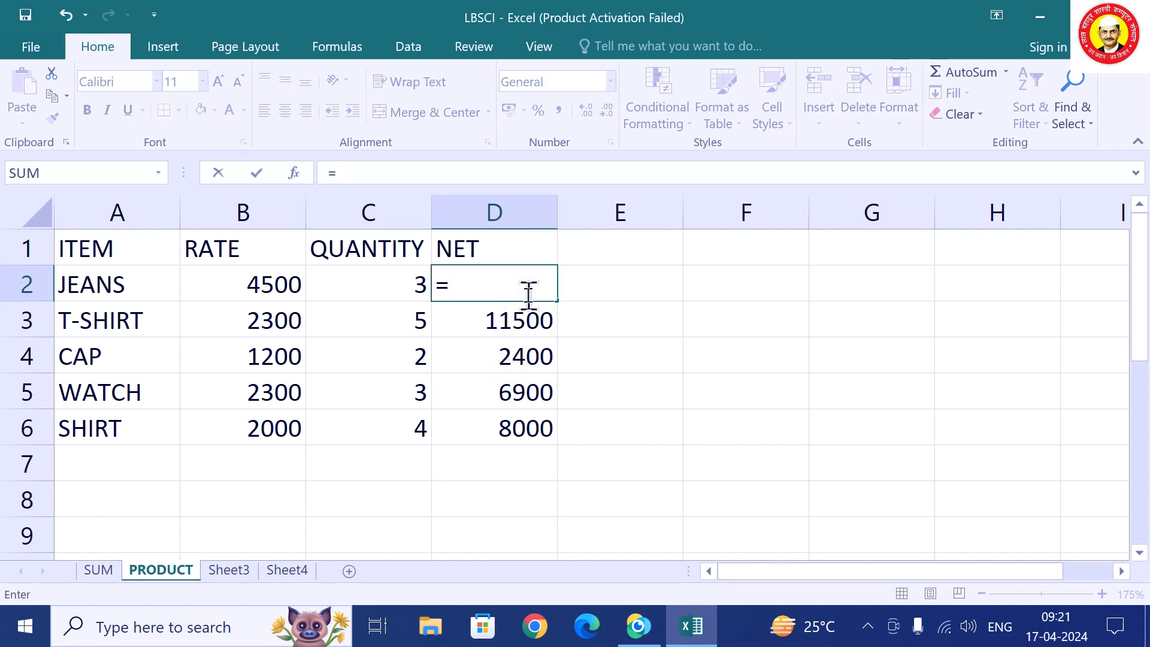
{"action": "type", "text": "PROD"}
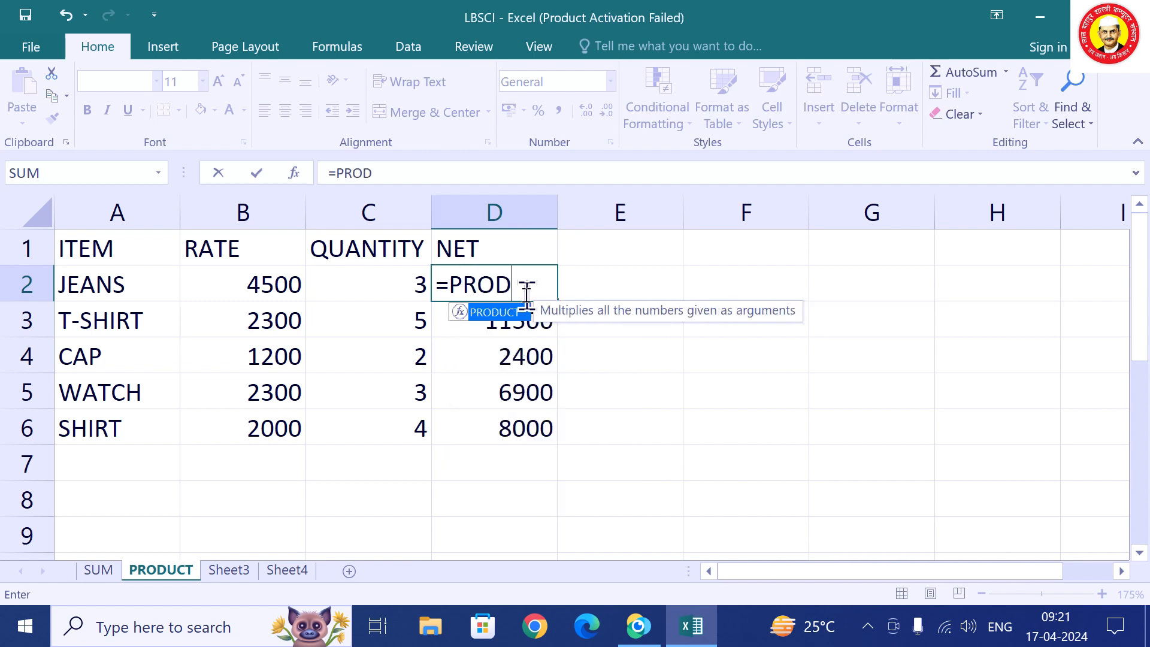
{"action": "type", "text": "UCT(B2"}
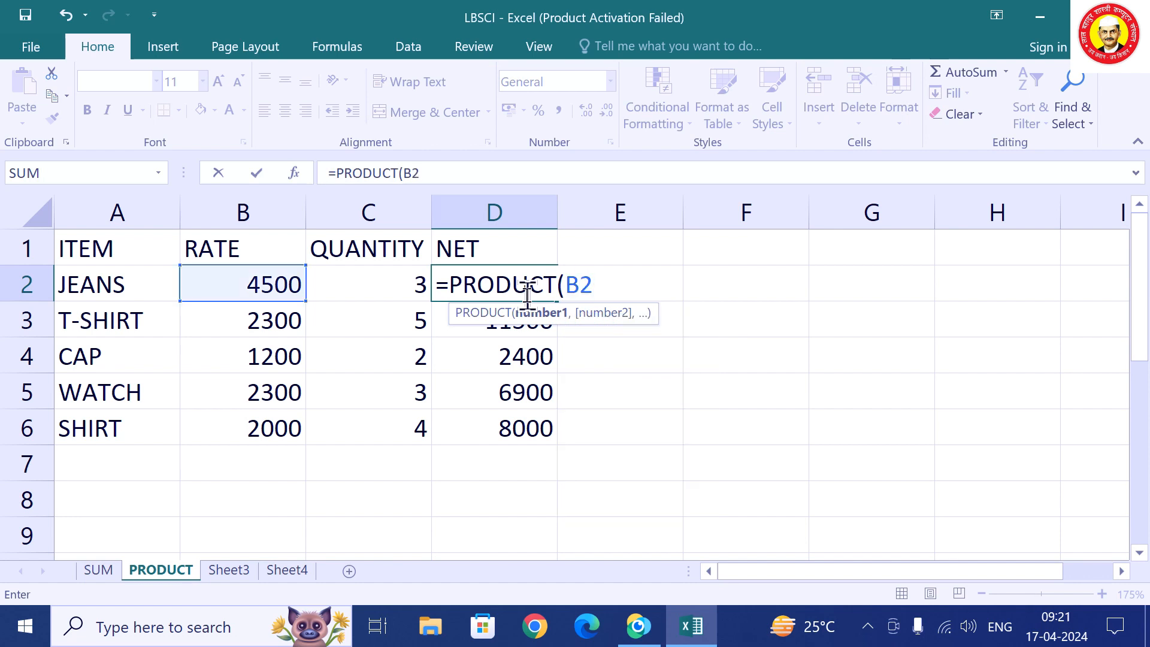
{"action": "type", "text": ":C2"}
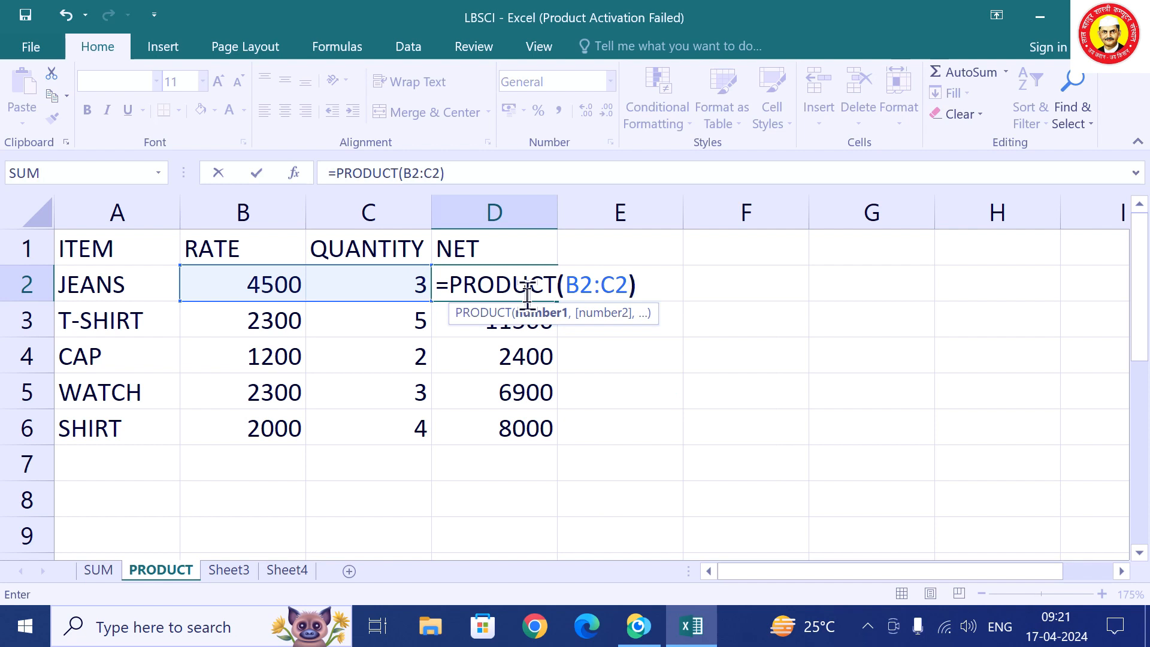
{"action": "key", "text": "Return"}
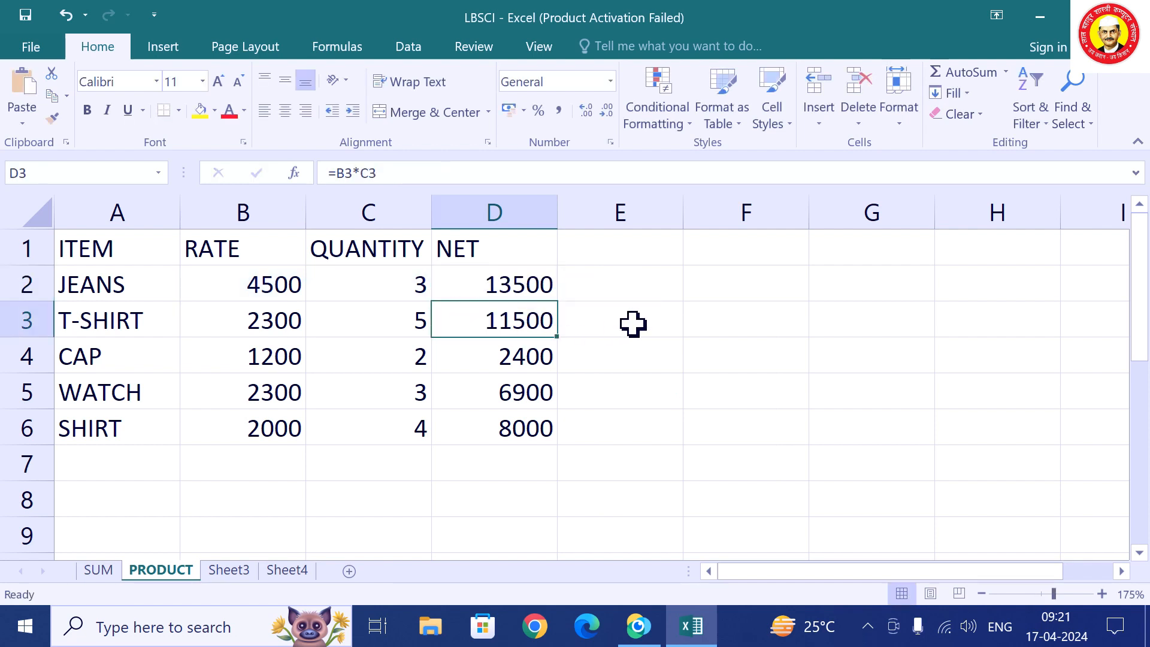
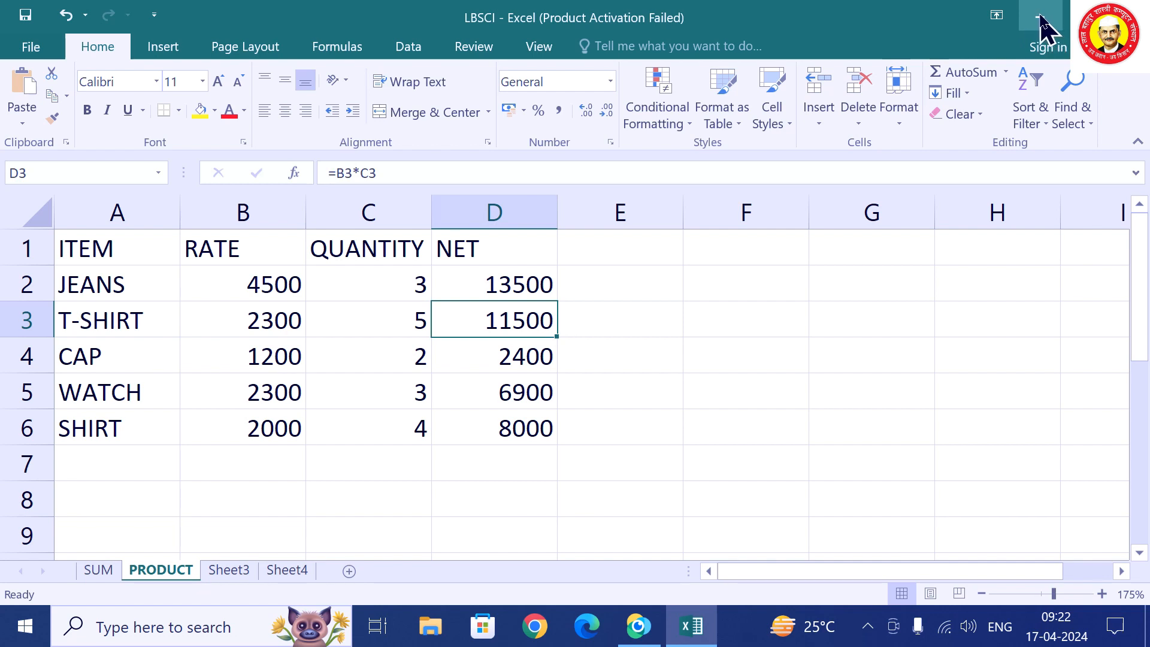
Open the MOST IMPORTANT TOPICS OF EXCEL document from the desktop and dismiss its notices.
{"action": "left_click", "coordinate": [1044, 18]}
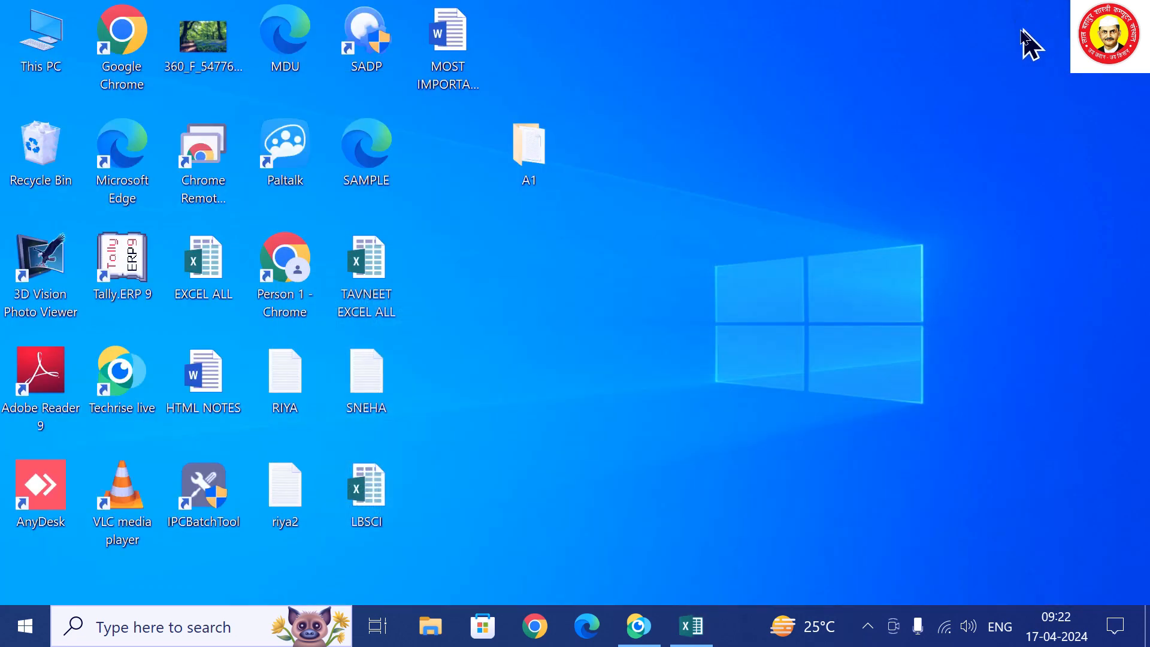
{"action": "double_click", "coordinate": [444, 60]}
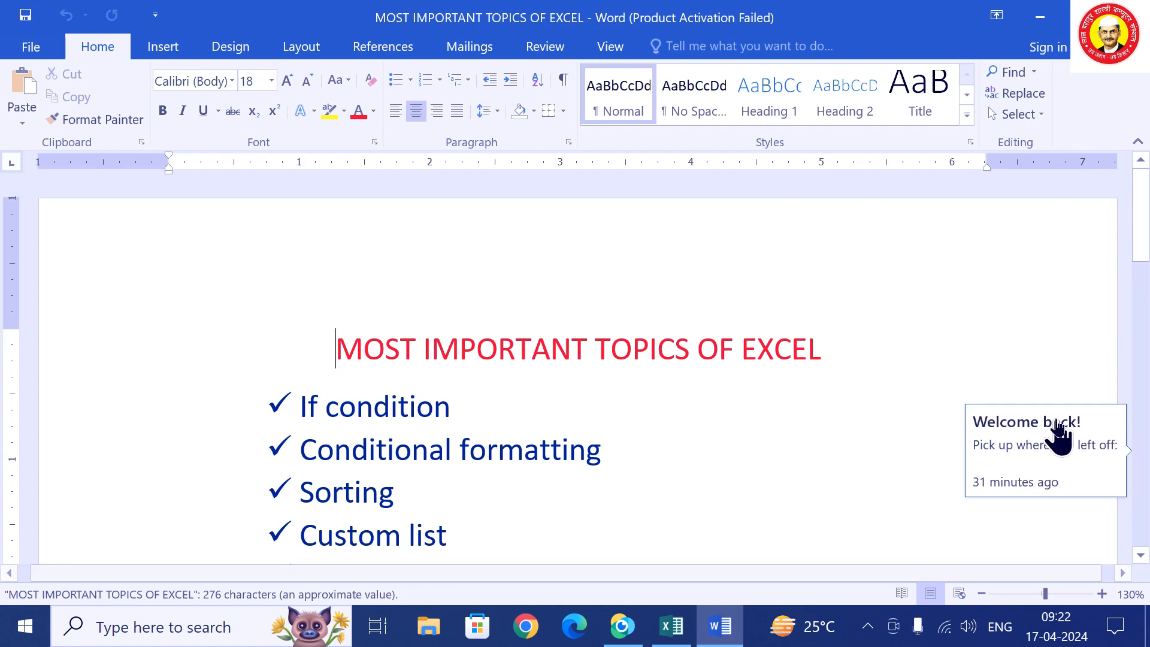
{"action": "left_click", "coordinate": [882, 422]}
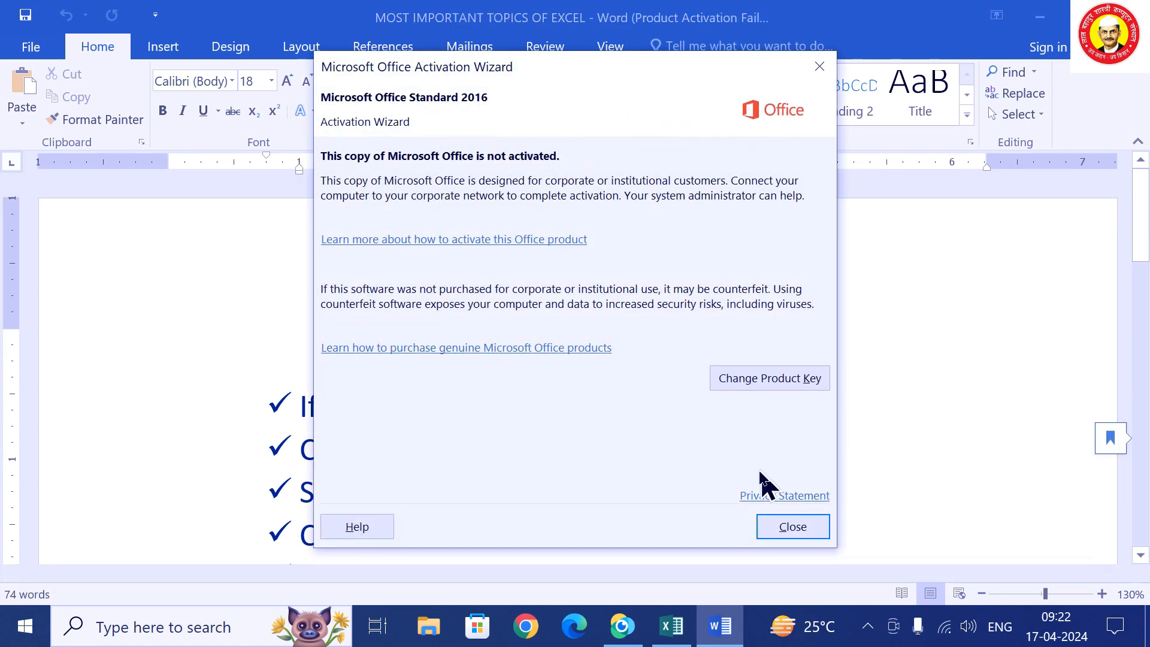
{"action": "left_click", "coordinate": [767, 526]}
Read through the full list of Excel topics, then return to the LBSCI workbook.
{"action": "scroll", "coordinate": [580, 426], "scroll_direction": "down", "scroll_amount": 2}
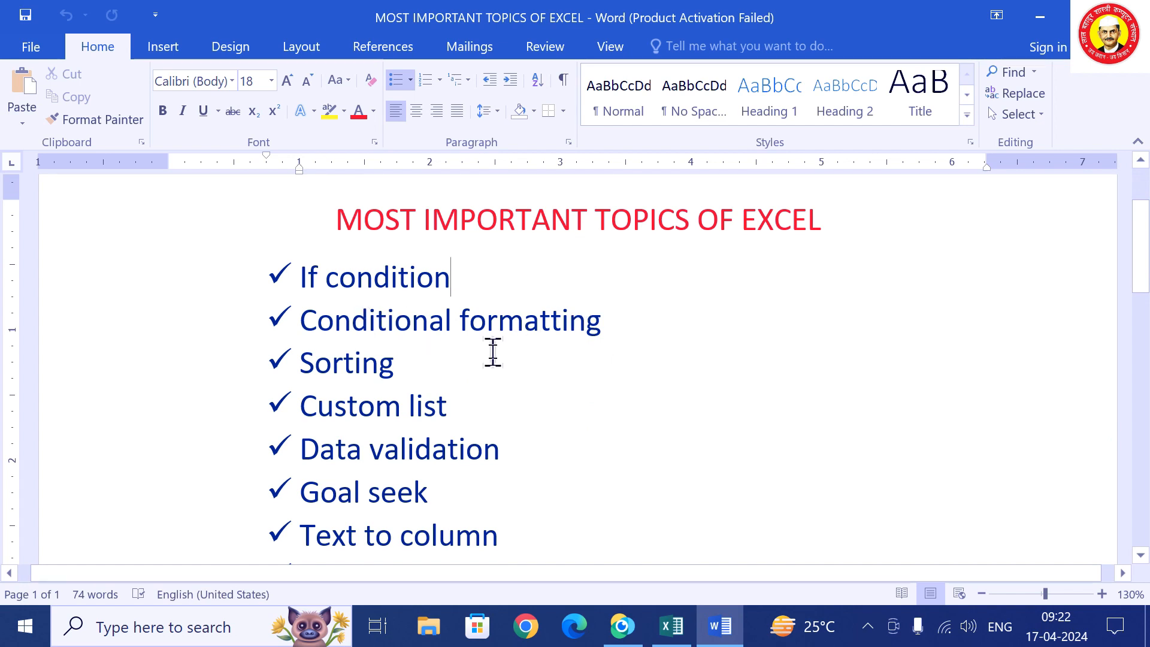
{"action": "scroll", "coordinate": [490, 351], "scroll_direction": "down", "scroll_amount": 1}
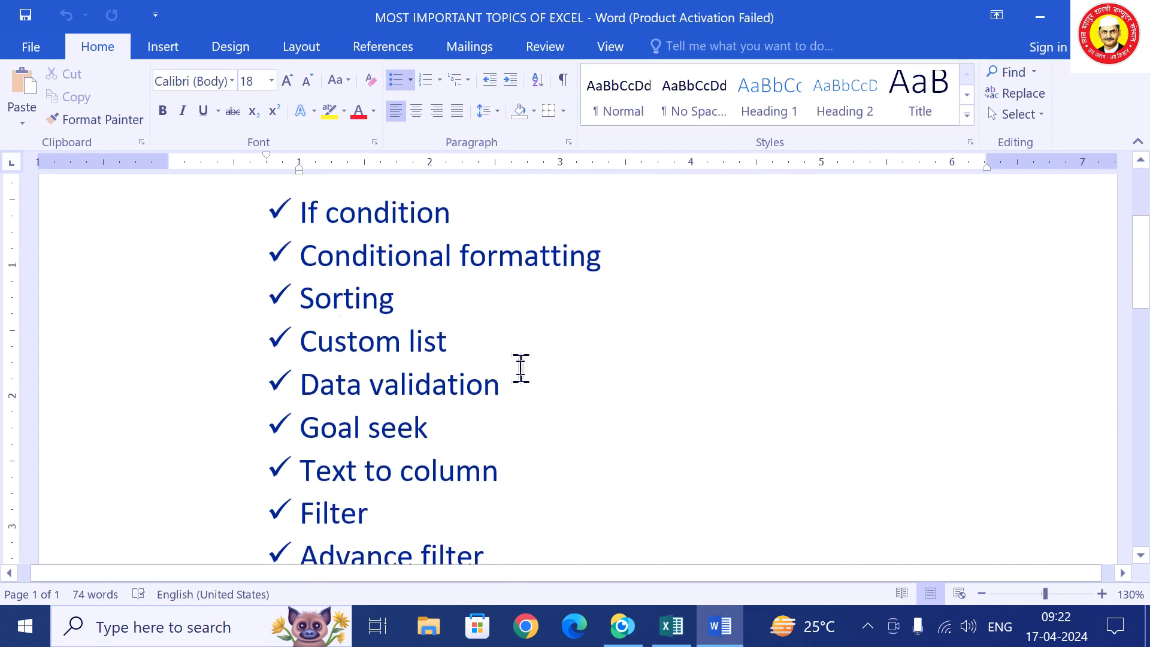
{"action": "scroll", "coordinate": [519, 367], "scroll_direction": "down", "scroll_amount": 1}
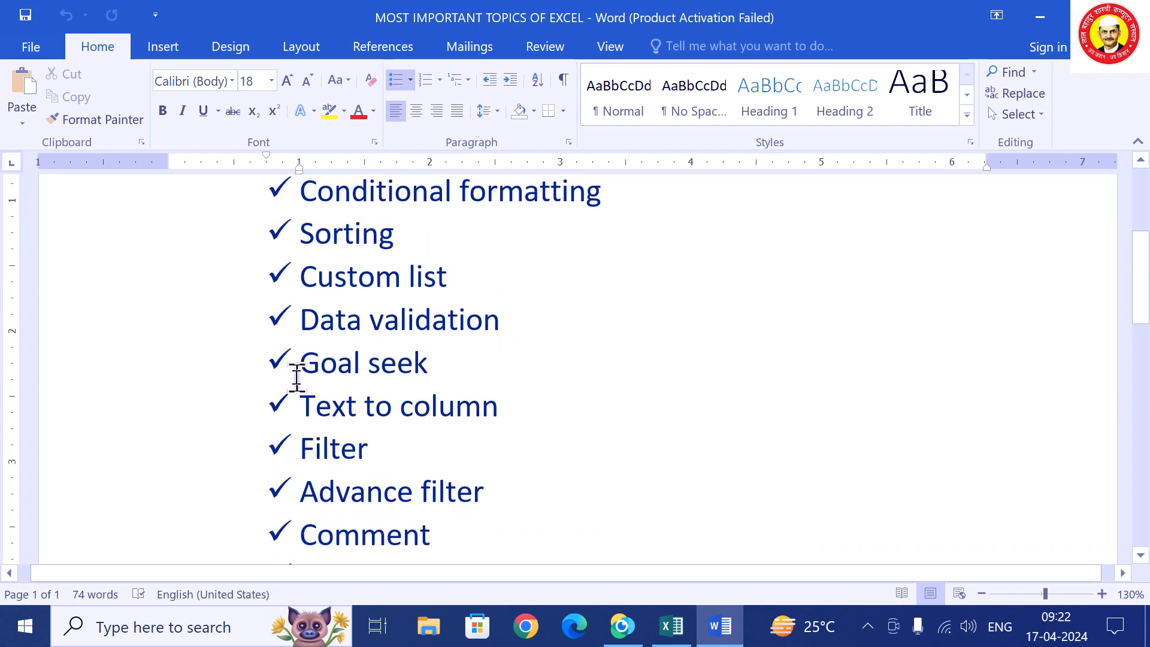
{"action": "scroll", "coordinate": [450, 362], "scroll_direction": "down", "scroll_amount": 2}
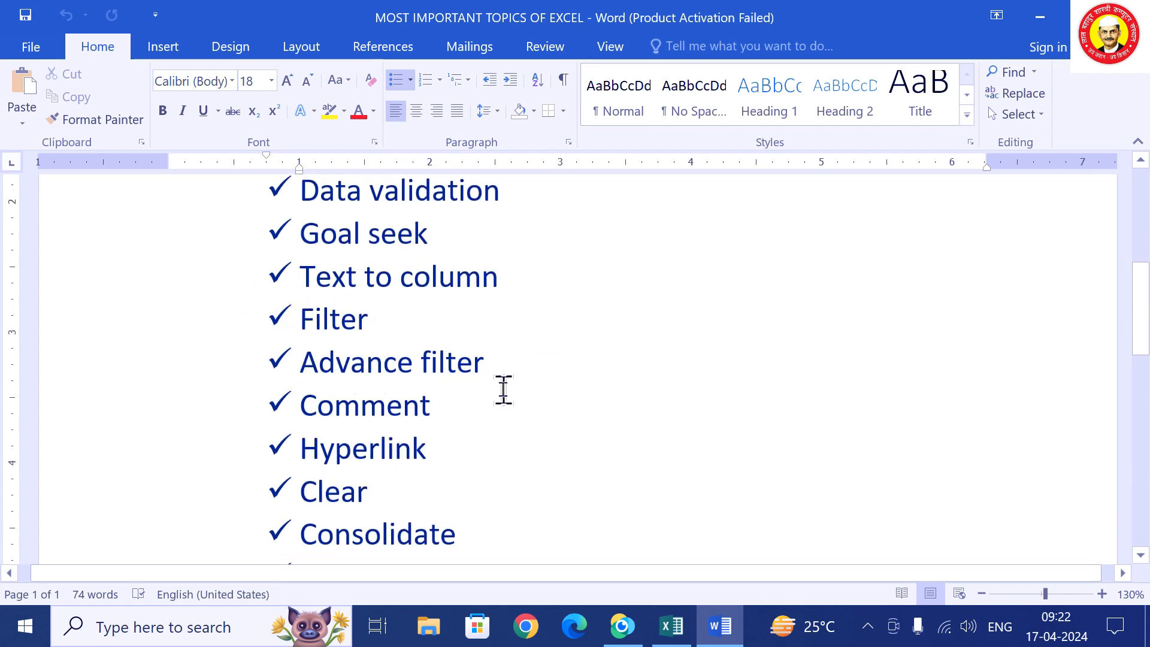
{"action": "scroll", "coordinate": [461, 392], "scroll_direction": "down", "scroll_amount": 1}
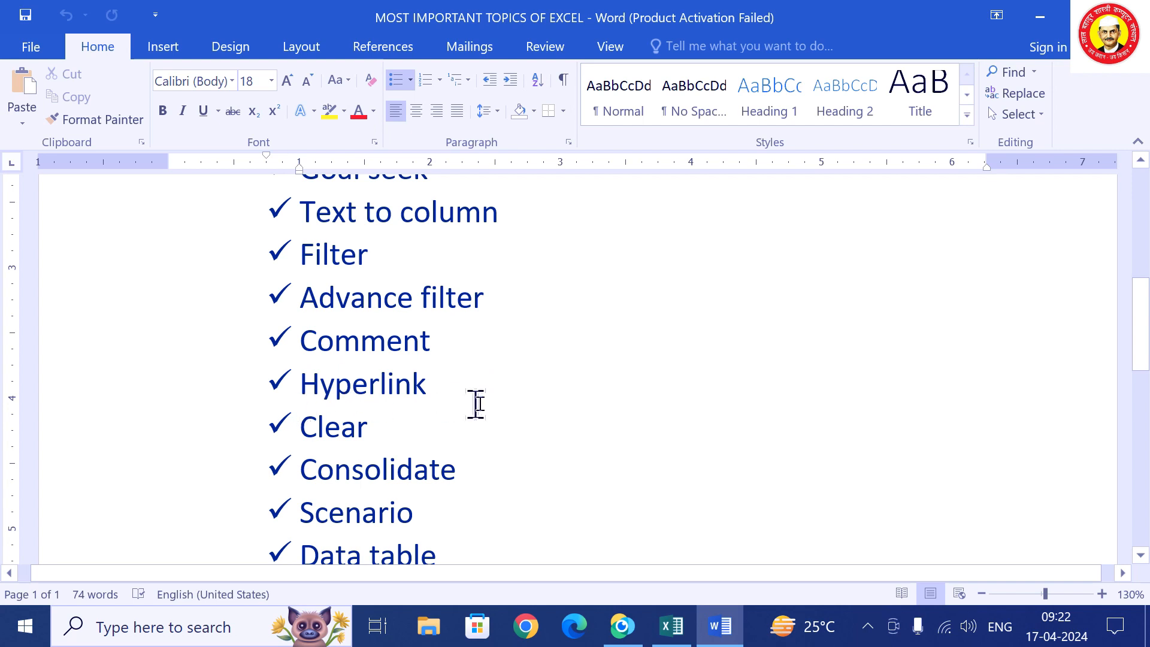
{"action": "scroll", "coordinate": [359, 411], "scroll_direction": "down", "scroll_amount": 1}
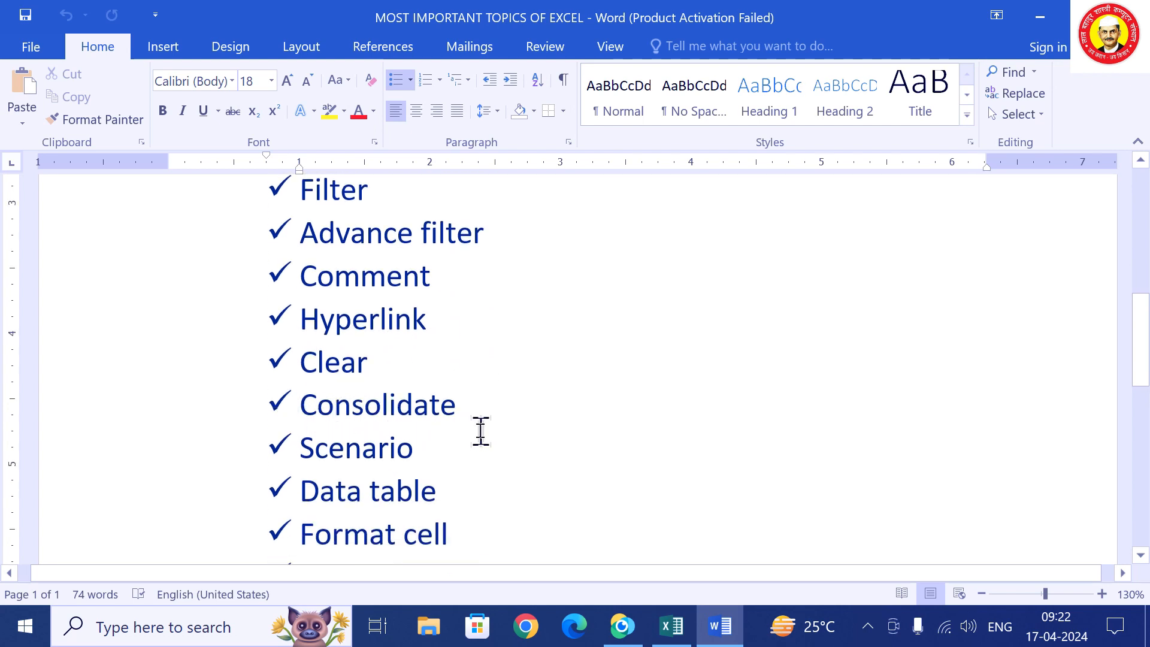
{"action": "scroll", "coordinate": [467, 433], "scroll_direction": "down", "scroll_amount": 1}
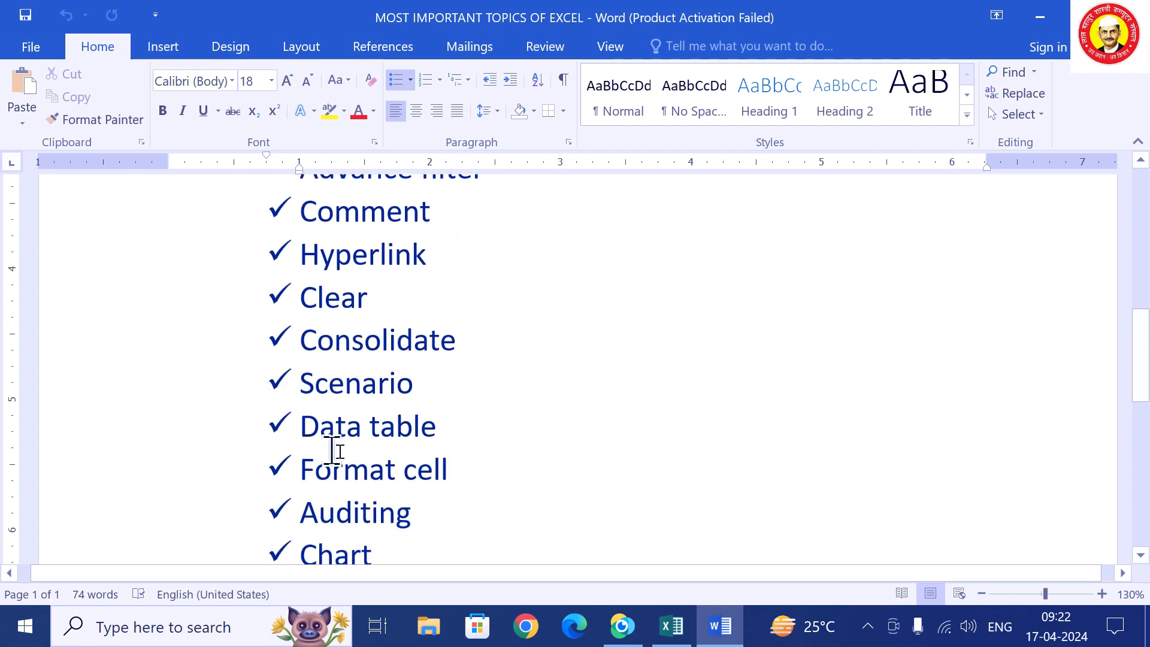
{"action": "scroll", "coordinate": [466, 454], "scroll_direction": "down", "scroll_amount": 1}
{"action": "scroll", "coordinate": [467, 455], "scroll_direction": "down", "scroll_amount": 1}
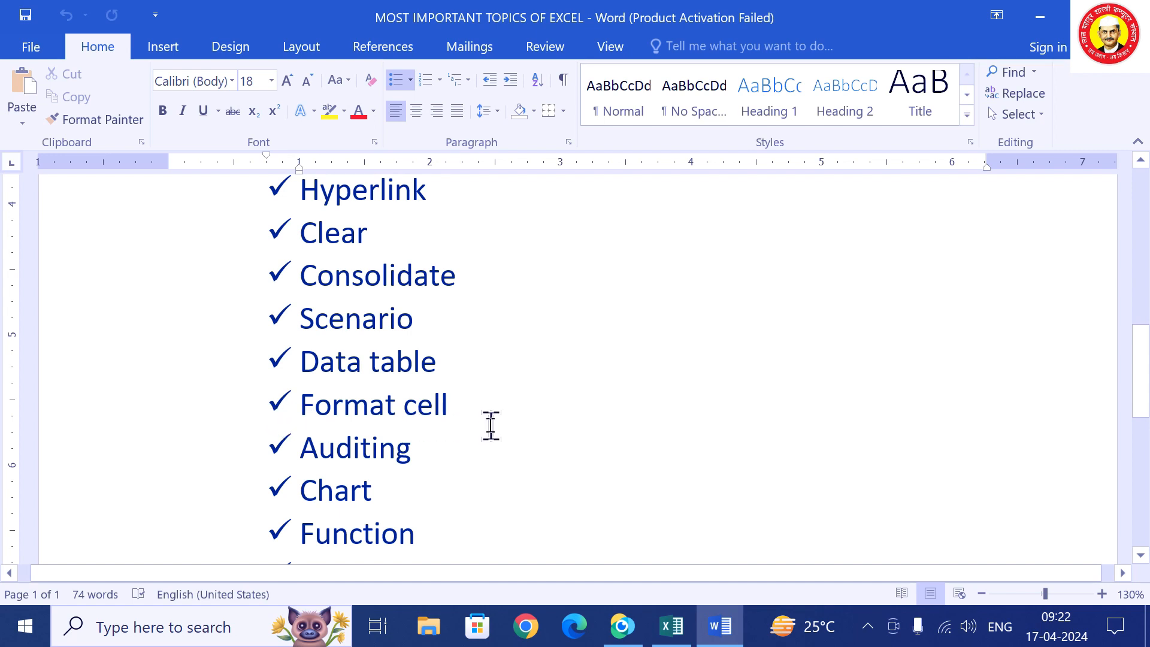
{"action": "scroll", "coordinate": [423, 462], "scroll_direction": "down", "scroll_amount": 1}
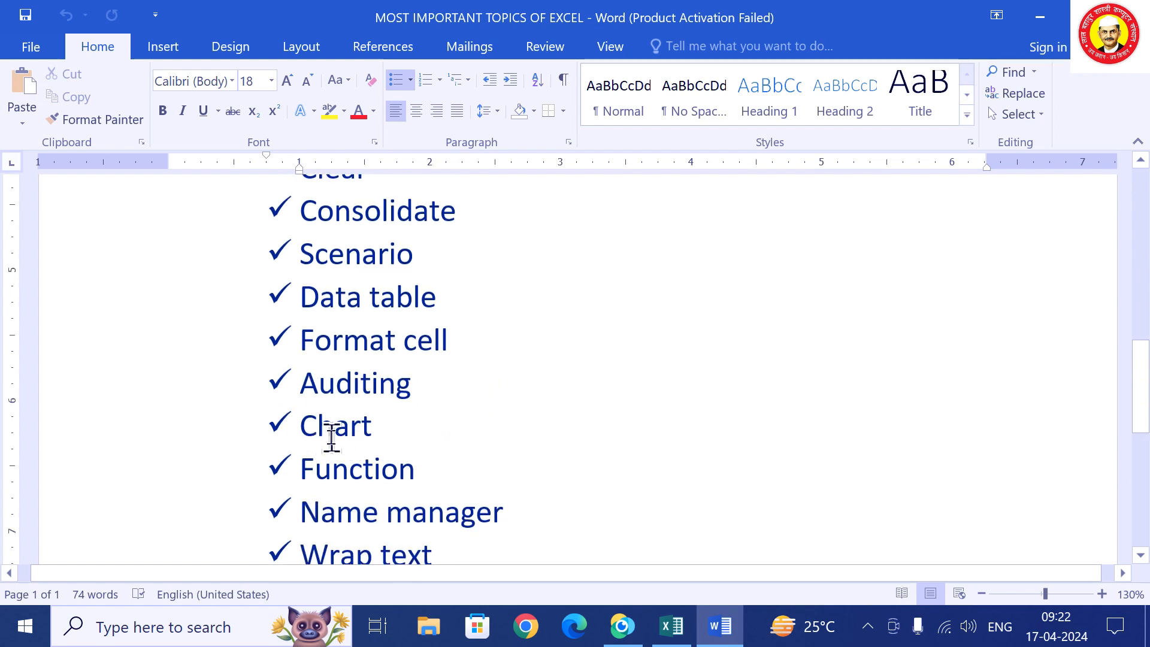
{"action": "scroll", "coordinate": [452, 488], "scroll_direction": "down", "scroll_amount": 2}
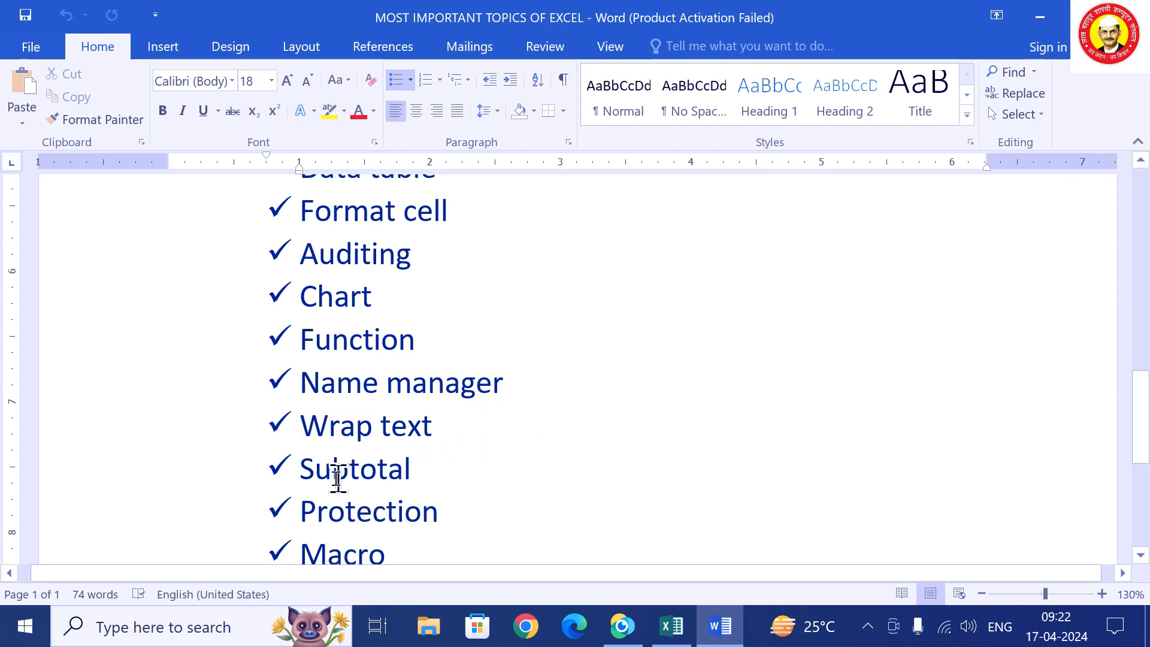
{"action": "scroll", "coordinate": [452, 483], "scroll_direction": "down", "scroll_amount": 1}
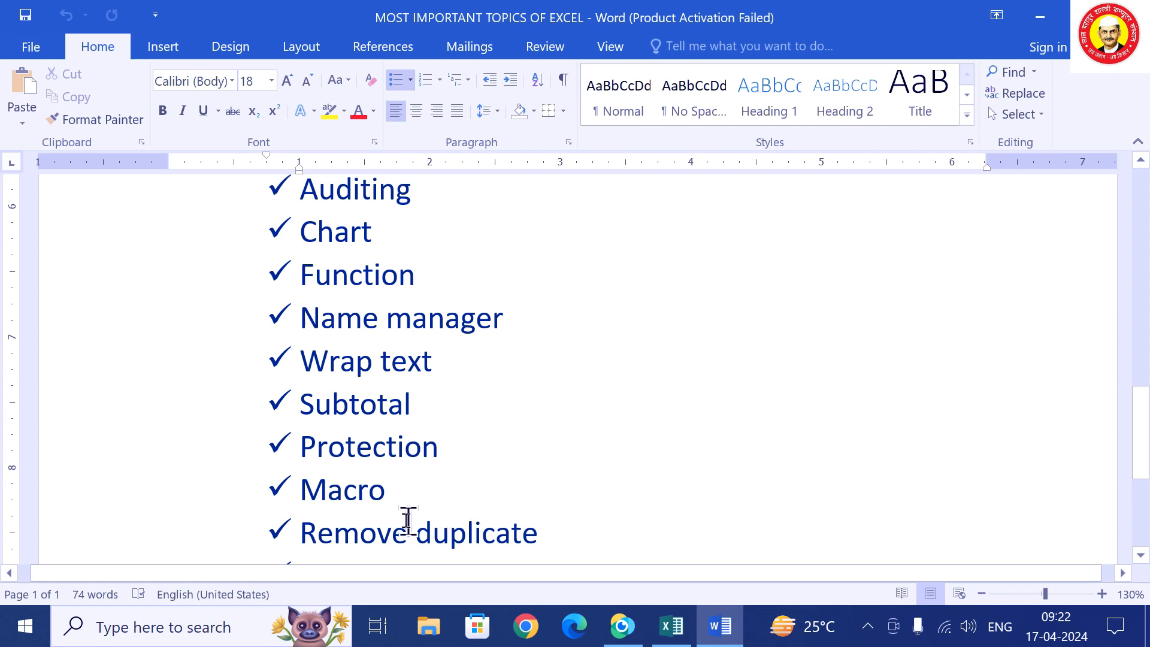
{"action": "scroll", "coordinate": [548, 528], "scroll_direction": "down", "scroll_amount": 2}
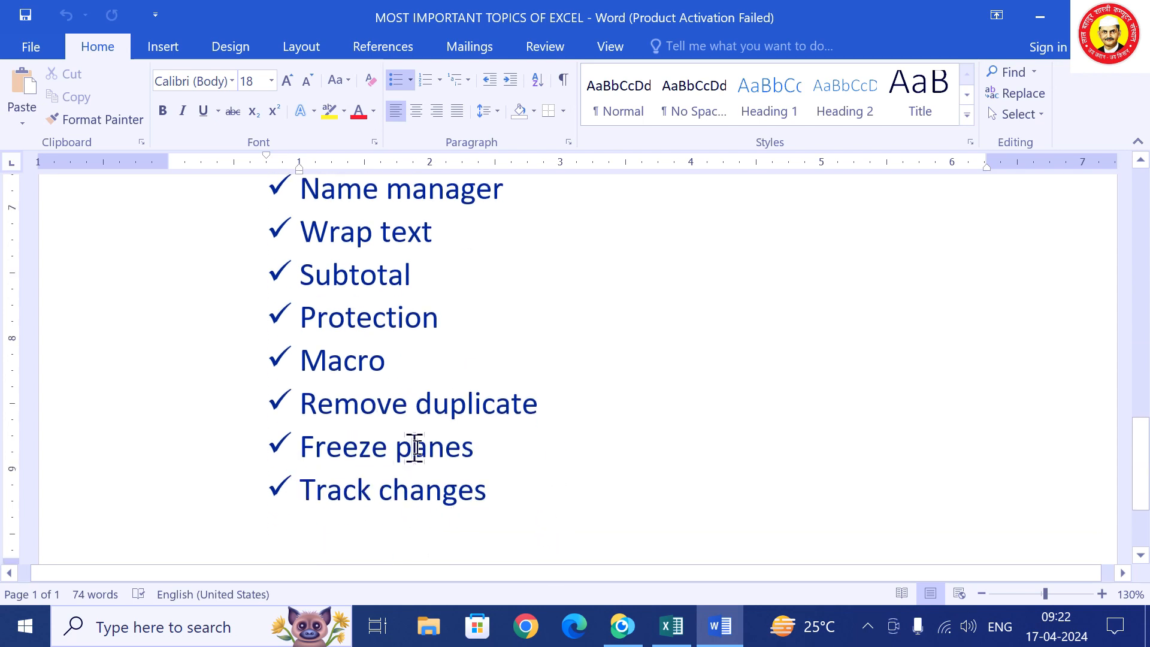
{"action": "scroll", "coordinate": [360, 490], "scroll_direction": "down", "scroll_amount": 2}
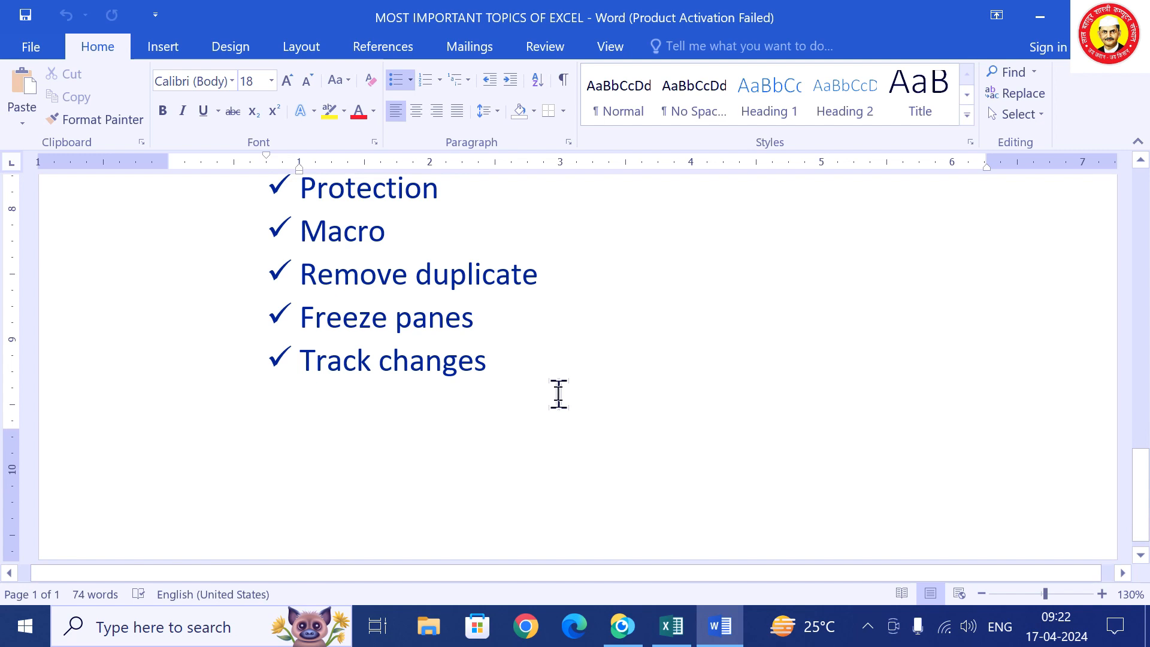
{"action": "scroll", "coordinate": [568, 392], "scroll_direction": "up", "scroll_amount": 1}
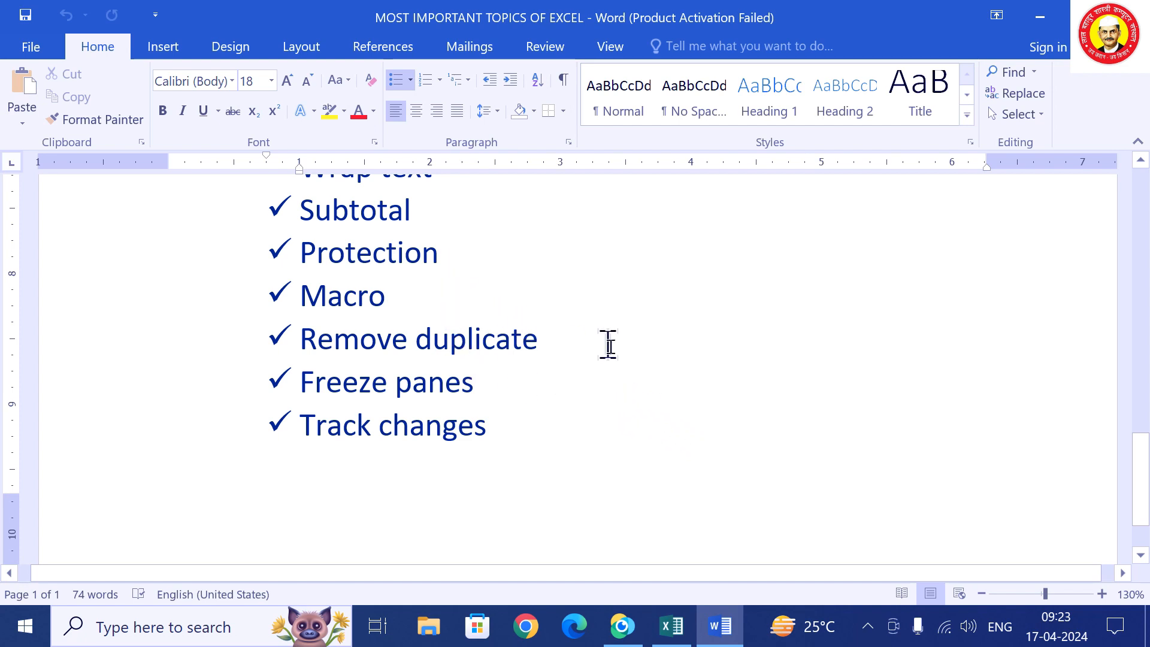
{"action": "scroll", "coordinate": [482, 357], "scroll_direction": "up", "scroll_amount": 3}
{"action": "scroll", "coordinate": [479, 357], "scroll_direction": "up", "scroll_amount": 4}
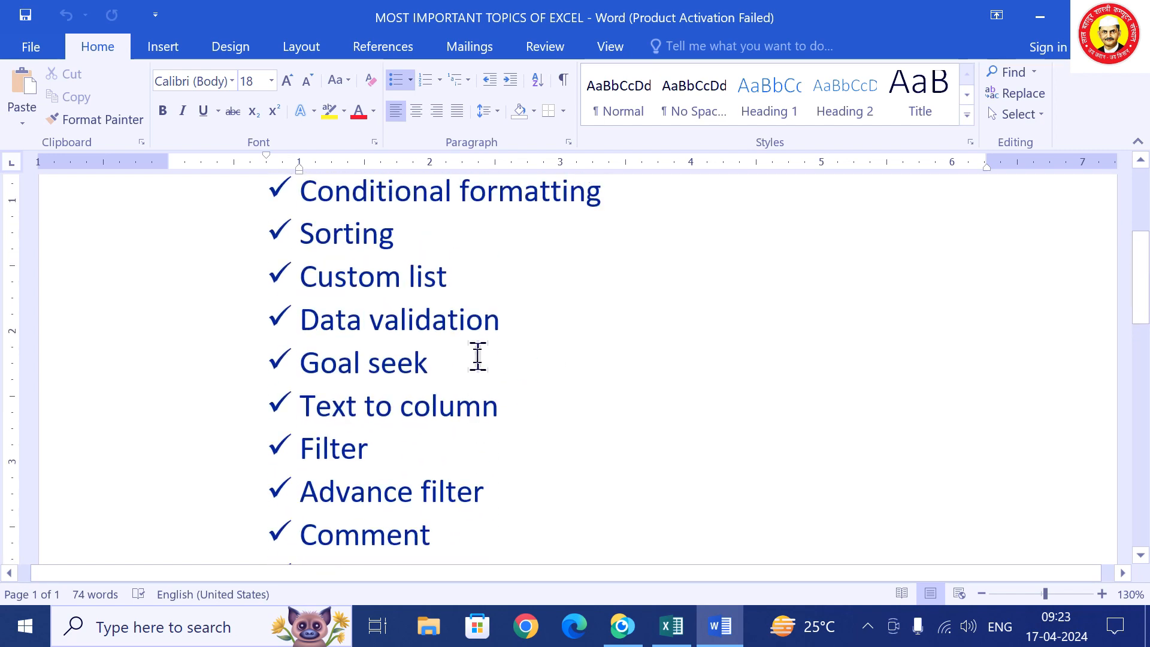
{"action": "scroll", "coordinate": [511, 393], "scroll_direction": "up", "scroll_amount": 2}
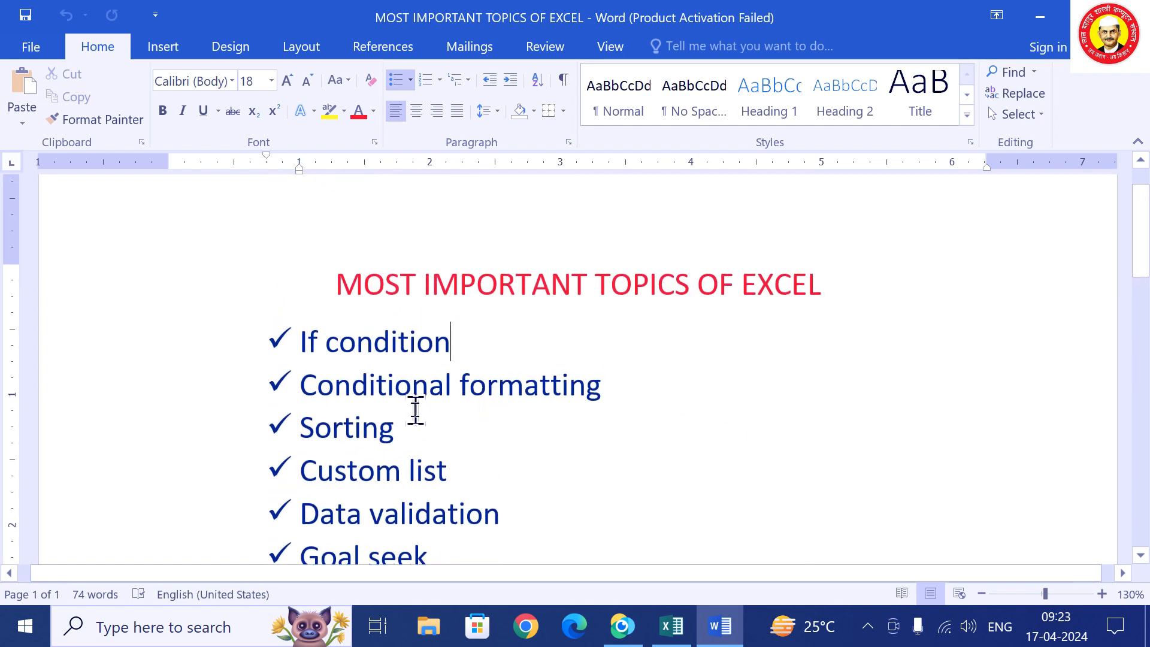
{"action": "left_click", "coordinate": [671, 627]}
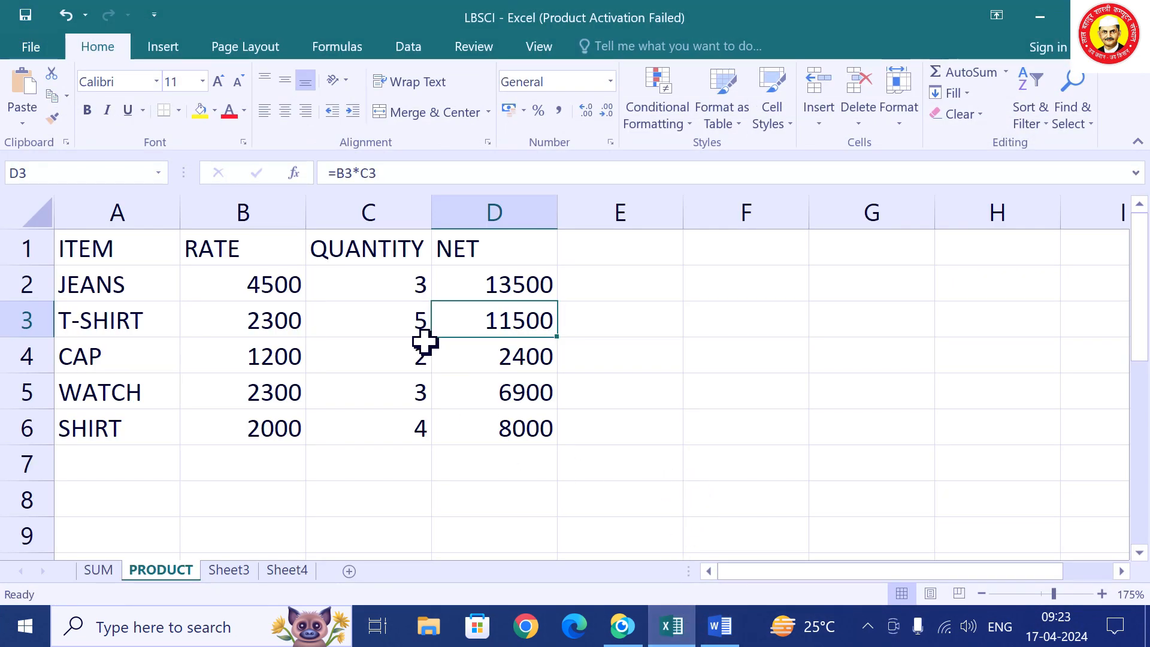
Switch to the SUM sheet of student marks and check its print preview.
{"action": "left_click", "coordinate": [107, 572]}
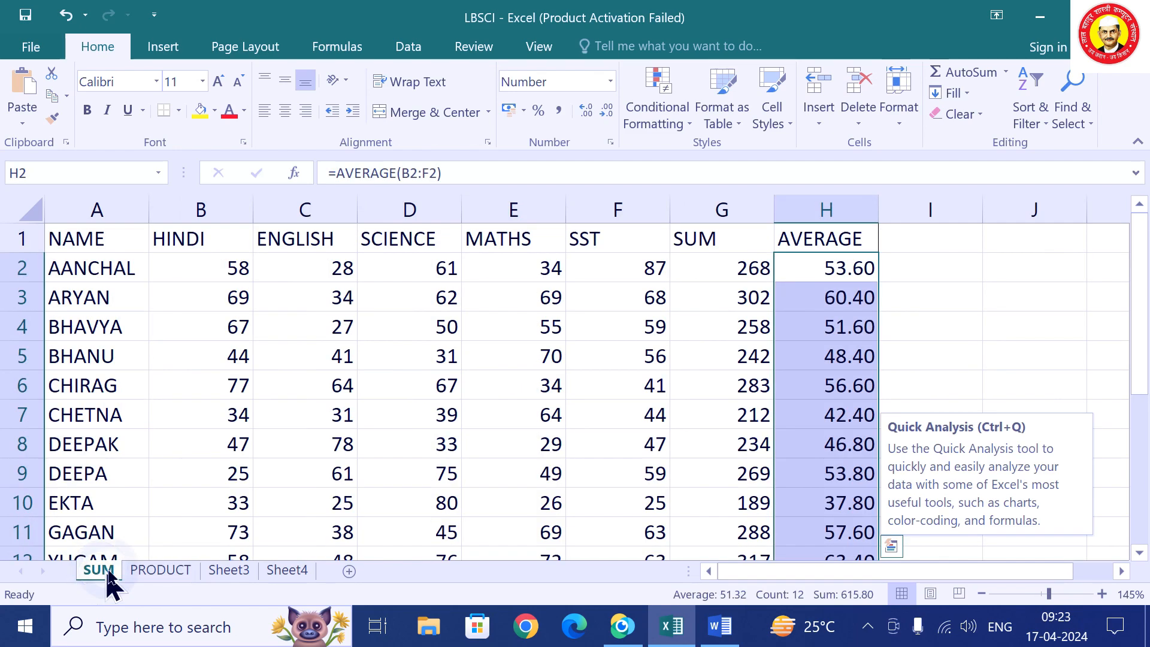
{"action": "left_click", "coordinate": [621, 359]}
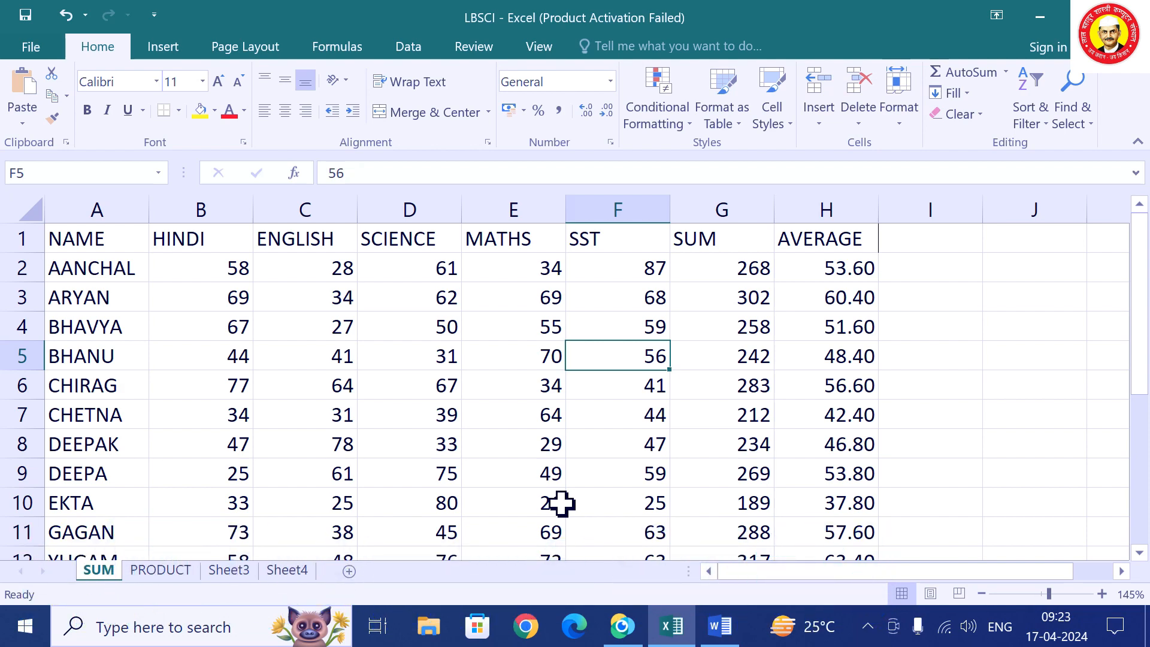
{"action": "key", "text": "ctrl+F2"}
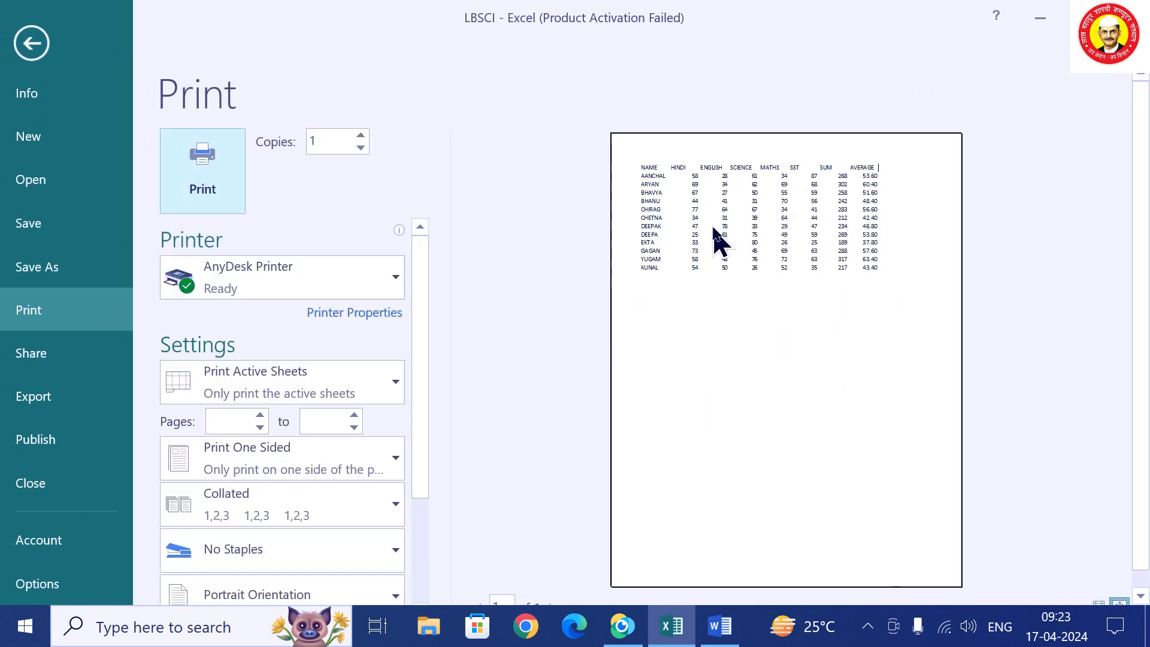
{"action": "key", "text": "Escape"}
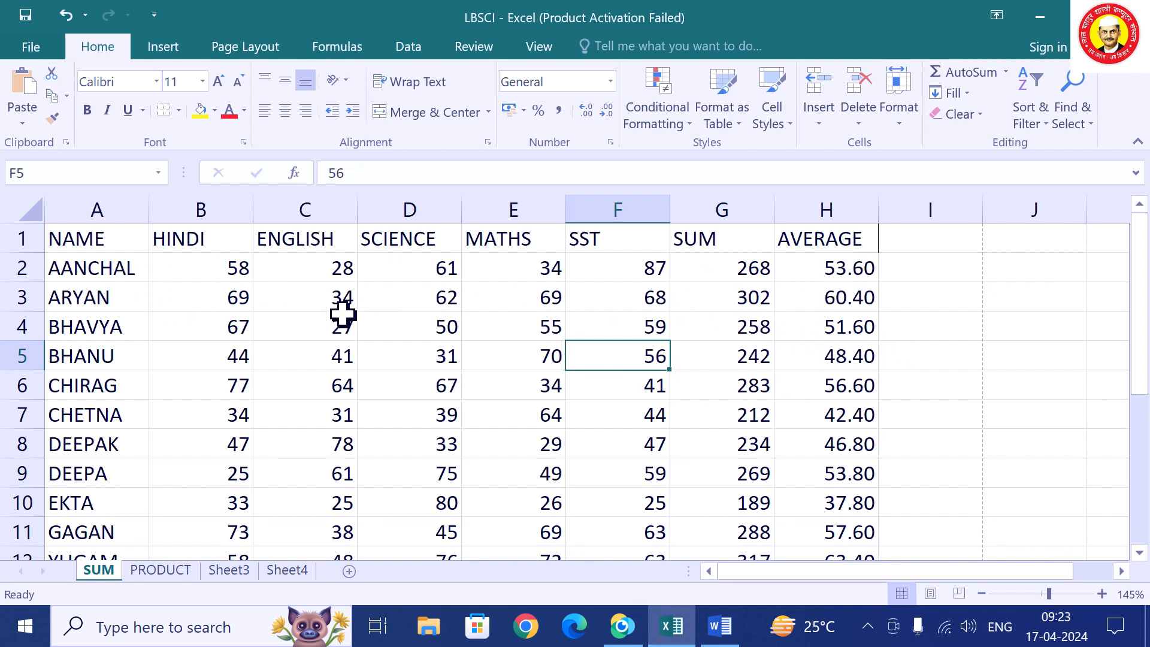
Apply All Borders to the marks table A1:H13 and confirm them in print preview.
{"action": "left_click_drag", "start_coordinate": [132, 244], "coordinate": [817, 488]}
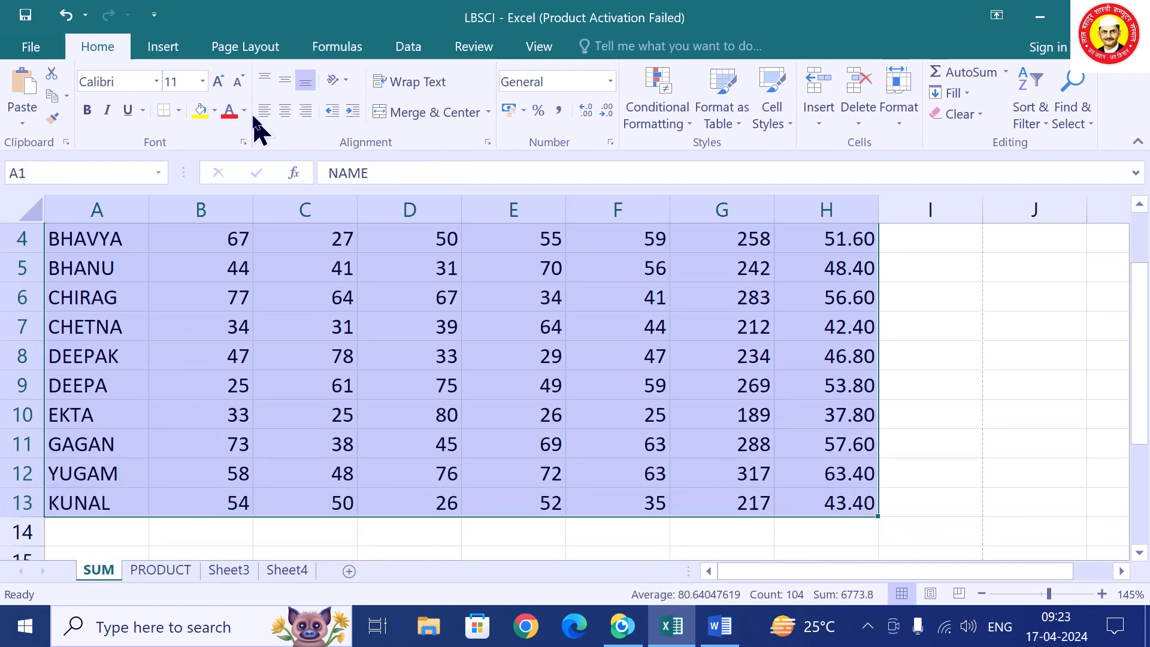
{"action": "left_click", "coordinate": [178, 110]}
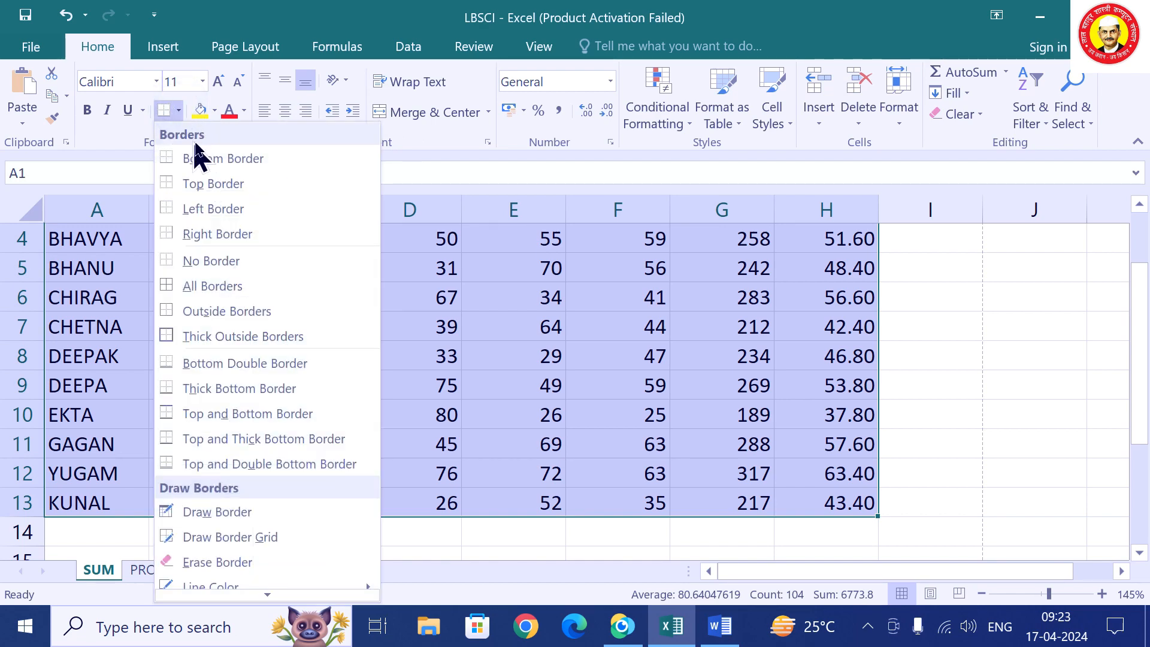
{"action": "left_click", "coordinate": [211, 286]}
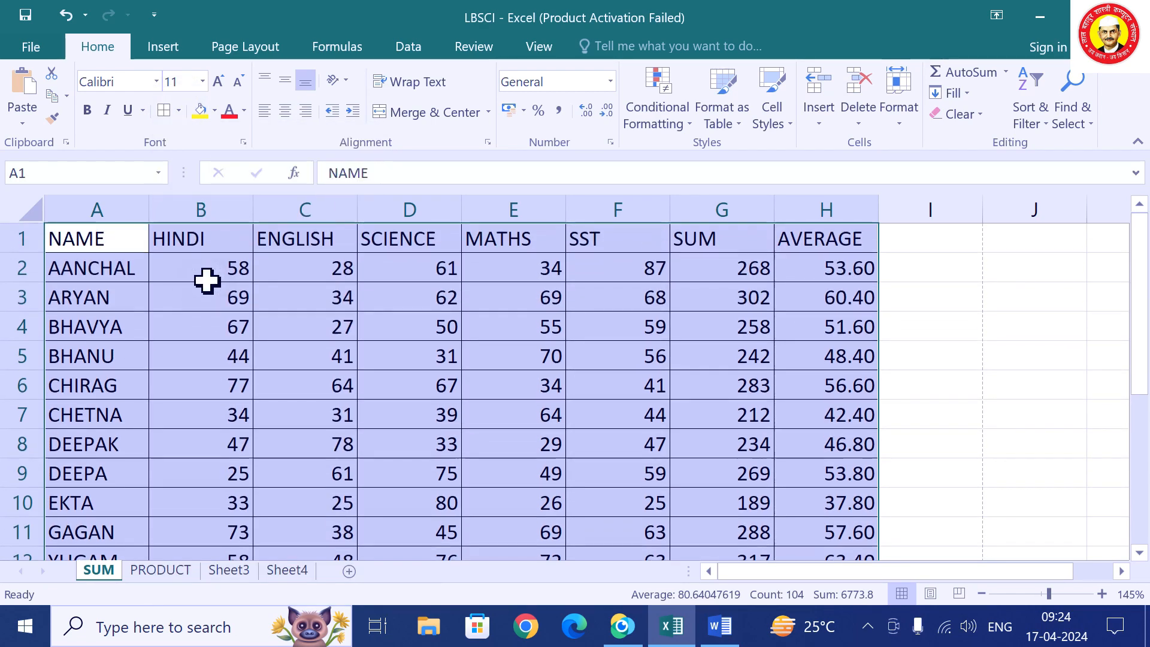
{"action": "left_click", "coordinate": [587, 373]}
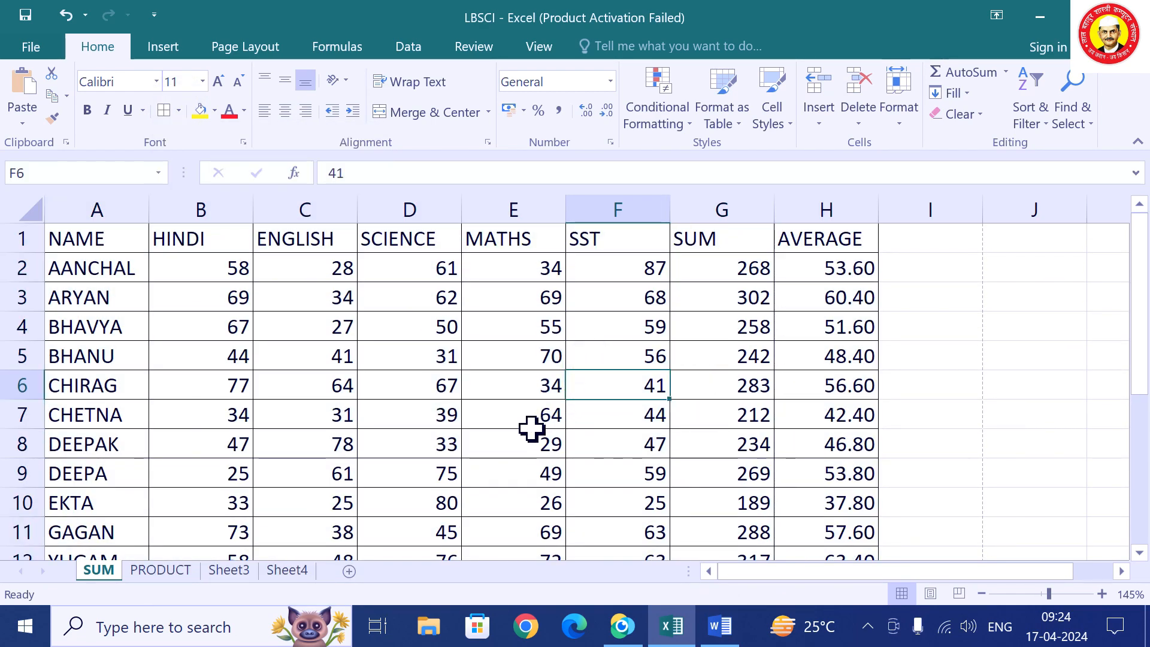
{"action": "key", "text": "ctrl+p"}
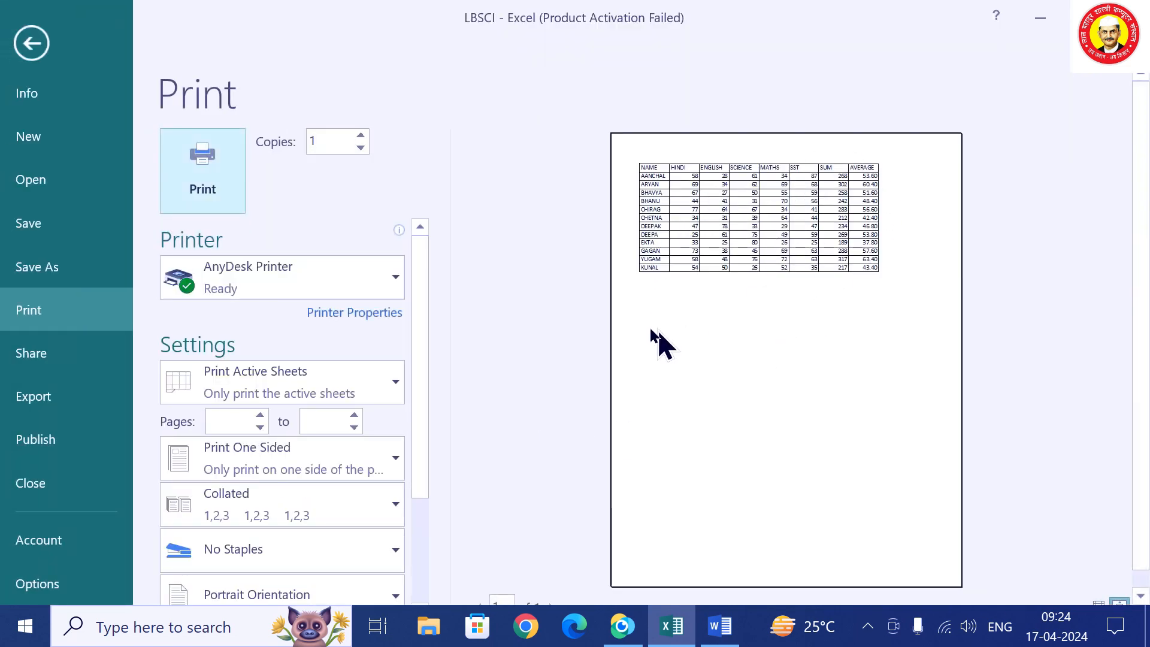
{"action": "key", "text": "Escape"}
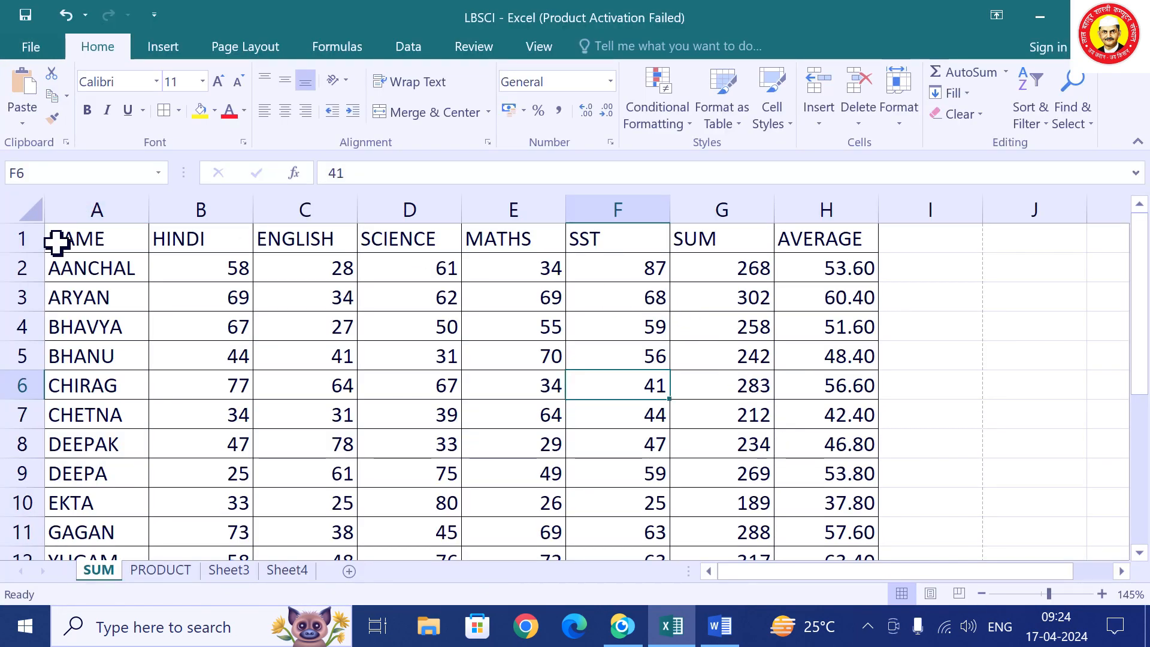
Fill the header row NAME through AVERAGE yellow and colour the HINDI marks B2:B11 red.
{"action": "left_click_drag", "start_coordinate": [56, 244], "coordinate": [844, 239]}
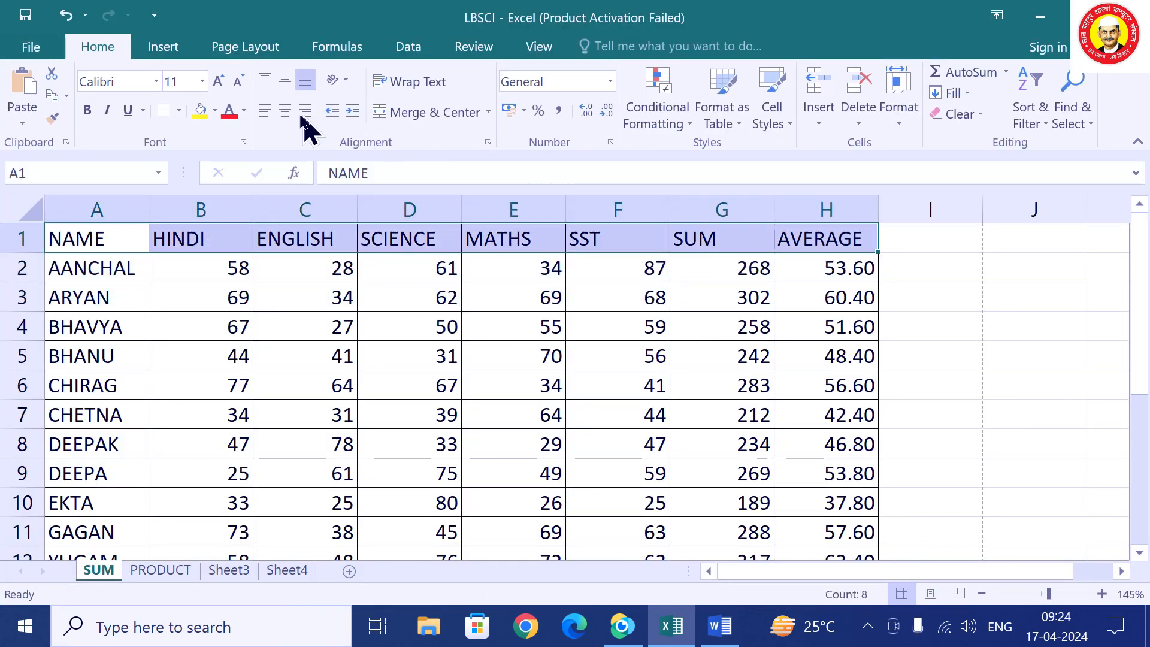
{"action": "left_click", "coordinate": [201, 111]}
{"action": "left_click_drag", "start_coordinate": [228, 276], "coordinate": [222, 527]}
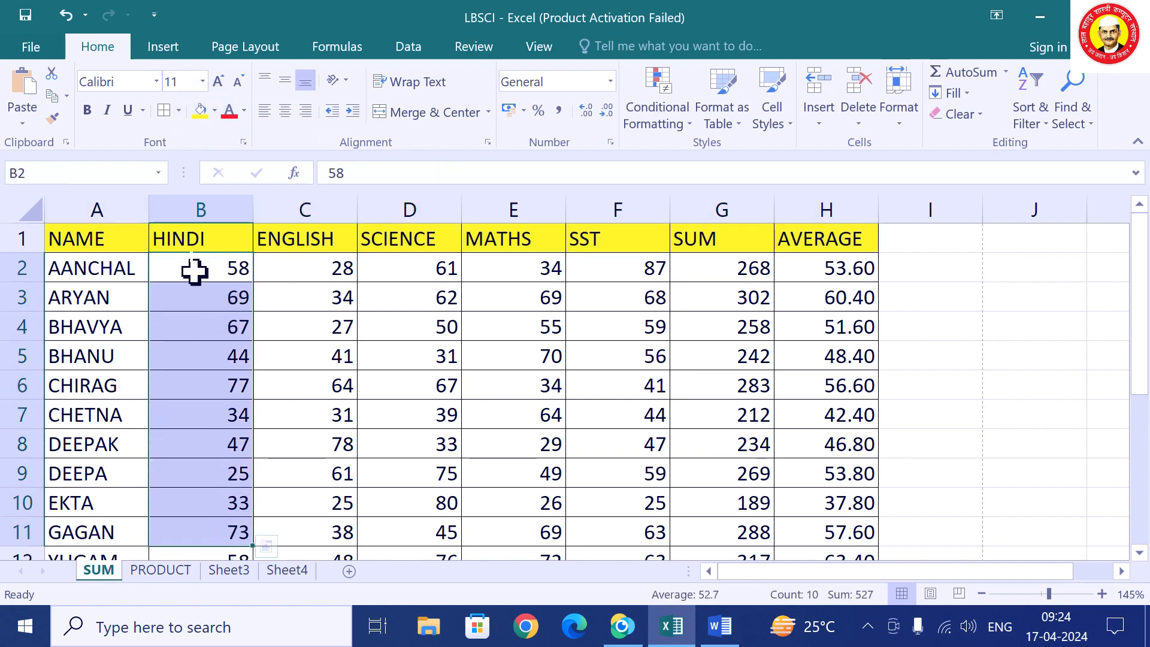
{"action": "left_click", "coordinate": [230, 113]}
{"action": "left_click", "coordinate": [452, 376]}
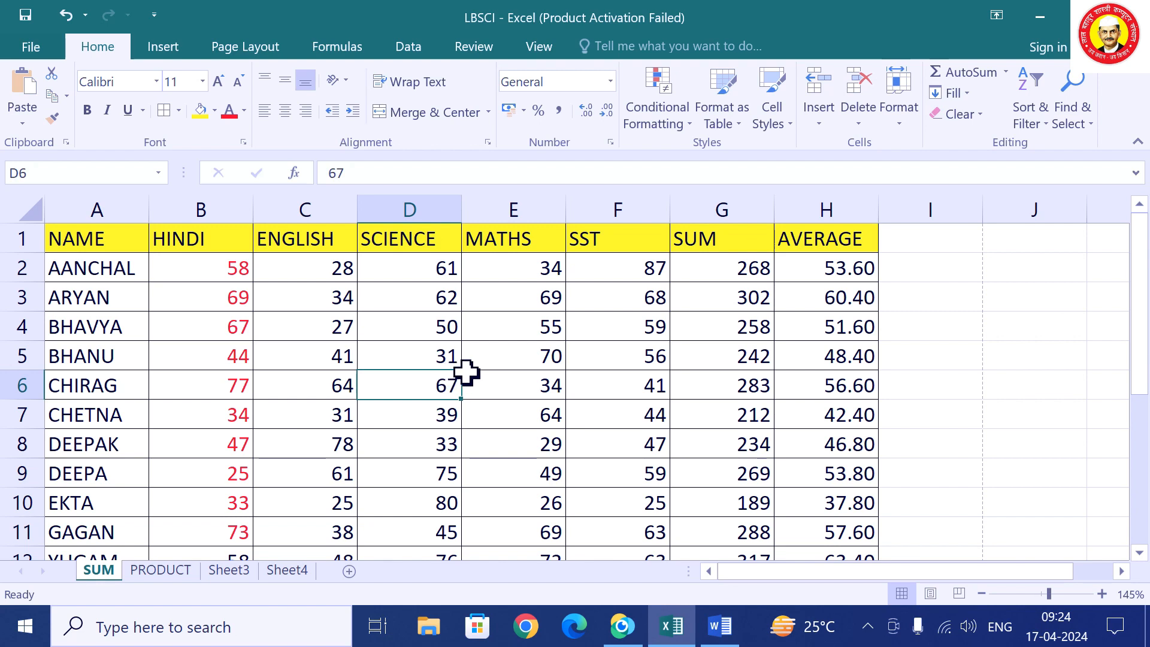
Try size 12 on the student names and centring the HINDI header, then revert both.
{"action": "left_click_drag", "start_coordinate": [138, 263], "coordinate": [102, 501]}
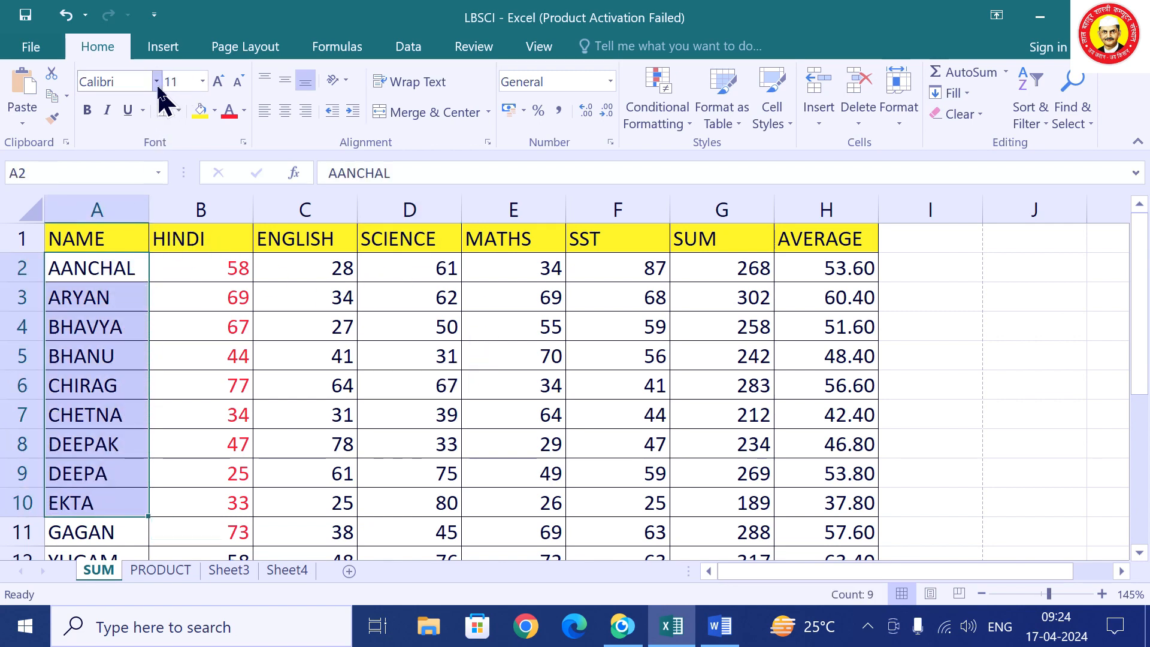
{"action": "left_click", "coordinate": [157, 83]}
{"action": "left_click", "coordinate": [160, 85]}
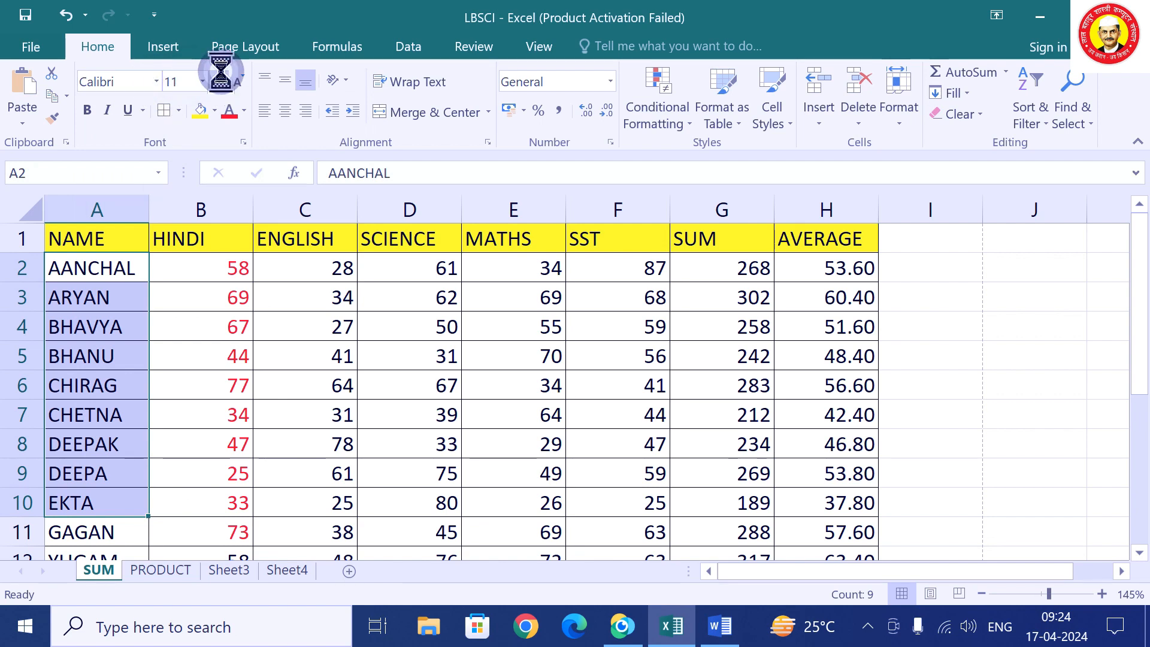
{"action": "left_click", "coordinate": [221, 79]}
{"action": "left_click", "coordinate": [238, 81]}
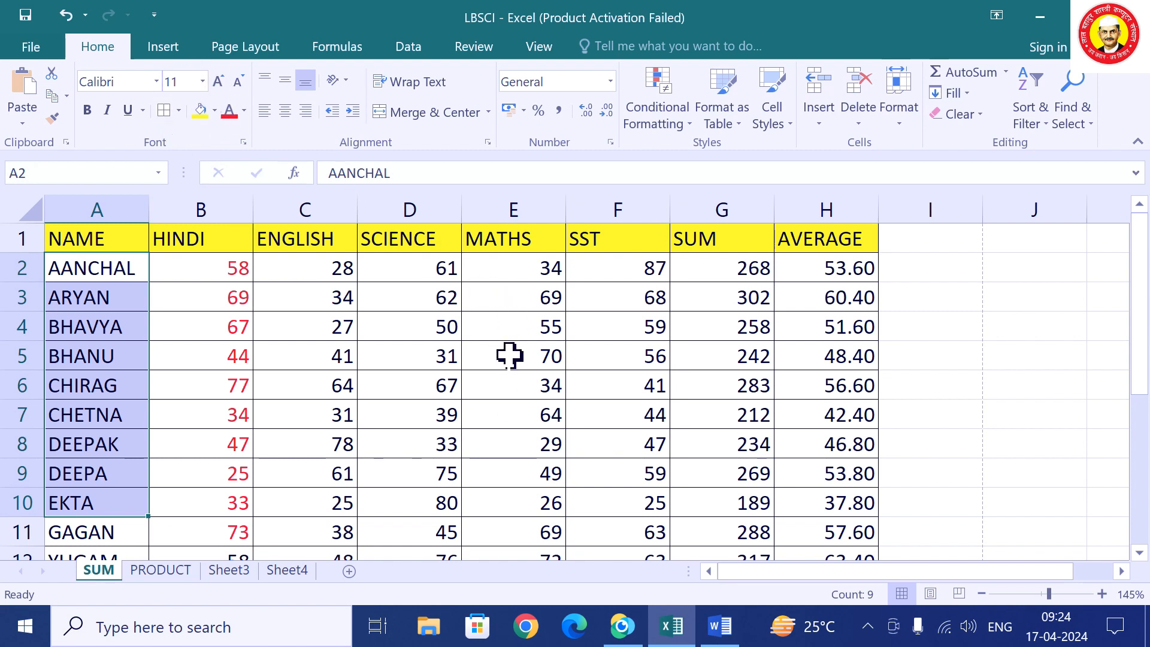
{"action": "left_click", "coordinate": [243, 247]}
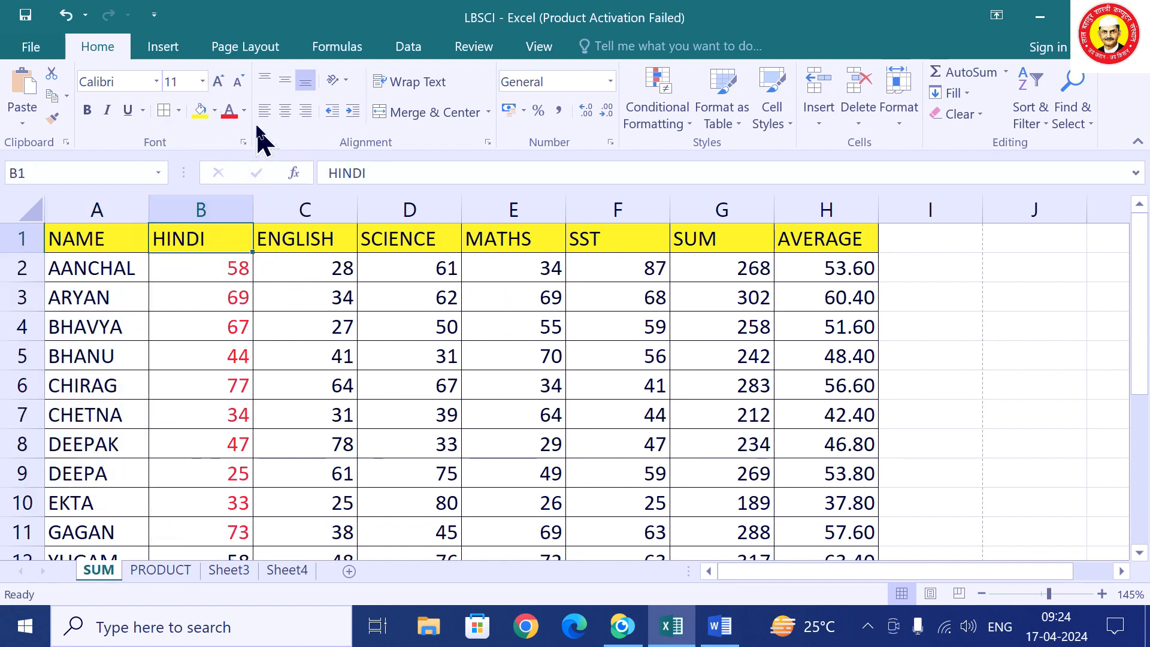
{"action": "left_click", "coordinate": [286, 112]}
{"action": "left_click", "coordinate": [264, 111]}
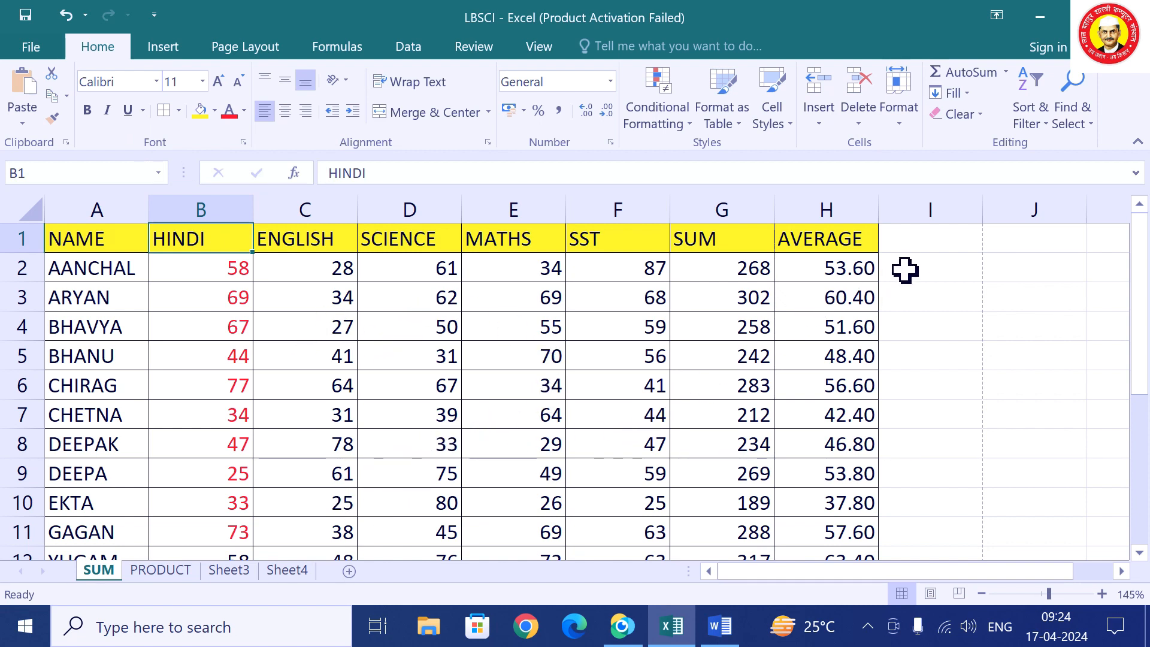
{"action": "left_click", "coordinate": [929, 243]}
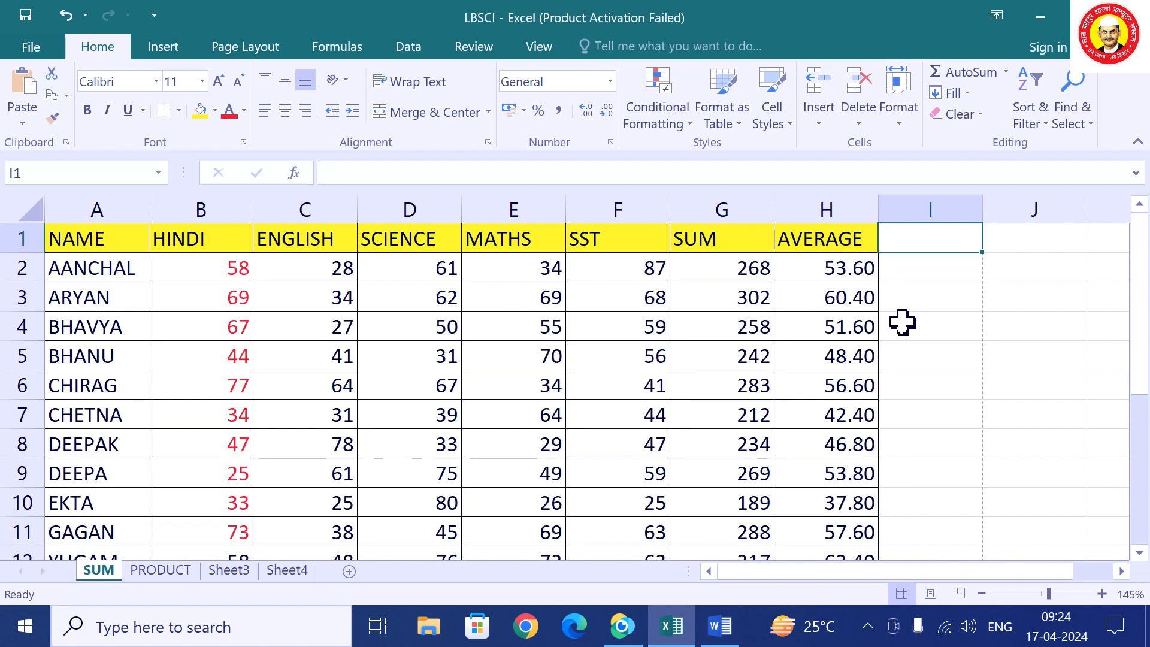
Enter the heading GRADE in cell I1.
{"action": "type", "text": "G"}
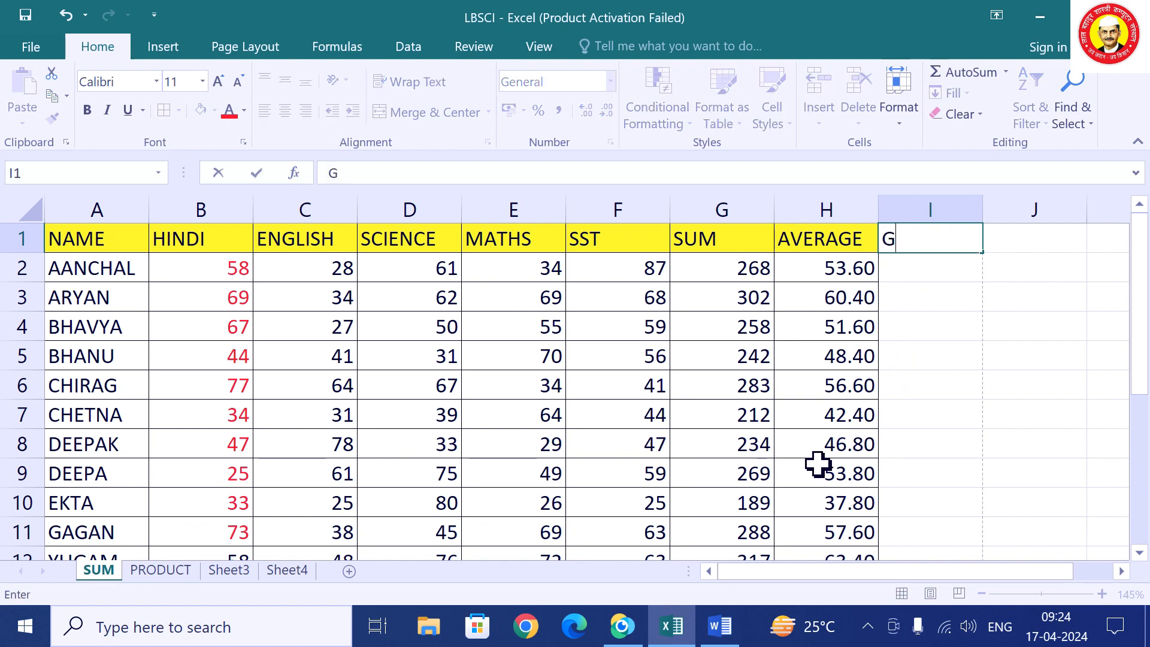
{"action": "type", "text": "RADE"}
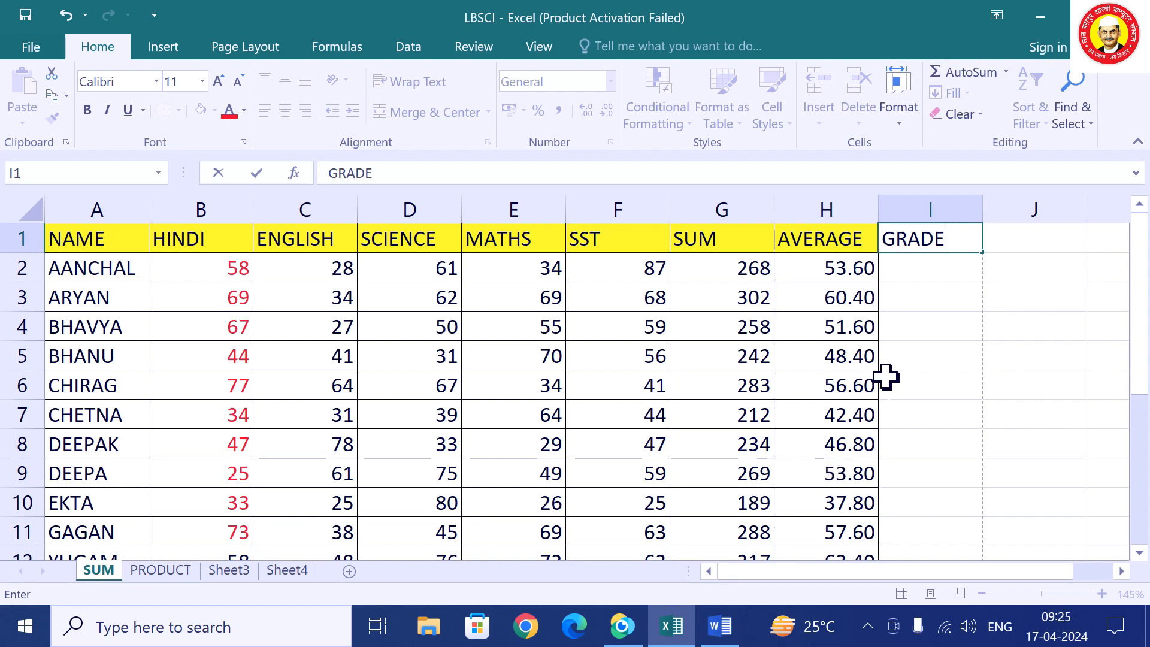
{"action": "scroll", "coordinate": [912, 435], "scroll_direction": "down", "scroll_amount": 1}
{"action": "scroll", "coordinate": [914, 426], "scroll_direction": "up", "scroll_amount": 1}
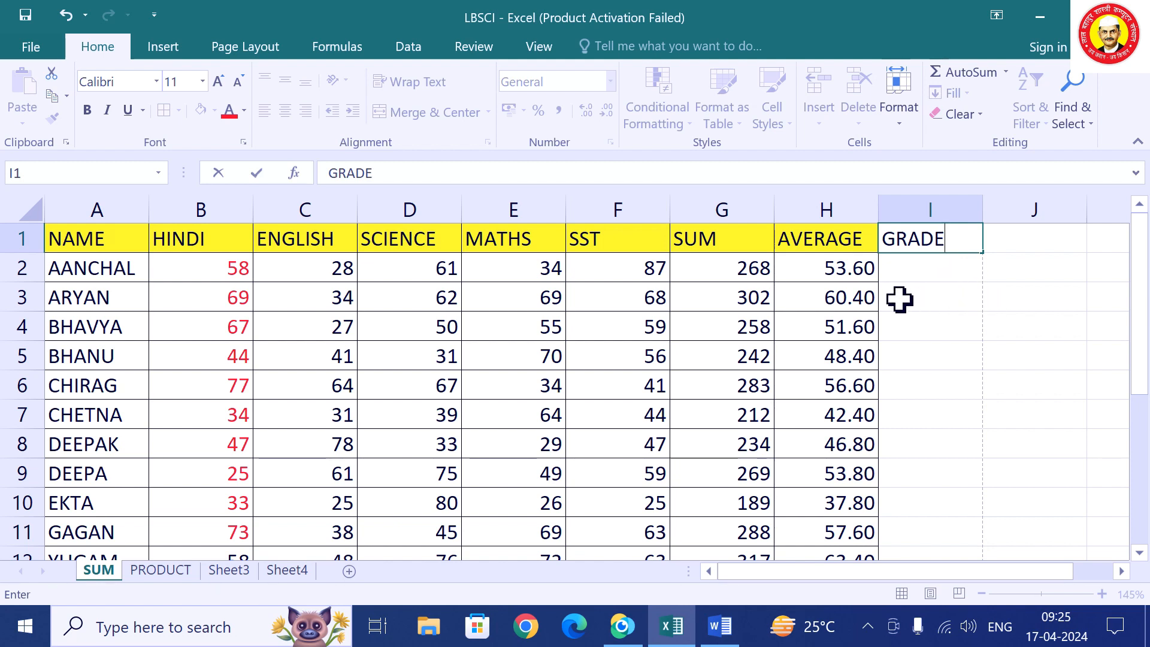
{"action": "left_click", "coordinate": [833, 271]}
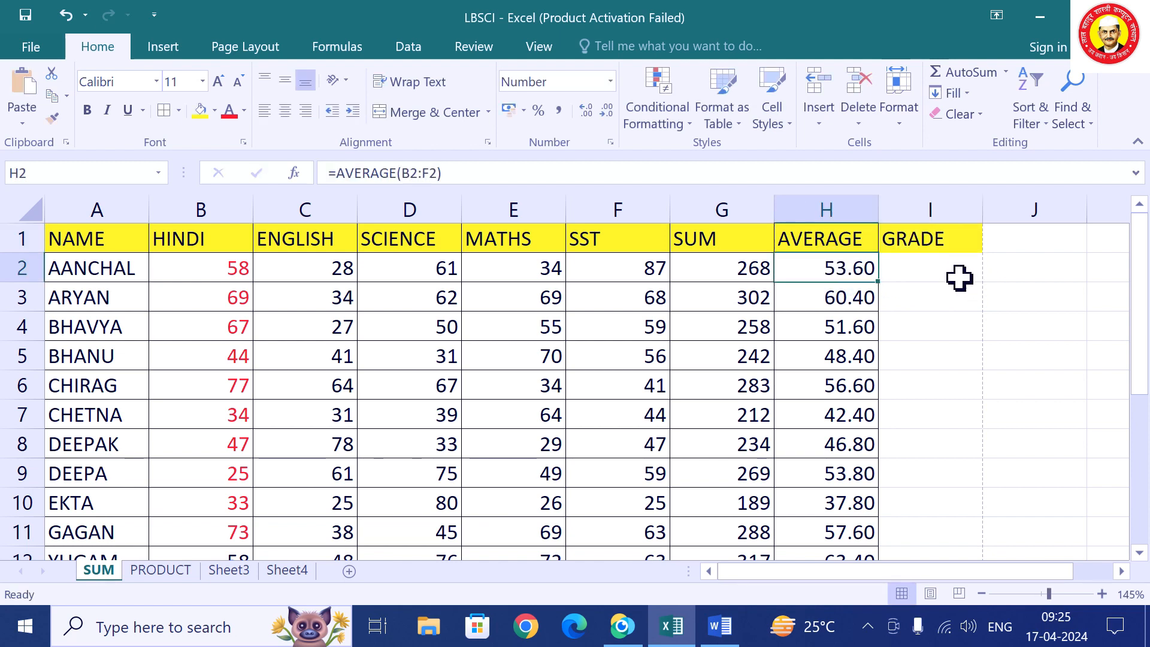
Type trial grades A in I2 and B in I5, then clear I2:I6 again.
{"action": "left_click", "coordinate": [942, 272]}
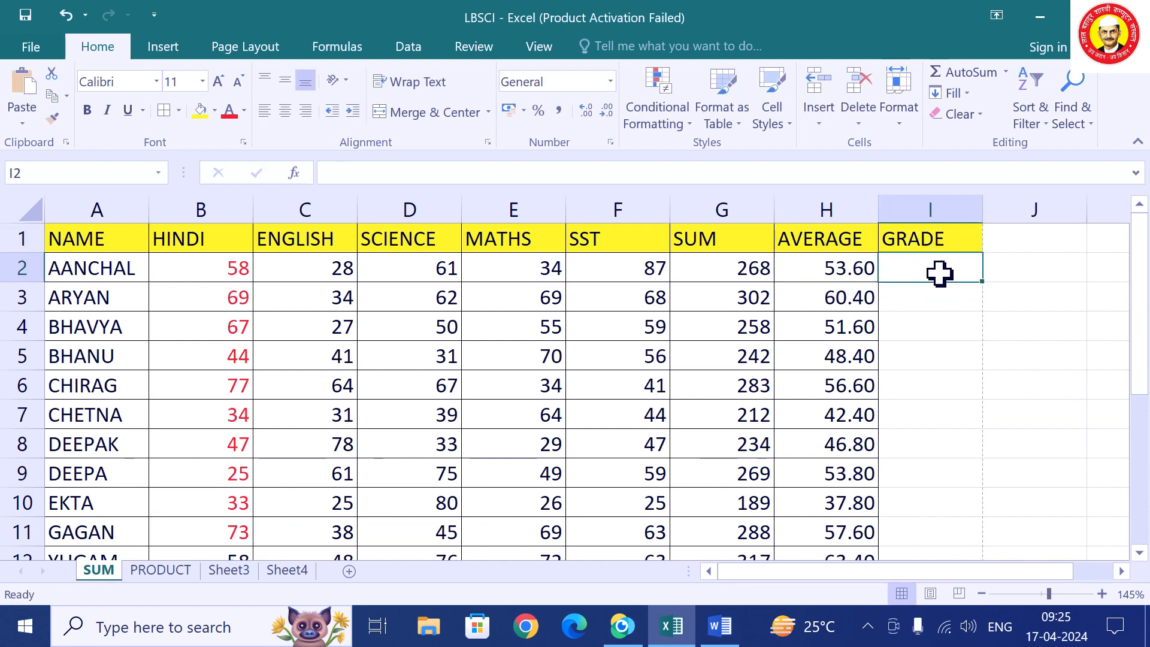
{"action": "type", "text": "A"}
{"action": "key", "text": "Return"}
{"action": "left_click", "coordinate": [920, 362]}
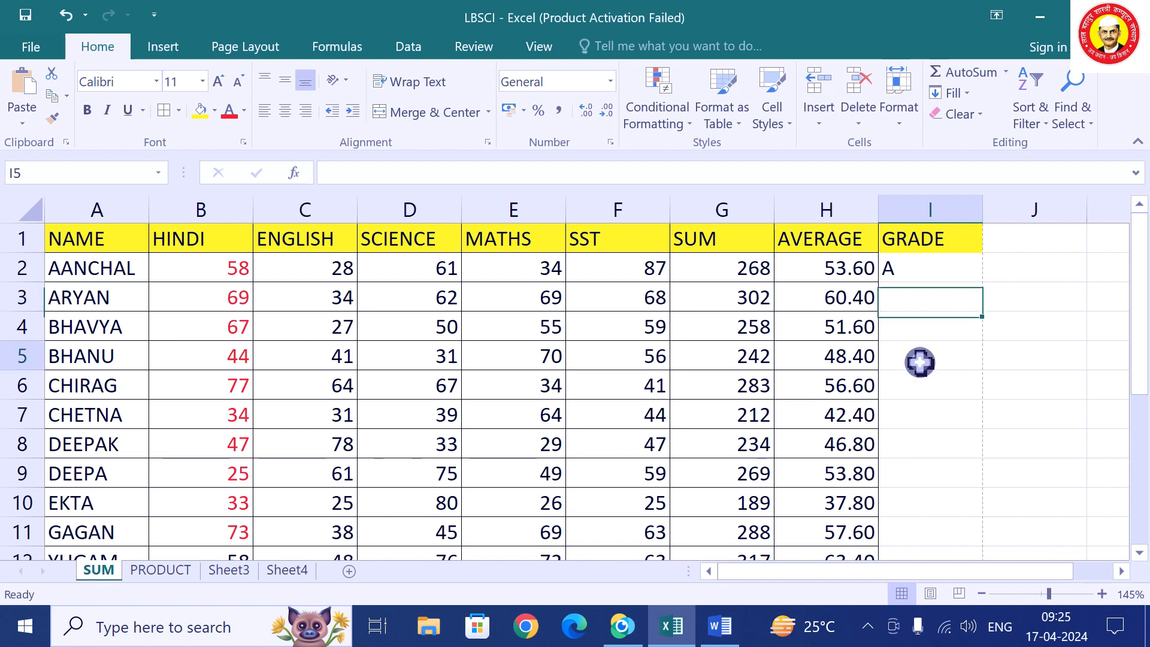
{"action": "type", "text": "B"}
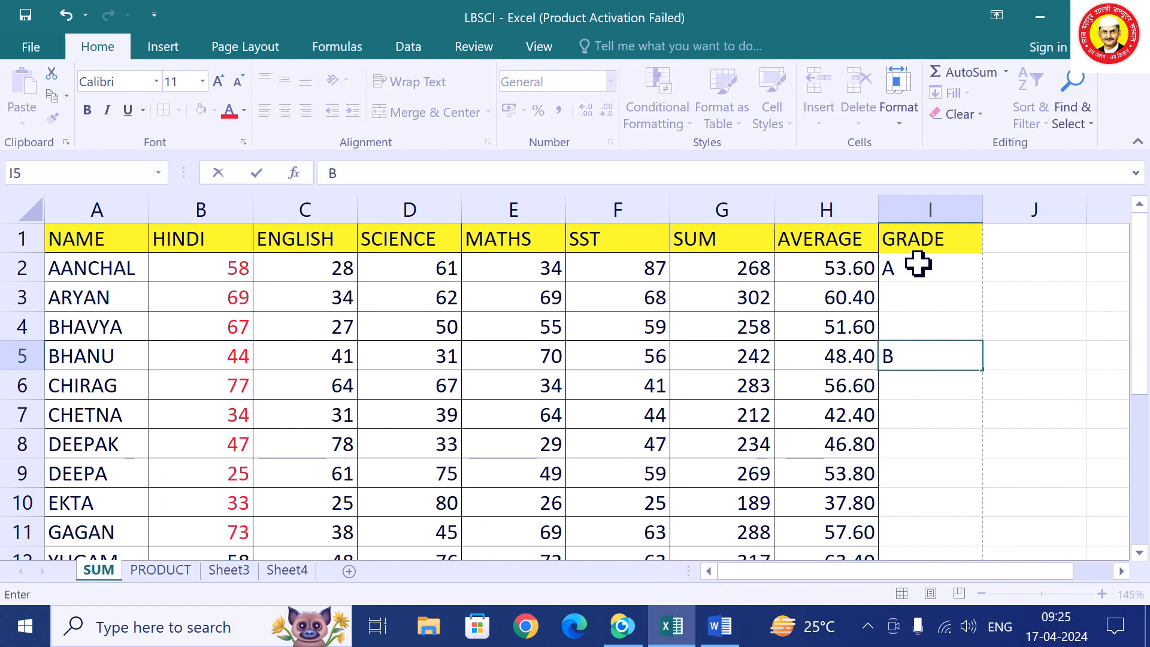
{"action": "left_click_drag", "start_coordinate": [919, 265], "coordinate": [896, 368]}
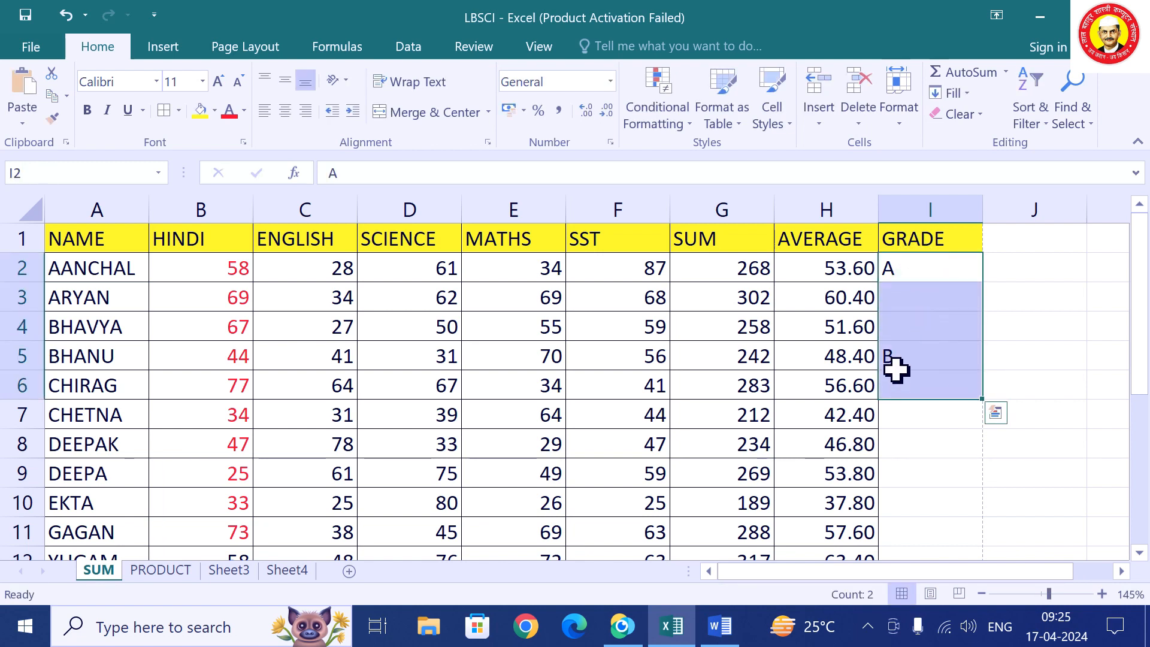
{"action": "key", "text": "Delete"}
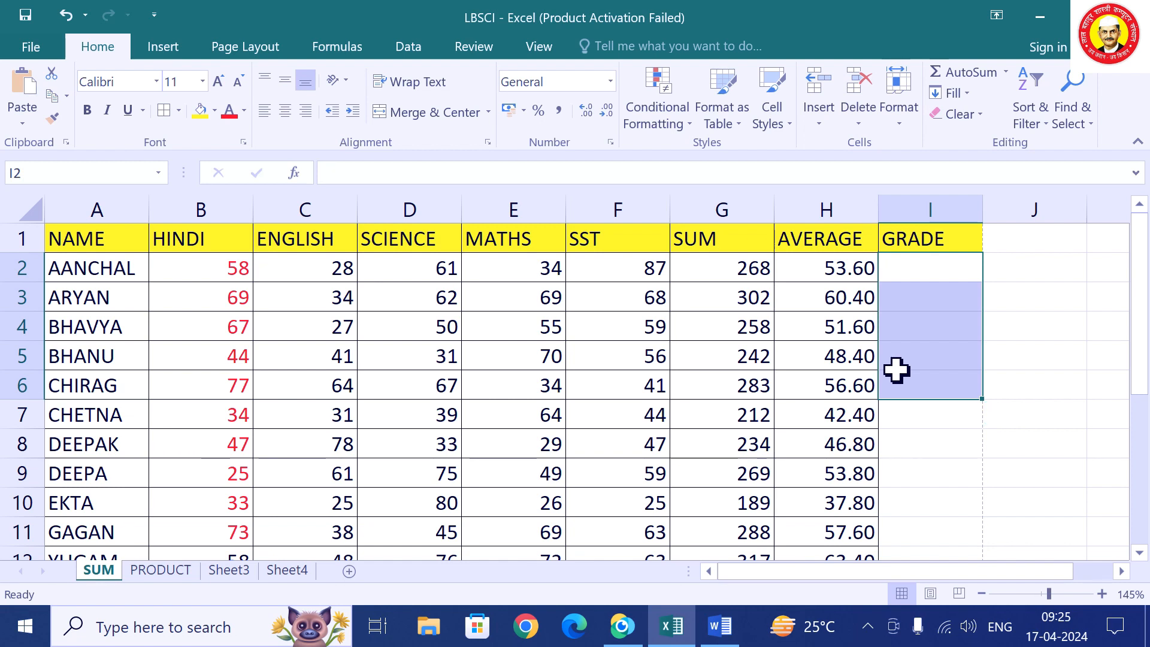
{"action": "left_click", "coordinate": [930, 444]}
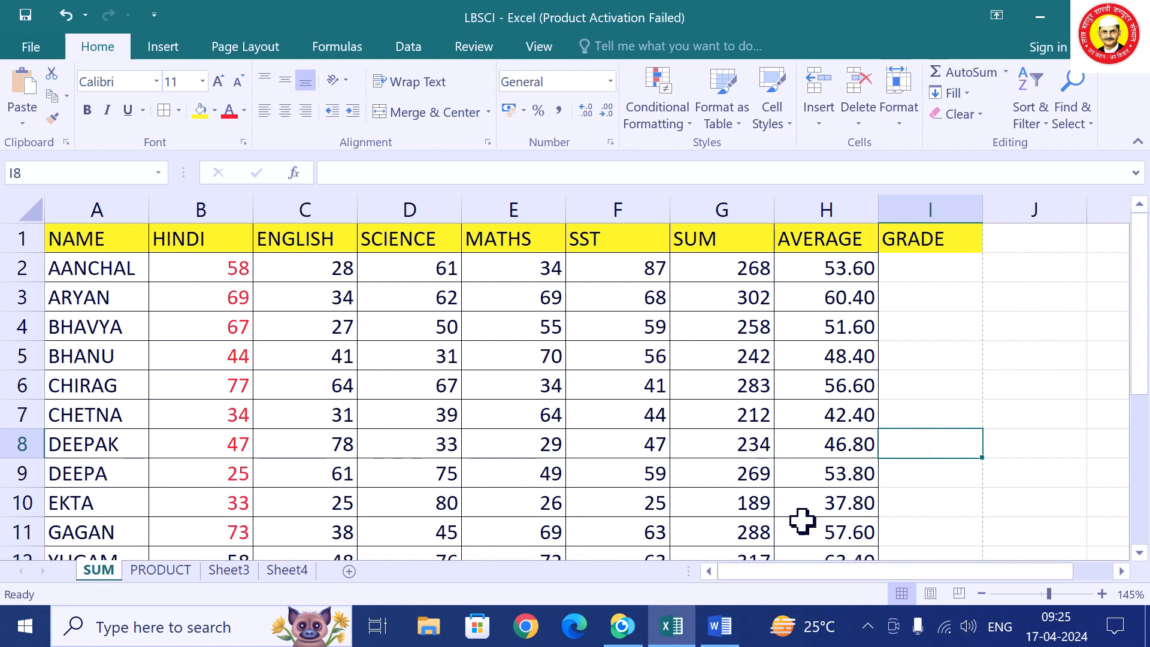
{"action": "left_click", "coordinate": [713, 631]}
Start a new unbulleted line below Track changes in the topics document.
{"action": "scroll", "coordinate": [586, 372], "scroll_direction": "down", "scroll_amount": 15}
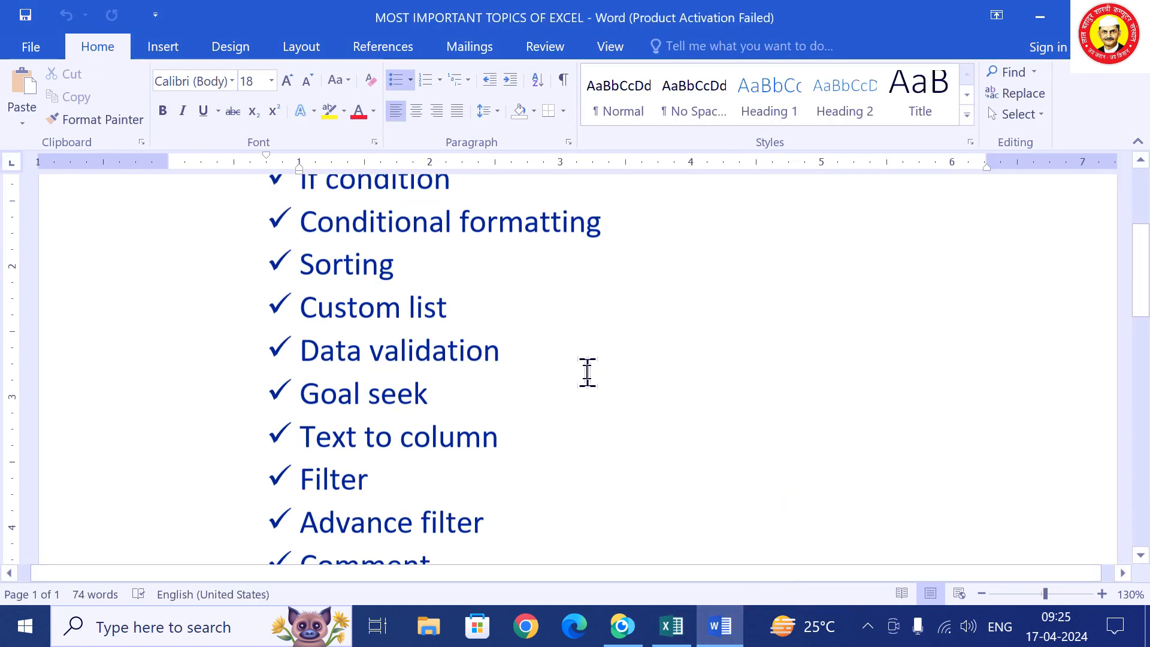
{"action": "scroll", "coordinate": [565, 384], "scroll_direction": "down", "scroll_amount": 3}
{"action": "left_click", "coordinate": [547, 413]}
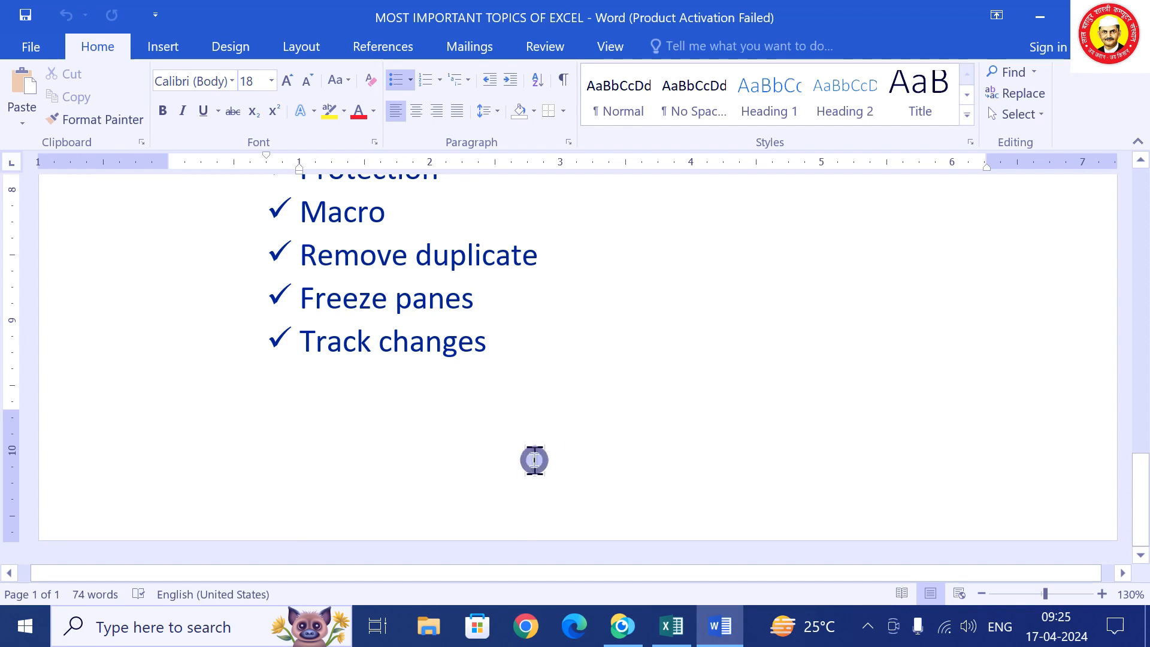
{"action": "scroll", "coordinate": [569, 416], "scroll_direction": "up", "scroll_amount": 3}
{"action": "scroll", "coordinate": [582, 422], "scroll_direction": "down", "scroll_amount": 3}
{"action": "key", "text": "Return"}
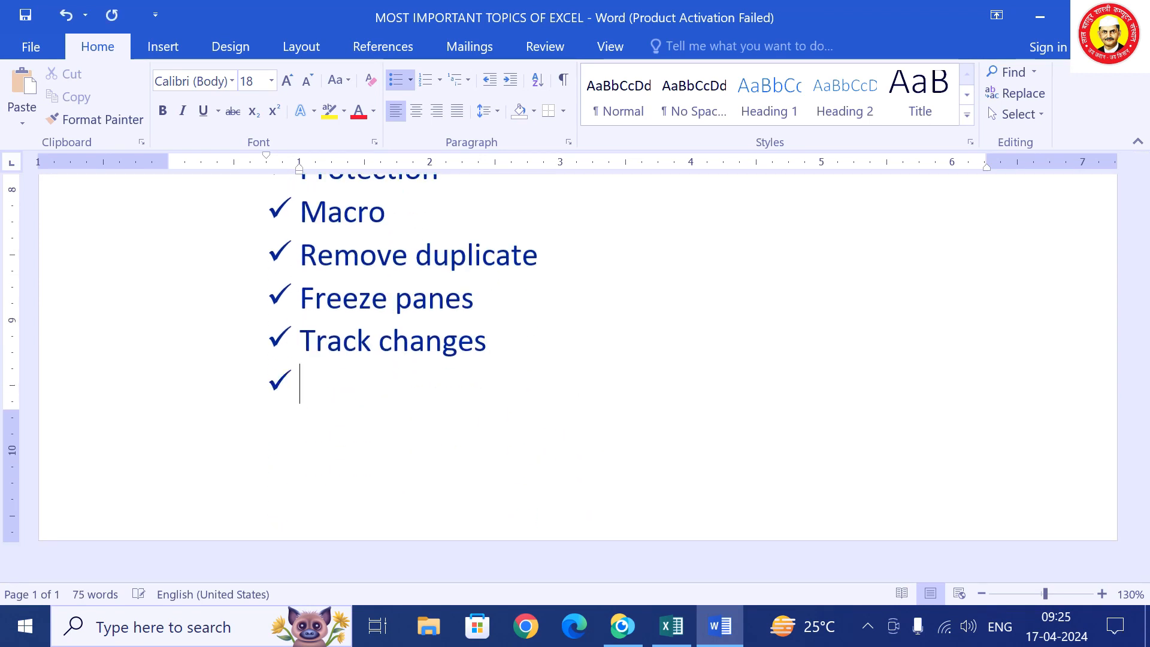
{"action": "key", "text": "BackSpace"}
Type the syntax =IF(LOGIC TEST,"TRUE VALUE","FALSE VALUE") on that line, fixing typos.
{"action": "type", "text": "I"}
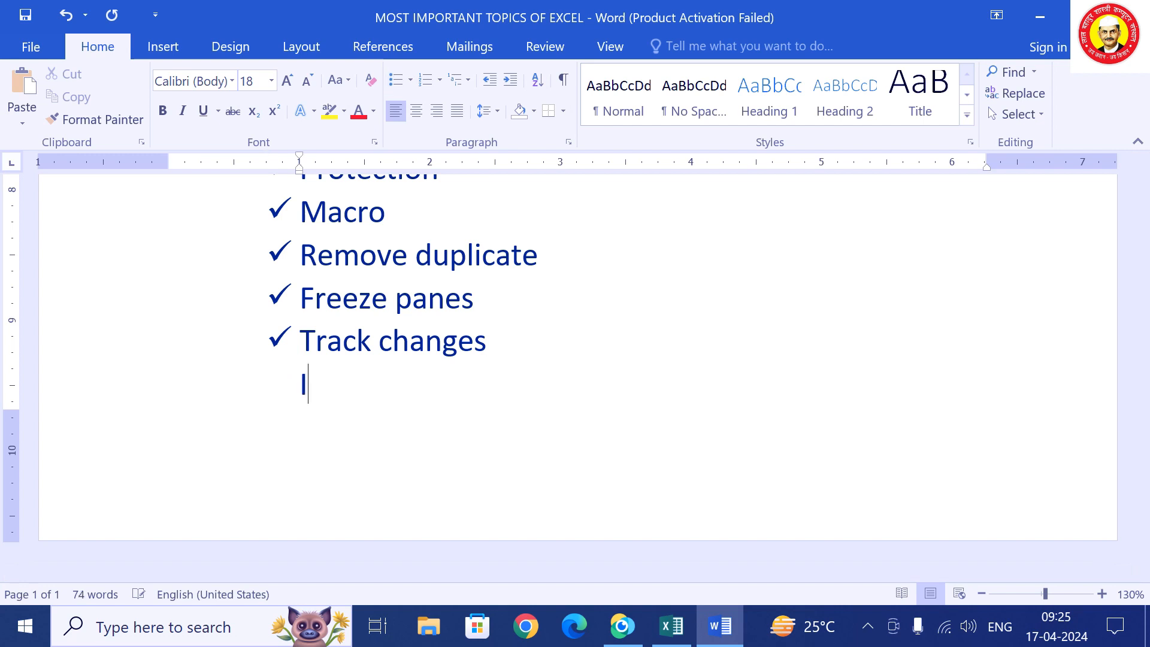
{"action": "type", "text": "F("}
{"action": "key", "text": "BackSpace"}
{"action": "key", "text": "BackSpace"}
{"action": "key", "text": "BackSpace"}
{"action": "type", "text": "=IF("}
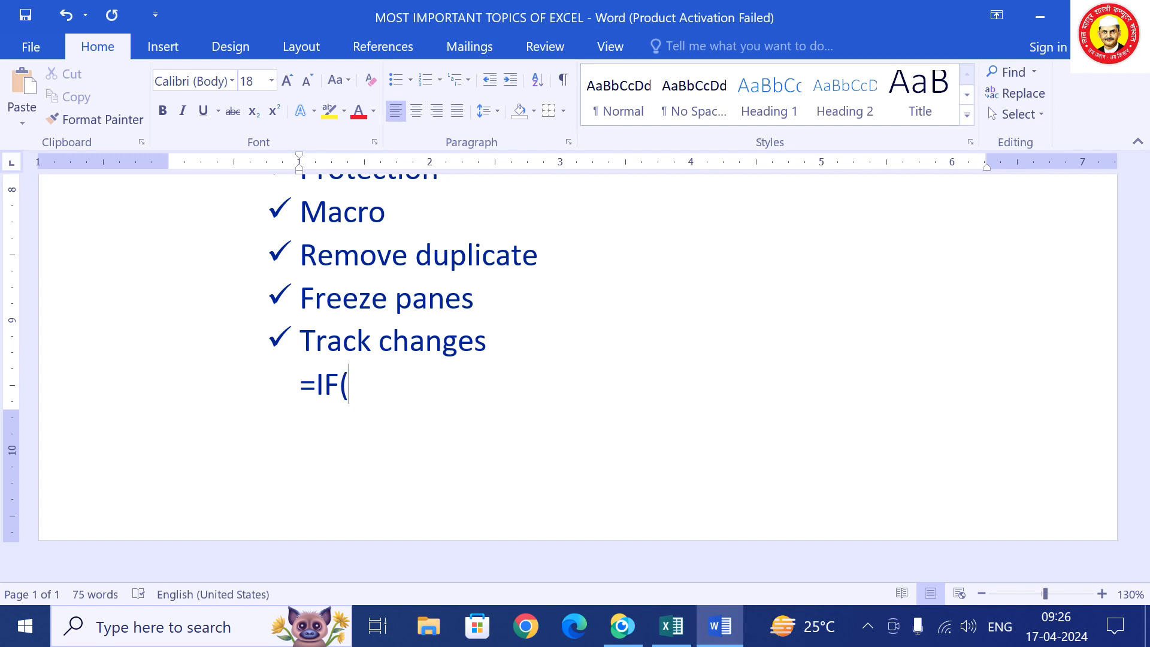
{"action": "type", "text": "LOGI"}
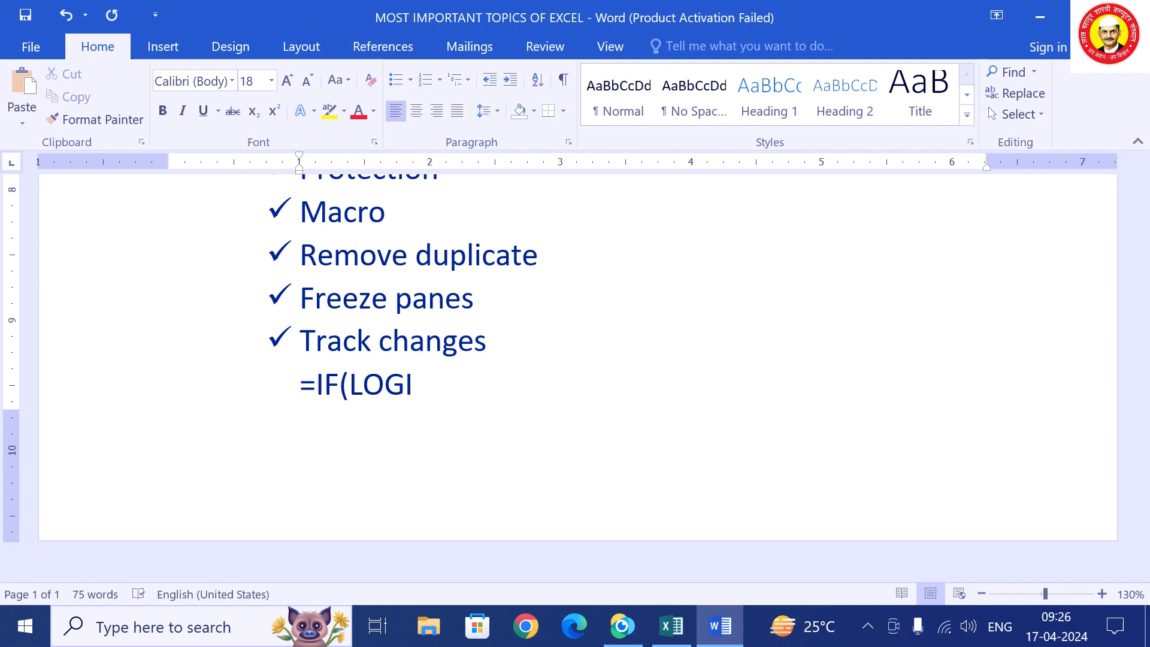
{"action": "type", "text": "C TEST"}
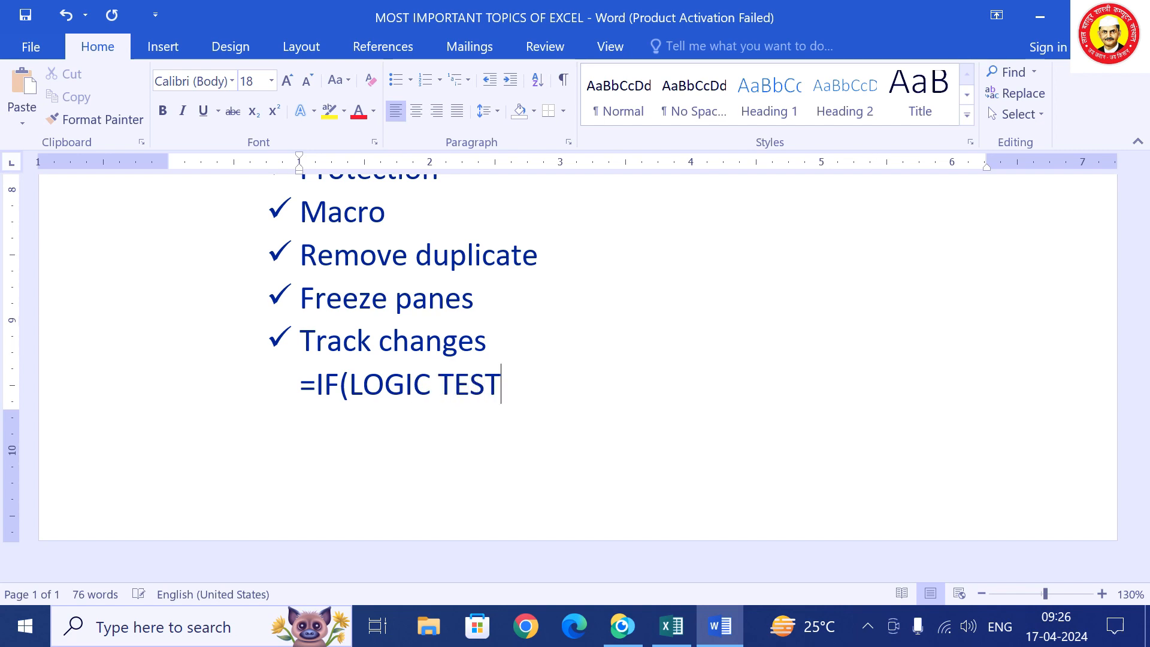
{"action": "type", "text": ","}
{"action": "type", "text": "\""}
{"action": "type", "text": "TR"}
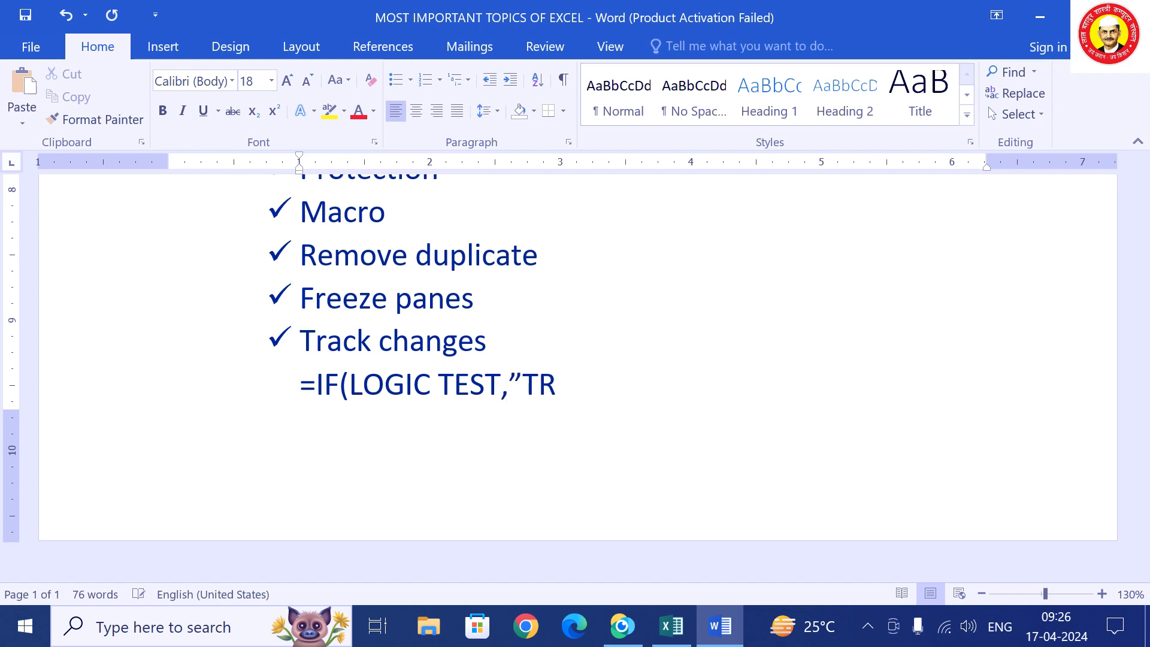
{"action": "type", "text": "UE ALUE"}
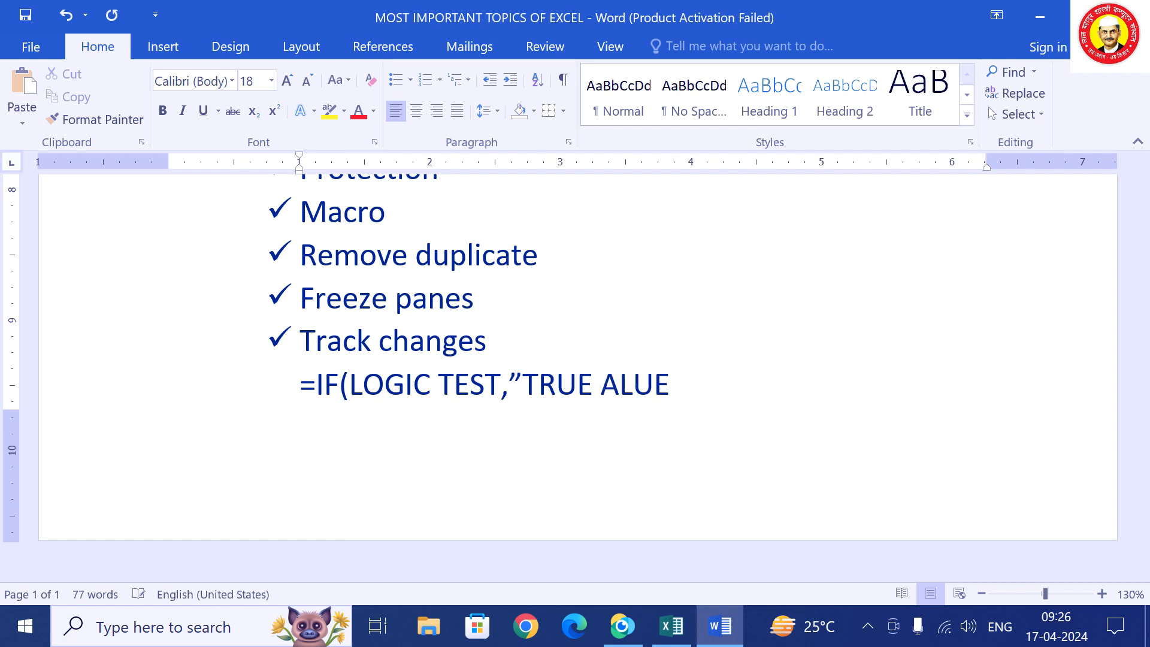
{"action": "key", "text": "BackSpace"}
{"action": "key", "text": "BackSpace"}
{"action": "key", "text": "BackSpace"}
{"action": "key", "text": "BackSpace"}
{"action": "type", "text": "VA"}
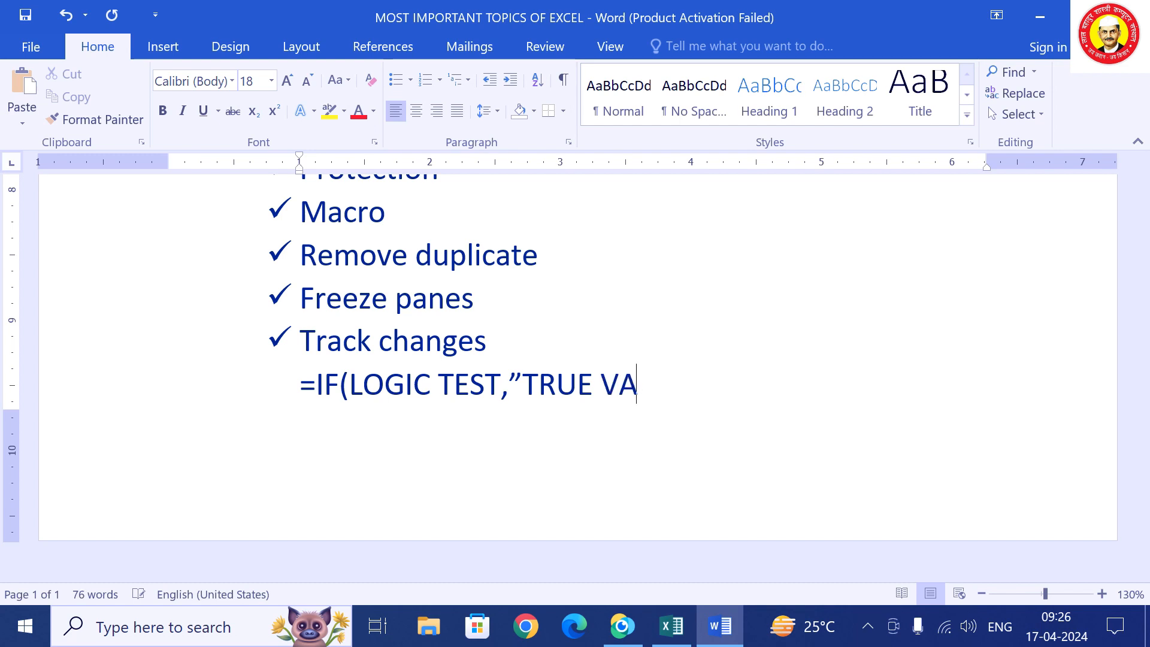
{"action": "type", "text": "LUE"}
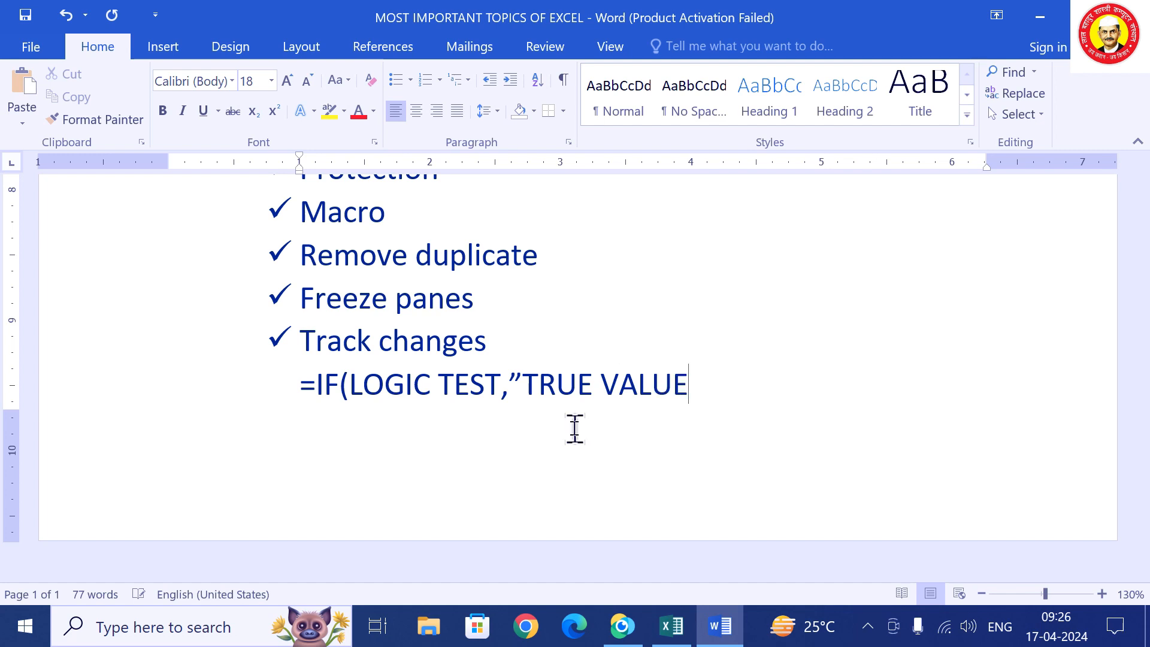
{"action": "type", "text": "\""}
{"action": "type", "text": ","}
{"action": "type", "text": "\""}
{"action": "type", "text": "FALSER"}
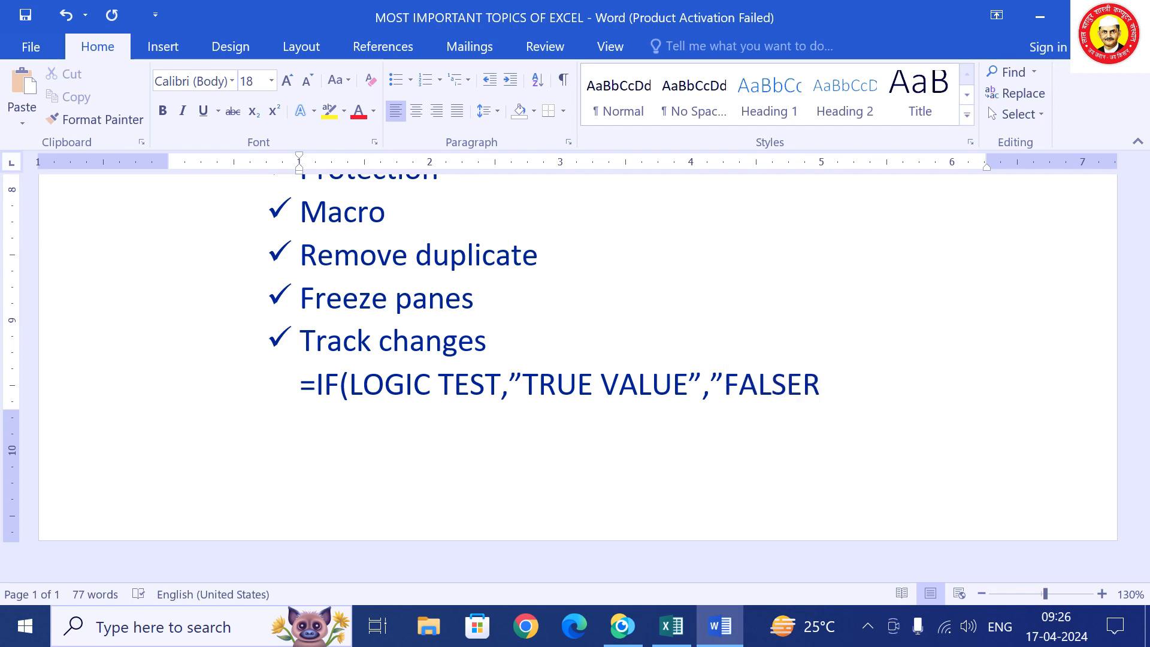
{"action": "key", "text": "BackSpace"}
{"action": "type", "text": "VALUE\""}
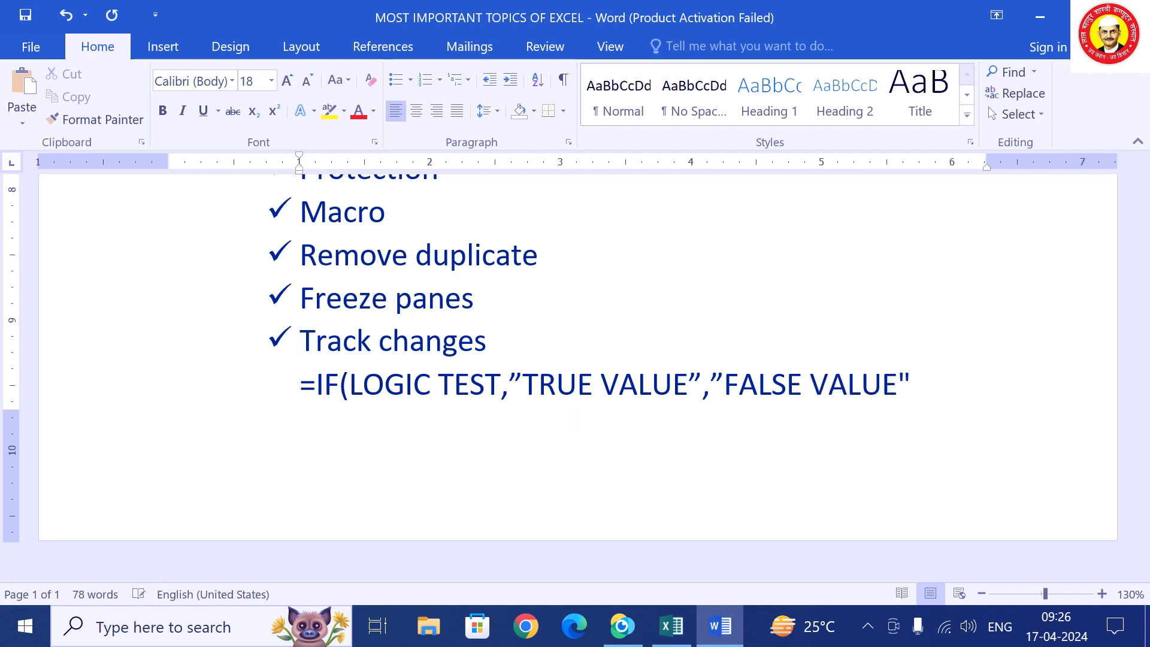
{"action": "type", "text": ")"}
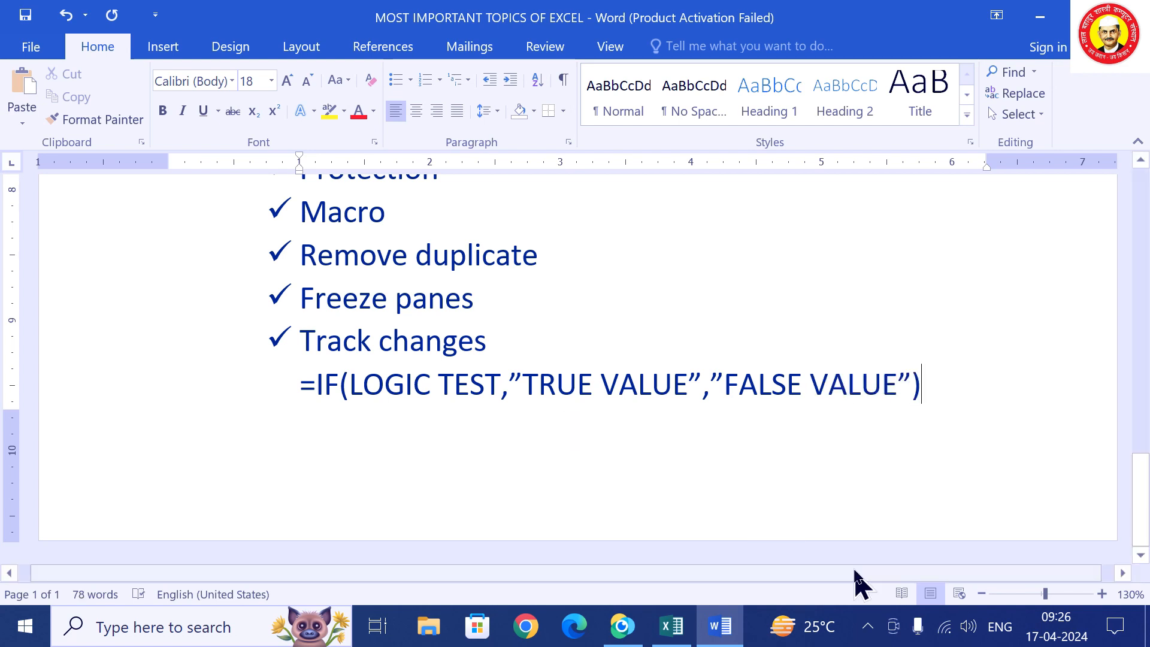
Highlight LOGIC TEST, TRUE VALUE and FALSE VALUE in turn to explain each IF argument.
{"action": "left_click_drag", "start_coordinate": [532, 382], "coordinate": [894, 388]}
{"action": "left_click", "coordinate": [461, 436]}
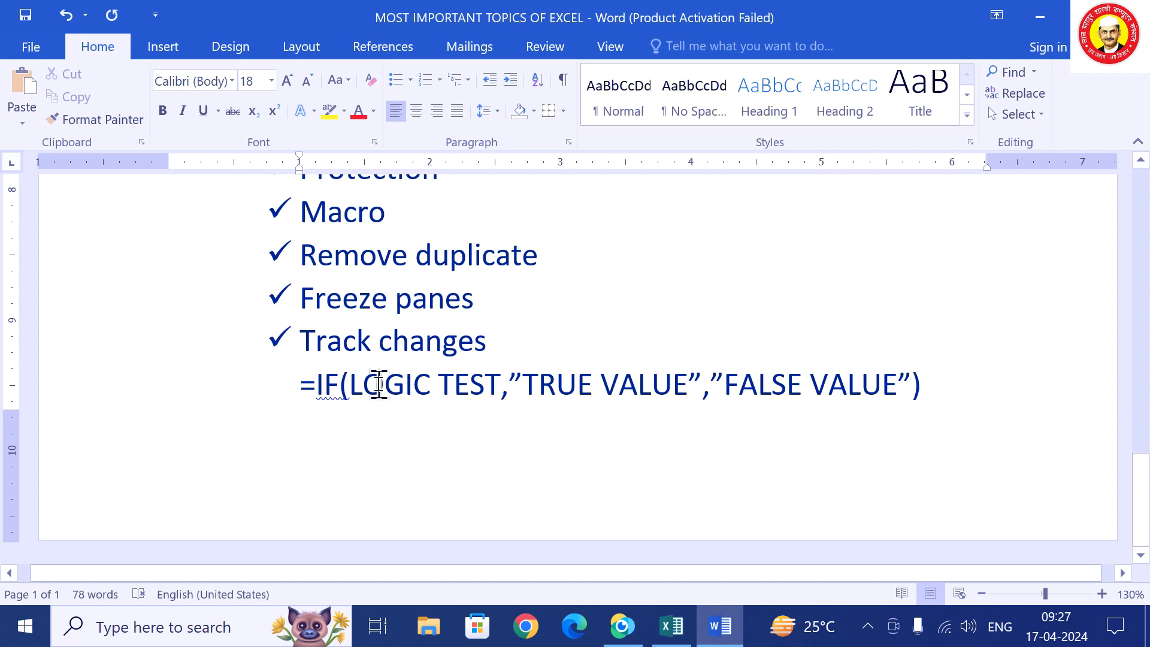
{"action": "left_click_drag", "start_coordinate": [350, 385], "coordinate": [665, 396]}
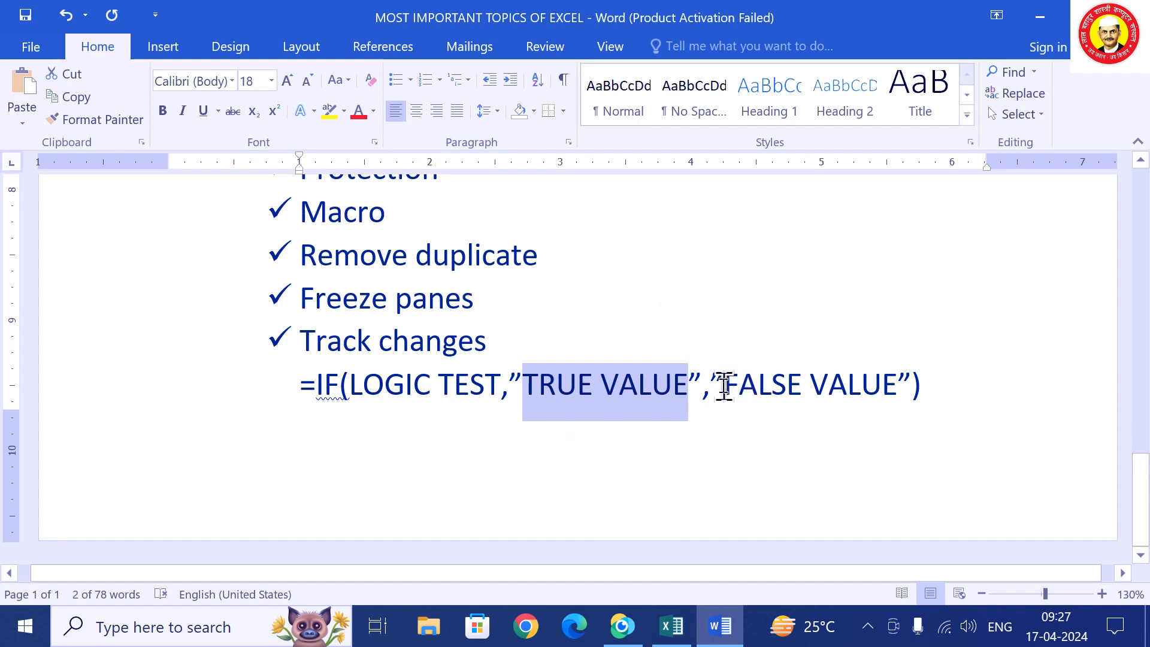
{"action": "left_click", "coordinate": [734, 388]}
{"action": "left_click_drag", "start_coordinate": [826, 410], "coordinate": [883, 399]}
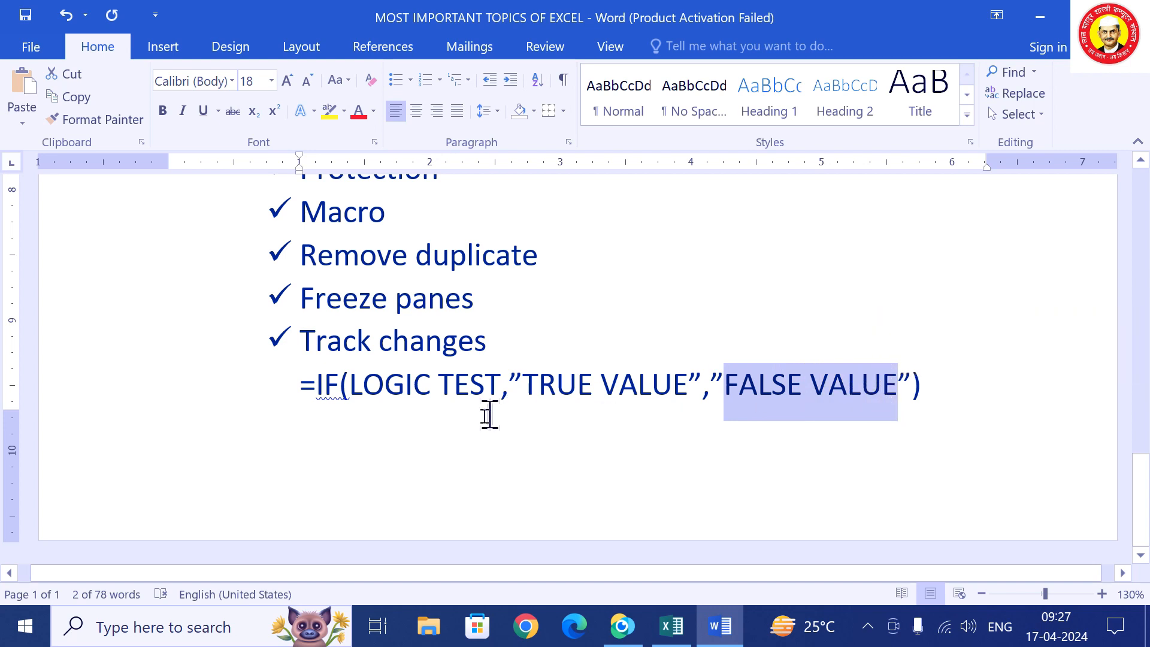
{"action": "left_click", "coordinate": [454, 412]}
{"action": "left_click_drag", "start_coordinate": [354, 386], "coordinate": [471, 401]}
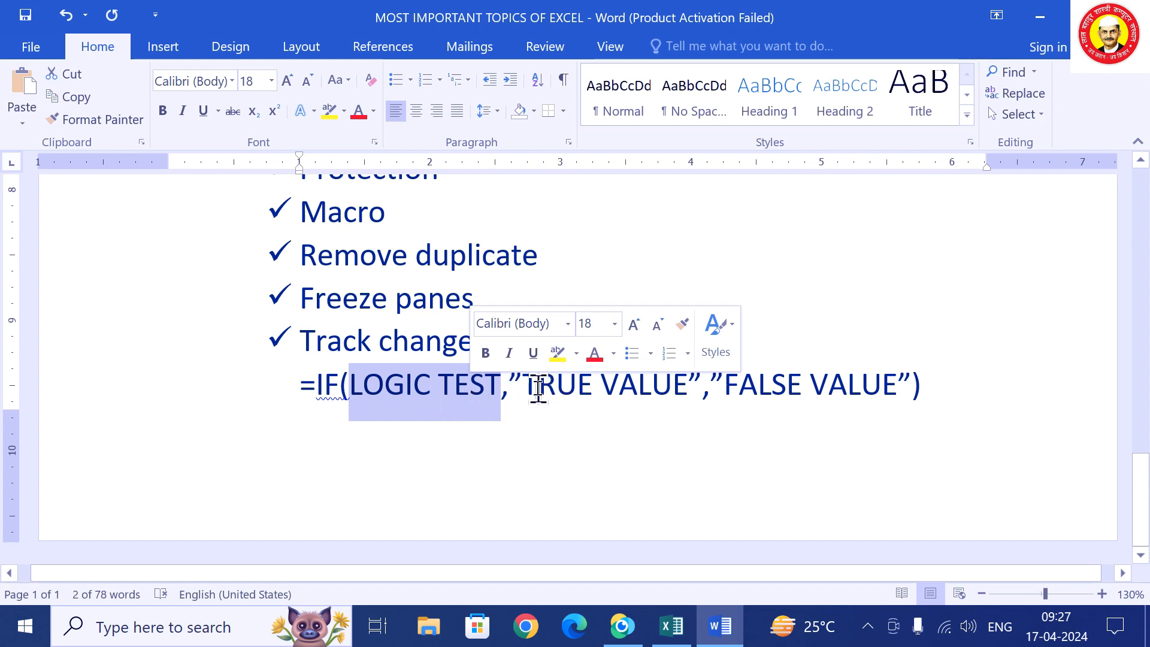
{"action": "left_click_drag", "start_coordinate": [525, 386], "coordinate": [664, 393]}
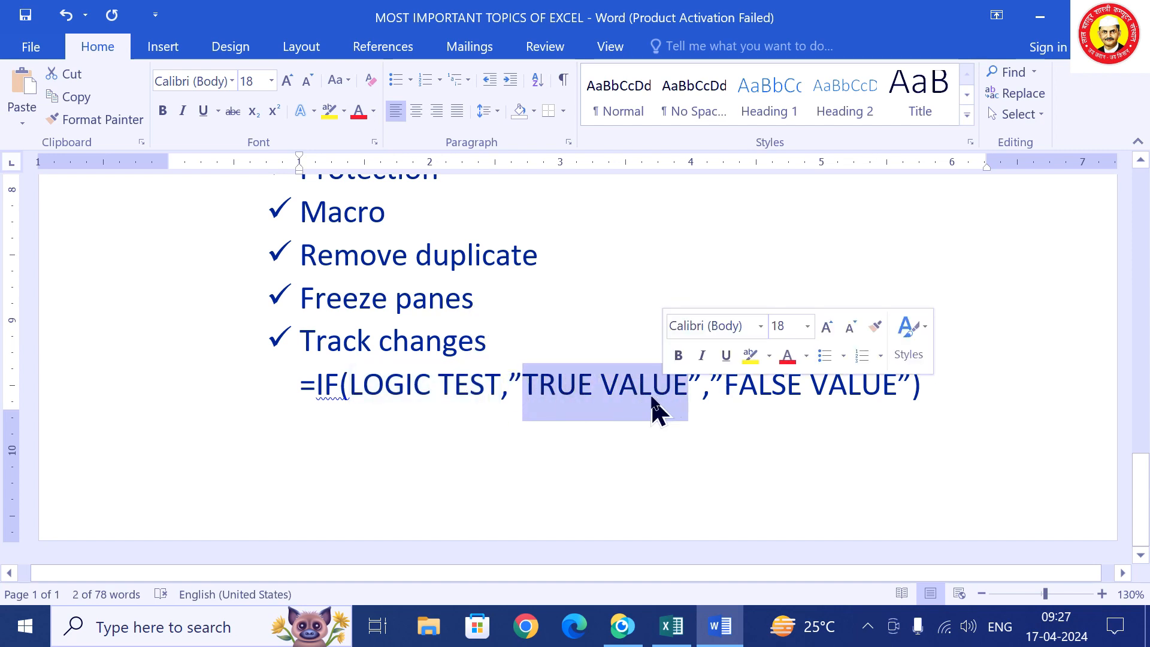
{"action": "left_click_drag", "start_coordinate": [734, 388], "coordinate": [872, 406]}
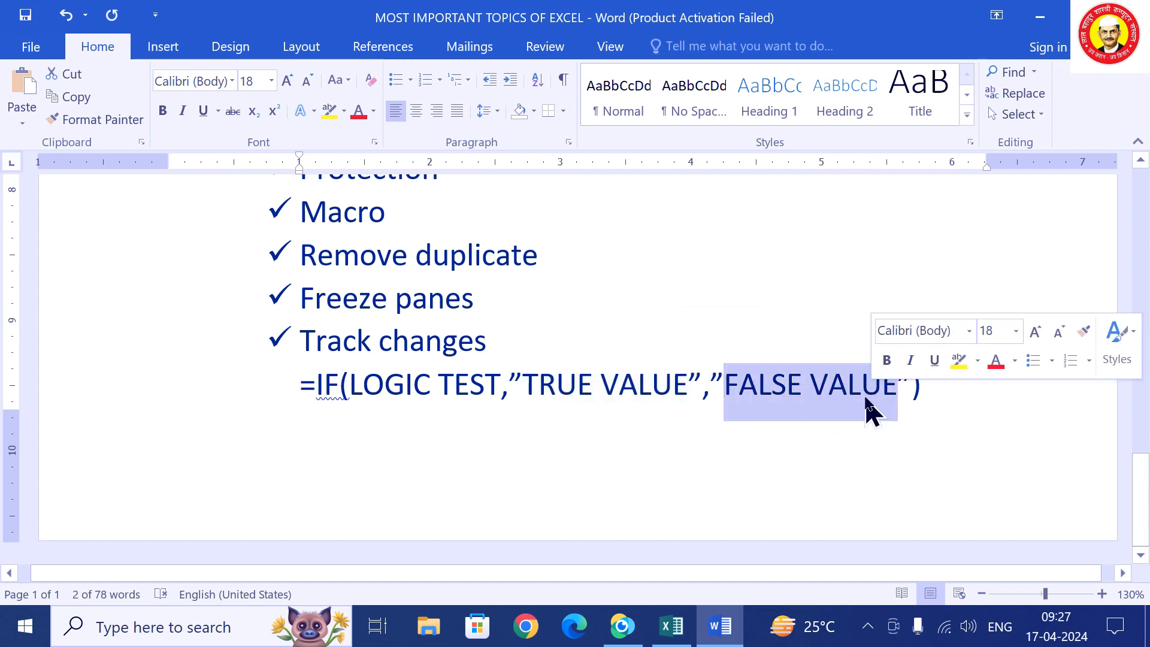
{"action": "left_click", "coordinate": [676, 634]}
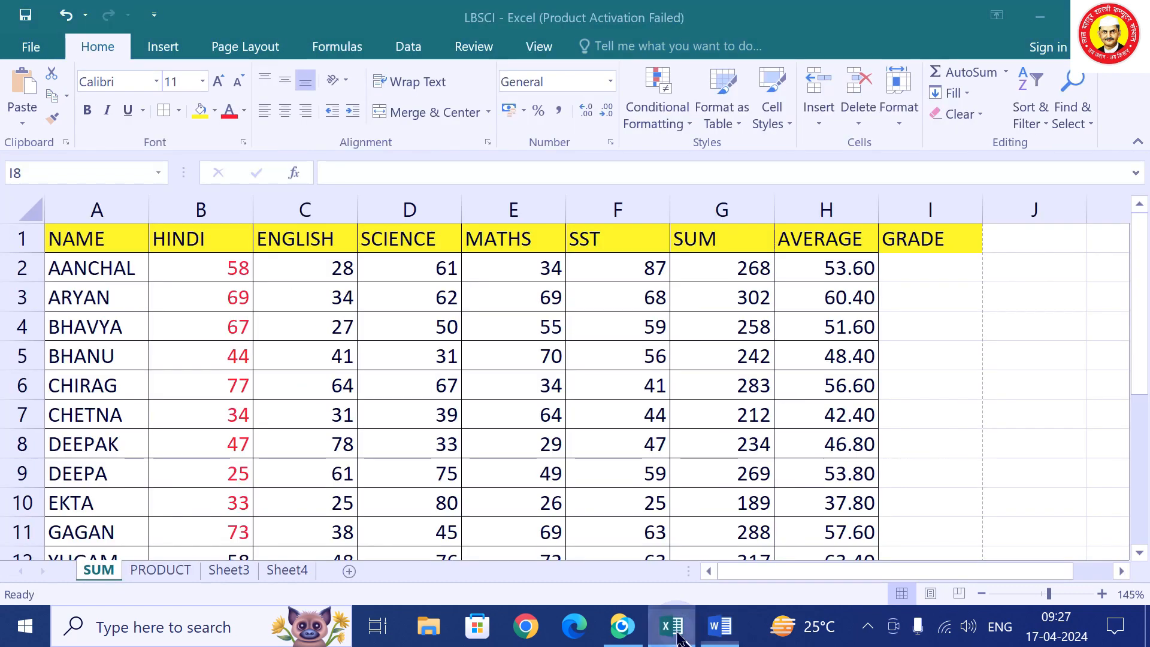
Enter =IF(H2>=50,"A","B") in GRADE cell I2, which shows A.
{"action": "left_click", "coordinate": [935, 265]}
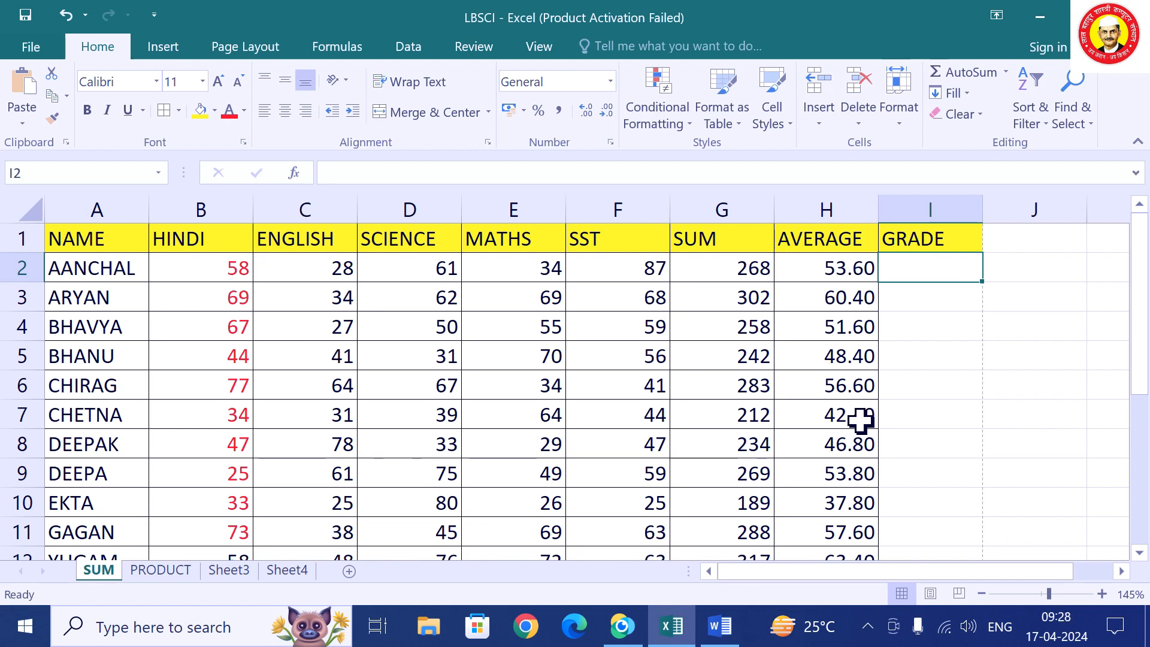
{"action": "type", "text": "=IF"}
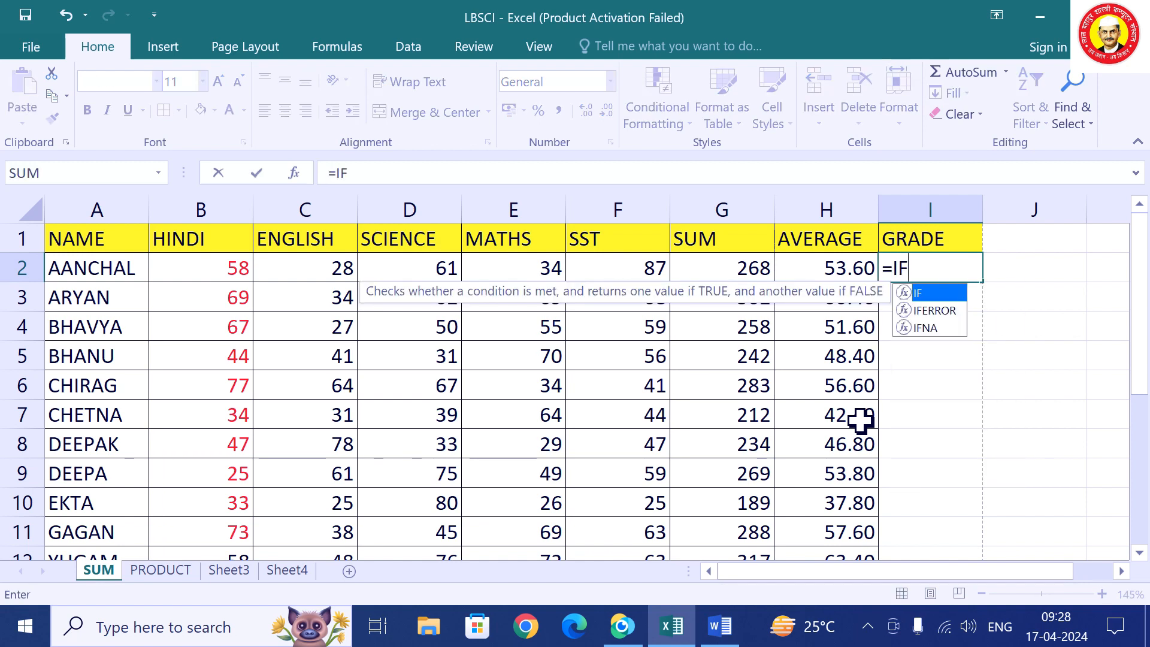
{"action": "type", "text": "("}
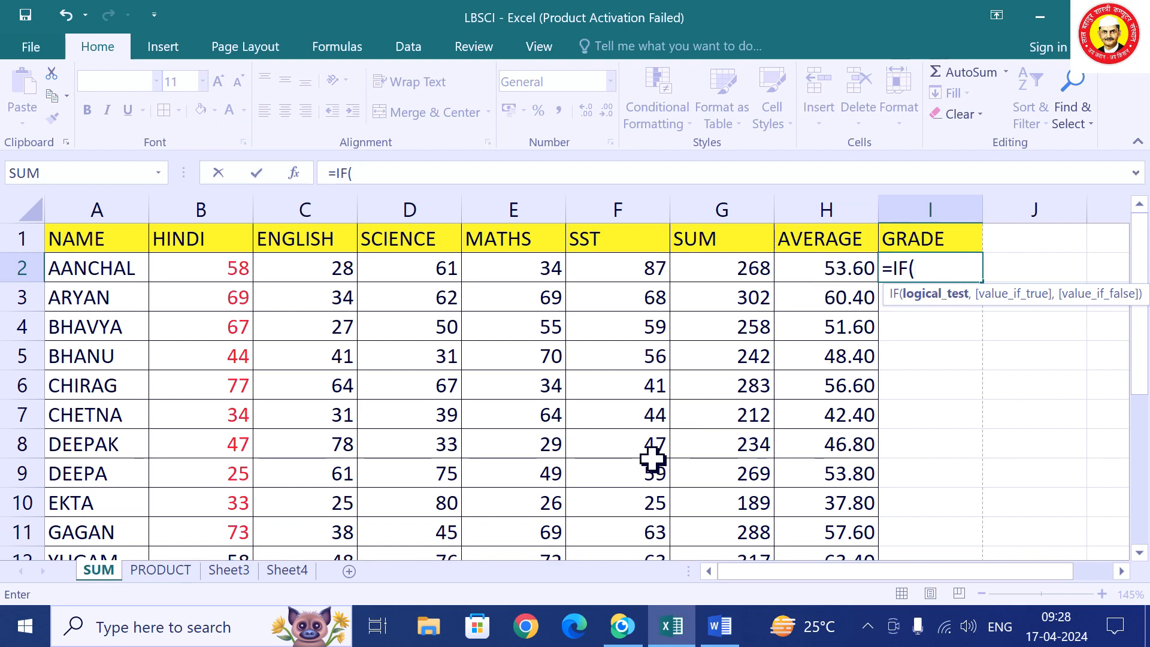
{"action": "type", "text": "H2"}
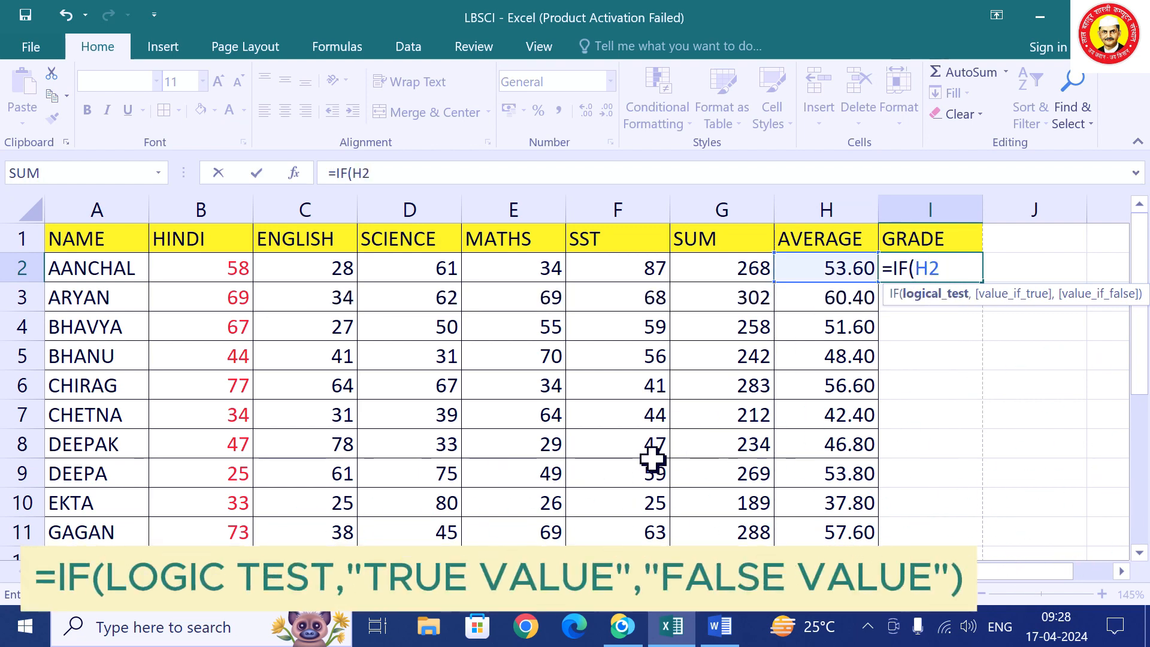
{"action": "type", "text": ">"}
{"action": "type", "text": "=50,"}
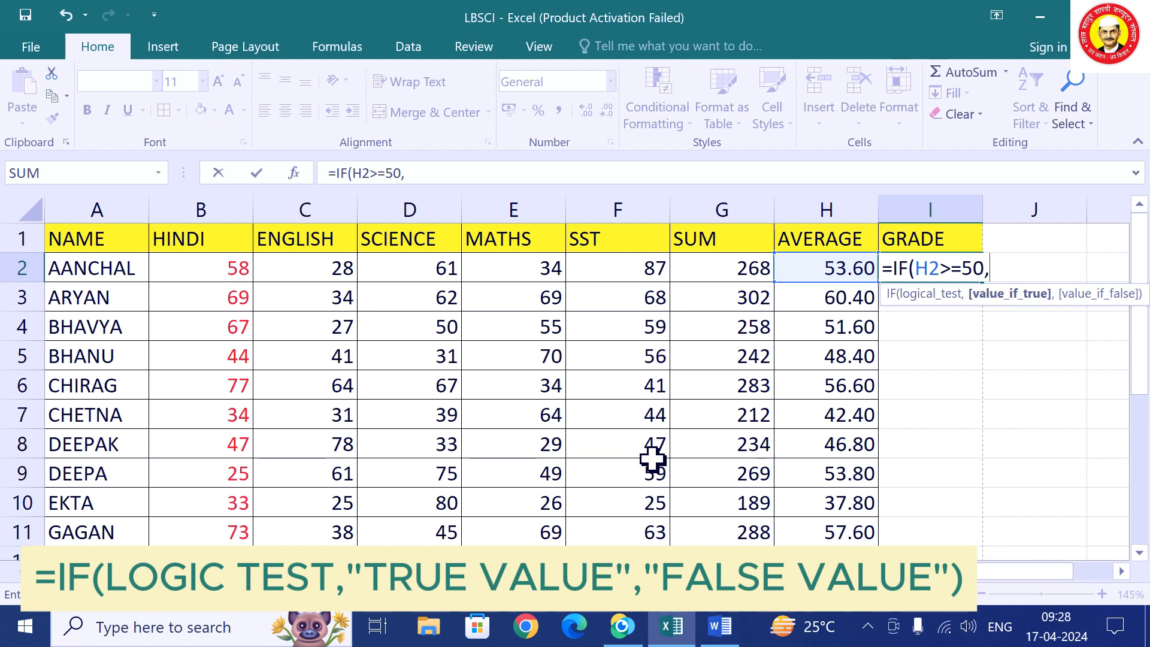
{"action": "type", "text": "\"A\","}
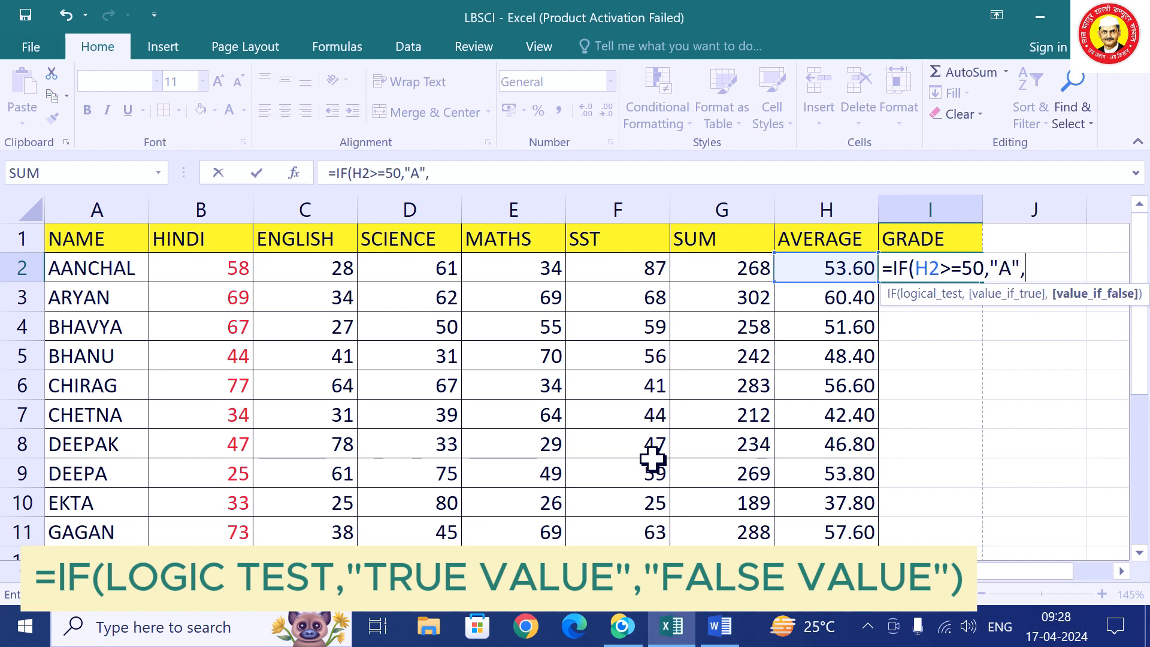
{"action": "type", "text": "\"B\")"}
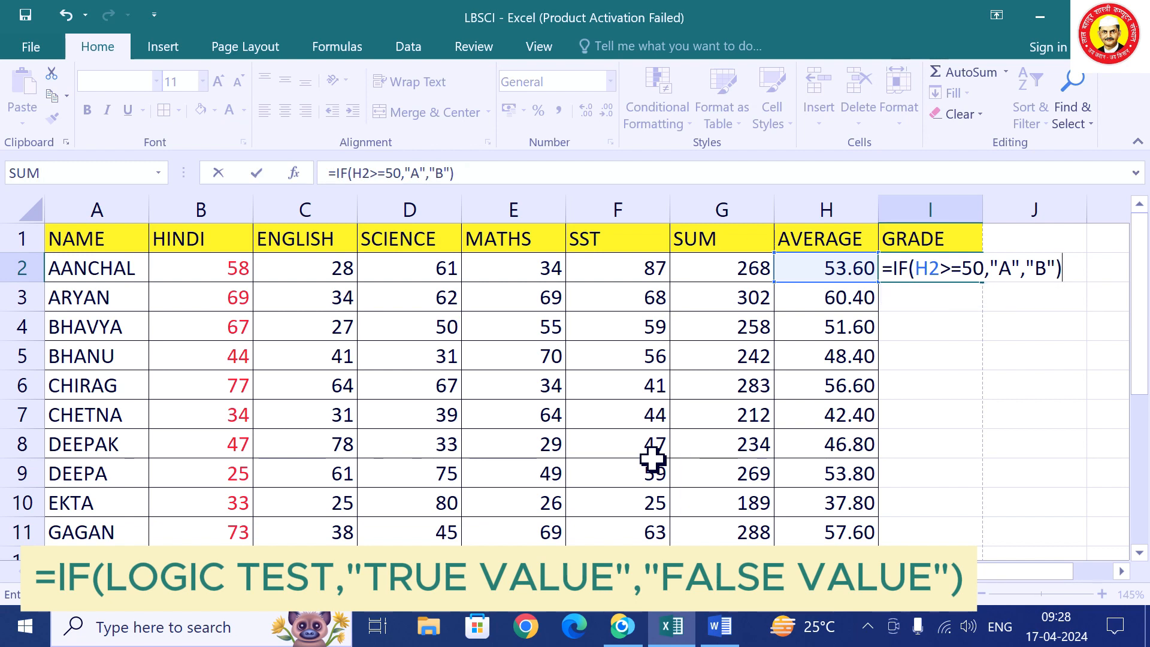
{"action": "key", "text": "Return"}
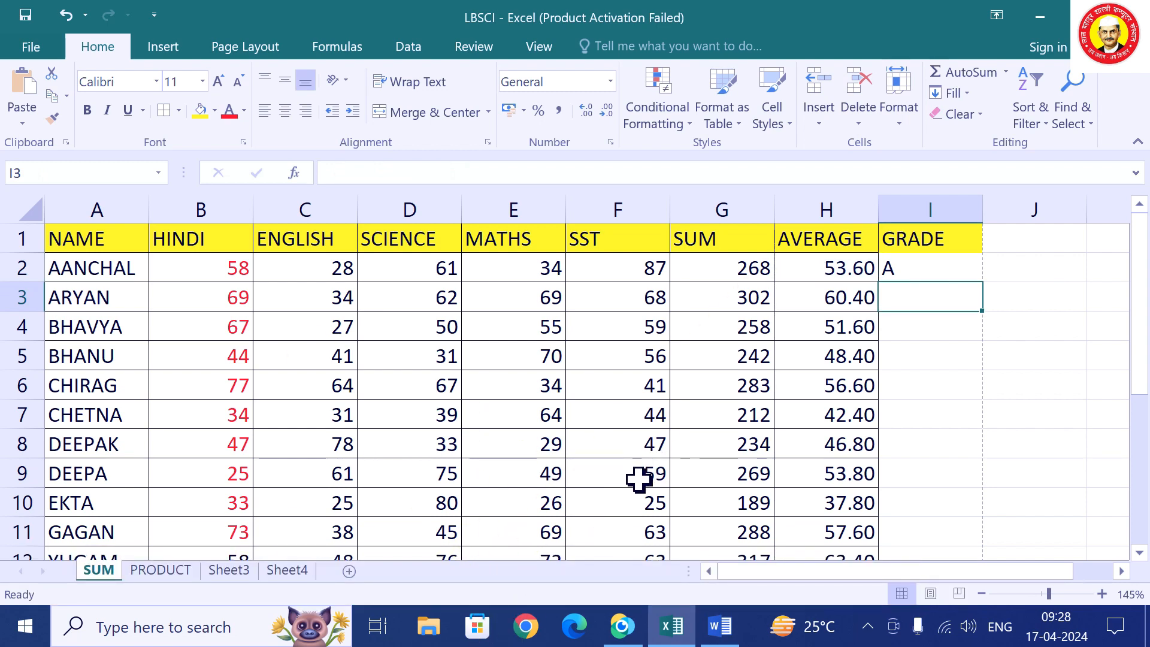
Fill the A/B grade formula down column I from I2 and check the H7 average formula.
{"action": "left_click", "coordinate": [940, 272]}
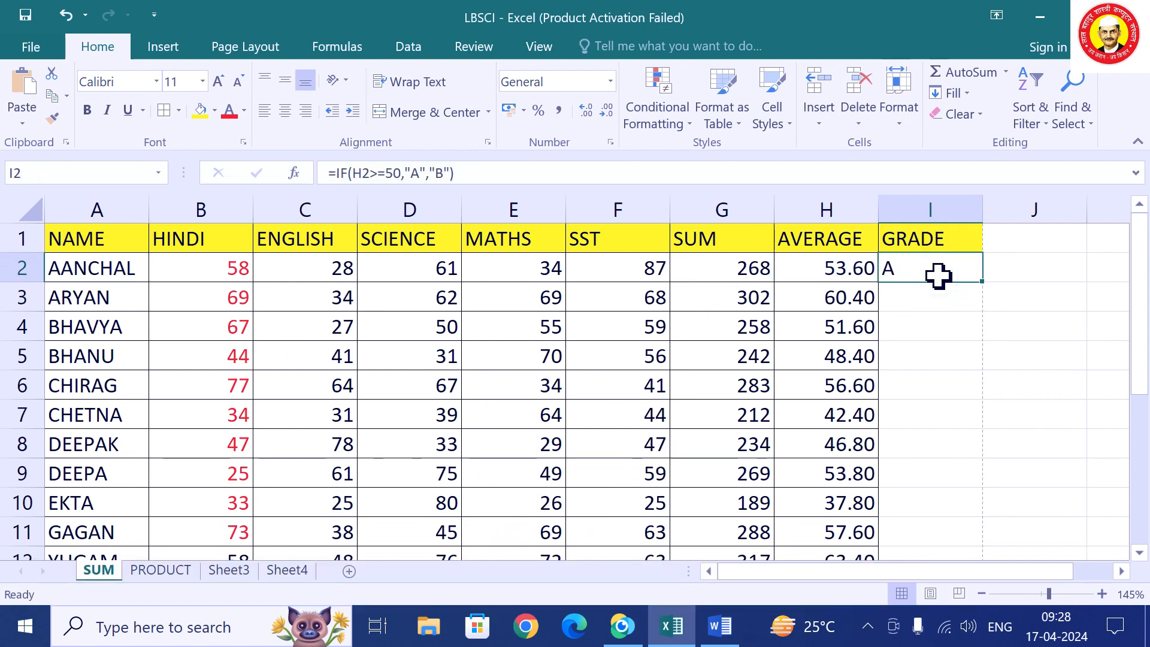
{"action": "double_click", "coordinate": [983, 281]}
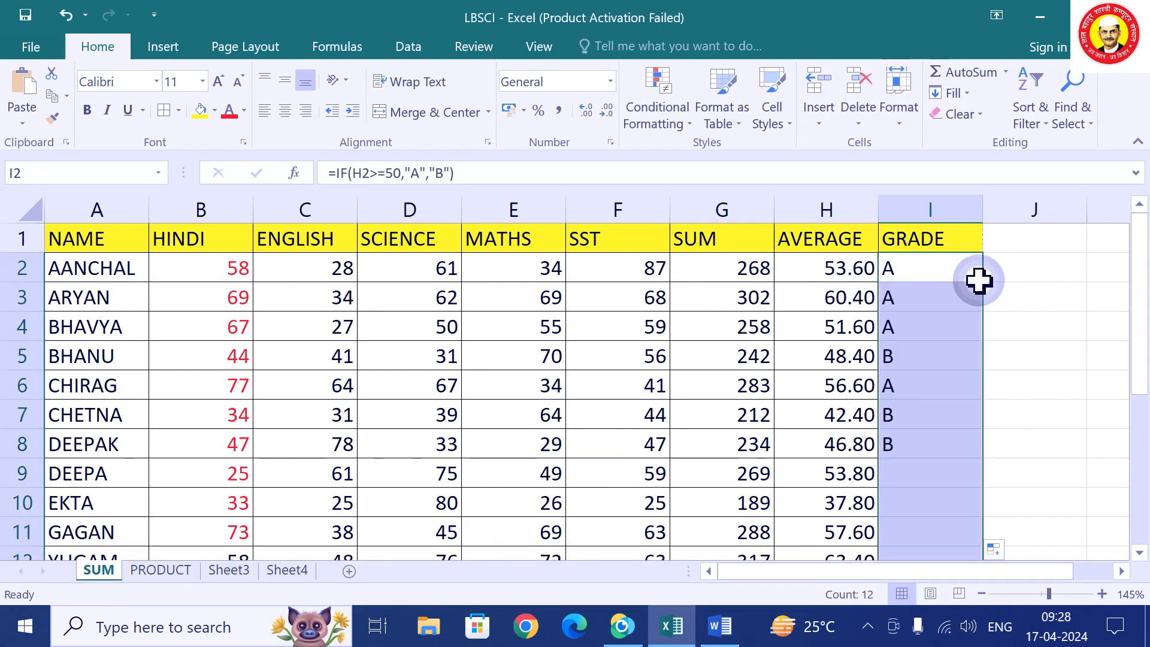
{"action": "left_click", "coordinate": [845, 420]}
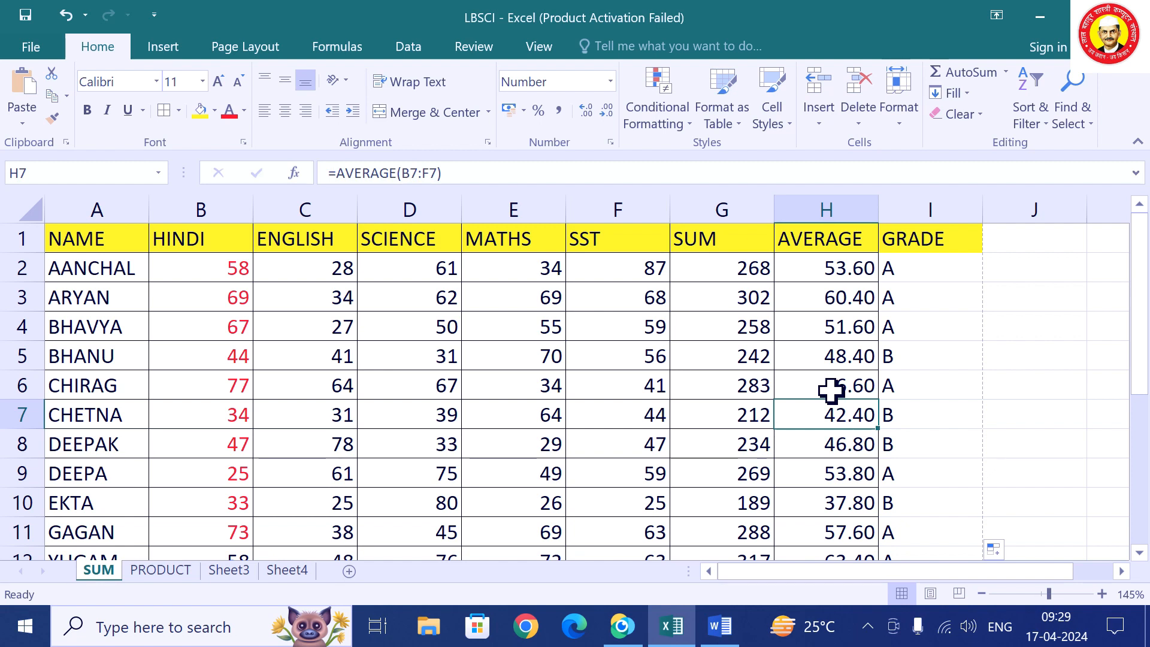
{"action": "left_click", "coordinate": [902, 271]}
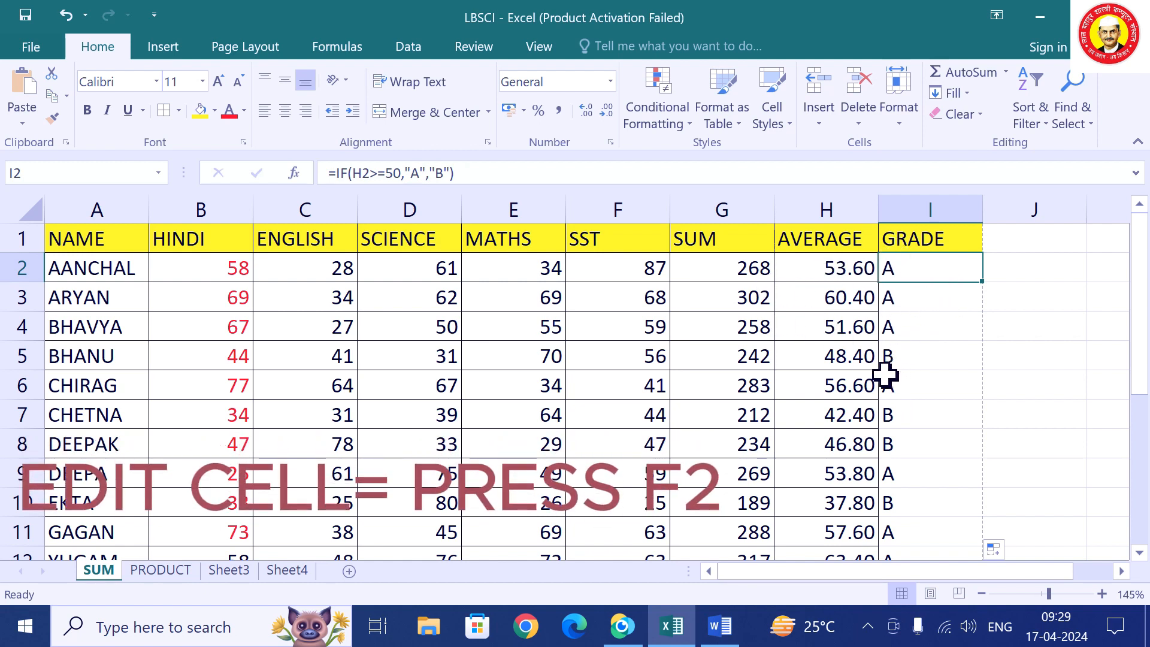
Change I2's formula to =IF(H2>=50,"GOOD","POOR").
{"action": "key", "text": "F2"}
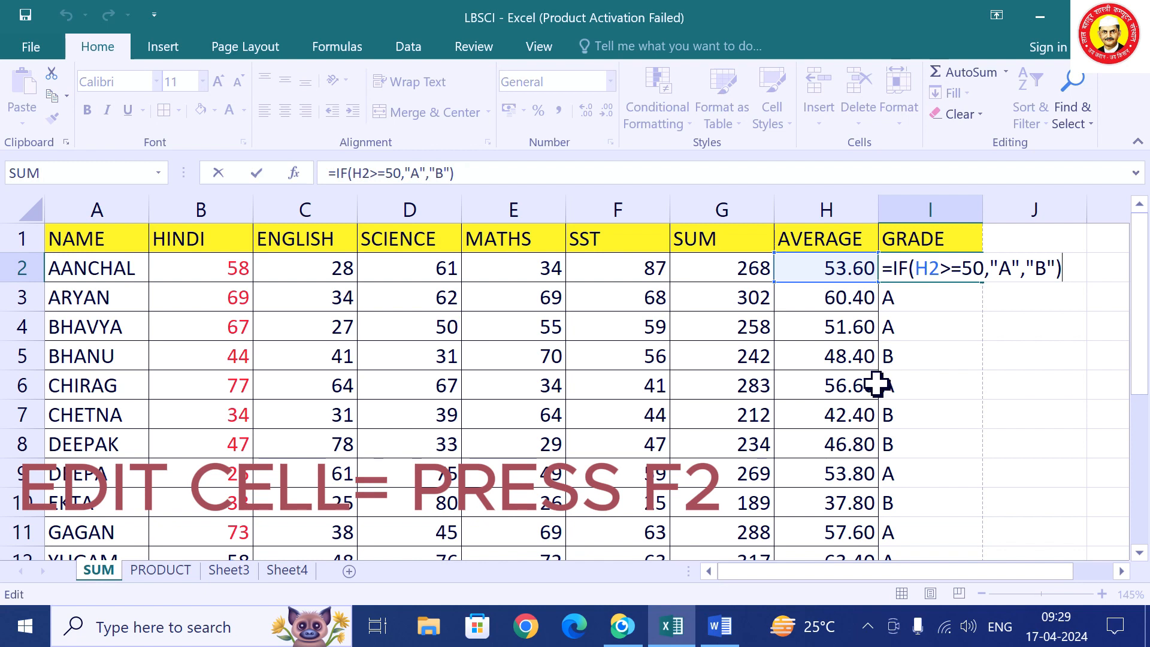
{"action": "left_click", "coordinate": [1011, 269]}
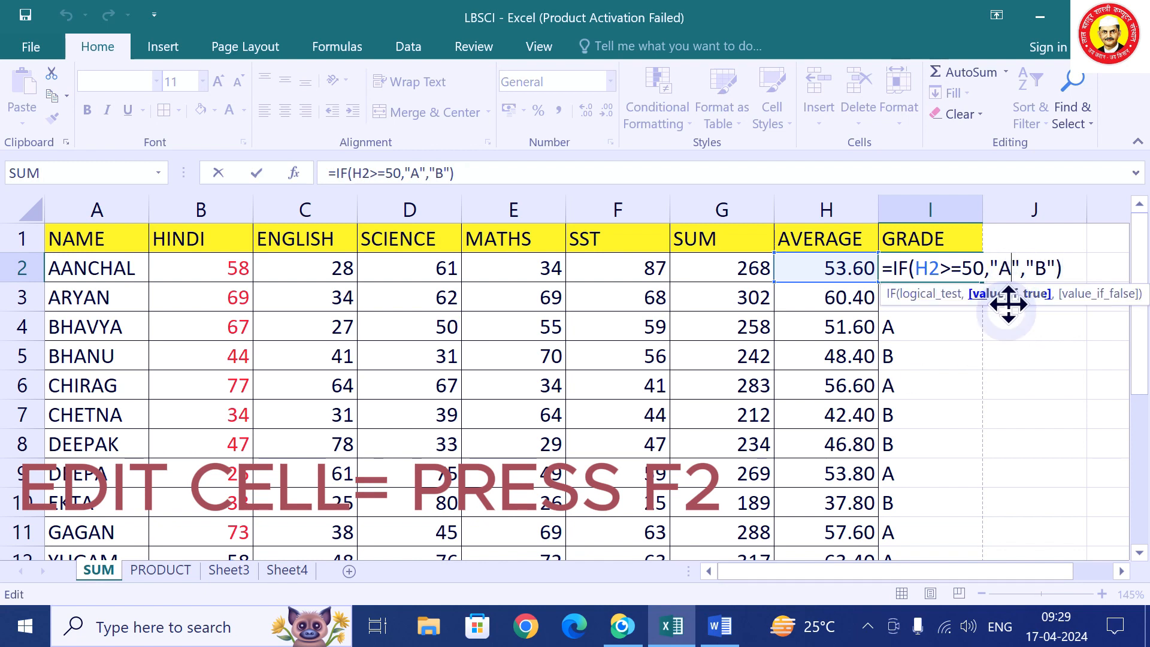
{"action": "key", "text": "BackSpace"}
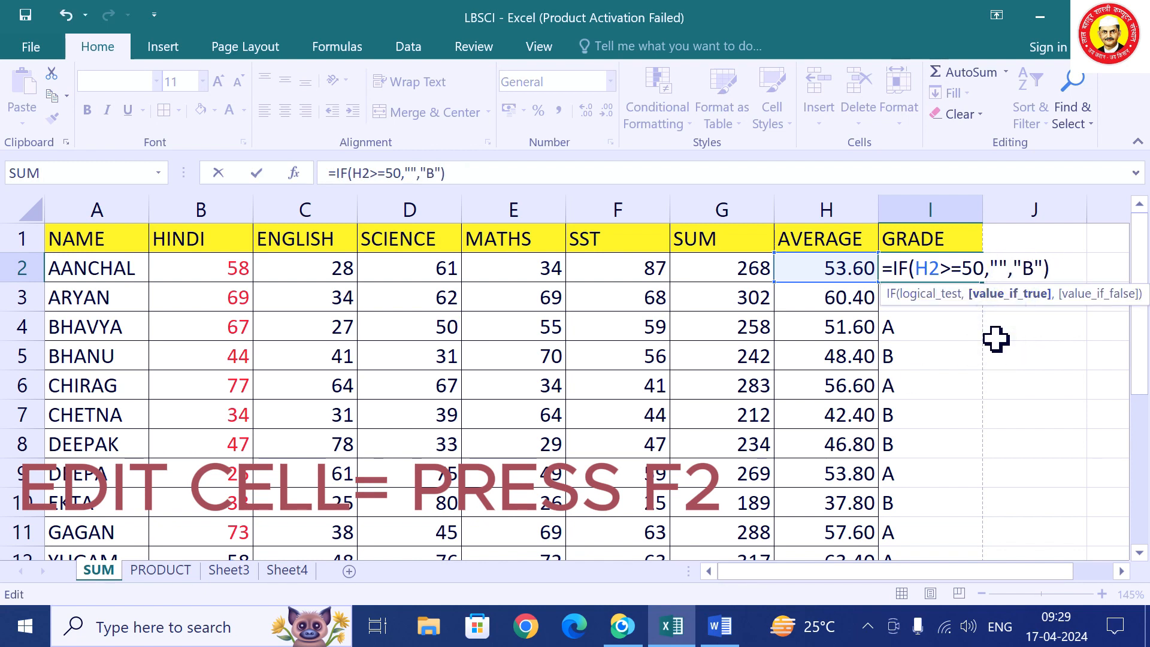
{"action": "type", "text": "GOO"}
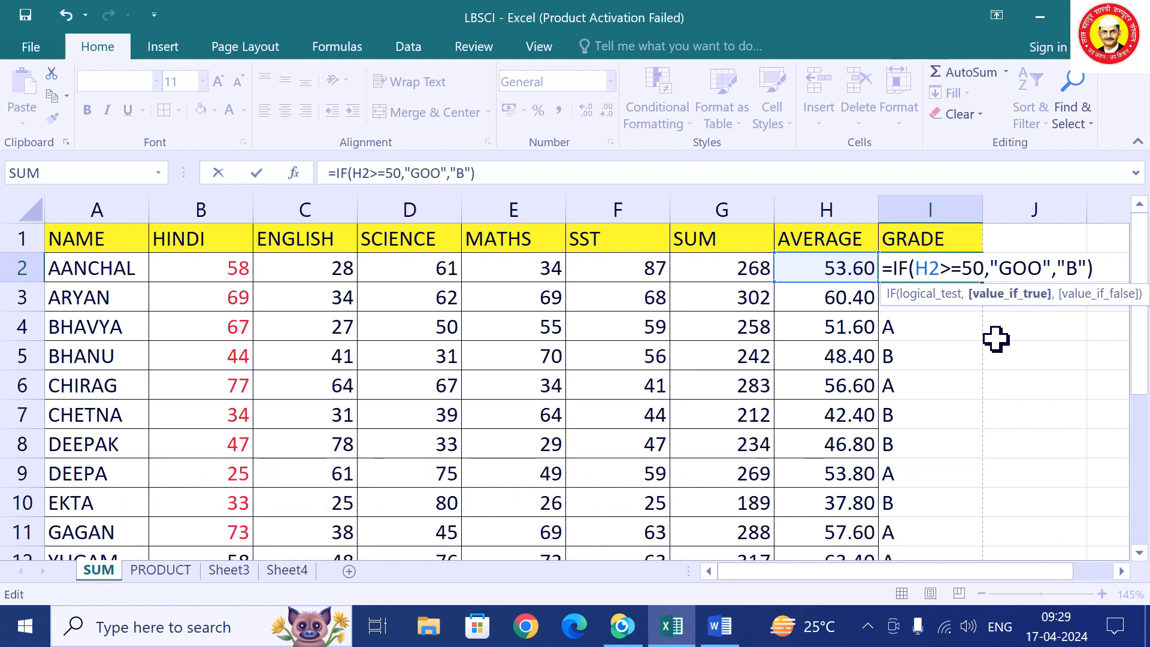
{"action": "type", "text": "D"}
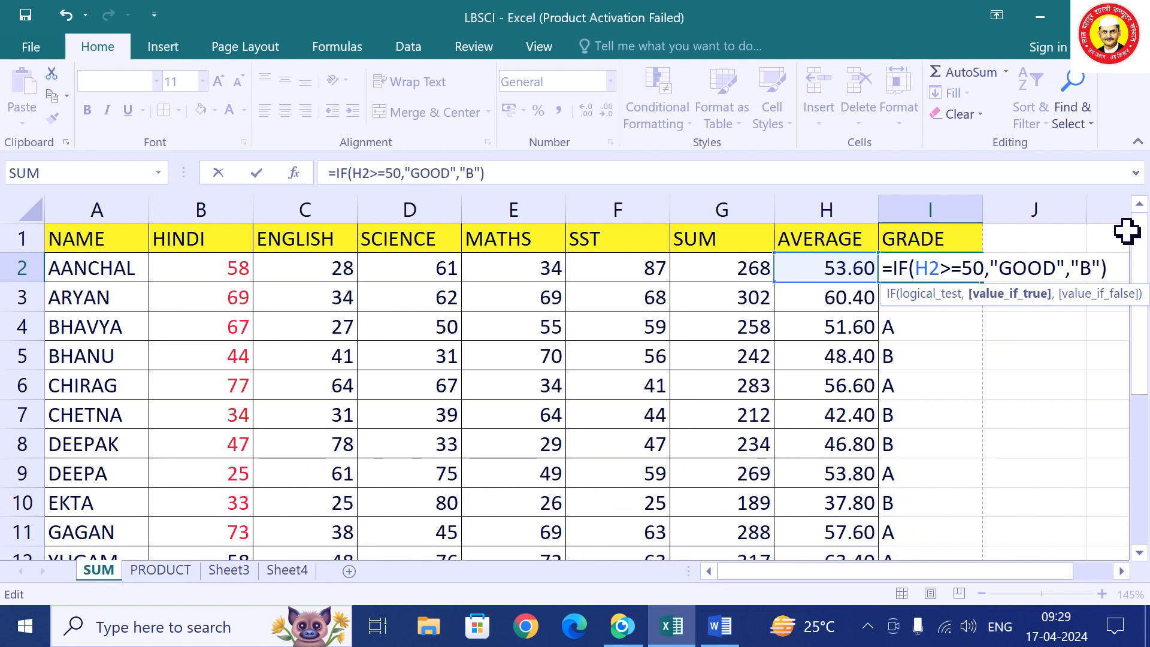
{"action": "left_click", "coordinate": [1088, 268]}
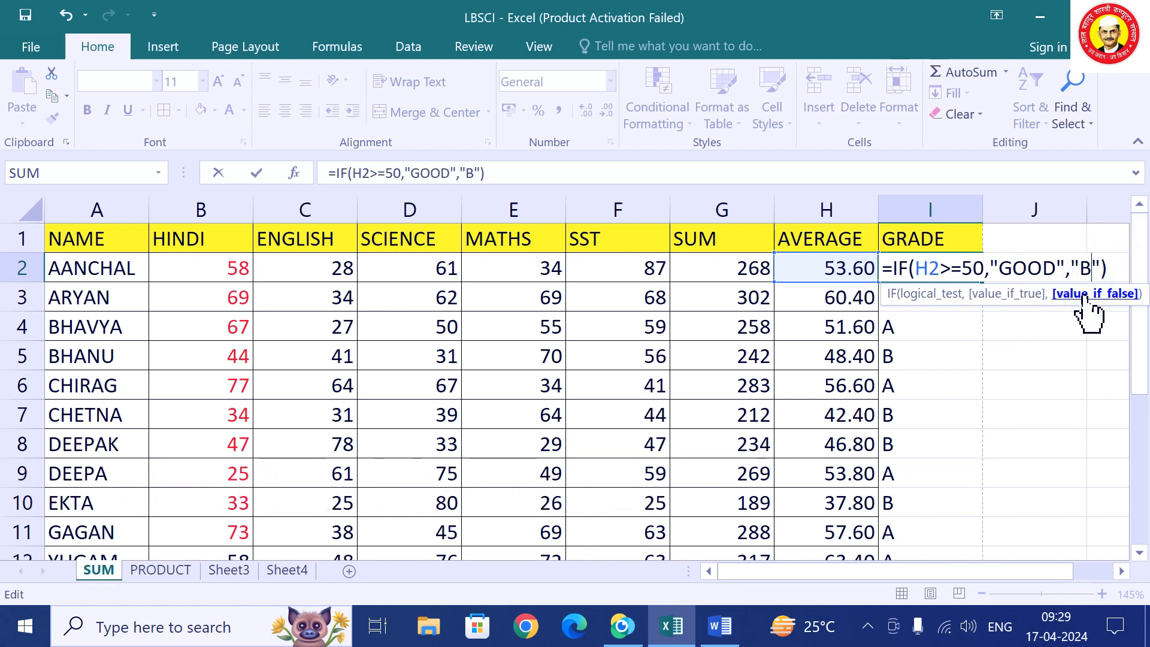
{"action": "key", "text": "BackSpace"}
{"action": "type", "text": "POOR"}
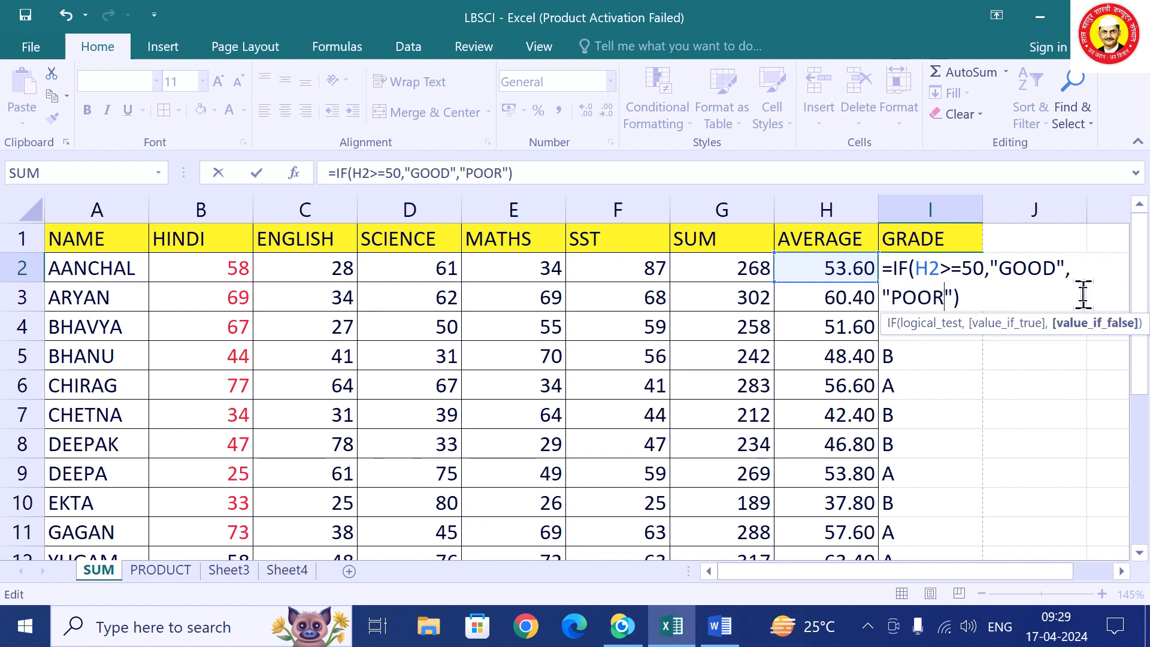
{"action": "key", "text": "Return"}
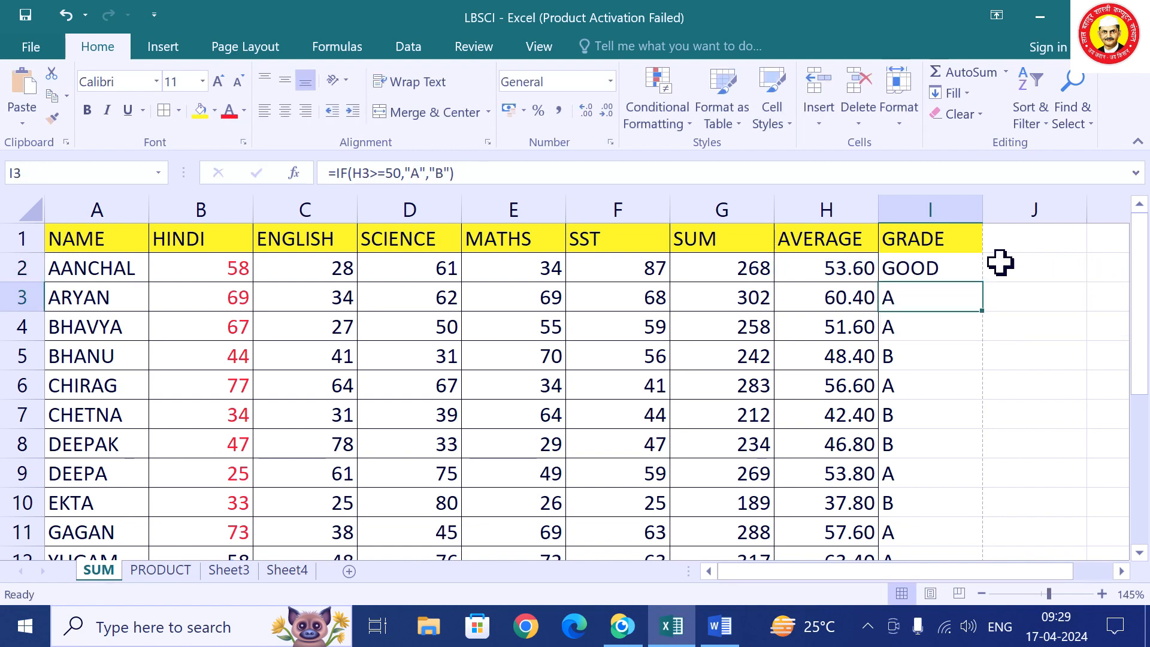
Fill the GOOD/POOR formula down the whole GRADE column.
{"action": "left_click", "coordinate": [962, 270]}
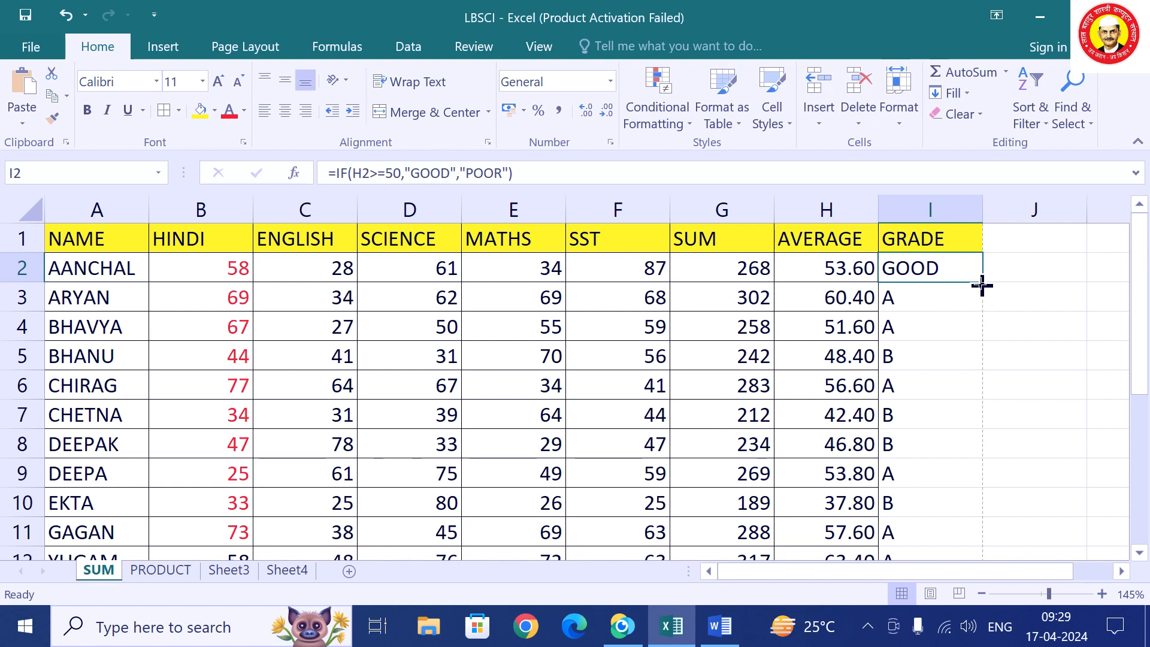
{"action": "double_click", "coordinate": [980, 282]}
{"action": "scroll", "coordinate": [1004, 378], "scroll_direction": "down", "scroll_amount": 1}
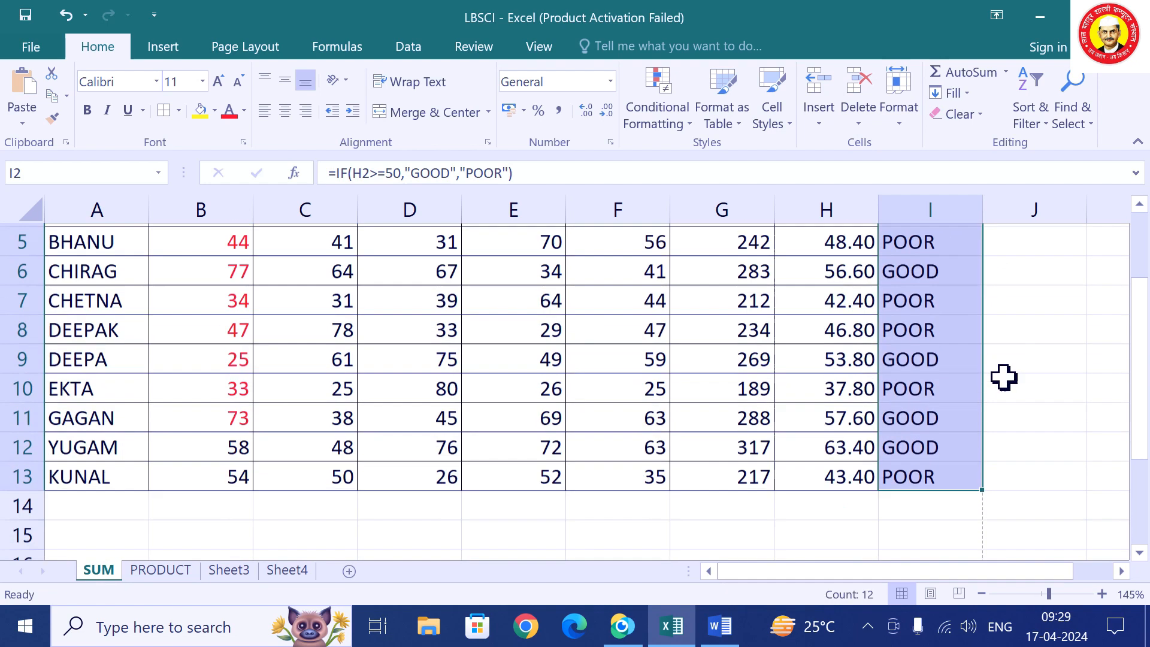
{"action": "scroll", "coordinate": [998, 378], "scroll_direction": "up", "scroll_amount": 1}
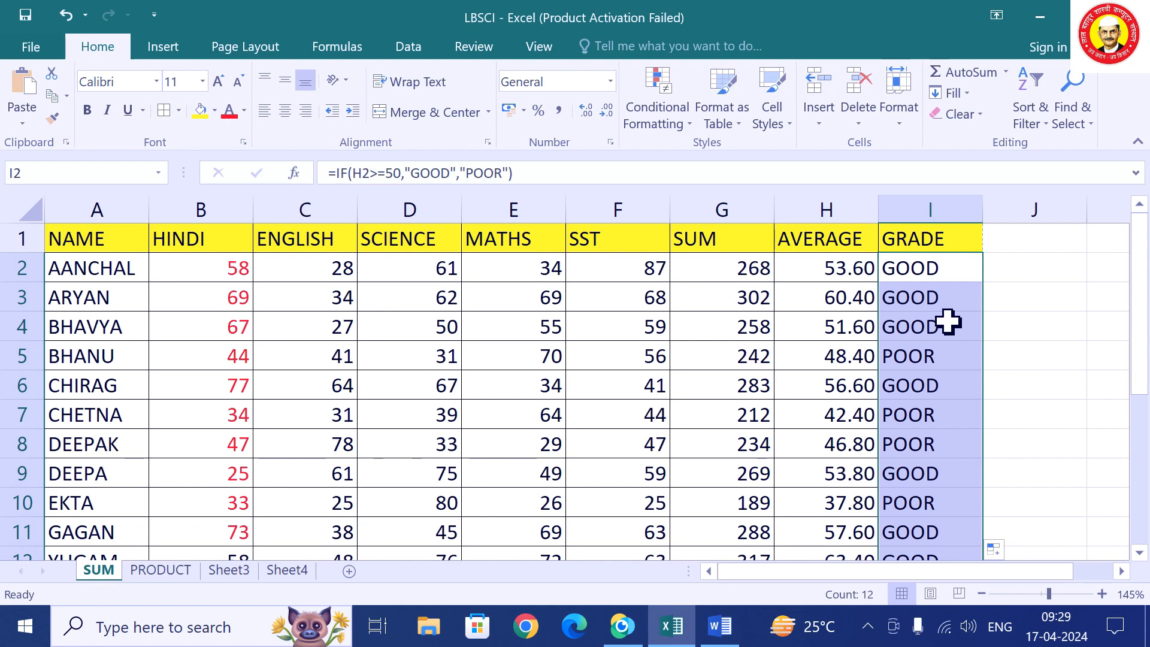
Add a new blank worksheet, Sheet1, to the workbook.
{"action": "left_click", "coordinate": [305, 574]}
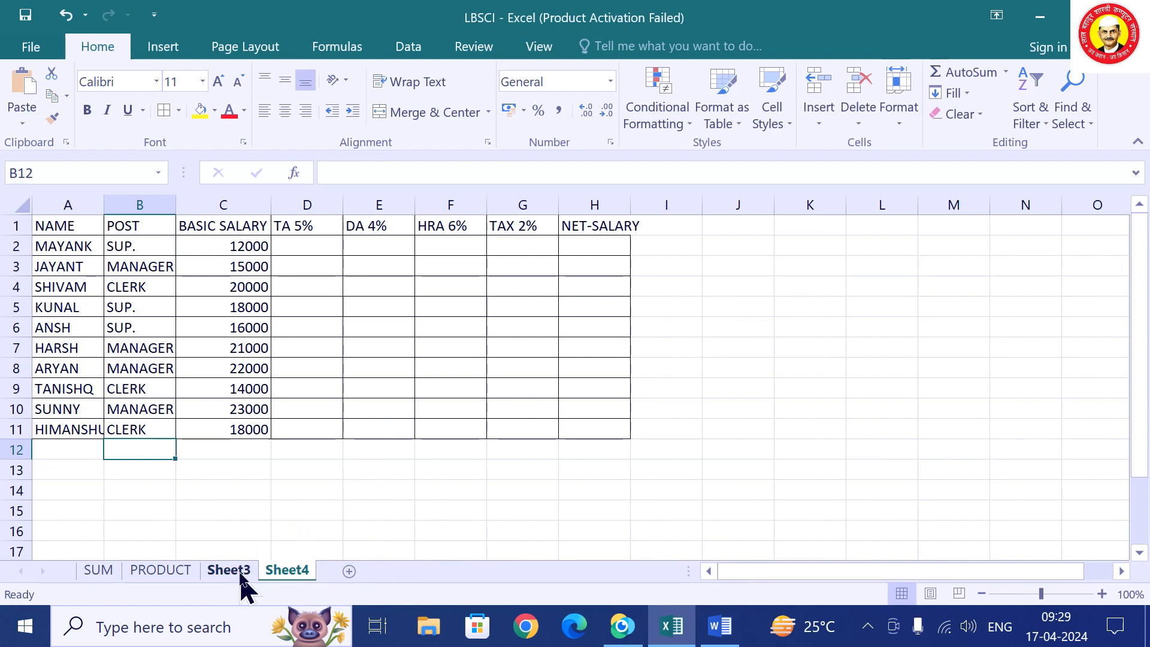
{"action": "left_click", "coordinate": [349, 571]}
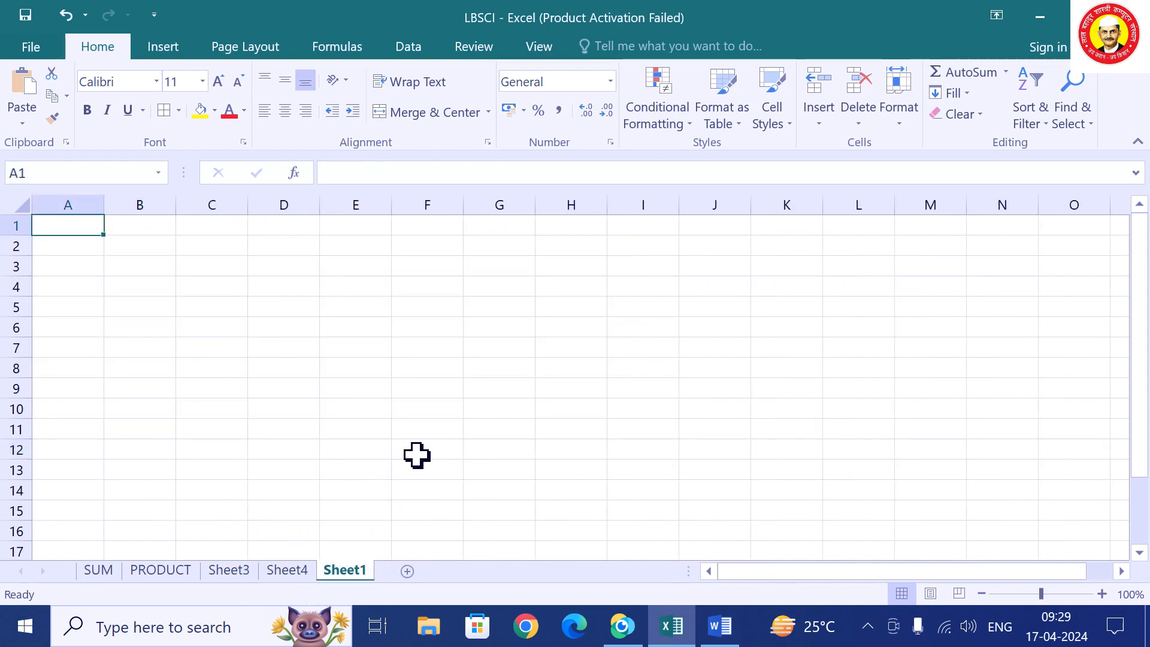
{"action": "scroll", "coordinate": [413, 455], "scroll_direction": "up", "scroll_amount": 4}
{"action": "scroll", "coordinate": [393, 464], "scroll_direction": "up", "scroll_amount": 3}
Enter the heading ITEMS in A1, clearing the stray 'MS' typed into C7.
{"action": "type", "text": "ITE"}
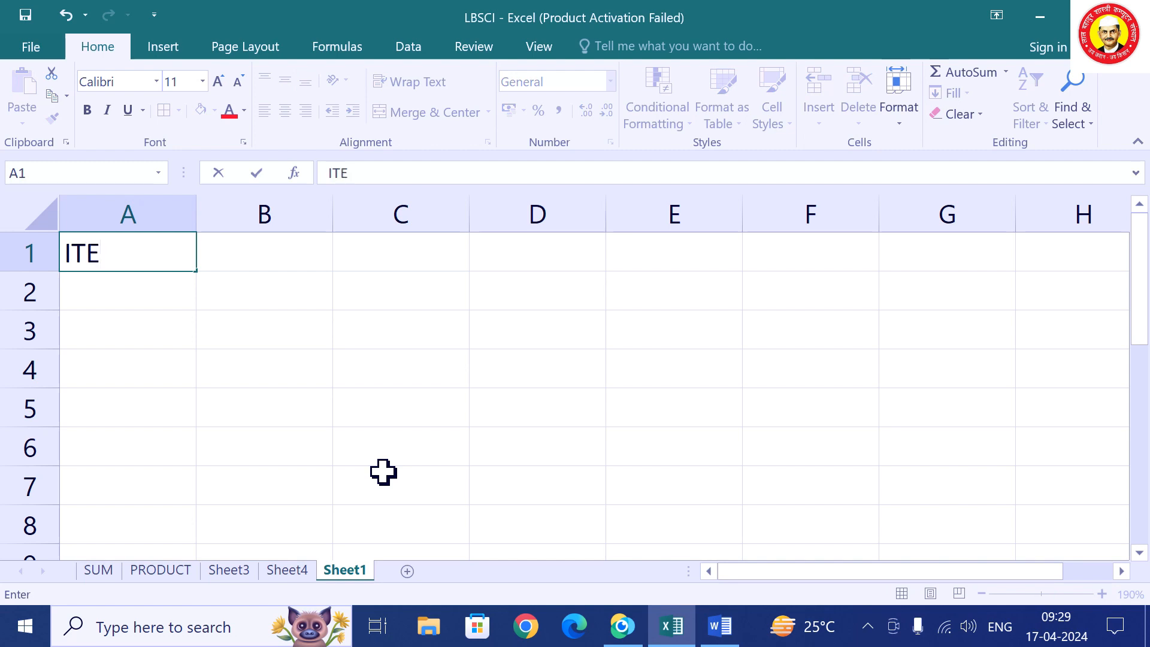
{"action": "left_click", "coordinate": [383, 473]}
{"action": "type", "text": "MS"}
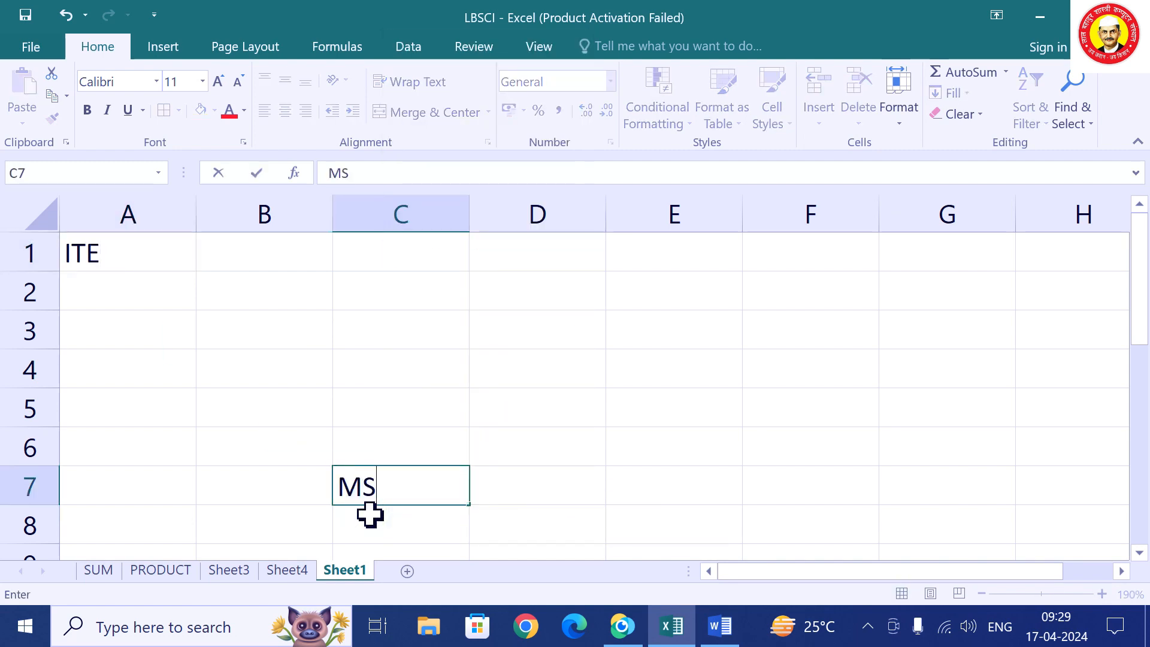
{"action": "key", "text": "Tab"}
{"action": "left_click", "coordinate": [414, 497]}
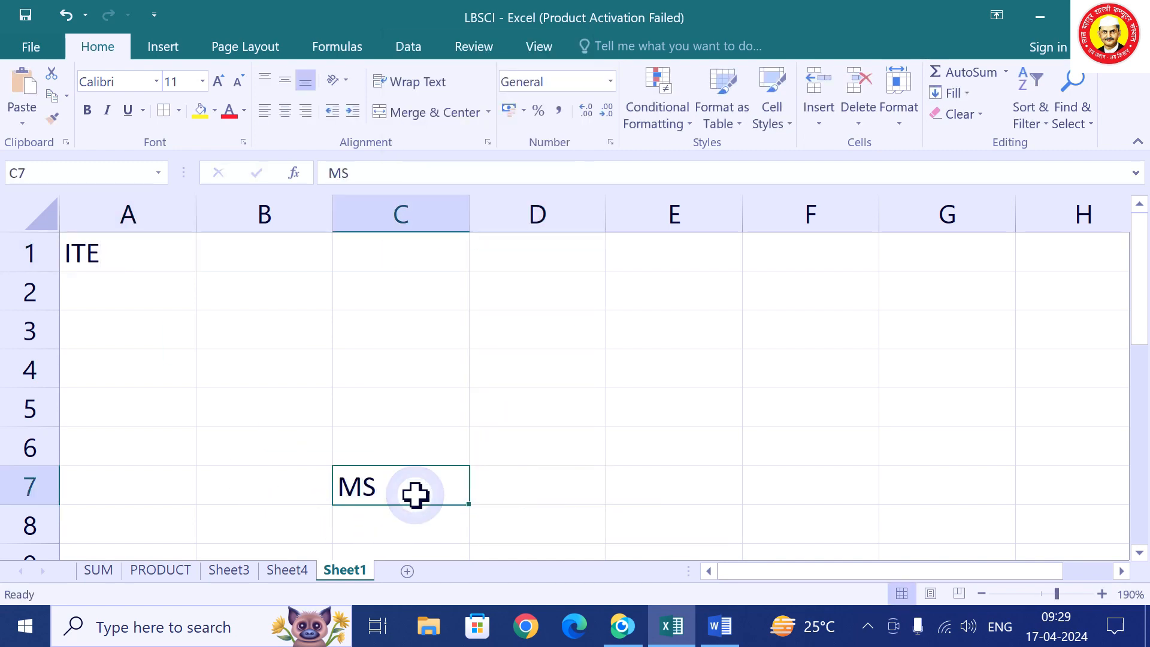
{"action": "key", "text": "Delete"}
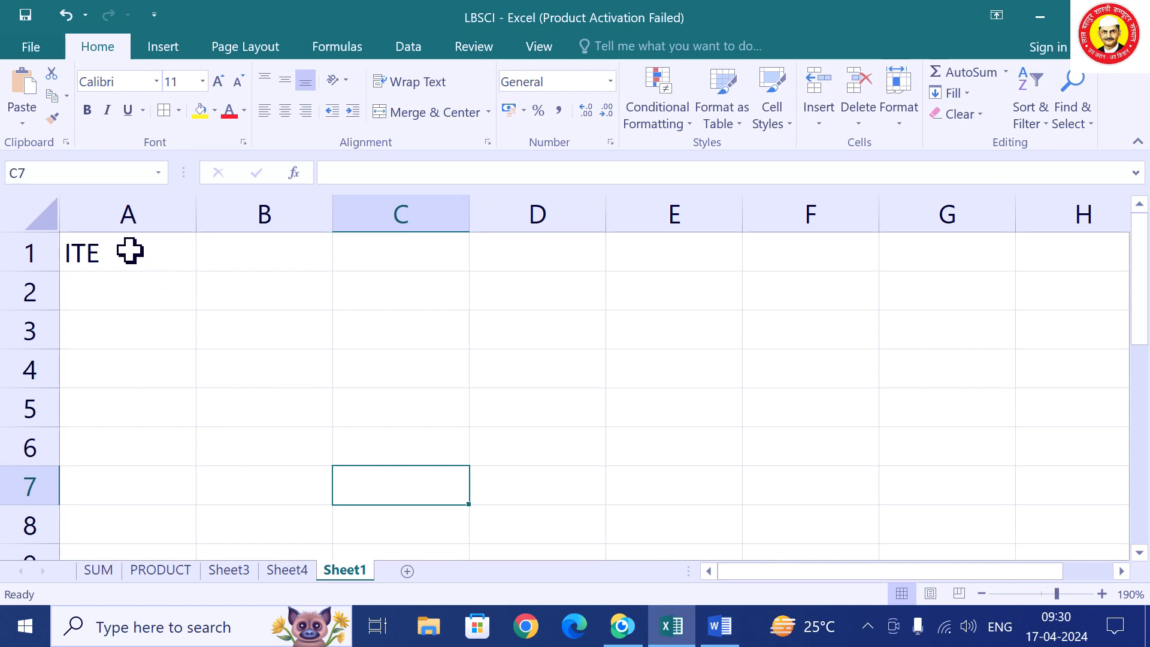
{"action": "left_click", "coordinate": [130, 252]}
{"action": "double_click", "coordinate": [130, 251]}
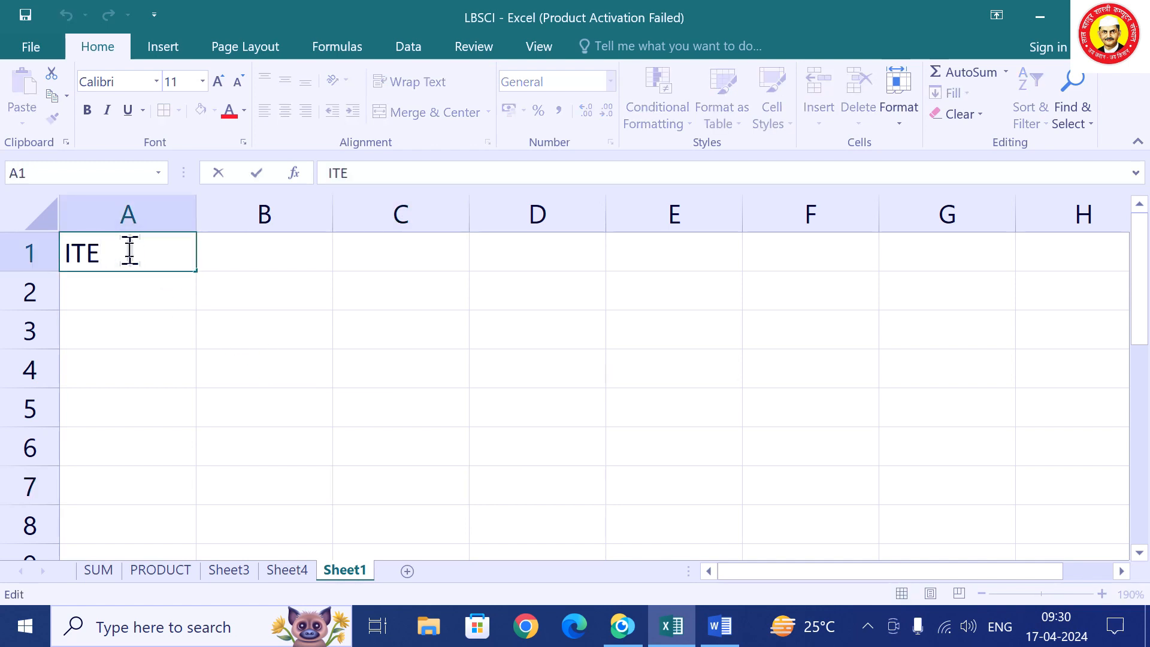
{"action": "type", "text": "MS"}
{"action": "key", "text": "Tab"}
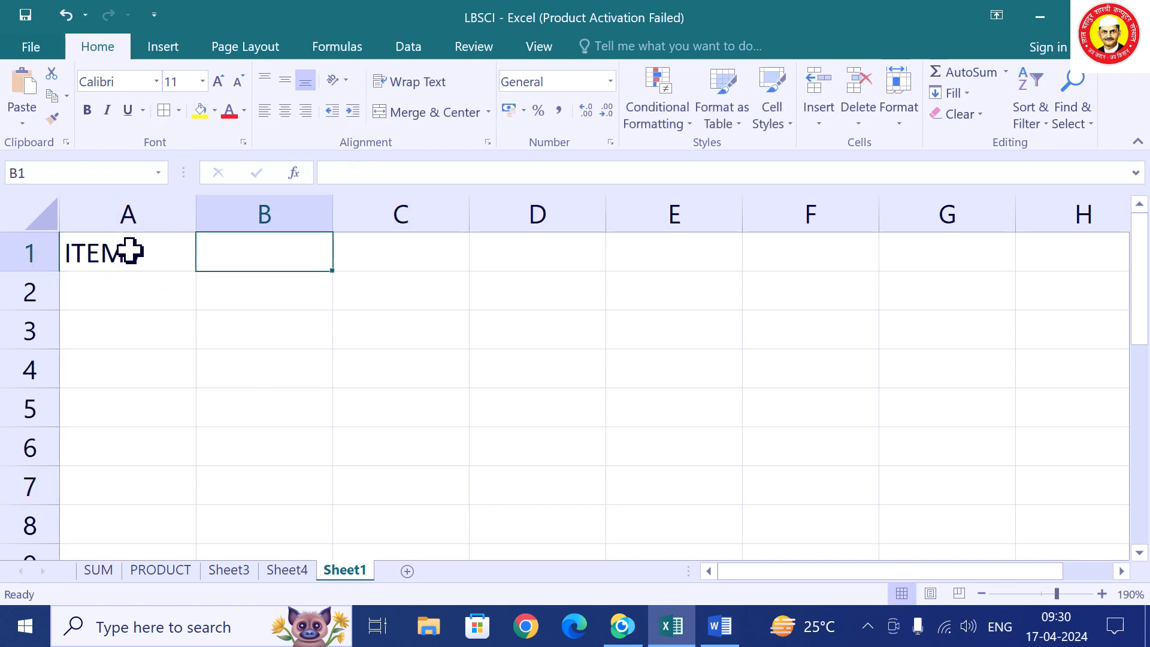
Add the headings RATE, DISCOUNT and NET in B1 through D1, fixing typos.
{"action": "type", "text": "RATEW"}
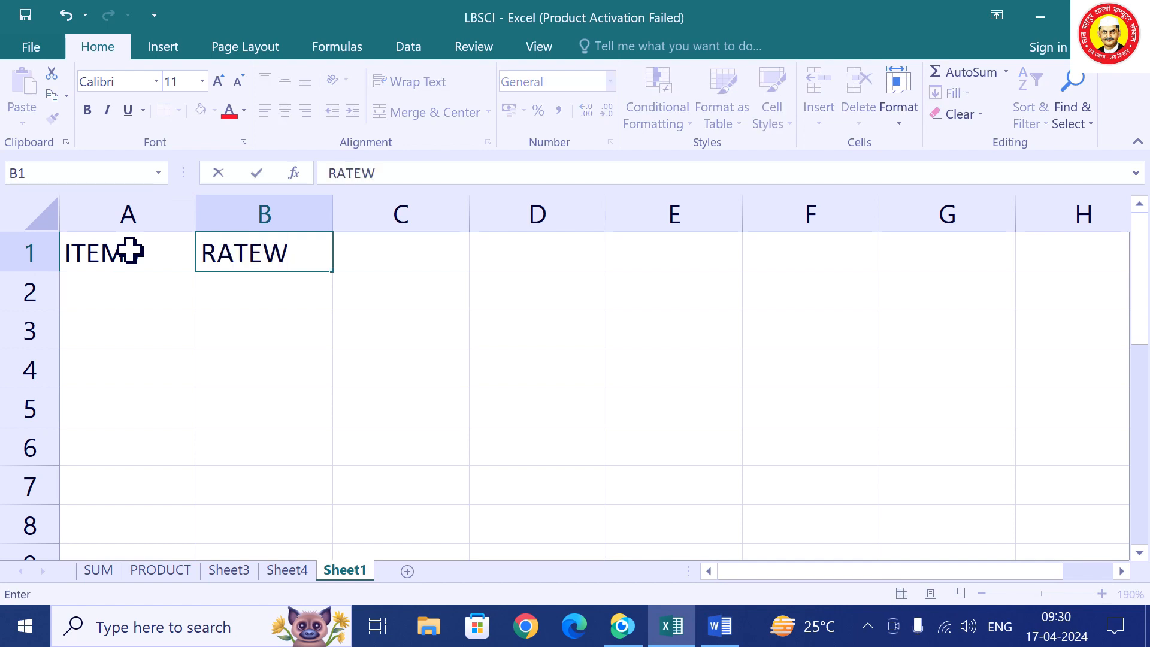
{"action": "key", "text": "BackSpace"}
{"action": "key", "text": "Tab"}
{"action": "type", "text": "D"}
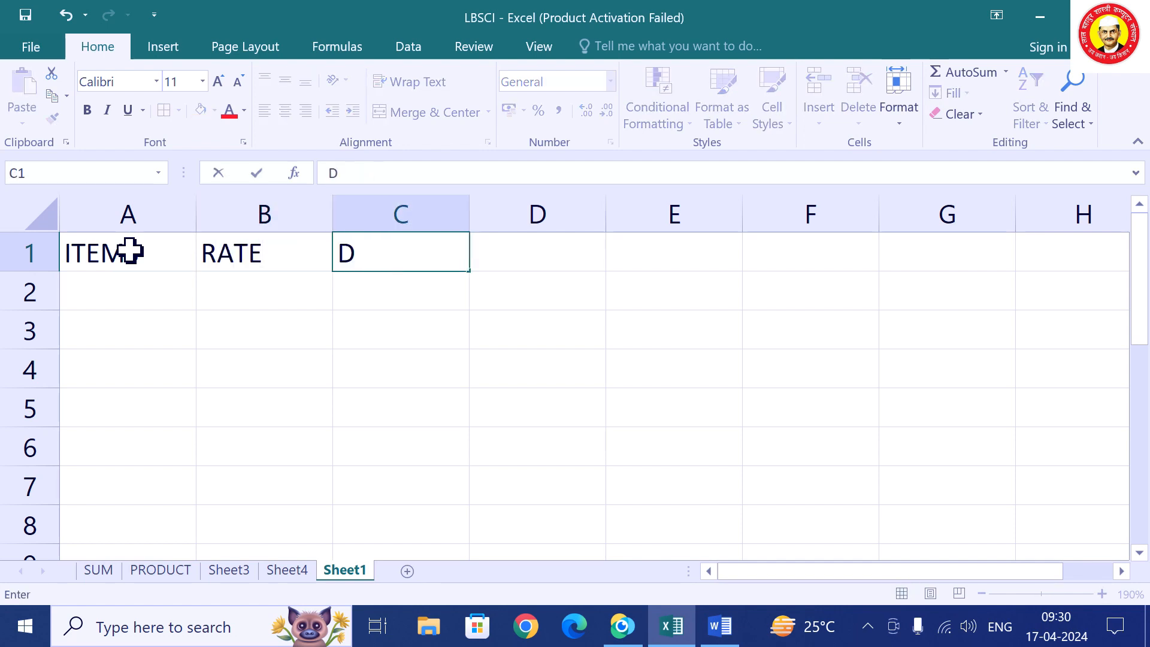
{"action": "type", "text": "ISCOUNT"}
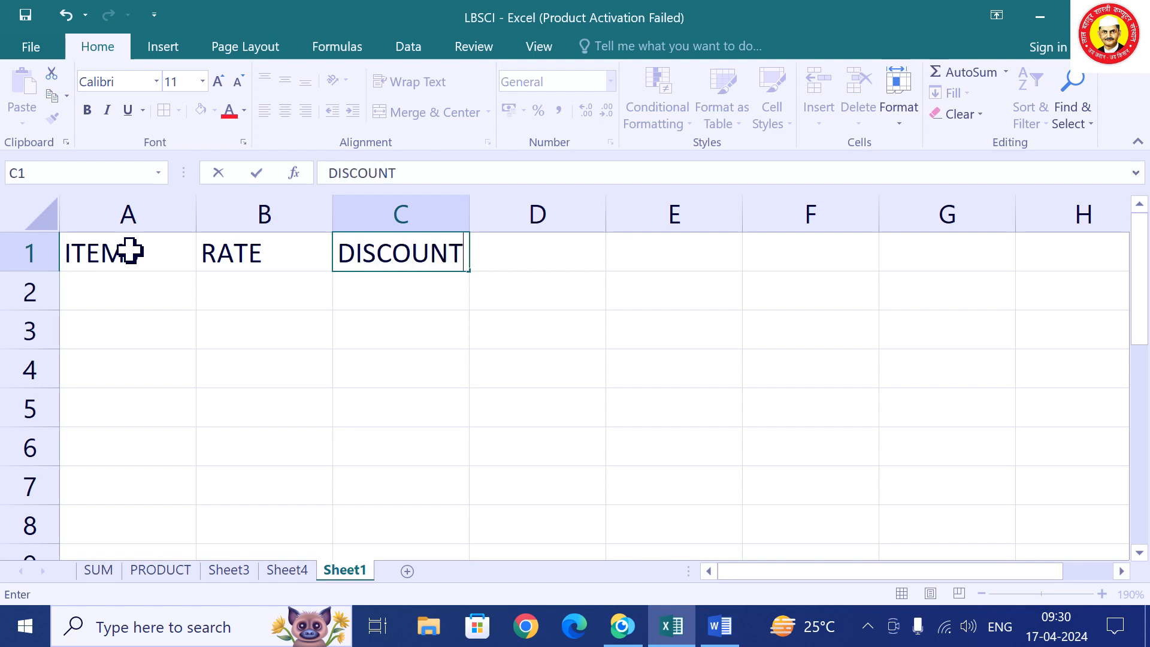
{"action": "key", "text": "Tab"}
{"action": "type", "text": "M"}
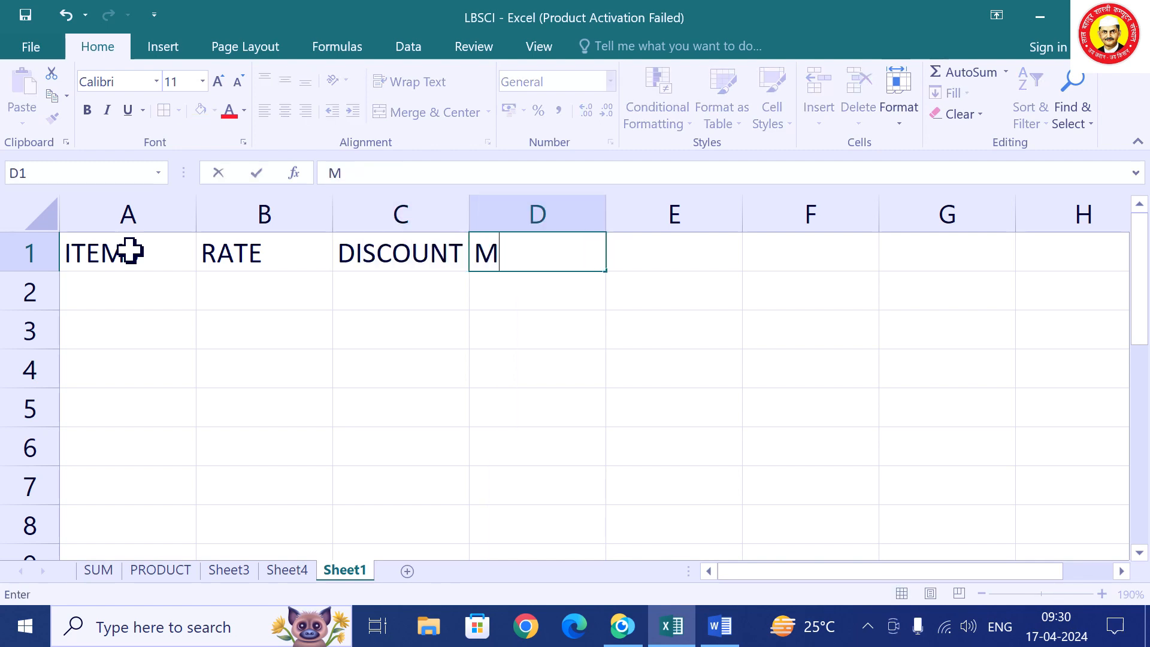
{"action": "type", "text": "ET"}
{"action": "key", "text": "BackSpace"}
{"action": "key", "text": "BackSpace"}
{"action": "key", "text": "BackSpace"}
{"action": "type", "text": "NET"}
Copy the item names JEANS through SHIRT from PRODUCT into Sheet1 starting at A2.
{"action": "left_click", "coordinate": [214, 573]}
{"action": "left_click", "coordinate": [156, 572]}
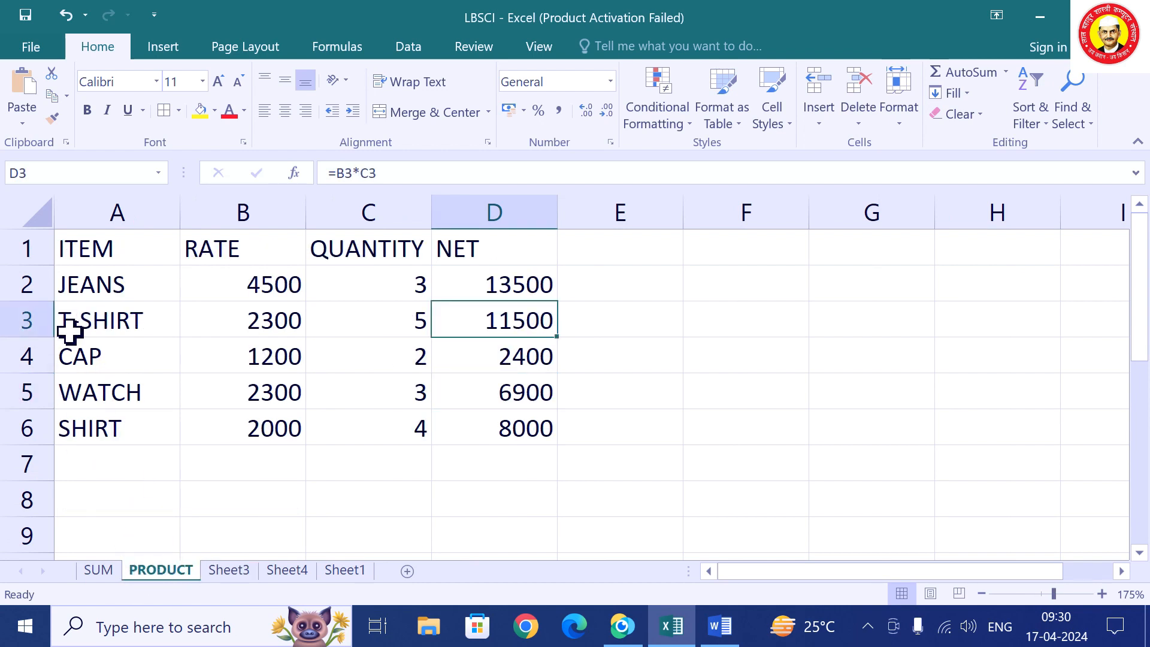
{"action": "left_click_drag", "start_coordinate": [116, 290], "coordinate": [95, 423]}
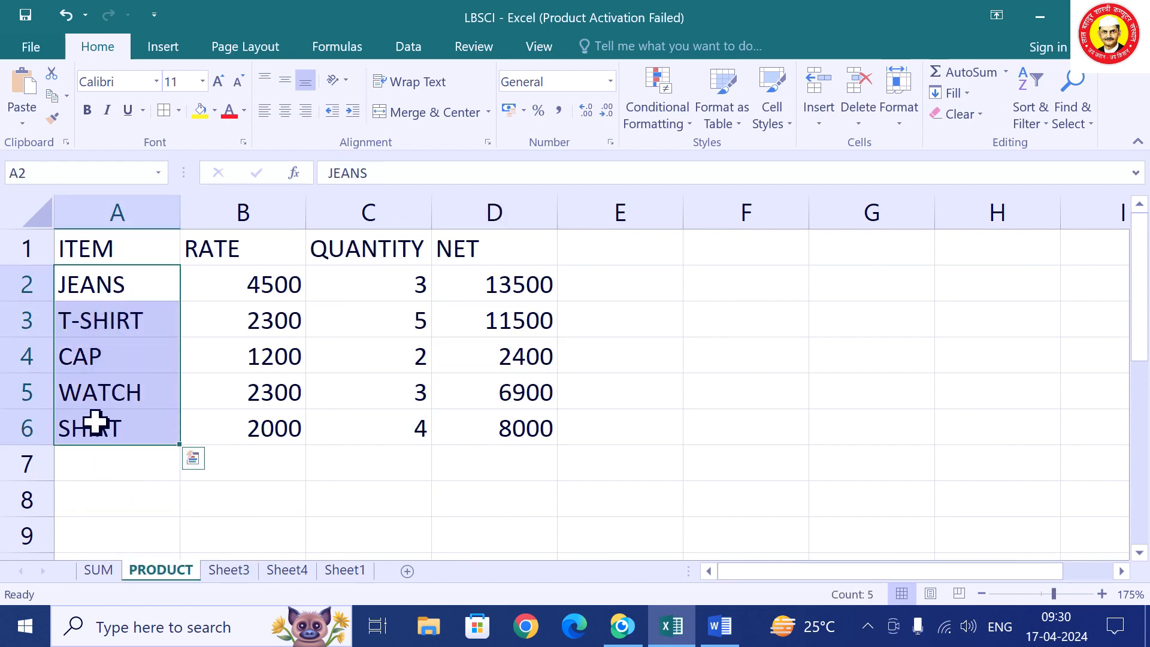
{"action": "key", "text": "ctrl+c"}
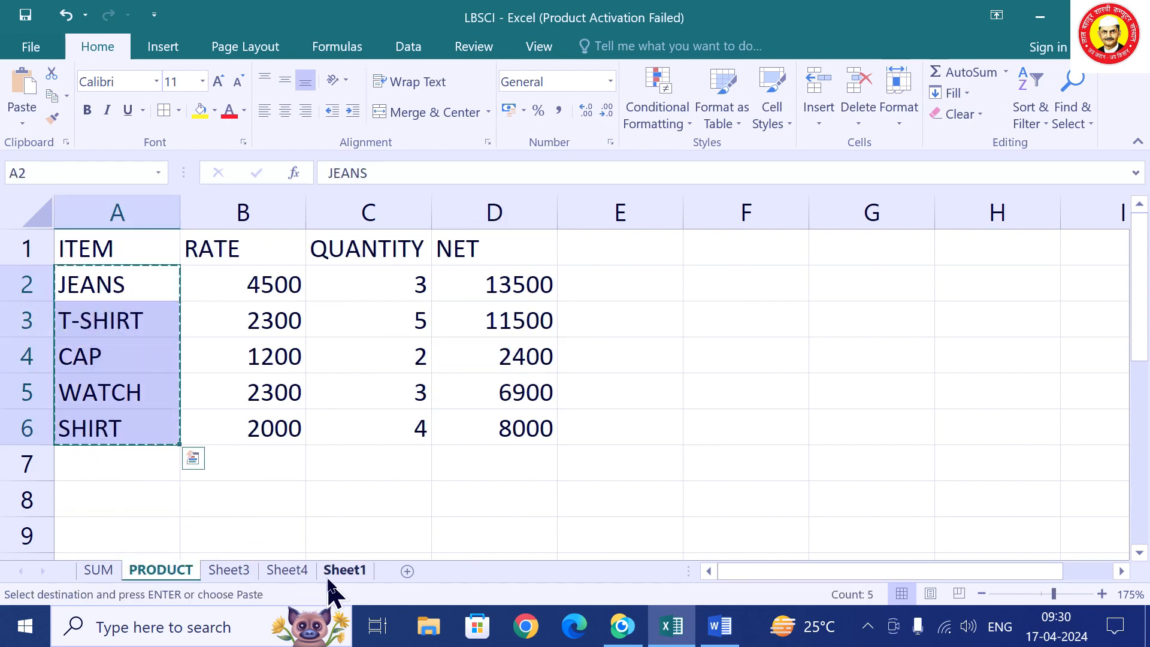
{"action": "left_click", "coordinate": [343, 571]}
{"action": "left_click", "coordinate": [106, 297]}
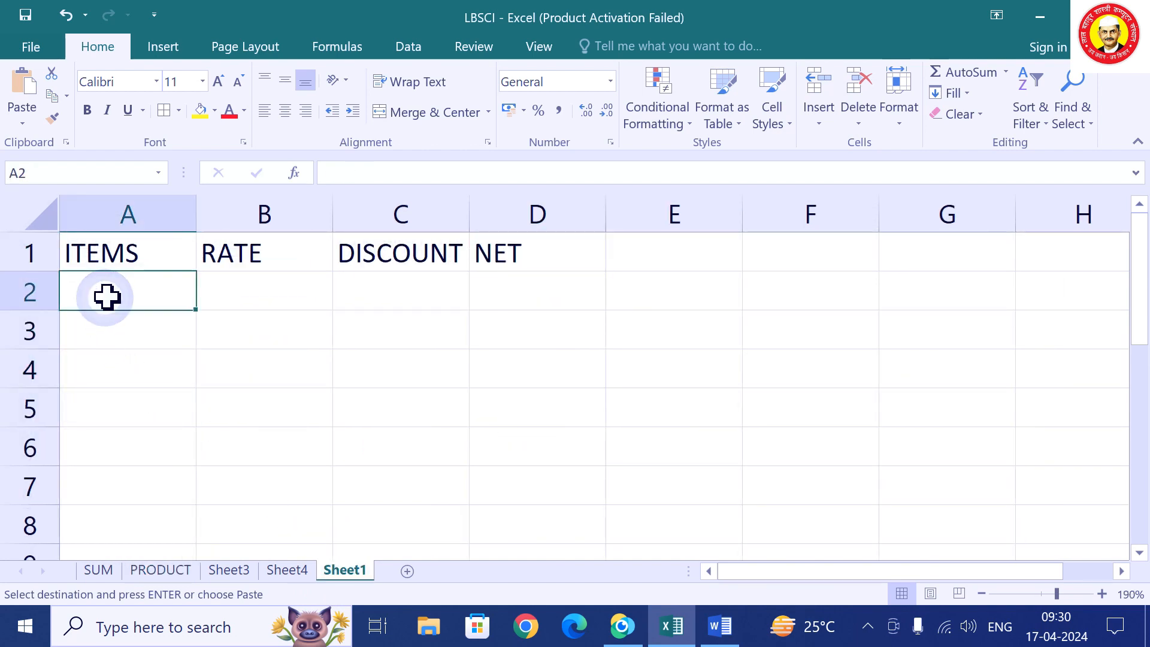
{"action": "key", "text": "ctrl+v"}
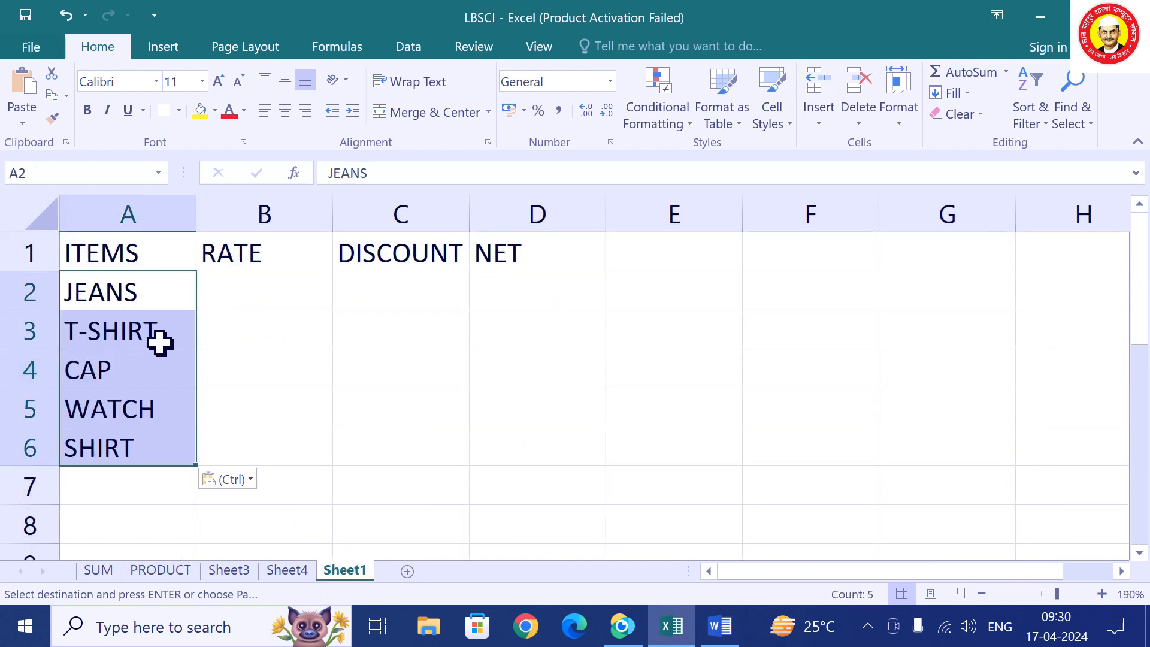
{"action": "left_click", "coordinate": [261, 288]}
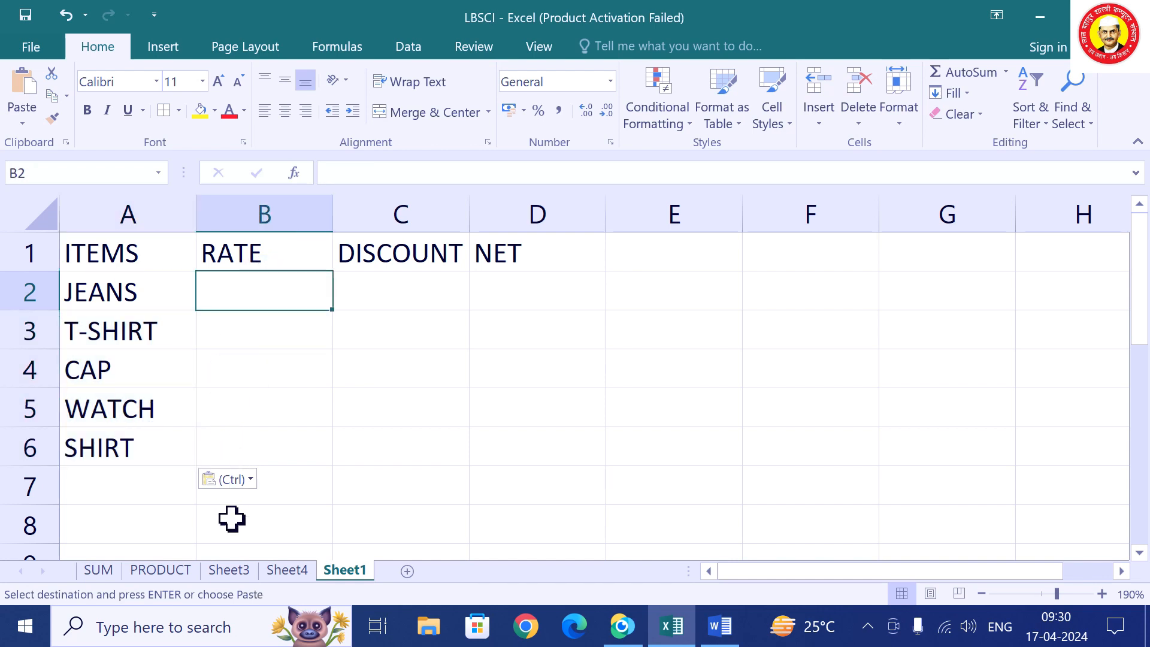
Copy the rates 4500 through 2000 from PRODUCT into Sheet1's RATE column.
{"action": "left_click", "coordinate": [163, 574]}
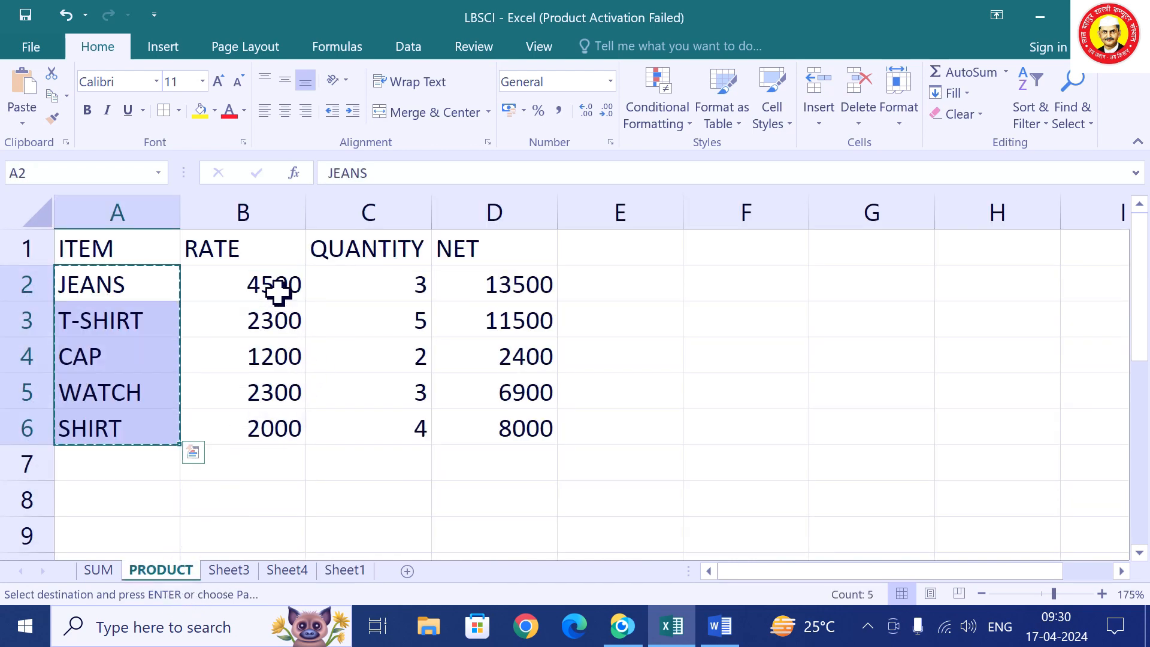
{"action": "left_click_drag", "start_coordinate": [278, 290], "coordinate": [256, 423]}
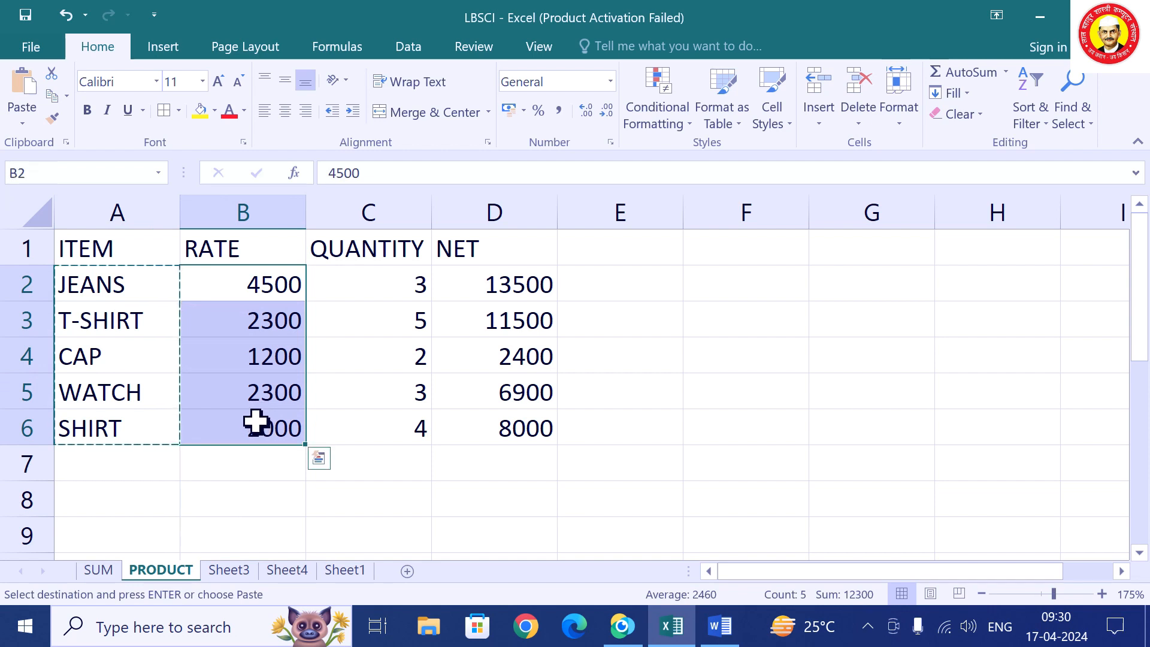
{"action": "key", "text": "ctrl+c"}
{"action": "left_click", "coordinate": [346, 572]}
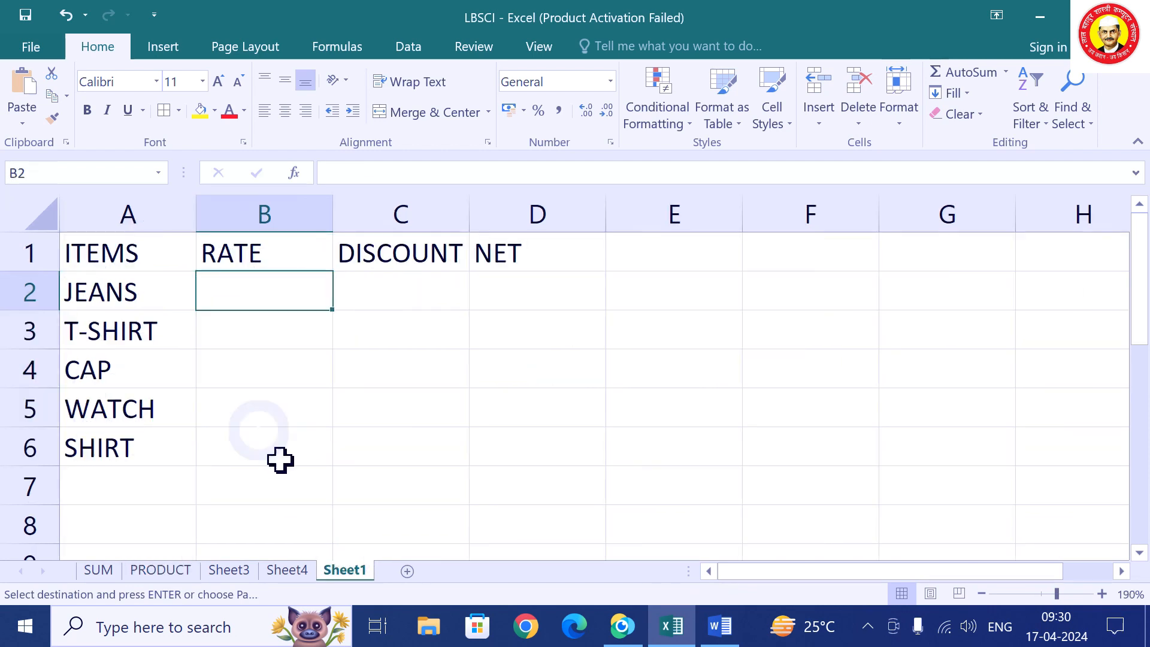
{"action": "key", "text": "ctrl+v"}
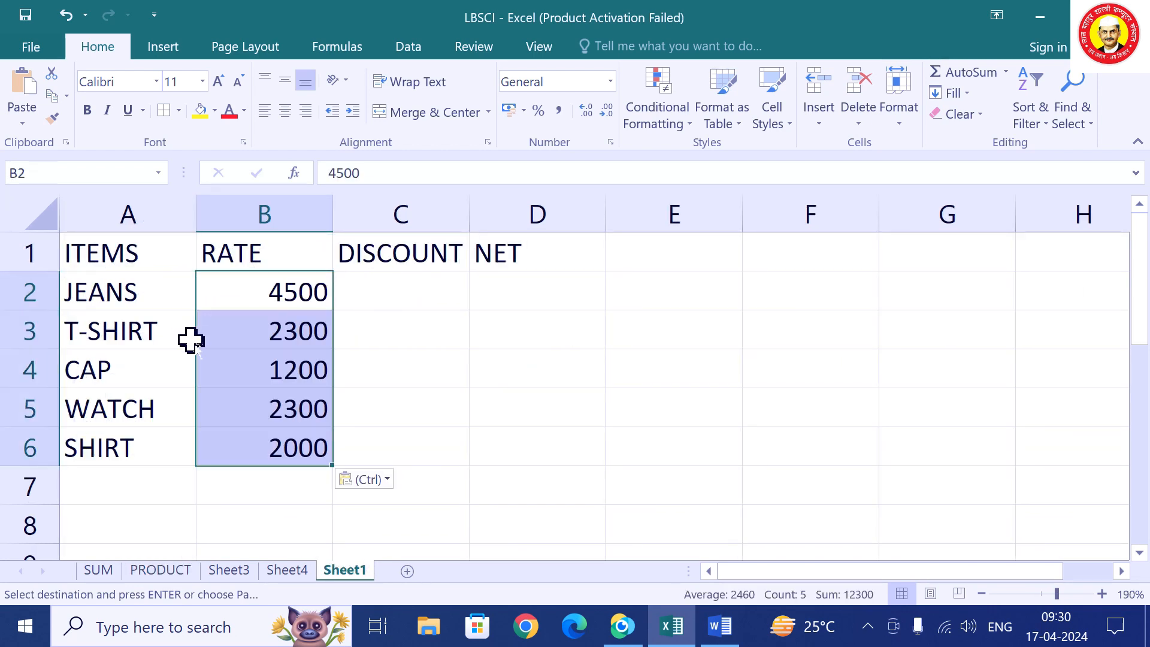
{"action": "left_click", "coordinate": [429, 286]}
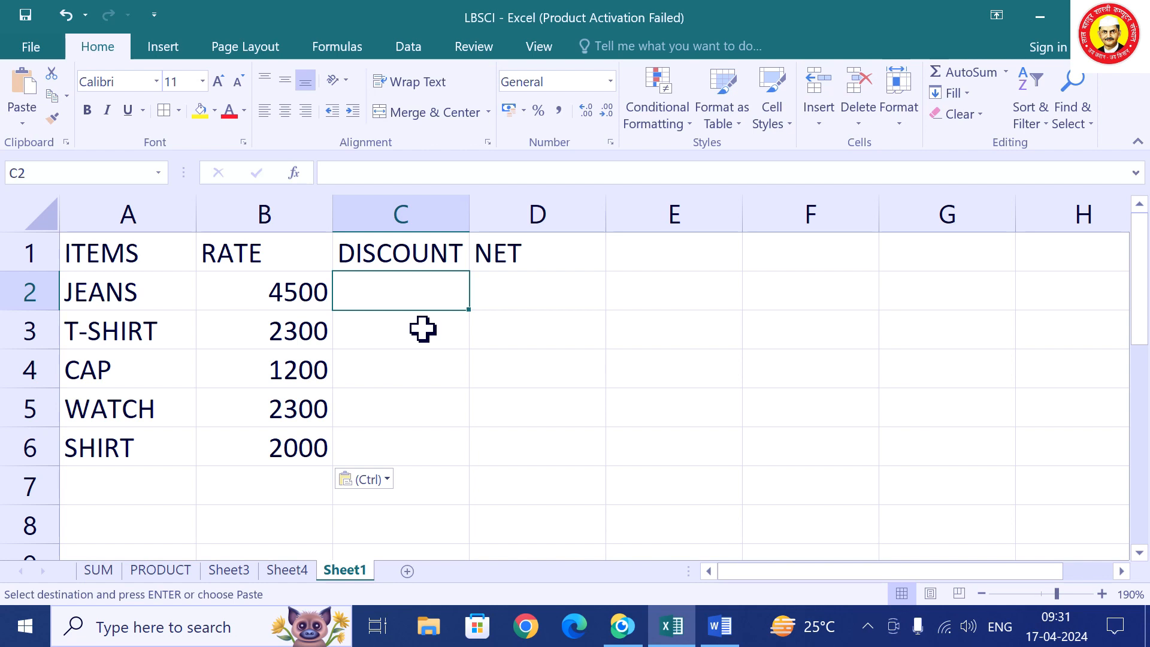
Enter =B2*15% in C2 to get the JEANS discount of 675.
{"action": "type", "text": "="}
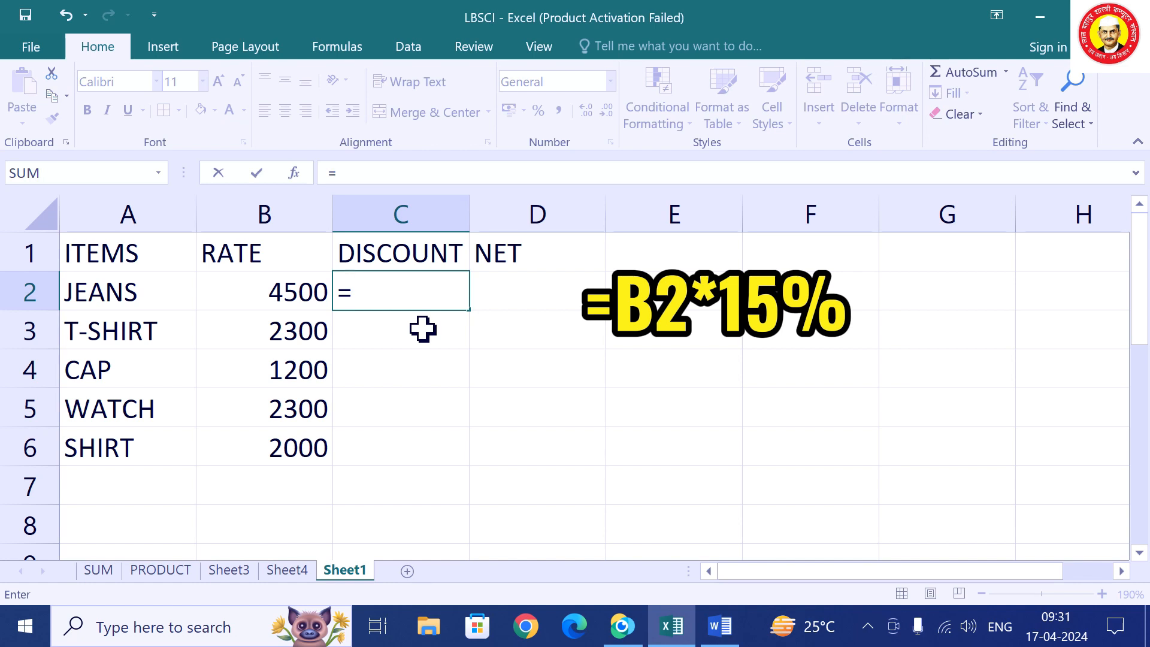
{"action": "type", "text": "B2"}
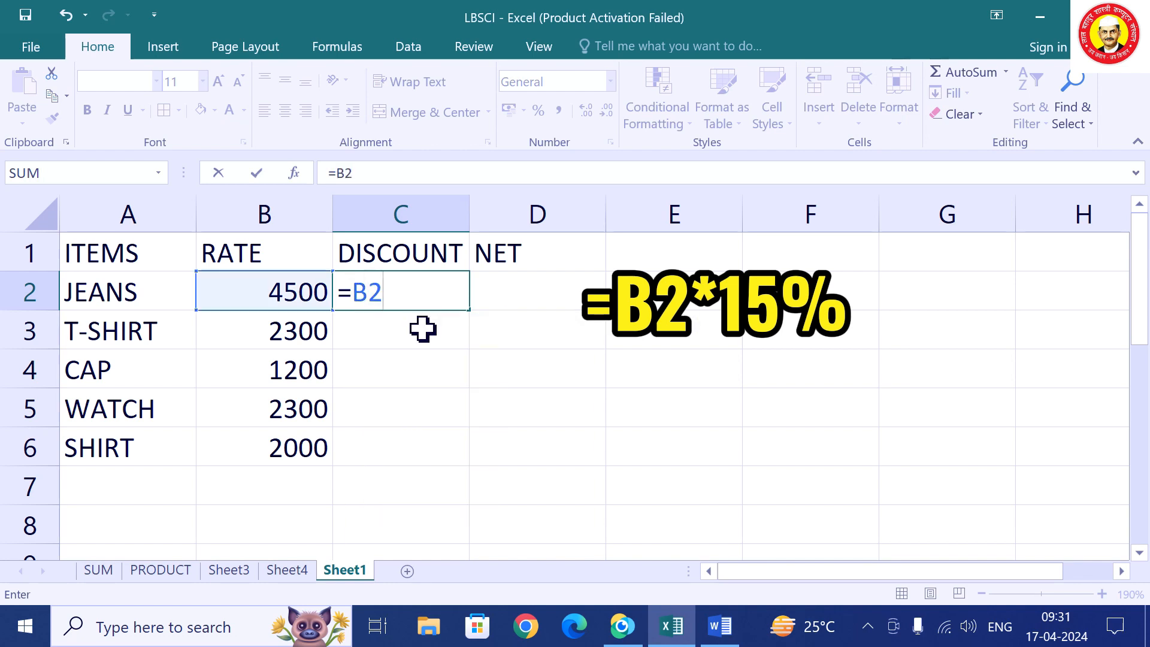
{"action": "type", "text": "*15%"}
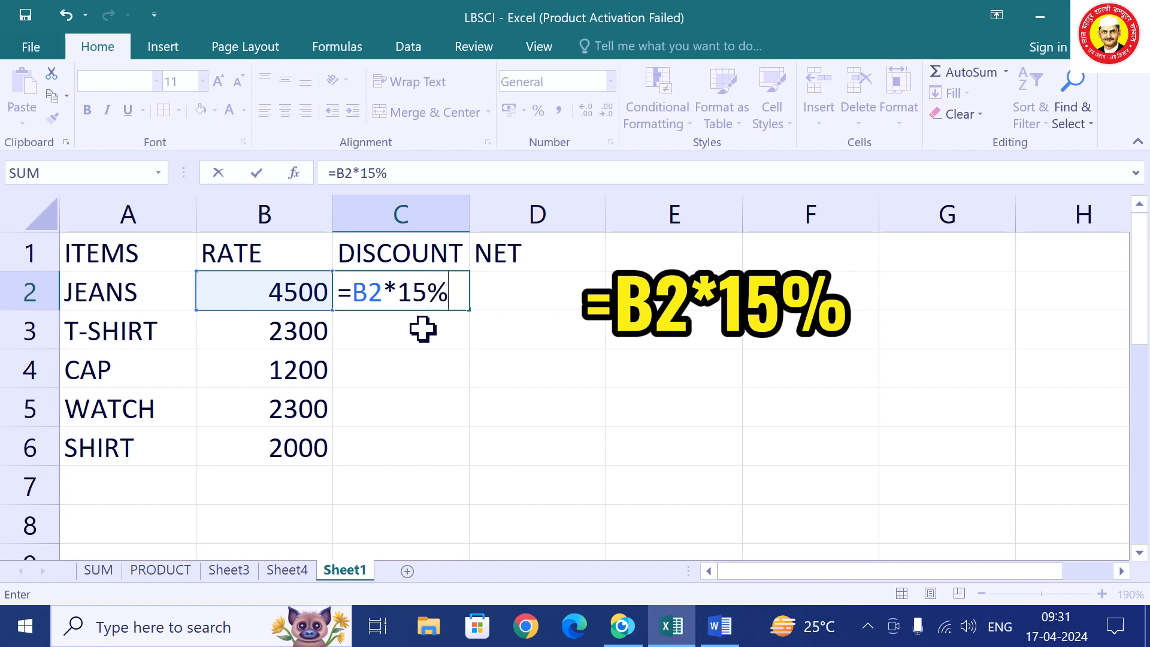
{"action": "key", "text": "Return"}
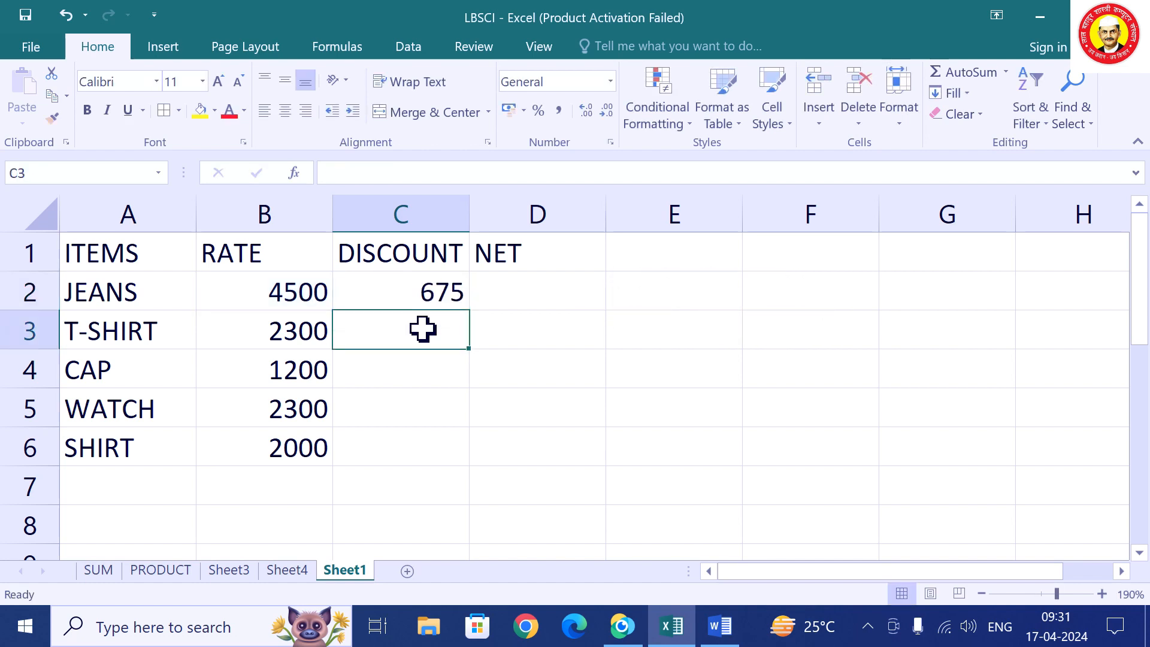
Rewrite C2 as =15%*B2 and fill it down to C6 (675, 345, 180, 345, 300).
{"action": "key", "text": "Up"}
{"action": "type", "text": "="}
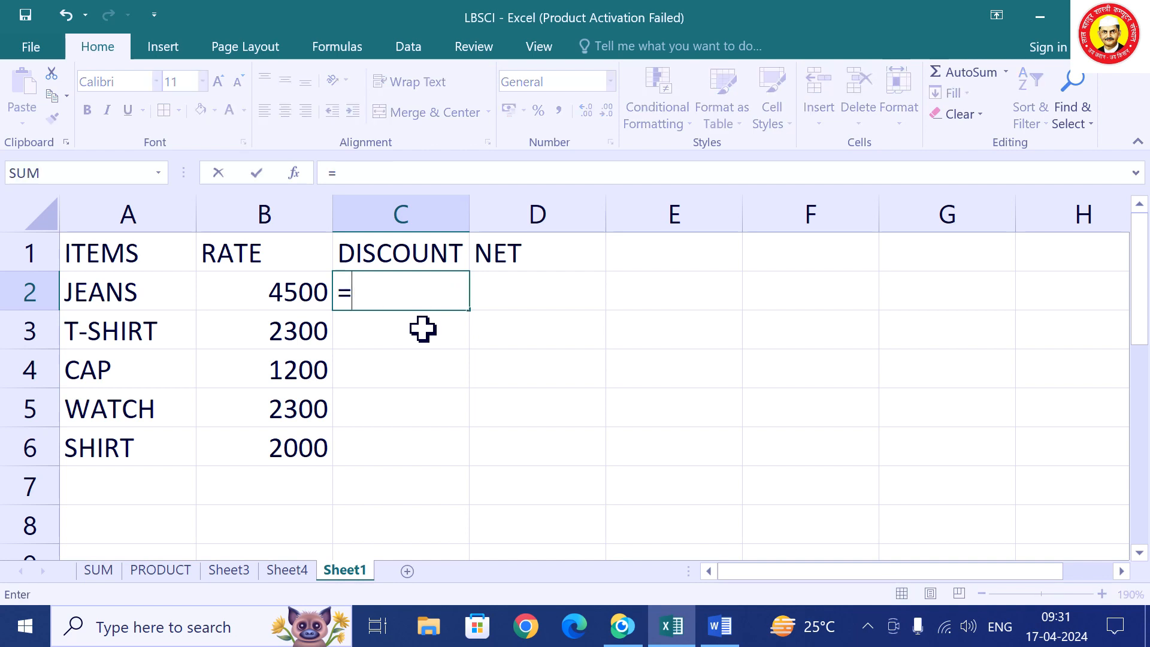
{"action": "type", "text": "15%"}
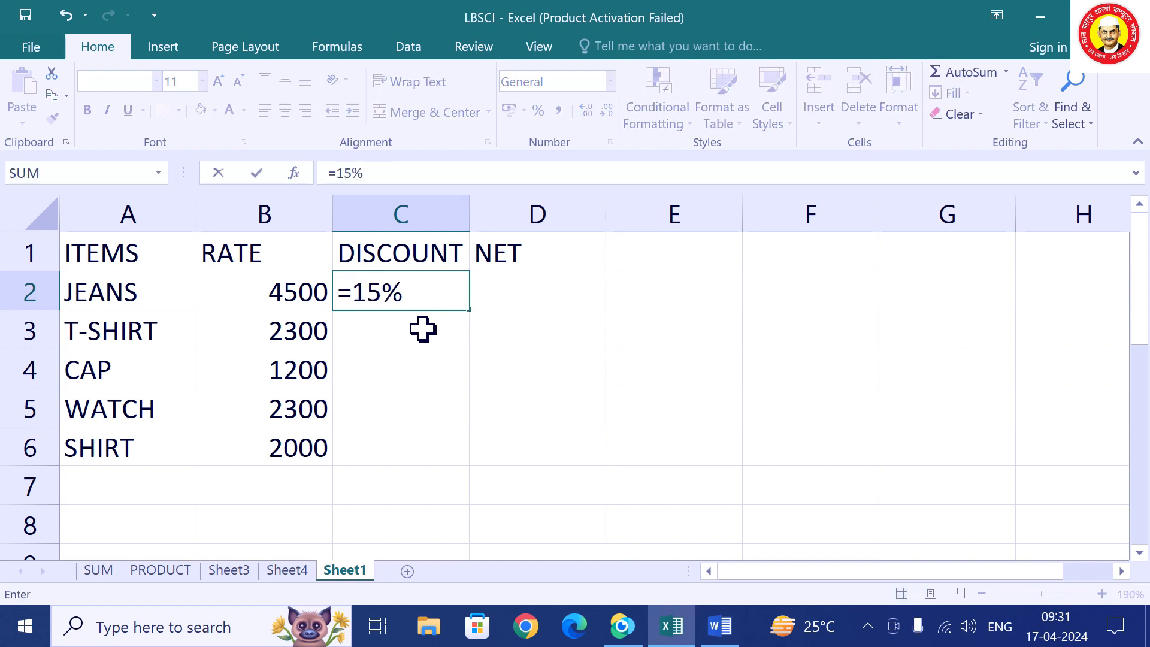
{"action": "type", "text": "*B2"}
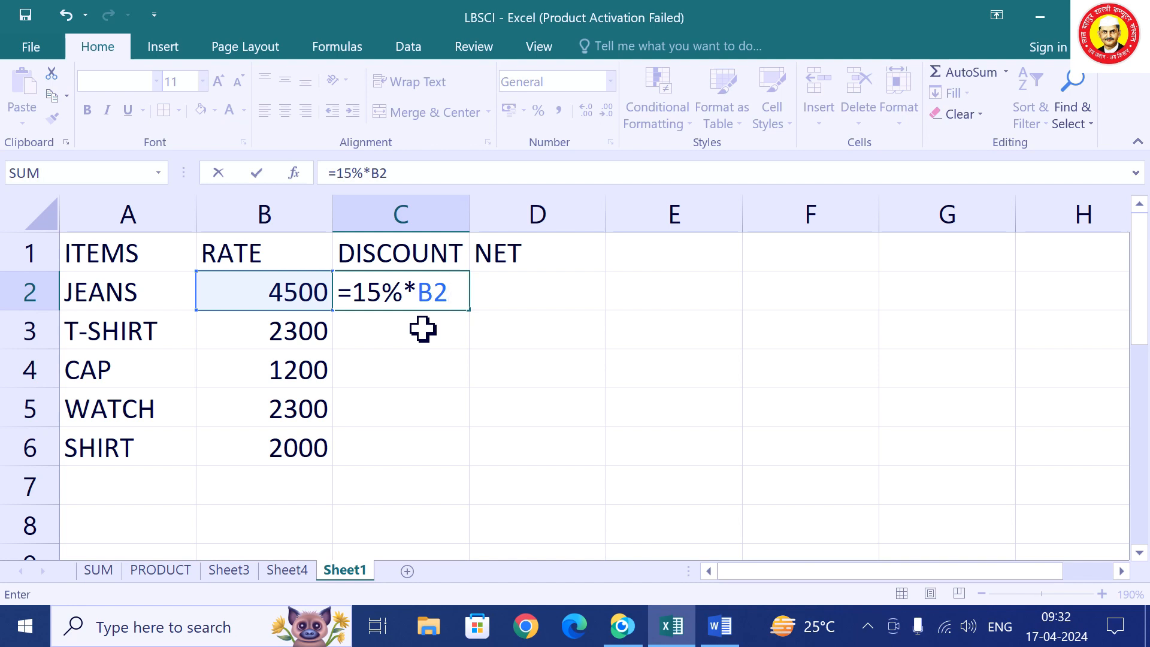
{"action": "key", "text": "Return"}
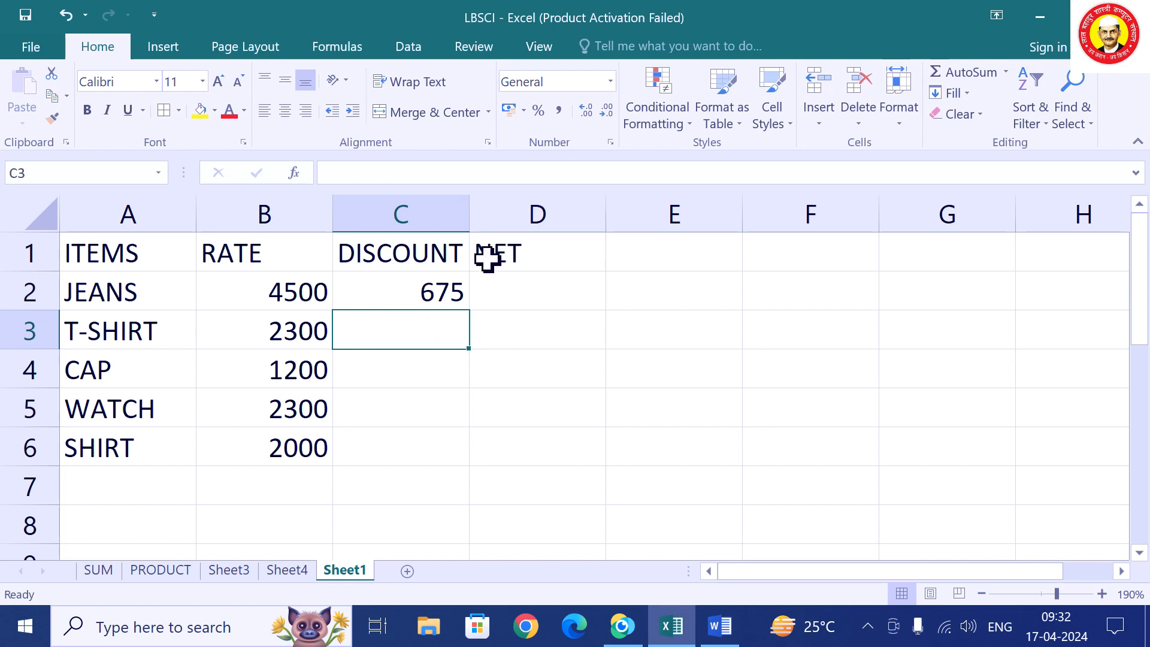
{"action": "left_click", "coordinate": [390, 291]}
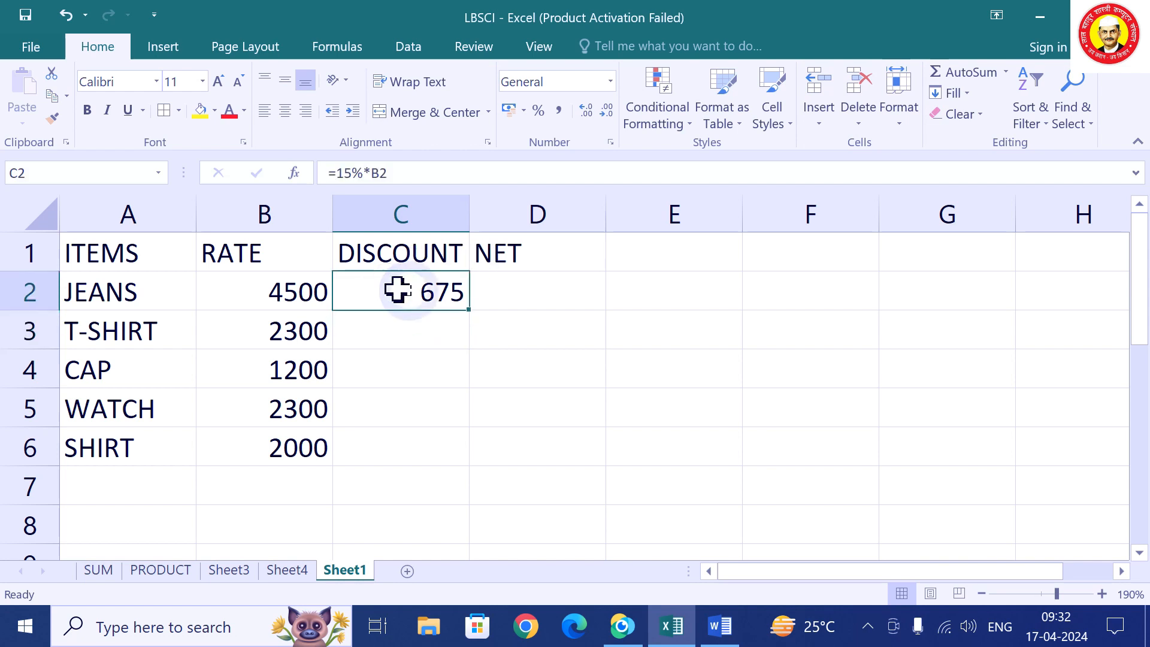
{"action": "double_click", "coordinate": [469, 309]}
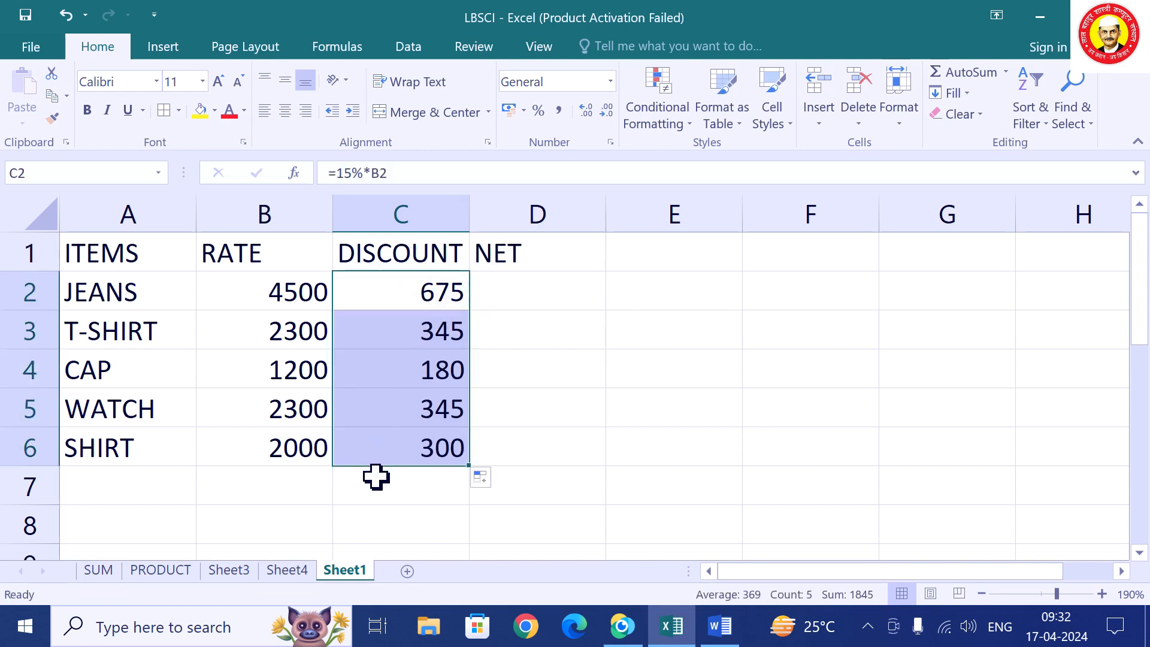
{"action": "left_click", "coordinate": [542, 291]}
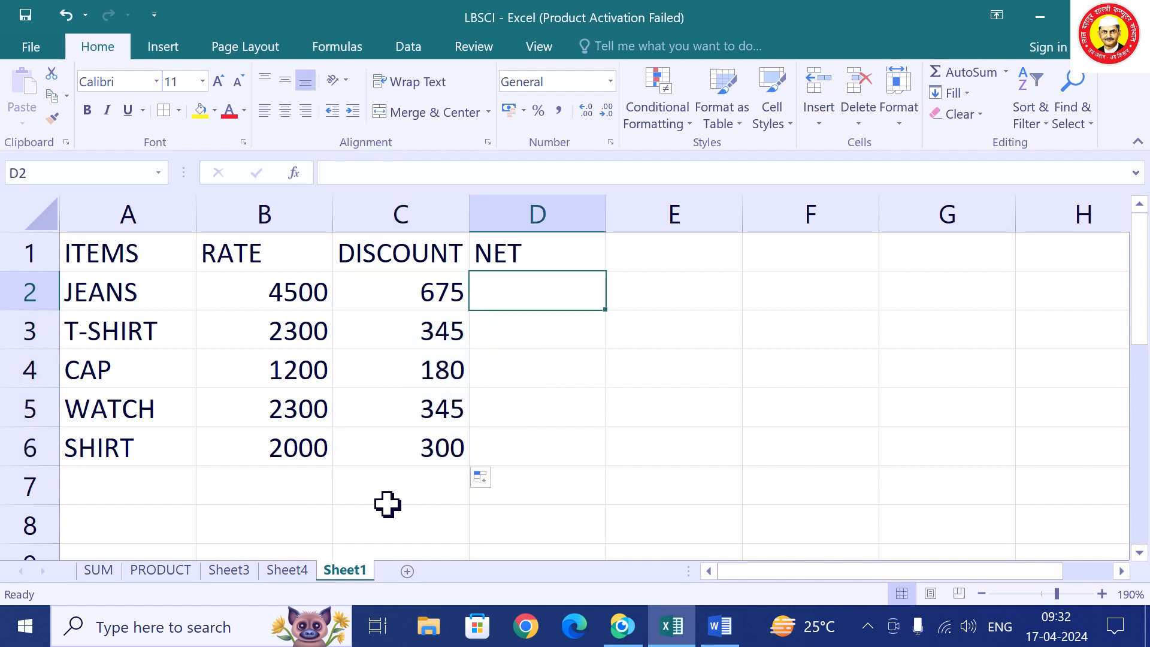
Enter =B2-C2 in D2 for a NET of 3825 and start filling it down.
{"action": "type", "text": "="}
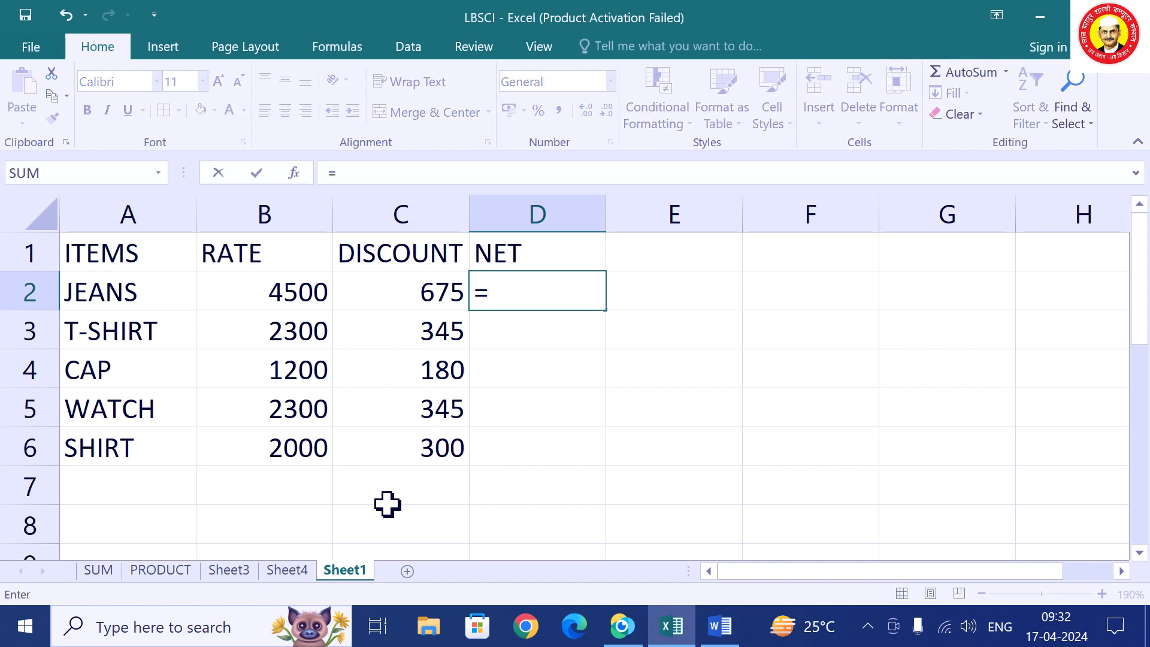
{"action": "type", "text": "B2"}
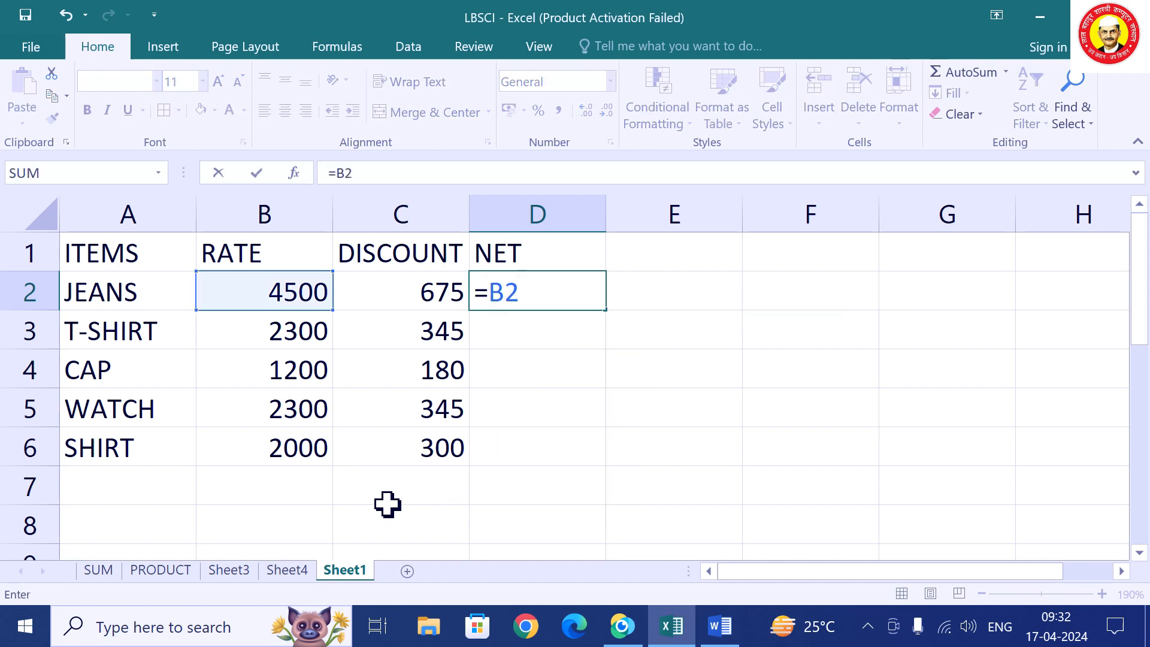
{"action": "type", "text": "-C2"}
{"action": "key", "text": "Return"}
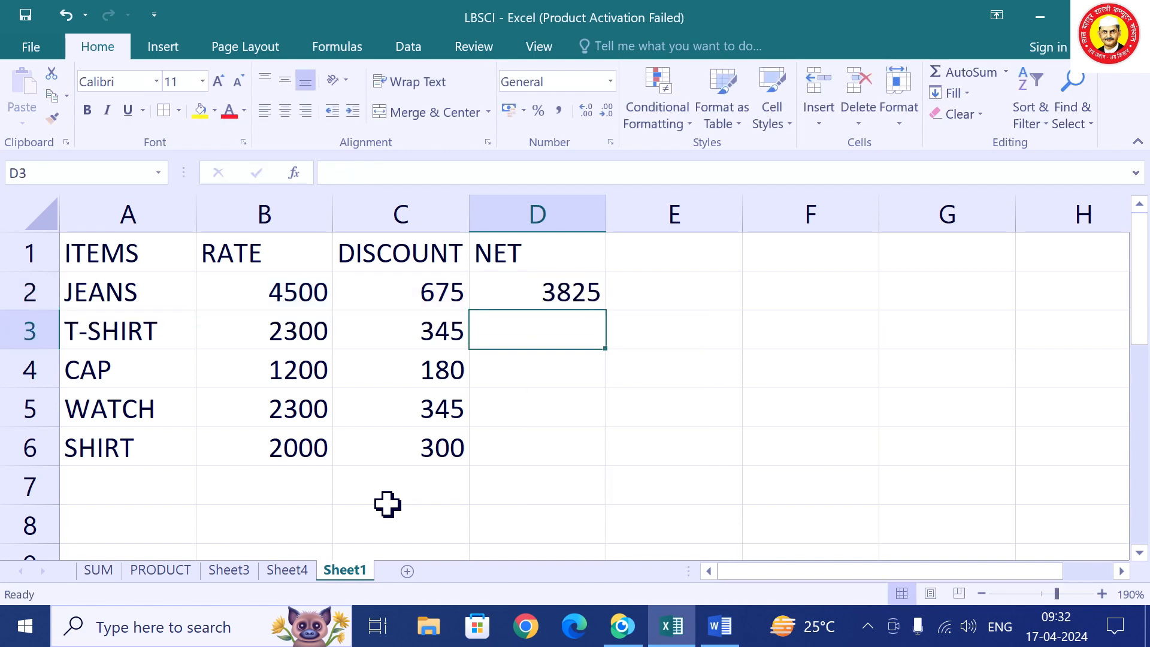
{"action": "left_click", "coordinate": [537, 296]}
{"action": "left_click_drag", "start_coordinate": [606, 311], "coordinate": [593, 467]}
Finish filling the NET formula to D6 and label A7 as TOTAL.
{"action": "left_click", "coordinate": [528, 523]}
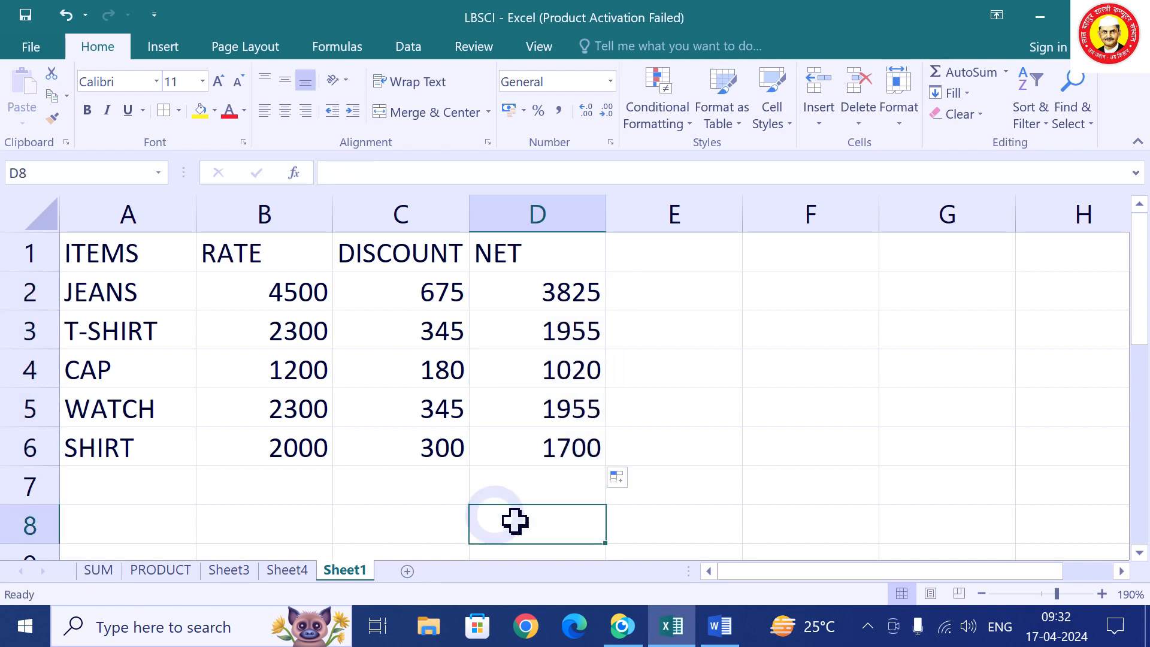
{"action": "left_click", "coordinate": [92, 482]}
{"action": "type", "text": "TO"}
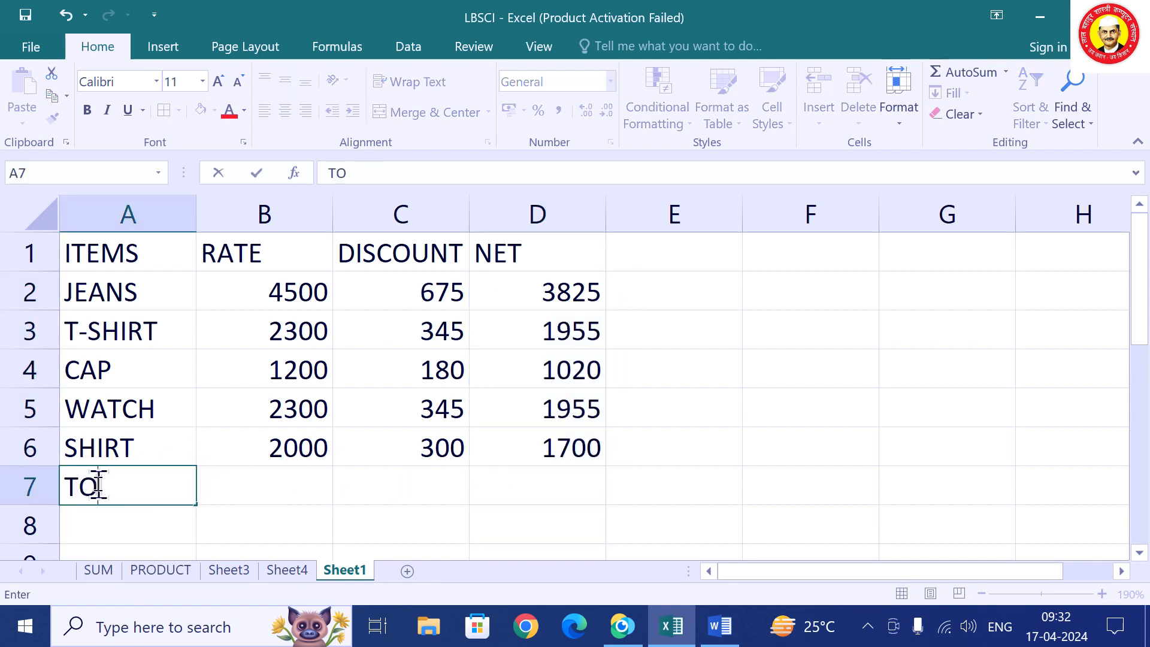
{"action": "type", "text": "TAL"}
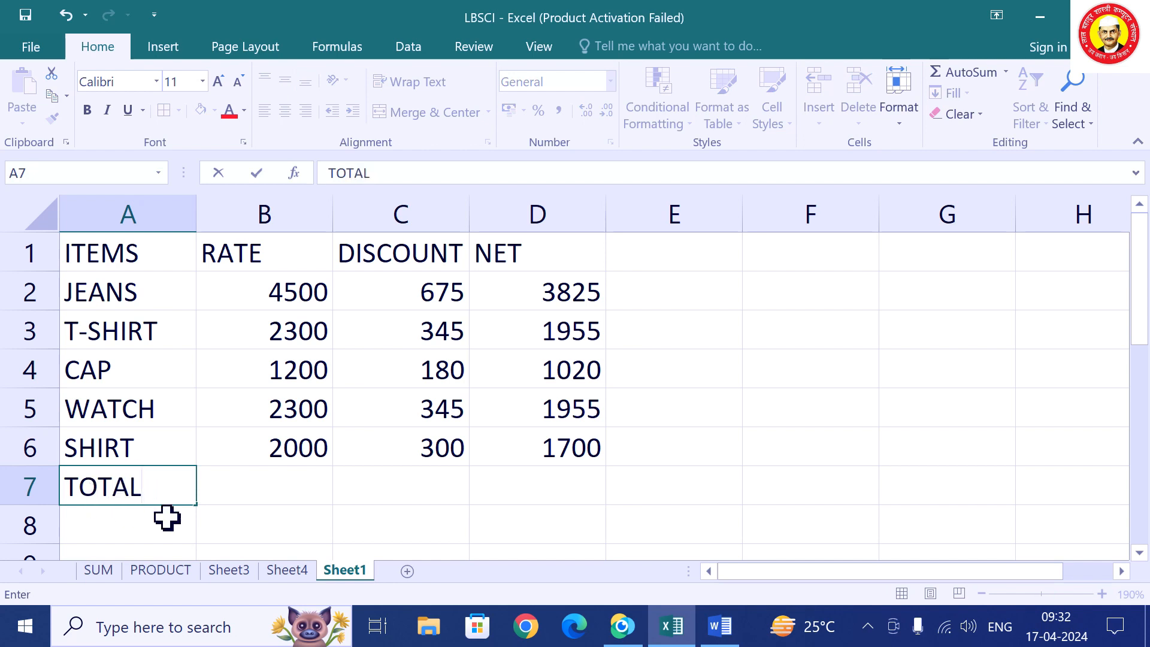
{"action": "left_click", "coordinate": [298, 493]}
{"action": "left_click", "coordinate": [439, 487]}
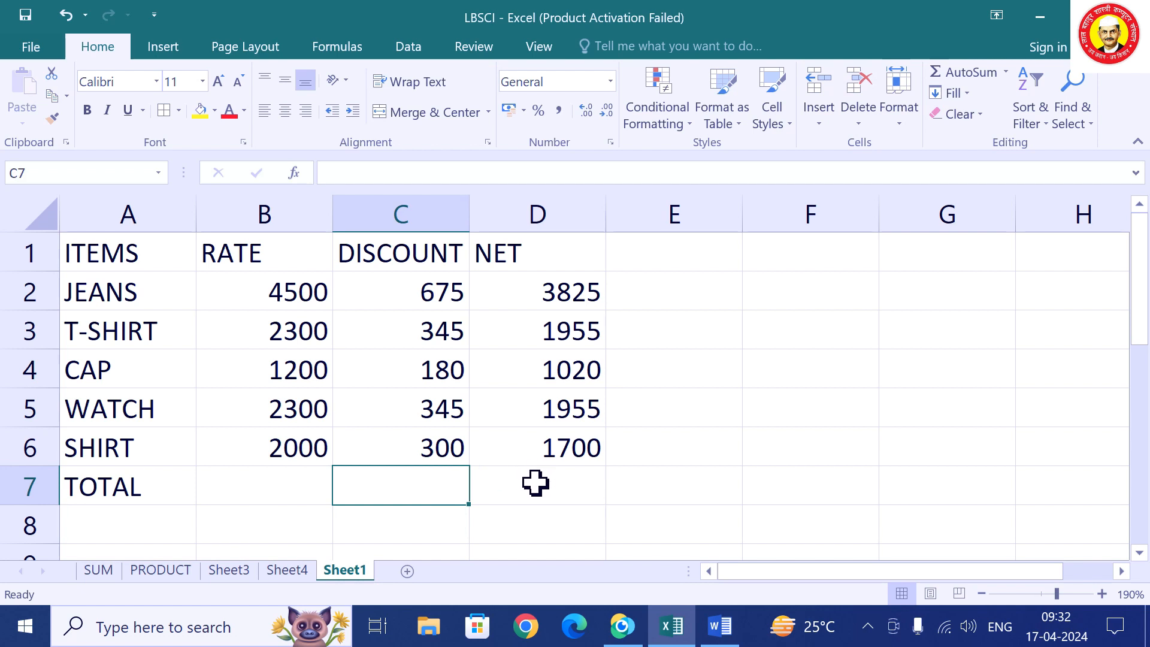
Briefly bring ManyCam forward, return to Excel and select B7.
{"action": "mouse_move", "coordinate": [625, 626]}
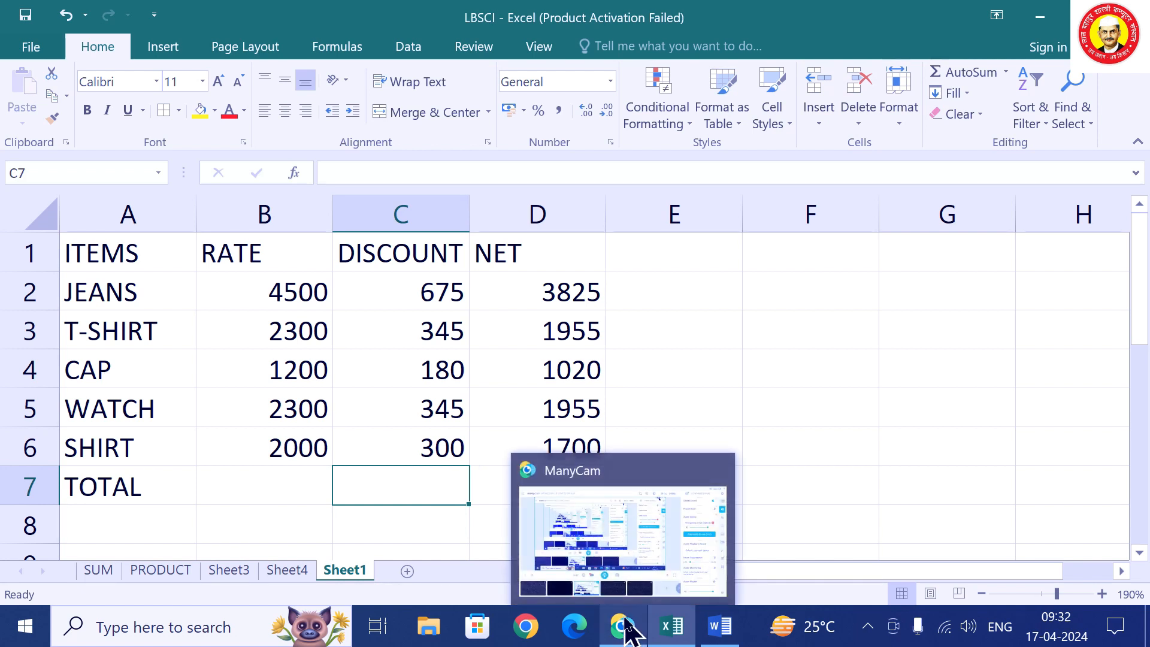
{"action": "left_click", "coordinate": [625, 627]}
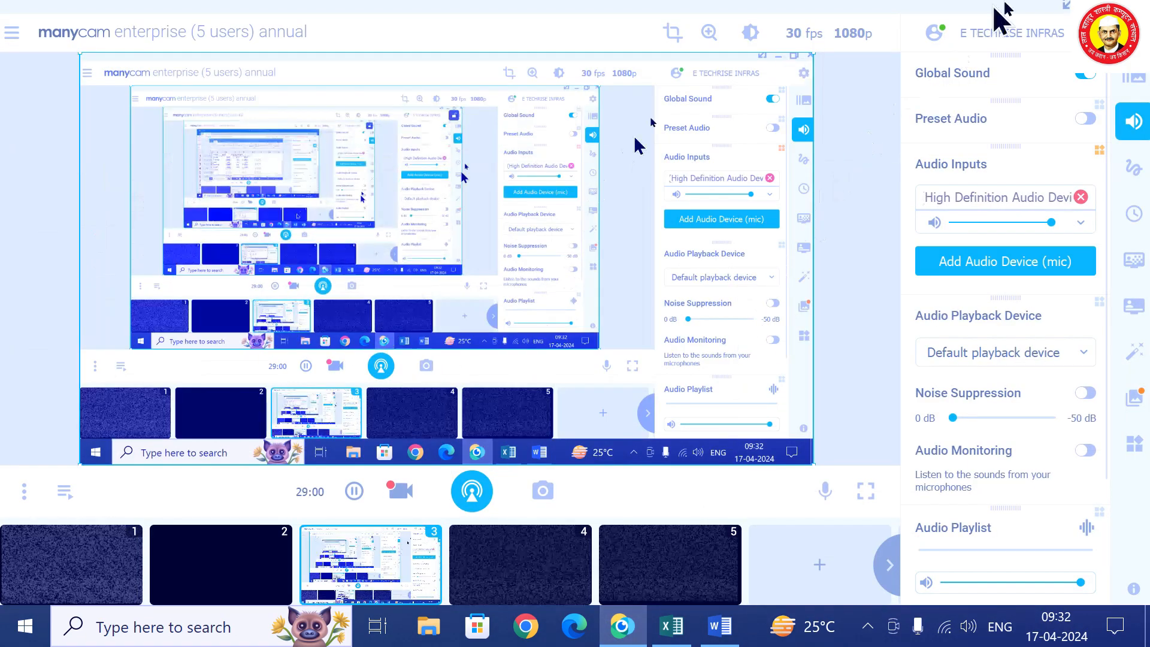
{"action": "left_click", "coordinate": [671, 627]}
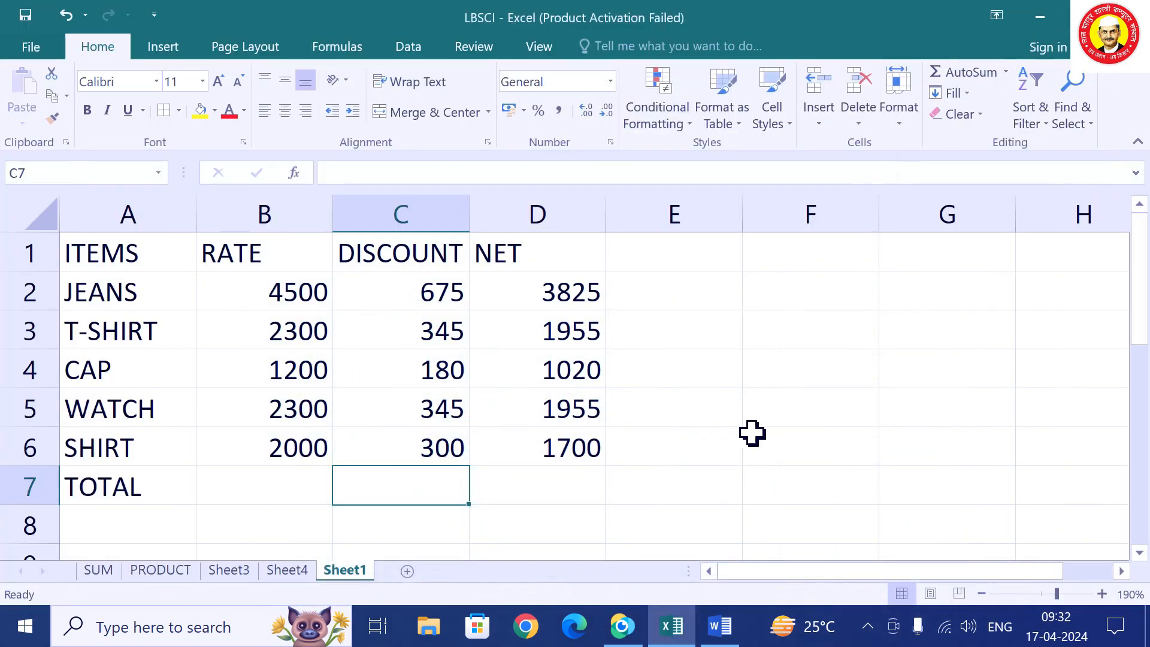
{"action": "left_click", "coordinate": [290, 483]}
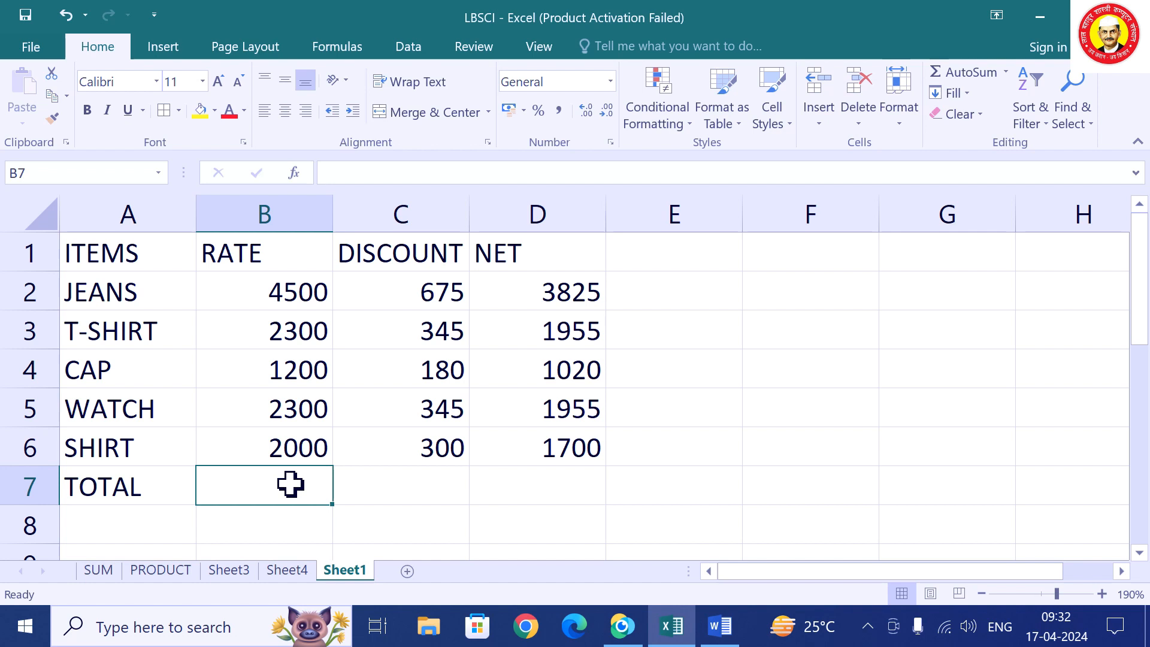
Enter =SUM(B2:B6) in B7 for a rate total of 12300, then check the C2 and C6 discount formulas.
{"action": "type", "text": "=S"}
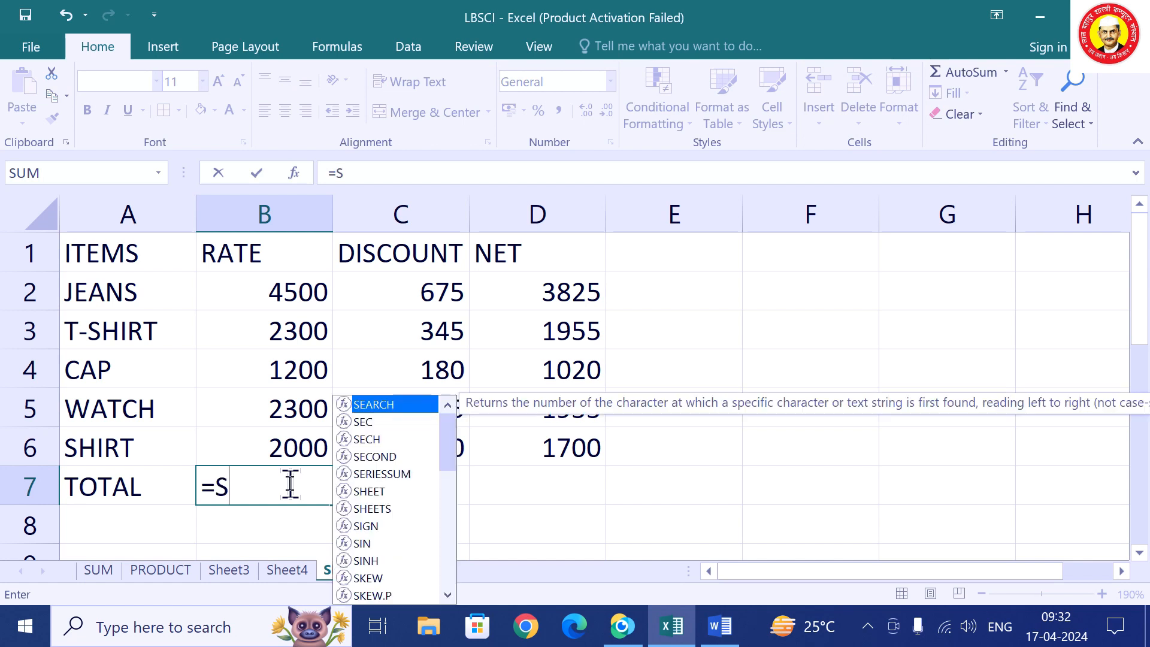
{"action": "type", "text": "UM"}
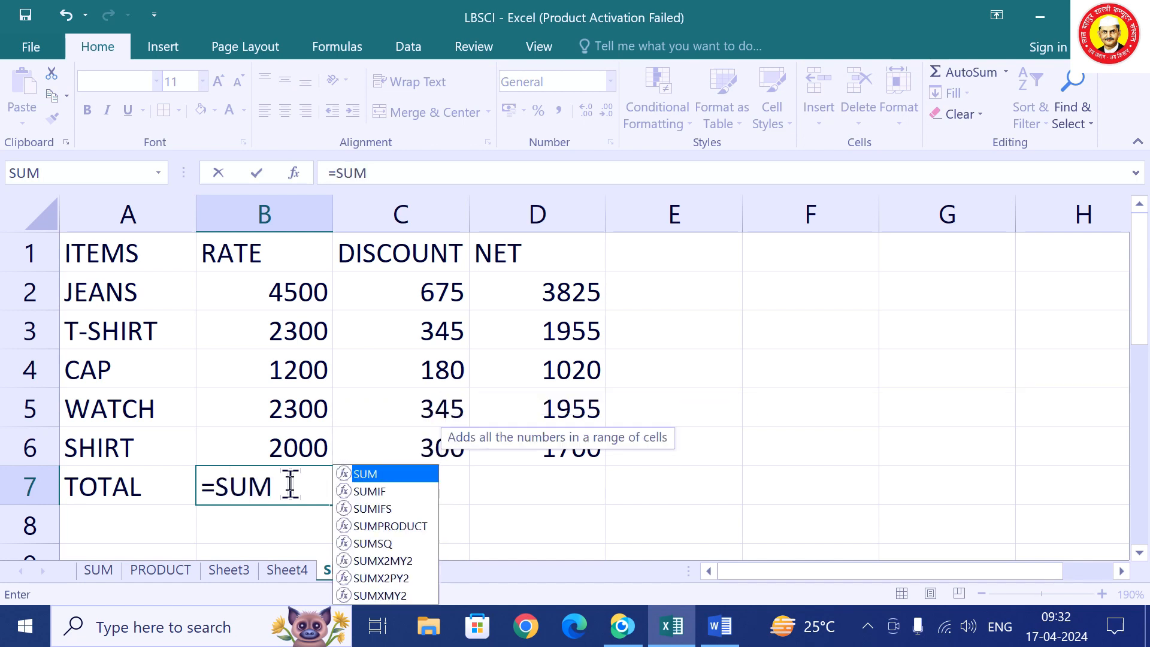
{"action": "type", "text": "("}
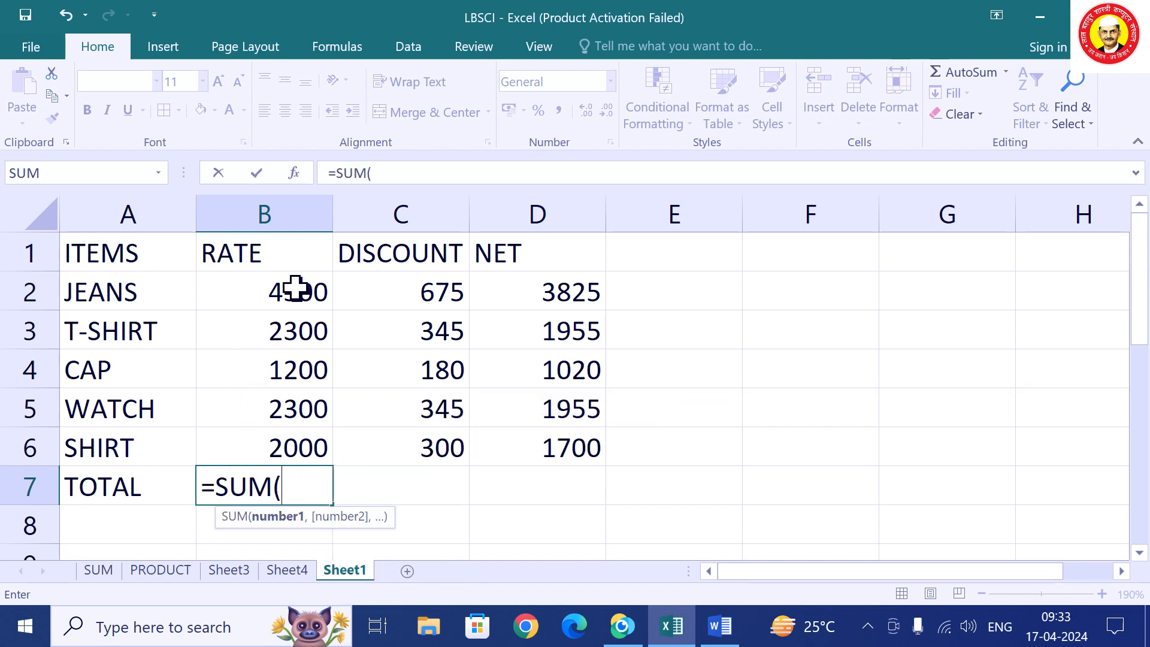
{"action": "type", "text": "B2"}
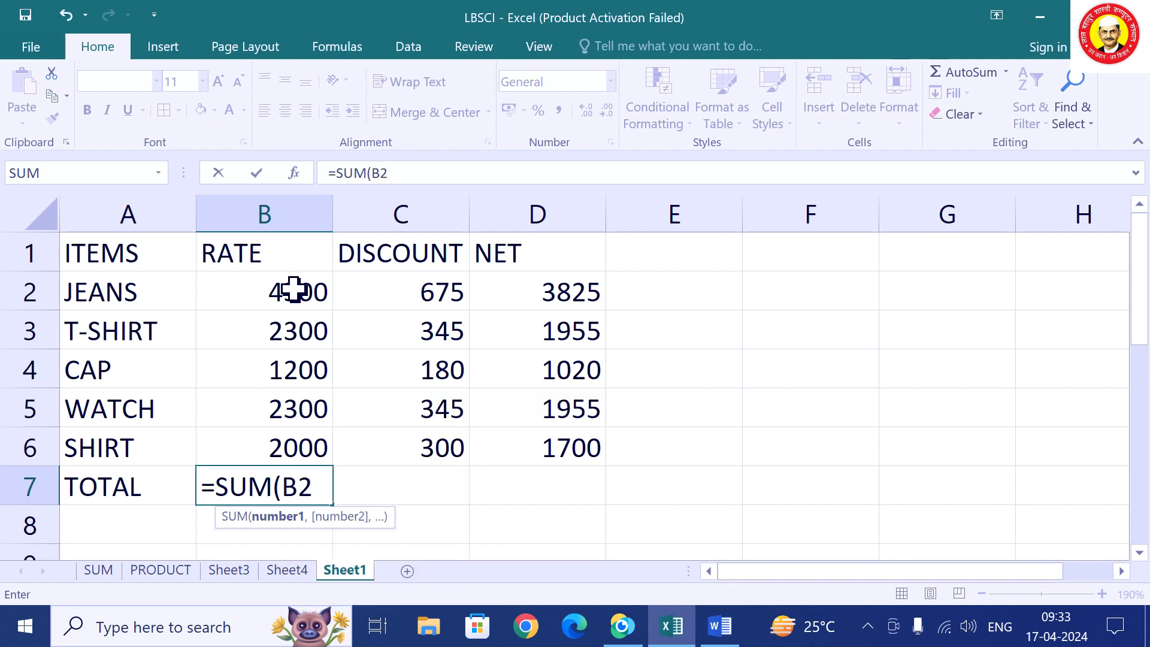
{"action": "type", "text": ":"}
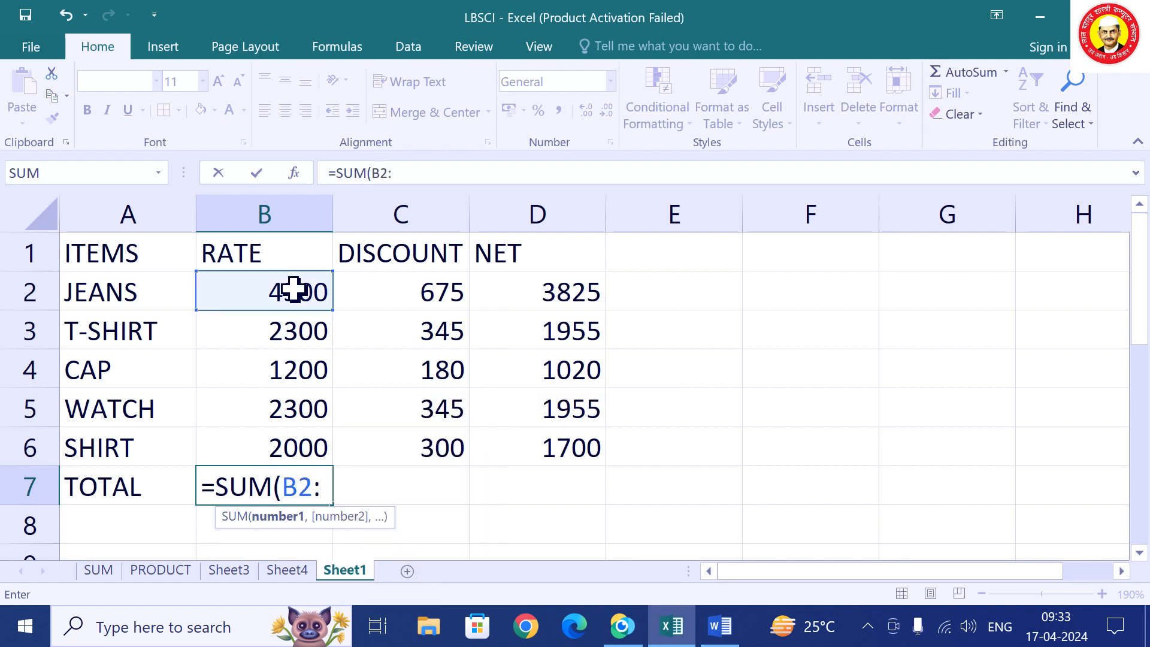
{"action": "type", "text": "B6"}
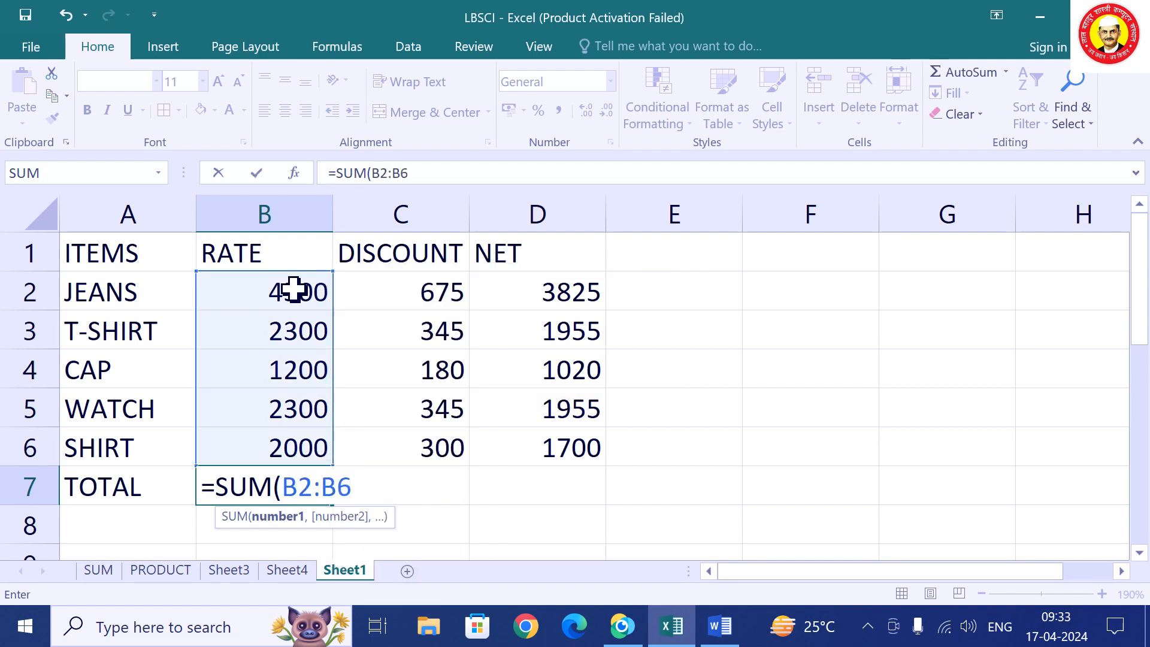
{"action": "type", "text": ")"}
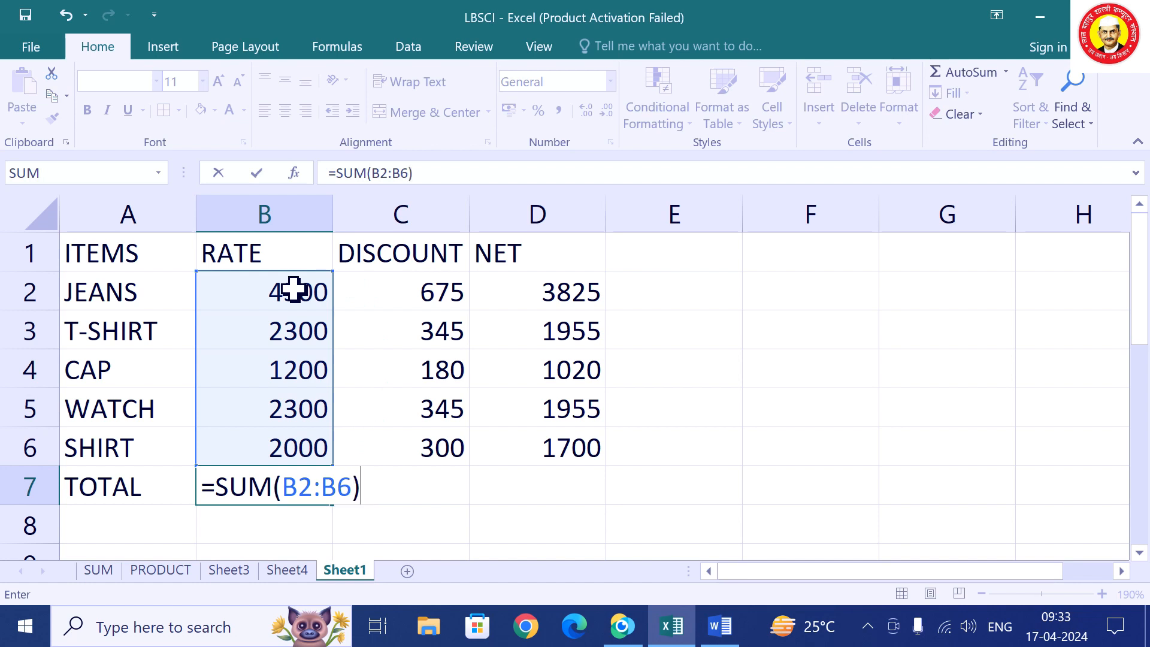
{"action": "key", "text": "Return"}
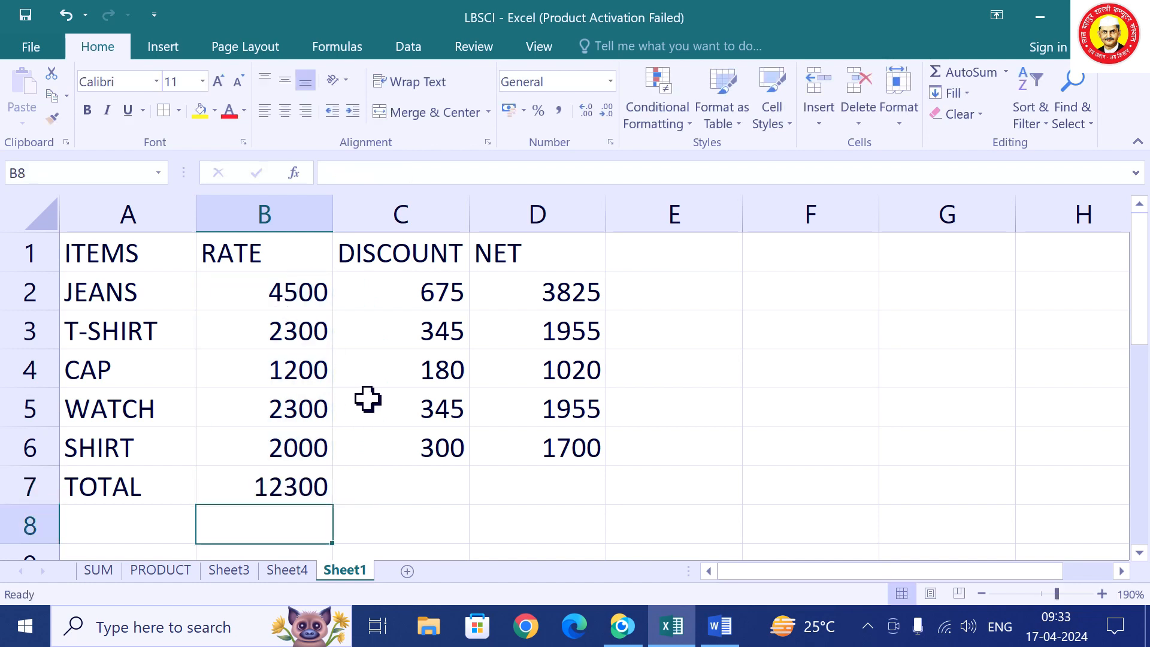
{"action": "left_click", "coordinate": [426, 490]}
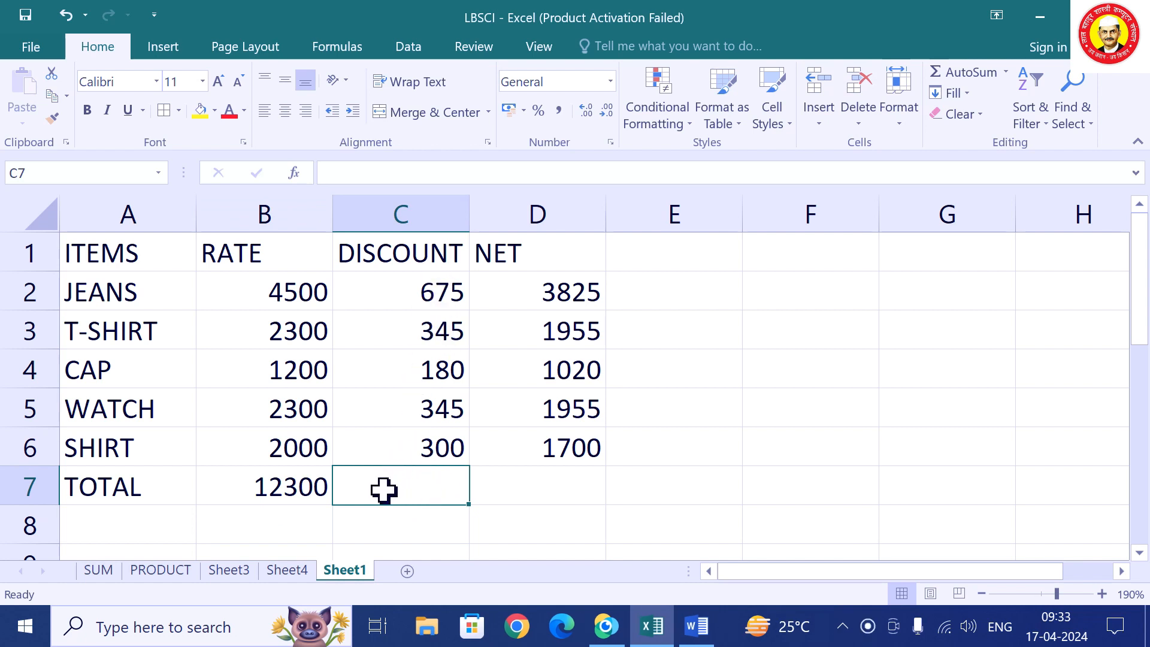
{"action": "left_click", "coordinate": [428, 284]}
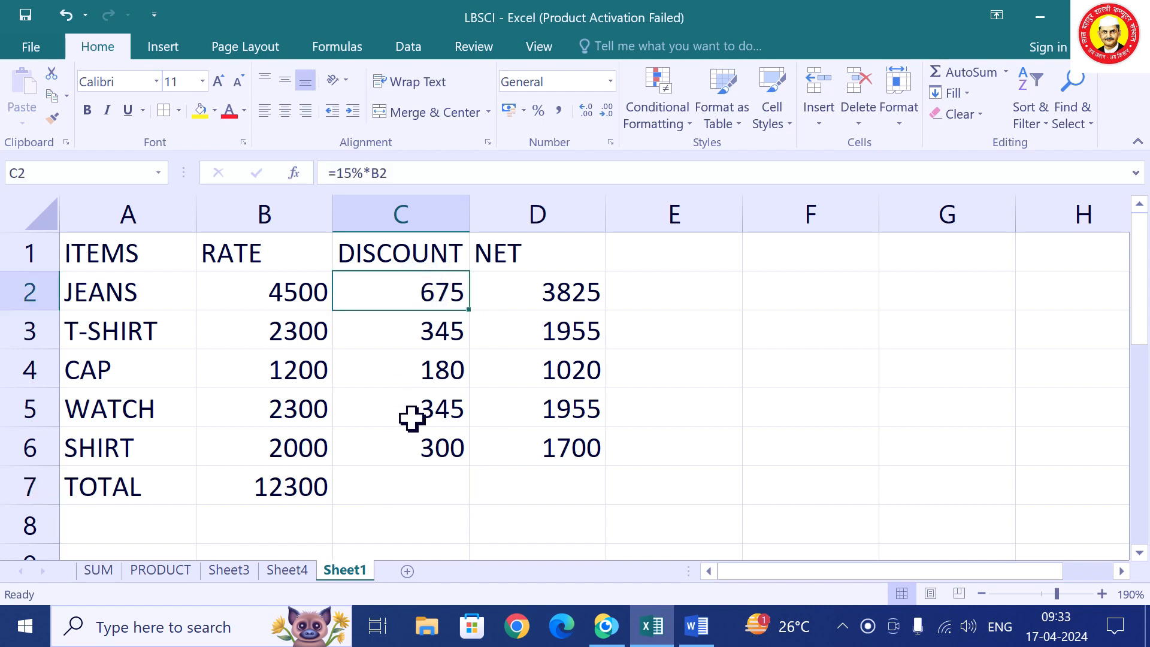
{"action": "left_click", "coordinate": [426, 447]}
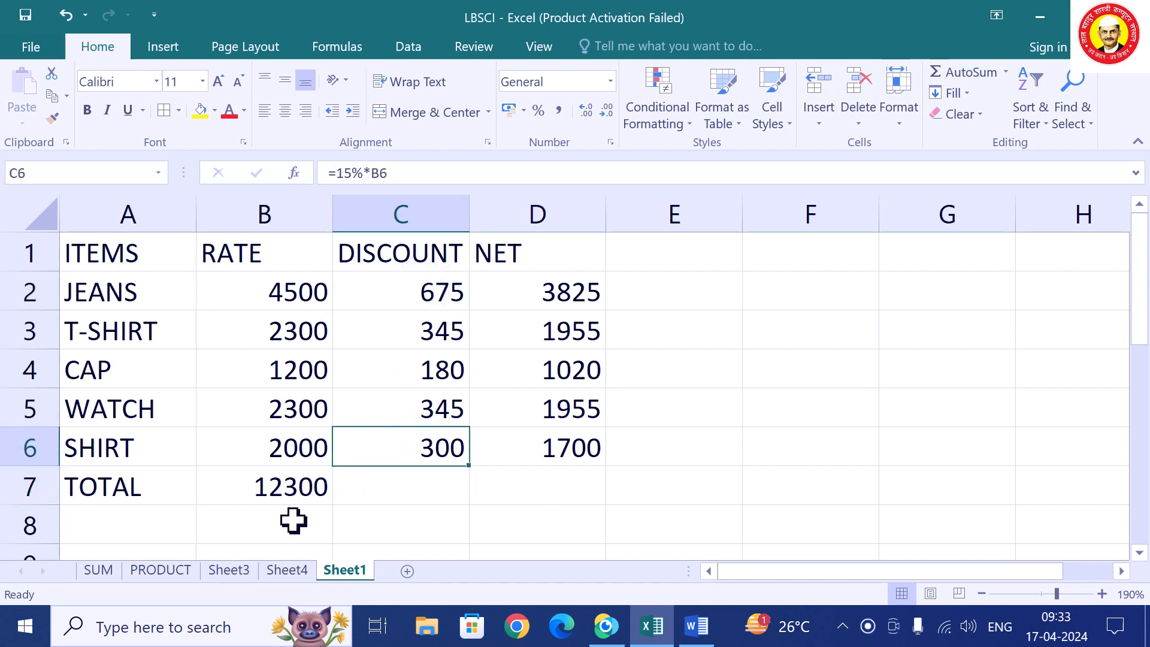
{"action": "left_click", "coordinate": [301, 500]}
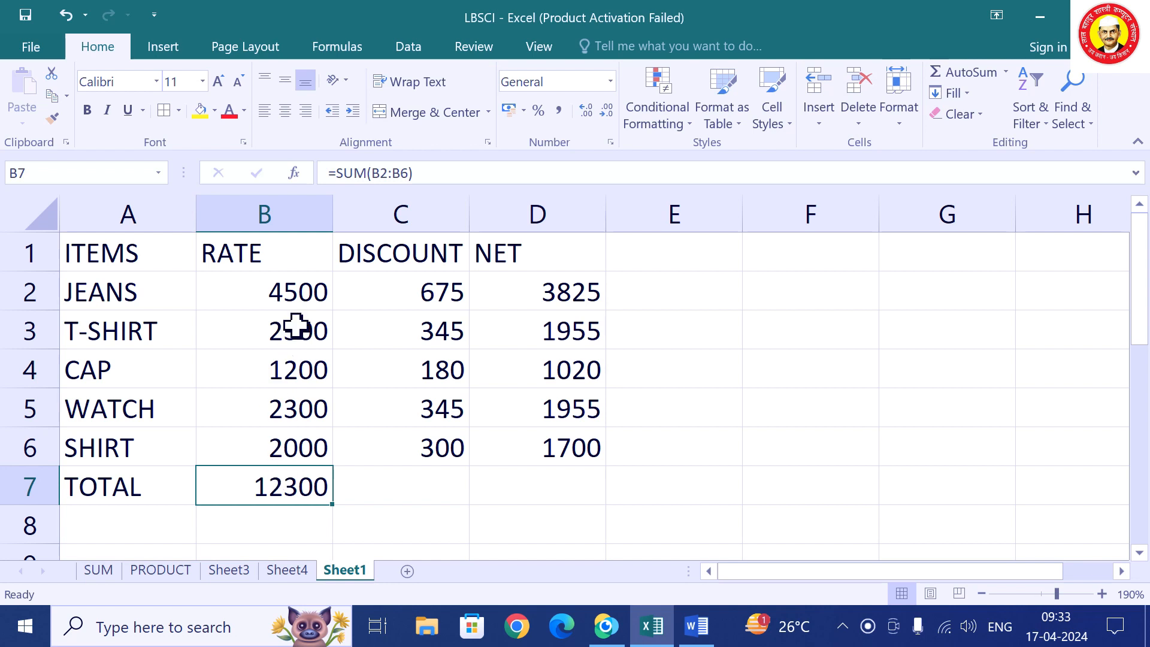
Fill the B7 SUM across to D7, giving totals 1845 and 10455, then show Sheet4.
{"action": "left_click_drag", "start_coordinate": [306, 289], "coordinate": [298, 483]}
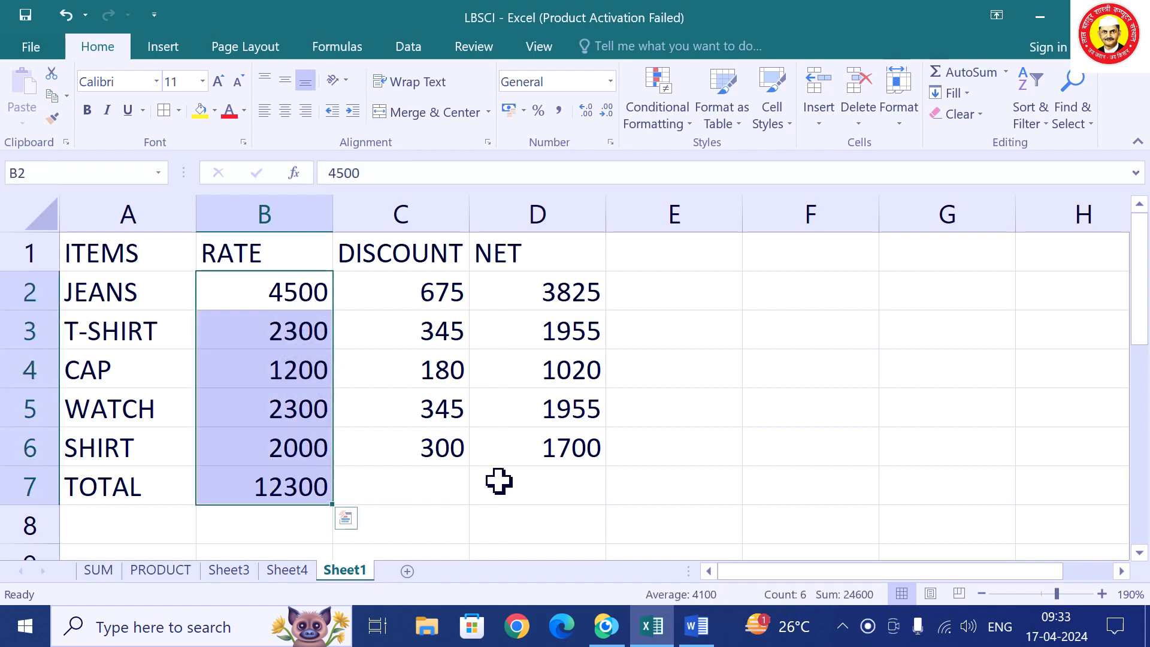
{"action": "left_click", "coordinate": [431, 518]}
{"action": "left_click_drag", "start_coordinate": [429, 298], "coordinate": [414, 481]}
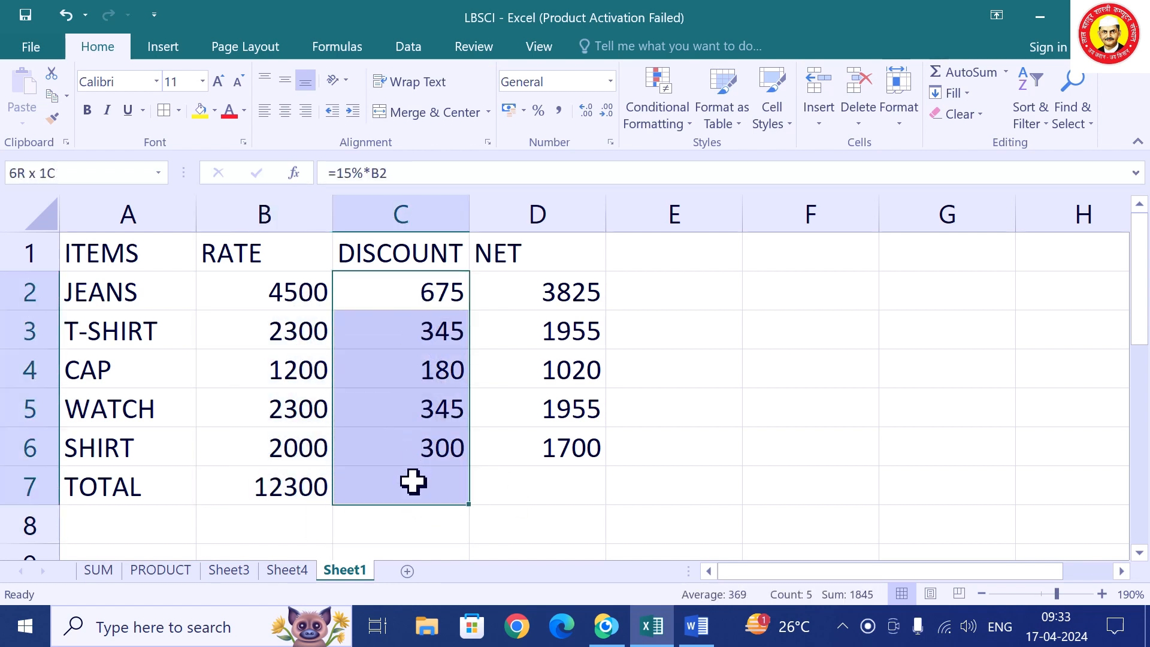
{"action": "left_click_drag", "start_coordinate": [573, 297], "coordinate": [480, 483]}
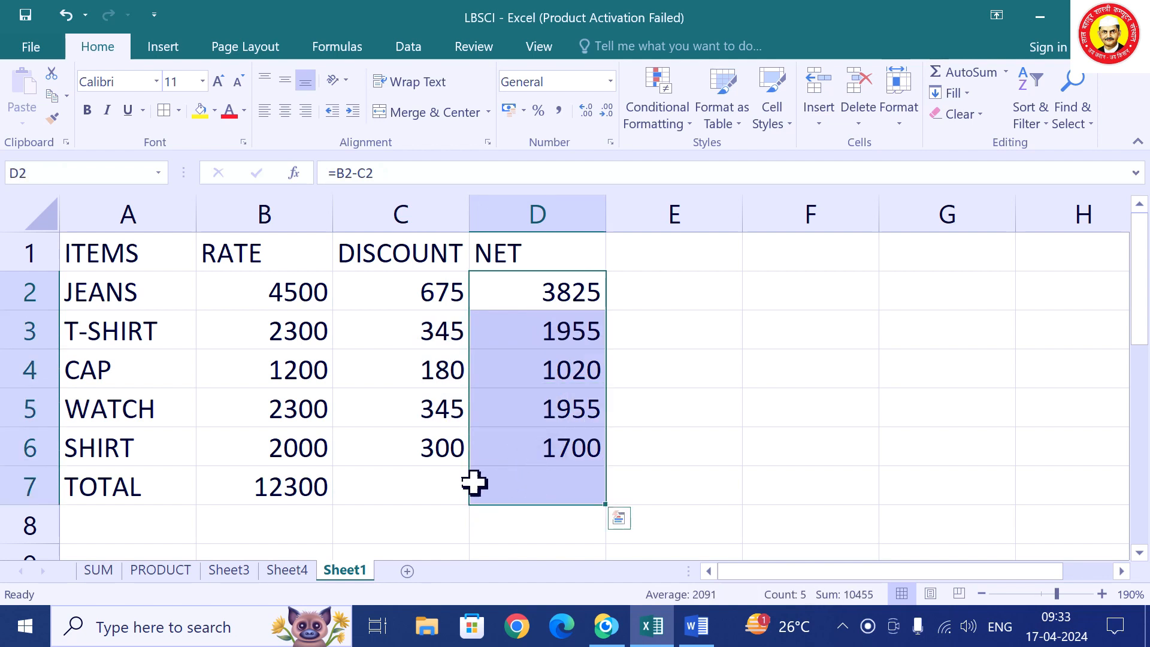
{"action": "left_click", "coordinate": [302, 485]}
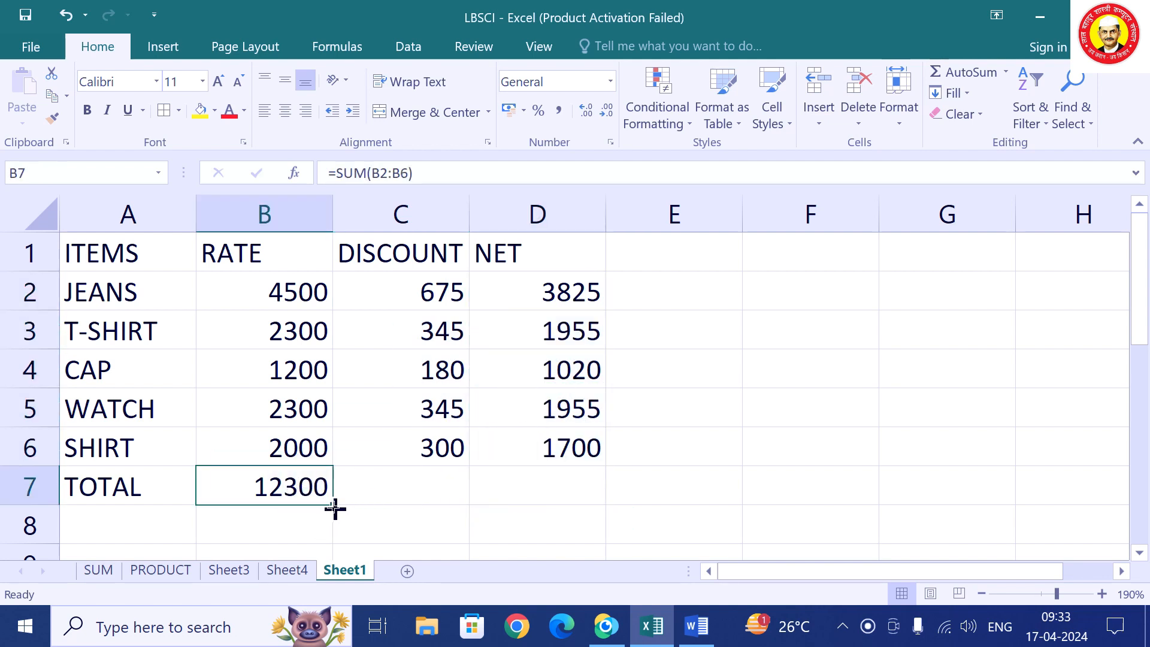
{"action": "left_click_drag", "start_coordinate": [335, 509], "coordinate": [572, 502]}
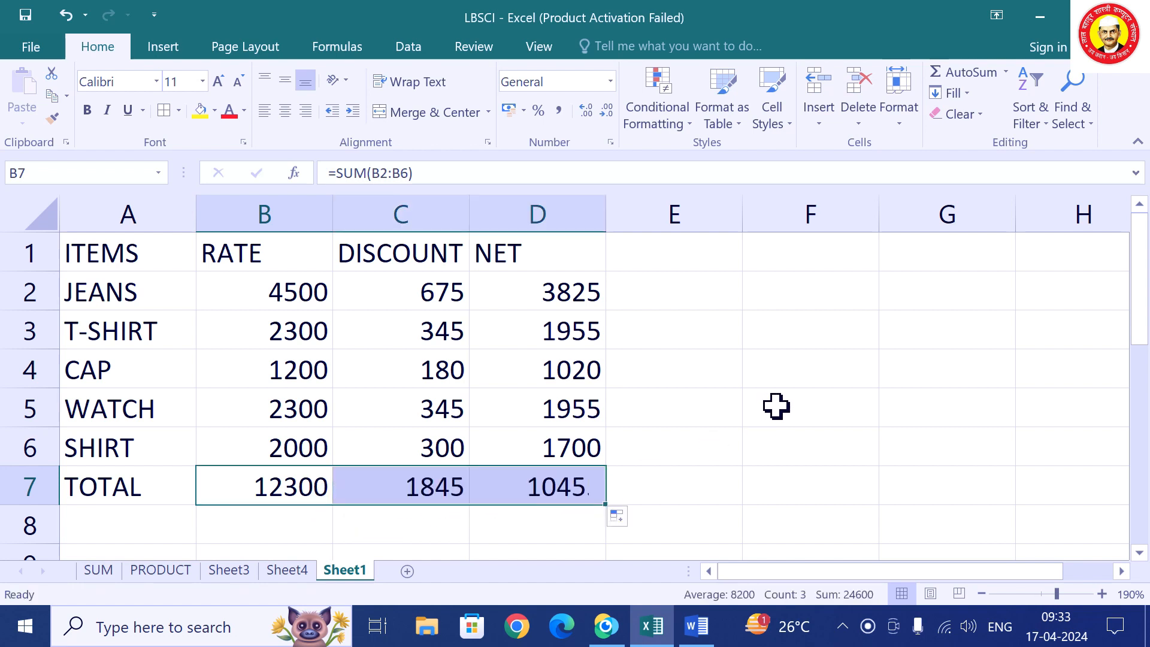
{"action": "left_click", "coordinate": [705, 408]}
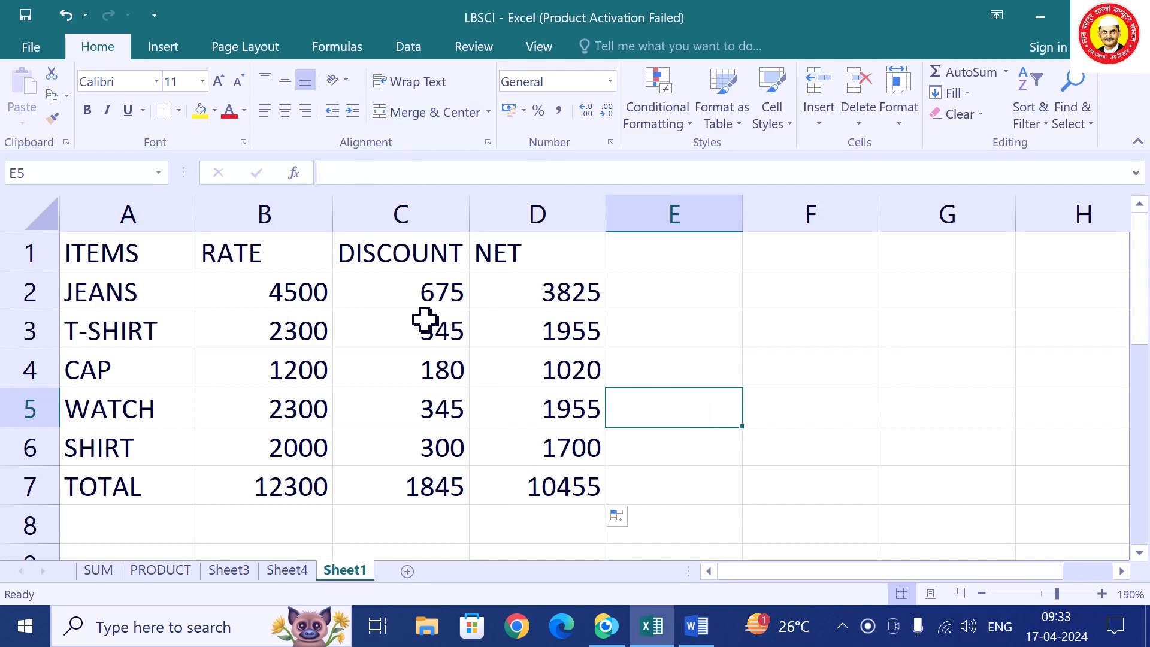
{"action": "left_click", "coordinate": [290, 572]}
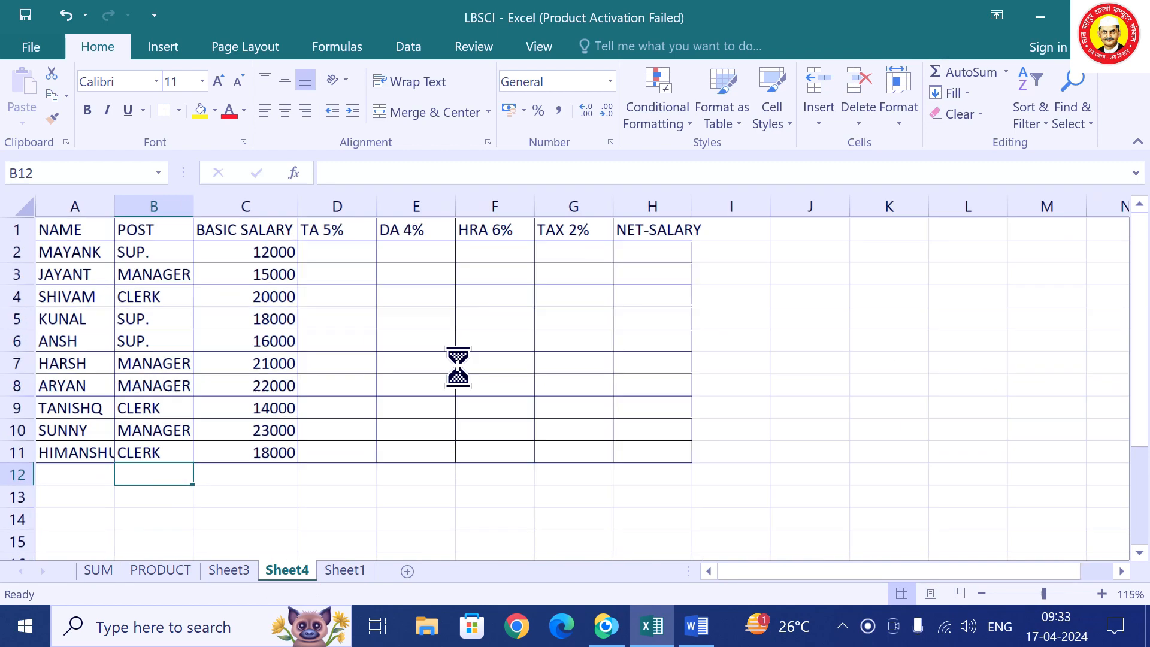
Review Sheet4's POST, BASIC SALARY, TA 5% and HRA 6% columns for the first employee.
{"action": "scroll", "coordinate": [434, 363], "scroll_direction": "down", "scroll_amount": 2}
{"action": "scroll", "coordinate": [465, 360], "scroll_direction": "up", "scroll_amount": 2}
{"action": "scroll", "coordinate": [465, 359], "scroll_direction": "up", "scroll_amount": 3, "text": "ctrl"}
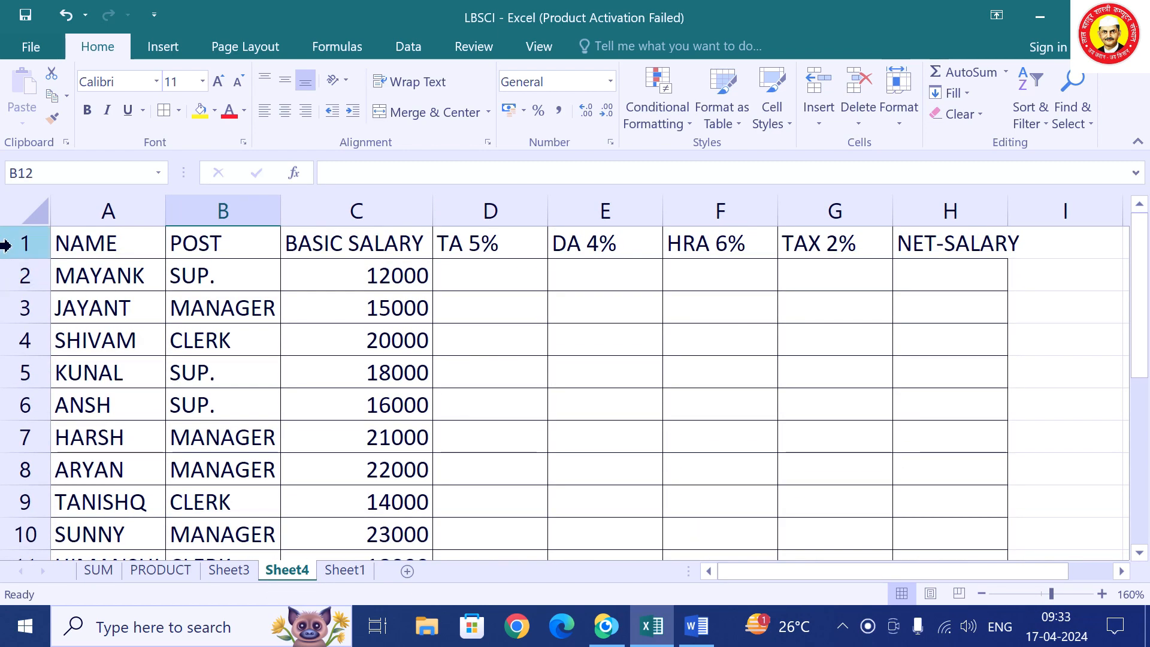
{"action": "left_click", "coordinate": [85, 239]}
{"action": "left_click", "coordinate": [238, 208]}
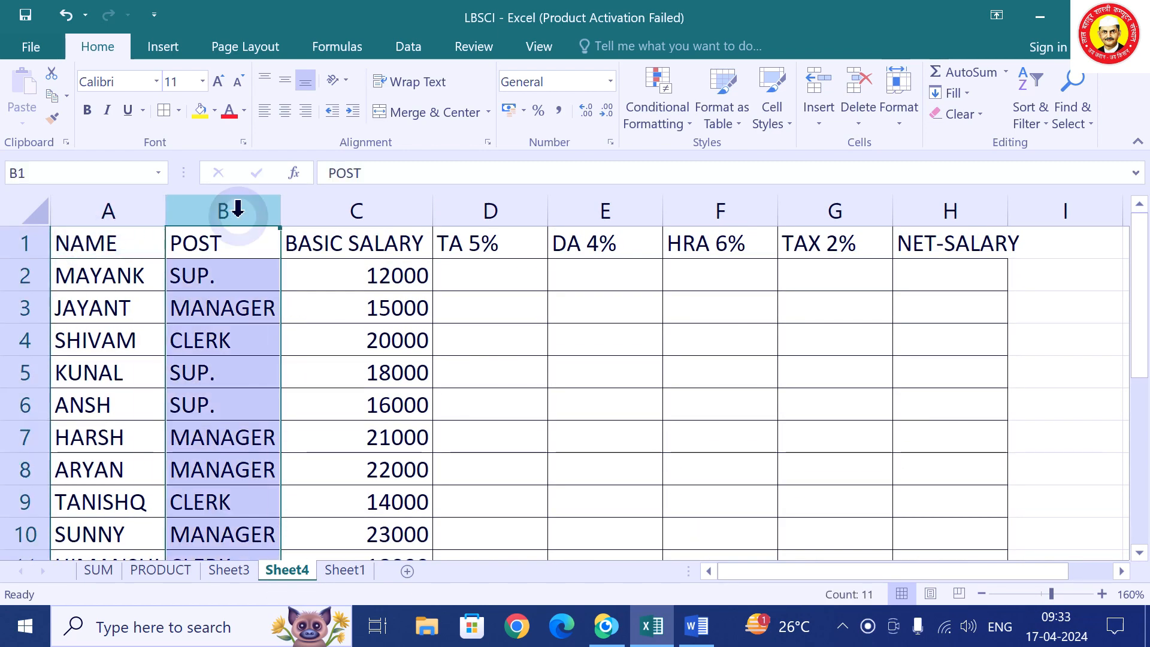
{"action": "left_click", "coordinate": [220, 276]}
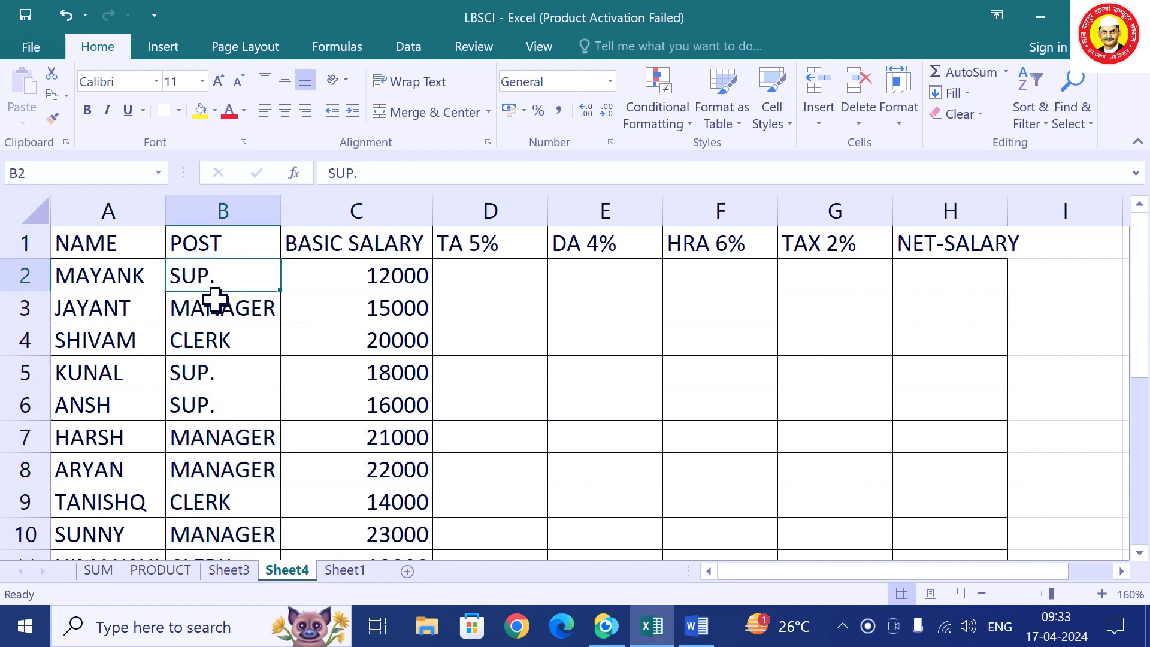
{"action": "left_click", "coordinate": [215, 299]}
{"action": "left_click", "coordinate": [209, 334]}
{"action": "left_click", "coordinate": [195, 409]}
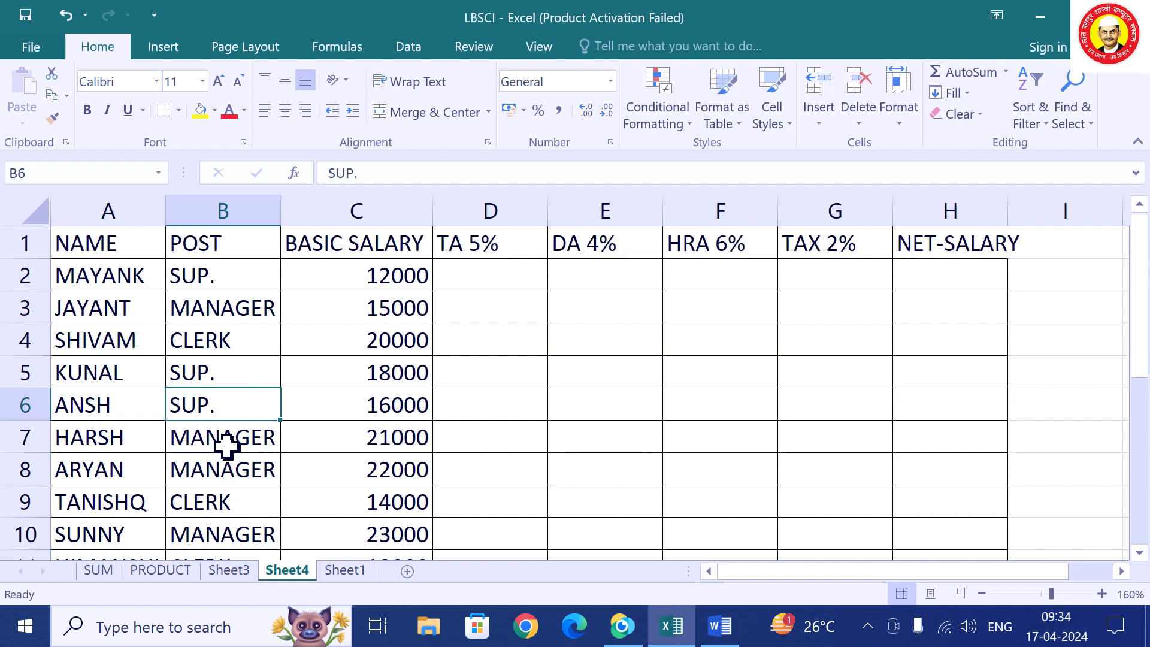
{"action": "left_click", "coordinate": [362, 200]}
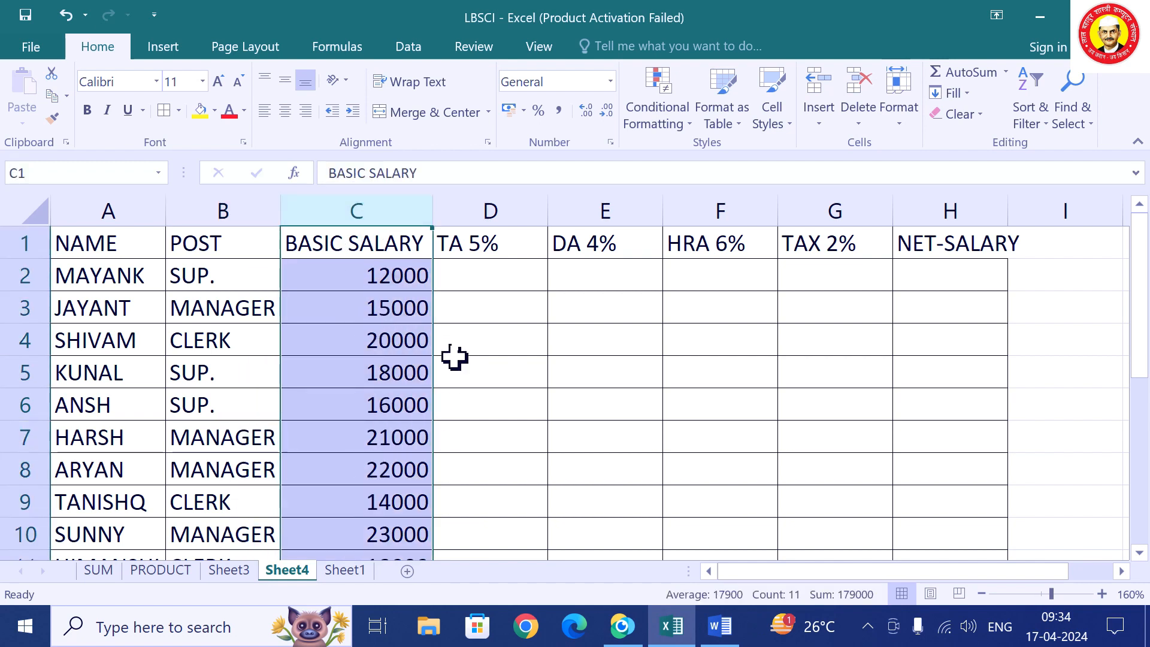
{"action": "left_click", "coordinate": [484, 285]}
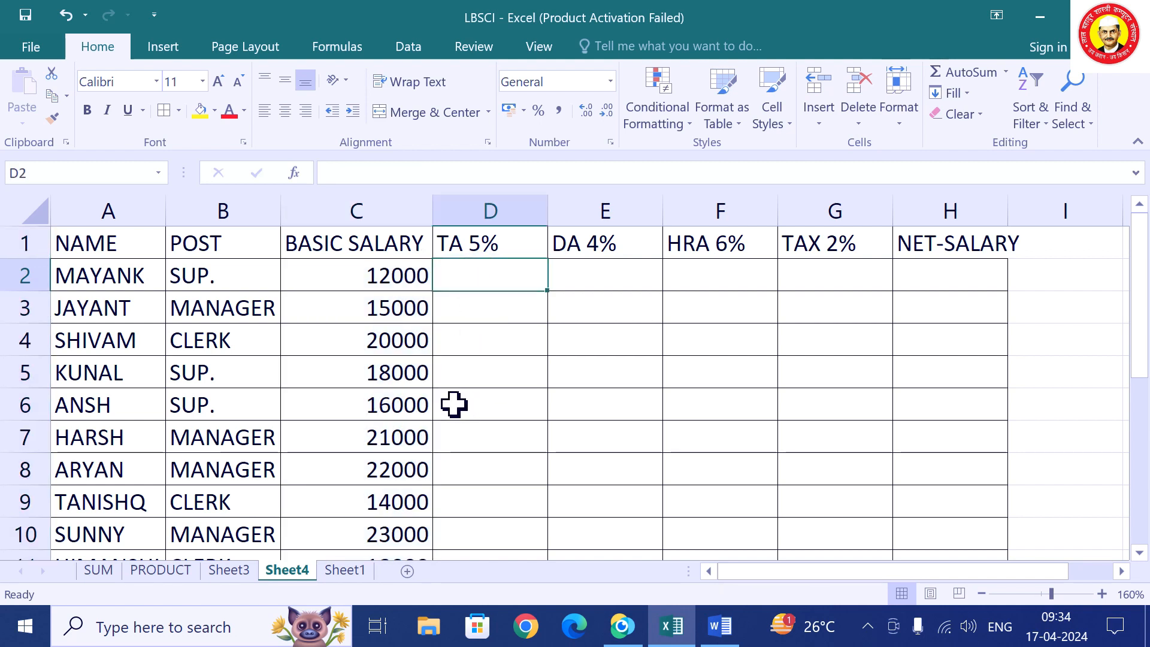
{"action": "left_click", "coordinate": [350, 271]}
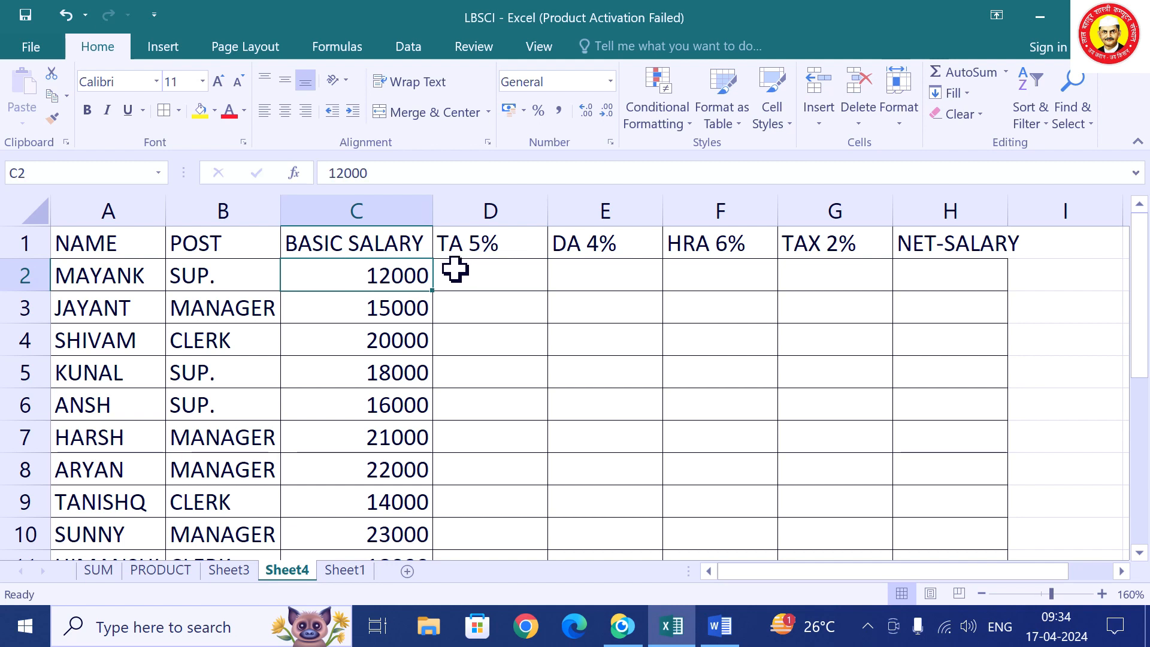
{"action": "left_click", "coordinate": [471, 264]}
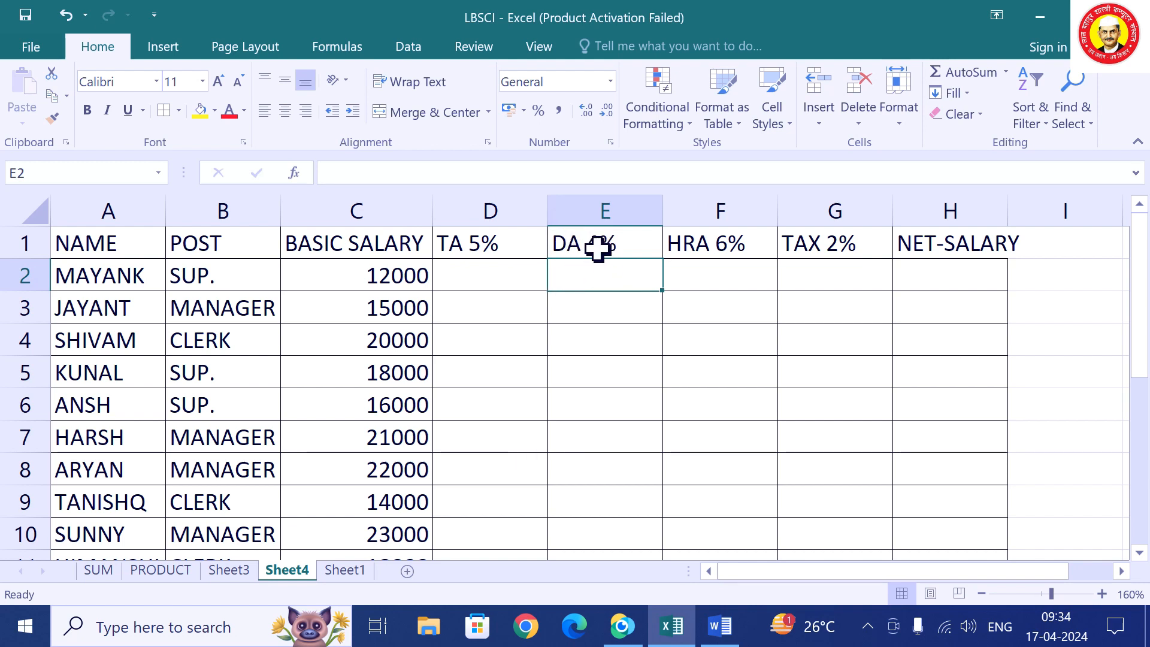
{"action": "left_click", "coordinate": [697, 271]}
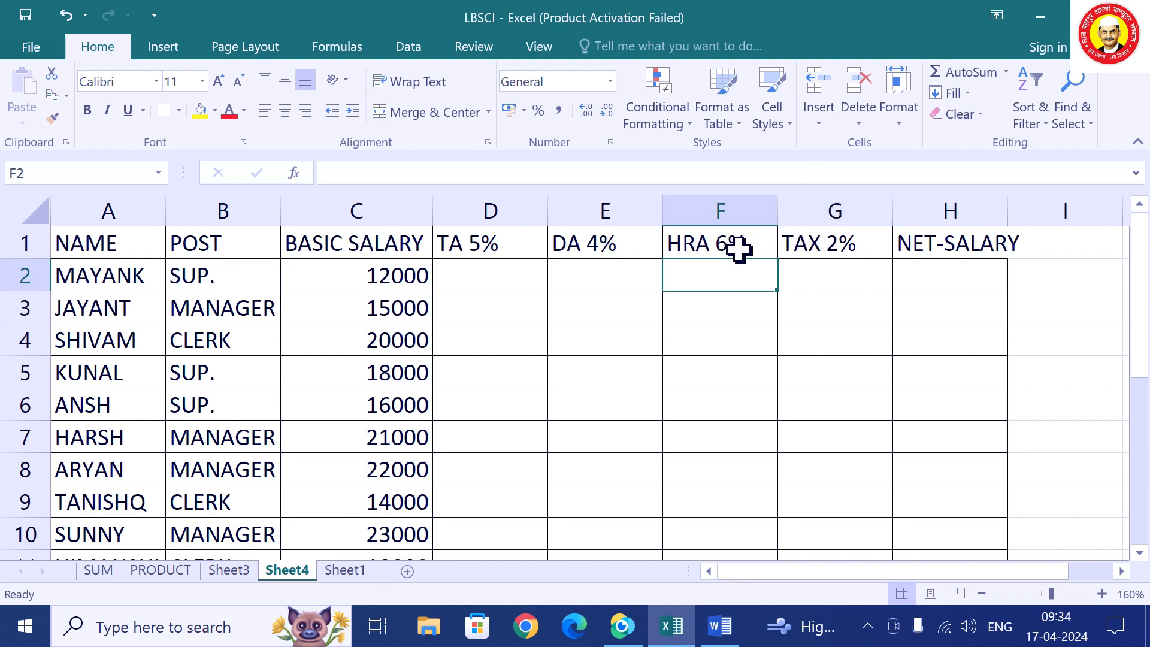
Change the TAX 2% column header to TAX 12%.
{"action": "left_click", "coordinate": [851, 242]}
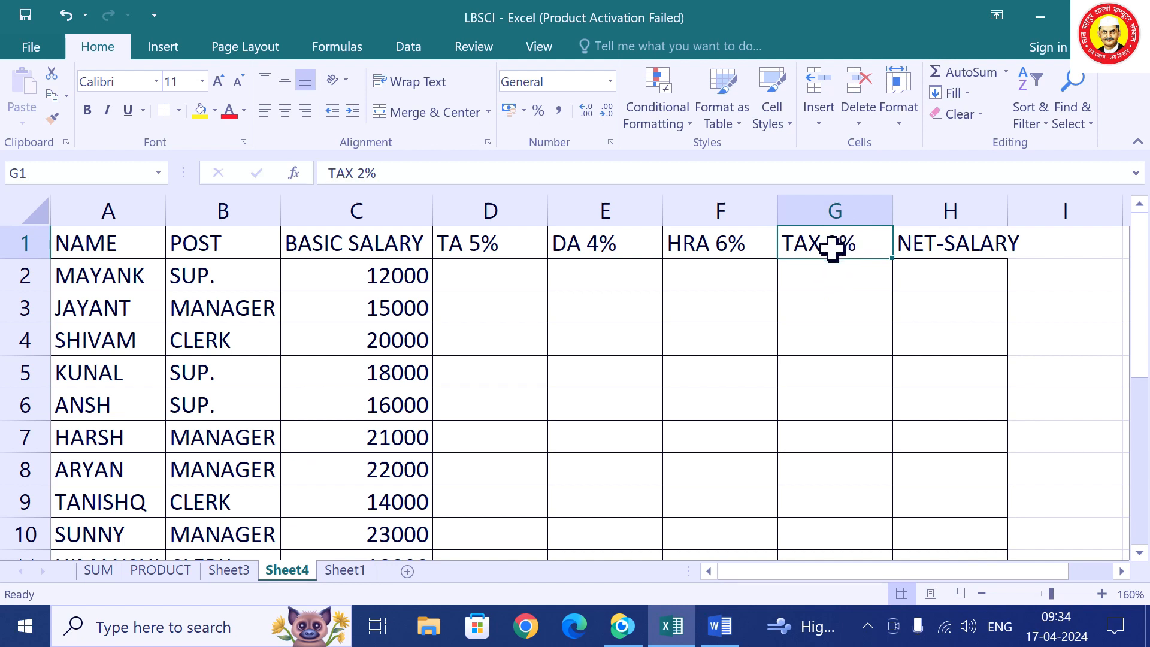
{"action": "double_click", "coordinate": [829, 246]}
{"action": "type", "text": "1"}
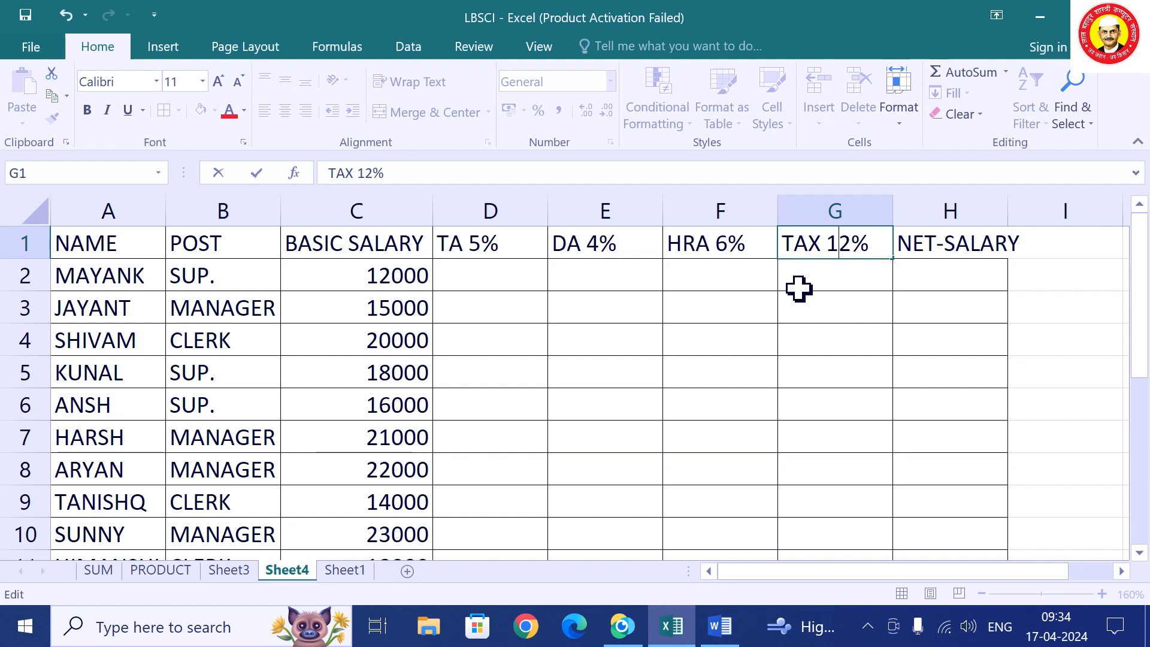
{"action": "left_click", "coordinate": [890, 296]}
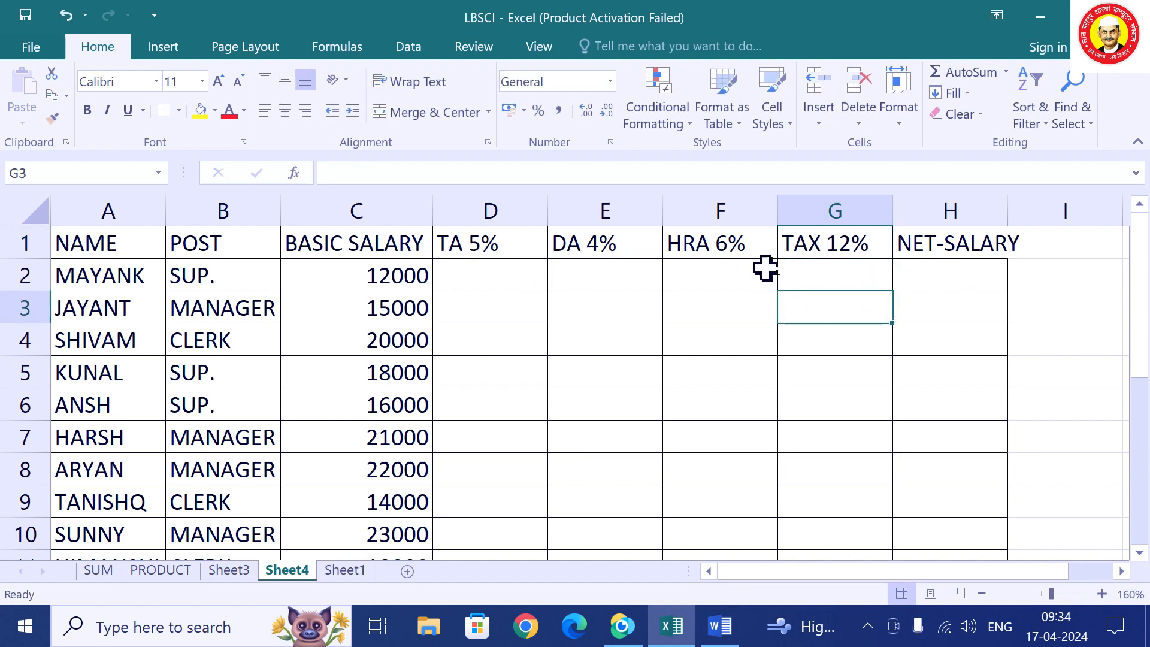
Enter =5%*C2 in D2 to get a TA of 600.
{"action": "left_click", "coordinate": [977, 276]}
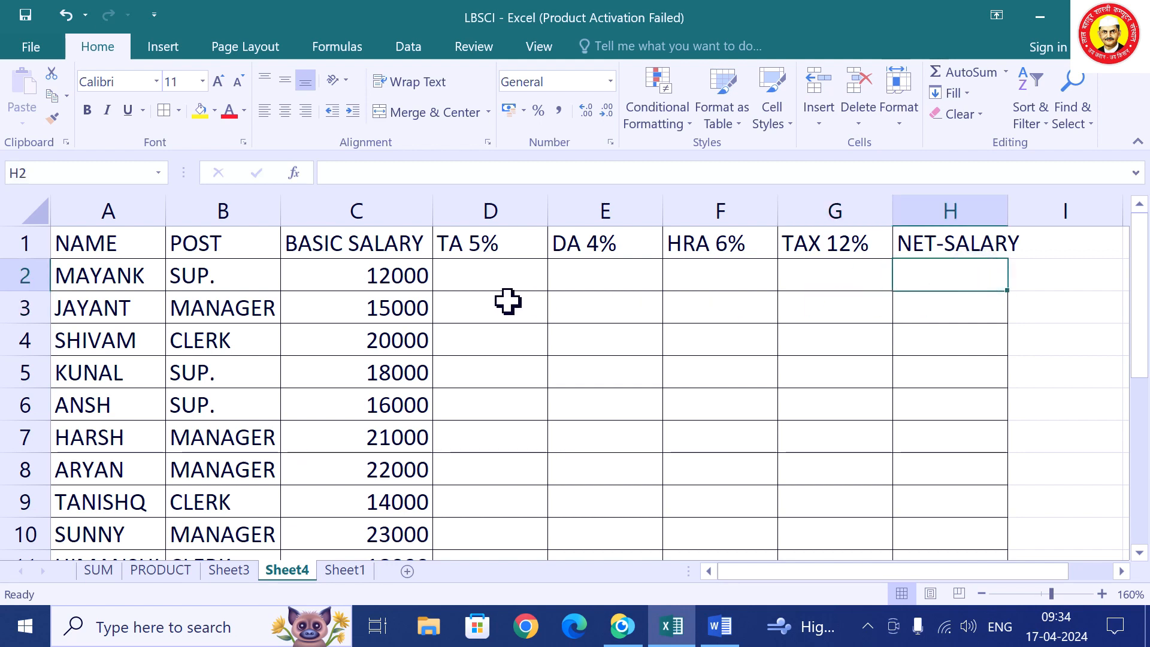
{"action": "left_click", "coordinate": [486, 277]}
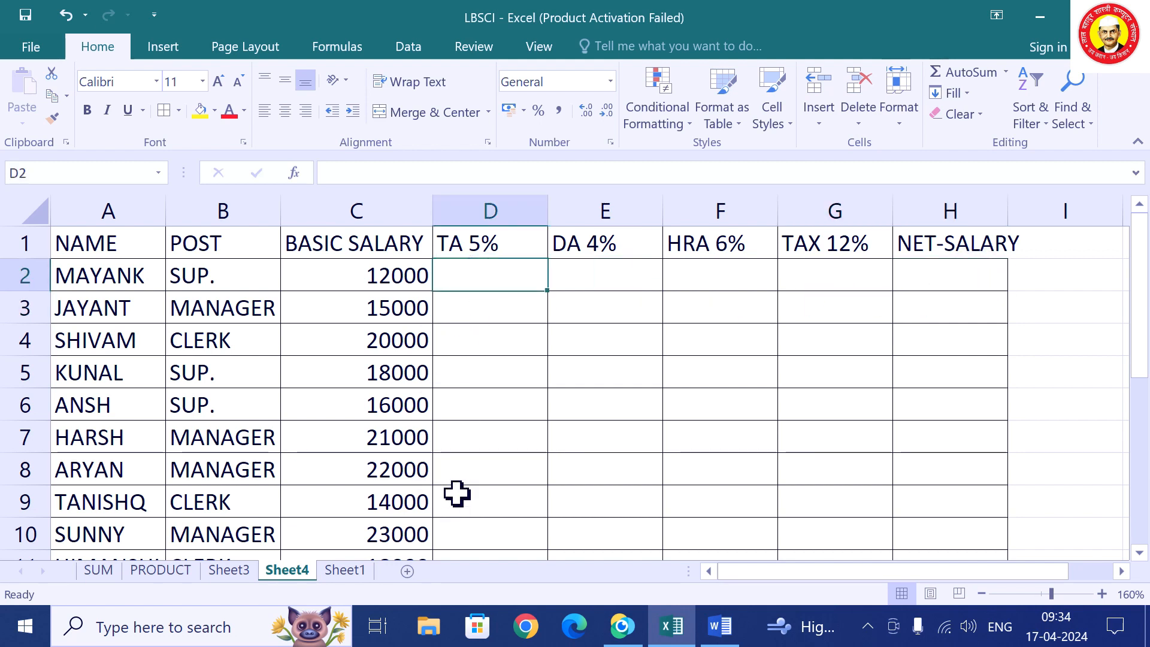
{"action": "type", "text": "=5"}
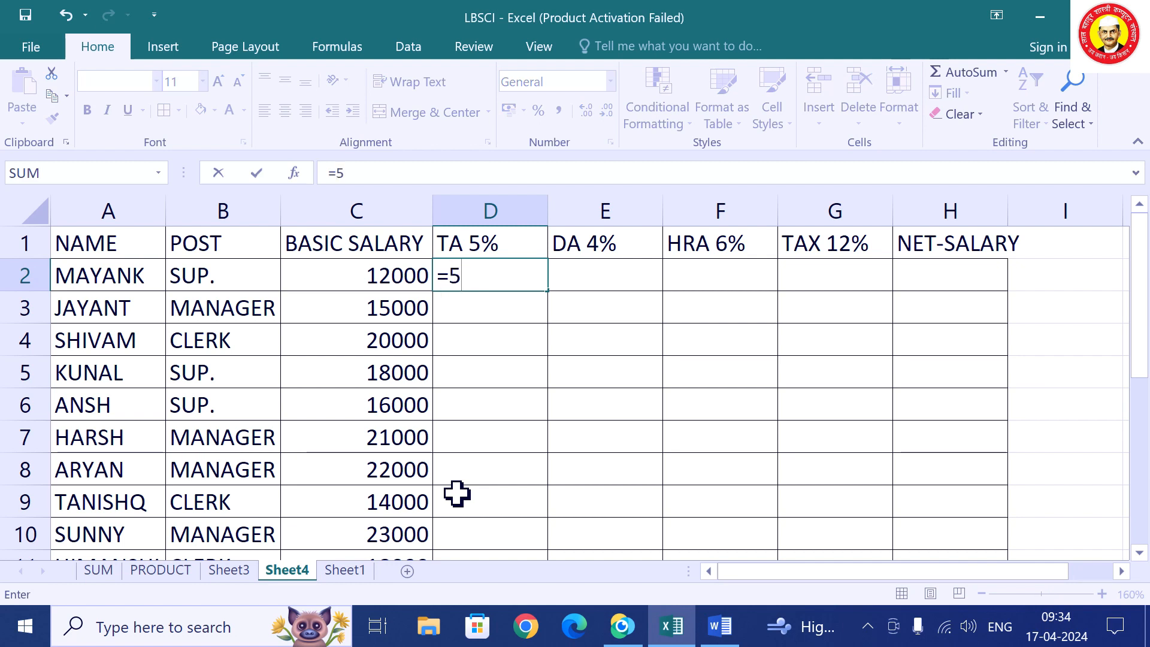
{"action": "type", "text": "%*"}
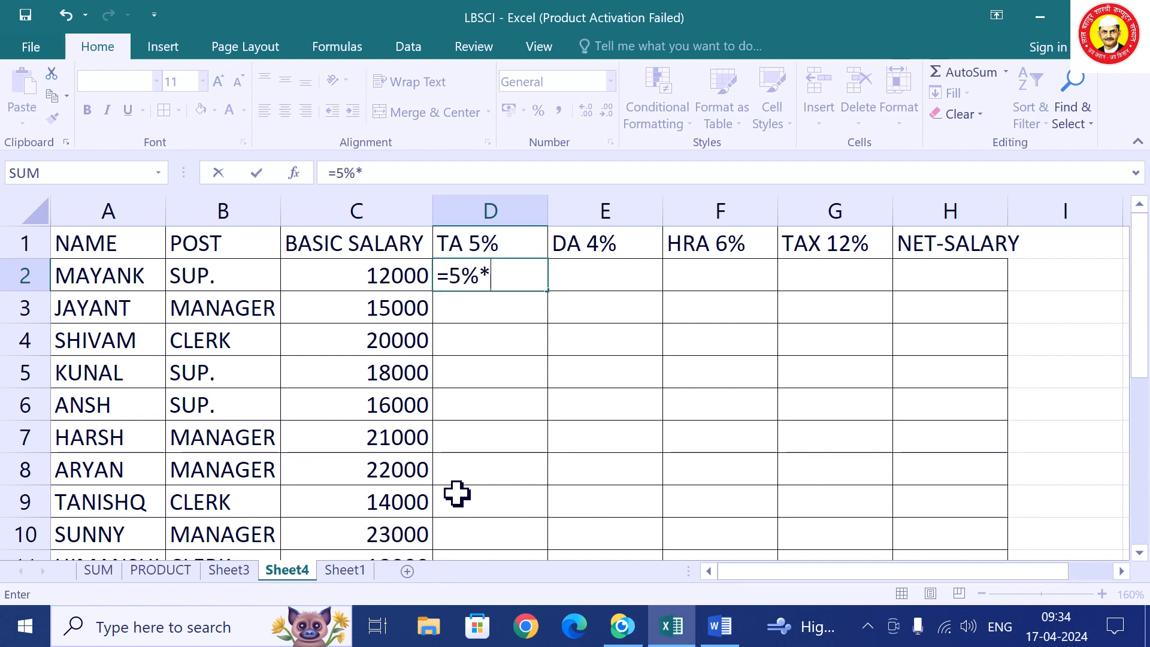
{"action": "type", "text": "C2"}
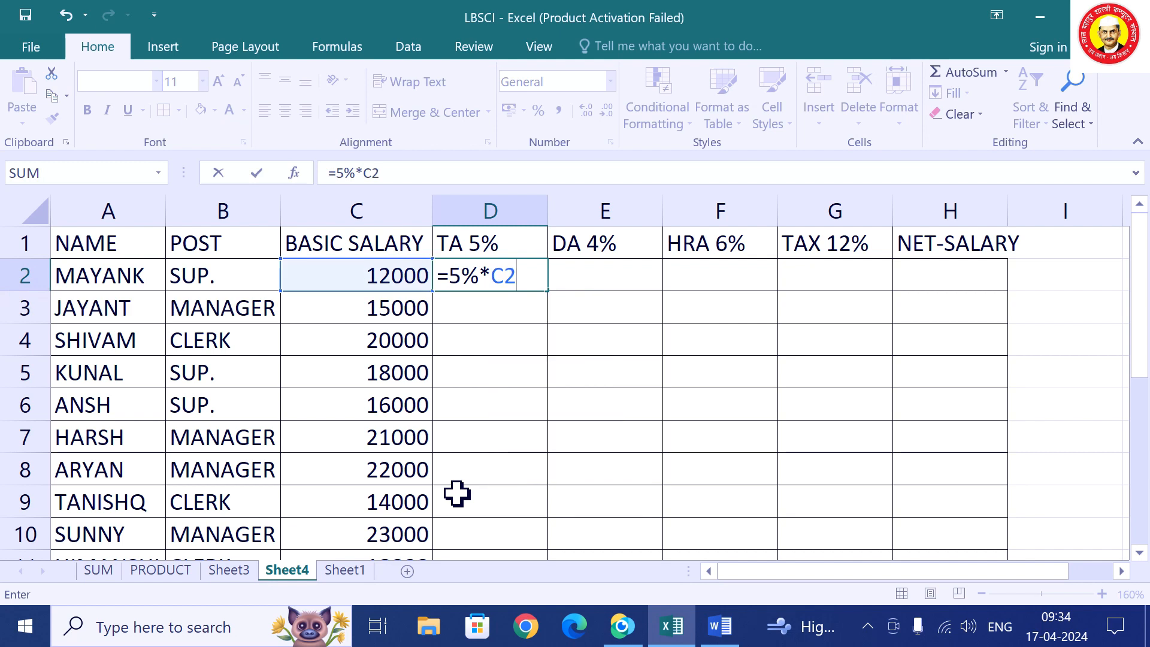
{"action": "key", "text": "Return"}
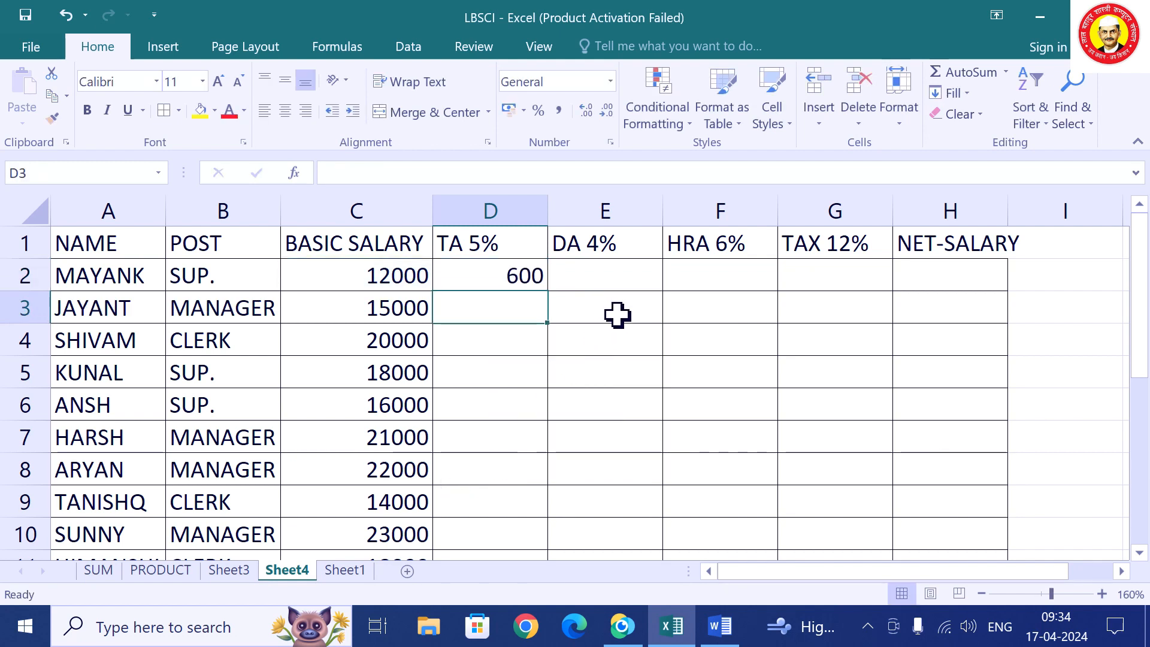
Enter =4%*C2 in E2 for a DA of 480.
{"action": "left_click", "coordinate": [610, 277]}
{"action": "type", "text": "="}
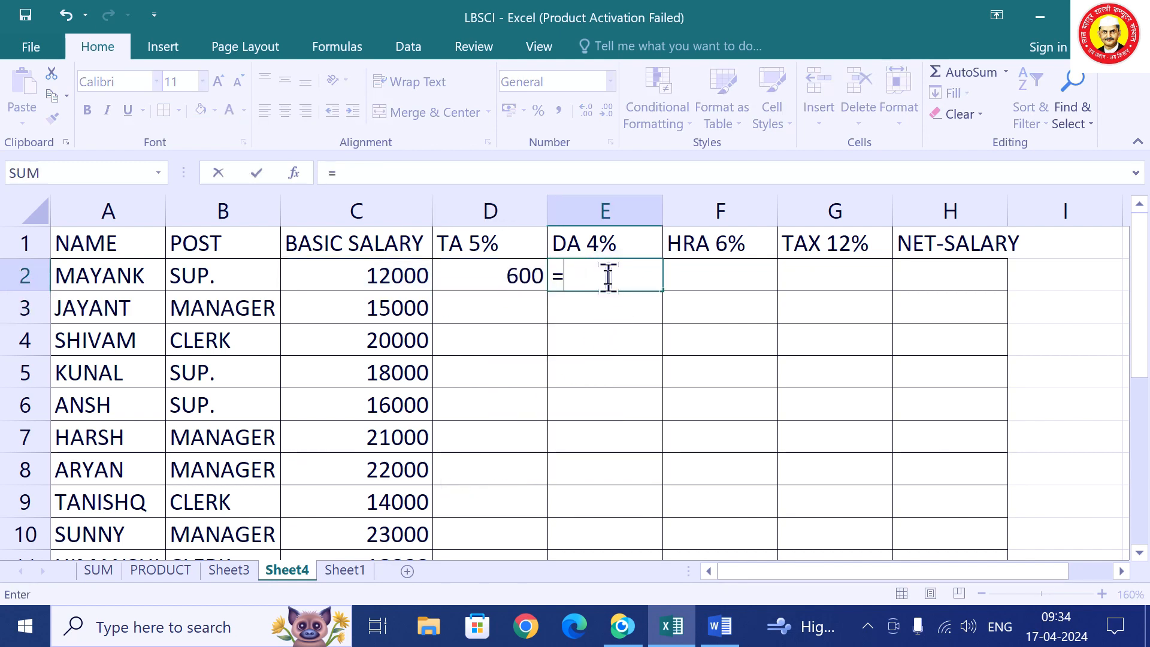
{"action": "type", "text": "4"}
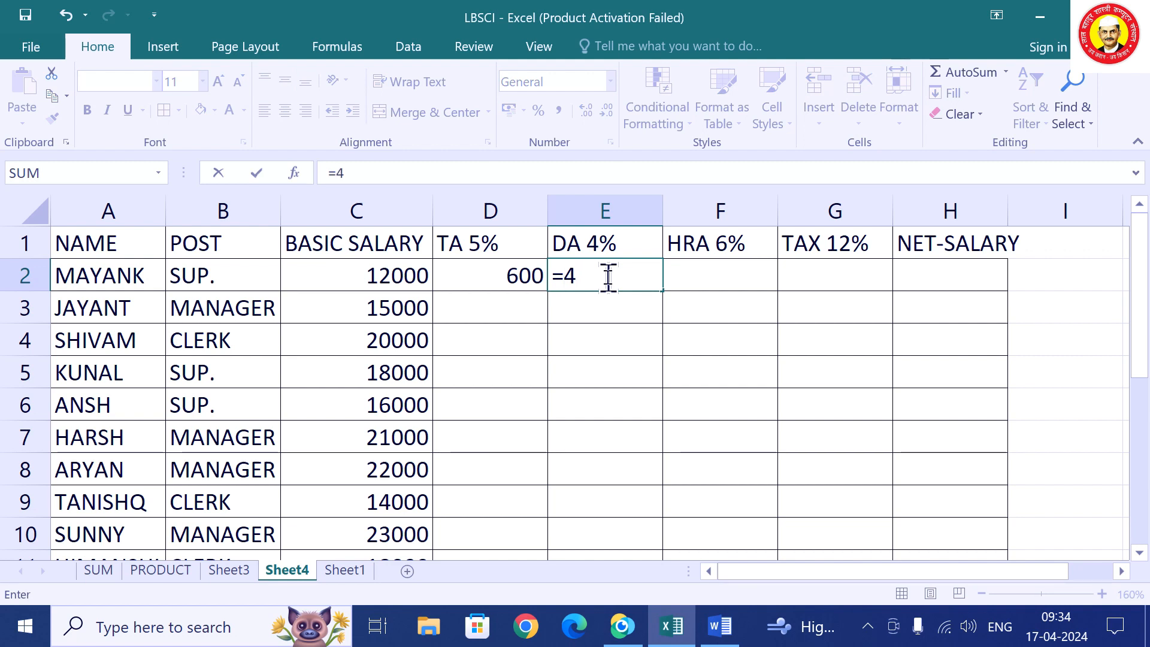
{"action": "type", "text": "^"}
{"action": "key", "text": "BackSpace"}
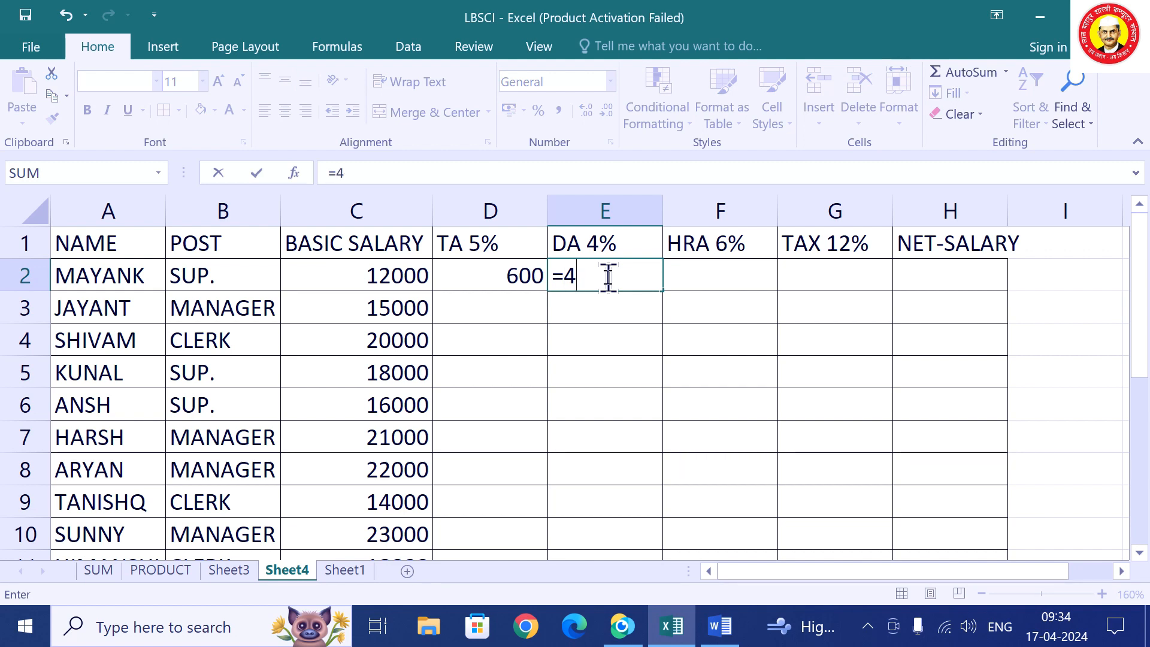
{"action": "type", "text": "%"}
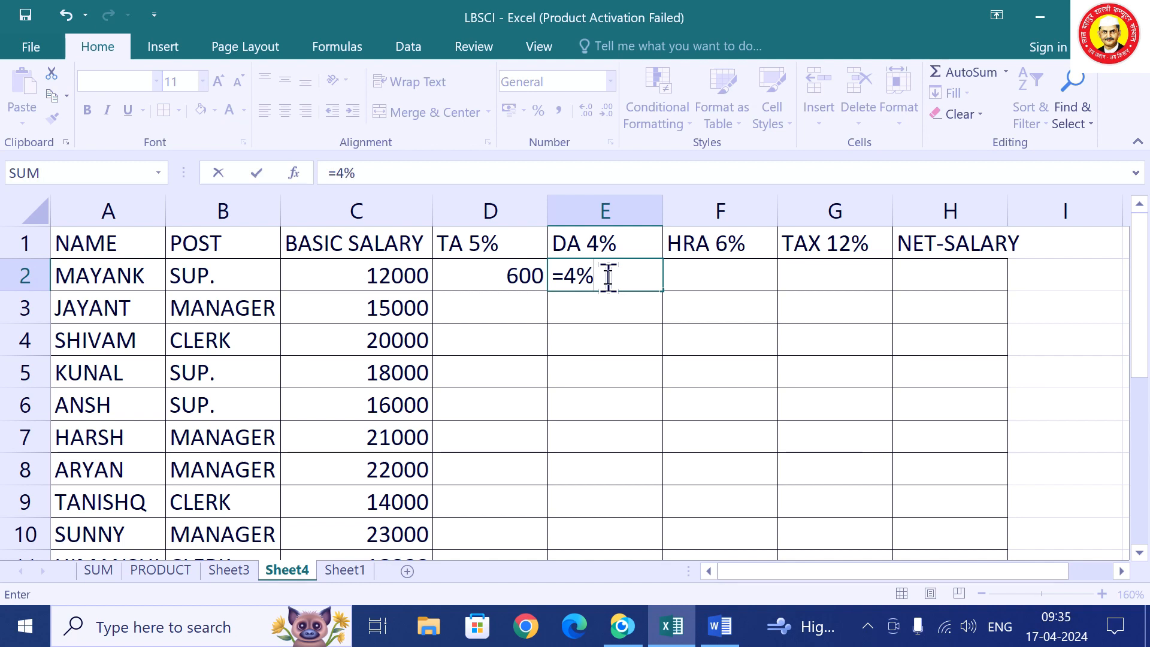
{"action": "type", "text": "*C"}
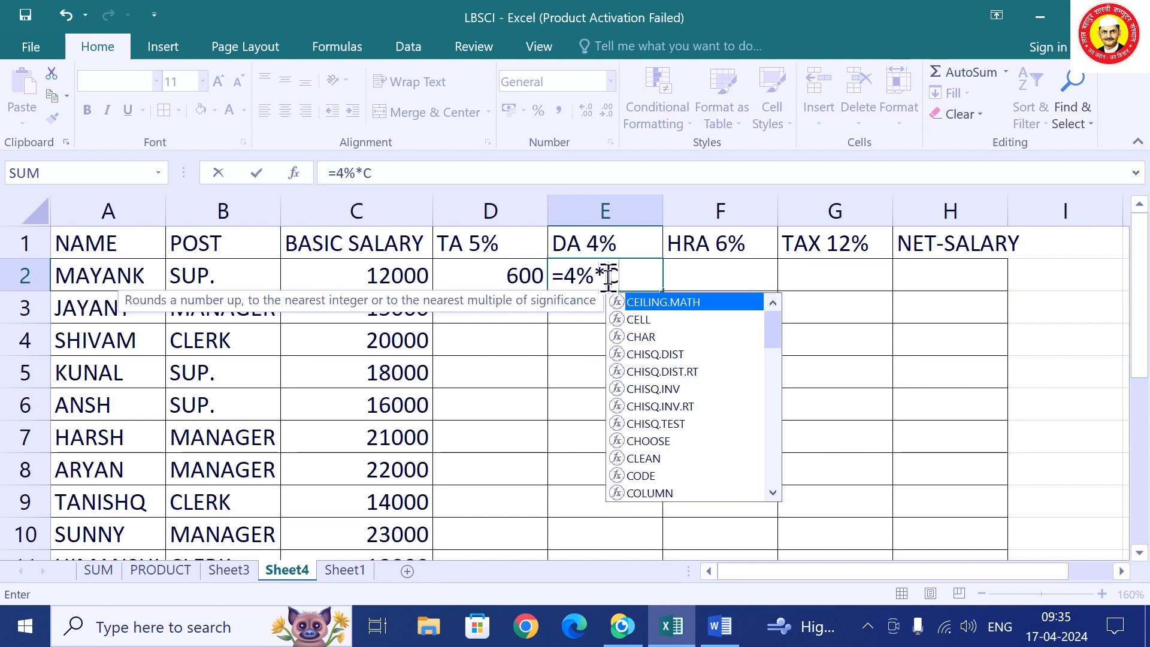
{"action": "type", "text": "2"}
{"action": "key", "text": "Return"}
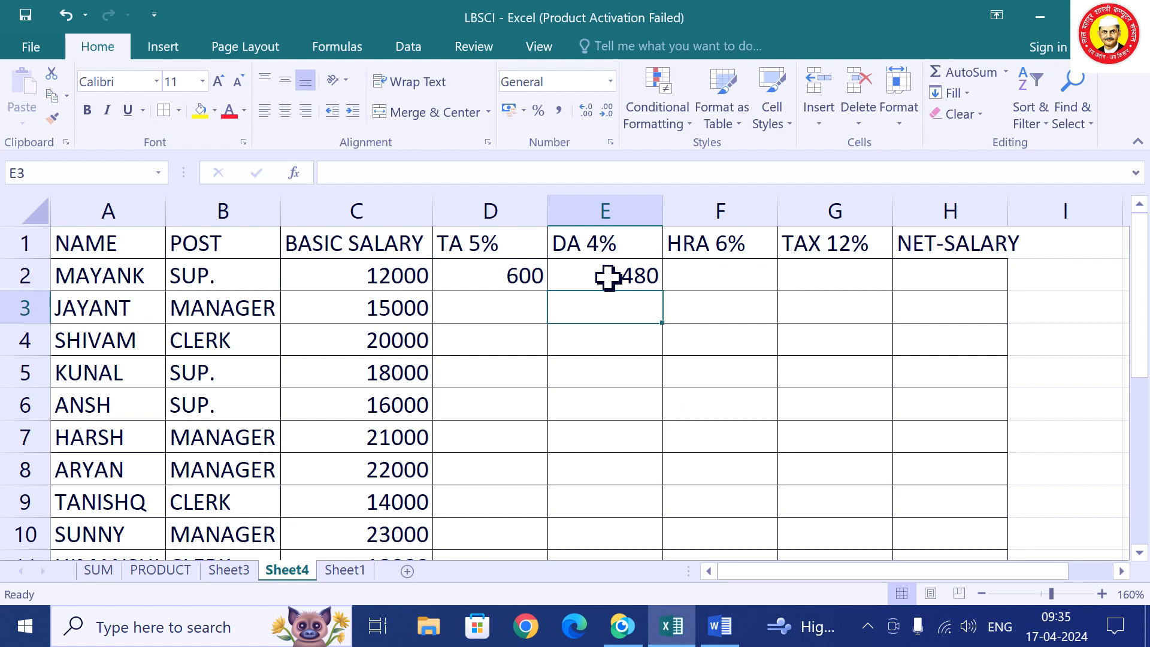
Enter =6%*C2 in F2 for an HRA of 720, adding the missing equals sign.
{"action": "key", "text": "Up"}
{"action": "key", "text": "Right"}
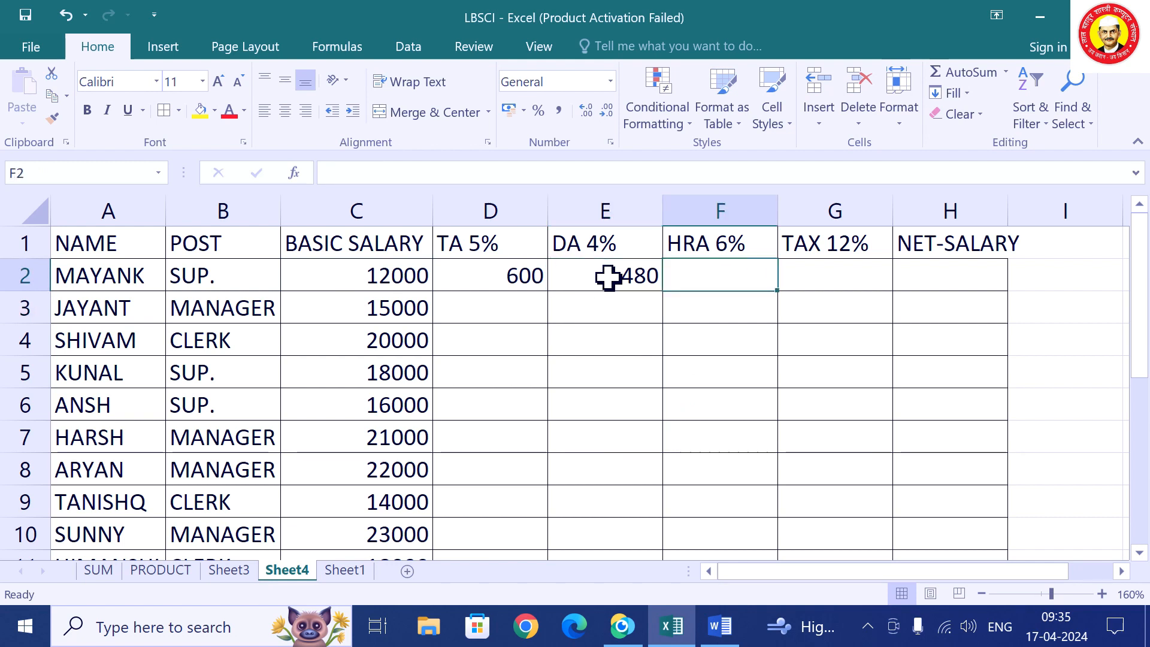
{"action": "type", "text": "6%"}
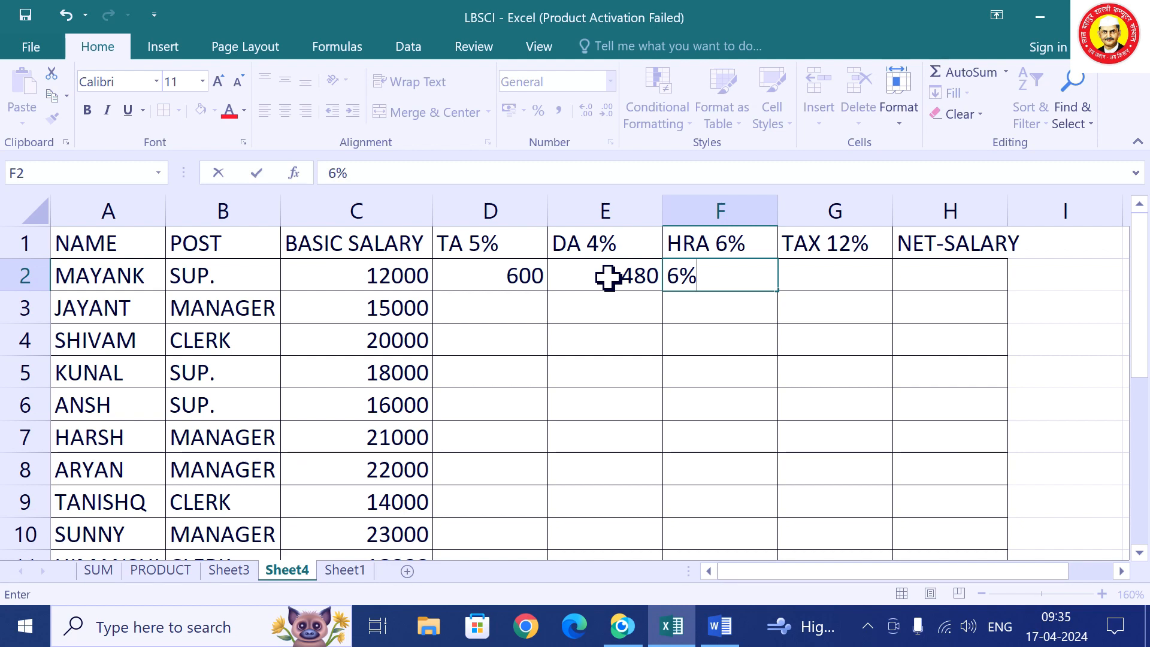
{"action": "type", "text": "*"}
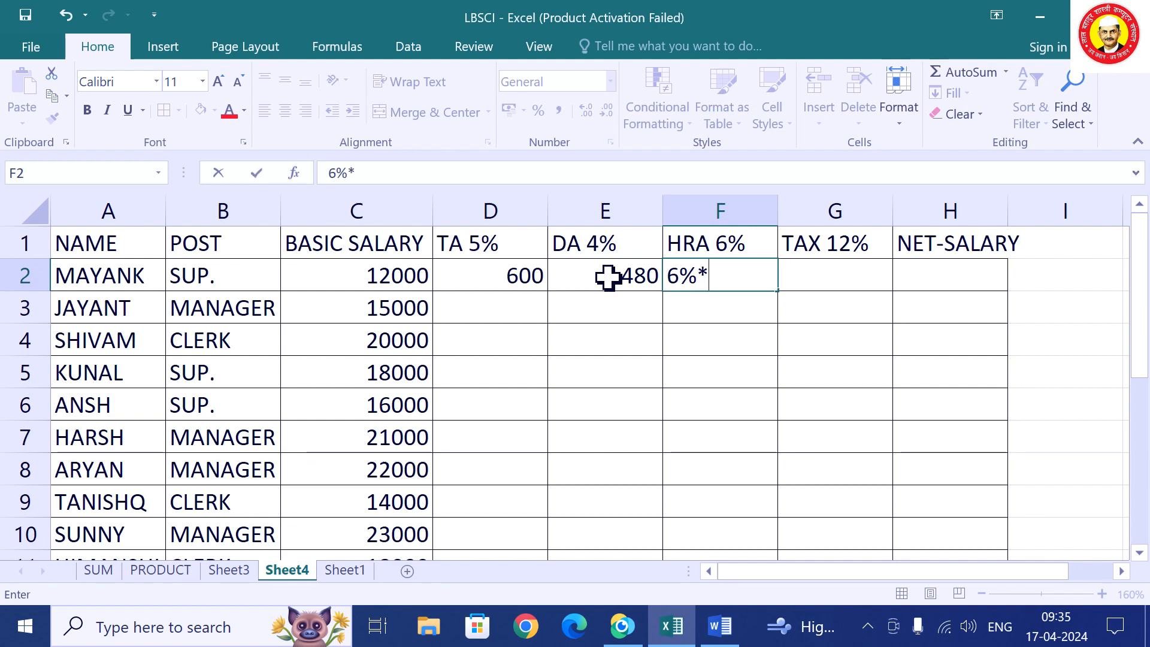
{"action": "type", "text": "C2"}
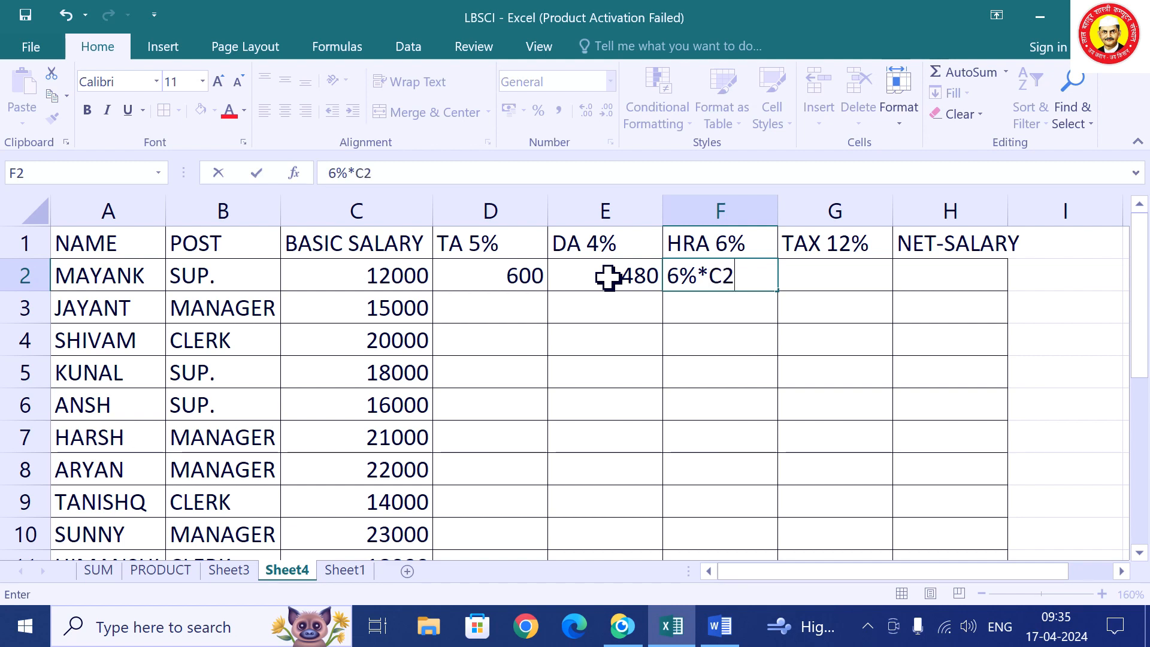
{"action": "key", "text": "Return"}
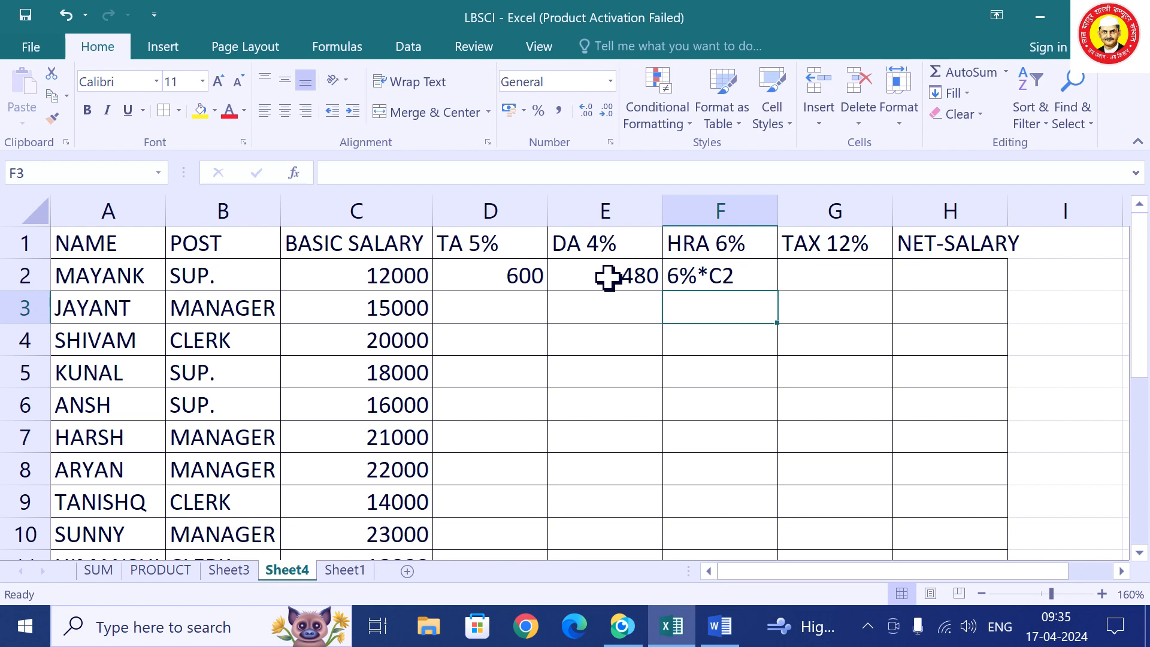
{"action": "key", "text": "Up"}
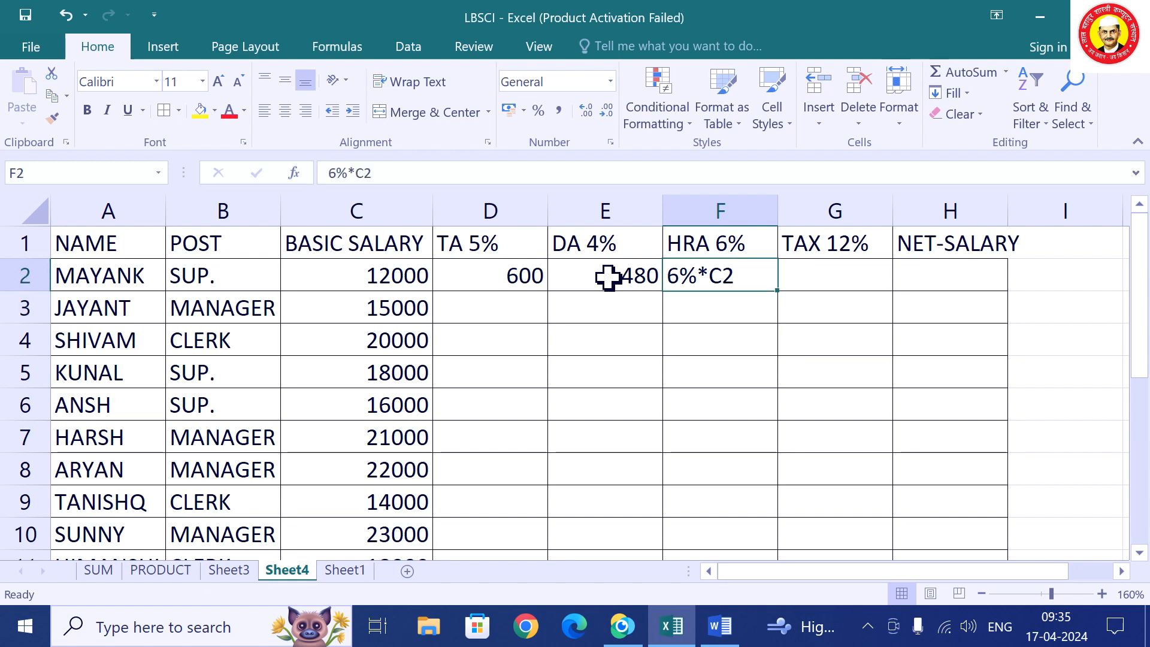
{"action": "type", "text": "="}
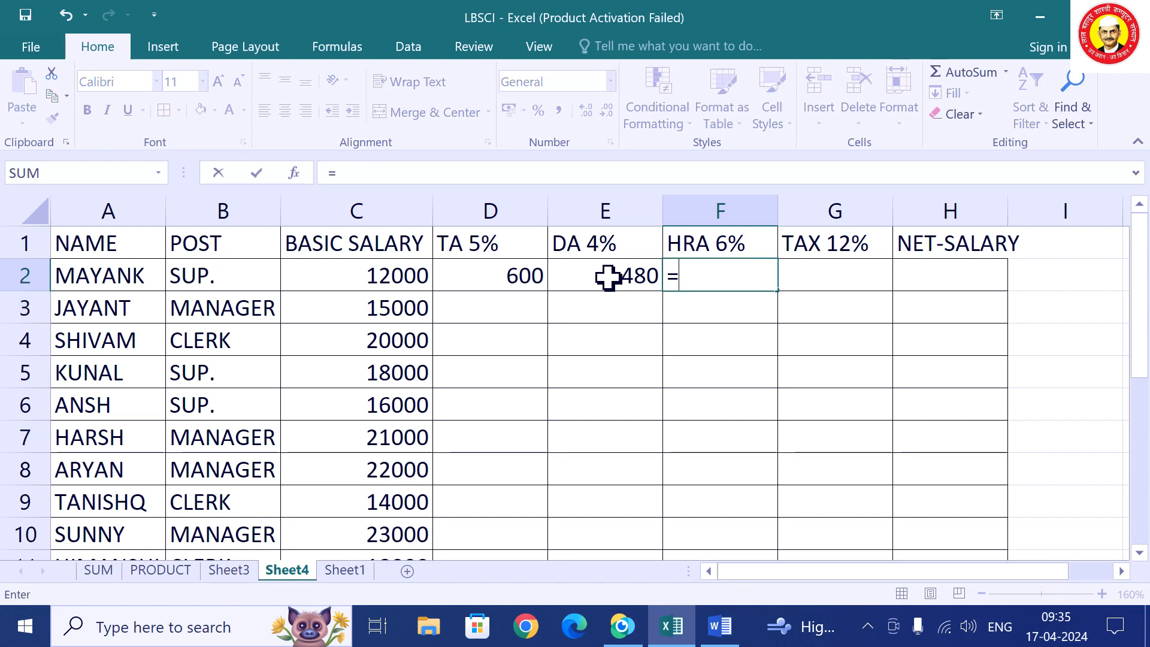
{"action": "type", "text": "6%"}
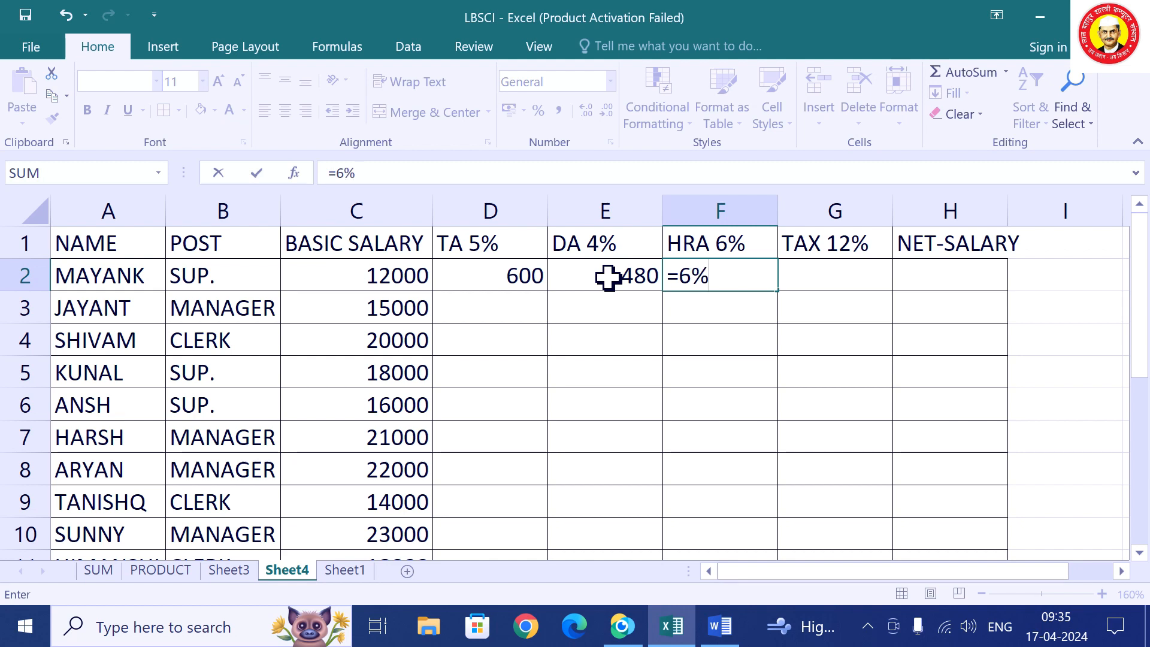
{"action": "type", "text": "*C"}
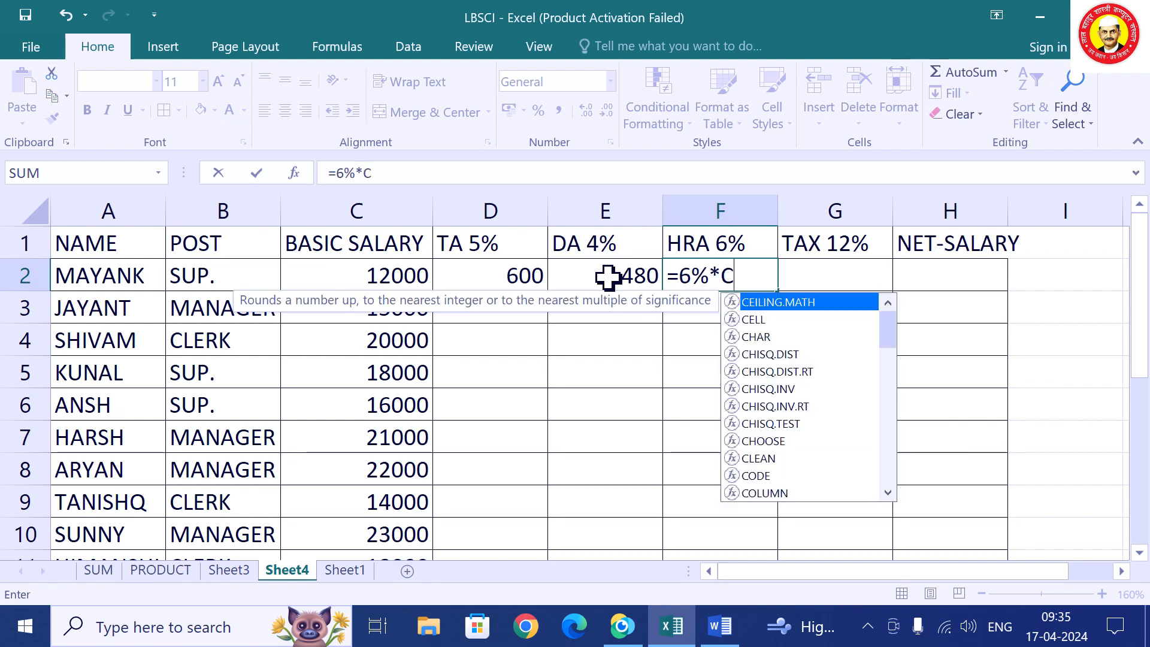
{"action": "type", "text": "2"}
{"action": "key", "text": "Return"}
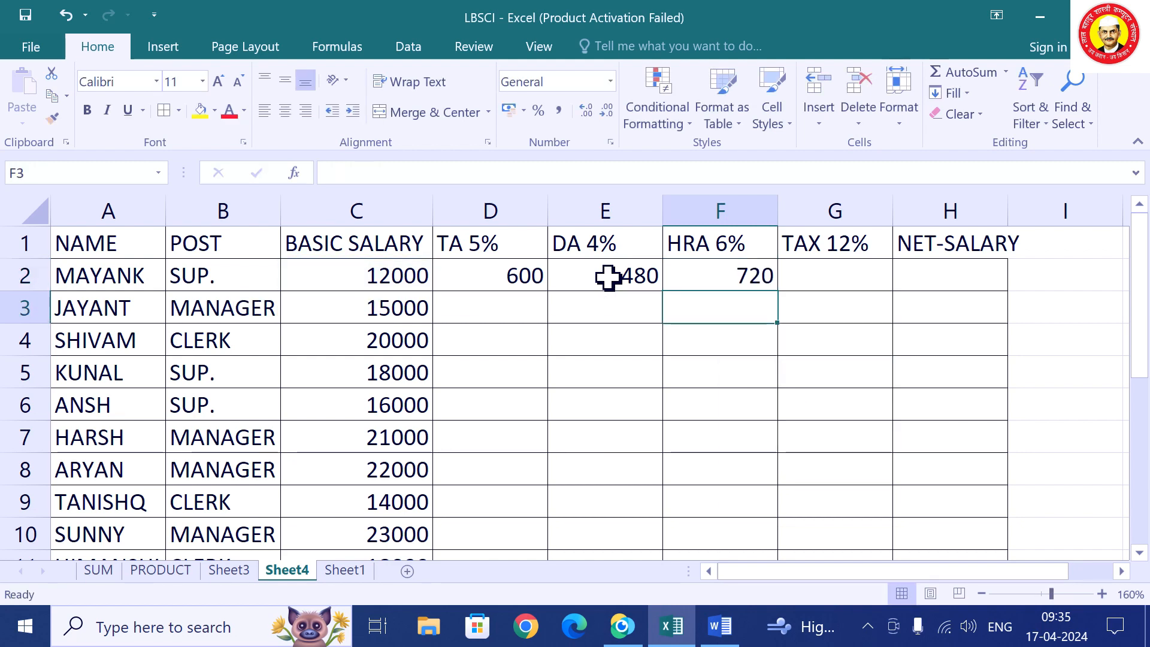
{"action": "key", "text": "Up"}
{"action": "key", "text": "Right"}
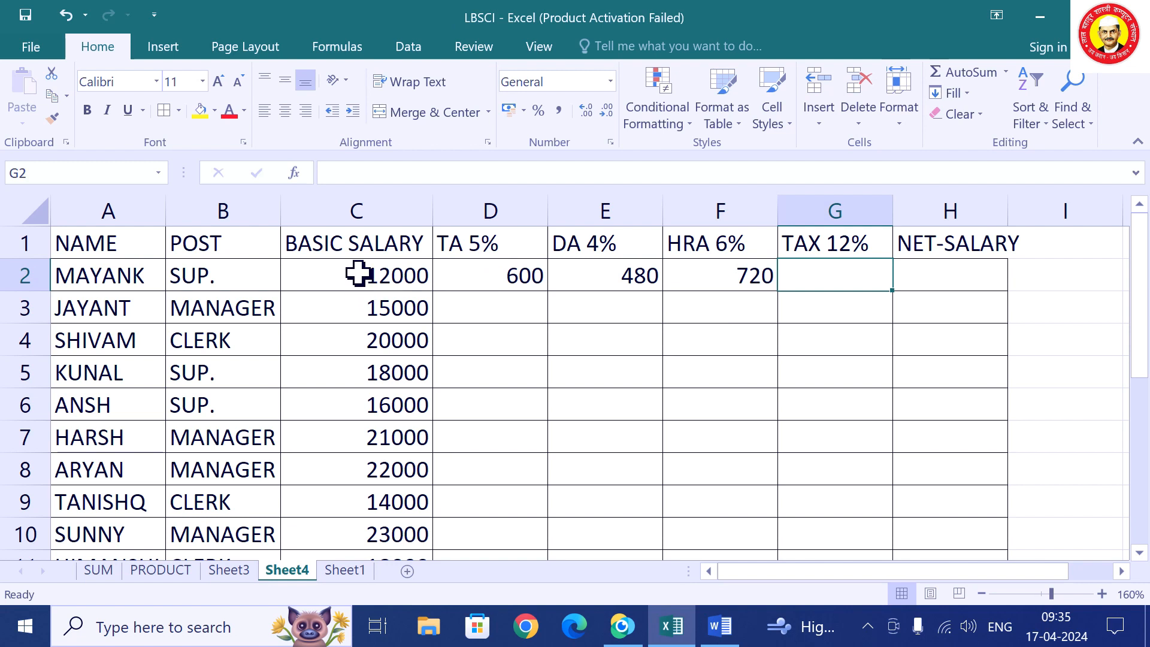
Point out the basic salary in C2 and the TA 5%, DA 4% and HRA 6% columns.
{"action": "left_click", "coordinate": [403, 275]}
{"action": "left_click", "coordinate": [480, 211]}
{"action": "left_click", "coordinate": [601, 210]}
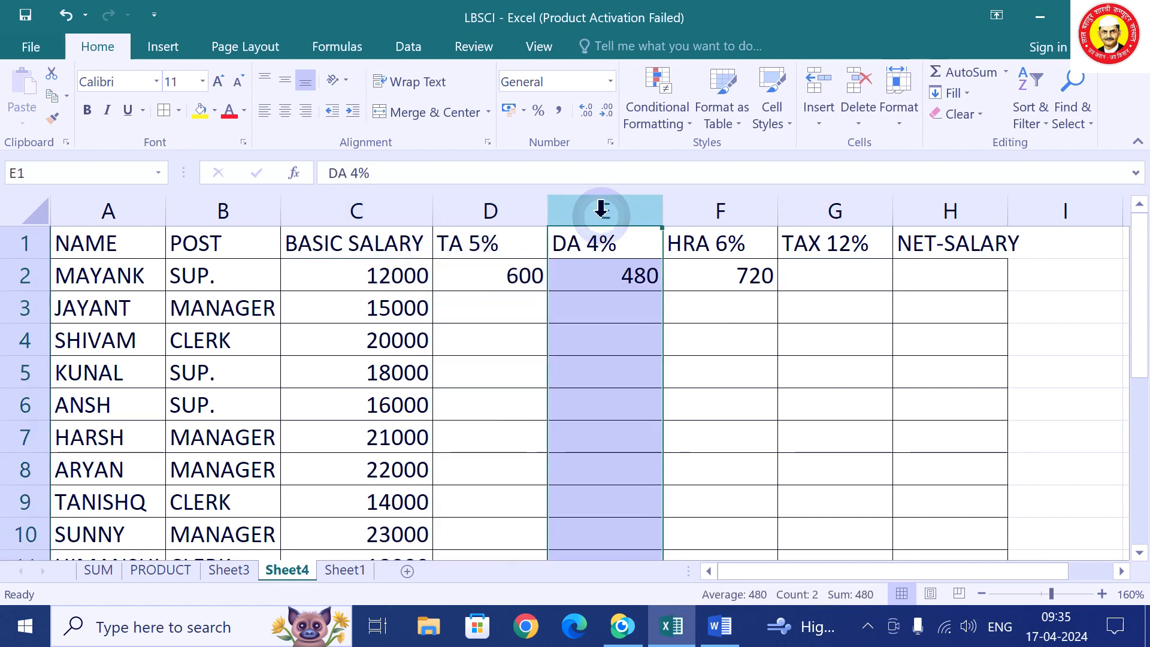
{"action": "left_click", "coordinate": [694, 212]}
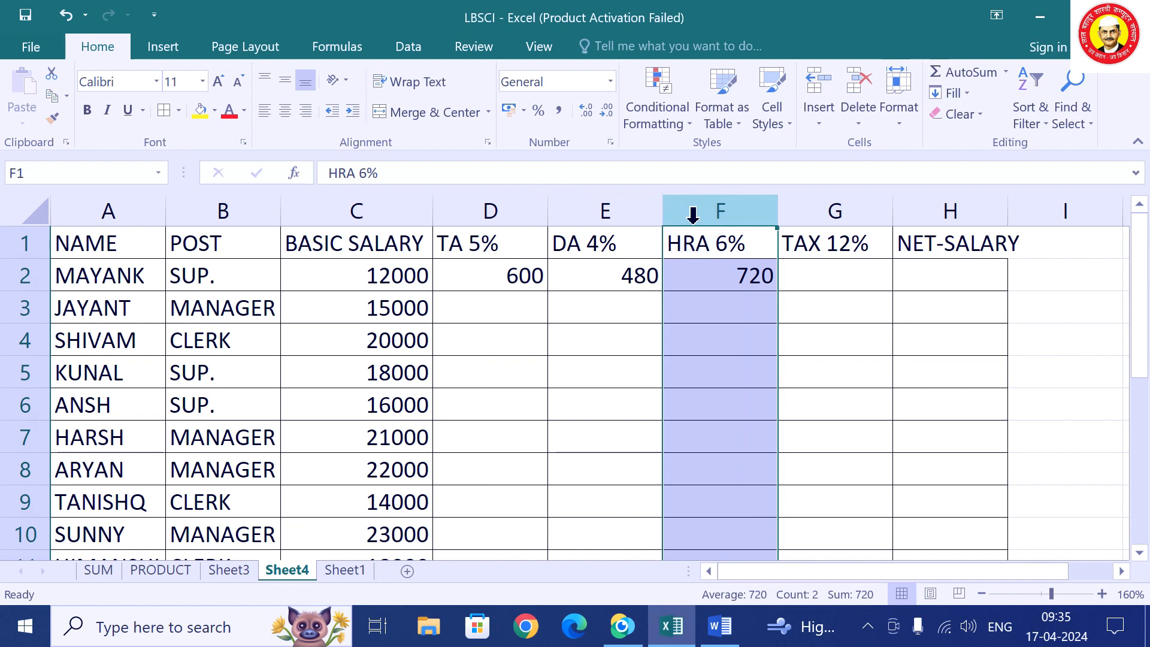
Enter =SUM(C2:F2)*12% in G2 so the tax shows 1656.
{"action": "left_click", "coordinate": [842, 277]}
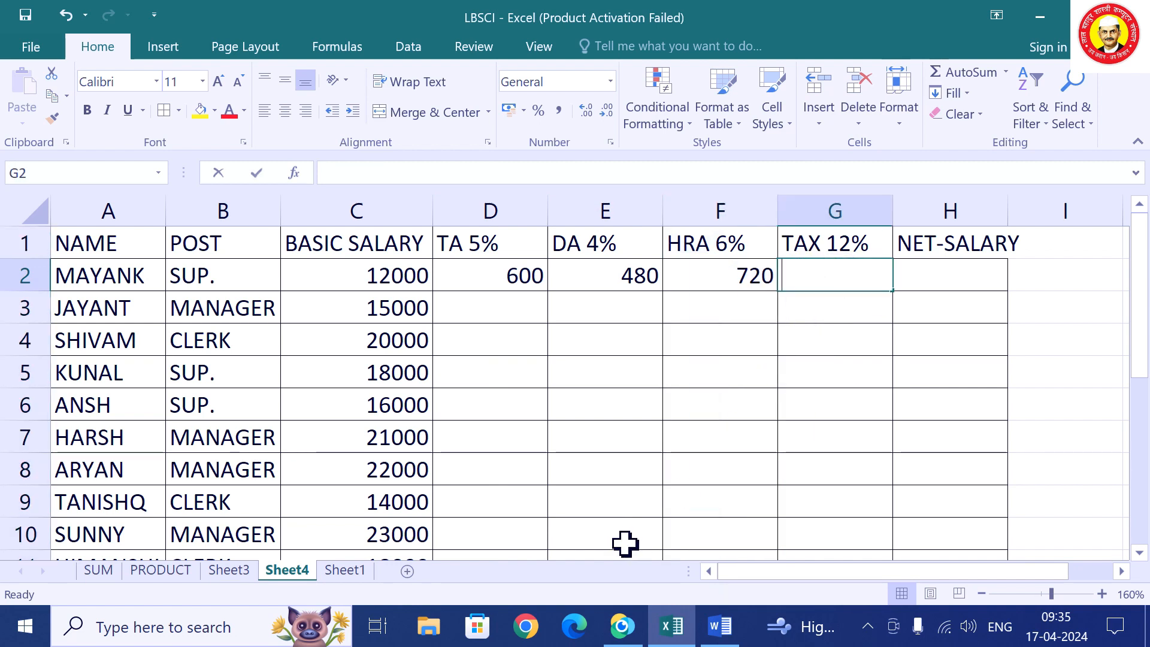
{"action": "type", "text": "="}
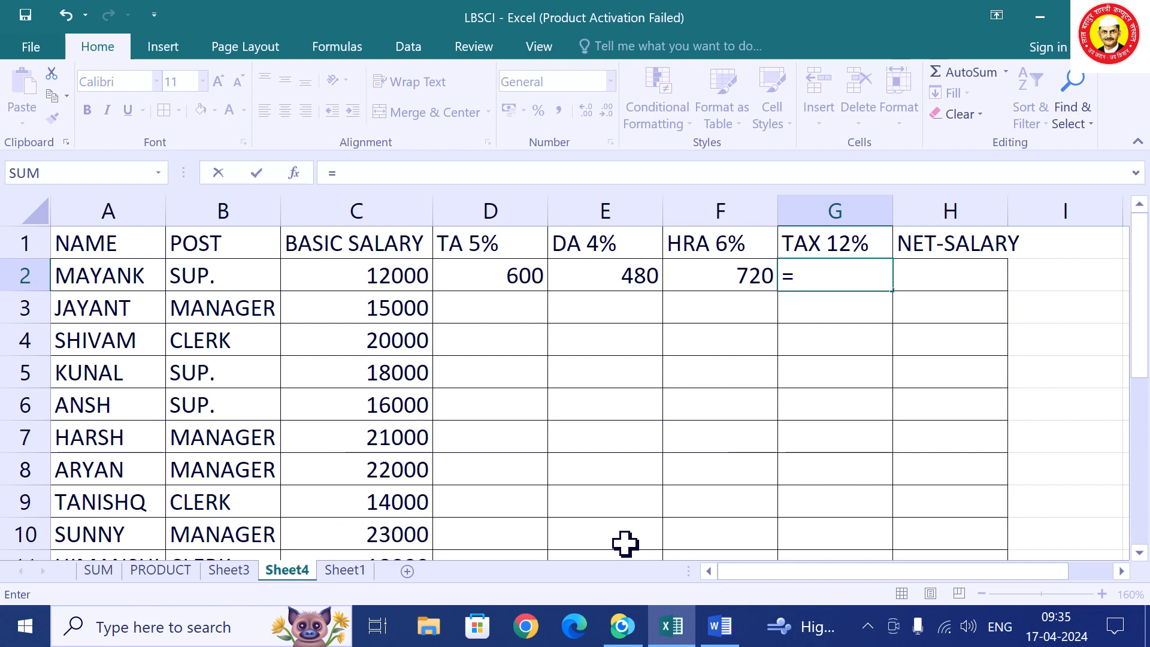
{"action": "type", "text": "SUM"}
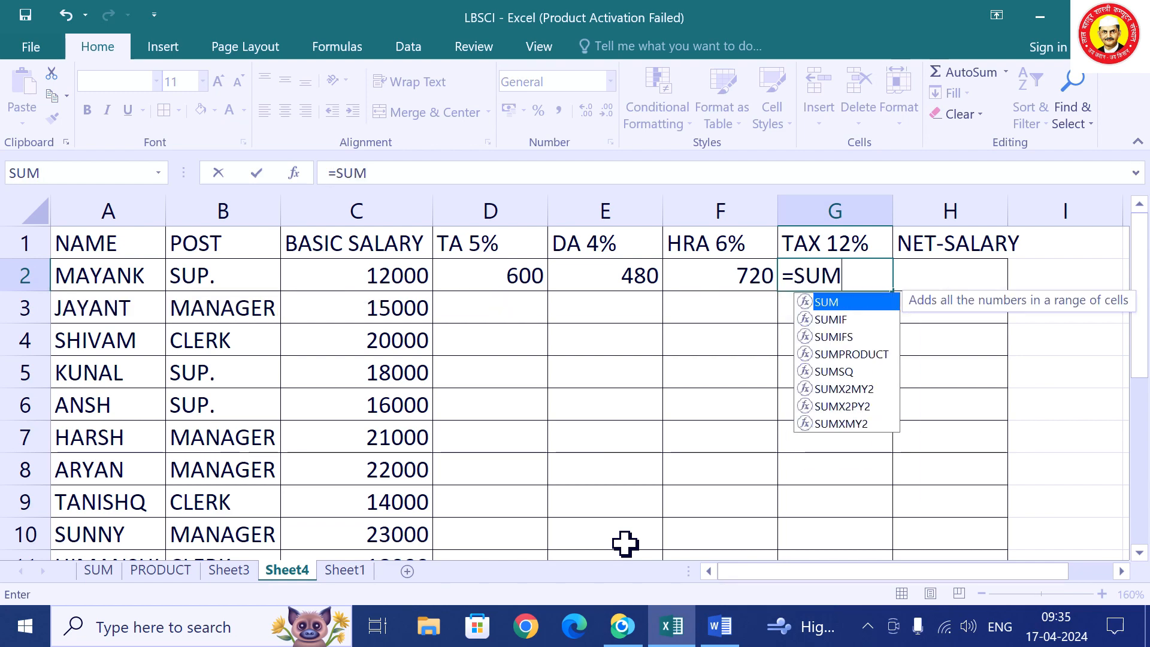
{"action": "type", "text": "("}
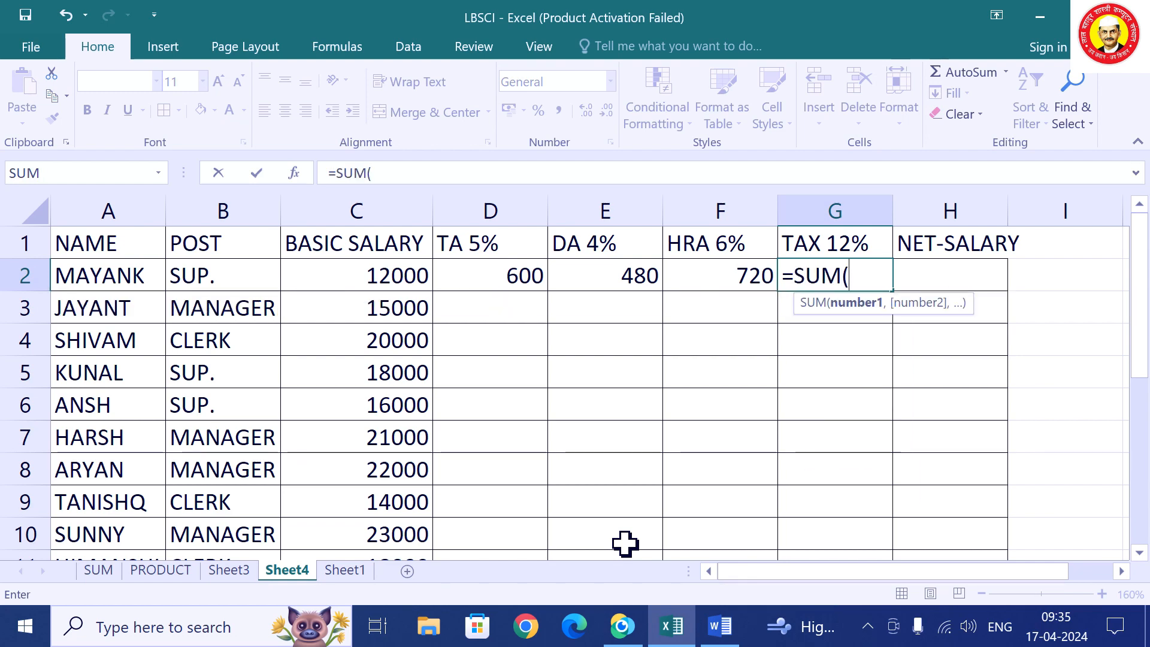
{"action": "type", "text": "C2"}
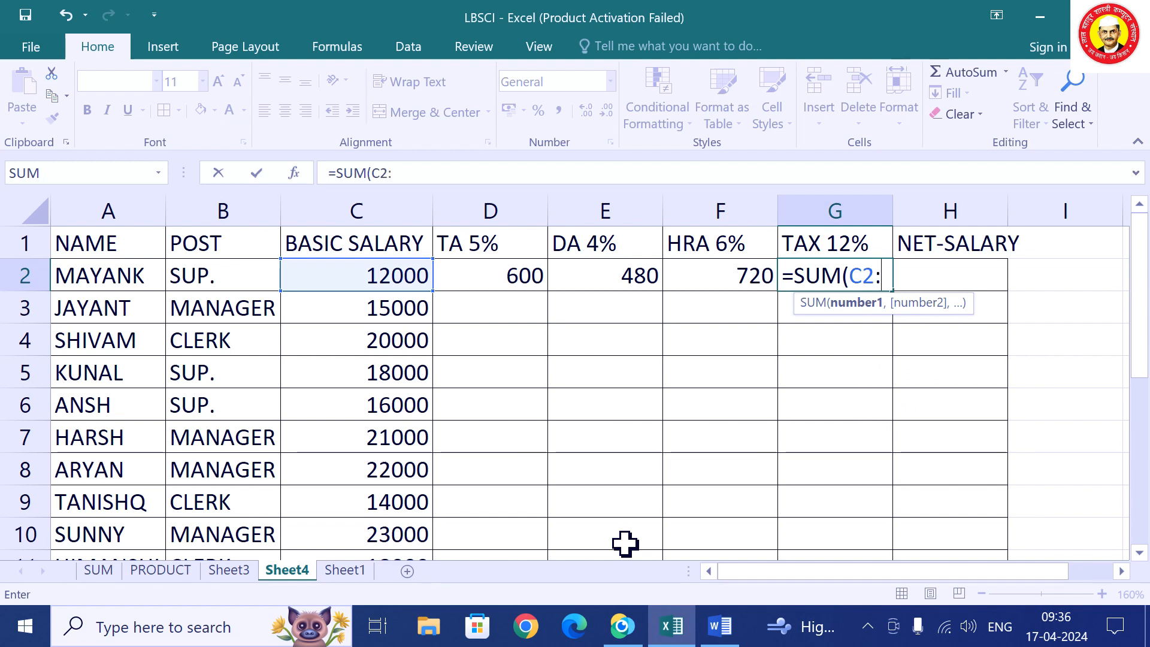
{"action": "type", "text": ":F2"}
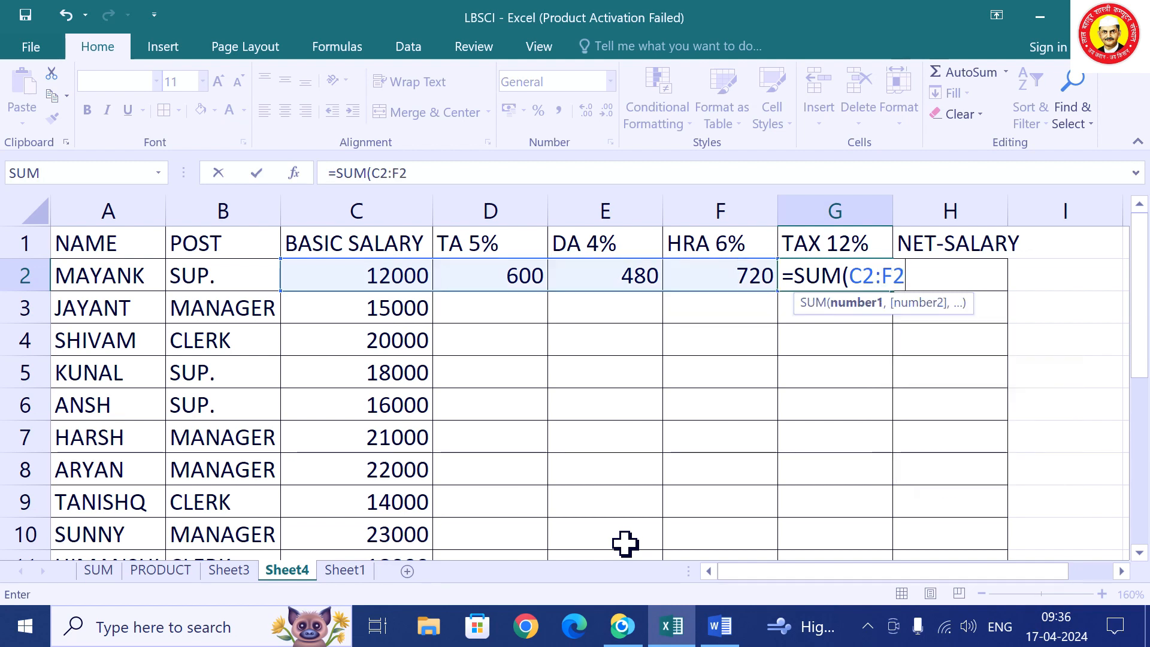
{"action": "type", "text": ")"}
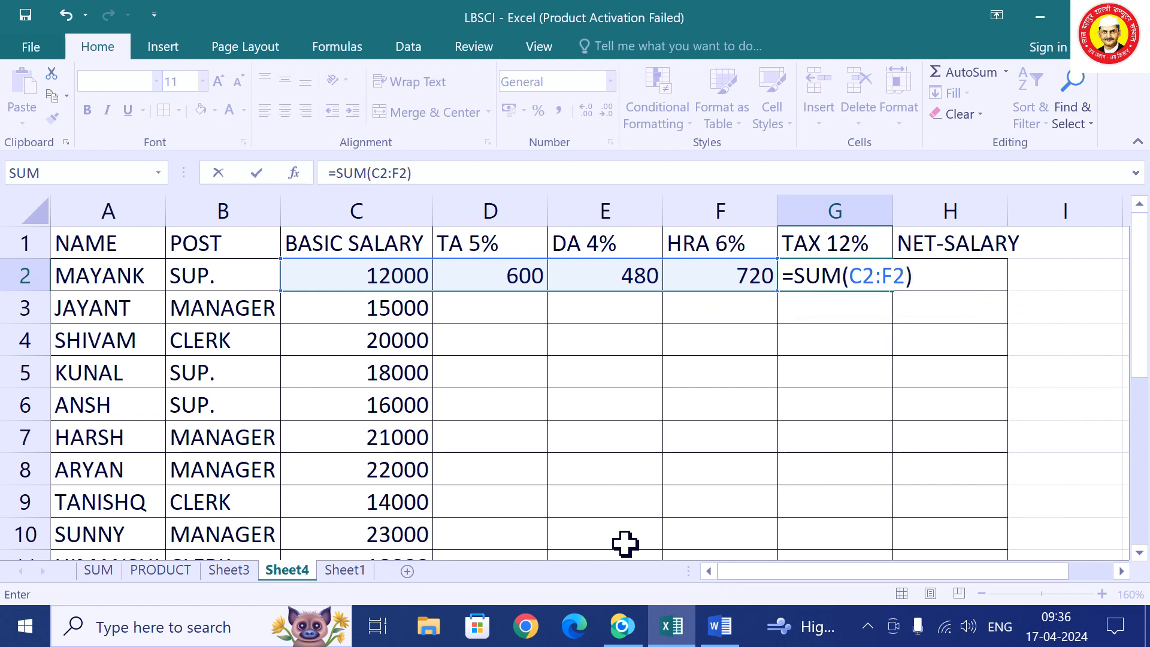
{"action": "type", "text": "*12"}
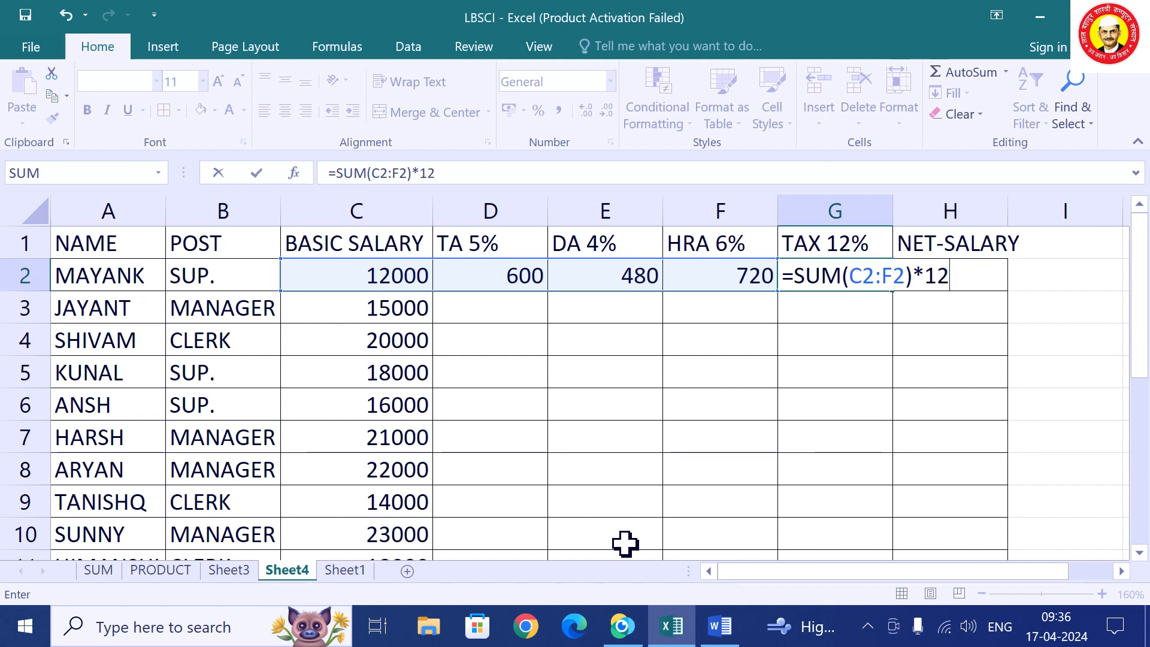
{"action": "type", "text": "%"}
{"action": "key", "text": "Return"}
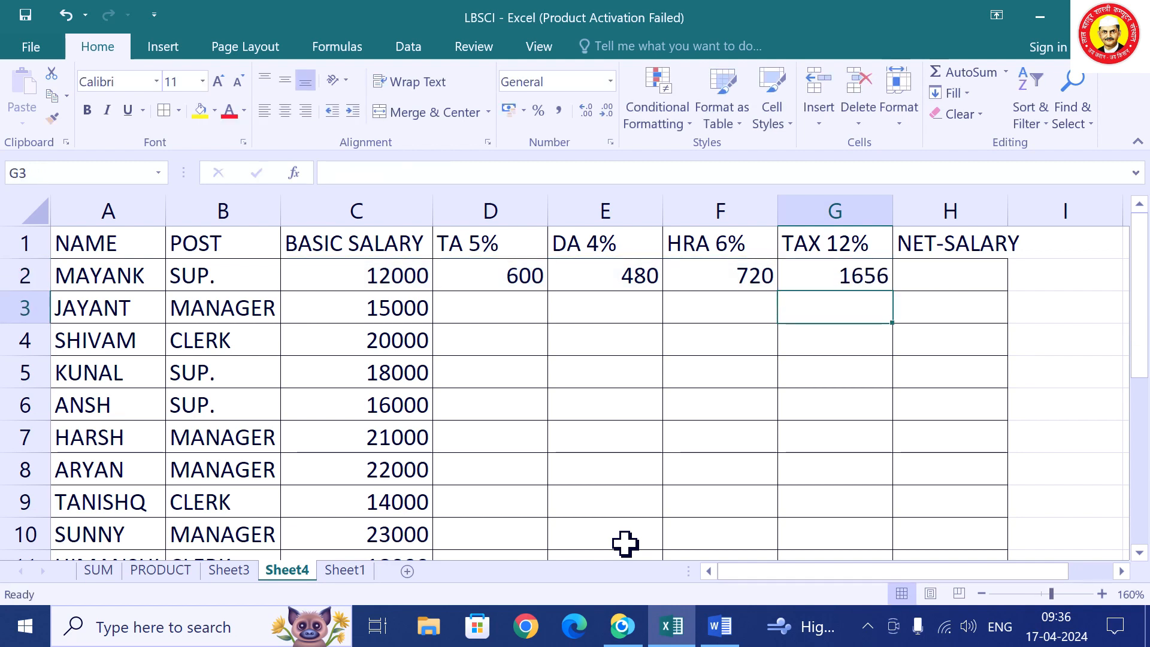
{"action": "key", "text": "Up"}
{"action": "key", "text": "Right"}
Enter =SUM(C2:F2)-G2 in H2, giving a net salary of 12144.
{"action": "type", "text": "="}
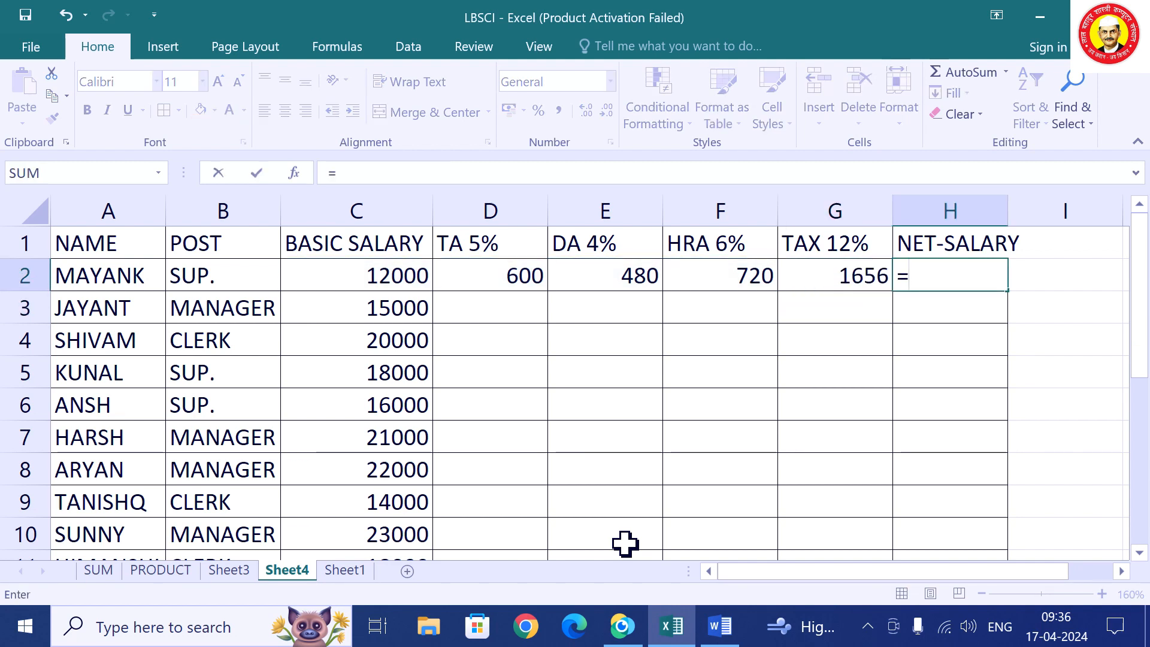
{"action": "type", "text": "SUM"}
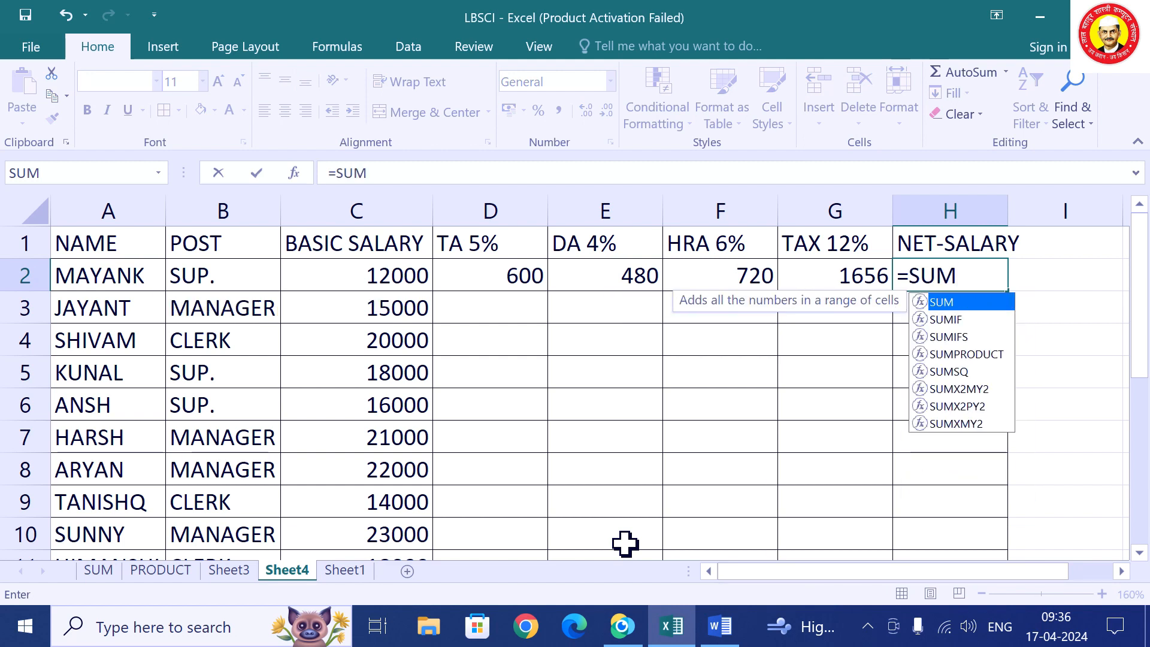
{"action": "type", "text": "("}
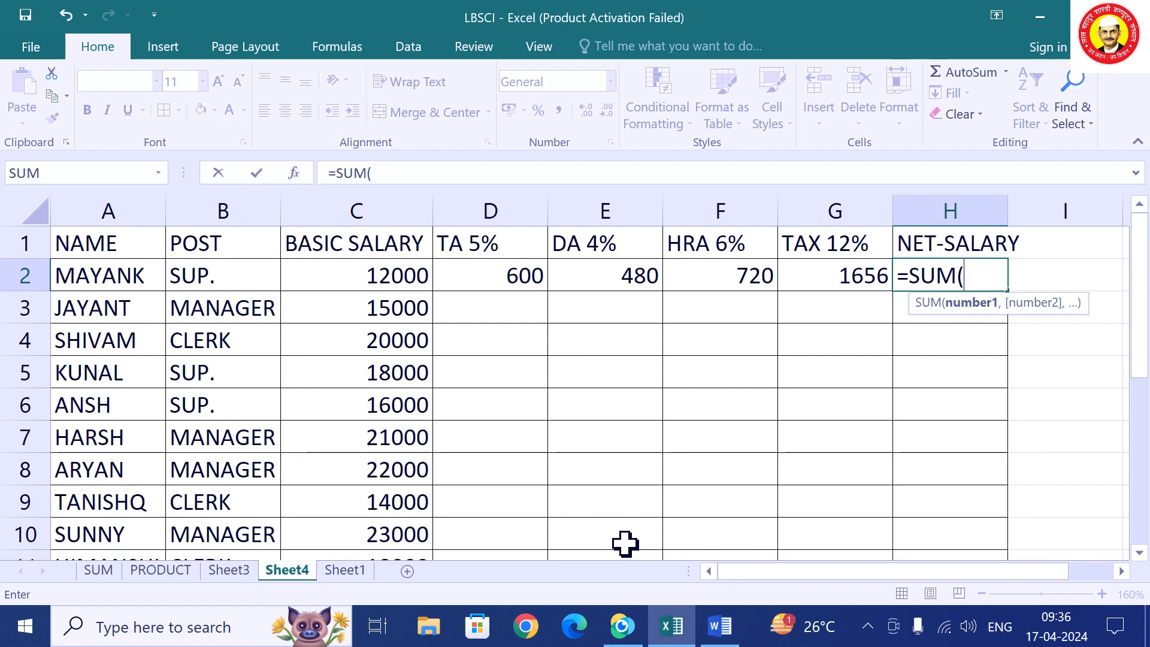
{"action": "type", "text": "C2"}
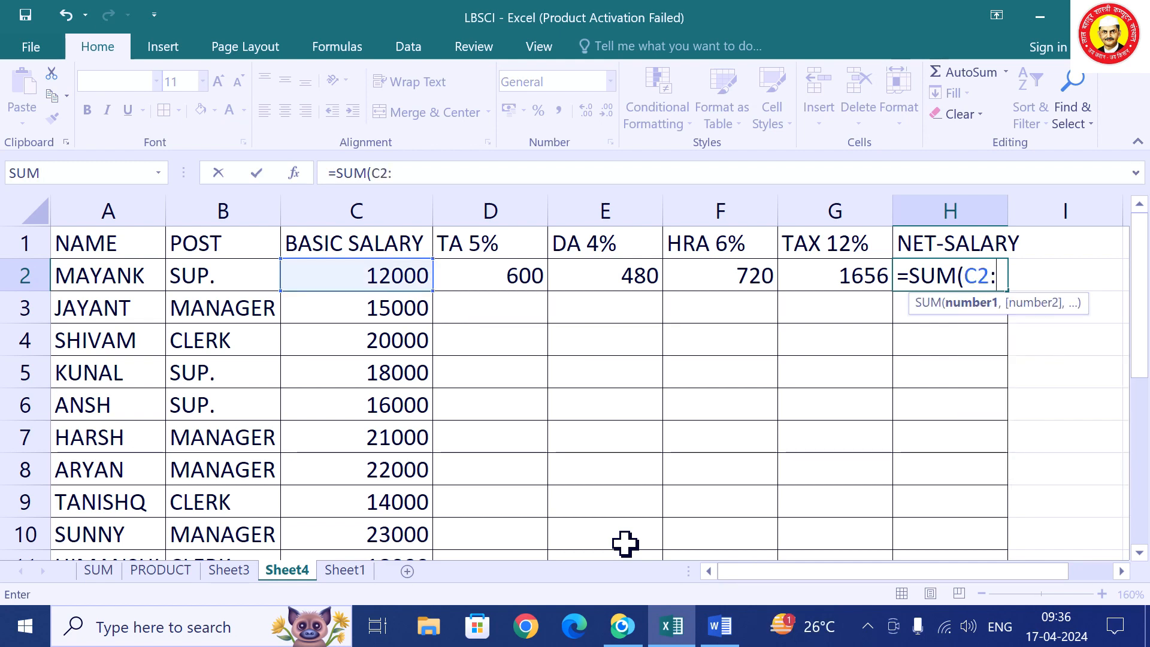
{"action": "type", "text": ":F2"}
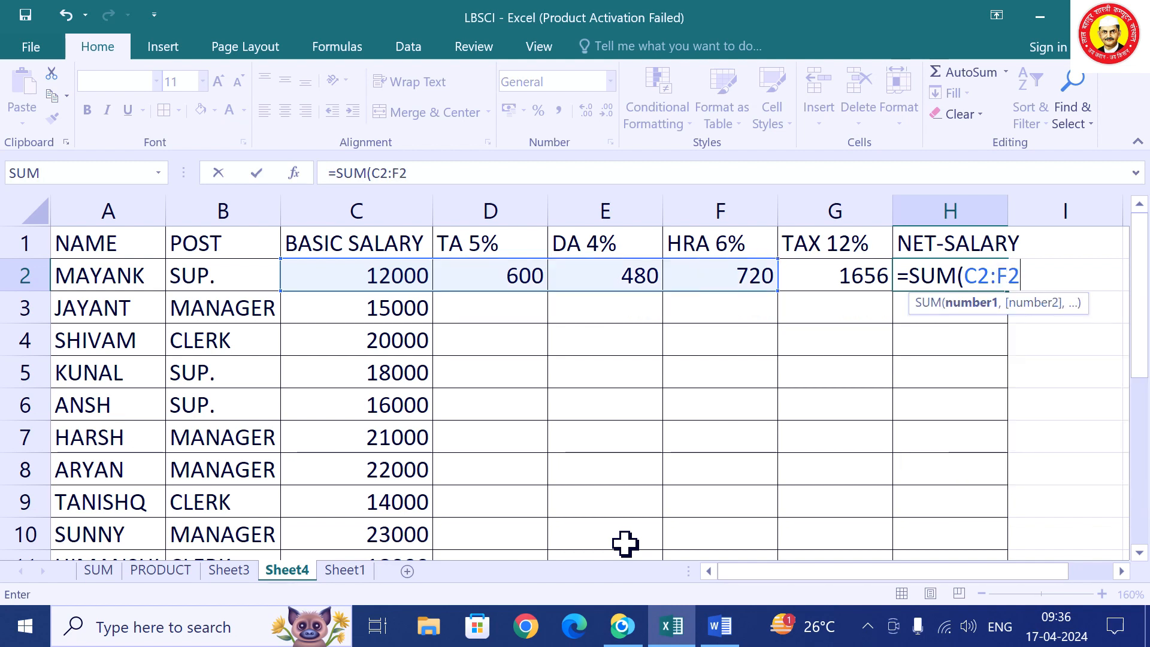
{"action": "type", "text": ")"}
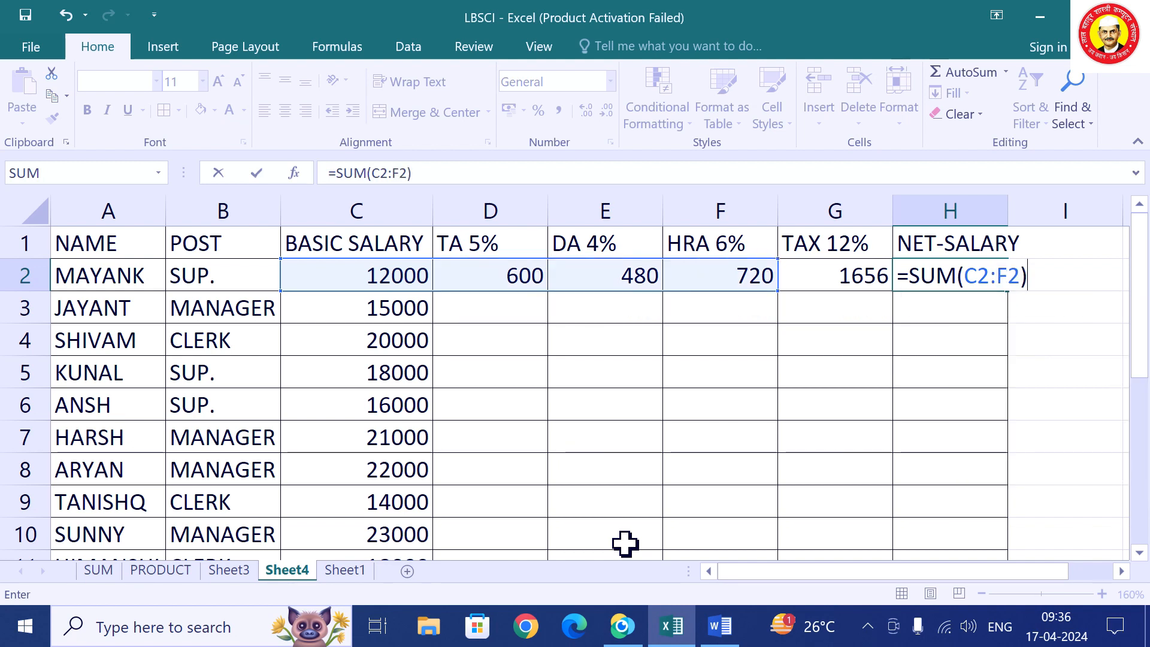
{"action": "type", "text": "-G2"}
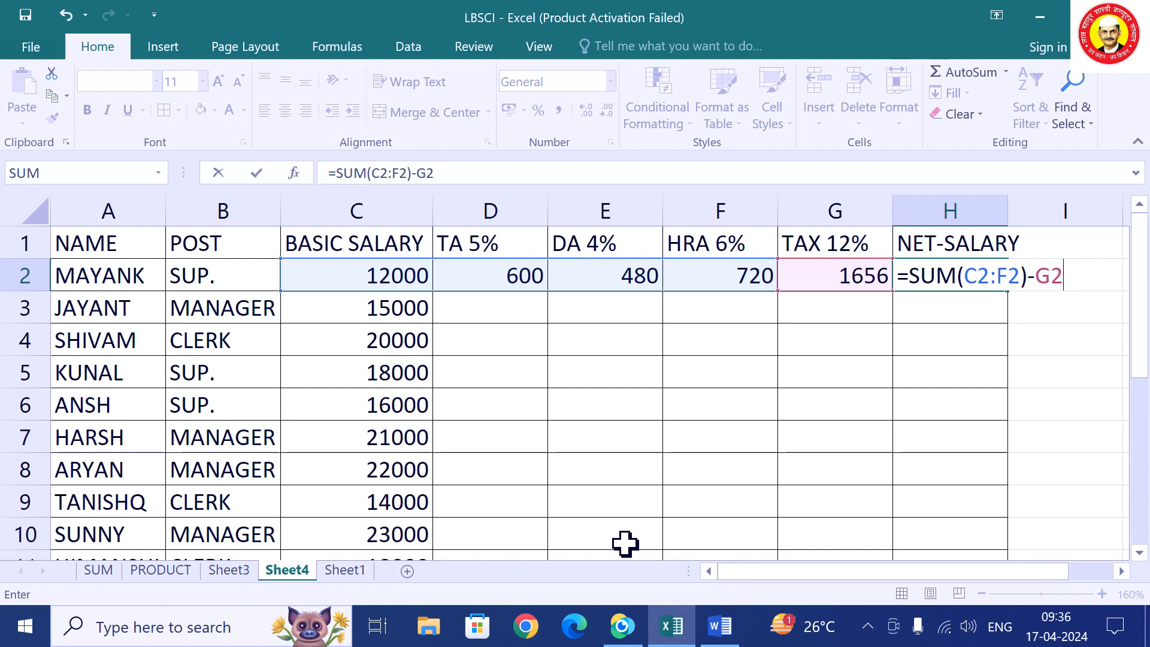
{"action": "key", "text": "Return"}
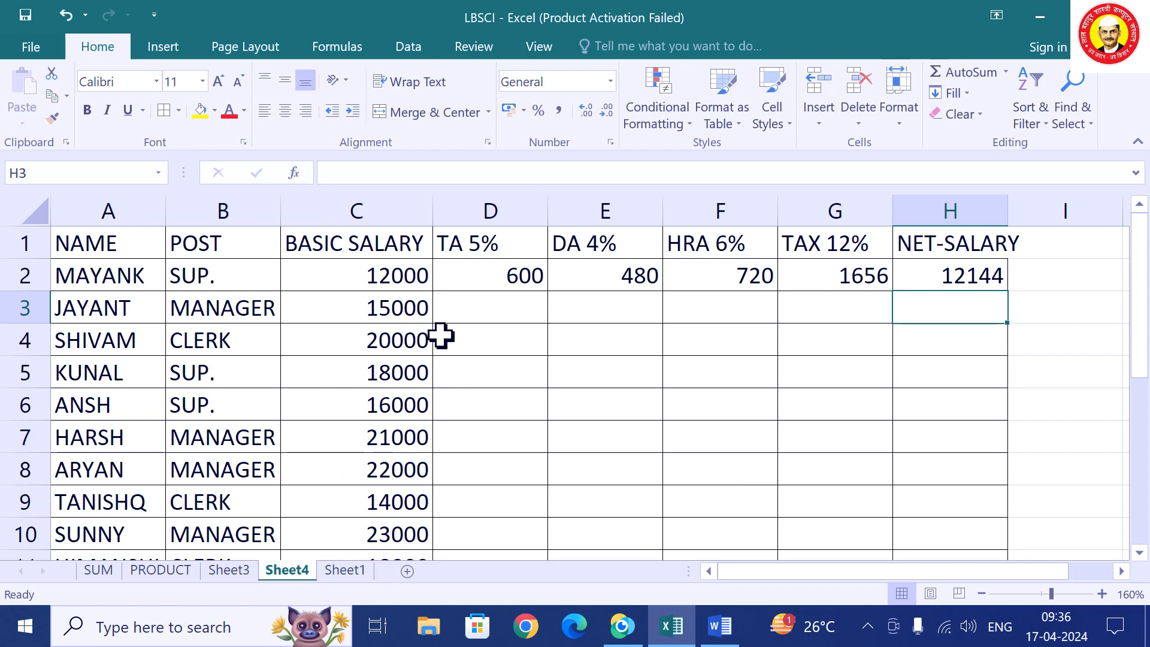
On Sheet1, delete the TOTAL row and clear the old DISCOUNT and NET values in C2:D7.
{"action": "left_click", "coordinate": [233, 573]}
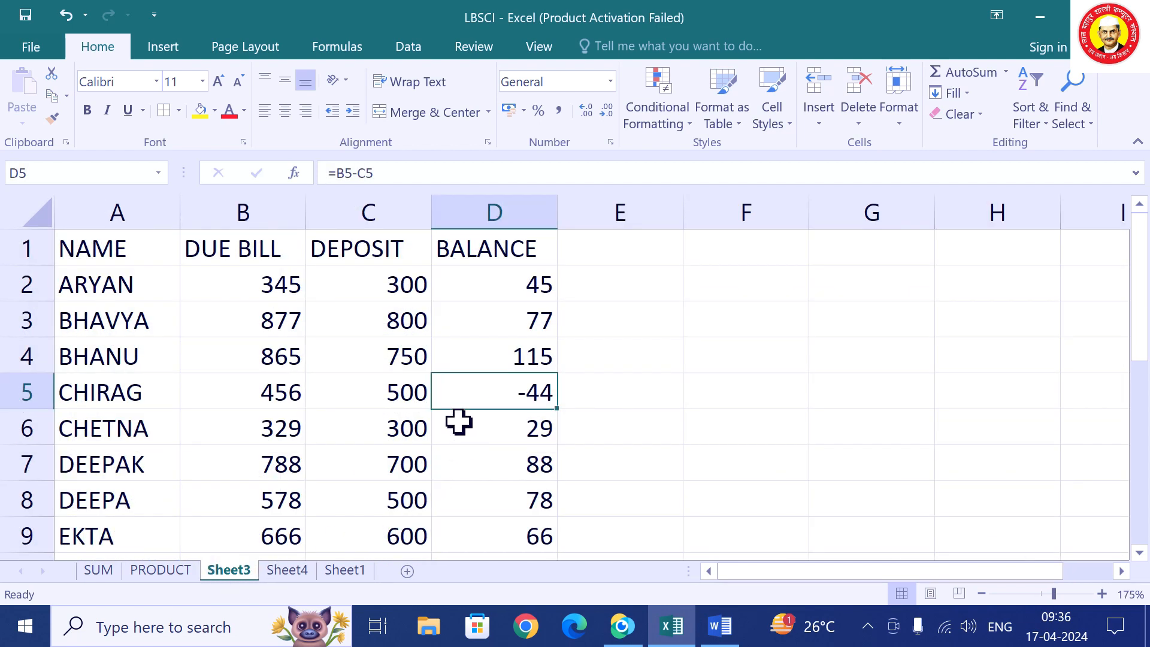
{"action": "left_click", "coordinate": [343, 570]}
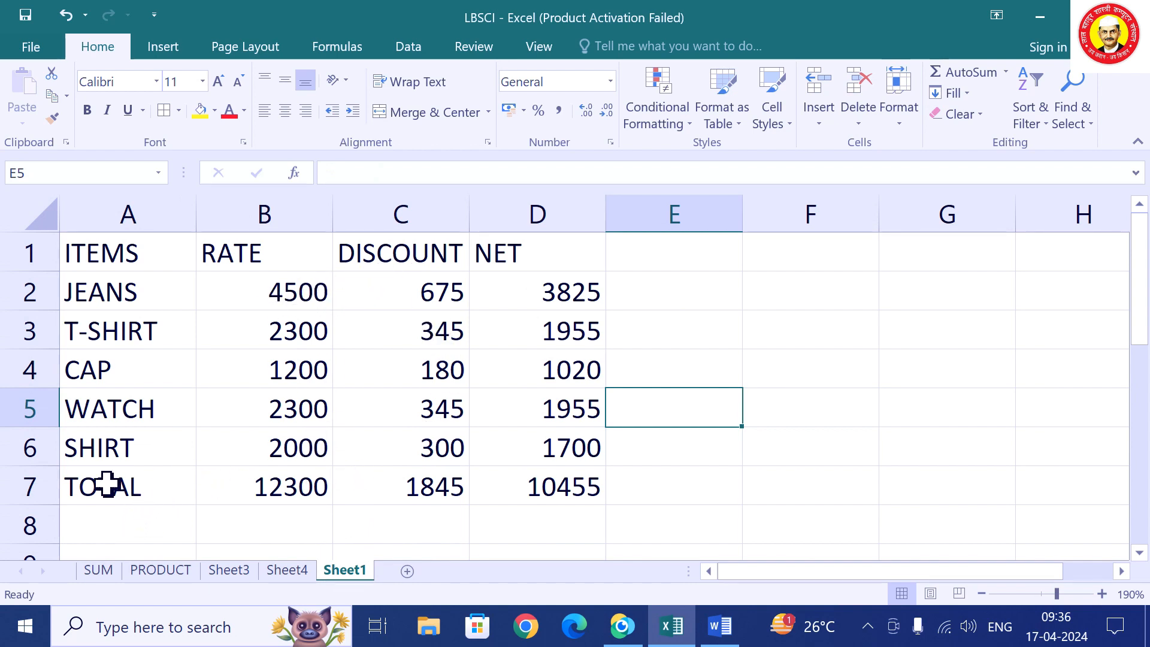
{"action": "right_click", "coordinate": [29, 486]}
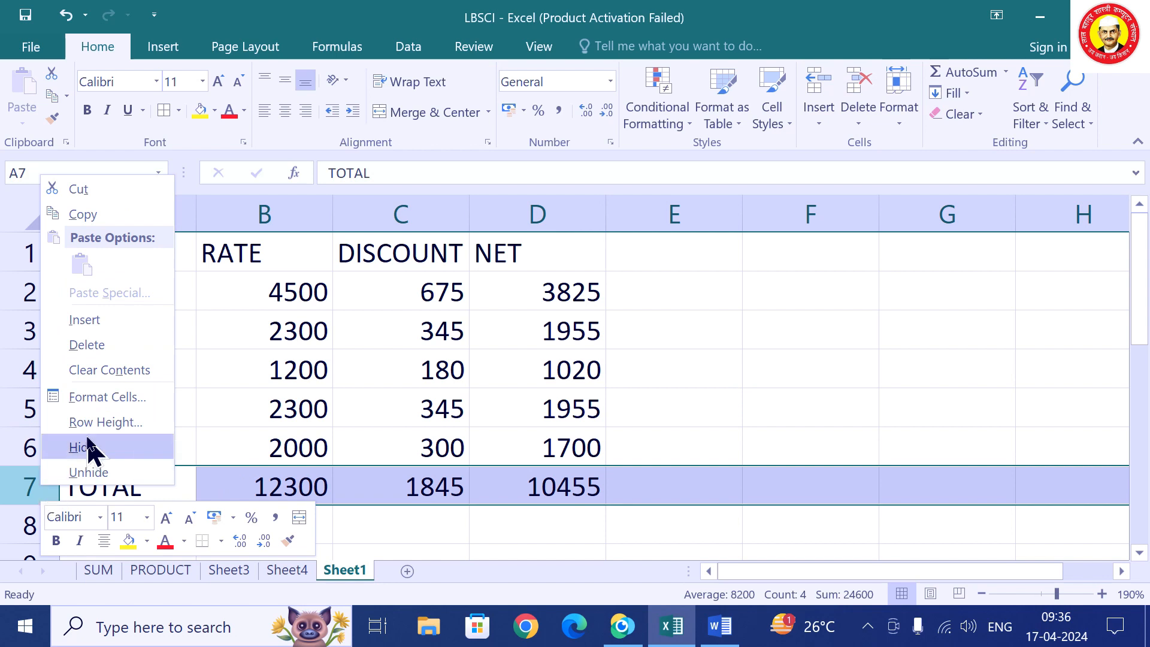
{"action": "left_click", "coordinate": [90, 341]}
{"action": "left_click_drag", "start_coordinate": [435, 302], "coordinate": [588, 470]}
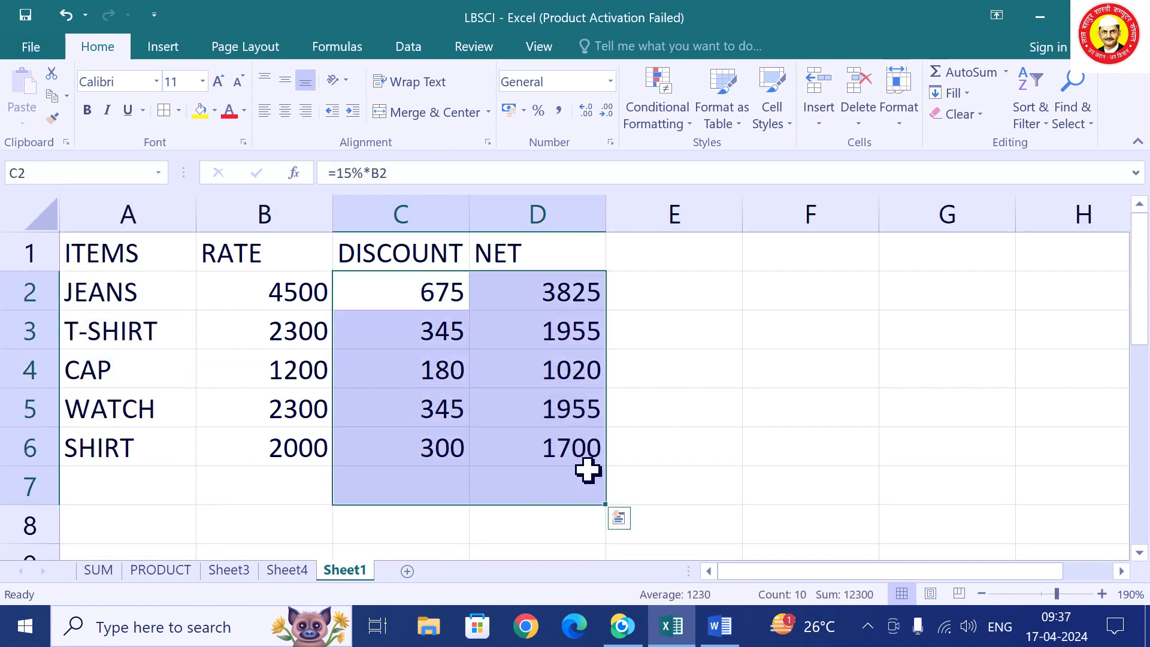
{"action": "key", "text": "Delete"}
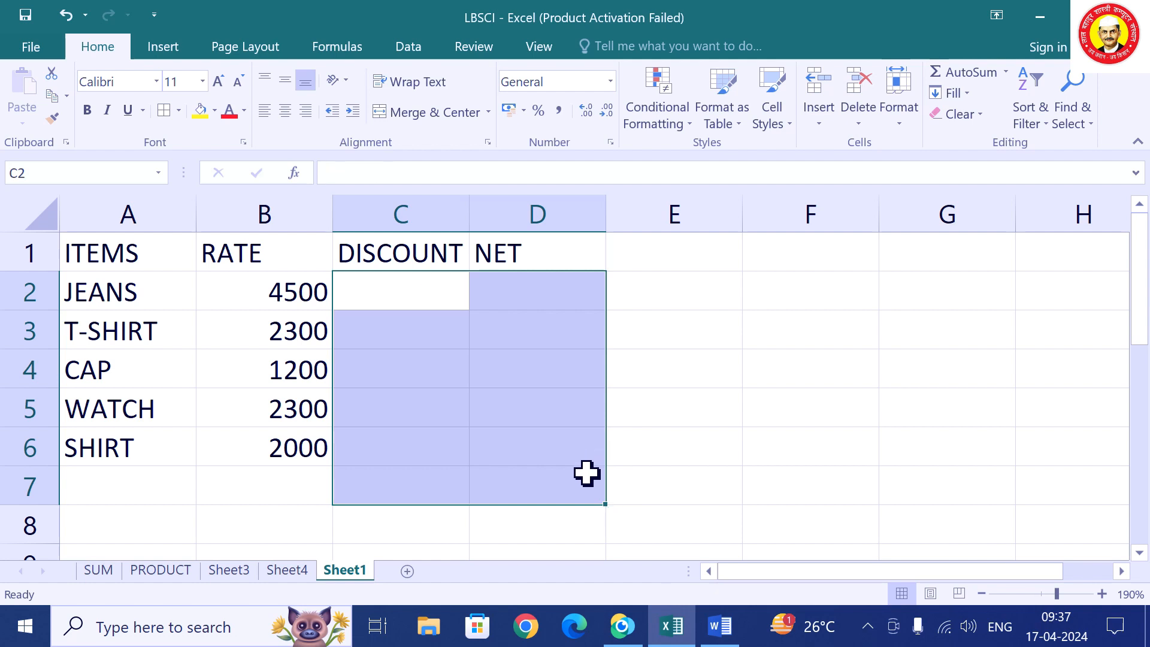
Enter =IF(B2>2000,"20%","10%") in C2, showing 20% for JEANS.
{"action": "left_click", "coordinate": [432, 298]}
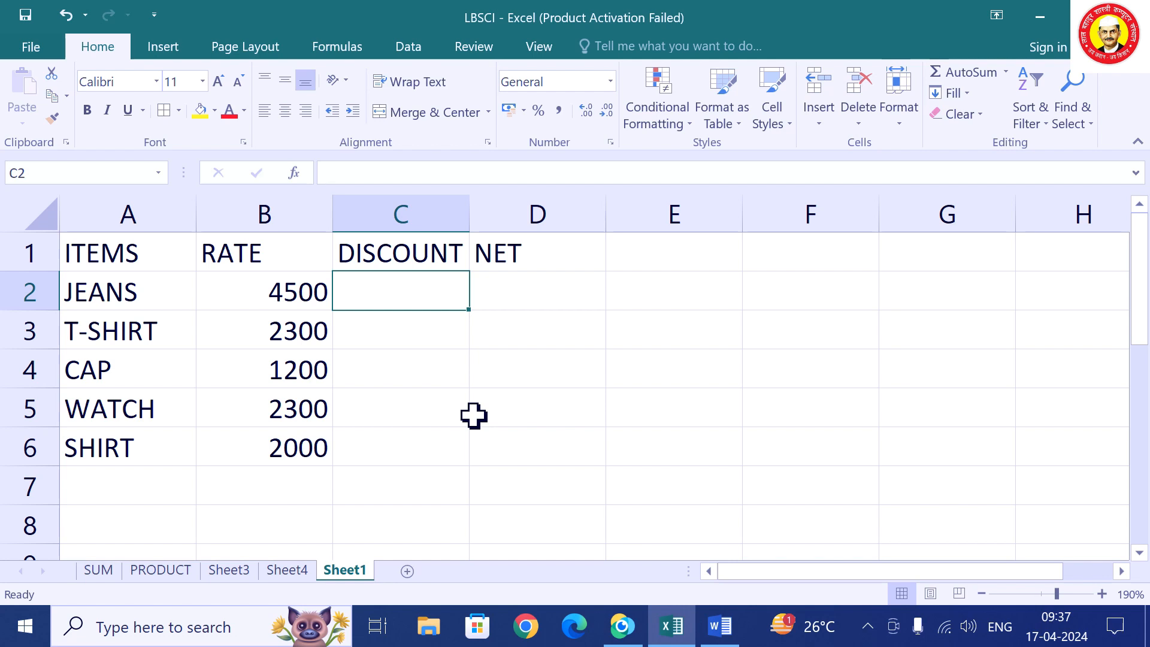
{"action": "type", "text": "="}
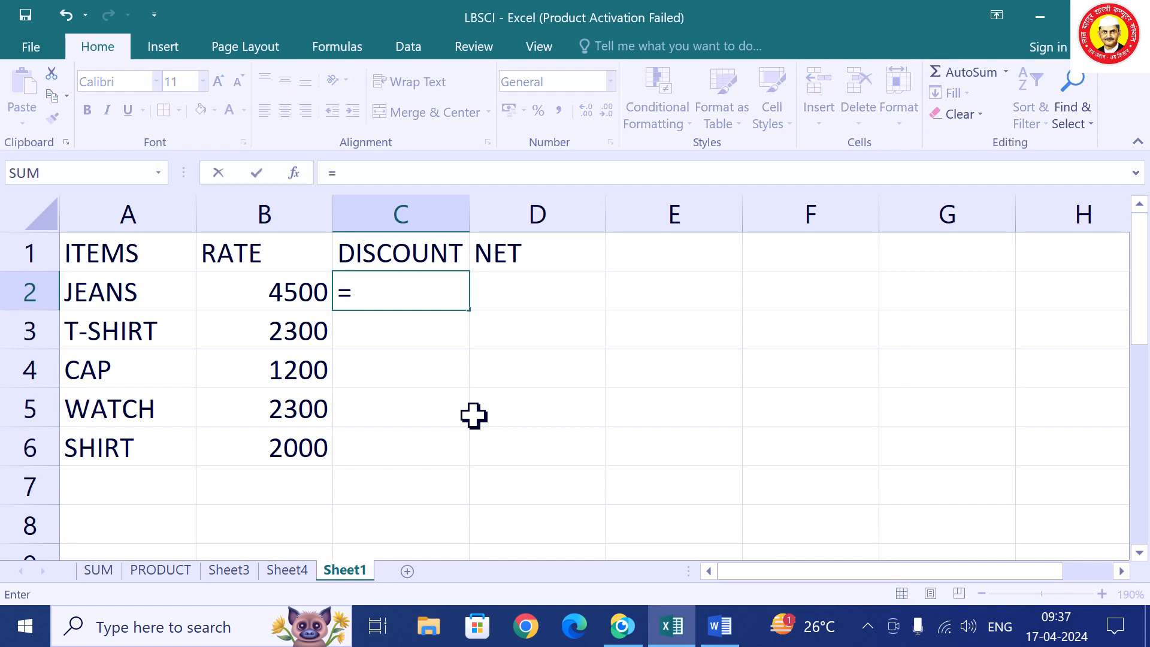
{"action": "type", "text": "IF("}
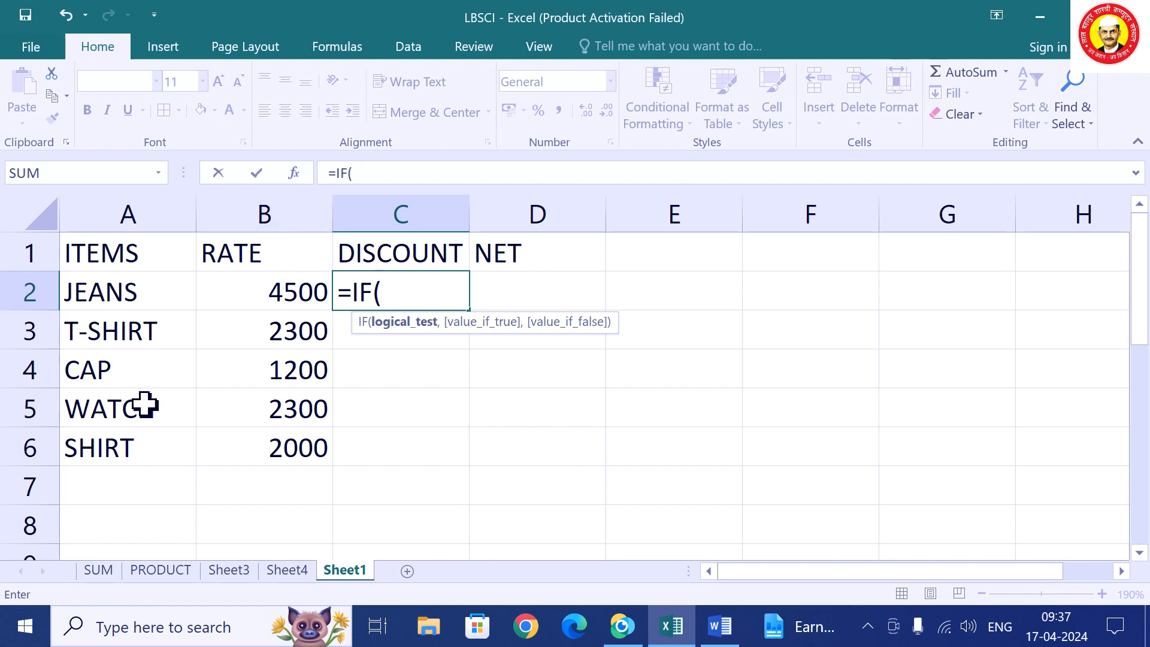
{"action": "type", "text": "B2"}
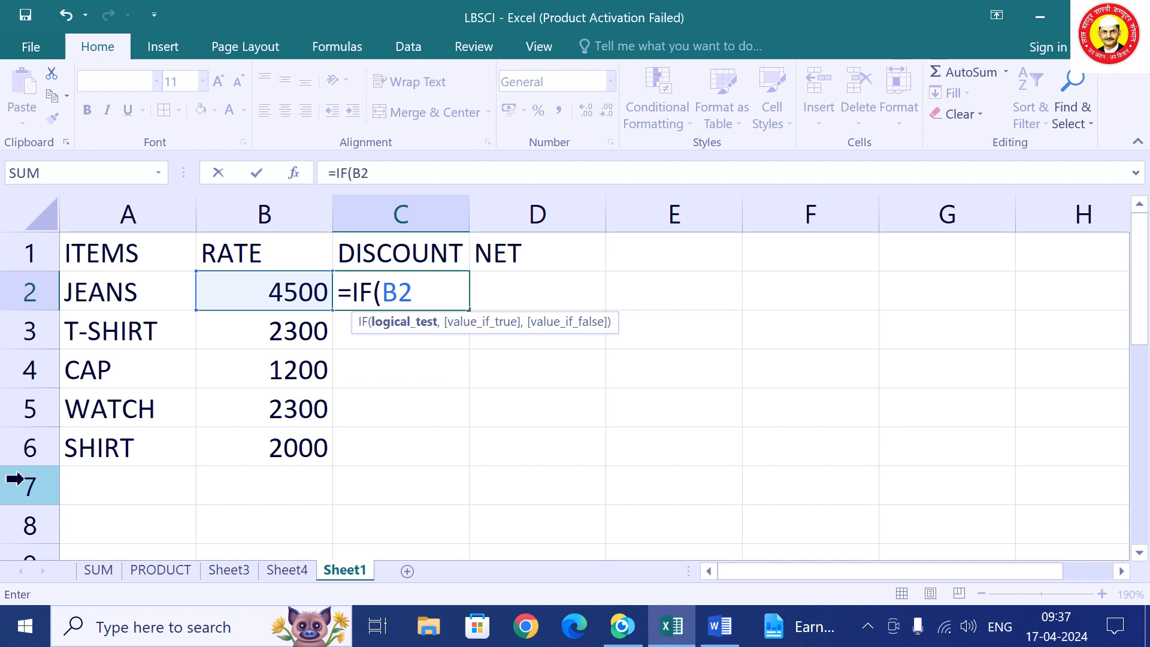
{"action": "type", "text": ">2000,"}
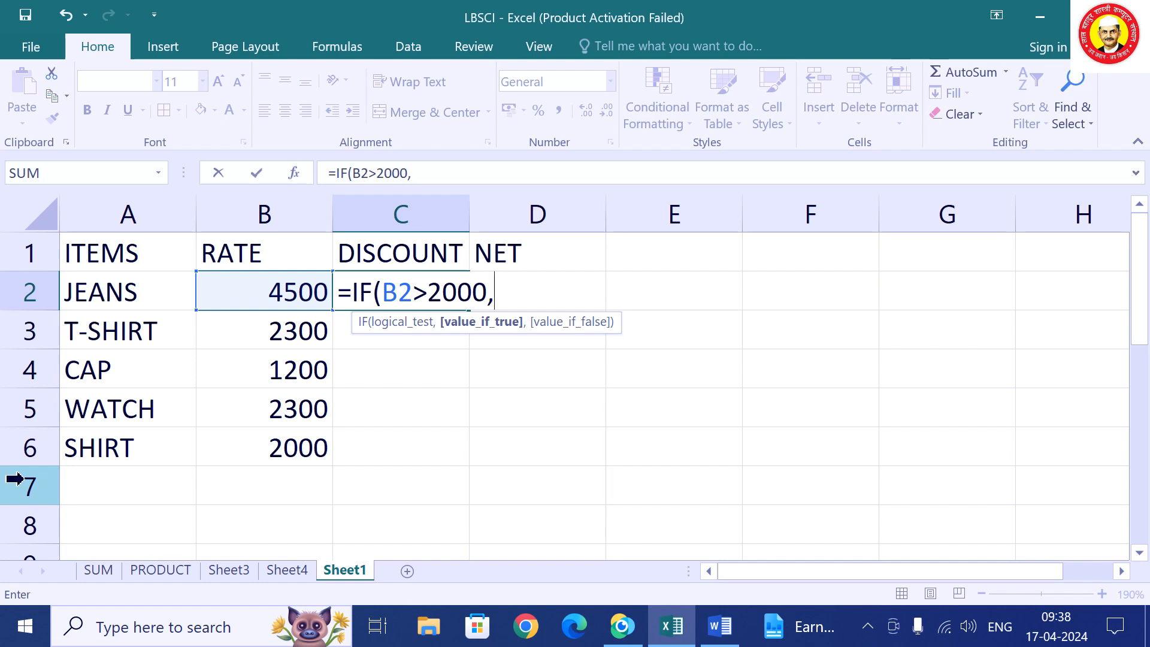
{"action": "type", "text": "\"20%"}
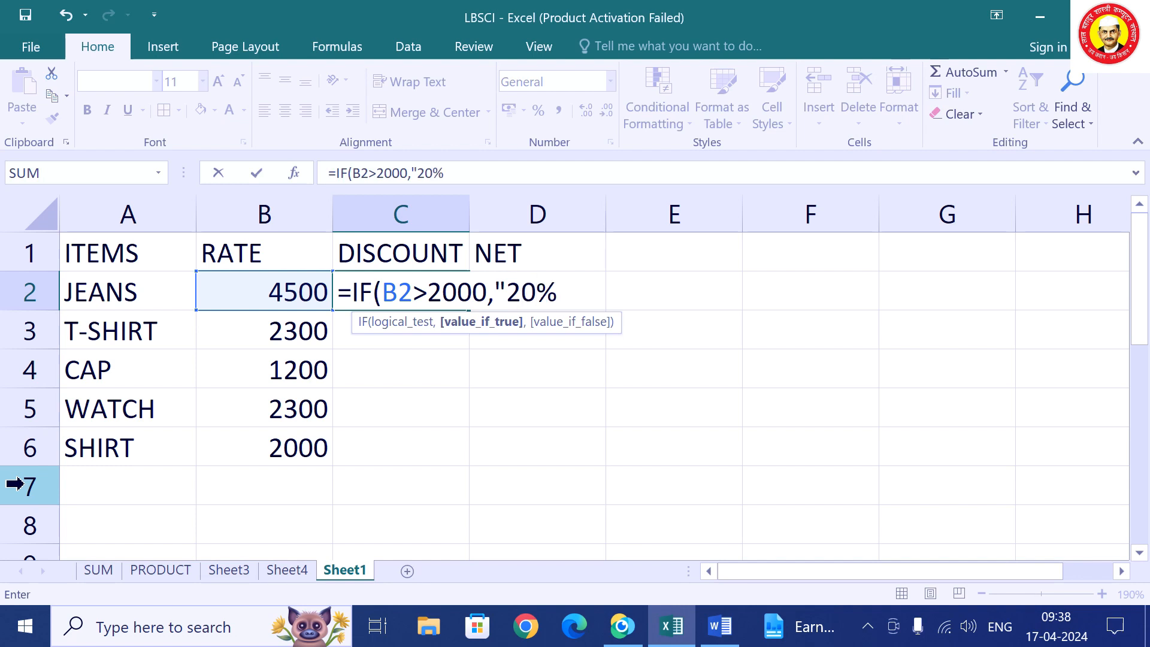
{"action": "type", "text": "\","}
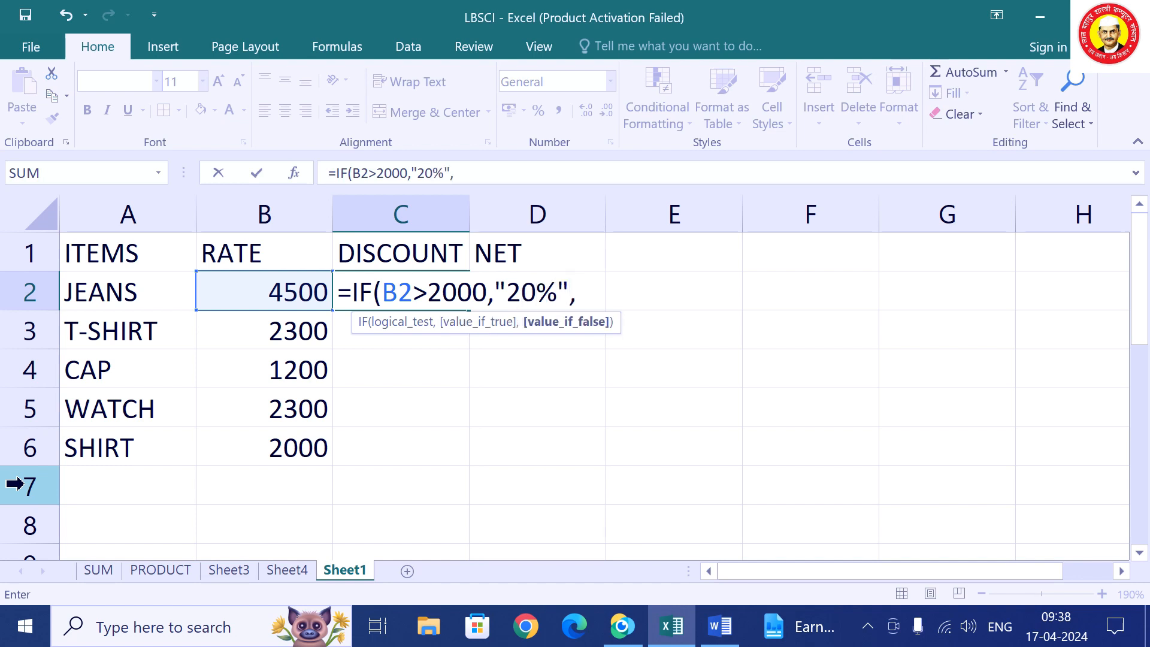
{"action": "type", "text": "\"10"}
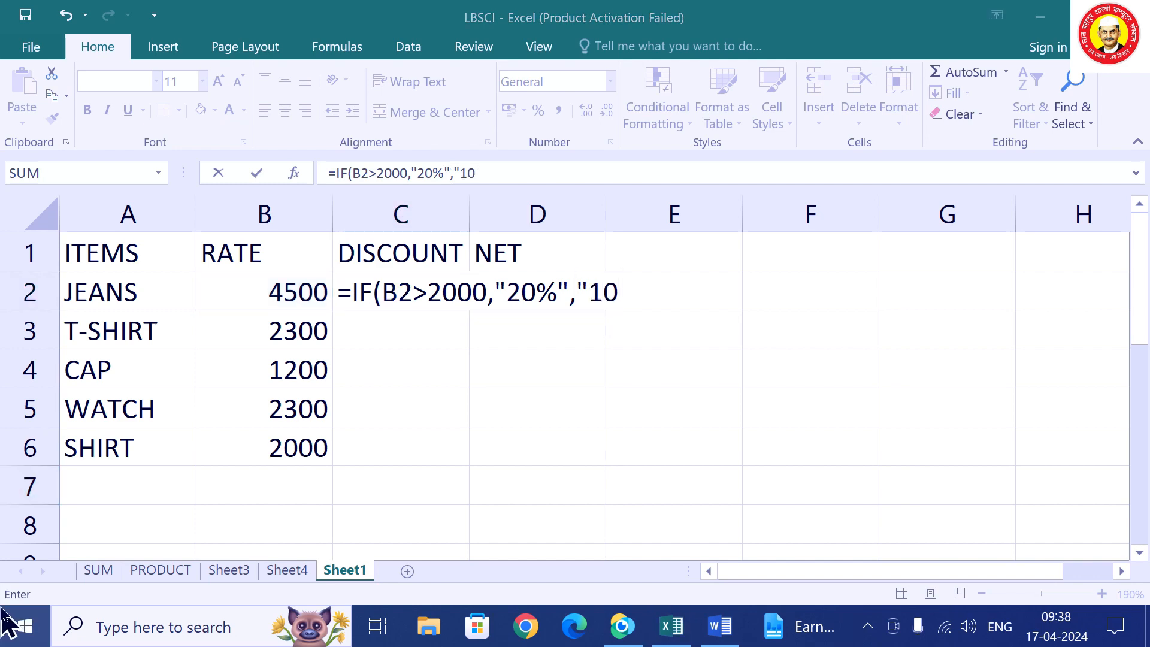
{"action": "right_click", "coordinate": [8, 633]}
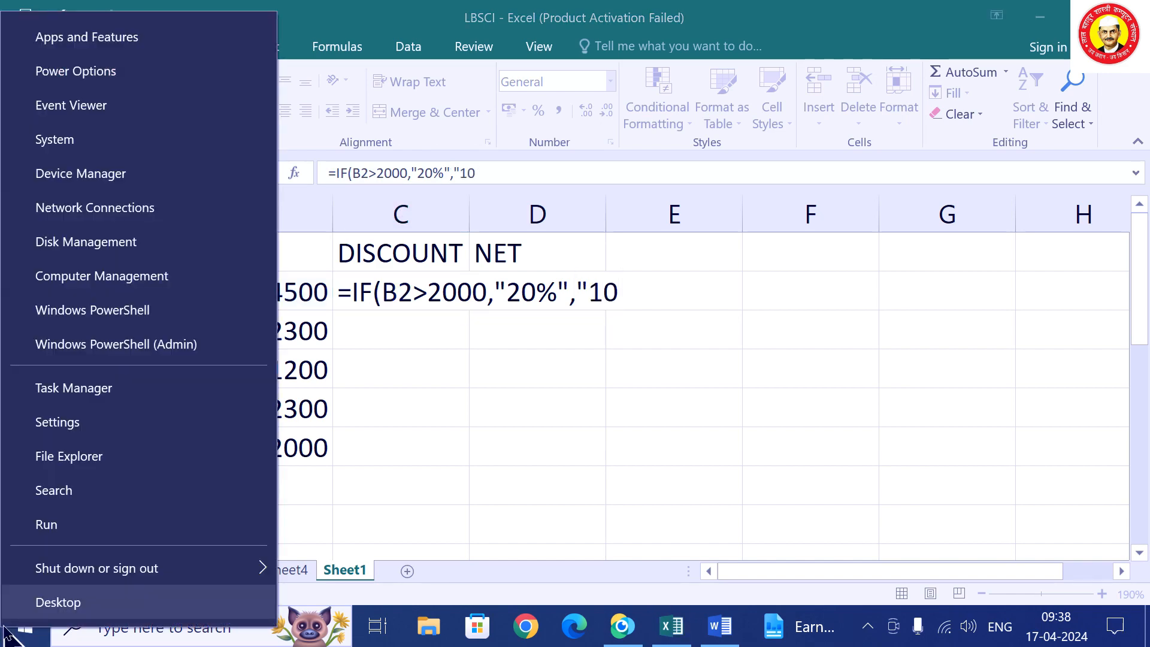
{"action": "left_click", "coordinate": [618, 293]}
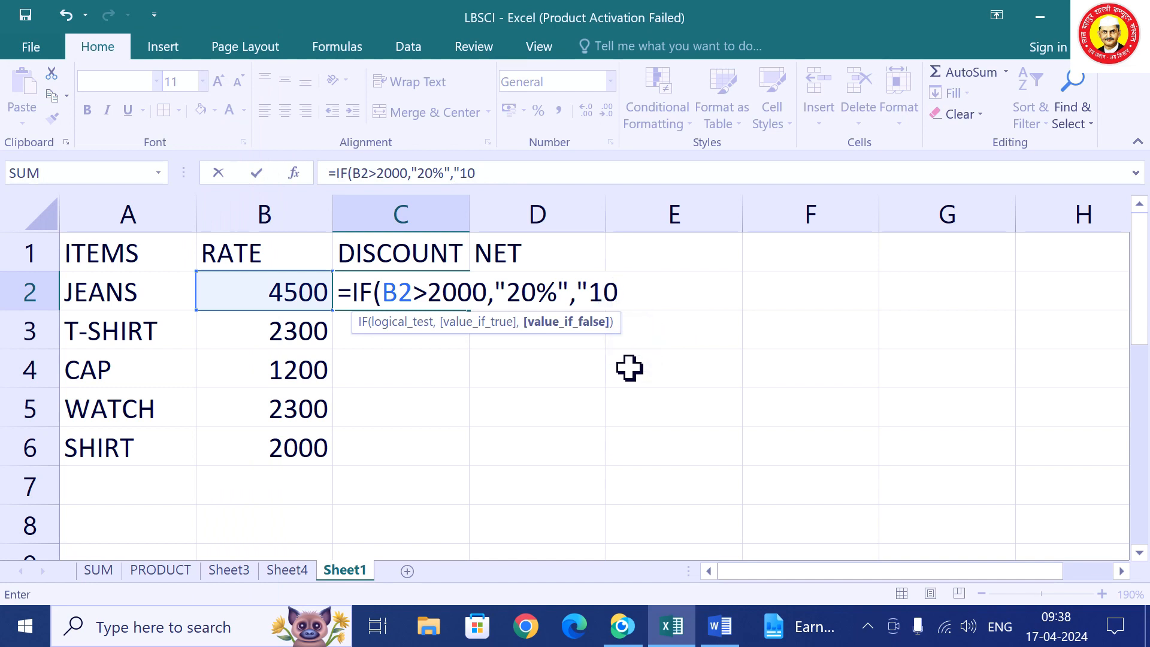
{"action": "type", "text": "%"}
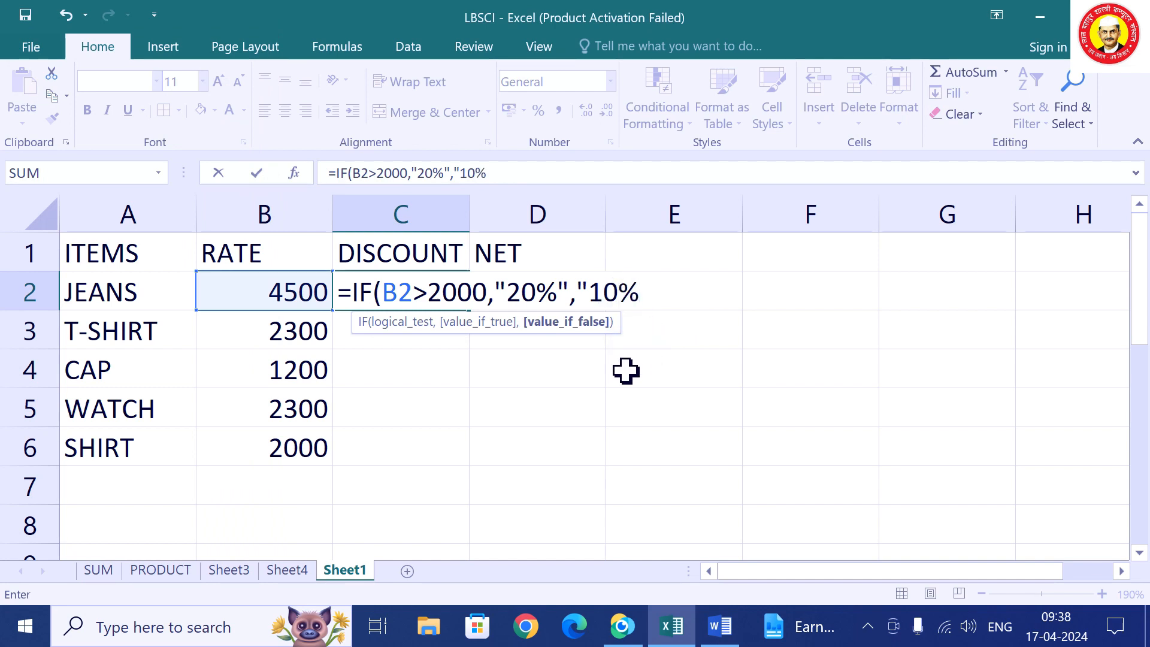
{"action": "type", "text": "\")"}
{"action": "key", "text": "Return"}
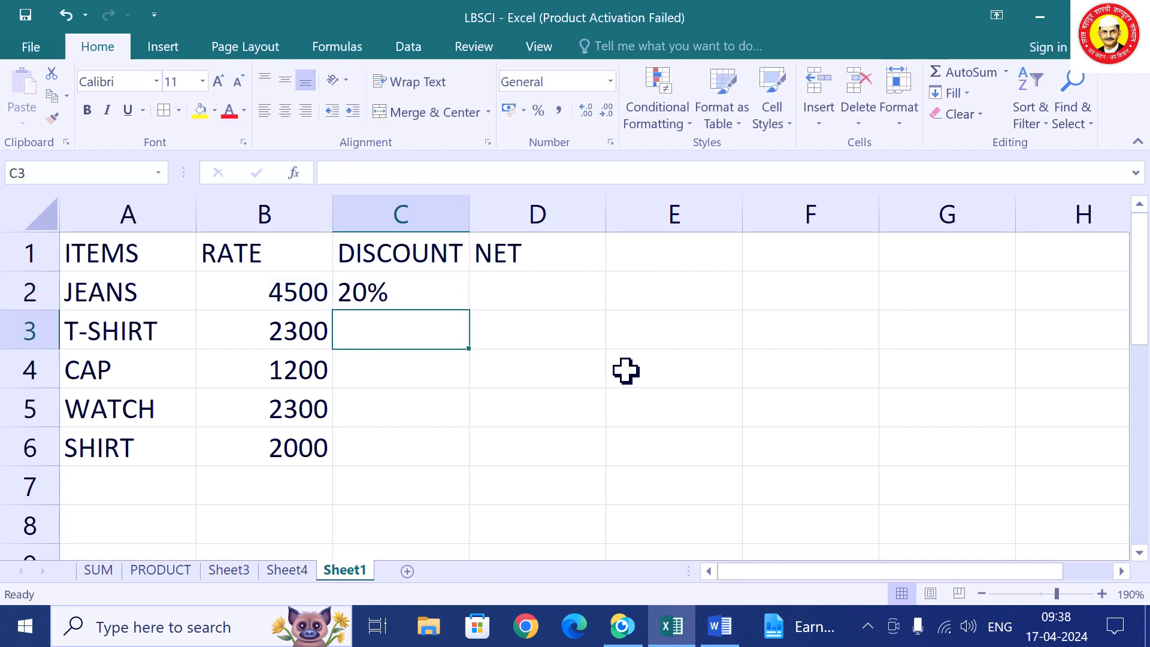
{"action": "key", "text": "Up"}
{"action": "key", "text": "F2"}
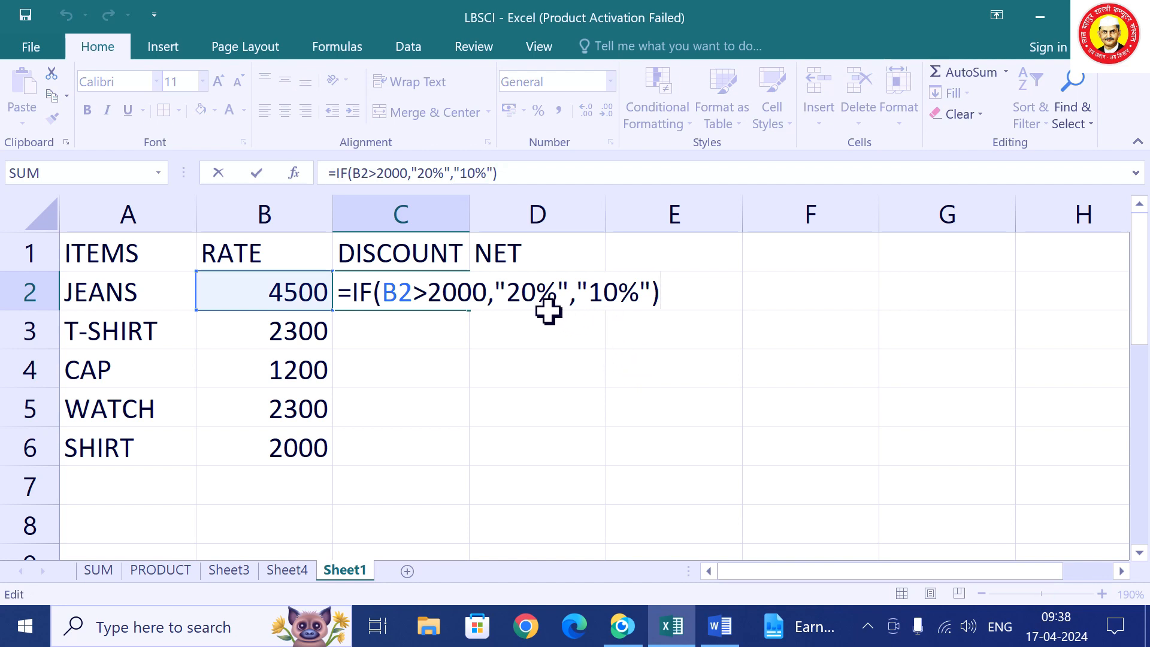
{"action": "key", "text": "Return"}
{"action": "left_click", "coordinate": [385, 290]}
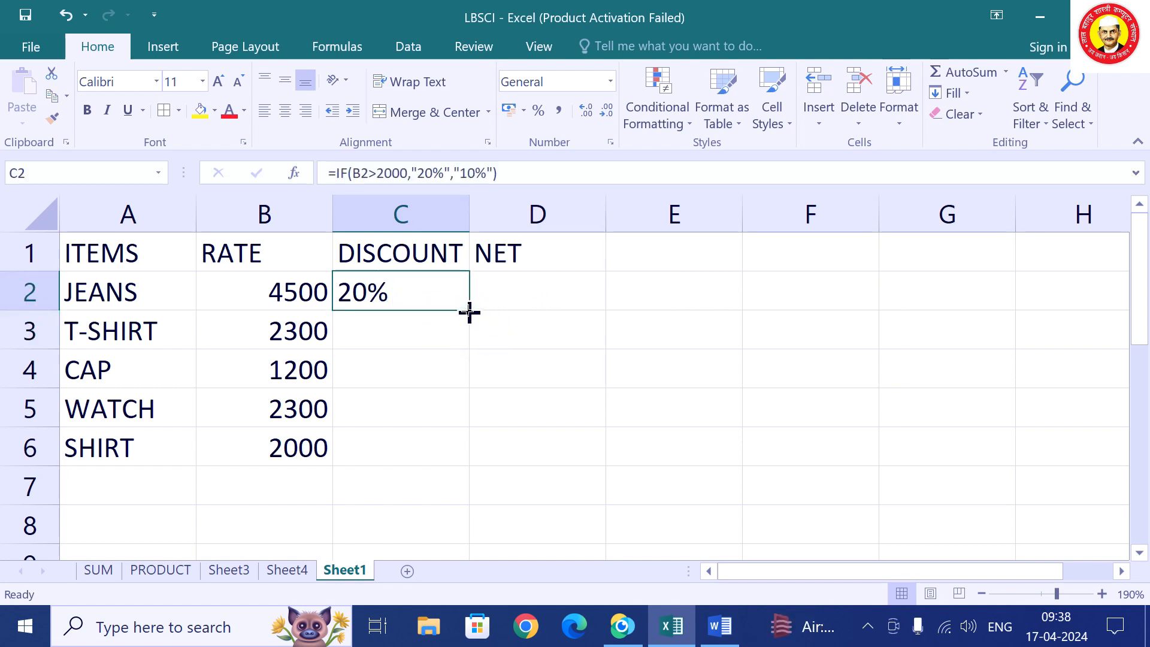
Undo the premature fill-down, keeping only the IF formula in C2.
{"action": "double_click", "coordinate": [469, 311]}
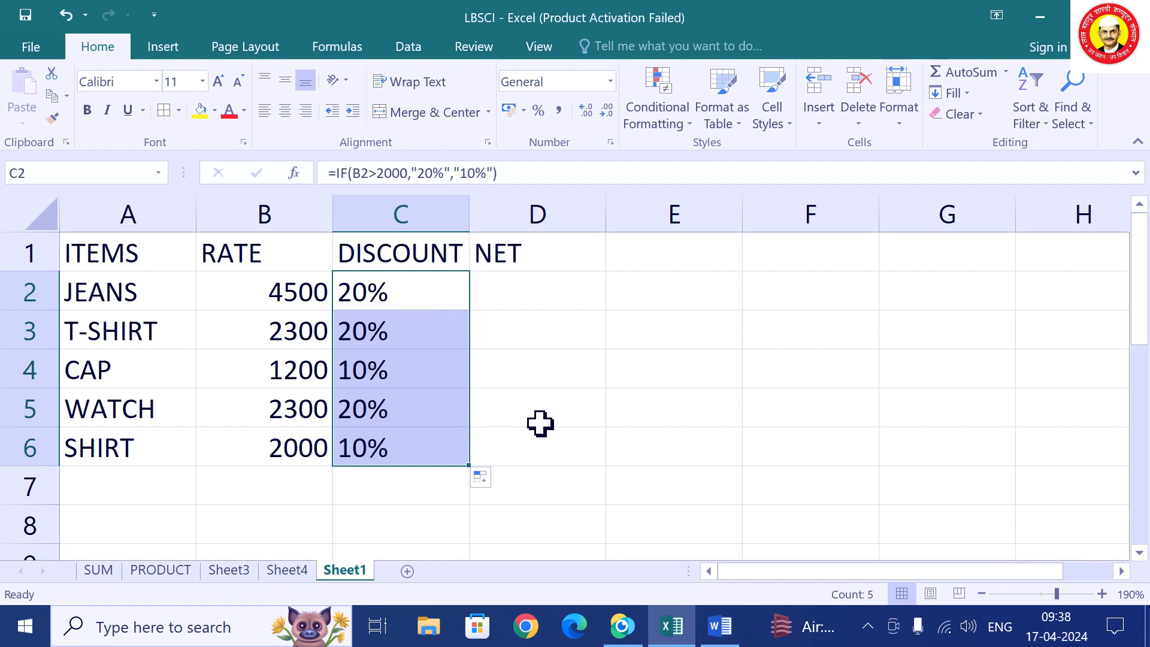
{"action": "key", "text": "ctrl+z"}
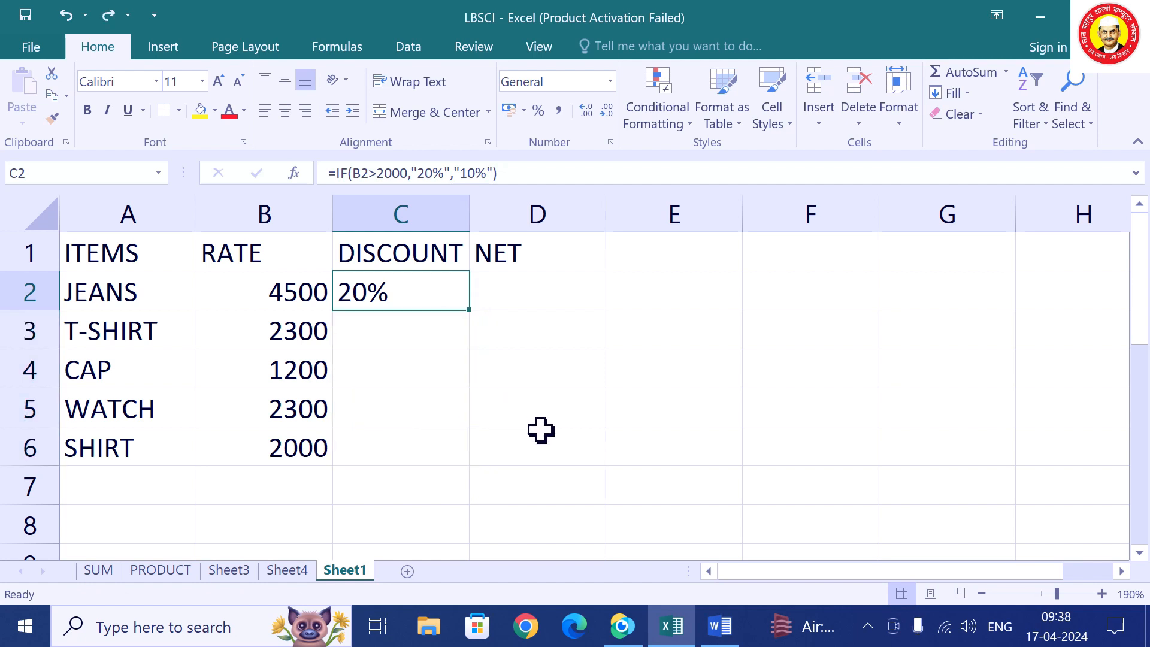
{"action": "key", "text": "ctrl+z"}
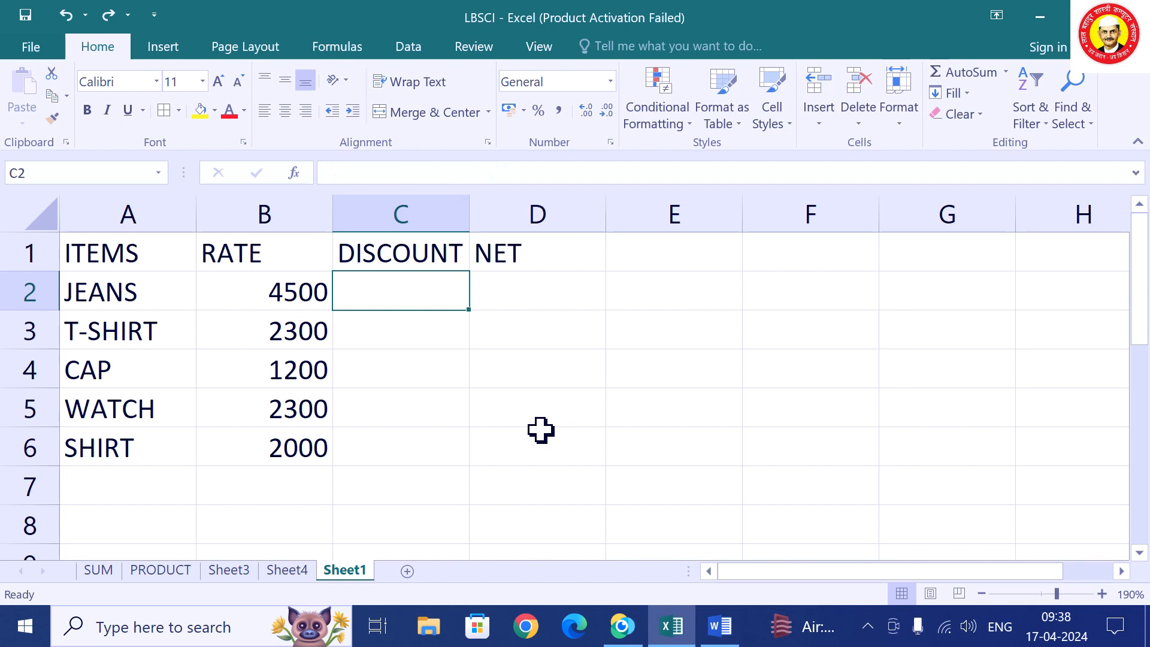
{"action": "key", "text": "ctrl+y"}
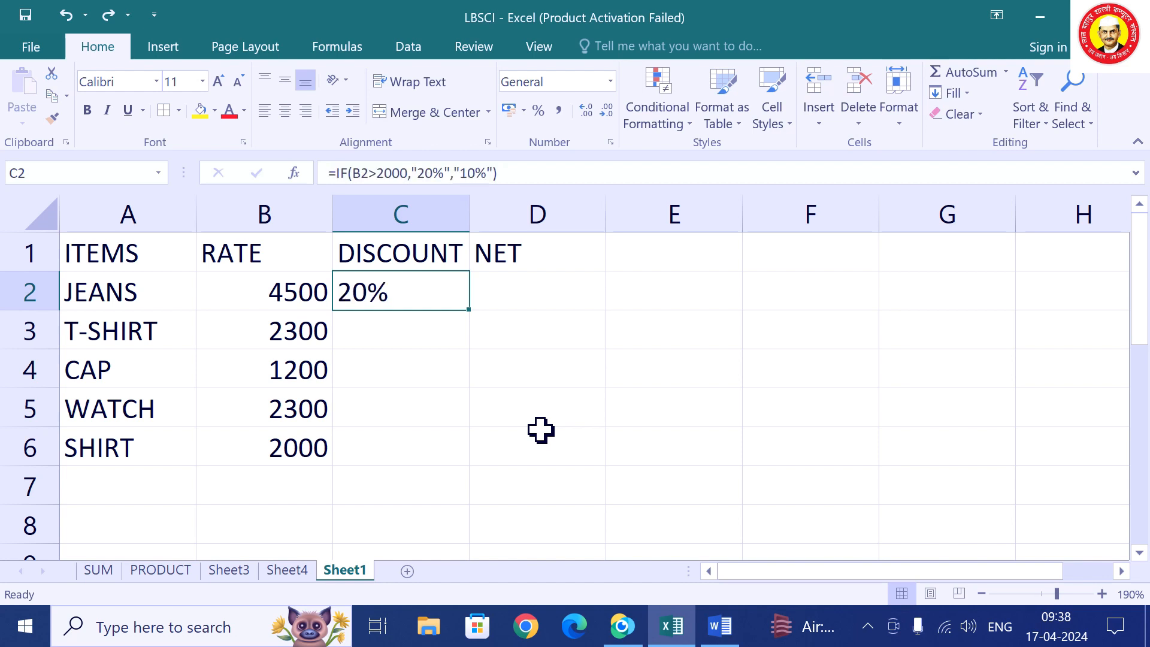
Edit C2 to =IF(B2>2000,20%*B2,10%*B2) by removing the quotes and adding *B2.
{"action": "key", "text": "F2"}
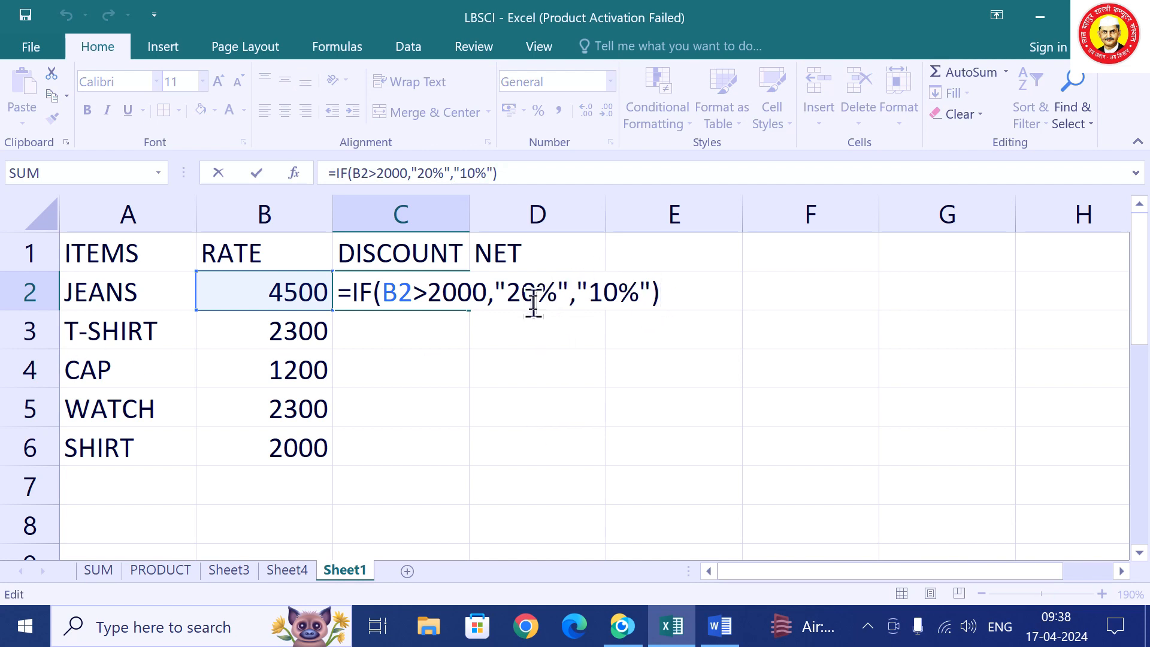
{"action": "left_click", "coordinate": [559, 292]}
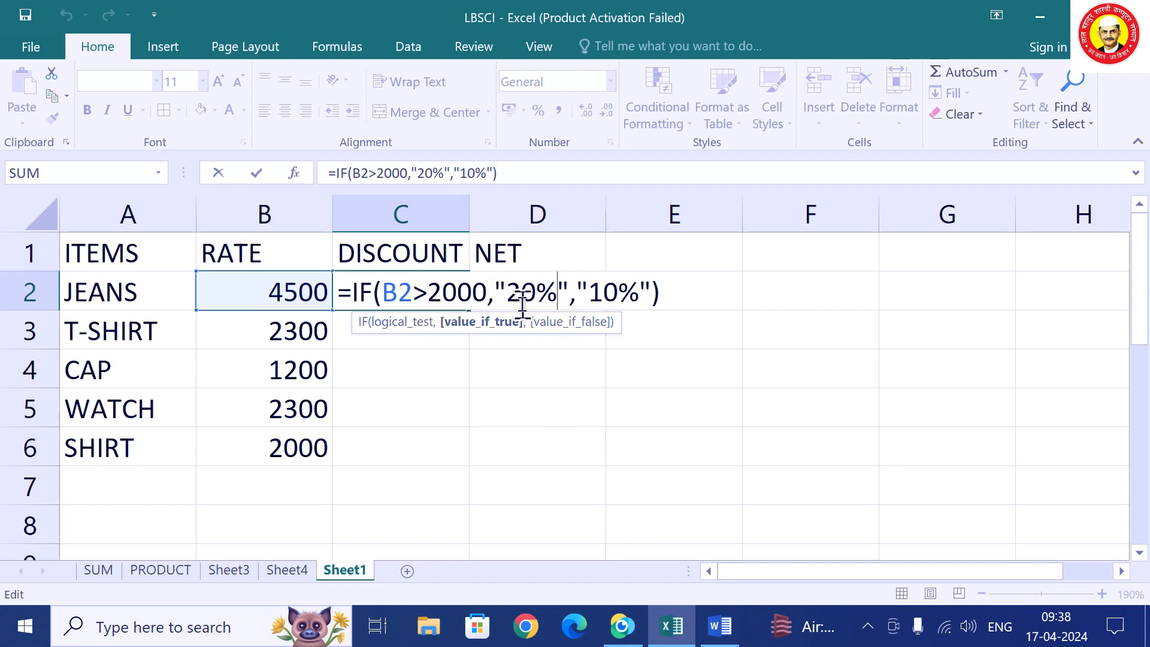
{"action": "type", "text": "*"}
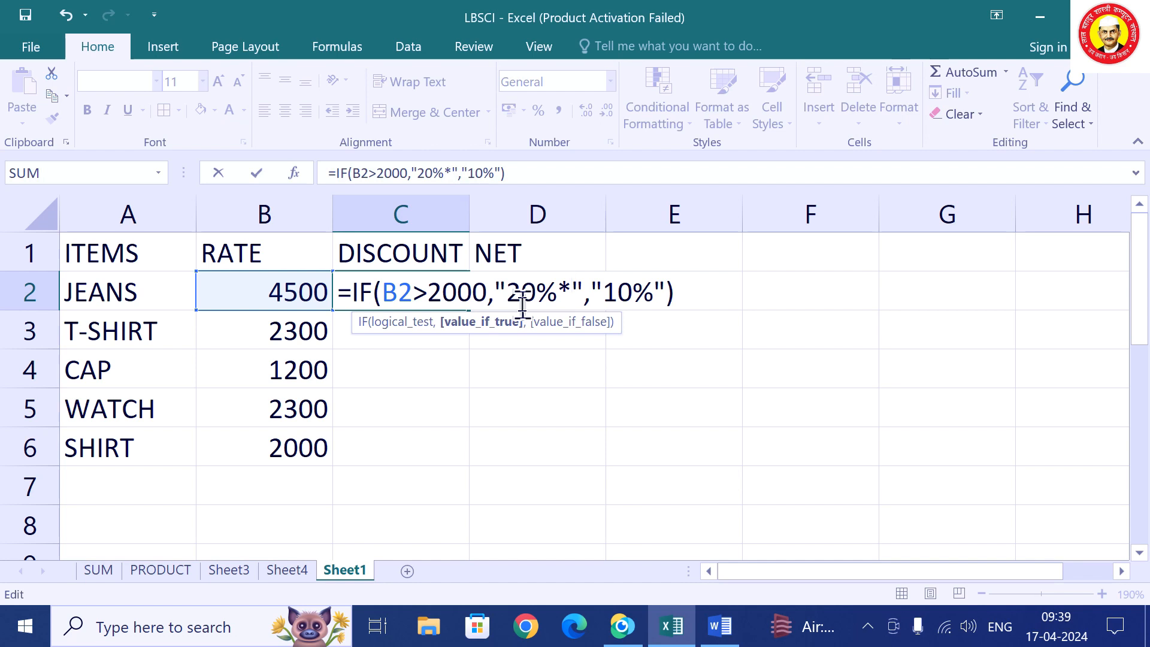
{"action": "type", "text": "B2"}
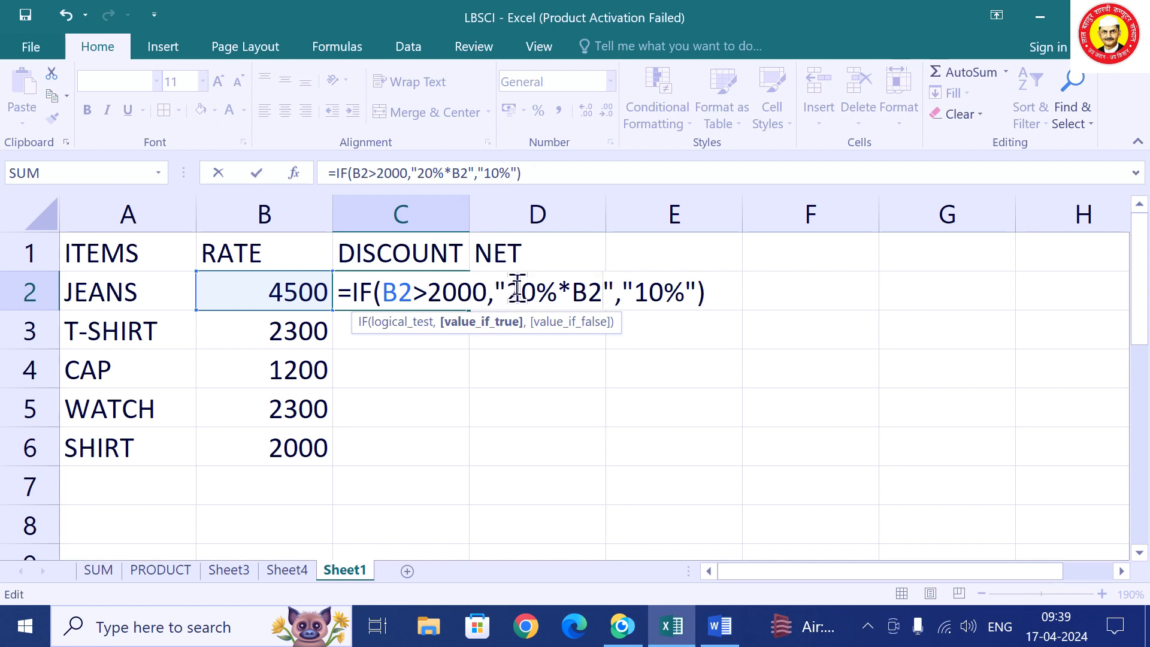
{"action": "left_click", "coordinate": [506, 292]}
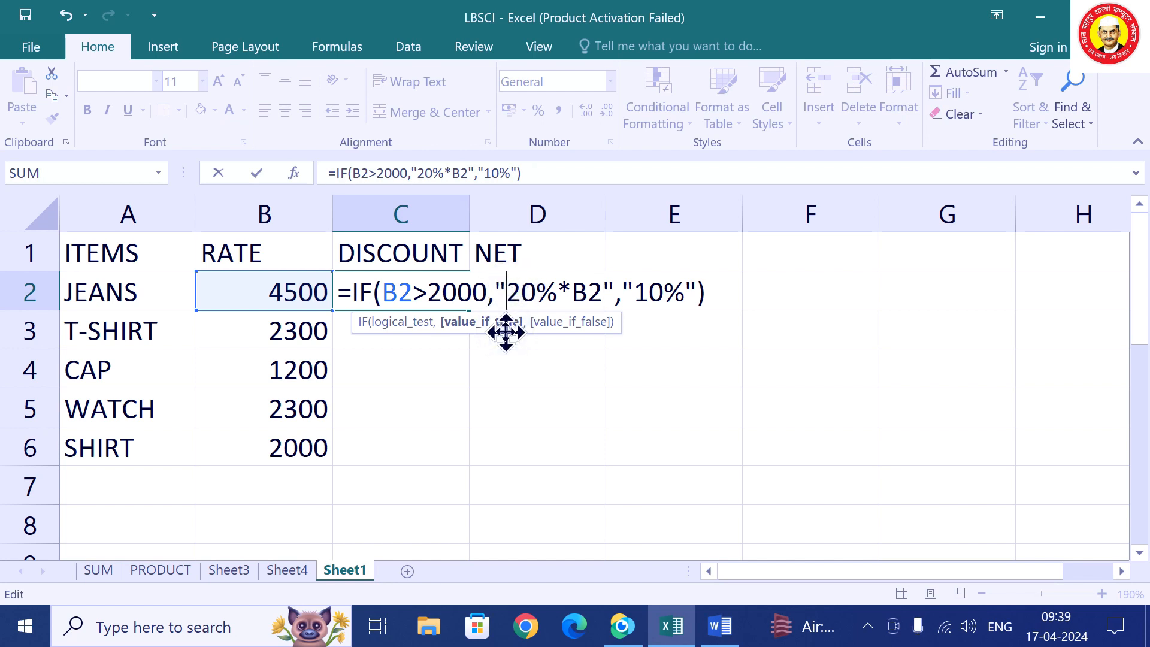
{"action": "key", "text": "BackSpace"}
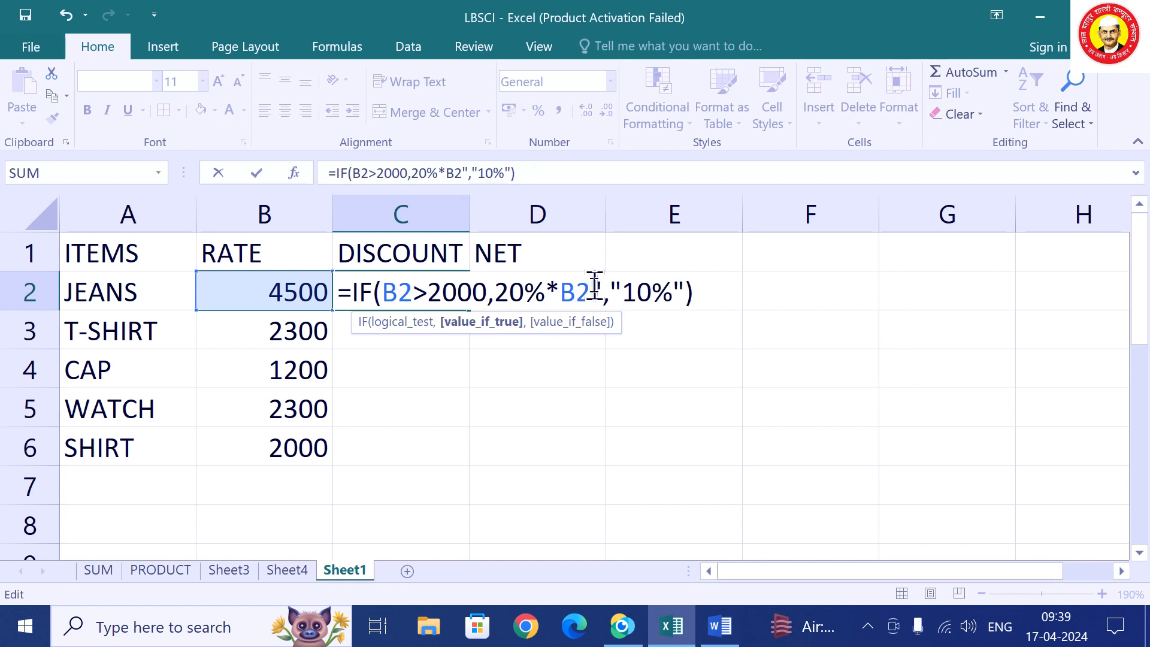
{"action": "left_click", "coordinate": [601, 292]}
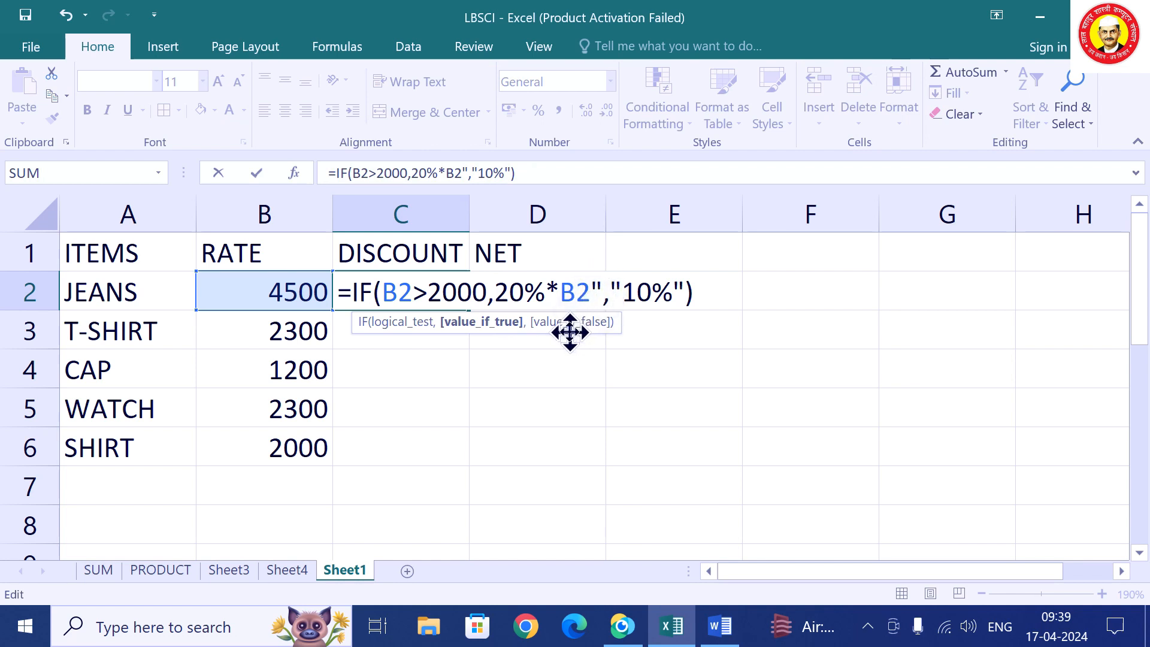
{"action": "key", "text": "BackSpace"}
{"action": "left_click", "coordinate": [620, 294]}
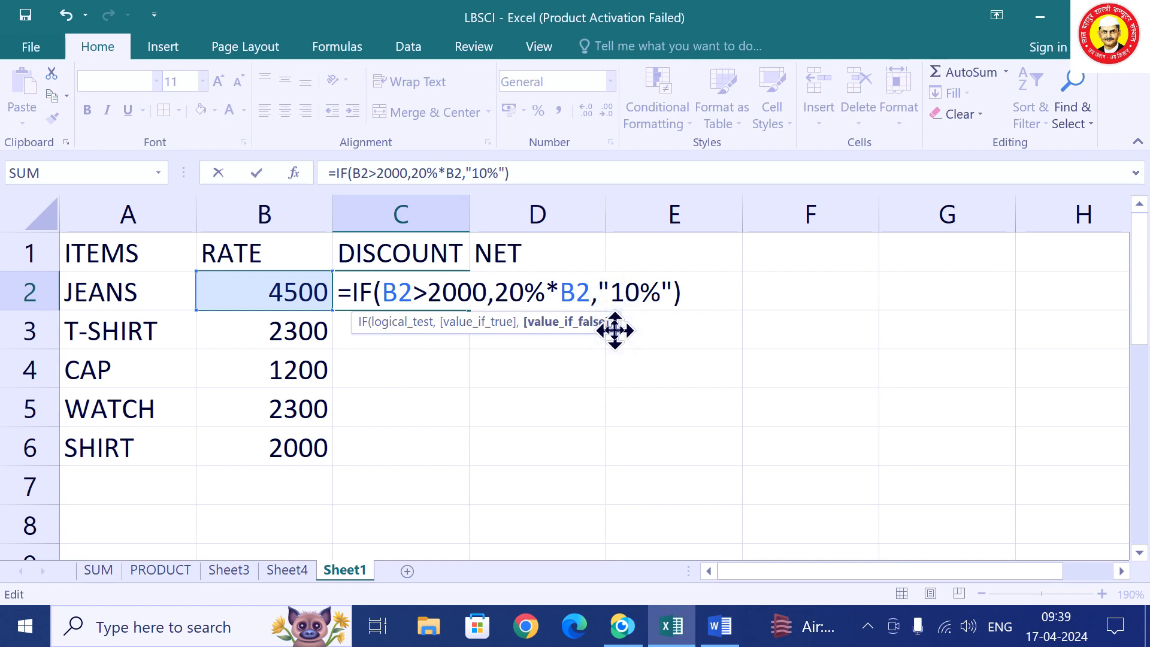
{"action": "key", "text": "BackSpace"}
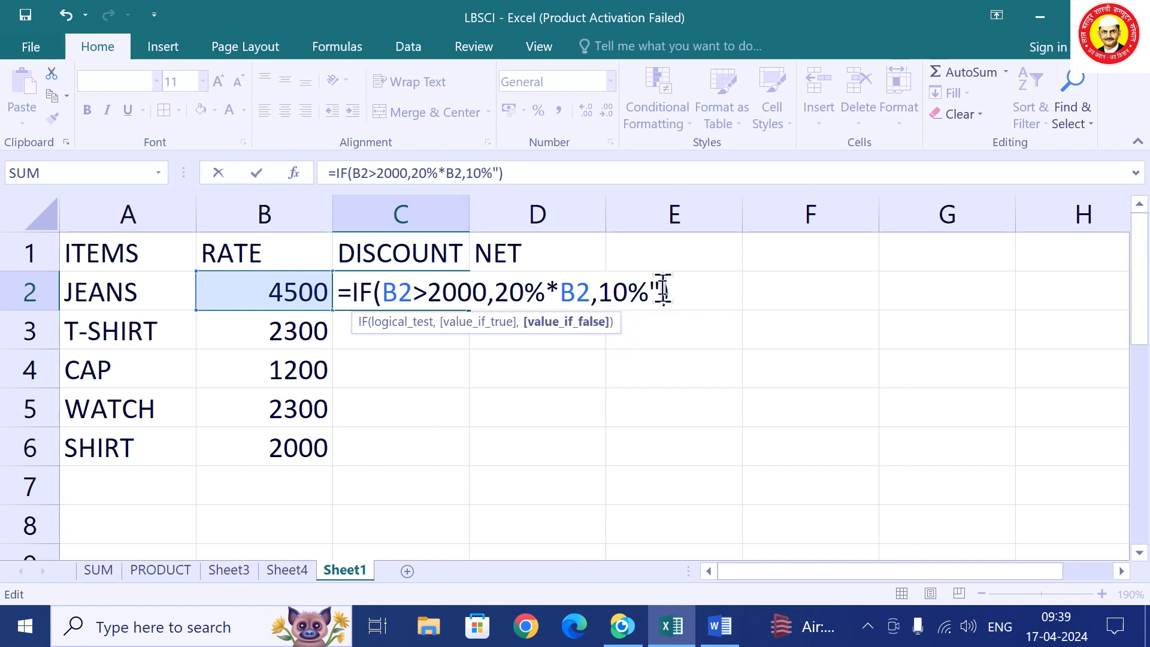
{"action": "left_click", "coordinate": [663, 290]}
{"action": "key", "text": "BackSpace"}
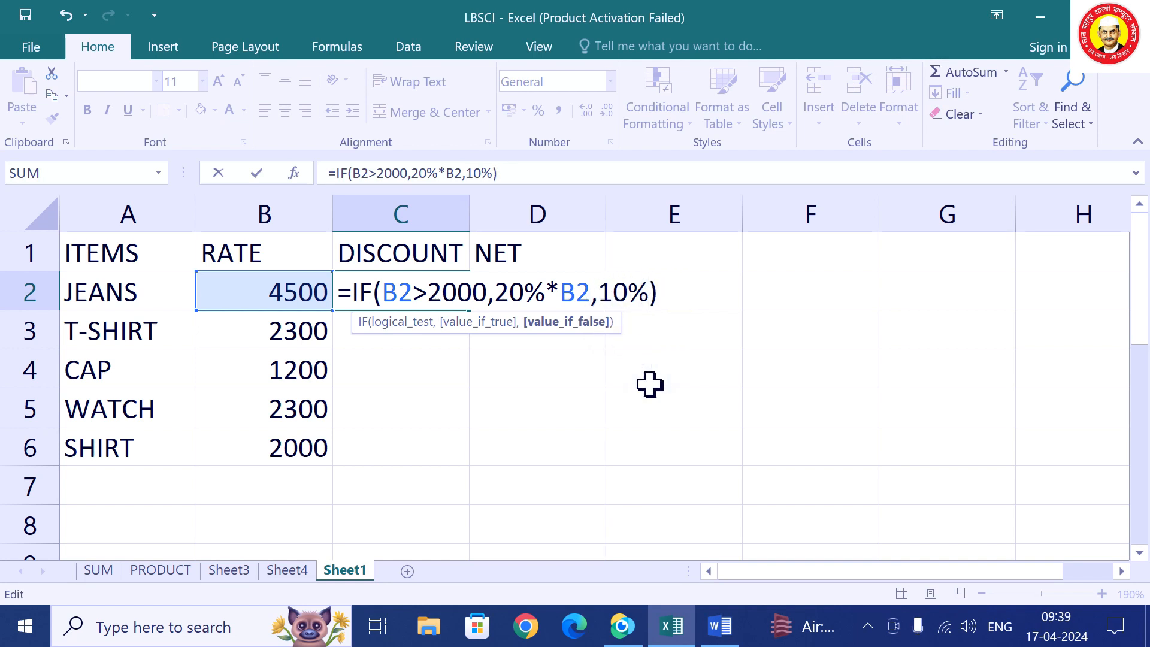
{"action": "type", "text": "*B2"}
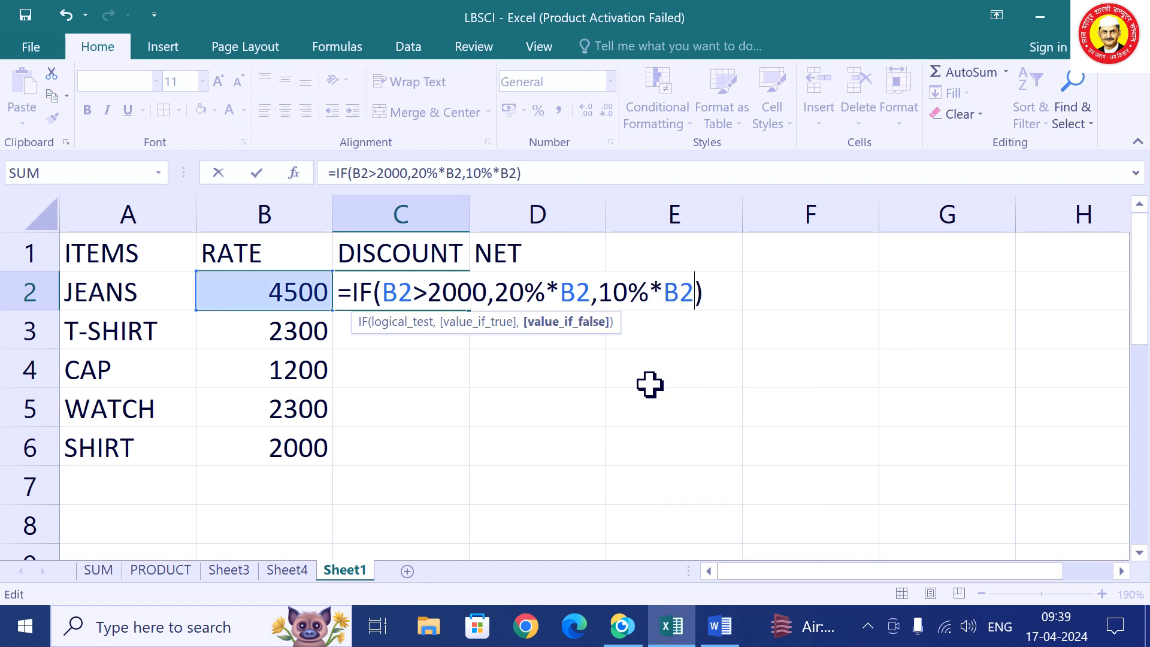
{"action": "key", "text": "Return"}
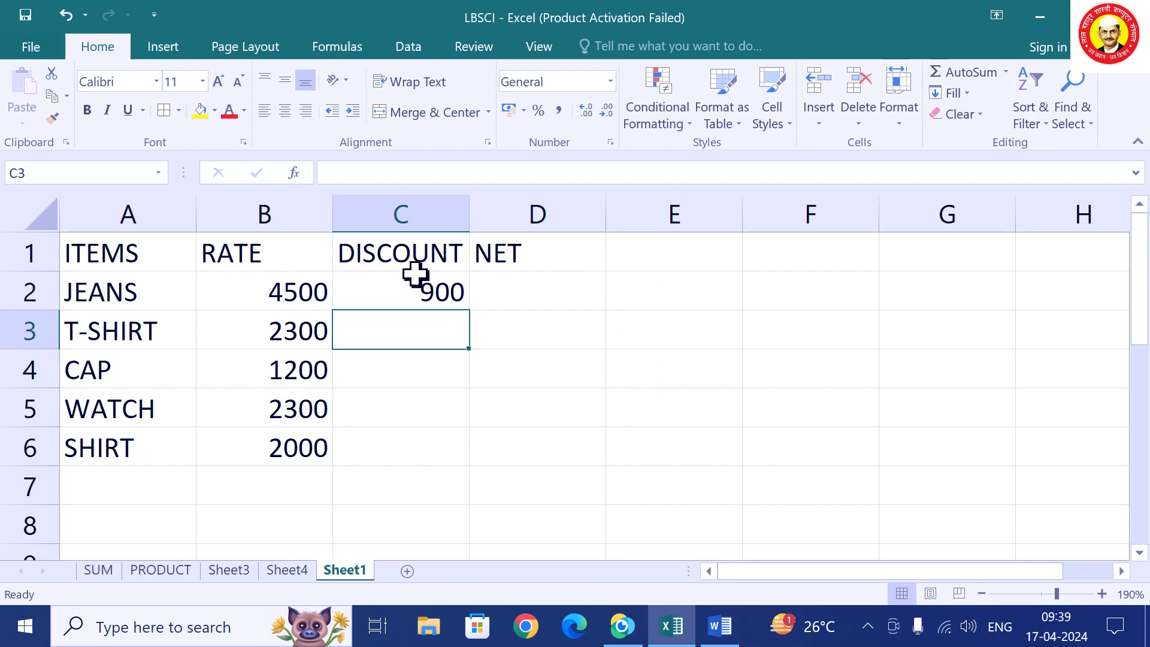
Fill the C2 discount formula down to C6, giving 900, 460, 120, 460 and 200.
{"action": "left_click", "coordinate": [415, 290]}
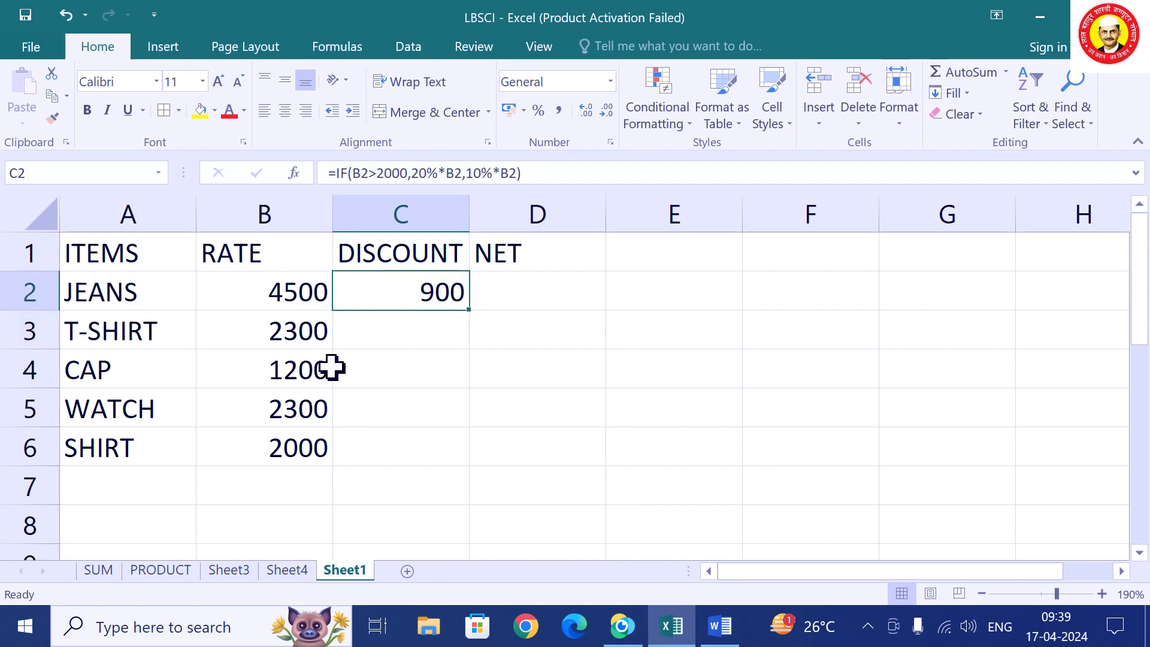
{"action": "double_click", "coordinate": [470, 311]}
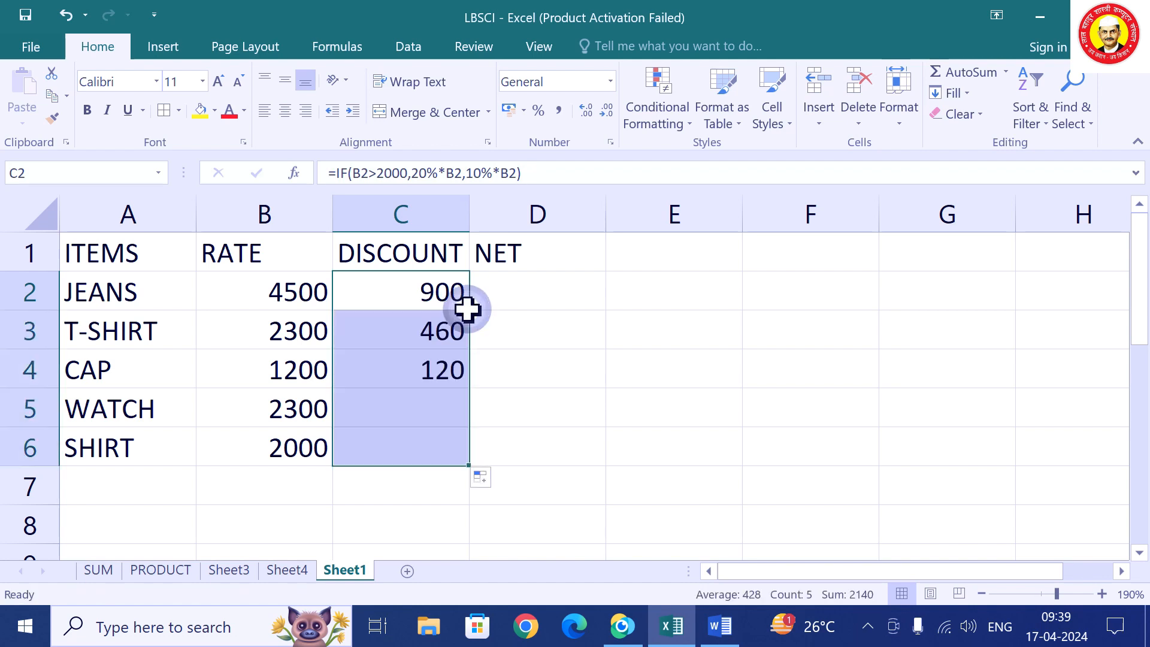
{"action": "left_click", "coordinate": [442, 367]}
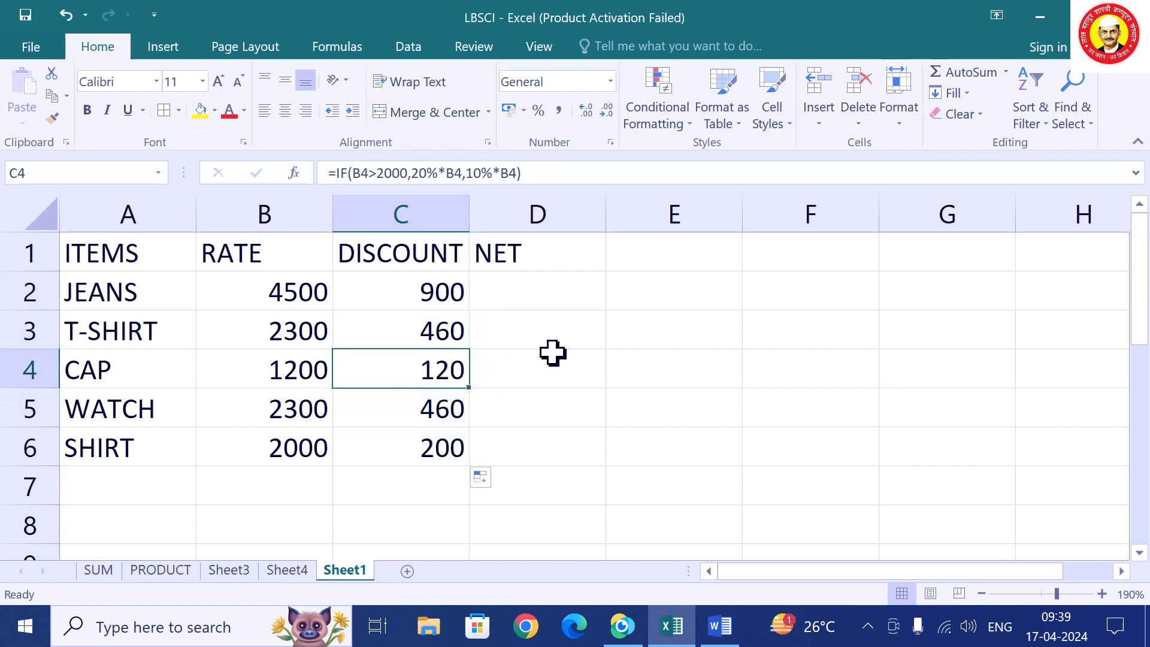
{"action": "left_click", "coordinate": [527, 286]}
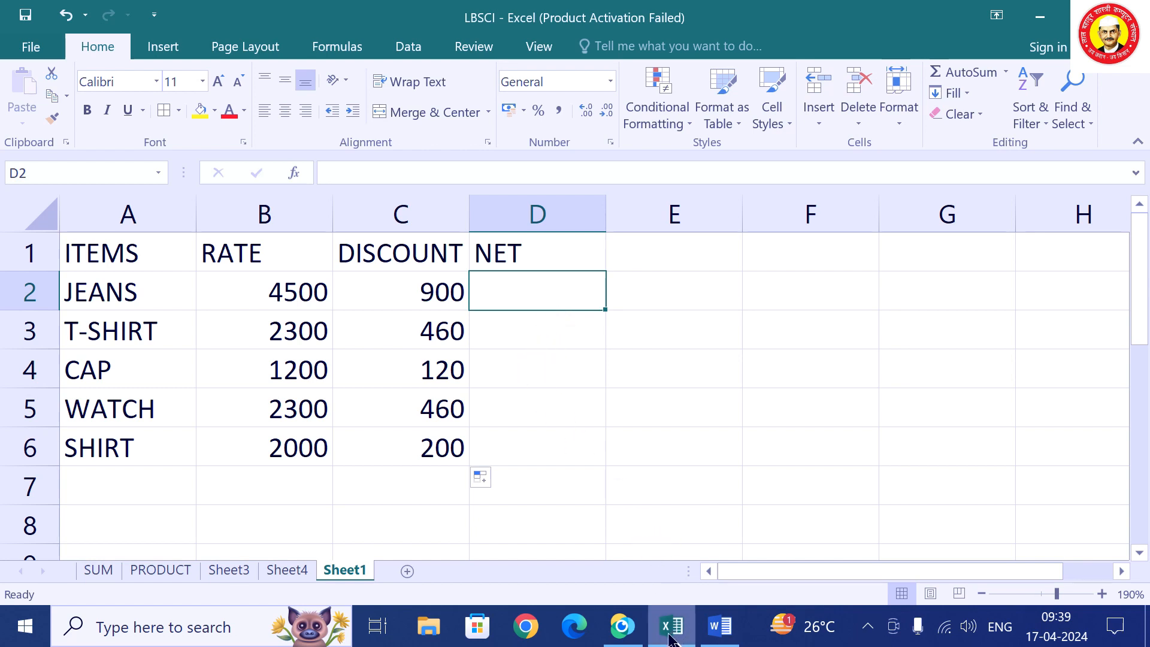
{"action": "mouse_move", "coordinate": [675, 638]}
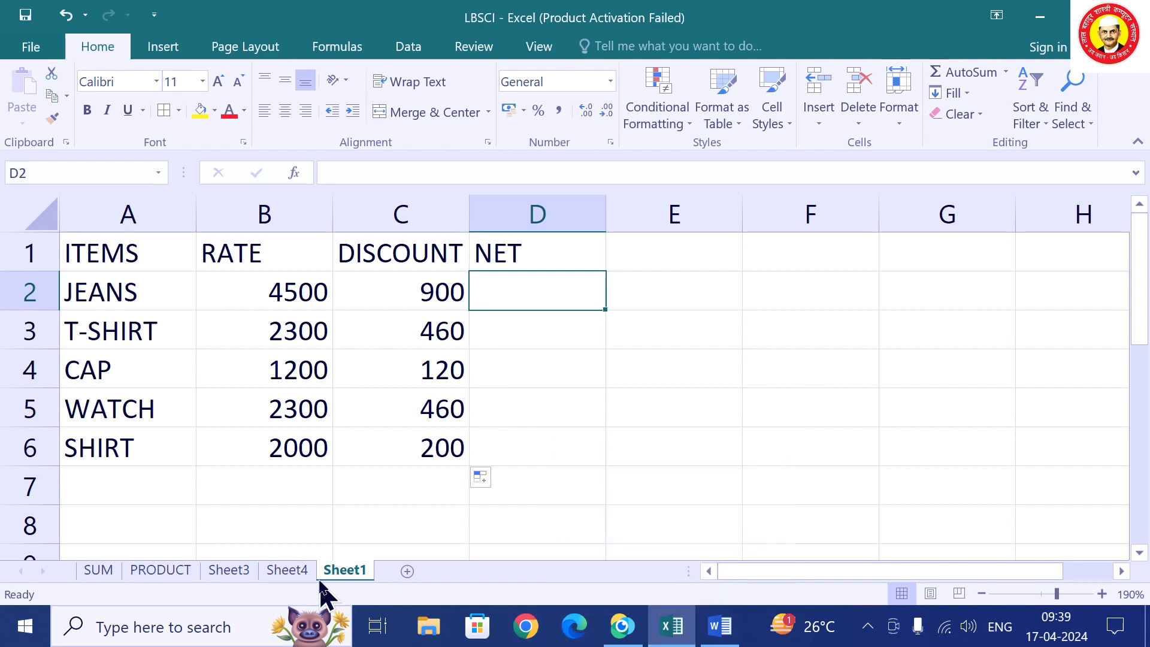
Browse Sheet4, Sheet3 and PRODUCT to reach the SUM student marks sheet.
{"action": "left_click", "coordinate": [281, 570]}
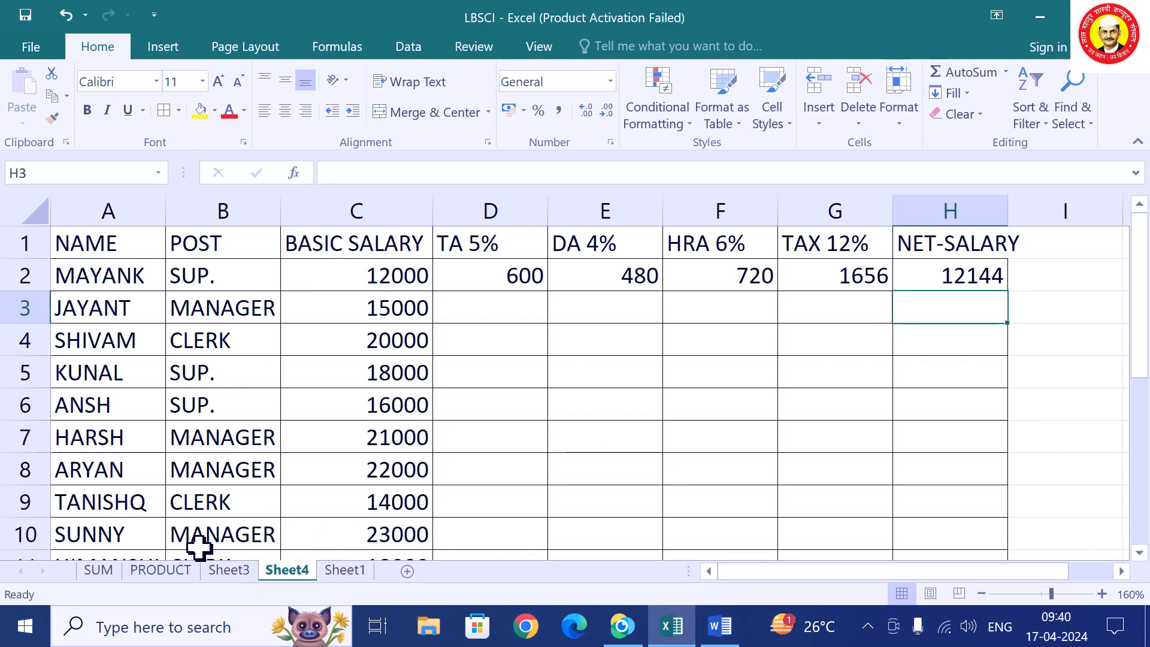
{"action": "left_click", "coordinate": [221, 571]}
{"action": "left_click", "coordinate": [144, 573]}
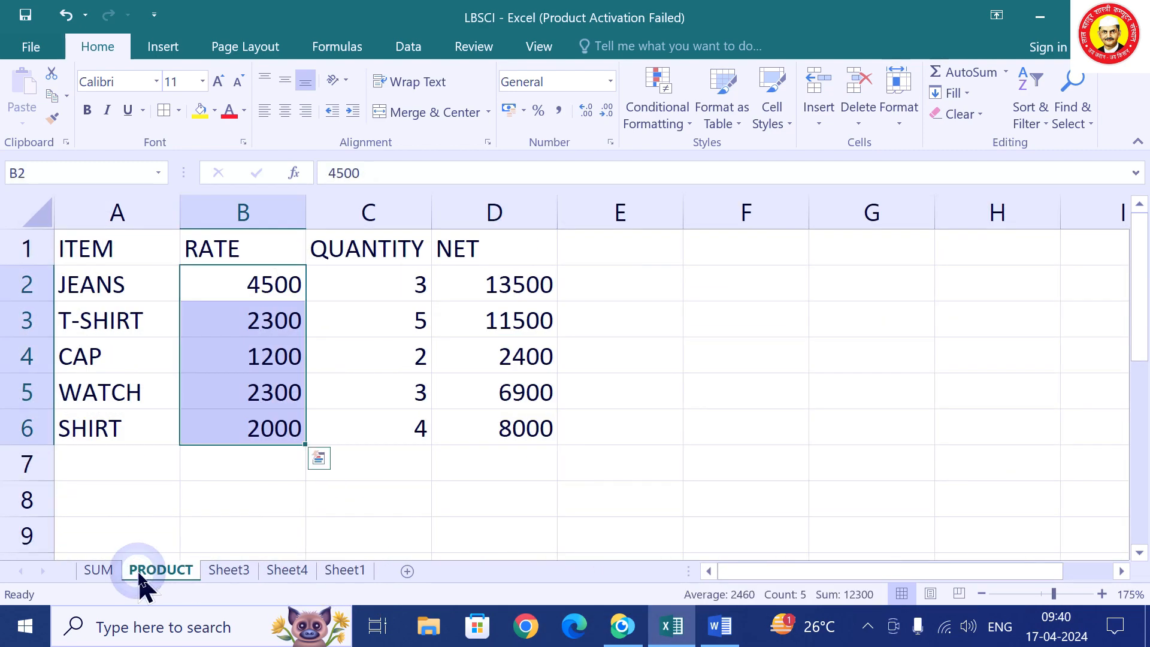
{"action": "left_click", "coordinate": [100, 572]}
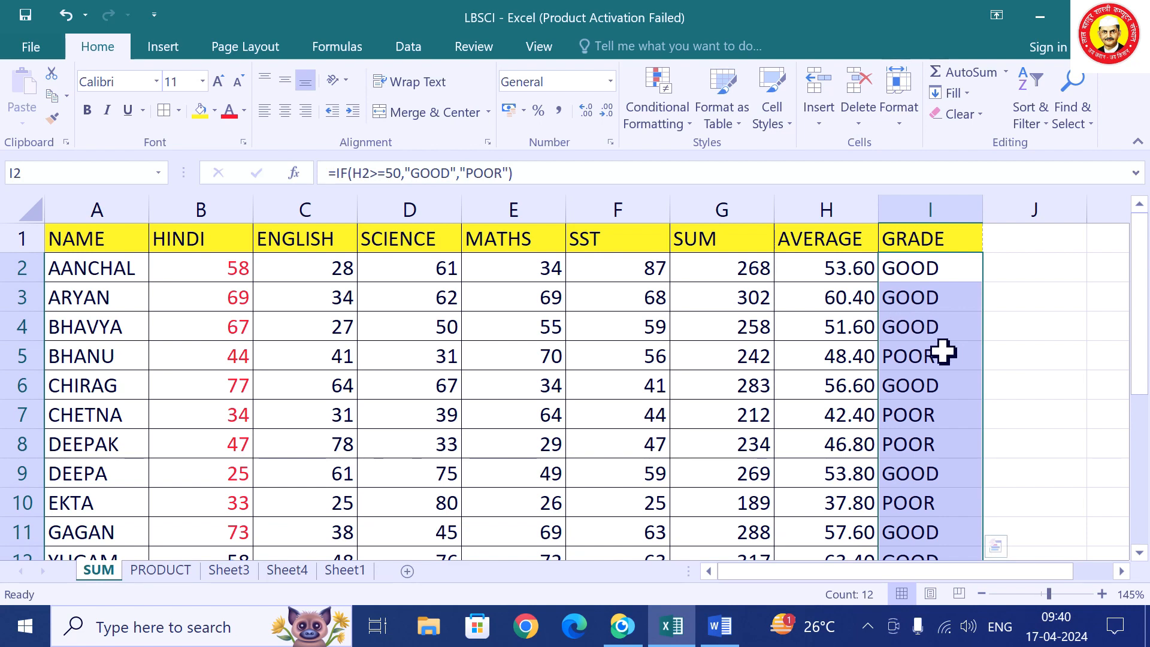
{"action": "left_click", "coordinate": [229, 571]}
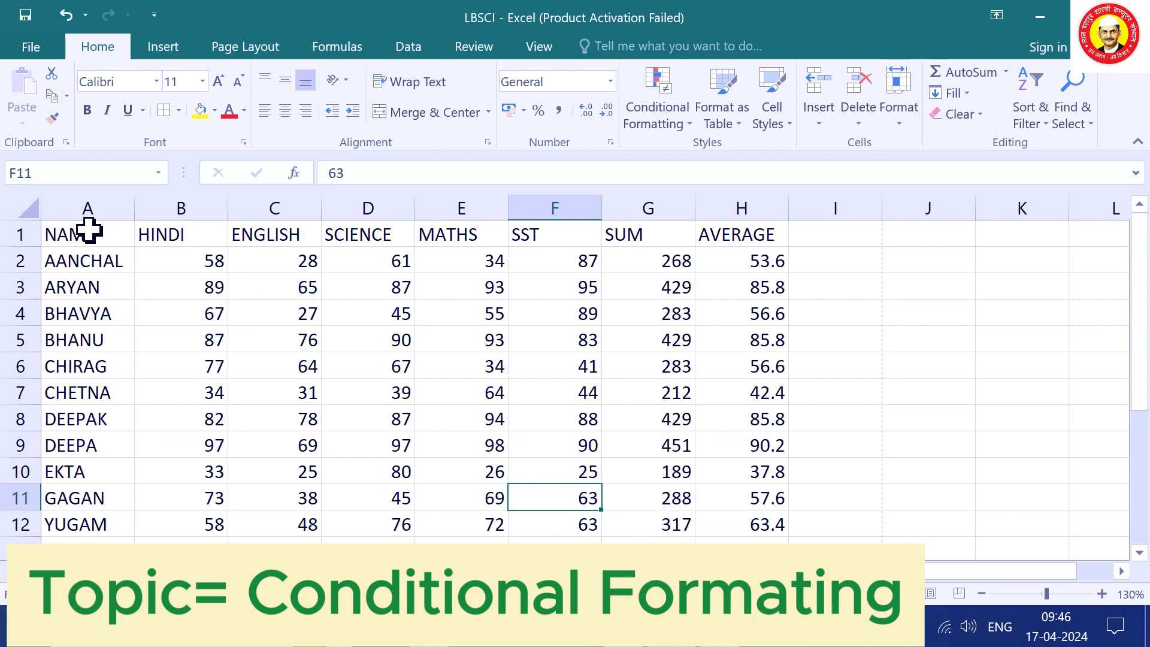
{"action": "left_click_drag", "start_coordinate": [90, 231], "coordinate": [635, 532]}
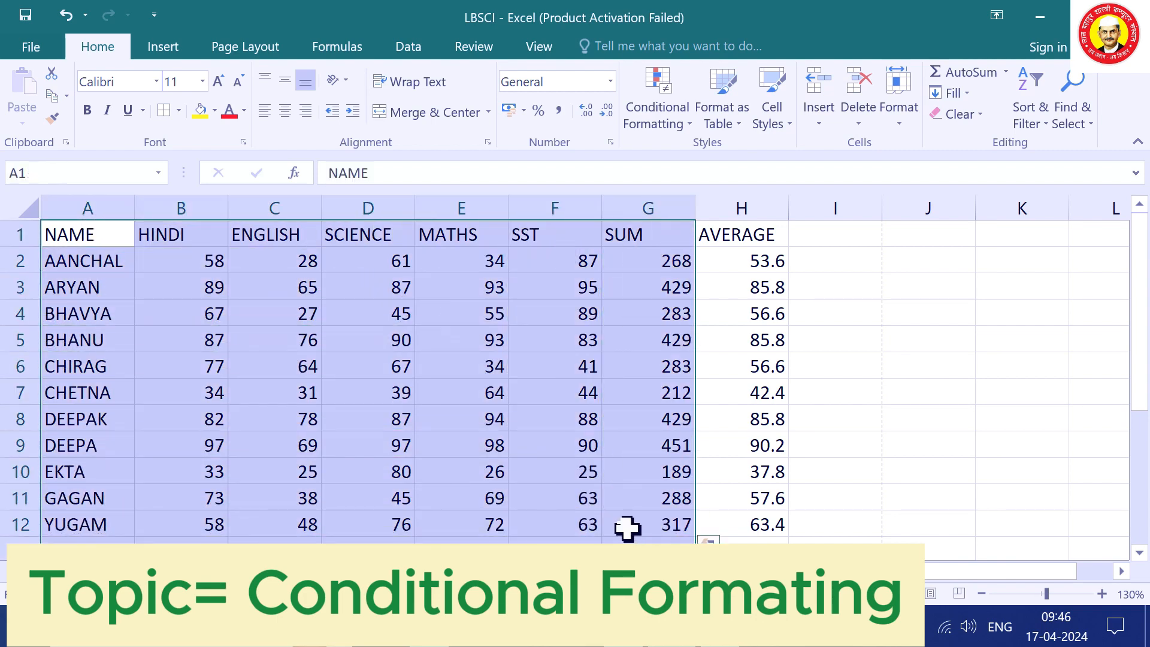
{"action": "left_click", "coordinate": [228, 113]}
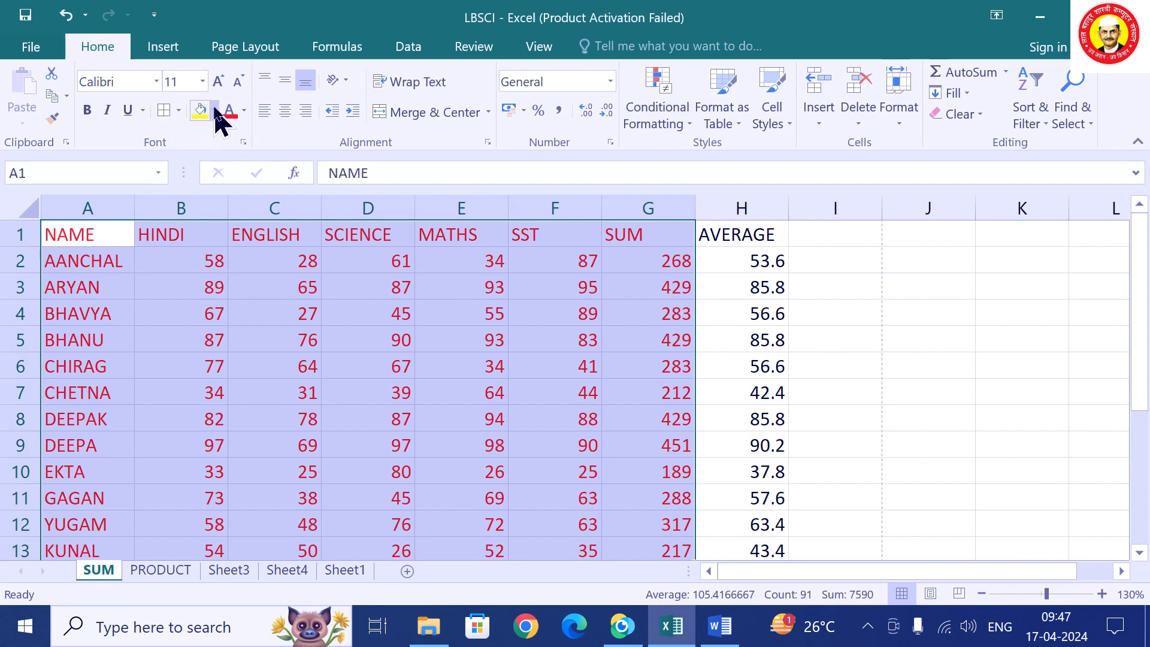
{"action": "left_click", "coordinate": [215, 111]}
{"action": "left_click", "coordinate": [262, 197]}
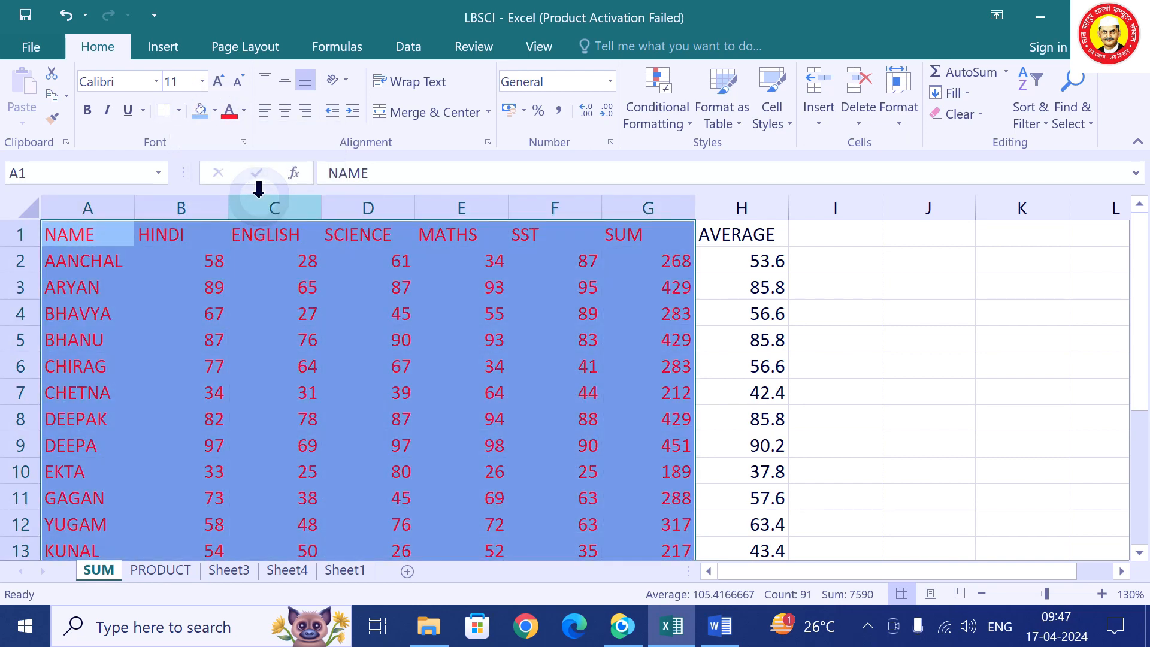
{"action": "left_click", "coordinate": [488, 350]}
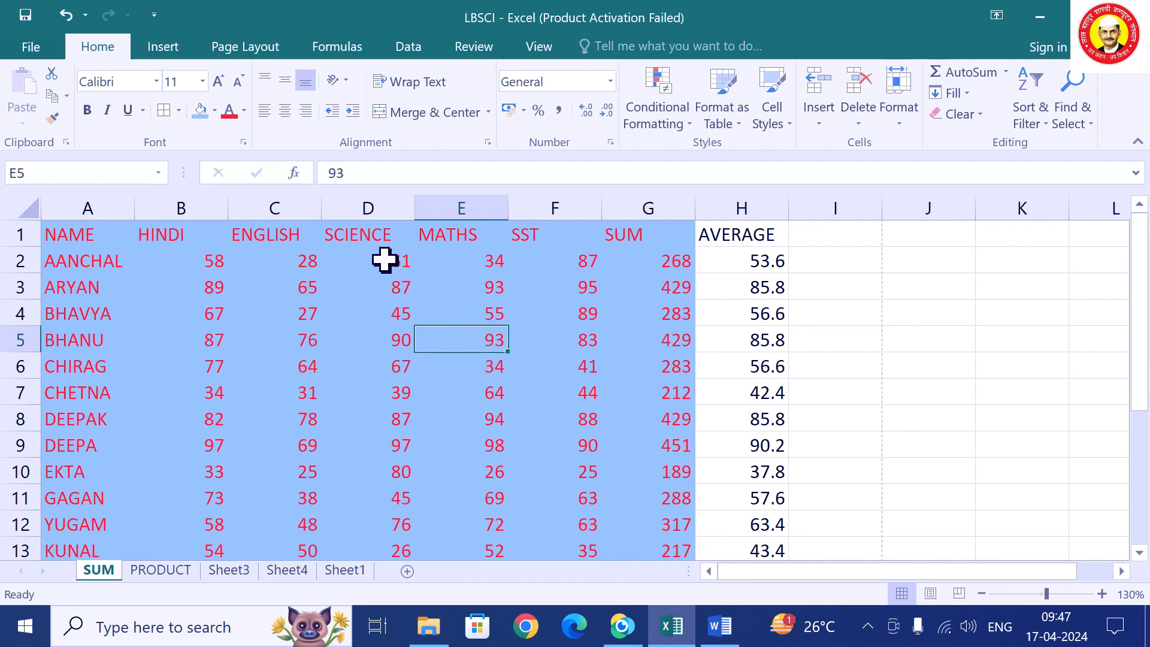
{"action": "key", "text": "ctrl+z"}
{"action": "key", "text": "ctrl+z"}
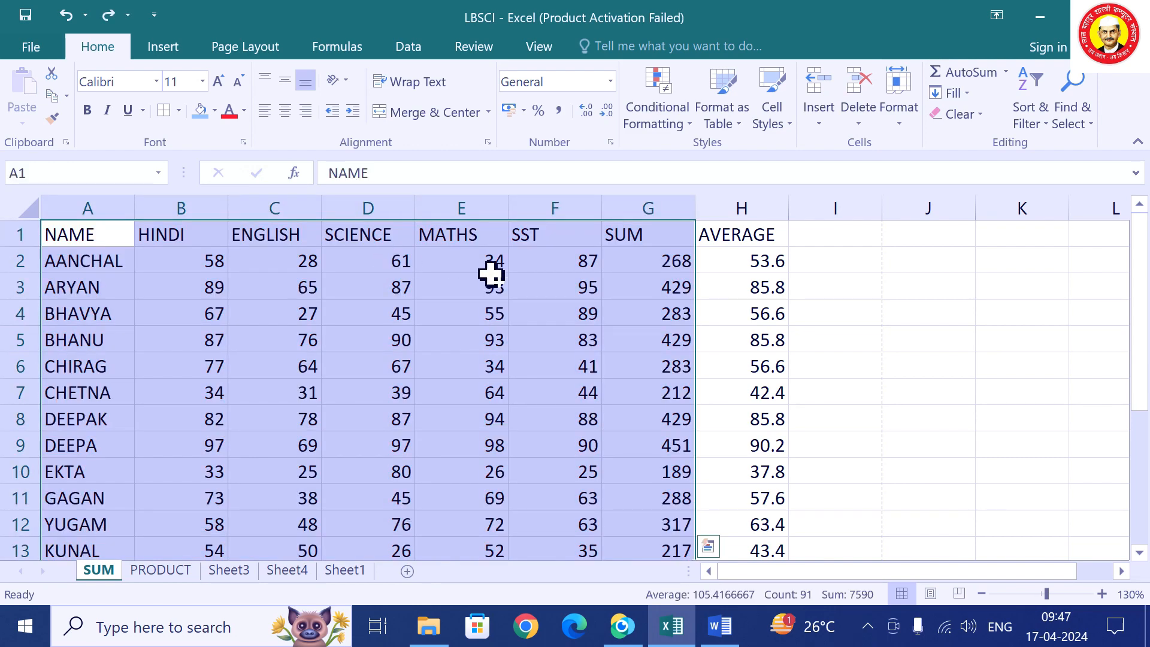
{"action": "left_click", "coordinate": [902, 356]}
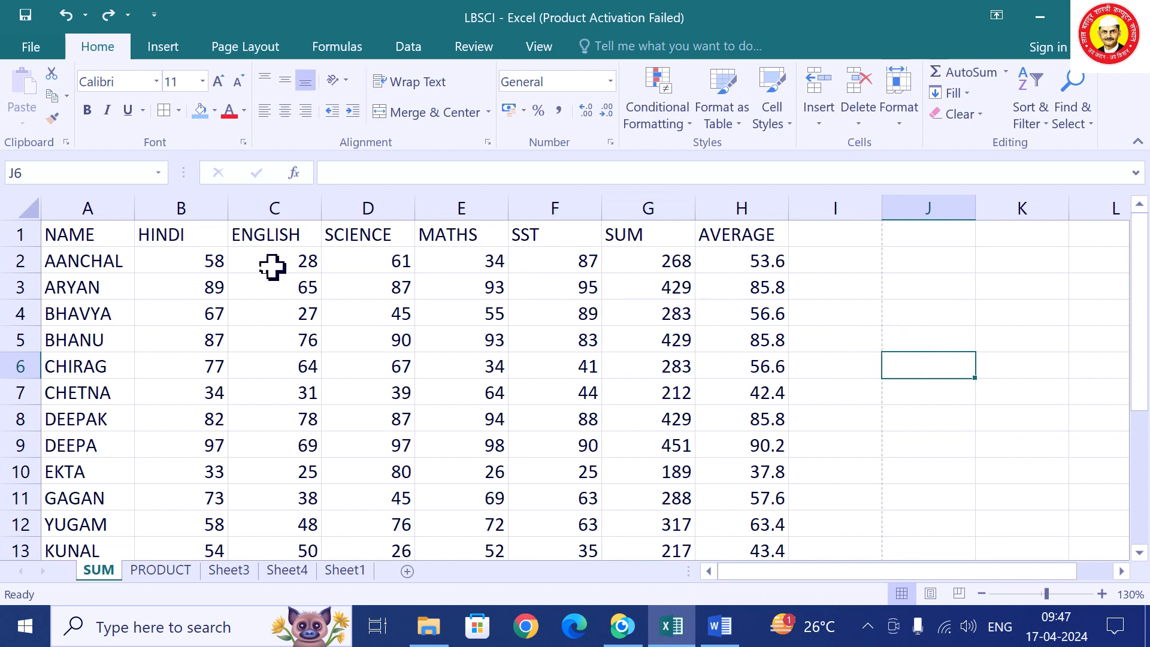
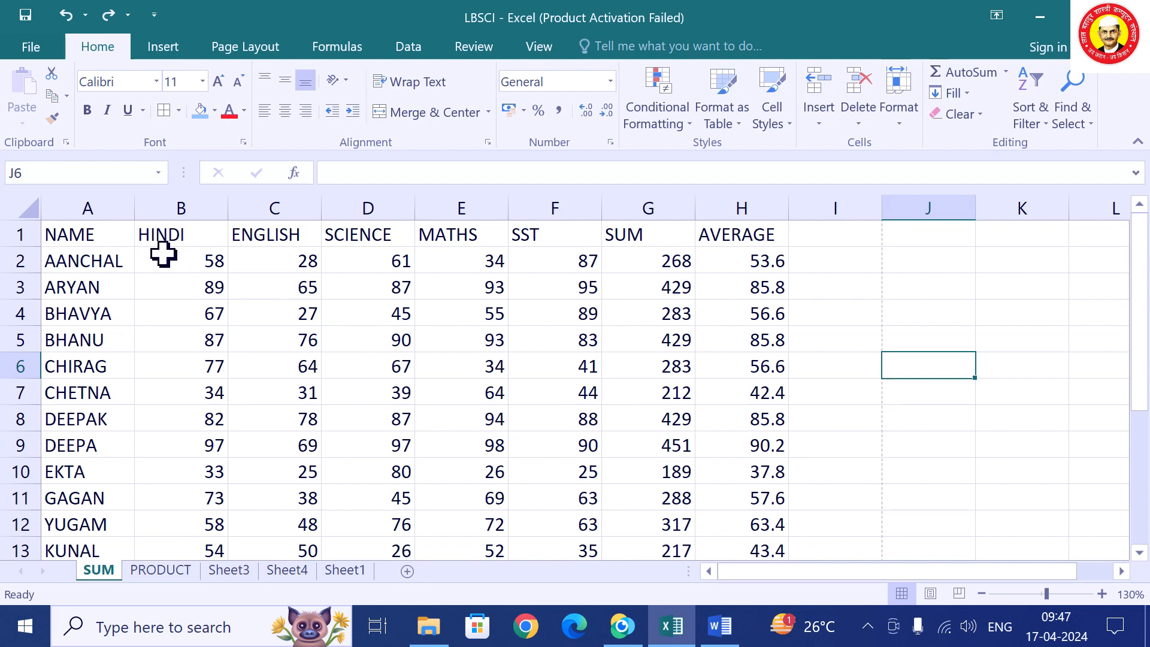
Select the subject marks B2:F13 and browse the Conditional Formatting submenus.
{"action": "left_click_drag", "start_coordinate": [170, 255], "coordinate": [576, 494]}
{"action": "scroll", "coordinate": [707, 395], "scroll_direction": "up", "scroll_amount": 1}
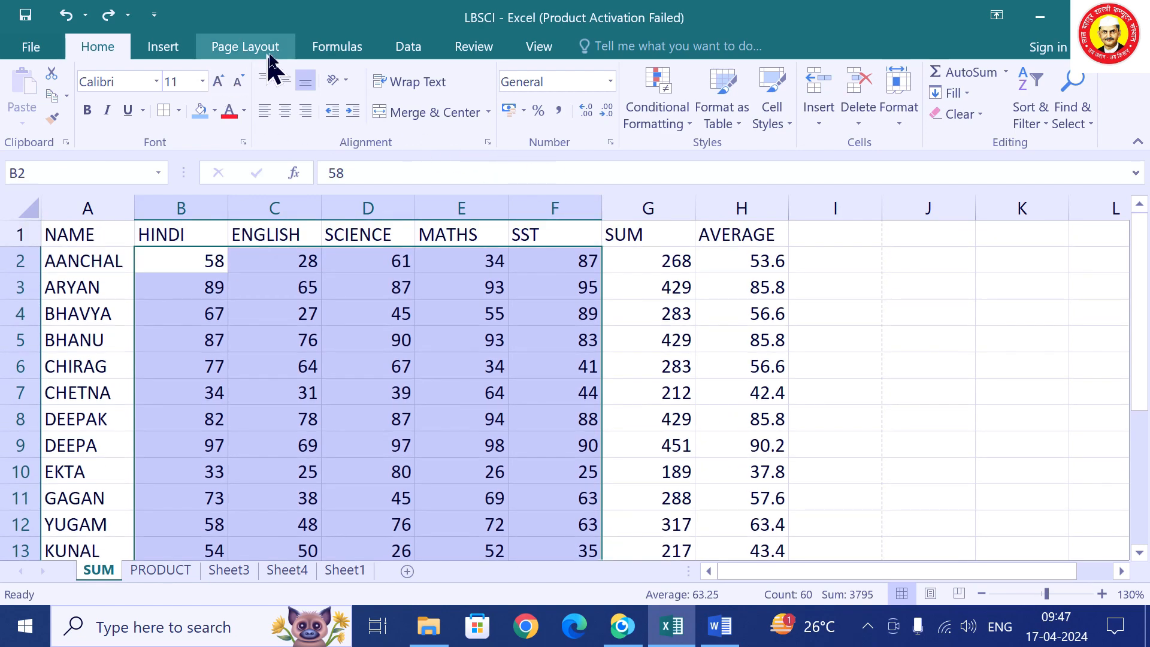
{"action": "left_click", "coordinate": [413, 54]}
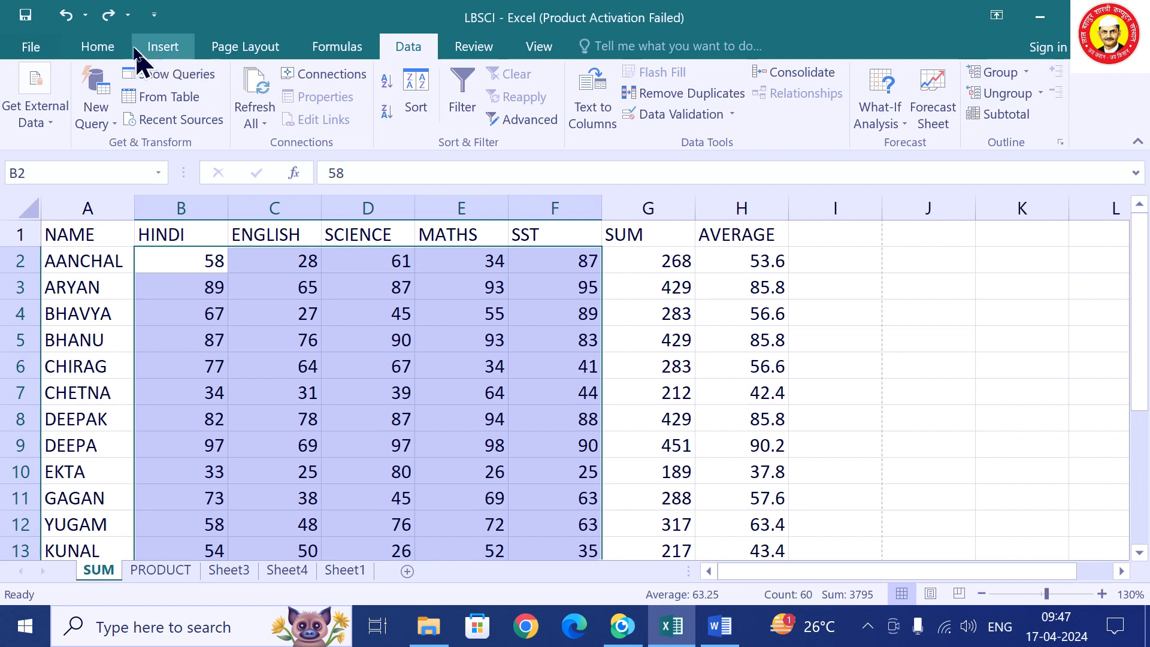
{"action": "left_click", "coordinate": [110, 54]}
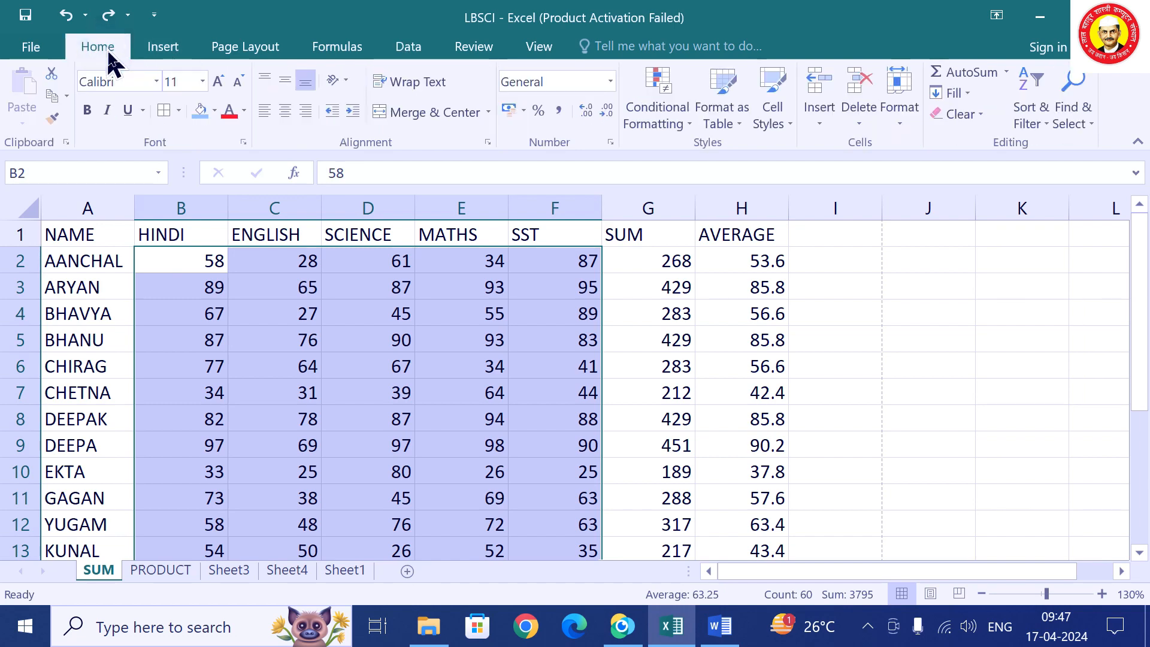
{"action": "left_click", "coordinate": [675, 122]}
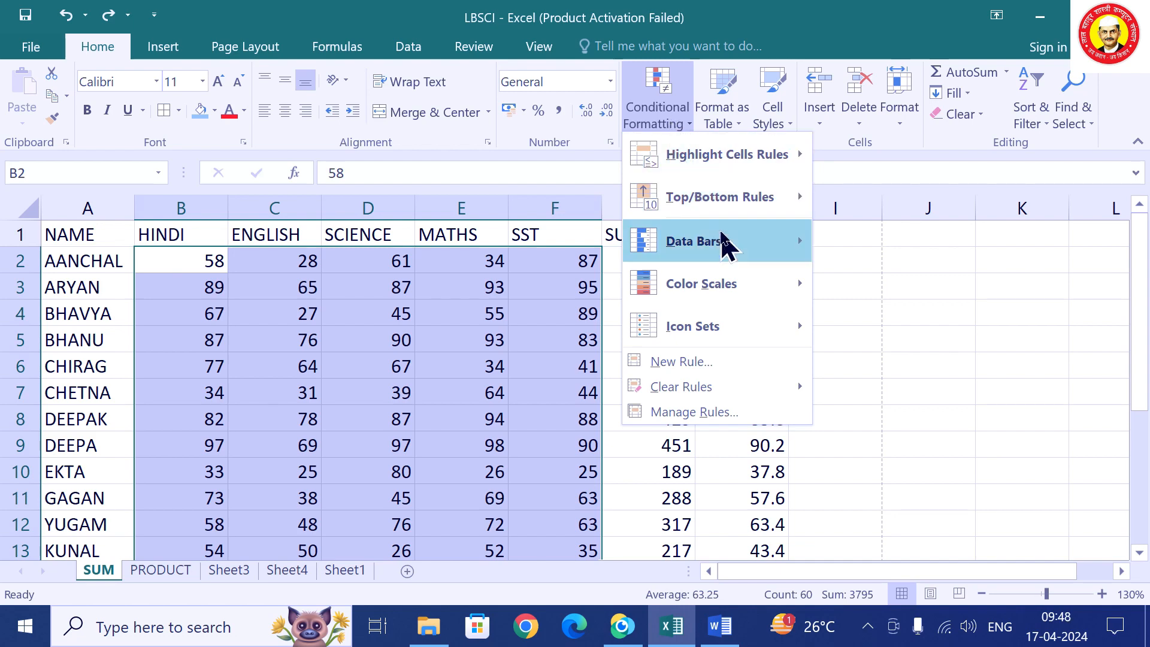
{"action": "mouse_move", "coordinate": [723, 240]}
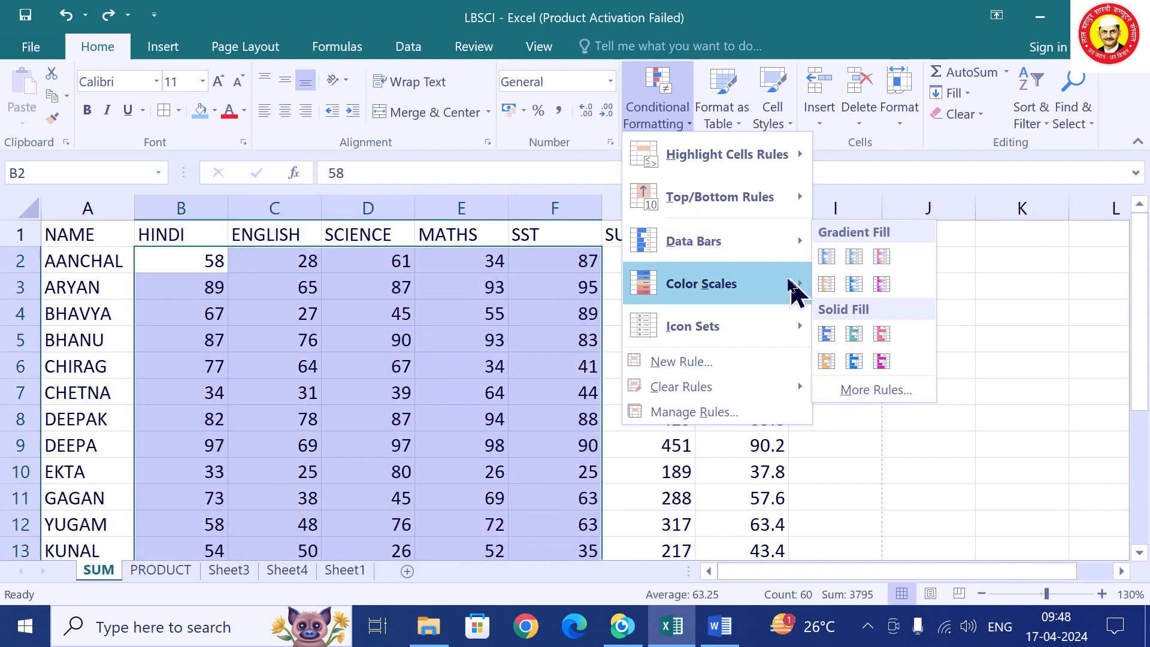
{"action": "mouse_move", "coordinate": [777, 340]}
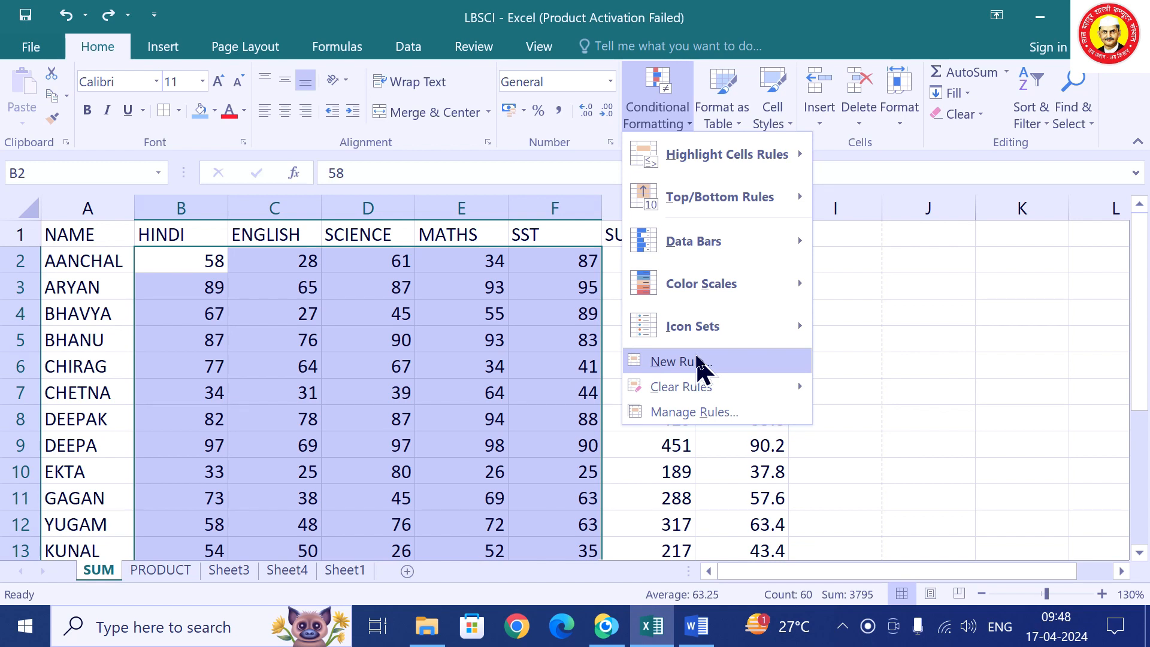
From the Rules Manager, start a new rule formatting cell values greater than or equal to 90.
{"action": "left_click", "coordinate": [688, 413]}
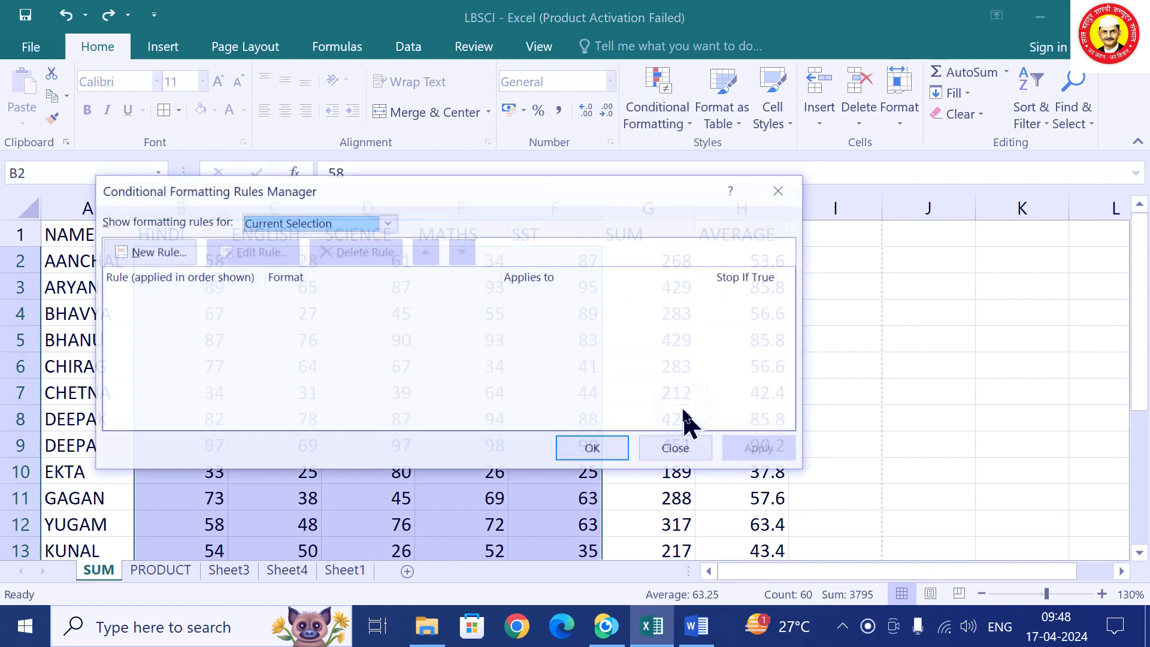
{"action": "left_click_drag", "start_coordinate": [461, 193], "coordinate": [692, 157]}
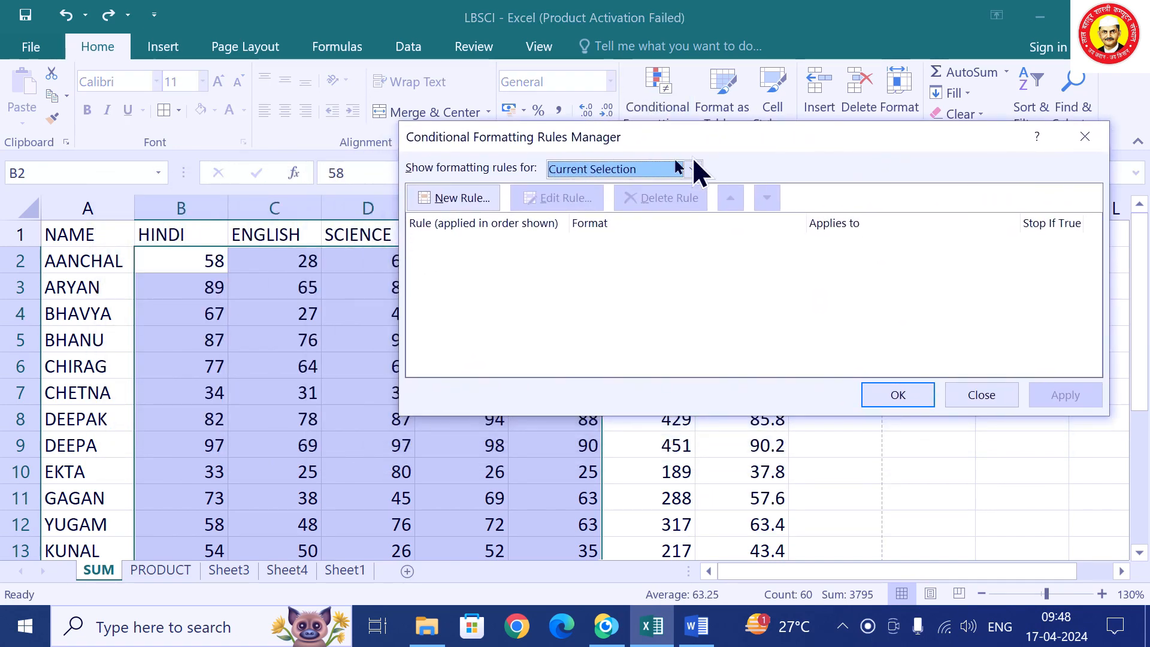
{"action": "left_click", "coordinate": [464, 196]}
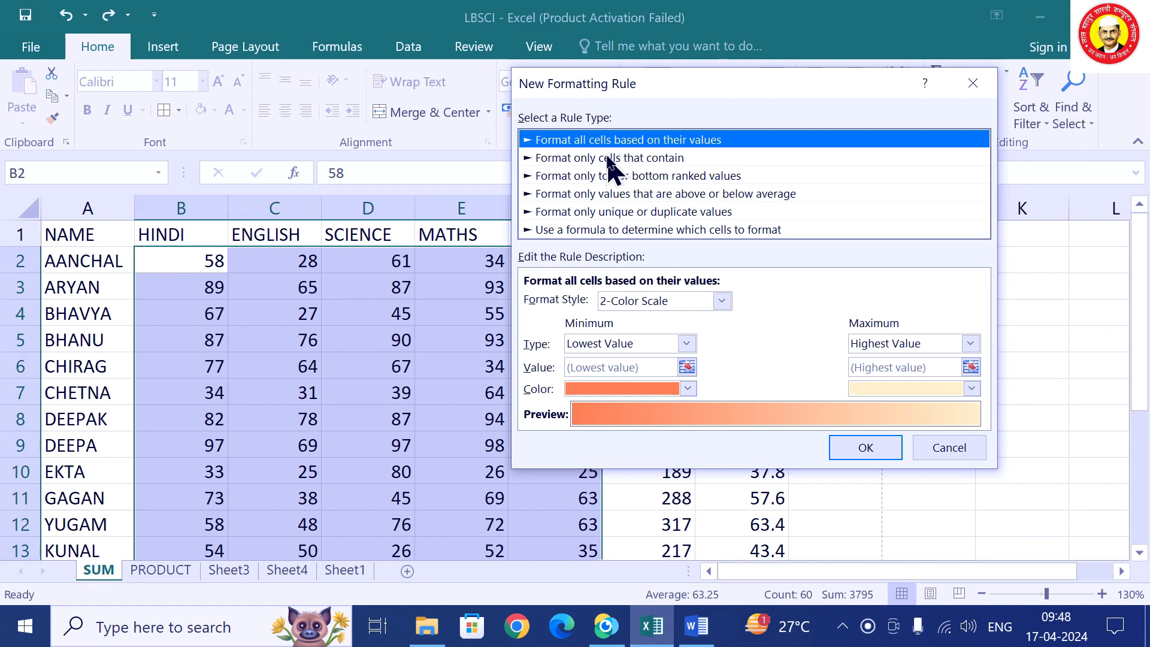
{"action": "left_click", "coordinate": [611, 158]}
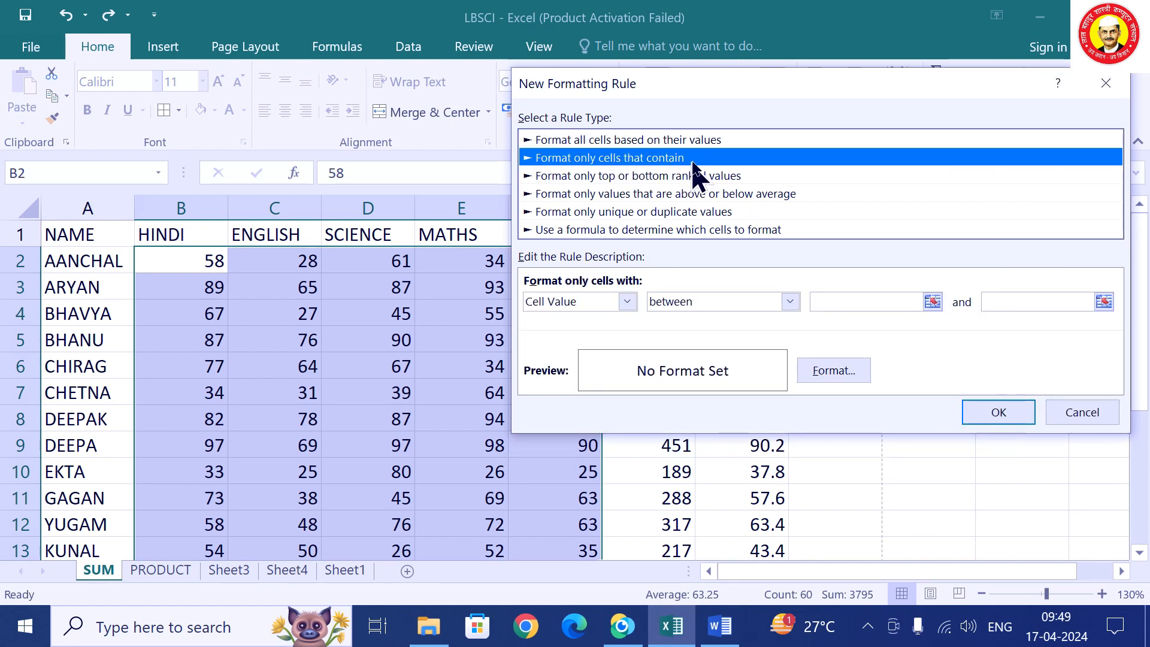
{"action": "left_click", "coordinate": [736, 309]}
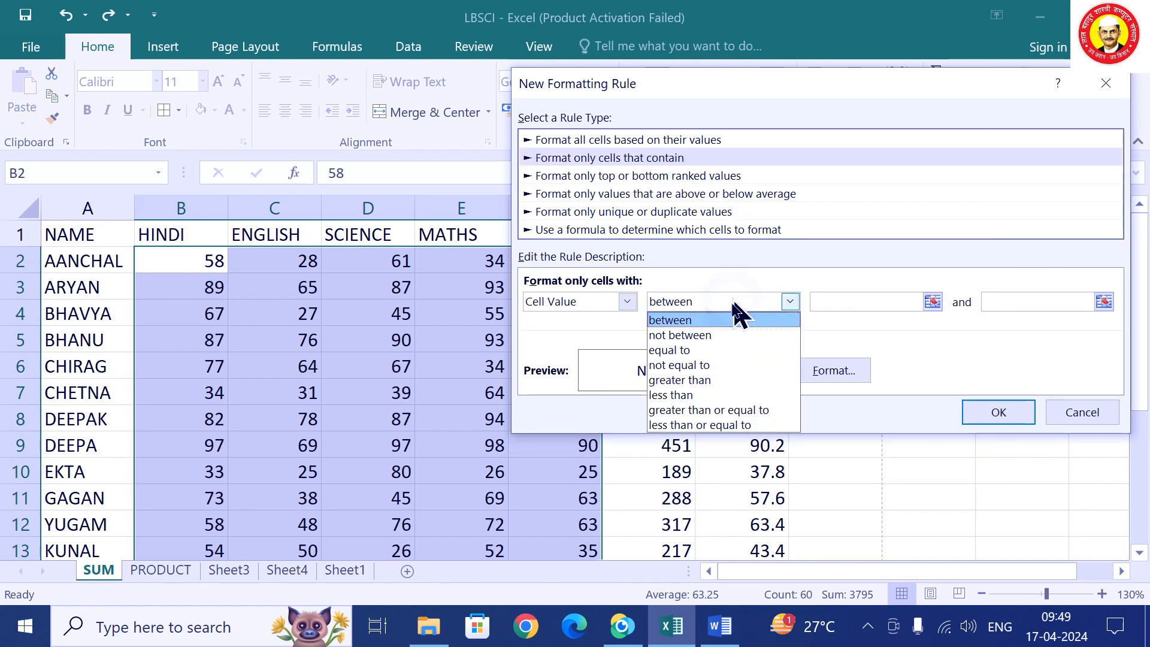
{"action": "left_click", "coordinate": [713, 408]}
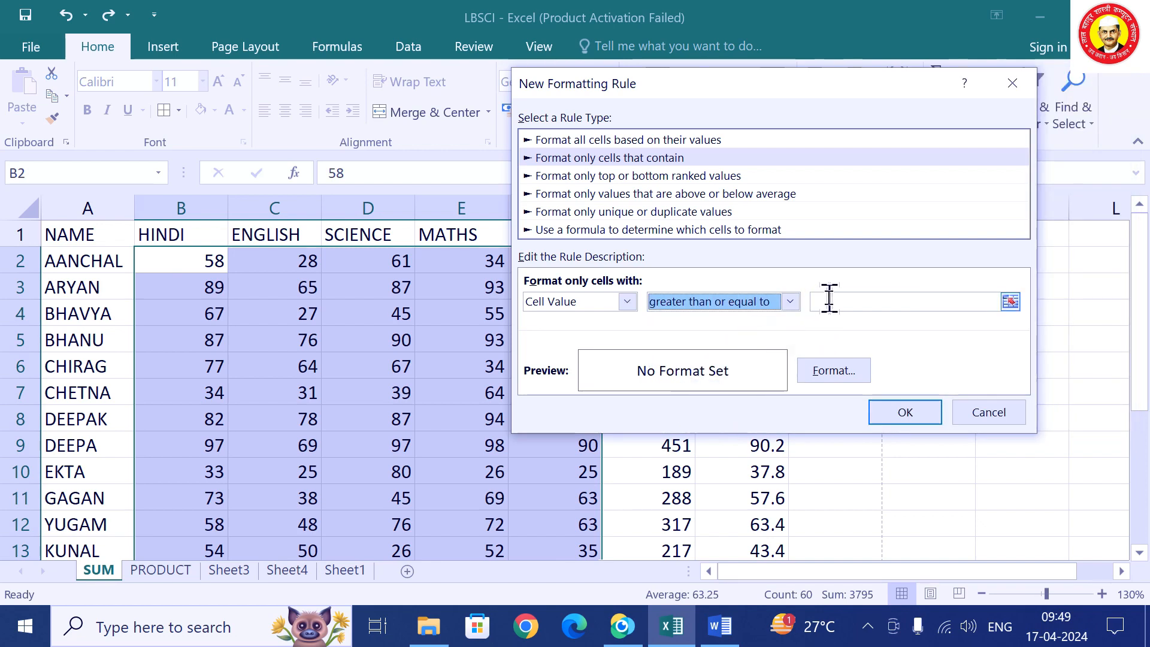
{"action": "left_click", "coordinate": [821, 302]}
{"action": "type", "text": "90"}
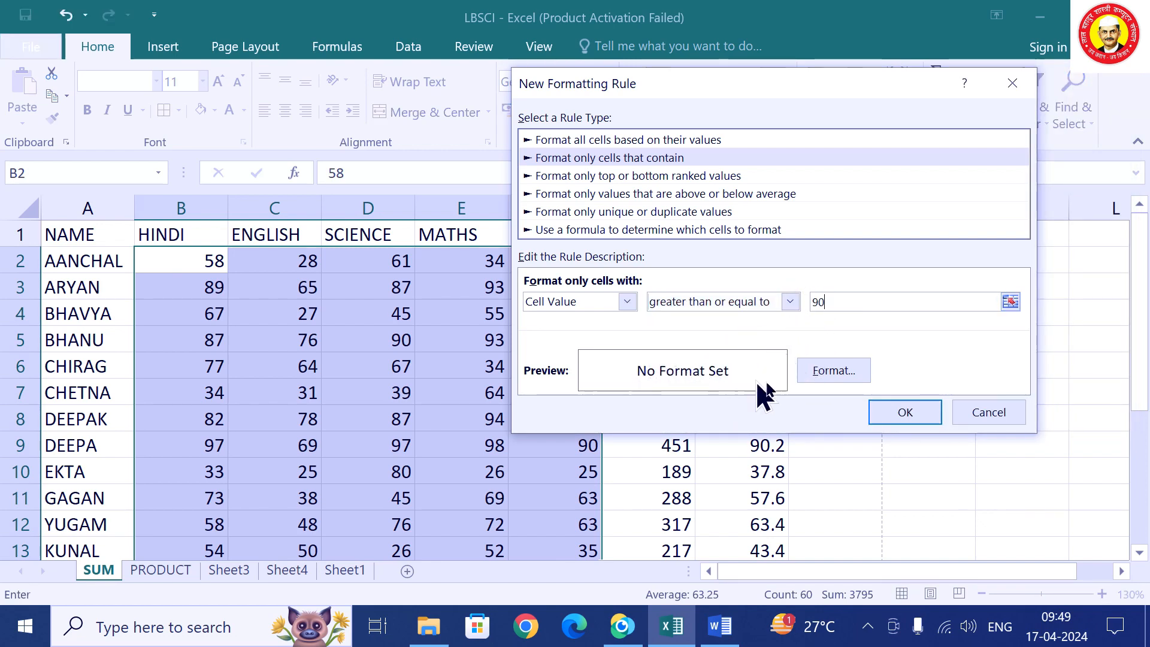
Format matching marks with red bold italic text on a light blue-grey fill.
{"action": "left_click", "coordinate": [839, 370]}
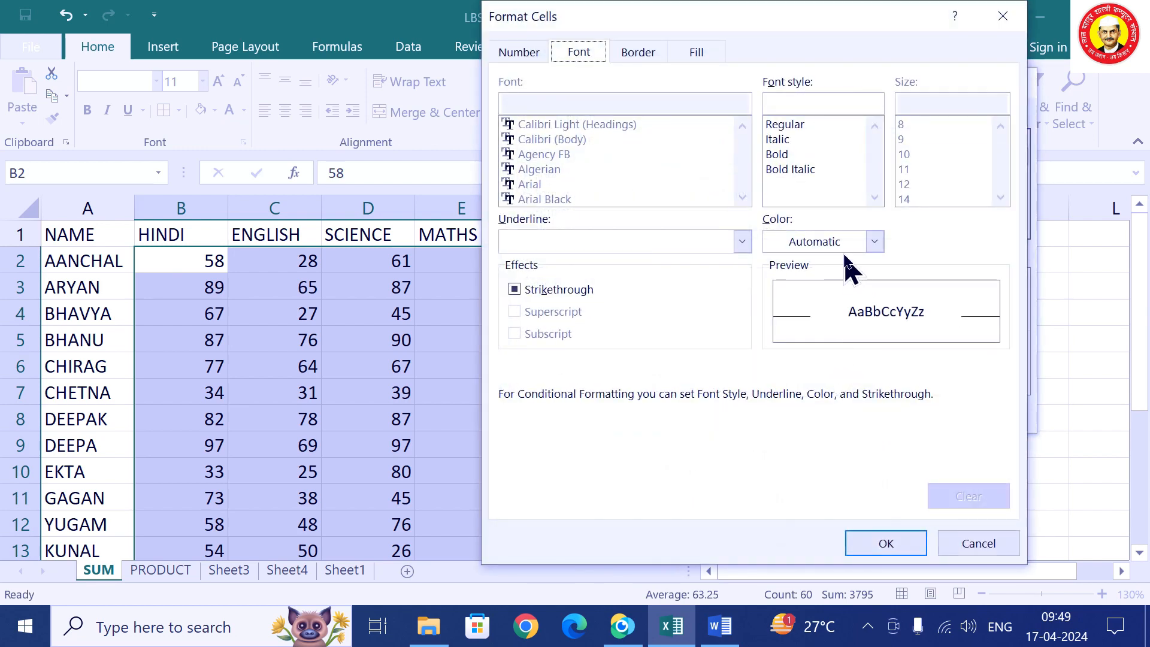
{"action": "left_click", "coordinate": [851, 241]}
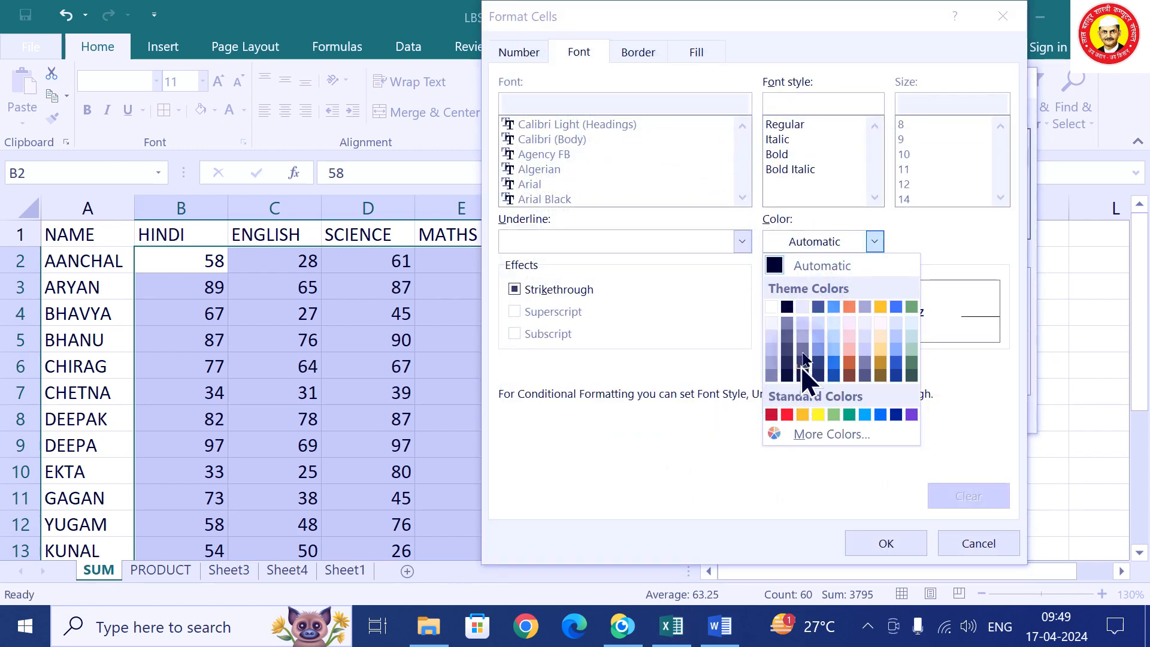
{"action": "left_click", "coordinate": [787, 414]}
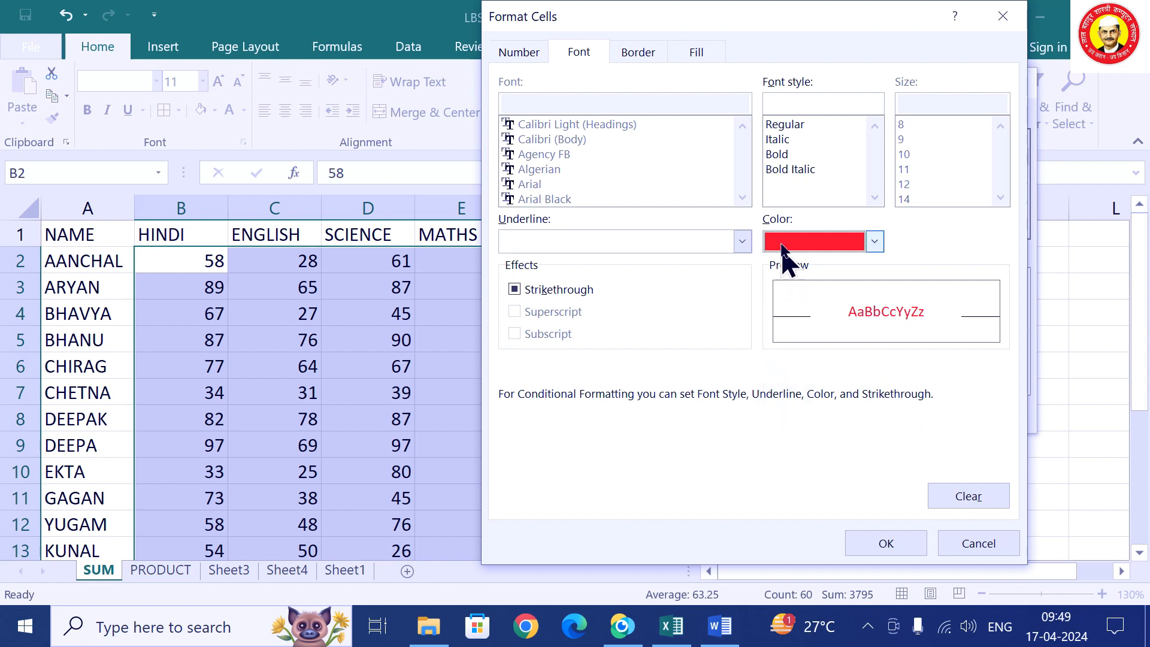
{"action": "left_click", "coordinate": [809, 169]}
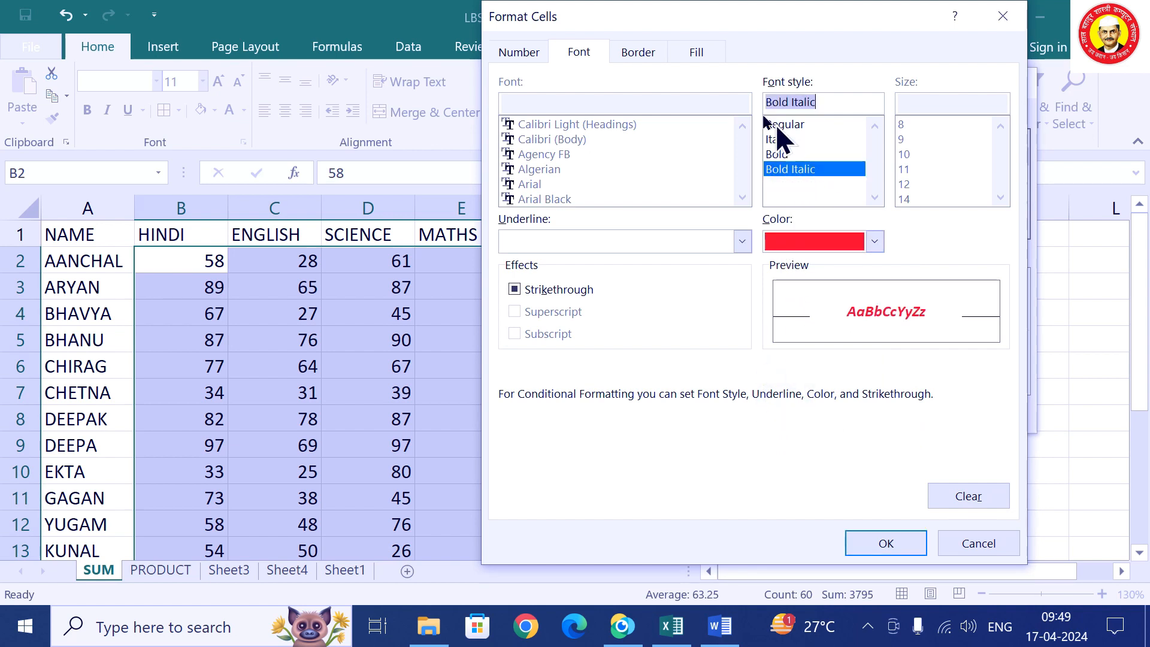
{"action": "left_click", "coordinate": [697, 52]}
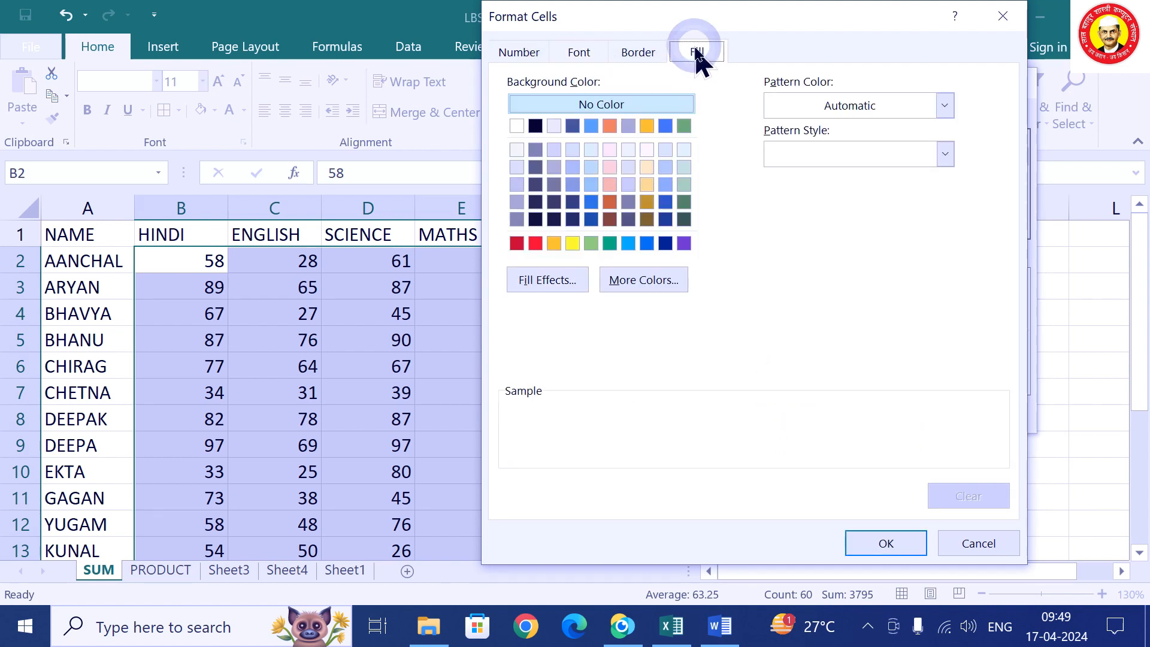
{"action": "left_click", "coordinate": [646, 57]}
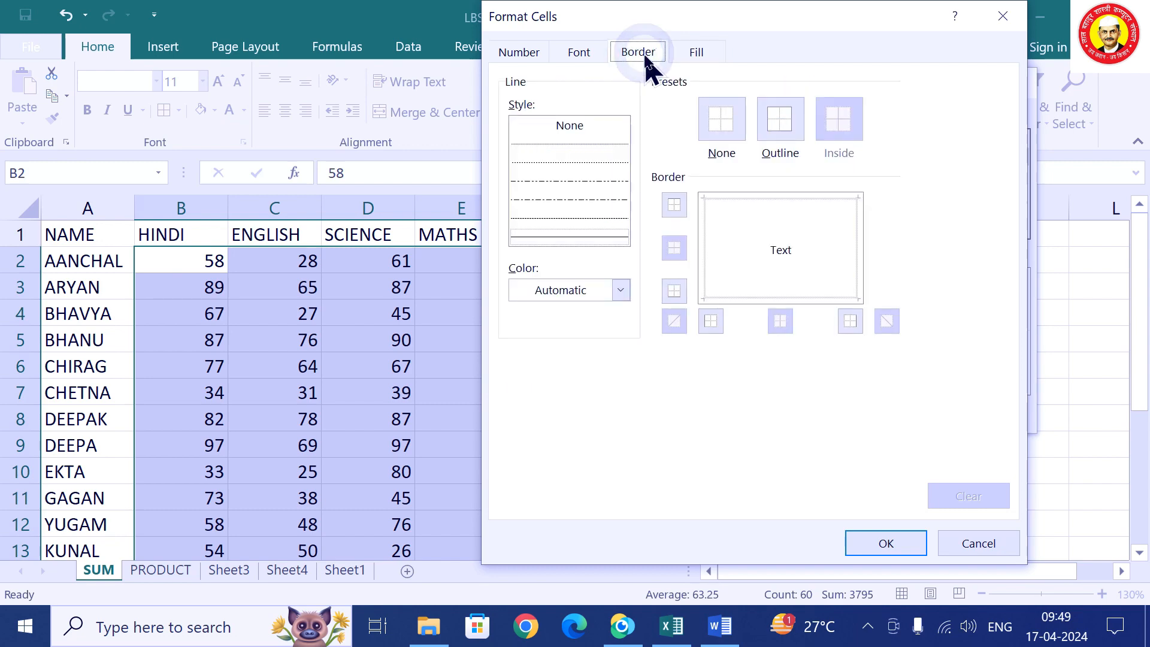
{"action": "left_click", "coordinate": [700, 53]}
{"action": "left_click", "coordinate": [684, 168]}
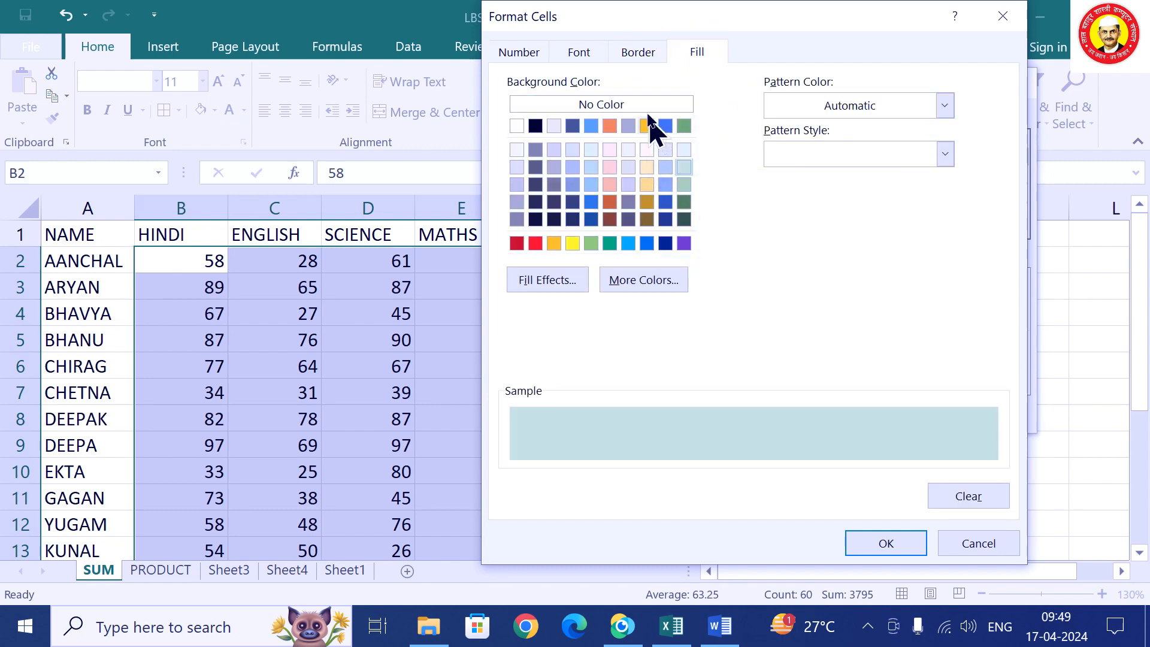
Add a purple dash-dot outline border and save the >= 90 rule.
{"action": "left_click", "coordinate": [637, 52]}
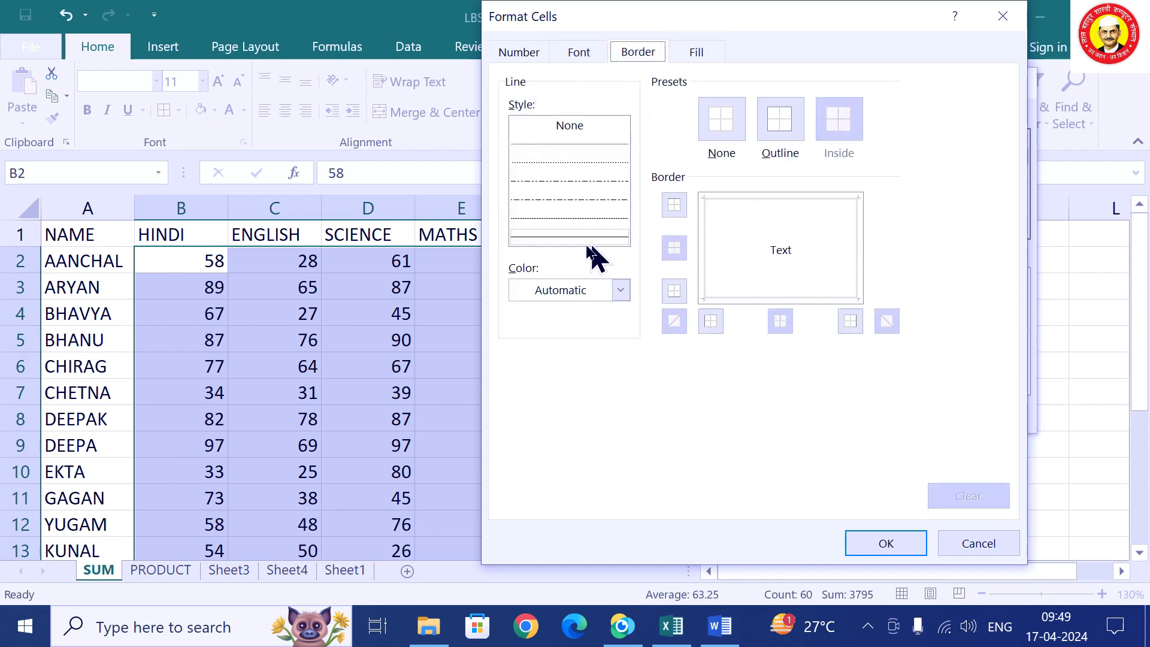
{"action": "left_click", "coordinate": [590, 291]}
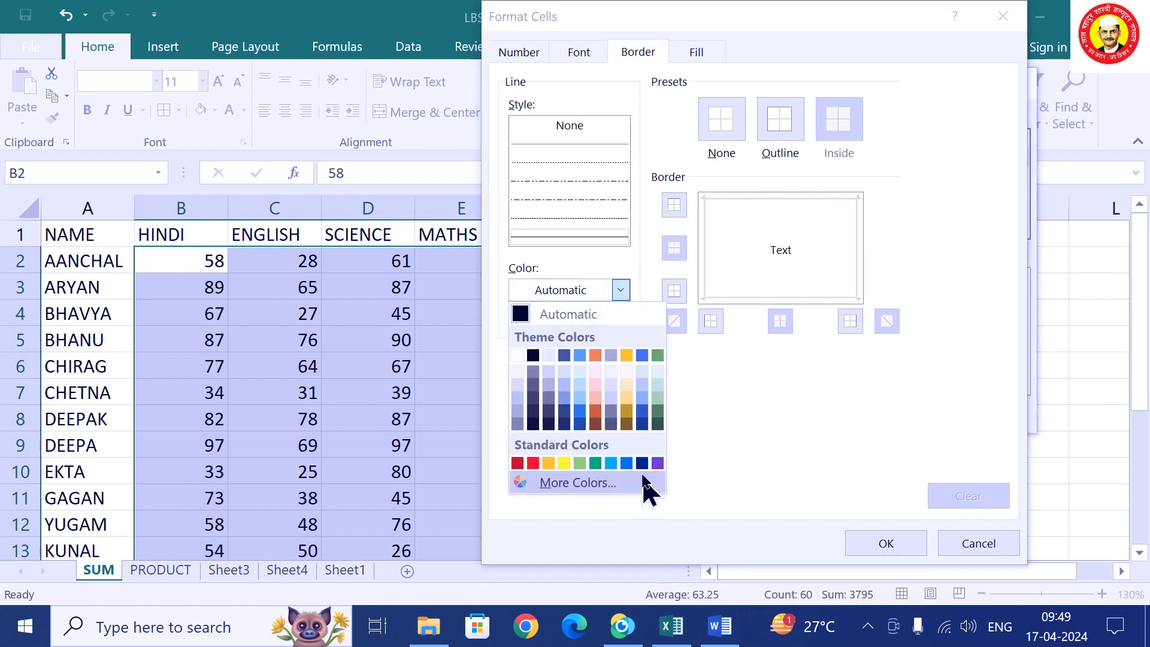
{"action": "left_click", "coordinate": [658, 464]}
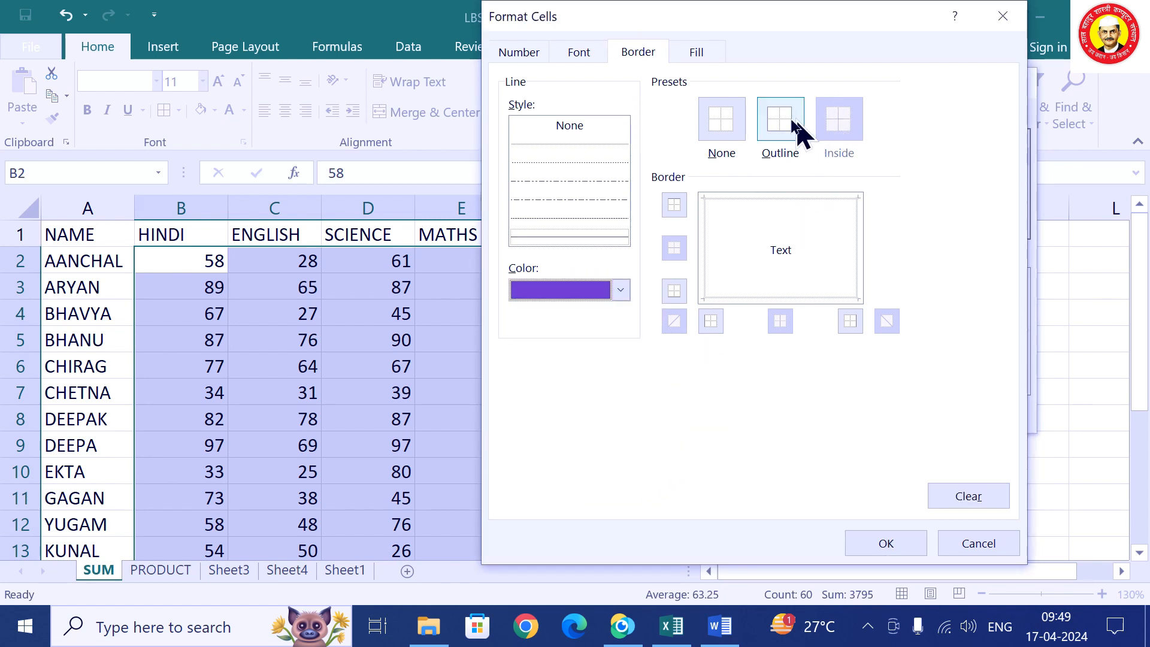
{"action": "left_click", "coordinate": [781, 127]}
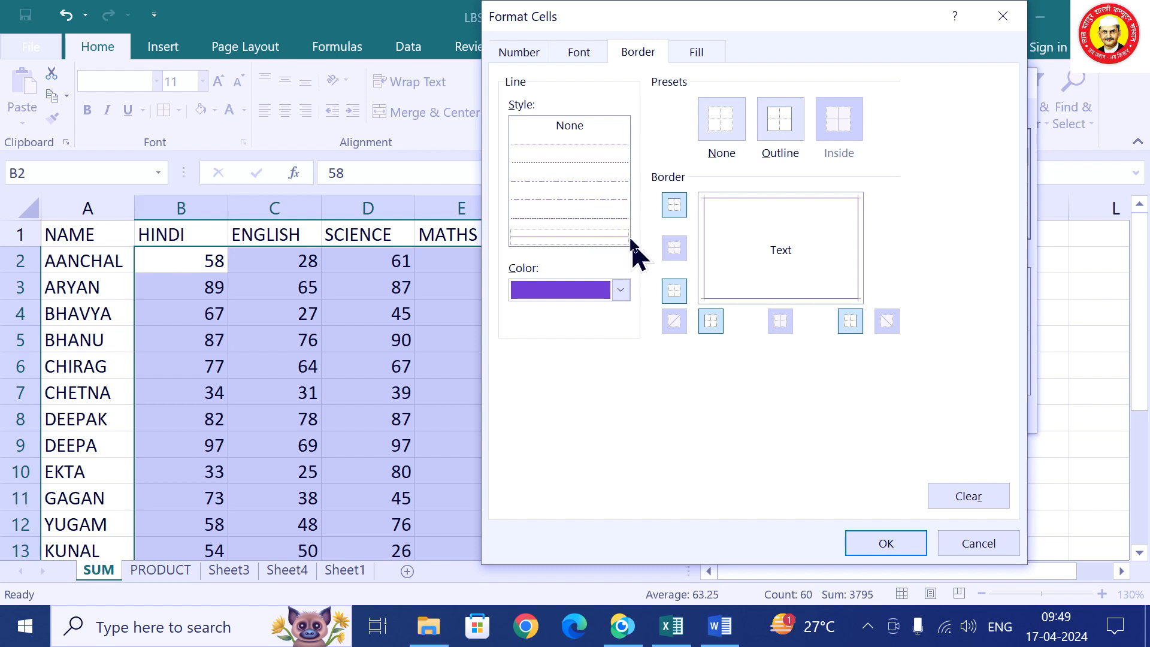
{"action": "left_click", "coordinate": [593, 201]}
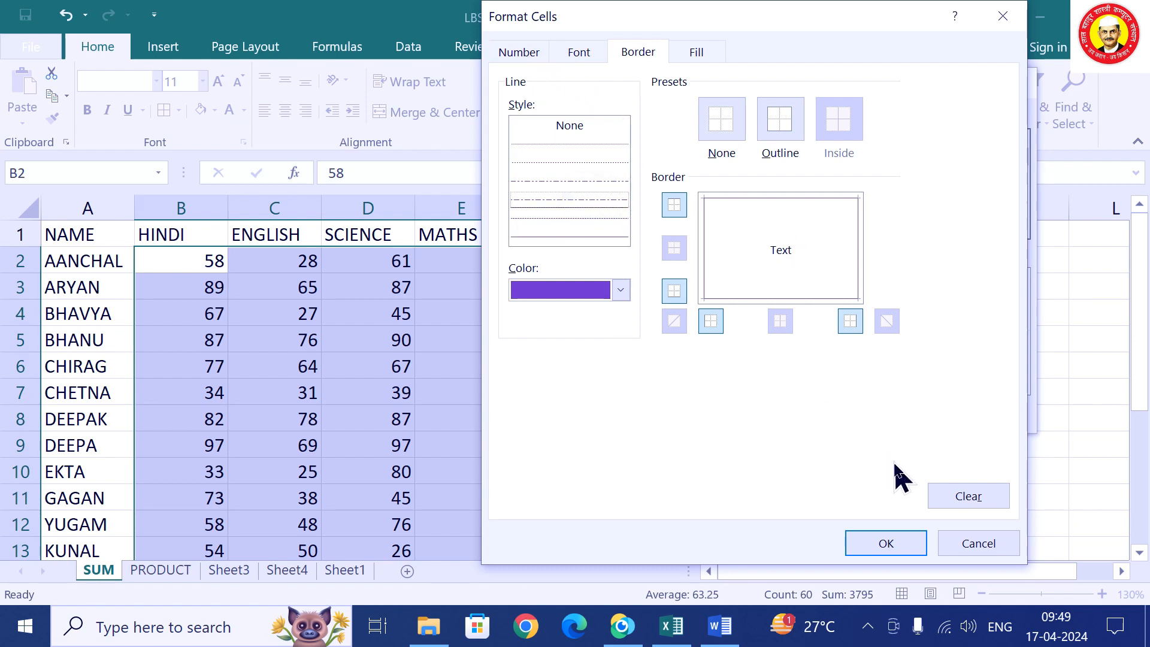
{"action": "left_click", "coordinate": [886, 543]}
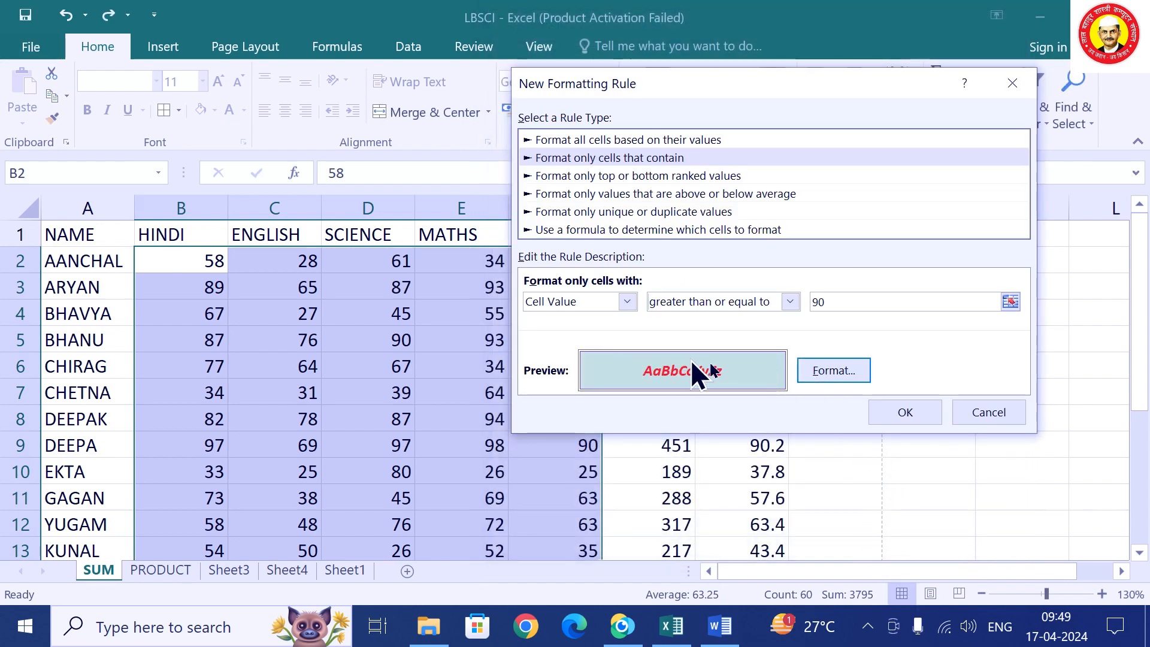
{"action": "left_click", "coordinate": [912, 417]}
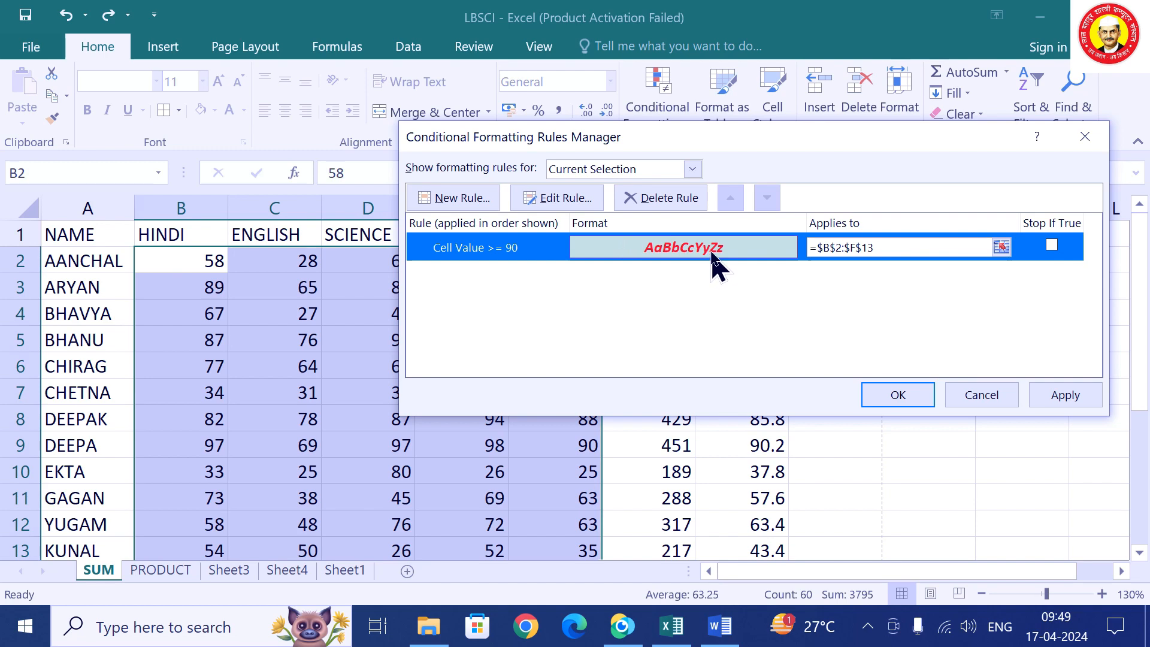
Start a second rule formatting cell values less than or equal to 30.
{"action": "left_click", "coordinate": [483, 204]}
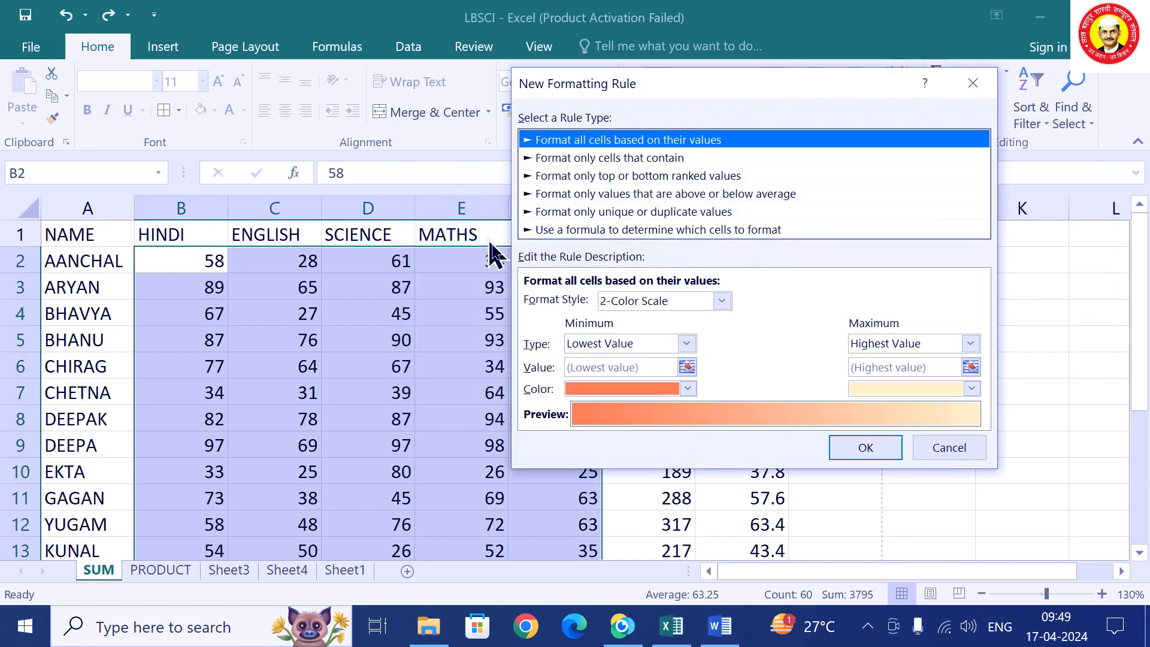
{"action": "left_click", "coordinate": [567, 158]}
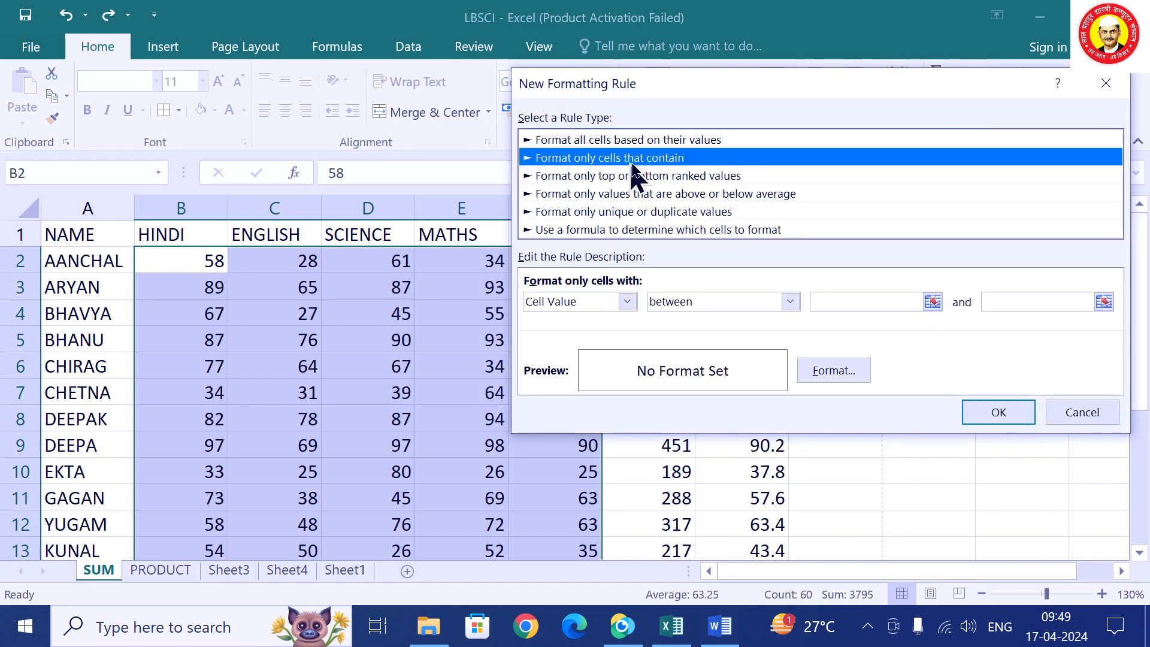
{"action": "left_click", "coordinate": [706, 302]}
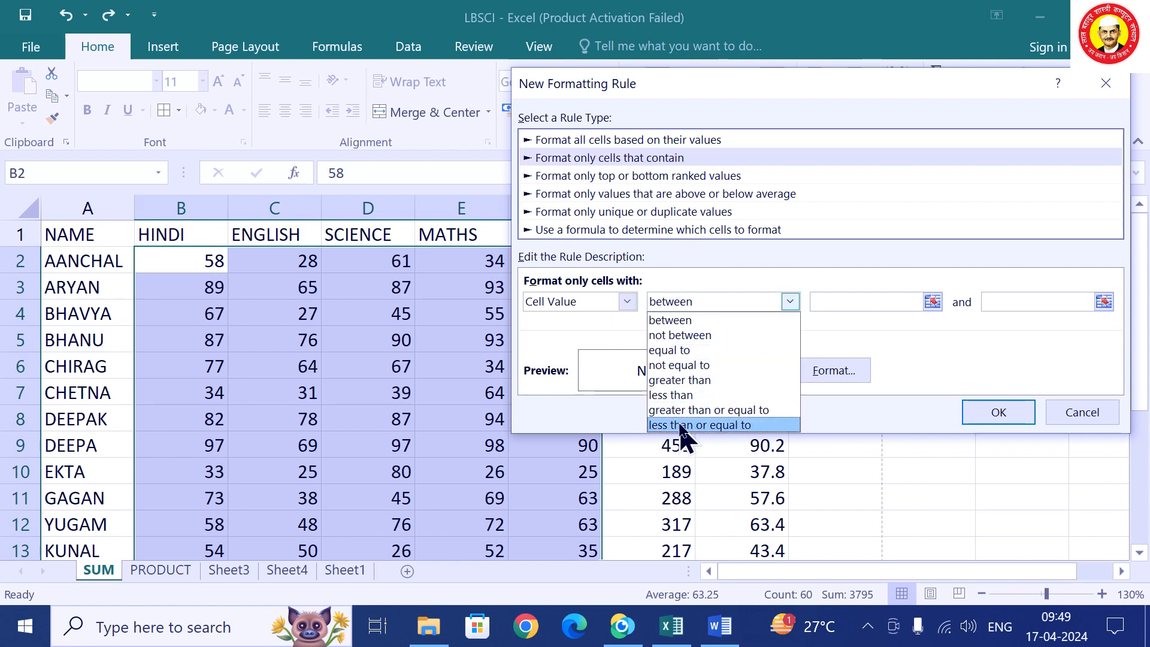
{"action": "left_click", "coordinate": [683, 425]}
{"action": "left_click", "coordinate": [861, 300]}
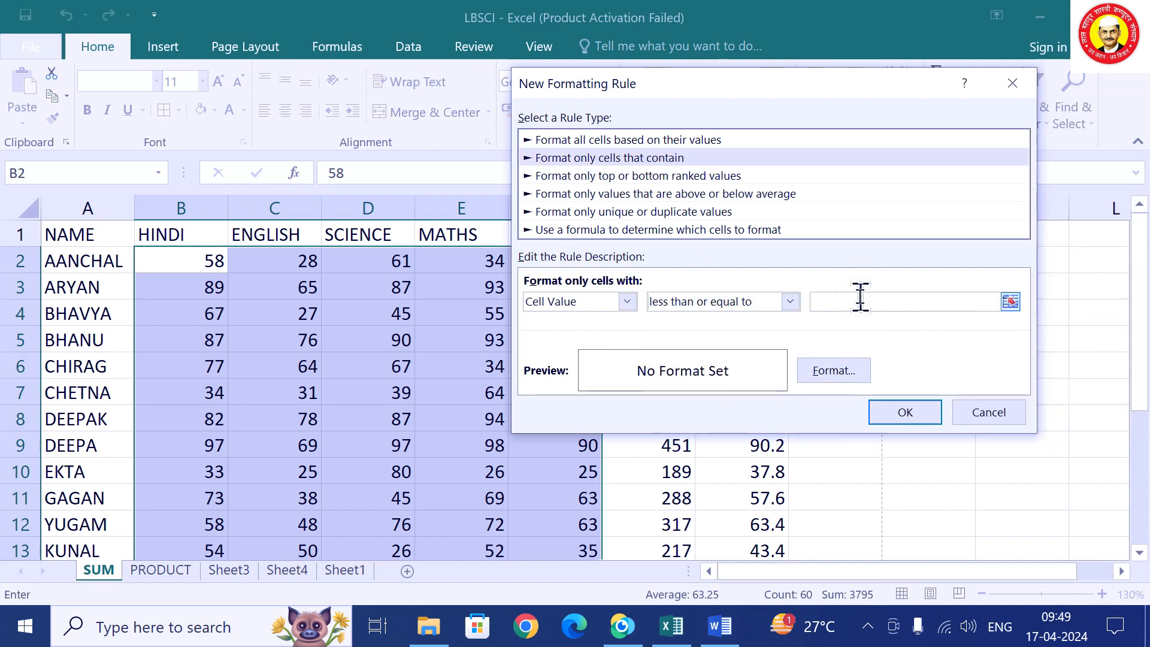
{"action": "type", "text": "30"}
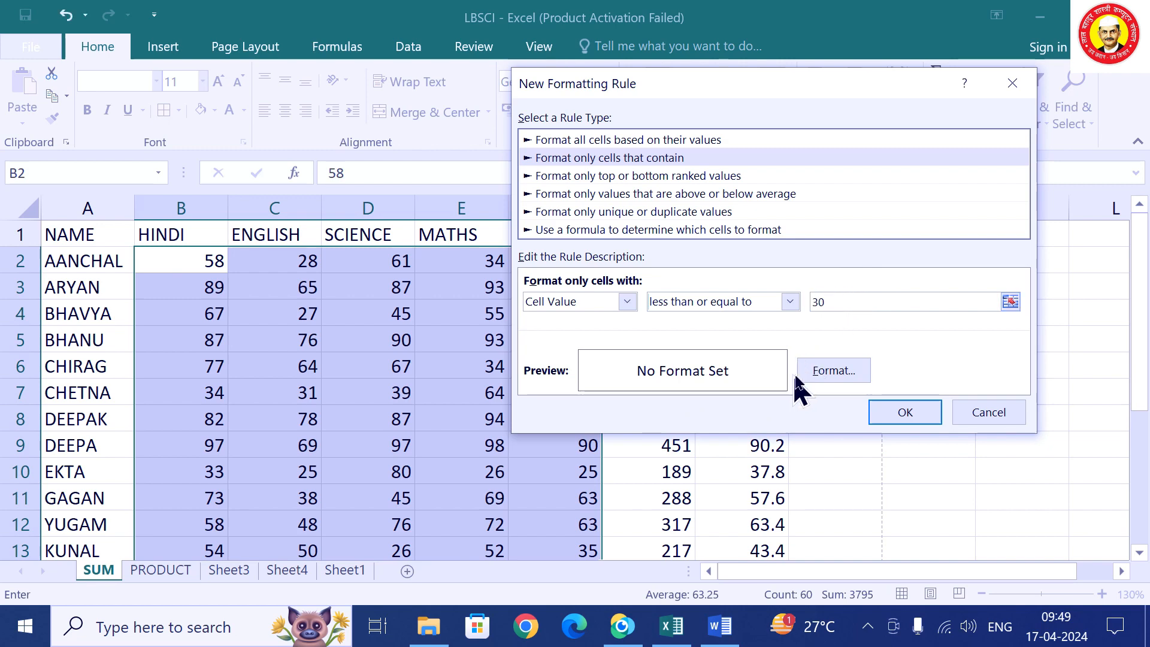
Give the <= 30 rule light blue bold italic text and apply both rules.
{"action": "left_click", "coordinate": [833, 371]}
{"action": "left_click", "coordinate": [582, 53]}
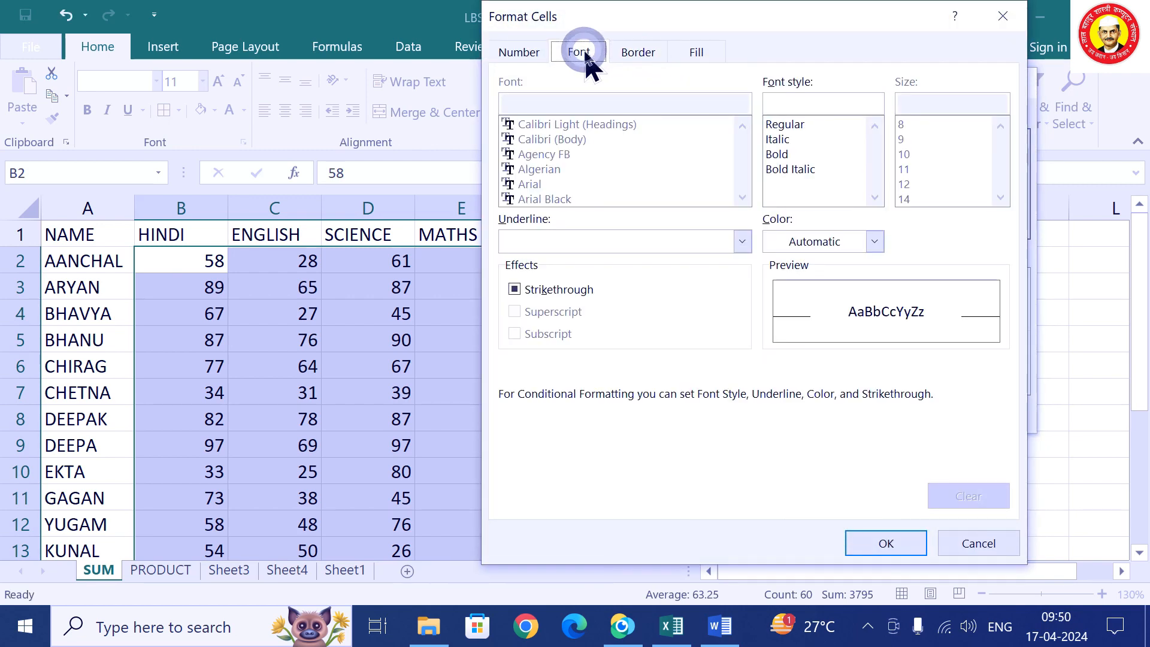
{"action": "left_click", "coordinate": [875, 241]}
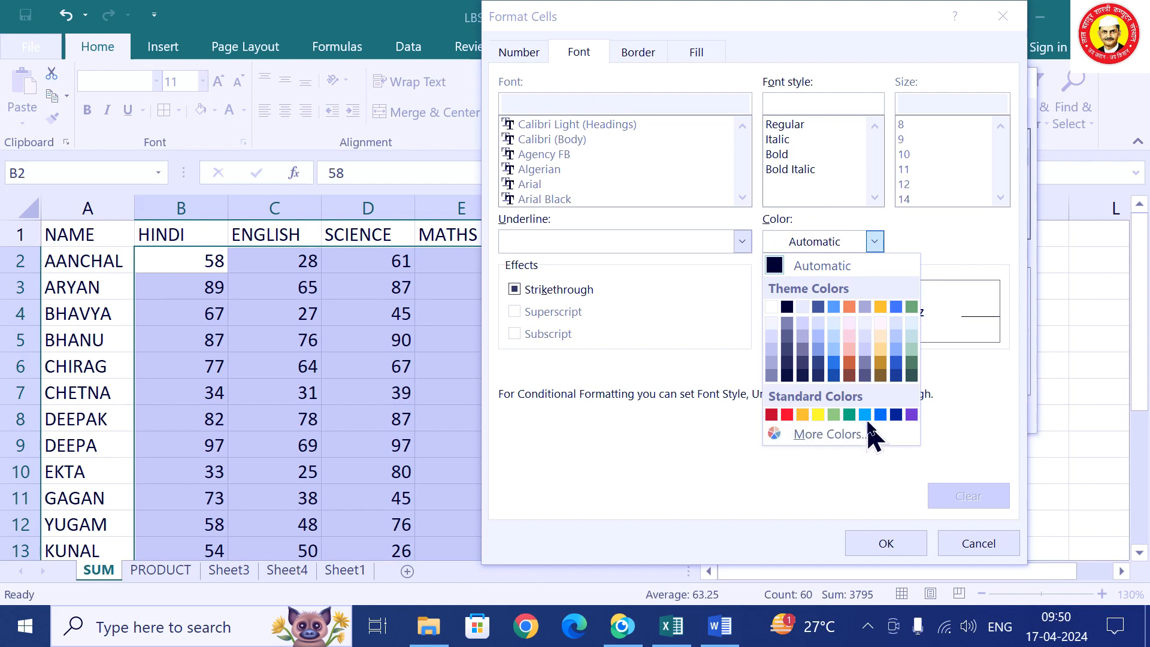
{"action": "left_click", "coordinate": [865, 414]}
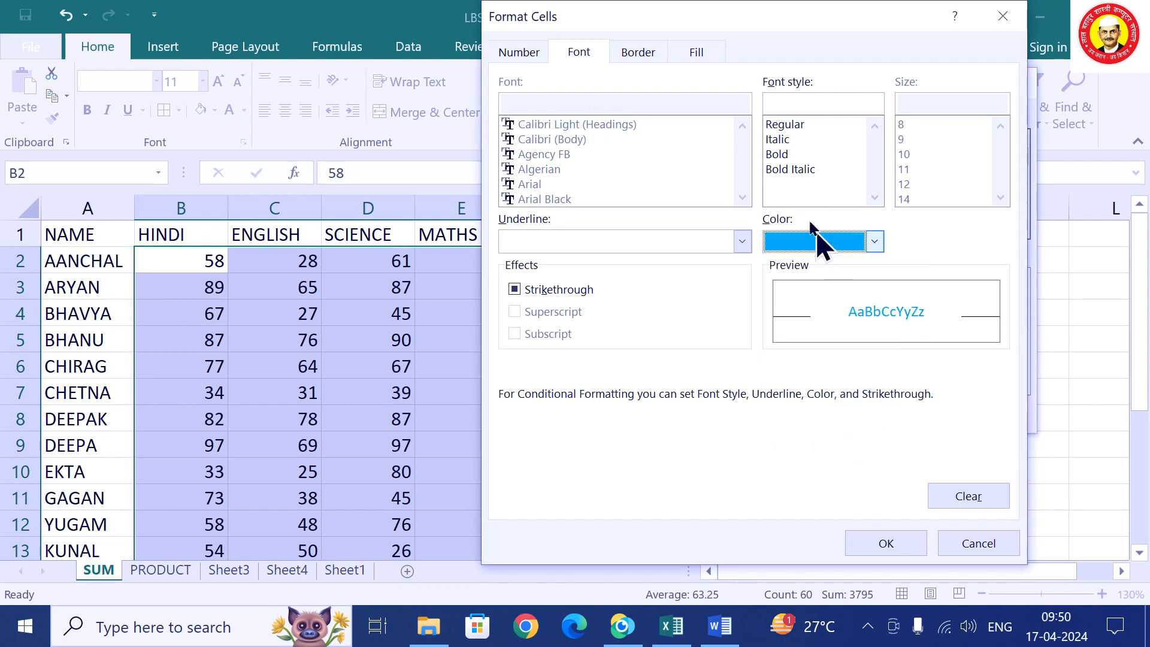
{"action": "left_click", "coordinate": [776, 170]}
{"action": "left_click", "coordinate": [886, 543]}
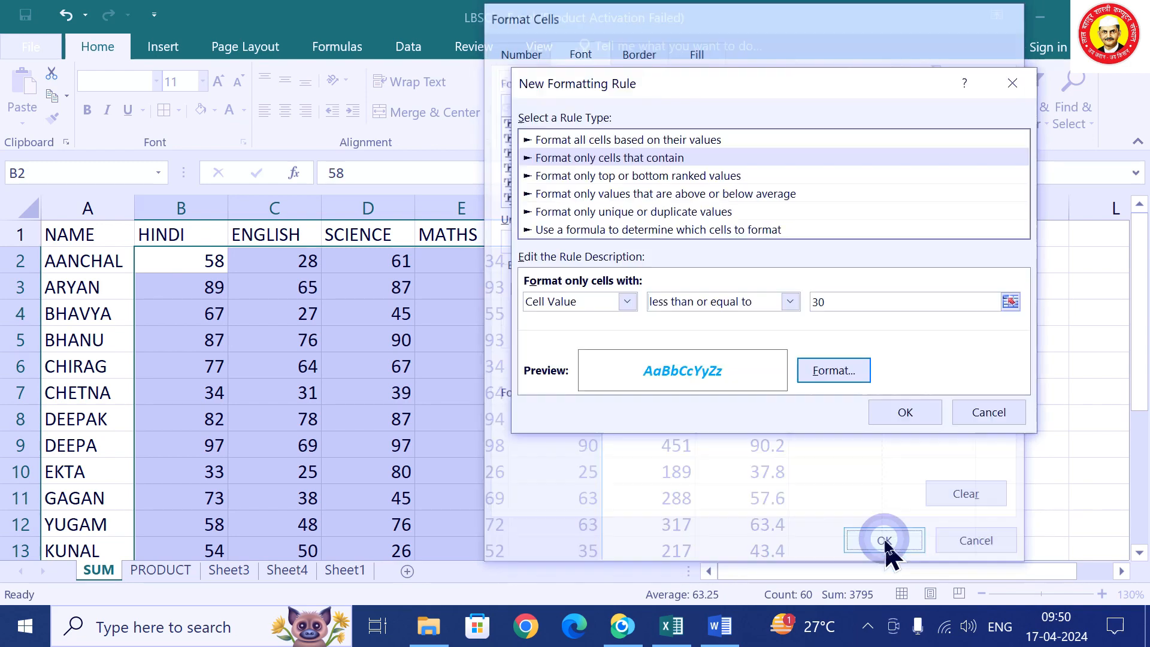
{"action": "left_click", "coordinate": [903, 412]}
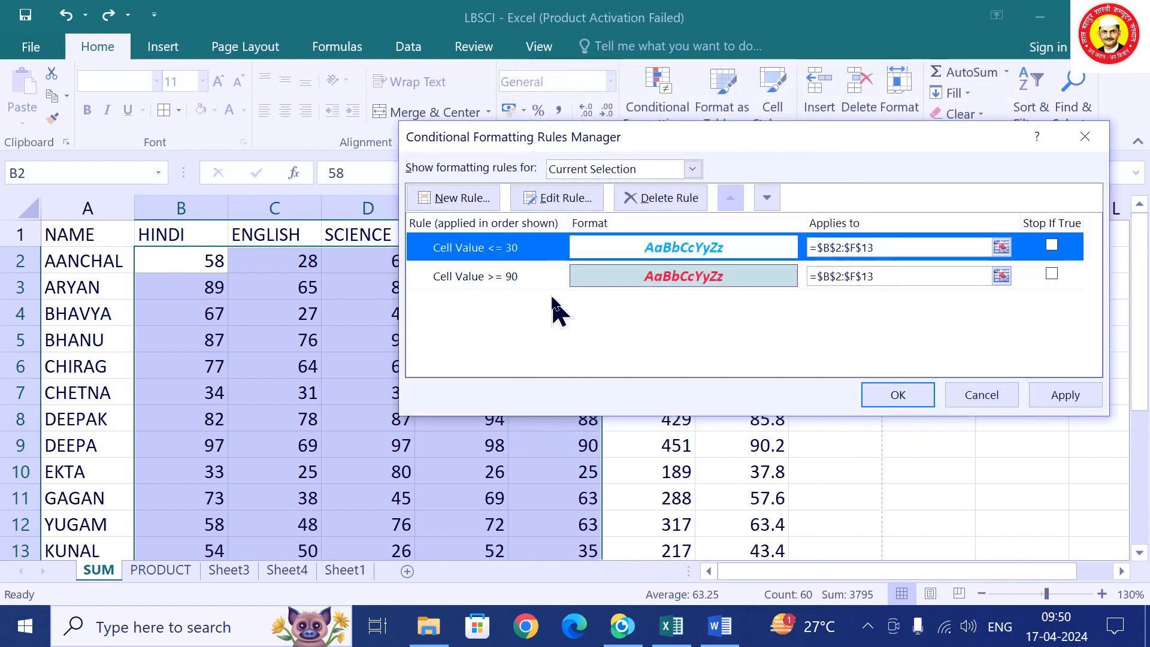
{"action": "left_click", "coordinate": [923, 390]}
Change BHANU's MATHS mark in E5 to 56 and DEEPA's in E9 to 21.
{"action": "scroll", "coordinate": [567, 349], "scroll_direction": "down", "scroll_amount": 1}
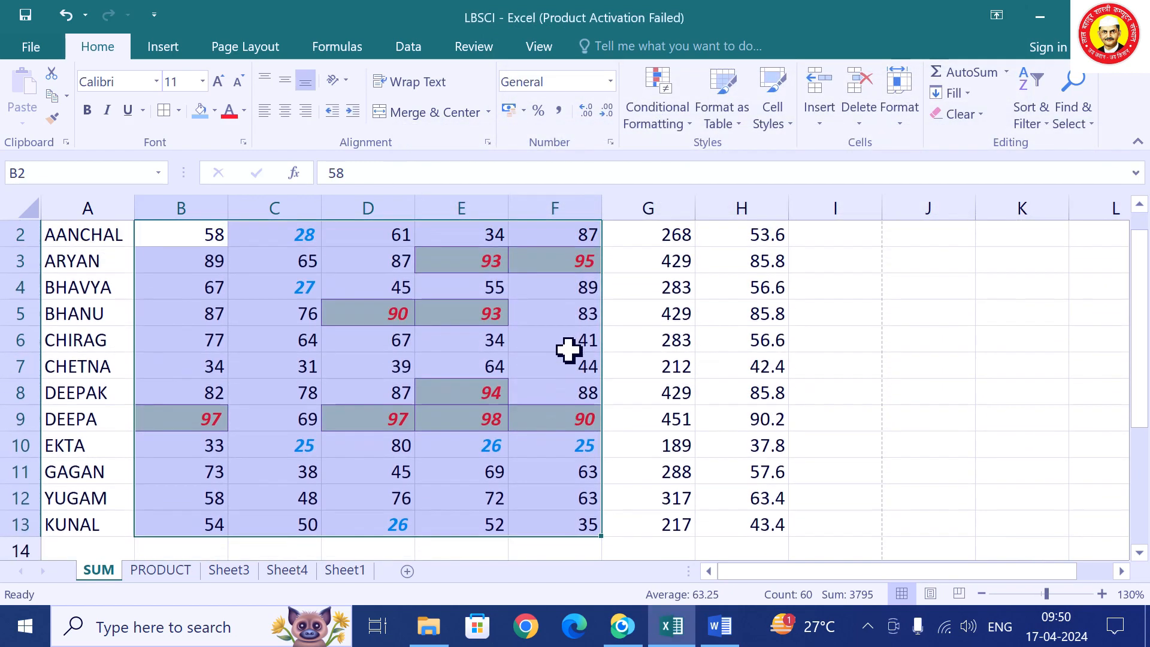
{"action": "scroll", "coordinate": [568, 349], "scroll_direction": "up", "scroll_amount": 1}
{"action": "left_click", "coordinate": [548, 360]}
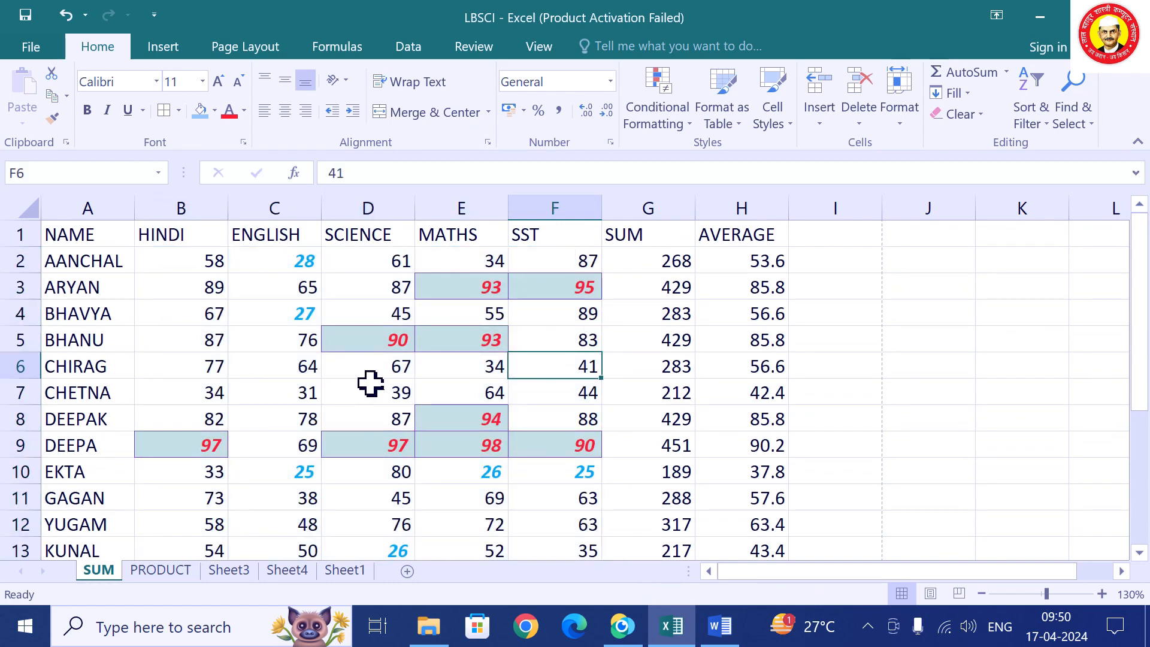
{"action": "left_click", "coordinate": [485, 340]}
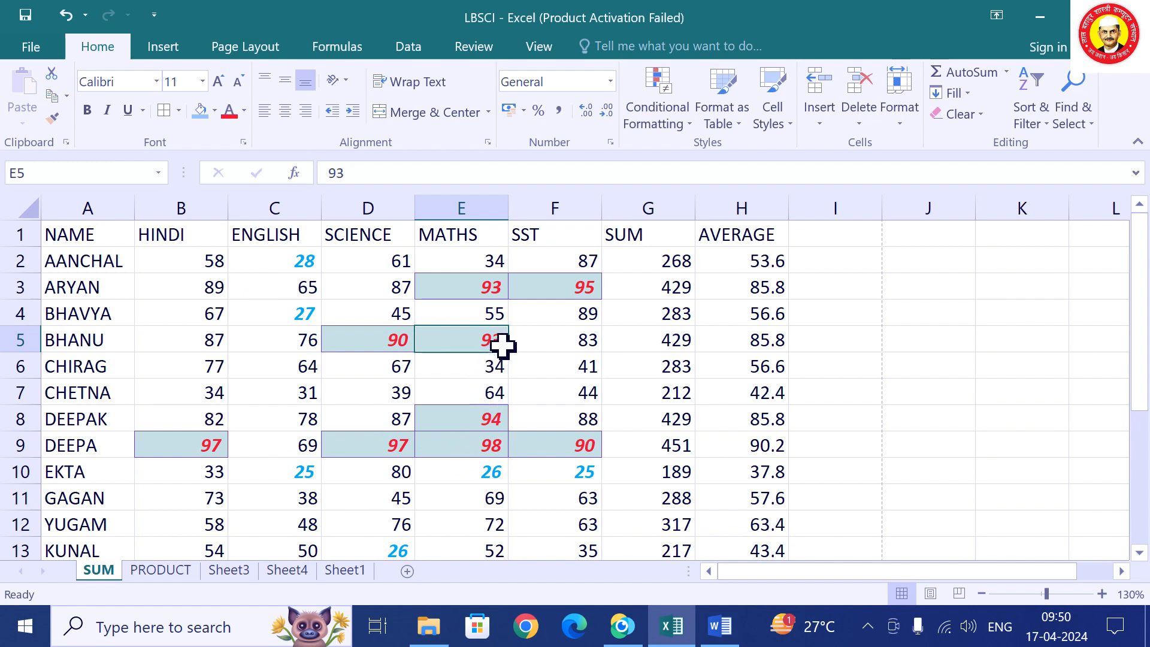
{"action": "type", "text": "56"}
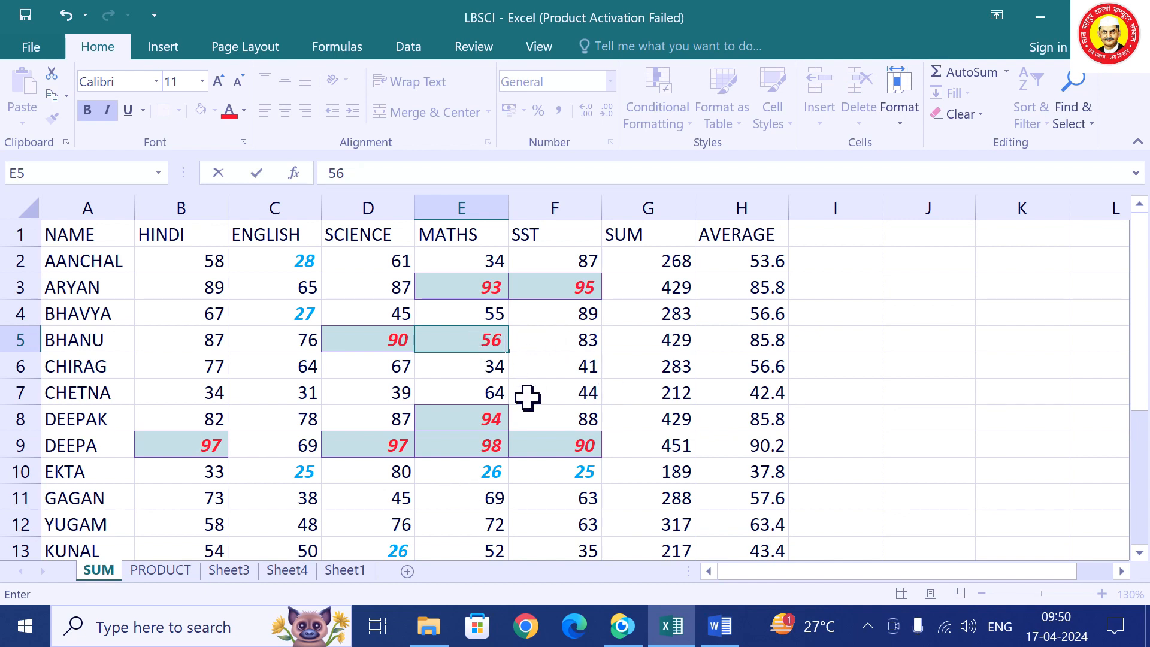
{"action": "left_click", "coordinate": [574, 514]}
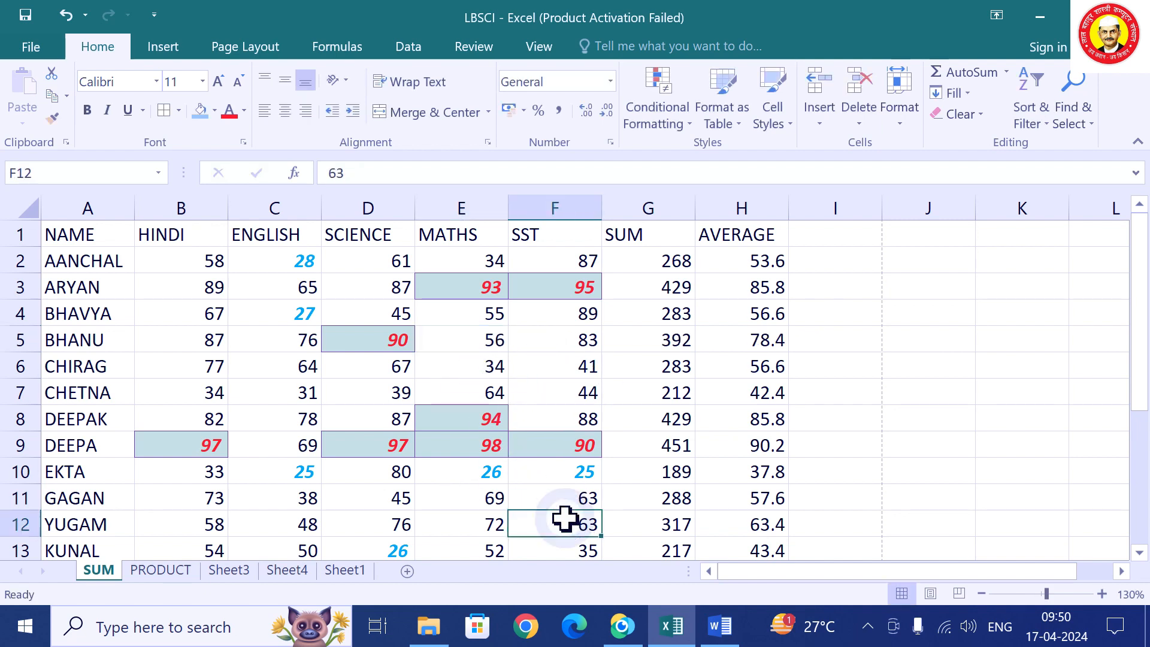
{"action": "left_click", "coordinate": [490, 449]}
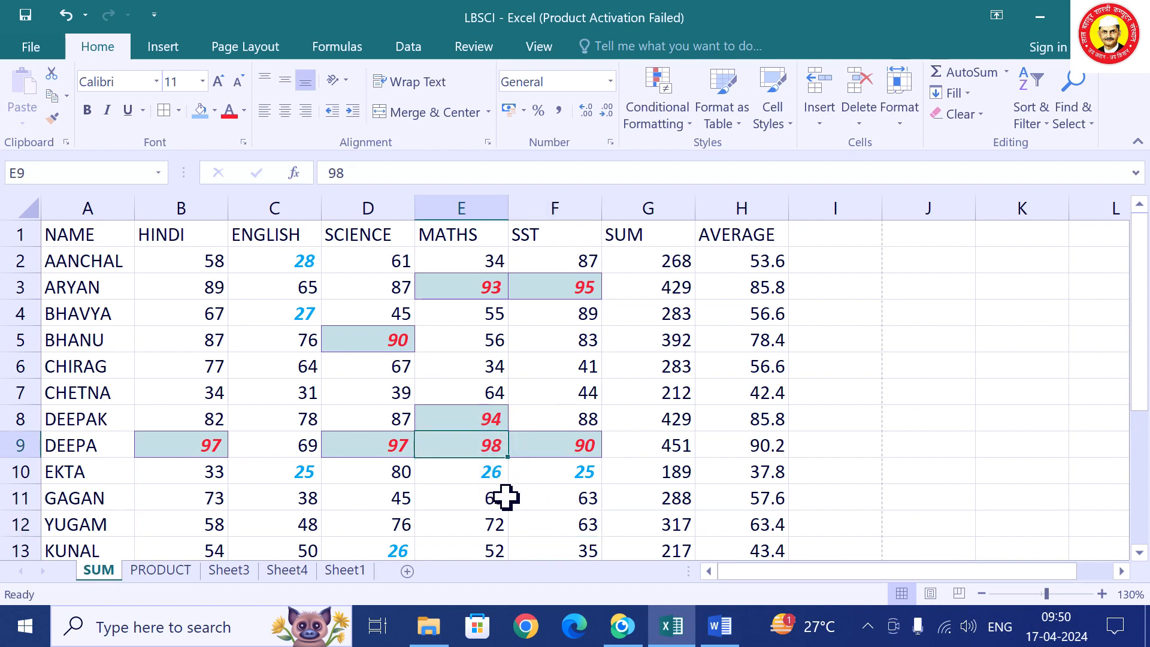
{"action": "type", "text": "21"}
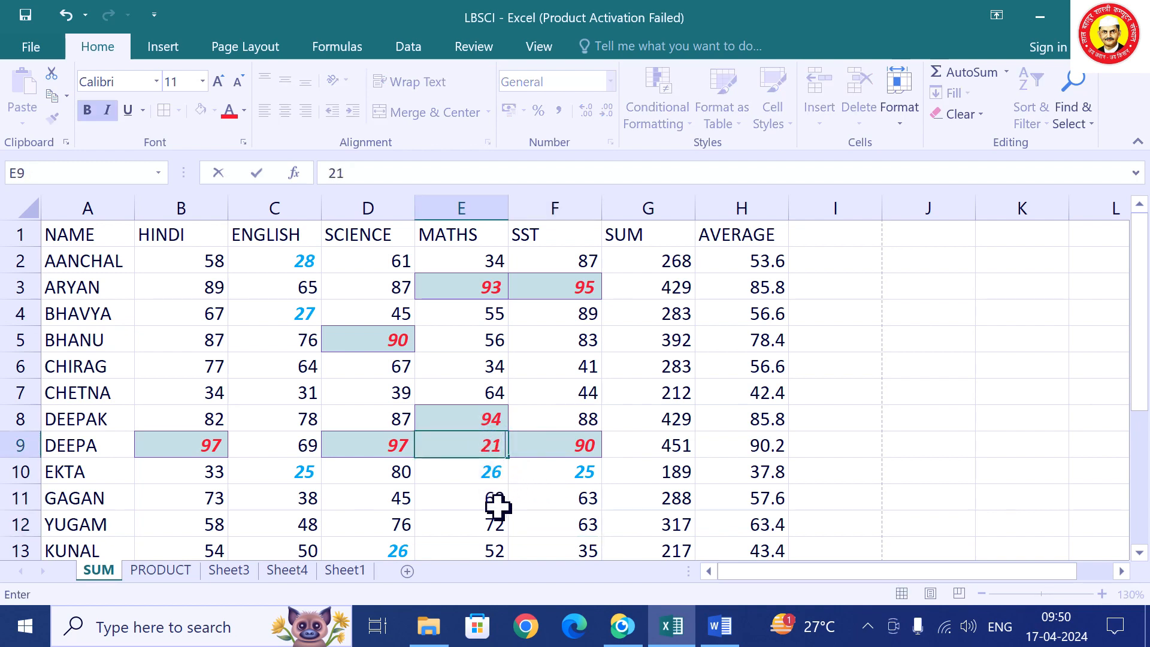
{"action": "left_click", "coordinate": [504, 530]}
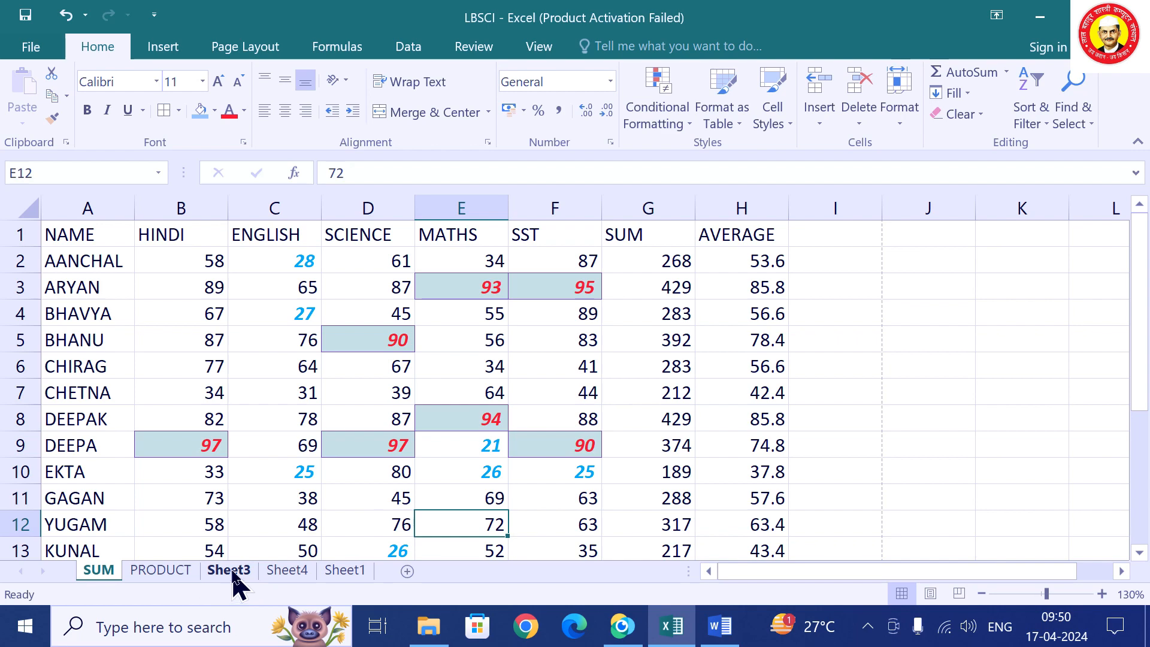
On Sheet4, select the POST column B1:B11 and open Conditional Formatting.
{"action": "left_click", "coordinate": [236, 572]}
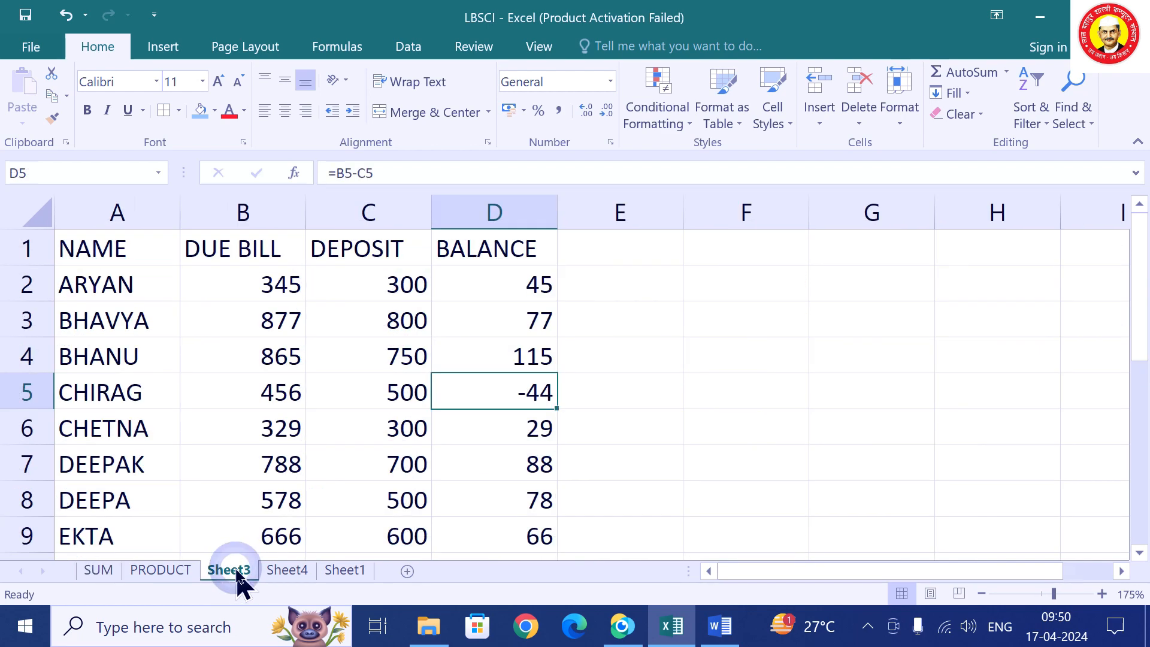
{"action": "left_click", "coordinate": [287, 572]}
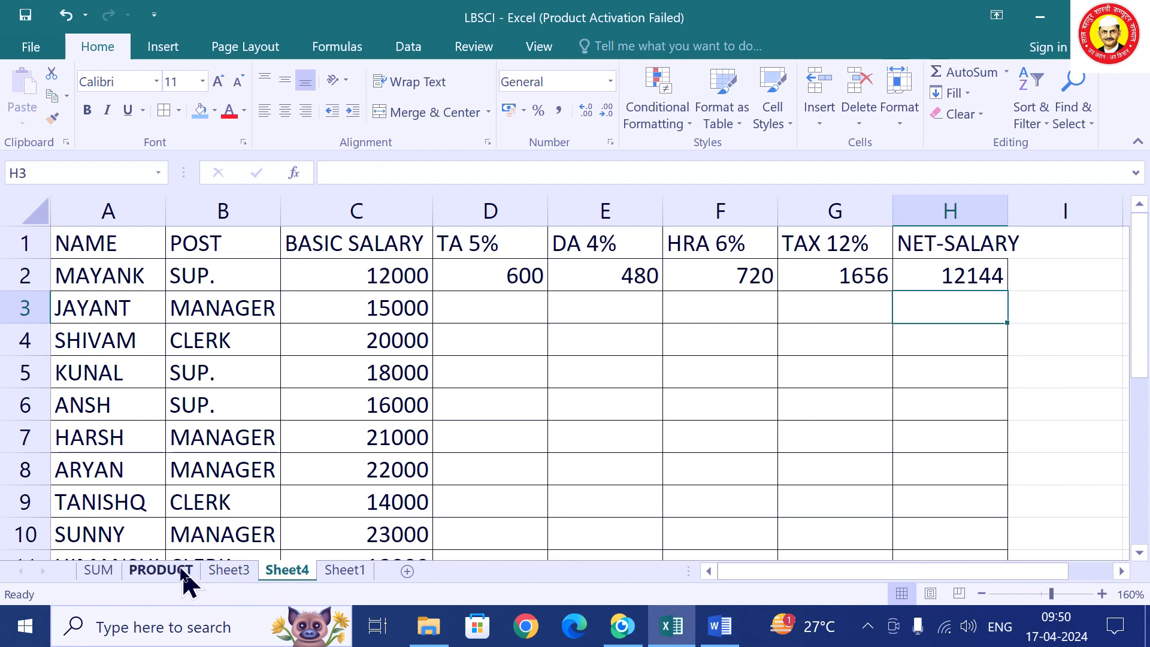
{"action": "left_click", "coordinate": [154, 574]}
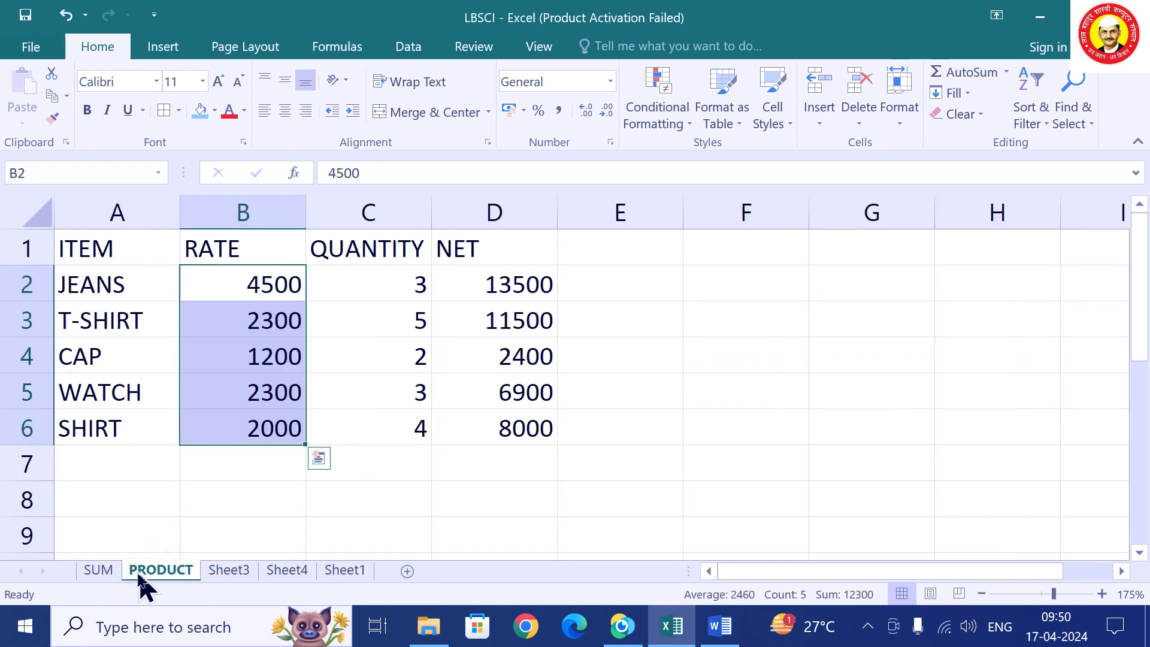
{"action": "left_click", "coordinate": [217, 574]}
{"action": "left_click", "coordinate": [311, 572]}
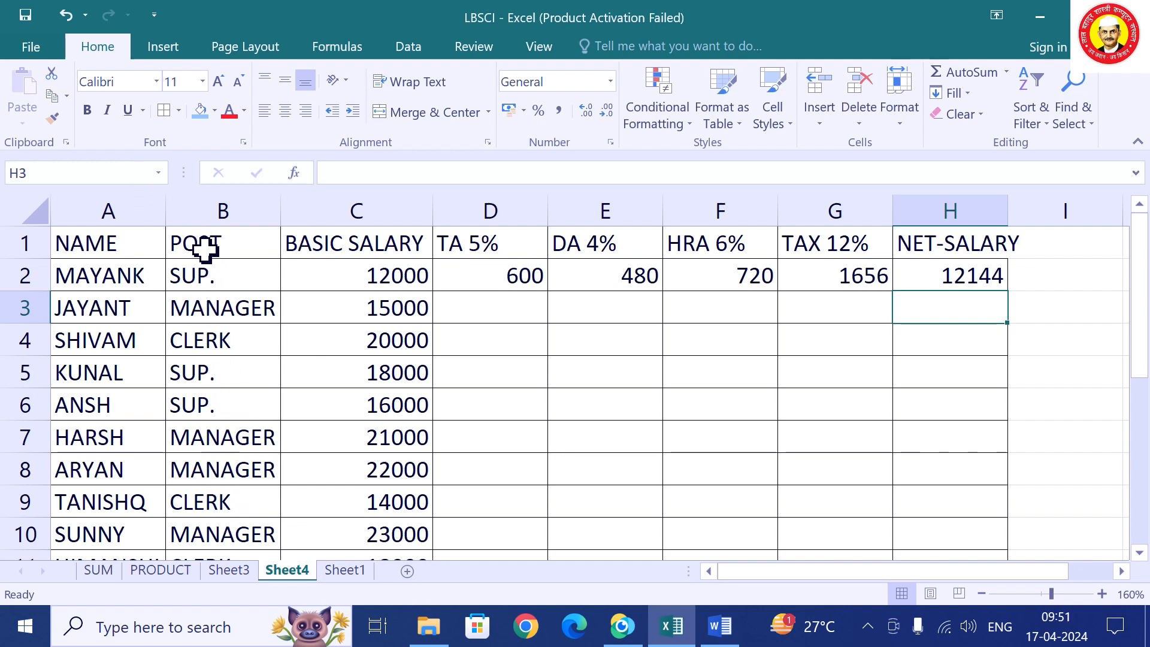
{"action": "left_click_drag", "start_coordinate": [220, 249], "coordinate": [272, 501]}
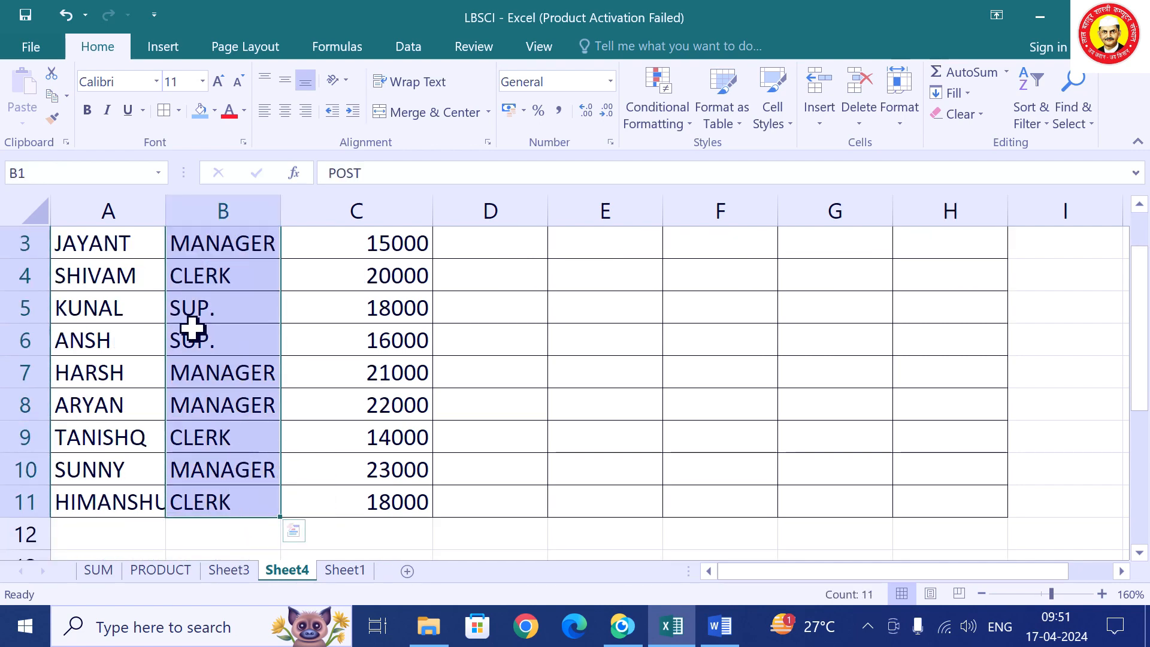
{"action": "scroll", "coordinate": [191, 327], "scroll_direction": "up", "scroll_amount": 1}
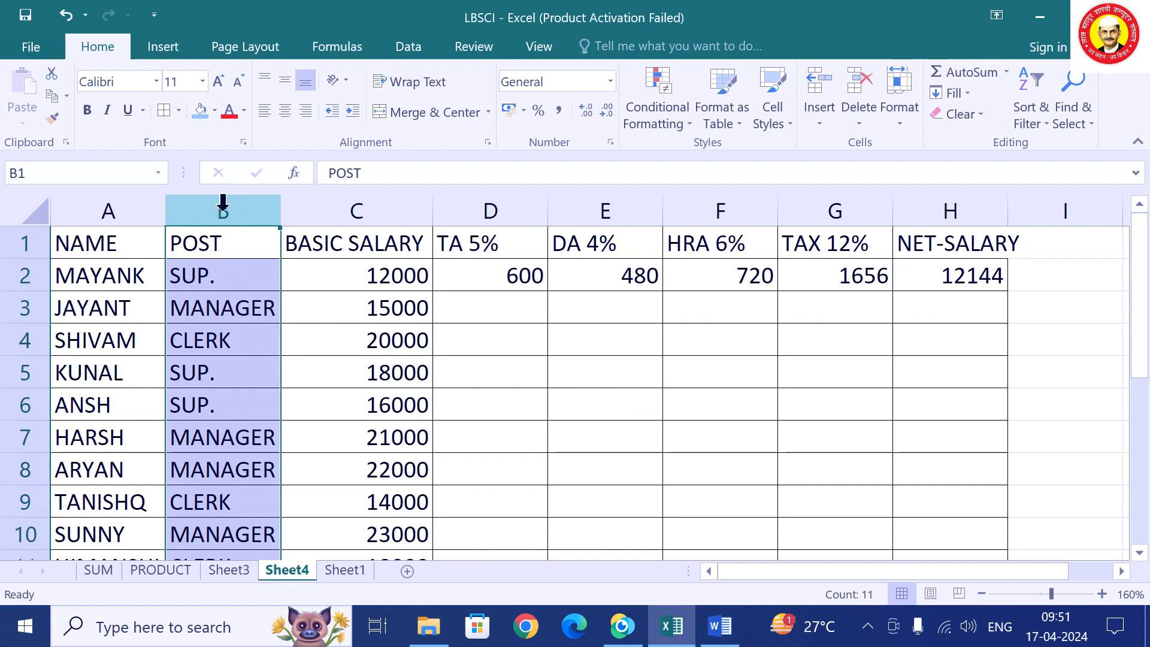
{"action": "left_click", "coordinate": [650, 120]}
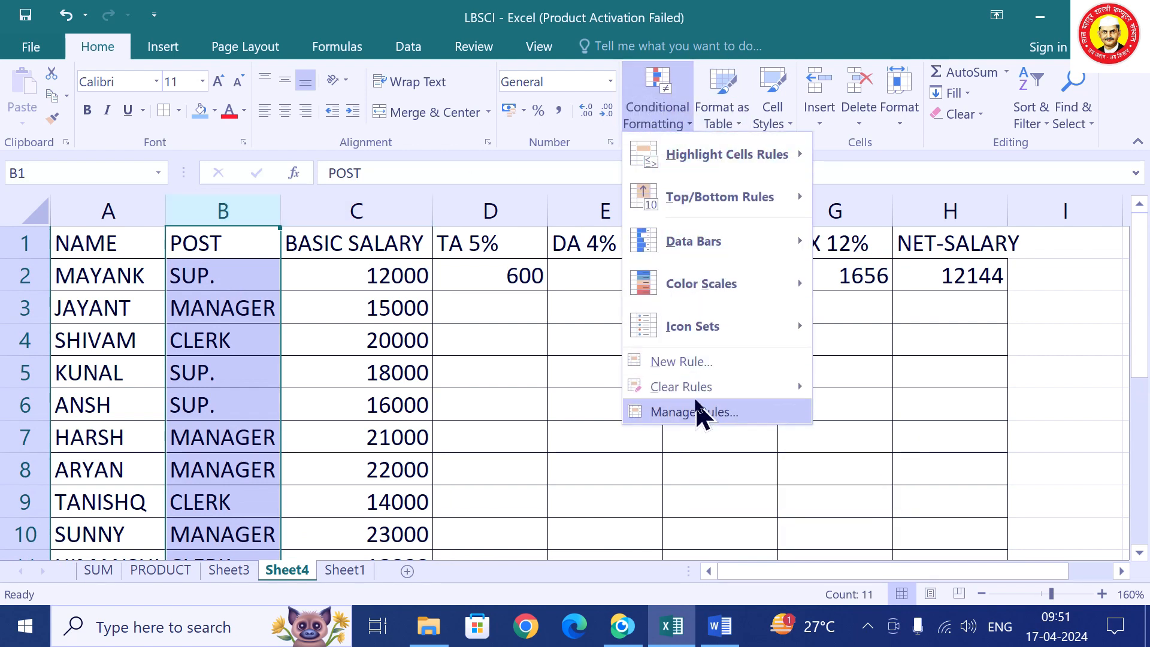
Create a new rule matching cells with specific text containing CLERK.
{"action": "left_click", "coordinate": [701, 367]}
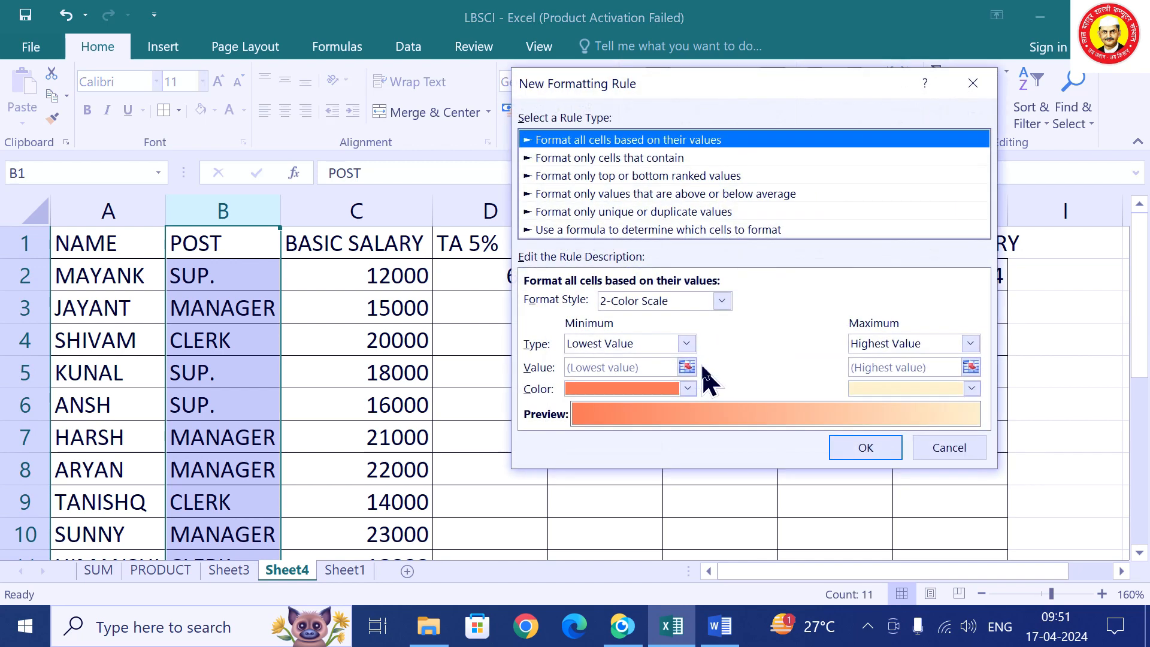
{"action": "left_click", "coordinate": [555, 158]}
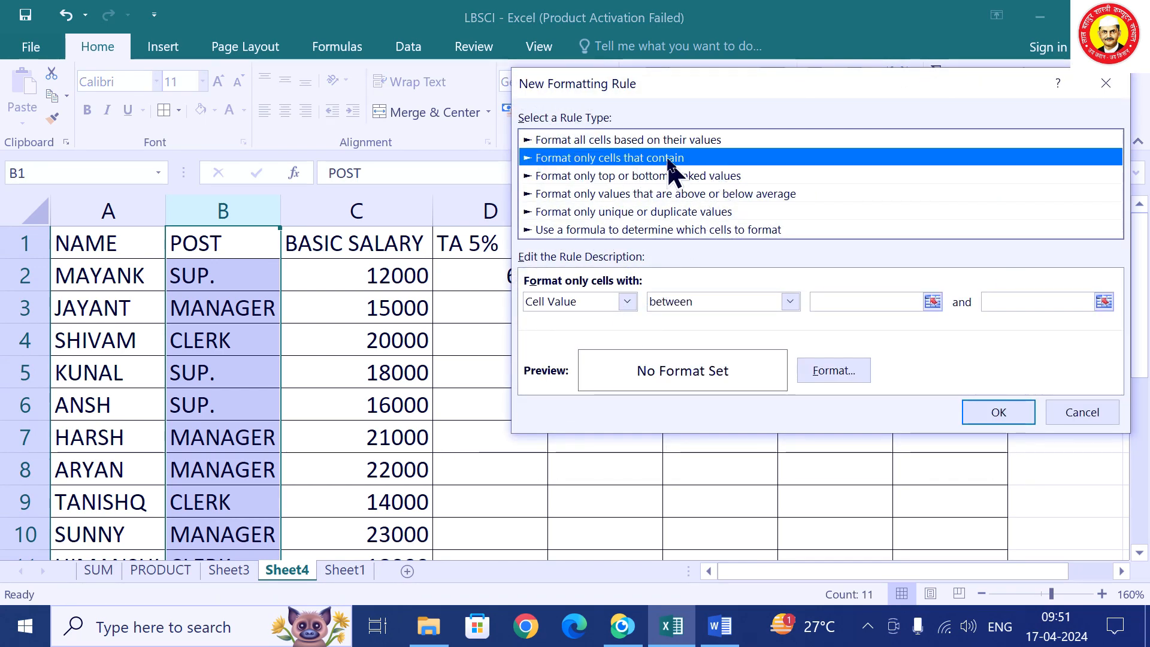
{"action": "left_click", "coordinate": [563, 302]}
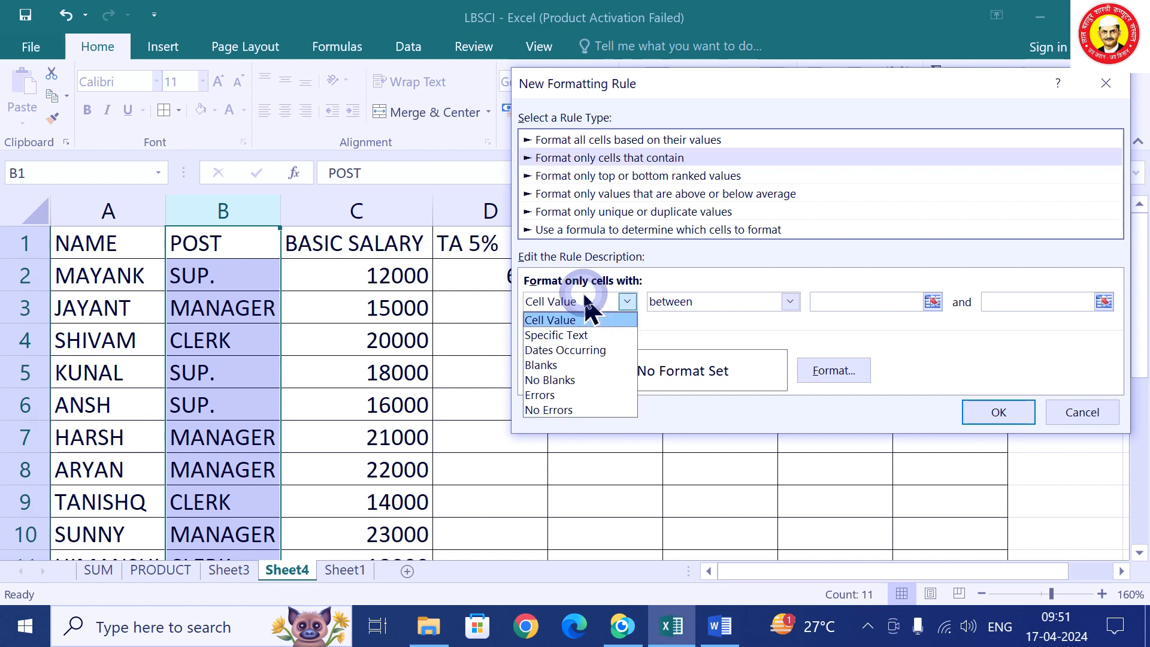
{"action": "left_click", "coordinate": [576, 336]}
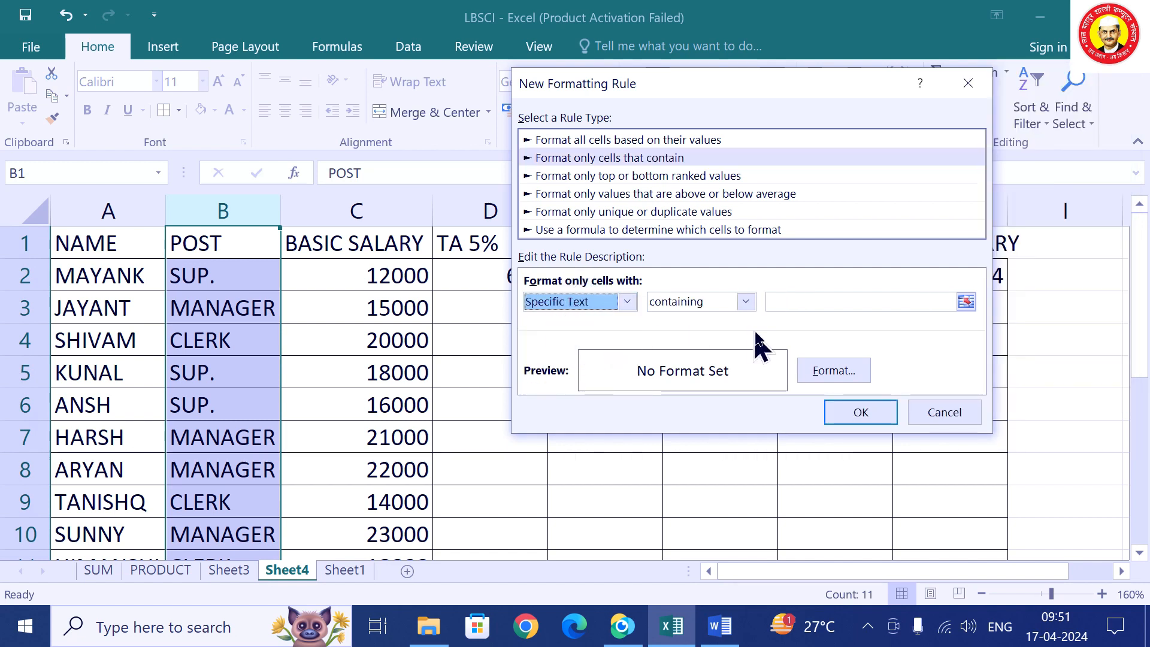
{"action": "left_click", "coordinate": [780, 299]}
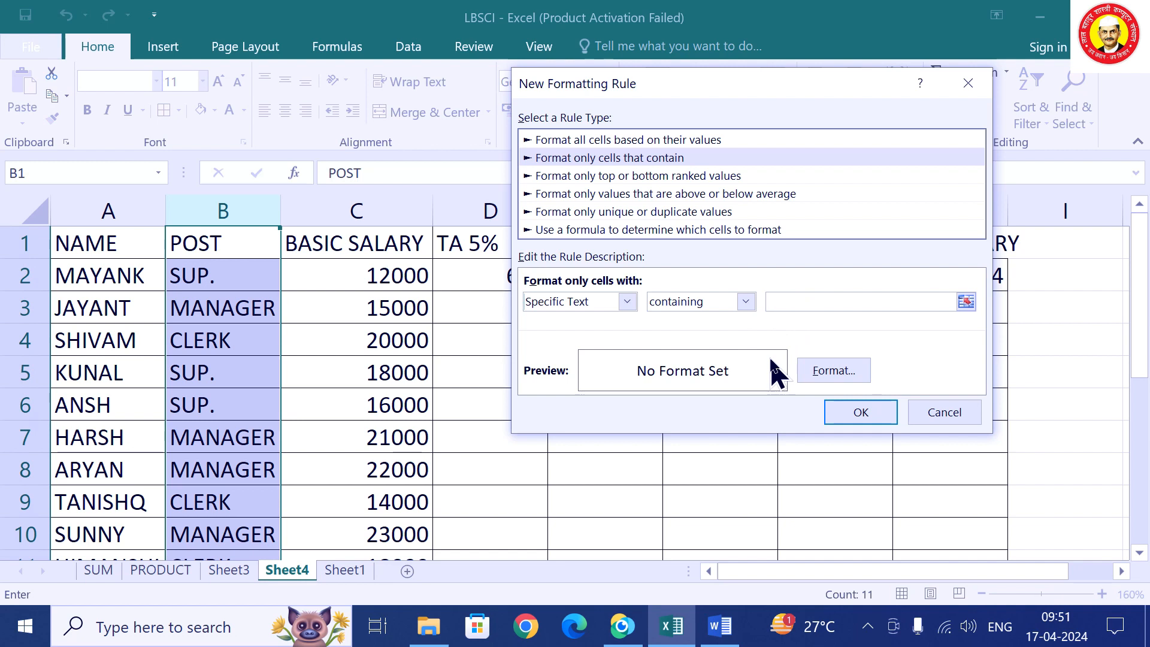
{"action": "type", "text": "CLE"}
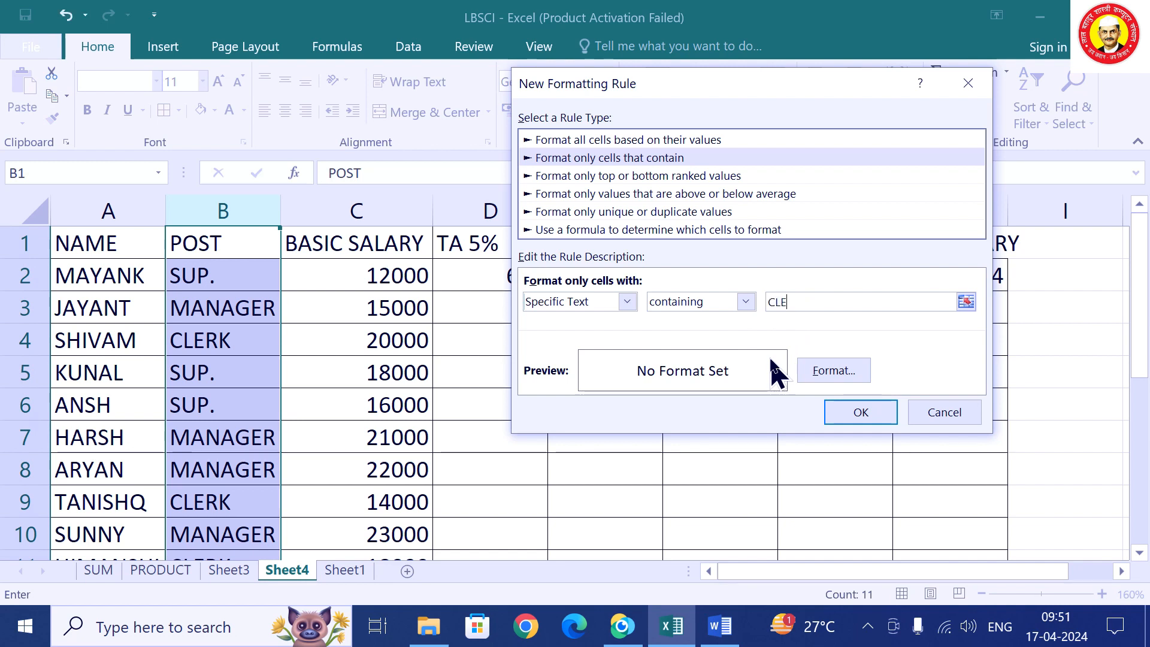
{"action": "type", "text": "R"}
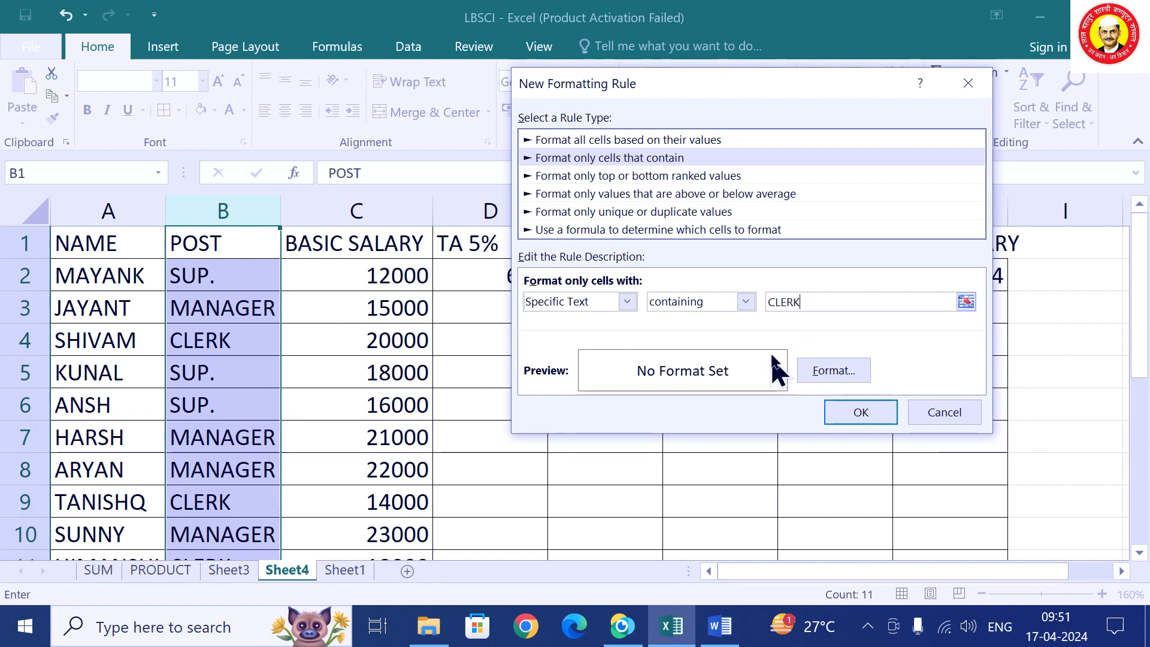
{"action": "type", "text": "K"}
Format the CLERK entries in red bold and save the rule.
{"action": "left_click", "coordinate": [830, 374]}
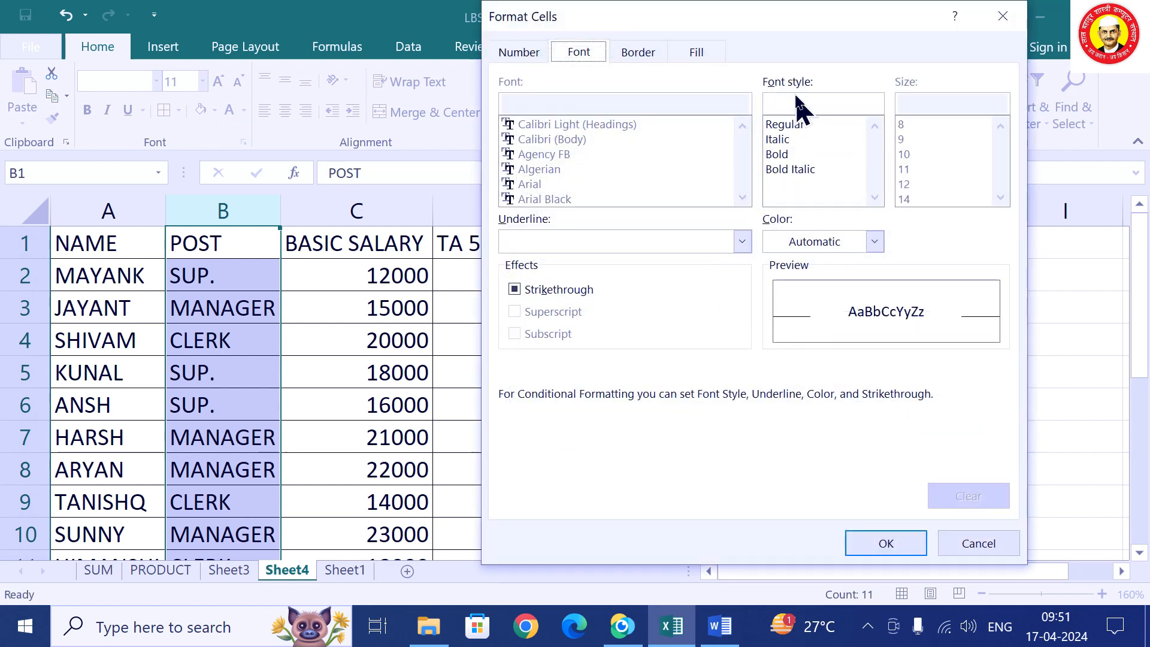
{"action": "left_click", "coordinate": [812, 242]}
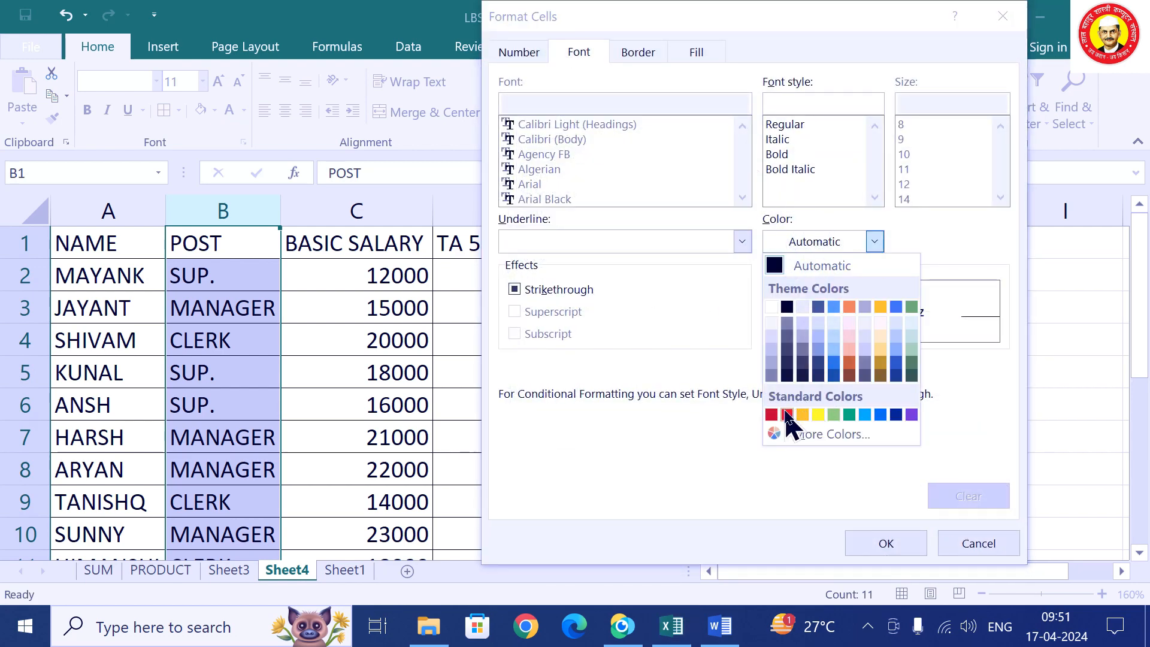
{"action": "left_click", "coordinate": [788, 415]}
{"action": "left_click", "coordinate": [776, 154]}
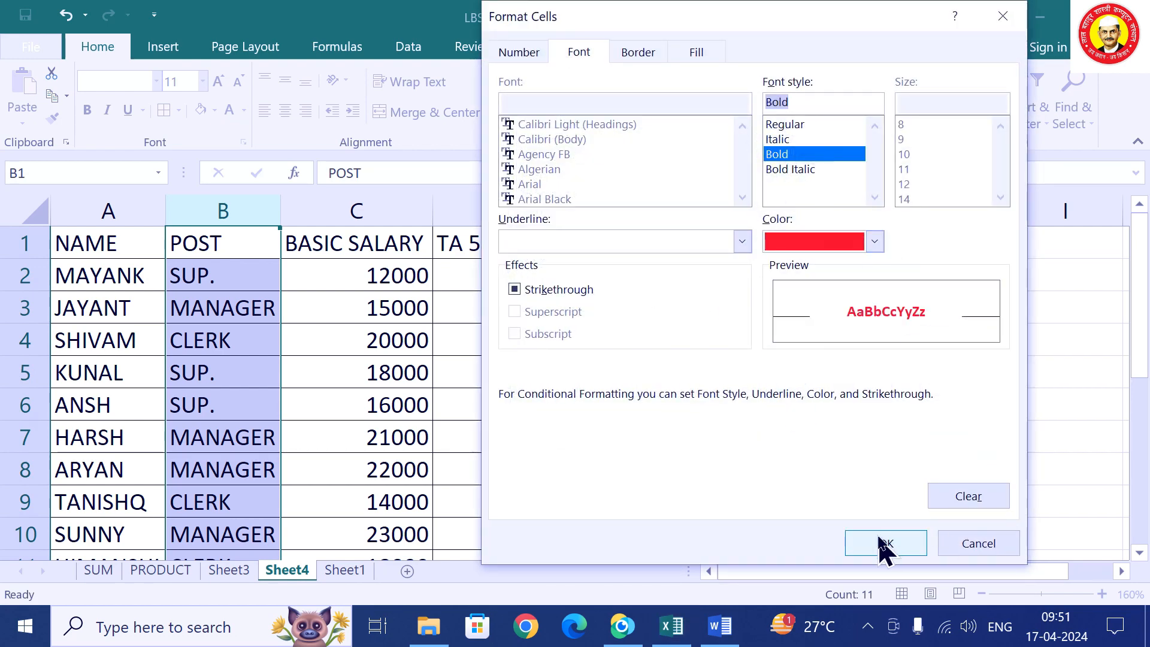
{"action": "left_click", "coordinate": [884, 544]}
{"action": "left_click", "coordinate": [866, 413]}
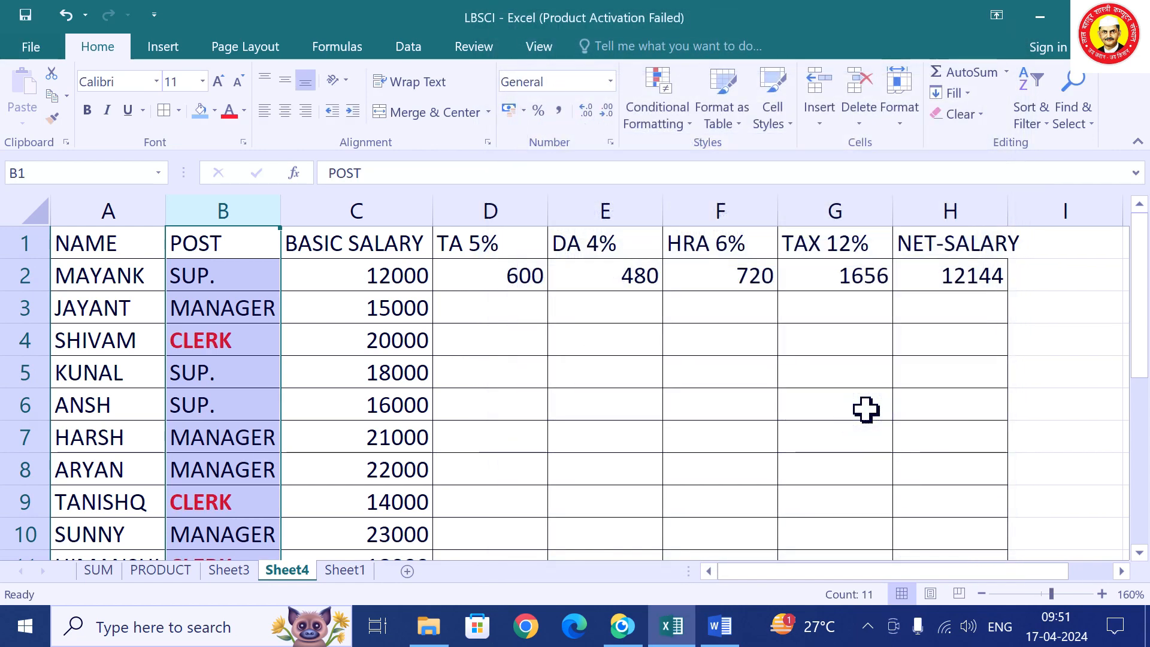
{"action": "left_click", "coordinate": [431, 417]}
{"action": "scroll", "coordinate": [275, 350], "scroll_direction": "down", "scroll_amount": 2}
{"action": "scroll", "coordinate": [275, 365], "scroll_direction": "up", "scroll_amount": 2}
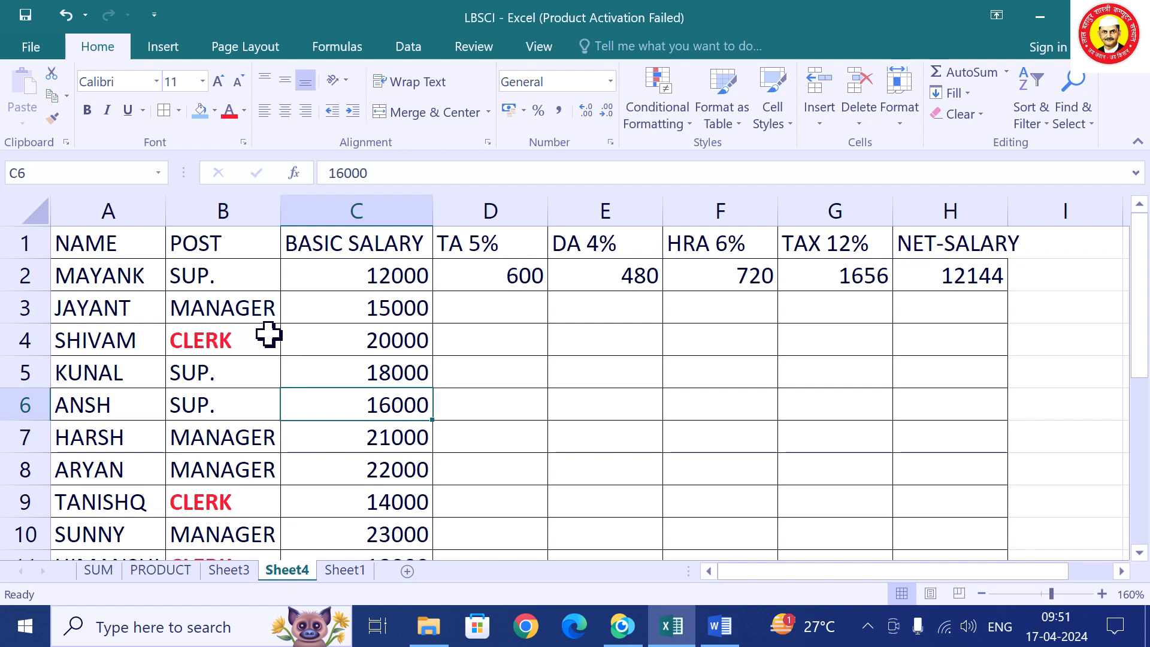
Clear the conditional formatting rules from the POST column, then return to the SUM sheet.
{"action": "left_click", "coordinate": [216, 238]}
{"action": "key", "text": "ctrl+shift+Down"}
{"action": "left_click", "coordinate": [673, 120]}
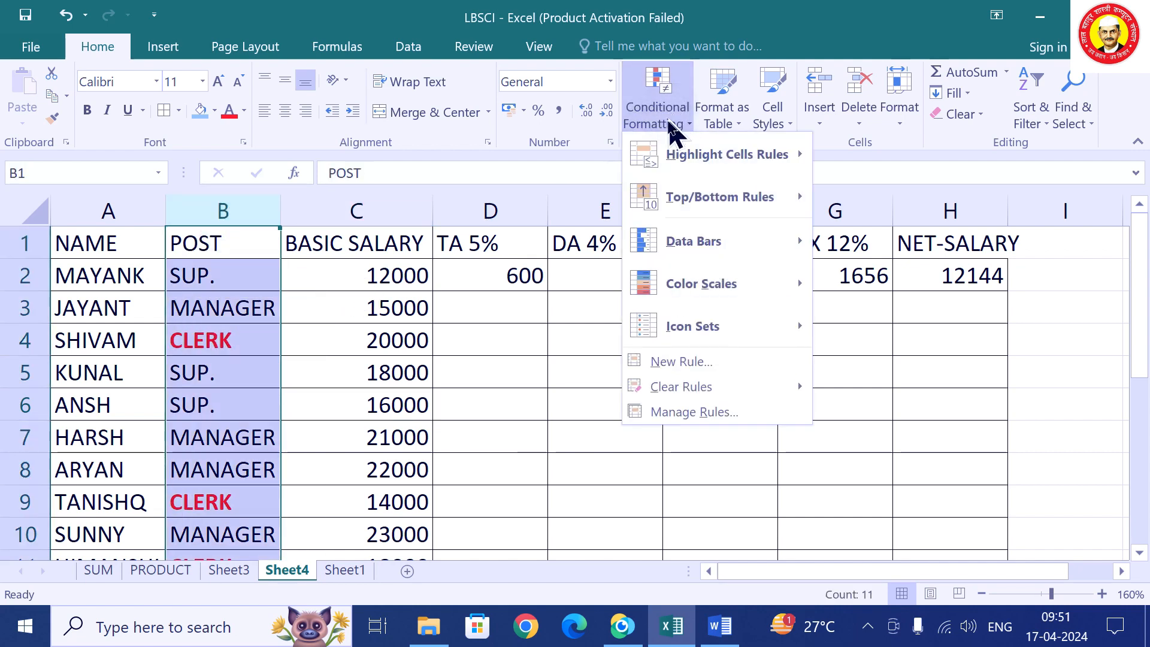
{"action": "mouse_move", "coordinate": [694, 401]}
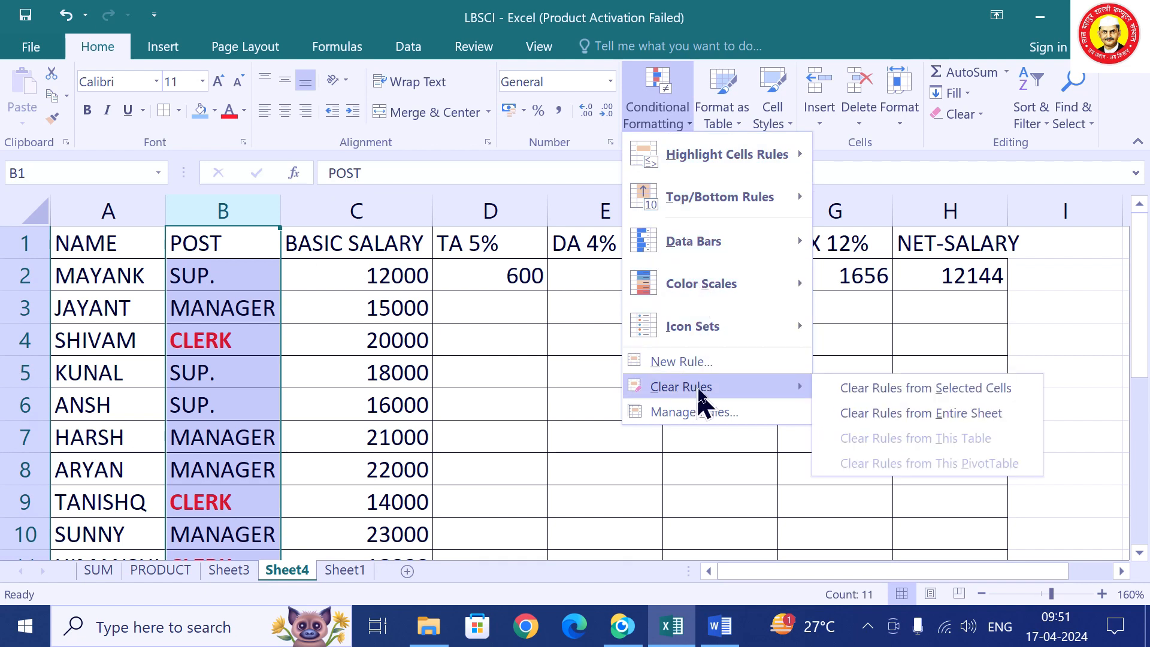
{"action": "left_click", "coordinate": [974, 391]}
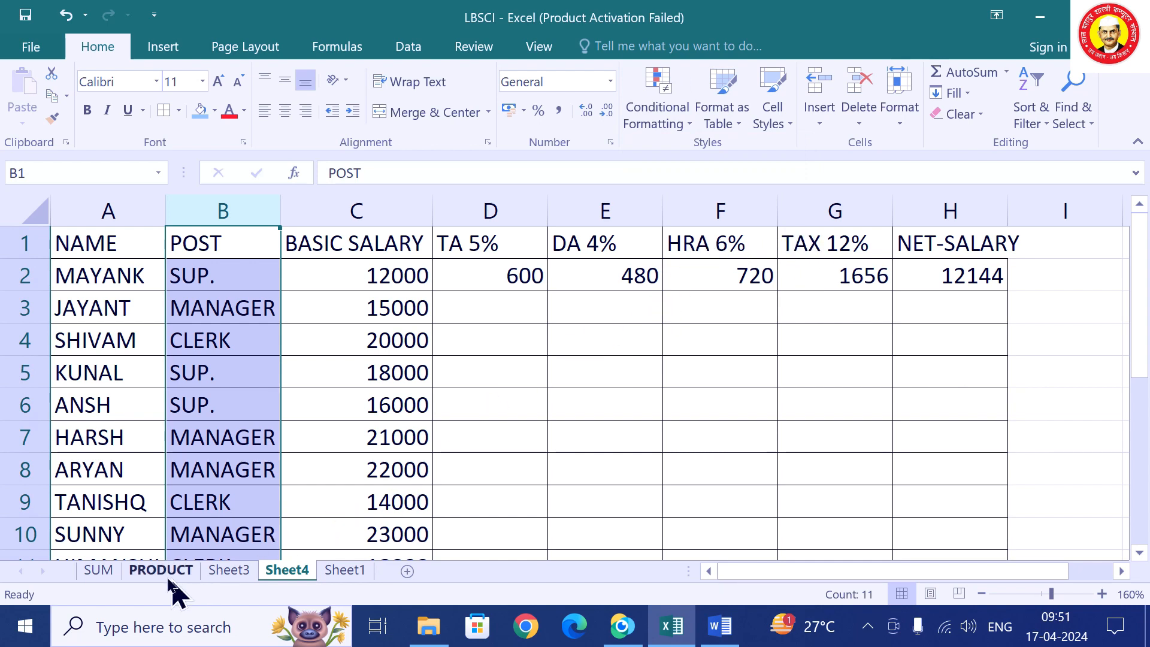
{"action": "left_click", "coordinate": [98, 571]}
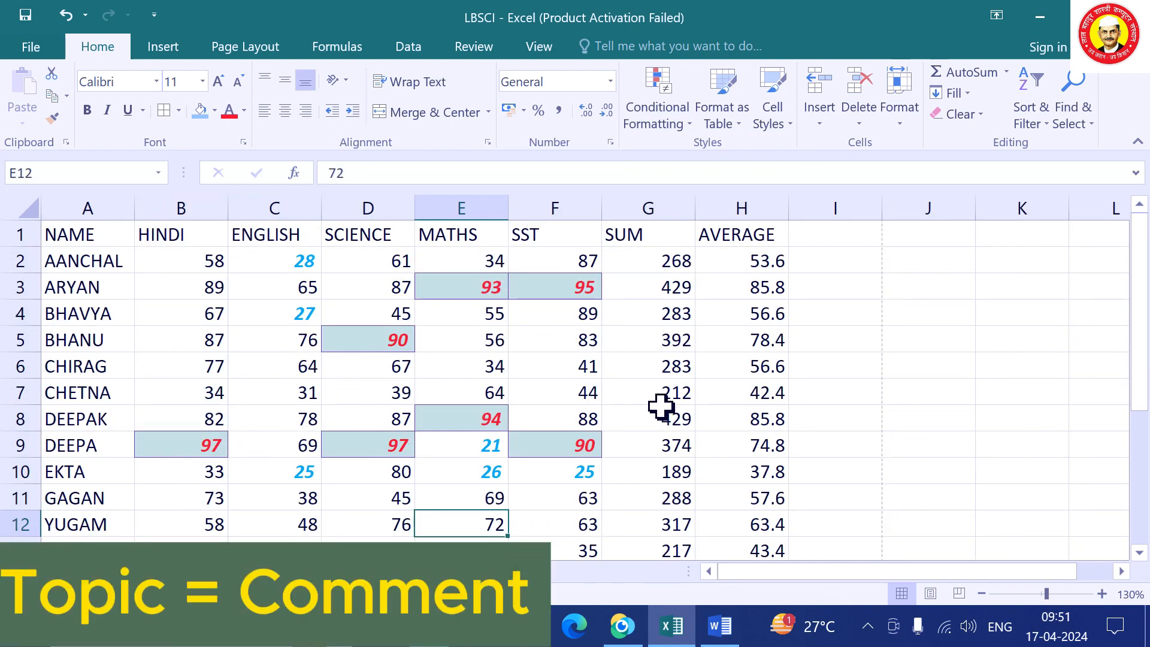
Select AANCHAL's HINDI mark in B2 and bring up the Review commands.
{"action": "left_click", "coordinate": [92, 287]}
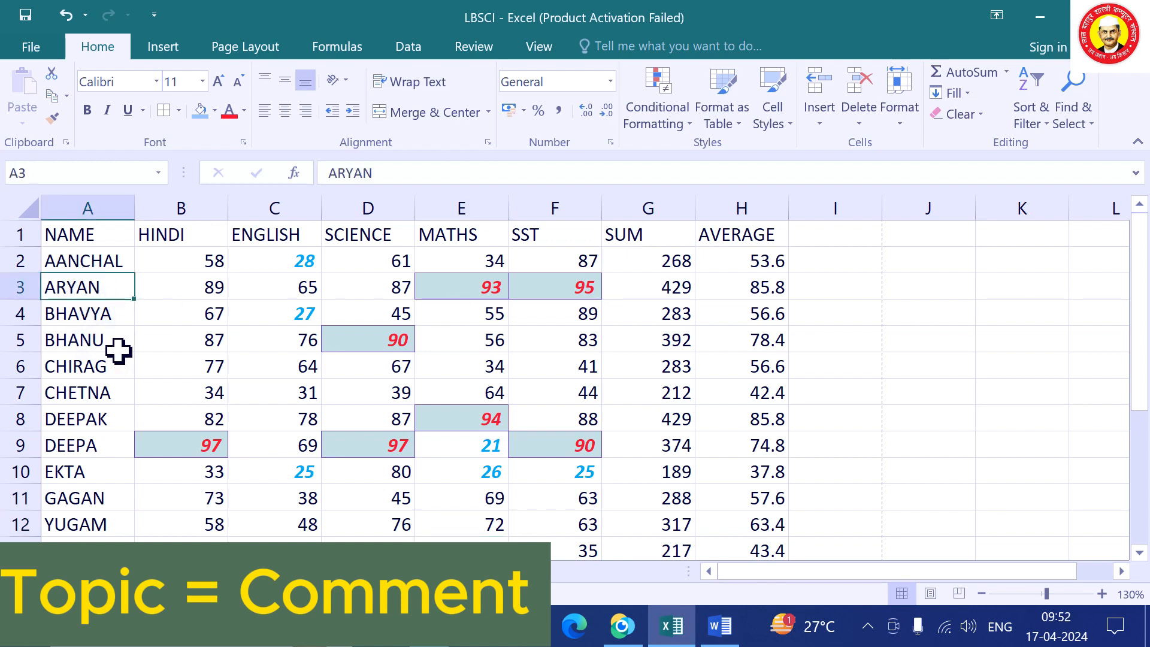
{"action": "left_click", "coordinate": [85, 342]}
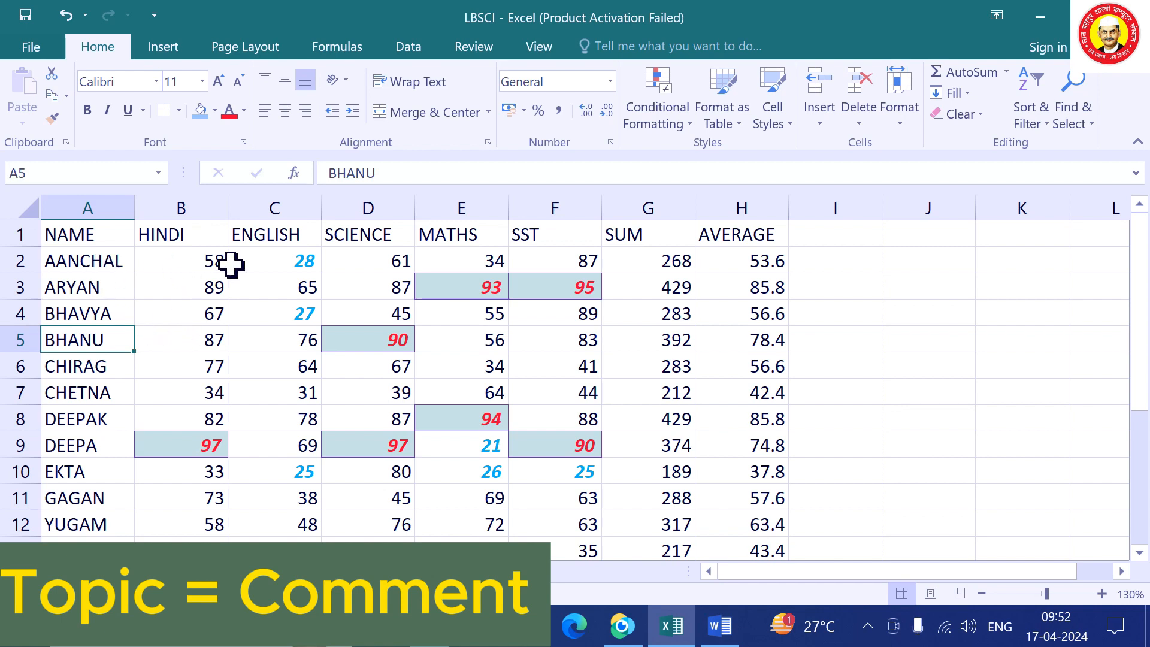
{"action": "left_click", "coordinate": [204, 257]}
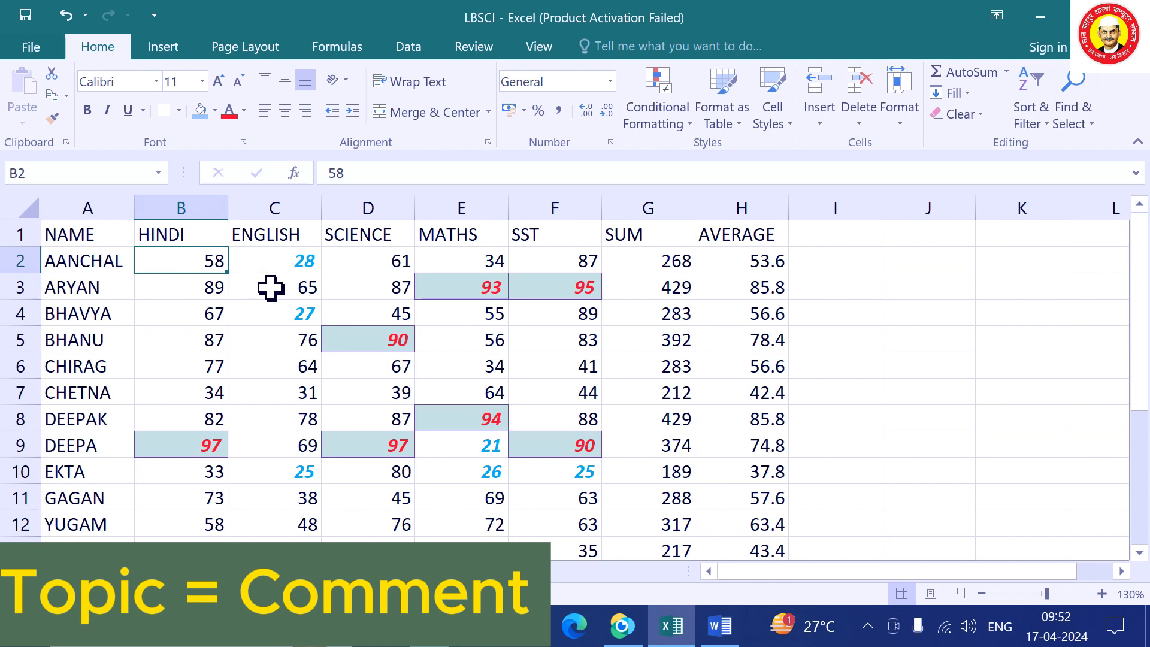
{"action": "left_click", "coordinate": [192, 304]}
{"action": "left_click", "coordinate": [193, 259]}
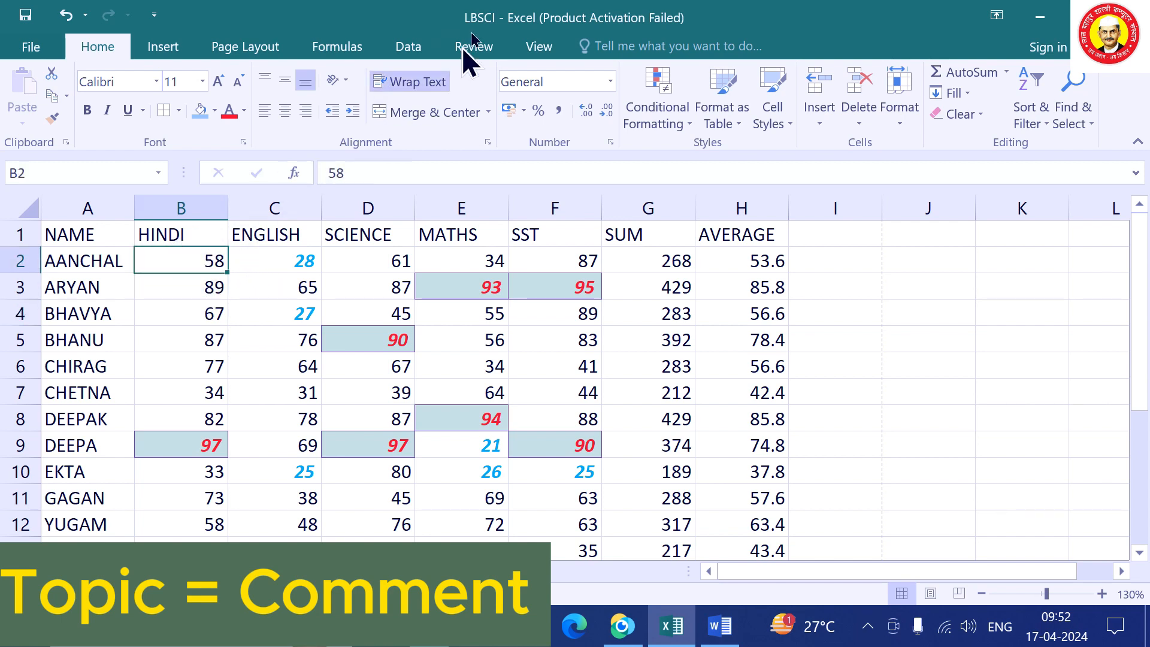
{"action": "left_click", "coordinate": [470, 48]}
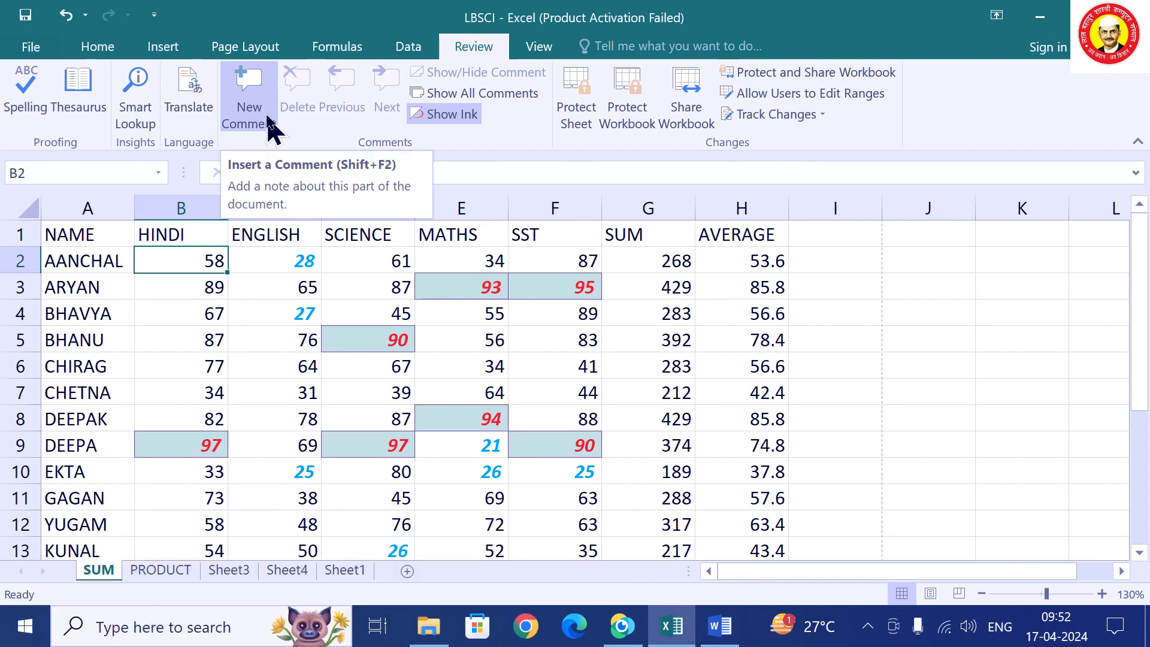
Add the comment 'DATED 14 APRIL' to AANCHAL's HINDI mark in B2.
{"action": "left_click", "coordinate": [270, 128]}
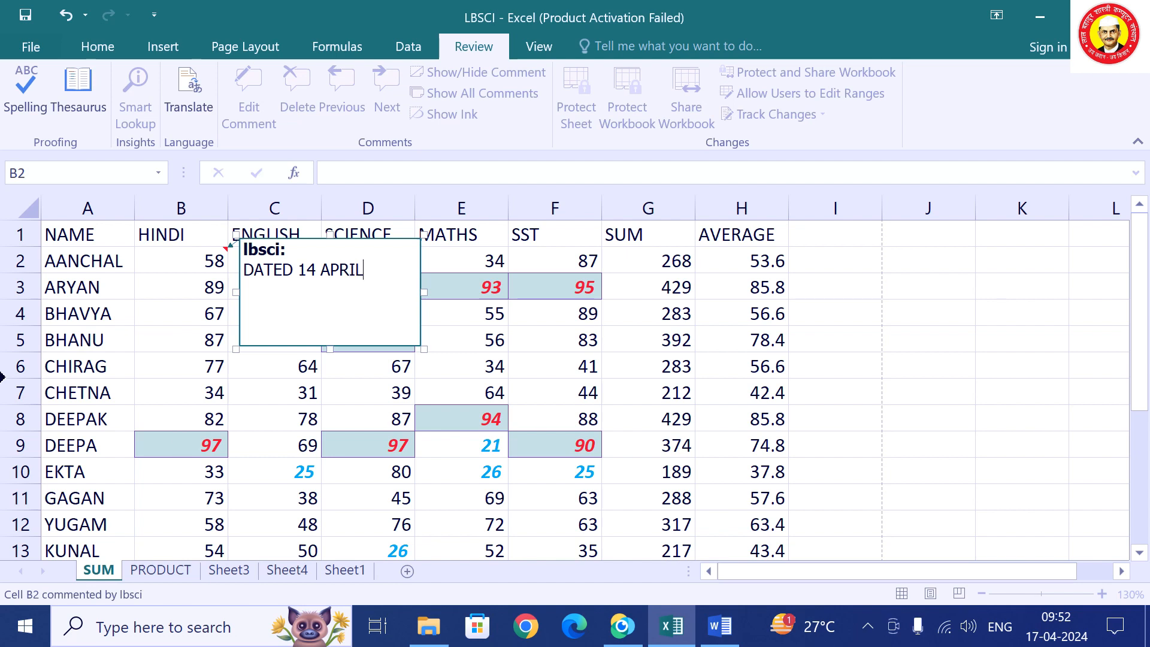
{"action": "left_click", "coordinate": [245, 376]}
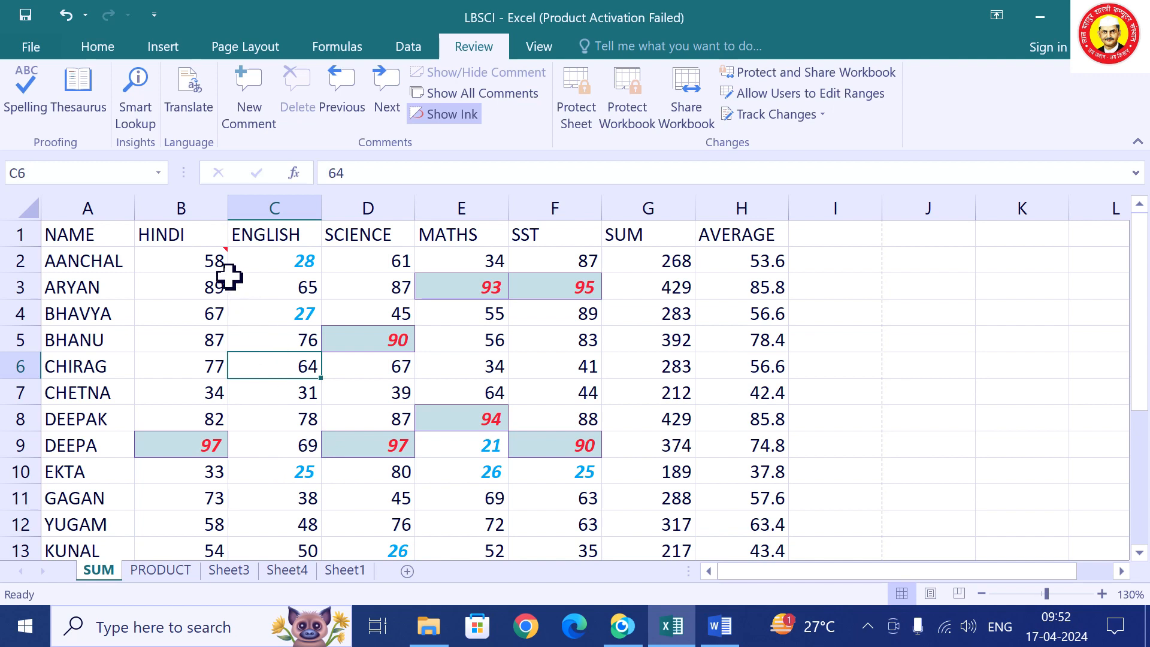
{"action": "mouse_move", "coordinate": [208, 257]}
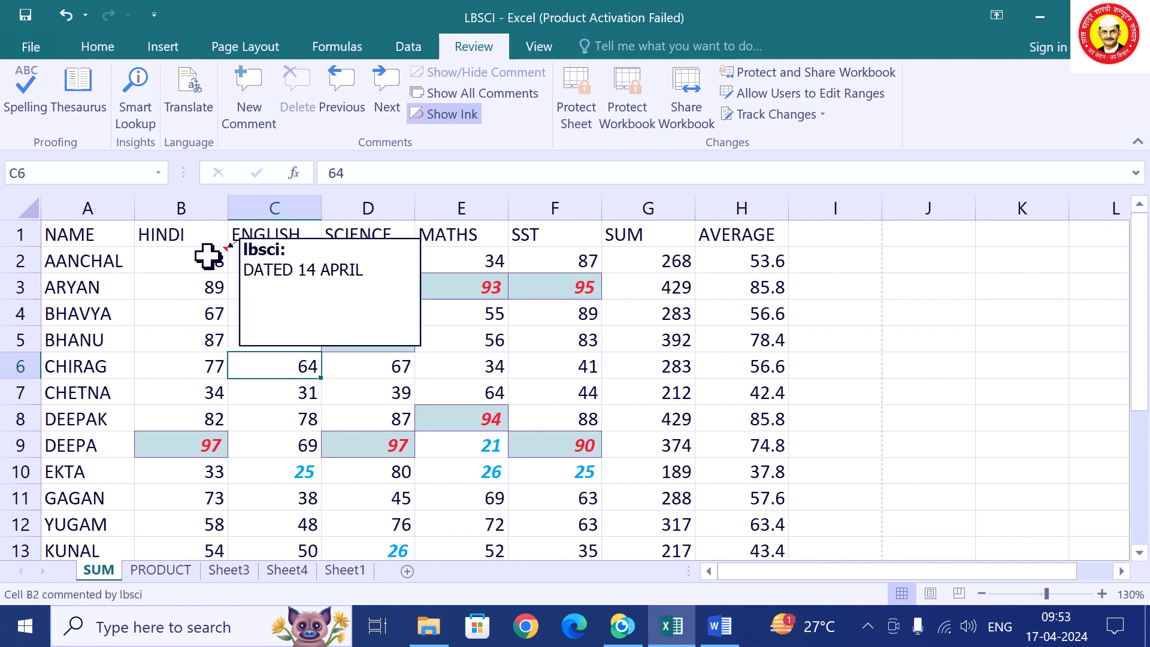
Insert the comment 'TOPPER OF CLASS' on BHANU's name in A5 using Shift+F2.
{"action": "left_click", "coordinate": [88, 338]}
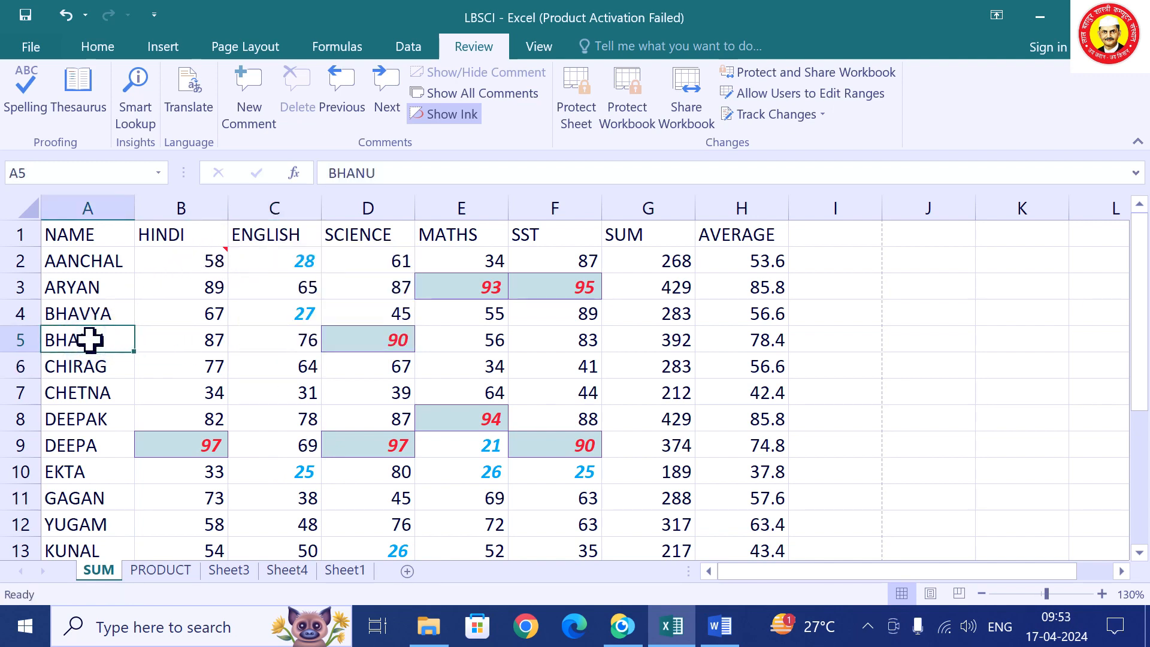
{"action": "key", "text": "shift+F2"}
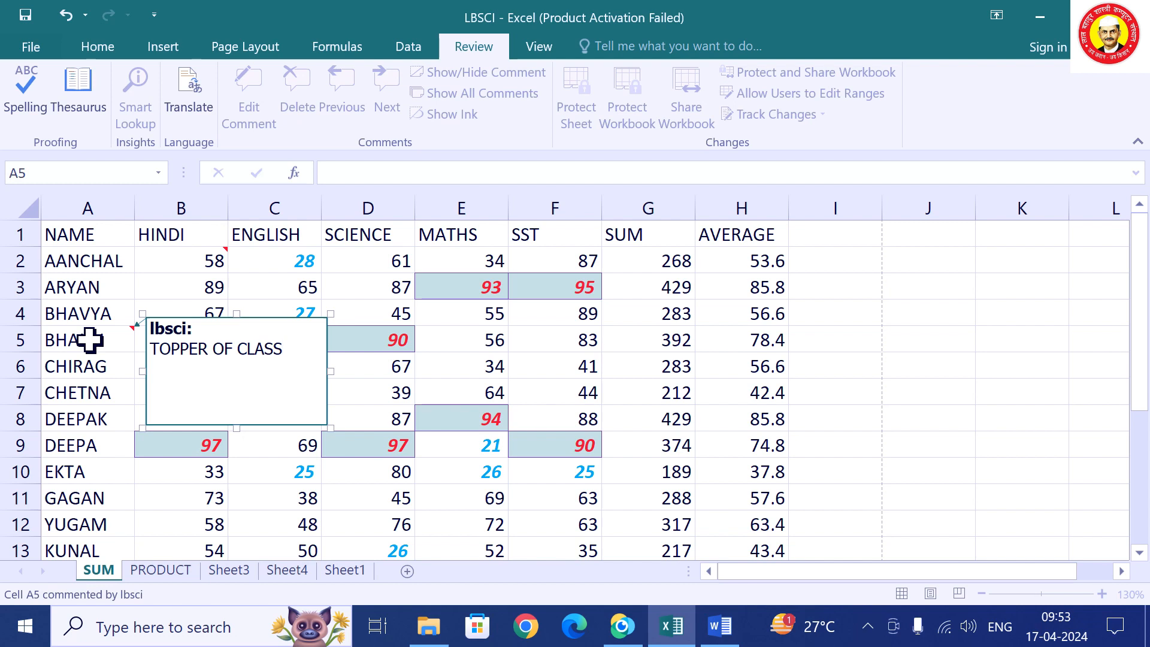
{"action": "left_click", "coordinate": [923, 417]}
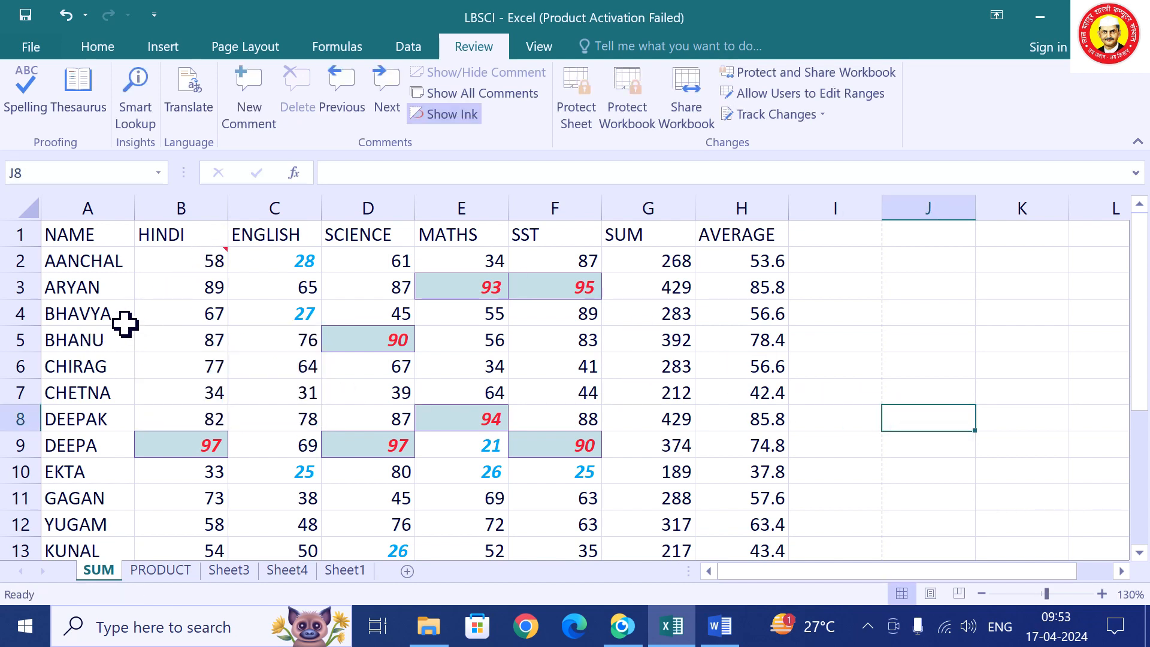
{"action": "mouse_move", "coordinate": [100, 335]}
{"action": "mouse_move", "coordinate": [185, 257]}
Give the header row A1:H1, NAME through AVERAGE, a blue fill and red text.
{"action": "left_click", "coordinate": [21, 234]}
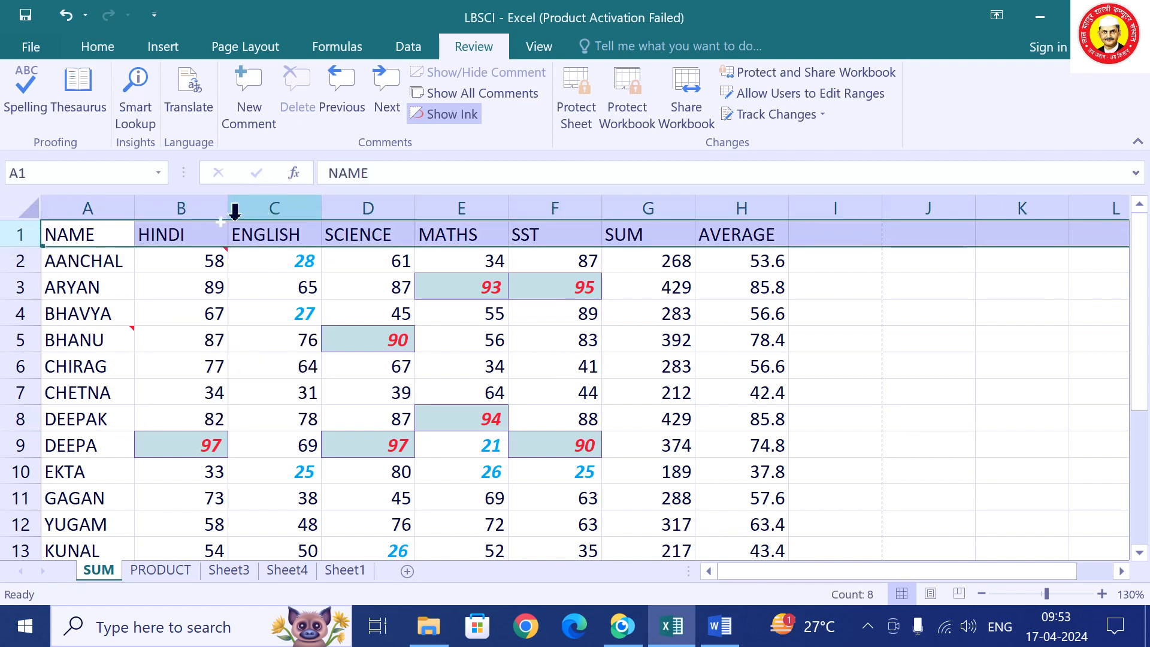
{"action": "left_click_drag", "start_coordinate": [95, 237], "coordinate": [729, 234]}
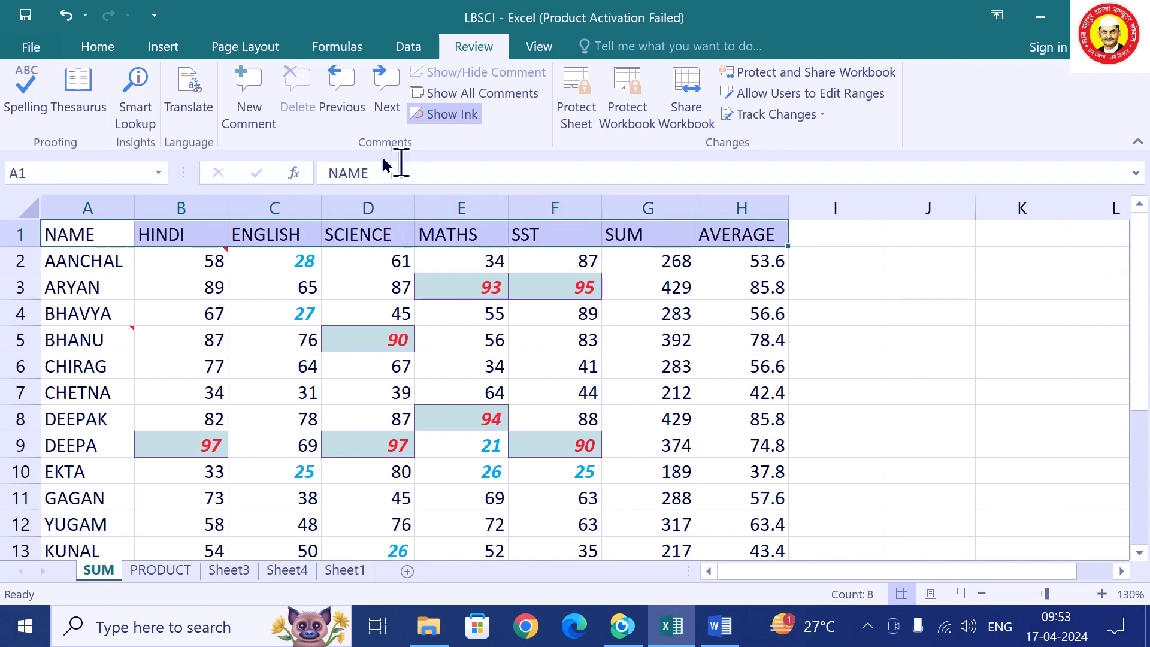
{"action": "left_click", "coordinate": [112, 50]}
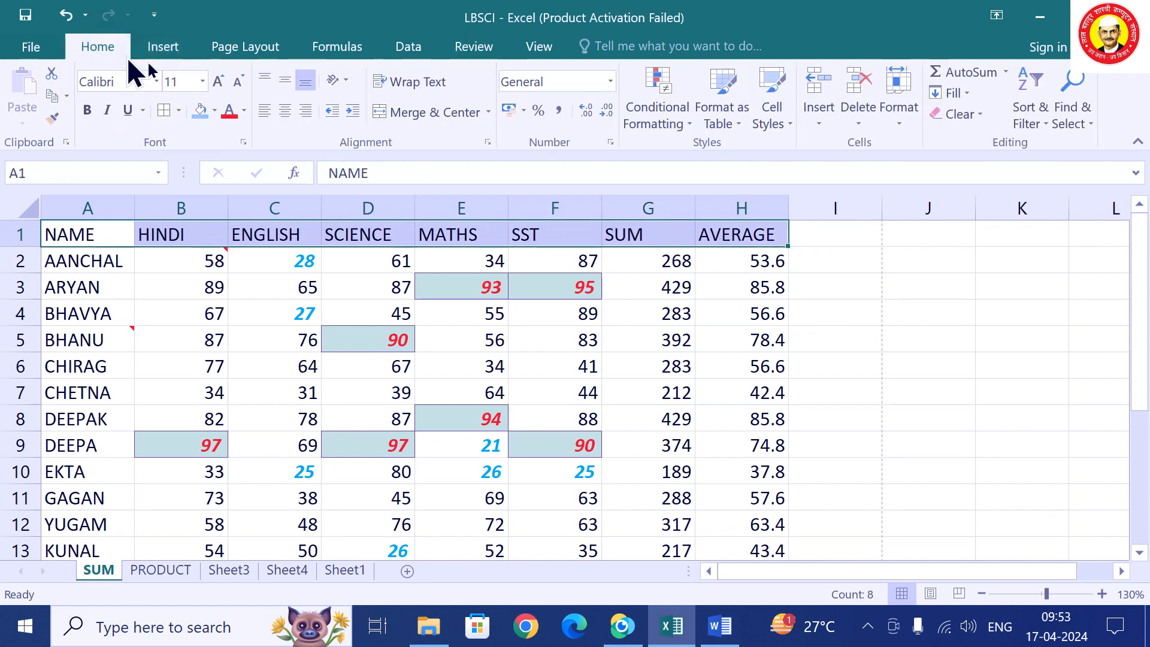
{"action": "left_click", "coordinate": [214, 110]}
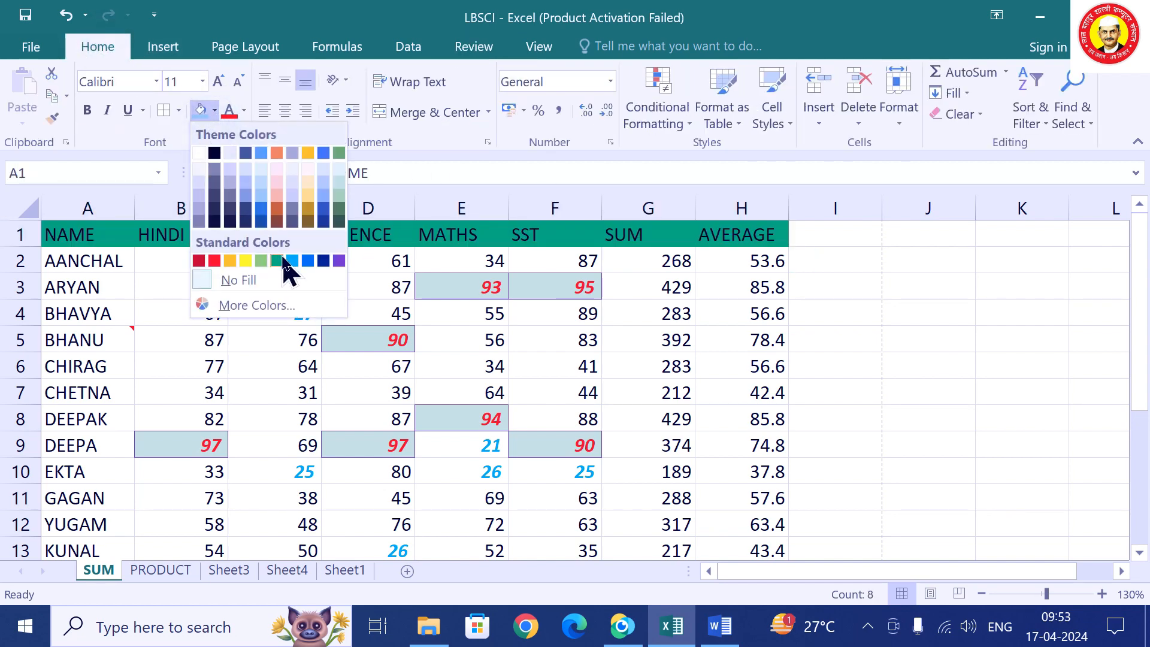
{"action": "left_click", "coordinate": [291, 261]}
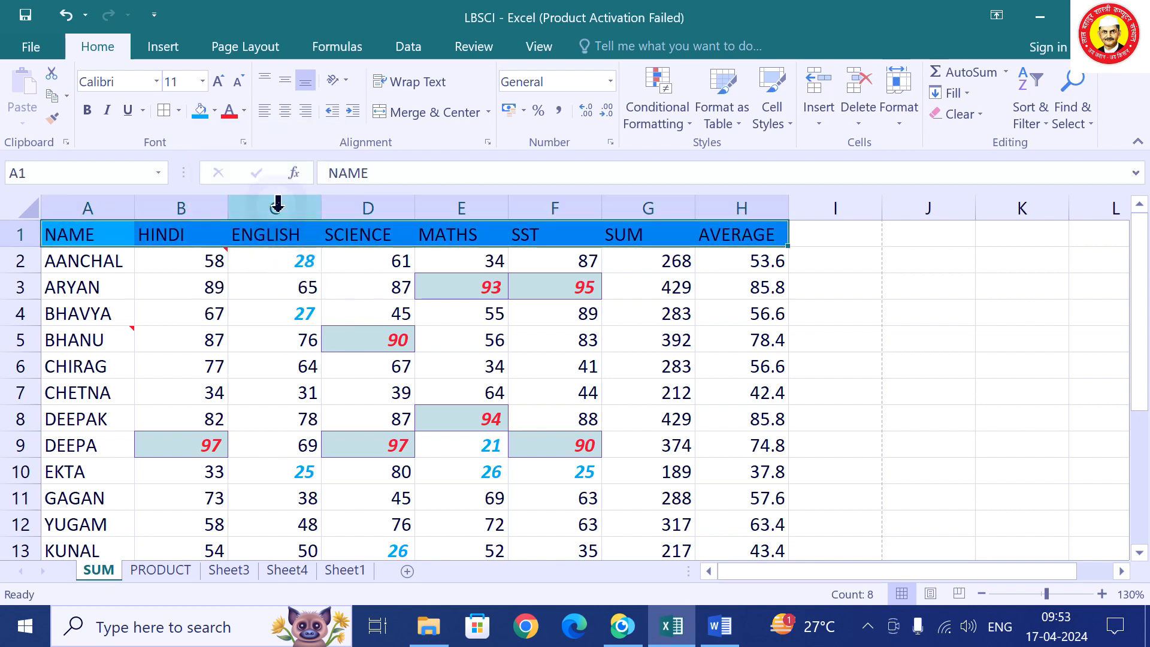
{"action": "left_click", "coordinate": [230, 110]}
Colour the student names AANCHAL through YUGAM in column A red.
{"action": "left_click", "coordinate": [999, 363]}
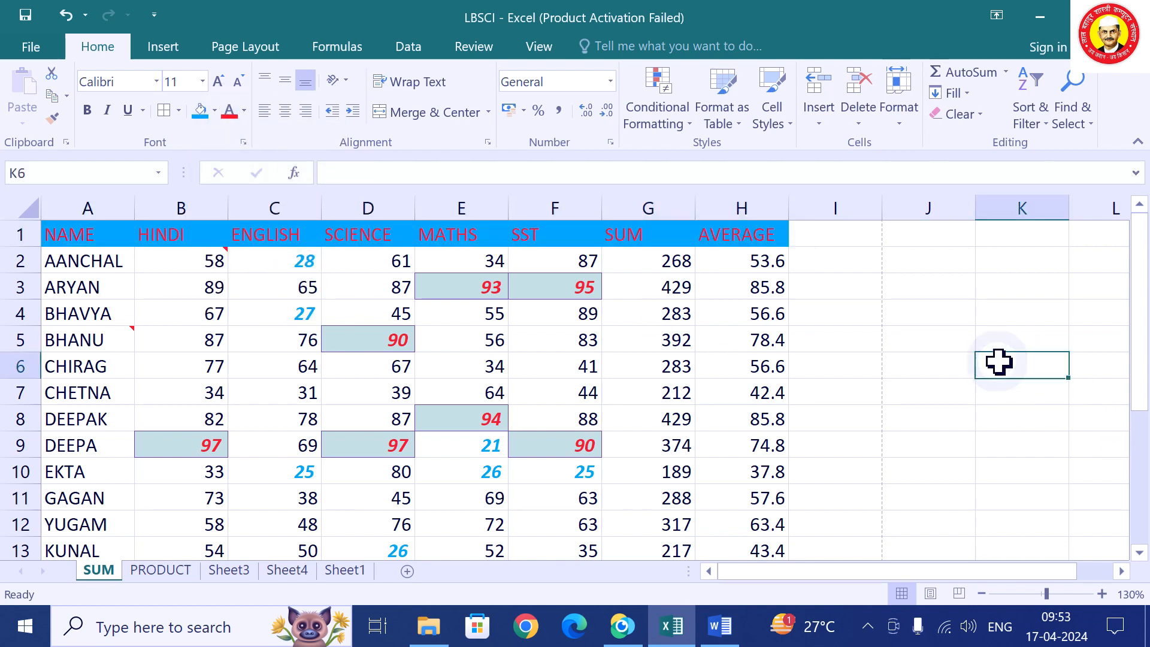
{"action": "left_click_drag", "start_coordinate": [65, 258], "coordinate": [57, 527]}
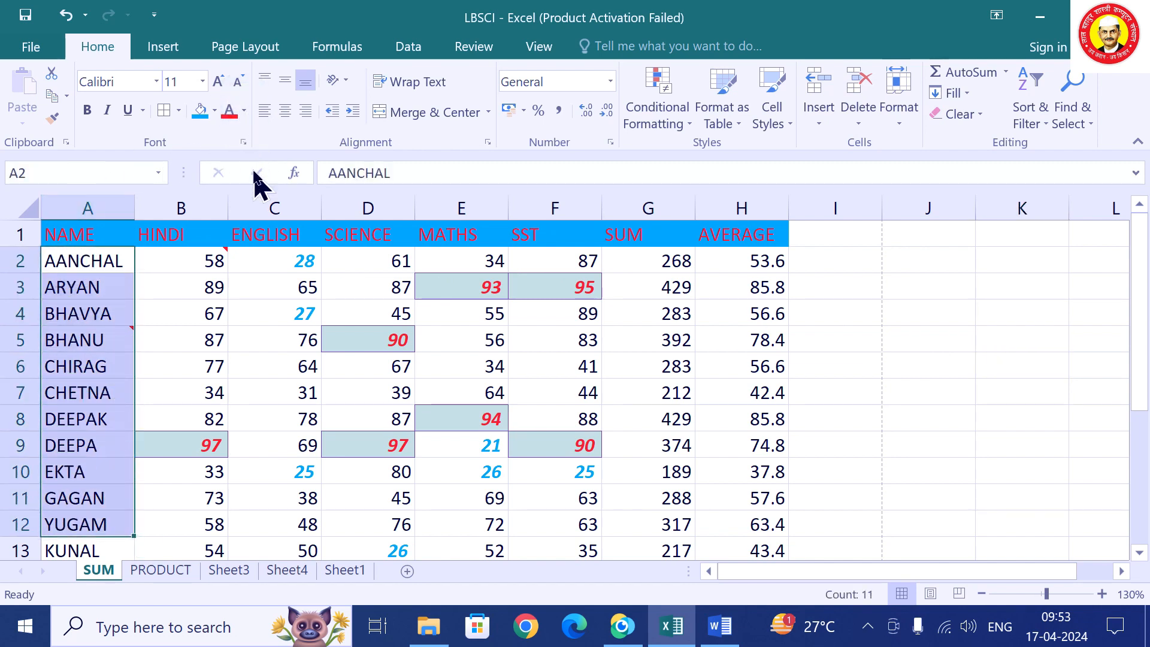
{"action": "left_click", "coordinate": [244, 110]}
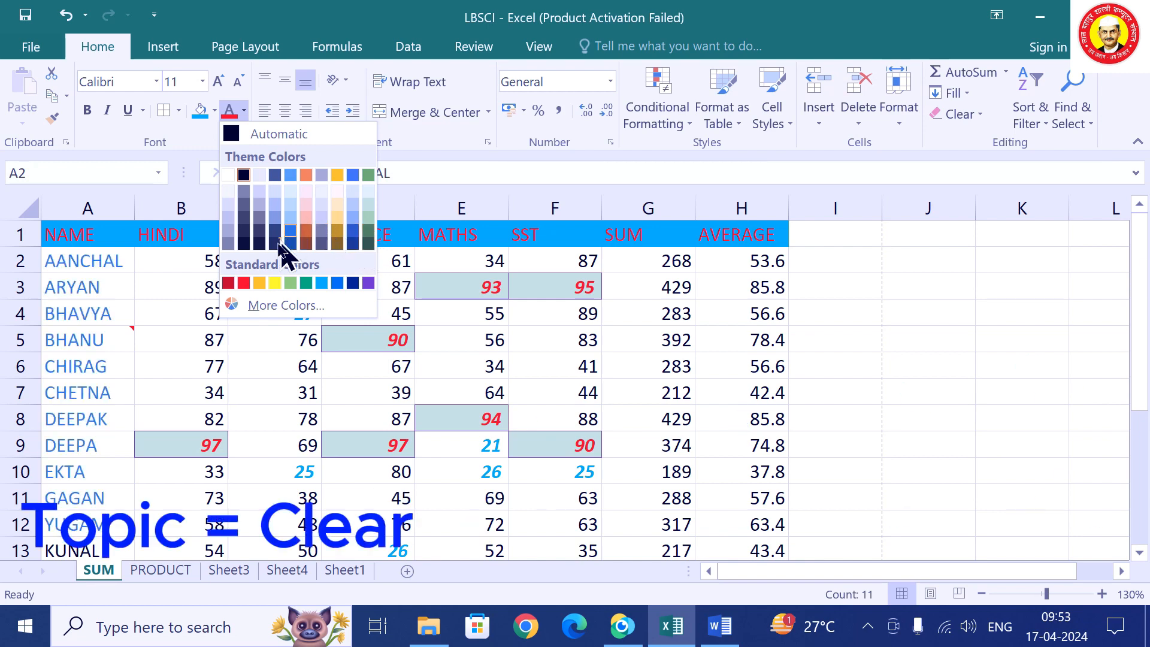
{"action": "left_click", "coordinate": [244, 283]}
{"action": "left_click", "coordinate": [919, 290]}
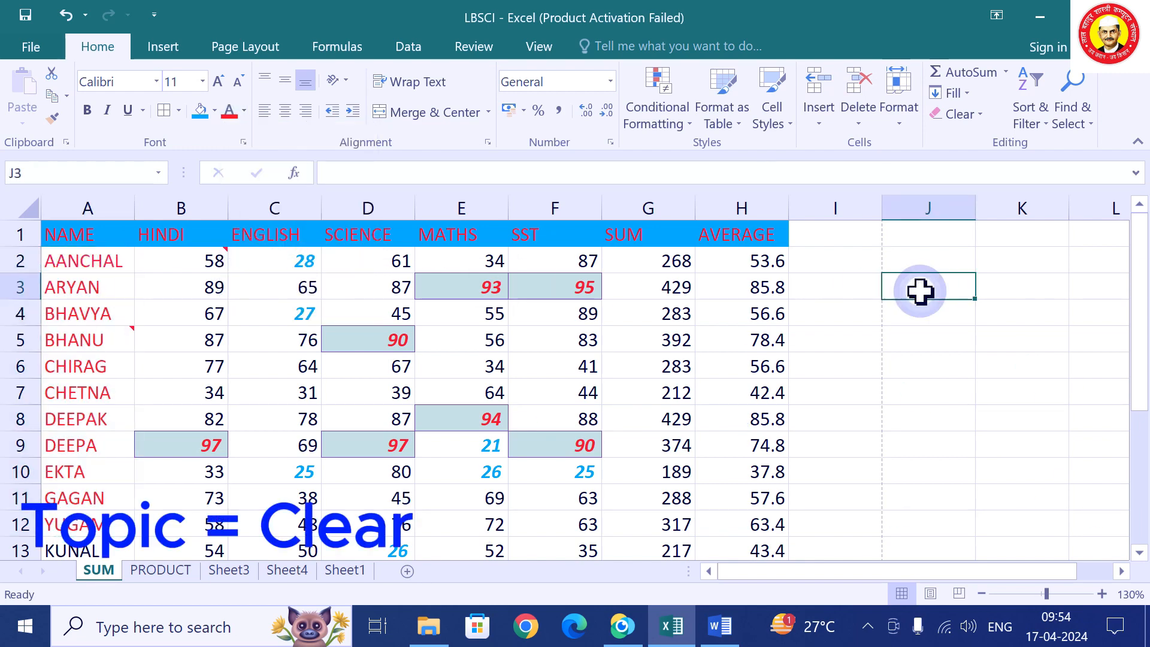
Select the whole marks table A1:H13, viewing the font colour list without changing anything.
{"action": "left_click_drag", "start_coordinate": [74, 224], "coordinate": [726, 546]}
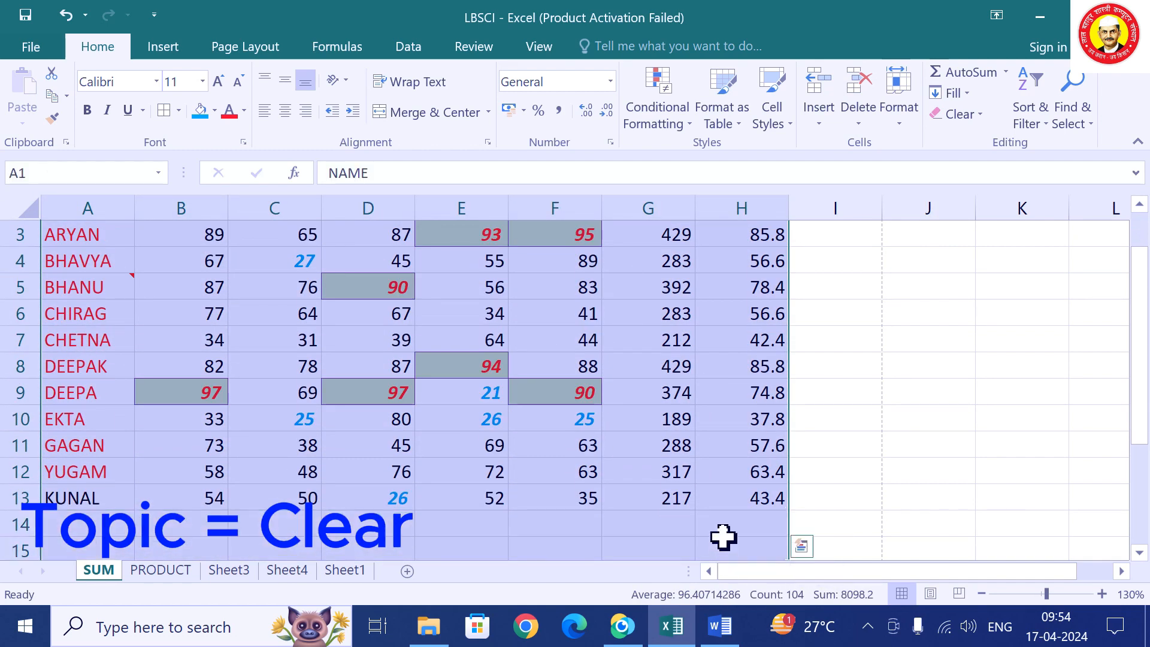
{"action": "left_click", "coordinate": [248, 115]}
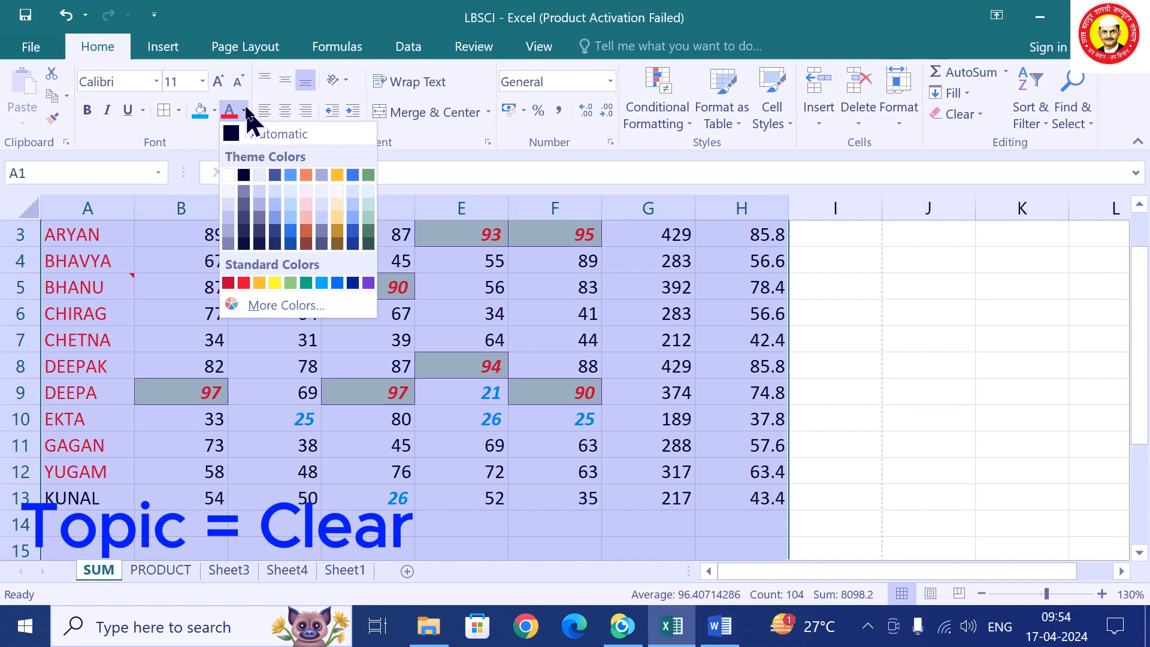
{"action": "left_click", "coordinate": [244, 111]}
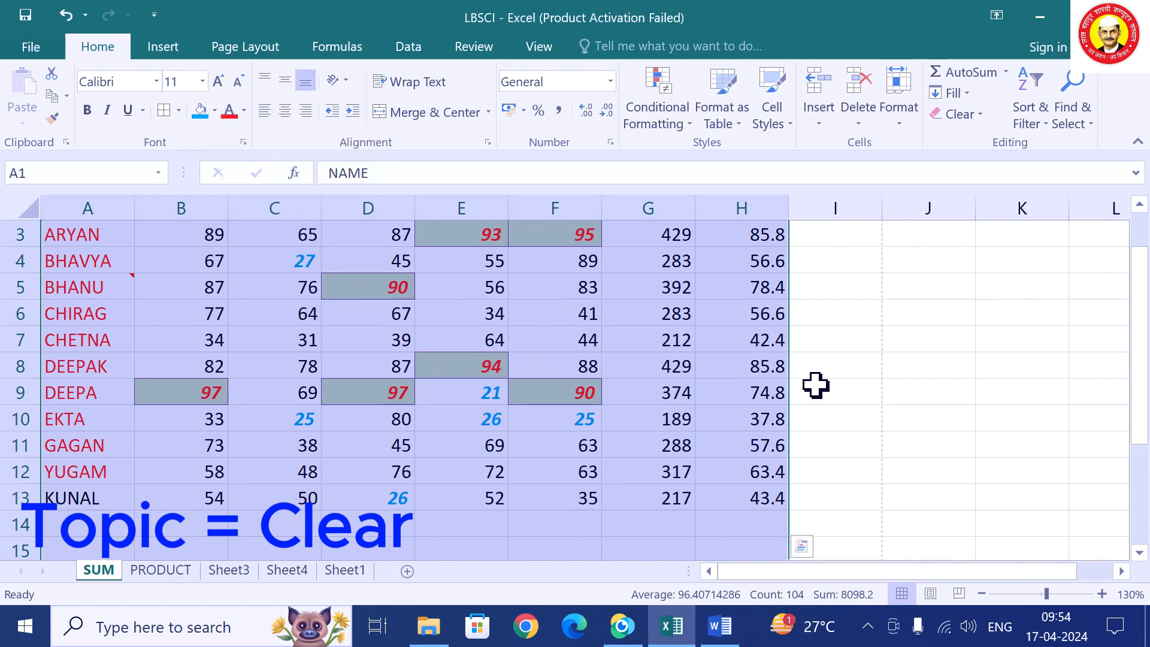
{"action": "scroll", "coordinate": [814, 386], "scroll_direction": "up", "scroll_amount": 1}
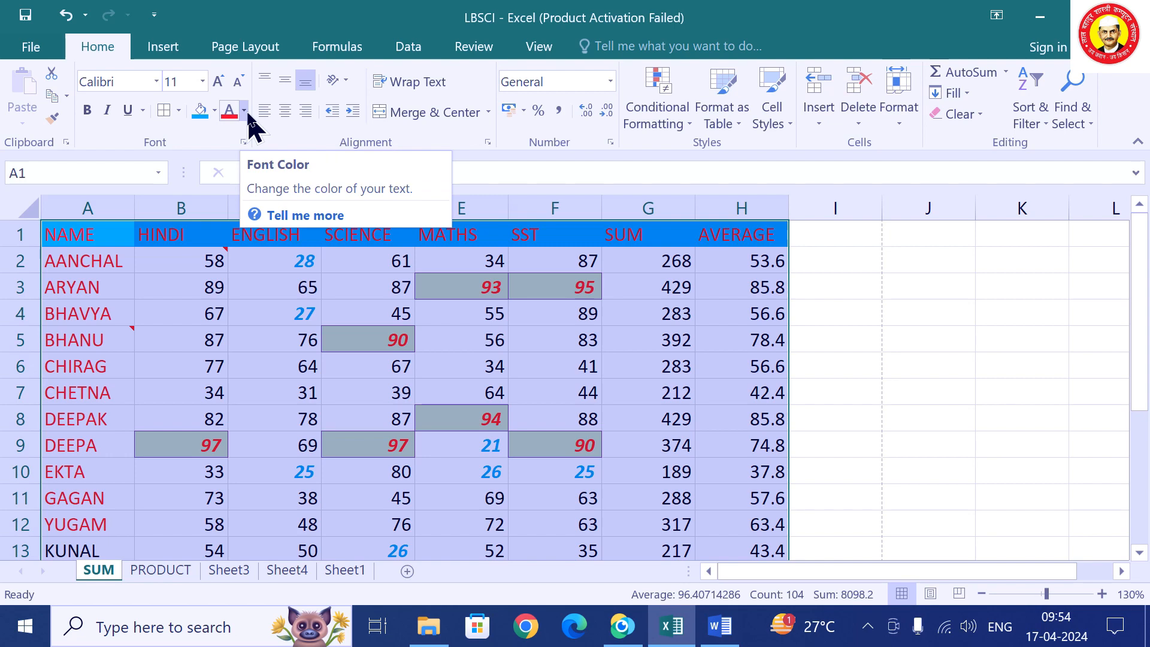
{"action": "left_click", "coordinate": [244, 112]}
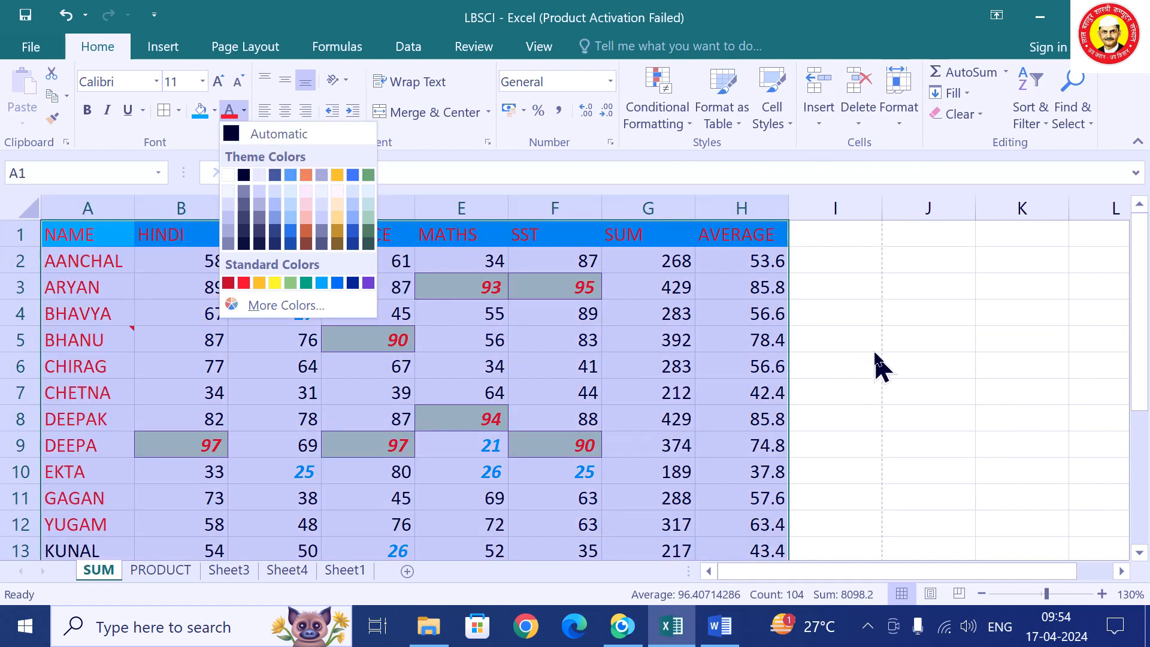
{"action": "left_click", "coordinate": [875, 352]}
{"action": "mouse_move", "coordinate": [188, 260]}
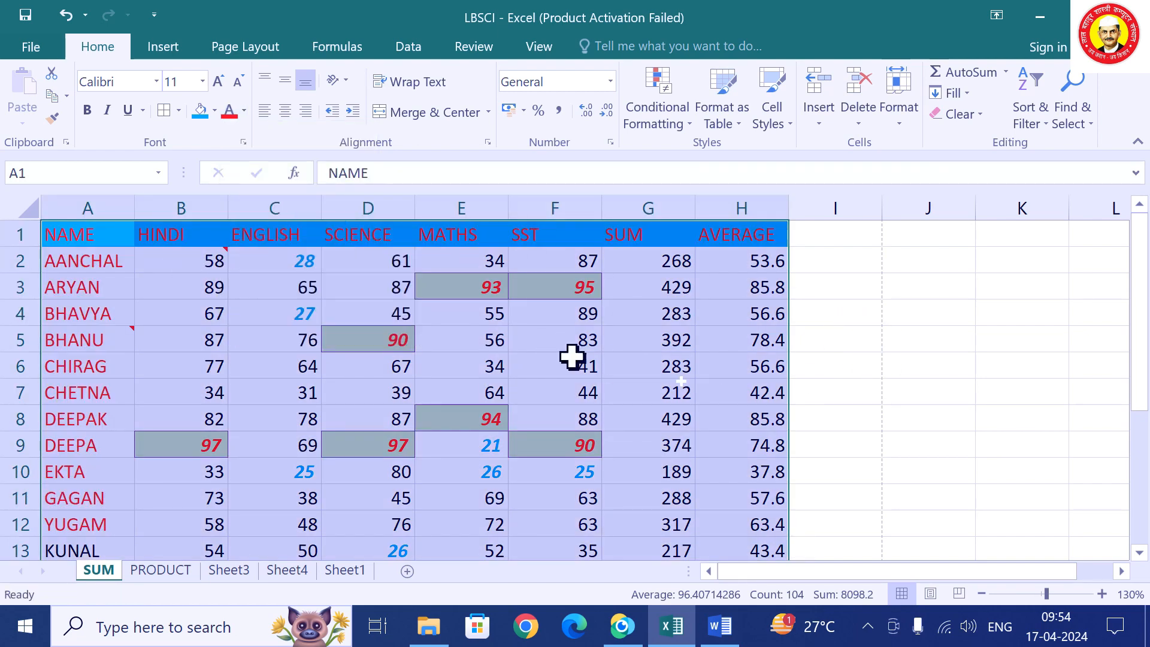
{"action": "left_click", "coordinate": [990, 424]}
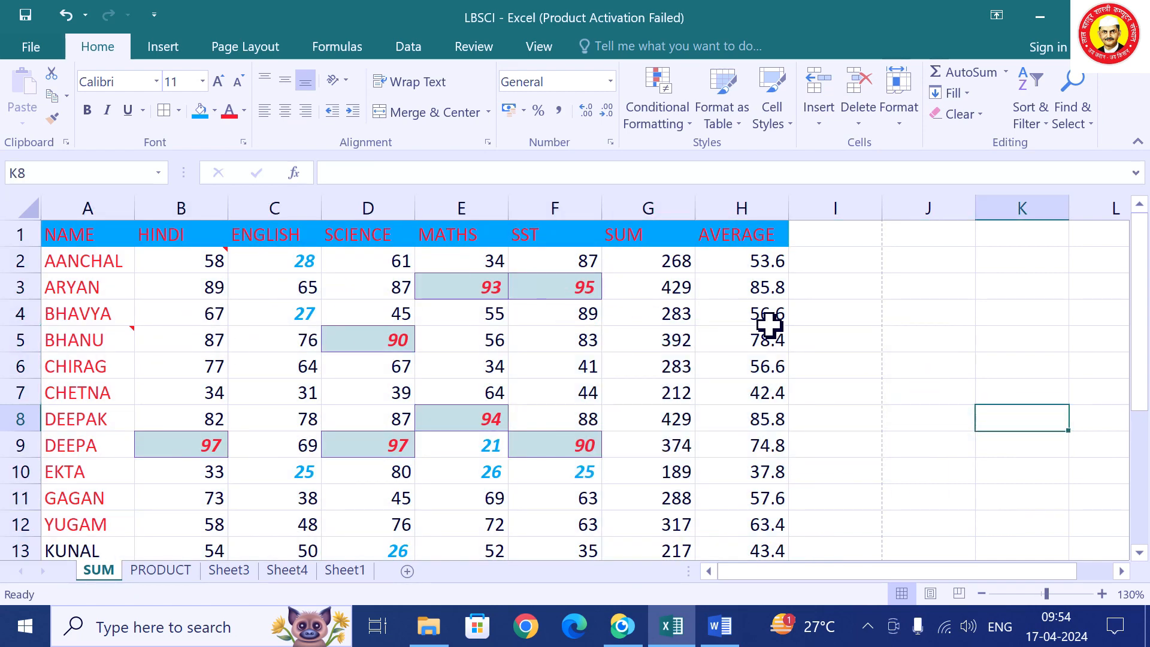
{"action": "left_click_drag", "start_coordinate": [96, 235], "coordinate": [699, 505]}
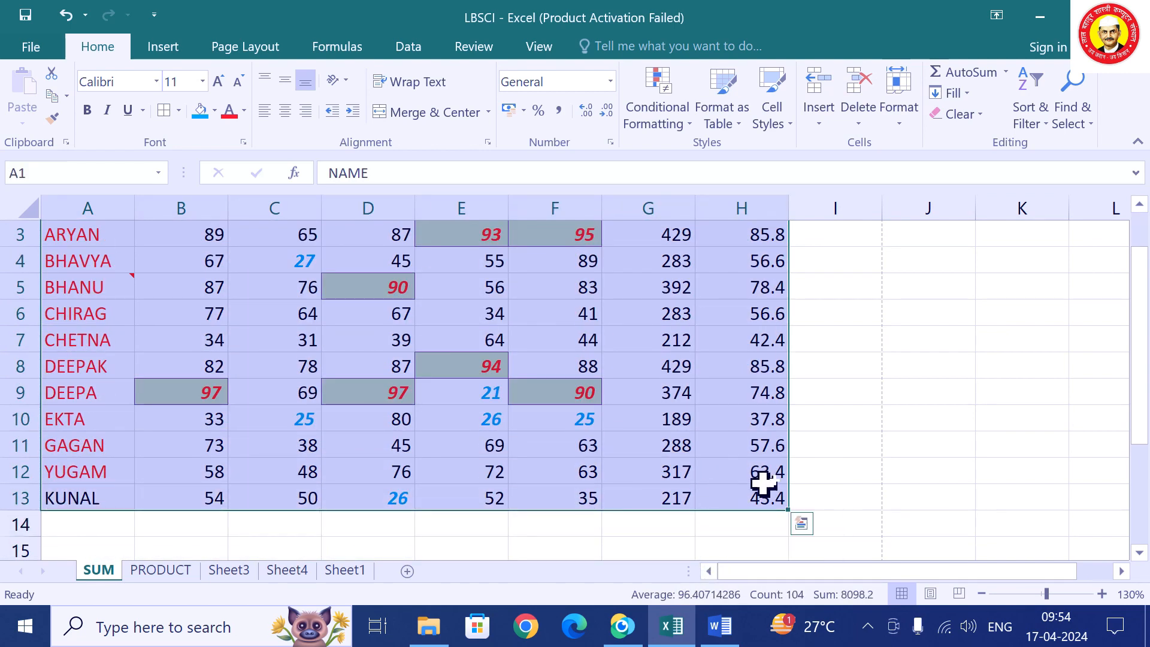
{"action": "left_click", "coordinate": [981, 114]}
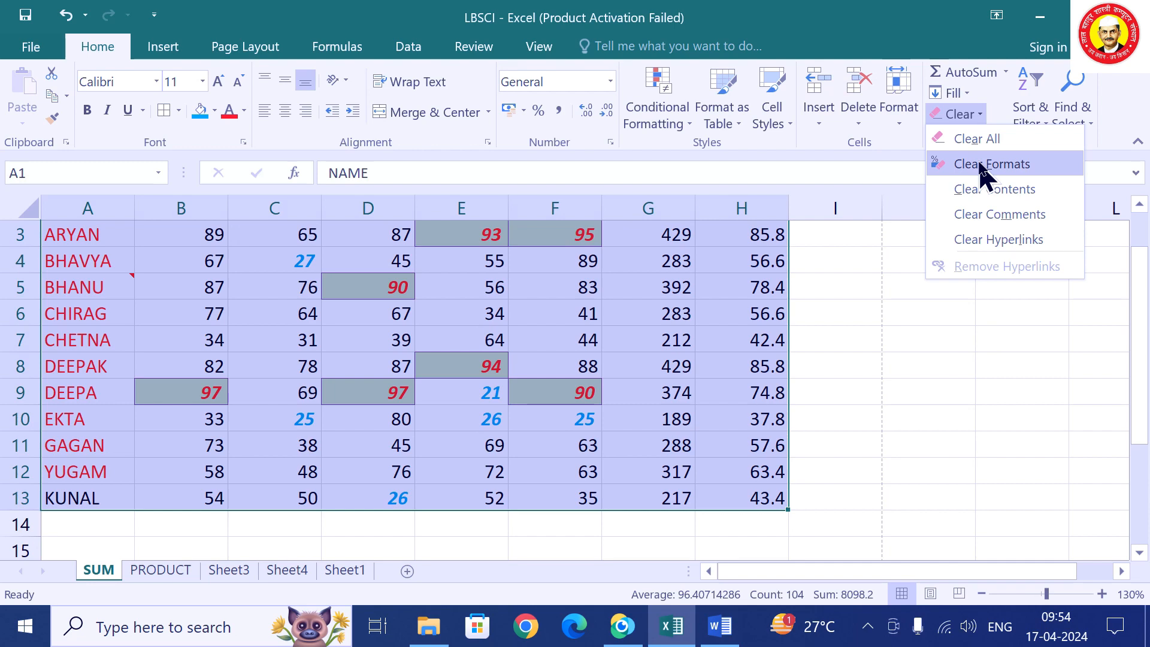
{"action": "left_click", "coordinate": [985, 166]}
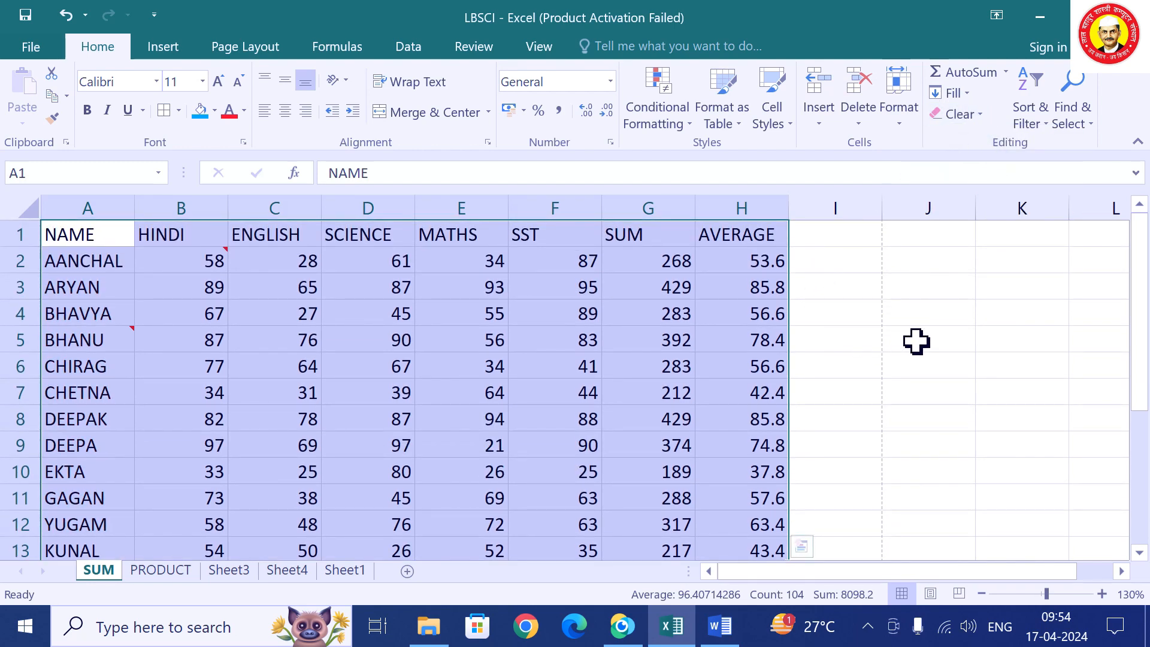
{"action": "key", "text": "ctrl+z"}
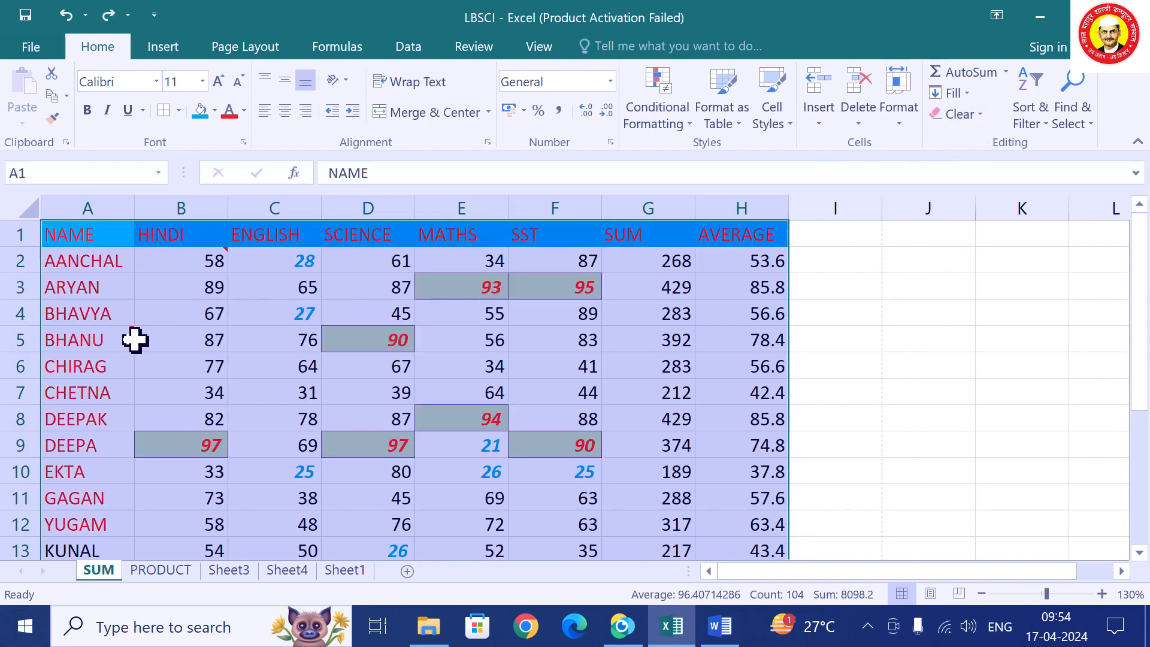
View the right-click options for BHANU's commented cell A5, then dismiss them.
{"action": "left_click", "coordinate": [905, 363]}
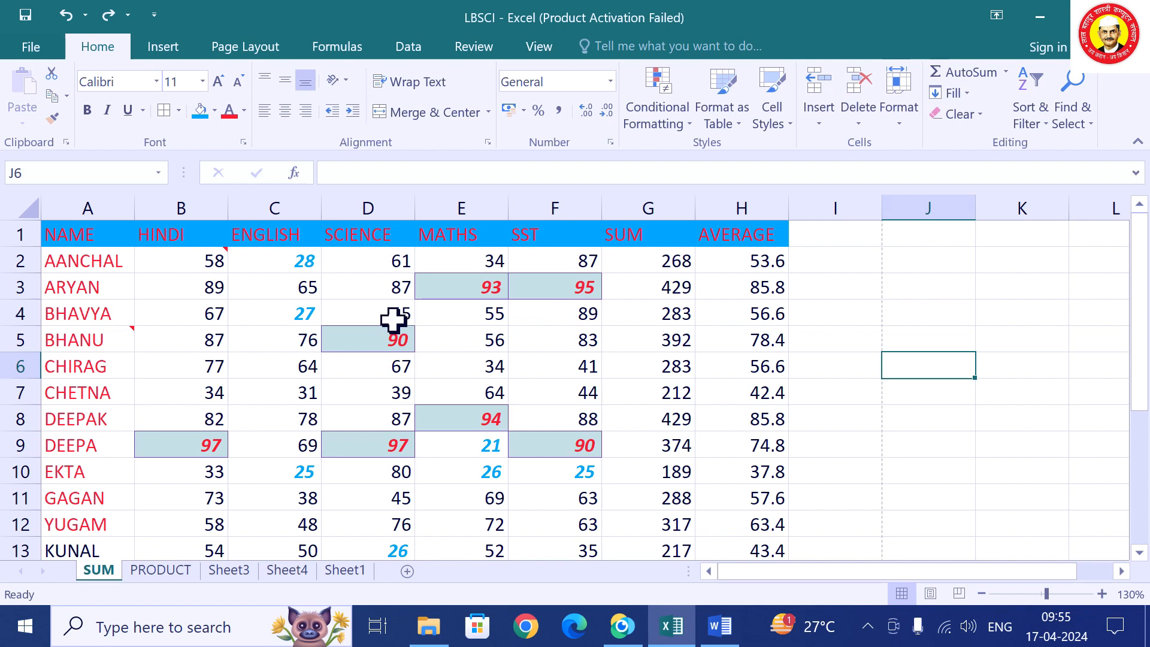
{"action": "right_click", "coordinate": [109, 338]}
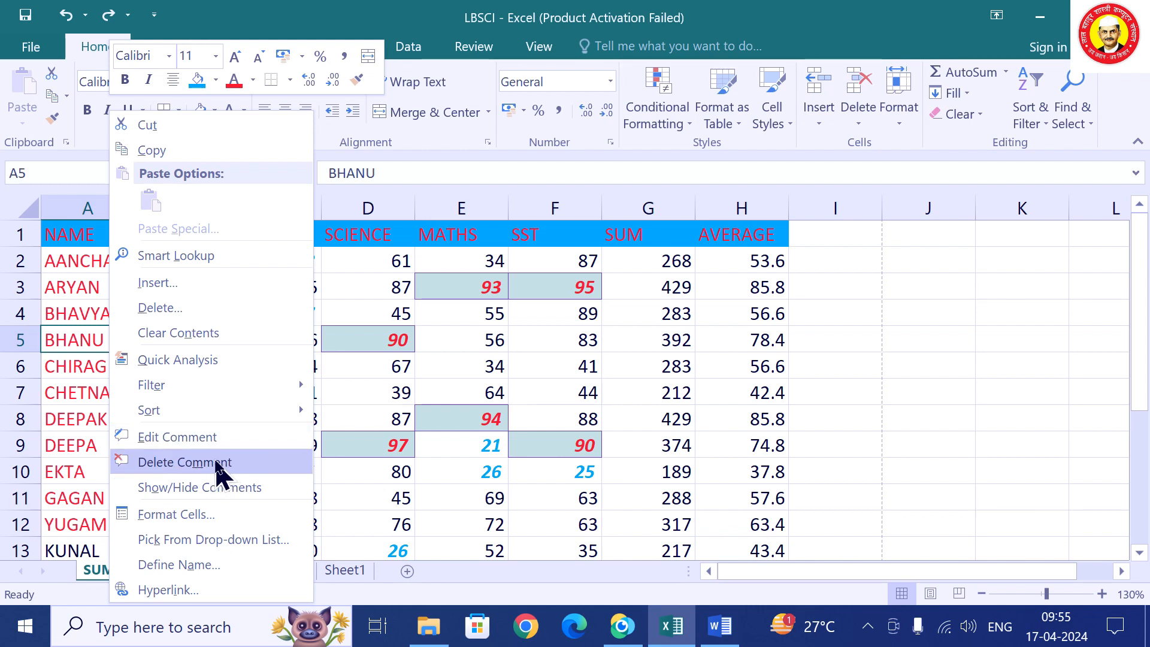
{"action": "left_click", "coordinate": [840, 396]}
Reselect the marks table A1:H13 and show the Clear options.
{"action": "left_click", "coordinate": [368, 417]}
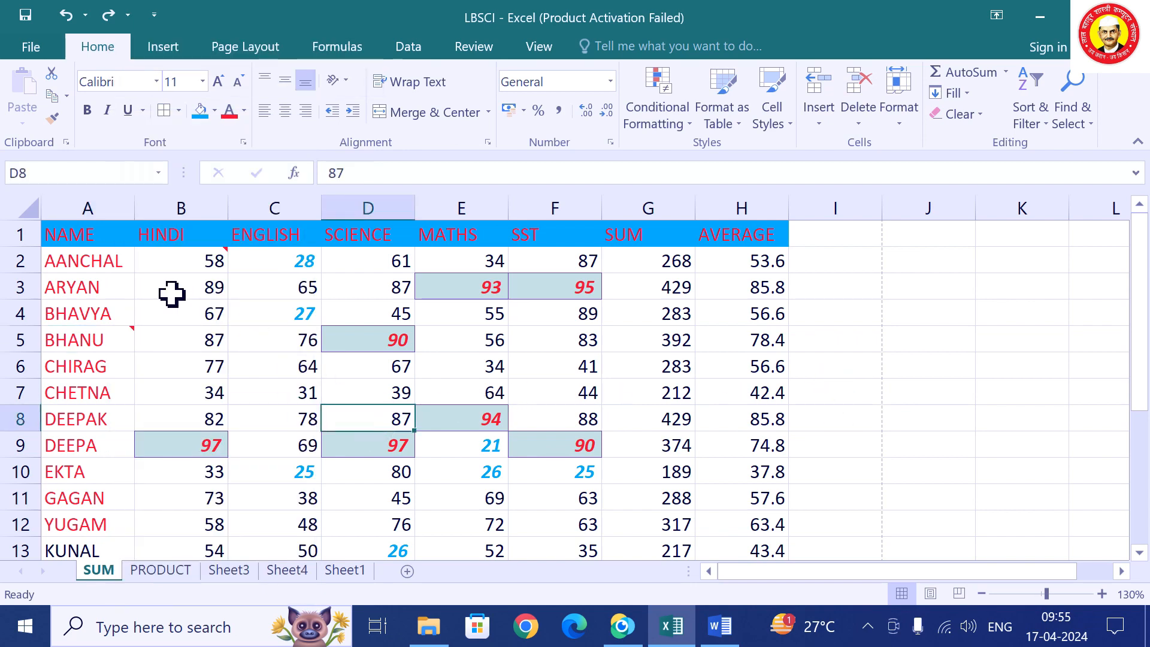
{"action": "left_click_drag", "start_coordinate": [84, 234], "coordinate": [714, 504]}
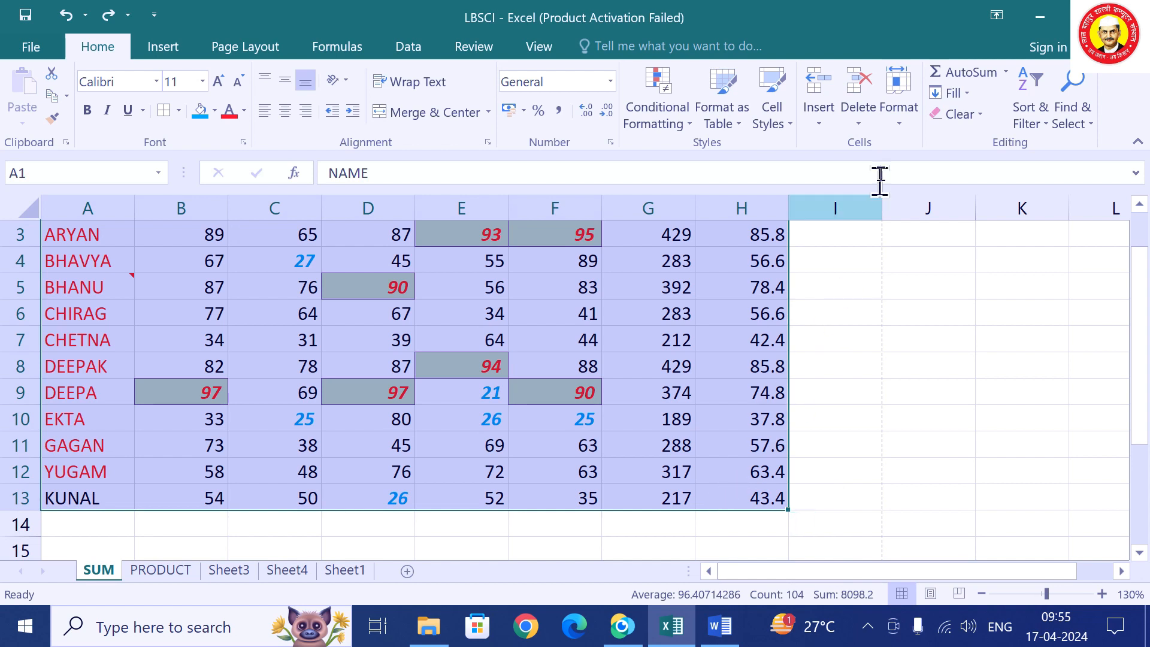
{"action": "left_click", "coordinate": [982, 117]}
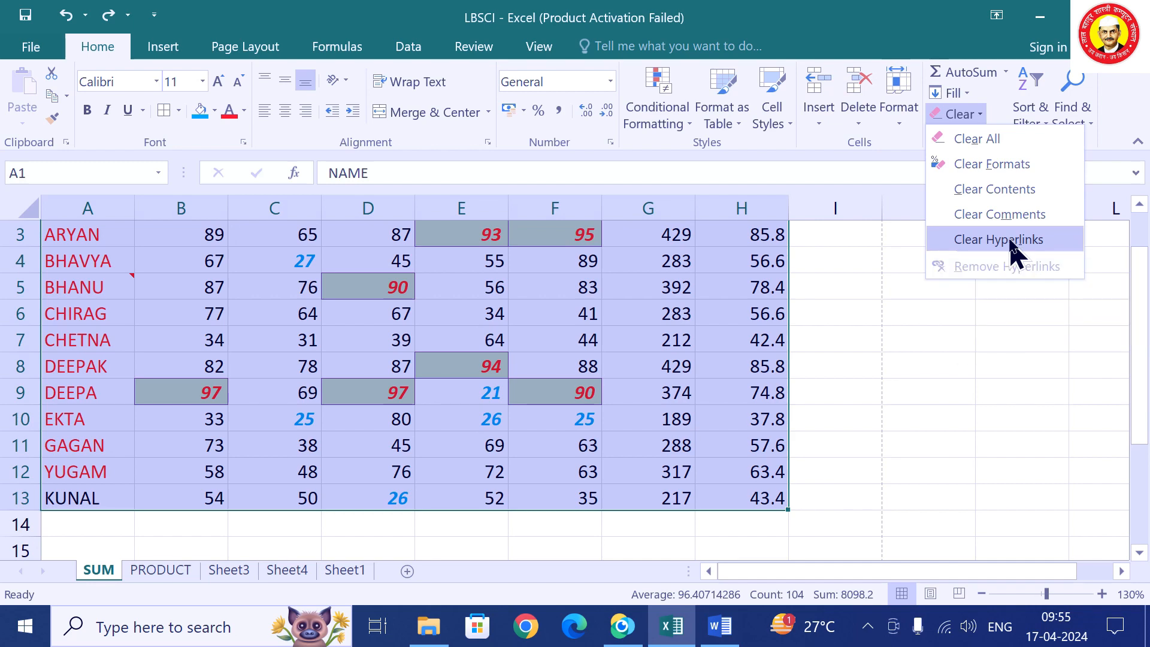
{"action": "left_click", "coordinate": [998, 217]}
{"action": "scroll", "coordinate": [588, 287], "scroll_direction": "up", "scroll_amount": 1}
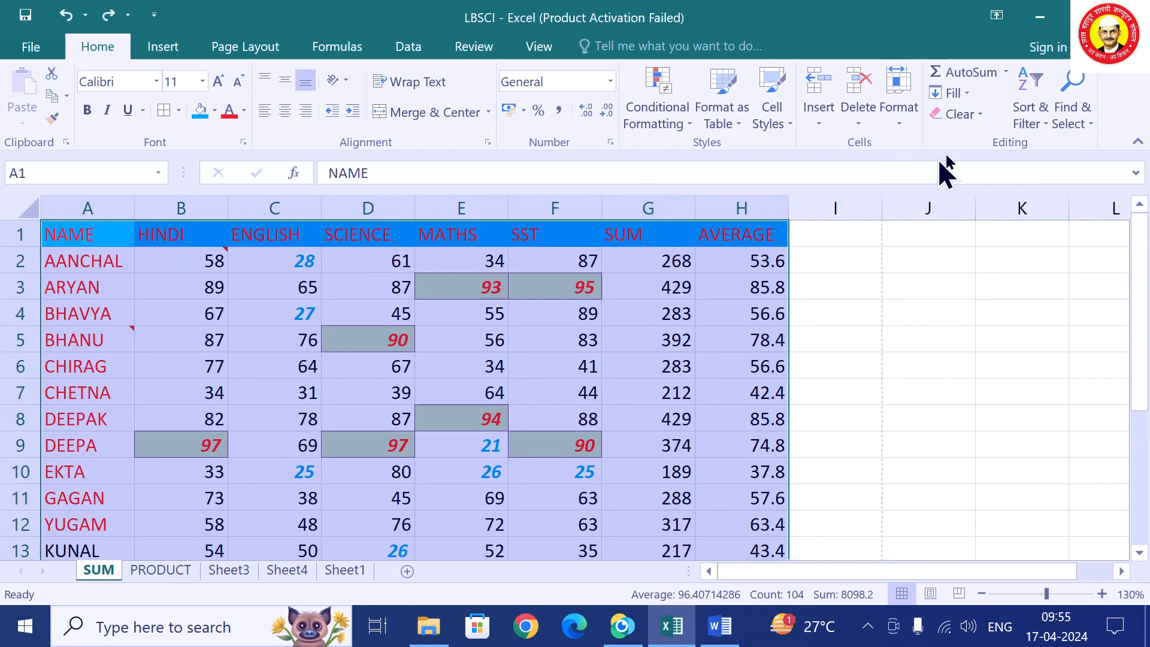
{"action": "left_click", "coordinate": [980, 116]}
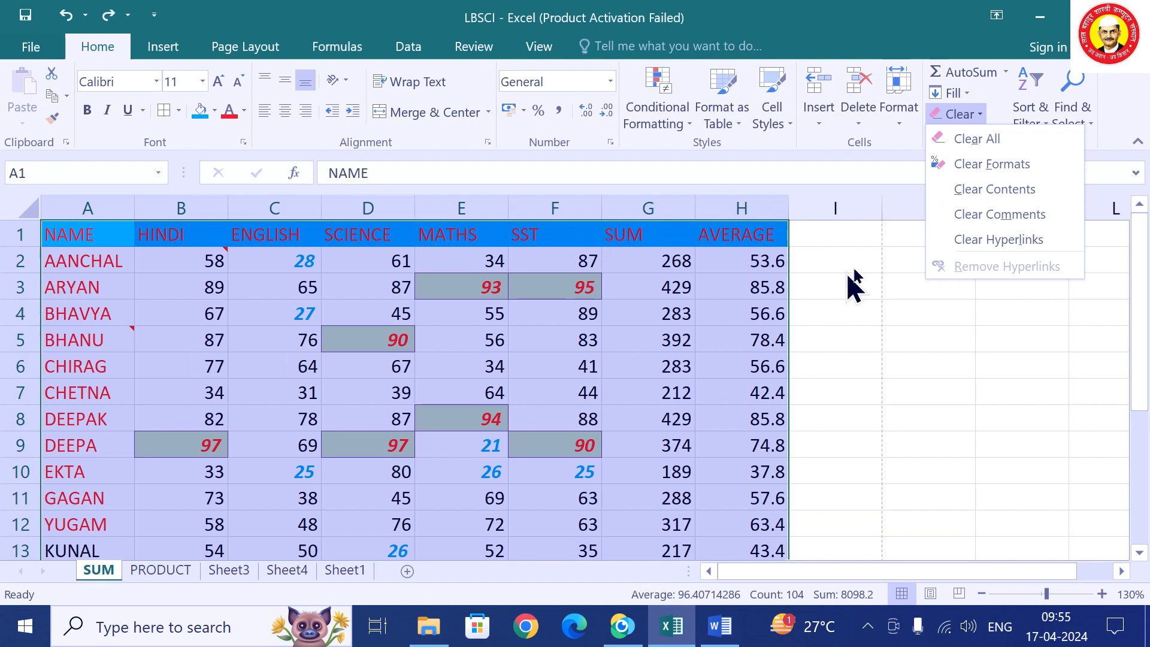
{"action": "left_click", "coordinate": [1001, 190]}
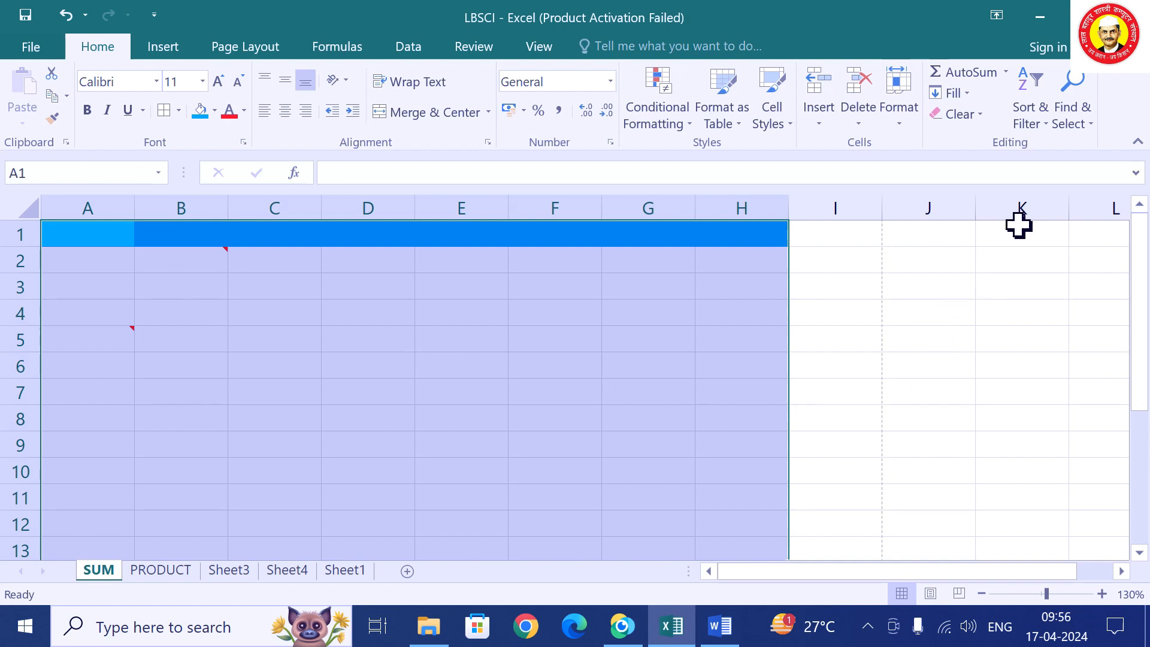
{"action": "left_click", "coordinate": [978, 114]}
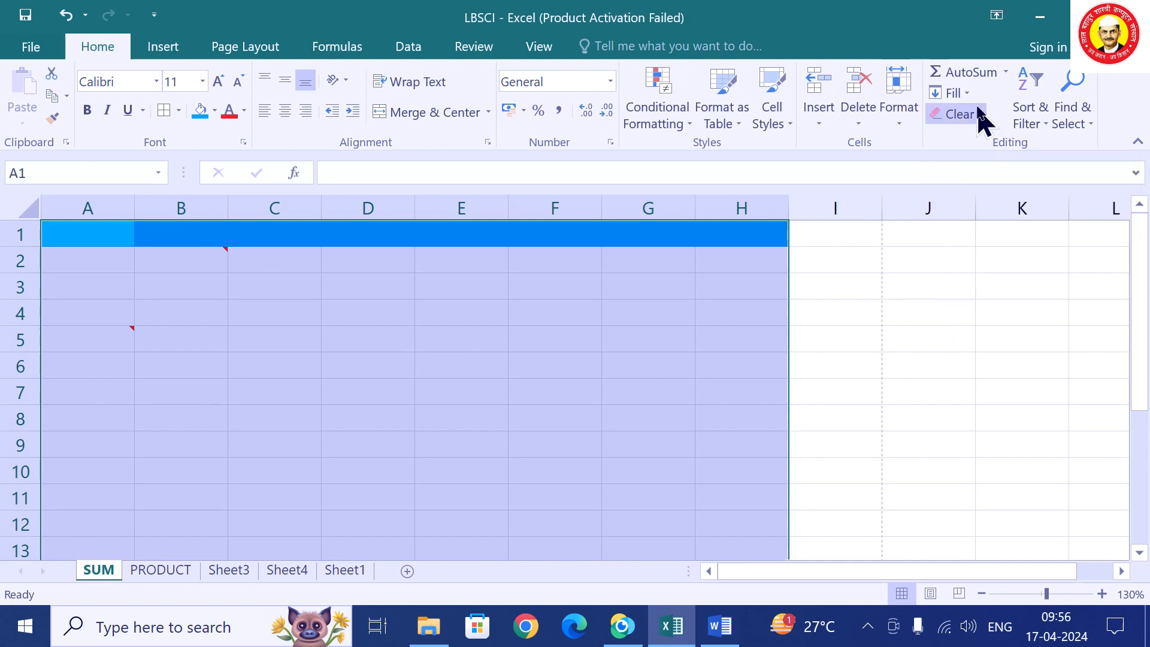
{"action": "key", "text": "ctrl+z"}
{"action": "left_click", "coordinate": [975, 117]}
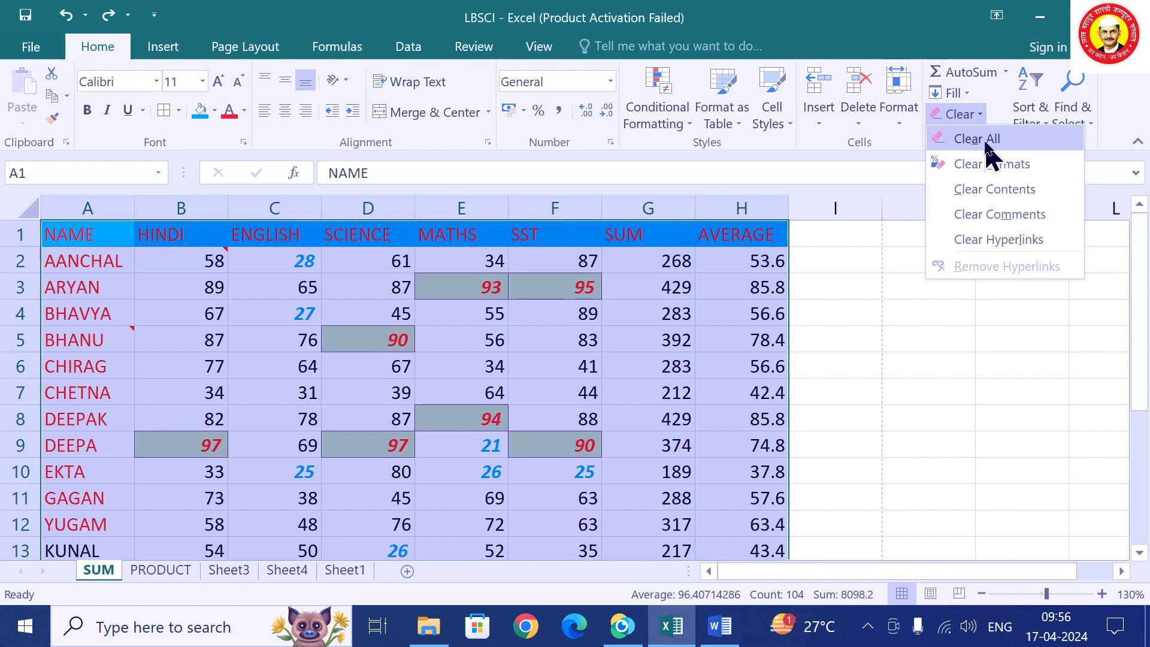
{"action": "left_click", "coordinate": [989, 153]}
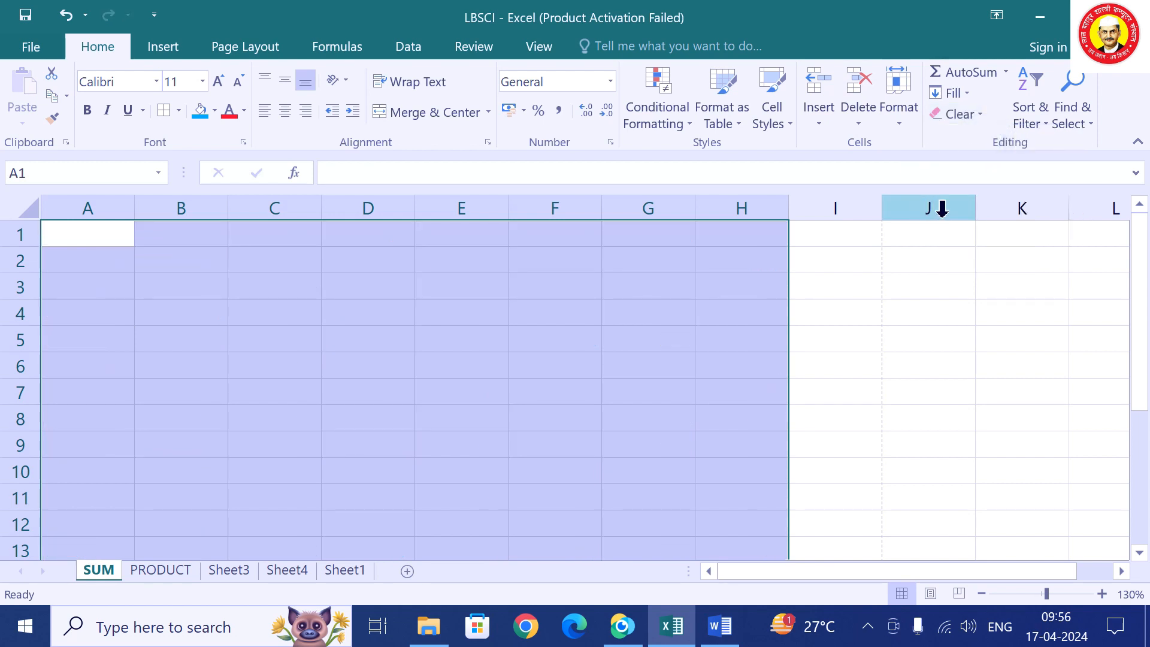
{"action": "key", "text": "ctrl+z"}
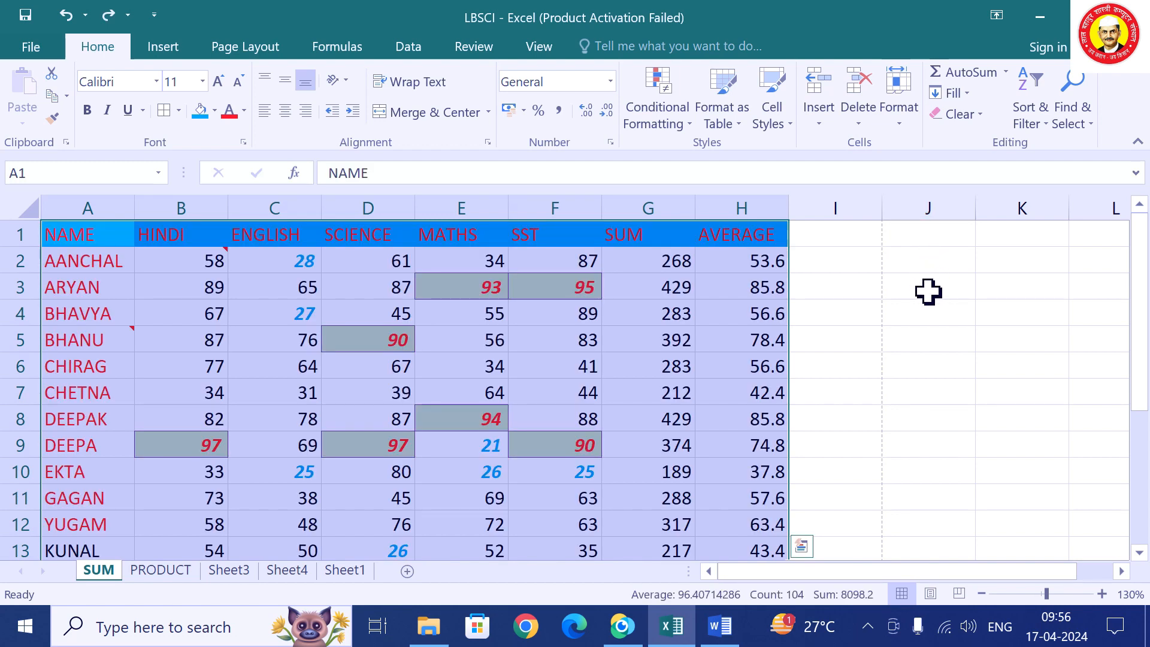
{"action": "left_click", "coordinate": [893, 308]}
{"action": "left_click", "coordinate": [101, 237]}
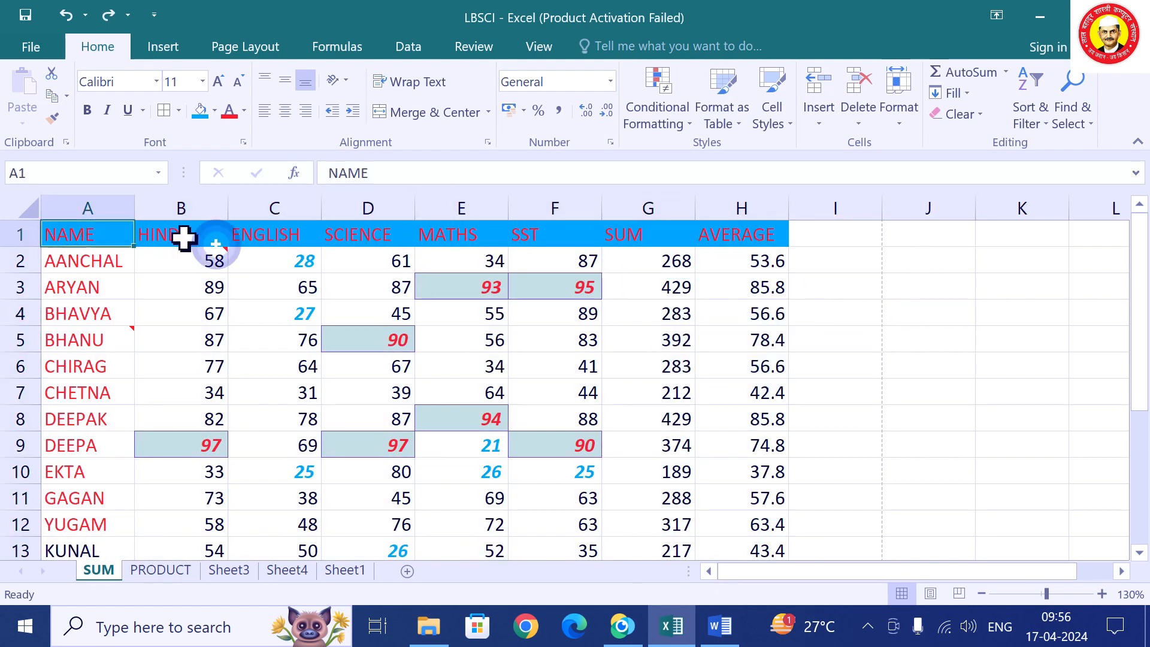
{"action": "left_click_drag", "start_coordinate": [183, 238], "coordinate": [749, 489]}
{"action": "scroll", "coordinate": [1039, 301], "scroll_direction": "up", "scroll_amount": 2}
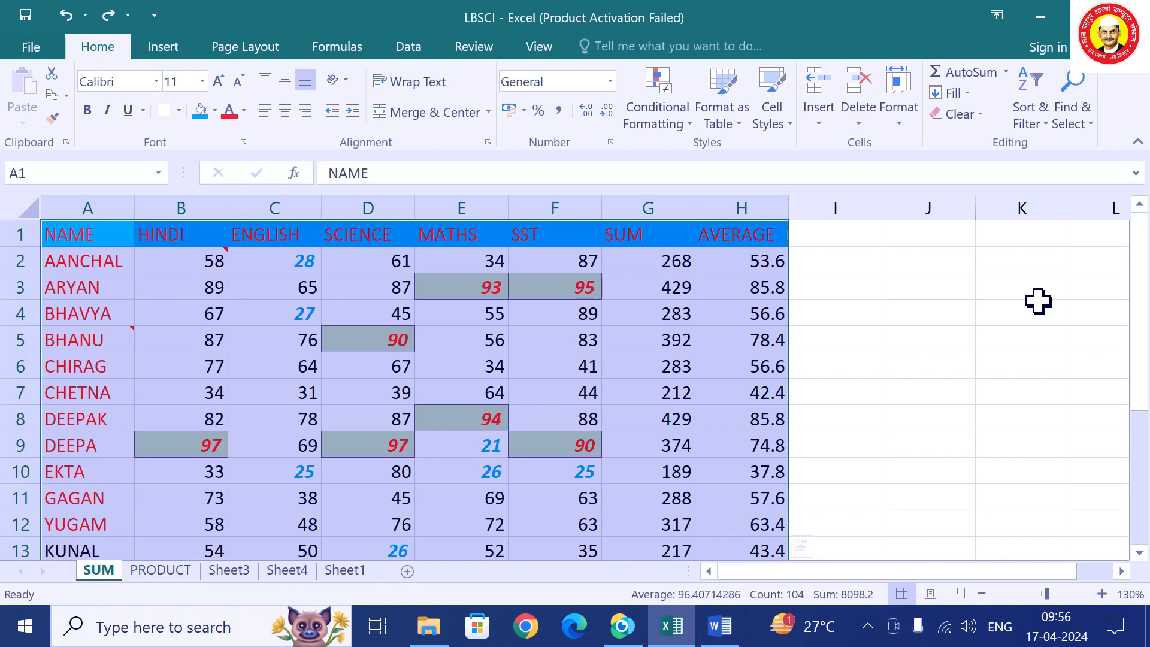
{"action": "left_click", "coordinate": [980, 114]}
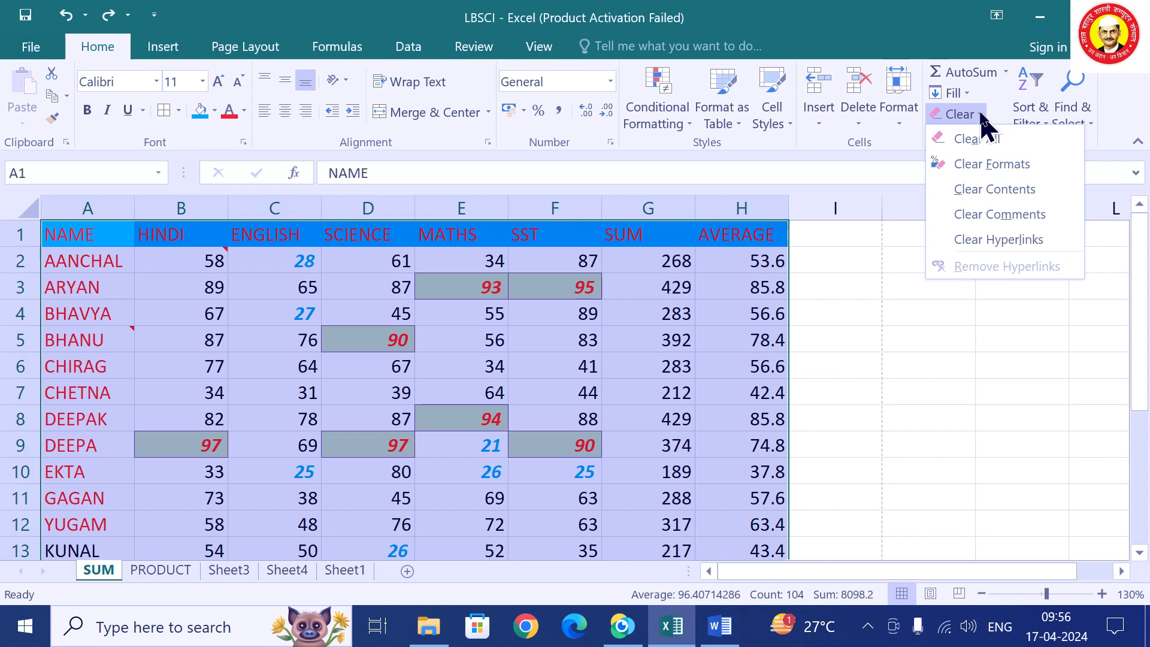
{"action": "left_click", "coordinate": [981, 117]}
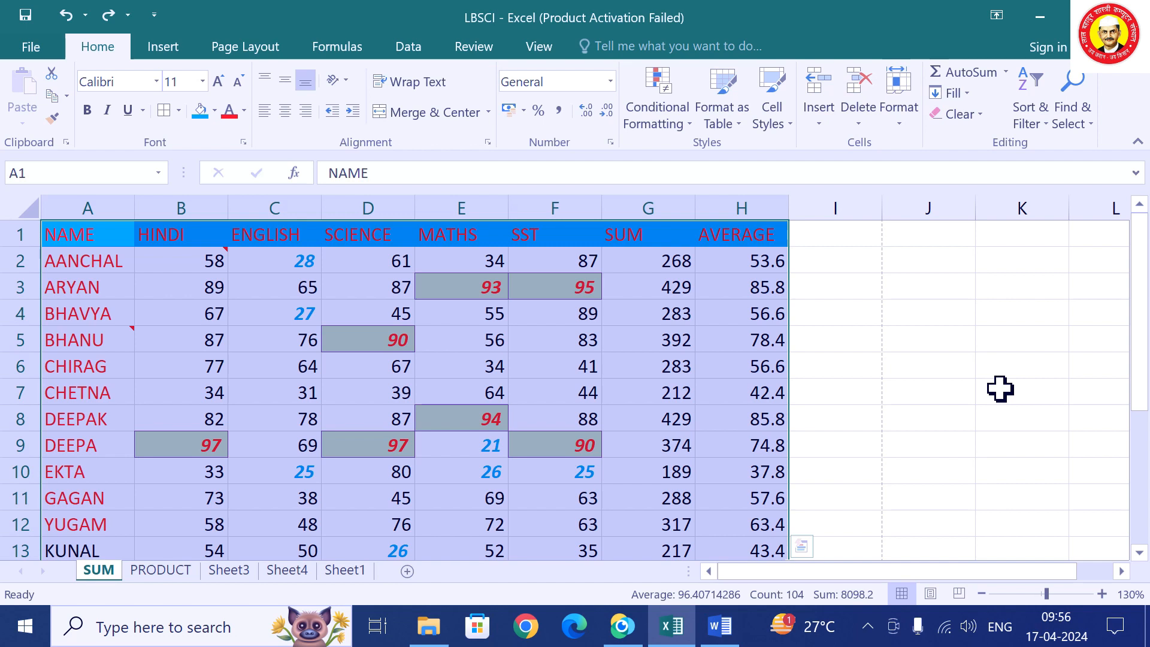
{"action": "key", "text": "Delete"}
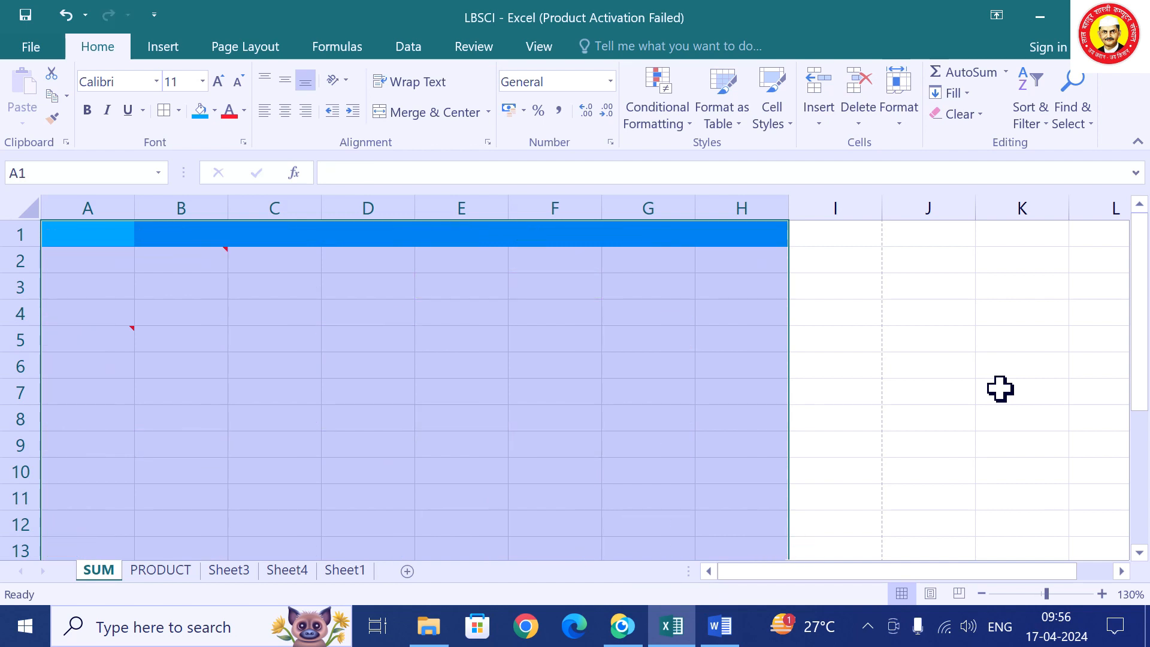
{"action": "key", "text": "ctrl+z"}
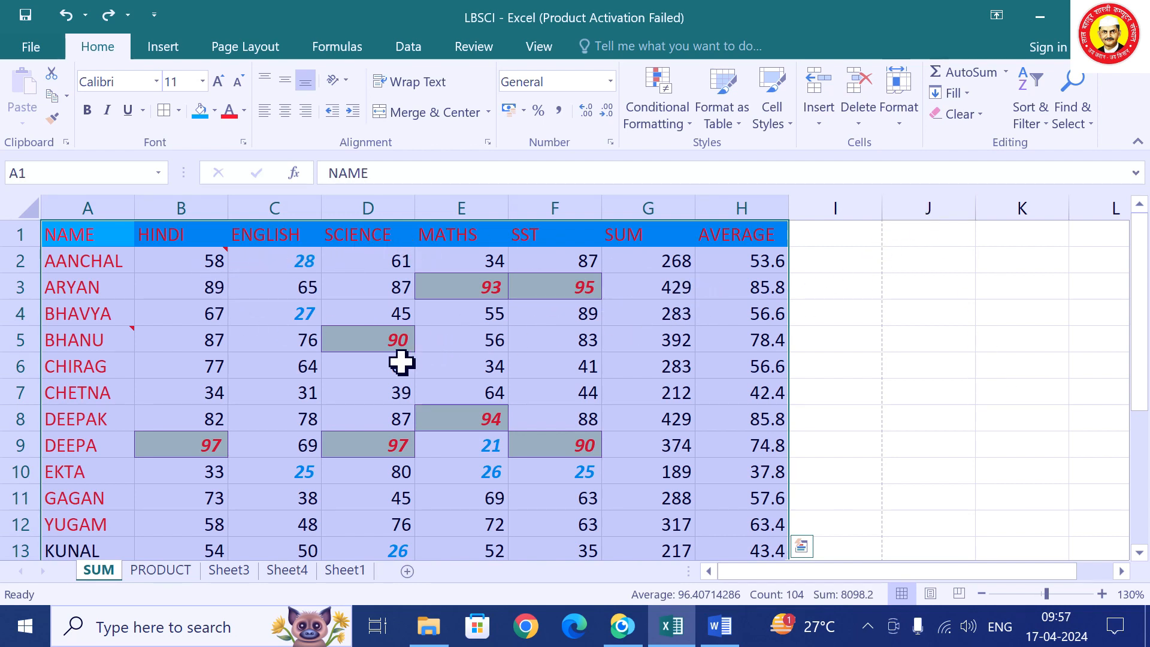
Try Clear All on the table, then undo it to restore the data.
{"action": "left_click", "coordinate": [966, 114]}
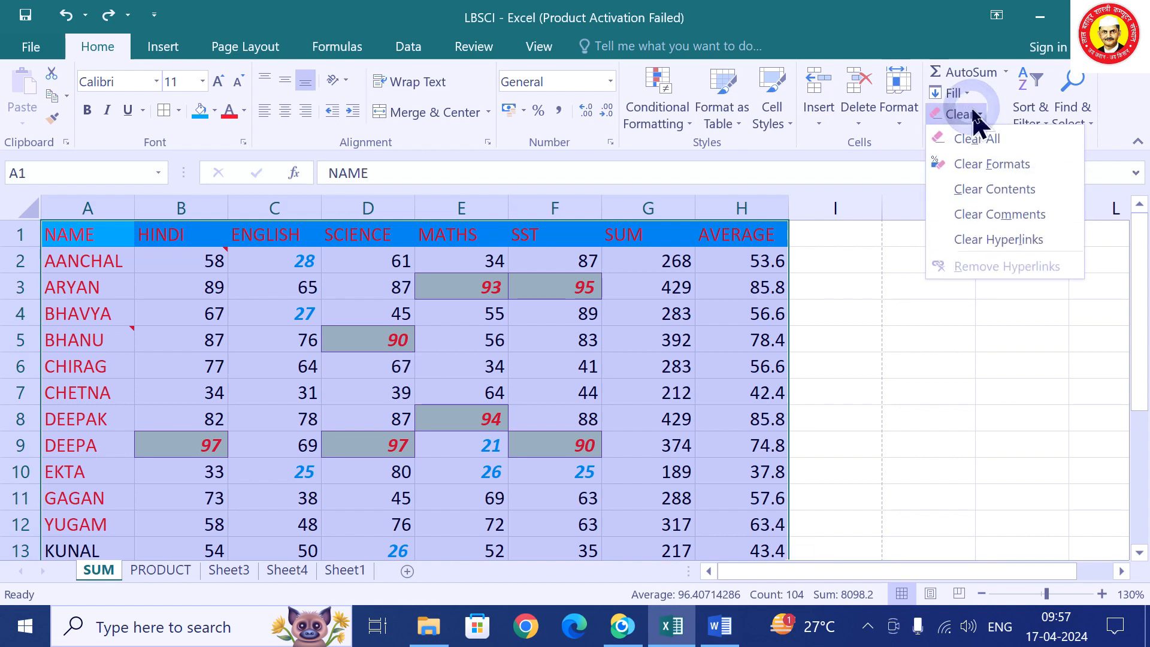
{"action": "left_click", "coordinate": [991, 141]}
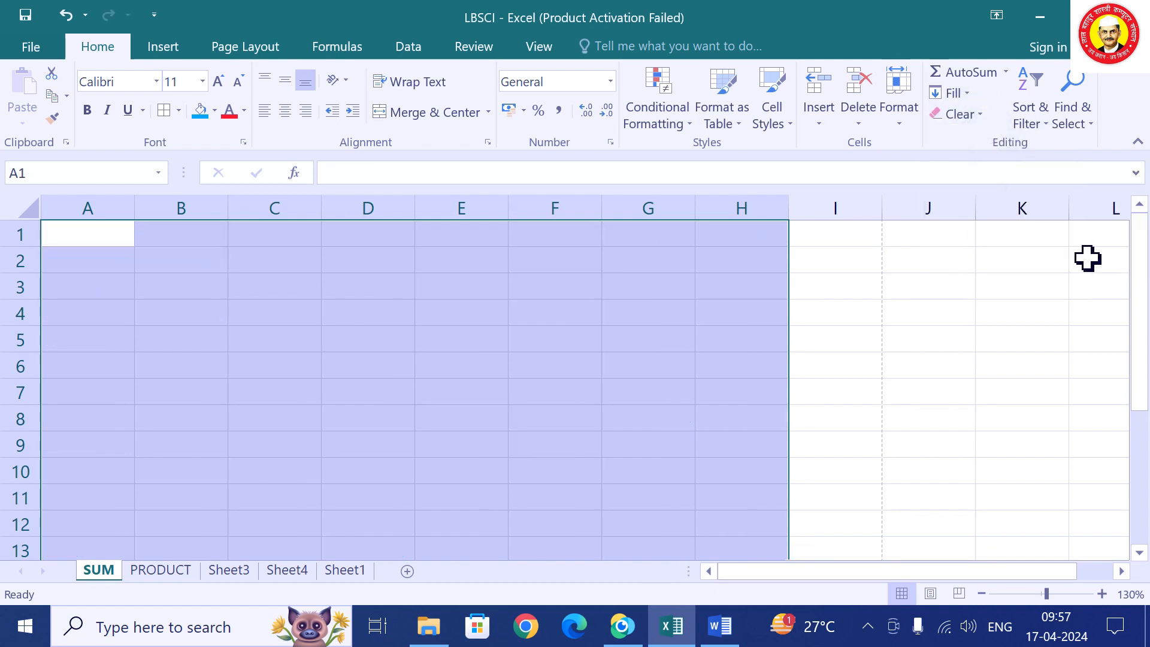
{"action": "key", "text": "ctrl+z"}
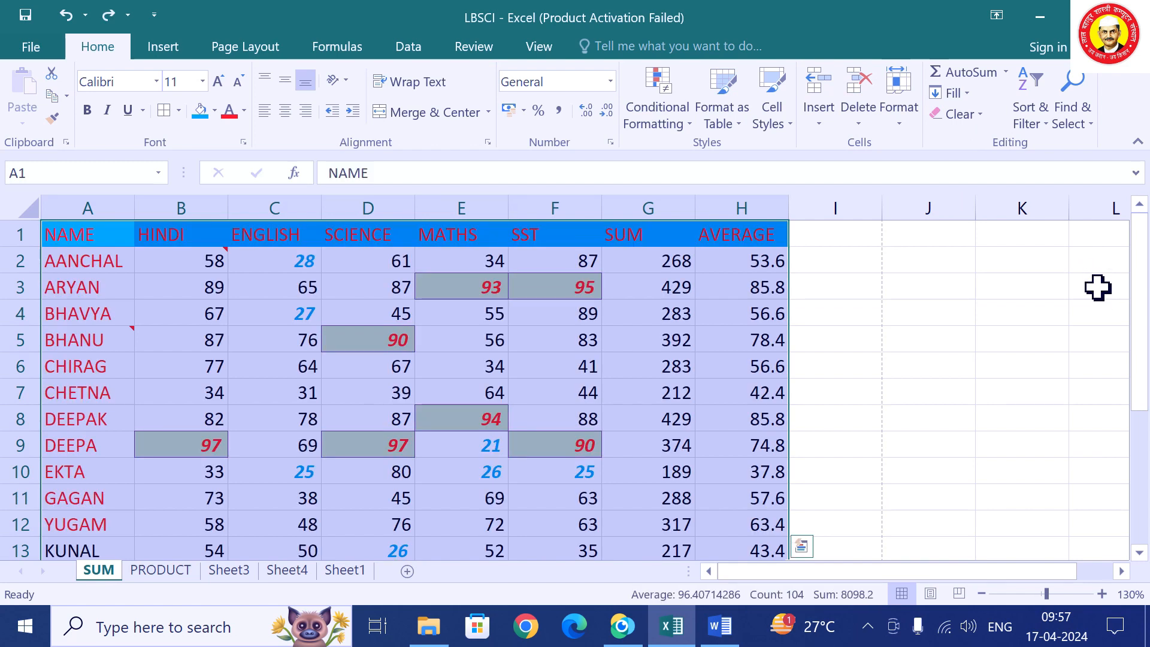
Apply Clear Formats to A1:H13, leaving plain black values and comments.
{"action": "left_click", "coordinate": [967, 115]}
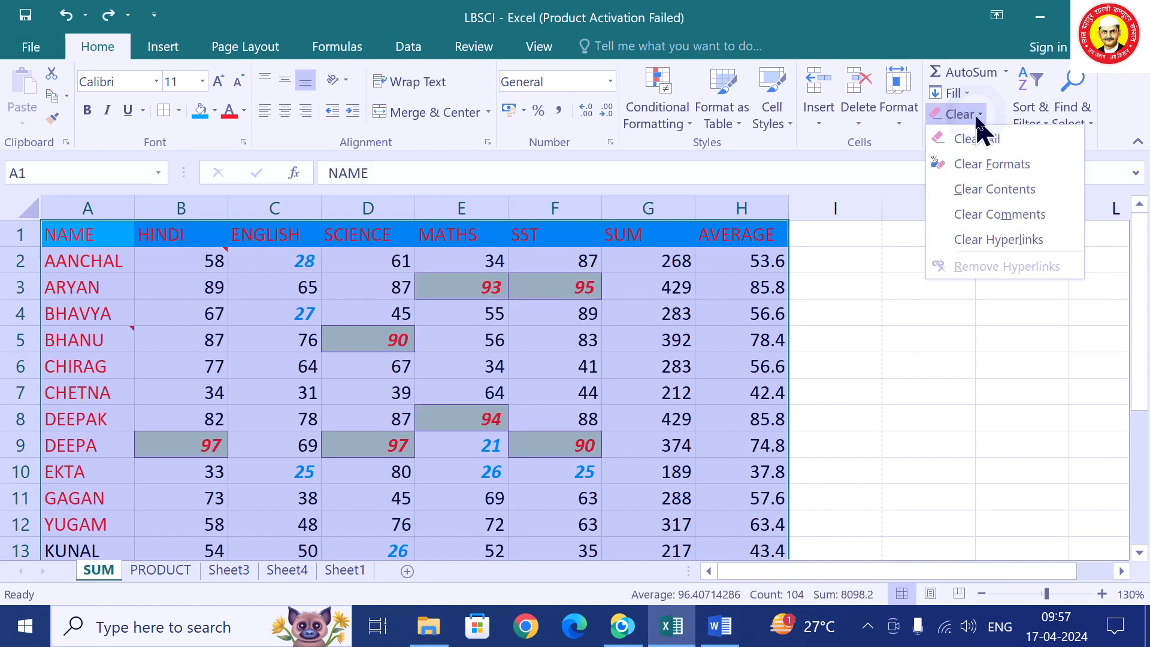
{"action": "left_click", "coordinate": [969, 174]}
{"action": "left_click", "coordinate": [922, 396]}
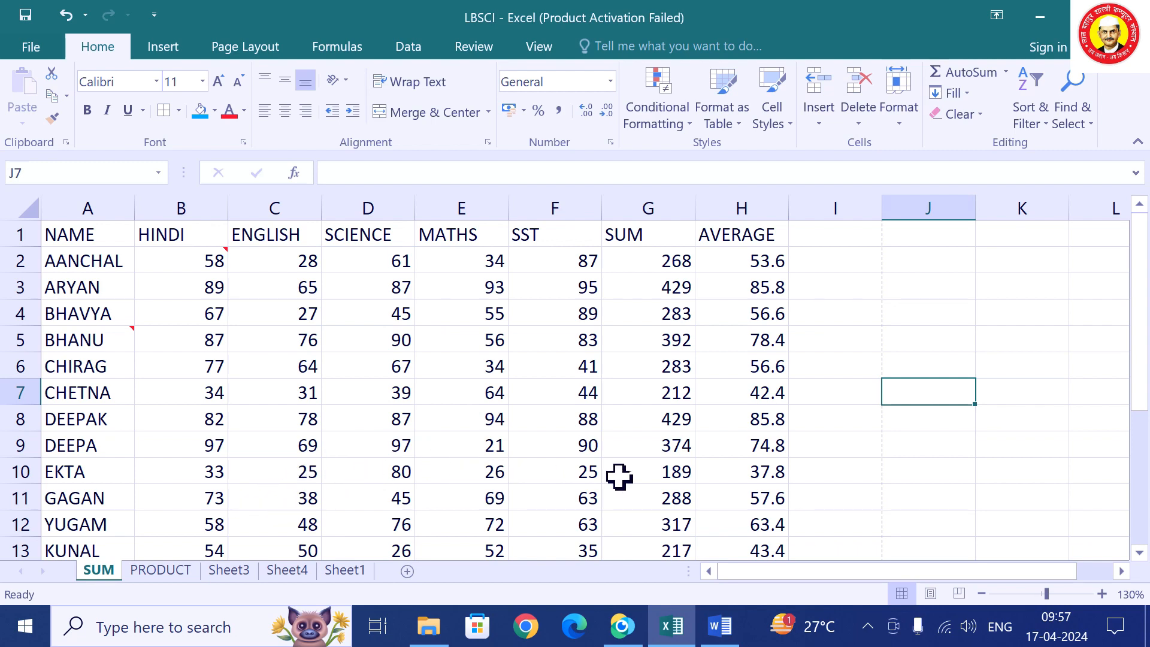
{"action": "scroll", "coordinate": [715, 378], "scroll_direction": "down", "scroll_amount": 1}
{"action": "scroll", "coordinate": [713, 375], "scroll_direction": "up", "scroll_amount": 1}
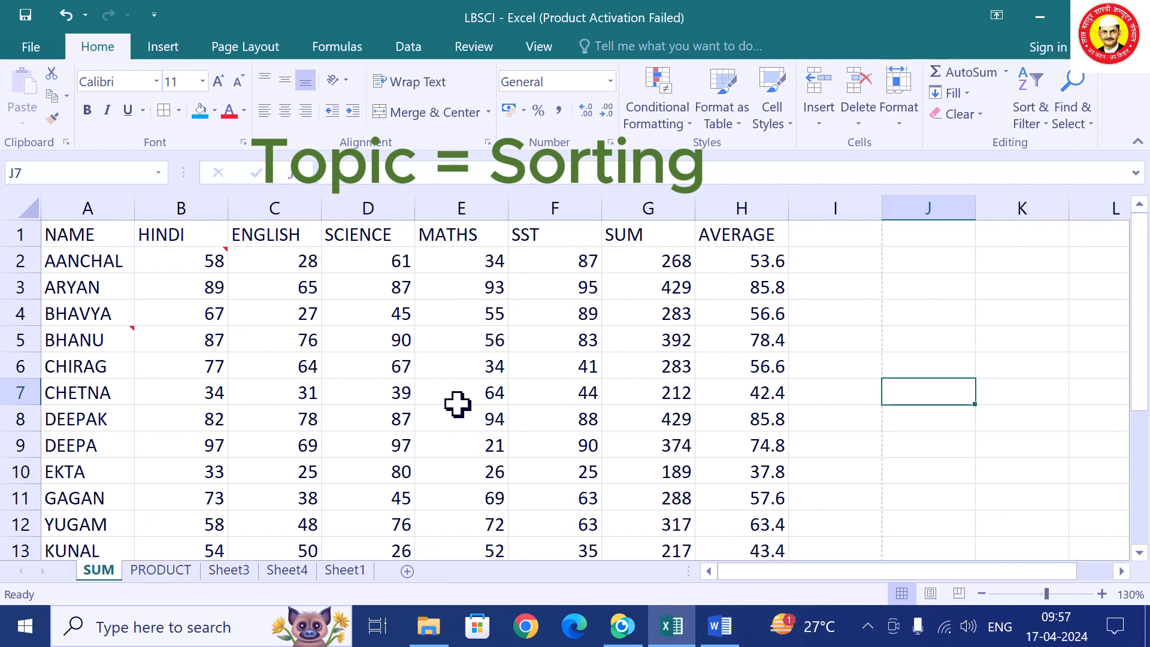
{"action": "scroll", "coordinate": [113, 423], "scroll_direction": "down", "scroll_amount": 1}
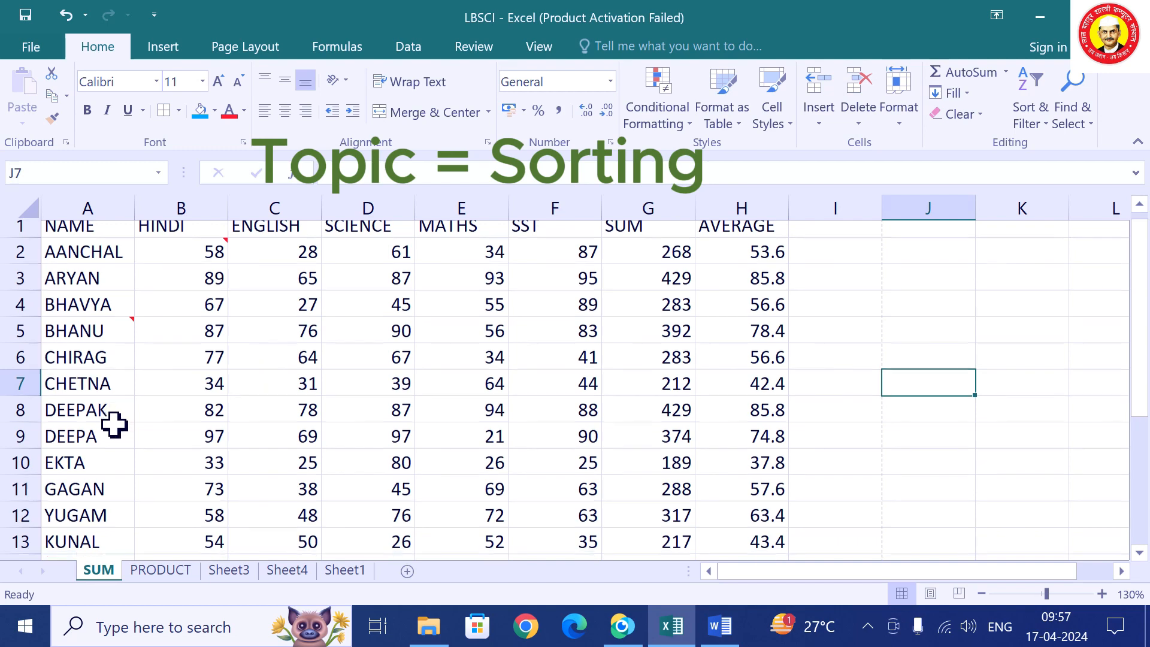
{"action": "scroll", "coordinate": [95, 372], "scroll_direction": "up", "scroll_amount": 1}
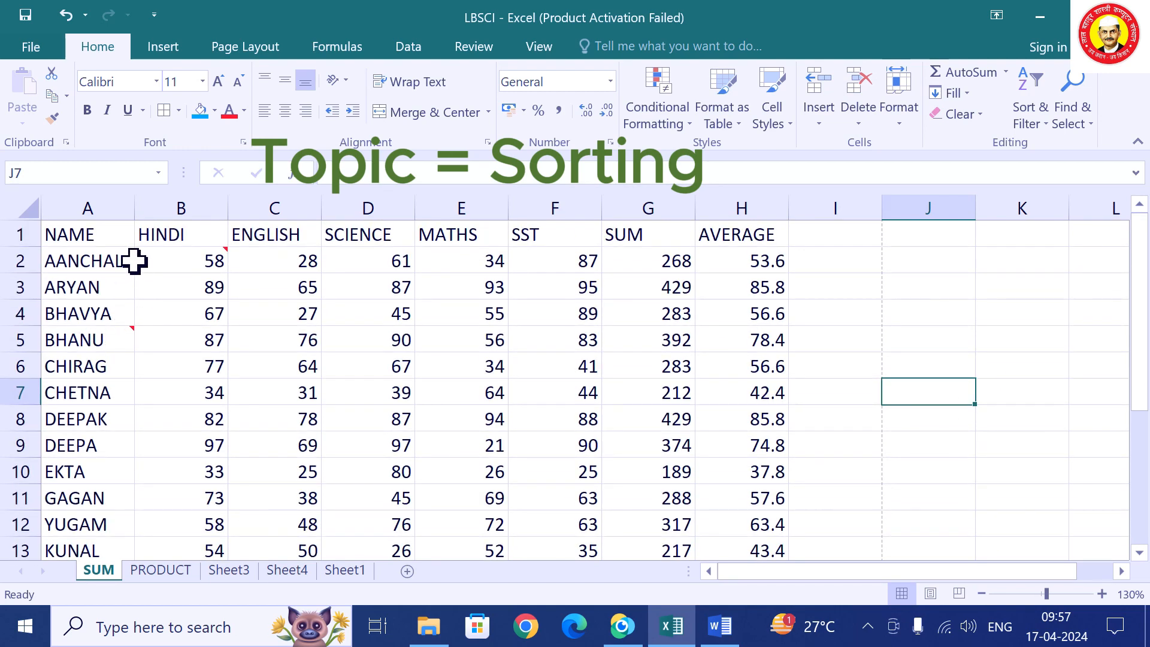
{"action": "left_click", "coordinate": [92, 306]}
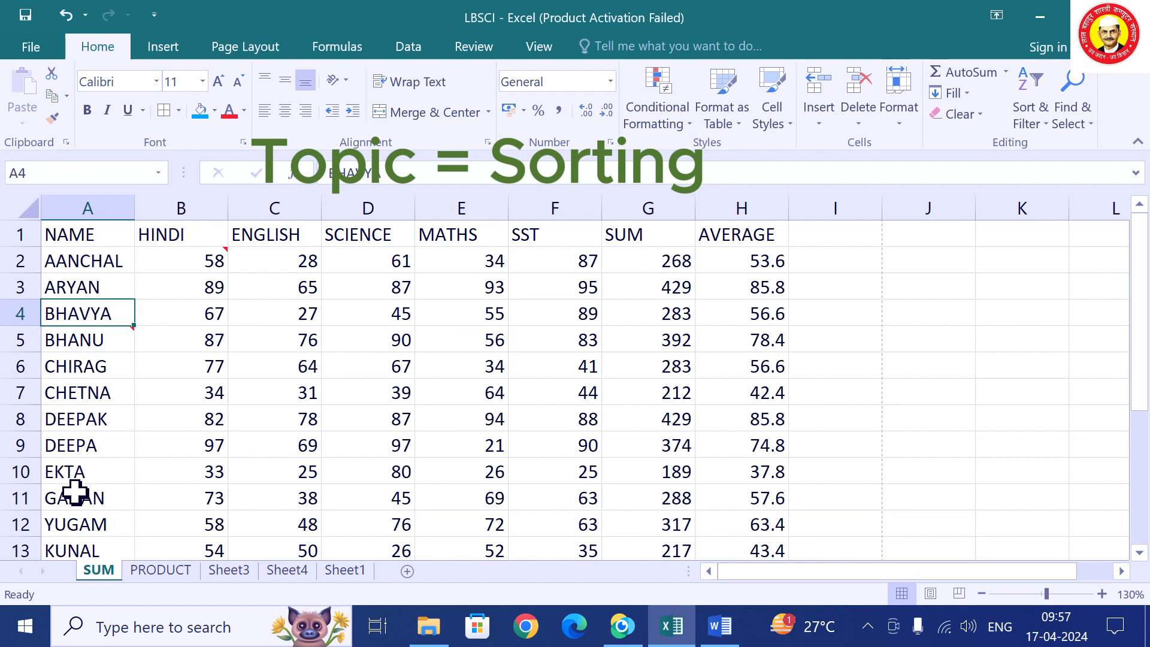
{"action": "left_click", "coordinate": [71, 387]}
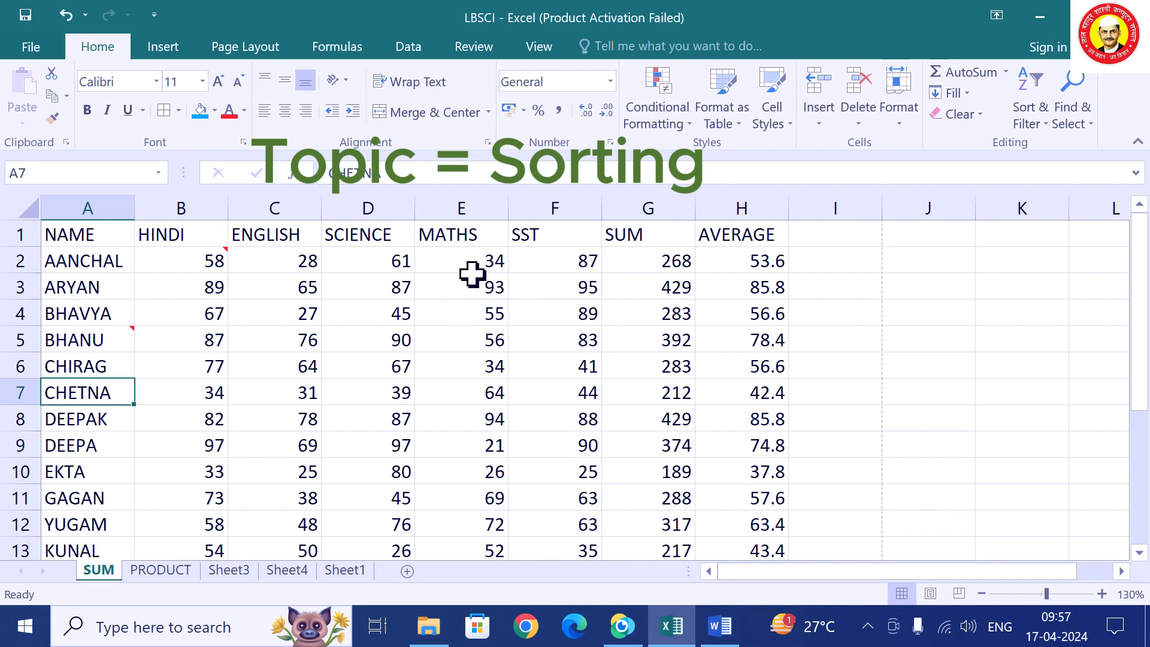
{"action": "left_click", "coordinate": [111, 312]}
{"action": "left_click", "coordinate": [87, 365]}
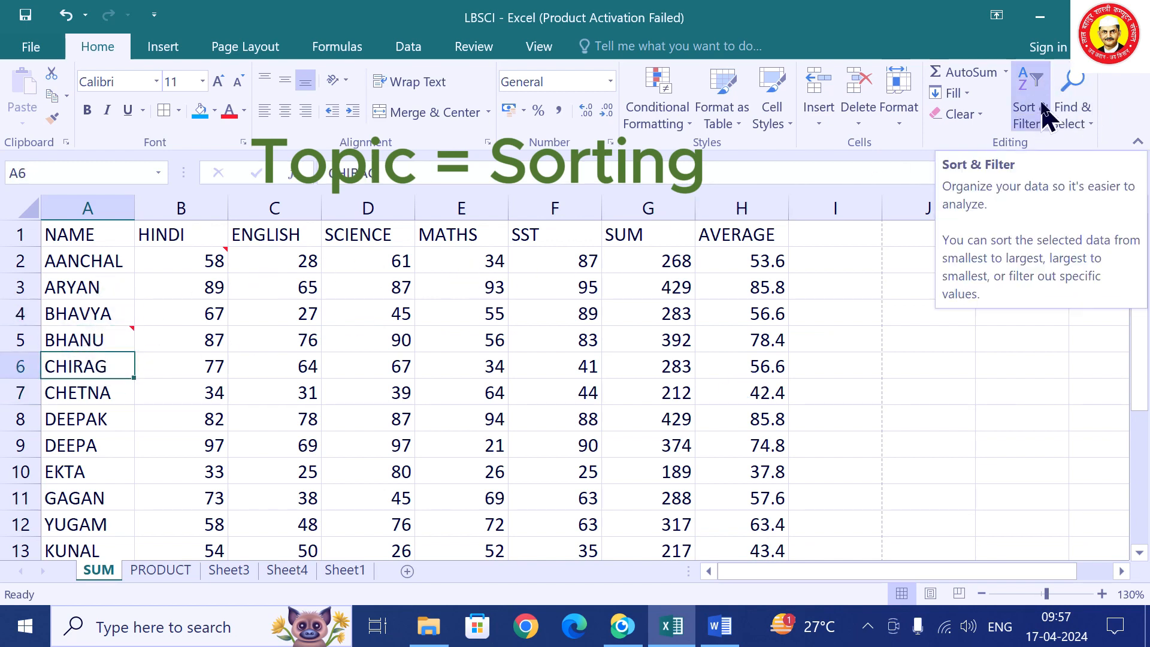
Sort the rows A to Z by NAME and check ARYAN, BHANU/BHAVYA, CHETNA/CHIRAG, DEEPA/DEEPAK order.
{"action": "left_click", "coordinate": [1043, 124]}
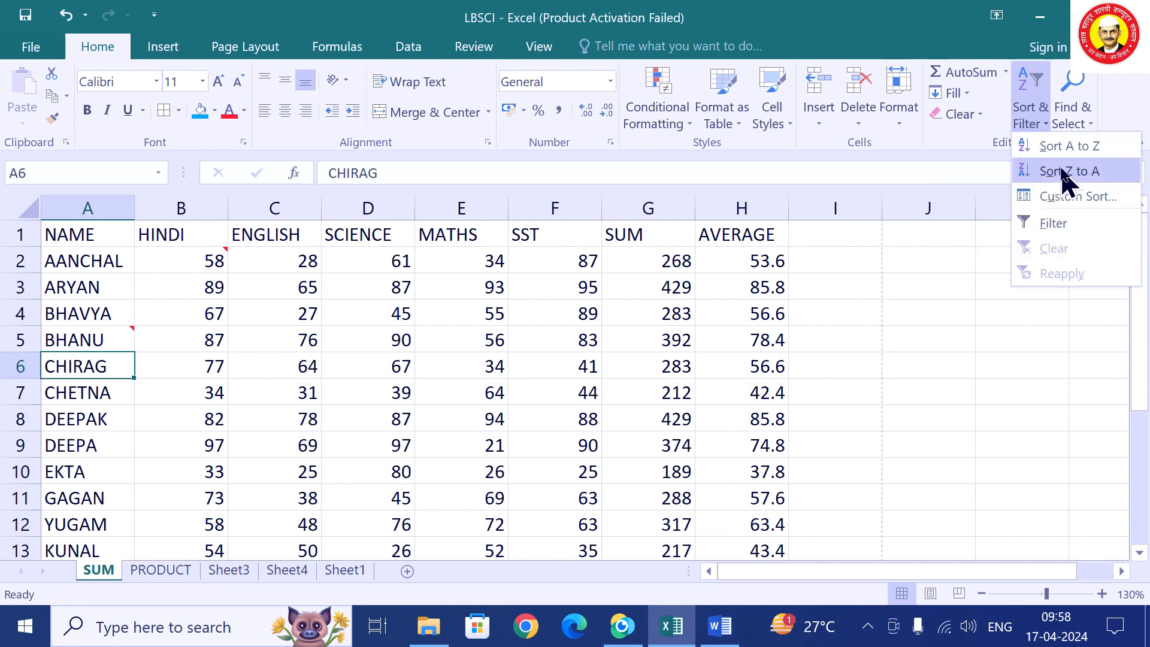
{"action": "left_click", "coordinate": [1072, 149]}
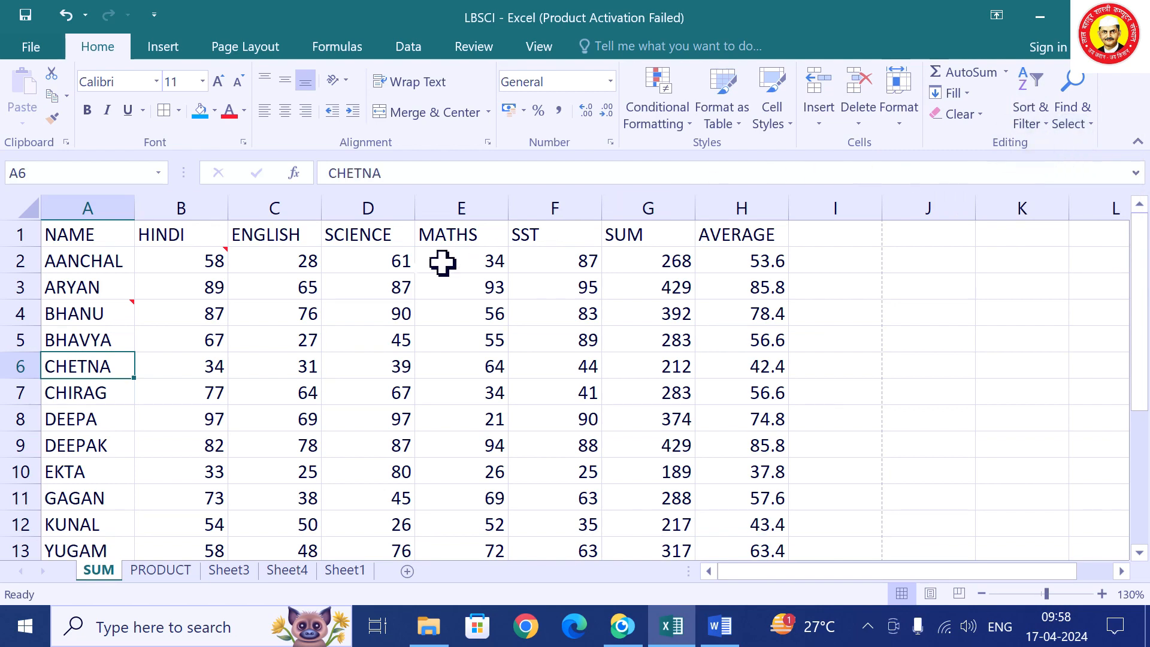
{"action": "left_click", "coordinate": [92, 285]}
{"action": "left_click", "coordinate": [99, 341]}
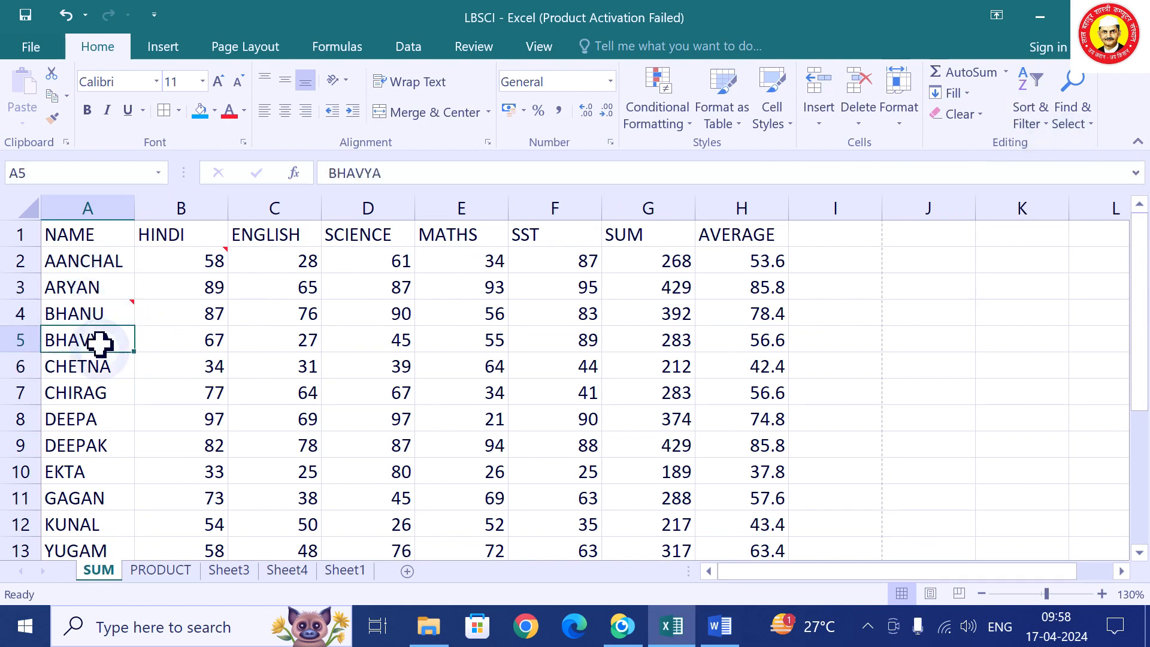
{"action": "left_click", "coordinate": [91, 373]}
{"action": "left_click_drag", "start_coordinate": [90, 425], "coordinate": [93, 443]}
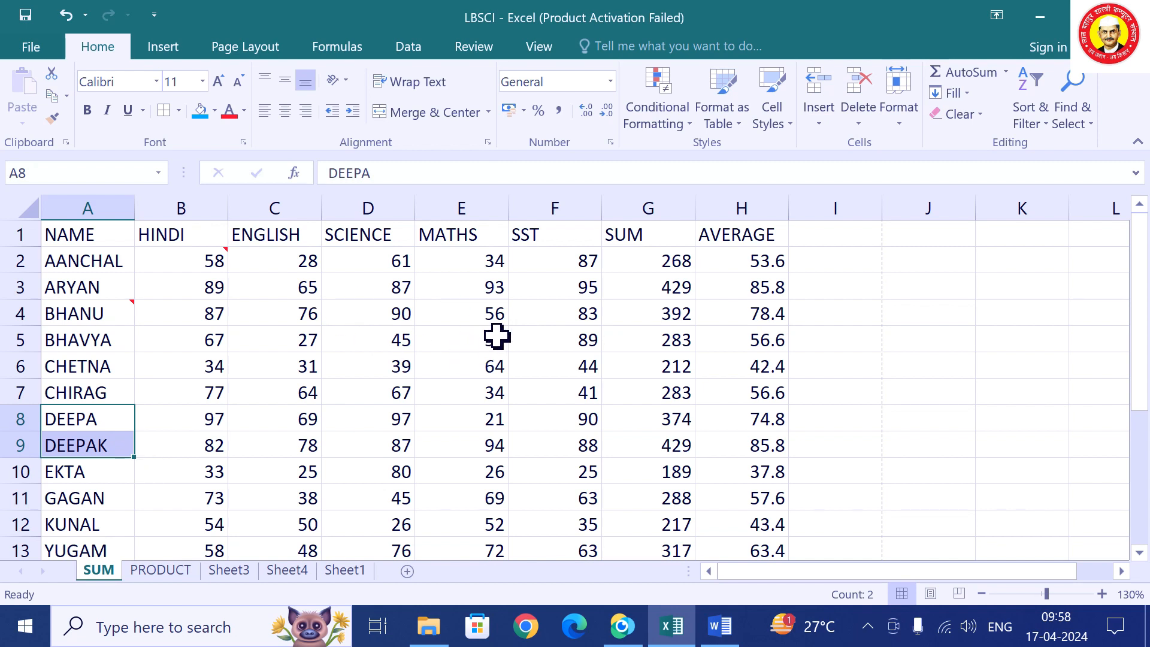
Sort the rows by MATHS largest to smallest, putting DEEPAK's 94 on top.
{"action": "left_click", "coordinate": [465, 347]}
{"action": "left_click", "coordinate": [455, 400]}
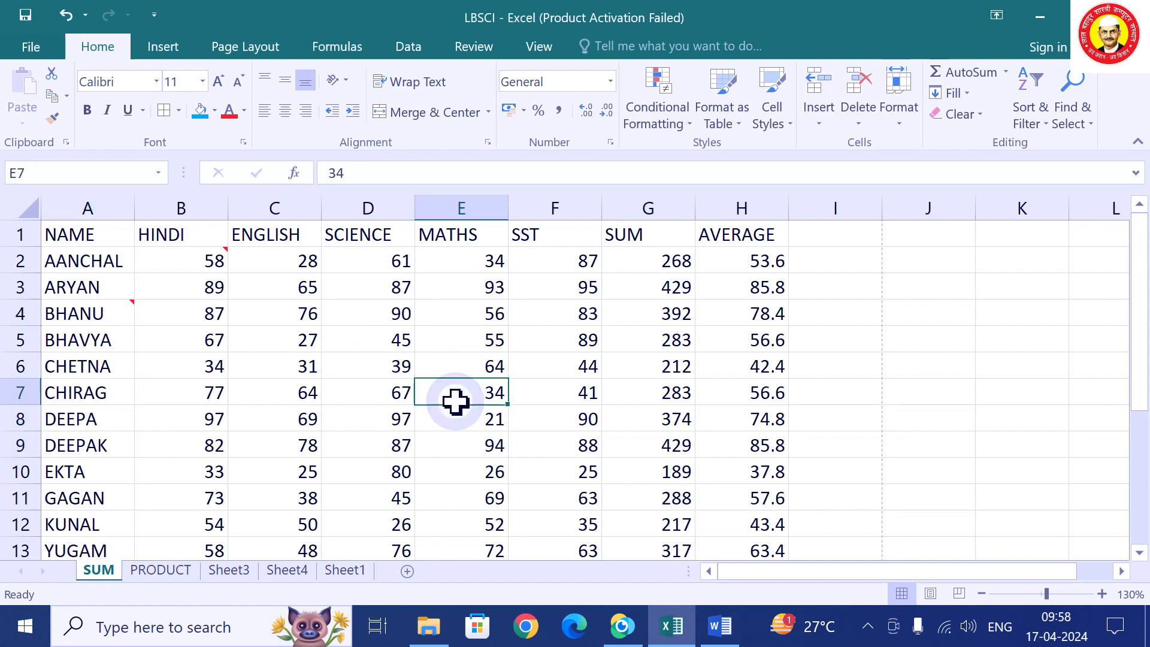
{"action": "left_click", "coordinate": [1049, 127]}
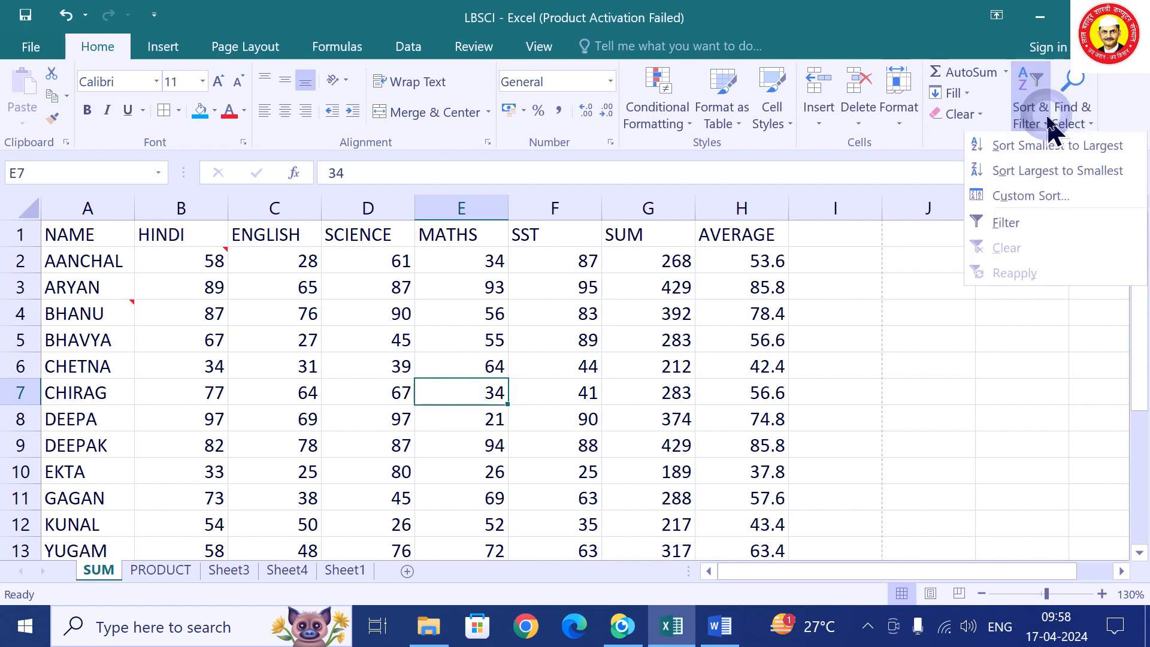
{"action": "left_click", "coordinate": [1050, 173]}
{"action": "left_click", "coordinate": [494, 268]}
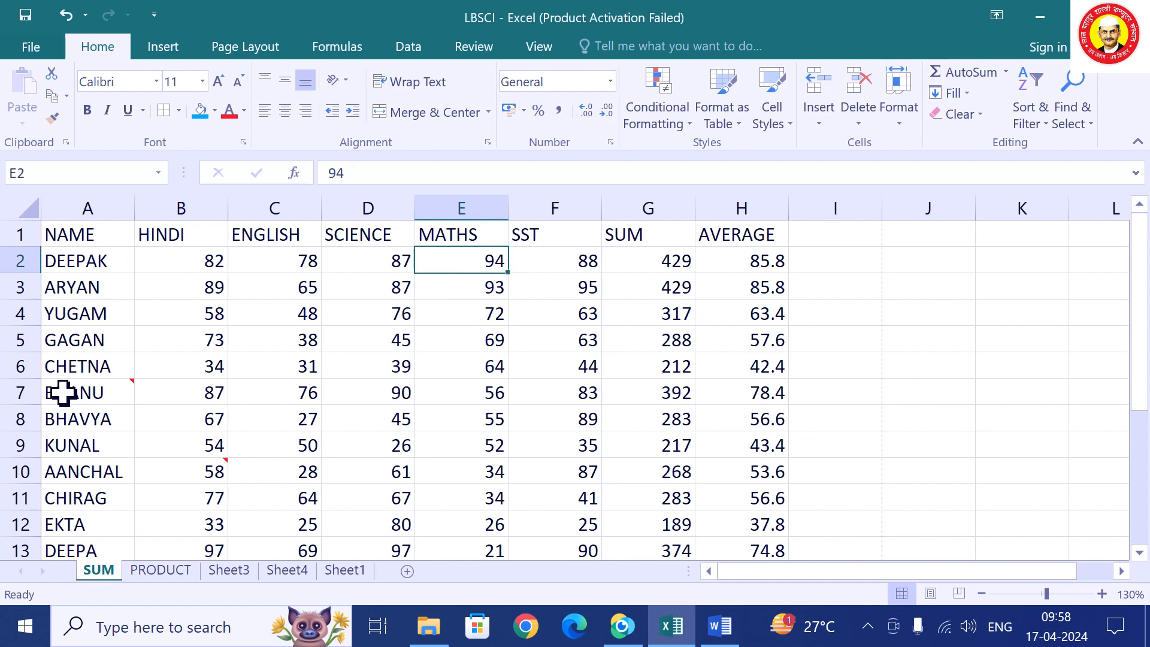
{"action": "mouse_move", "coordinate": [77, 393]}
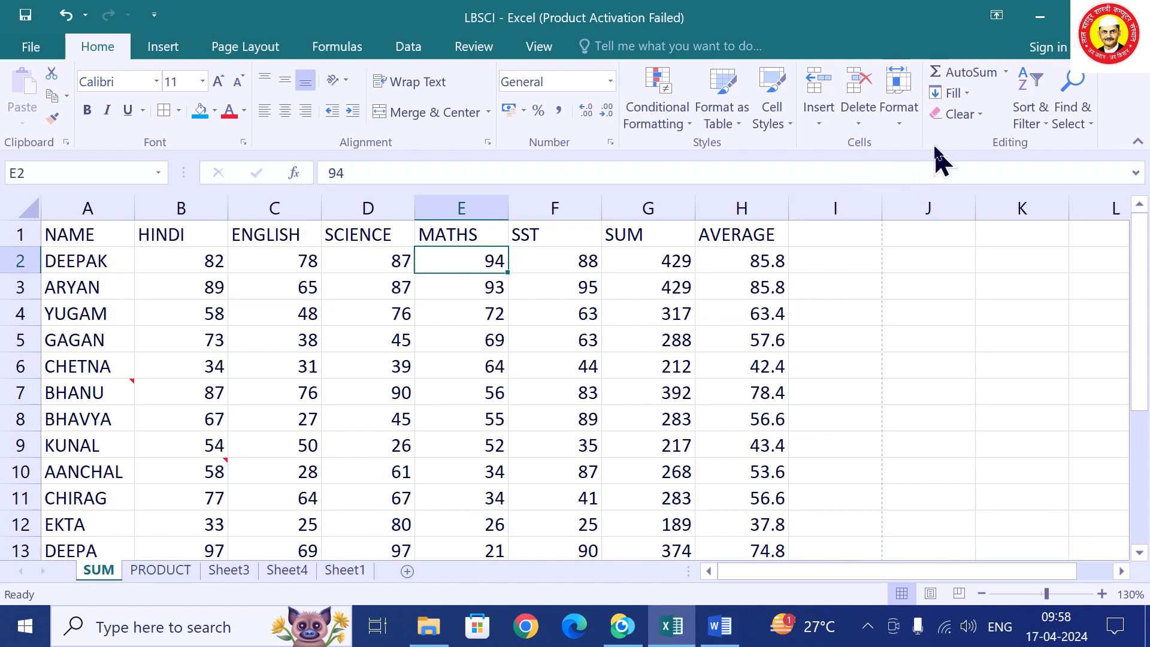
Re-sort the student rows alphabetically A to Z by NAME.
{"action": "left_click", "coordinate": [841, 238]}
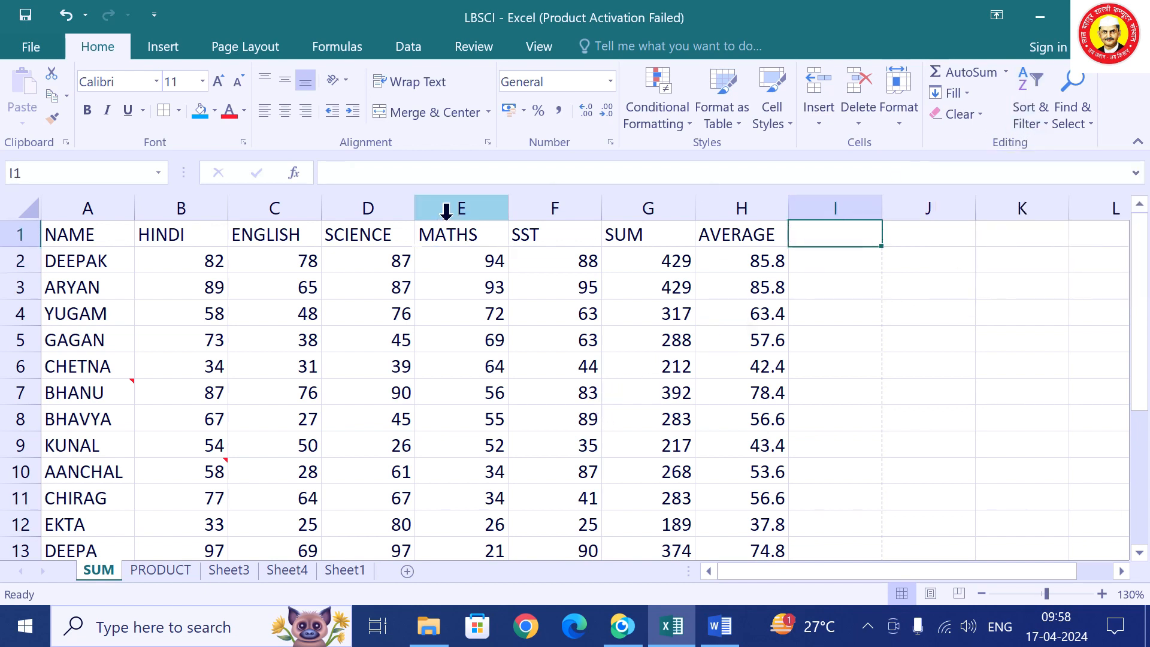
{"action": "left_click", "coordinate": [95, 335]}
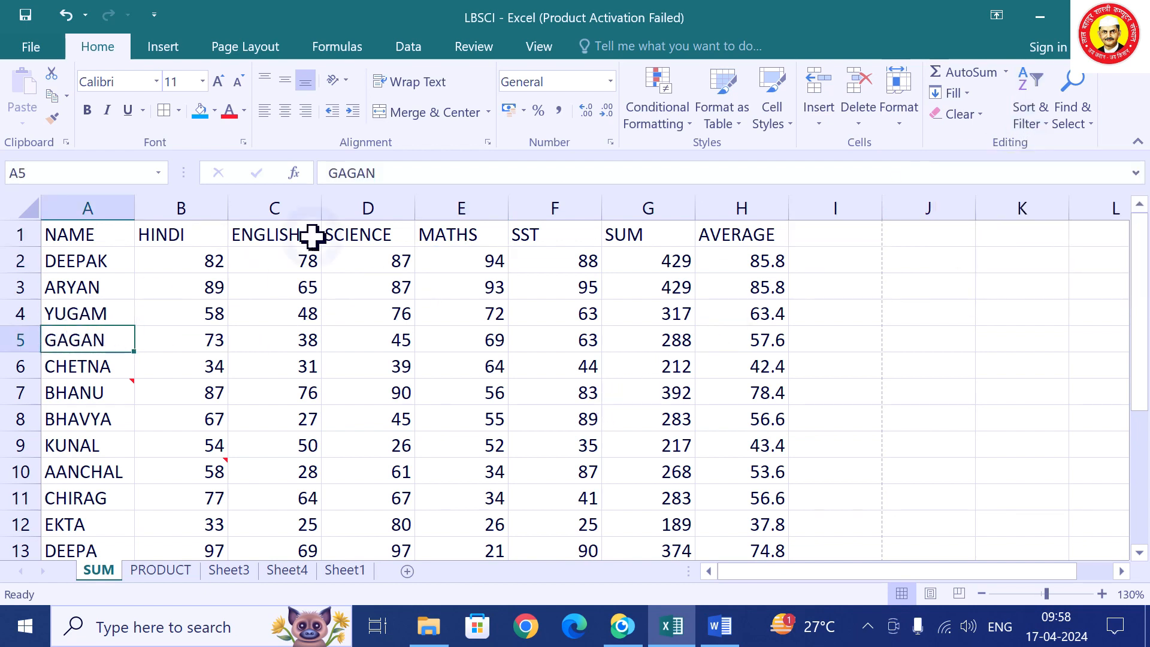
{"action": "left_click", "coordinate": [1024, 114]}
{"action": "left_click", "coordinate": [1033, 146]}
Enter the heading RANK in cell I1.
{"action": "left_click", "coordinate": [843, 241]}
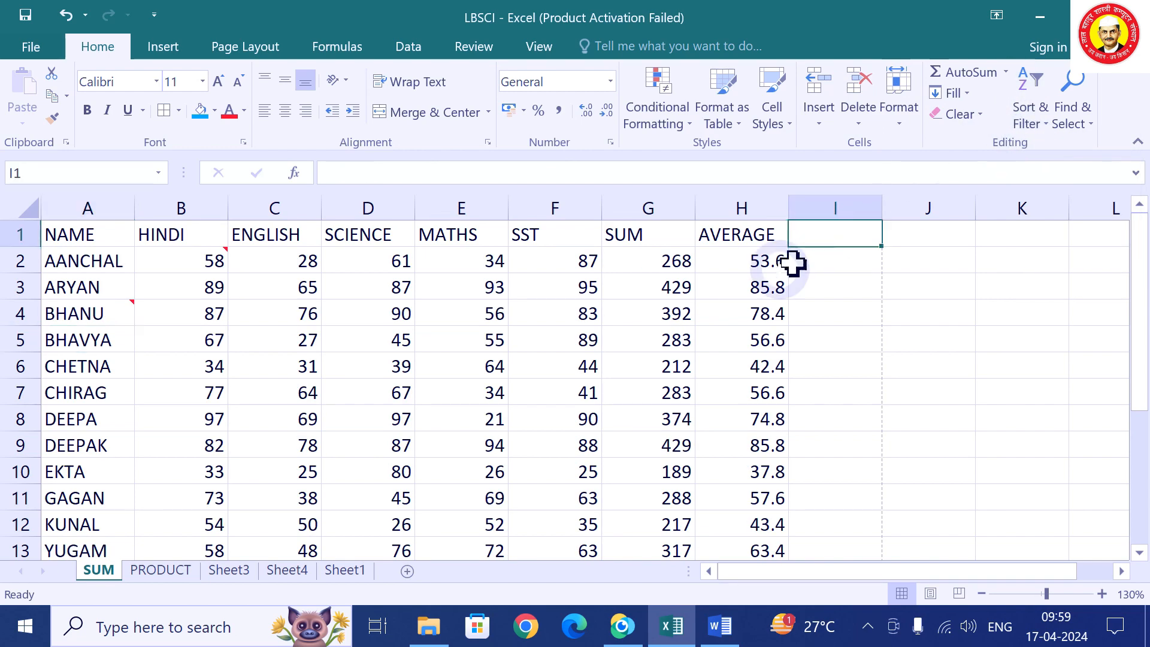
{"action": "type", "text": "RAN"}
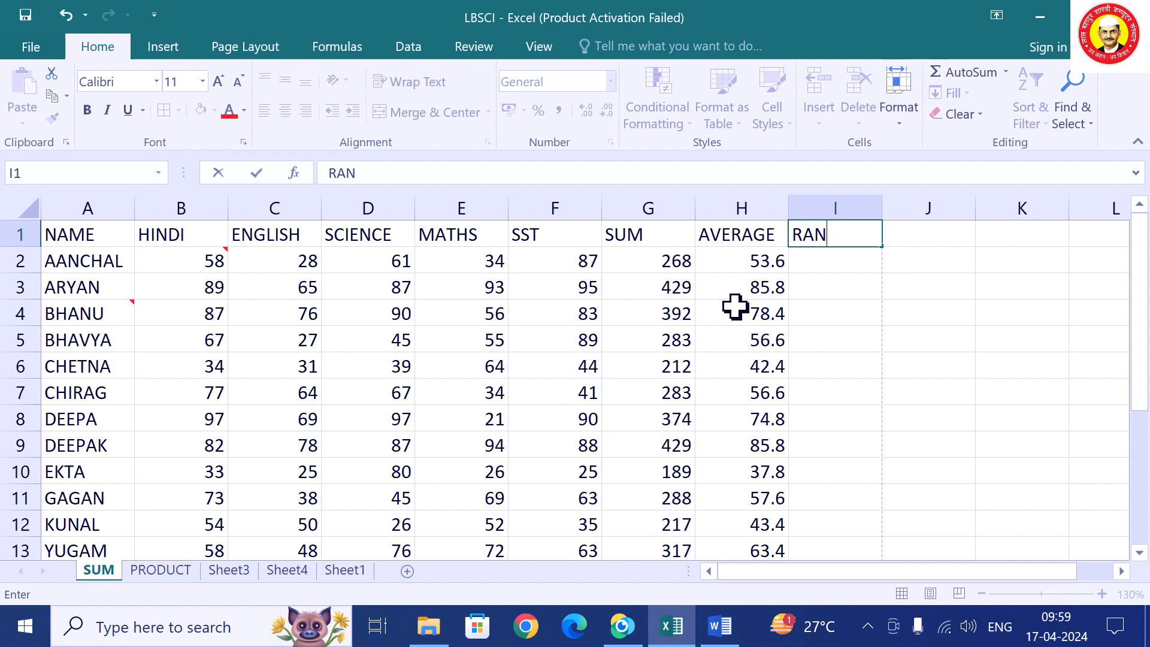
{"action": "type", "text": "K"}
{"action": "left_click", "coordinate": [852, 372]}
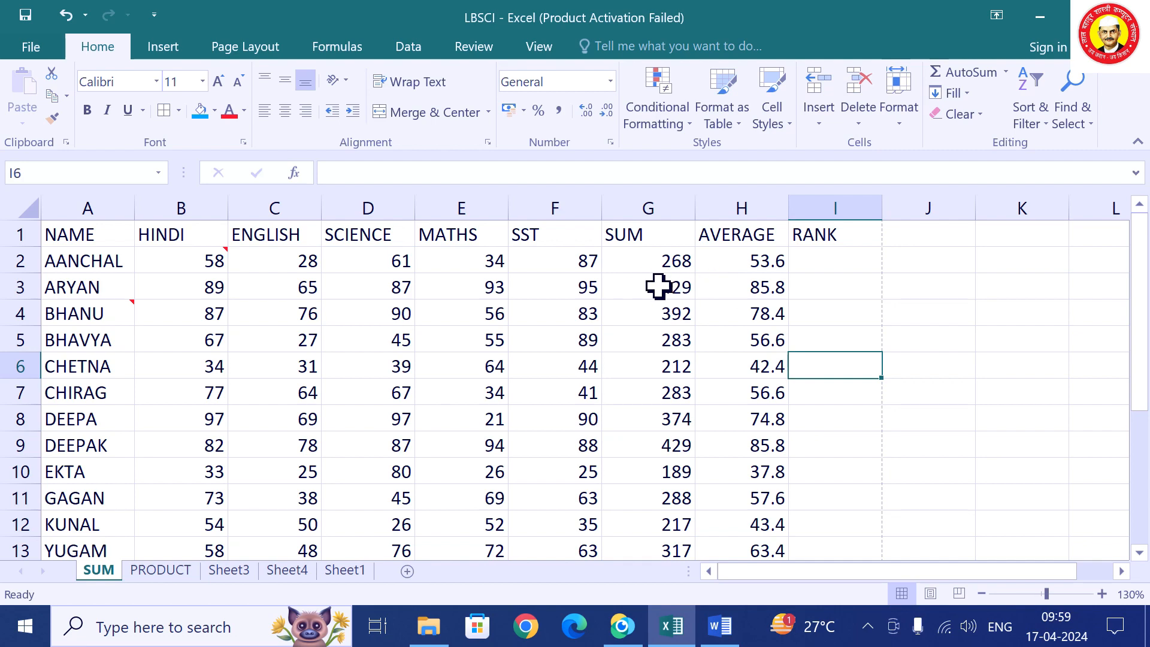
{"action": "scroll", "coordinate": [639, 298], "scroll_direction": "down", "scroll_amount": 1}
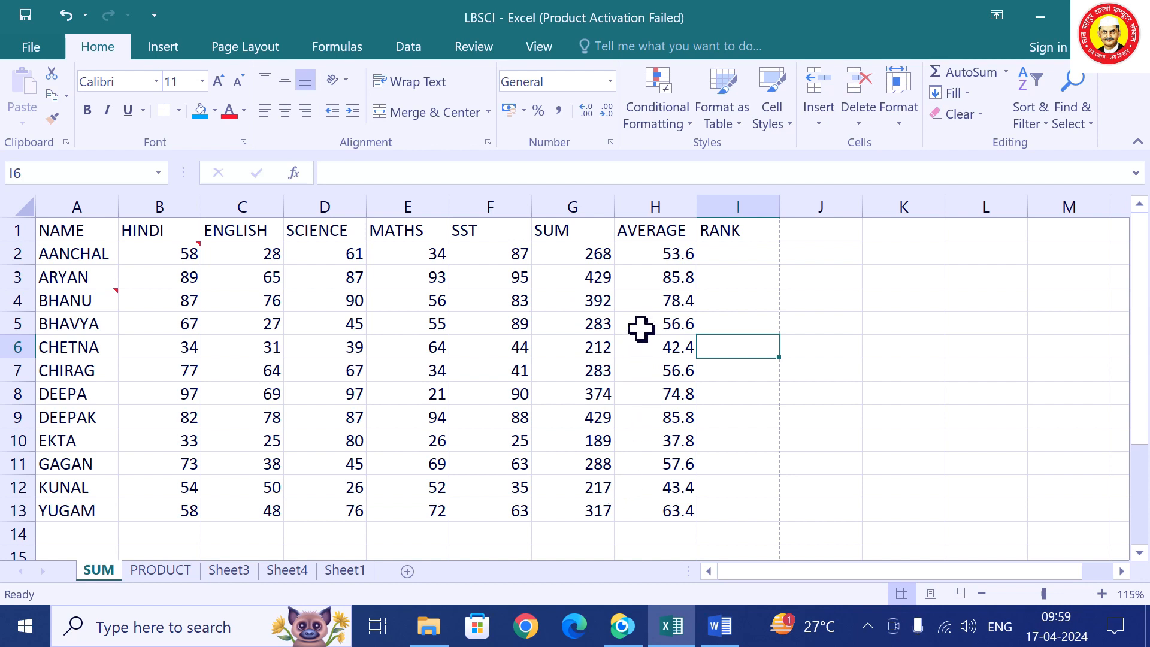
Rename the G1 heading to TOTAL and check CHIRAG's and DEEPAK's average formulas.
{"action": "left_click", "coordinate": [565, 233]}
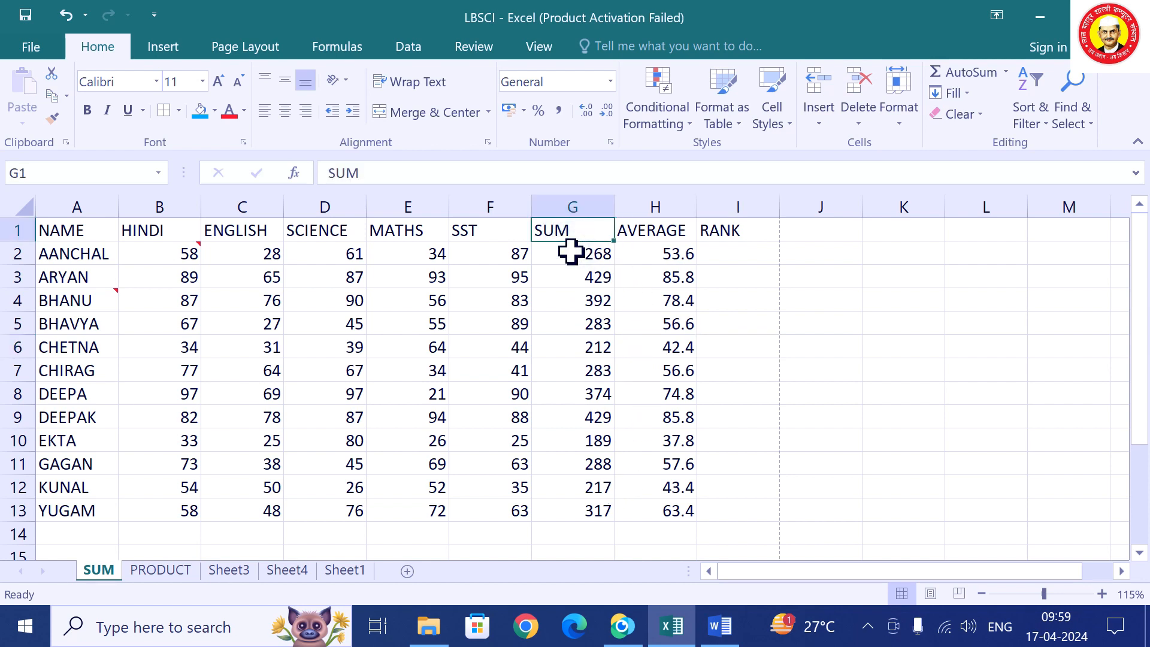
{"action": "type", "text": "TOTAL"}
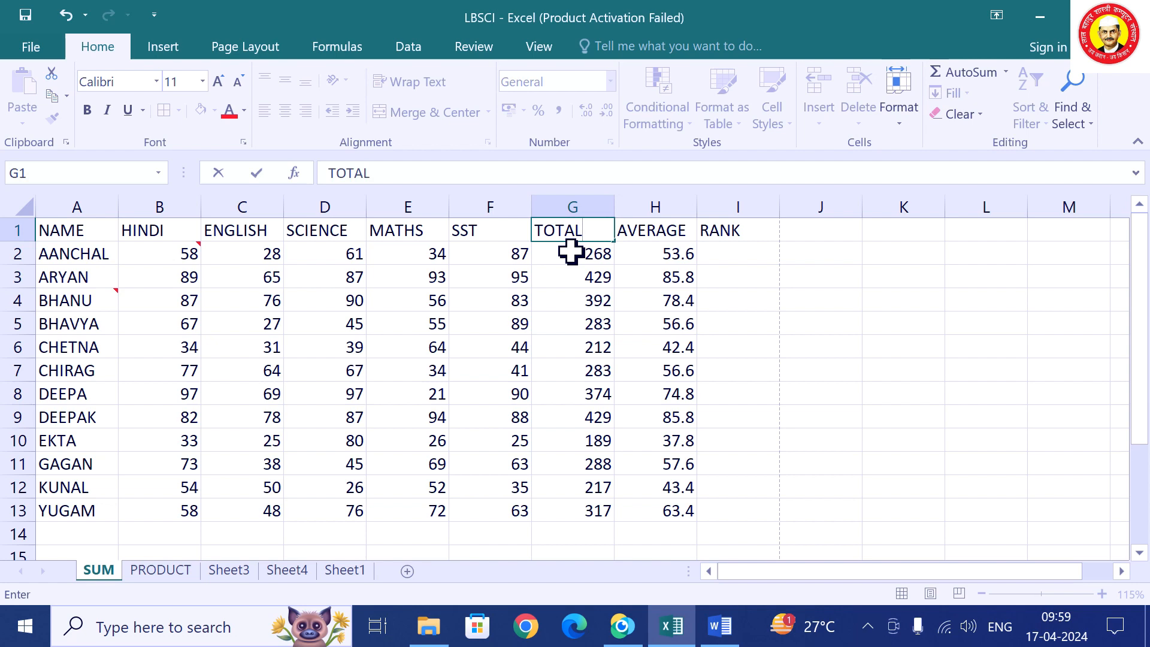
{"action": "left_click", "coordinate": [601, 324]}
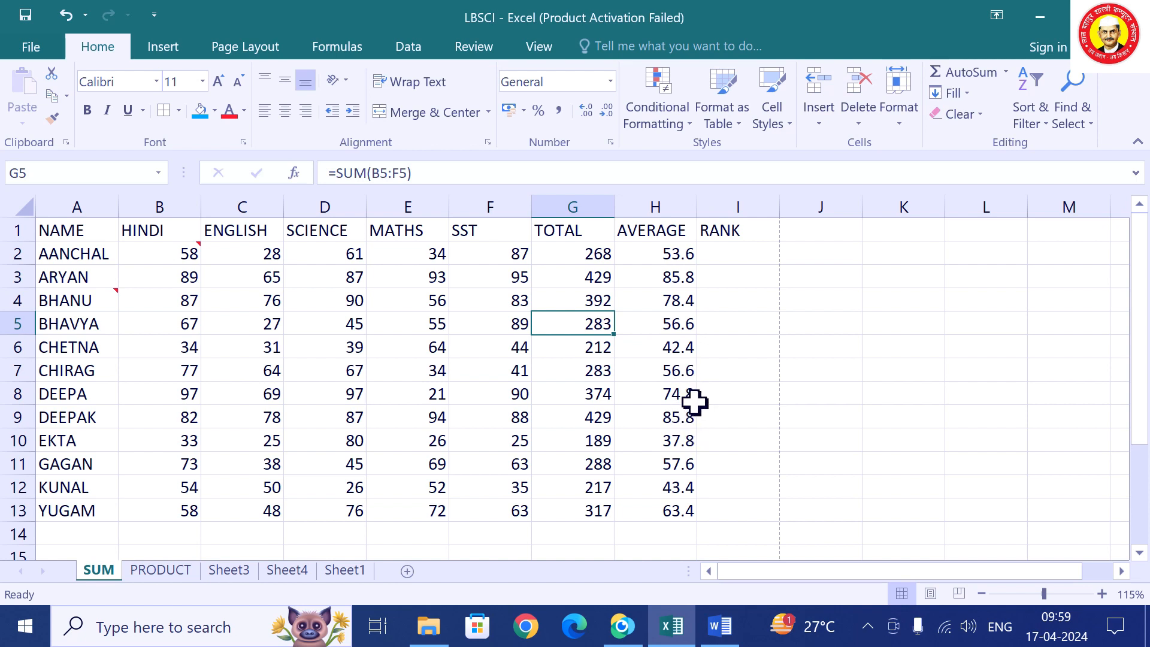
{"action": "left_click", "coordinate": [658, 370]}
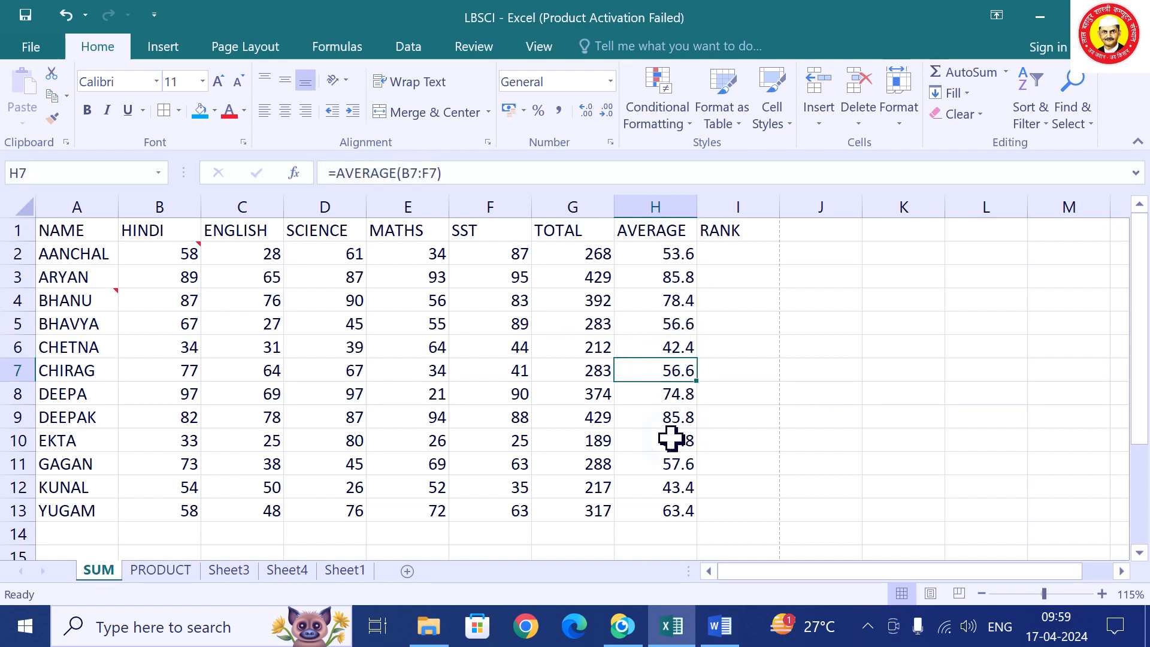
{"action": "left_click", "coordinate": [676, 418]}
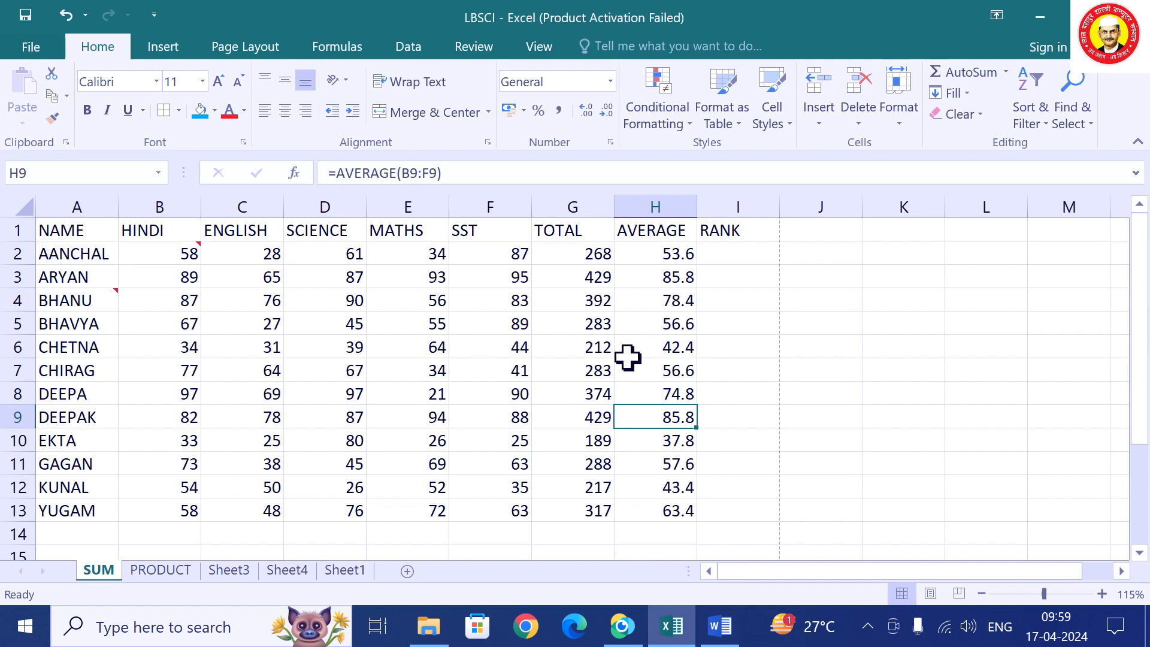
Set CHETNA's marks to HINDI 94, ENGLISH 98, SCIENCE 98, MATHS 90, SST 90, averaging 94.
{"action": "left_click", "coordinate": [506, 352]}
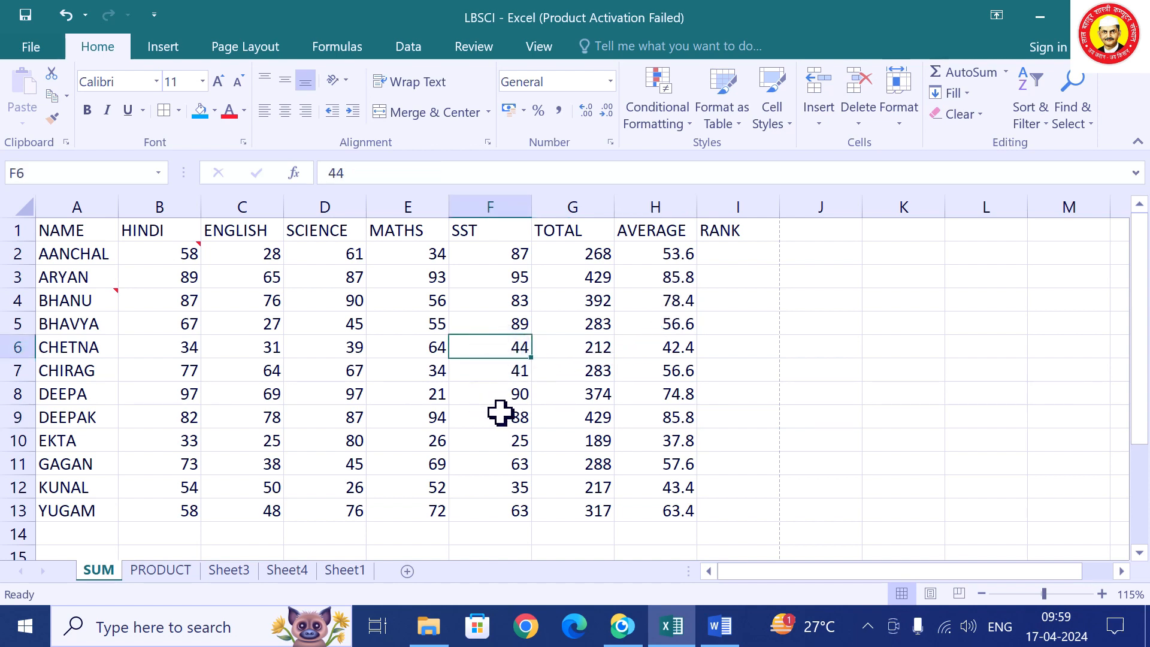
{"action": "key", "text": "ctrl+z"}
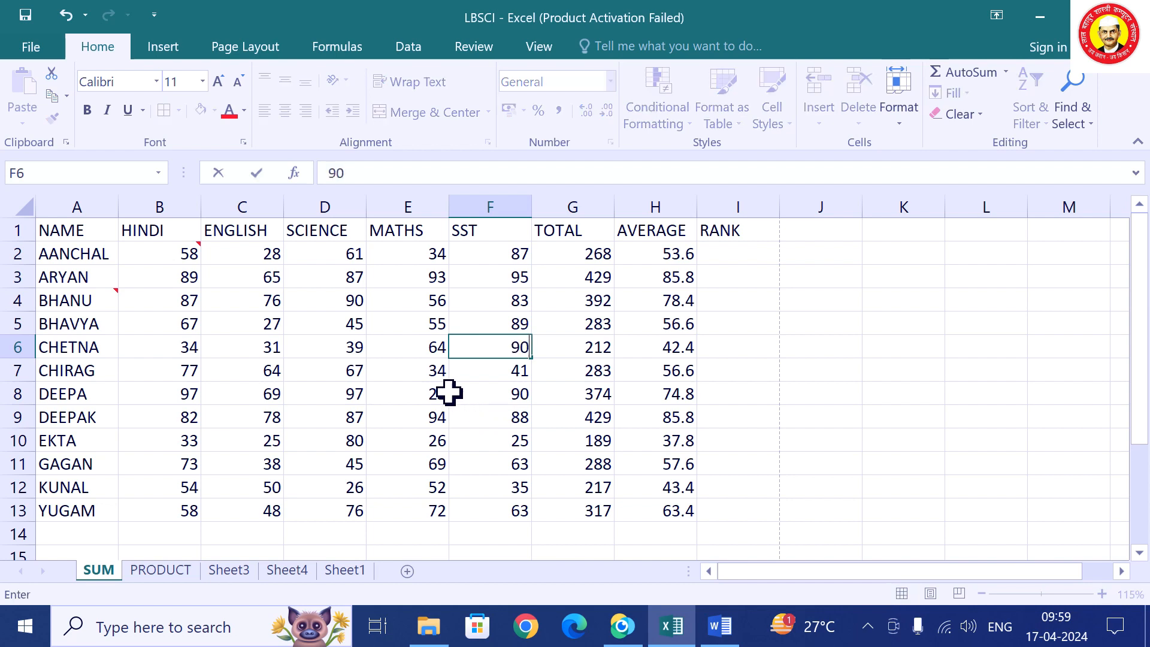
{"action": "left_click", "coordinate": [437, 356]}
{"action": "key", "text": "ctrl+z"}
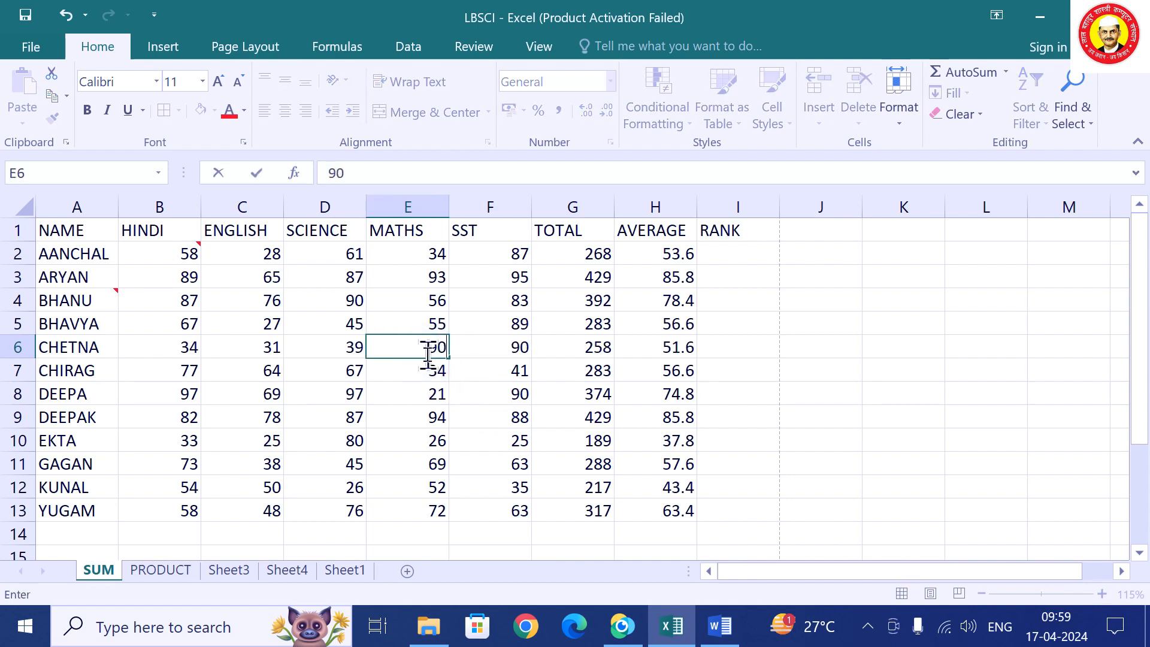
{"action": "left_click", "coordinate": [337, 354]}
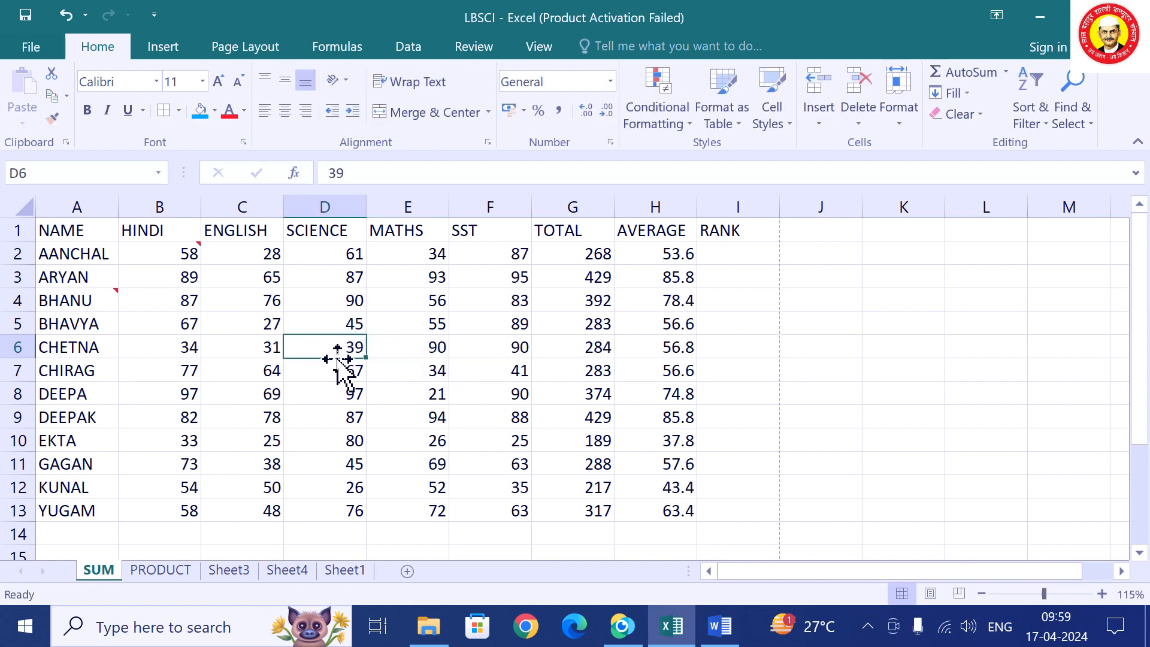
{"action": "key", "text": "ctrl+z"}
{"action": "left_click", "coordinate": [256, 350]}
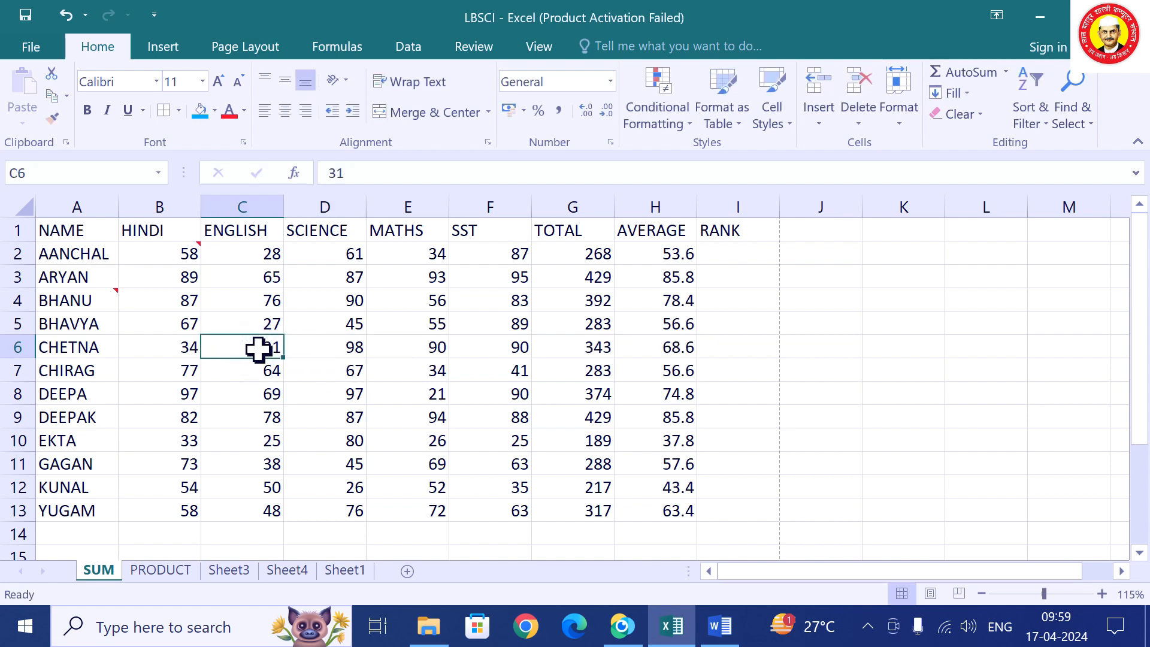
{"action": "type", "text": "98"}
{"action": "left_click", "coordinate": [179, 345]}
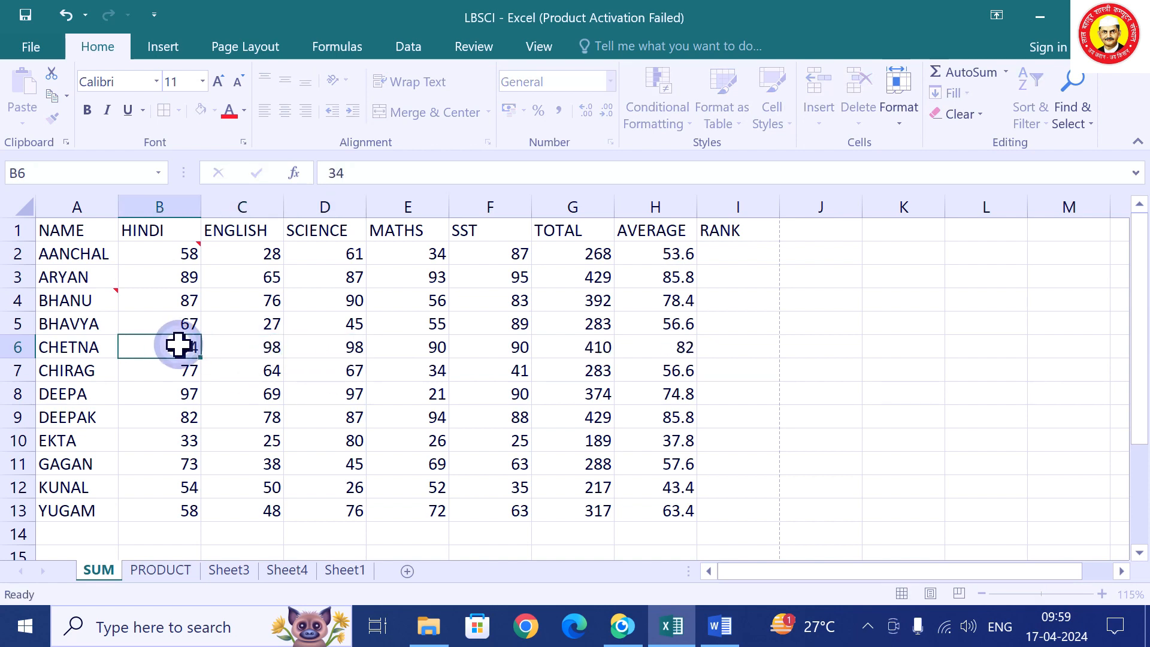
{"action": "type", "text": "9"}
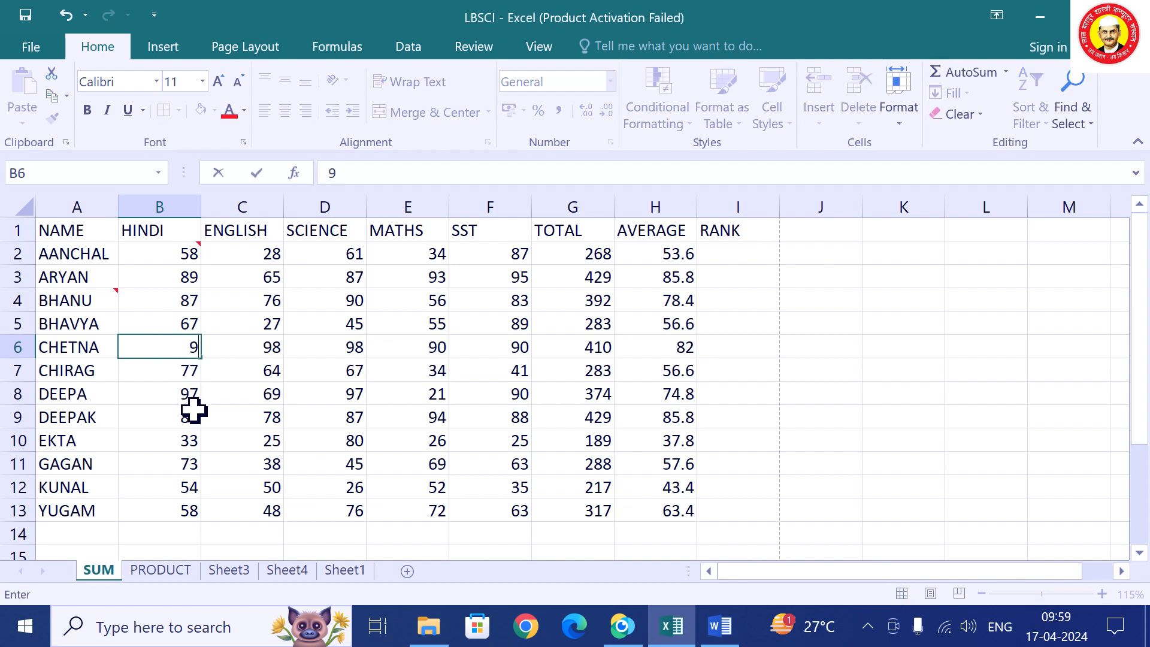
{"action": "type", "text": "4"}
{"action": "left_click", "coordinate": [234, 442]}
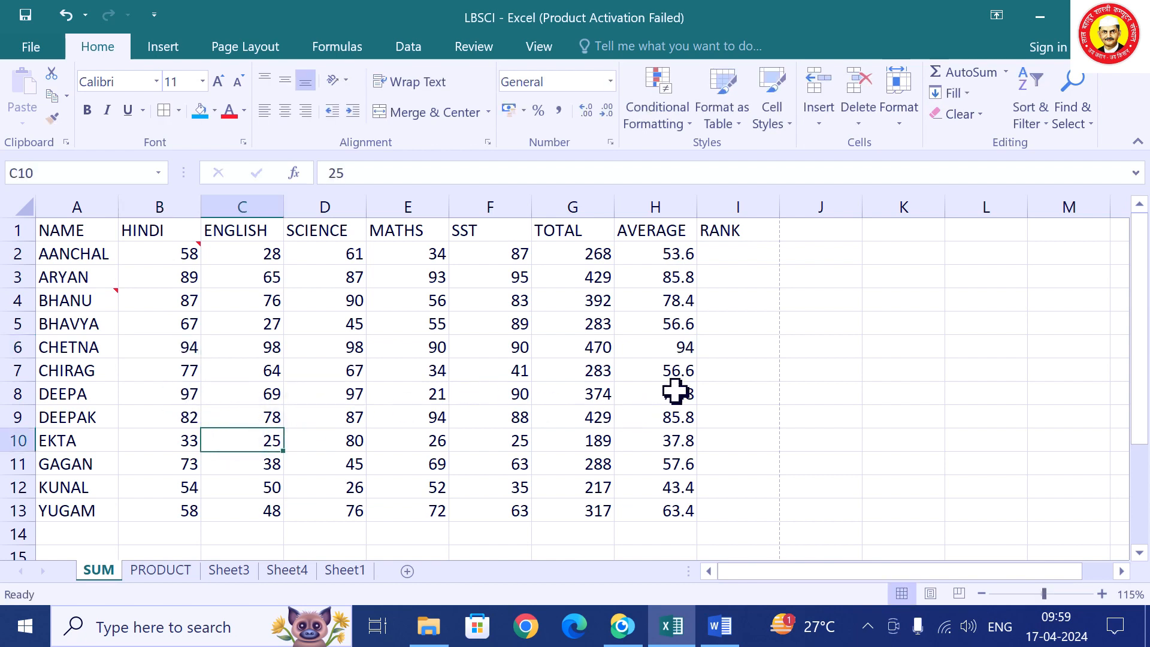
{"action": "left_click", "coordinate": [678, 352]}
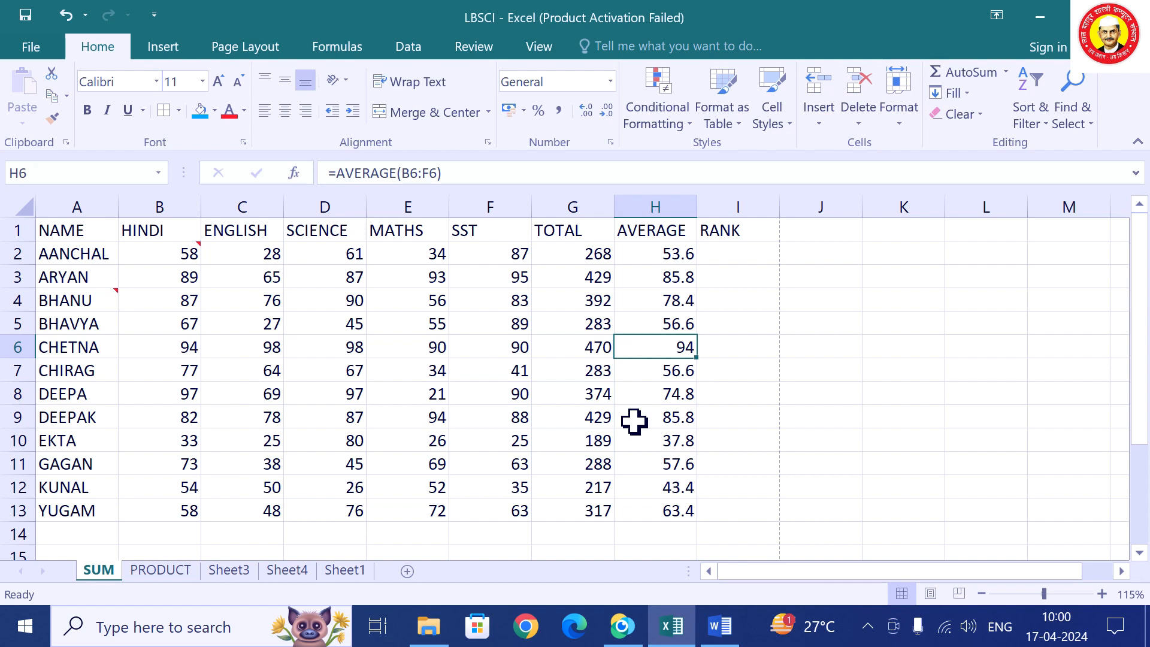
{"action": "left_click", "coordinate": [568, 297]}
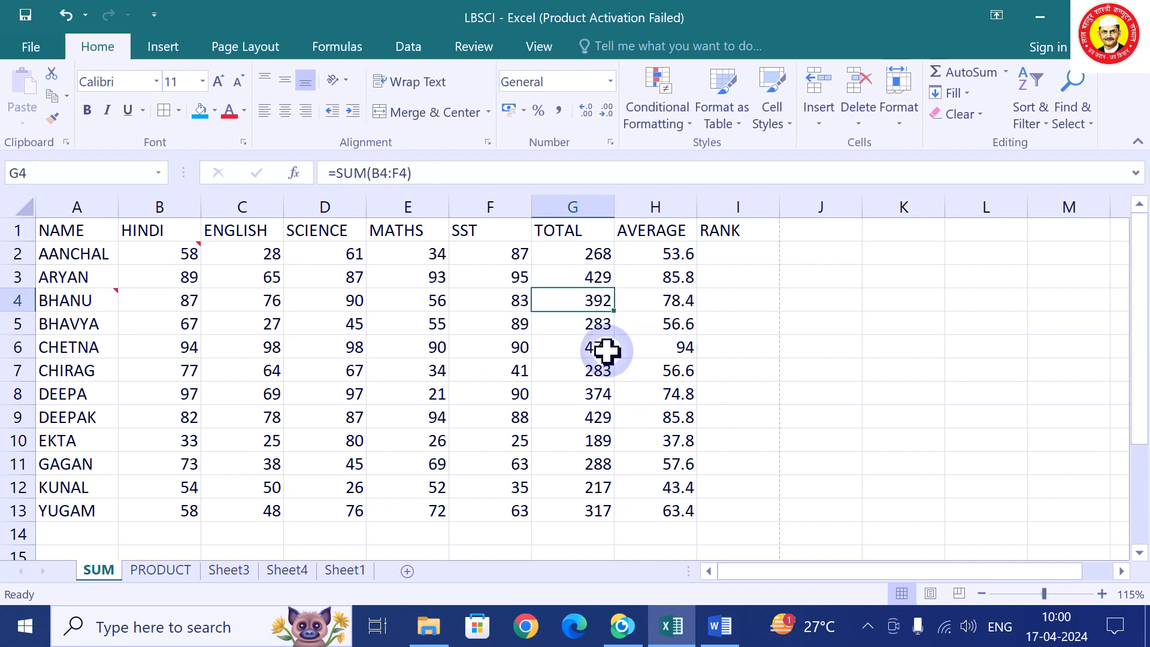
{"action": "left_click", "coordinate": [646, 398]}
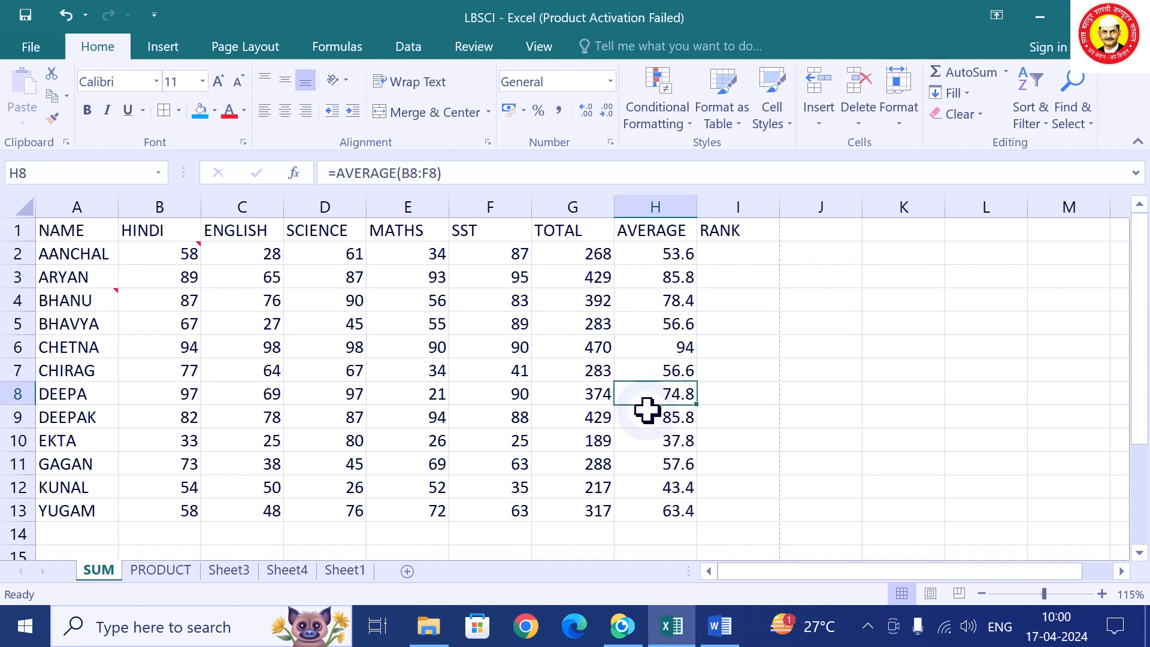
{"action": "left_click", "coordinate": [668, 347]}
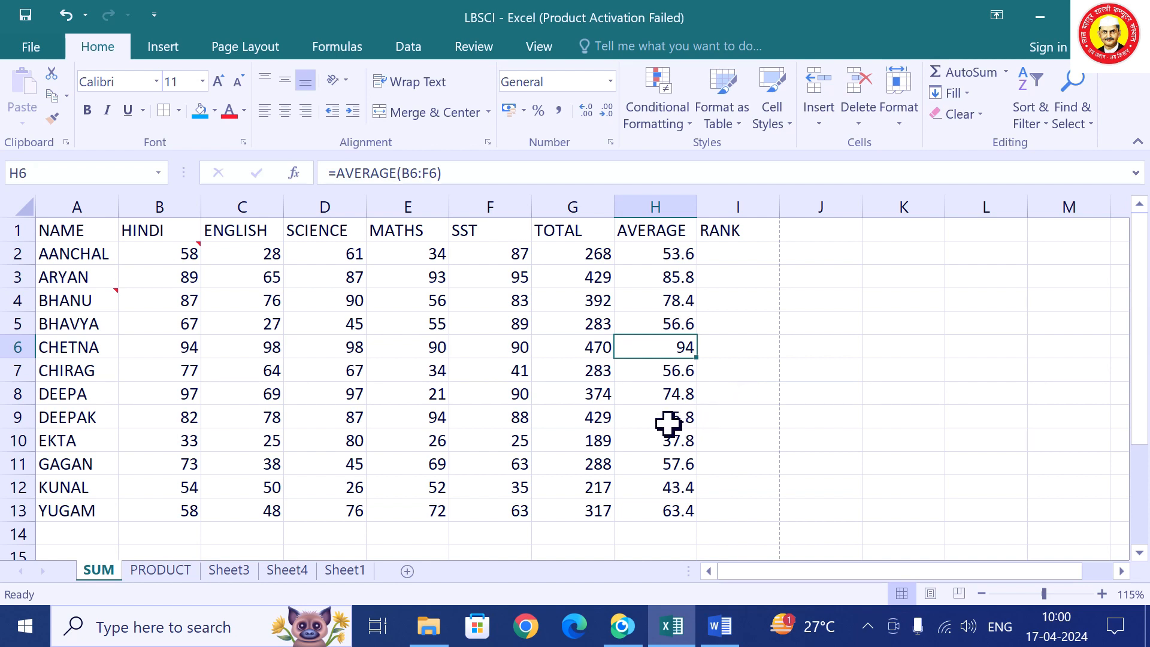
{"action": "left_click", "coordinate": [666, 424]}
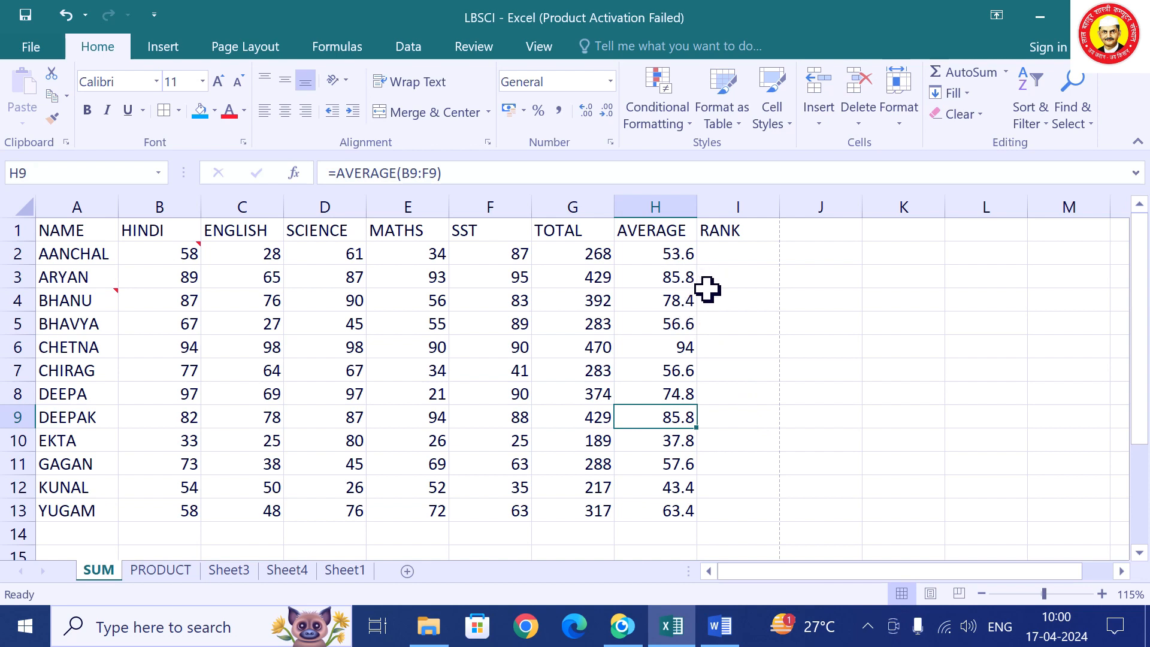
{"action": "left_click", "coordinate": [668, 275]}
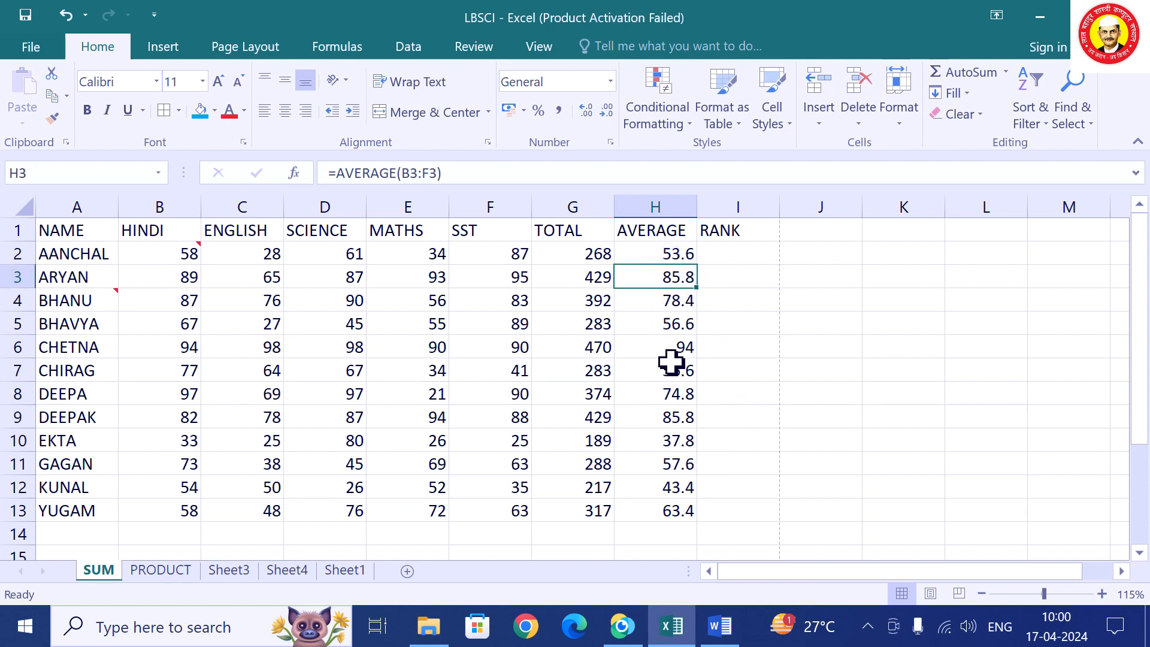
{"action": "left_click", "coordinate": [700, 411]}
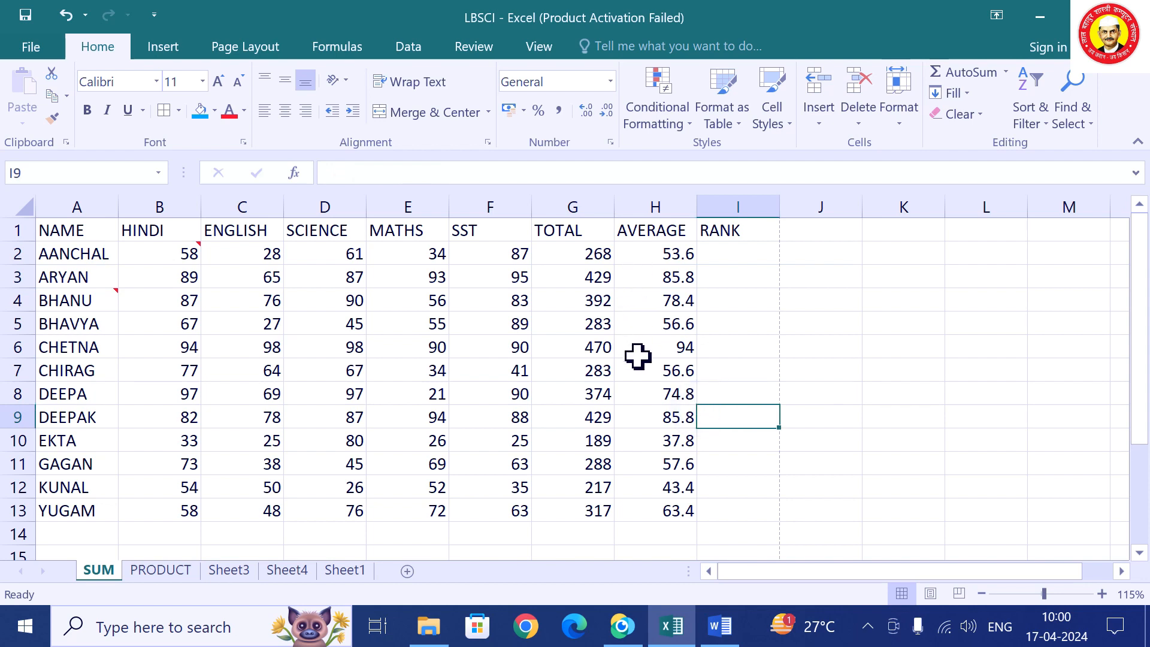
{"action": "left_click", "coordinate": [678, 282]}
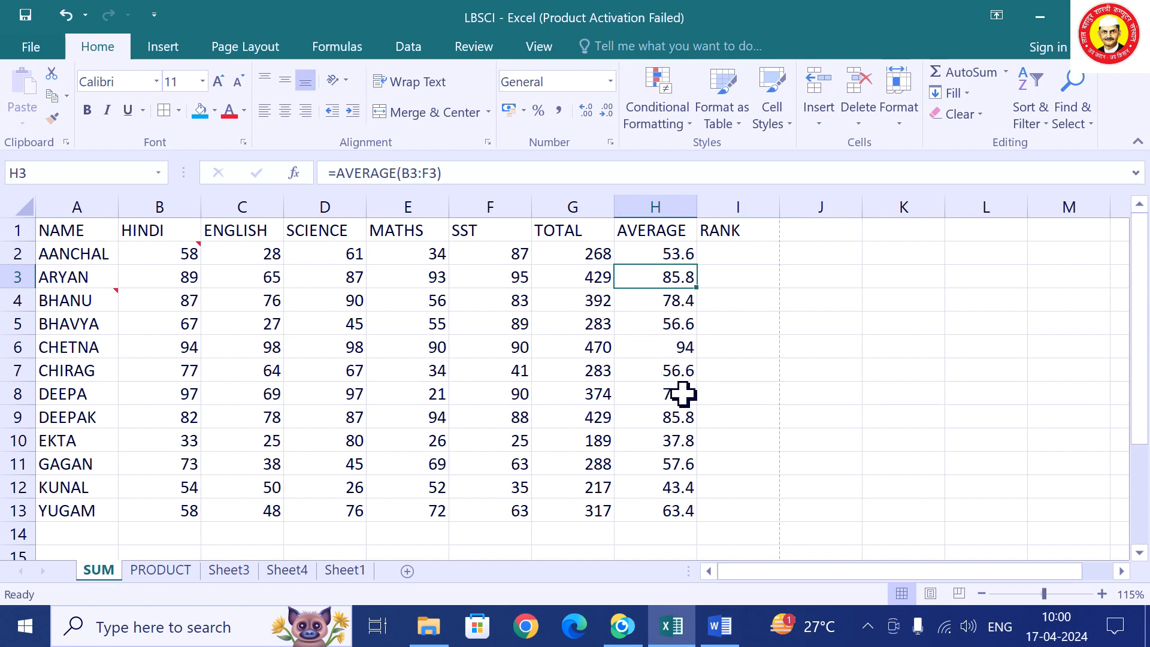
{"action": "left_click", "coordinate": [599, 438]}
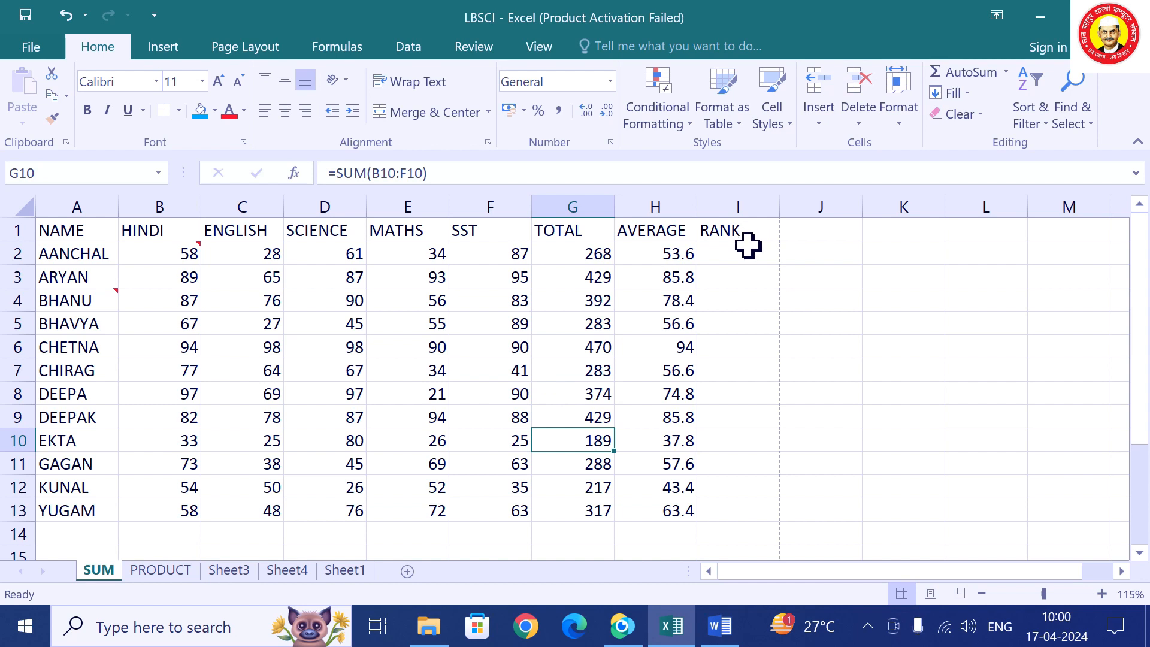
{"action": "left_click", "coordinate": [427, 363]}
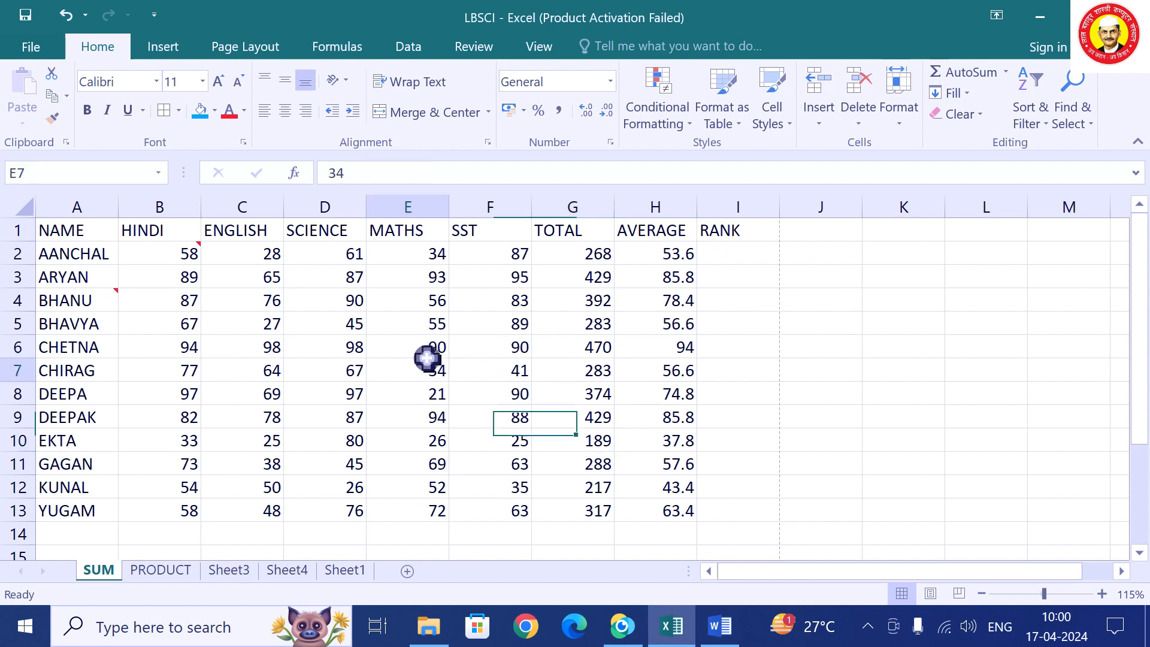
{"action": "left_click", "coordinate": [519, 355]}
Start a Custom Sort with AVERAGE as the first level, largest to smallest.
{"action": "left_click", "coordinate": [1039, 126]}
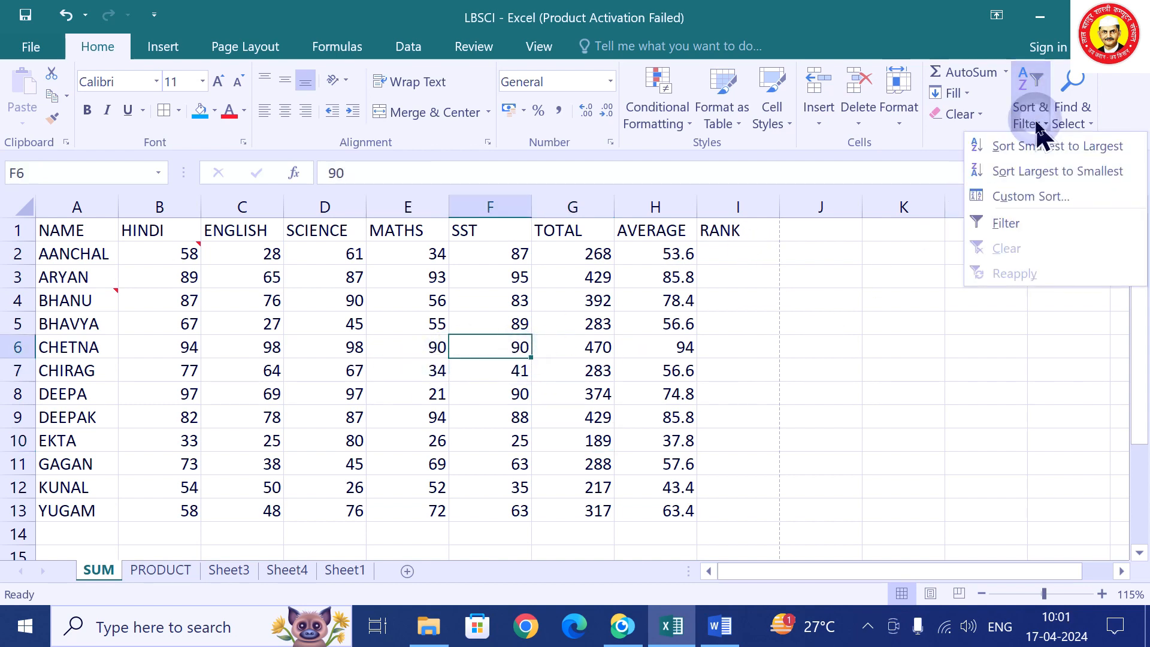
{"action": "left_click", "coordinate": [1043, 198]}
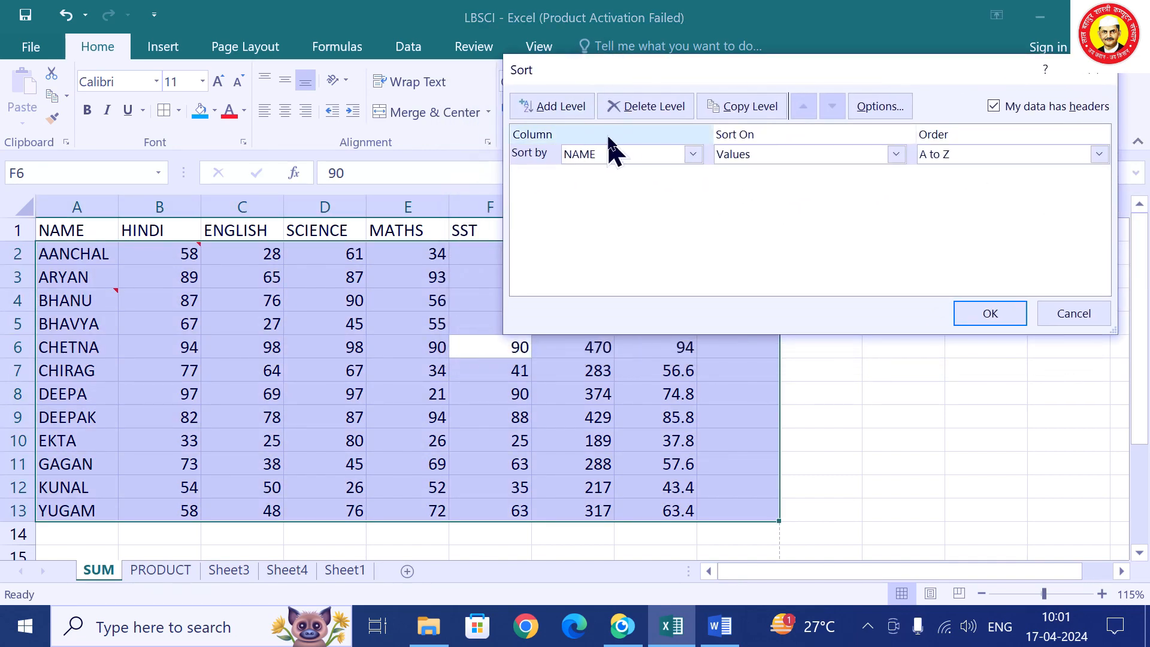
{"action": "left_click_drag", "start_coordinate": [667, 70], "coordinate": [285, 315]}
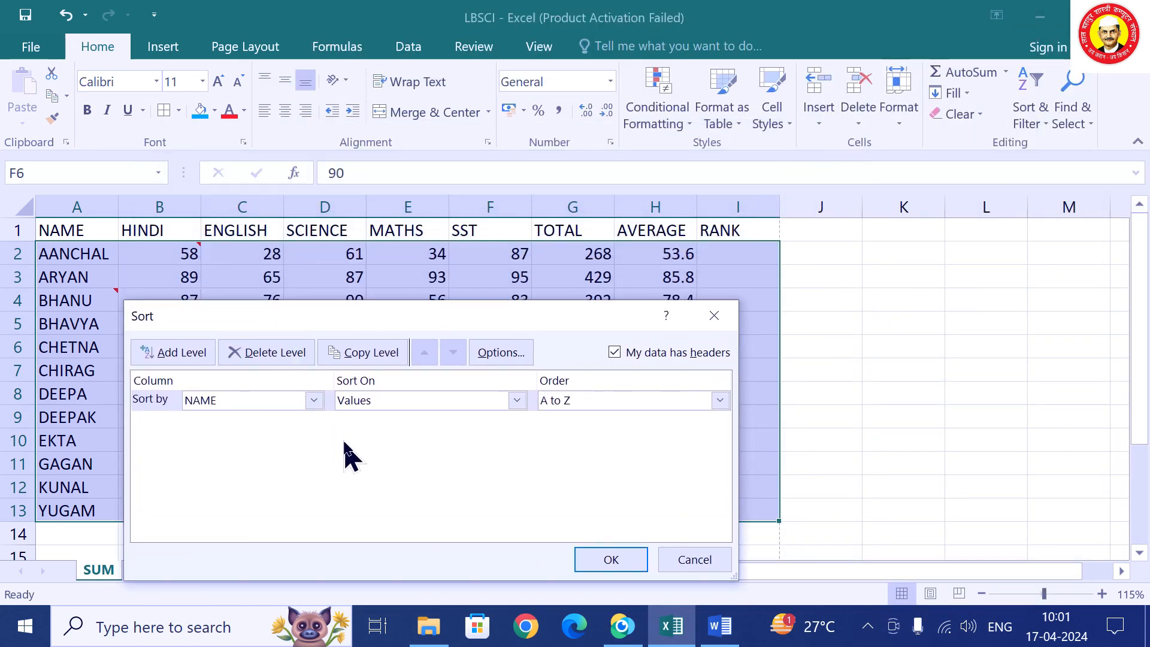
{"action": "left_click", "coordinate": [279, 400]}
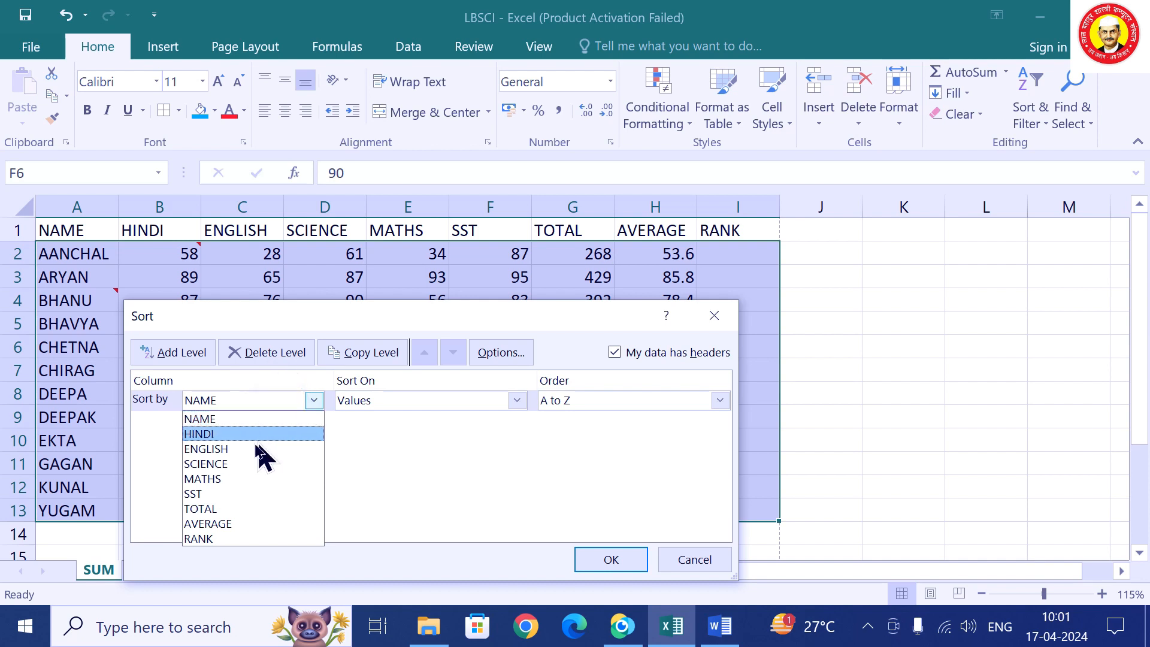
{"action": "left_click", "coordinate": [233, 524]}
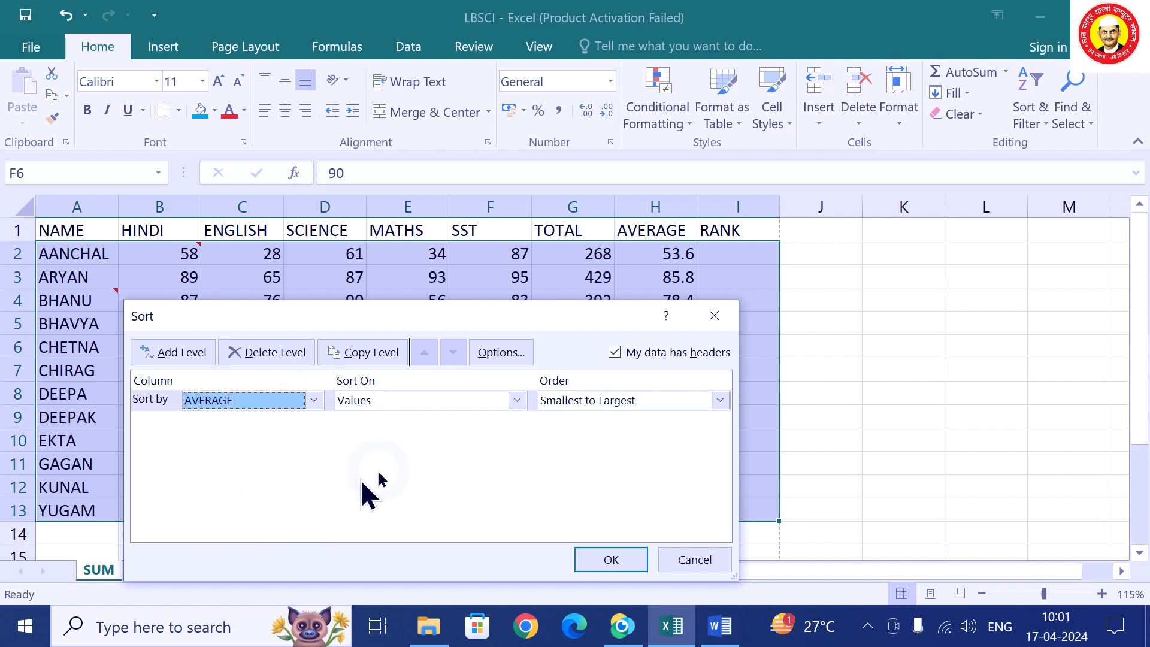
{"action": "left_click", "coordinate": [633, 405]}
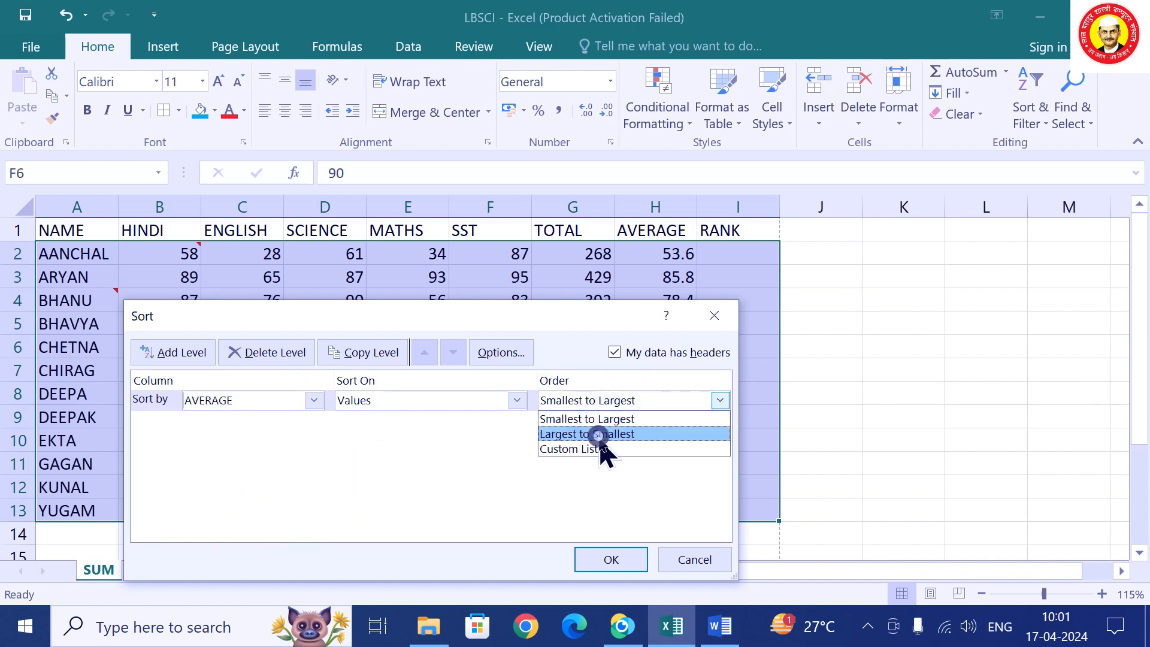
{"action": "left_click", "coordinate": [599, 430]}
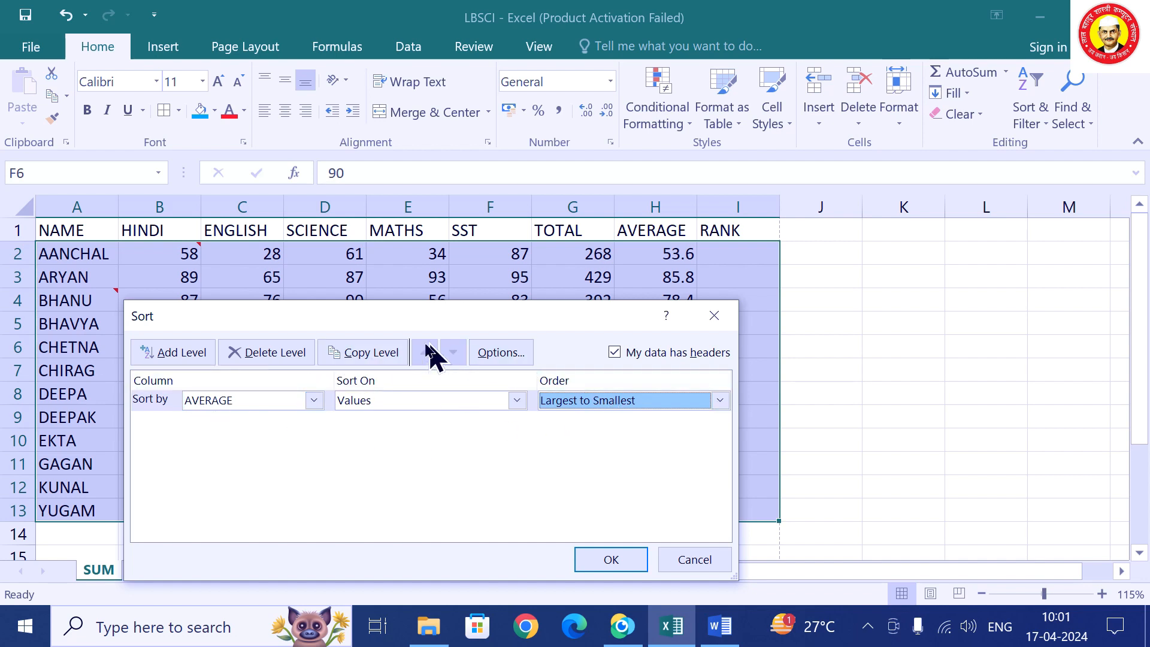
Add MATHS then ENGLISH sort levels, both largest to smallest, and apply the sort.
{"action": "left_click", "coordinate": [179, 355]}
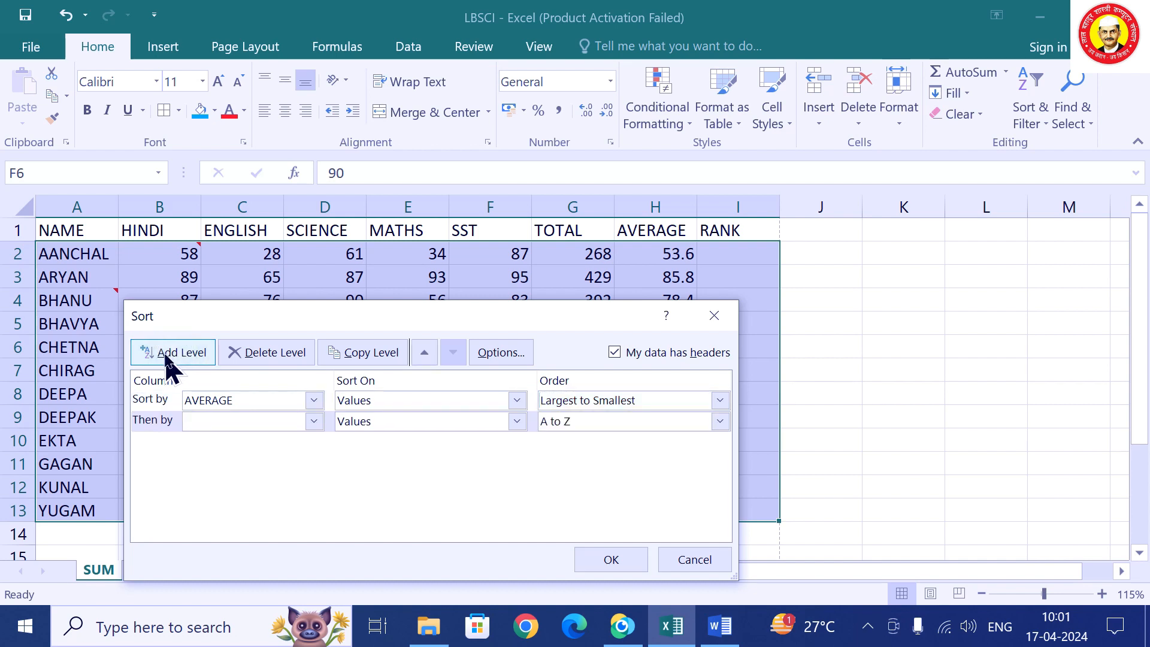
{"action": "left_click", "coordinate": [262, 425]}
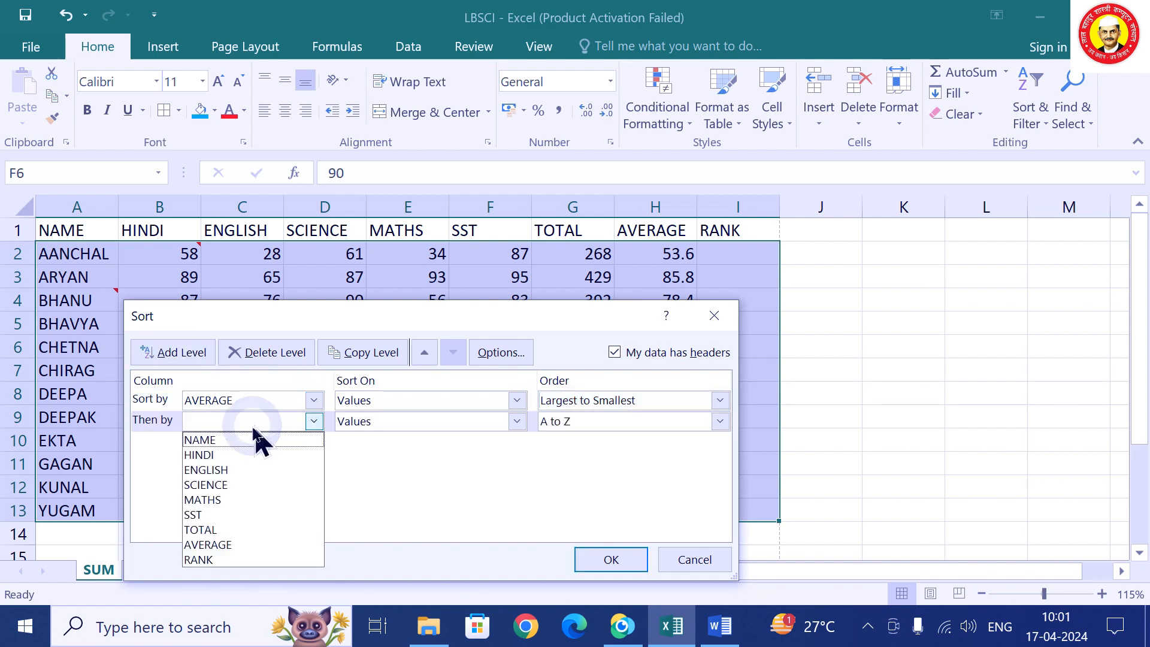
{"action": "left_click", "coordinate": [248, 499]}
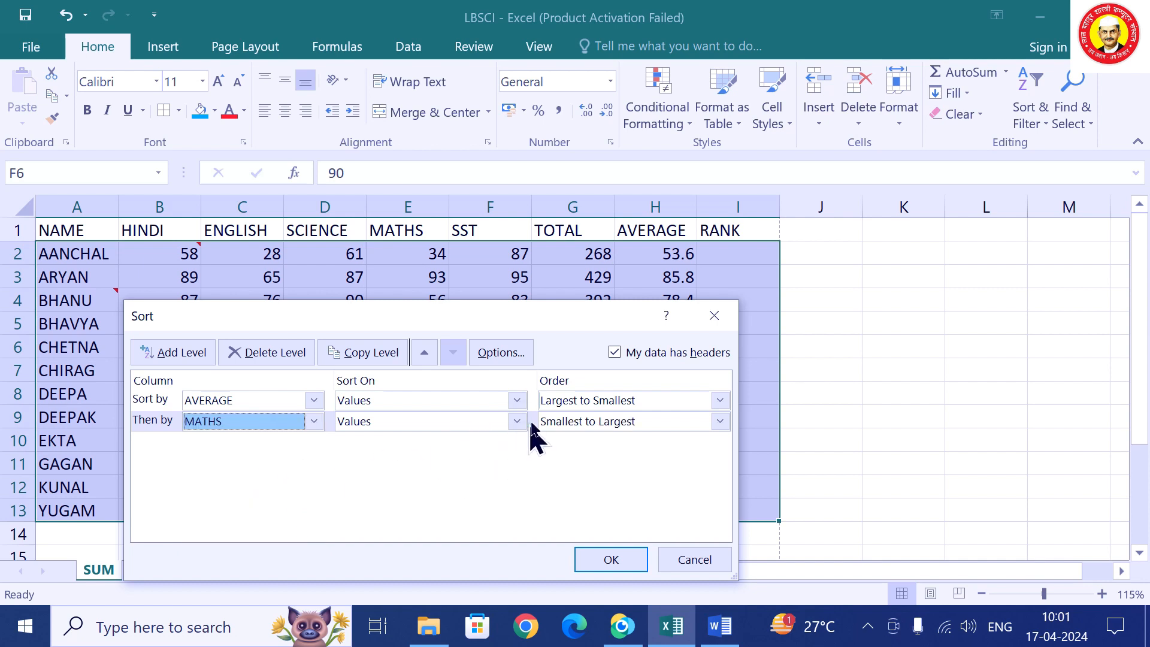
{"action": "left_click", "coordinate": [572, 421]}
{"action": "left_click", "coordinate": [566, 455]}
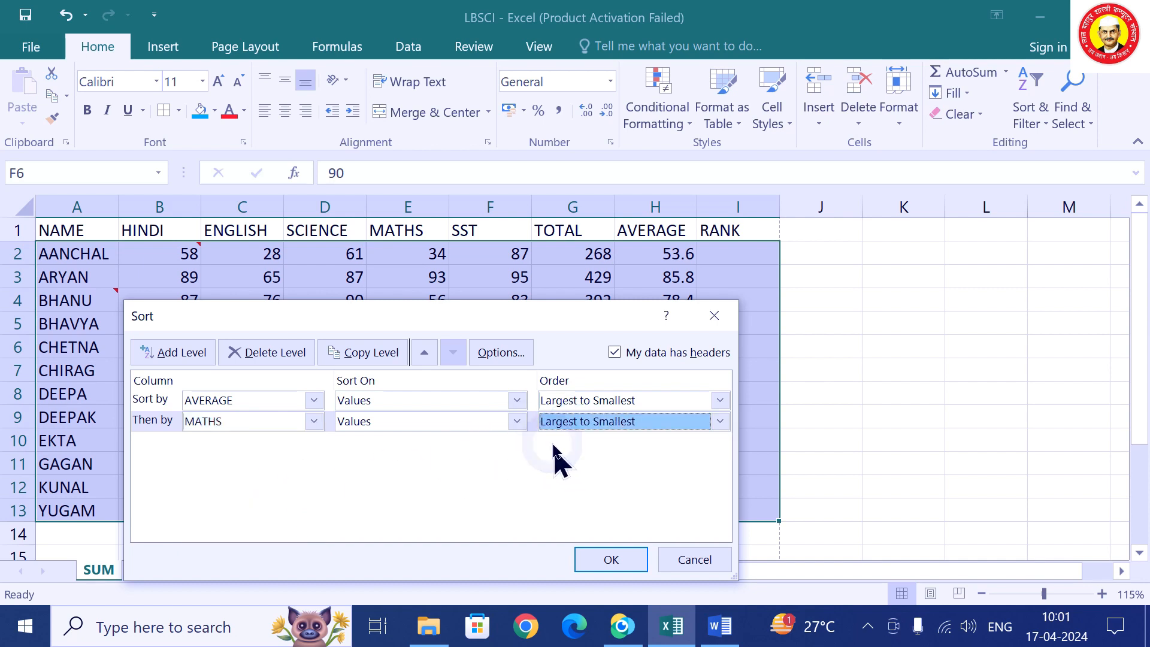
{"action": "left_click", "coordinate": [179, 354]}
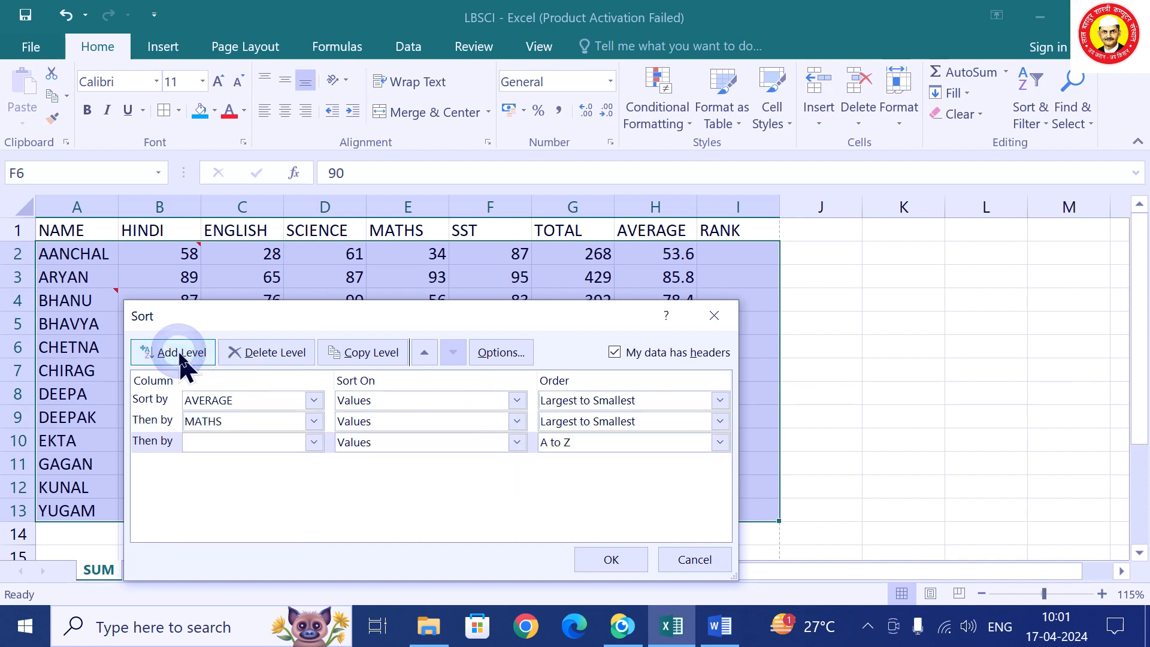
{"action": "left_click", "coordinate": [235, 442]}
{"action": "left_click", "coordinate": [244, 490]}
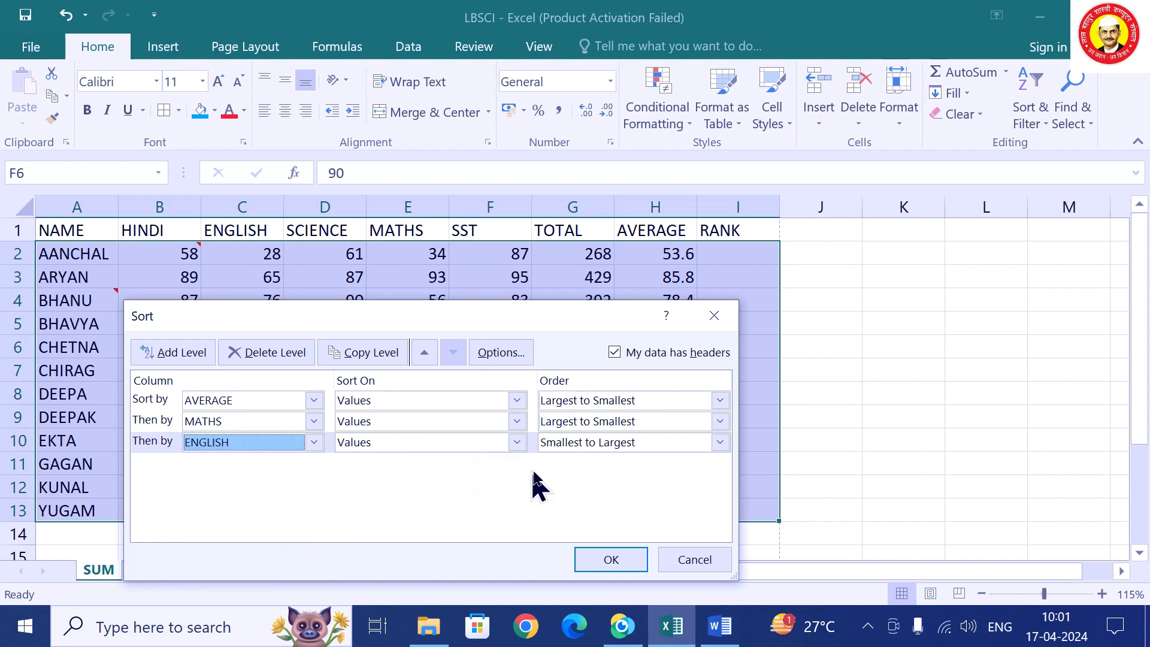
{"action": "left_click", "coordinate": [570, 442]}
{"action": "left_click", "coordinate": [566, 476]}
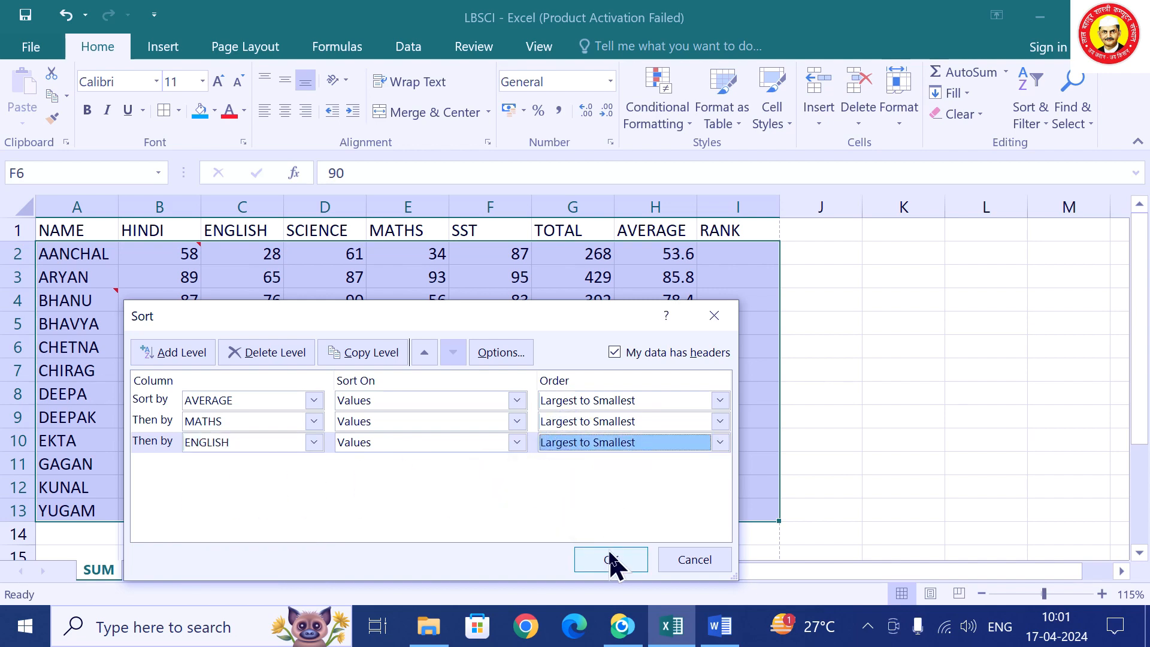
{"action": "left_click", "coordinate": [611, 559]}
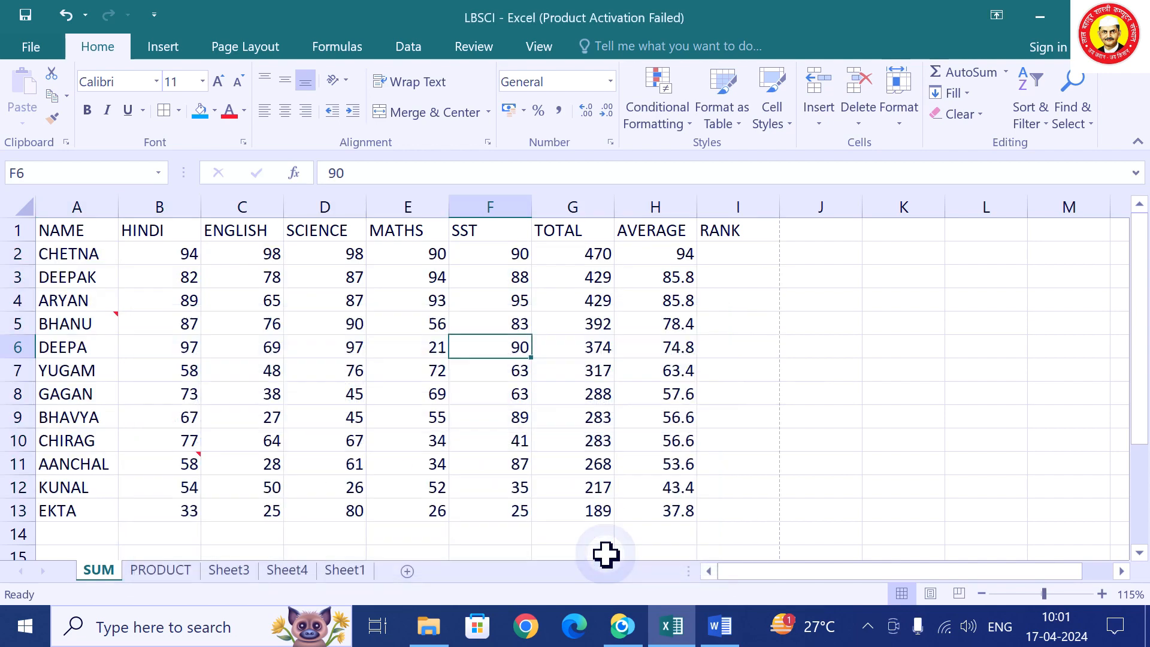
{"action": "left_click", "coordinate": [732, 254]}
{"action": "left_click_drag", "start_coordinate": [669, 282], "coordinate": [674, 305]}
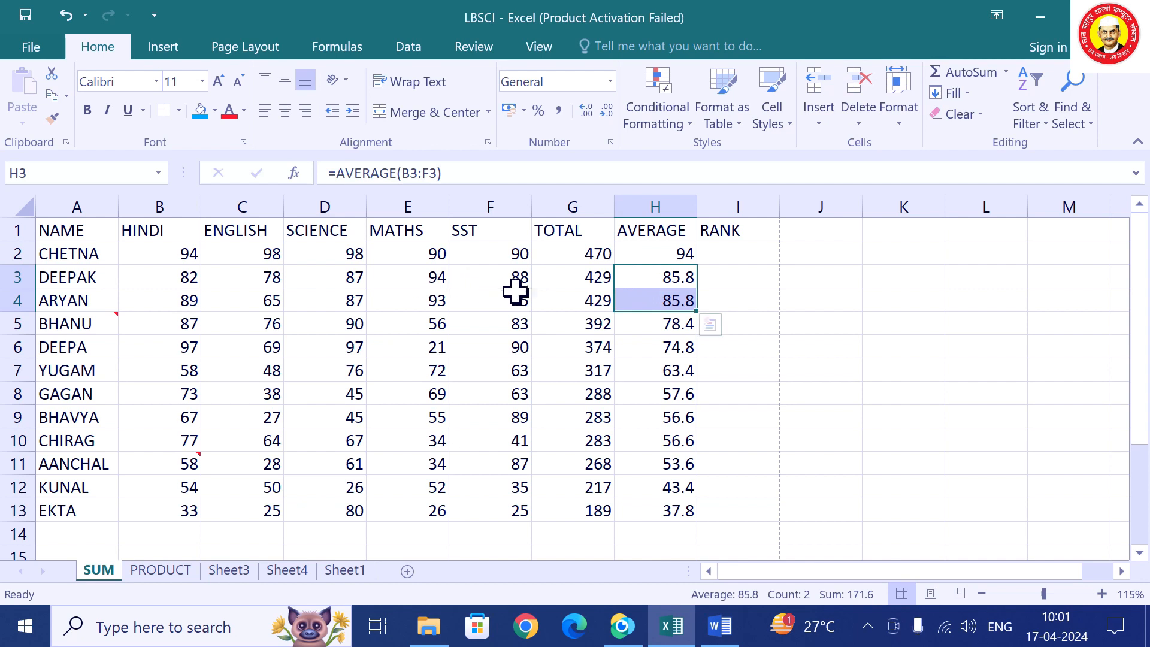
{"action": "left_click", "coordinate": [431, 277]}
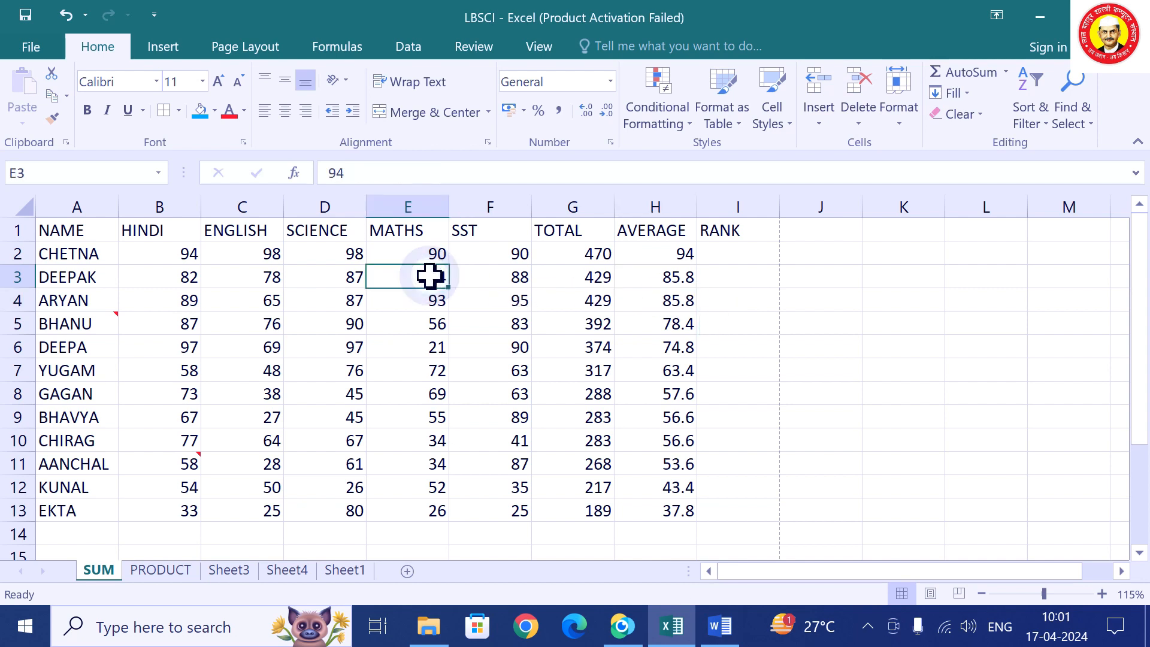
{"action": "left_click", "coordinate": [423, 307]}
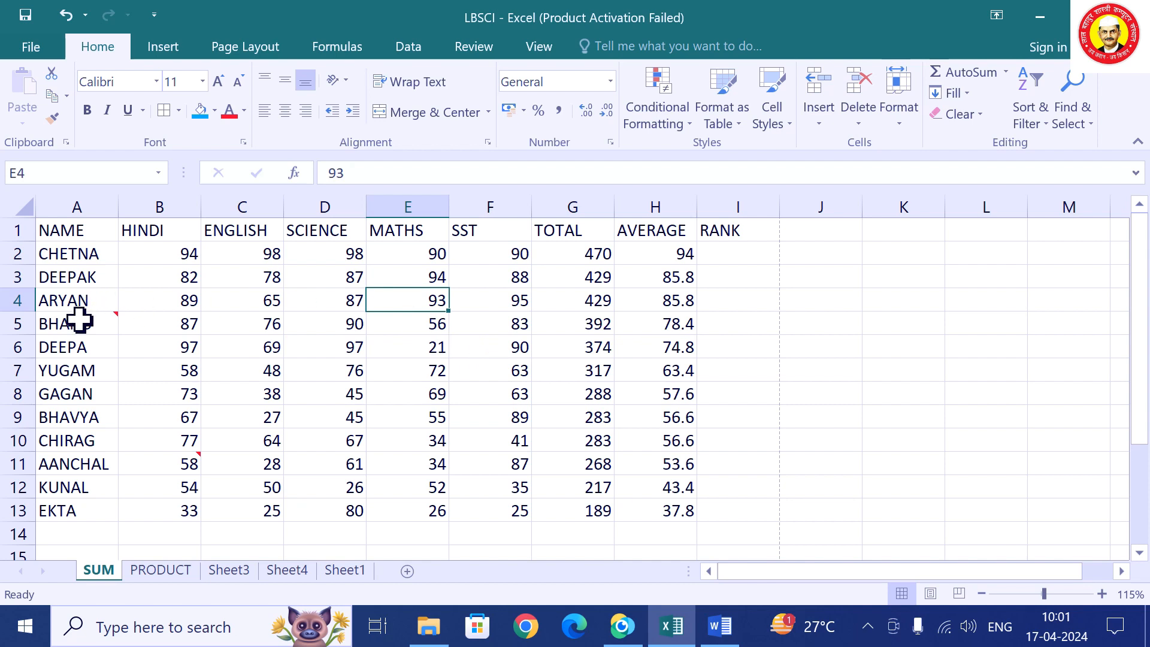
{"action": "mouse_move", "coordinate": [87, 318]}
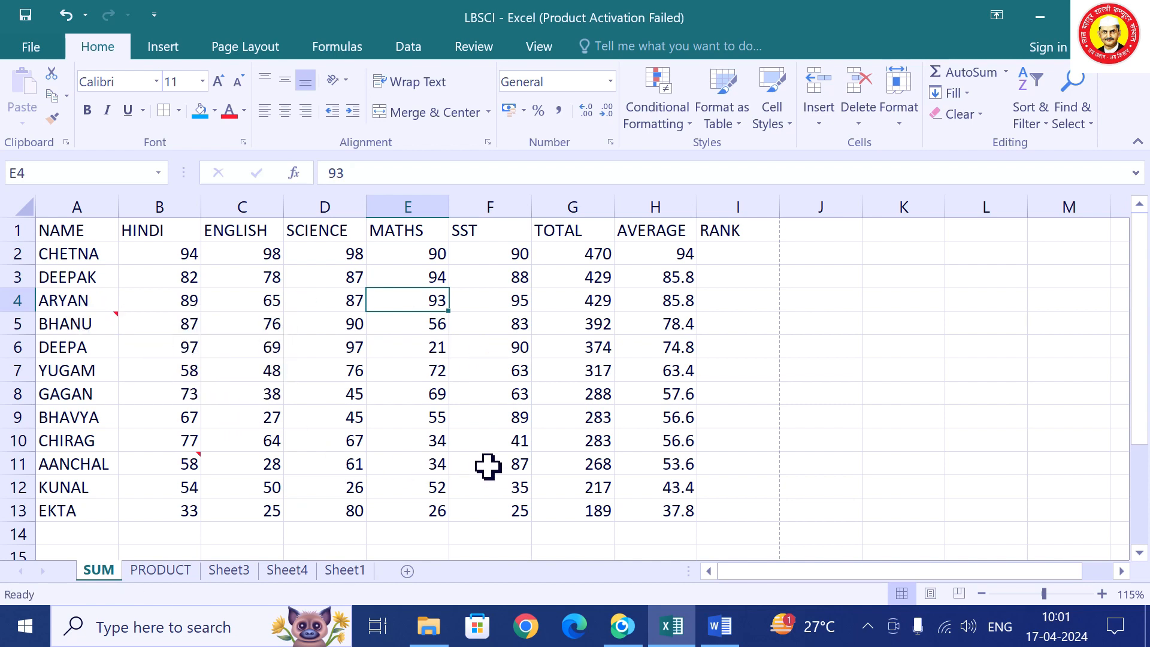
Enter rank 1 for CHETNA in I2 and fill it down the RANK column.
{"action": "left_click", "coordinate": [743, 267]}
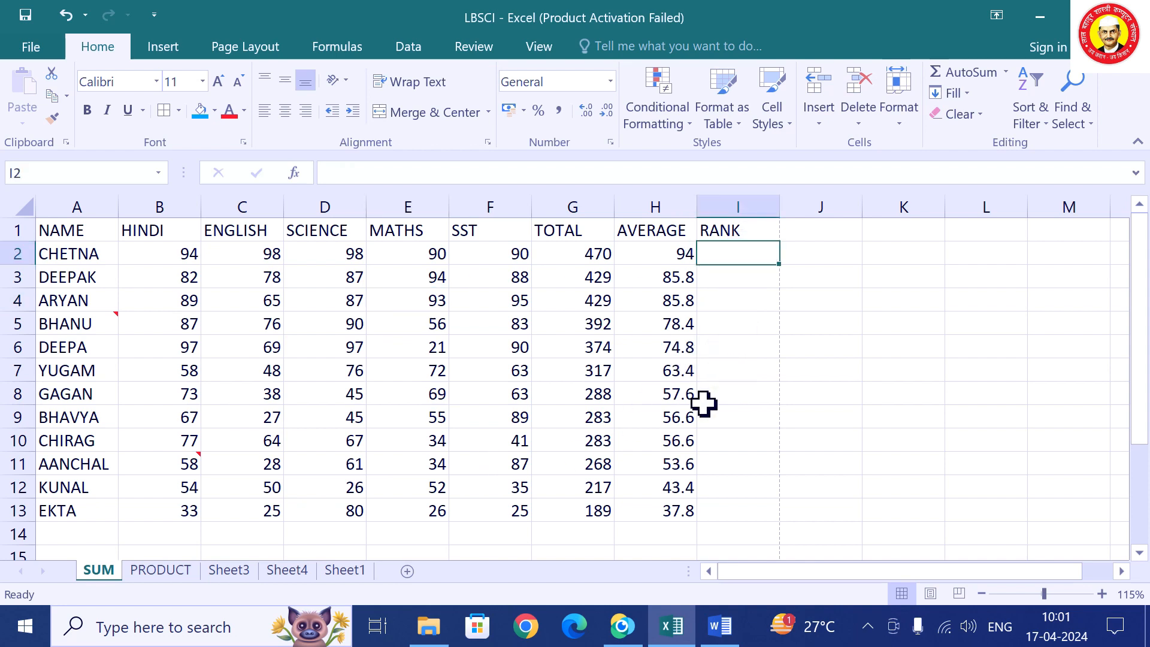
{"action": "type", "text": "1"}
{"action": "left_click", "coordinate": [743, 275]}
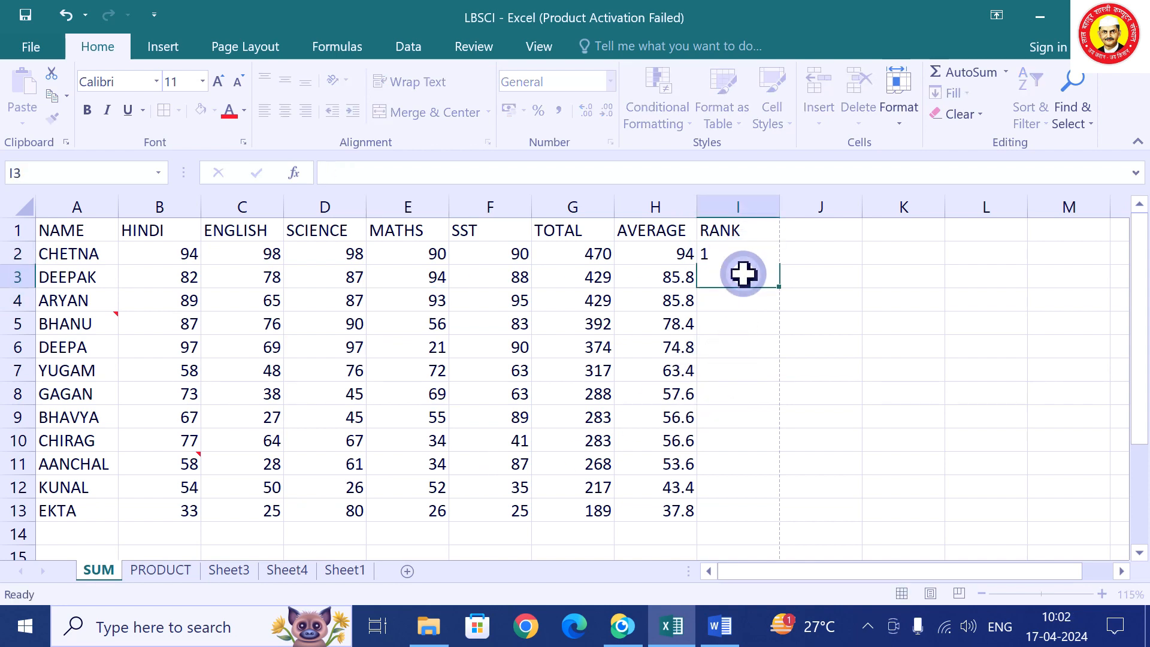
{"action": "left_click", "coordinate": [746, 257]}
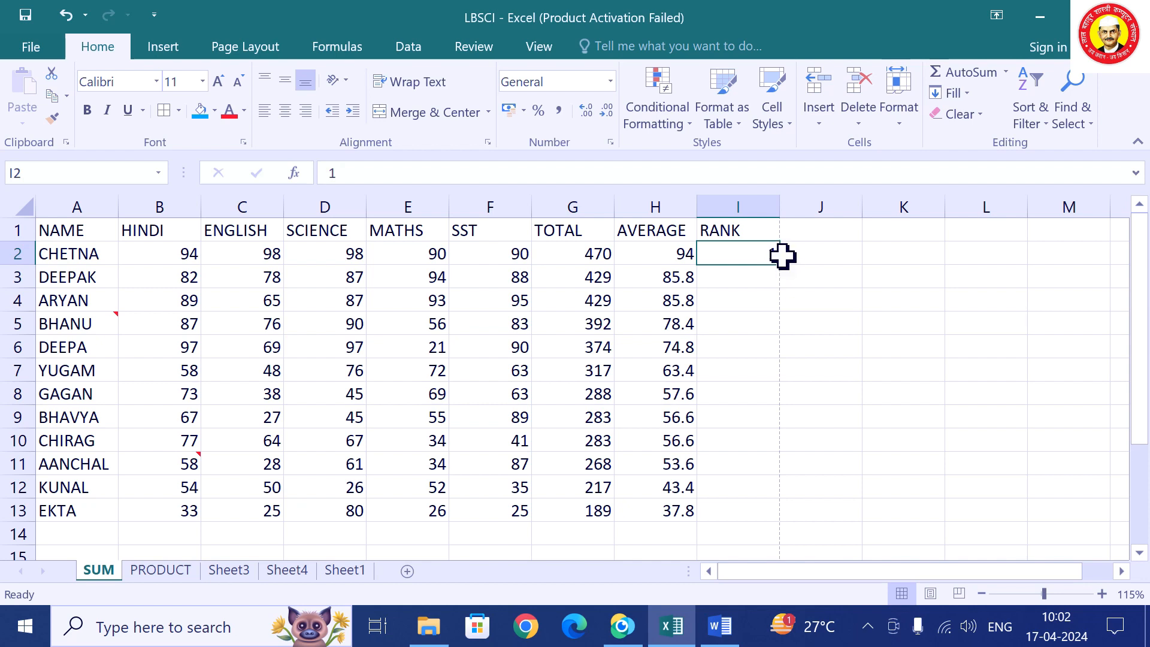
{"action": "left_click_drag", "start_coordinate": [782, 265], "coordinate": [760, 461]}
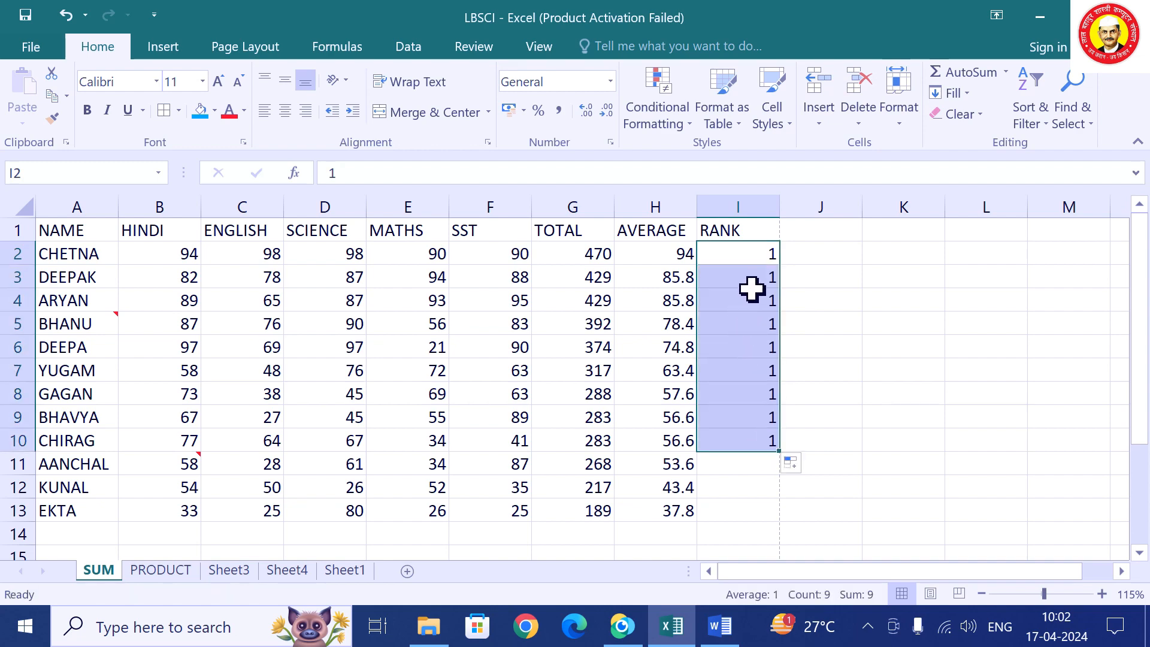
Clear the copied 1s from the rank cells below CHETNA.
{"action": "left_click_drag", "start_coordinate": [752, 299], "coordinate": [735, 456]}
{"action": "scroll", "coordinate": [734, 449], "scroll_direction": "down", "scroll_amount": 3}
{"action": "left_click", "coordinate": [734, 448]}
{"action": "scroll", "coordinate": [732, 447], "scroll_direction": "down", "scroll_amount": 2}
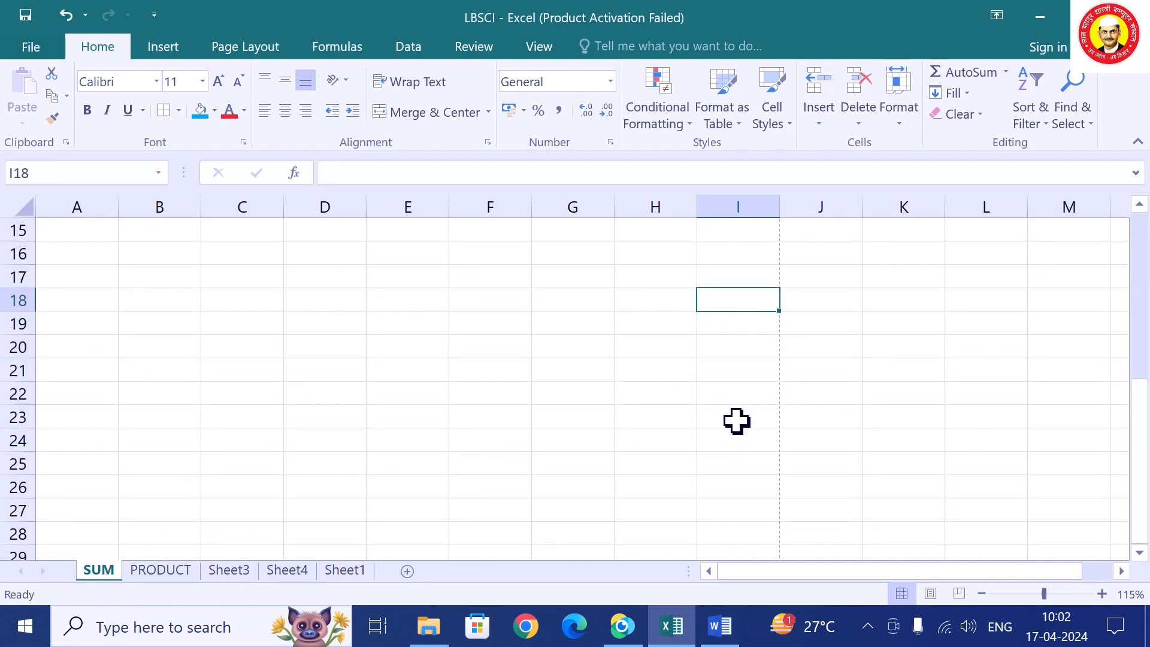
{"action": "scroll", "coordinate": [735, 420], "scroll_direction": "up", "scroll_amount": 5}
{"action": "left_click_drag", "start_coordinate": [760, 273], "coordinate": [758, 526]}
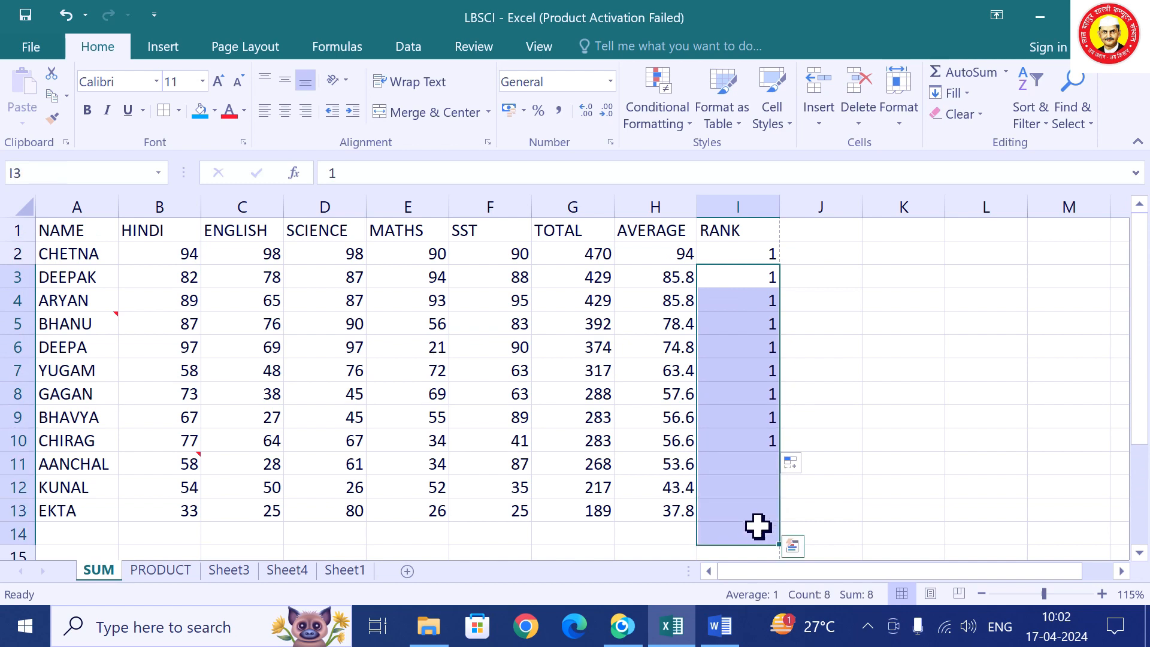
{"action": "key", "text": "Delete"}
{"action": "left_click", "coordinate": [901, 264]}
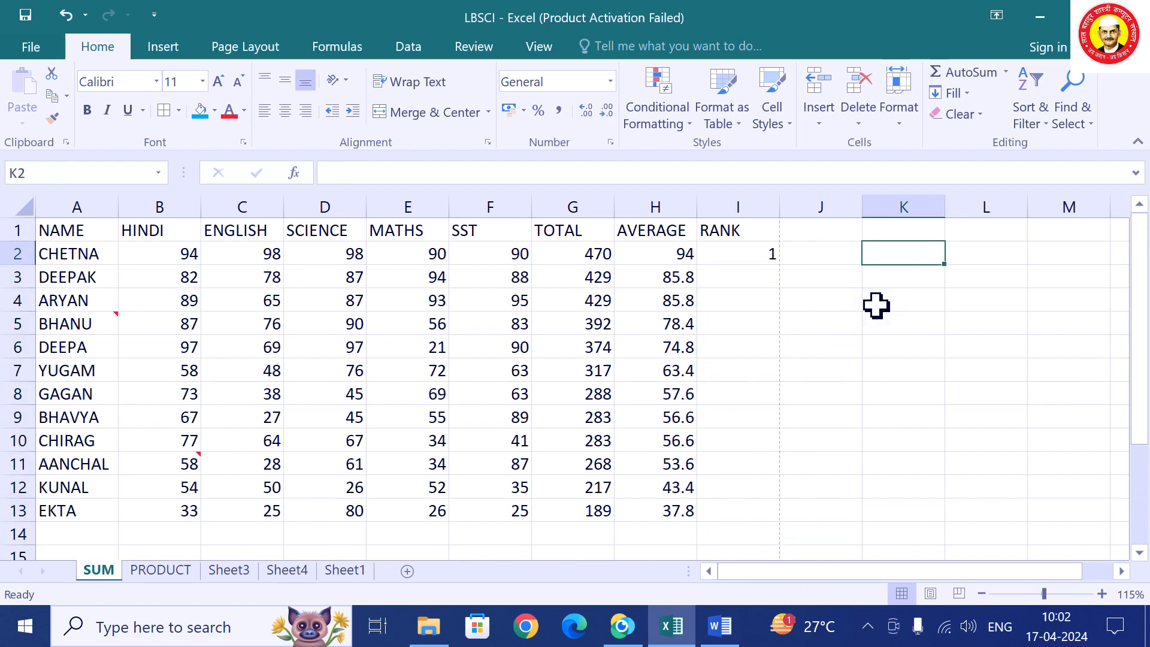
{"action": "type", "text": "KUNAAL"}
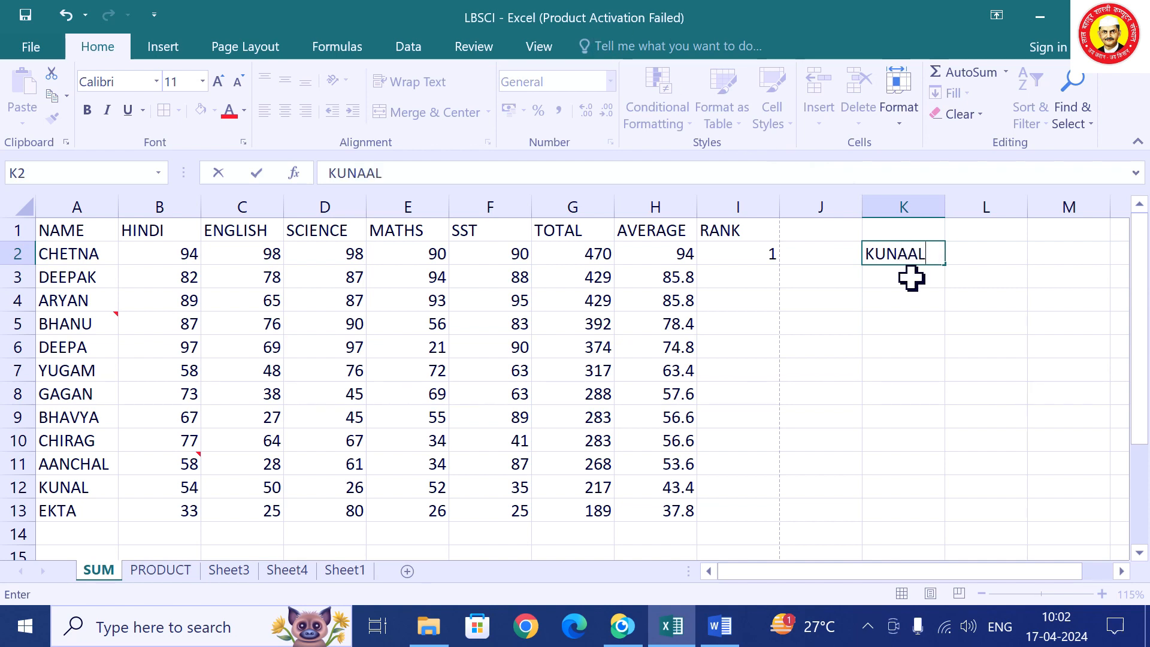
{"action": "left_click_drag", "start_coordinate": [948, 268], "coordinate": [934, 503]}
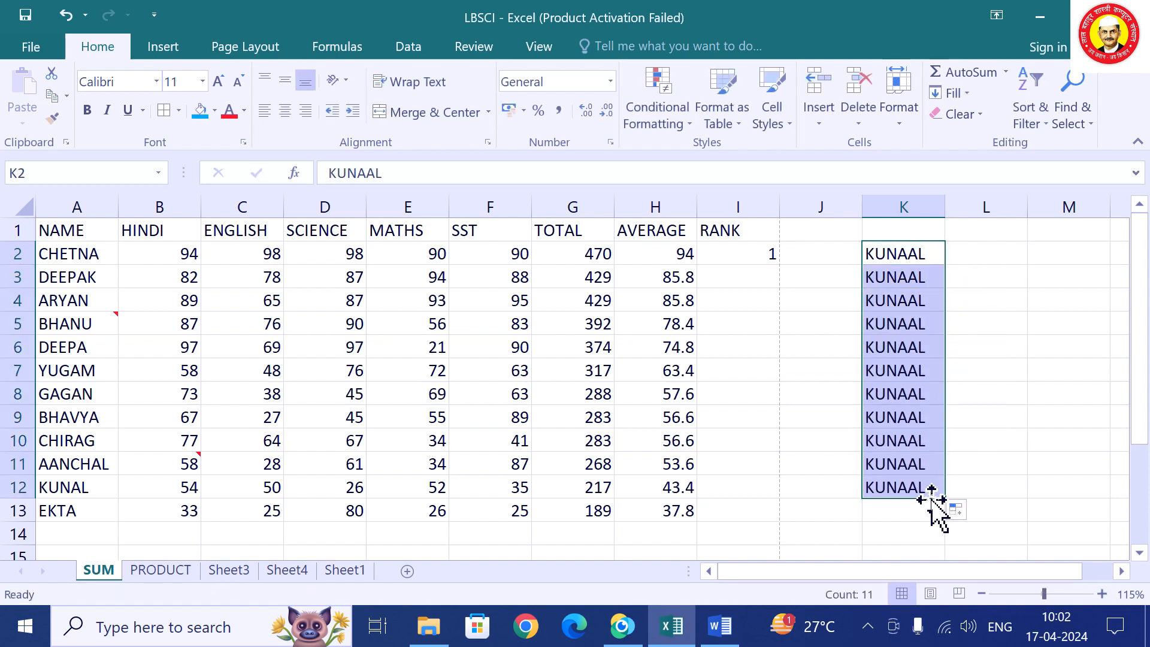
{"action": "key", "text": "Delete"}
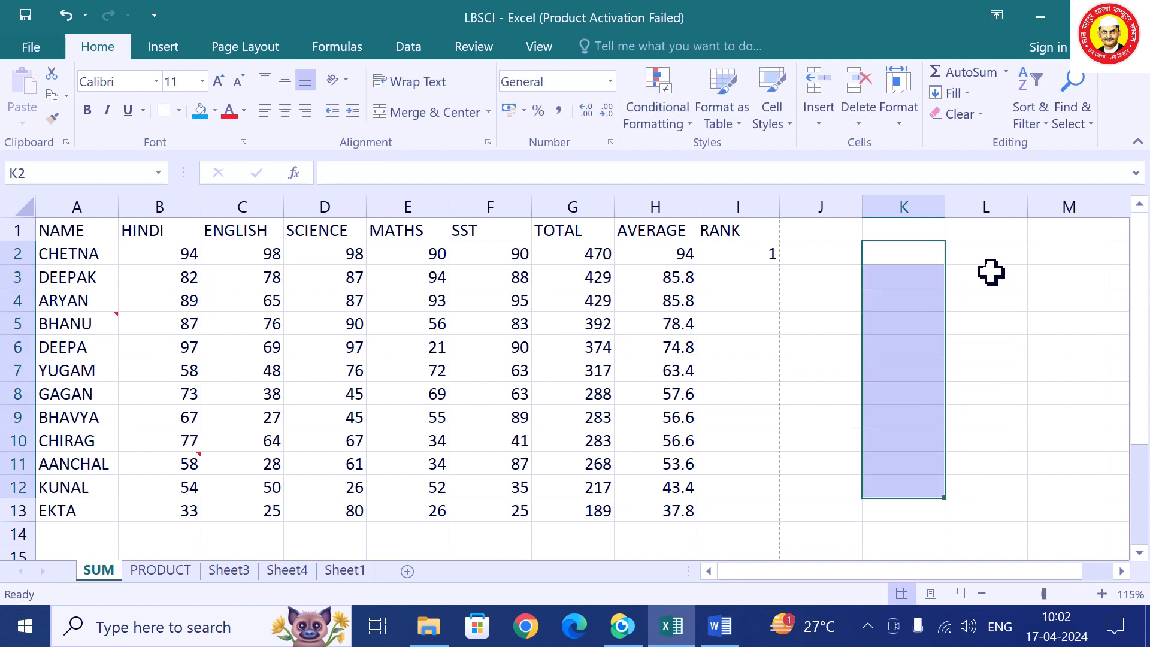
{"action": "left_click", "coordinate": [967, 262]}
{"action": "type", "text": "SUN"}
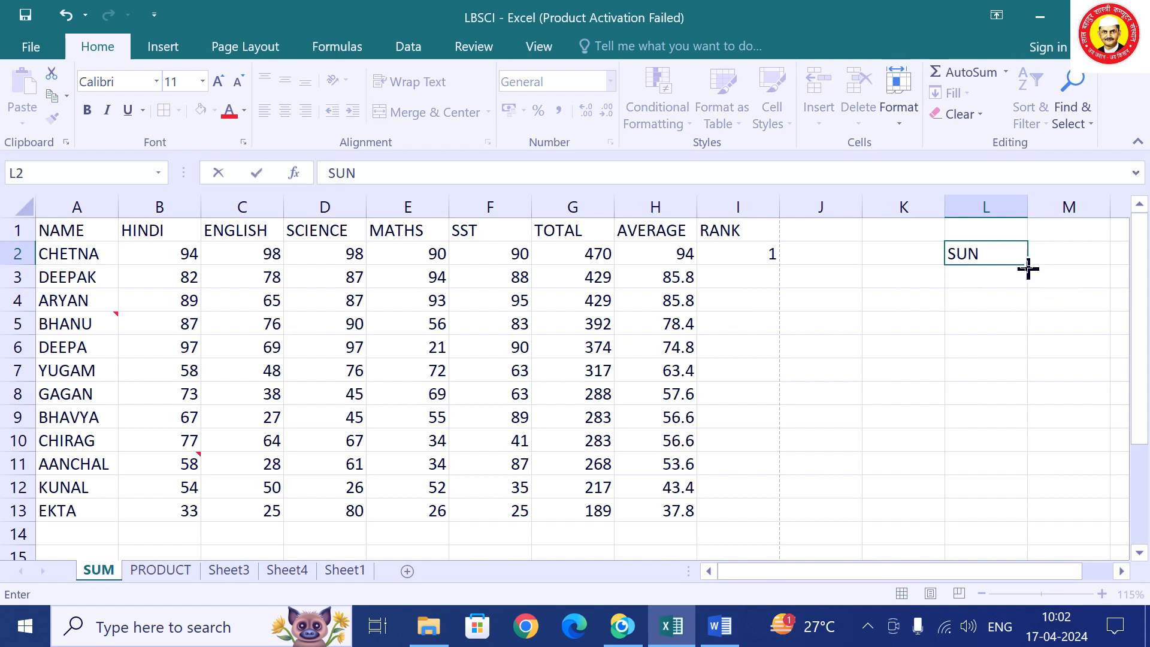
{"action": "left_click_drag", "start_coordinate": [1028, 269], "coordinate": [1020, 488]}
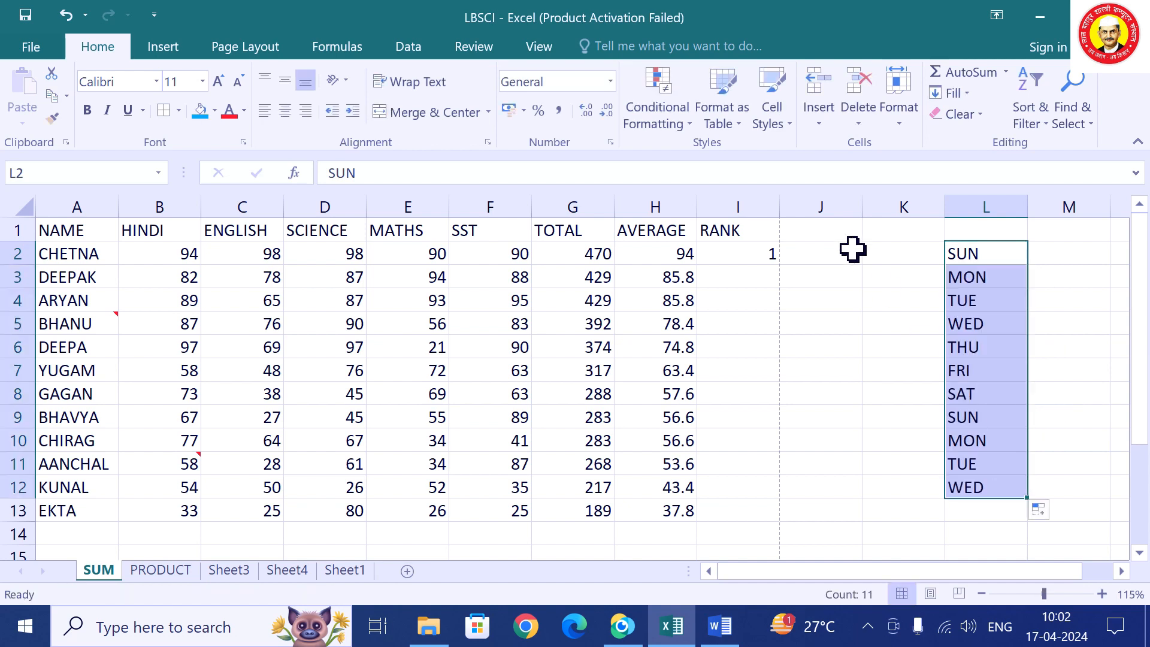
{"action": "left_click", "coordinate": [881, 252]}
{"action": "type", "text": "JAN"}
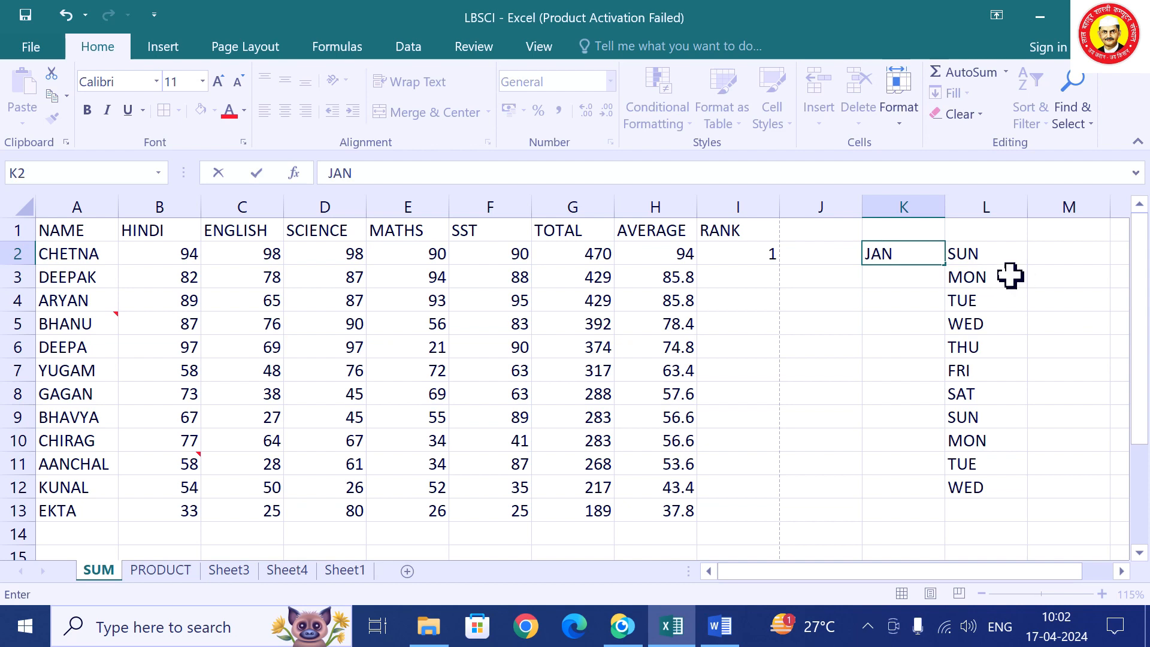
{"action": "left_click_drag", "start_coordinate": [946, 265], "coordinate": [885, 508]}
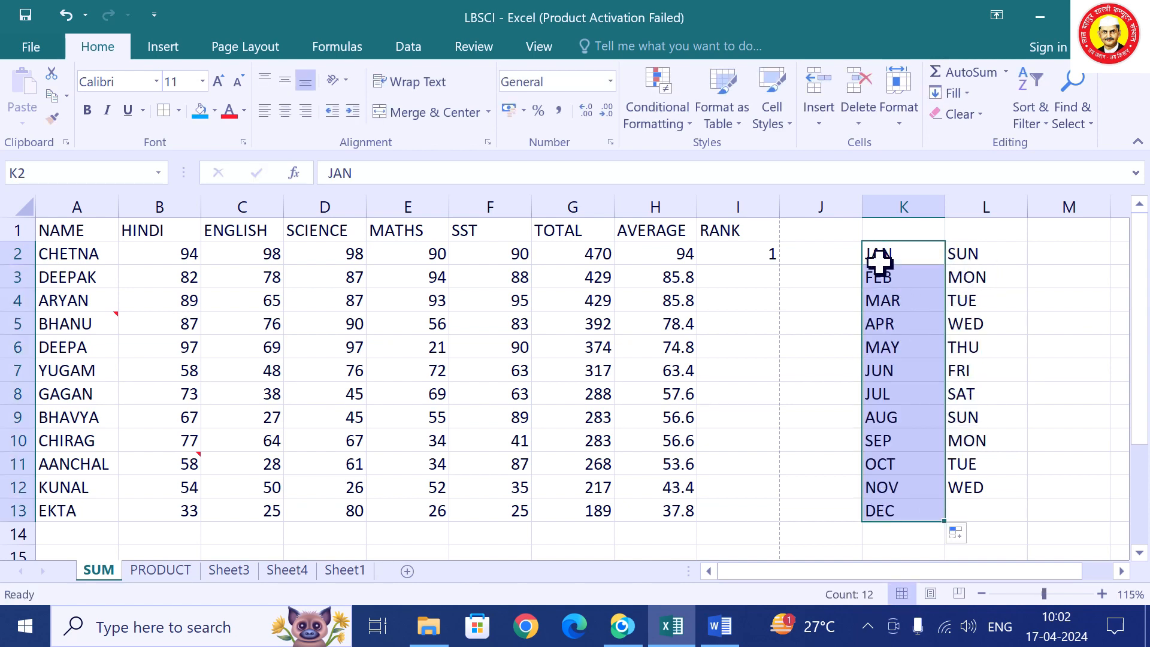
{"action": "left_click_drag", "start_coordinate": [850, 236], "coordinate": [1015, 537]}
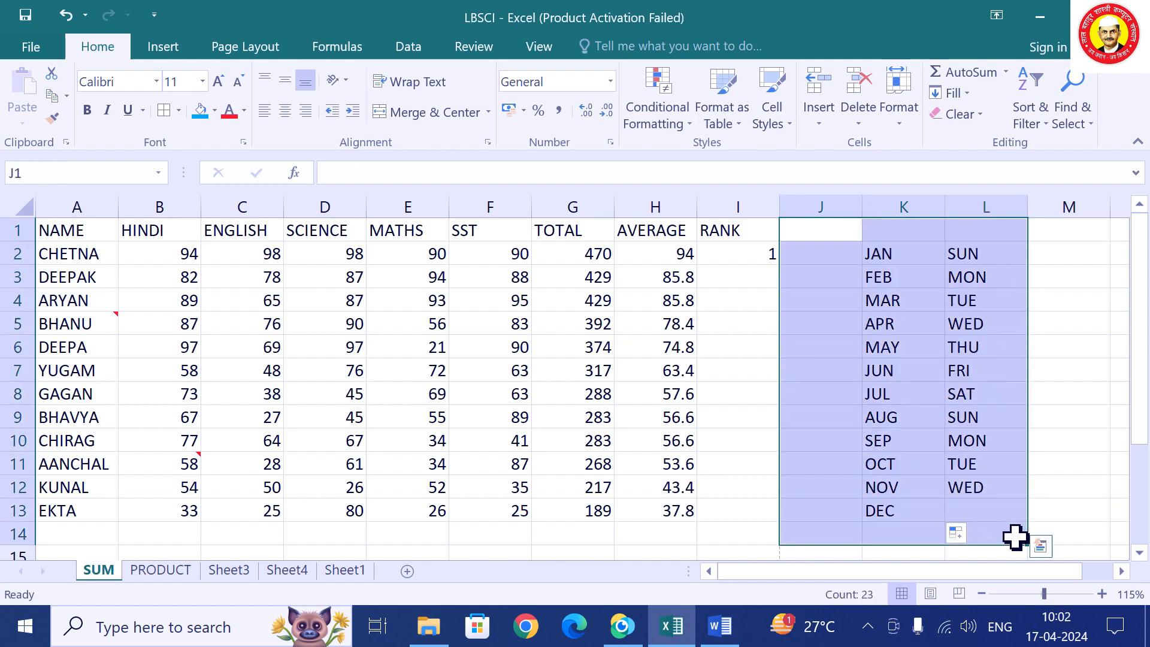
{"action": "key", "text": "Delete"}
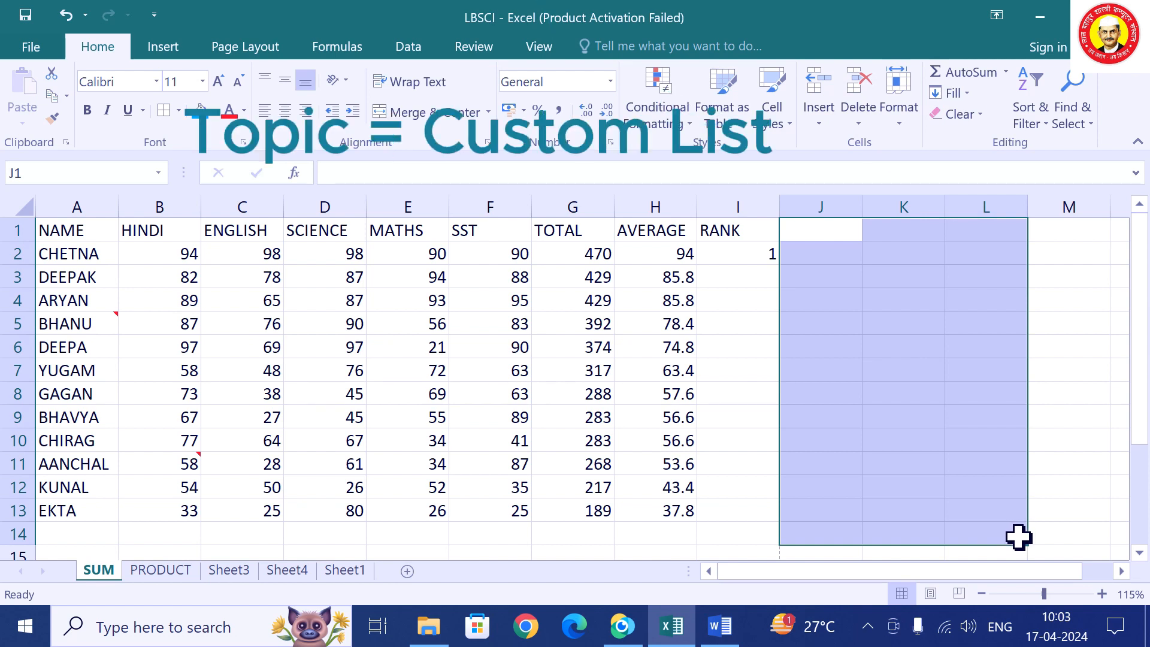
Open the Custom Sort dialog for the marks table.
{"action": "left_click", "coordinate": [528, 395]}
{"action": "left_click", "coordinate": [419, 318]}
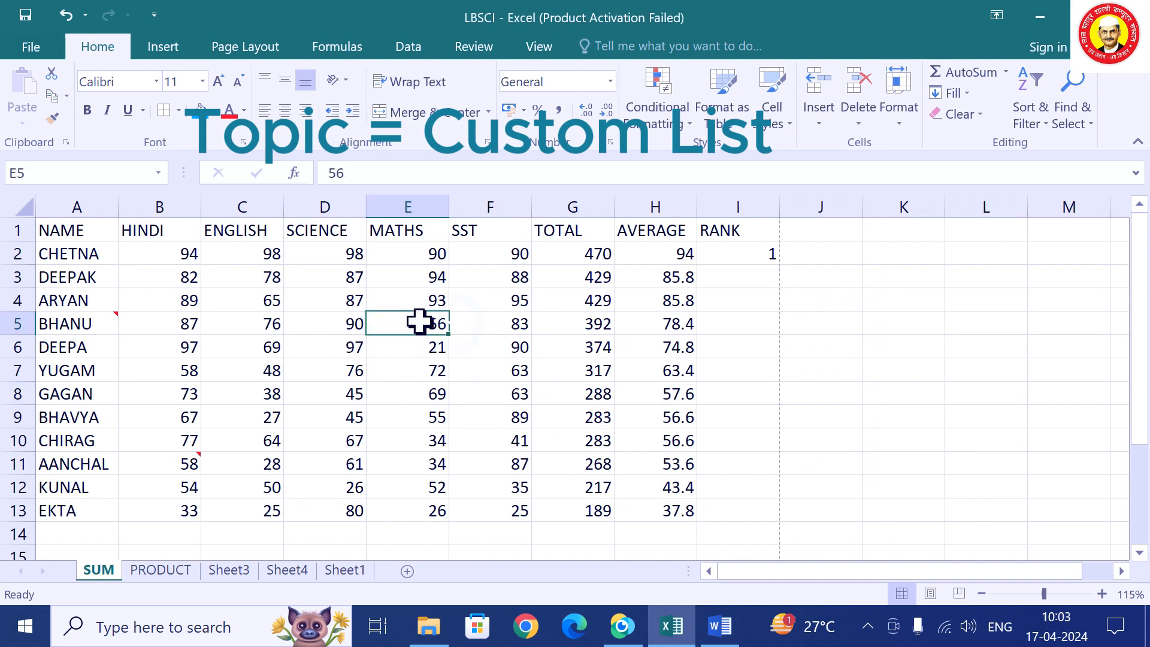
{"action": "left_click", "coordinate": [1040, 127]}
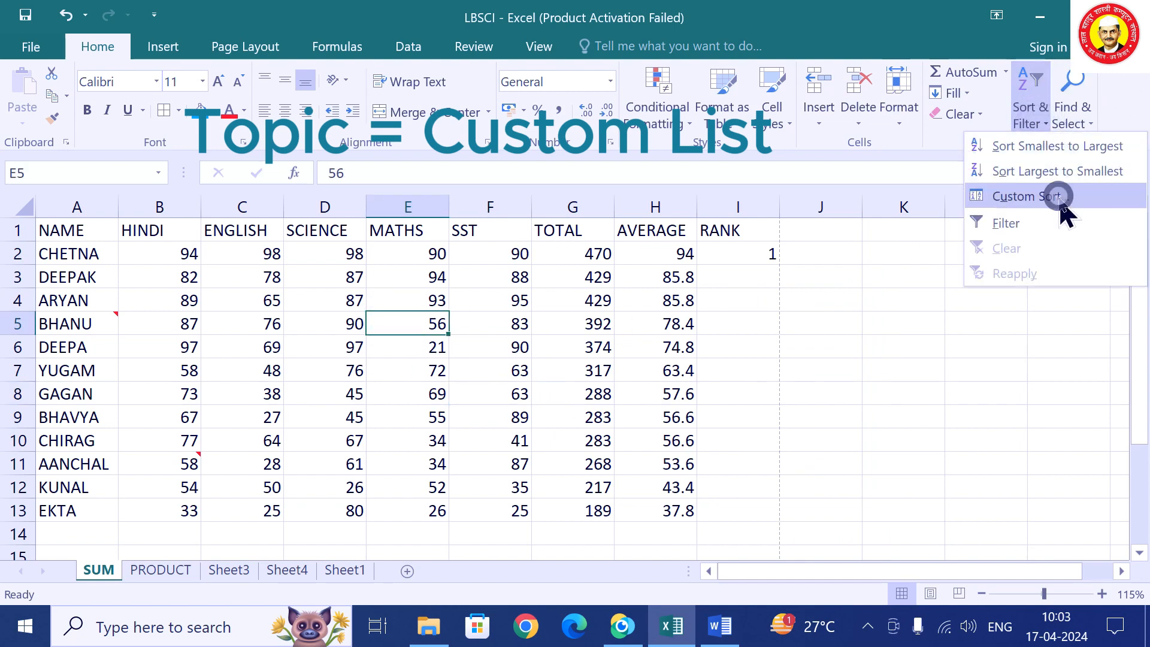
{"action": "left_click", "coordinate": [1048, 195]}
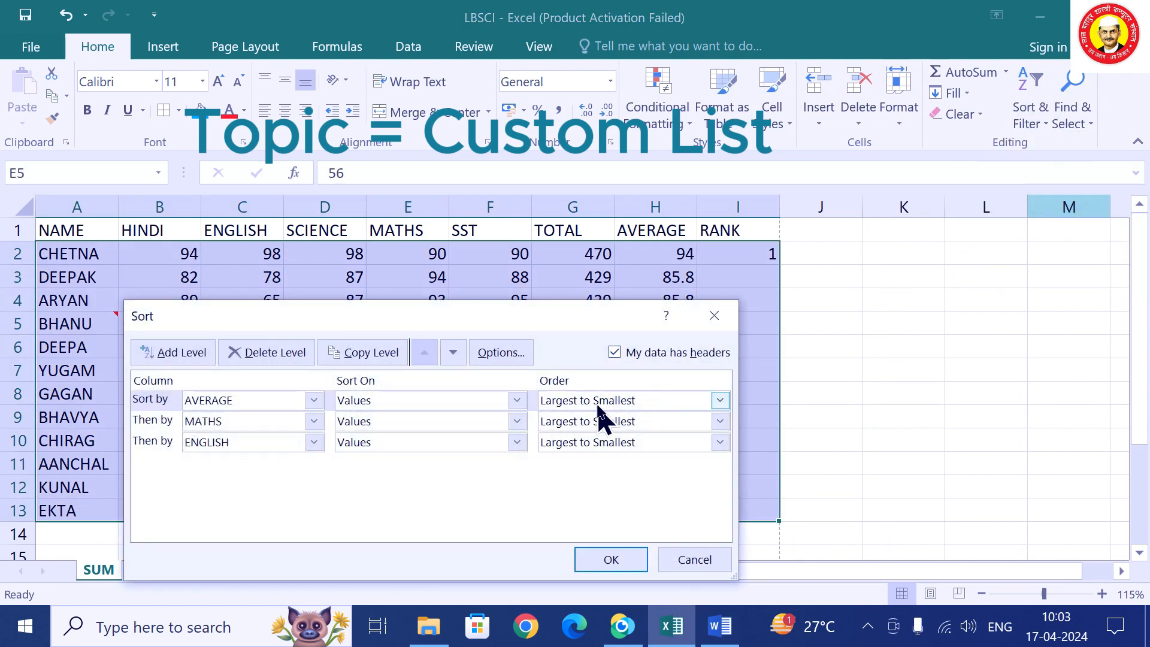
Choose a Custom List order for the MATHS sort level, leaving AVERAGE unchanged.
{"action": "left_click", "coordinate": [721, 401]}
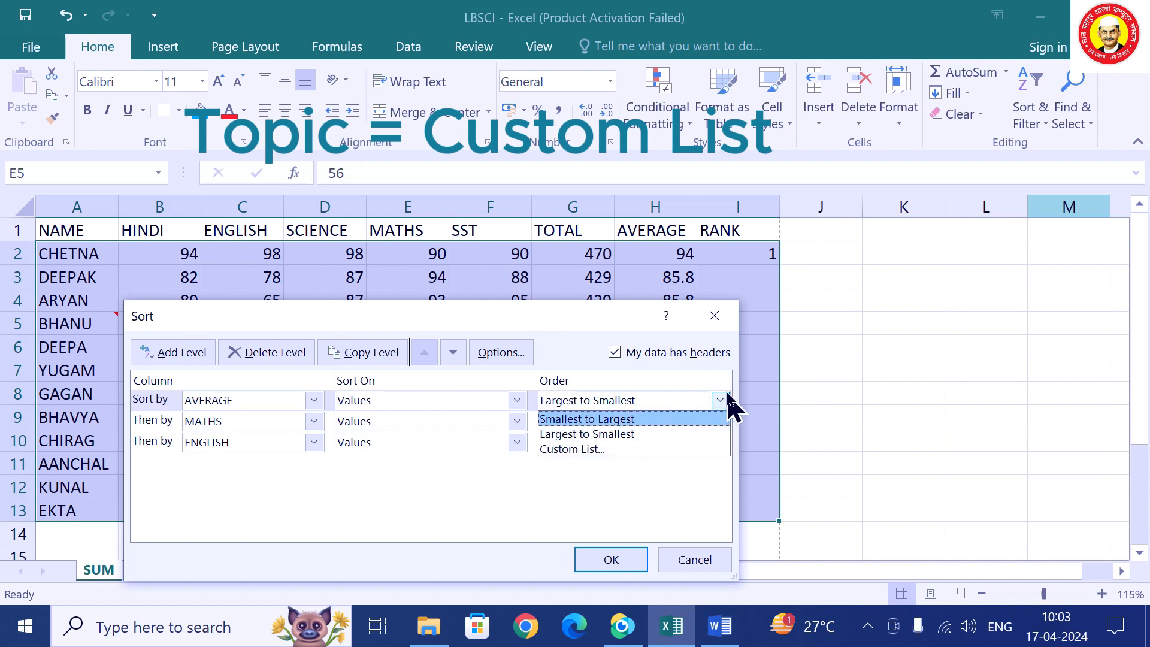
{"action": "left_click", "coordinate": [719, 401]}
{"action": "left_click", "coordinate": [718, 422]}
{"action": "left_click", "coordinate": [619, 471]}
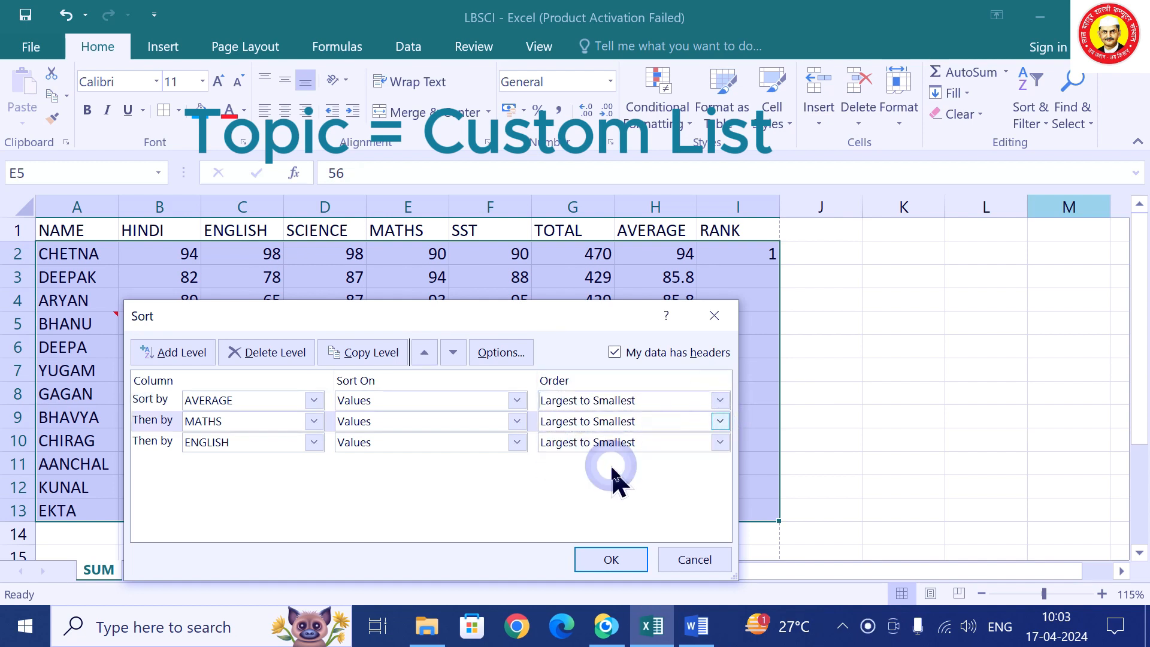
Browse the built-in weekday and month custom lists.
{"action": "left_click_drag", "start_coordinate": [484, 180], "coordinate": [869, 98]}
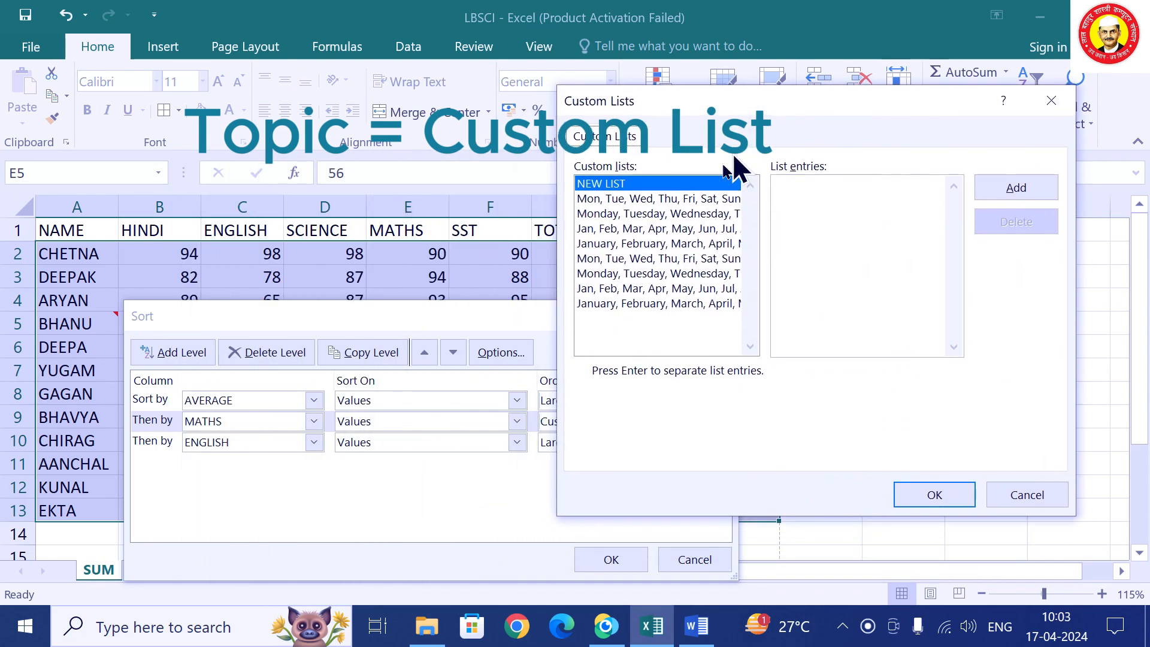
{"action": "left_click", "coordinate": [597, 203]}
{"action": "left_click", "coordinate": [598, 214]}
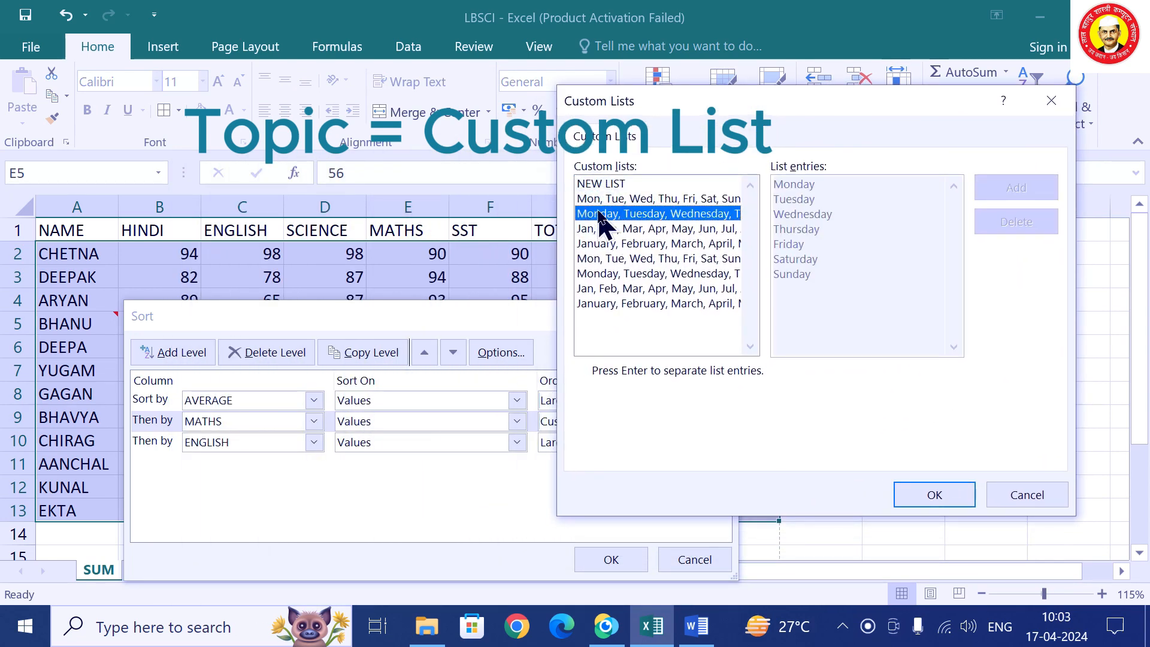
{"action": "left_click", "coordinate": [596, 229]}
{"action": "left_click", "coordinate": [596, 242]}
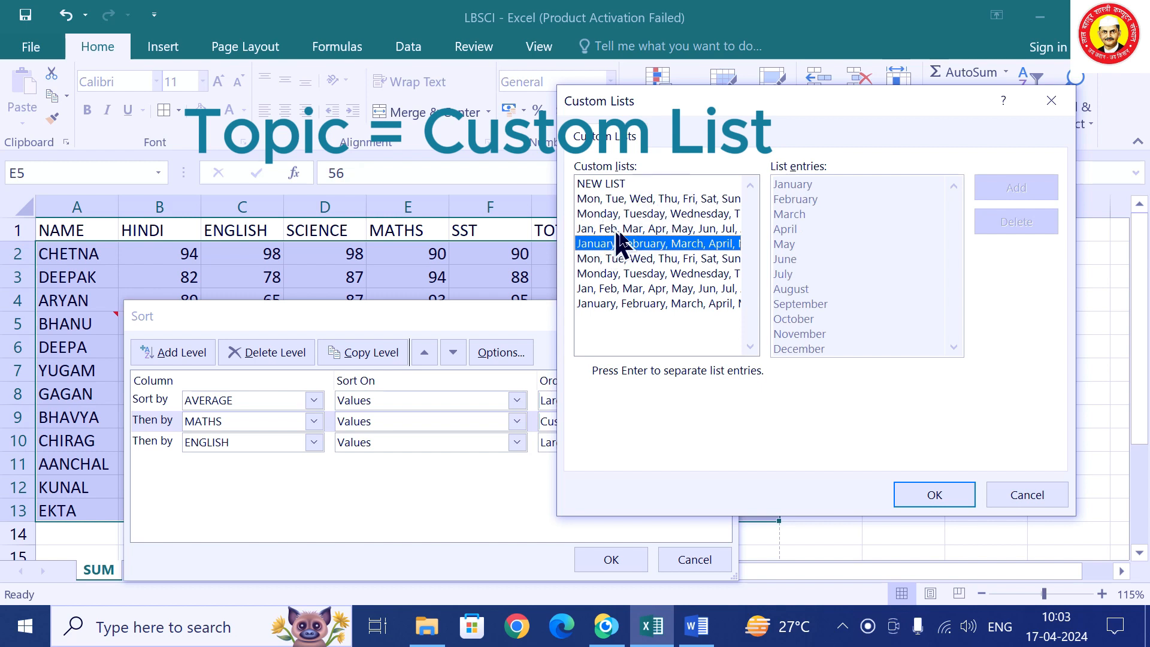
{"action": "left_click", "coordinate": [619, 290]}
{"action": "left_click", "coordinate": [617, 305]}
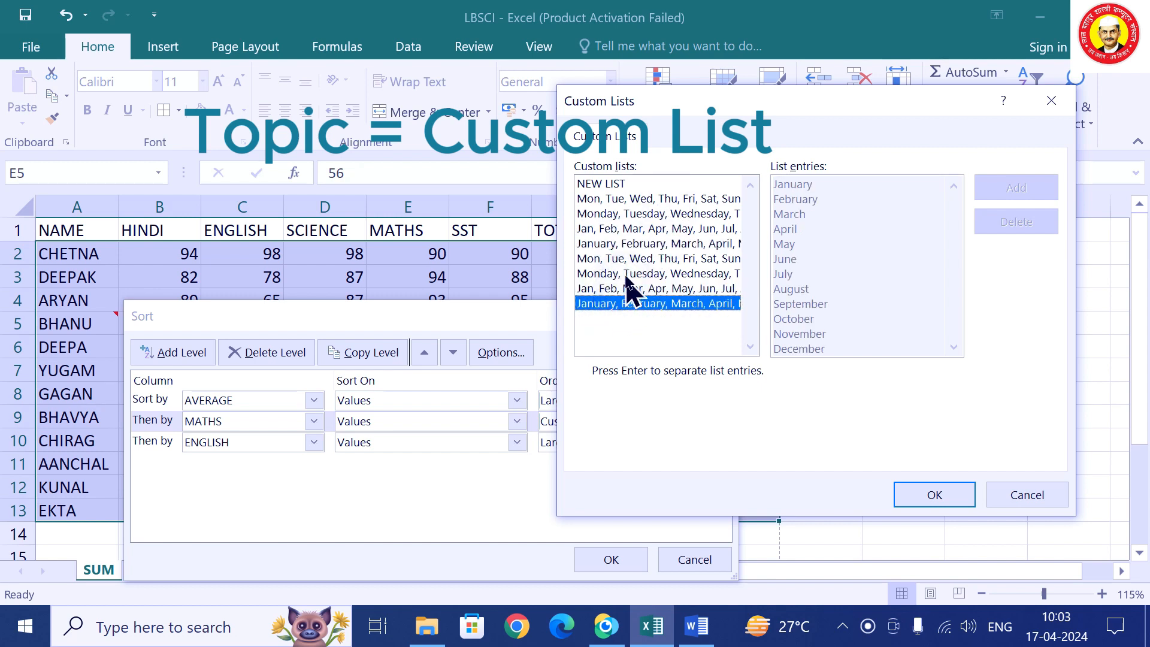
Add the six student names as a new custom list and re-sort the marks table.
{"action": "left_click", "coordinate": [610, 185]}
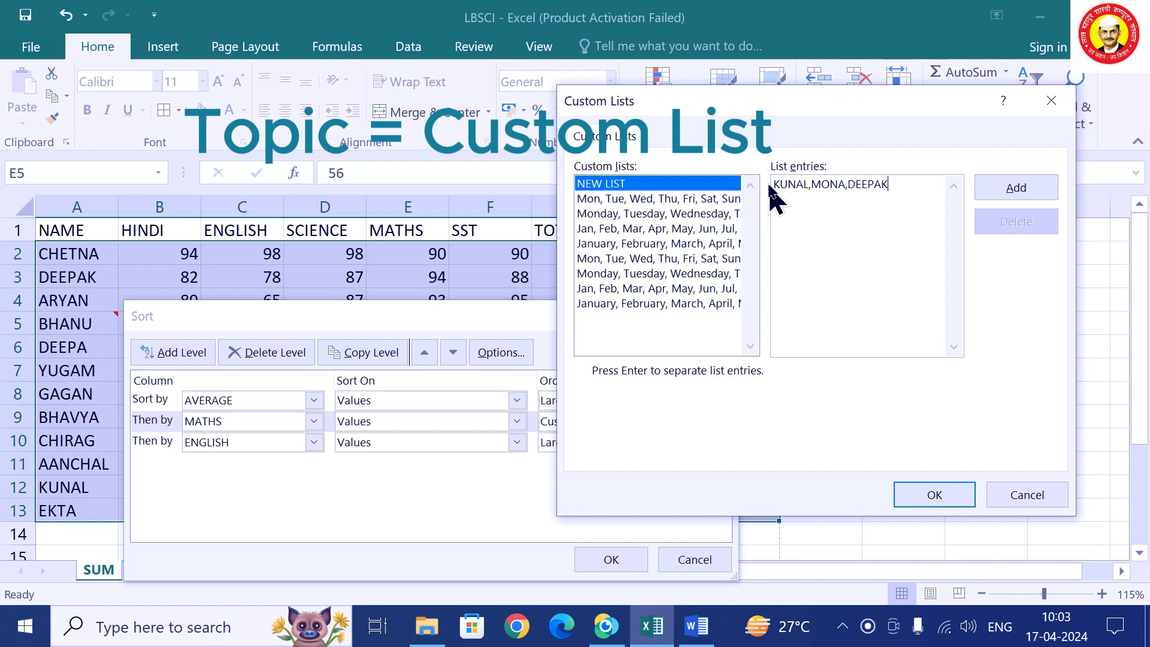
{"action": "type", "text": "BEENU,JIMMY,HEENA"}
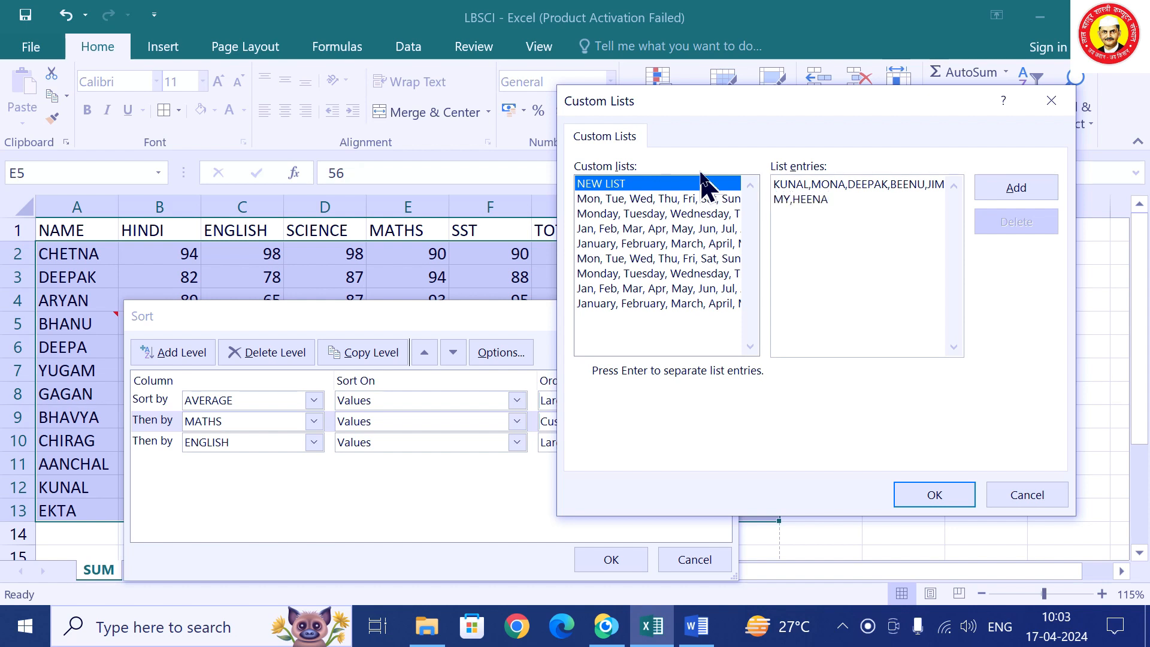
{"action": "left_click", "coordinate": [1003, 195]}
{"action": "left_click", "coordinate": [932, 495]}
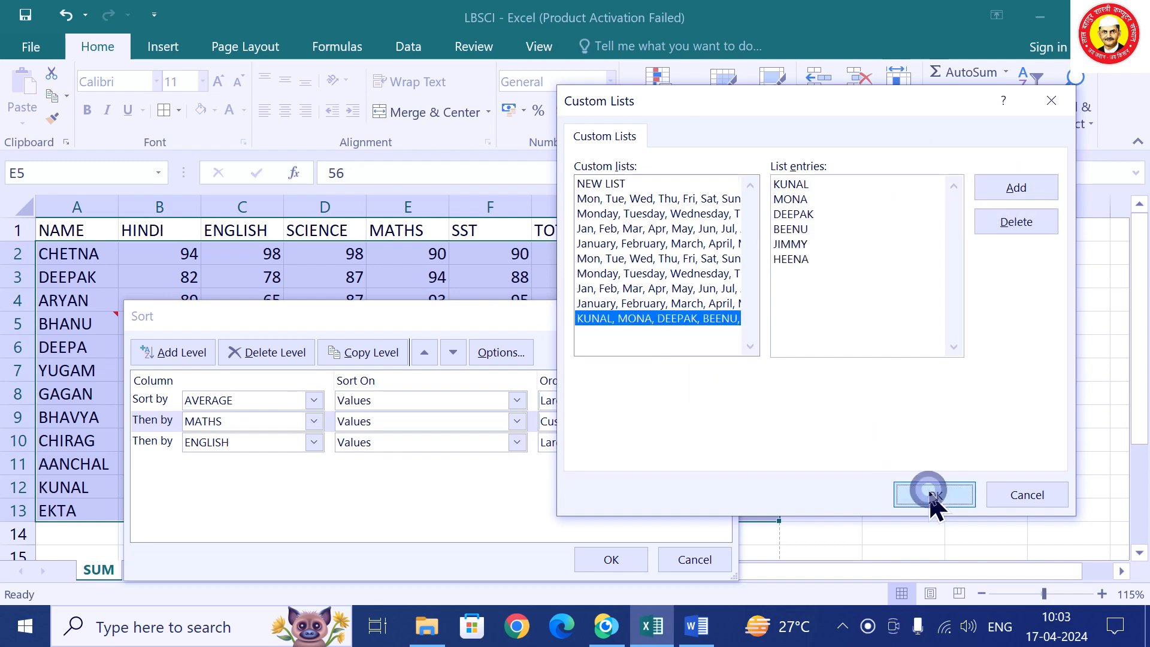
{"action": "left_click", "coordinate": [626, 565]}
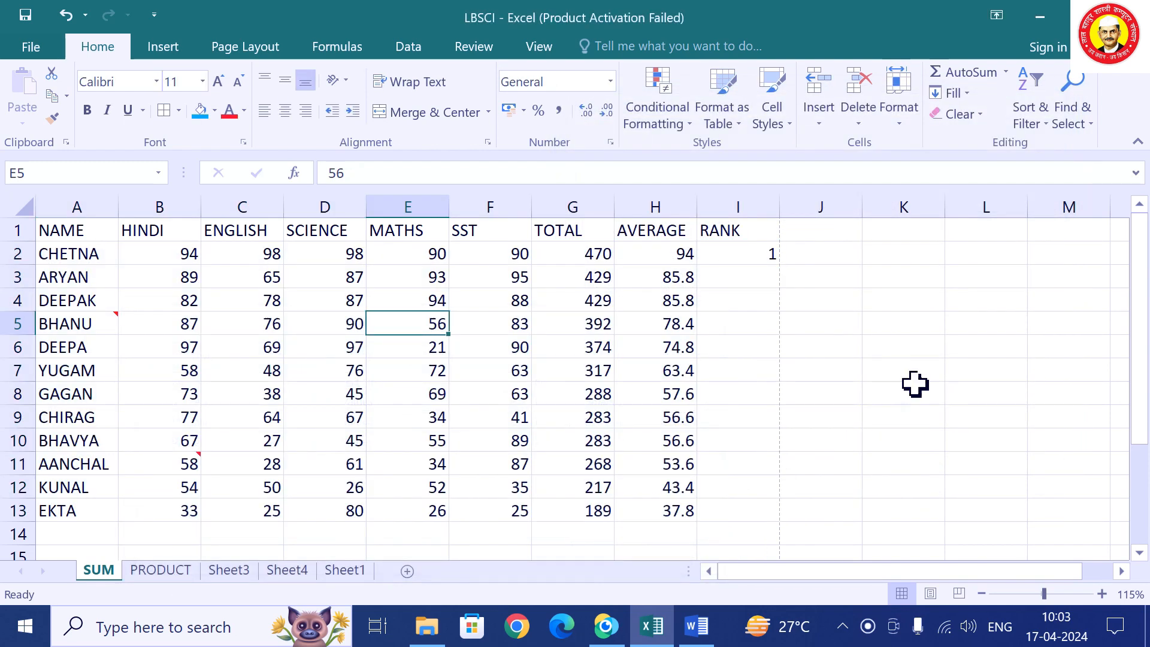
{"action": "left_click", "coordinate": [915, 258]}
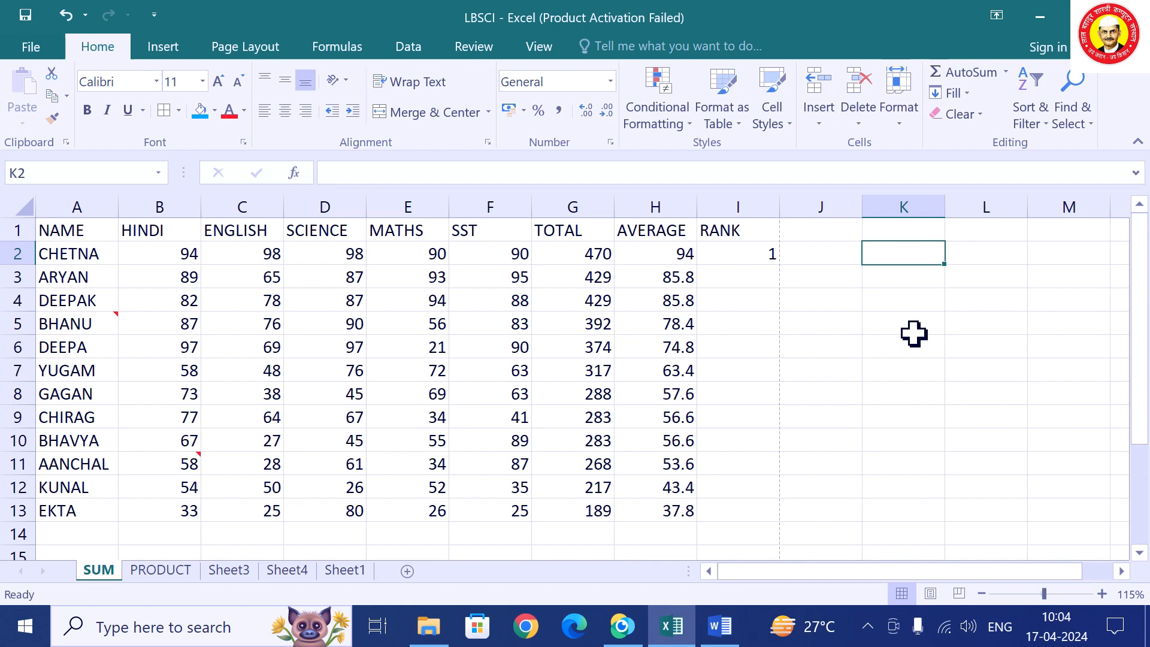
{"action": "type", "text": "DEEPAK"}
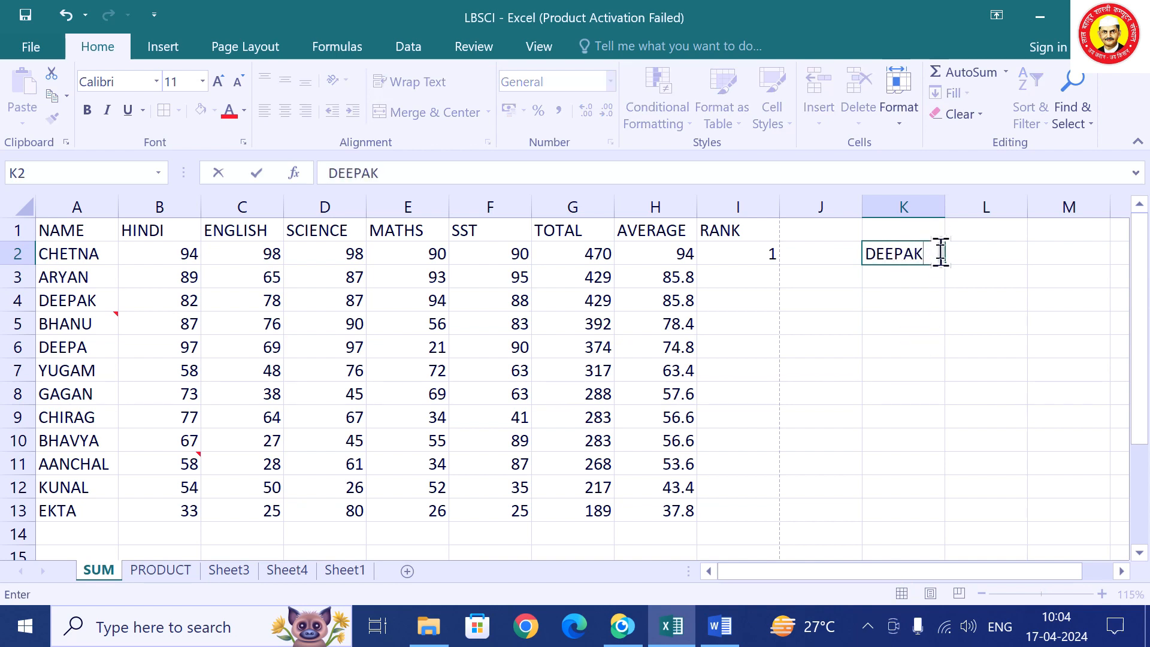
{"action": "left_click_drag", "start_coordinate": [948, 268], "coordinate": [910, 477]}
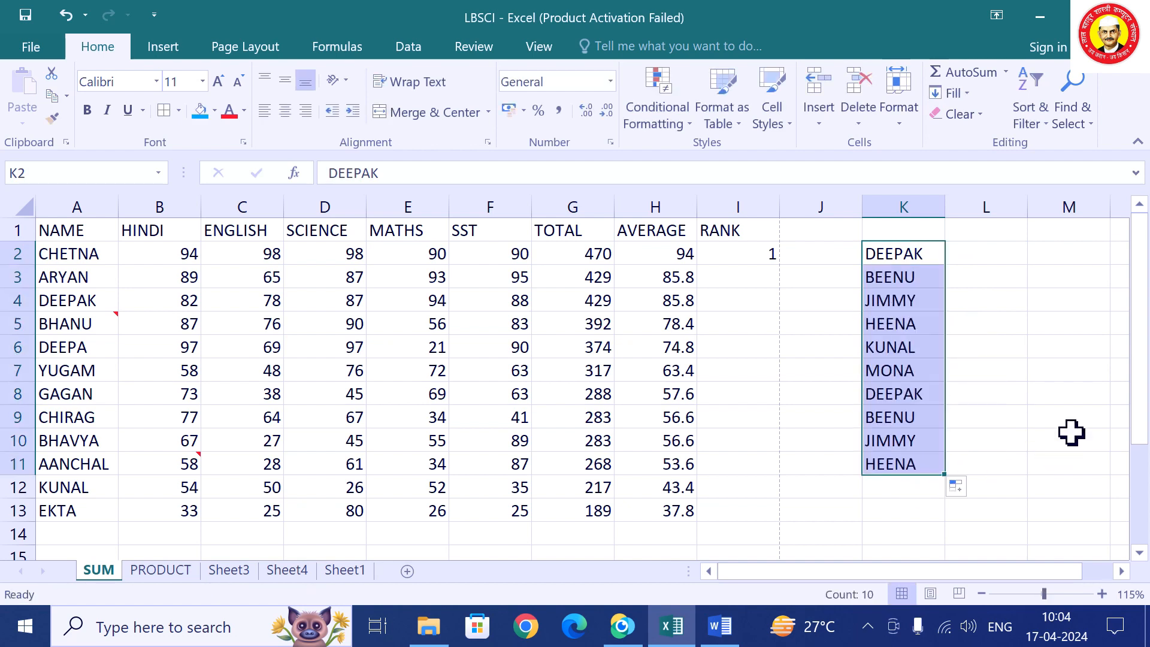
{"action": "key", "text": "Delete"}
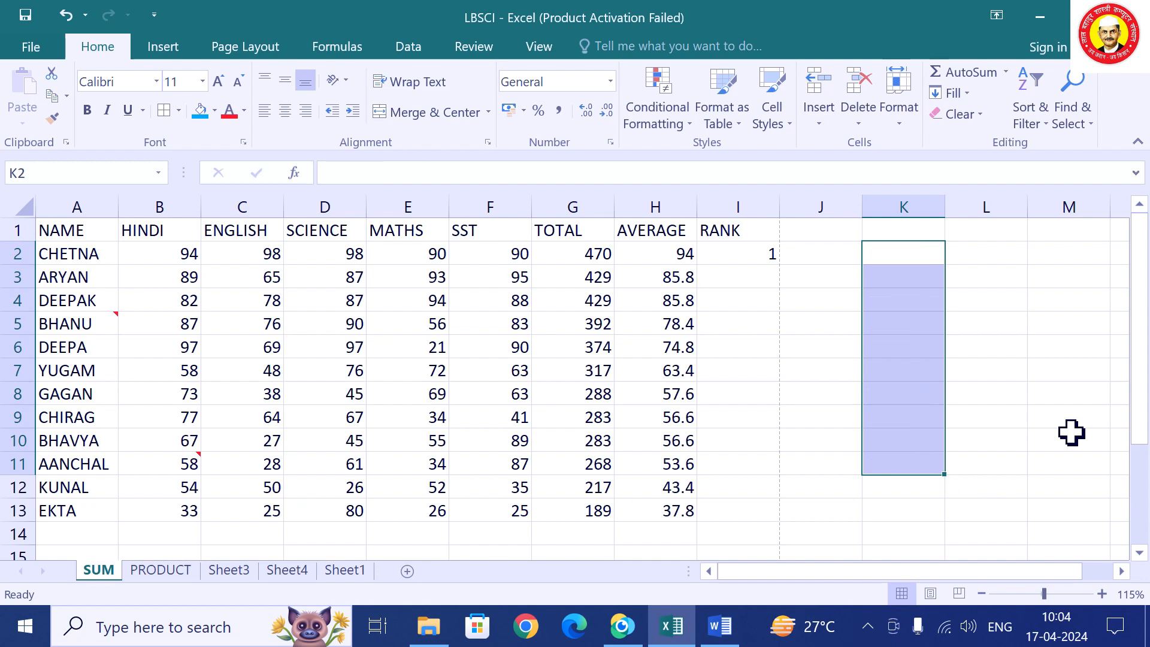
Enter 2 in I3 and fill I2:I3 down to number the ranks 1 to 13.
{"action": "left_click", "coordinate": [719, 255]}
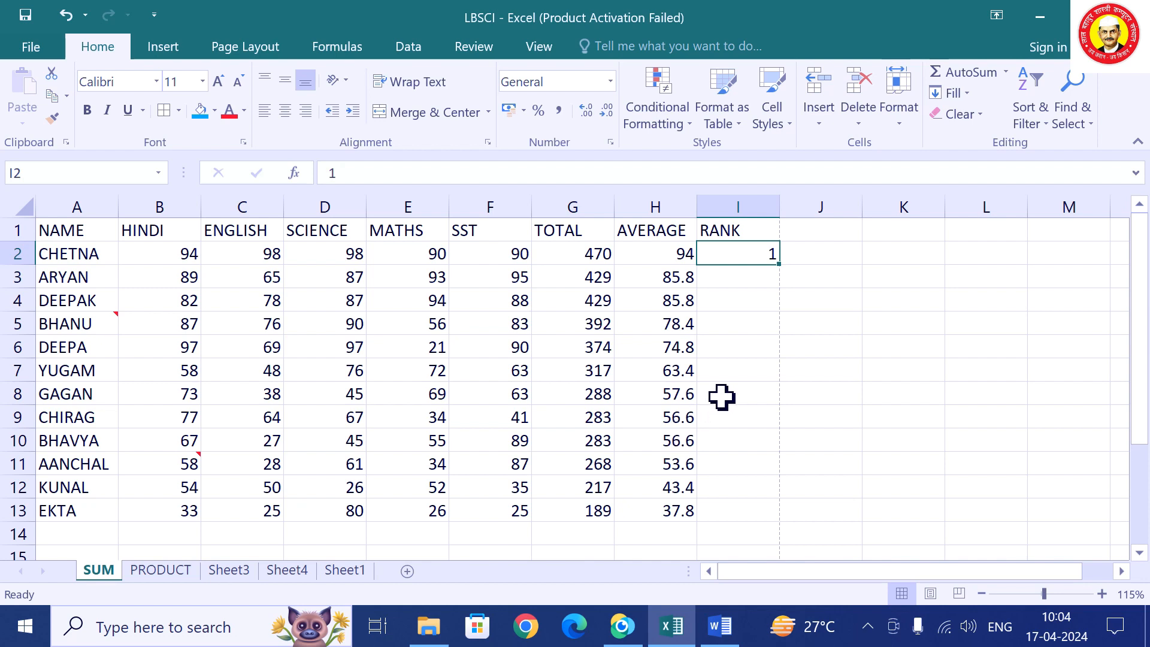
{"action": "left_click", "coordinate": [729, 278]}
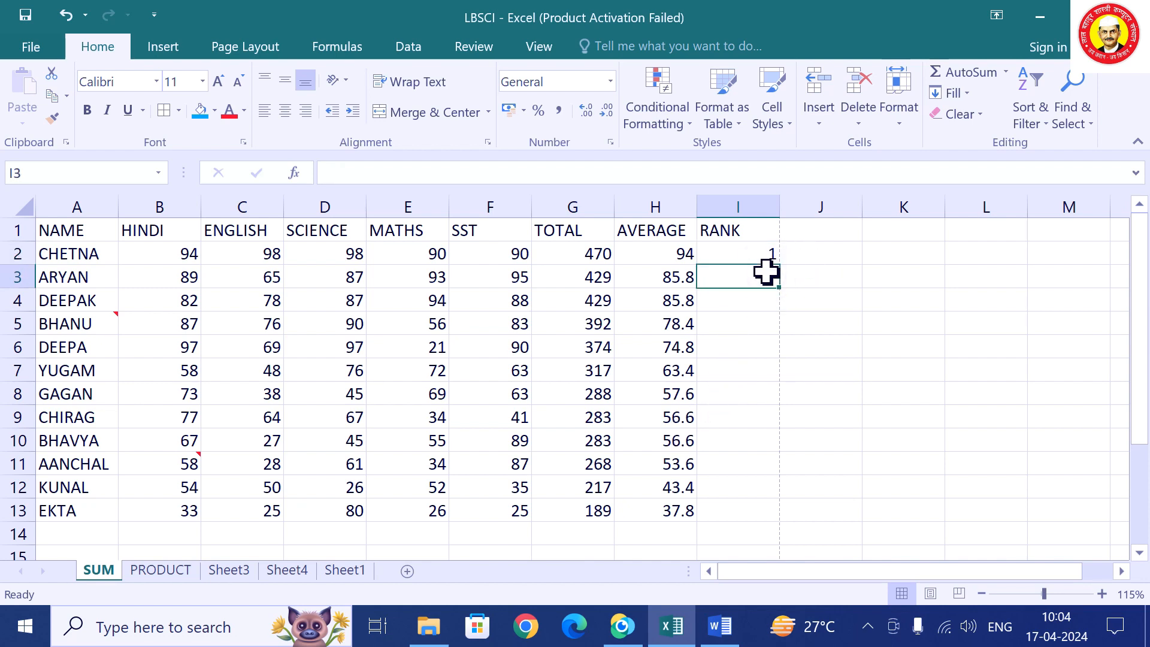
{"action": "type", "text": "2"}
{"action": "left_click", "coordinate": [737, 366]}
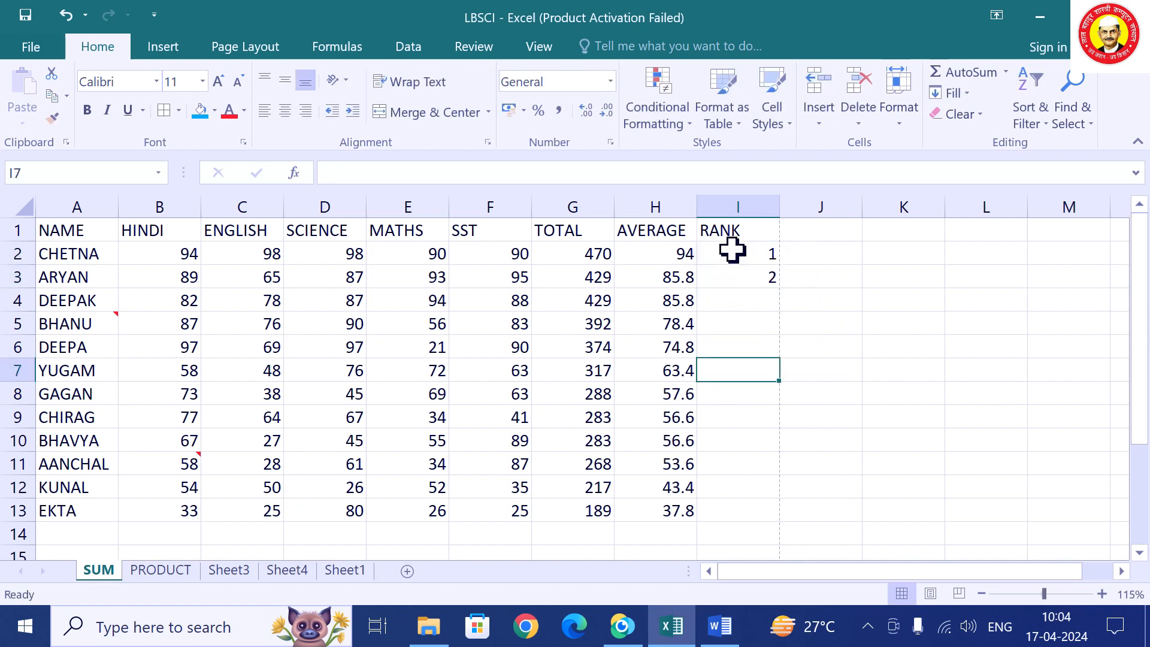
{"action": "left_click", "coordinate": [737, 258]}
{"action": "left_click_drag", "start_coordinate": [737, 258], "coordinate": [789, 538]}
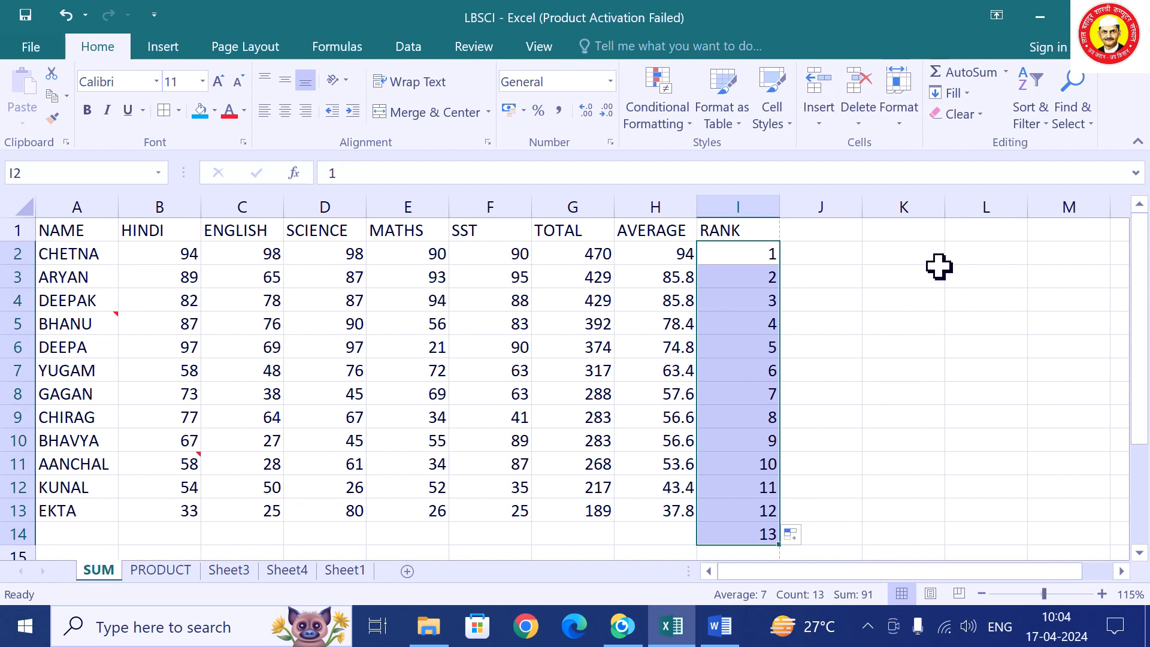
{"action": "left_click", "coordinate": [923, 253]}
Try a 17, 34 fill series down column K, then delete it.
{"action": "type", "text": "17"}
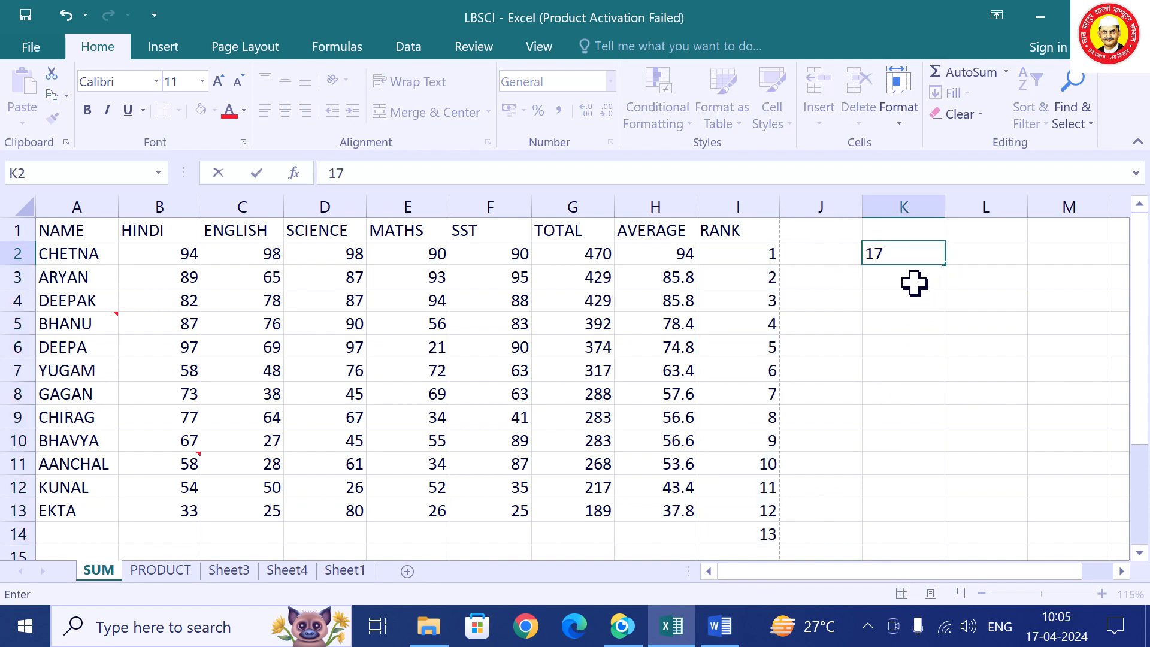
{"action": "left_click", "coordinate": [911, 281]}
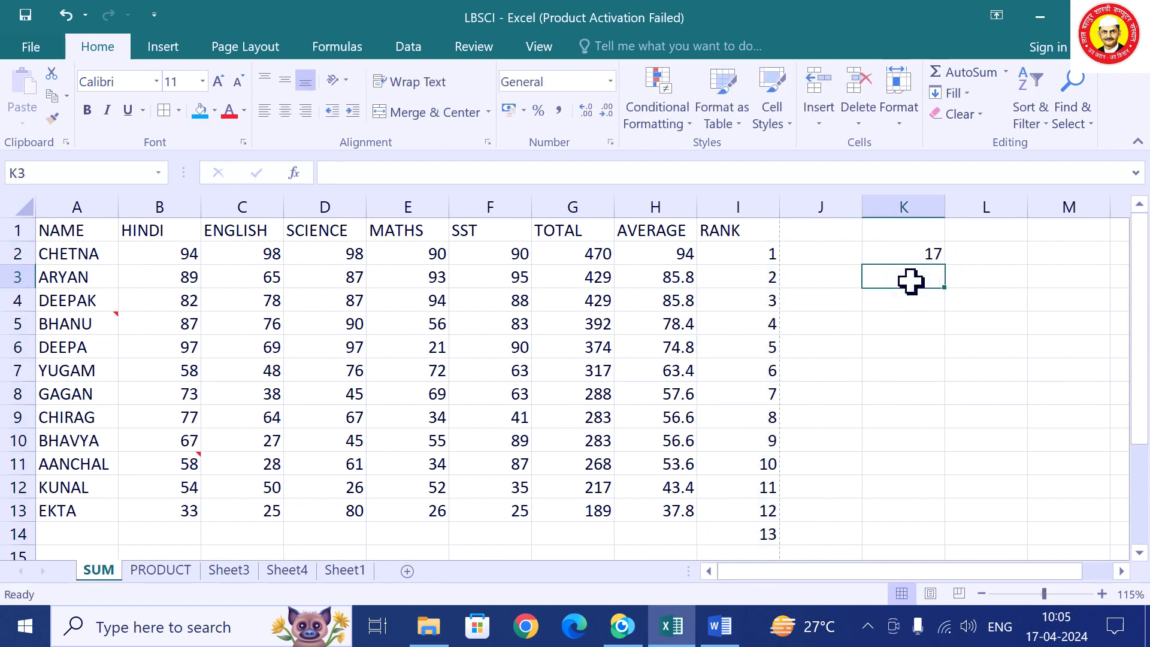
{"action": "type", "text": "34"}
{"action": "left_click", "coordinate": [879, 324]}
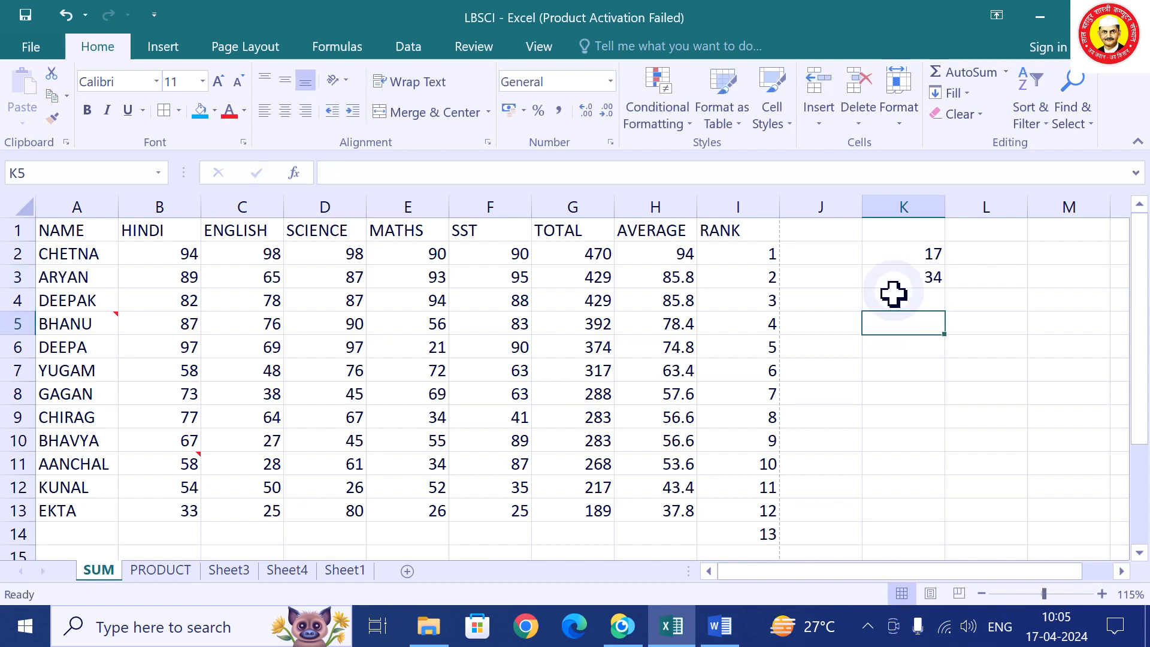
{"action": "left_click", "coordinate": [912, 262]}
{"action": "left_click_drag", "start_coordinate": [912, 262], "coordinate": [945, 551]}
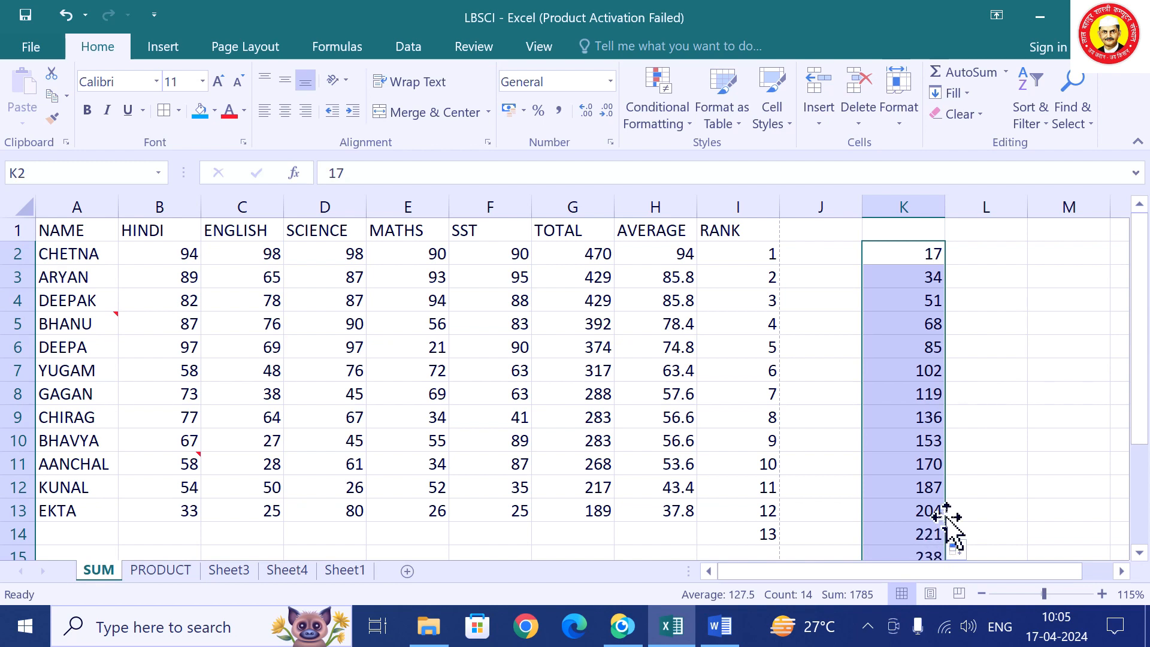
{"action": "key", "text": "Delete"}
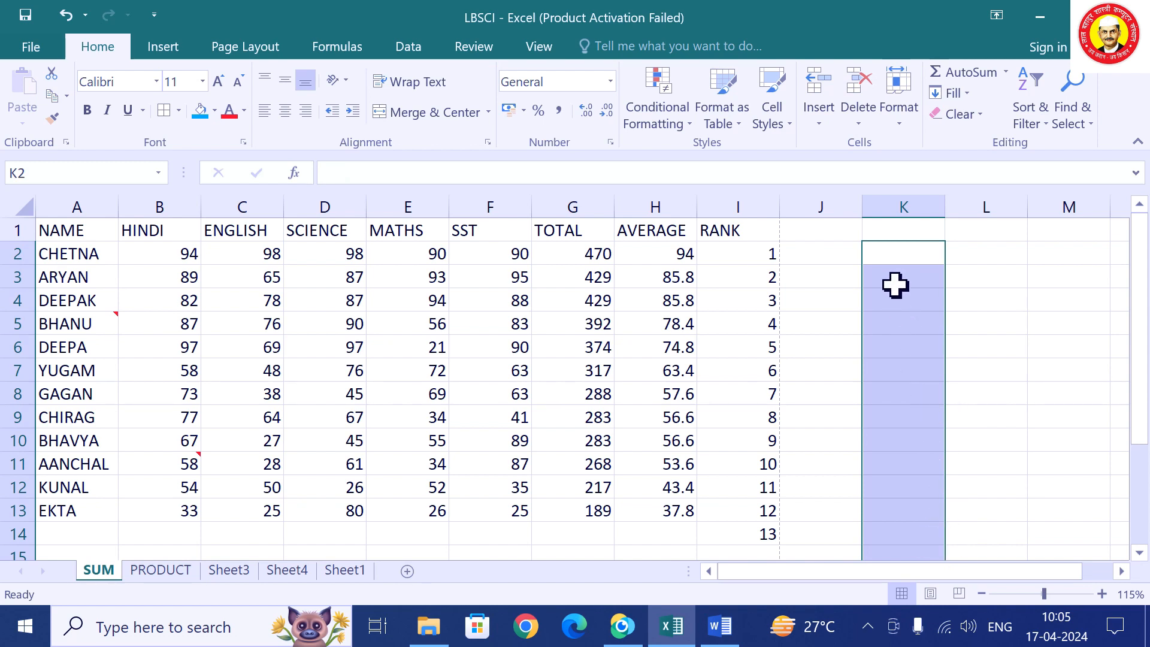
Try a 1, 5 fill series down column K, then delete it.
{"action": "left_click", "coordinate": [908, 251]}
{"action": "type", "text": "1"}
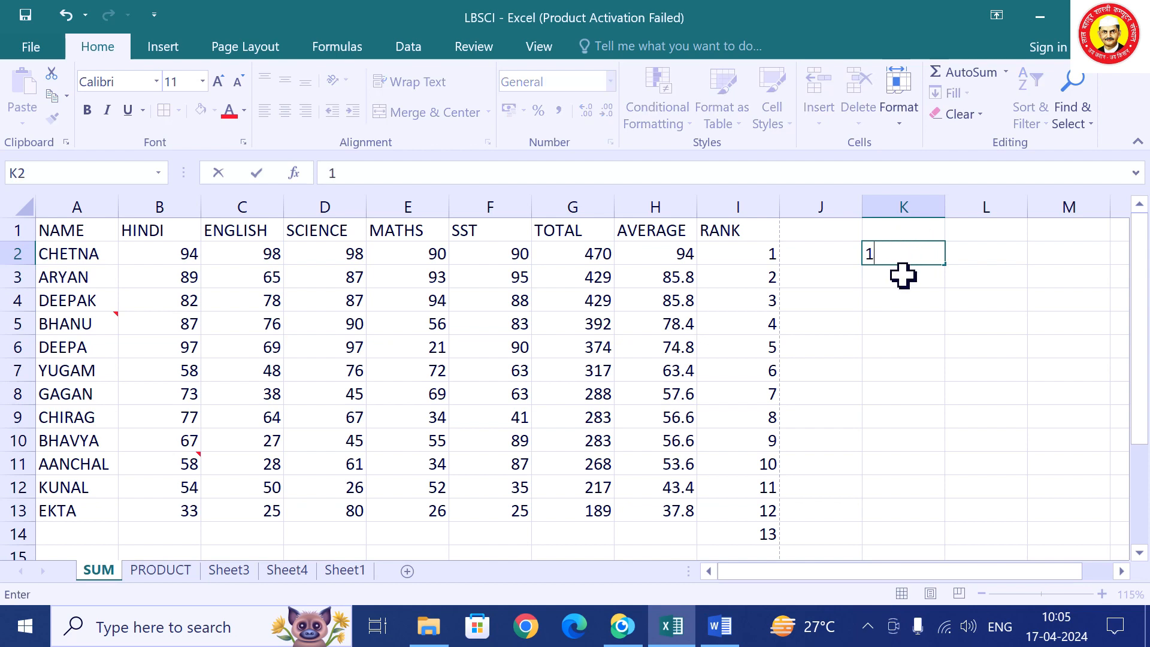
{"action": "key", "text": "Return"}
{"action": "type", "text": "5"}
{"action": "key", "text": "Return"}
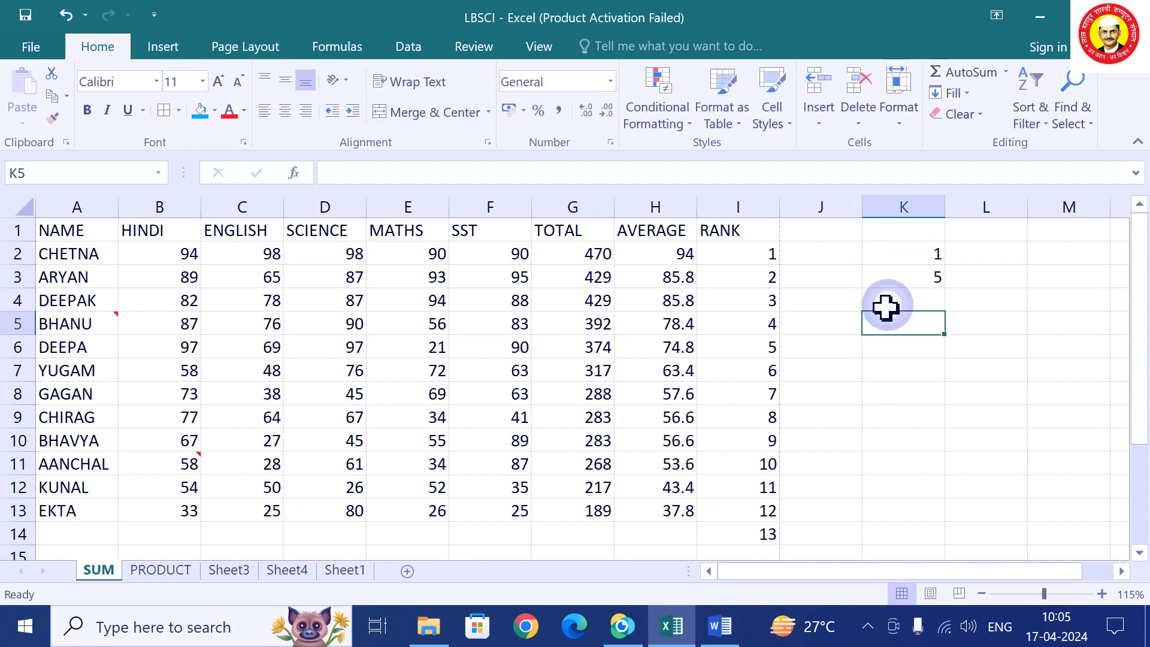
{"action": "left_click_drag", "start_coordinate": [896, 254], "coordinate": [955, 474]}
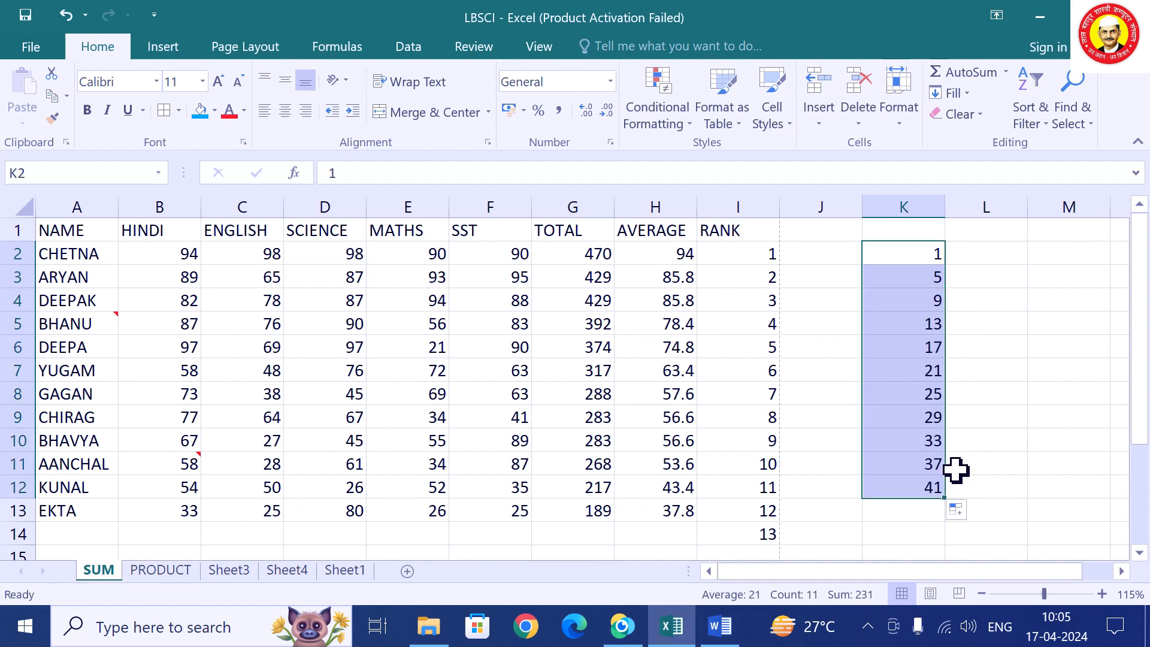
{"action": "key", "text": "Delete"}
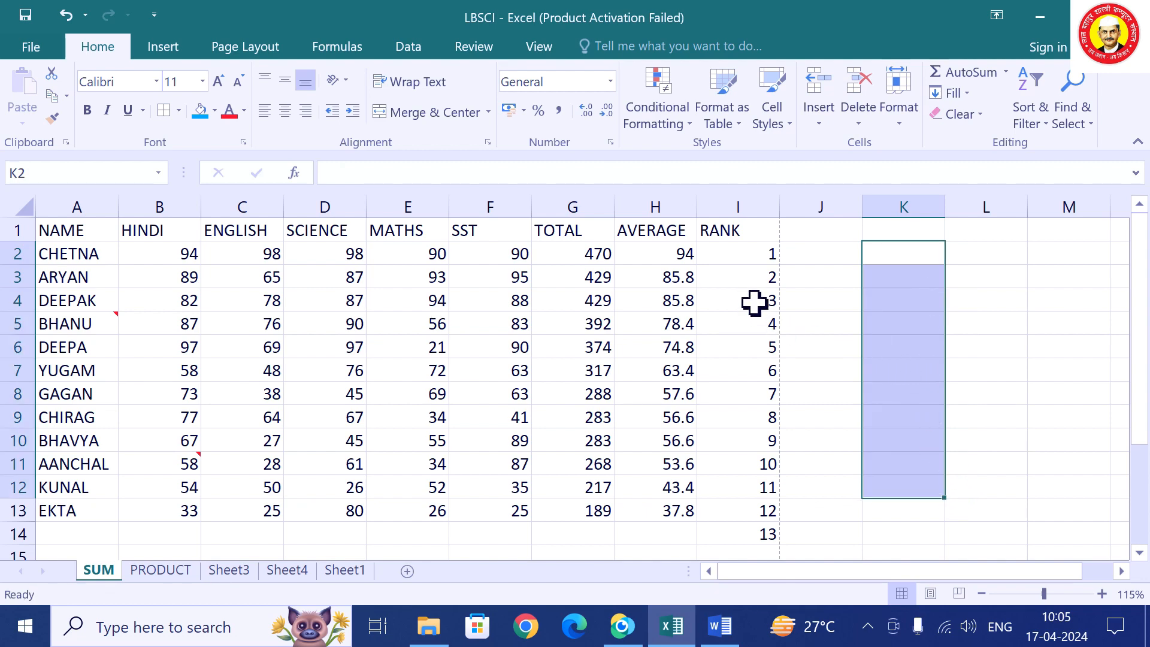
Clear ranks 2 to 13 from the RANK column, leaving only CHETNA's 1.
{"action": "left_click", "coordinate": [761, 281]}
{"action": "left_click_drag", "start_coordinate": [761, 281], "coordinate": [764, 510]}
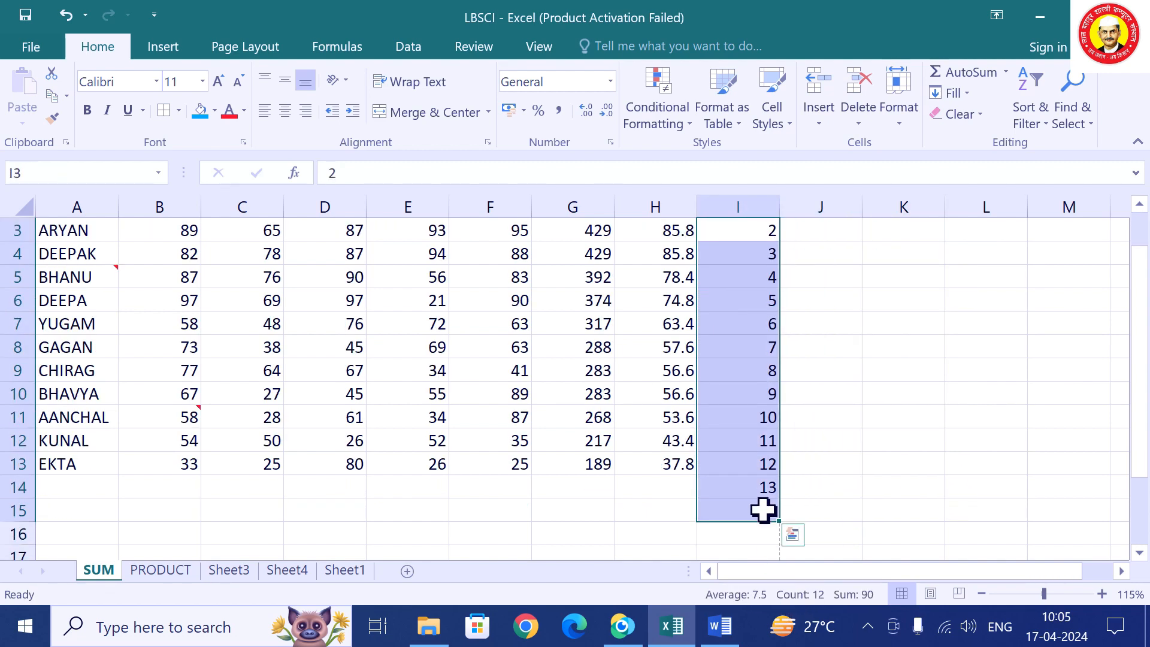
{"action": "key", "text": "Delete"}
{"action": "scroll", "coordinate": [775, 296], "scroll_direction": "up", "scroll_amount": 1}
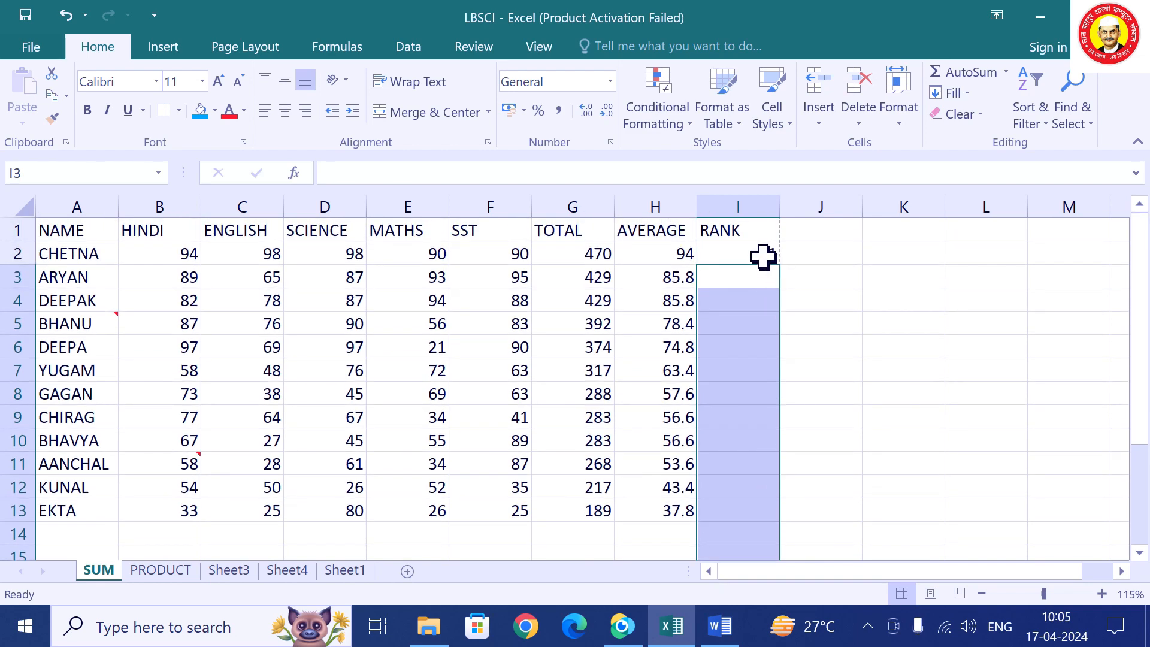
Fill ranks 1 to 12 down from I2, then clear ranks 2 to 12 again.
{"action": "left_click", "coordinate": [766, 257]}
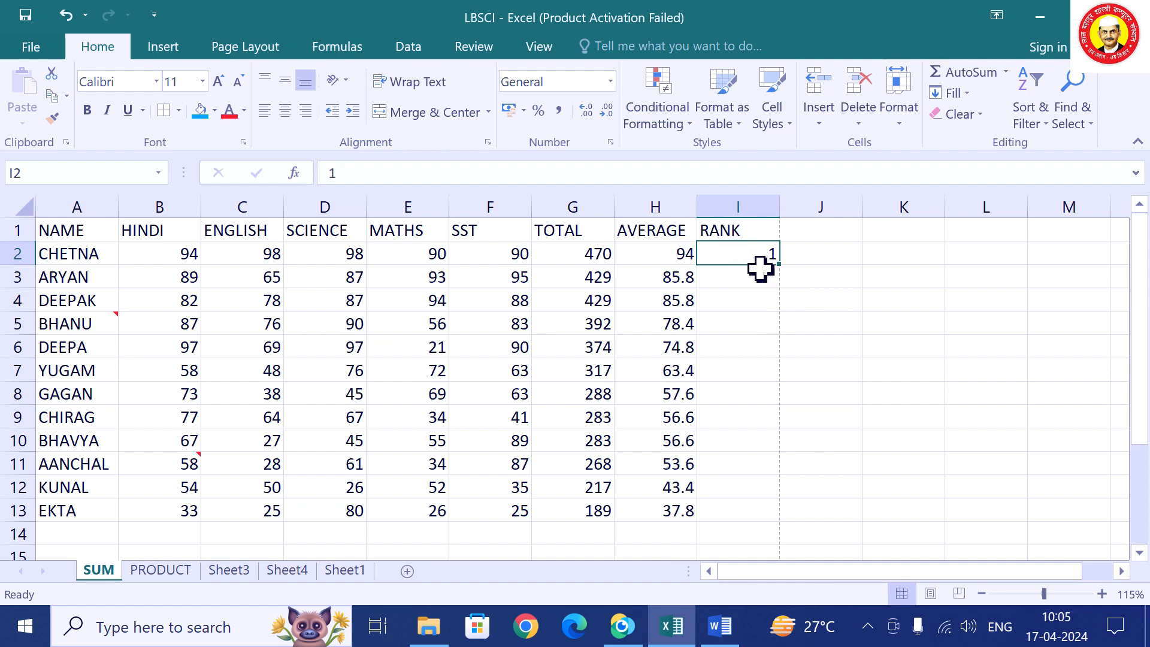
{"action": "left_click_drag", "start_coordinate": [779, 265], "coordinate": [773, 519]}
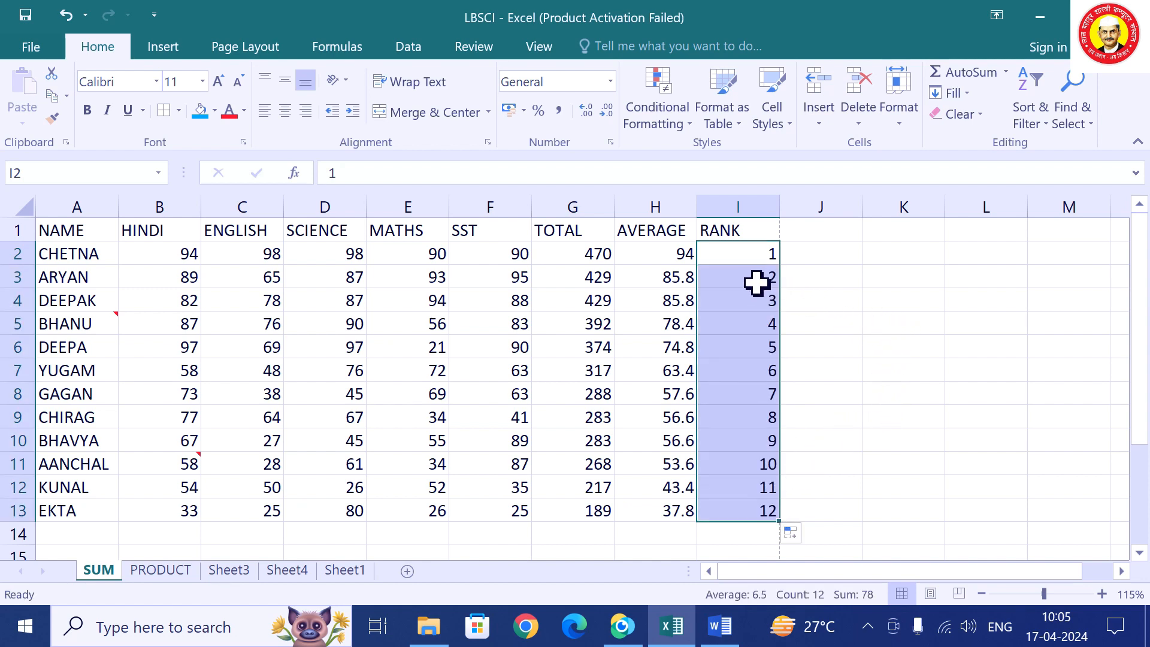
{"action": "left_click_drag", "start_coordinate": [757, 286], "coordinate": [799, 540]}
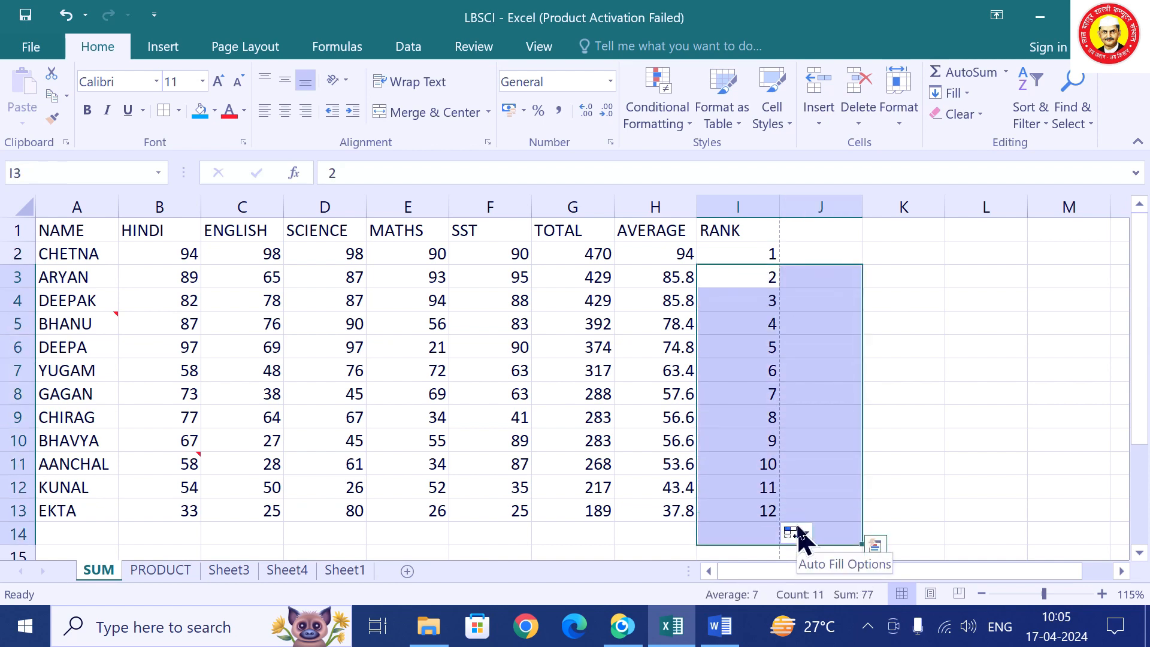
{"action": "key", "text": "Delete"}
Refill the RANK column 1 to 12 from CHETNA down to EKTA.
{"action": "left_click", "coordinate": [763, 251]}
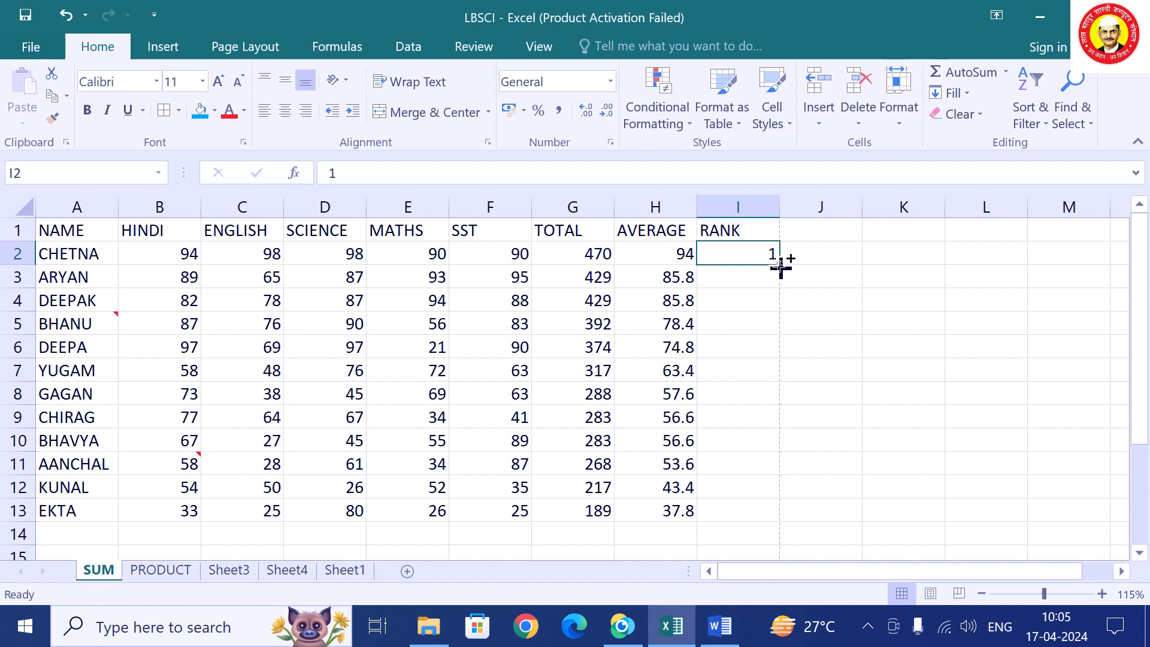
{"action": "left_click_drag", "start_coordinate": [781, 268], "coordinate": [775, 515]}
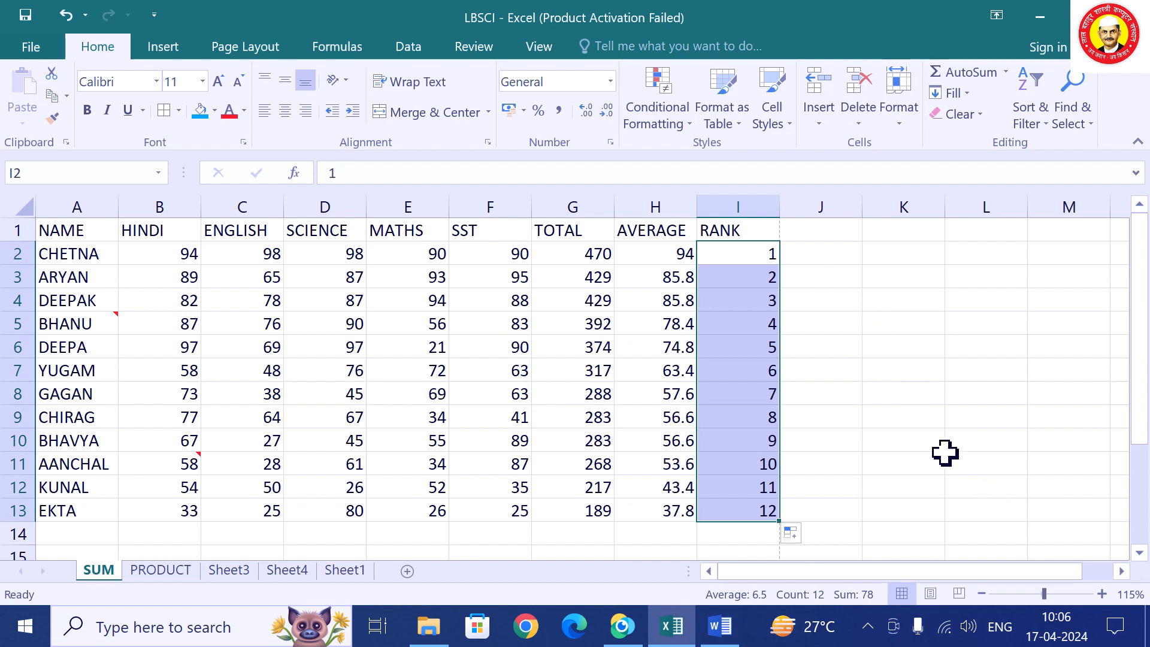
{"action": "left_click", "coordinate": [917, 435]}
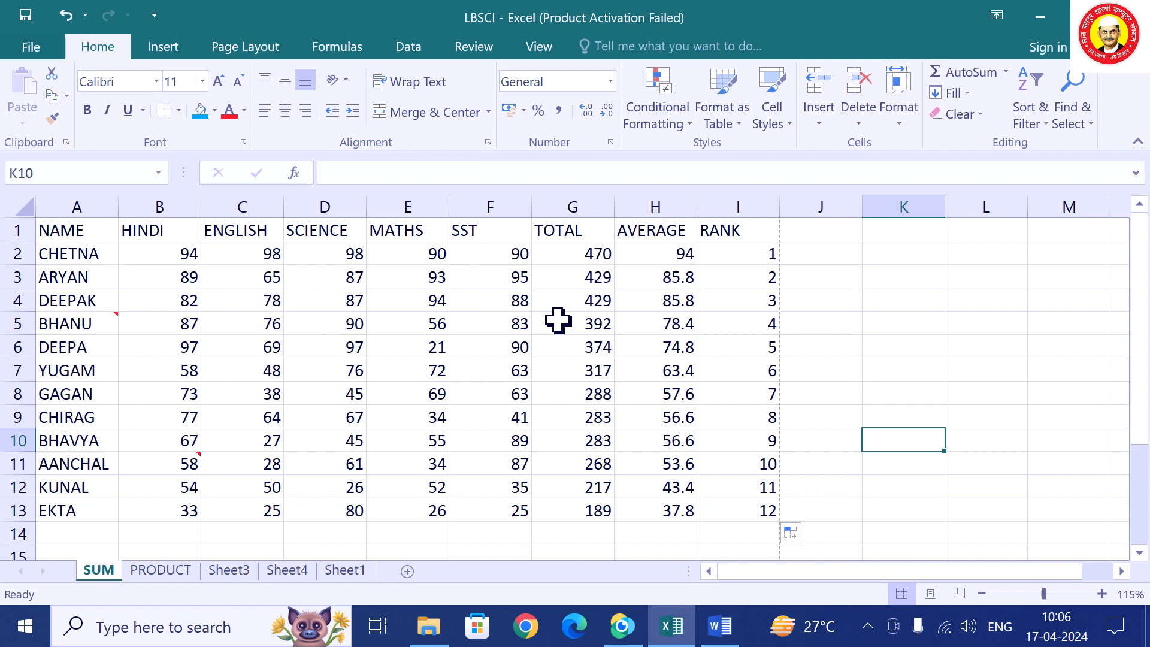
Goal Seek H5 to 80 by changing BHANU's MATHS mark in E5.
{"action": "left_click", "coordinate": [655, 324]}
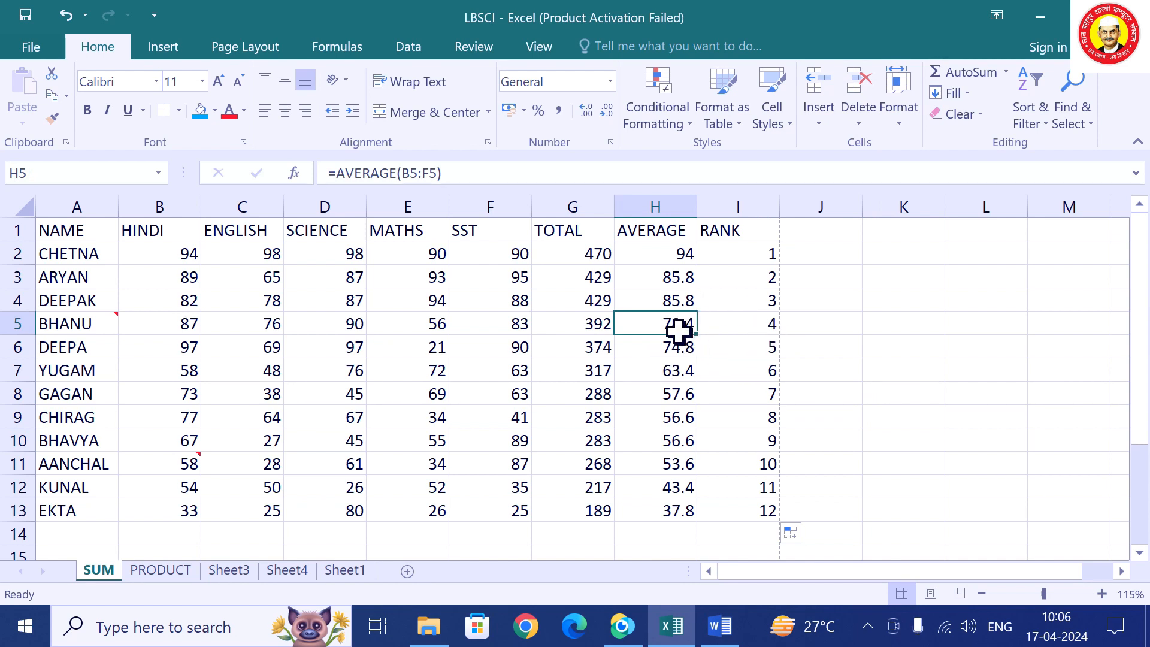
{"action": "left_click", "coordinate": [433, 330]}
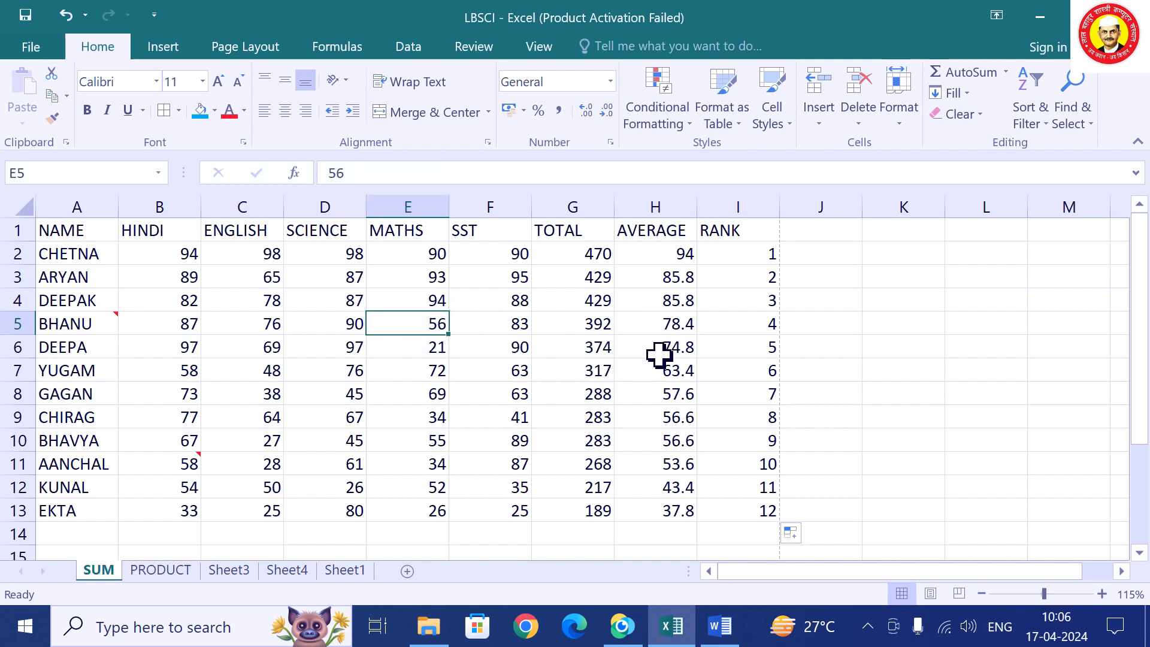
{"action": "left_click", "coordinate": [665, 326]}
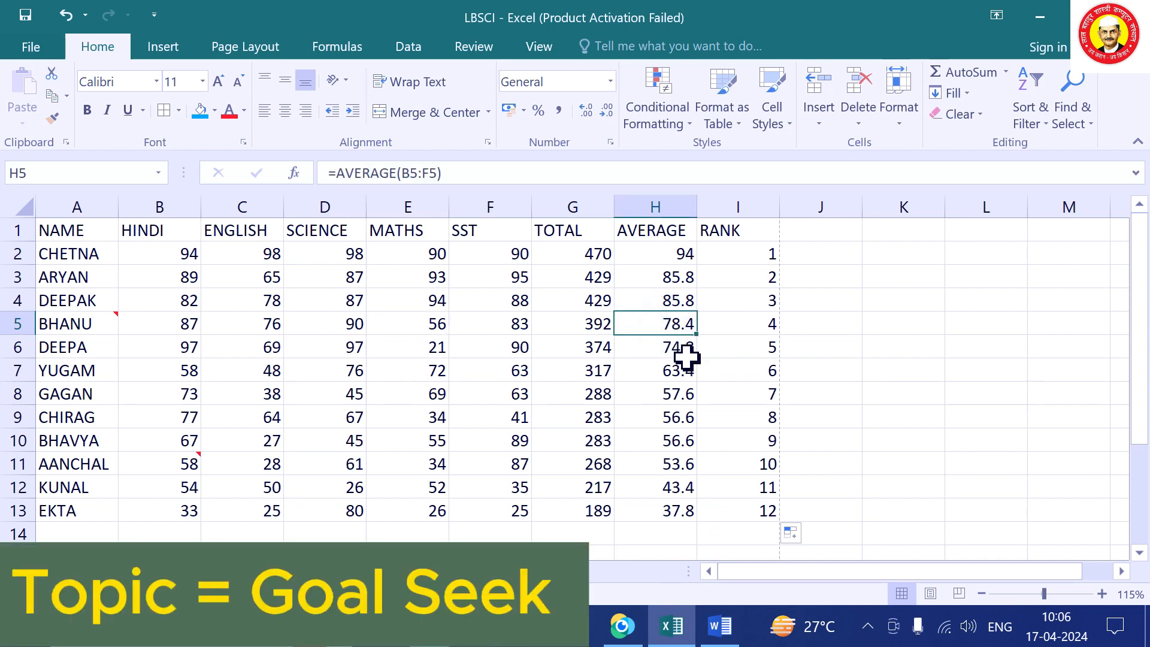
{"action": "left_click", "coordinate": [408, 48]}
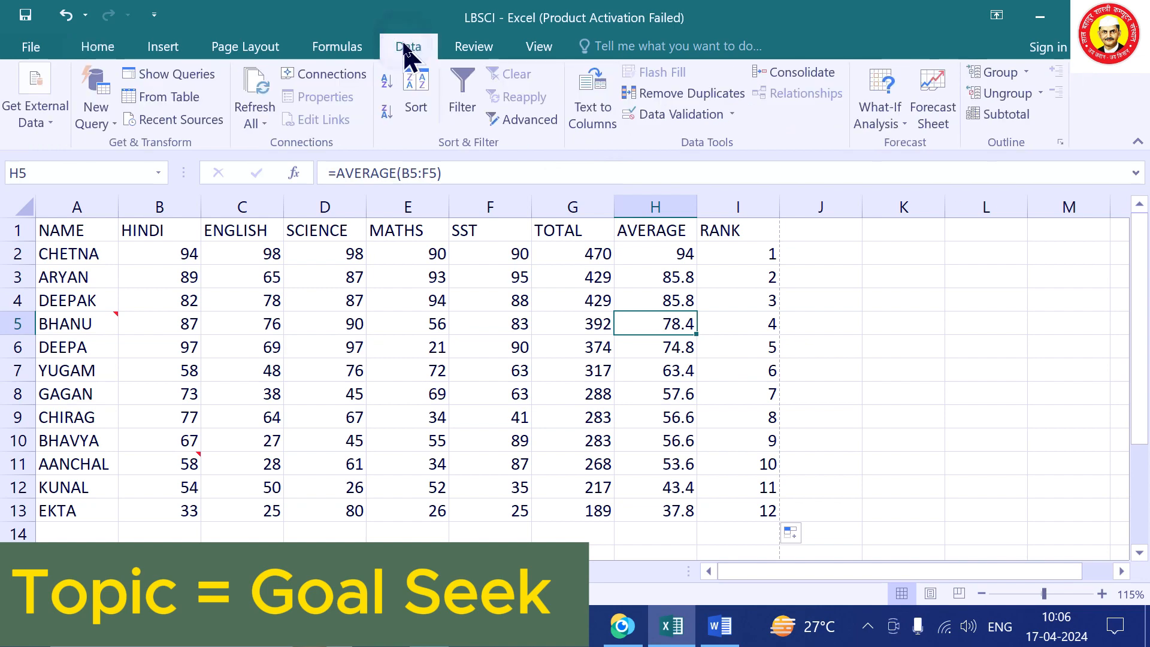
{"action": "left_click", "coordinate": [884, 123]}
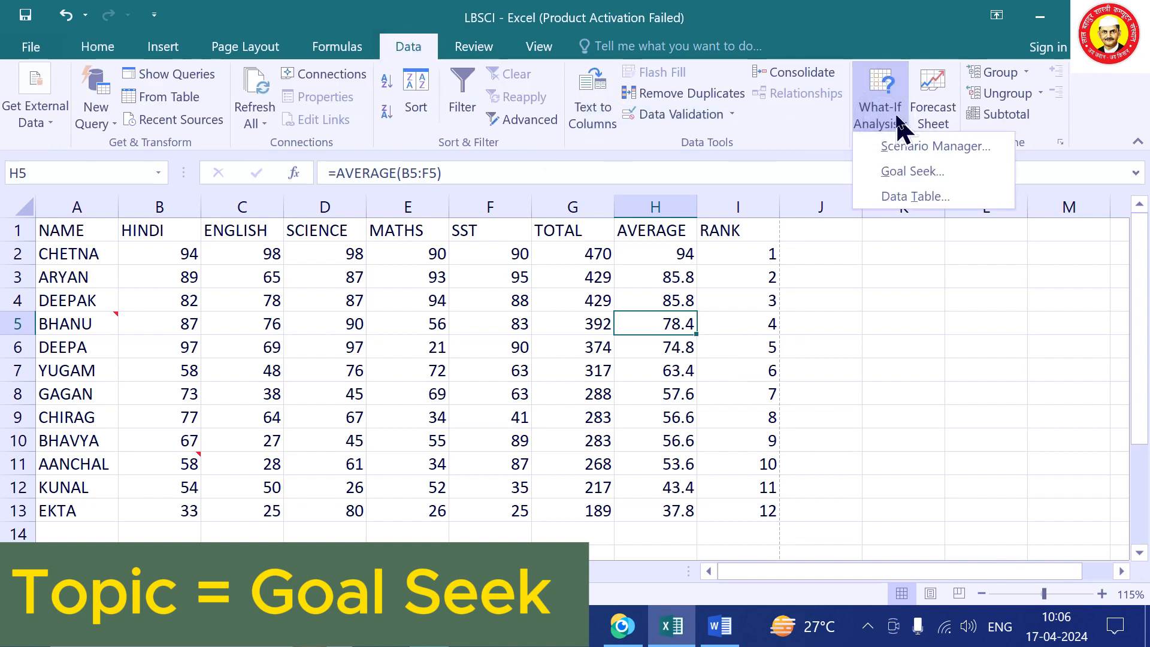
{"action": "left_click", "coordinate": [913, 172]}
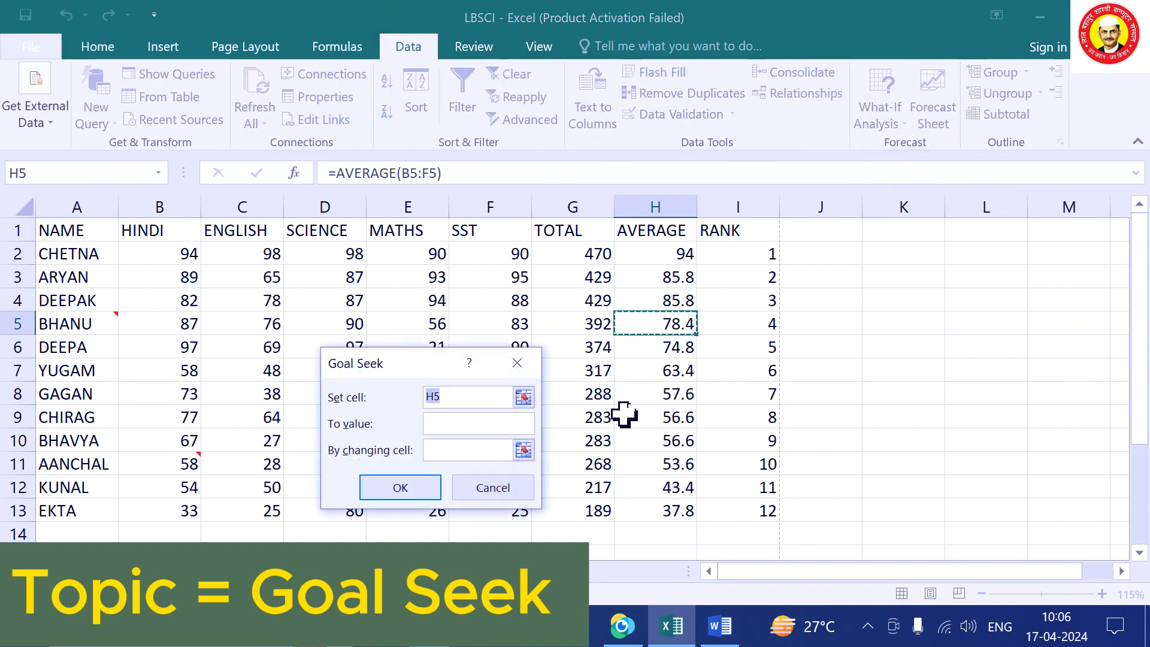
{"action": "left_click", "coordinate": [465, 423]}
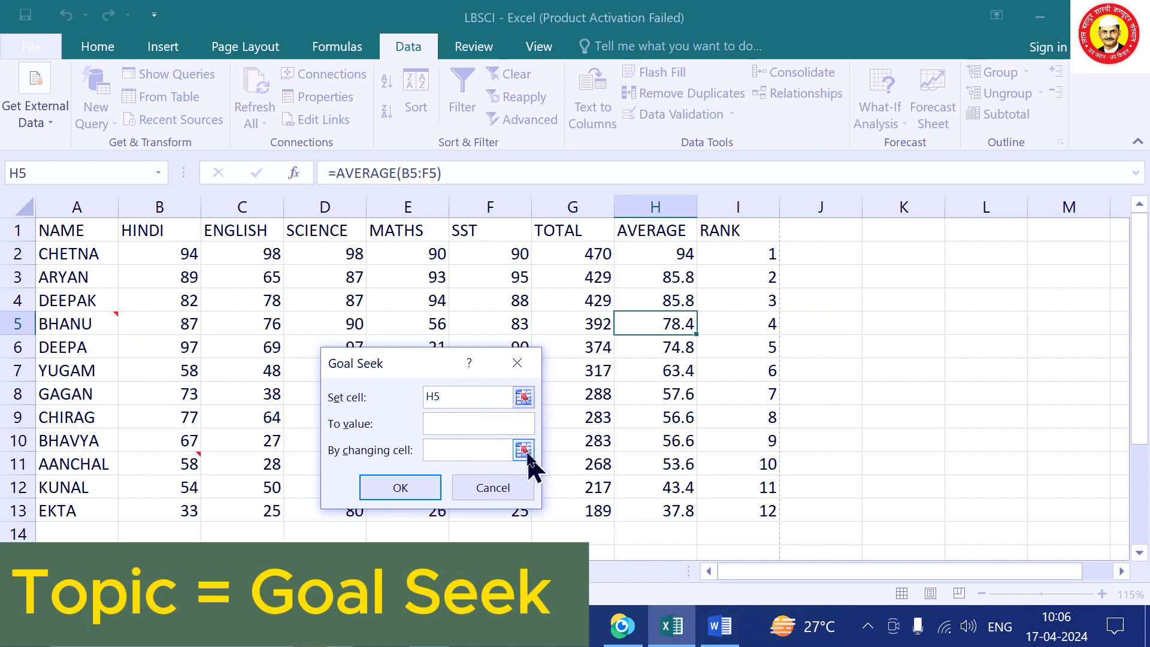
{"action": "type", "text": "80"}
{"action": "left_click", "coordinate": [464, 449]}
{"action": "left_click", "coordinate": [425, 324]}
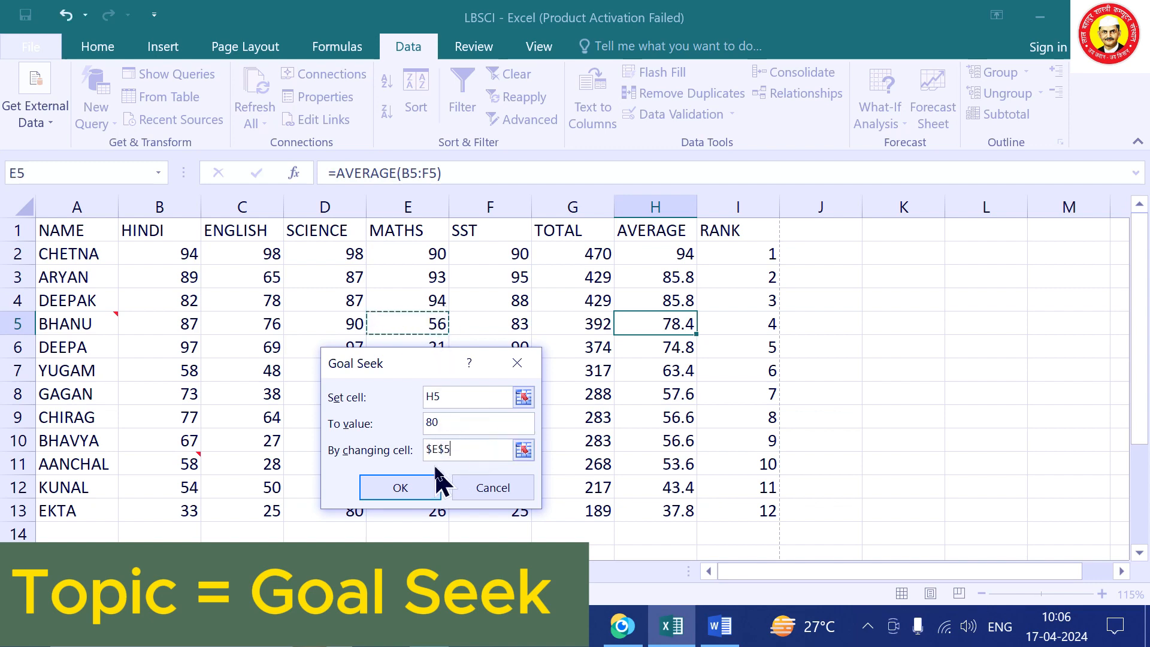
{"action": "left_click", "coordinate": [405, 489]}
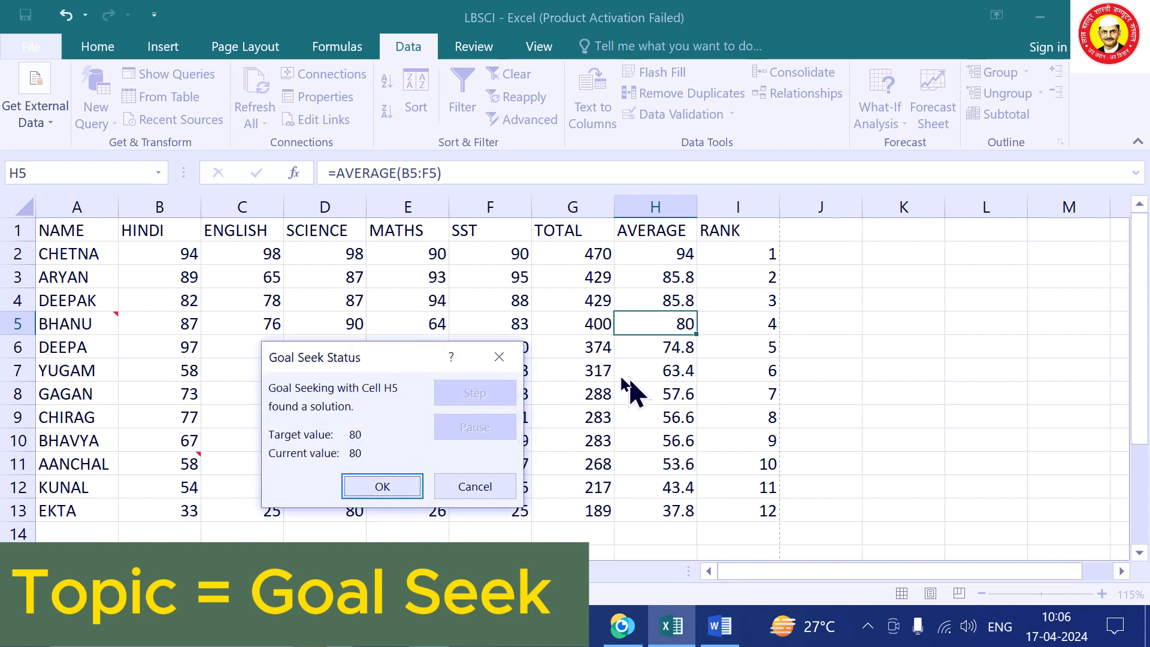
{"action": "left_click", "coordinate": [394, 483]}
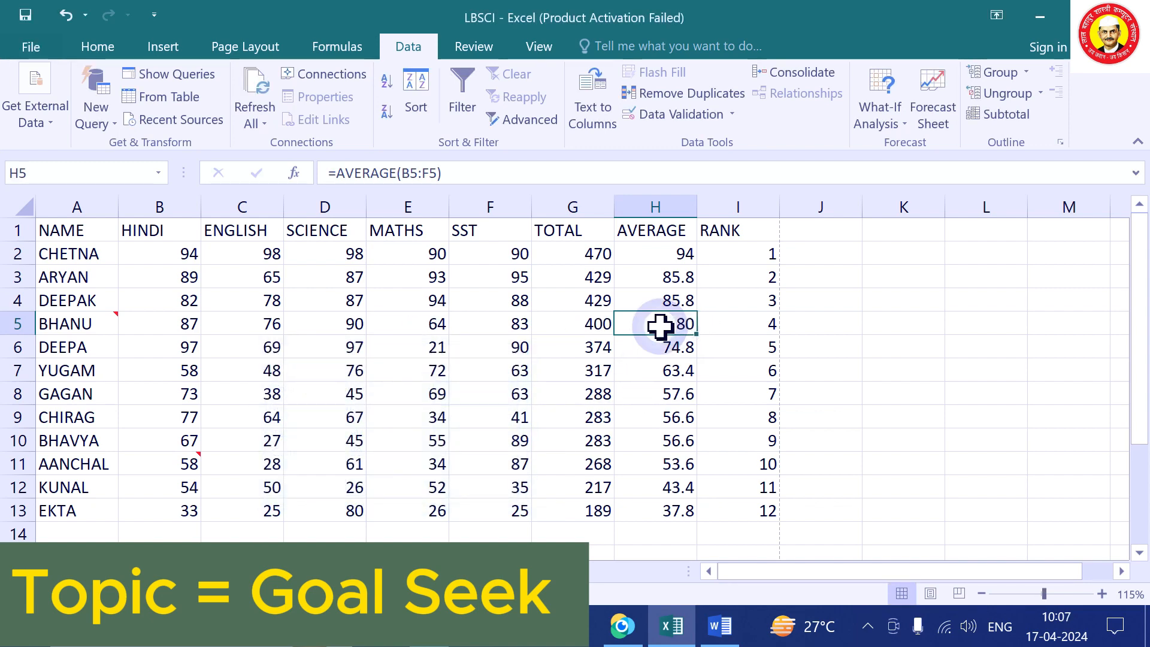
Check the new MATHS mark of 64, then view Sheet4's NET-SALARY formula in H2.
{"action": "left_click", "coordinate": [425, 327]}
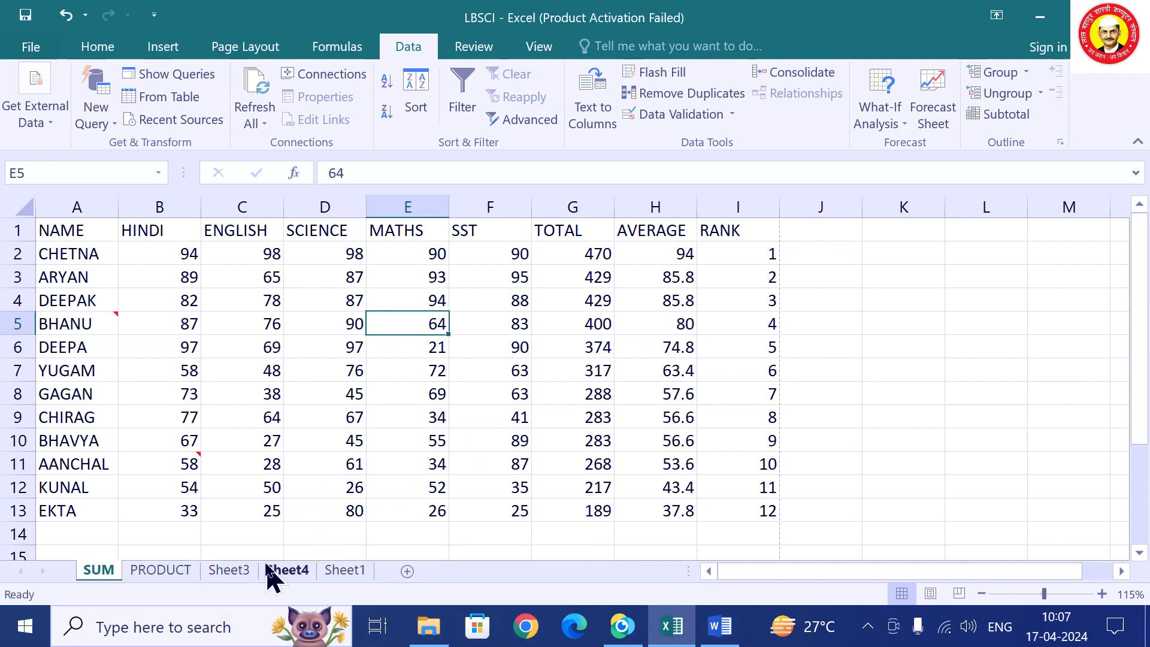
{"action": "left_click", "coordinate": [293, 572]}
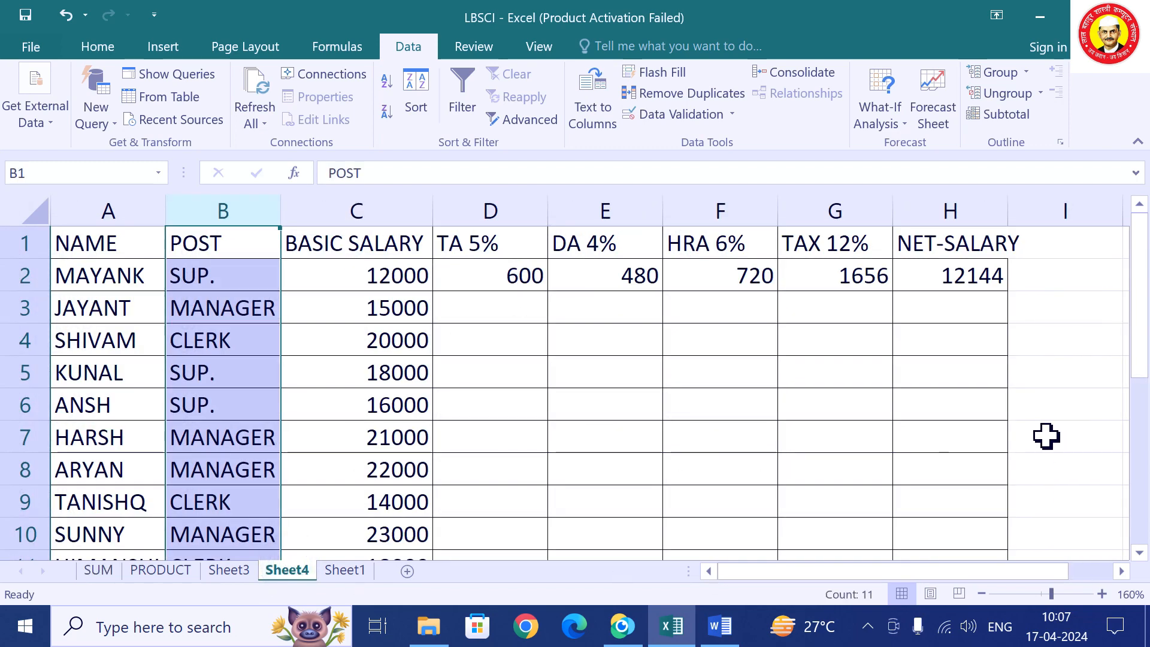
{"action": "left_click", "coordinate": [987, 274]}
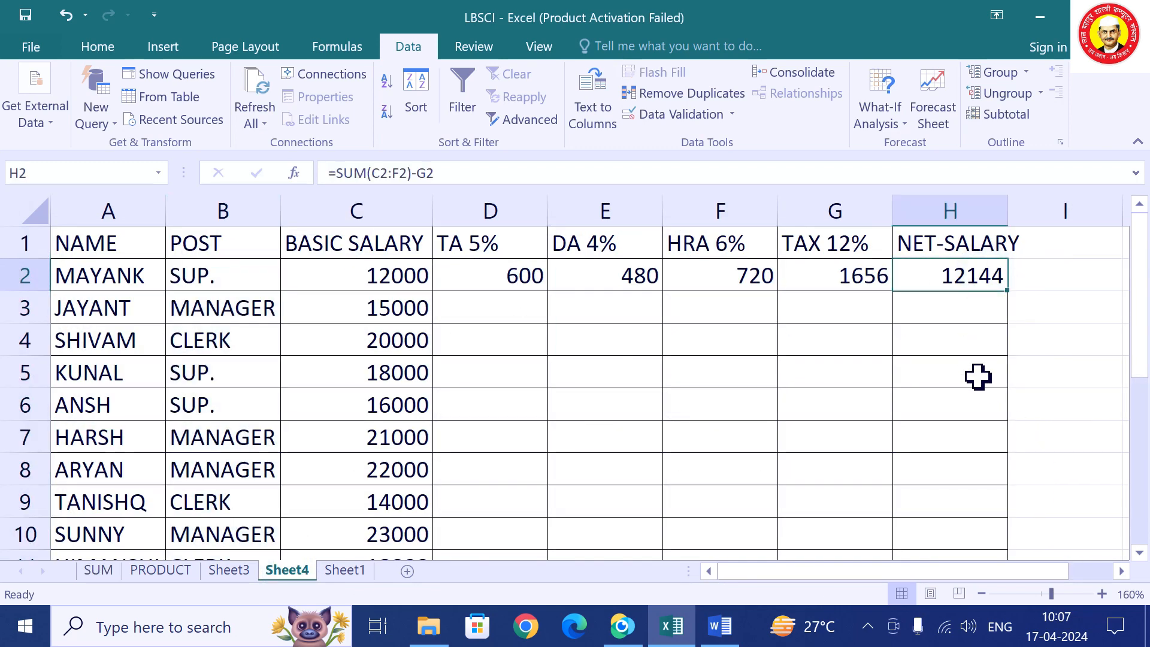
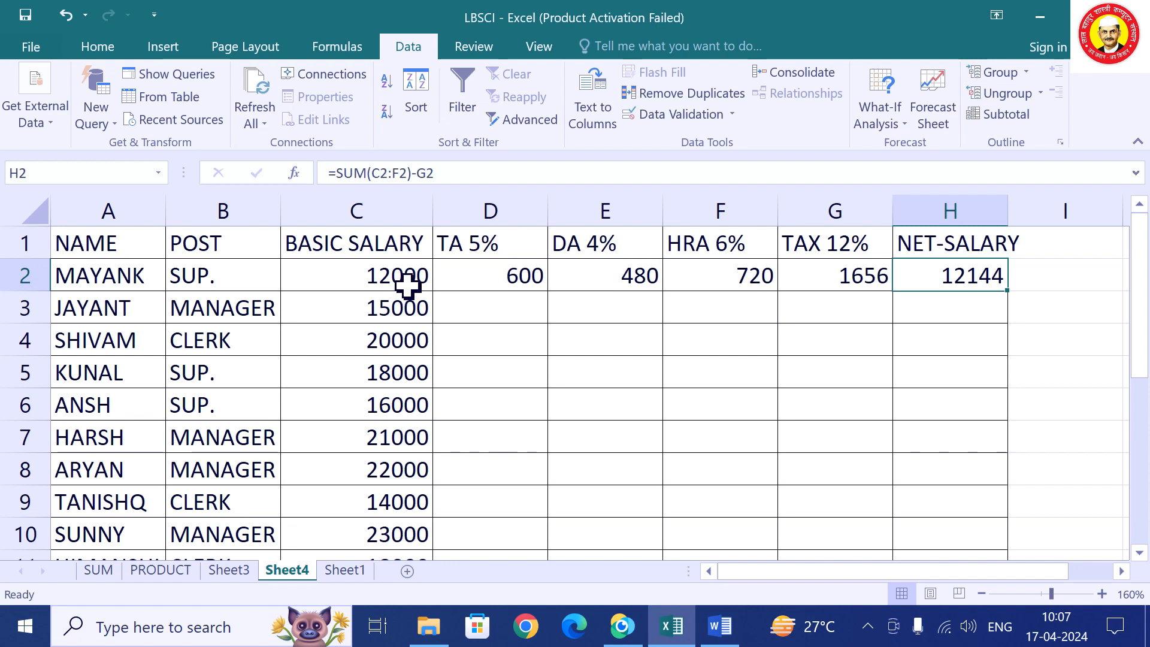
Review the TA and HRA formulas, try a basic salary of 12056 in C2, then undo.
{"action": "left_click", "coordinate": [506, 273]}
{"action": "left_click", "coordinate": [605, 294]}
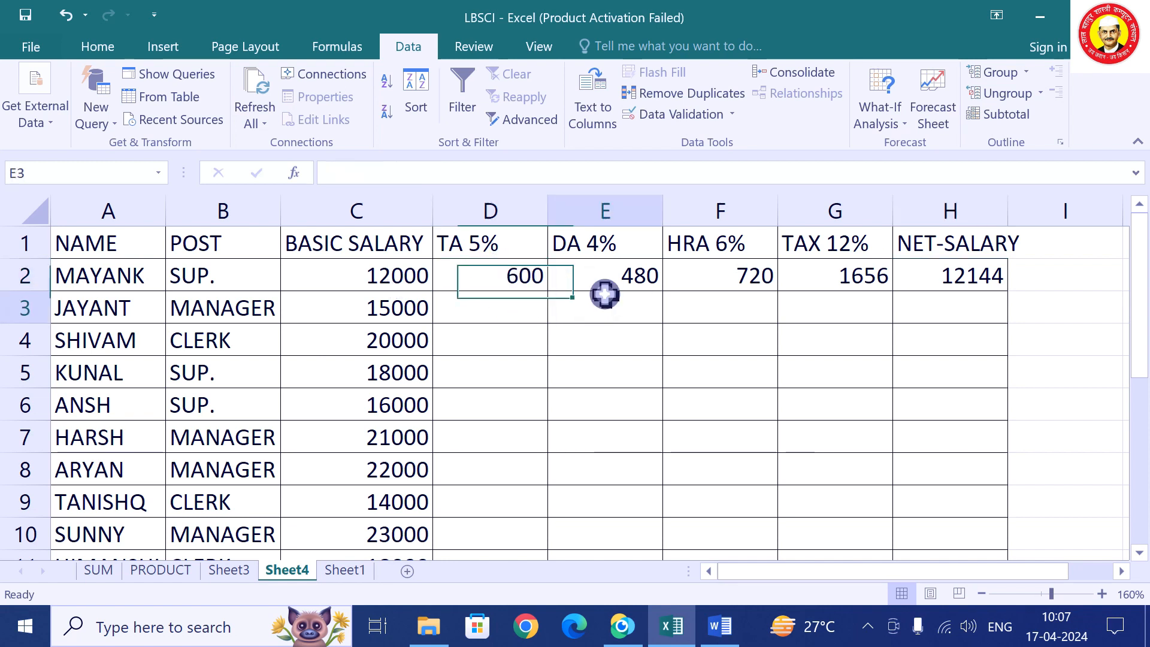
{"action": "left_click", "coordinate": [745, 282]}
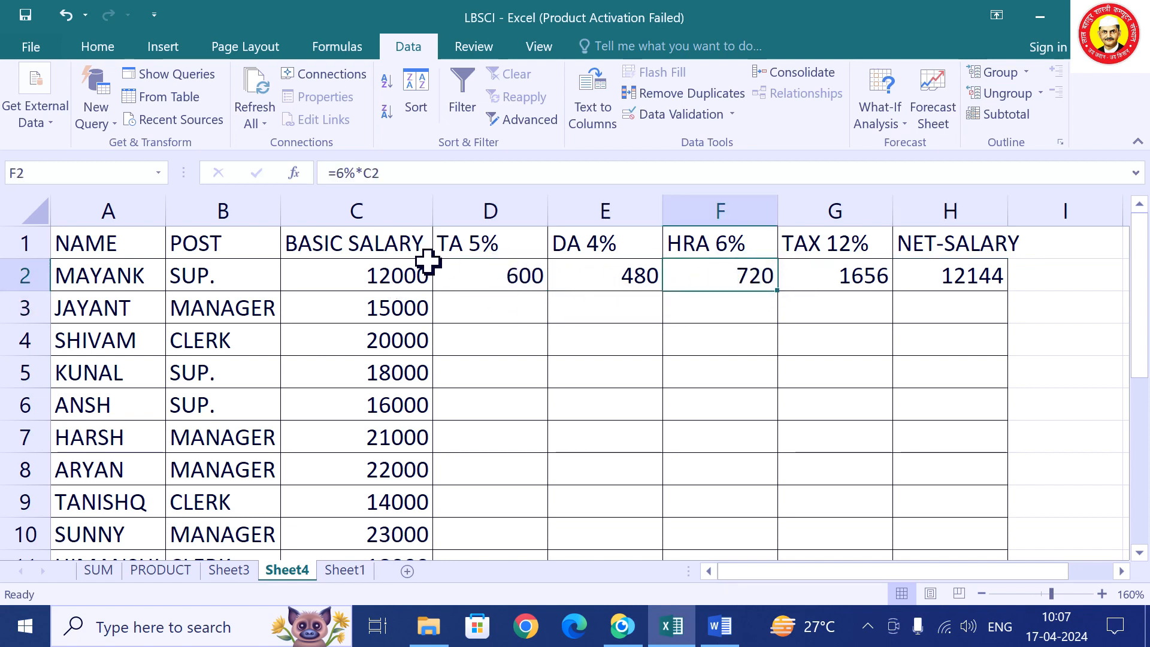
{"action": "left_click", "coordinate": [408, 273]}
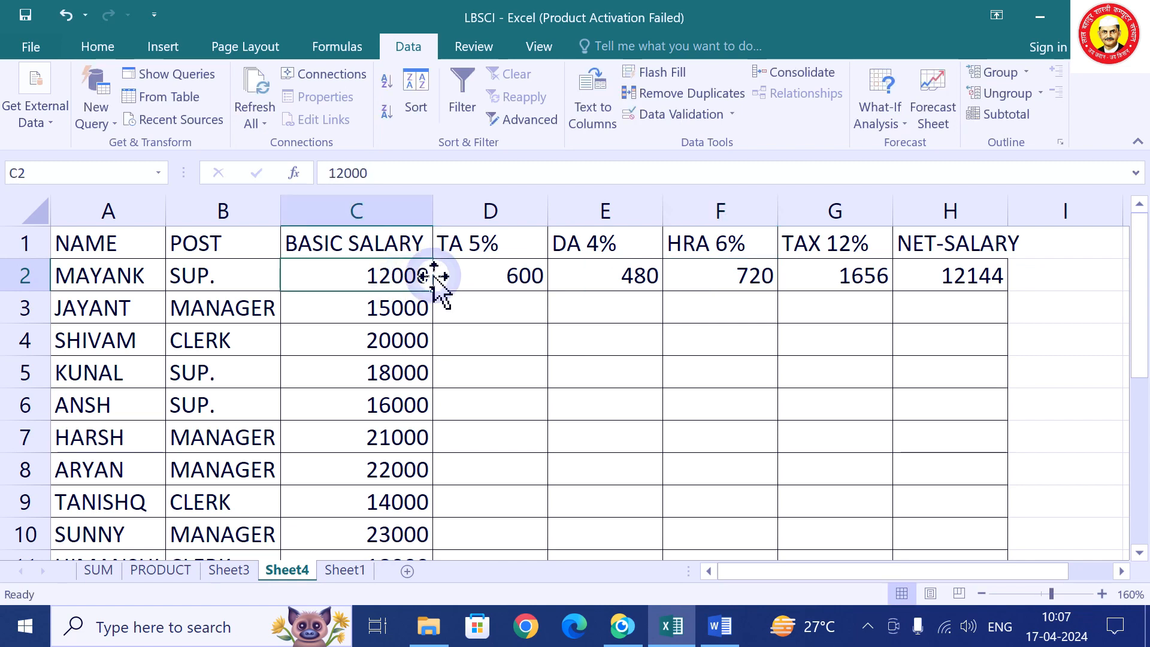
{"action": "double_click", "coordinate": [429, 273]}
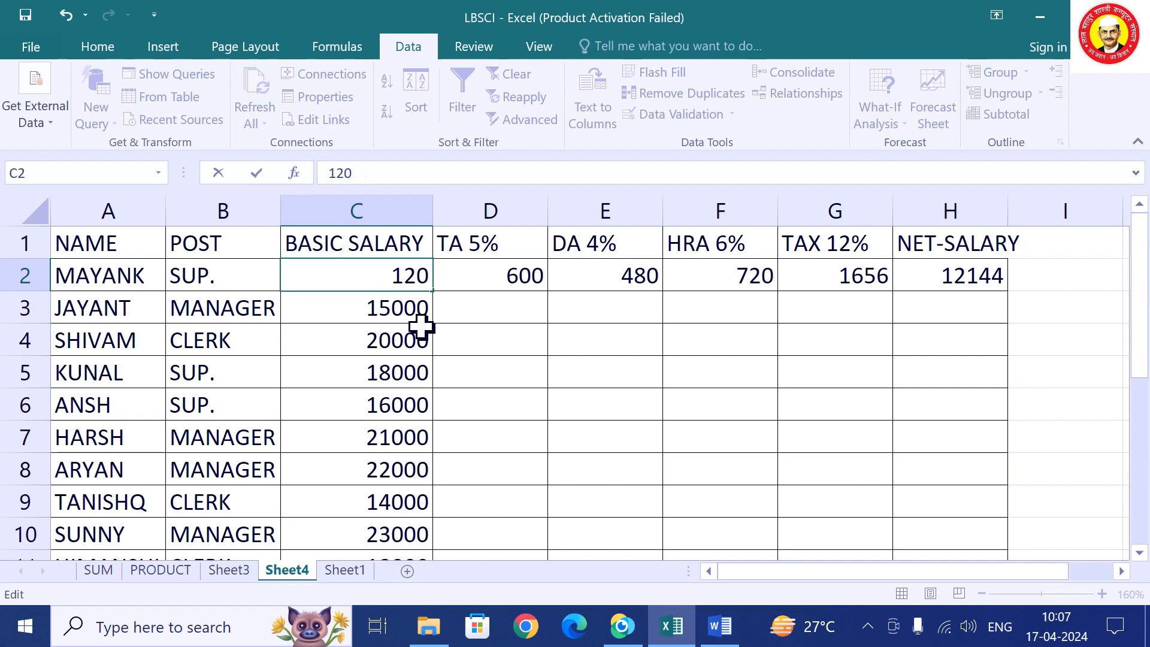
{"action": "type", "text": "56"}
{"action": "left_click", "coordinate": [508, 361]}
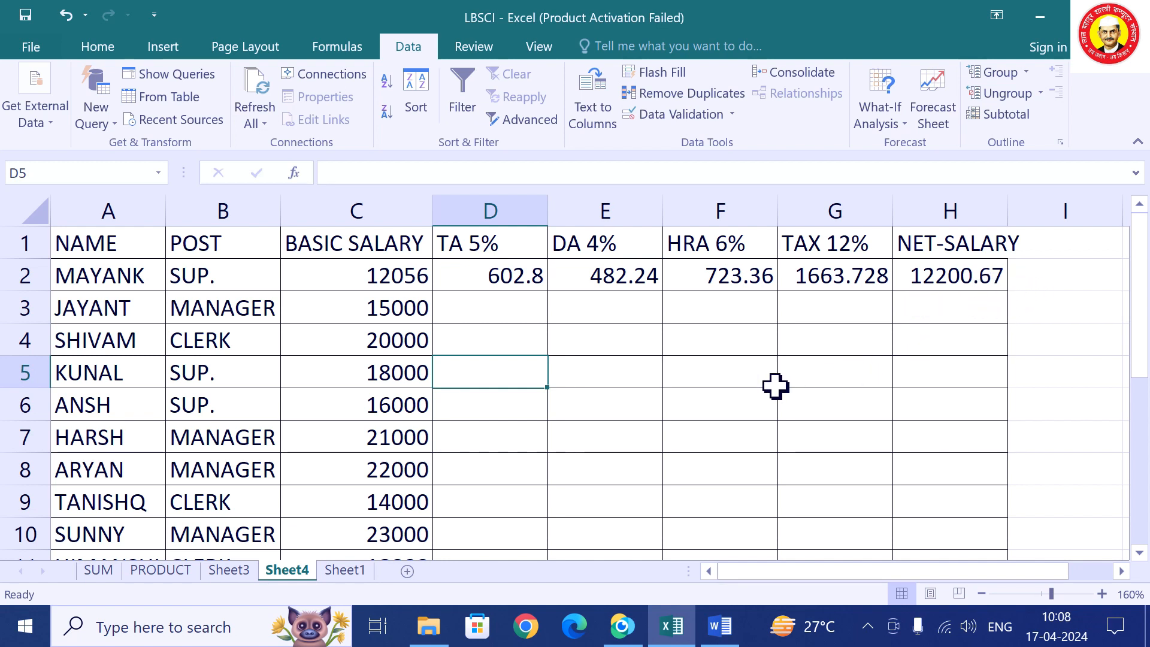
{"action": "key", "text": "ctrl+z"}
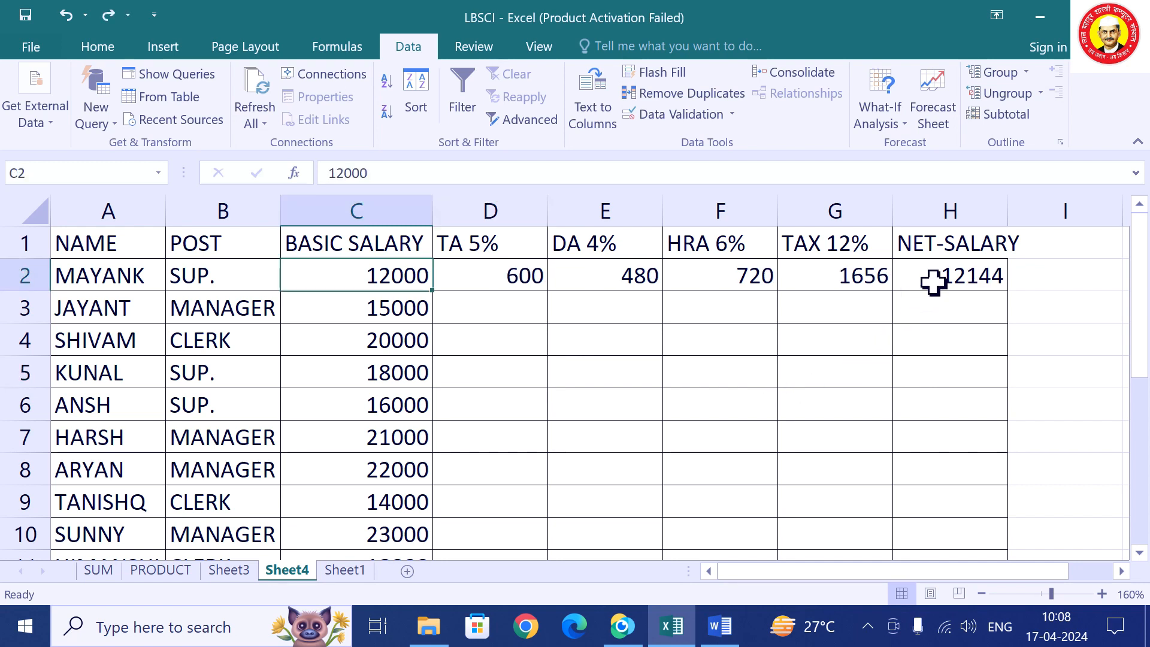
Goal Seek H2's net salary to 12200 by changing the basic salary in C2.
{"action": "left_click", "coordinate": [965, 283]}
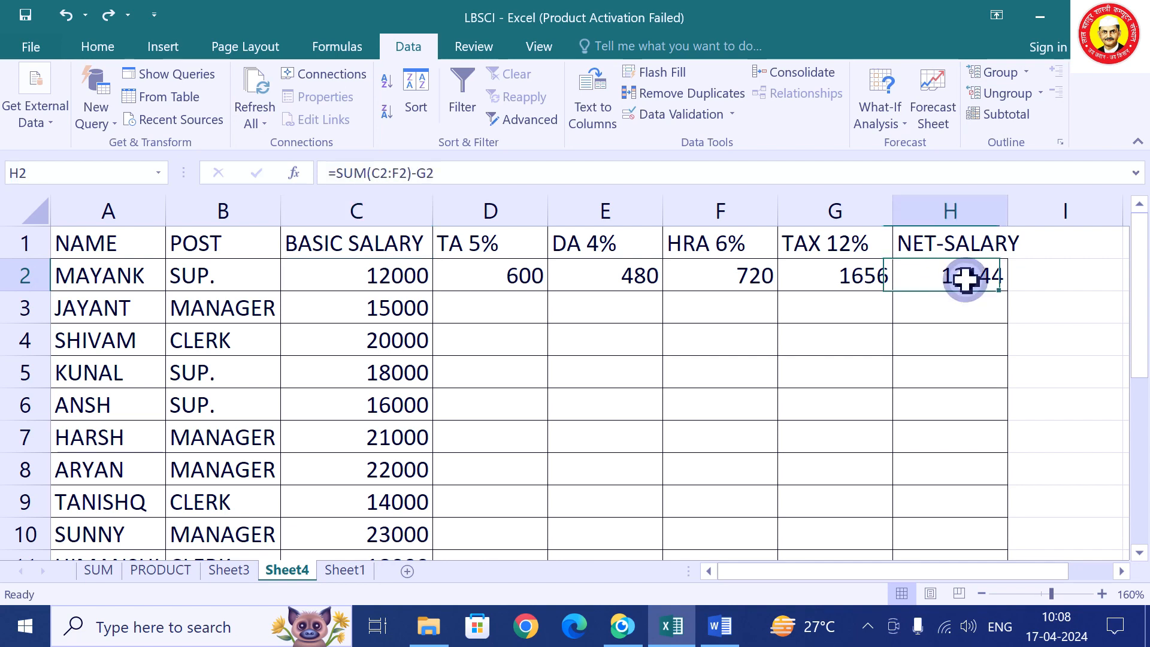
{"action": "left_click", "coordinate": [904, 121]}
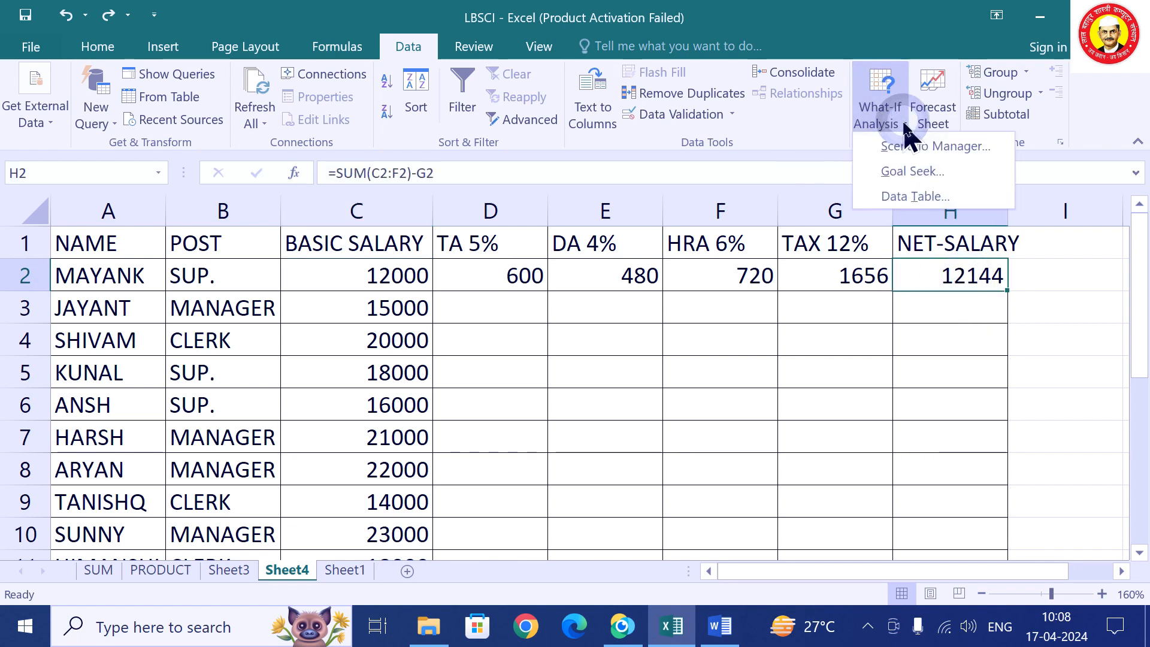
{"action": "left_click", "coordinate": [917, 174]}
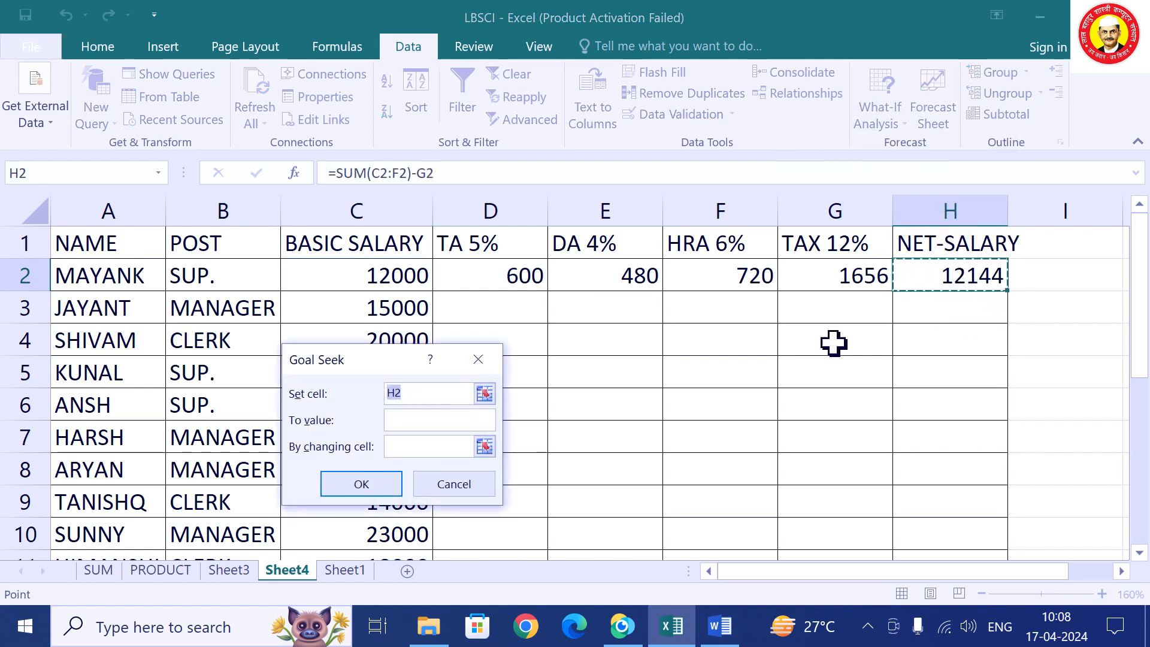
{"action": "left_click", "coordinate": [408, 425]}
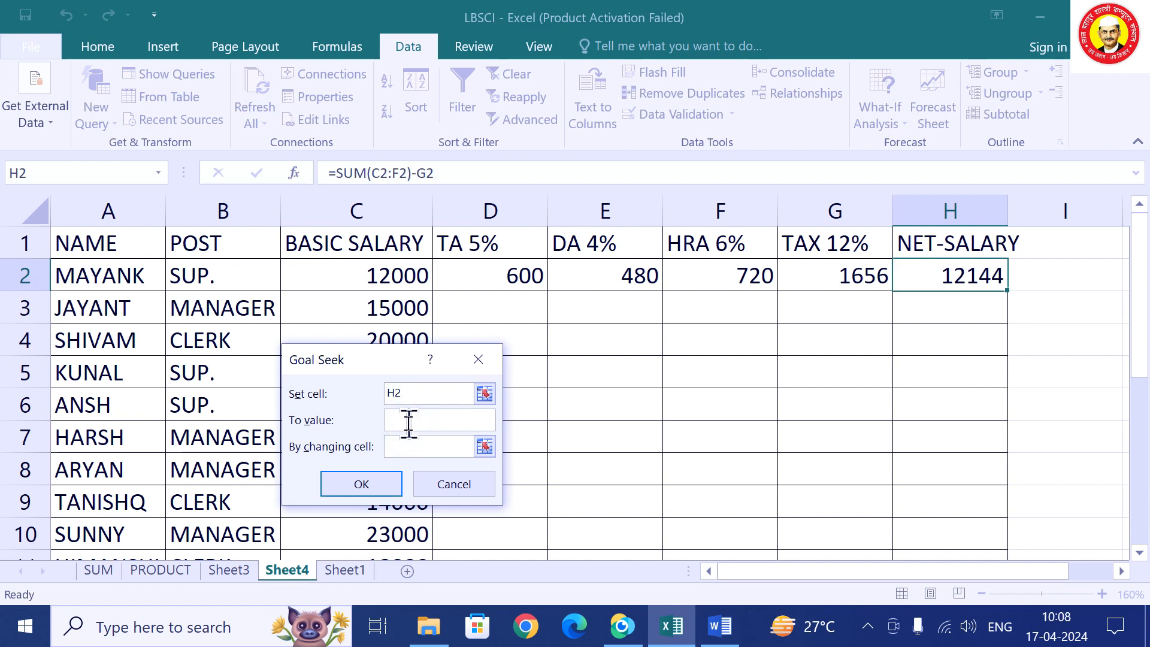
{"action": "type", "text": "12200"}
{"action": "left_click", "coordinate": [412, 263]}
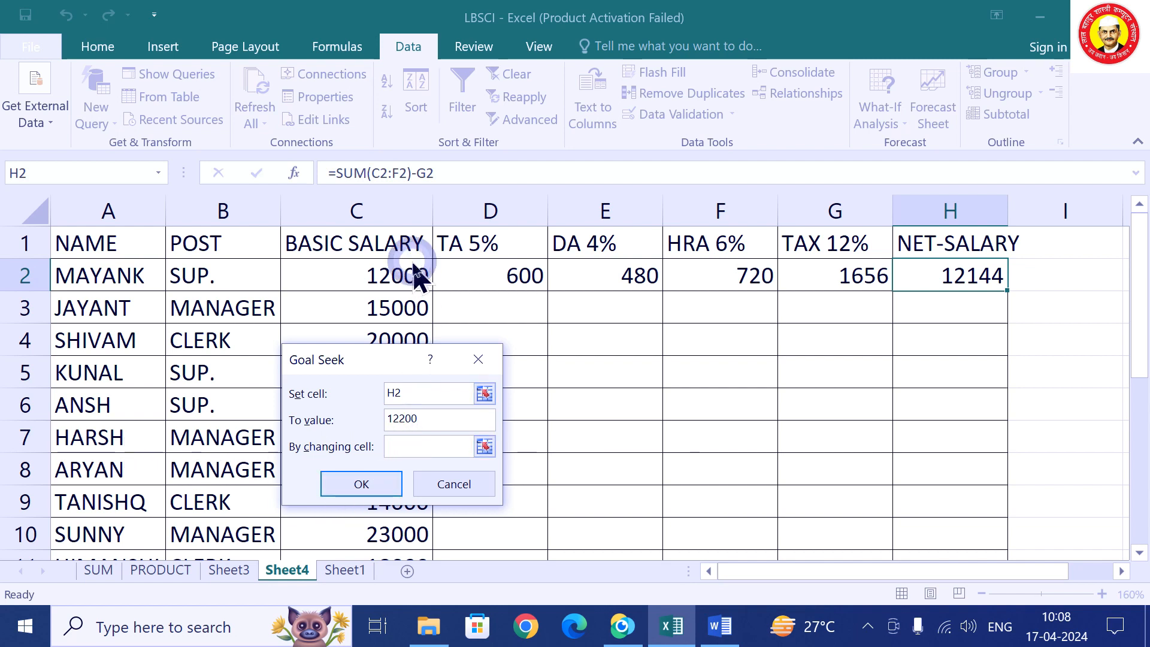
{"action": "left_click", "coordinate": [403, 447]}
{"action": "left_click", "coordinate": [391, 279]}
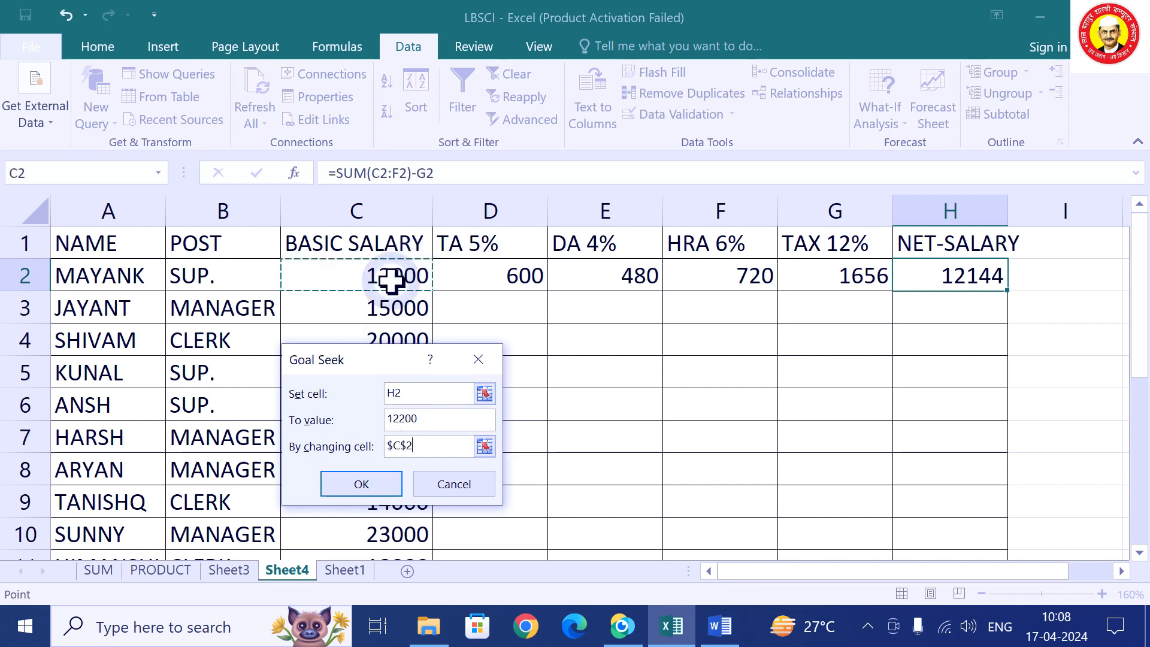
{"action": "left_click", "coordinate": [367, 488]}
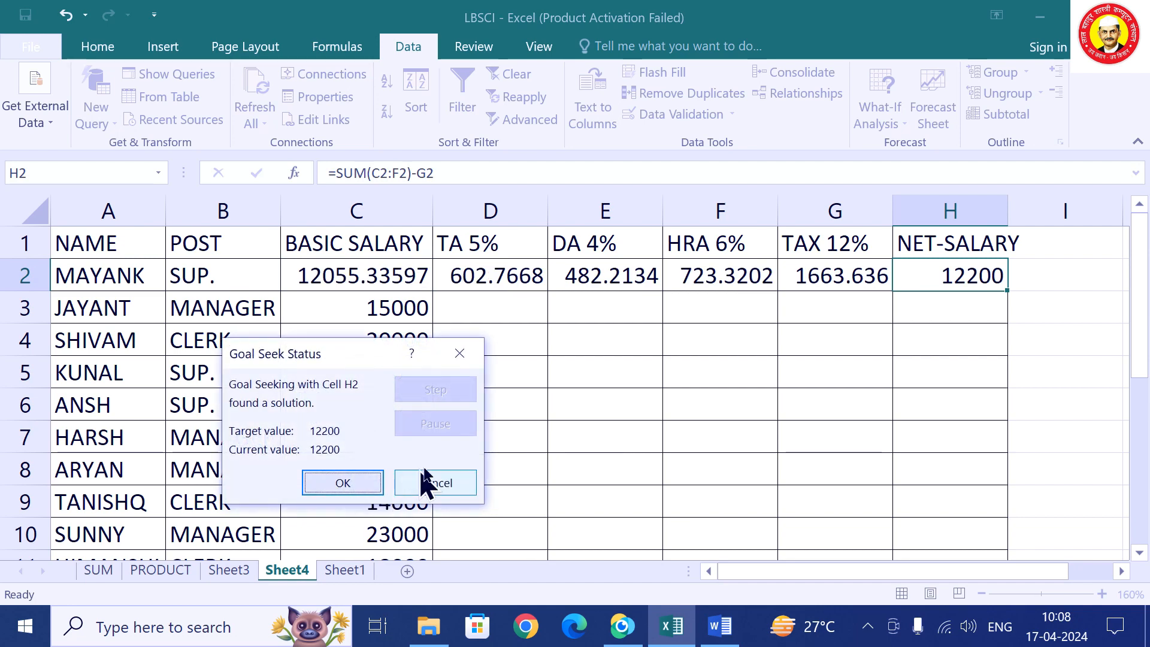
{"action": "left_click", "coordinate": [345, 479]}
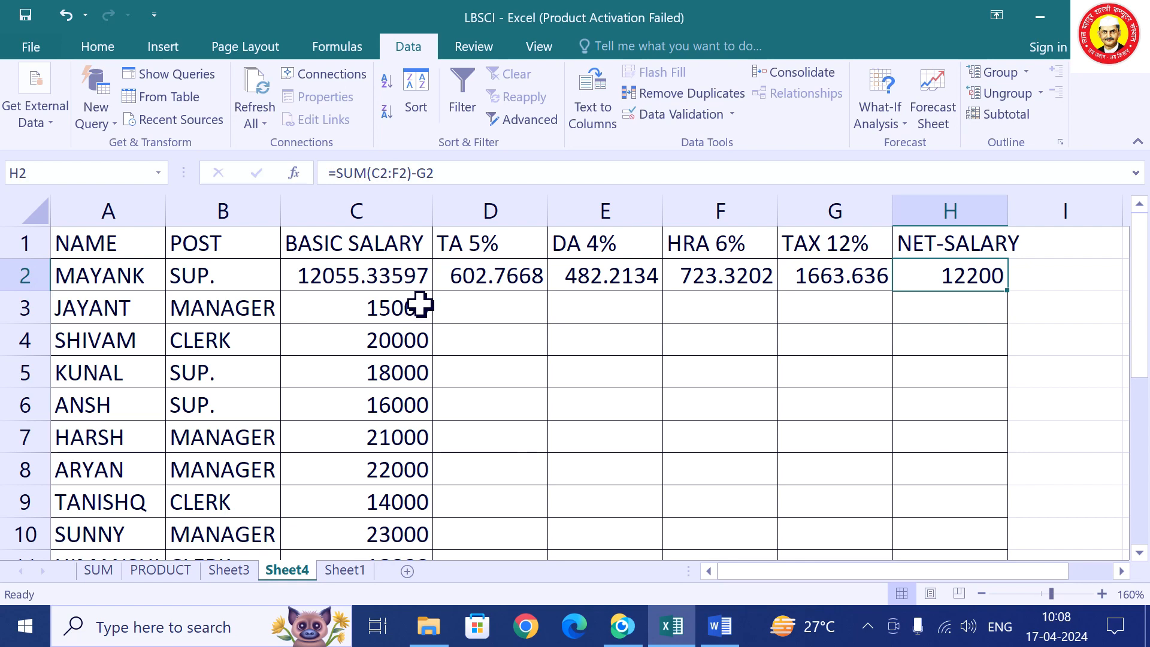
Browse Sheet3 and Sheet4, then move to the PRODUCT sheet.
{"action": "left_click", "coordinate": [228, 570]}
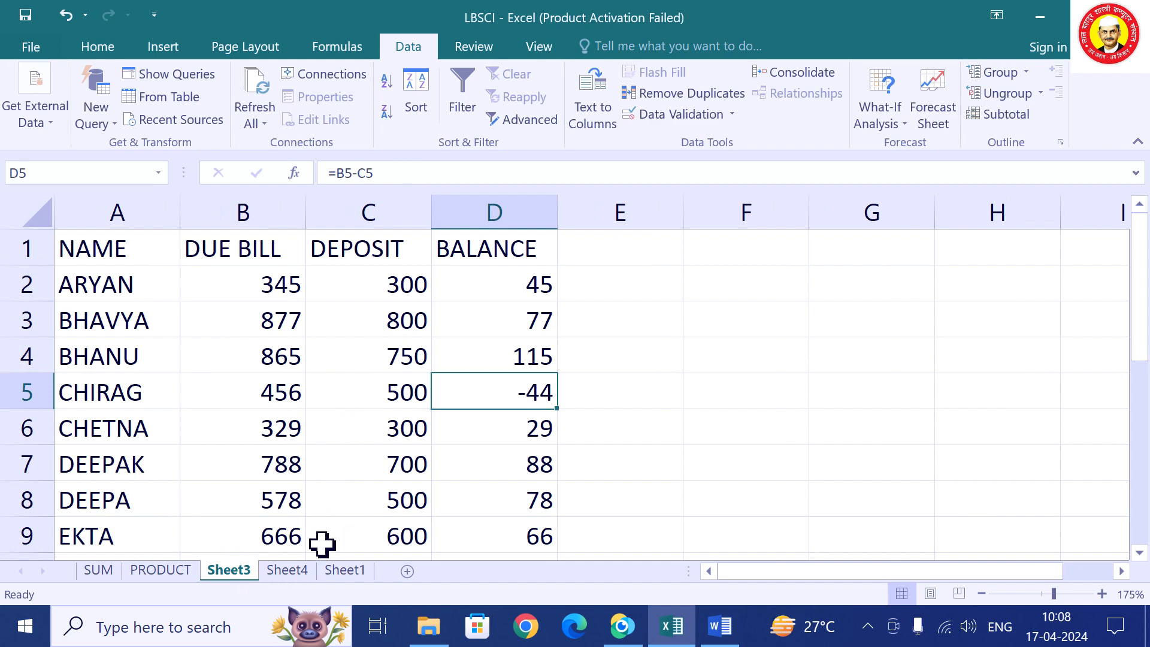
{"action": "left_click", "coordinate": [293, 572]}
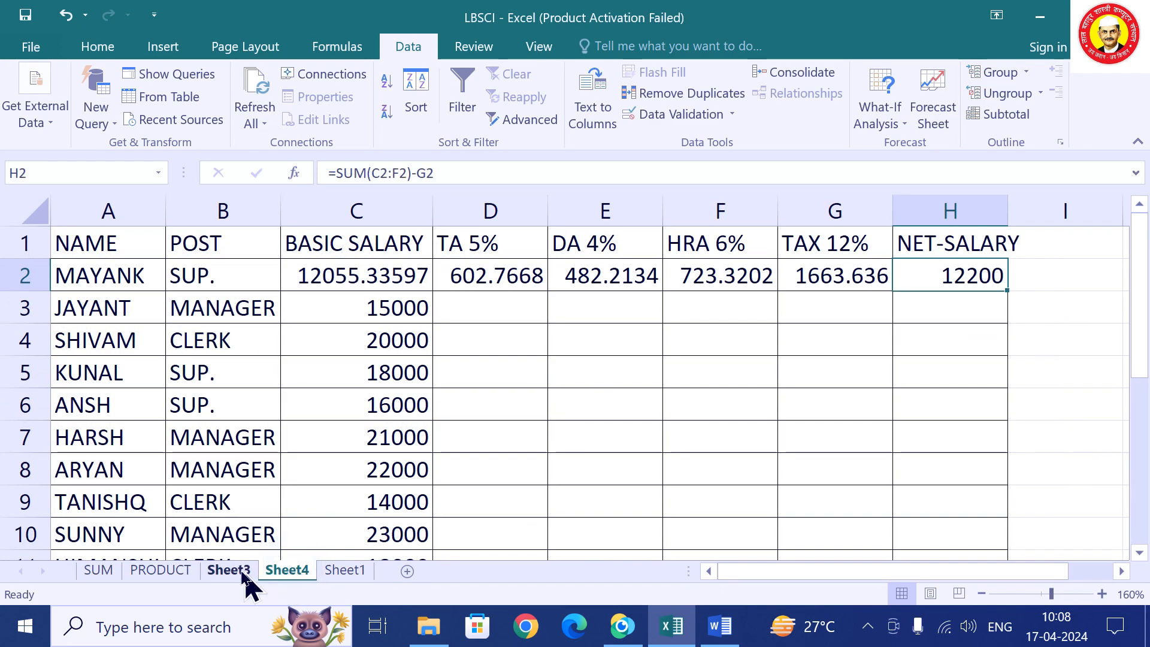
{"action": "left_click", "coordinate": [171, 570]}
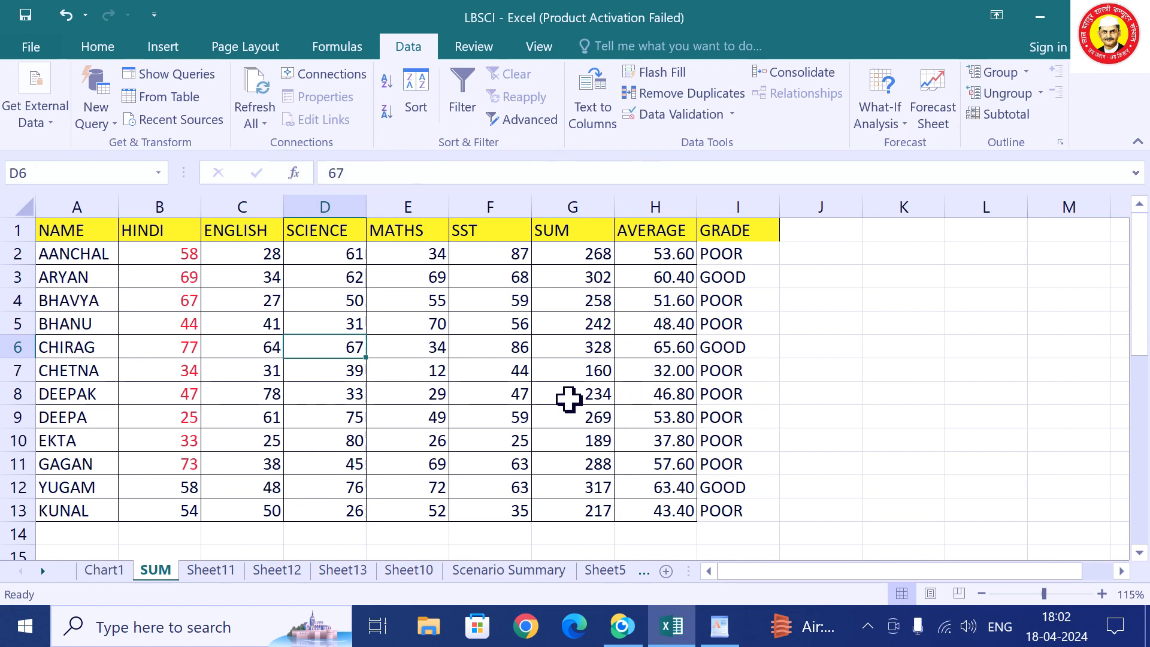
Select a cell in the marks table and turn on AutoFilter.
{"action": "left_click", "coordinate": [413, 369]}
{"action": "left_click", "coordinate": [305, 368]}
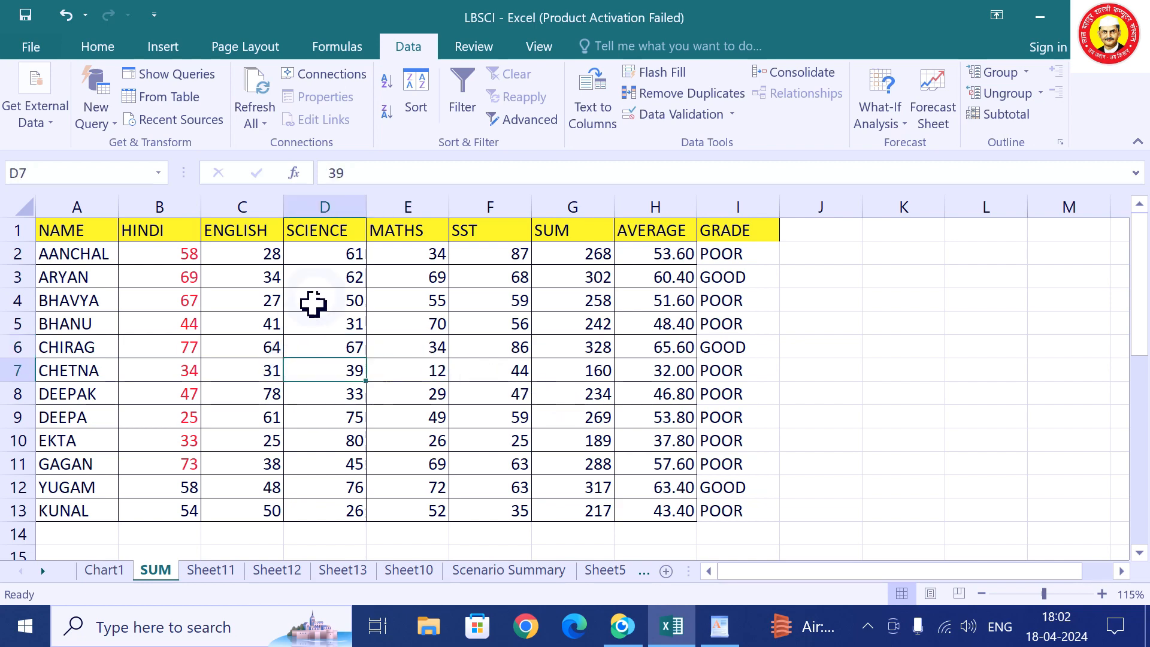
{"action": "left_click", "coordinate": [462, 93]}
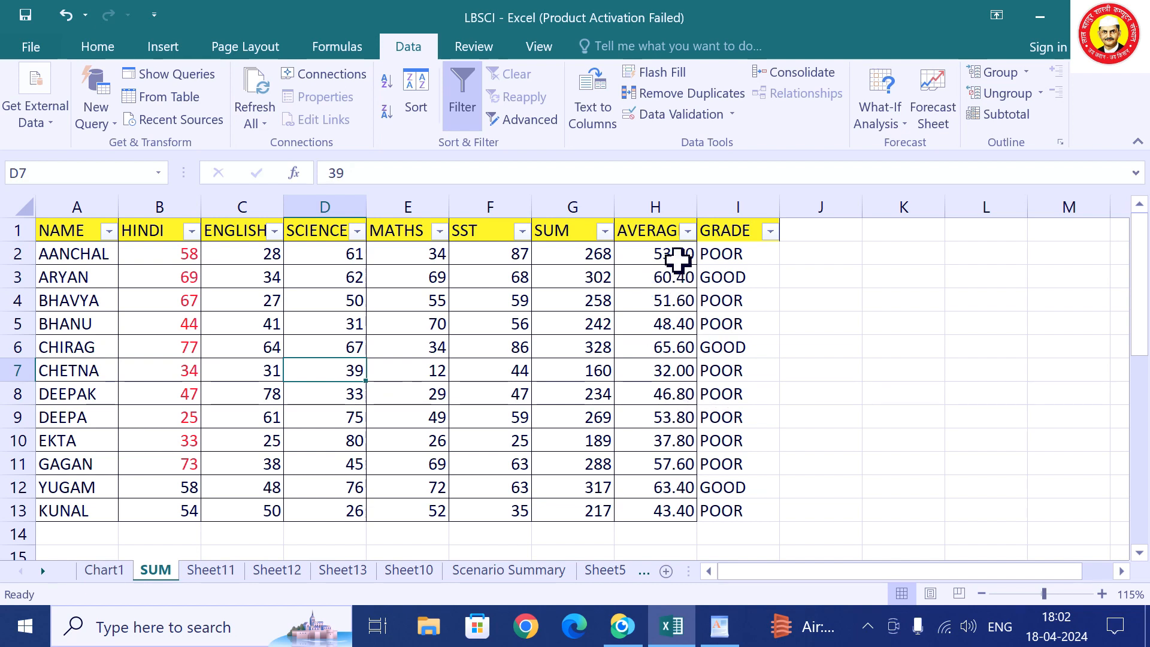
Apply a custom AVERAGE filter of greater than or equal to 60 And less than or equal to 40.
{"action": "left_click", "coordinate": [686, 232]}
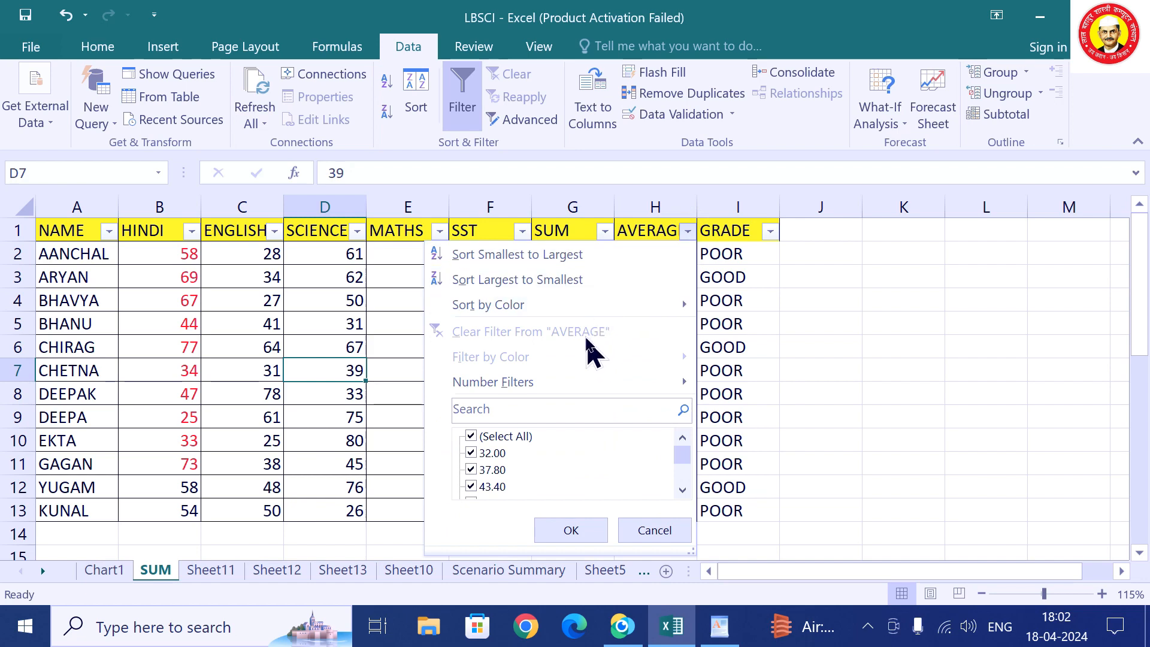
{"action": "mouse_move", "coordinate": [577, 379]}
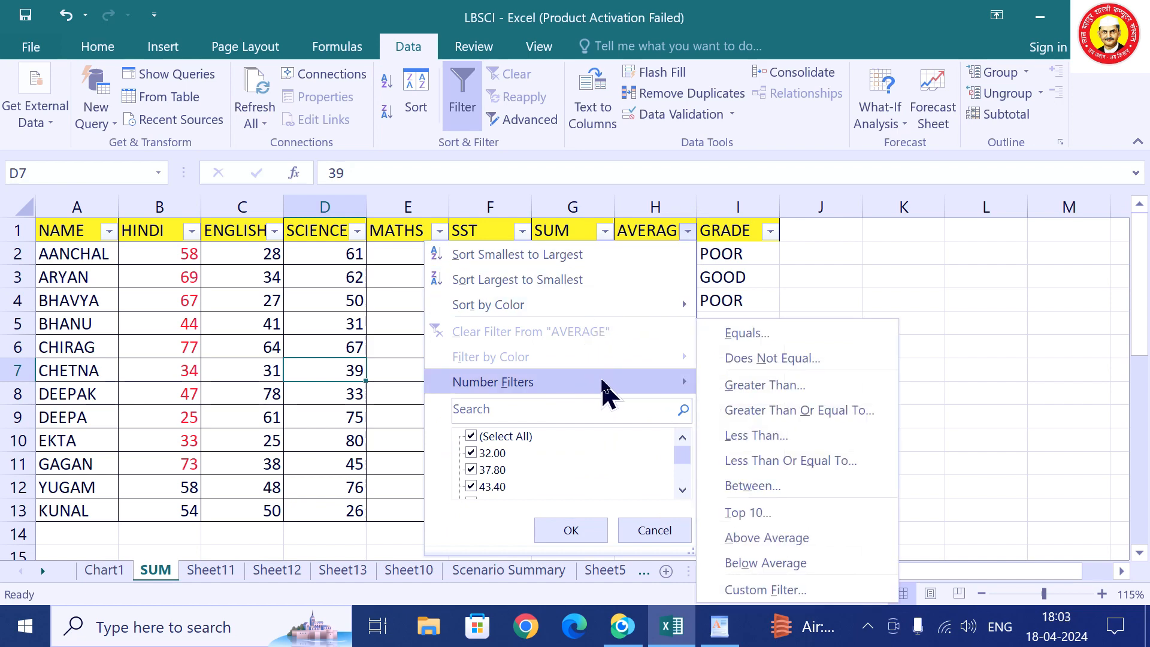
{"action": "left_click", "coordinate": [789, 592]}
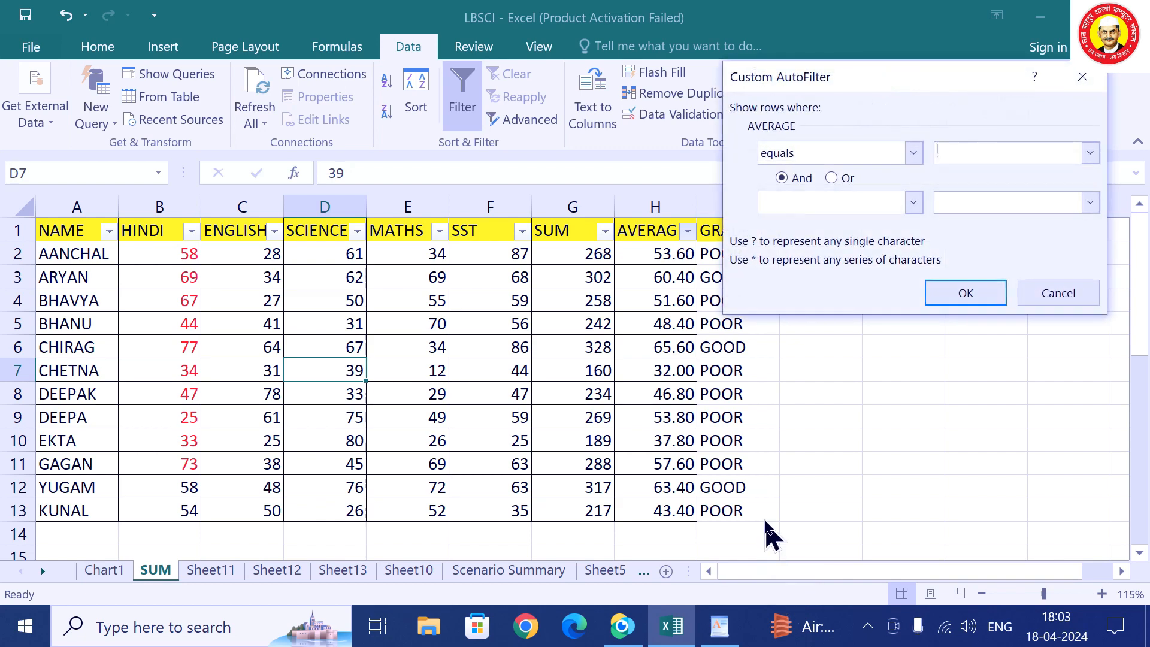
{"action": "left_click", "coordinate": [850, 155]}
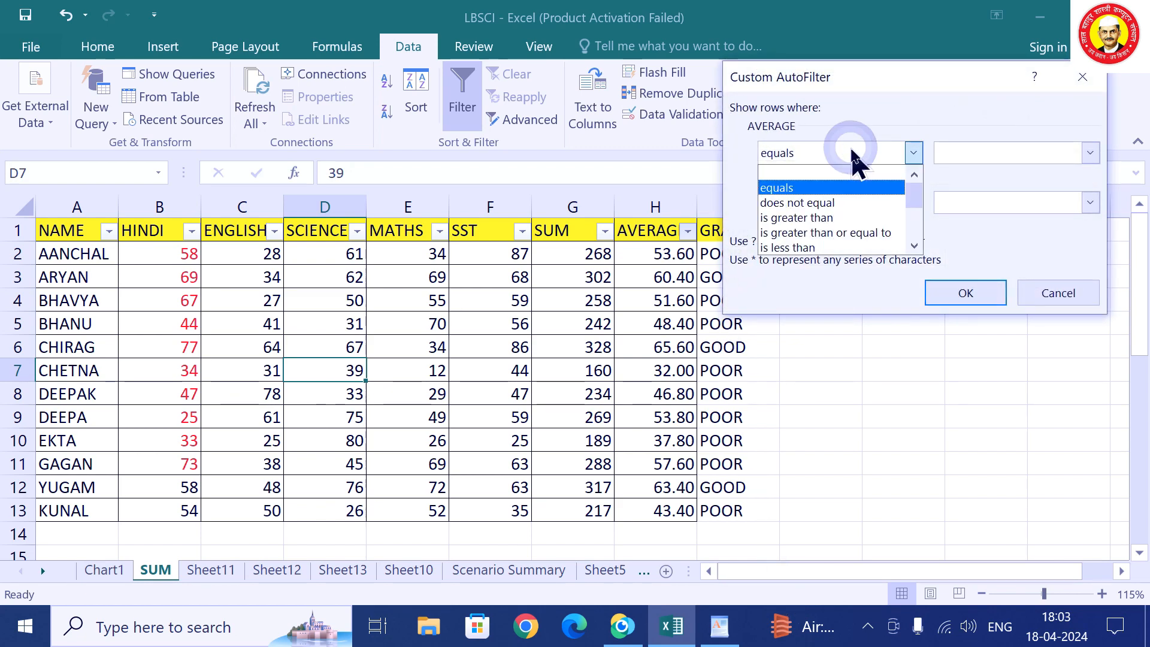
{"action": "left_click", "coordinate": [840, 229]}
{"action": "left_click", "coordinate": [988, 153]}
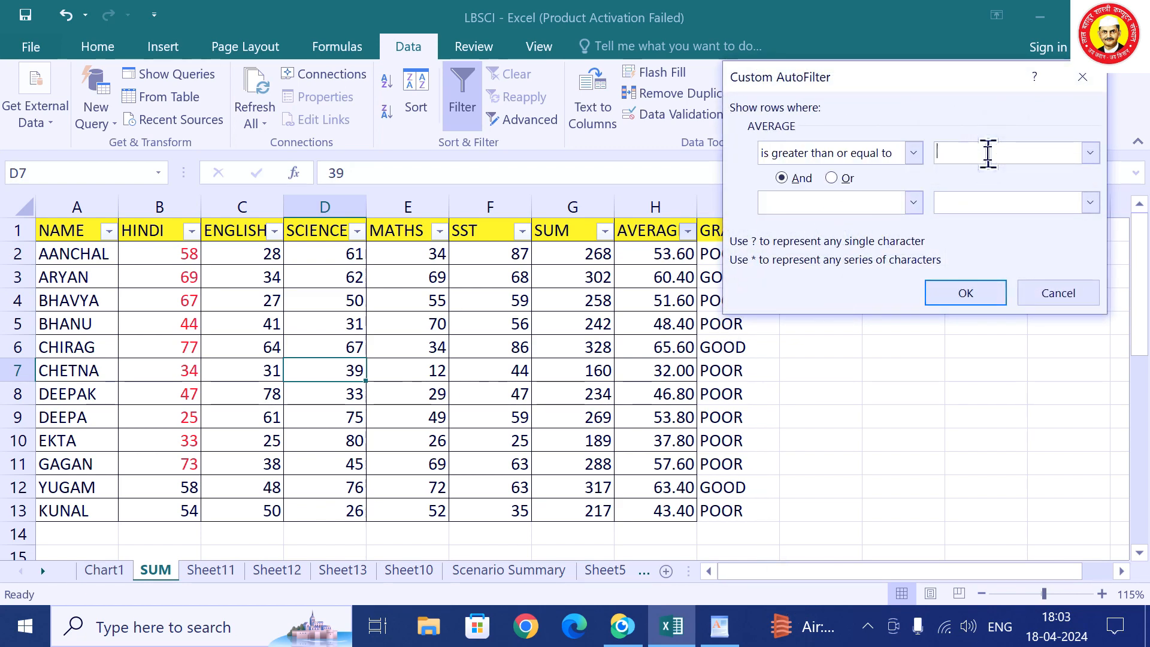
{"action": "type", "text": "6"}
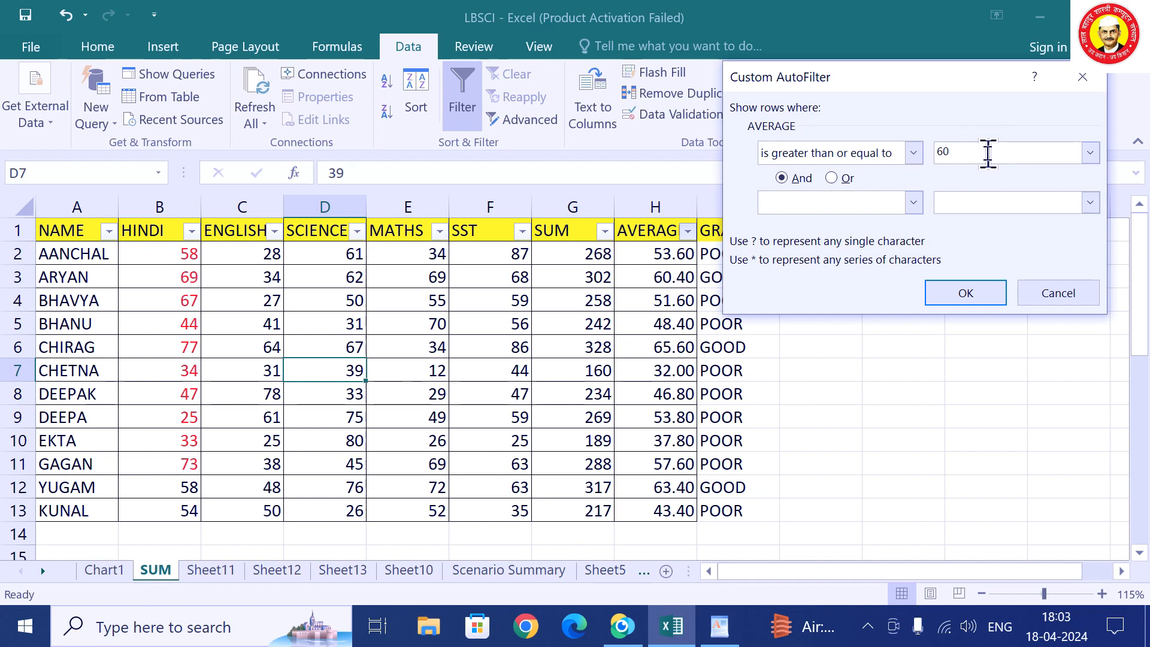
{"action": "type", "text": "0"}
{"action": "left_click", "coordinate": [914, 203]}
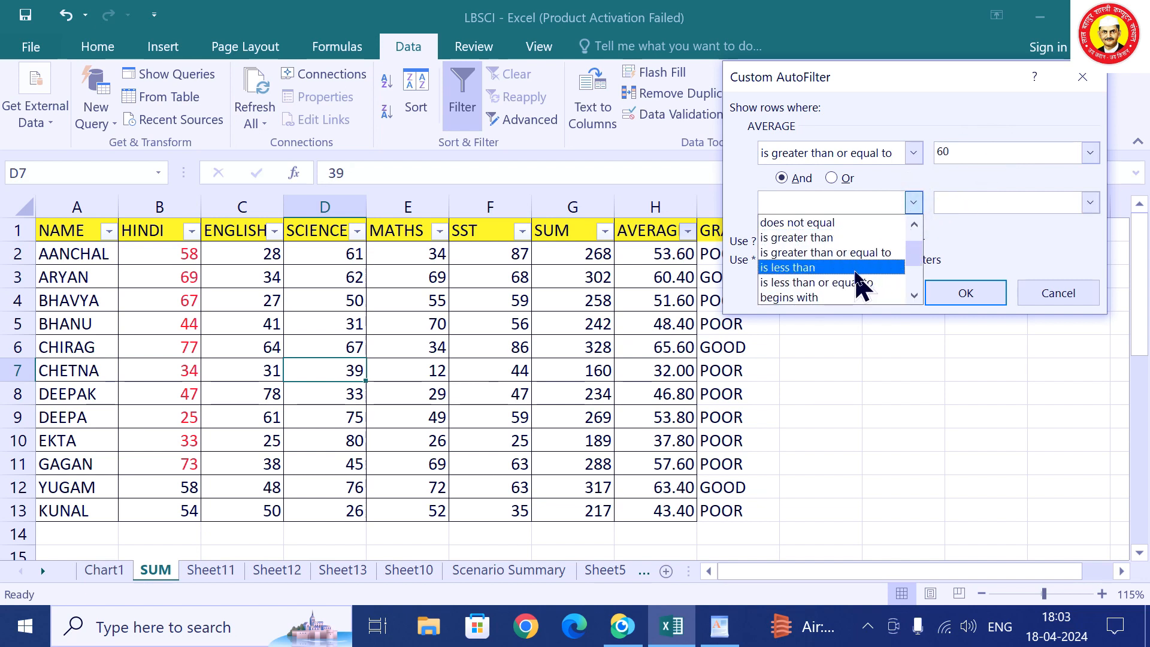
{"action": "left_click", "coordinate": [861, 282]}
{"action": "left_click", "coordinate": [962, 199]}
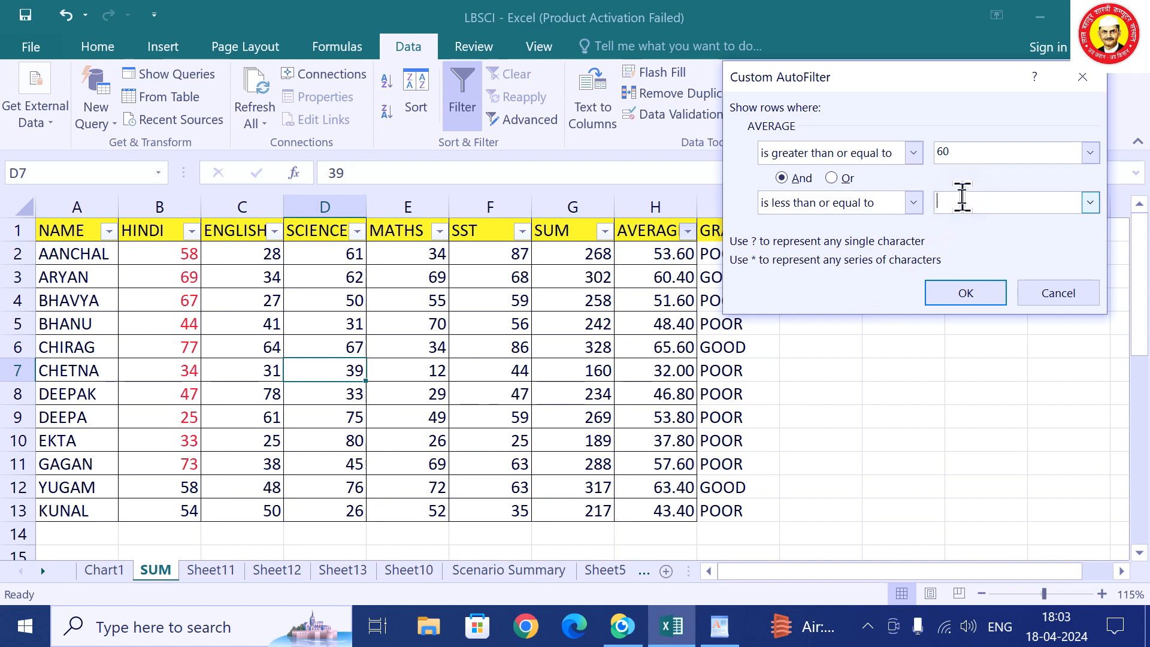
{"action": "type", "text": "40"}
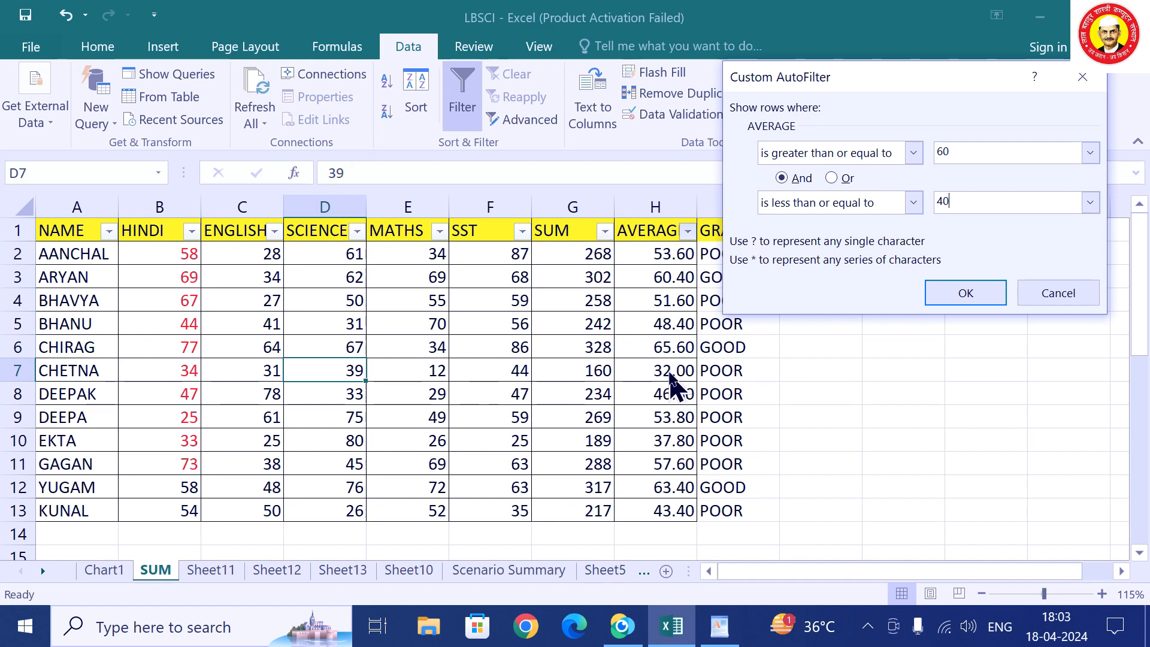
{"action": "left_click", "coordinate": [966, 293]}
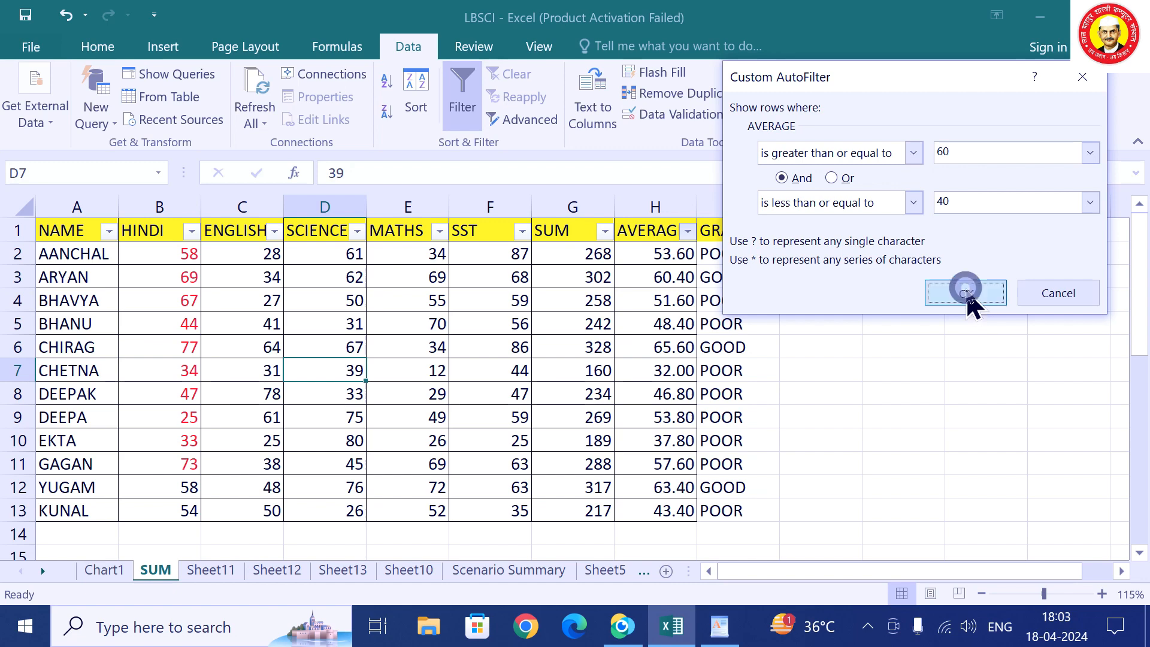
Switch the AVERAGE filter to ≥60 Or ≤40, then clear the AVERAGE filter.
{"action": "left_click", "coordinate": [688, 233]}
{"action": "mouse_move", "coordinate": [632, 390]}
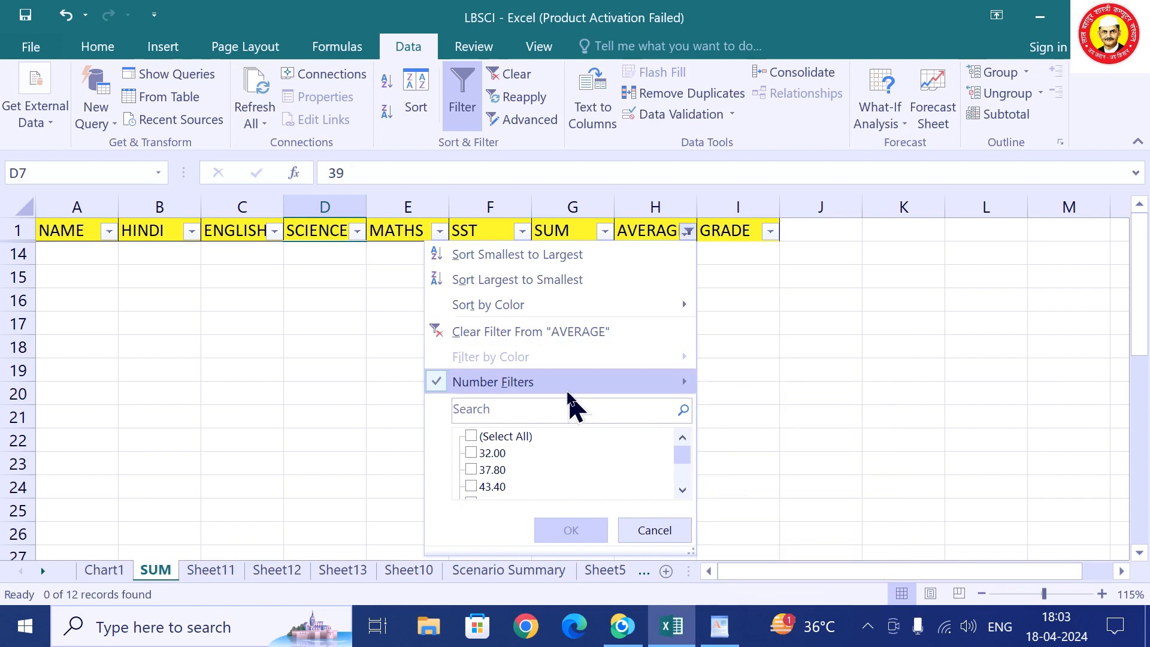
{"action": "mouse_move", "coordinate": [570, 393]}
{"action": "left_click", "coordinate": [794, 590]}
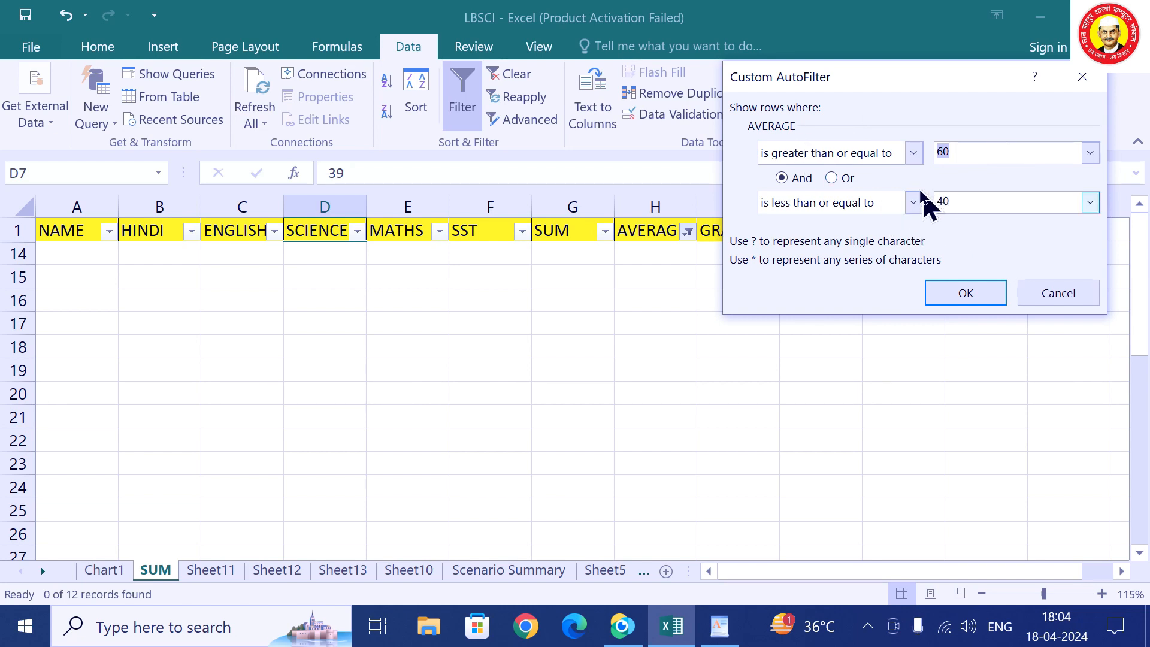
{"action": "left_click", "coordinate": [839, 180]}
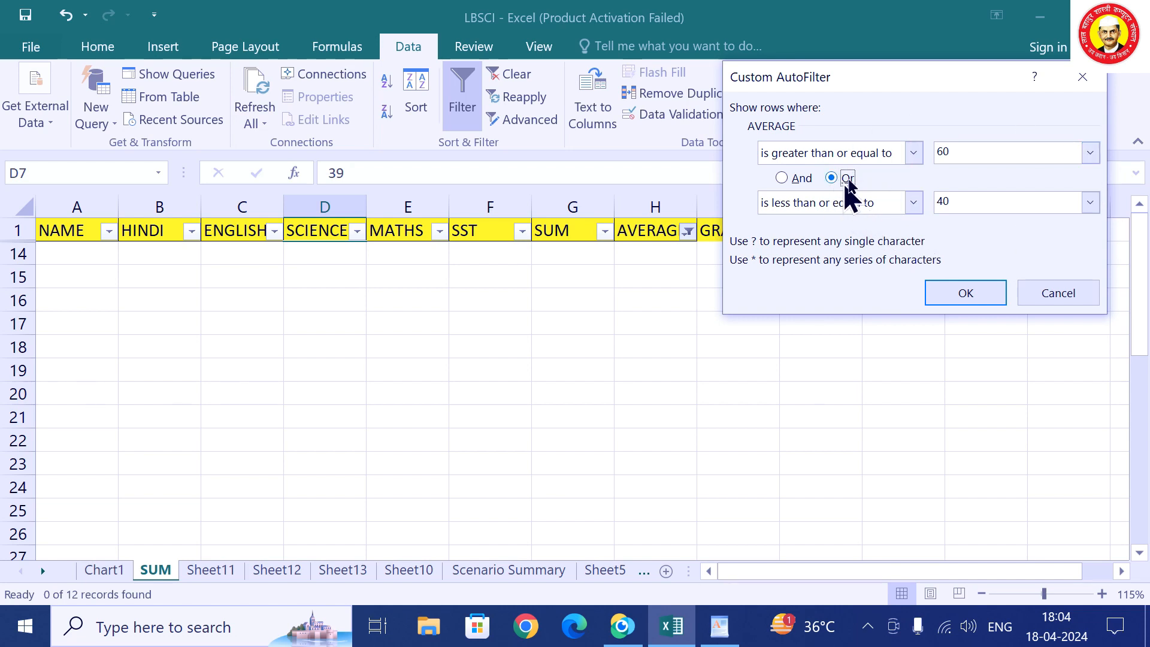
{"action": "left_click", "coordinate": [954, 290]}
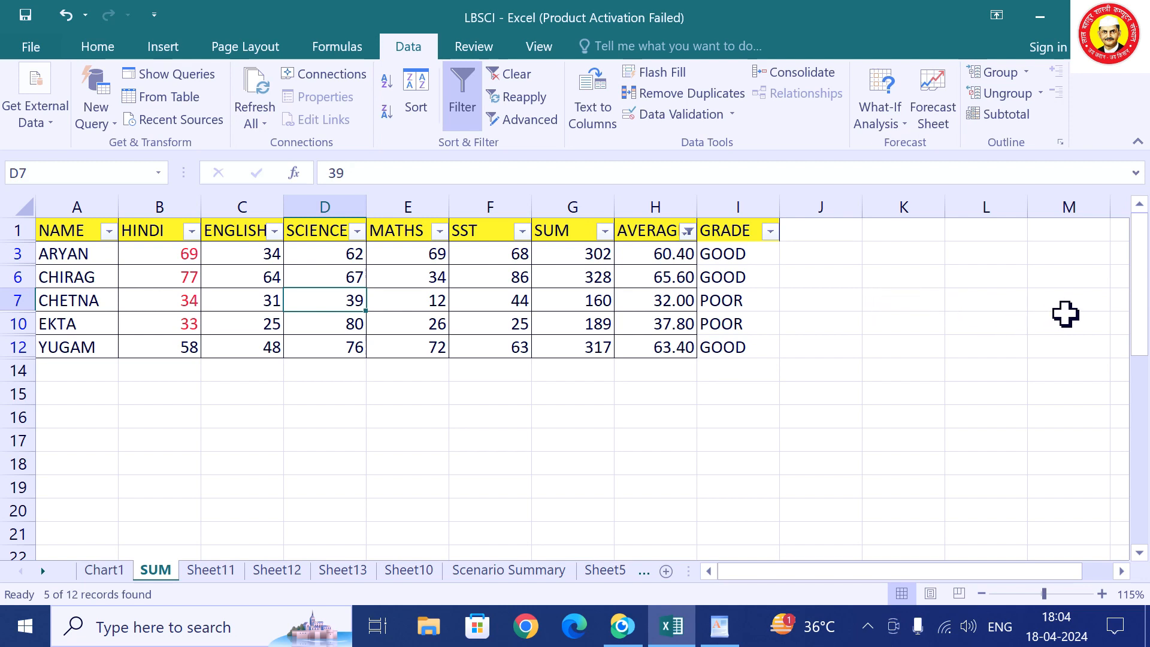
{"action": "left_click", "coordinate": [688, 233]}
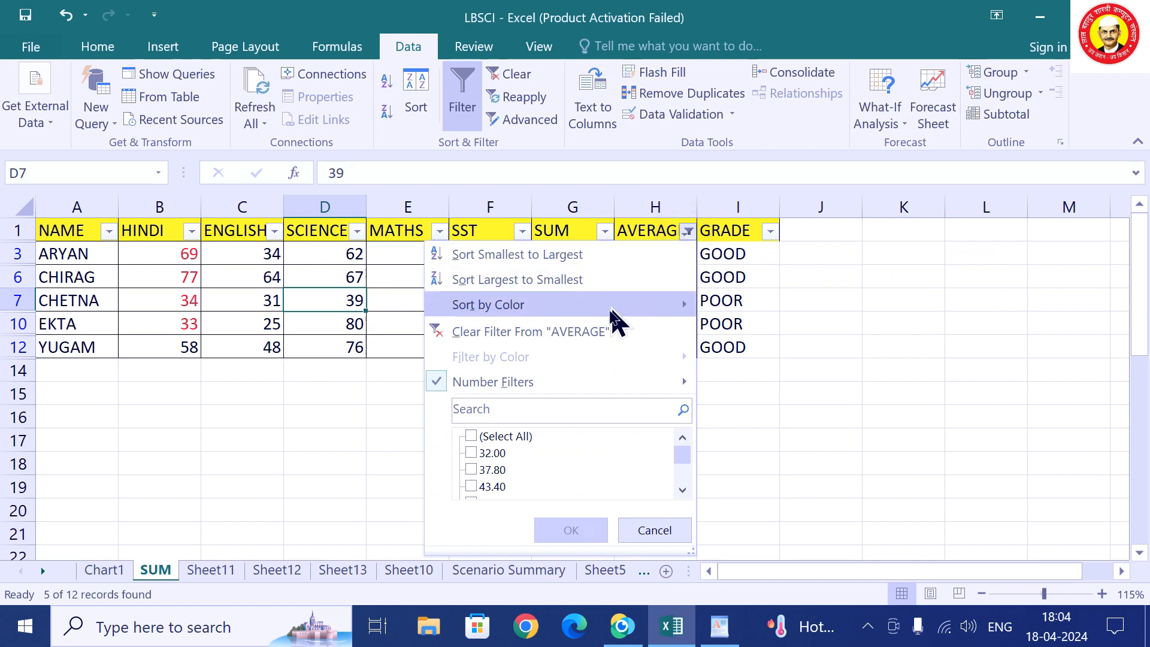
{"action": "left_click", "coordinate": [602, 334]}
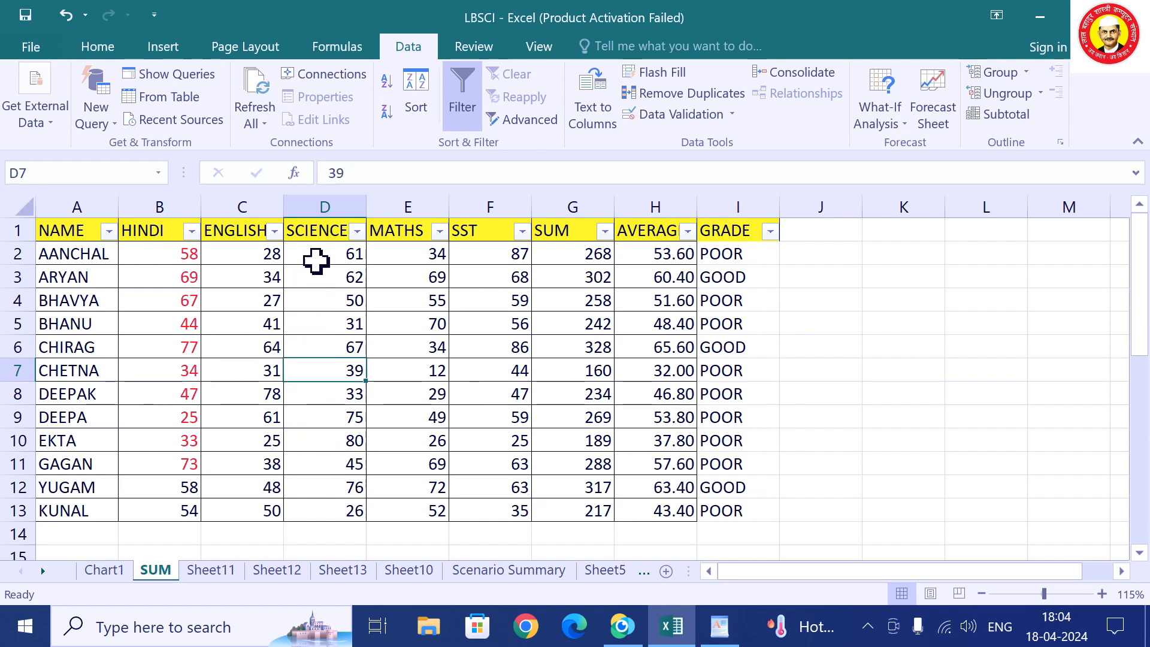
{"action": "left_click", "coordinate": [357, 232]}
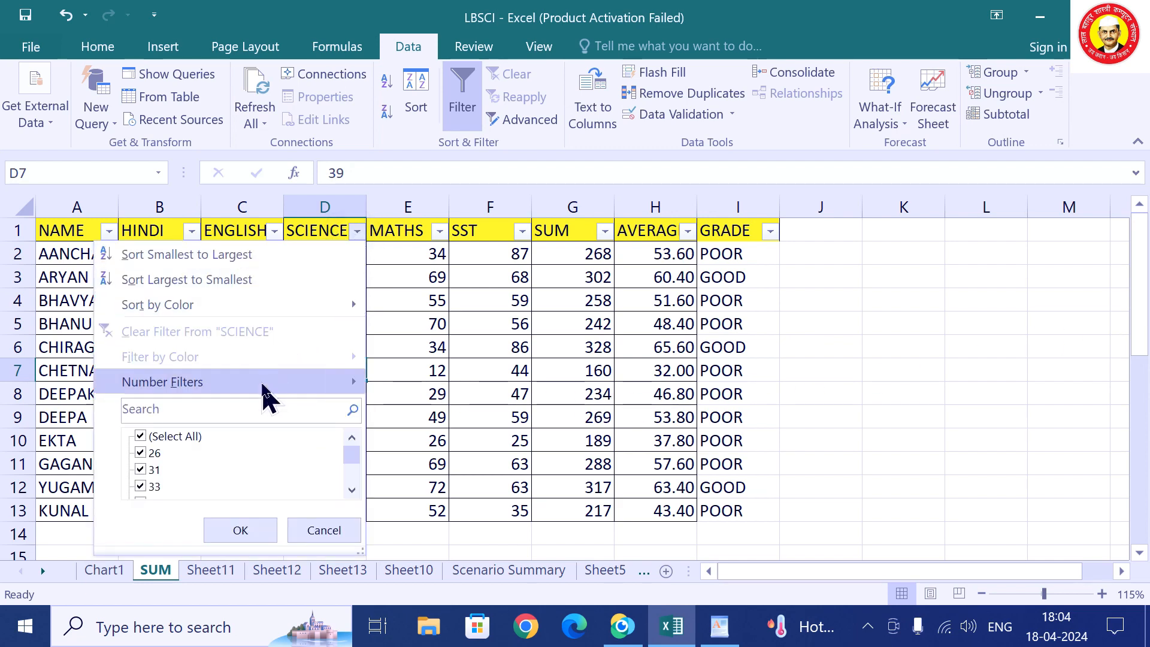
{"action": "mouse_move", "coordinate": [264, 388]}
{"action": "left_click", "coordinate": [467, 412]}
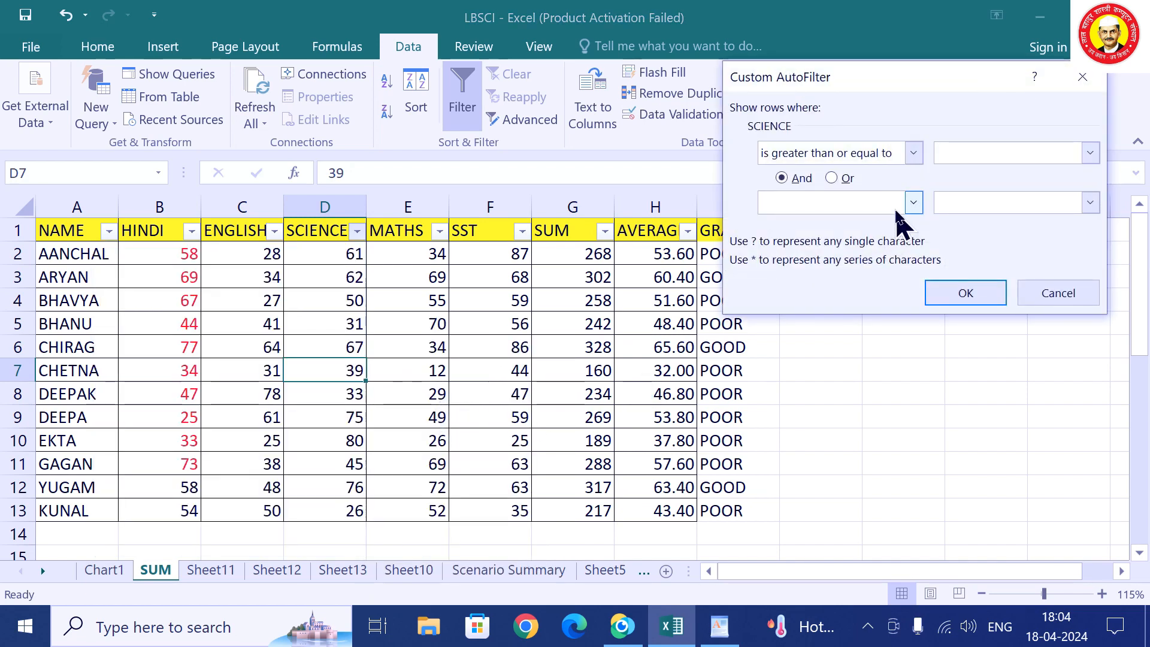
{"action": "type", "text": "70"}
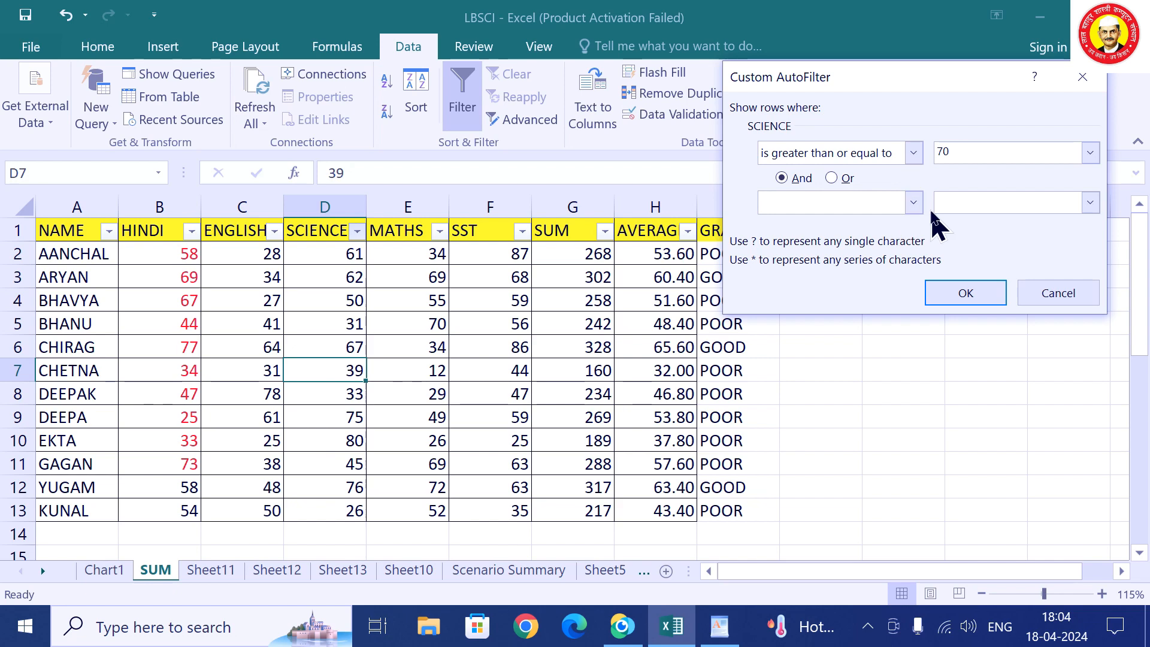
{"action": "left_click", "coordinate": [958, 295]}
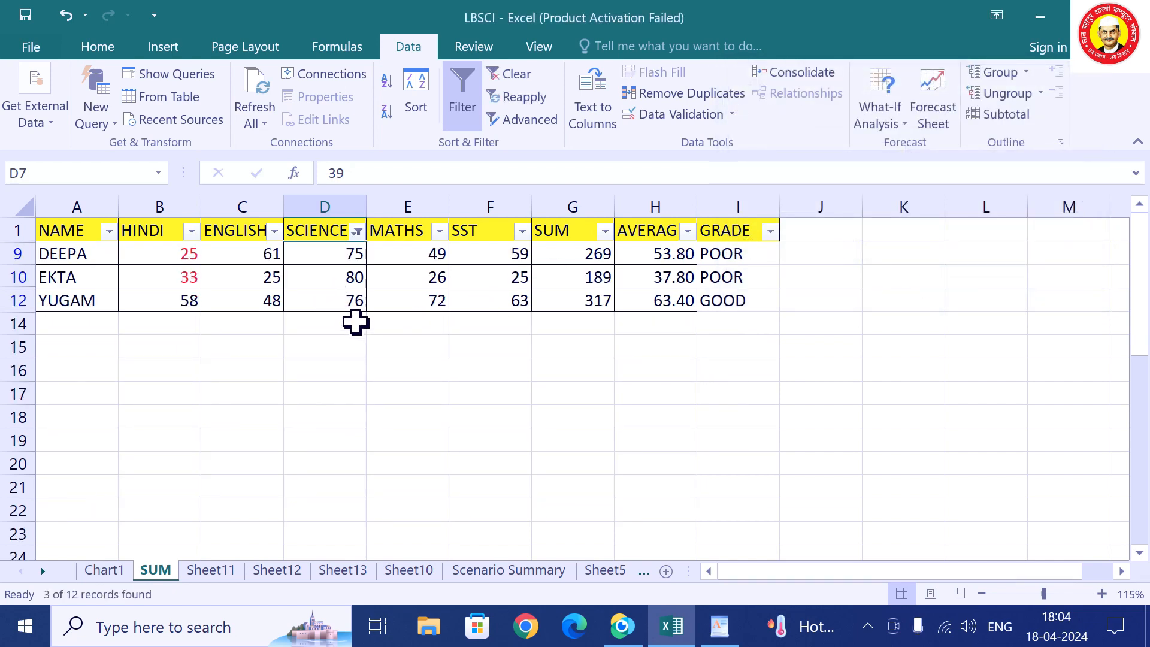
{"action": "left_click", "coordinate": [357, 232]}
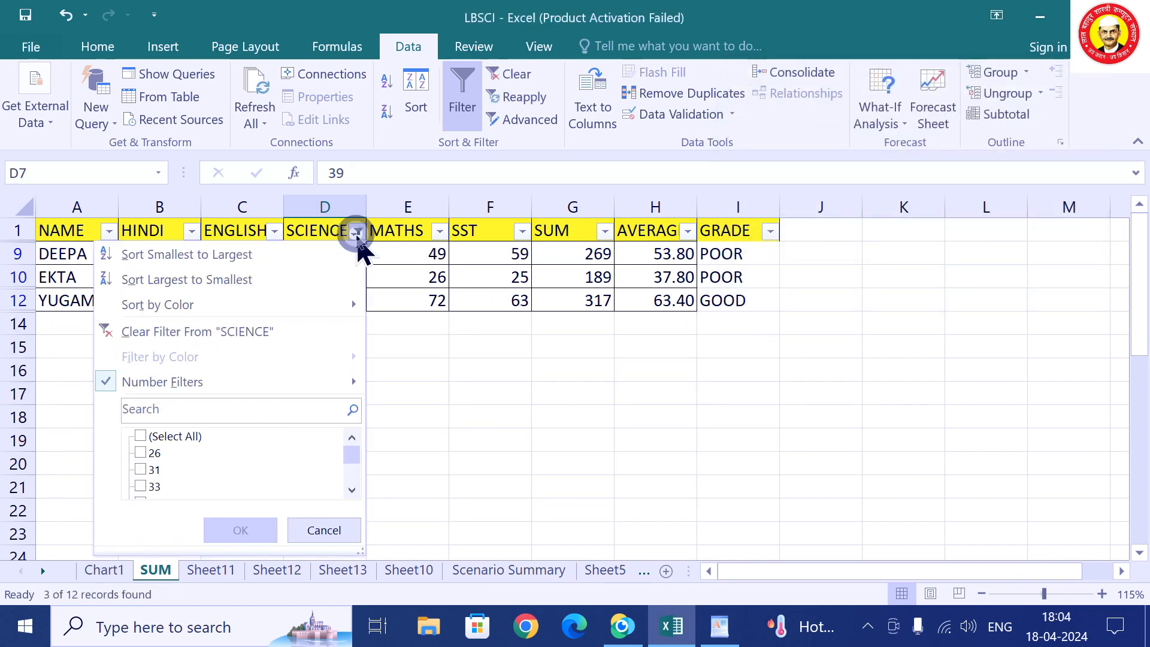
{"action": "left_click", "coordinate": [279, 331]}
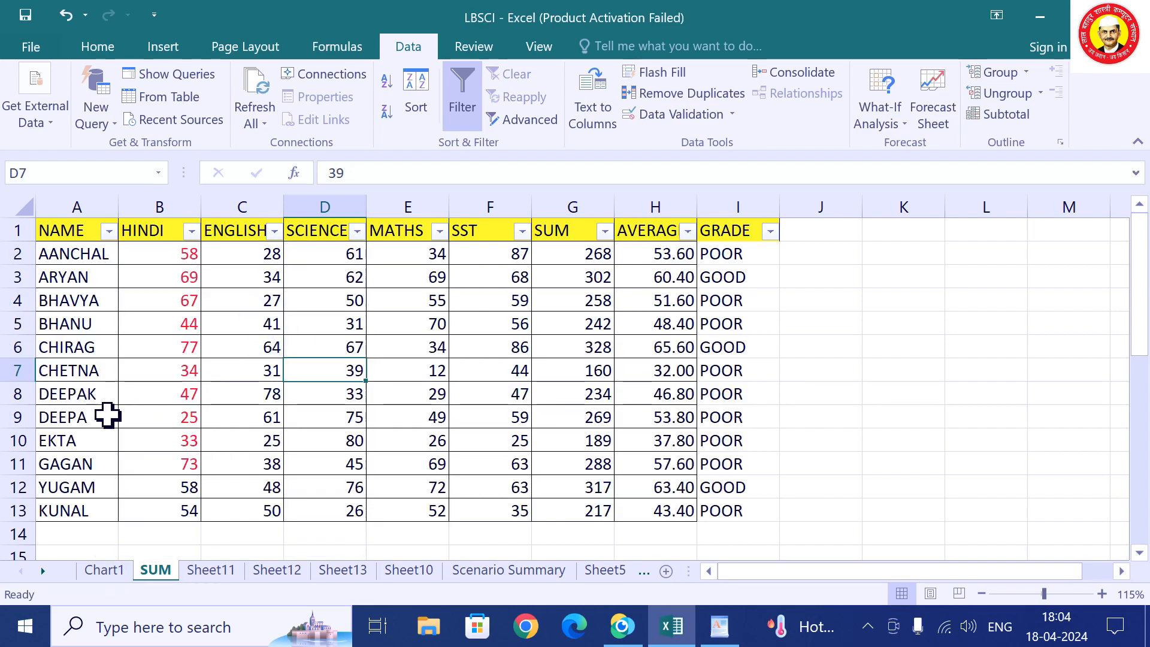
{"action": "left_click", "coordinate": [109, 231]}
{"action": "mouse_move", "coordinate": [98, 387]}
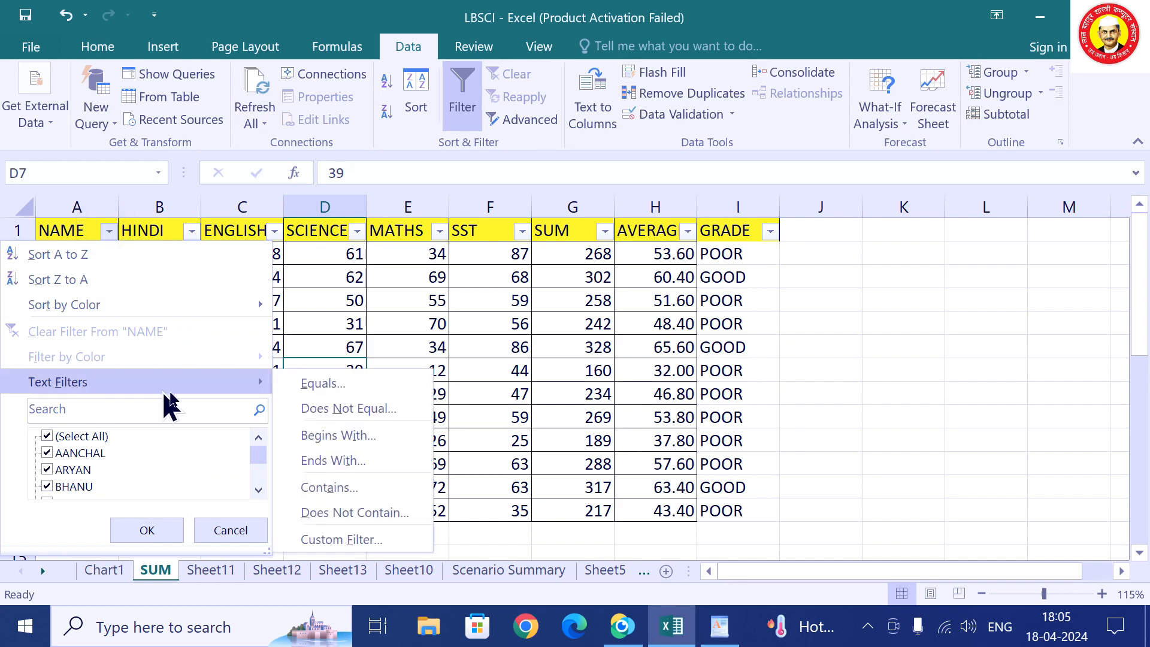
{"action": "left_click", "coordinate": [351, 436]}
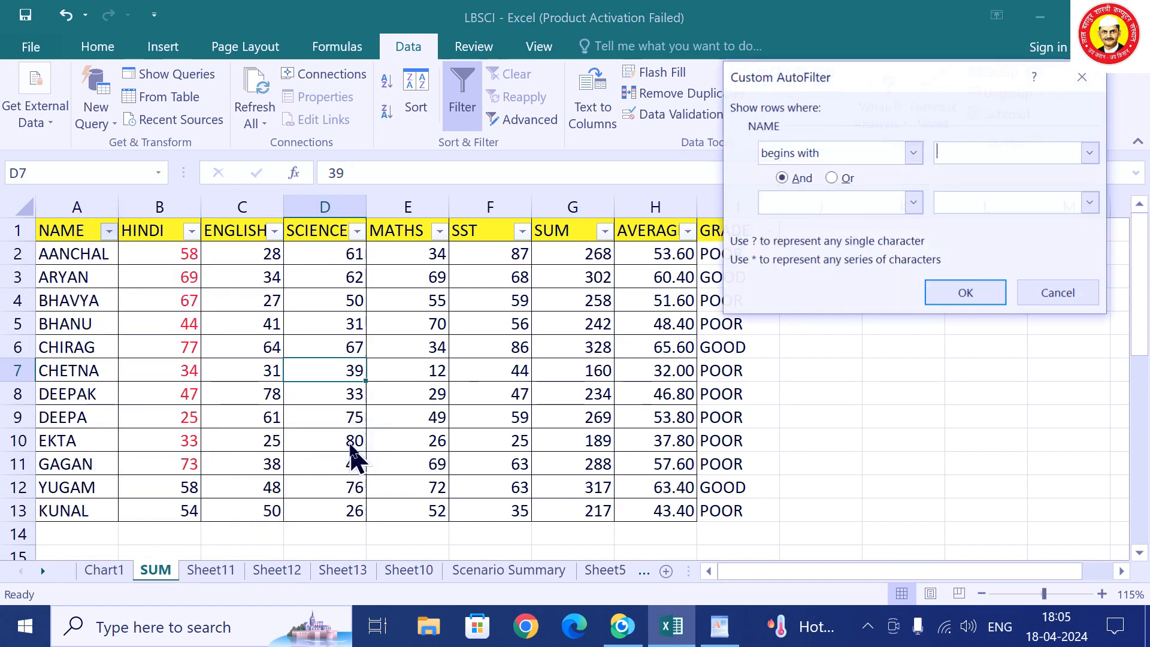
{"action": "type", "text": "S"}
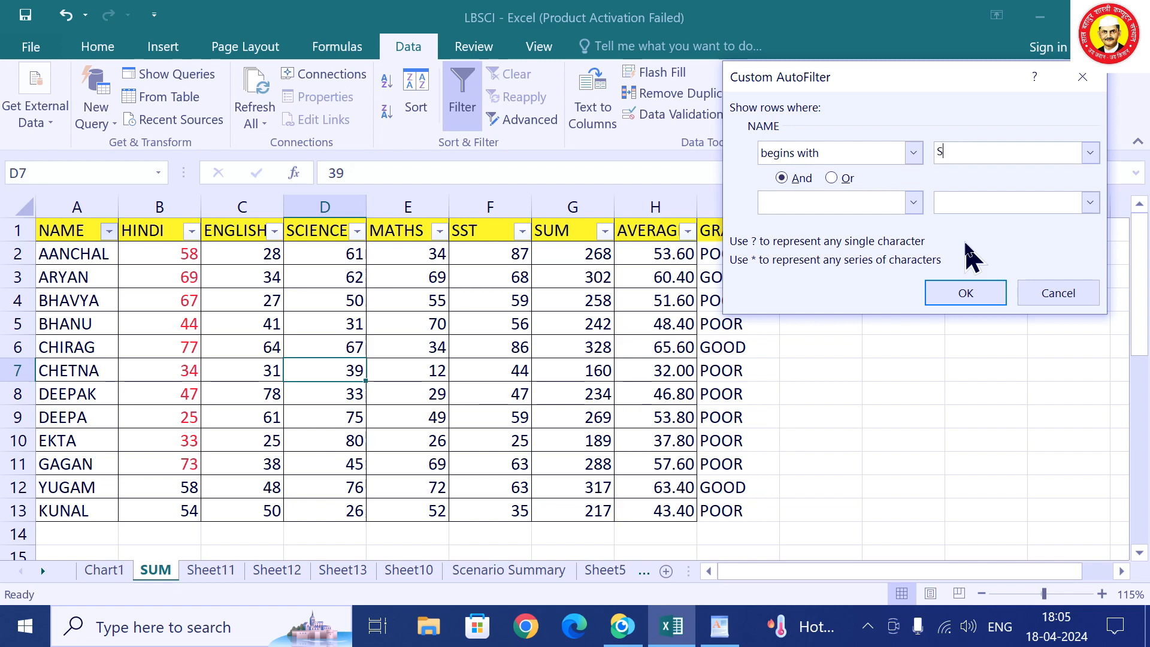
{"action": "left_click", "coordinate": [963, 292]}
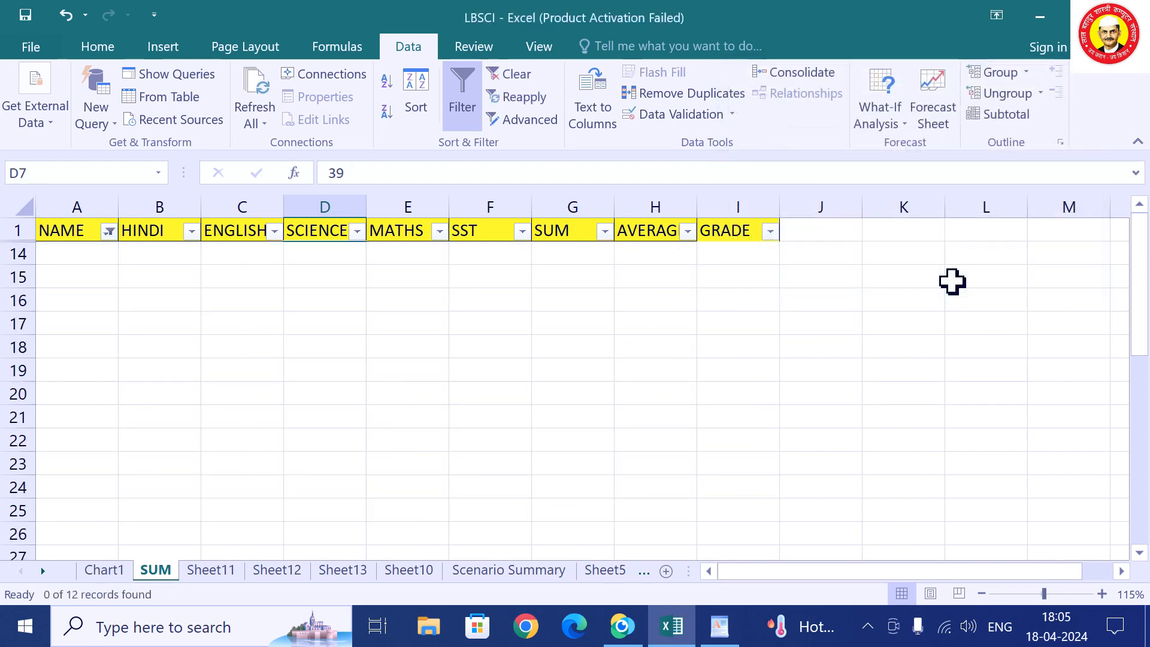
{"action": "left_click", "coordinate": [109, 232]}
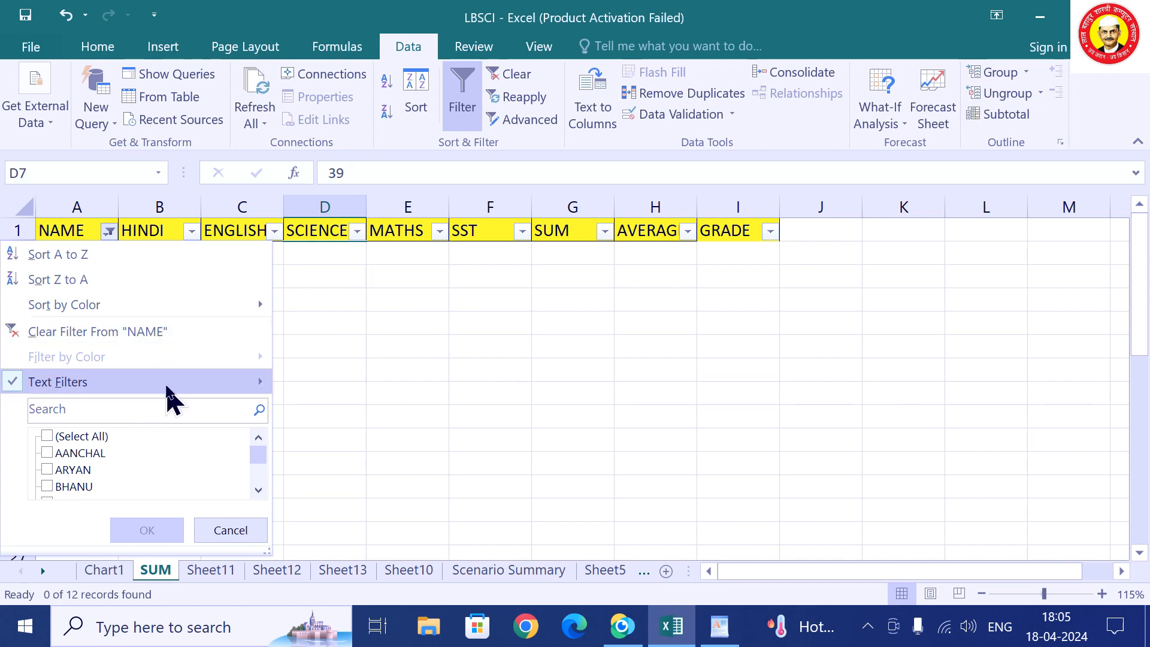
{"action": "left_click", "coordinate": [170, 395]}
{"action": "left_click", "coordinate": [339, 438]}
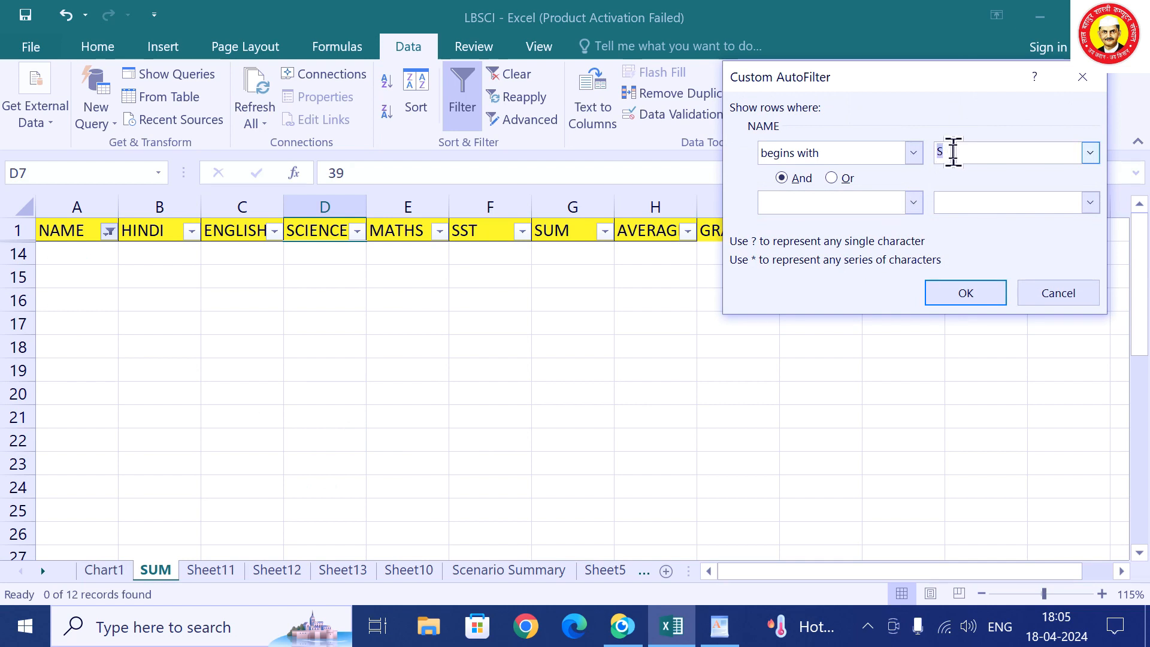
{"action": "type", "text": "A"}
{"action": "left_click", "coordinate": [974, 301]}
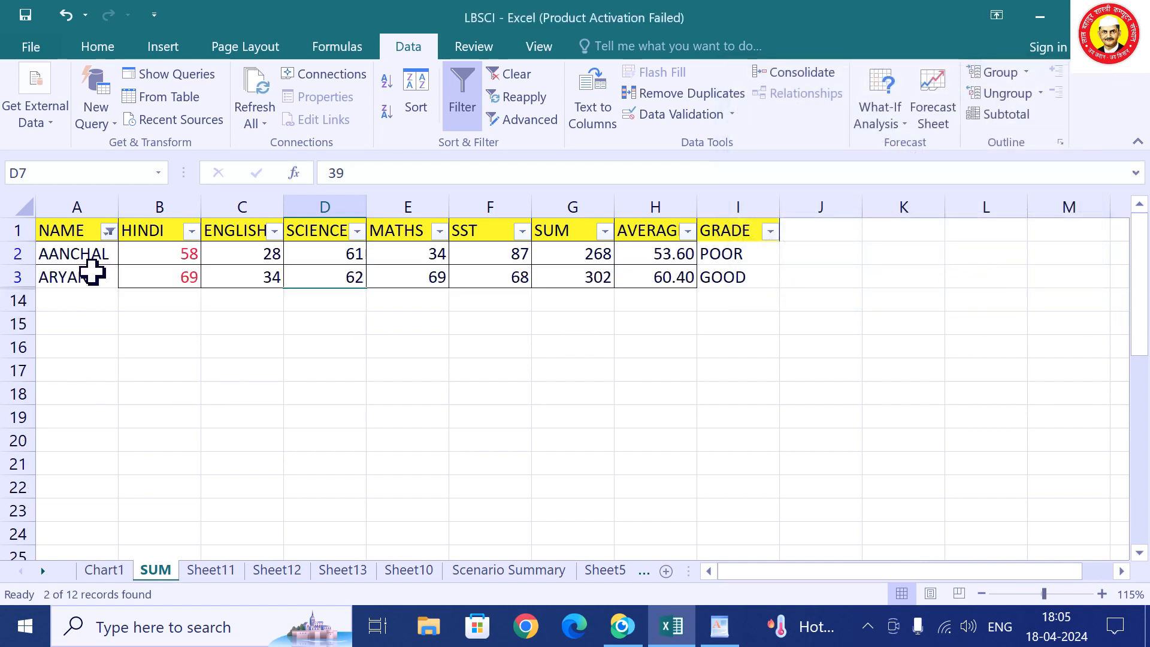
{"action": "left_click", "coordinate": [109, 233]}
{"action": "left_click", "coordinate": [134, 333]}
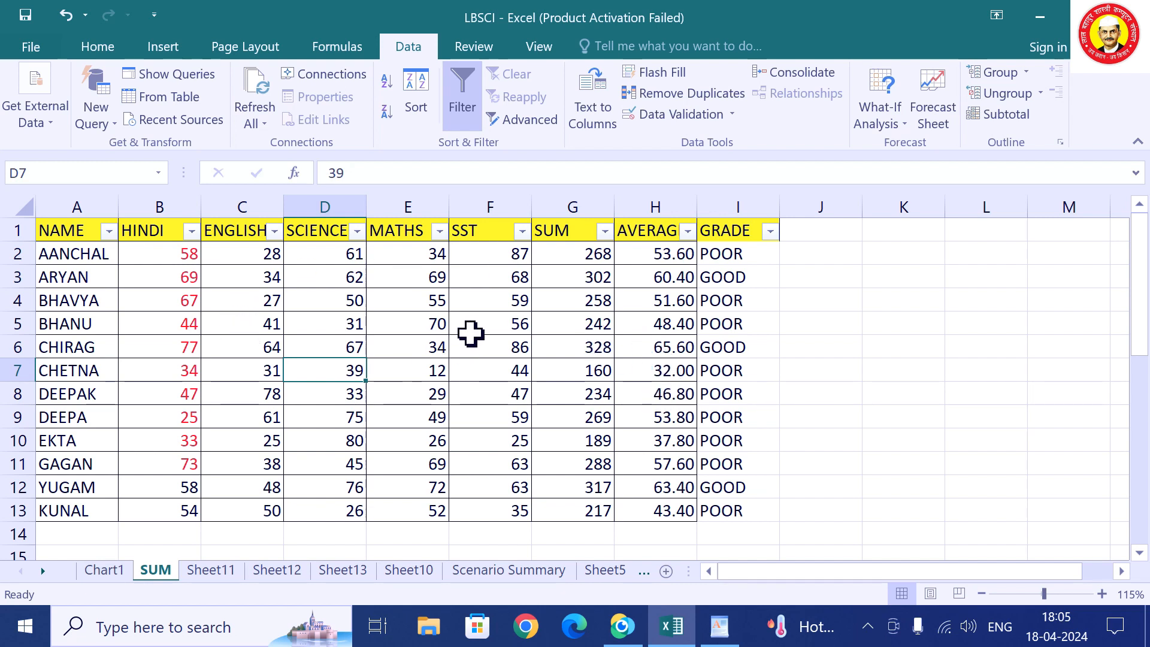
Filter AVERAGE to show only values of at least 60.
{"action": "left_click", "coordinate": [687, 232]}
{"action": "mouse_move", "coordinate": [533, 381]}
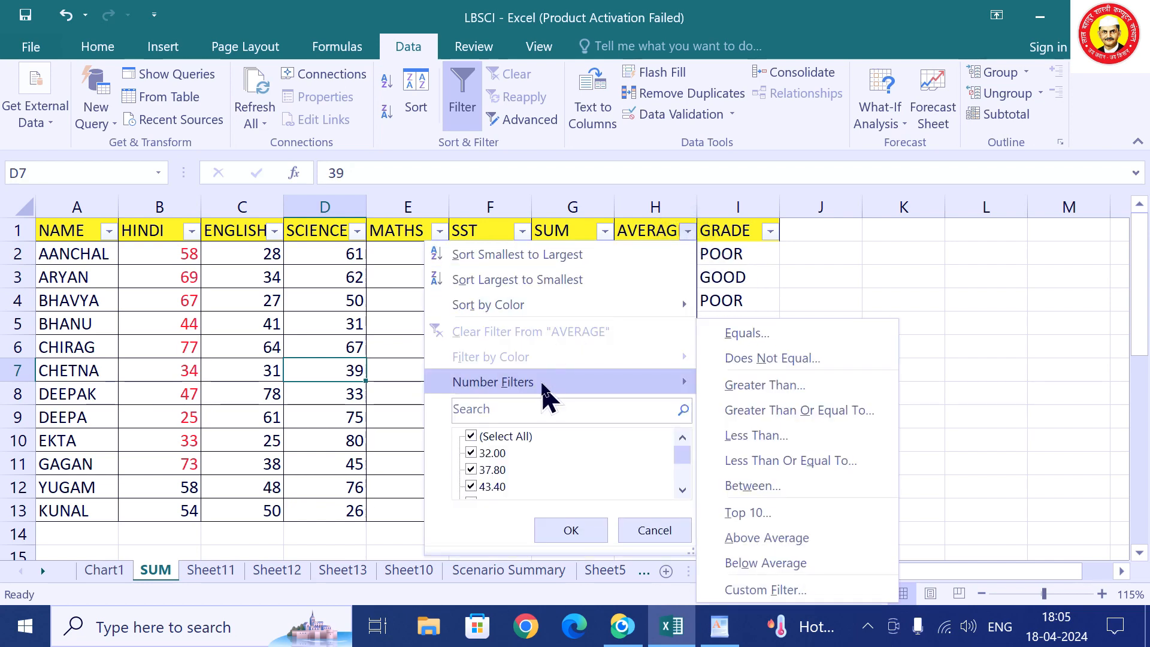
{"action": "left_click", "coordinate": [762, 422]}
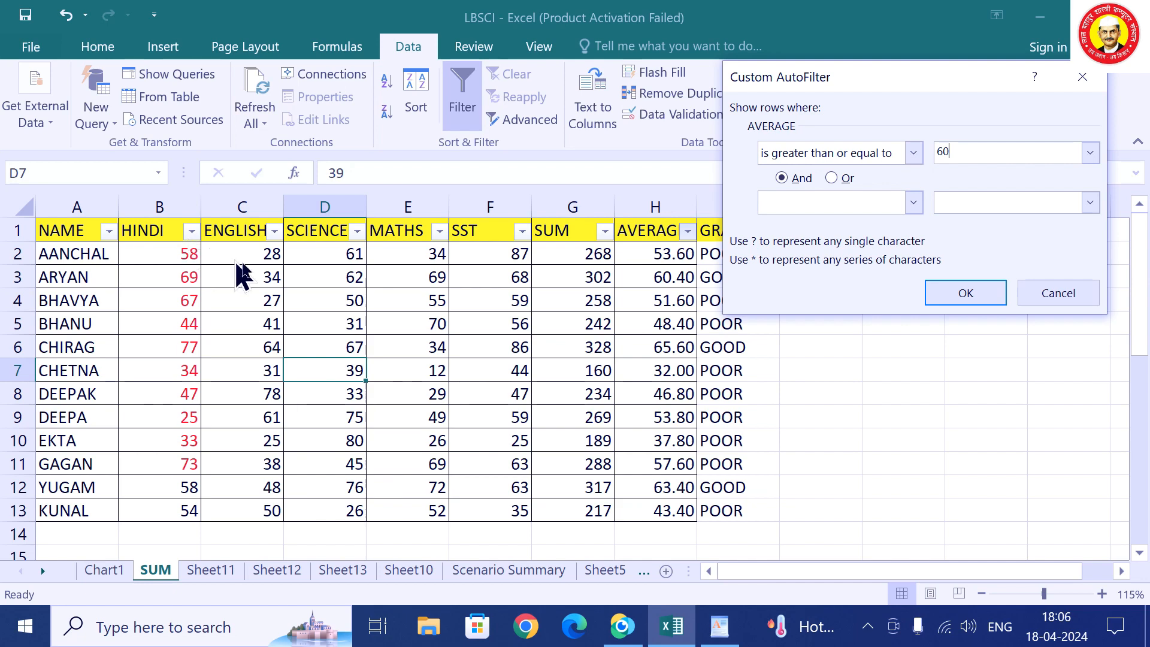
{"action": "left_click", "coordinate": [946, 294]}
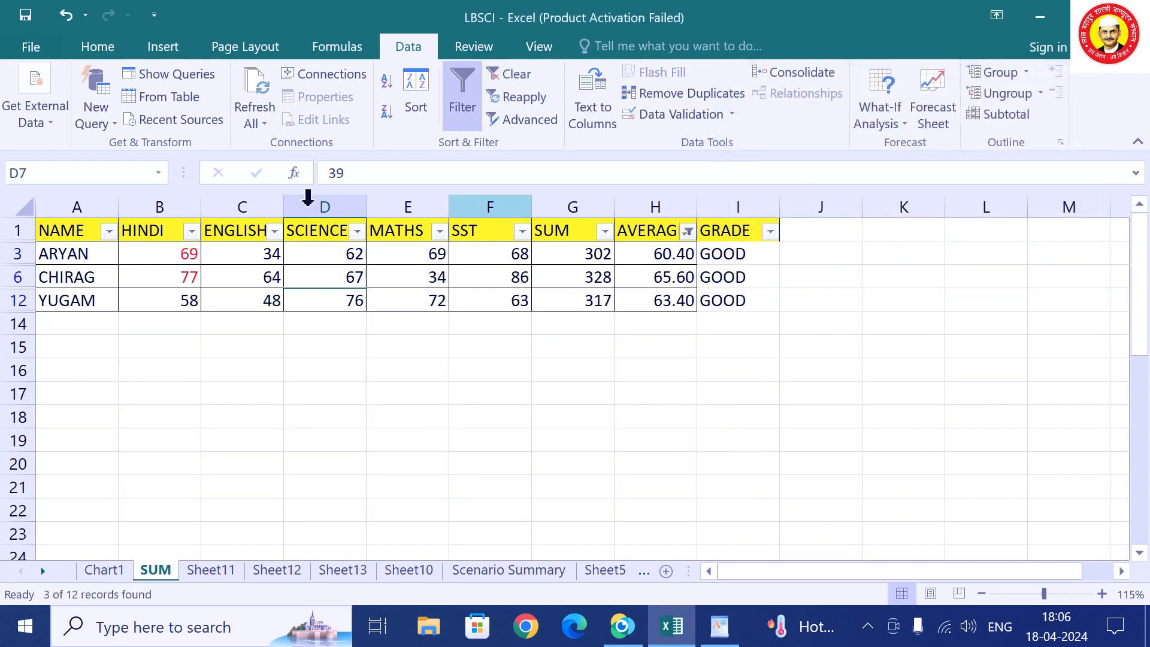
Add a HINDI filter showing only marks of at least 70.
{"action": "left_click", "coordinate": [193, 233]}
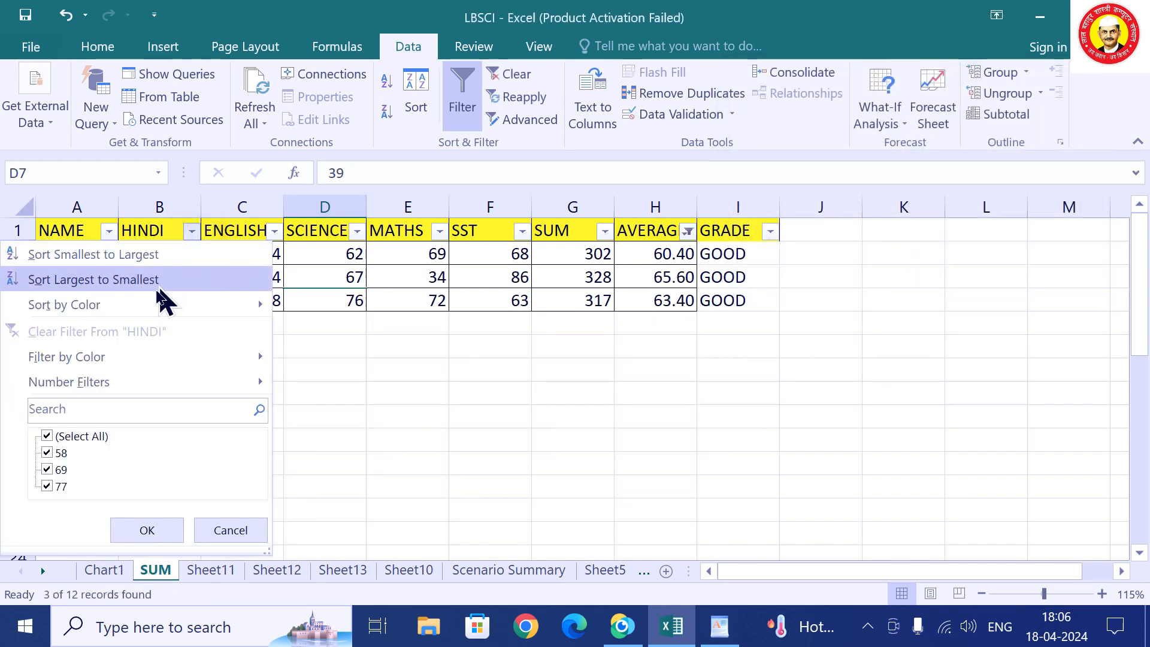
{"action": "mouse_move", "coordinate": [154, 385]}
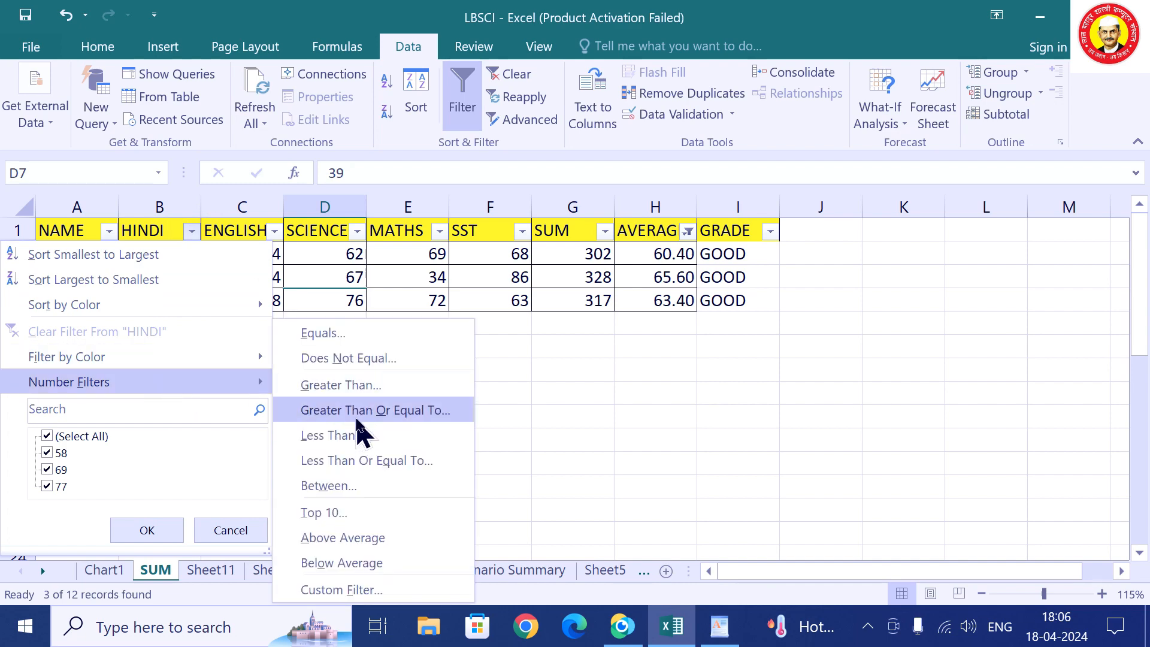
{"action": "left_click", "coordinate": [359, 419]}
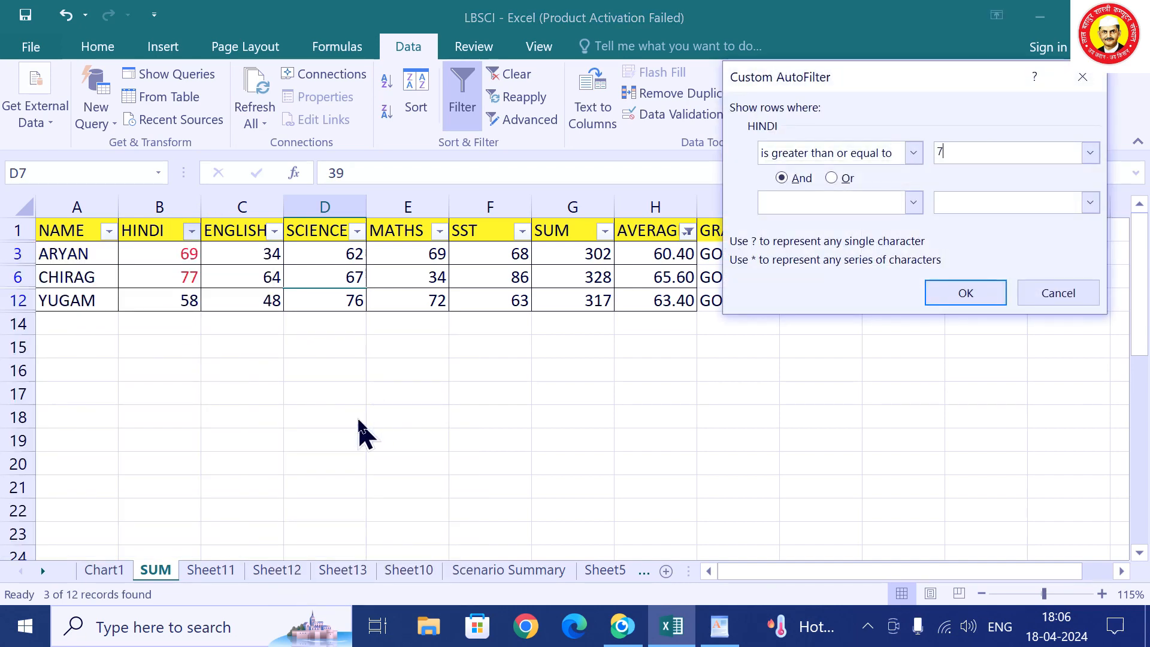
{"action": "left_click", "coordinate": [944, 298]}
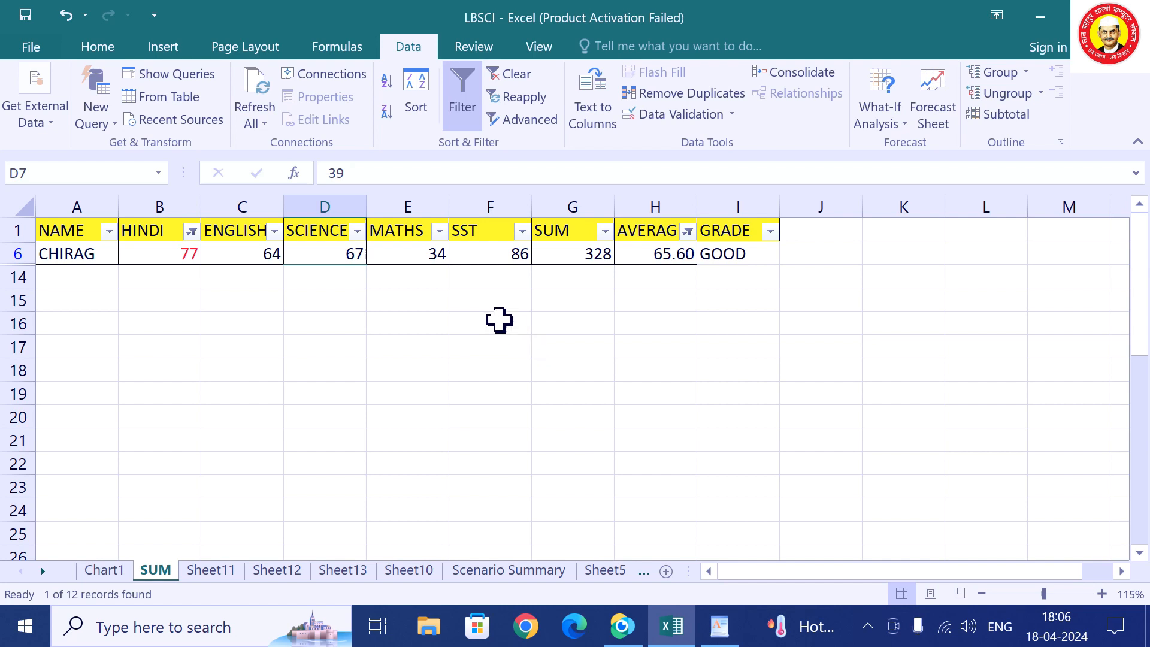
Clear both the AVERAGE and HINDI filters so all twelve rows show.
{"action": "left_click", "coordinate": [689, 233]}
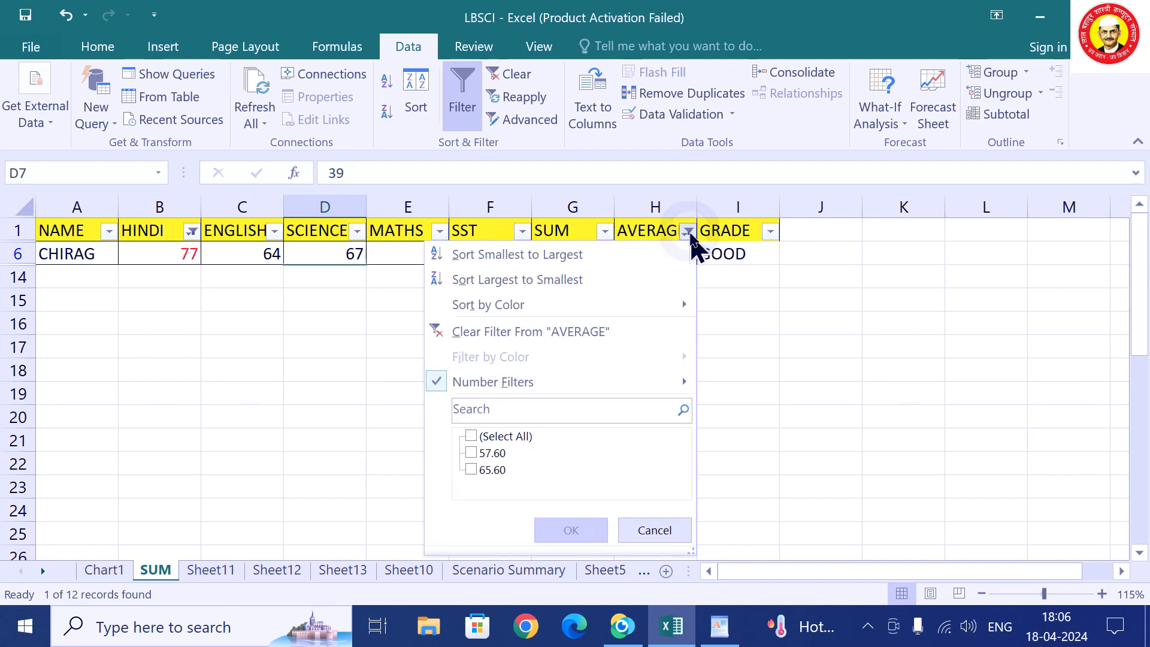
{"action": "left_click", "coordinate": [600, 332]}
{"action": "left_click", "coordinate": [192, 232]}
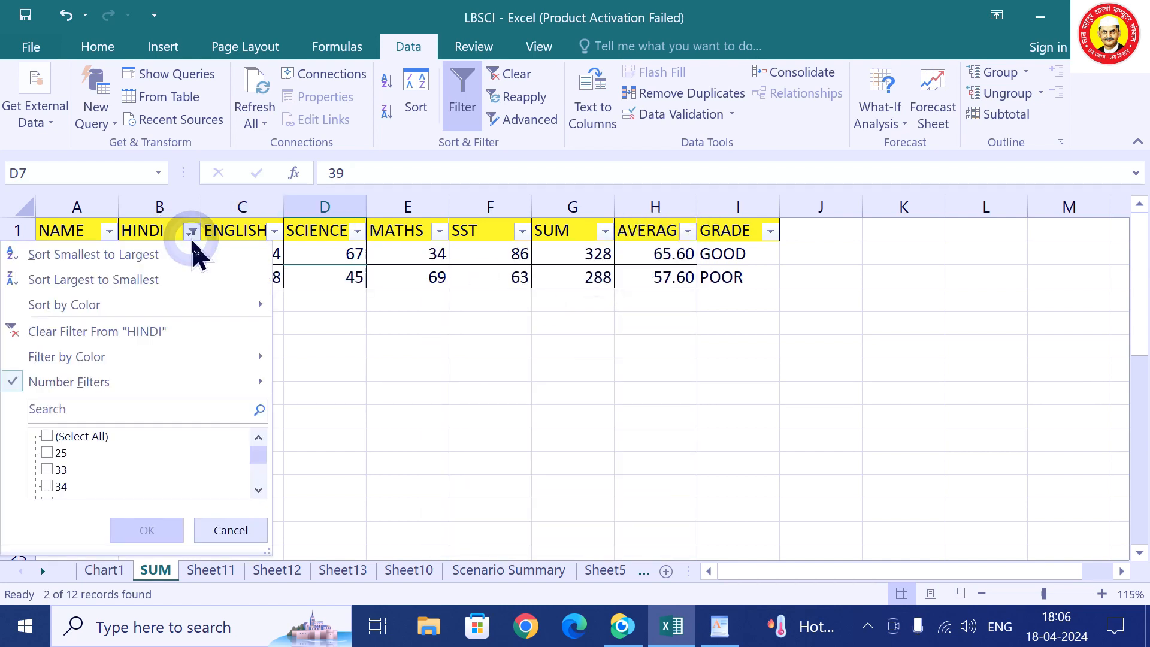
{"action": "left_click", "coordinate": [167, 329]}
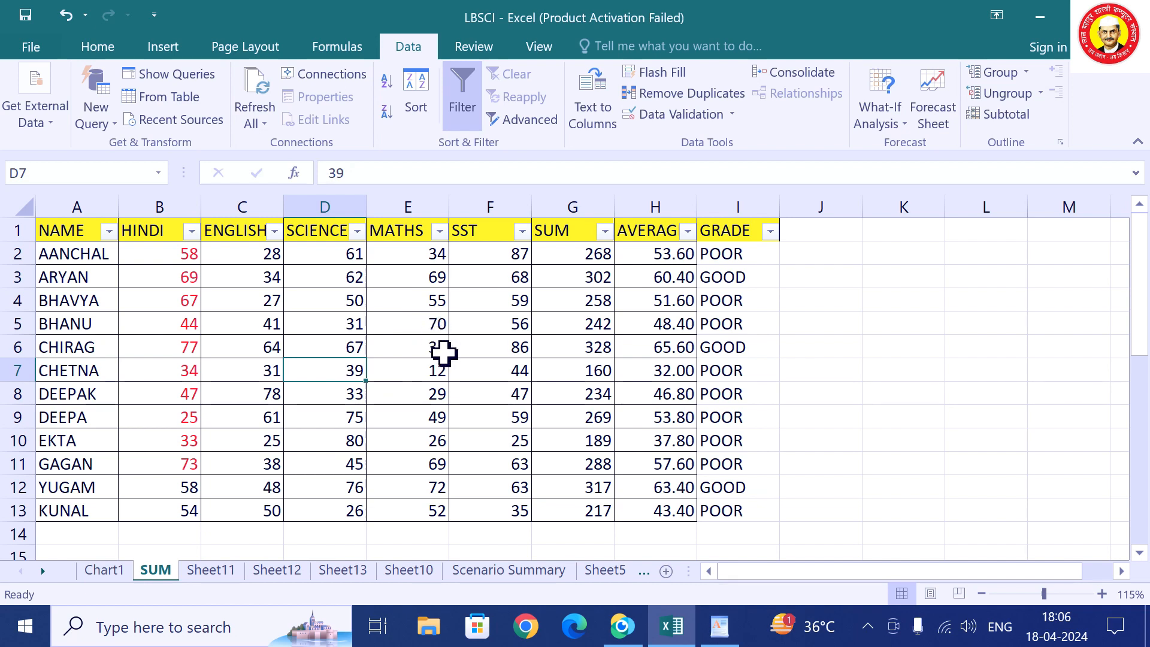
Turn off AutoFilter on the marks table.
{"action": "left_click", "coordinate": [429, 322]}
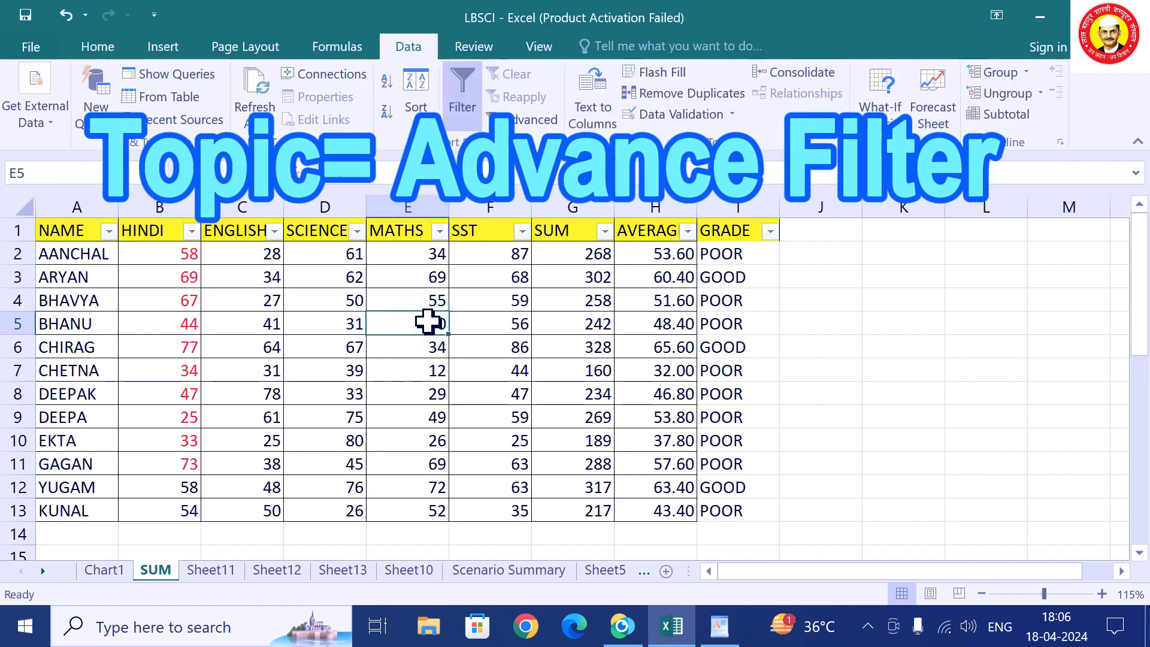
{"action": "left_click", "coordinate": [275, 353]}
{"action": "left_click", "coordinate": [395, 350]}
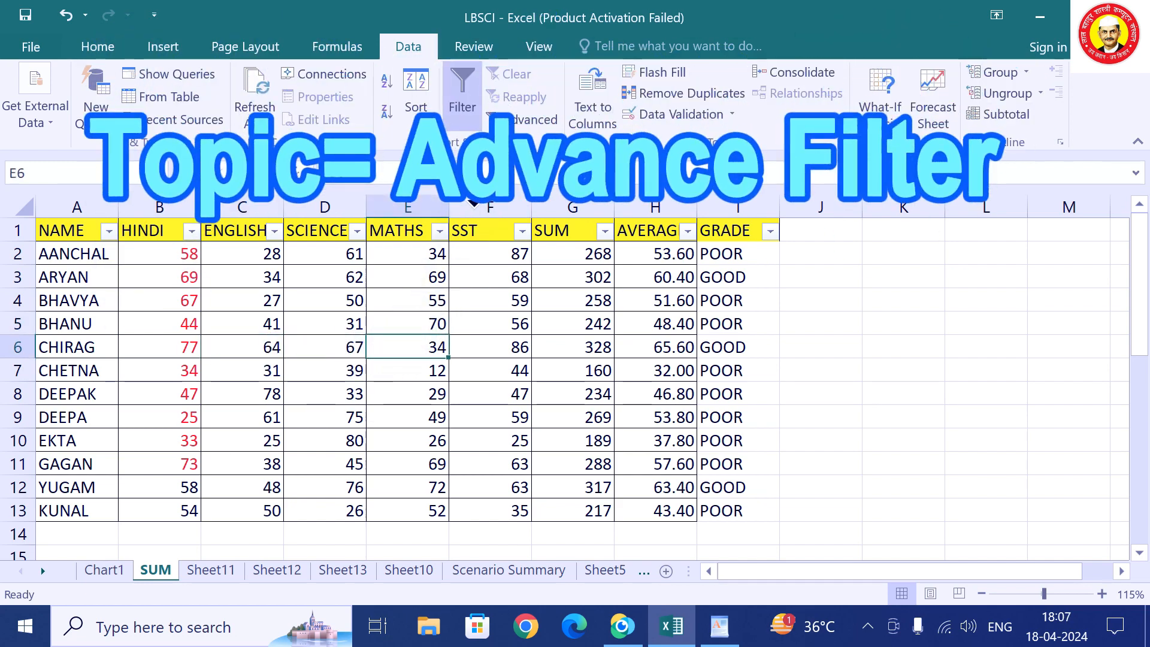
{"action": "left_click", "coordinate": [463, 99]}
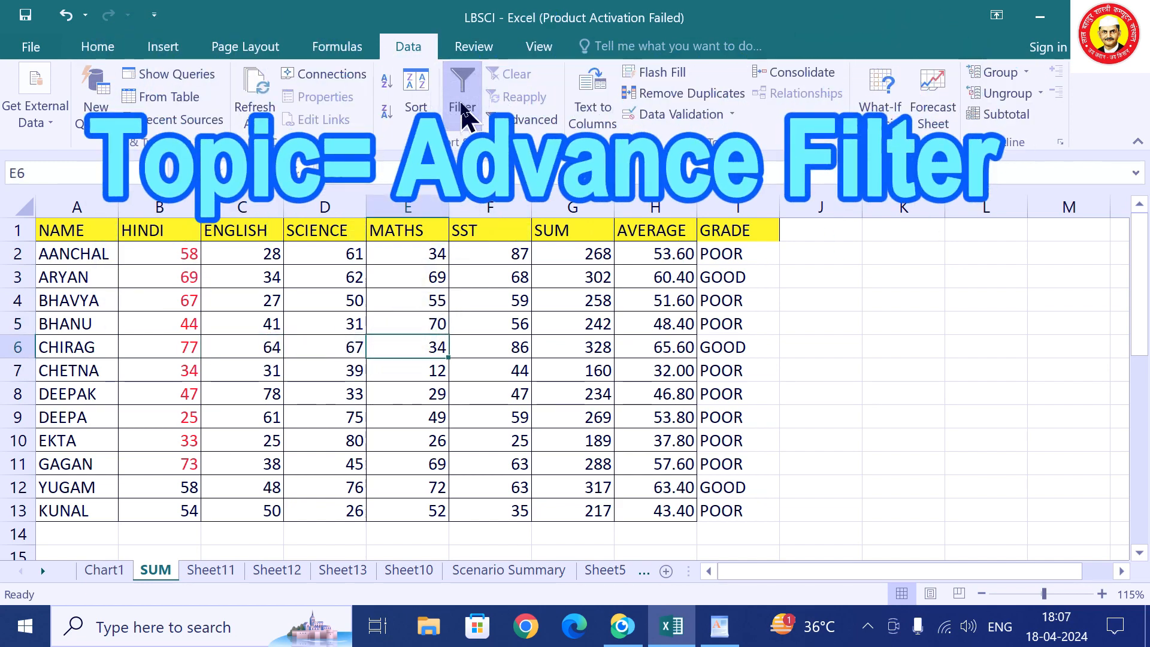
Copy the header row 1 into row 15.
{"action": "left_click", "coordinate": [18, 232]}
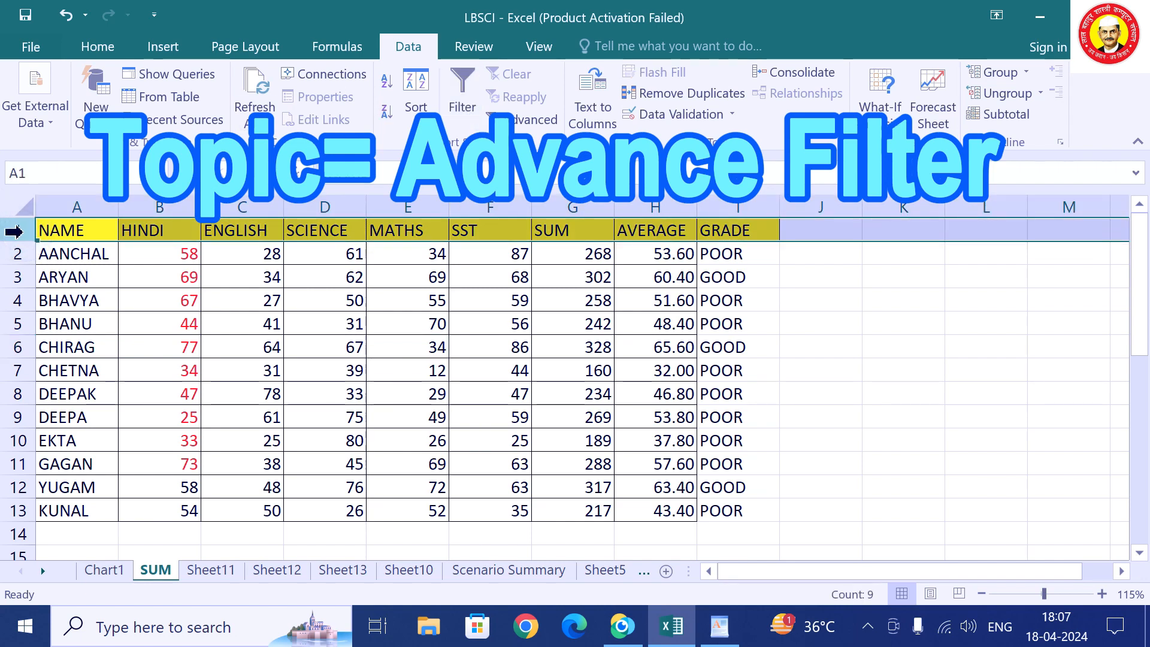
{"action": "key", "text": "ctrl+c"}
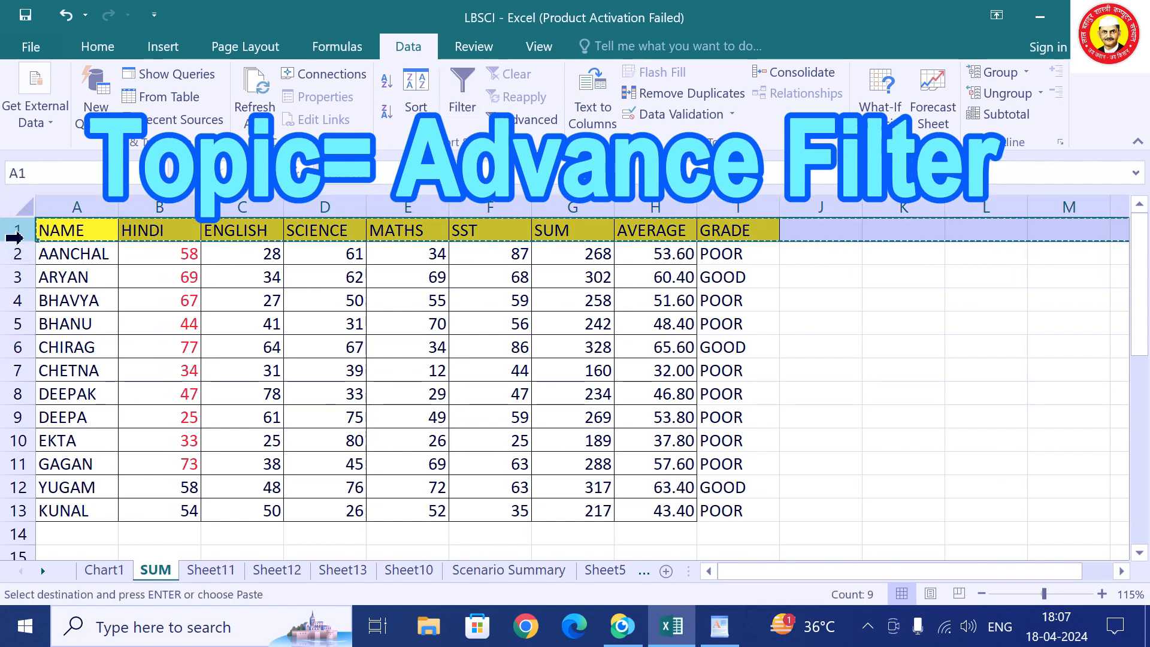
{"action": "scroll", "coordinate": [72, 418], "scroll_direction": "down", "scroll_amount": 2}
{"action": "left_click", "coordinate": [11, 421]}
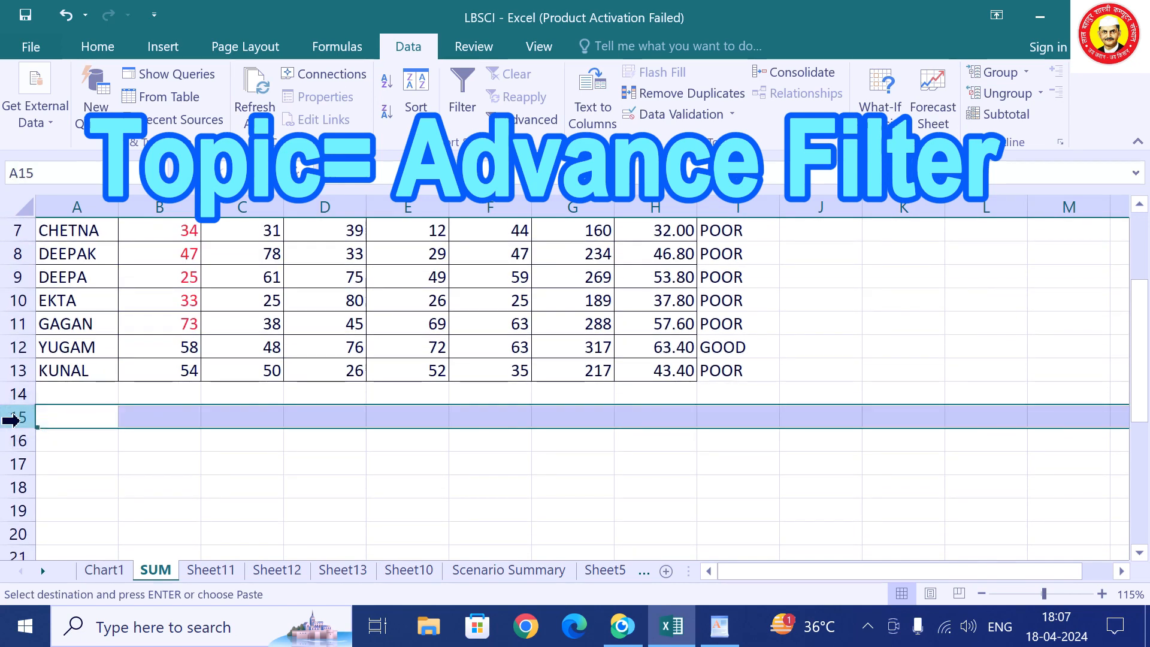
{"action": "key", "text": "ctrl+v"}
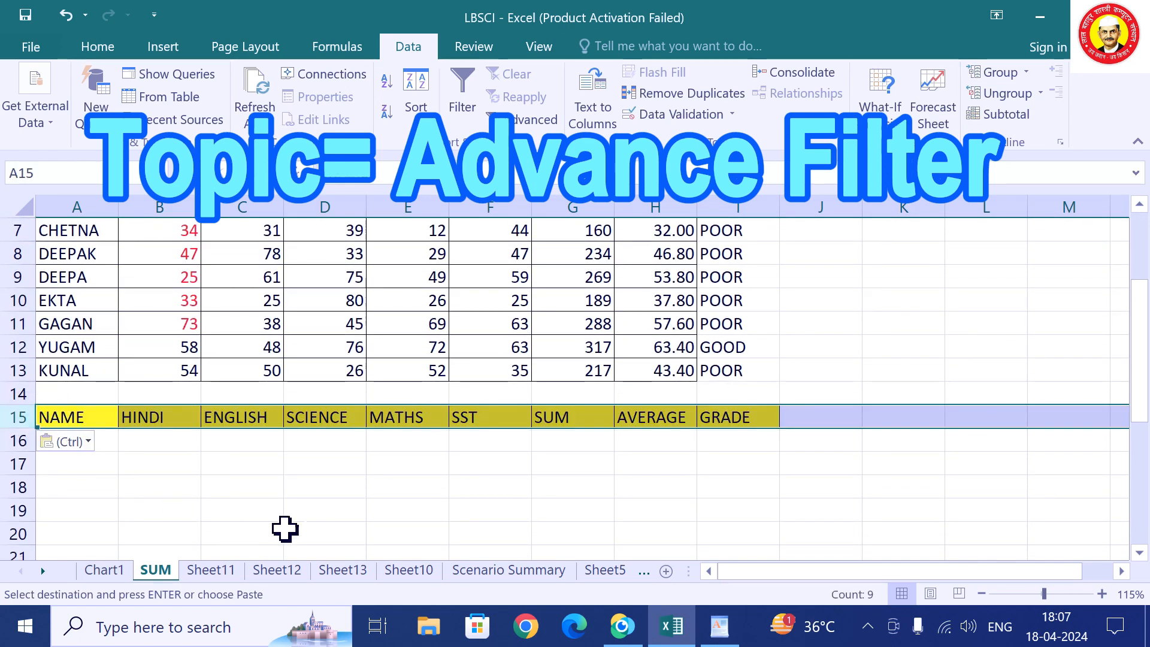
{"action": "left_click", "coordinate": [341, 488]}
{"action": "scroll", "coordinate": [426, 450], "scroll_direction": "up", "scroll_amount": 2}
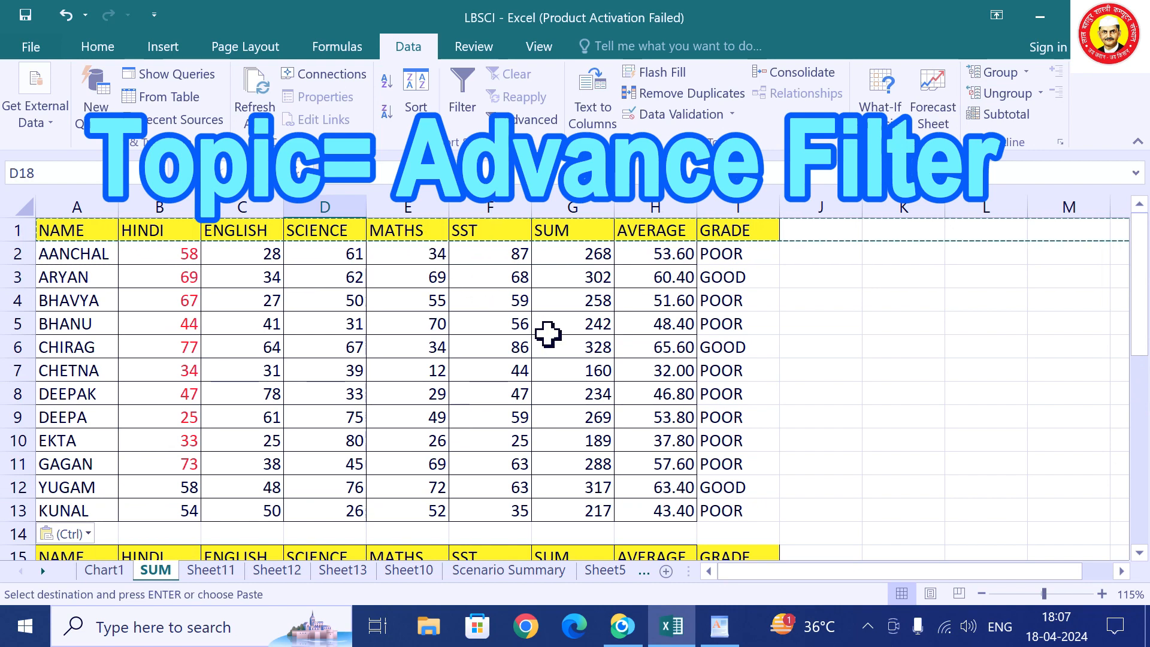
{"action": "scroll", "coordinate": [581, 347], "scroll_direction": "down", "scroll_amount": 1}
{"action": "key", "text": "Escape"}
{"action": "scroll", "coordinate": [582, 346], "scroll_direction": "down", "scroll_amount": 2}
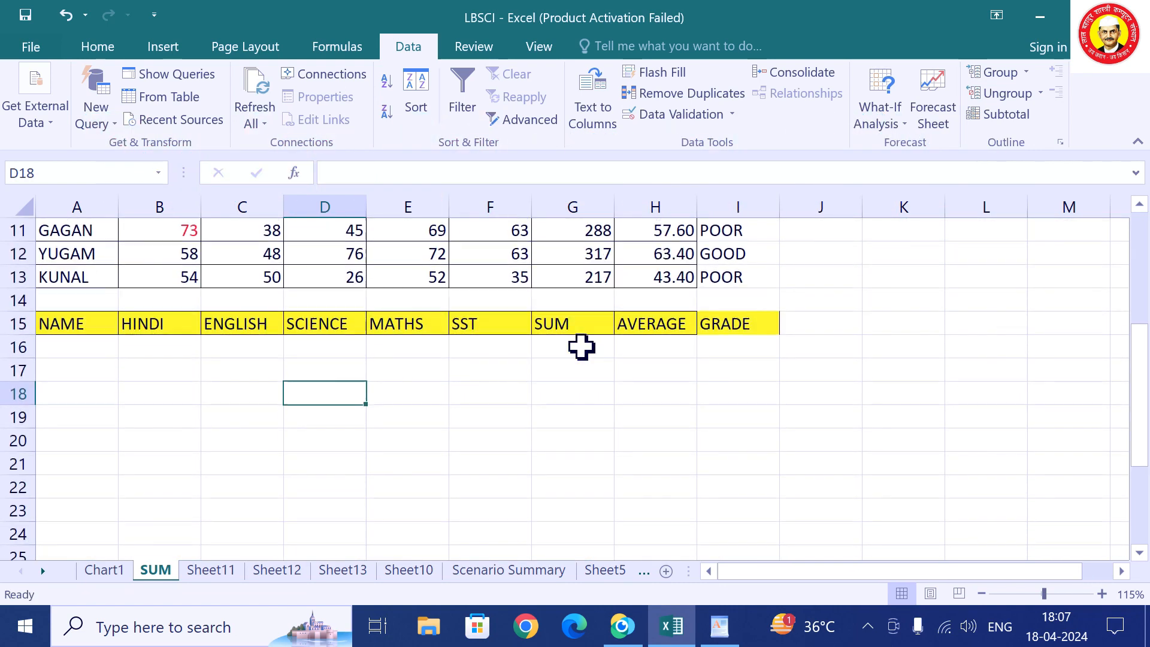
Enter criteria >=60 under AVERAGE in H16 and >60 under HINDI in B16.
{"action": "left_click", "coordinate": [644, 350]}
{"action": "type", "text": ">=60"}
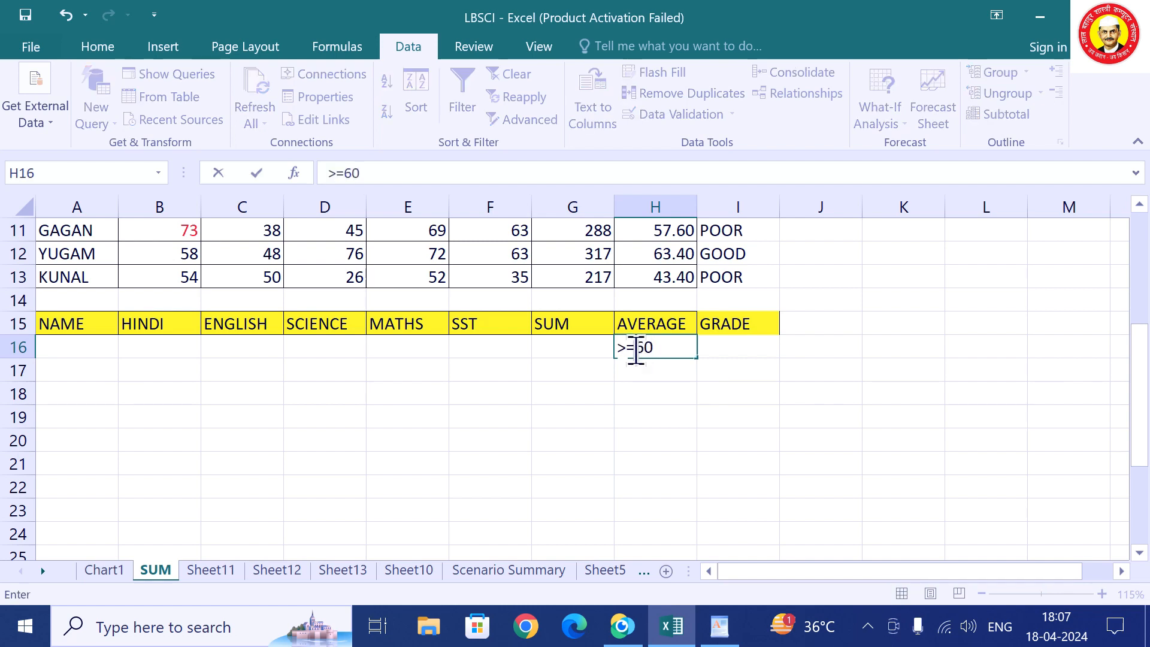
{"action": "left_click", "coordinate": [157, 355]}
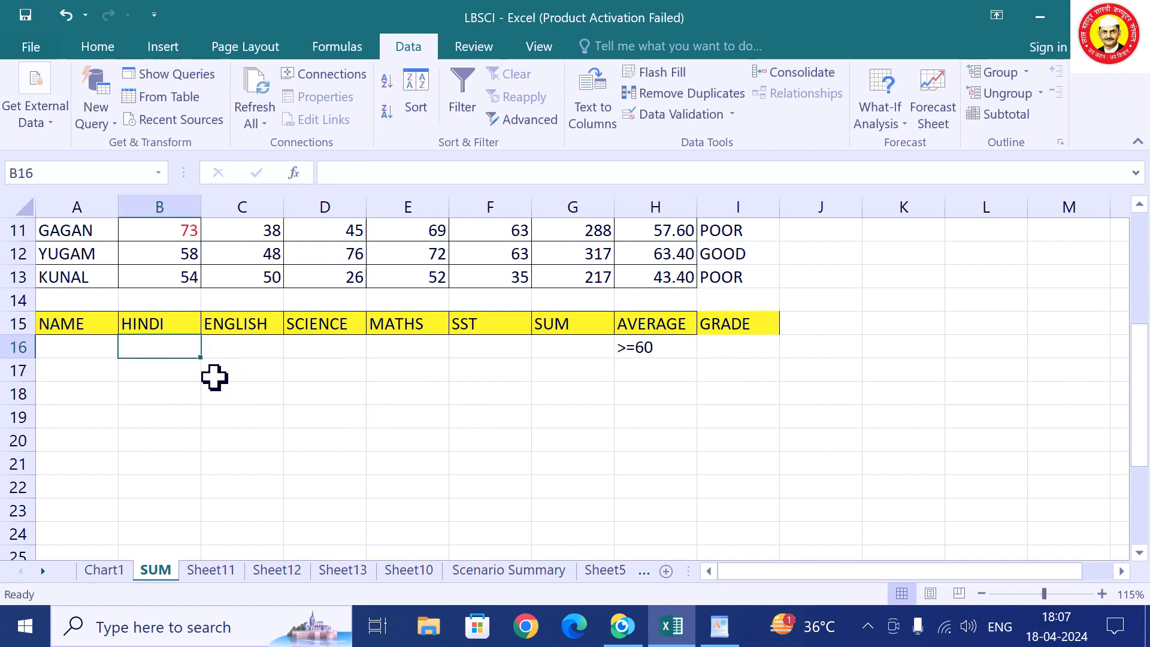
{"action": "type", "text": ">60"}
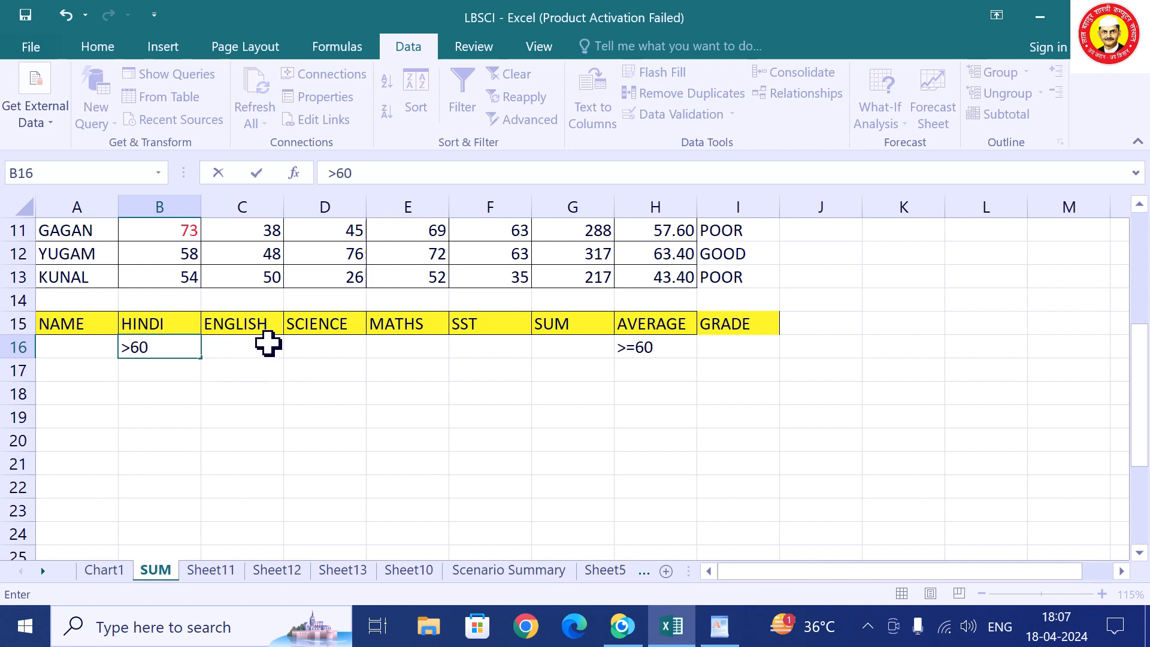
{"action": "left_click", "coordinate": [265, 483]}
{"action": "scroll", "coordinate": [349, 378], "scroll_direction": "up", "scroll_amount": 4}
{"action": "left_click", "coordinate": [270, 326]}
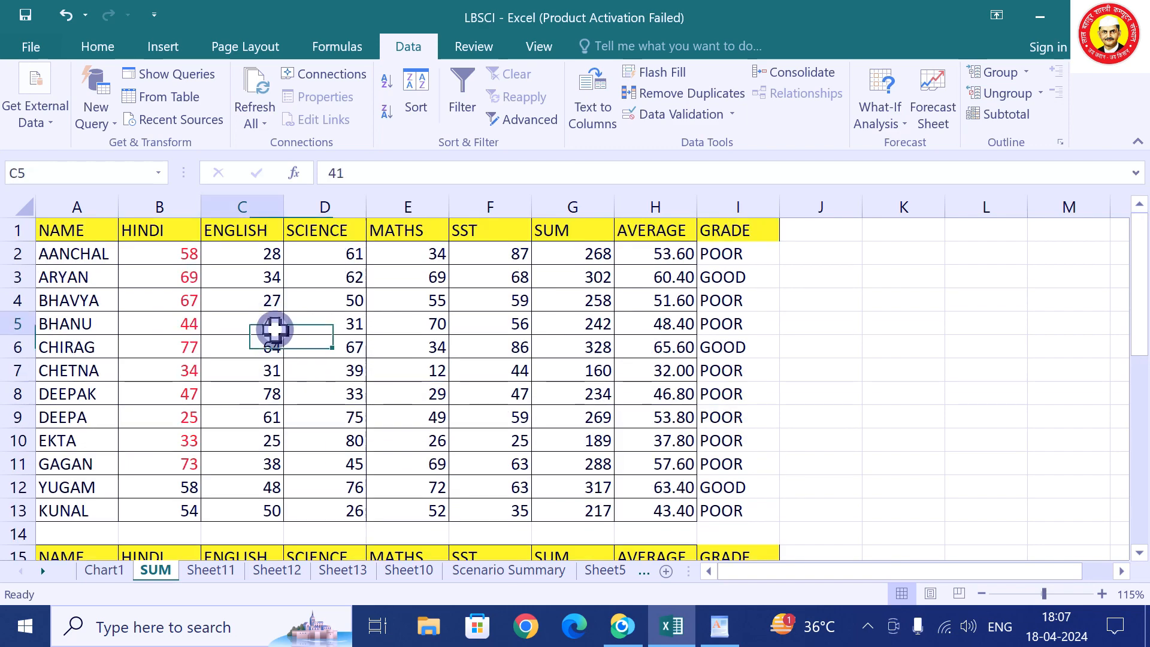
{"action": "left_click", "coordinate": [517, 119]}
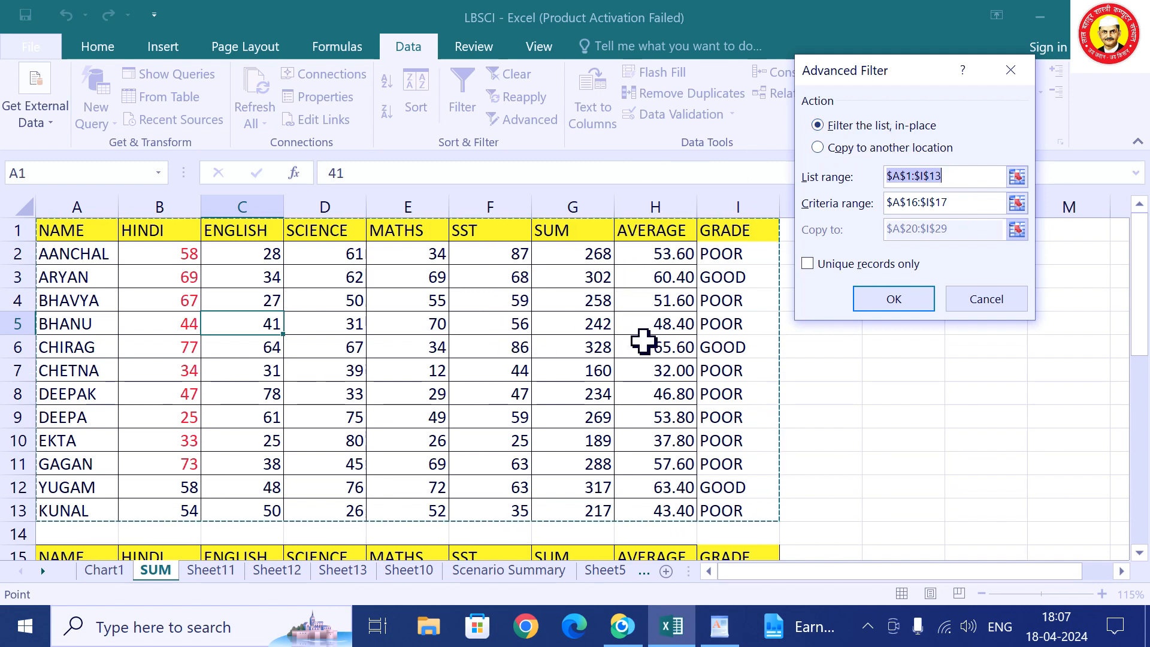
{"action": "left_click", "coordinate": [818, 148]}
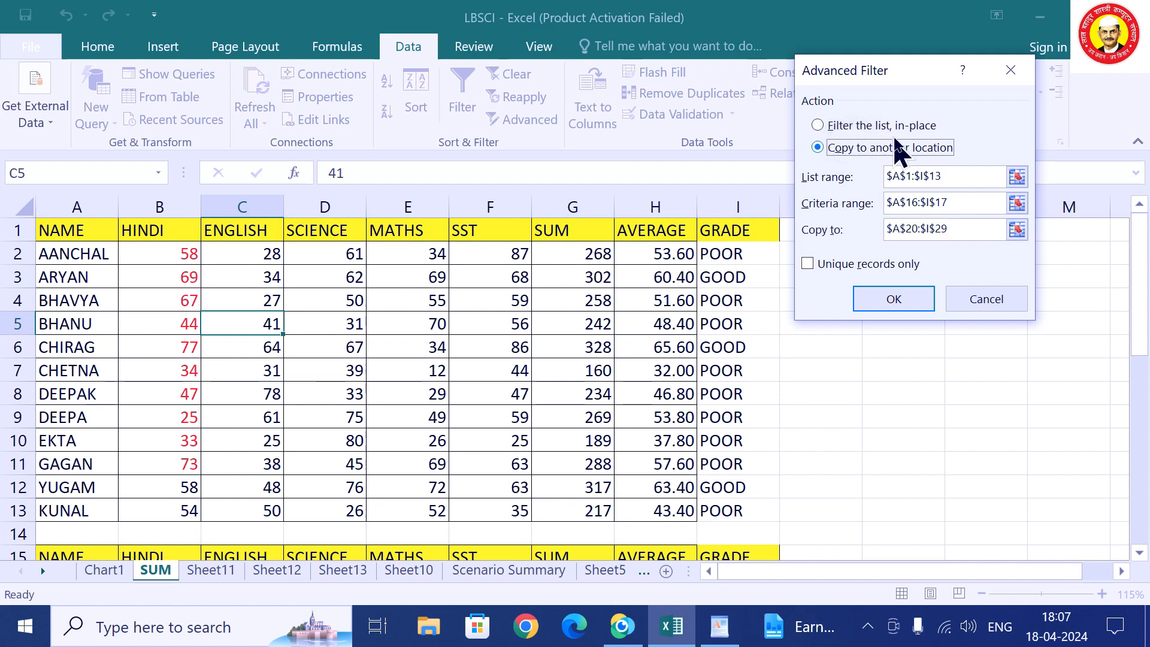
{"action": "left_click", "coordinate": [1017, 177]}
{"action": "left_click_drag", "start_coordinate": [97, 234], "coordinate": [719, 513]}
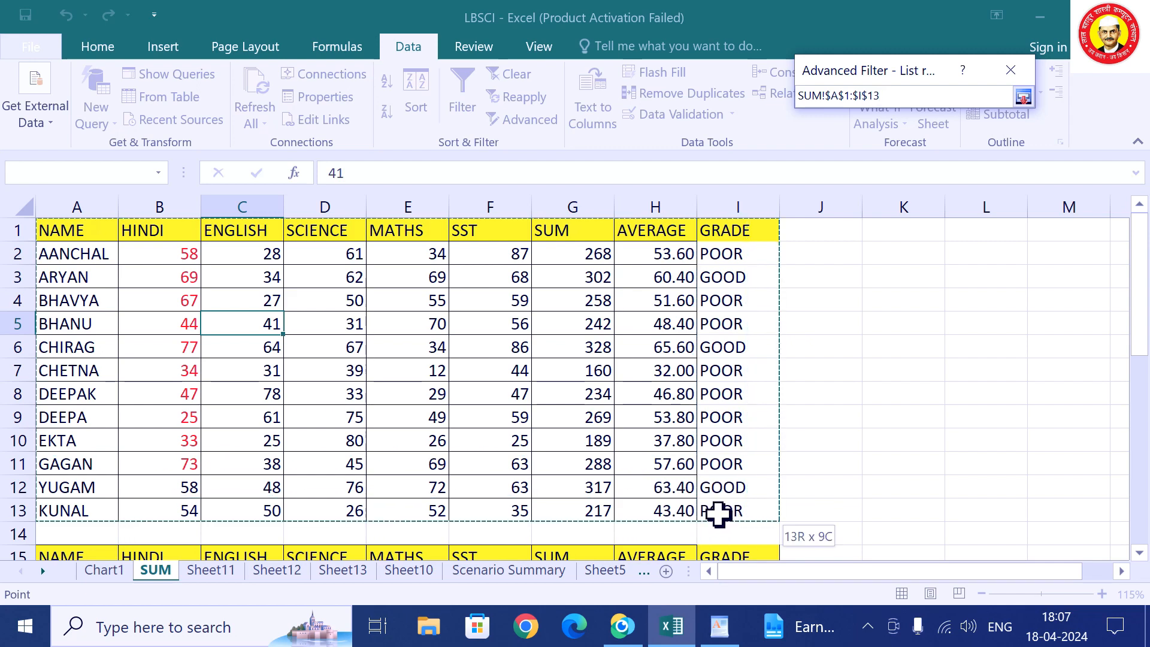
{"action": "left_click", "coordinate": [1024, 96]}
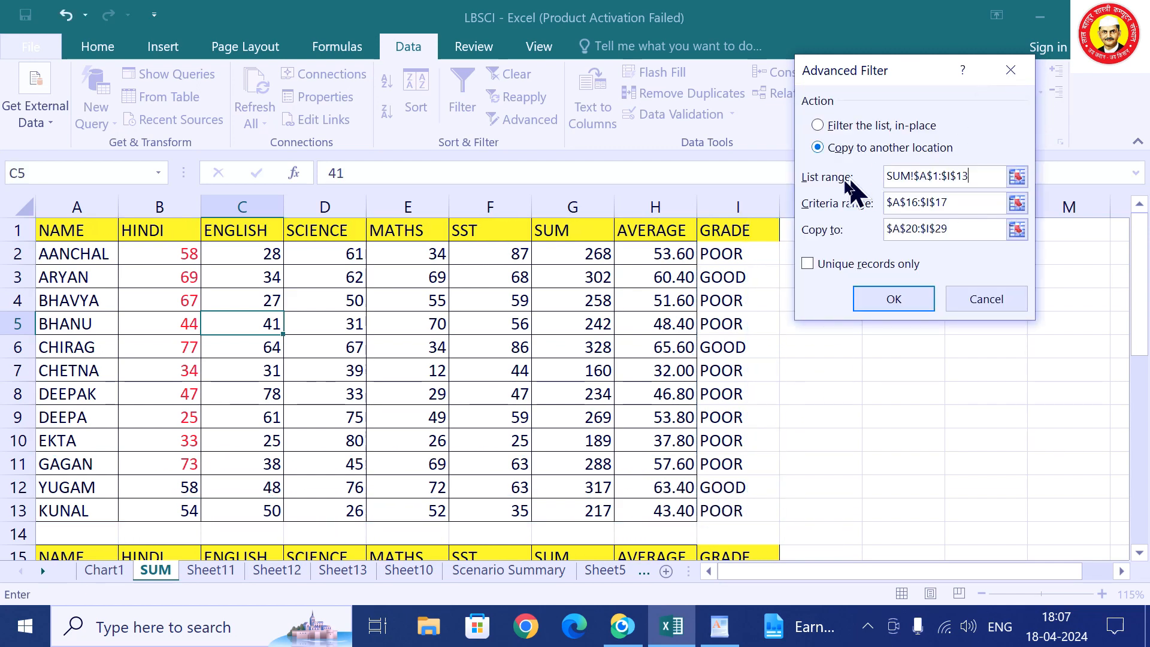
{"action": "left_click", "coordinate": [1017, 203]}
{"action": "scroll", "coordinate": [1018, 198], "scroll_direction": "down", "scroll_amount": 1}
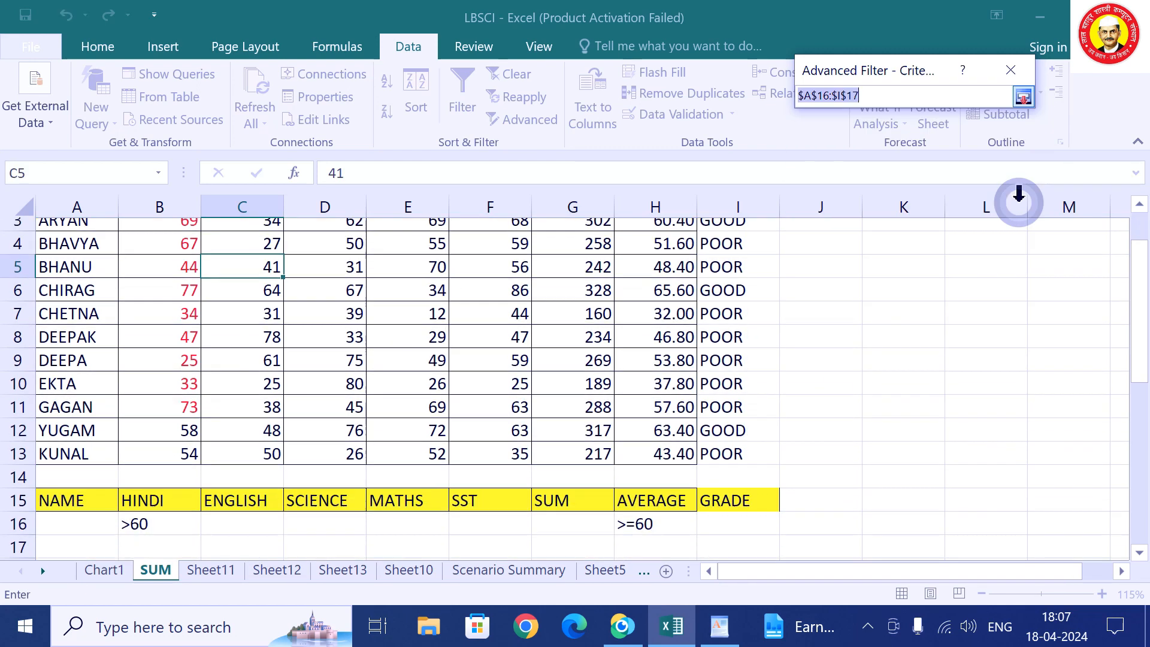
{"action": "left_click_drag", "start_coordinate": [103, 488], "coordinate": [732, 521]}
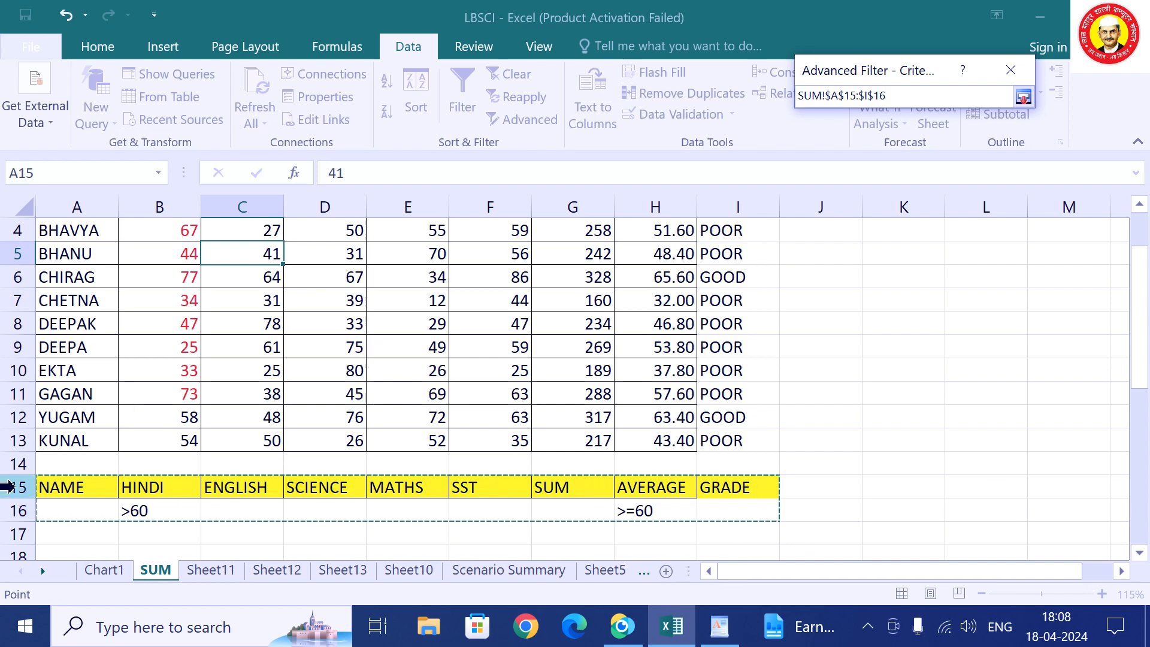
{"action": "left_click", "coordinate": [1024, 96]}
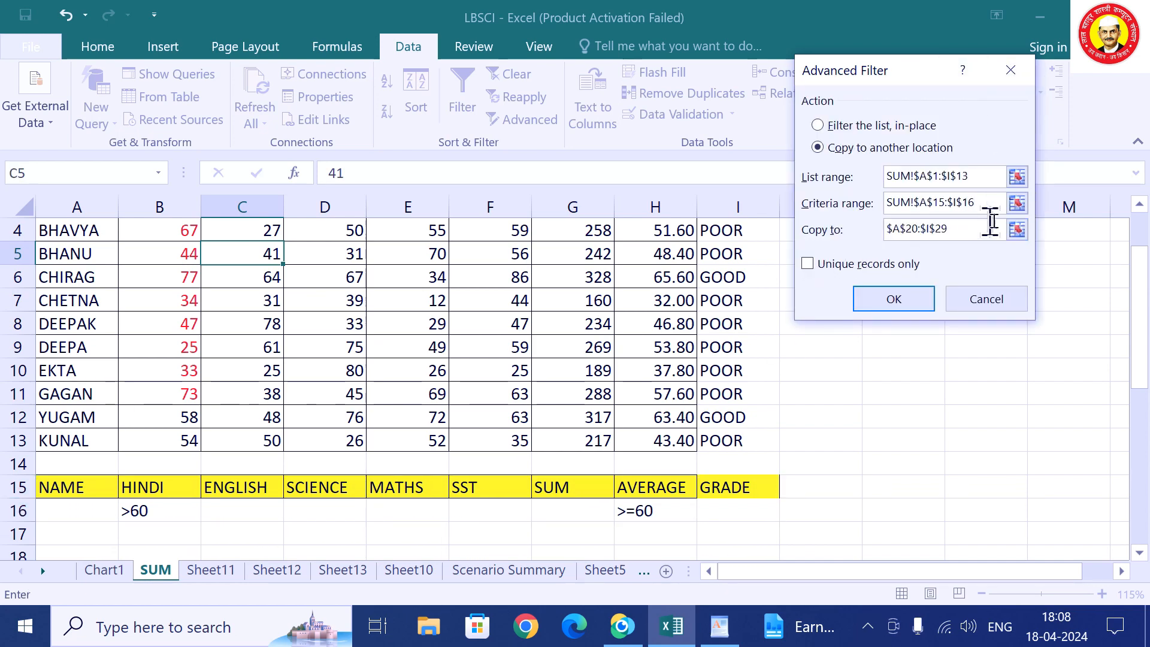
{"action": "left_click", "coordinate": [1018, 230]}
{"action": "scroll", "coordinate": [582, 348], "scroll_direction": "up", "scroll_amount": 2}
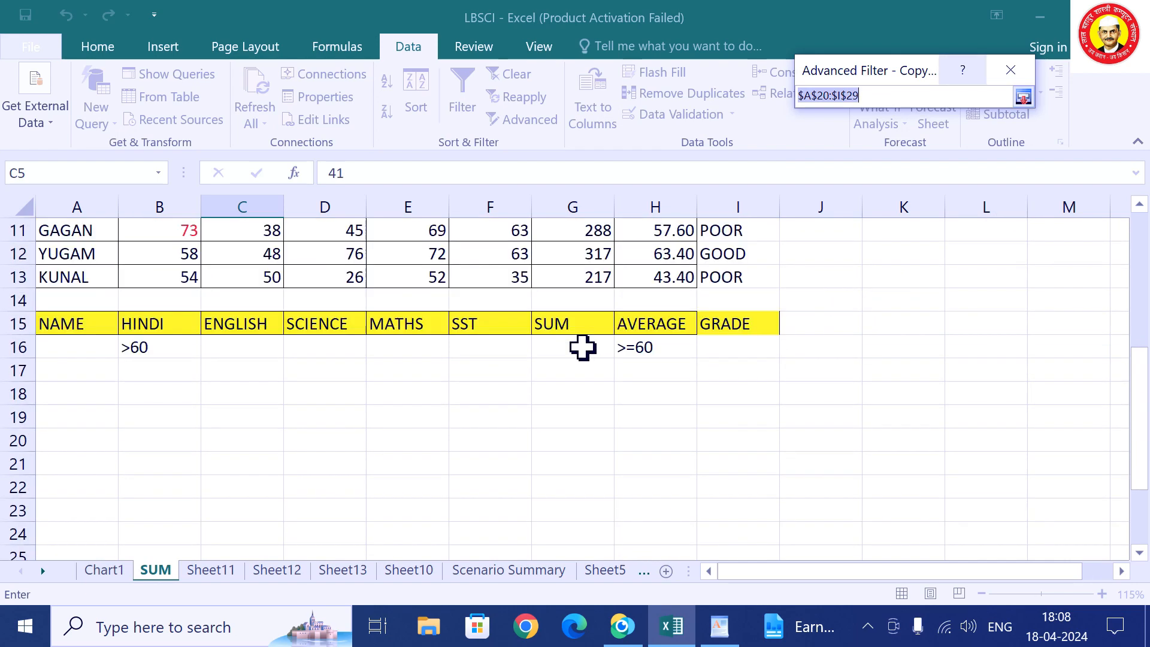
{"action": "left_click_drag", "start_coordinate": [56, 403], "coordinate": [746, 496]}
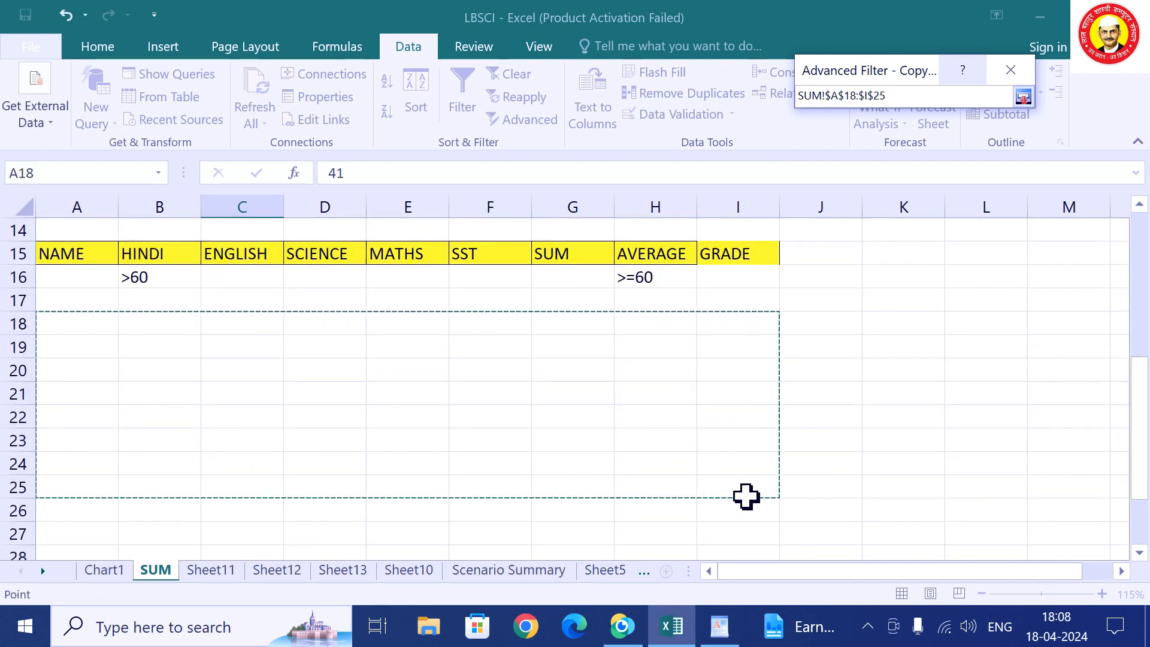
{"action": "left_click", "coordinate": [1024, 97]}
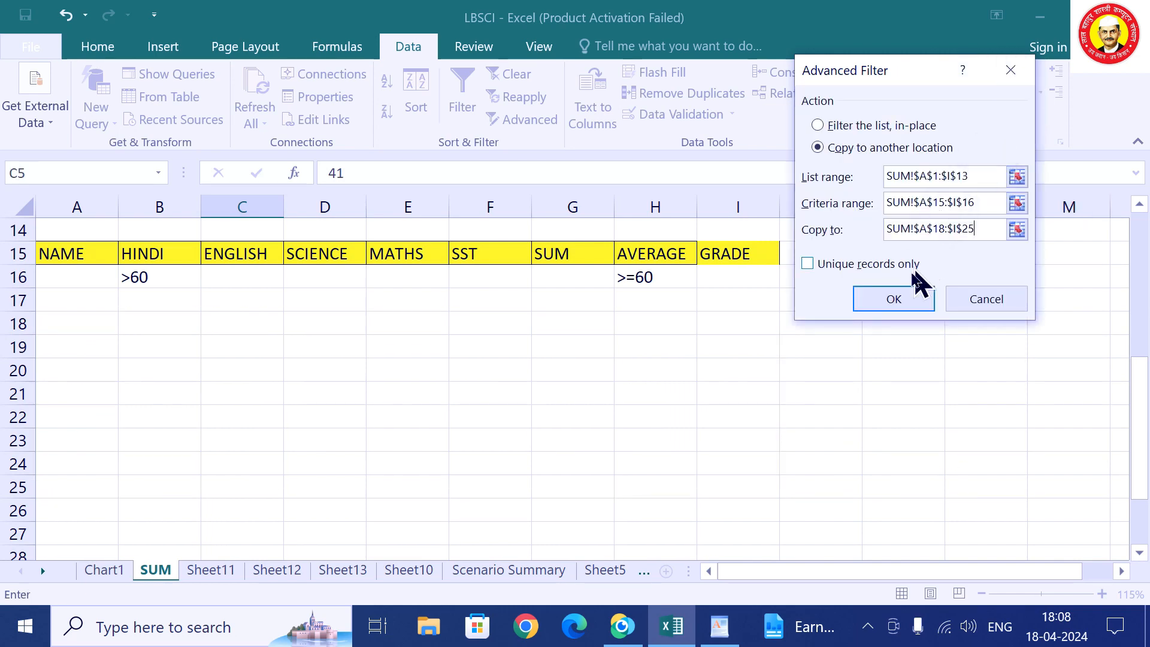
{"action": "left_click", "coordinate": [892, 300]}
{"action": "scroll", "coordinate": [888, 305], "scroll_direction": "down", "scroll_amount": 1}
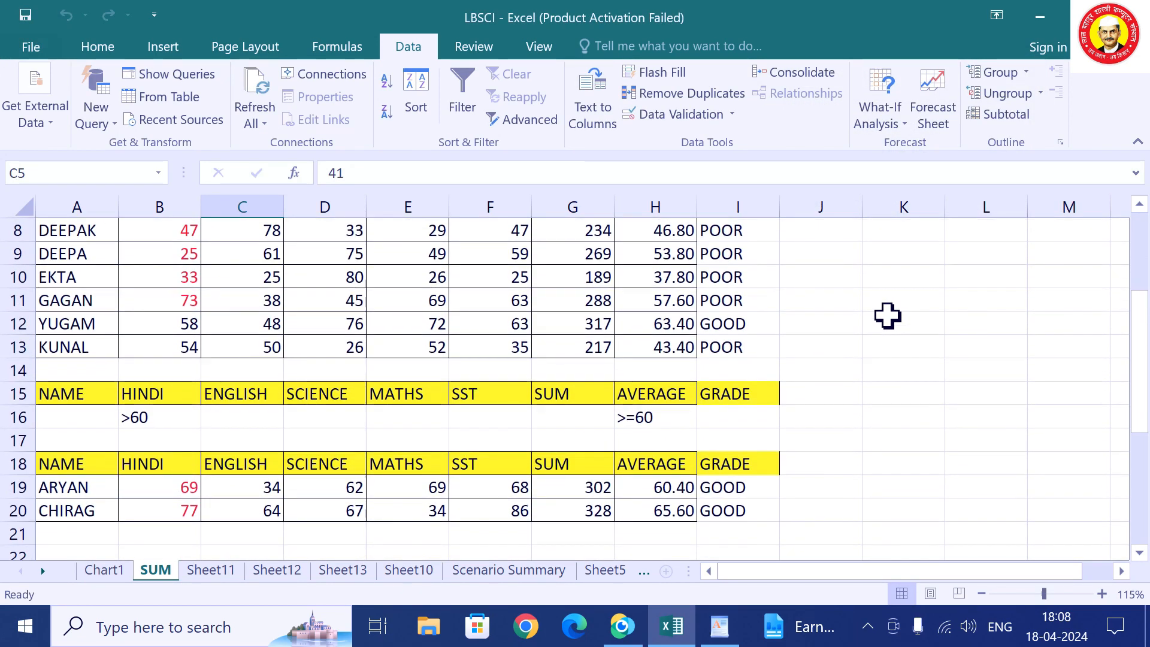
{"action": "scroll", "coordinate": [779, 333], "scroll_direction": "up", "scroll_amount": 2}
{"action": "scroll", "coordinate": [687, 283], "scroll_direction": "up", "scroll_amount": 1}
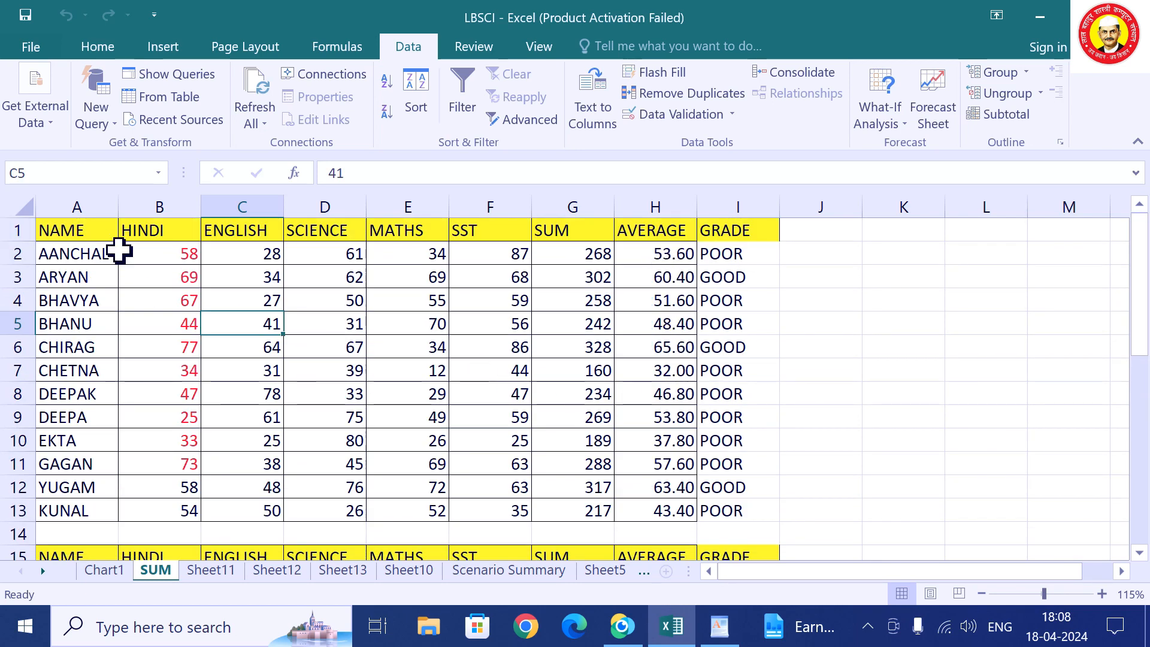
{"action": "scroll", "coordinate": [366, 527], "scroll_direction": "down", "scroll_amount": 1}
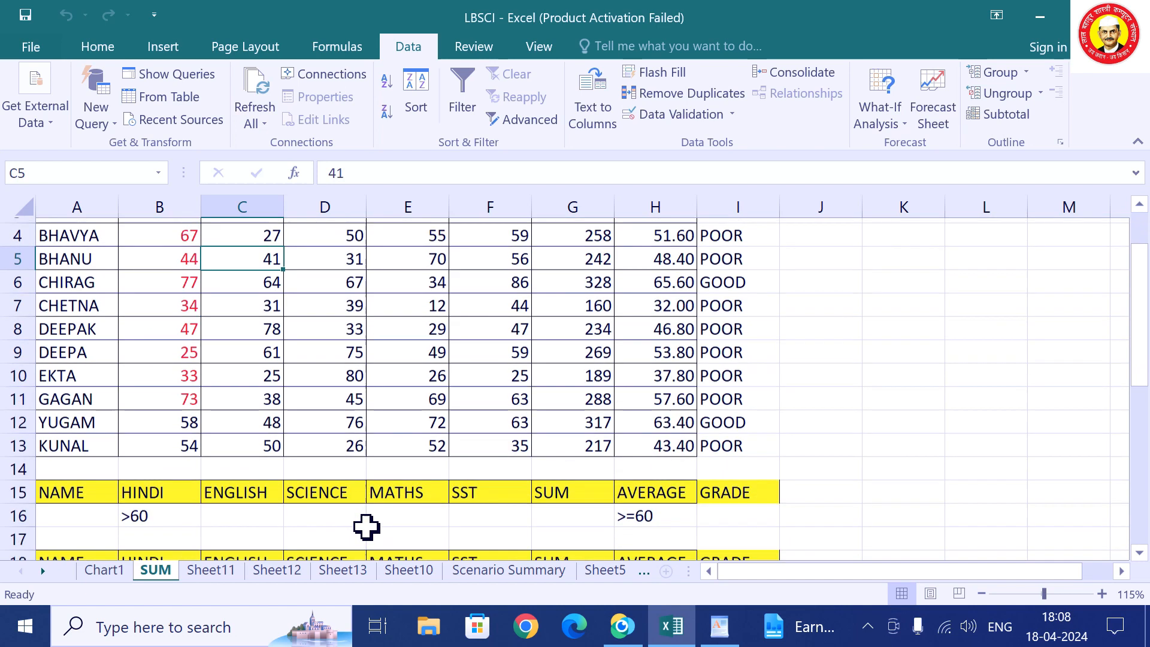
{"action": "scroll", "coordinate": [240, 494], "scroll_direction": "down", "scroll_amount": 3}
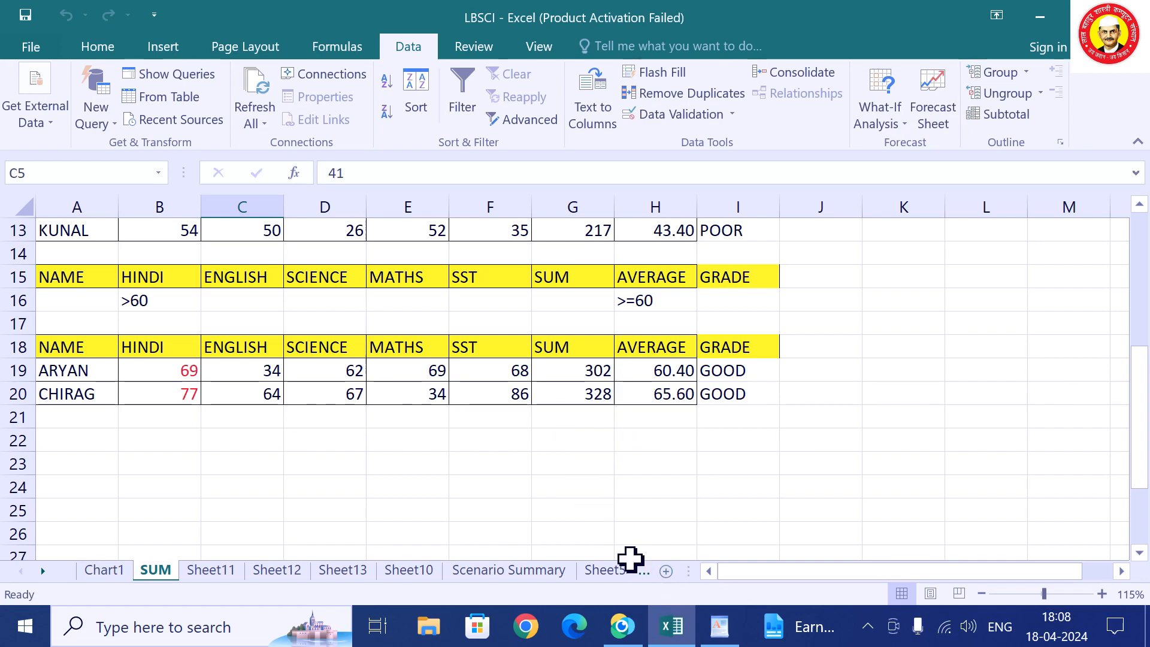
{"action": "scroll", "coordinate": [601, 527], "scroll_direction": "down", "scroll_amount": 1}
{"action": "left_click", "coordinate": [488, 393]}
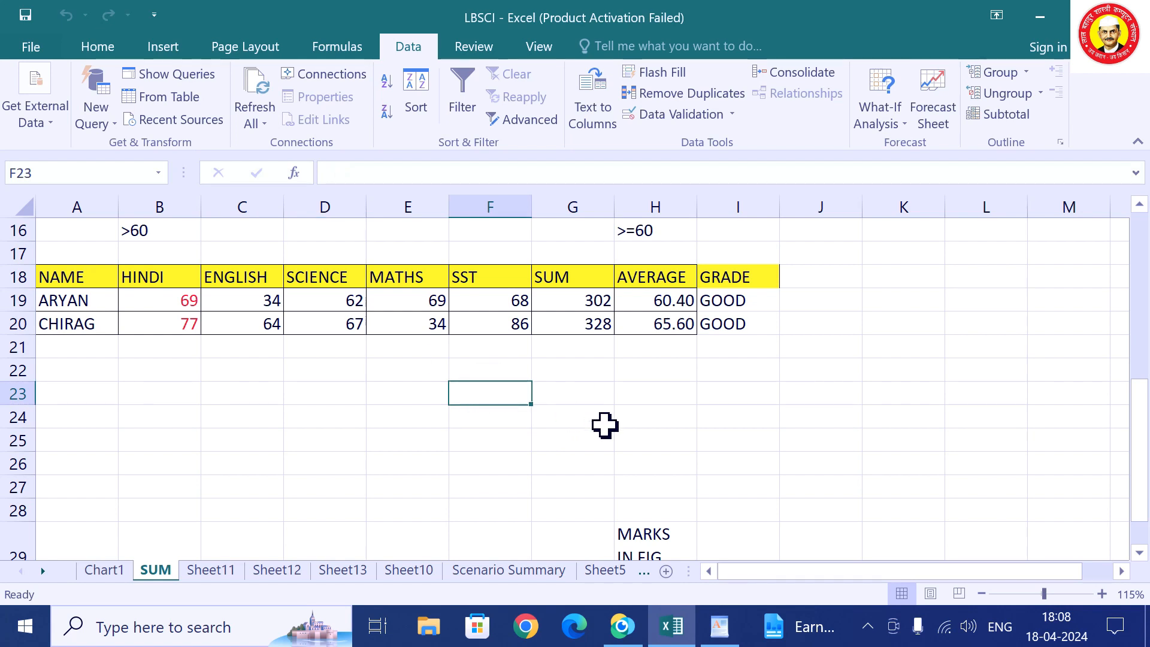
Type 'NAME HINDI ENG MATH' into F23 and adjust column F's width.
{"action": "type", "text": "N"}
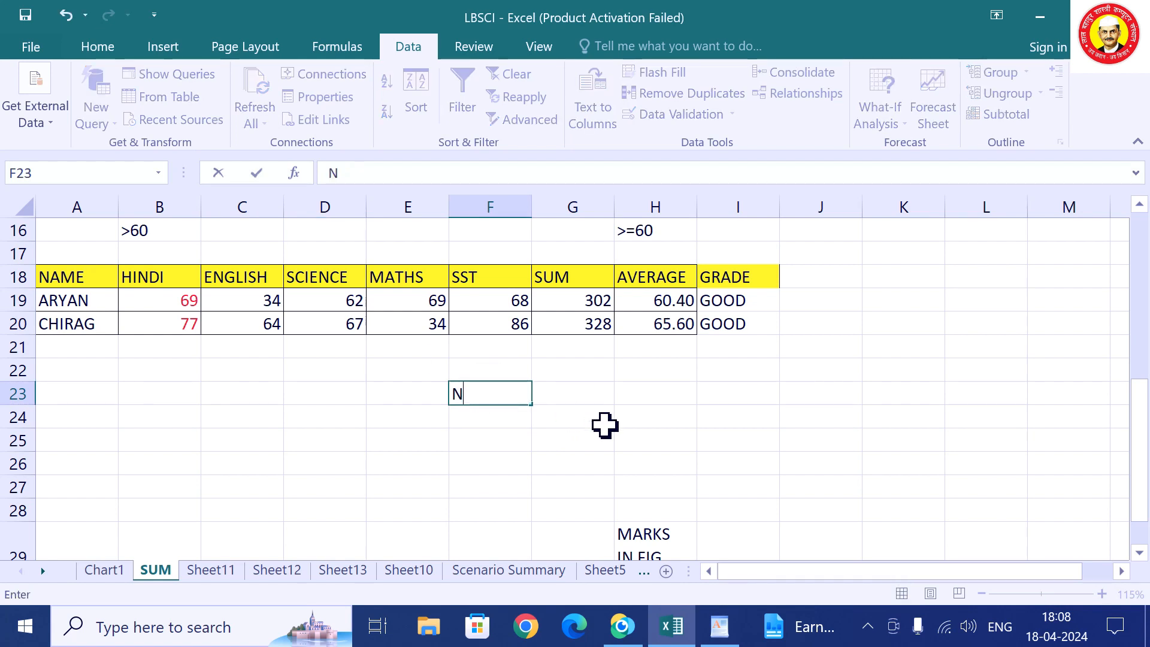
{"action": "type", "text": "AME HINDI ENG MATH"}
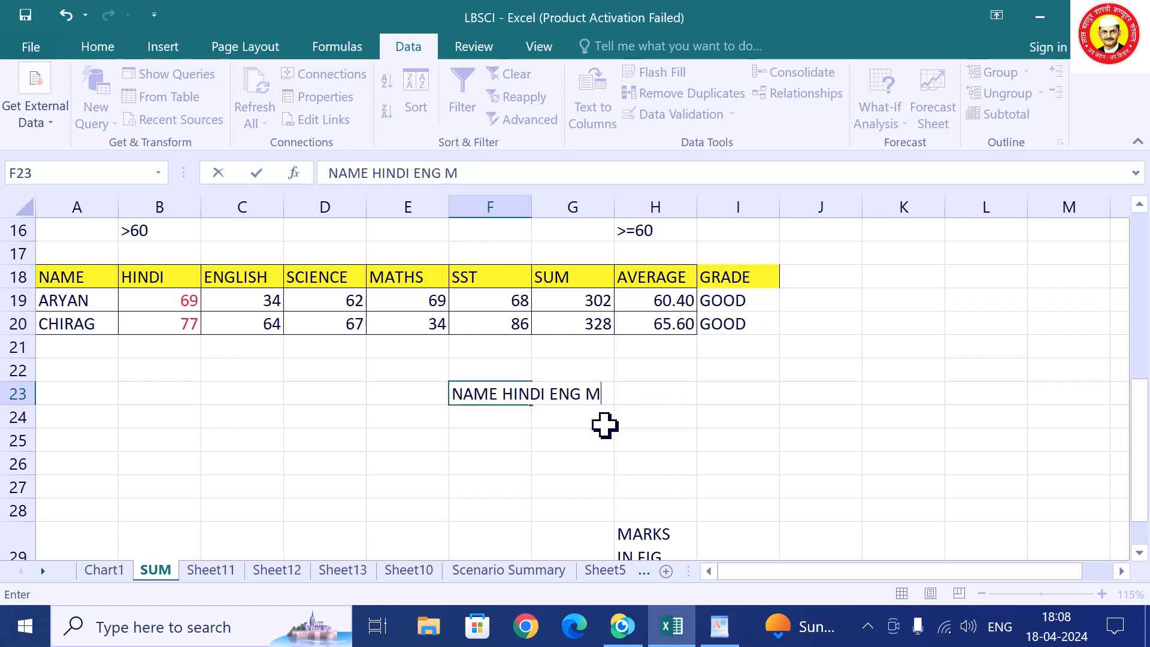
{"action": "left_click", "coordinate": [585, 507]}
{"action": "left_click", "coordinate": [488, 393]}
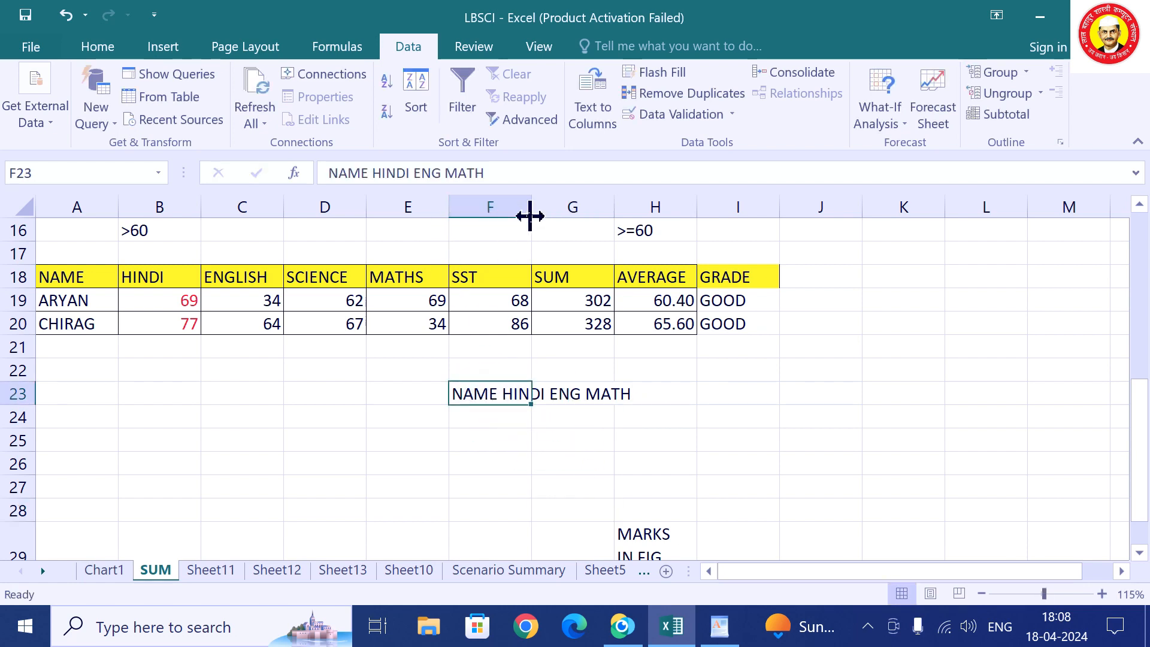
{"action": "left_click_drag", "start_coordinate": [530, 205], "coordinate": [550, 259]}
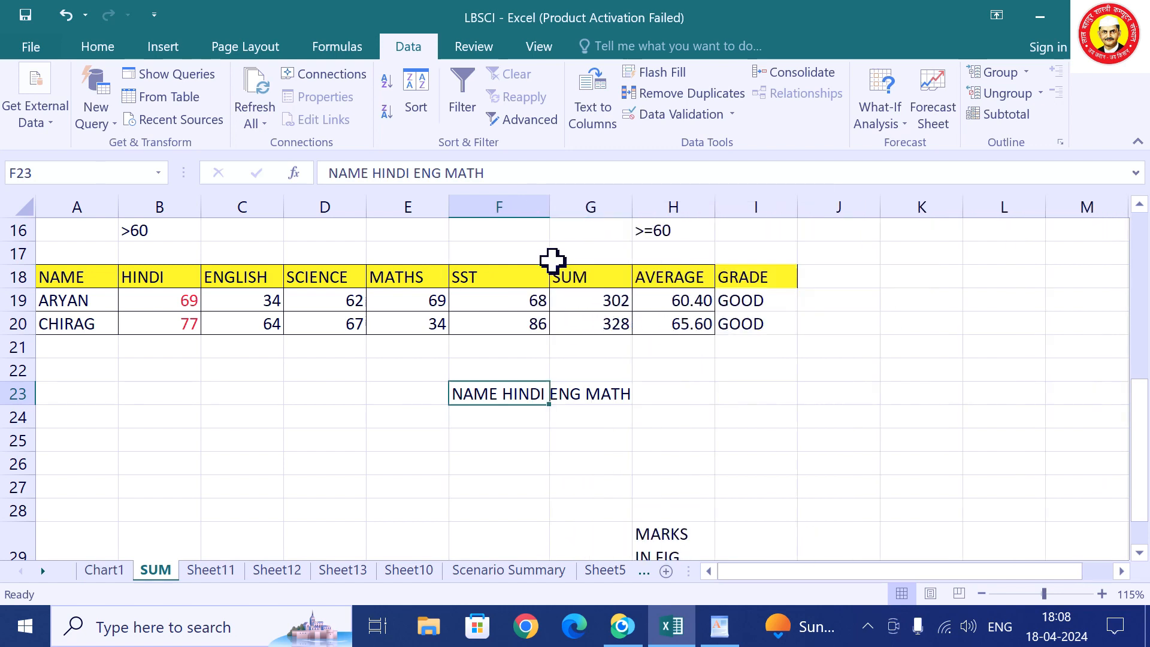
{"action": "left_click", "coordinate": [658, 473]}
{"action": "left_click", "coordinate": [519, 393]}
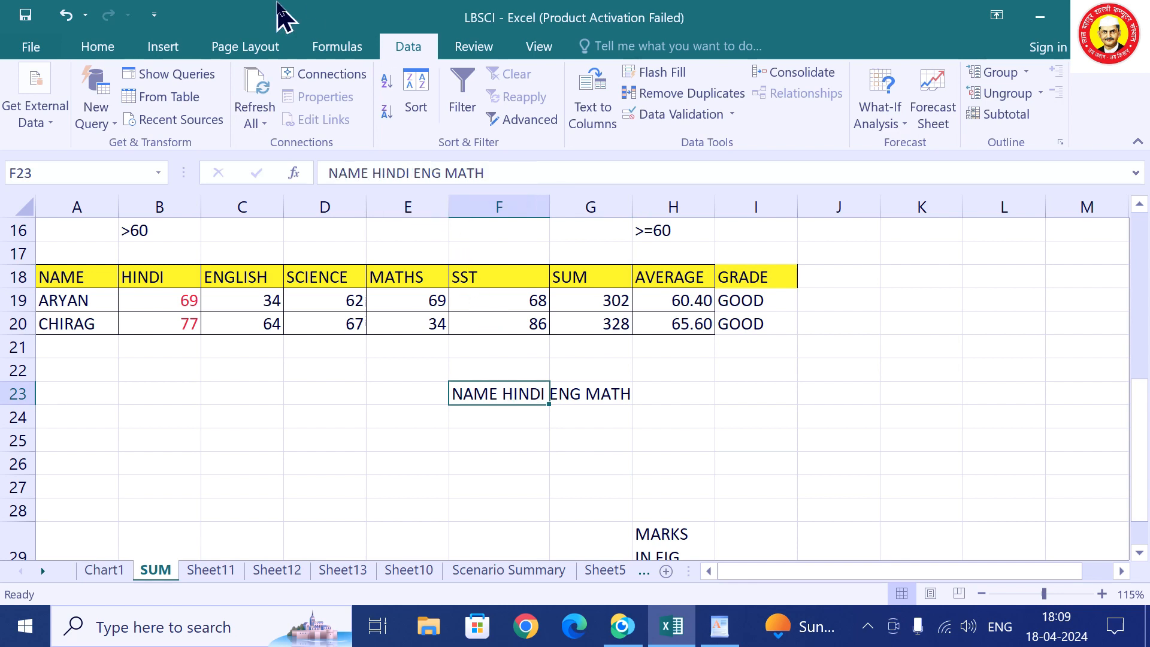
{"action": "left_click", "coordinate": [590, 401]}
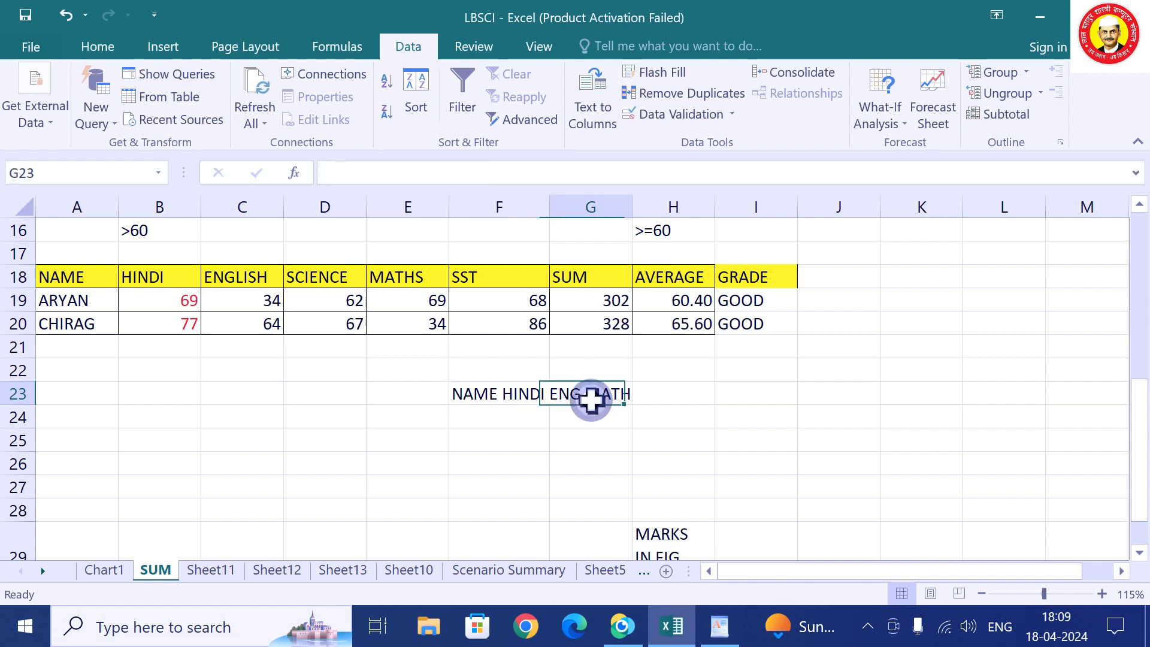
{"action": "left_click", "coordinate": [483, 395]}
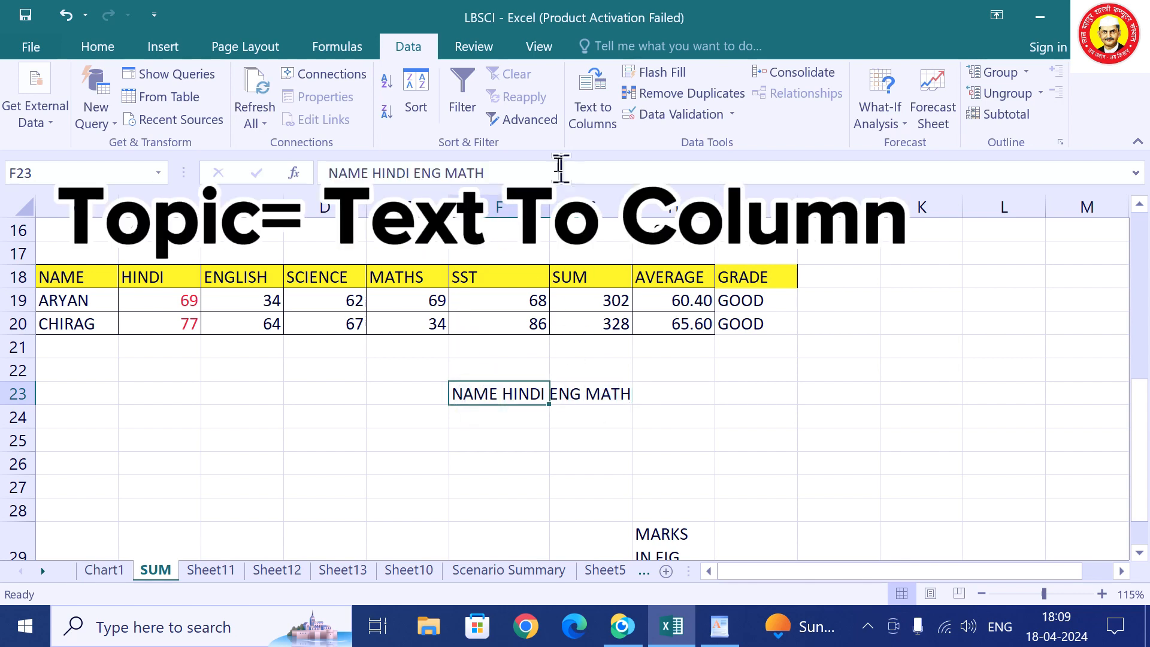
Split F23 with fixed-width Text to Columns into NAME, HINDI, ENG, MATH across F23:I23.
{"action": "left_click", "coordinate": [616, 136]}
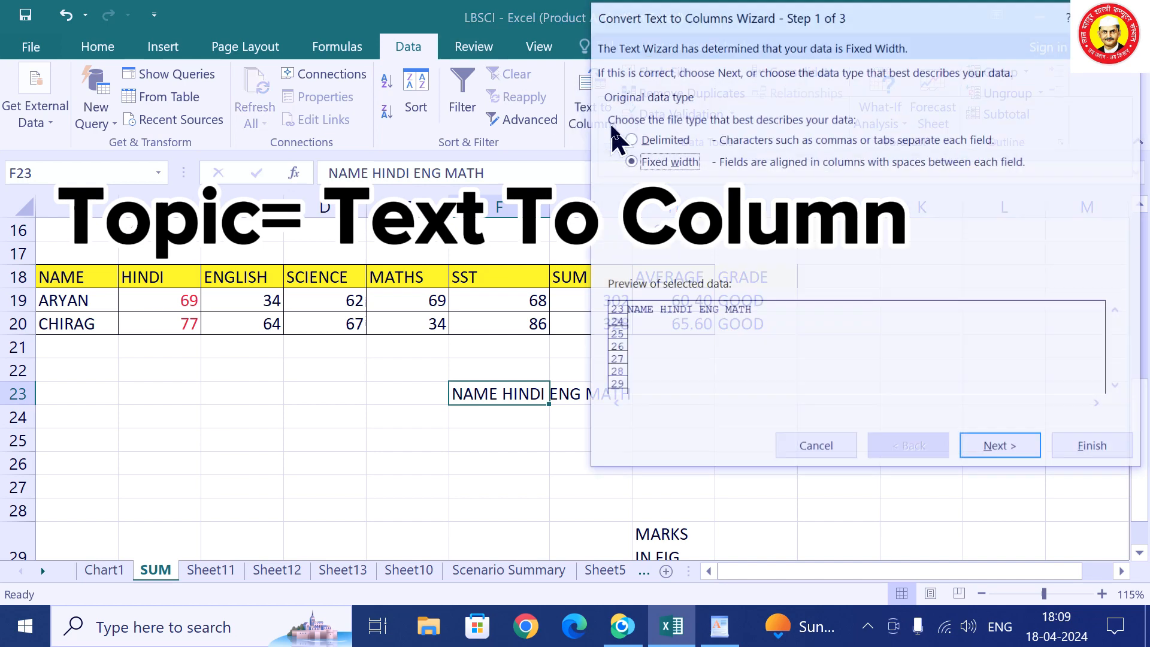
{"action": "left_click", "coordinate": [990, 451]}
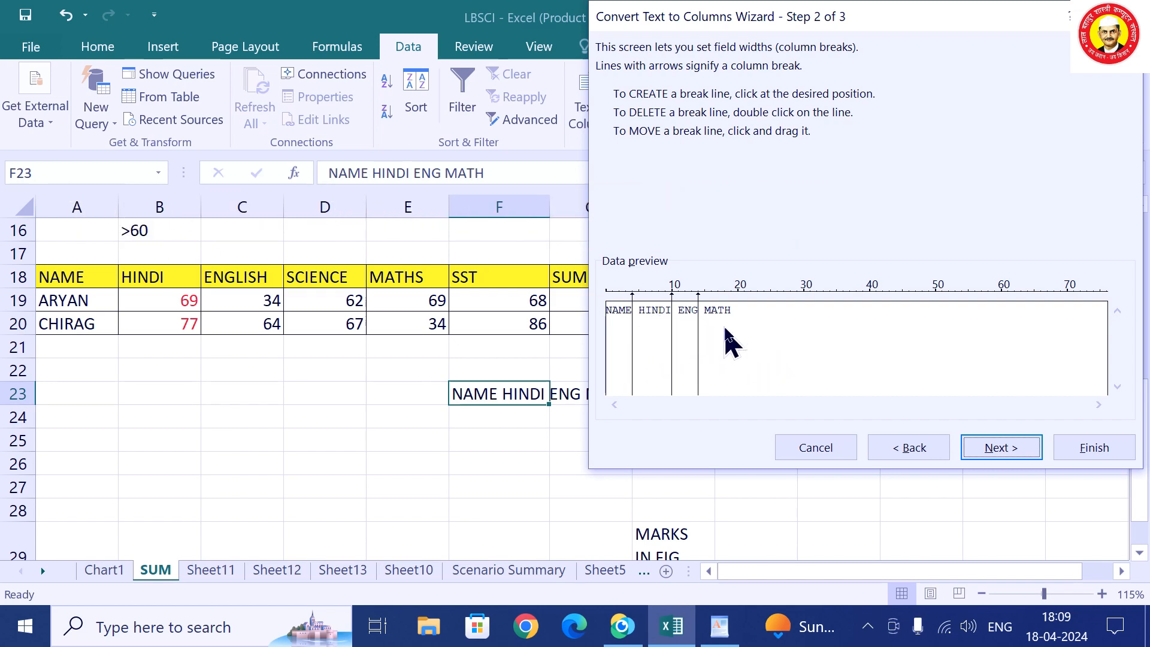
{"action": "left_click", "coordinate": [647, 314]}
{"action": "double_click", "coordinate": [646, 352]}
{"action": "left_click", "coordinate": [998, 454]}
{"action": "left_click", "coordinate": [1086, 451]}
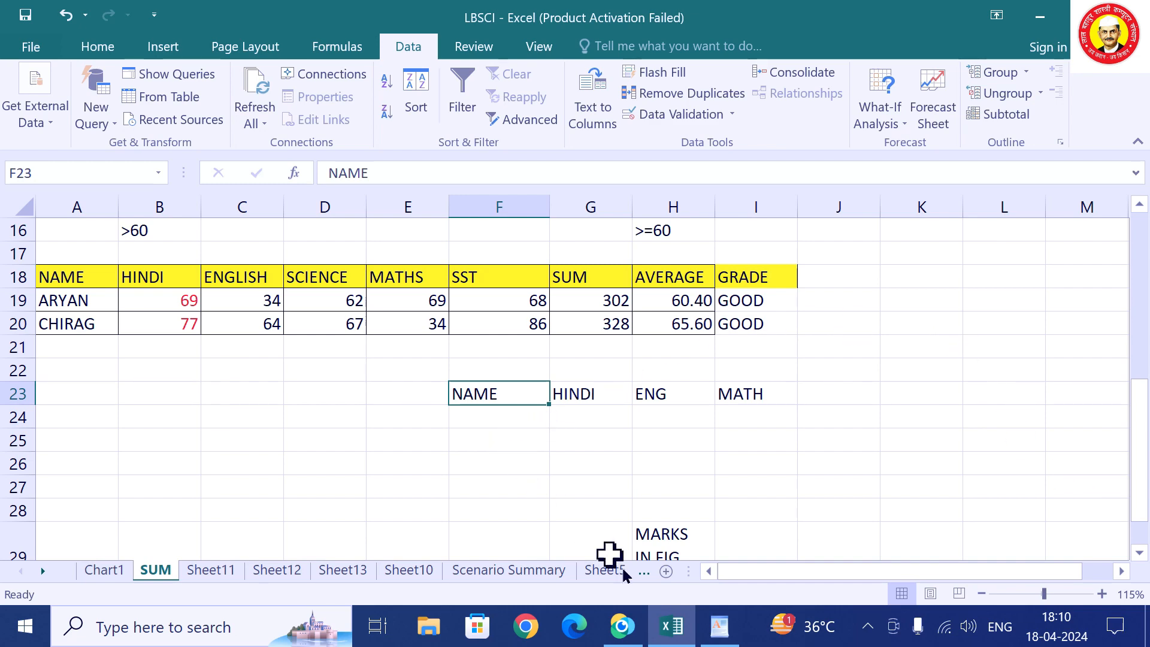
Copy the 'NAME HINDI ENG MATH SS TOTAL' line from WordPad and return to Excel.
{"action": "left_click", "coordinate": [725, 634]}
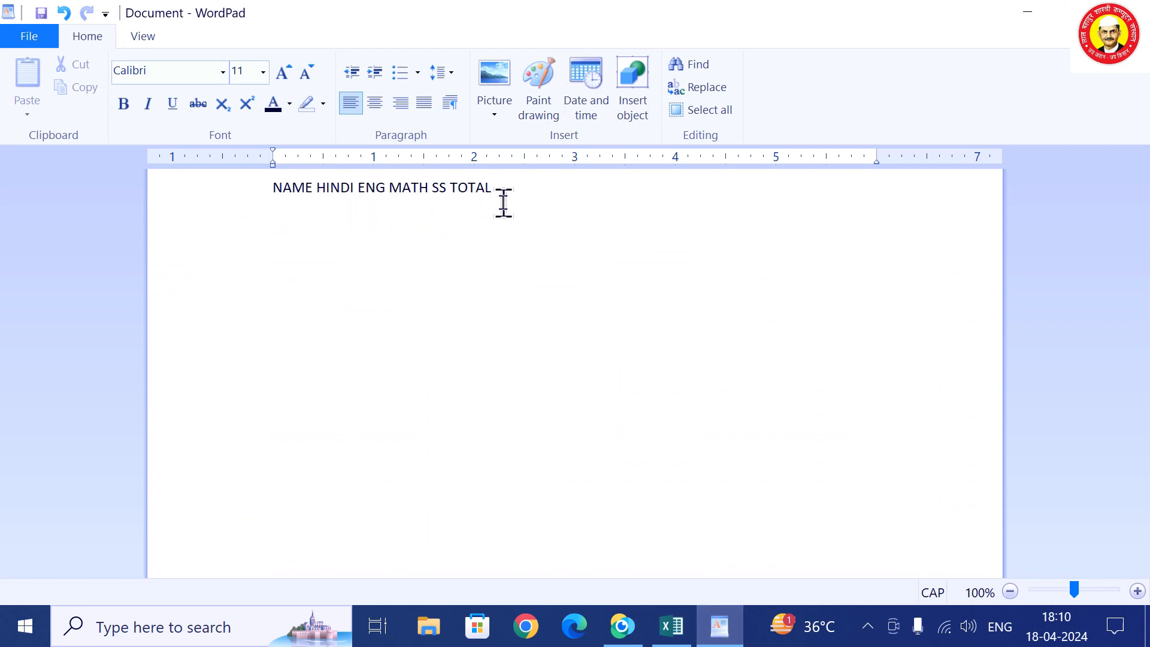
{"action": "left_click_drag", "start_coordinate": [554, 192], "coordinate": [237, 195]}
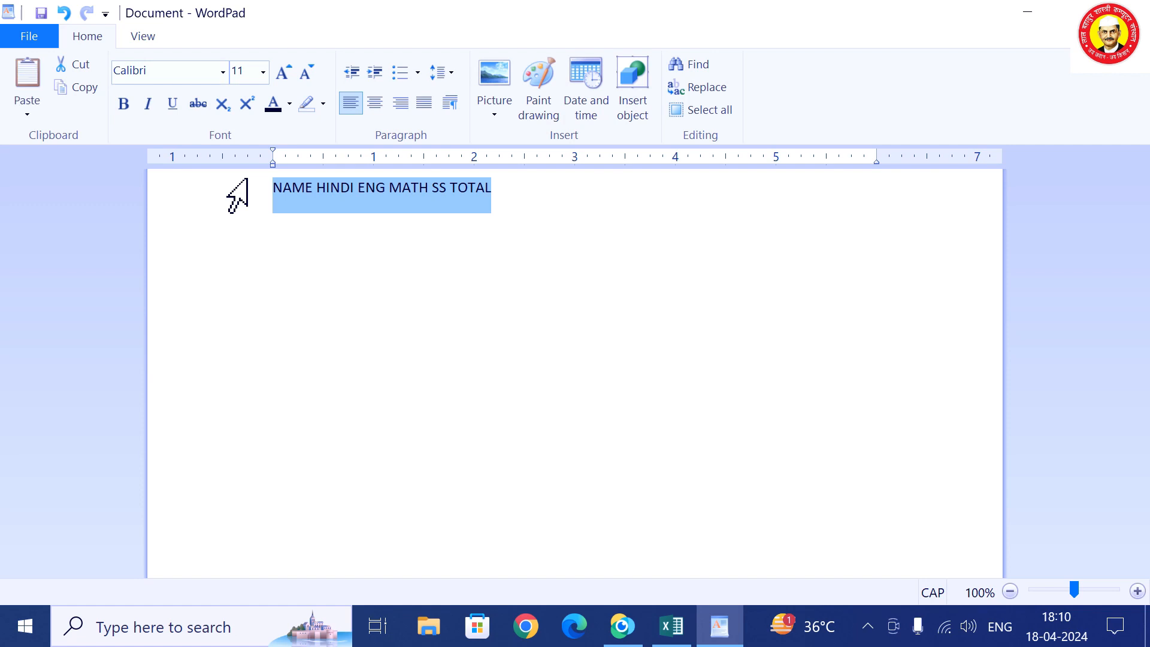
{"action": "left_click", "coordinate": [671, 626]}
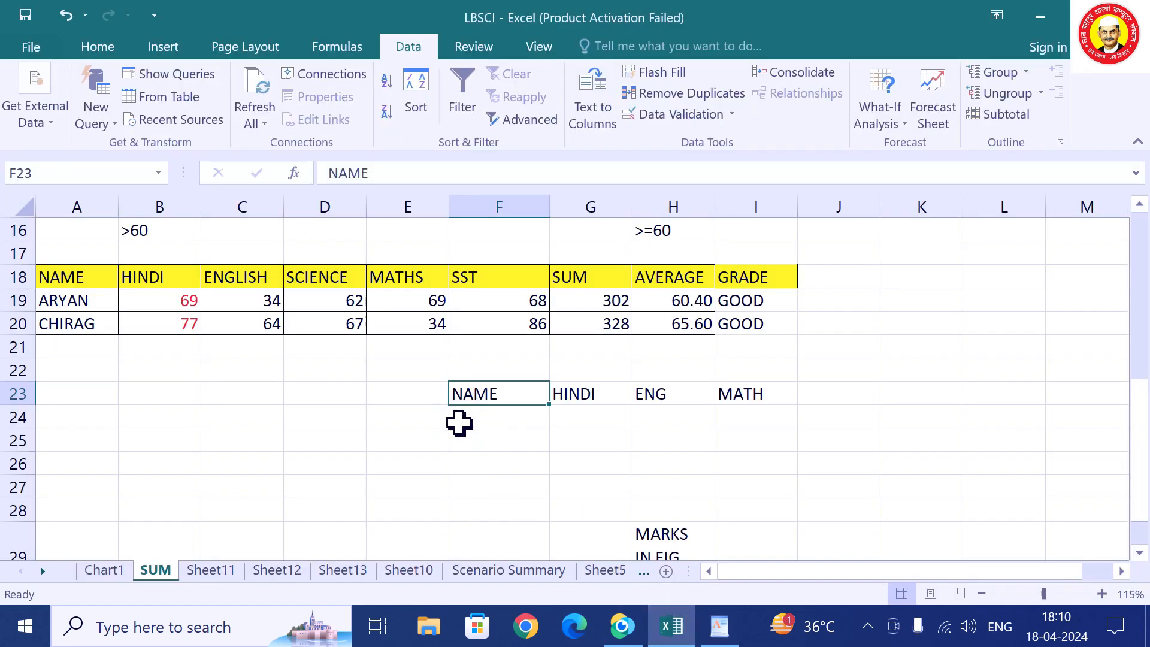
Paste the heading line into D31 and split it across D31:I31 with fixed-width Text to Columns.
{"action": "scroll", "coordinate": [457, 423], "scroll_direction": "down", "scroll_amount": 2}
{"action": "left_click", "coordinate": [314, 464]}
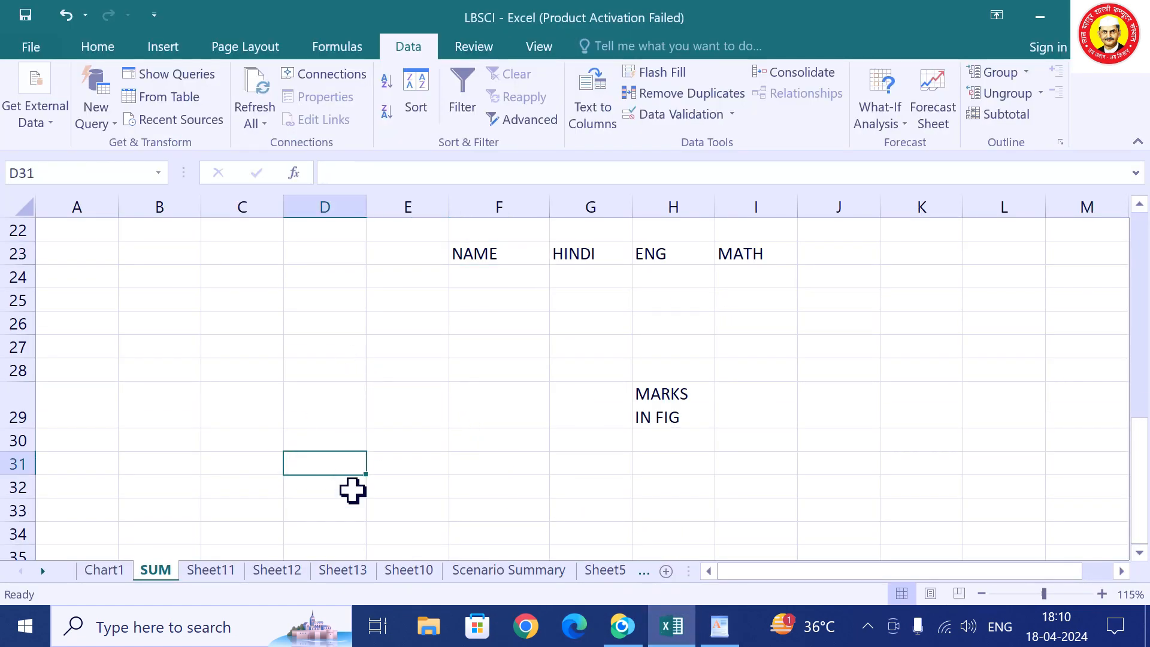
{"action": "key", "text": "ctrl+v"}
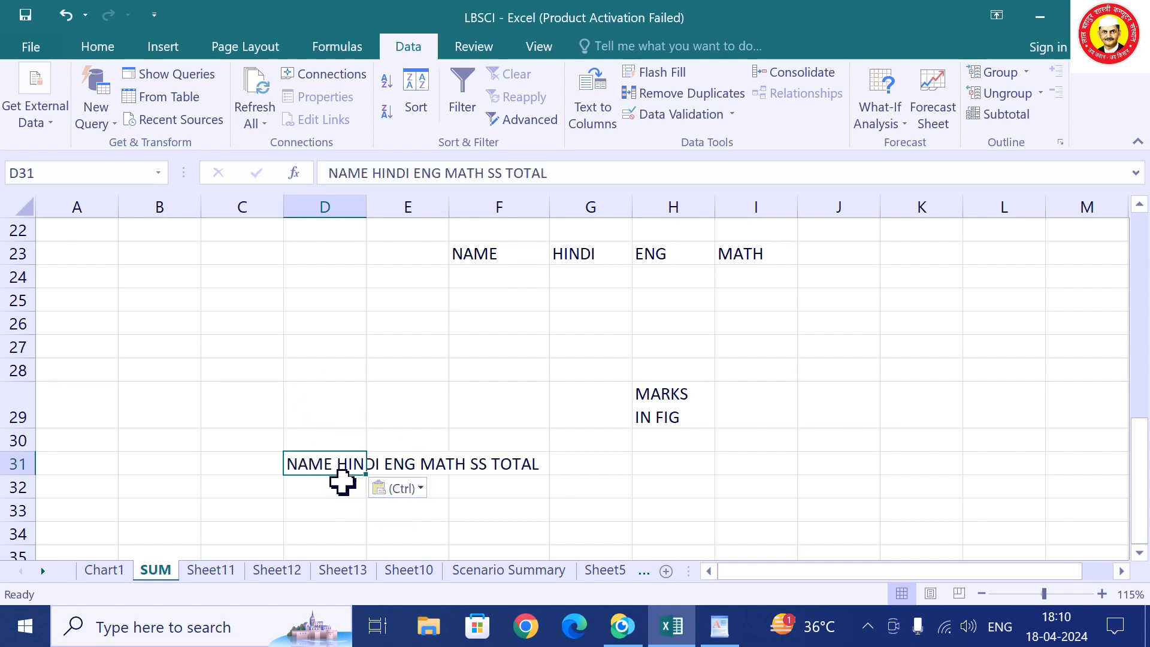
{"action": "left_click", "coordinate": [342, 514]}
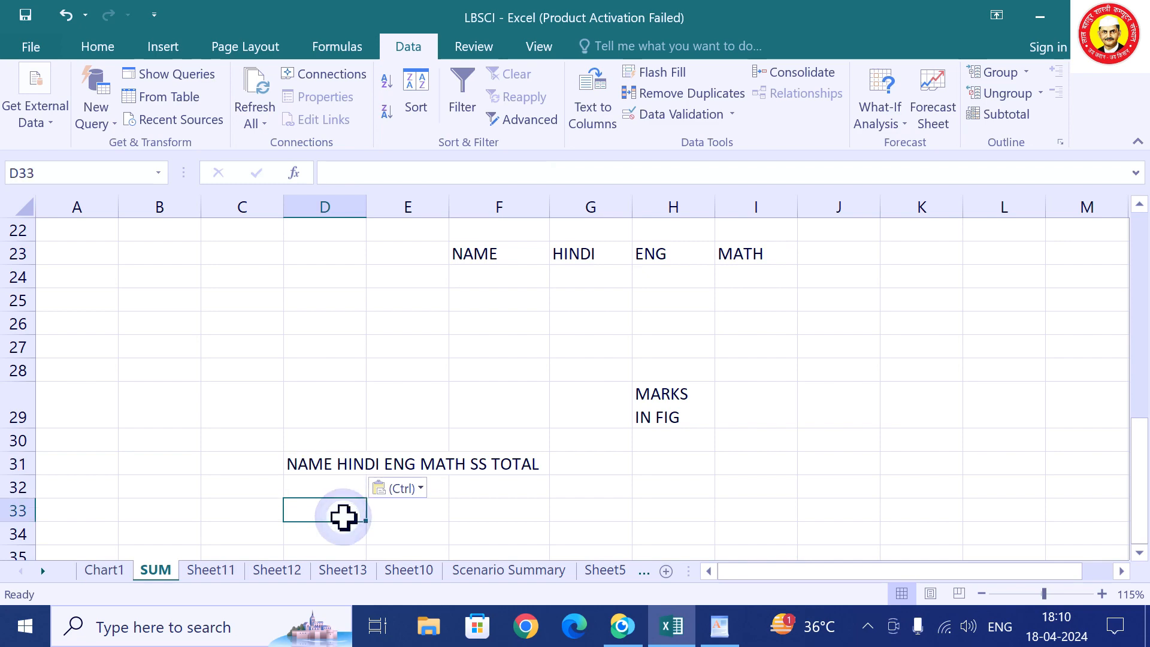
{"action": "left_click", "coordinate": [347, 470]}
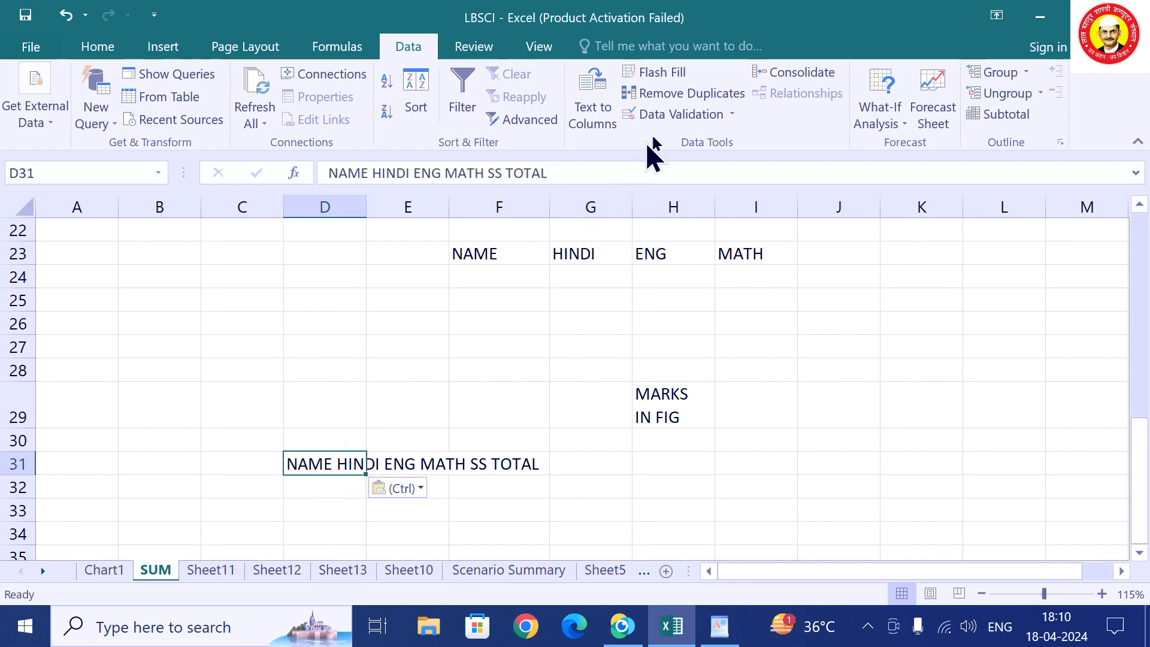
{"action": "left_click", "coordinate": [592, 97]}
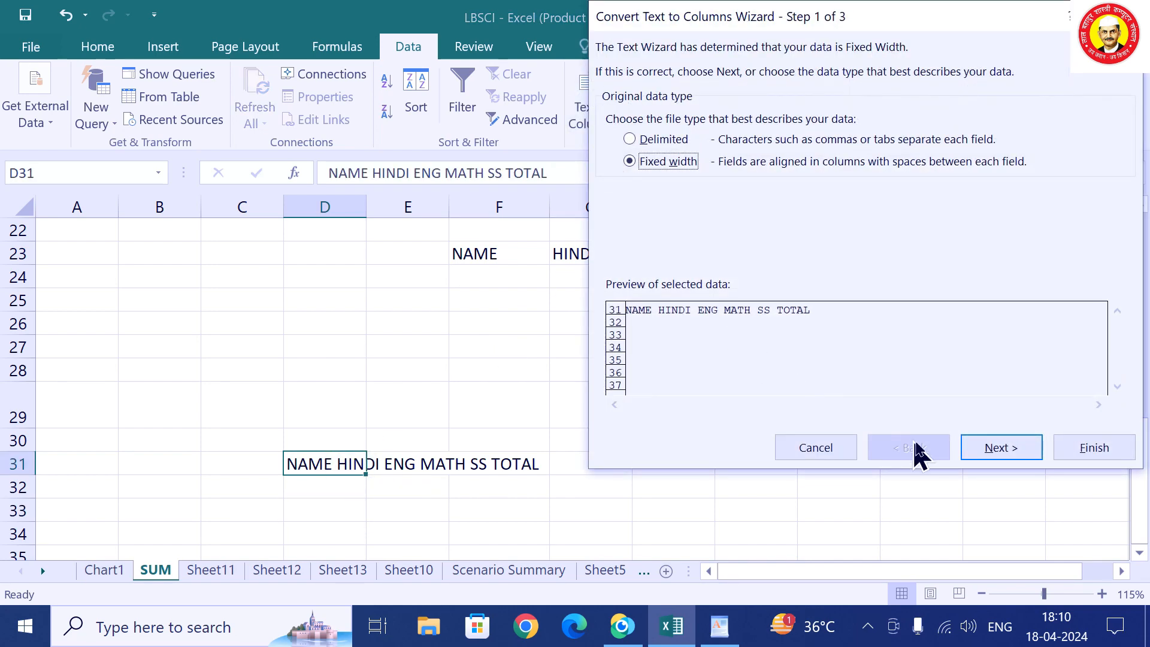
{"action": "left_click", "coordinate": [1017, 453]}
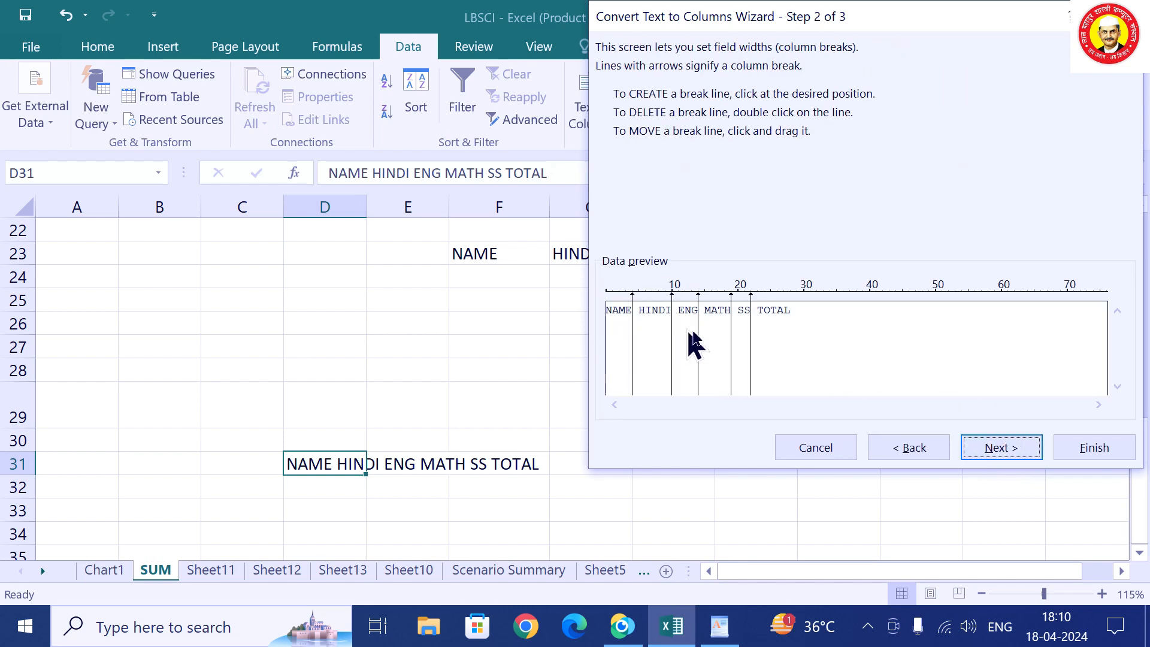
{"action": "left_click", "coordinate": [1024, 456]}
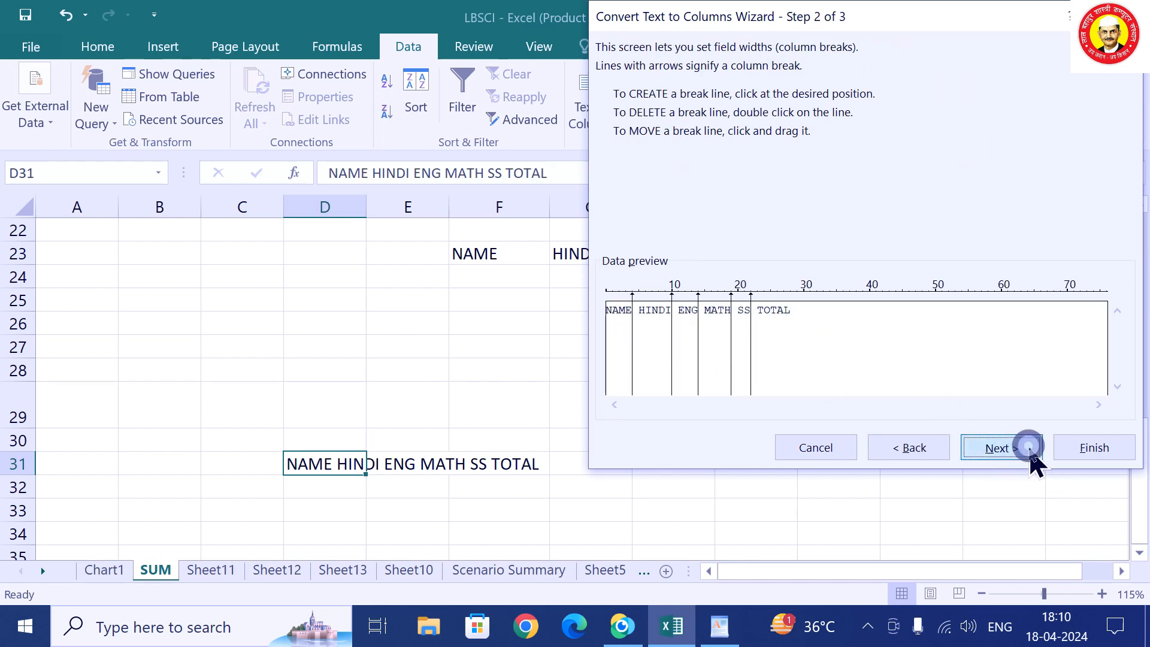
{"action": "left_click", "coordinate": [1097, 447]}
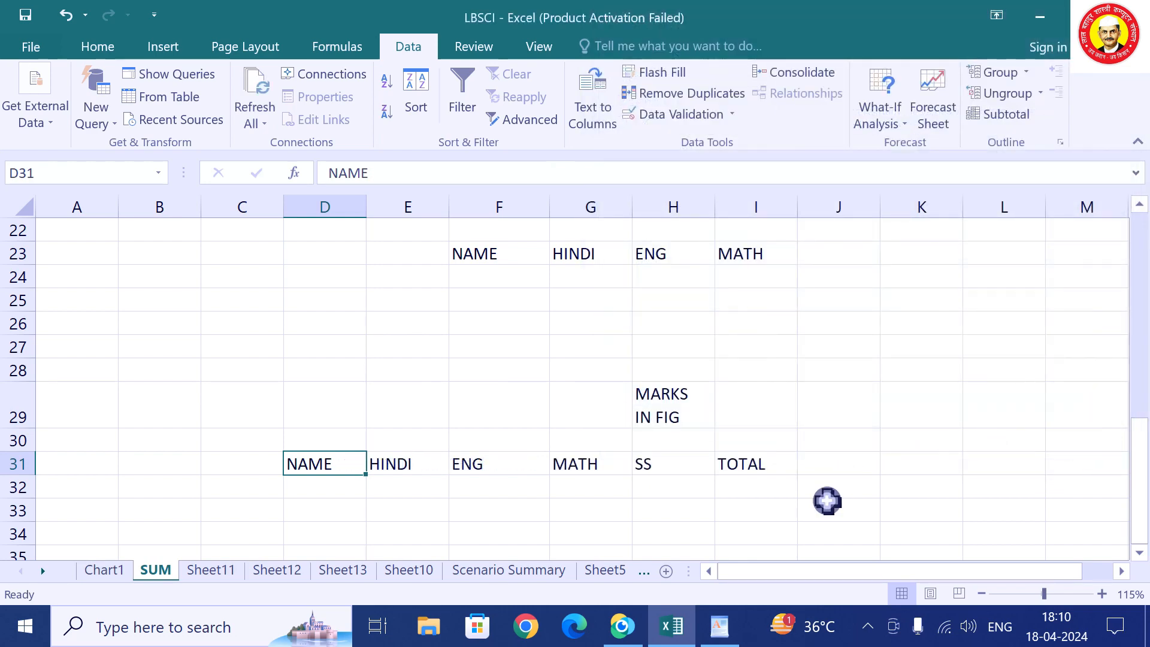
{"action": "left_click", "coordinate": [828, 502]}
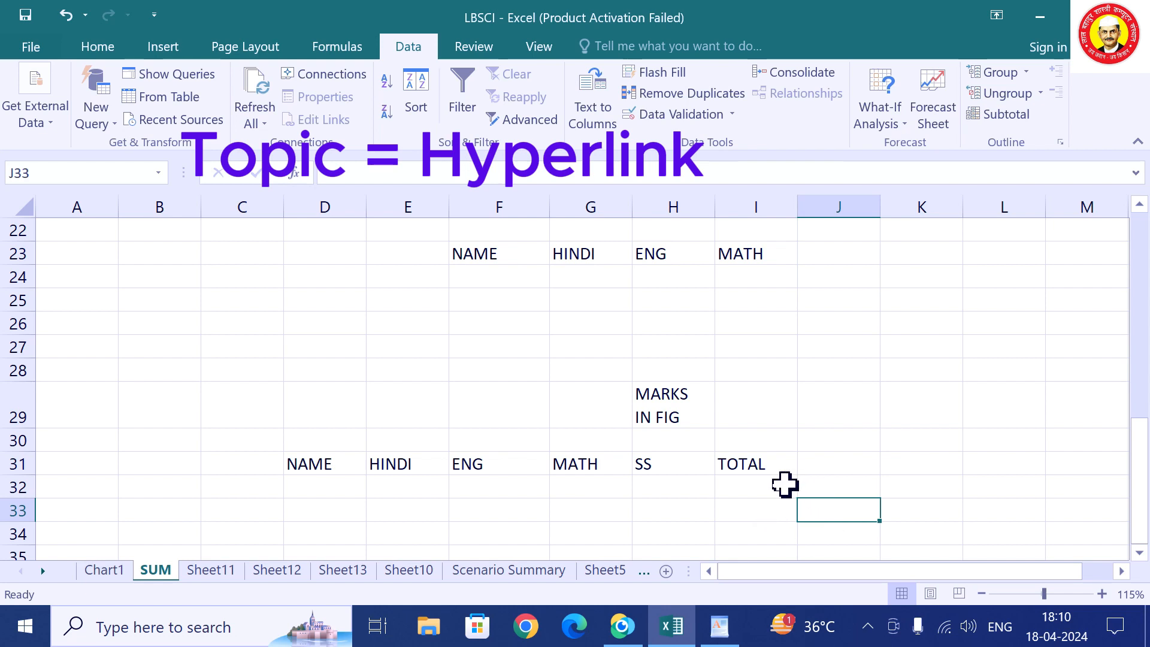
Go to Sheet11 and select ARYAN in cell A3.
{"action": "left_click", "coordinate": [210, 570]}
{"action": "left_click", "coordinate": [120, 308]}
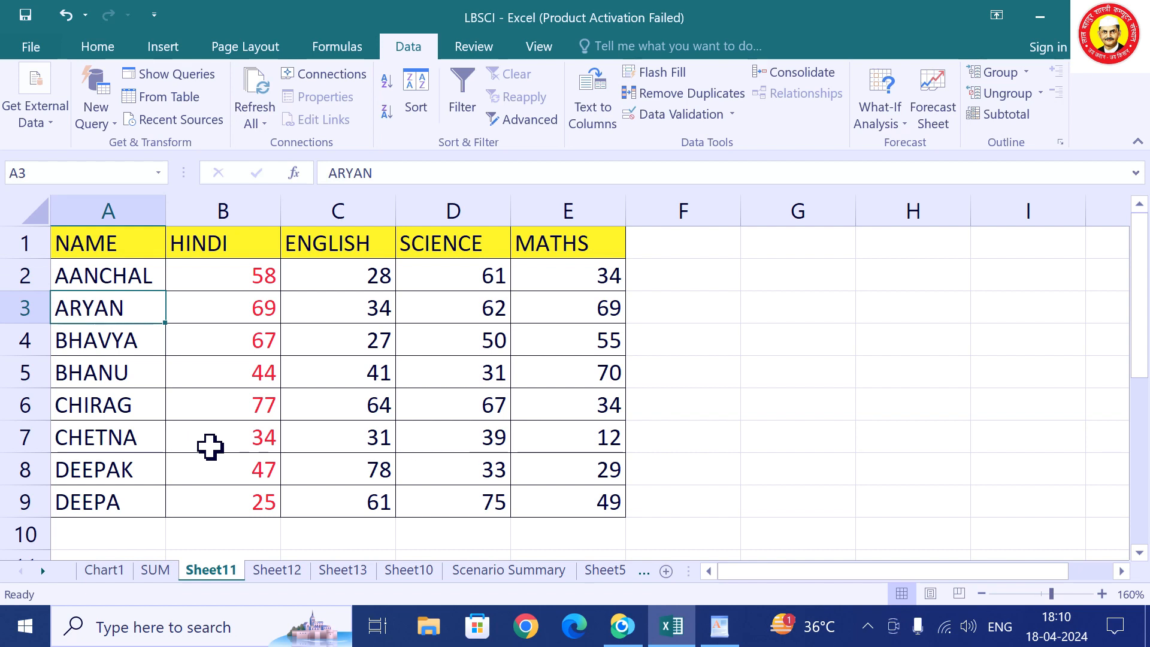
{"action": "left_click", "coordinate": [116, 400]}
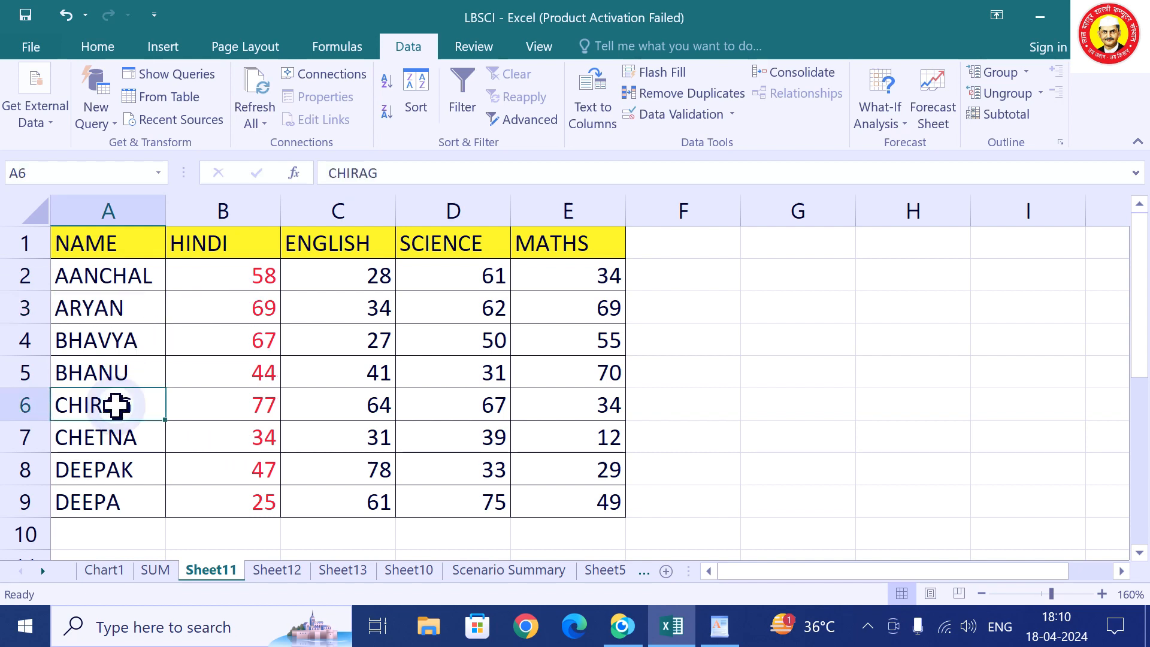
{"action": "left_click", "coordinate": [105, 314]}
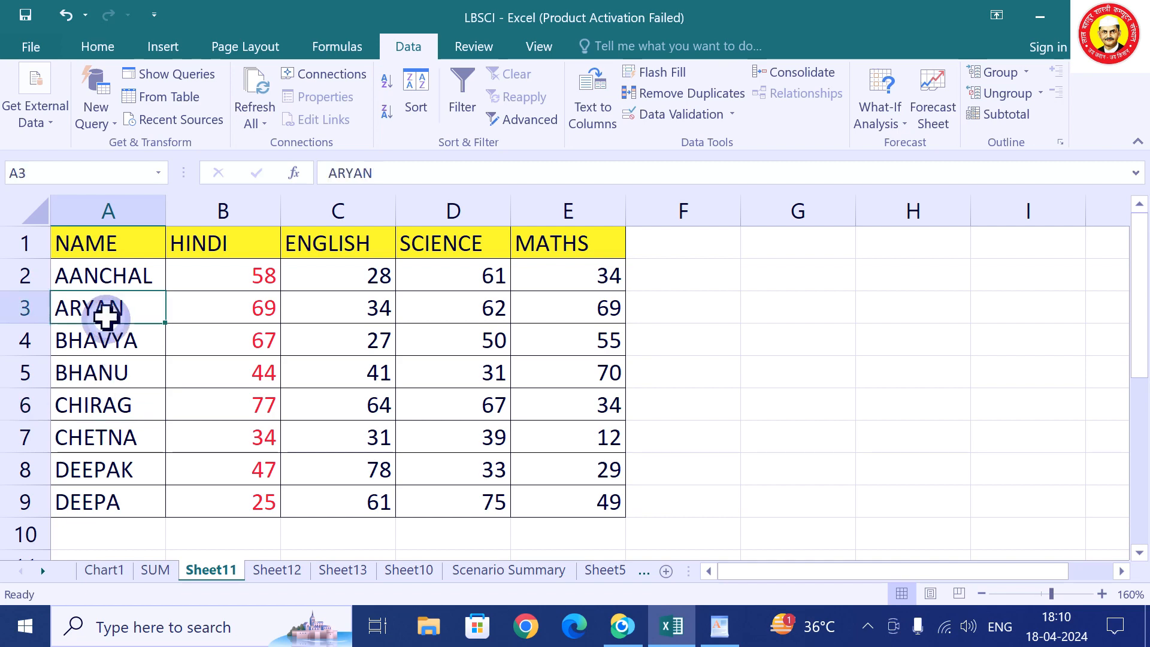
Hyperlink A3 to the ISHA document in the Documents folder.
{"action": "left_click", "coordinate": [171, 48]}
{"action": "left_click", "coordinate": [973, 114]}
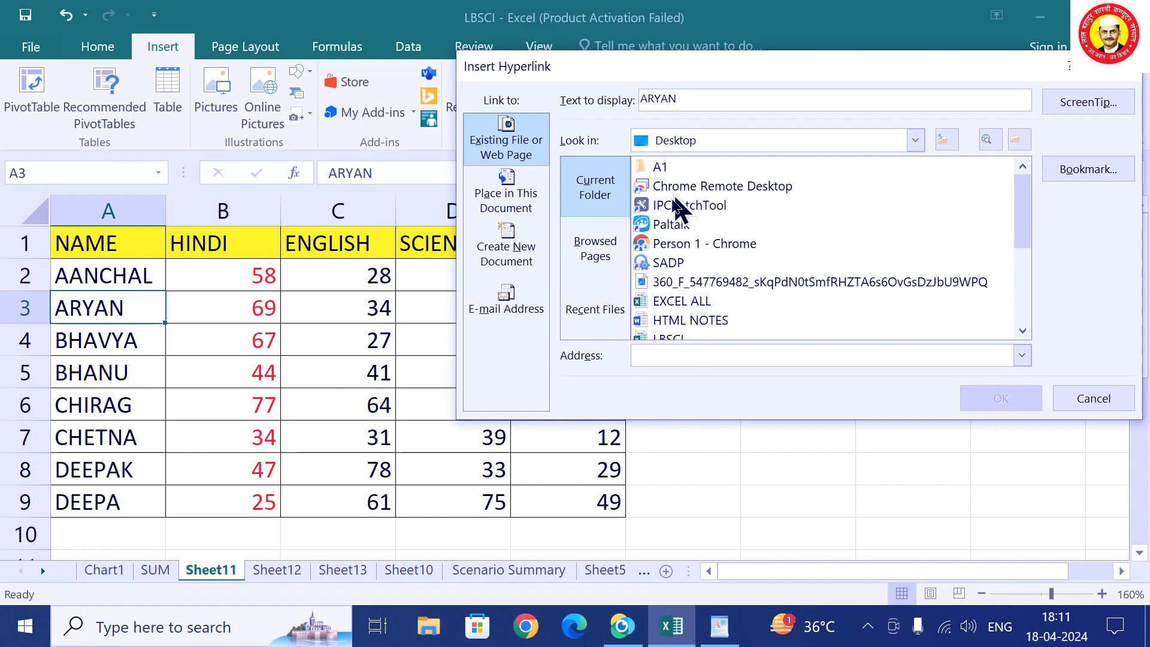
{"action": "left_click", "coordinate": [791, 140]}
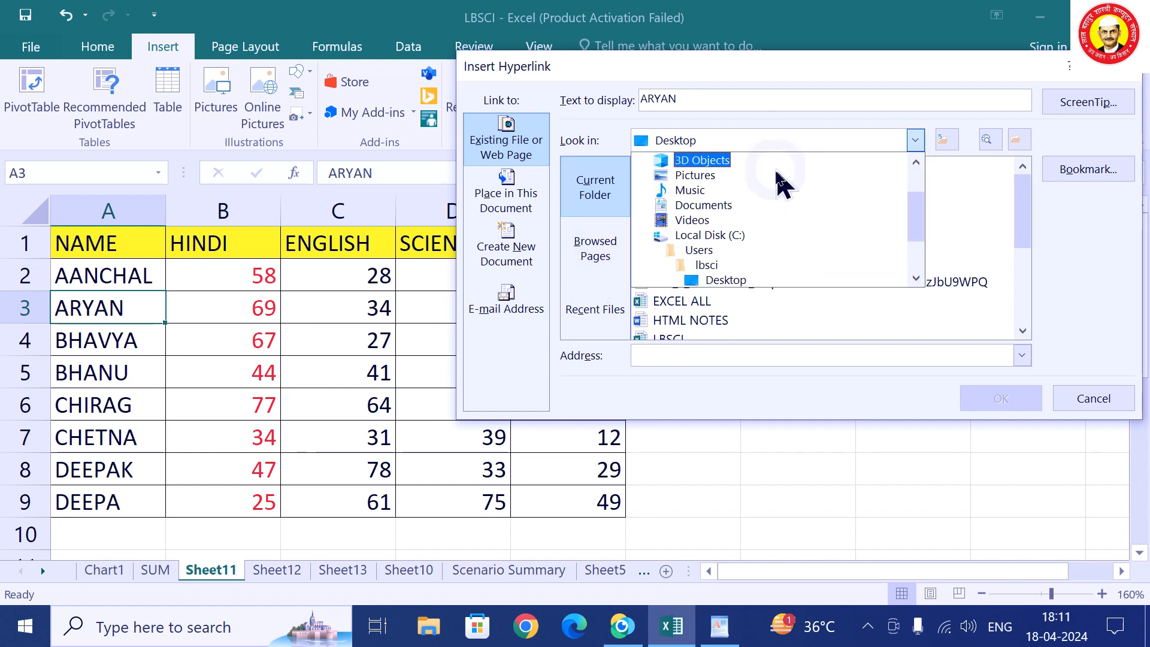
{"action": "left_click", "coordinate": [741, 221]}
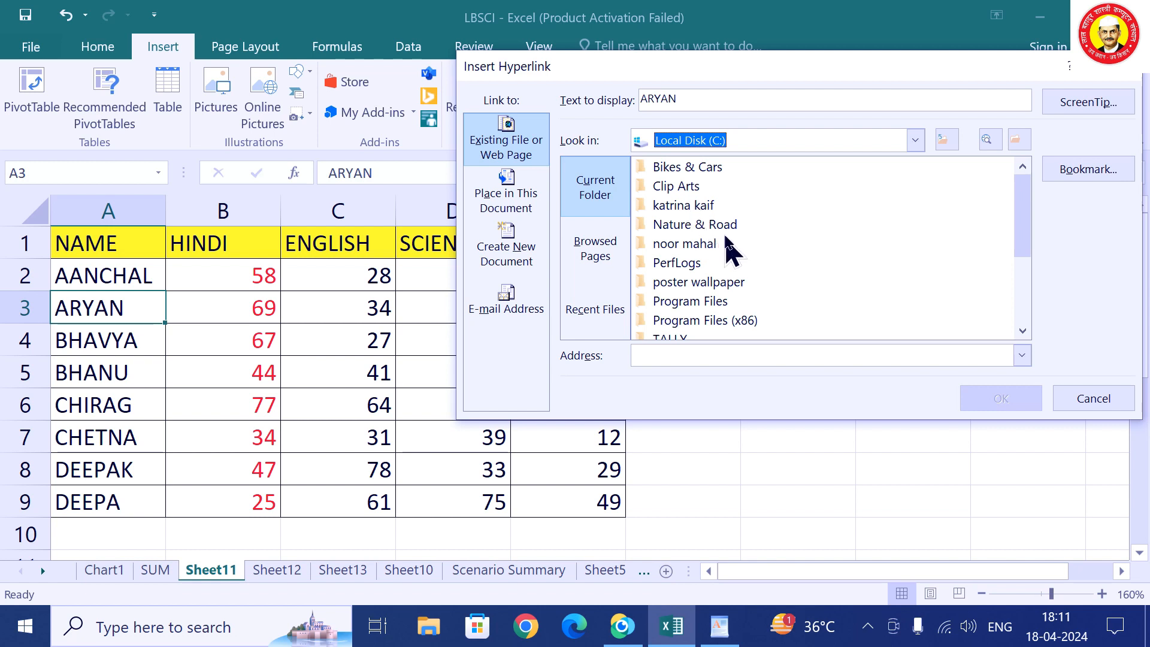
{"action": "left_click", "coordinate": [740, 141]}
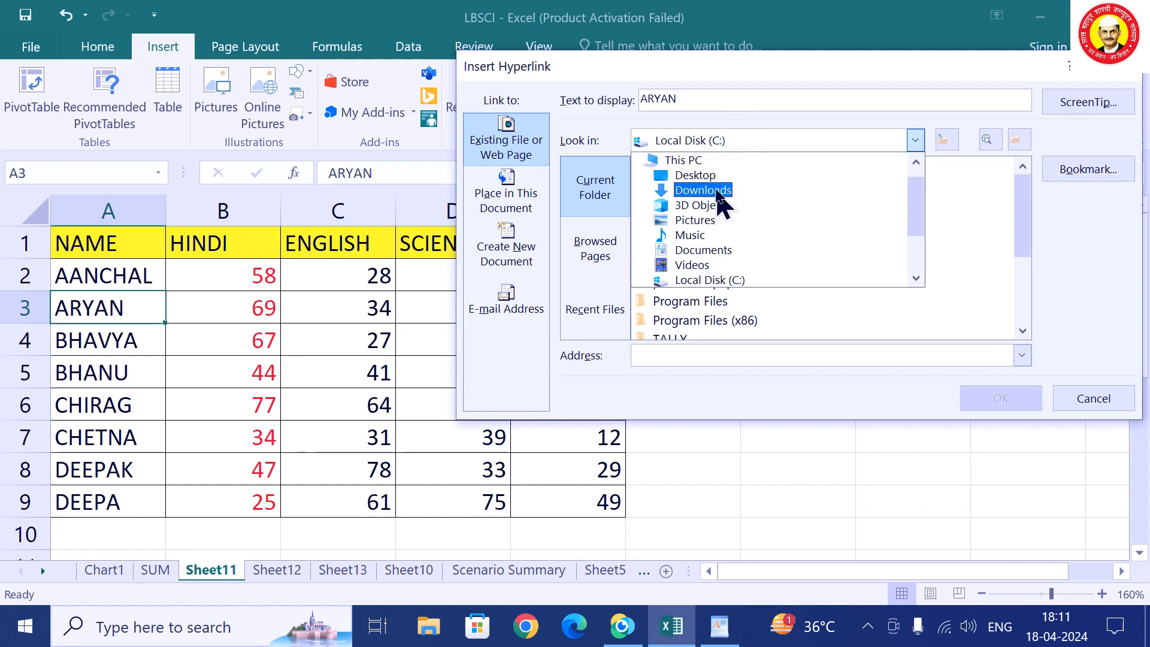
{"action": "left_click", "coordinate": [721, 252]}
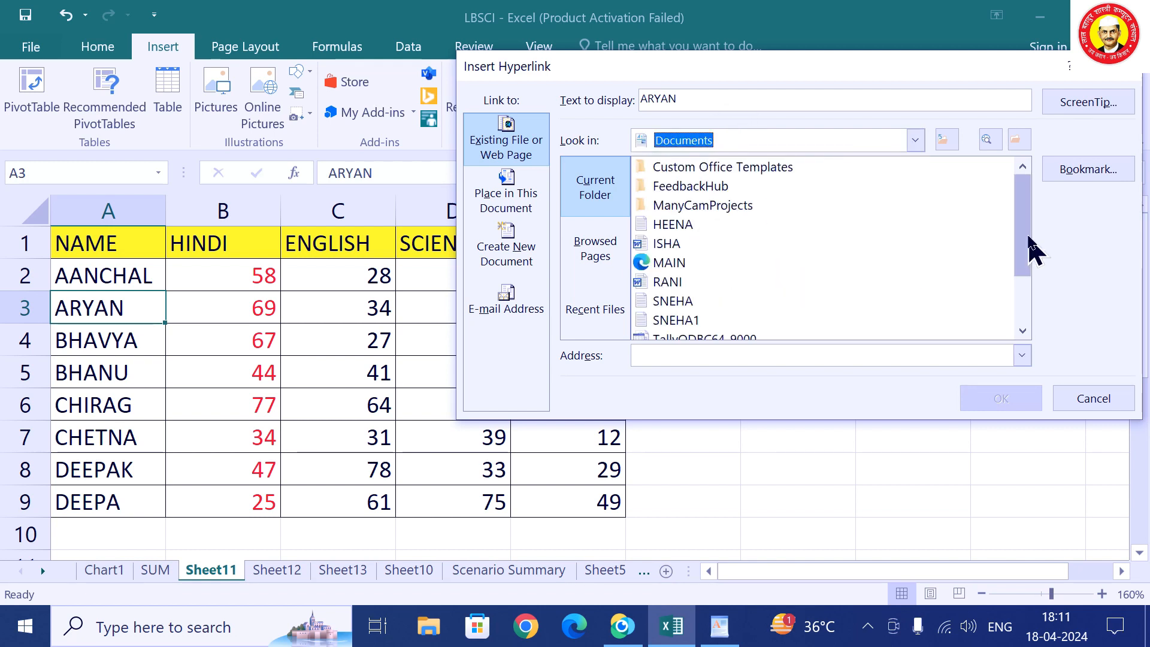
{"action": "left_click_drag", "start_coordinate": [1027, 249], "coordinate": [1041, 323]}
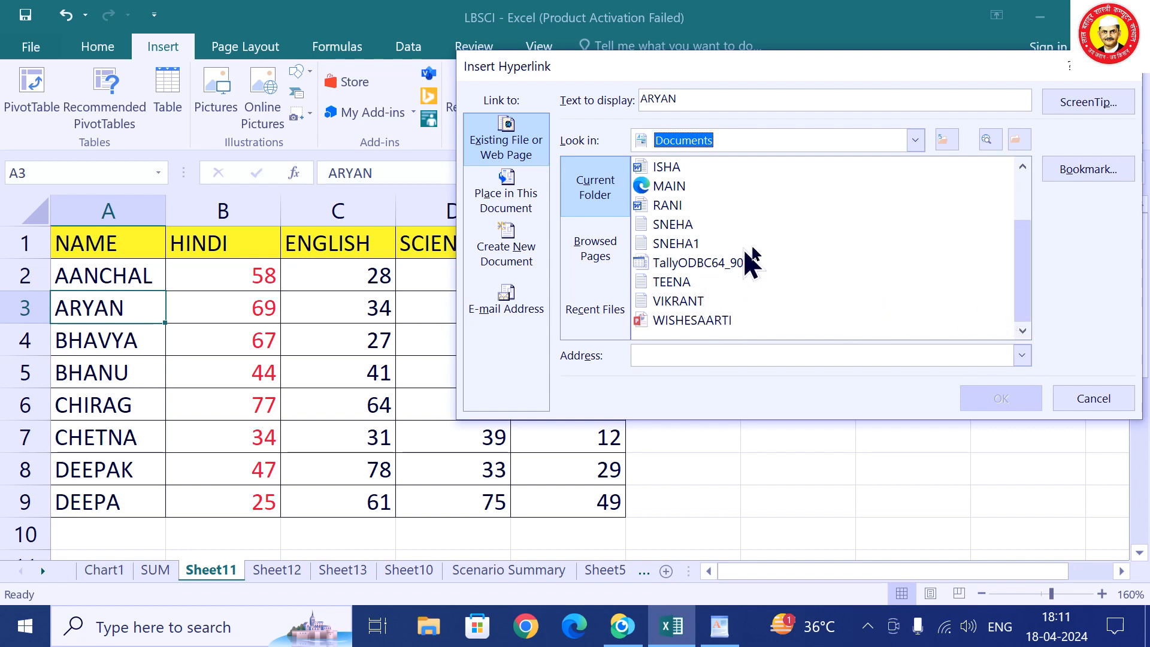
{"action": "left_click", "coordinate": [675, 166]}
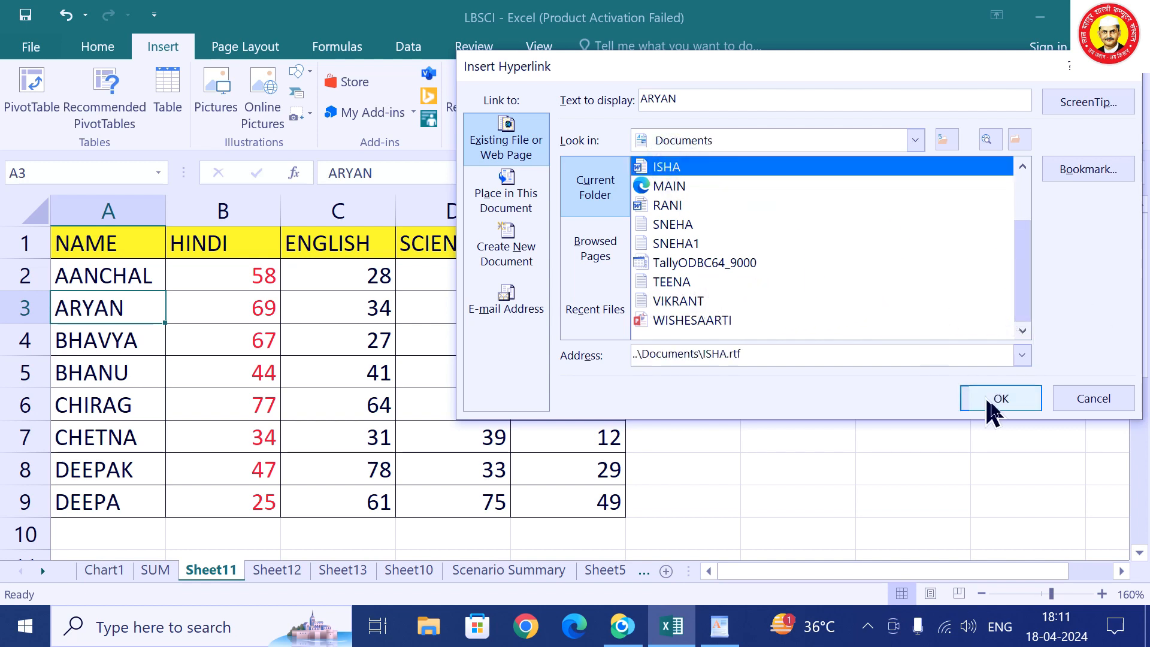
{"action": "left_click", "coordinate": [1001, 400]}
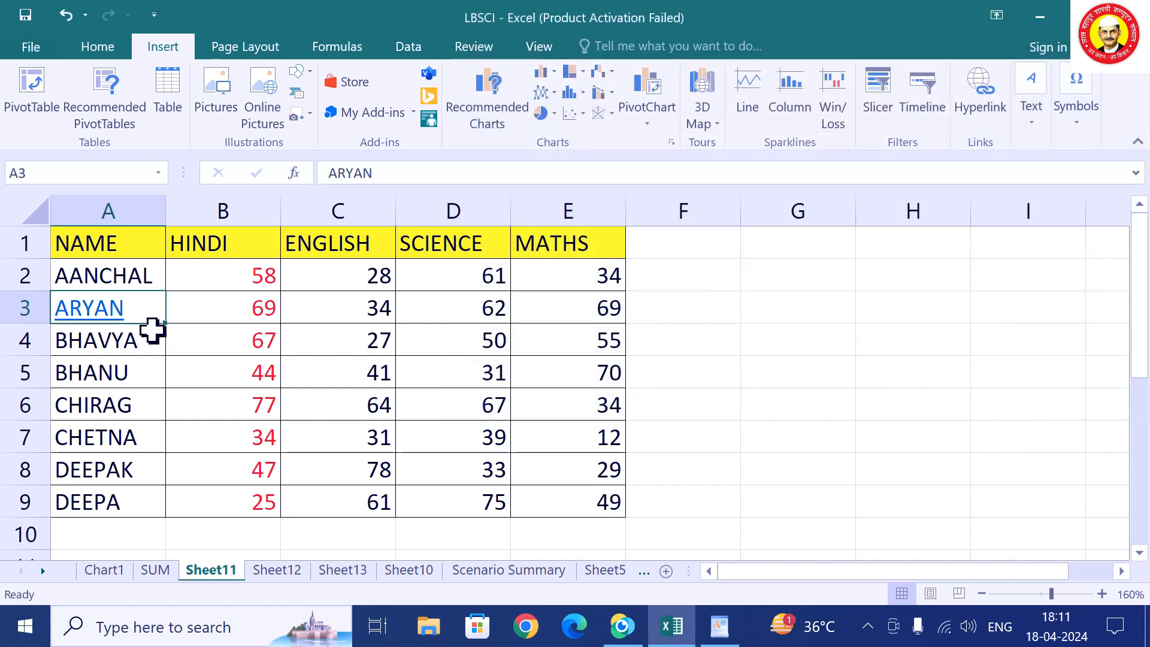
{"action": "mouse_move", "coordinate": [109, 309]}
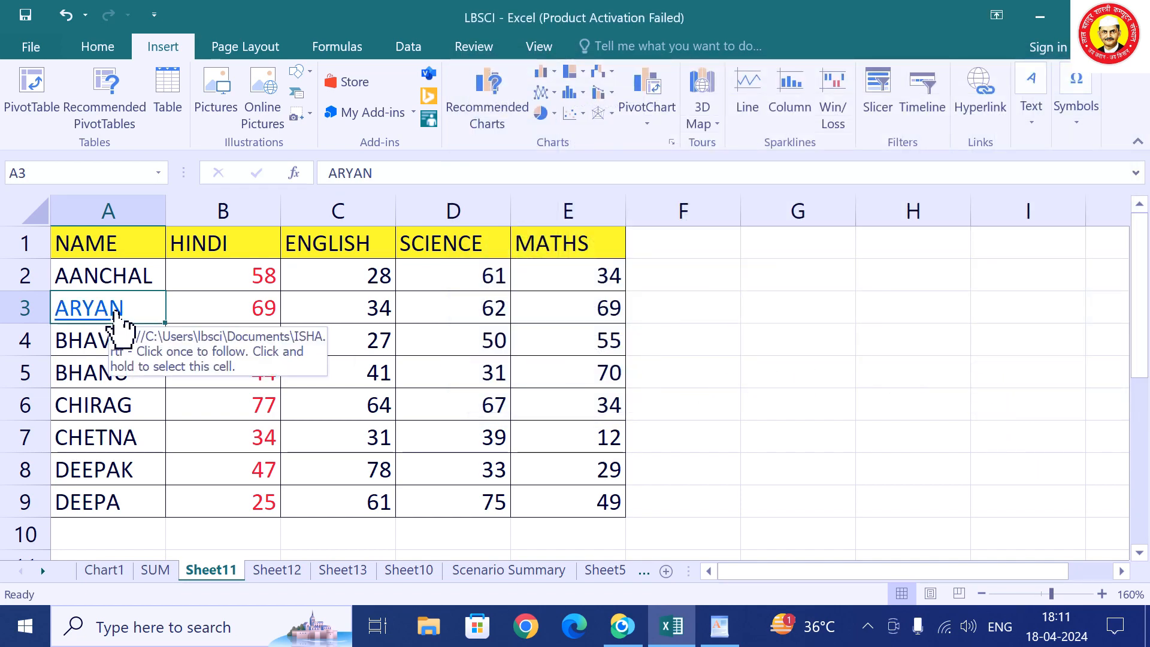
{"action": "left_click", "coordinate": [71, 312]}
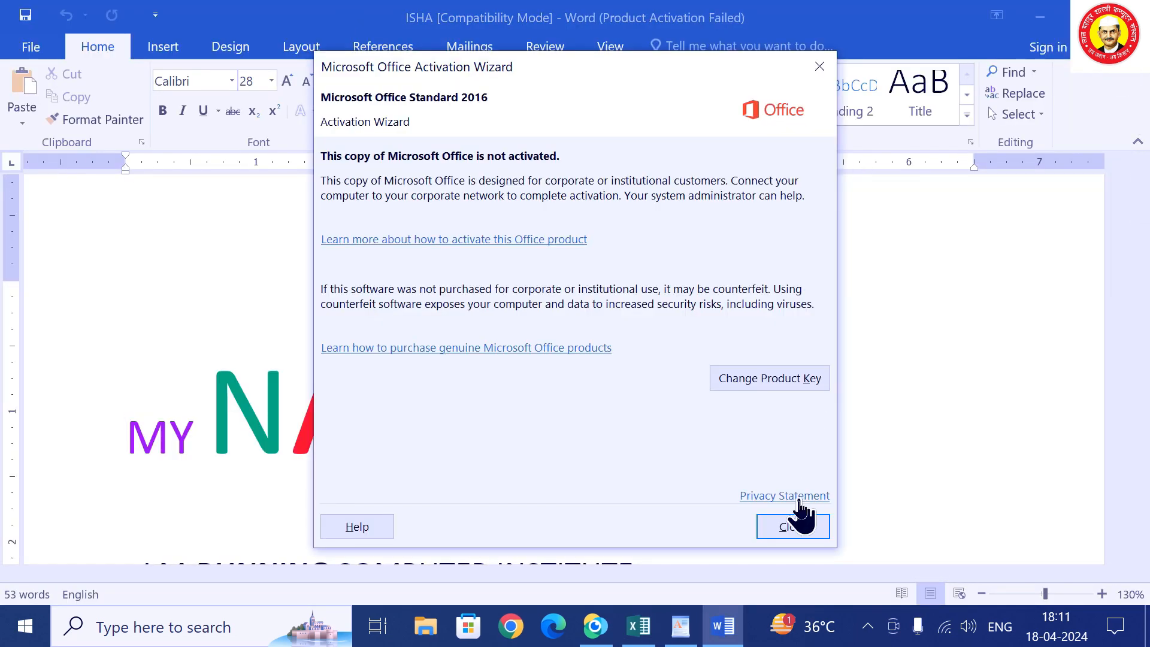
{"action": "left_click", "coordinate": [800, 521]}
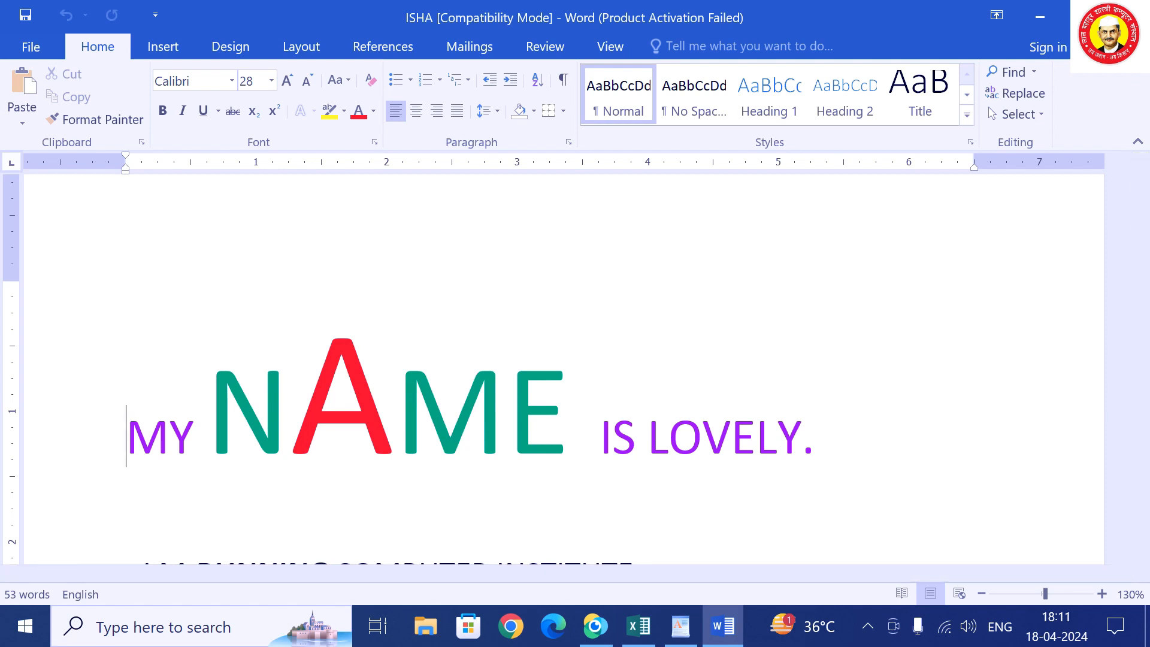
{"action": "left_click", "coordinate": [1128, 17]}
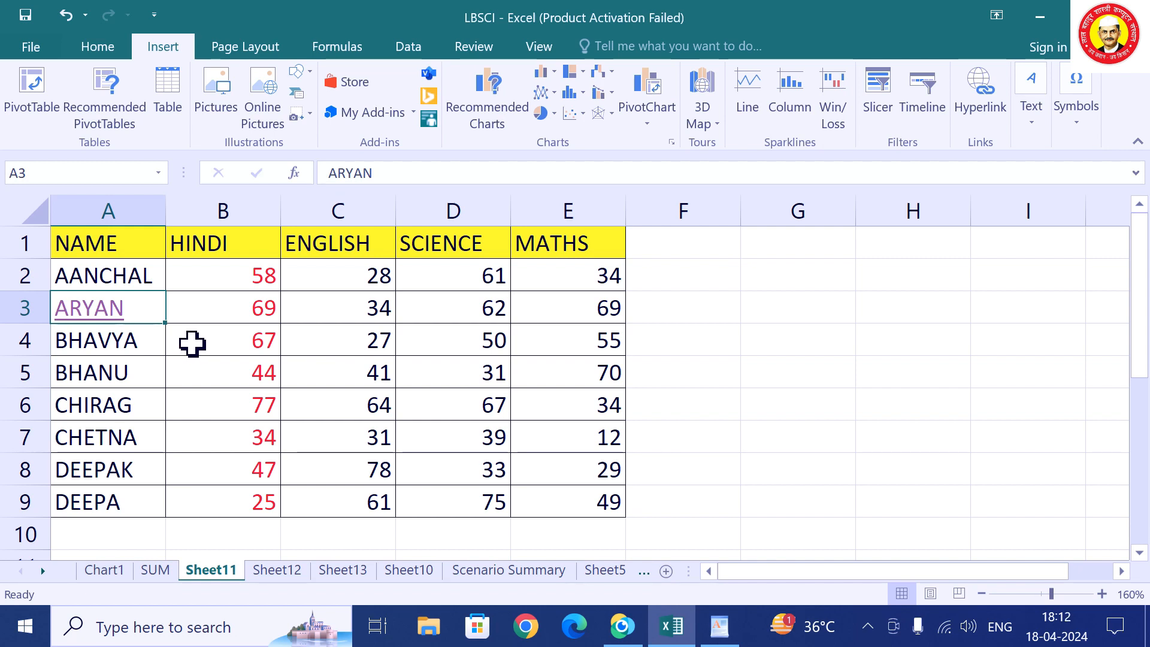
Open and close the linked ISHA document, then remove ARYAN's hyperlink from A3.
{"action": "left_click", "coordinate": [109, 315]}
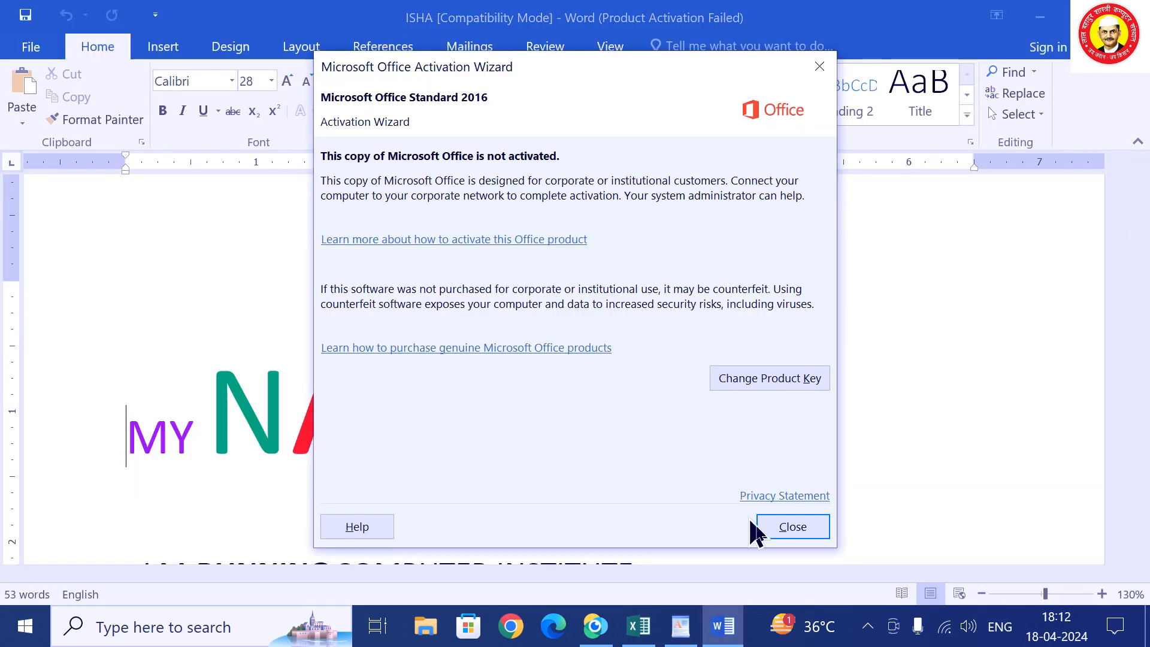
{"action": "left_click", "coordinate": [758, 526]}
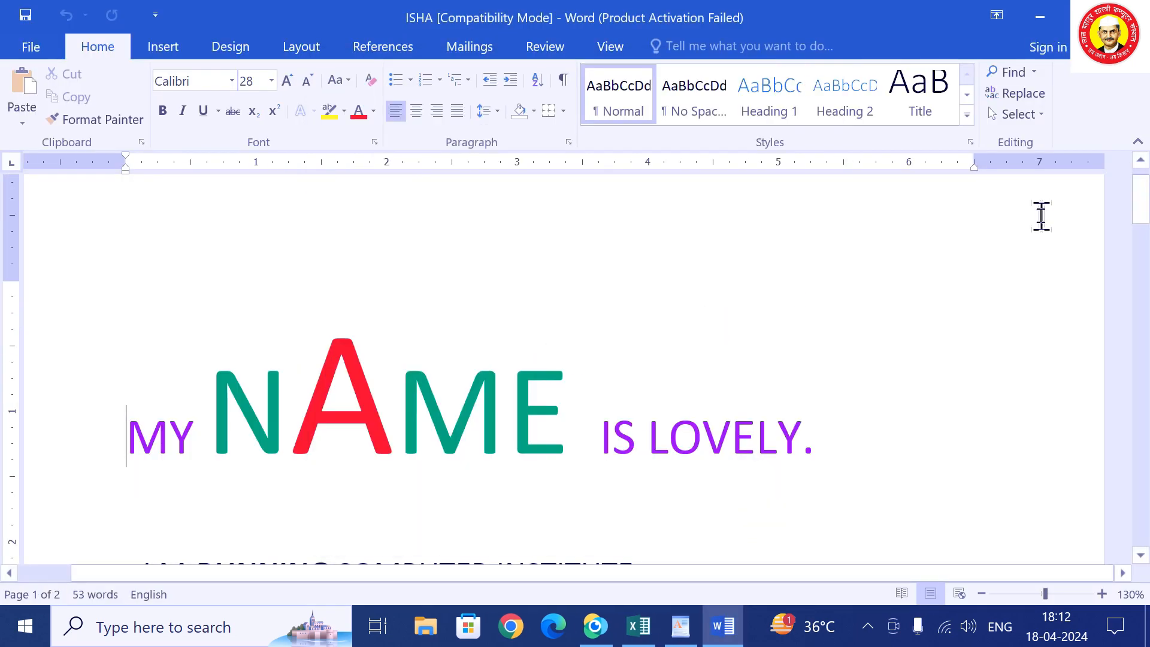
{"action": "key", "text": "alt+F4"}
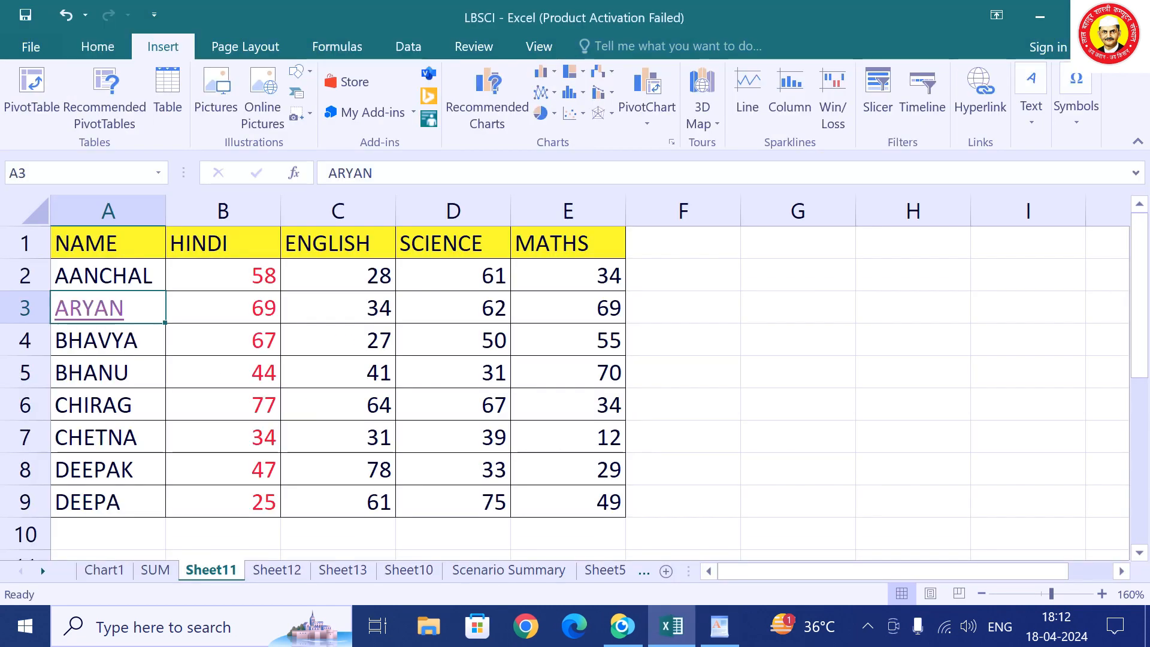
{"action": "right_click", "coordinate": [109, 316]}
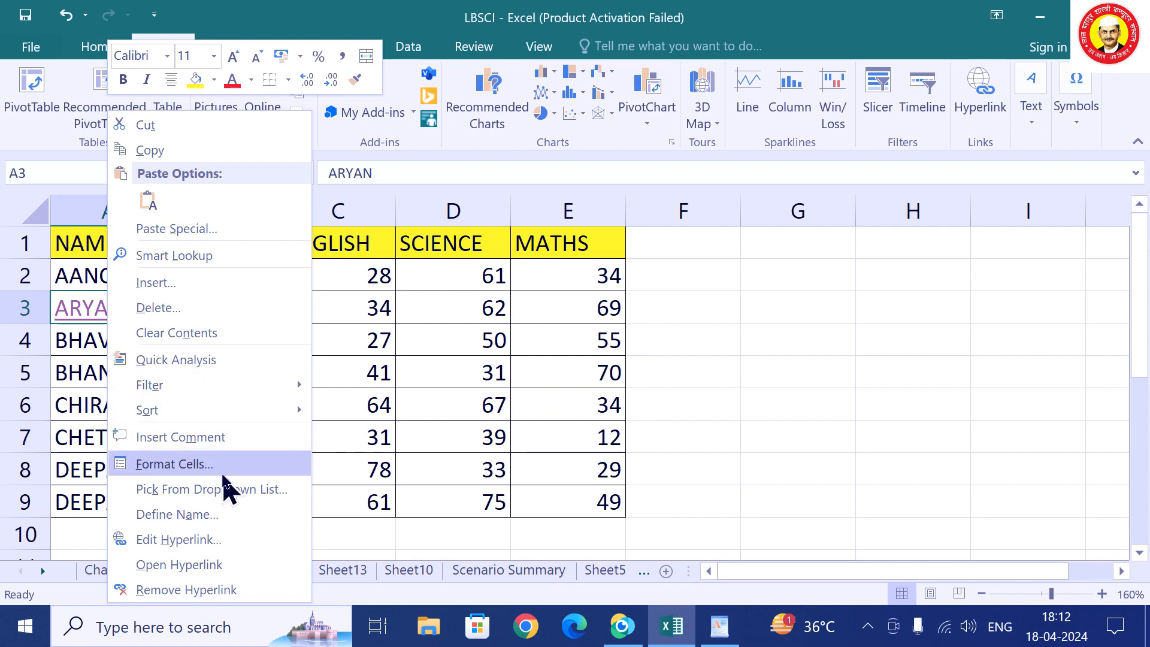
{"action": "left_click", "coordinate": [186, 590]}
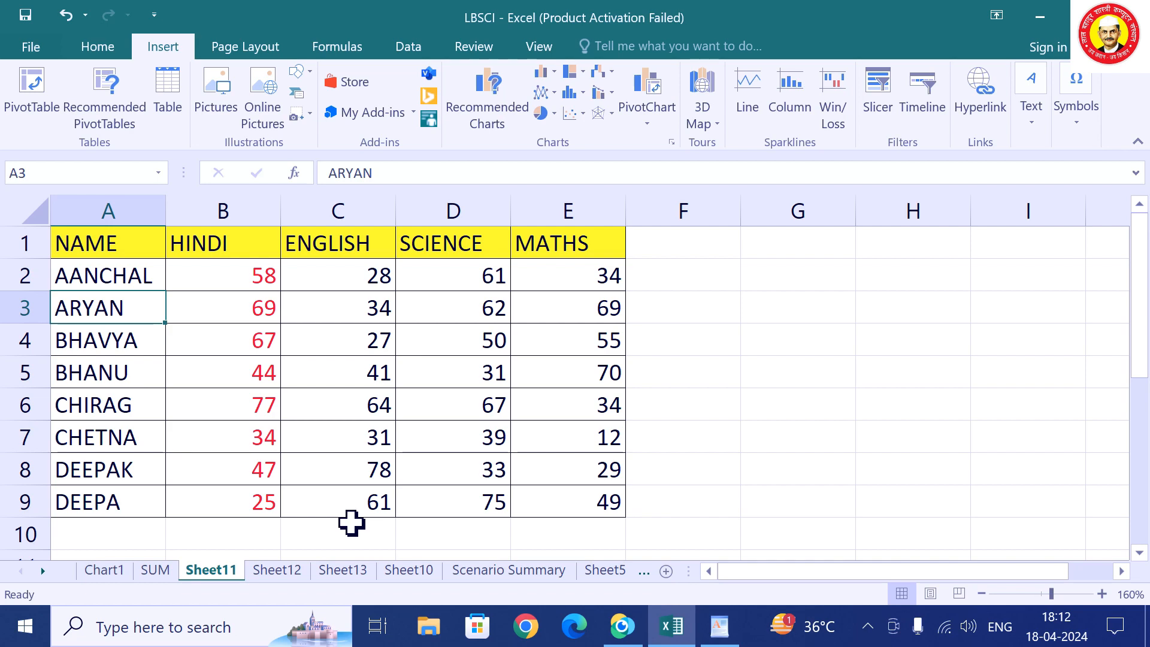
Hyperlink CHETNA in A7 to image 16.jpg in the katrina kaif folder on drive C.
{"action": "left_click", "coordinate": [115, 440]}
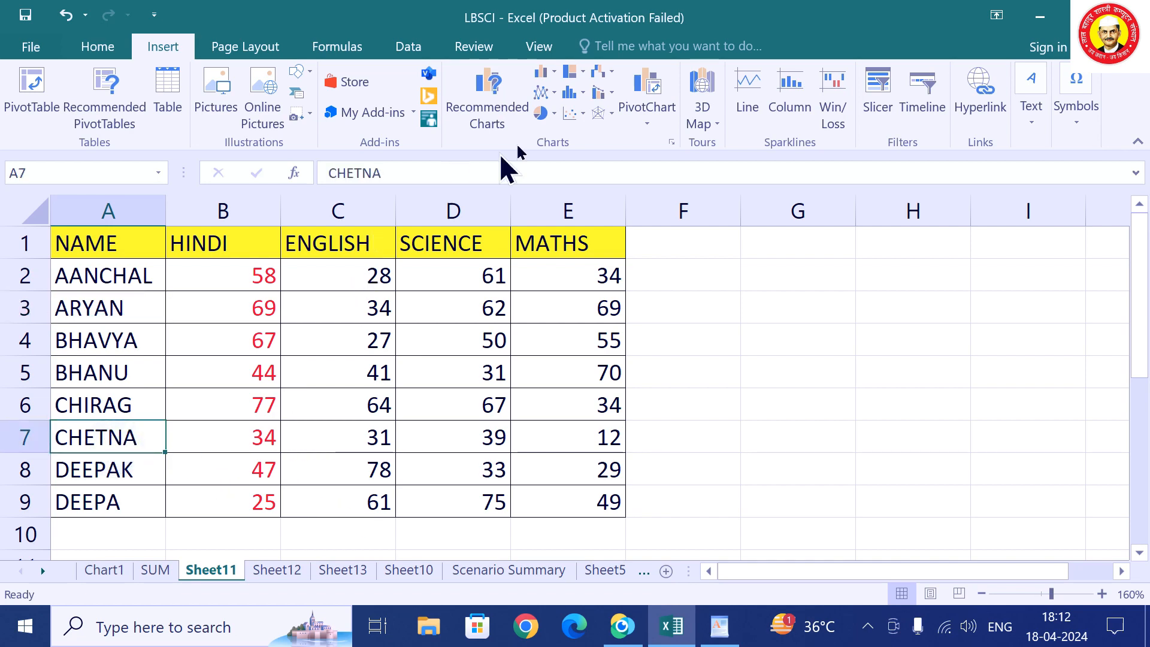
{"action": "left_click", "coordinate": [985, 108]}
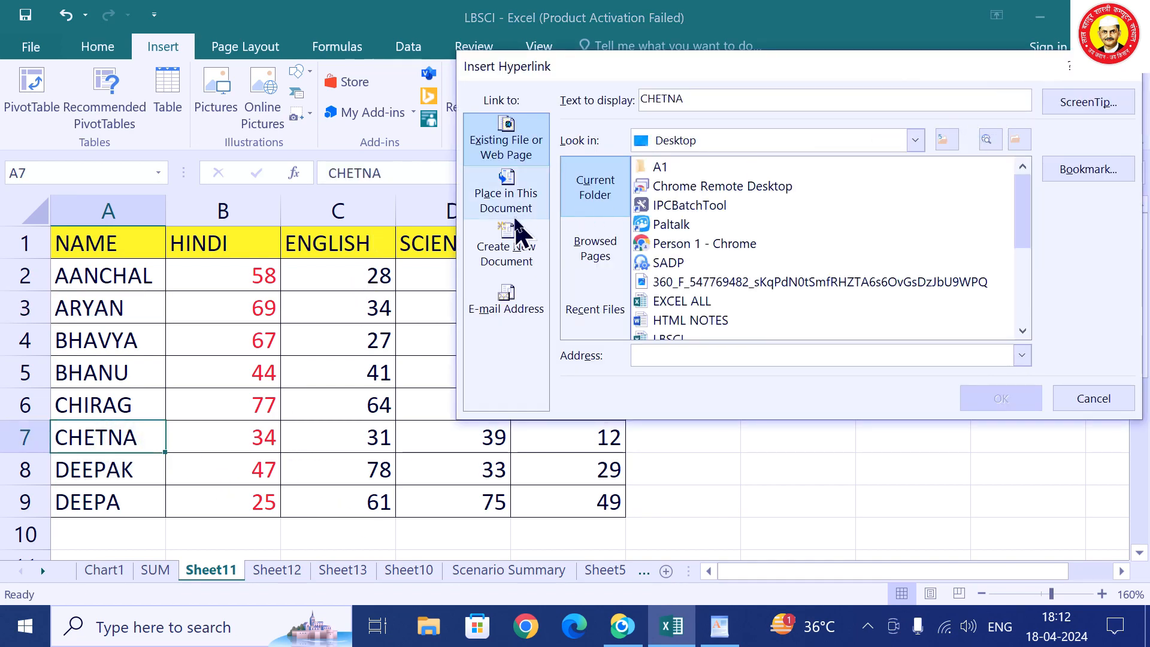
{"action": "left_click", "coordinate": [1018, 140]}
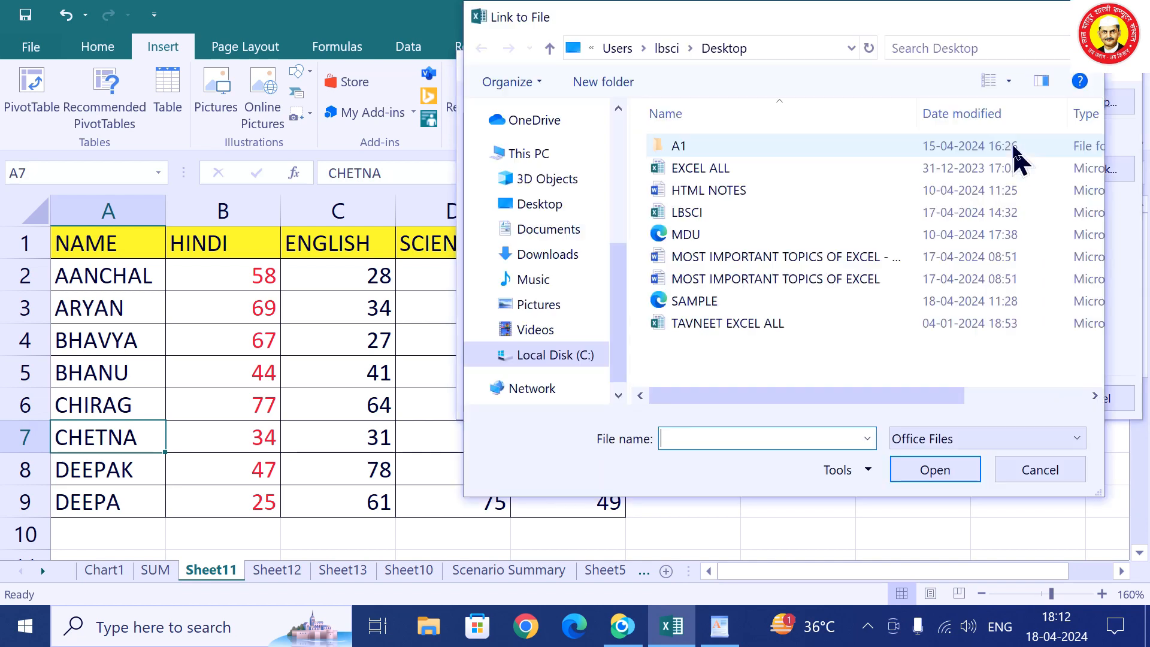
{"action": "left_click", "coordinate": [567, 359]}
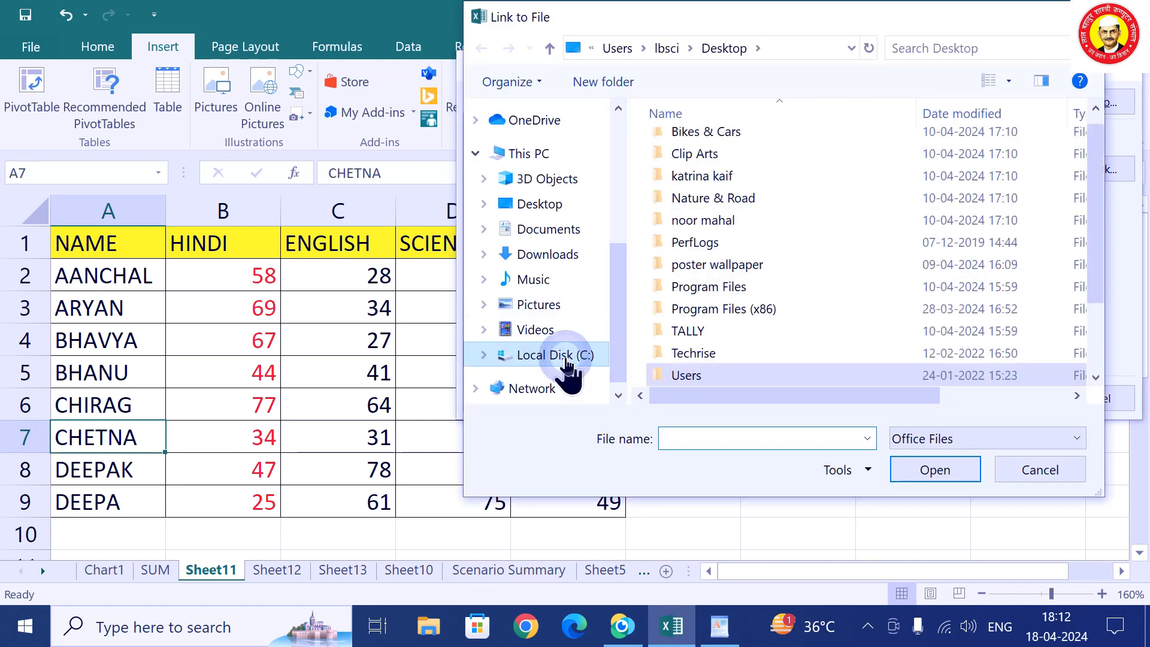
{"action": "double_click", "coordinate": [724, 176]}
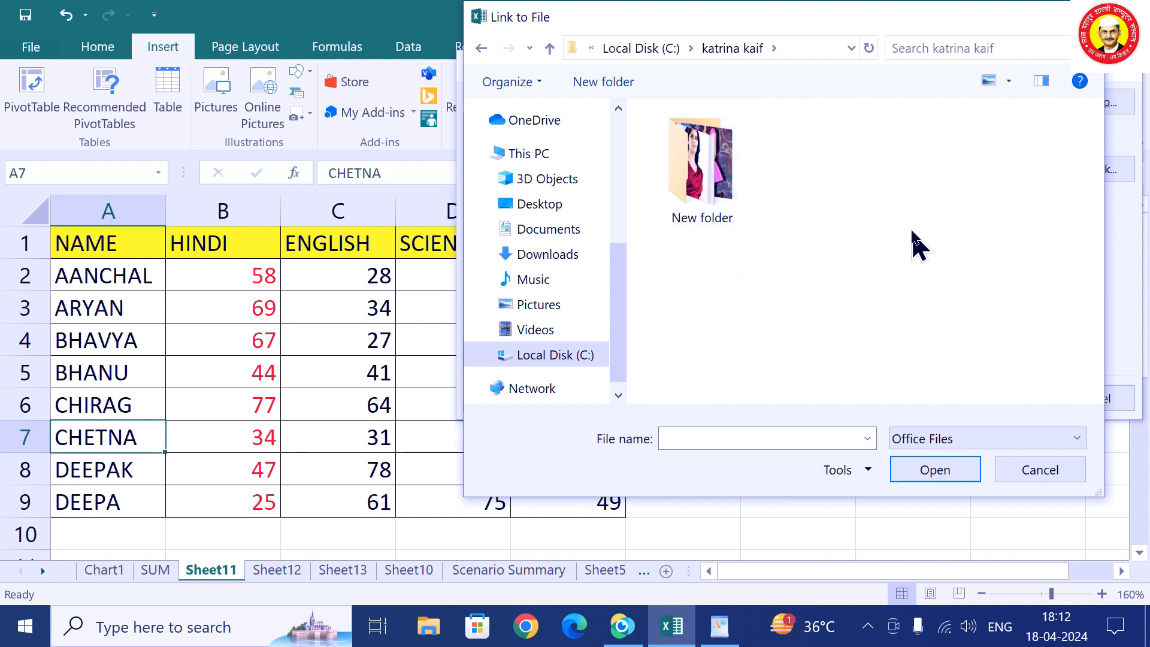
{"action": "left_click", "coordinate": [939, 435]}
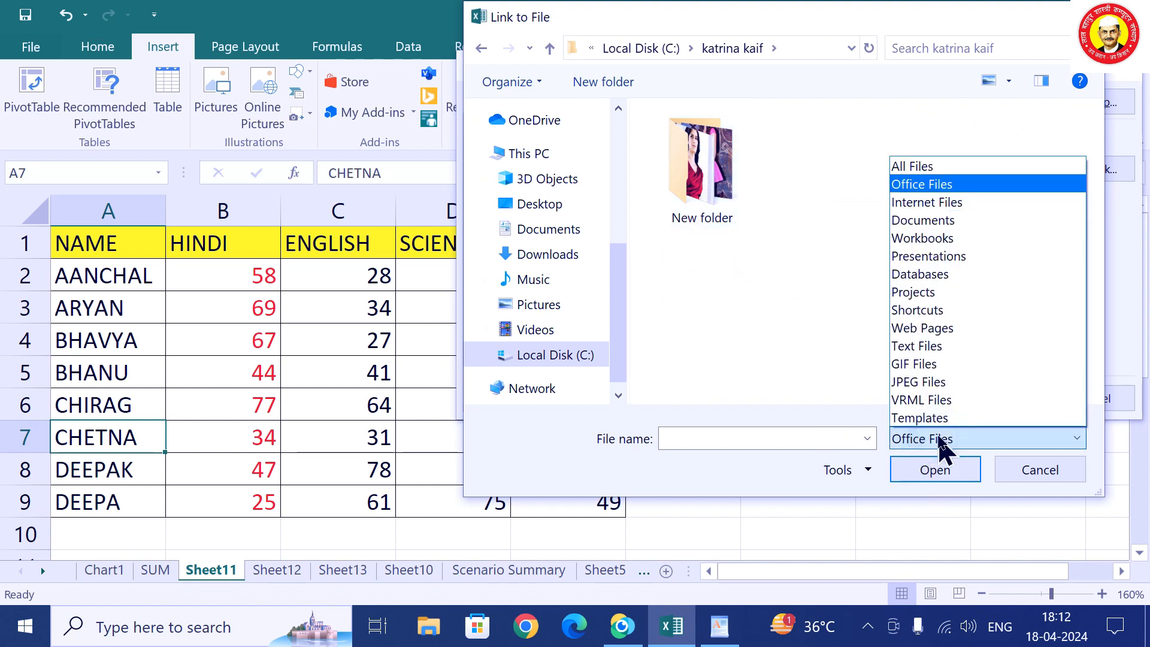
{"action": "left_click", "coordinate": [939, 167]}
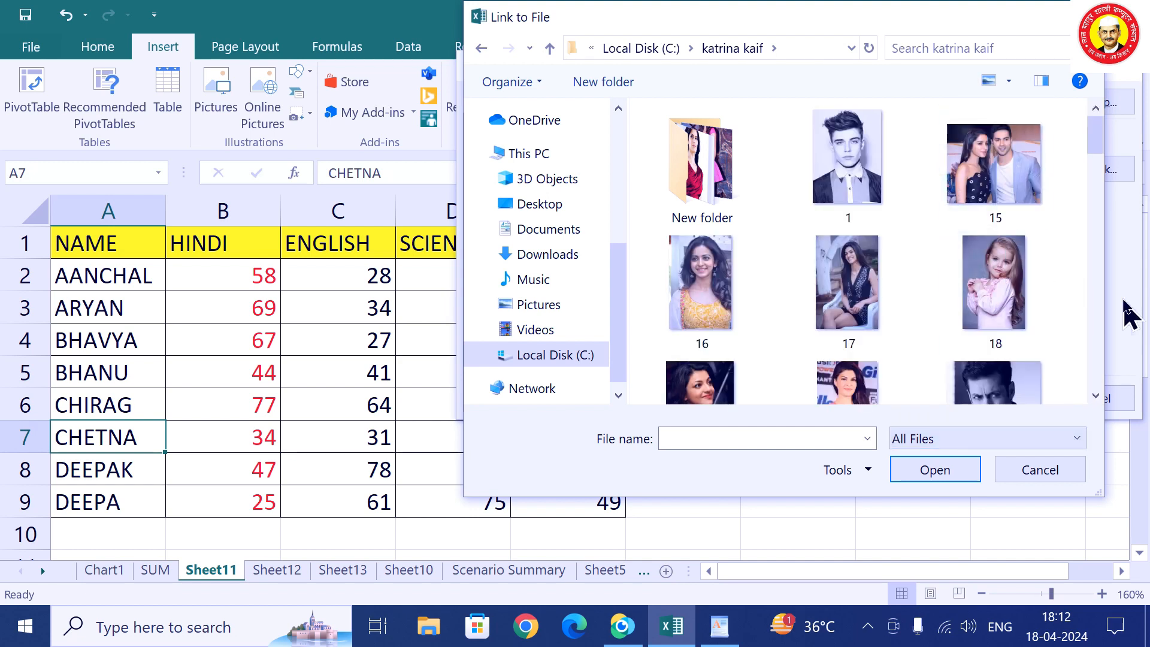
{"action": "left_click", "coordinate": [701, 281]}
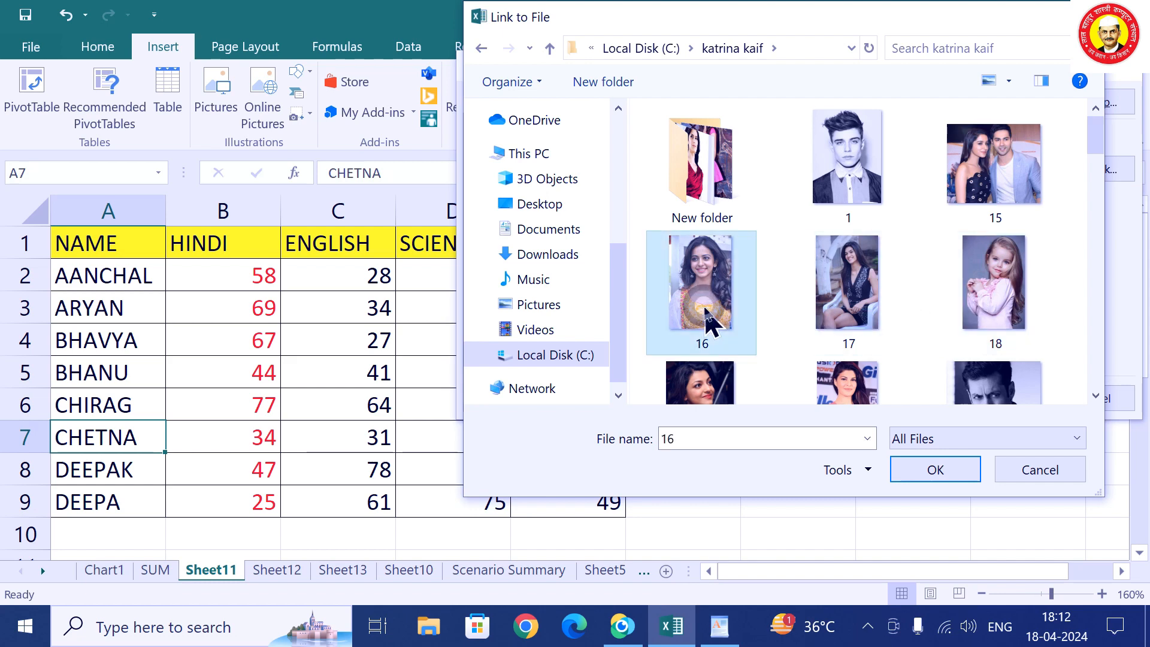
{"action": "left_click", "coordinate": [926, 473]}
{"action": "left_click", "coordinate": [991, 397]}
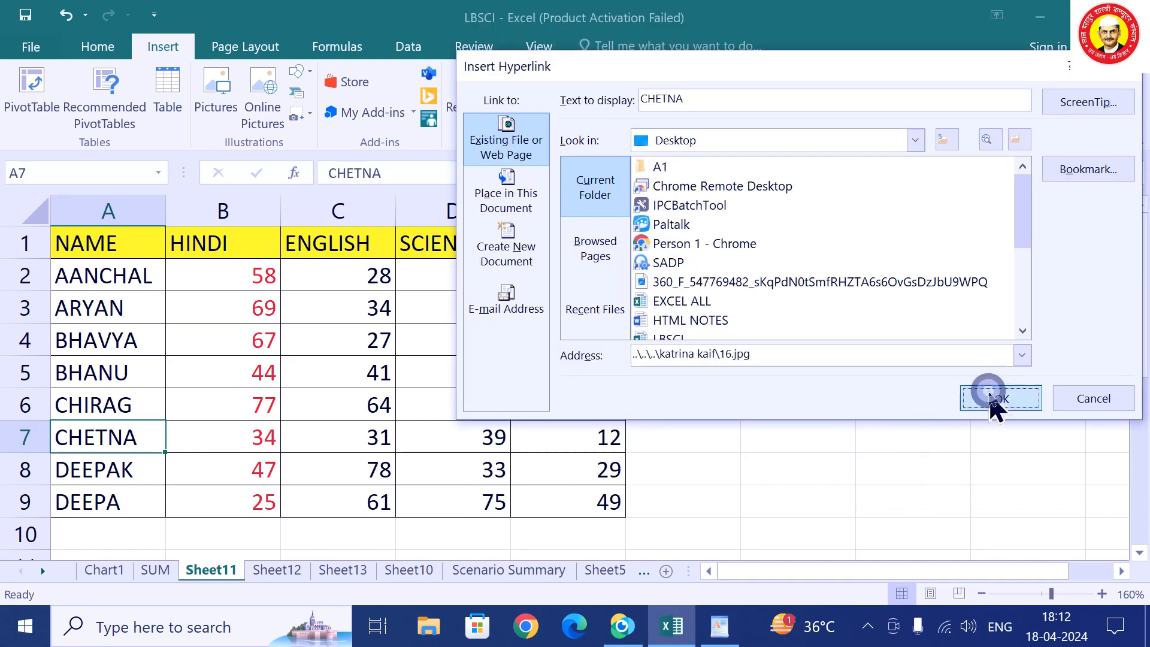
View image 16 through the CHETNA link, close Photos, then remove A7's hyperlink.
{"action": "left_click", "coordinate": [126, 440]}
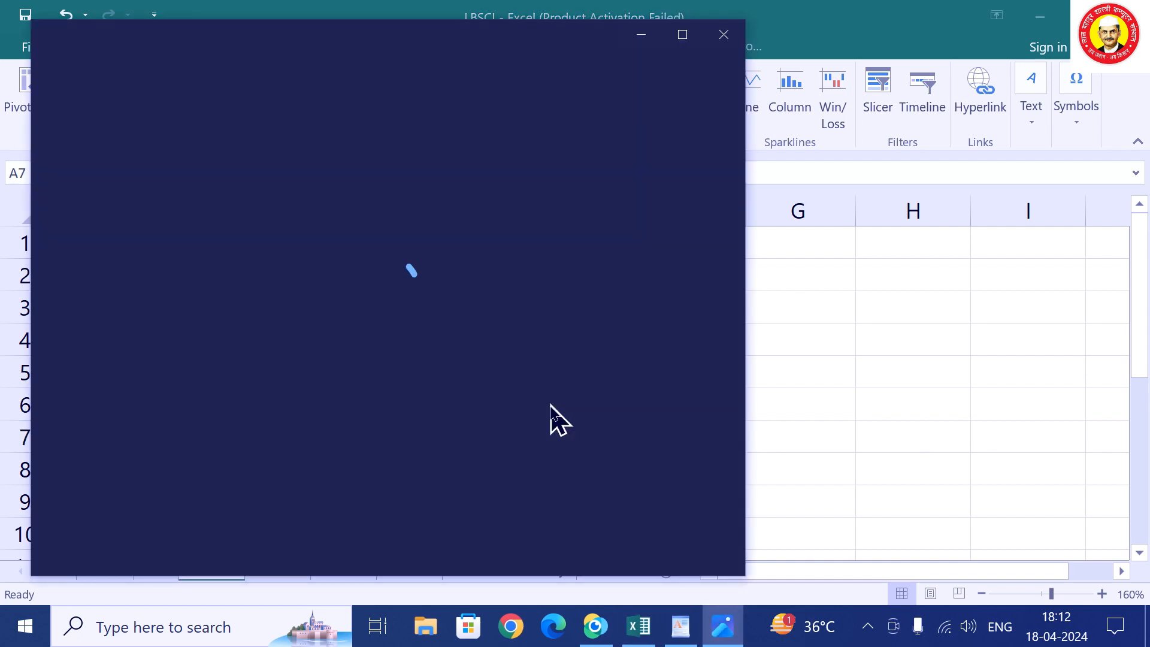
{"action": "left_click", "coordinate": [723, 34]}
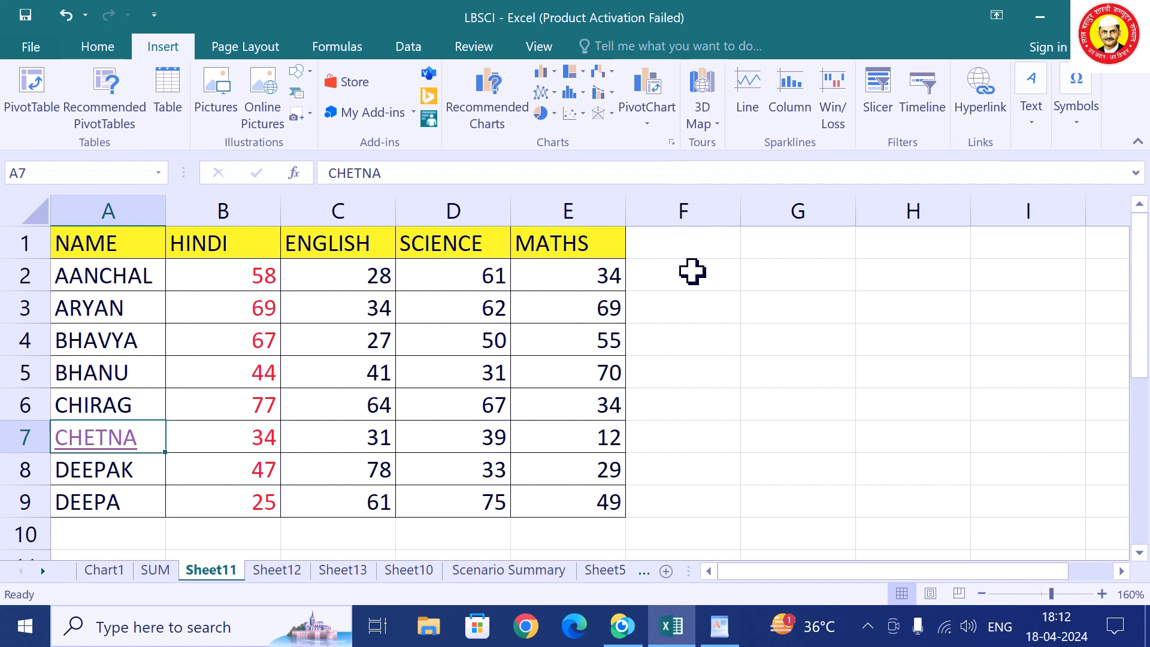
{"action": "right_click", "coordinate": [134, 444]}
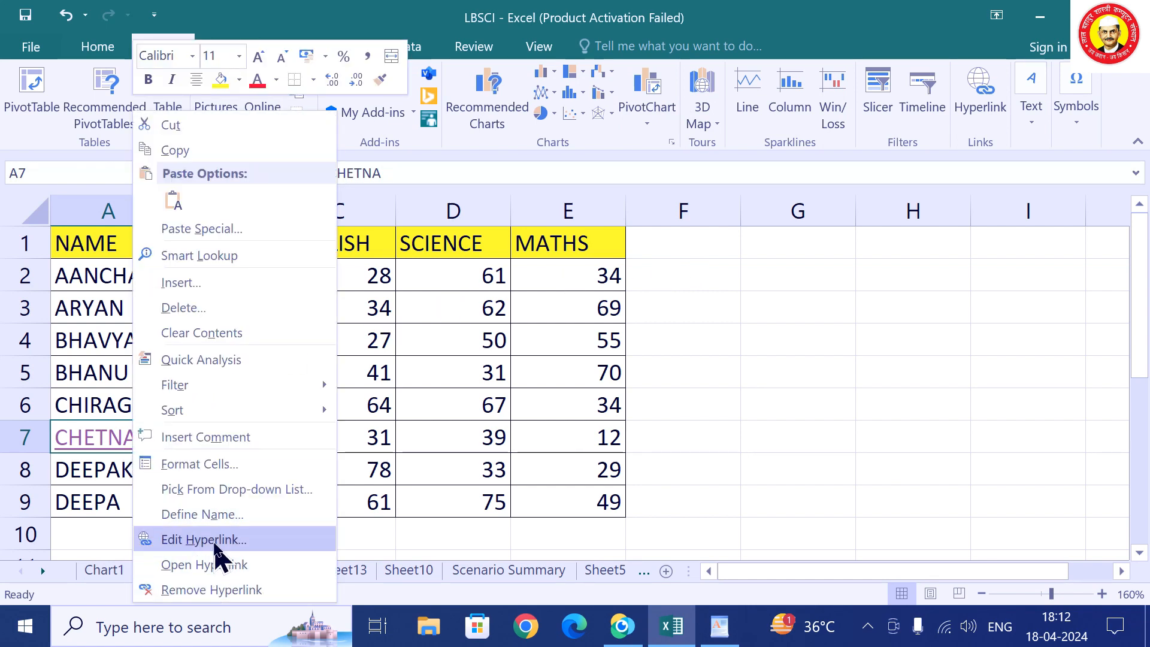
{"action": "left_click", "coordinate": [235, 590]}
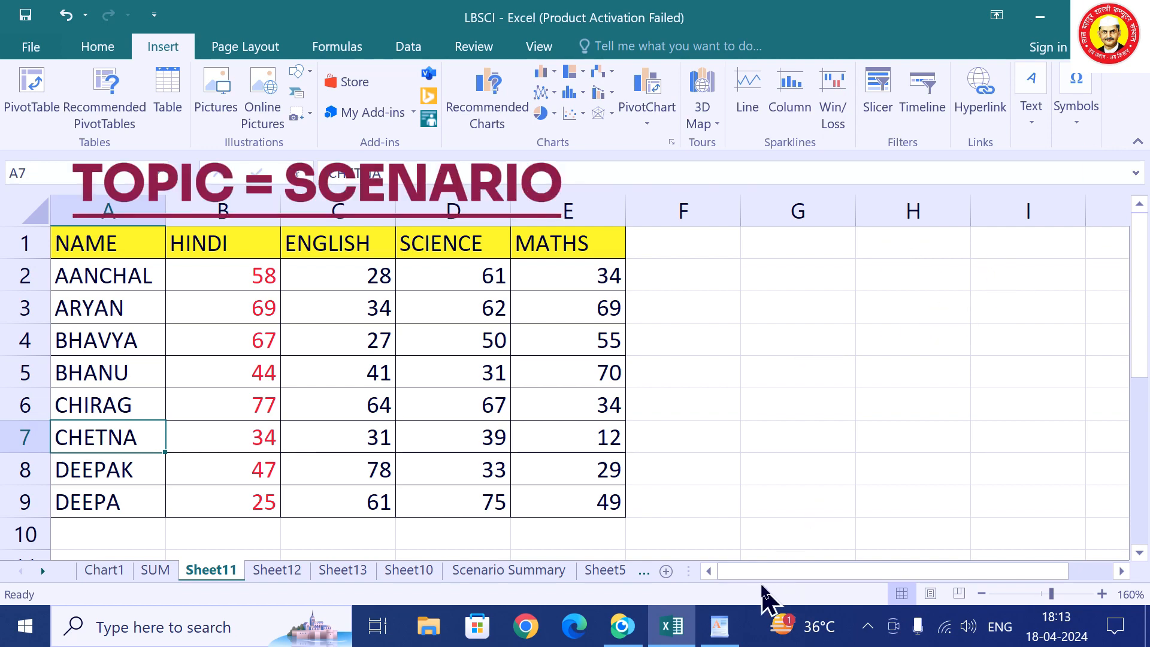
Delete the Scenario Summary sheet permanently.
{"action": "right_click", "coordinate": [550, 573]}
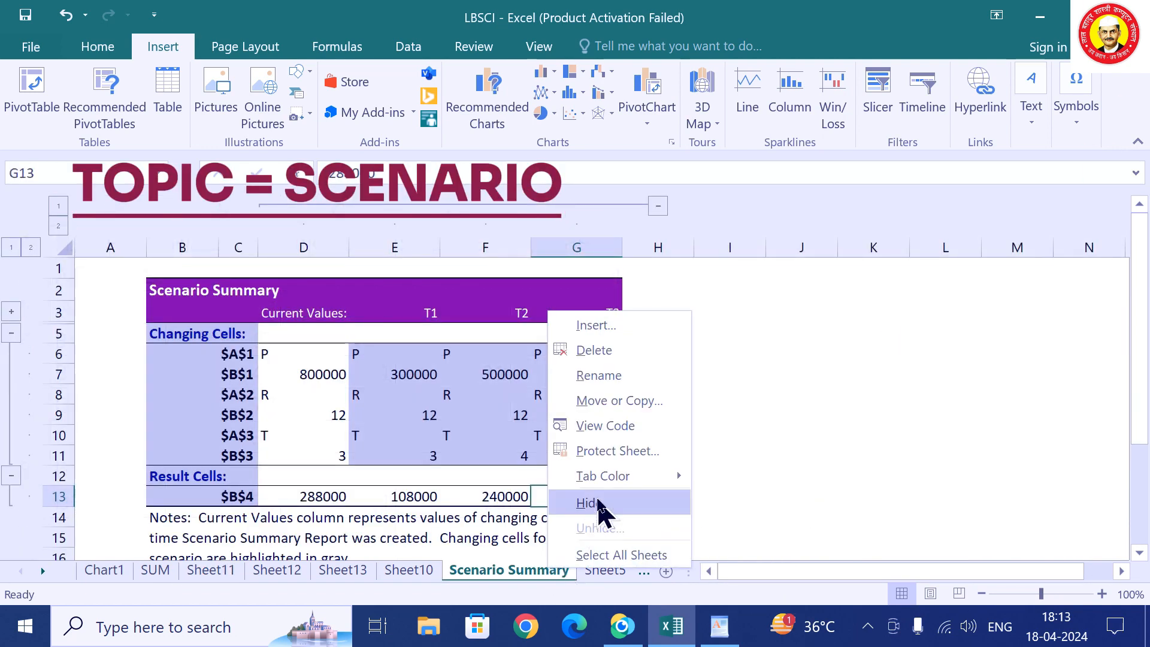
{"action": "left_click", "coordinate": [612, 354]}
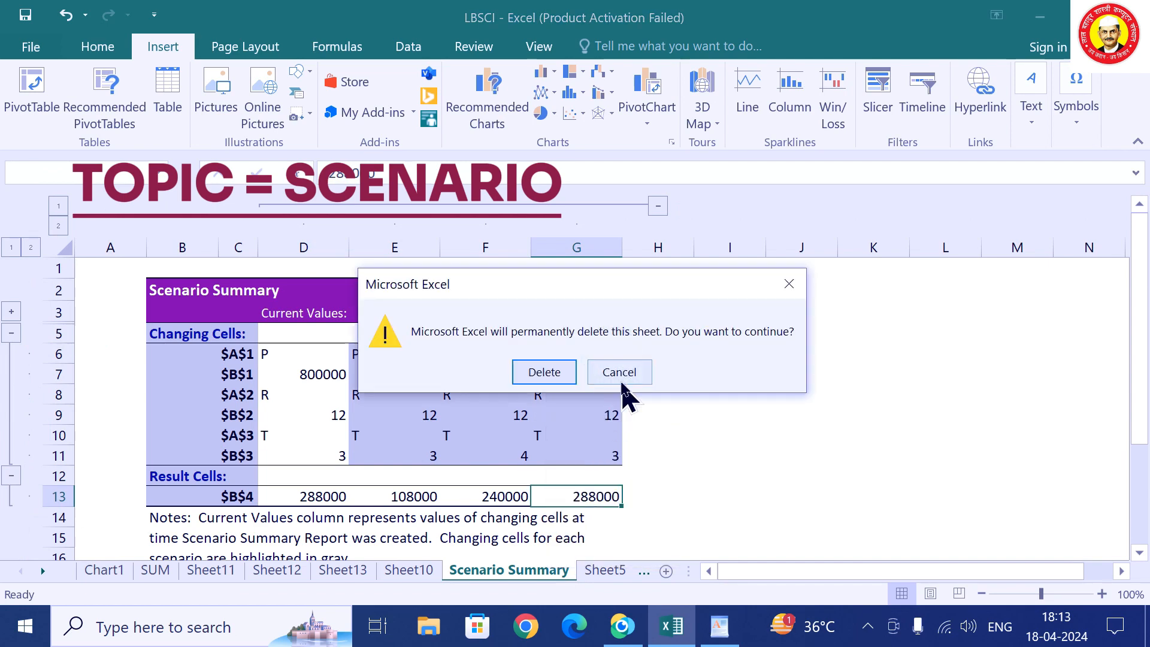
{"action": "left_click", "coordinate": [544, 373]}
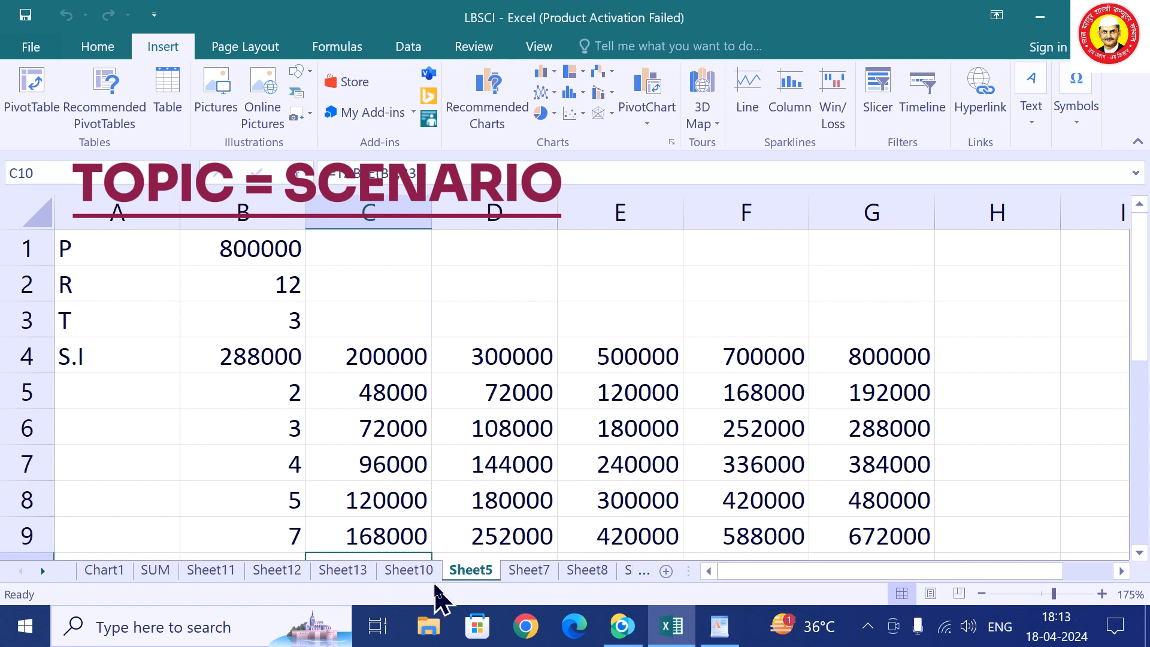
Scroll to the last sheet tabs and add a new blank sheet.
{"action": "left_click", "coordinate": [36, 570]}
{"action": "left_click", "coordinate": [36, 570]}
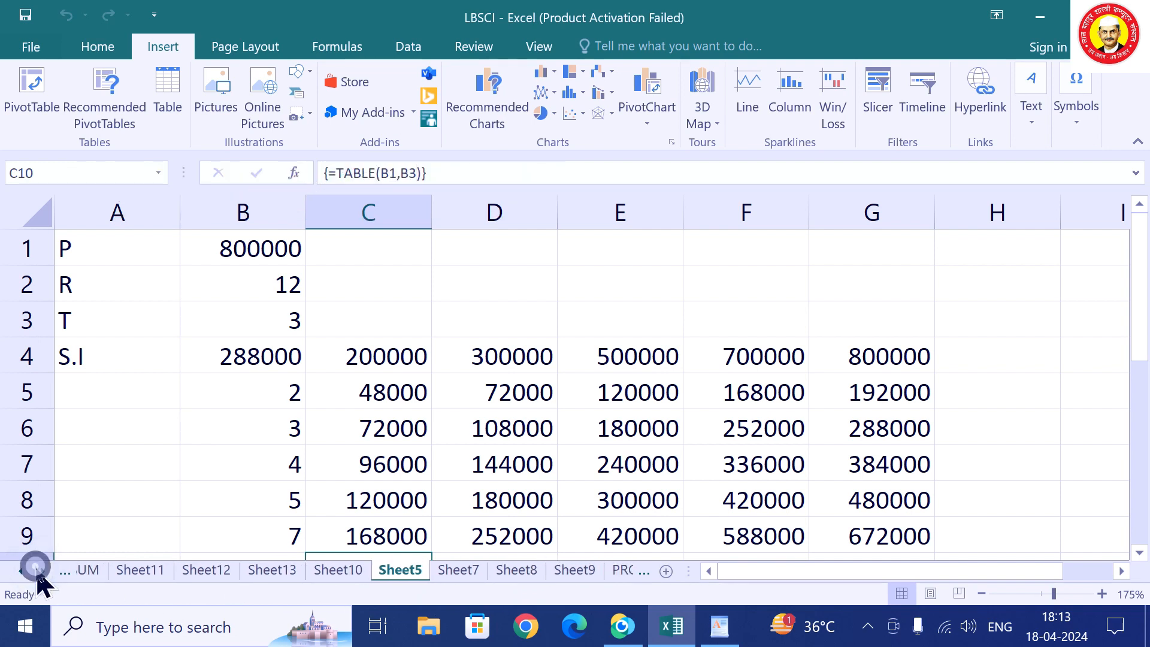
{"action": "left_click", "coordinate": [36, 570]}
{"action": "left_click", "coordinate": [36, 570]}
{"action": "left_click", "coordinate": [36, 570]}
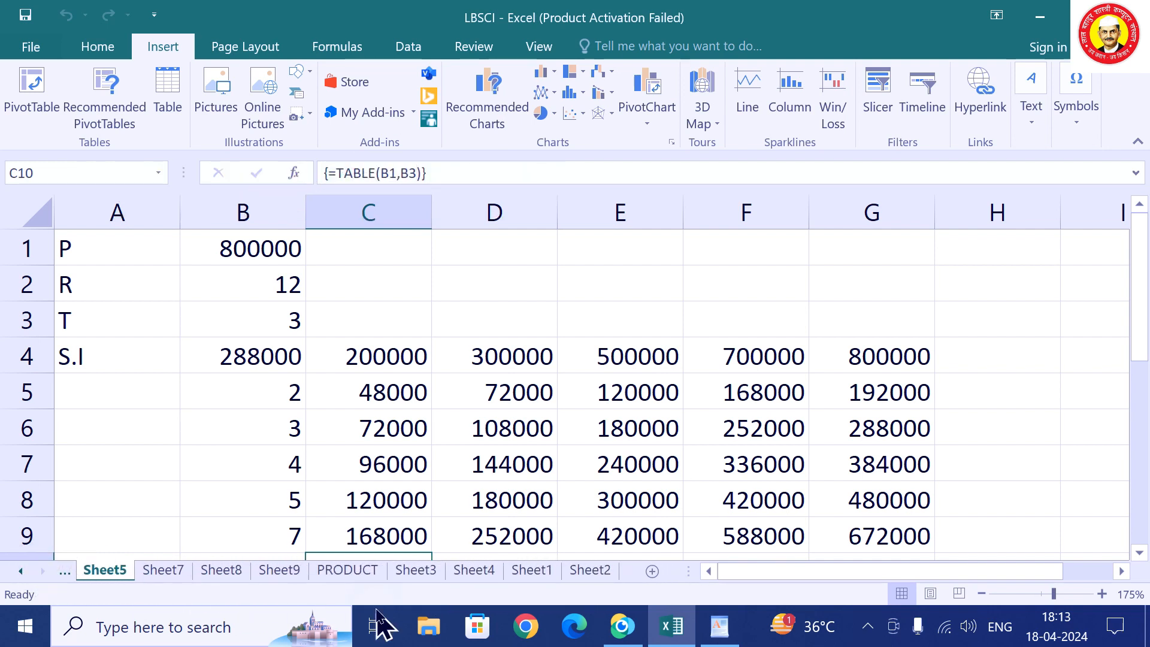
{"action": "left_click", "coordinate": [652, 571]}
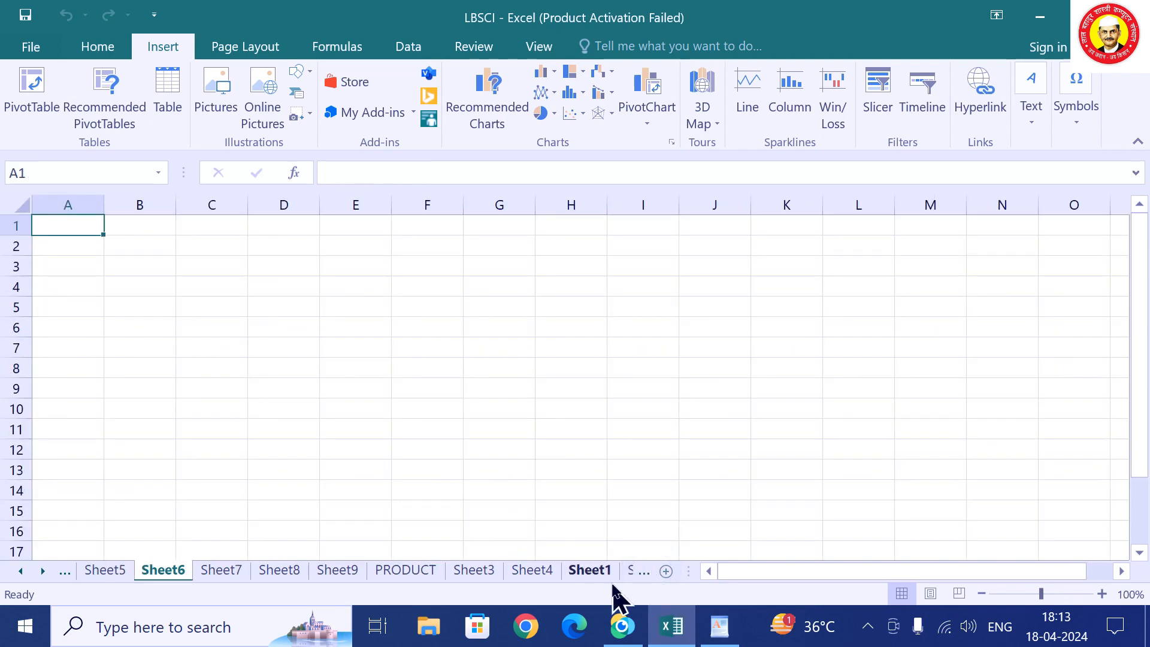
Look through Sheet1, Sheet2, Sheet7 and other sheets, then return to the empty Sheet6.
{"action": "left_click", "coordinate": [591, 571]}
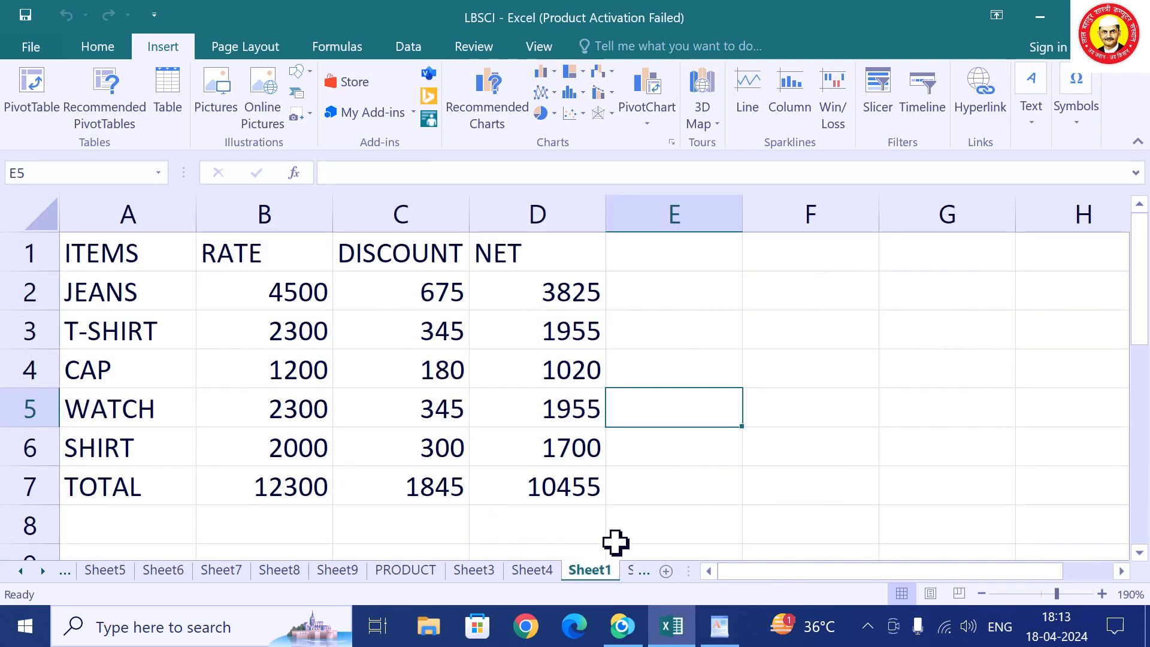
{"action": "left_click", "coordinate": [509, 570]}
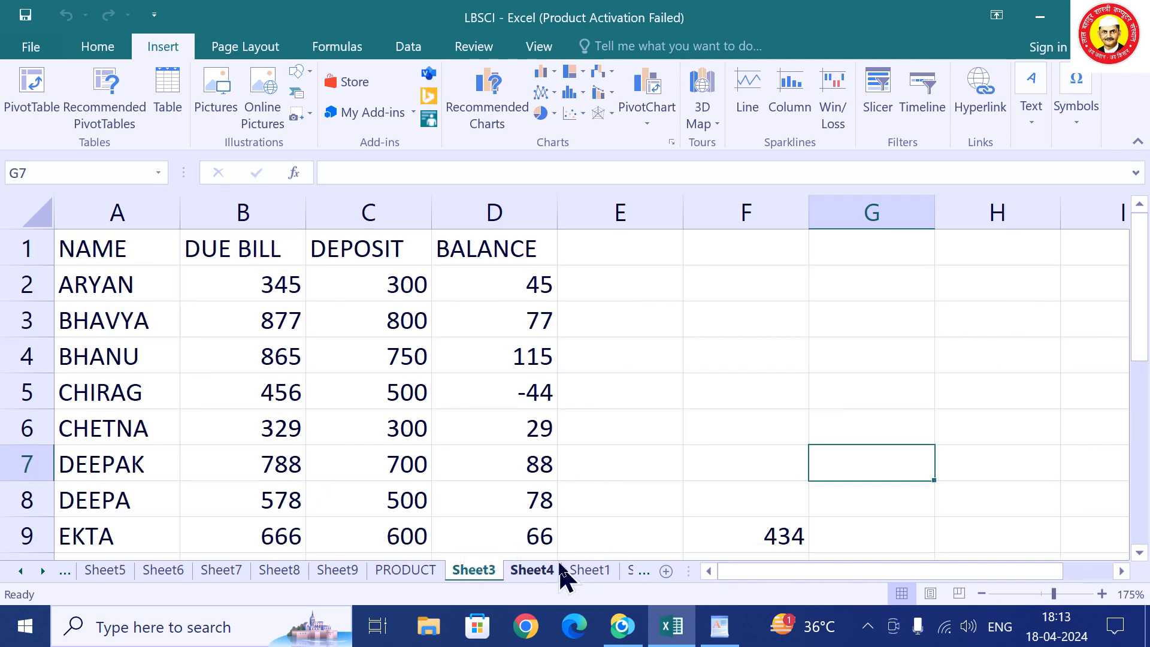
{"action": "left_click", "coordinate": [603, 573]}
{"action": "left_click", "coordinate": [635, 577]}
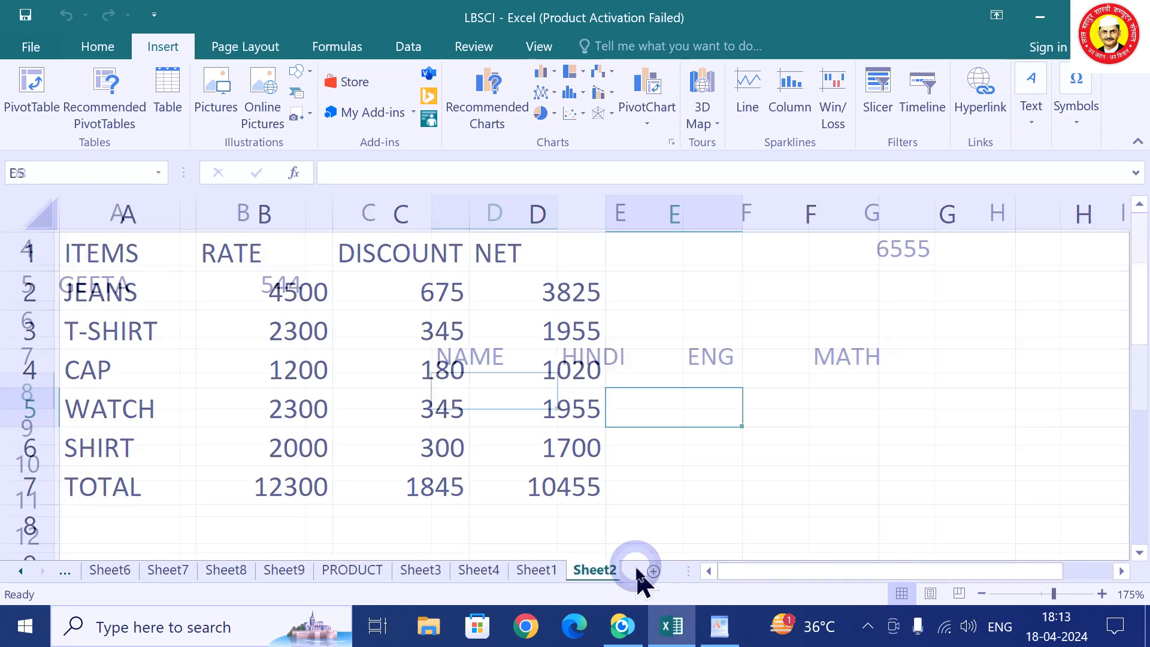
{"action": "left_click", "coordinate": [171, 571]}
{"action": "left_click", "coordinate": [120, 572]}
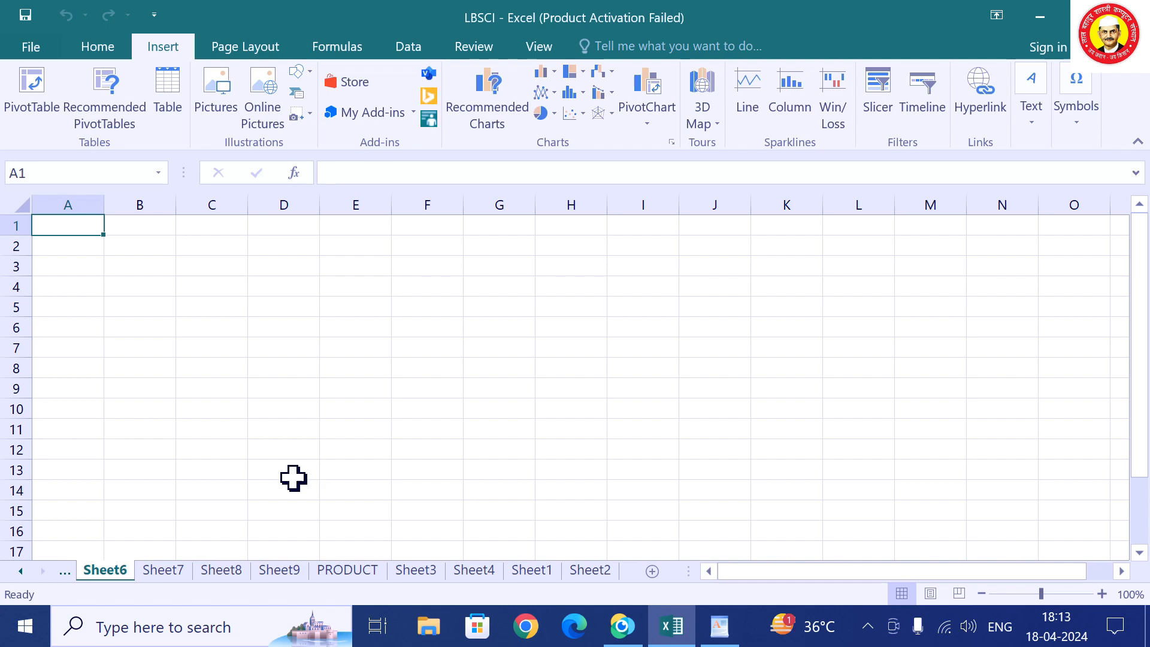
{"action": "scroll", "coordinate": [112, 530], "scroll_direction": "up", "scroll_amount": 5, "text": "ctrl"}
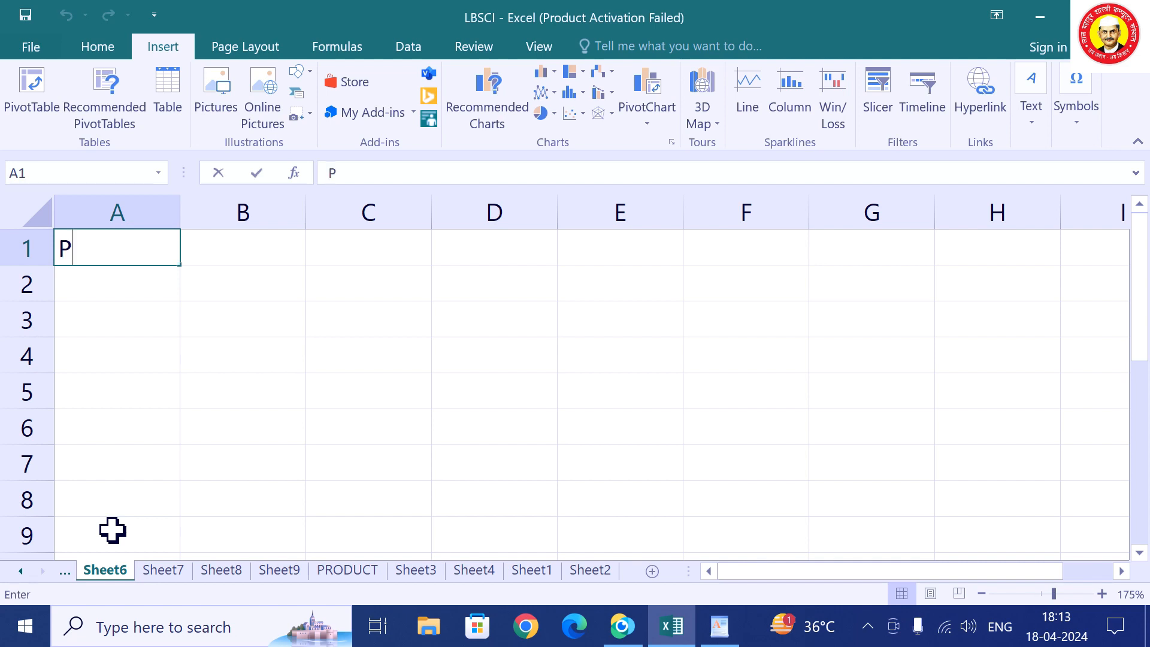
Enter the labels P, R, T and S.I in A1:A4.
{"action": "key", "text": "Return"}
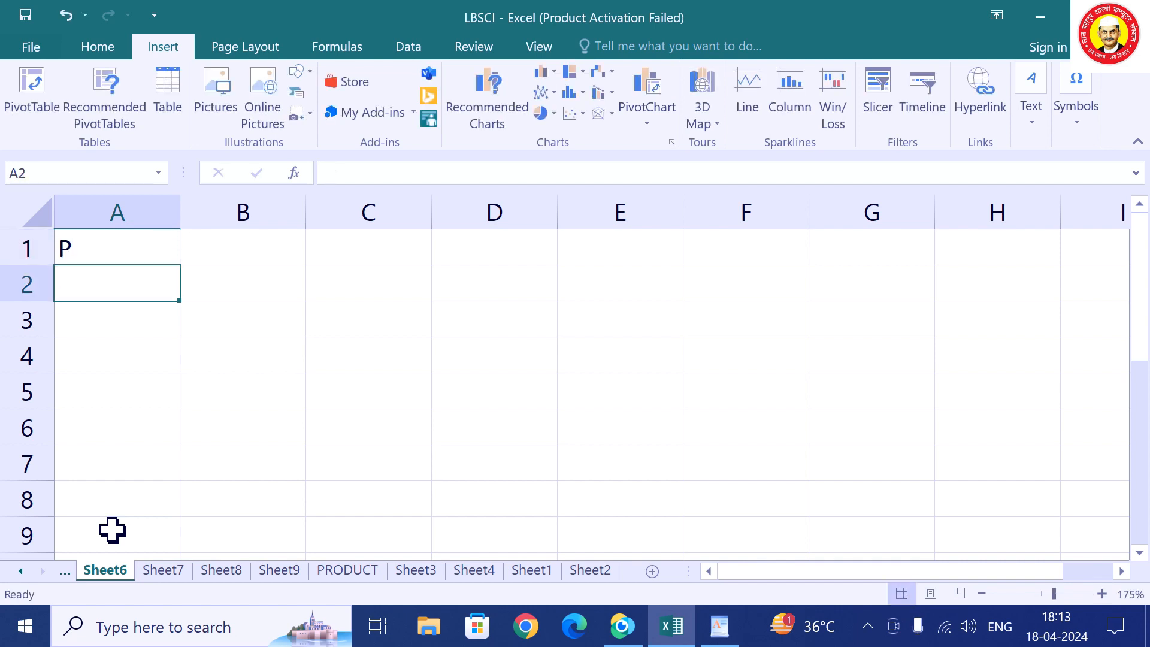
{"action": "type", "text": "R"}
{"action": "key", "text": "Return"}
{"action": "type", "text": "T"}
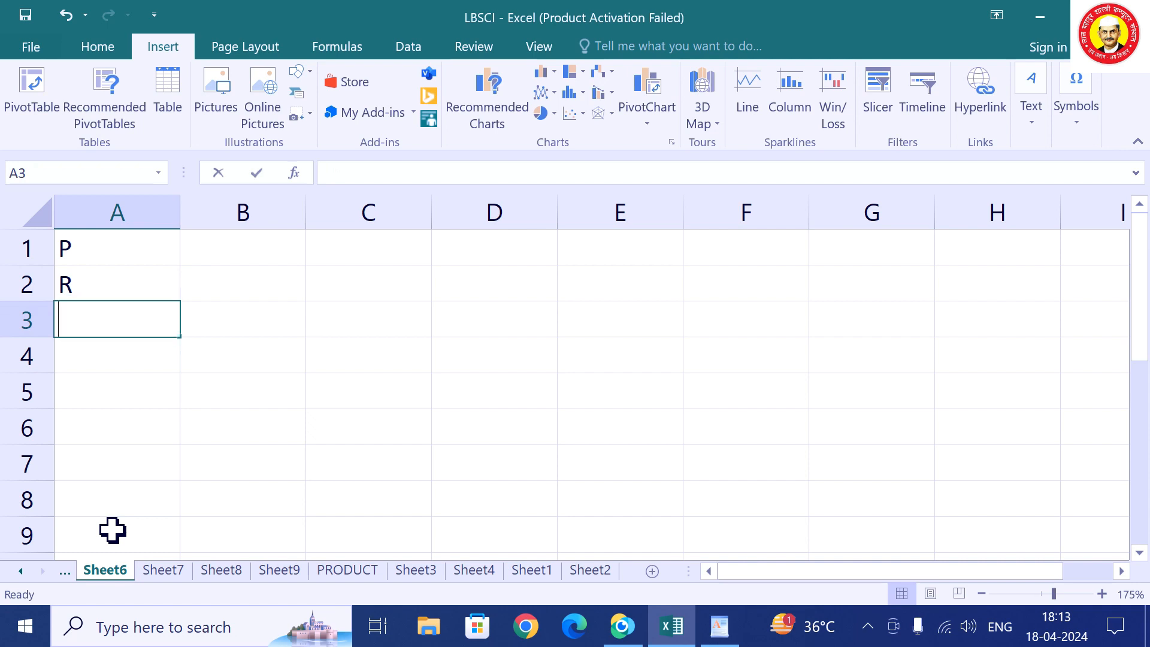
{"action": "key", "text": "Return"}
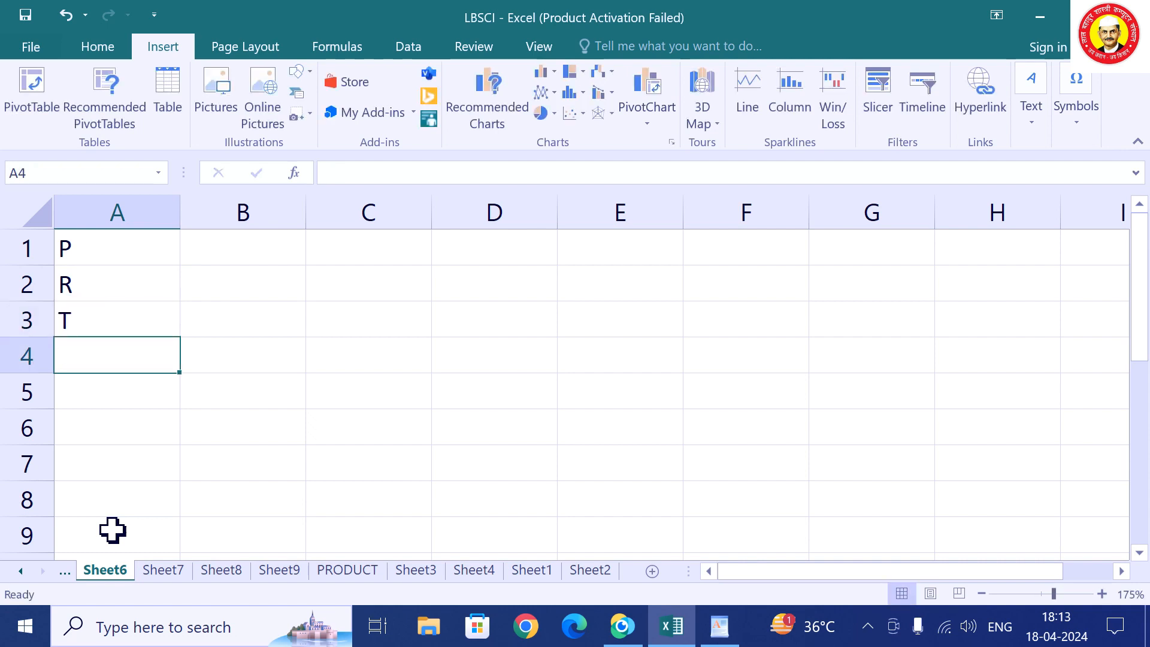
{"action": "type", "text": "S"}
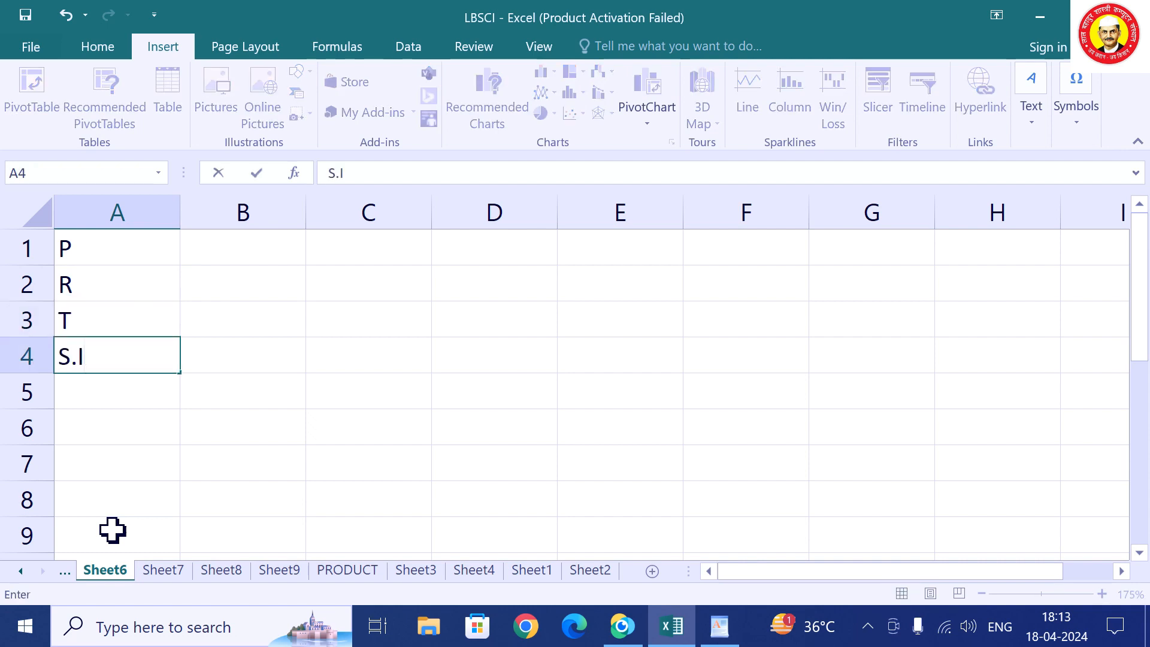
{"action": "type", "text": ".I"}
{"action": "key", "text": "Up"}
{"action": "key", "text": "Up"}
{"action": "key", "text": "Up"}
Enter 500000, 12 and 5 in B1:B3 and begin a formula in B4.
{"action": "key", "text": "Right"}
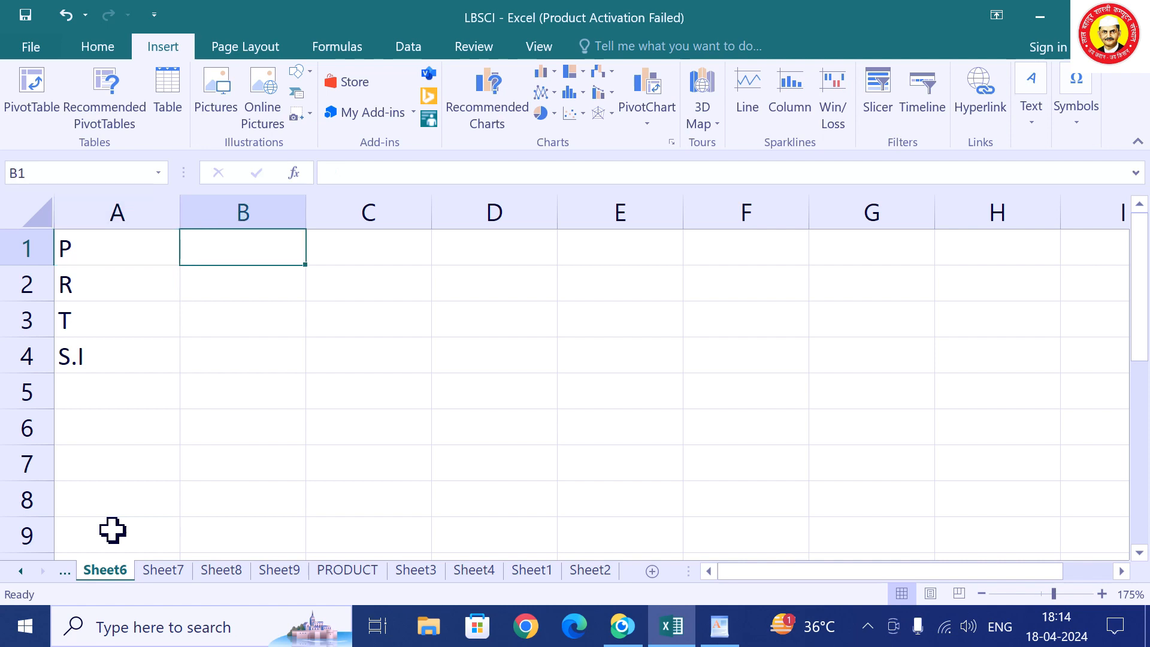
{"action": "type", "text": "500000"}
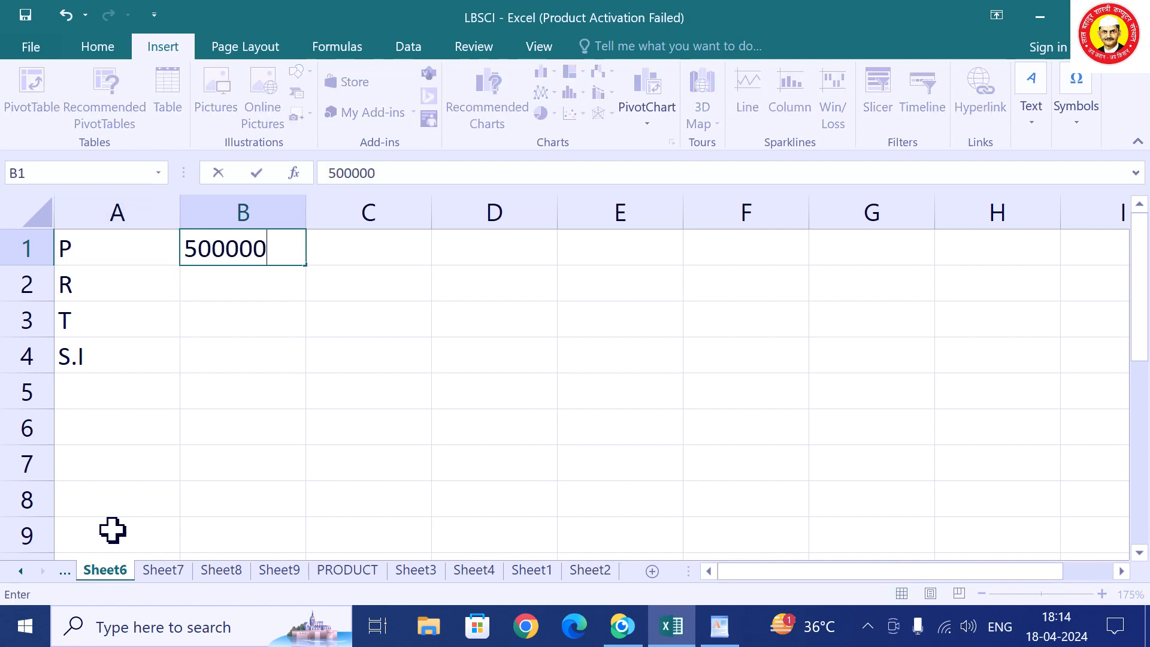
{"action": "key", "text": "Return"}
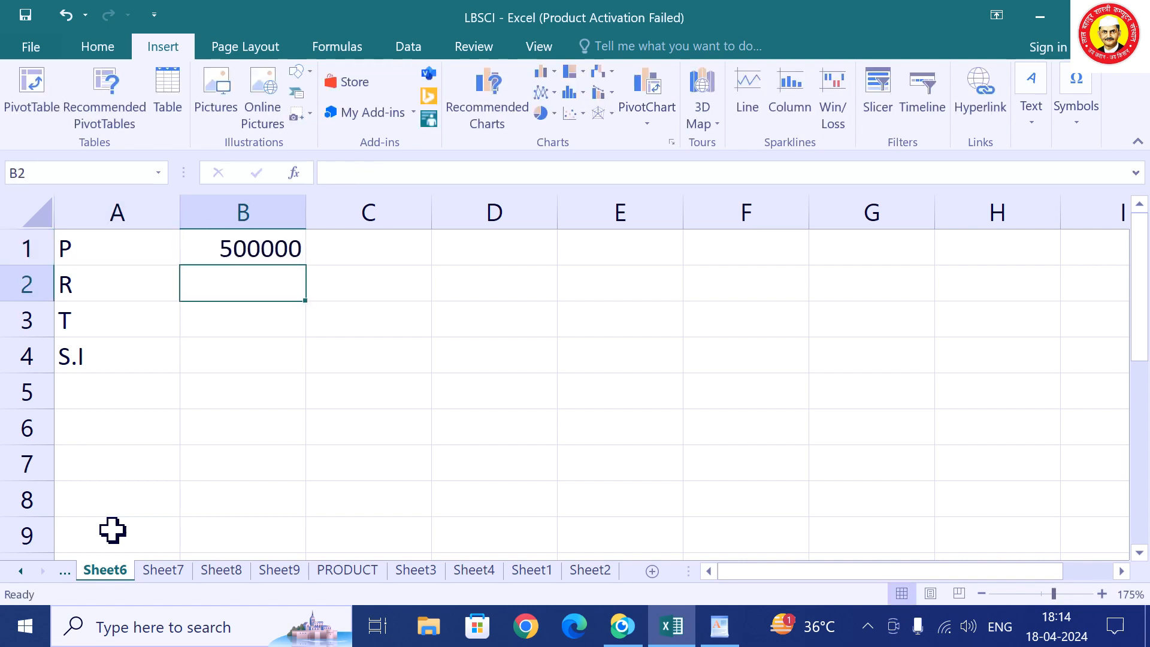
{"action": "type", "text": "12"}
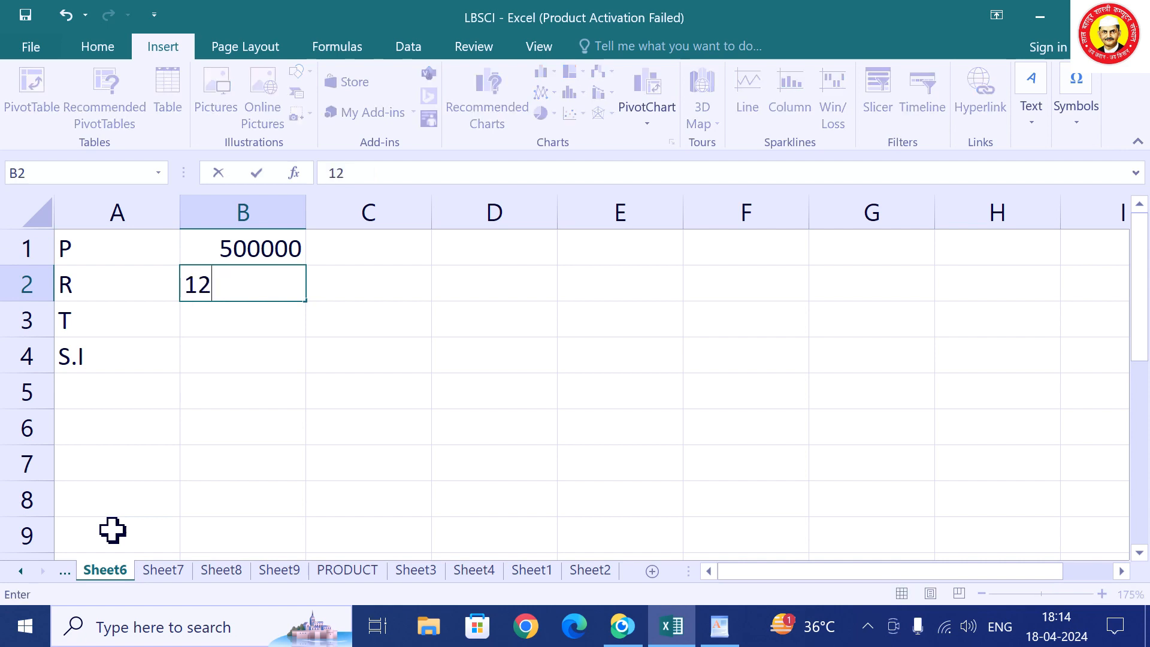
{"action": "key", "text": "Return"}
{"action": "type", "text": "5"}
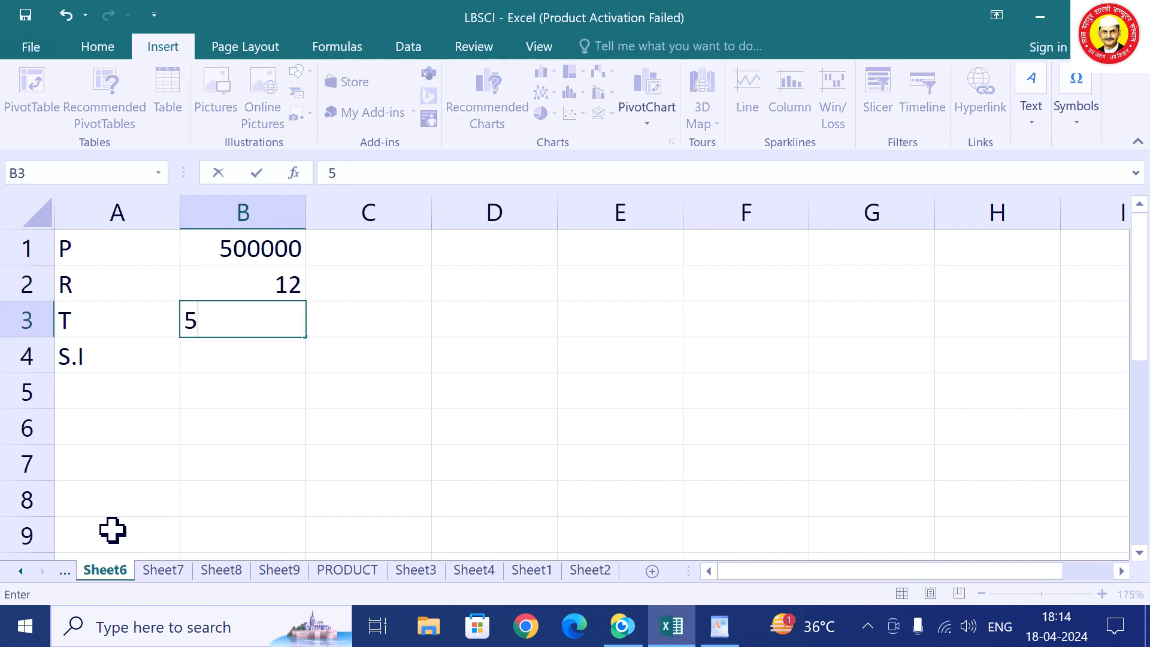
{"action": "key", "text": "Return"}
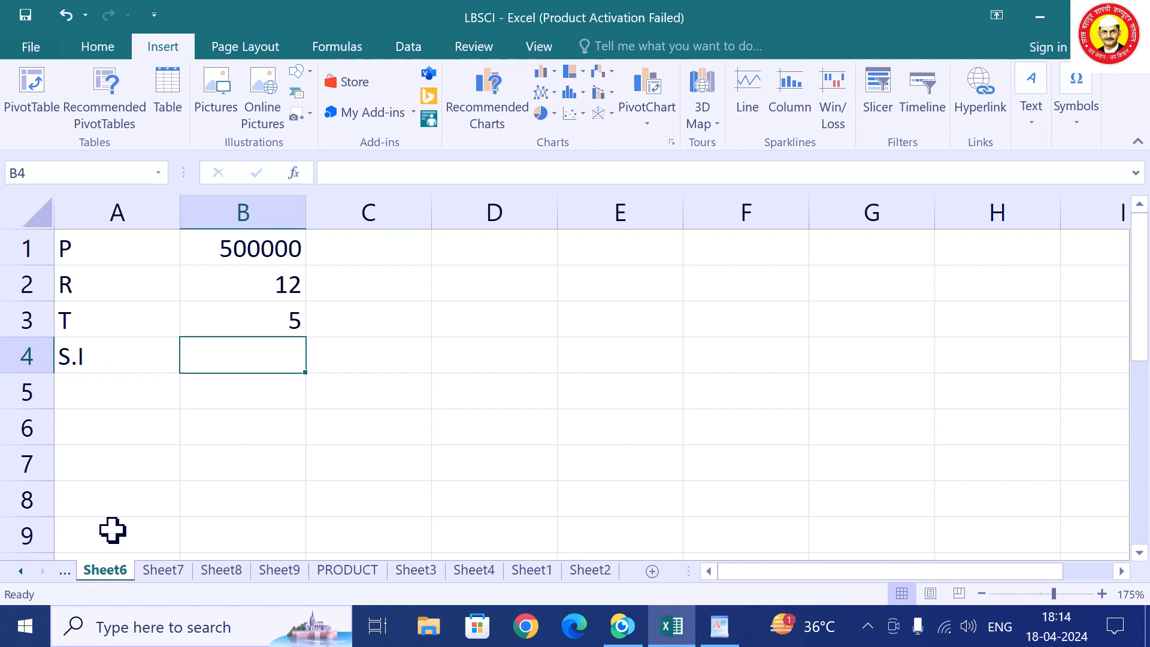
{"action": "type", "text": "=="}
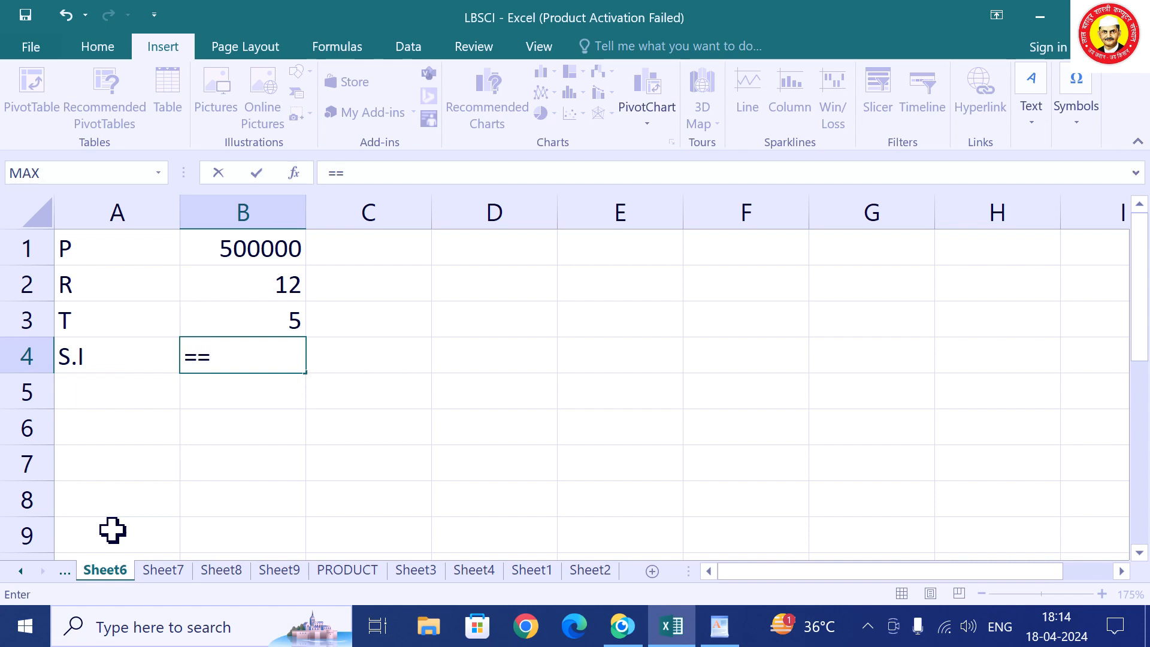
Enter =B1*B2*B3/100 in B4 and test it with principal 800000 and time 2.
{"action": "key", "text": "BackSpace"}
{"action": "type", "text": "B"}
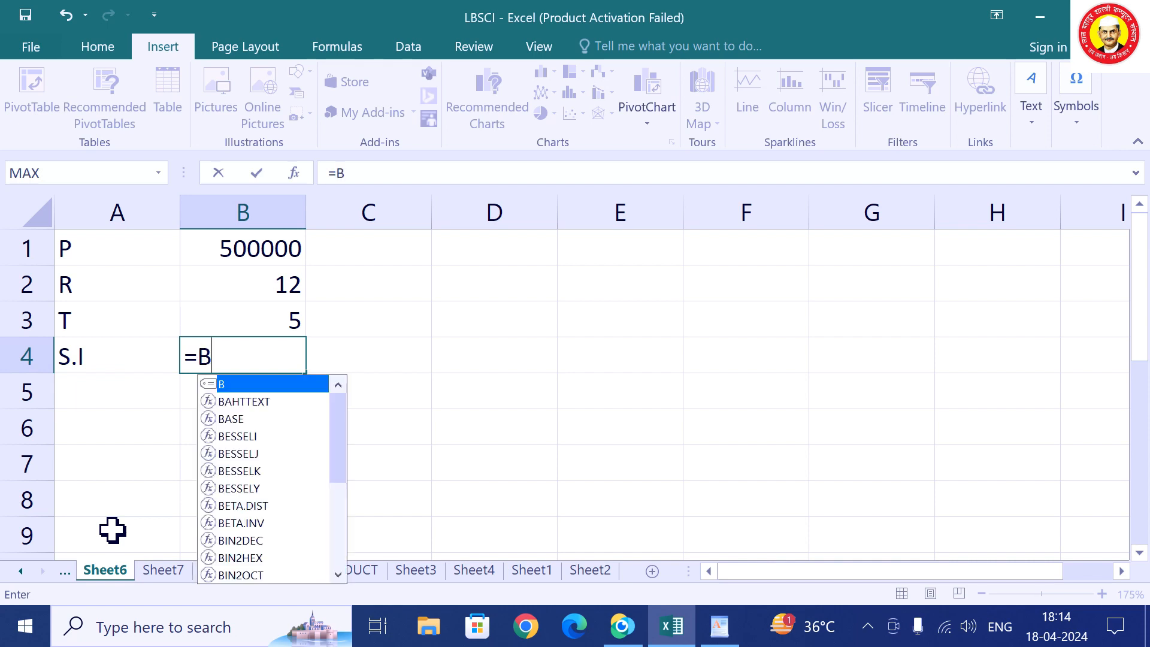
{"action": "type", "text": "1*"}
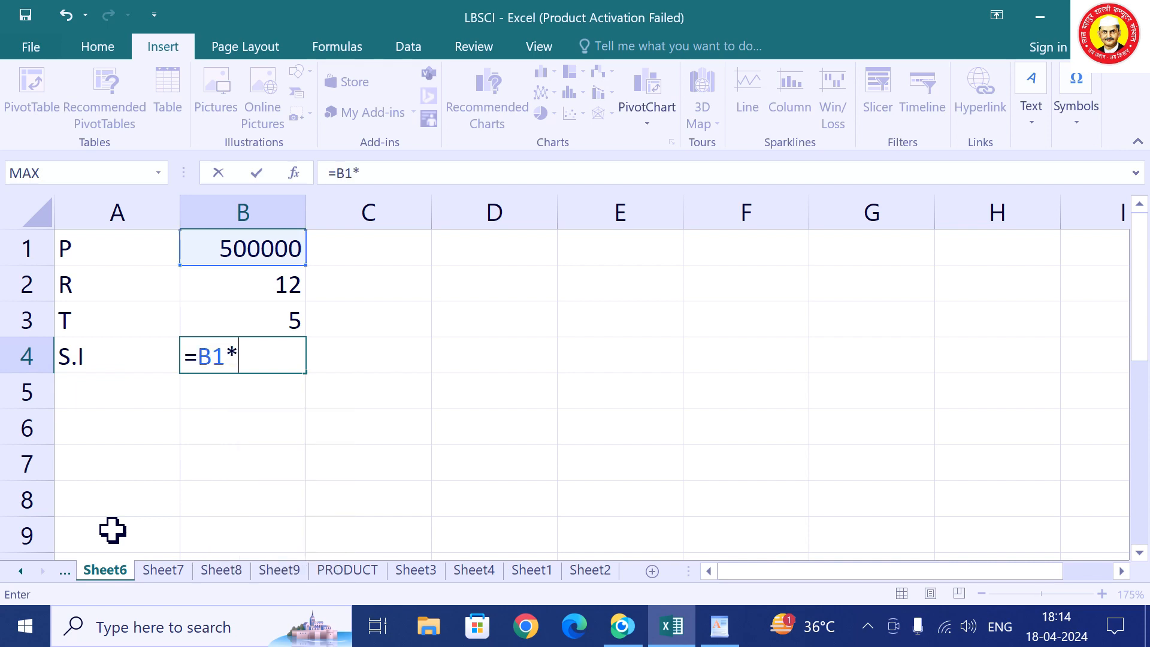
{"action": "type", "text": "B2"}
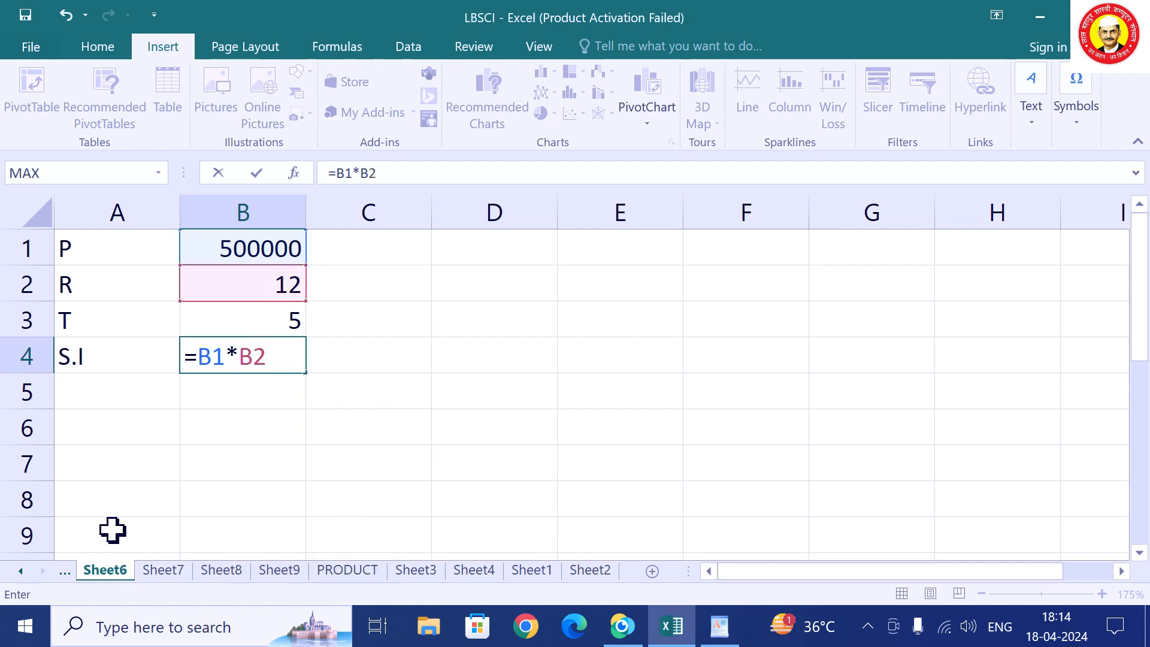
{"action": "type", "text": "*B"}
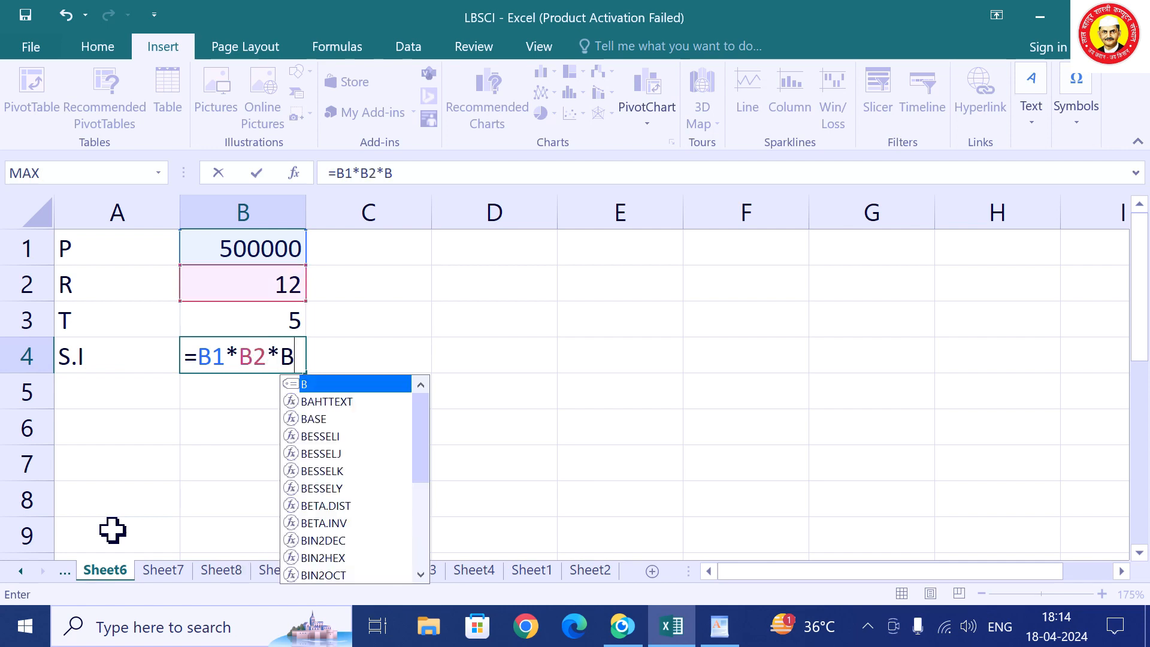
{"action": "type", "text": "3/"}
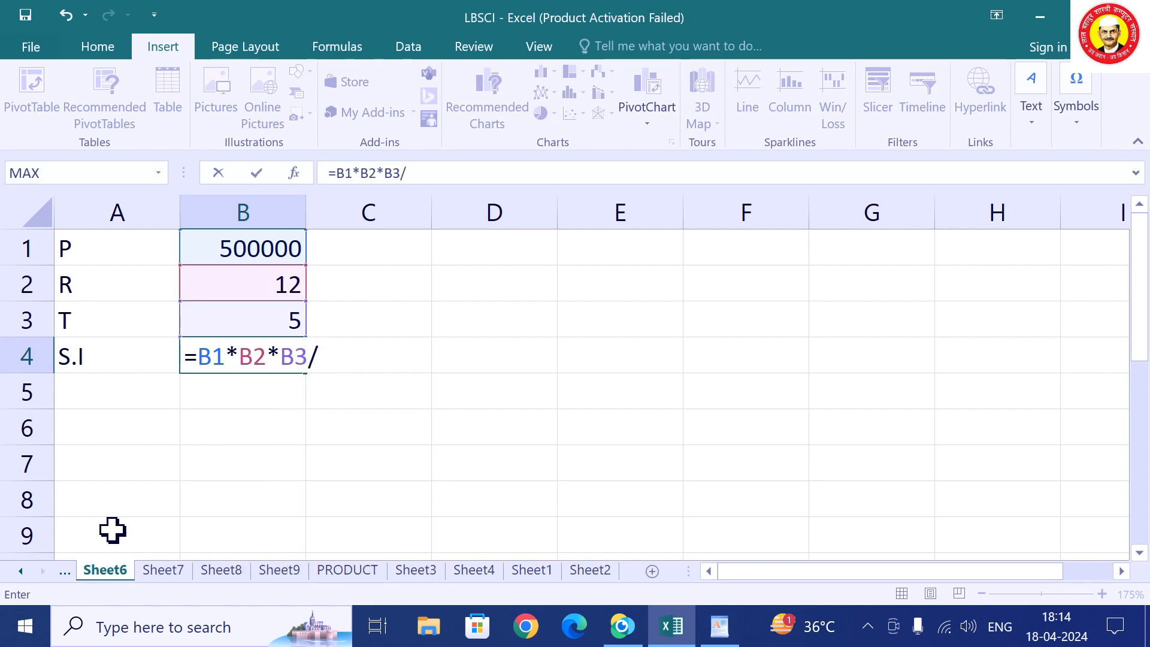
{"action": "type", "text": "100"}
{"action": "key", "text": "Return"}
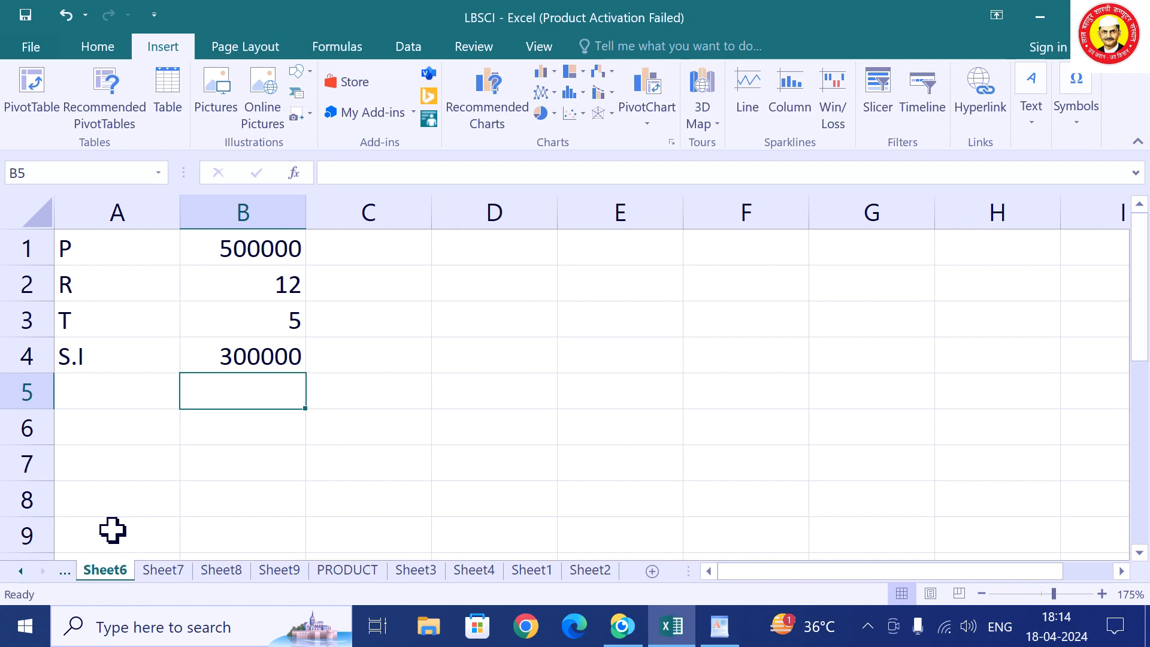
{"action": "key", "text": "Up"}
{"action": "key", "text": "Up"}
{"action": "key", "text": "Up"}
{"action": "key", "text": "Up"}
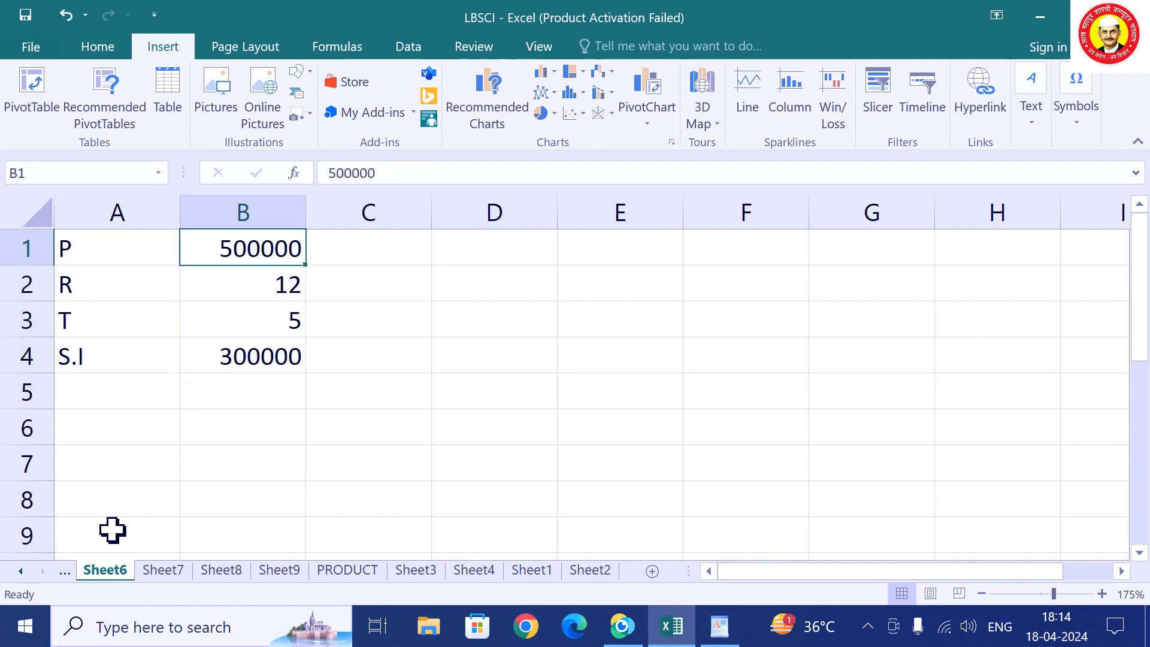
{"action": "type", "text": "800"}
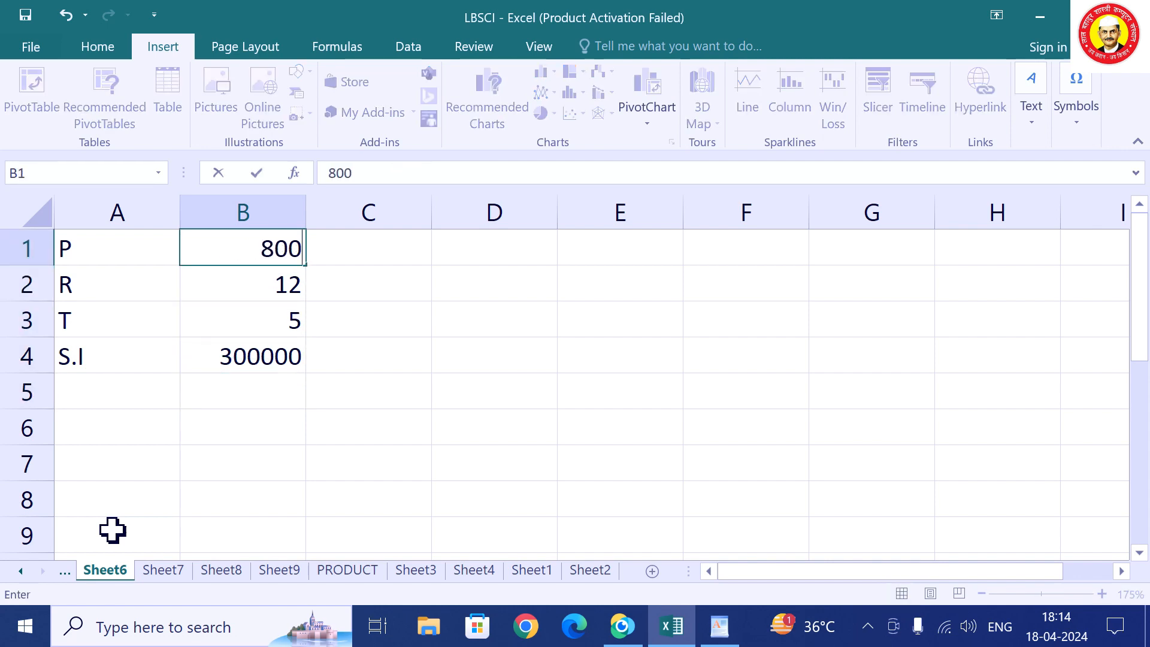
{"action": "type", "text": "000"}
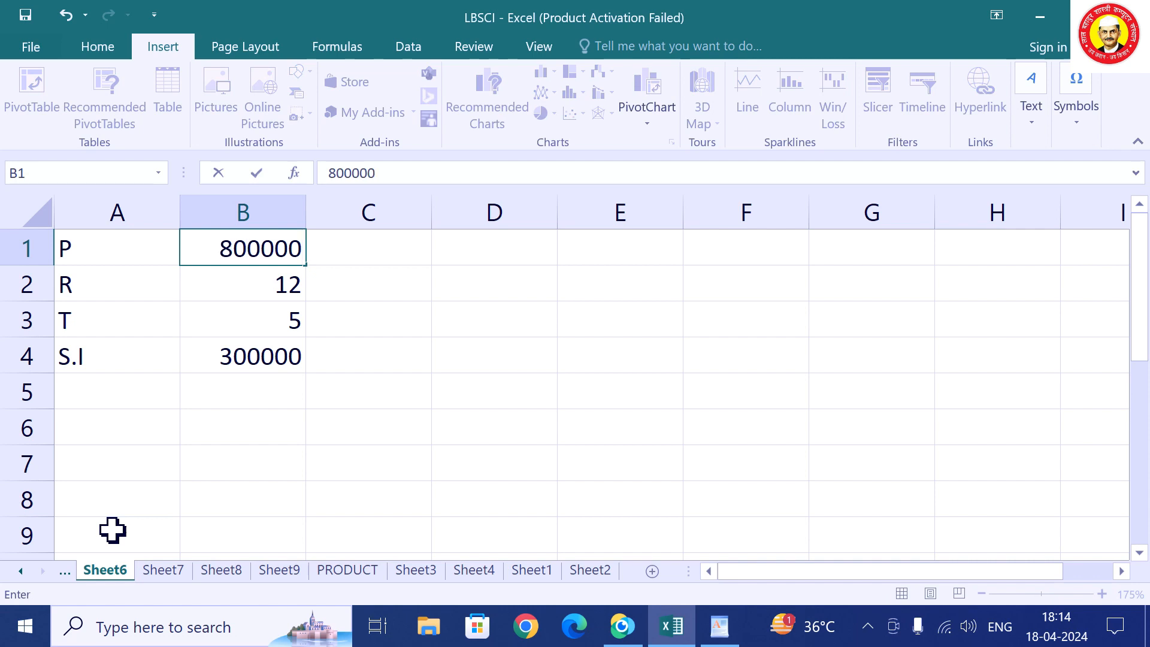
{"action": "key", "text": "Return"}
{"action": "key", "text": "Return"}
{"action": "type", "text": "2"}
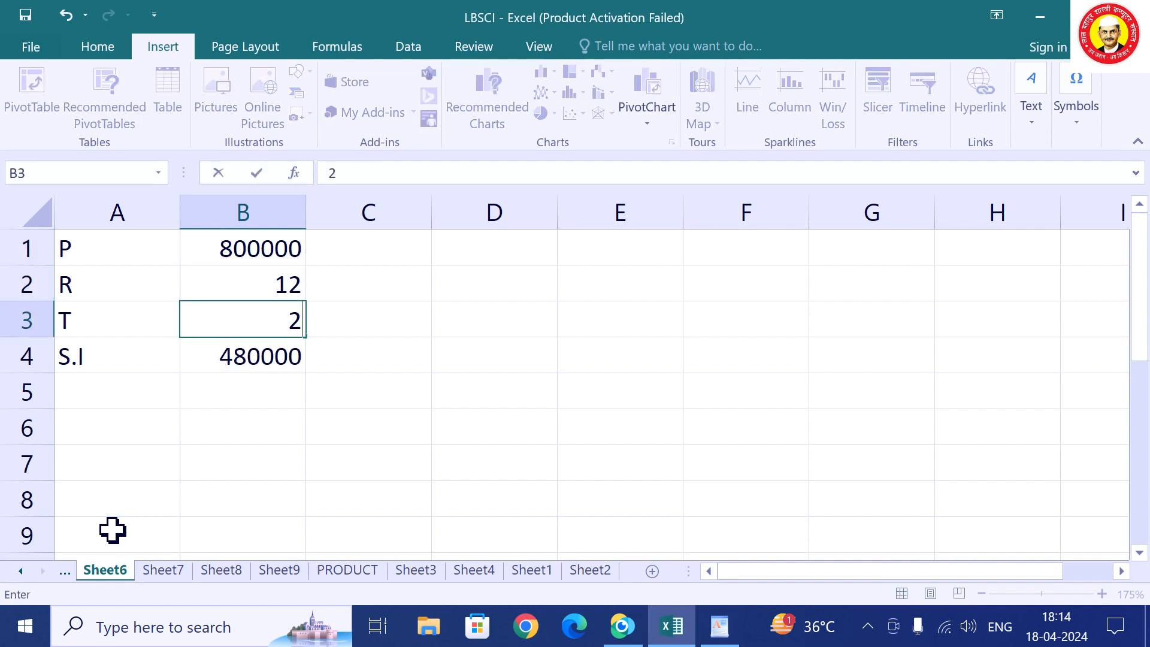
{"action": "key", "text": "Return"}
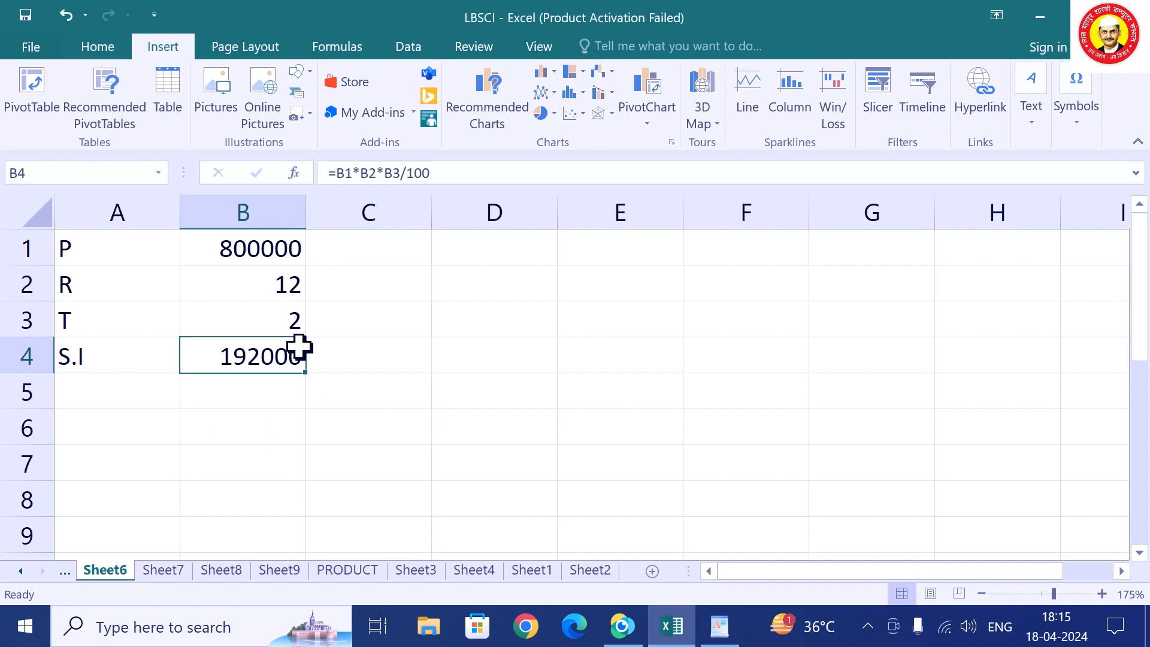
Set P 50000, R 5 and T 3 in B1:B3 so S.I shows 7500.
{"action": "left_click", "coordinate": [267, 257]}
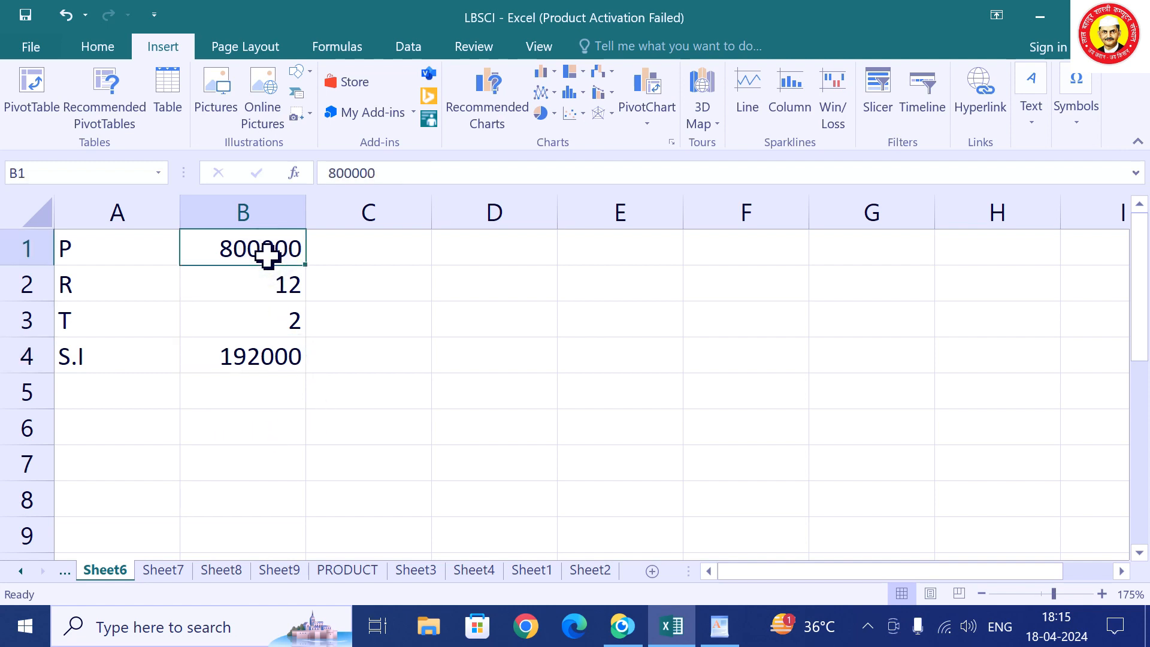
{"action": "type", "text": "50000"}
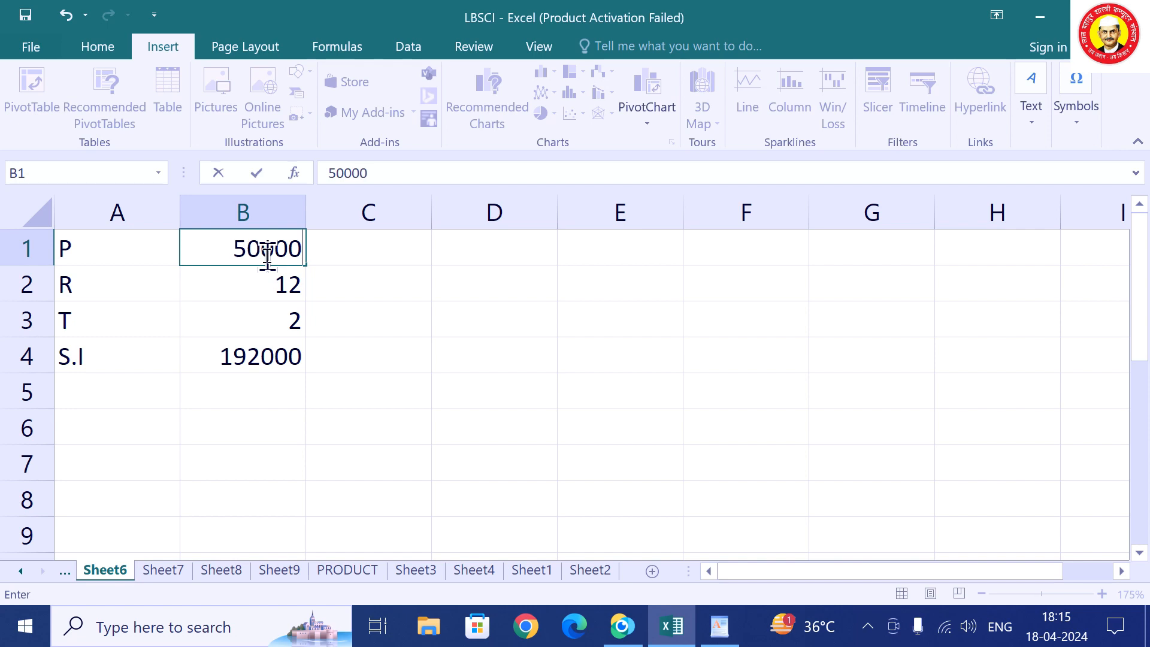
{"action": "key", "text": "Return"}
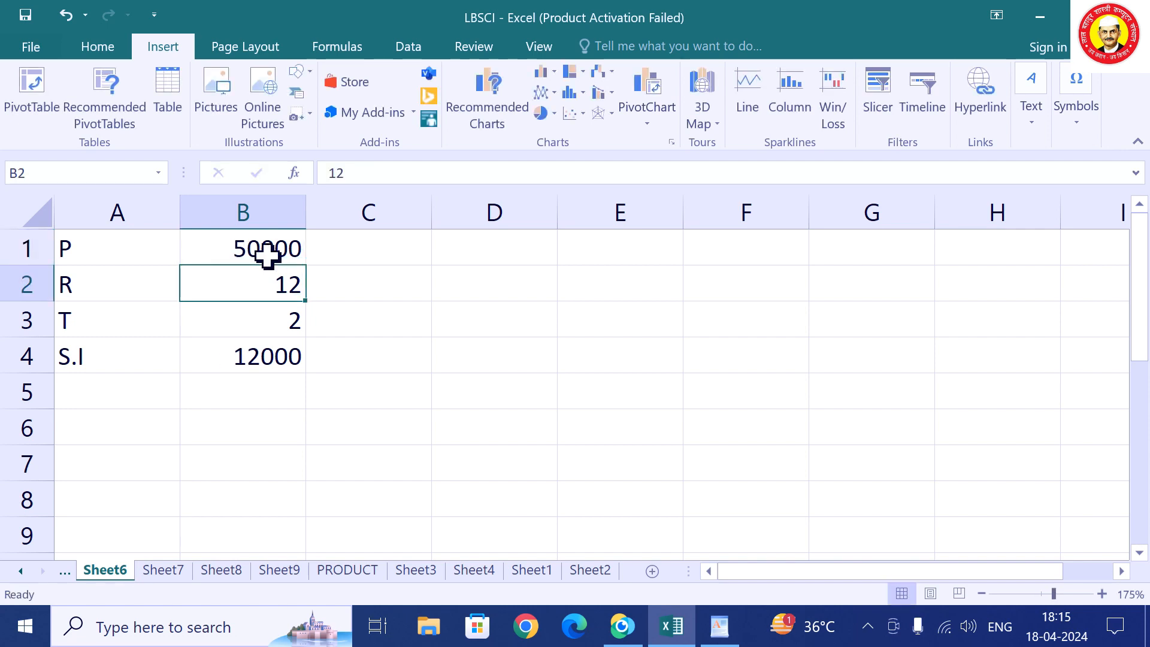
{"action": "type", "text": "5"}
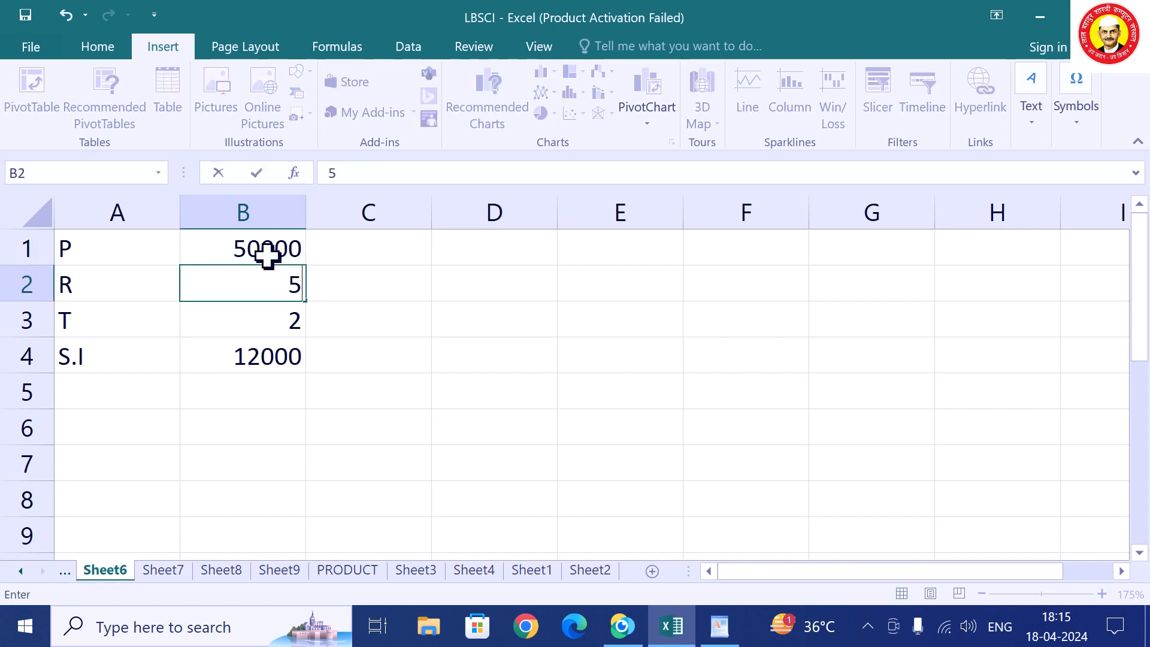
{"action": "key", "text": "Return"}
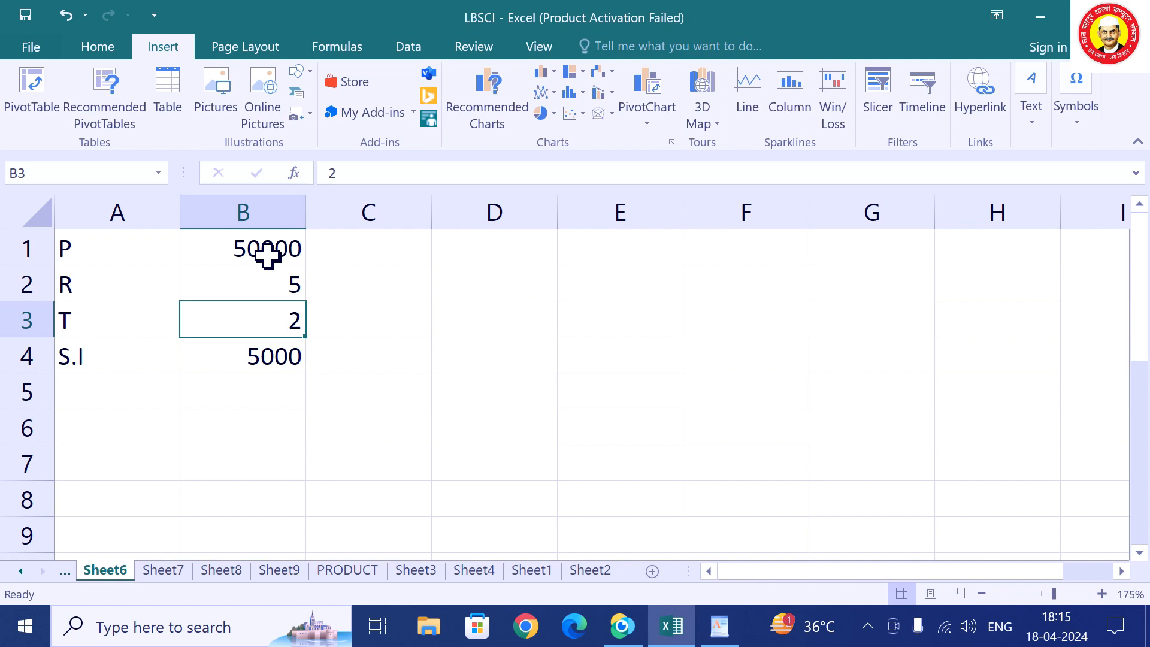
{"action": "type", "text": "3"}
{"action": "key", "text": "Return"}
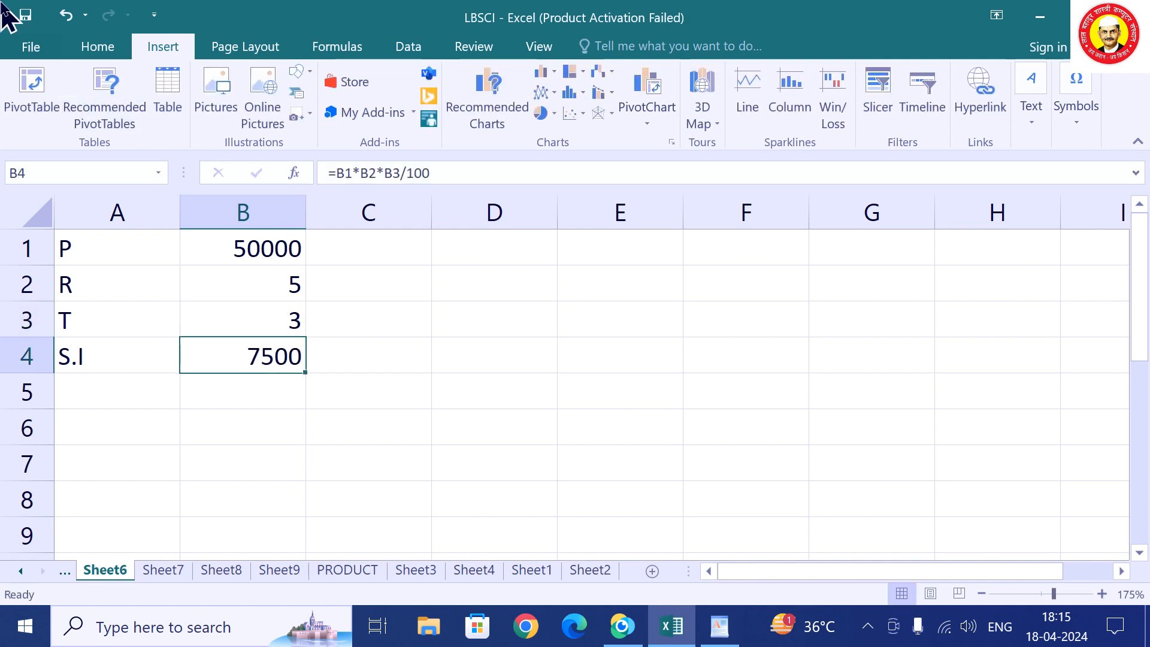
Save A1:B3 (P 50000, R 5, T 3) as scenario R1 in Scenario Manager.
{"action": "left_click_drag", "start_coordinate": [98, 246], "coordinate": [239, 322]}
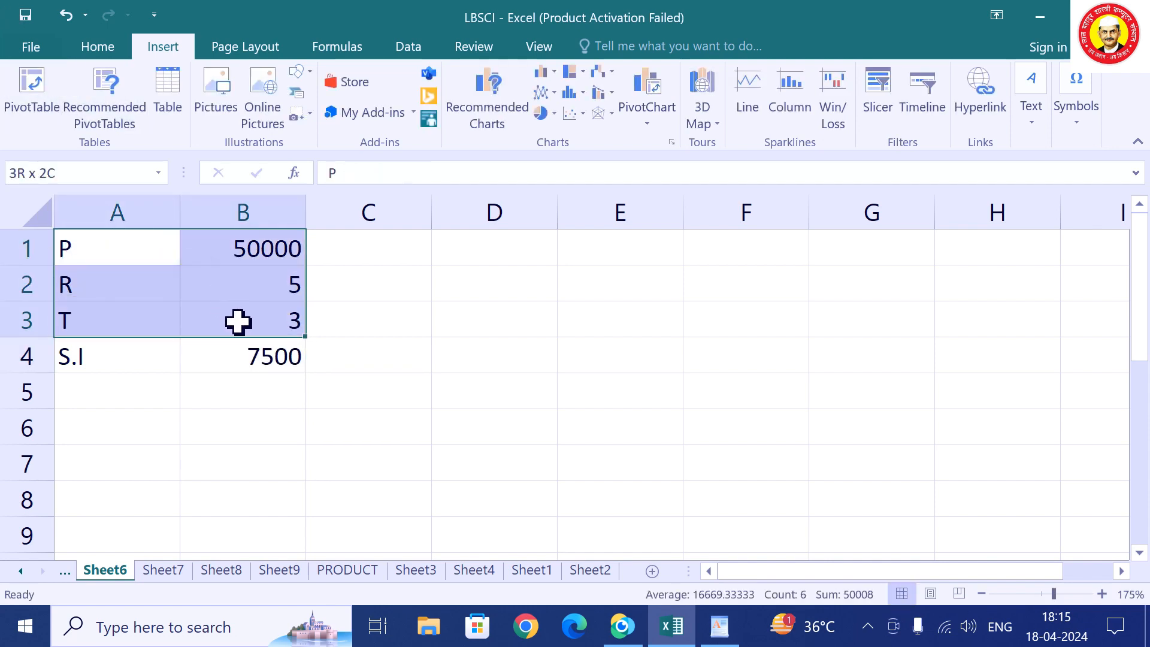
{"action": "left_click", "coordinate": [413, 49]}
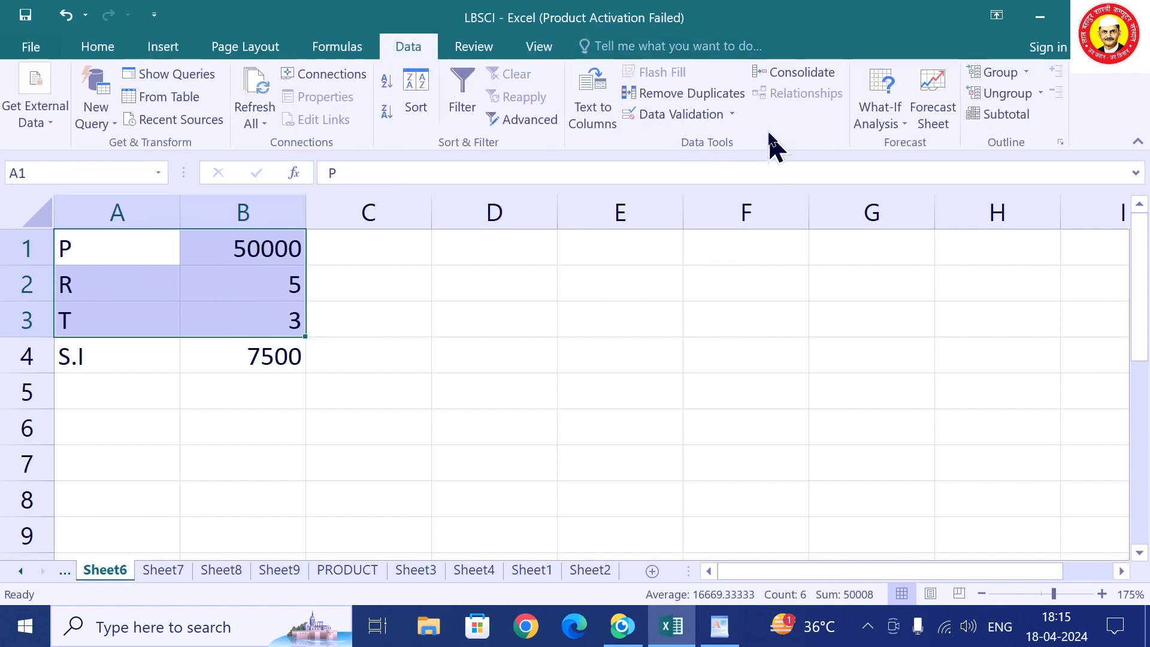
{"action": "left_click", "coordinate": [893, 117]}
{"action": "left_click", "coordinate": [905, 154]}
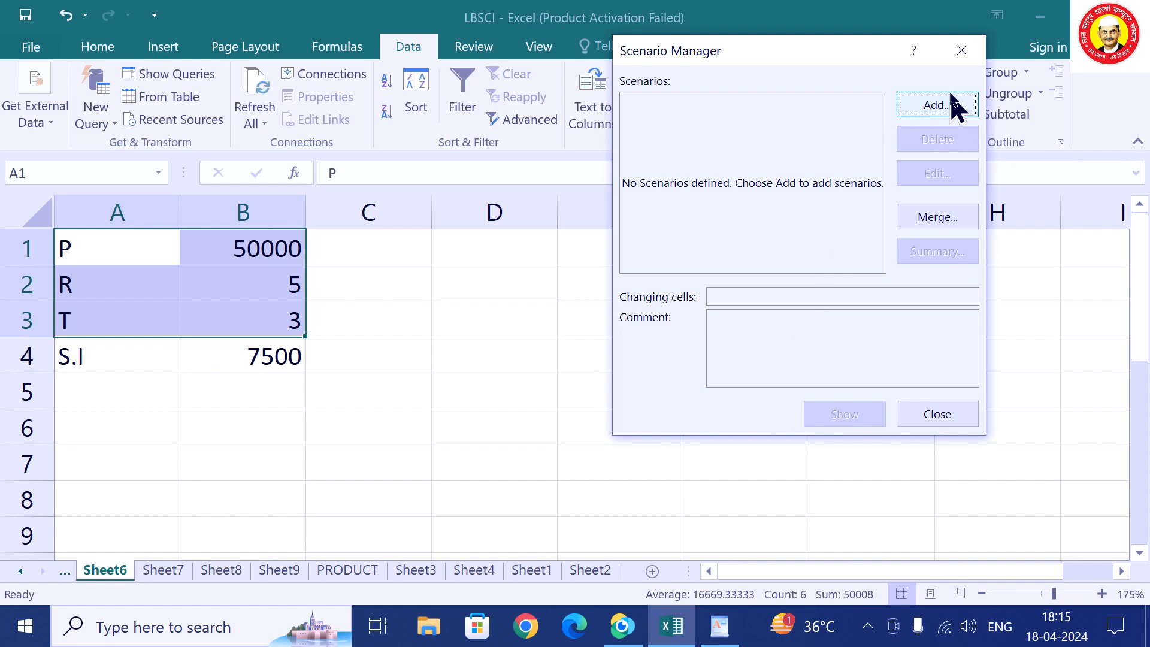
{"action": "left_click", "coordinate": [938, 105]}
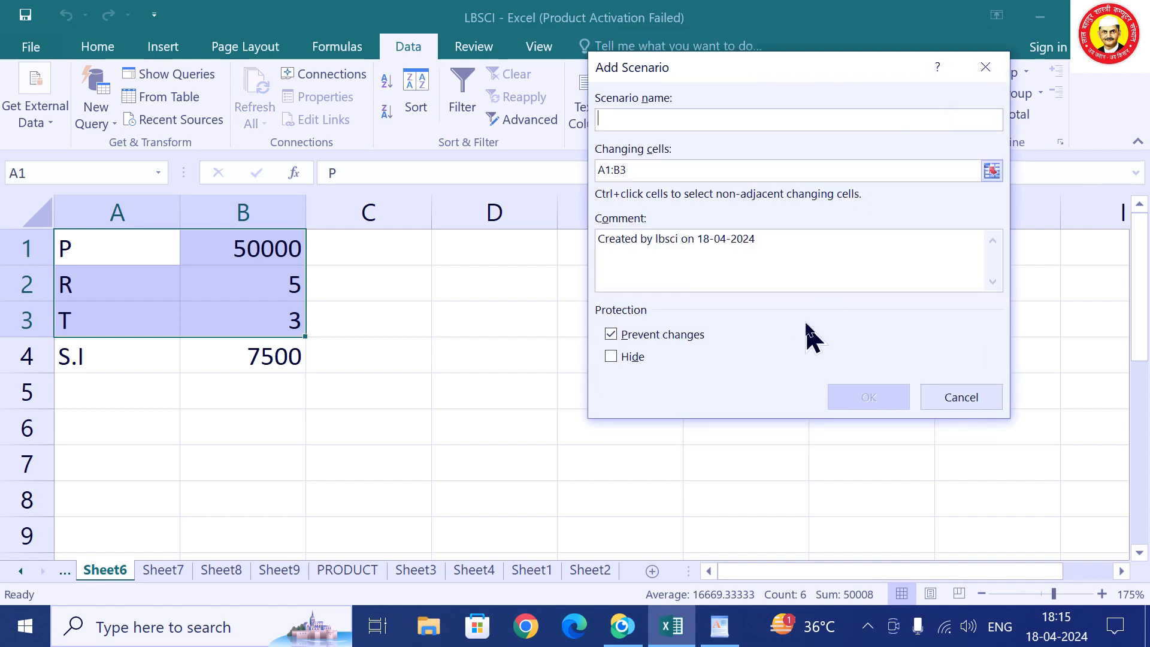
{"action": "type", "text": "R1"}
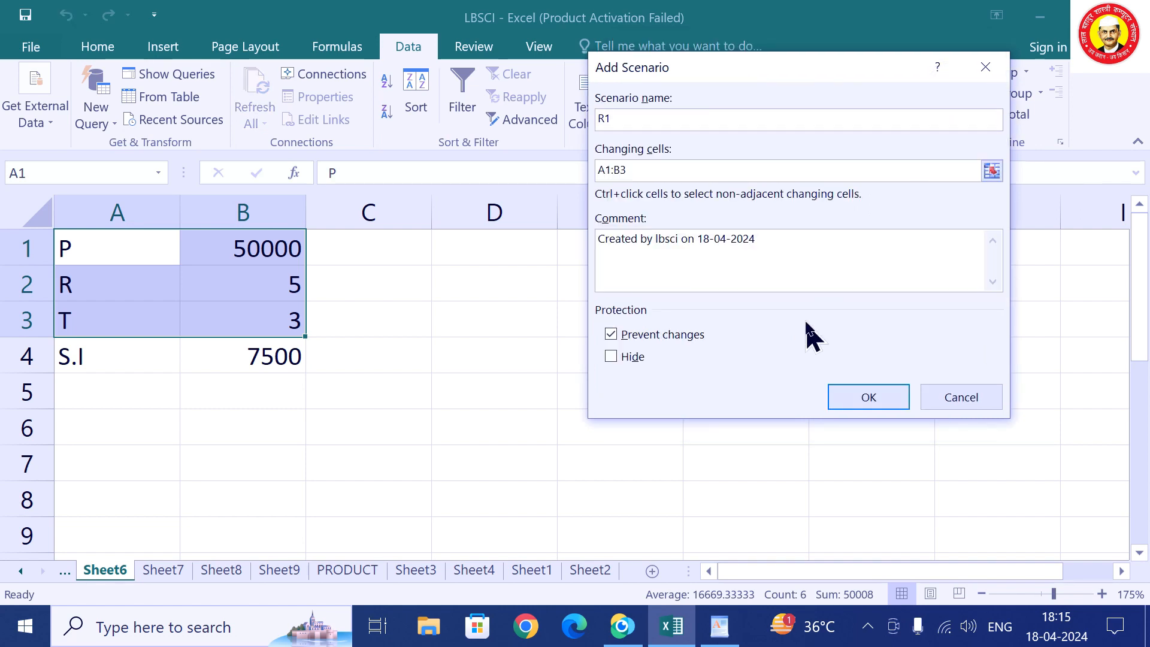
{"action": "left_click", "coordinate": [859, 398]}
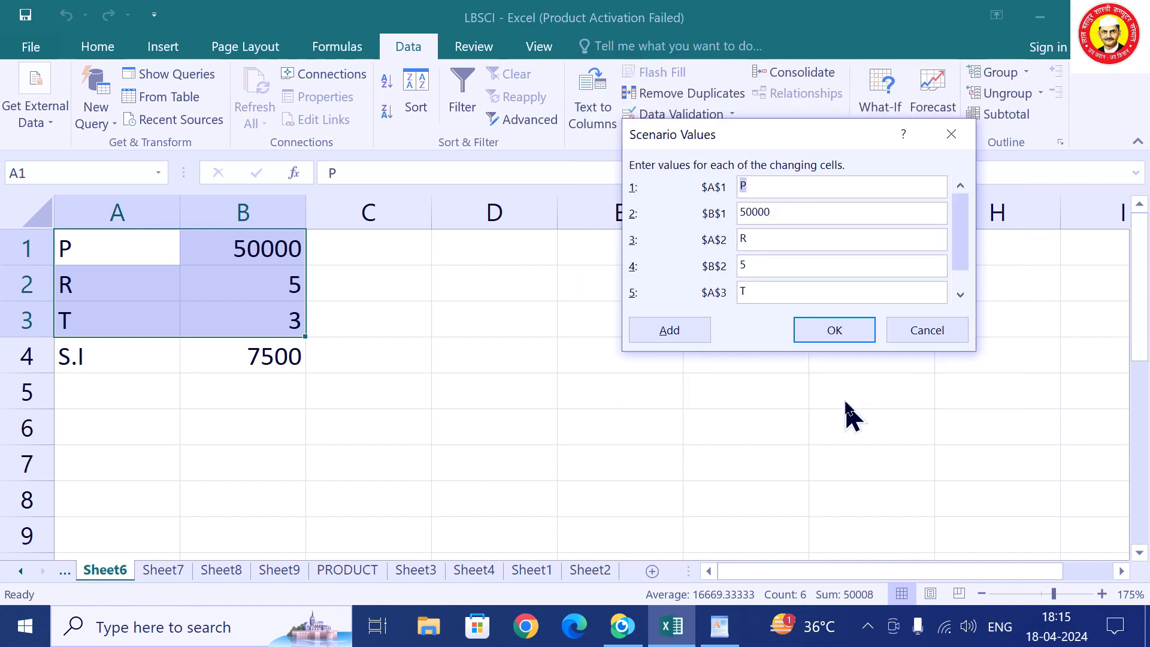
{"action": "left_click", "coordinate": [832, 333]}
{"action": "left_click", "coordinate": [938, 423]}
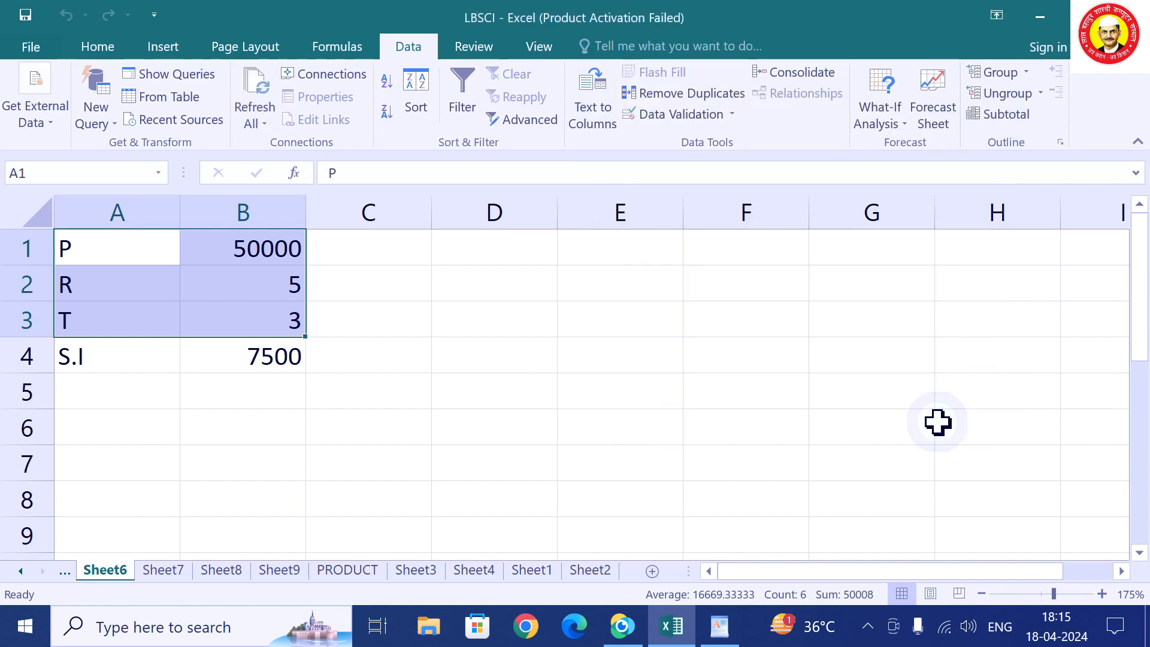
Change P to 75000 and T to 4 so S.I becomes 15000.
{"action": "left_click", "coordinate": [277, 251]}
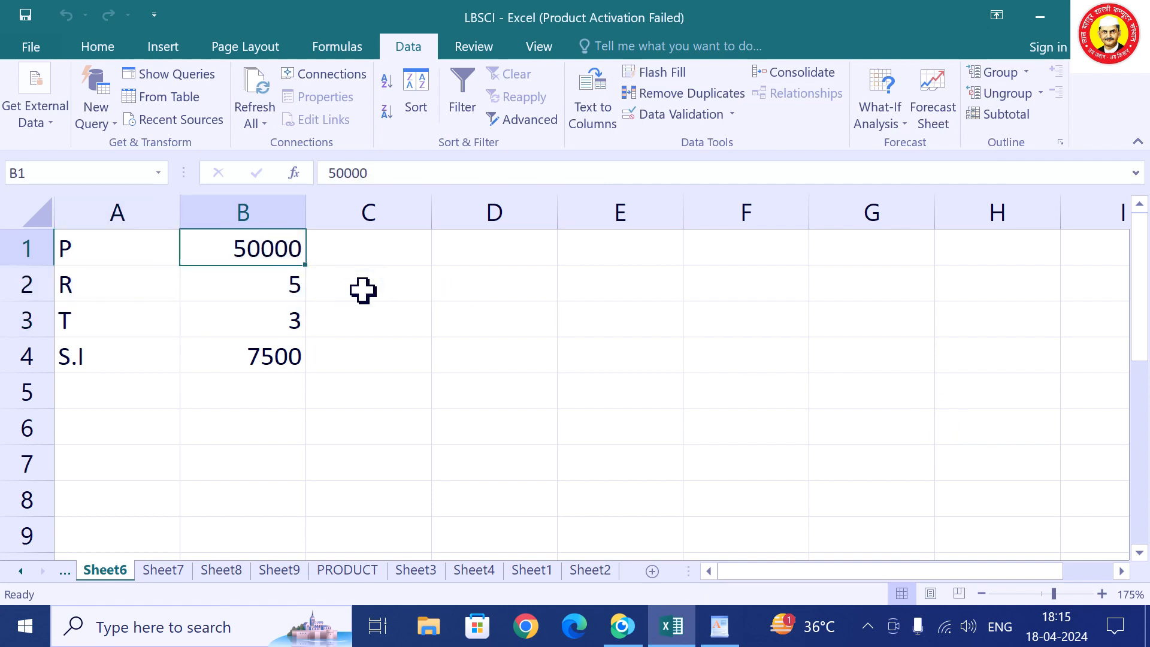
{"action": "type", "text": "75000"}
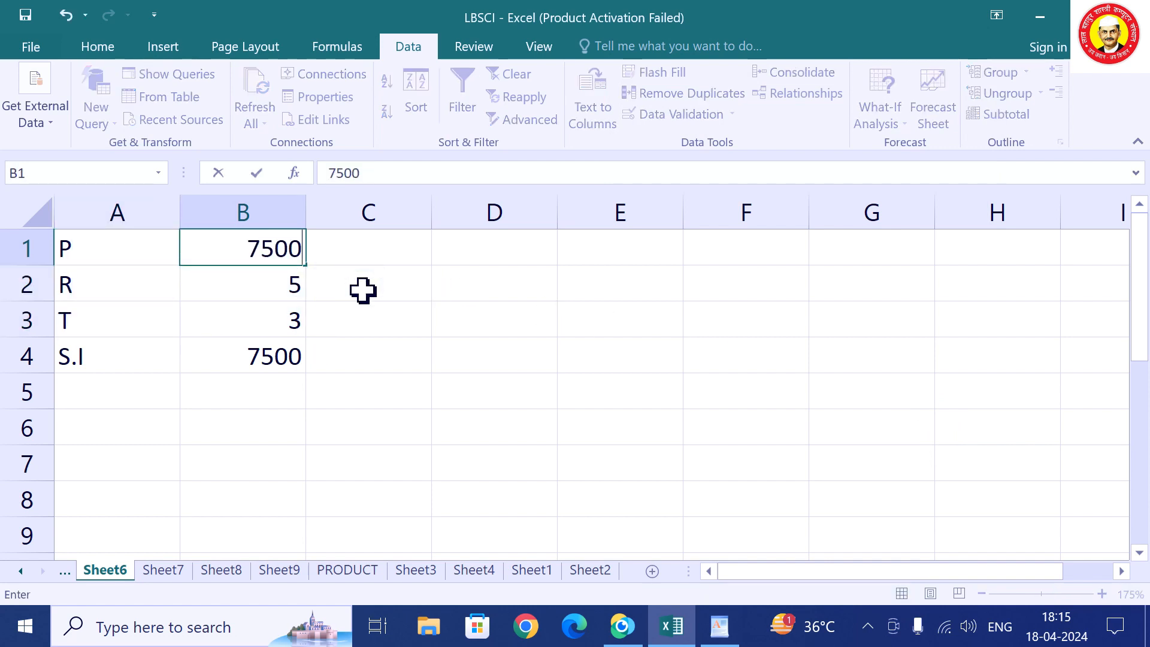
{"action": "key", "text": "Return"}
{"action": "key", "text": "Return"}
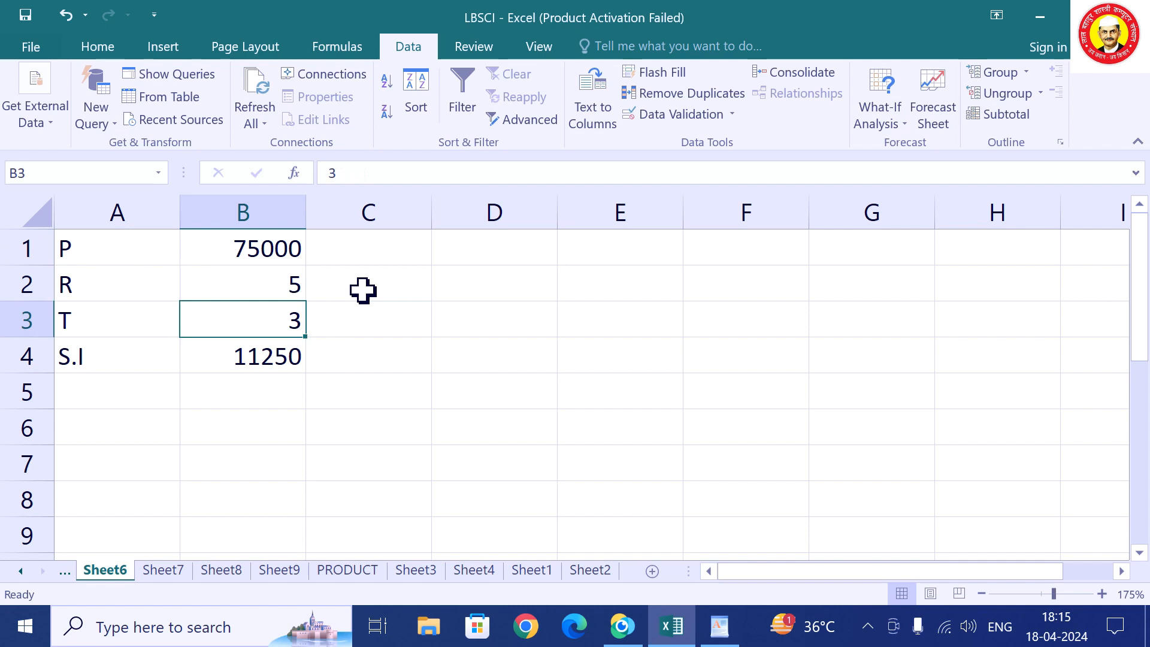
{"action": "type", "text": "4"}
{"action": "left_click", "coordinate": [440, 419]}
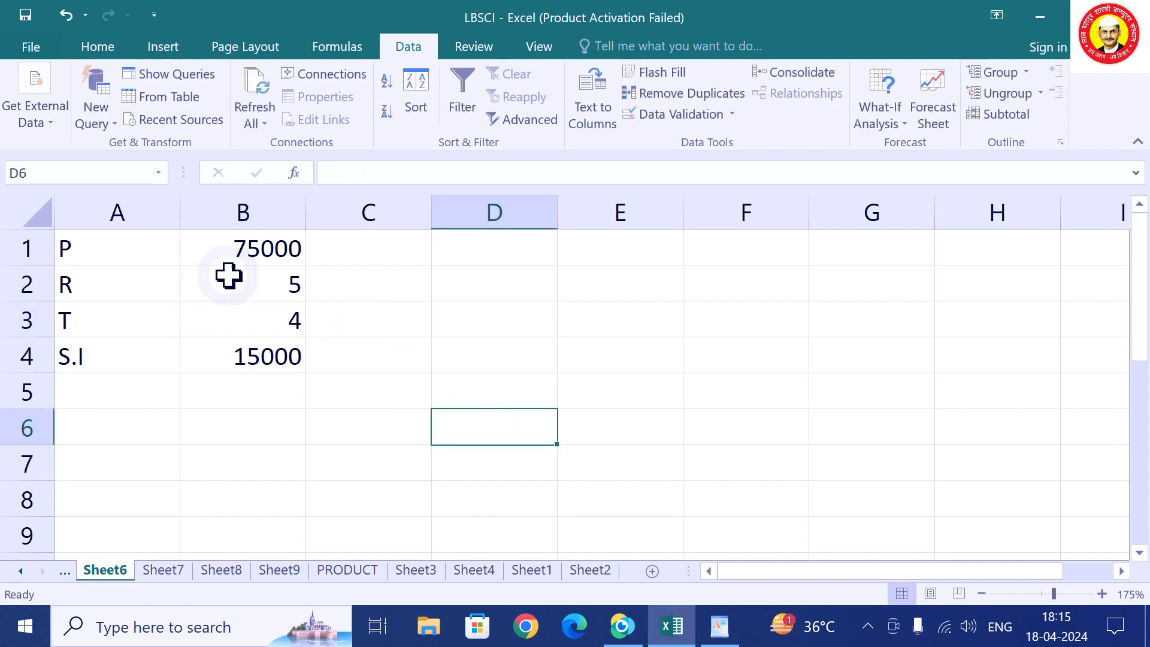
Save the A1:B3 values as scenario R2 in Scenario Manager.
{"action": "left_click", "coordinate": [133, 242]}
{"action": "left_click_drag", "start_coordinate": [133, 242], "coordinate": [254, 316]}
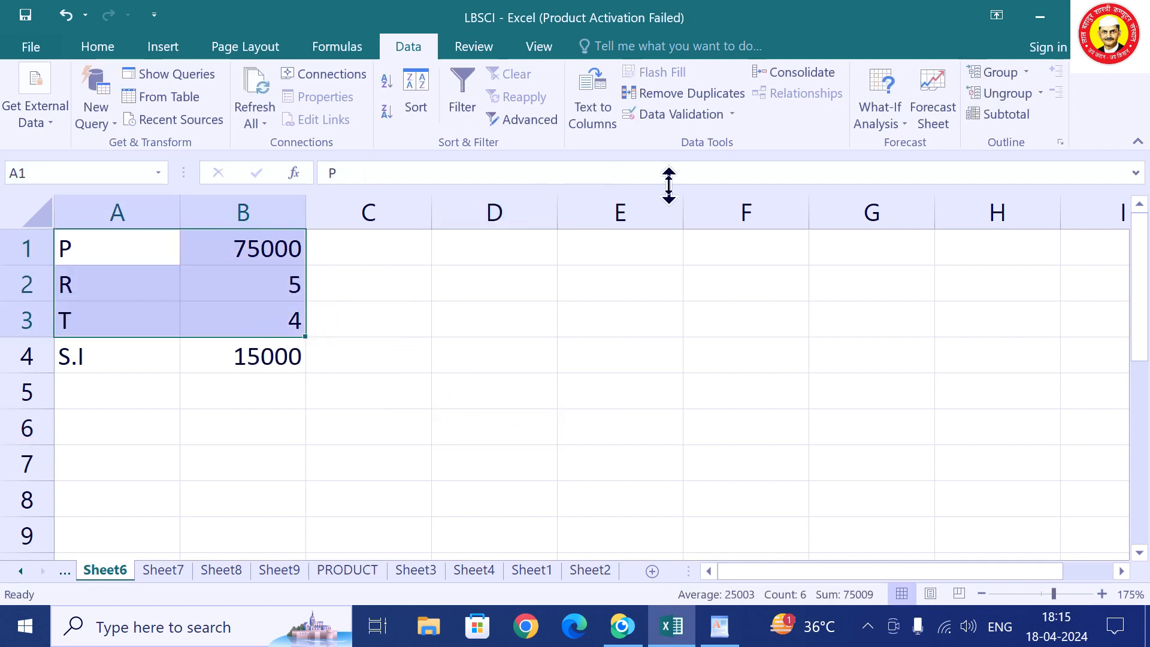
{"action": "left_click", "coordinate": [883, 124]}
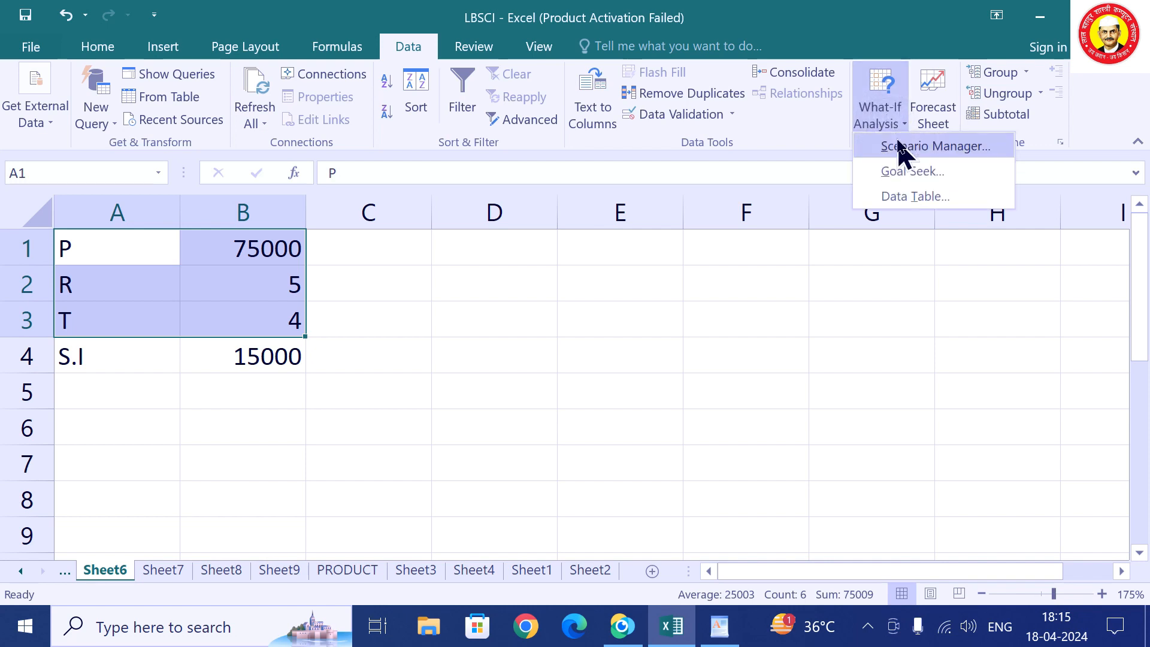
{"action": "left_click", "coordinate": [903, 151]}
{"action": "left_click", "coordinate": [893, 106]}
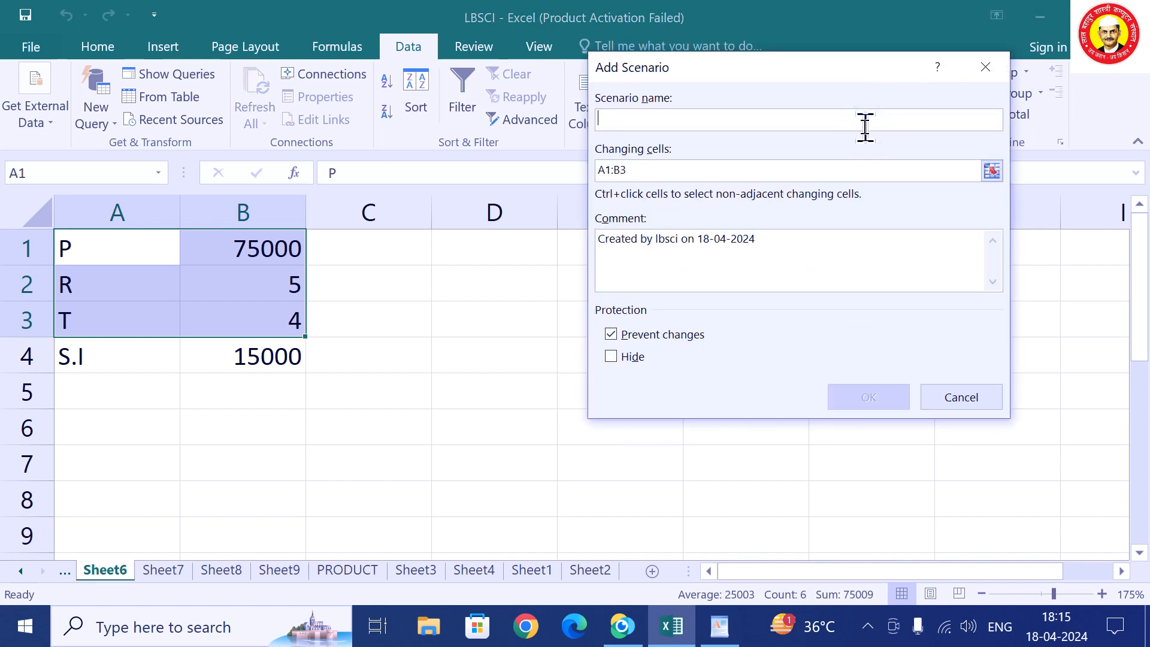
{"action": "type", "text": "R2"}
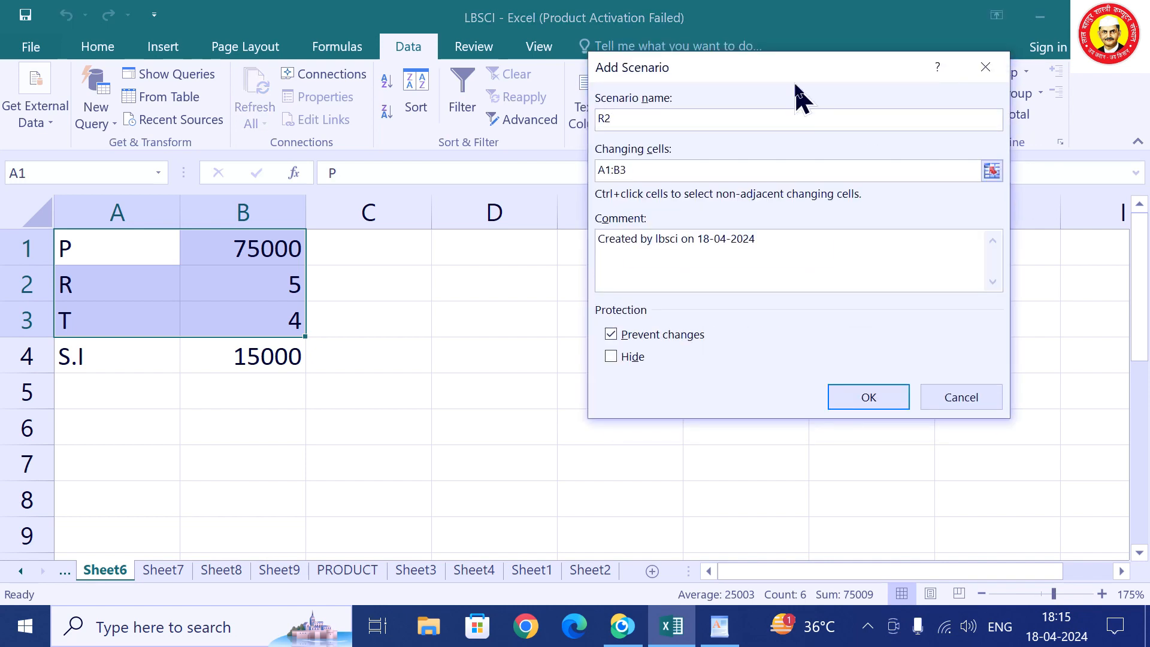
{"action": "left_click", "coordinate": [847, 399]}
{"action": "left_click", "coordinate": [842, 328]}
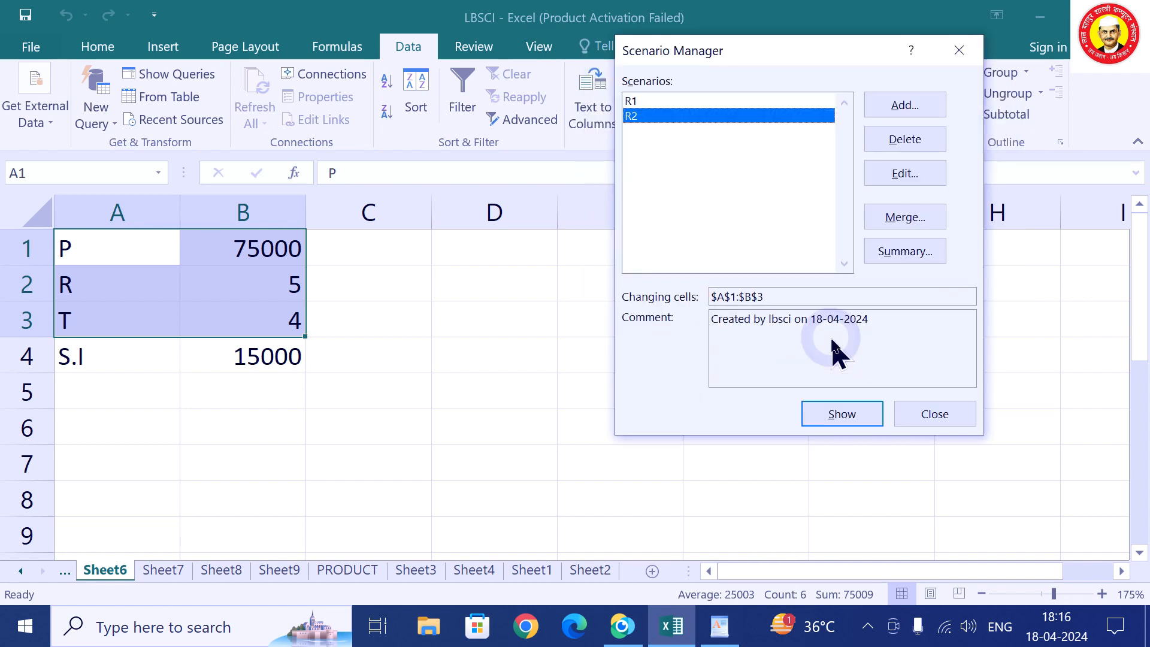
{"action": "left_click", "coordinate": [944, 415]}
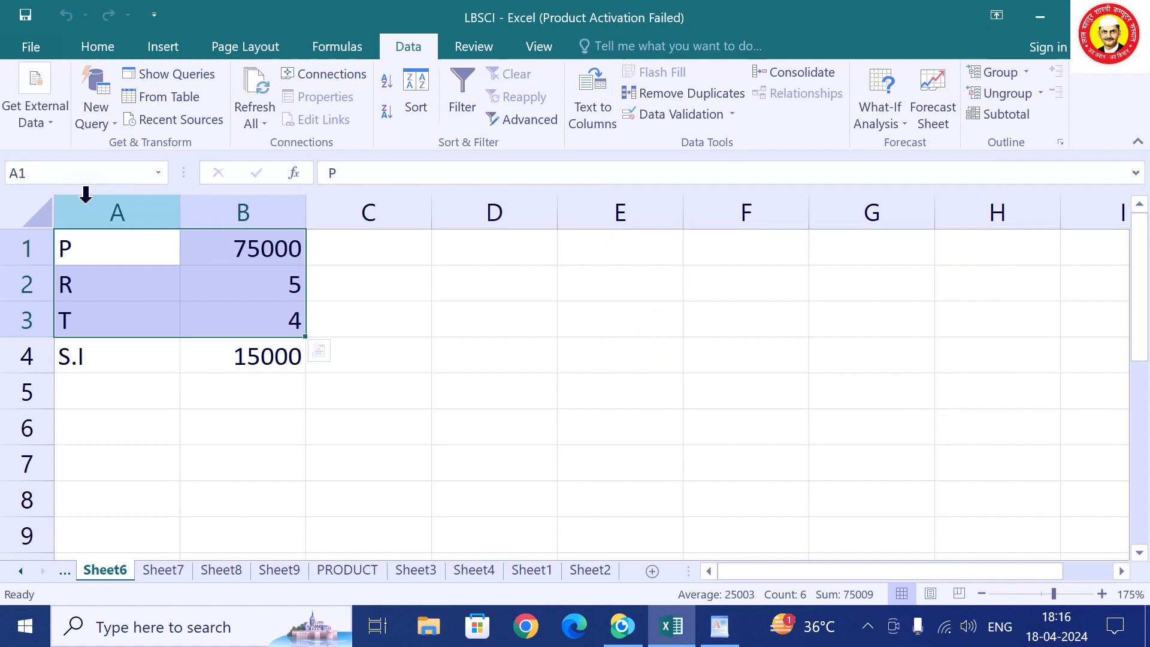
{"action": "left_click", "coordinate": [253, 258]}
Change P to 90000 and T to 5 so S.I reads 22500.
{"action": "type", "text": "9000-0"}
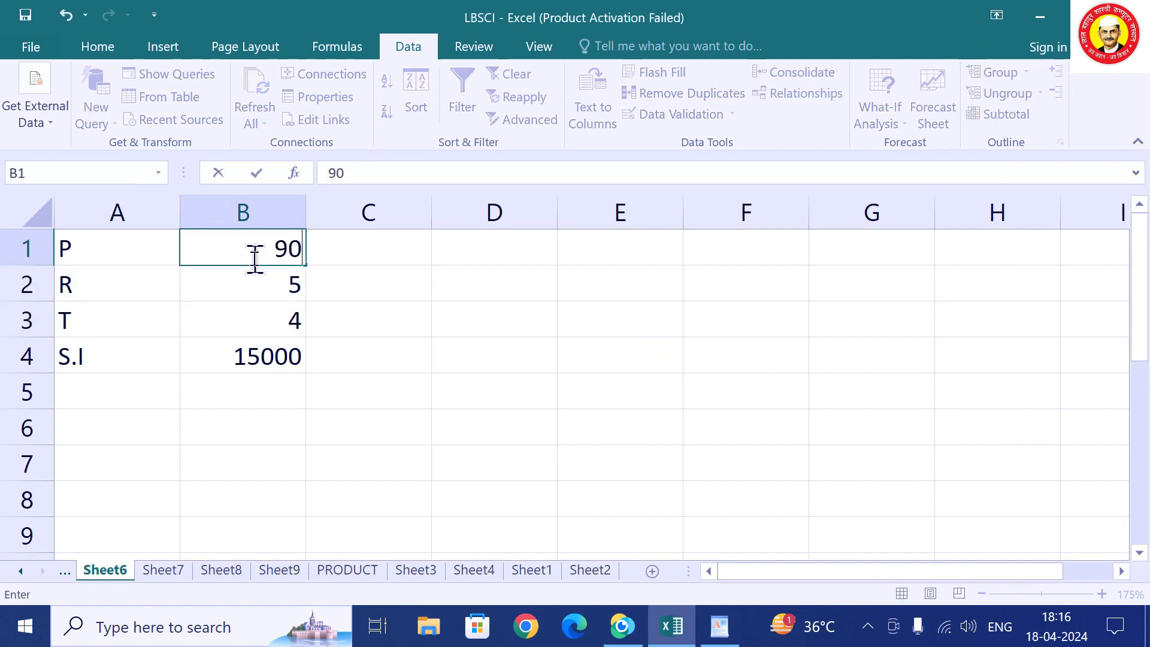
{"action": "key", "text": "BackSpace"}
{"action": "key", "text": "BackSpace"}
{"action": "type", "text": "0"}
{"action": "key", "text": "Return"}
{"action": "key", "text": "Return"}
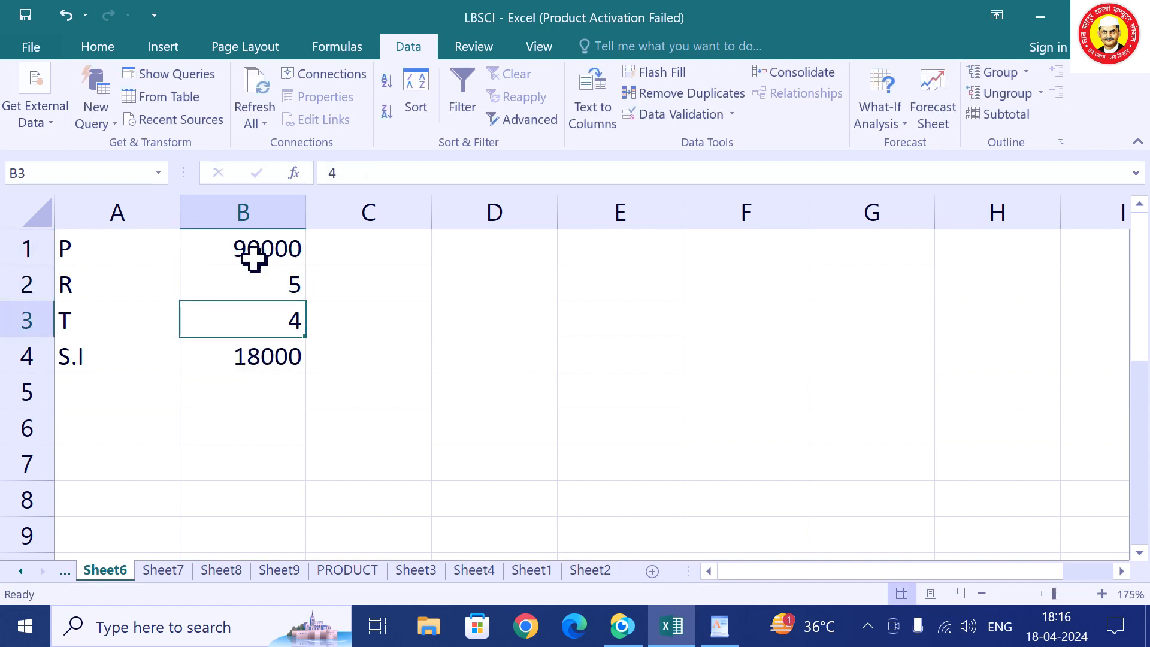
{"action": "type", "text": "5"}
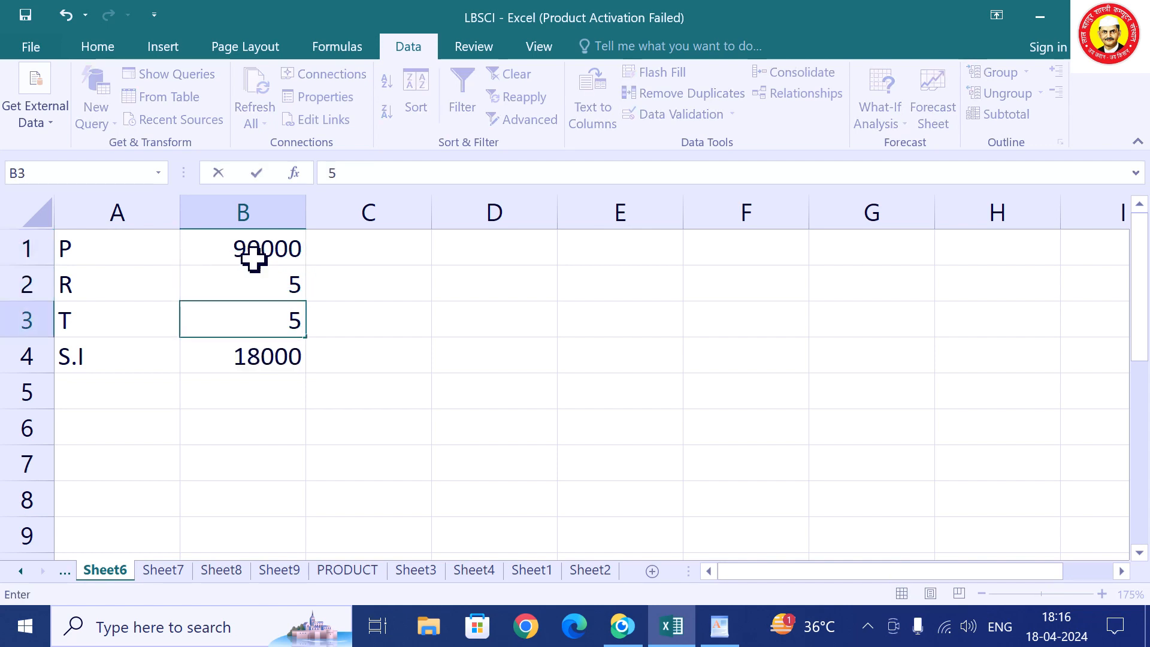
{"action": "left_click", "coordinate": [277, 431]}
Save the A1:B3 values as scenario R3 in Scenario Manager.
{"action": "left_click_drag", "start_coordinate": [118, 236], "coordinate": [287, 329]}
{"action": "left_click", "coordinate": [880, 117]}
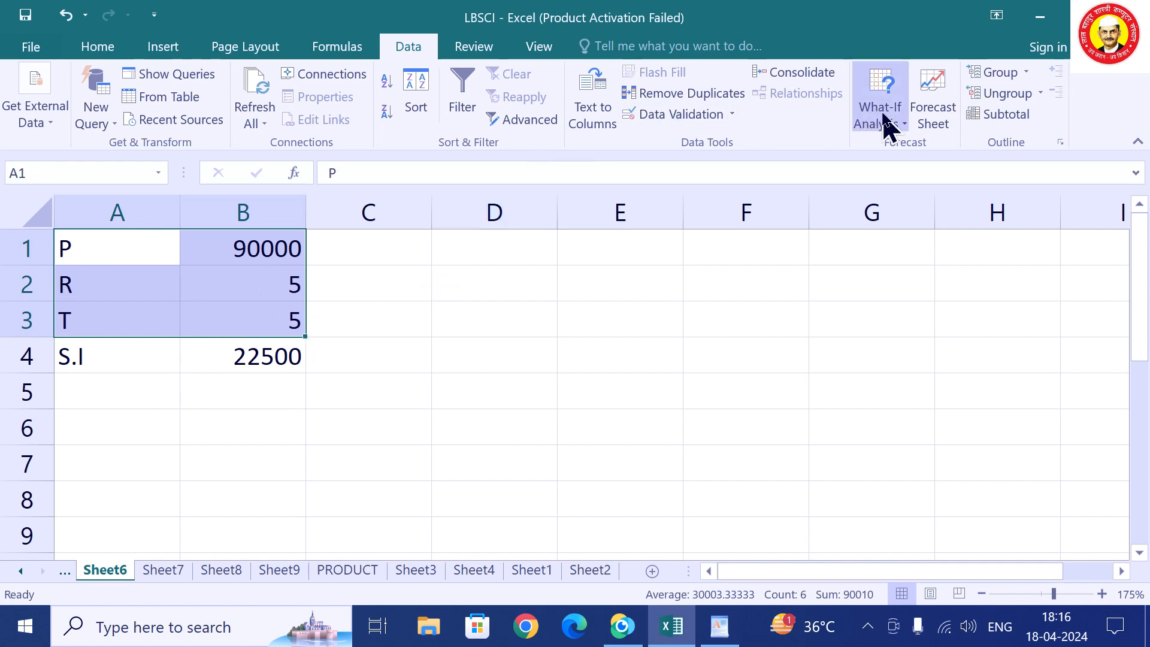
{"action": "left_click", "coordinate": [892, 147]}
{"action": "left_click", "coordinate": [902, 107]}
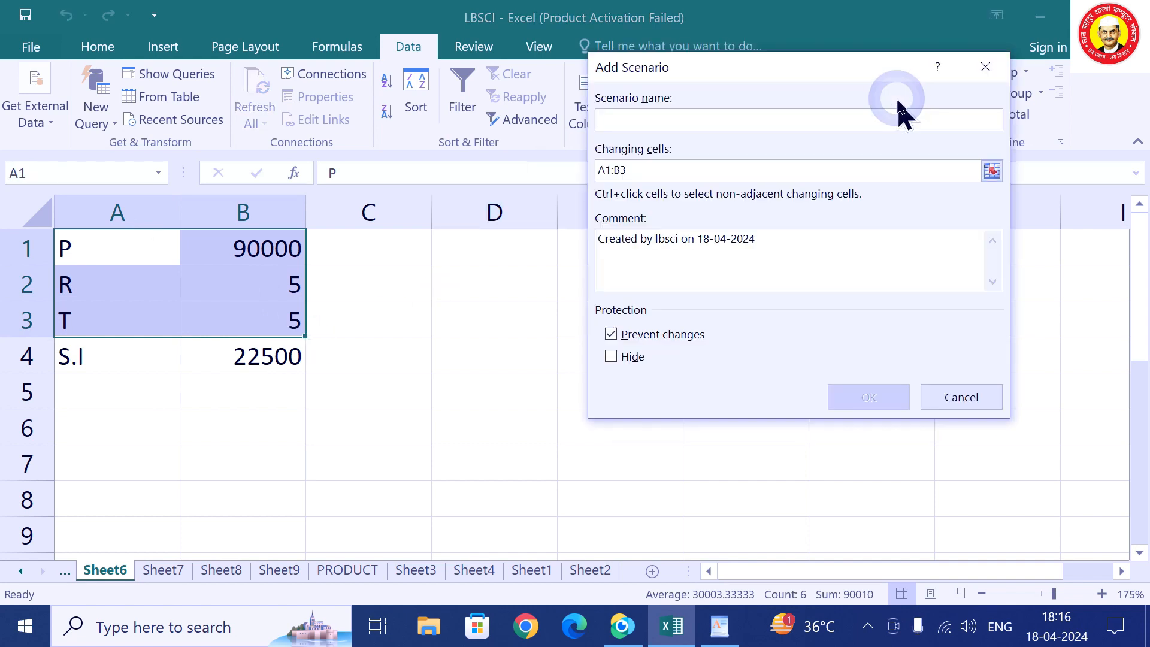
{"action": "type", "text": "R3"}
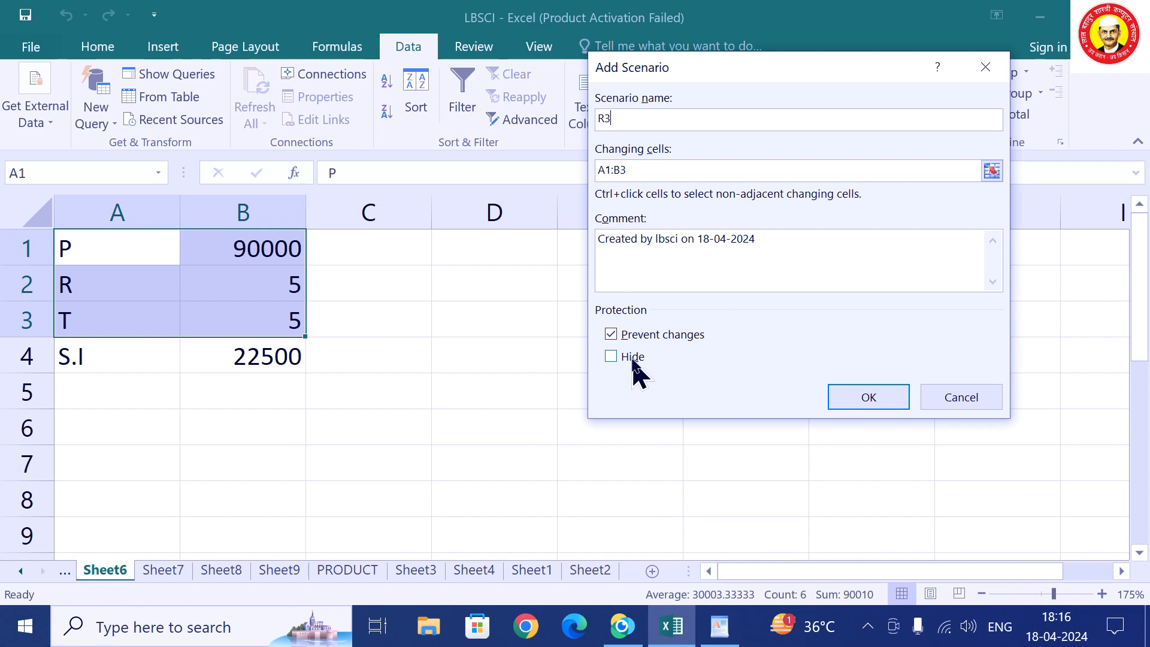
{"action": "left_click", "coordinate": [868, 402]}
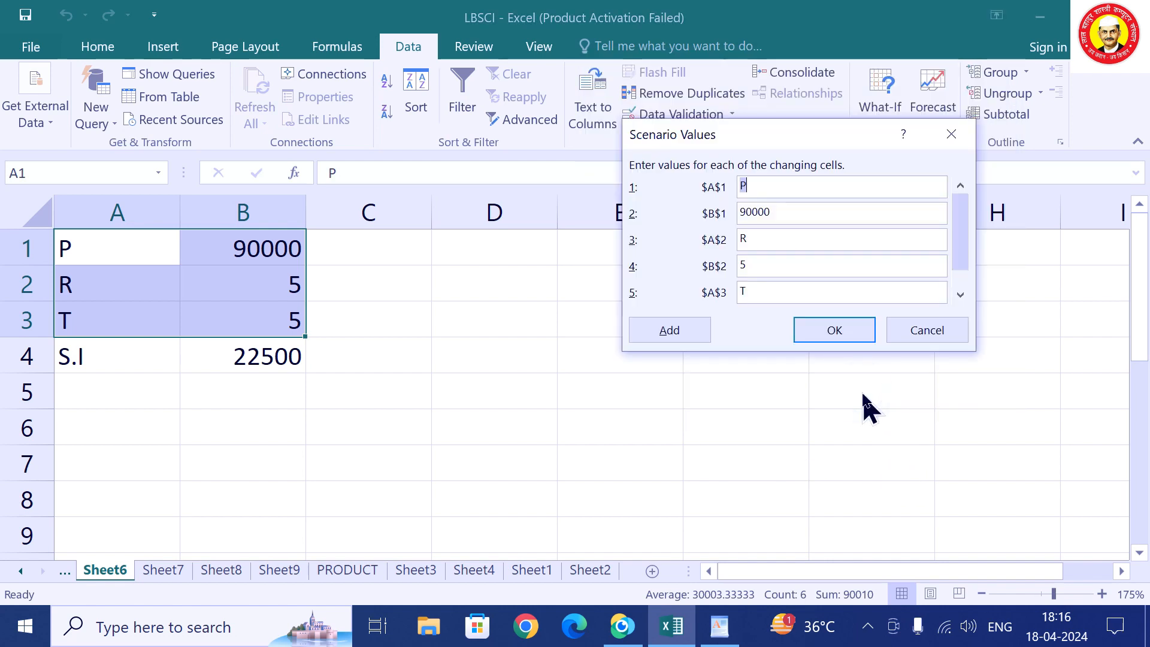
{"action": "left_click", "coordinate": [857, 335]}
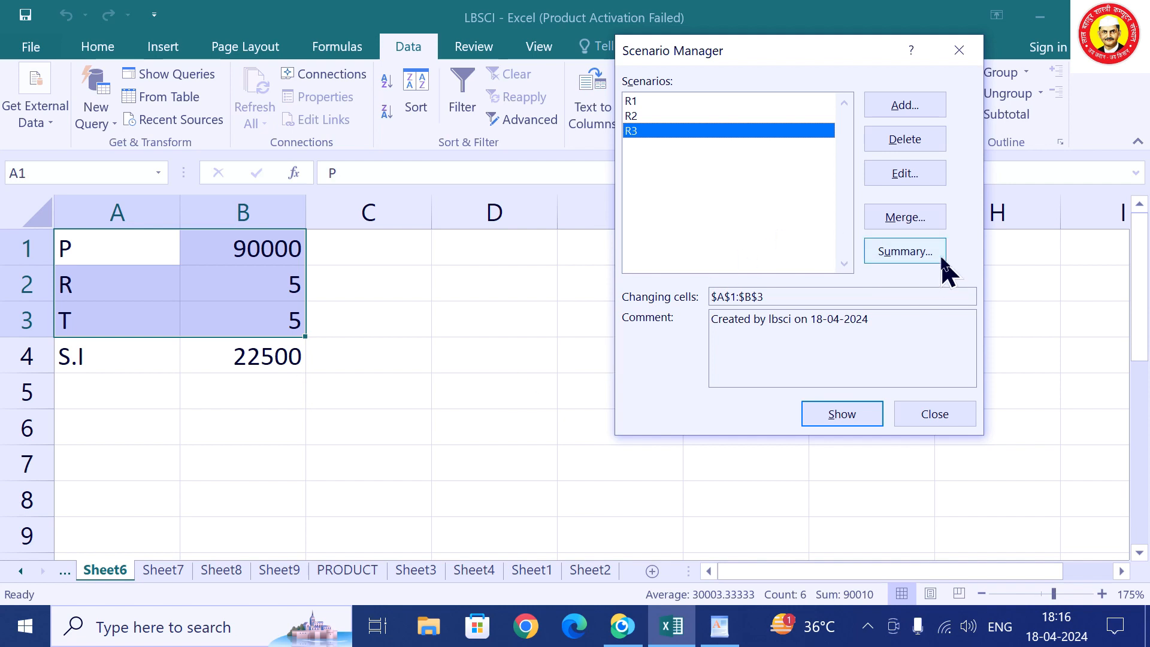
Generate a Scenario Summary report with B4 (S.I) as the result cell.
{"action": "left_click", "coordinate": [905, 251]}
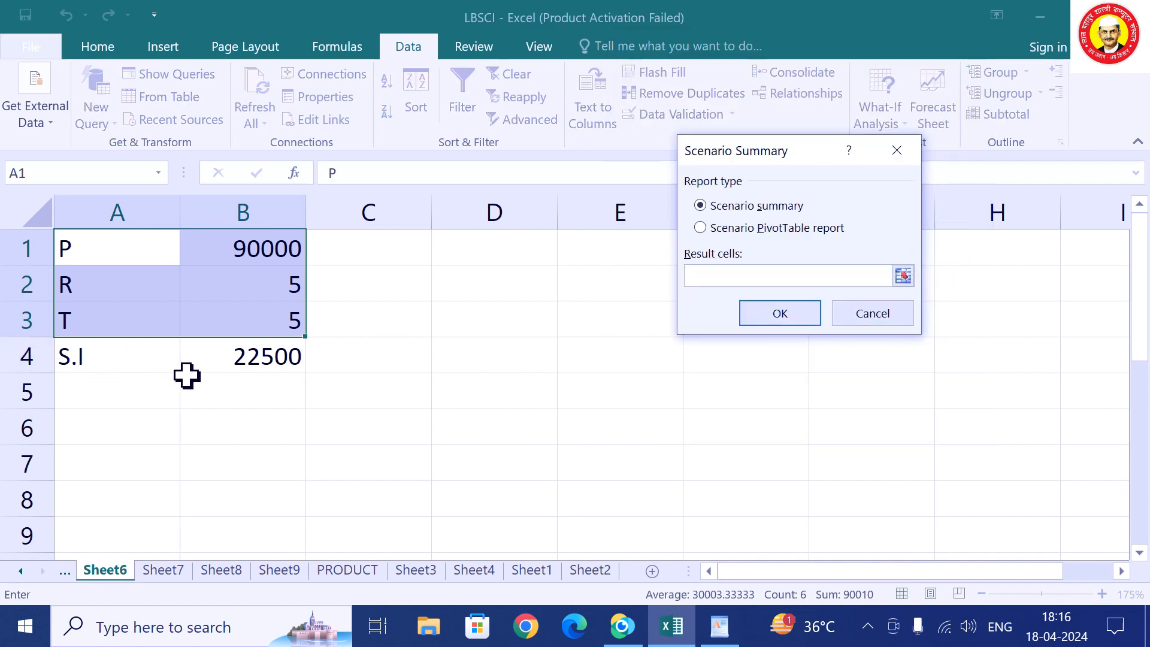
{"action": "left_click", "coordinate": [270, 362]}
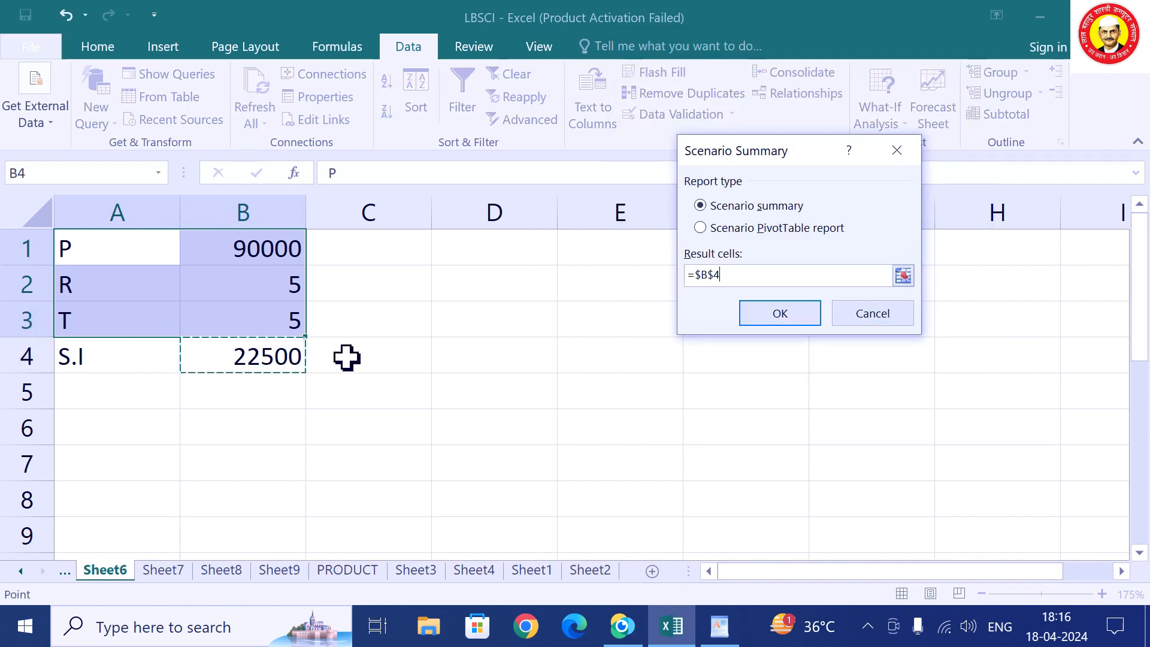
{"action": "left_click", "coordinate": [779, 312]}
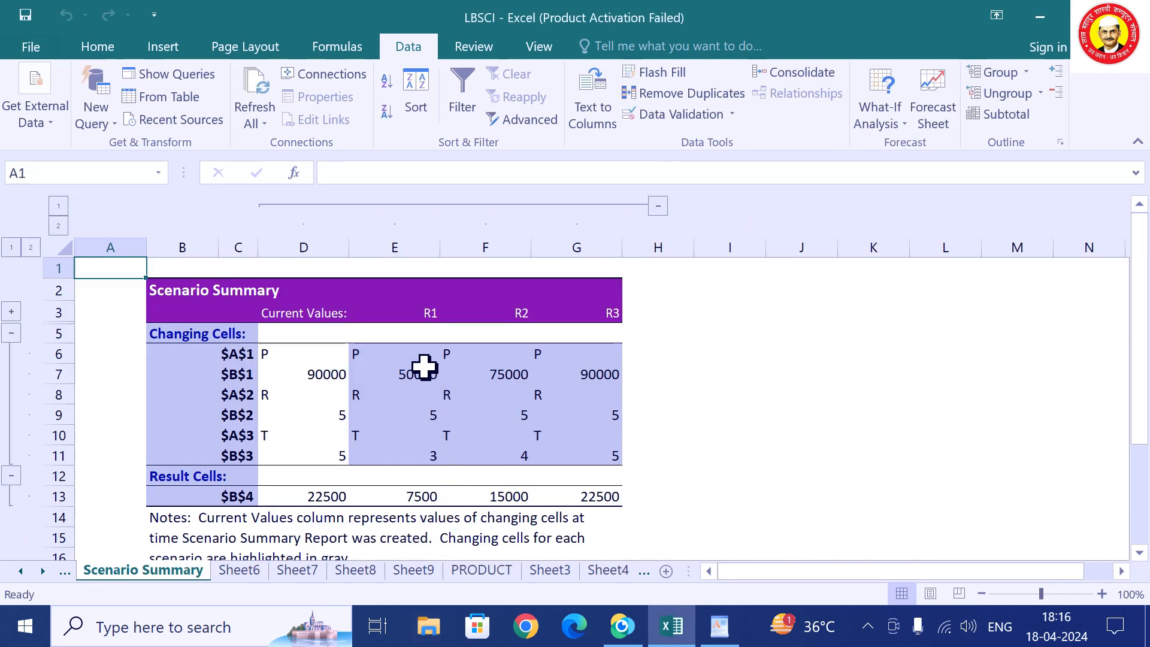
Select the Current Values, R1, R2 and R3 columns showing S.I 7500, 15000 and 22500.
{"action": "left_click", "coordinate": [333, 311]}
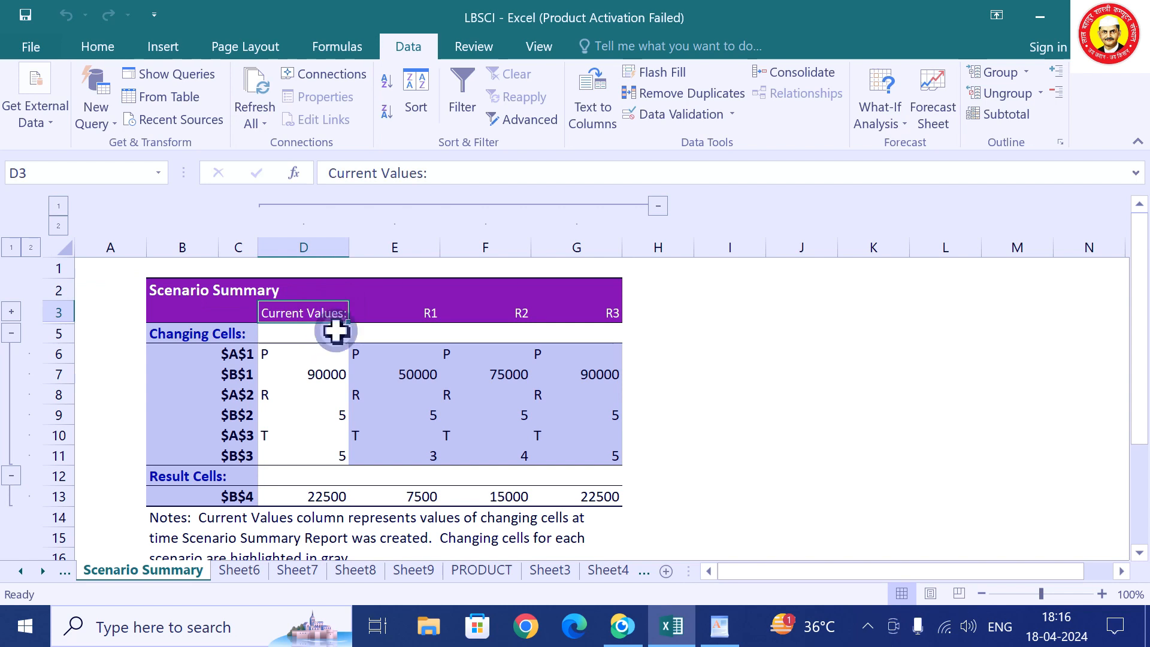
{"action": "left_click_drag", "start_coordinate": [337, 332], "coordinate": [327, 496]}
{"action": "left_click_drag", "start_coordinate": [416, 336], "coordinate": [428, 496]}
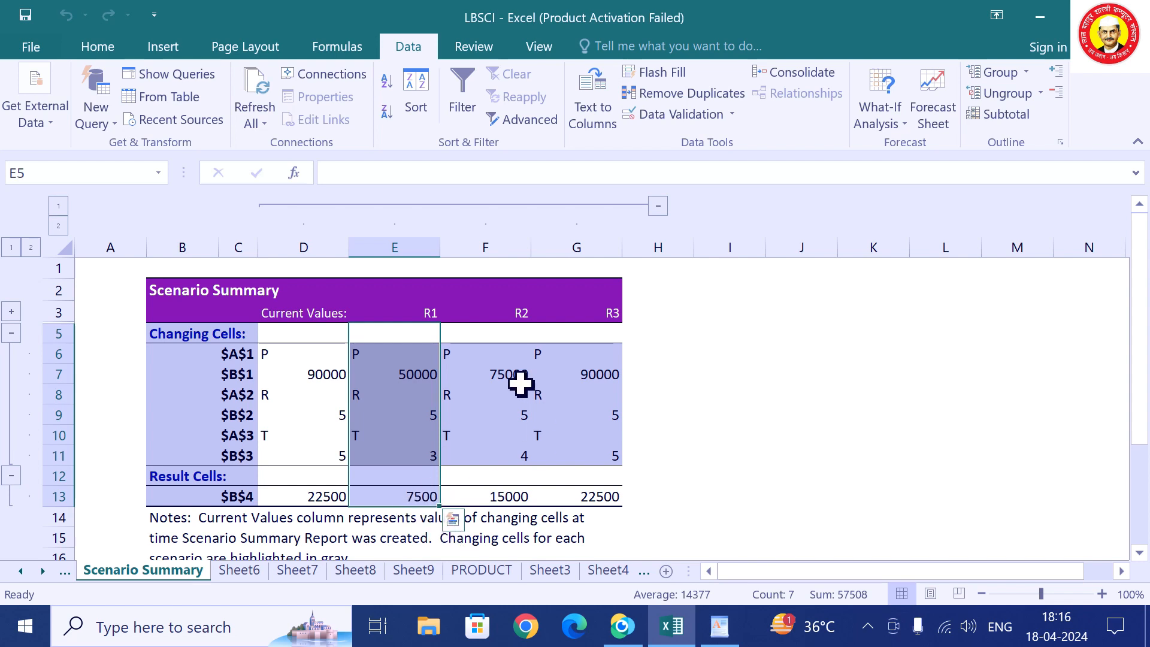
{"action": "left_click_drag", "start_coordinate": [520, 383], "coordinate": [525, 498]}
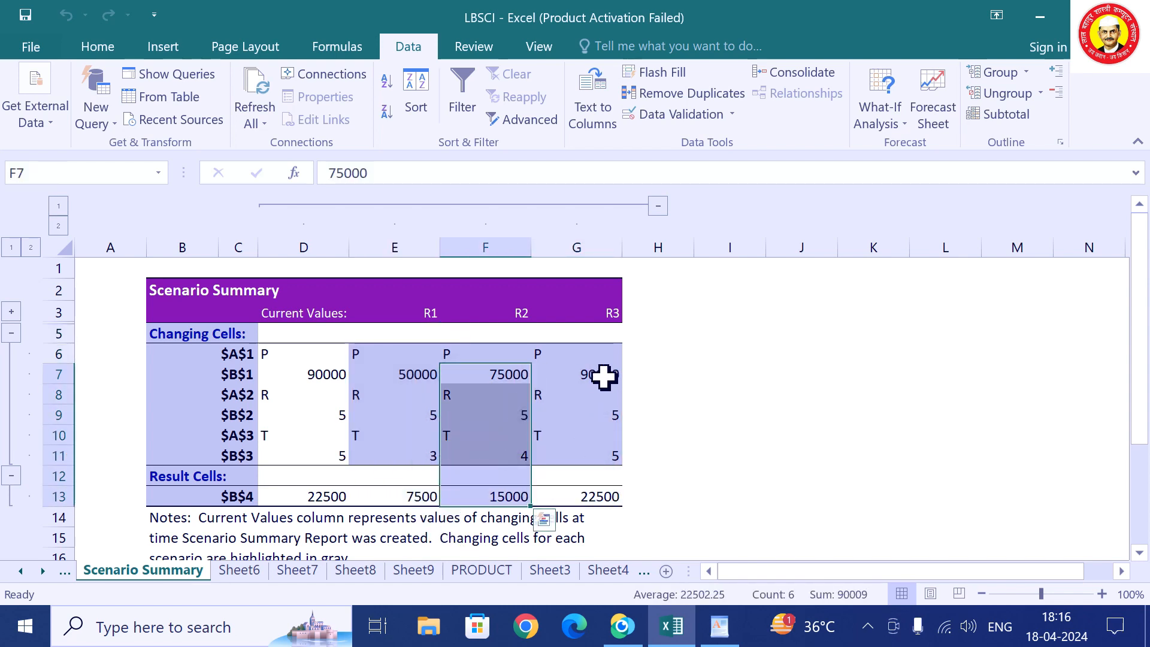
{"action": "left_click_drag", "start_coordinate": [604, 377], "coordinate": [619, 498]}
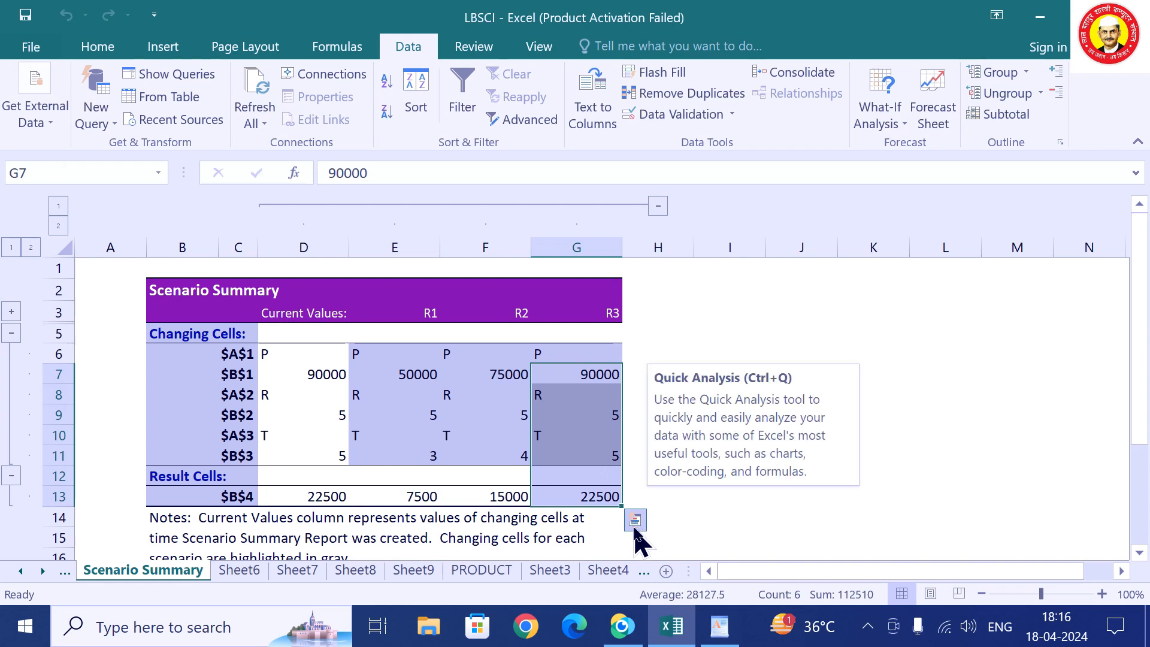
{"action": "left_click", "coordinate": [355, 571]}
On Sheet7, check the L and B inputs and the area formula =L*B giving 12200.
{"action": "left_click", "coordinate": [298, 571]}
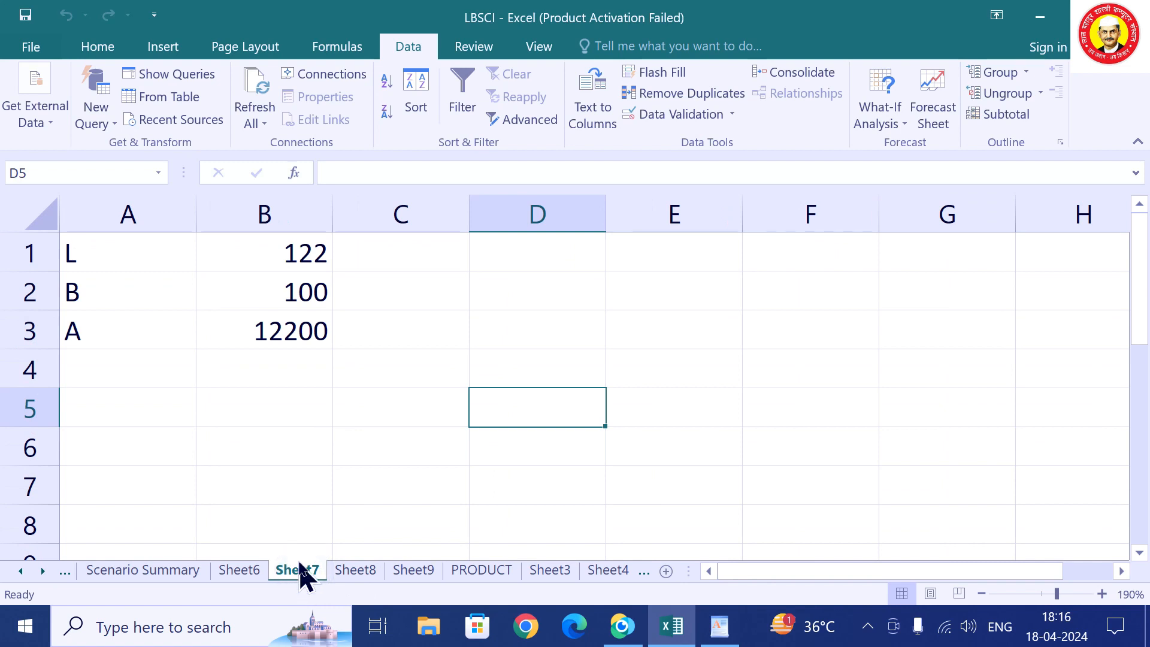
{"action": "left_click_drag", "start_coordinate": [131, 250], "coordinate": [287, 296]}
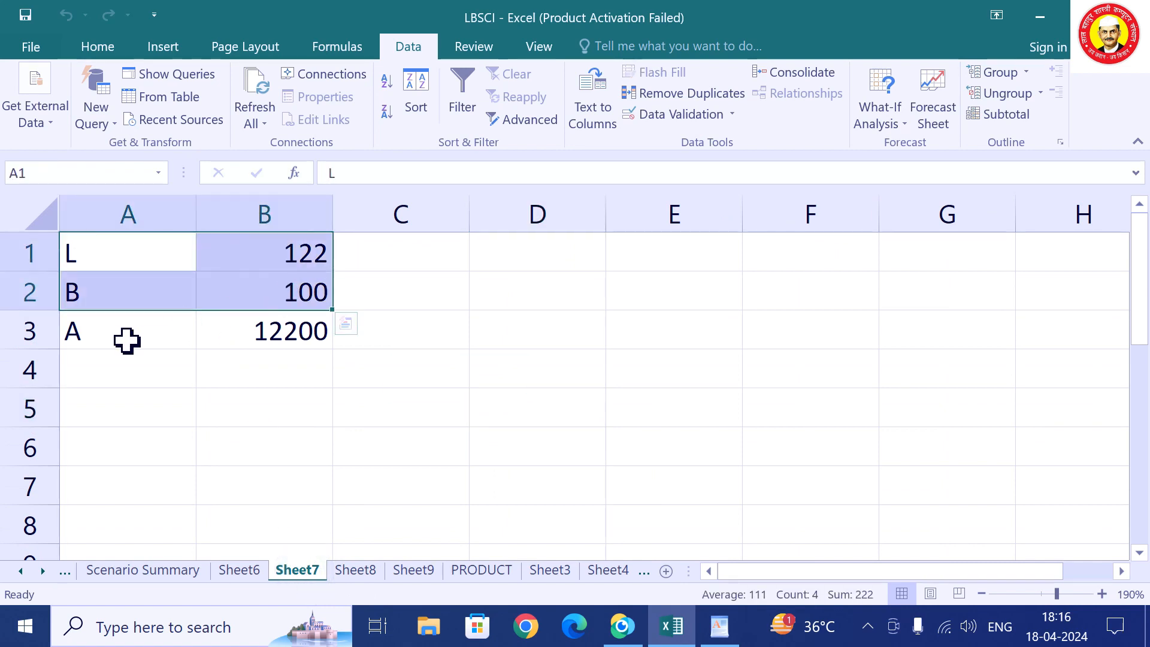
{"action": "left_click_drag", "start_coordinate": [126, 339], "coordinate": [314, 377]}
{"action": "left_click", "coordinate": [254, 360]}
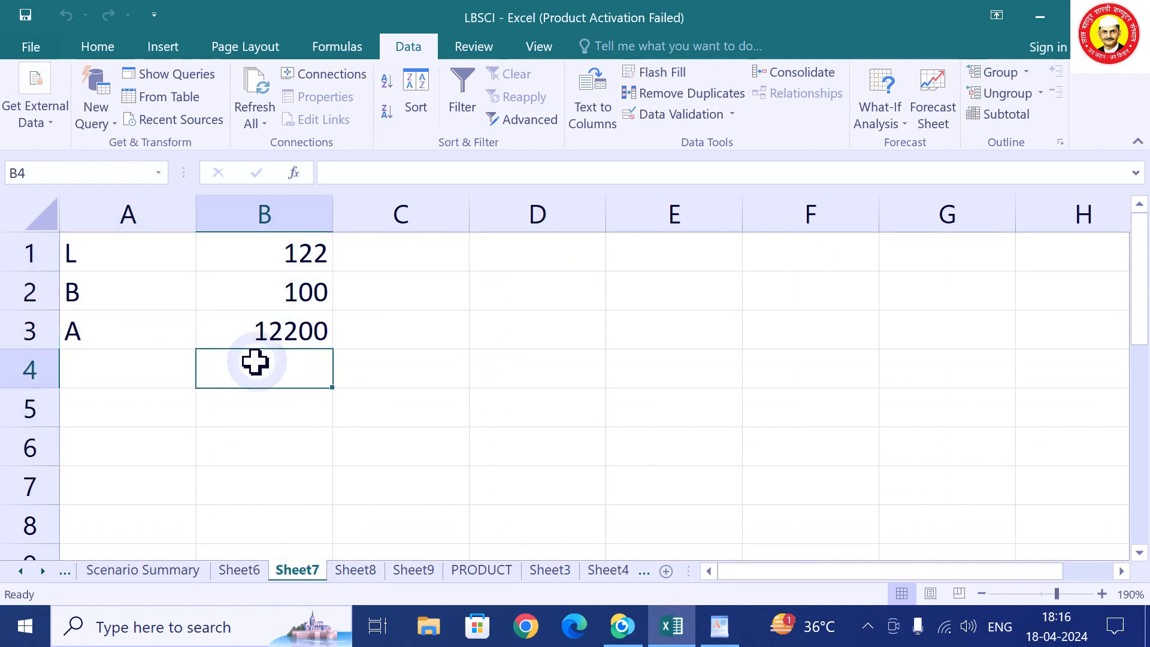
{"action": "left_click", "coordinate": [275, 336]}
{"action": "left_click_drag", "start_coordinate": [302, 261], "coordinate": [154, 303]}
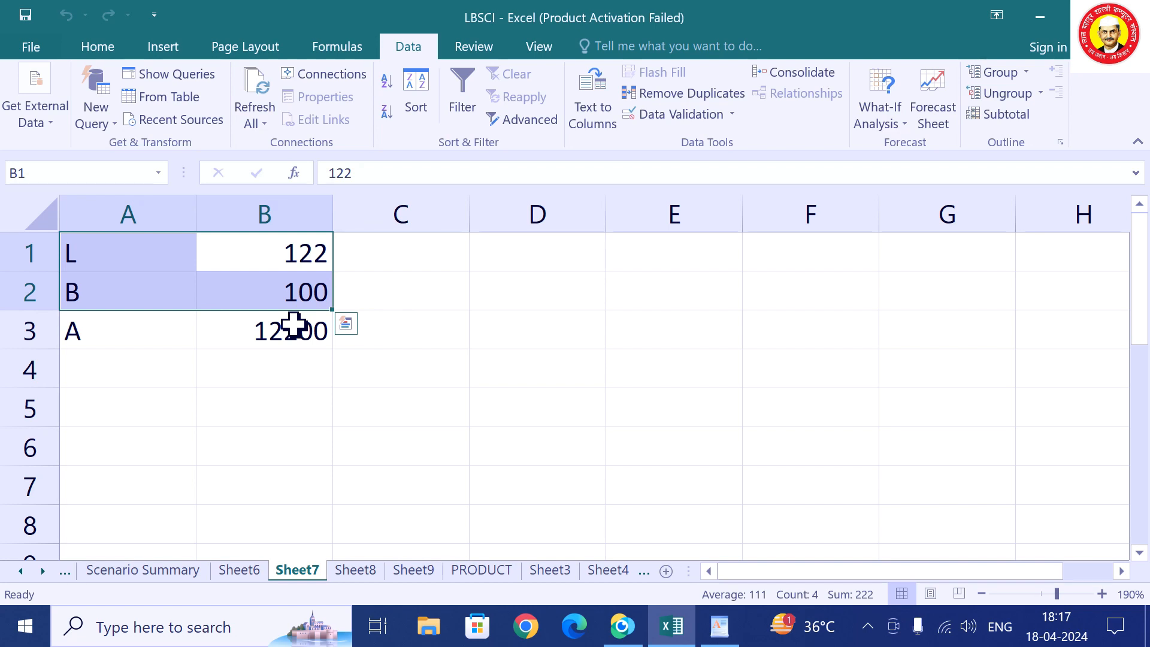
{"action": "left_click", "coordinate": [386, 397]}
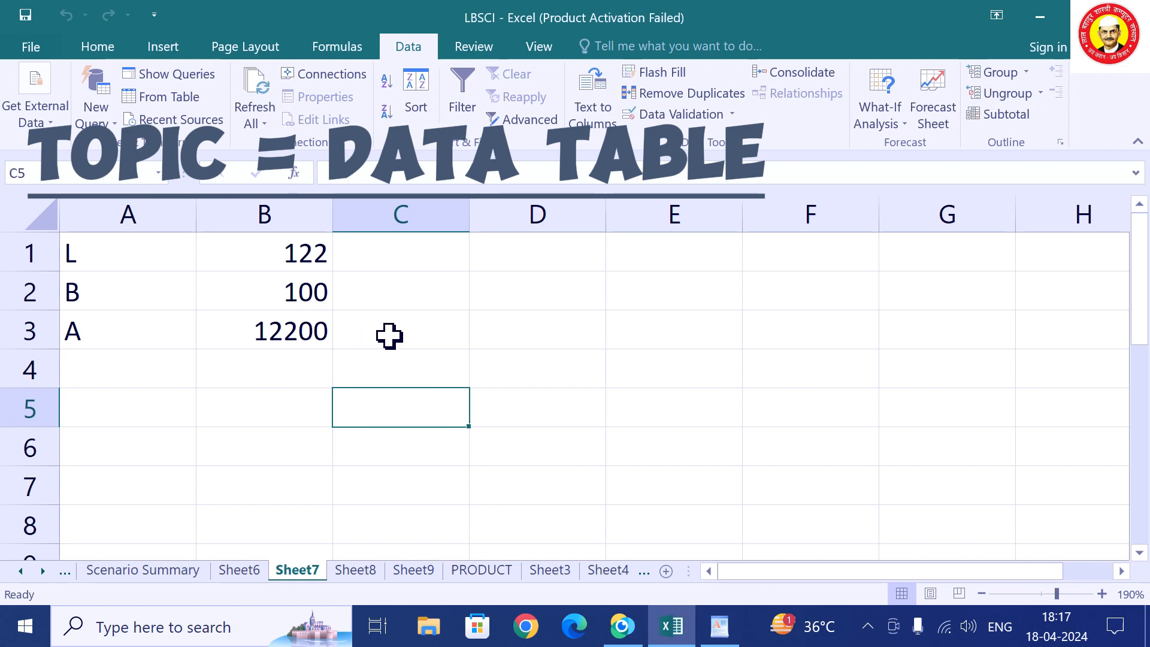
Enter the lengths 100, 110, 130, 150, 200 and 250 across C3:H3.
{"action": "left_click", "coordinate": [387, 331]}
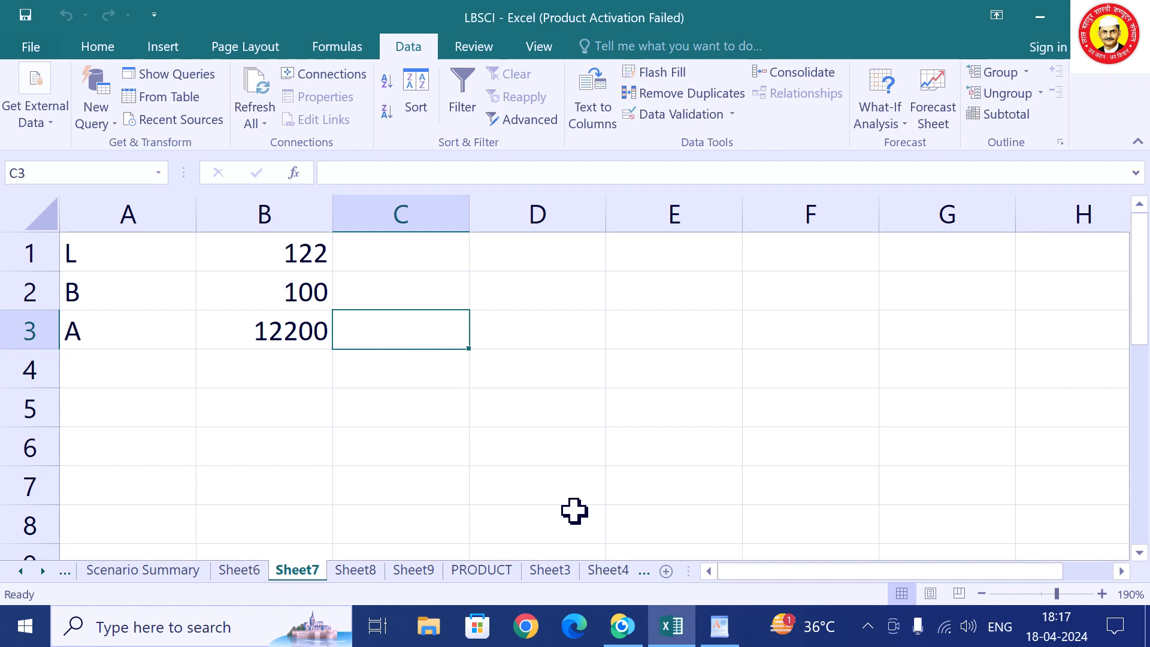
{"action": "type", "text": "1"}
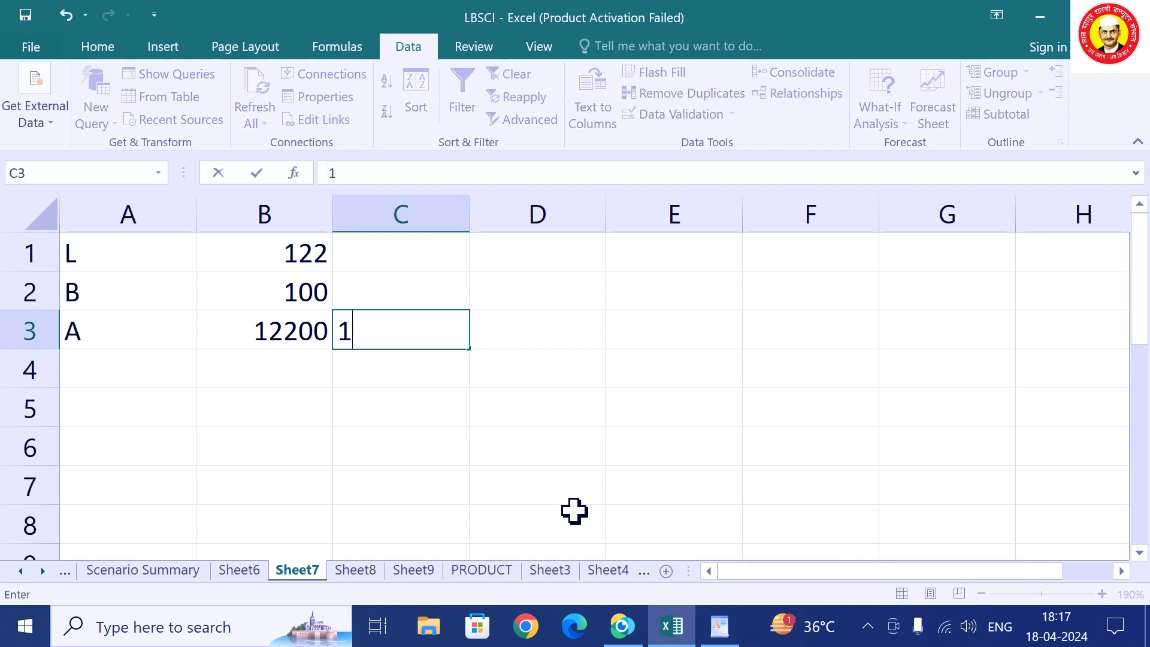
{"action": "type", "text": "00"}
{"action": "key", "text": "Tab"}
{"action": "type", "text": "12"}
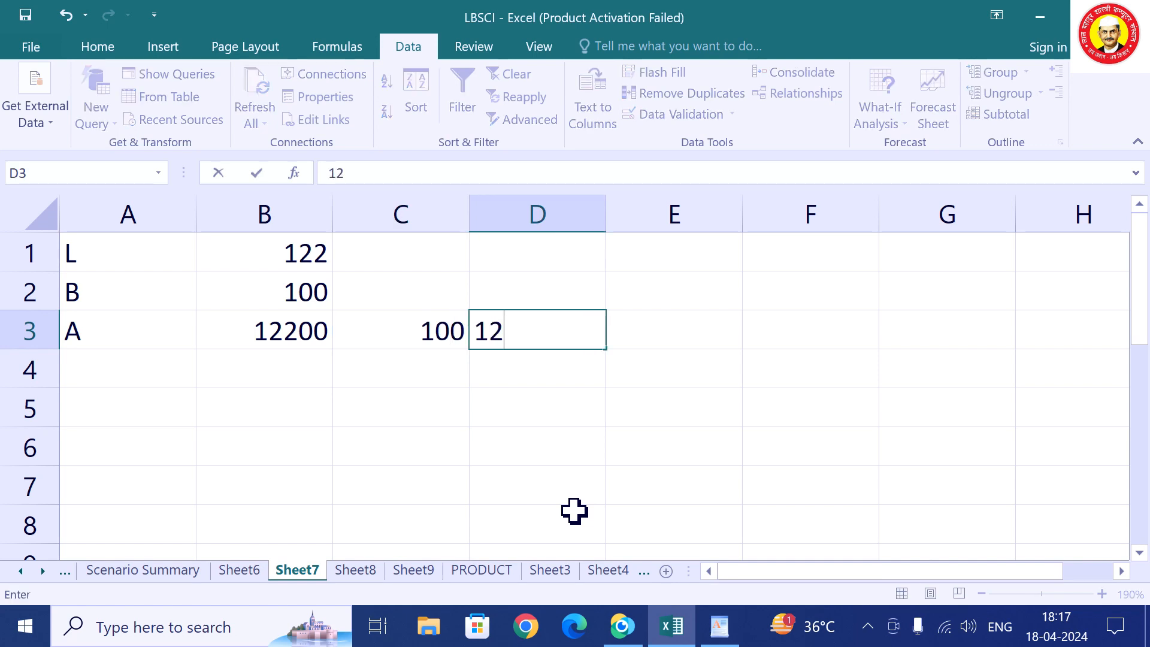
{"action": "key", "text": "BackSpace"}
{"action": "type", "text": "10"}
{"action": "key", "text": "Tab"}
{"action": "type", "text": "13"}
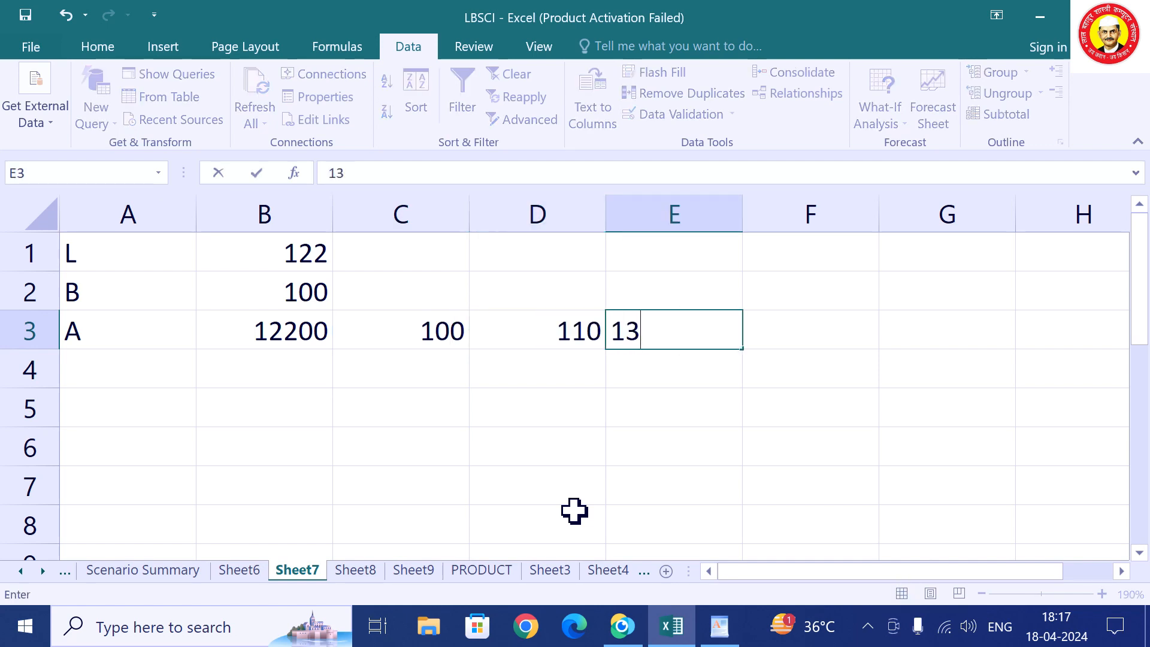
{"action": "type", "text": "0"}
{"action": "key", "text": "Tab"}
{"action": "type", "text": "1"}
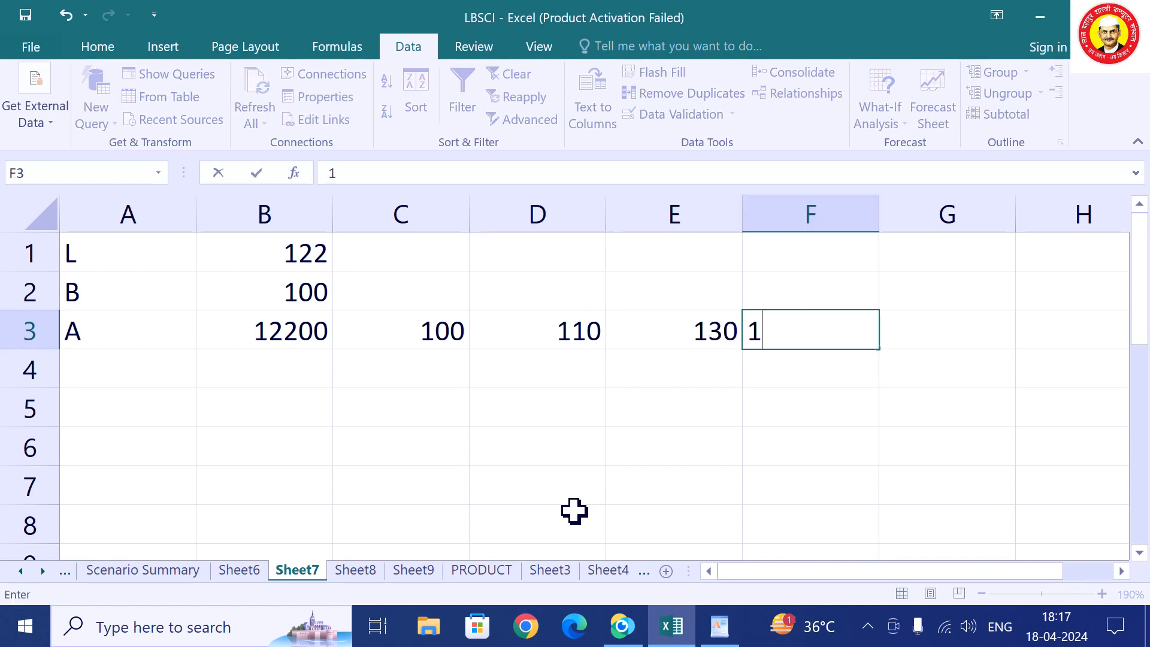
{"action": "type", "text": "50"}
{"action": "key", "text": "Tab"}
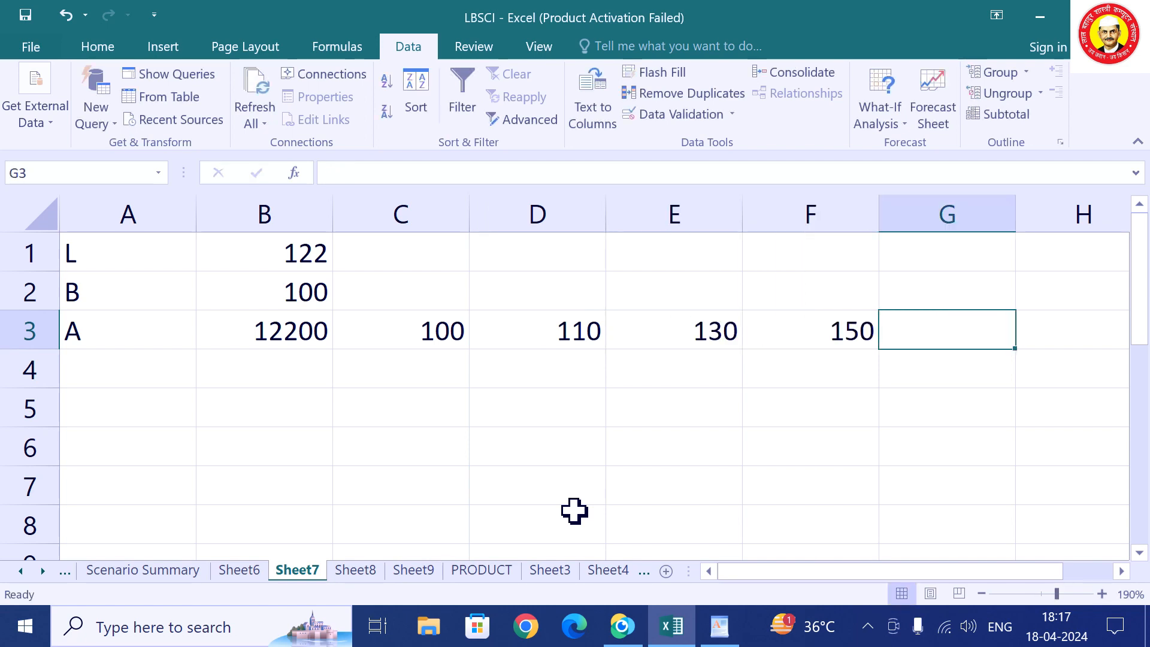
{"action": "type", "text": "2"}
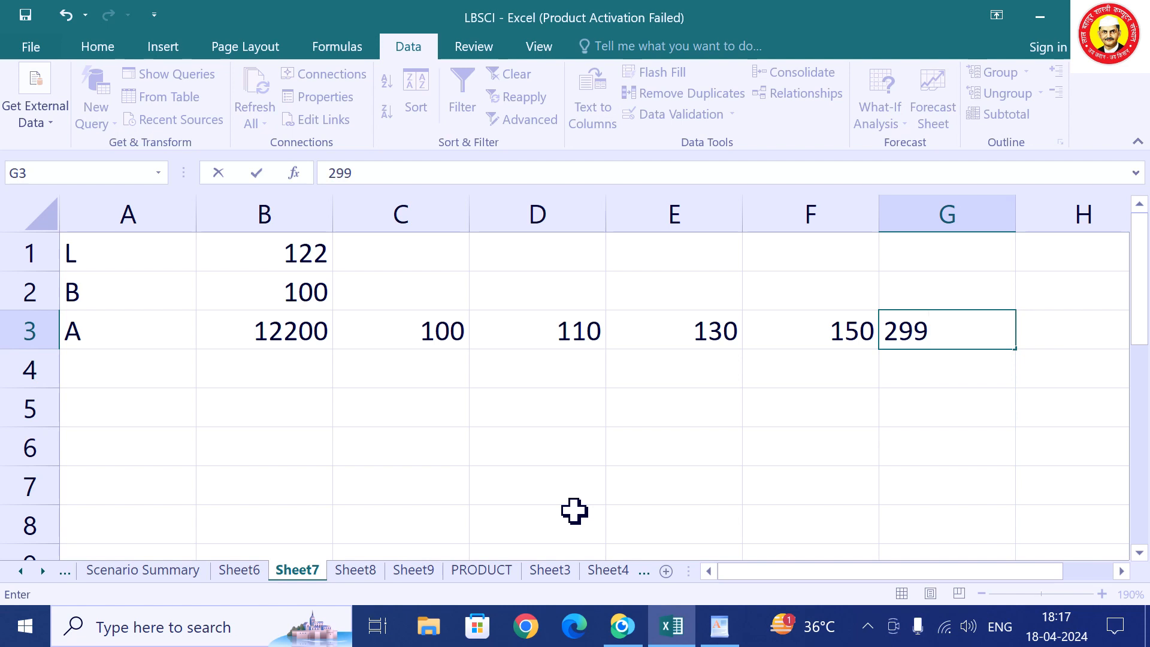
{"action": "type", "text": "00"}
{"action": "key", "text": "Tab"}
{"action": "type", "text": "2"}
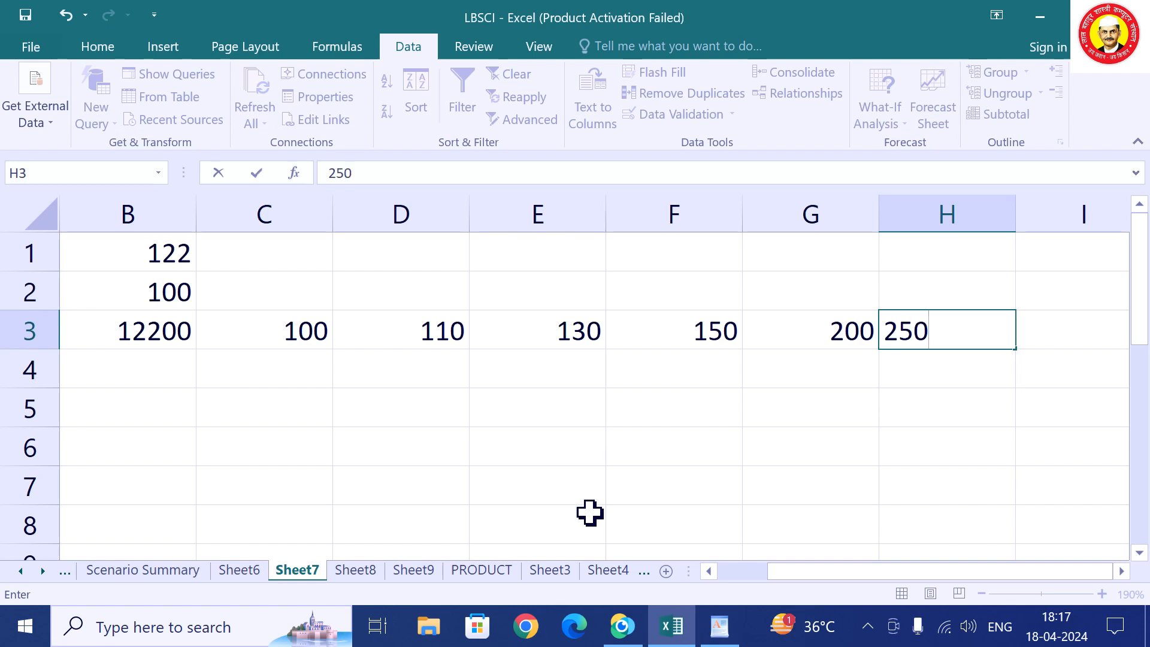
Enter the breadths 100, 120, 130 and 140 down B4:B7.
{"action": "left_click", "coordinate": [134, 375]}
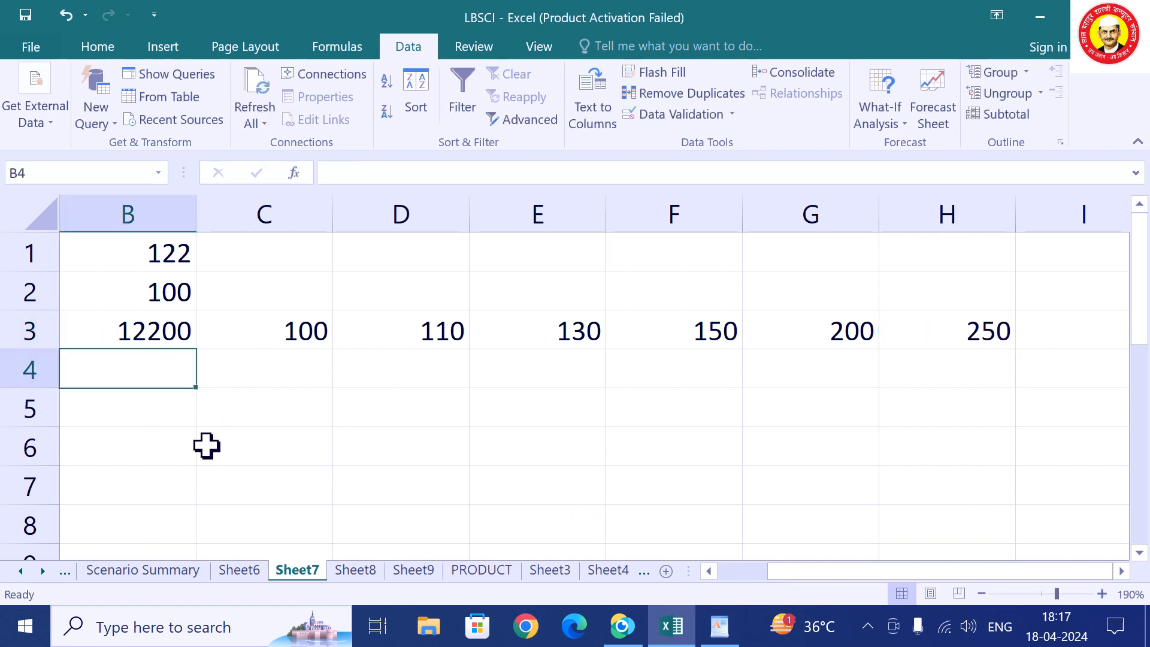
{"action": "type", "text": "100"}
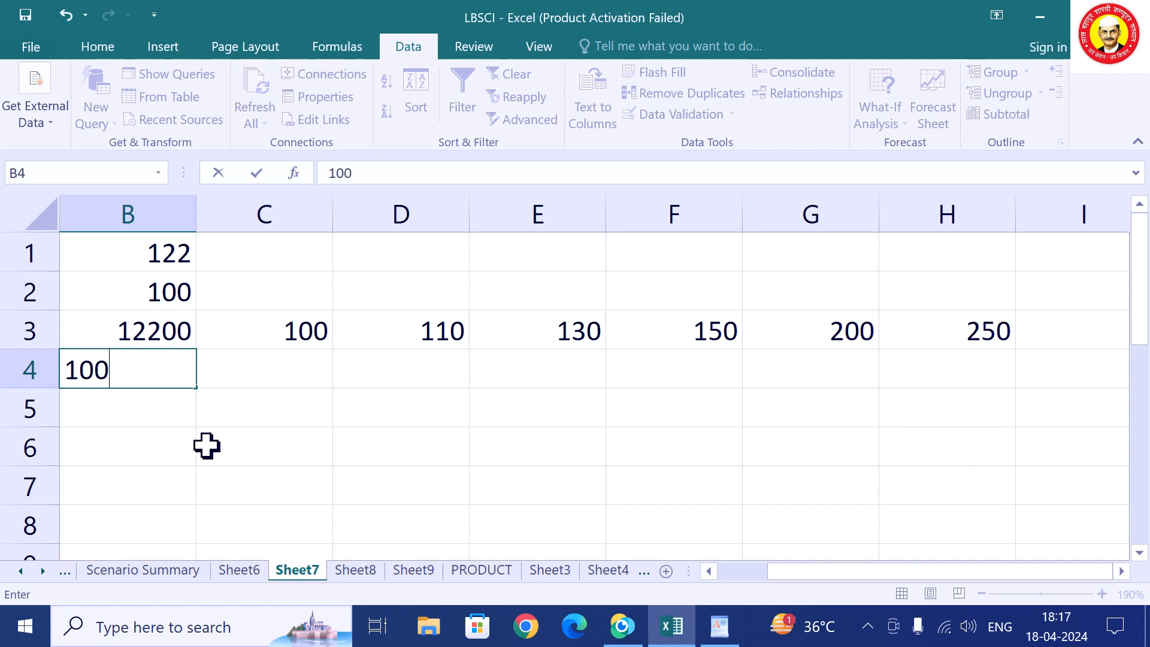
{"action": "key", "text": "Return"}
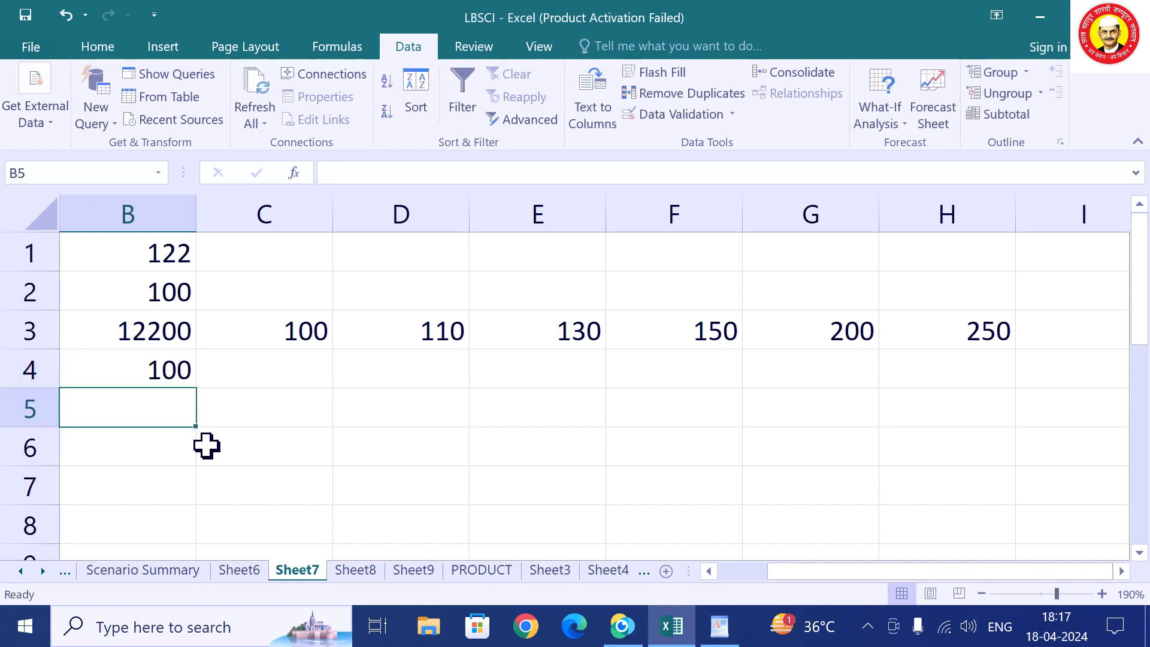
{"action": "type", "text": "120"}
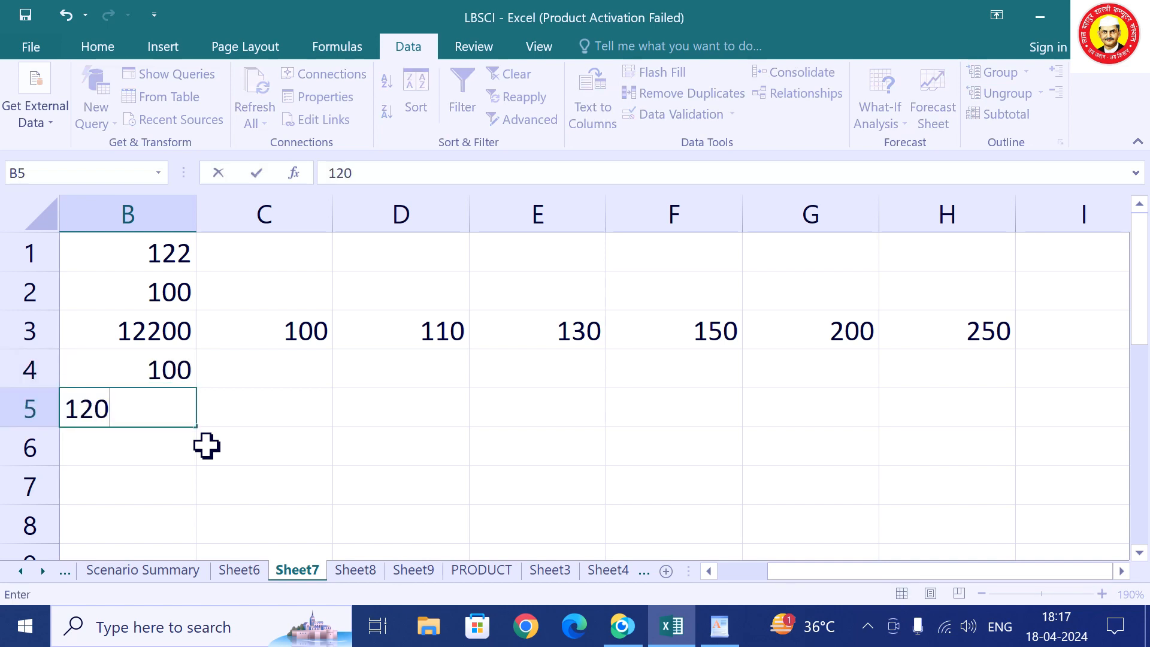
{"action": "key", "text": "Return"}
{"action": "type", "text": "13"}
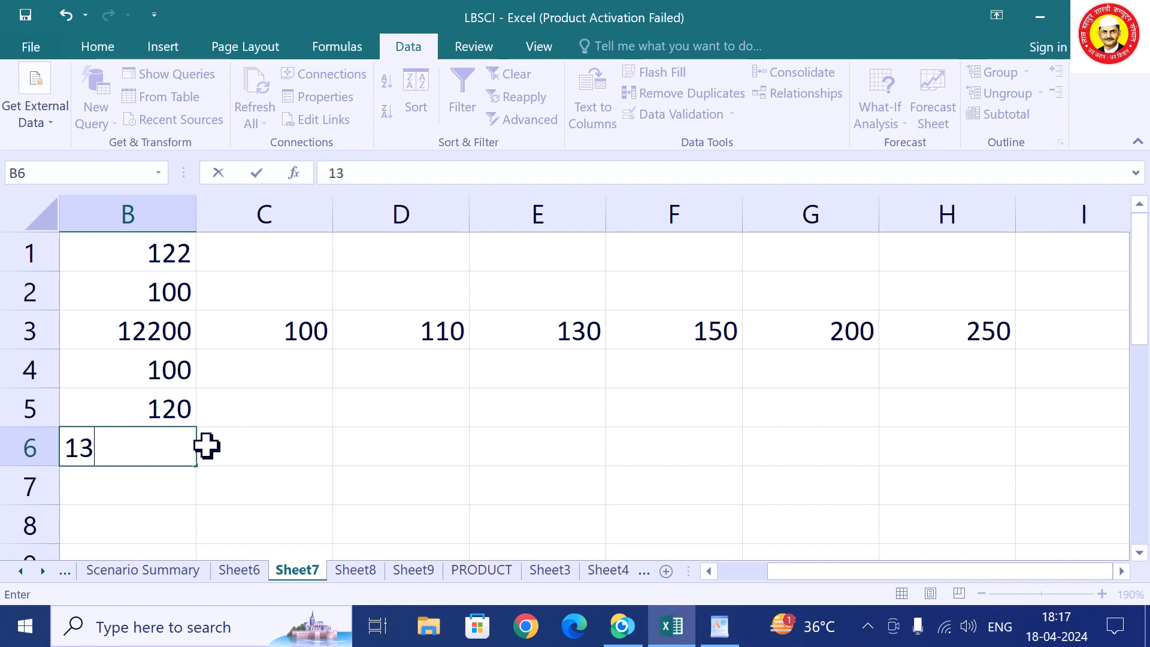
{"action": "type", "text": "0"}
{"action": "key", "text": "Return"}
{"action": "type", "text": "140"}
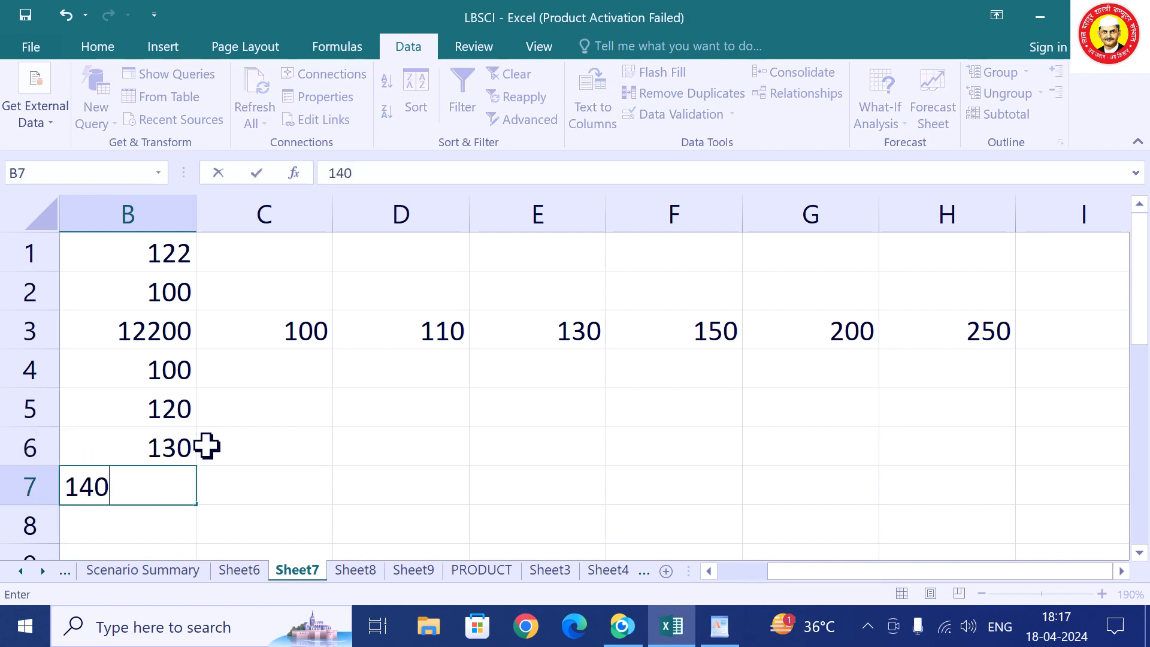
{"action": "key", "text": "Return"}
{"action": "key", "text": "Left"}
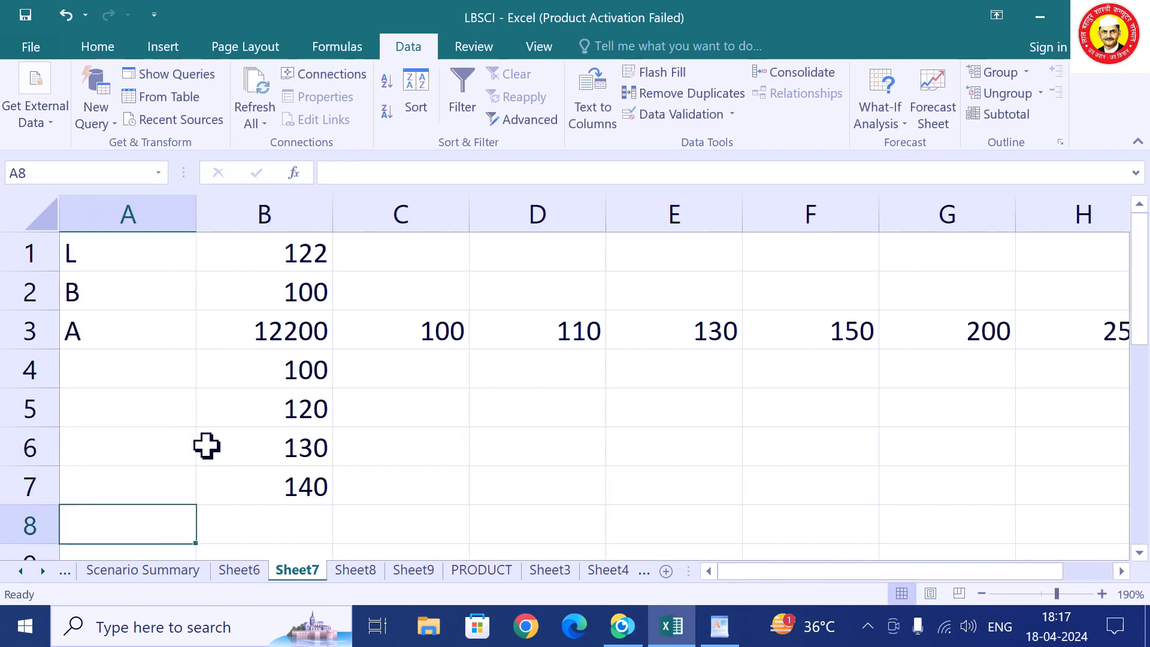
{"action": "key", "text": "Up"}
{"action": "key", "text": "Right"}
{"action": "key", "text": "Down"}
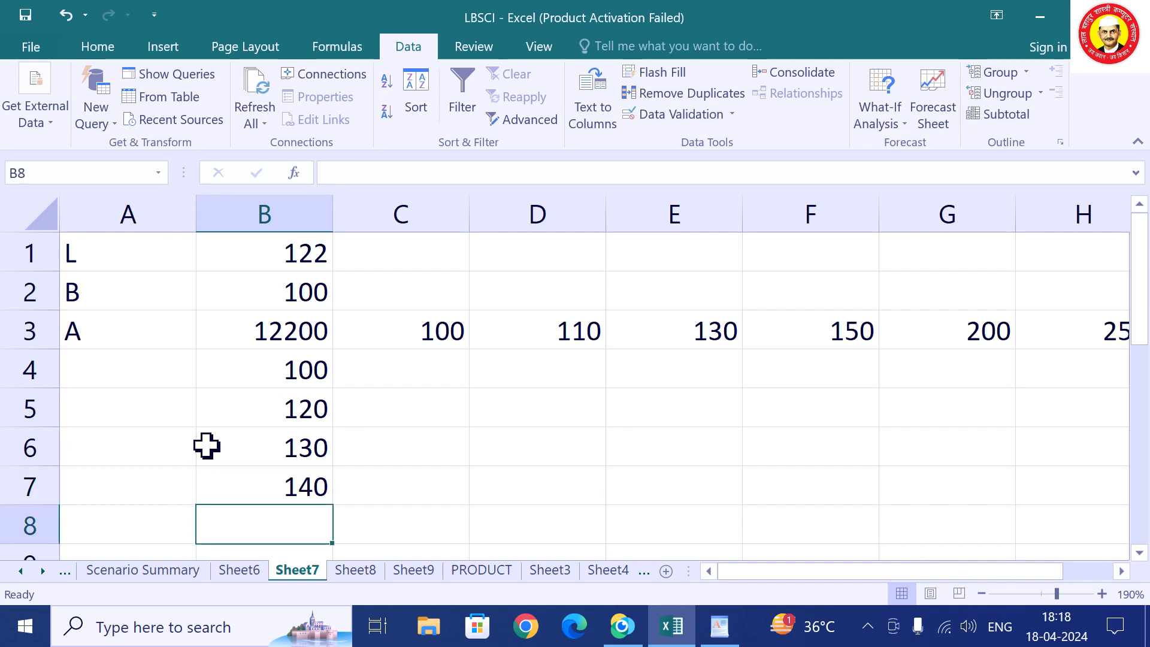
Enter the last breadth in B8, correcting 1590 to 590.
{"action": "type", "text": "1590"}
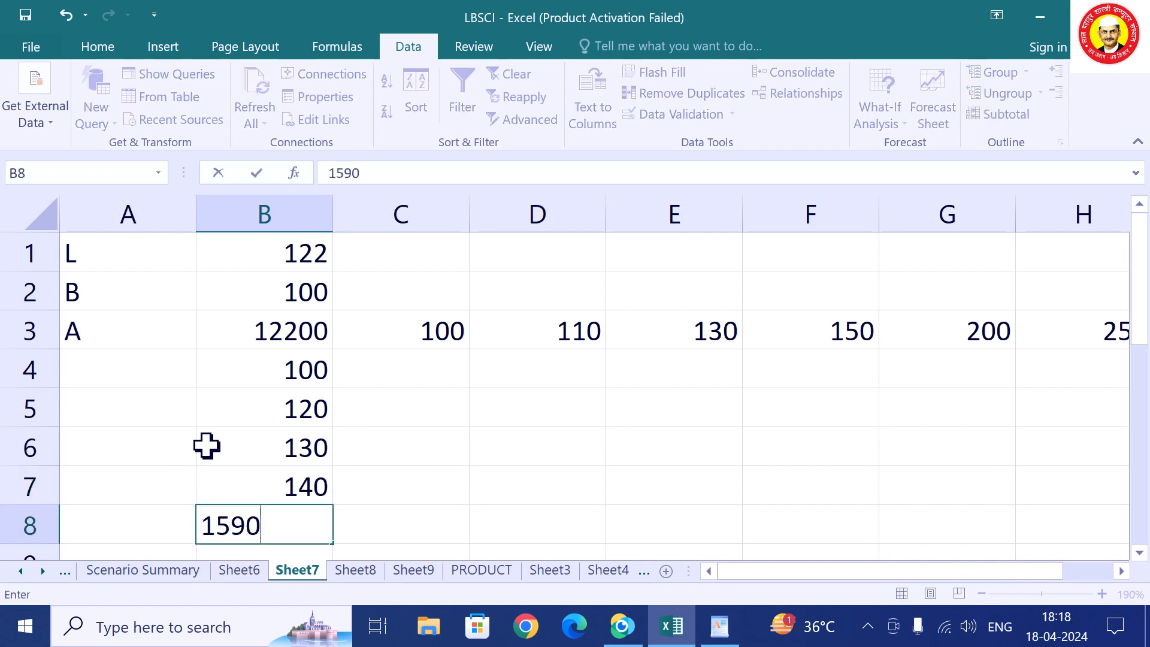
{"action": "key", "text": "Return"}
{"action": "type", "text": "1"}
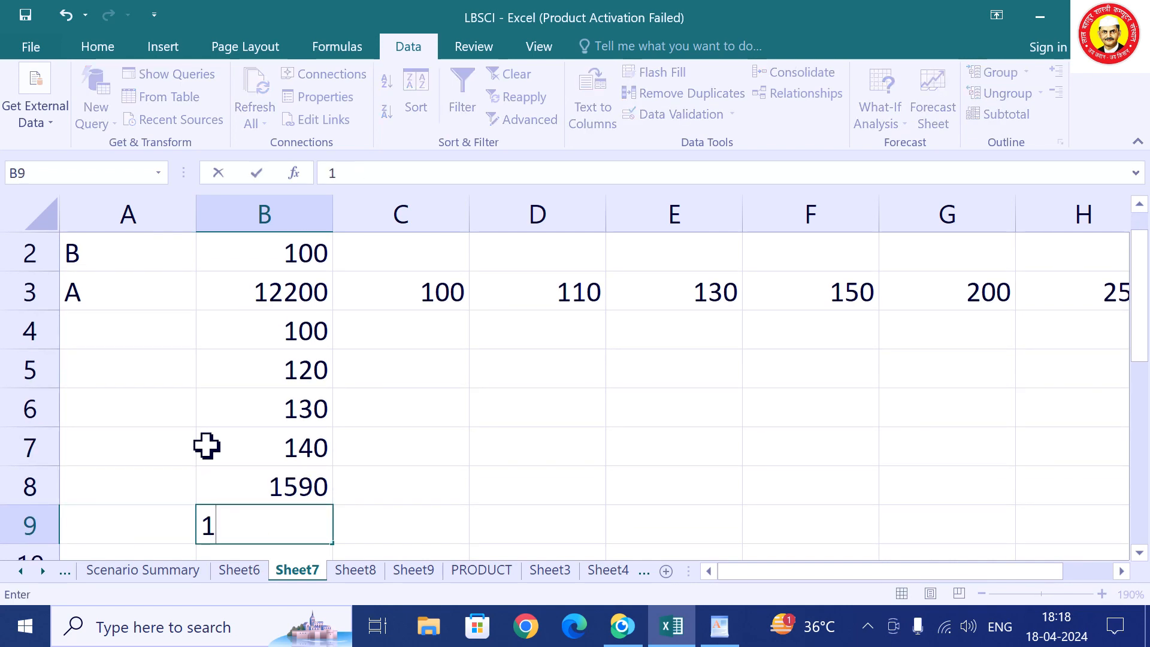
{"action": "key", "text": "Up"}
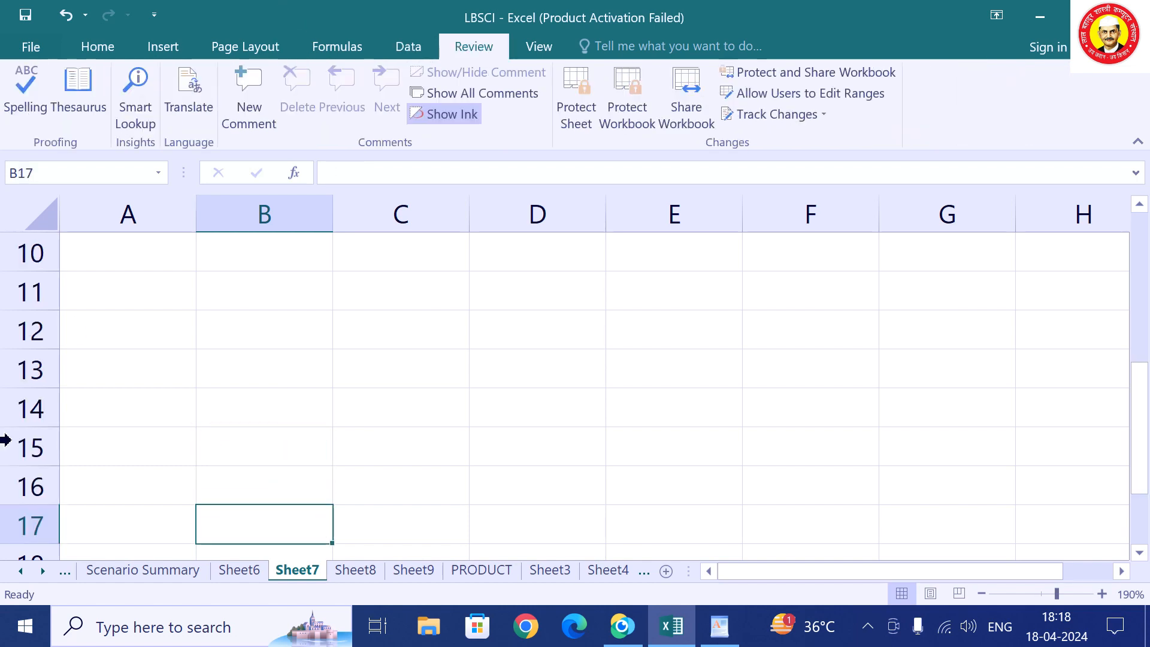
{"action": "scroll", "coordinate": [5, 441], "scroll_direction": "up", "scroll_amount": 3}
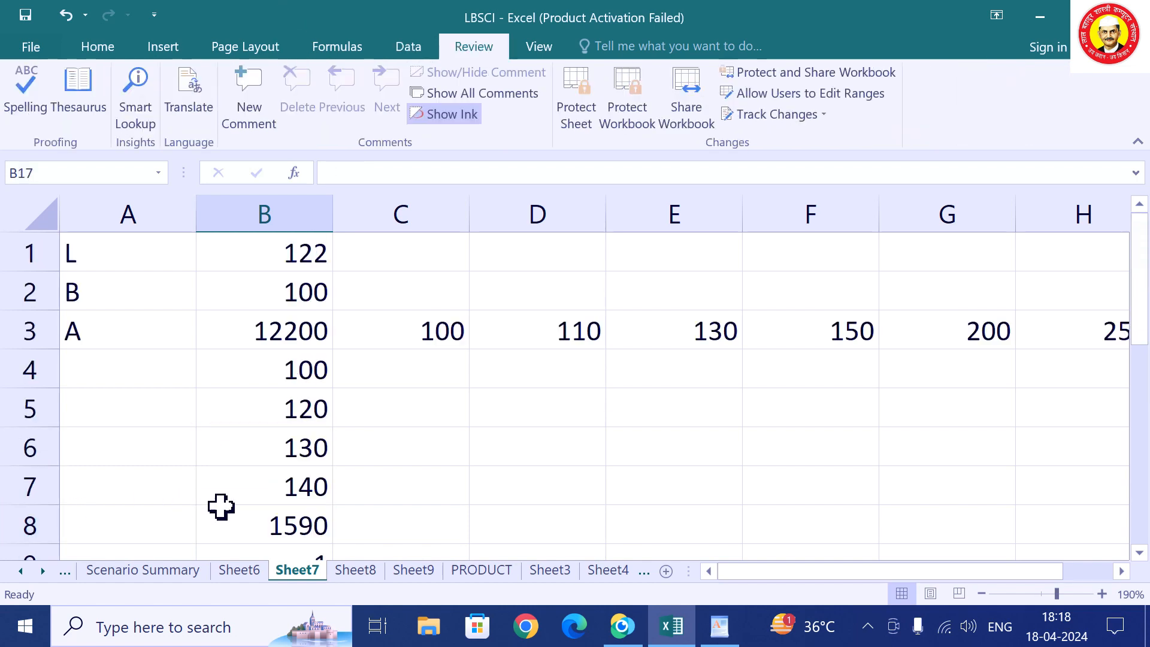
{"action": "left_click", "coordinate": [293, 526]}
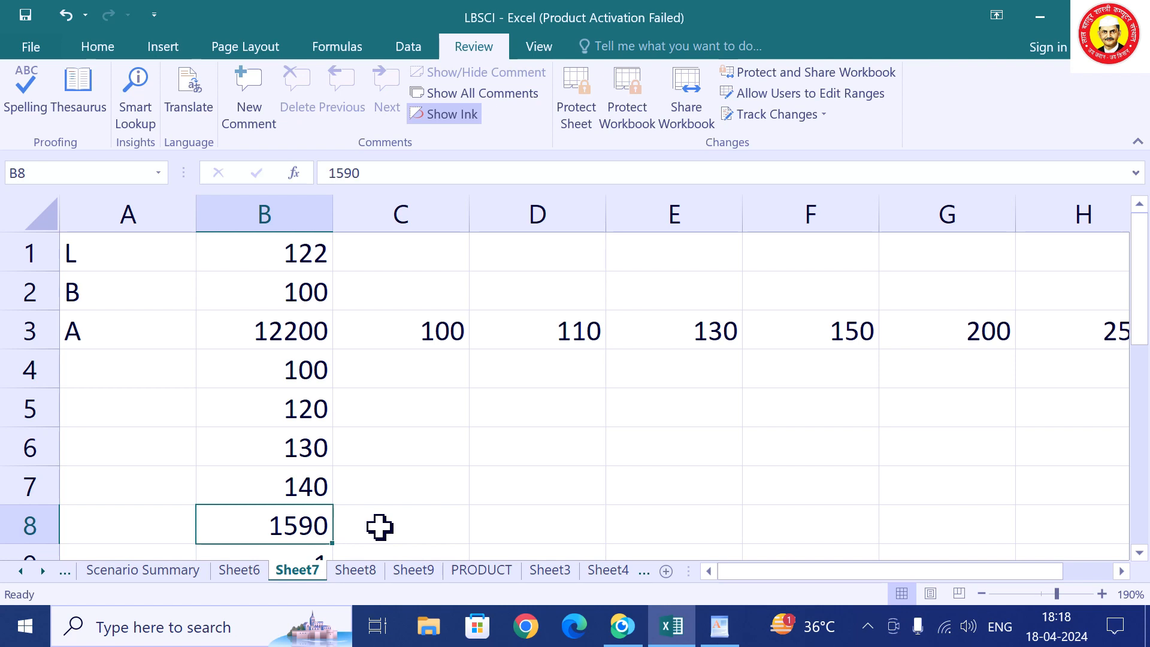
{"action": "type", "text": "5"}
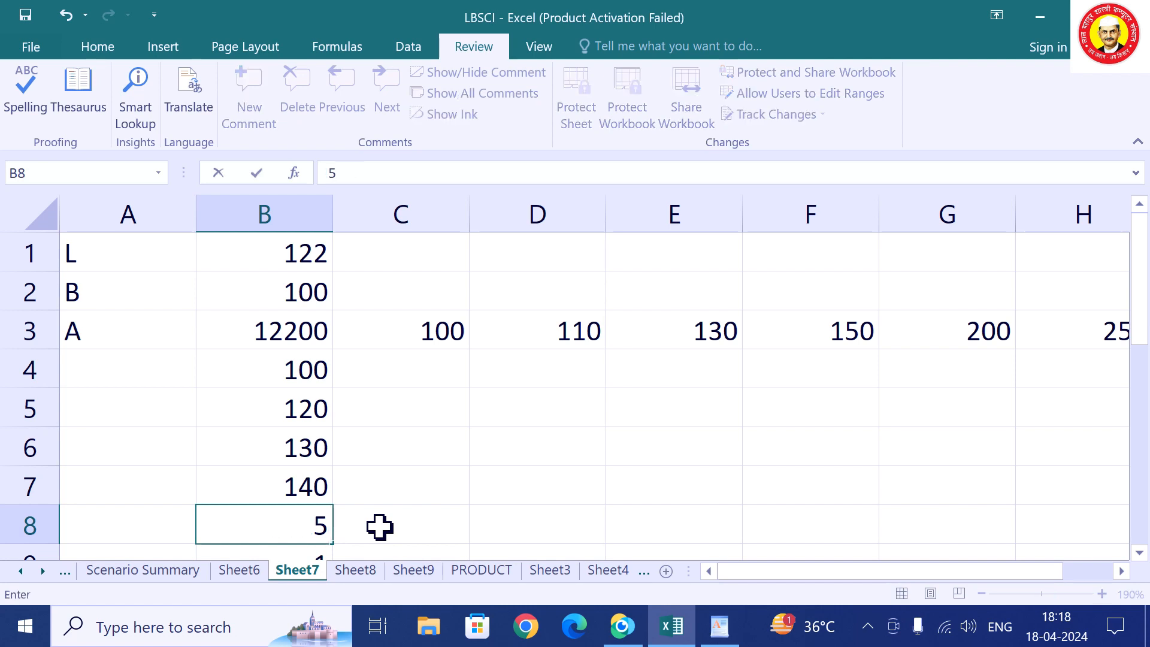
{"action": "key", "text": "Return"}
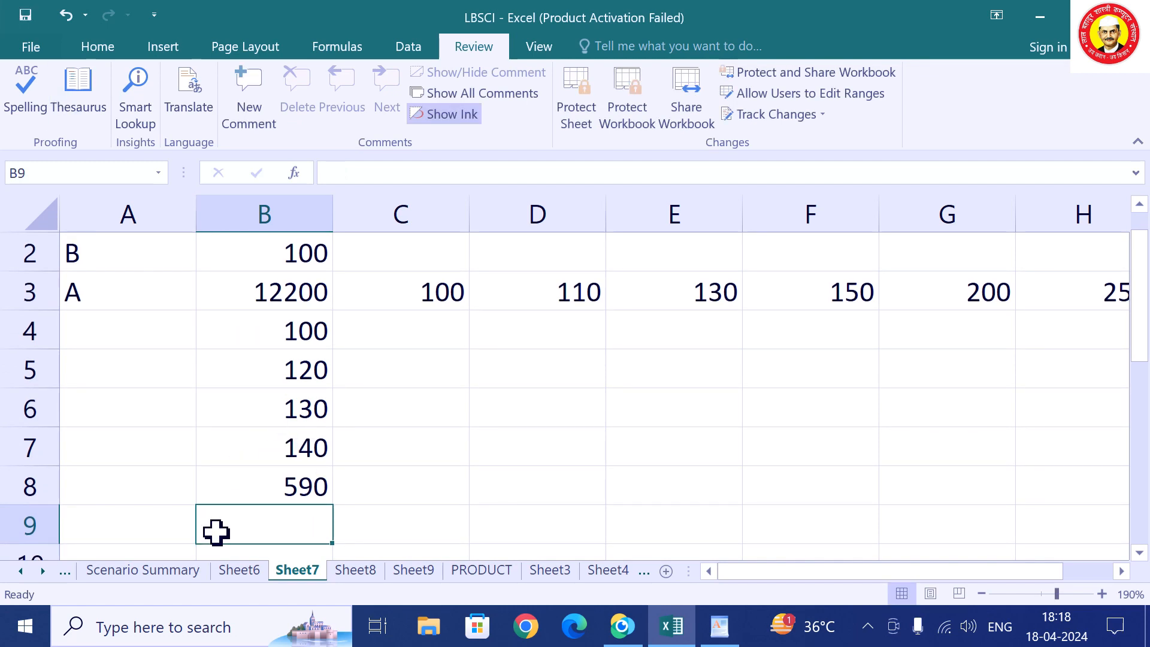
{"action": "scroll", "coordinate": [483, 517], "scroll_direction": "up", "scroll_amount": 1}
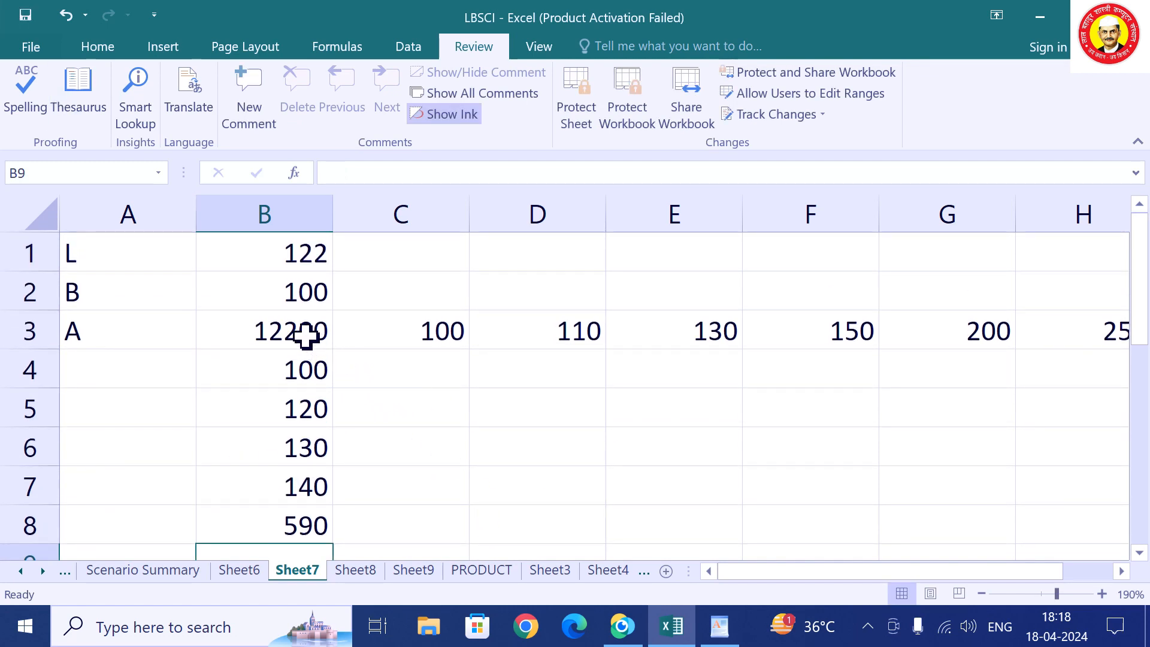
Select the grid B3:H8 holding the area formula, lengths and breadths.
{"action": "left_click_drag", "start_coordinate": [306, 335], "coordinate": [764, 412]}
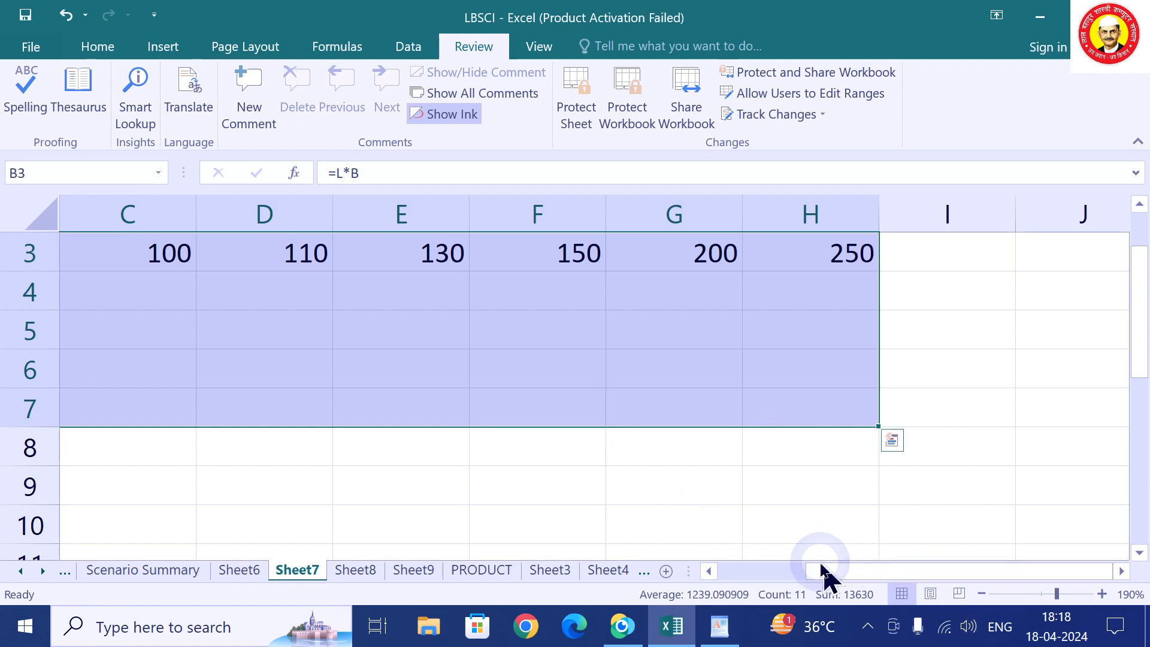
{"action": "left_click", "coordinate": [709, 571]}
{"action": "left_click", "coordinate": [708, 571]}
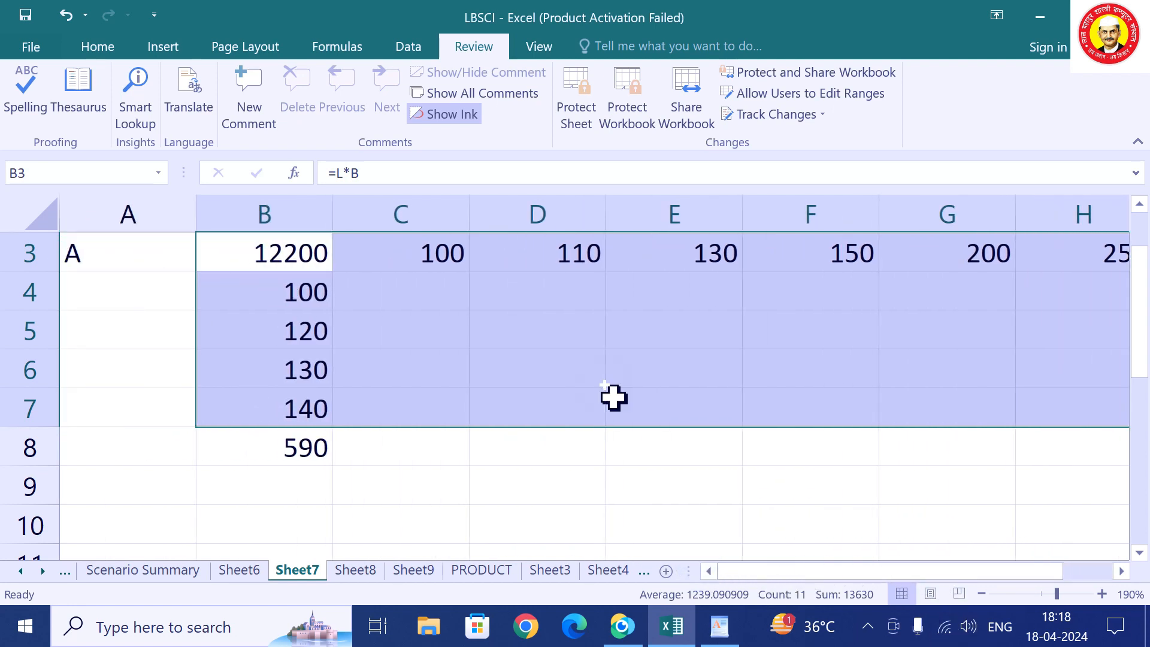
{"action": "left_click_drag", "start_coordinate": [329, 243], "coordinate": [824, 455]}
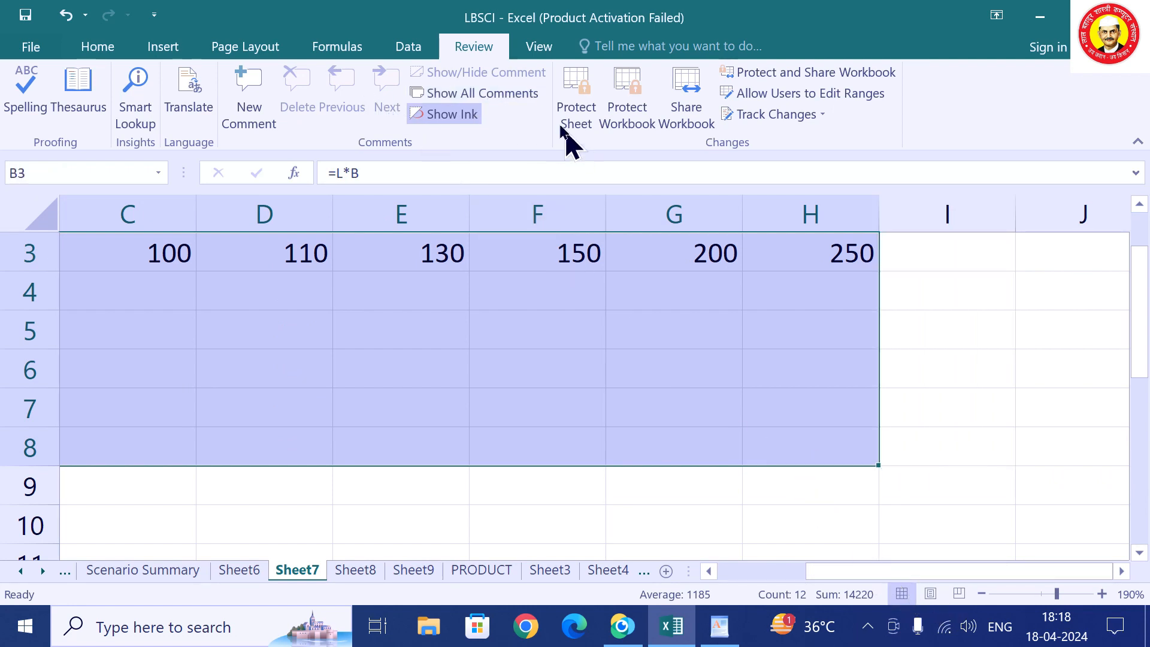
{"action": "left_click", "coordinate": [405, 49]}
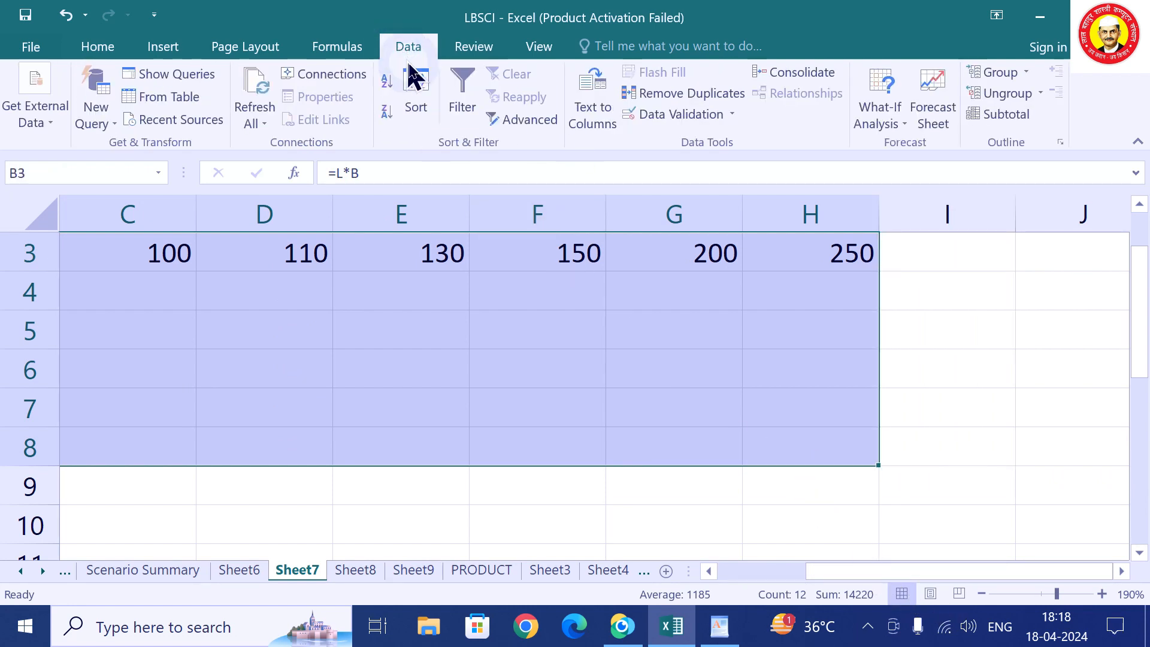
{"action": "left_click", "coordinate": [893, 129]}
Create a Data Table with row input cell B1 and column input cell B2.
{"action": "left_click", "coordinate": [903, 197]}
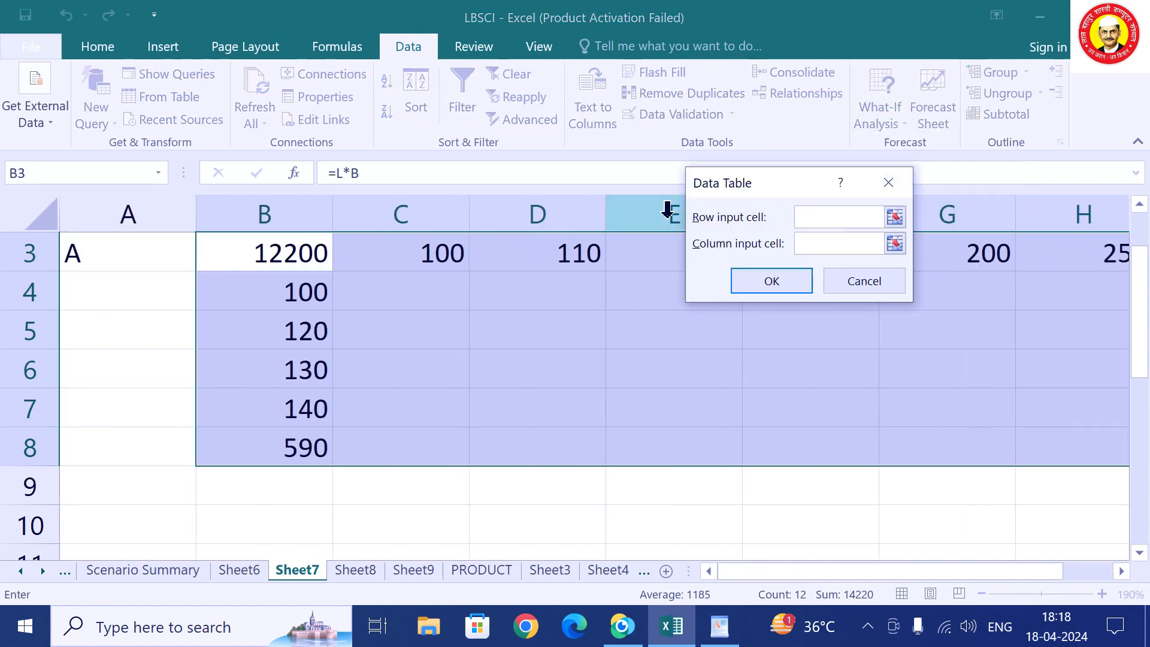
{"action": "scroll", "coordinate": [468, 350], "scroll_direction": "up", "scroll_amount": 1}
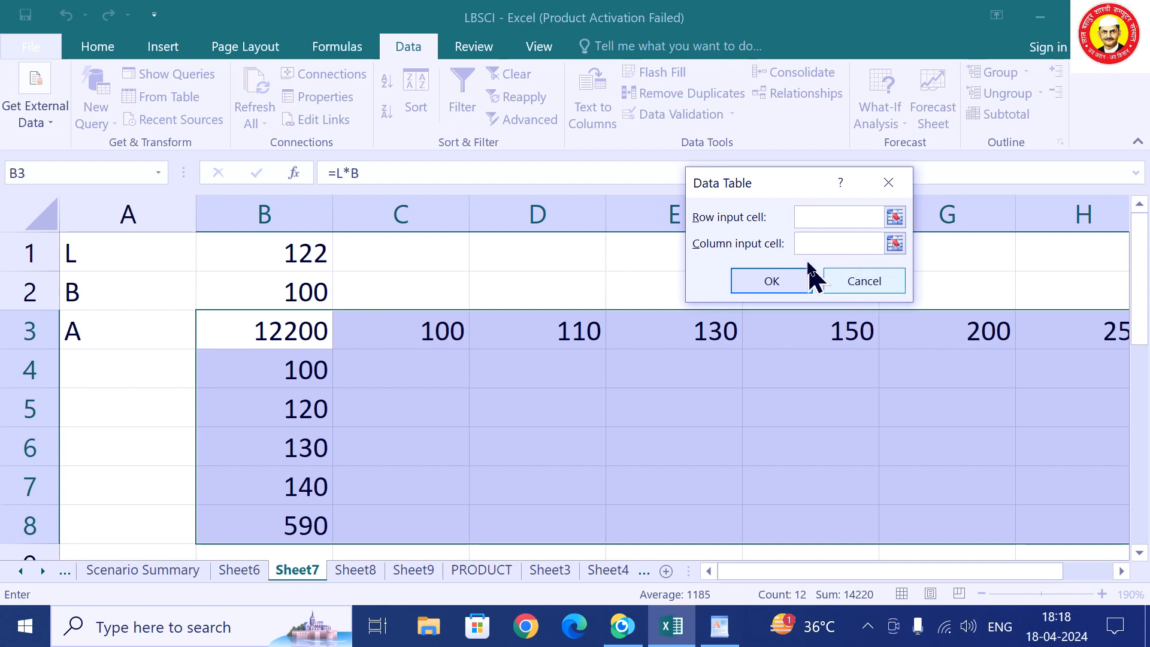
{"action": "left_click", "coordinate": [273, 252]}
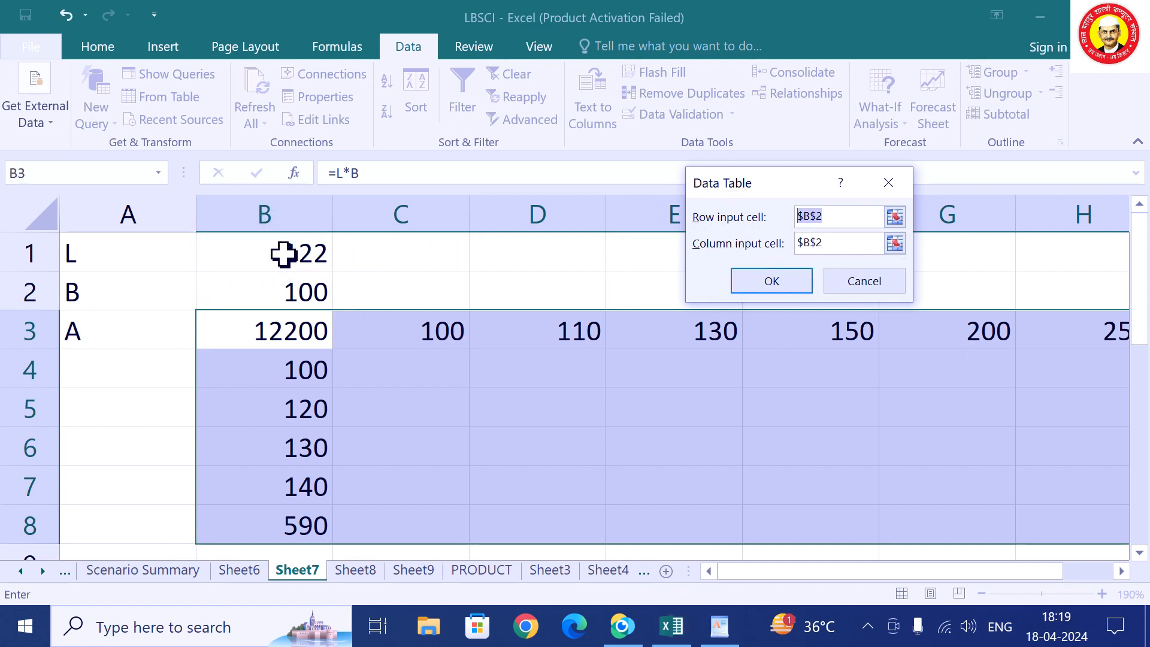
{"action": "left_click", "coordinate": [282, 252]}
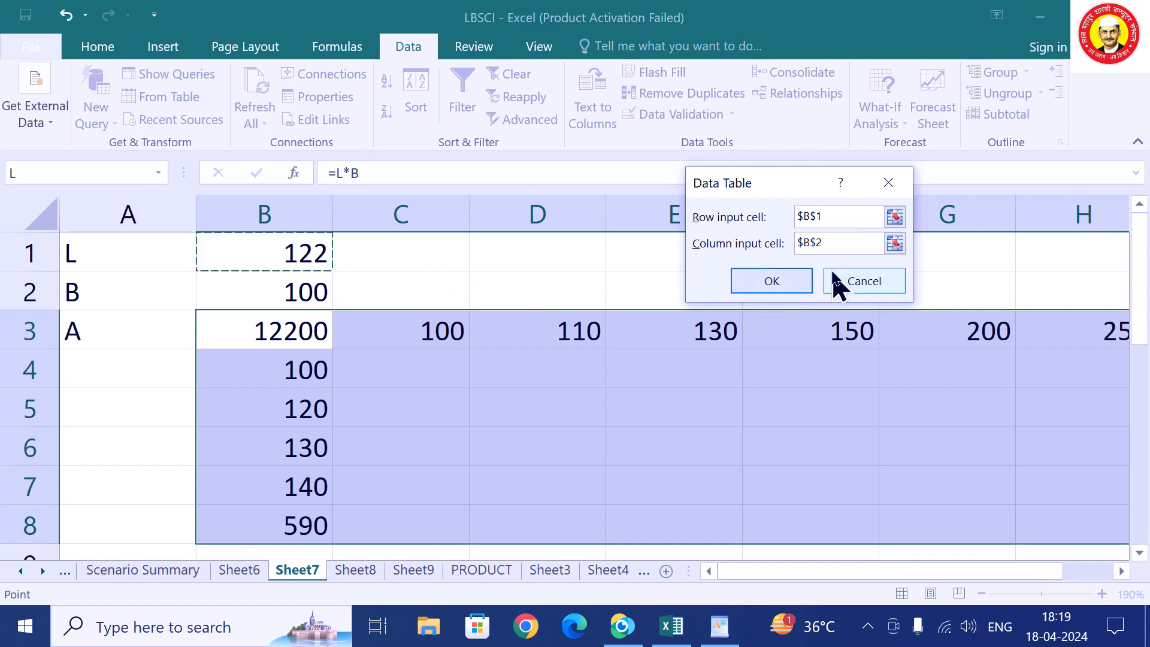
{"action": "left_click", "coordinate": [850, 244]}
{"action": "left_click", "coordinate": [294, 297]}
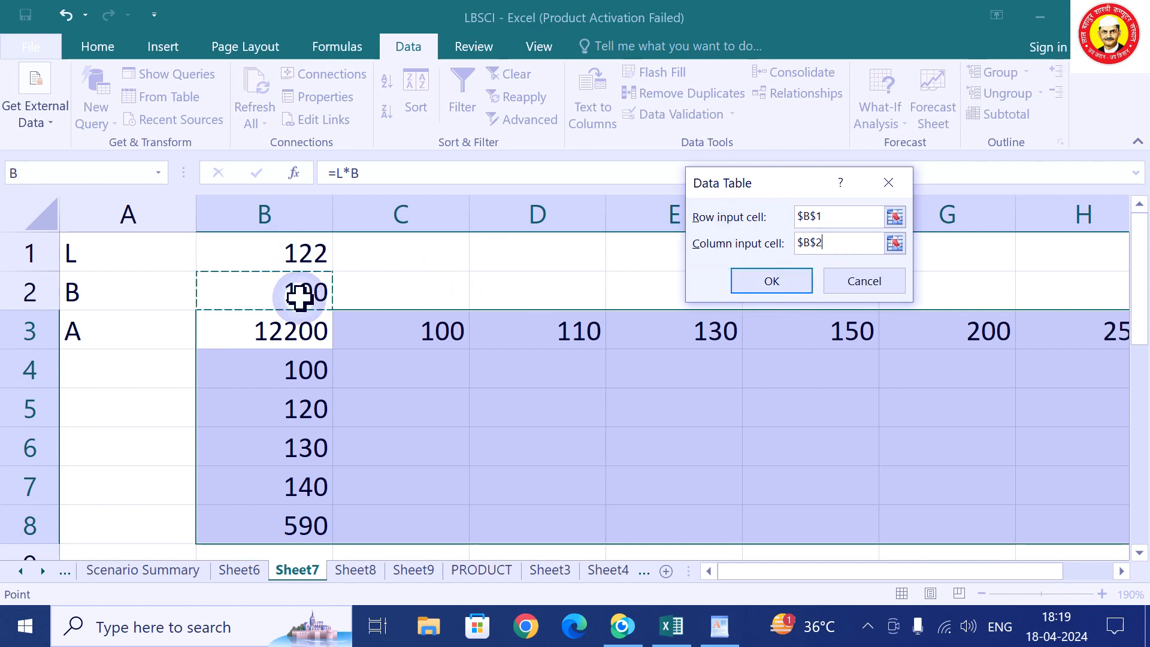
{"action": "left_click", "coordinate": [791, 275]}
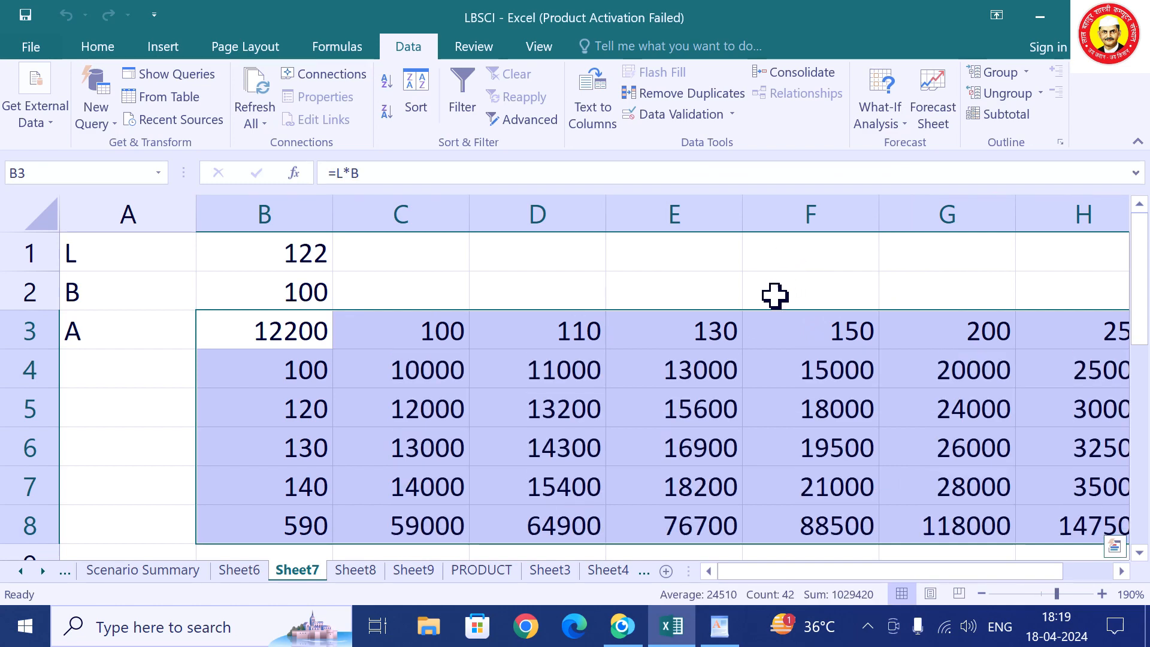
{"action": "left_click_drag", "start_coordinate": [772, 585], "coordinate": [827, 586]}
{"action": "left_click", "coordinate": [328, 339]}
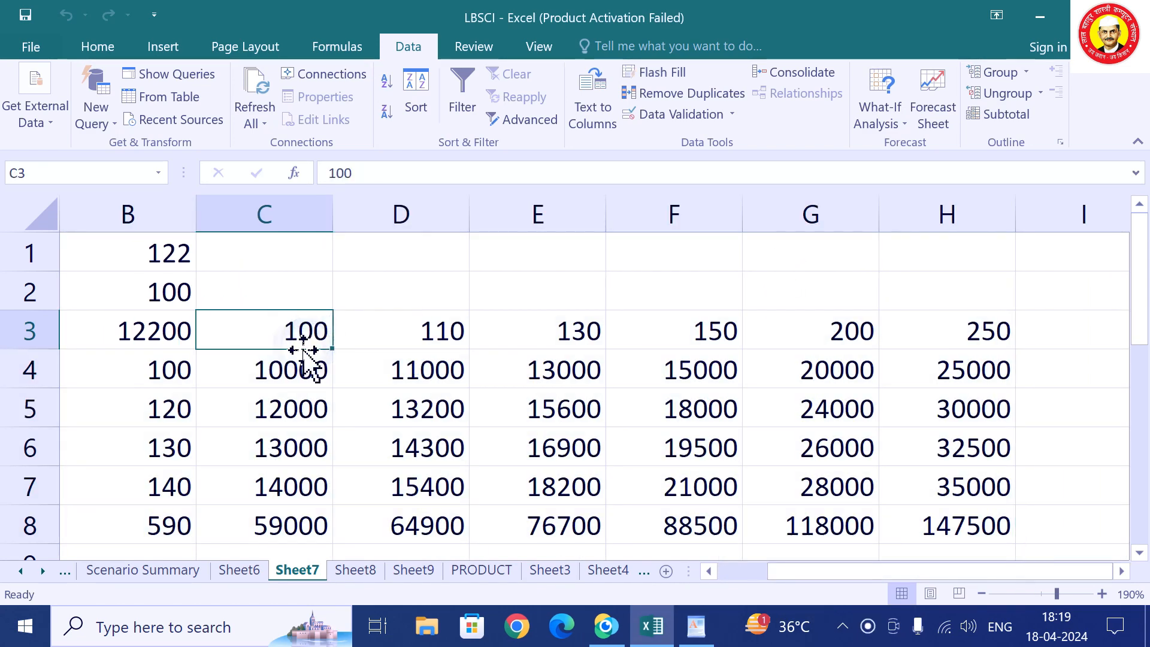
{"action": "left_click", "coordinate": [180, 372]}
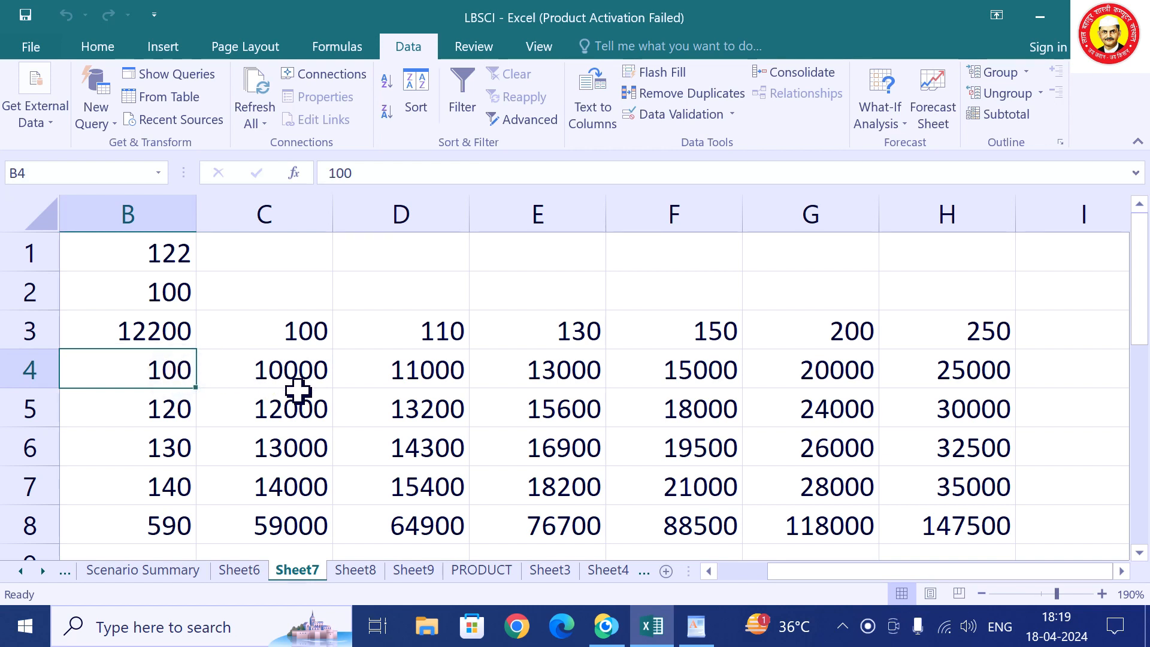
{"action": "left_click", "coordinate": [324, 341]}
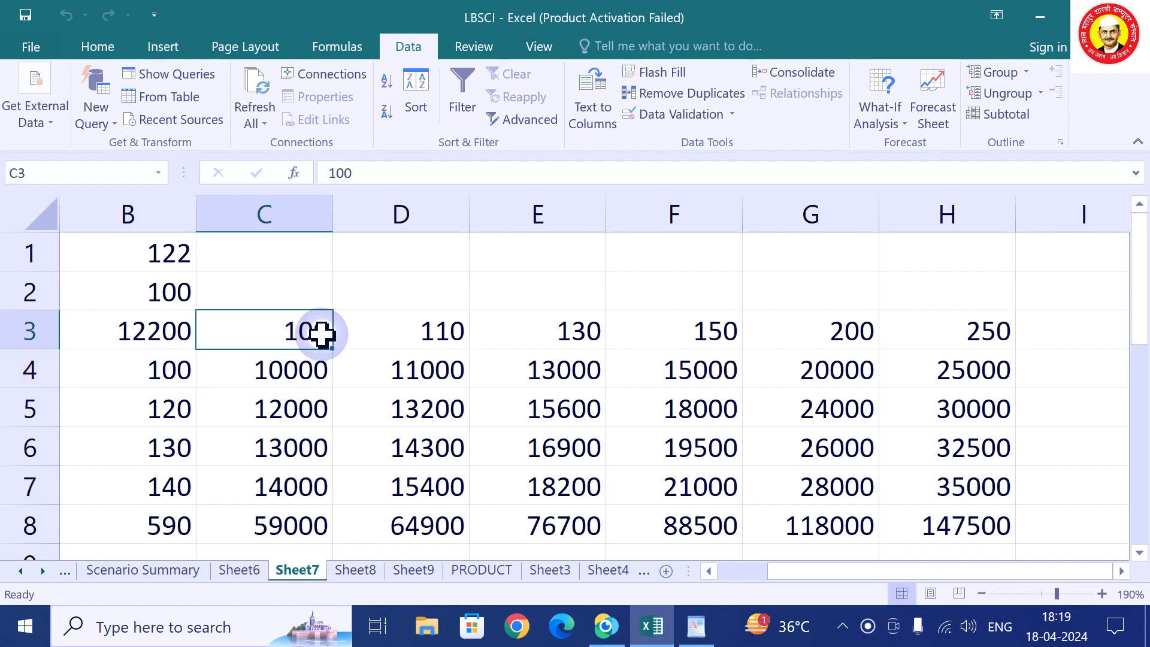
{"action": "left_click", "coordinate": [175, 420]}
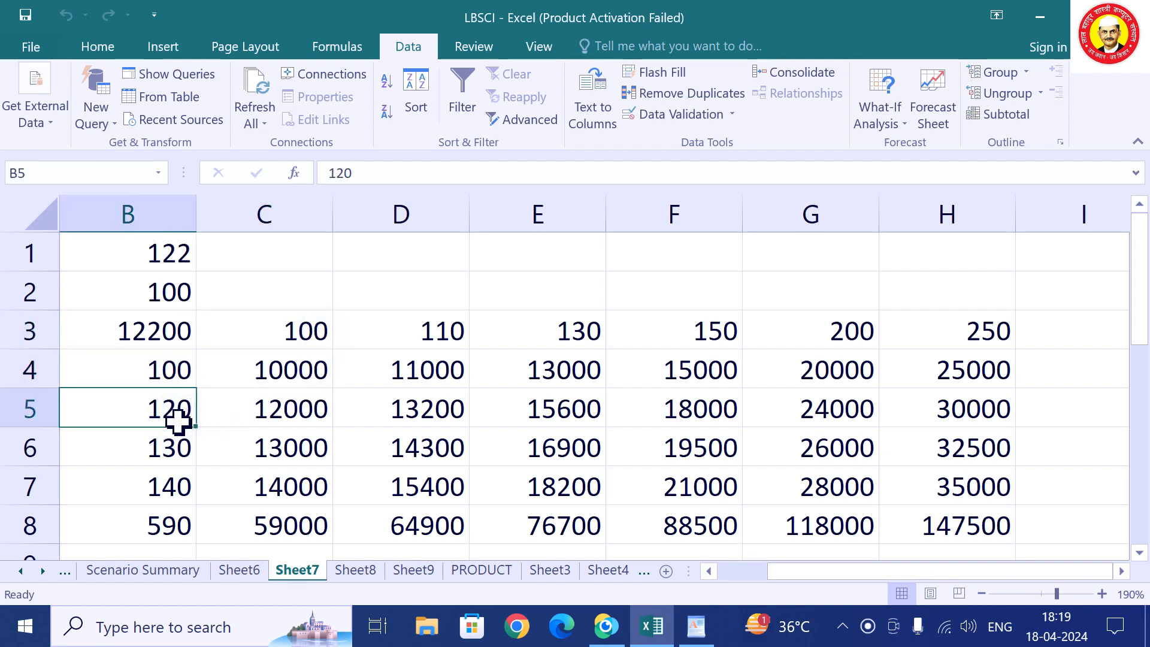
{"action": "left_click", "coordinate": [306, 411]}
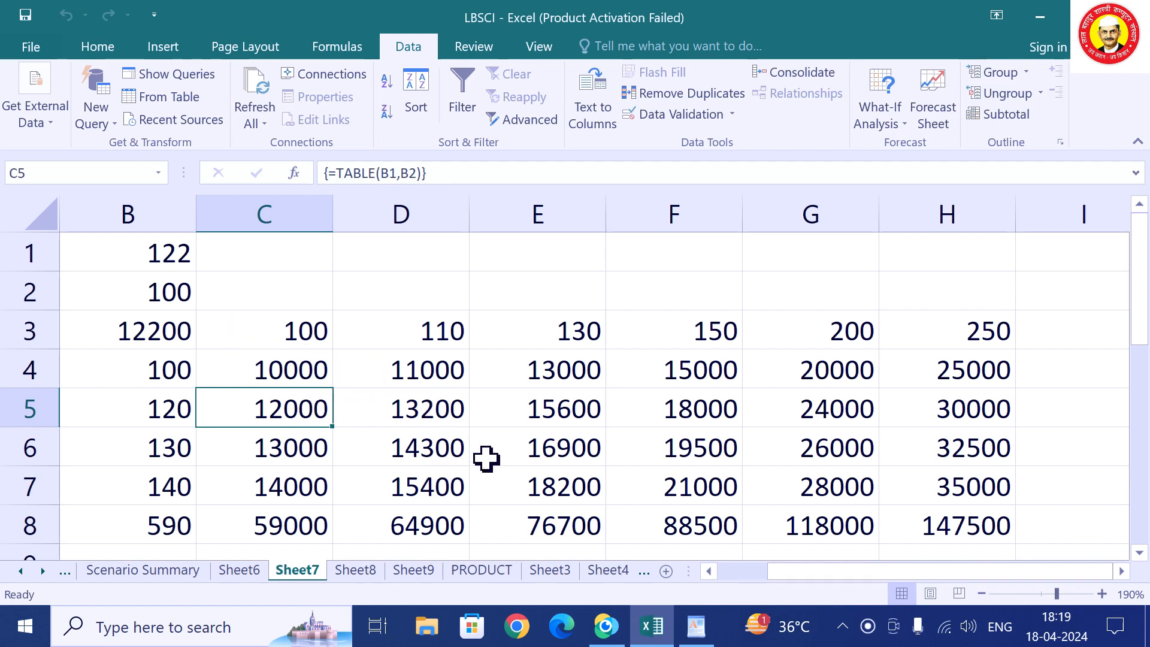
{"action": "left_click_drag", "start_coordinate": [782, 572], "coordinate": [698, 566]}
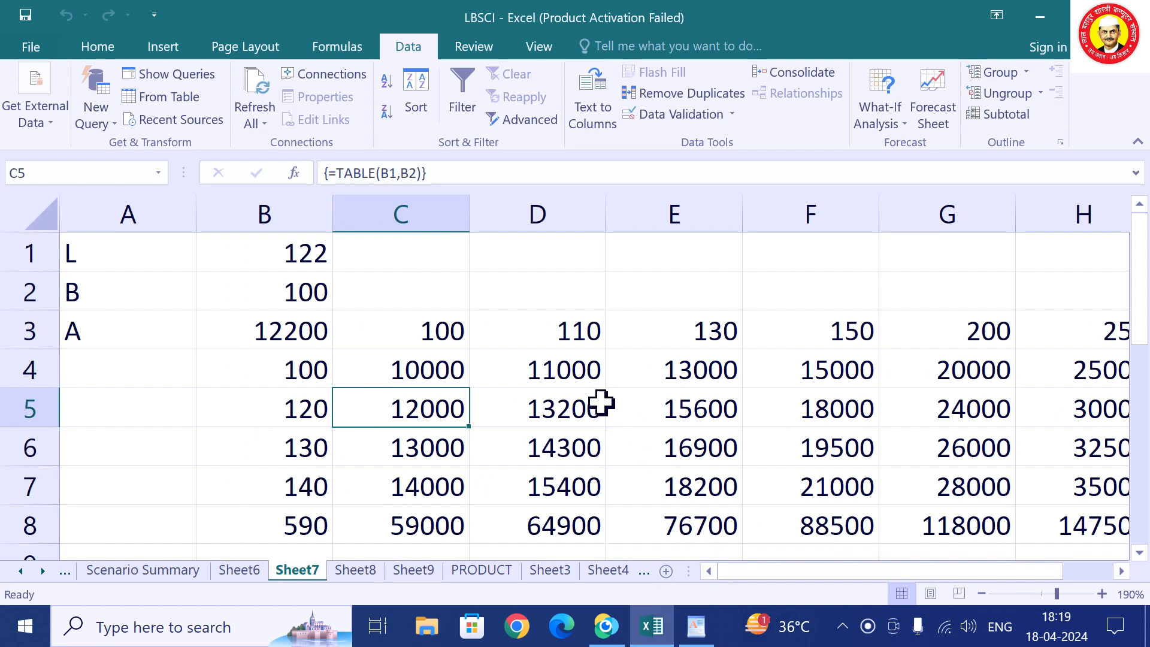
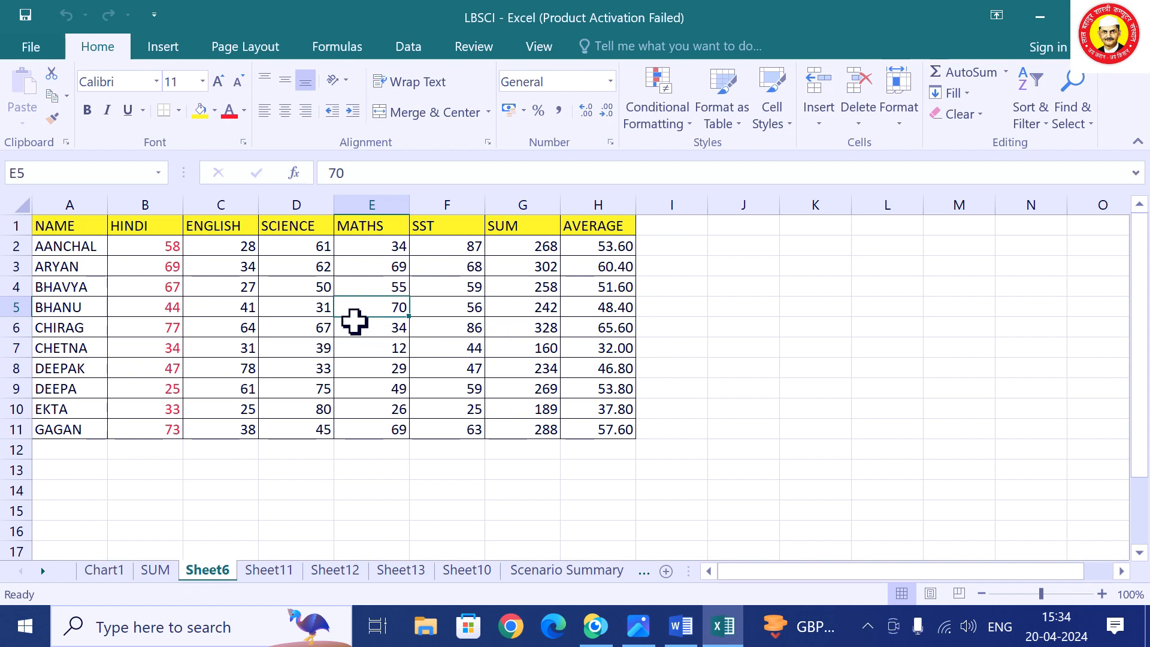
Select the full marks table A1:H11 as chart data and show the Insert ribbon.
{"action": "left_click", "coordinate": [339, 368]}
{"action": "left_click", "coordinate": [423, 307]}
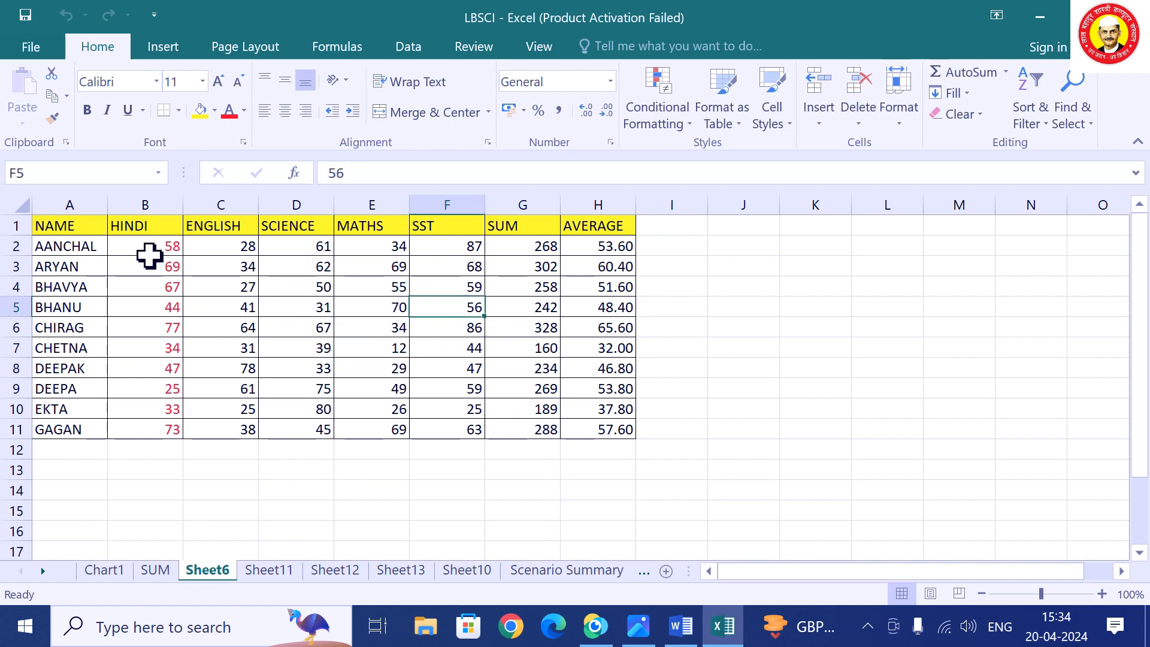
{"action": "left_click_drag", "start_coordinate": [52, 228], "coordinate": [583, 433]}
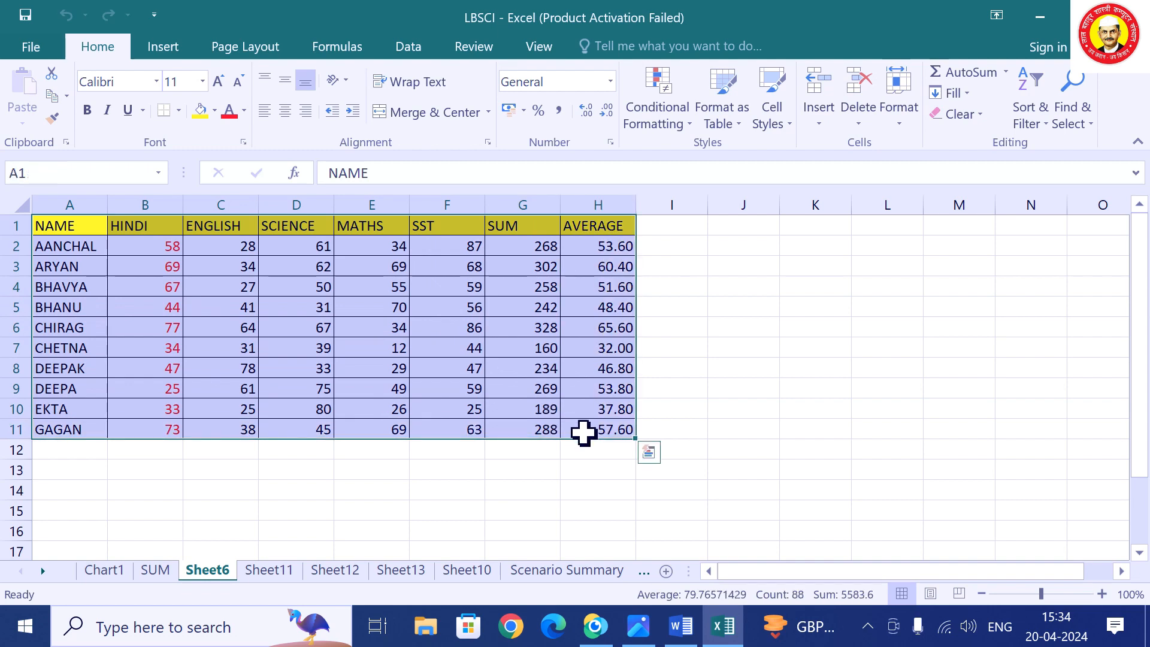
{"action": "left_click", "coordinate": [168, 46]}
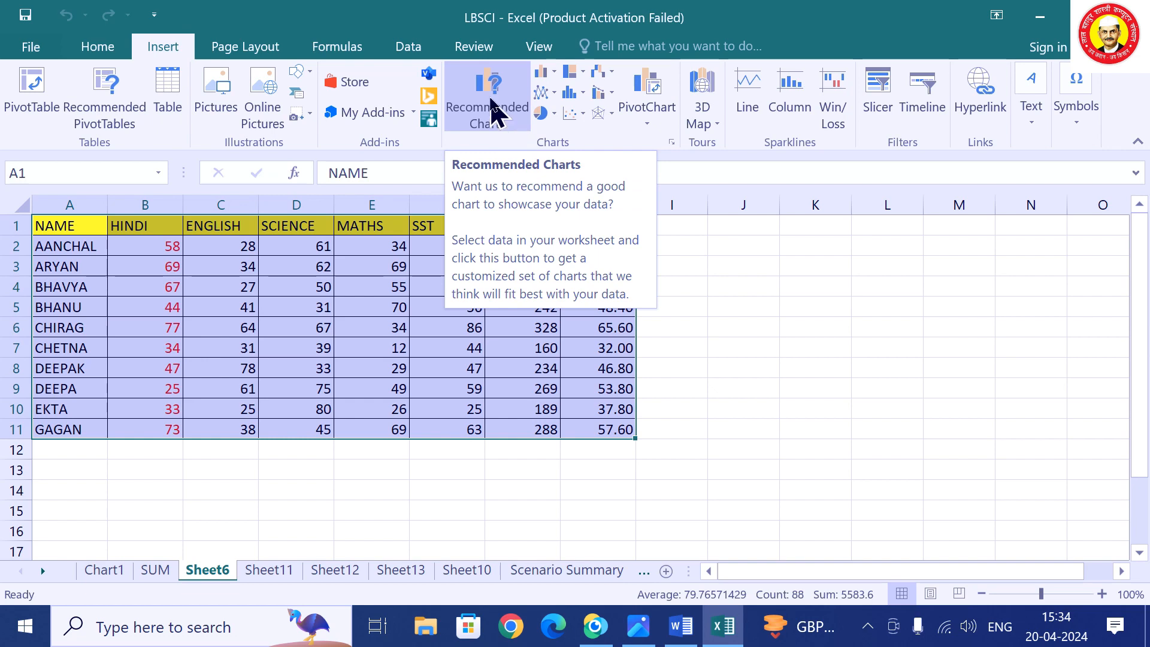
Open Insert Chart on All Charts and preview the Line, Pie, Bar and Stock types.
{"action": "left_click", "coordinate": [505, 115]}
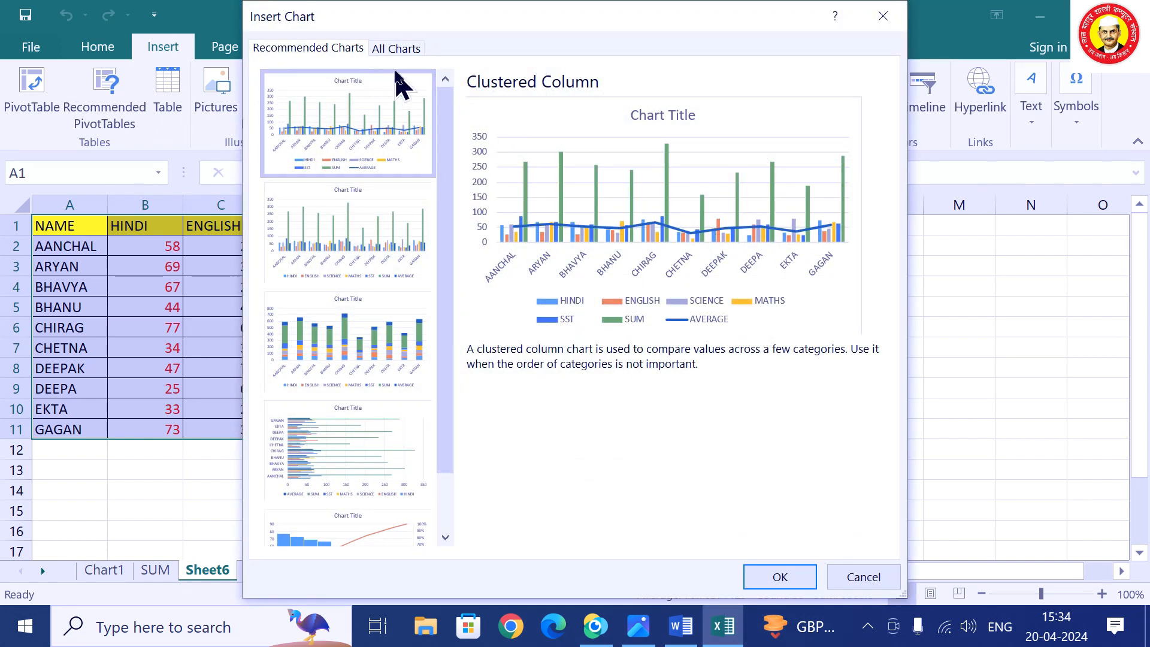
{"action": "left_click", "coordinate": [402, 51]}
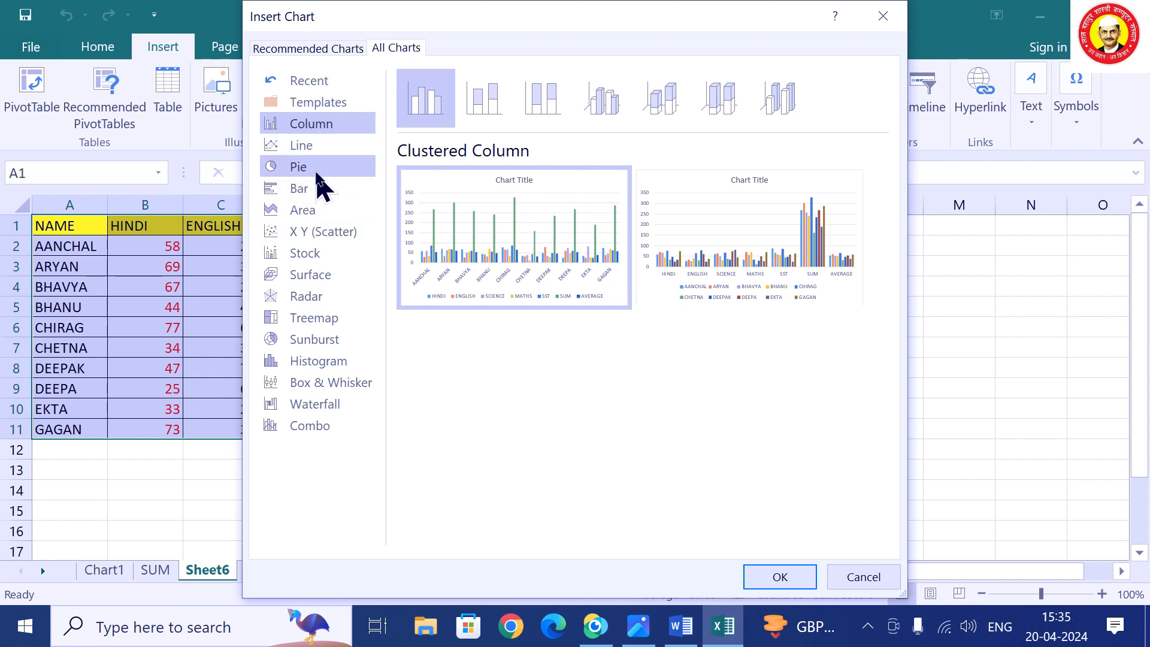
{"action": "left_click", "coordinate": [296, 146]}
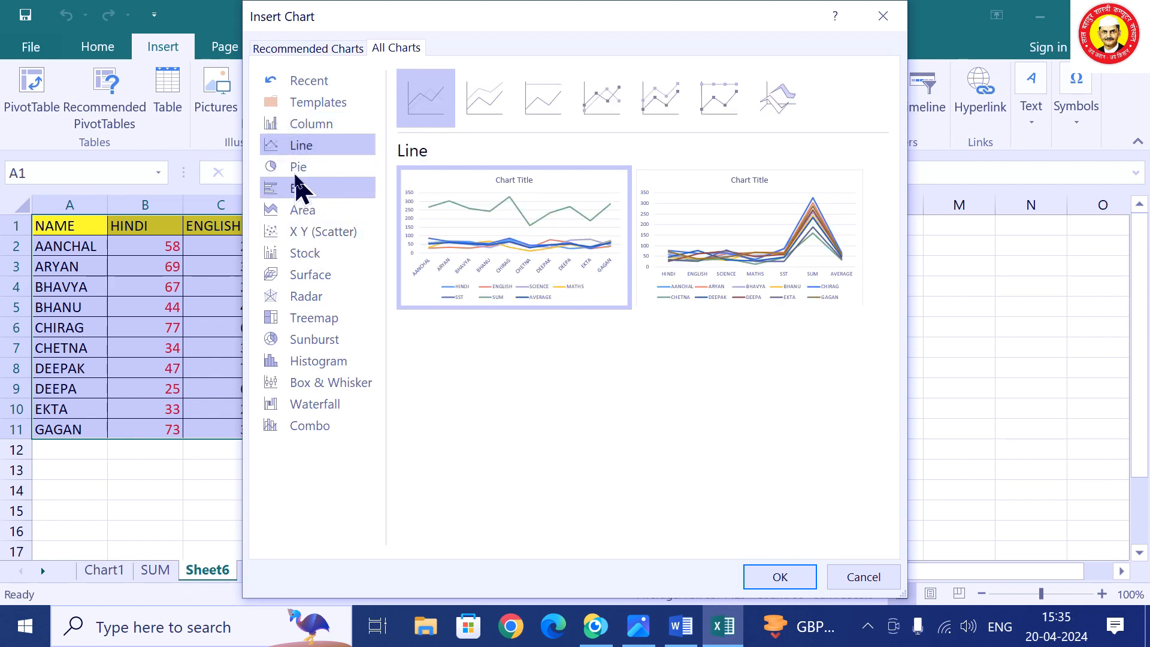
{"action": "left_click", "coordinate": [298, 167]}
{"action": "left_click", "coordinate": [302, 189]}
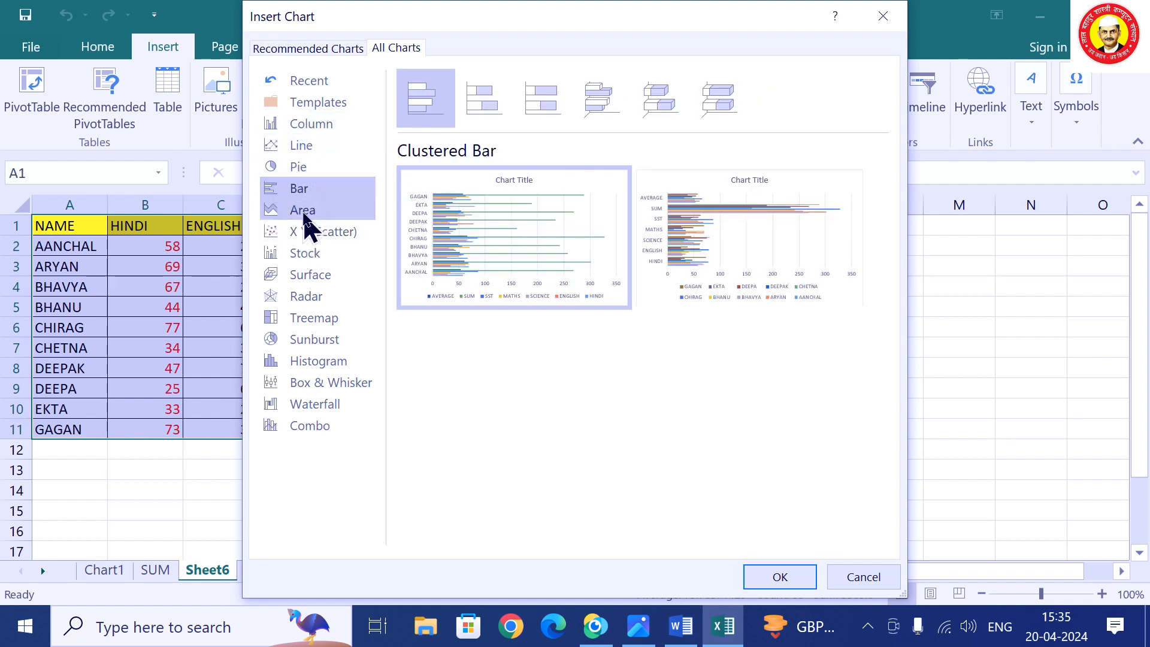
{"action": "left_click", "coordinate": [308, 254]}
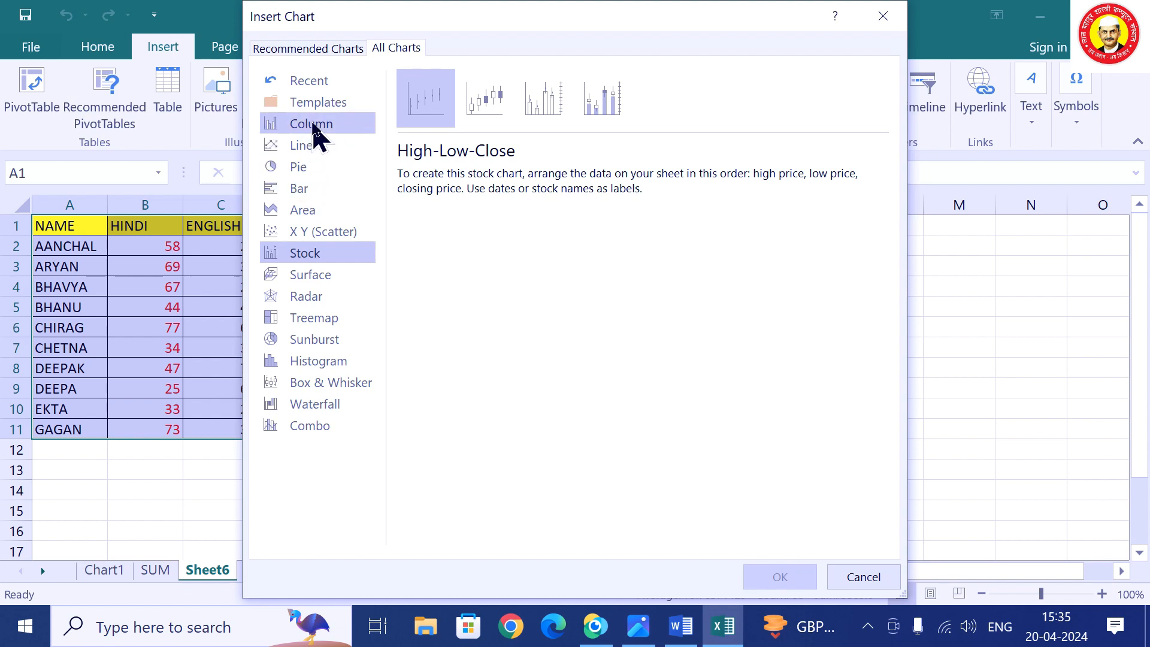
Compare the Column, Bar, Pie and Line previews, then pick the Open-High-Low-Close stock style.
{"action": "left_click", "coordinate": [312, 123]}
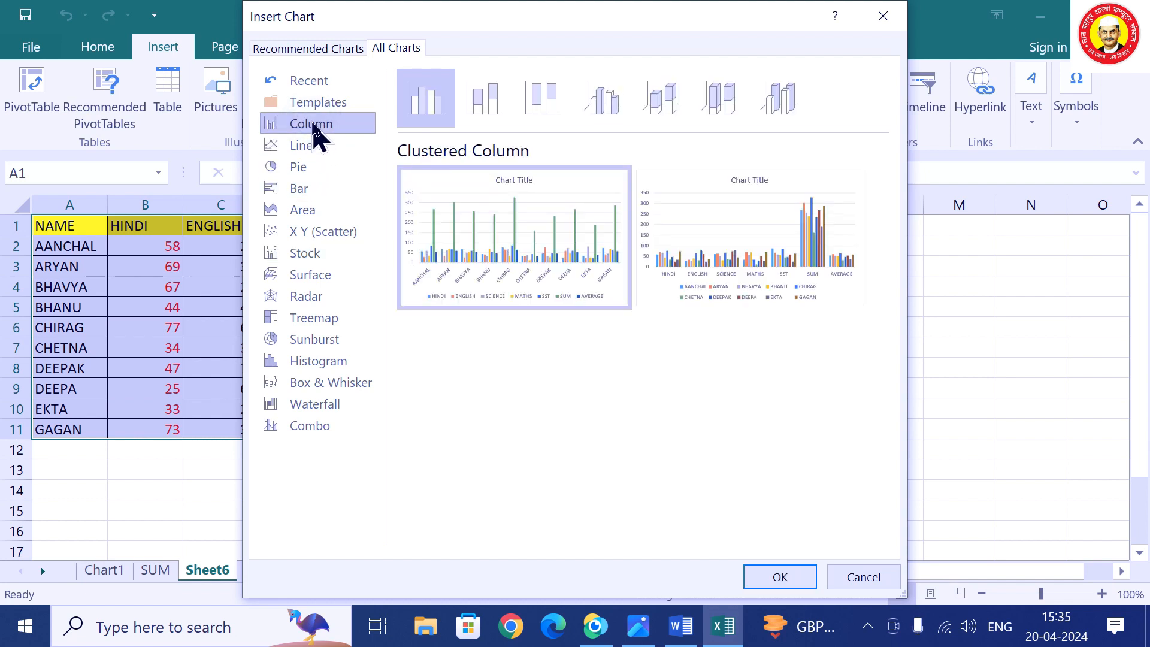
{"action": "left_click", "coordinate": [304, 191]}
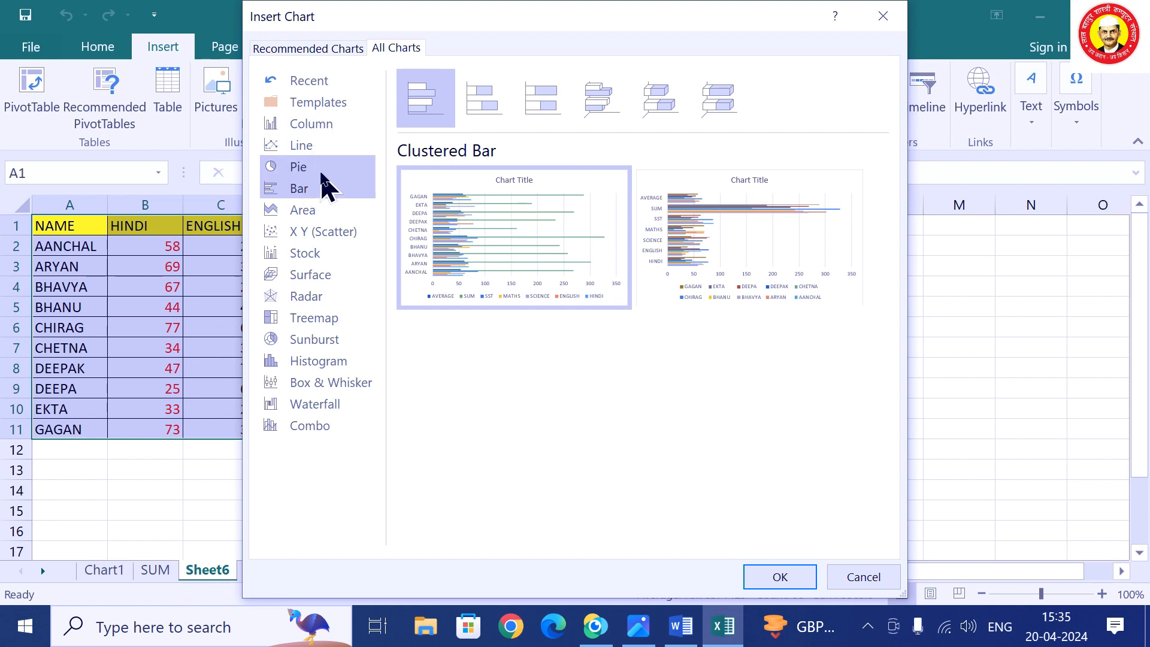
{"action": "left_click", "coordinate": [325, 174]}
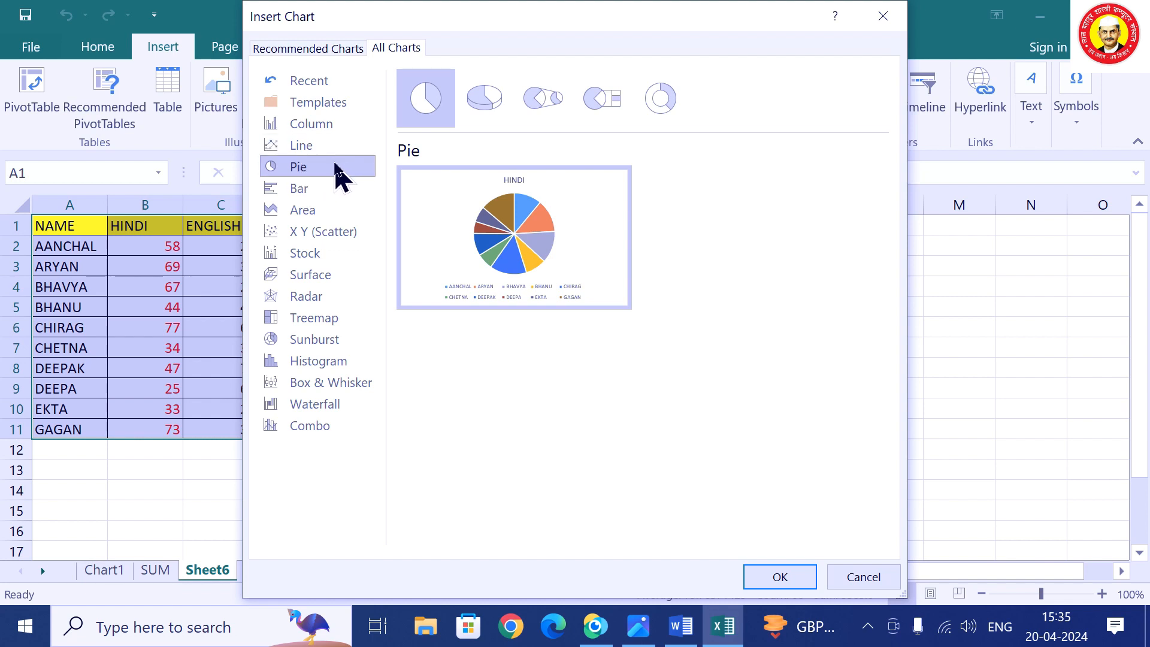
{"action": "left_click", "coordinate": [306, 148]}
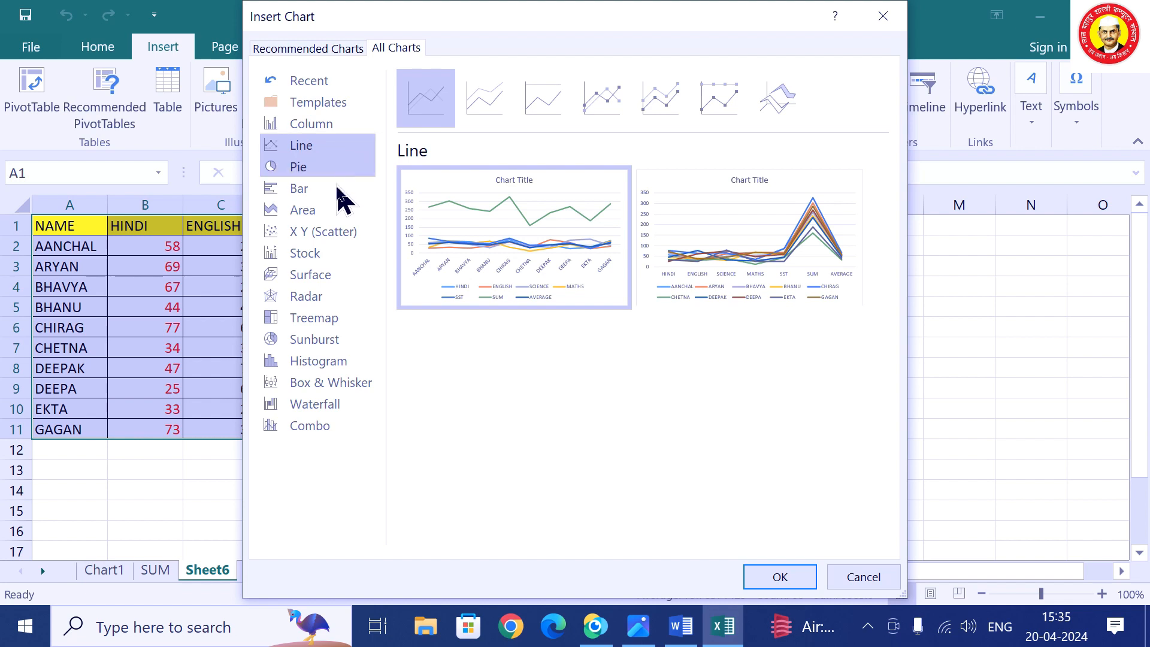
{"action": "left_click", "coordinate": [310, 255]}
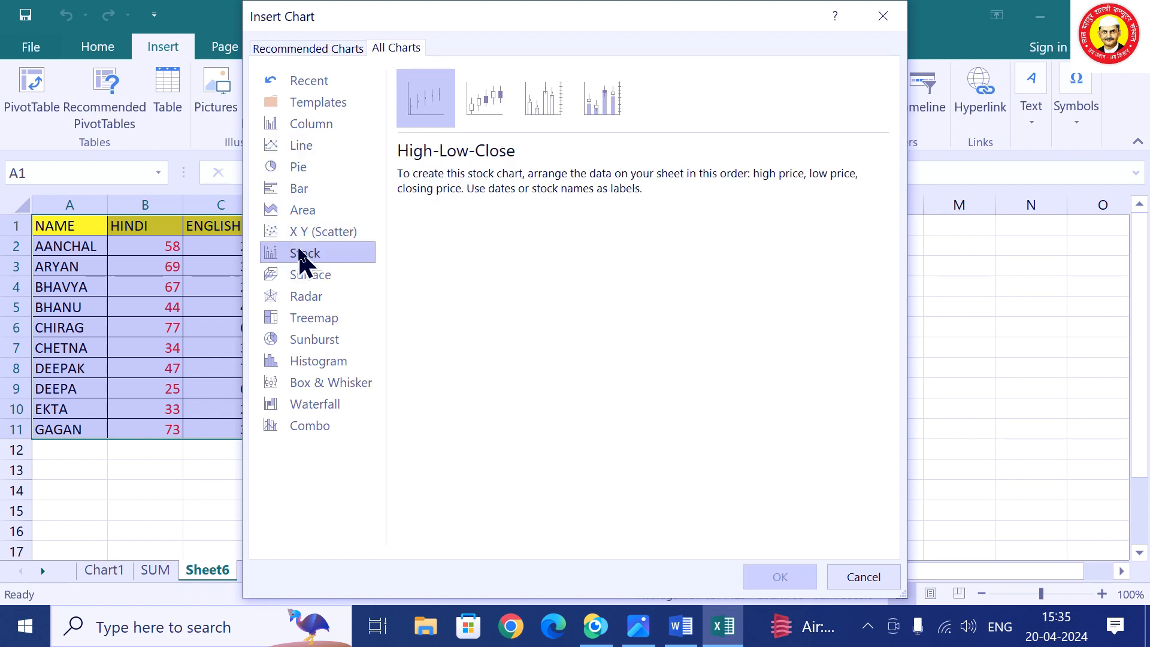
{"action": "left_click", "coordinate": [493, 107]}
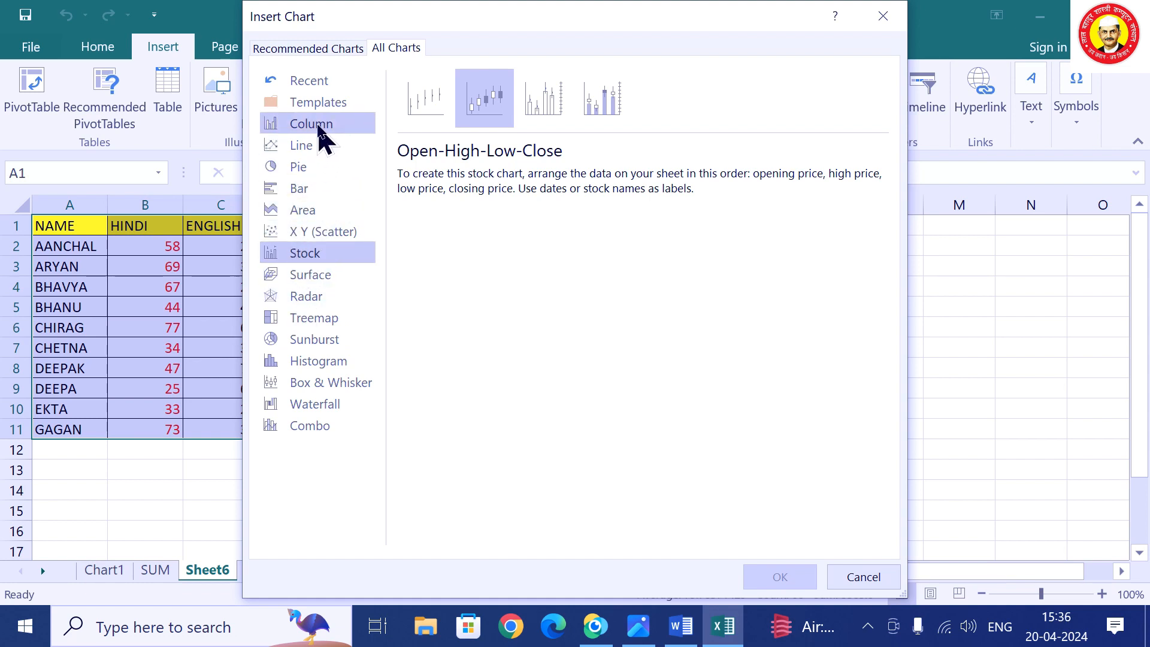
Compare Stacked and Clustered Column, then insert a Stacked Column chart of the marks.
{"action": "left_click", "coordinate": [318, 131]}
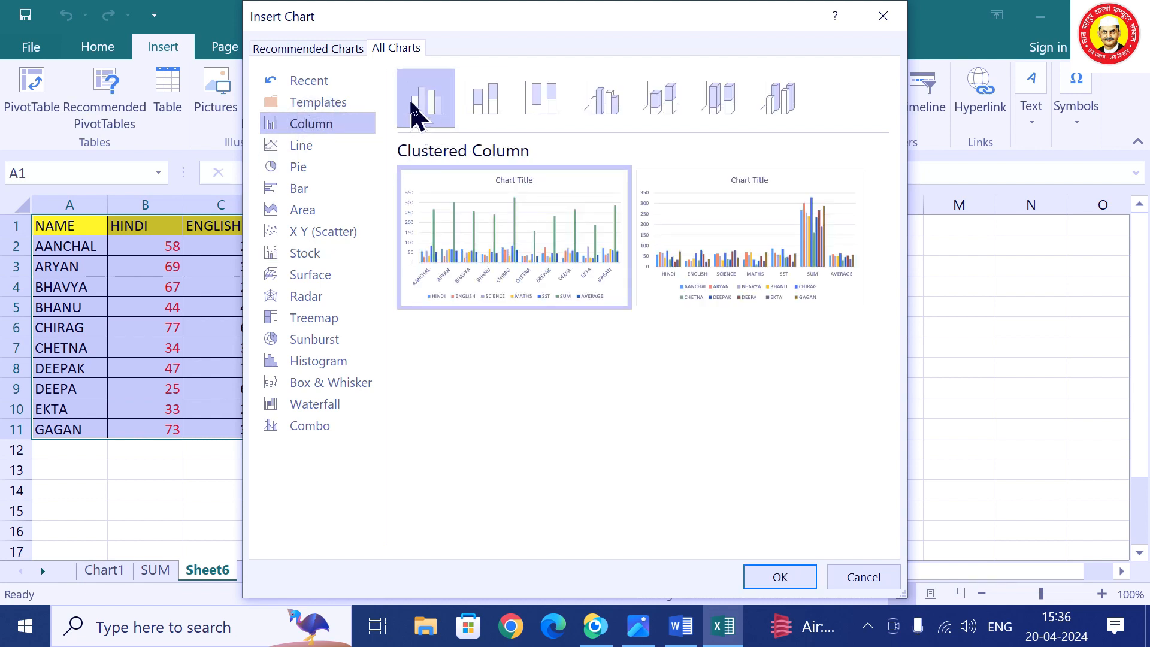
{"action": "left_click", "coordinate": [483, 109]}
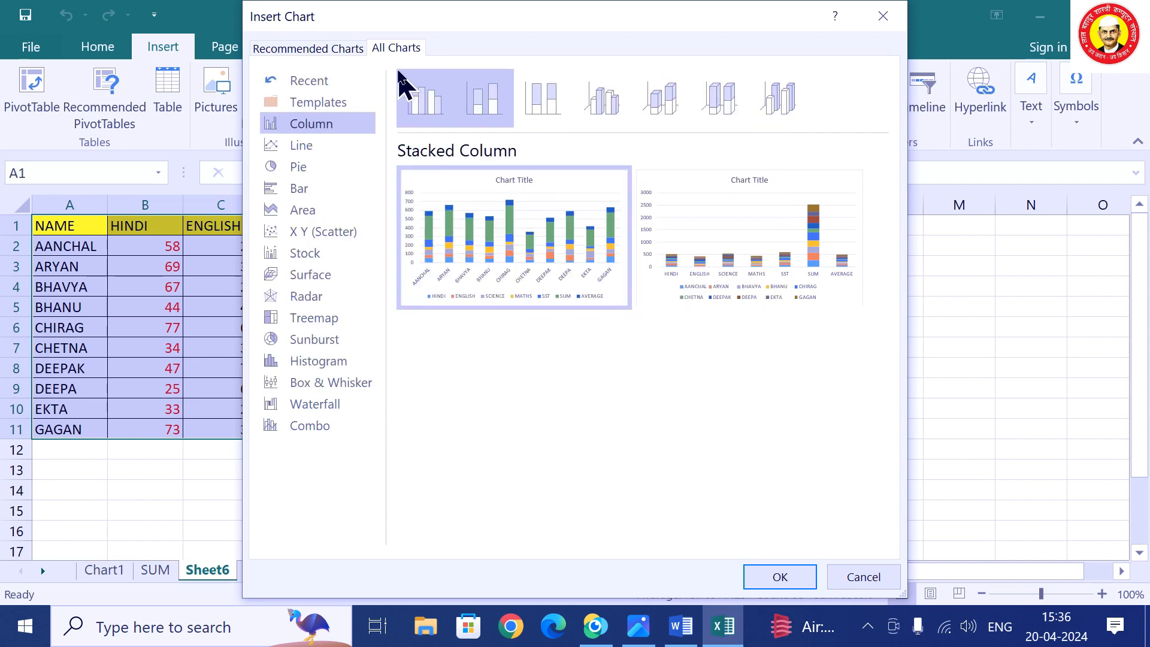
{"action": "mouse_move", "coordinate": [436, 248]}
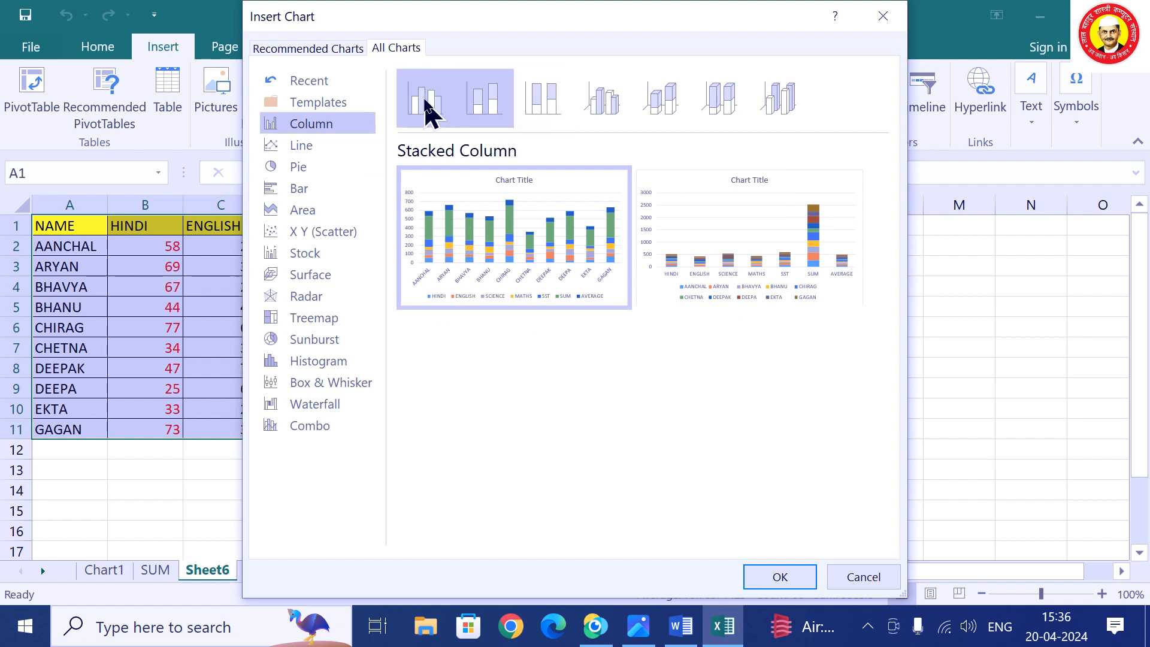
{"action": "left_click", "coordinate": [426, 102]}
{"action": "mouse_move", "coordinate": [457, 230]}
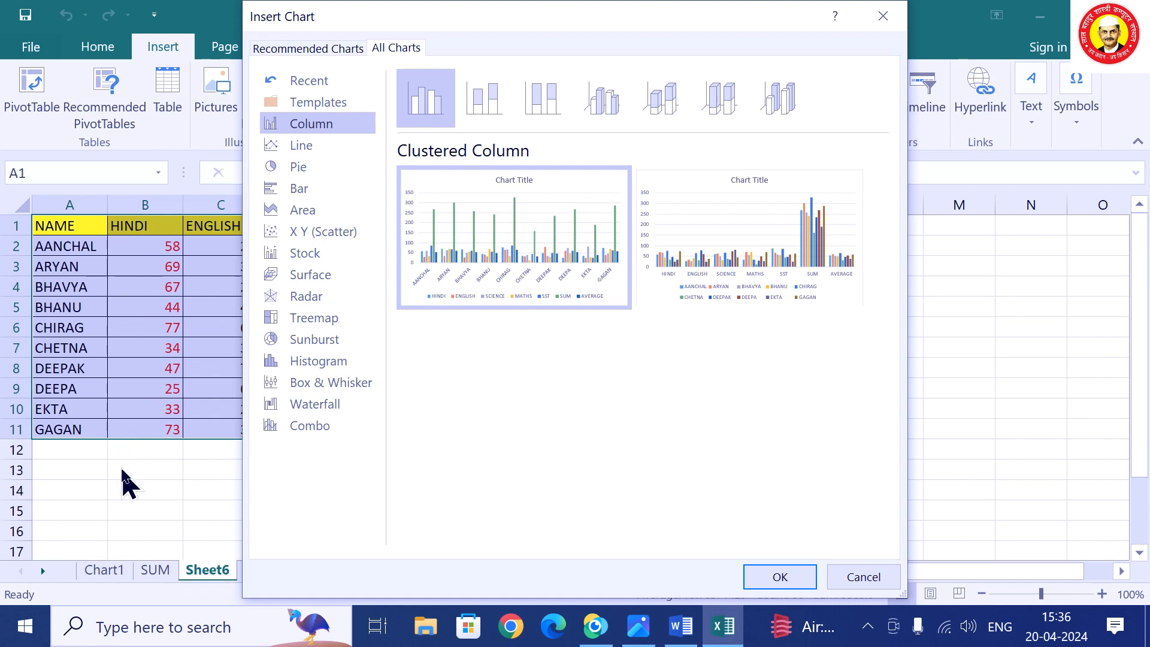
{"action": "mouse_move", "coordinate": [476, 297]}
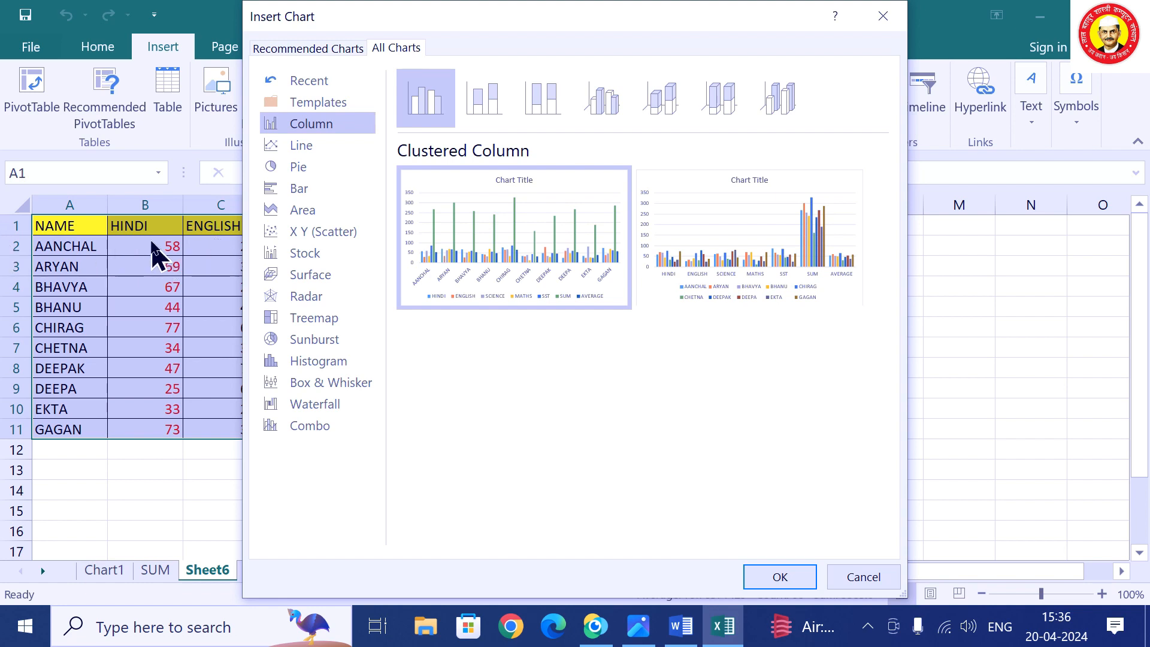
{"action": "mouse_move", "coordinate": [743, 282]}
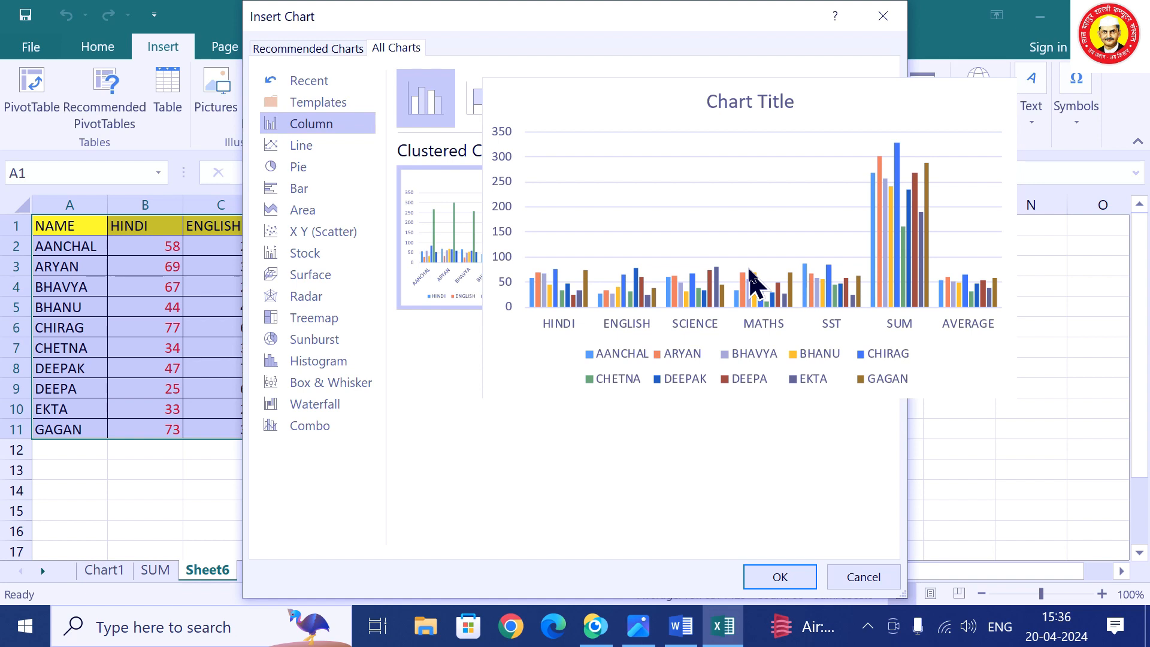
{"action": "mouse_move", "coordinate": [509, 245]}
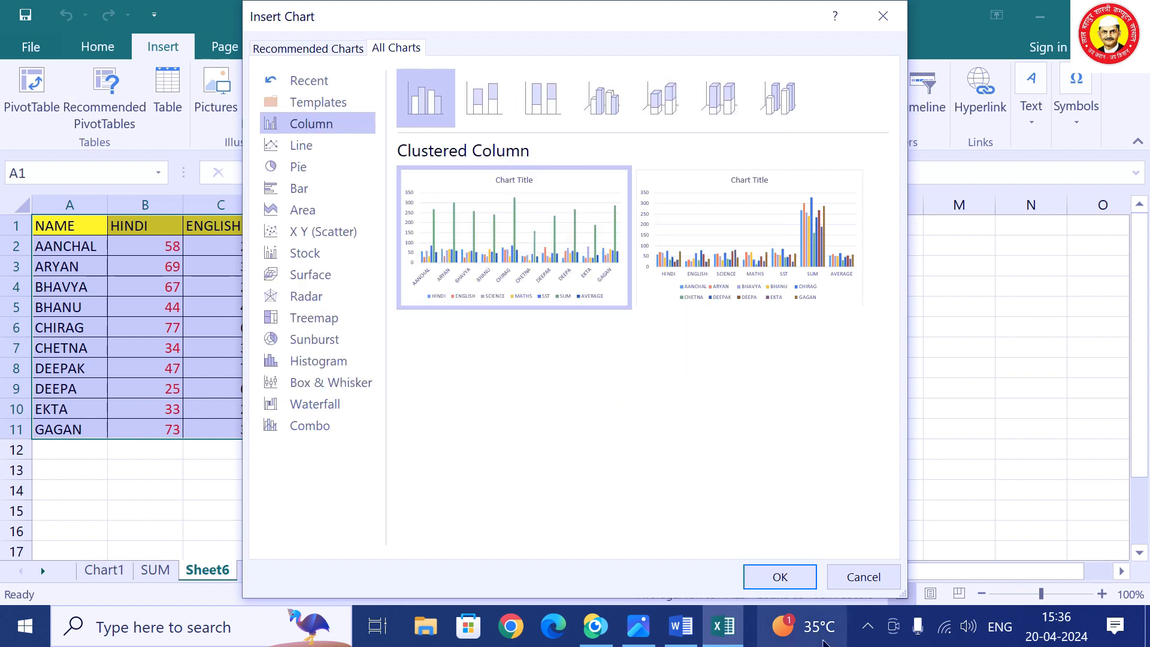
{"action": "left_click", "coordinate": [484, 102]}
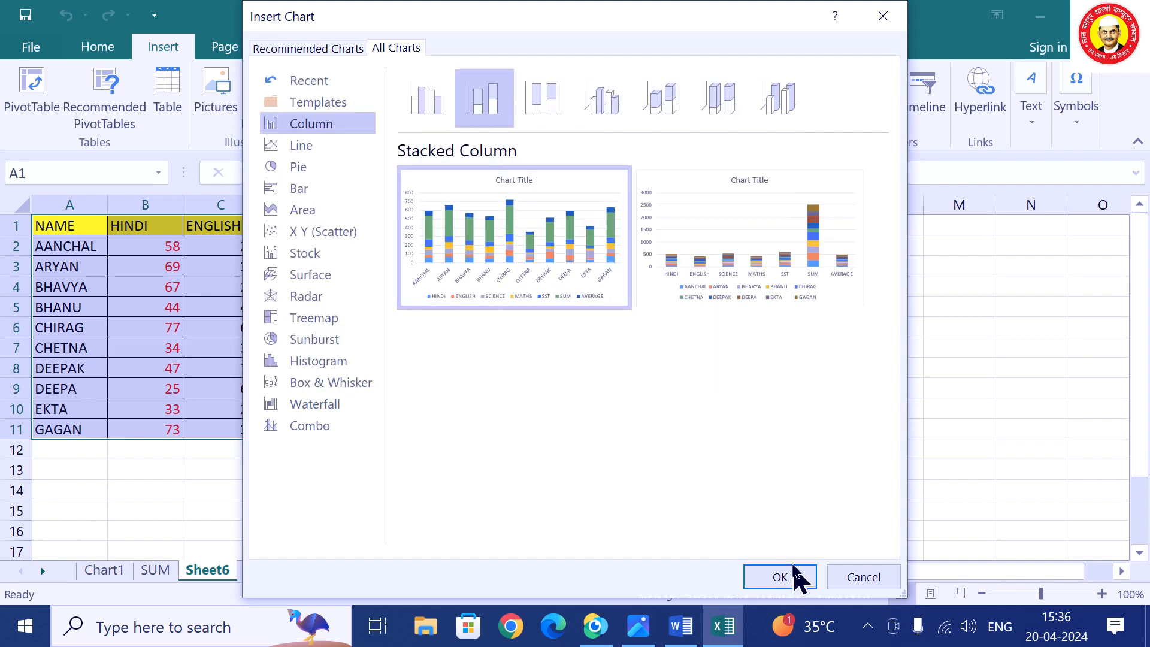
{"action": "left_click", "coordinate": [787, 583]}
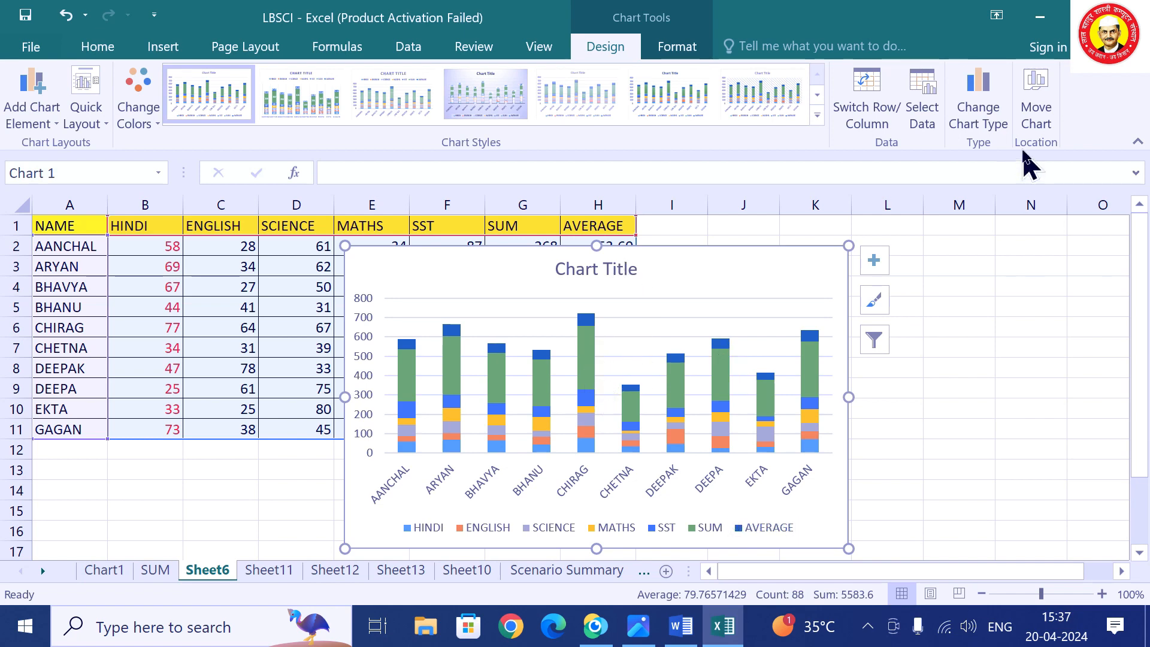
Change the marks chart from Stacked Column to Clustered Column.
{"action": "left_click", "coordinate": [979, 123]}
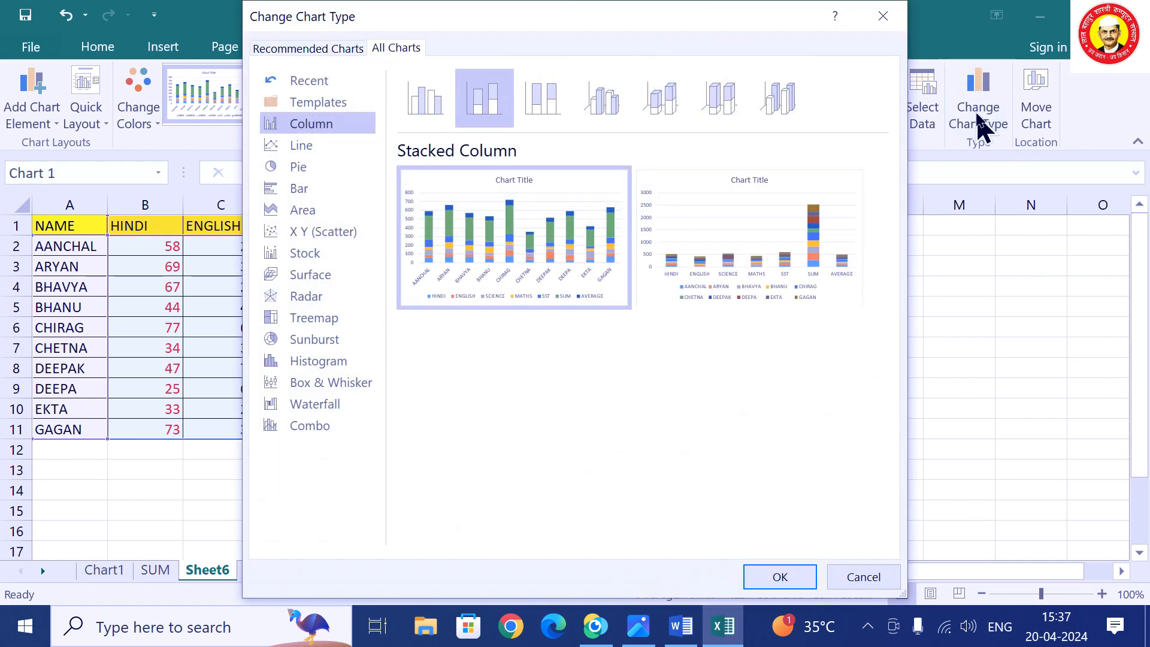
{"action": "left_click", "coordinate": [430, 107]}
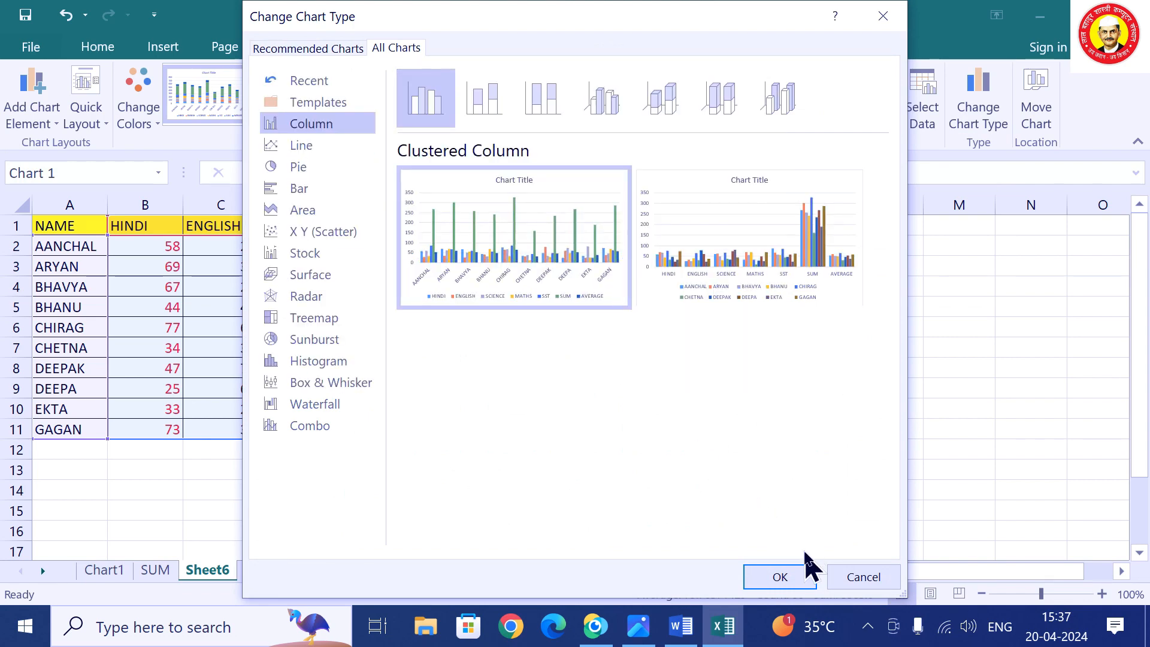
{"action": "left_click", "coordinate": [803, 577]}
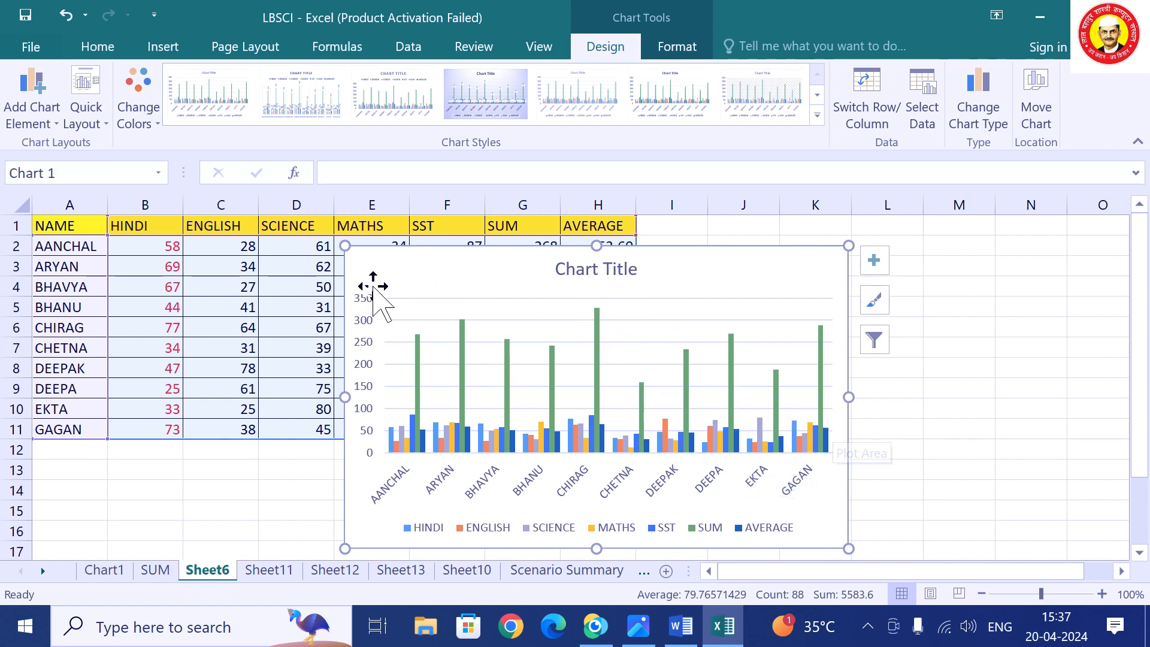
Filter the SUM and AVERAGE series out of the chart.
{"action": "left_click", "coordinate": [876, 263]}
{"action": "left_click", "coordinate": [876, 265]}
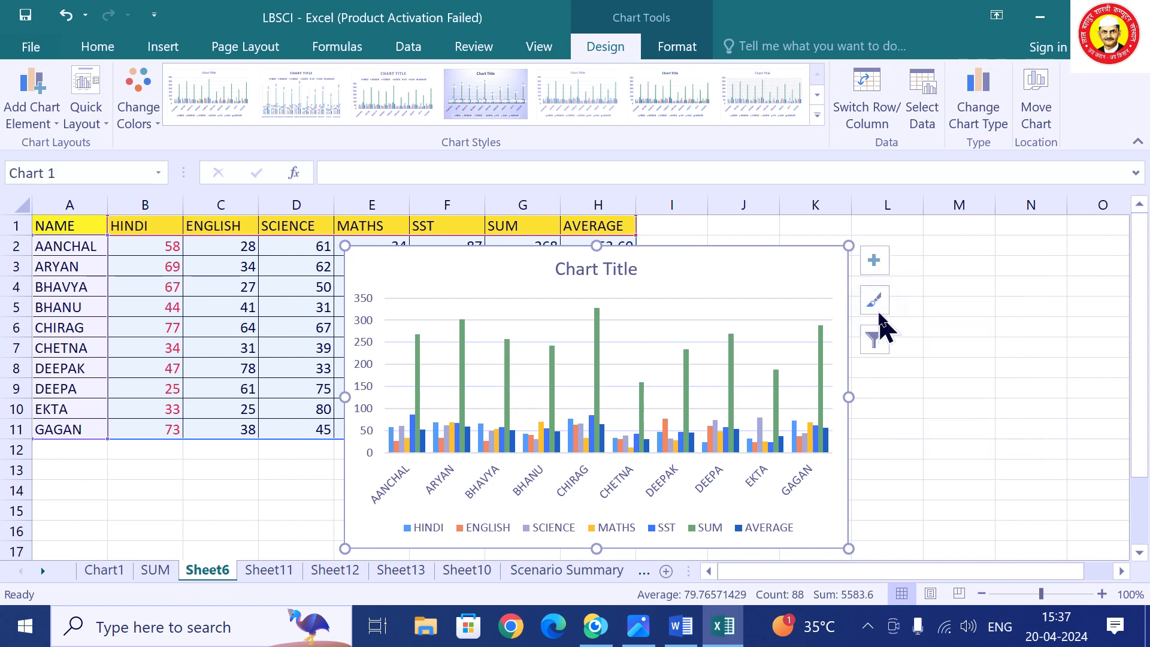
{"action": "left_click", "coordinate": [882, 340]}
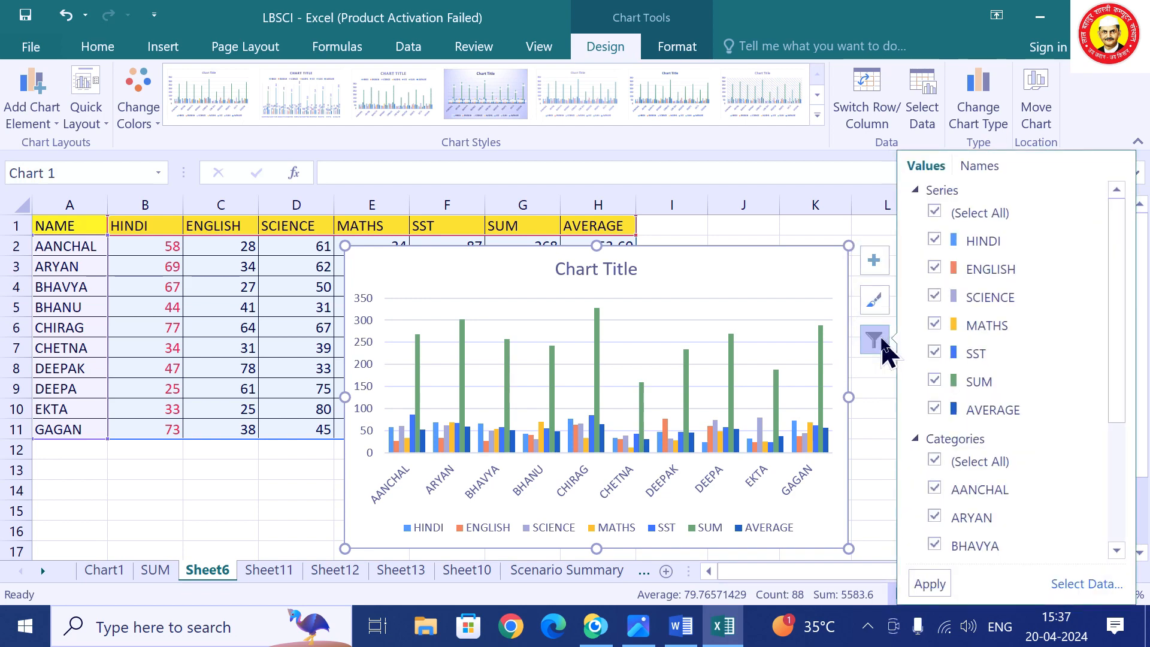
{"action": "left_click", "coordinate": [935, 409]}
{"action": "left_click", "coordinate": [934, 381]}
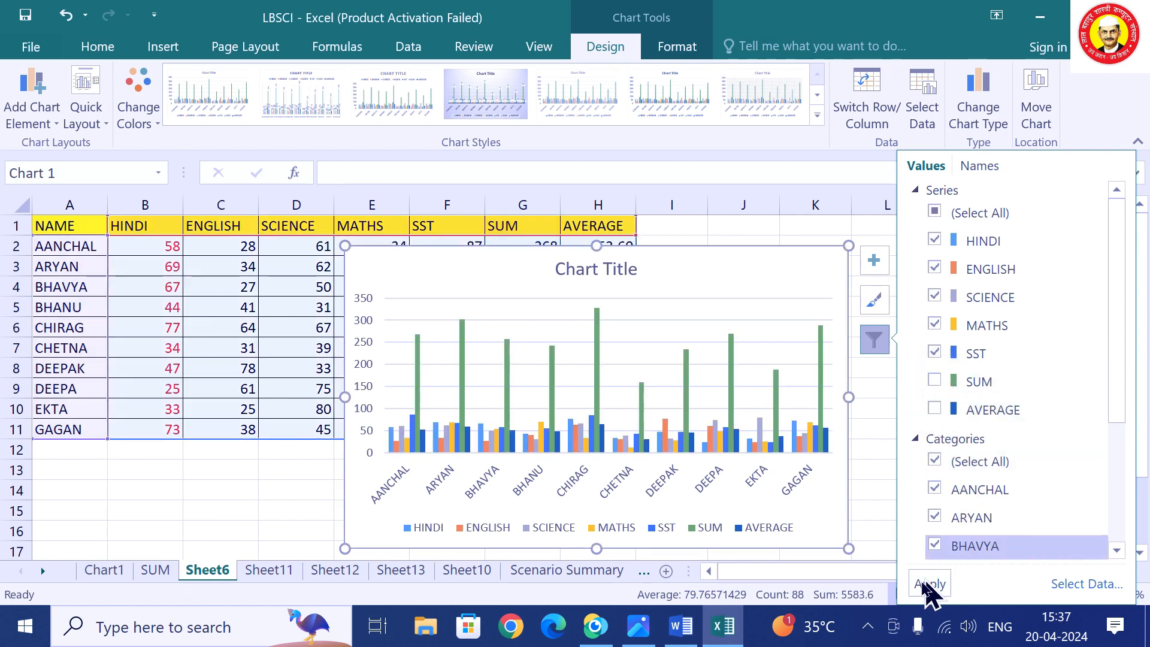
{"action": "left_click", "coordinate": [926, 586]}
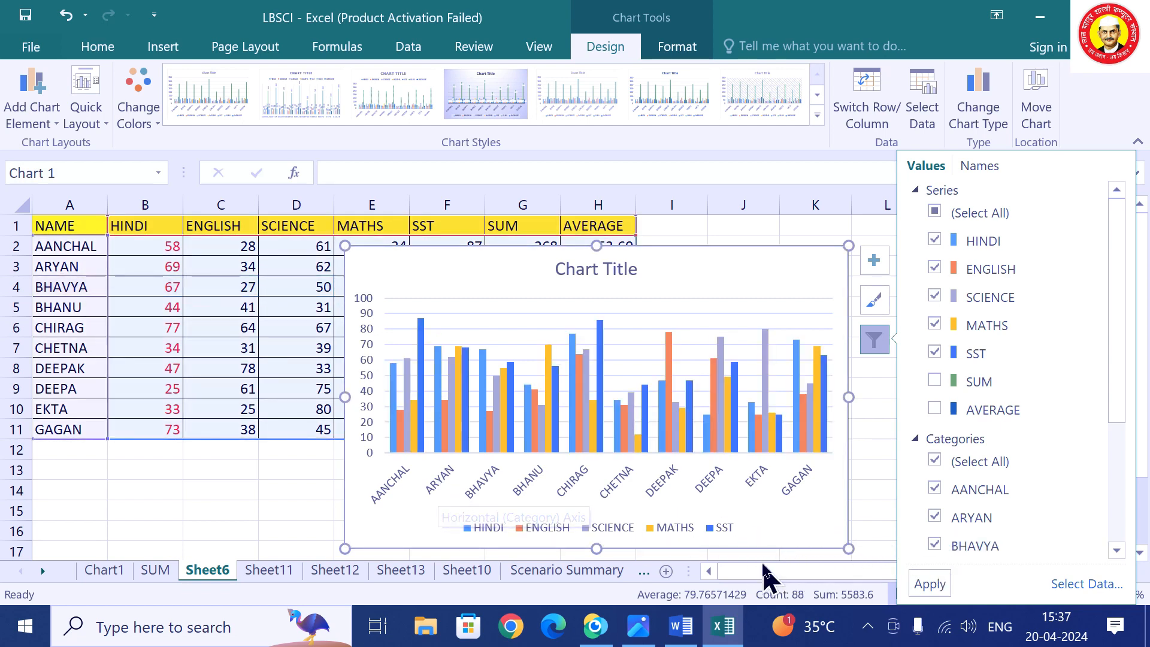
Remove AANCHAL from the chart's categories.
{"action": "left_click", "coordinate": [935, 489]}
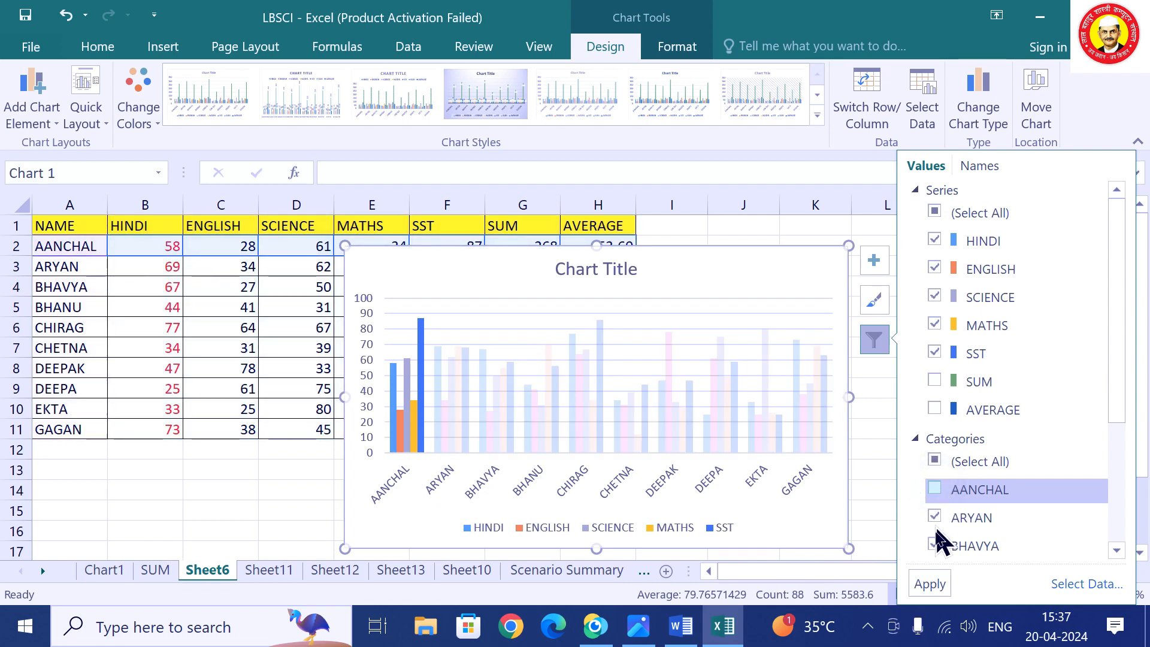
{"action": "left_click", "coordinate": [930, 584]}
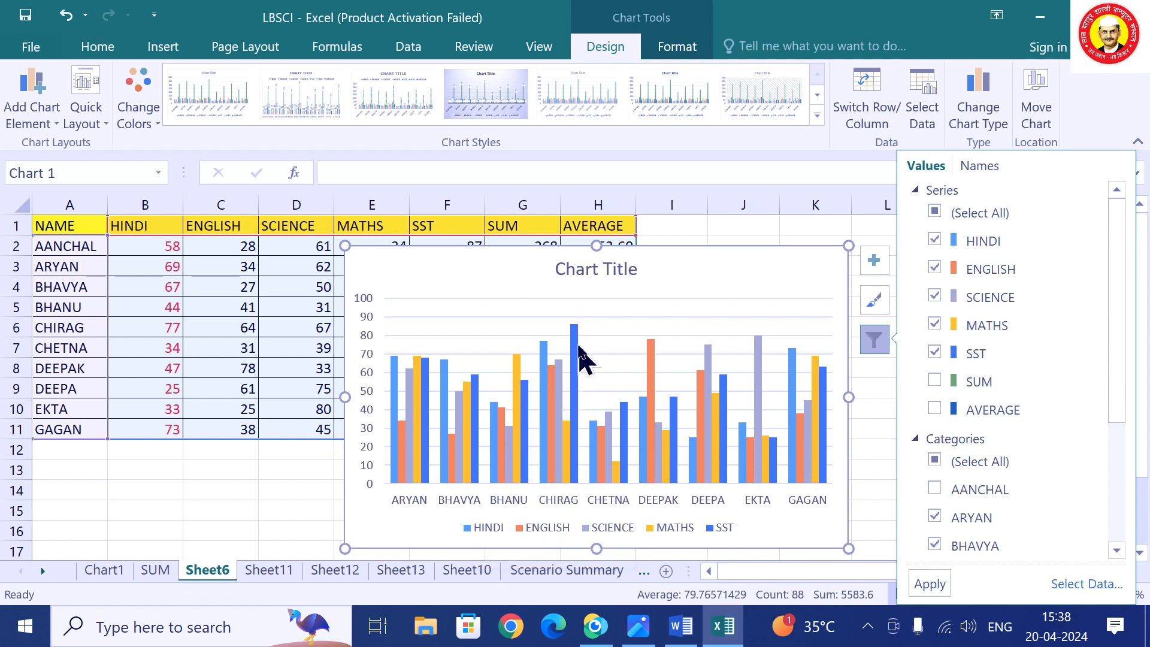
{"action": "mouse_move", "coordinate": [573, 341]}
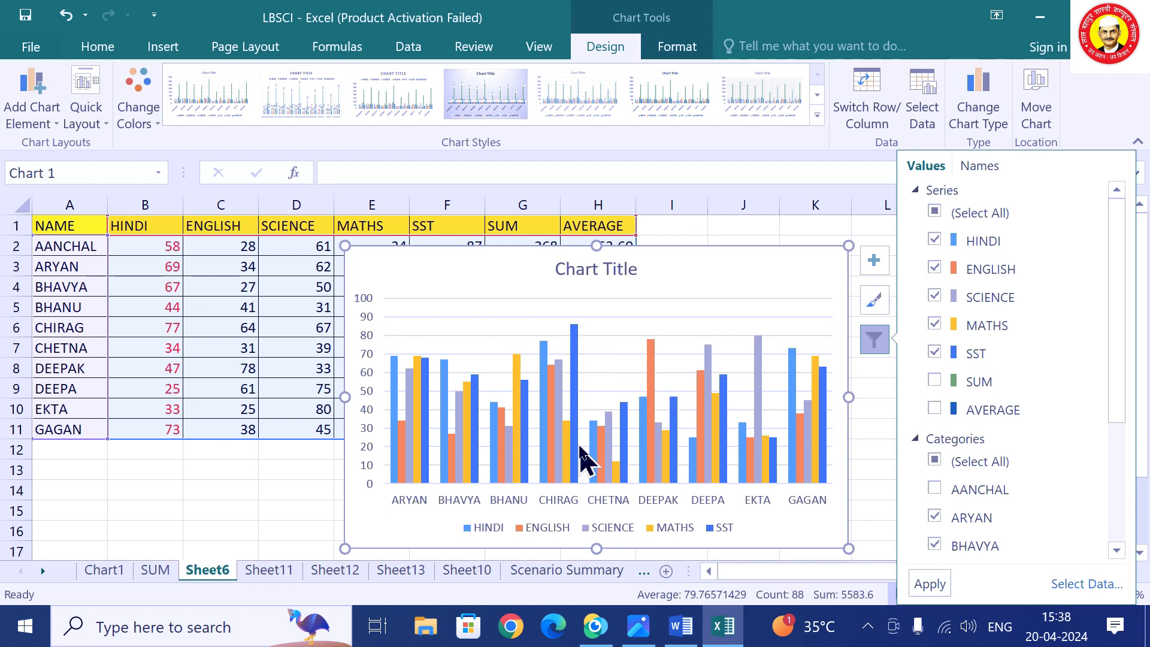
Show value data labels on every bar of the marks chart.
{"action": "left_click", "coordinate": [882, 261]}
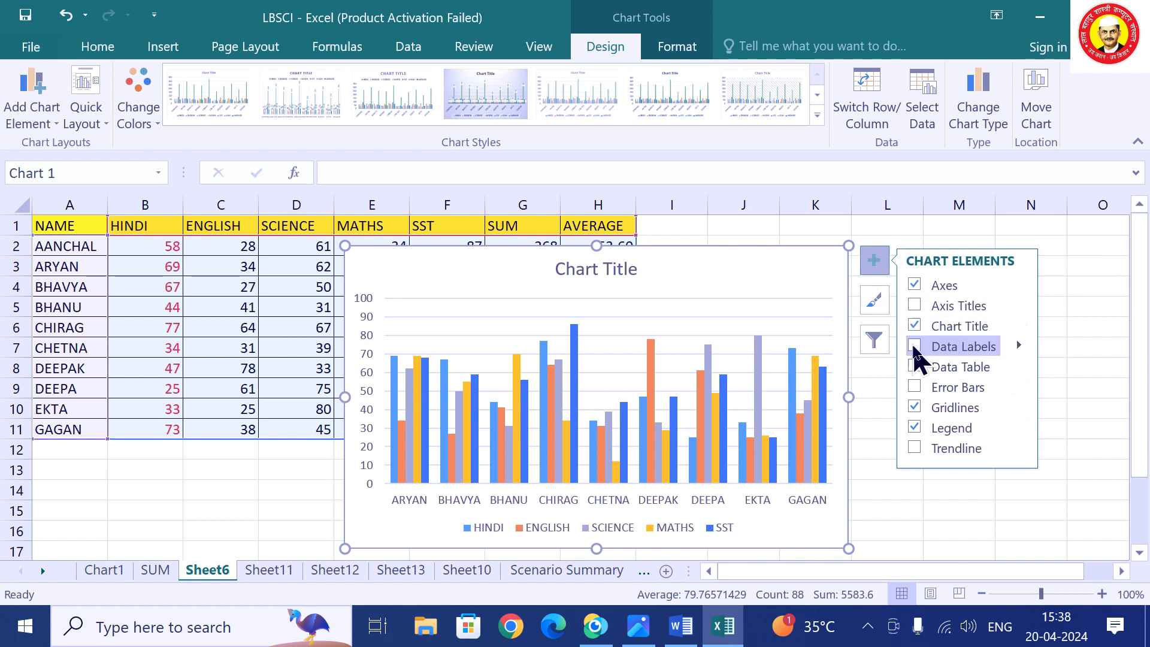
{"action": "left_click", "coordinate": [915, 347]}
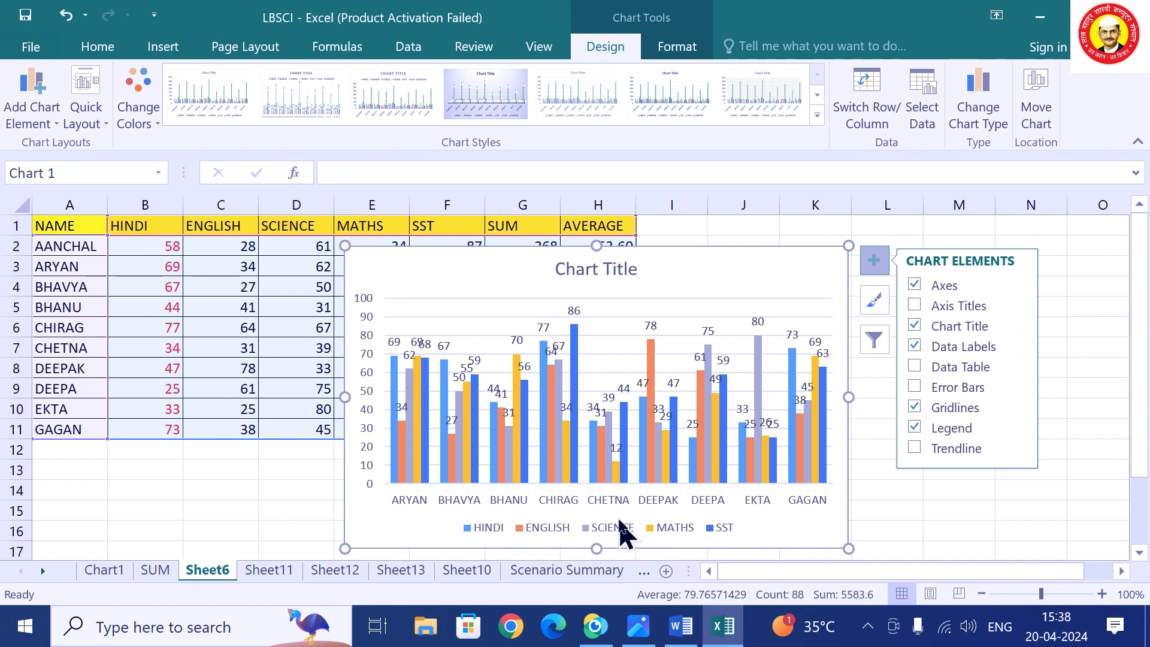
{"action": "left_click", "coordinate": [1019, 346]}
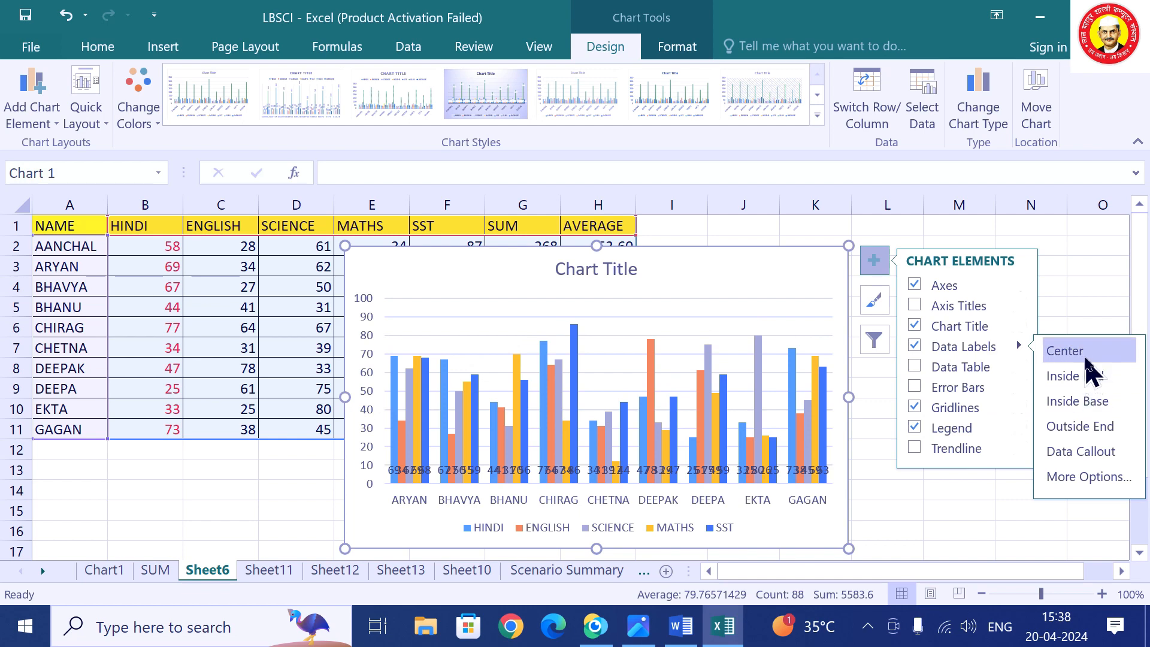
Toggle the legend off and on, then position it at the bottom.
{"action": "left_click", "coordinate": [965, 429]}
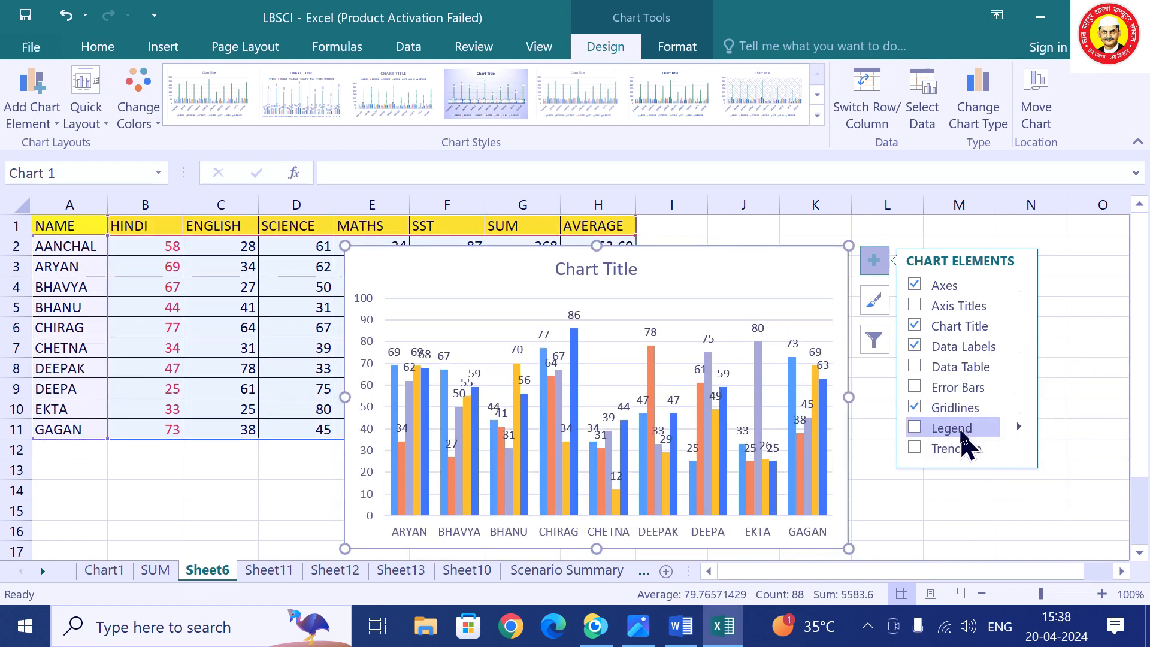
{"action": "left_click", "coordinate": [917, 429]}
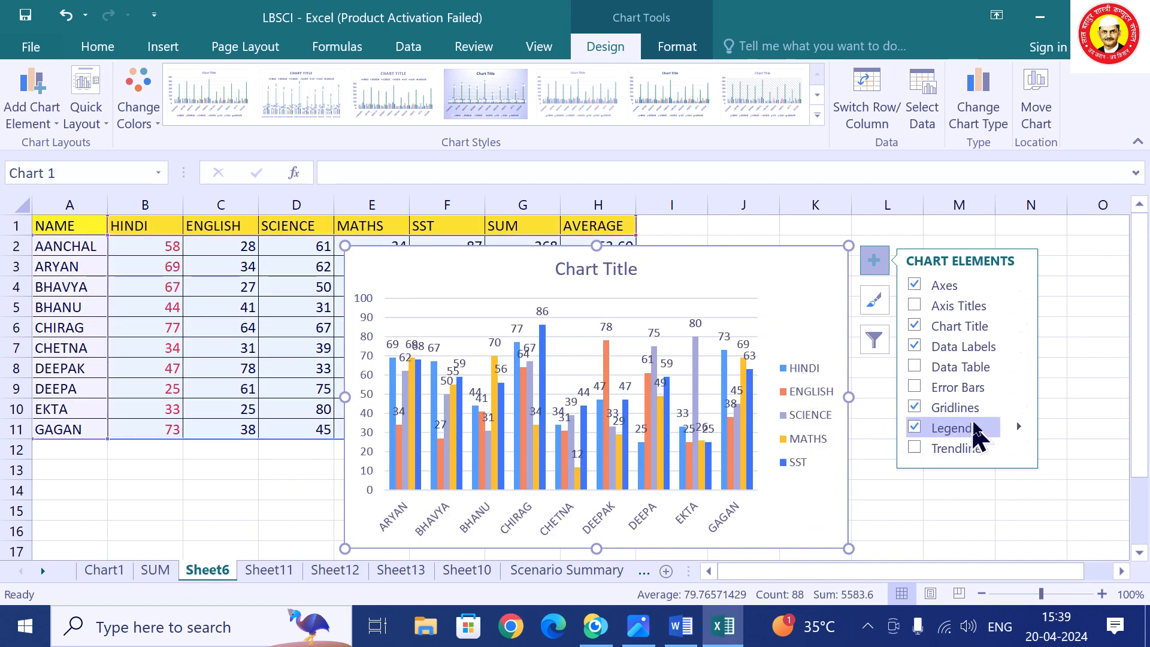
{"action": "left_click", "coordinate": [1019, 427]}
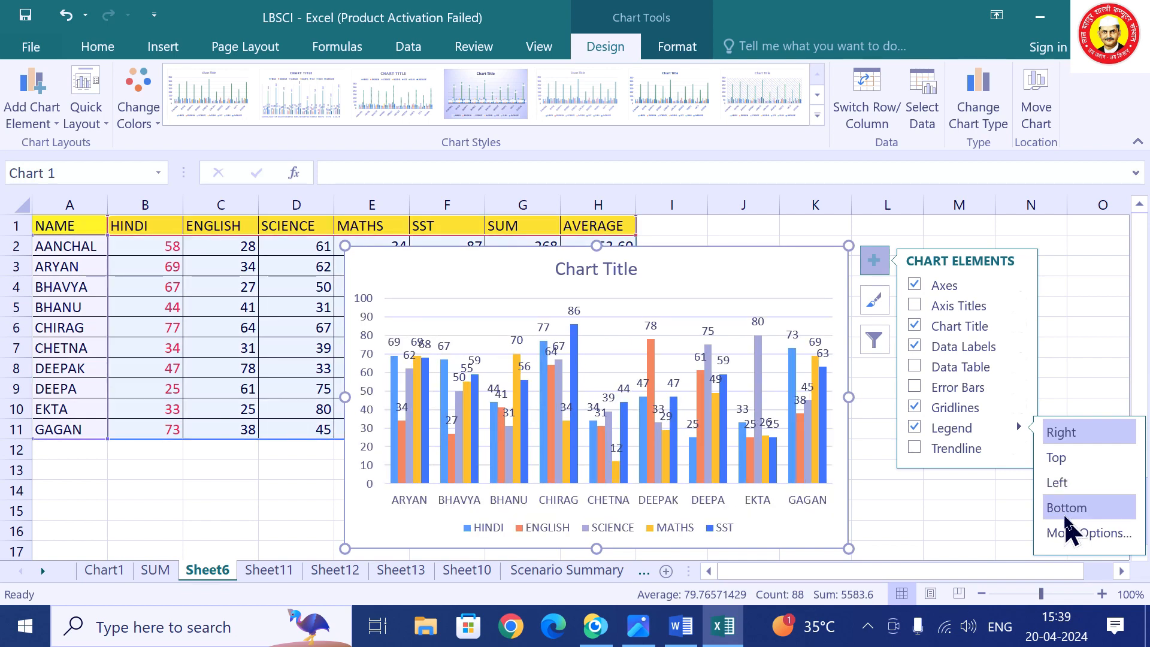
{"action": "left_click", "coordinate": [1066, 508]}
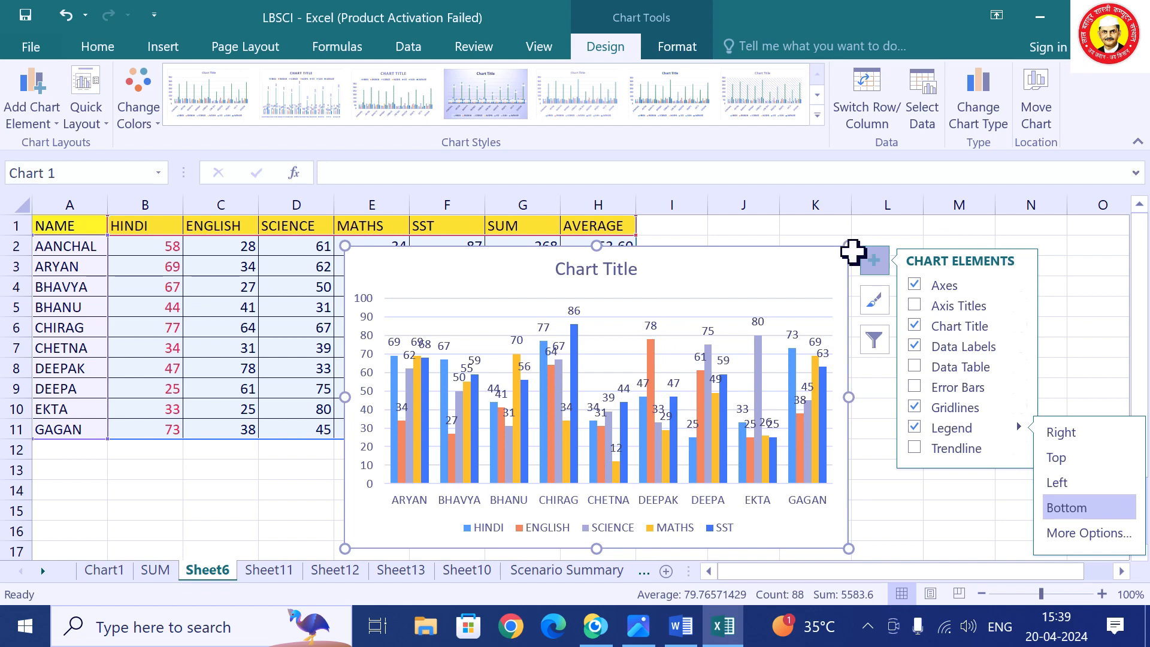
Move the chart onto its own new sheet named Chart2.
{"action": "left_click", "coordinate": [1041, 123]}
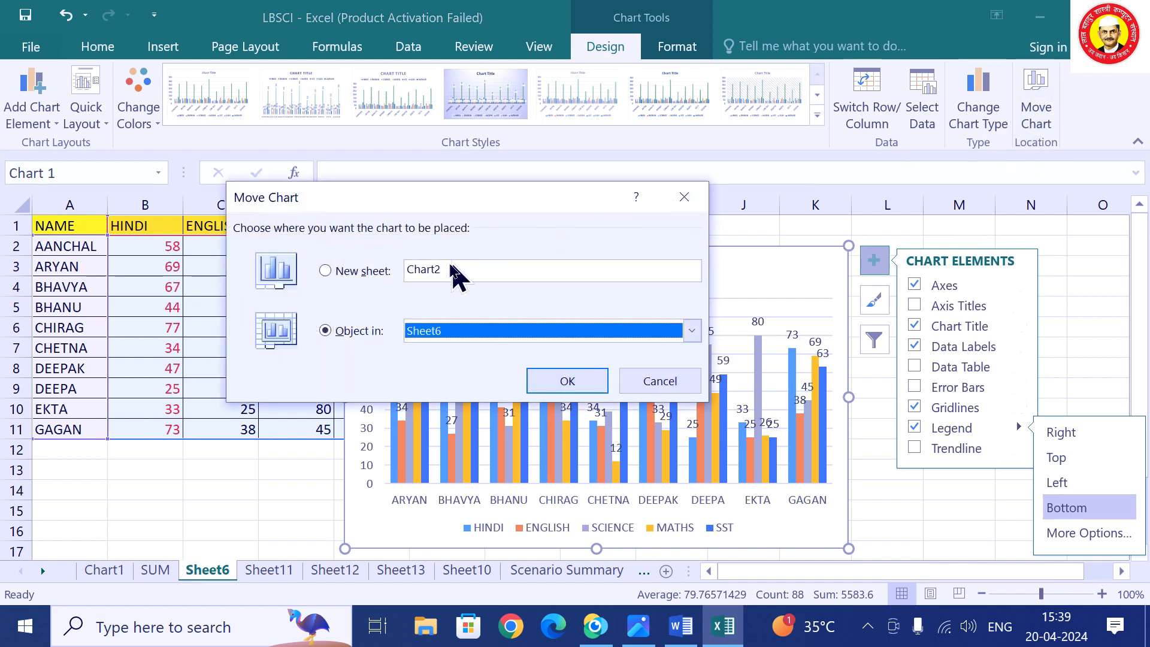
{"action": "left_click", "coordinate": [334, 268]}
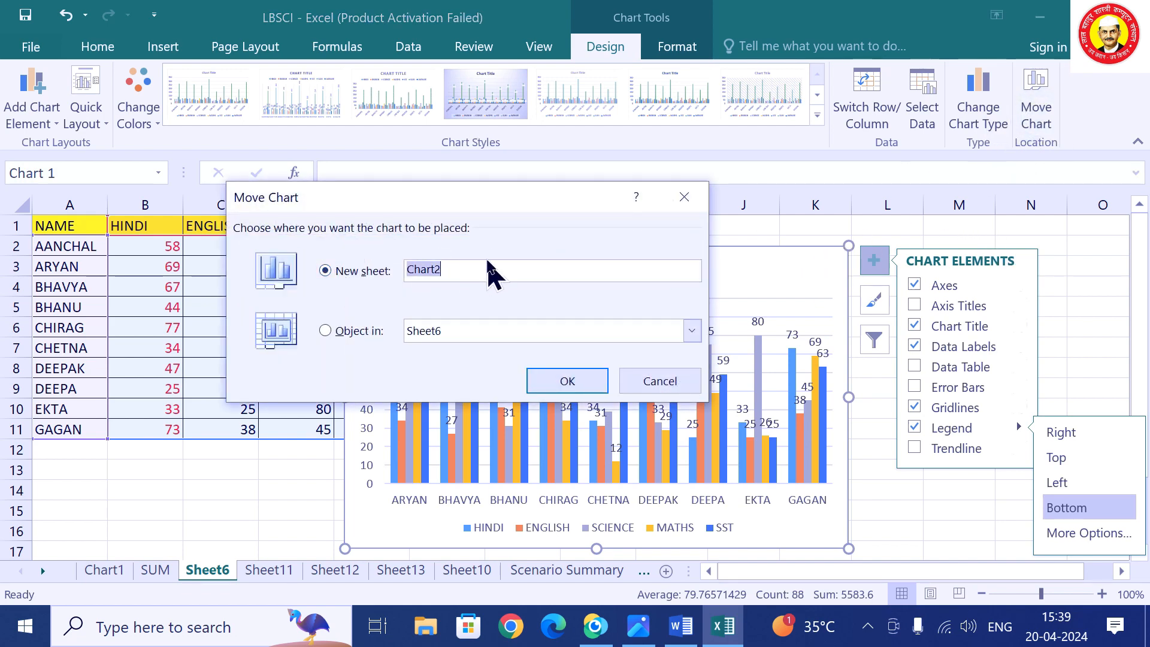
{"action": "left_click", "coordinate": [546, 380]}
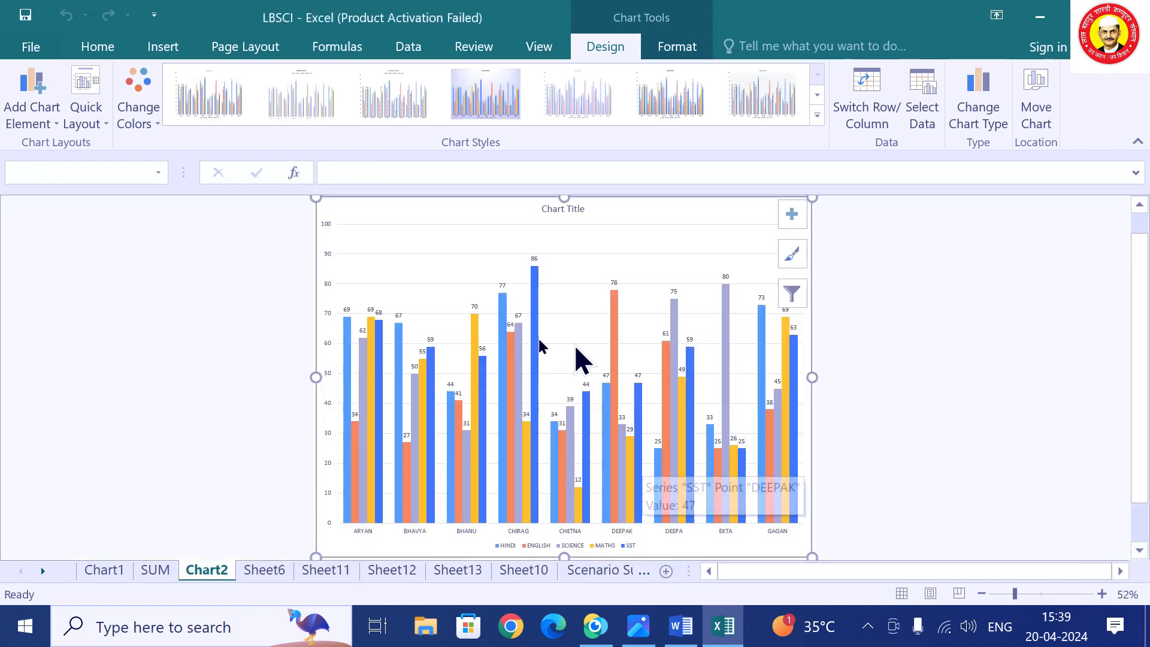
Change the Chart2 chart to Stacked Column and go to the SUM sheet.
{"action": "left_click", "coordinate": [981, 112]}
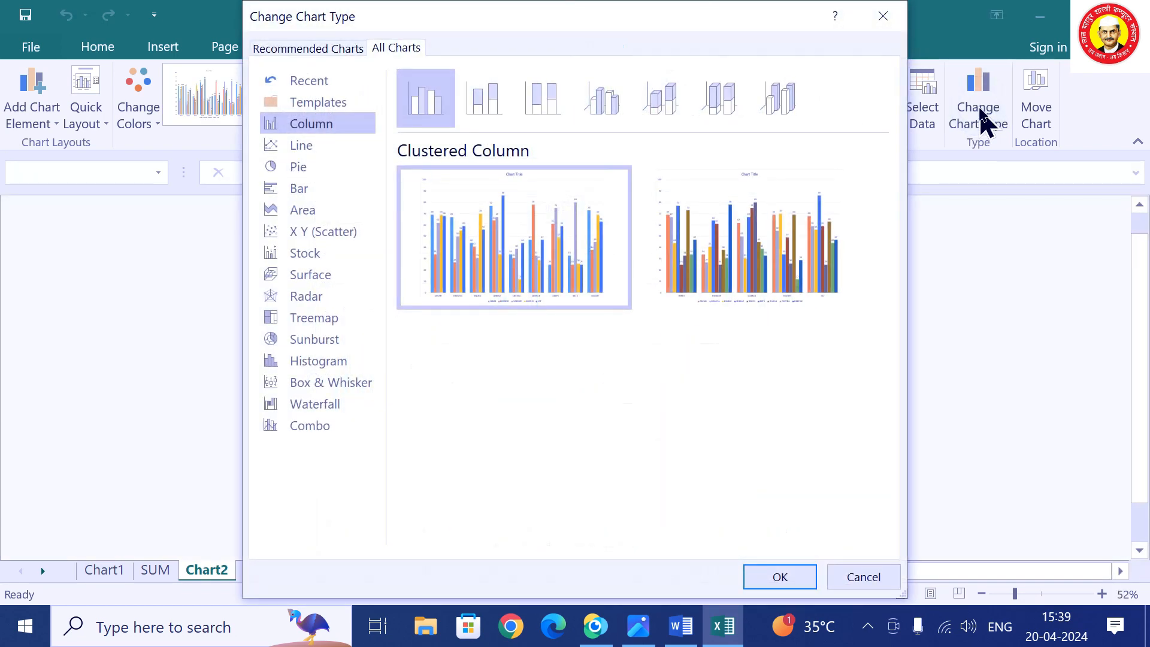
{"action": "left_click", "coordinate": [470, 105]}
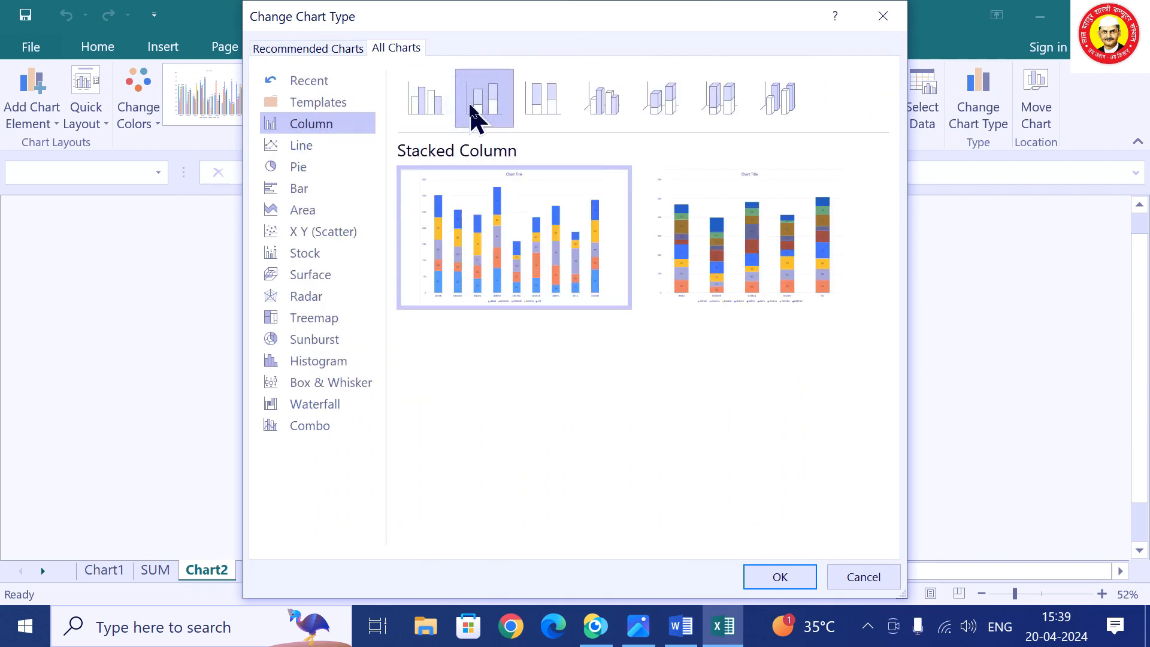
{"action": "left_click", "coordinate": [764, 574]}
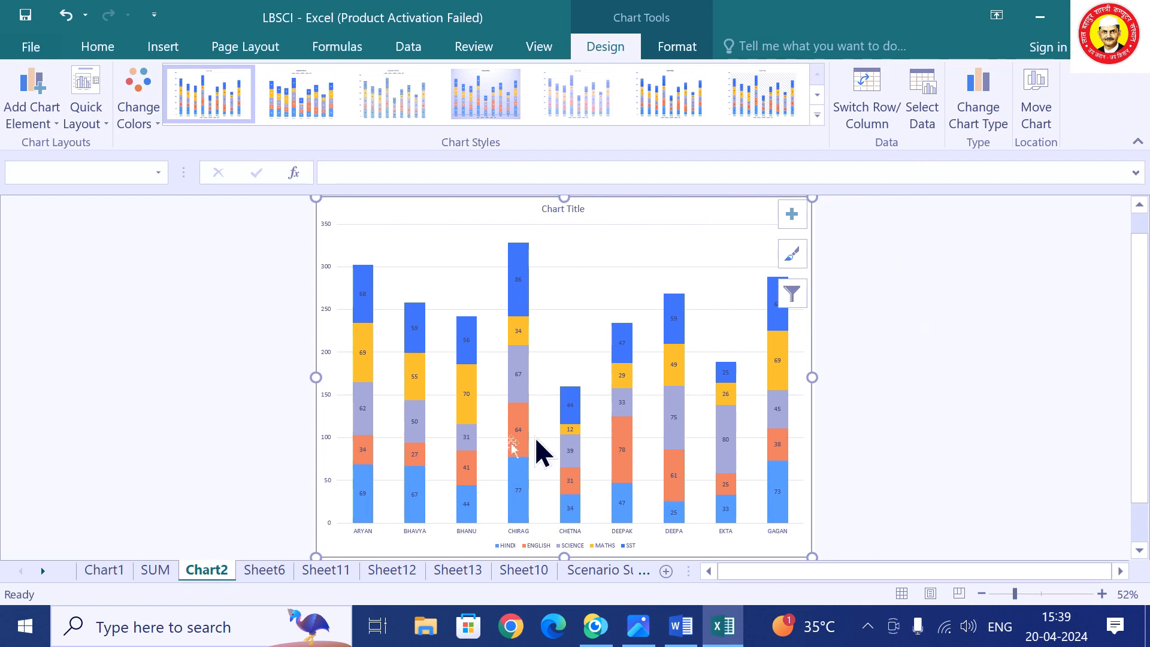
{"action": "left_click", "coordinate": [151, 573]}
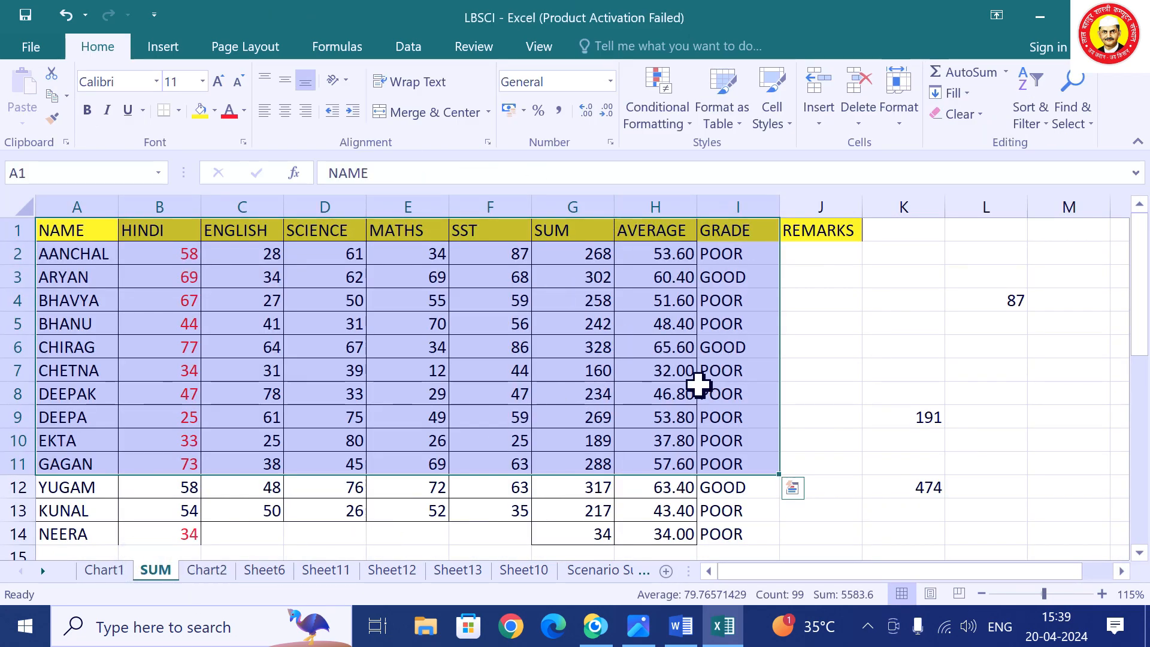
On Sheet12, enter MARKS, IN FIG and RS as three lines in cell G3.
{"action": "scroll", "coordinate": [825, 444], "scroll_direction": "down", "scroll_amount": 1}
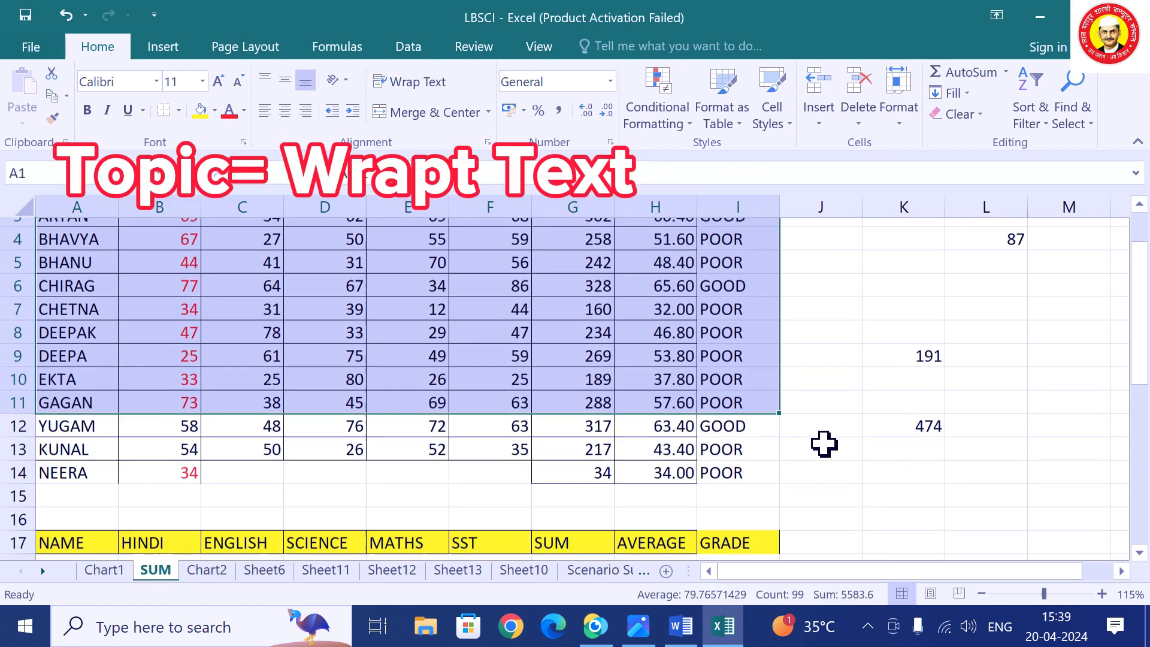
{"action": "left_click", "coordinate": [392, 571]}
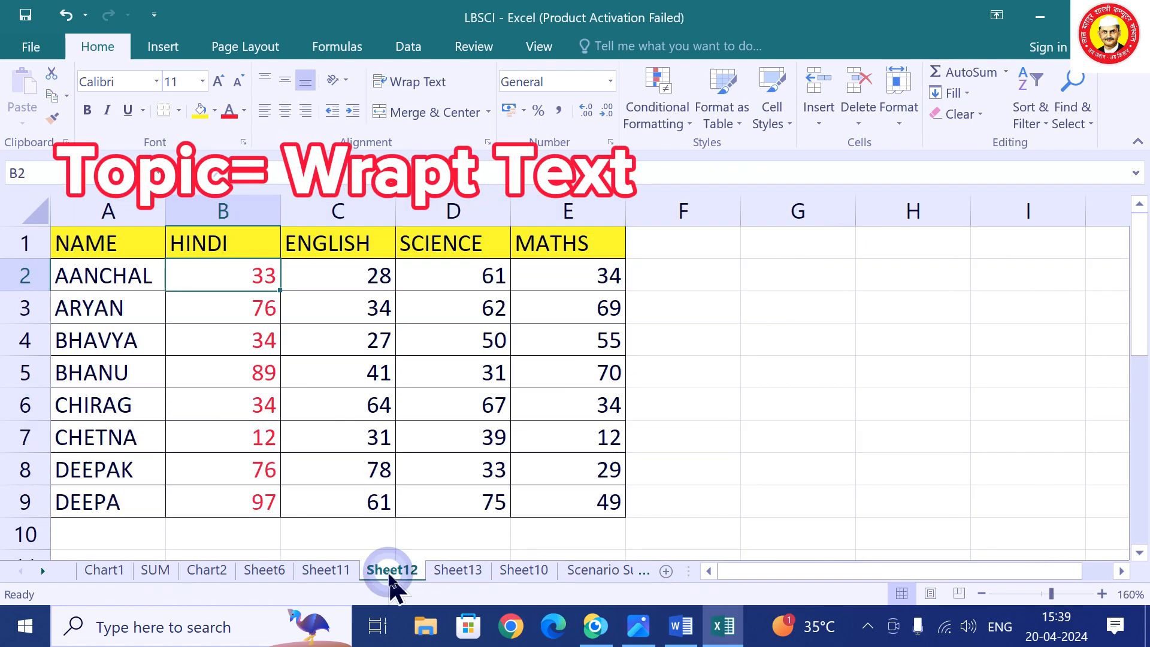
{"action": "left_click", "coordinate": [795, 305]}
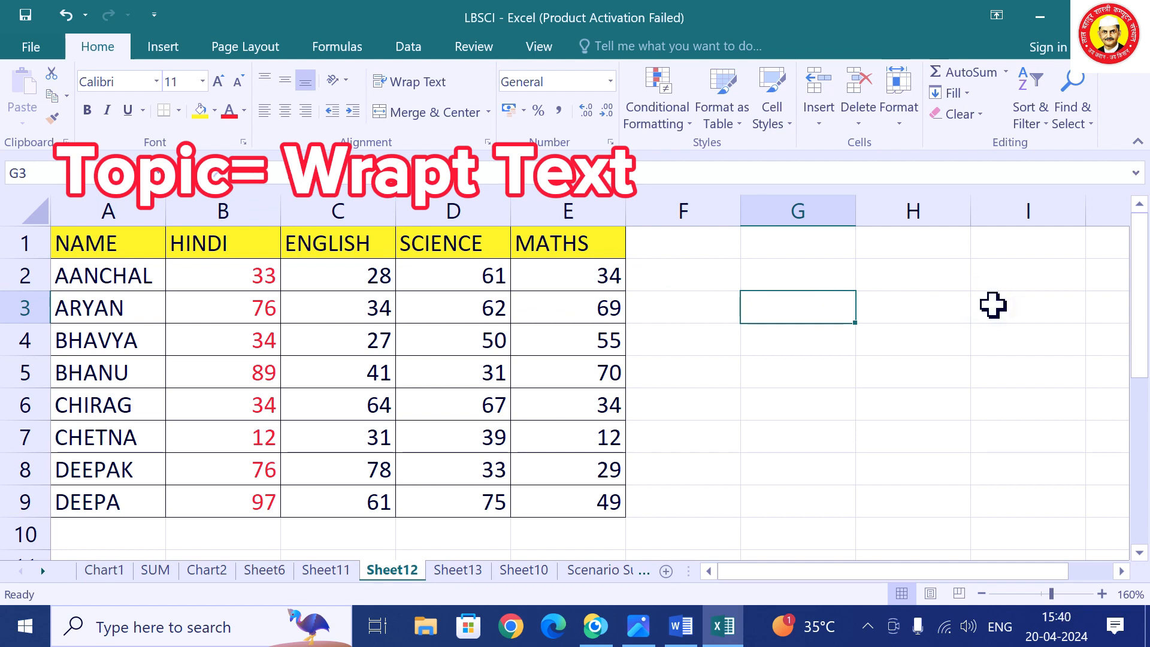
{"action": "type", "text": "ma"}
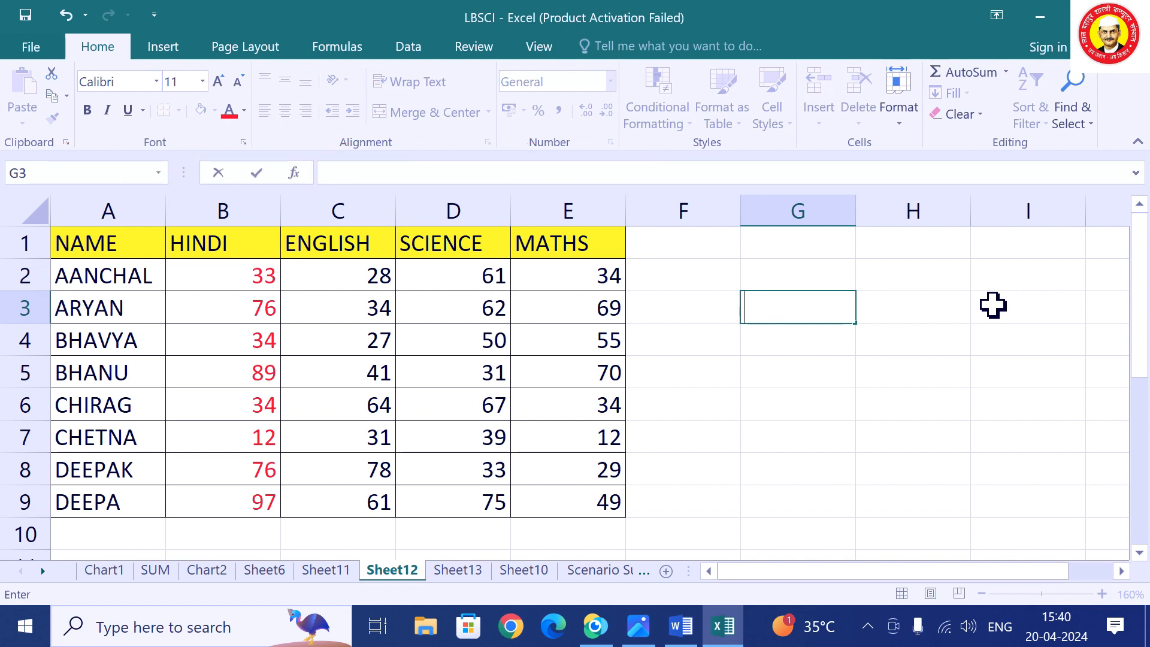
{"action": "type", "text": "MARKS"}
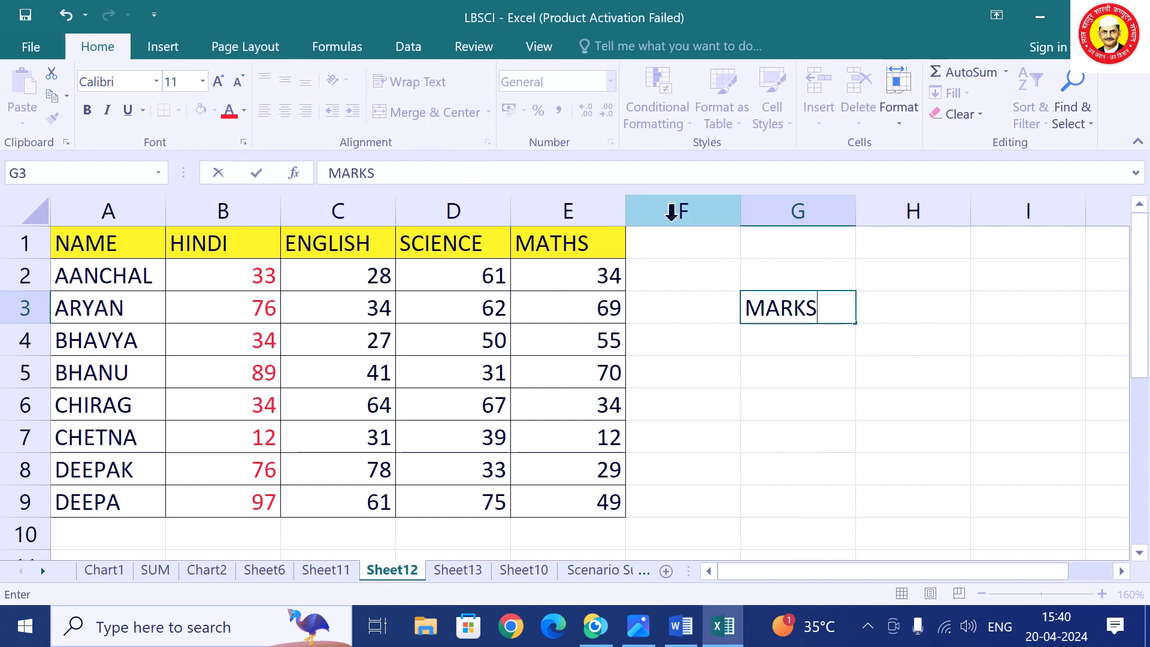
{"action": "key", "text": "alt+Return"}
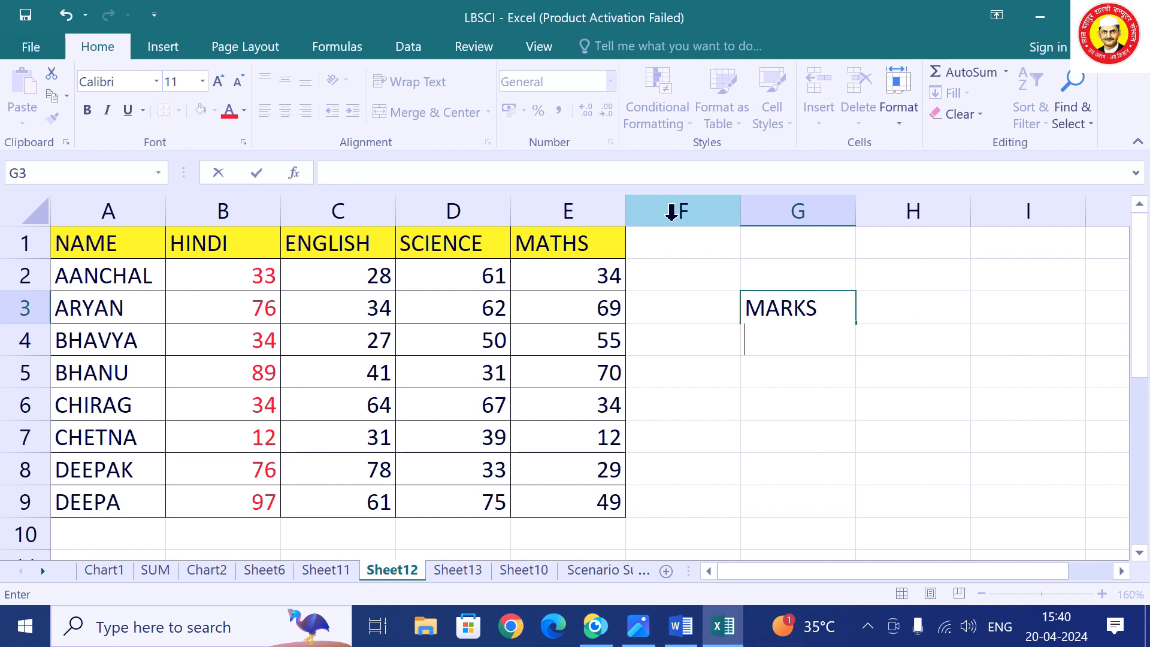
{"action": "type", "text": "IN FIG"}
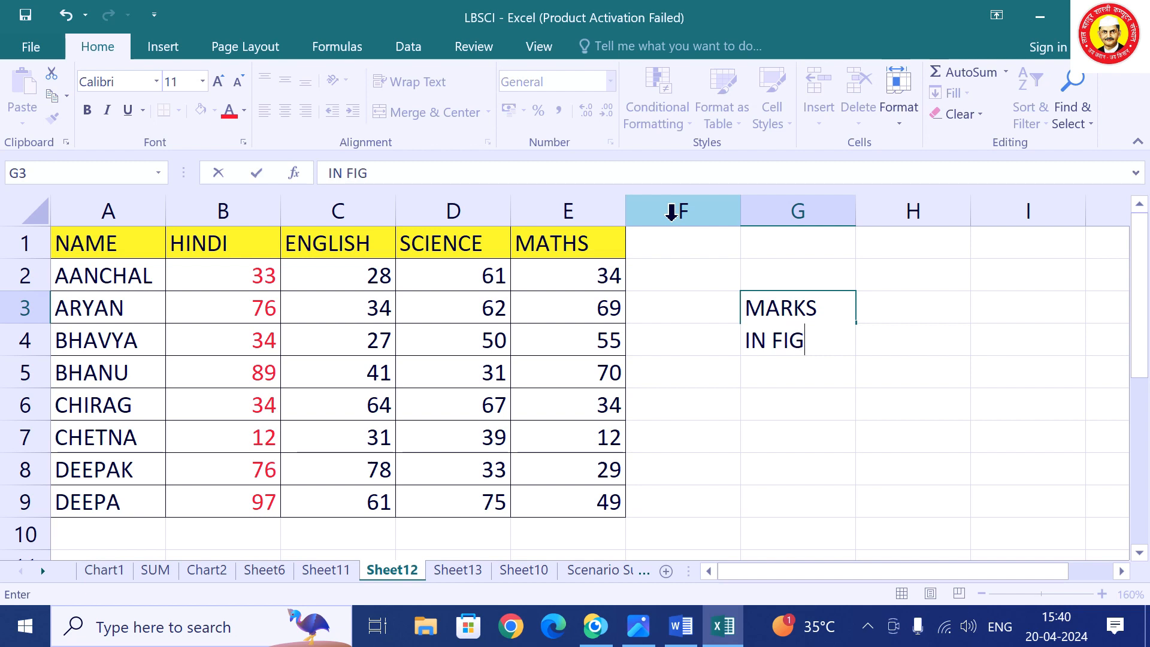
{"action": "key", "text": "alt"}
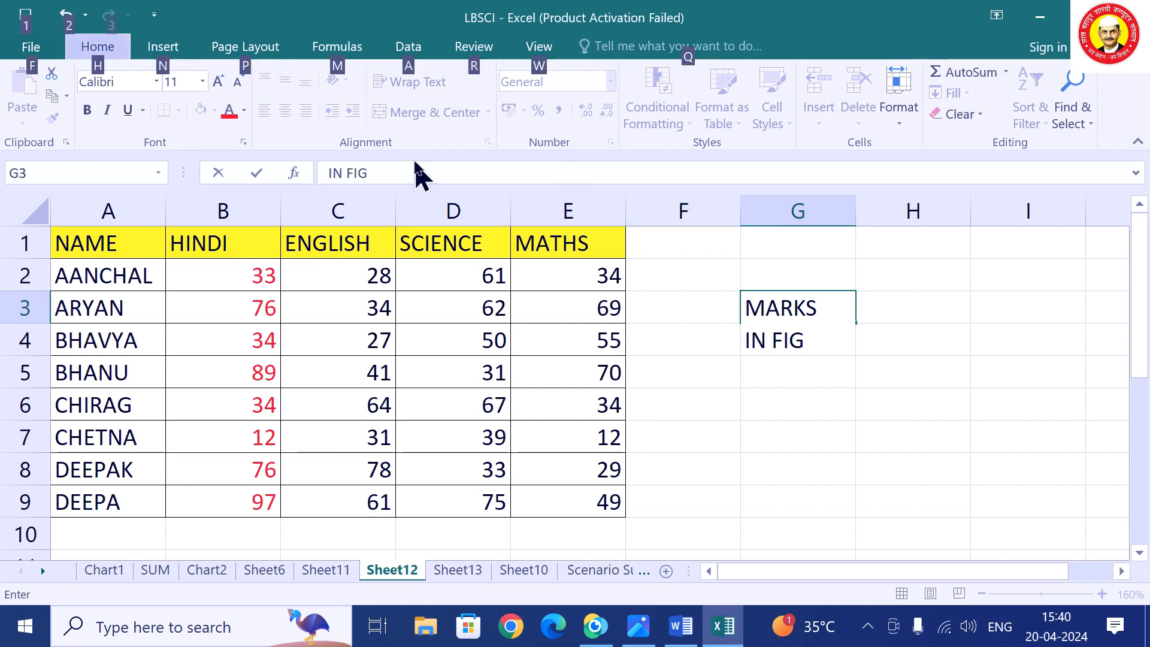
{"action": "left_click", "coordinate": [816, 353]}
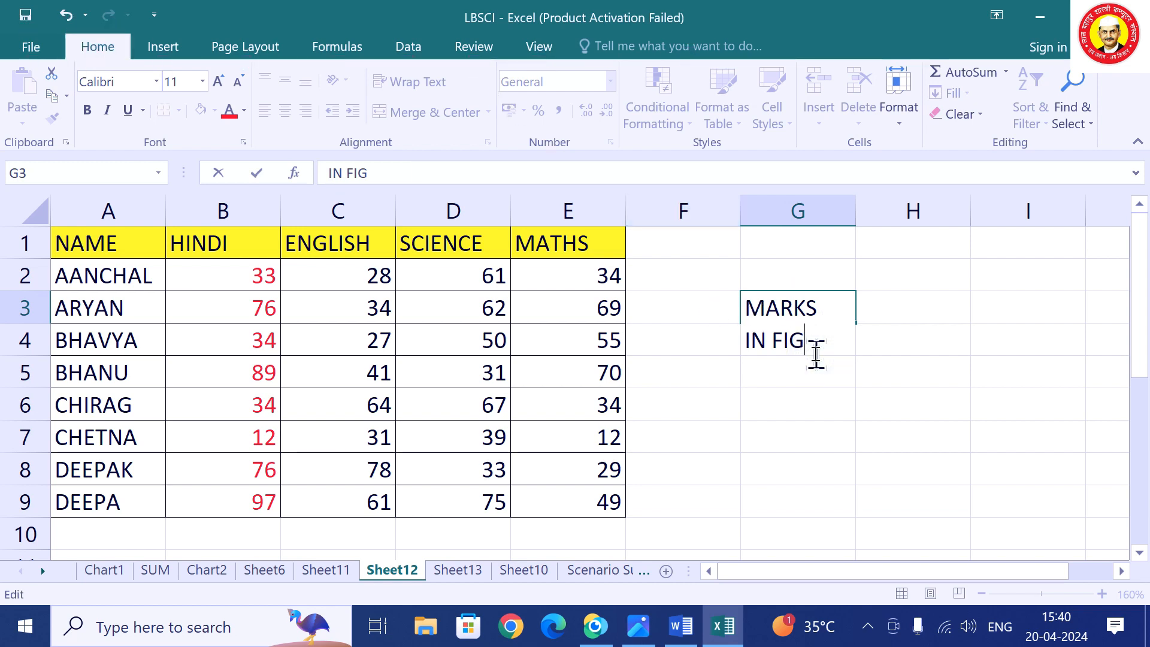
{"action": "key", "text": "alt+Return"}
{"action": "key", "text": "Return"}
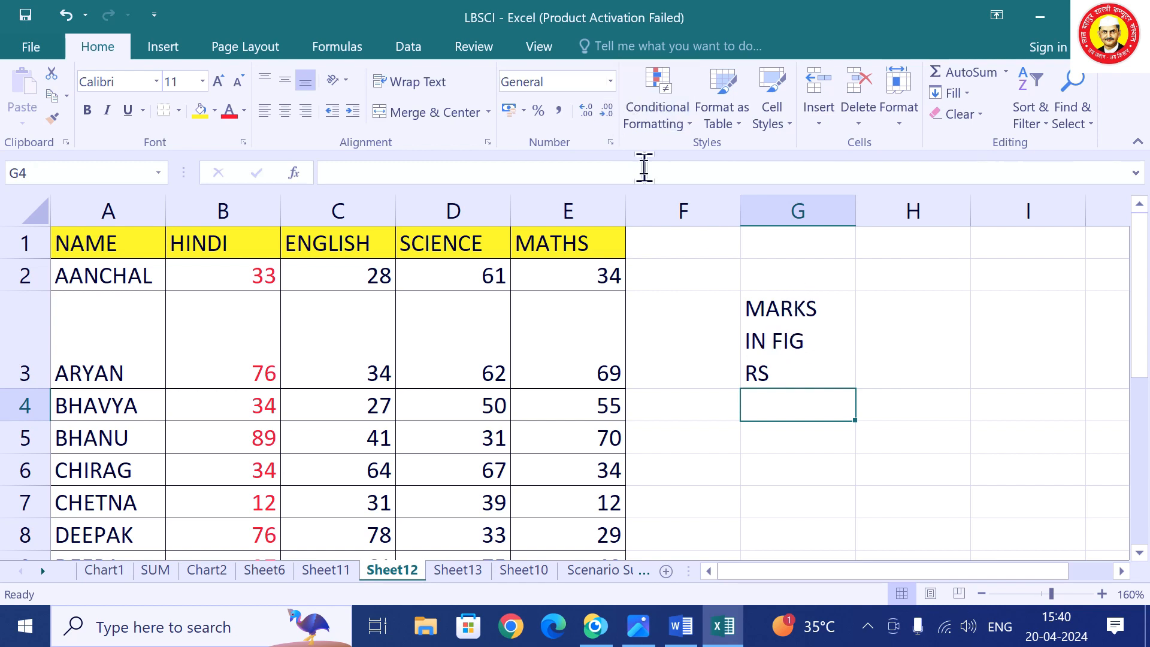
{"action": "left_click", "coordinate": [759, 312]}
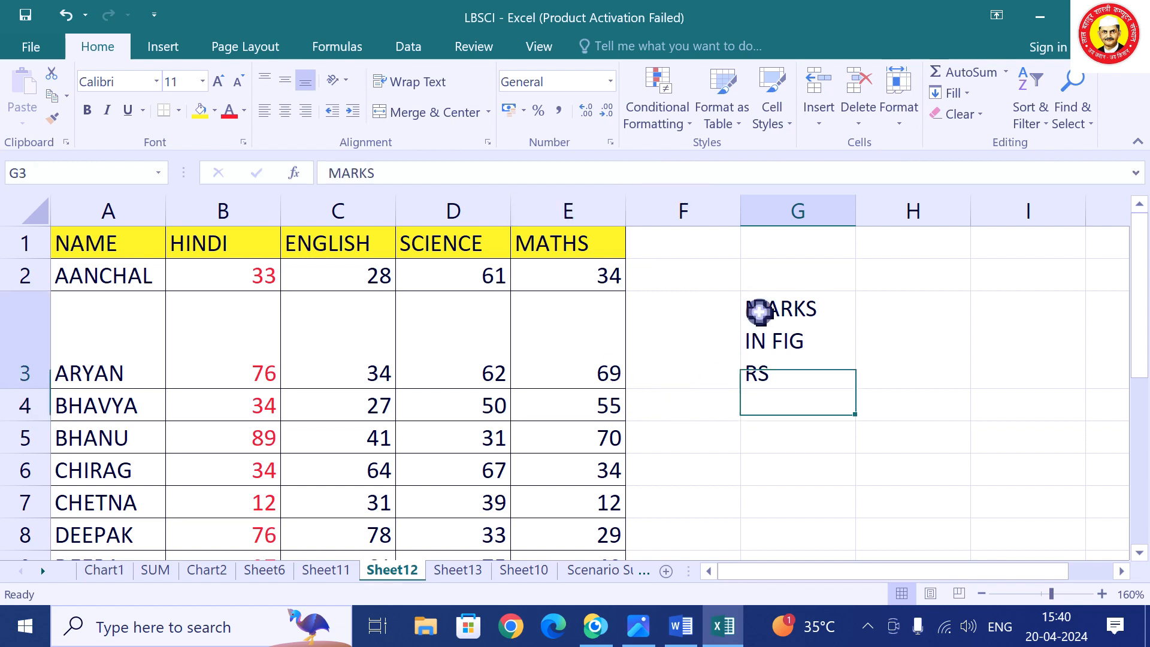
Clear G3 and drag column A's border until every student name fits.
{"action": "key", "text": "Delete"}
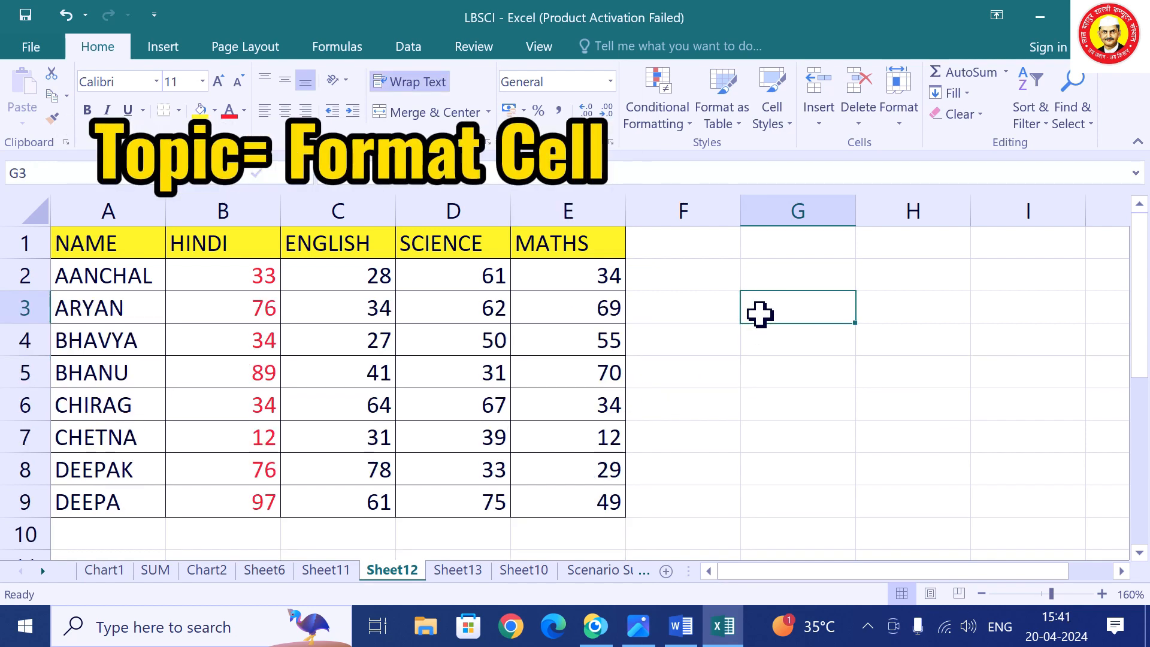
{"action": "left_click", "coordinate": [760, 437]}
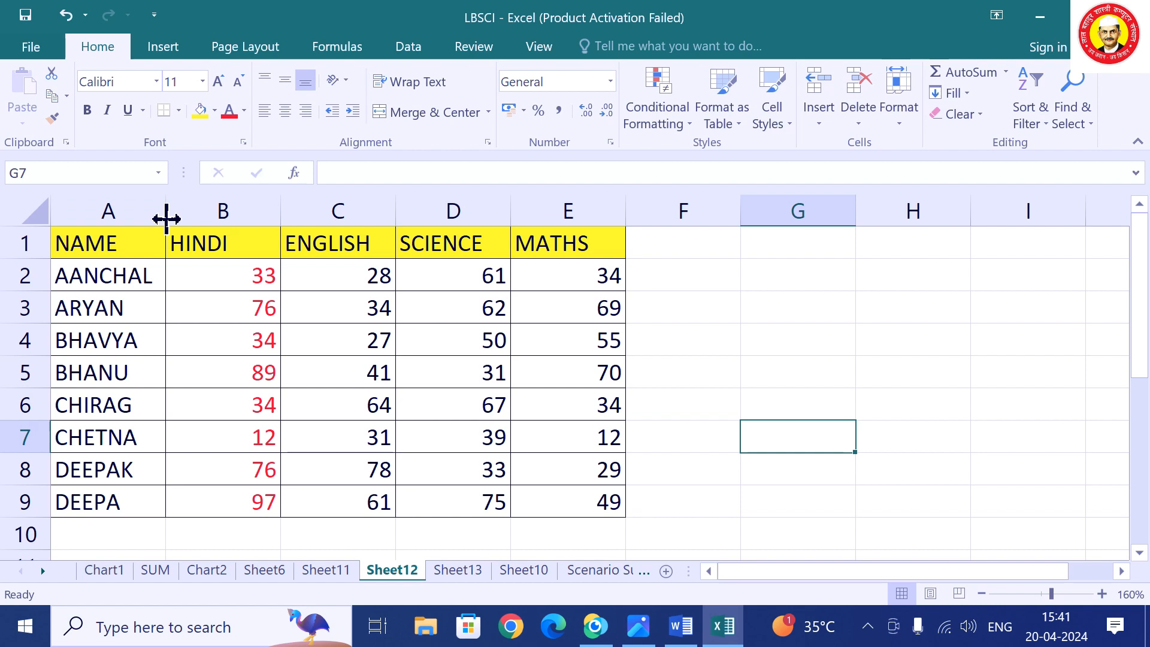
{"action": "left_click_drag", "start_coordinate": [166, 219], "coordinate": [144, 227]}
{"action": "left_click_drag", "start_coordinate": [259, 217], "coordinate": [288, 218]}
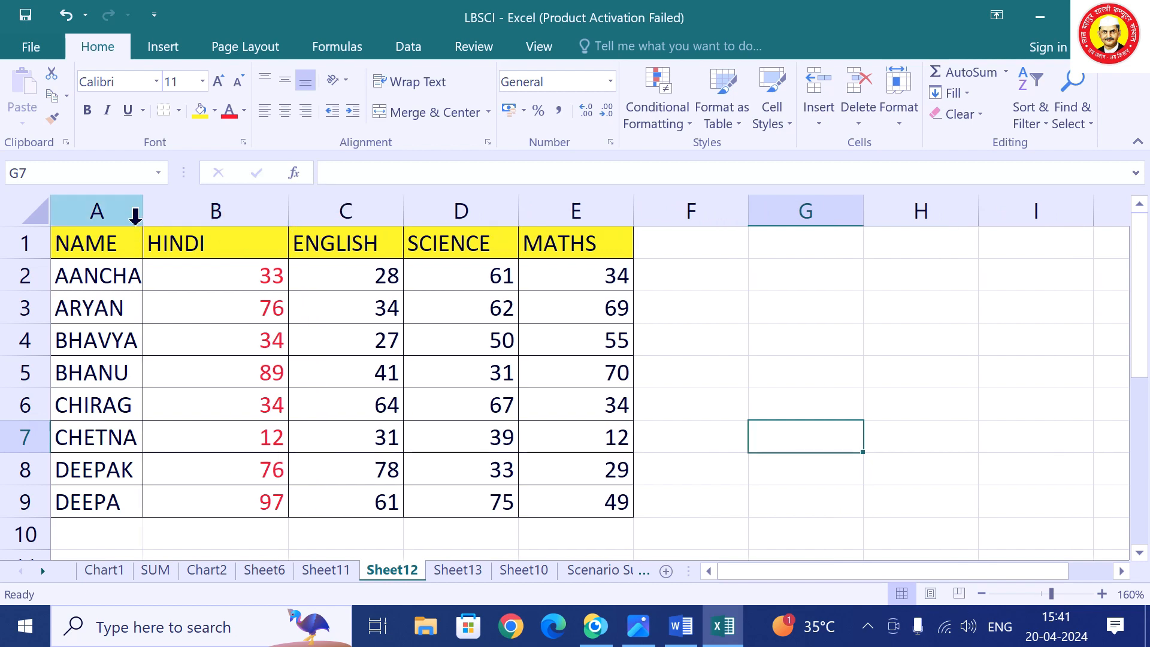
{"action": "left_click_drag", "start_coordinate": [141, 223], "coordinate": [189, 219]}
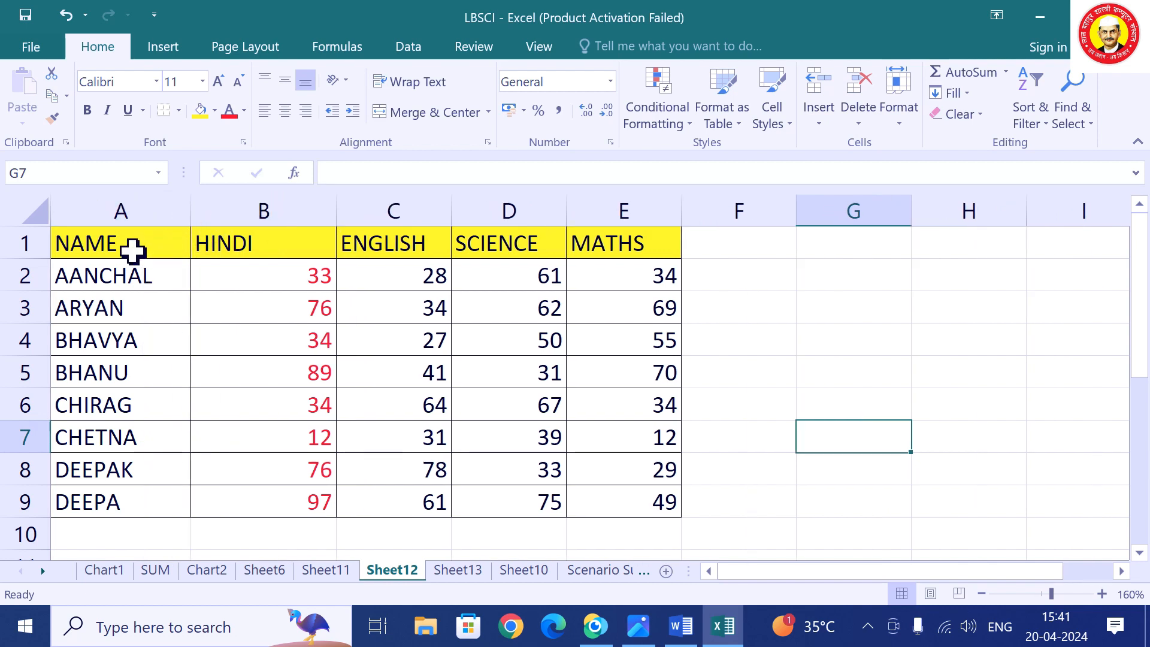
{"action": "left_click", "coordinate": [97, 210]}
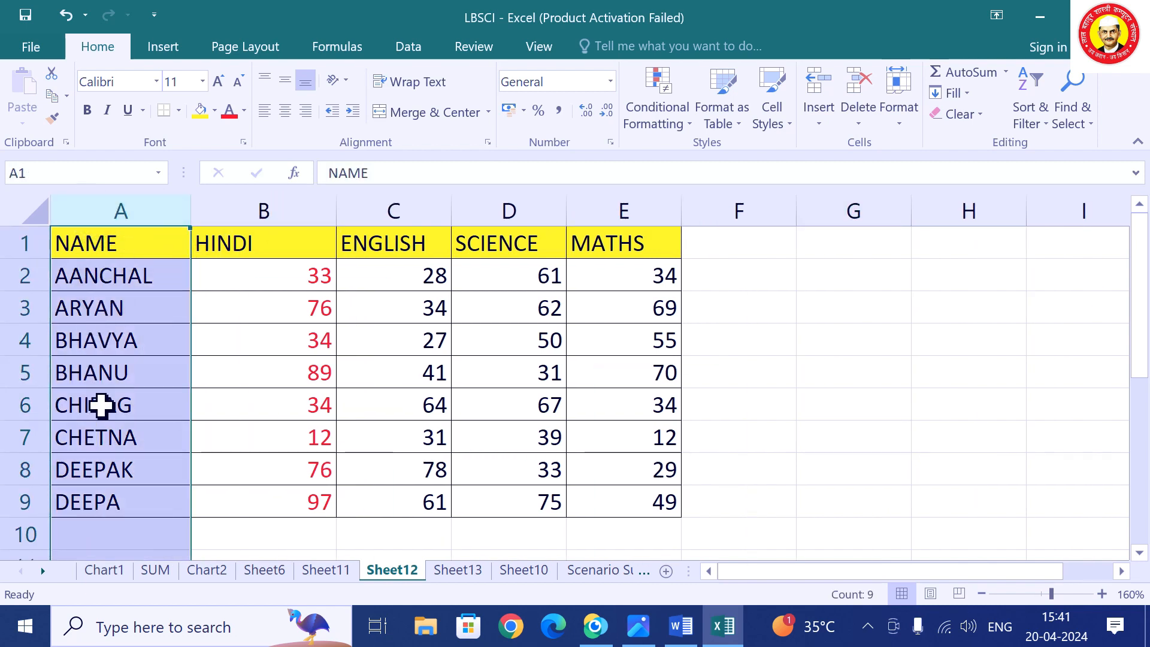
{"action": "scroll", "coordinate": [107, 421], "scroll_direction": "down", "scroll_amount": 2}
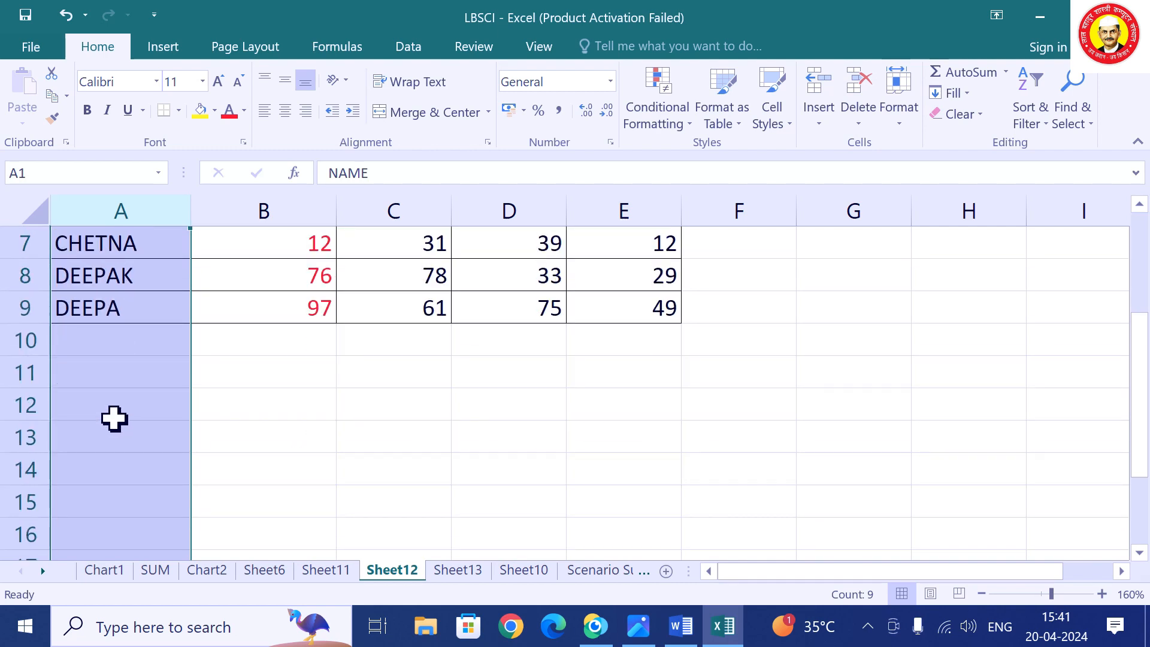
{"action": "scroll", "coordinate": [111, 420], "scroll_direction": "up", "scroll_amount": 2}
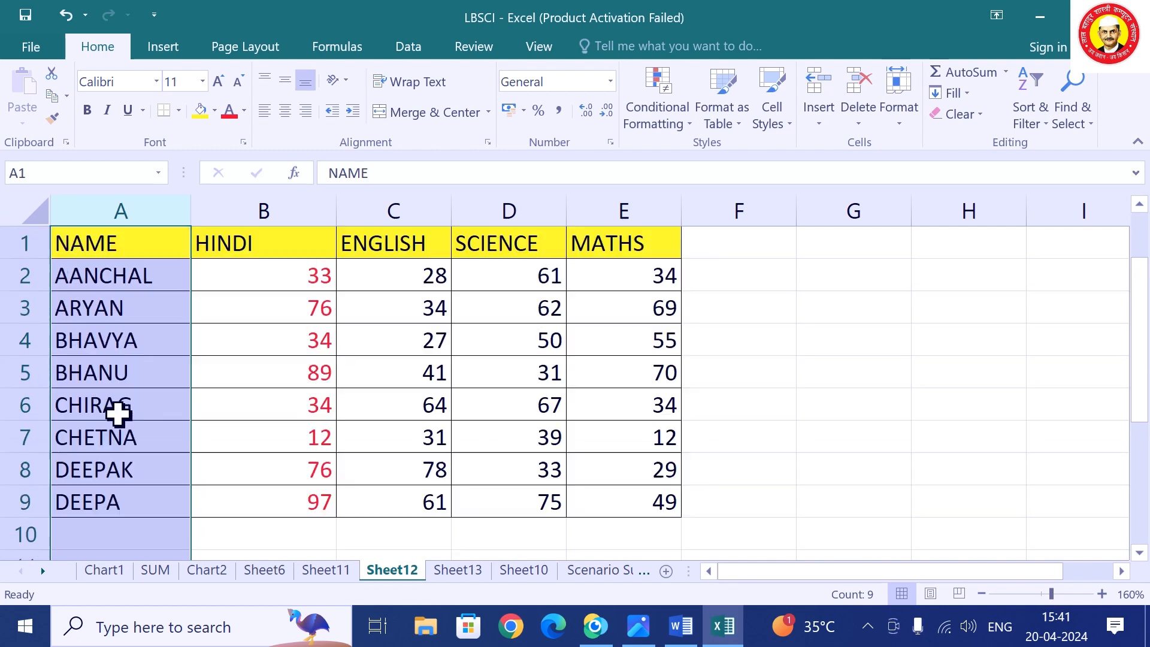
{"action": "left_click", "coordinate": [176, 493]}
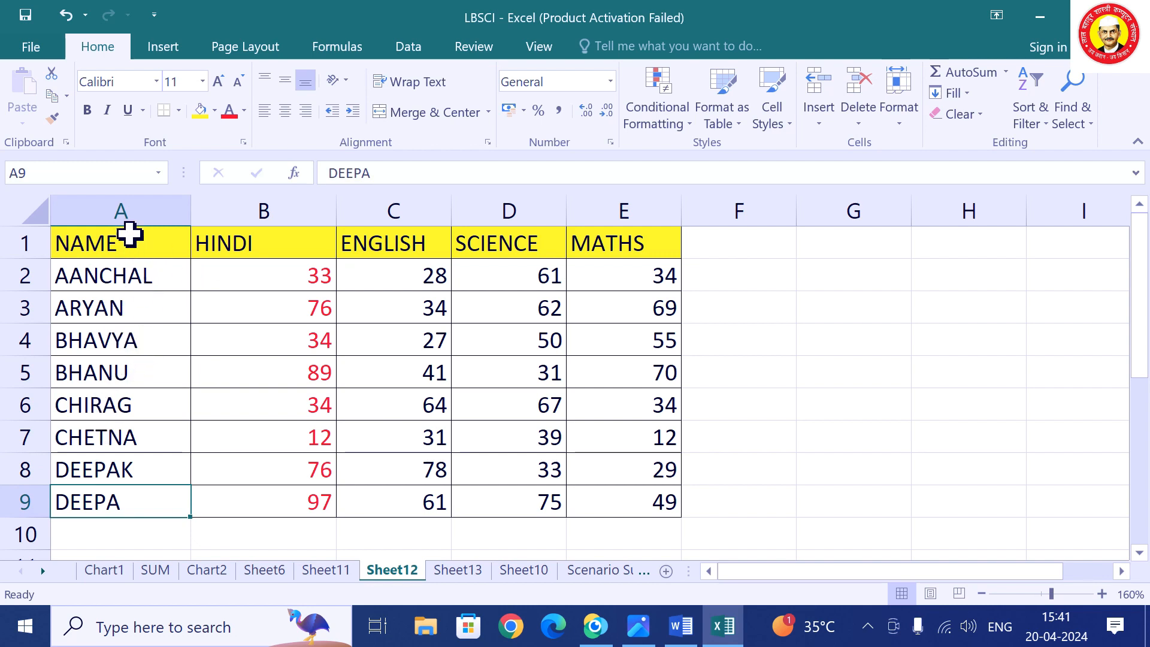
Set columns A–E to width 12, then AutoFit their column width.
{"action": "left_click_drag", "start_coordinate": [128, 213], "coordinate": [584, 210]}
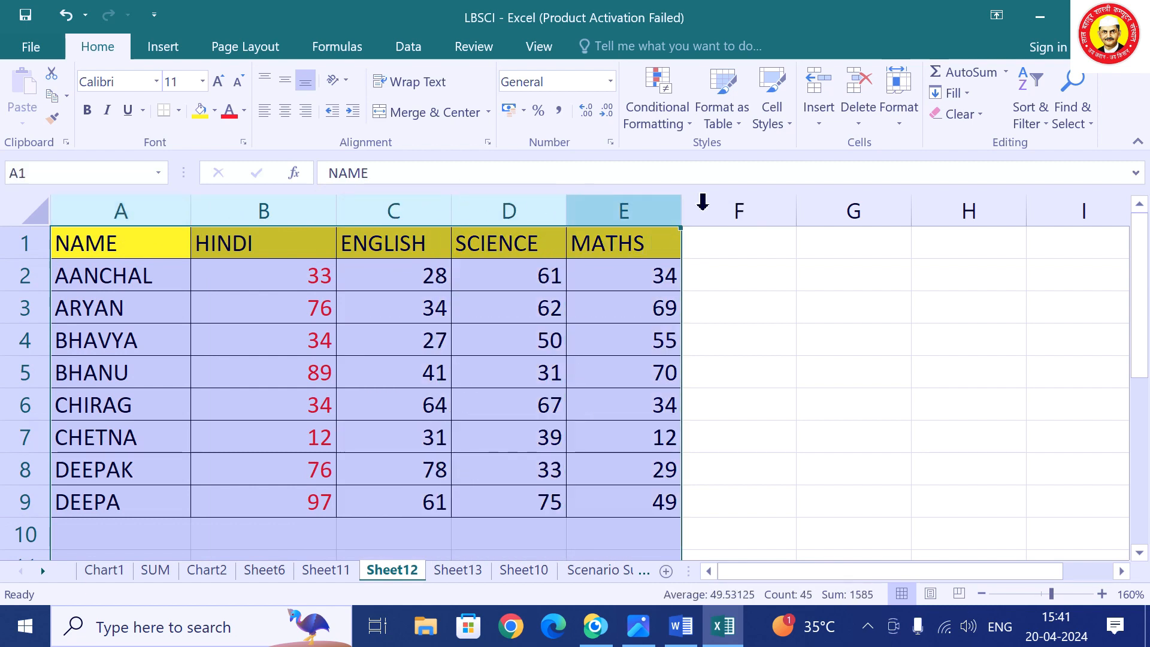
{"action": "left_click", "coordinate": [897, 116]}
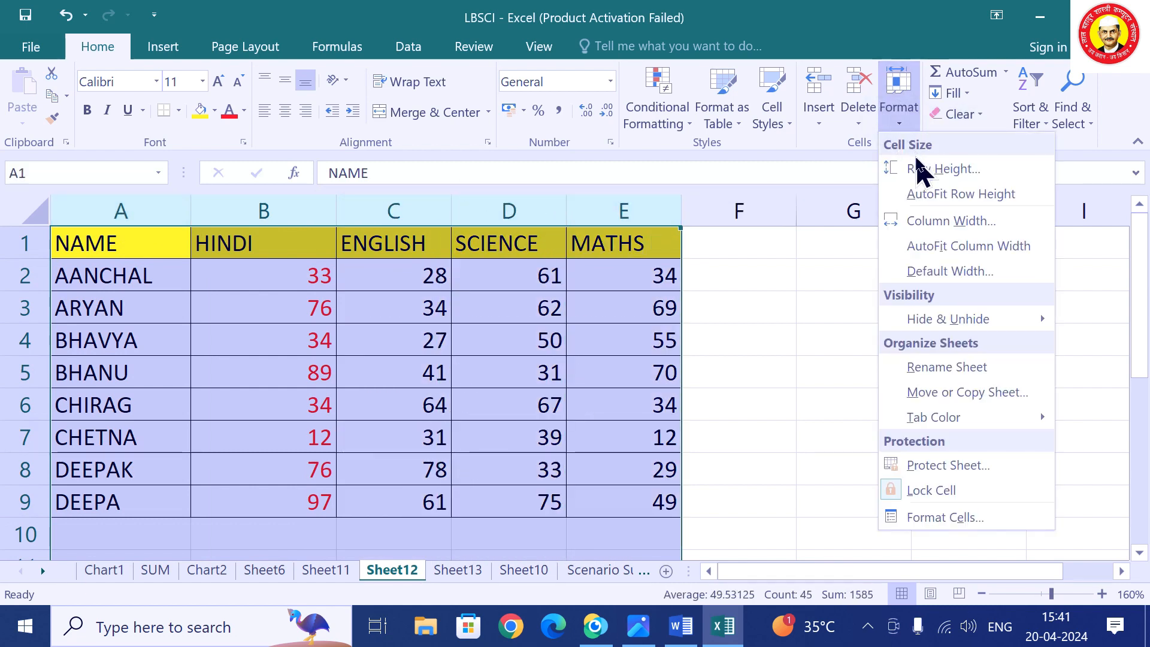
{"action": "left_click", "coordinate": [986, 224]}
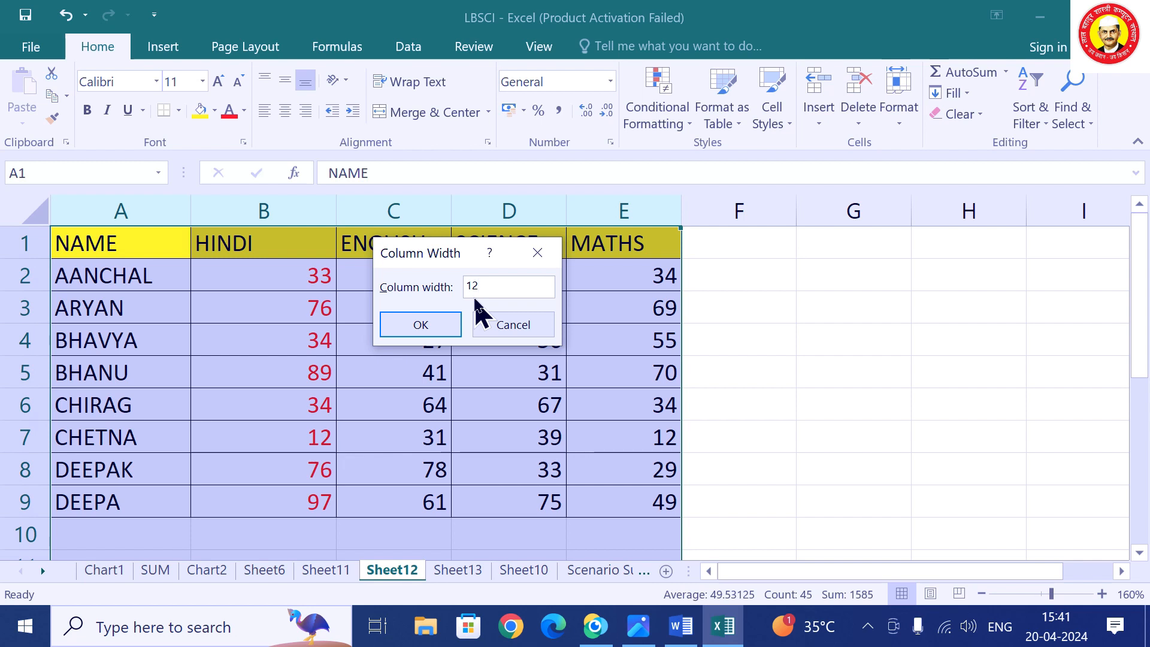
{"action": "left_click", "coordinate": [448, 326]}
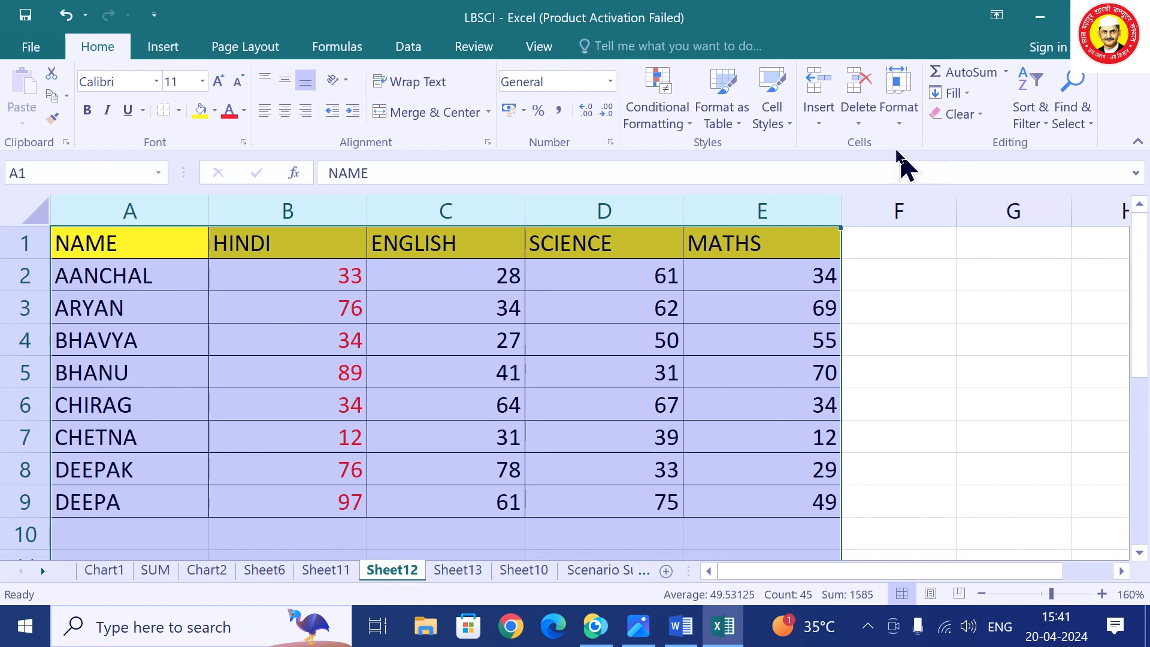
{"action": "left_click", "coordinate": [912, 134]}
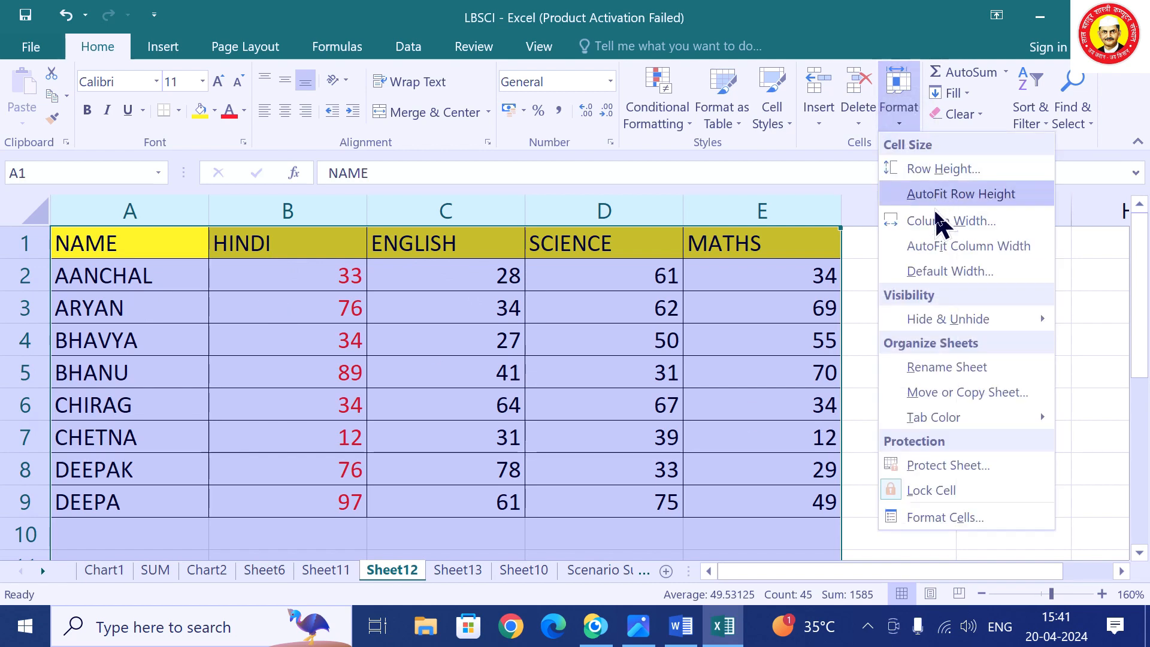
{"action": "left_click", "coordinate": [941, 251]}
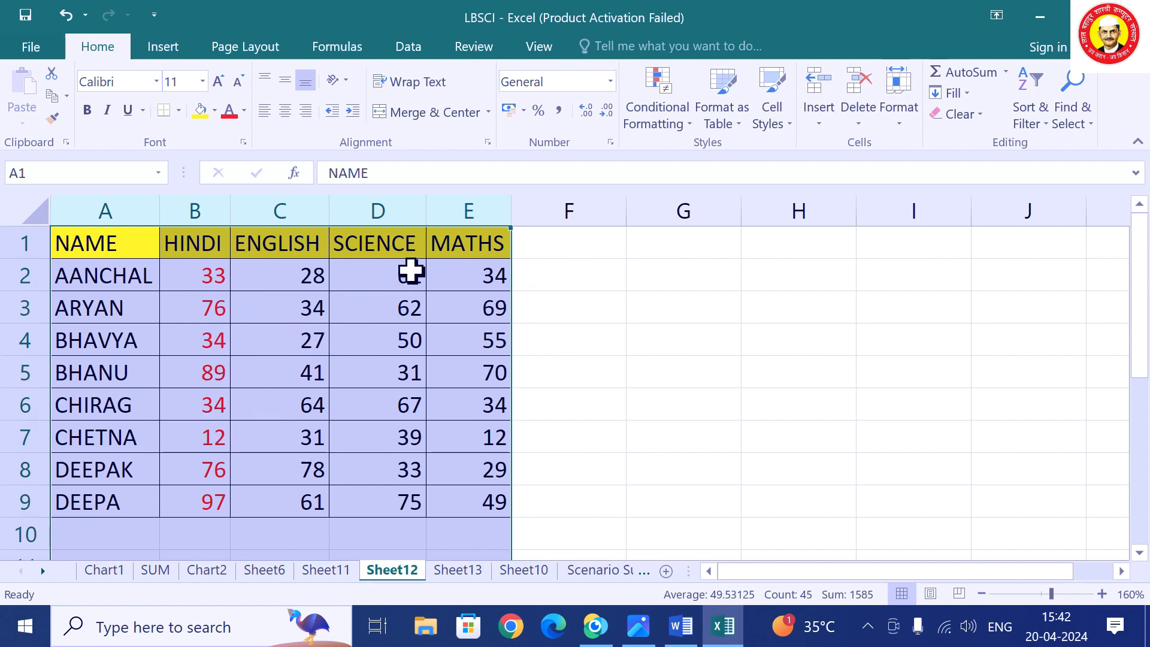
{"action": "left_click", "coordinate": [903, 123]}
{"action": "left_click", "coordinate": [905, 127]}
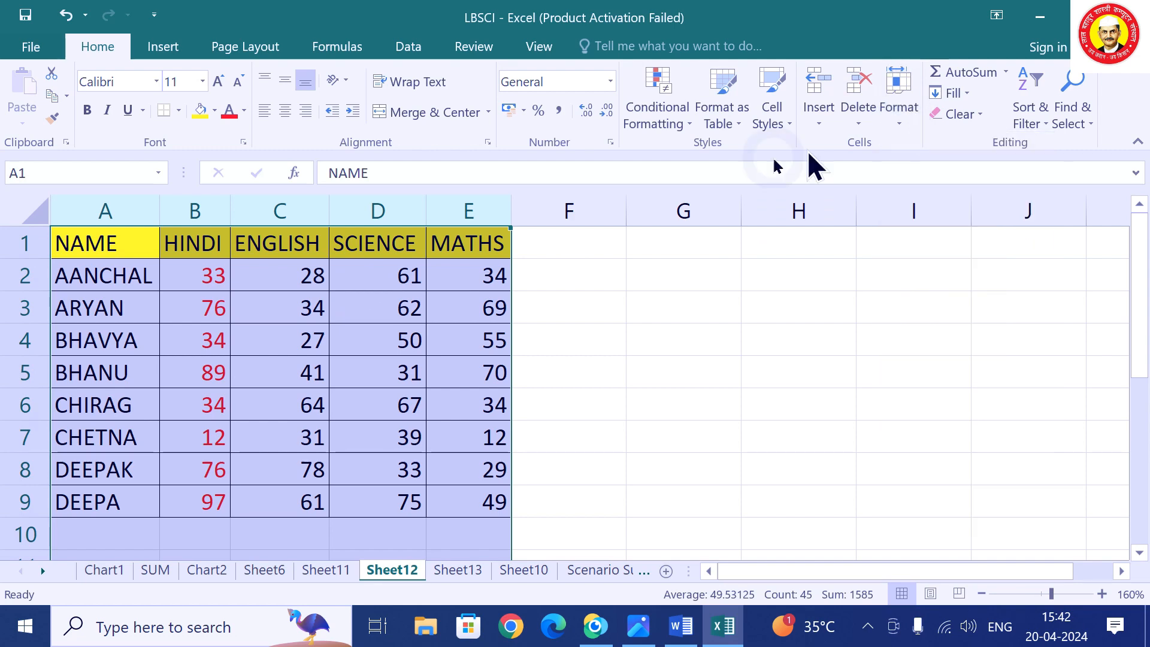
Format column G as Percentage with 2 decimal places and start entering 7 in G2.
{"action": "left_click", "coordinate": [516, 316]}
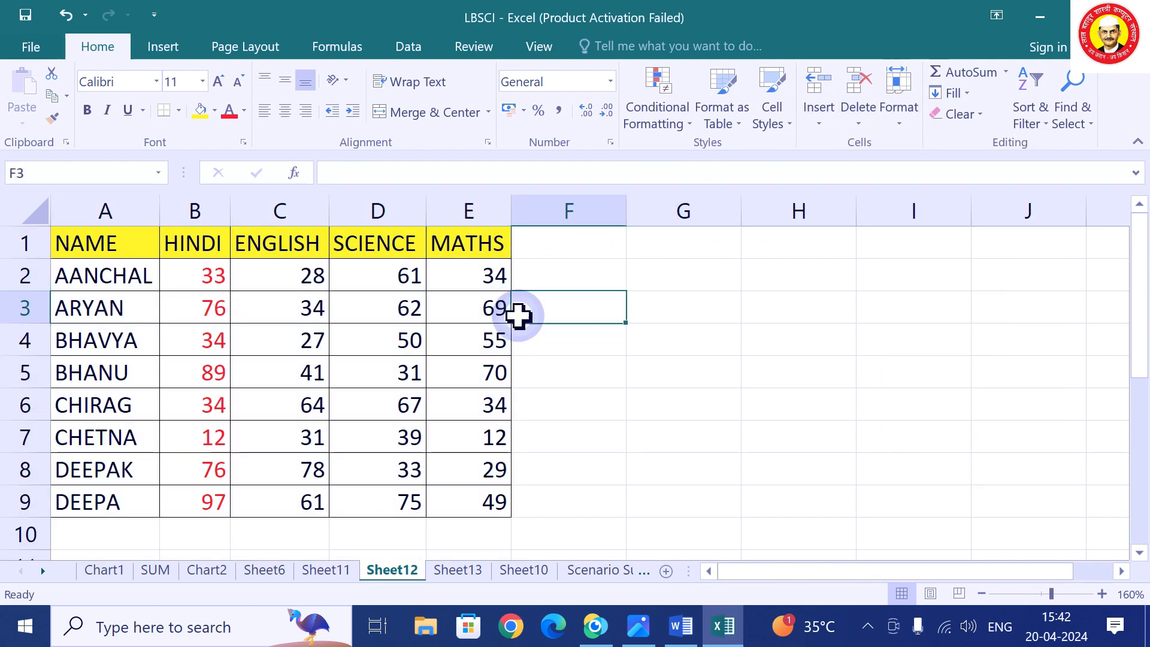
{"action": "left_click", "coordinate": [684, 211]}
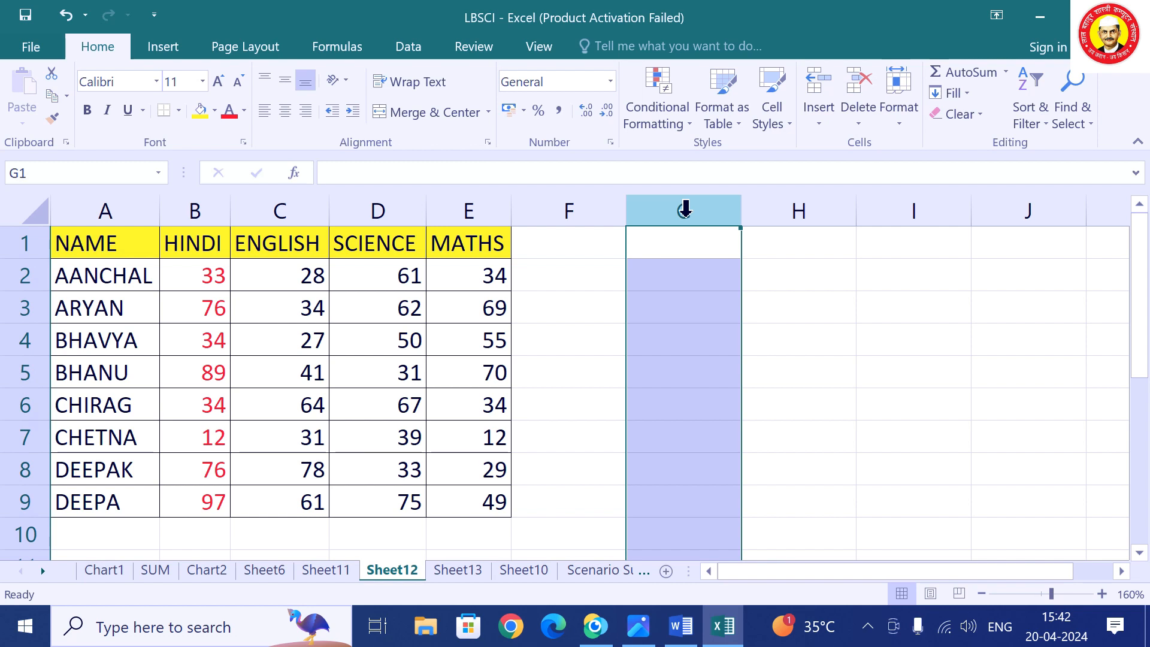
{"action": "right_click", "coordinate": [685, 211]}
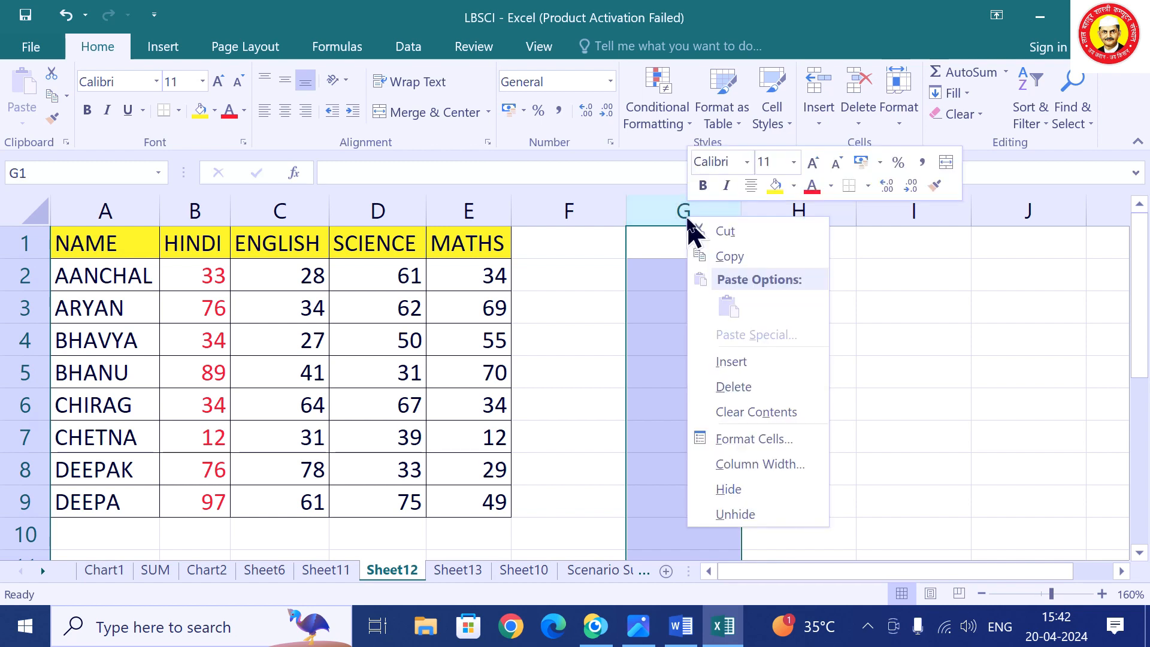
{"action": "left_click", "coordinate": [752, 442]}
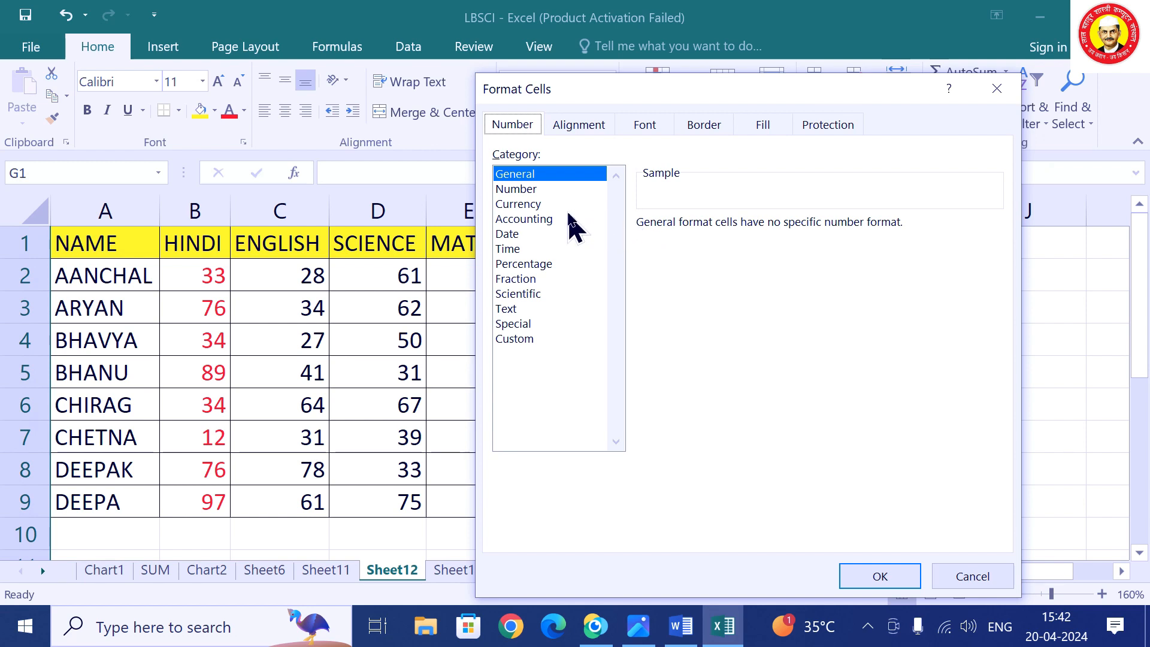
{"action": "left_click", "coordinate": [530, 191]}
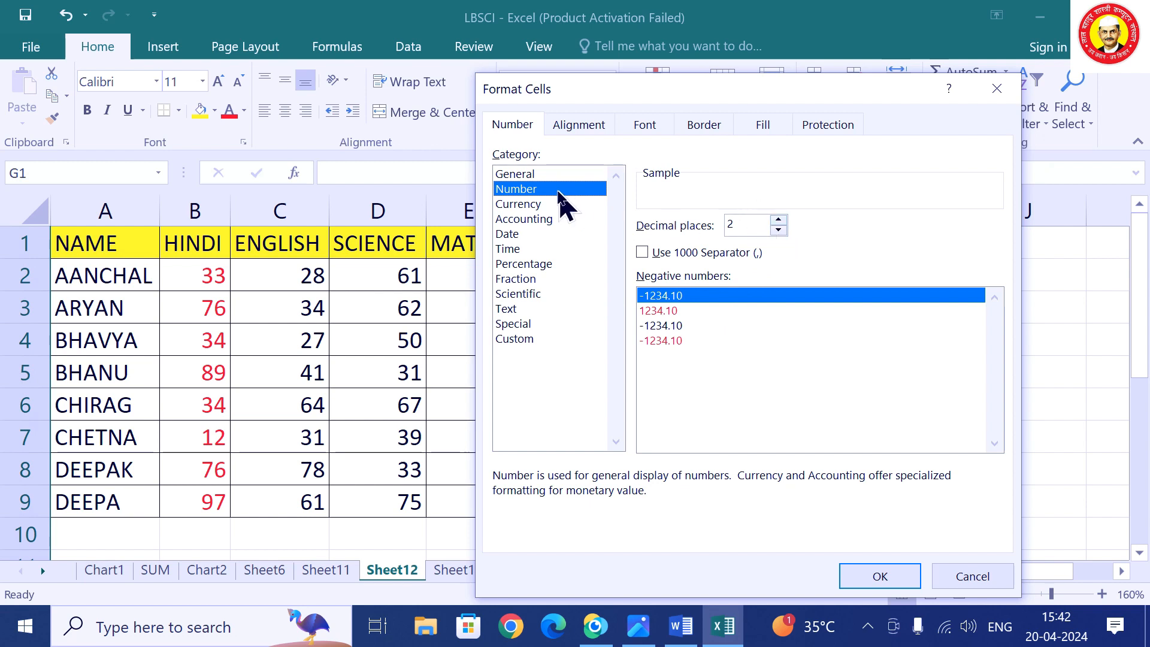
{"action": "left_click", "coordinate": [524, 266]}
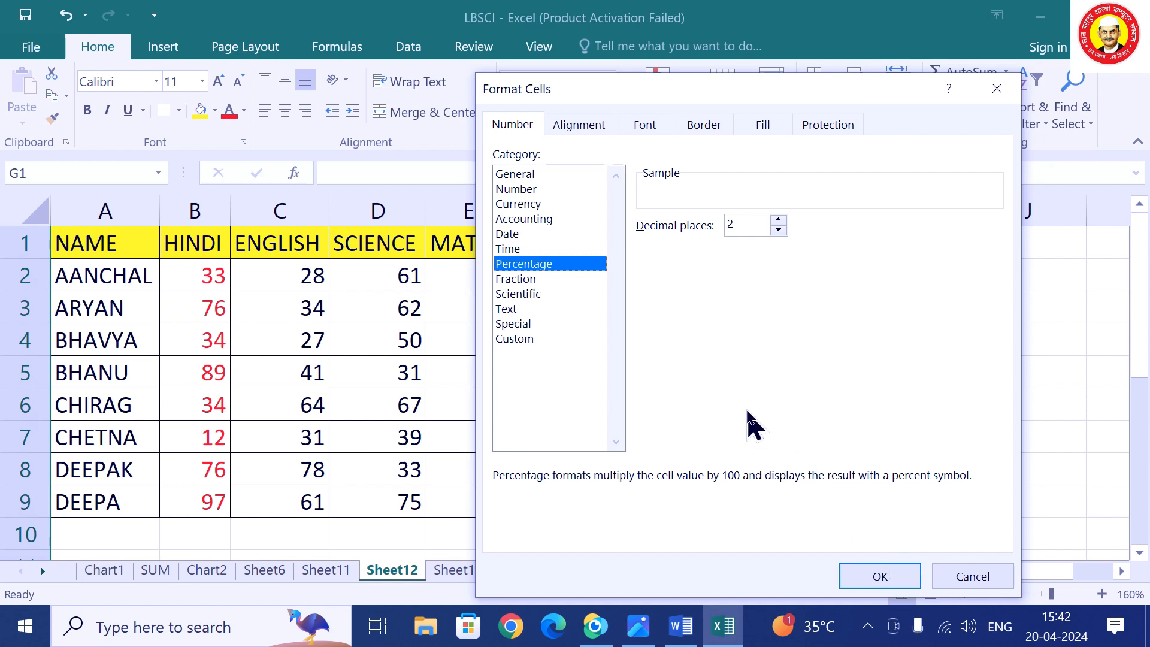
{"action": "left_click", "coordinate": [779, 230]}
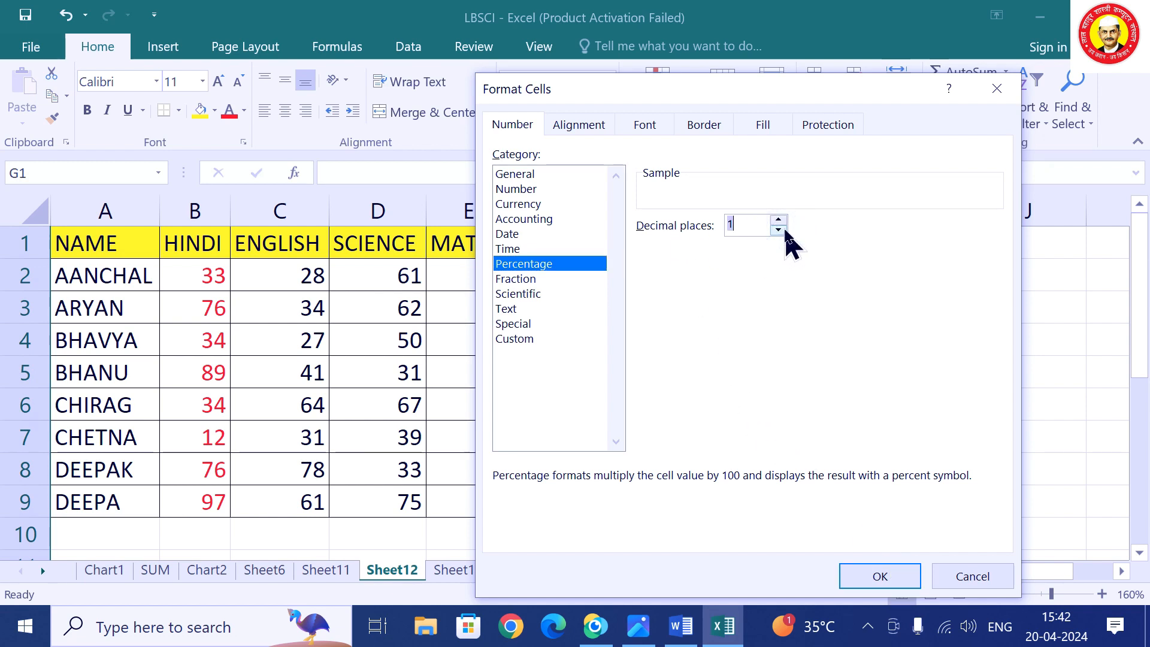
{"action": "left_click", "coordinate": [779, 231]}
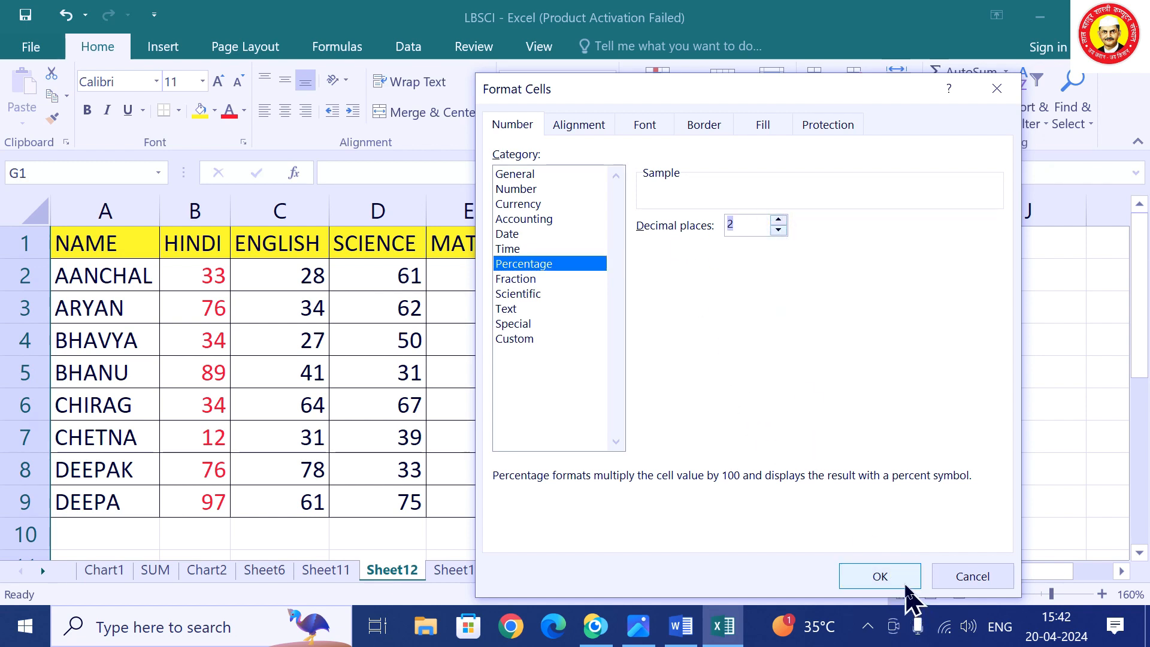
{"action": "left_click", "coordinate": [902, 580]}
{"action": "left_click", "coordinate": [690, 289]}
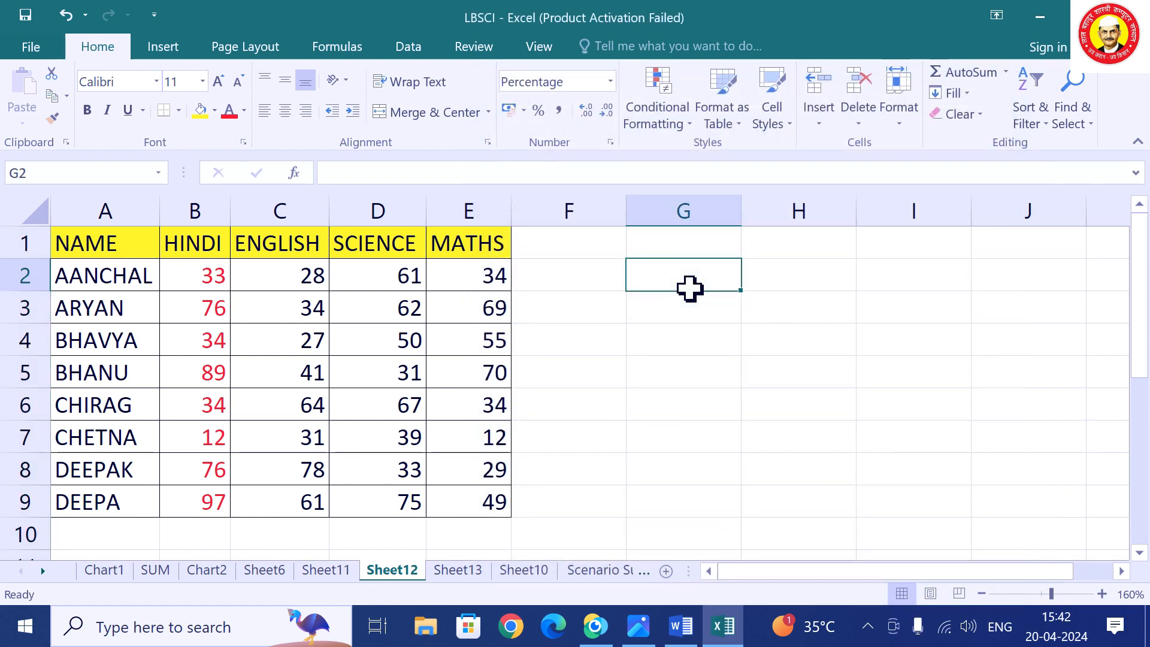
{"action": "type", "text": "766"}
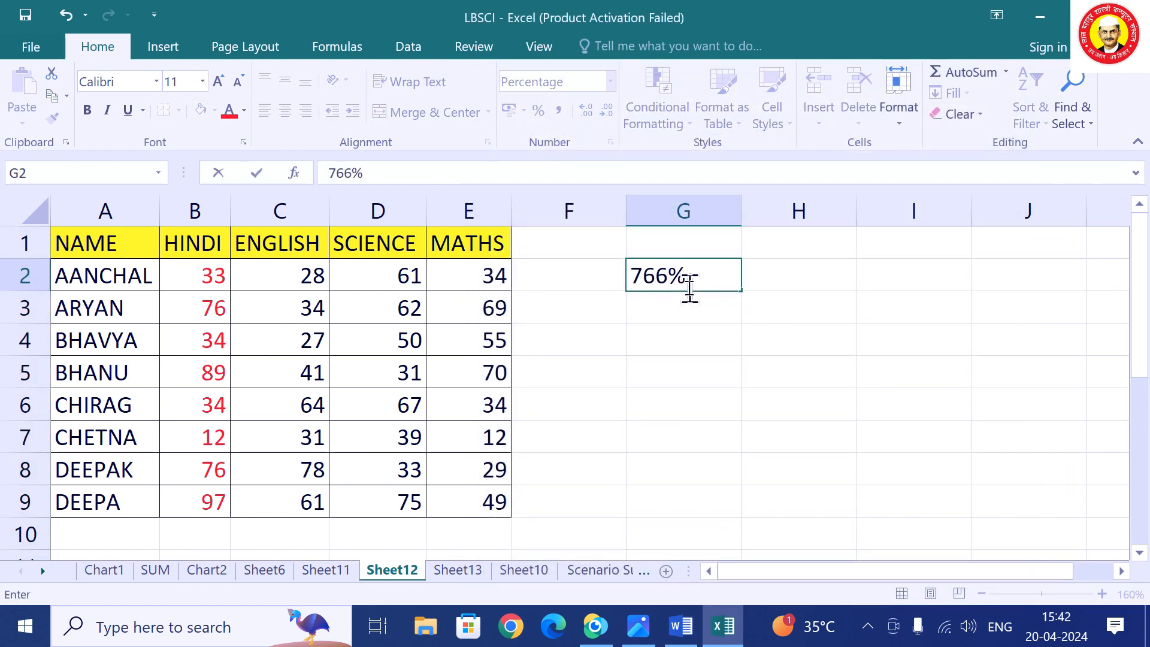
Commit the G2 value, enter 56 in G3 and 66 in H2.
{"action": "key", "text": "Return"}
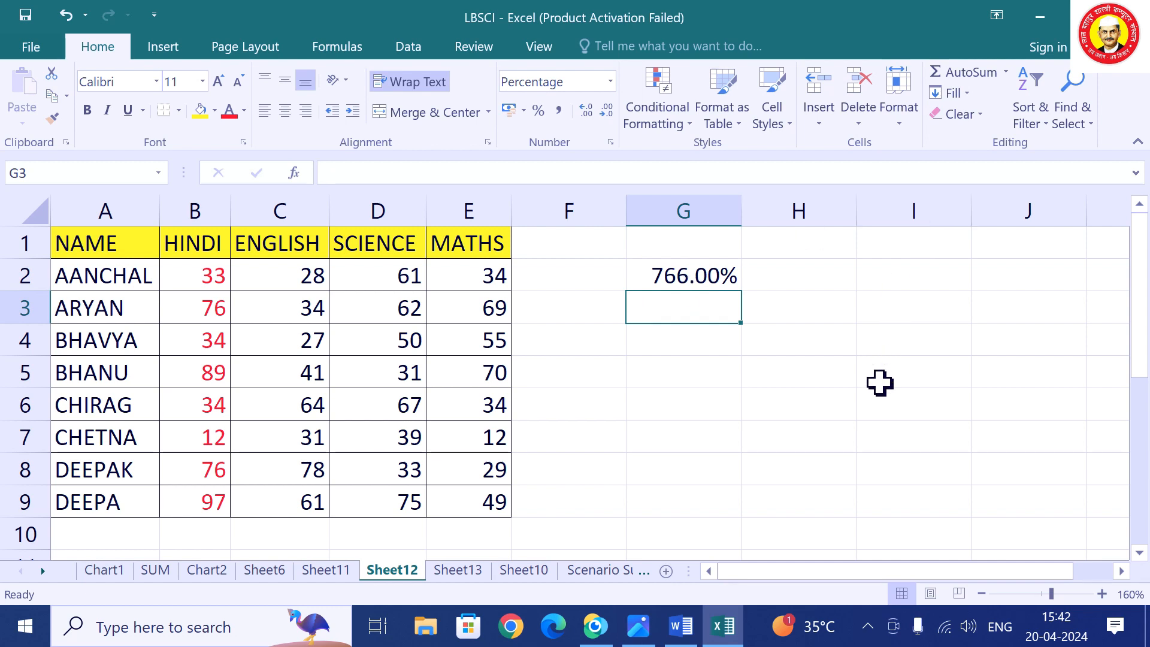
{"action": "type", "text": "5644"}
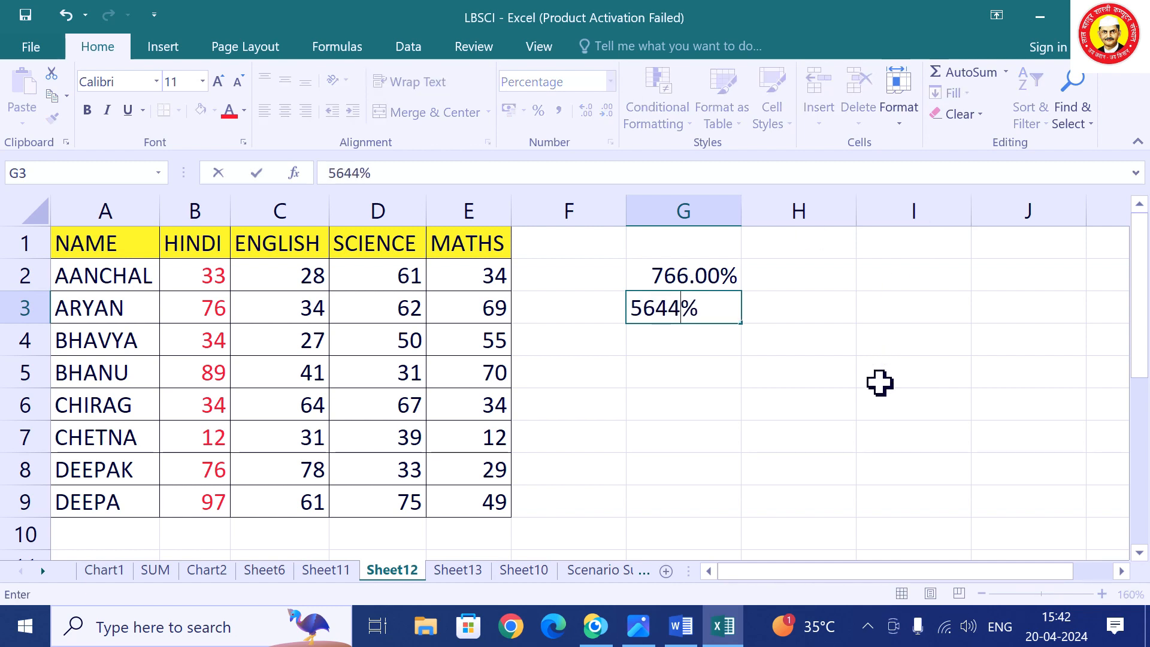
{"action": "key", "text": "Return"}
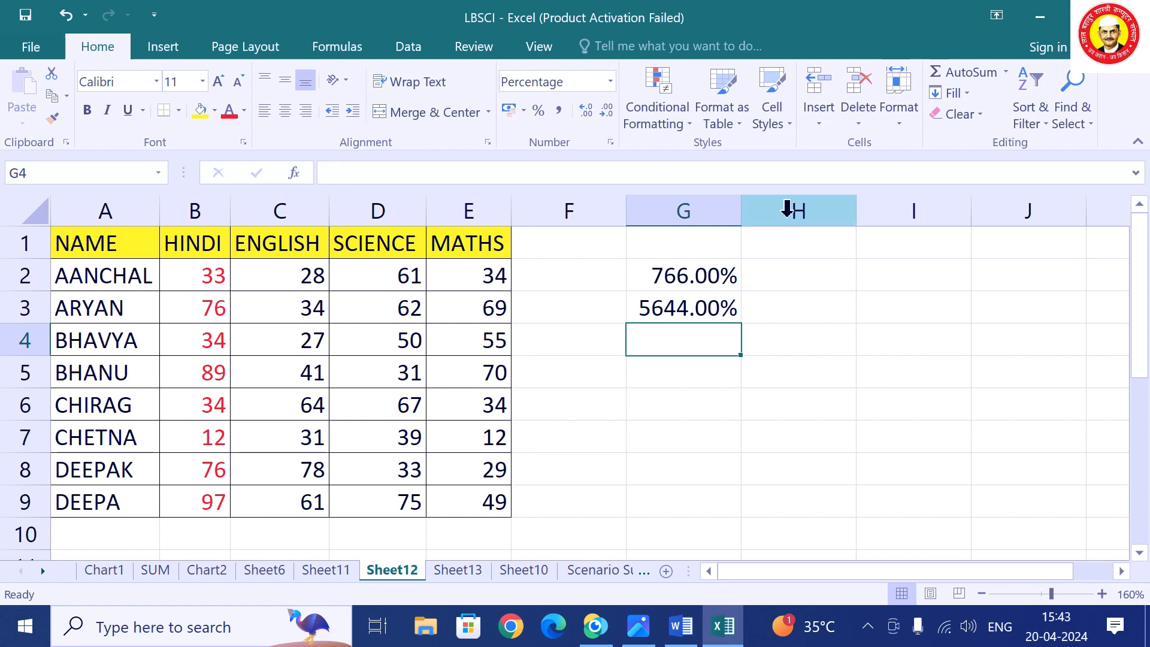
{"action": "left_click", "coordinate": [800, 278]}
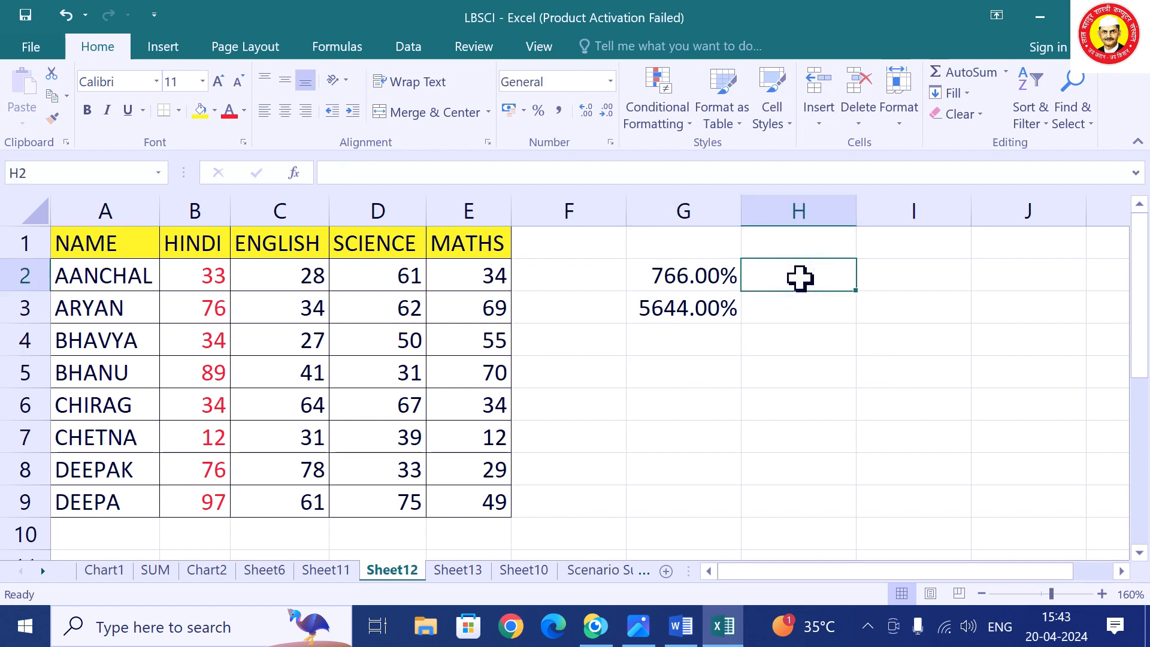
{"action": "type", "text": "66"}
{"action": "left_click", "coordinate": [750, 333]}
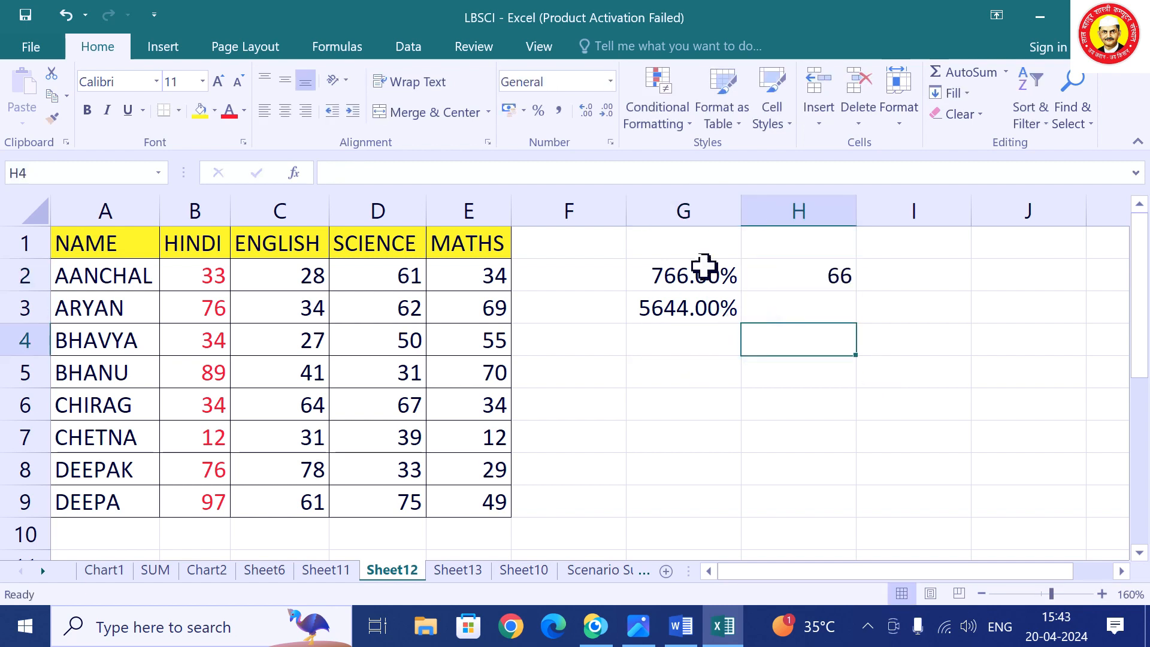
Switch column G to the General number format.
{"action": "left_click", "coordinate": [669, 208]}
{"action": "right_click", "coordinate": [670, 210]}
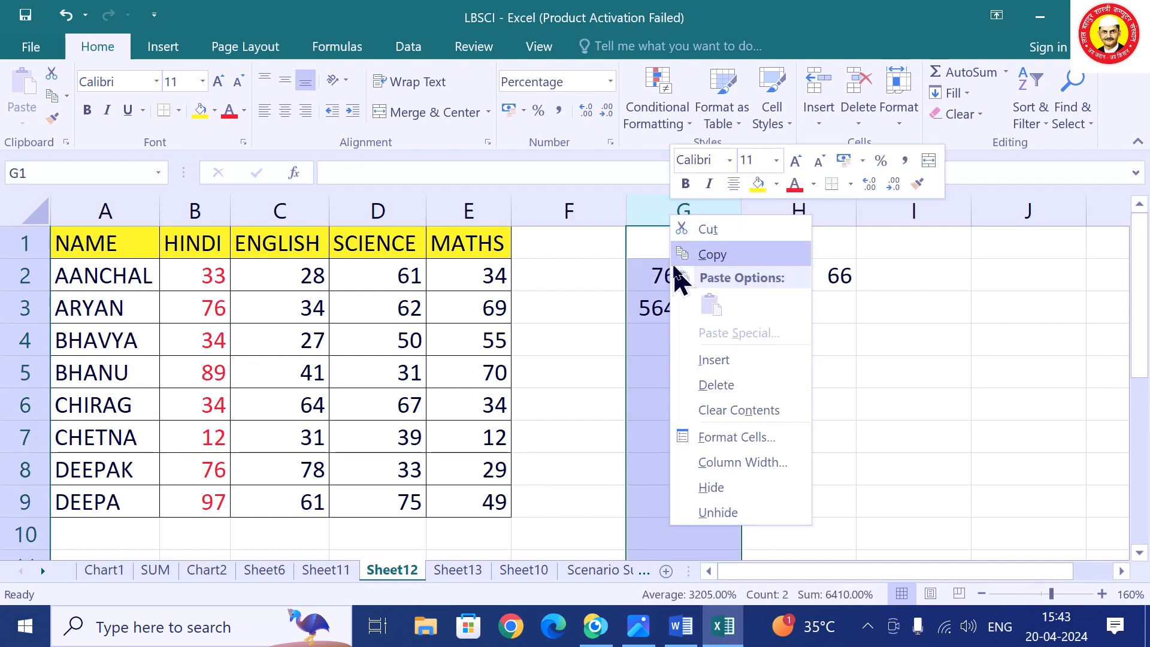
{"action": "left_click", "coordinate": [722, 438]}
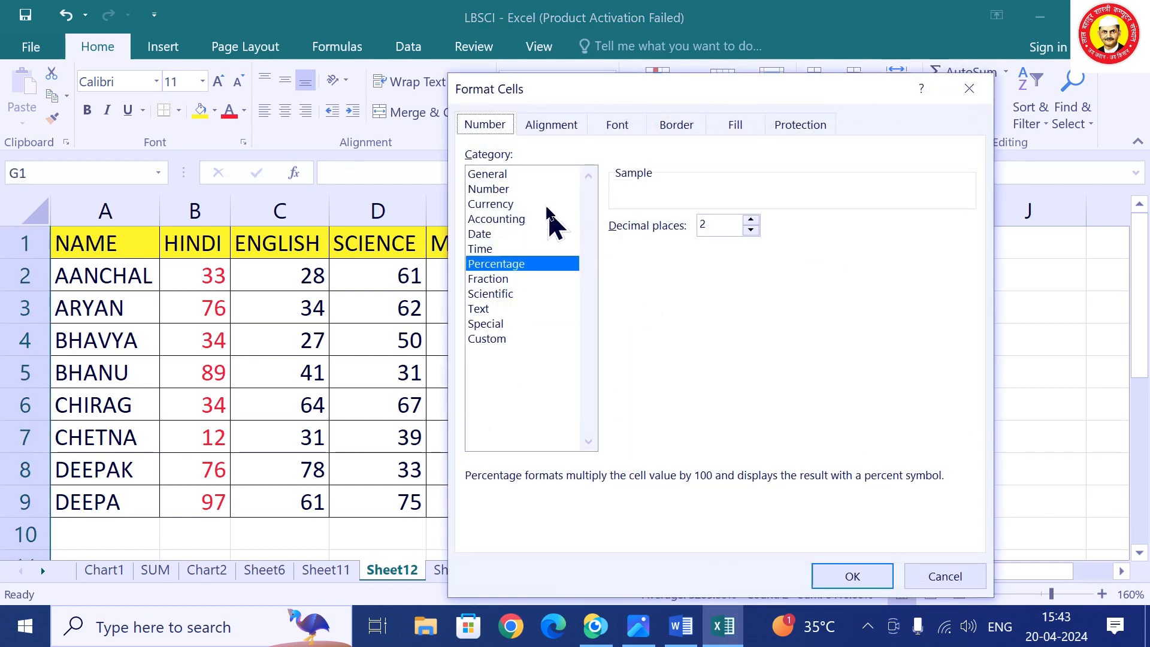
{"action": "left_click", "coordinate": [488, 173]}
{"action": "left_click", "coordinate": [845, 579]}
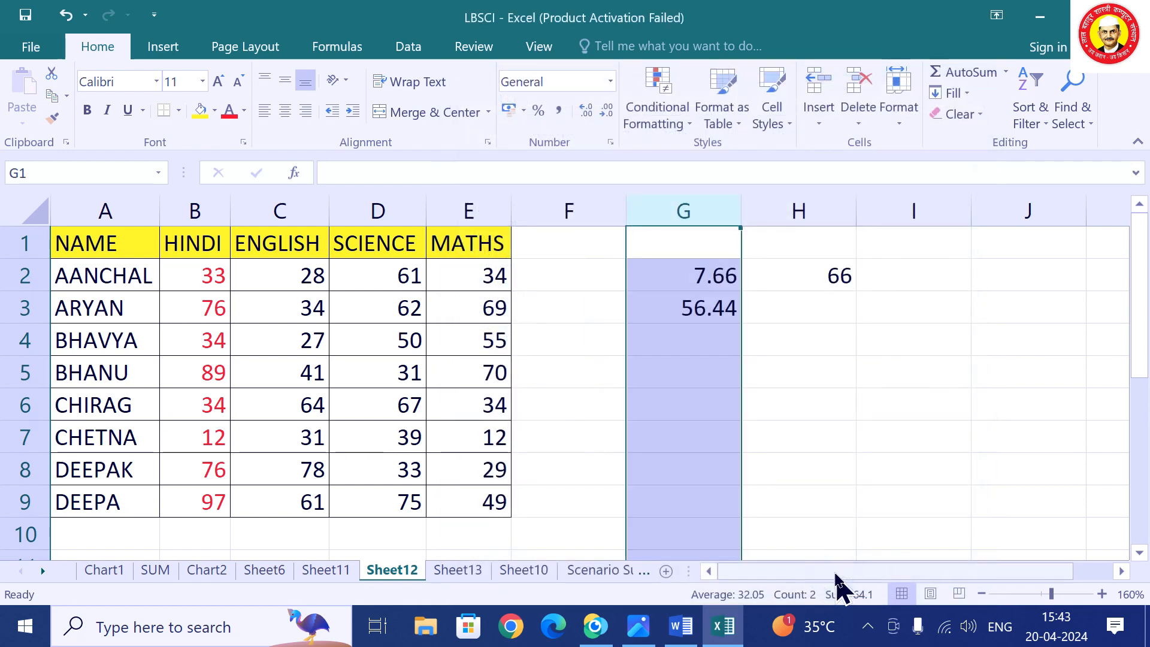
Replace the values with 88 in G2 and 766 in G3.
{"action": "left_click", "coordinate": [697, 276]}
{"action": "type", "text": "88"}
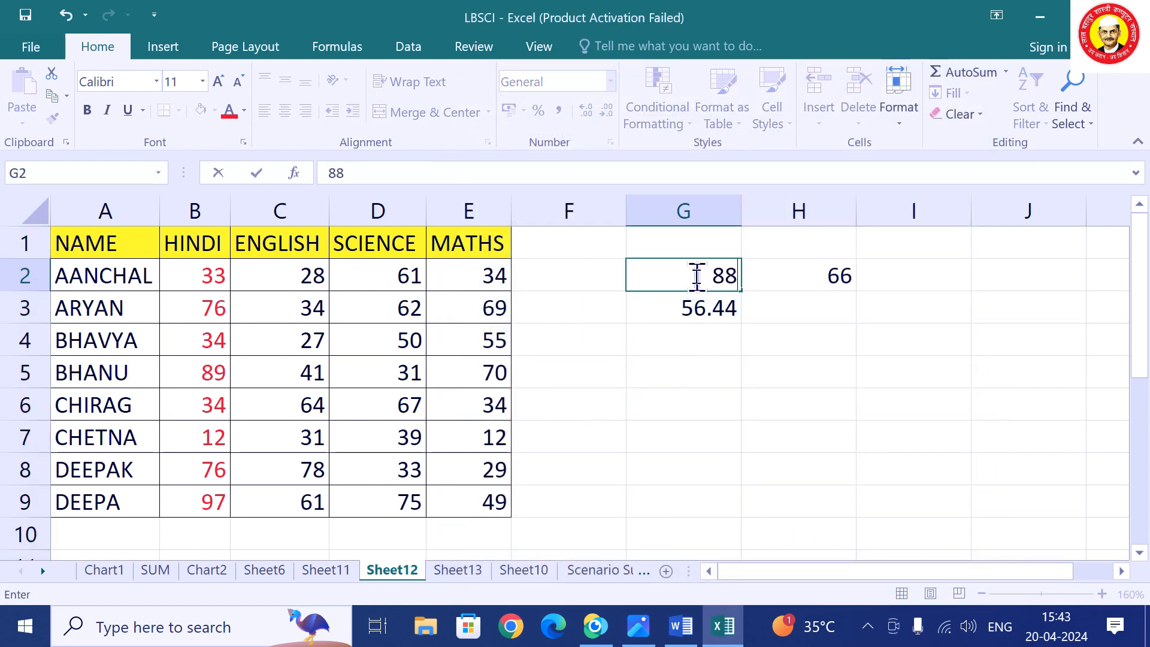
{"action": "key", "text": "Return"}
{"action": "type", "text": "766"}
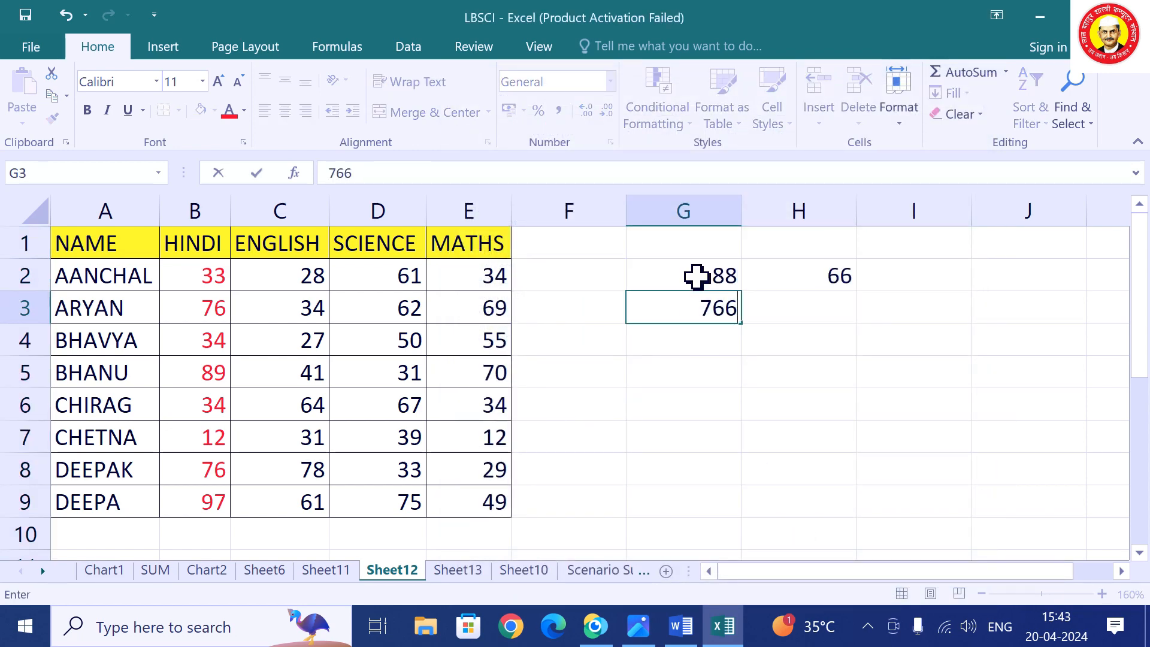
{"action": "key", "text": "Return"}
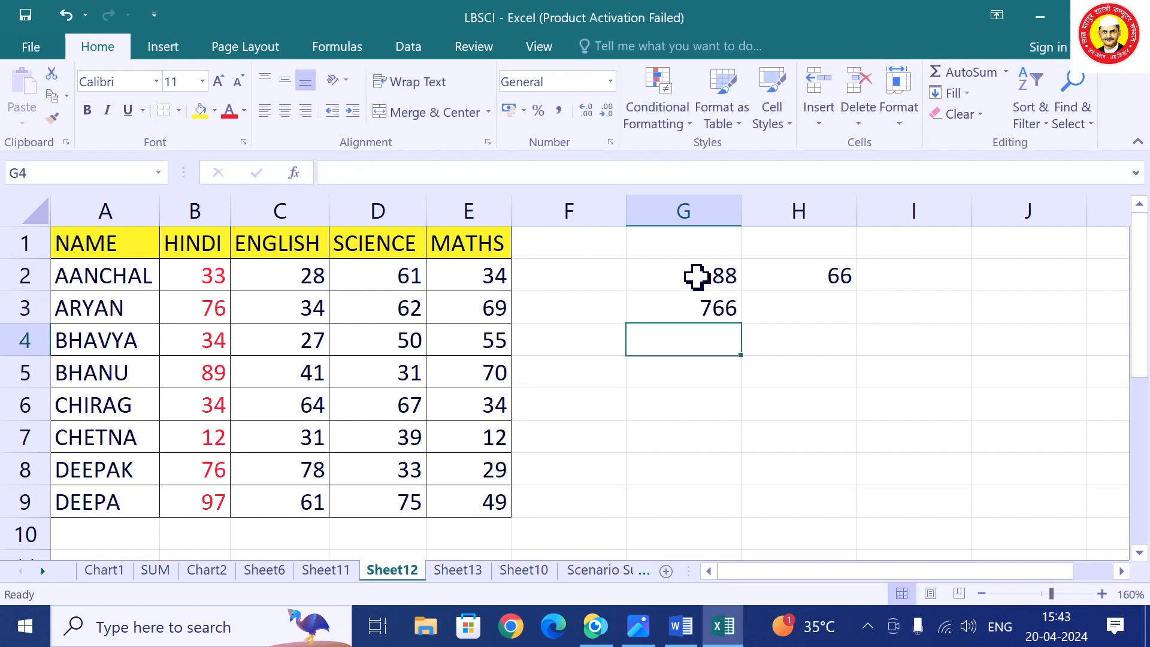
Format column I as Currency with the ₹ symbol.
{"action": "right_click", "coordinate": [912, 217]}
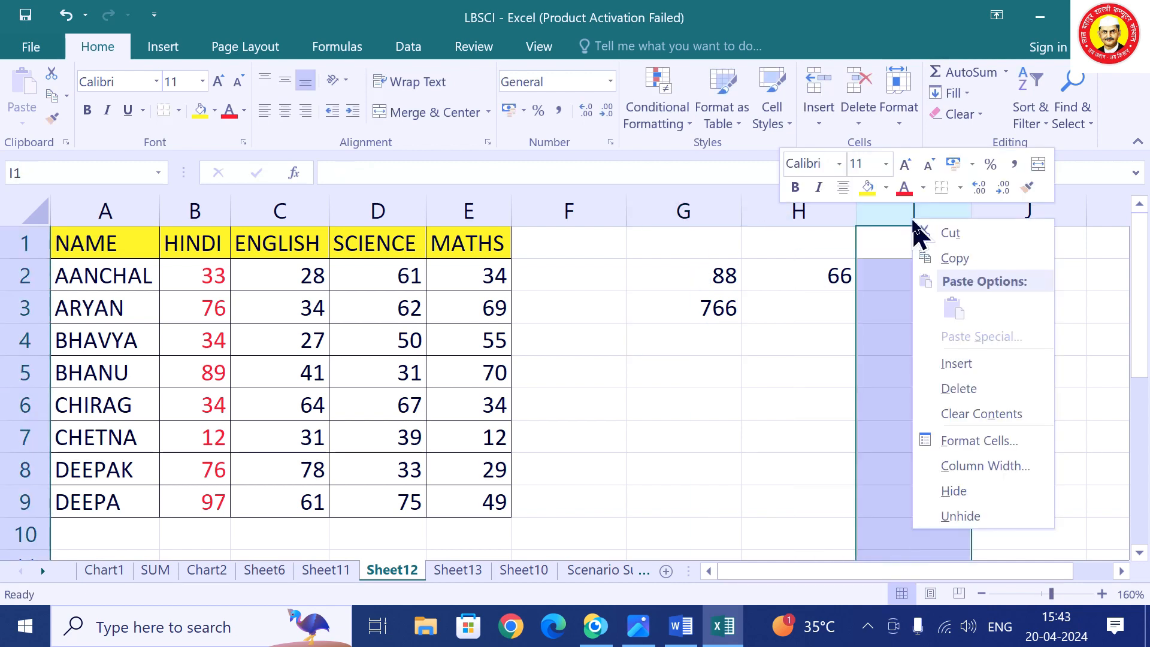
{"action": "left_click", "coordinate": [952, 441]}
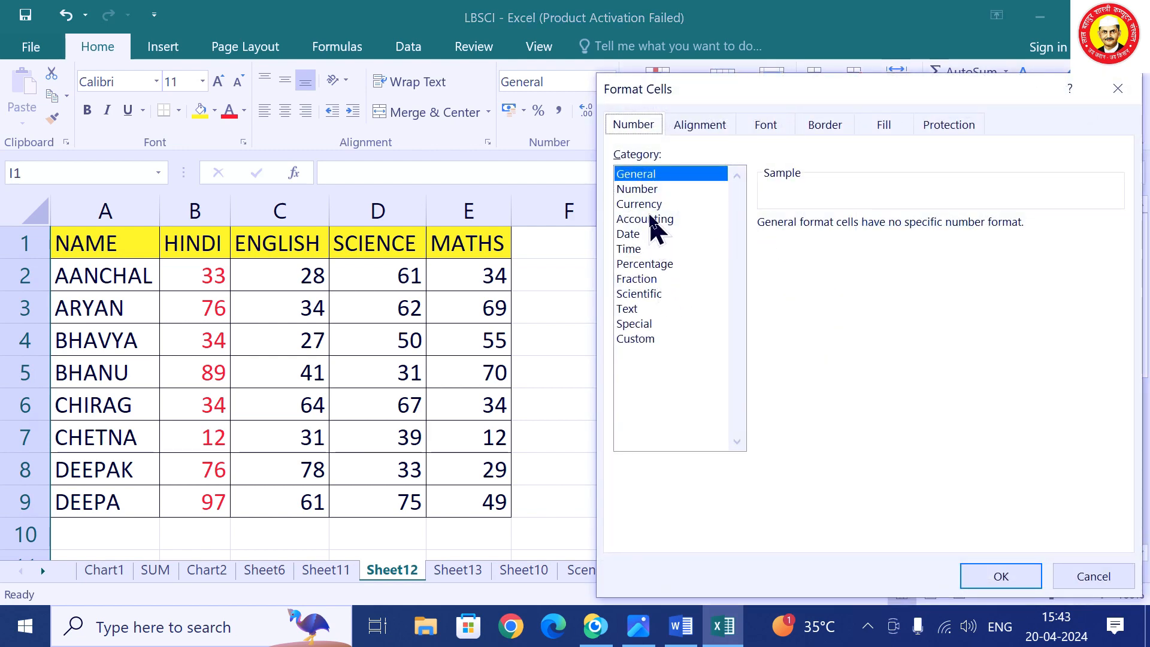
{"action": "left_click", "coordinate": [644, 204]}
{"action": "left_click", "coordinate": [867, 254]}
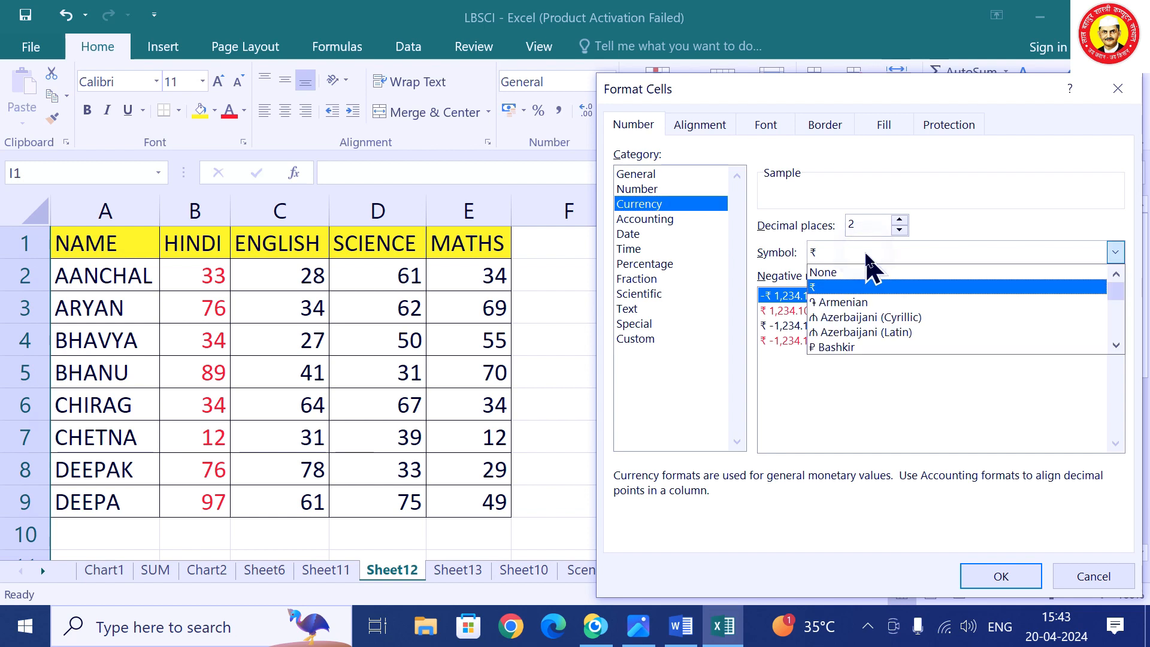
{"action": "scroll", "coordinate": [870, 318], "scroll_direction": "down", "scroll_amount": 4}
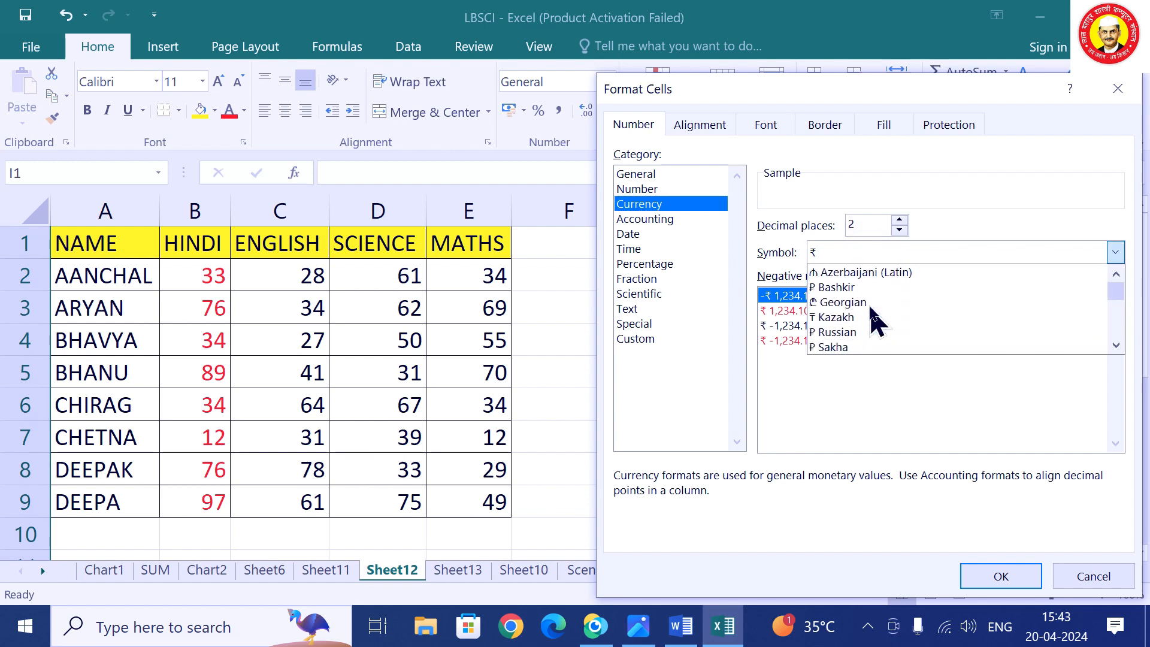
{"action": "scroll", "coordinate": [871, 315], "scroll_direction": "down", "scroll_amount": 2}
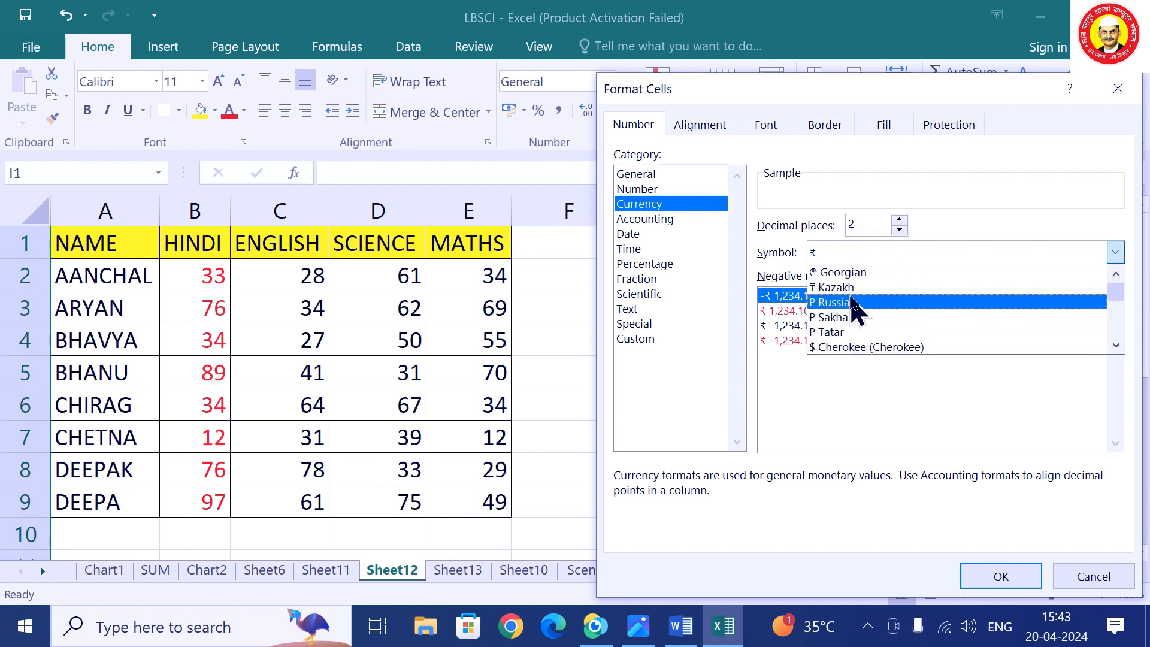
{"action": "scroll", "coordinate": [855, 307], "scroll_direction": "down", "scroll_amount": 3}
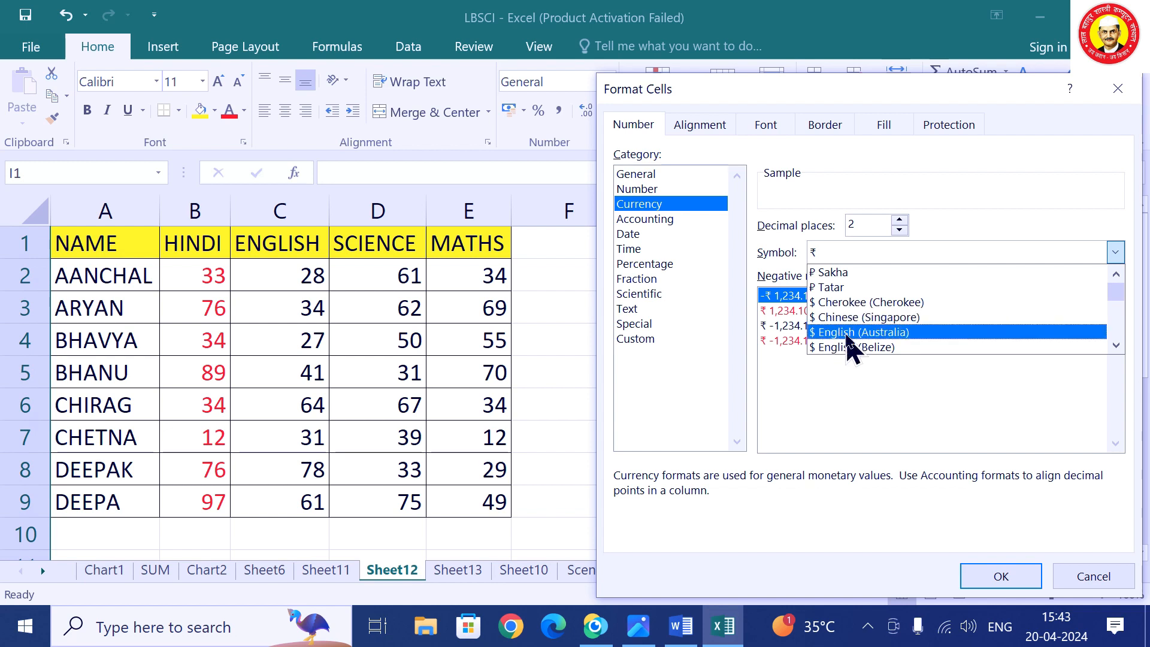
{"action": "scroll", "coordinate": [872, 334], "scroll_direction": "down", "scroll_amount": 5}
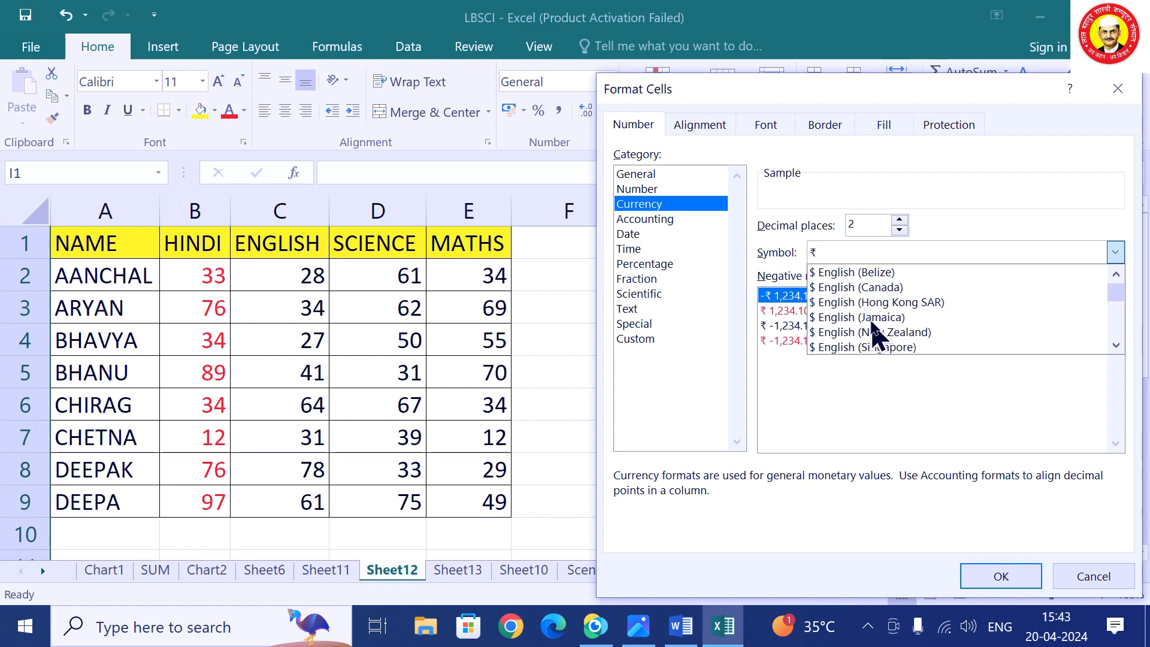
{"action": "scroll", "coordinate": [872, 332], "scroll_direction": "up", "scroll_amount": 7}
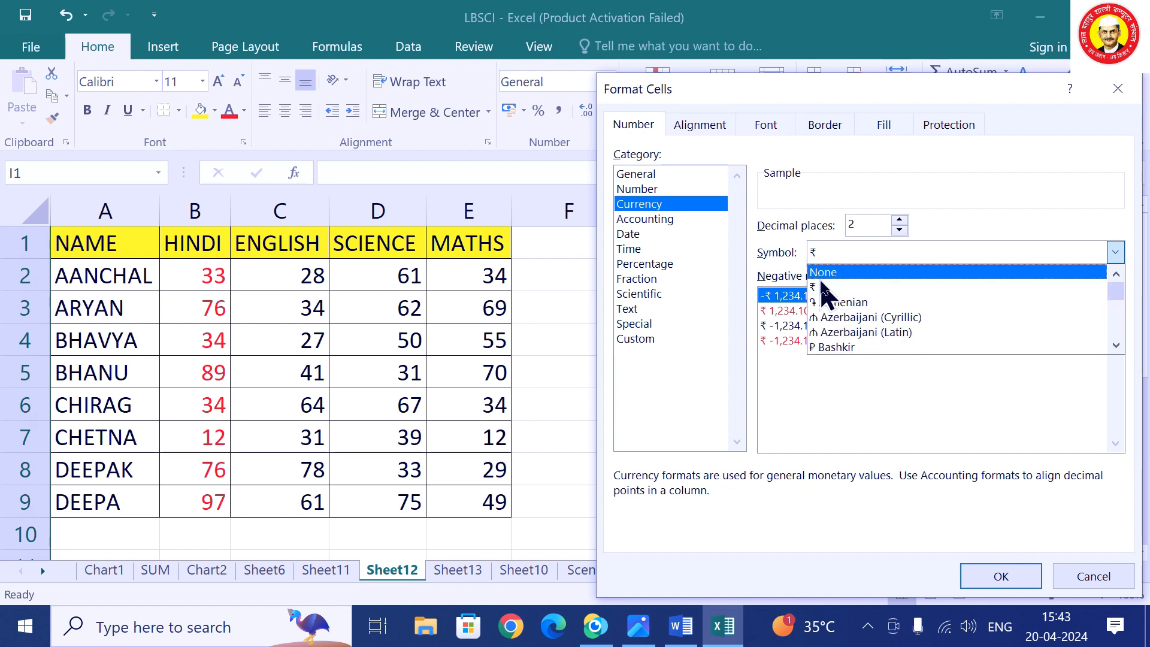
{"action": "left_click", "coordinate": [824, 287]}
{"action": "left_click", "coordinate": [1002, 576]}
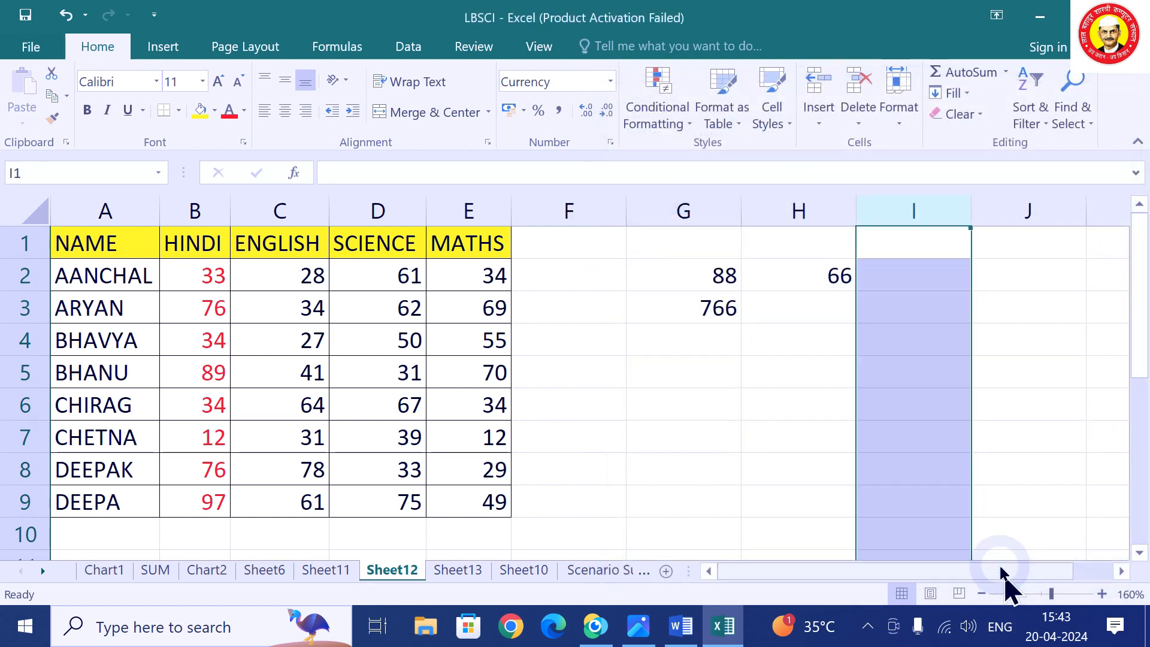
Reduce column I's currency decimal places to 0.
{"action": "left_click", "coordinate": [910, 304]}
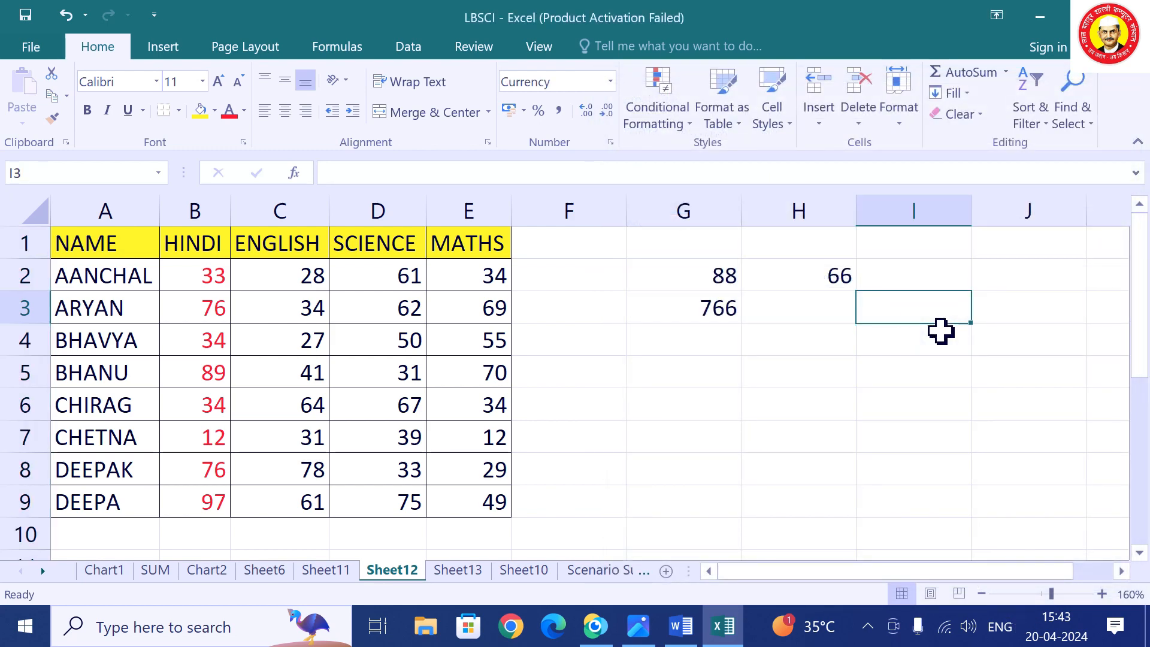
{"action": "right_click", "coordinate": [928, 212]}
{"action": "left_click", "coordinate": [995, 424]}
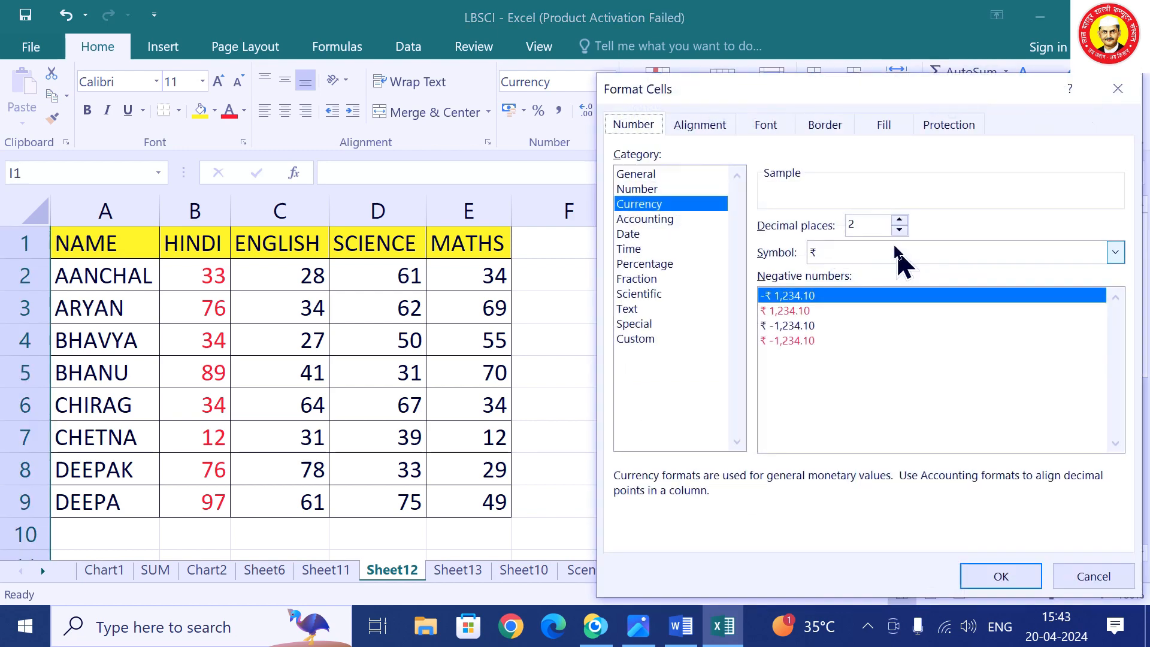
{"action": "double_click", "coordinate": [901, 230]}
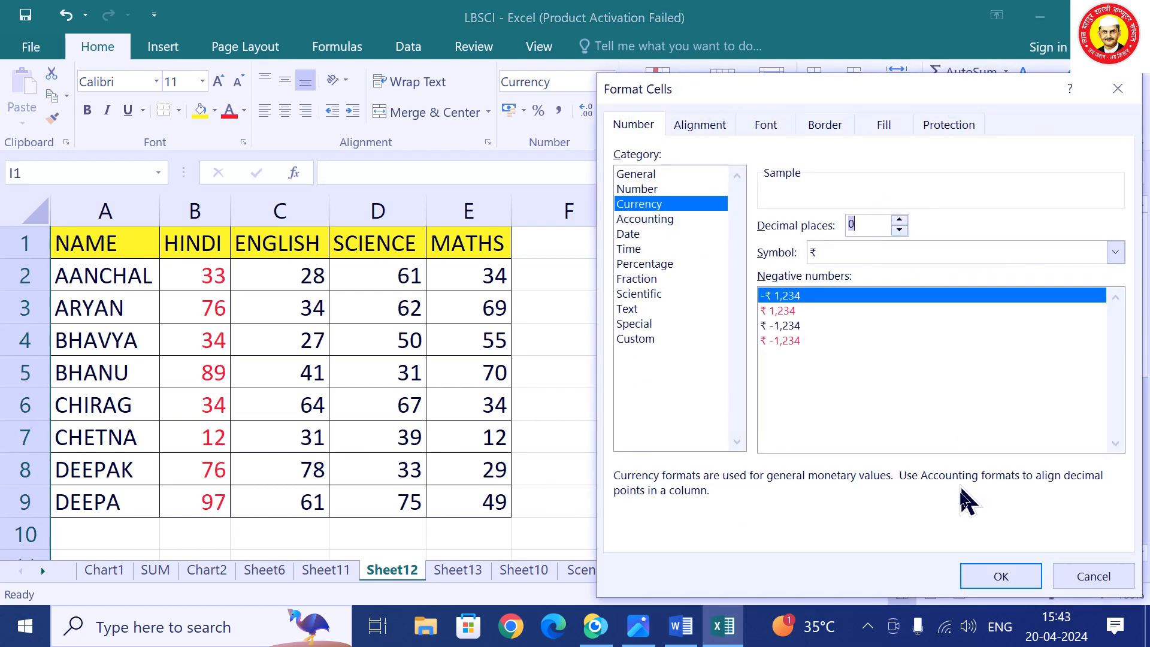
{"action": "left_click", "coordinate": [1001, 576]}
Enter 655, 66 and 433 in I3, I4 and I5.
{"action": "left_click", "coordinate": [909, 311]}
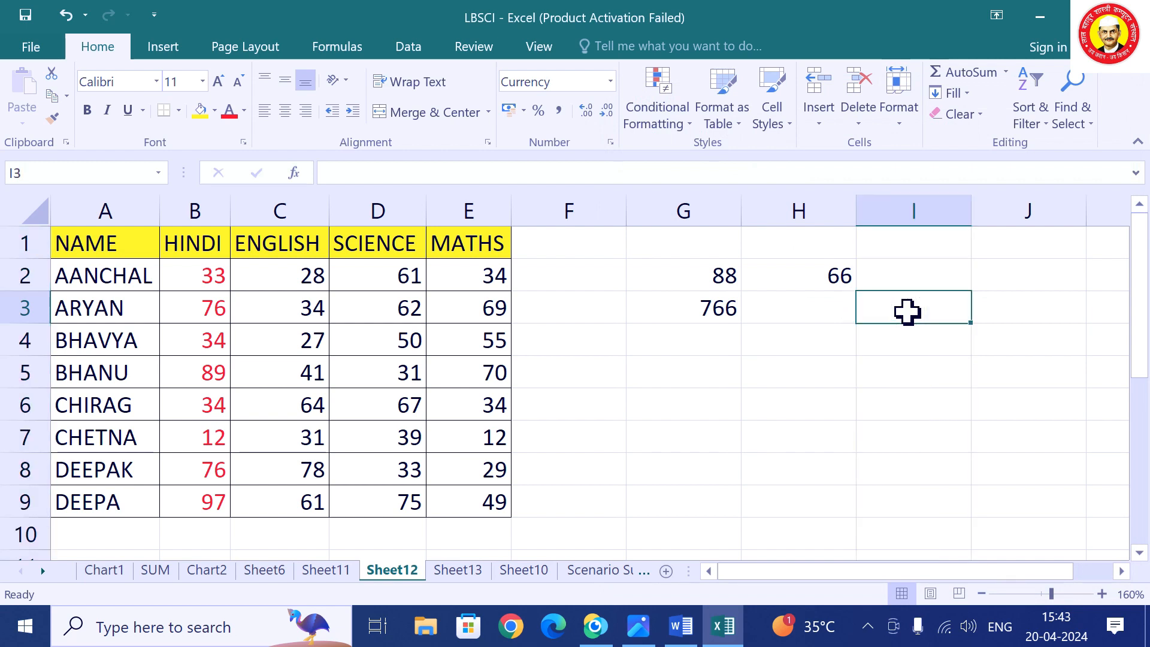
{"action": "type", "text": "655"}
{"action": "key", "text": "Return"}
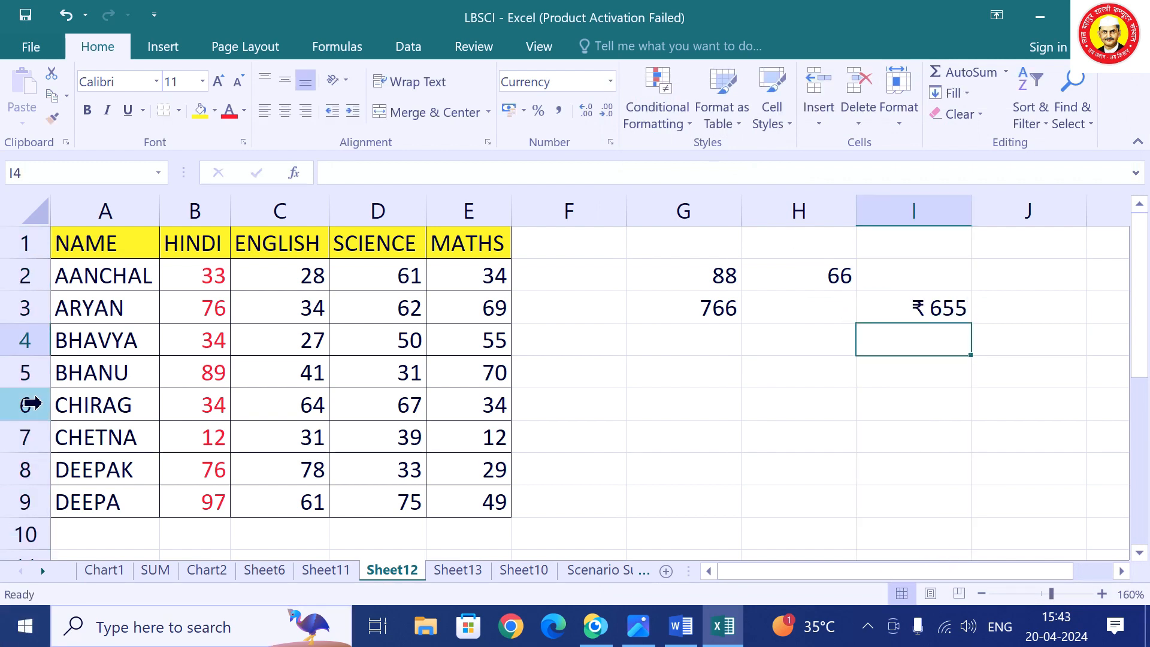
{"action": "type", "text": "66"}
{"action": "key", "text": "Return"}
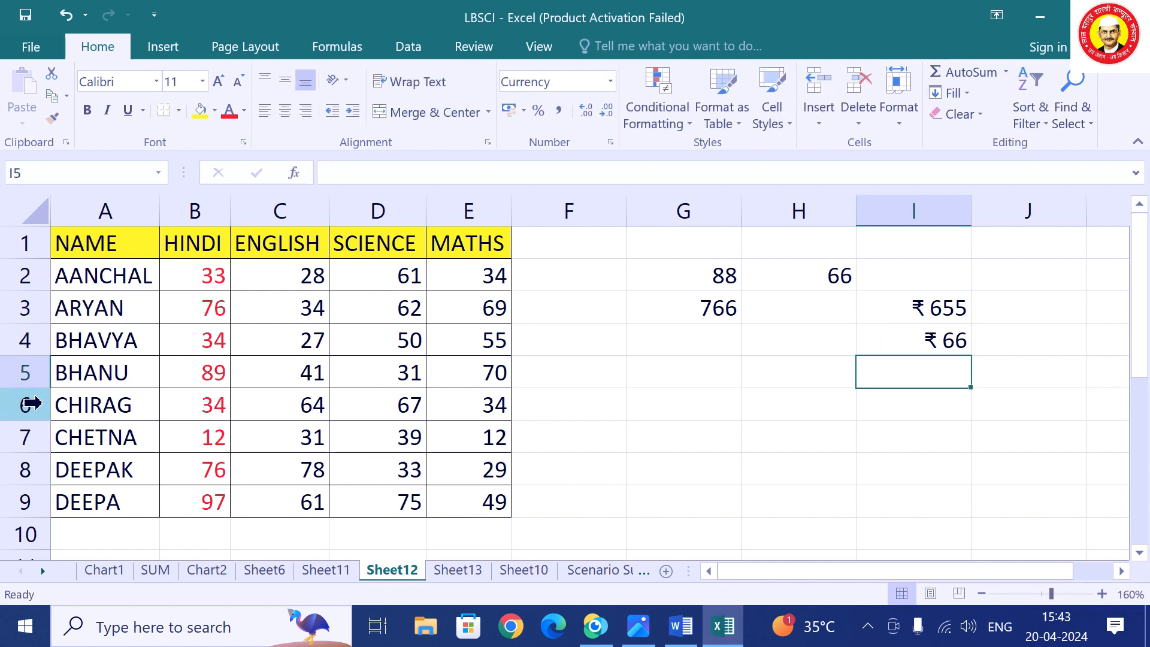
{"action": "type", "text": "433"}
{"action": "key", "text": "Return"}
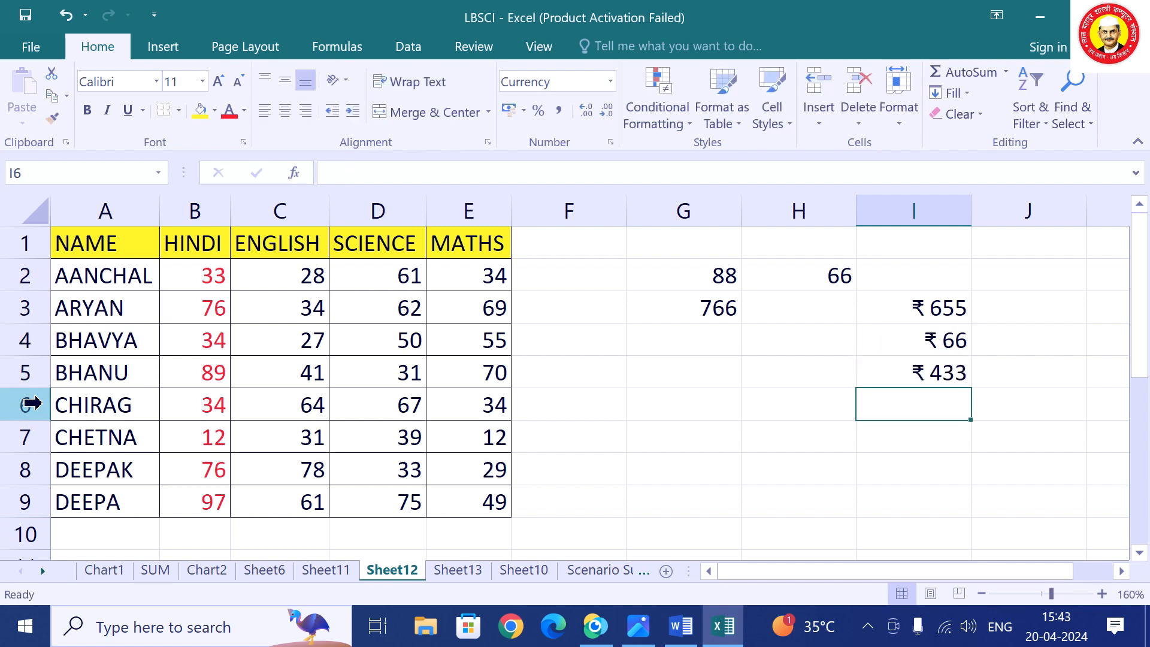
Preview the Scientific and Text formats for column F, then close without changes.
{"action": "right_click", "coordinate": [589, 205]}
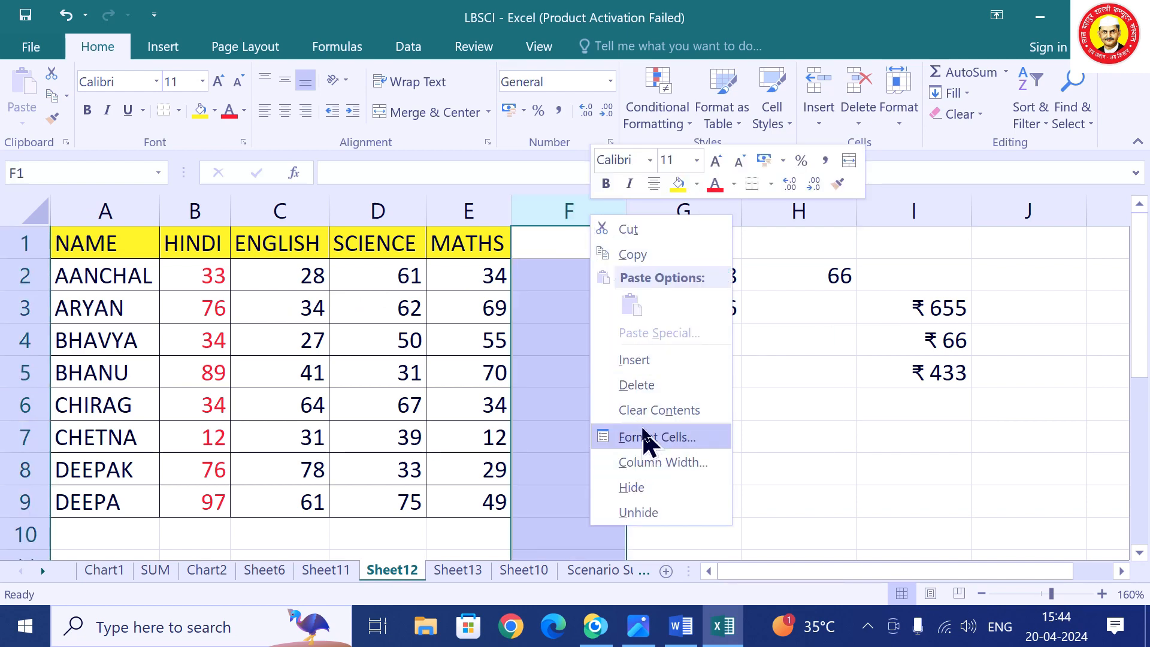
{"action": "left_click", "coordinate": [646, 440]}
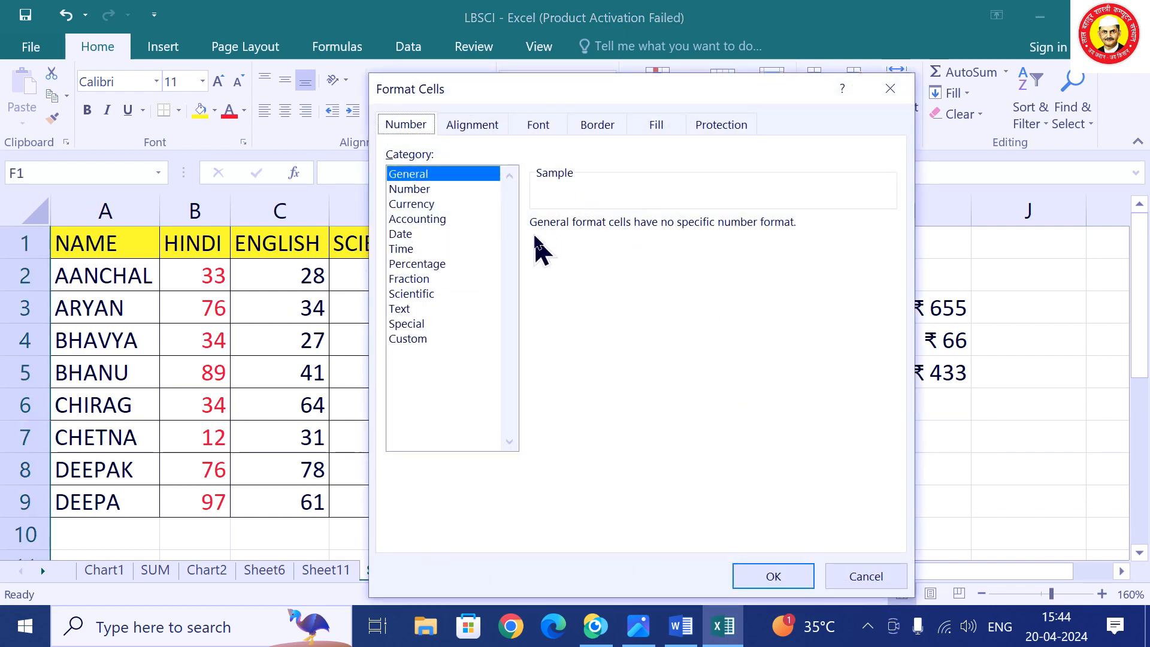
{"action": "left_click", "coordinate": [421, 293]}
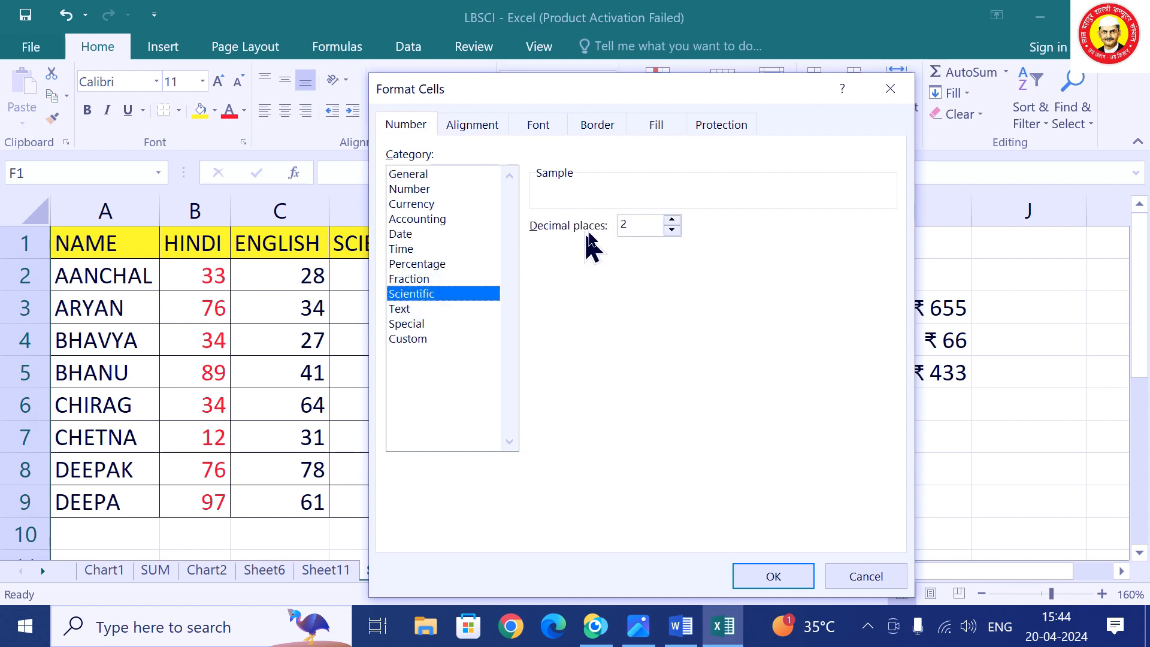
{"action": "left_click", "coordinate": [405, 309]}
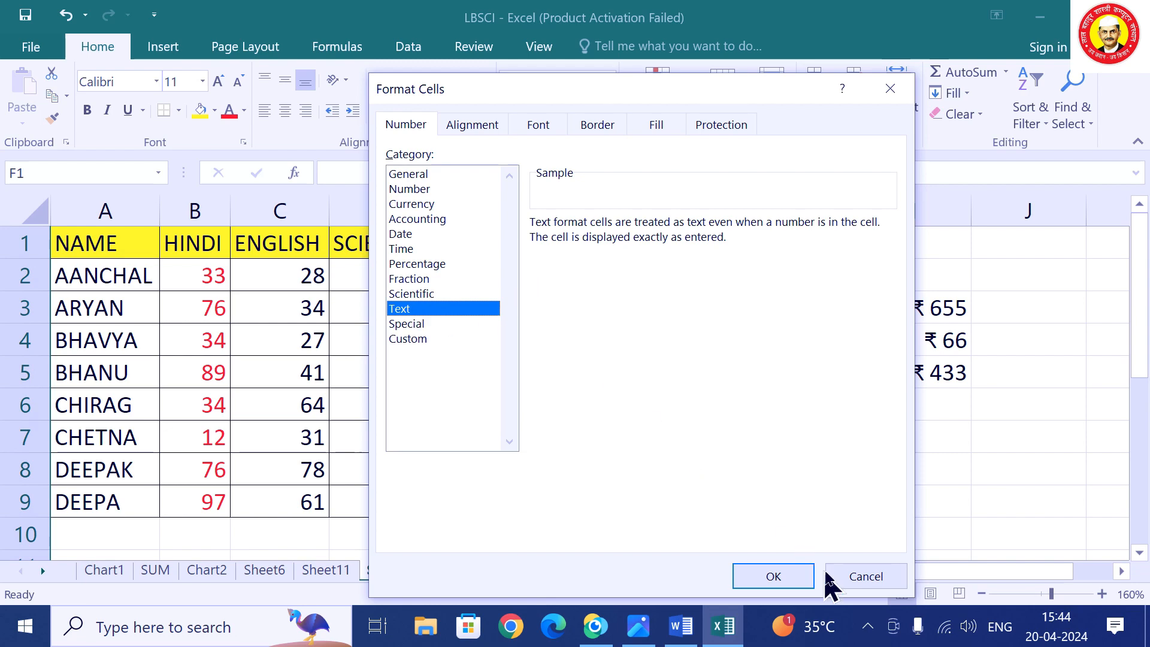
{"action": "left_click", "coordinate": [863, 577]}
Enter 77 in F3 and SS in F4.
{"action": "left_click", "coordinate": [567, 317]}
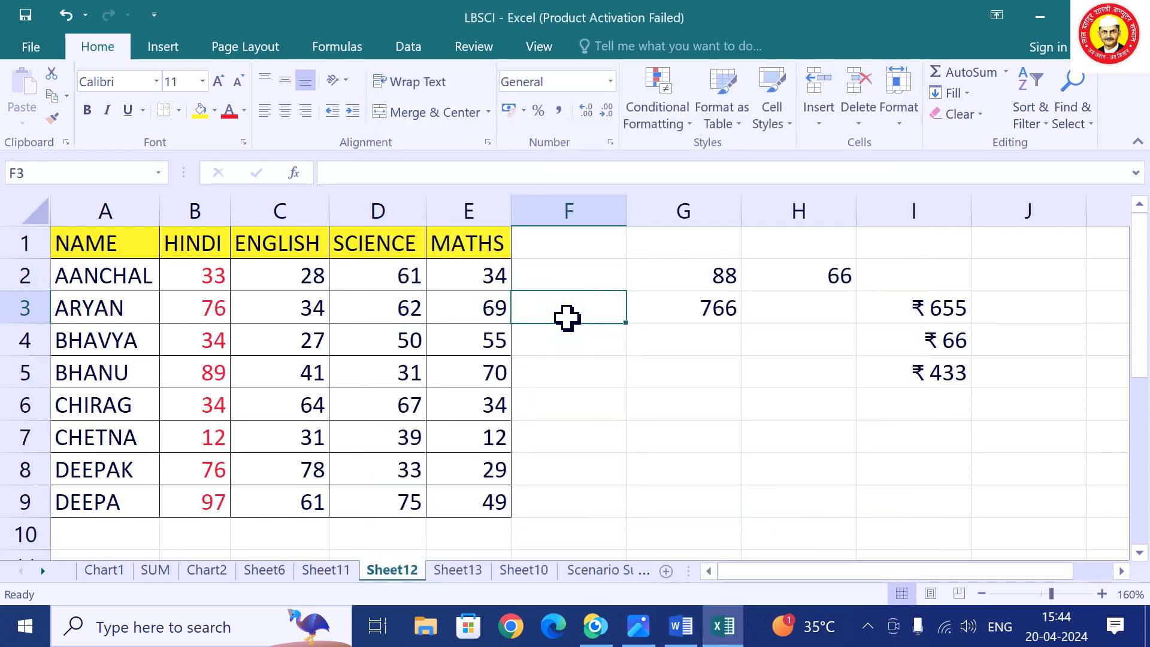
{"action": "type", "text": "77"}
{"action": "key", "text": "Return"}
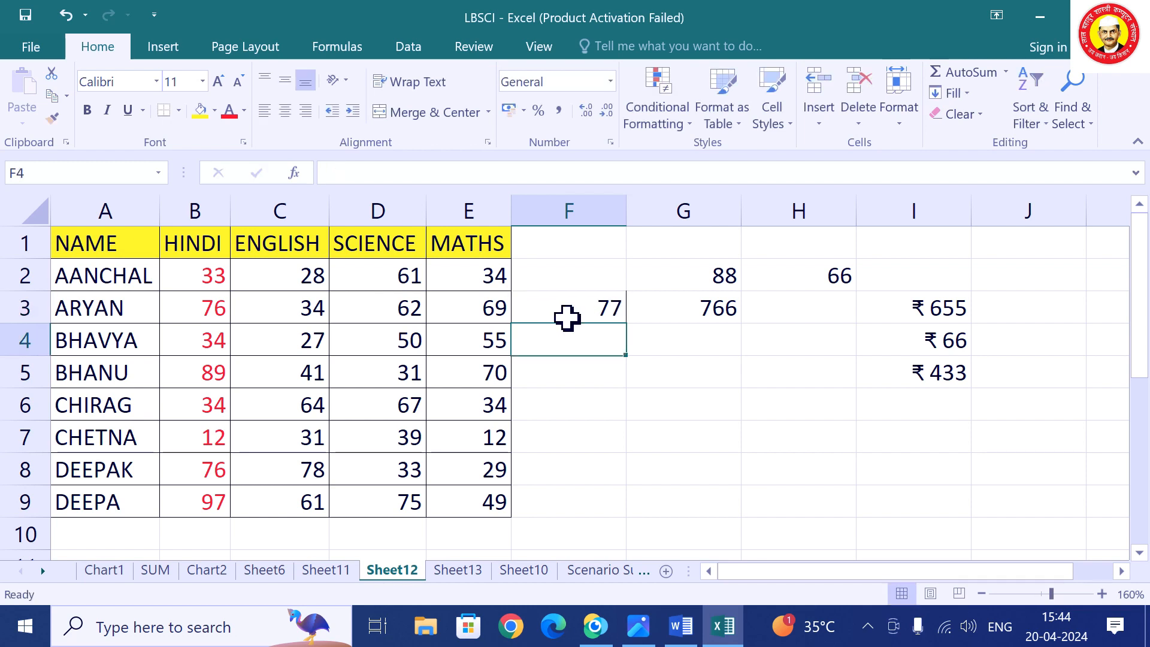
{"action": "type", "text": "SS"}
{"action": "key", "text": "Return"}
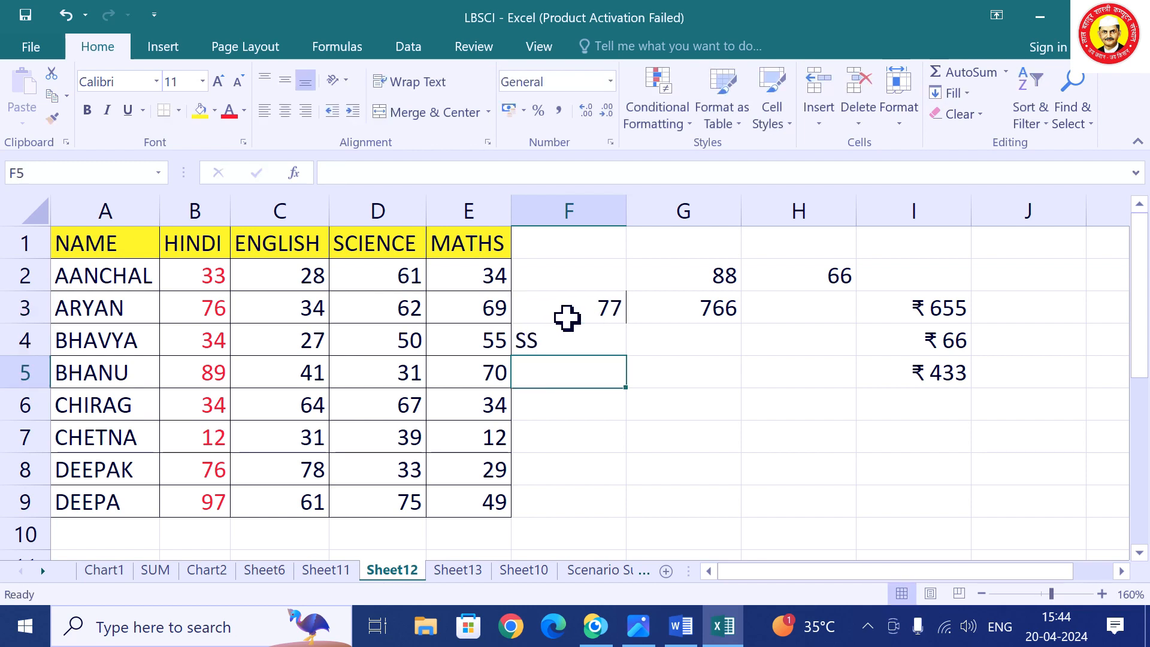
{"action": "key", "text": "Up"}
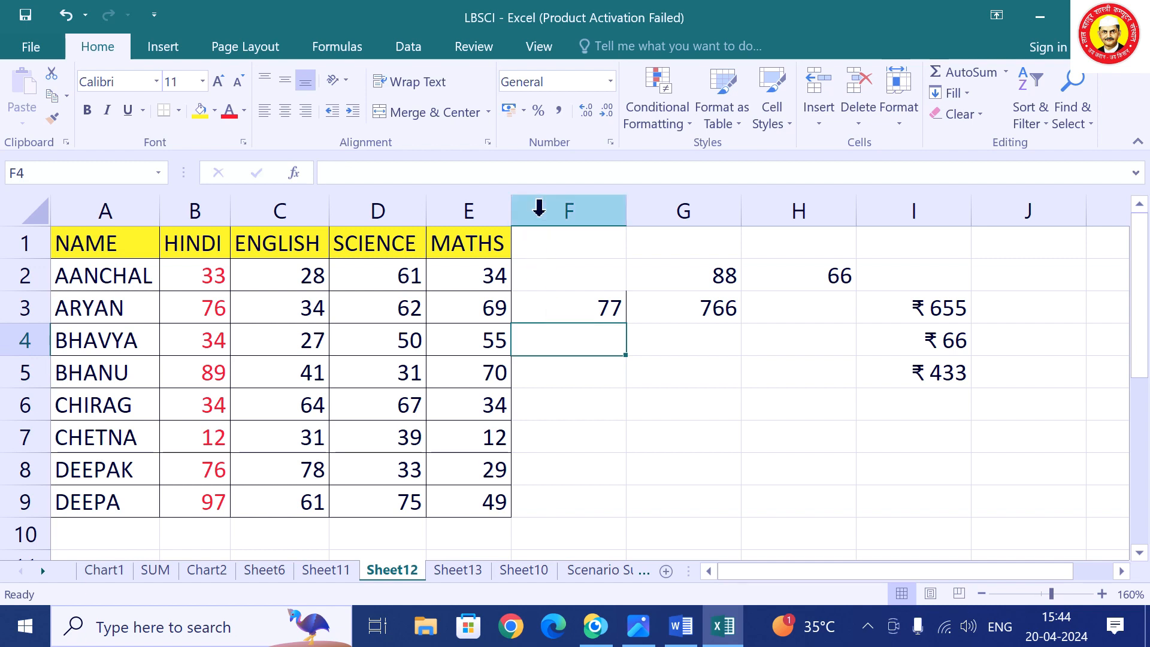
Set column F to Text format and enter 77 in F5 as text.
{"action": "left_click", "coordinate": [567, 206]}
{"action": "right_click", "coordinate": [569, 209]}
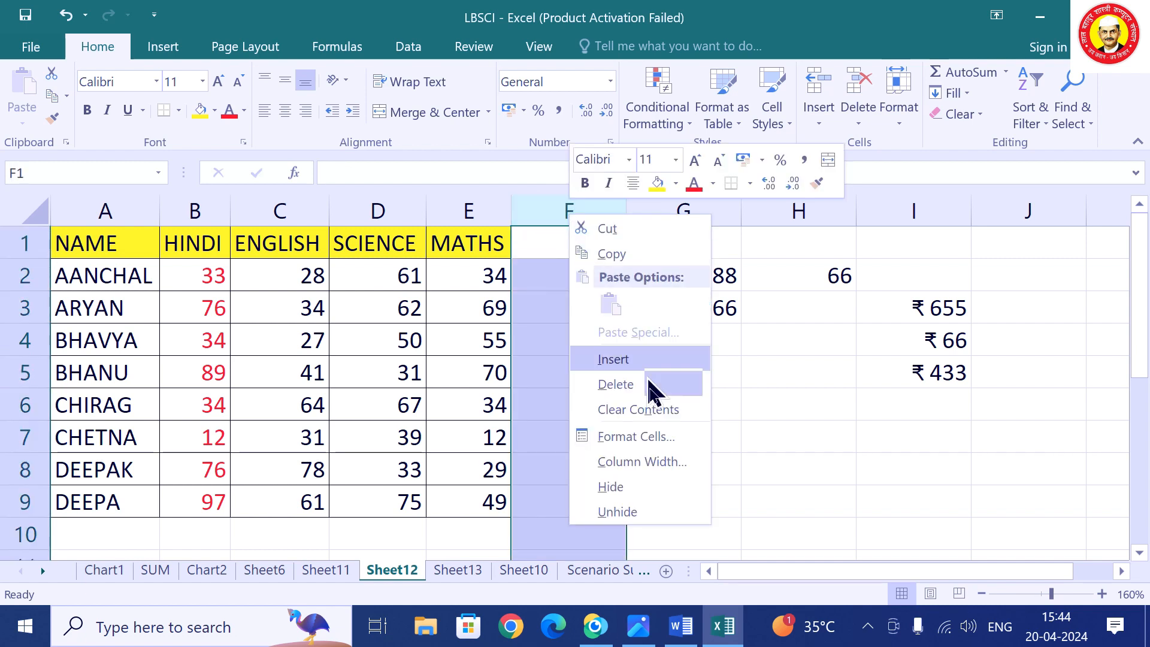
{"action": "left_click", "coordinate": [635, 436]}
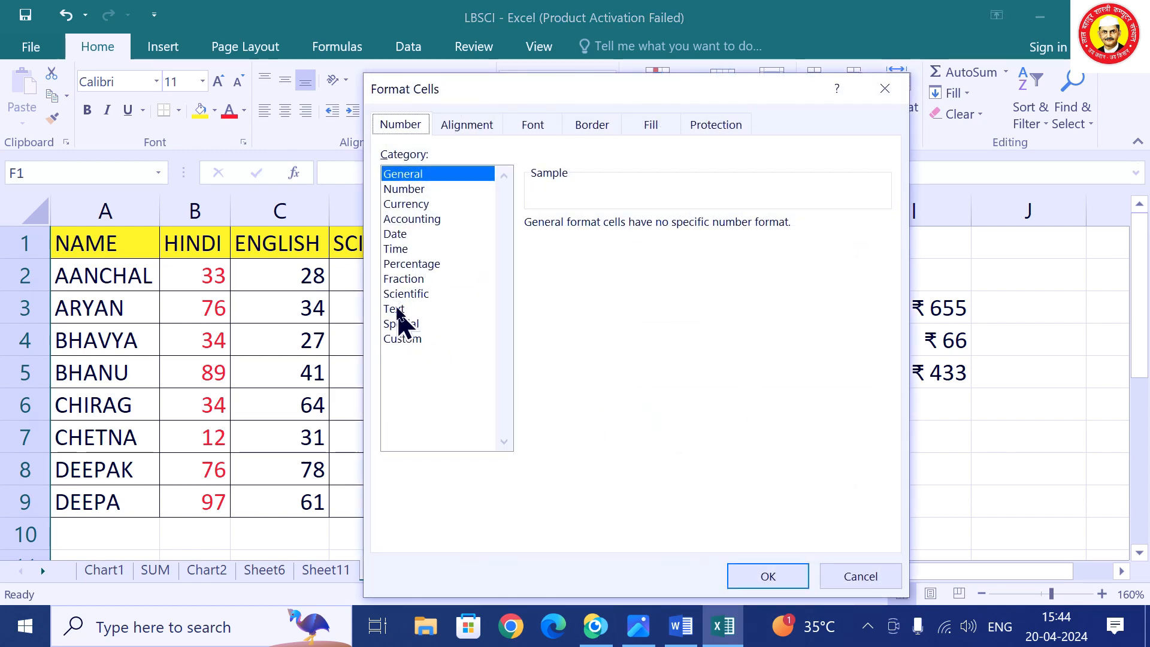
{"action": "left_click", "coordinate": [406, 293]}
{"action": "left_click", "coordinate": [400, 309]}
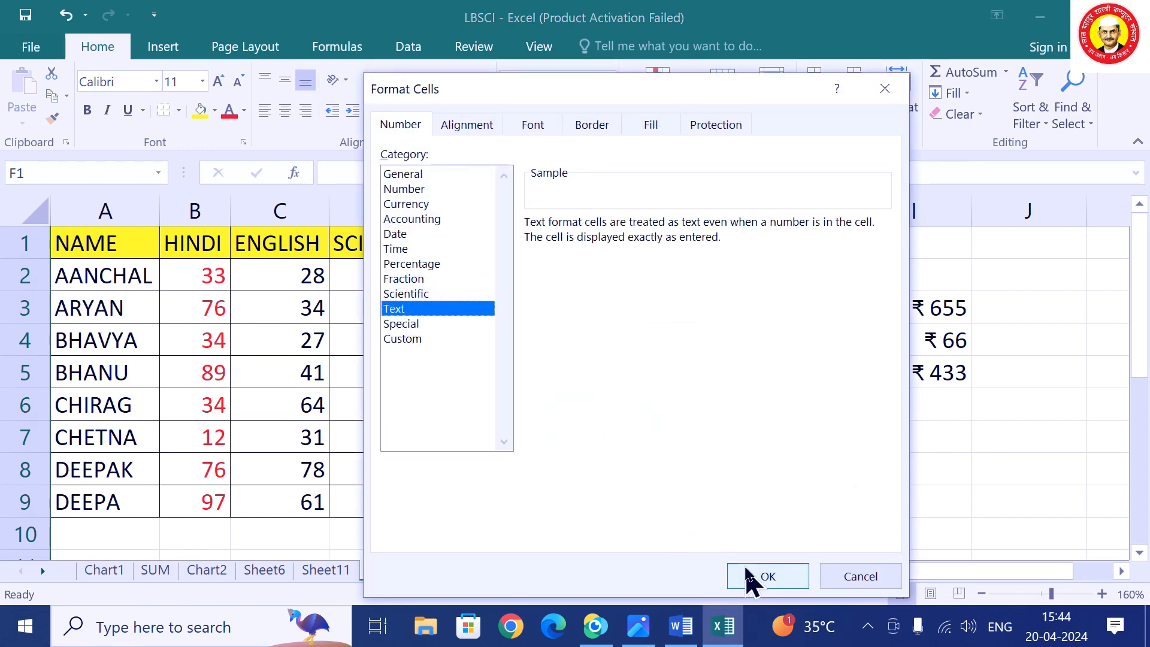
{"action": "left_click", "coordinate": [752, 577]}
{"action": "left_click", "coordinate": [593, 363]}
{"action": "type", "text": "77"}
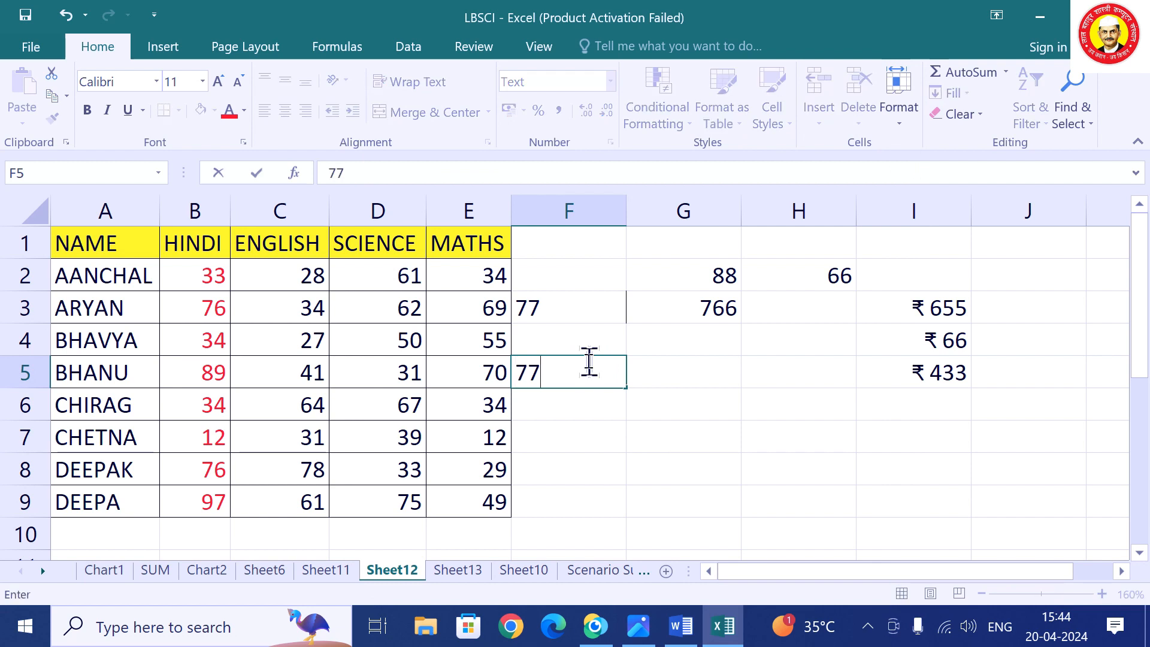
{"action": "key", "text": "Return"}
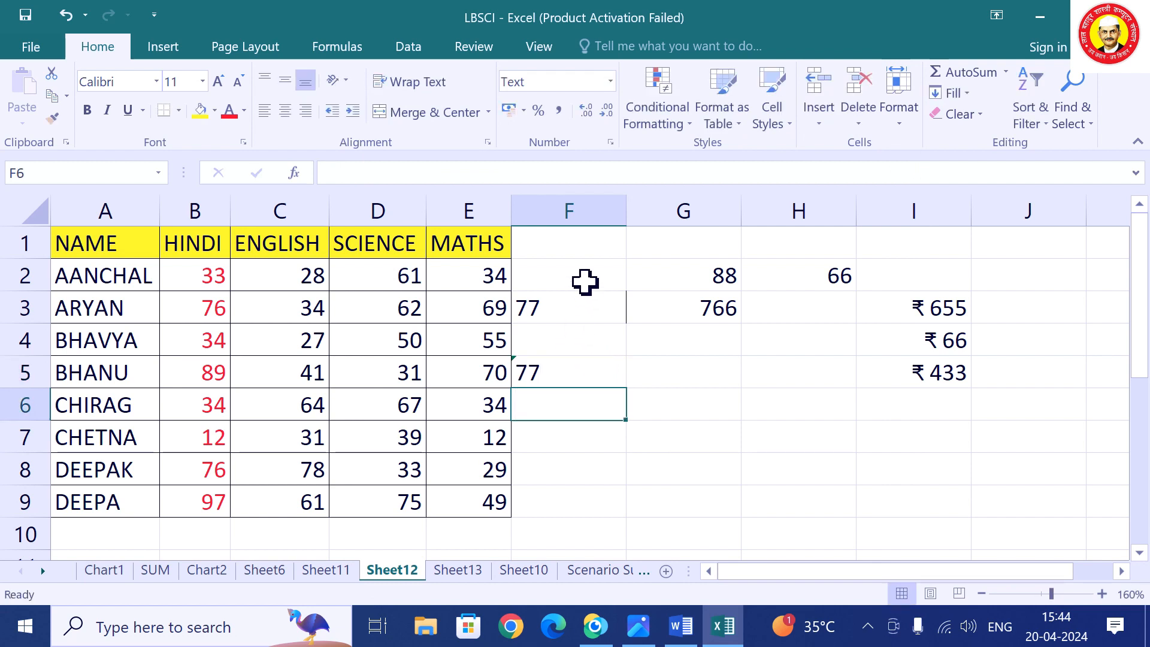
Return column F to General format, then delete column F.
{"action": "right_click", "coordinate": [585, 212]}
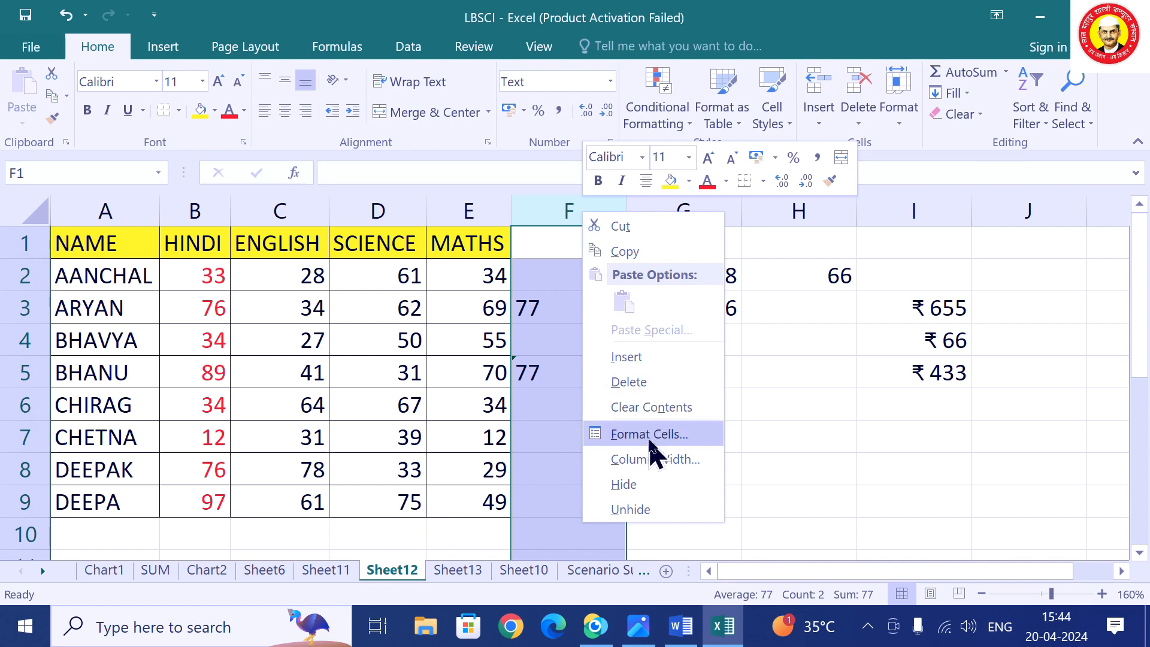
{"action": "left_click", "coordinate": [653, 435]}
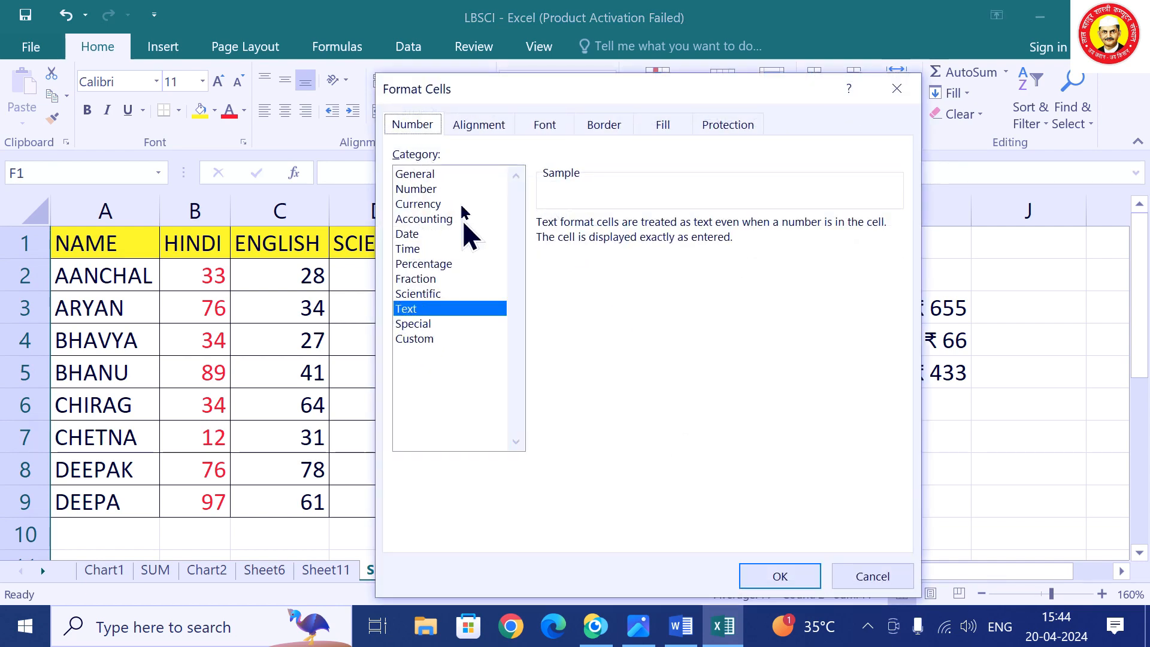
{"action": "left_click", "coordinate": [434, 174]}
{"action": "left_click", "coordinate": [800, 580]}
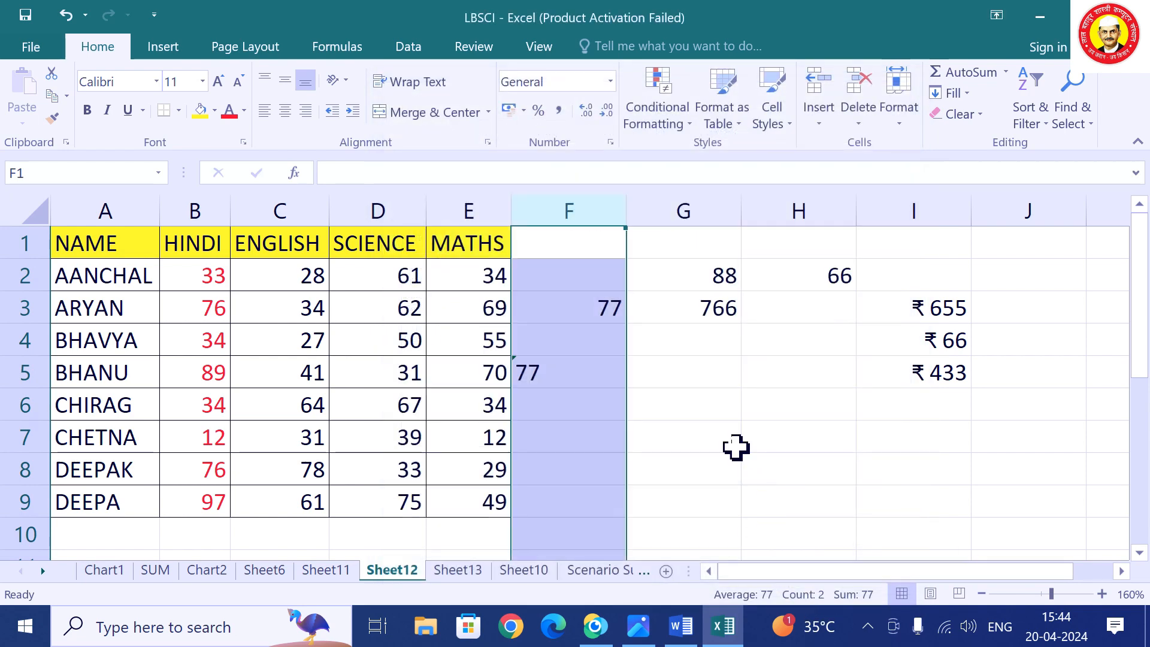
{"action": "right_click", "coordinate": [567, 217]}
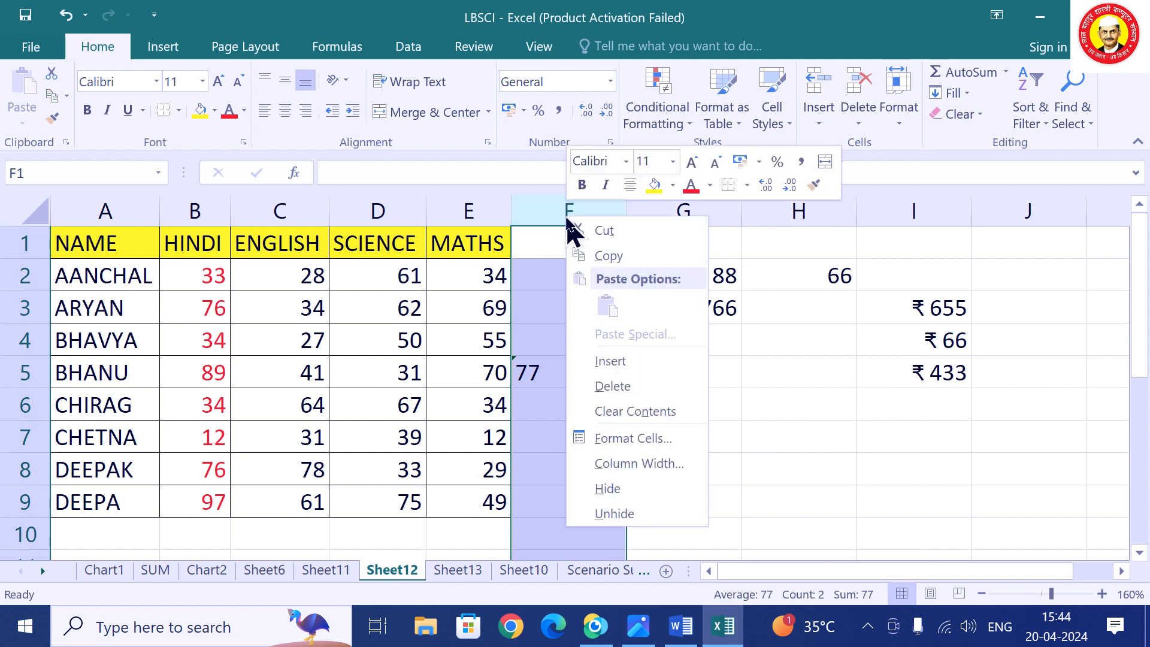
{"action": "left_click", "coordinate": [630, 387]}
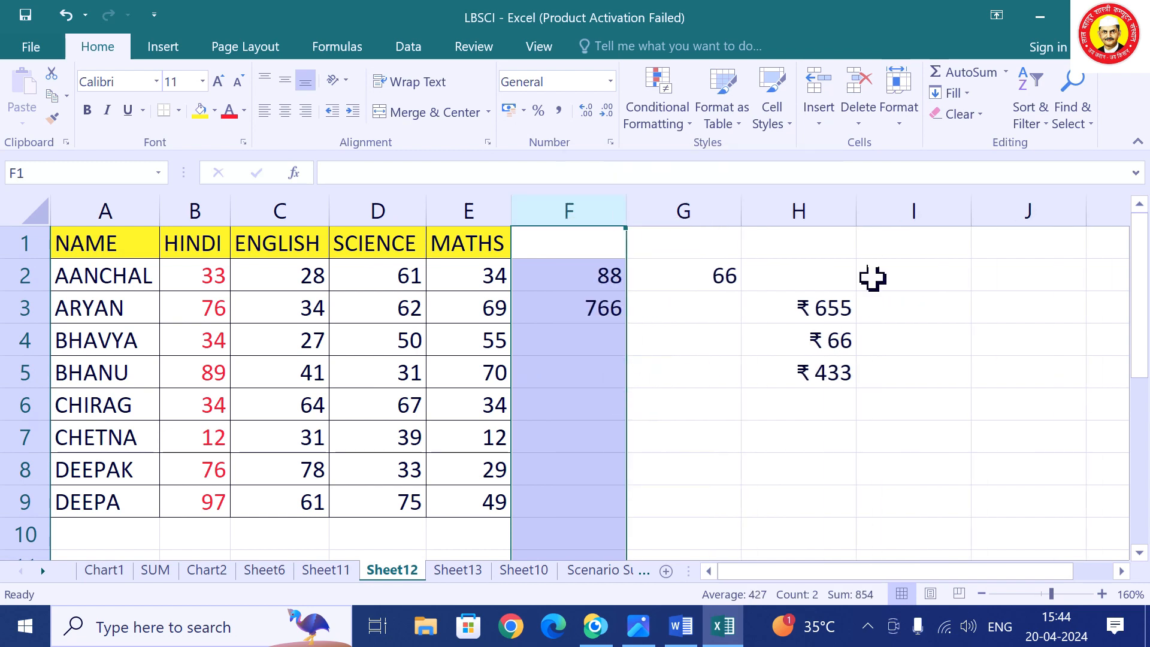
{"action": "left_click", "coordinate": [915, 213]}
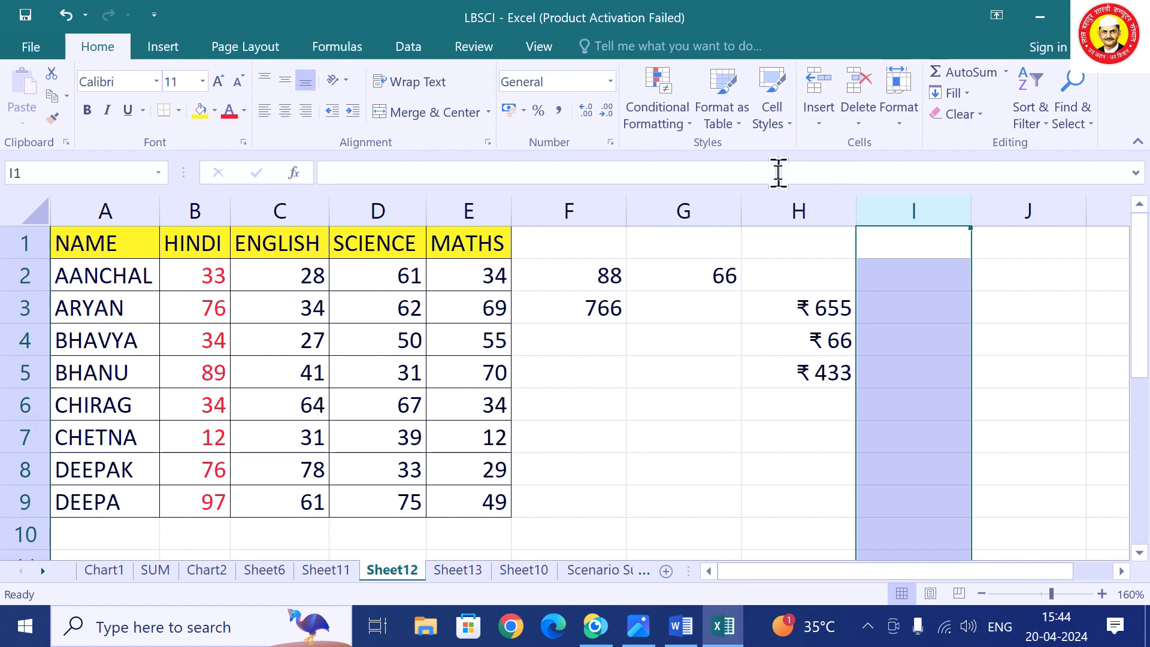
Give column I the custom number format 0 "KG".
{"action": "right_click", "coordinate": [916, 213]}
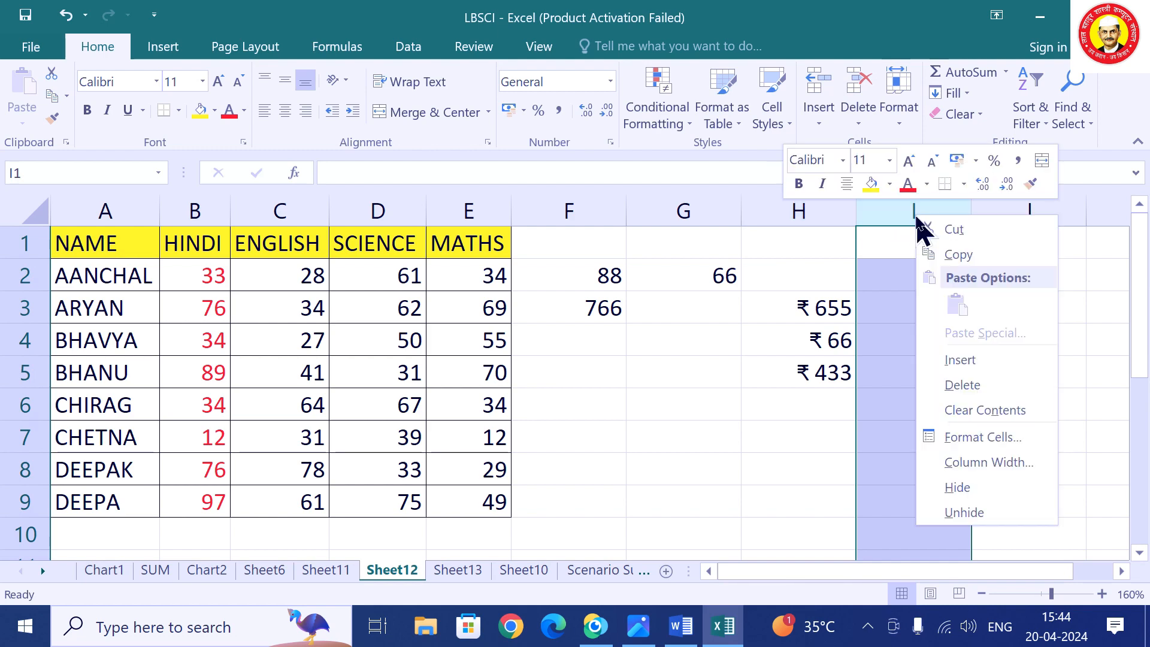
{"action": "left_click", "coordinate": [981, 438]}
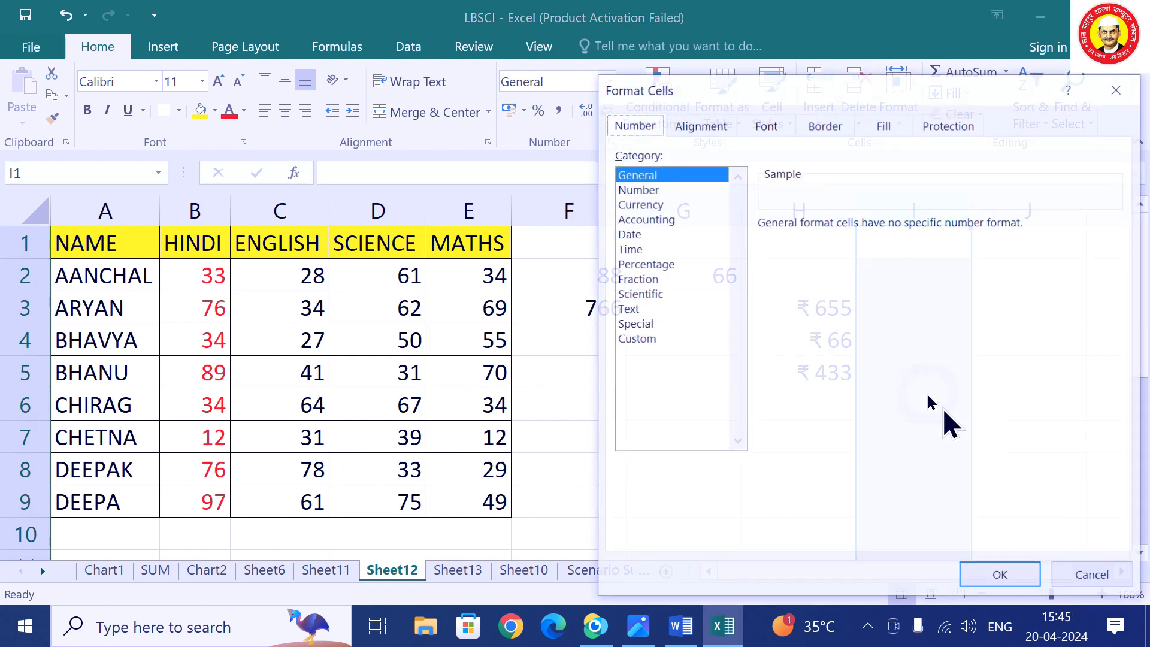
{"action": "left_click", "coordinate": [634, 339]}
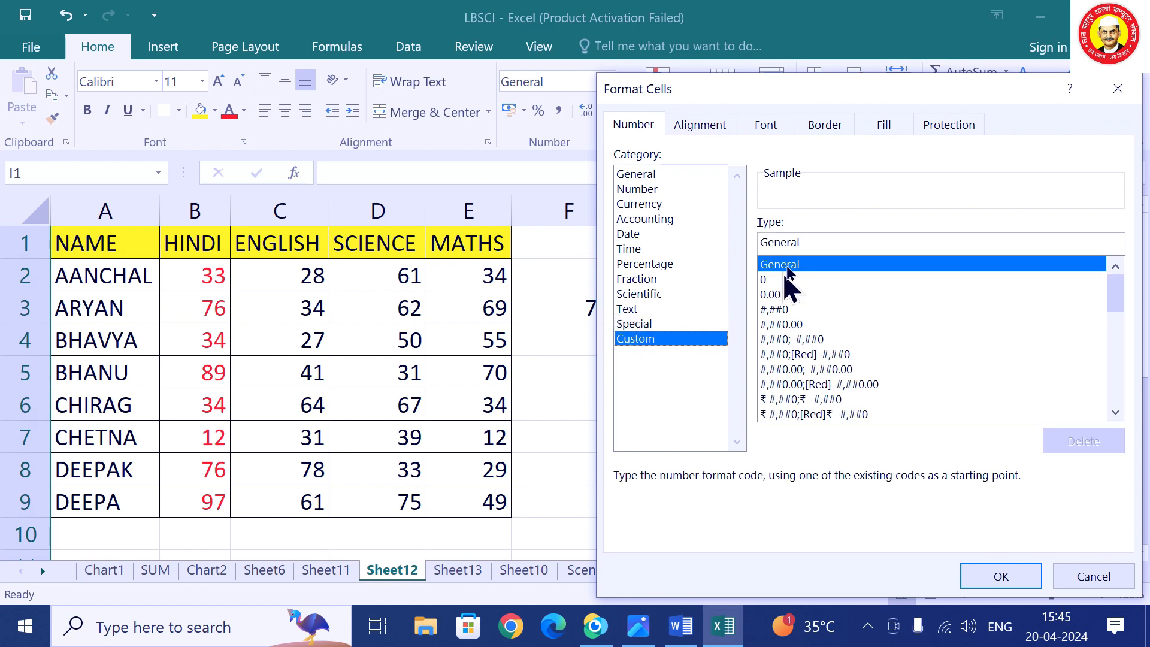
{"action": "left_click", "coordinate": [770, 280]}
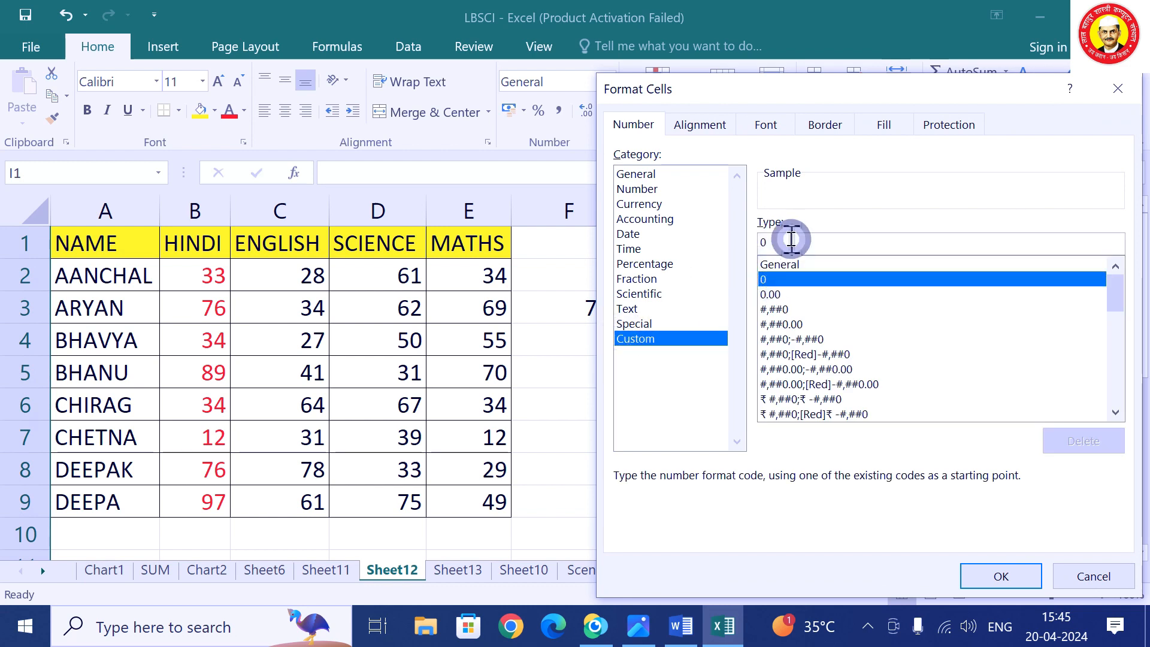
{"action": "left_click", "coordinate": [791, 241]}
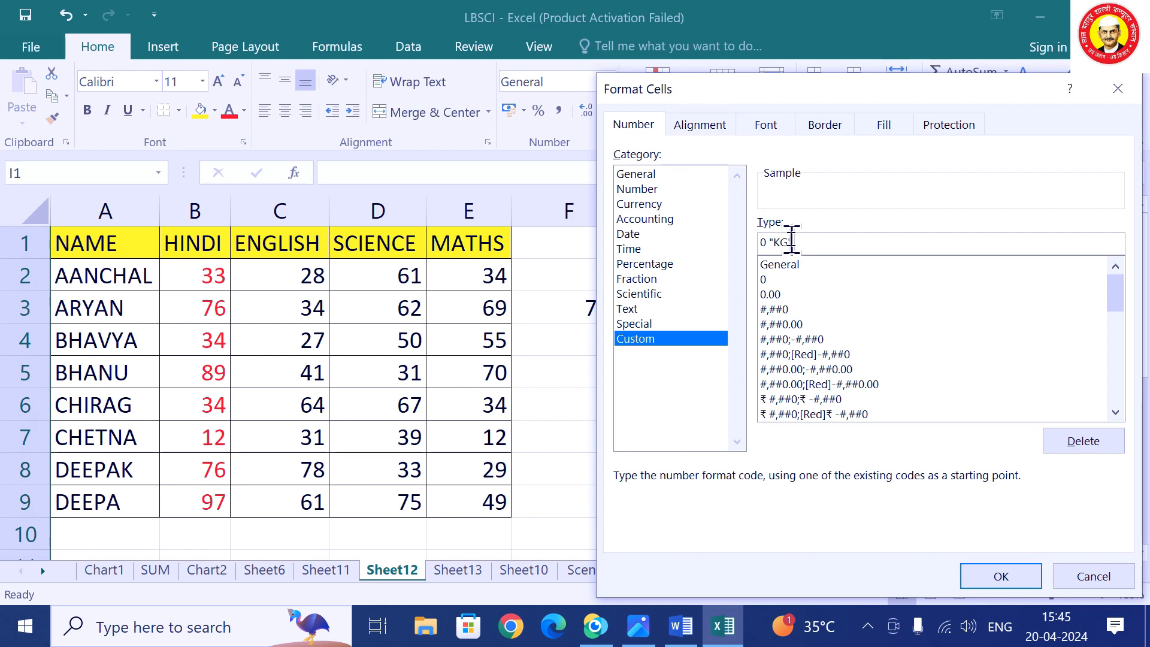
{"action": "left_click", "coordinate": [999, 576]}
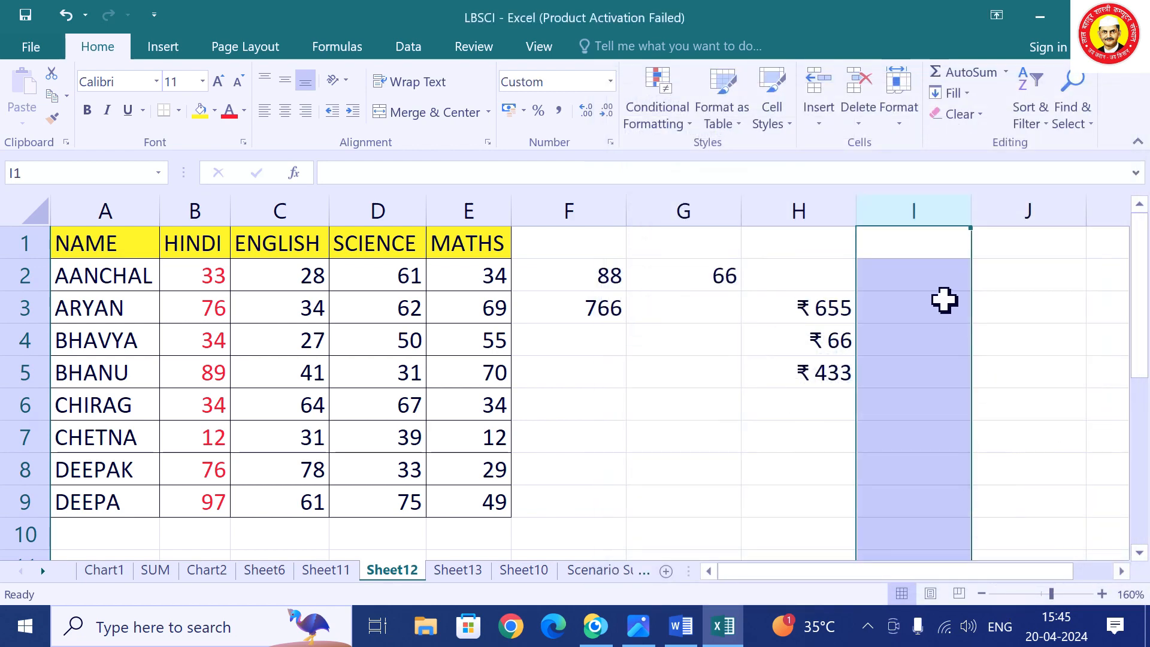
Enter 76, 54 and 43 in I3:I5 so they show as KG weights.
{"action": "left_click", "coordinate": [930, 293]}
{"action": "type", "text": "76"}
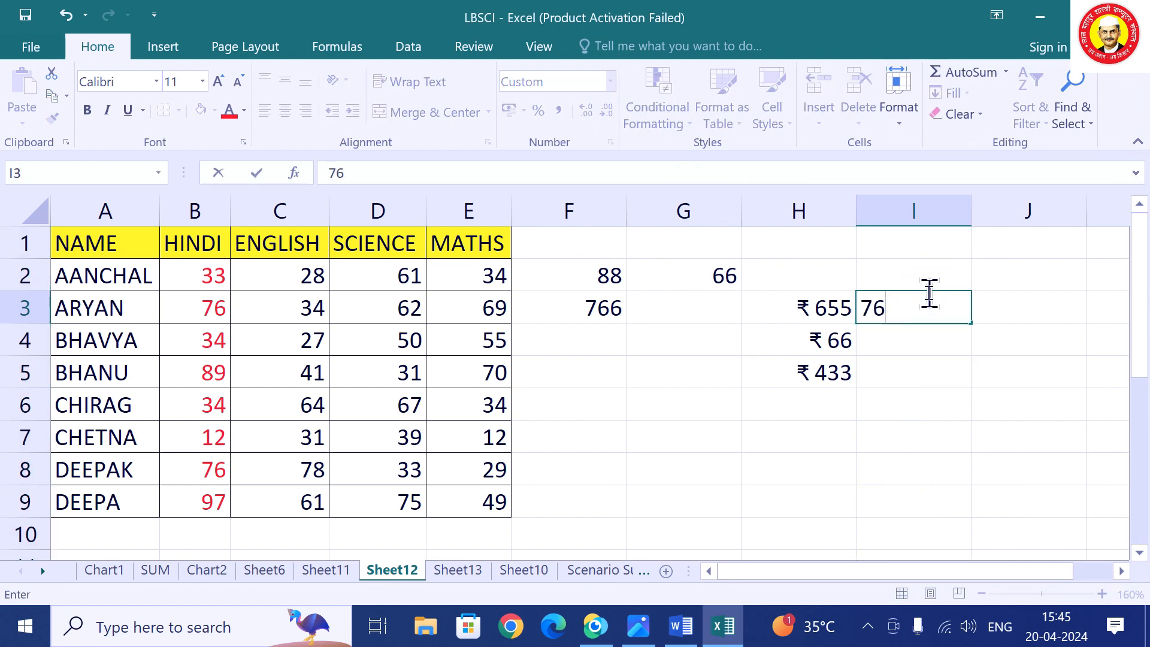
{"action": "key", "text": "Return"}
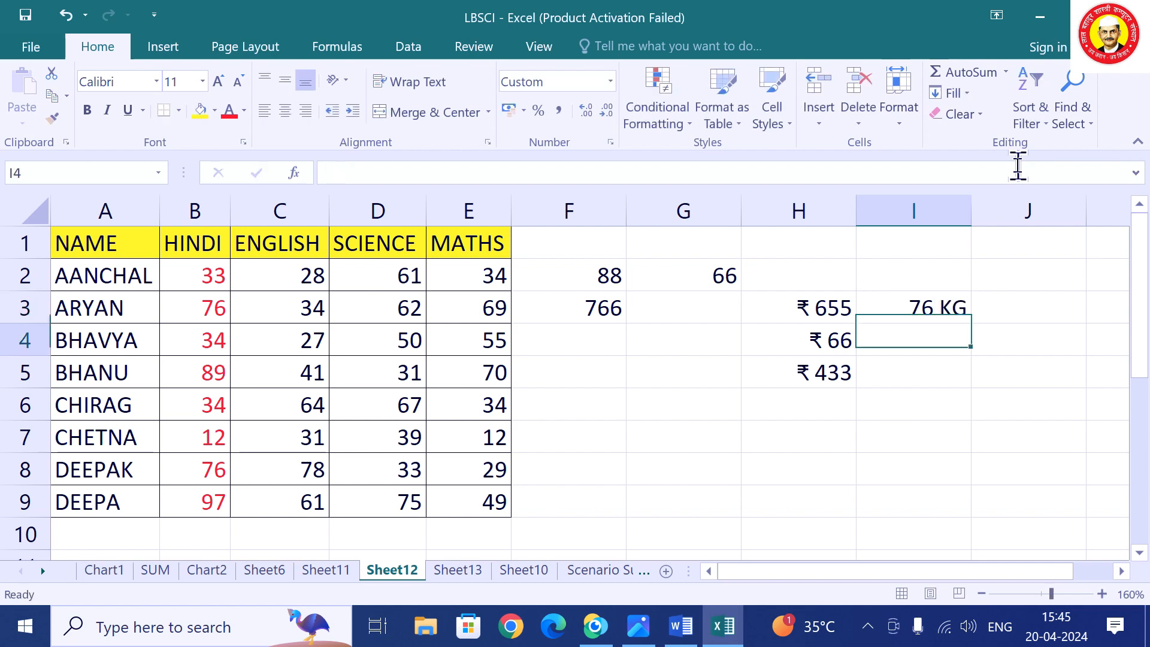
{"action": "type", "text": "54"}
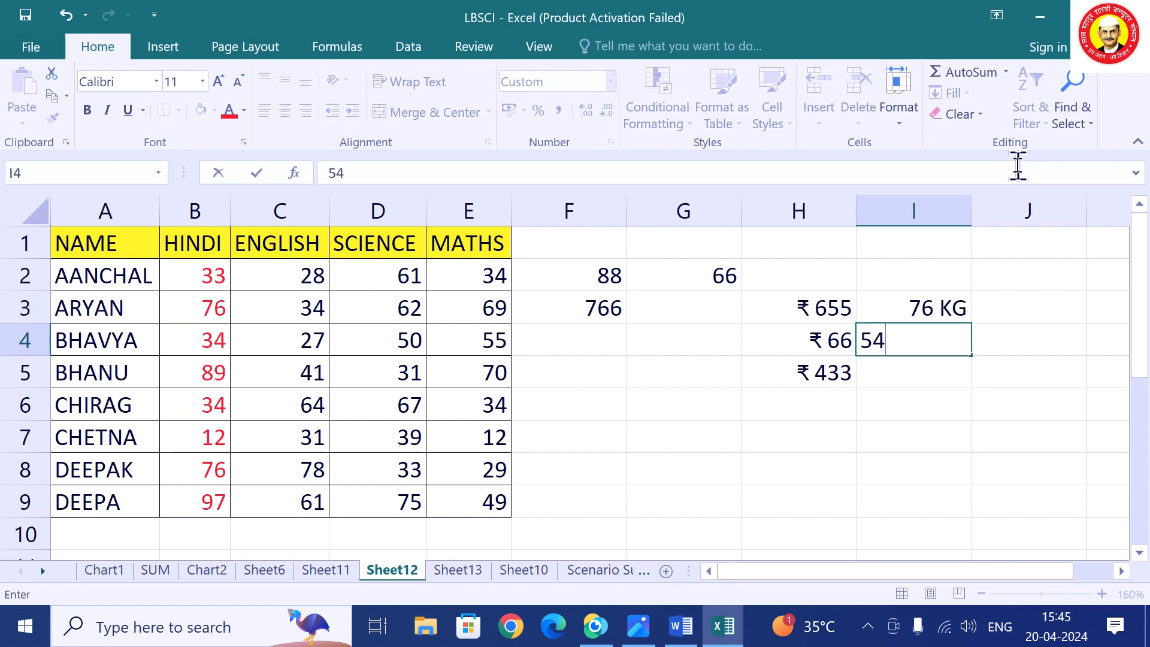
{"action": "key", "text": "Return"}
{"action": "type", "text": "4"}
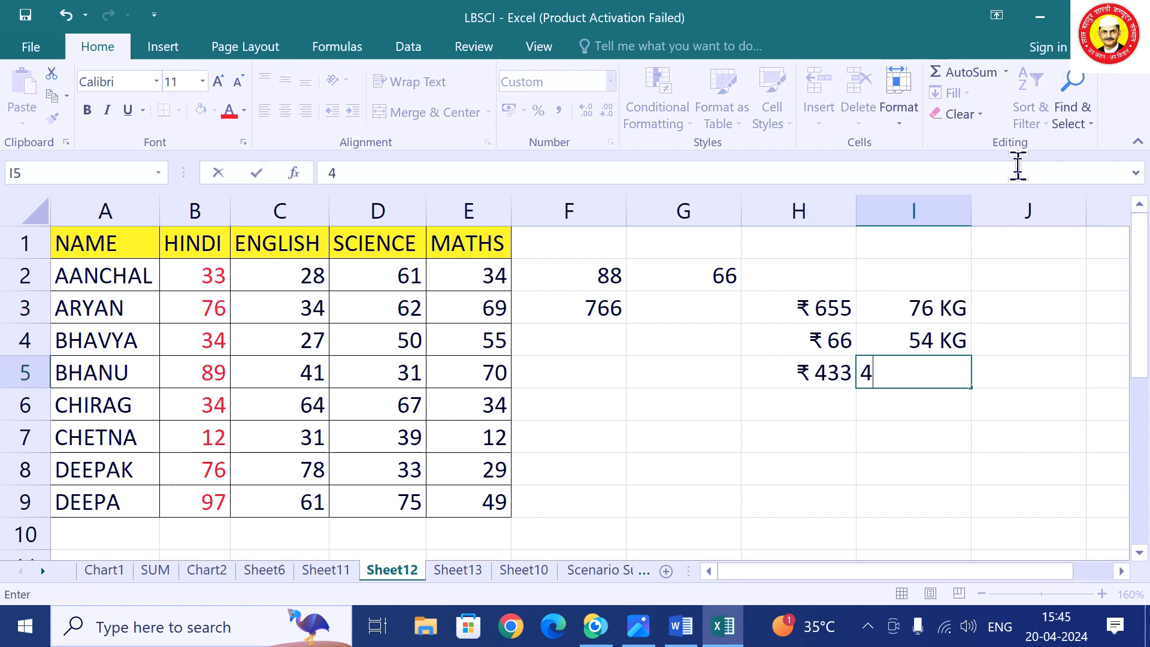
{"action": "type", "text": "3"}
{"action": "key", "text": "Return"}
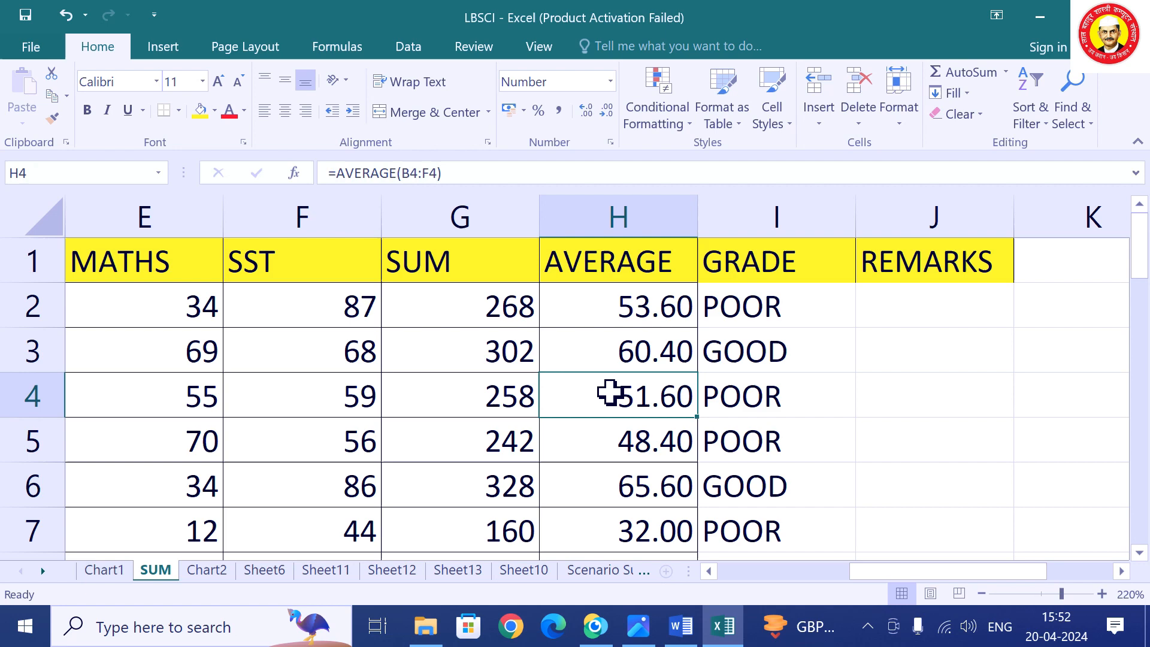
{"action": "key", "text": "Left"}
{"action": "key", "text": "Left"}
{"action": "key", "text": "Left"}
{"action": "key", "text": "Left"}
{"action": "key", "text": "Left"}
{"action": "key", "text": "Left"}
{"action": "key", "text": "Left"}
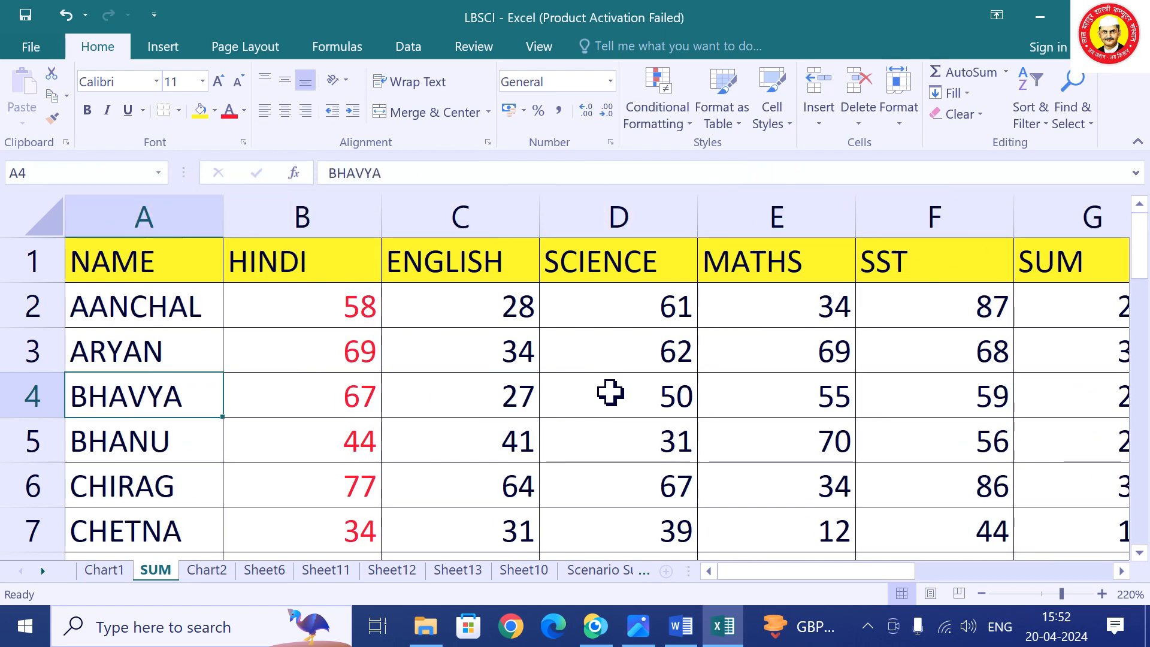
Enter the remark A+ in REMARKS cell J2.
{"action": "key", "text": "Up"}
{"action": "key", "text": "Up"}
{"action": "key", "text": "Down"}
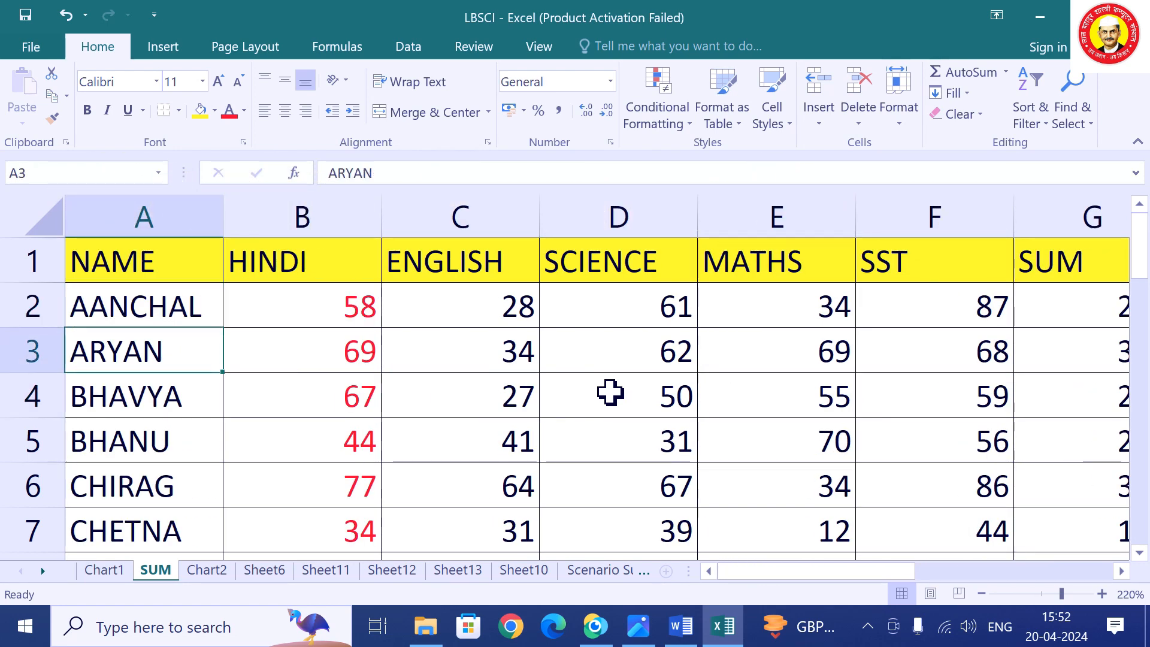
{"action": "key", "text": "Down"}
{"action": "key", "text": "Up"}
{"action": "key", "text": "Up"}
{"action": "key", "text": "Right"}
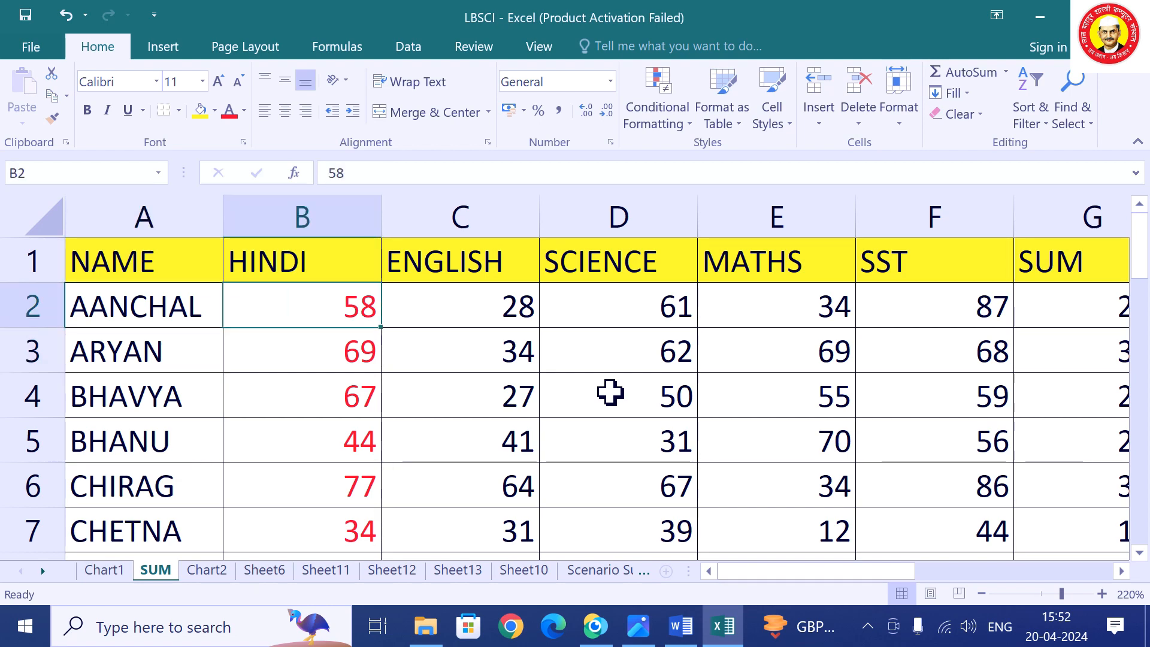
{"action": "key", "text": "Right"}
{"action": "key", "text": "Right"}
{"action": "key", "text": "Right"}
{"action": "key", "text": "Right"}
{"action": "key", "text": "Right"}
{"action": "key", "text": "Right"}
{"action": "key", "text": "Right"}
{"action": "key", "text": "Right"}
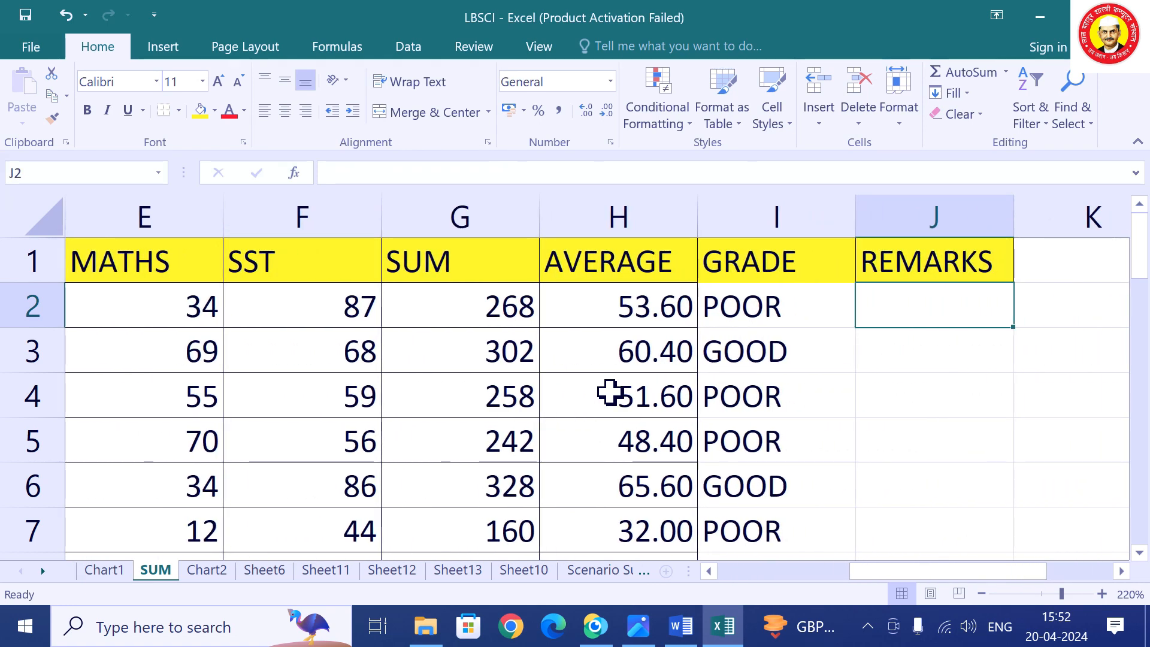
{"action": "type", "text": "A+"}
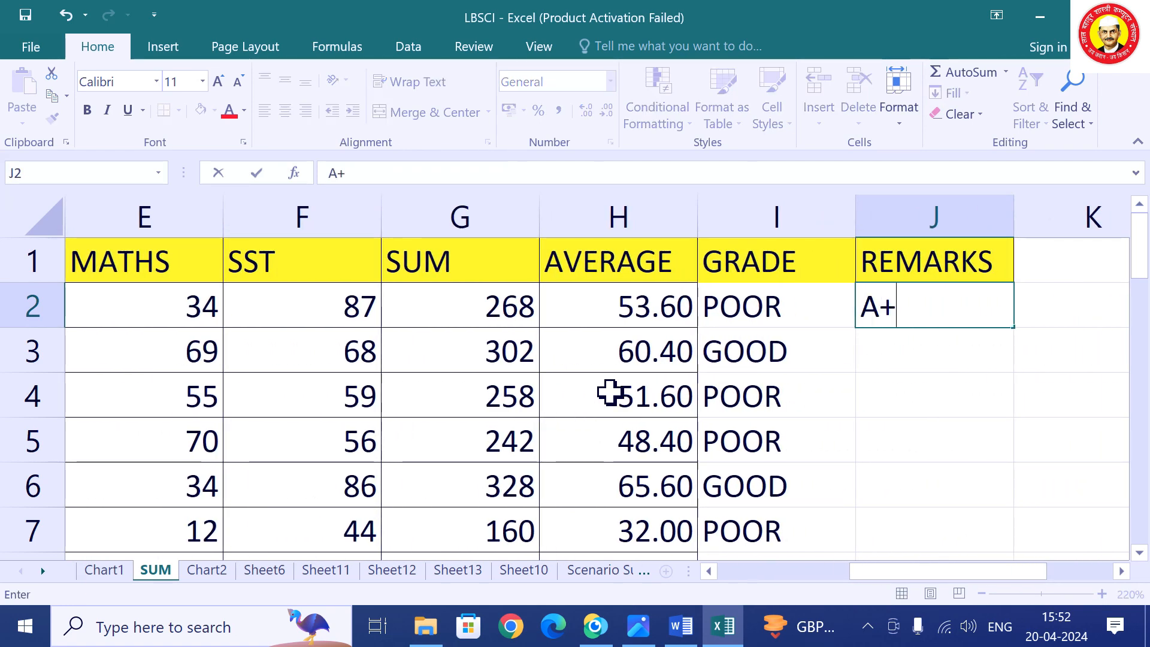
{"action": "key", "text": "Return"}
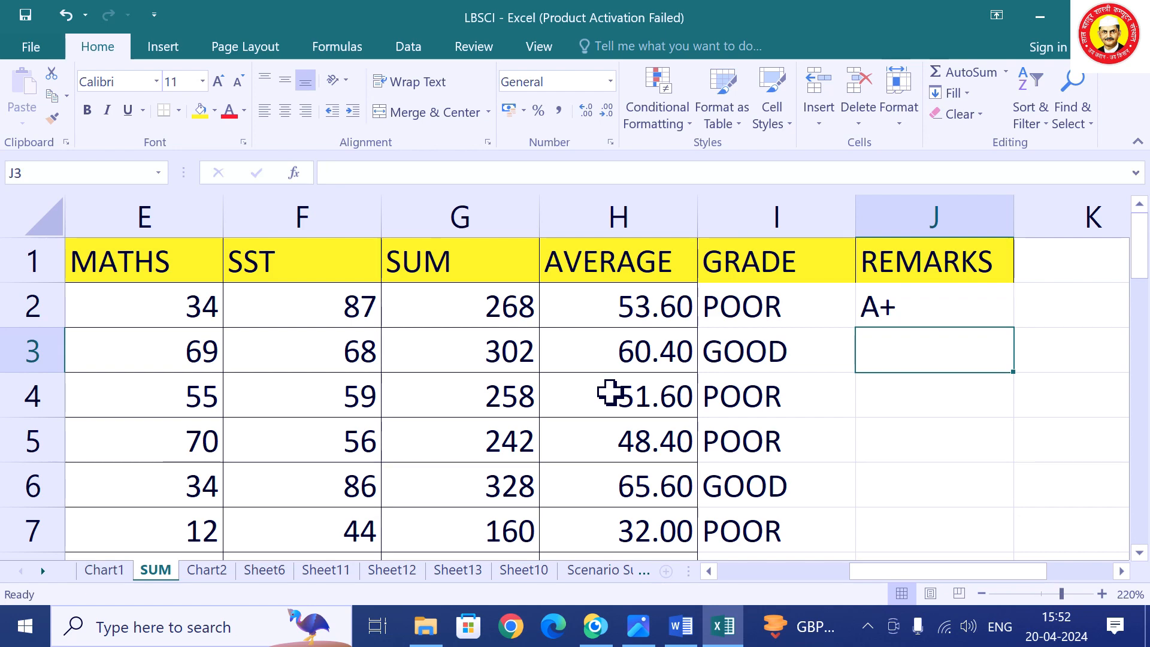
Check row 3's AVERAGE and GRADE cells, then select column B.
{"action": "key", "text": "Left"}
{"action": "key", "text": "Left"}
{"action": "key", "text": "Left"}
{"action": "key", "text": "Left"}
{"action": "key", "text": "Left"}
{"action": "key", "text": "Left"}
{"action": "key", "text": "Left"}
{"action": "key", "text": "Left"}
{"action": "key", "text": "Left"}
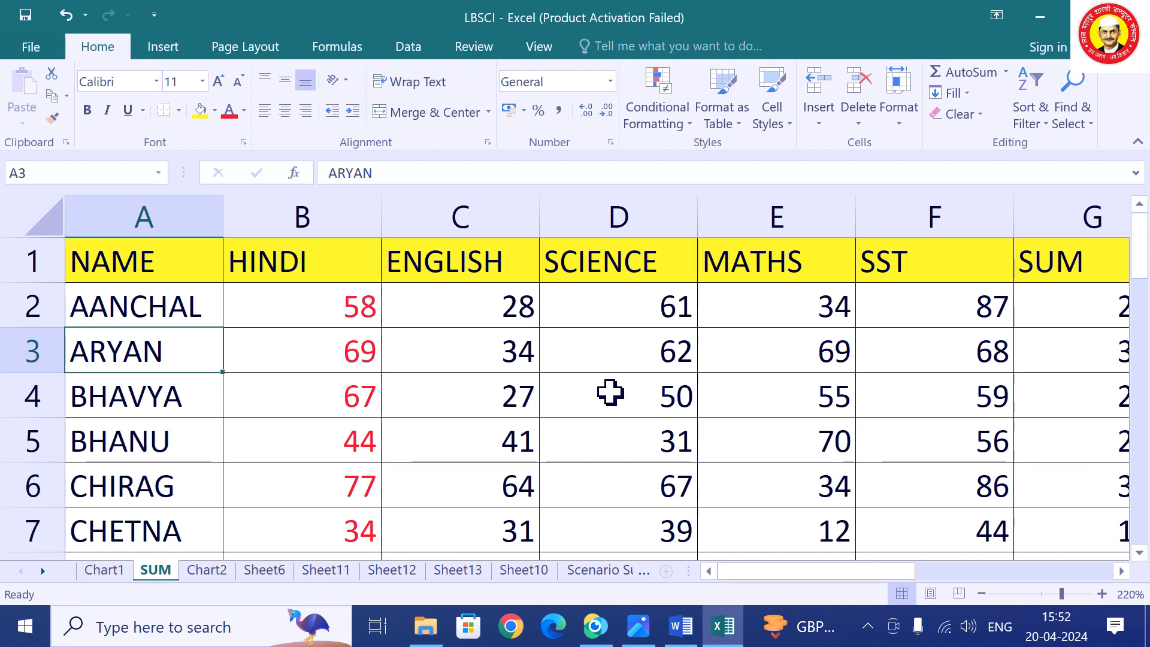
{"action": "key", "text": "Right"}
{"action": "key", "text": "Right"}
{"action": "key", "text": "Right"}
{"action": "key", "text": "Right"}
{"action": "key", "text": "Right"}
{"action": "key", "text": "Right"}
{"action": "key", "text": "Right"}
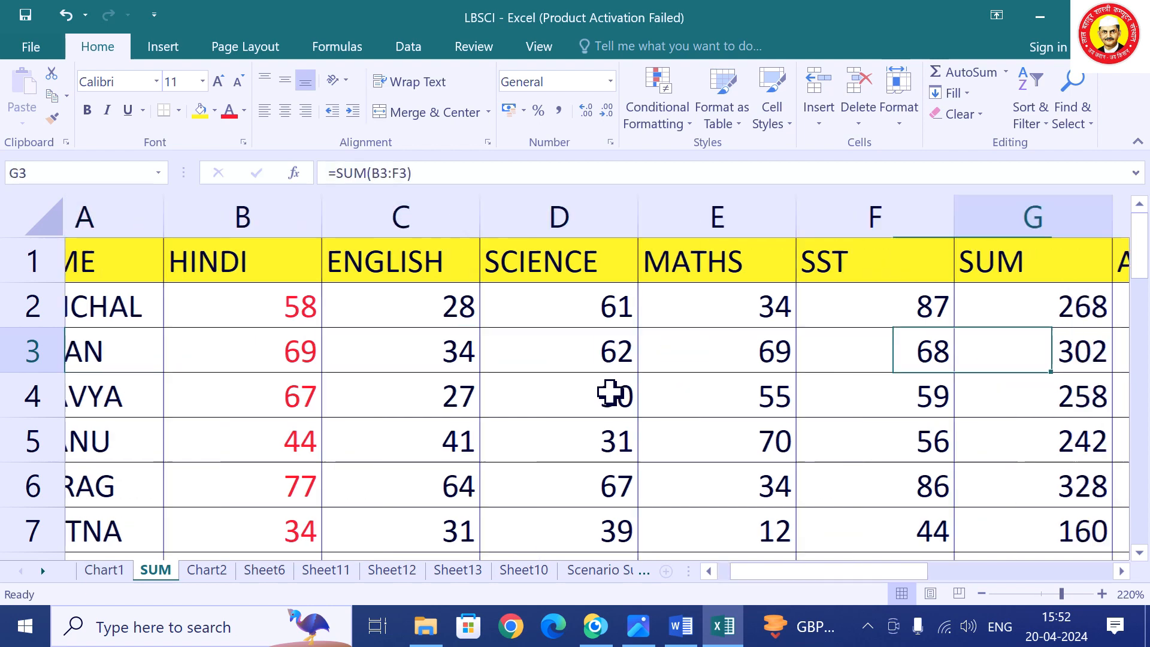
{"action": "key", "text": "Right"}
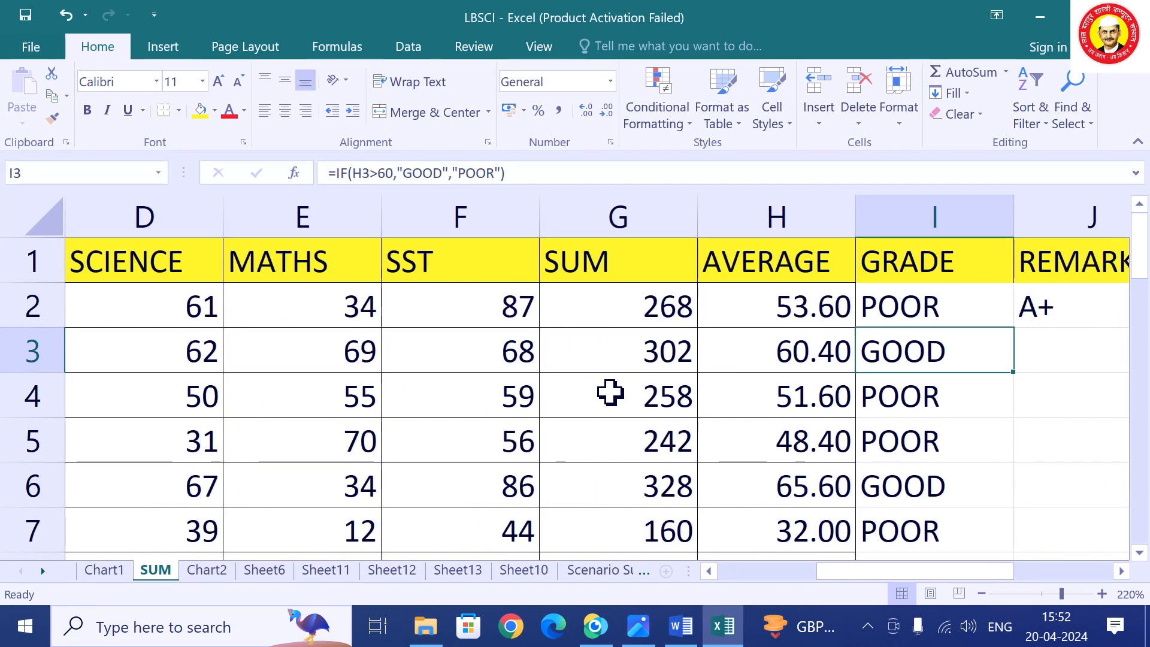
{"action": "key", "text": "Left"}
{"action": "key", "text": "Home"}
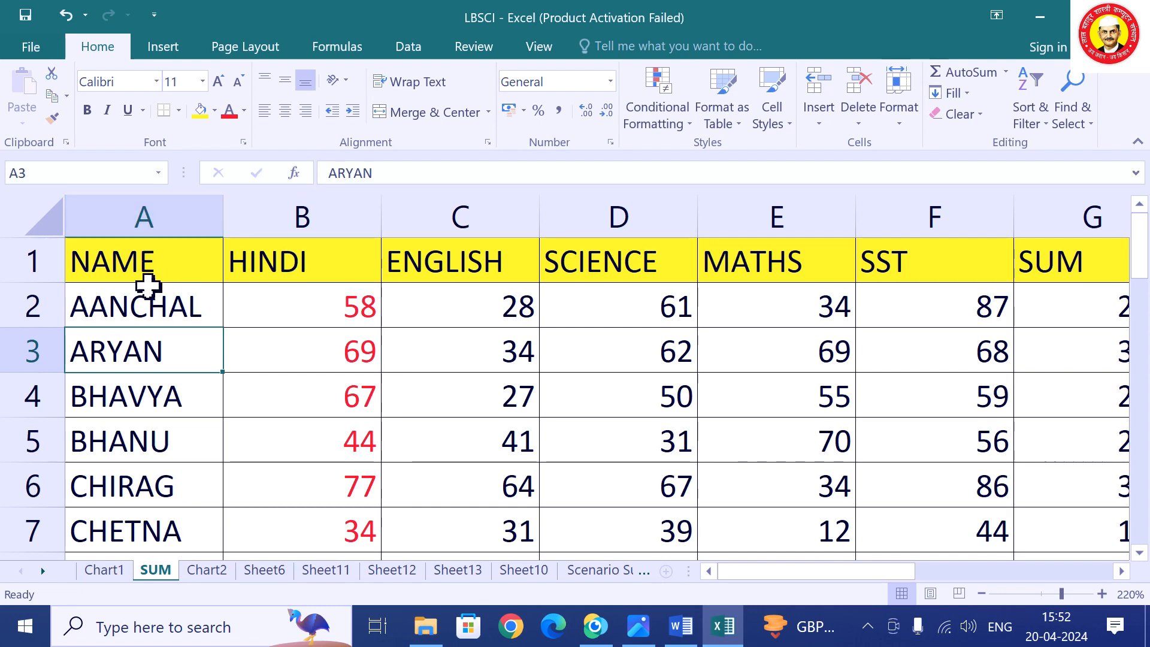
{"action": "left_click", "coordinate": [239, 205]}
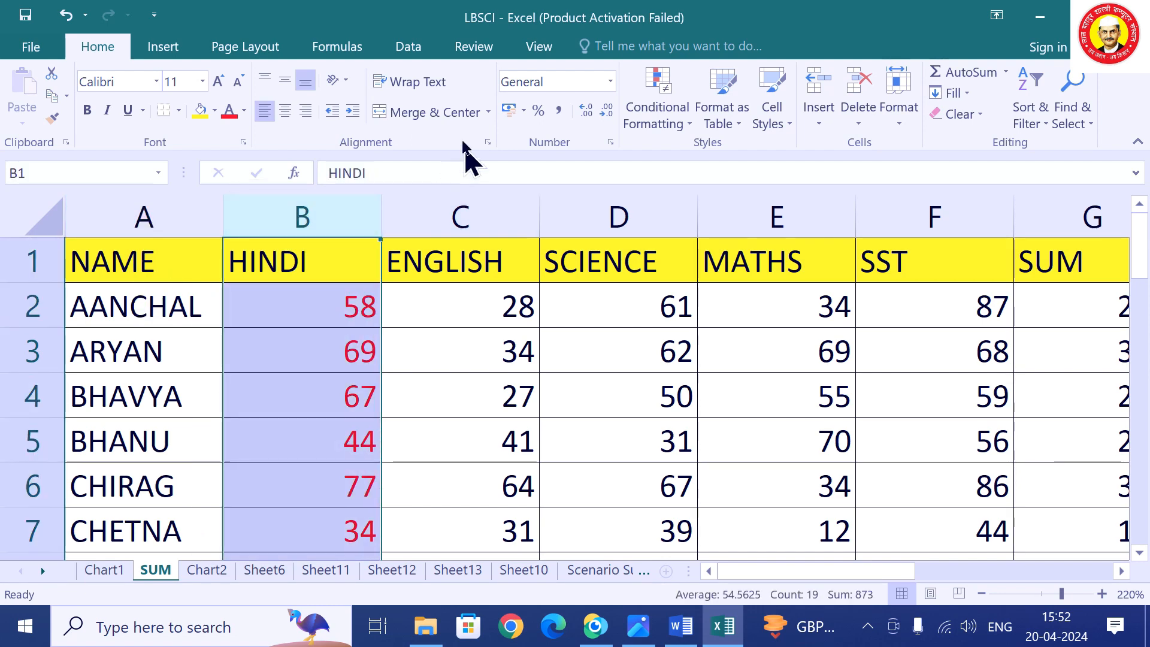
Freeze panes at column B so the NAME column stays fixed.
{"action": "left_click", "coordinate": [470, 48]}
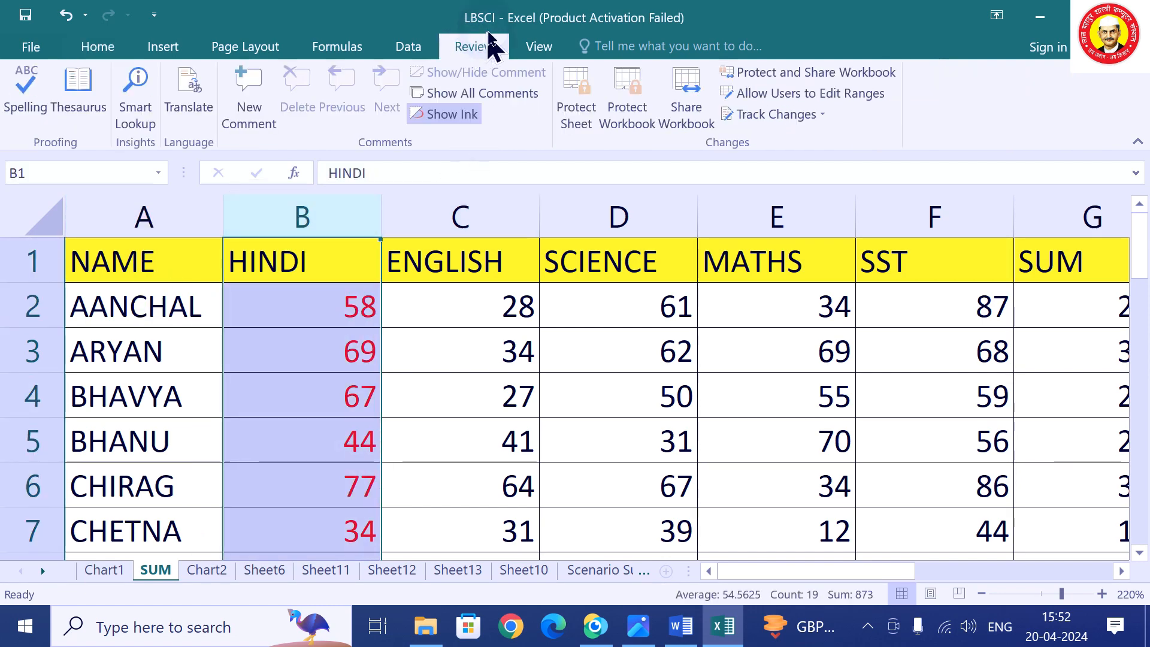
{"action": "left_click", "coordinate": [539, 48]}
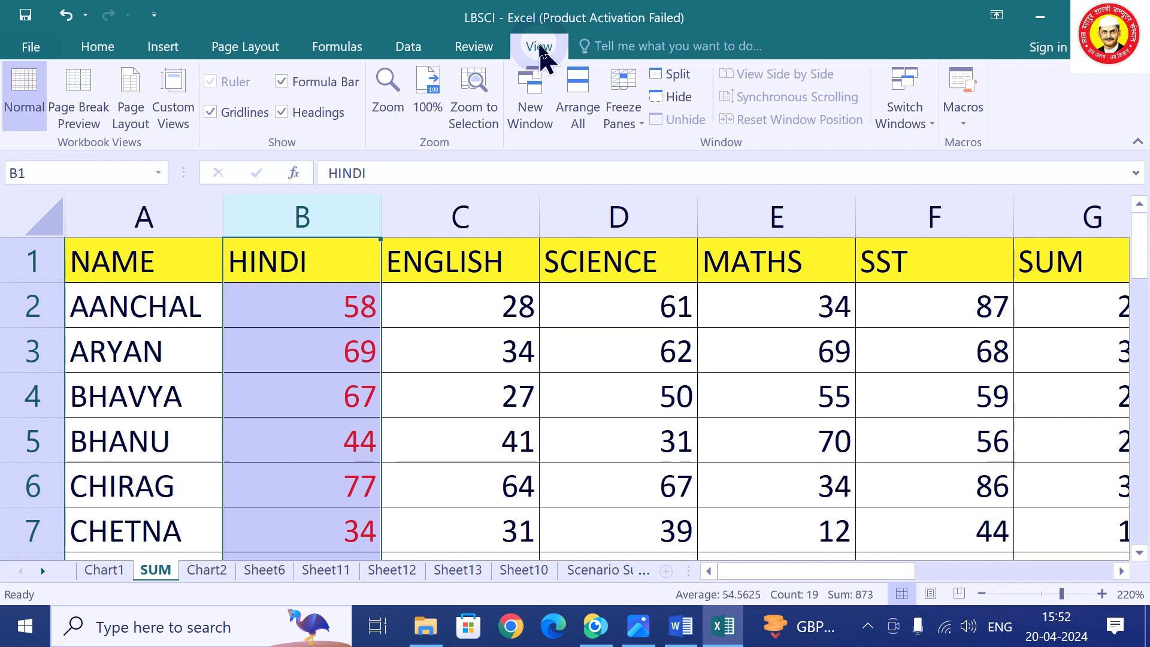
{"action": "left_click", "coordinate": [623, 122]}
{"action": "left_click", "coordinate": [683, 173]}
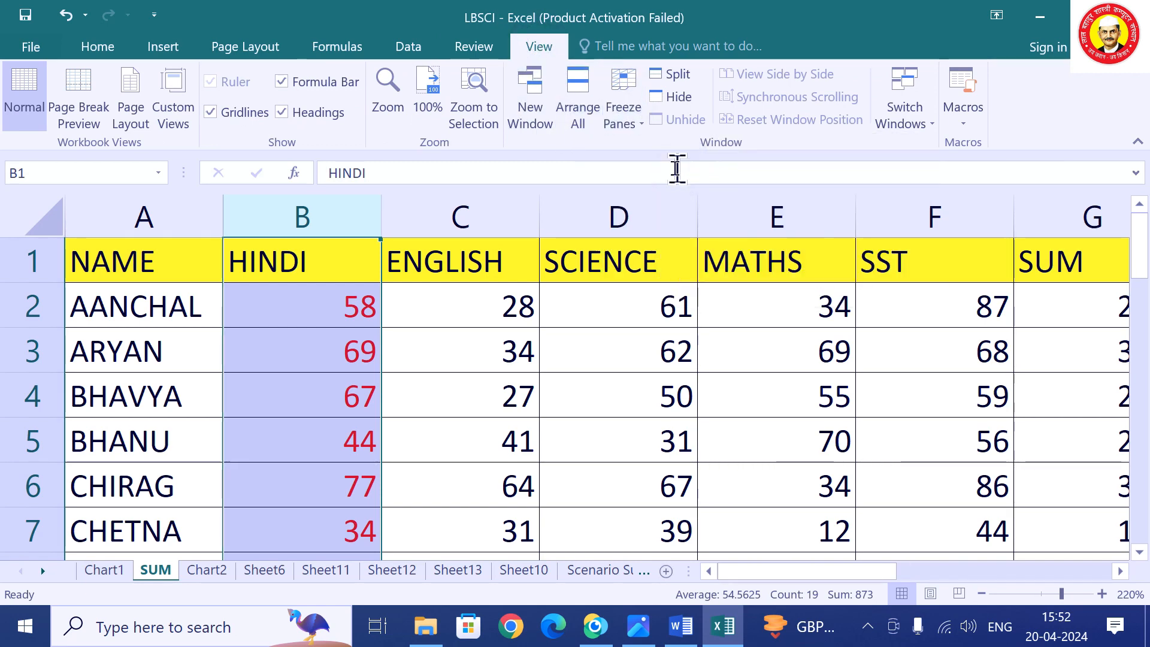
Enter the remark B+ for ARYAN in J3.
{"action": "left_click", "coordinate": [301, 331]}
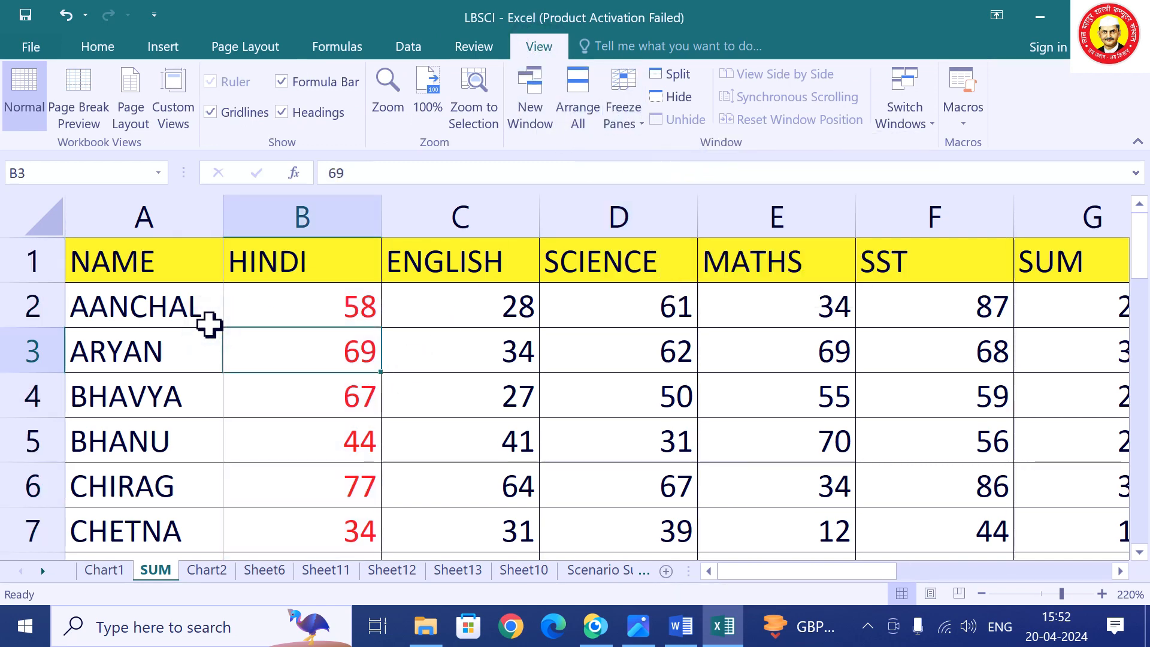
{"action": "left_click", "coordinate": [317, 310]}
{"action": "key", "text": "Right"}
{"action": "key", "text": "Right"}
{"action": "key", "text": "Right"}
{"action": "key", "text": "Right"}
{"action": "key", "text": "Right"}
{"action": "key", "text": "Right"}
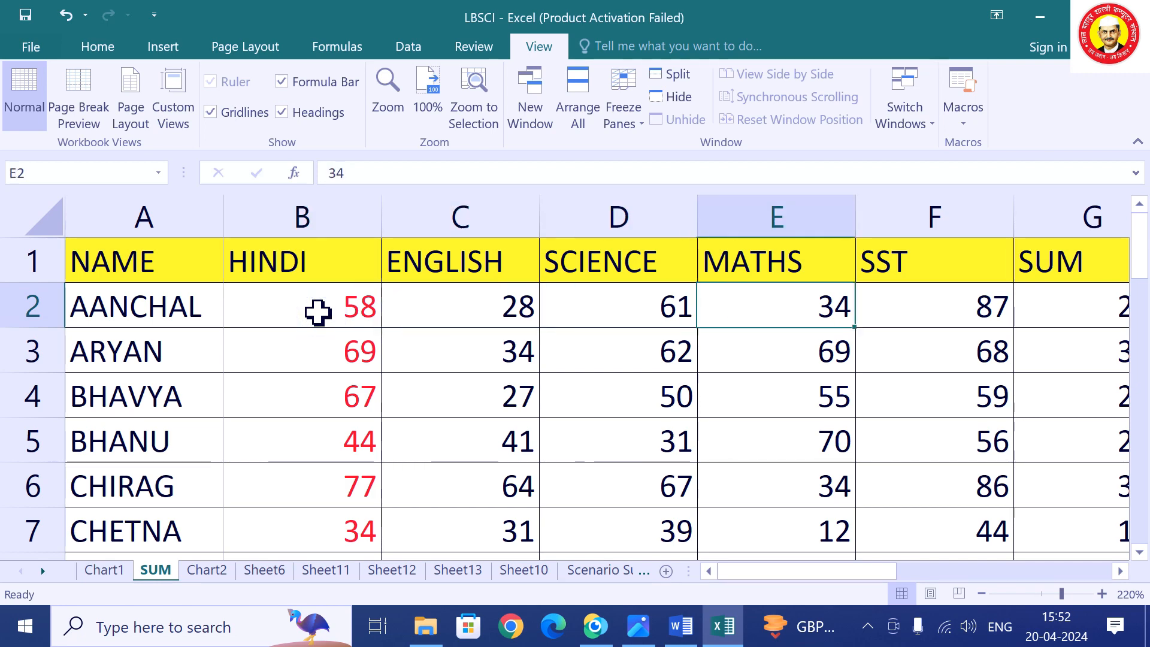
{"action": "key", "text": "Right"}
{"action": "key", "text": "Right"}
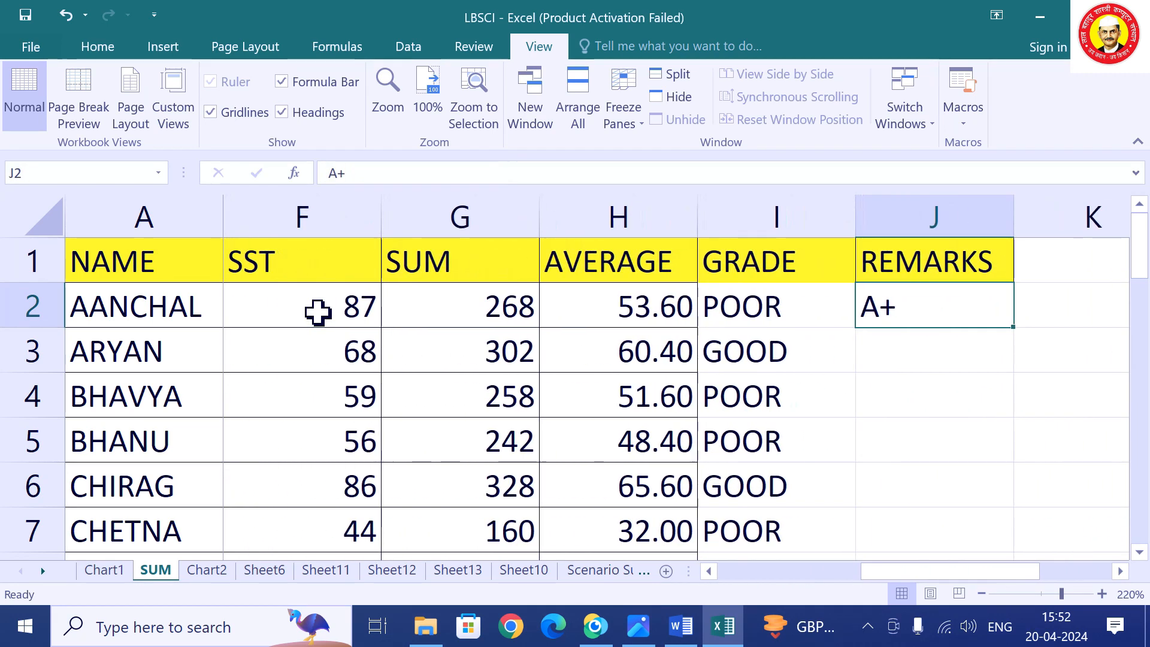
{"action": "key", "text": "Down"}
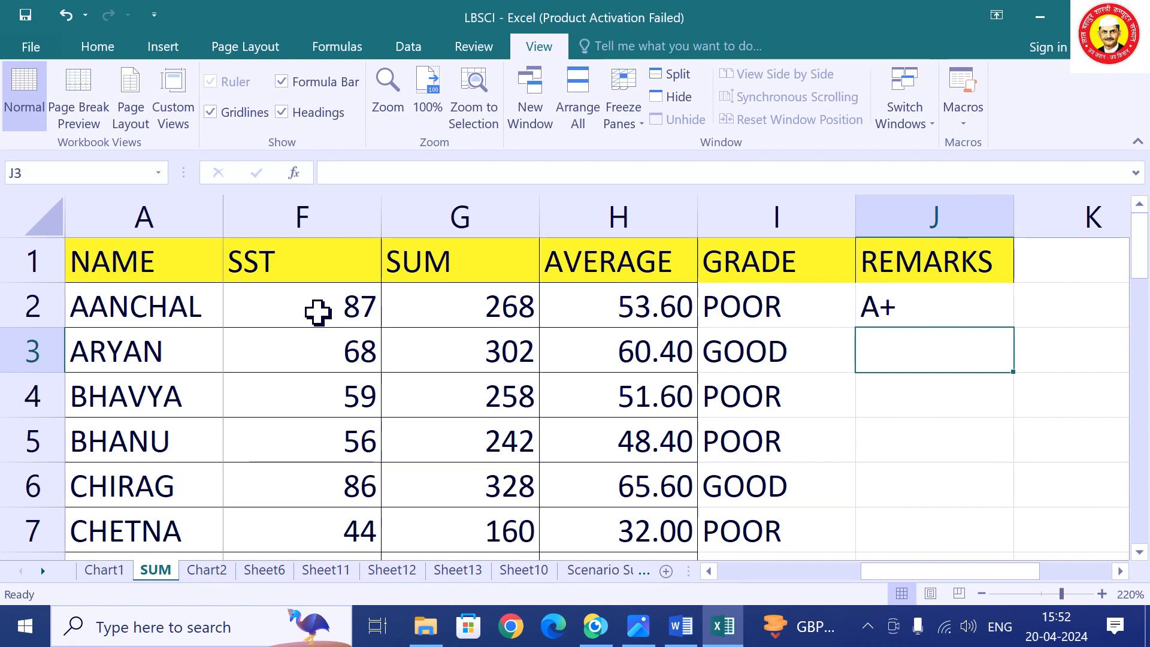
{"action": "type", "text": "B"}
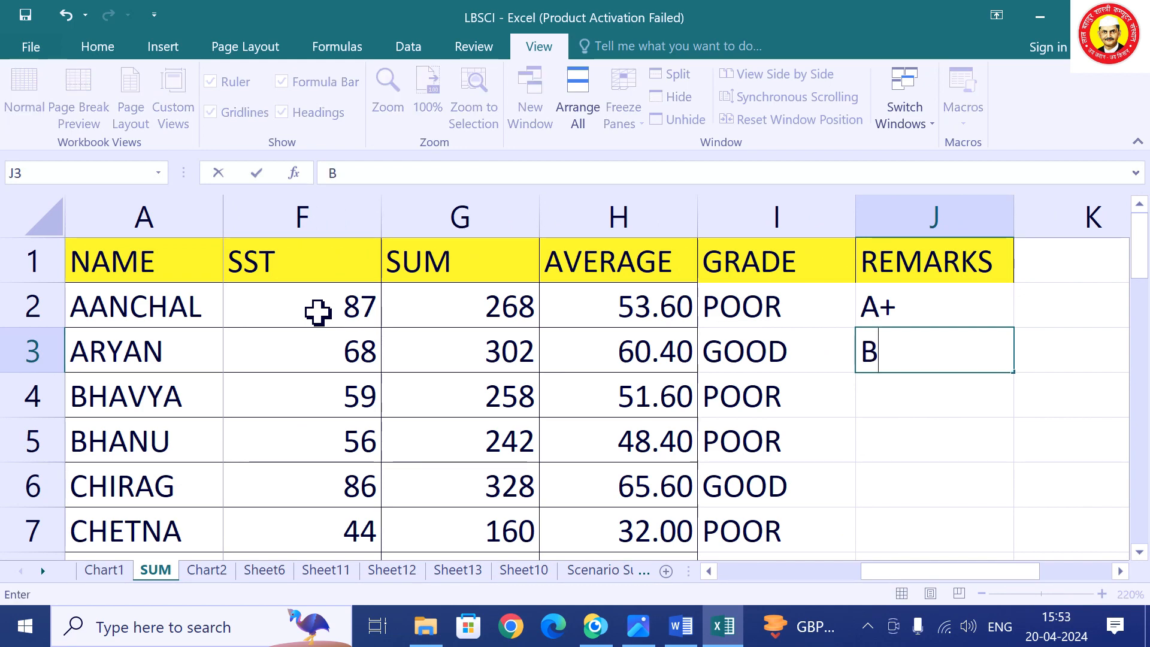
{"action": "type", "text": "+"}
{"action": "key", "text": "Return"}
Enter 87 as NEERA's ENGLISH mark in C14.
{"action": "key", "text": "Left"}
{"action": "key", "text": "Left"}
{"action": "key", "text": "Left"}
{"action": "key", "text": "Left"}
{"action": "key", "text": "Left"}
{"action": "key", "text": "Left"}
{"action": "key", "text": "Left"}
{"action": "key", "text": "Left"}
{"action": "key", "text": "Left"}
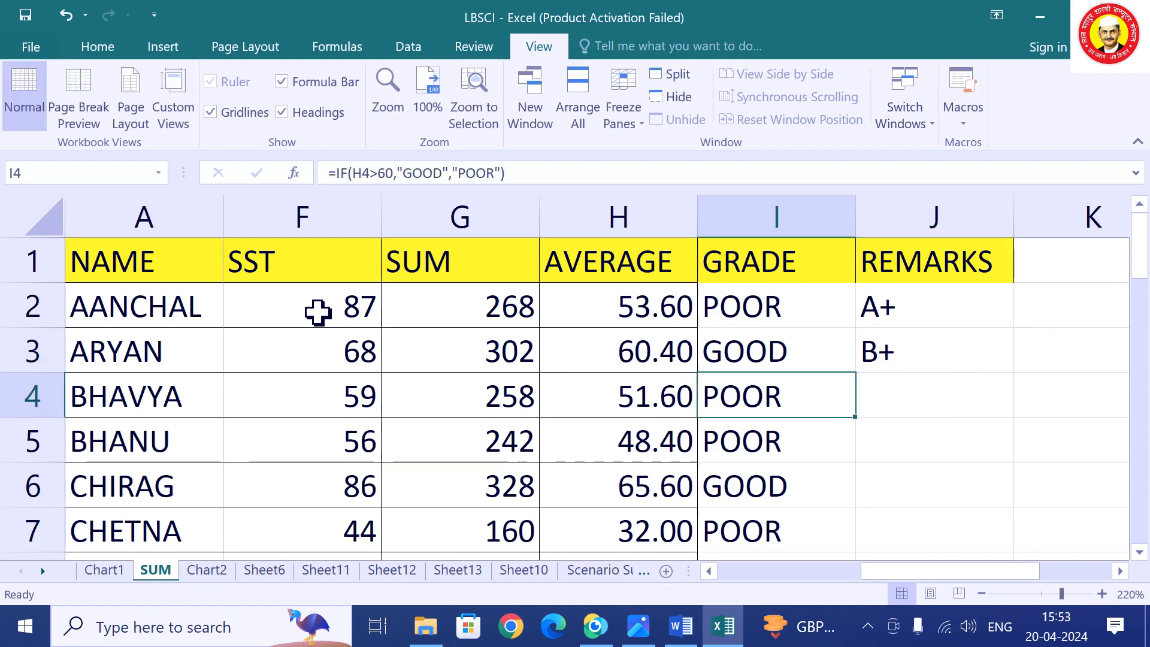
{"action": "key", "text": "Down"}
{"action": "key", "text": "Down"}
{"action": "key", "text": "Down"}
{"action": "key", "text": "Down"}
{"action": "key", "text": "Down"}
{"action": "key", "text": "Down"}
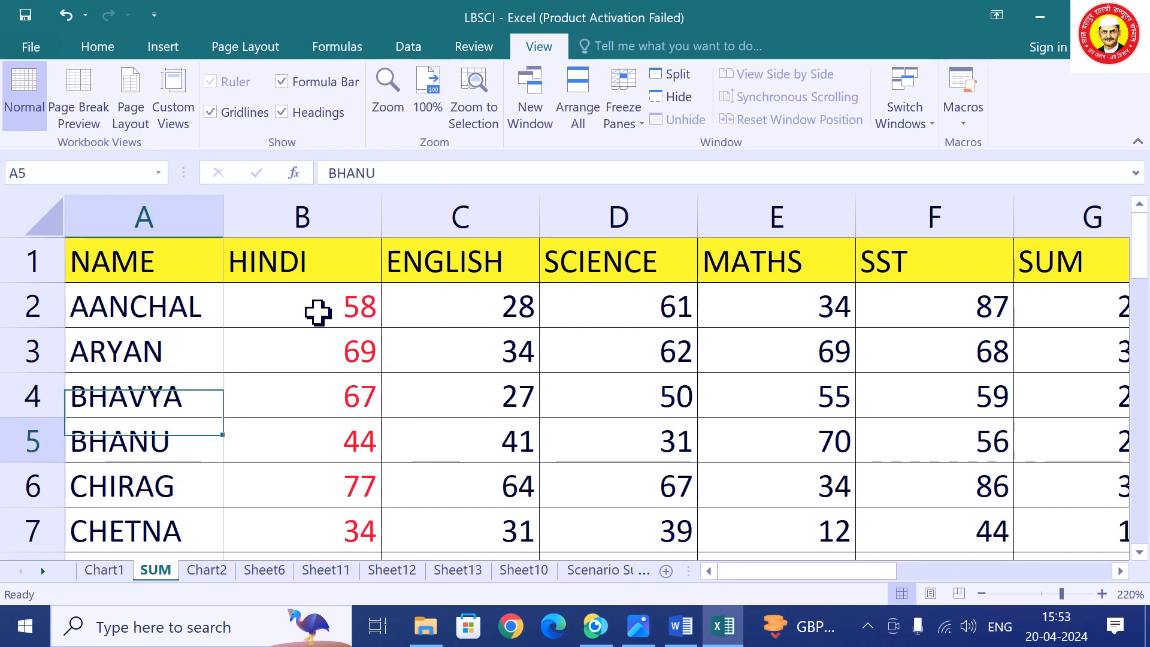
{"action": "key", "text": "Down"}
{"action": "key", "text": "Down"}
{"action": "key", "text": "Down"}
{"action": "key", "text": "Down"}
{"action": "key", "text": "Down"}
{"action": "key", "text": "Down"}
{"action": "key", "text": "Up"}
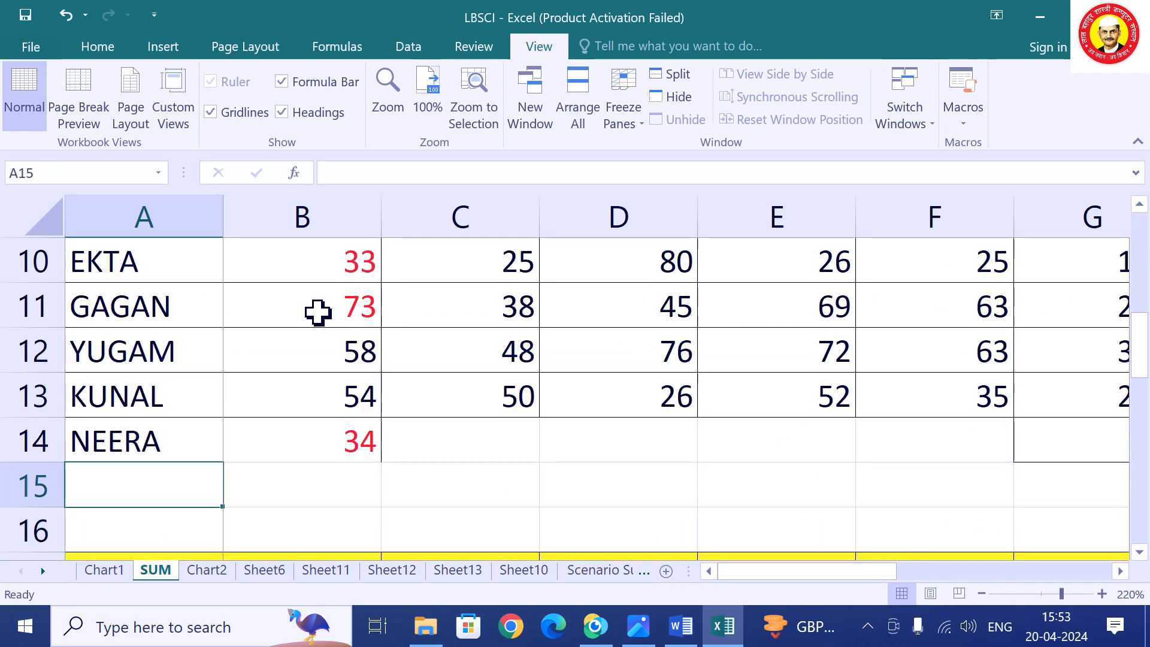
{"action": "key", "text": "Up"}
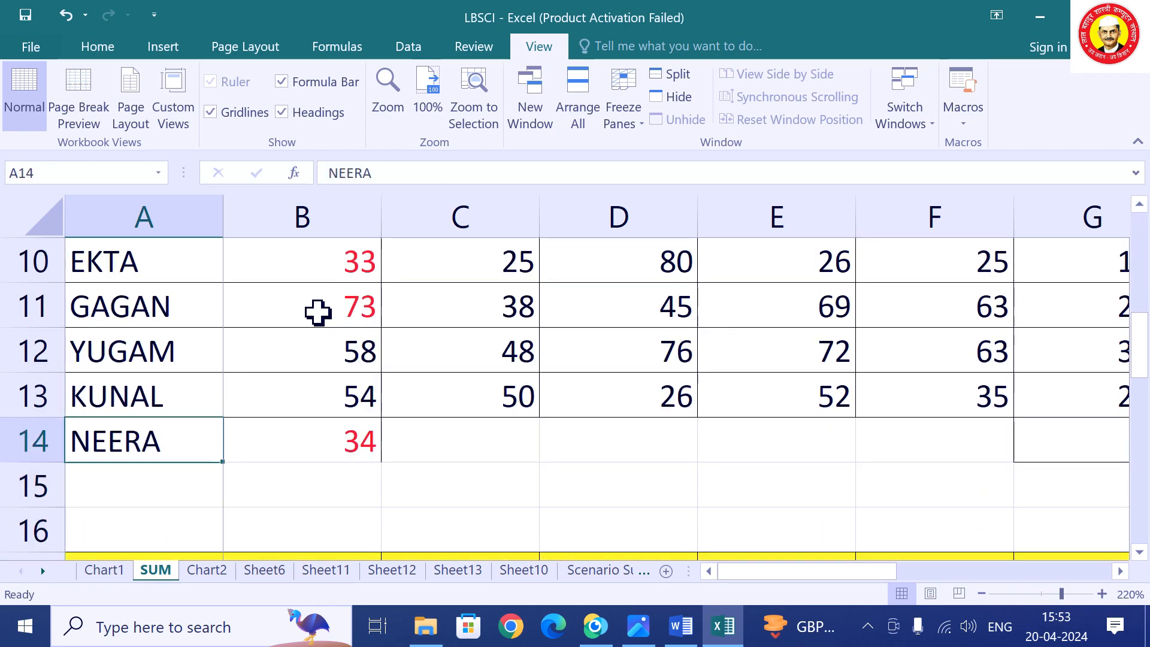
{"action": "key", "text": "Right"}
{"action": "key", "text": "Right"}
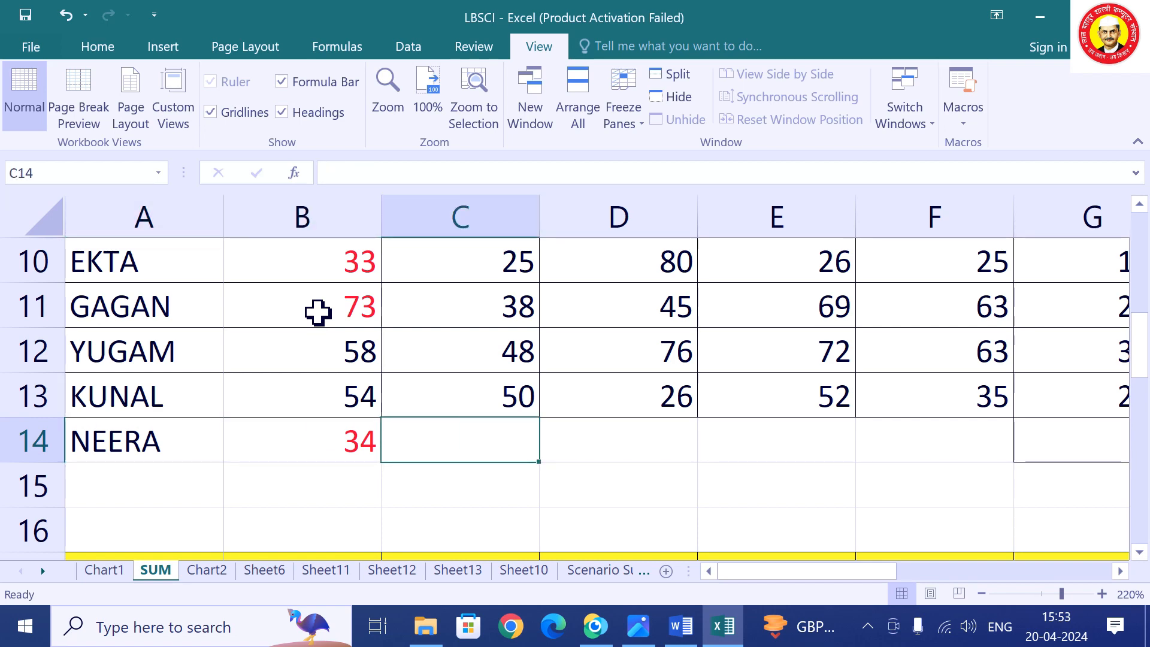
{"action": "key", "text": "Up"}
{"action": "key", "text": "Up"}
{"action": "key", "text": "Up"}
{"action": "key", "text": "Up"}
{"action": "key", "text": "Up"}
{"action": "key", "text": "Up"}
{"action": "key", "text": "Up"}
{"action": "key", "text": "Up"}
{"action": "key", "text": "Up"}
{"action": "key", "text": "Up"}
{"action": "key", "text": "Up"}
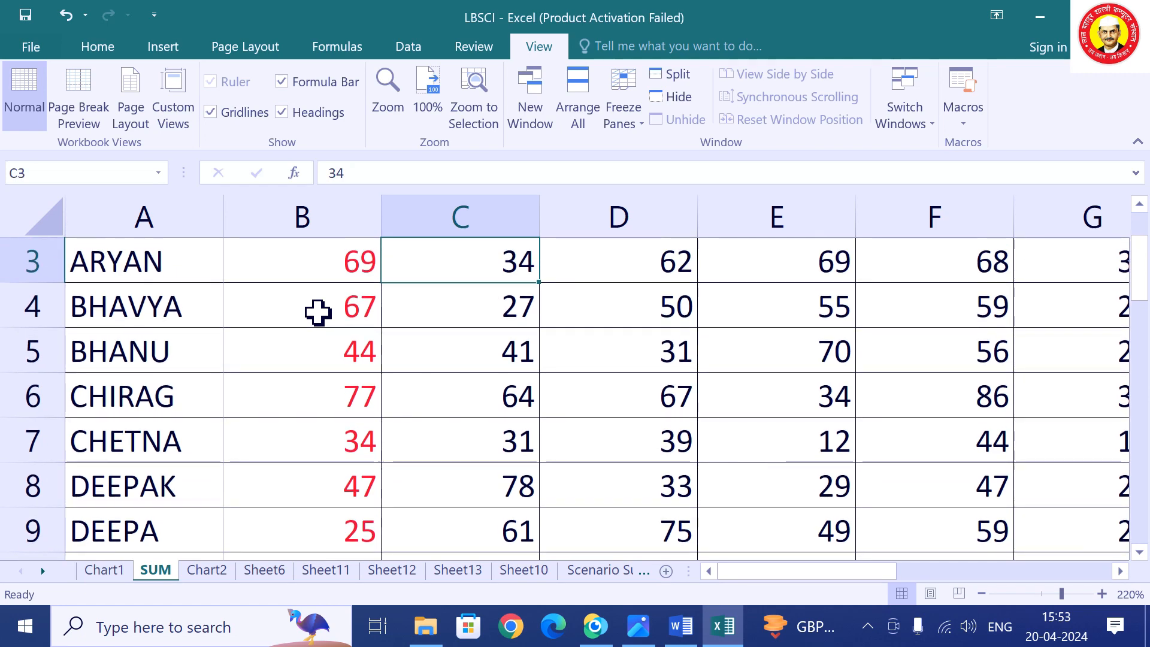
{"action": "key", "text": "Up"}
{"action": "key", "text": "Up"}
{"action": "key", "text": "Down"}
{"action": "key", "text": "Down"}
{"action": "key", "text": "Down"}
{"action": "key", "text": "Down"}
{"action": "key", "text": "Down"}
{"action": "key", "text": "Down"}
{"action": "key", "text": "Down"}
{"action": "key", "text": "Down"}
{"action": "key", "text": "Down"}
{"action": "key", "text": "Down"}
{"action": "key", "text": "Down"}
{"action": "key", "text": "Down"}
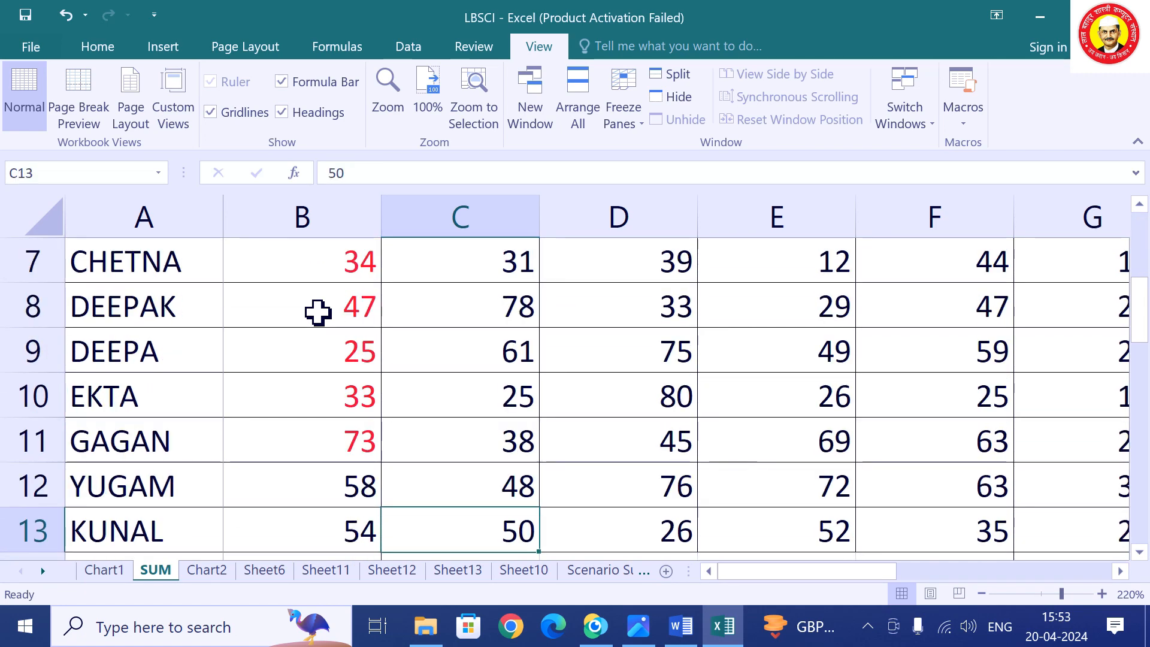
{"action": "key", "text": "Down"}
{"action": "key", "text": "Down"}
{"action": "key", "text": "Down"}
{"action": "key", "text": "Up"}
{"action": "key", "text": "Up"}
{"action": "key", "text": "Up"}
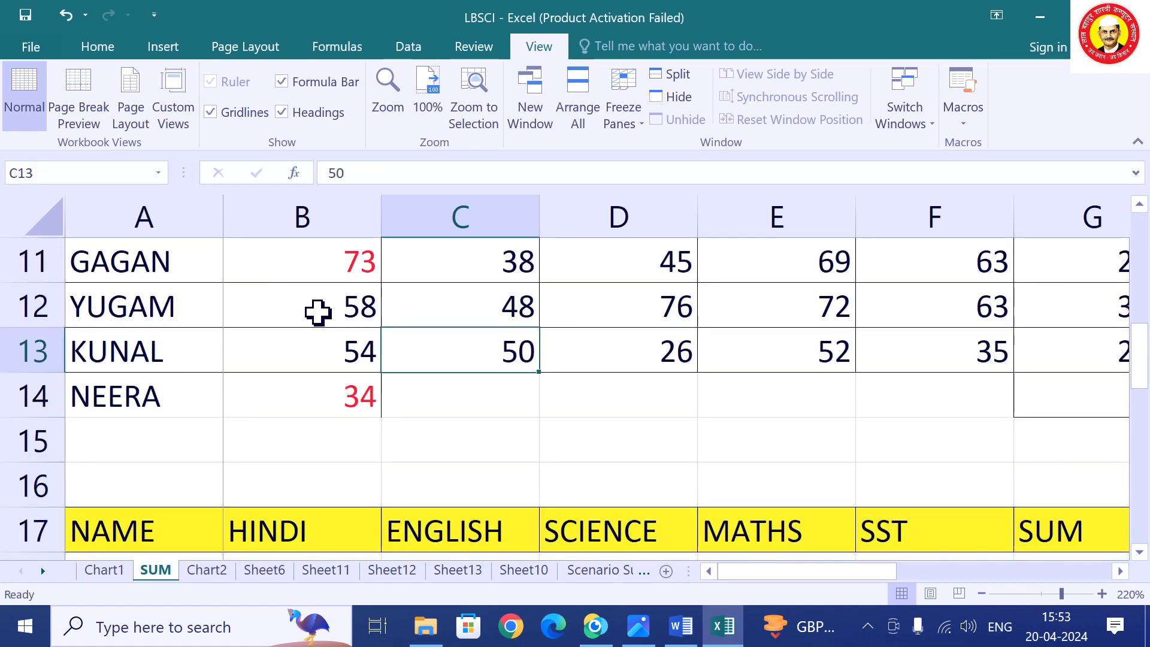
{"action": "key", "text": "Down"}
{"action": "type", "text": "87"}
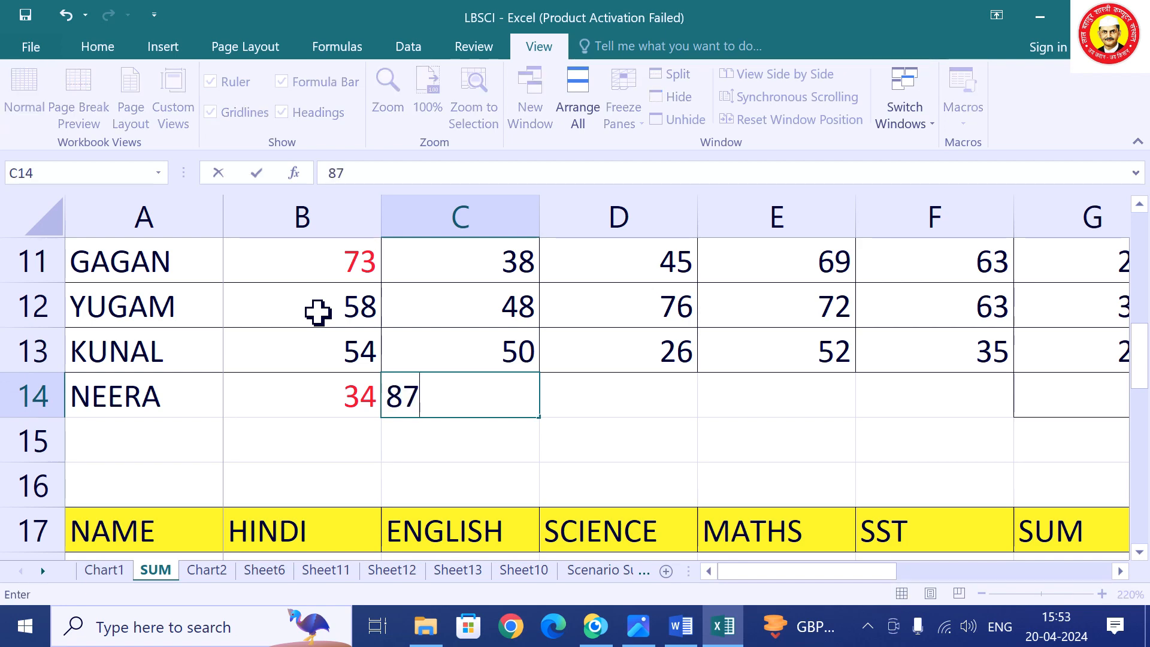
{"action": "key", "text": "Tab"}
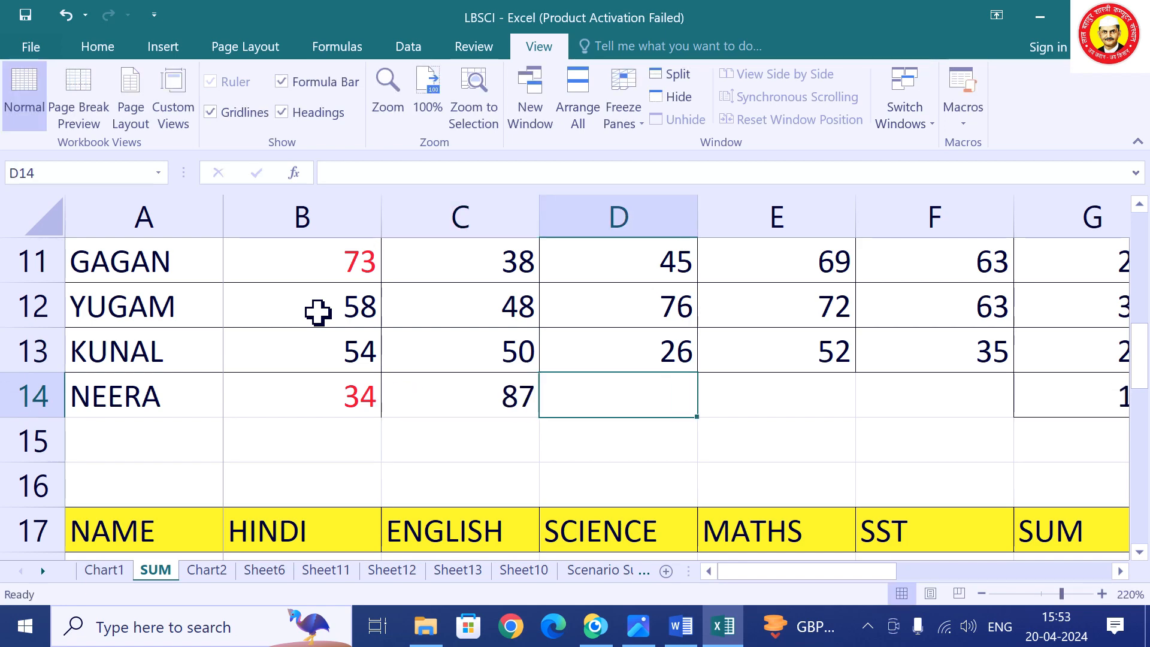
{"action": "key", "text": "Up"}
{"action": "key", "text": "Up"}
{"action": "key", "text": "Up"}
{"action": "key", "text": "Up"}
{"action": "key", "text": "Up"}
{"action": "key", "text": "Up"}
{"action": "key", "text": "Up"}
{"action": "key", "text": "Up"}
{"action": "key", "text": "Up"}
{"action": "key", "text": "Up"}
{"action": "key", "text": "Up"}
{"action": "key", "text": "Up"}
{"action": "key", "text": "Up"}
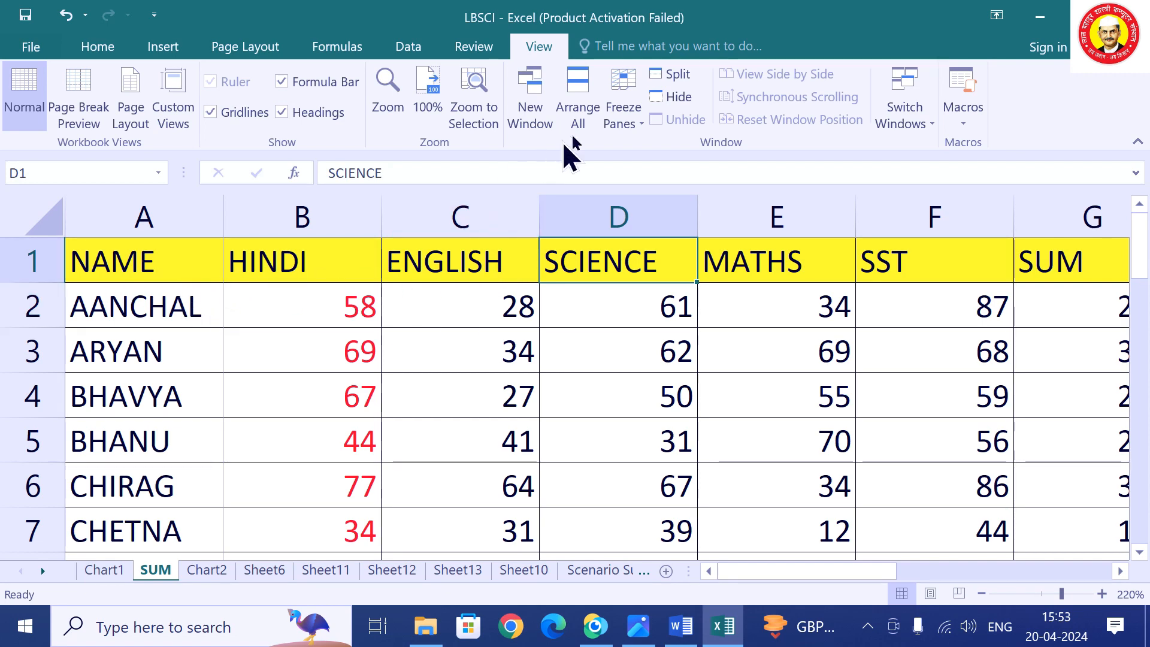
Unfreeze the NAME column, freeze the header above row 2, and test it down column C.
{"action": "left_click", "coordinate": [628, 113]}
{"action": "left_click", "coordinate": [688, 171]}
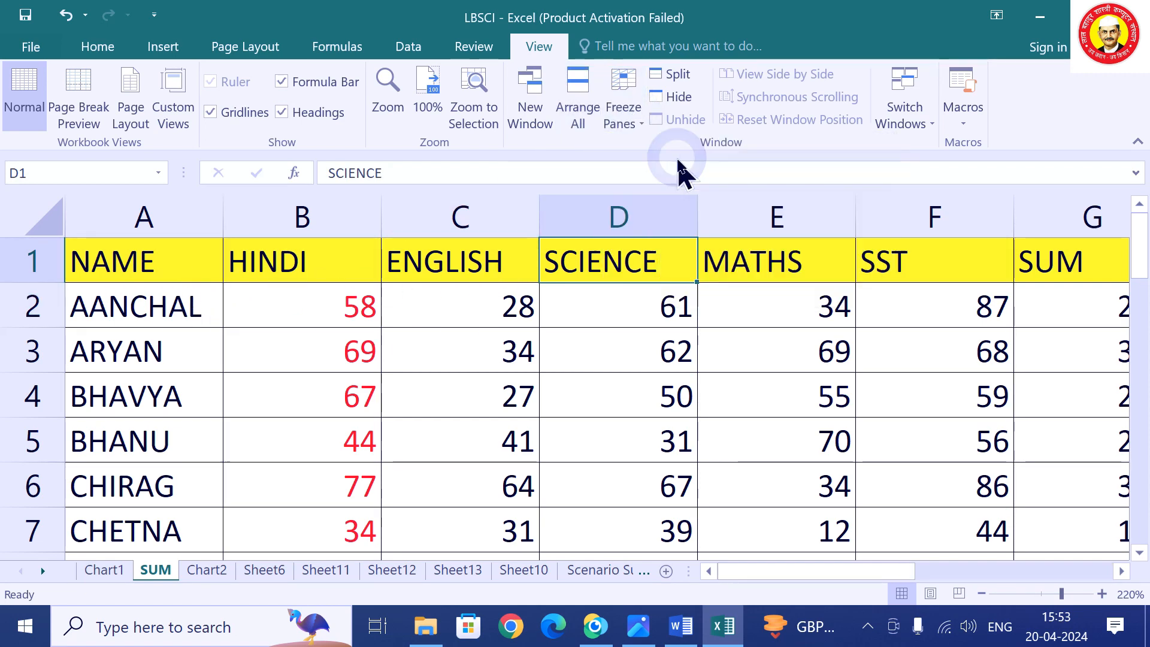
{"action": "left_click", "coordinate": [16, 307]}
{"action": "left_click", "coordinate": [628, 123]}
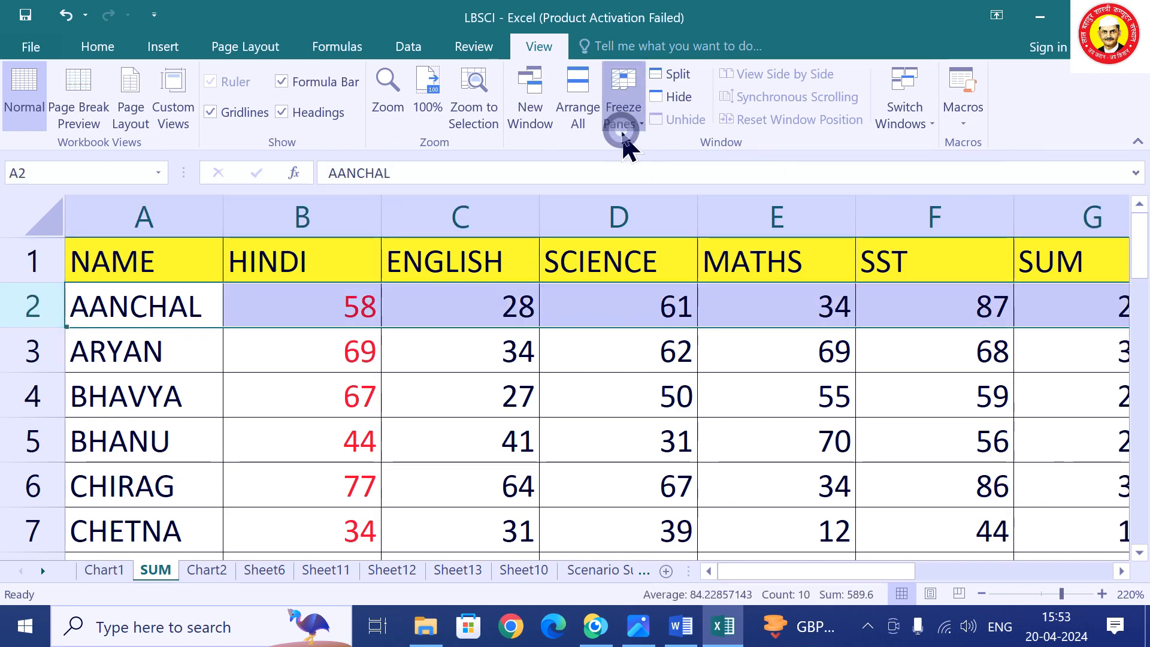
{"action": "left_click", "coordinate": [646, 171]}
{"action": "left_click", "coordinate": [479, 310]}
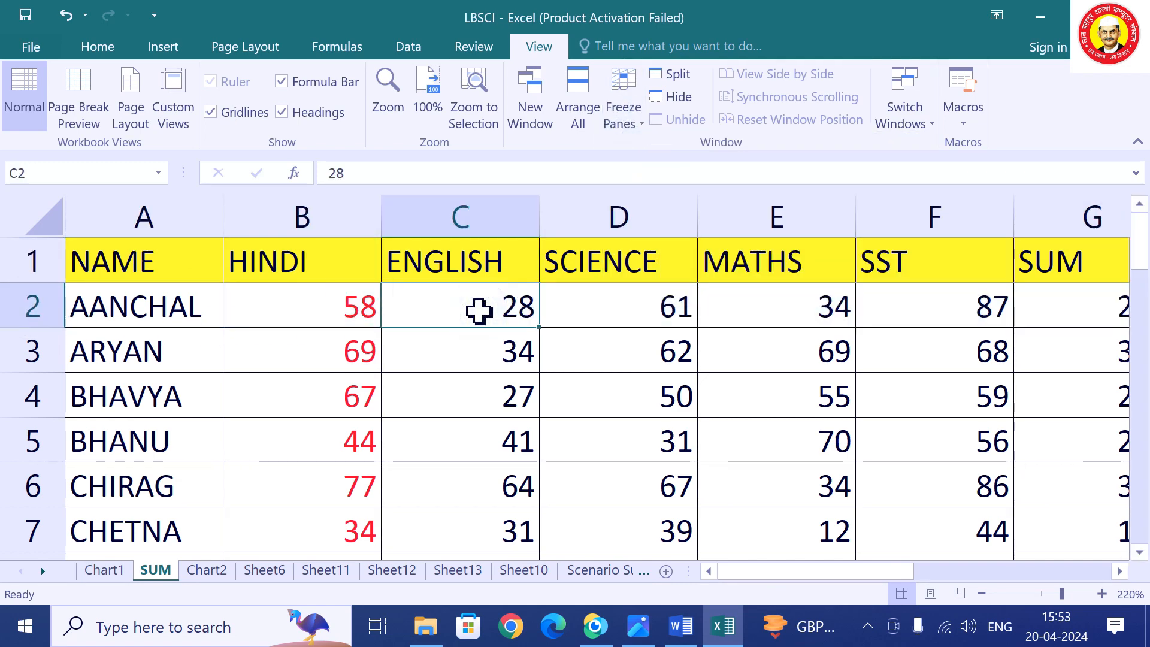
{"action": "key", "text": "Down"}
{"action": "key", "text": "Down"}
{"action": "key", "text": "Down"}
{"action": "key", "text": "Down"}
{"action": "key", "text": "Down"}
{"action": "key", "text": "Down"}
{"action": "key", "text": "Down"}
{"action": "key", "text": "Down"}
{"action": "key", "text": "Down"}
{"action": "key", "text": "Down"}
{"action": "key", "text": "Down"}
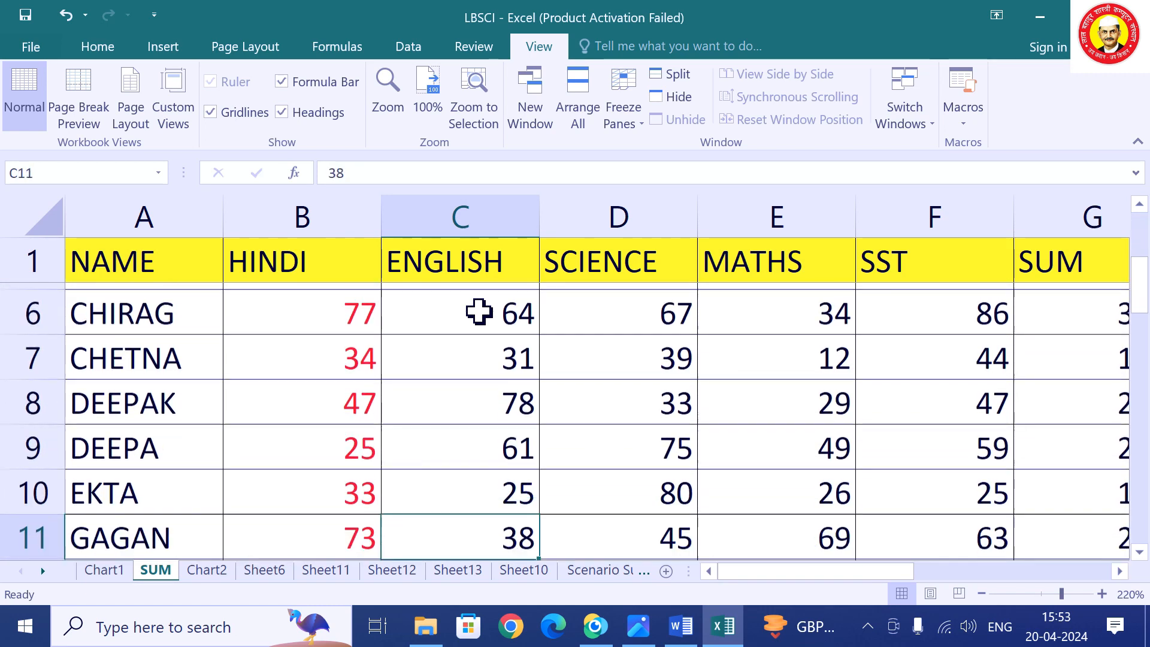
{"action": "key", "text": "Down"}
{"action": "key", "text": "Down"}
{"action": "key", "text": "Down"}
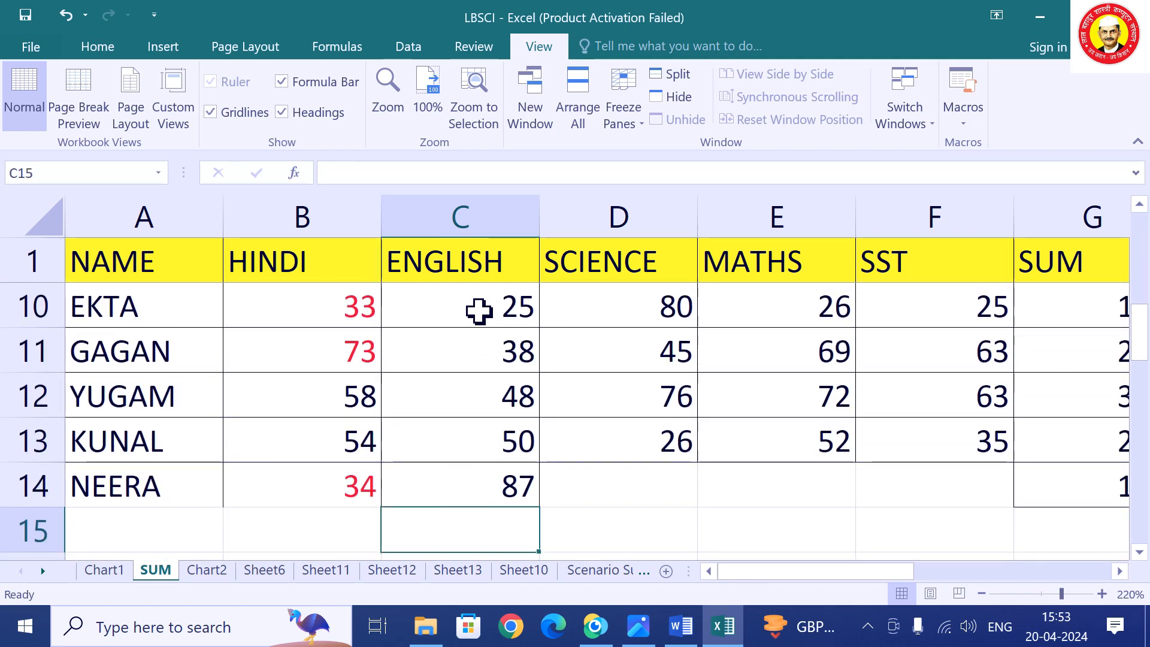
{"action": "key", "text": "Up"}
{"action": "key", "text": "Up"}
{"action": "key", "text": "Up"}
{"action": "key", "text": "Up"}
{"action": "key", "text": "Up"}
{"action": "key", "text": "Up"}
{"action": "key", "text": "Up"}
{"action": "key", "text": "Up"}
{"action": "key", "text": "Up"}
{"action": "key", "text": "Up"}
{"action": "key", "text": "Up"}
{"action": "key", "text": "Up"}
{"action": "key", "text": "Up"}
{"action": "key", "text": "Up"}
{"action": "key", "text": "Up"}
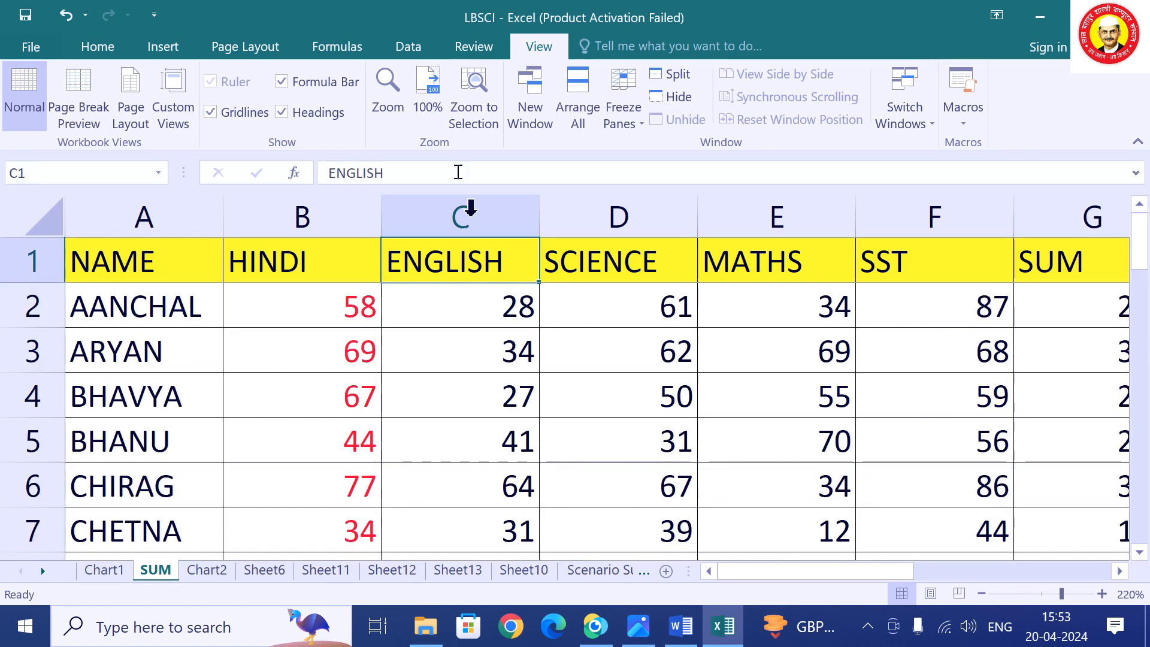
Unfreeze the header row and select cell B2.
{"action": "left_click", "coordinate": [622, 114]}
{"action": "left_click", "coordinate": [649, 153]}
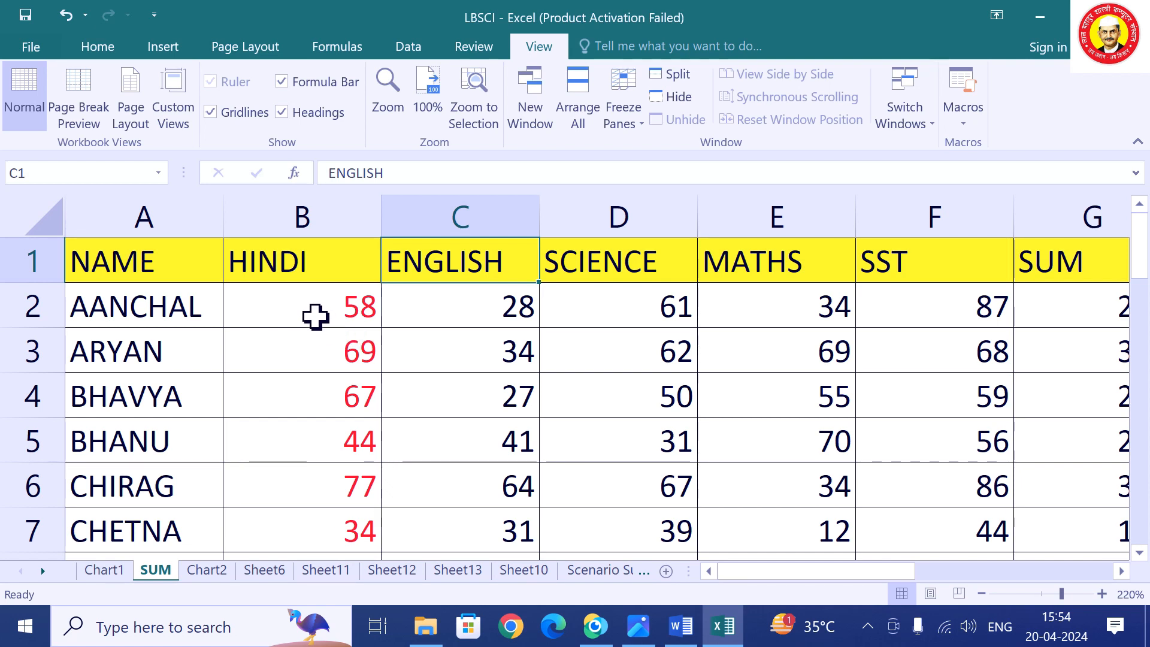
{"action": "left_click", "coordinate": [297, 320]}
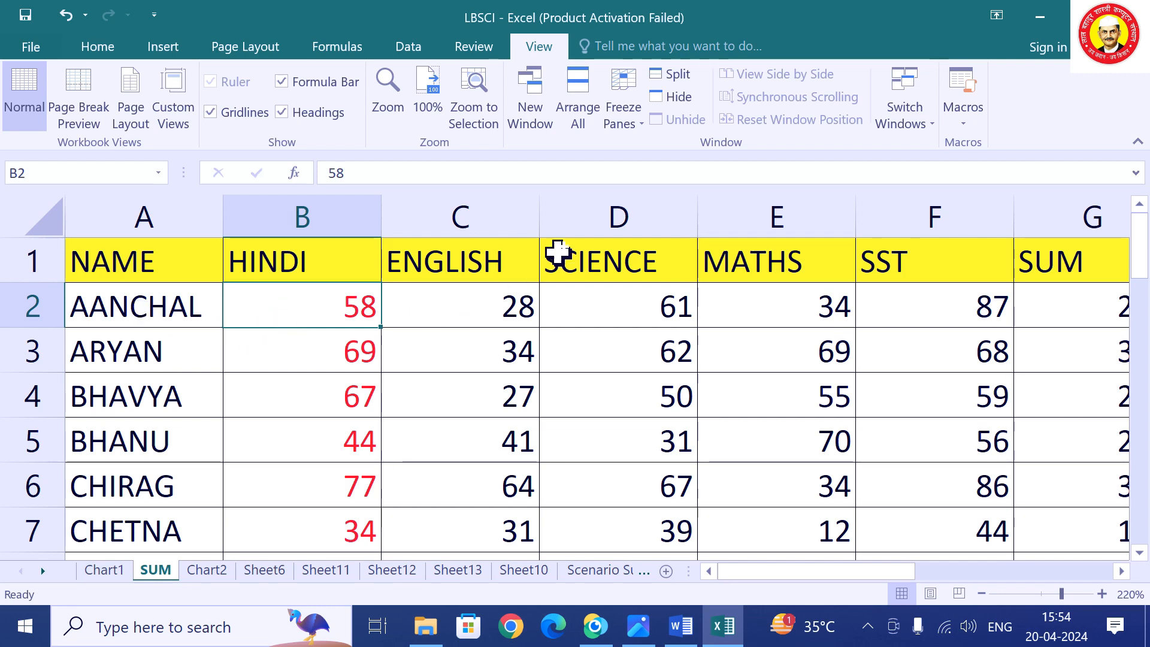
Freeze the header row and NAME column on the SUM sheet, then test scrolling right and down.
{"action": "left_click", "coordinate": [638, 123]}
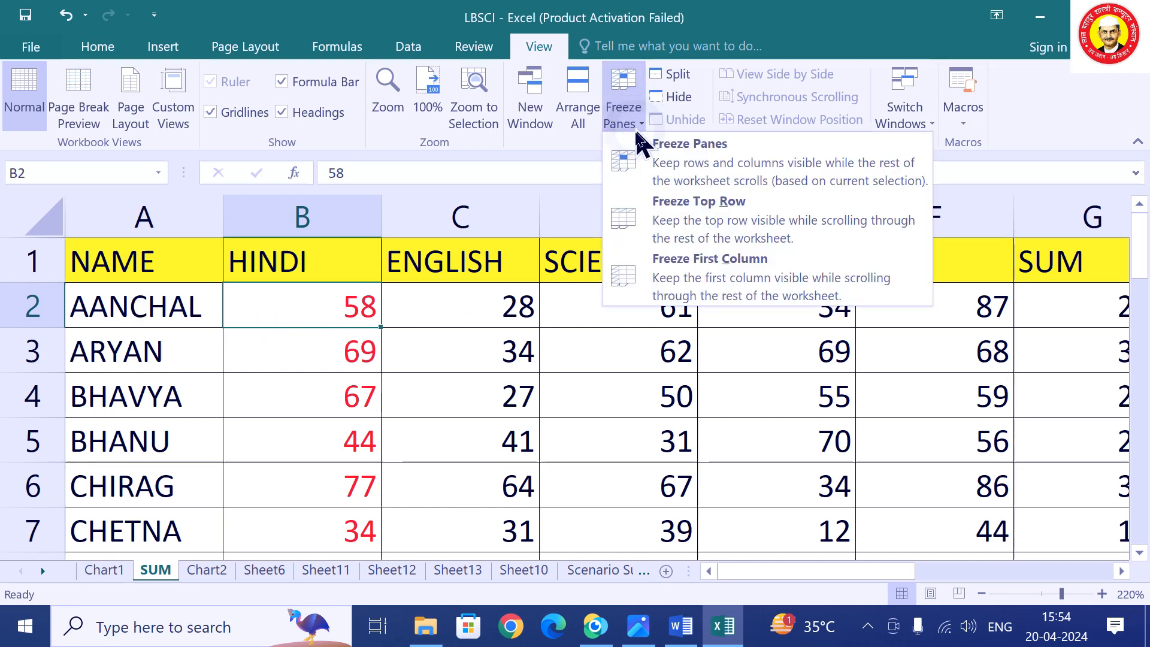
{"action": "left_click", "coordinate": [656, 174]}
{"action": "left_click", "coordinate": [475, 364]}
{"action": "key", "text": "Right"}
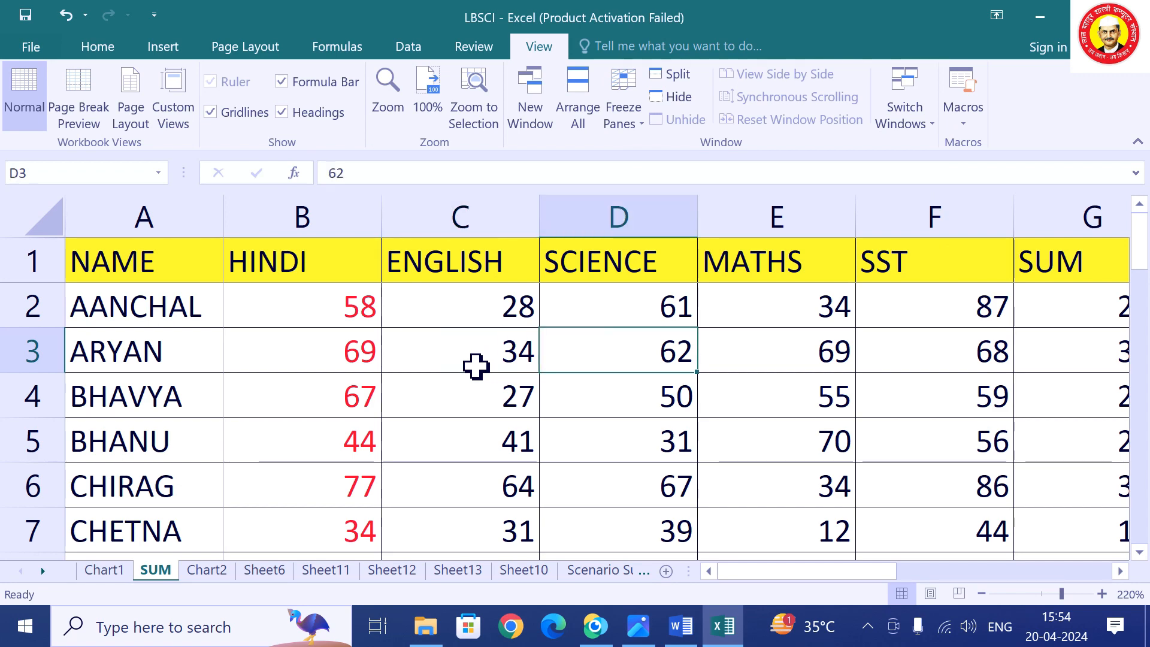
{"action": "key", "text": "Right"}
{"action": "key", "text": "Right"}
{"action": "key", "text": "Right"}
{"action": "key", "text": "Right"}
{"action": "key", "text": "Right"}
{"action": "key", "text": "Right"}
{"action": "key", "text": "Right"}
{"action": "key", "text": "Right"}
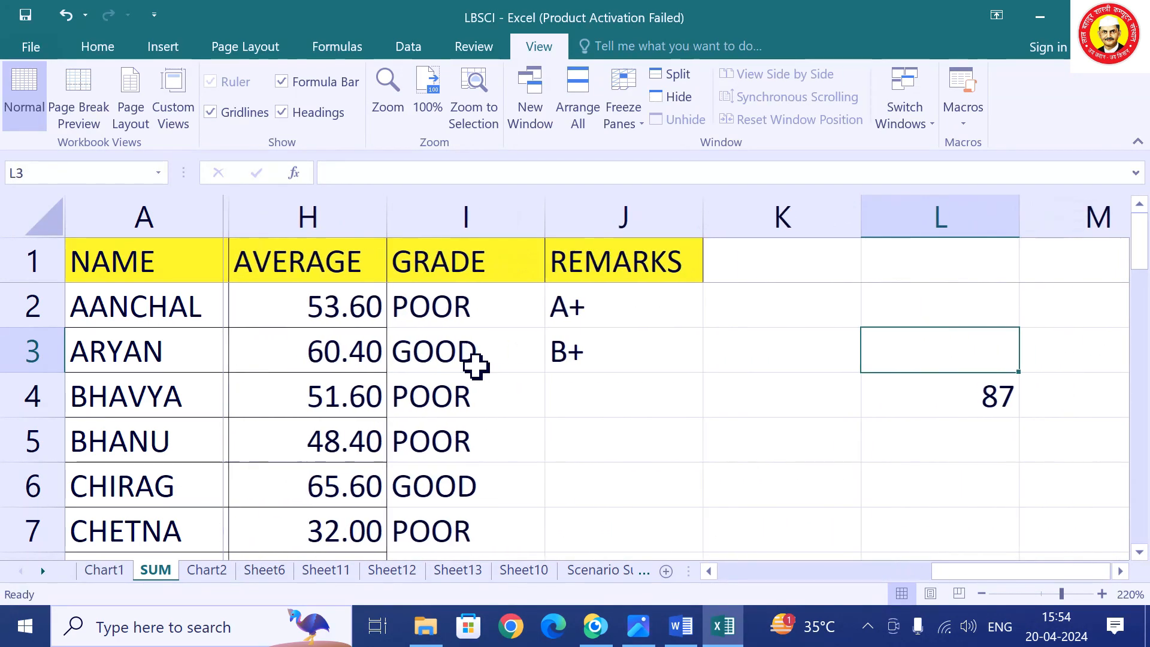
{"action": "key", "text": "Right"}
{"action": "key", "text": "Left"}
{"action": "key", "text": "Left"}
{"action": "key", "text": "Left"}
{"action": "key", "text": "Left"}
{"action": "key", "text": "Left"}
{"action": "key", "text": "Left"}
{"action": "key", "text": "Left"}
{"action": "key", "text": "Left"}
{"action": "key", "text": "Left"}
{"action": "key", "text": "Left"}
{"action": "key", "text": "Left"}
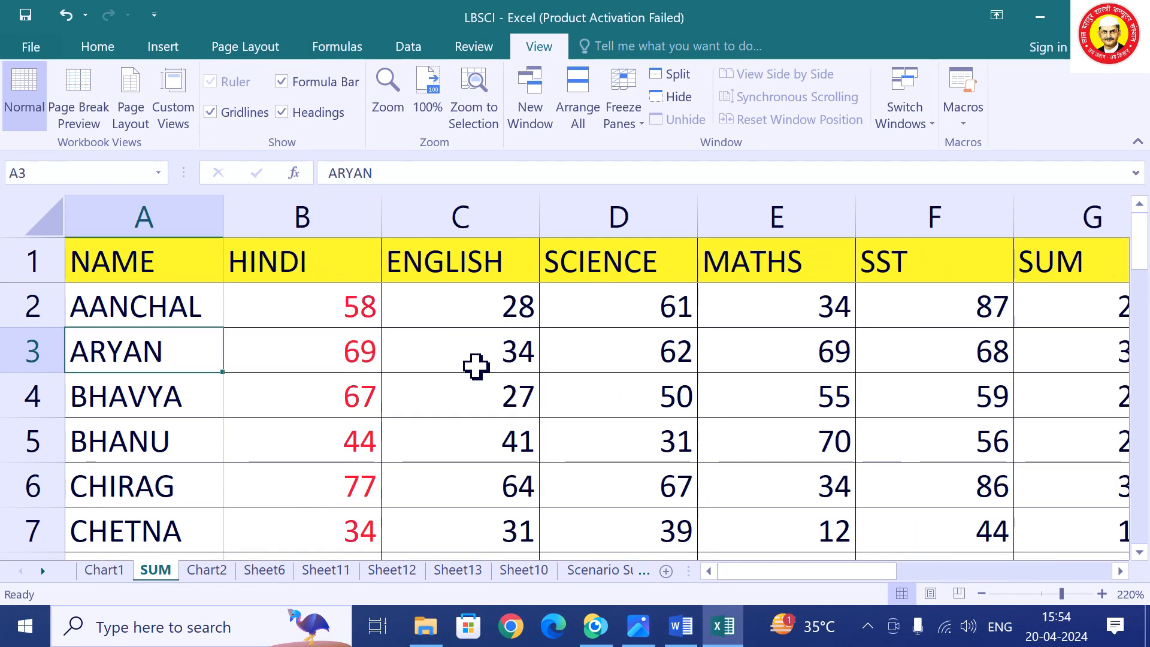
{"action": "key", "text": "Right"}
{"action": "key", "text": "Down"}
{"action": "key", "text": "Down"}
{"action": "key", "text": "Down"}
{"action": "key", "text": "Down"}
{"action": "key", "text": "Down"}
{"action": "key", "text": "Down"}
{"action": "key", "text": "Down"}
{"action": "key", "text": "Down"}
{"action": "key", "text": "Down"}
{"action": "key", "text": "Down"}
{"action": "key", "text": "Down"}
{"action": "key", "text": "Down"}
{"action": "key", "text": "Down"}
{"action": "key", "text": "Down"}
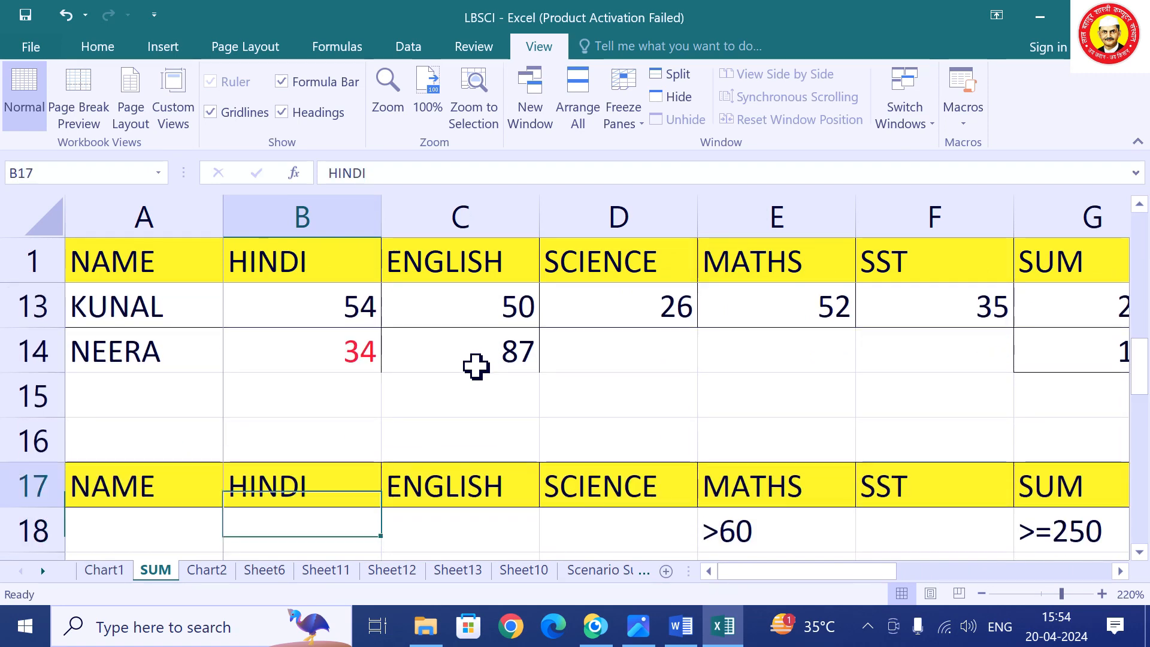
{"action": "key", "text": "Up"}
{"action": "key", "text": "Up"}
{"action": "key", "text": "Up"}
{"action": "key", "text": "Up"}
{"action": "key", "text": "Up"}
{"action": "key", "text": "Up"}
{"action": "key", "text": "Up"}
{"action": "key", "text": "Up"}
{"action": "key", "text": "Up"}
{"action": "key", "text": "Up"}
{"action": "key", "text": "Up"}
{"action": "key", "text": "Up"}
{"action": "key", "text": "Up"}
{"action": "key", "text": "Up"}
{"action": "key", "text": "Up"}
{"action": "key", "text": "Up"}
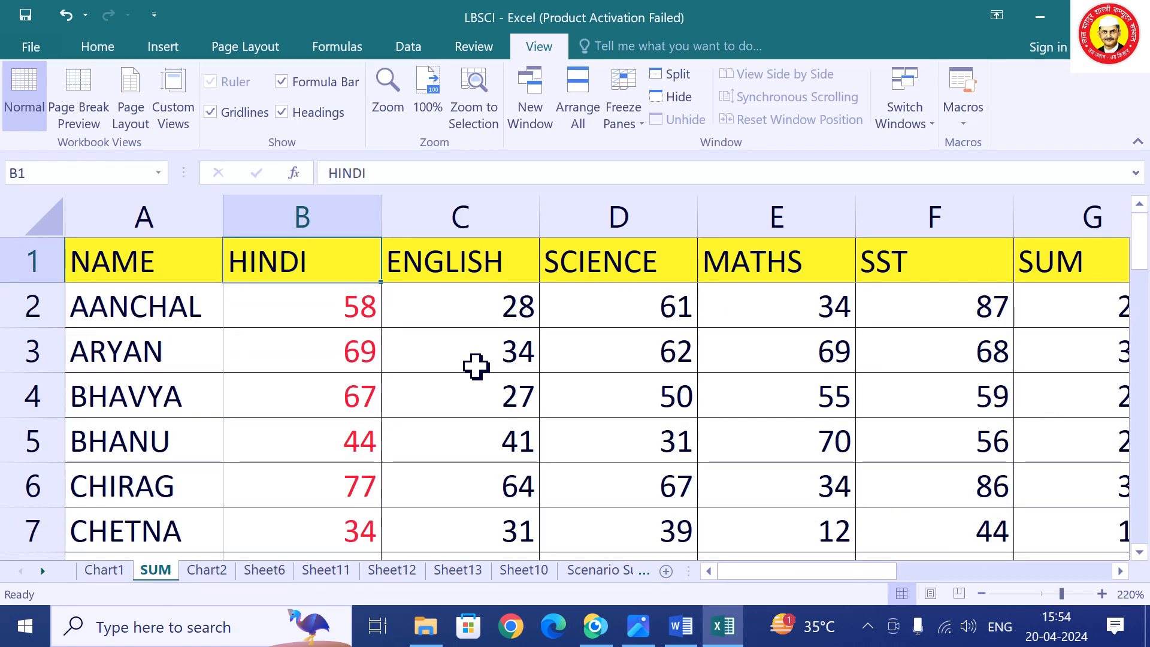
Unfreeze the panes on the SUM sheet and select cell C3.
{"action": "left_click", "coordinate": [624, 103]}
{"action": "left_click", "coordinate": [676, 163]}
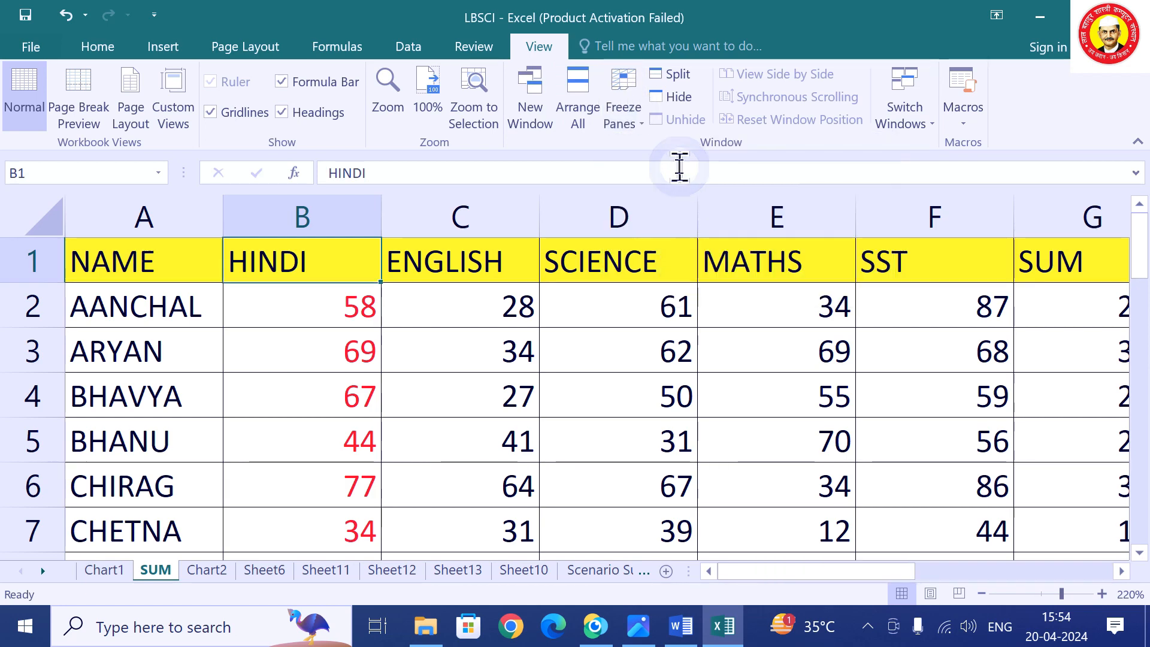
{"action": "left_click", "coordinate": [527, 354]}
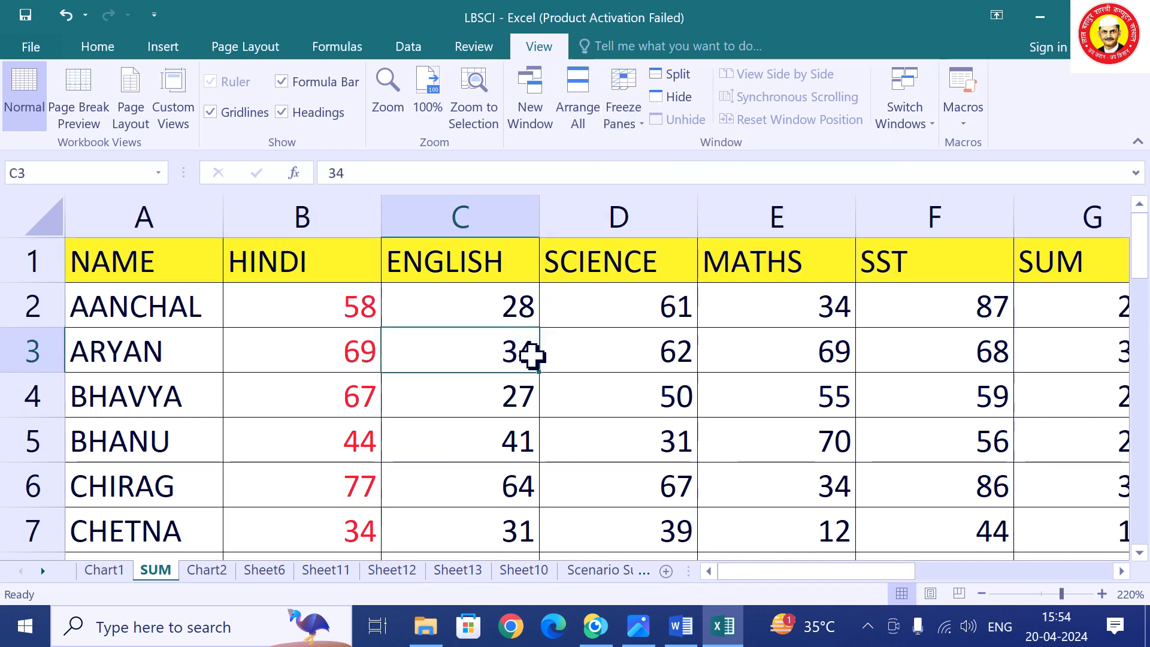
Browse Sheet12, Sheet13, Sheet10 and Sheet6, ending on Sheet11's marks table.
{"action": "left_click", "coordinate": [402, 575]}
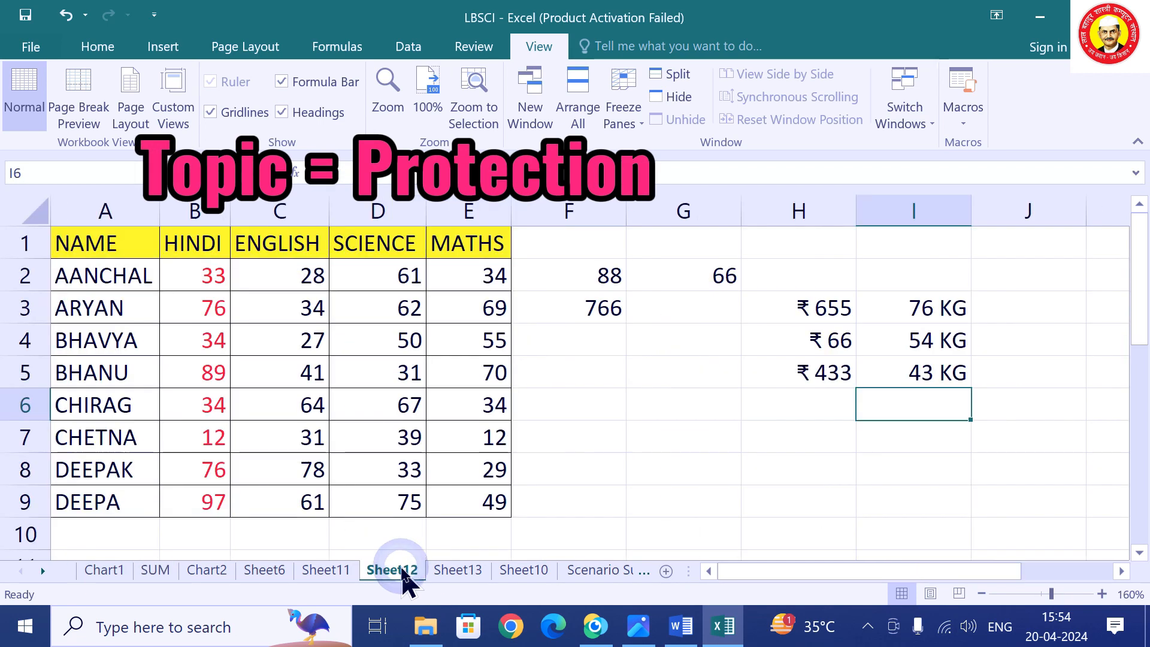
{"action": "left_click", "coordinate": [451, 572]}
{"action": "left_click", "coordinate": [520, 574]}
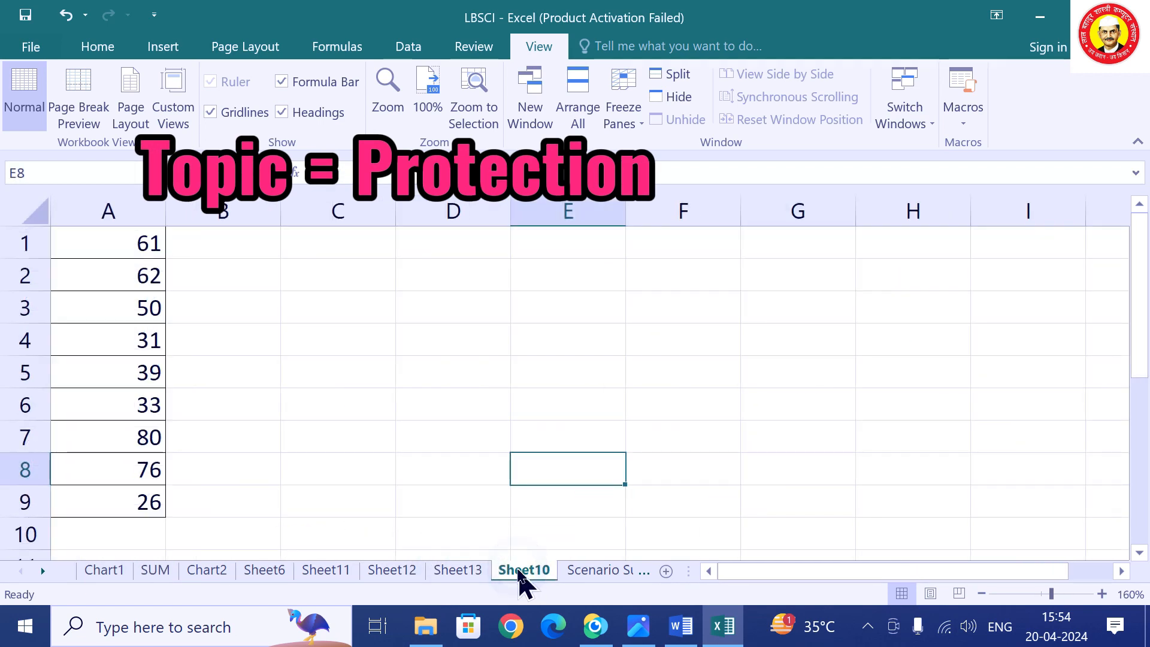
{"action": "left_click", "coordinate": [324, 570]}
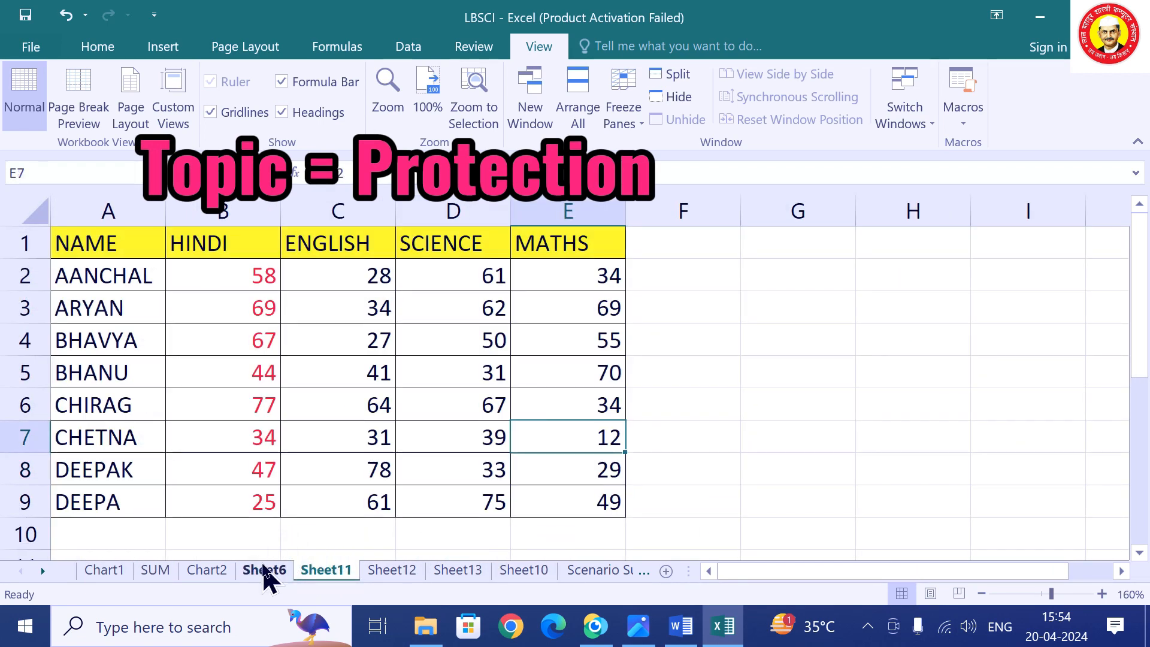
{"action": "left_click", "coordinate": [264, 574]}
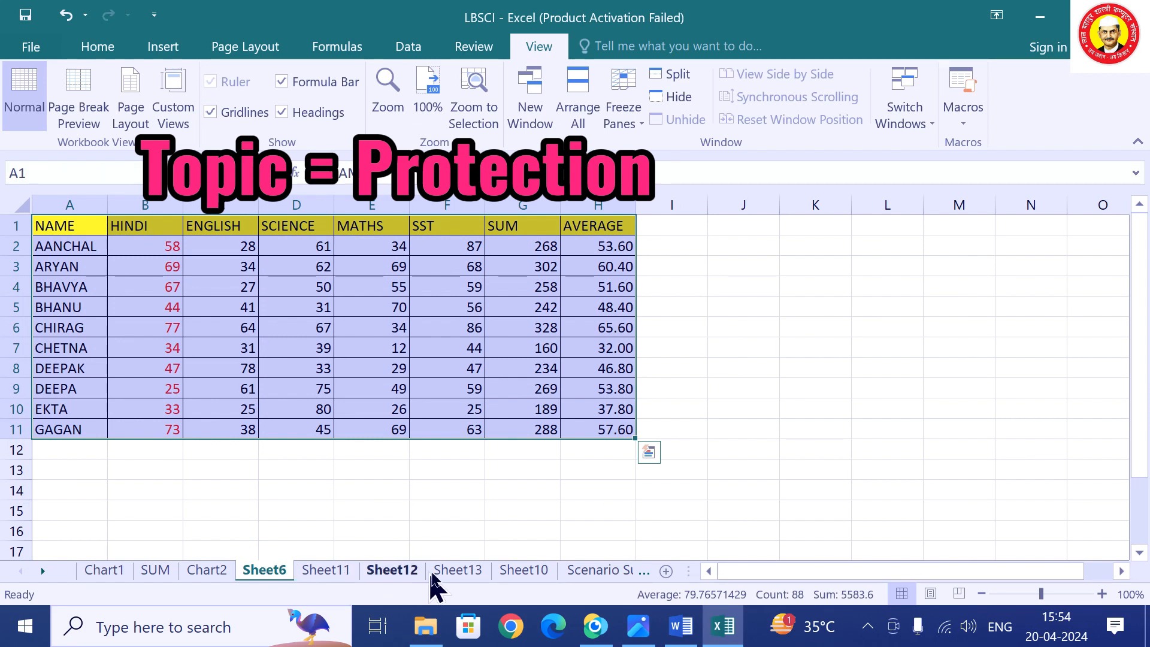
{"action": "left_click", "coordinate": [524, 572]}
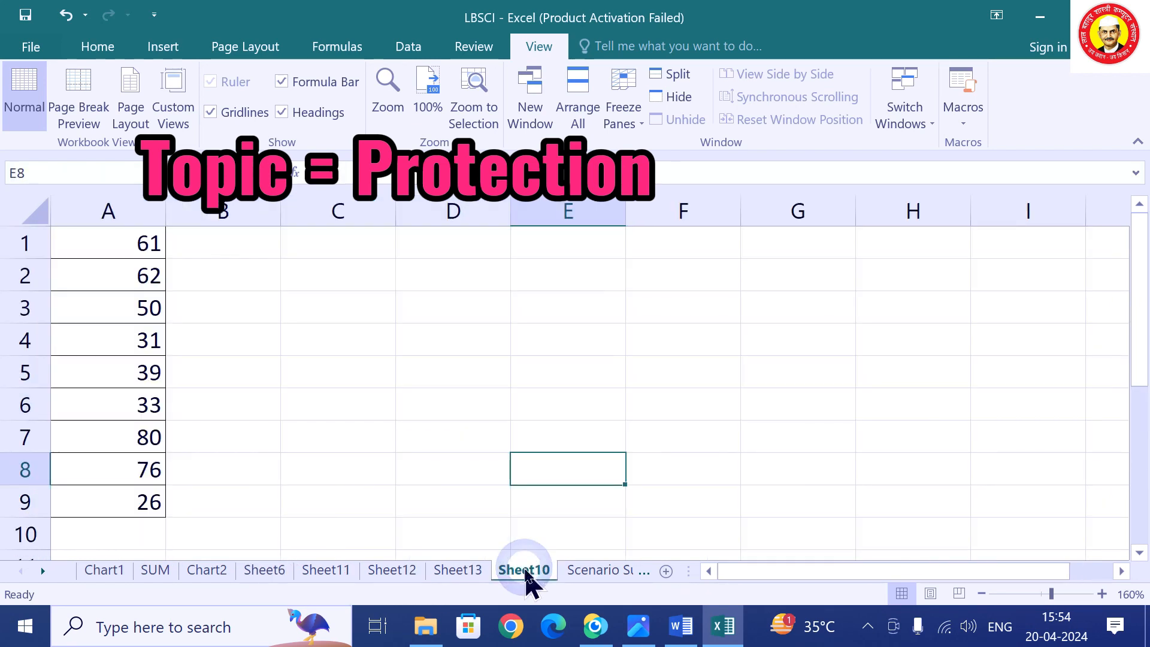
{"action": "left_click", "coordinate": [311, 571]}
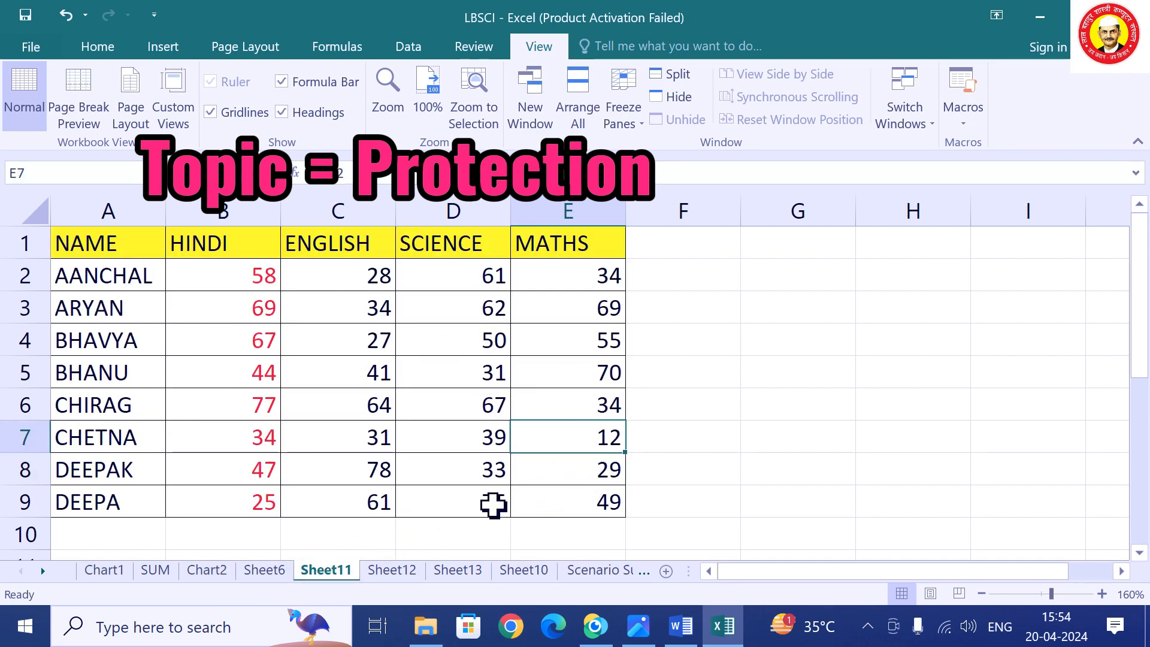
{"action": "left_click", "coordinate": [267, 573]}
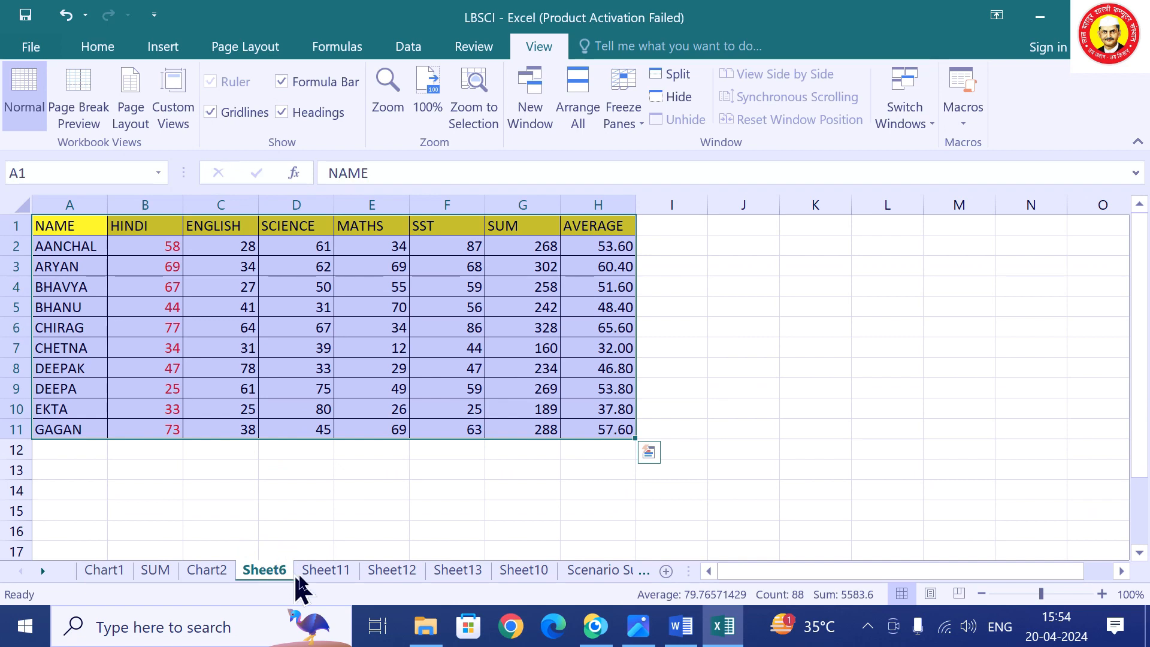
{"action": "left_click", "coordinate": [318, 574]}
Change ARYAN's SCIENCE mark in cell D3 from 62 to 87.
{"action": "left_click", "coordinate": [653, 397]}
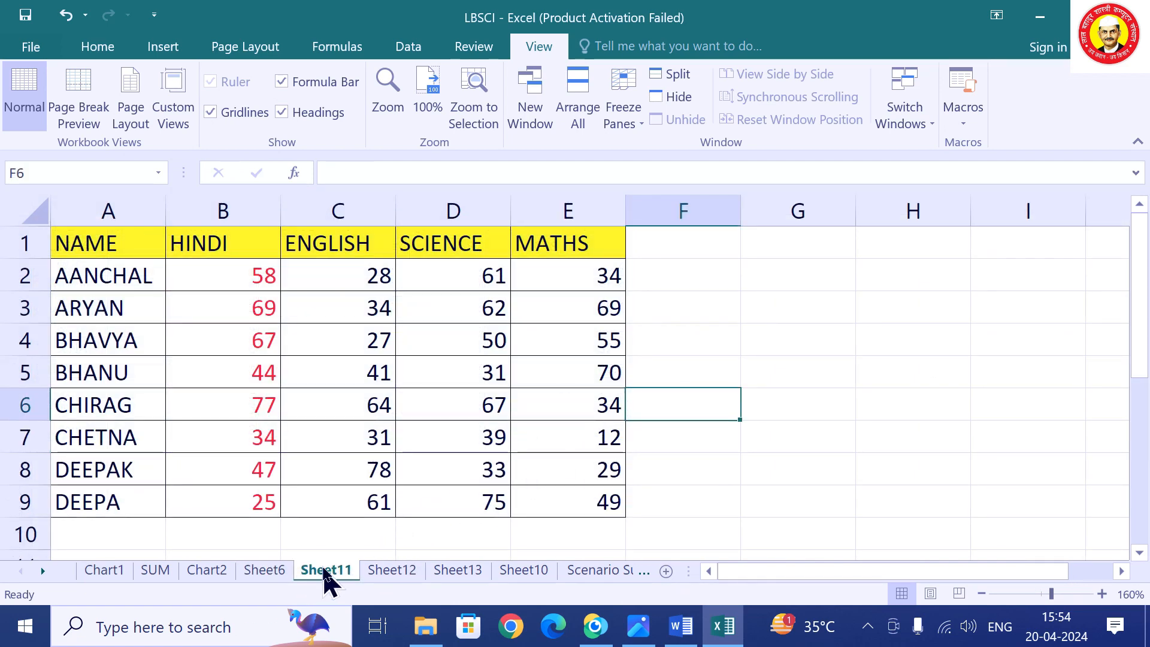
{"action": "left_click", "coordinate": [721, 283]}
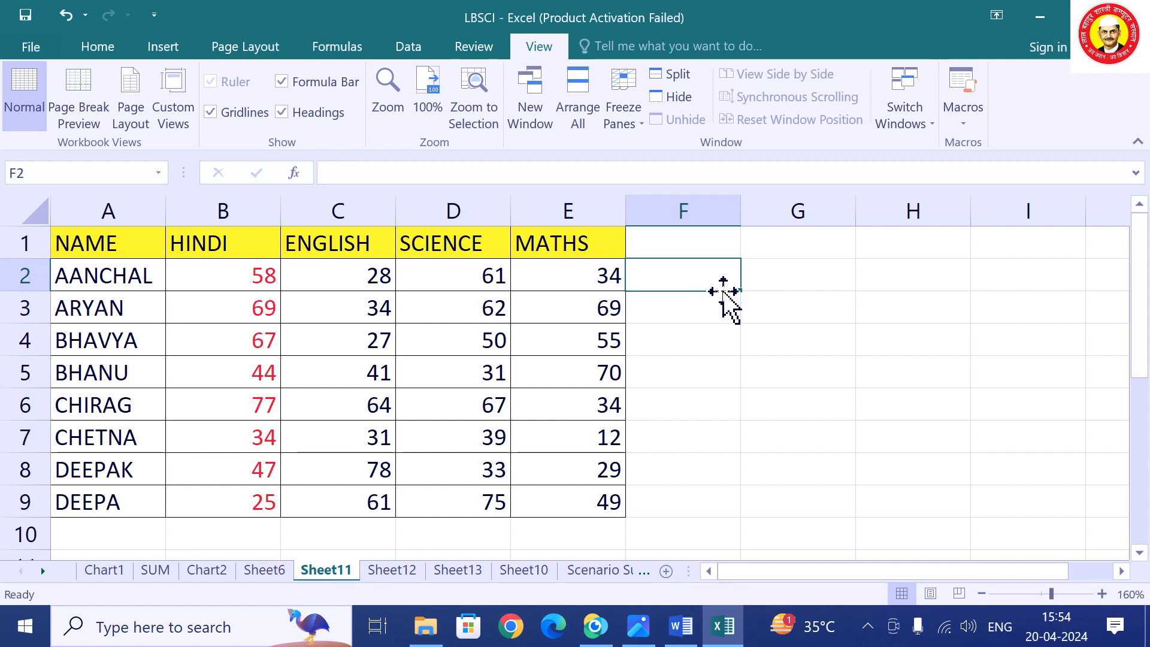
{"action": "key", "text": "Left"}
{"action": "key", "text": "Left"}
{"action": "key", "text": "Down"}
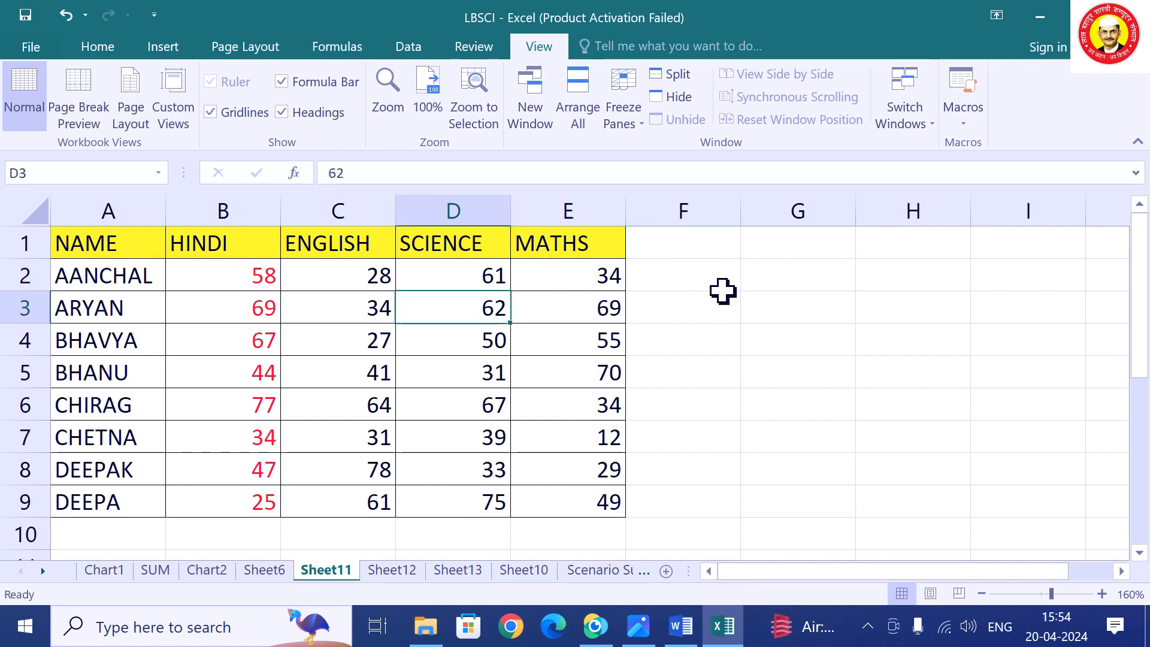
{"action": "type", "text": "87"}
{"action": "key", "text": "Return"}
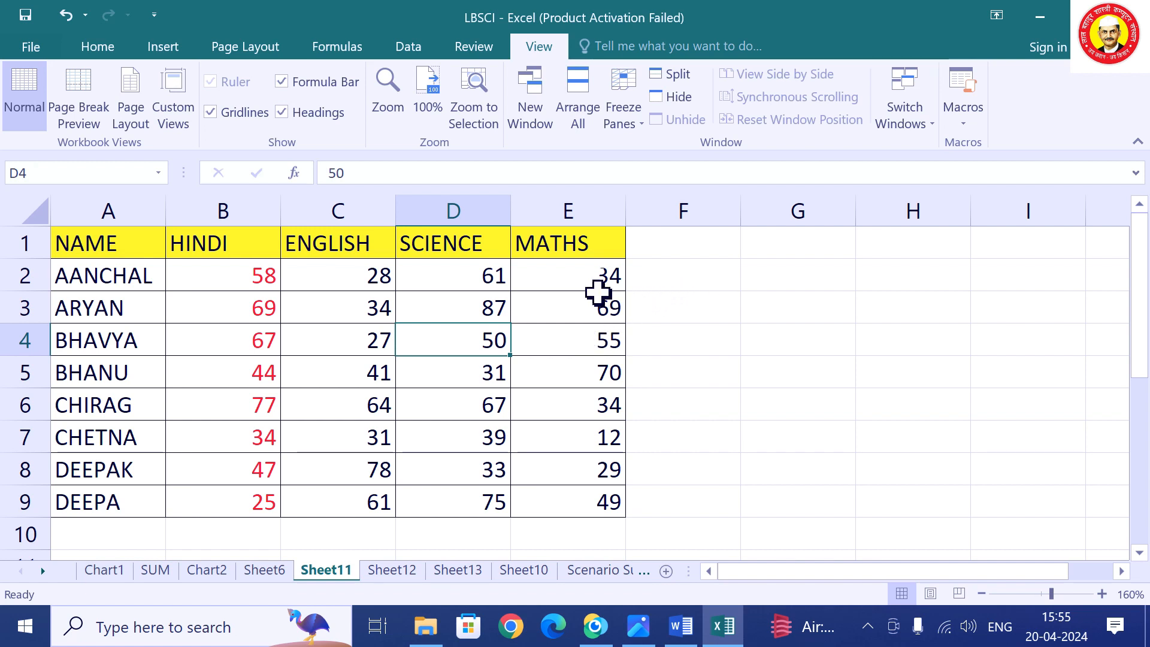
{"action": "left_click", "coordinate": [474, 48]}
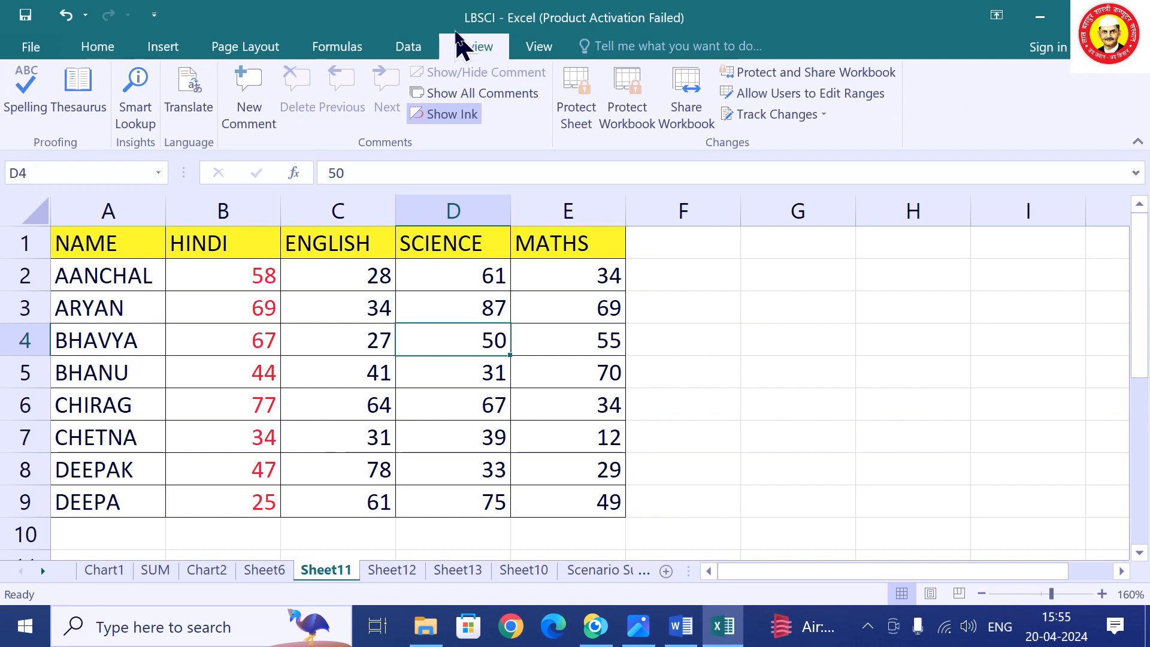
Protect Sheet11 with a confirmed password, then see that editing D5 is refused.
{"action": "left_click", "coordinate": [590, 133]}
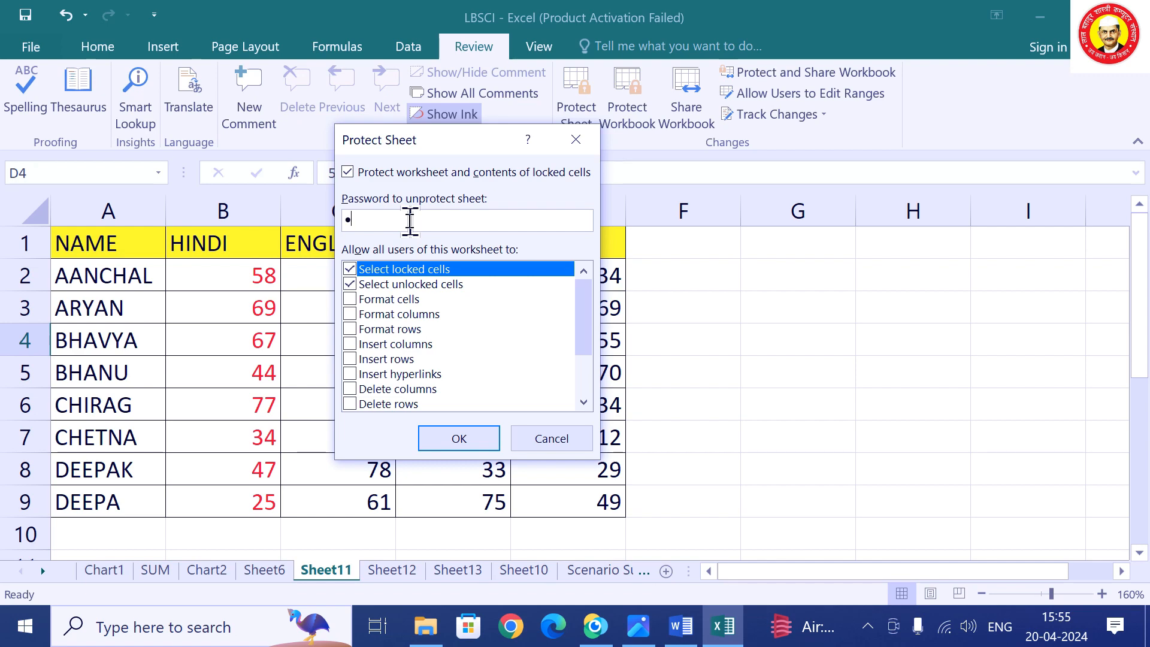
{"action": "left_click", "coordinate": [473, 439]}
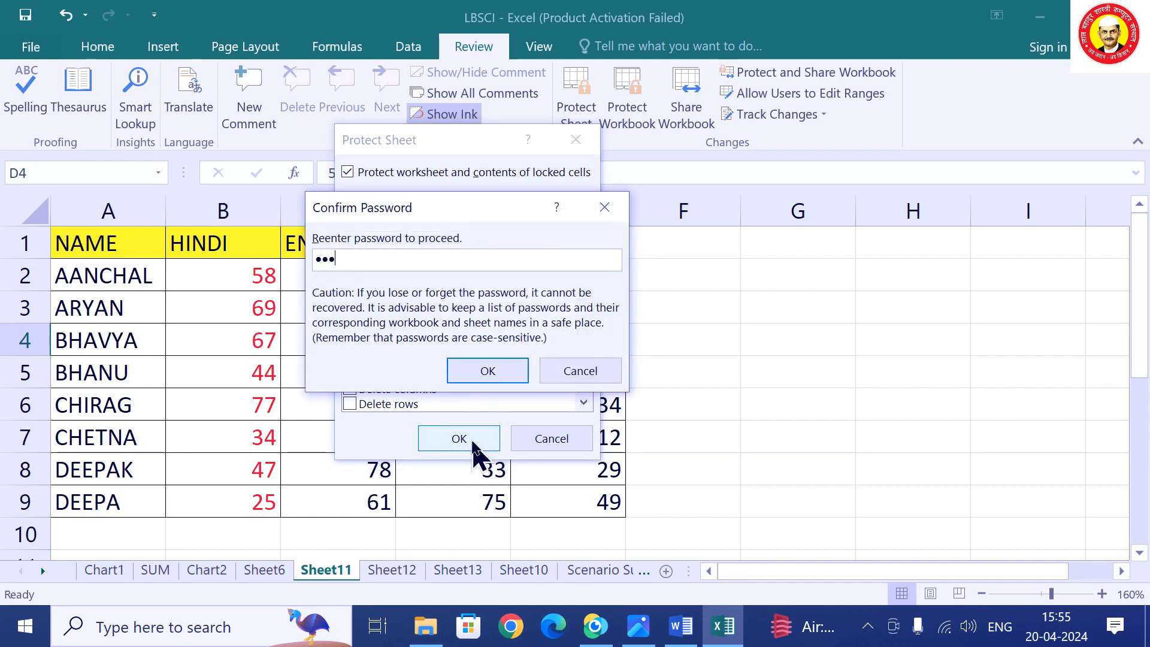
{"action": "left_click", "coordinate": [503, 369]}
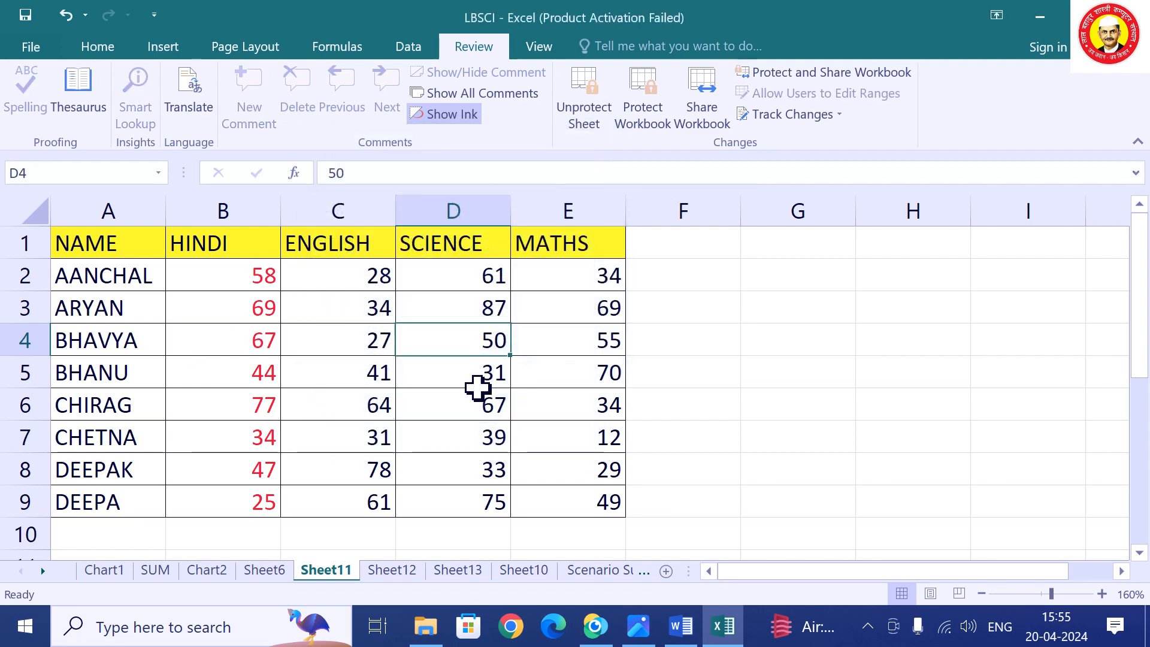
{"action": "left_click", "coordinate": [354, 424]}
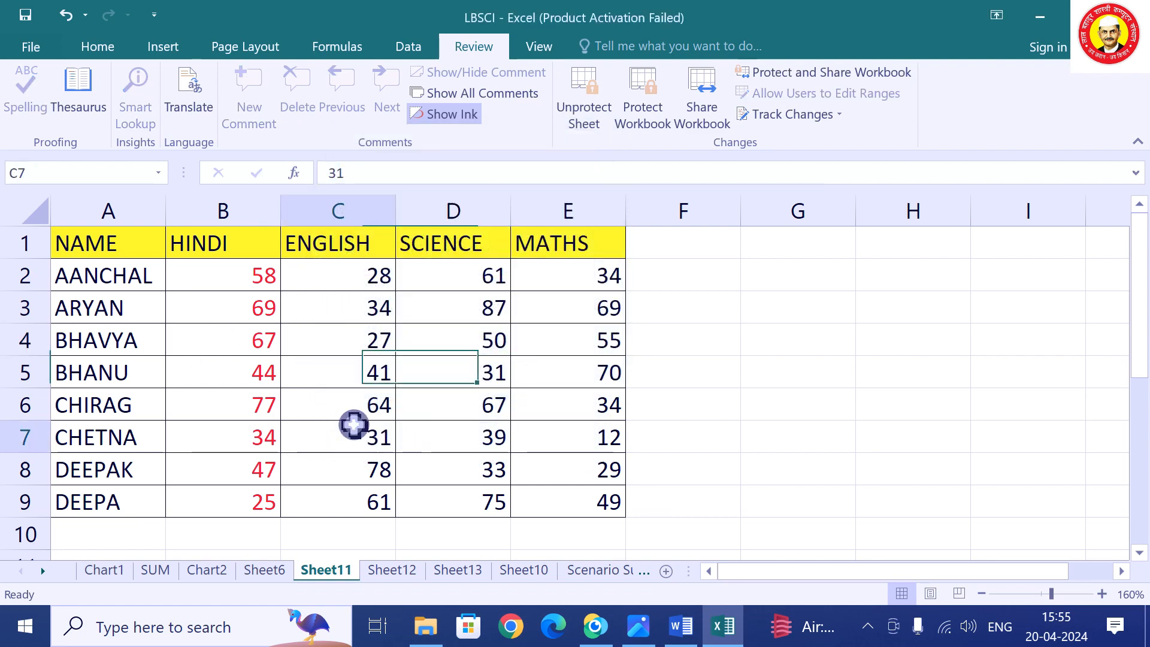
{"action": "left_click", "coordinate": [506, 370]}
{"action": "double_click", "coordinate": [495, 372]}
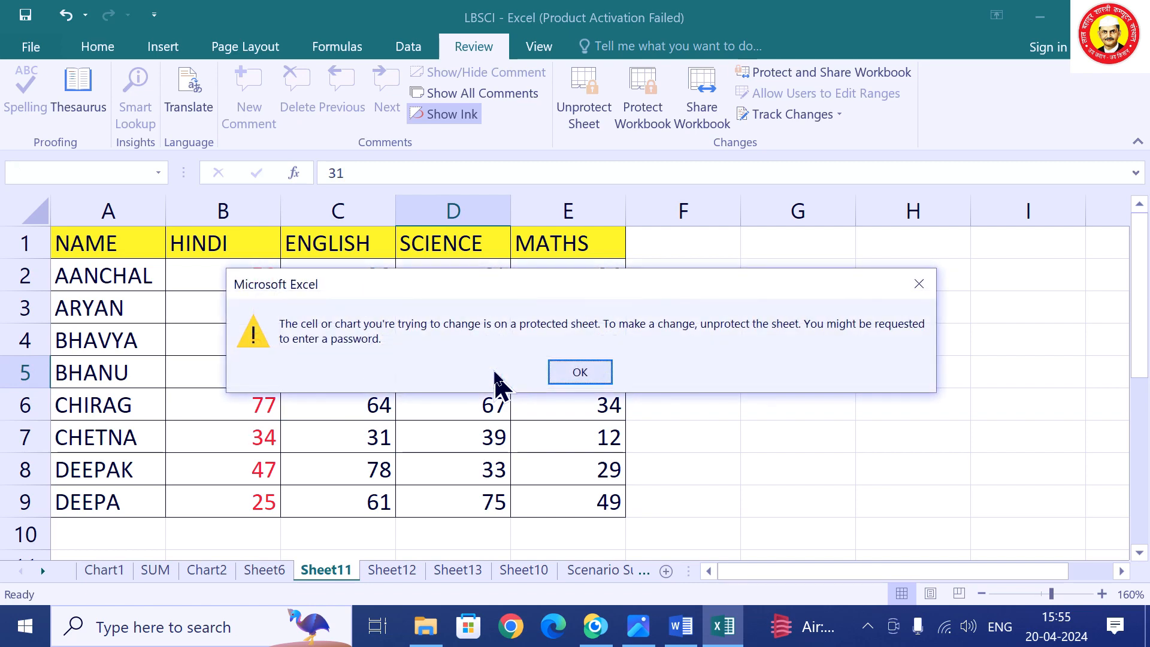
{"action": "left_click", "coordinate": [584, 373]}
Unprotect Sheet11 by entering its password.
{"action": "left_click", "coordinate": [458, 442]}
{"action": "left_click", "coordinate": [361, 377]}
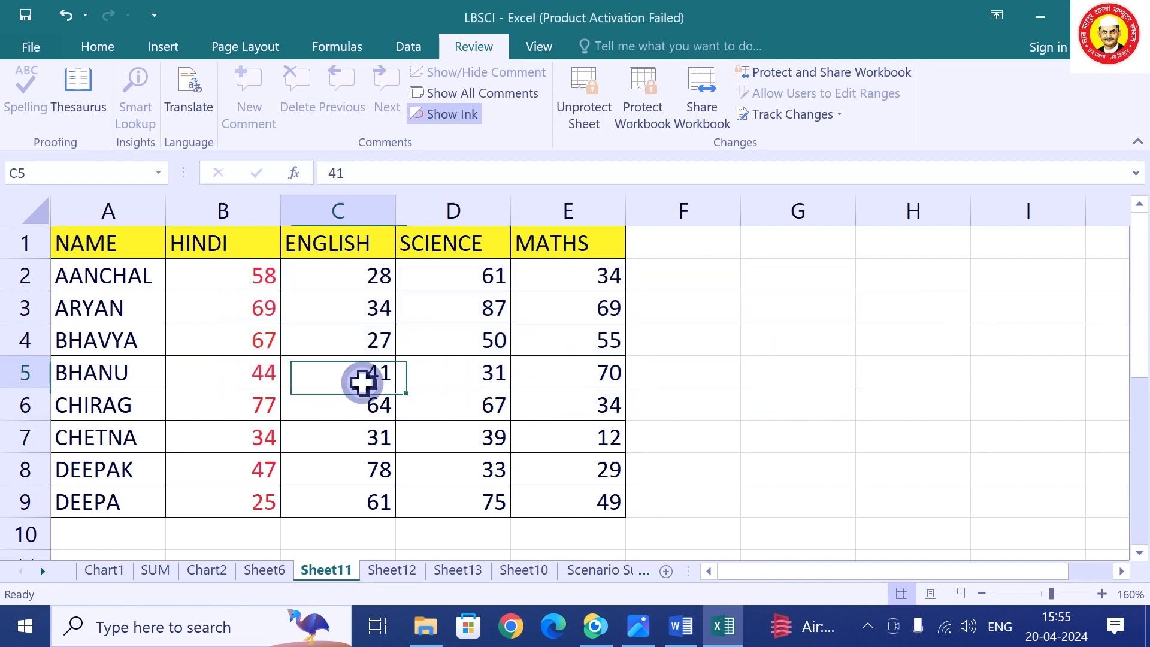
{"action": "left_click", "coordinate": [366, 410]}
{"action": "left_click", "coordinate": [587, 122]}
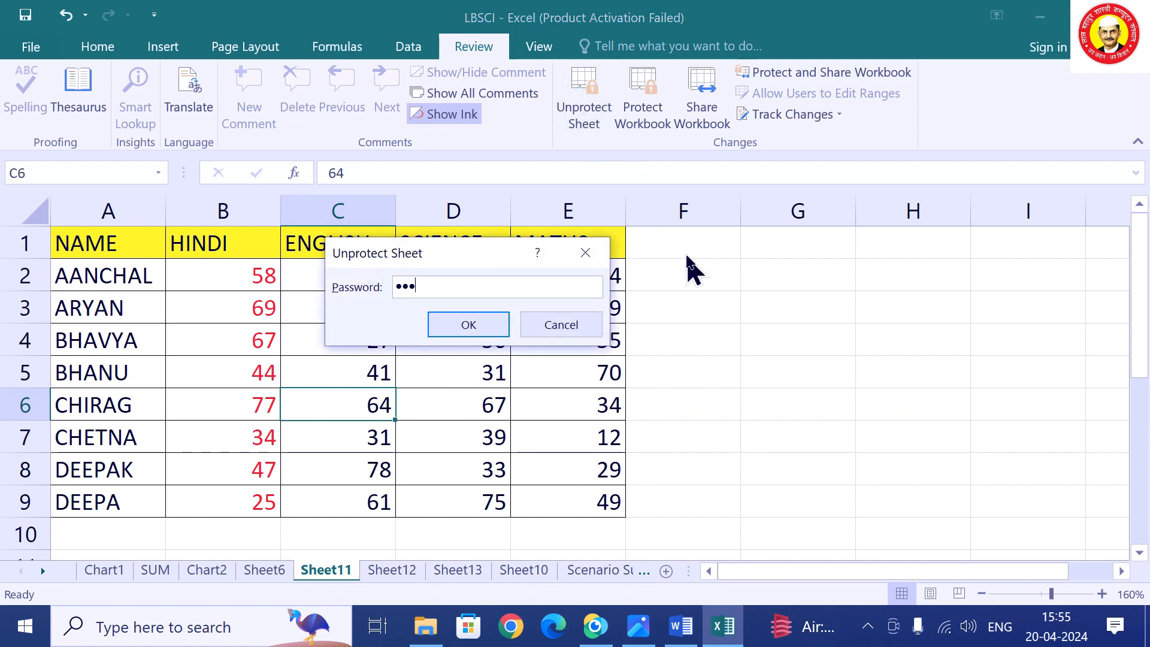
{"action": "key", "text": "Return"}
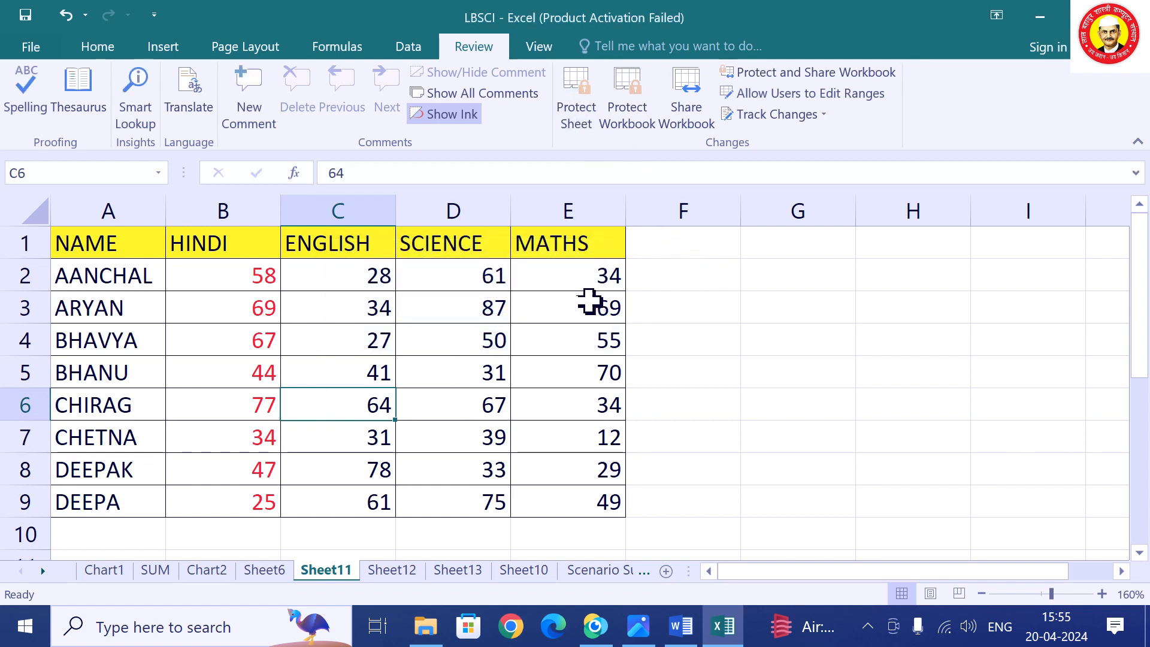
Enter 54 in C3 and 343 in F4 of the marks table.
{"action": "left_click", "coordinate": [379, 299]}
{"action": "type", "text": "5"}
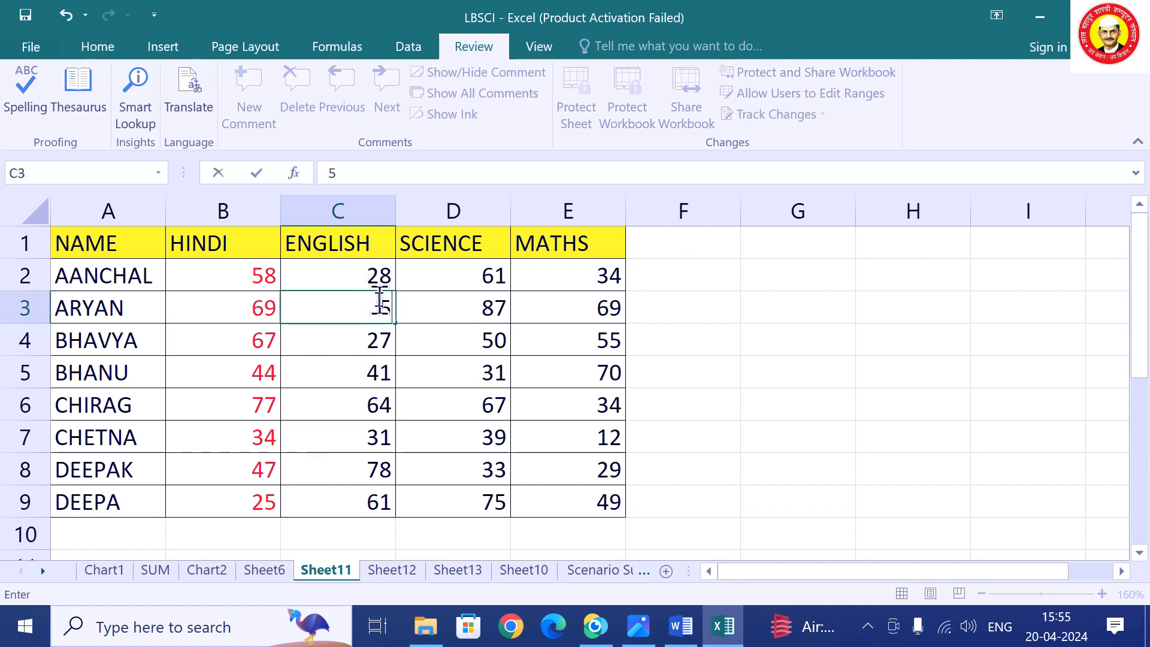
{"action": "left_click", "coordinate": [717, 346]}
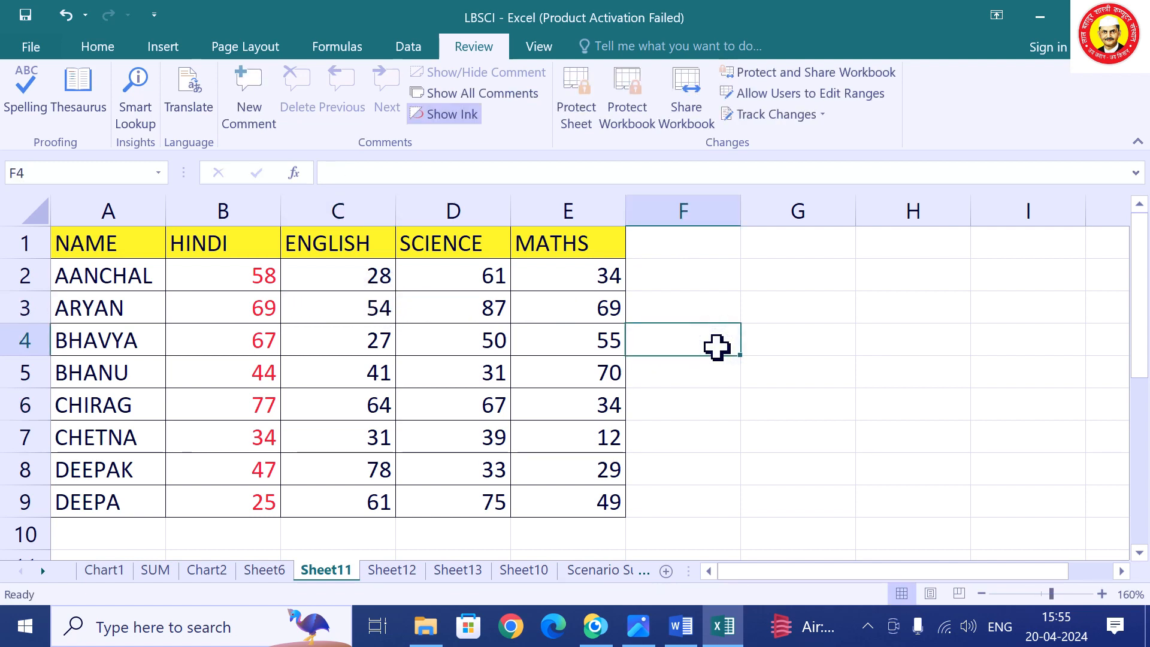
{"action": "type", "text": "343"}
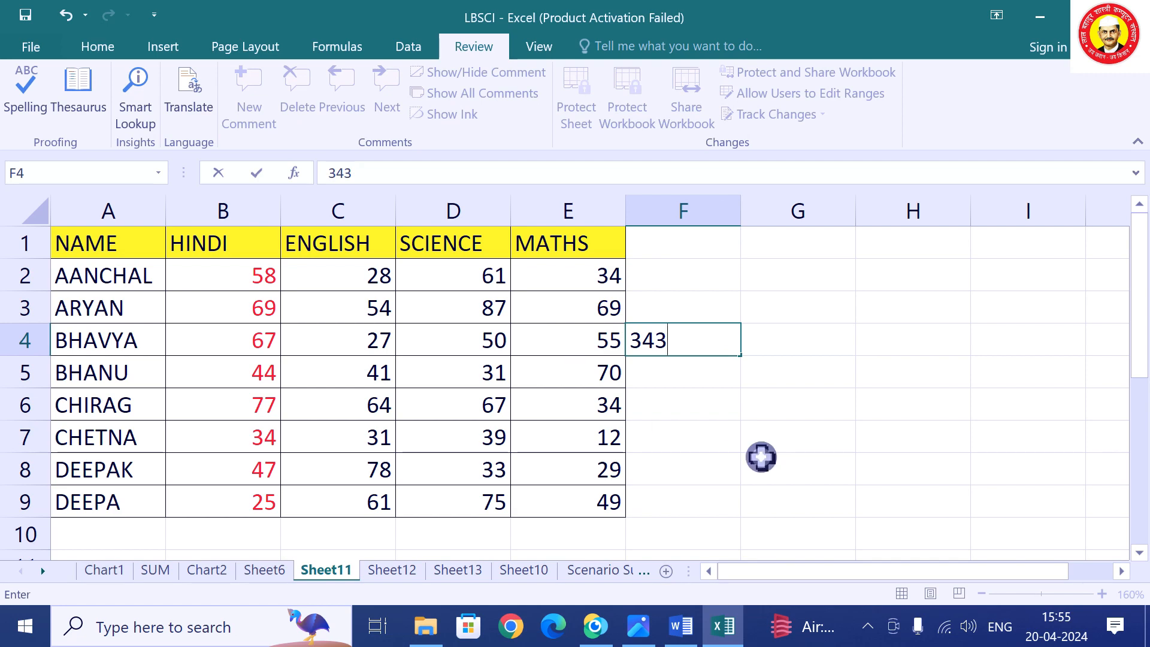
{"action": "left_click", "coordinate": [763, 457]}
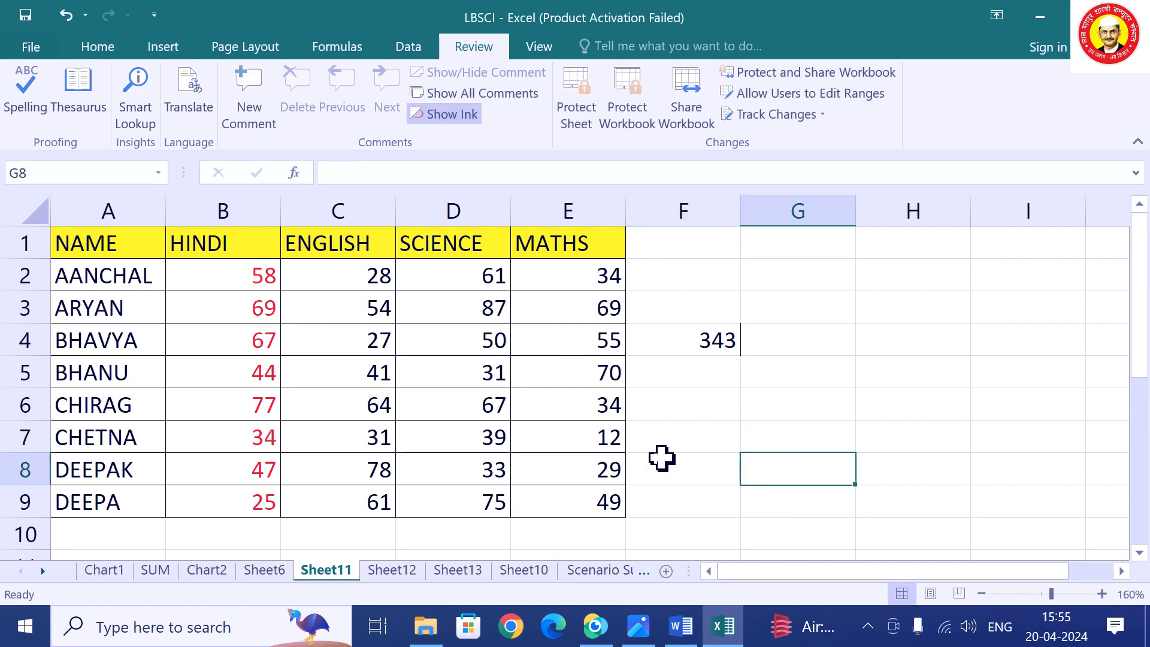
Password-protect Sheet11 again and confirm that editing F8 triggers the protection warning.
{"action": "left_click", "coordinate": [576, 129]}
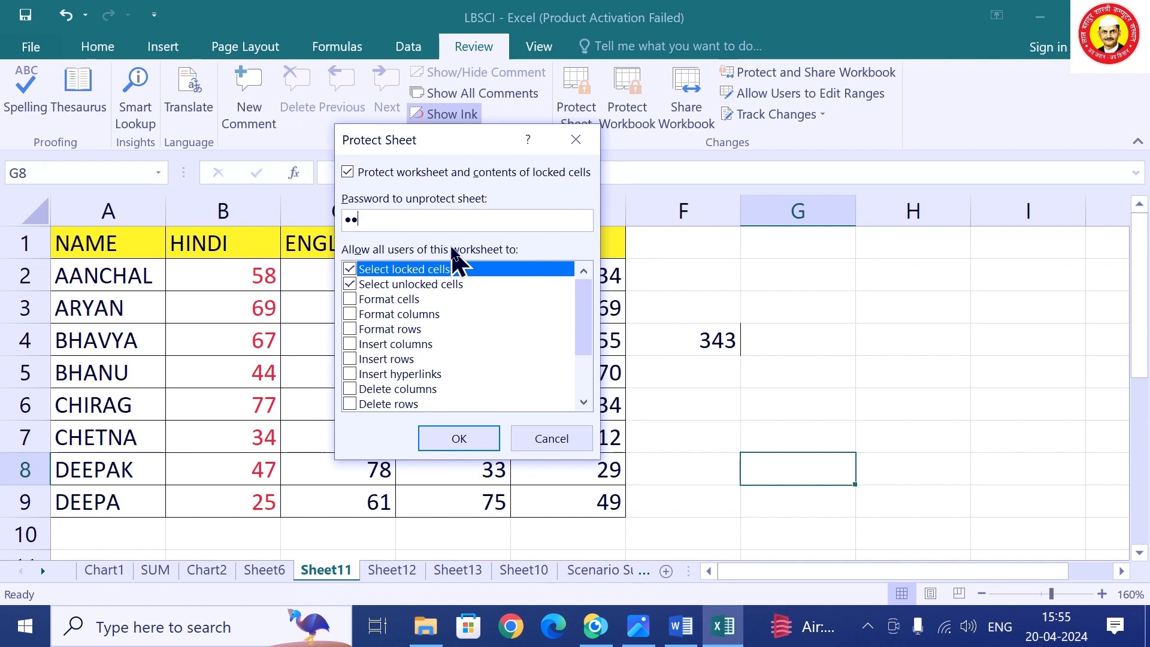
{"action": "left_click", "coordinate": [458, 445]}
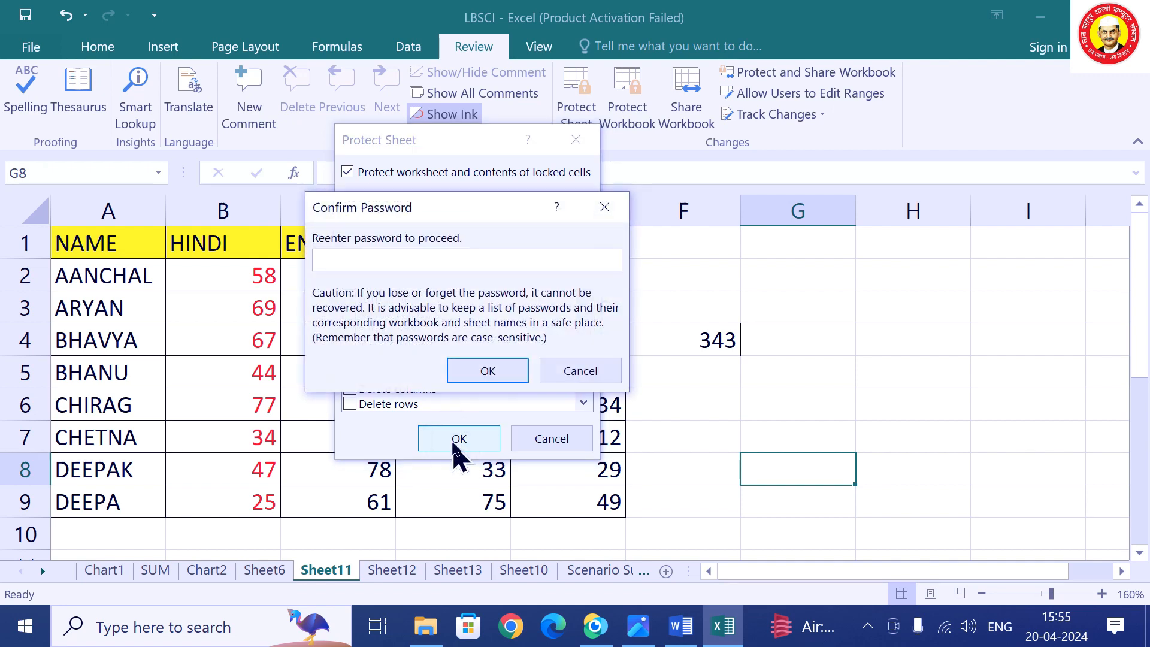
{"action": "left_click", "coordinate": [488, 370]}
{"action": "left_click", "coordinate": [653, 413]}
{"action": "double_click", "coordinate": [692, 477]}
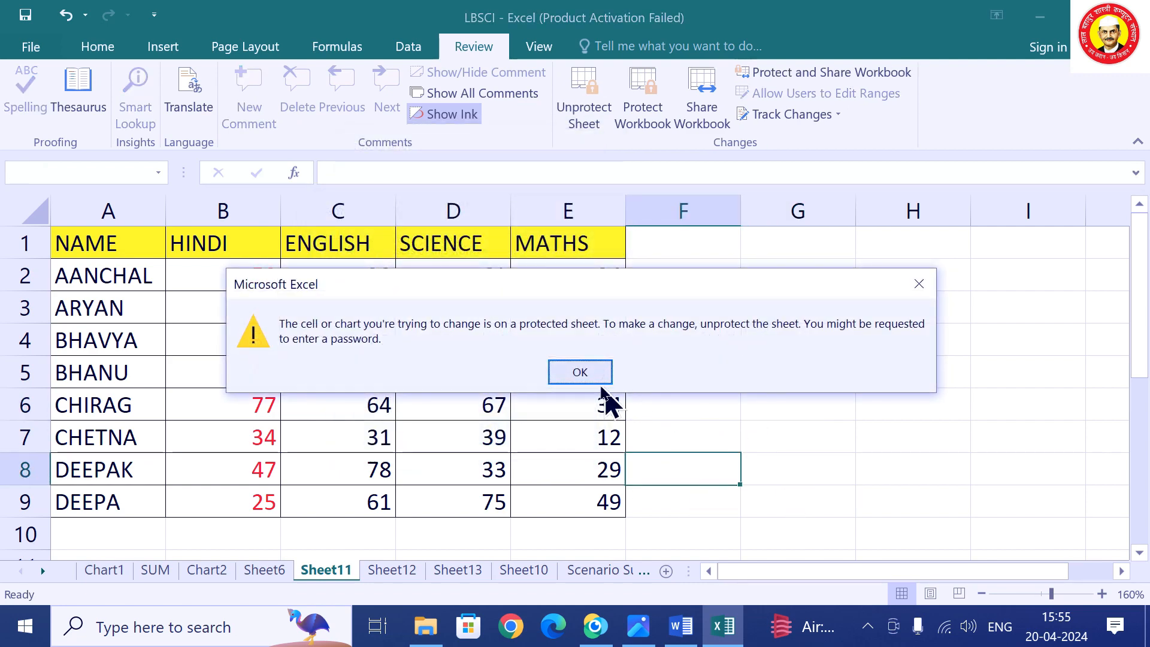
{"action": "left_click", "coordinate": [574, 372]}
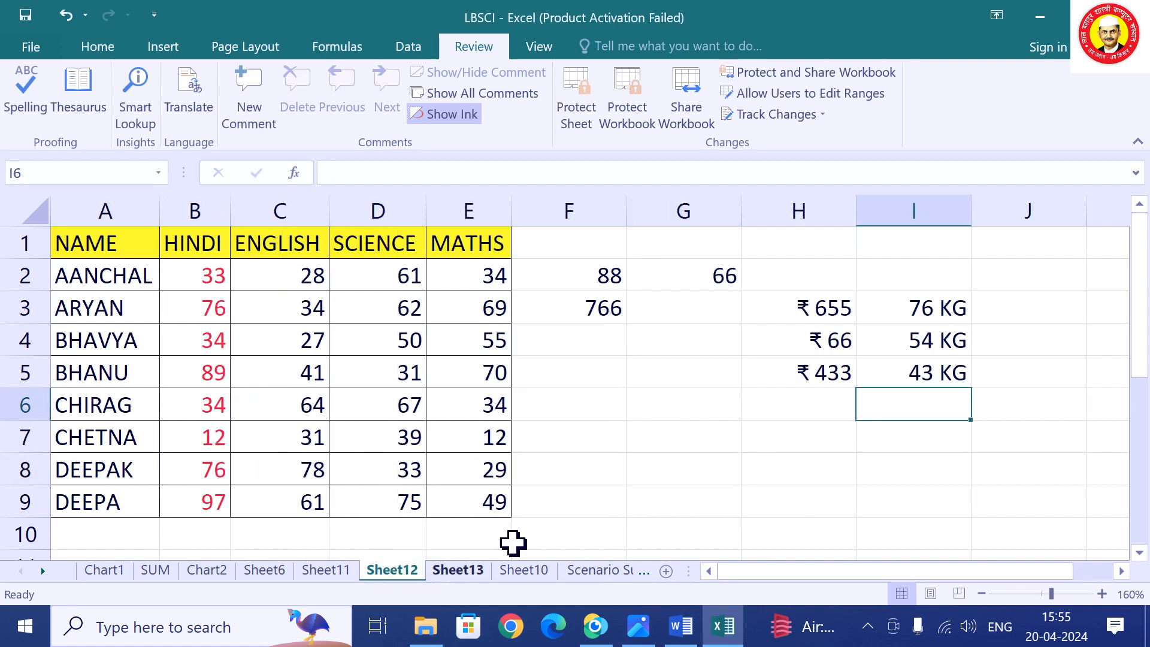
Enter 77 in Sheet12 cell F8 and in Sheet13 cell F6.
{"action": "left_click", "coordinate": [617, 470]}
{"action": "type", "text": "77"}
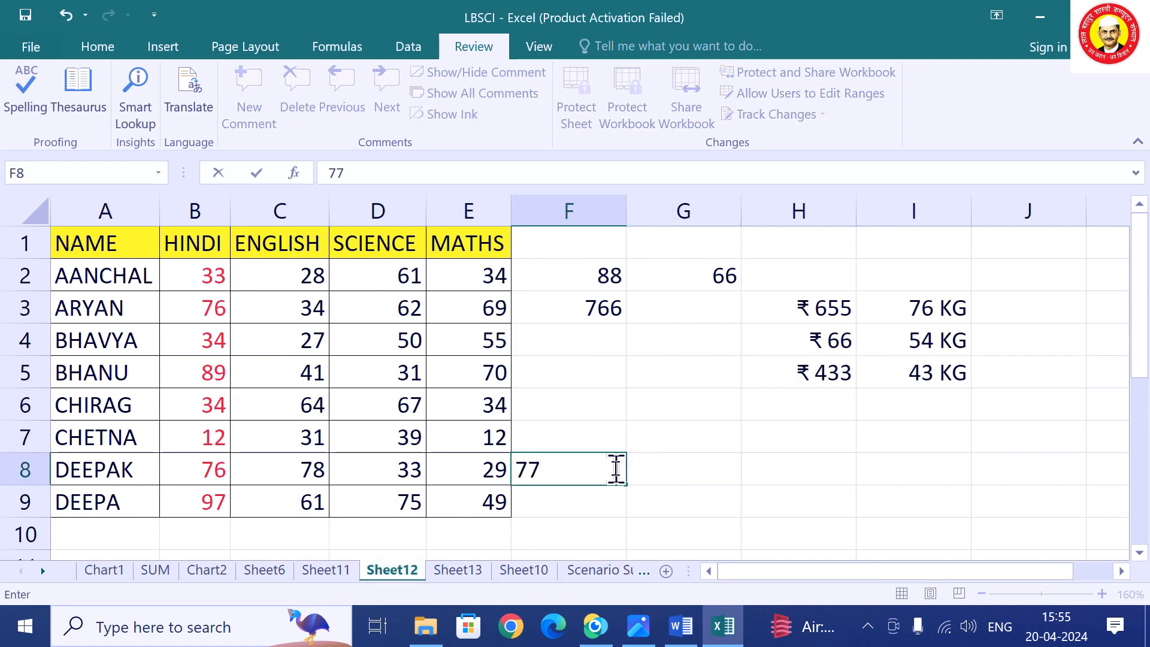
{"action": "left_click", "coordinate": [722, 465]}
{"action": "left_click", "coordinate": [479, 574]}
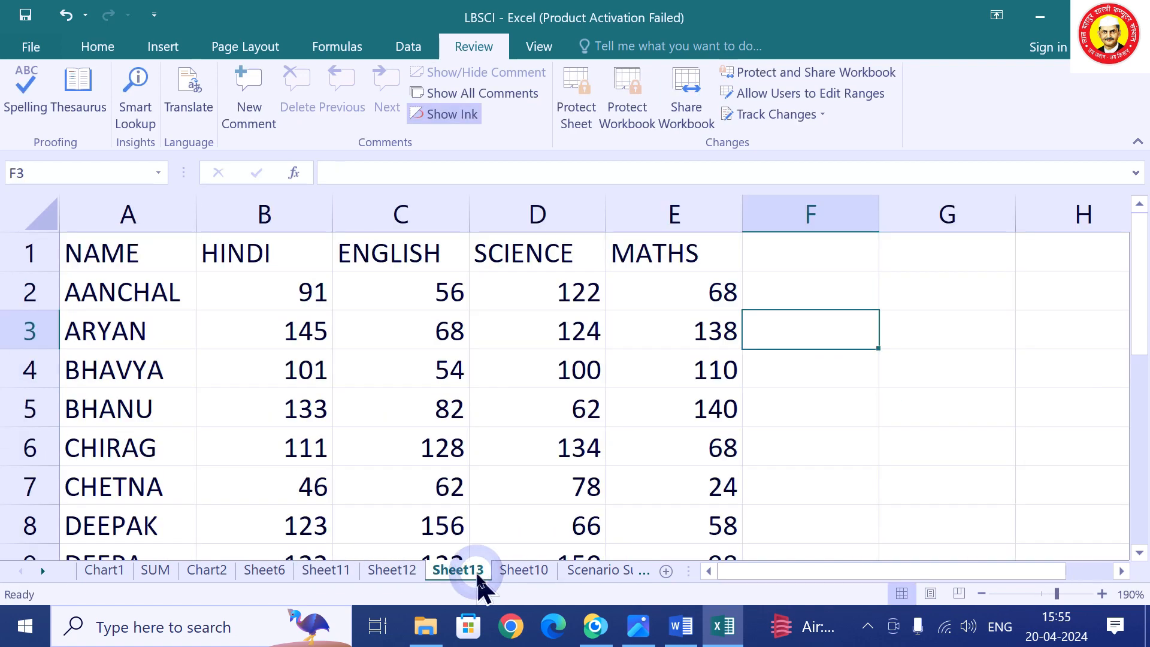
{"action": "left_click", "coordinate": [842, 452]}
{"action": "type", "text": "77"}
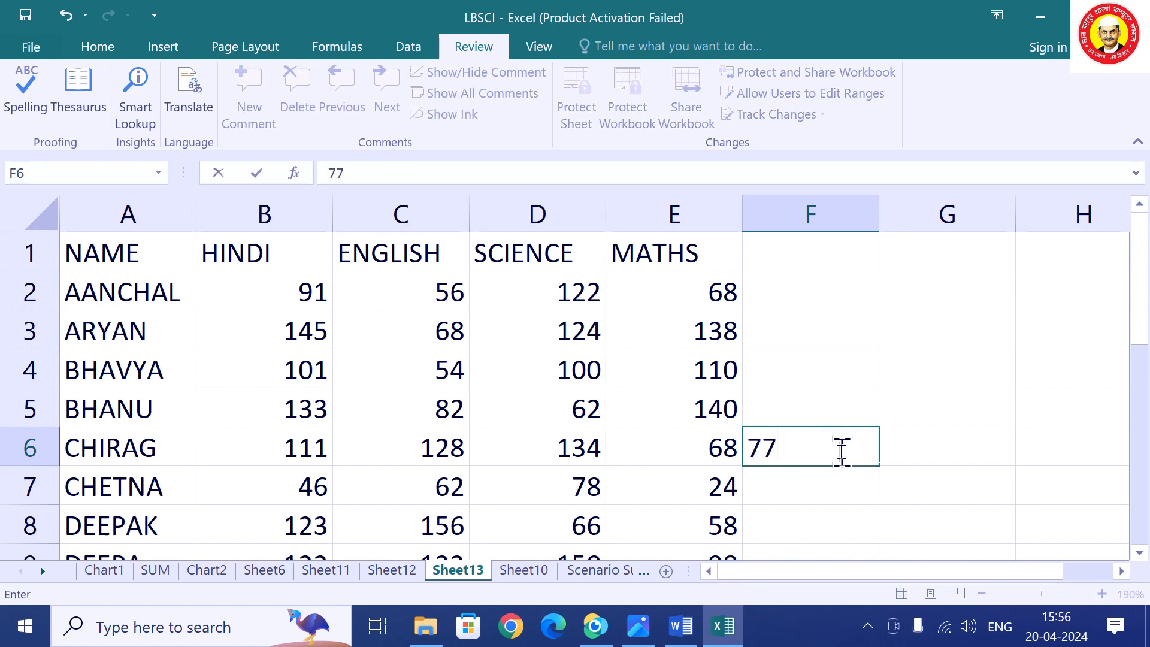
{"action": "left_click", "coordinate": [932, 480]}
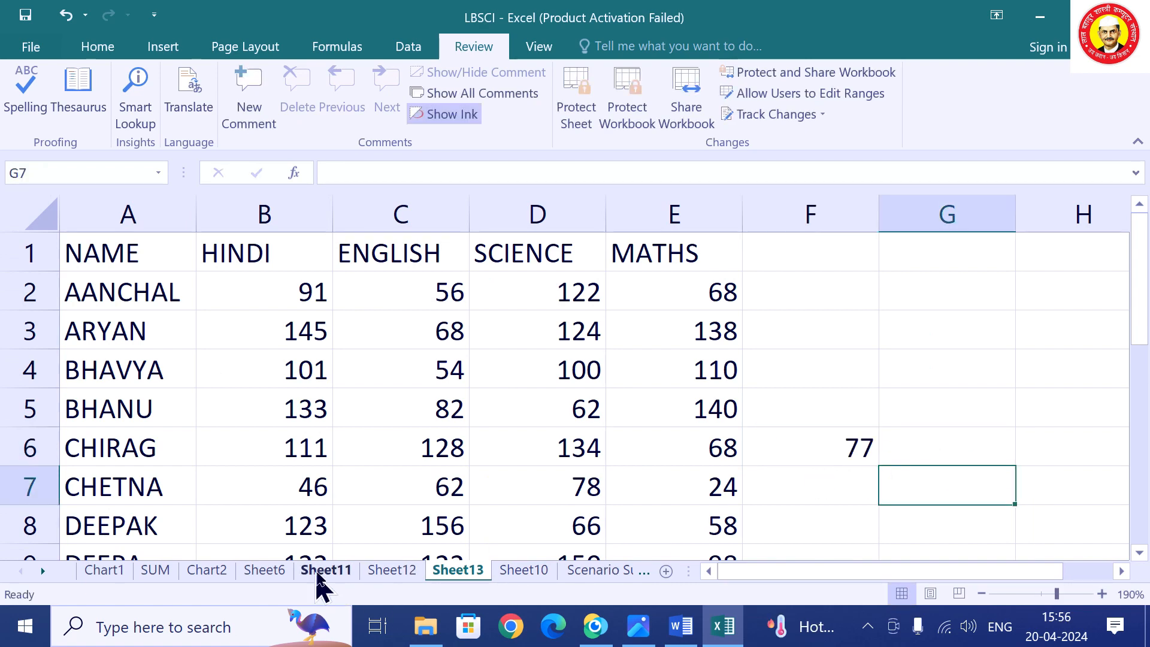
Unprotect Sheet11 by entering its password.
{"action": "left_click", "coordinate": [326, 570]}
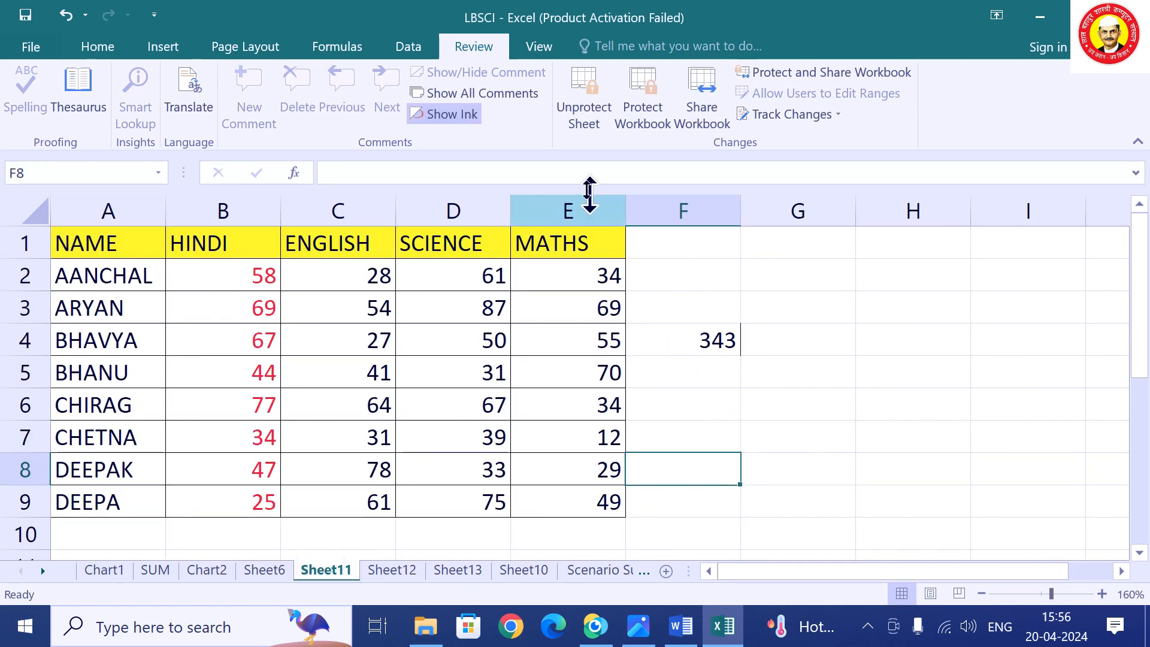
{"action": "left_click", "coordinate": [588, 120]}
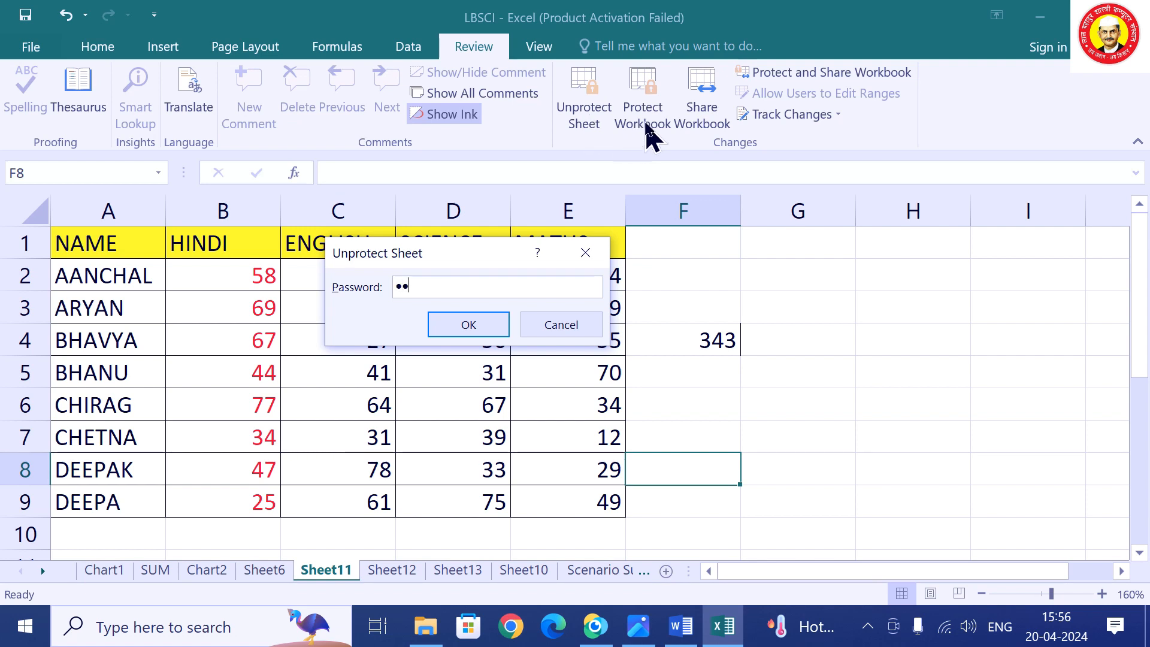
{"action": "key", "text": "Return"}
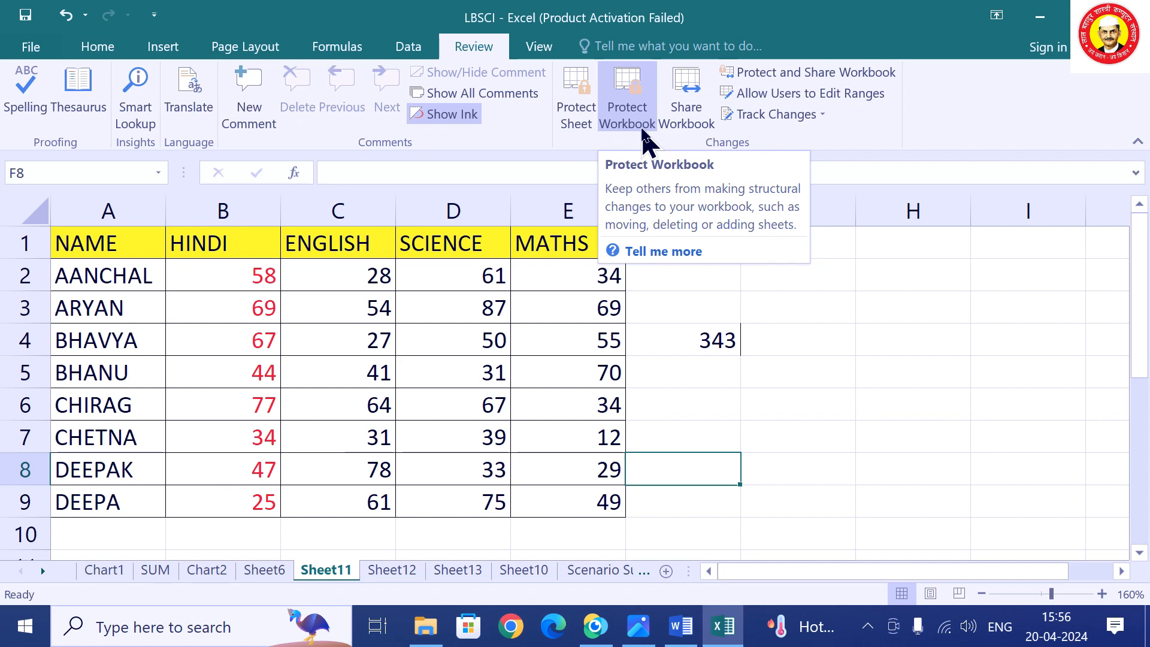
Protect the workbook structure with a confirmed password.
{"action": "left_click", "coordinate": [636, 127]}
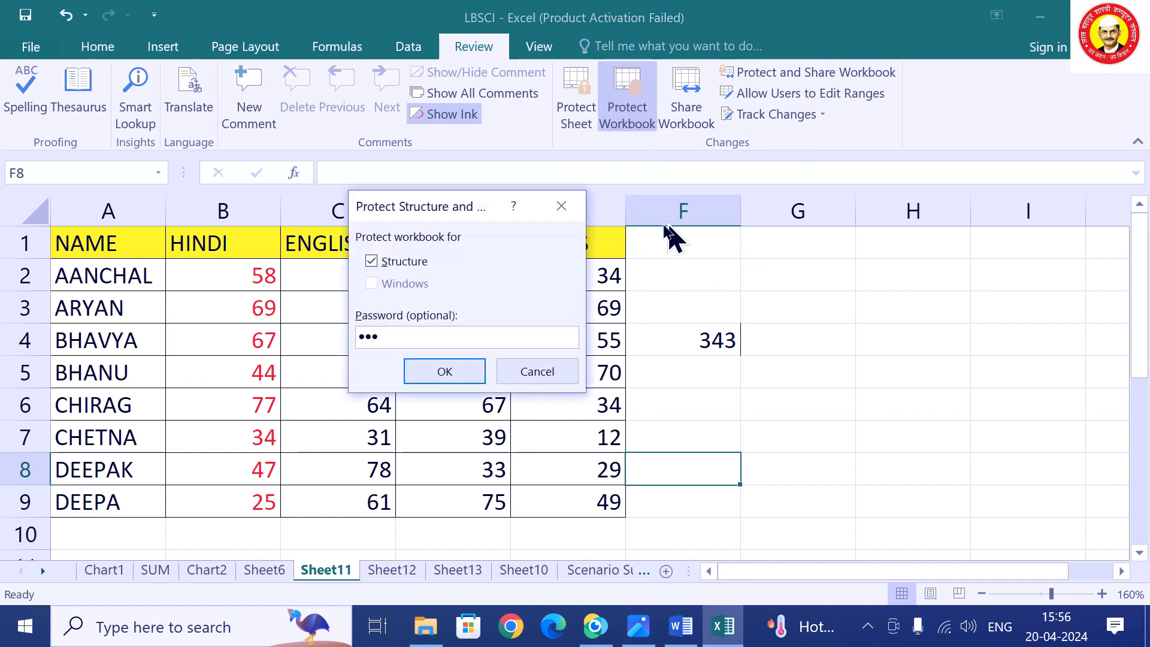
{"action": "left_click", "coordinate": [419, 374]}
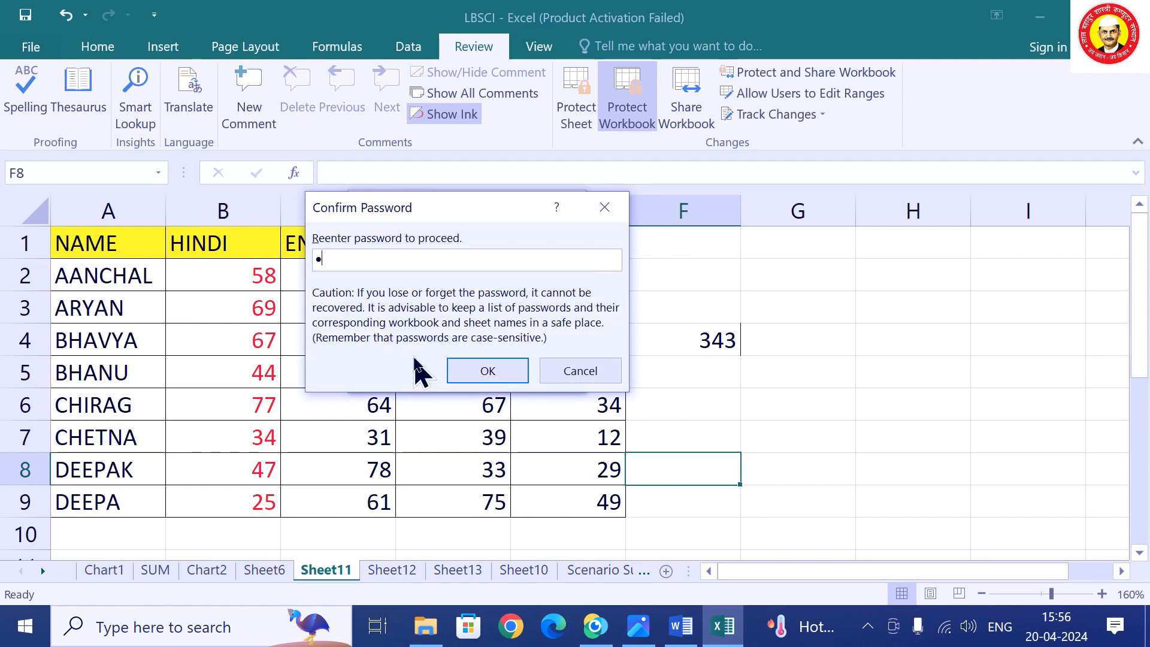
{"action": "left_click", "coordinate": [503, 378]}
Enter 66 in Sheet11 cell G7 and Sheet12 cell H8.
{"action": "left_click", "coordinate": [452, 431]}
{"action": "left_click", "coordinate": [795, 423]}
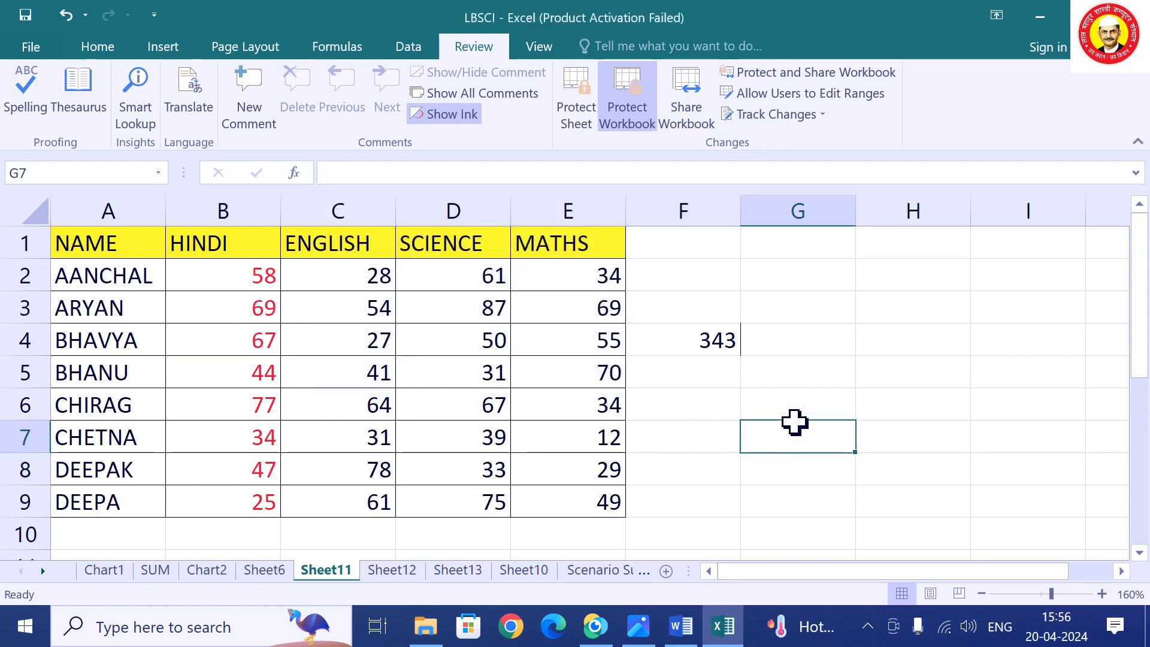
{"action": "type", "text": "66"}
{"action": "left_click", "coordinate": [773, 510]}
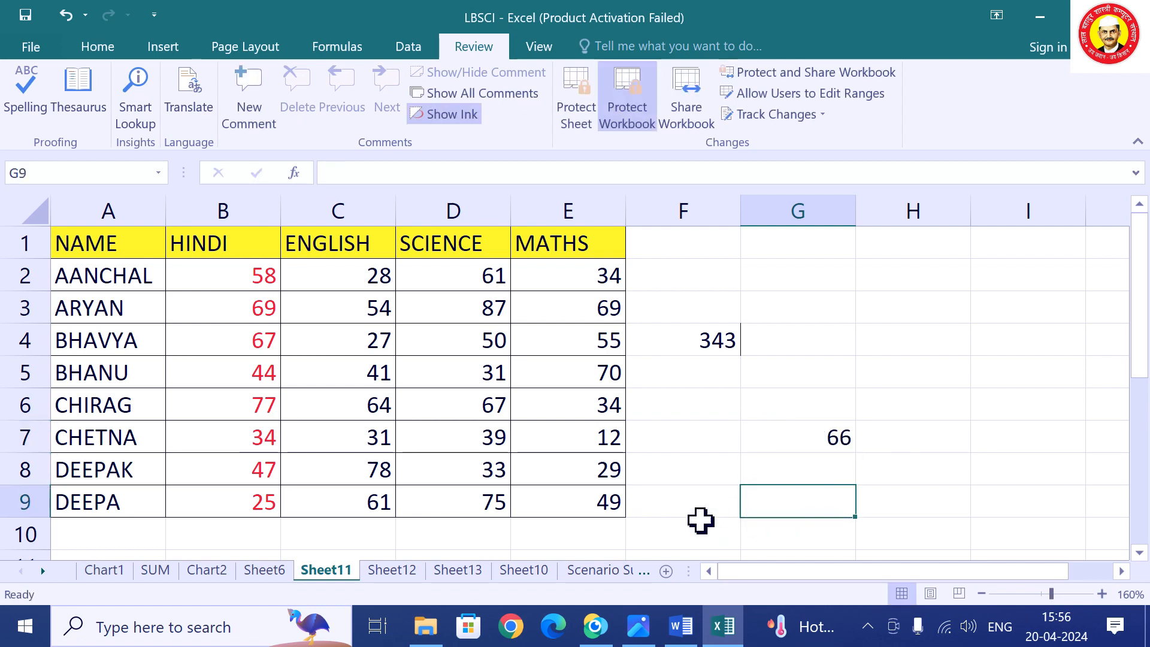
{"action": "left_click", "coordinate": [410, 572]}
{"action": "left_click", "coordinate": [763, 480]}
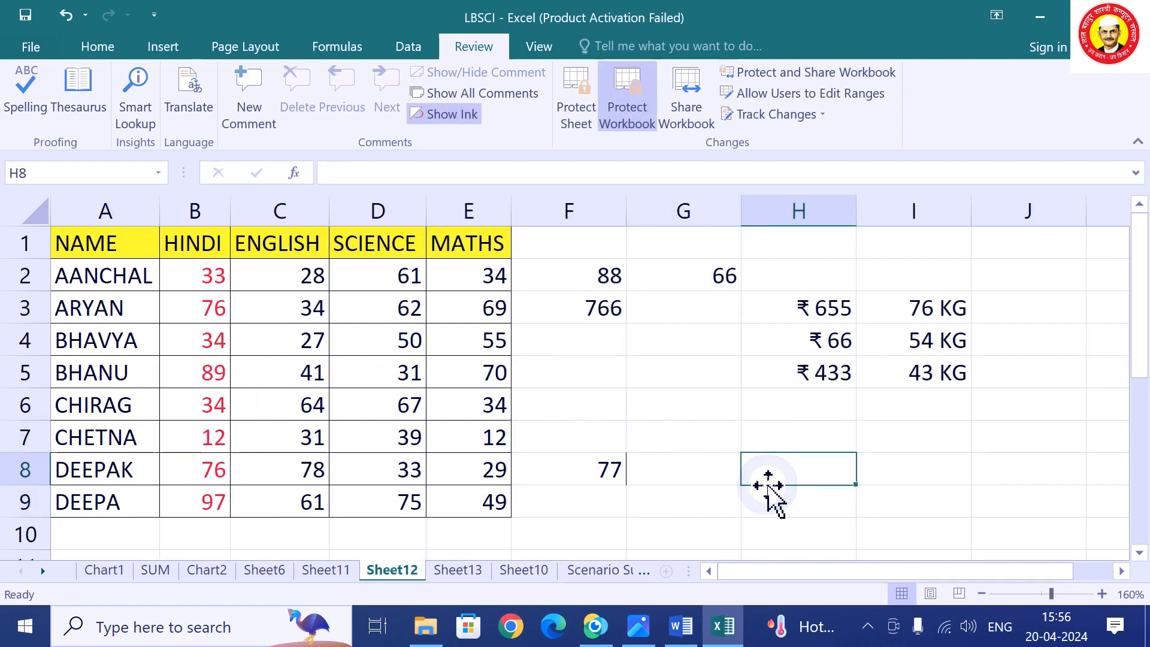
{"action": "type", "text": "66"}
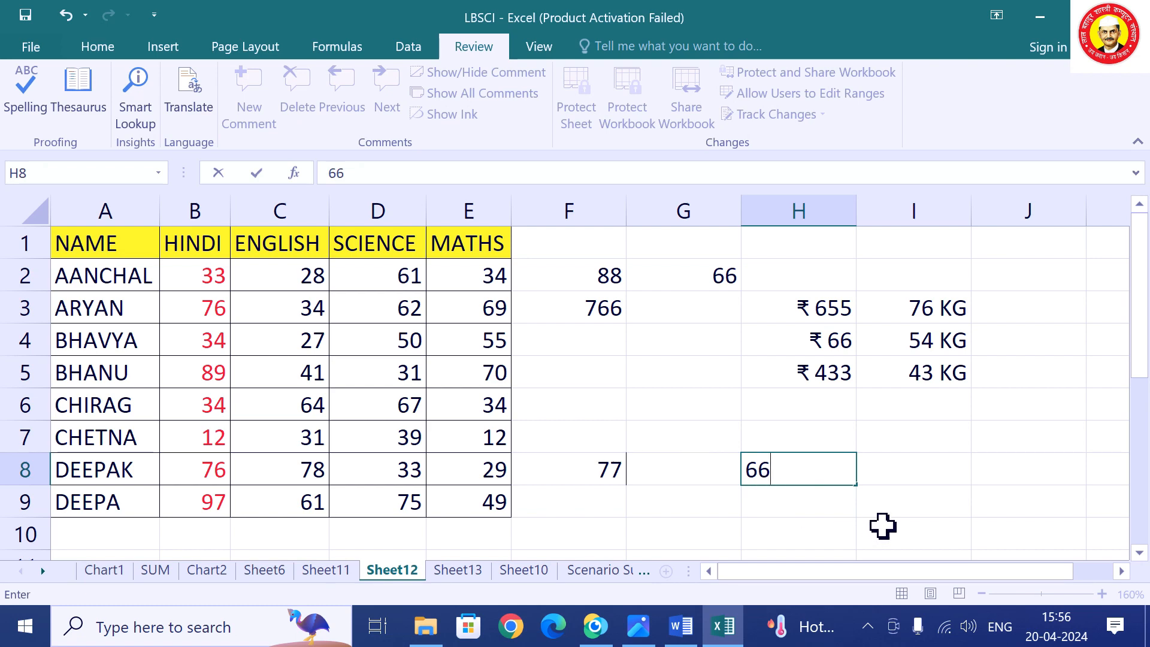
{"action": "left_click", "coordinate": [881, 512]}
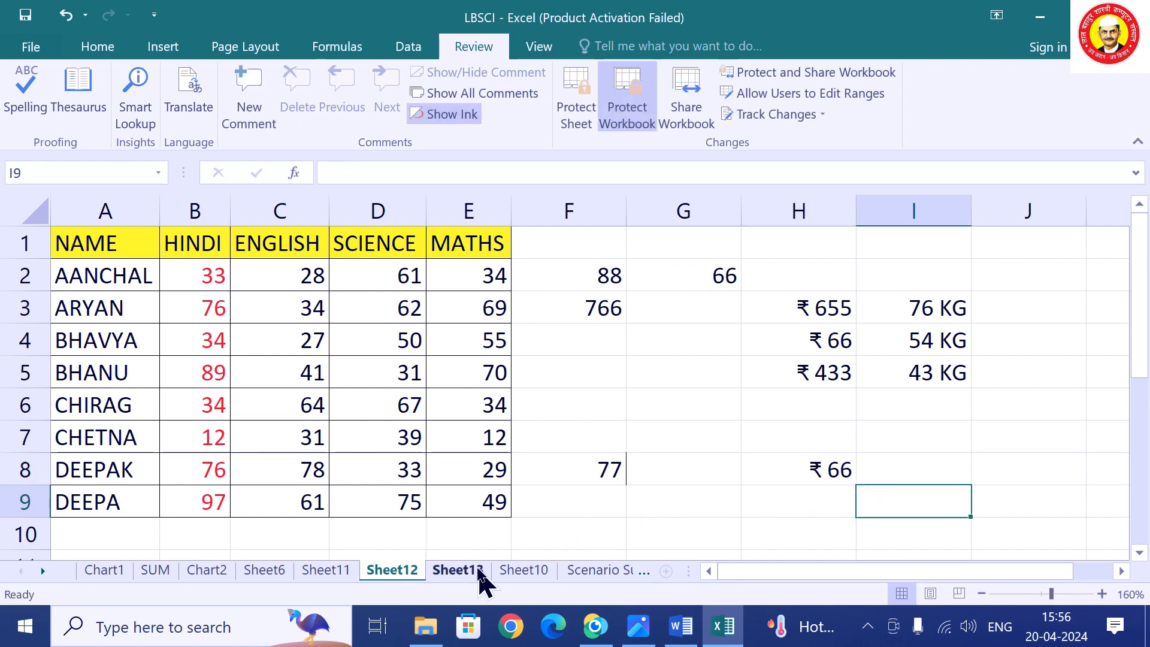
{"action": "left_click", "coordinate": [473, 573]}
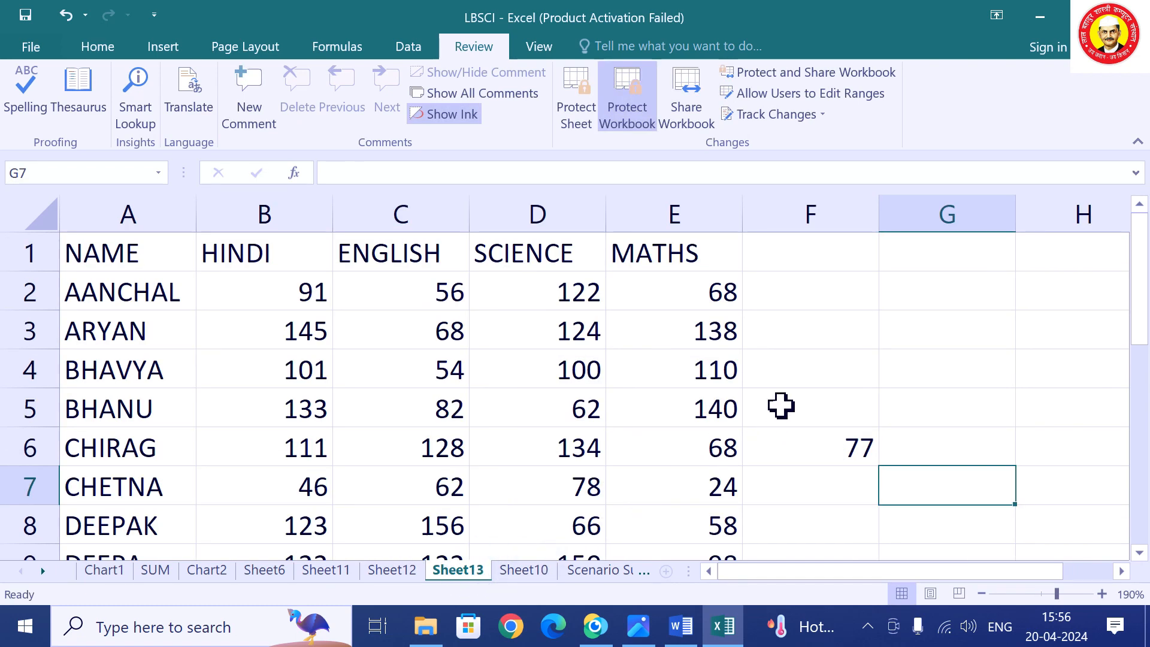
Attempt to unprotect the workbook, get the wrong password rejected, and retry.
{"action": "left_click", "coordinate": [630, 127]}
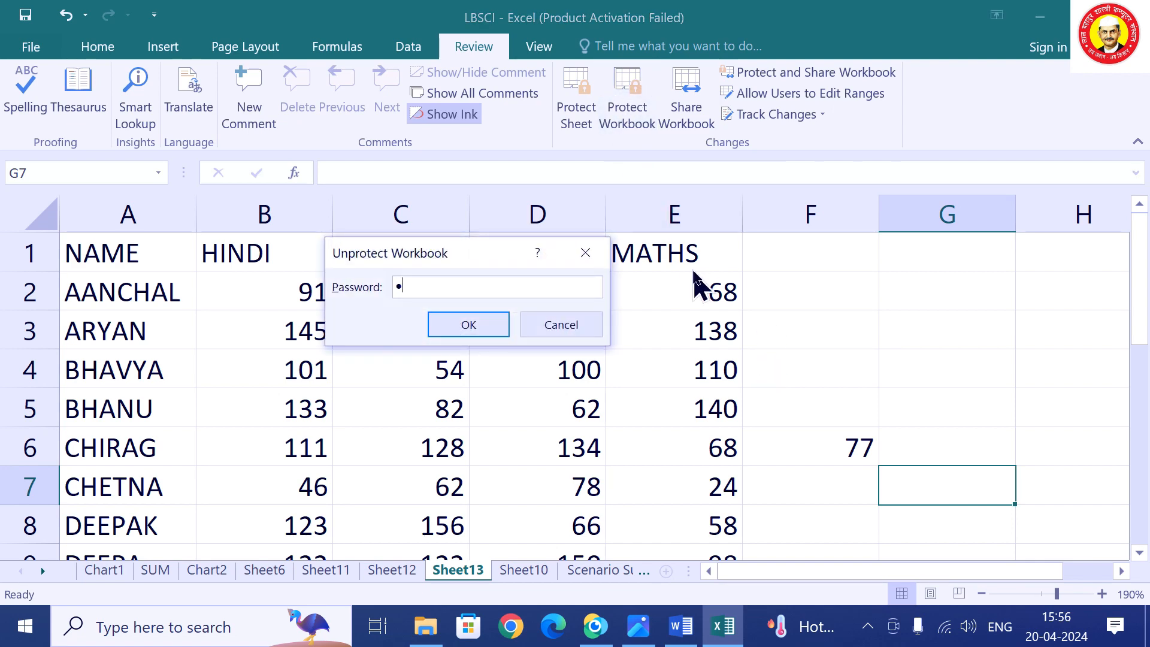
{"action": "key", "text": "Return"}
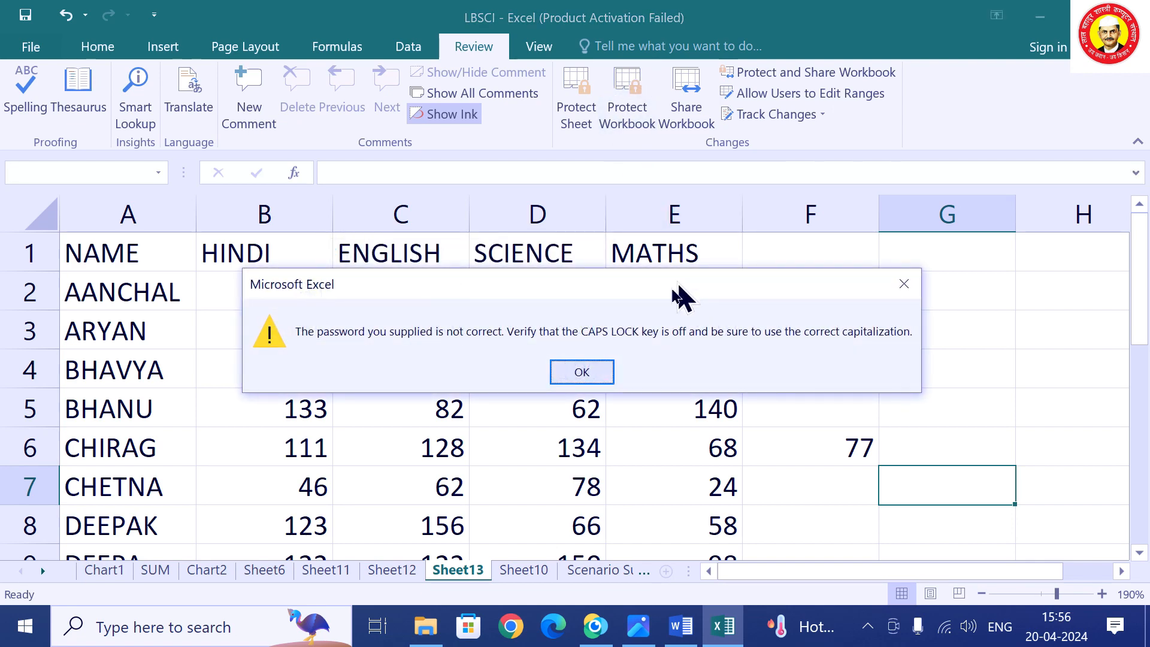
{"action": "left_click", "coordinate": [570, 373]}
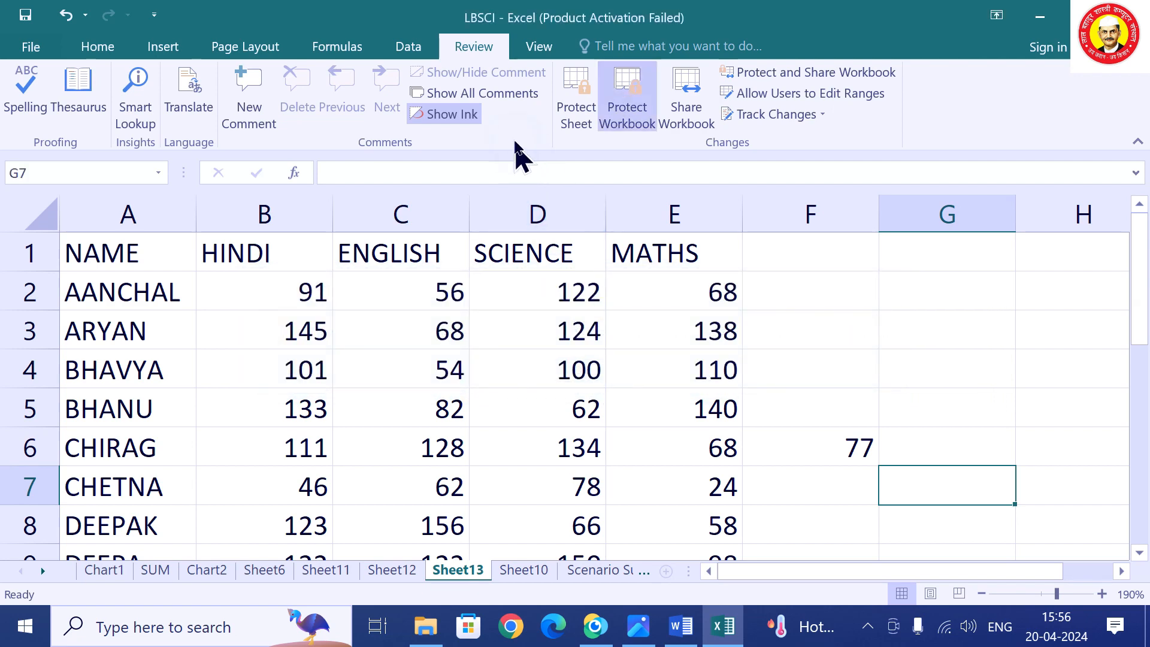
{"action": "left_click", "coordinate": [636, 123]}
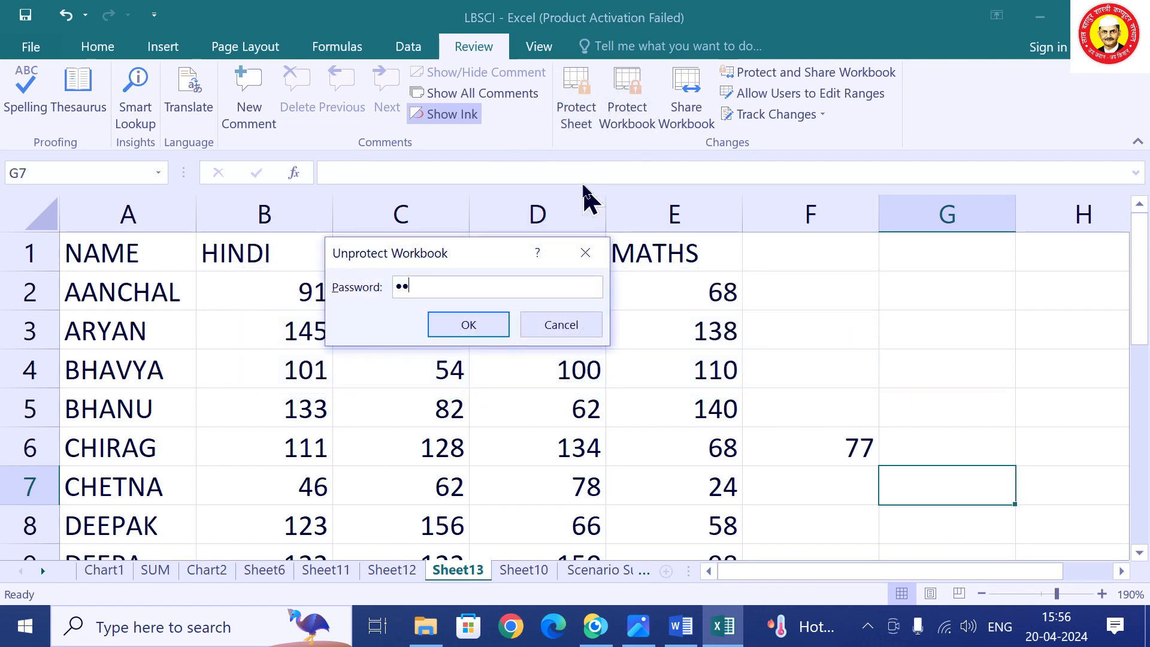
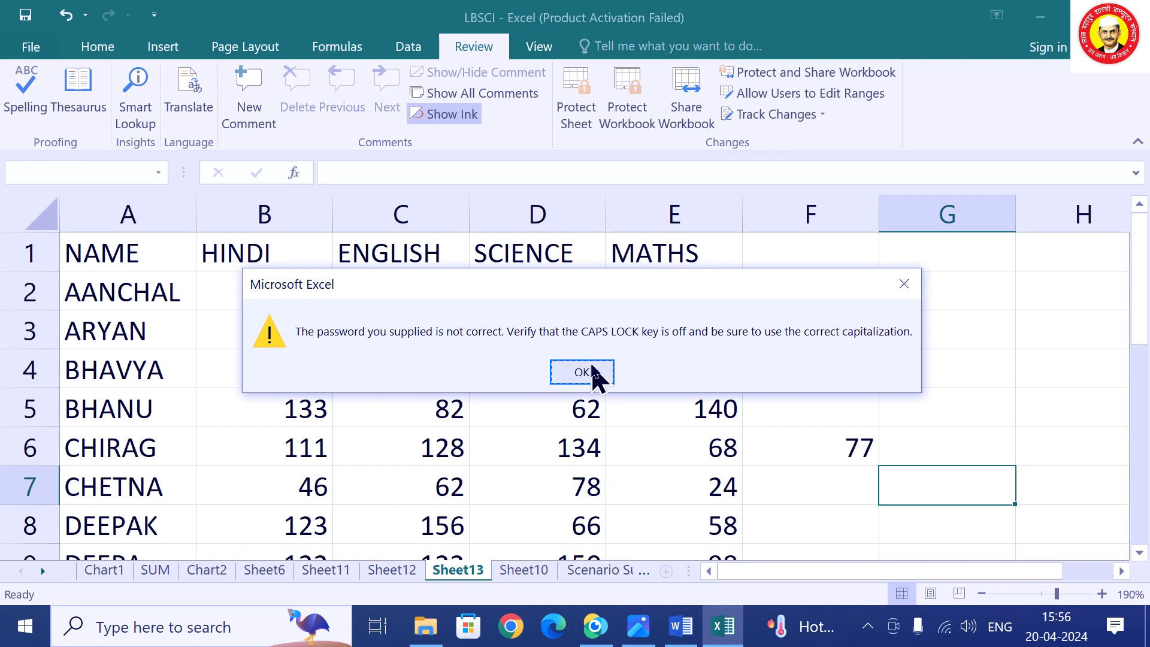
Get past the rejected passwords, unprotect the workbook with the correct password, and switch to Sheet11.
{"action": "left_click", "coordinate": [595, 376]}
{"action": "left_click", "coordinate": [640, 129]}
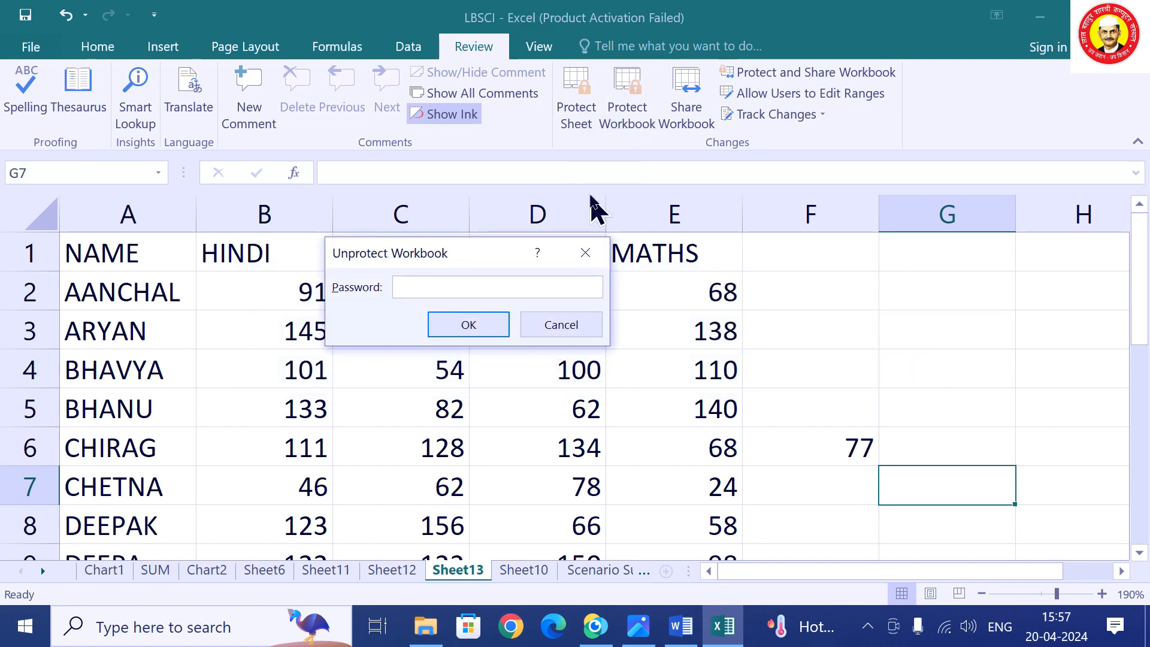
{"action": "key", "text": "Return"}
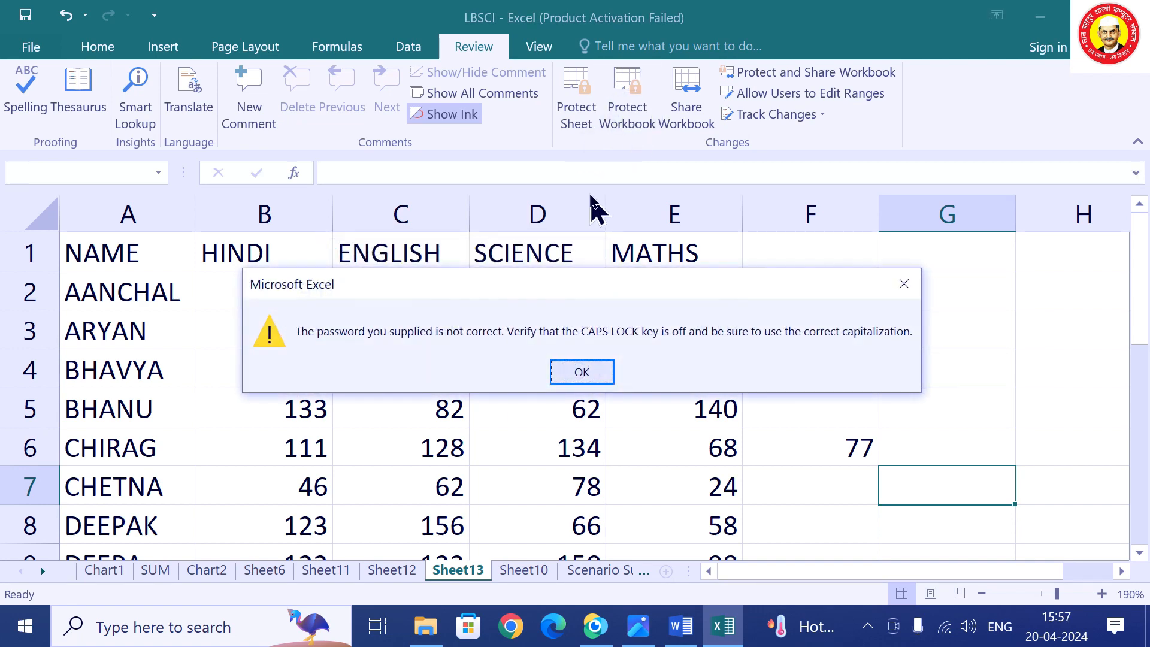
{"action": "left_click", "coordinate": [591, 376]}
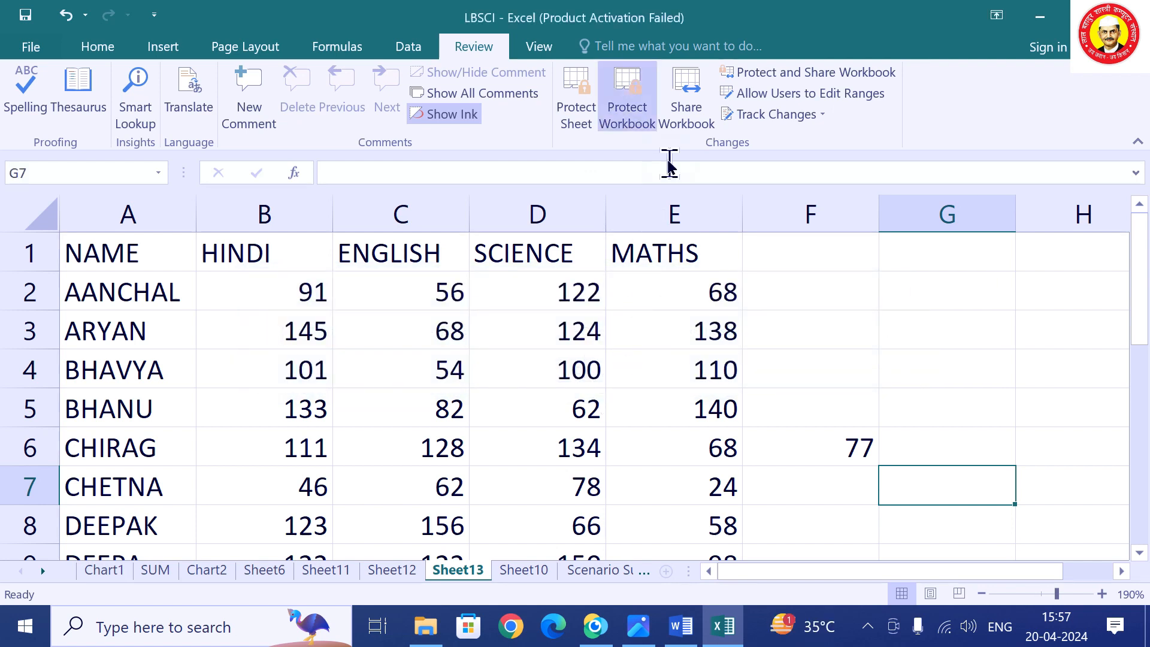
{"action": "left_click", "coordinate": [631, 119]}
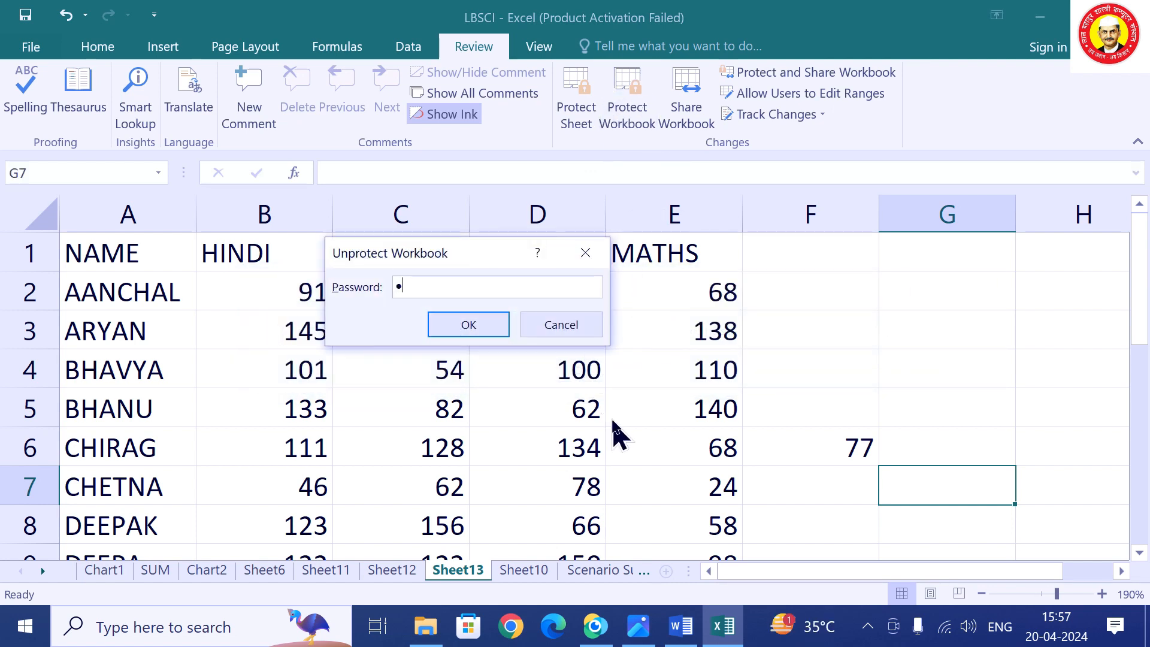
{"action": "key", "text": "Return"}
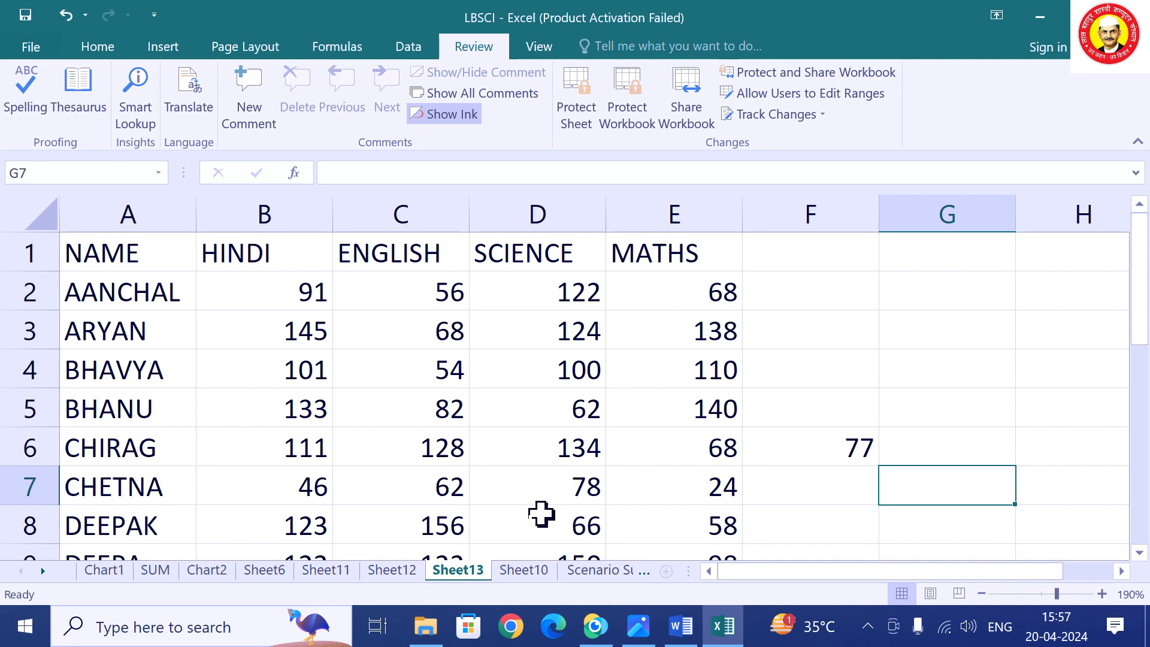
{"action": "left_click", "coordinate": [326, 570]}
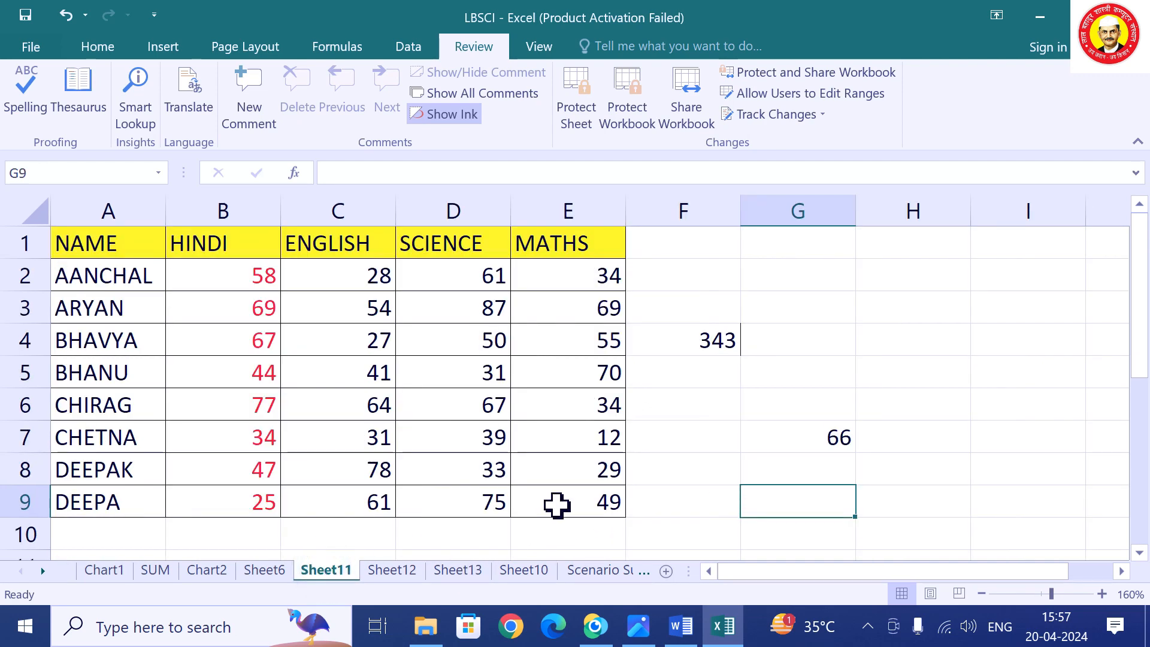
Protect Sheet11 with a confirmed password.
{"action": "left_click", "coordinate": [582, 120]}
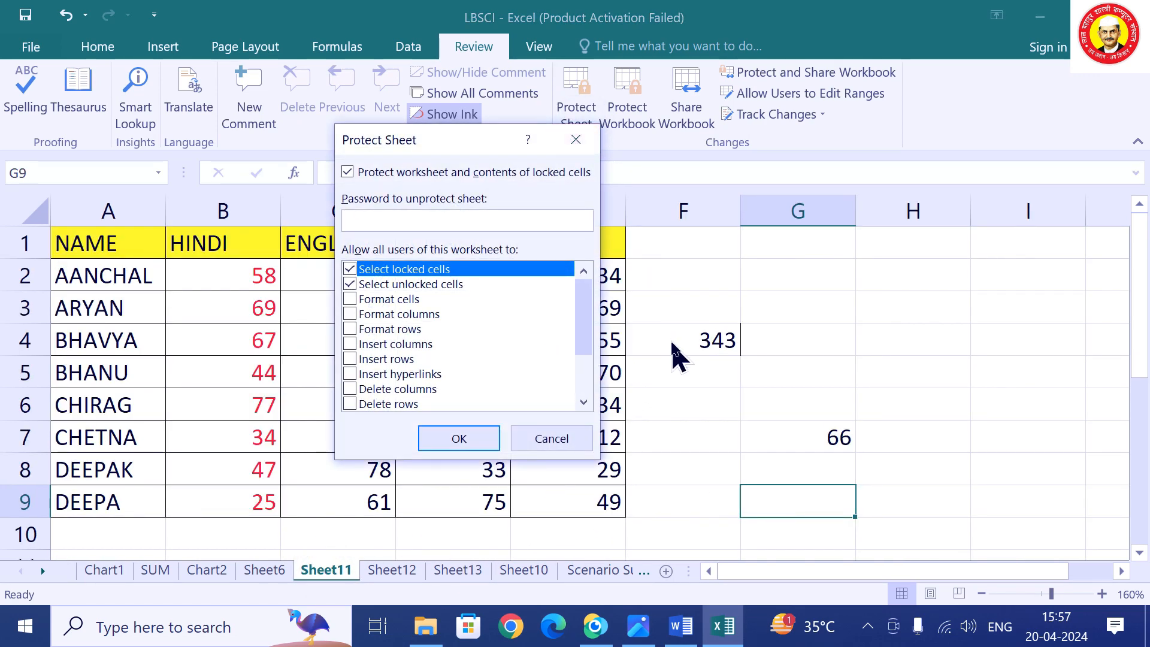
{"action": "type", "text": "12"}
{"action": "key", "text": "Return"}
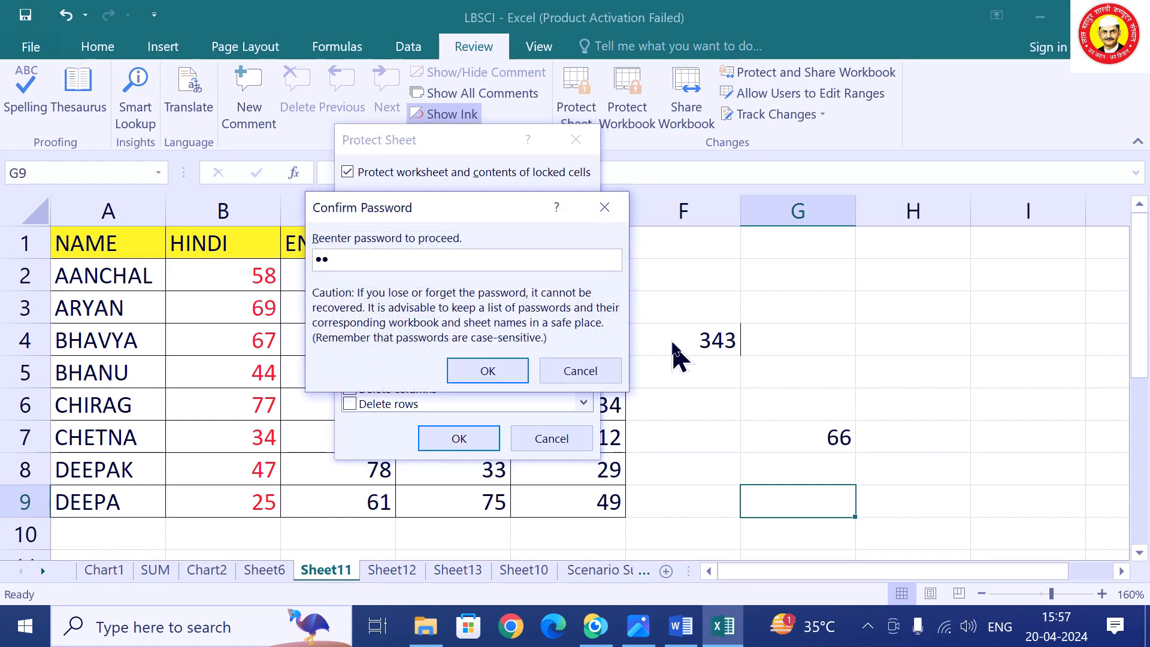
{"action": "type", "text": "12"}
{"action": "left_click", "coordinate": [514, 369]}
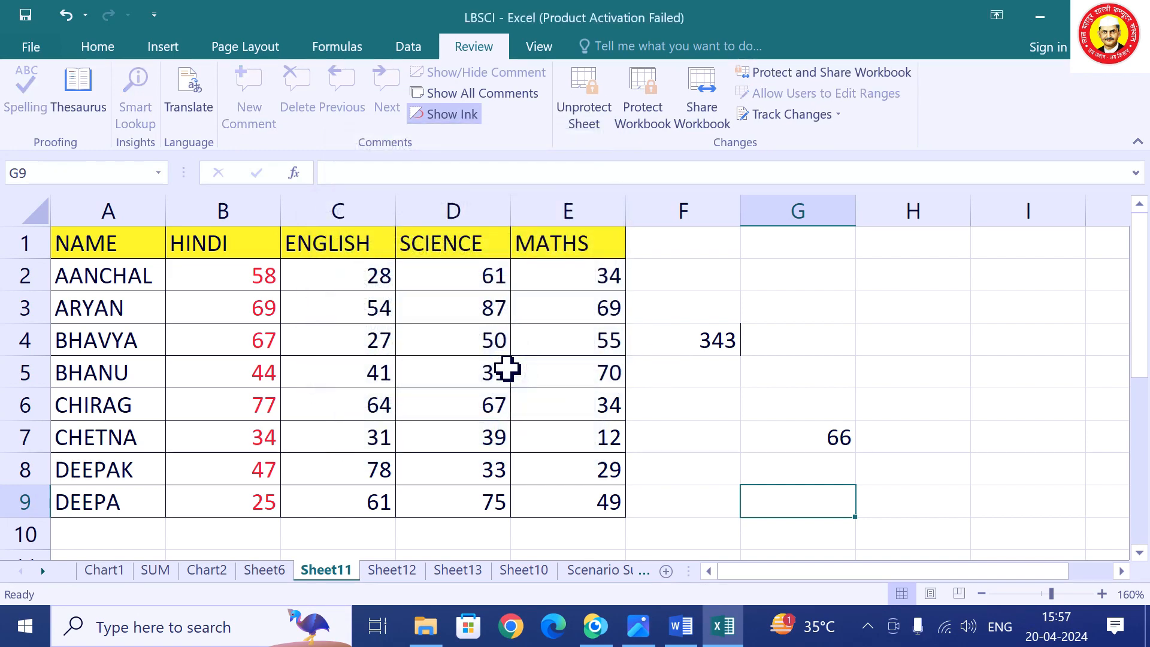
Test editing cell E8 on the protected sheet and dismiss the protection warning.
{"action": "left_click", "coordinate": [591, 481]}
{"action": "double_click", "coordinate": [575, 462]}
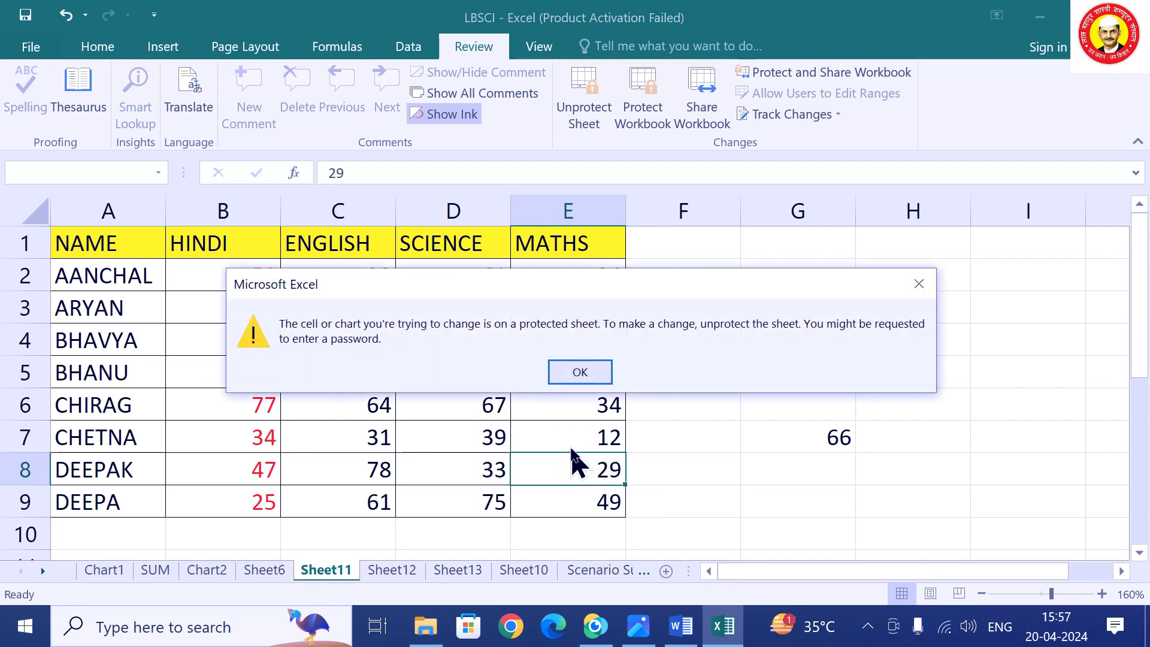
{"action": "left_click", "coordinate": [604, 374]}
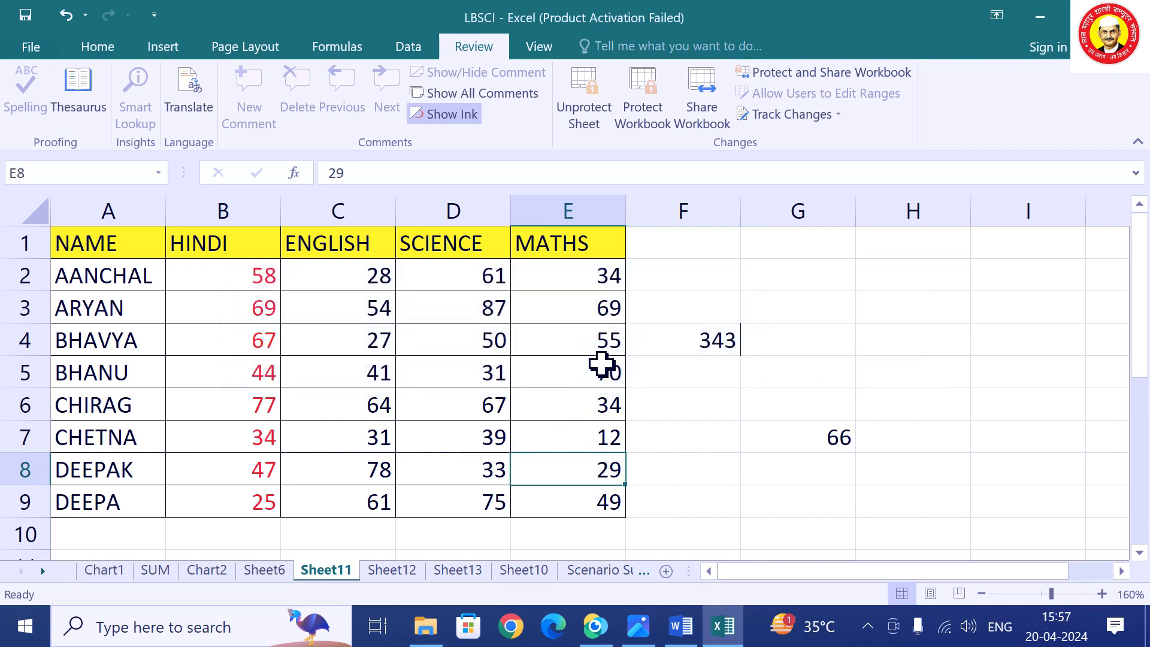
{"action": "left_click", "coordinate": [524, 353]}
{"action": "left_click", "coordinate": [554, 297]}
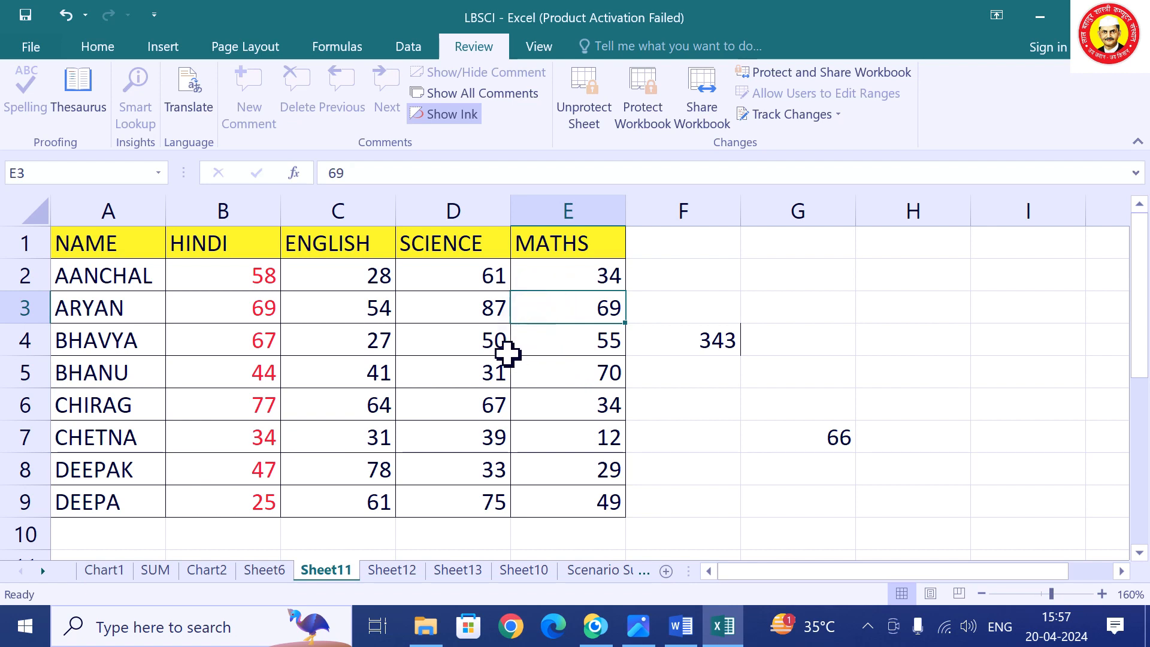
{"action": "left_click", "coordinate": [460, 362]}
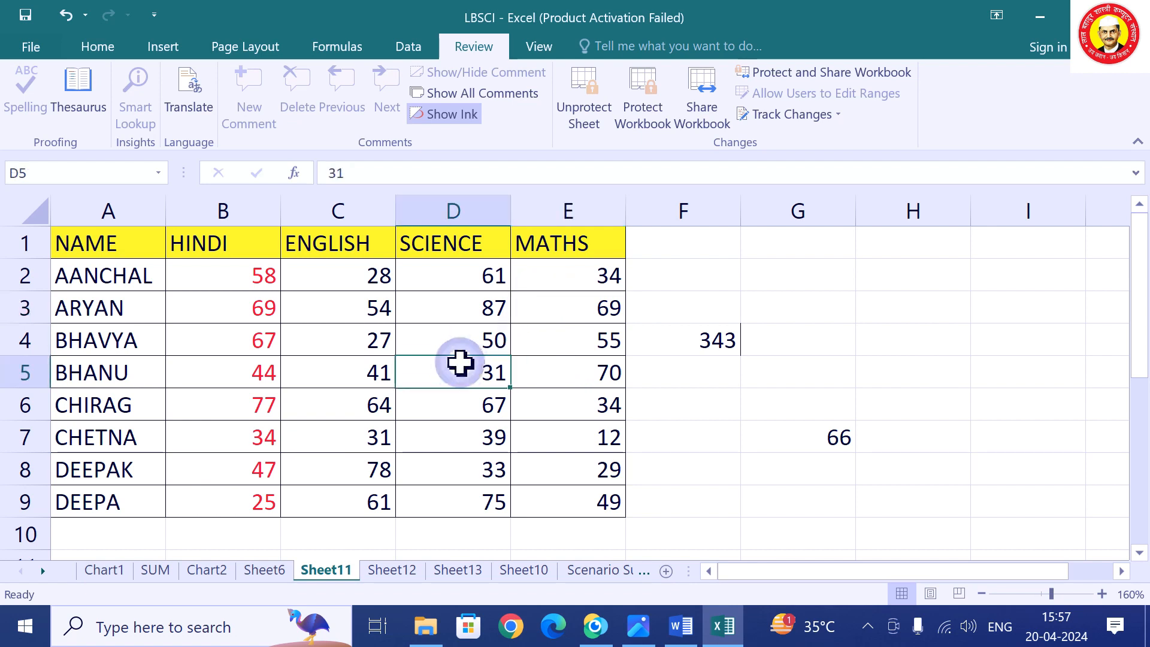
Permanently delete Sheet11 from the workbook.
{"action": "right_click", "coordinate": [328, 572]}
{"action": "left_click", "coordinate": [410, 346]}
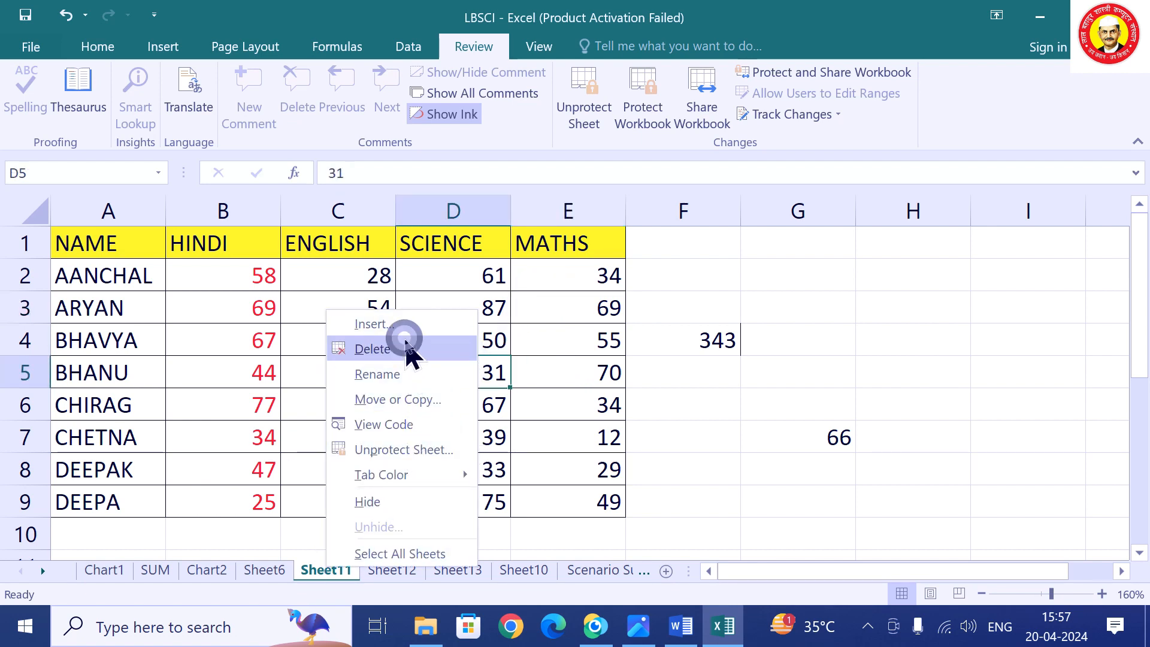
{"action": "left_click", "coordinate": [539, 369]}
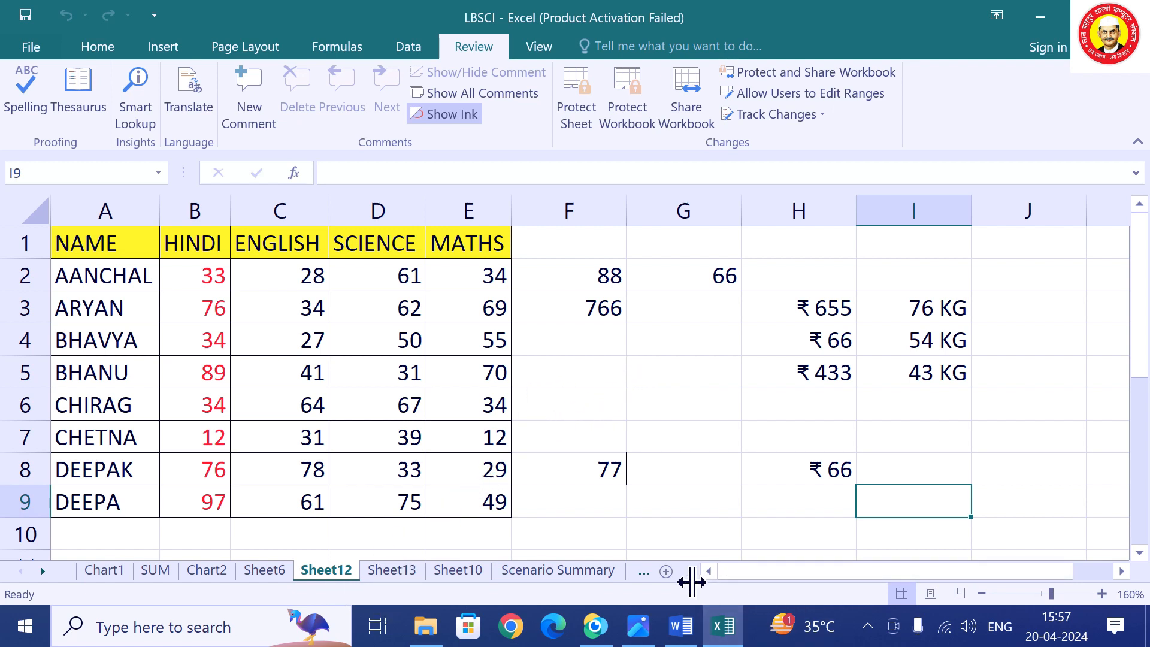
{"action": "left_click", "coordinate": [633, 123]}
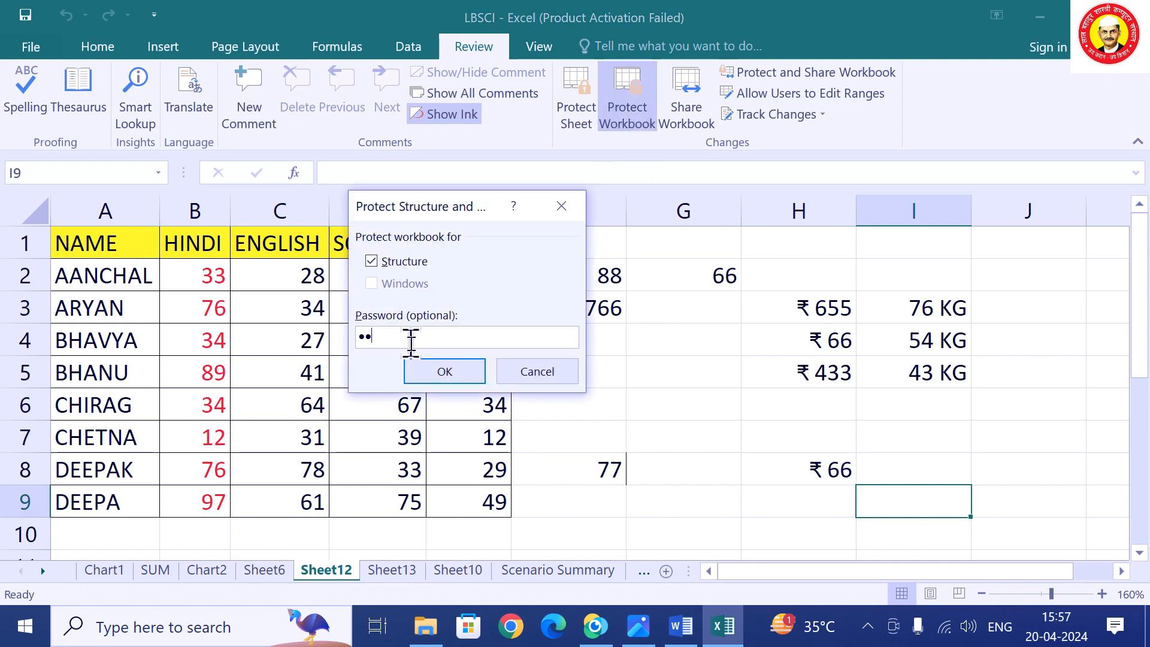
{"action": "left_click", "coordinate": [459, 378]}
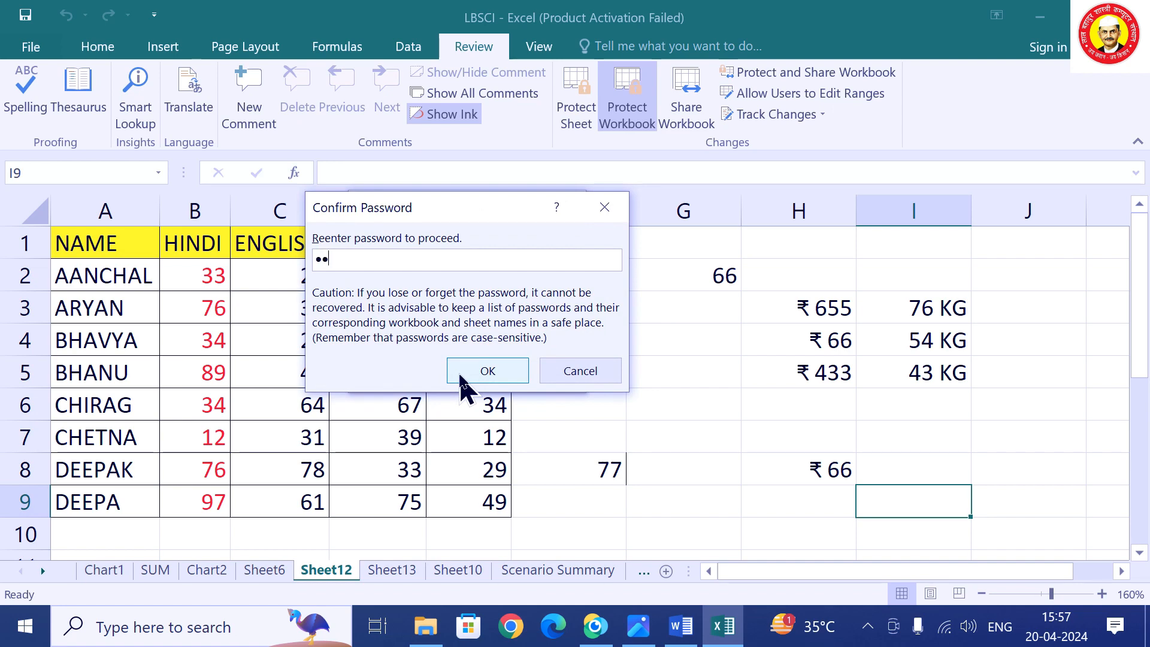
{"action": "left_click", "coordinate": [460, 376]}
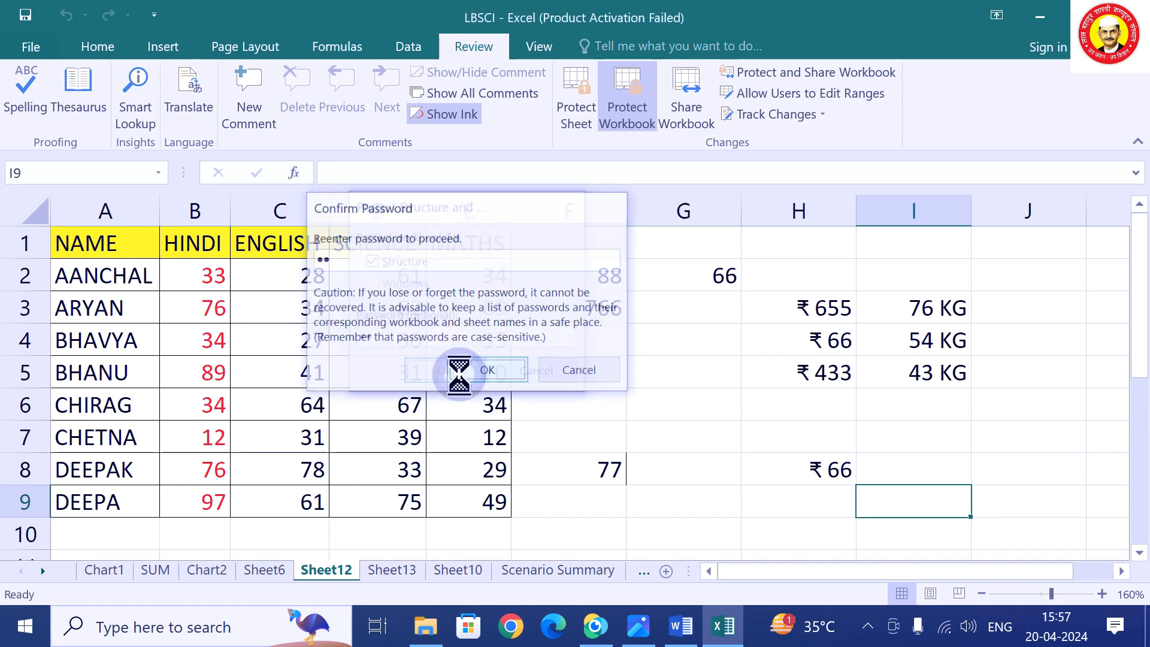
{"action": "right_click", "coordinate": [336, 578]}
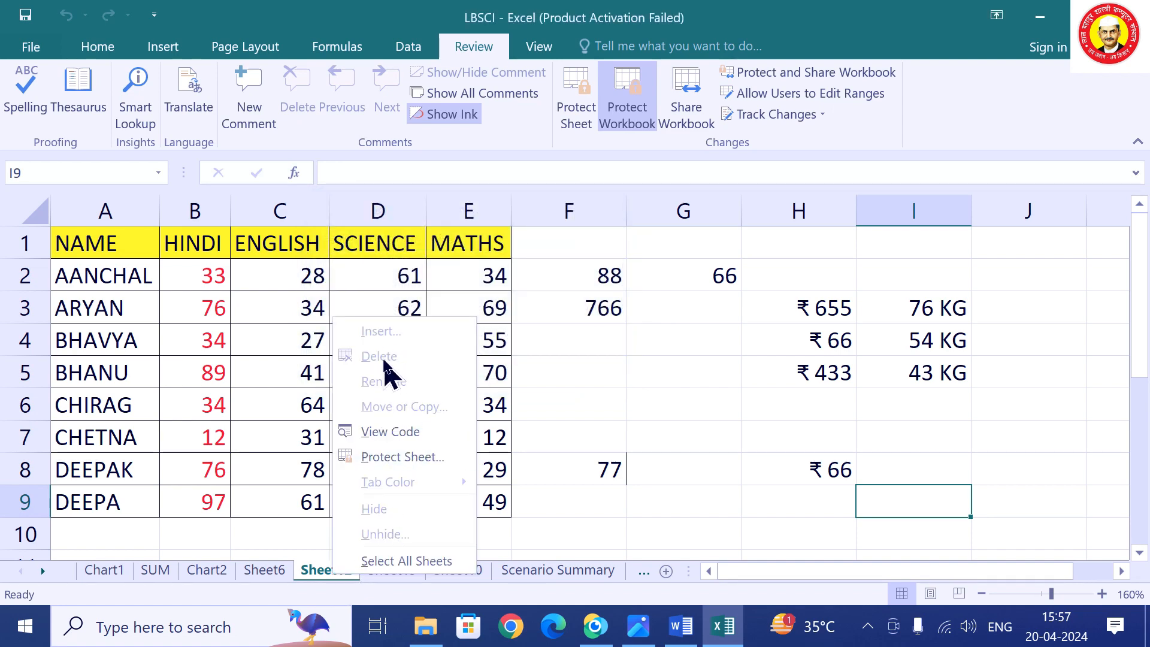
{"action": "left_click", "coordinate": [666, 572]}
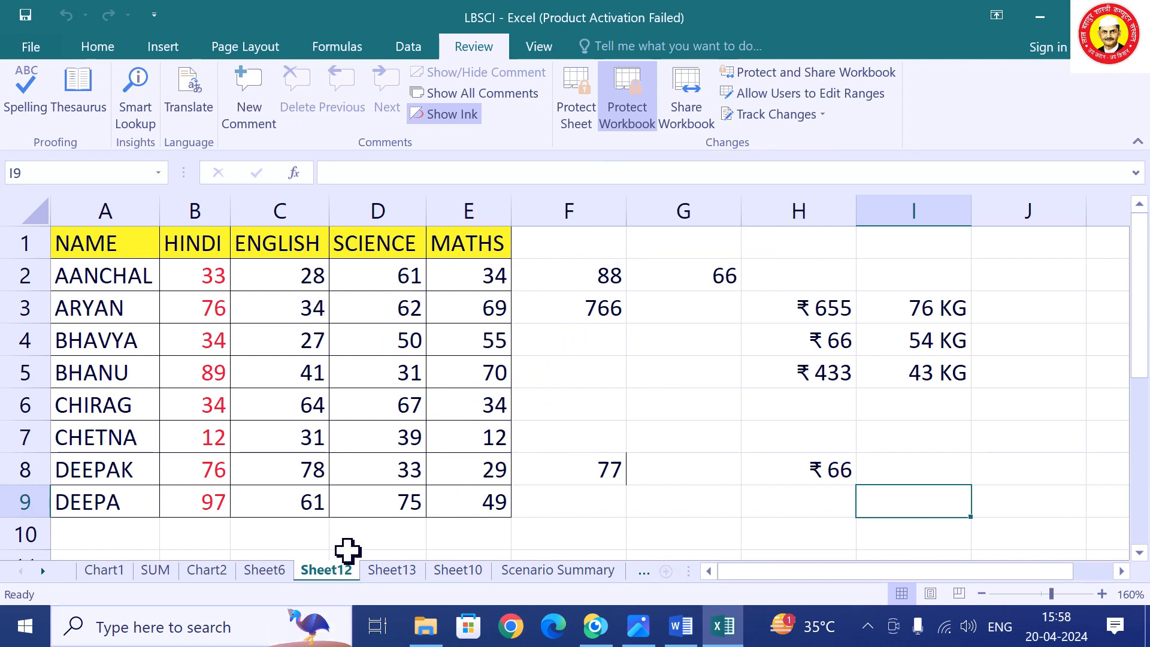
{"action": "left_click", "coordinate": [628, 116]}
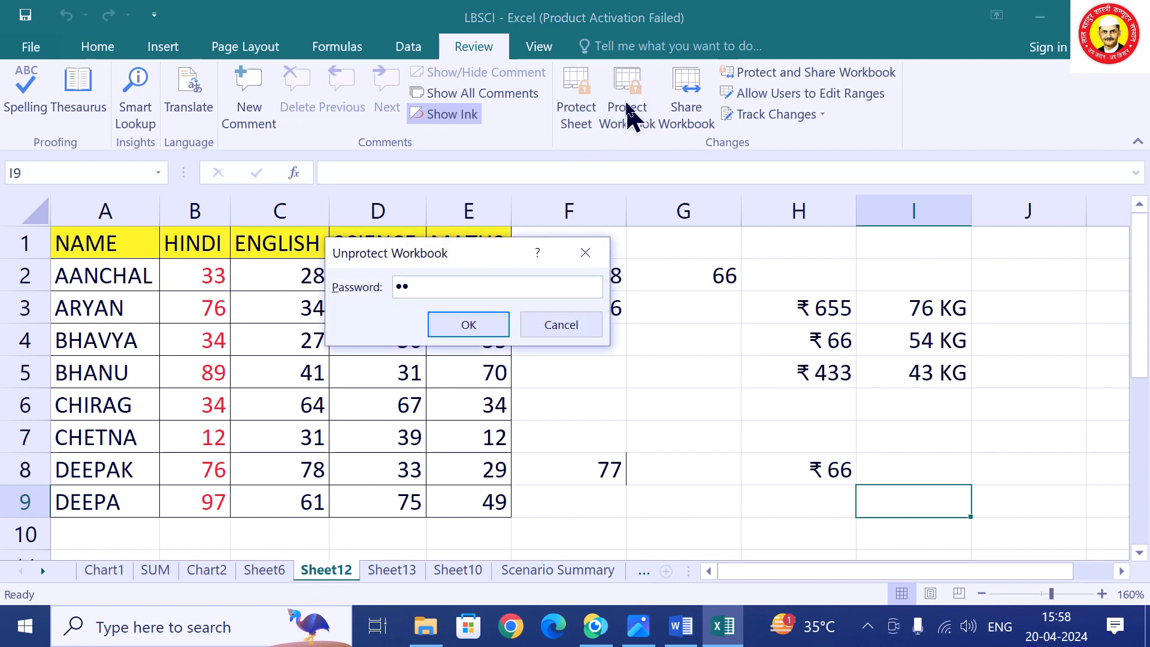
{"action": "left_click", "coordinate": [470, 324]}
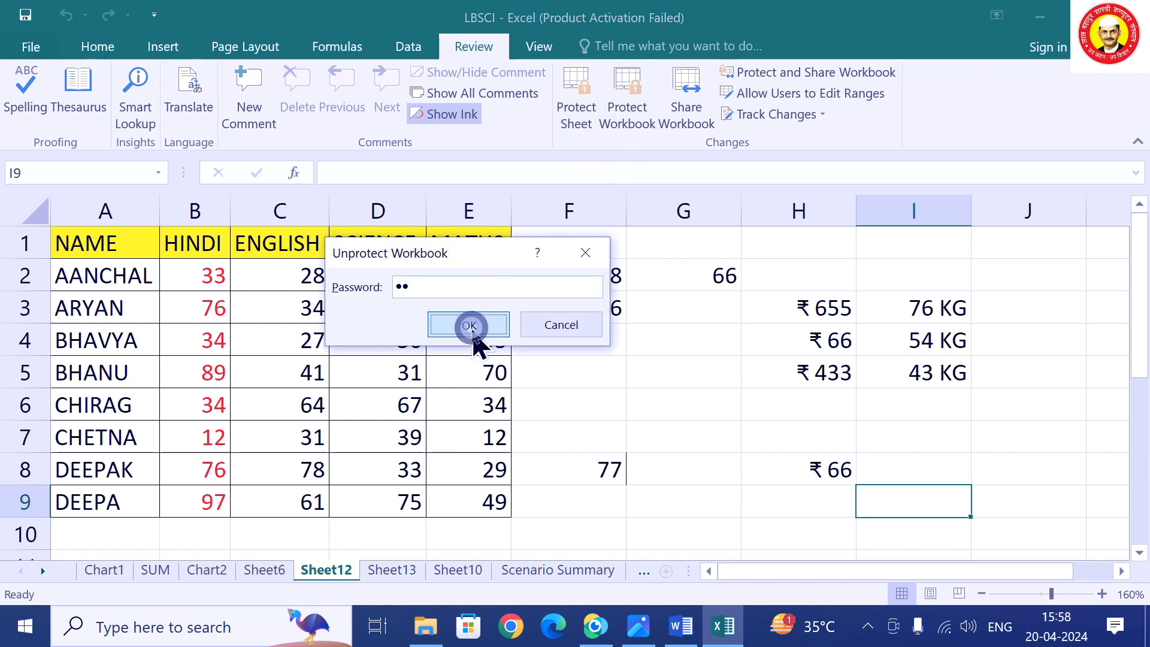
{"action": "left_click", "coordinate": [499, 497]}
Start a Save As to the Desktop and bring up the General Options.
{"action": "left_click", "coordinate": [22, 51]}
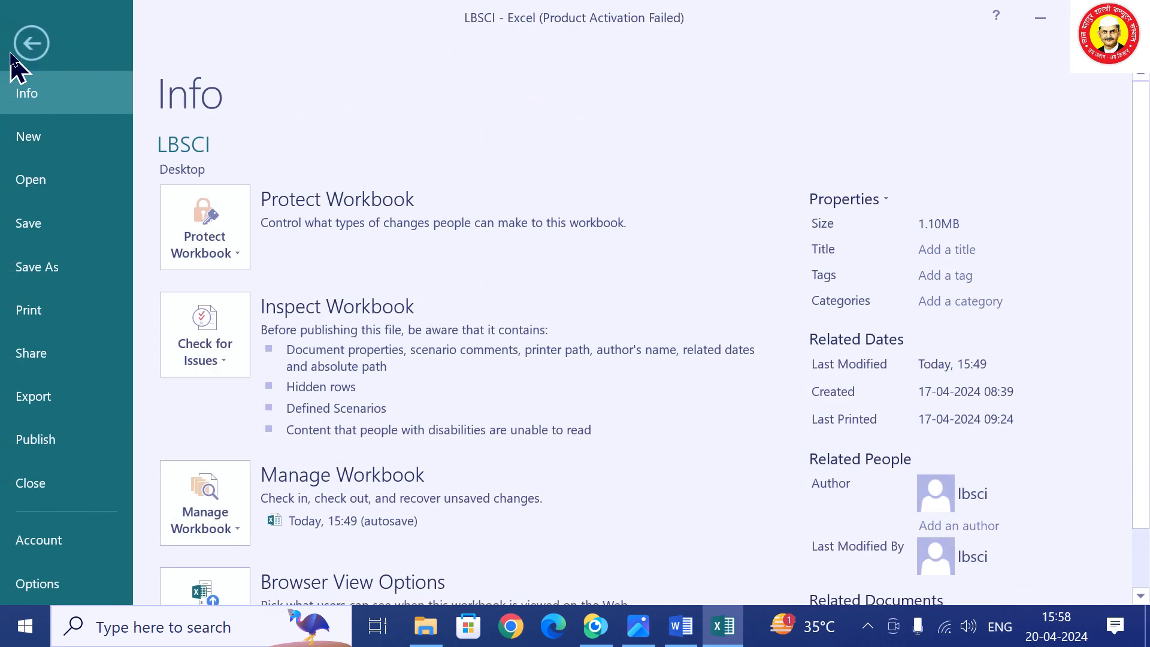
{"action": "left_click", "coordinate": [78, 280]}
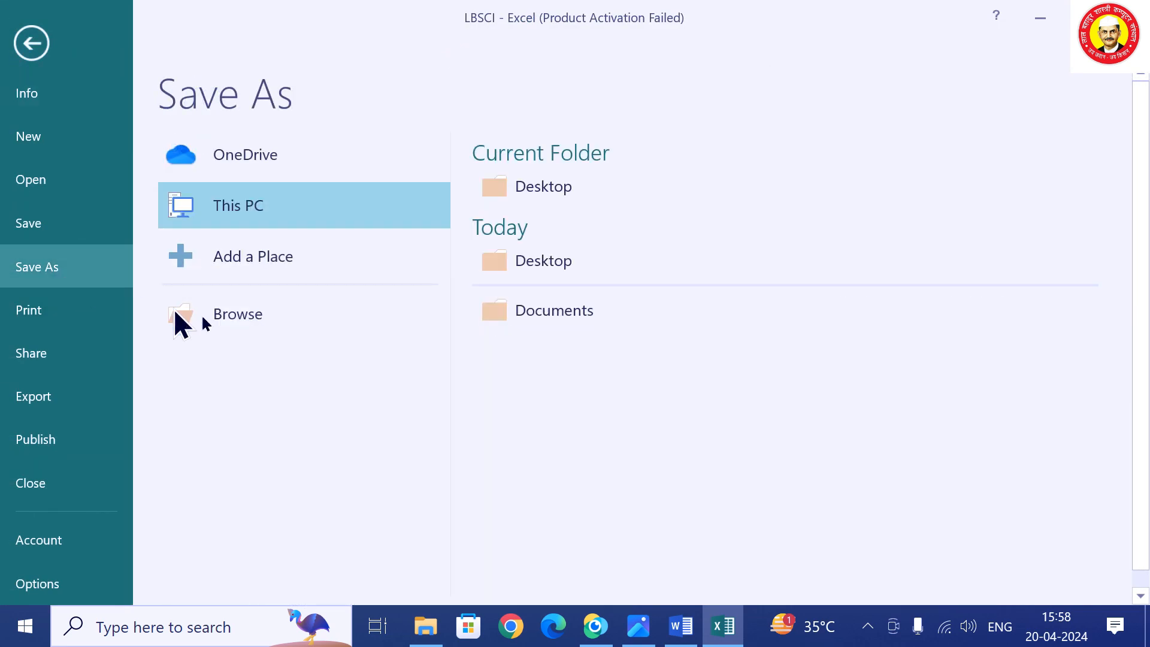
{"action": "left_click", "coordinate": [530, 260]}
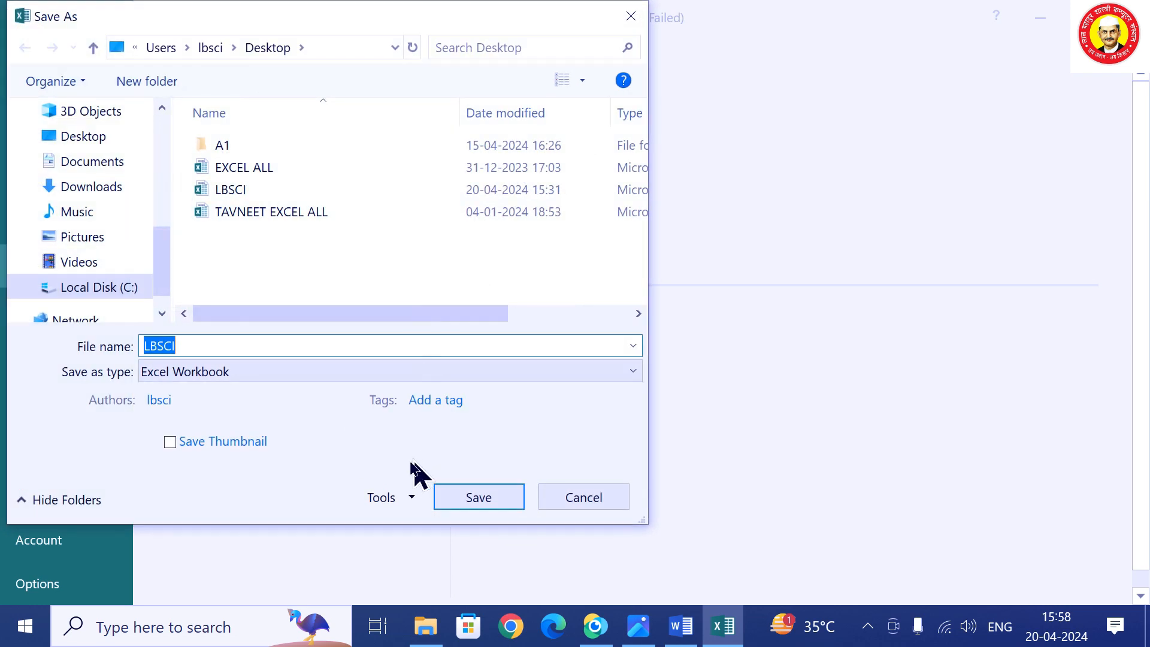
{"action": "left_click", "coordinate": [396, 501]}
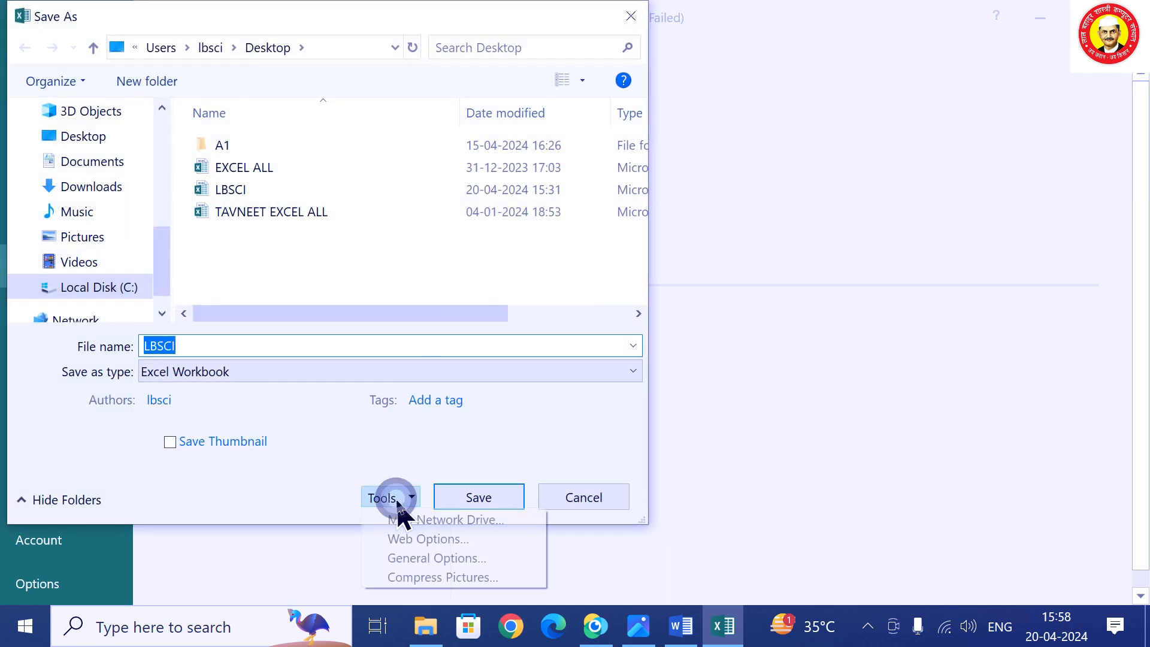
{"action": "left_click", "coordinate": [446, 561]}
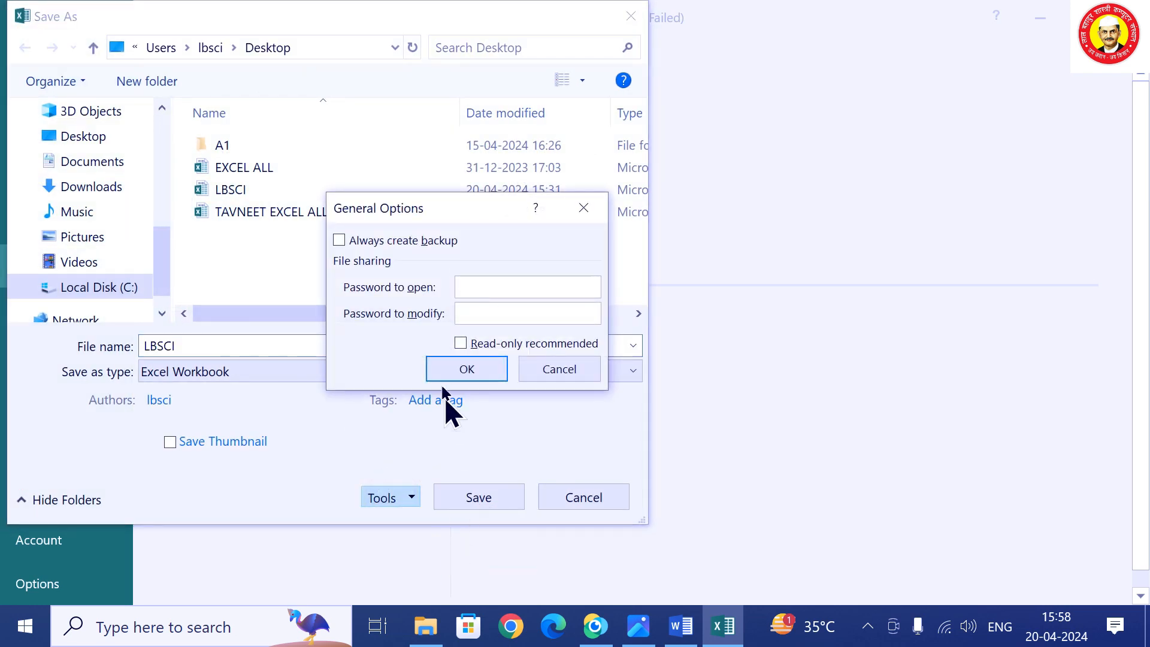
Set and confirm a password to open, then save over the existing LBSCI.xlsx.
{"action": "left_click", "coordinate": [480, 293]}
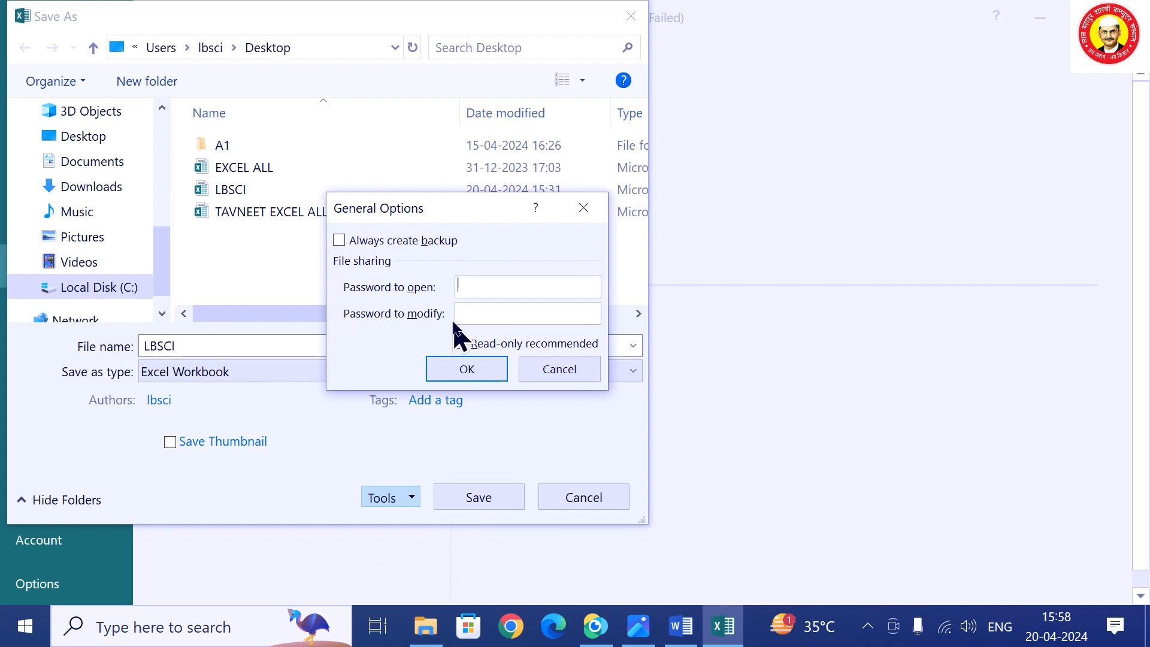
{"action": "left_click", "coordinate": [472, 368]}
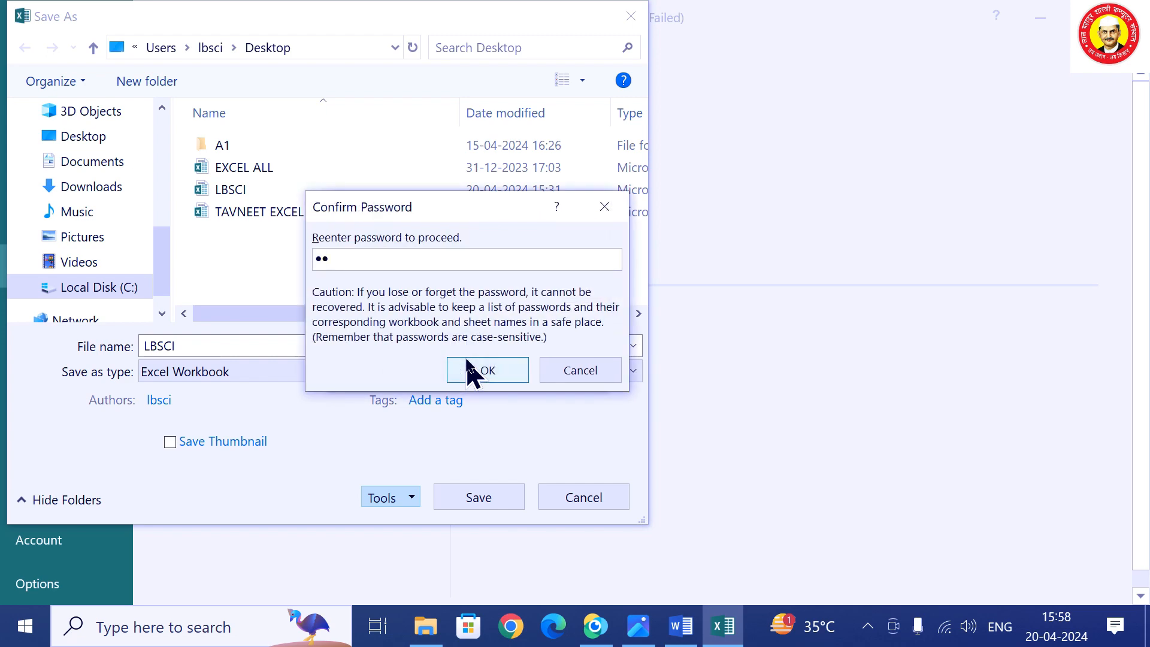
{"action": "left_click", "coordinate": [472, 368]}
{"action": "left_click", "coordinate": [505, 501]}
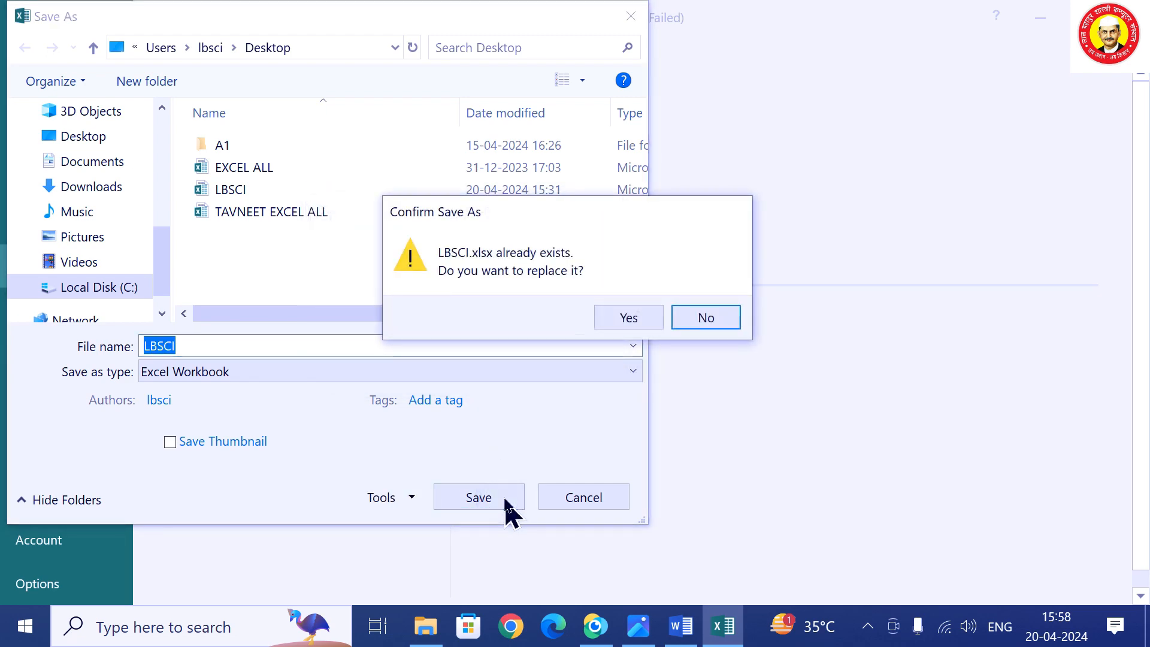
{"action": "left_click", "coordinate": [639, 316]}
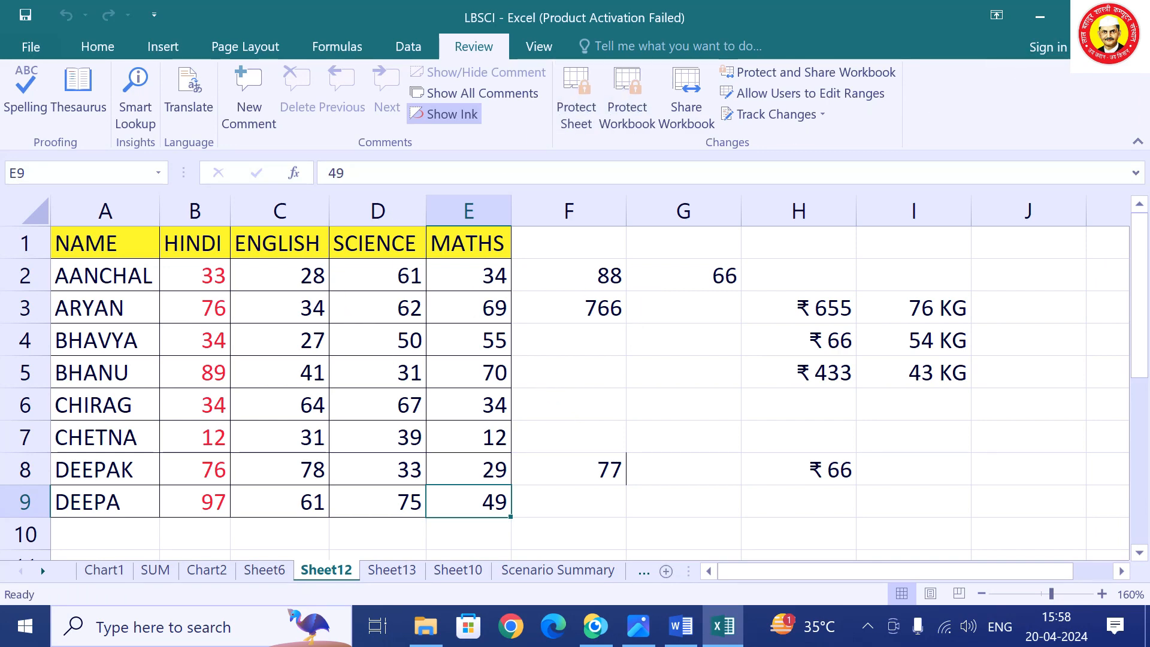
Close Excel and relaunch it by running EXCEL from the Run dialog.
{"action": "left_click", "coordinate": [1131, 17]}
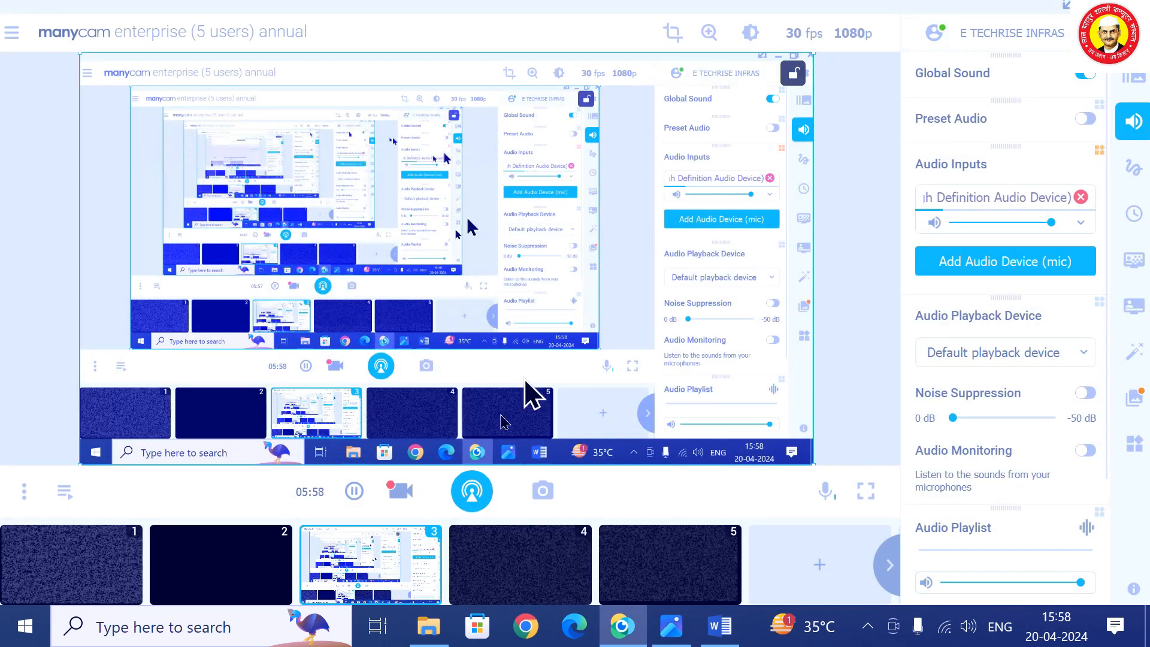
{"action": "left_click", "coordinate": [19, 627]}
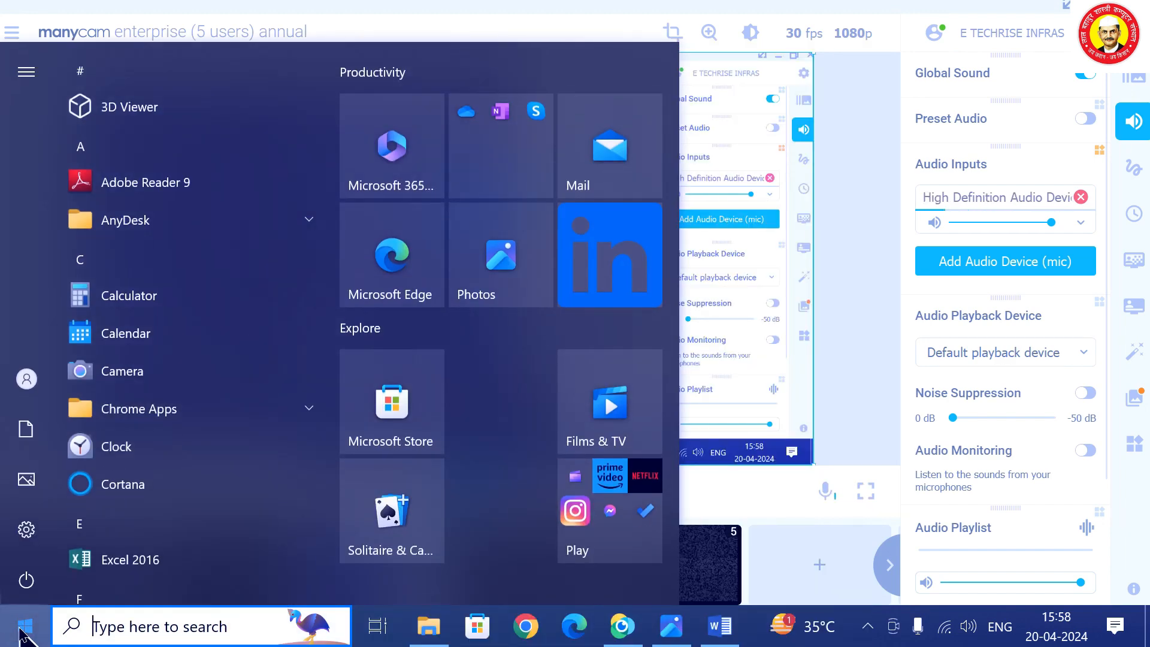
{"action": "key", "text": "super+r"}
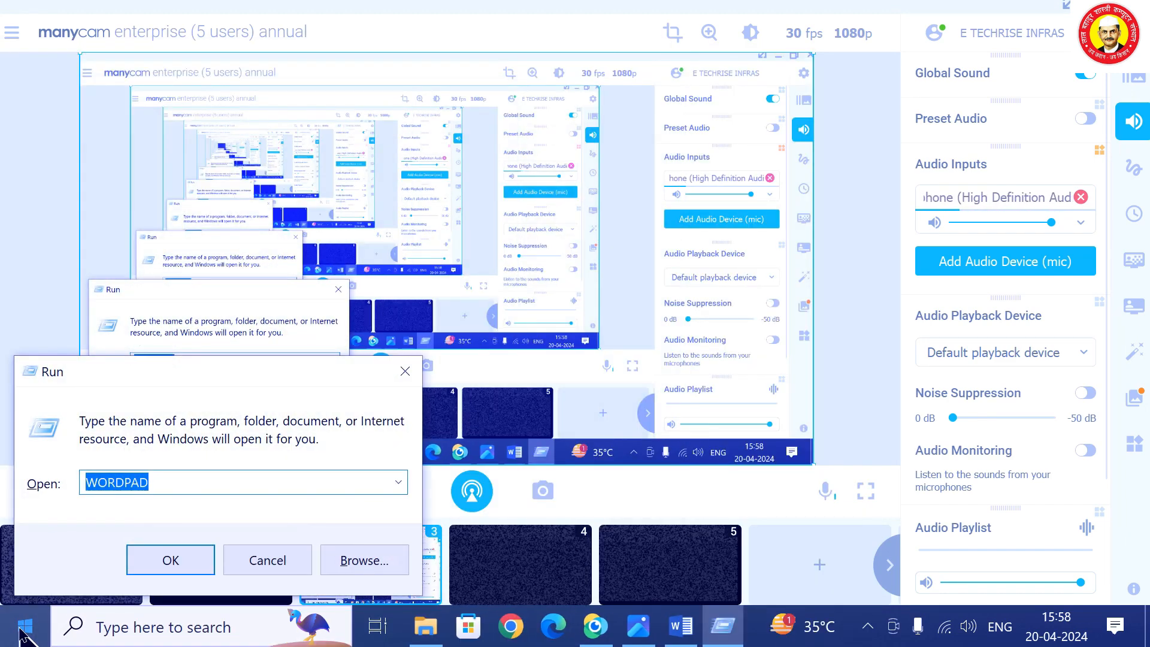
{"action": "type", "text": "EXCEL"}
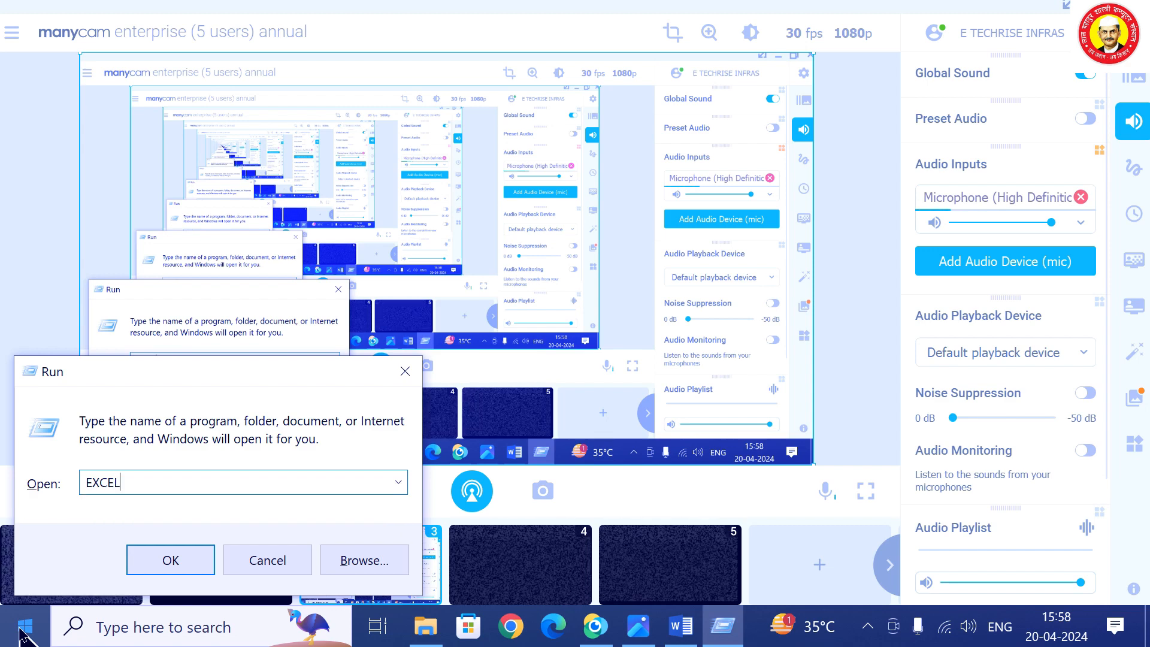
{"action": "key", "text": "Return"}
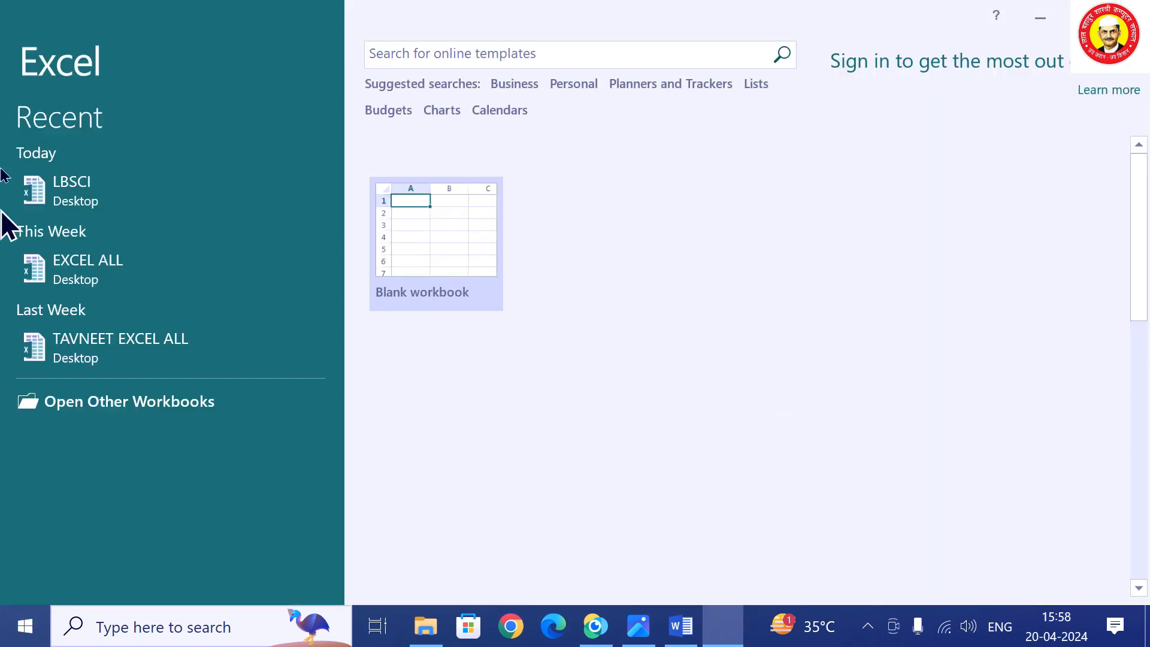
Open the recent LBSCI workbook with its password, dismiss the activation notice, and change sheets.
{"action": "left_click", "coordinate": [141, 197]}
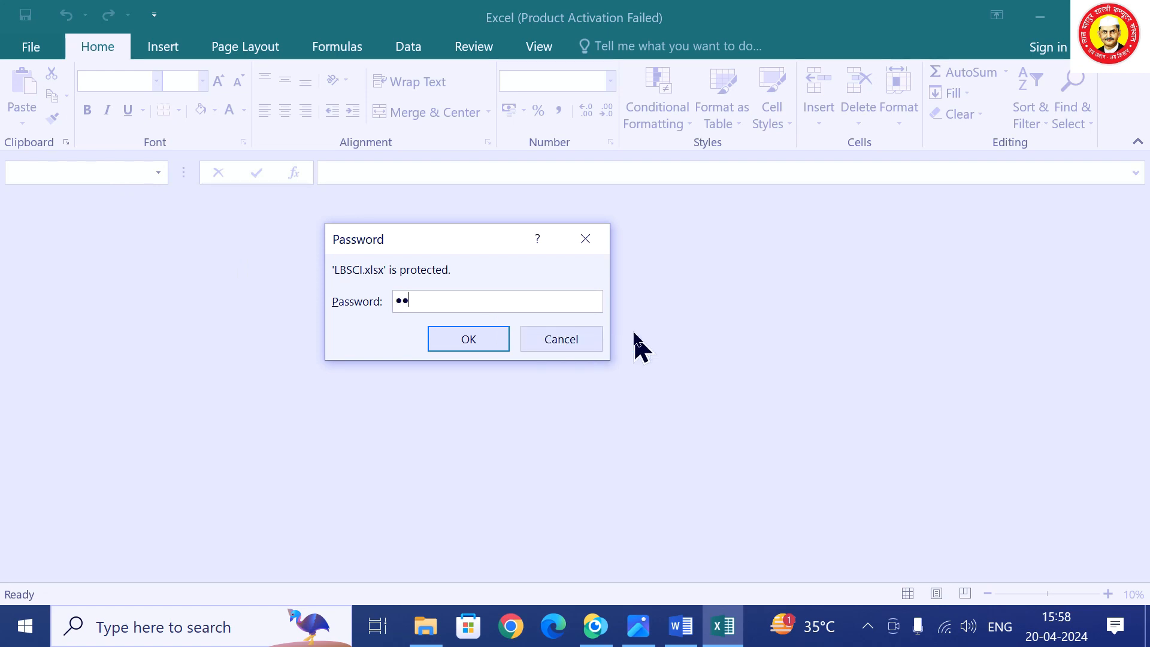
{"action": "left_click", "coordinate": [493, 340]}
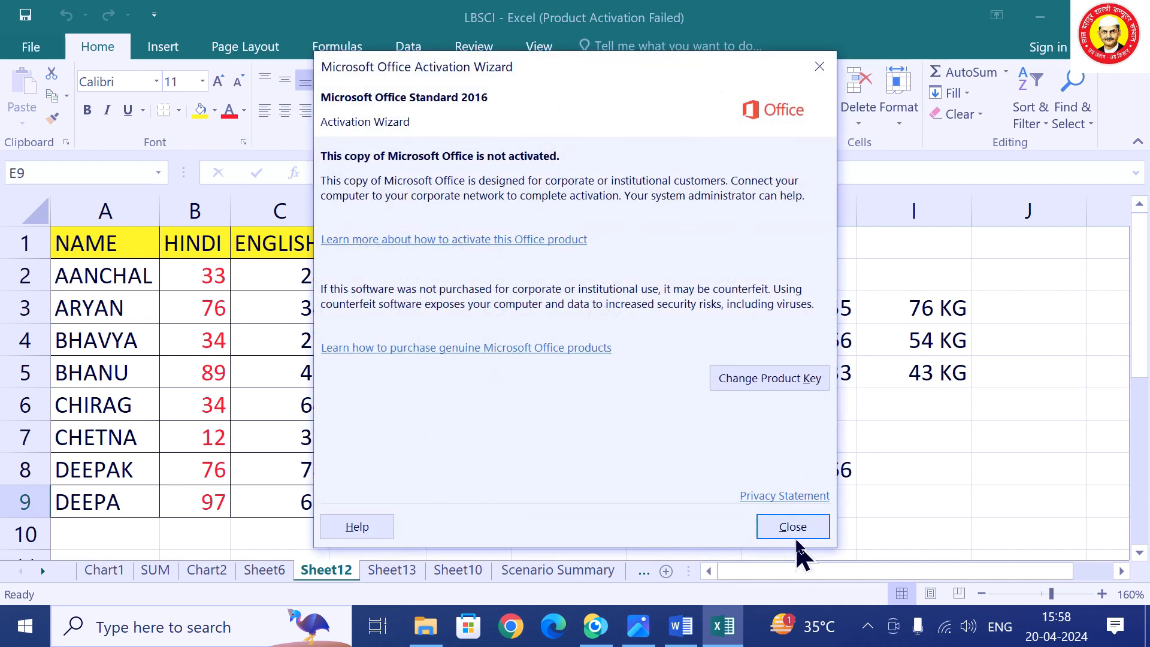
{"action": "left_click", "coordinate": [792, 529]}
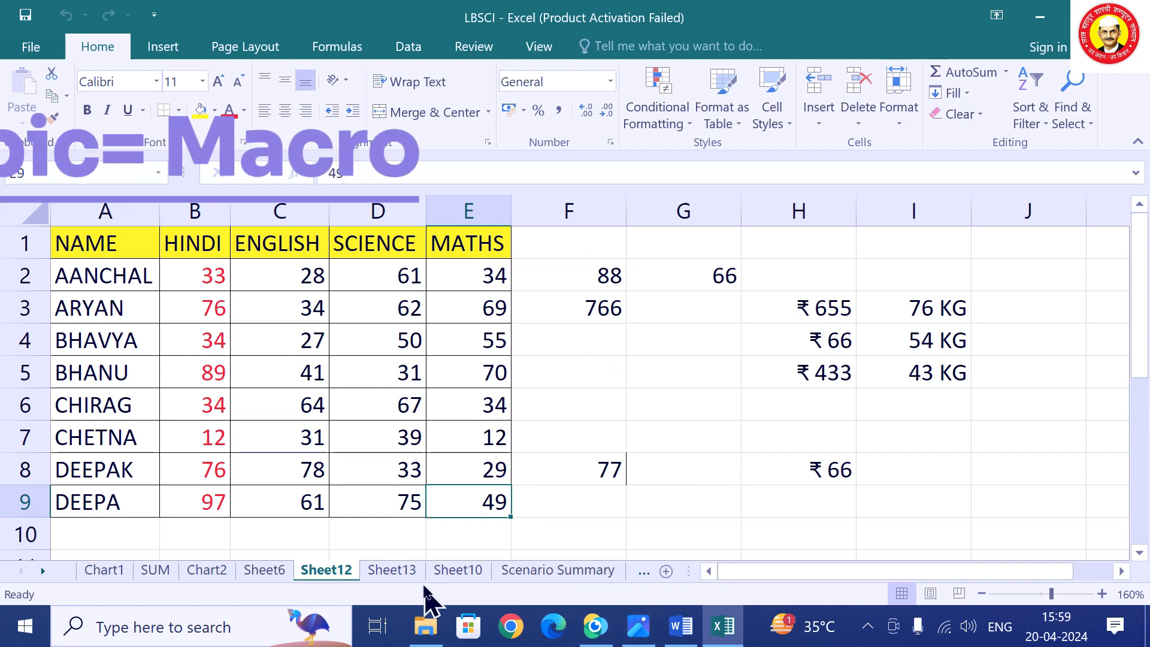
{"action": "left_click", "coordinate": [409, 575]}
Scroll through the sheet tabs and insert a new blank worksheet.
{"action": "left_click", "coordinate": [476, 577]}
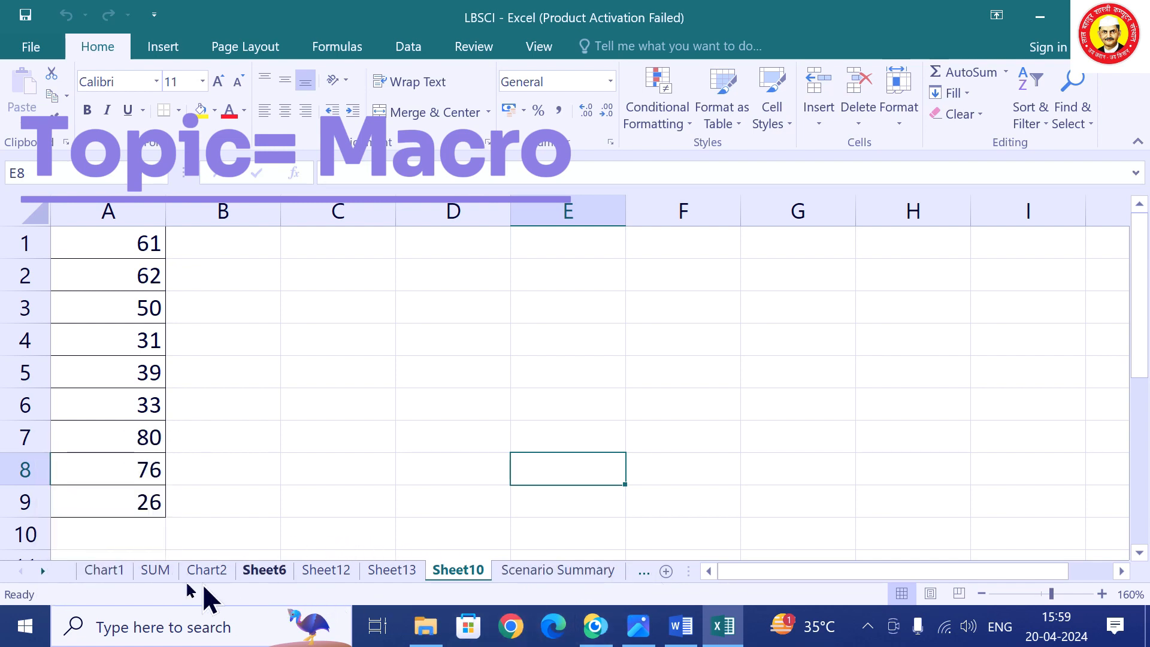
{"action": "left_click", "coordinate": [36, 567]}
{"action": "left_click", "coordinate": [36, 568]}
{"action": "left_click", "coordinate": [36, 567]}
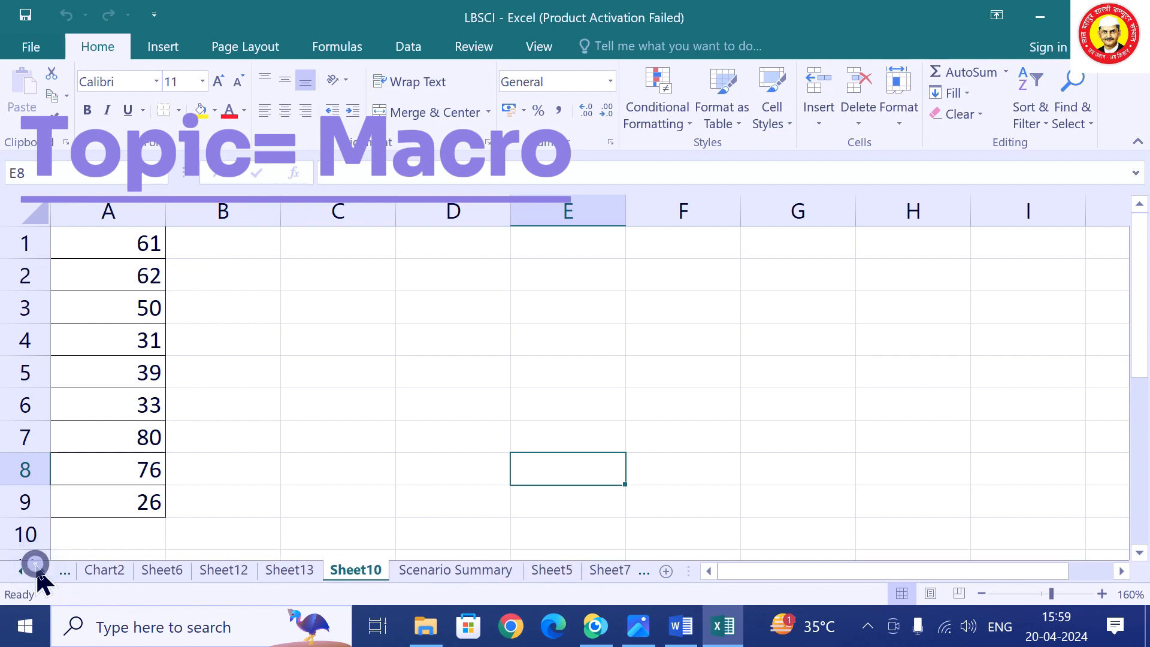
{"action": "left_click", "coordinate": [36, 568]}
{"action": "left_click", "coordinate": [663, 568]}
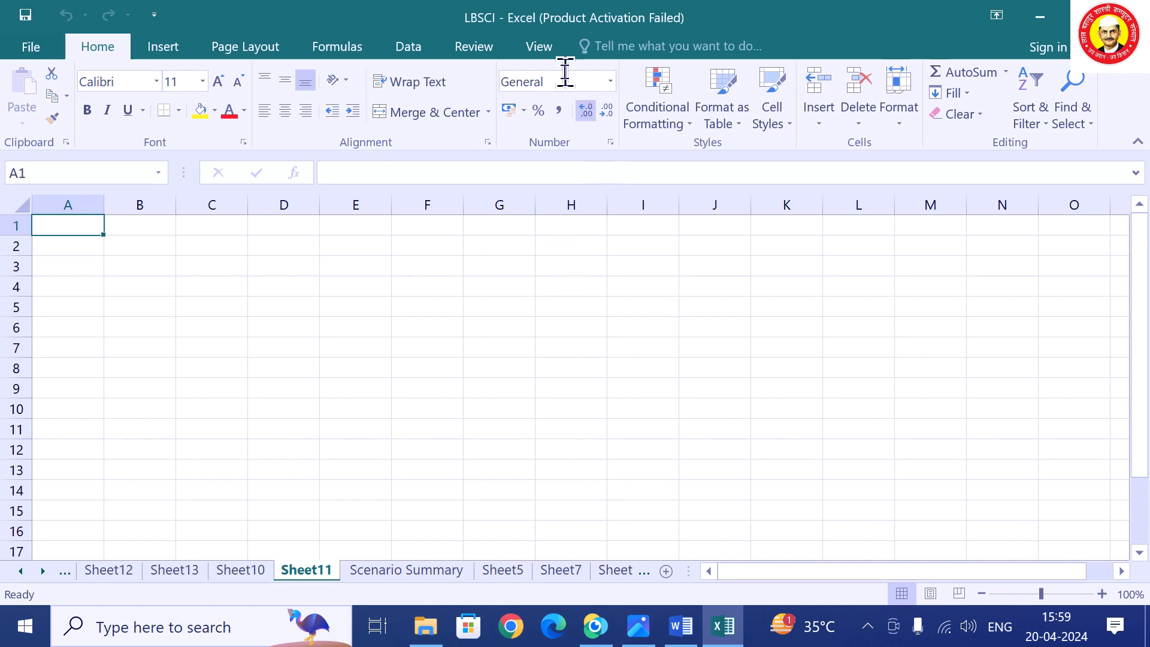
Start recording a macro named B after names T1 and G1 are rejected as invalid.
{"action": "left_click", "coordinate": [539, 46]}
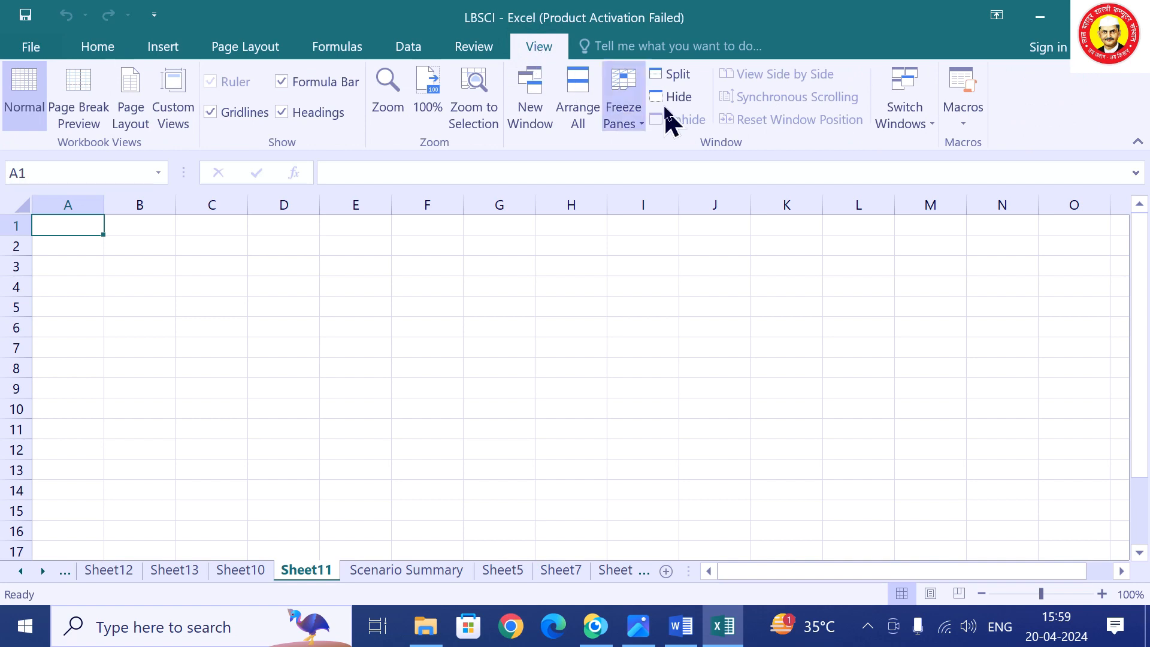
{"action": "left_click", "coordinate": [974, 103]}
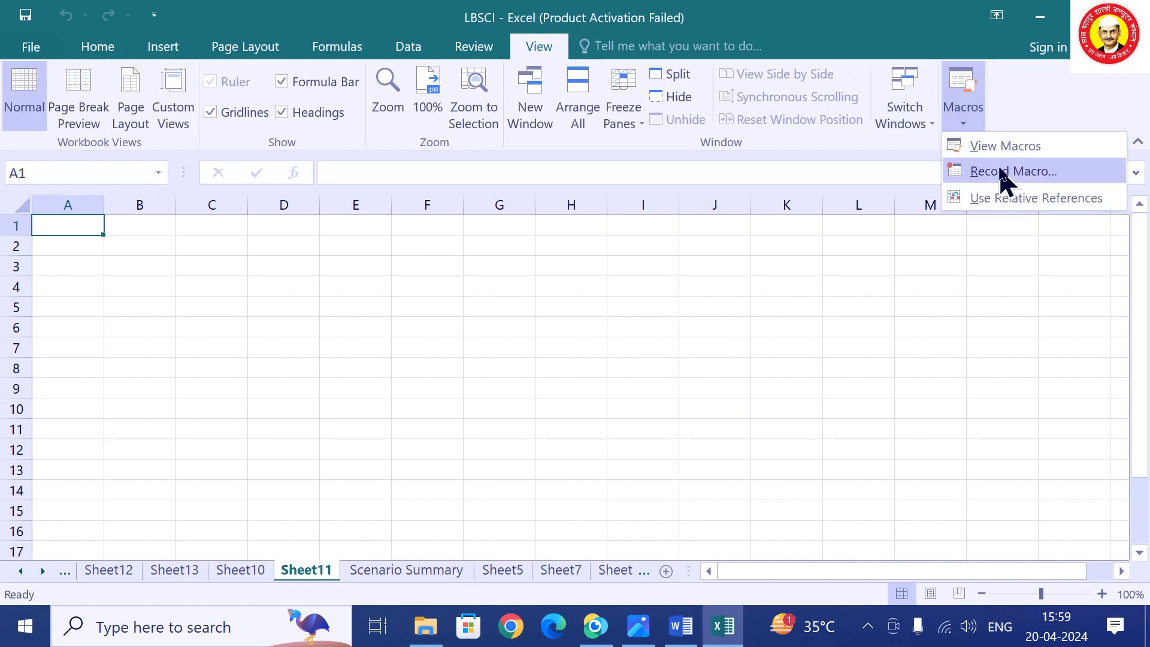
{"action": "left_click", "coordinate": [1001, 175]}
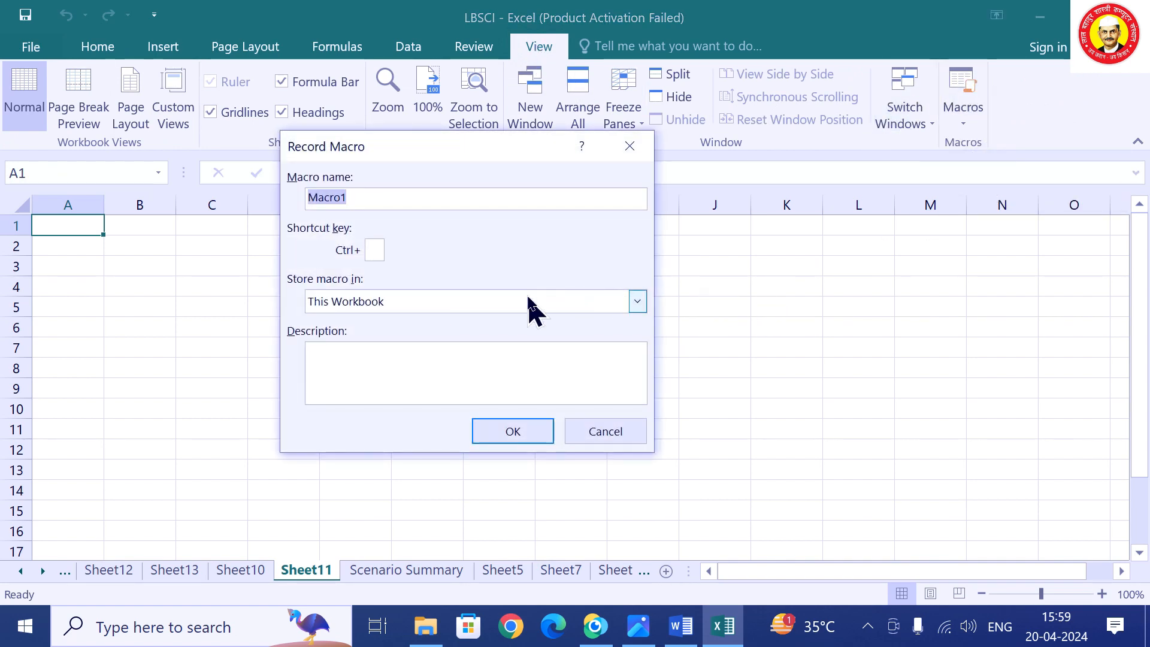
{"action": "type", "text": "T1"}
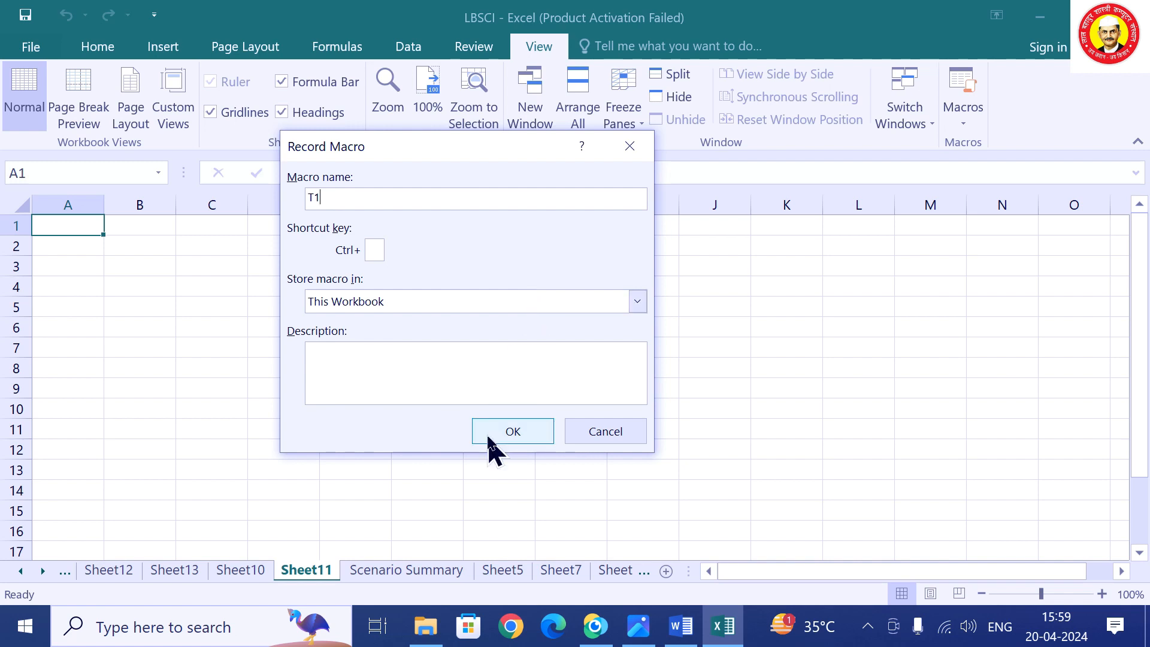
{"action": "left_click", "coordinate": [490, 438]}
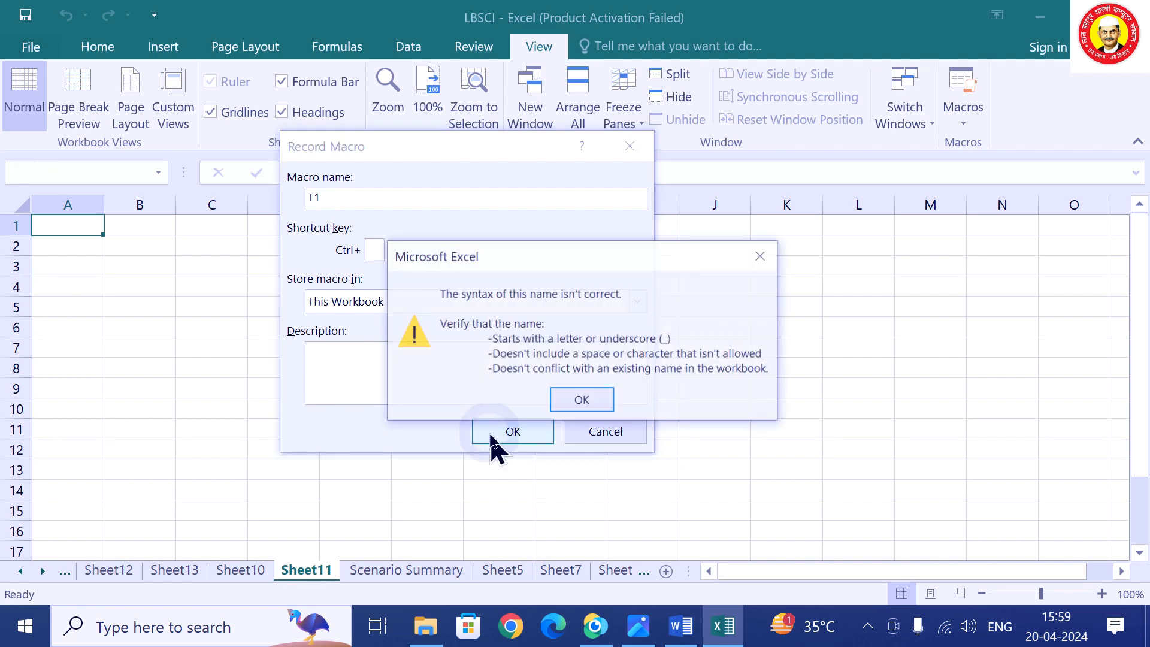
{"action": "left_click", "coordinate": [603, 400]}
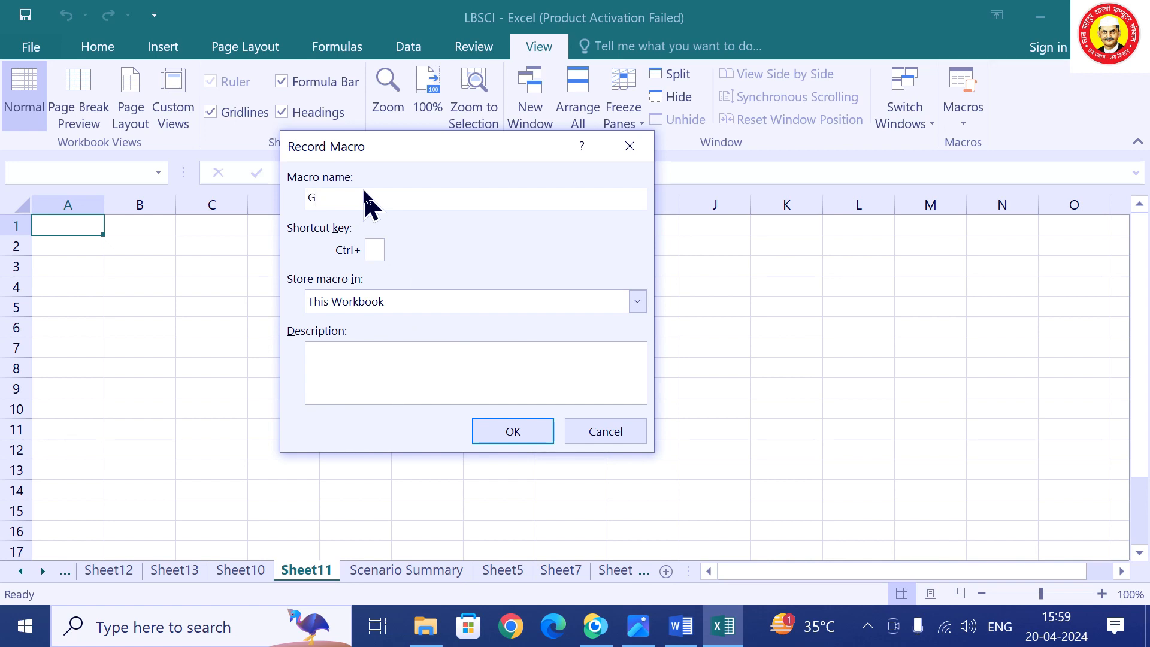
{"action": "left_click", "coordinate": [489, 432]}
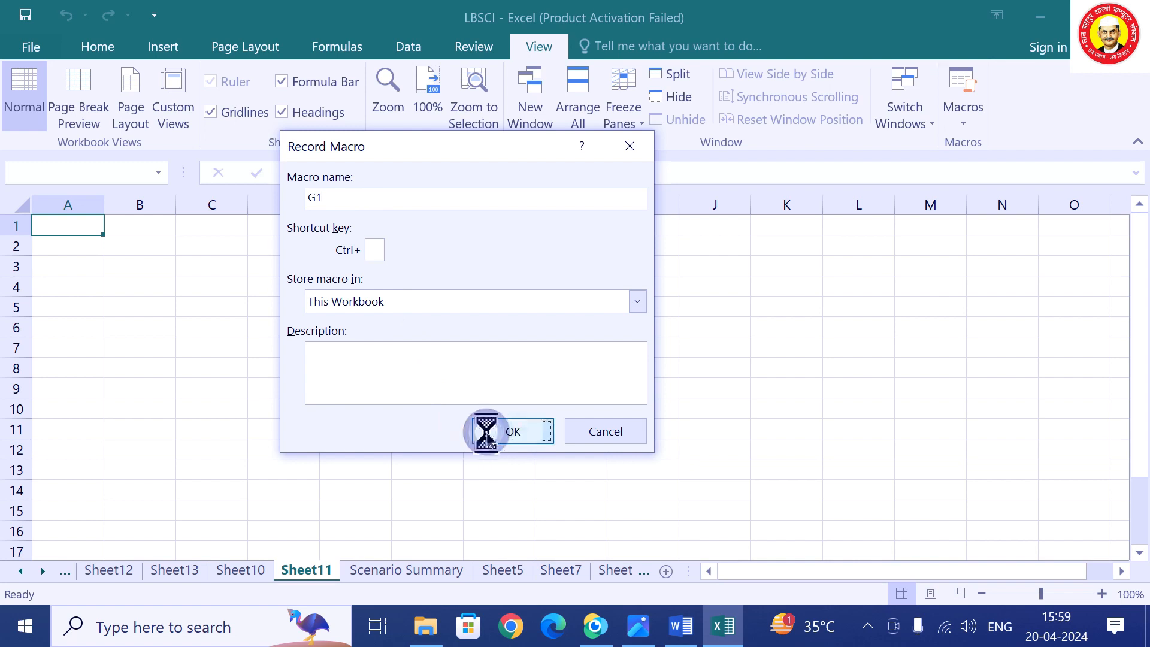
{"action": "left_click", "coordinate": [593, 388]}
{"action": "left_click", "coordinate": [374, 195]}
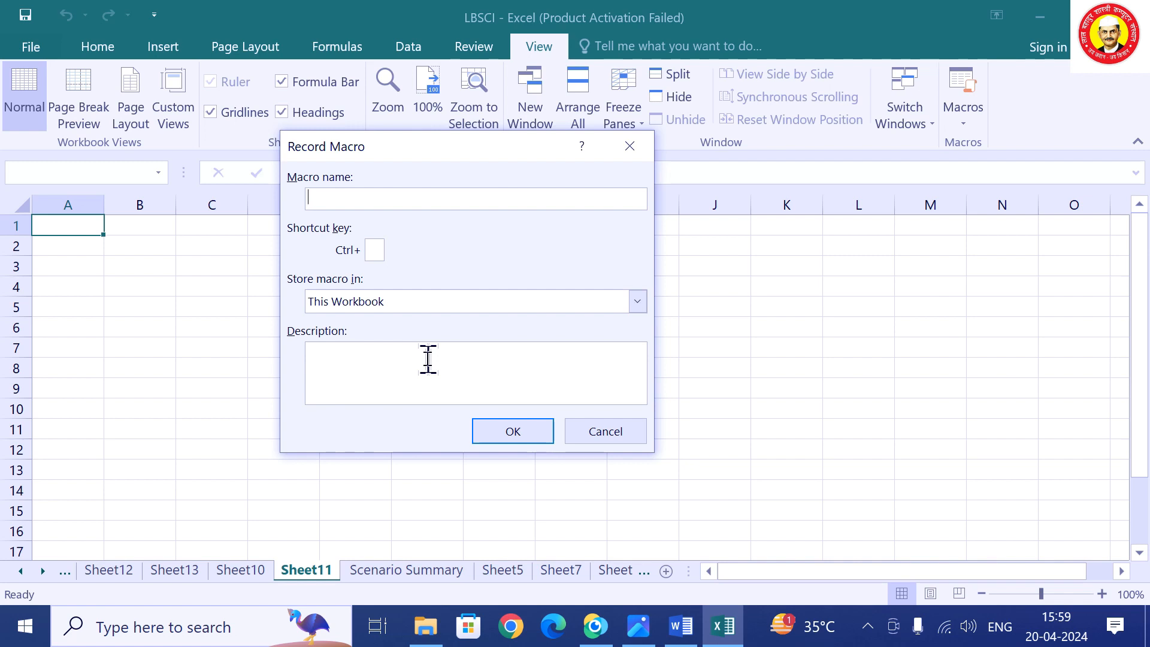
{"action": "left_click", "coordinate": [506, 430]}
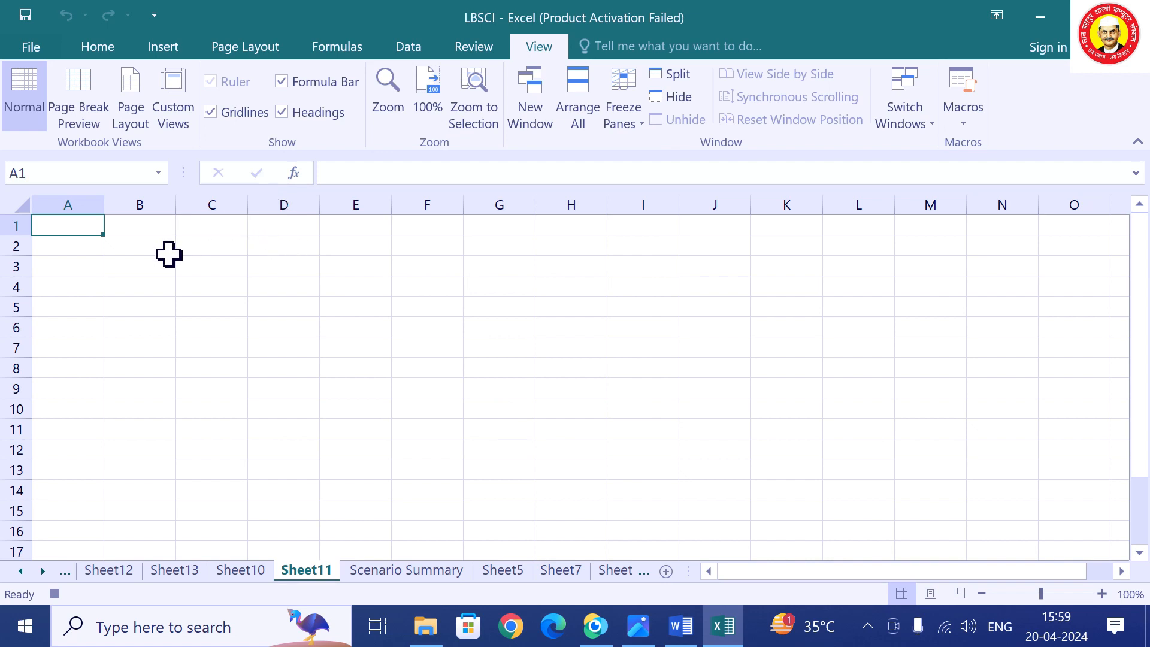
Enter the headers NAME, HINDI, ENG and MATH across A1:D1.
{"action": "type", "text": "NAM"}
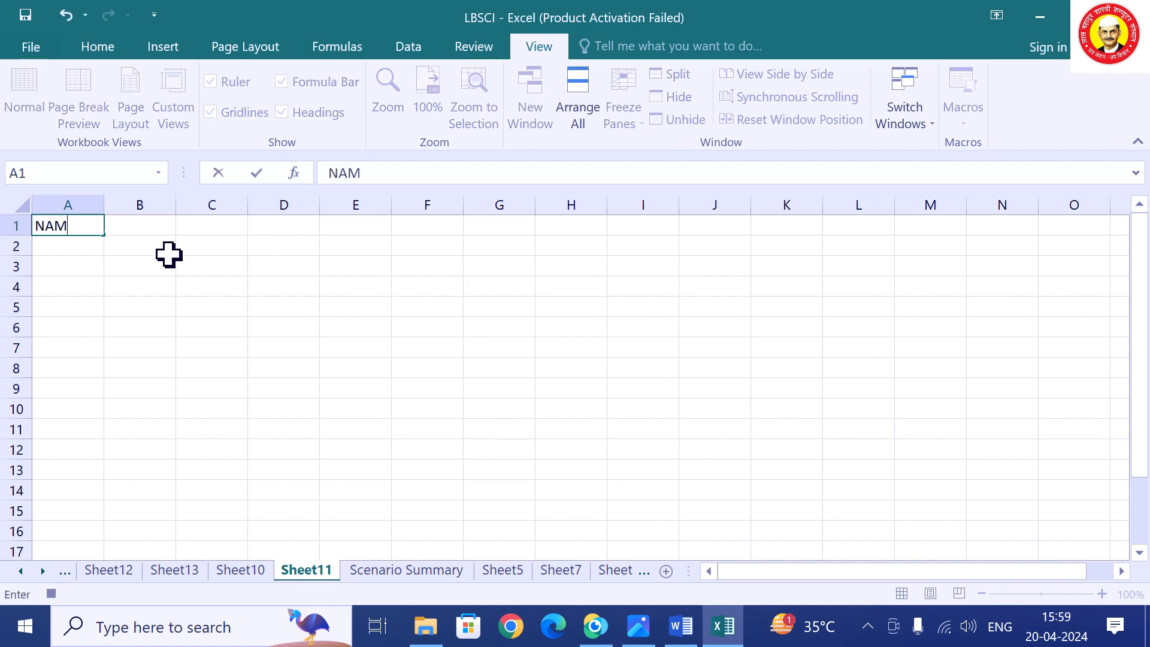
{"action": "type", "text": "E"}
{"action": "key", "text": "Tab"}
{"action": "type", "text": "H"}
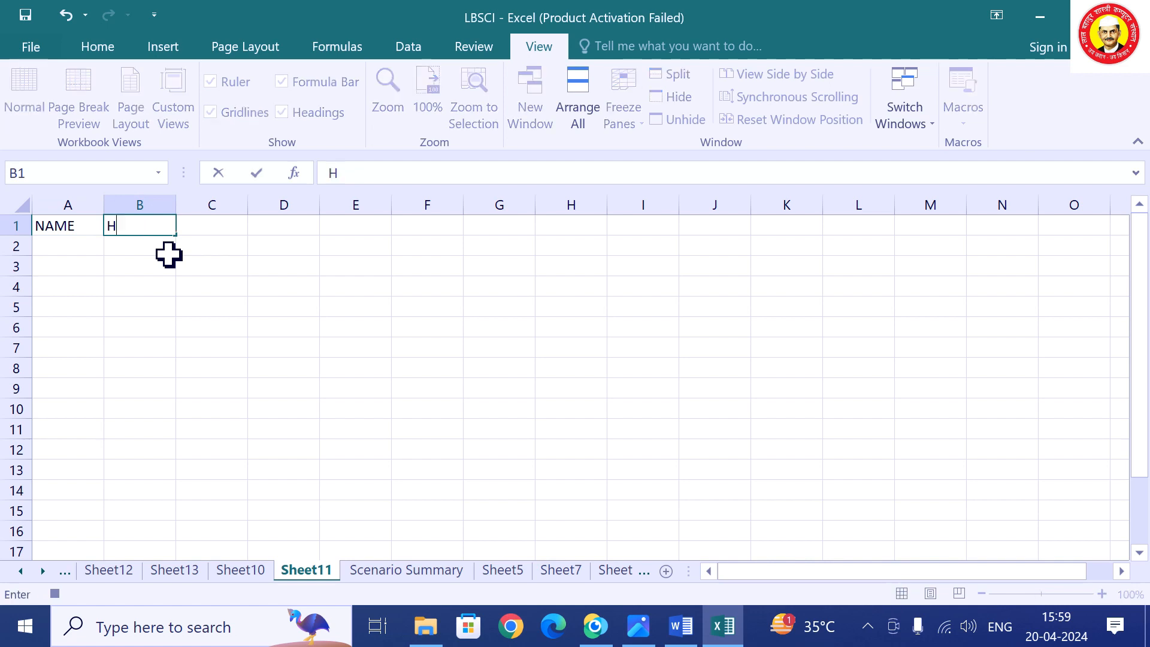
{"action": "key", "text": "Tab"}
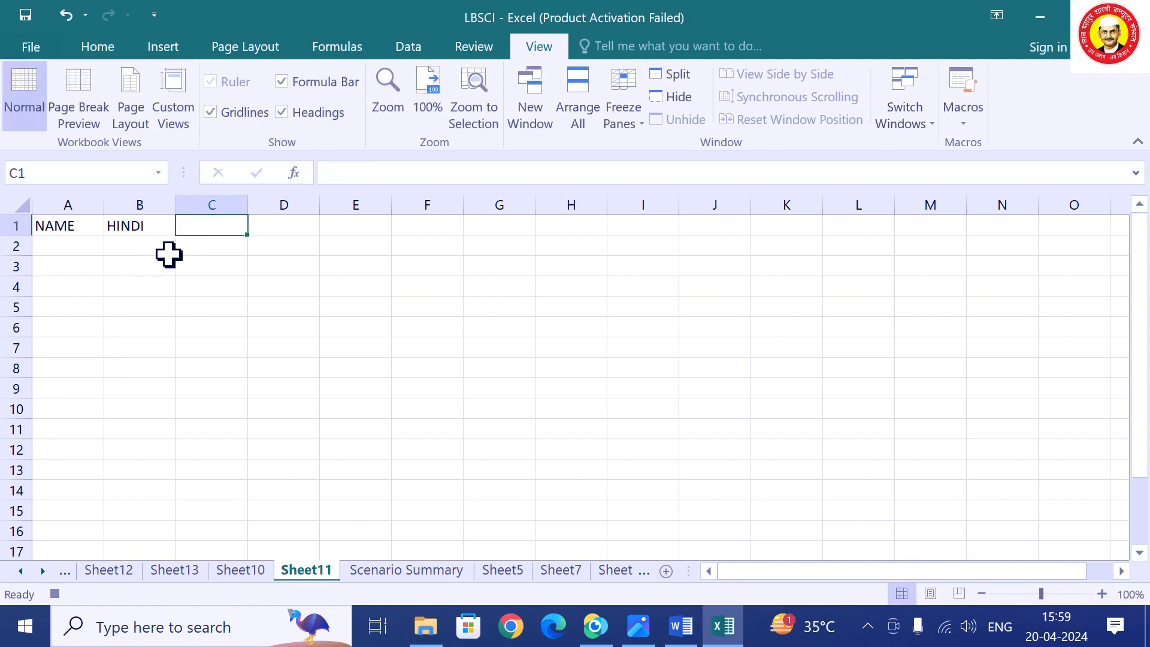
{"action": "type", "text": "ENG"}
{"action": "key", "text": "Tab"}
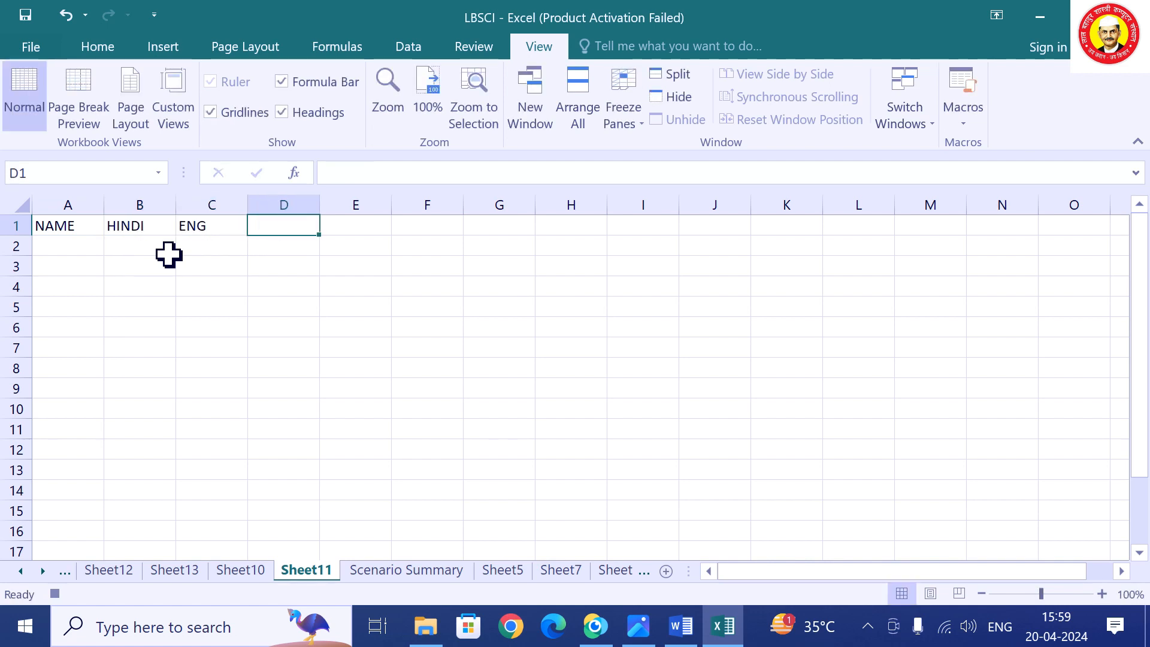
{"action": "type", "text": "MATH"}
{"action": "key", "text": "Tab"}
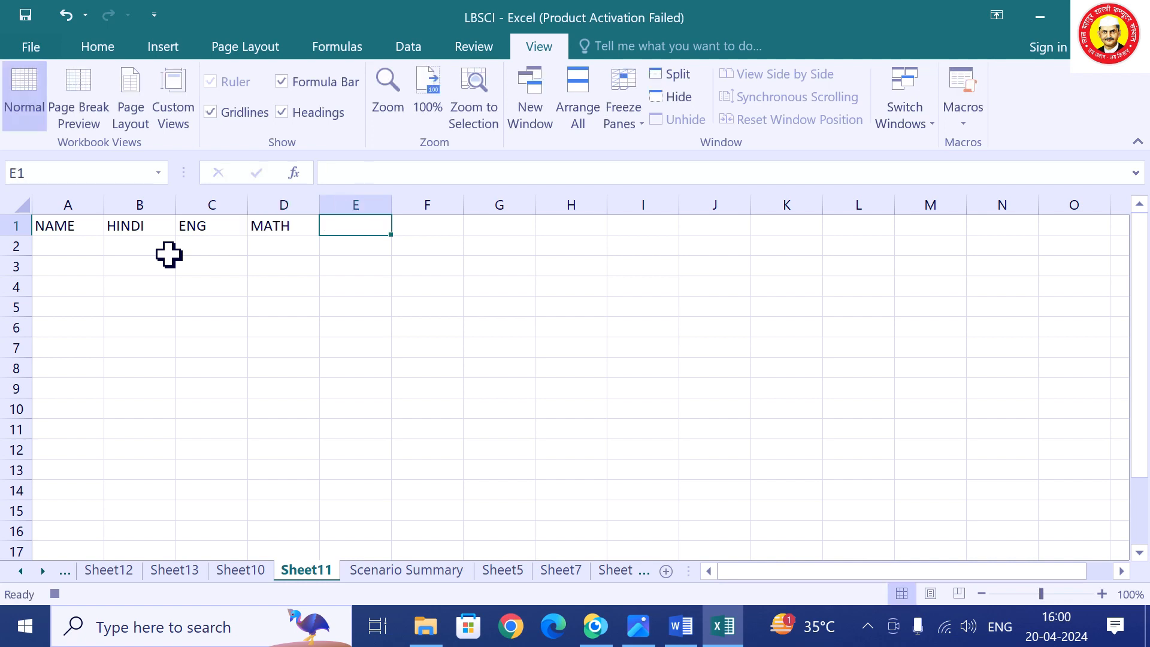
Add the headers GS, TOTAL and AVERAGE in E1:G1.
{"action": "type", "text": "GS"}
{"action": "key", "text": "Tab"}
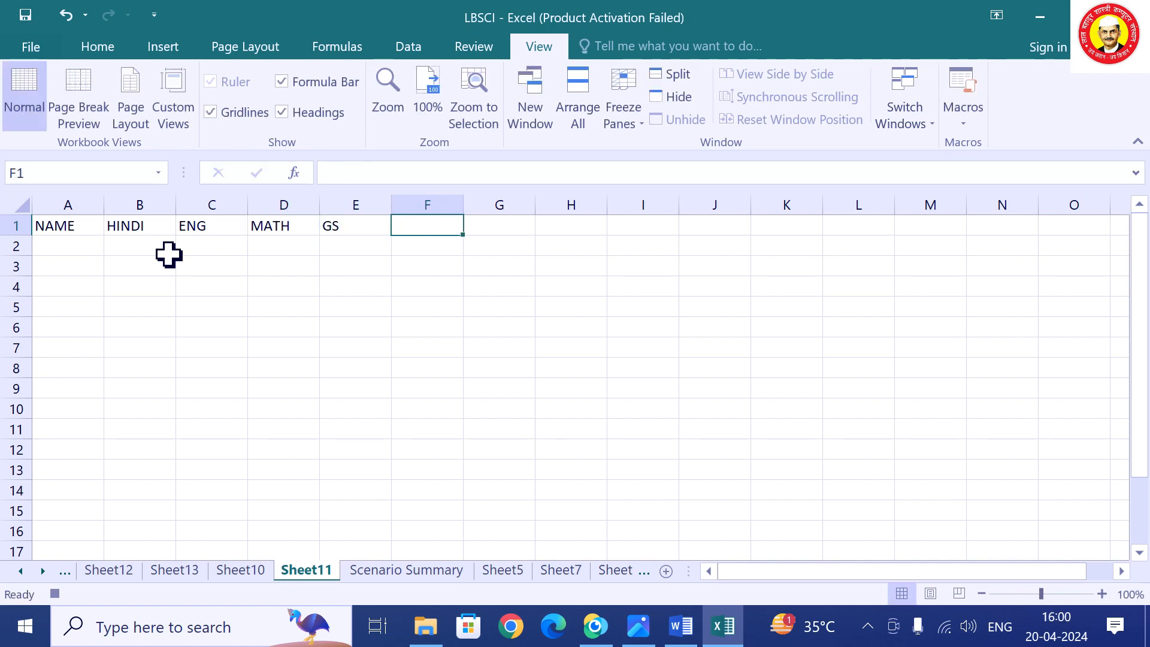
{"action": "type", "text": "TOTAL"}
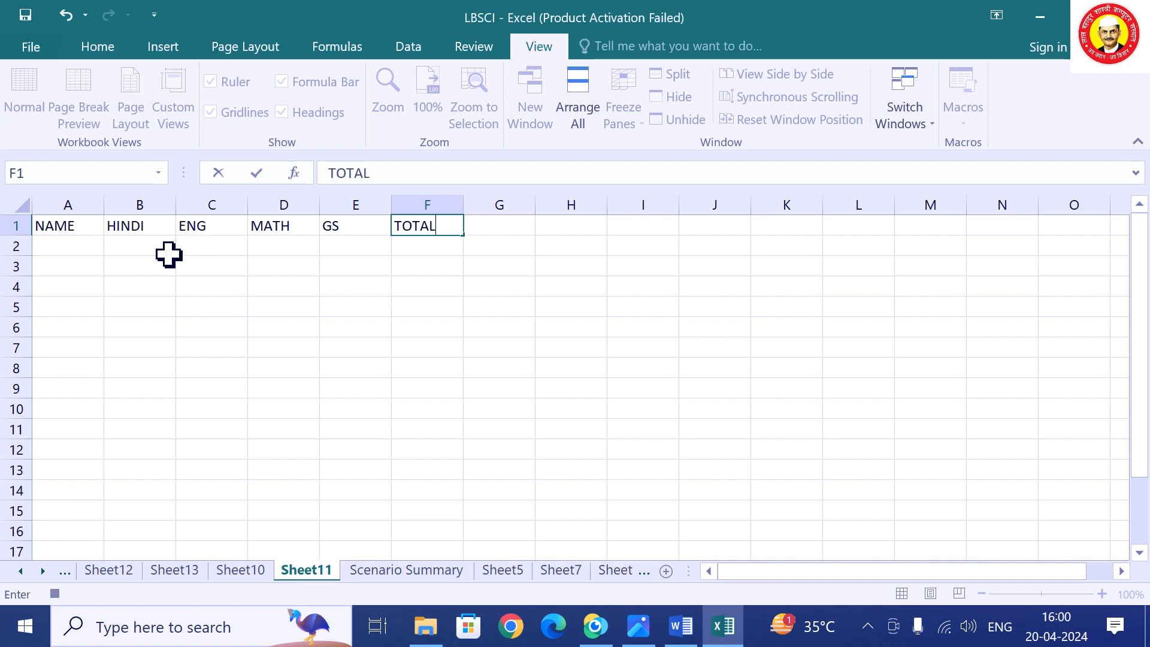
{"action": "key", "text": "Tab"}
{"action": "type", "text": "A"}
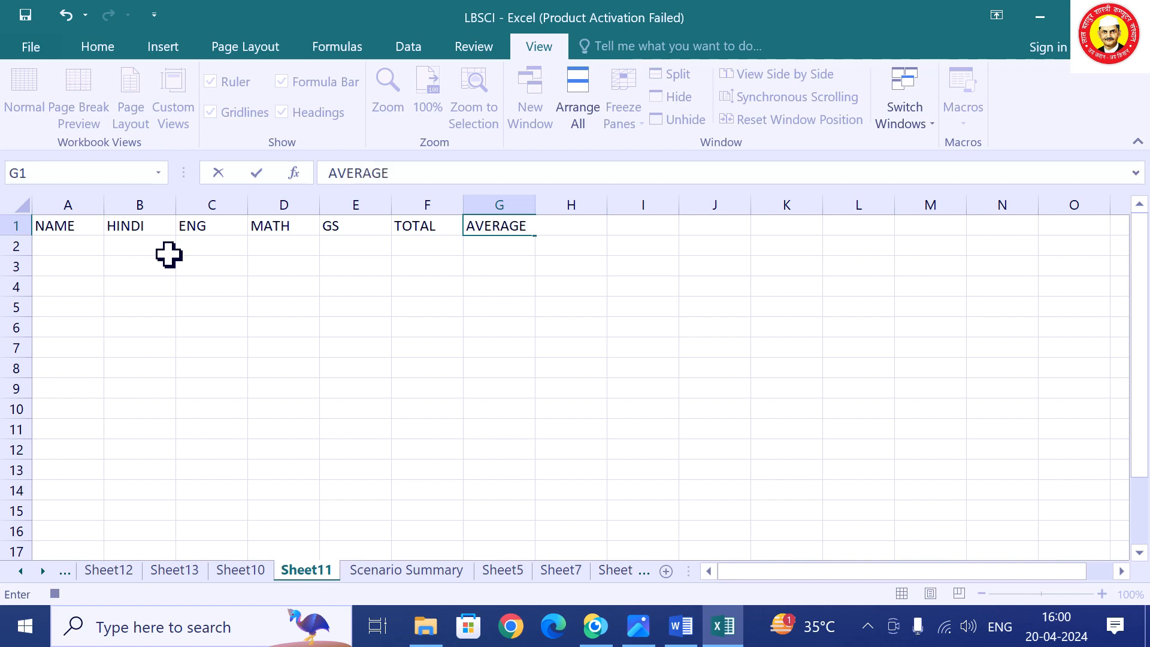
{"action": "type", "text": "VERAGE"}
{"action": "key", "text": "Return"}
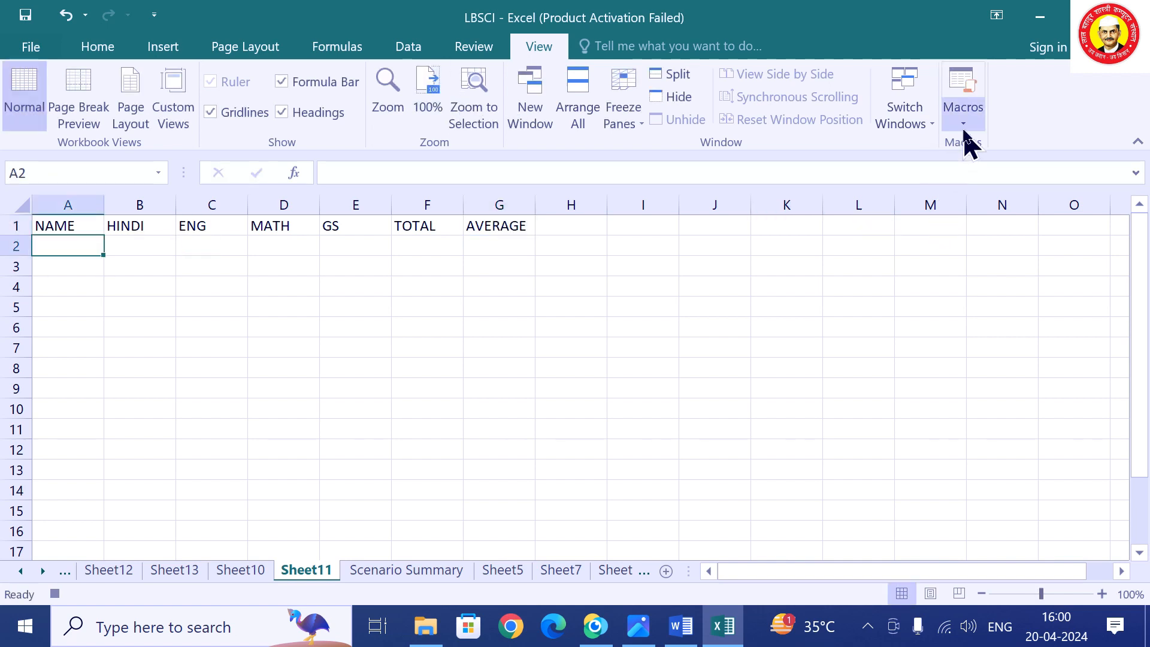
{"action": "left_click", "coordinate": [963, 123]}
Stop recording, add a new sheet, and run macro Module1.B to write the headers there.
{"action": "left_click", "coordinate": [978, 172]}
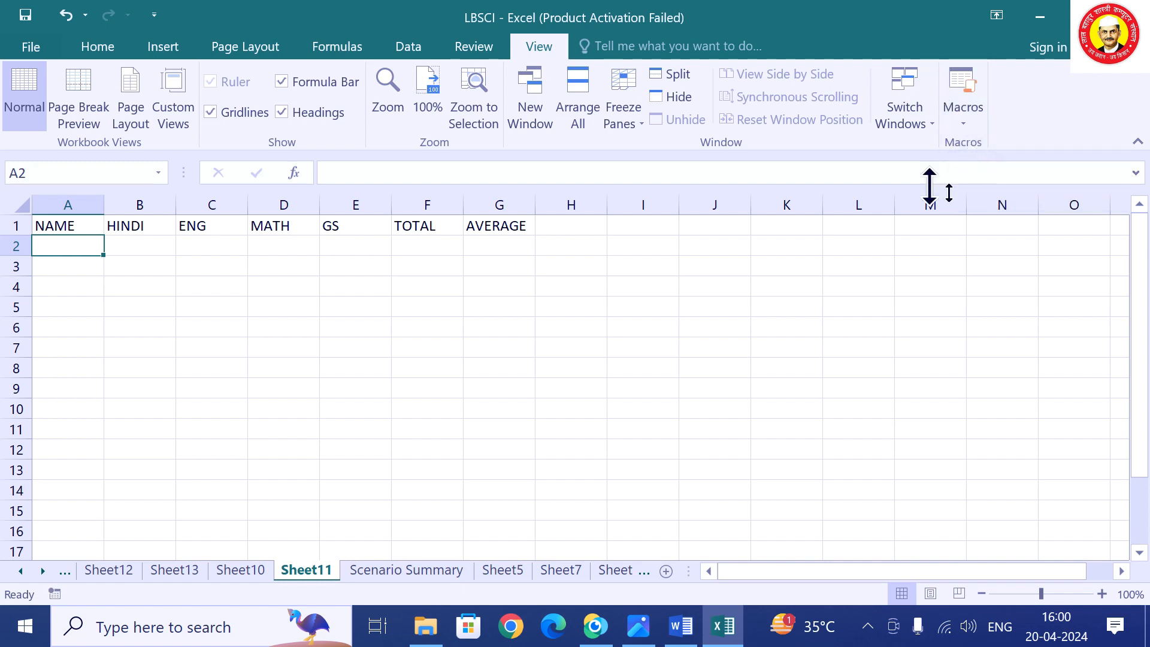
{"action": "left_click", "coordinate": [667, 571]}
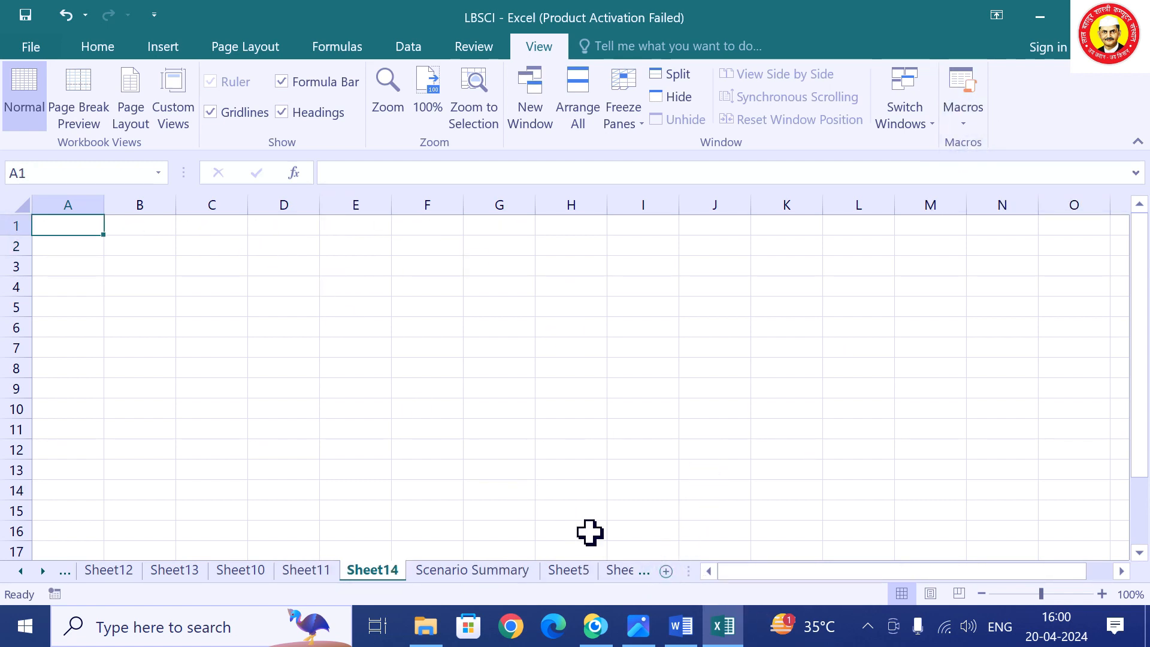
{"action": "scroll", "coordinate": [339, 439], "scroll_direction": "up", "scroll_amount": 3}
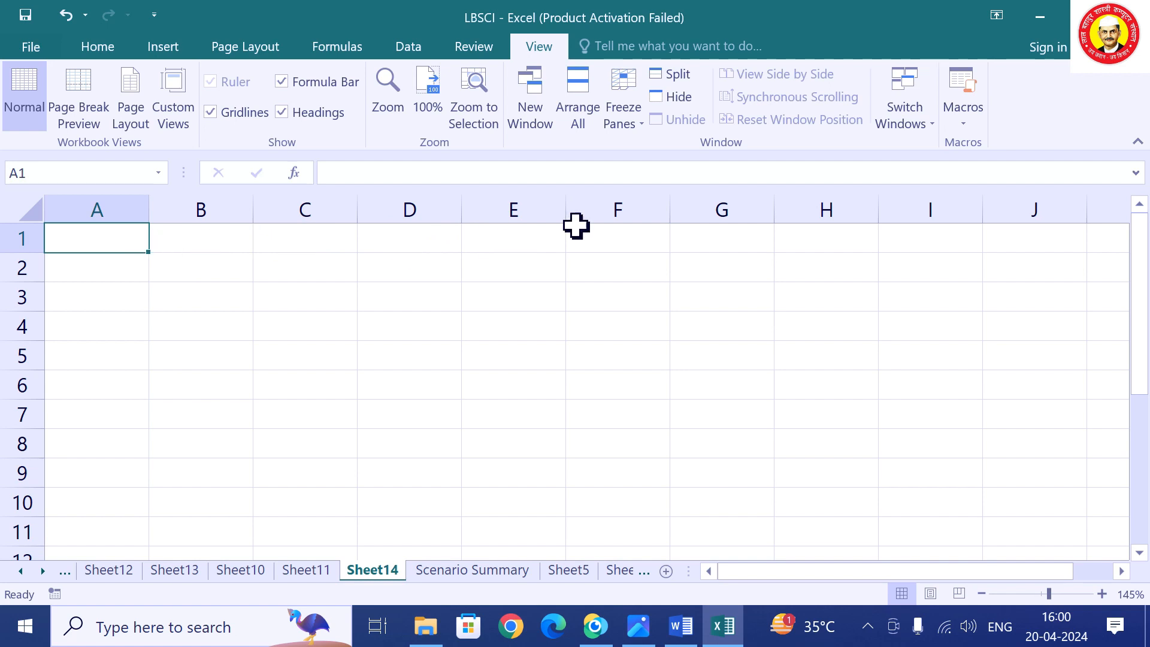
{"action": "left_click", "coordinate": [961, 106]}
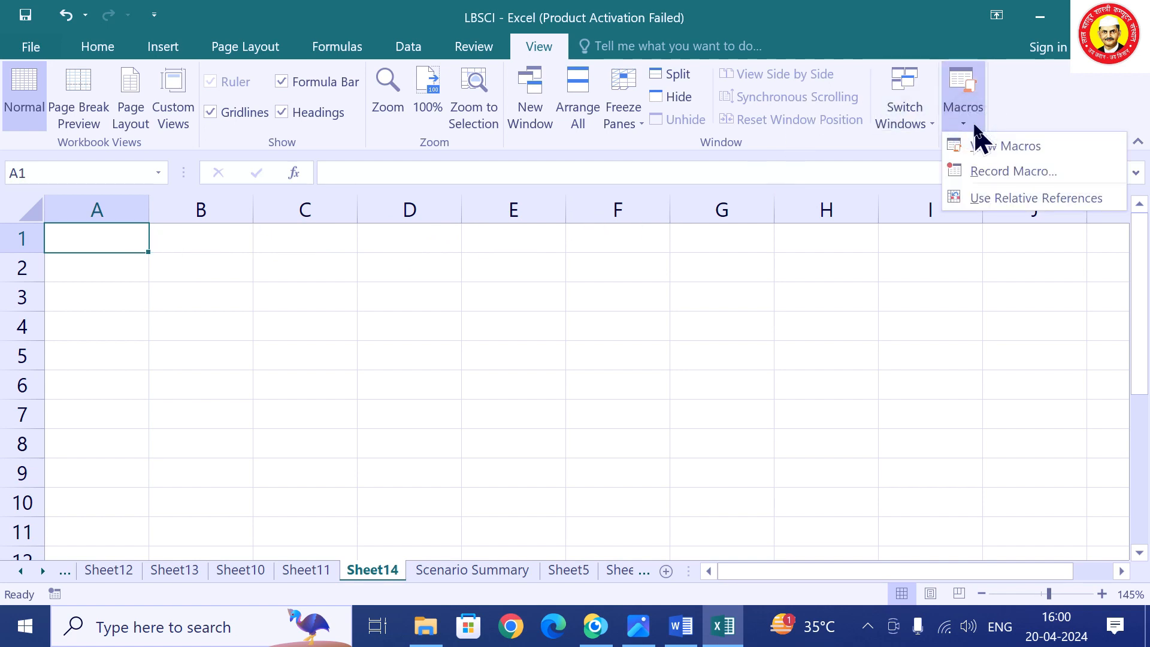
{"action": "left_click", "coordinate": [988, 149]}
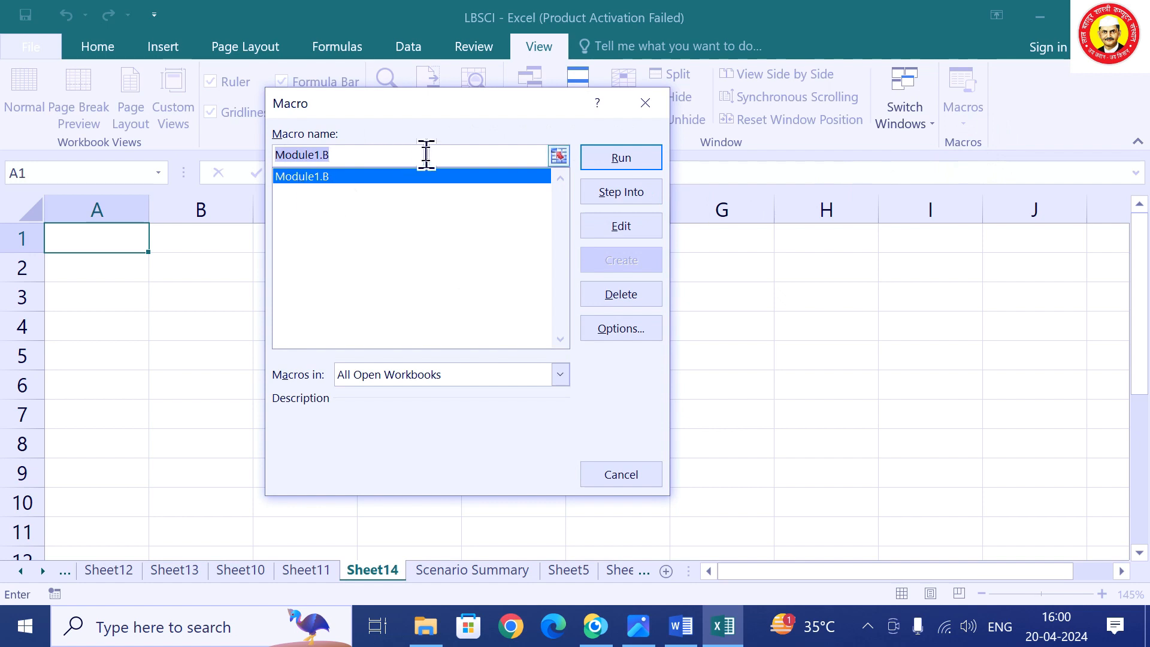
{"action": "left_click", "coordinate": [621, 159]}
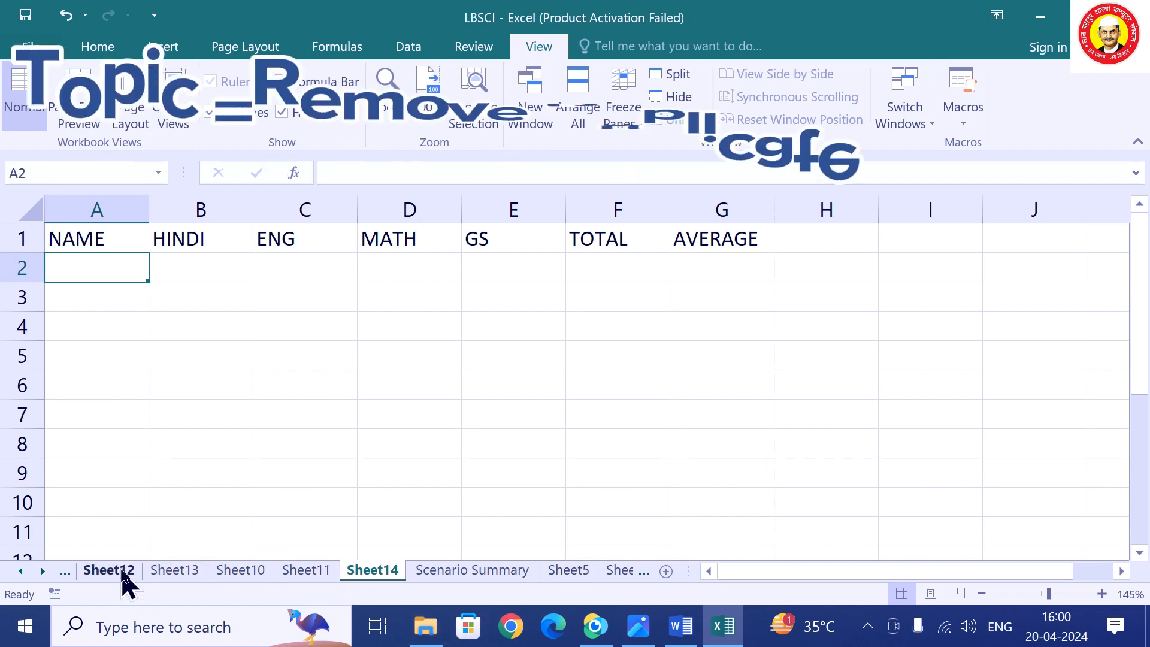
Copy Sheet12's HINDI marks B2:B9 and paste them into Sheet7 starting at E2.
{"action": "left_click", "coordinate": [123, 577]}
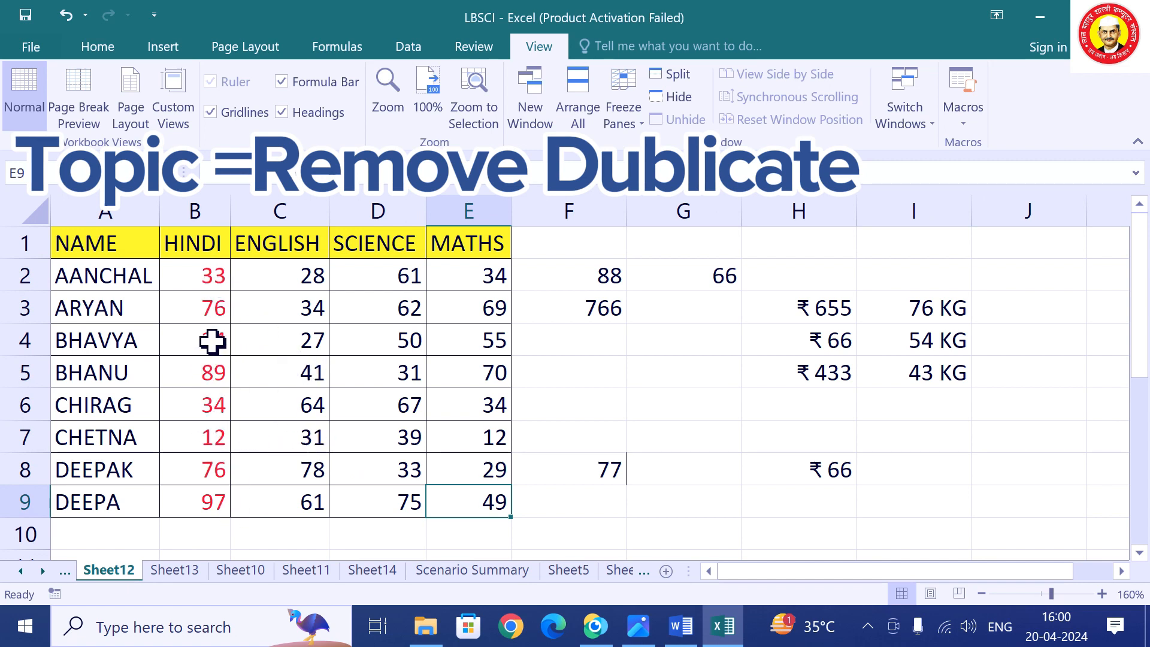
{"action": "left_click_drag", "start_coordinate": [213, 282], "coordinate": [202, 499]}
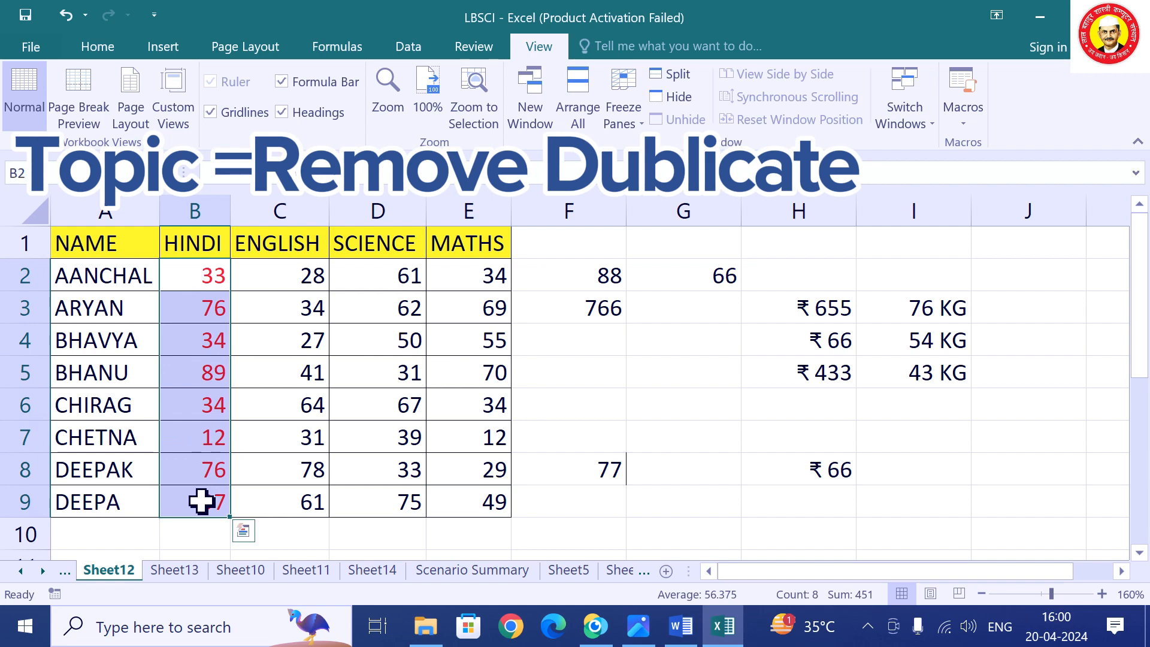
{"action": "key", "text": "ctrl+c"}
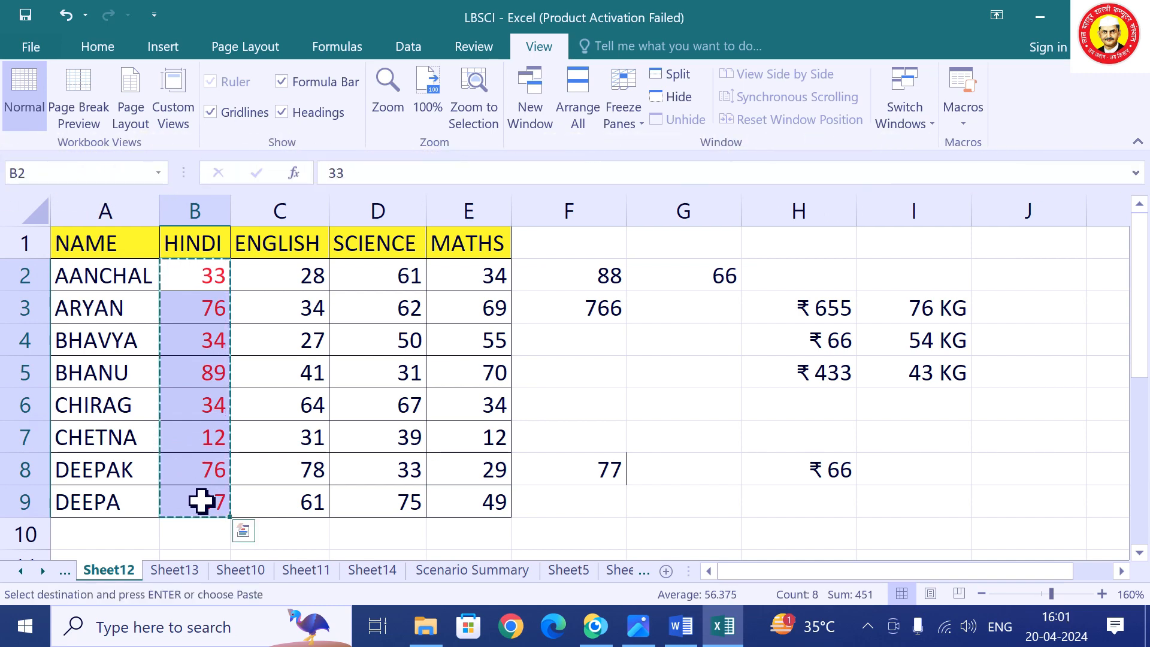
{"action": "left_click", "coordinate": [569, 571]}
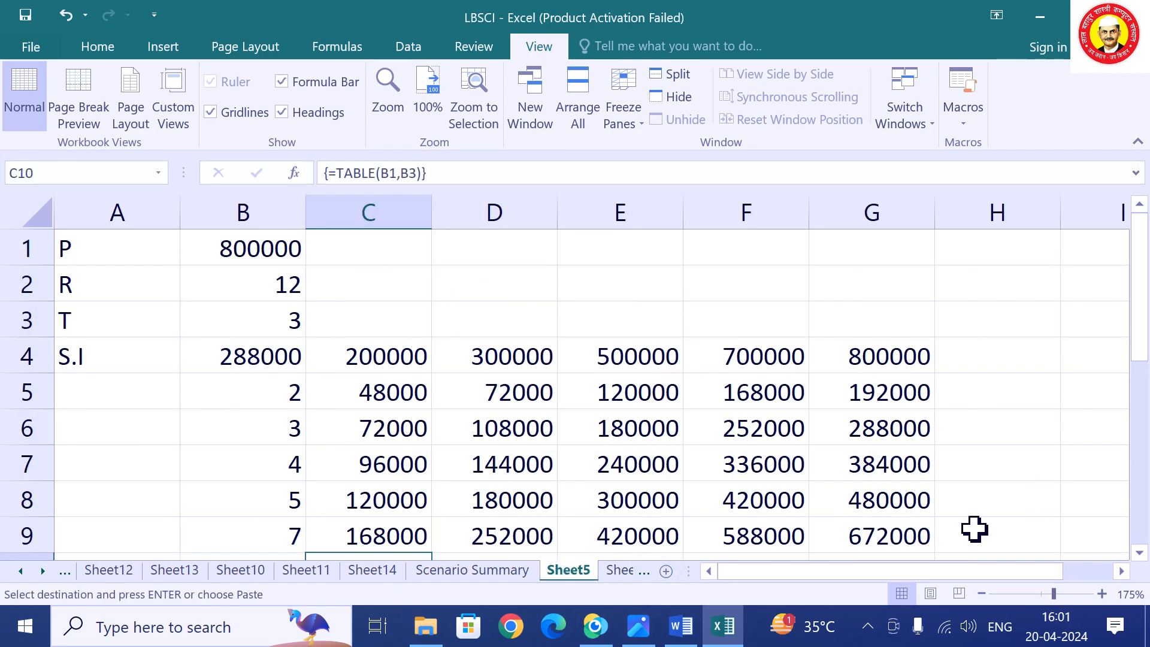
{"action": "left_click", "coordinate": [606, 556]}
{"action": "left_click", "coordinate": [624, 570]}
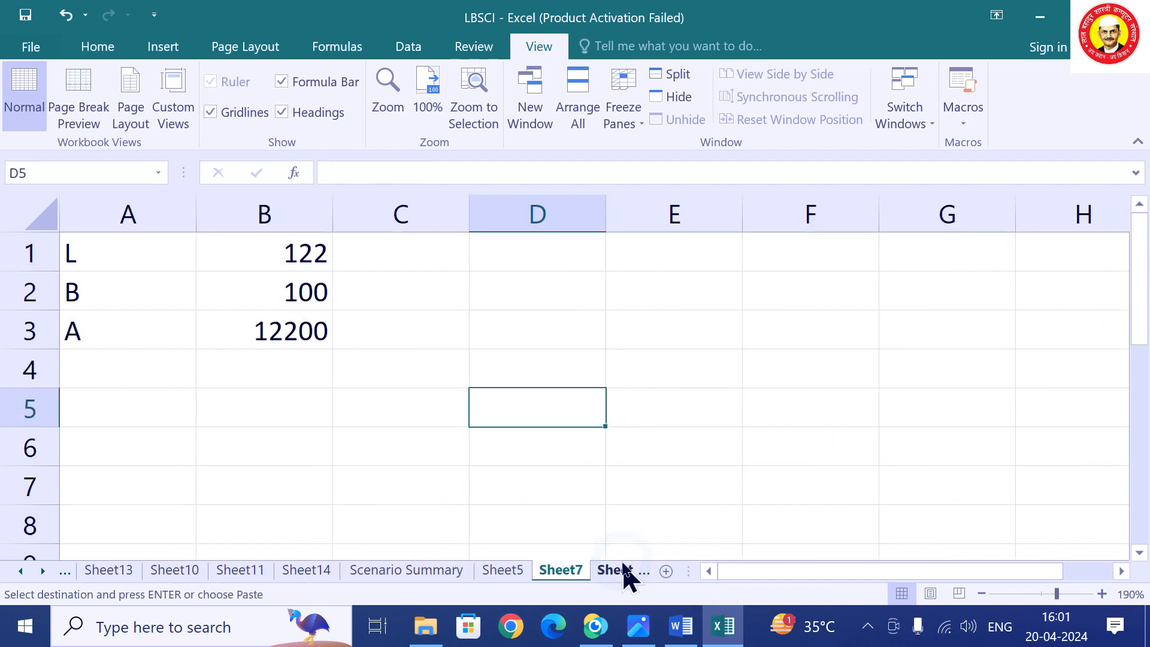
{"action": "left_click", "coordinate": [687, 302]}
{"action": "key", "text": "ctrl+v"}
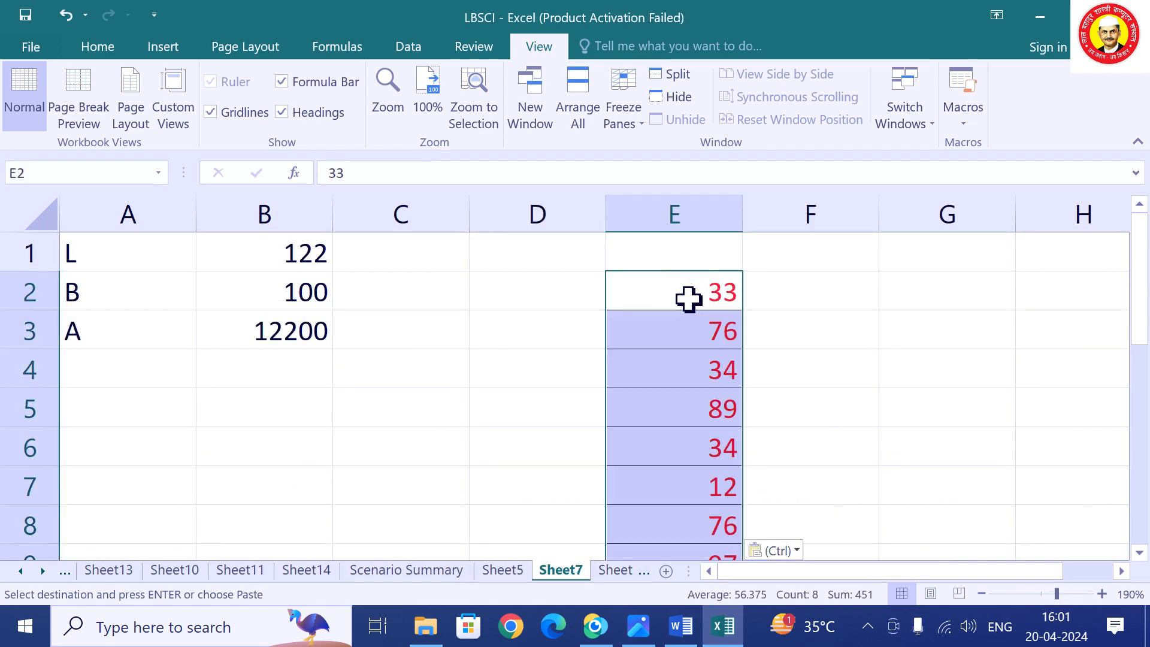
{"action": "scroll", "coordinate": [804, 341], "scroll_direction": "down", "scroll_amount": 1}
{"action": "scroll", "coordinate": [809, 345], "scroll_direction": "up", "scroll_amount": 1}
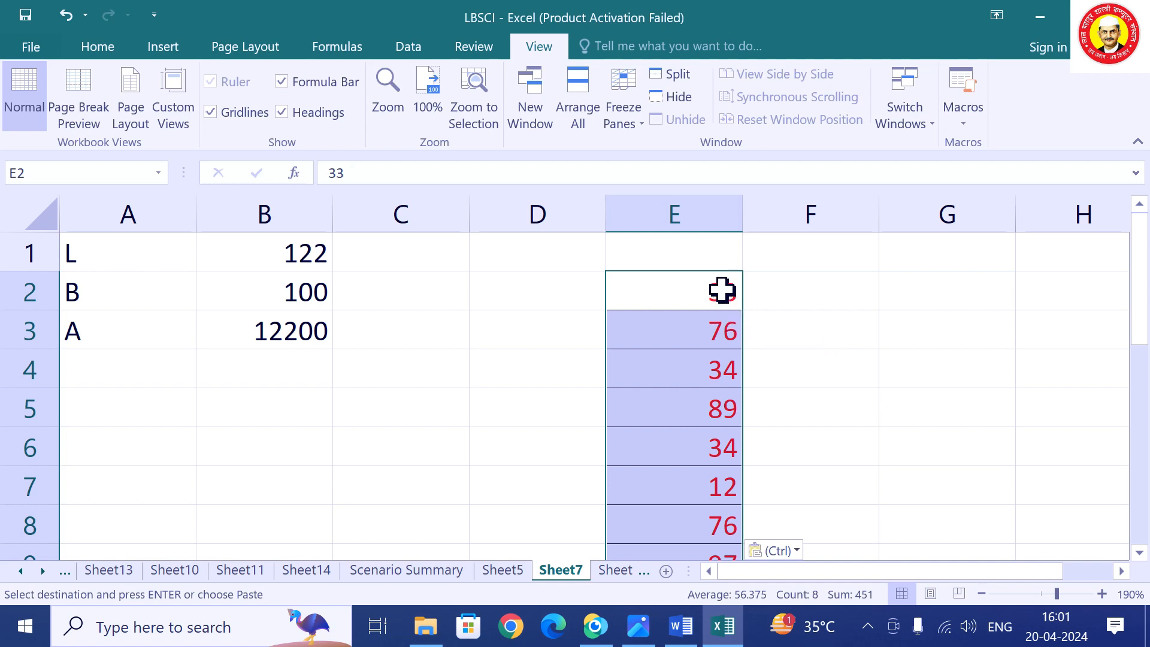
Remove duplicates from column E, leaving 33, 76, 34, 89, 12 and 97.
{"action": "left_click", "coordinate": [333, 46]}
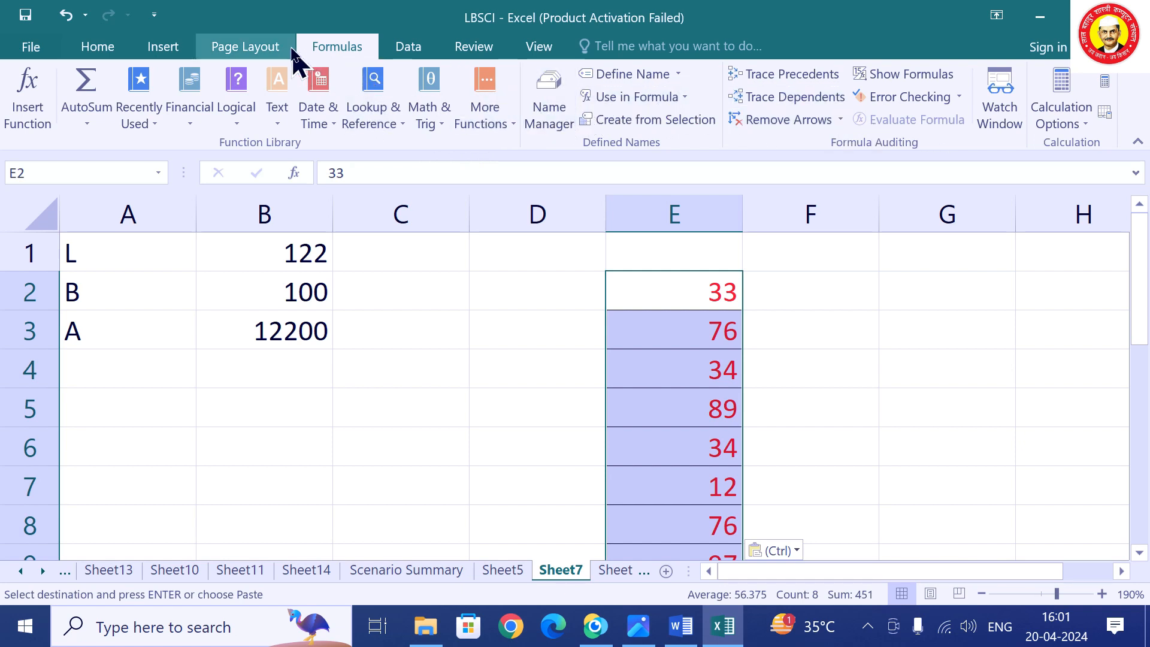
{"action": "left_click", "coordinate": [406, 47]}
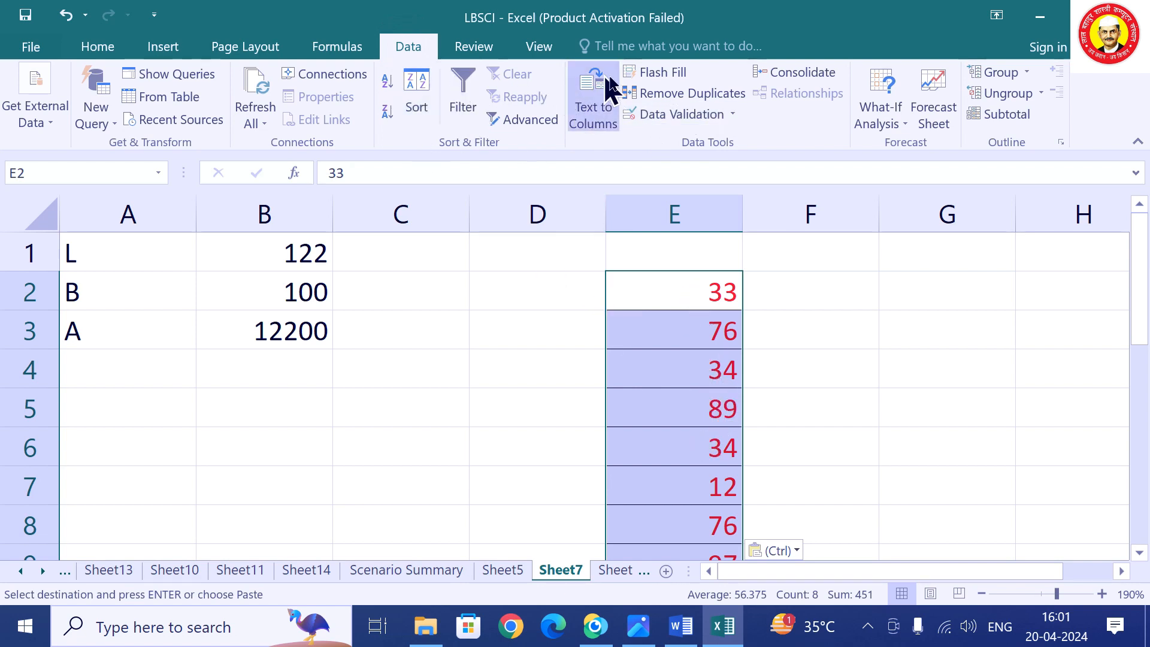
{"action": "left_click", "coordinate": [702, 96]}
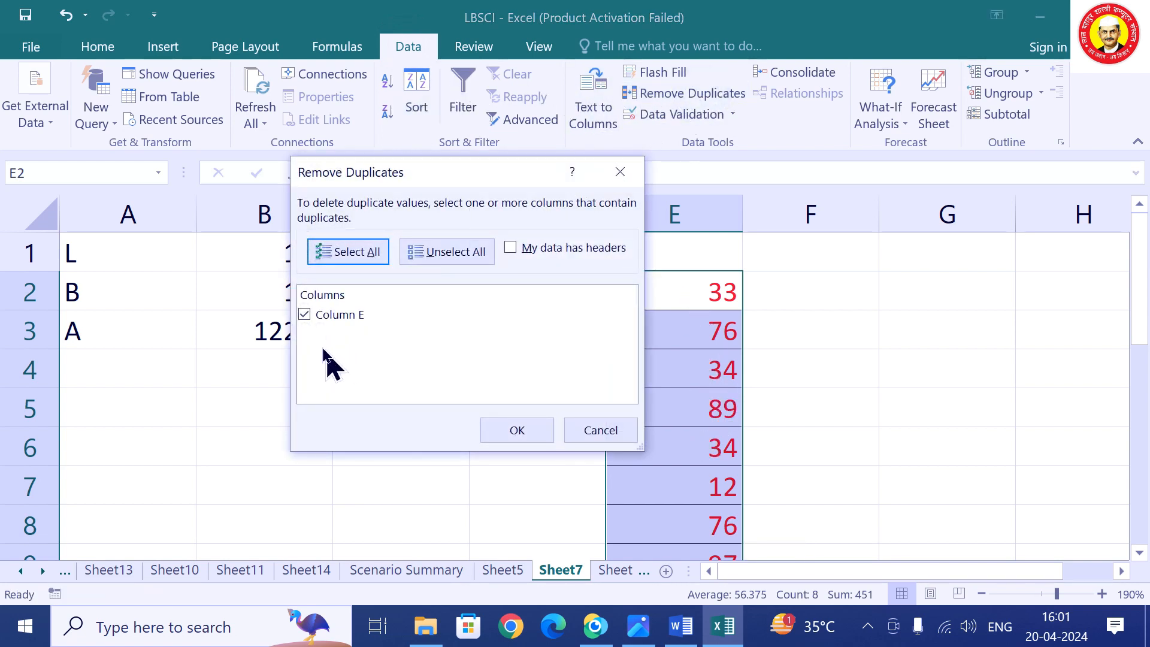
{"action": "left_click", "coordinate": [517, 430]}
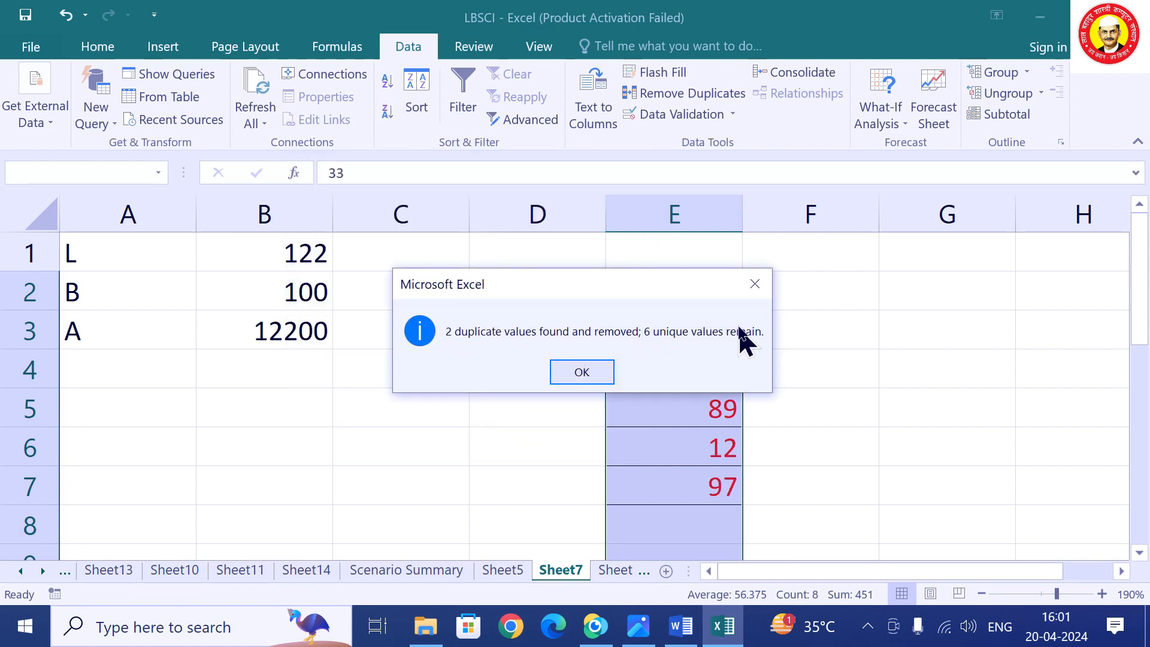
{"action": "left_click", "coordinate": [577, 389]}
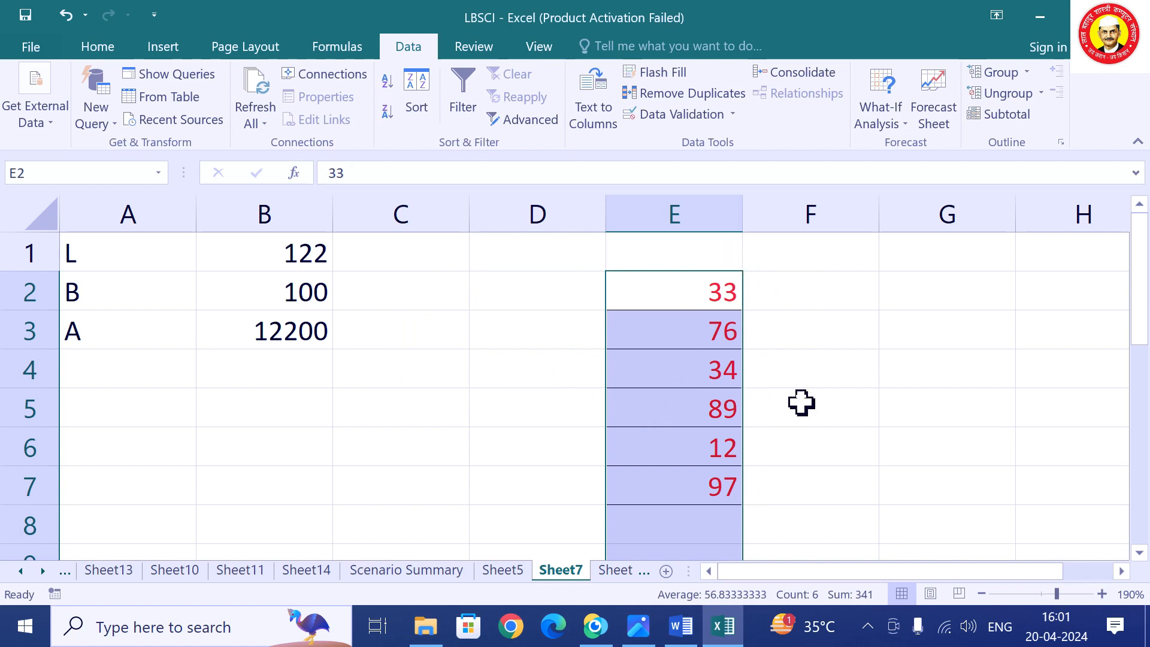
{"action": "left_click", "coordinate": [967, 486]}
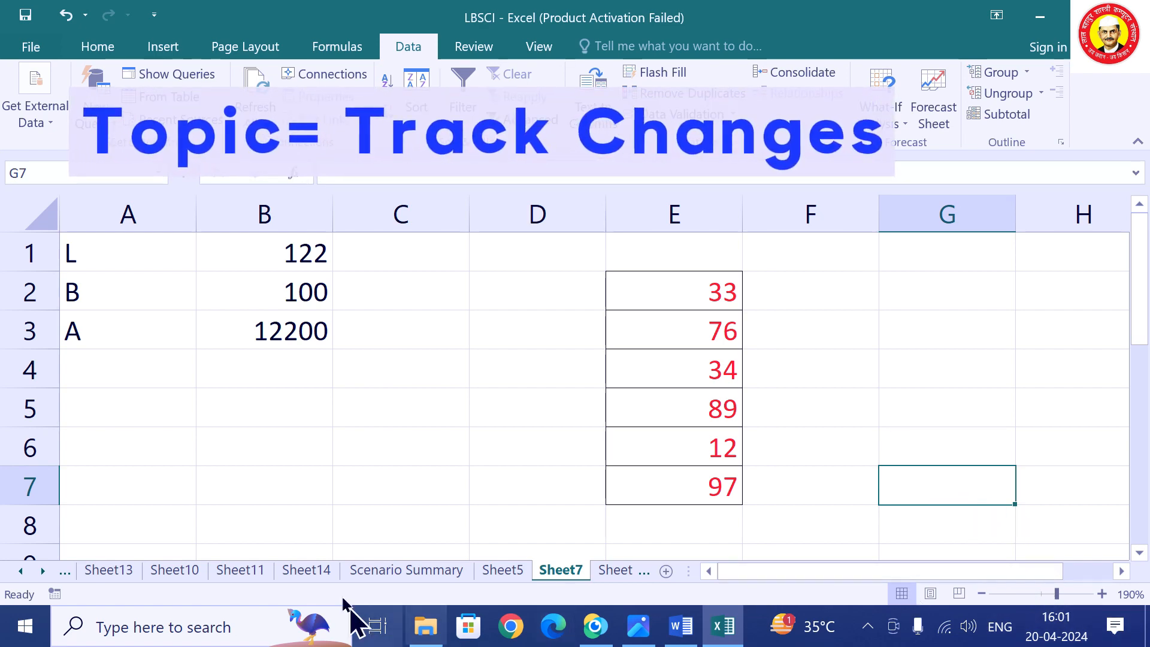
Move through the sheet tabs back to Sheet6 with the marks table.
{"action": "left_click", "coordinate": [297, 572]}
{"action": "left_click", "coordinate": [235, 574]}
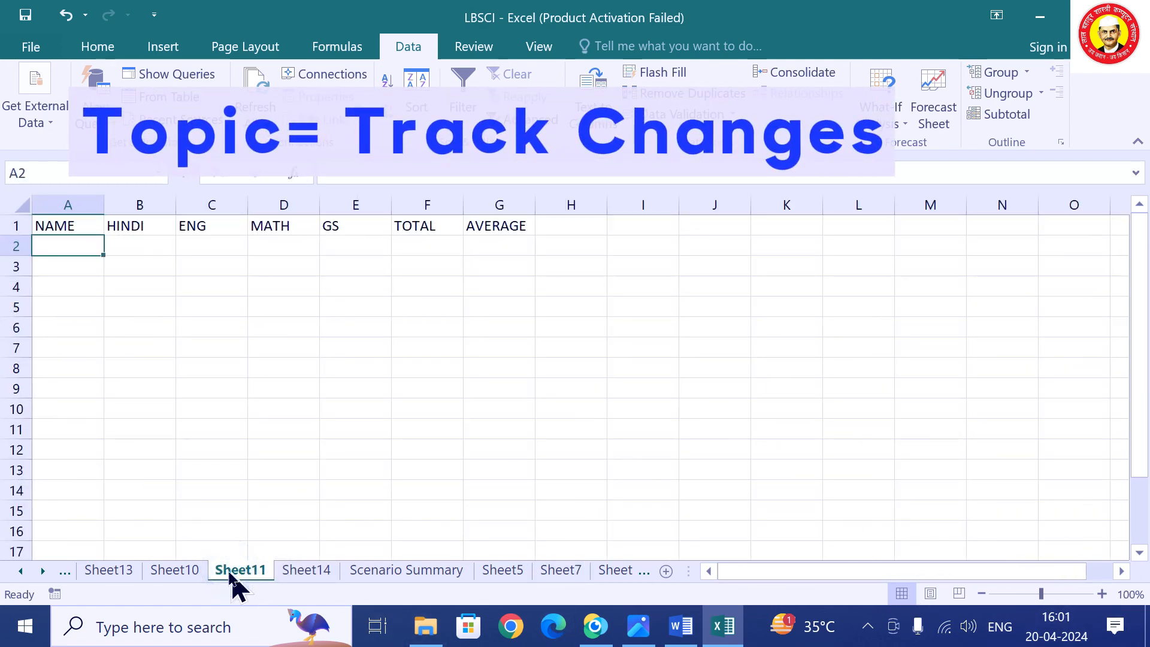
{"action": "left_click", "coordinate": [177, 572]}
{"action": "left_click", "coordinate": [108, 574]}
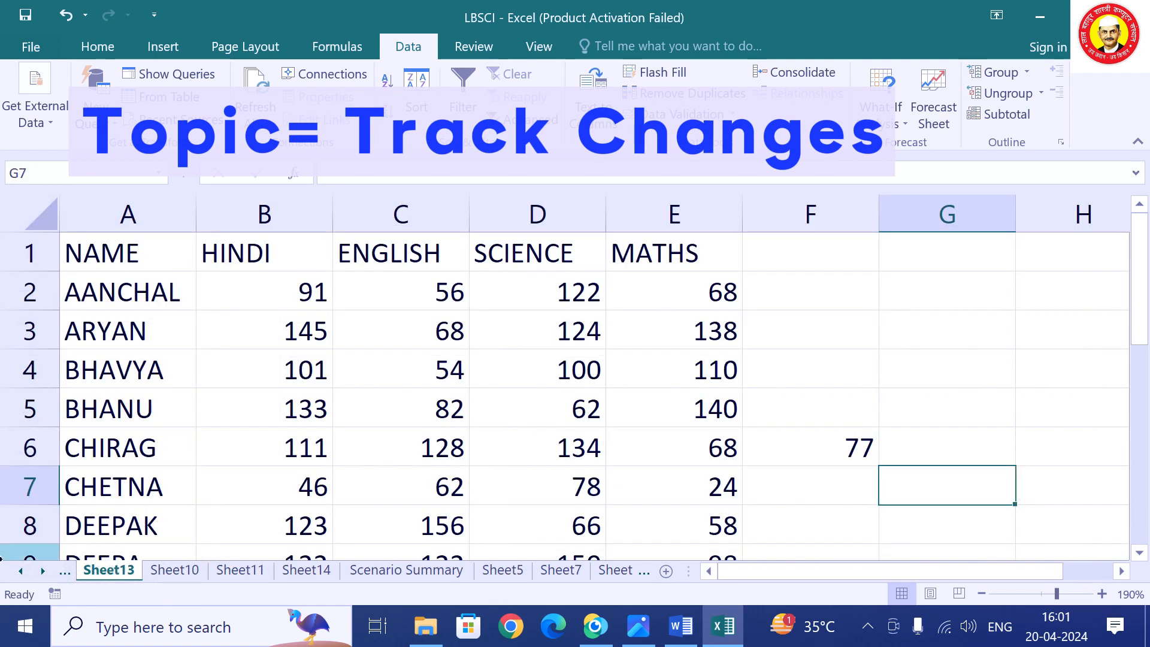
{"action": "left_click", "coordinate": [20, 572]}
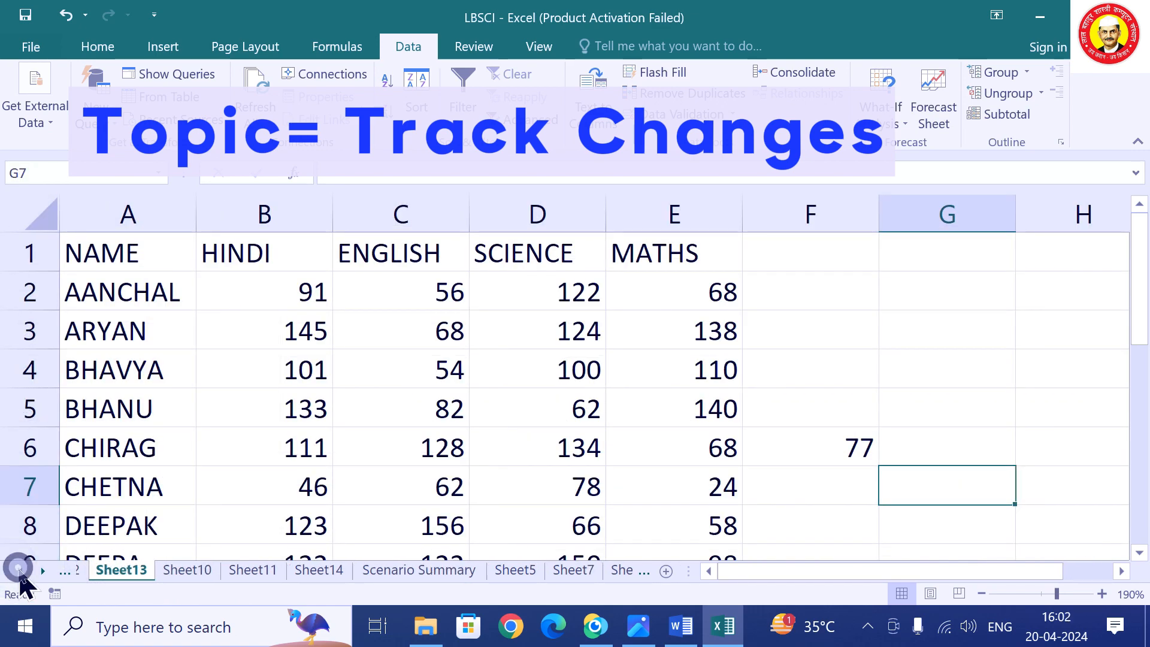
{"action": "left_click", "coordinate": [21, 572]}
{"action": "left_click", "coordinate": [21, 572]}
{"action": "left_click", "coordinate": [207, 574]}
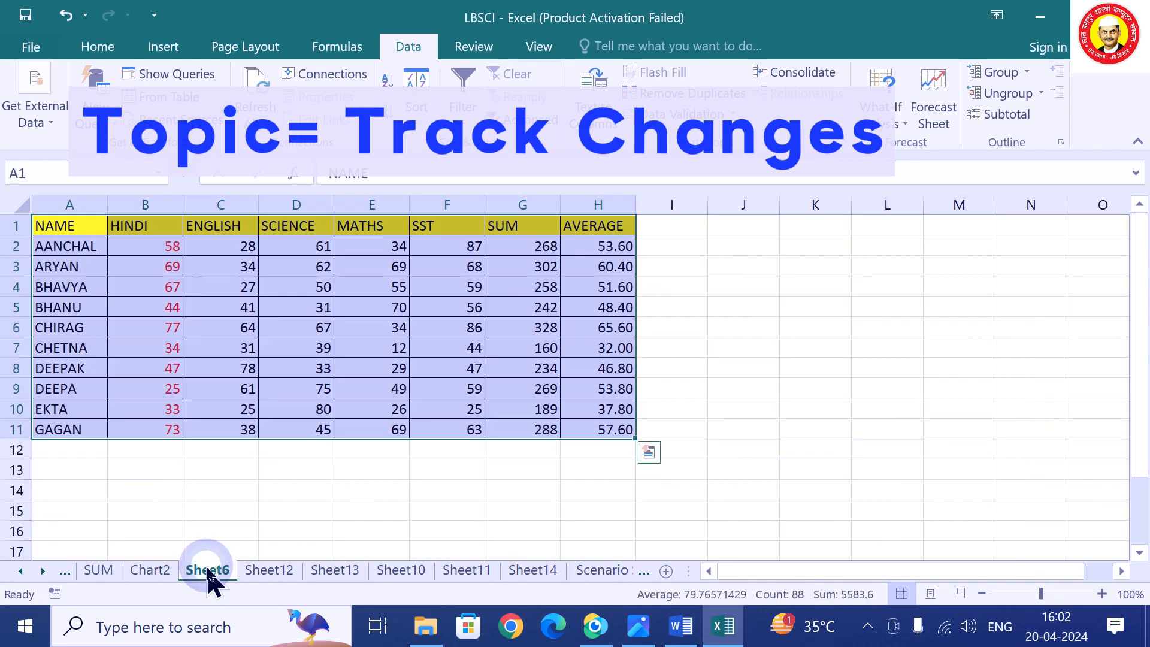
{"action": "left_click", "coordinate": [347, 451]}
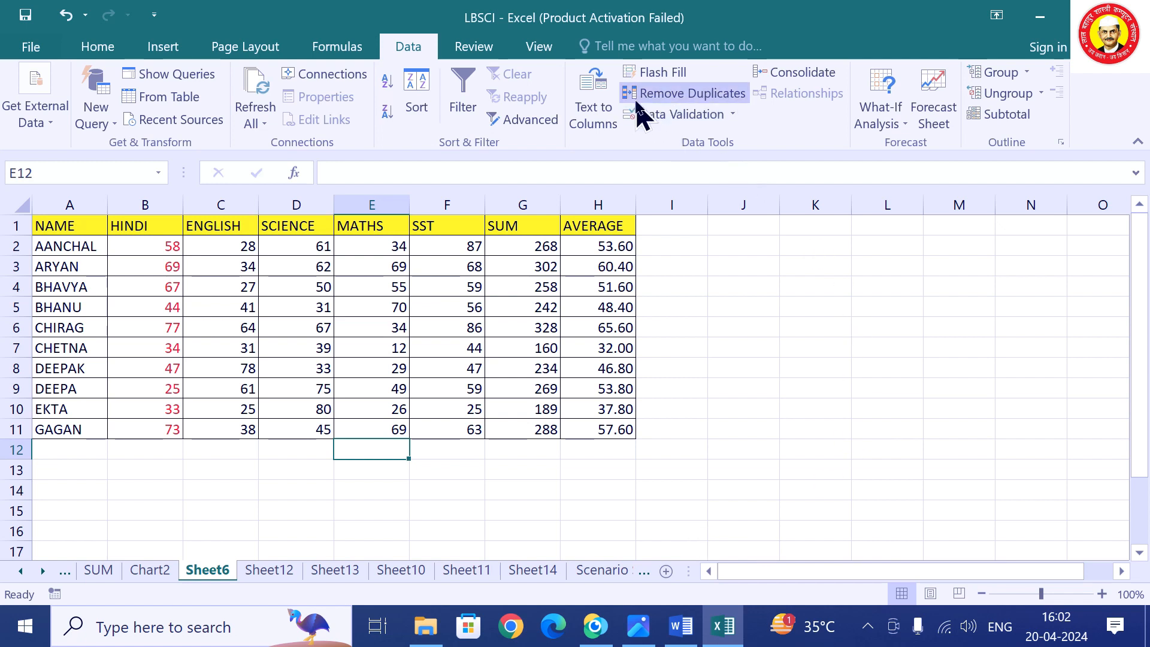
Look over the Formulas, Data and Review ribbon commands on Sheet6.
{"action": "left_click", "coordinate": [347, 52]}
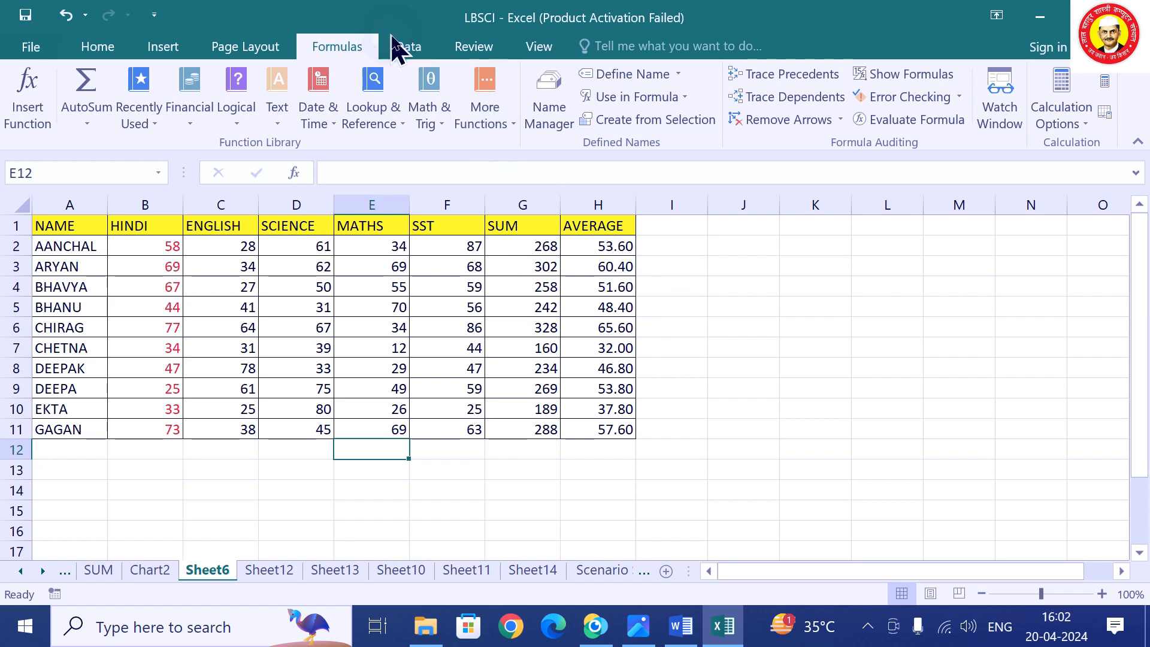
{"action": "left_click", "coordinate": [412, 49]}
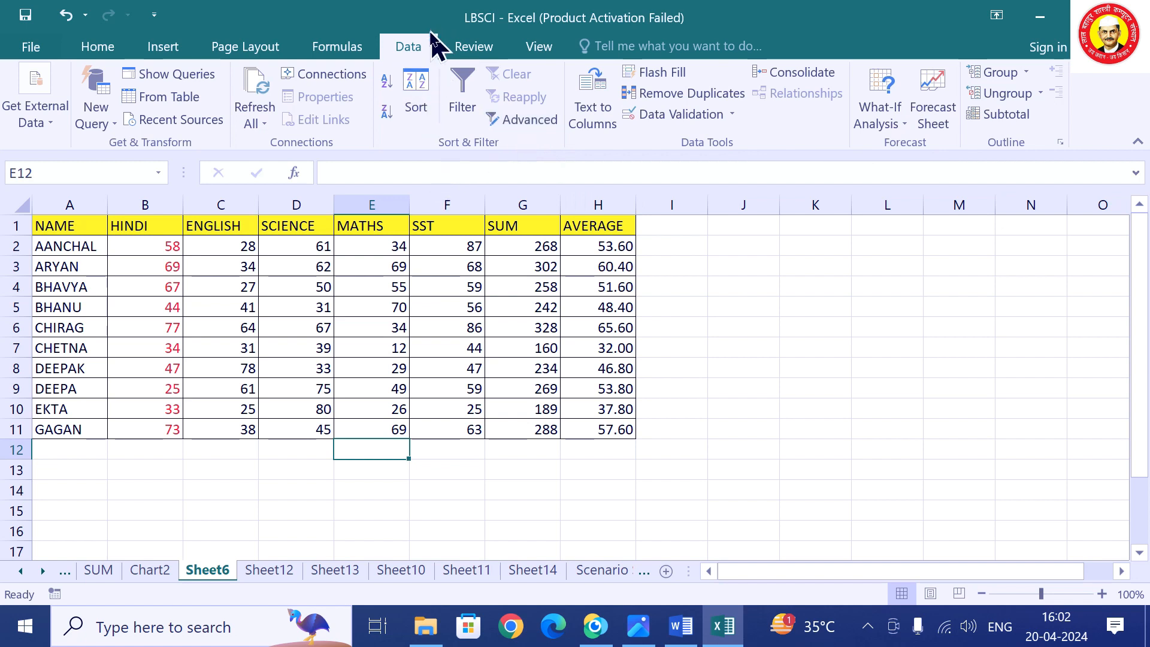
{"action": "left_click", "coordinate": [470, 47]}
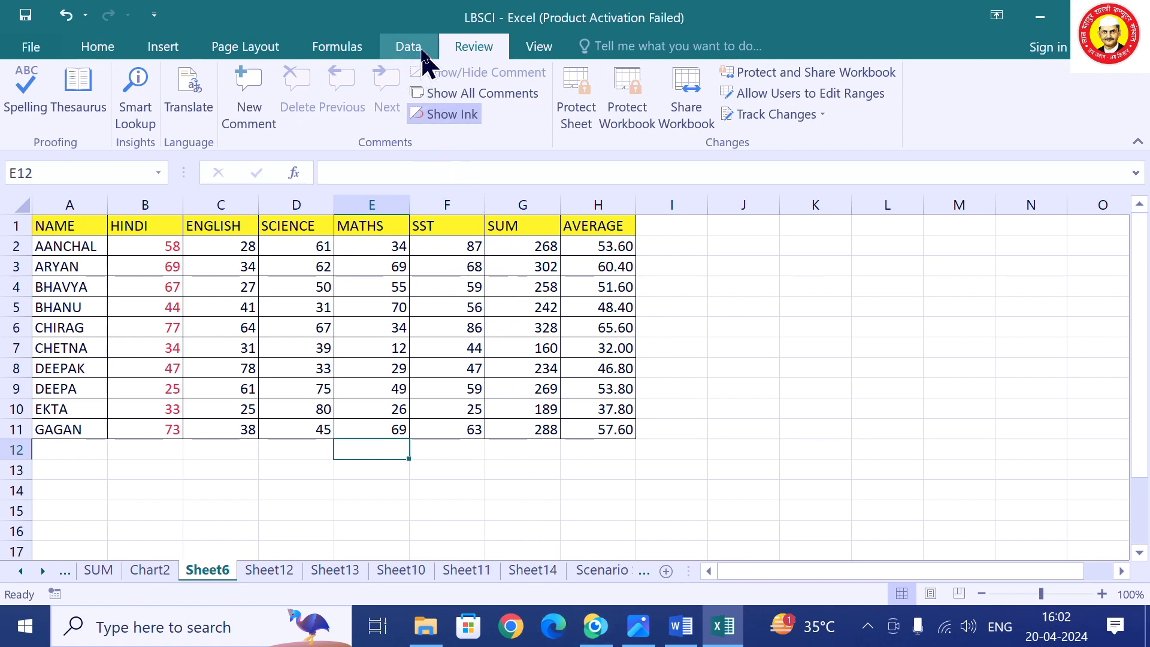
{"action": "left_click", "coordinate": [381, 321]}
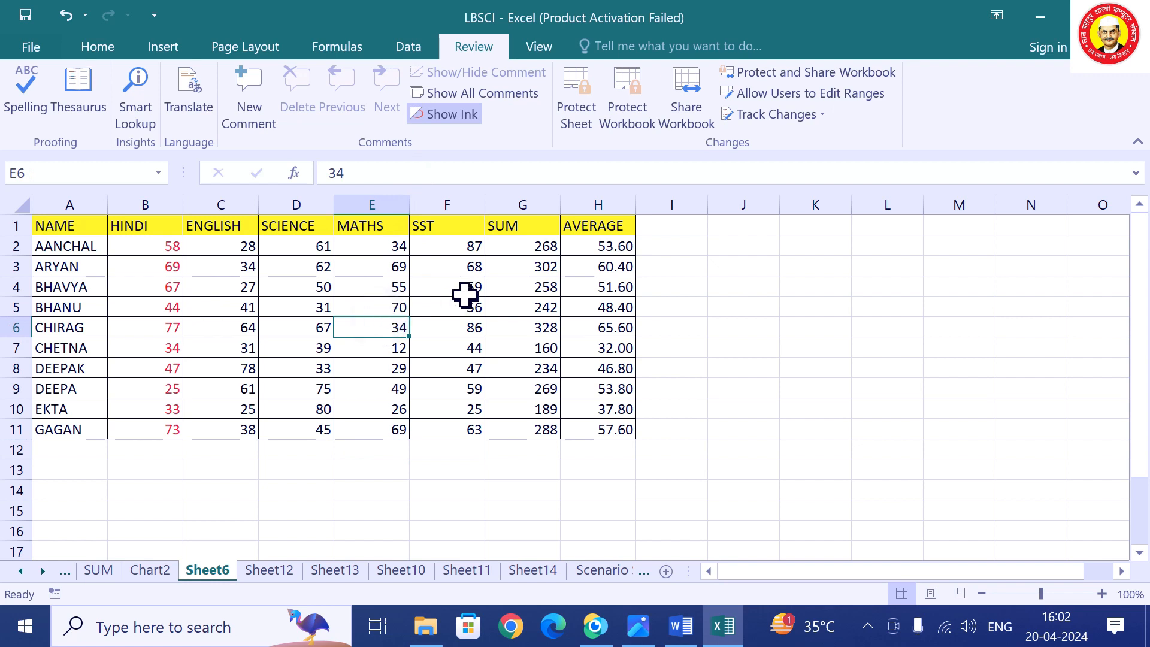
{"action": "left_click", "coordinate": [327, 288]}
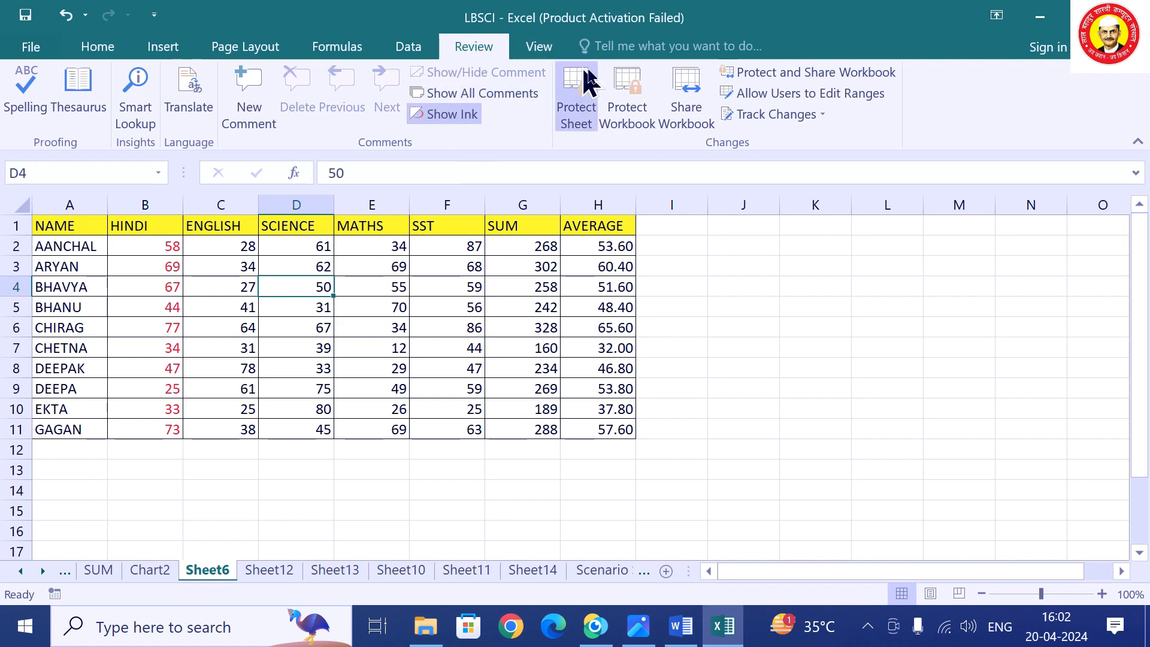
Turn on 'Track changes while editing', save, and accept sharing the workbook without macros.
{"action": "left_click", "coordinate": [824, 119]}
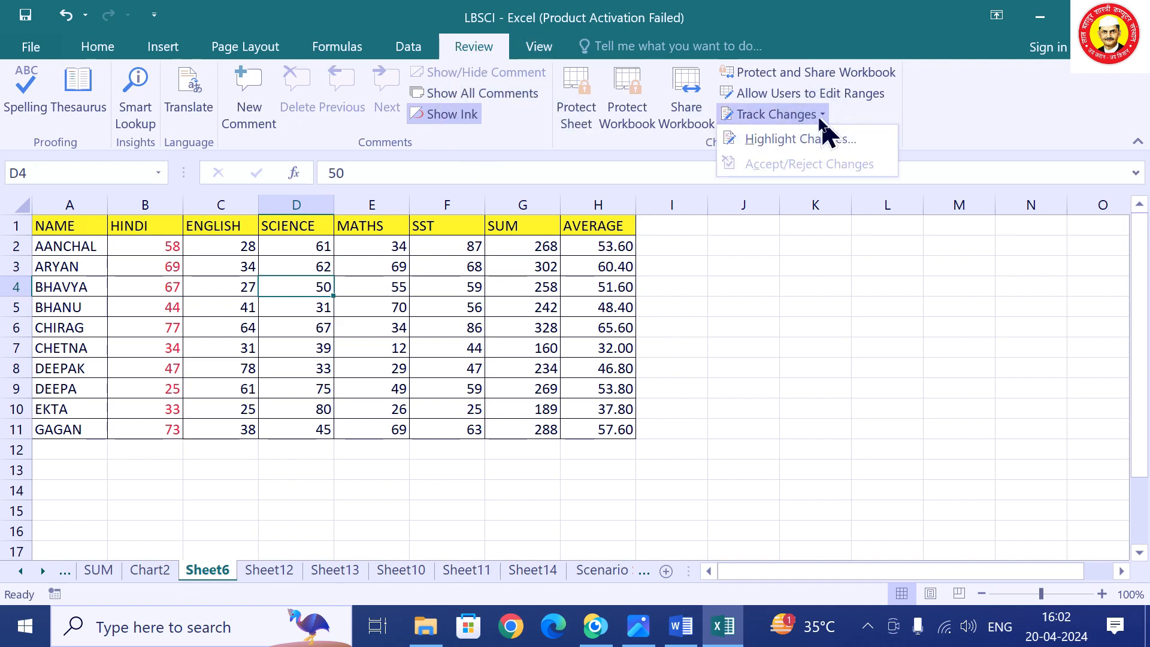
{"action": "left_click", "coordinate": [777, 145]}
{"action": "left_click", "coordinate": [336, 202]}
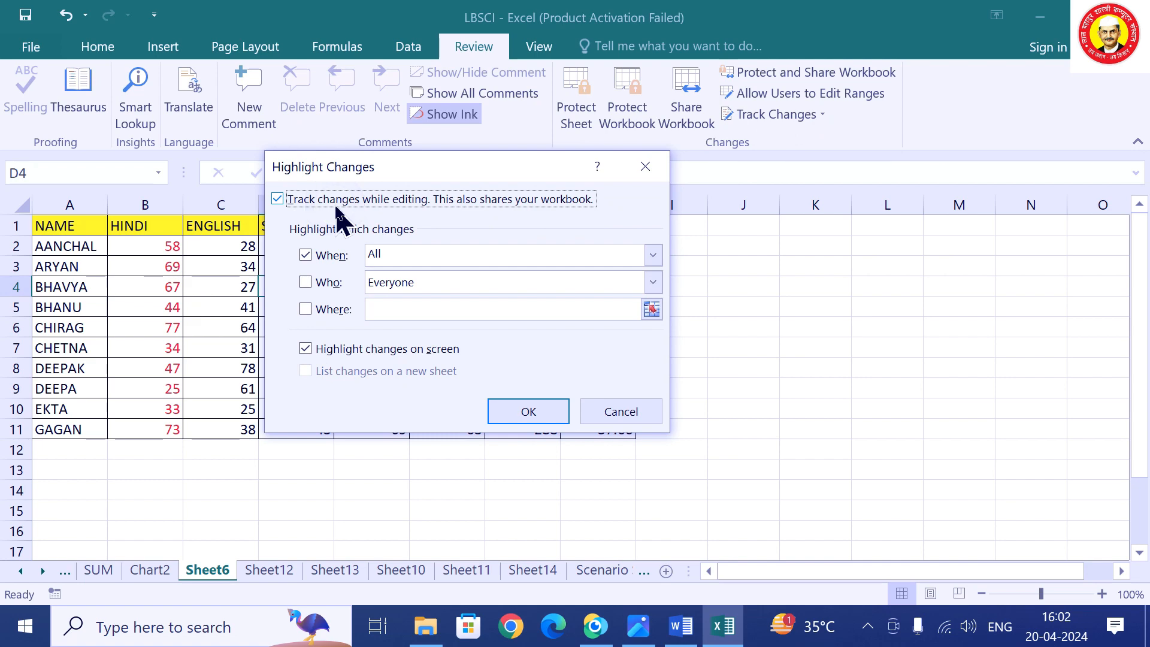
{"action": "left_click", "coordinate": [542, 416]}
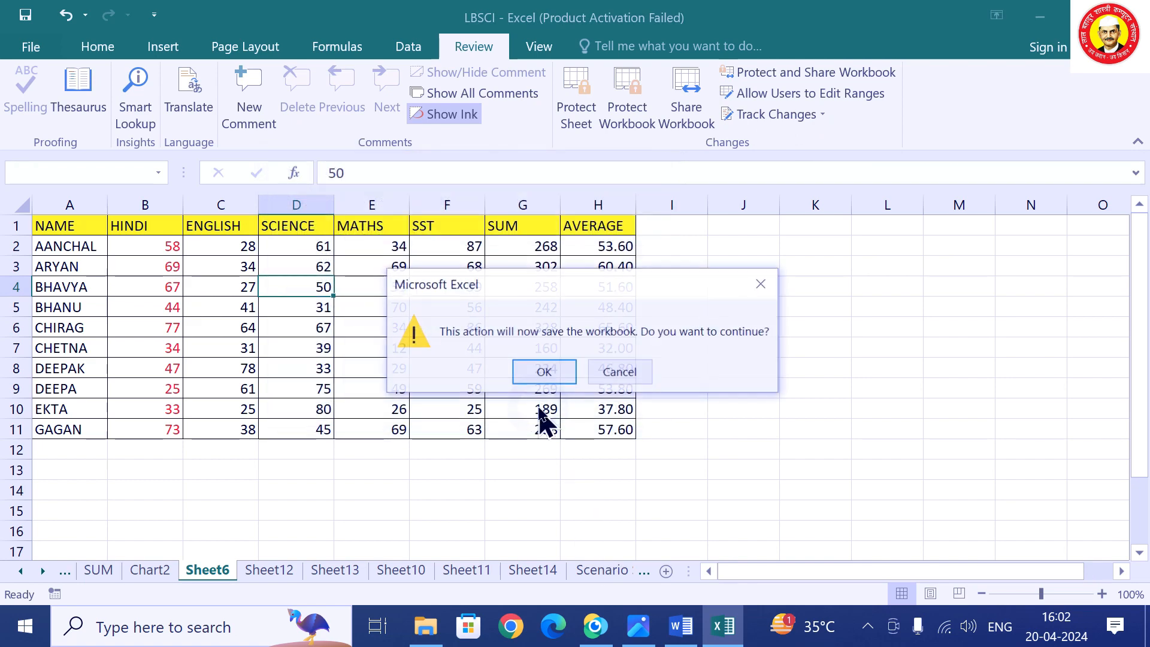
{"action": "left_click", "coordinate": [544, 372]}
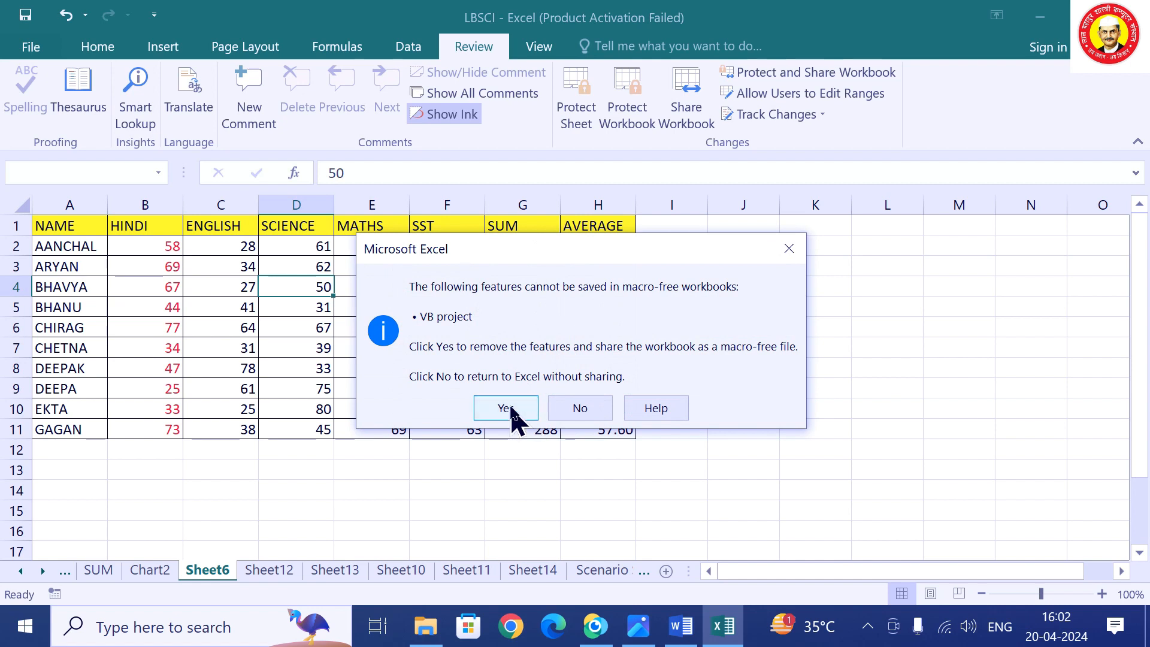
{"action": "left_click", "coordinate": [509, 405]}
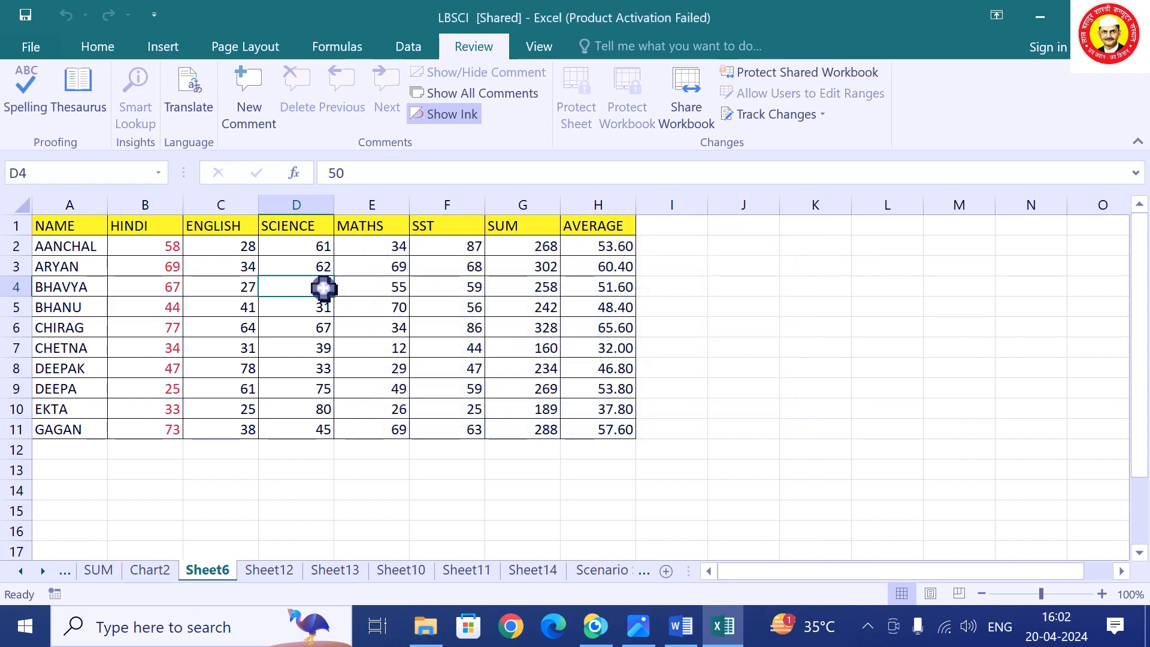
Change CHIRAG's MATHS mark in E6 to 76 and EKTA's SST mark in F10 to 87.
{"action": "left_click", "coordinate": [391, 325]}
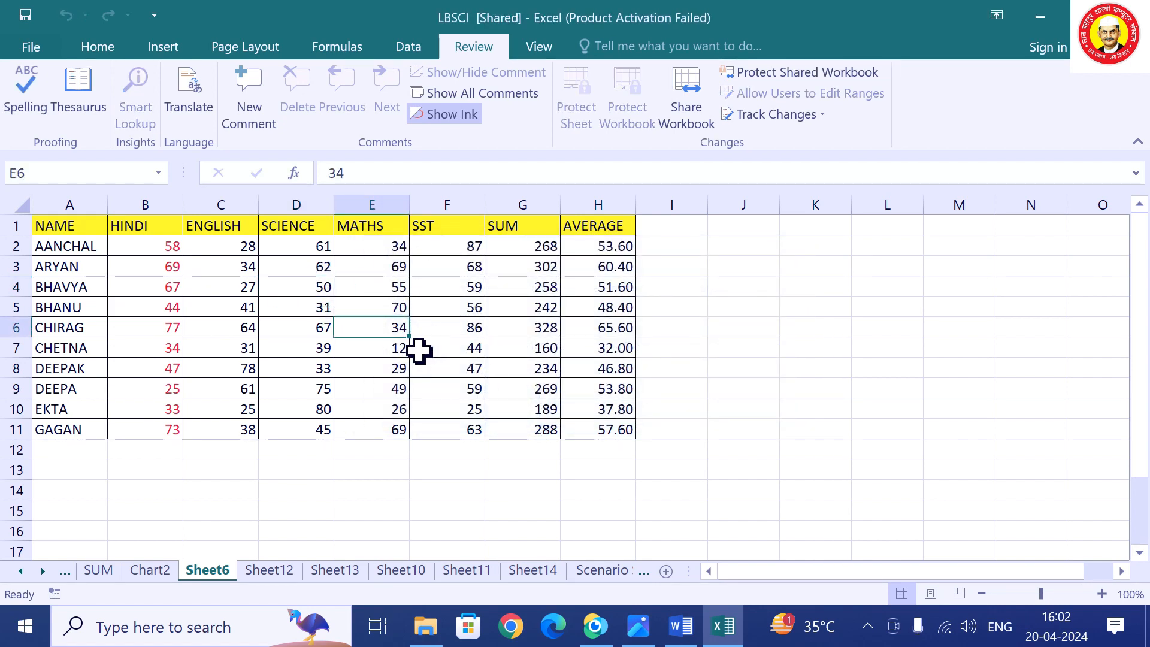
{"action": "type", "text": "76"}
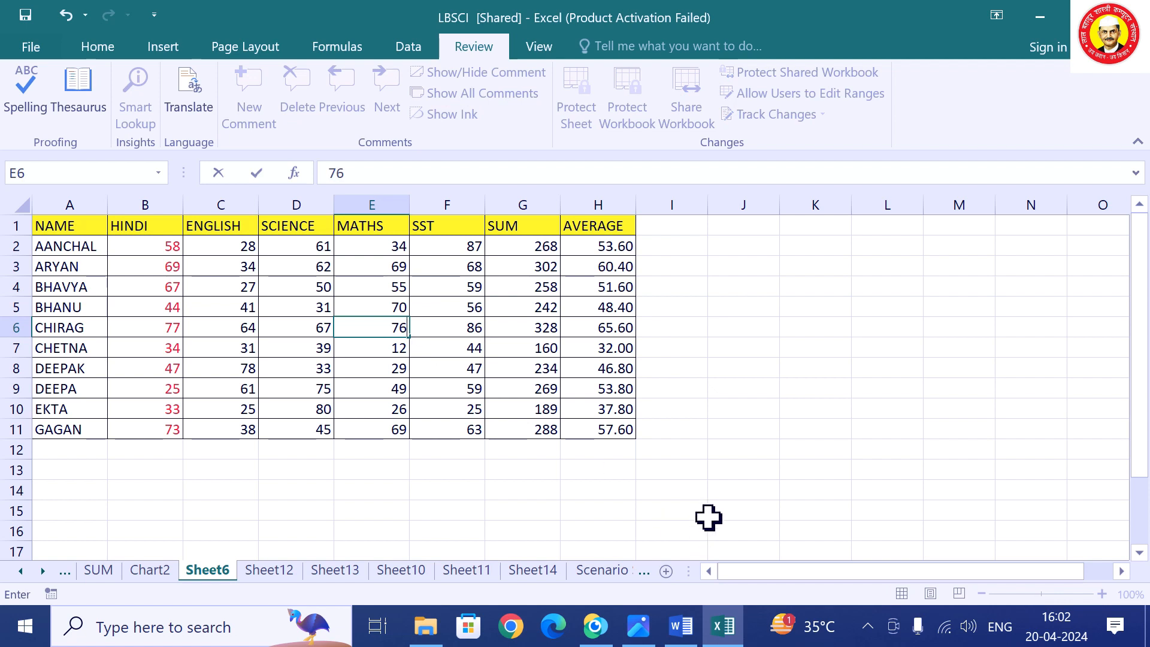
{"action": "left_click", "coordinate": [709, 517]}
{"action": "left_click", "coordinate": [447, 401]}
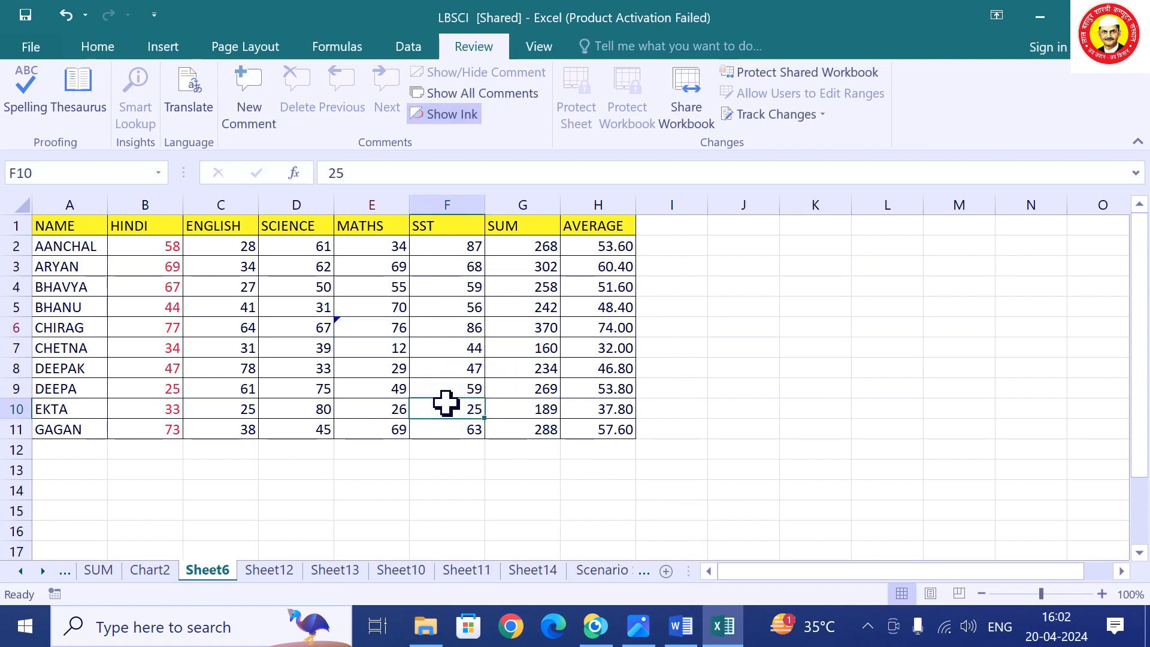
{"action": "type", "text": "87"}
{"action": "left_click", "coordinate": [675, 475]}
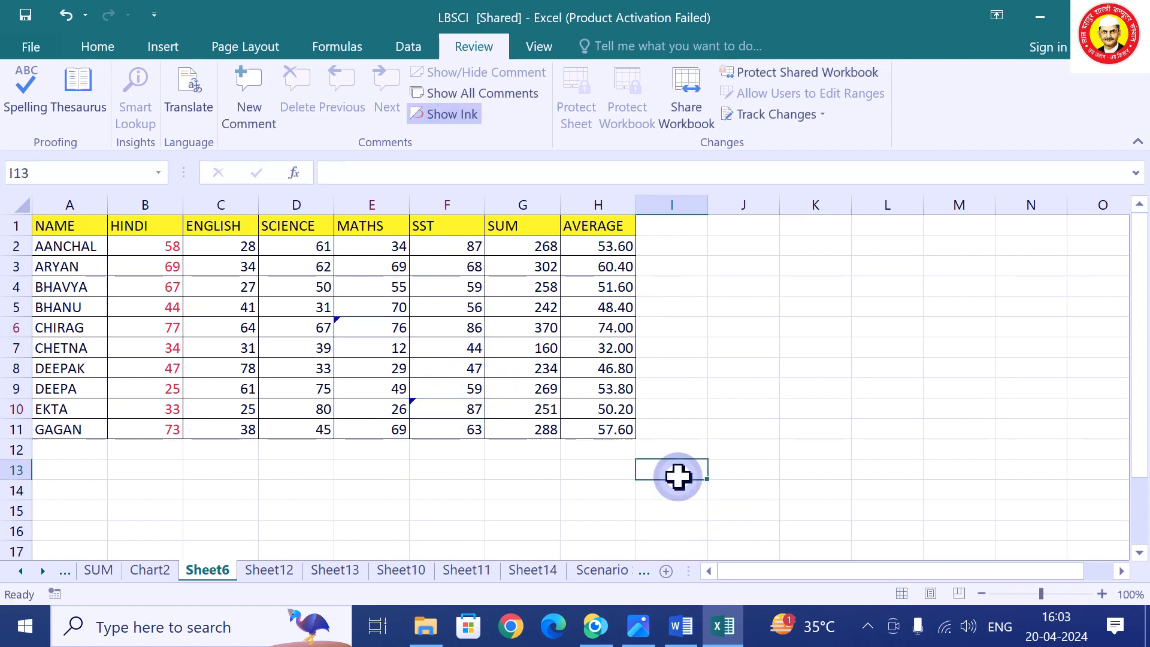
{"action": "mouse_move", "coordinate": [349, 326]}
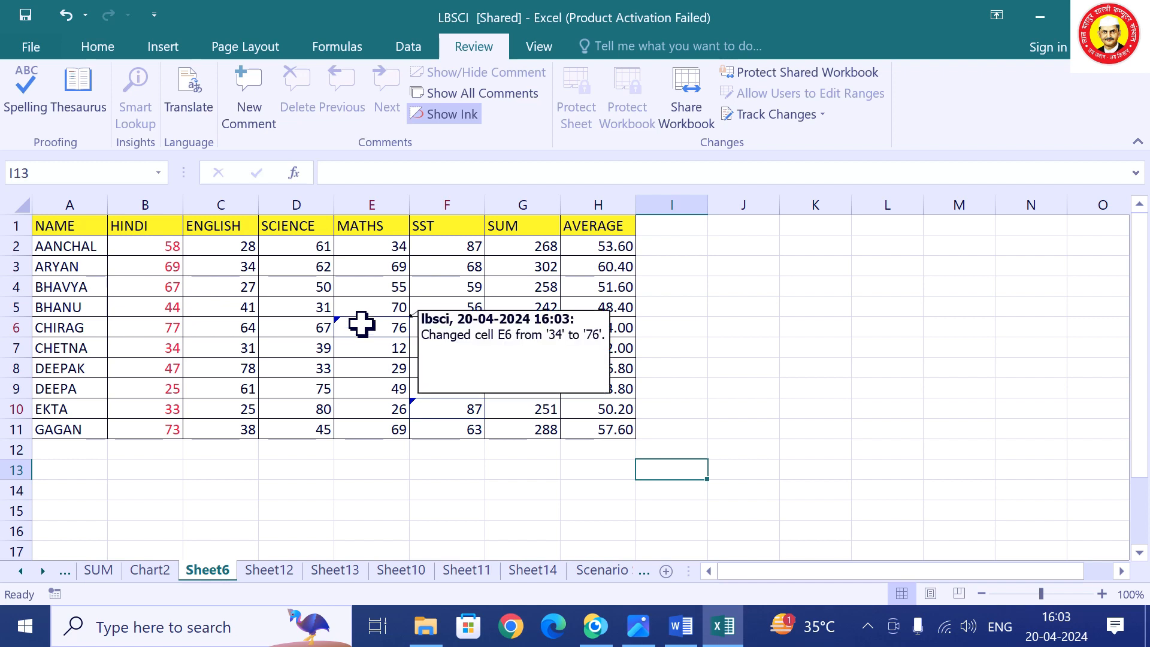
{"action": "mouse_move", "coordinate": [446, 411]}
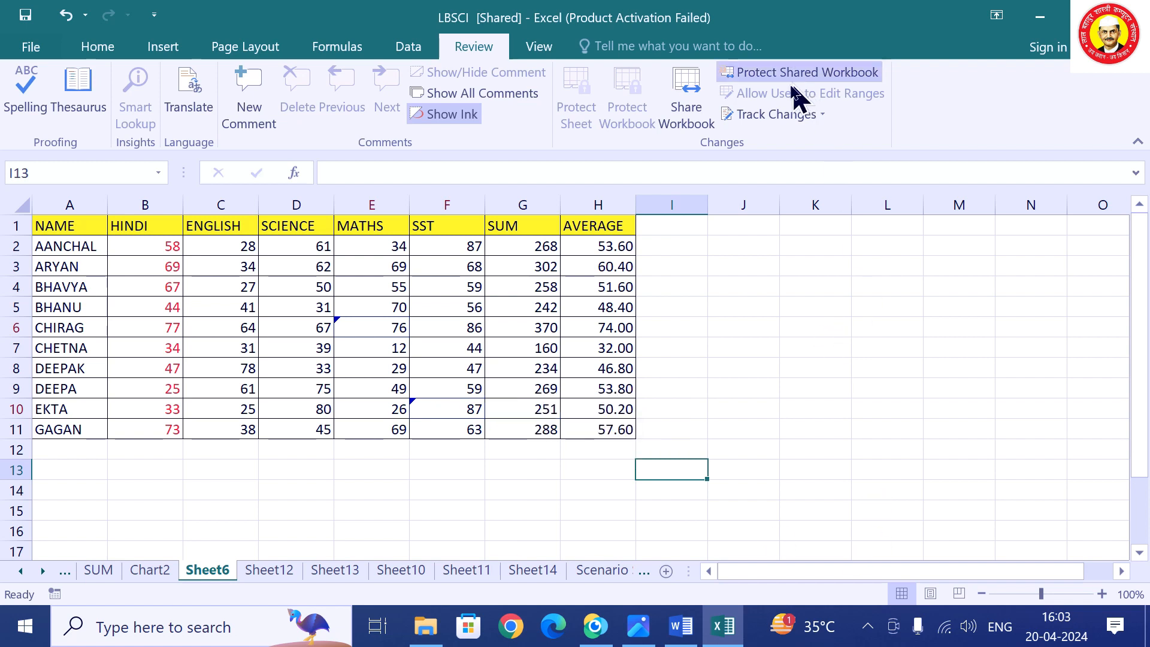
Reject all tracked changes, restoring E6 to 34 and F10 to 25.
{"action": "left_click", "coordinate": [795, 115]}
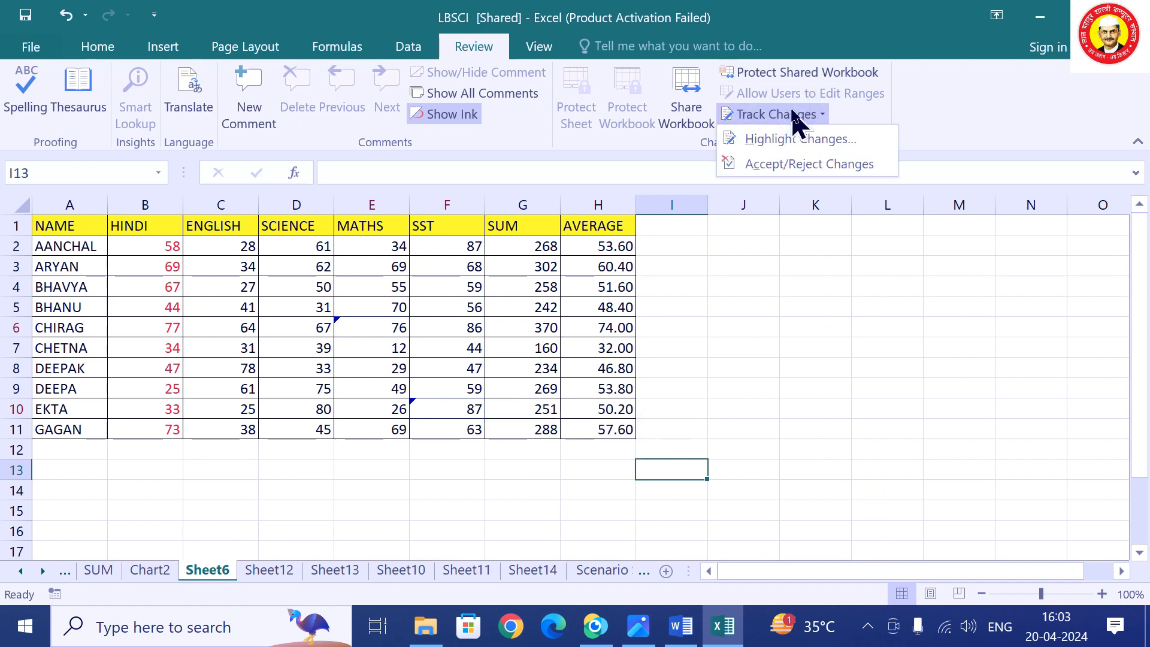
{"action": "left_click", "coordinate": [790, 163]}
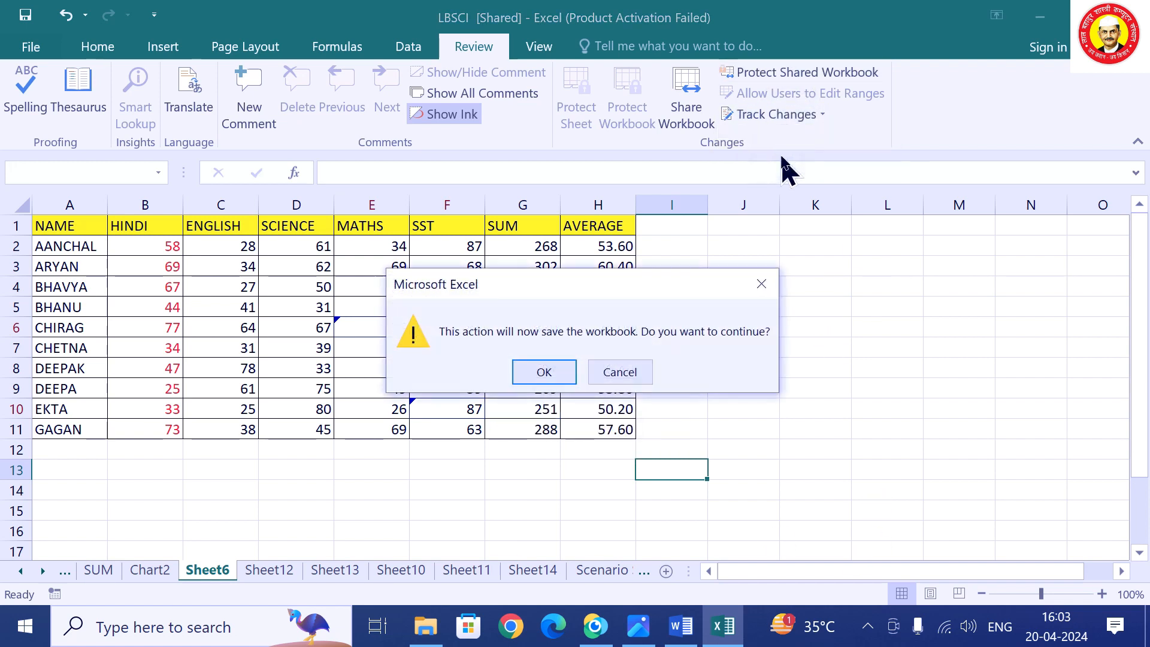
{"action": "left_click", "coordinate": [547, 370]}
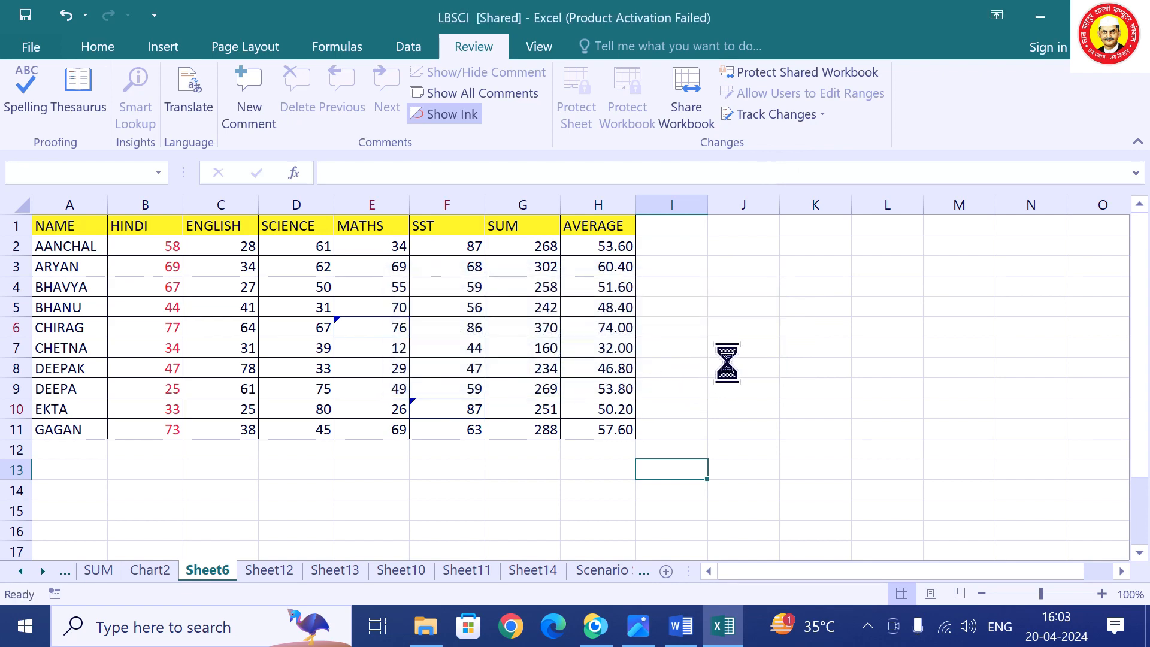
{"action": "left_click", "coordinate": [516, 369]}
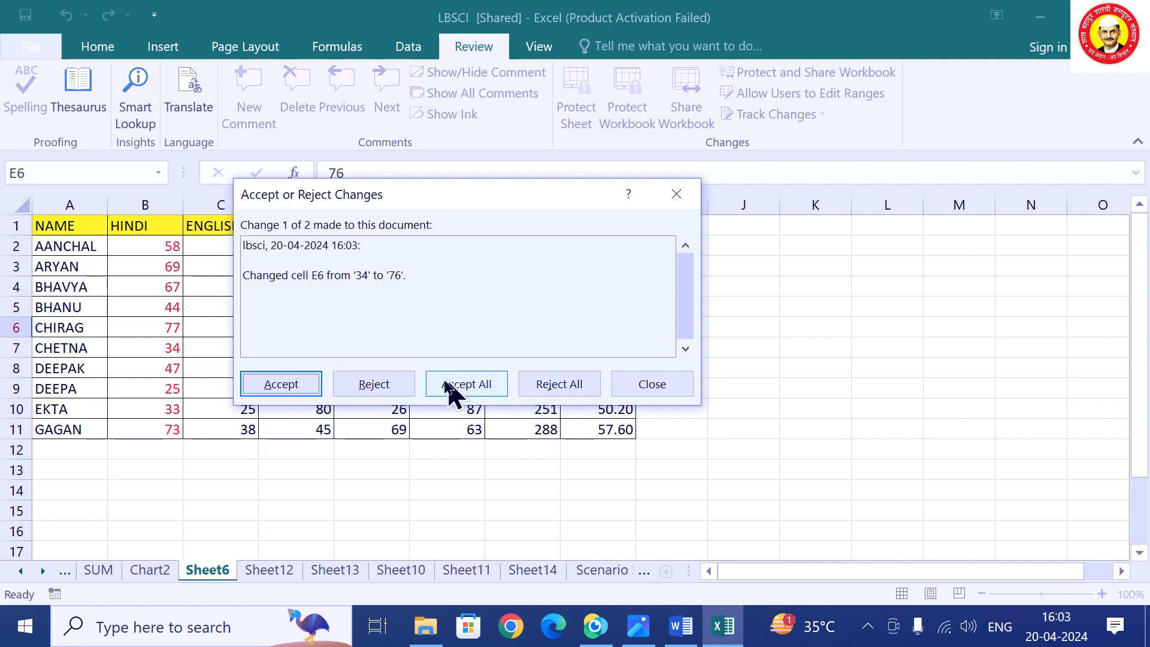
{"action": "left_click", "coordinate": [577, 385]}
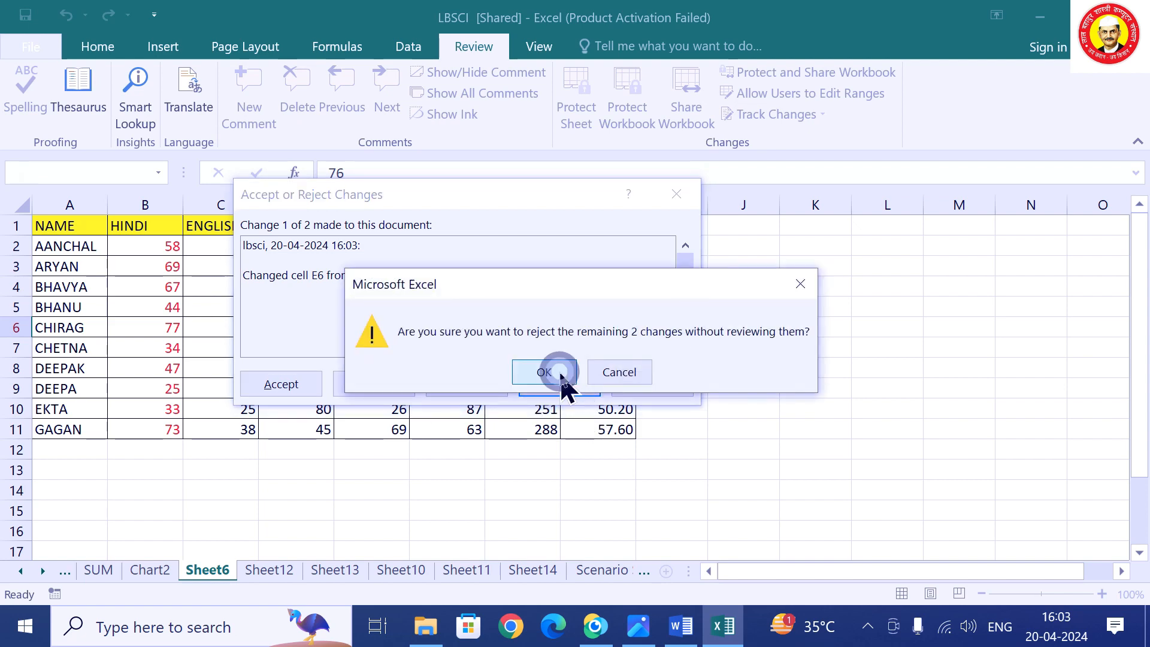
{"action": "left_click", "coordinate": [560, 373]}
Switch off change tracking and remove the workbook from shared use.
{"action": "left_click", "coordinate": [768, 117]}
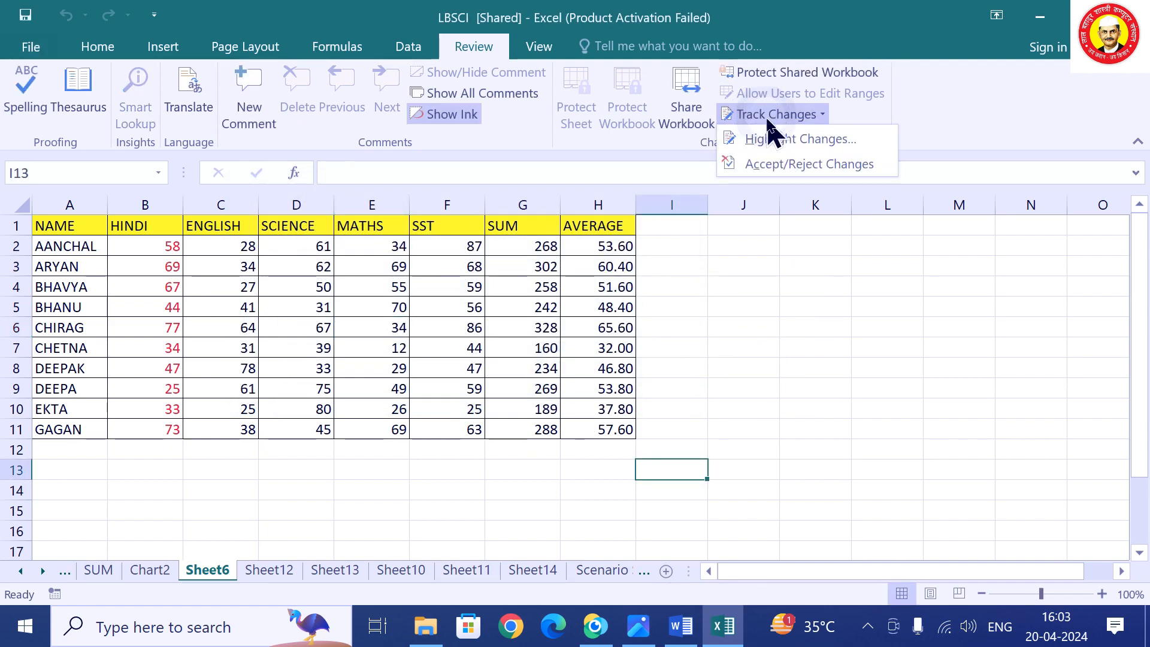
{"action": "left_click", "coordinate": [779, 145]}
{"action": "left_click", "coordinate": [376, 200]}
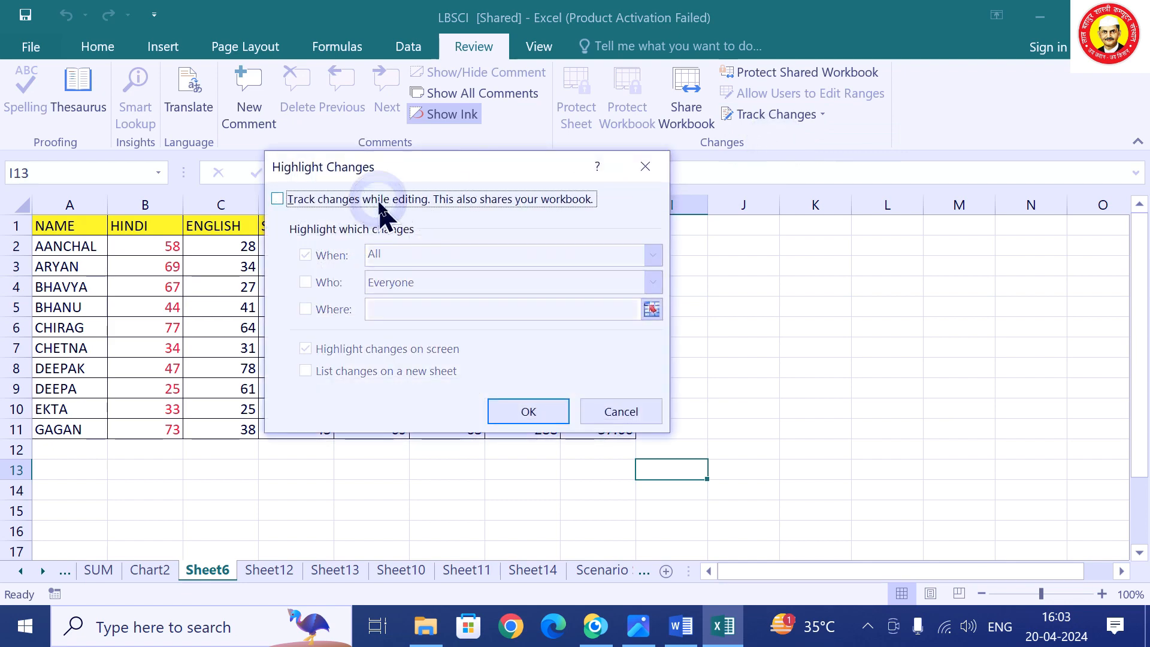
{"action": "left_click", "coordinate": [527, 412]}
{"action": "left_click", "coordinate": [543, 409]}
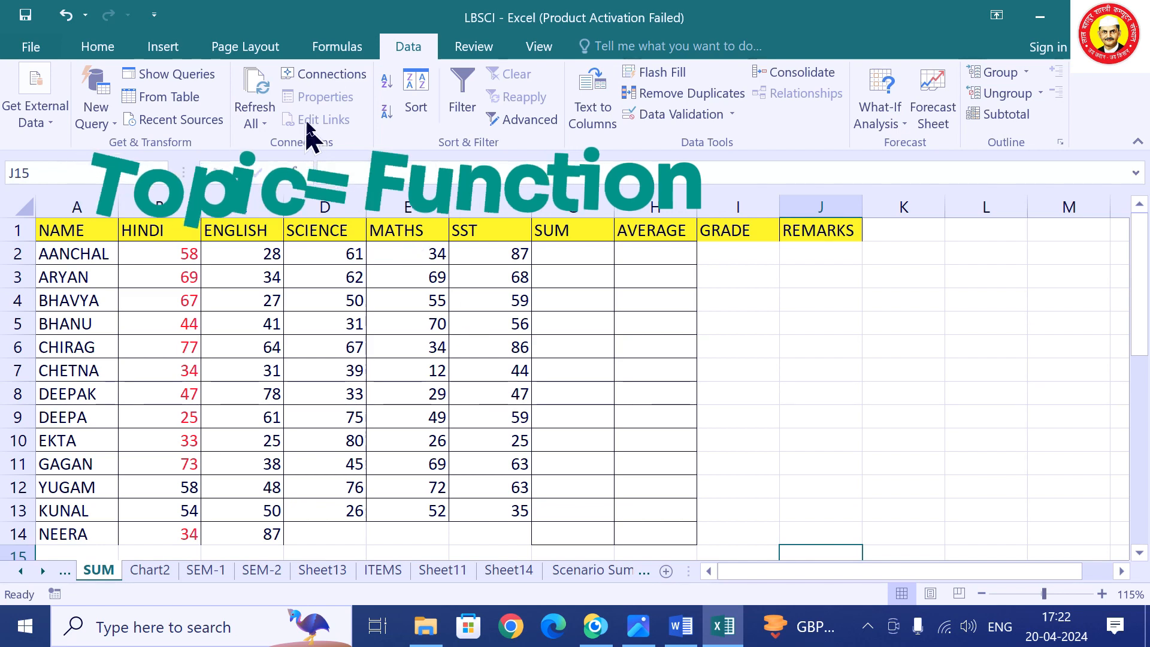
Browse the Math & Trig, Financial and Logical function lists, then select cell G2.
{"action": "left_click", "coordinate": [330, 47]}
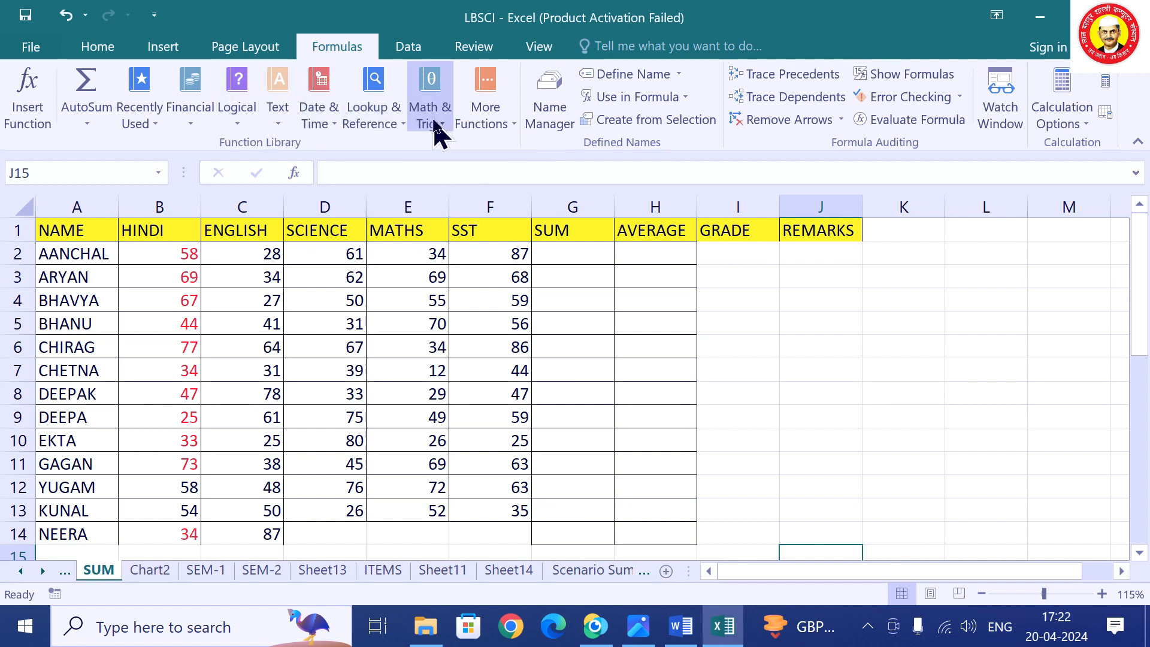
{"action": "left_click", "coordinate": [443, 136]}
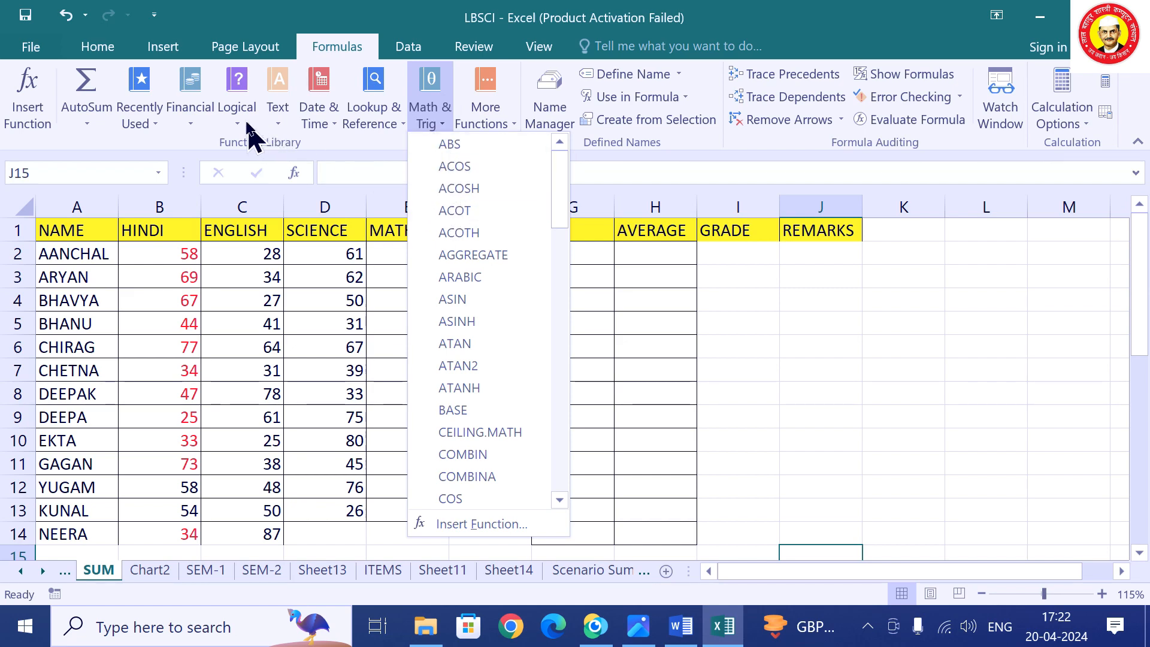
{"action": "left_click", "coordinate": [191, 118]}
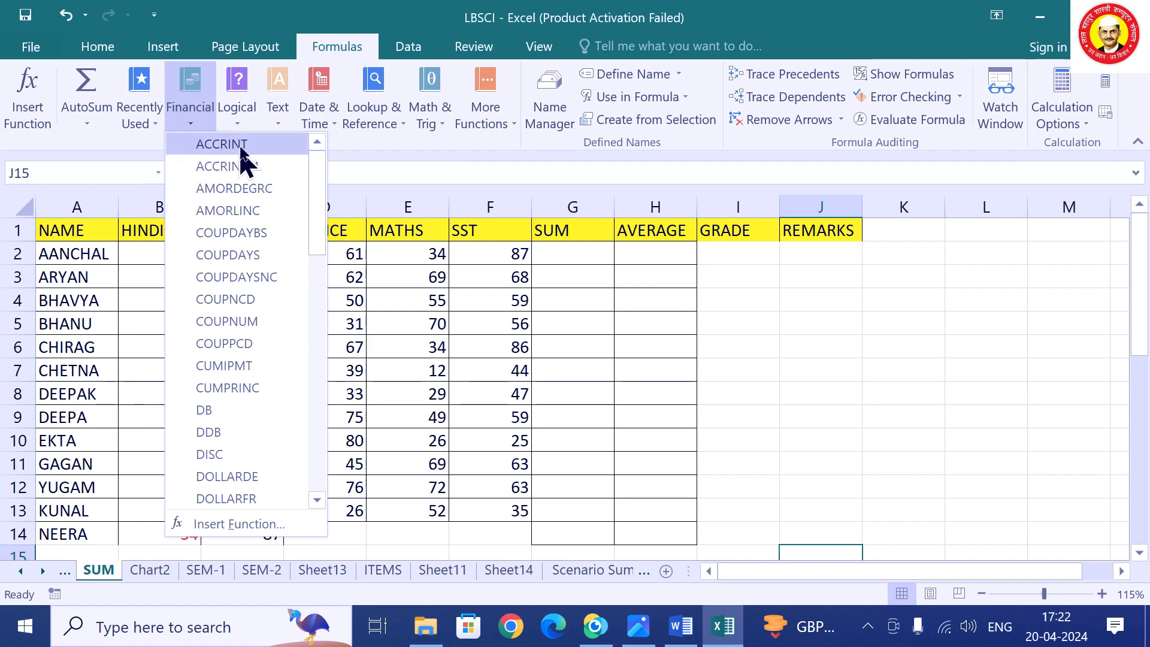
{"action": "left_click", "coordinate": [239, 126]}
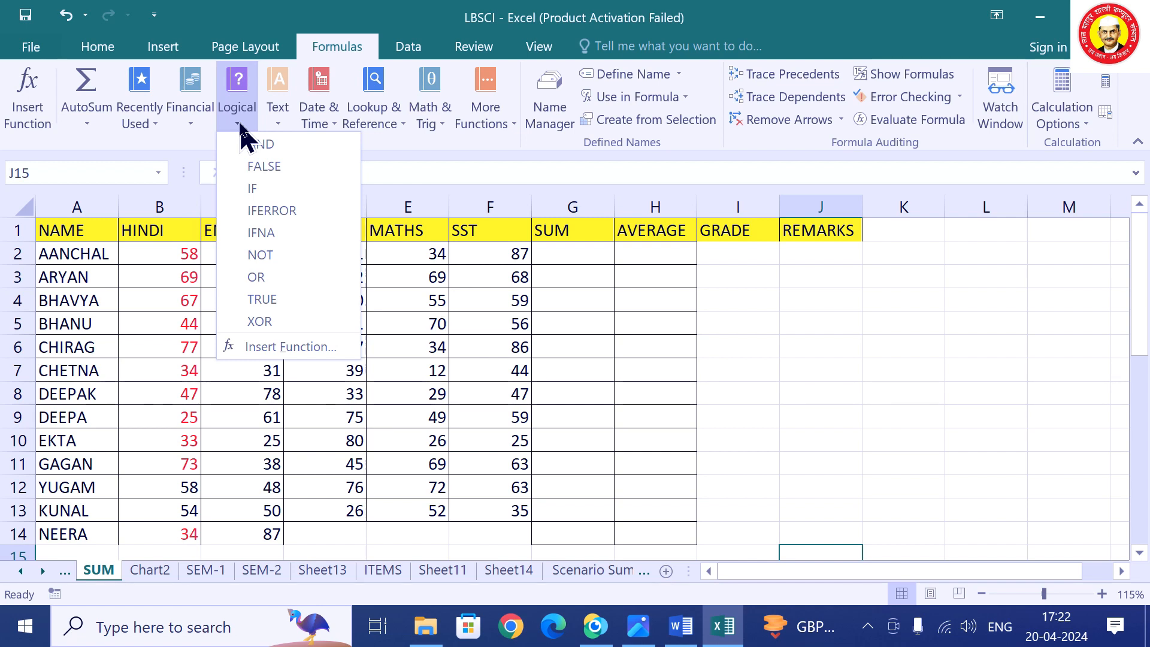
{"action": "left_click", "coordinate": [196, 127]}
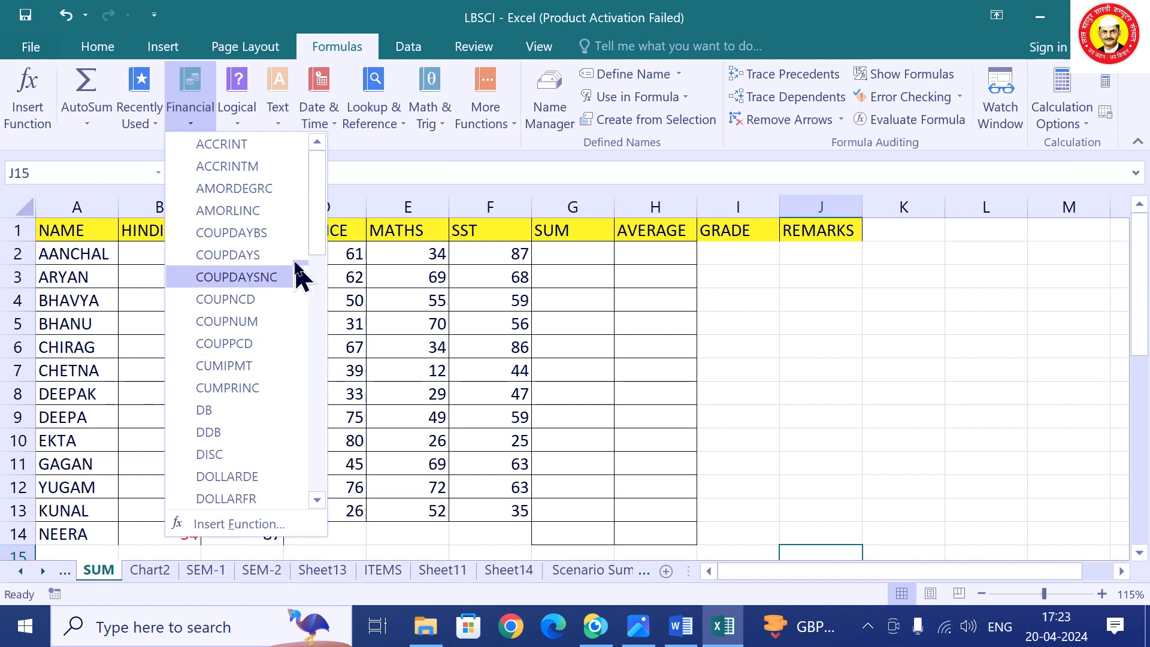
{"action": "left_click_drag", "start_coordinate": [320, 249], "coordinate": [320, 344]}
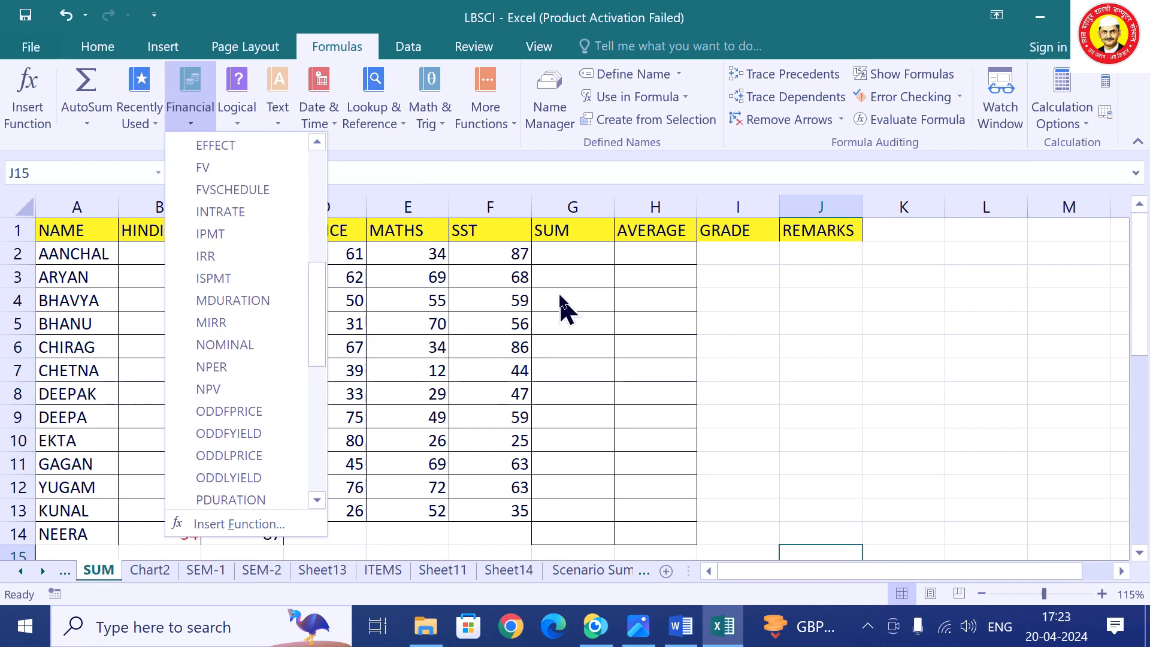
{"action": "left_click", "coordinate": [566, 252]}
{"action": "left_click", "coordinate": [566, 252]}
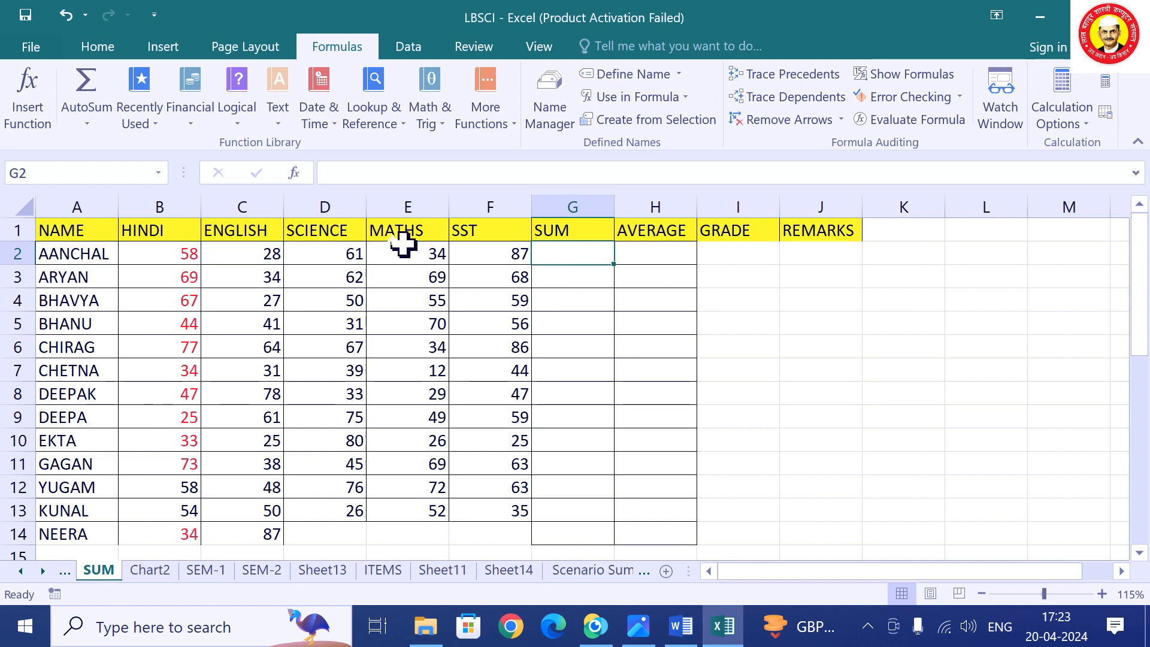
Enter =SUM(B2:F2) in G2 through Function Arguments, giving AANCHAL's total of 268.
{"action": "left_click", "coordinate": [442, 133]}
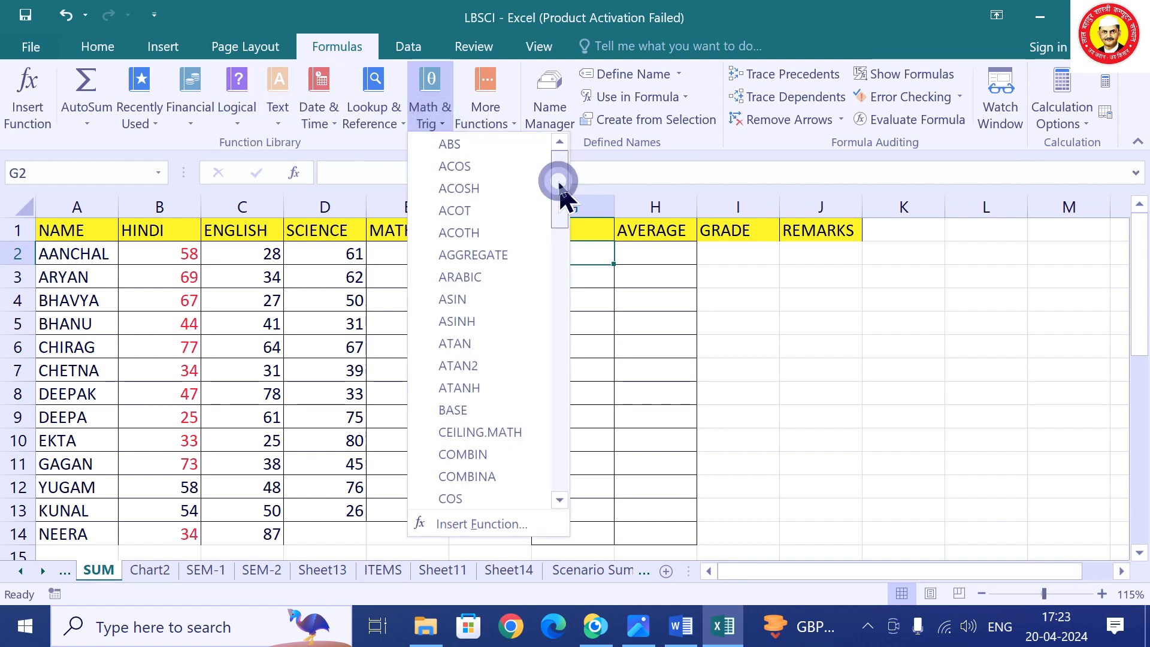
{"action": "left_click_drag", "start_coordinate": [560, 185], "coordinate": [551, 424]}
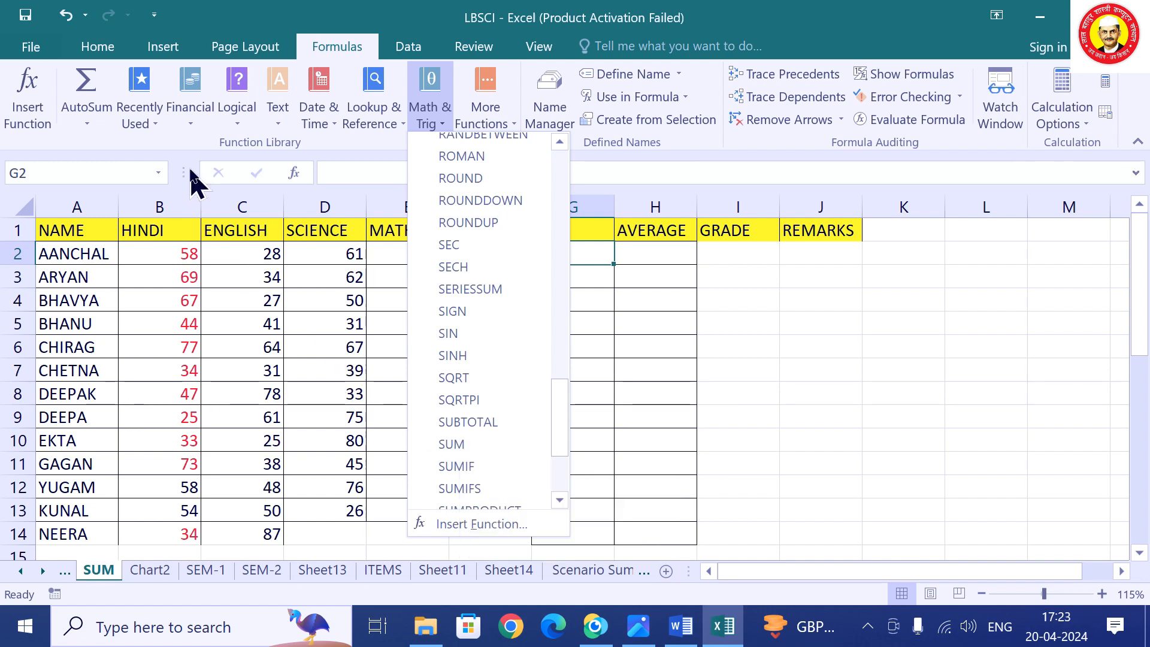
{"action": "left_click", "coordinate": [159, 126]}
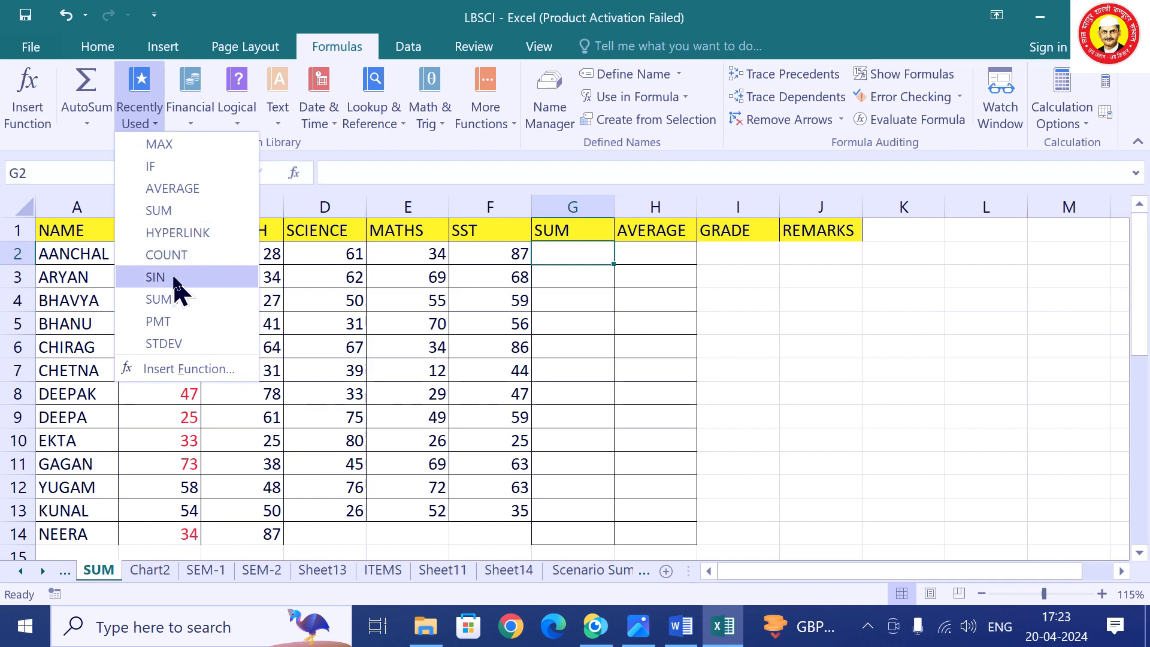
{"action": "left_click", "coordinate": [184, 217]}
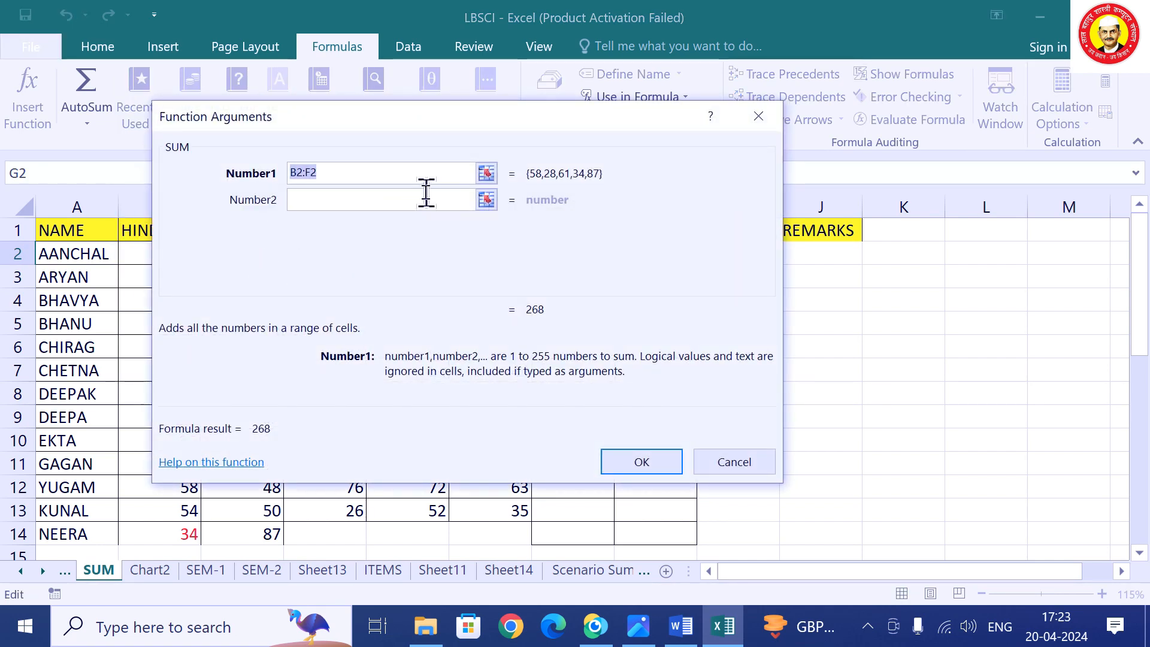
{"action": "left_click", "coordinate": [486, 175]}
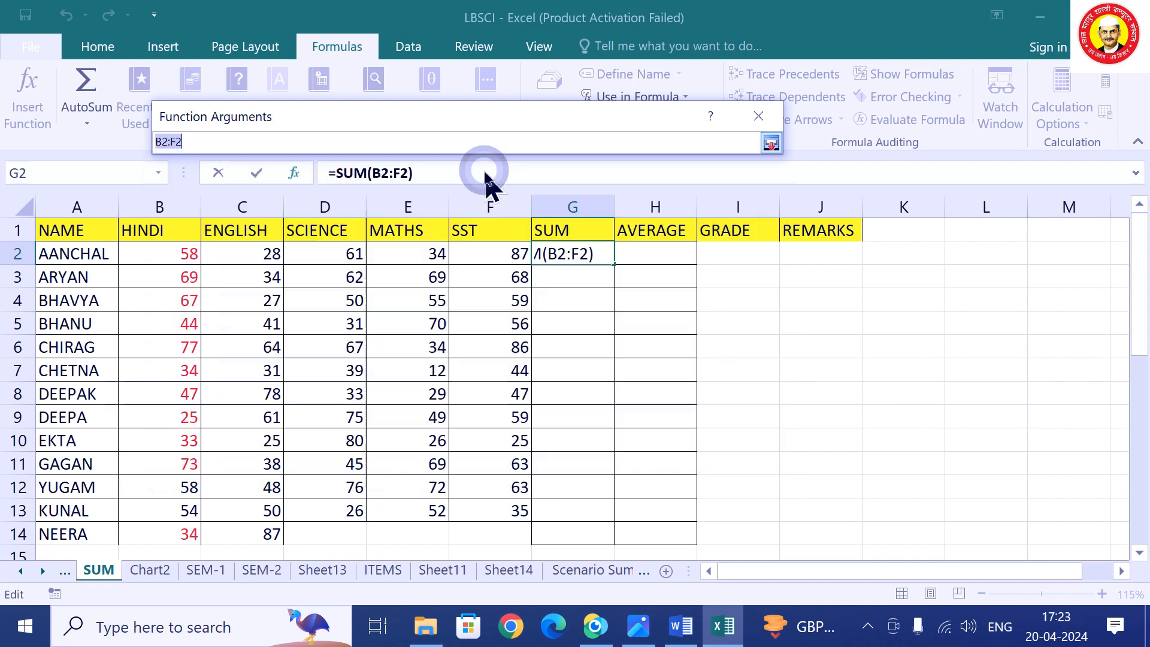
{"action": "left_click_drag", "start_coordinate": [159, 249], "coordinate": [492, 252]}
{"action": "left_click", "coordinate": [772, 144]}
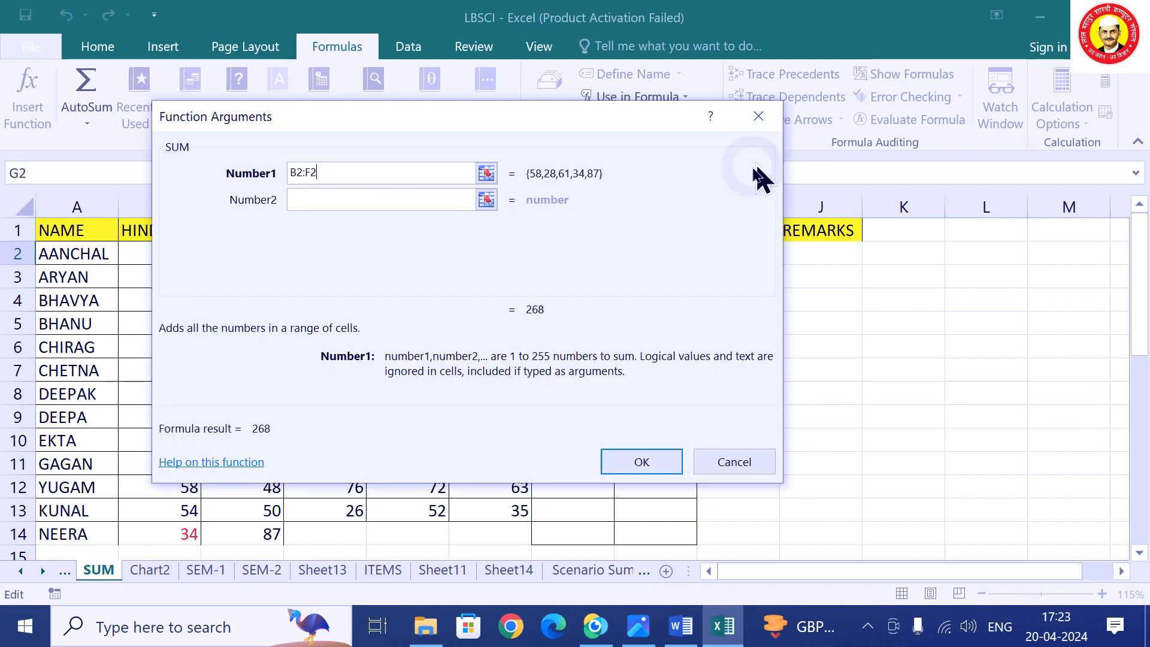
{"action": "left_click", "coordinate": [660, 465]}
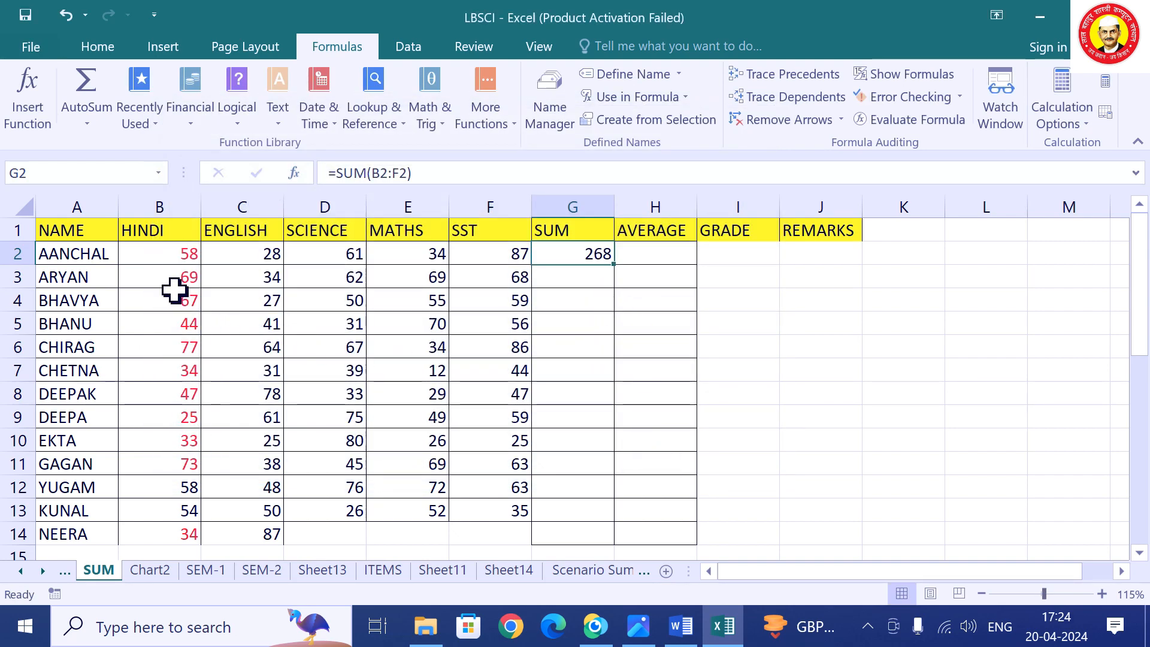
Practise selecting the ranges B4:C5, D7:D9, E9:F10 and E13:F13.
{"action": "left_click_drag", "start_coordinate": [172, 290], "coordinate": [228, 315]}
{"action": "left_click_drag", "start_coordinate": [341, 375], "coordinate": [328, 420]}
{"action": "left_click_drag", "start_coordinate": [422, 427], "coordinate": [477, 437]}
{"action": "left_click", "coordinate": [424, 506]}
{"action": "left_click_drag", "start_coordinate": [424, 505], "coordinate": [480, 515]}
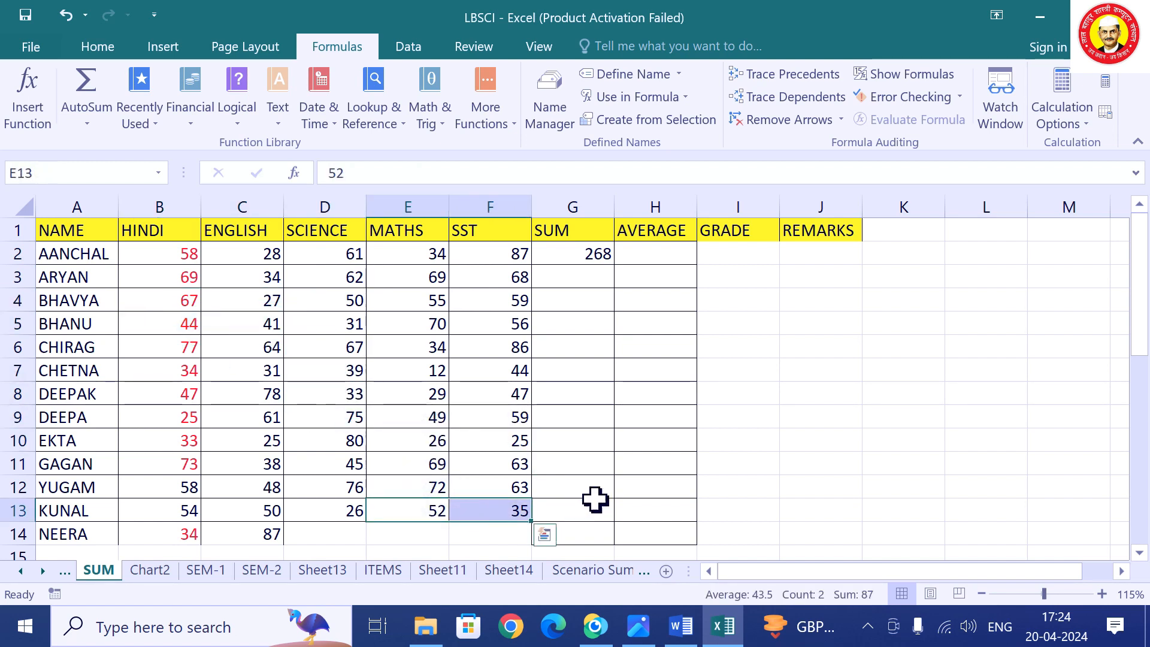
Start a test SUM in K9 with B5:C6 as its first range.
{"action": "left_click", "coordinate": [900, 419]}
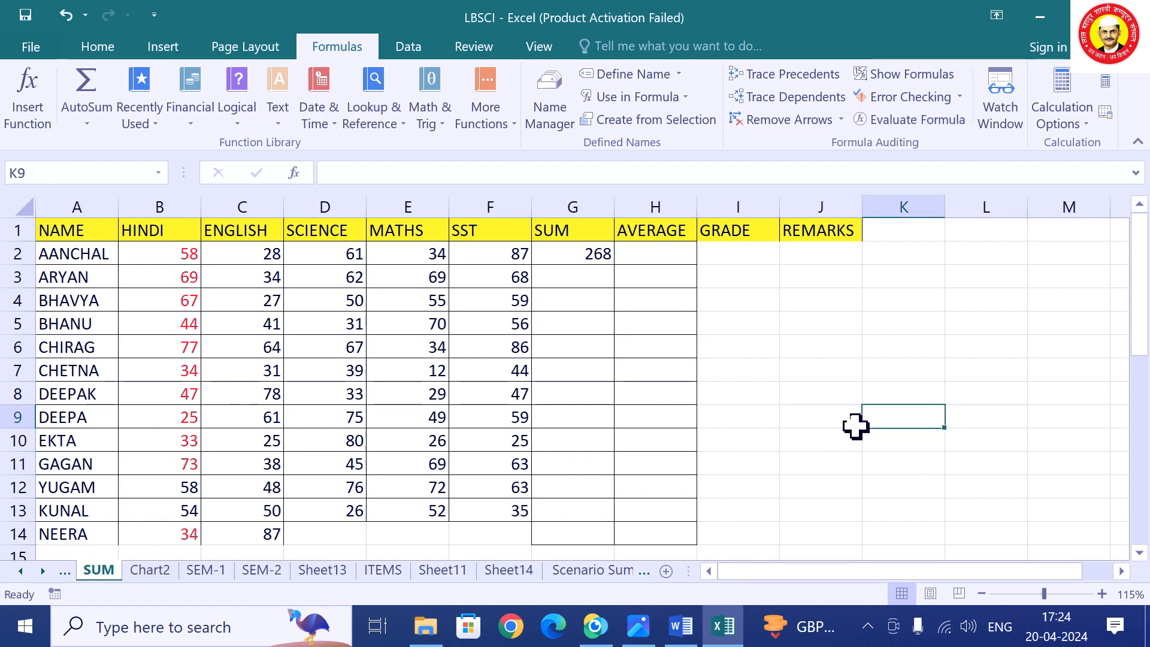
{"action": "left_click", "coordinate": [138, 120]}
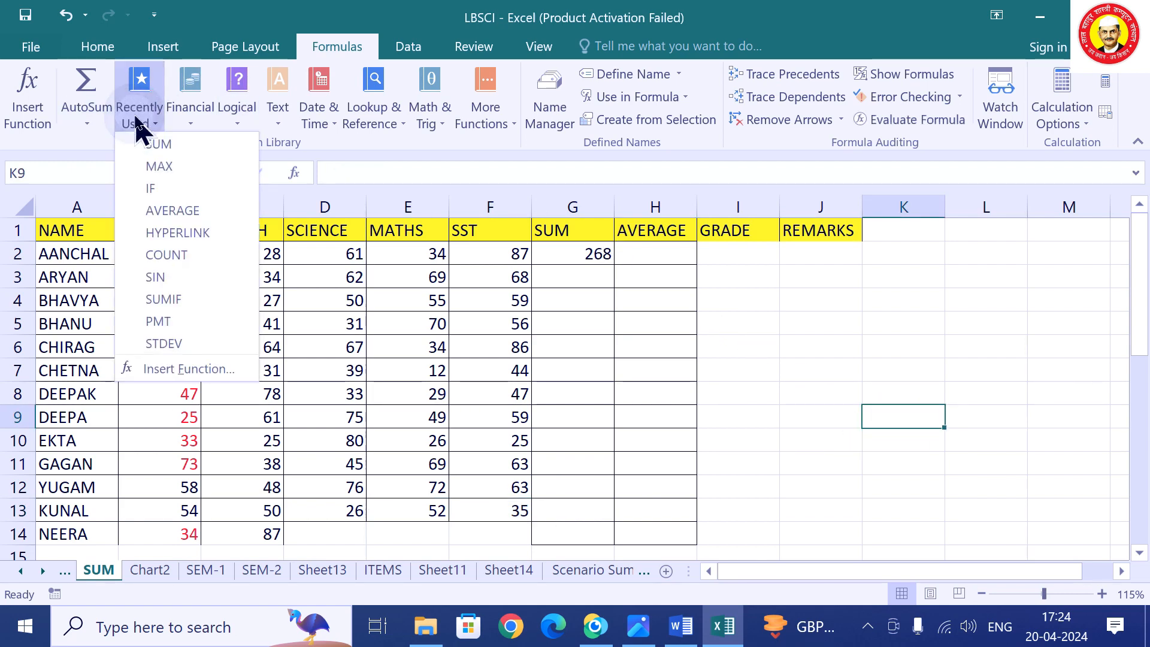
{"action": "left_click", "coordinate": [158, 142]}
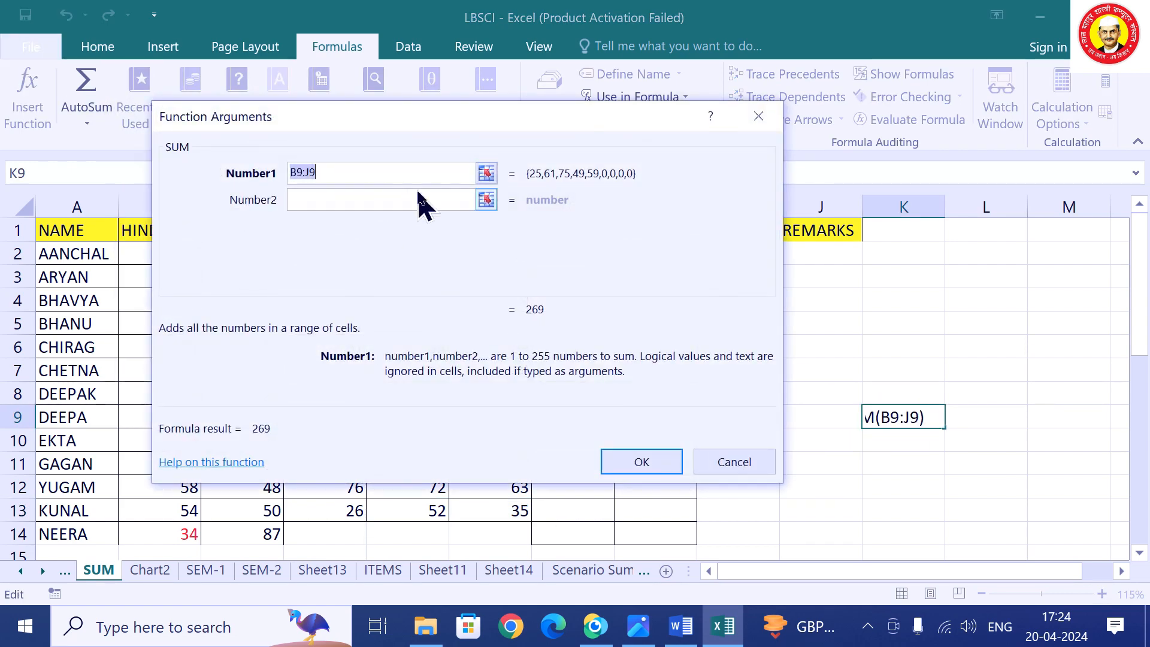
{"action": "left_click", "coordinate": [486, 174]}
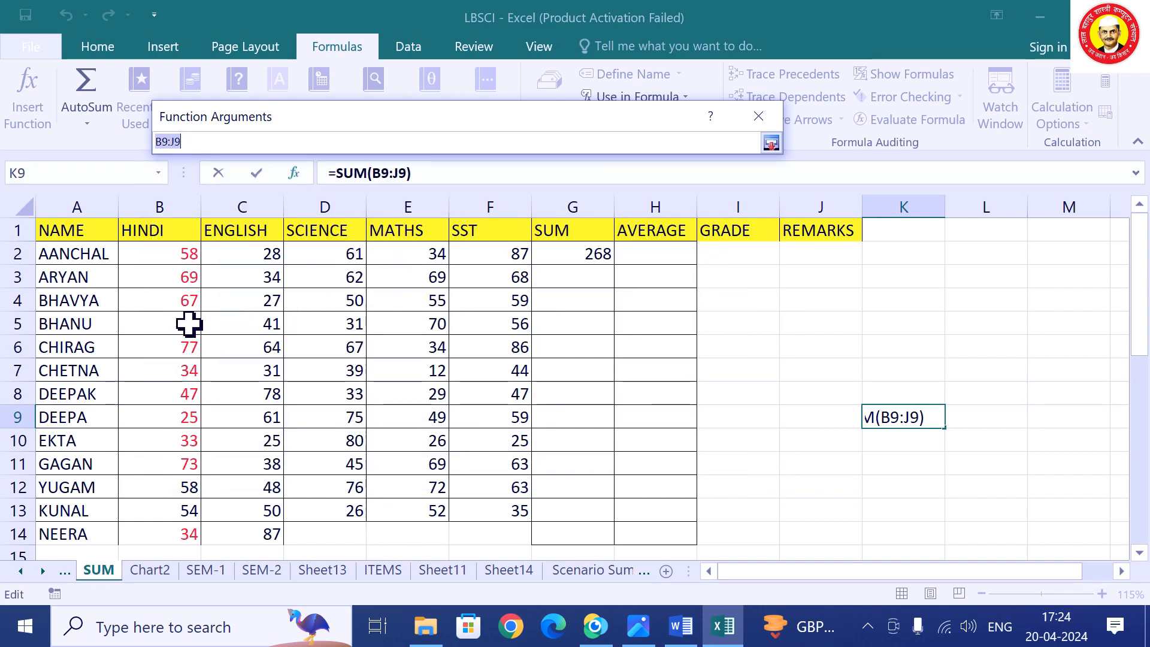
{"action": "left_click_drag", "start_coordinate": [190, 323], "coordinate": [257, 339]}
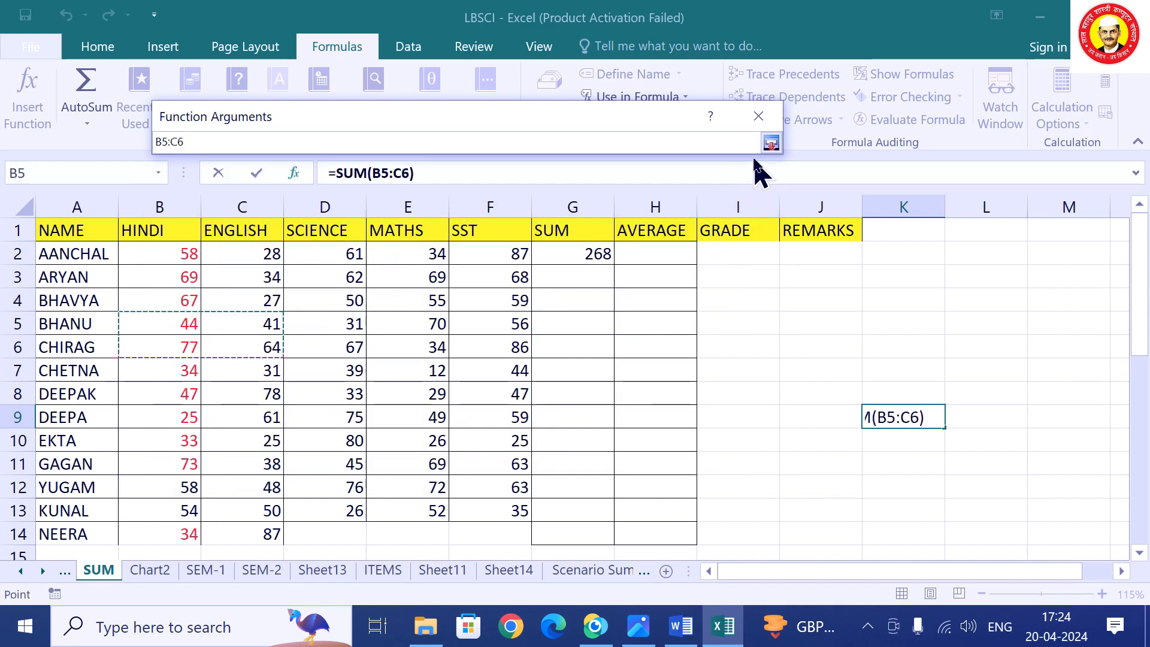
{"action": "left_click", "coordinate": [771, 143]}
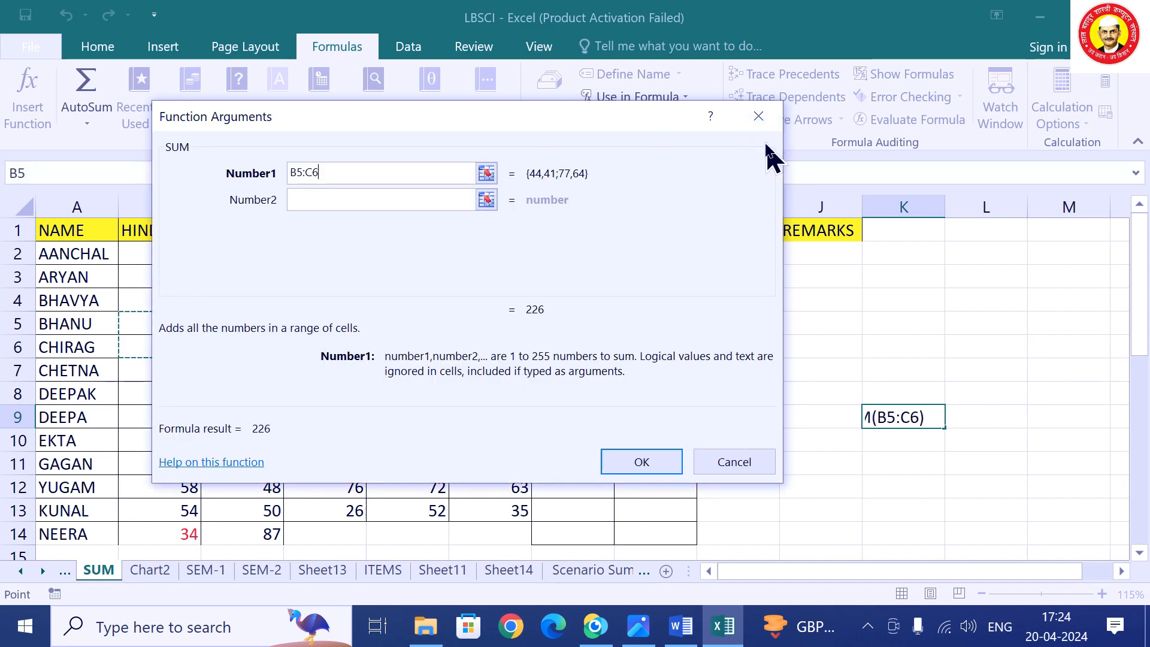
Add D8:D10, E8:F9 and E13:F13 as further ranges and confirm the K9 SUM.
{"action": "left_click", "coordinate": [485, 200]}
{"action": "left_click_drag", "start_coordinate": [329, 394], "coordinate": [331, 442]}
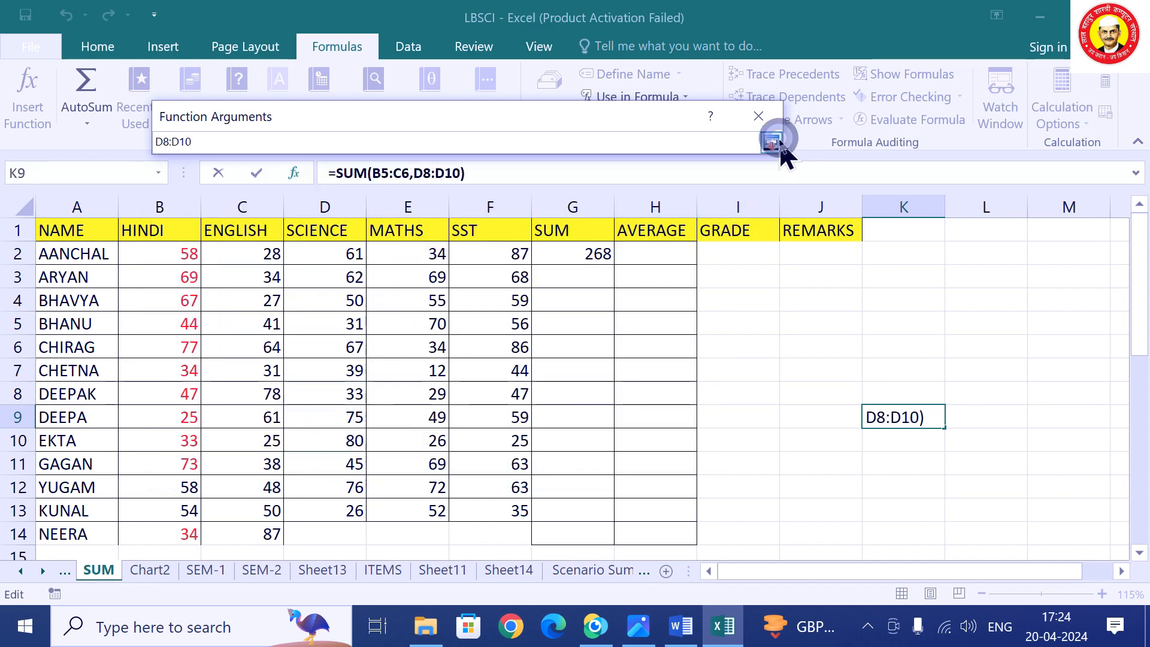
{"action": "left_click", "coordinate": [771, 143]}
{"action": "left_click", "coordinate": [488, 223]}
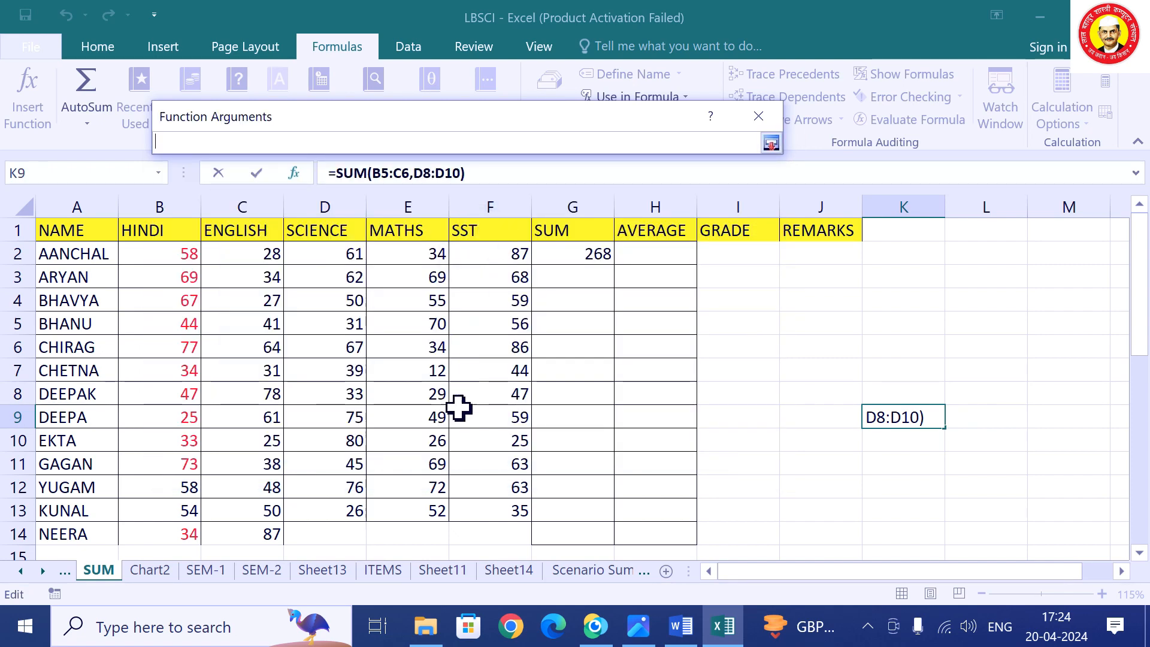
{"action": "left_click_drag", "start_coordinate": [442, 394], "coordinate": [486, 411]}
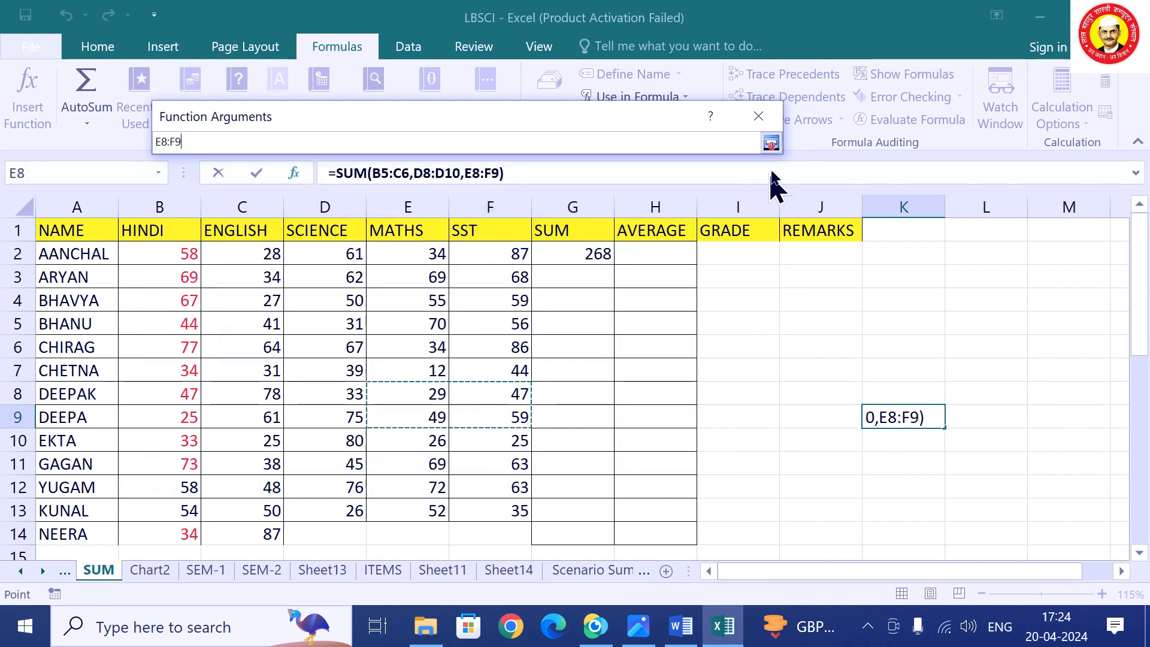
{"action": "left_click", "coordinate": [771, 143]}
{"action": "left_click", "coordinate": [487, 252]}
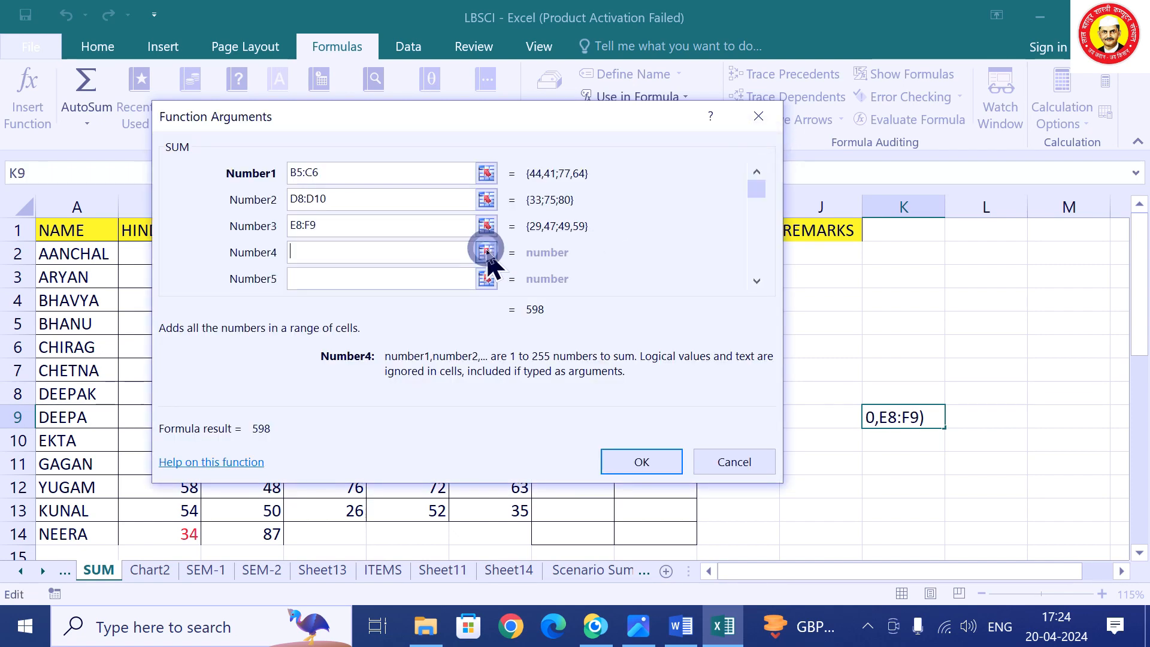
{"action": "left_click_drag", "start_coordinate": [421, 507], "coordinate": [501, 514]}
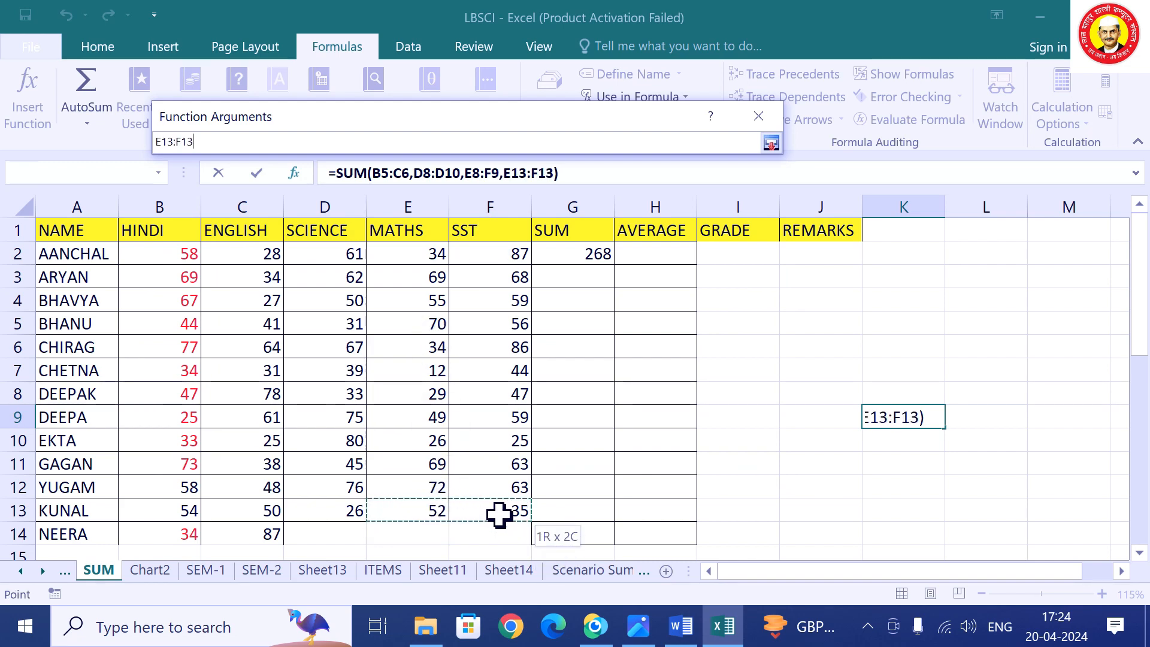
{"action": "left_click", "coordinate": [768, 147]}
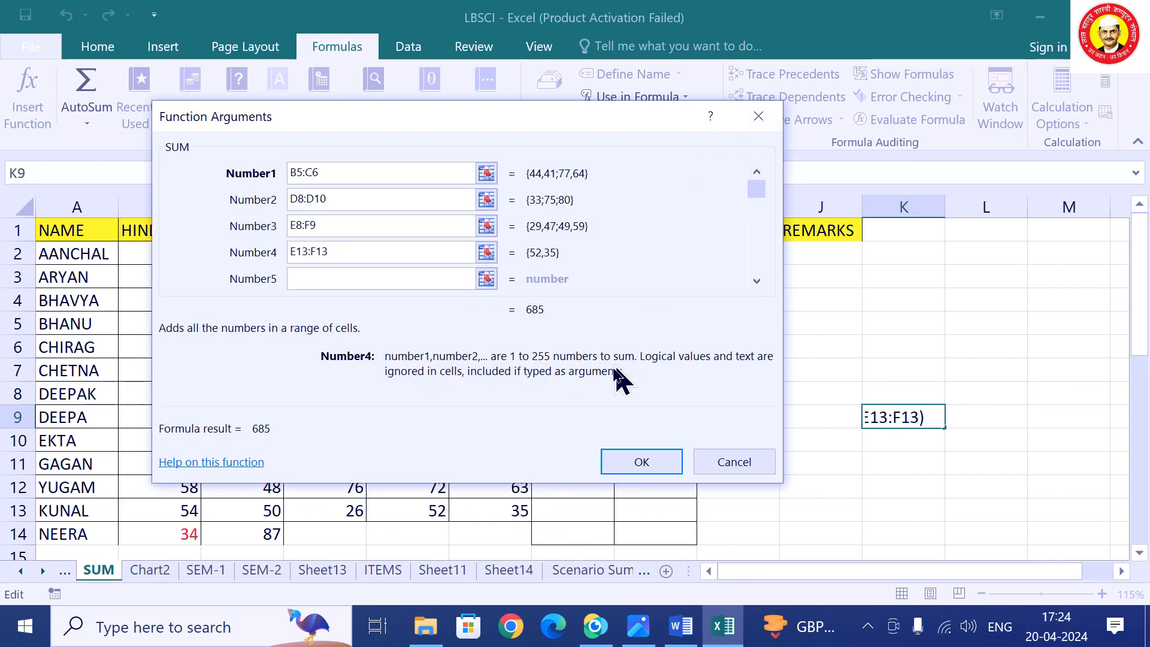
{"action": "left_click", "coordinate": [642, 462]}
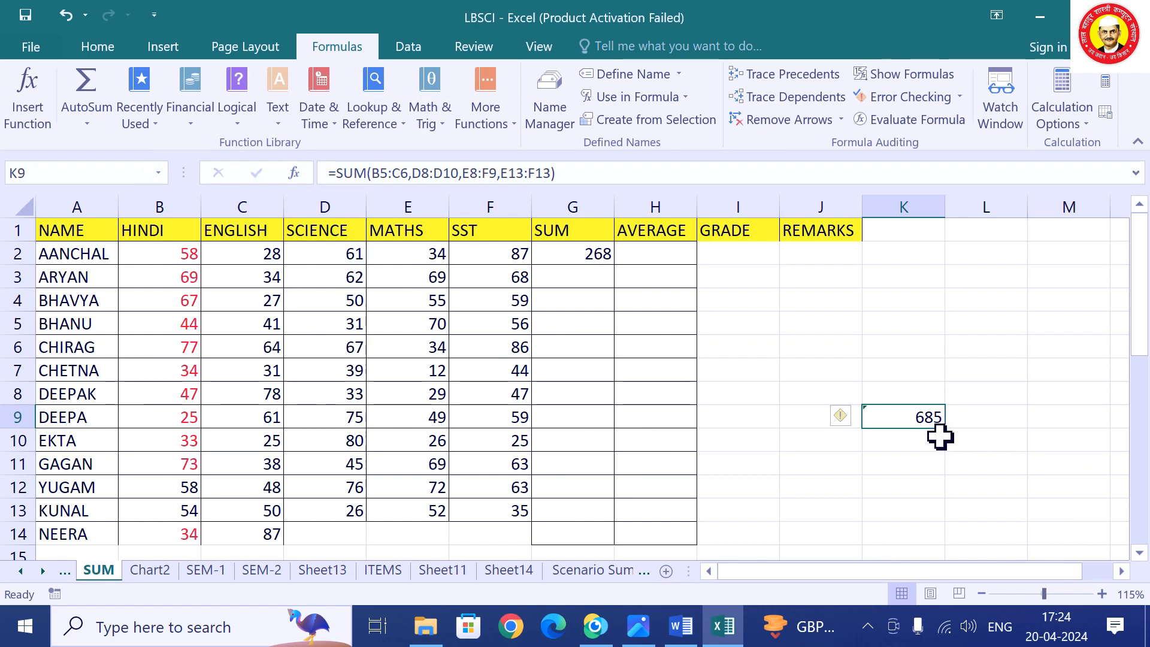
Clear the K9 test total and fill G2's SUM formula down to row 14.
{"action": "key", "text": "Delete"}
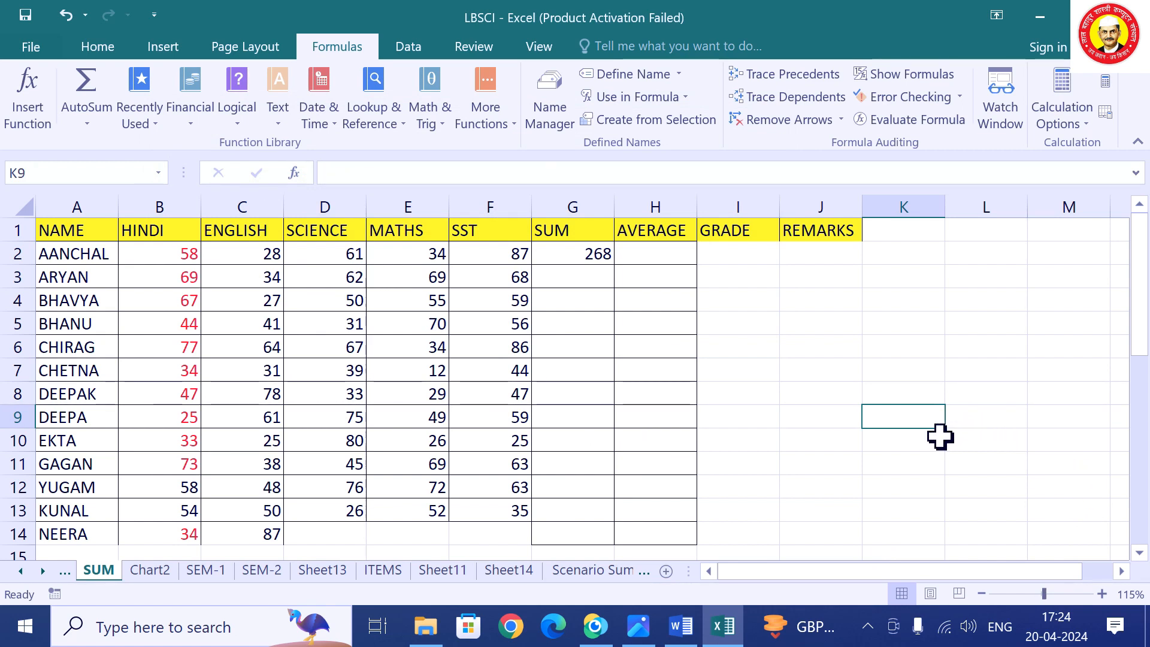
{"action": "left_click", "coordinate": [579, 258]}
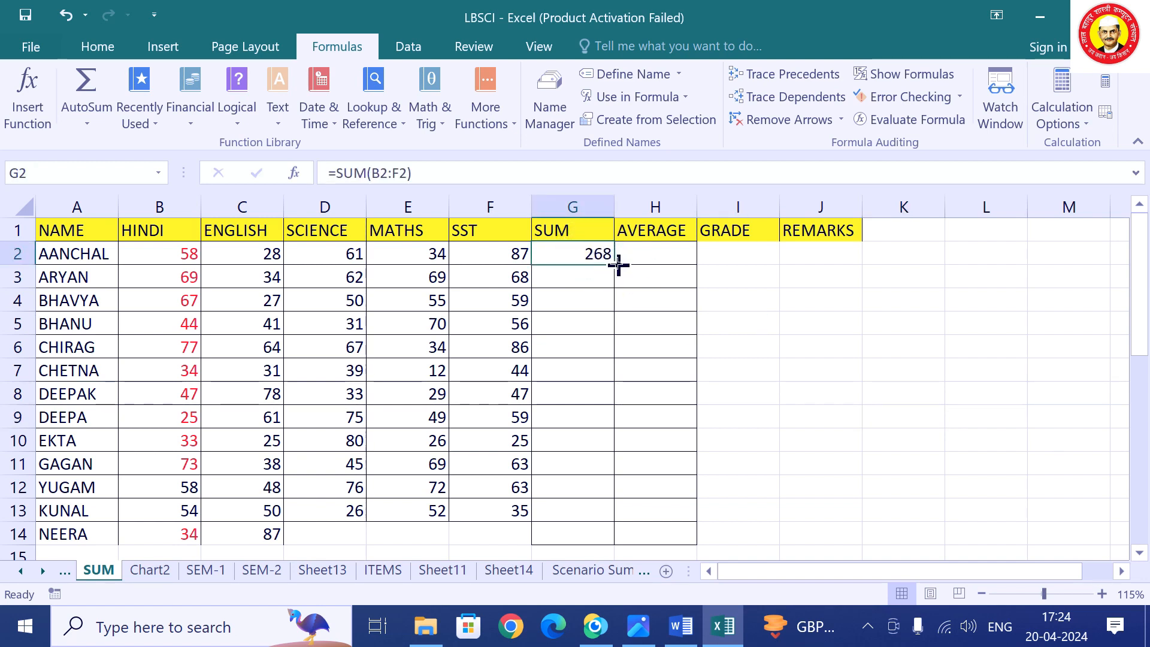
{"action": "double_click", "coordinate": [616, 264]}
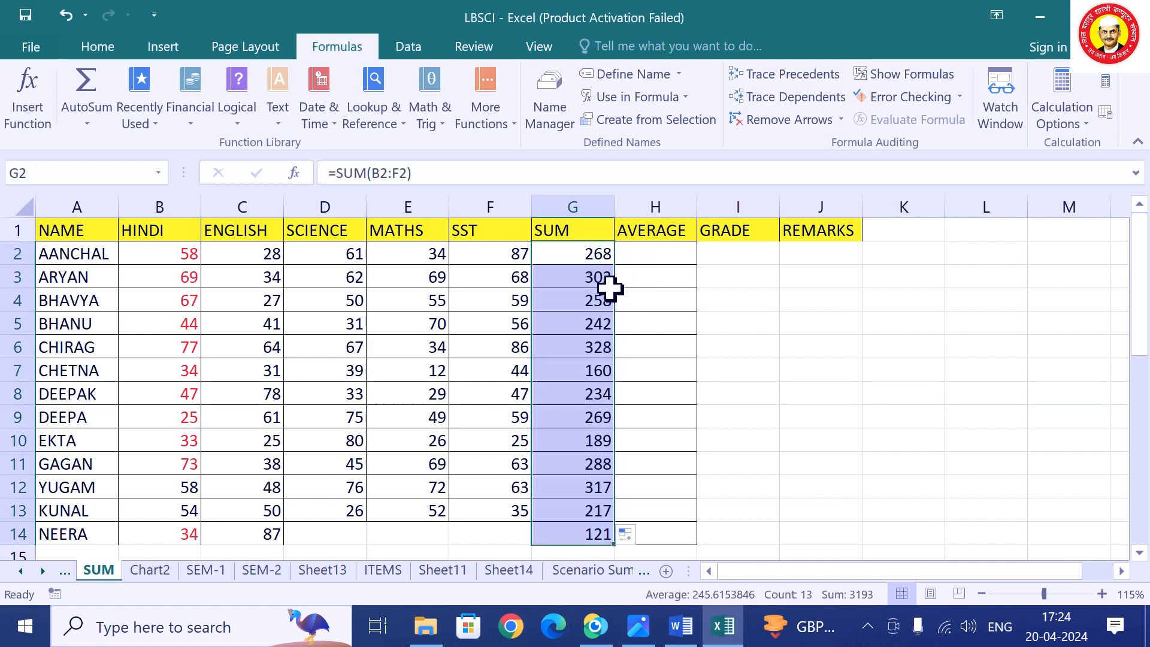
Enter =AVERAGE(B2:F2) in H2 and fill it down to H14.
{"action": "left_click", "coordinate": [662, 259]}
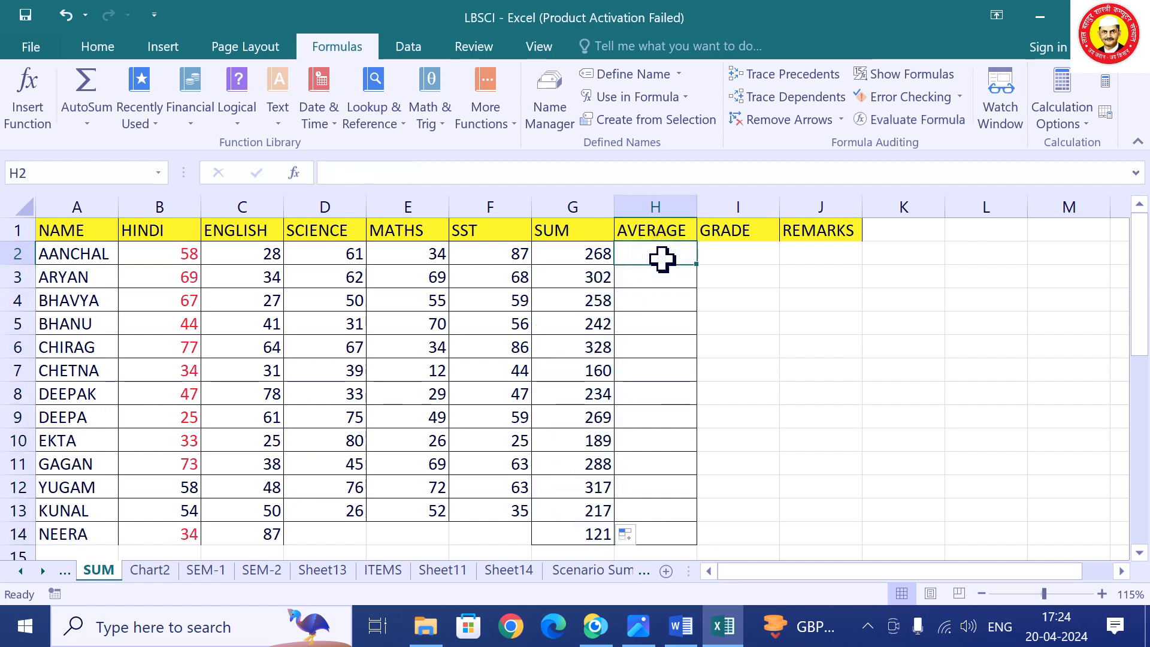
{"action": "left_click", "coordinate": [144, 120]}
{"action": "left_click", "coordinate": [159, 210]}
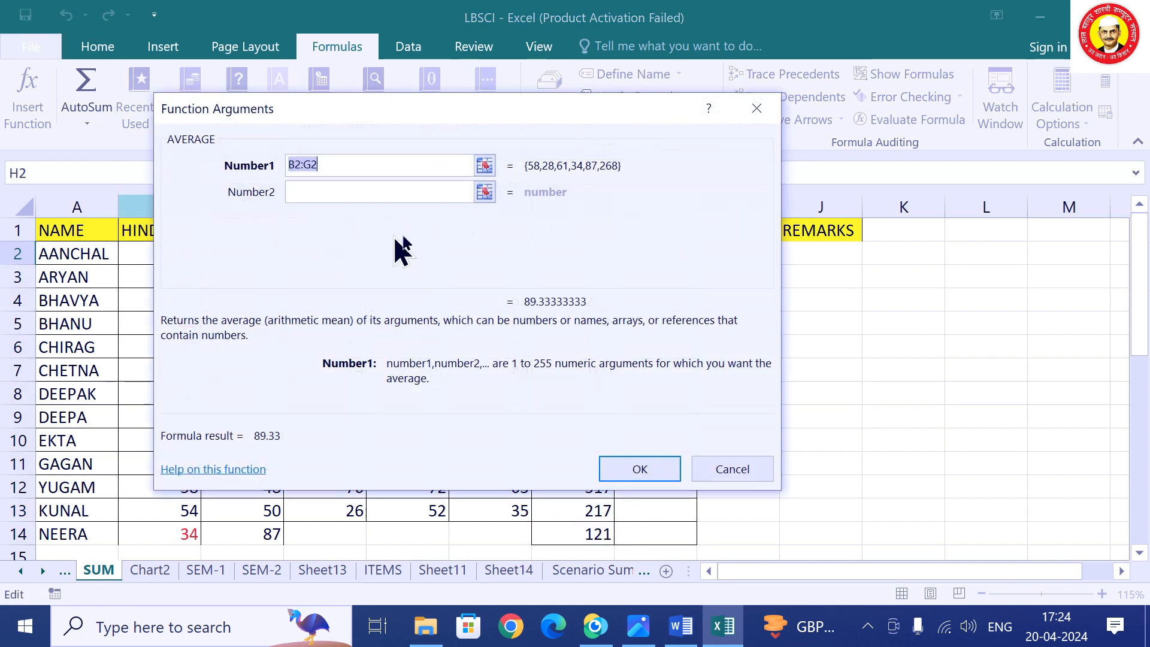
{"action": "left_click", "coordinate": [483, 169]}
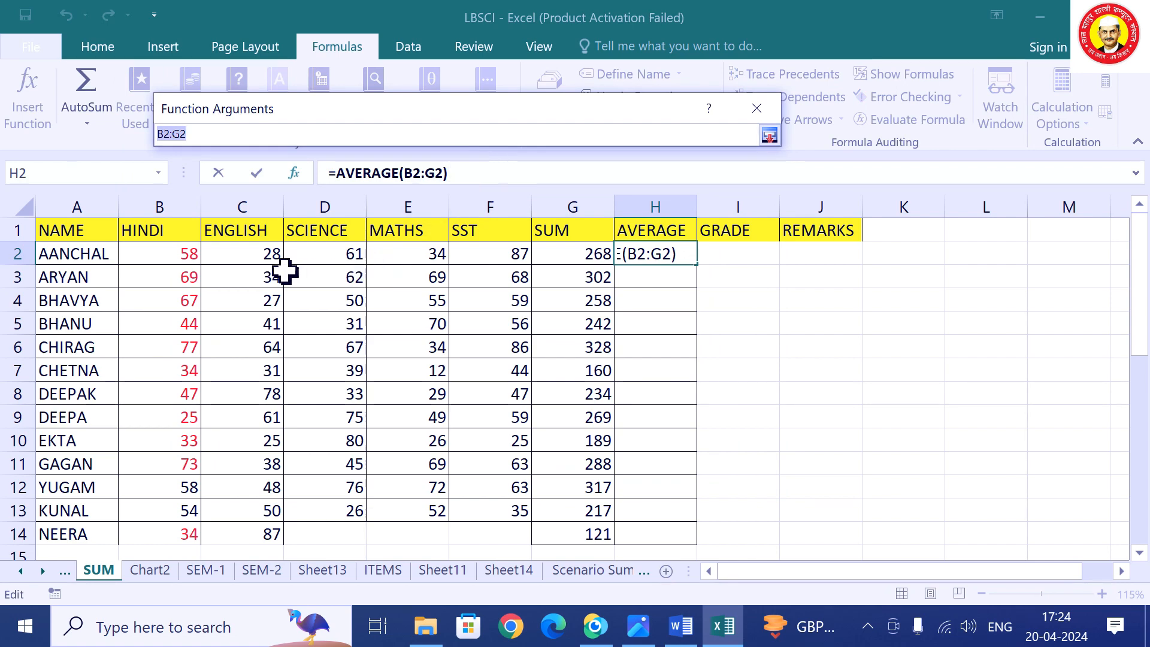
{"action": "left_click_drag", "start_coordinate": [183, 258], "coordinate": [505, 259]}
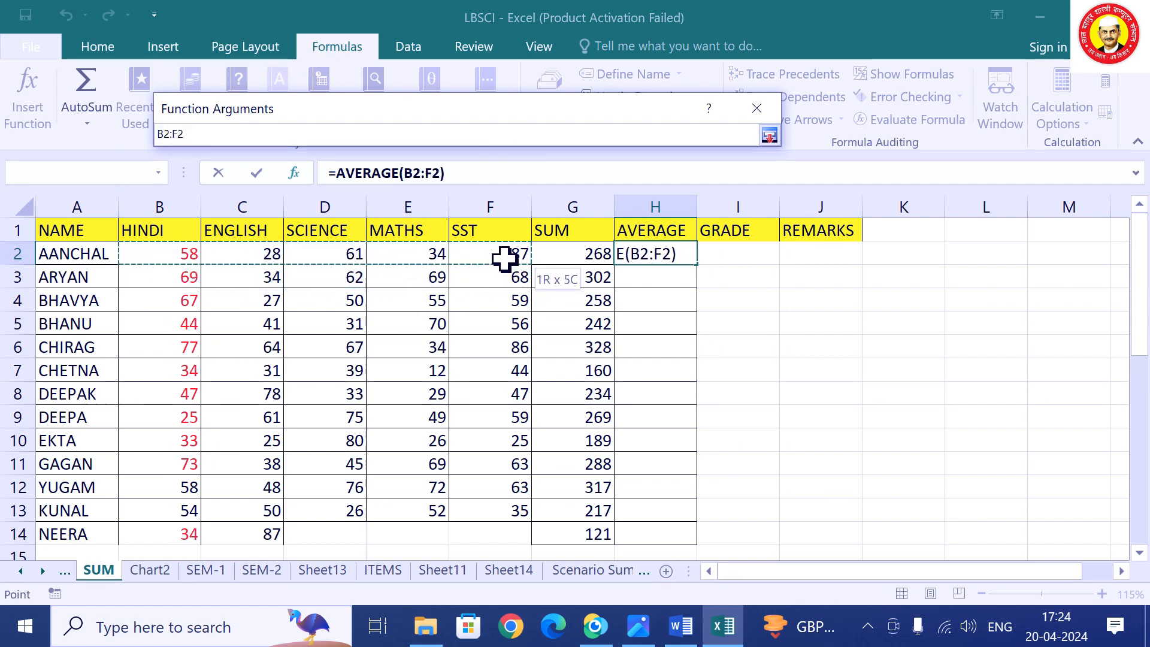
{"action": "left_click", "coordinate": [769, 136]}
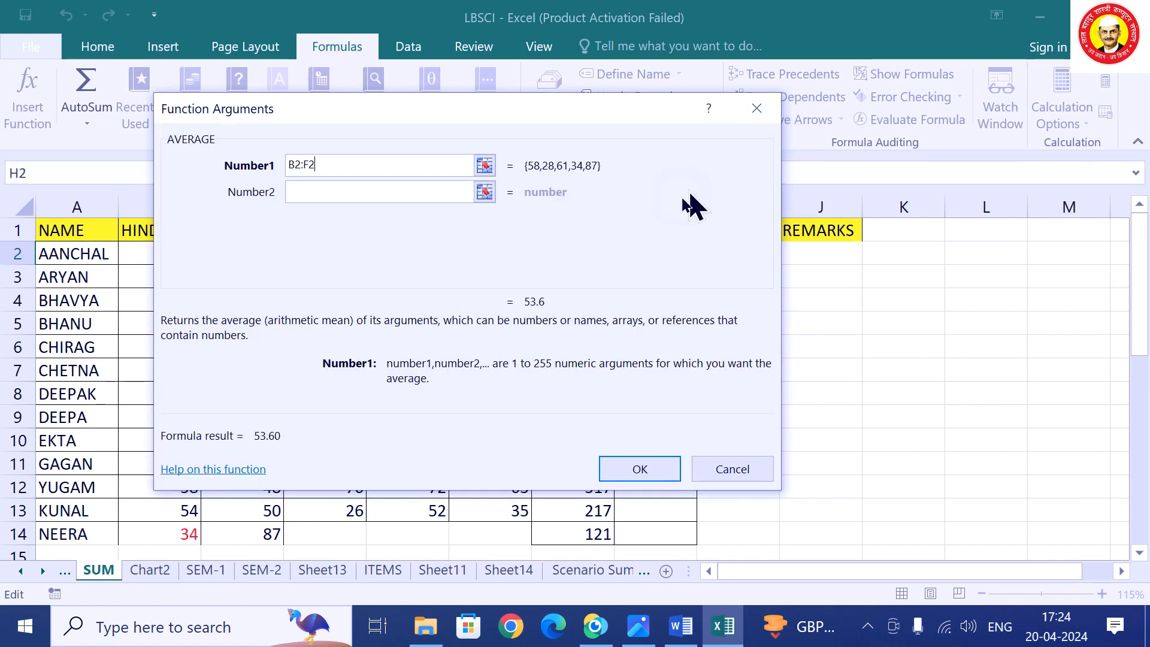
{"action": "left_click", "coordinate": [616, 464]}
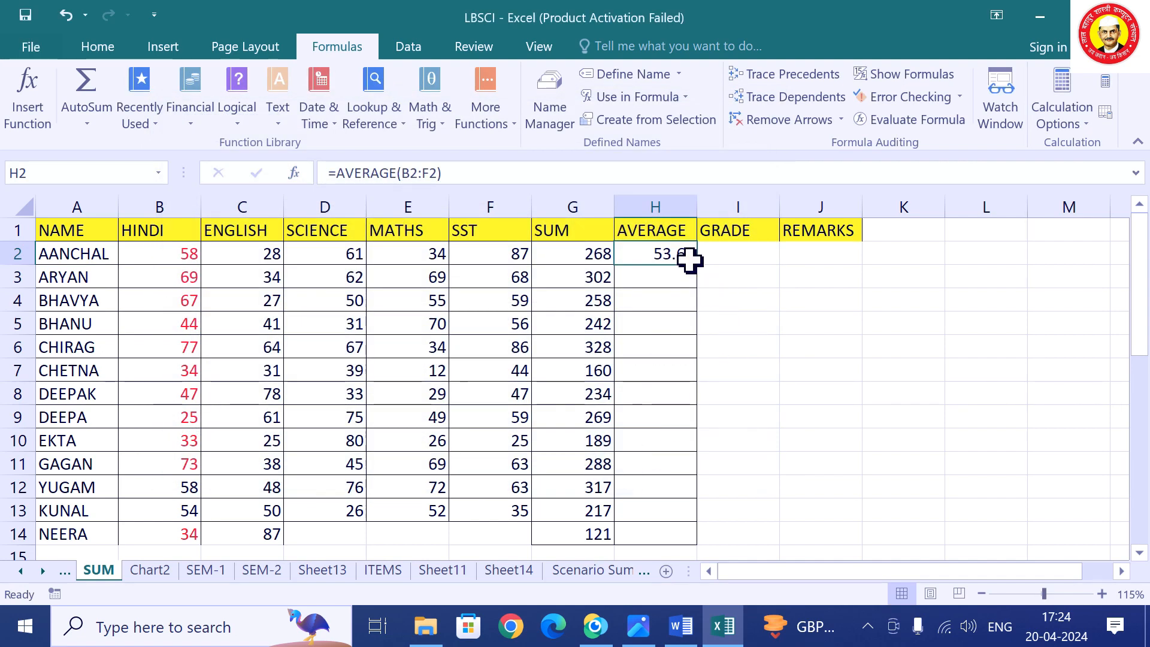
{"action": "double_click", "coordinate": [695, 265]}
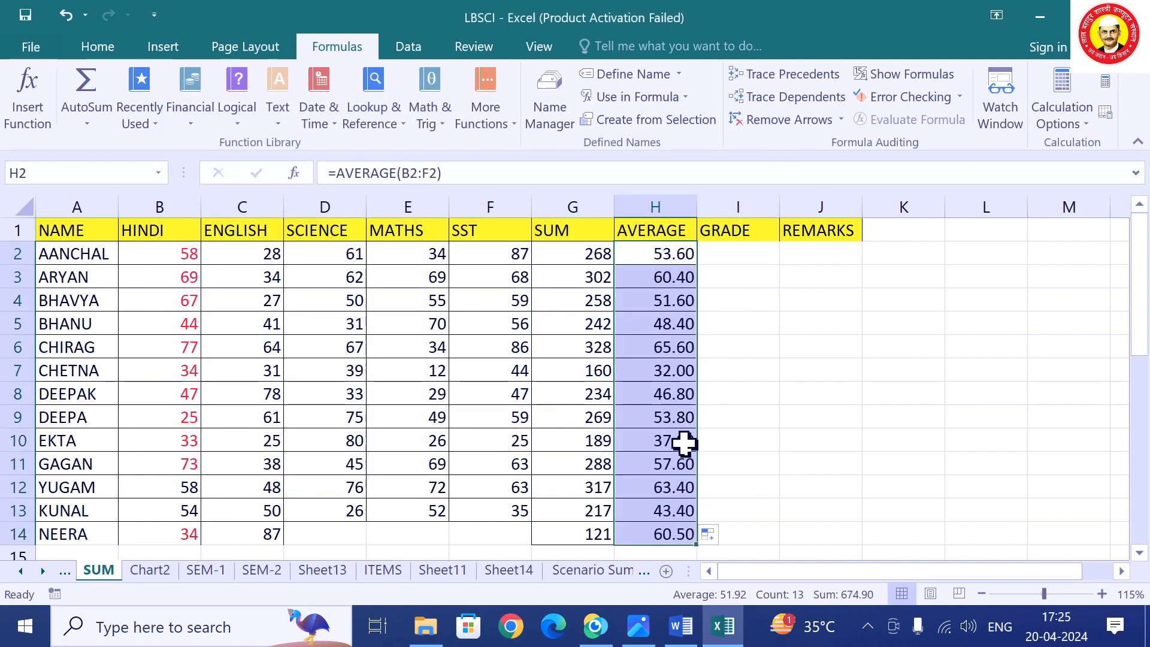
{"action": "left_click", "coordinate": [737, 252]}
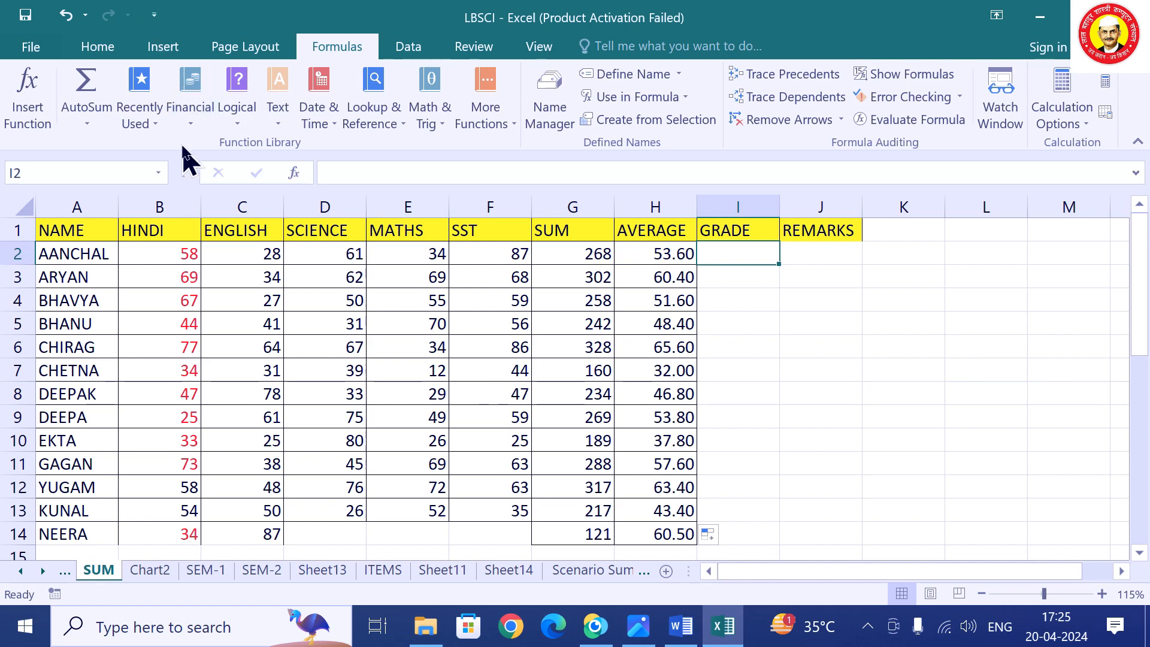
Enter =IF(H2>60,"GOOD","POOR") in I2 and fill it down to I14.
{"action": "left_click", "coordinate": [157, 123]}
{"action": "left_click", "coordinate": [180, 211]}
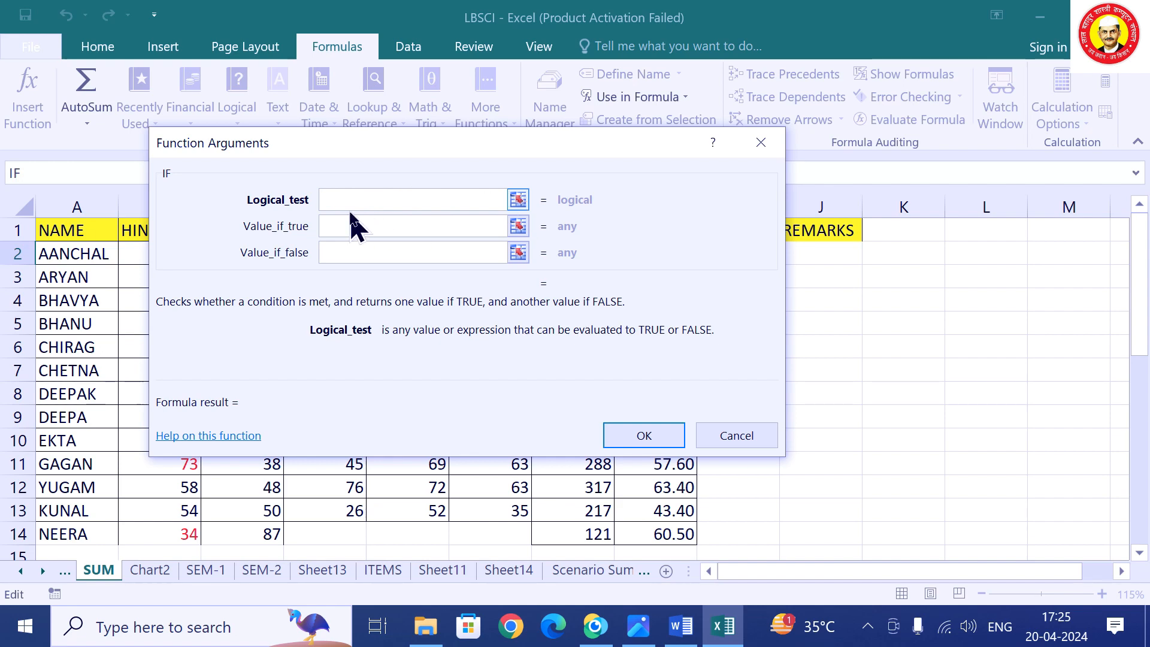
{"action": "left_click_drag", "start_coordinate": [380, 149], "coordinate": [604, 330]}
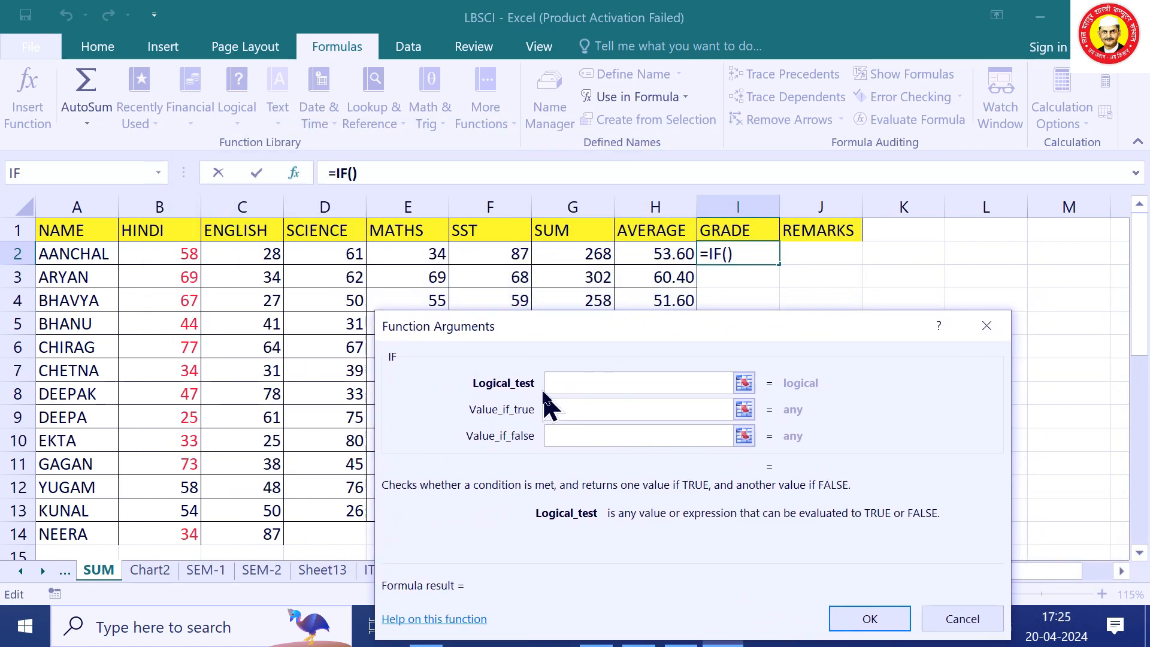
{"action": "type", "text": "H2"}
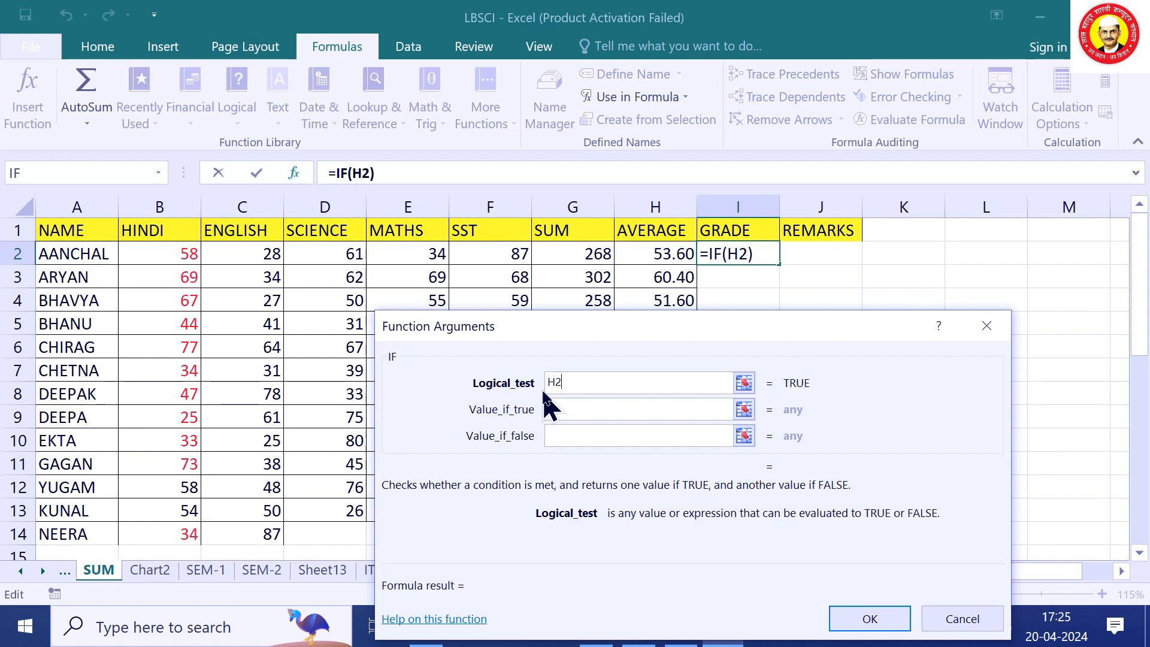
{"action": "type", "text": ">60"}
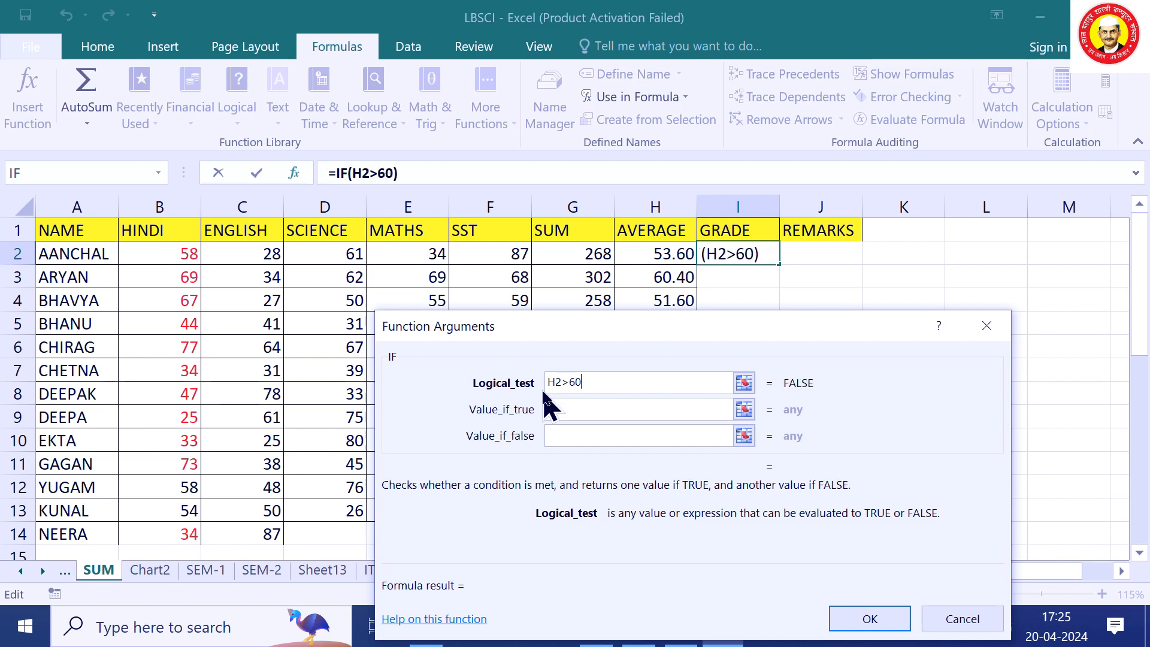
{"action": "left_click", "coordinate": [567, 411]}
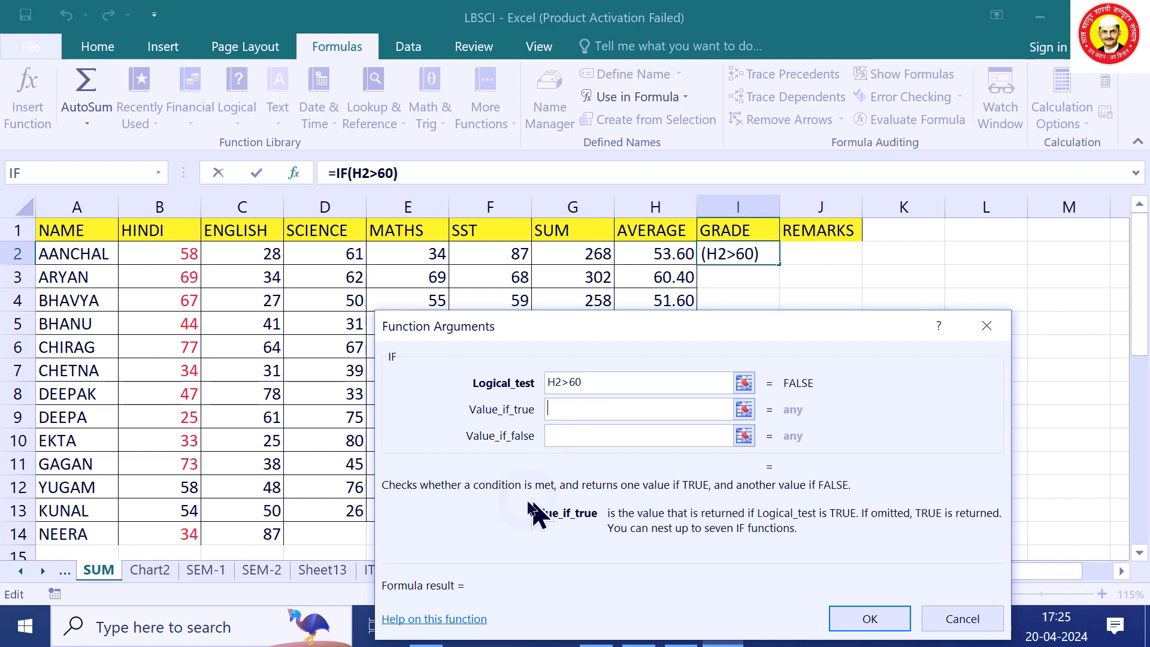
{"action": "type", "text": "GOOD"}
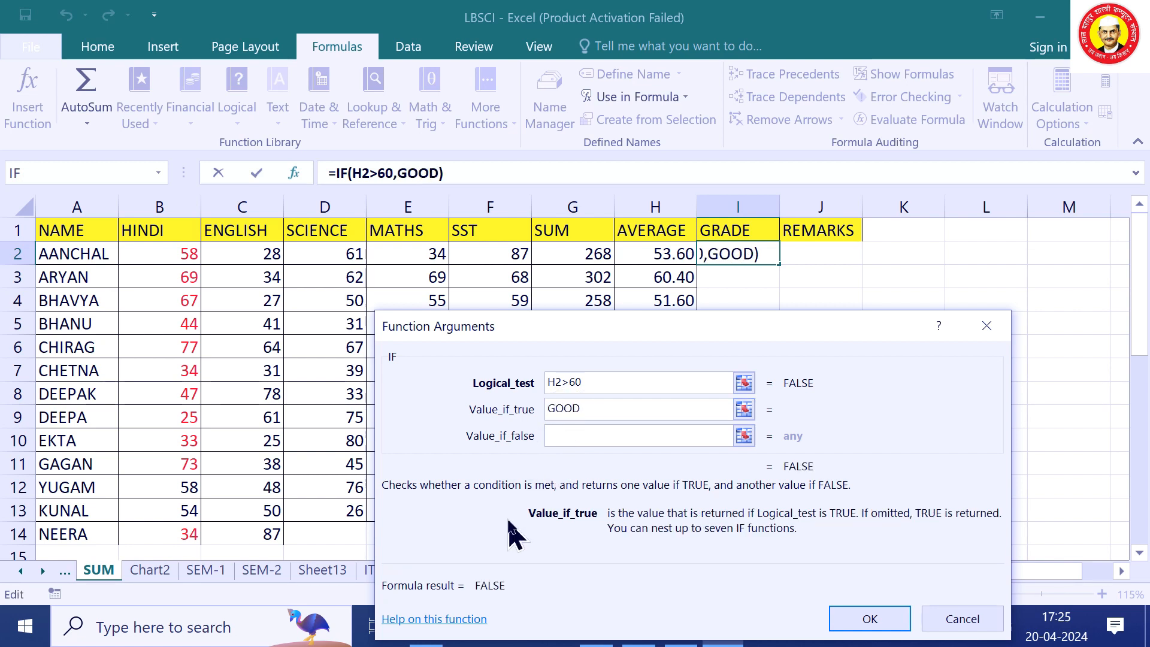
{"action": "left_click", "coordinate": [569, 436]}
{"action": "type", "text": "POOR"}
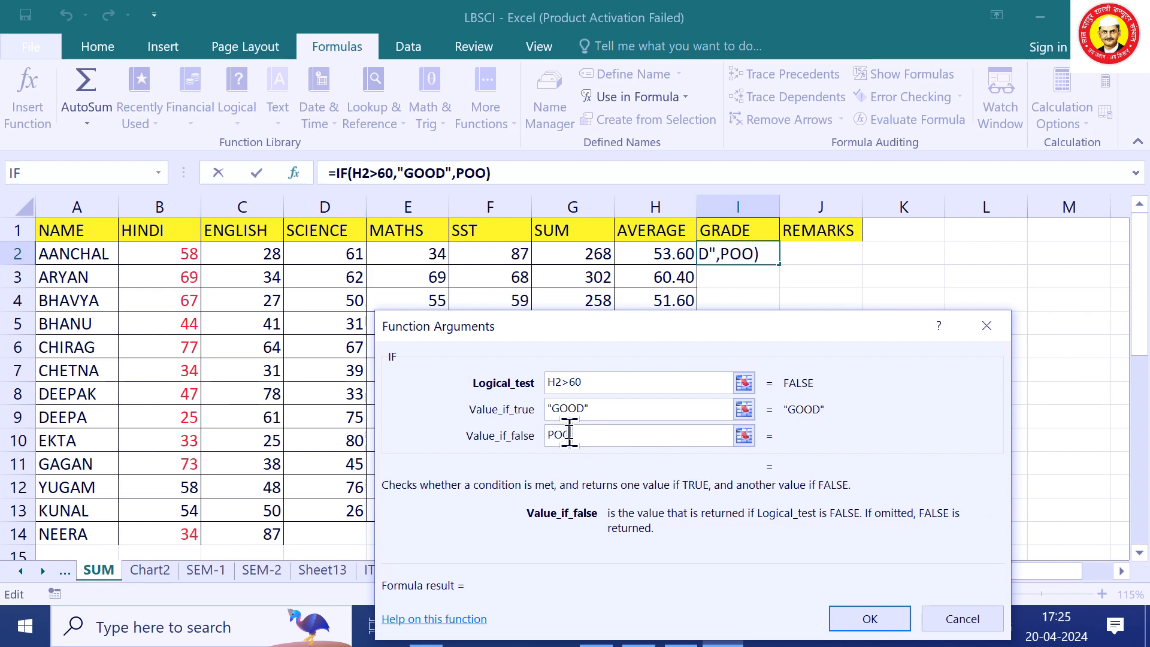
{"action": "left_click", "coordinate": [869, 618]}
{"action": "double_click", "coordinate": [780, 265]}
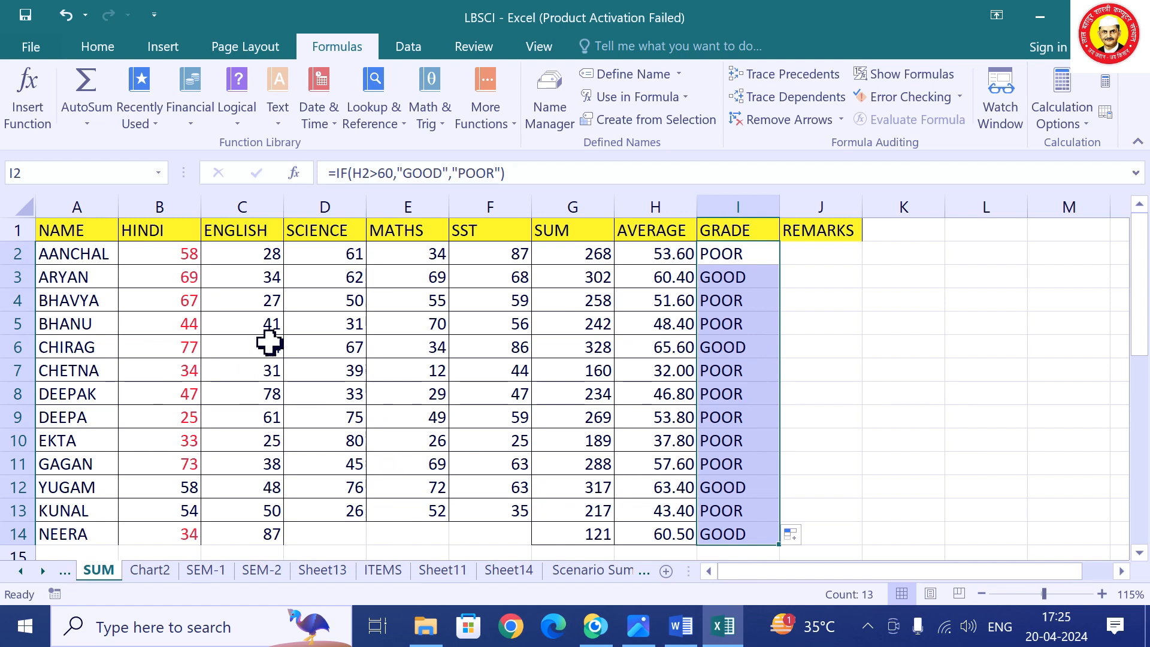
{"action": "scroll", "coordinate": [536, 508], "scroll_direction": "down", "scroll_amount": 1}
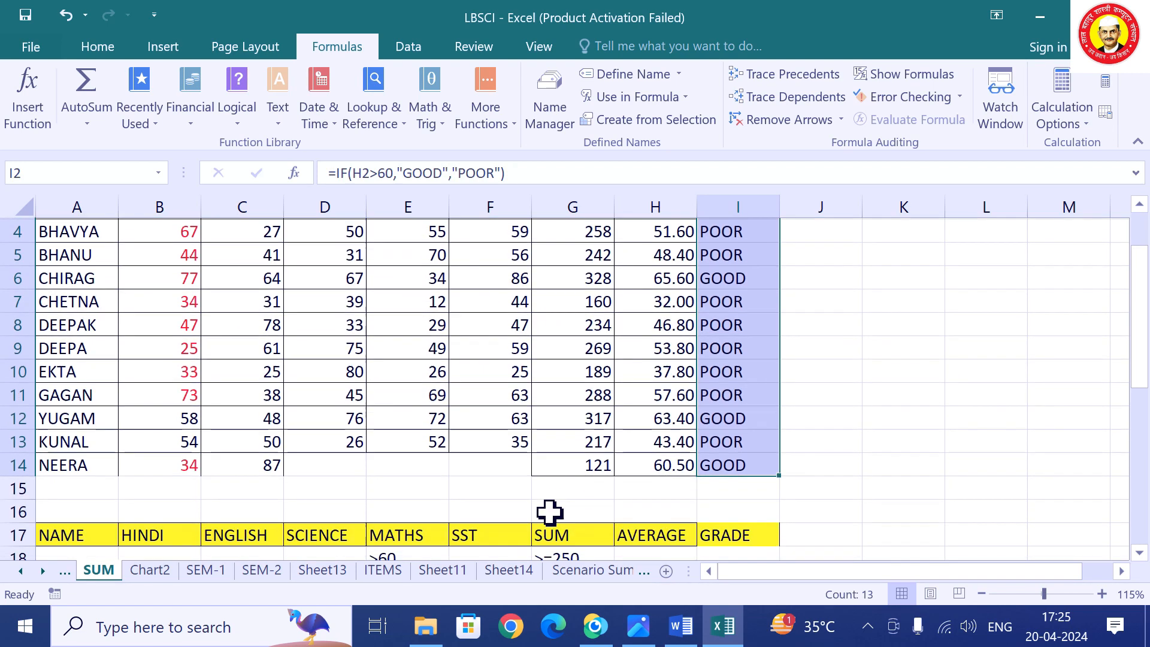
{"action": "left_click", "coordinate": [958, 462]}
{"action": "scroll", "coordinate": [786, 380], "scroll_direction": "up", "scroll_amount": 1}
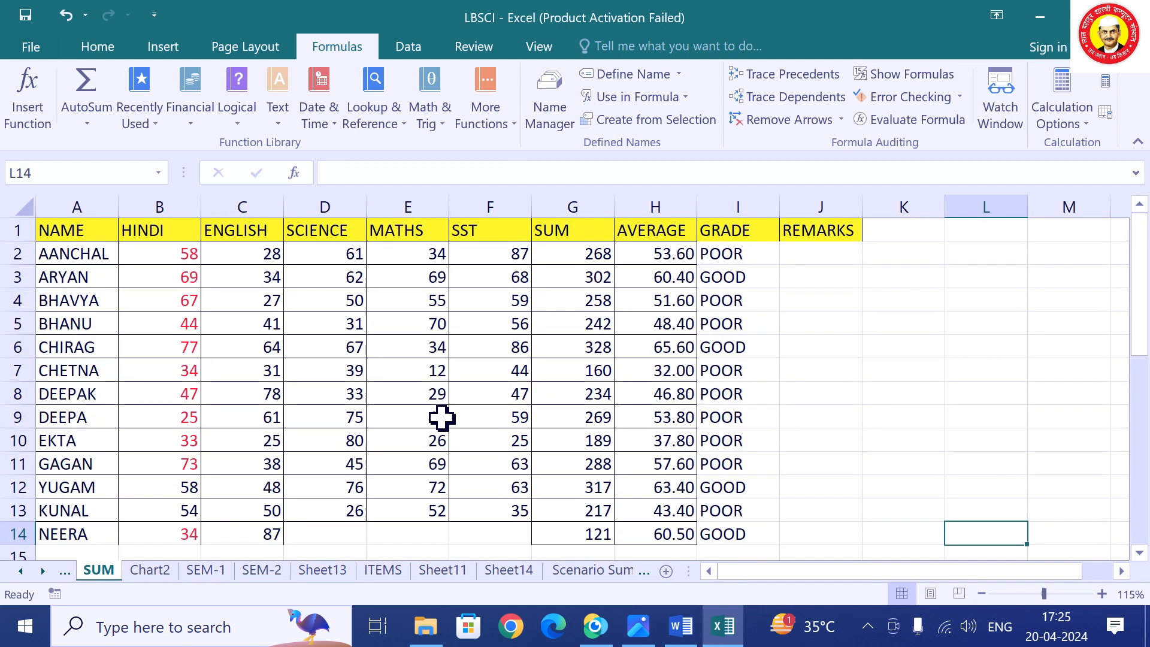
Enter =MAX(B2:F13) in L14, returning the highest mark of 87.
{"action": "left_click", "coordinate": [147, 122]}
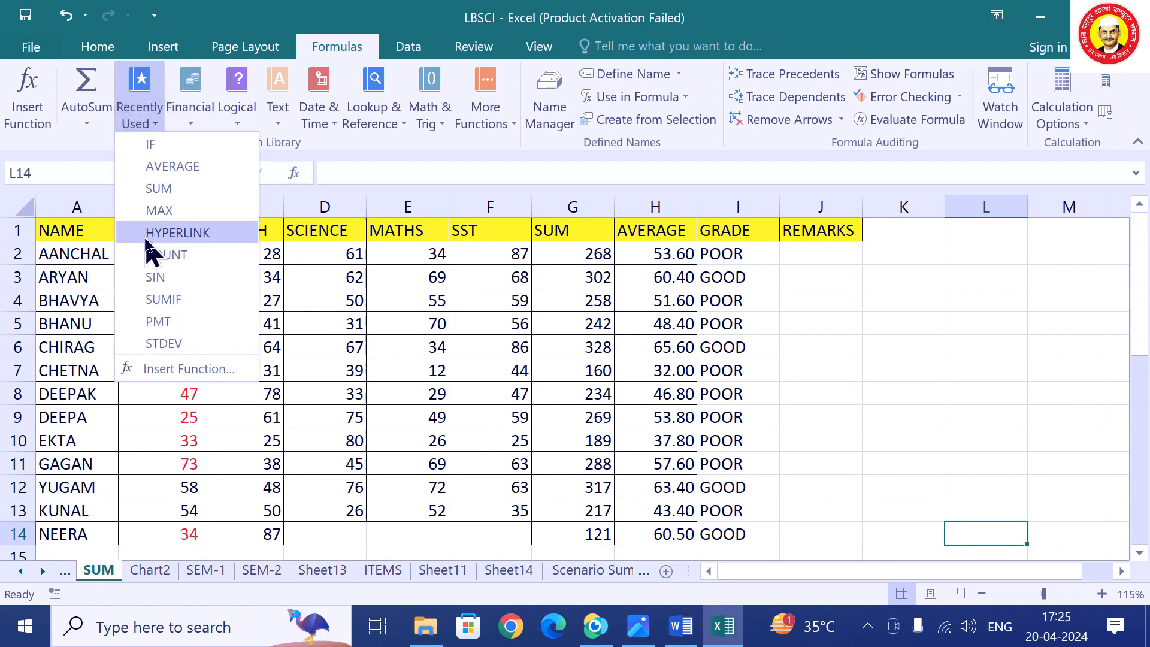
{"action": "left_click", "coordinate": [174, 212]}
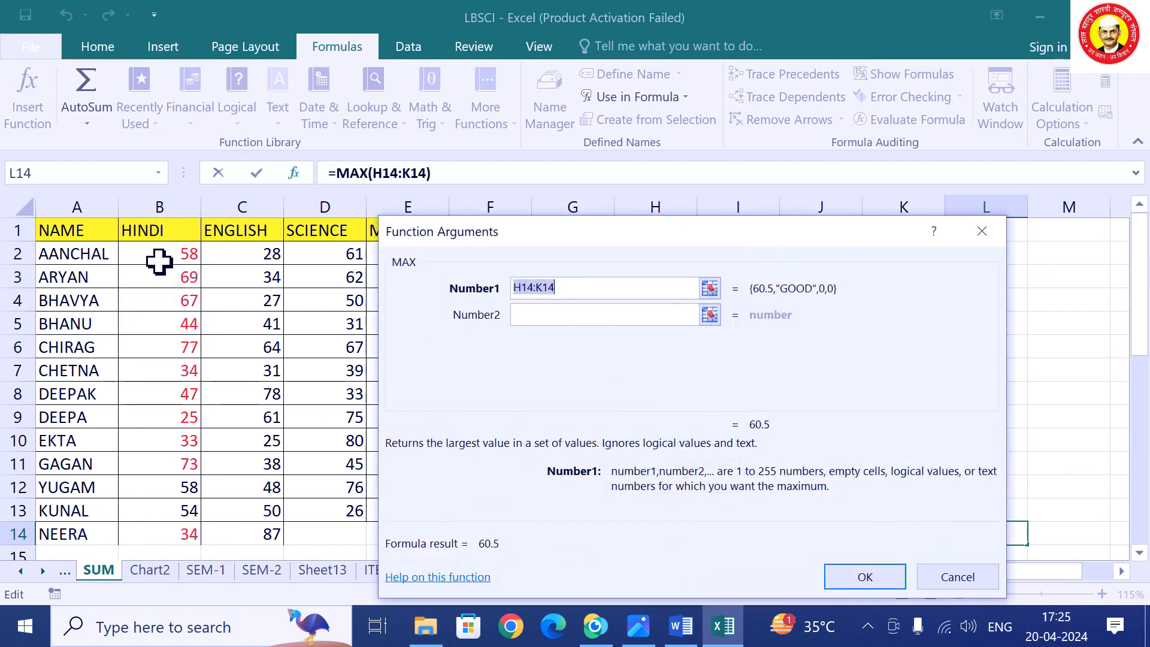
{"action": "left_click", "coordinate": [710, 288]}
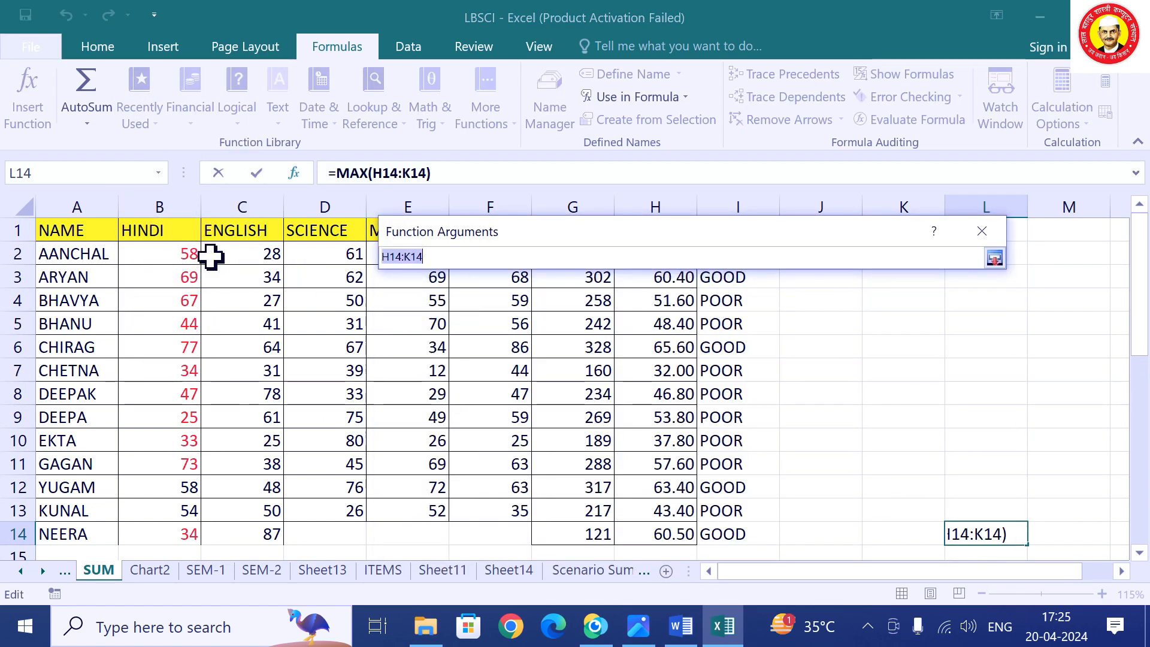
{"action": "left_click", "coordinate": [189, 256]}
{"action": "left_click_drag", "start_coordinate": [189, 255], "coordinate": [508, 514]}
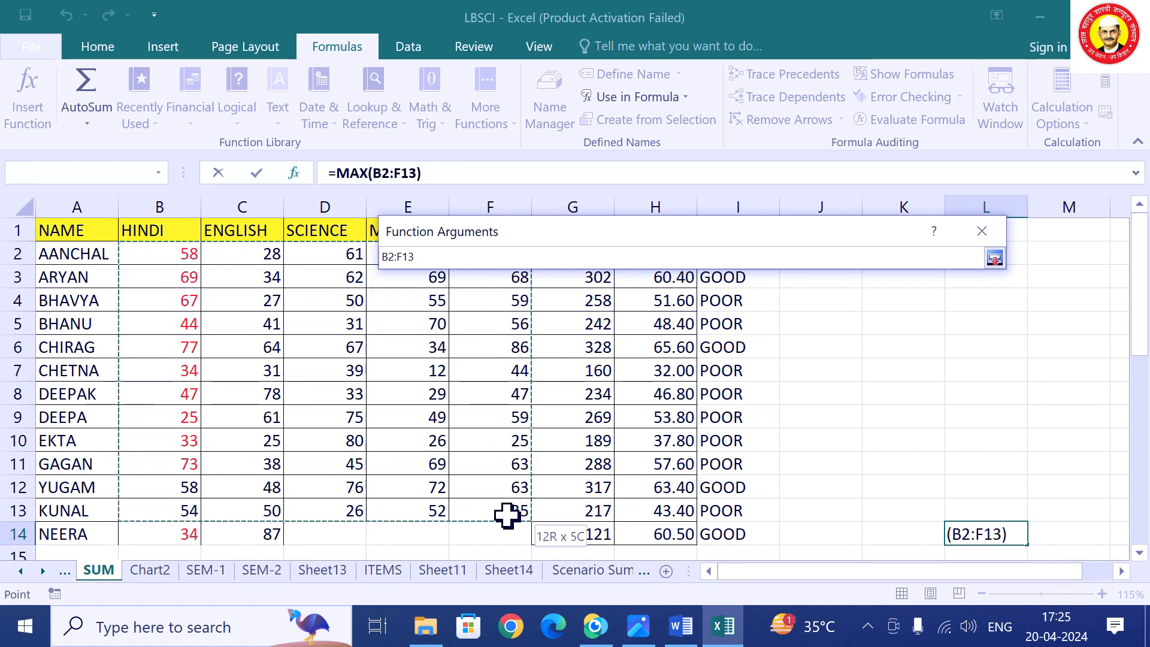
{"action": "left_click", "coordinate": [995, 258]}
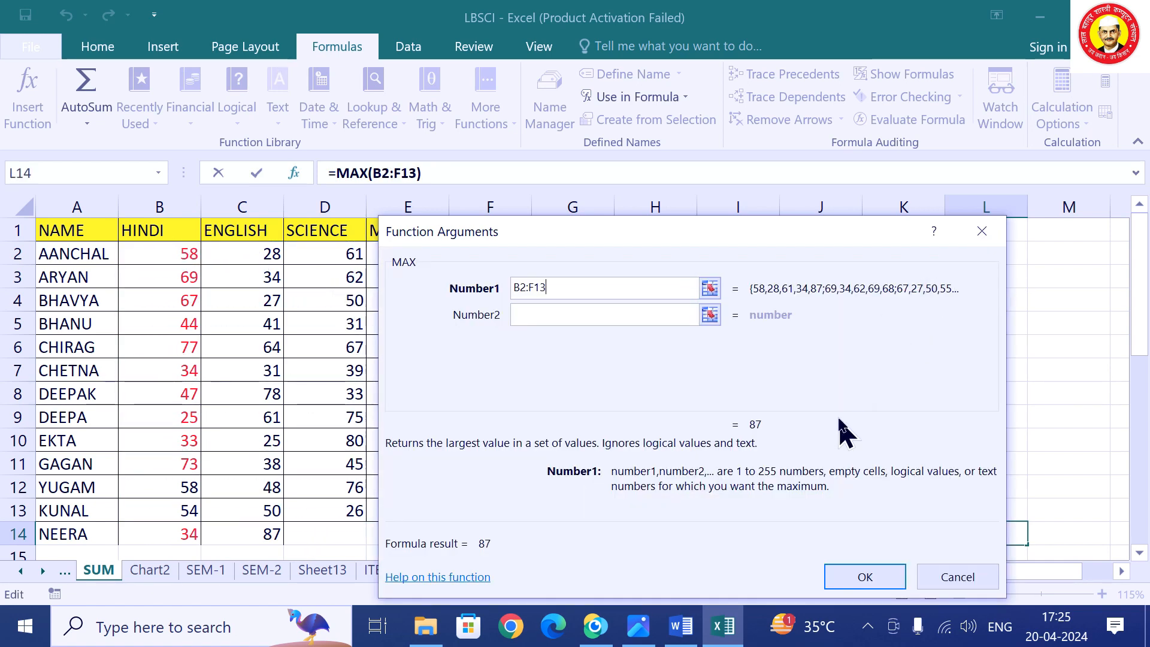
{"action": "left_click", "coordinate": [865, 578]}
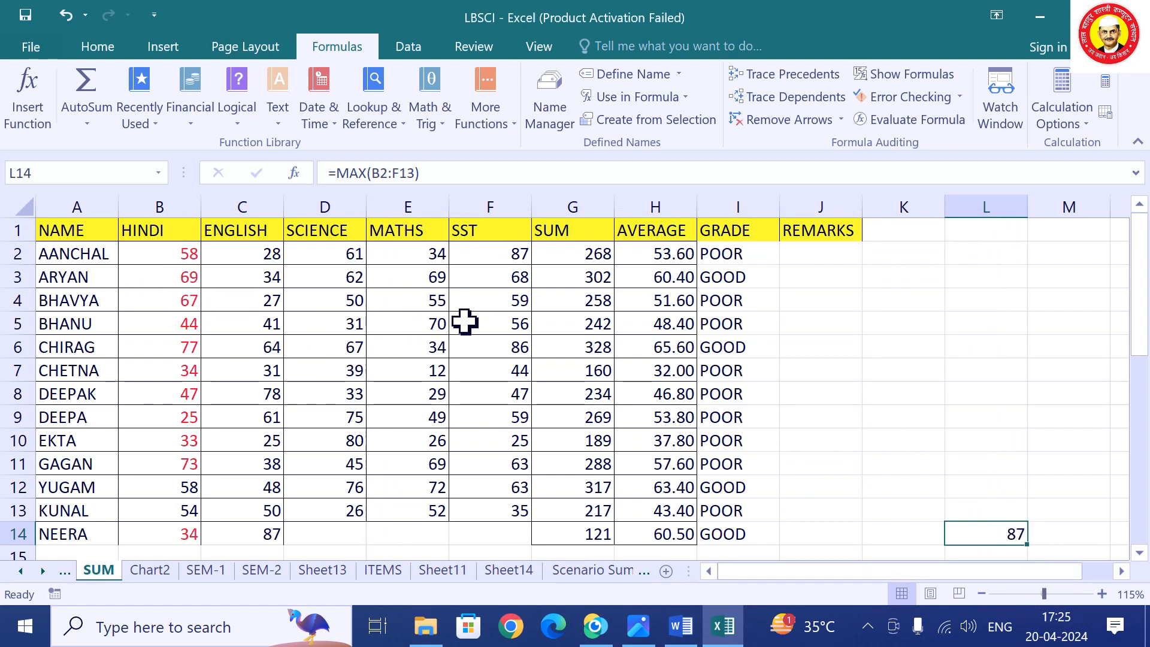
{"action": "scroll", "coordinate": [929, 411], "scroll_direction": "down", "scroll_amount": 1}
{"action": "scroll", "coordinate": [919, 405], "scroll_direction": "up", "scroll_amount": 1}
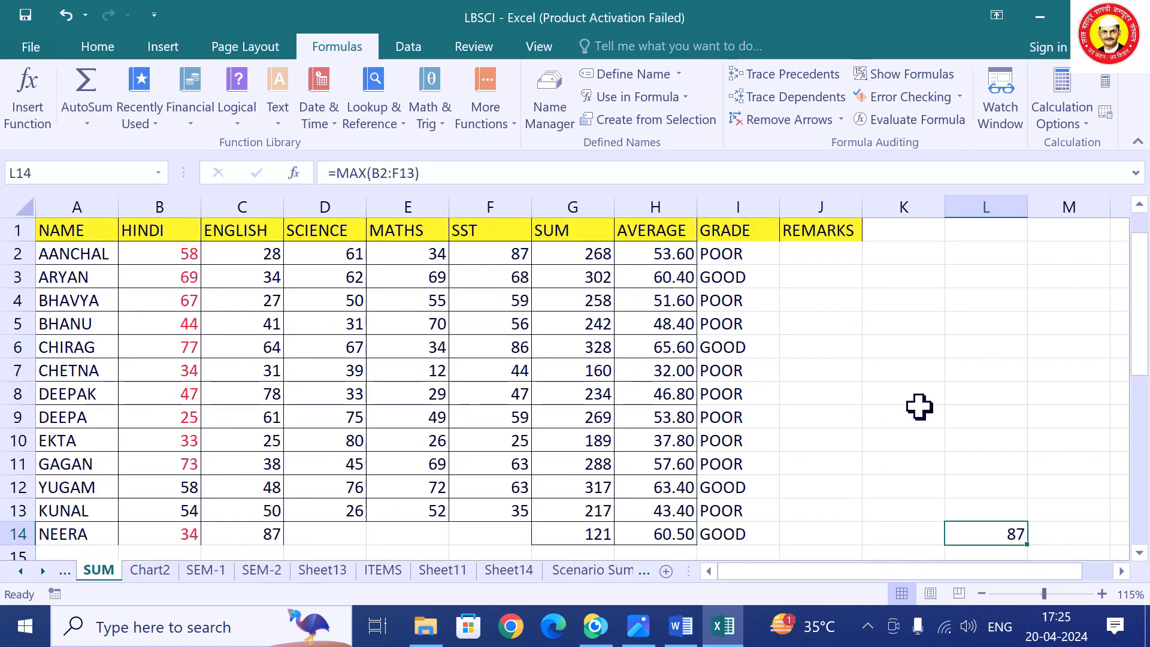
{"action": "left_click", "coordinate": [909, 372]}
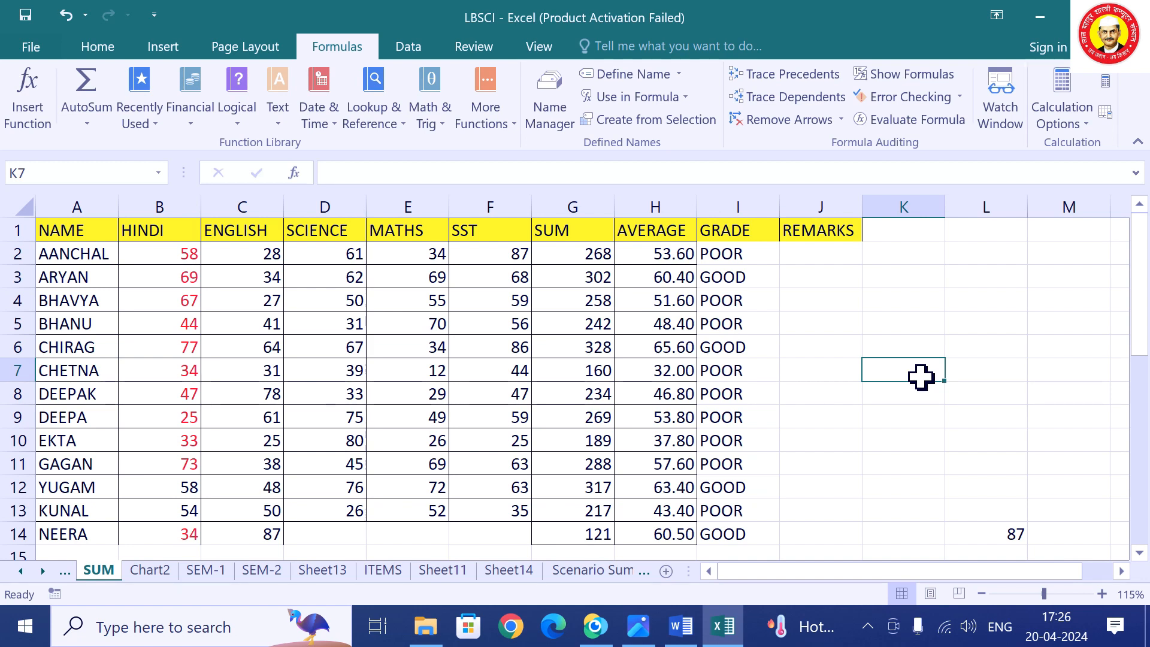
Insert FACT from Math & Trig into K7 with Number 5, returning 120.
{"action": "left_click", "coordinate": [133, 128]}
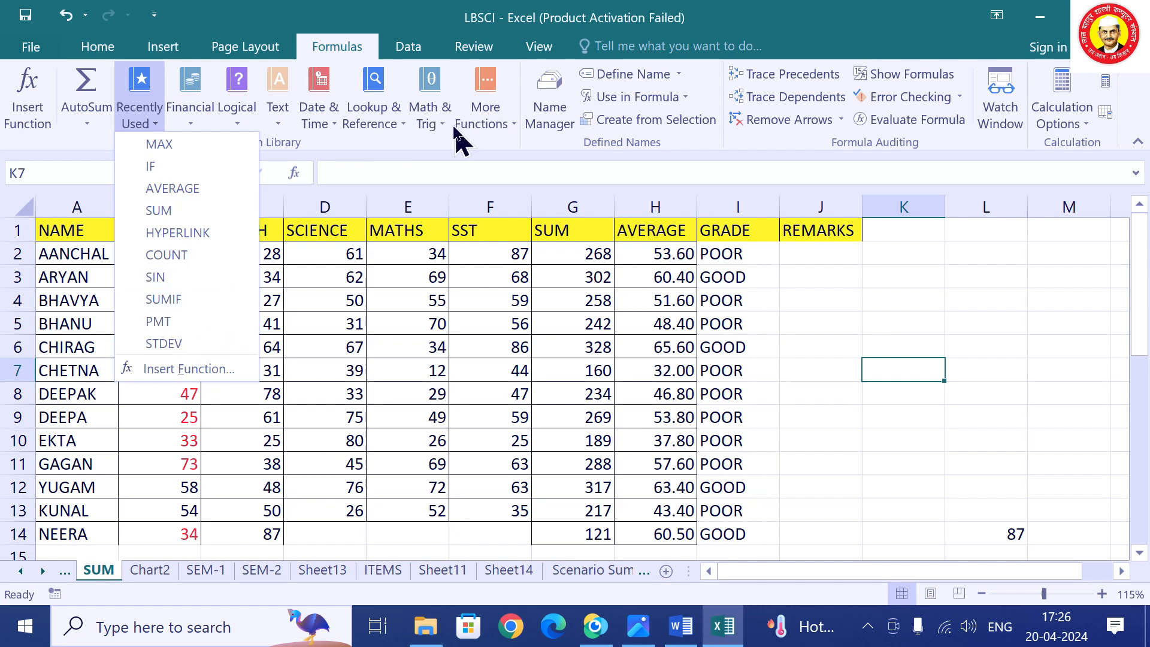
{"action": "left_click", "coordinate": [436, 127]}
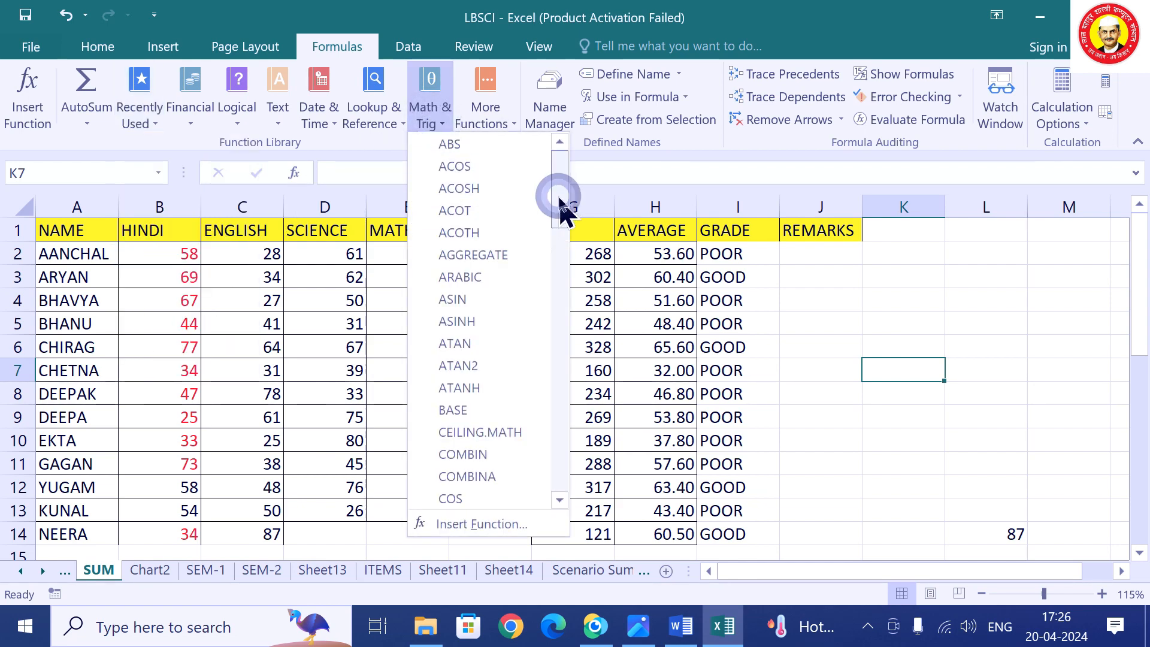
{"action": "left_click_drag", "start_coordinate": [549, 196], "coordinate": [560, 314]}
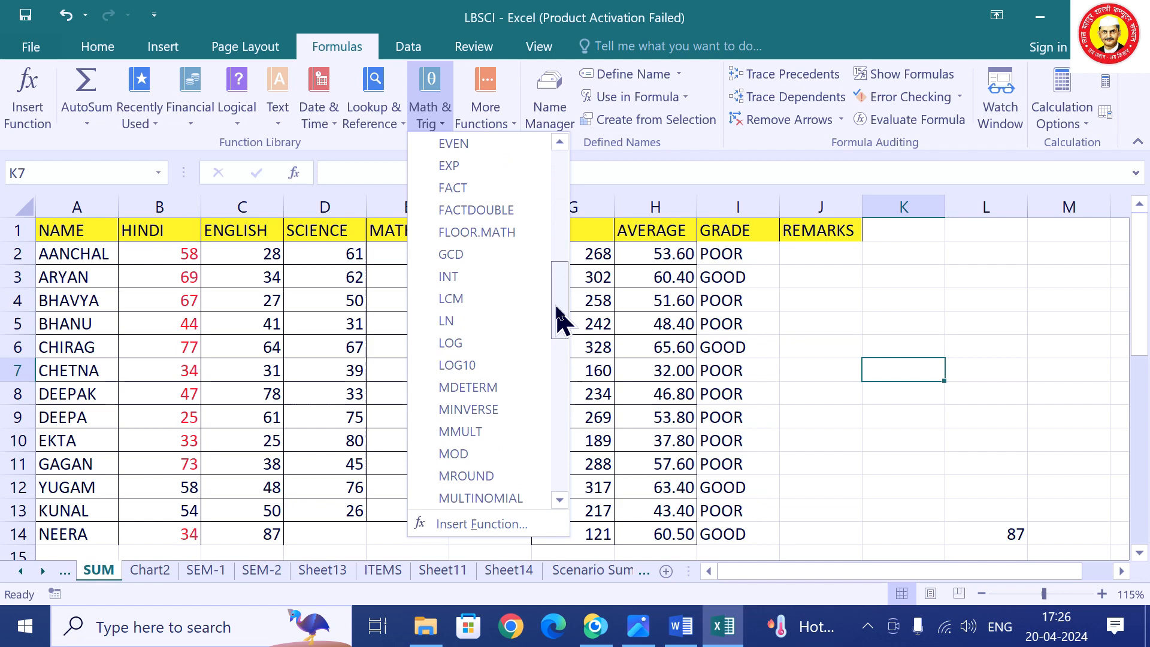
{"action": "left_click", "coordinate": [431, 189]}
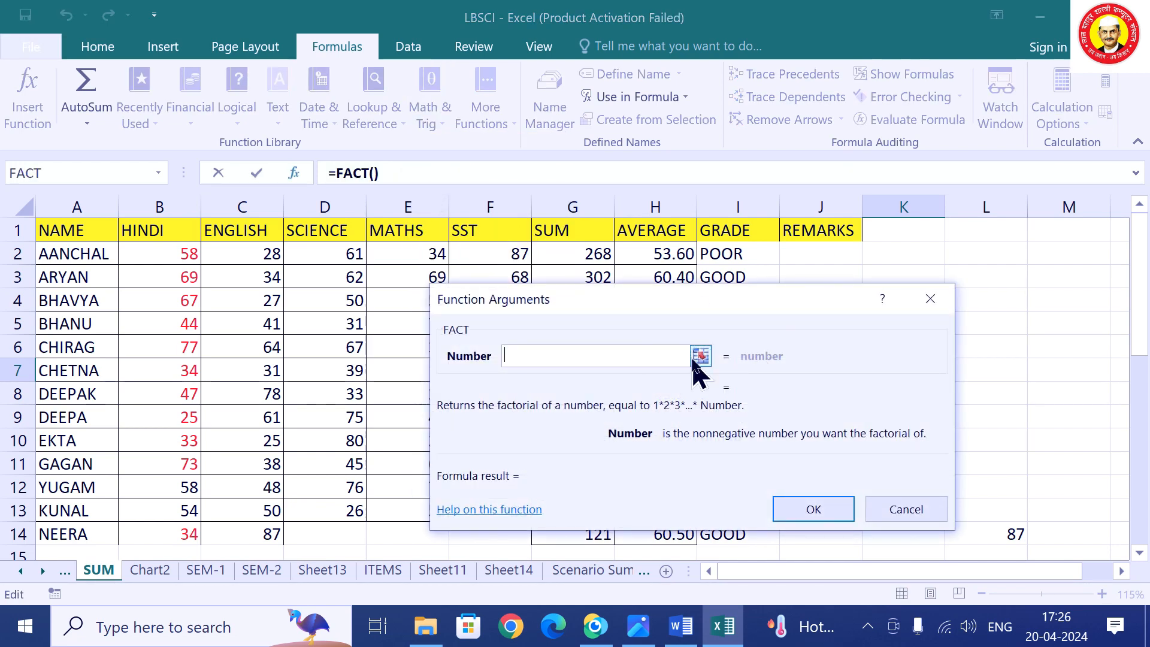
{"action": "type", "text": "5"}
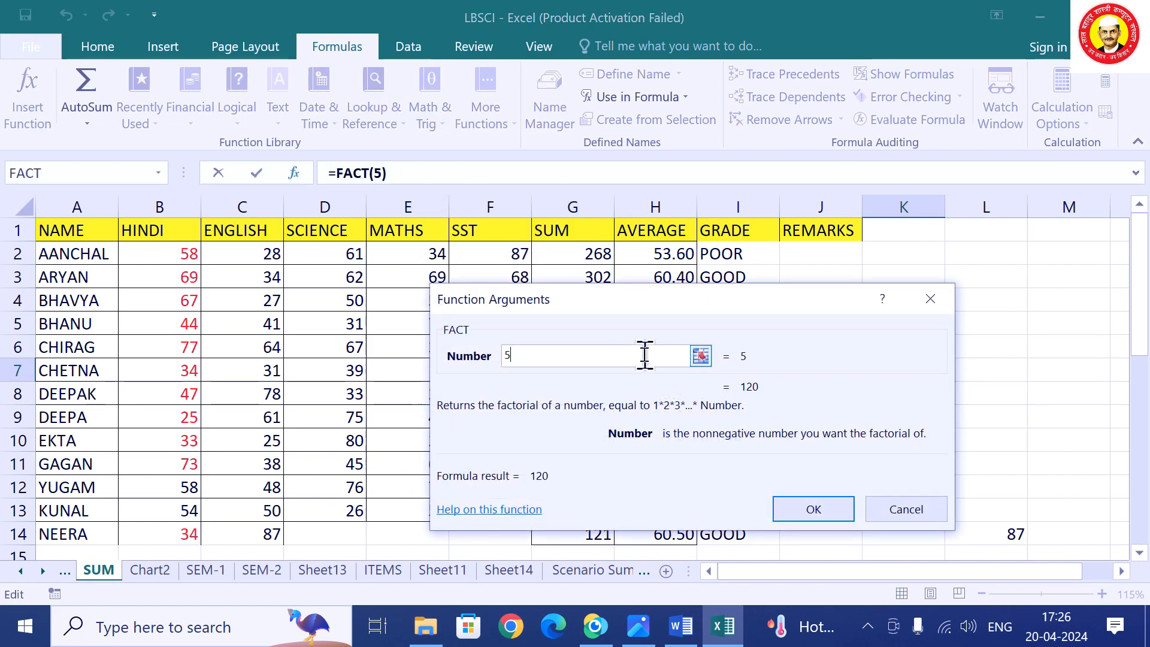
{"action": "left_click", "coordinate": [815, 509]}
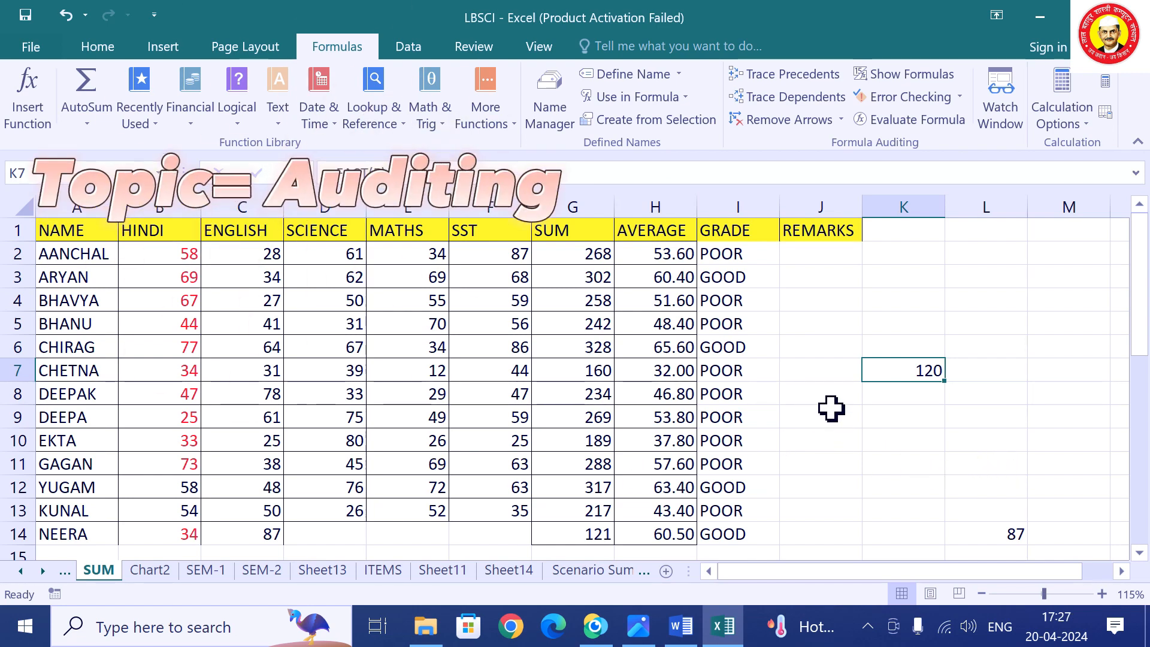
Trace precedents of the G2 SUM total (268) back to the marks in B2:F2.
{"action": "left_click", "coordinate": [470, 390]}
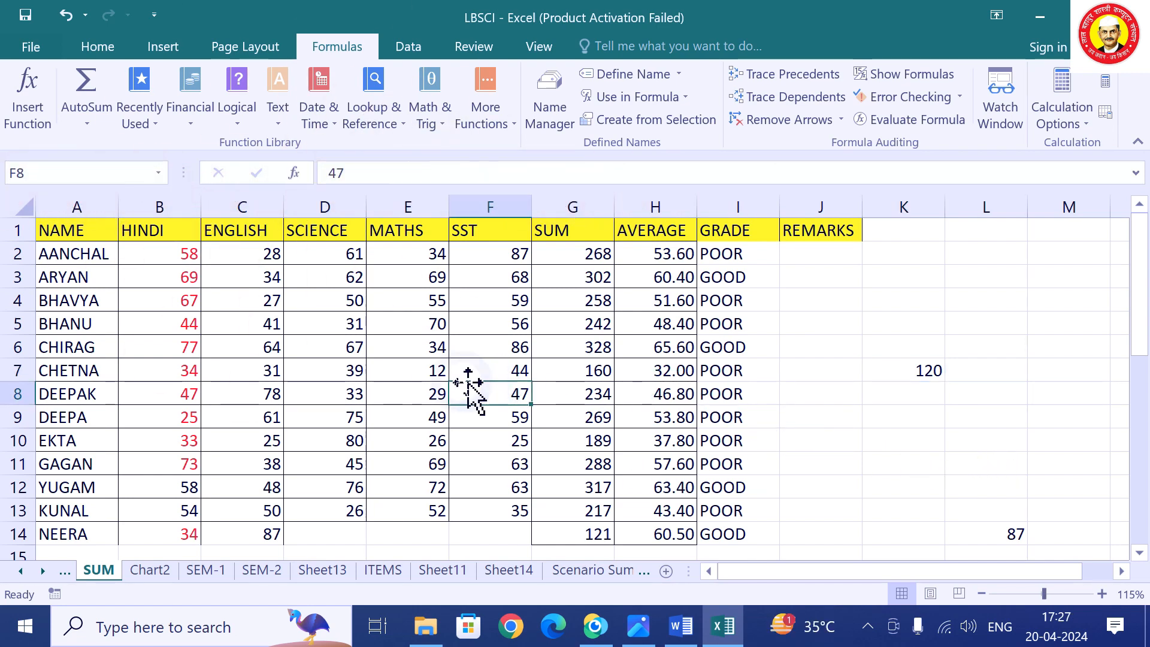
{"action": "left_click", "coordinate": [405, 376]}
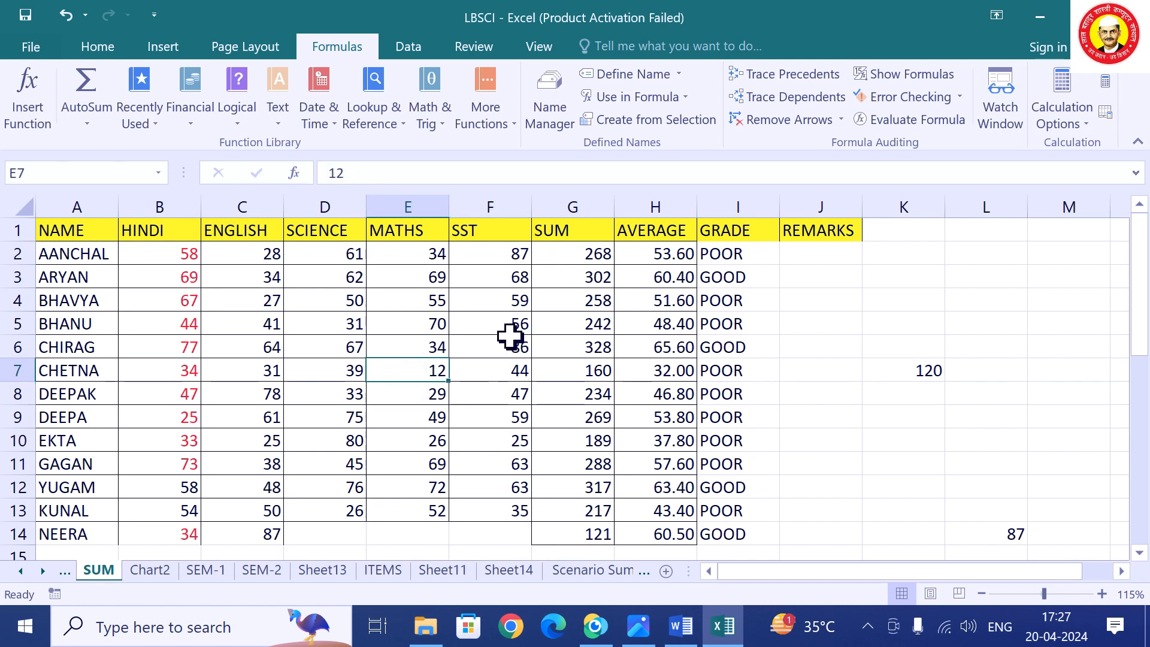
{"action": "left_click", "coordinate": [585, 258]}
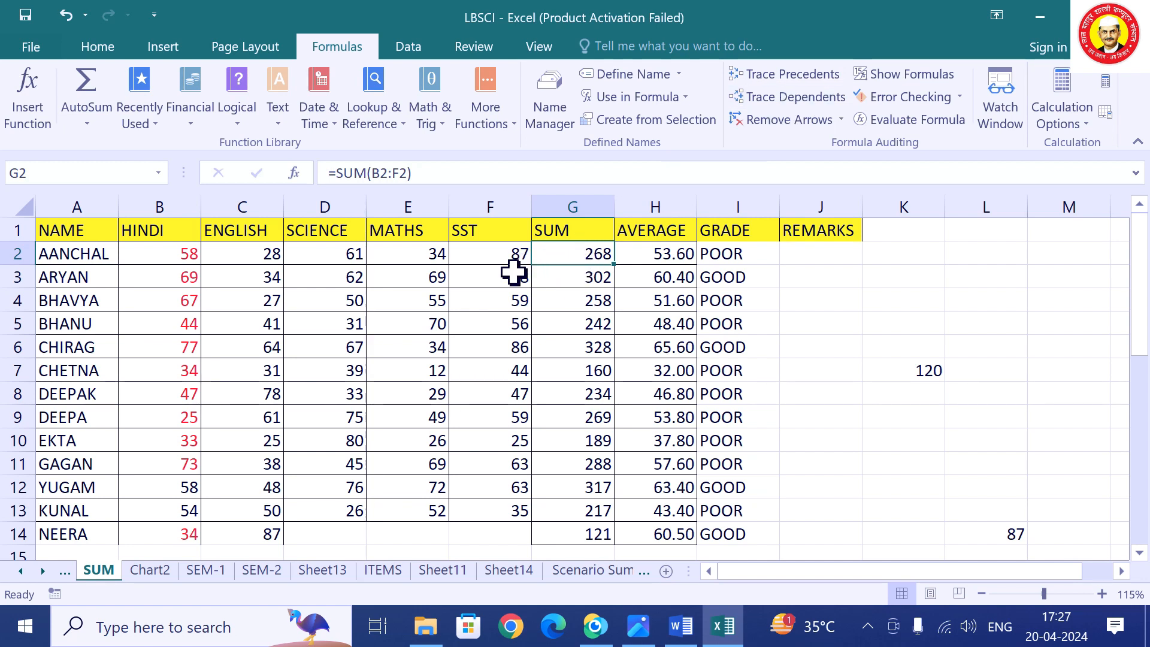
{"action": "left_click", "coordinate": [773, 75]}
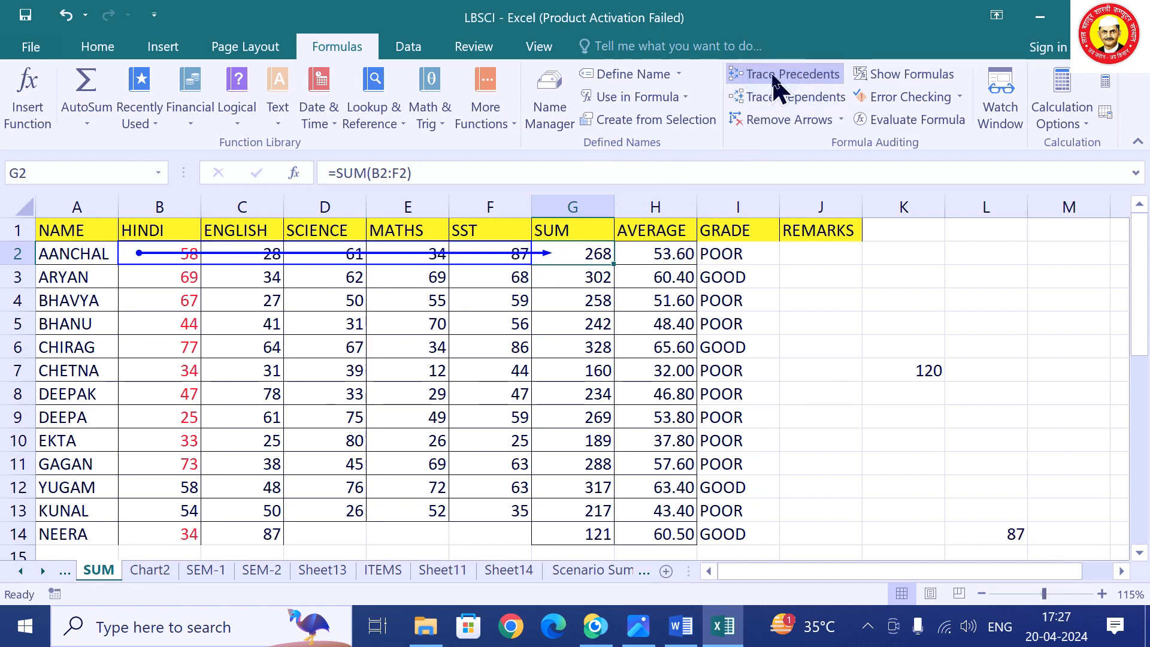
Inspect the FACT result in K7 and the MAX result in L14, then select empty K10.
{"action": "left_click", "coordinate": [921, 372]}
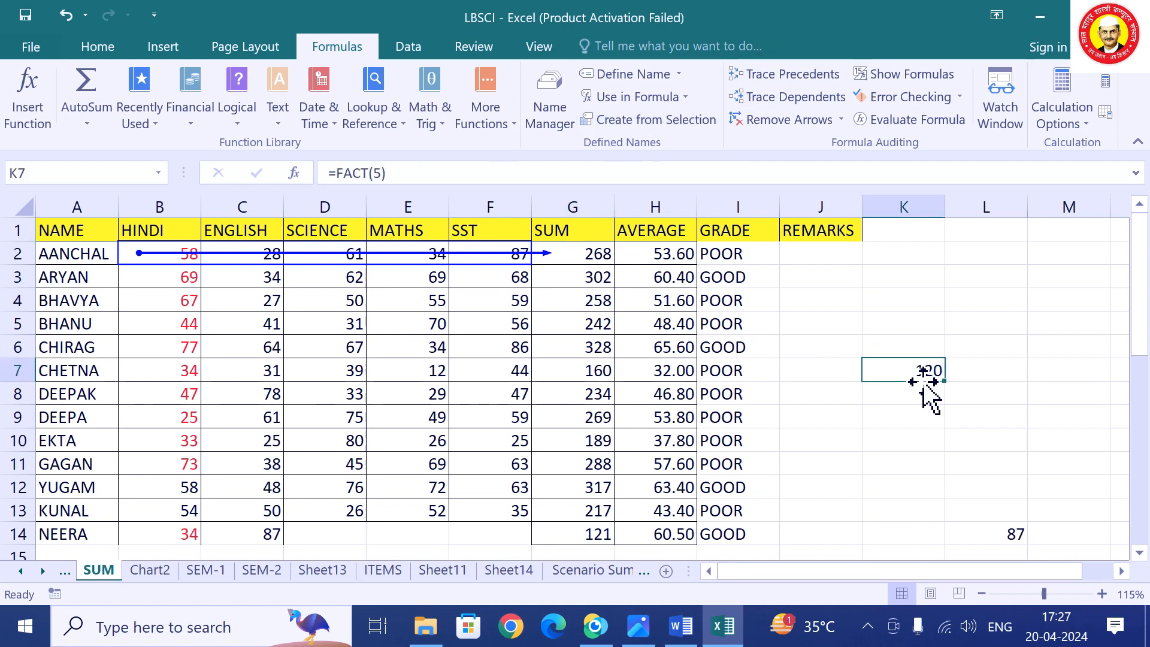
{"action": "left_click", "coordinate": [1013, 538]}
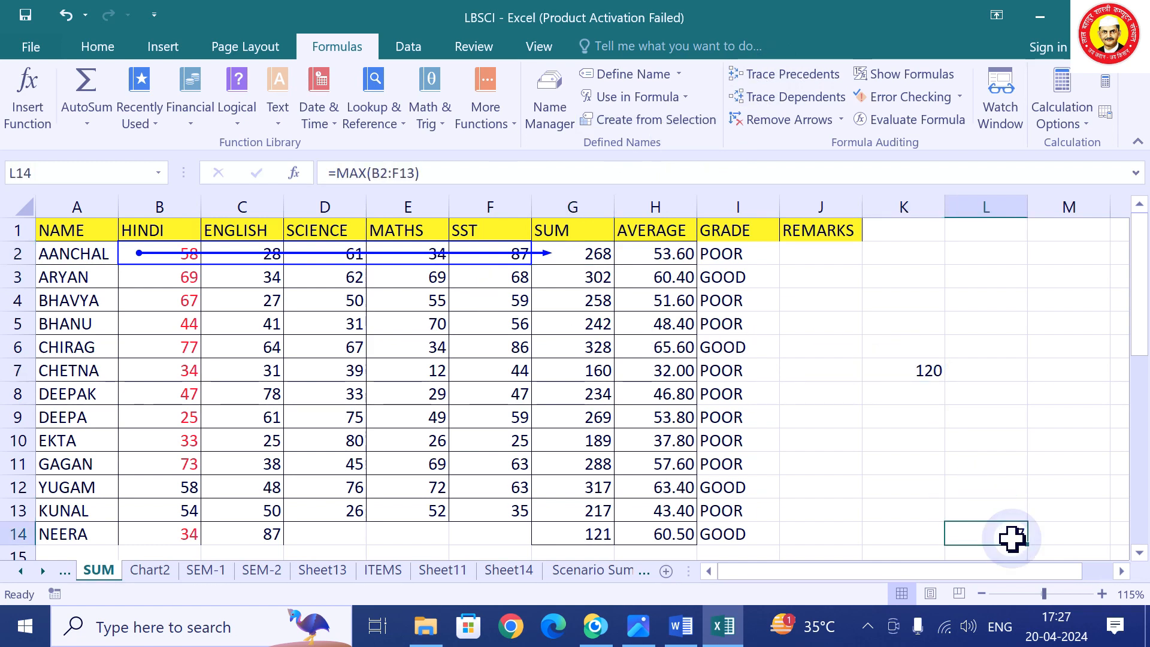
{"action": "left_click", "coordinate": [884, 375]}
{"action": "scroll", "coordinate": [928, 442], "scroll_direction": "down", "scroll_amount": 1}
{"action": "scroll", "coordinate": [928, 442], "scroll_direction": "up", "scroll_amount": 1}
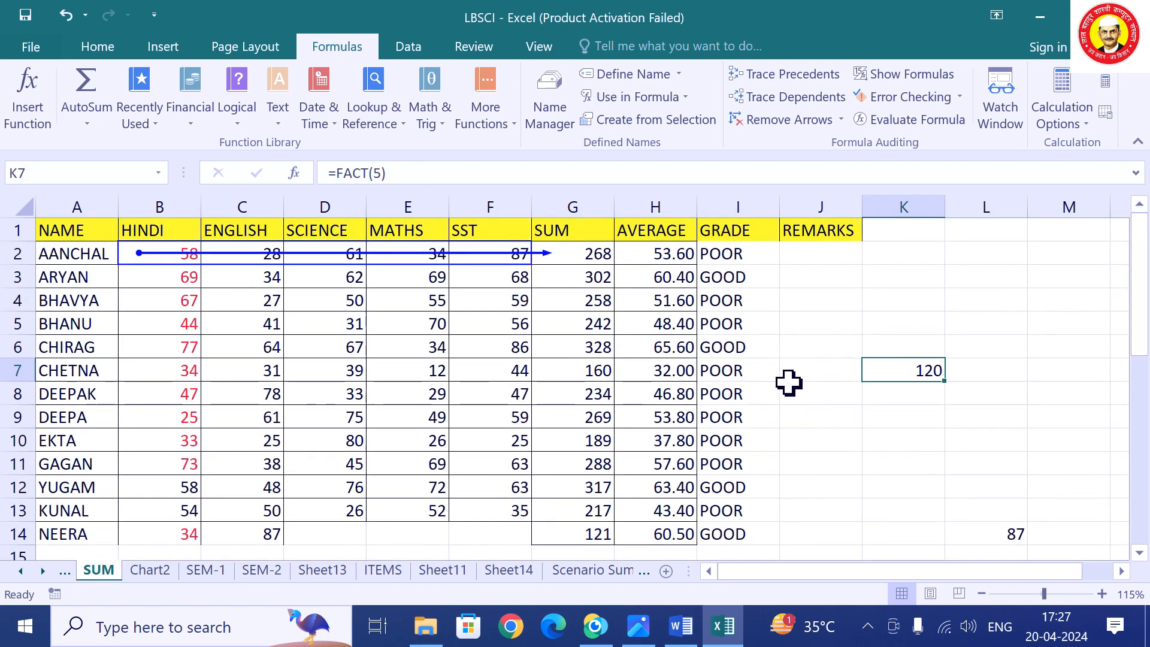
{"action": "left_click", "coordinate": [896, 441]}
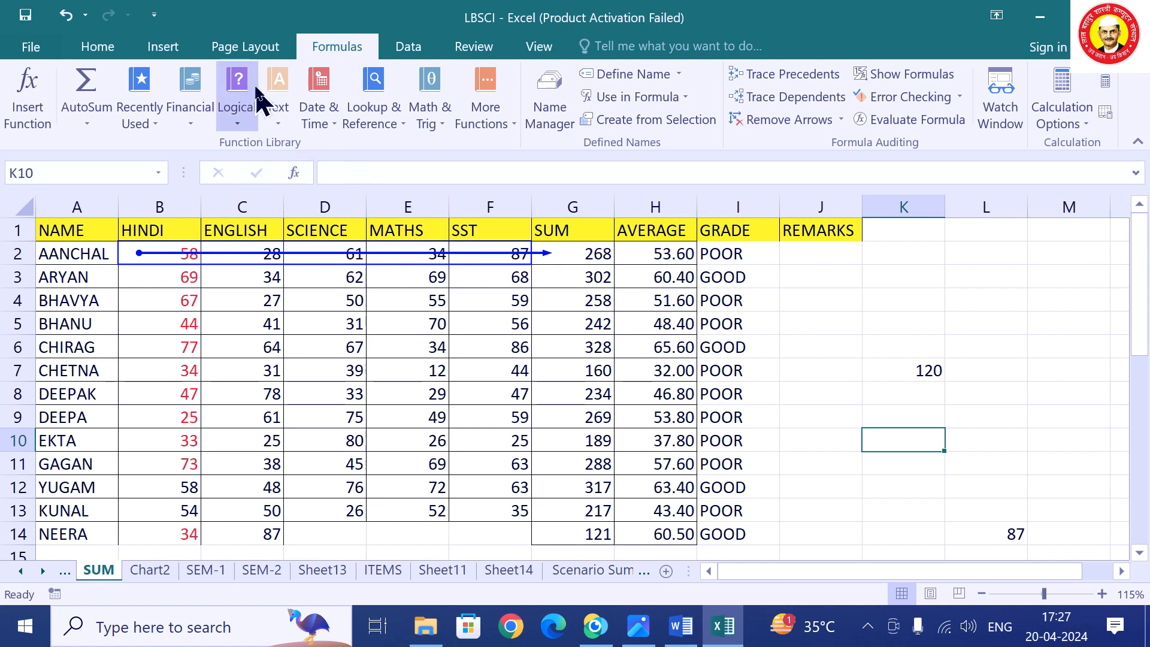
{"action": "left_click", "coordinate": [150, 137]}
Start a SUM in K10 with Number1 set to B5:C6 and Number2 to C13:D13.
{"action": "left_click", "coordinate": [165, 232]}
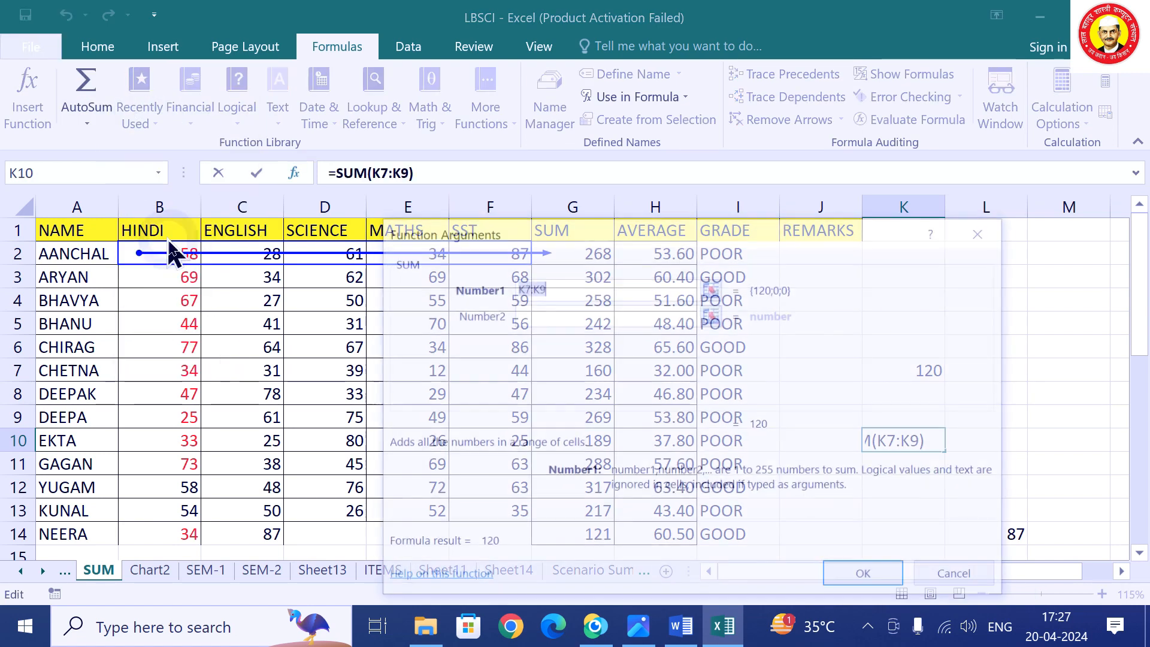
{"action": "left_click", "coordinate": [711, 290]}
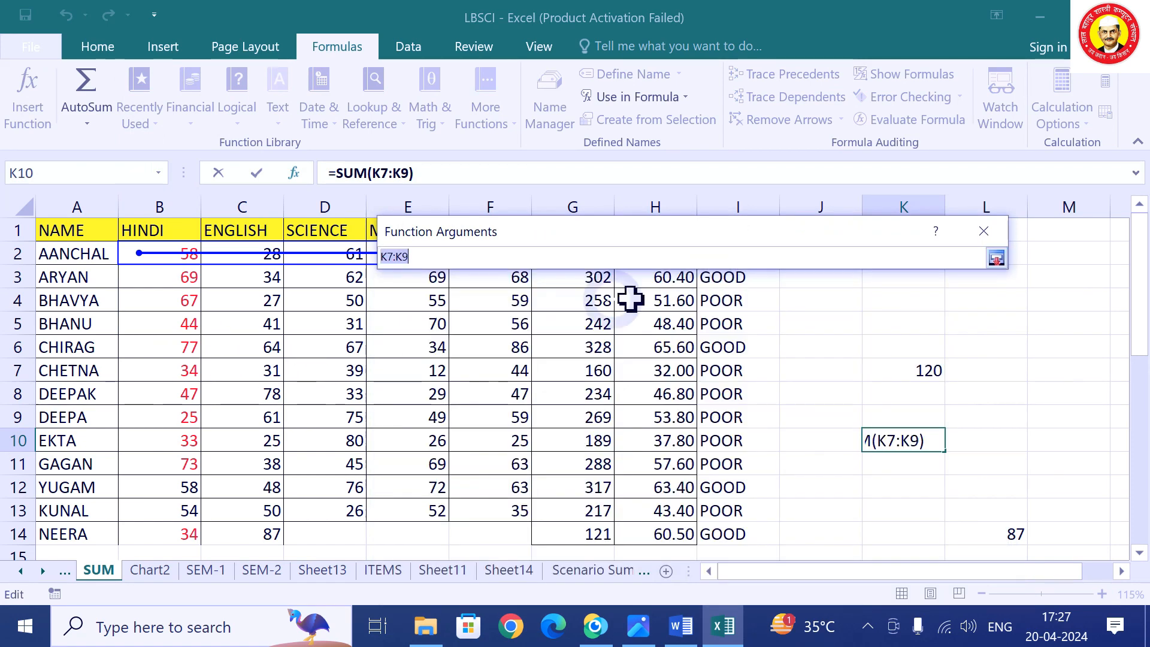
{"action": "left_click_drag", "start_coordinate": [198, 329], "coordinate": [226, 346]}
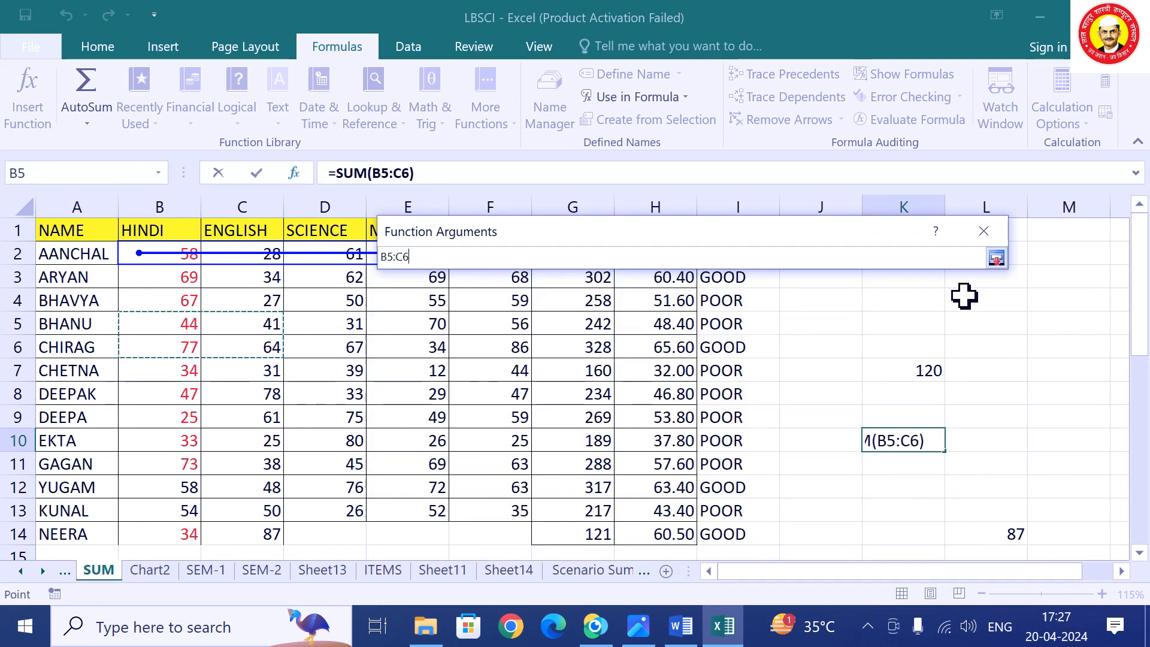
{"action": "left_click", "coordinate": [996, 258]}
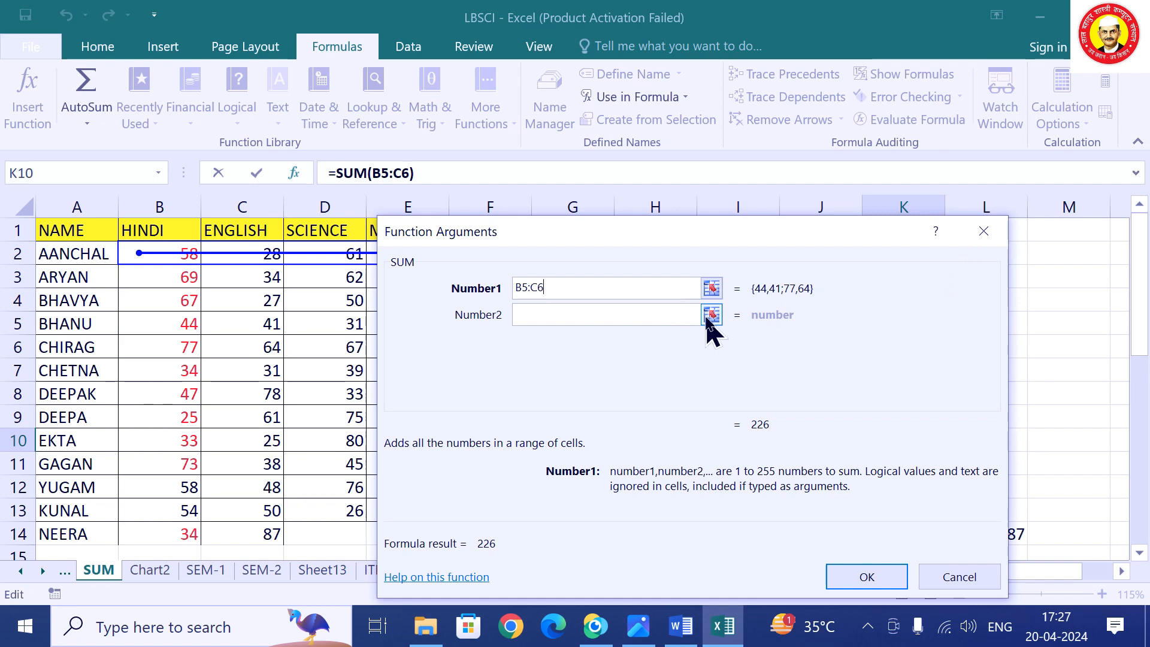
{"action": "left_click", "coordinate": [712, 315]}
{"action": "left_click_drag", "start_coordinate": [256, 511], "coordinate": [327, 510]}
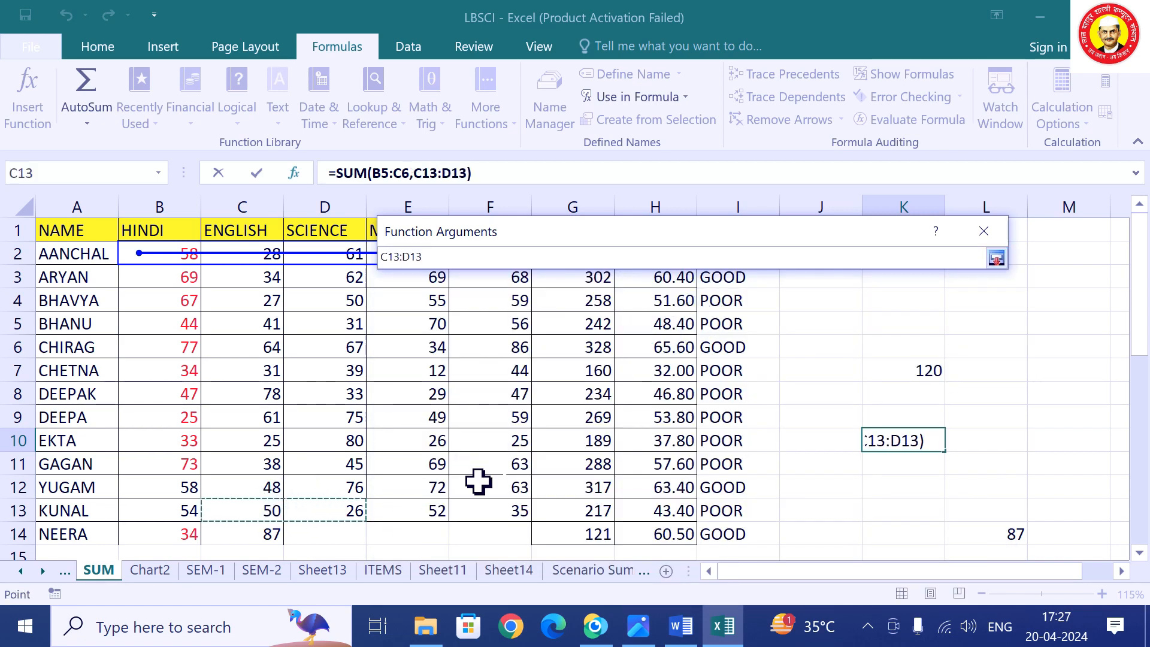
{"action": "left_click", "coordinate": [996, 258]}
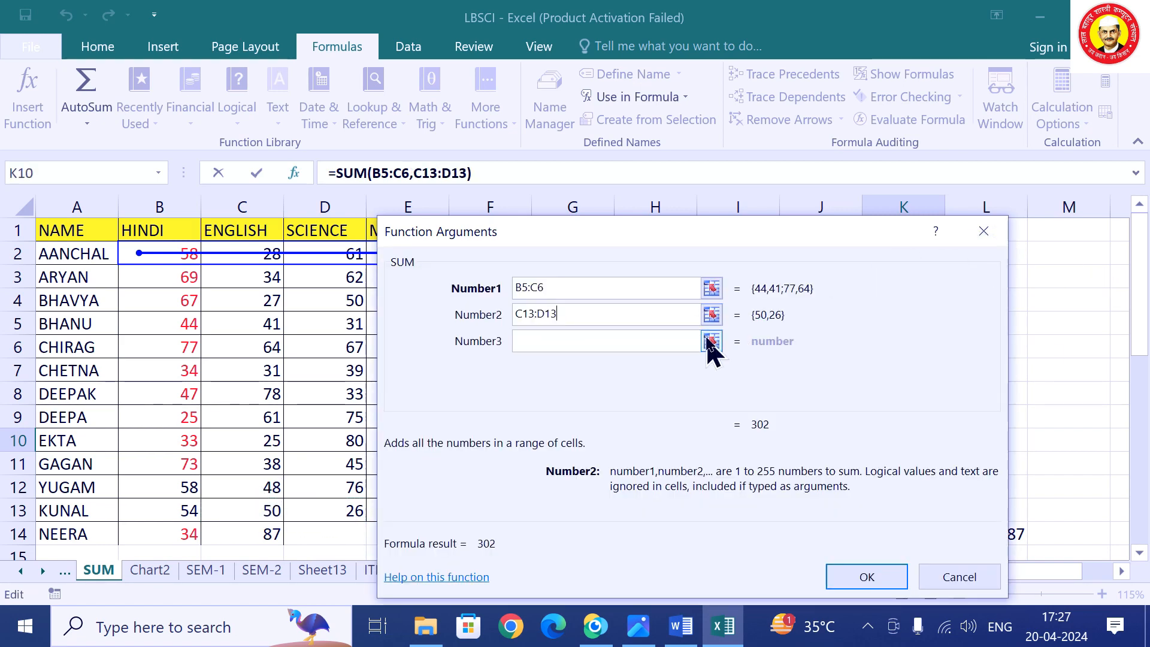
Add F8:F10 as Number3 and confirm the formula, giving 433.
{"action": "left_click", "coordinate": [712, 342]}
{"action": "left_click", "coordinate": [569, 390]}
{"action": "left_click_drag", "start_coordinate": [513, 390], "coordinate": [488, 431]}
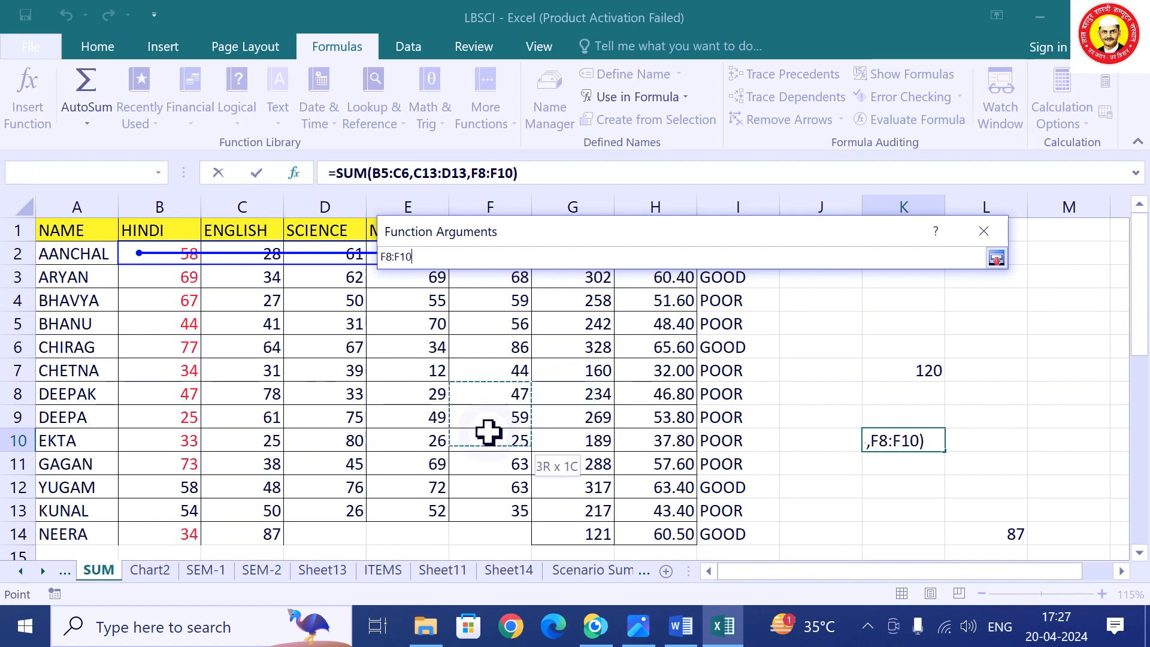
{"action": "left_click", "coordinate": [996, 258]}
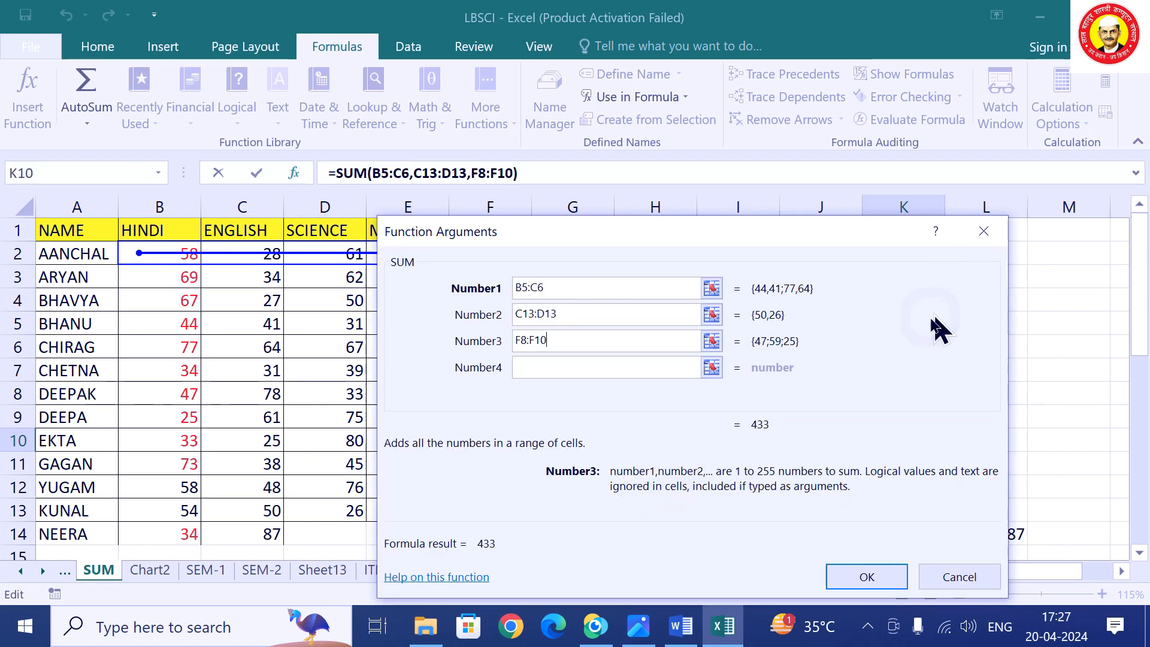
{"action": "left_click", "coordinate": [881, 580]}
{"action": "left_click", "coordinate": [1009, 459]}
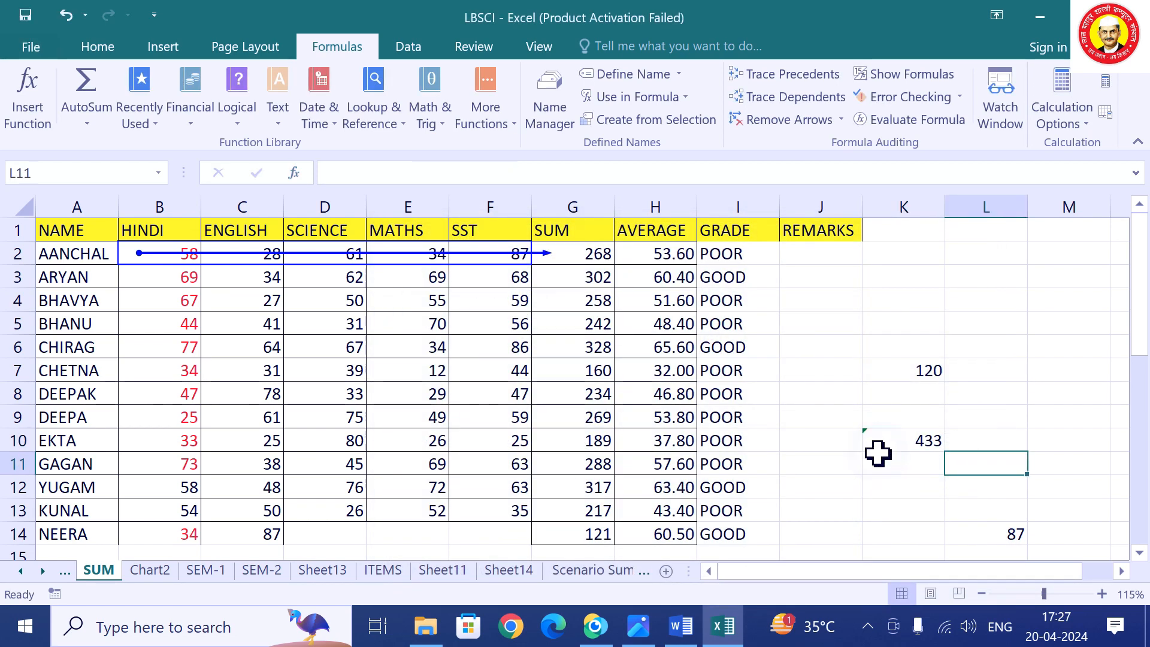
Show precedent arrows from B5:C6, C13:D13 and F8:F10 into K10's total of 433.
{"action": "left_click", "coordinate": [894, 444]}
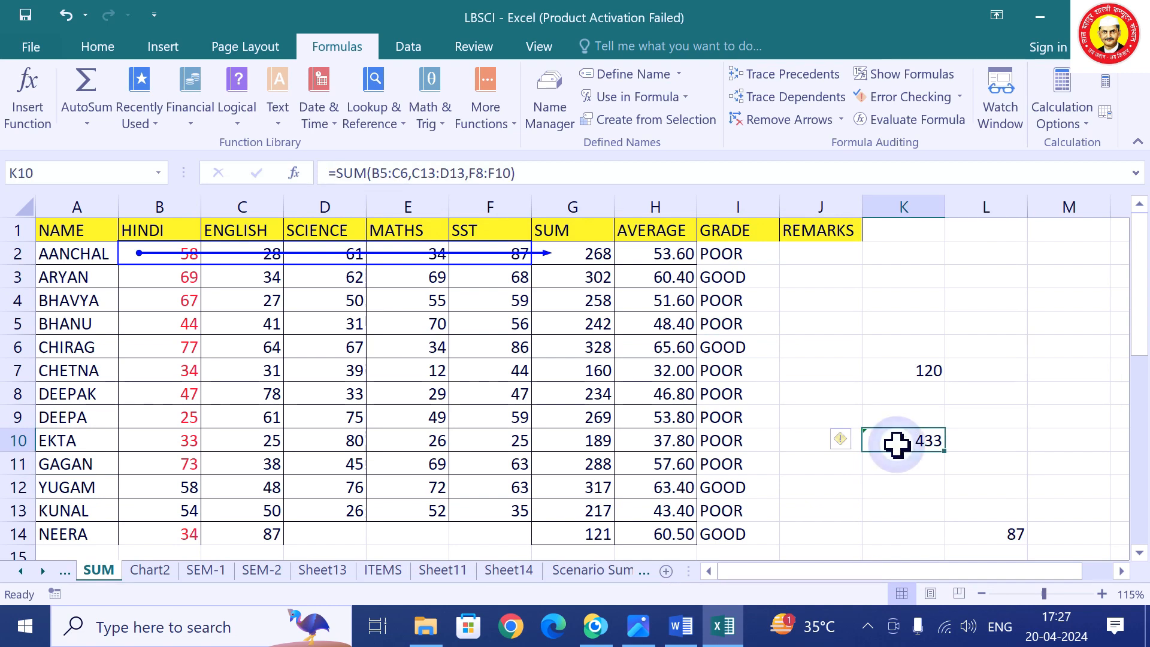
{"action": "left_click", "coordinate": [767, 78]}
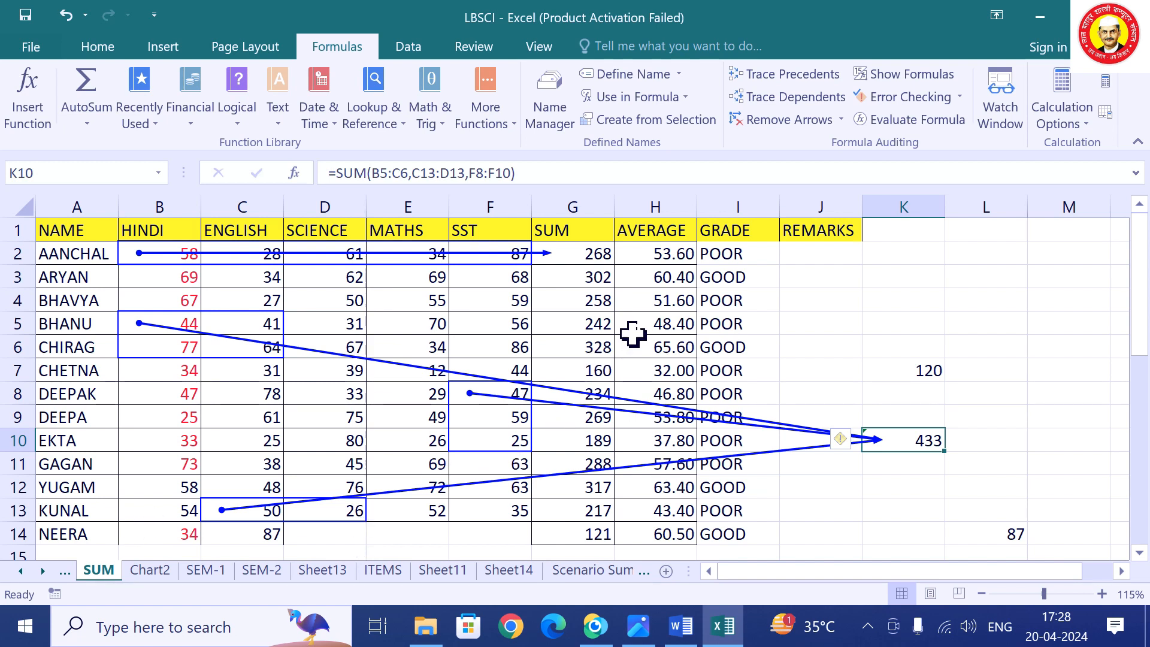
{"action": "left_click", "coordinate": [581, 296]}
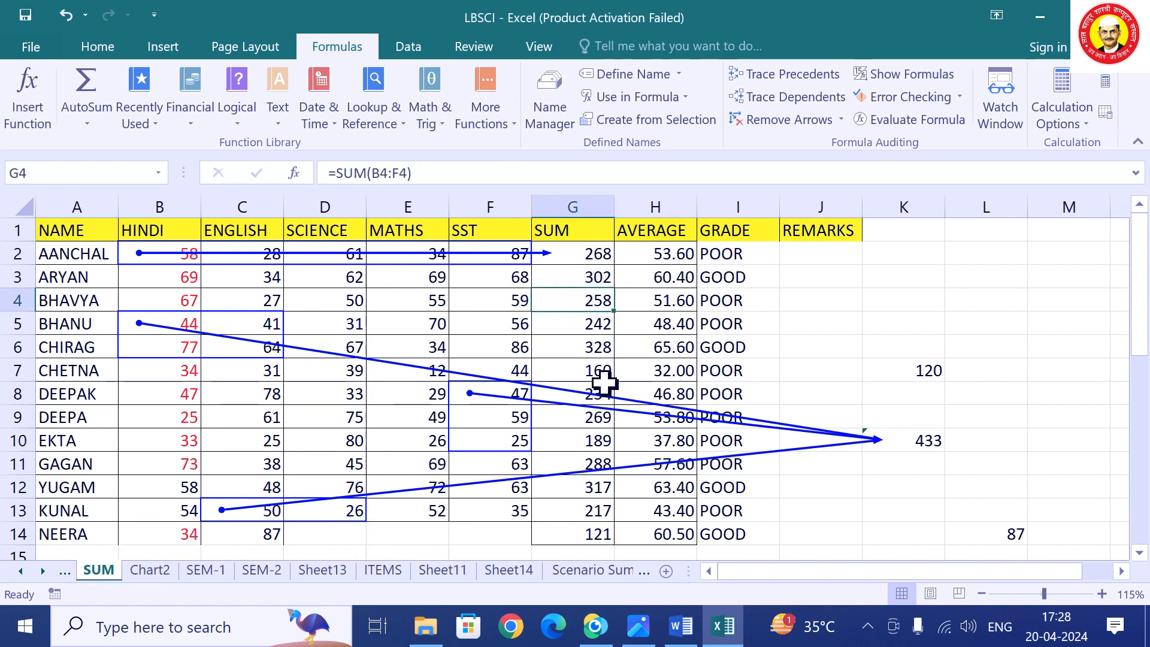
{"action": "left_click", "coordinate": [468, 298]}
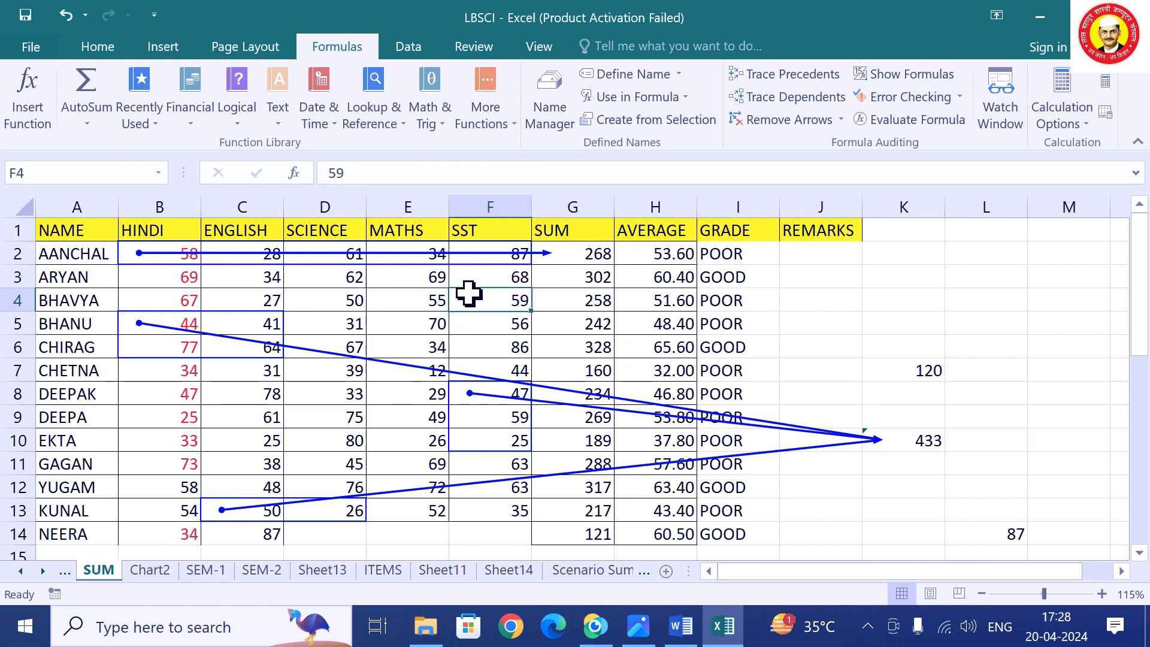
Trace the dependents of F4, then remove all tracing arrows from the SUM sheet.
{"action": "left_click", "coordinate": [824, 105]}
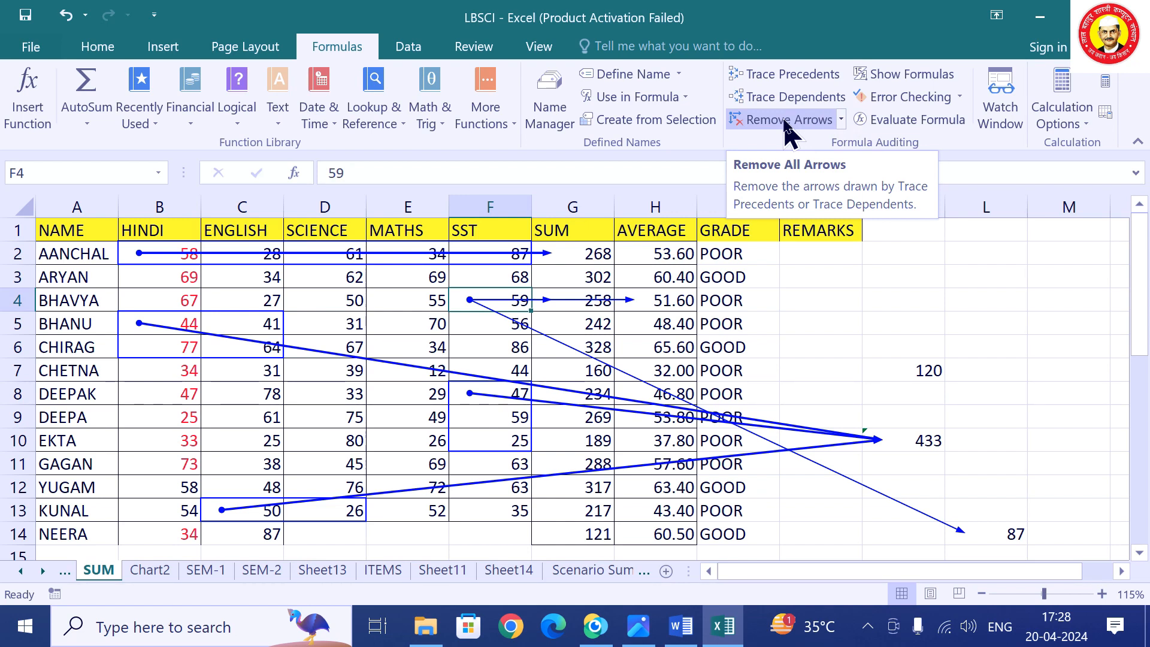
{"action": "left_click", "coordinate": [787, 119]}
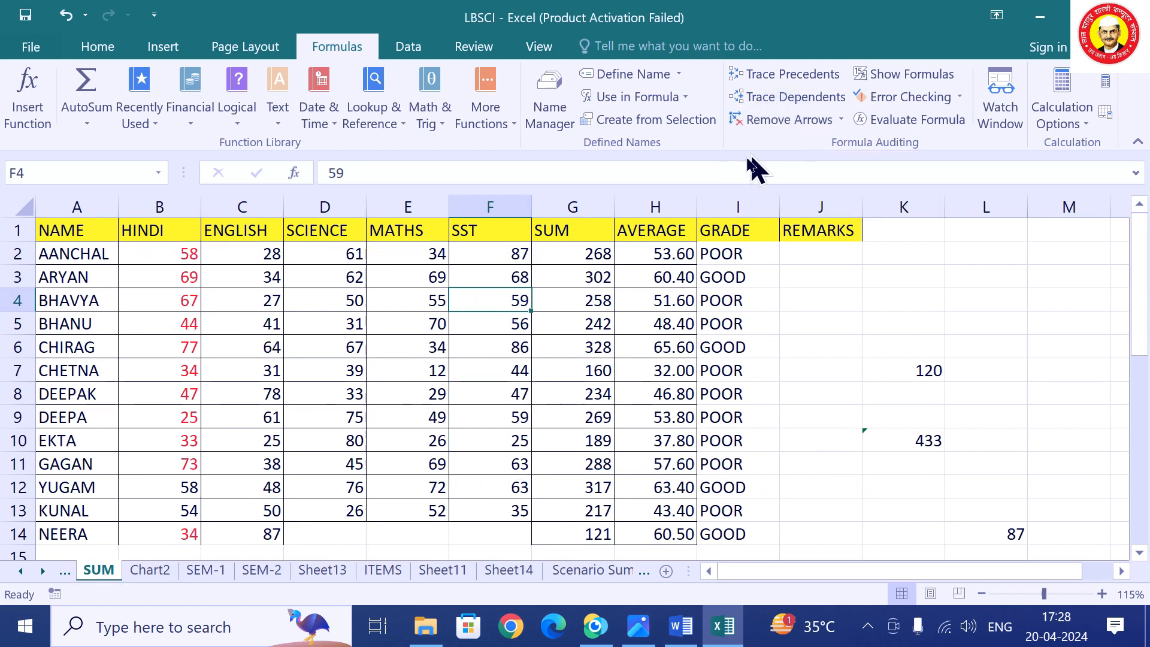
Try tracing precedents of the MATHS mark in E4 and dismiss the no-formula warning.
{"action": "left_click", "coordinate": [646, 256]}
{"action": "left_click", "coordinate": [555, 257]}
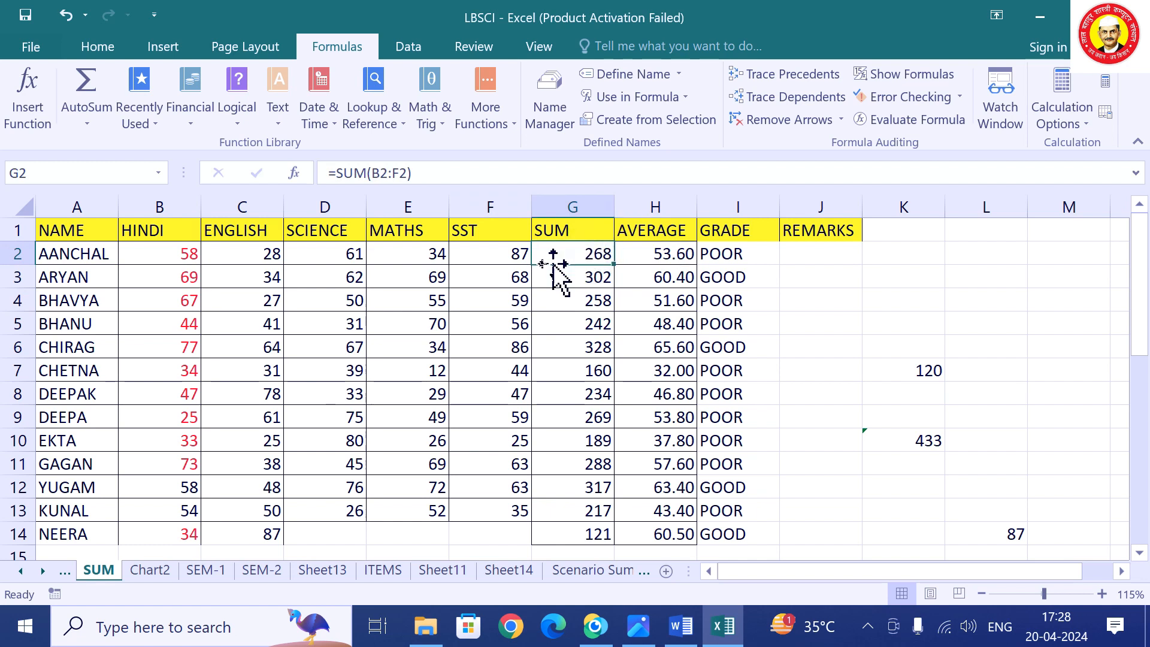
{"action": "left_click", "coordinate": [398, 306]}
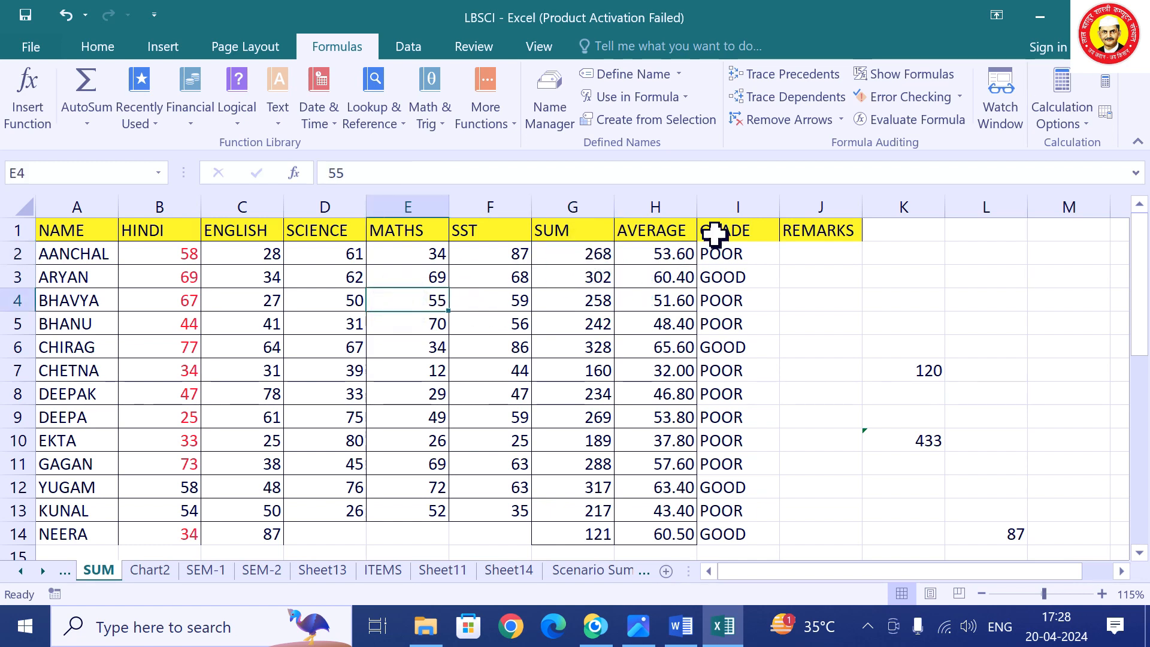
{"action": "left_click", "coordinate": [807, 76]}
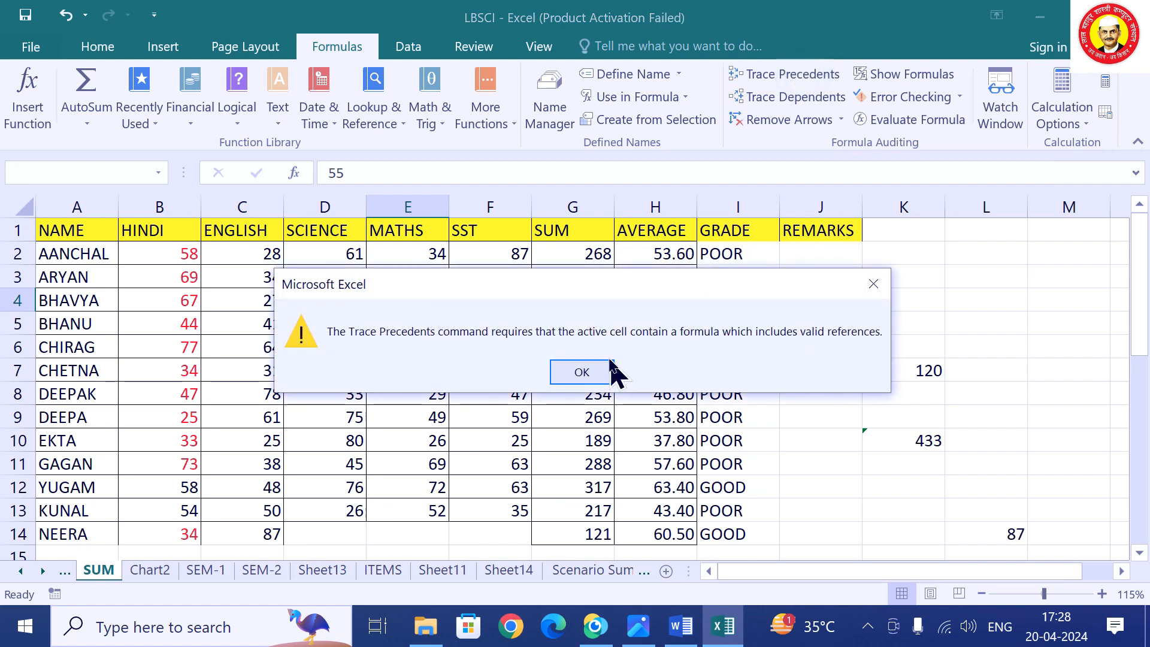
{"action": "left_click", "coordinate": [585, 373]}
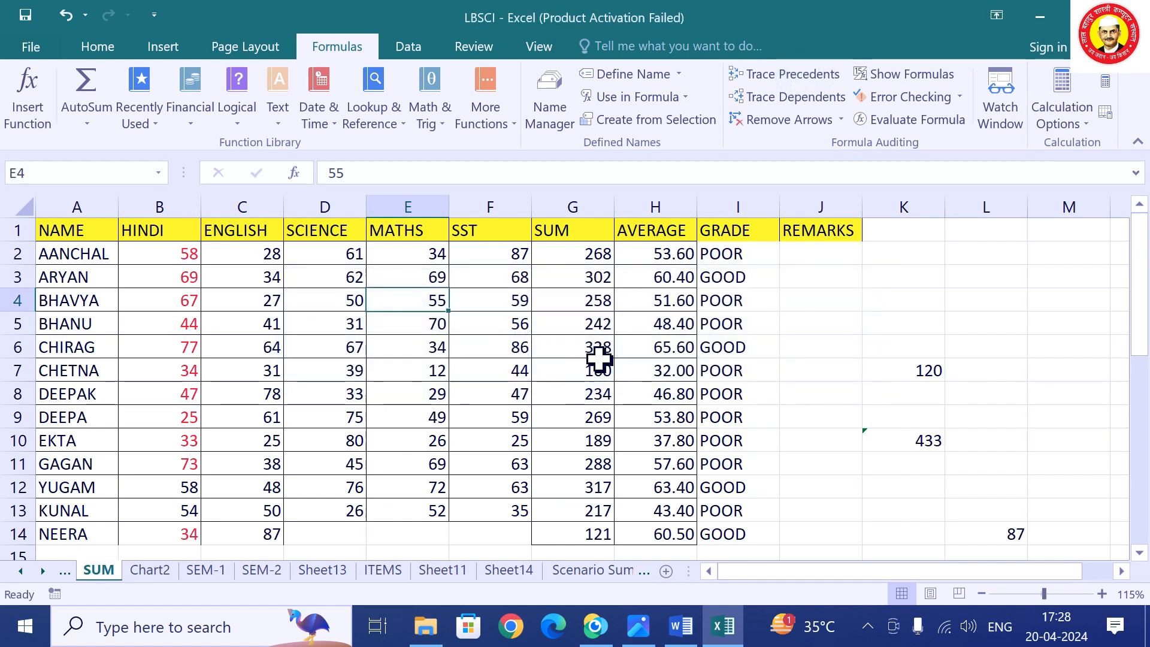
Check the totals in G4 and G5 and formulas in H7, I7, H9, then trace H8's dependents.
{"action": "left_click", "coordinate": [594, 321]}
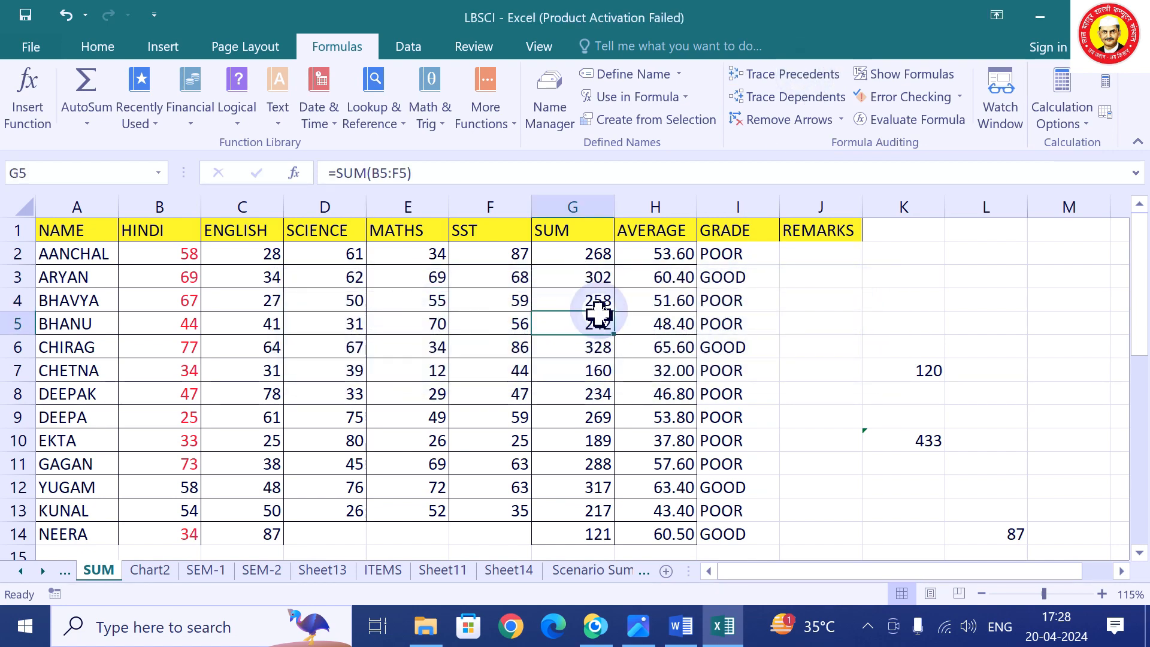
{"action": "left_click", "coordinate": [597, 299]}
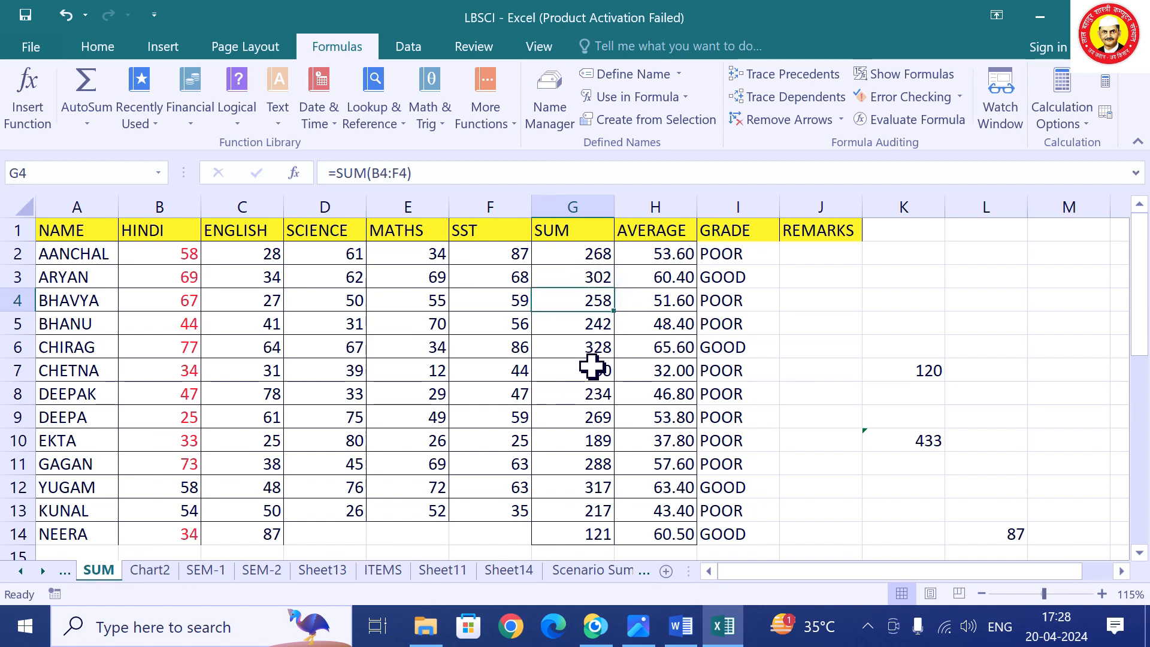
{"action": "left_click", "coordinate": [491, 343]}
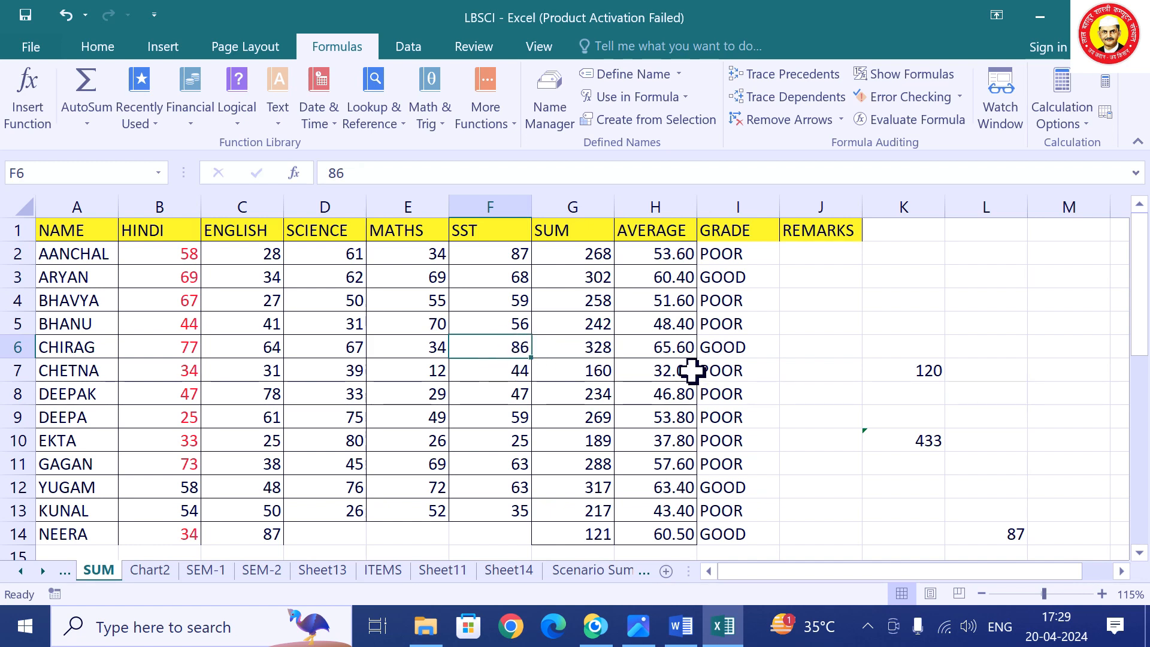
{"action": "left_click", "coordinate": [659, 375]}
{"action": "left_click", "coordinate": [723, 376]}
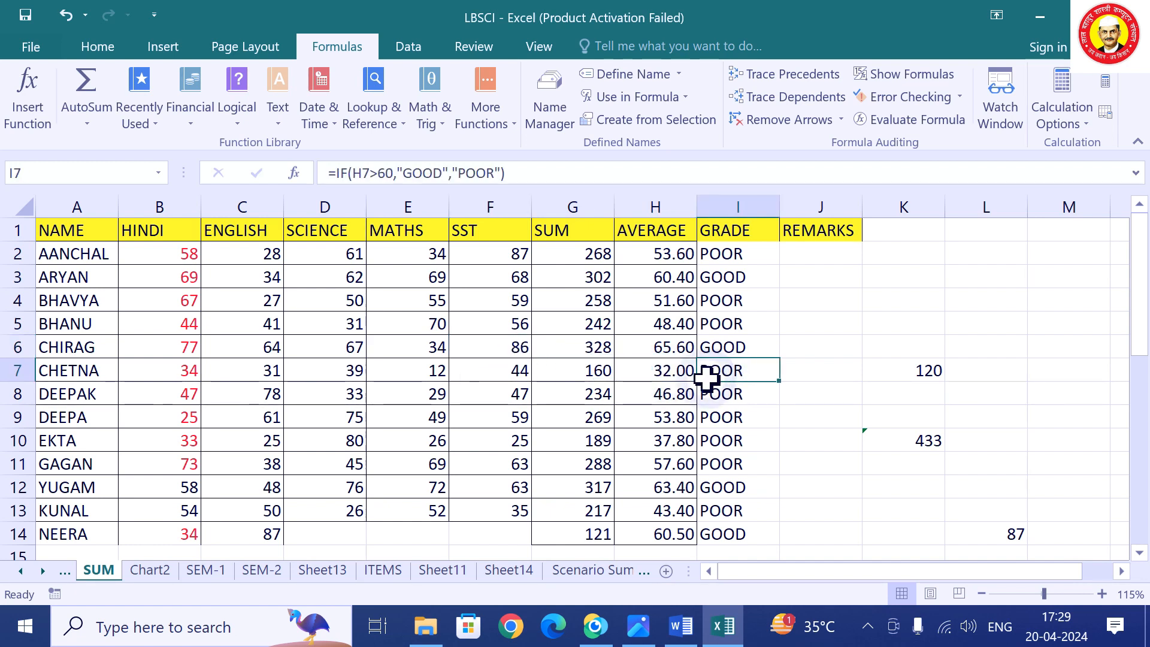
{"action": "left_click", "coordinate": [647, 402]}
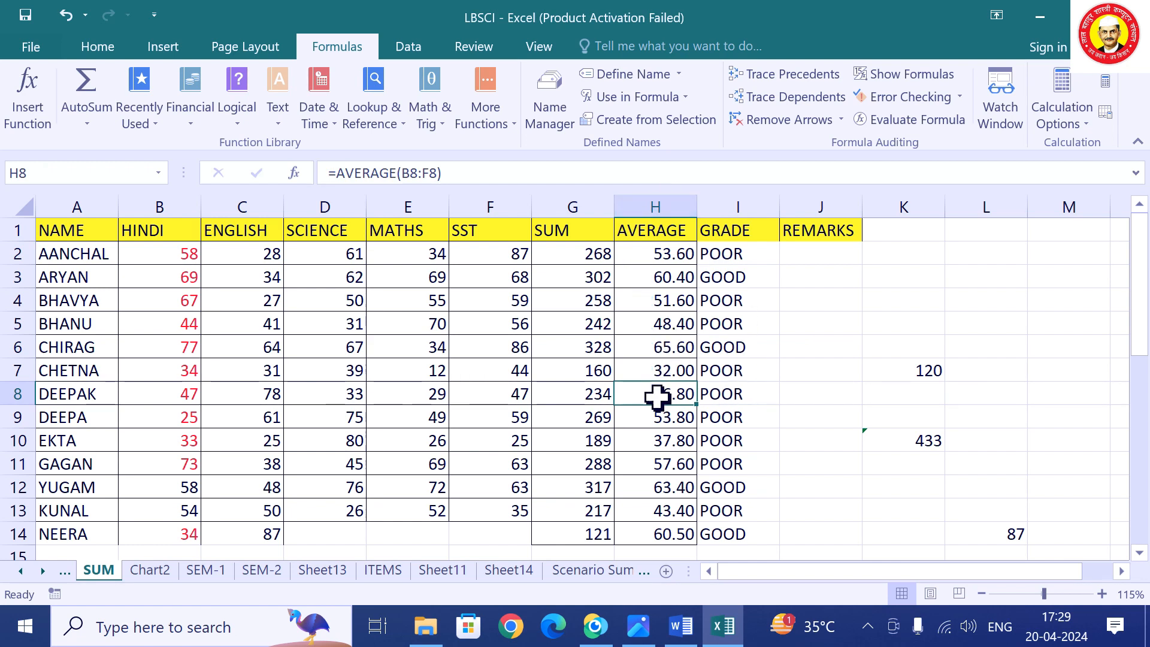
{"action": "left_click", "coordinate": [665, 417]}
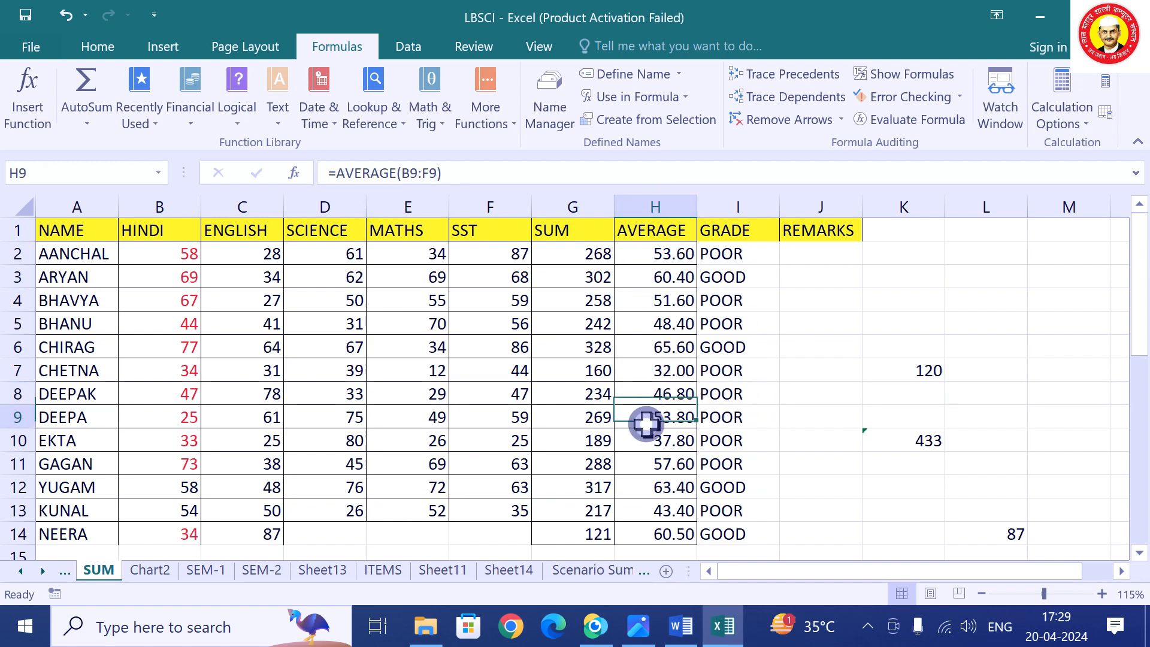
{"action": "left_click", "coordinate": [650, 393]}
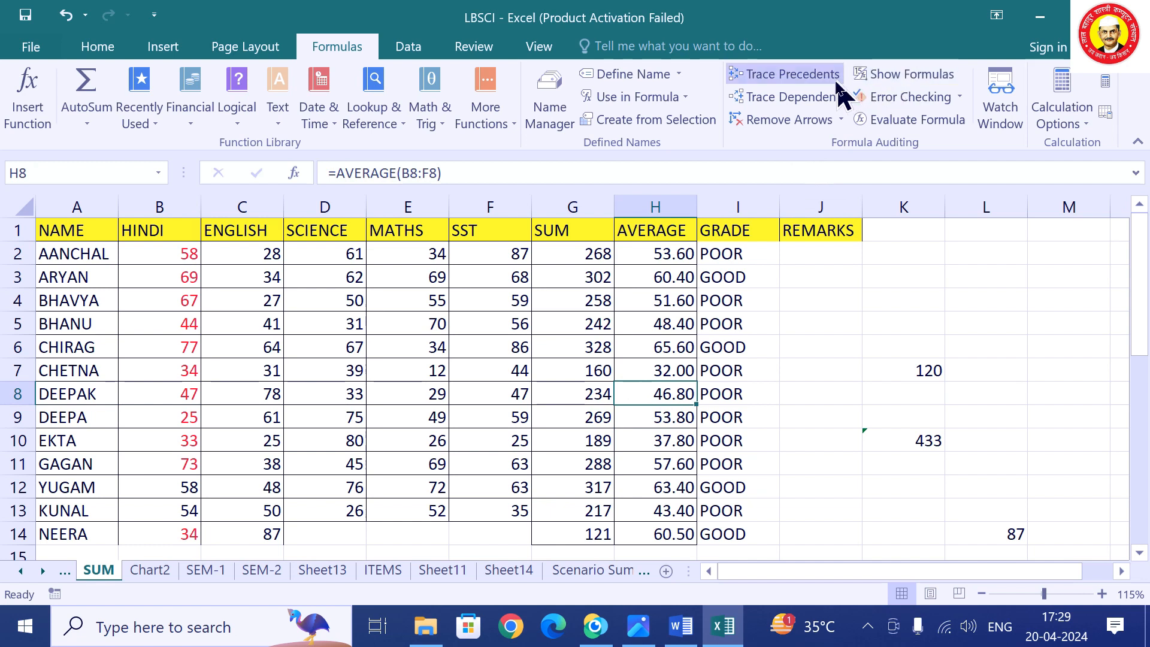
{"action": "left_click", "coordinate": [803, 97]}
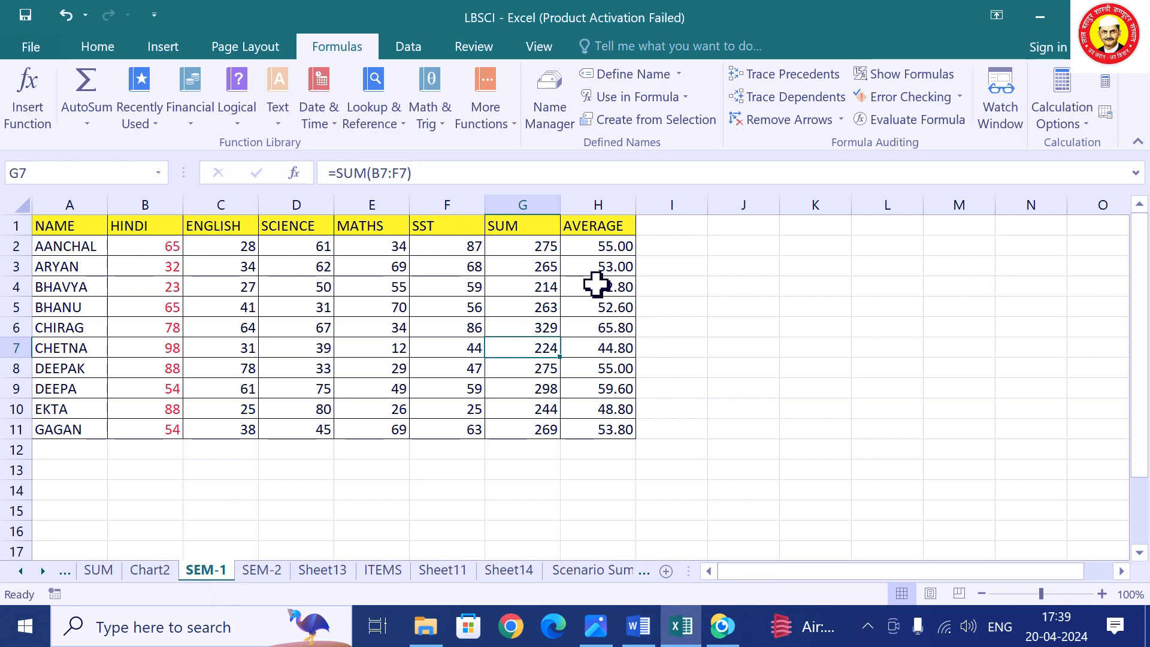
Browse the SEM-2, Sheet13, ITEMS, Sheet11 and SEM-1 sheets.
{"action": "left_click", "coordinate": [262, 575]}
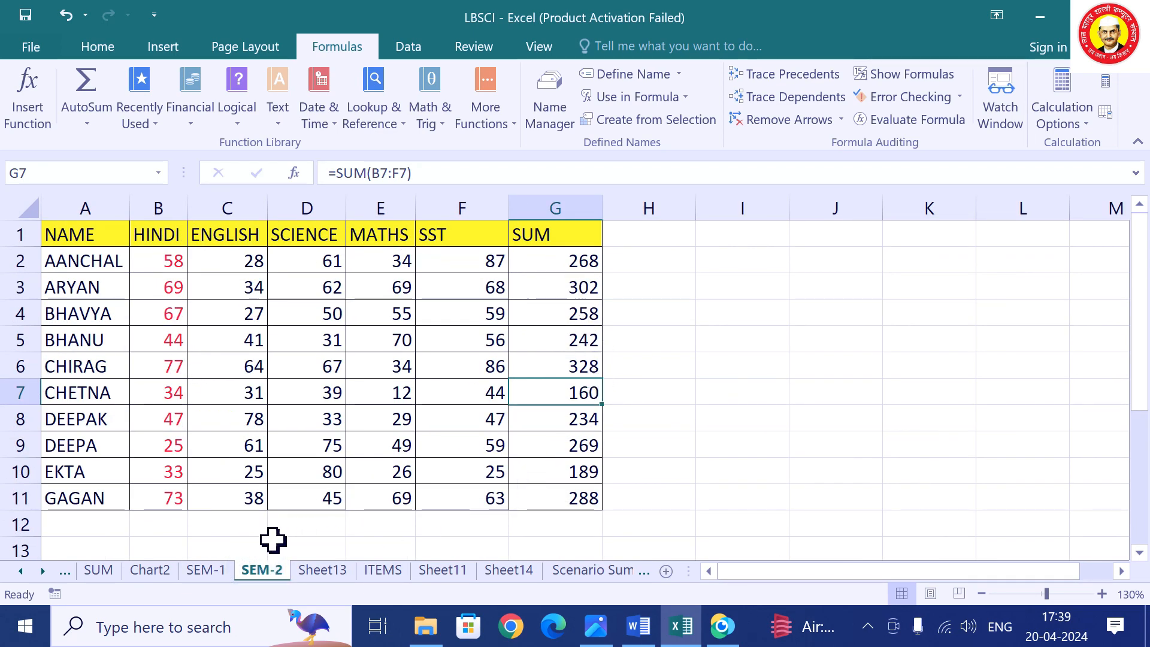
{"action": "left_click", "coordinate": [324, 574]}
{"action": "left_click", "coordinate": [218, 575]}
{"action": "left_click", "coordinate": [254, 574]}
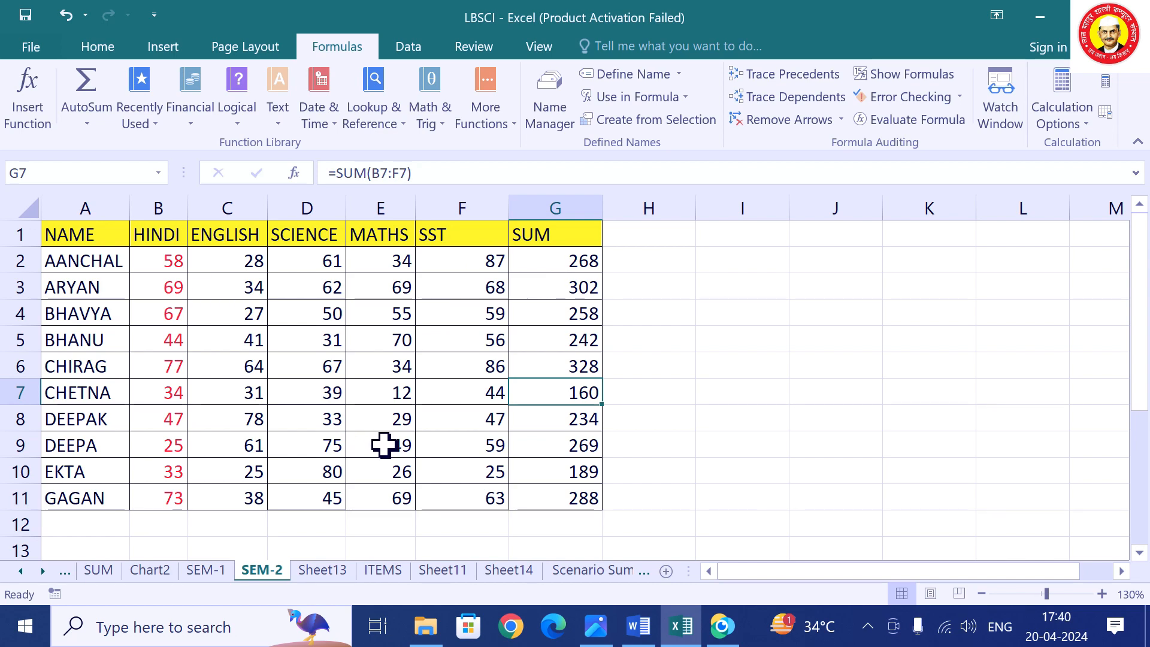
{"action": "left_click", "coordinate": [320, 573]}
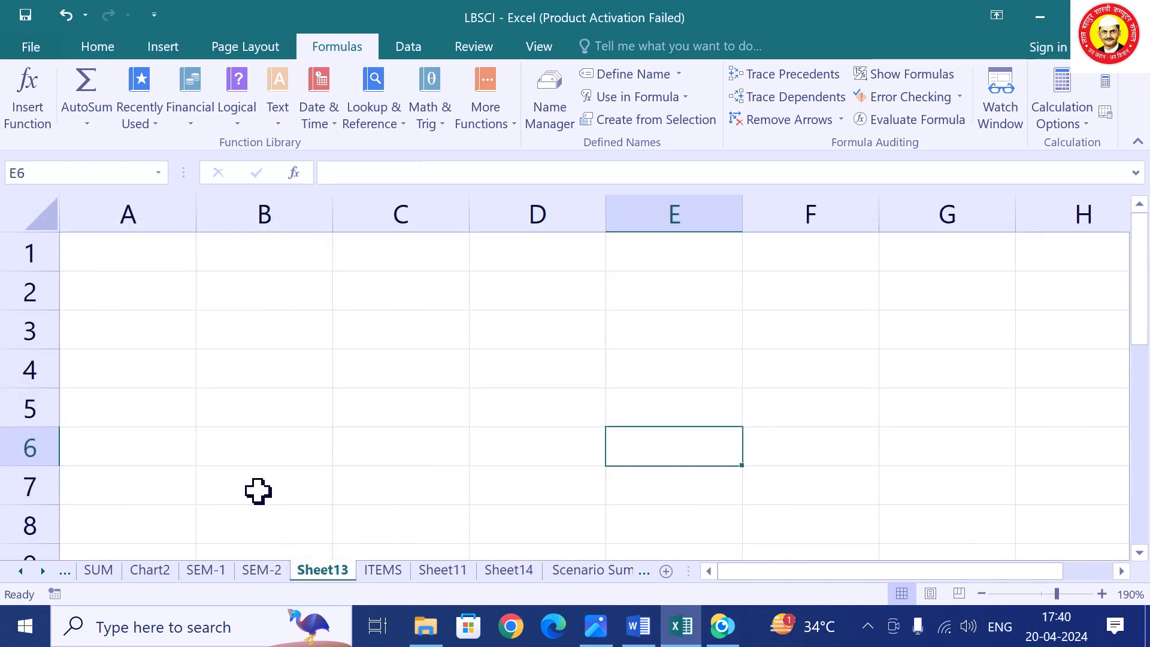
{"action": "left_click", "coordinate": [376, 572]}
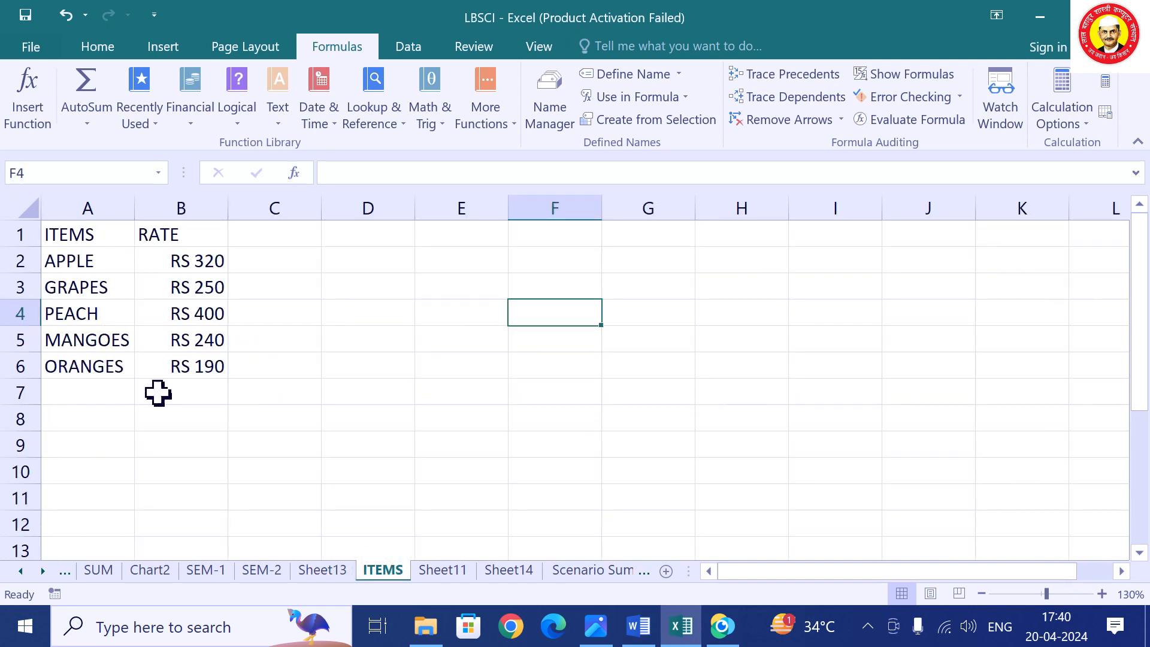
{"action": "left_click", "coordinate": [451, 570]}
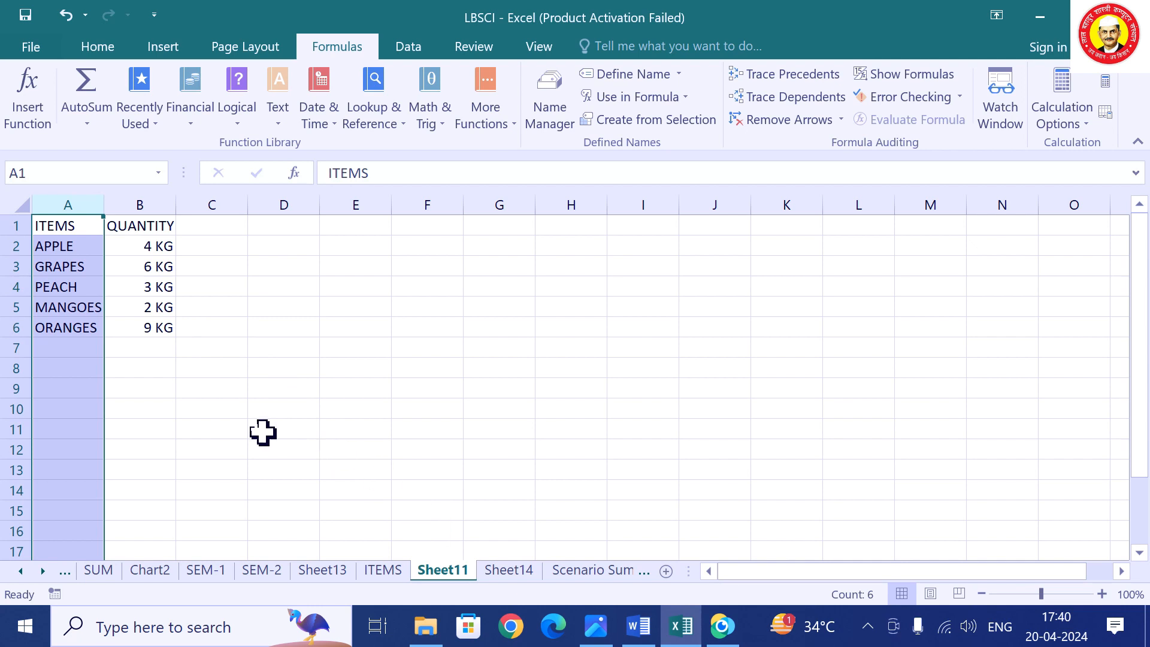
{"action": "left_click", "coordinate": [218, 572]}
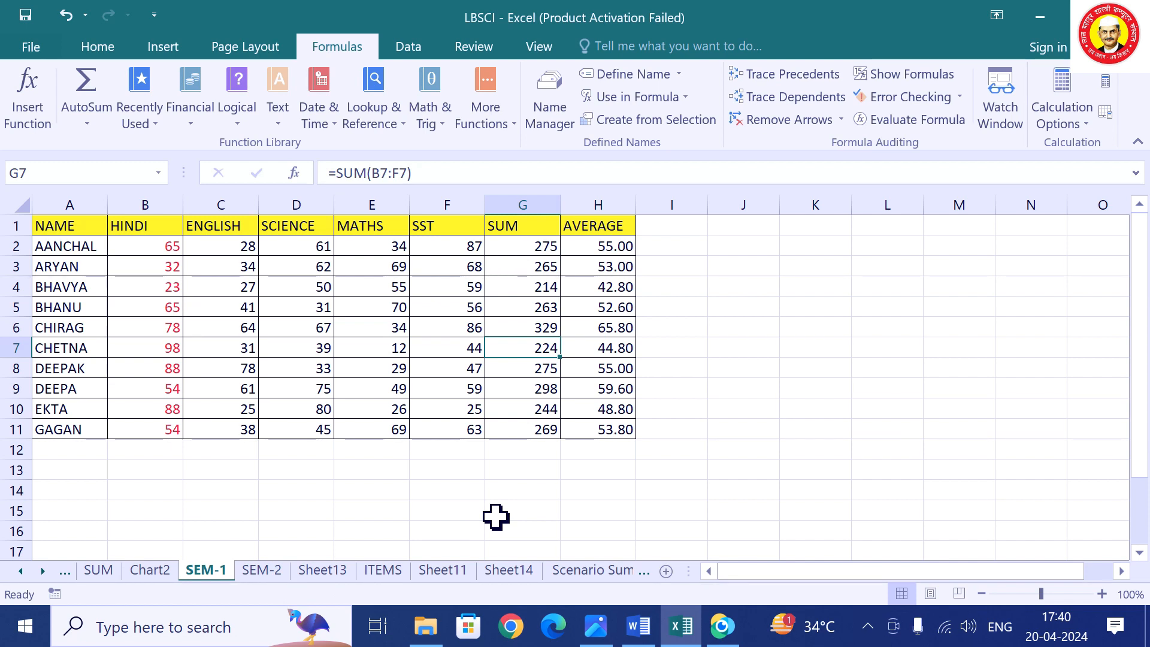
Go to the blank Sheet13, select A1 and show the Data tab commands.
{"action": "left_click", "coordinate": [333, 575]}
{"action": "left_click", "coordinate": [150, 268]}
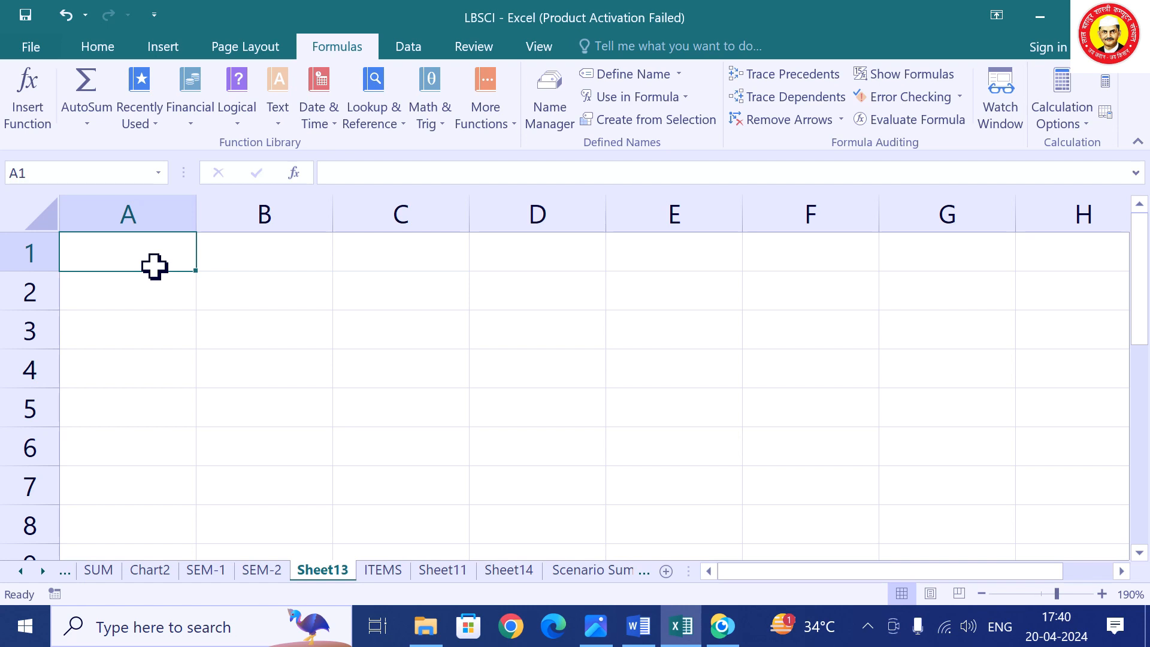
{"action": "left_click", "coordinate": [409, 48]}
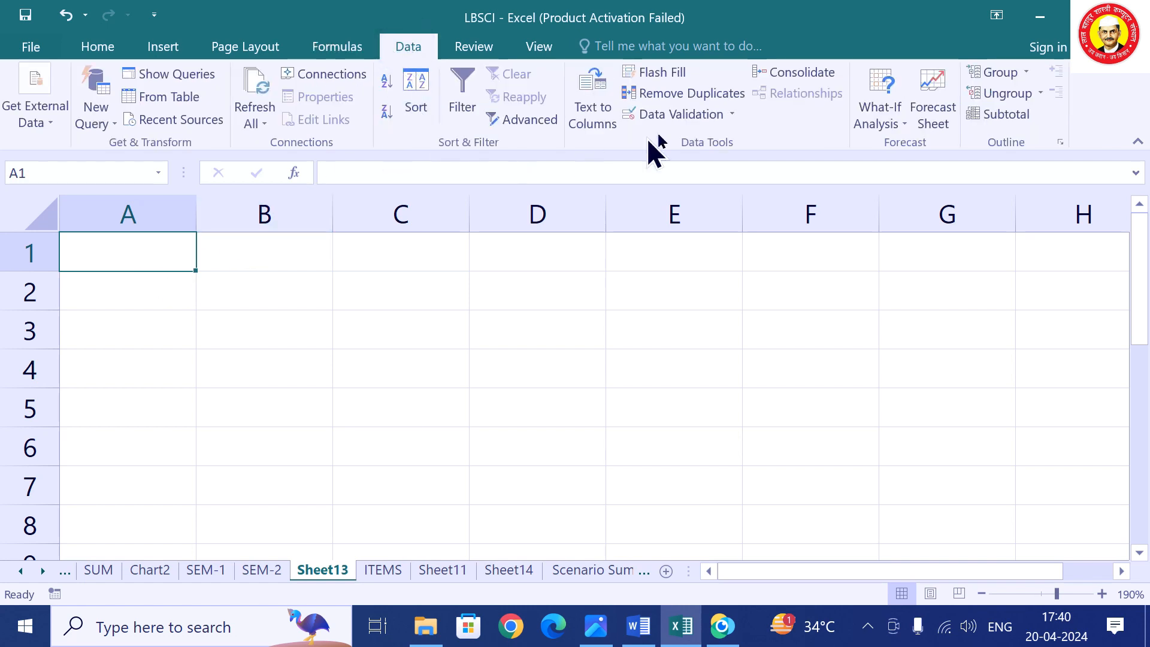
In Consolidate, keep the Sum function and delete the old Sheet11 and SEM-2 references.
{"action": "left_click", "coordinate": [812, 77]}
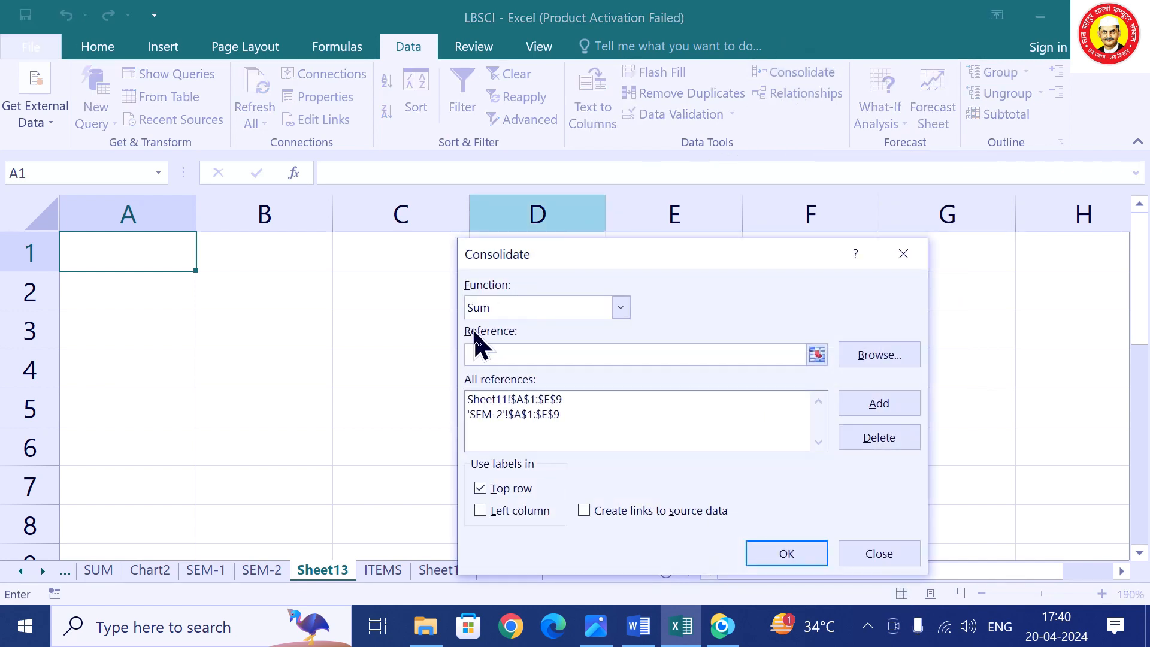
{"action": "left_click", "coordinate": [563, 309]}
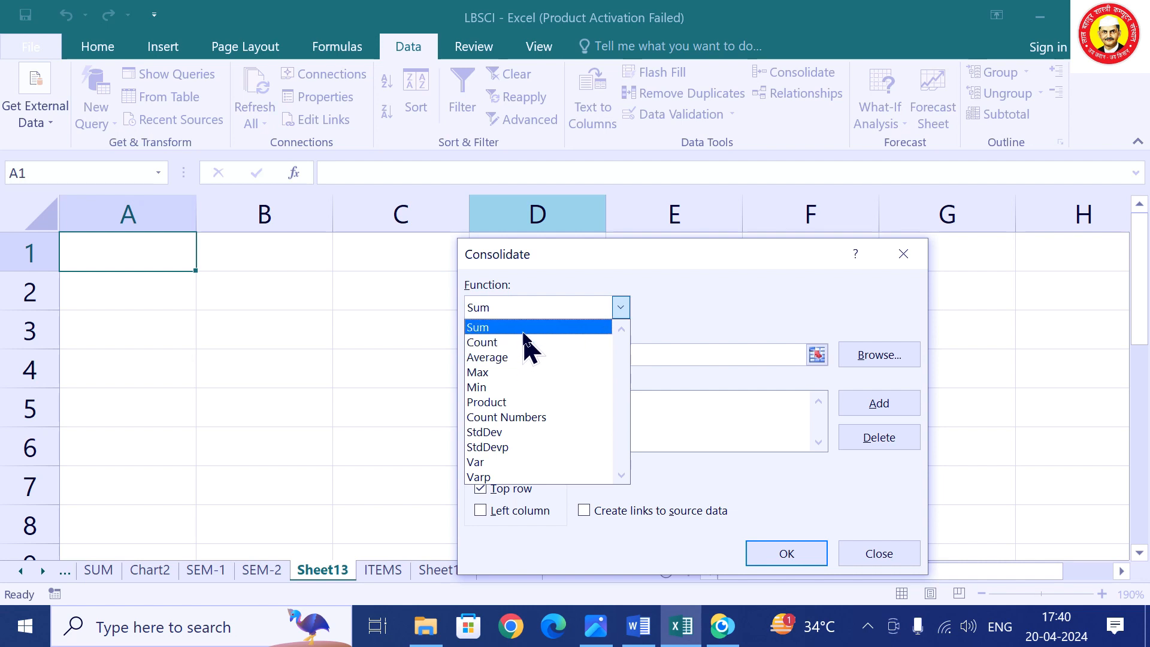
{"action": "left_click", "coordinate": [525, 328]}
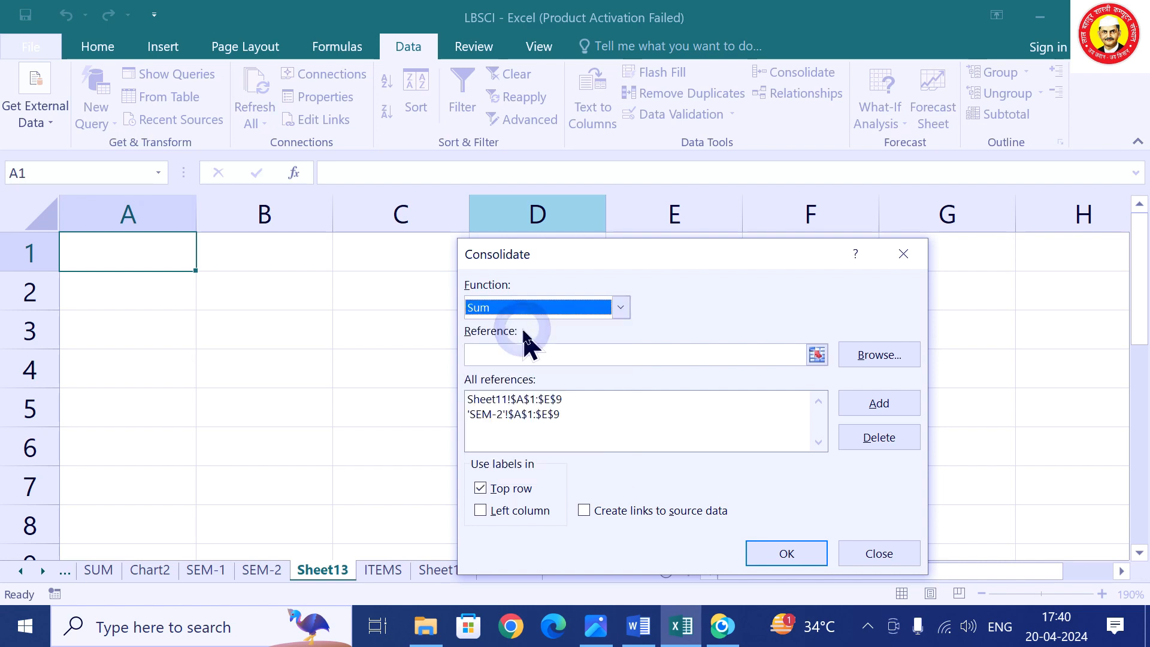
{"action": "left_click", "coordinate": [542, 400]}
{"action": "left_click", "coordinate": [895, 443]}
{"action": "left_click", "coordinate": [572, 399]}
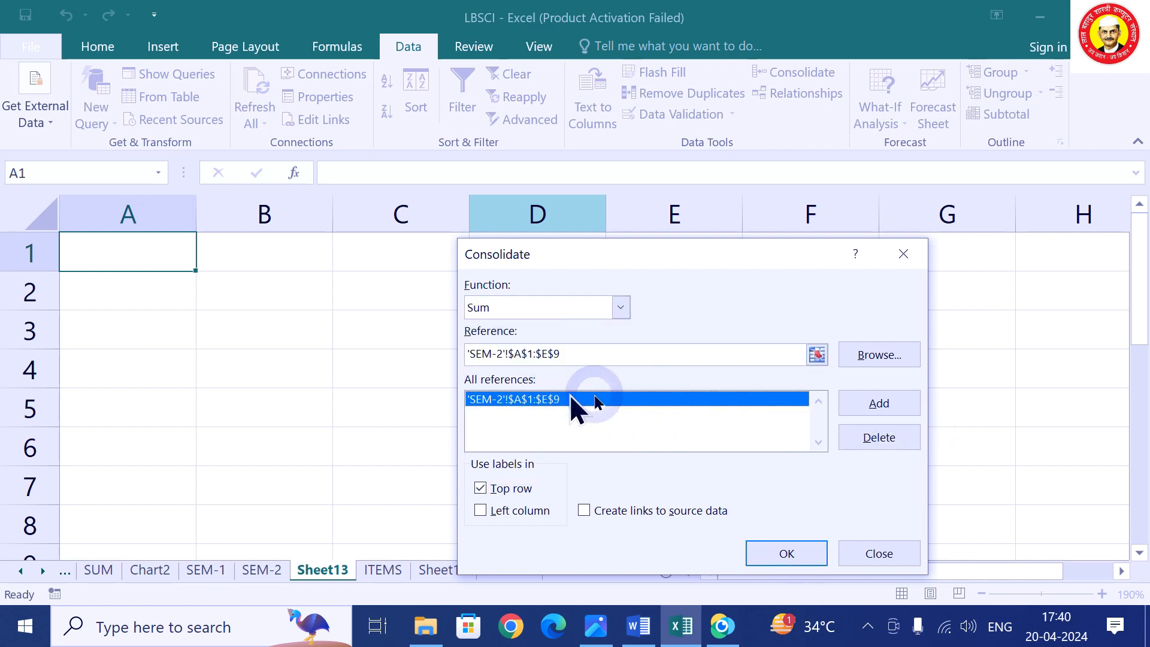
{"action": "left_click", "coordinate": [879, 448]}
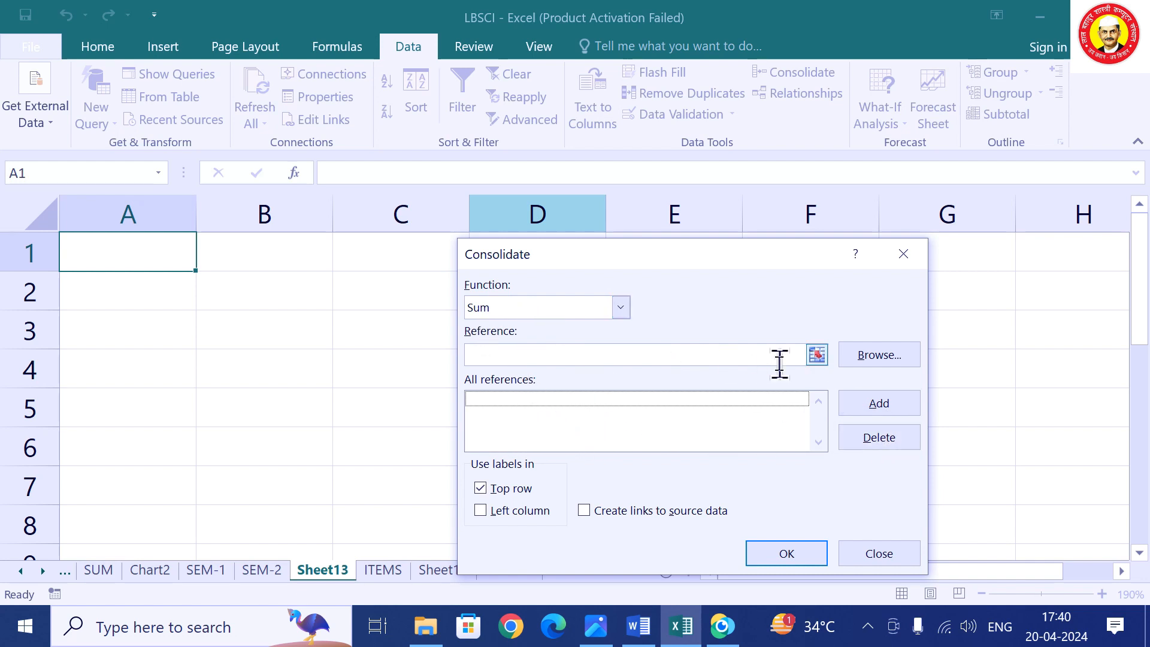
Add the SEM-1 range A1:F11 as the first source reference.
{"action": "left_click", "coordinate": [818, 355]}
{"action": "left_click", "coordinate": [205, 570]}
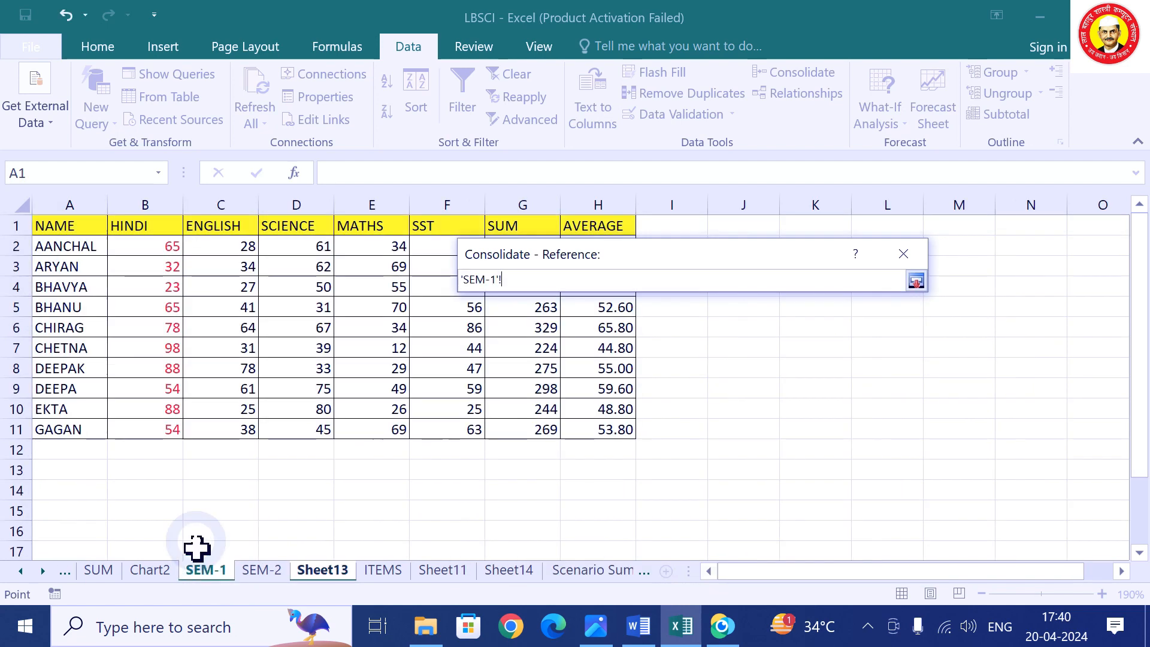
{"action": "left_click_drag", "start_coordinate": [78, 229], "coordinate": [606, 431]}
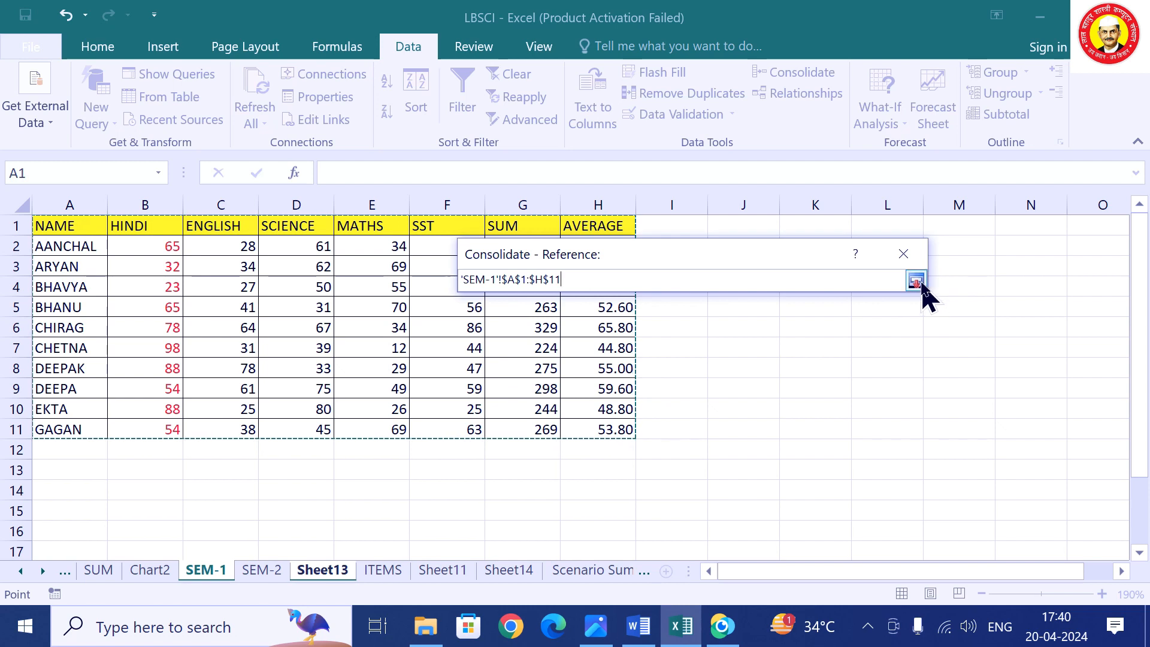
{"action": "left_click_drag", "start_coordinate": [69, 223], "coordinate": [467, 431]}
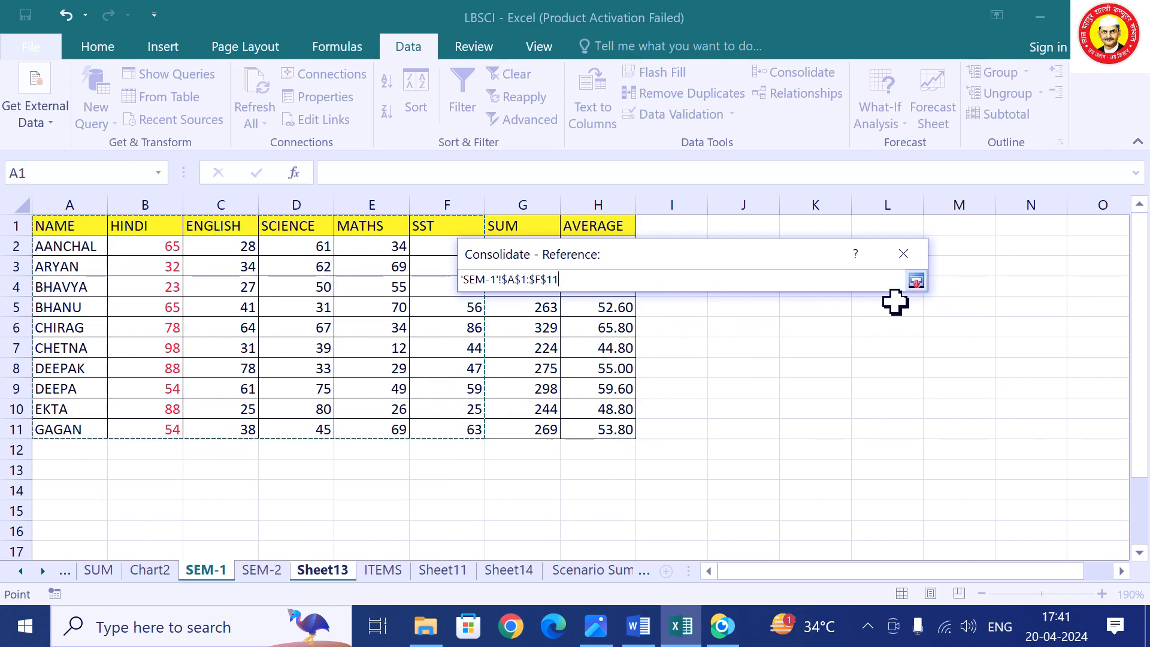
{"action": "left_click", "coordinate": [917, 282]}
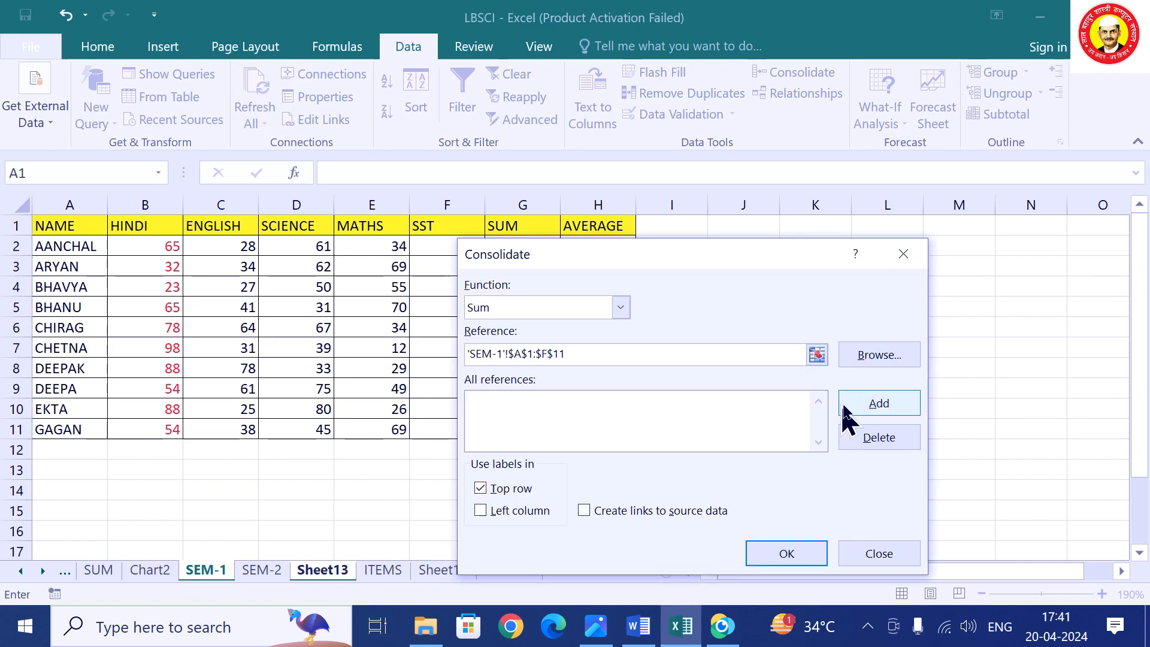
{"action": "left_click", "coordinate": [857, 404]}
Add SEM-2 A1:F11 as a source, use left-column labels and run the consolidation.
{"action": "left_click", "coordinate": [817, 354]}
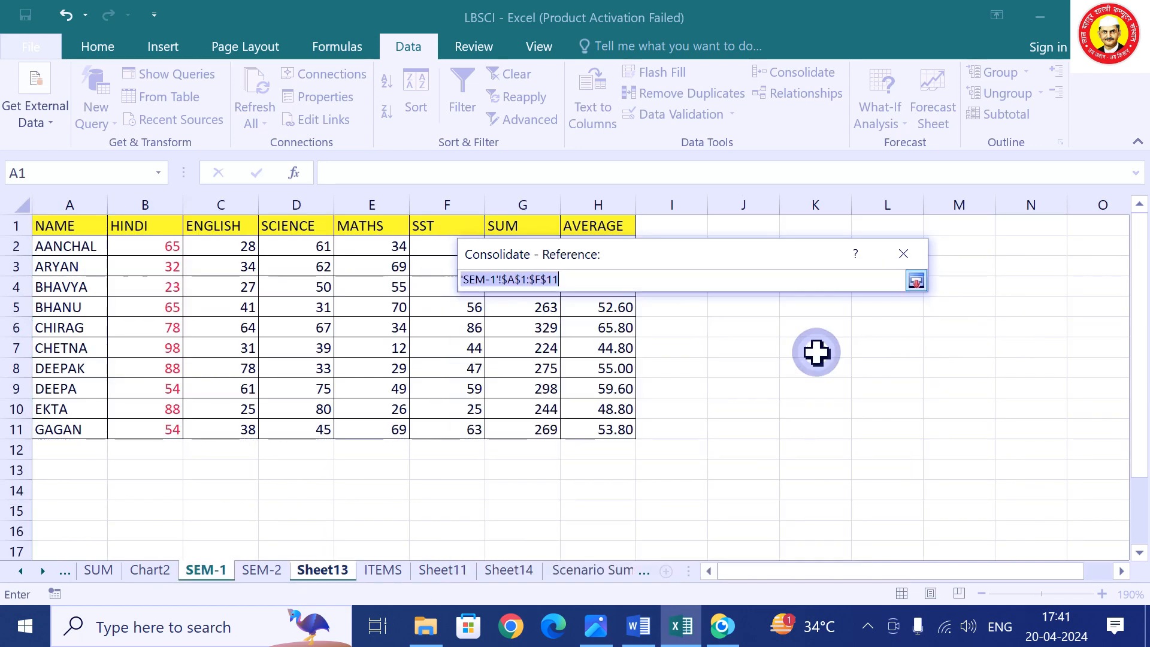
{"action": "left_click", "coordinate": [262, 570]}
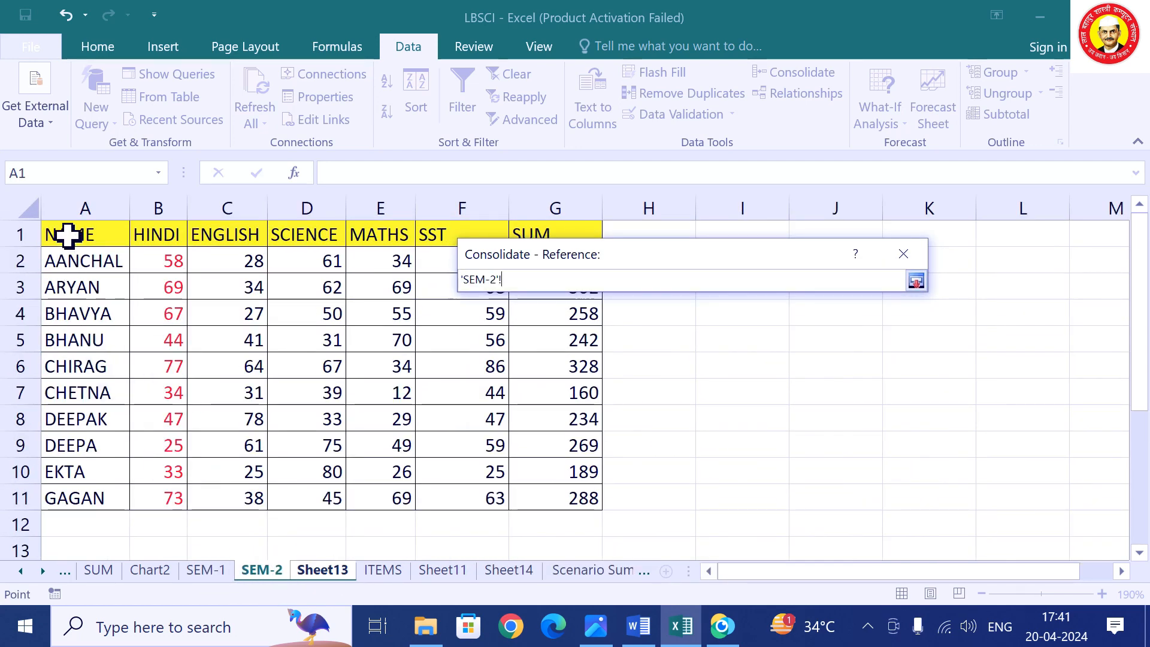
{"action": "left_click_drag", "start_coordinate": [68, 235], "coordinate": [493, 501]}
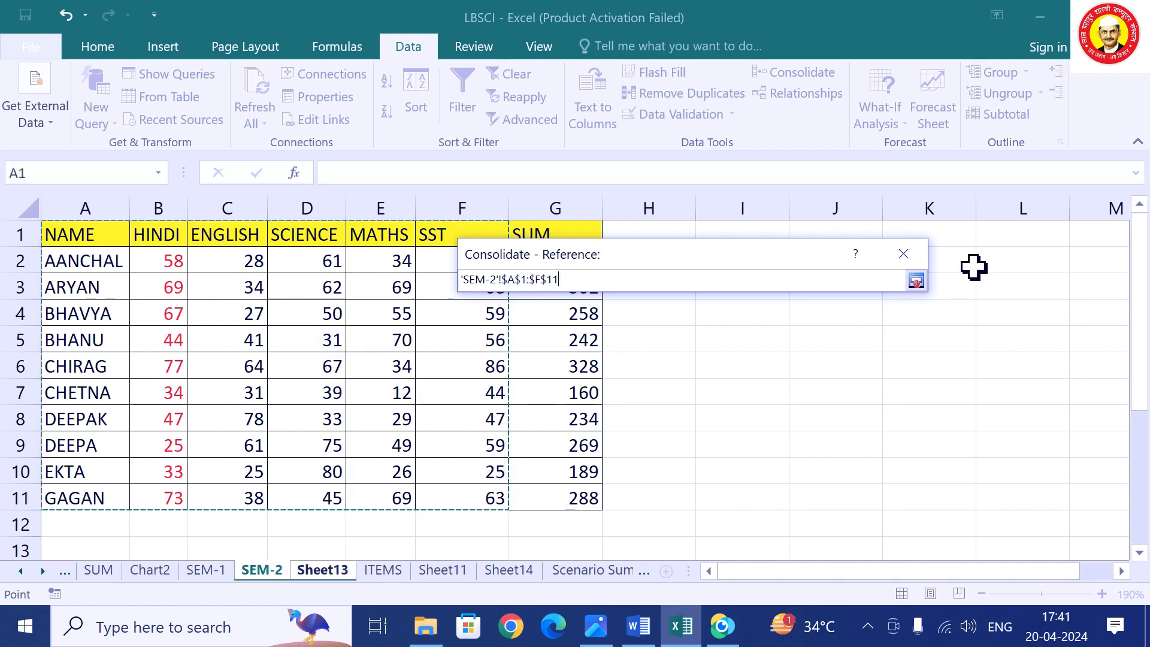
{"action": "left_click", "coordinate": [916, 281]}
{"action": "left_click", "coordinate": [872, 402]}
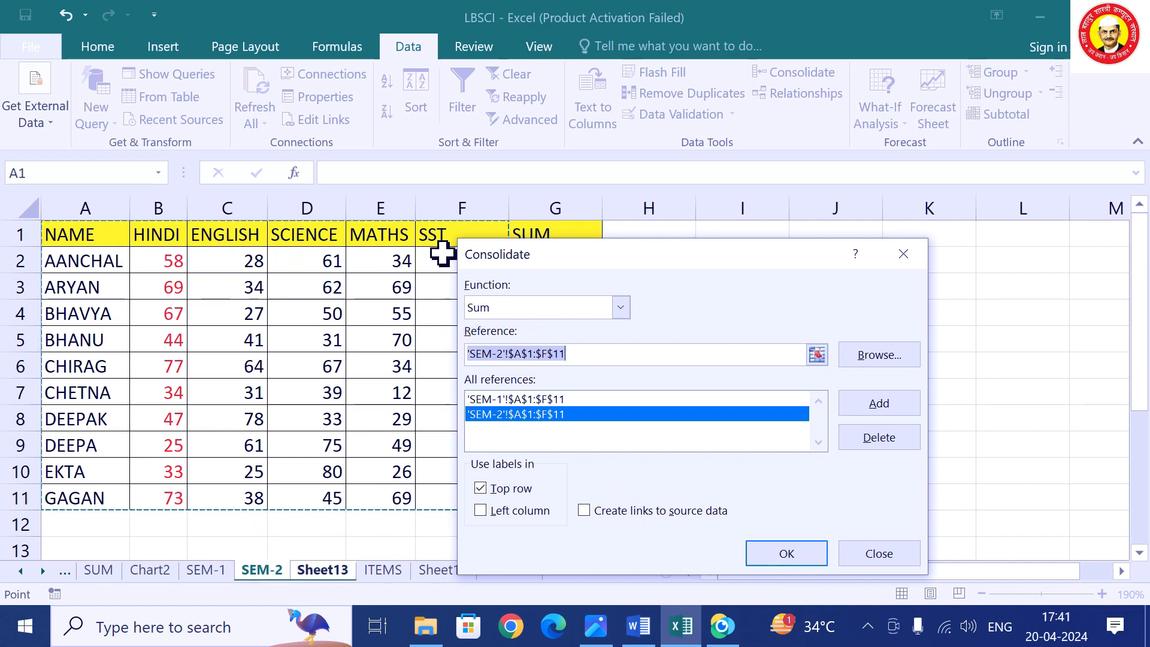
{"action": "left_click", "coordinate": [485, 512]}
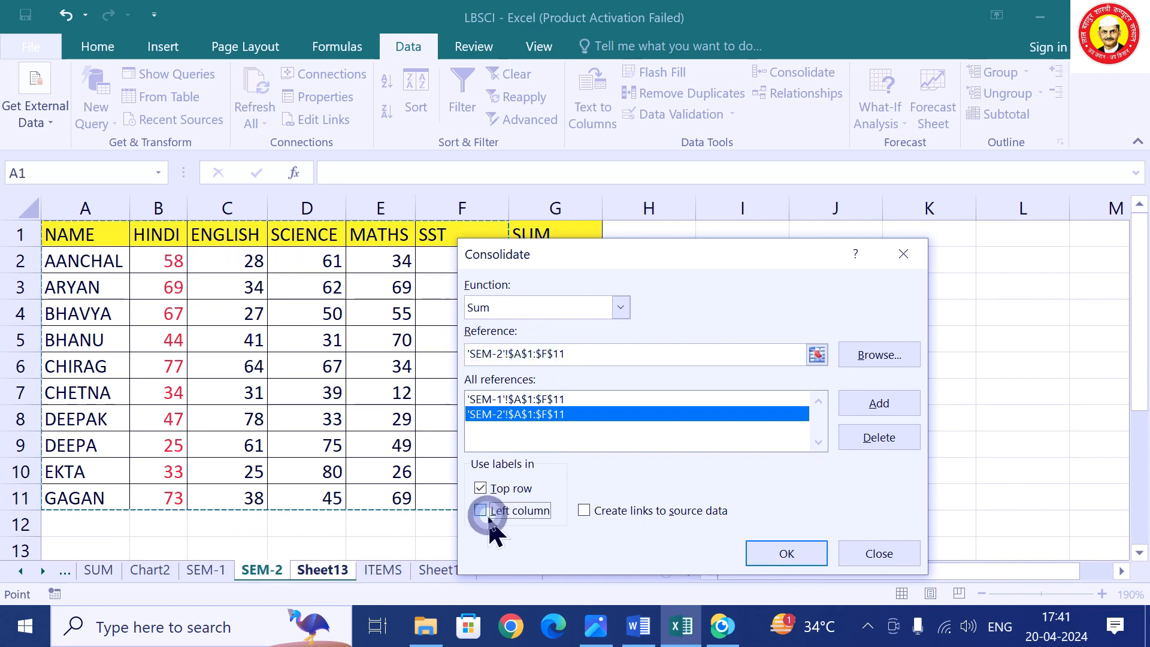
{"action": "left_click", "coordinate": [795, 552]}
{"action": "left_click", "coordinate": [458, 419]}
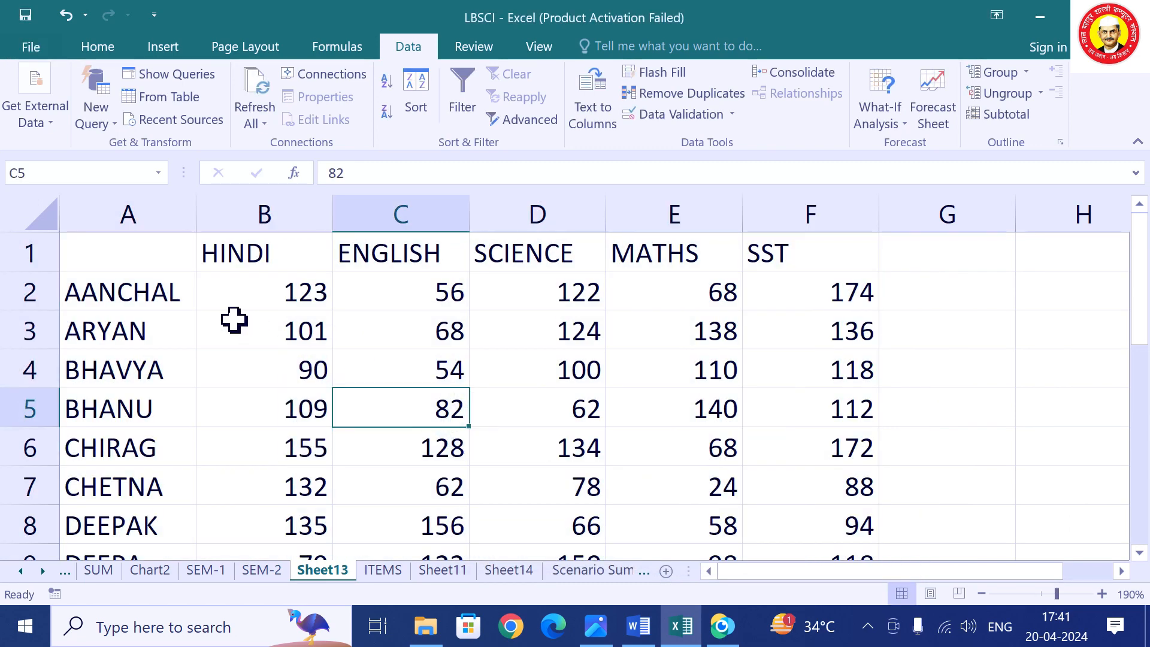
Compare Sheet13's consolidated HINDI totals against the SEM-1 and SEM-2 HINDI marks.
{"action": "left_click", "coordinate": [134, 257]}
{"action": "left_click", "coordinate": [230, 299]}
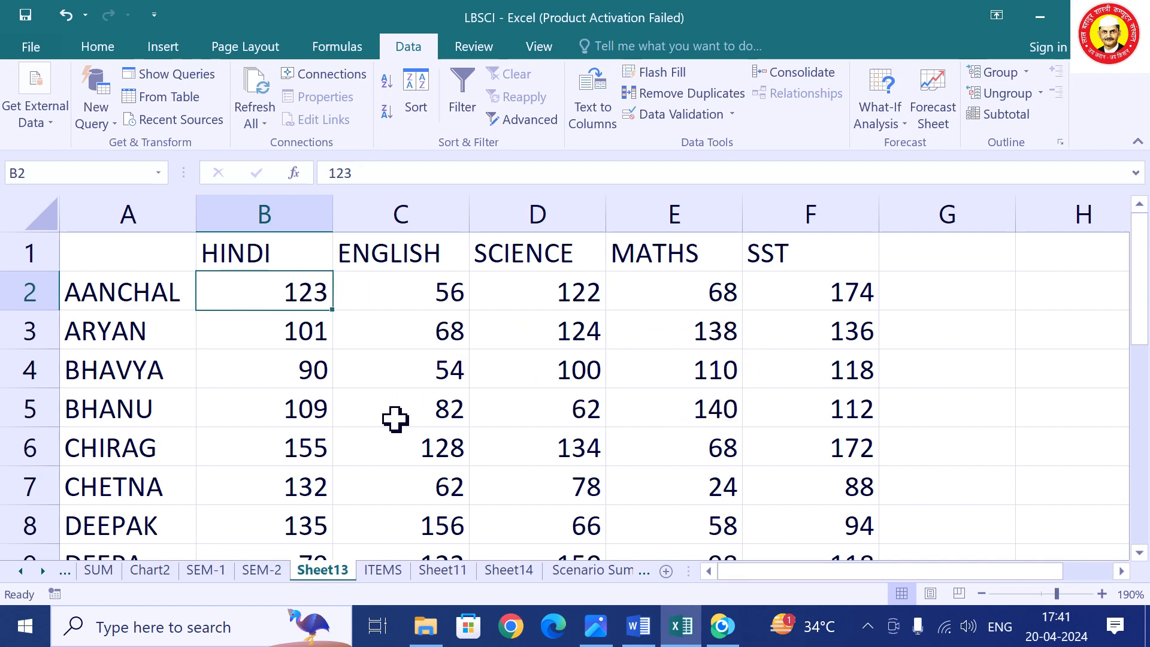
{"action": "left_click", "coordinate": [204, 572]}
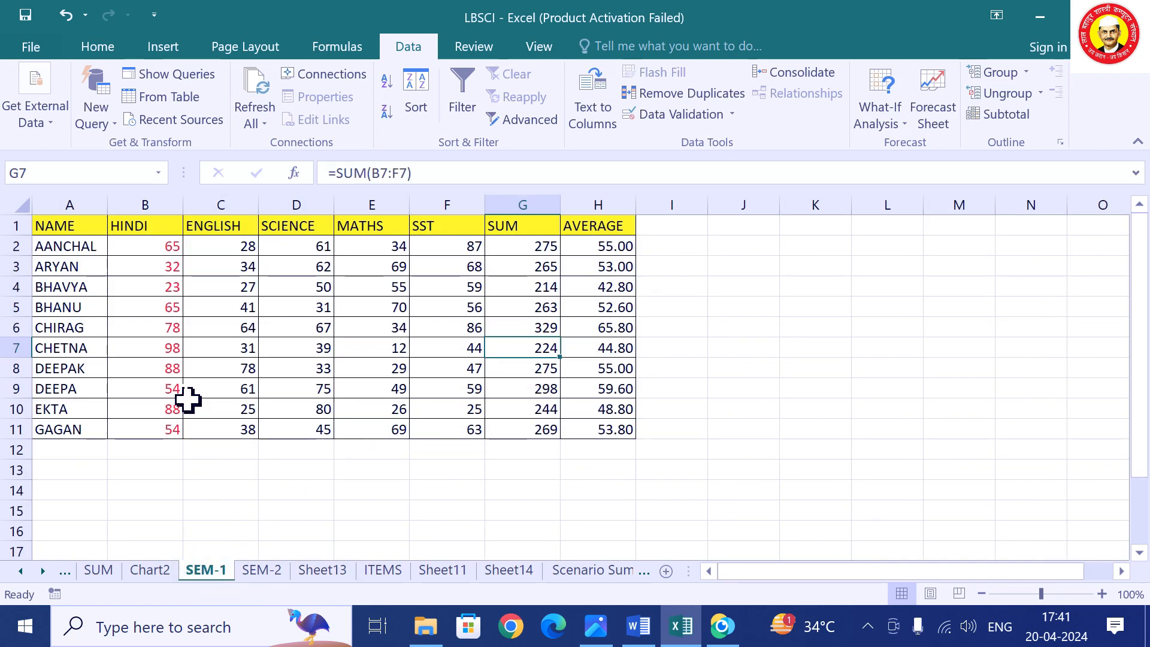
{"action": "left_click", "coordinate": [160, 246]}
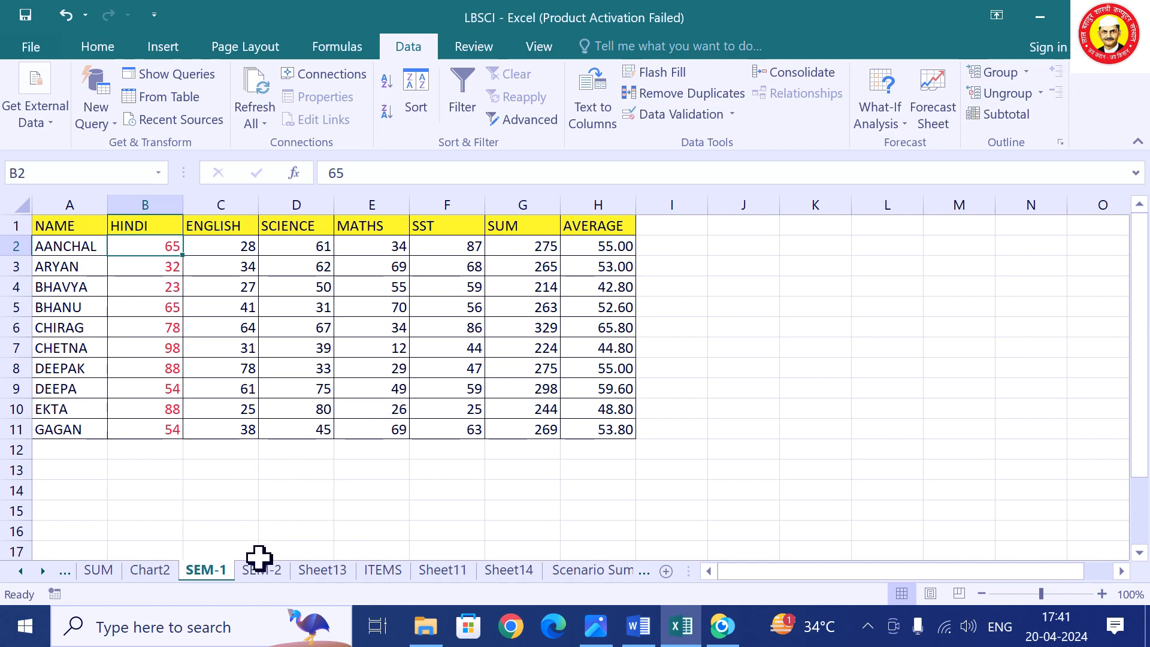
{"action": "left_click", "coordinate": [260, 570]}
{"action": "left_click", "coordinate": [154, 261]}
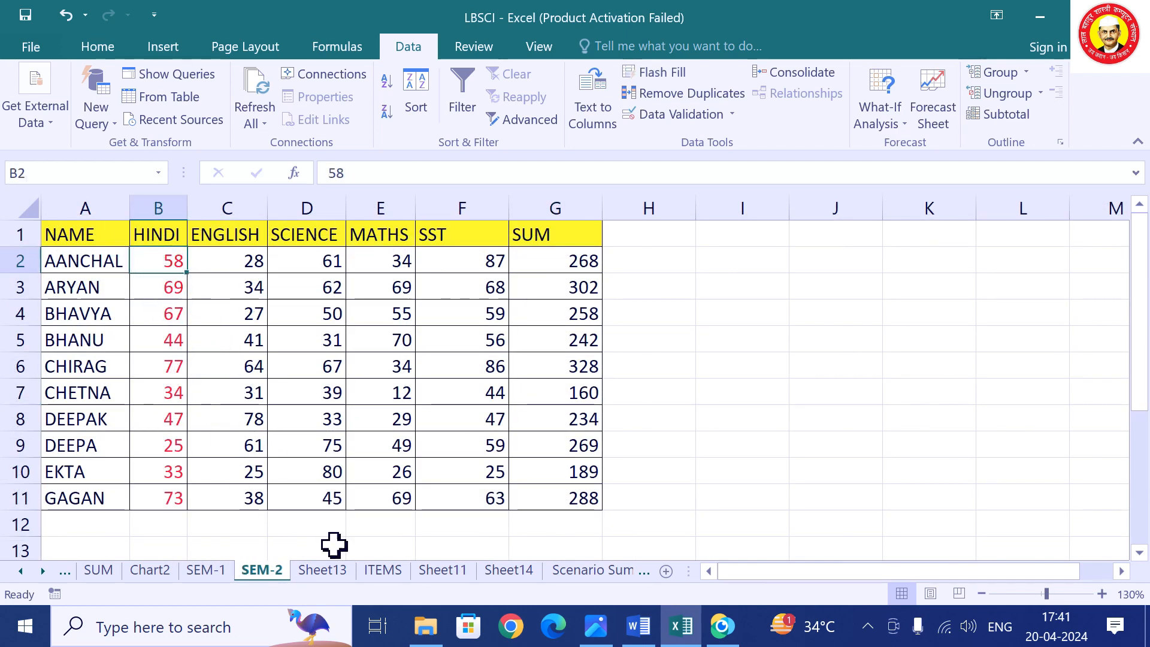
{"action": "left_click", "coordinate": [327, 573]}
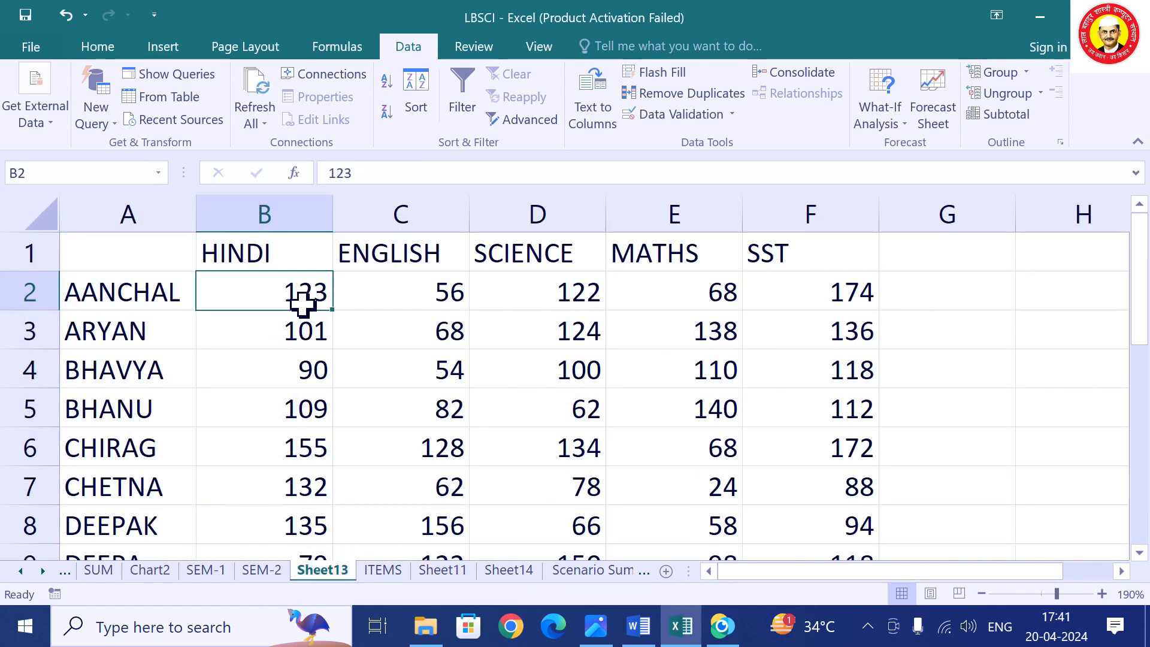
{"action": "left_click", "coordinate": [209, 572]}
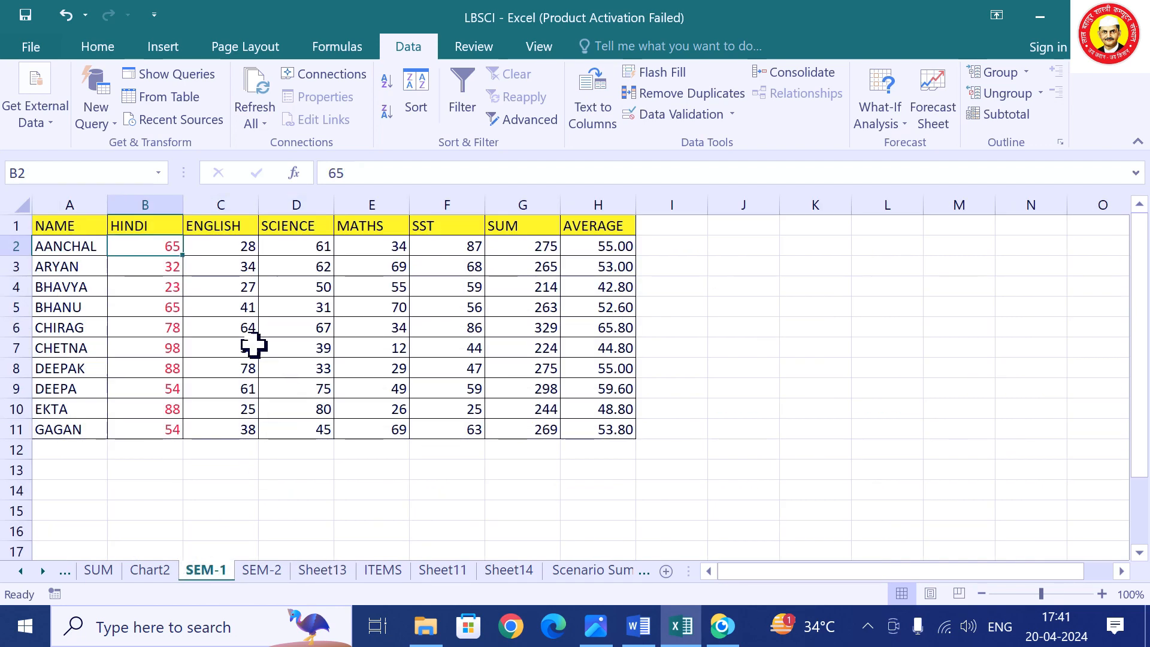
{"action": "left_click", "coordinate": [163, 268]}
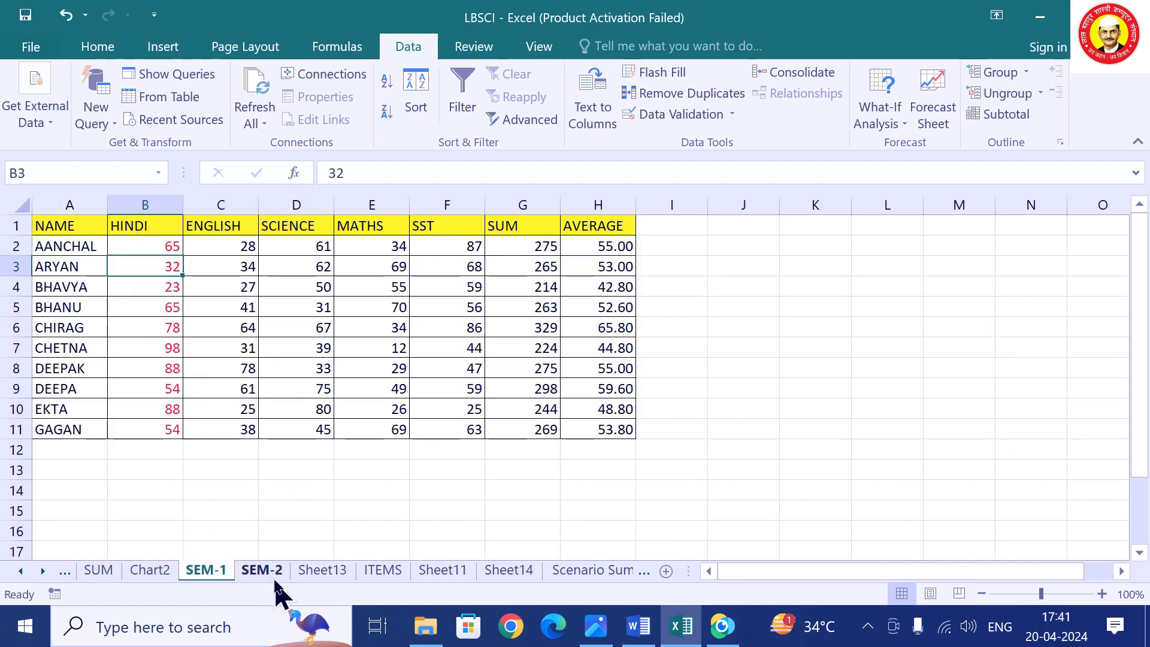
{"action": "left_click", "coordinate": [274, 574]}
{"action": "left_click", "coordinate": [161, 308]}
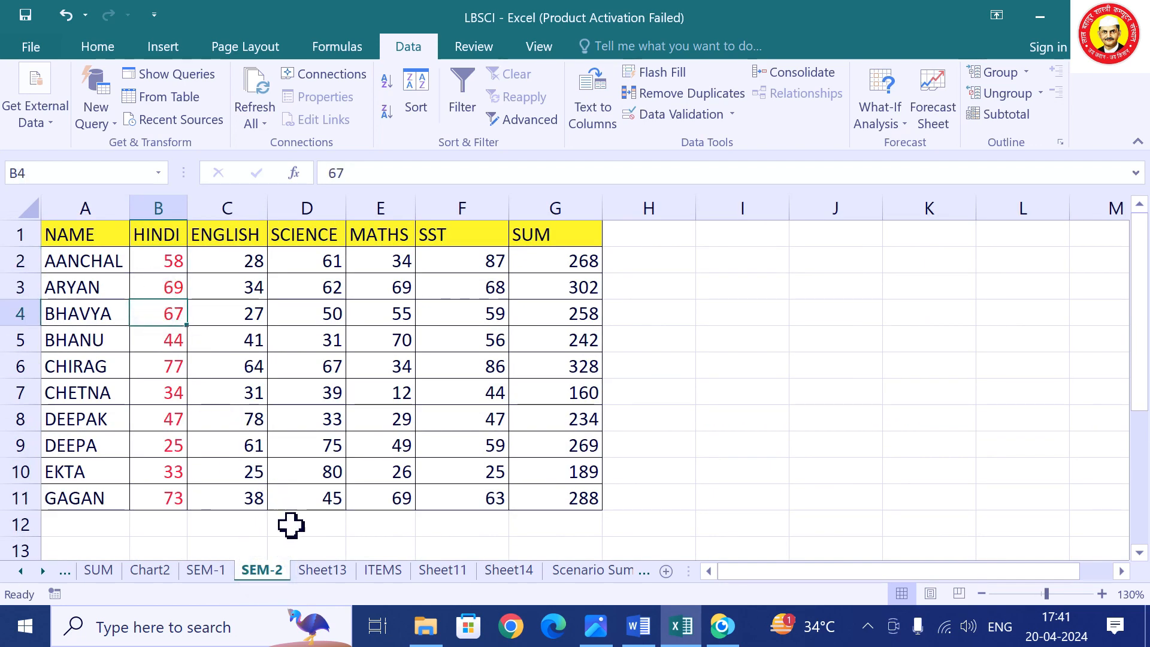
{"action": "left_click", "coordinate": [323, 572]}
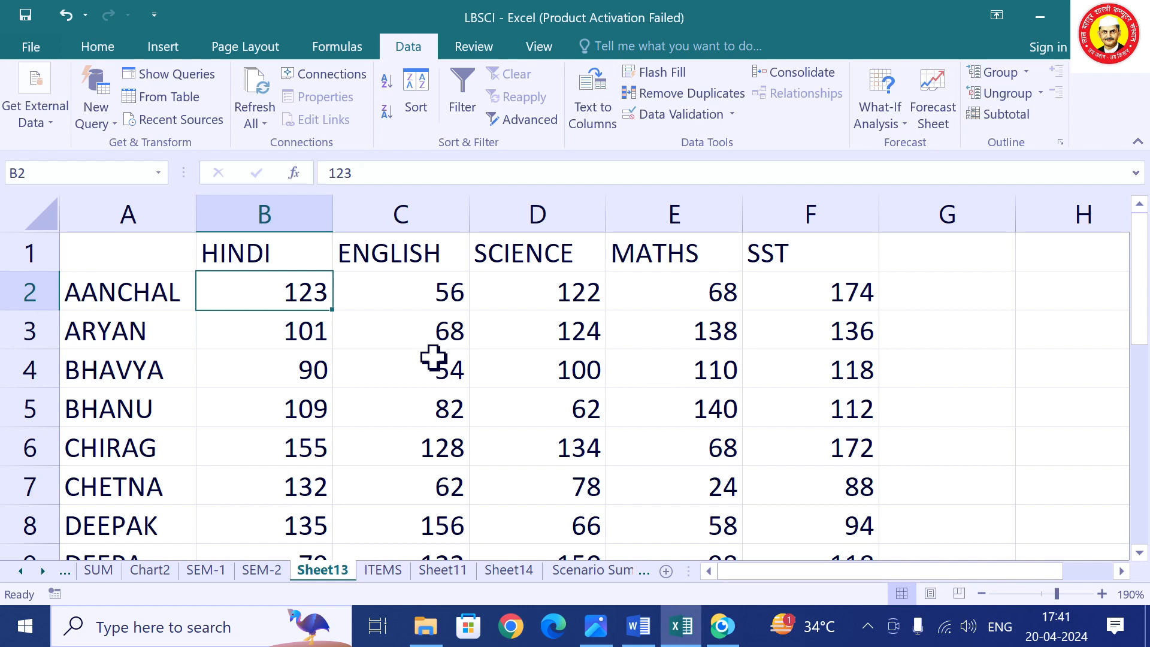
Change the first student's SEM-1 HINDI mark in B2 to 75 and return to Sheet13.
{"action": "left_click", "coordinate": [211, 572]}
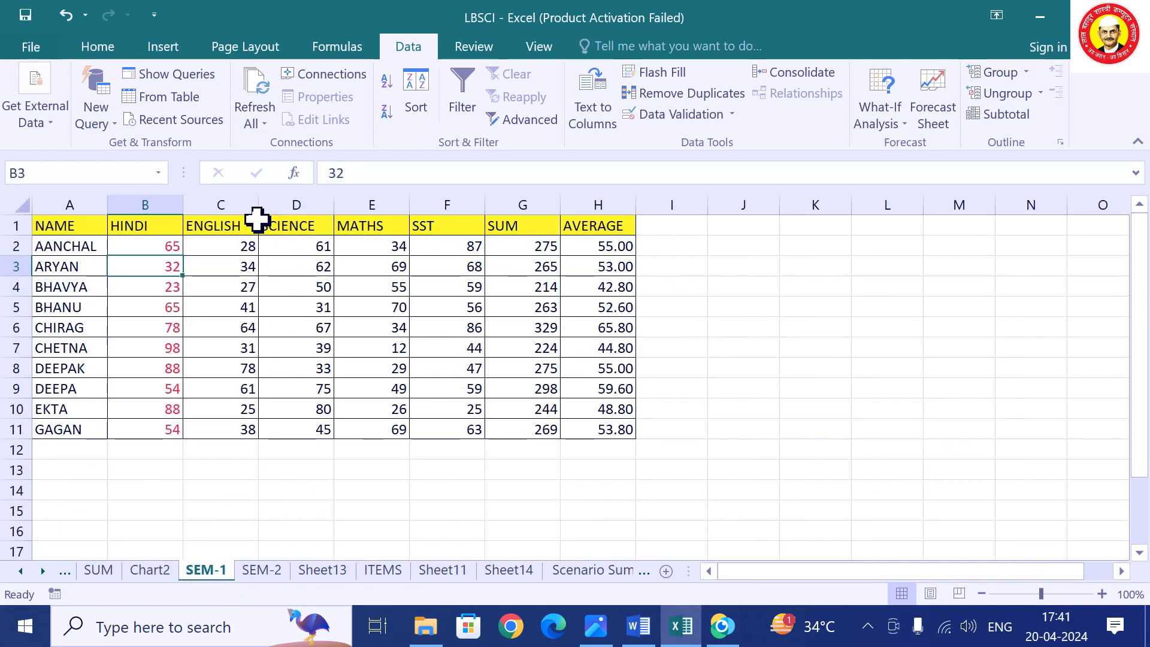
{"action": "left_click", "coordinate": [161, 248]}
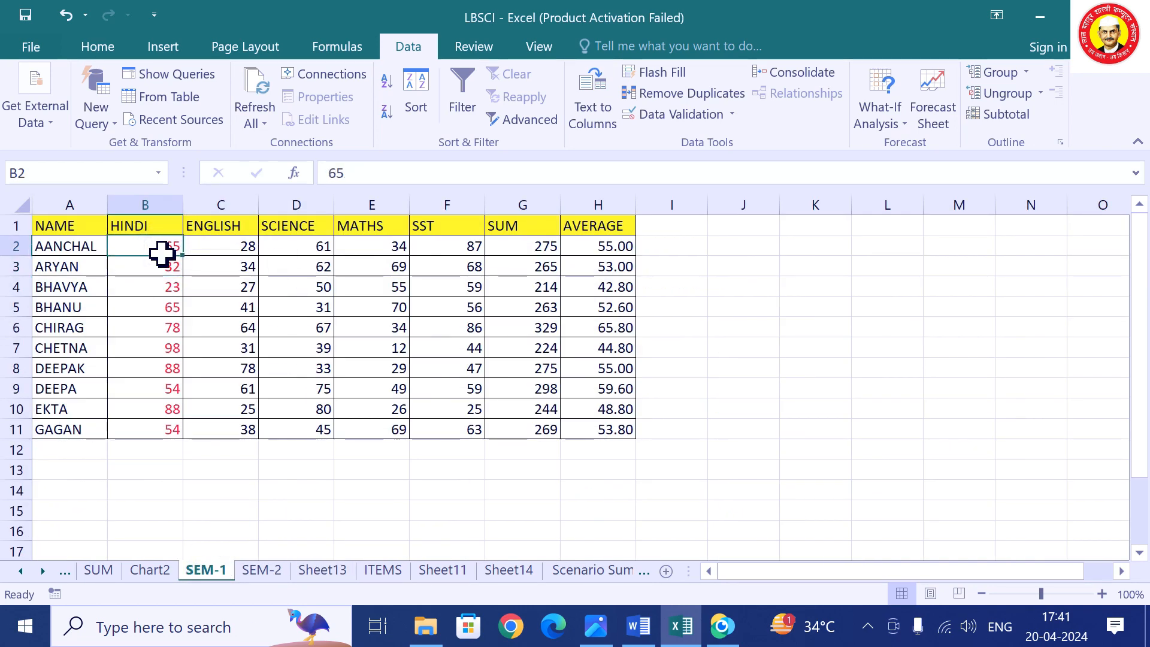
{"action": "type", "text": "7"}
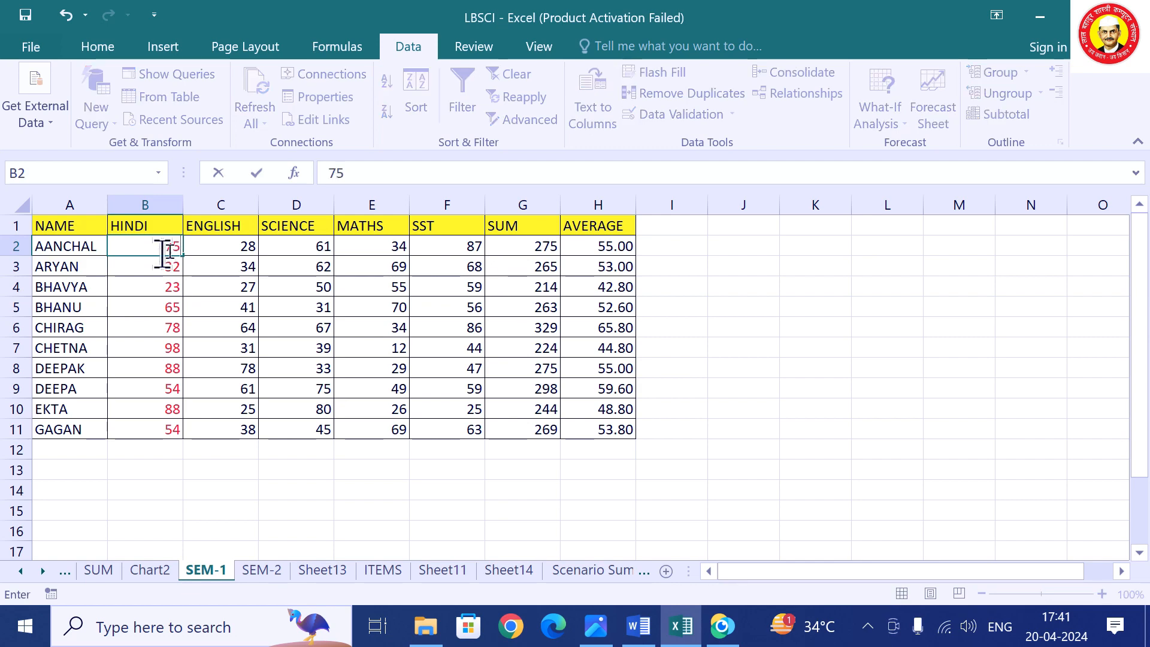
{"action": "left_click", "coordinate": [323, 570]}
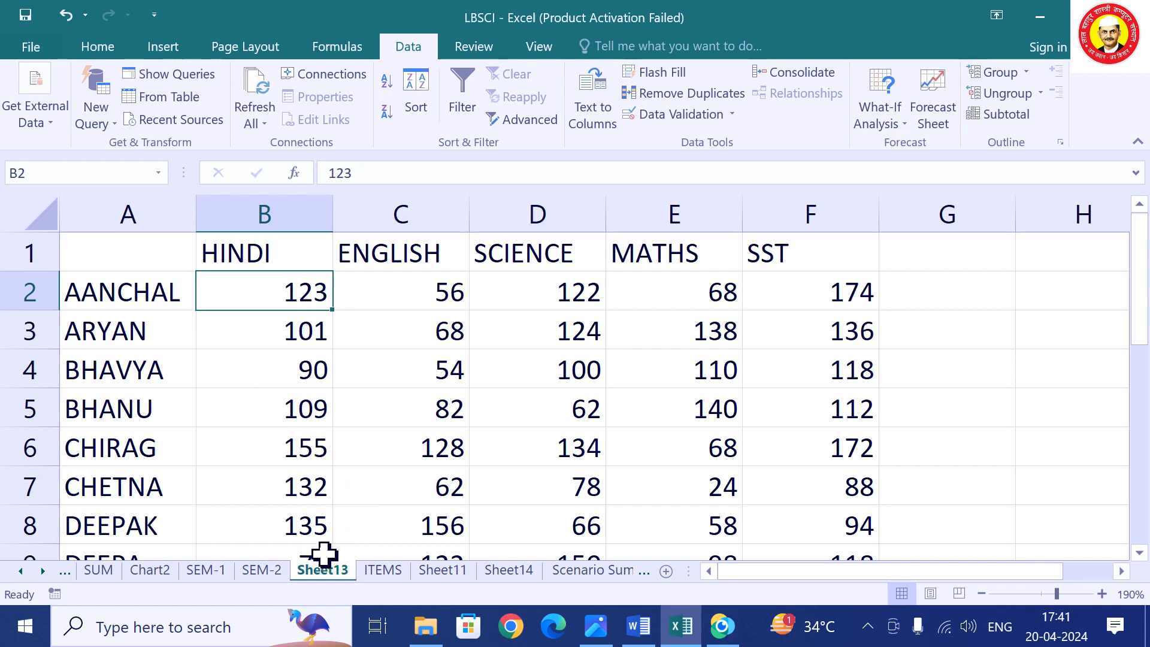
Clear Sheet13's old table and re-consolidate from A1 with Create links to source data ticked.
{"action": "left_click_drag", "start_coordinate": [118, 257], "coordinate": [820, 525]}
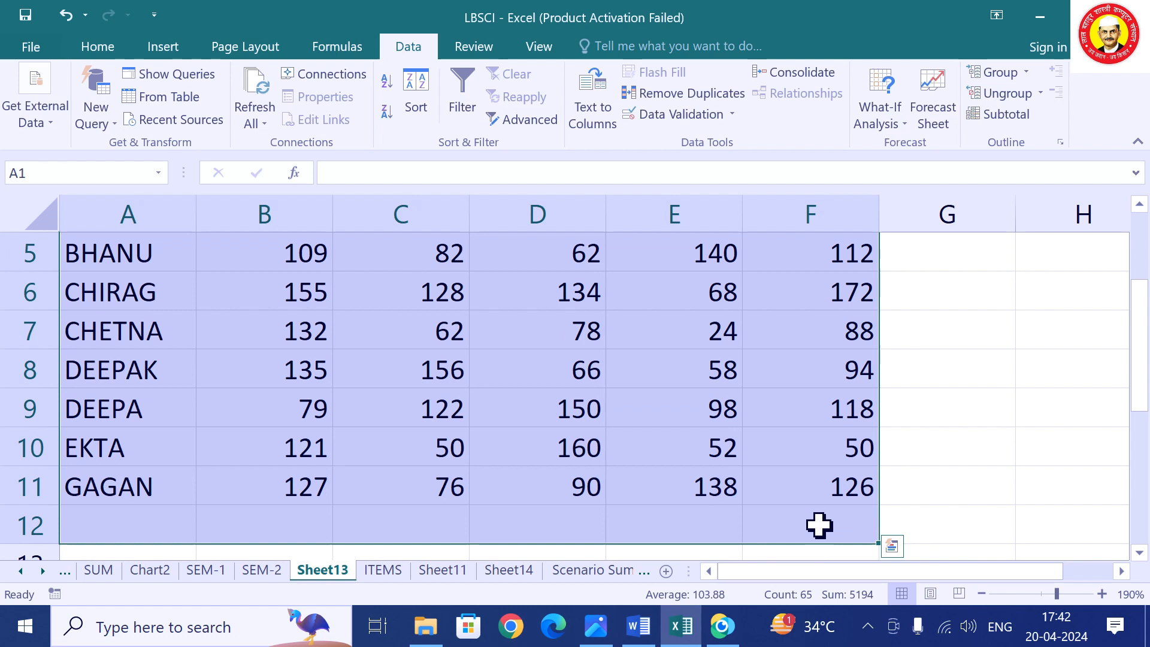
{"action": "key", "text": "Delete"}
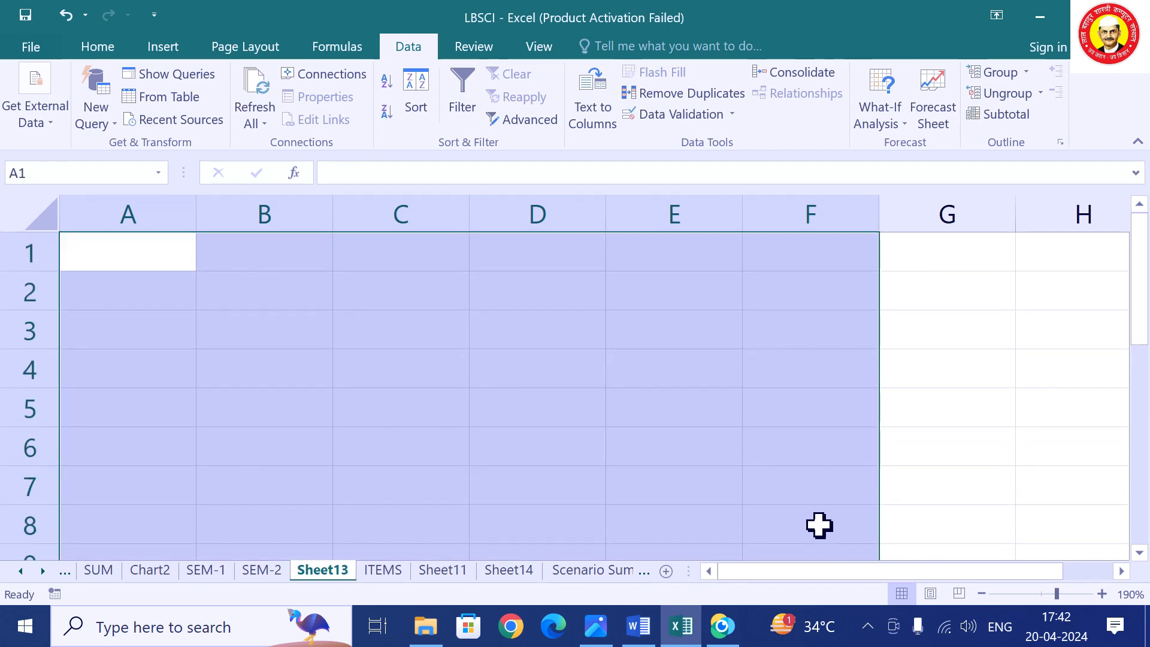
{"action": "left_click", "coordinate": [130, 253]}
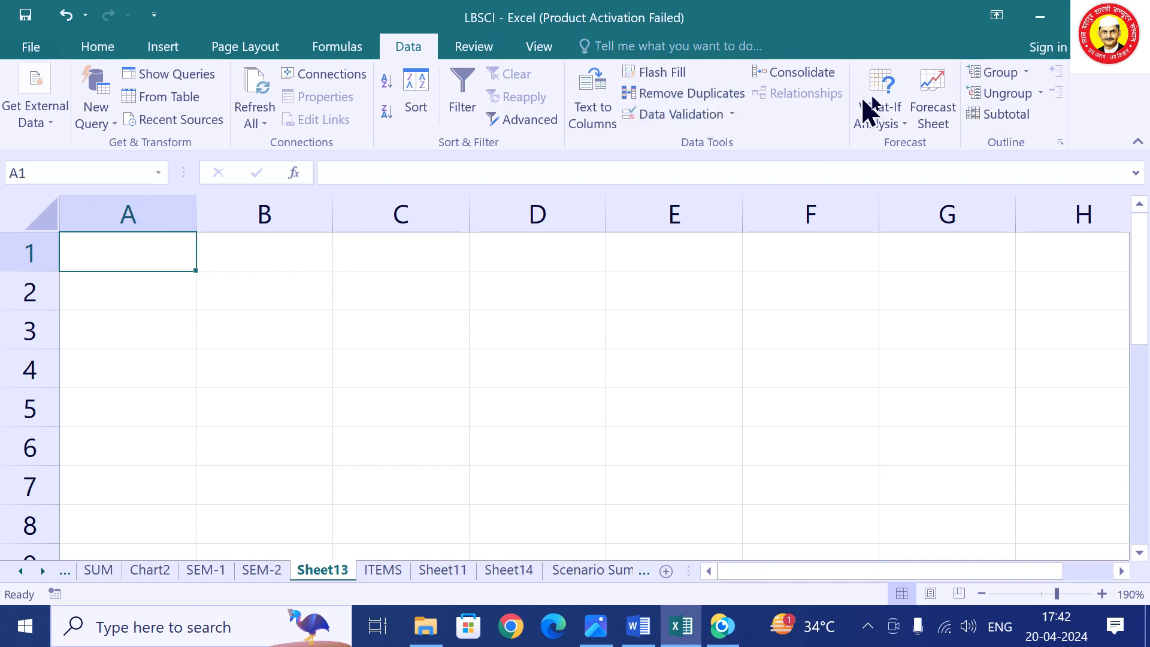
{"action": "left_click", "coordinate": [815, 73]}
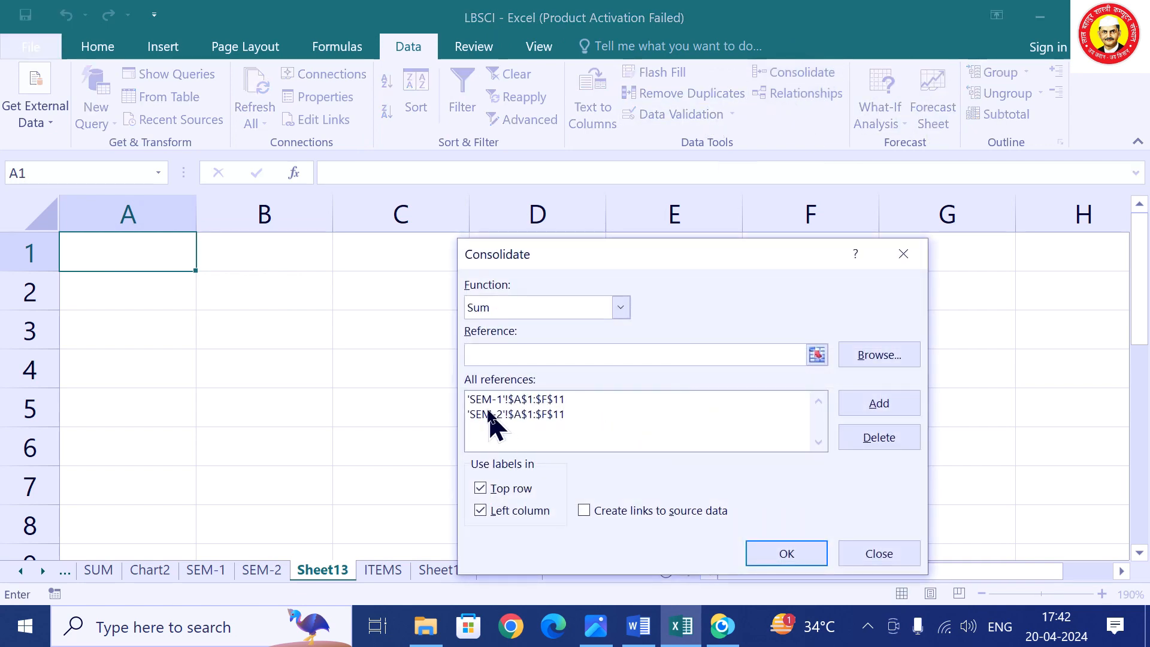
{"action": "left_click", "coordinate": [587, 513]}
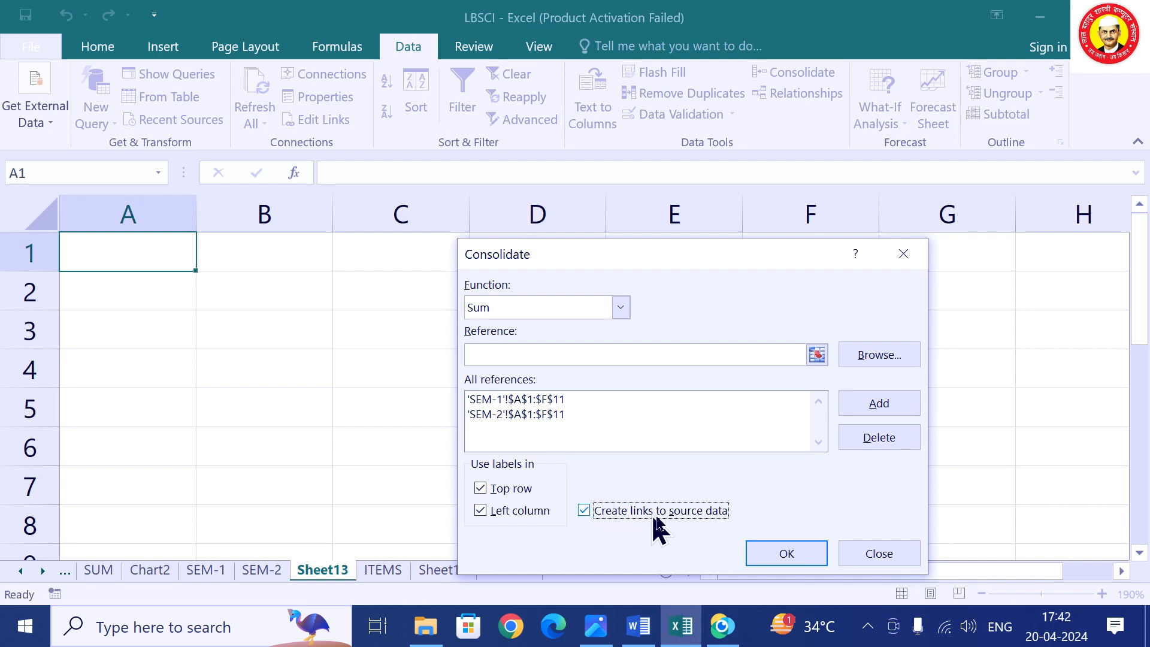
{"action": "left_click", "coordinate": [767, 551]}
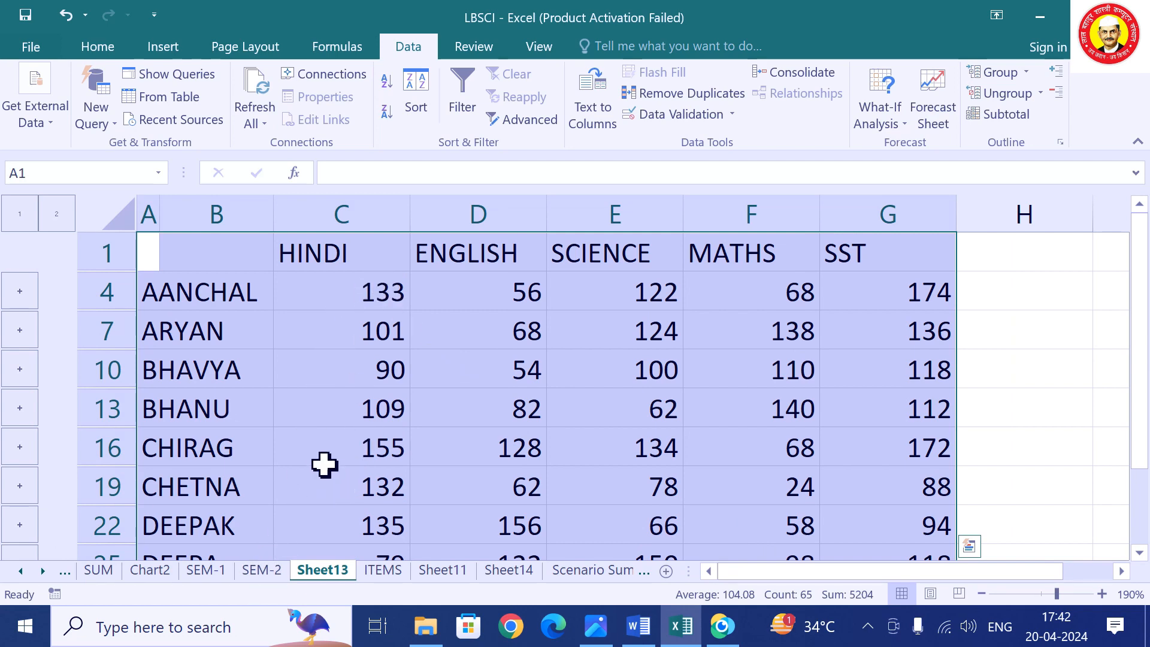
Set SEM-2 B3 to 75 and confirm Sheet13's row 7 HINDI total rises to 107.
{"action": "left_click", "coordinate": [260, 571]}
{"action": "left_click", "coordinate": [172, 293]}
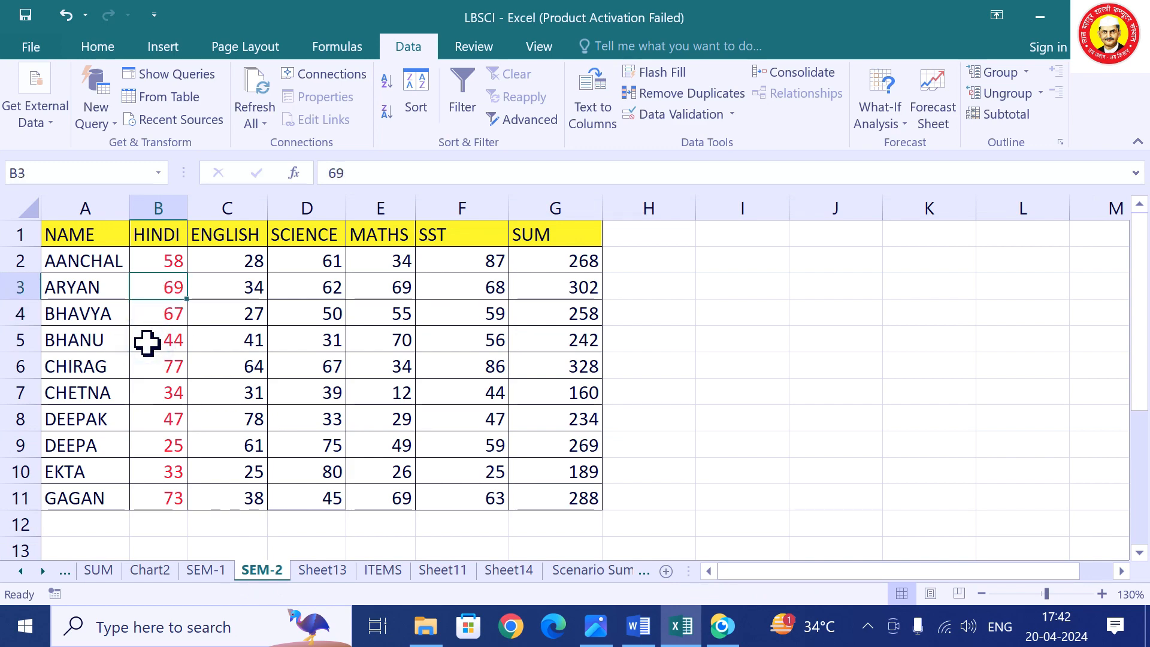
{"action": "type", "text": "75"}
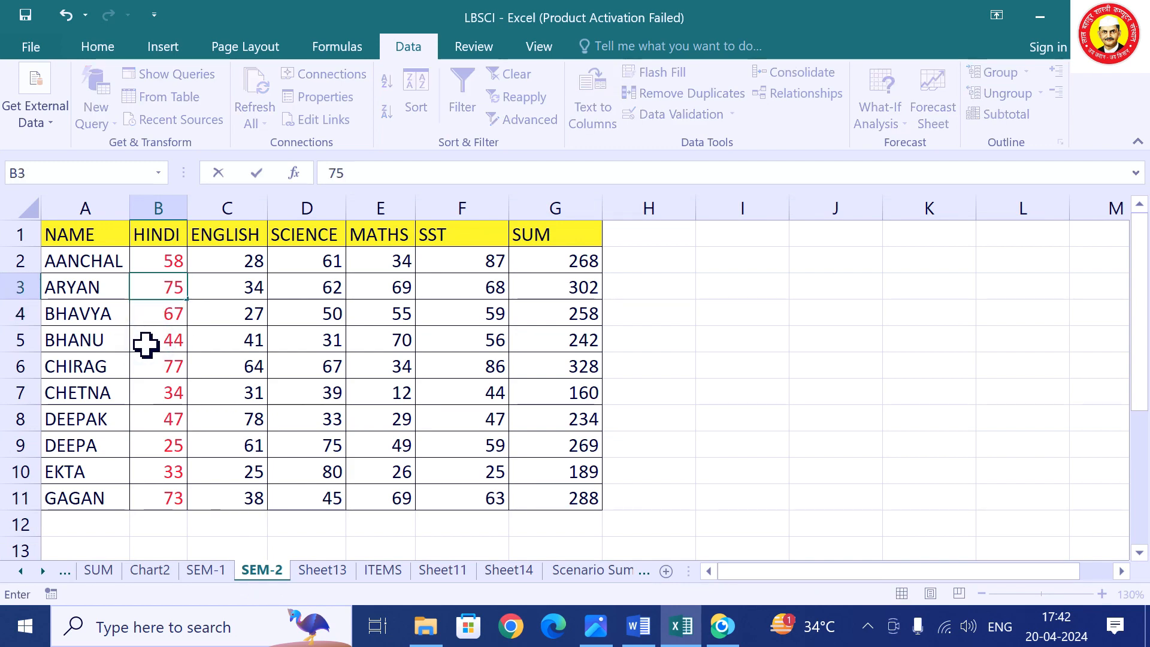
{"action": "left_click", "coordinate": [322, 570]}
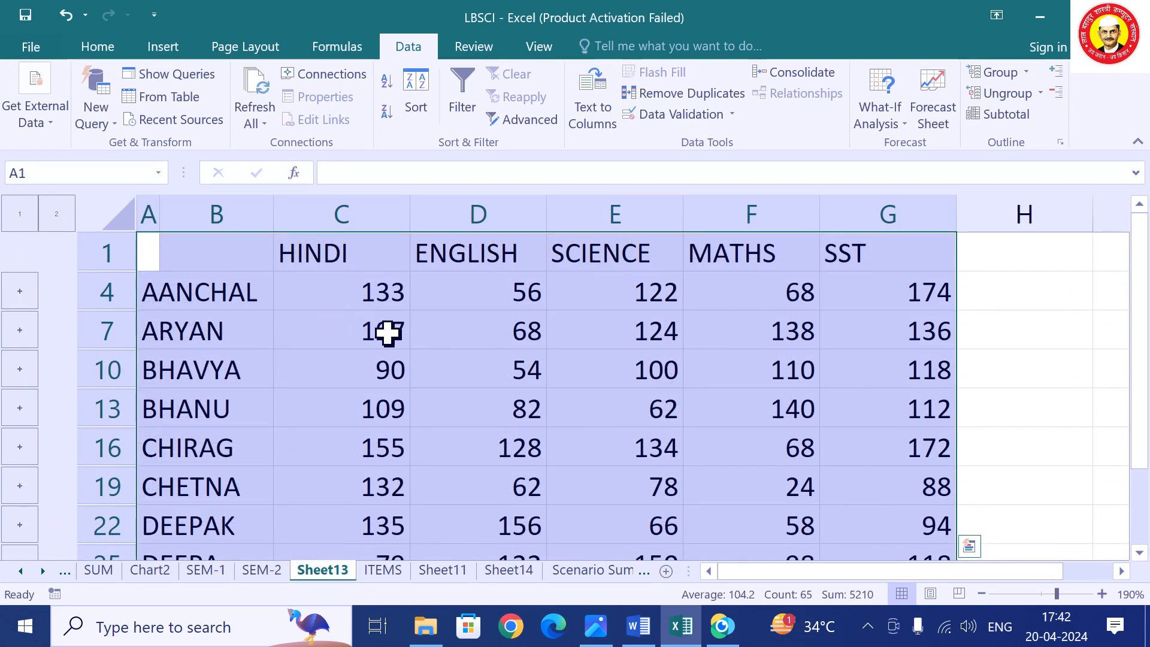
{"action": "left_click", "coordinate": [350, 395]}
{"action": "left_click", "coordinate": [354, 334]}
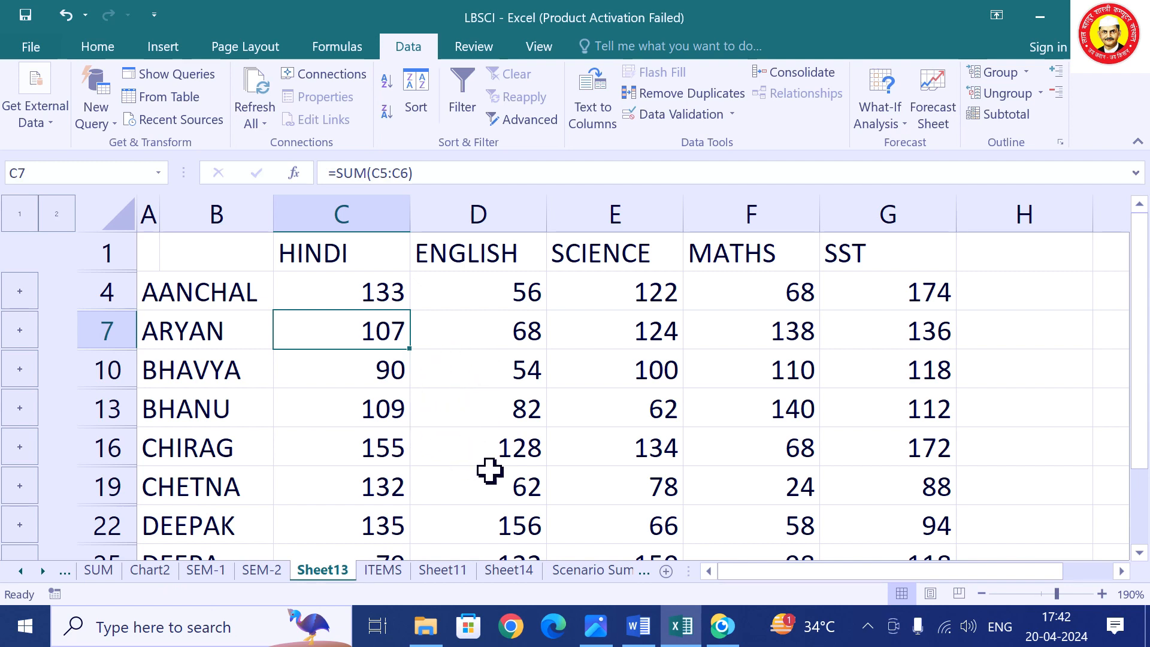
{"action": "left_click", "coordinate": [387, 571]}
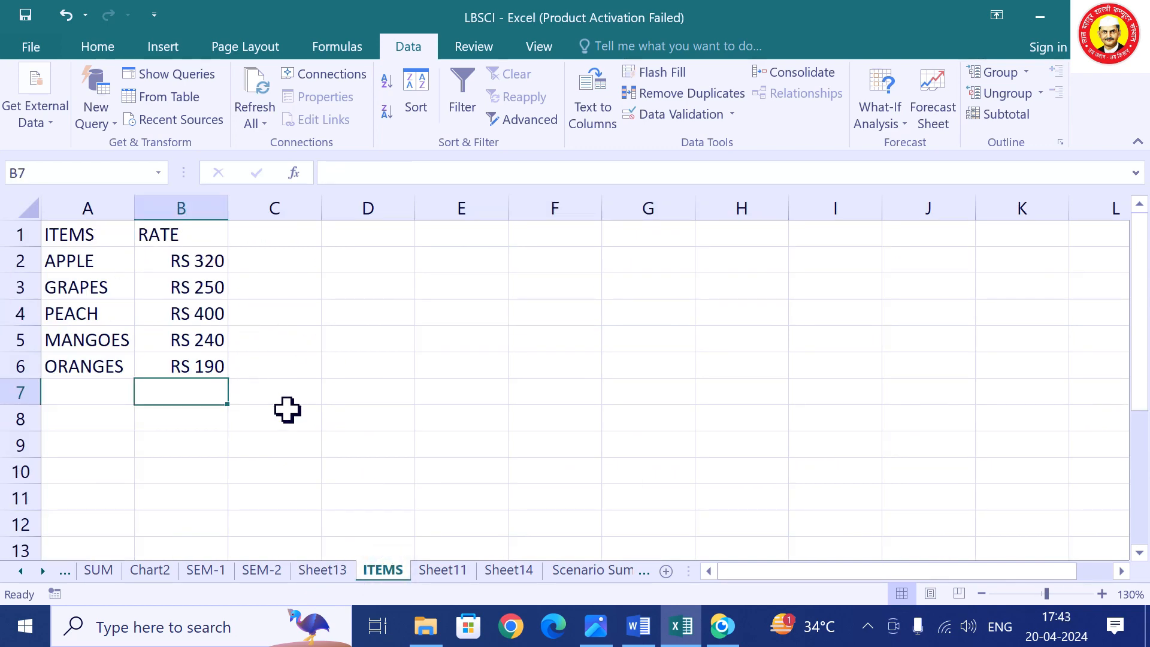
On Sheet14, start a consolidation using the Product function.
{"action": "left_click", "coordinate": [437, 572]}
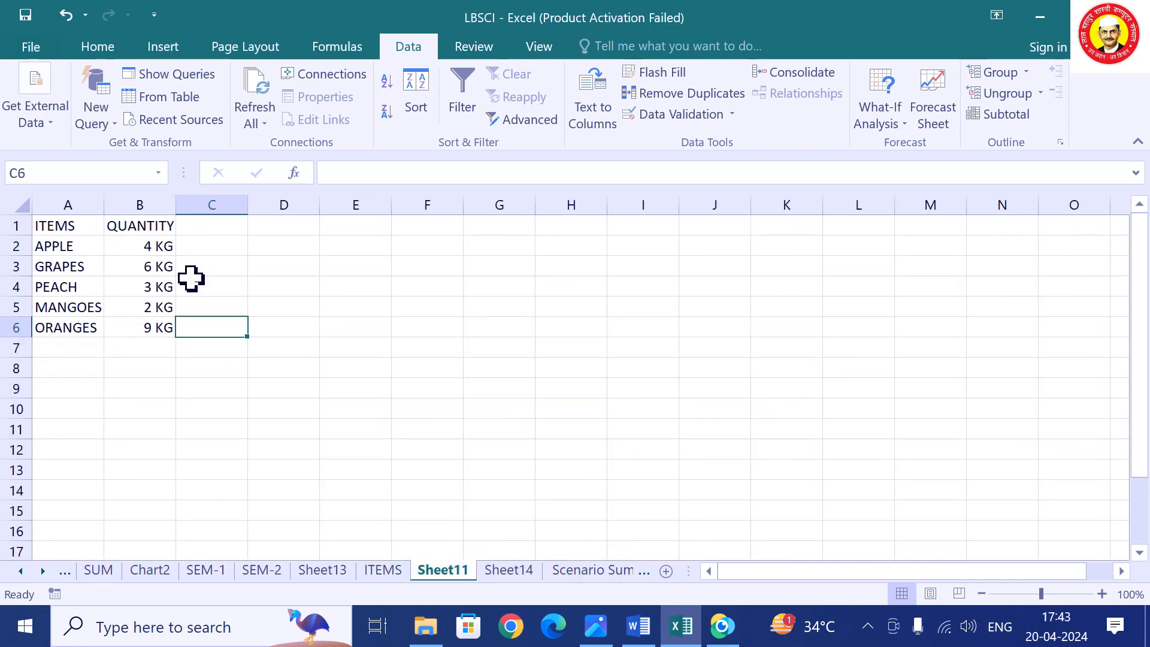
{"action": "left_click", "coordinate": [512, 572]}
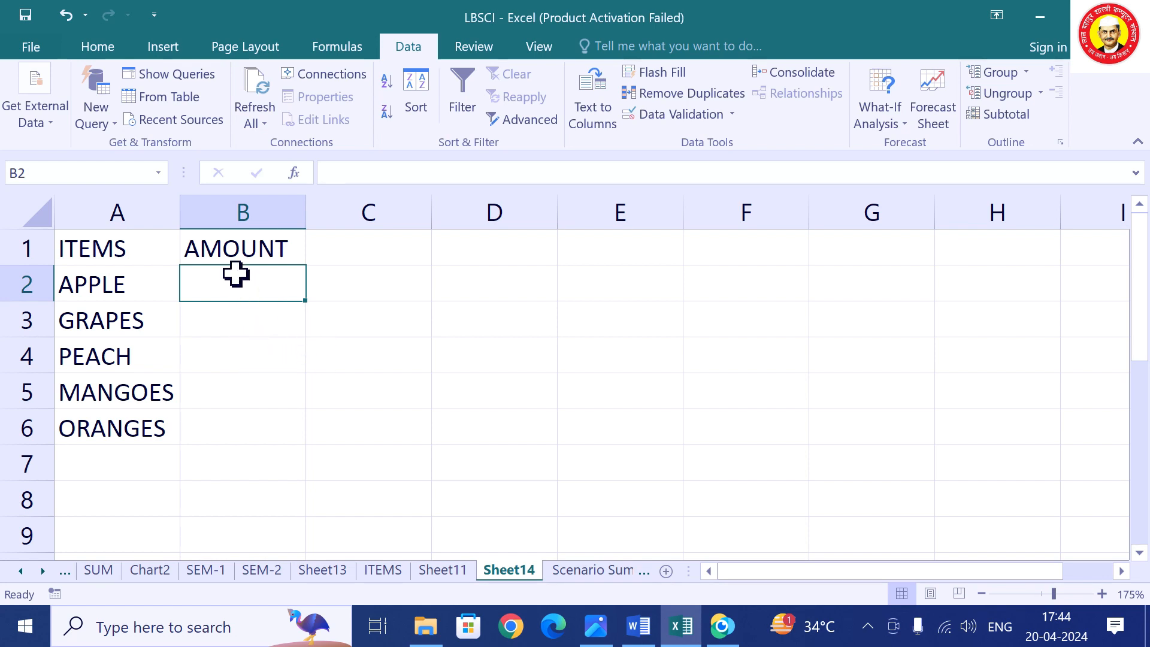
{"action": "left_click", "coordinate": [788, 75]}
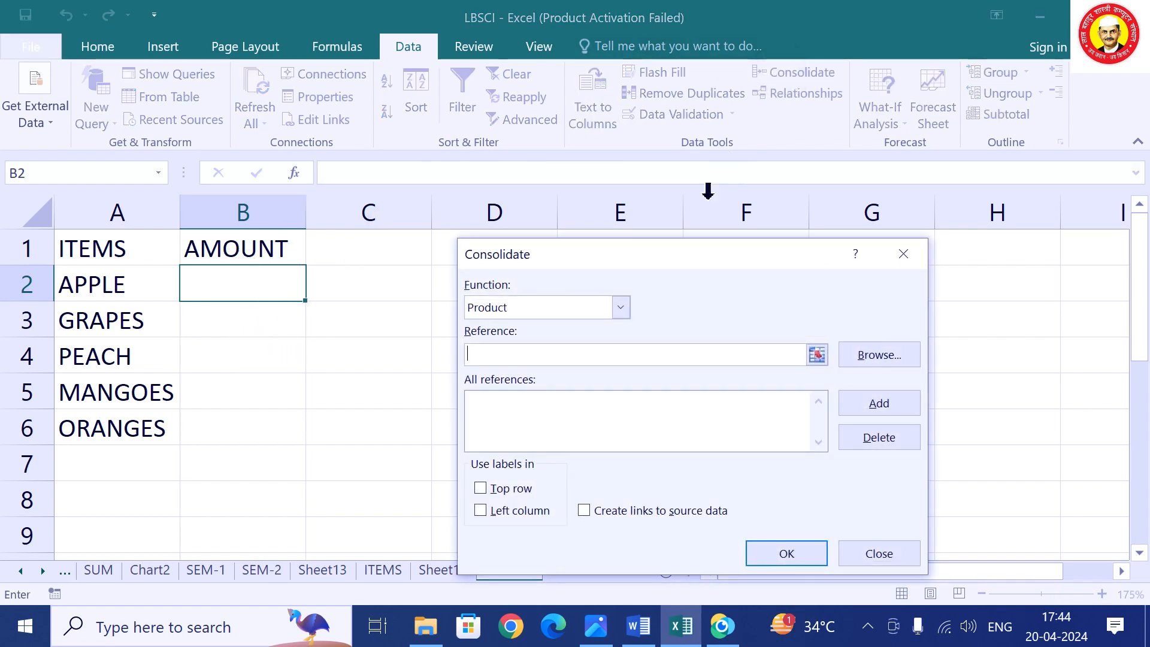
{"action": "left_click", "coordinate": [506, 311]}
{"action": "left_click", "coordinate": [503, 326]}
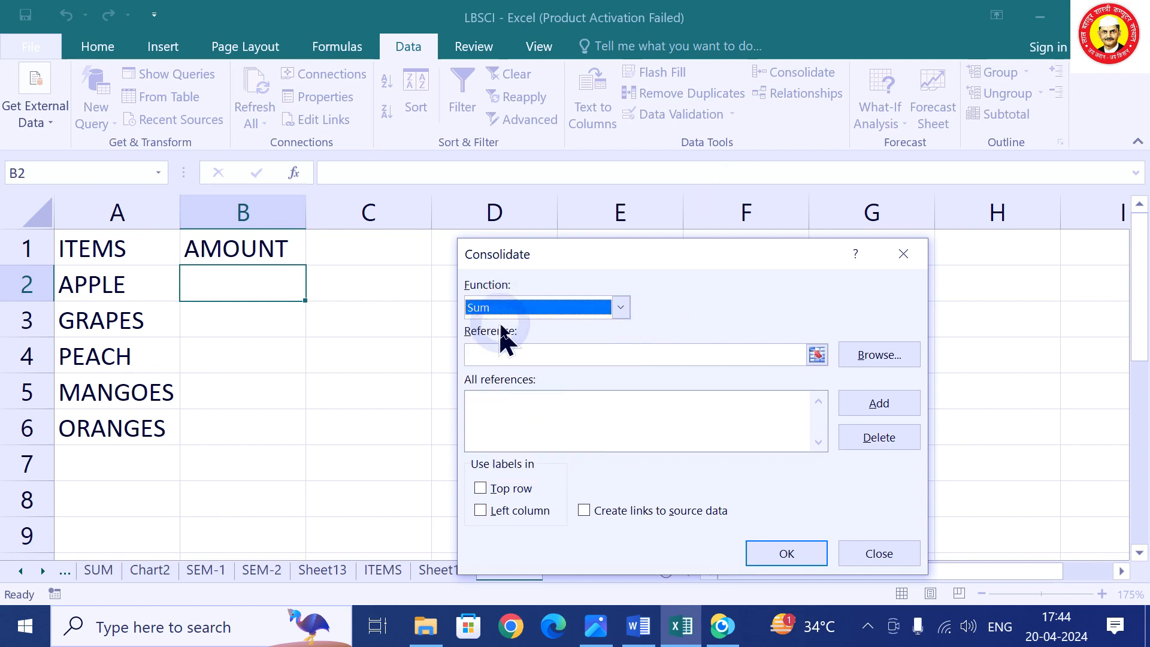
{"action": "left_click", "coordinate": [525, 308]}
{"action": "left_click", "coordinate": [517, 400]}
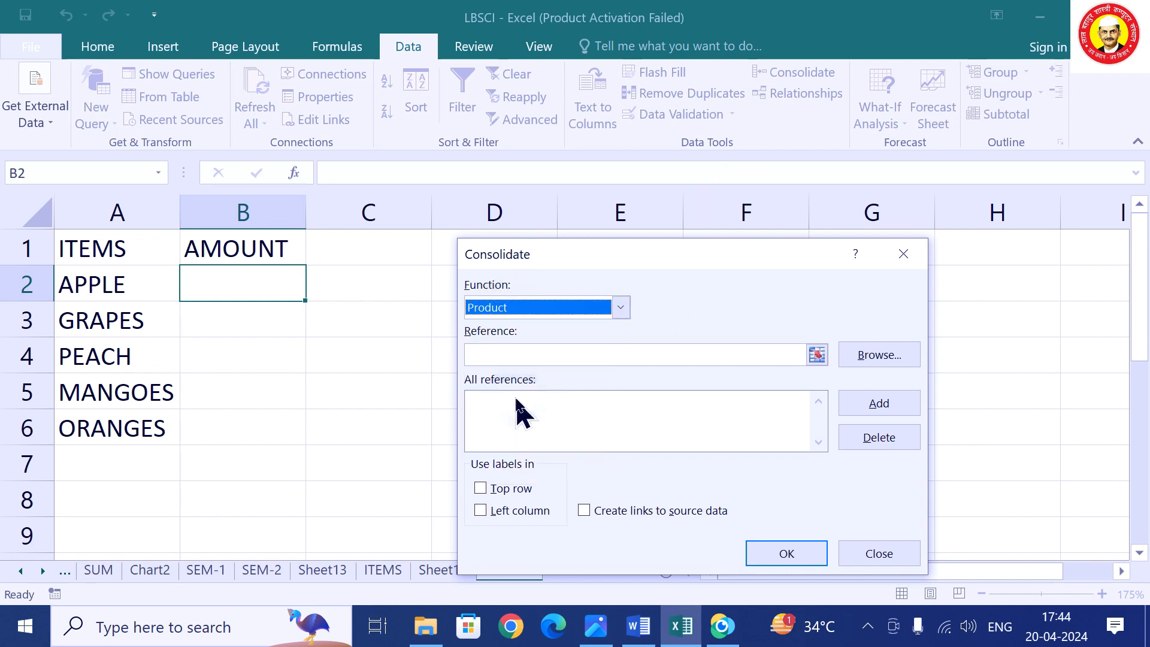
Add the ITEMS rates range ITEMS!$B$2:$B$6 as a consolidation reference.
{"action": "left_click", "coordinate": [818, 356]}
{"action": "left_click", "coordinate": [390, 574]}
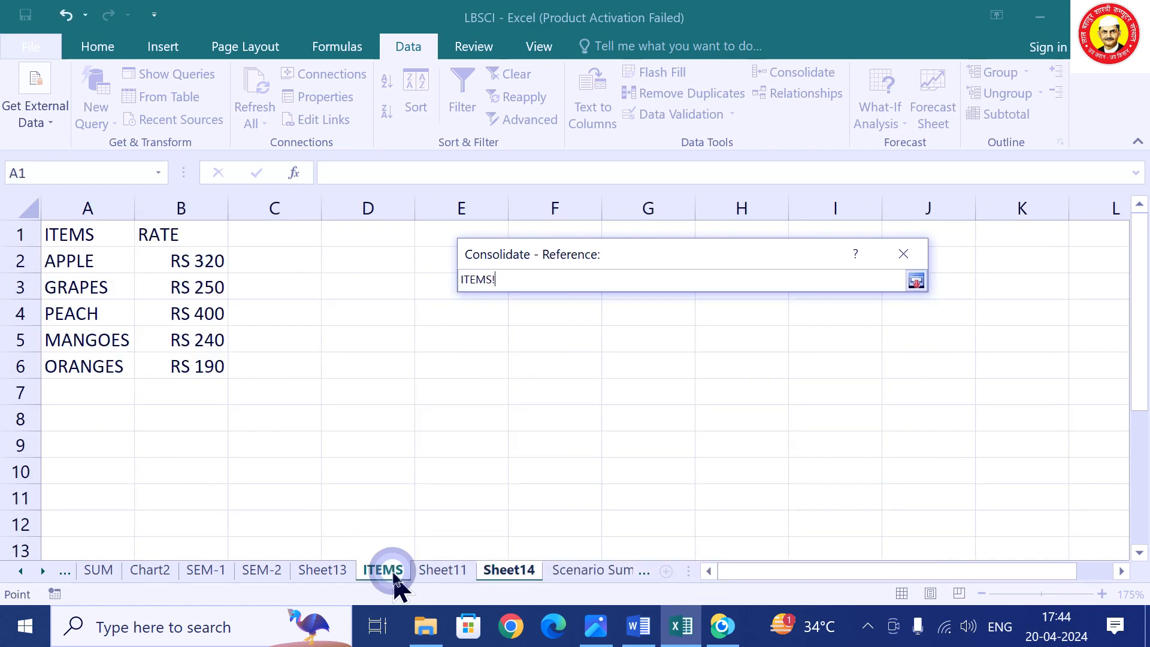
{"action": "left_click_drag", "start_coordinate": [189, 262], "coordinate": [237, 363]}
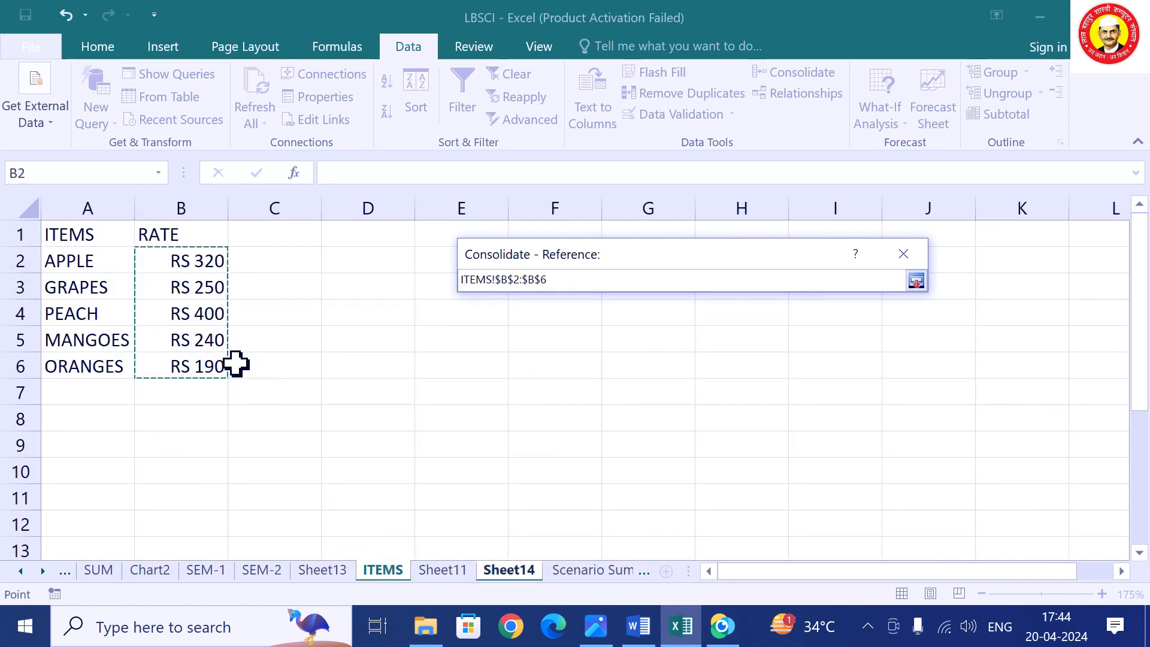
{"action": "left_click", "coordinate": [916, 281]}
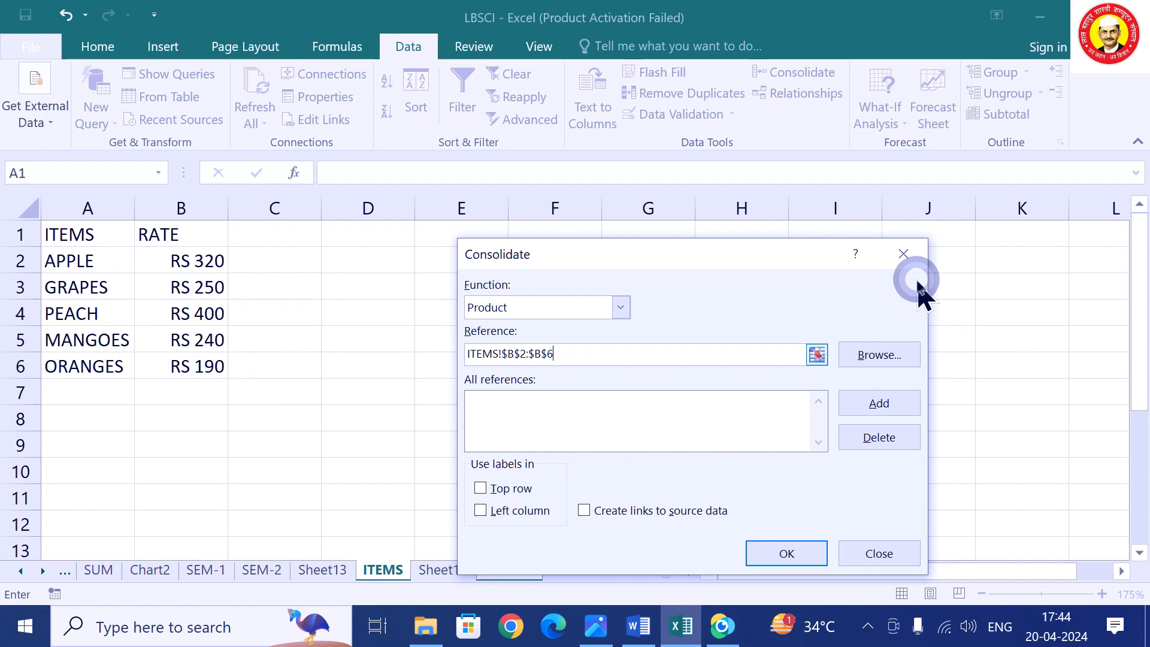
{"action": "left_click", "coordinate": [893, 396]}
Add Sheet11!$B$2:$B$6 quantities and consolidate, giving AMOUNT 1280, 1500, 1200, 480, 1710.
{"action": "left_click", "coordinate": [818, 354]}
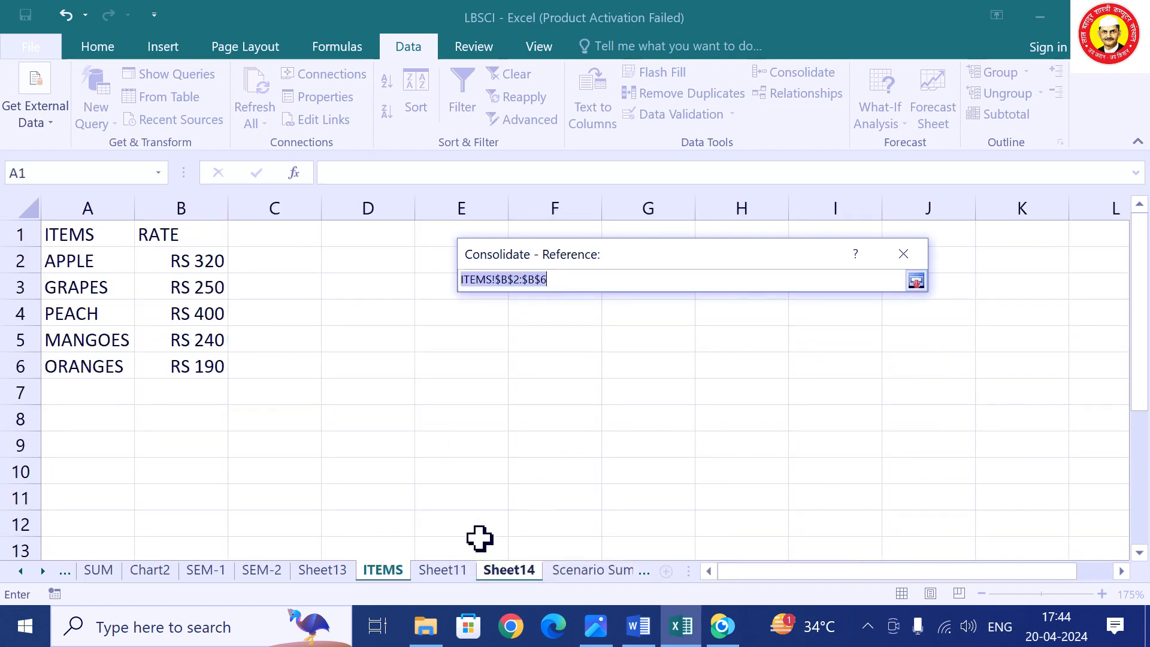
{"action": "left_click", "coordinate": [443, 570]}
{"action": "left_click_drag", "start_coordinate": [161, 256], "coordinate": [150, 327]}
{"action": "left_click", "coordinate": [916, 281]}
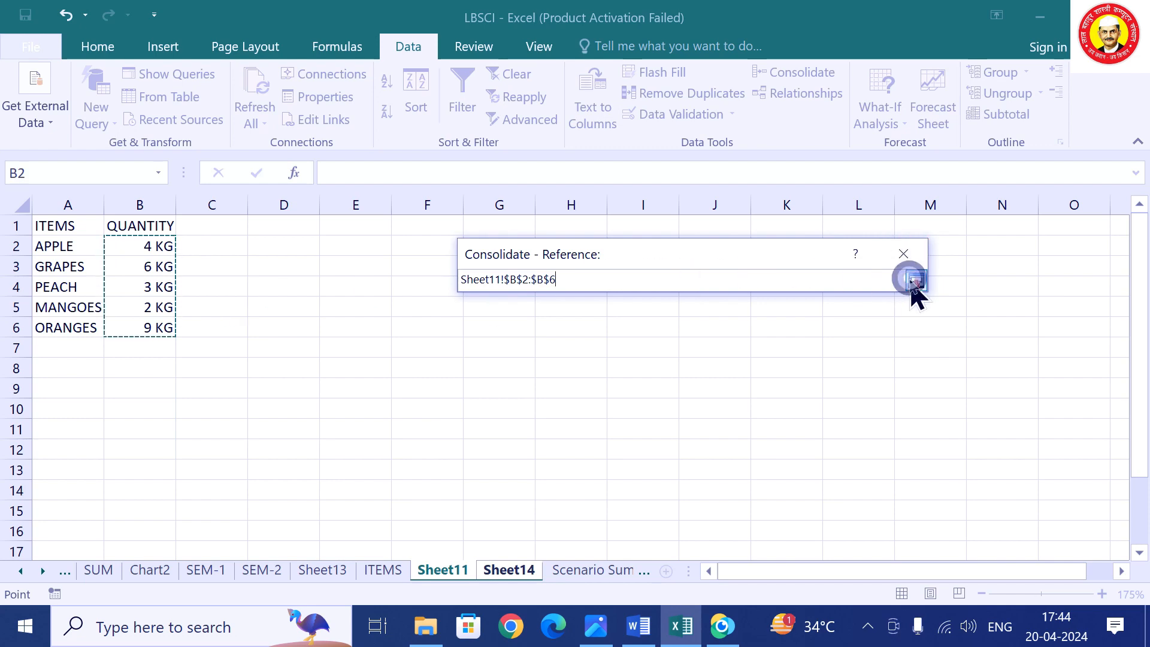
{"action": "left_click", "coordinate": [899, 405]}
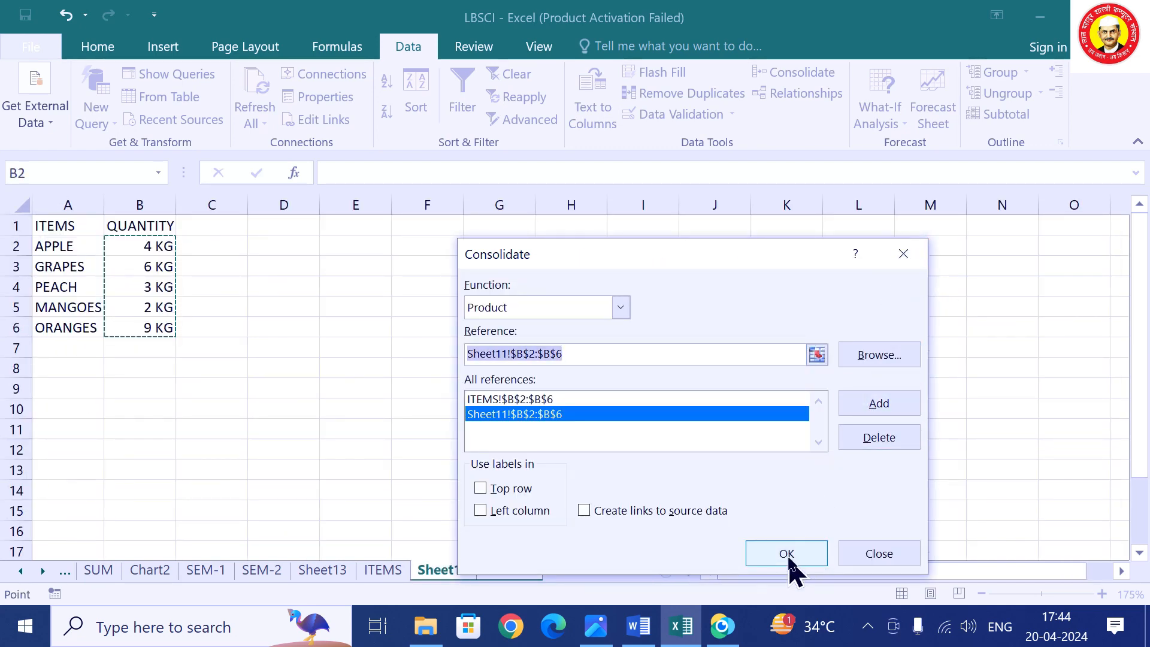
{"action": "left_click", "coordinate": [790, 555]}
{"action": "left_click", "coordinate": [562, 362]}
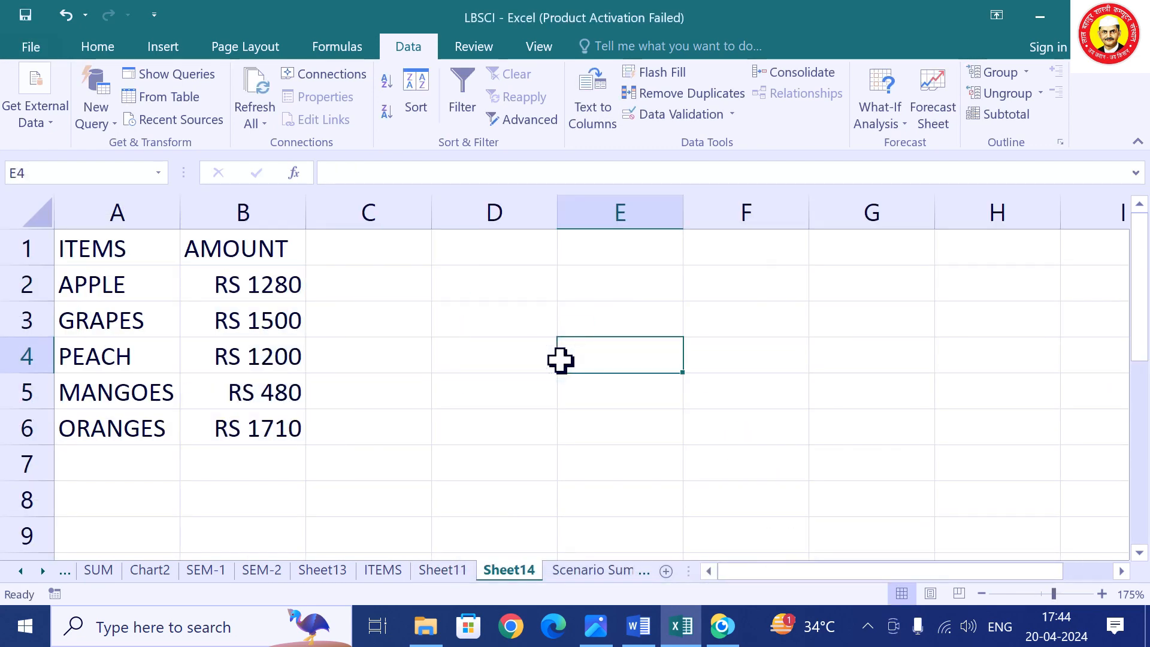